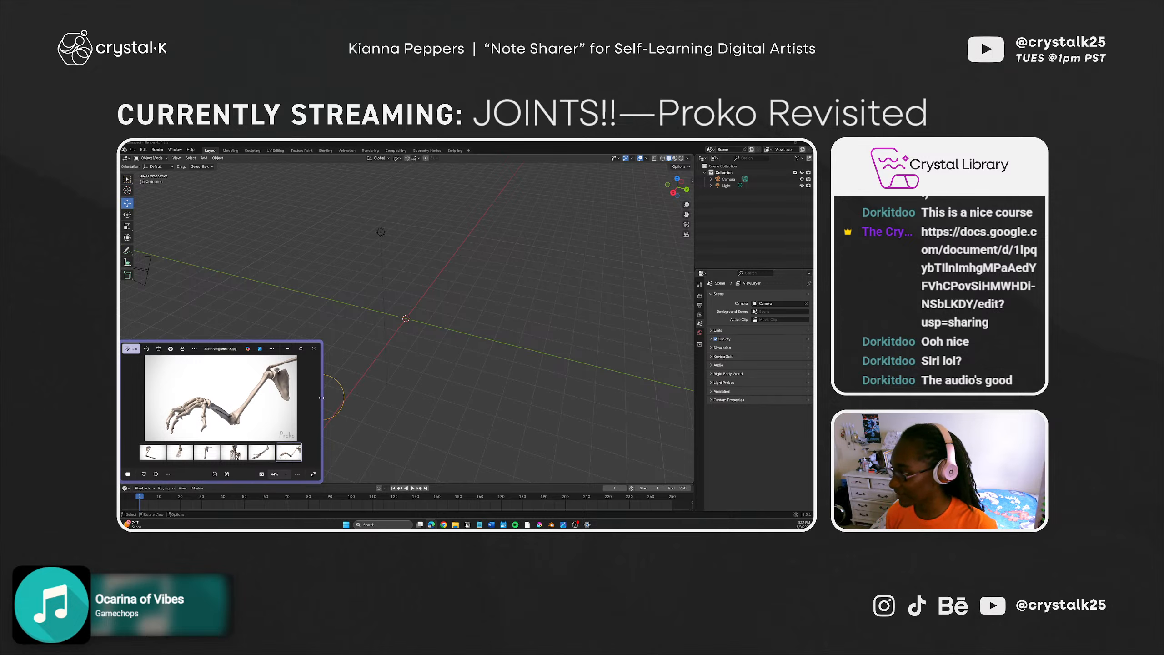
Step: Narrow the arm skeleton reference image window, keeping its thumbnail strip shown, to uncover more of the 3D viewport
click(131, 475)
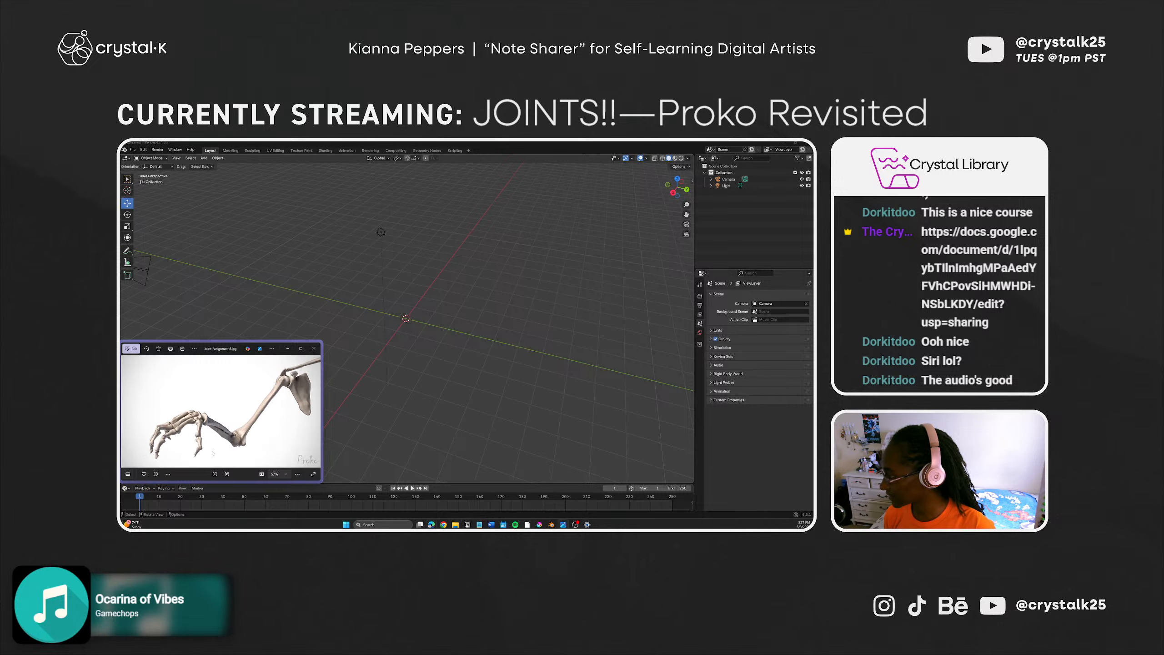
click(132, 475)
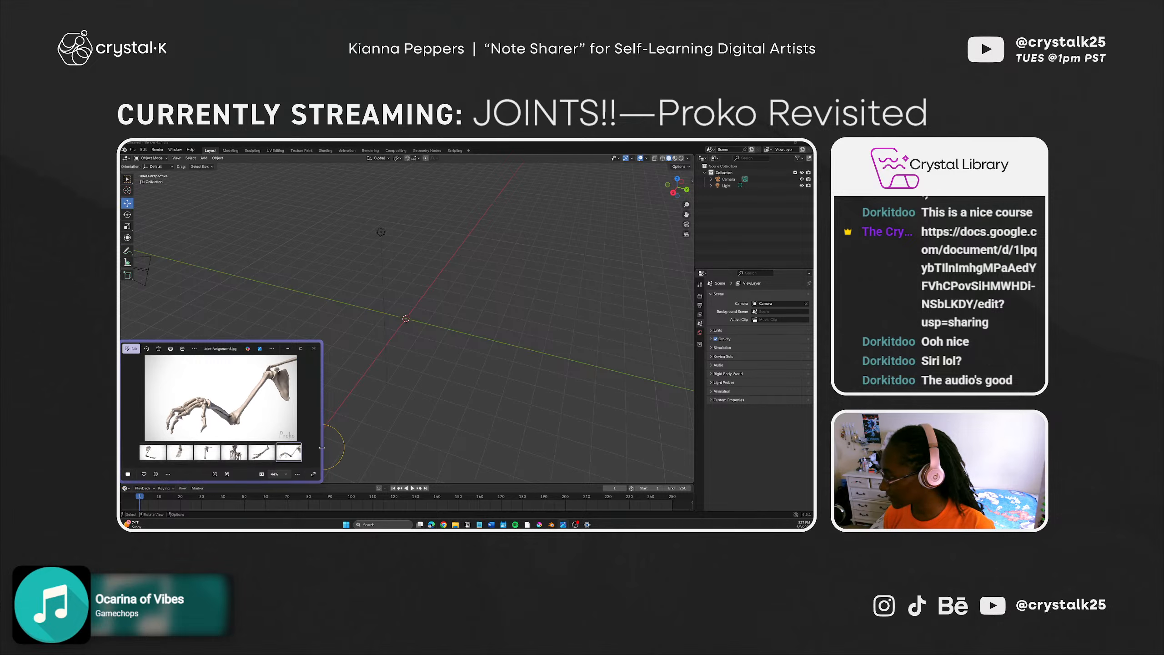
drag(323, 456, 287, 456)
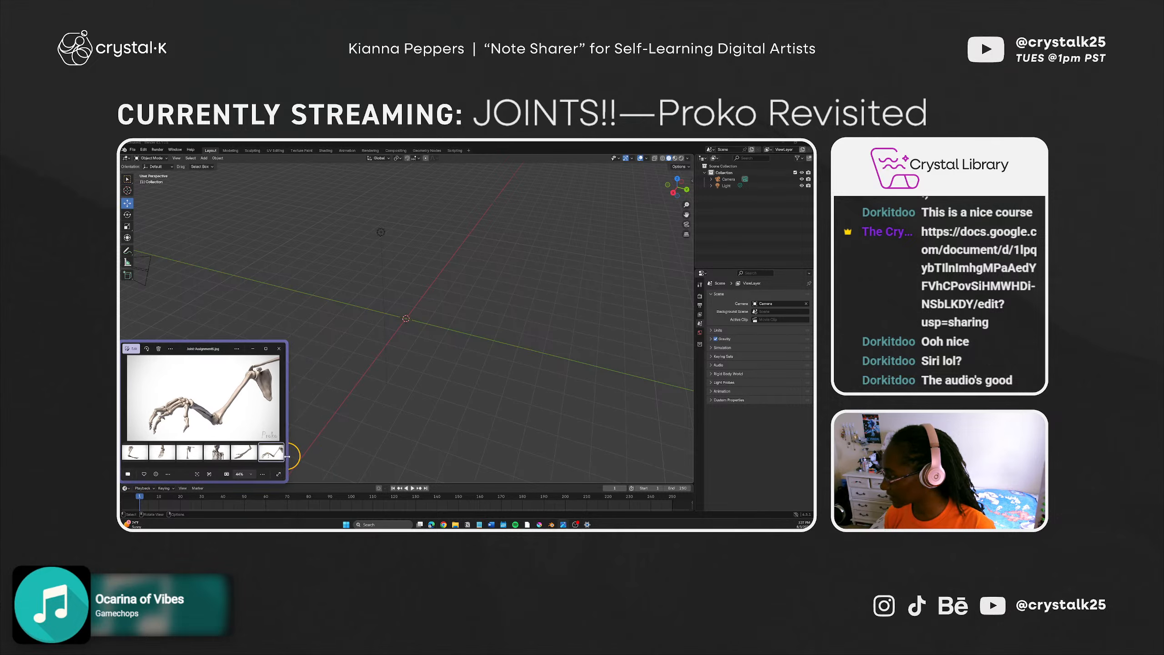
middle_drag(425, 308, 450, 298)
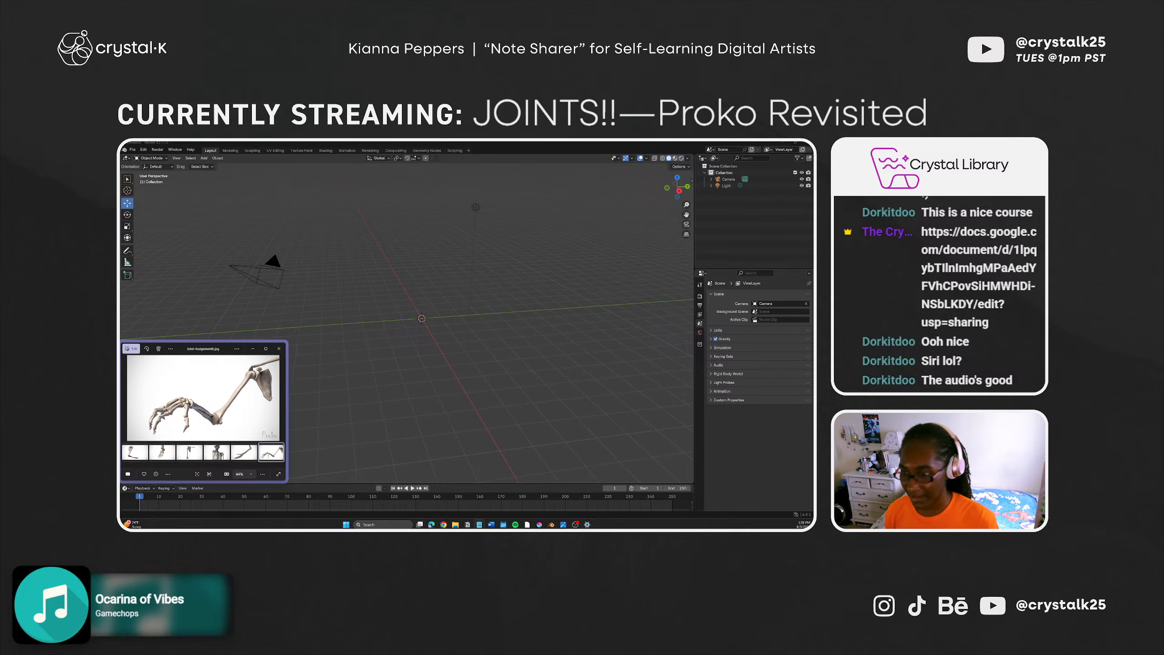
key(shift+b)
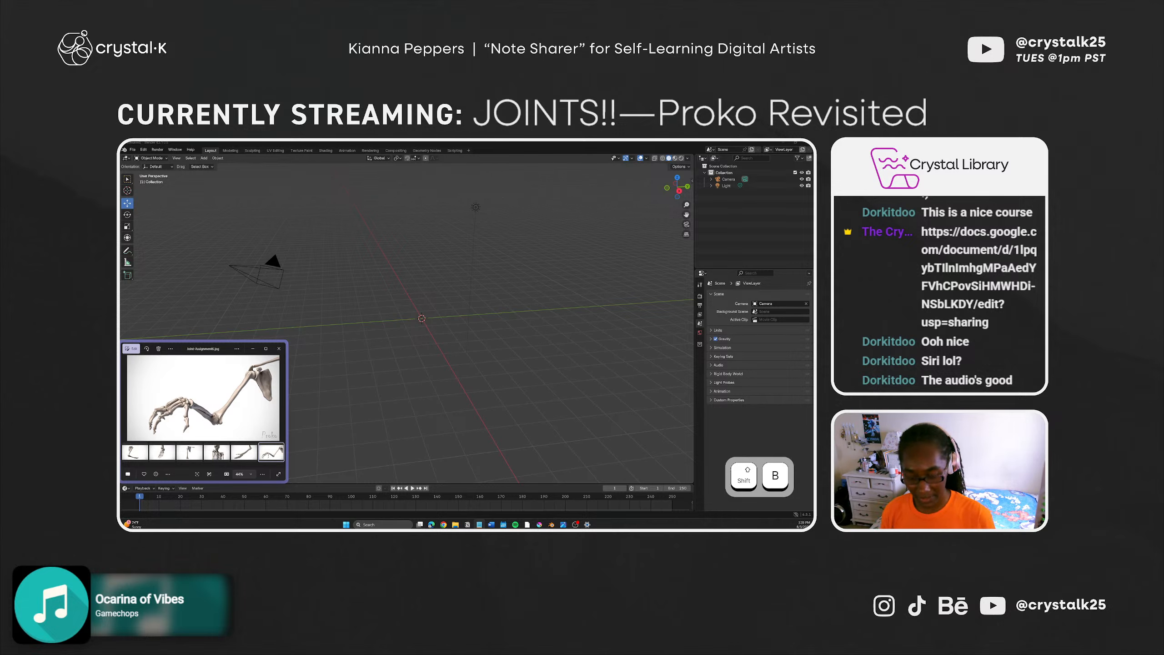
key(shift+semicolon)
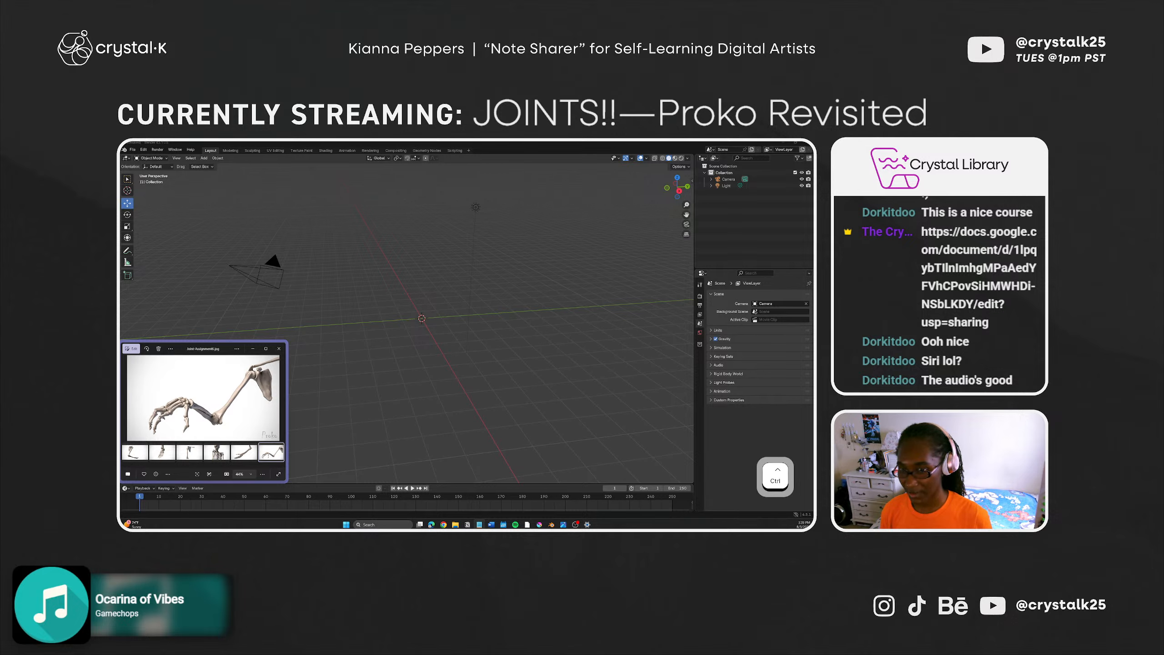
key(shift+Left)
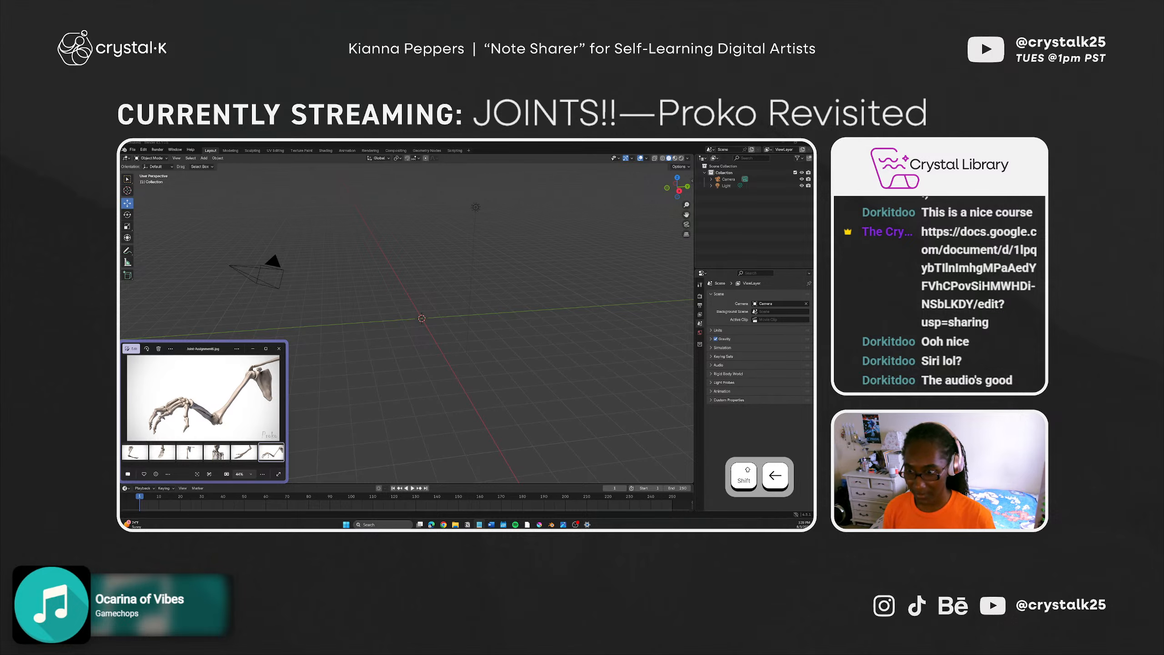
Step: Look through the scene's render properties and its available render engines
click(724, 167)
click(724, 172)
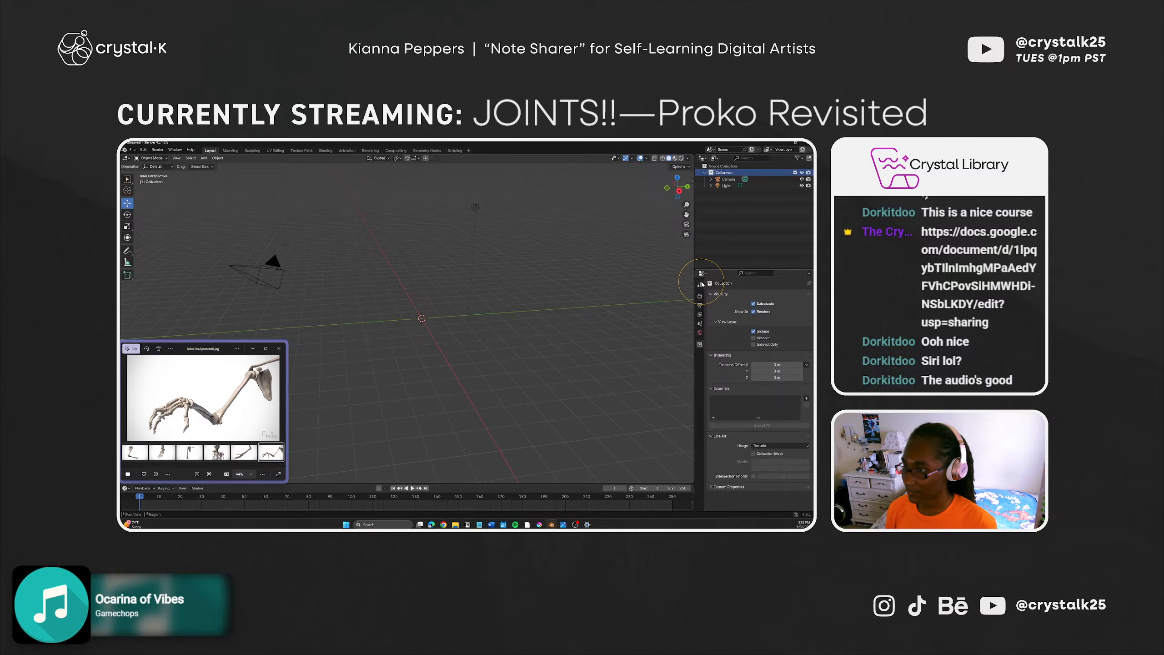
click(702, 296)
click(701, 296)
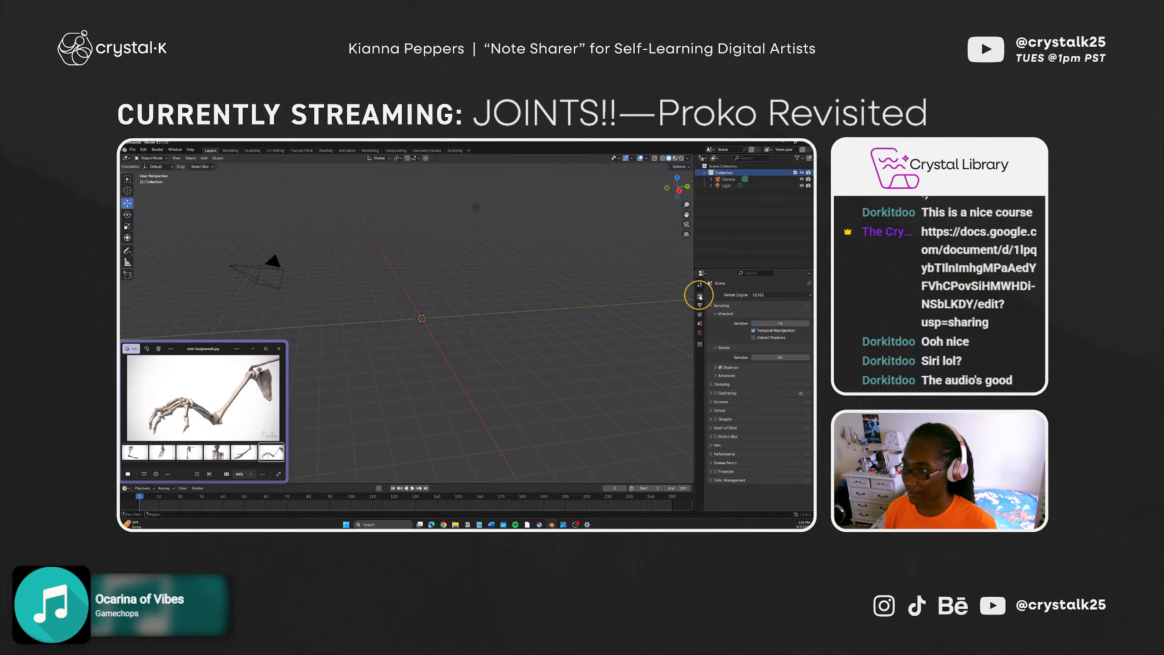
click(770, 295)
click(767, 249)
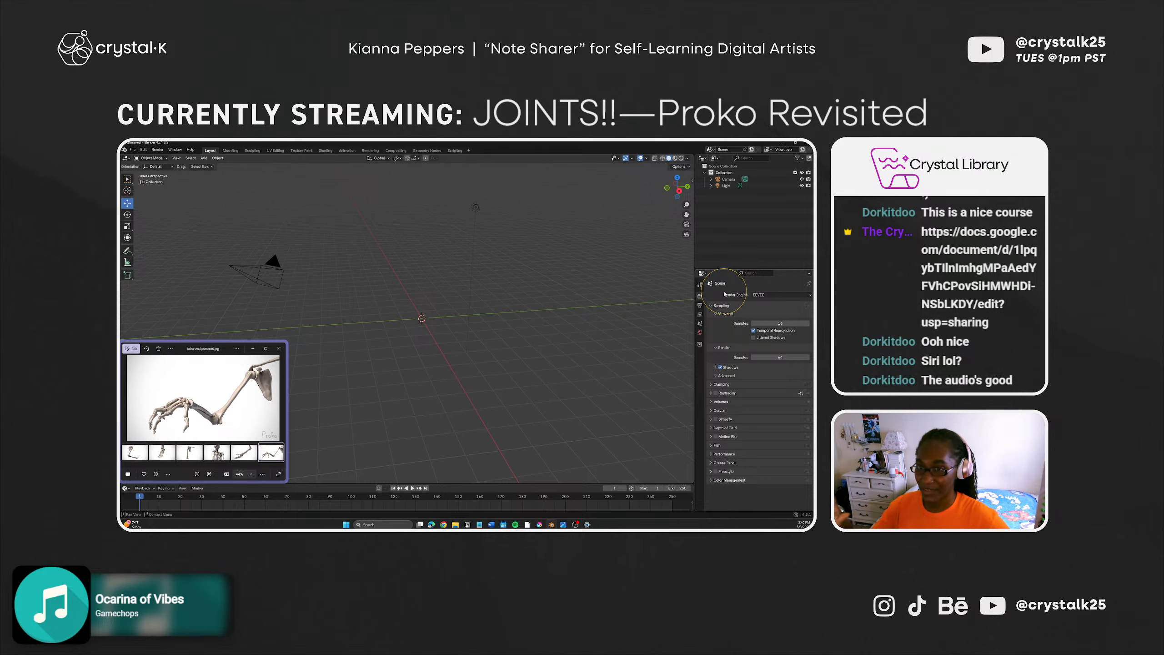
Step: Return the playhead to frame 0 and collapse the timeline area to its header, lowering the reference image window to match
mouse_move(424, 304)
middle_down()
mouse_move(421, 323)
mouse_move(416, 299)
middle_up()
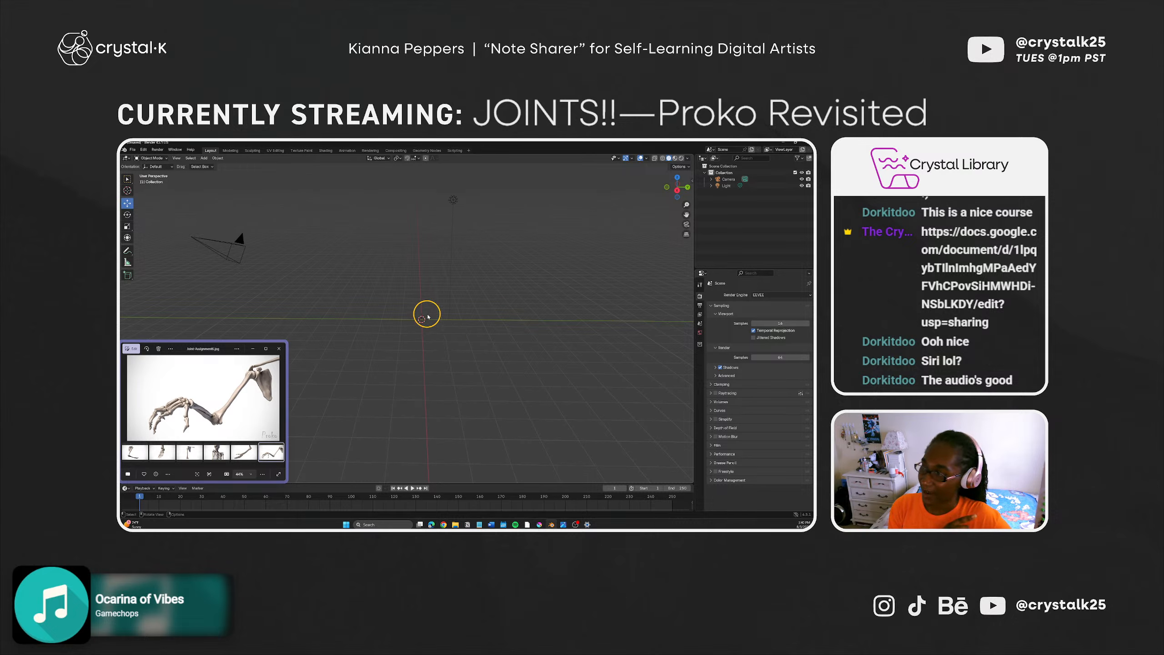
mouse_move(426, 318)
middle_down()
mouse_move(438, 314)
mouse_move(415, 293)
mouse_move(387, 296)
mouse_move(422, 299)
middle_up()
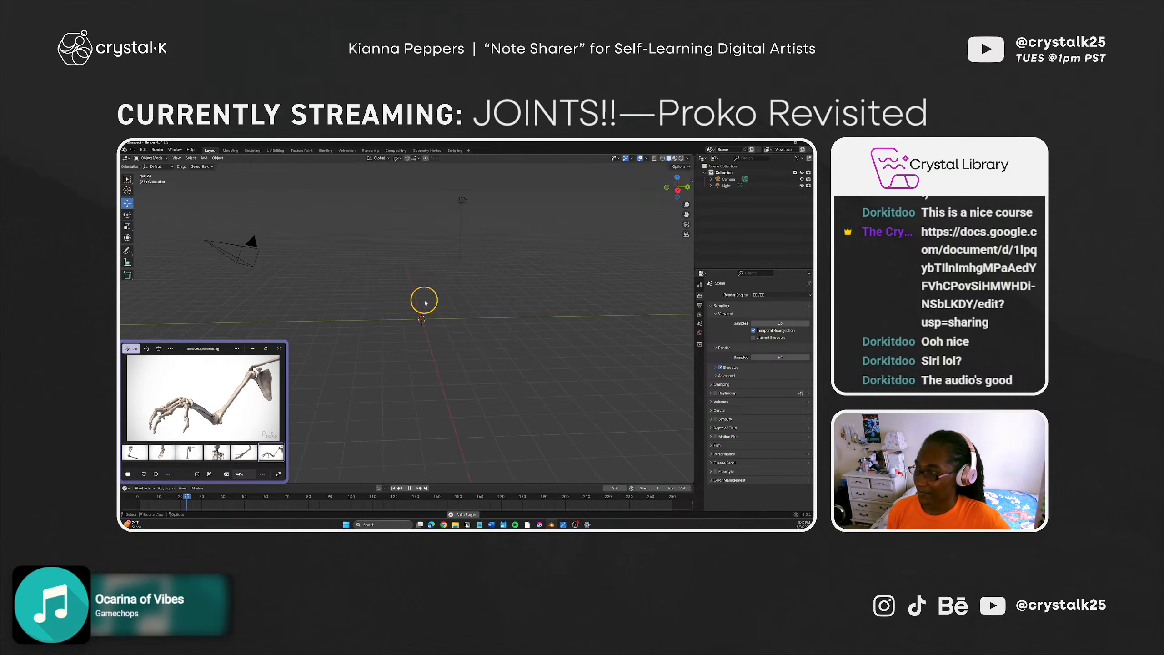
drag(190, 497, 137, 497)
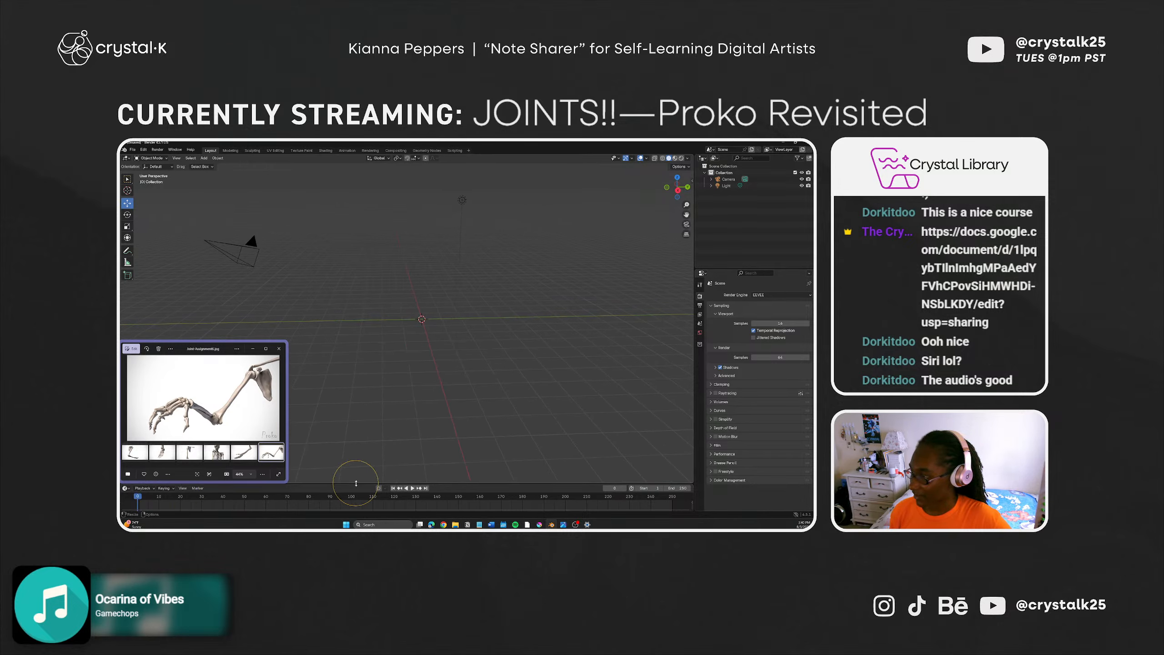
drag(357, 483, 357, 502)
mouse_move(403, 333)
shift+middle_down()
mouse_move(387, 345)
mouse_move(406, 342)
mouse_move(405, 351)
shift+middle_up()
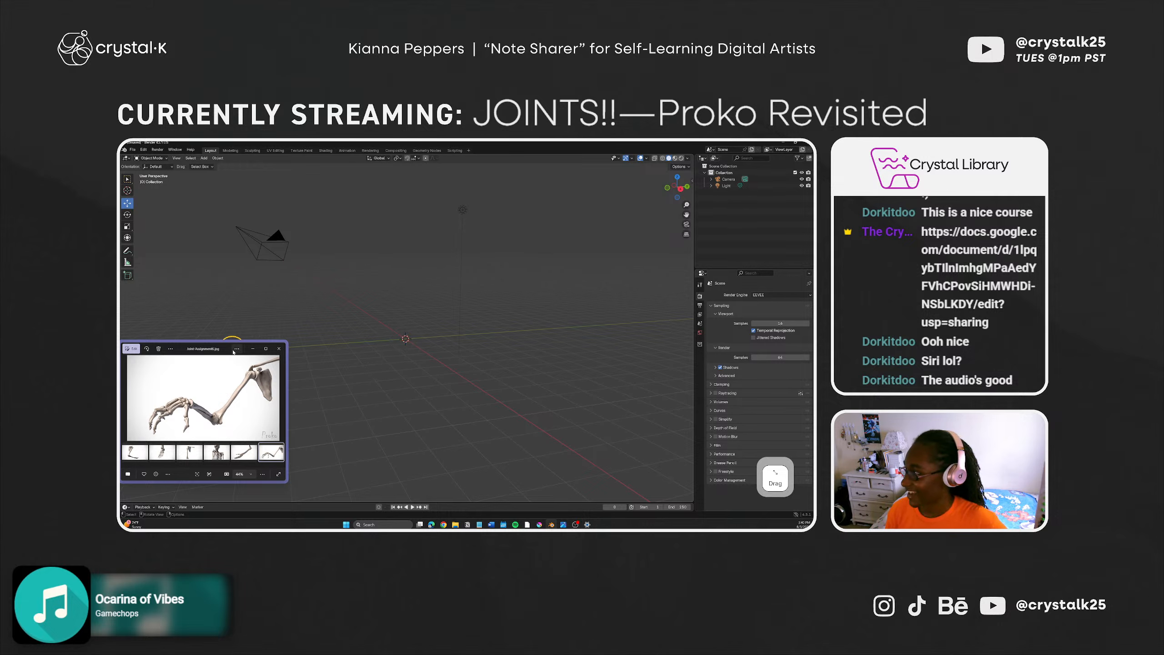
drag(226, 349, 222, 367)
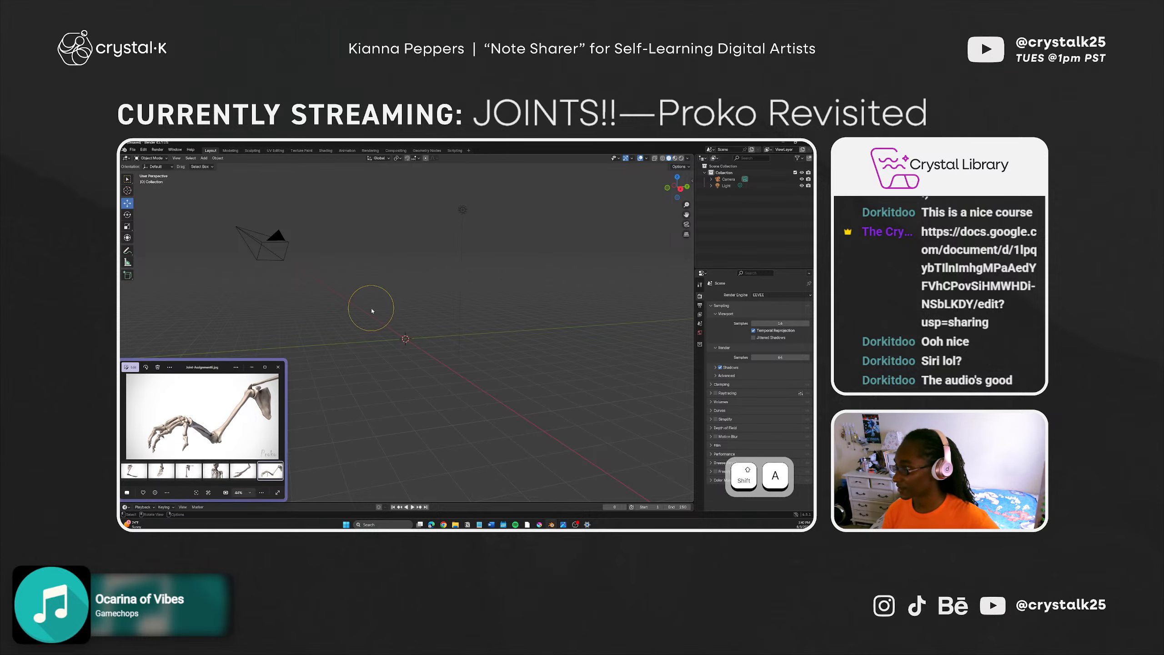
Step: Add a UV sphere at the world origin
key(shift+a)
key(Escape)
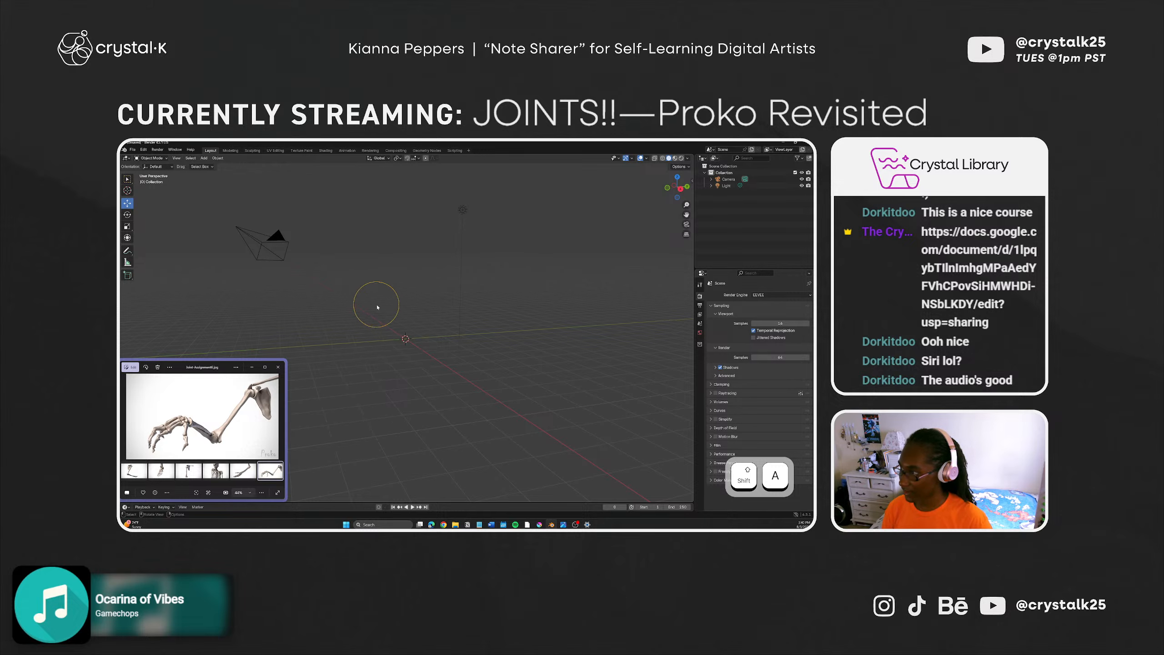
key(shift+a)
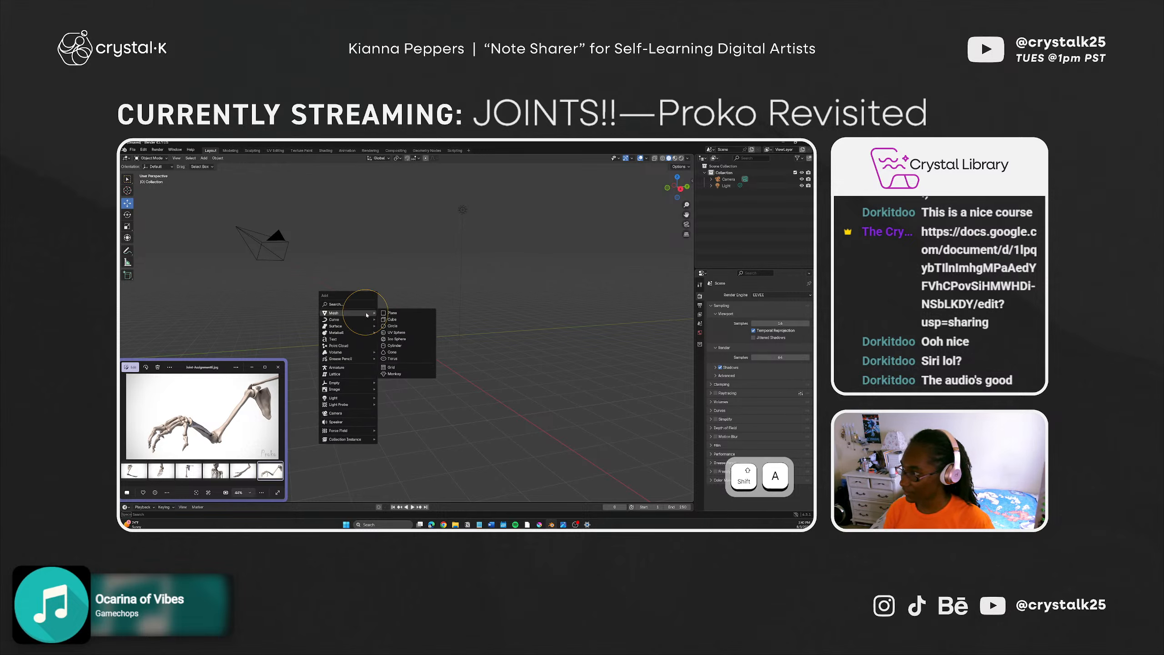
click(413, 332)
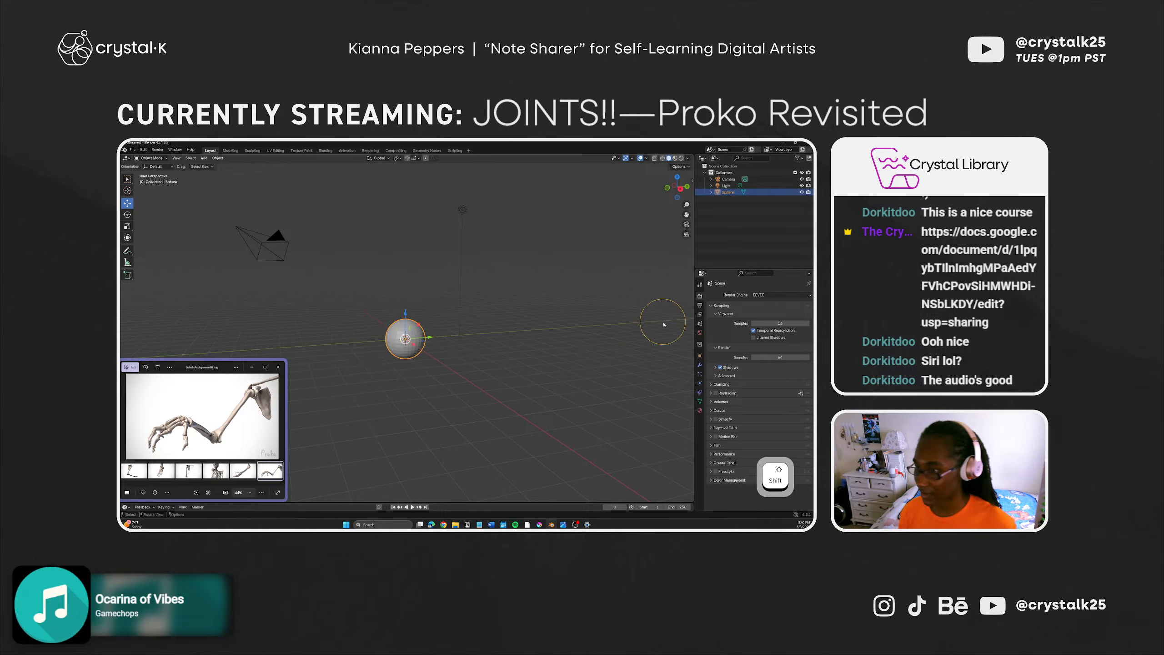
Step: Move and narrow the reference image window so the sphere's creation settings are uncovered, and set the sphere's radius to 0.2 m
drag(220, 368, 223, 277)
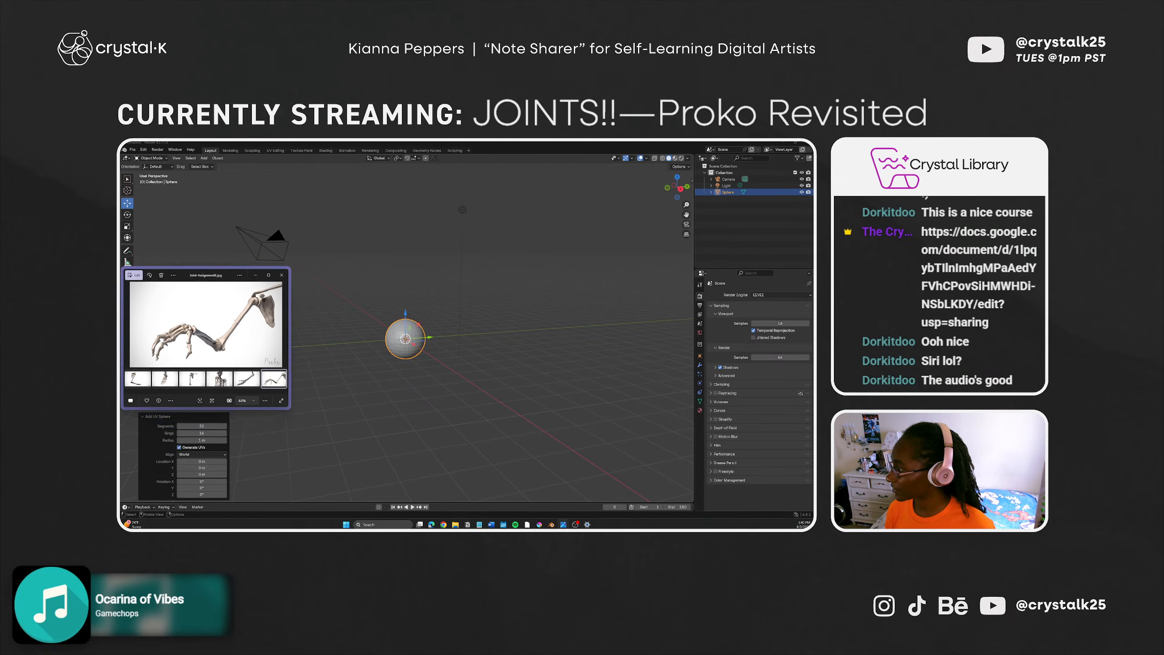
drag(283, 408, 254, 408)
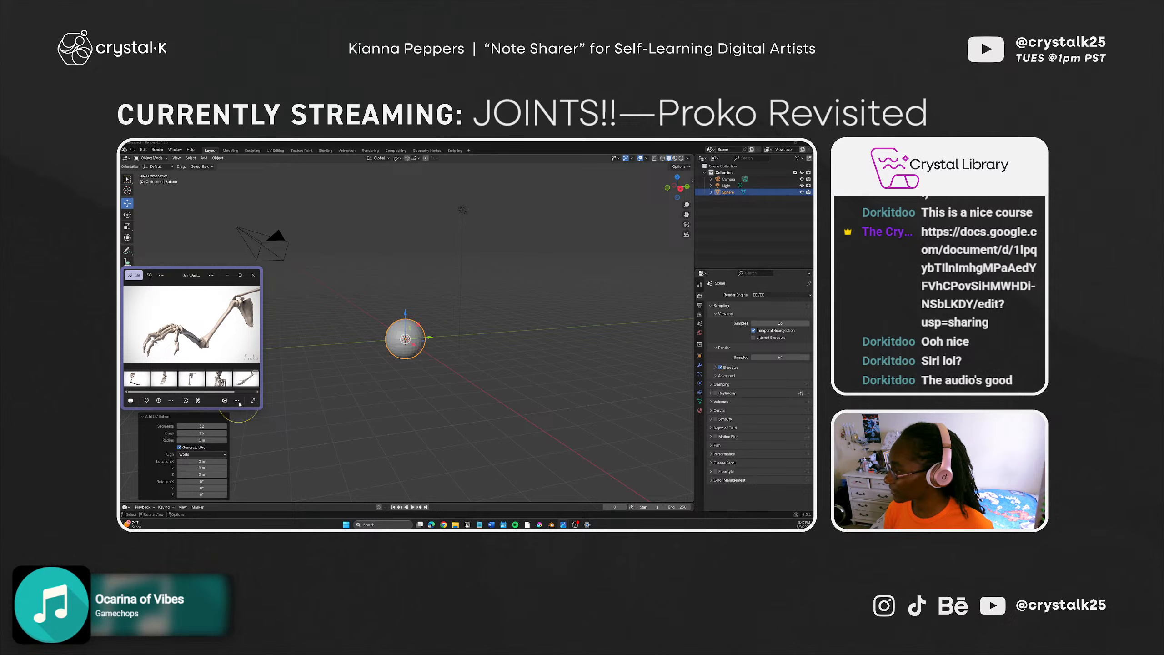
drag(204, 441, 185, 443)
click(207, 441)
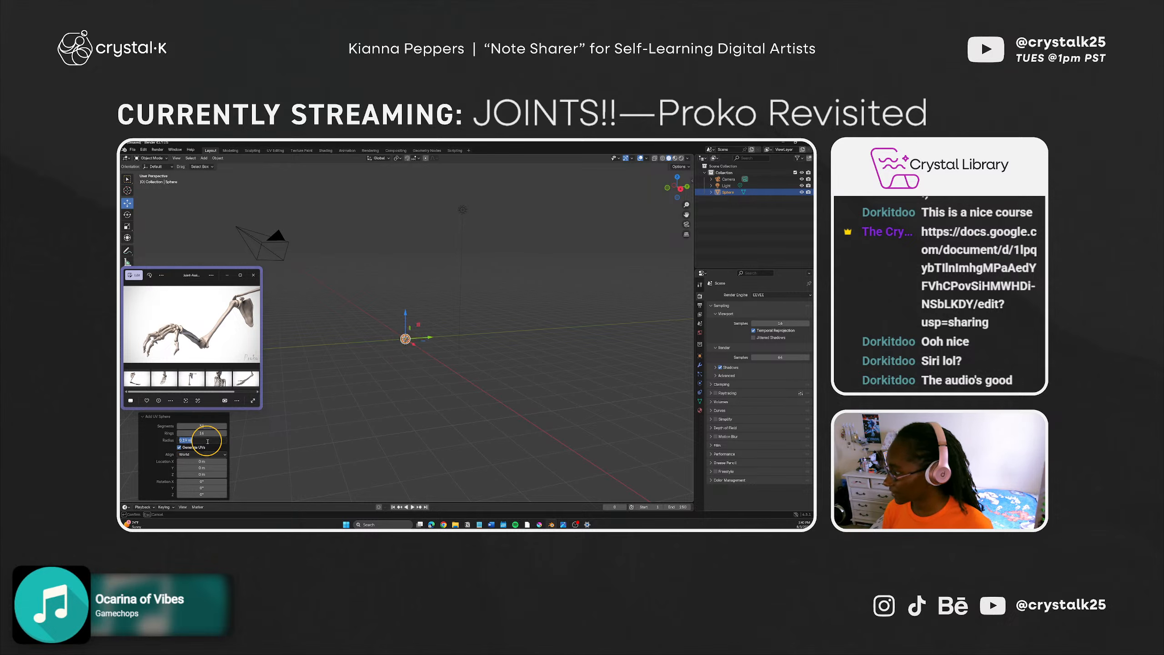
text(.2)
key(Return)
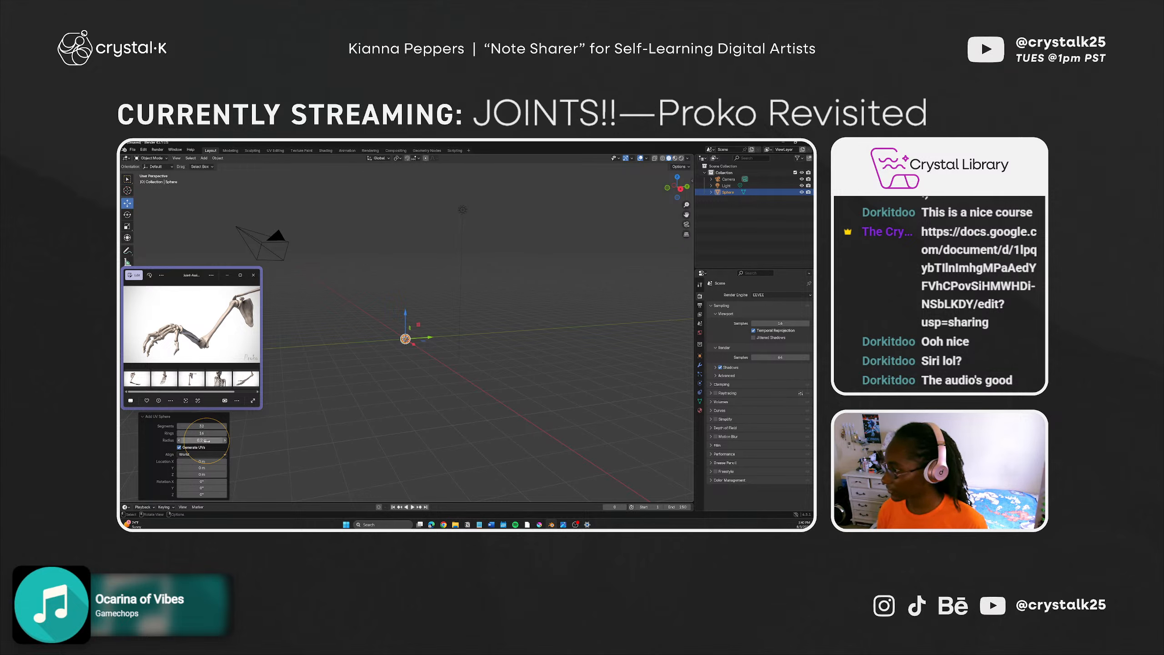
Step: Move the sphere straight up along the Z axis by about 3.7 m
alt+click(432, 315)
alt+drag(431, 316, 403, 186)
alt+drag(377, 251, 374, 252)
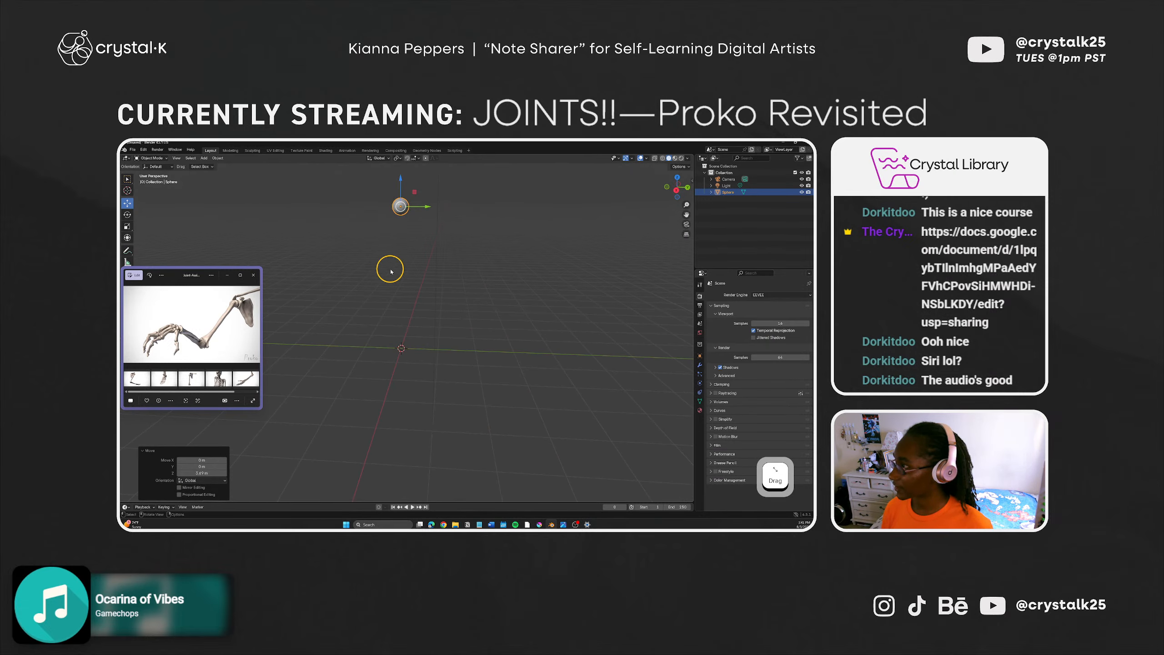
mouse_move(397, 299)
alt+shift+mouse_down()
mouse_move(418, 300)
mouse_move(395, 310)
alt+shift+mouse_up()
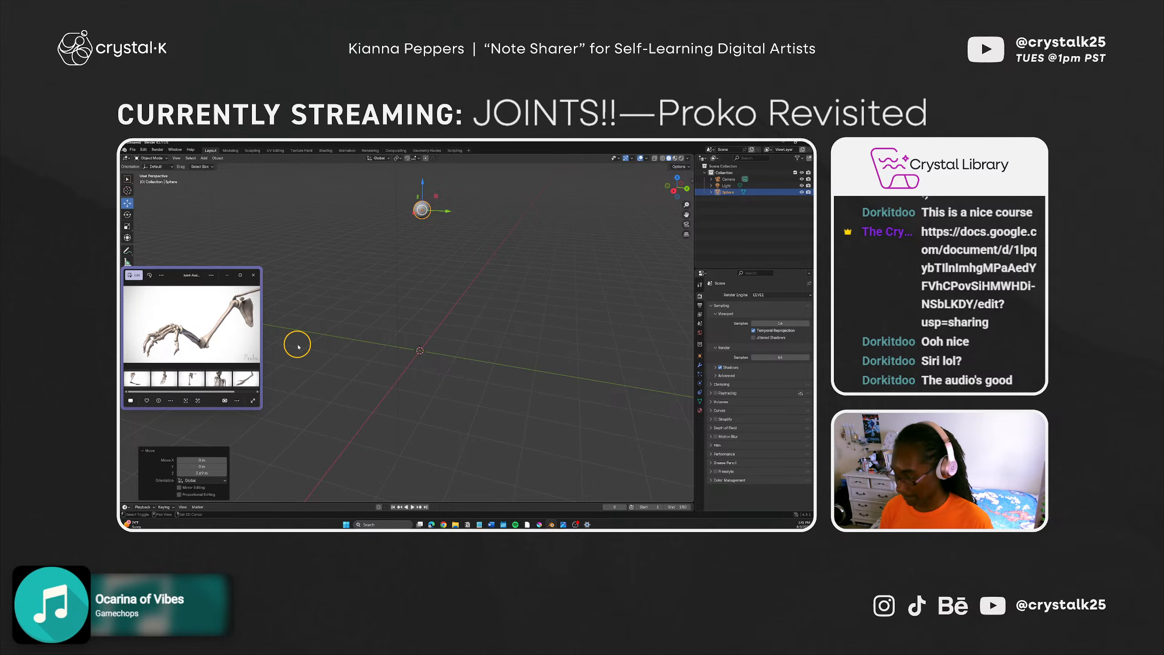
Step: Add a cylinder mesh at the world origin below the sphere
key(shift+a)
mouse_move(305, 344)
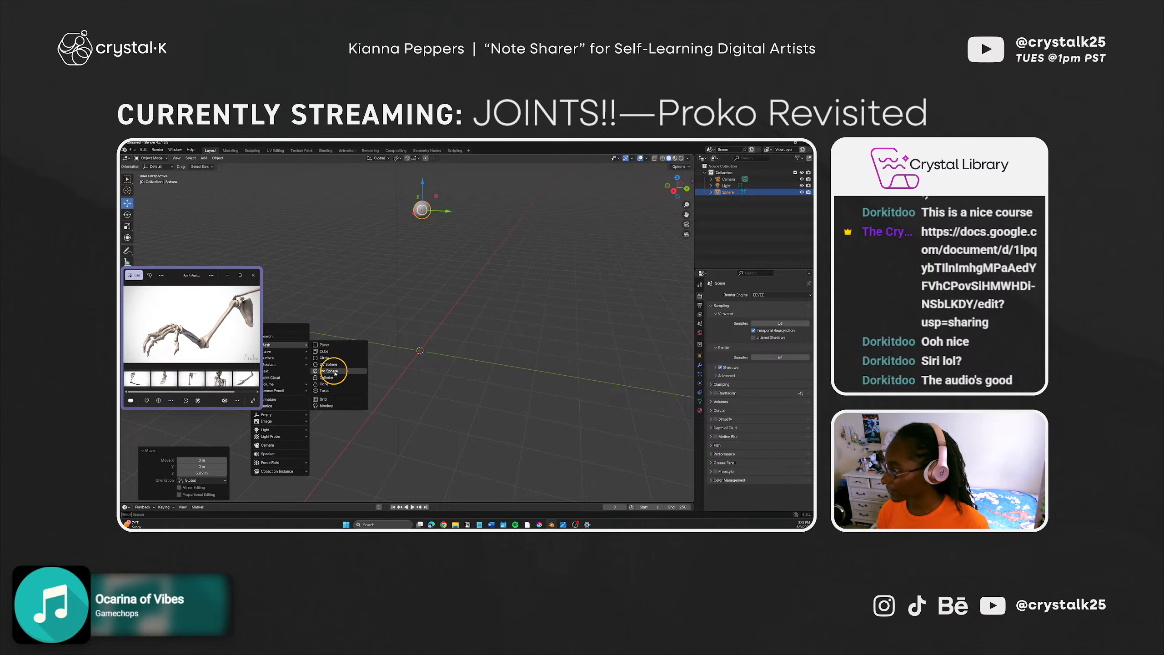
click(332, 377)
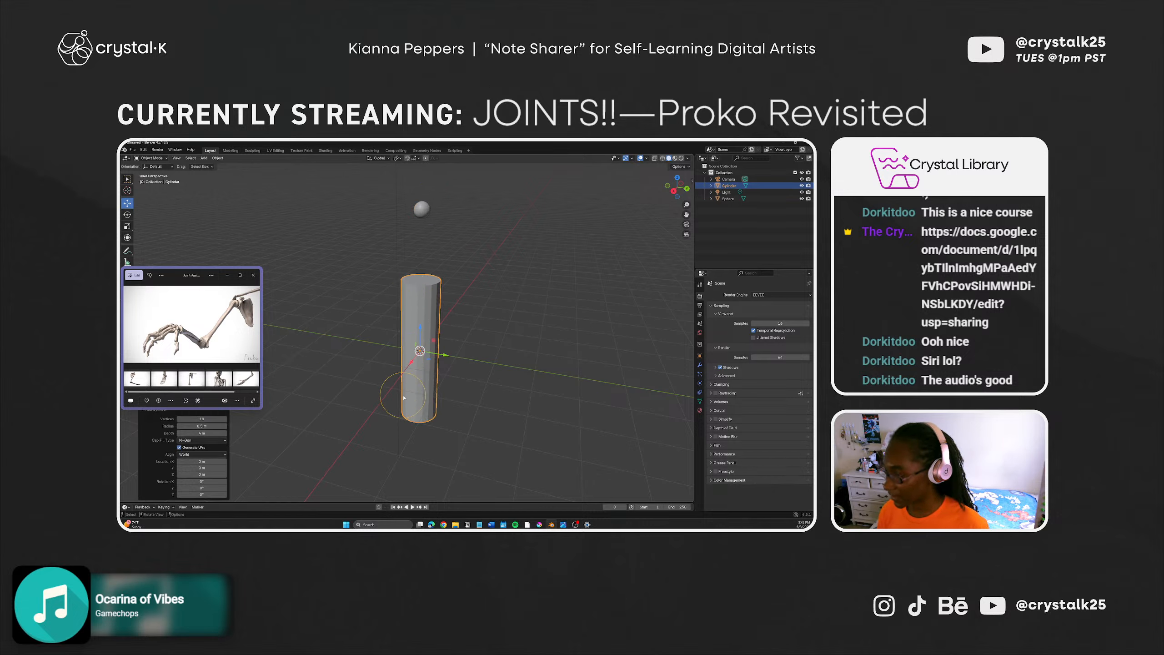
Step: Set the new cylinder's radius to 0.15 m and check its vertex count and depth settings
middle_drag(404, 397, 421, 414)
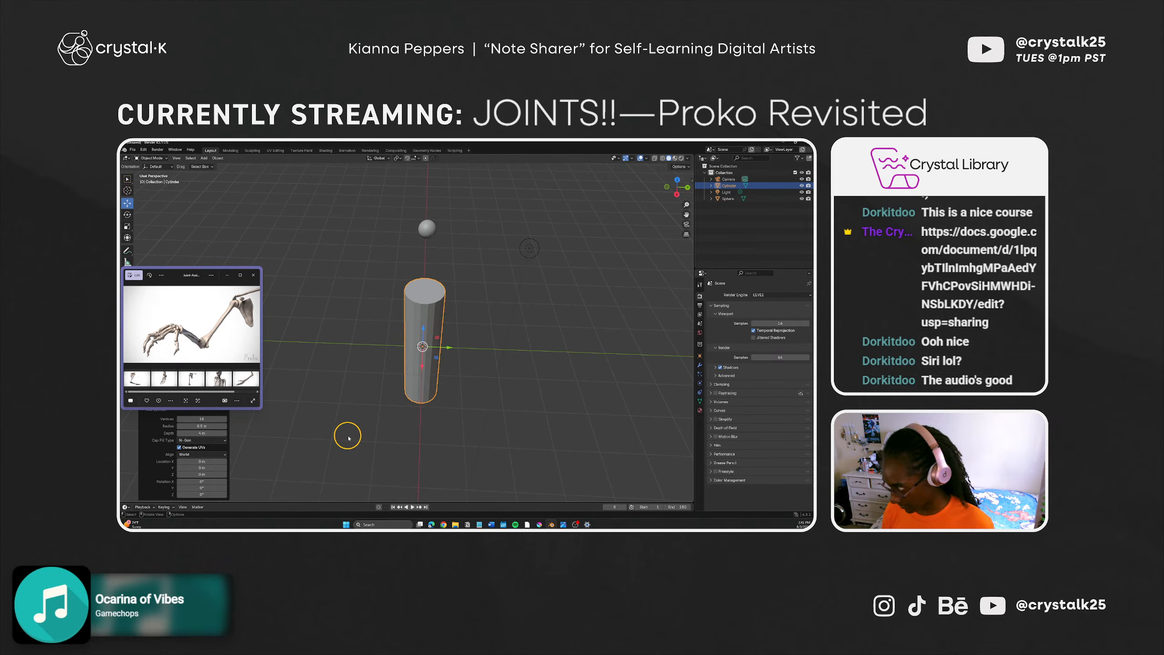
drag(202, 426, 196, 426)
click(207, 426)
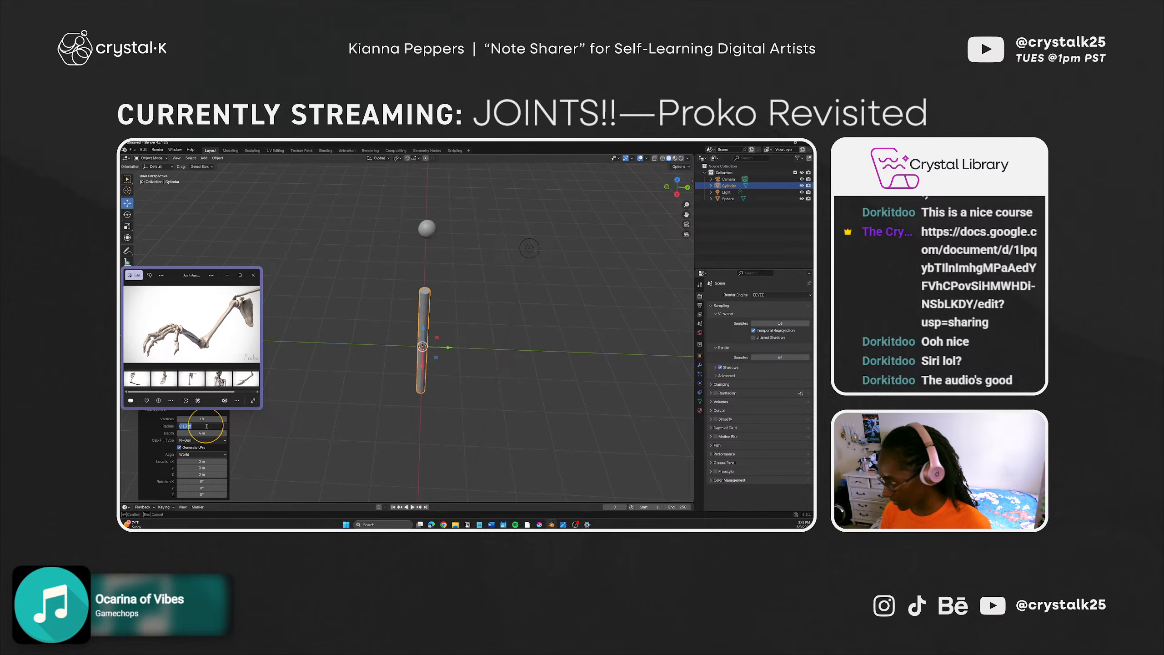
text(.15)
key(Return)
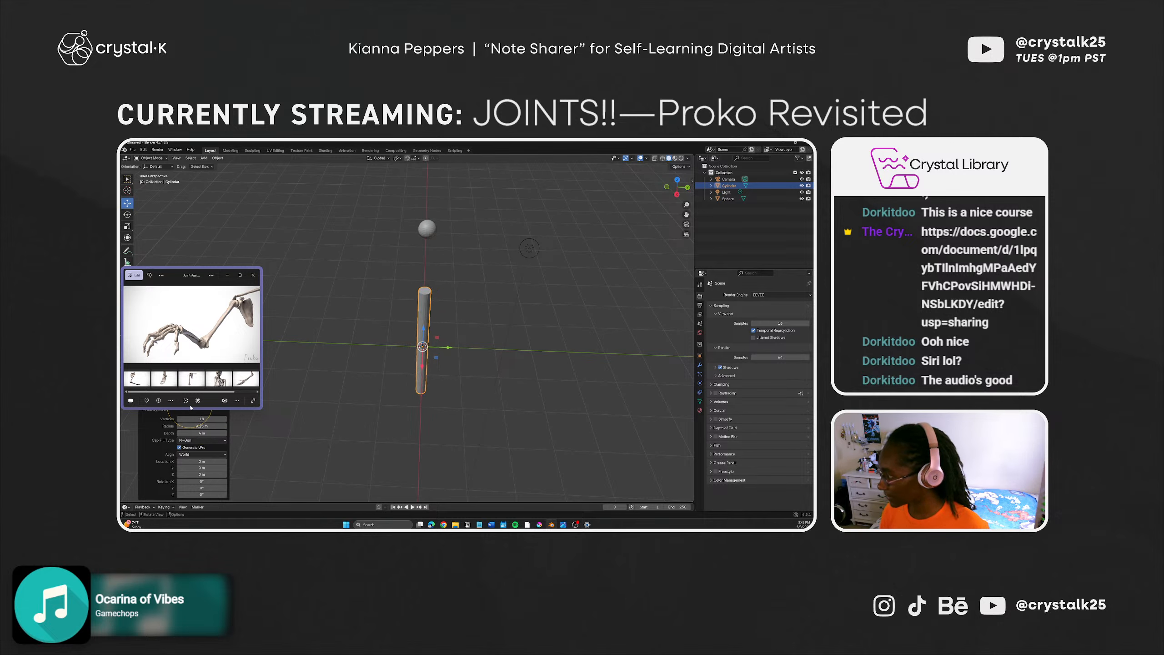
drag(200, 419, 200, 419)
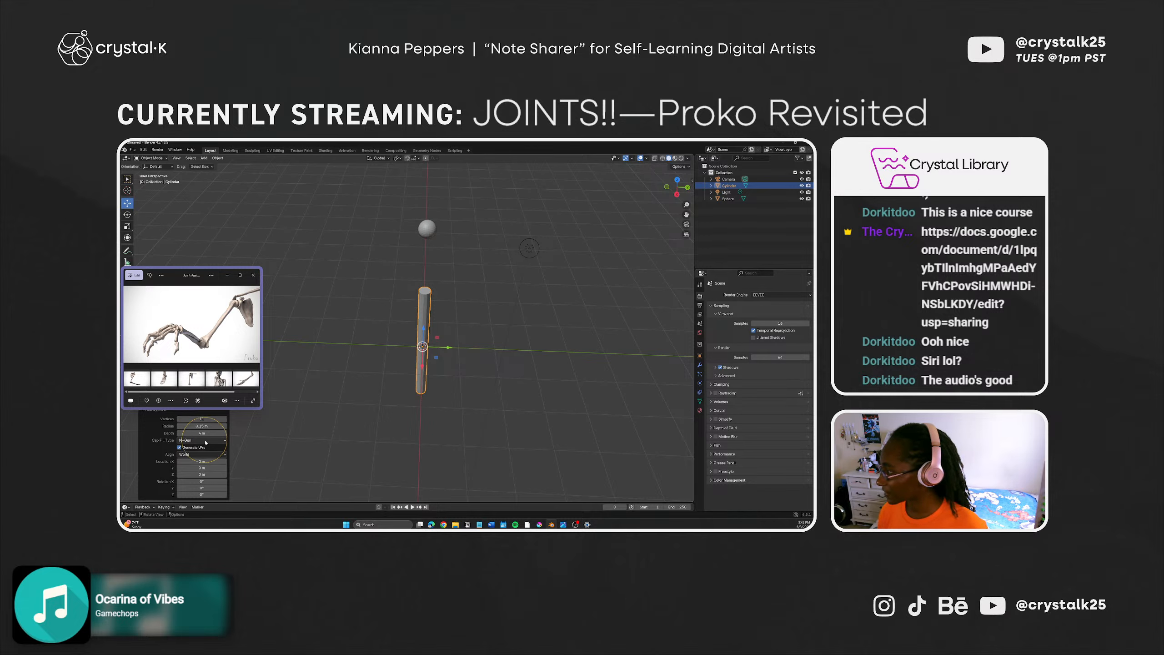
click(207, 432)
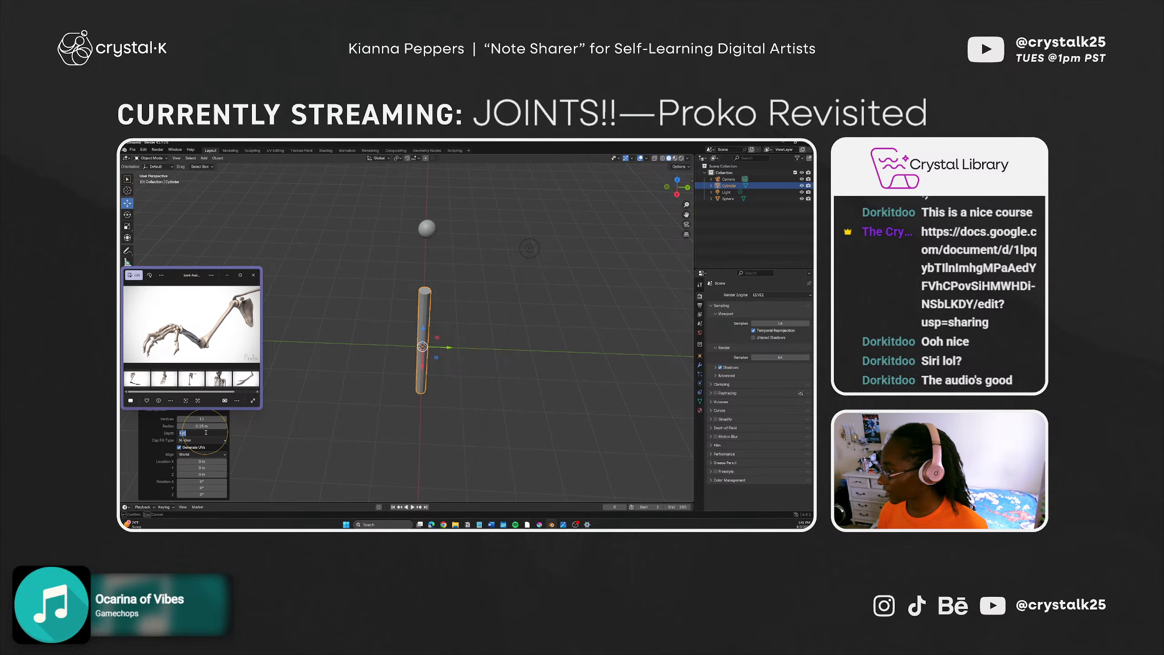
click(332, 408)
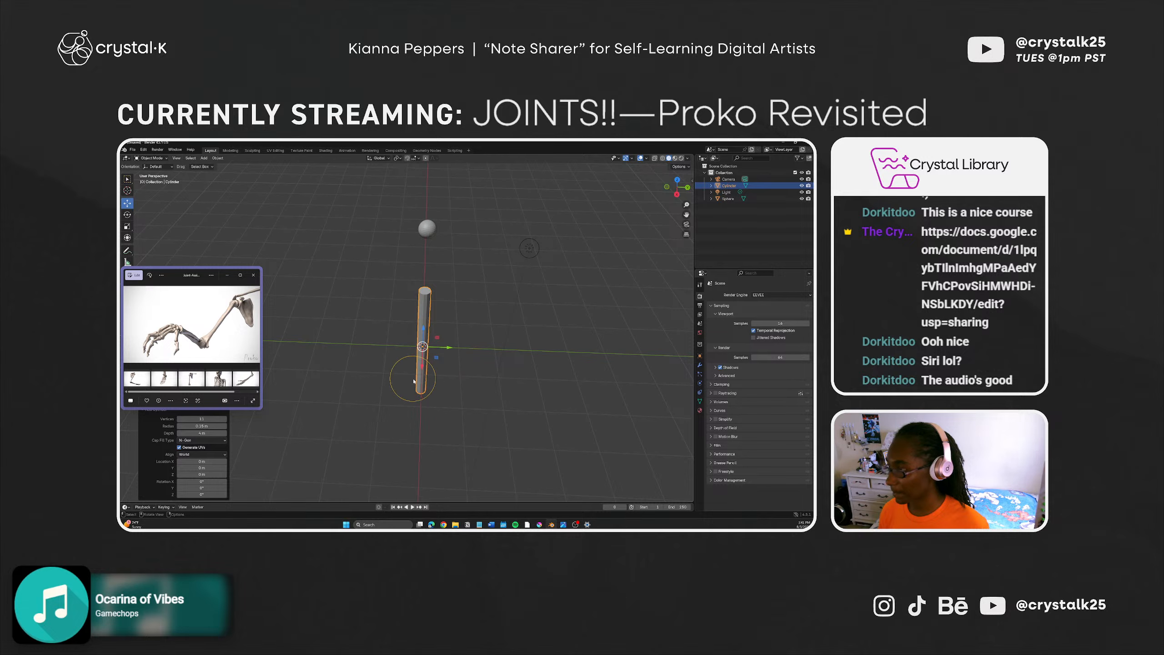
Step: In right orthographic view, move the cylinder up 2 m along the Z axis so its base sits at the origin
alt+middle_drag(421, 350, 421, 336)
alt+middle_drag(423, 291, 429, 270)
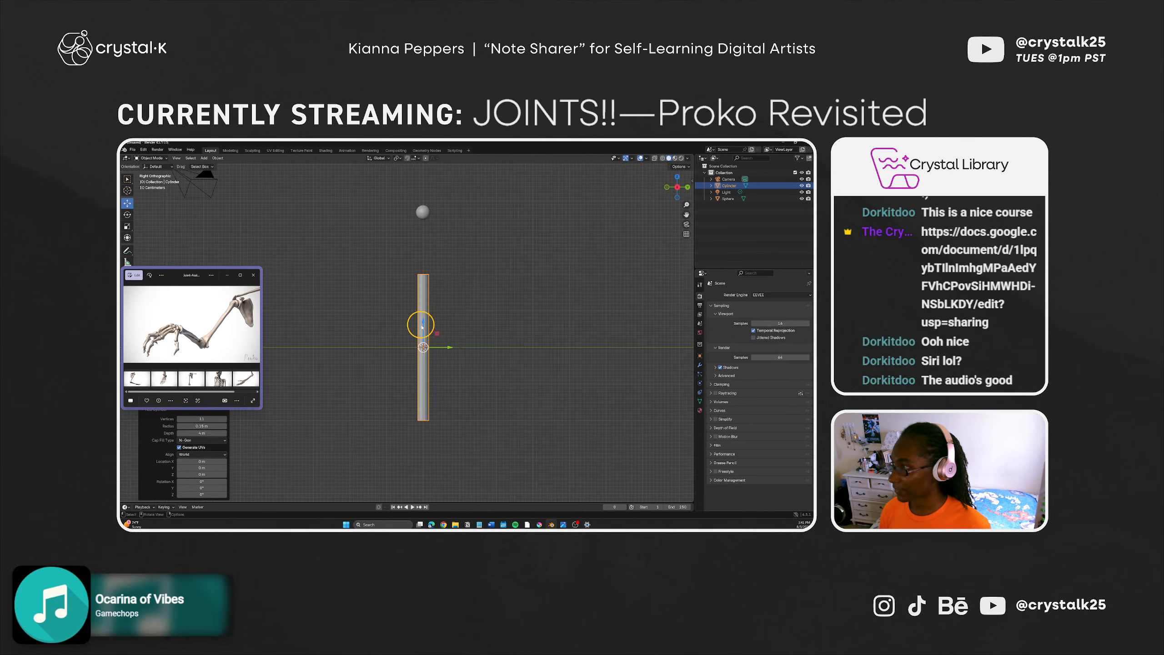
key(g)
key(z)
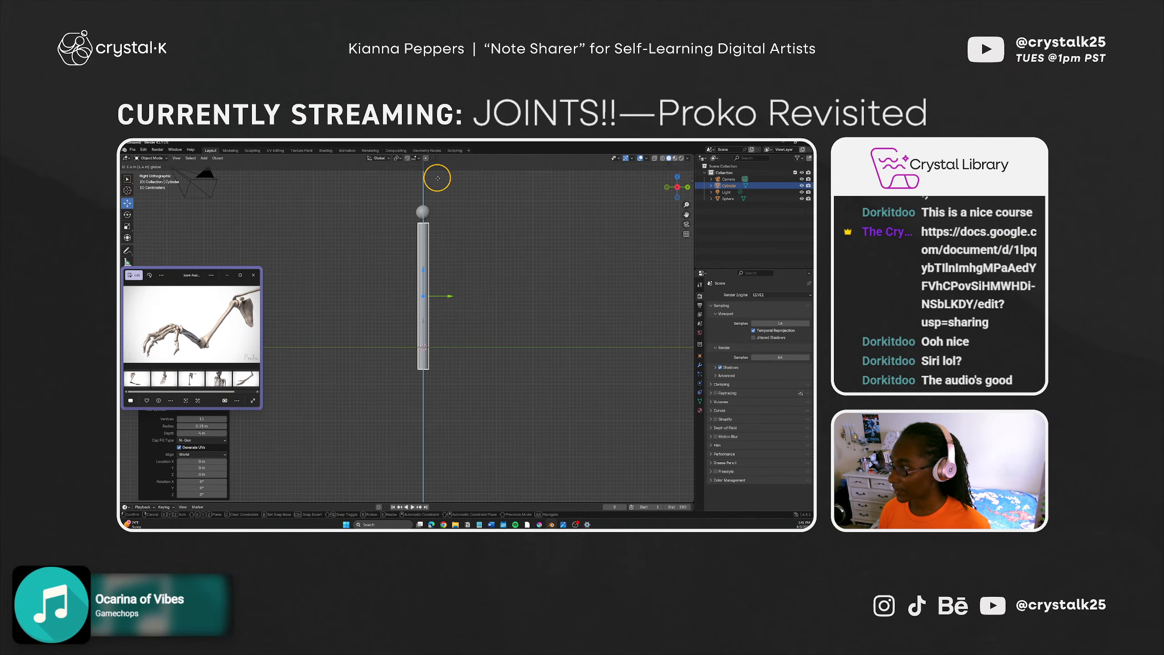
click(436, 156)
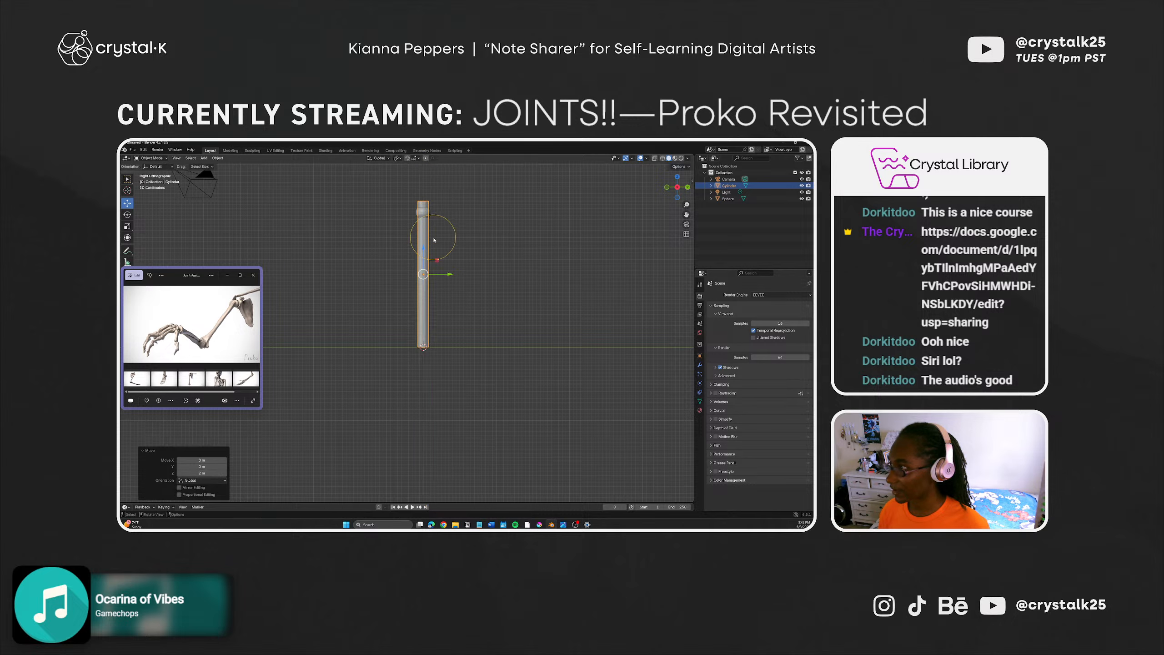
Step: Move the sphere along the Z axis so that it sits centred on the cylinder's upper end
click(424, 213)
ctrl+drag(423, 187, 424, 161)
click(427, 230)
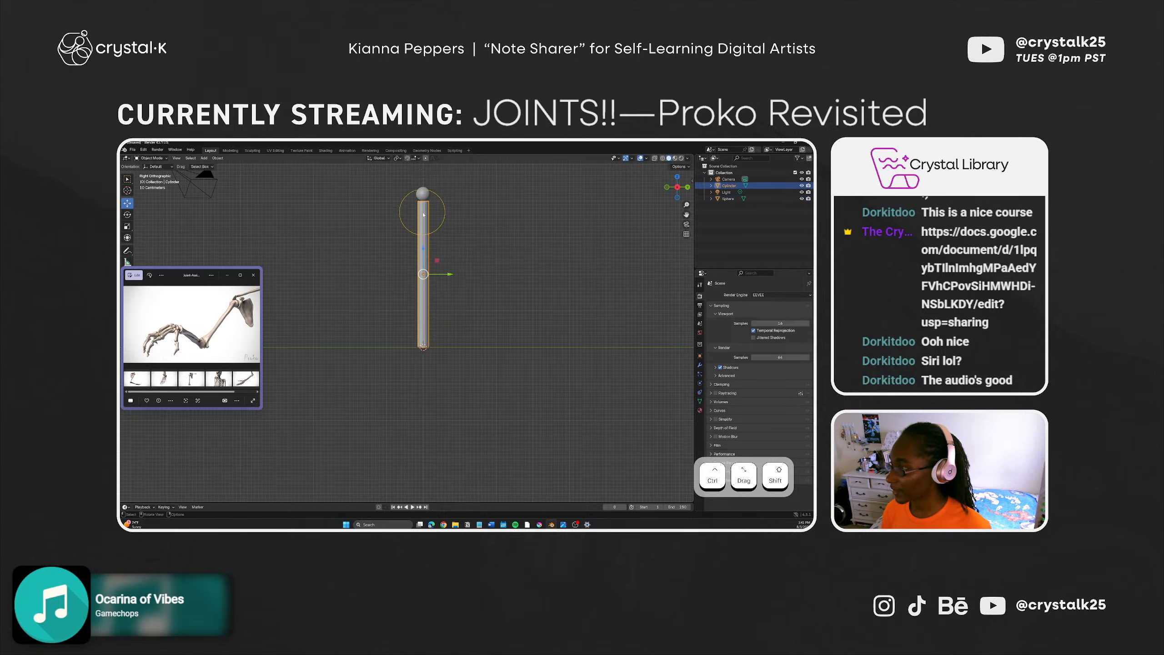
click(422, 193)
ctrl+drag(422, 170, 422, 181)
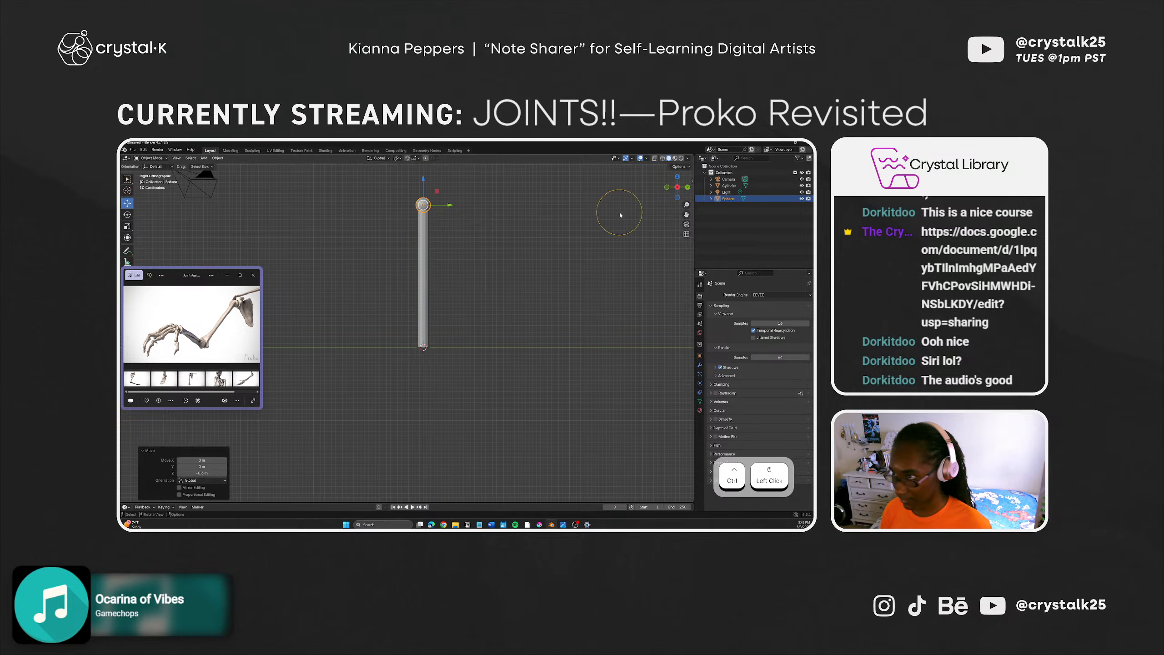
Step: Switch the viewport to wireframe shading and examine the mesh density of the sphere on top of the cylinder
click(662, 159)
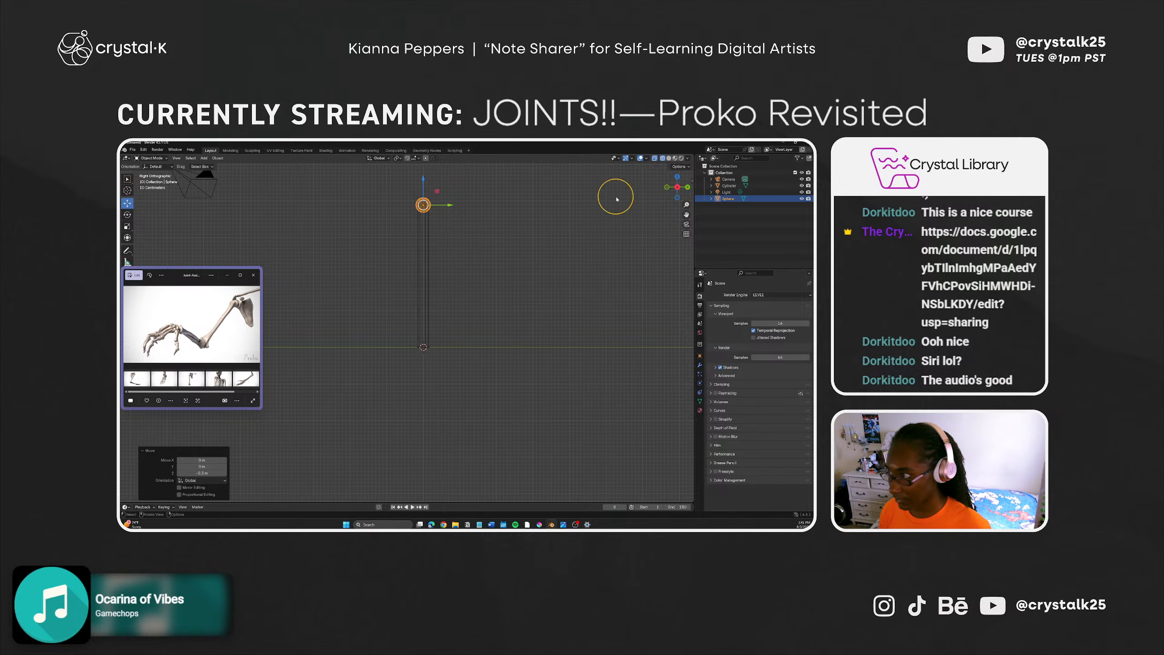
click(463, 247)
click(424, 204)
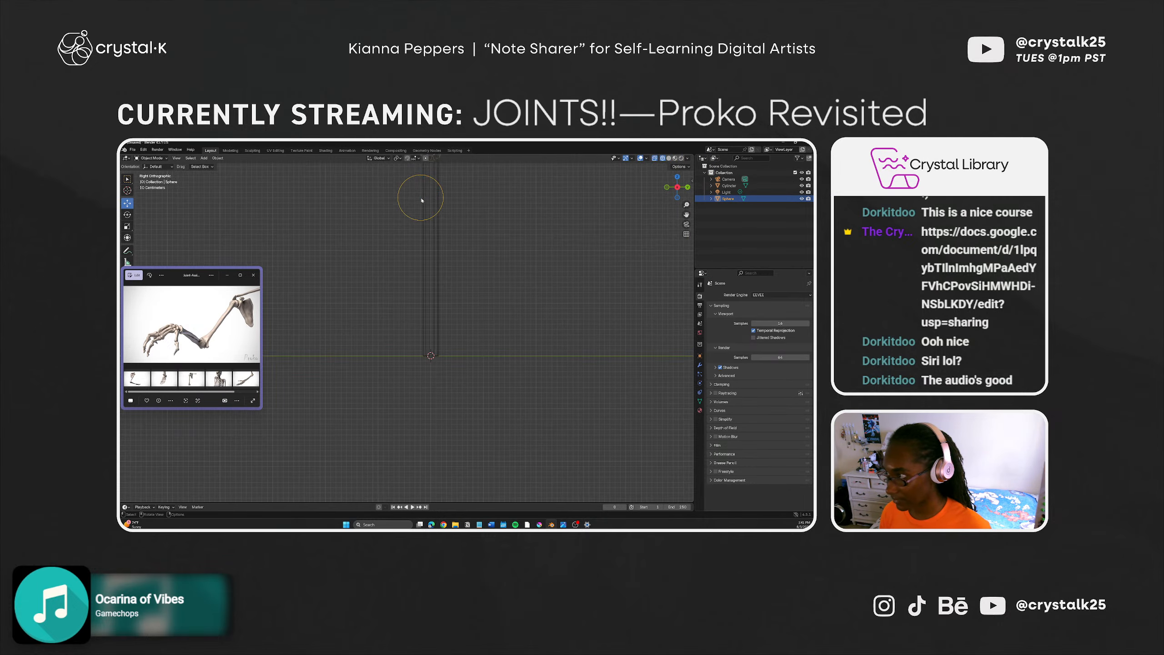
alt+drag(432, 221, 451, 195)
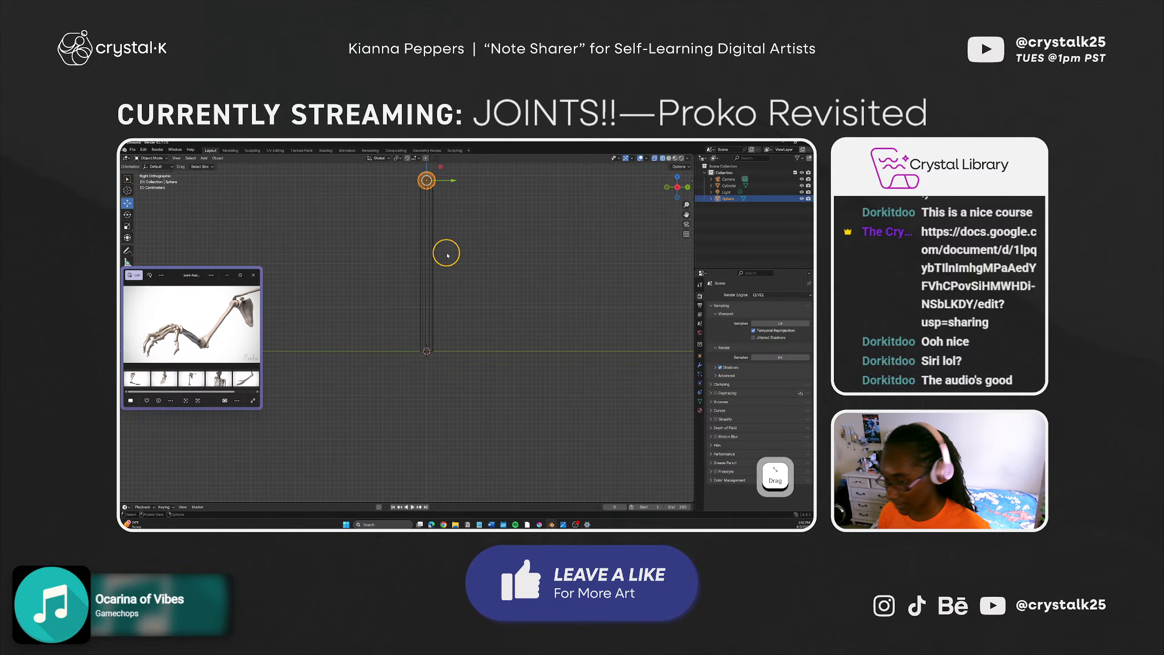
click(474, 313)
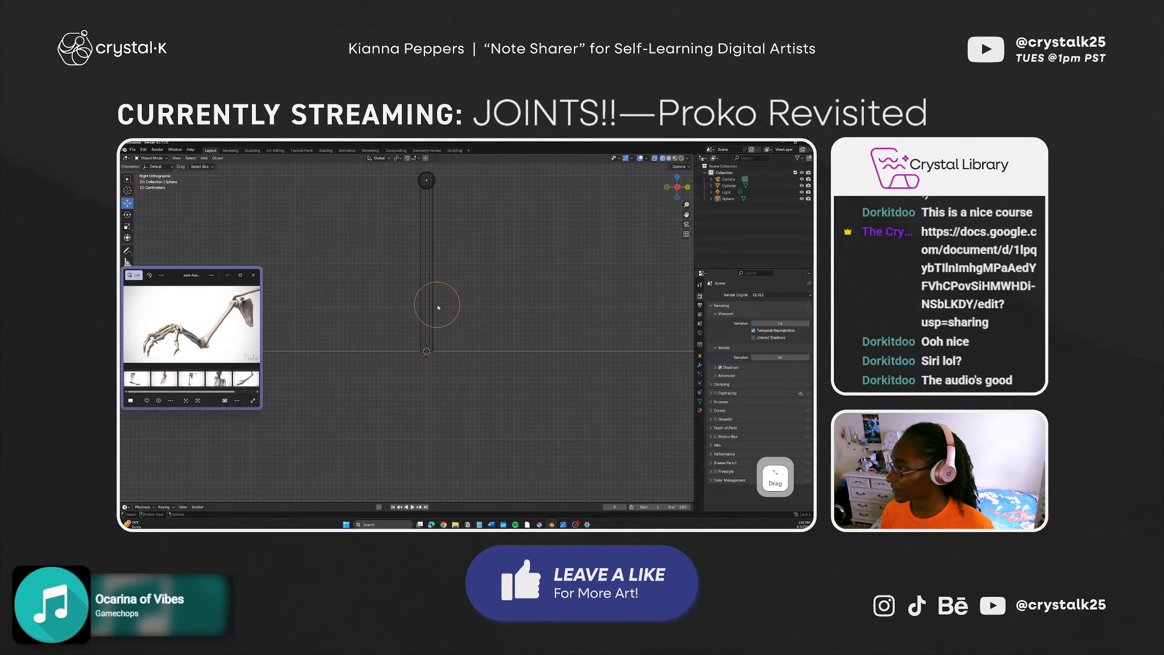
middle_drag(415, 327, 408, 253)
click(401, 228)
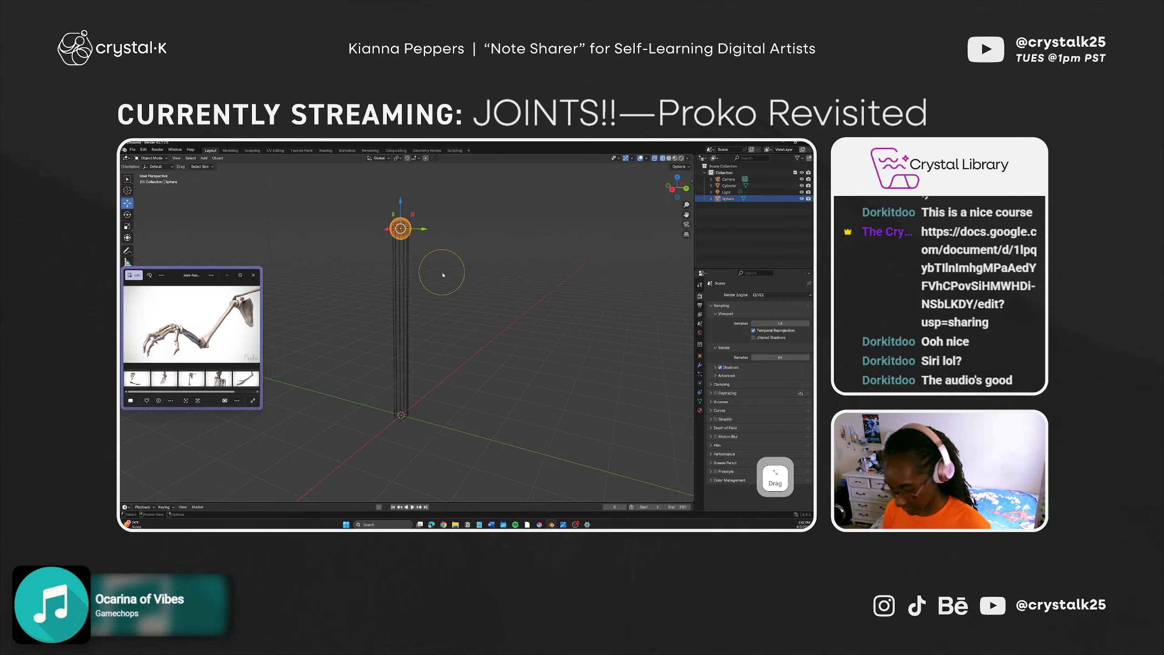
Step: Add a UV sphere at the world origin with 16 segments and 8 rings
key(shift+a)
mouse_move(443, 274)
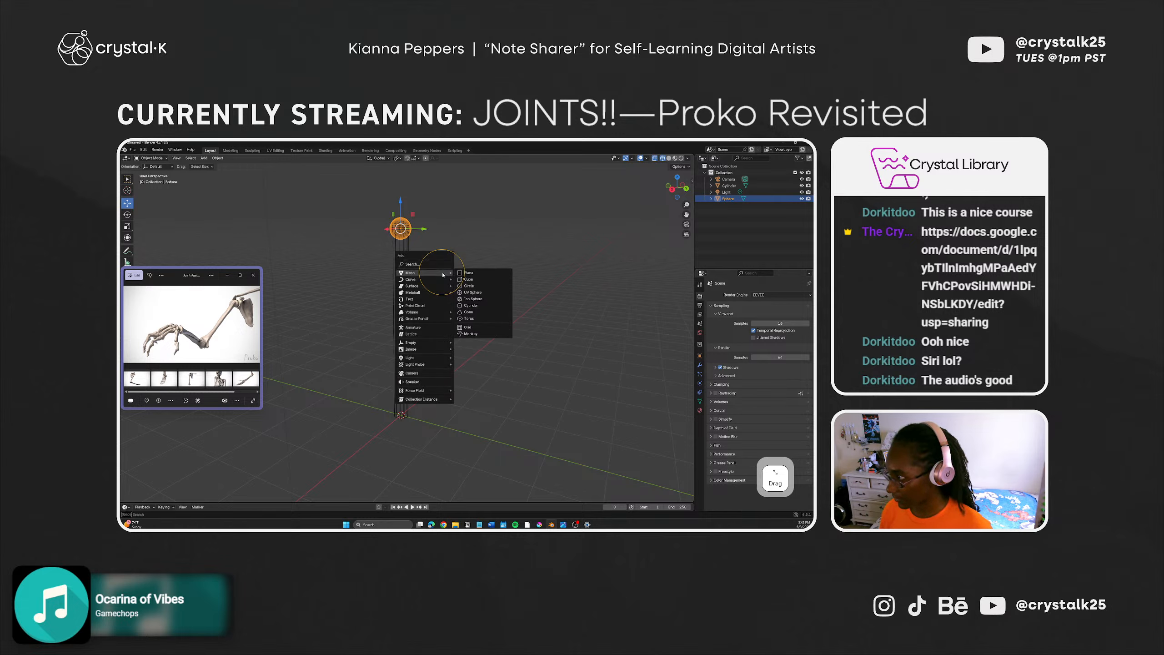
click(472, 292)
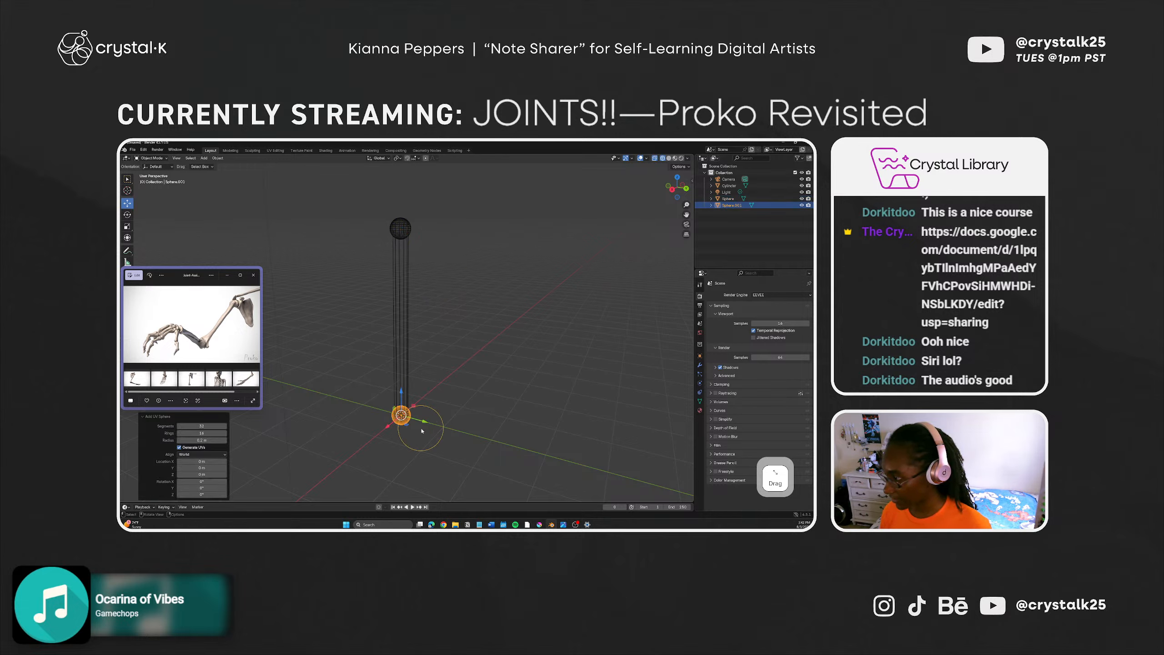
click(202, 426)
text(16)
key(Tab)
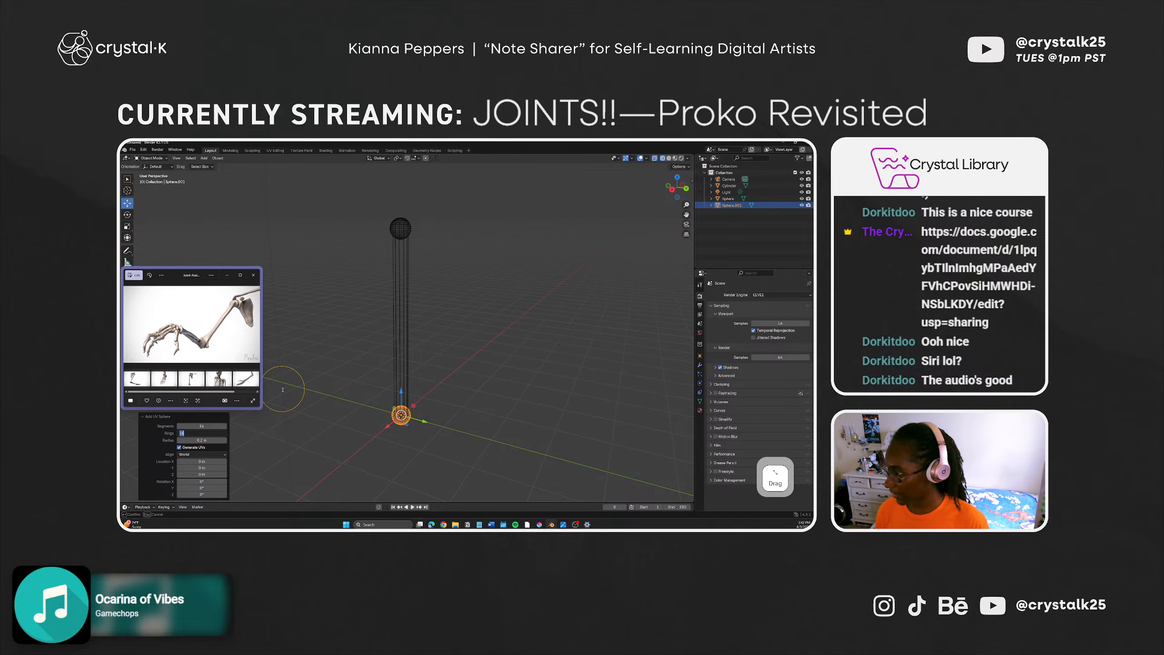
text(8)
key(Return)
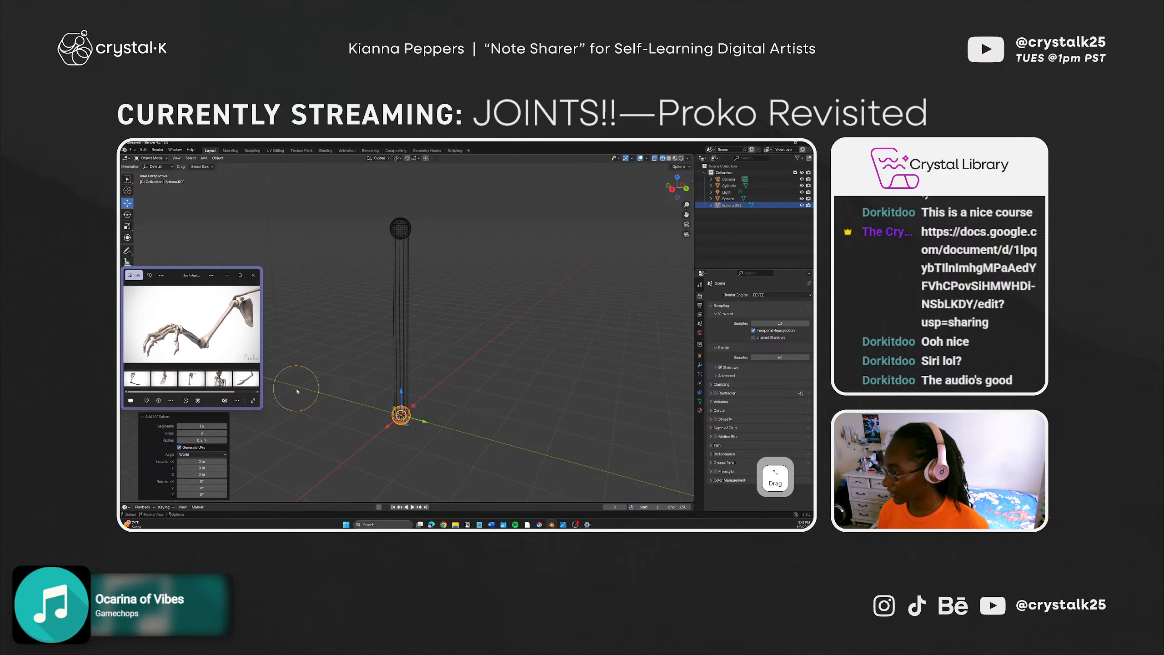
Step: In right orthographic view, move the new sphere up 4 m along the Z axis onto the cylinder's upper end
middle_drag(413, 398, 408, 398)
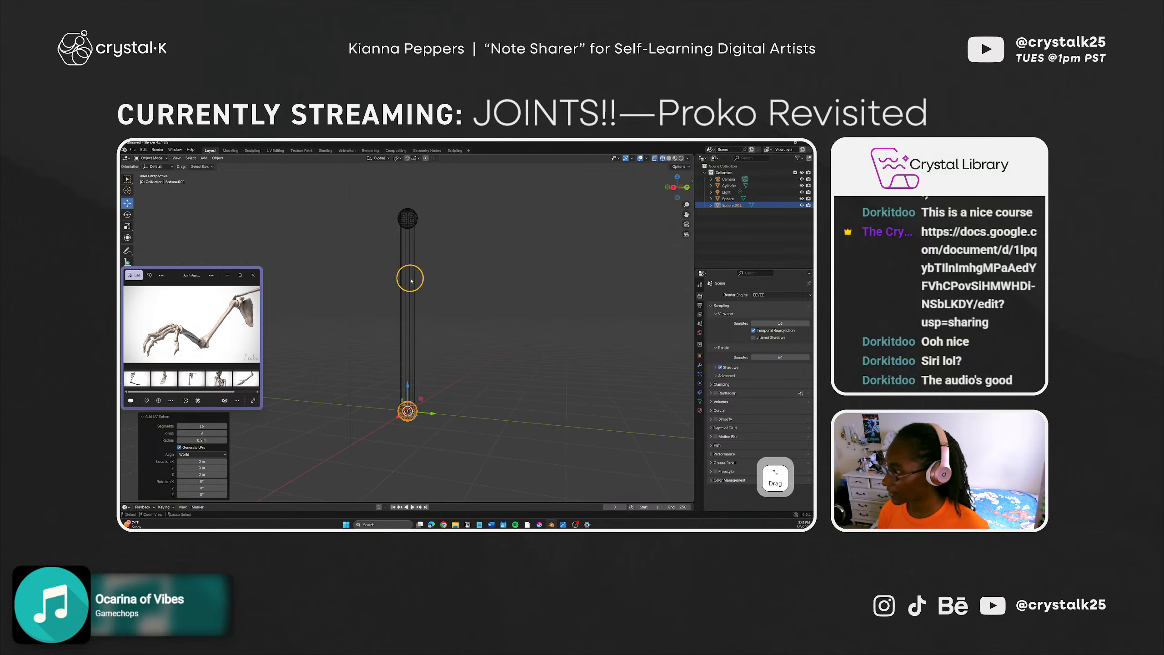
ctrl+drag(408, 398, 417, 204)
alt+middle_drag(403, 255, 409, 284)
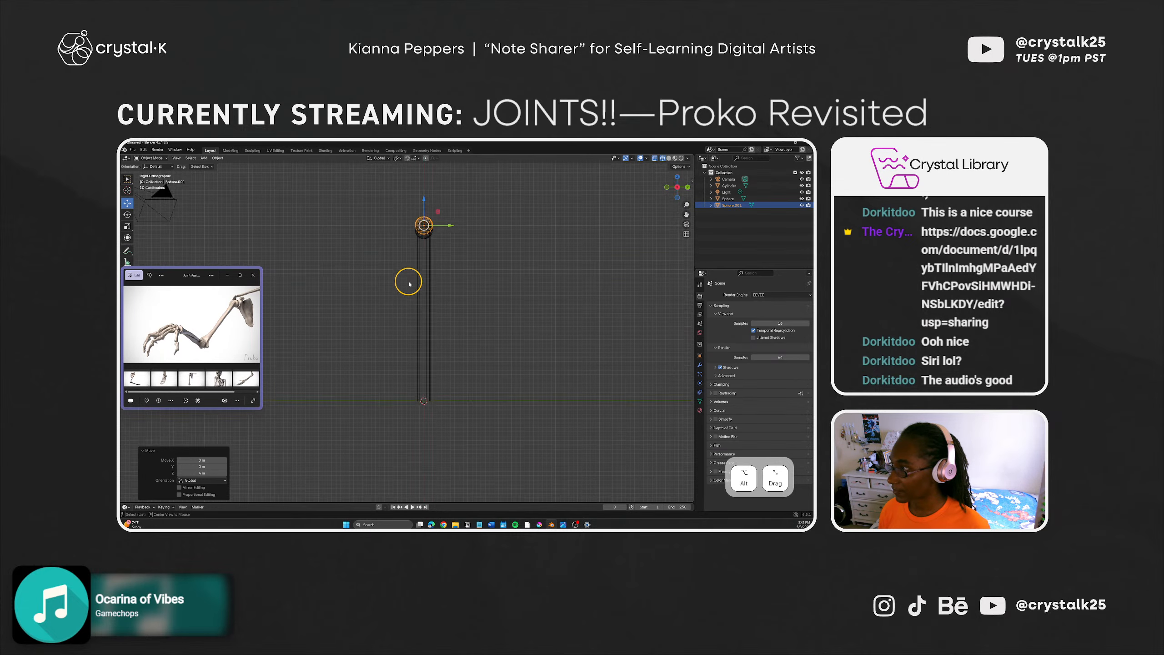
Step: Delete the original denser sphere at the cylinder's upper end
click(428, 231)
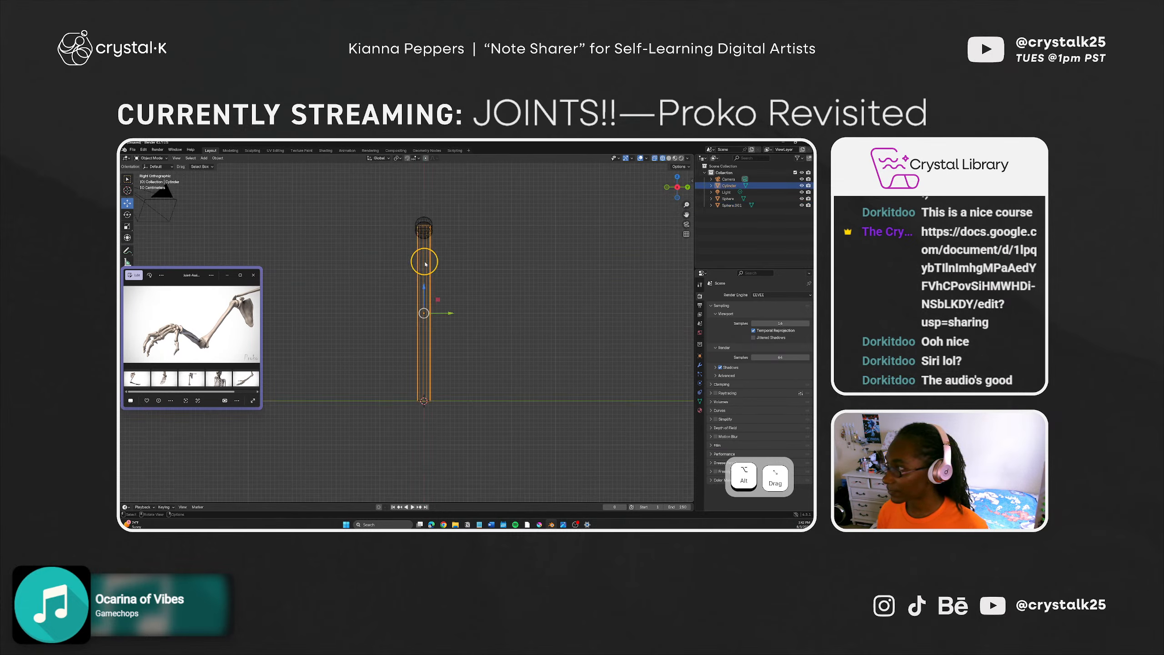
click(428, 233)
key(x)
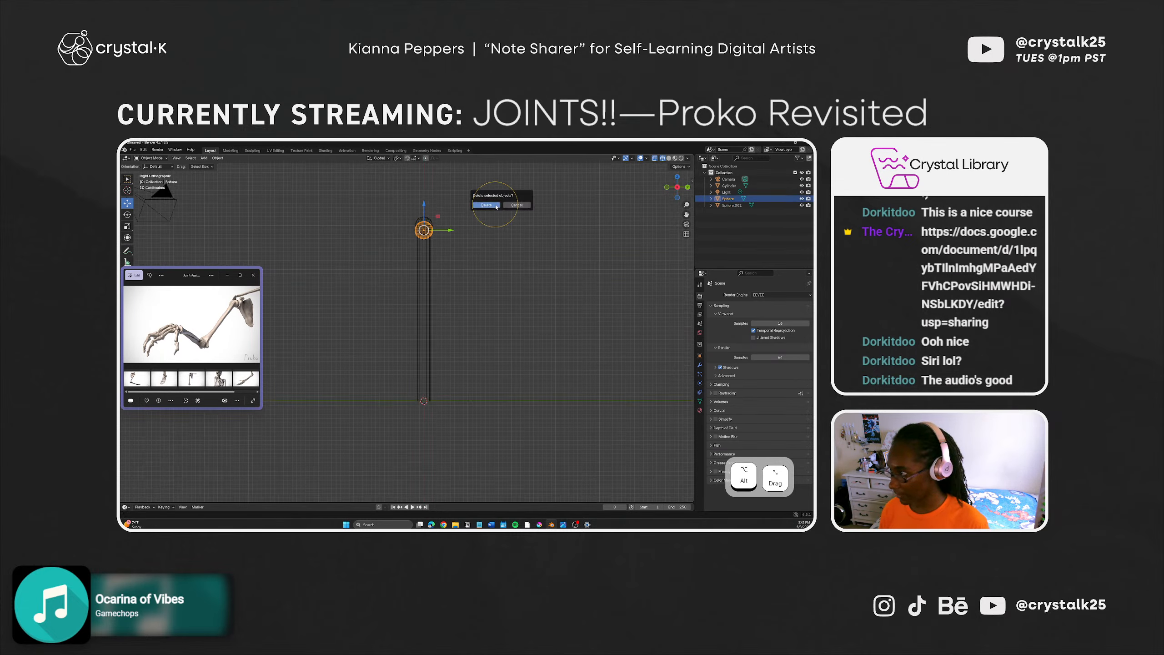
click(495, 205)
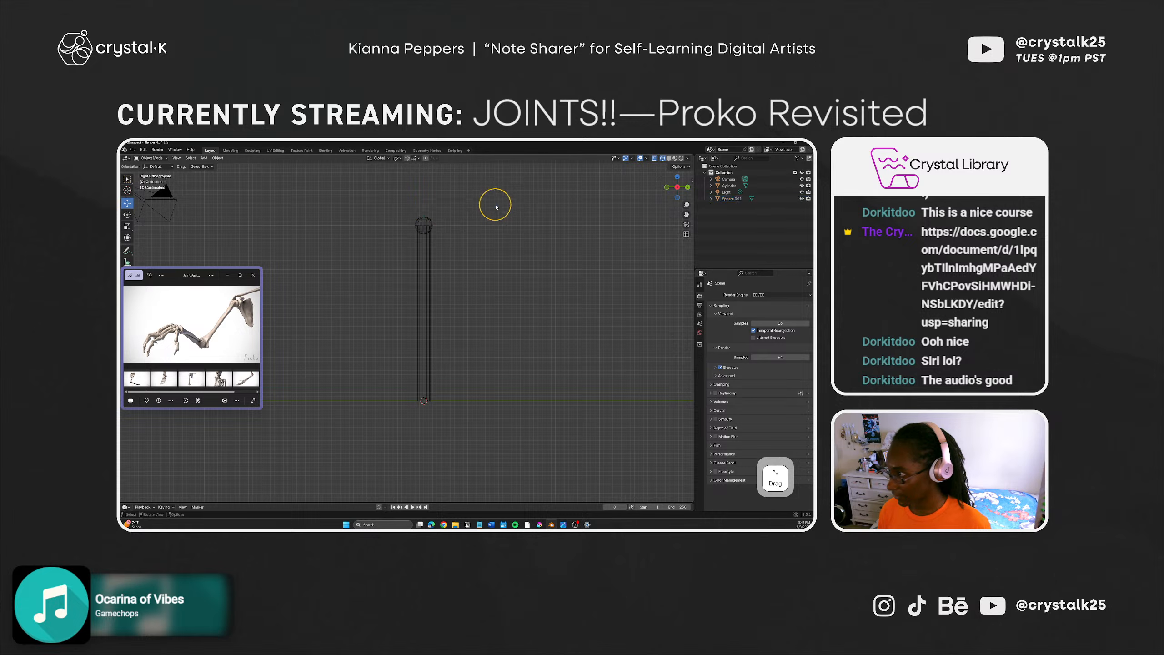
Step: Return the viewport to solid shading and show the cylinder and sphere in perspective
click(424, 252)
click(439, 252)
middle_drag(439, 252, 442, 216)
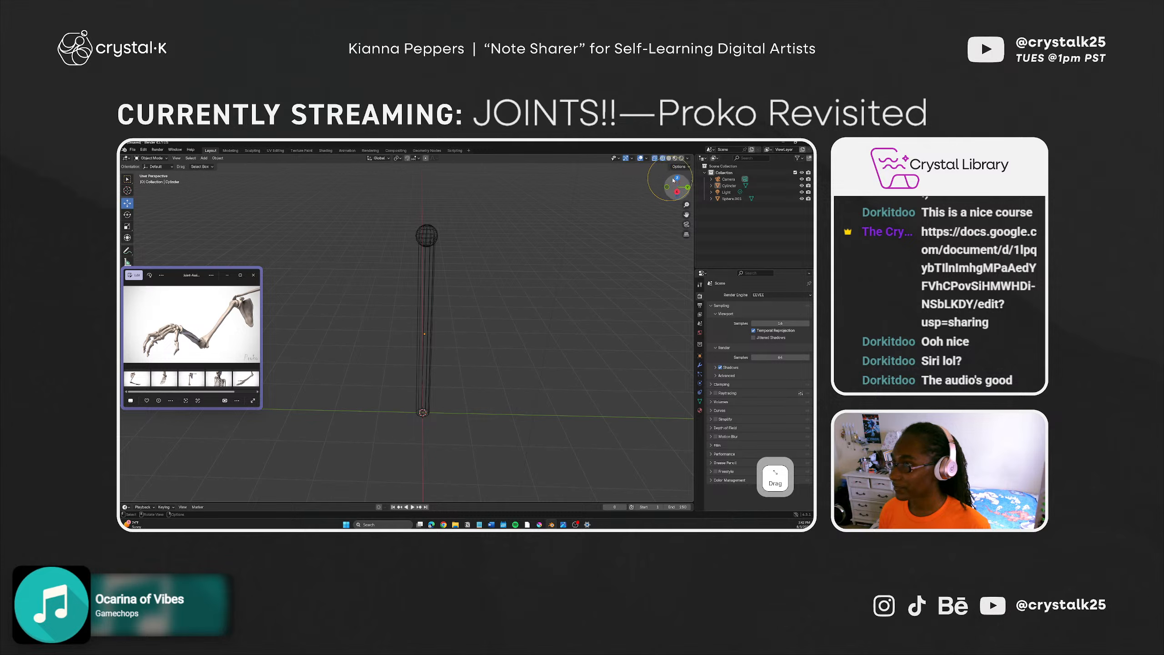
click(669, 158)
middle_drag(486, 262, 467, 246)
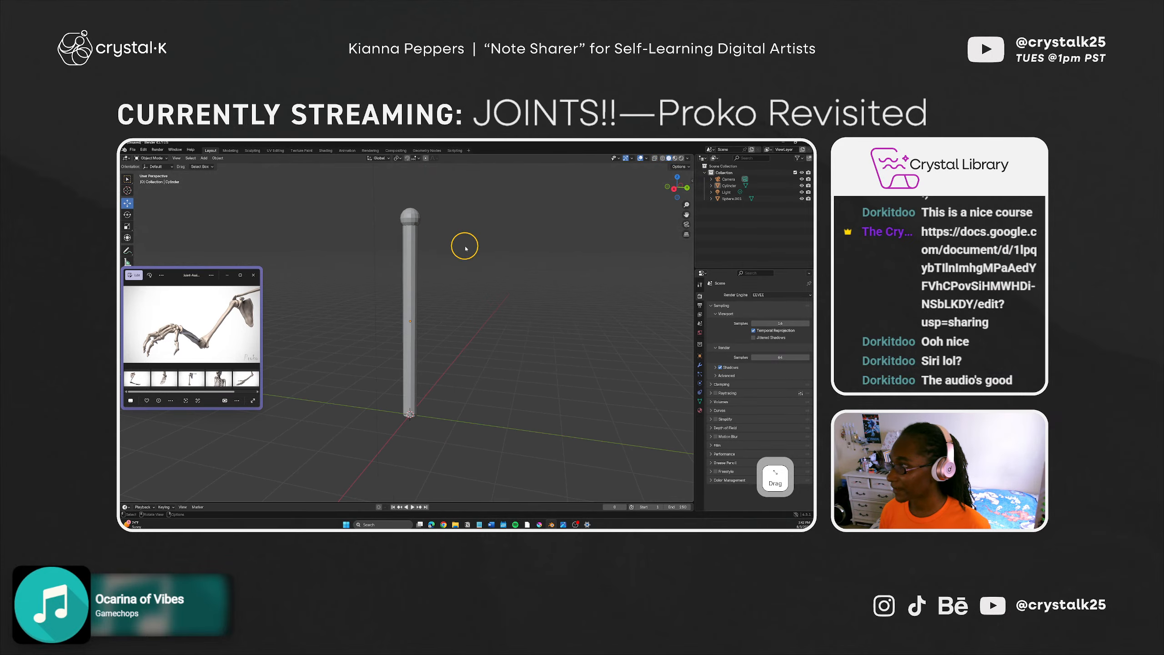
Step: Select the cylinder together with the remaining sphere on top of it
click(409, 255)
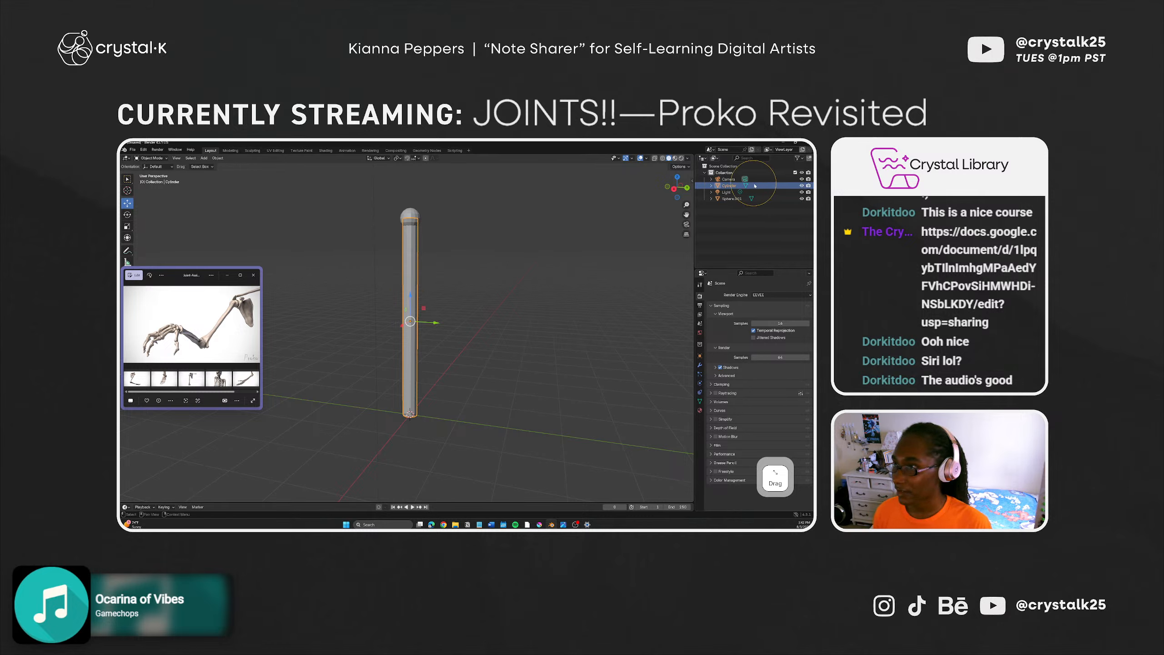
drag(732, 199, 727, 185)
ctrl+click(727, 186)
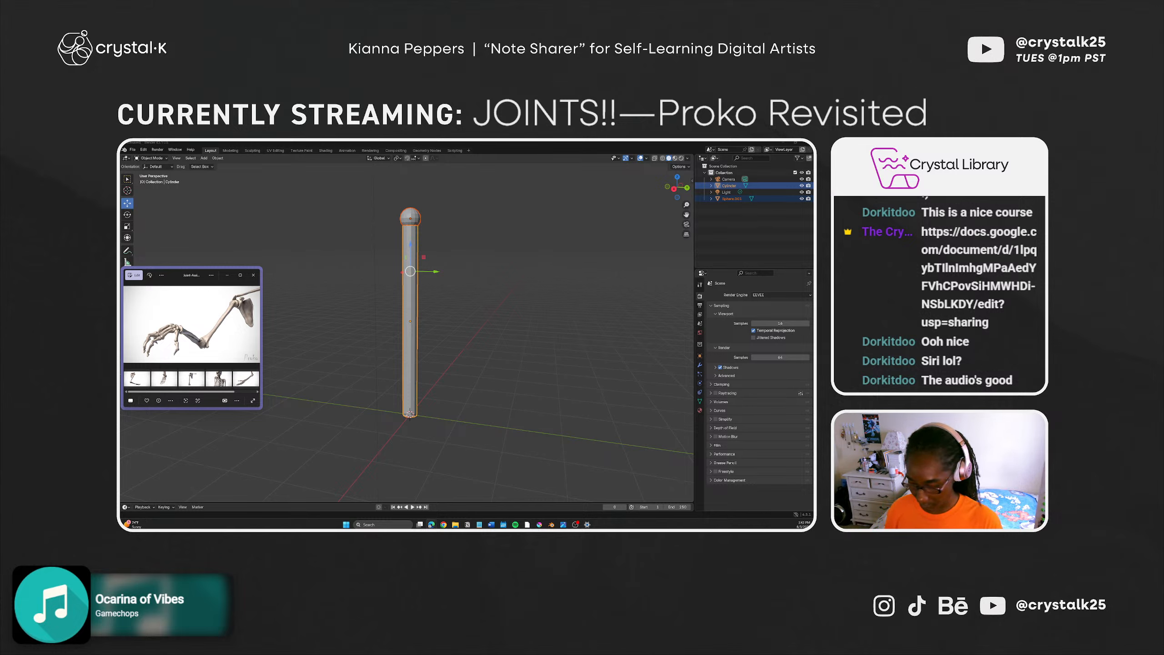
key(ctrl+f)
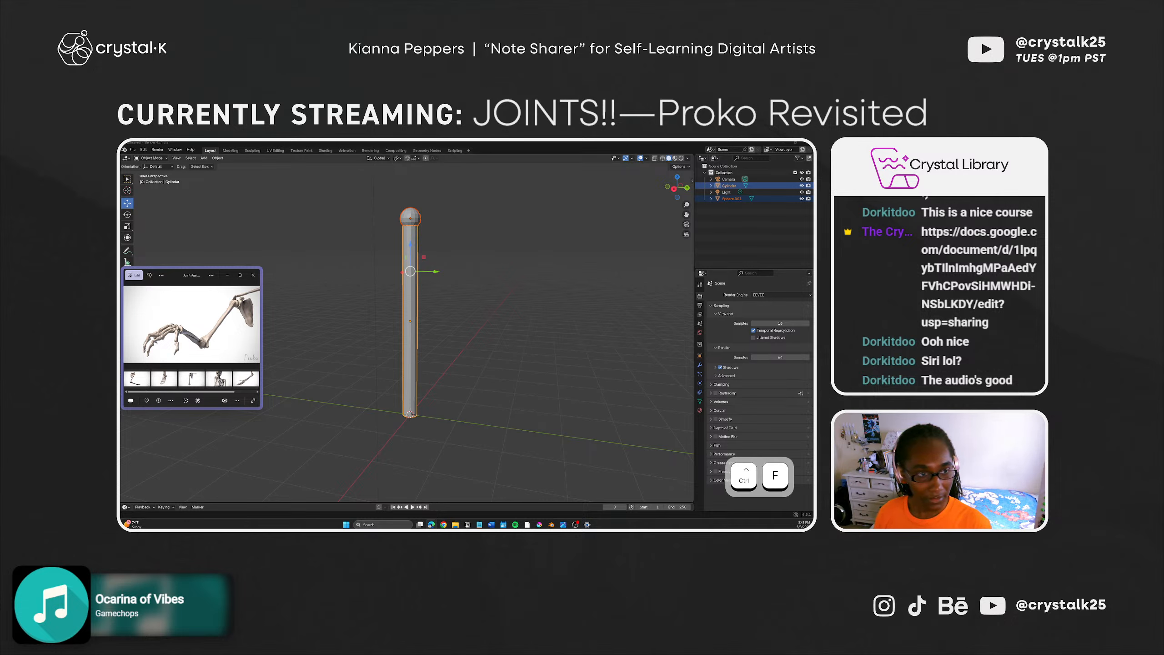
key(ctrl)
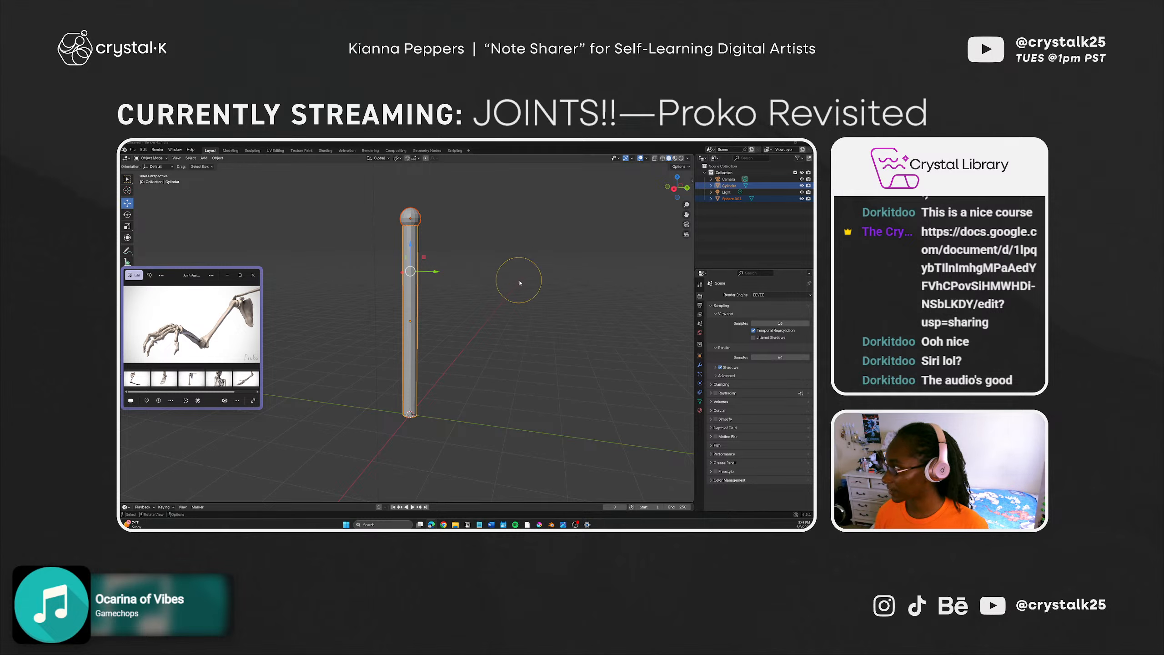
Step: Move the reference image window down to uncover the tools behind it, and check the Move tool's orientation options
click(128, 203)
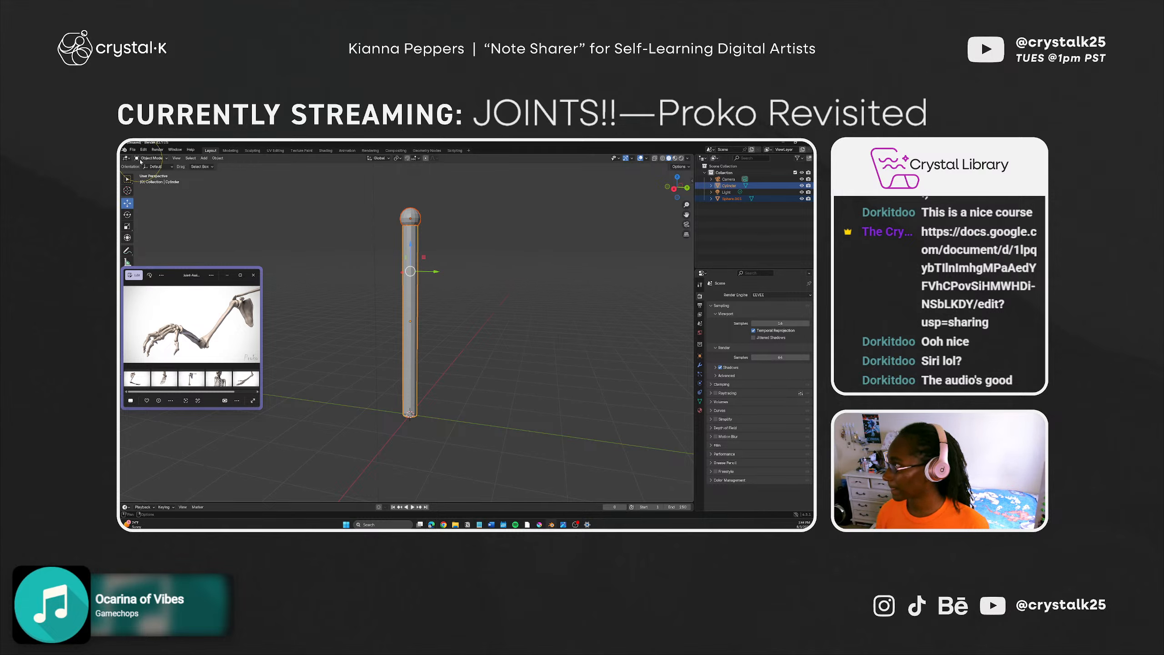
drag(173, 279, 173, 301)
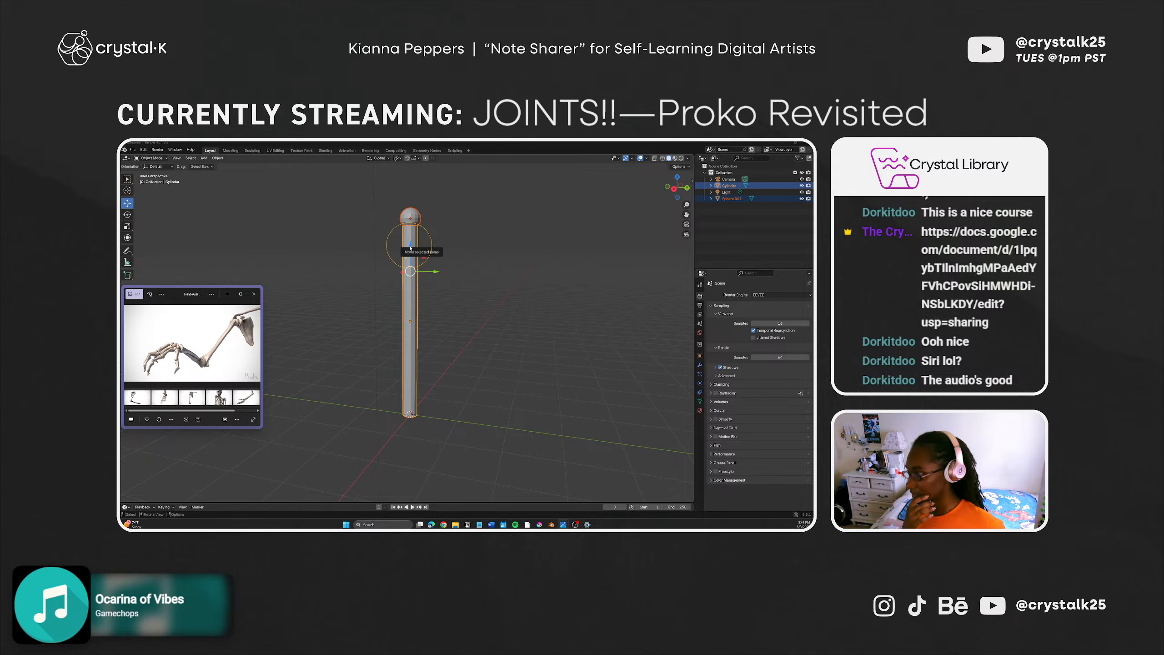
click(158, 167)
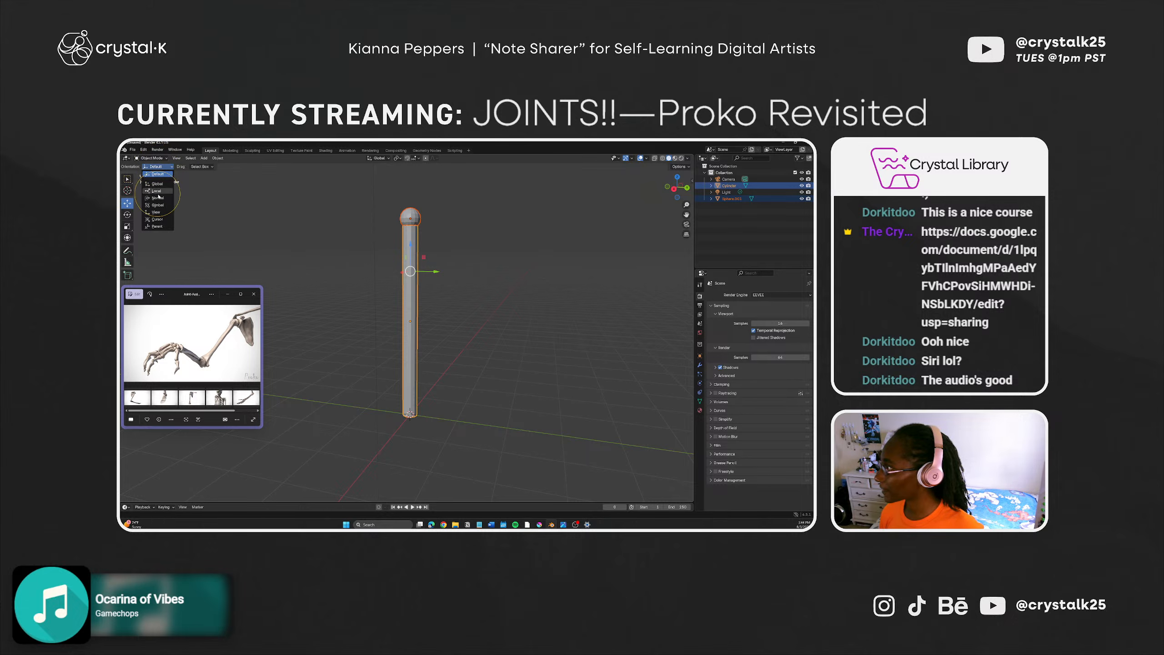
click(327, 255)
click(417, 265)
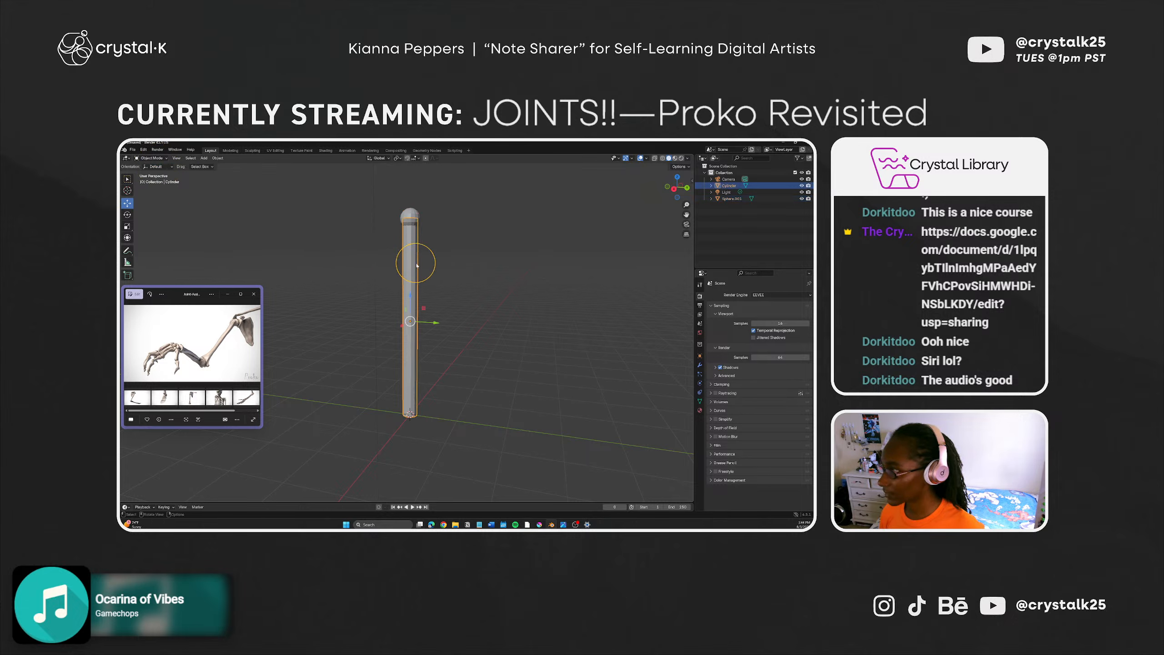
shift+click(412, 214)
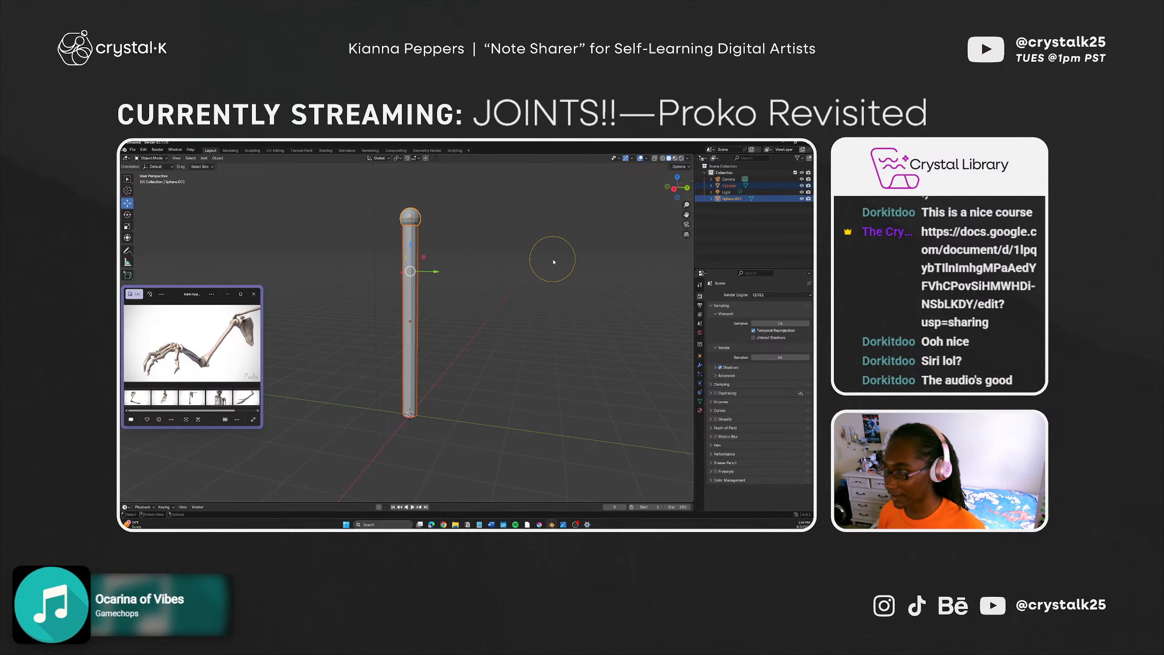
key(alt+a)
Step: Select only the cylinder and, from bottom orthographic view, enter Edit Mode on it
click(412, 370)
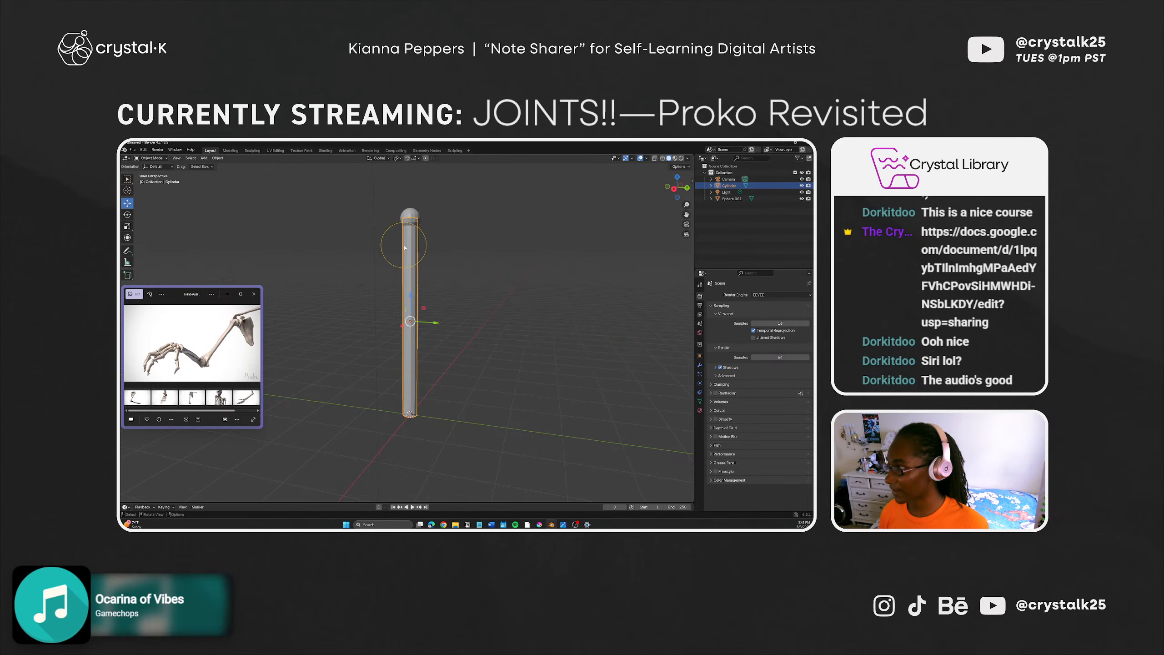
middle_drag(403, 242, 441, 395)
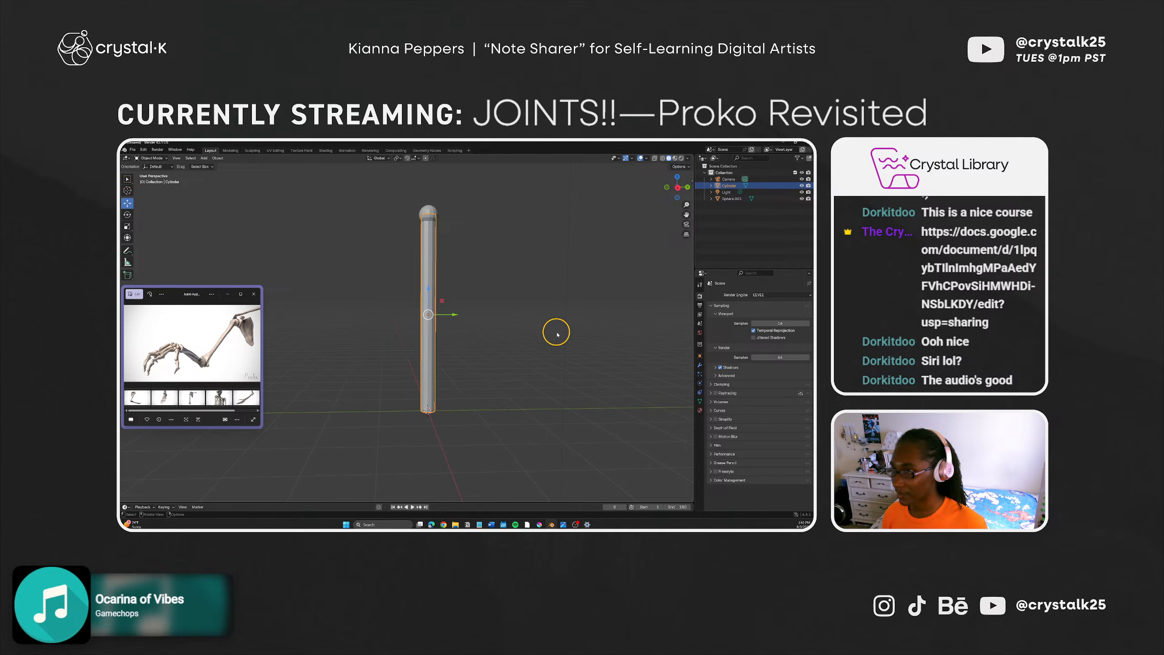
middle_drag(421, 360, 447, 320)
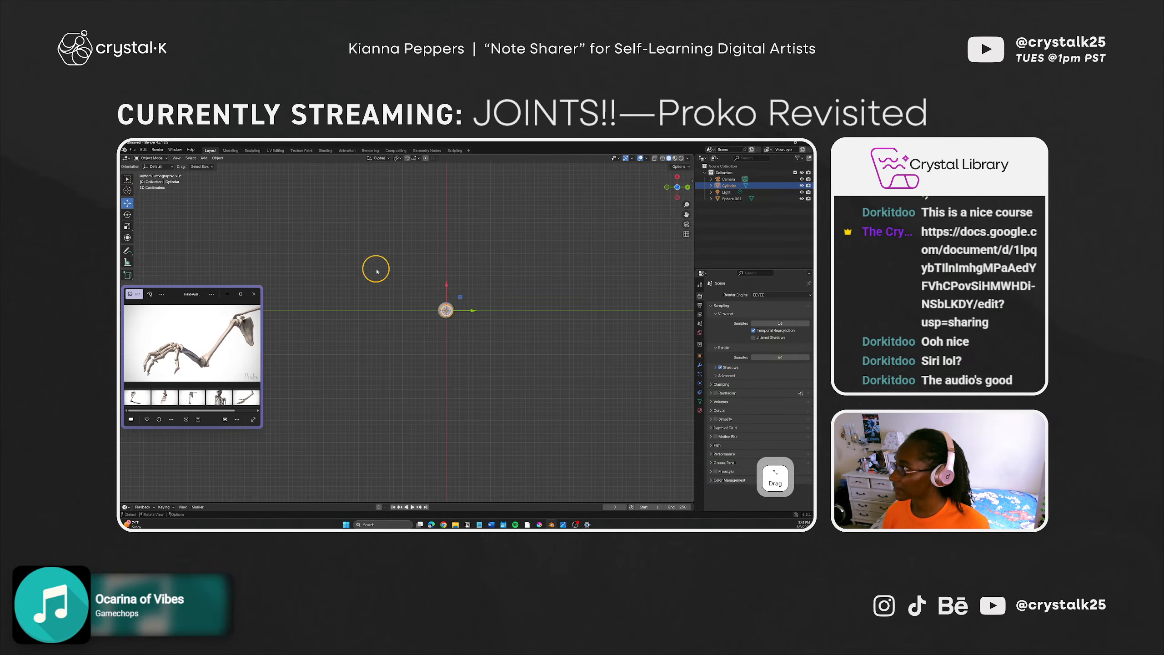
key(Tab)
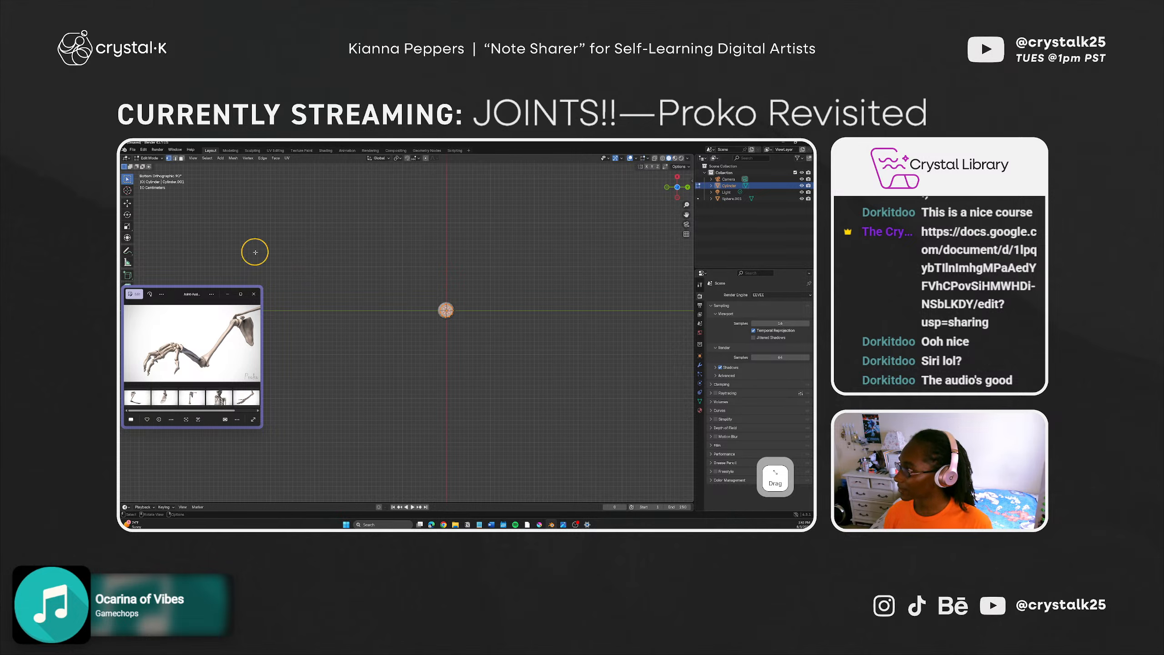
Step: Frame the cylinder's bottom cap in bottom orthographic view and activate the Move tool for its vertices
scroll(451, 305, up, 5)
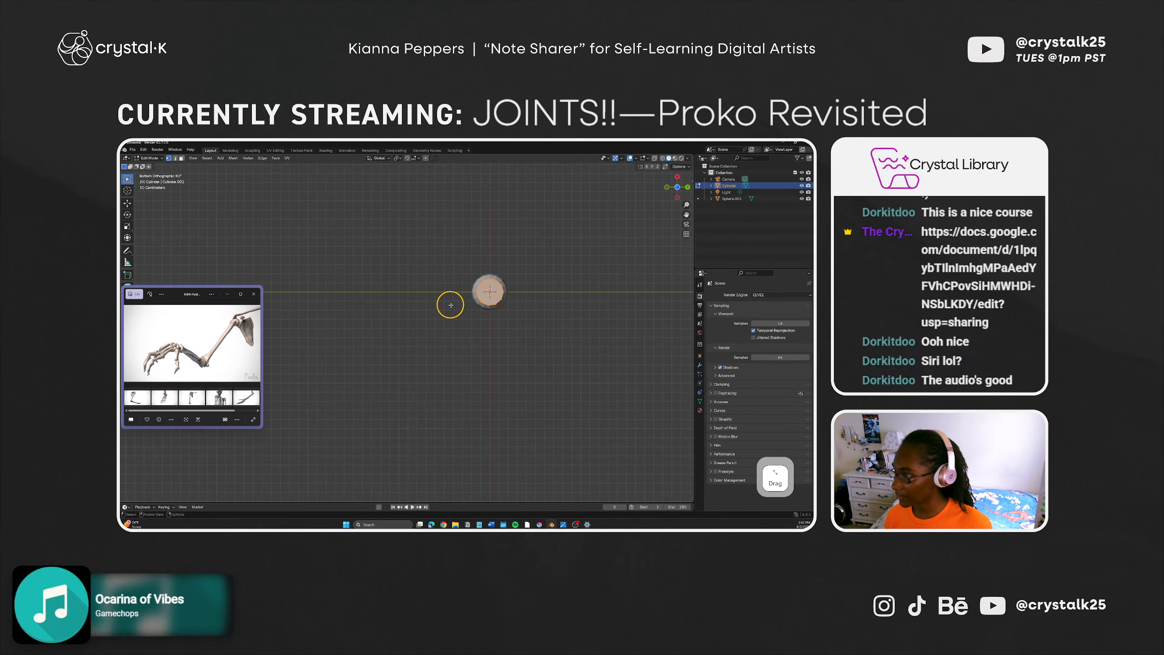
shift+middle_drag(486, 296, 420, 336)
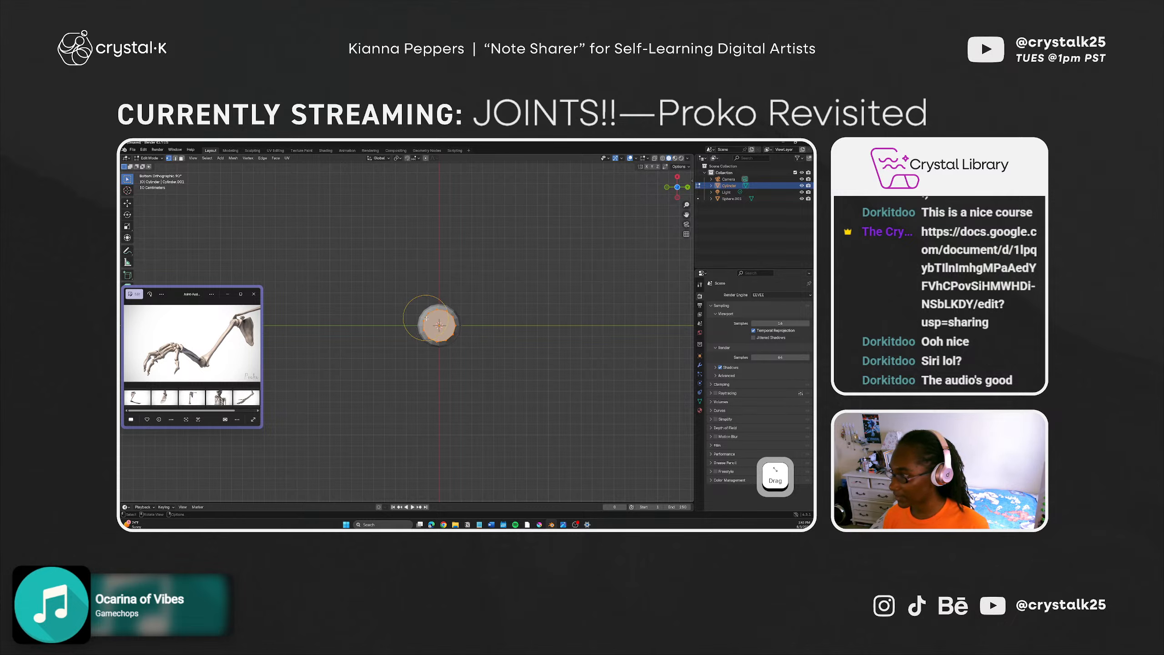
middle_drag(424, 339, 434, 373)
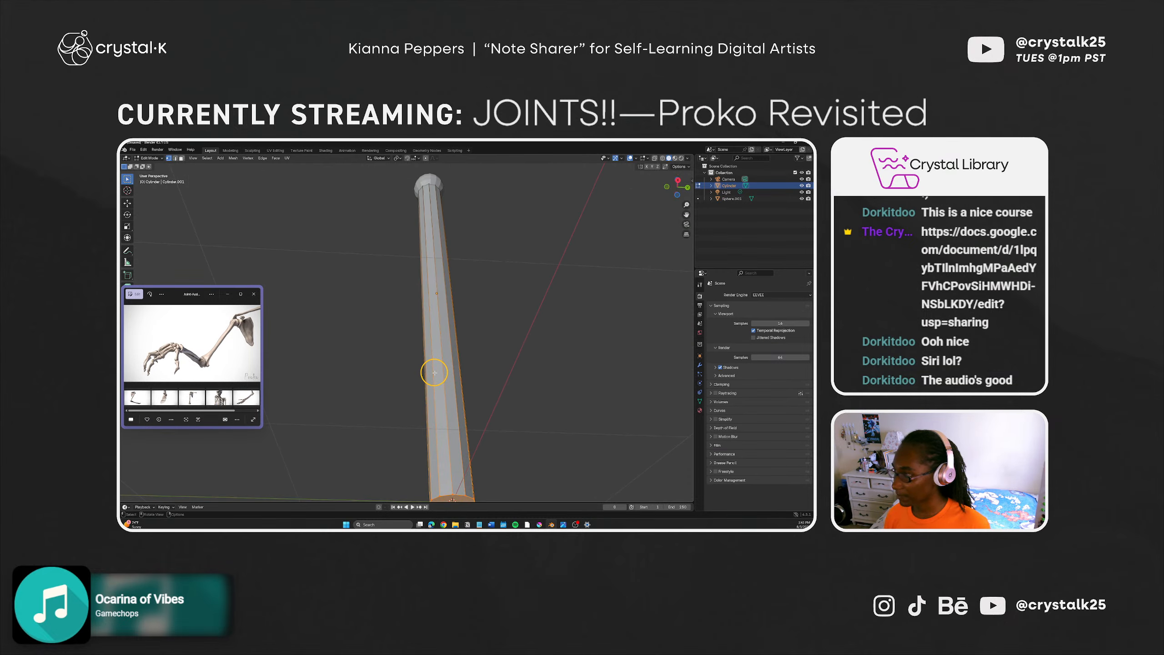
middle_drag(434, 373, 406, 291)
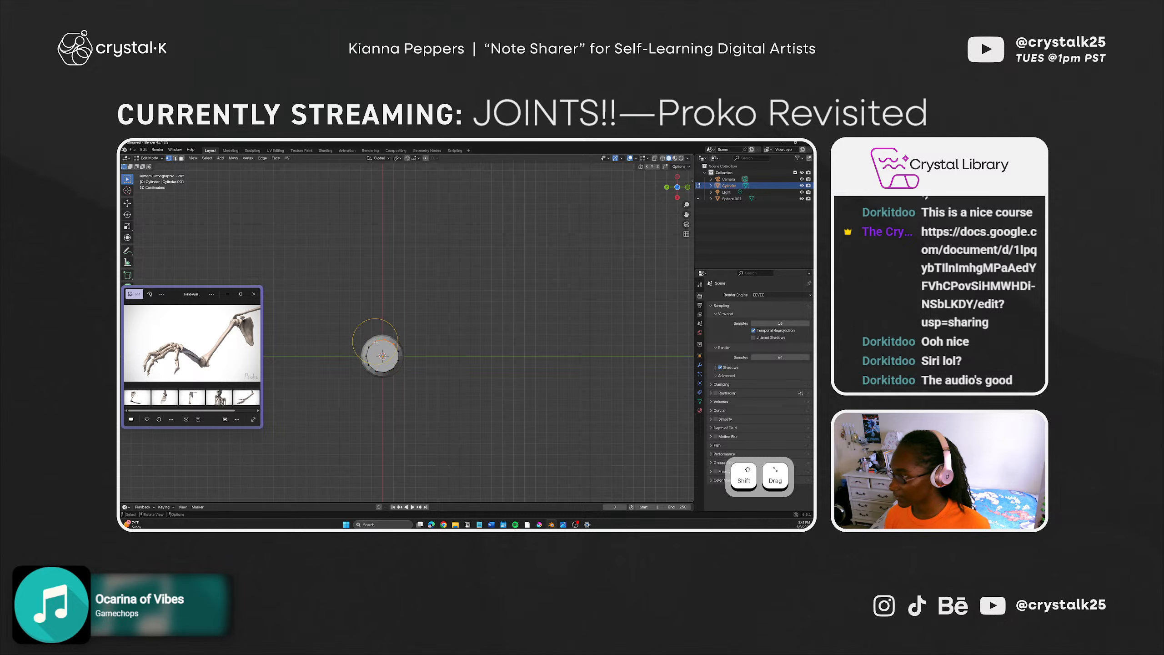
click(127, 203)
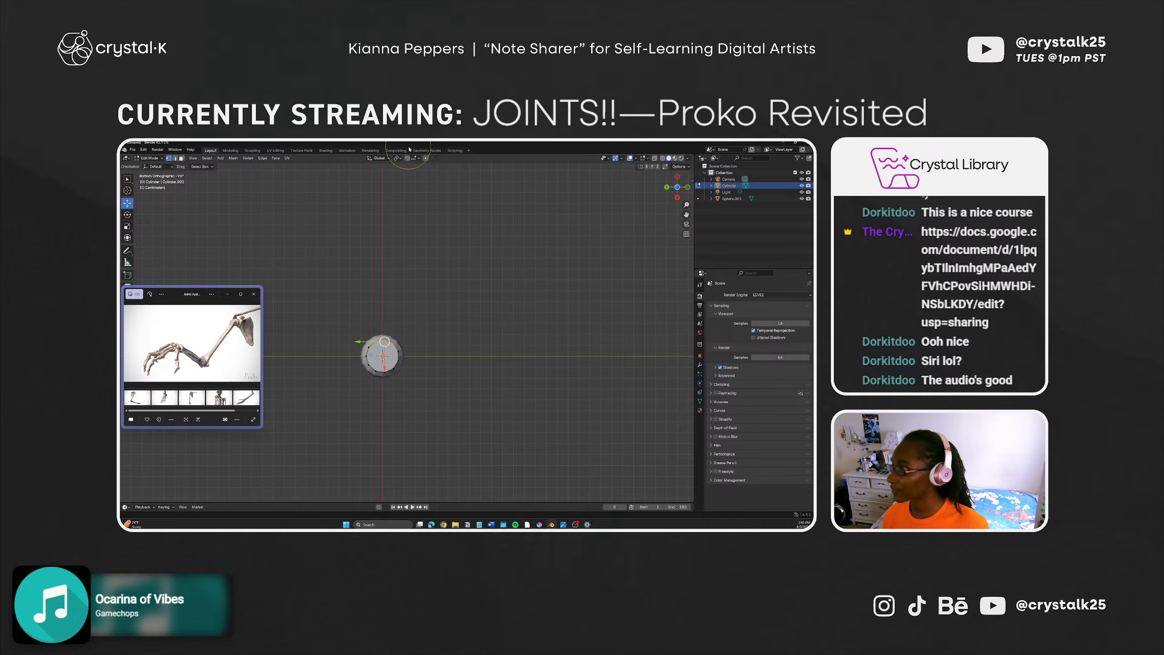
Step: Try moving a rim vertex of the cylinder's bottom cap with proportional editing enabled
click(432, 159)
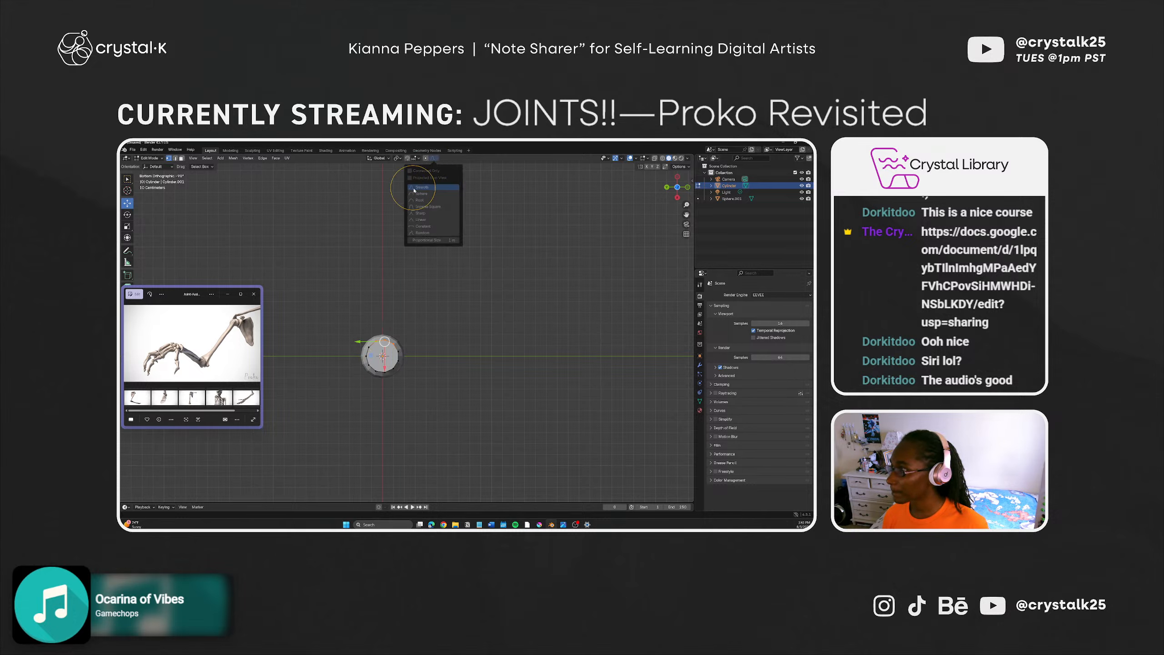
click(425, 159)
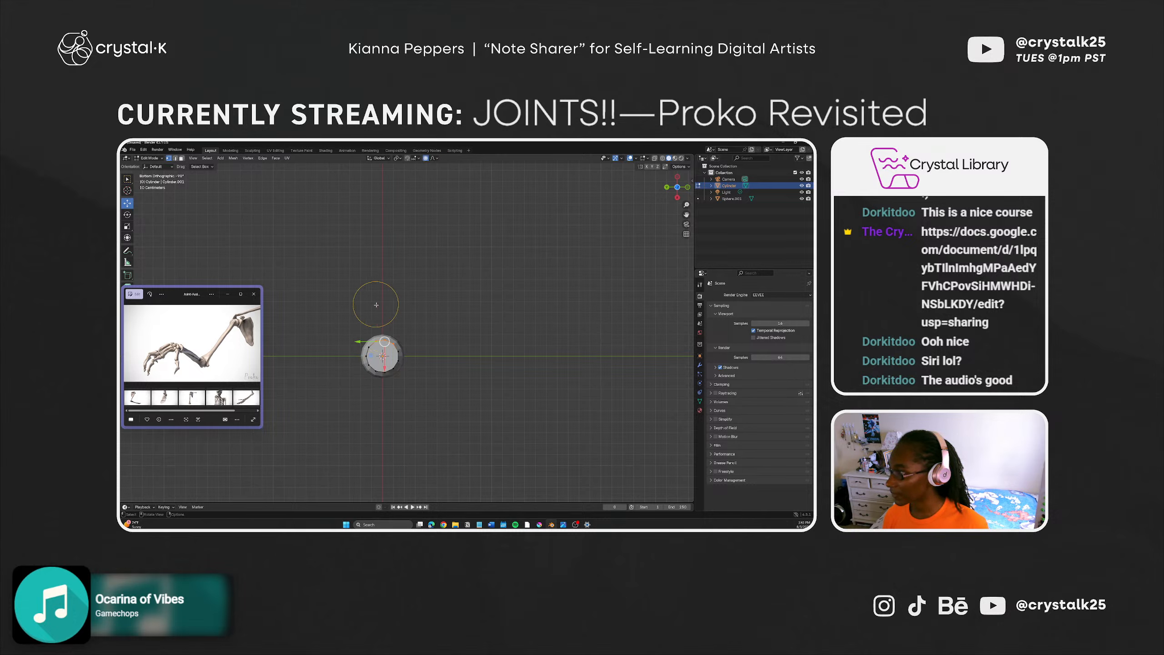
middle_drag(379, 294, 410, 350)
mouse_move(398, 281)
mouse_down()
mouse_move(425, 304)
mouse_move(408, 277)
mouse_up()
key(ctrl+z)
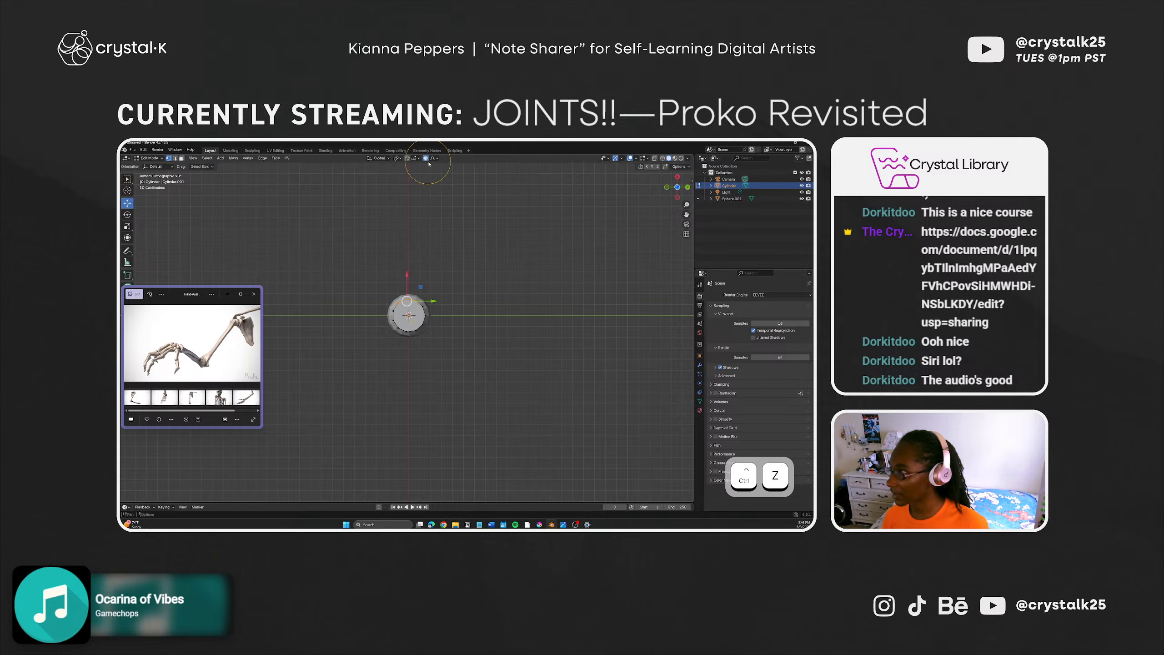
drag(407, 275, 407, 278)
key(ctrl+z)
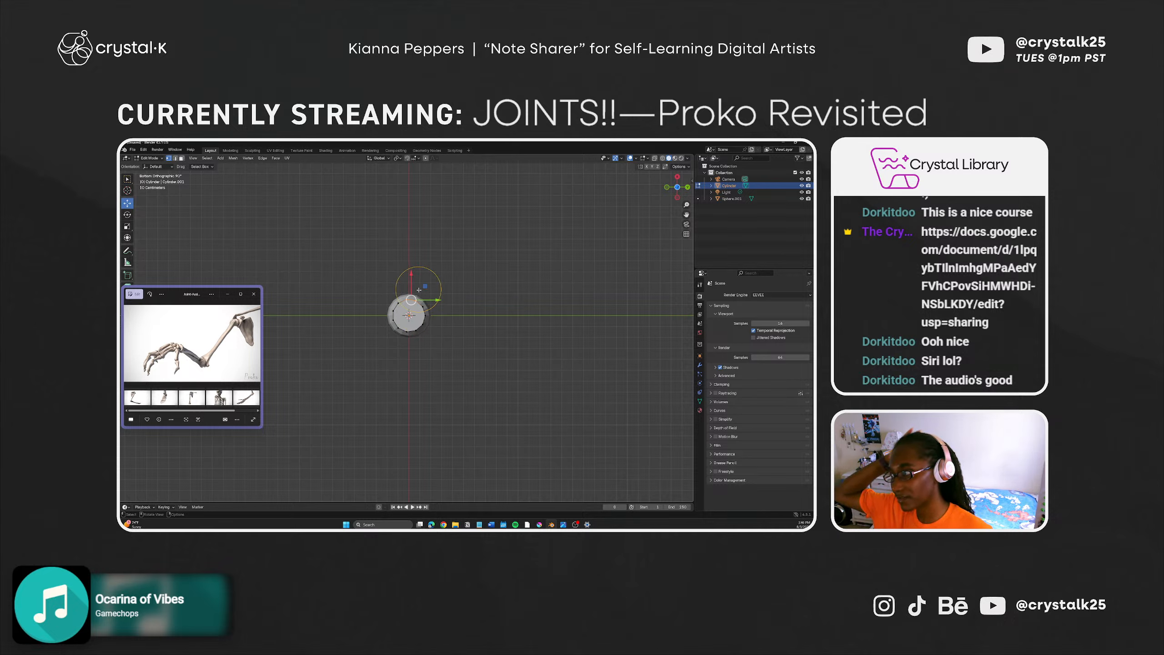
Step: Move rim vertices on the upper side of the cylinder's bottom cap inward along X to begin flattening it
drag(369, 276, 437, 356)
click(405, 279)
click(407, 299)
drag(406, 285, 398, 299)
click(398, 303)
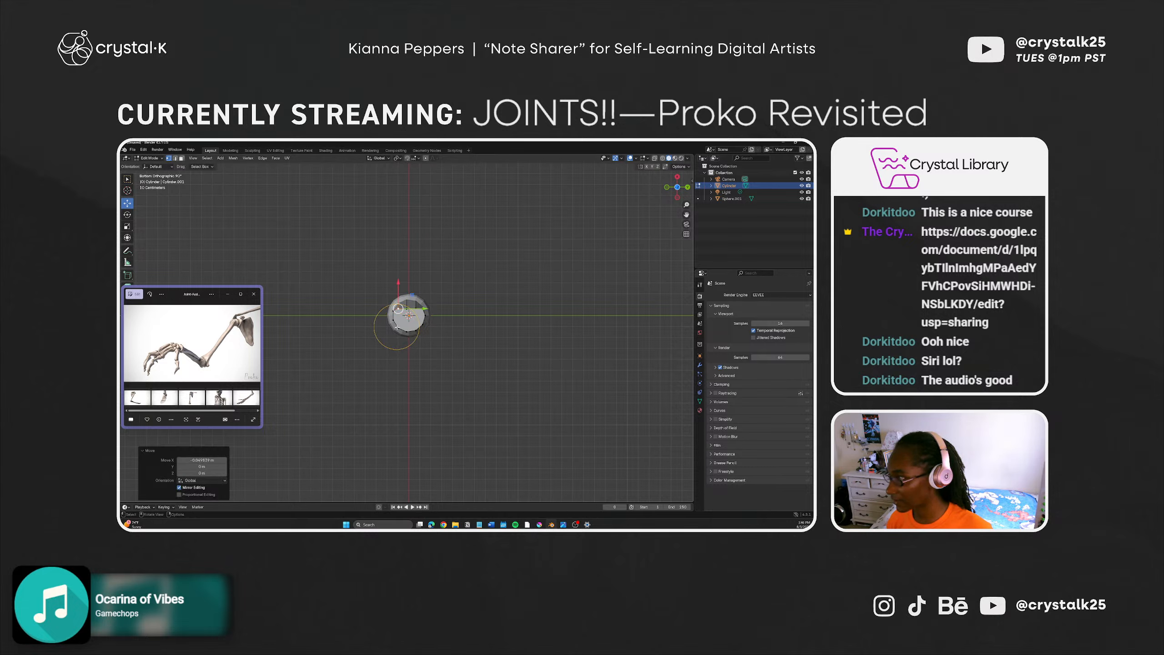
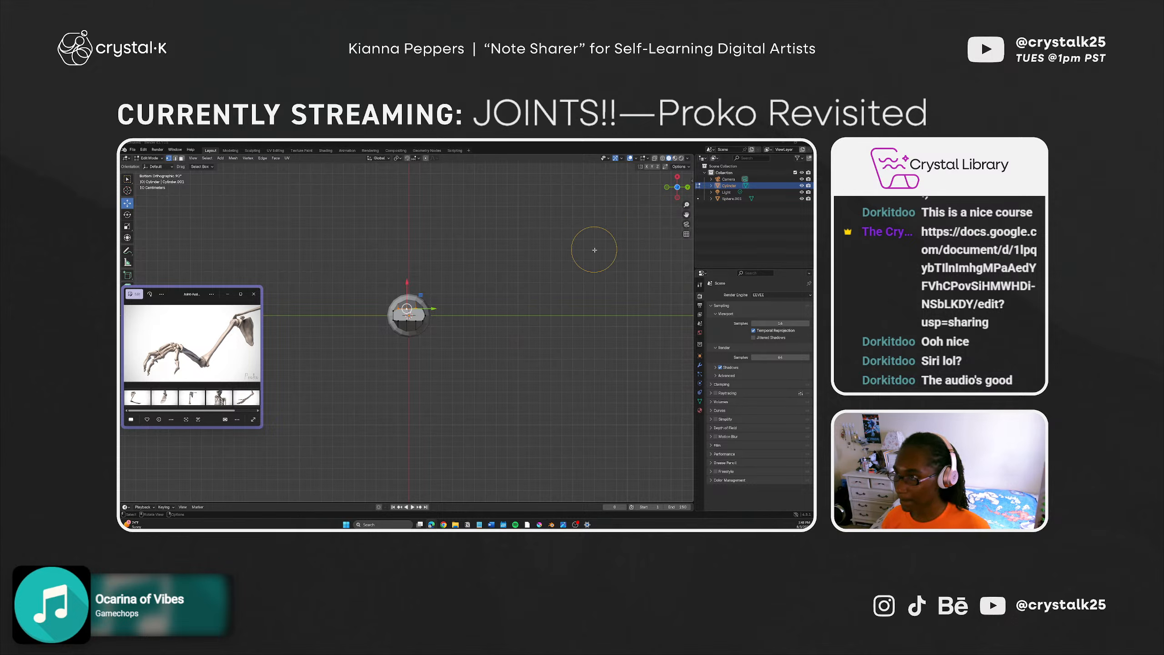
Step: Select the vertices along the upper edge of the flattened cap and display their transform values
key(n)
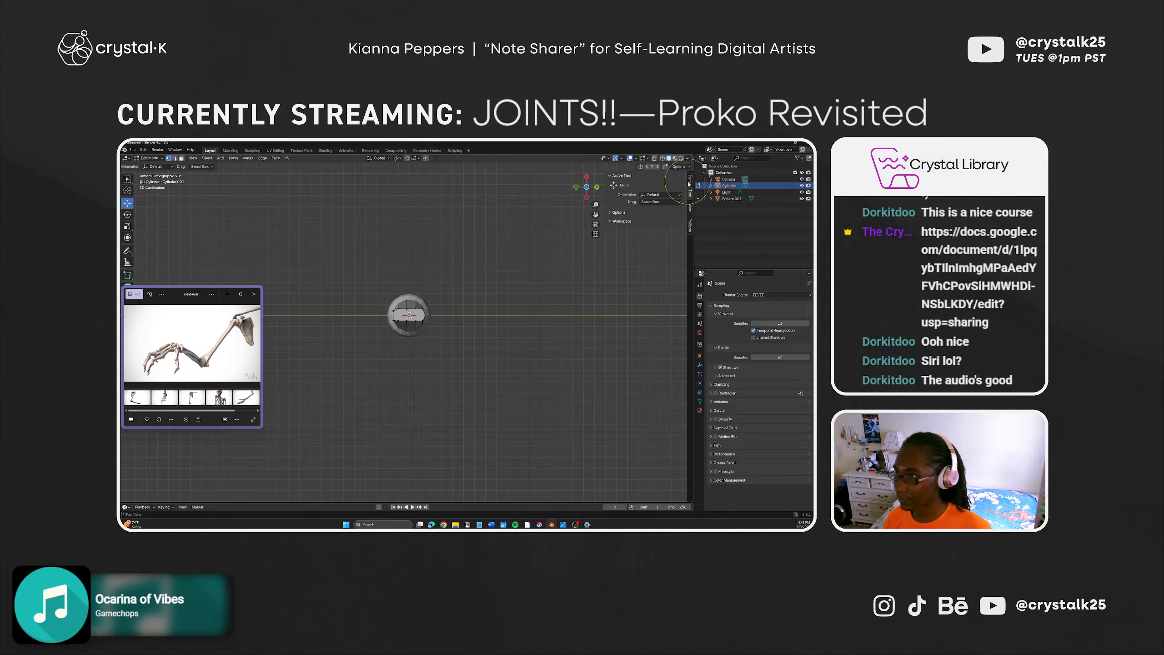
click(689, 179)
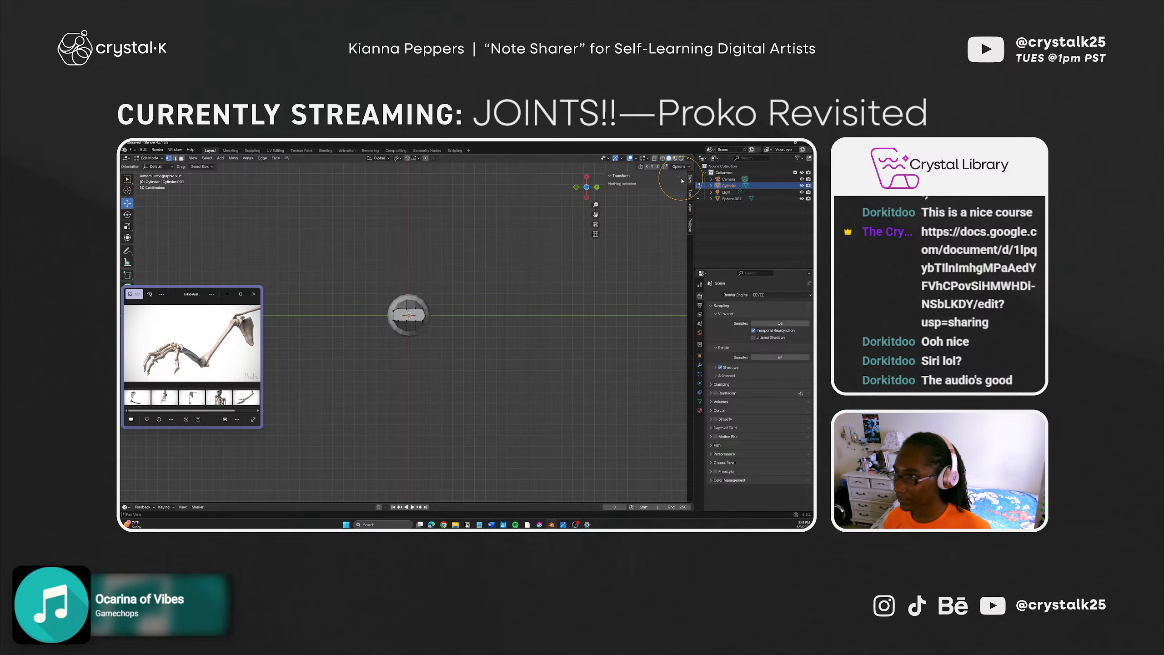
click(404, 307)
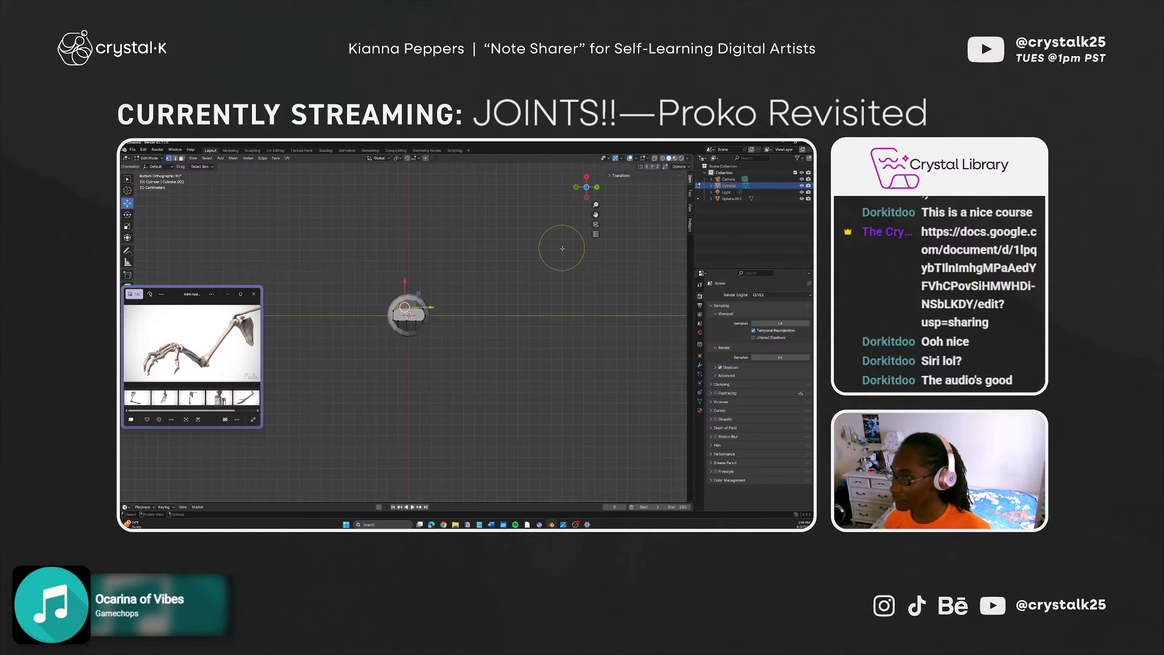
click(619, 176)
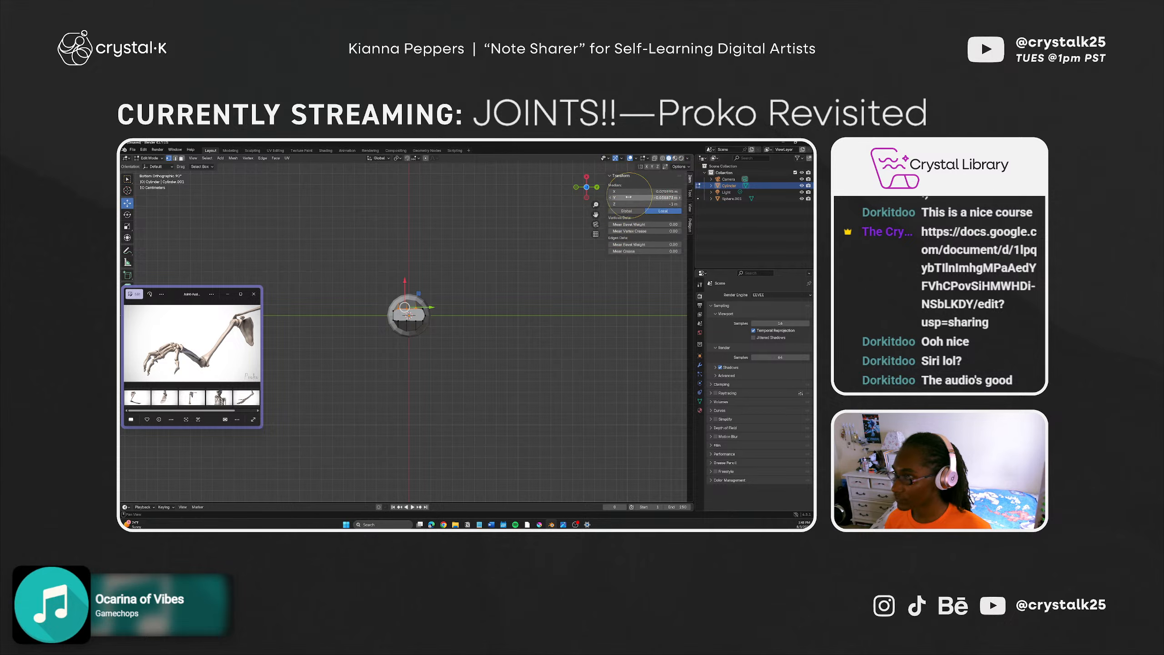
Step: Try setting the median X and Y of the selected cap vertices to 0, and revert the attempt
click(651, 190)
text(0)
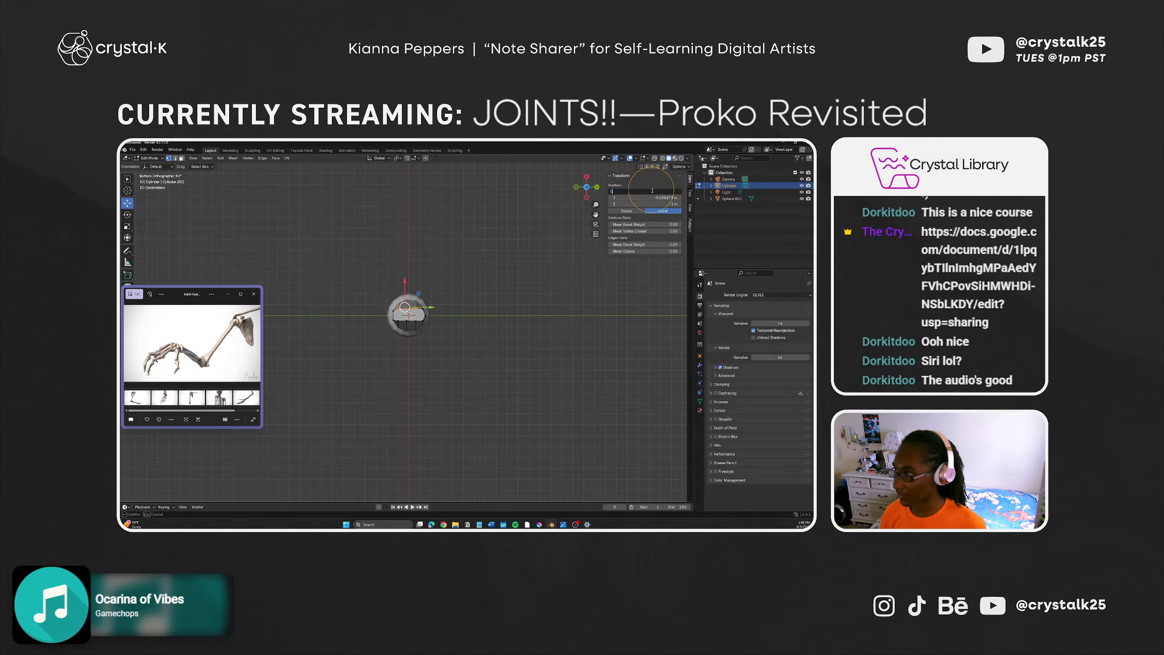
key(Tab)
text(0)
key(Tab)
key(Return)
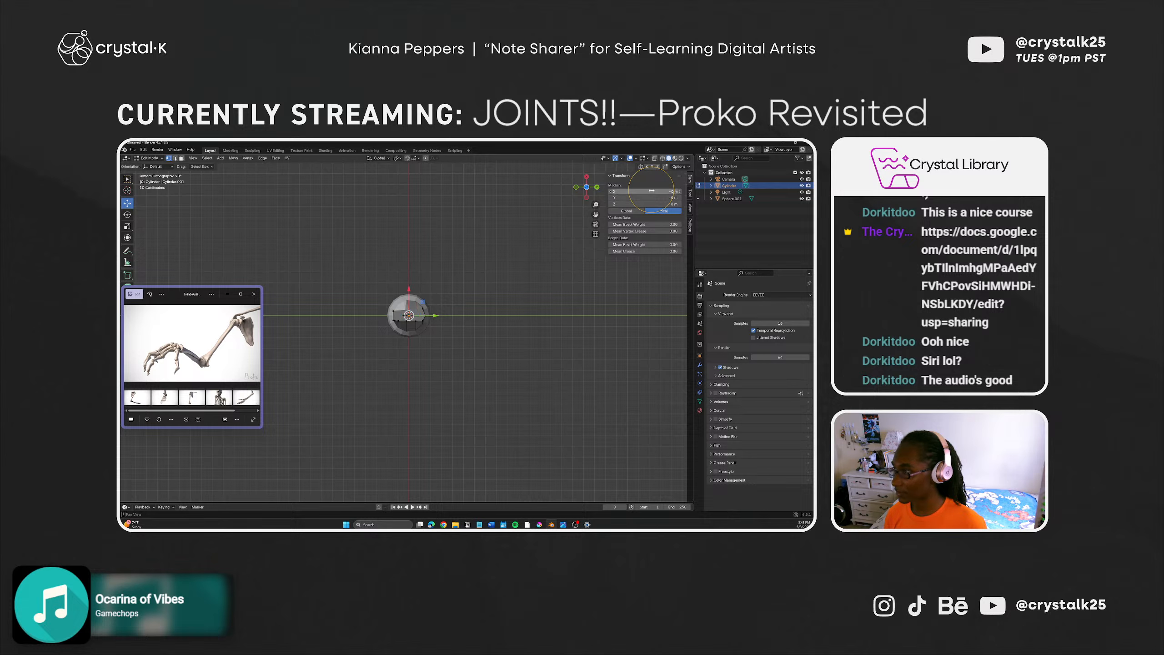
key(ctrl+z)
key(ctrl+z)
key(ctrl+z)
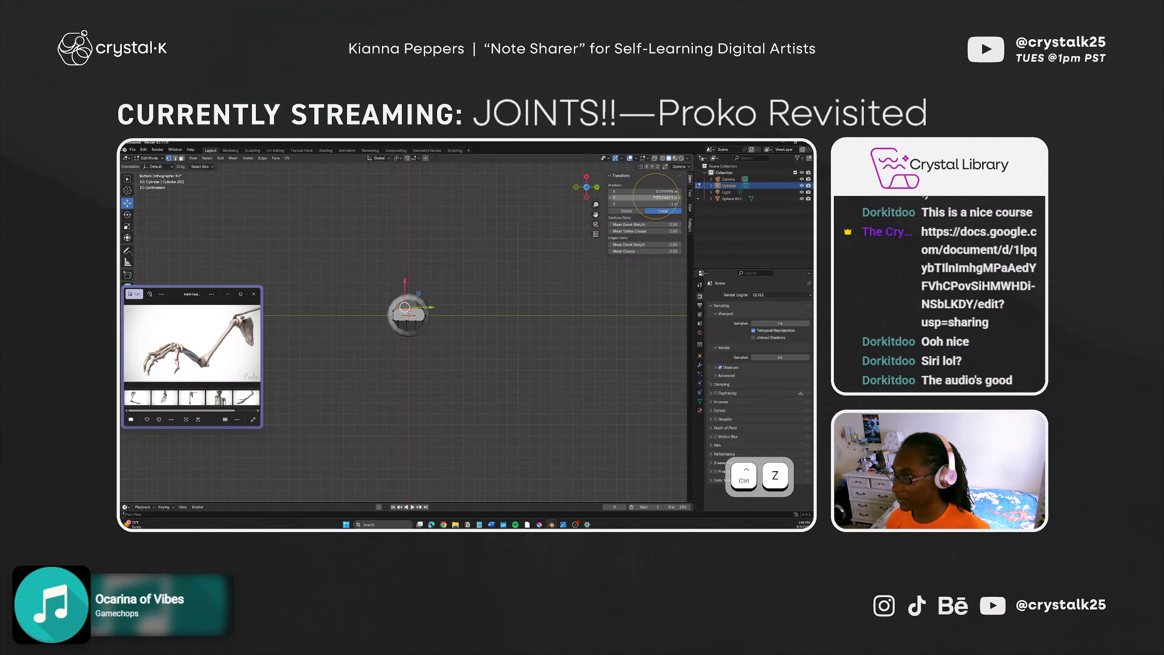
Step: Try adjusting the selection's median Y, separately try a median X of 0, and undo both changes
ctrl+drag(652, 198, 655, 197)
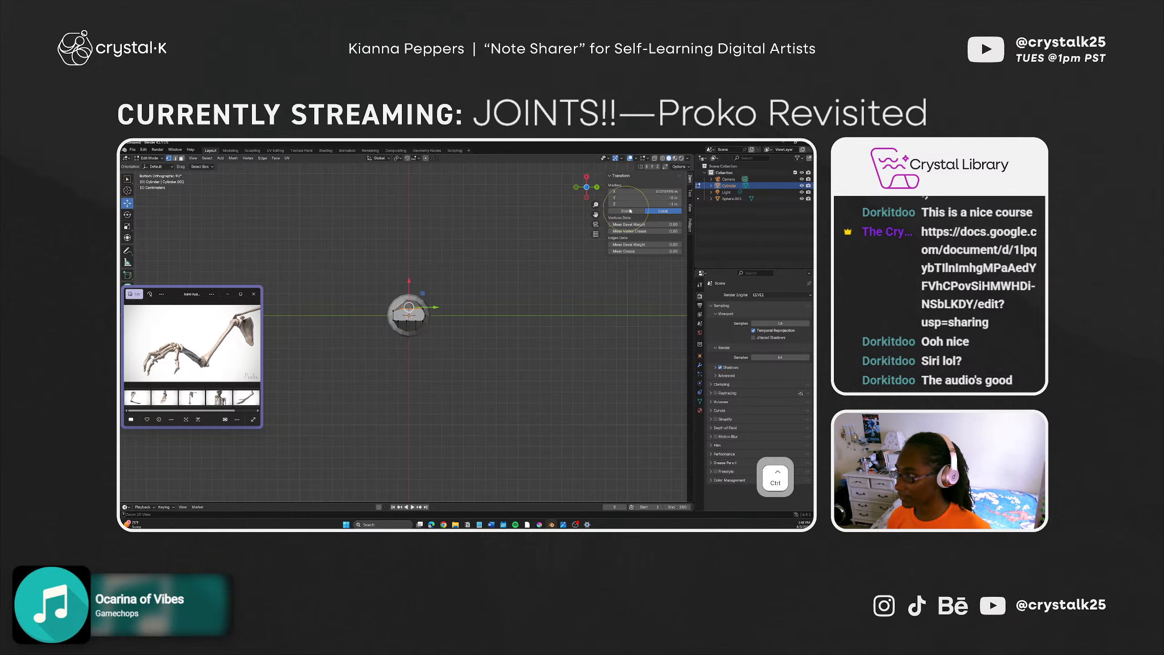
key(ctrl+z)
click(656, 190)
text(0)
key(Return)
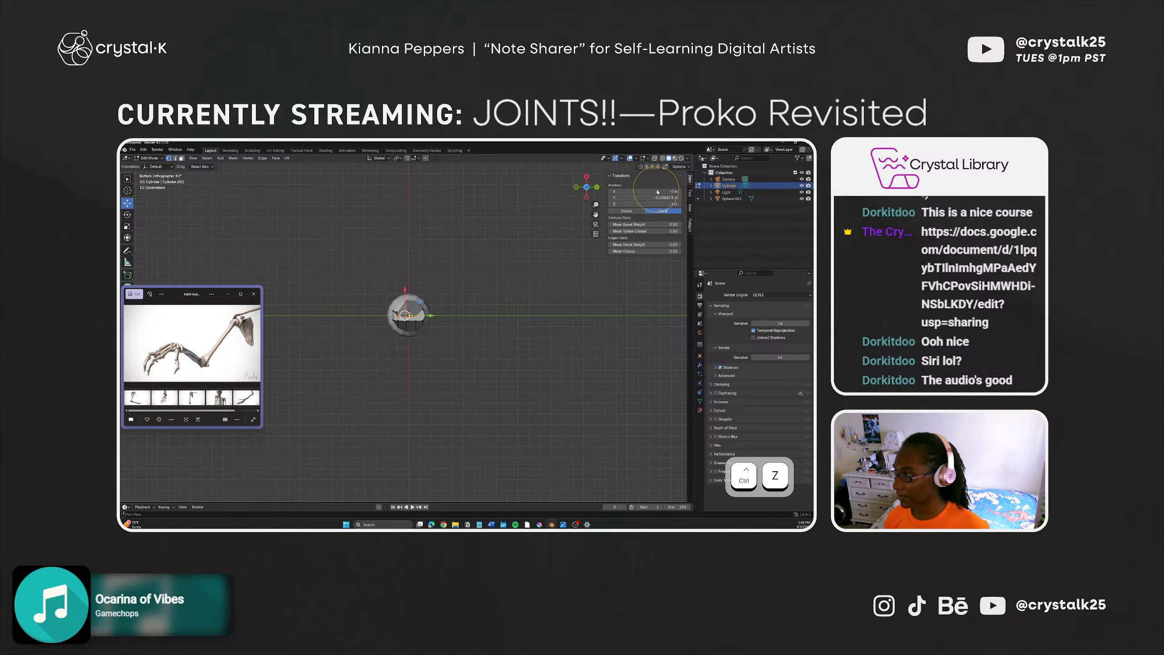
key(ctrl+z)
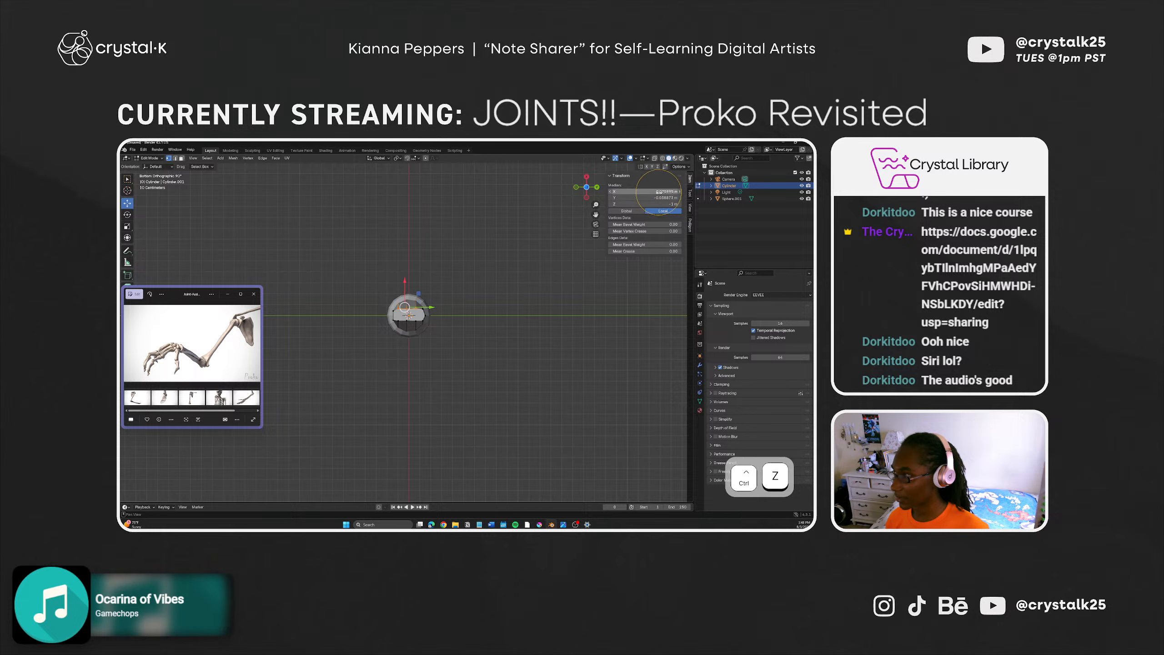
Step: Set the median X of the selected cap vertices to 0.1 m after trying 1 m
click(659, 190)
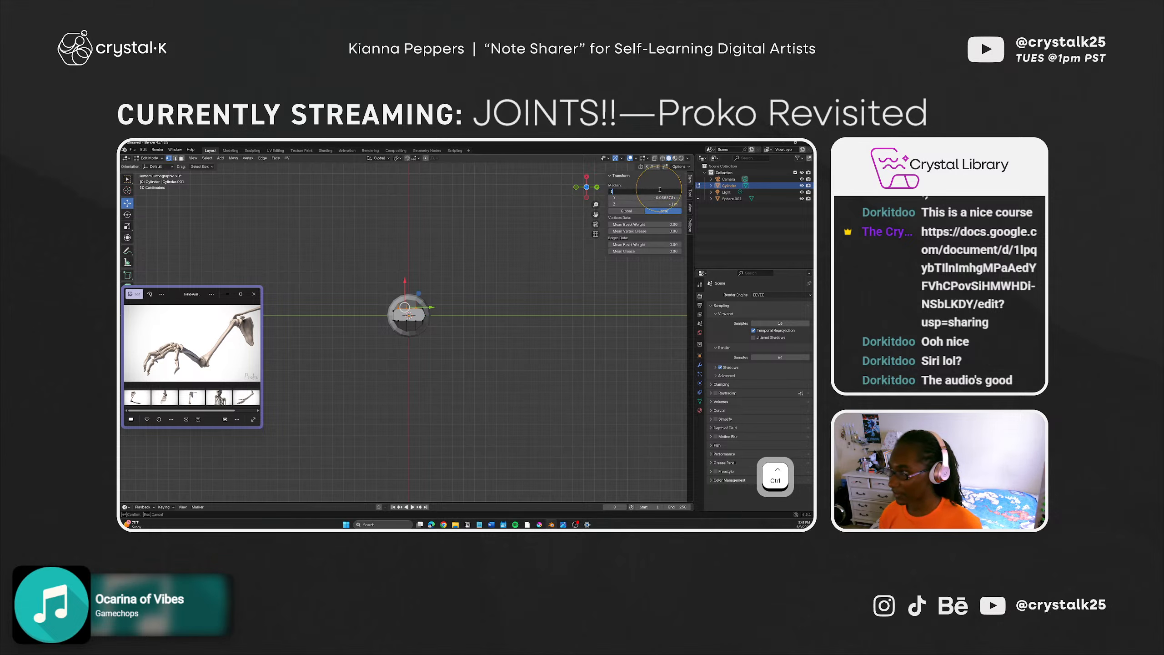
text(1)
key(Return)
click(660, 190)
text(0.1)
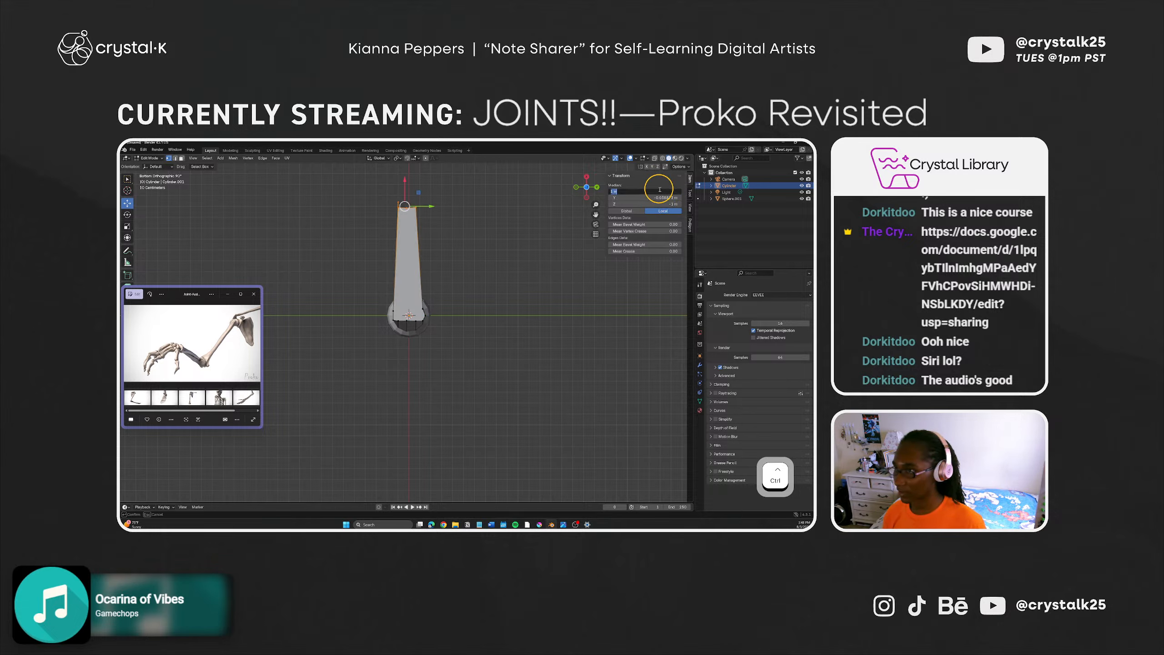
key(Return)
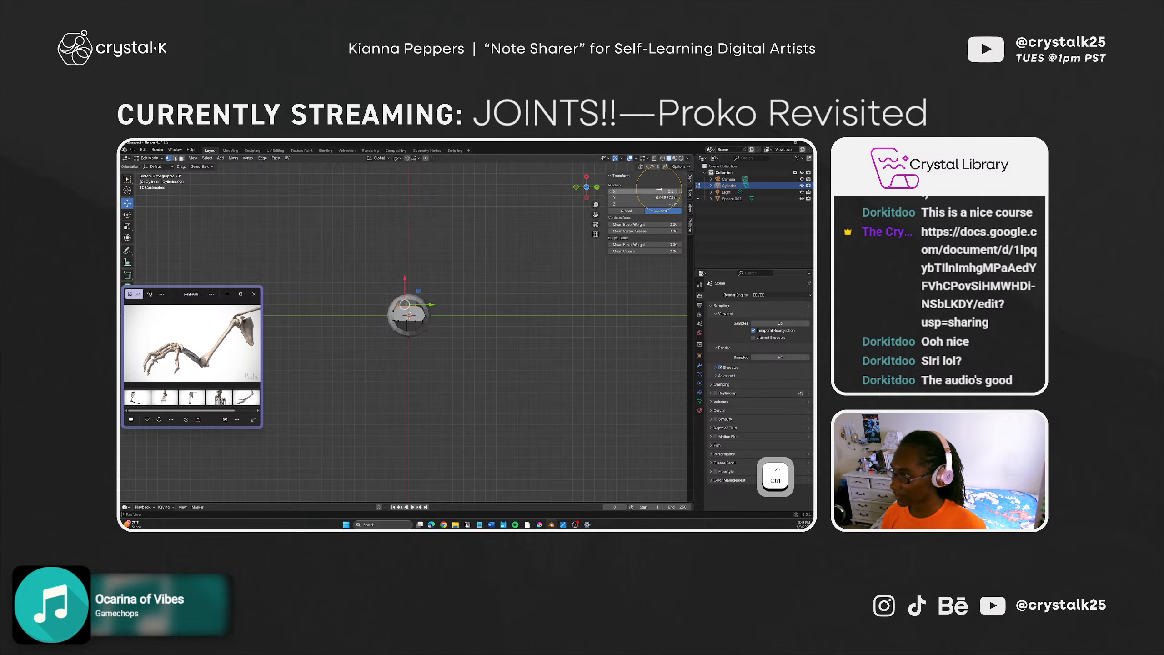
Step: Select the right-hand vertex on the cap's upper edge and set its X coordinate to 0.1 m
scroll(417, 291, up, 4)
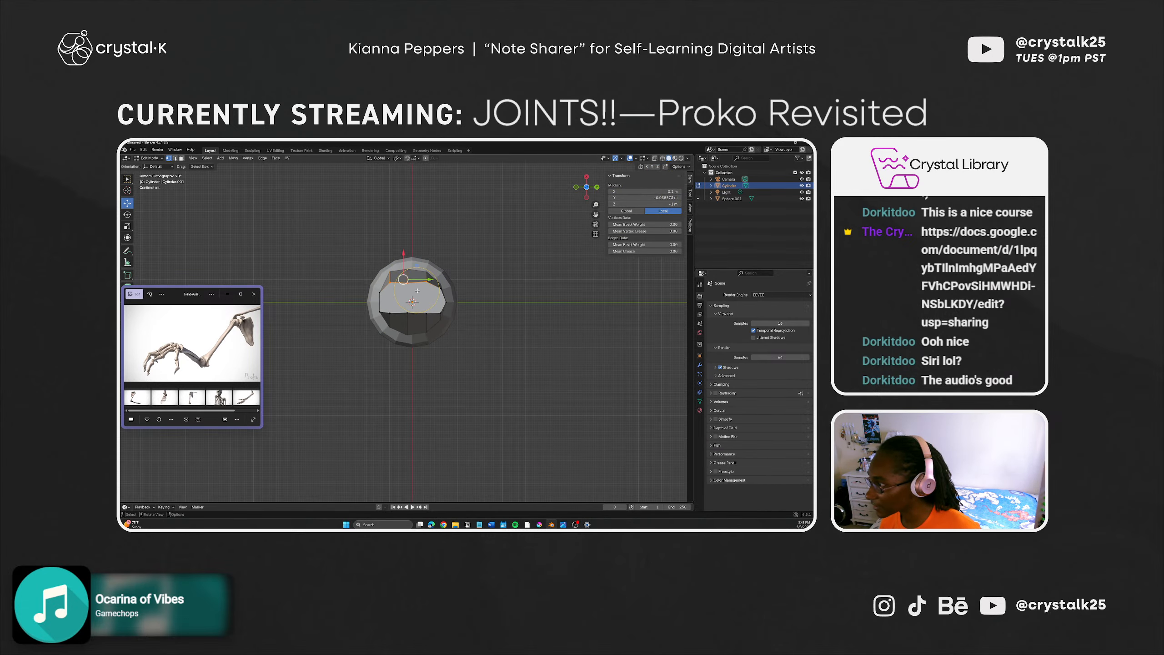
click(481, 278)
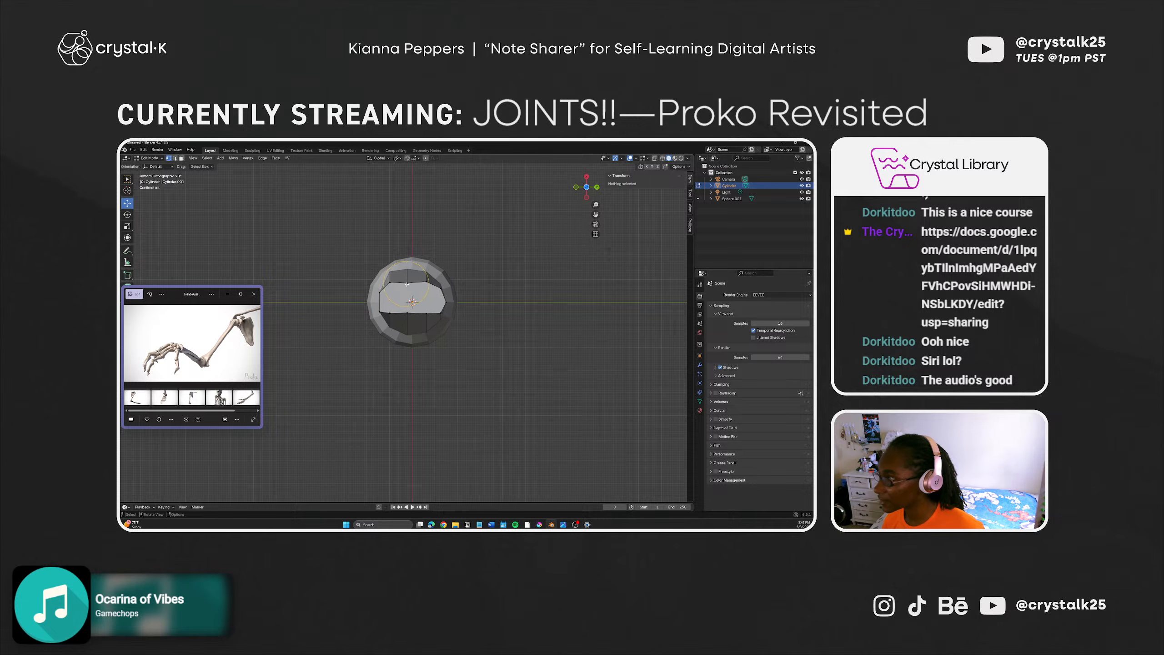
click(407, 283)
click(391, 283)
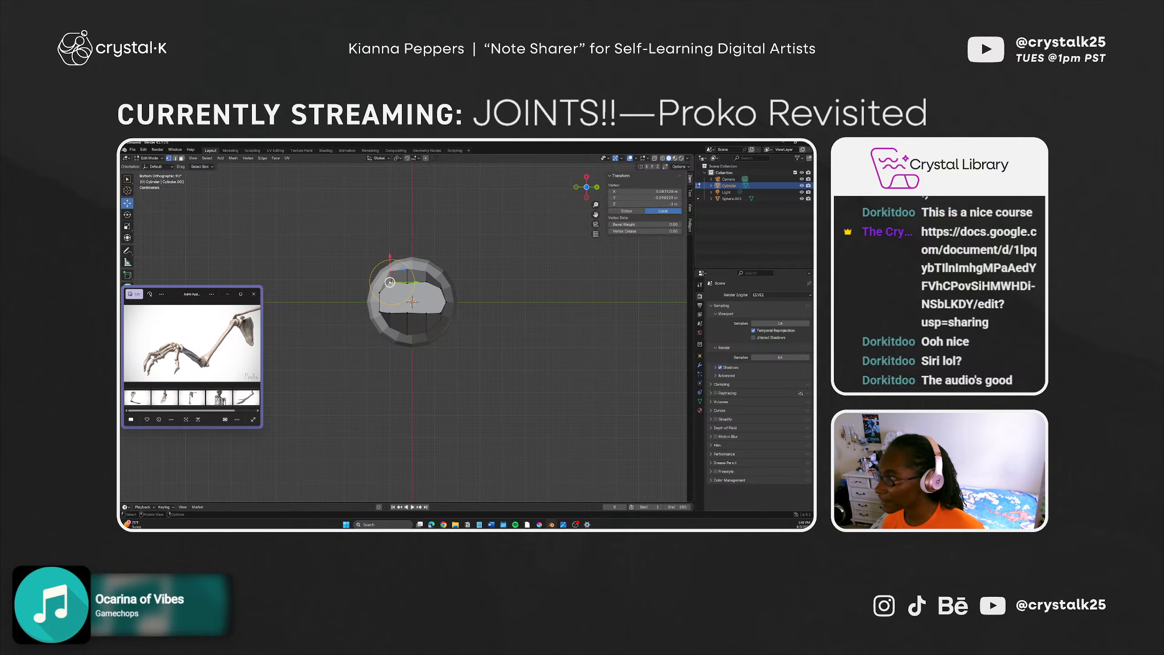
click(426, 282)
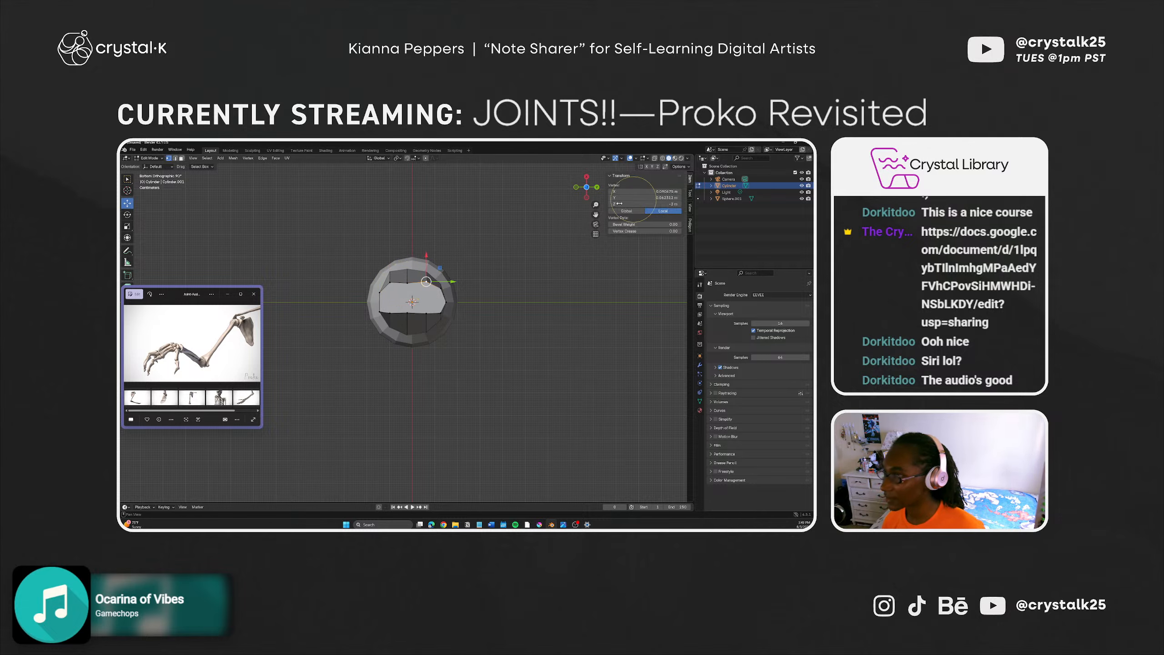
click(667, 193)
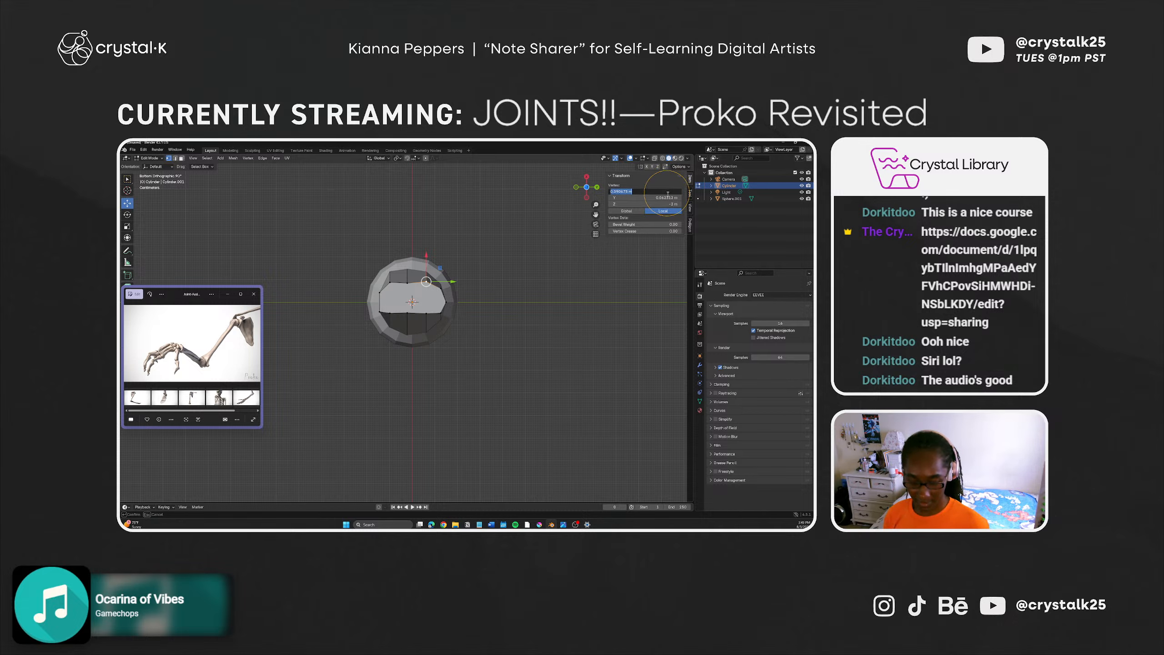
text(.1)
key(Return)
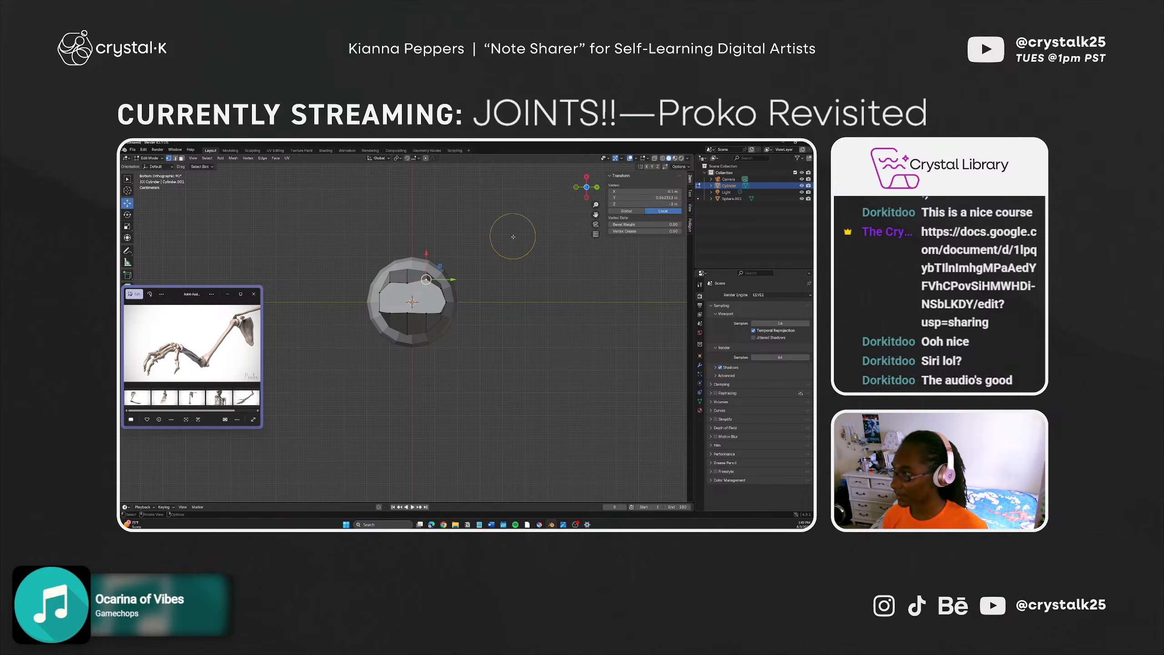
Step: Set the X coordinate of the middle and left-hand vertices on the cap's upper edge to 0.1 m each
click(407, 283)
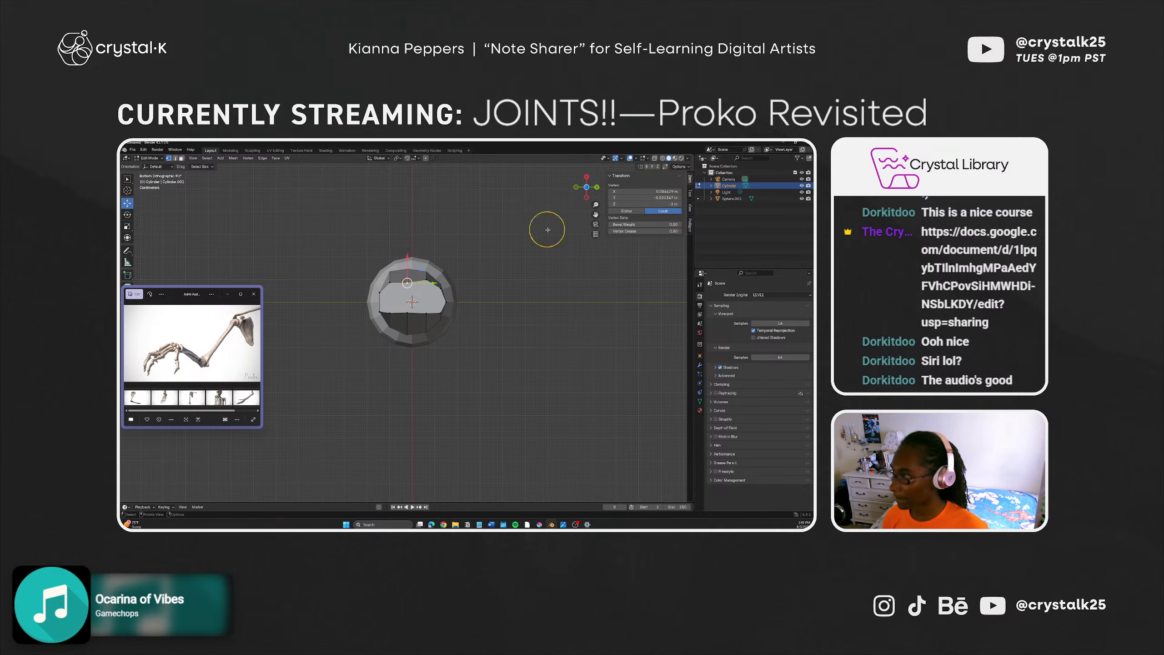
click(666, 192)
text(.1)
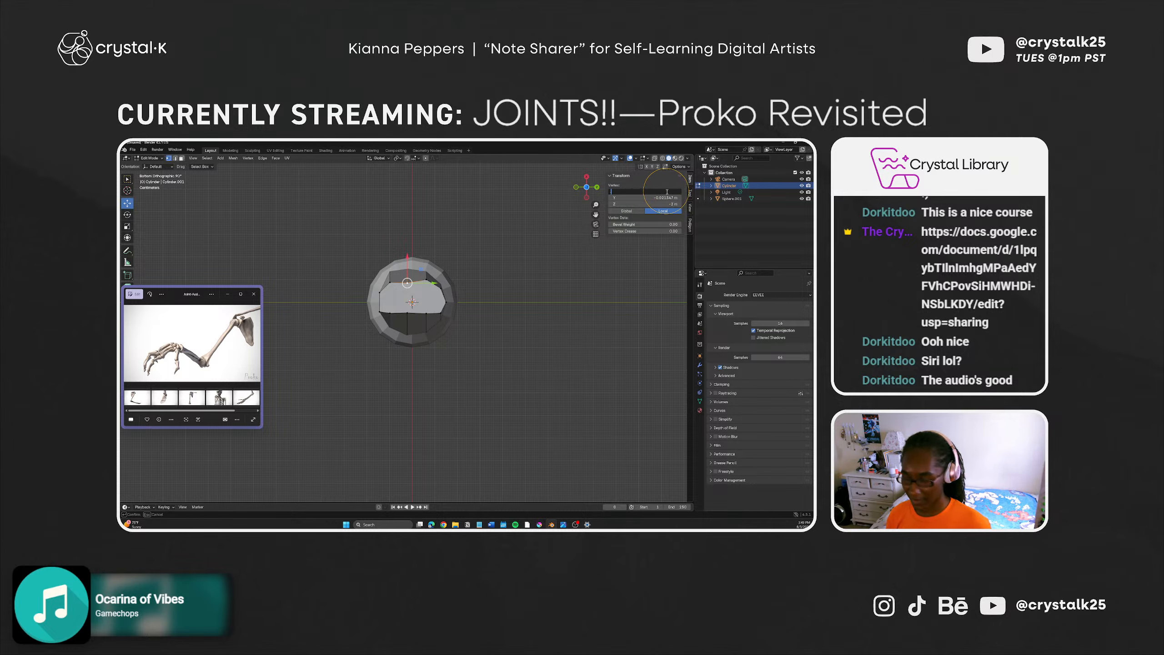
key(Return)
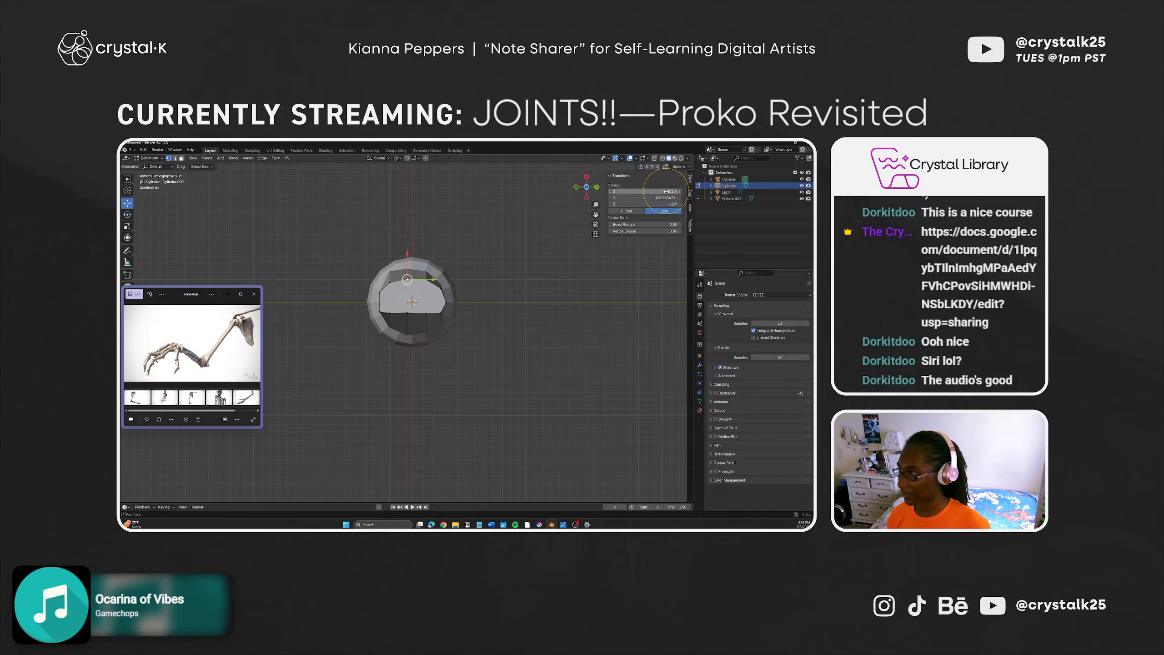
click(389, 281)
click(654, 191)
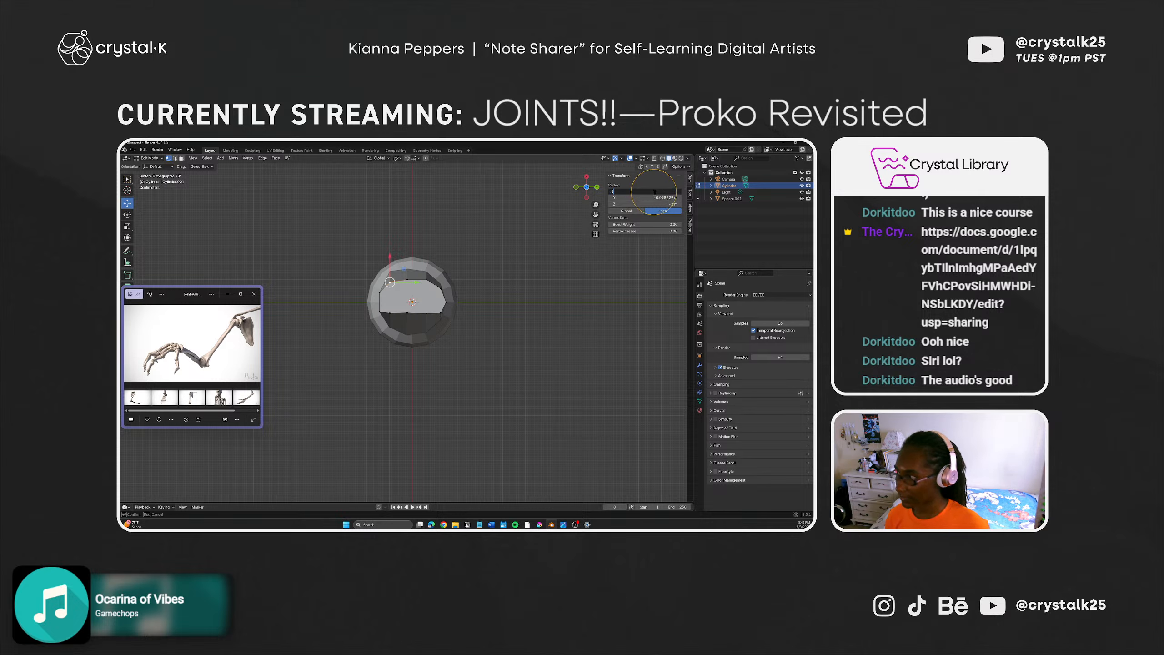
text(.1)
key(Return)
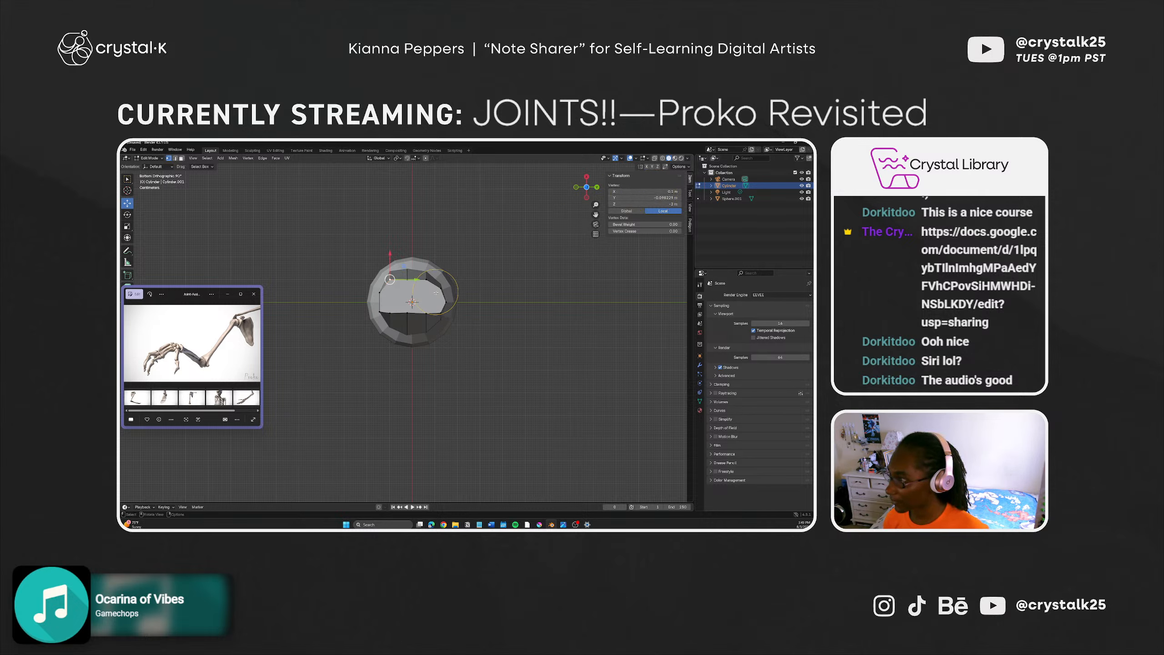
Step: Set the X coordinate of the middle and right-hand vertices on the cap's lower edge to -0.05 m each
click(426, 314)
click(650, 192)
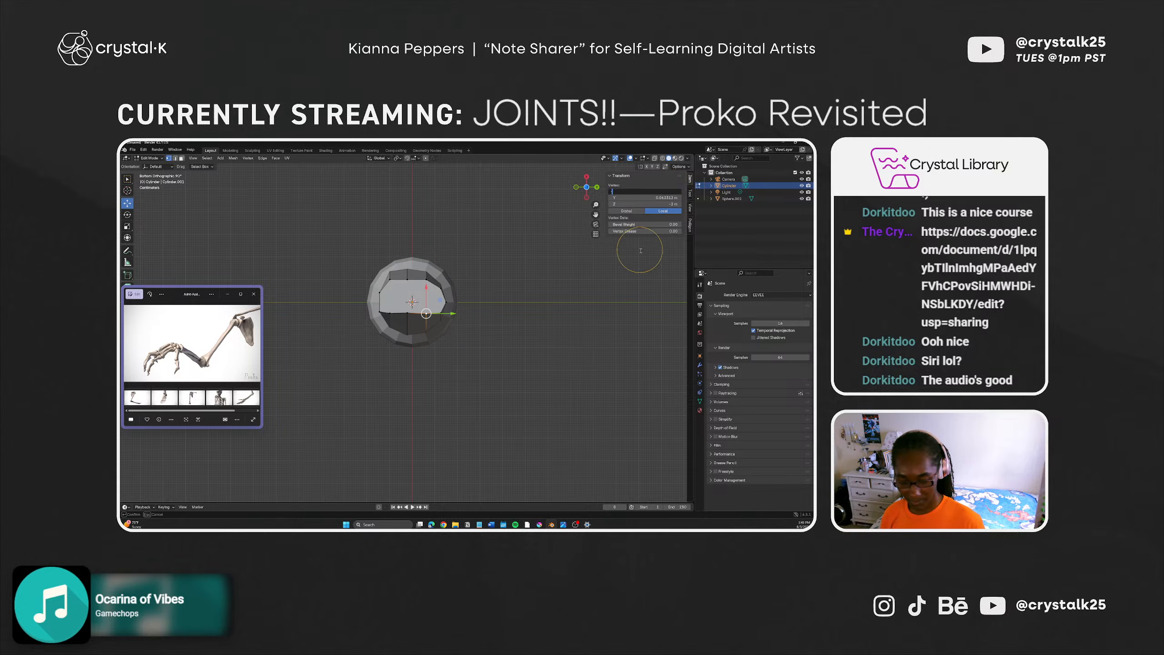
key(Return)
click(408, 315)
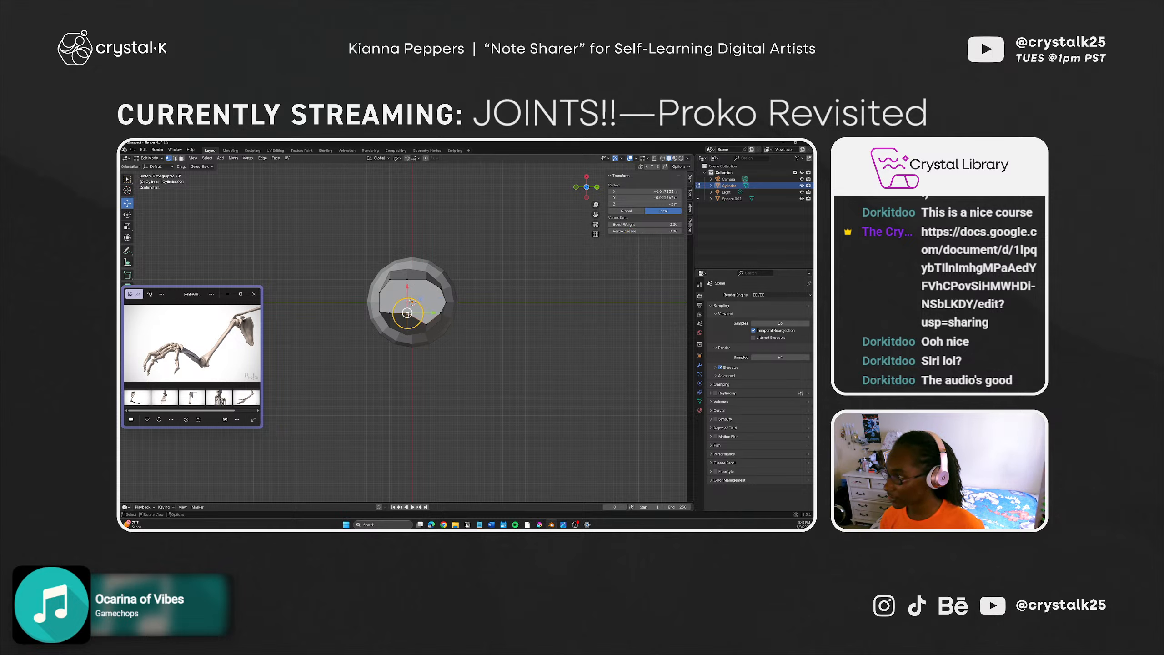
click(664, 192)
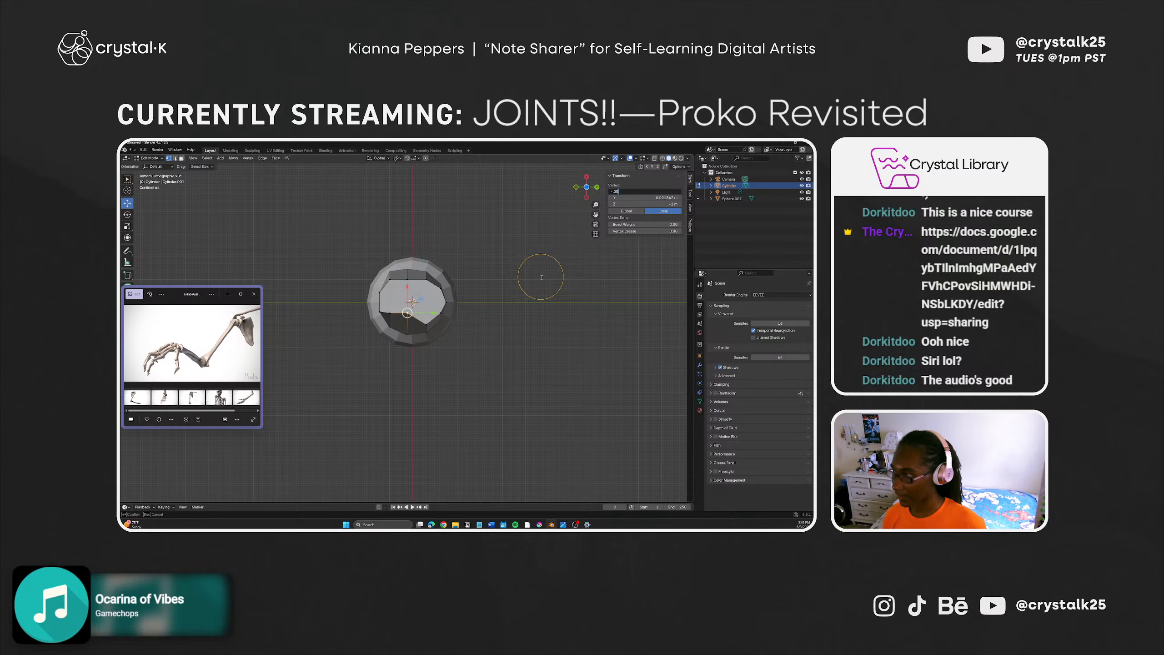
key(Return)
click(426, 325)
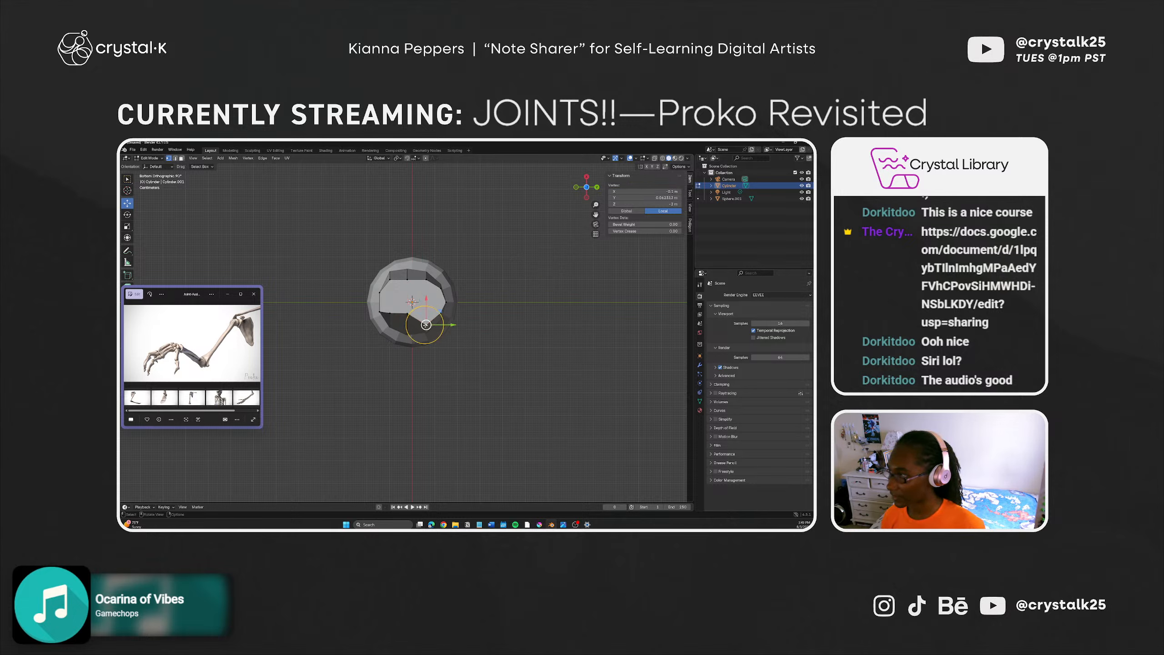
click(649, 192)
text(-0.0)
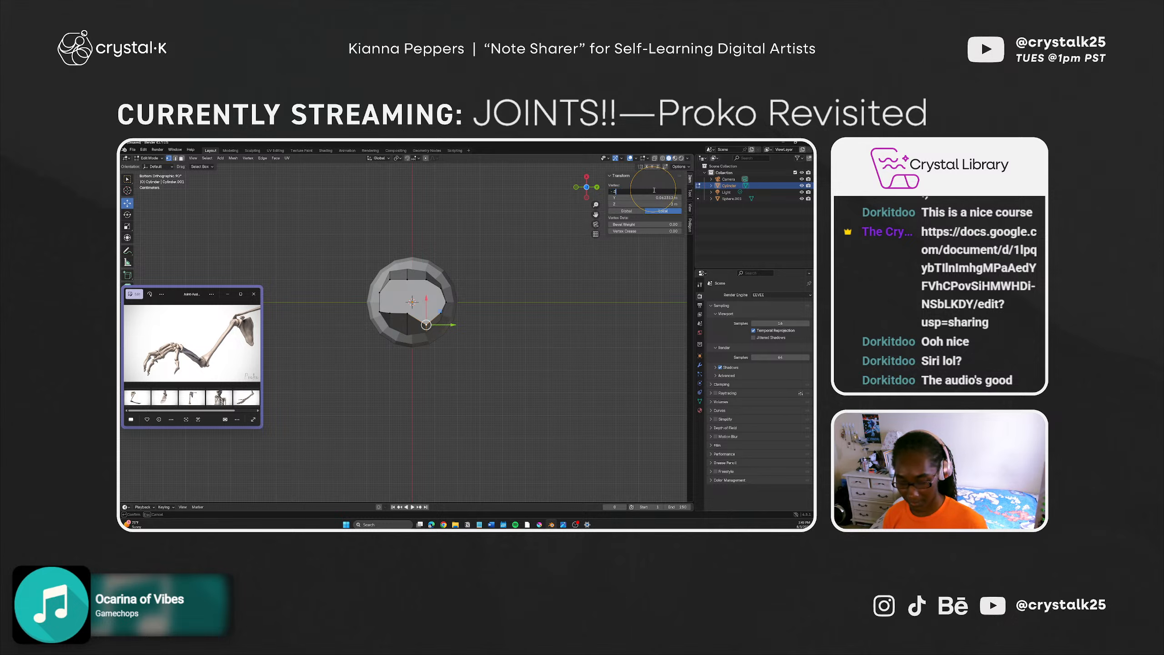
text(5)
key(Return)
Step: Set the X coordinate of the left-hand vertex on the cap's lower edge to -0.05 m
click(390, 313)
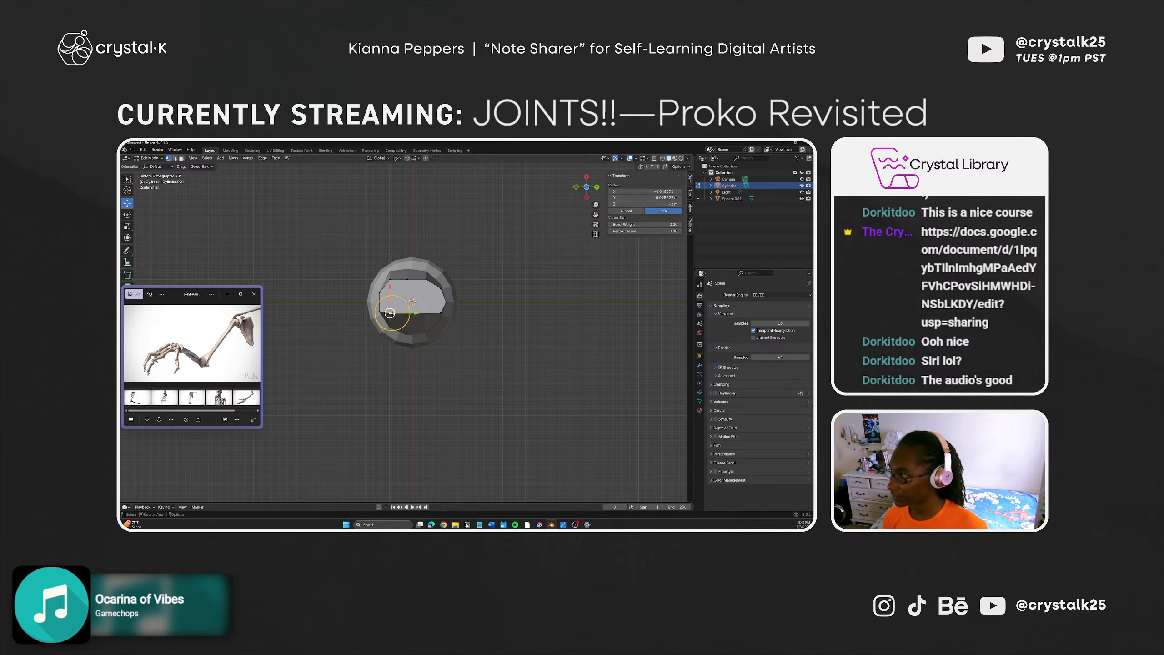
click(659, 191)
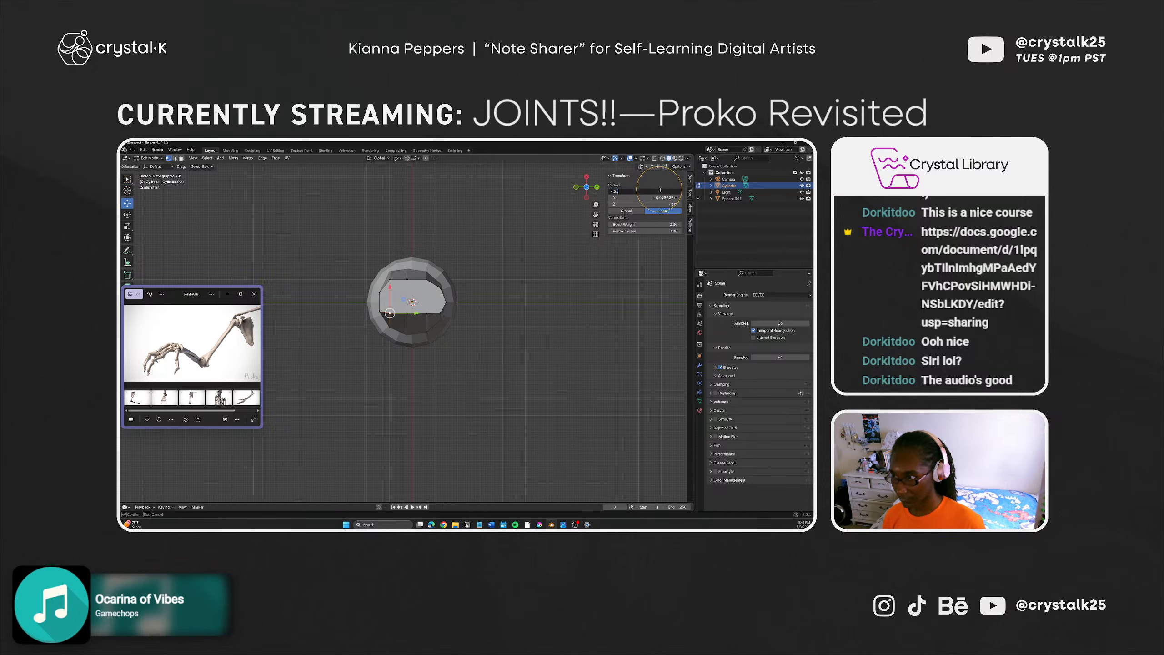
text(-.05)
key(Return)
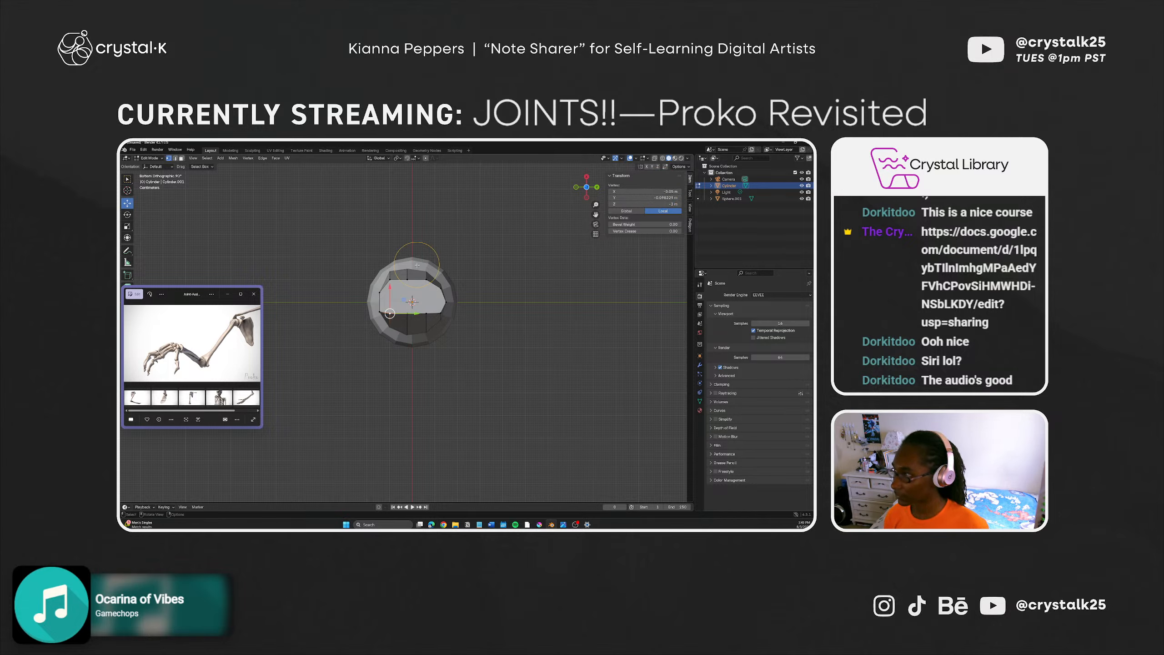
Step: Set the X coordinate of the left-hand vertex on the cap's upper edge to 0.05 m and copy that value
click(390, 280)
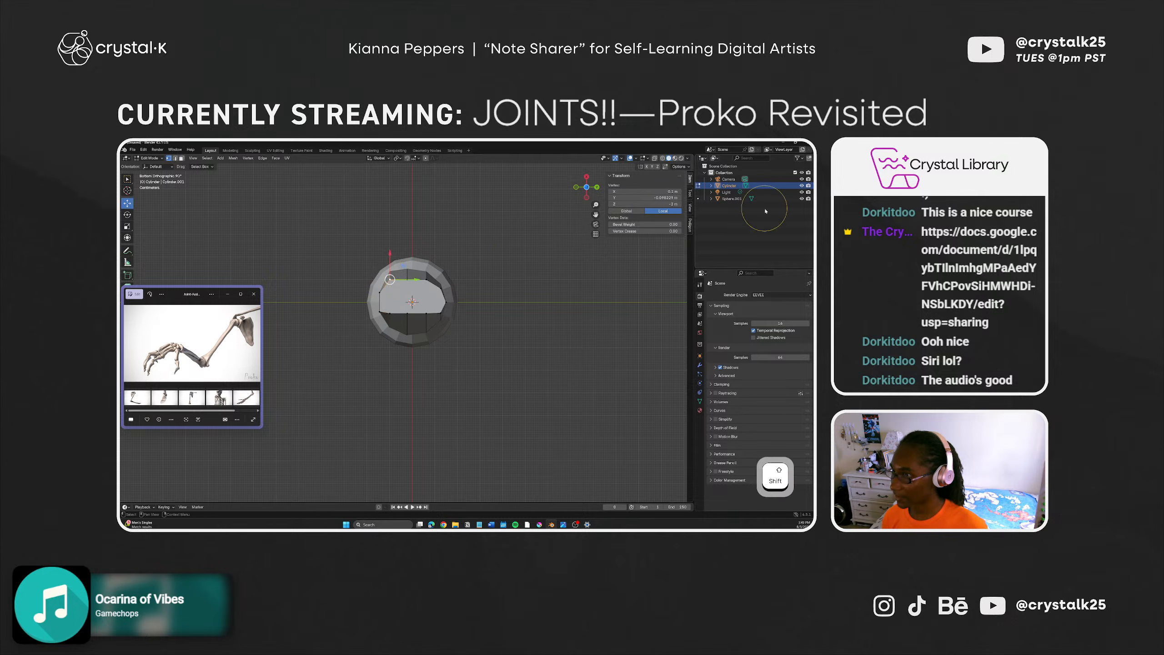
click(670, 192)
text(.0)
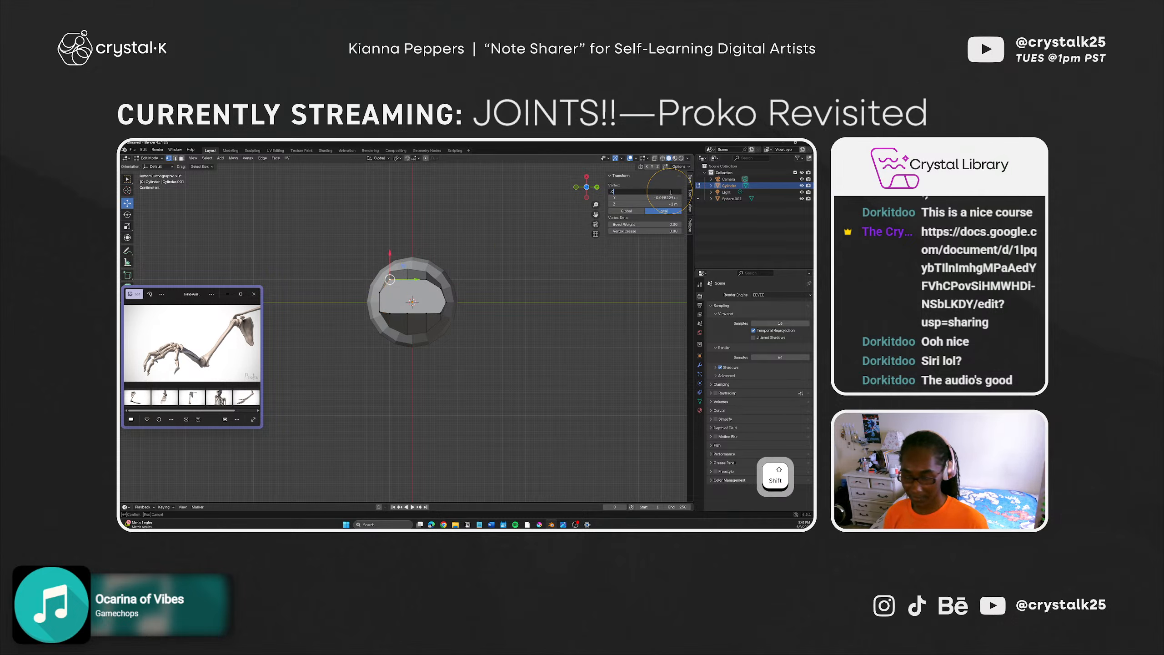
text(5)
key(ctrl+a)
key(ctrl+c)
key(Return)
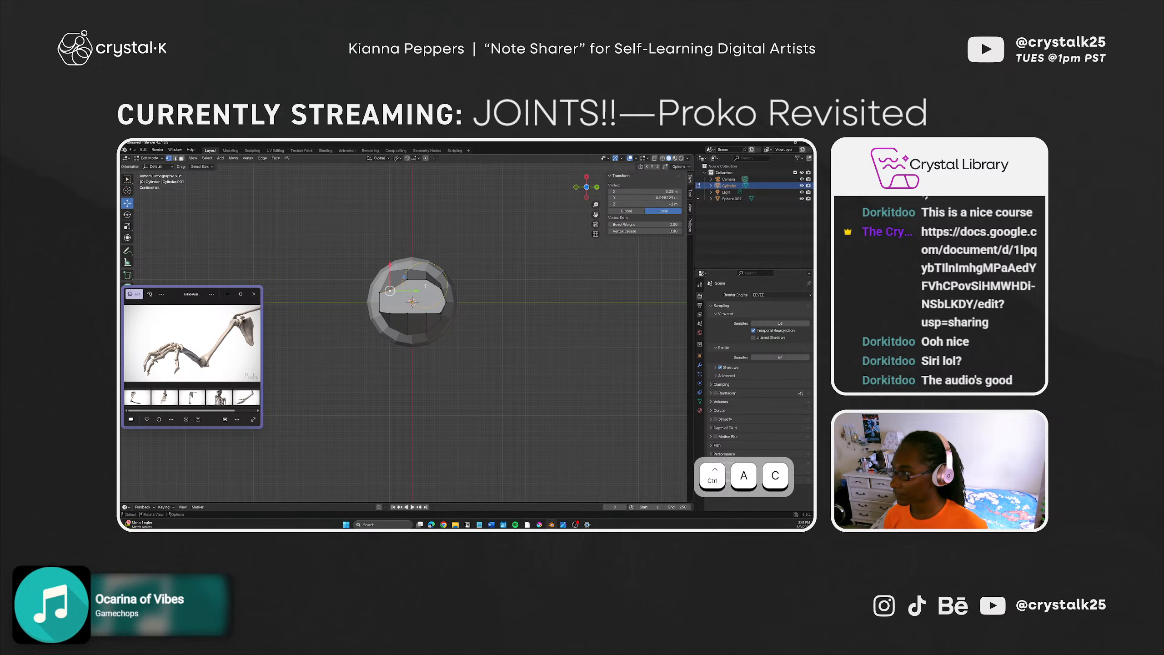
Step: Set the X coordinate of the middle and right-hand vertices on the cap's upper edge to the copied 0.05 m
click(407, 280)
click(651, 192)
key(ctrl+v)
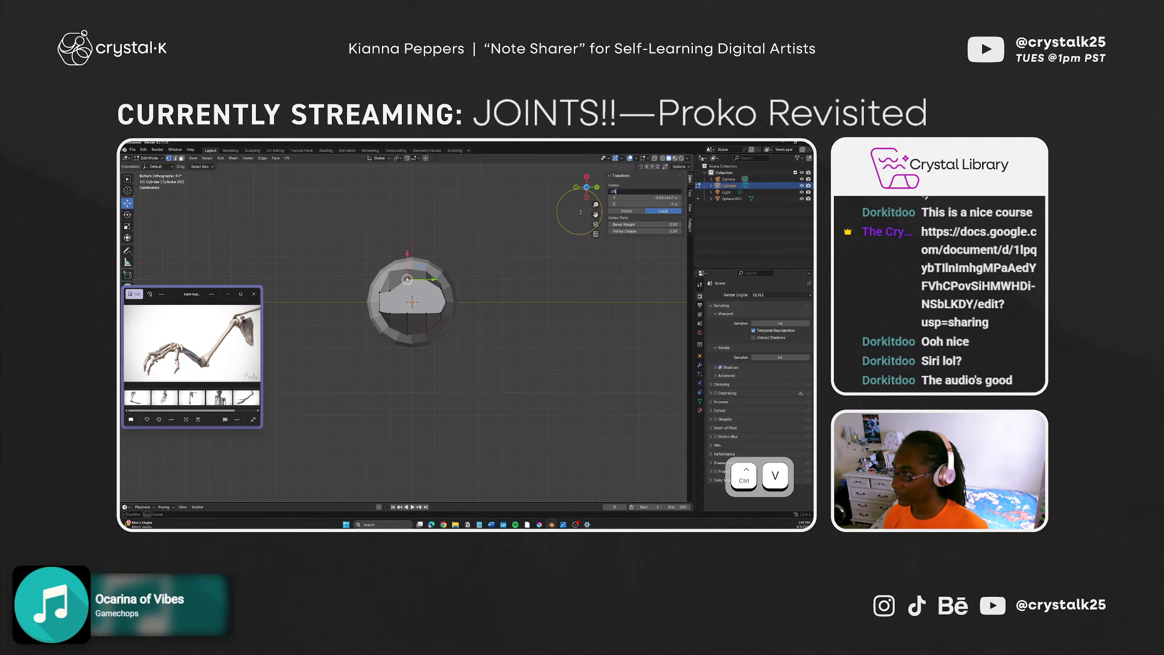
key(Return)
click(426, 279)
click(654, 192)
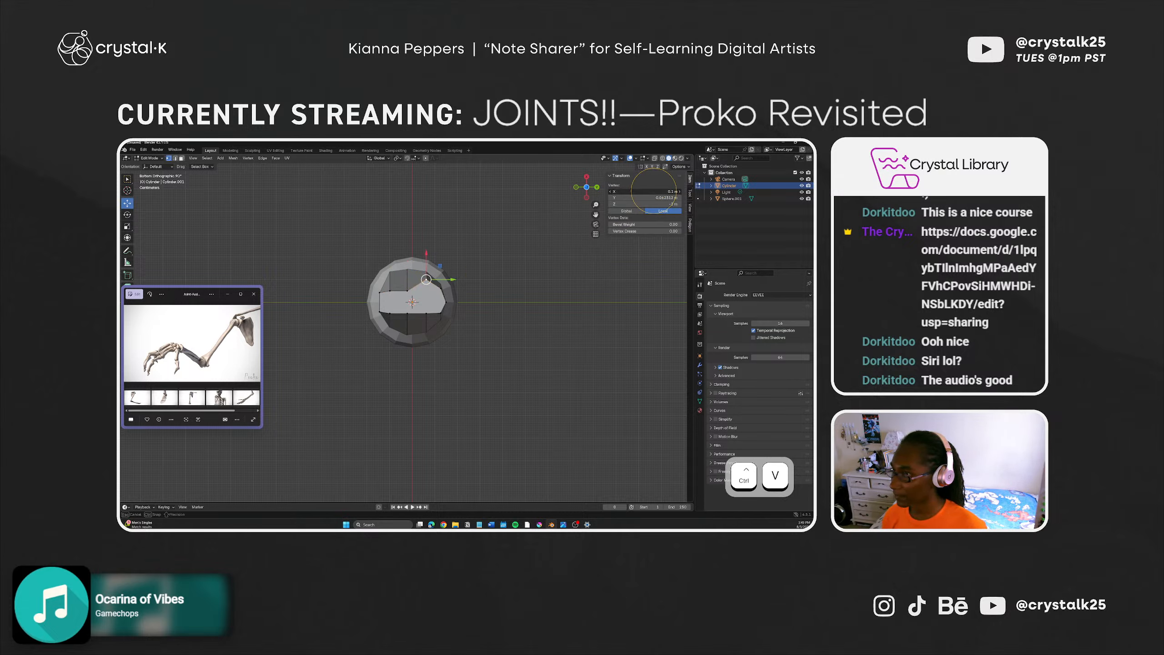
key(ctrl+v)
key(Return)
click(540, 239)
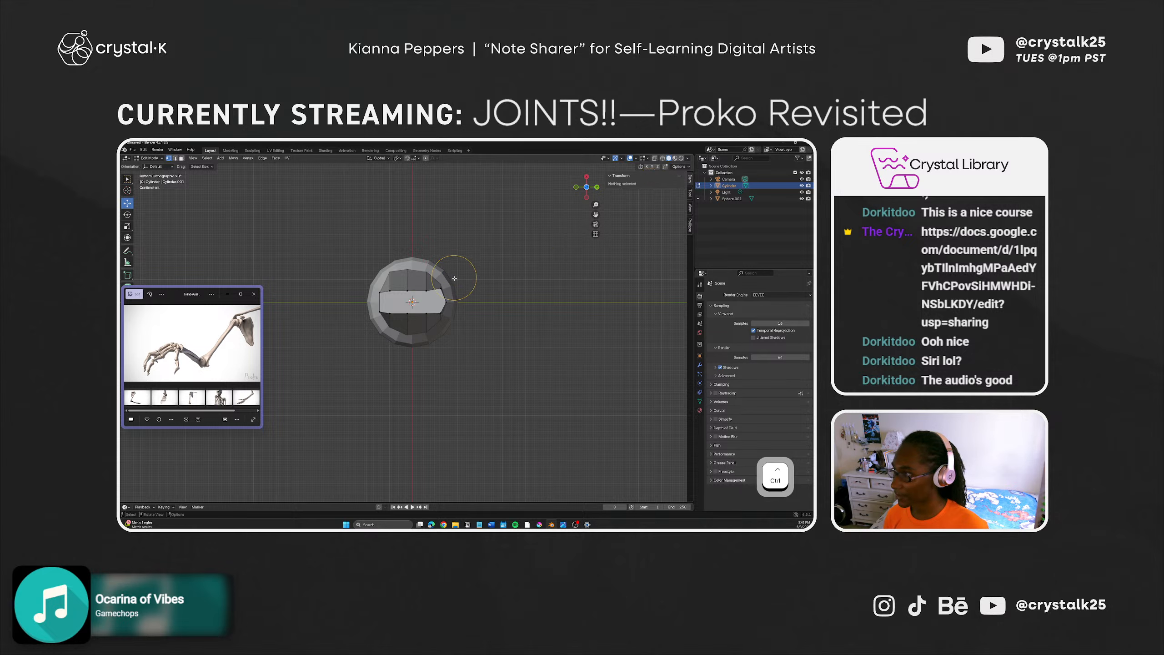
Step: Set the X coordinate of the cap's outer upper-right and upper-left corner vertices to 0.05 m each
click(440, 288)
click(657, 192)
key(ctrl+v)
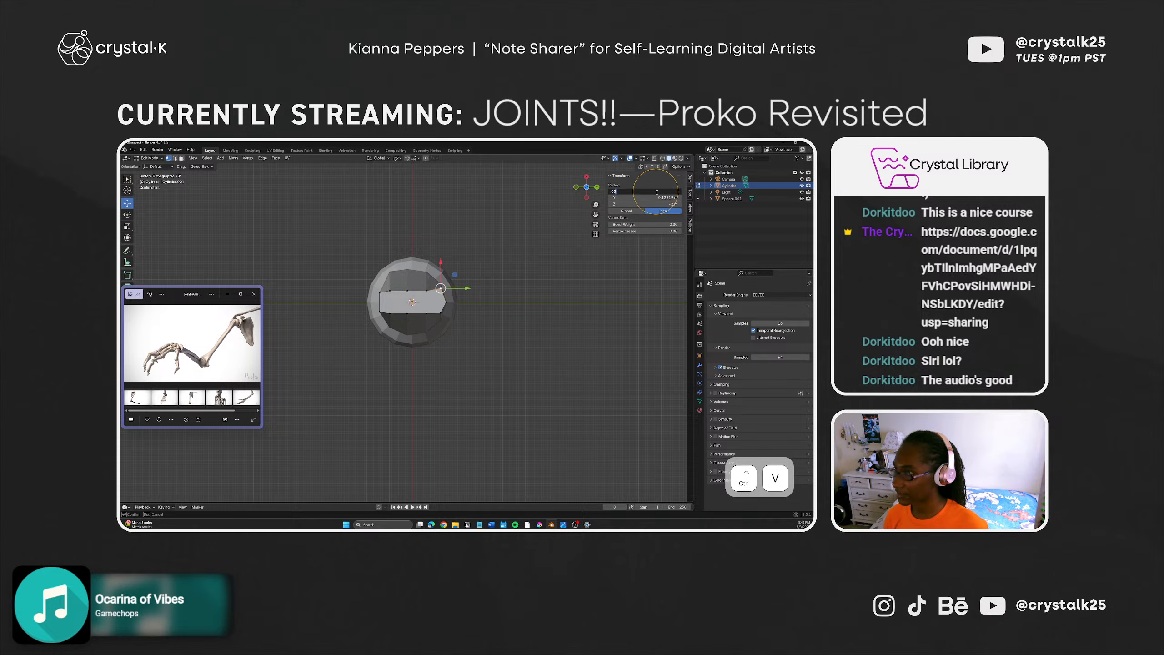
key(Return)
click(491, 284)
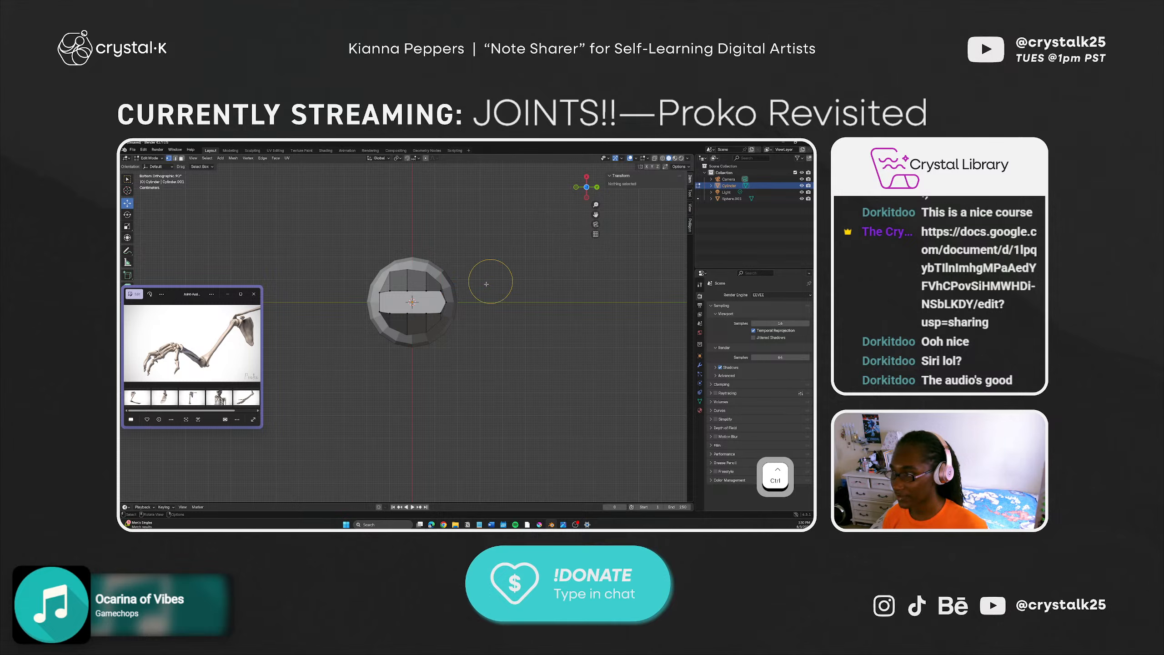
click(446, 303)
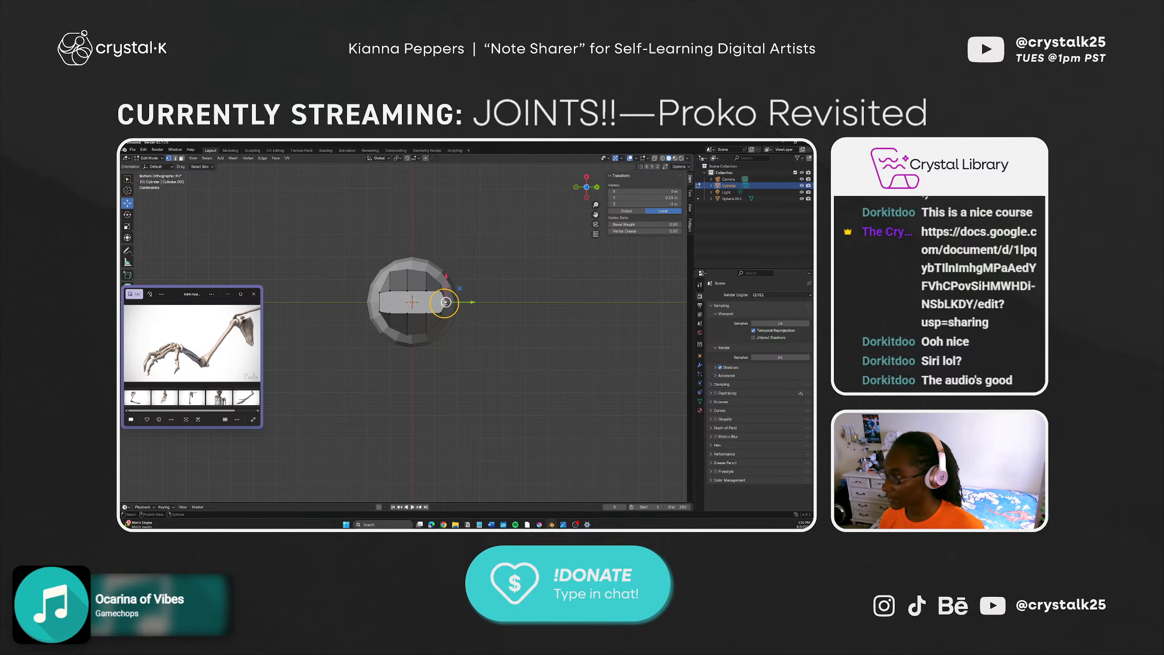
click(378, 292)
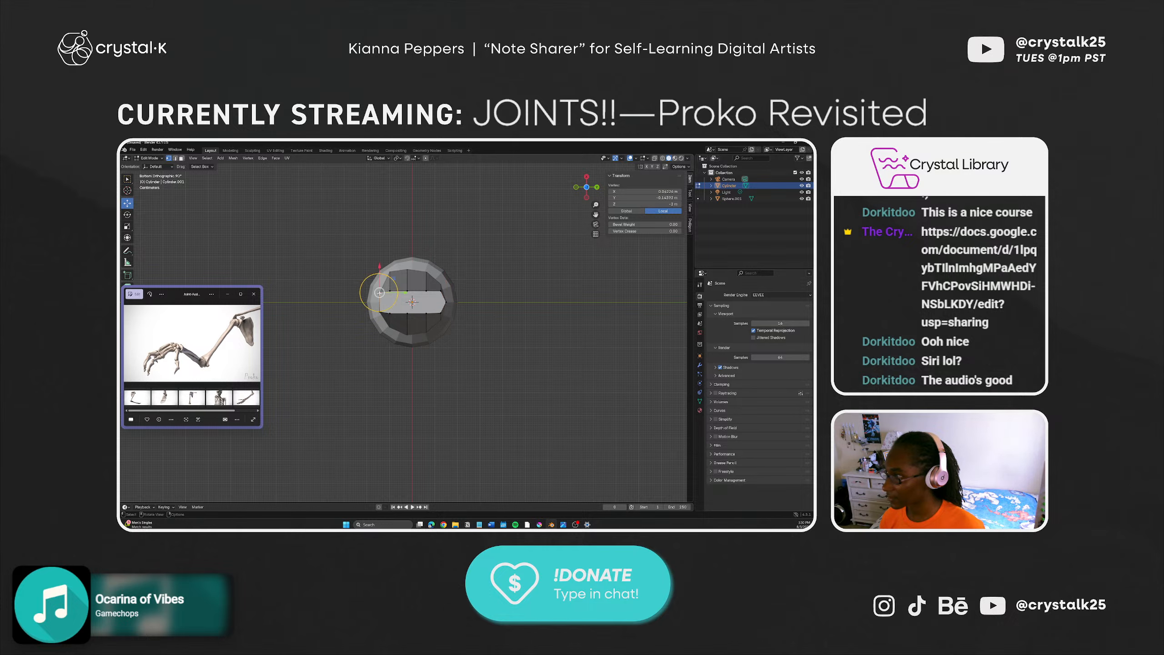
click(654, 190)
key(ctrl+v)
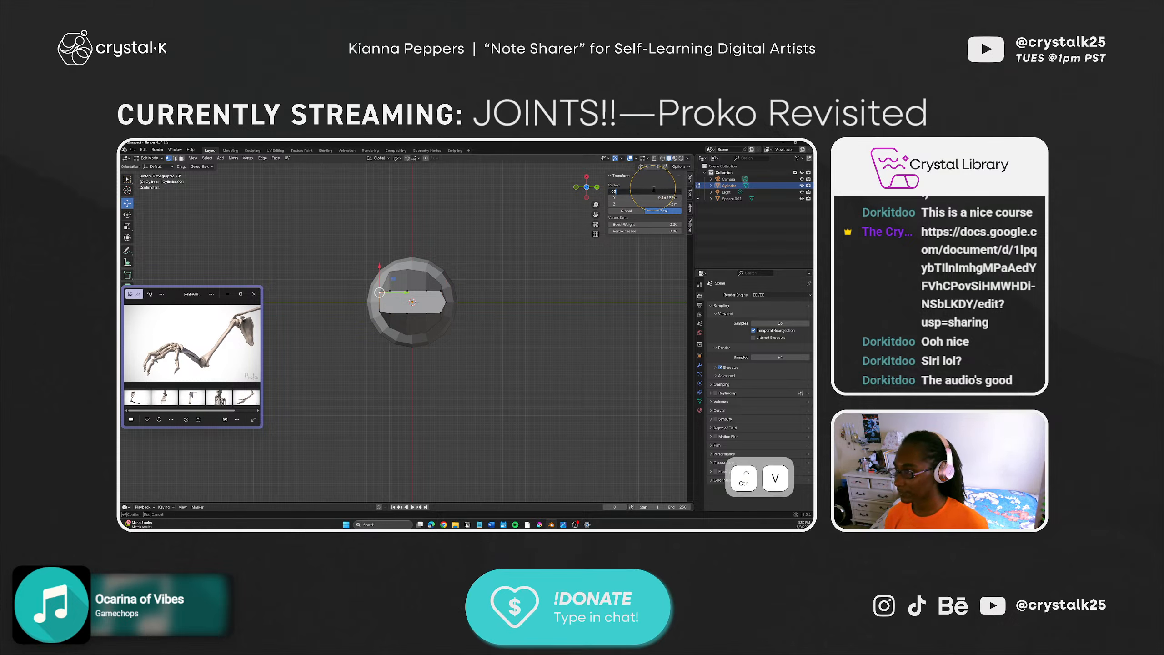
key(Return)
Step: Set the X coordinate of the cap's outer lower-left and lower-right corner vertices to -0.05 m each
click(382, 310)
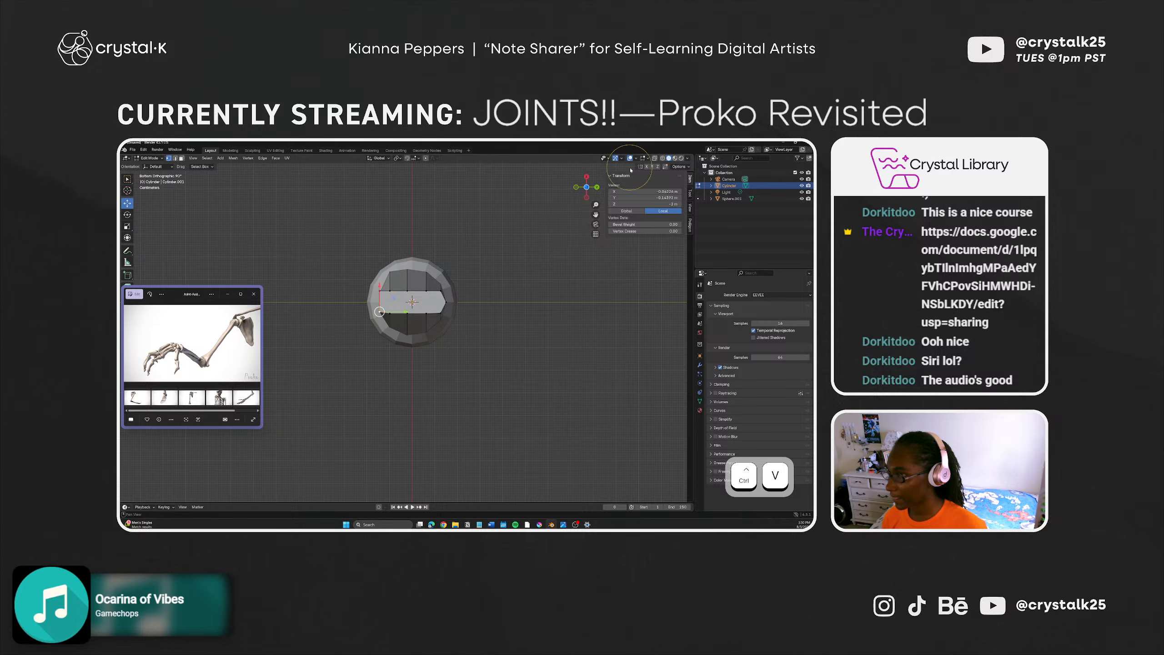
click(637, 192)
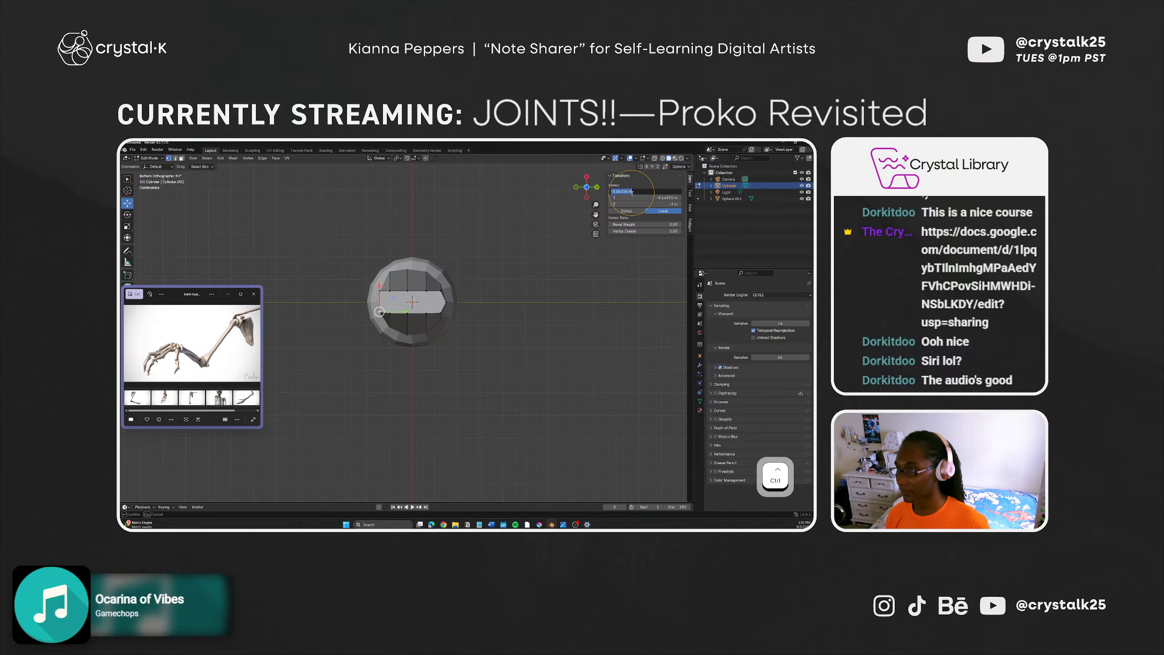
key(ctrl+v)
key(Return)
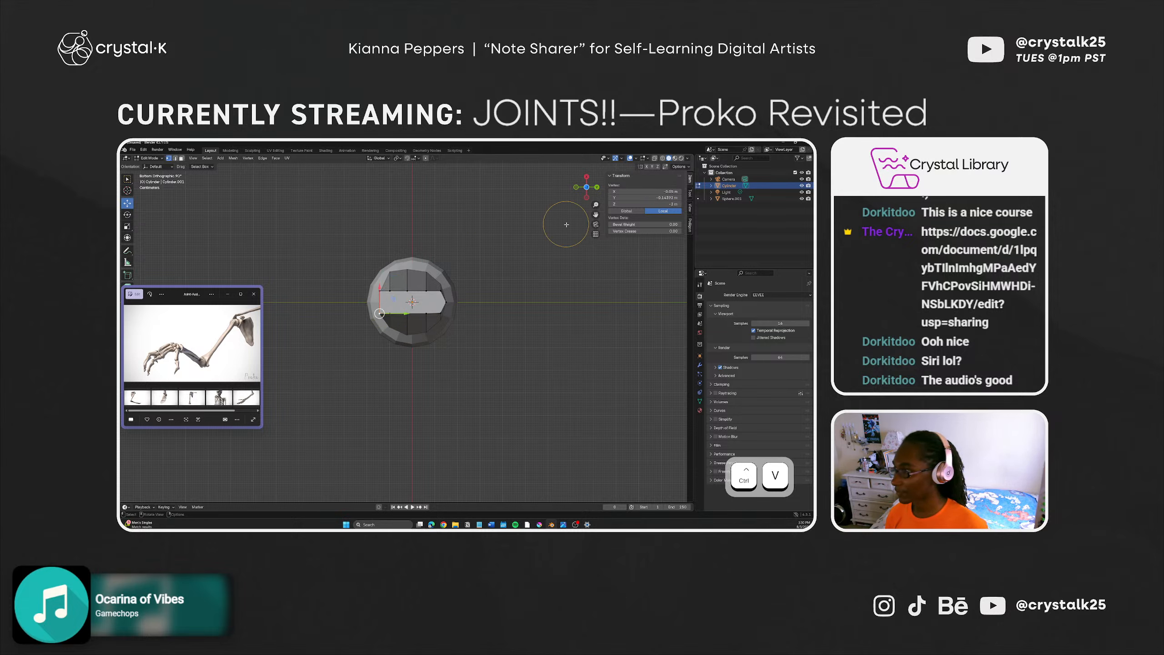
click(440, 312)
click(670, 192)
click(671, 192)
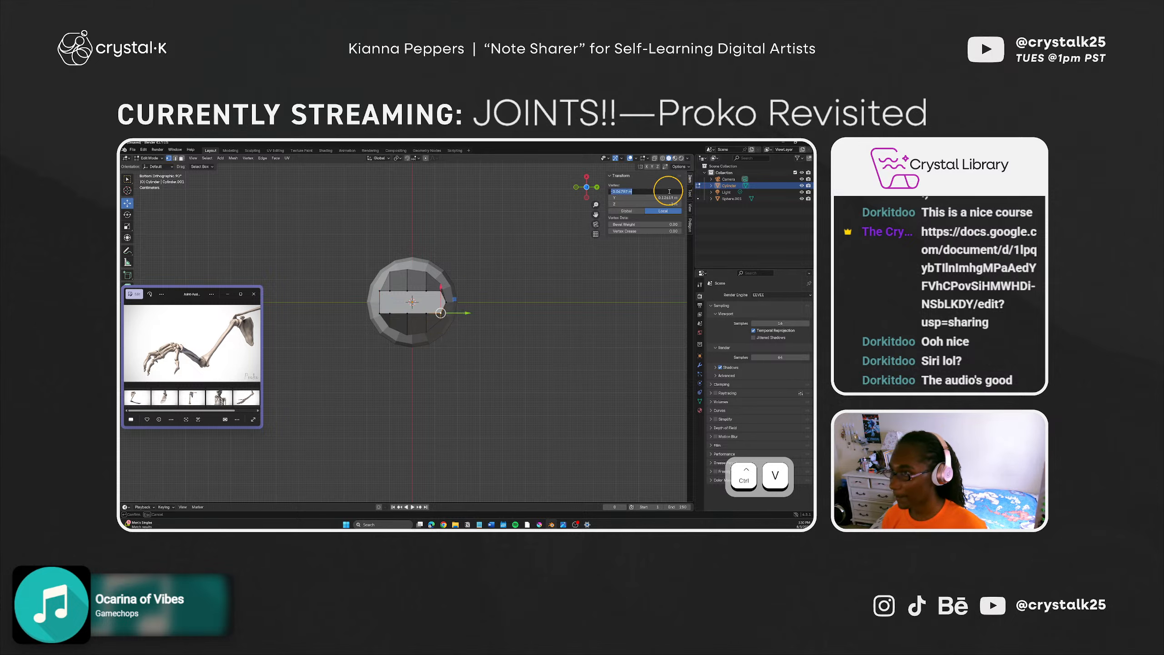
key(ctrl+v)
key(Return)
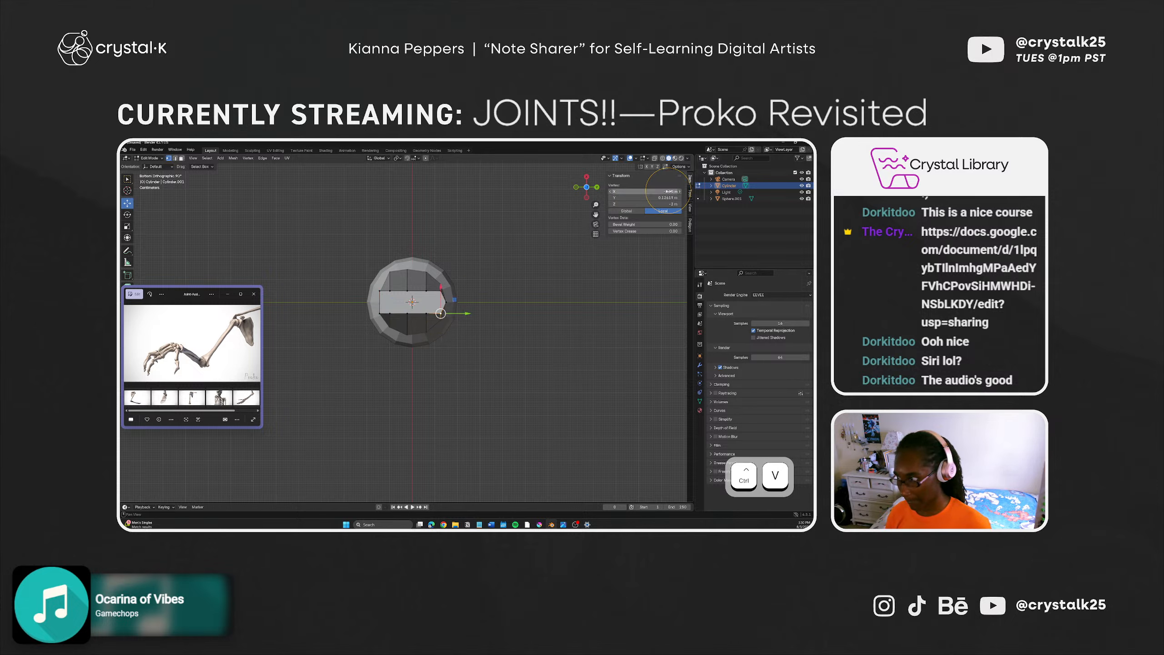
click(497, 262)
Step: Copy the upper-right corner vertex's Y coordinate to the cap's right-end middle vertex to straighten that end
click(444, 301)
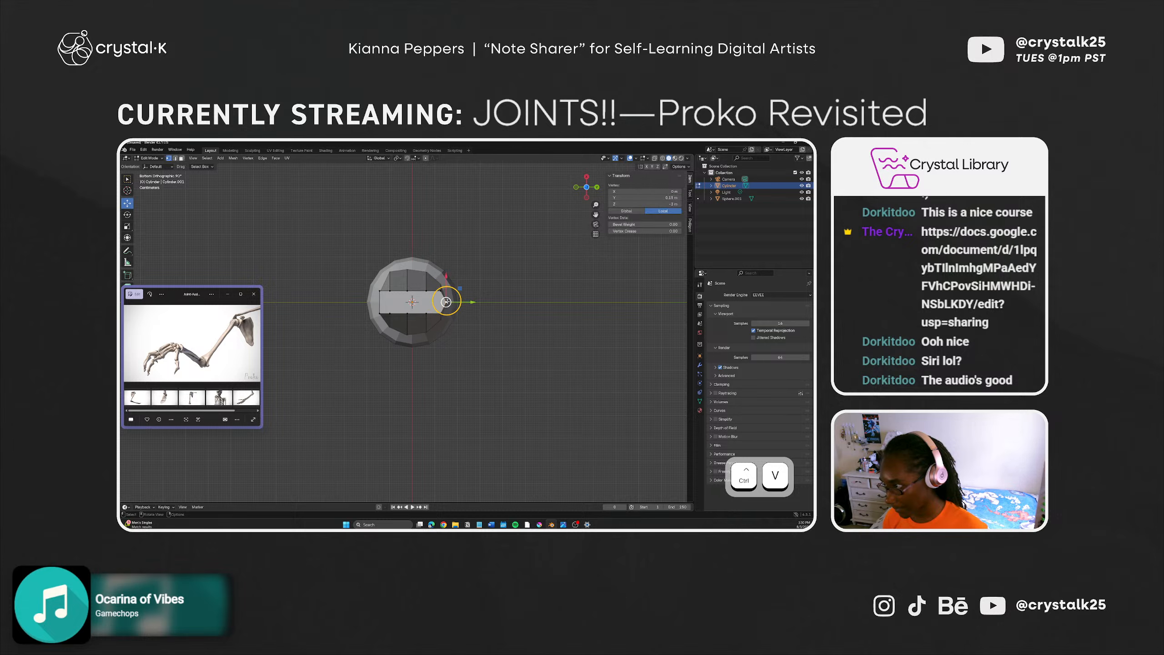
click(441, 290)
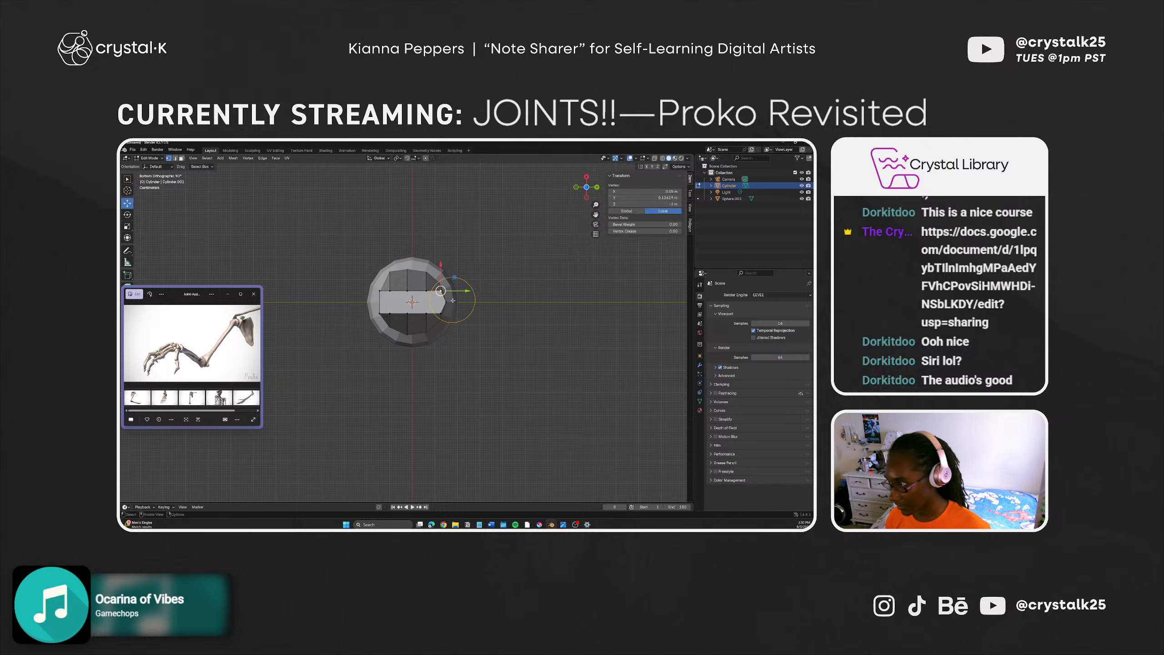
key(ctrl+c)
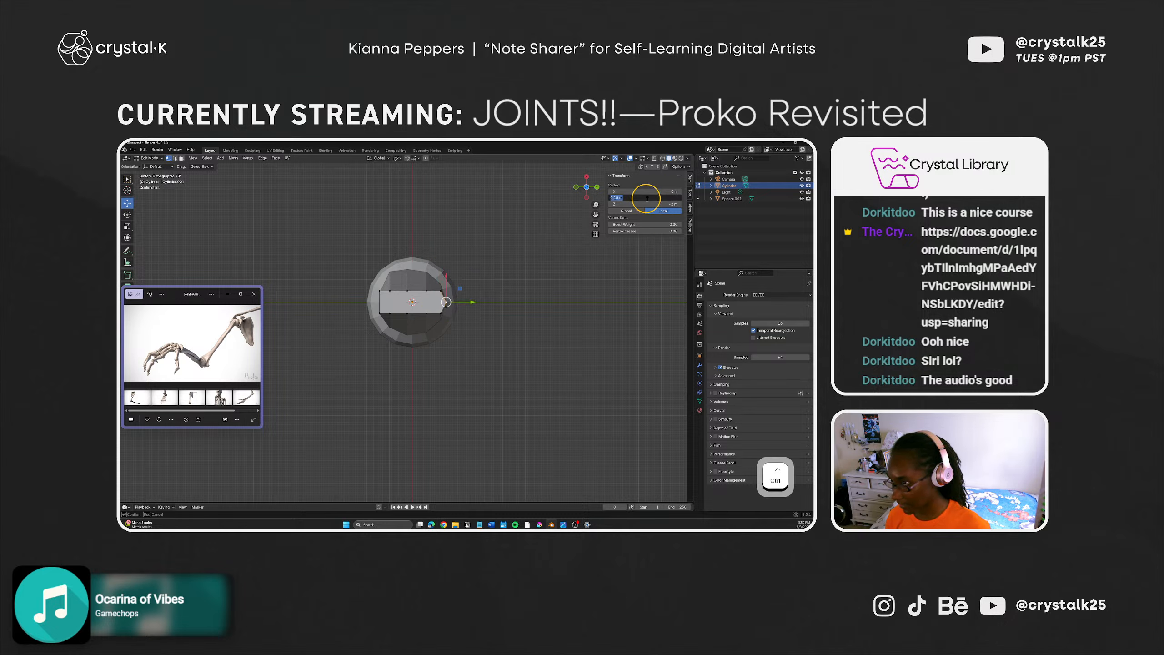
key(ctrl+v)
click(505, 258)
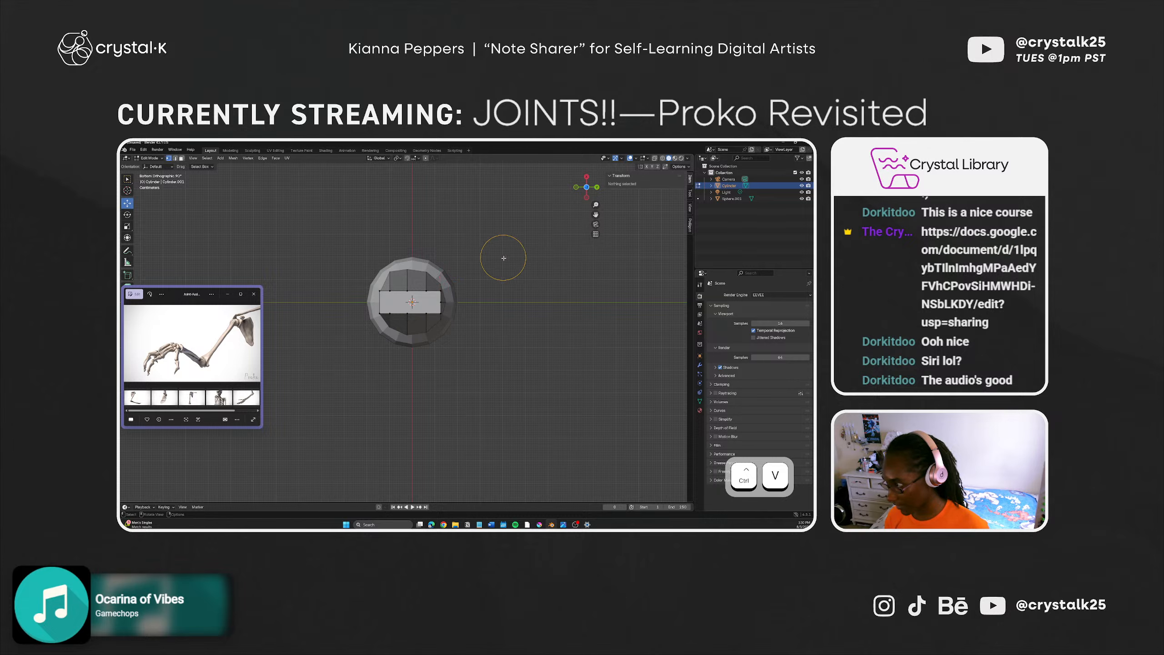
Step: Examine the flattened lower end of the arm cylinder in perspective and from the front
middle_drag(436, 334, 353, 375)
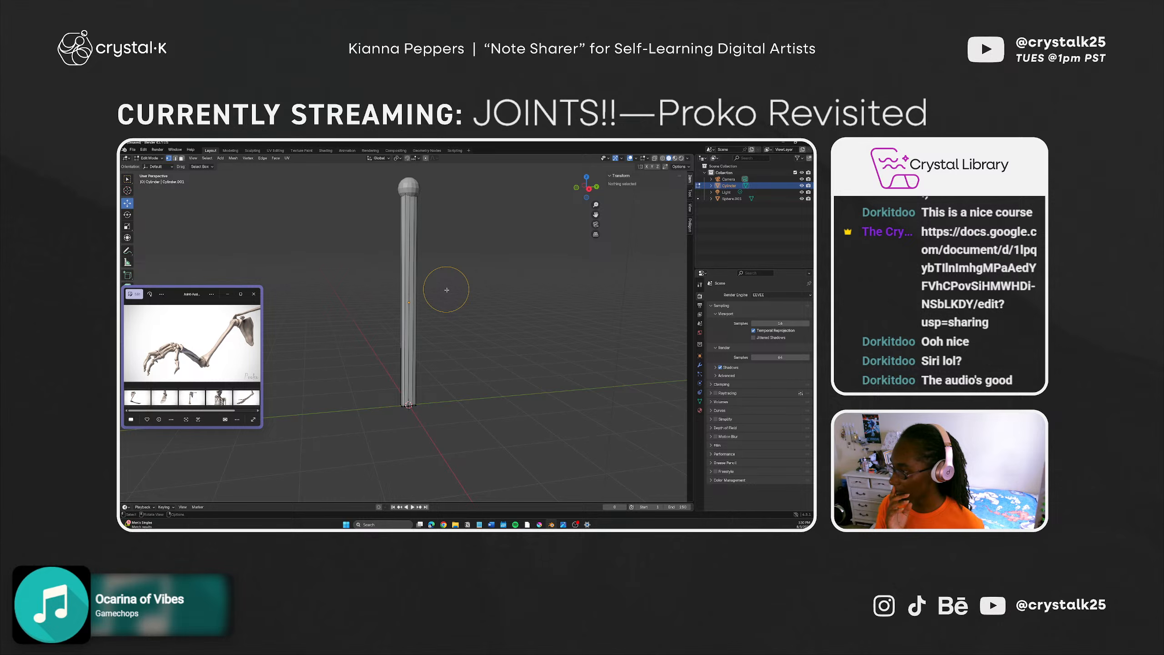
mouse_move(364, 398)
middle_down()
mouse_move(341, 367)
mouse_move(356, 395)
middle_up()
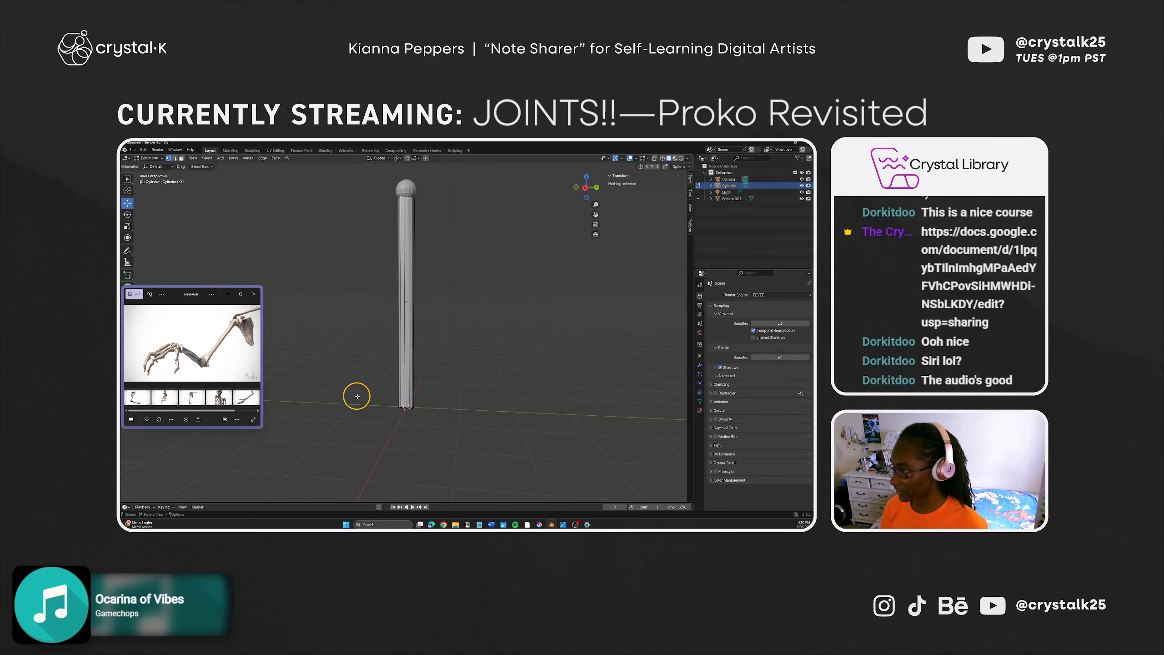
click(411, 387)
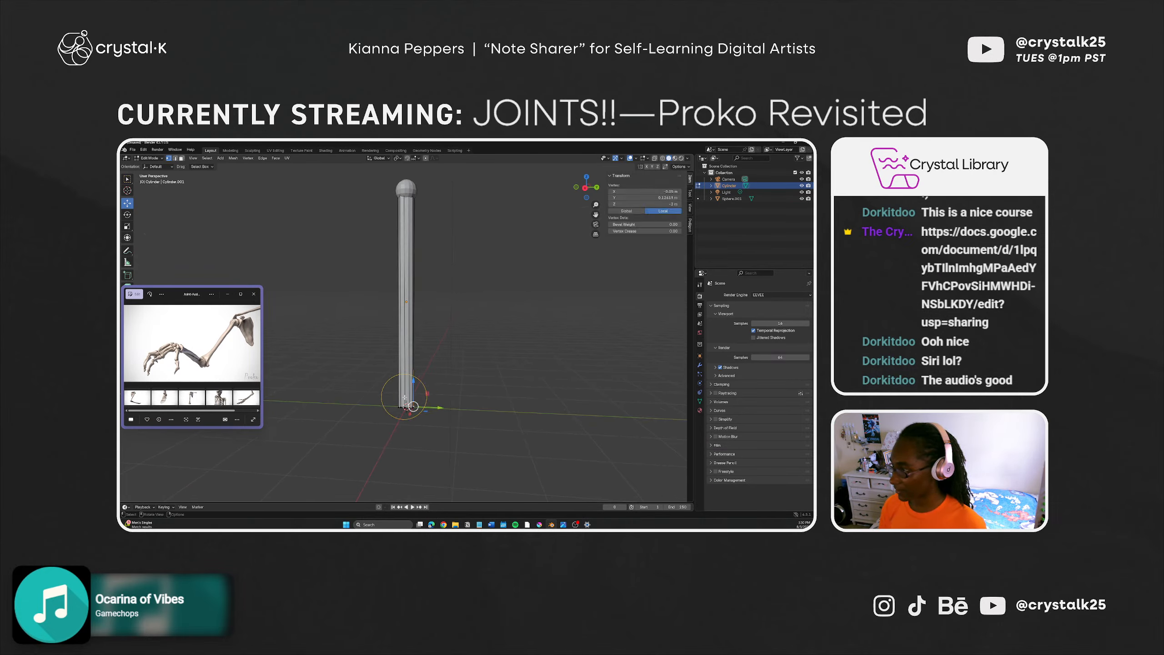
middle_drag(403, 433, 428, 429)
click(410, 390)
click(411, 392)
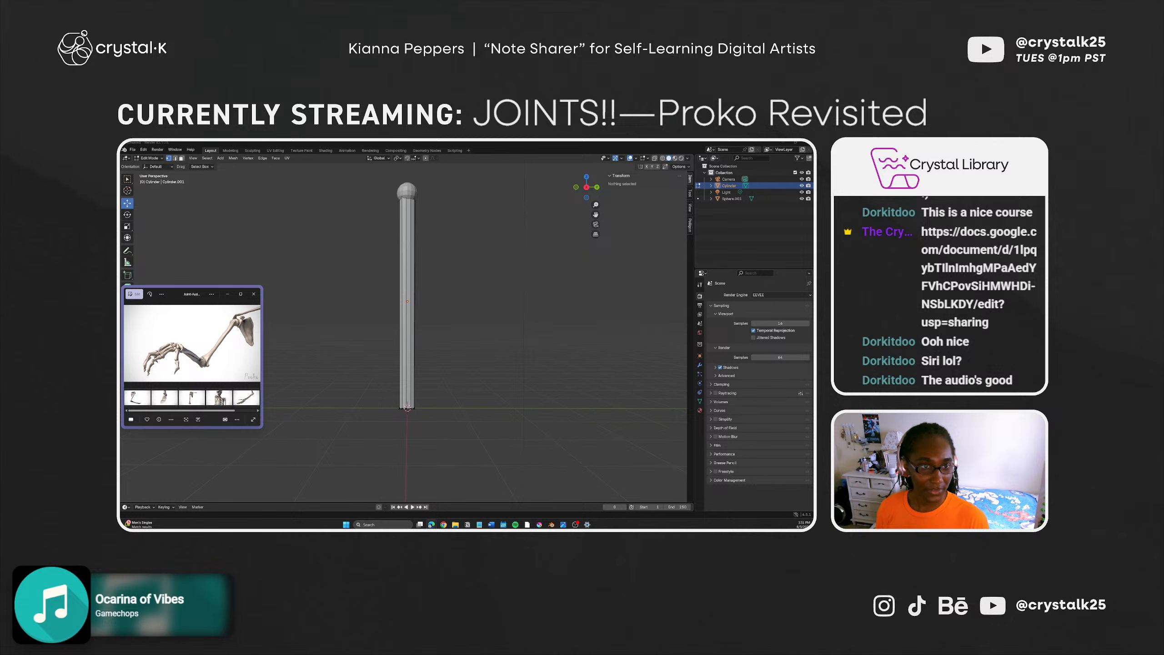
key(ctrl)
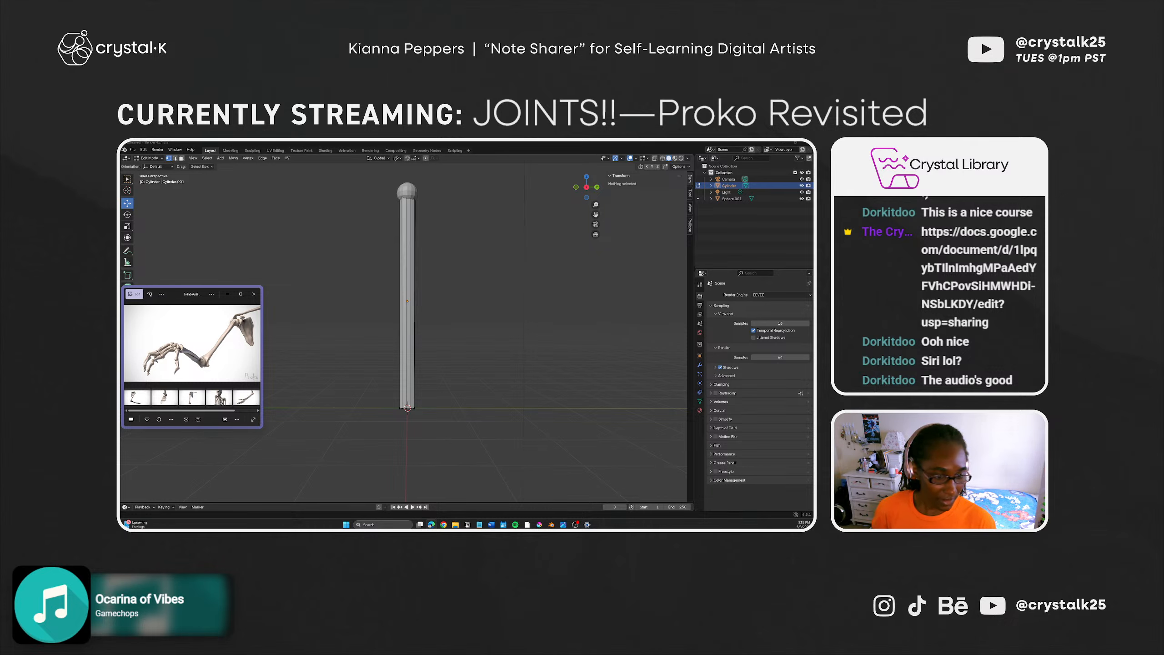
key(c)
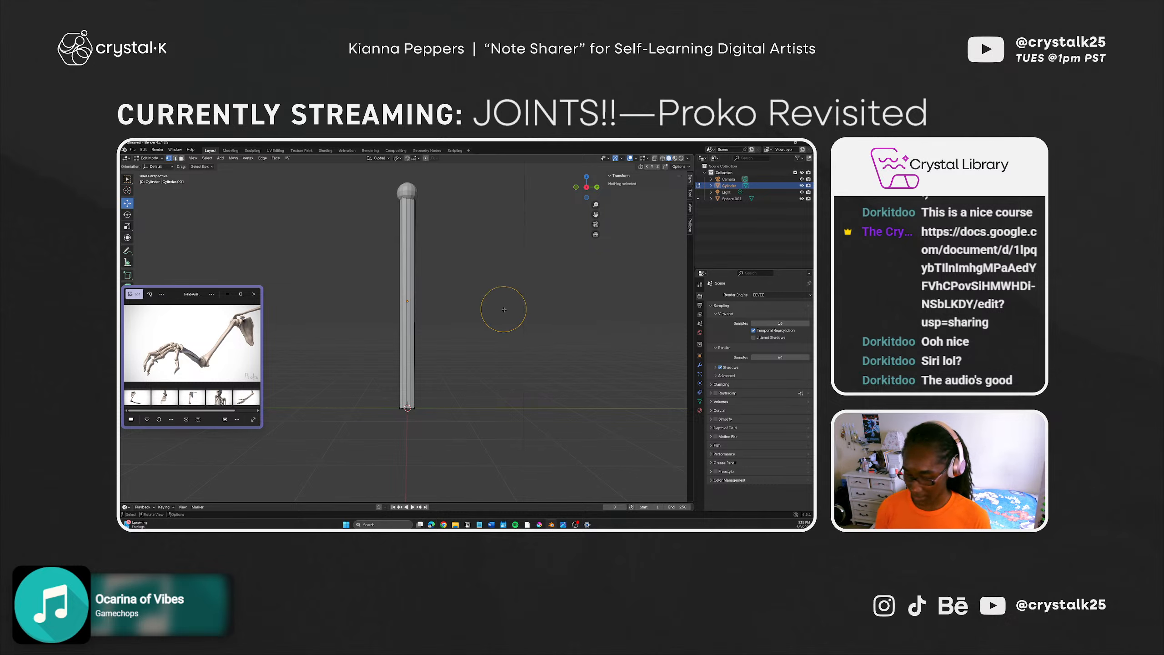
key(KP_1)
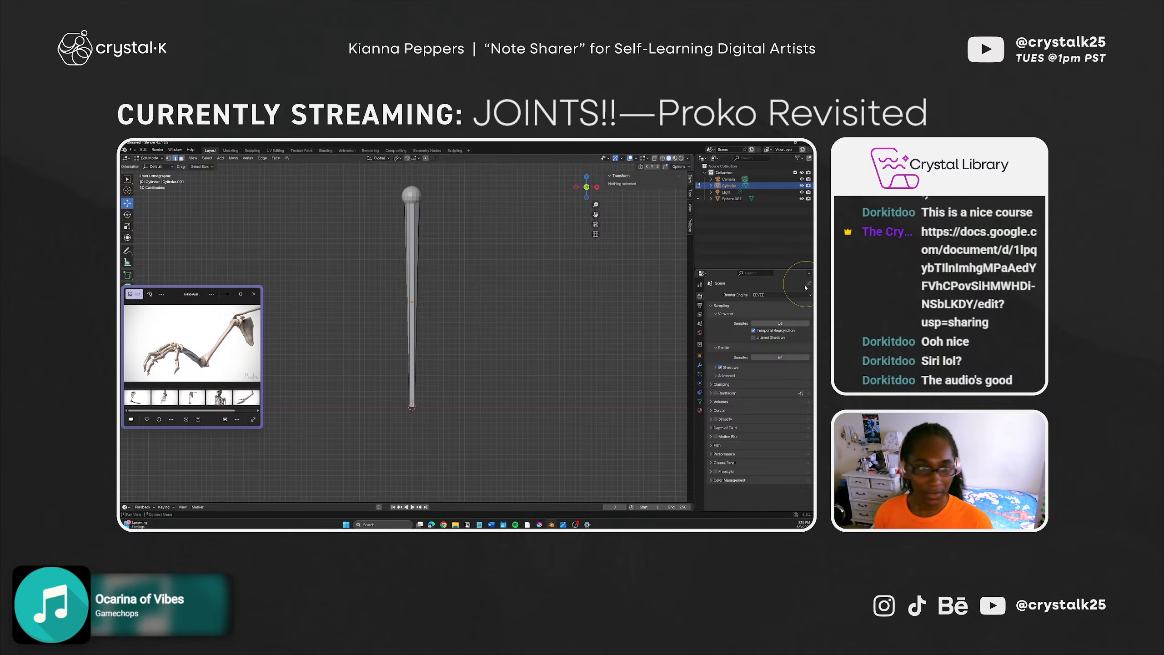
middle_drag(390, 395, 778, 349)
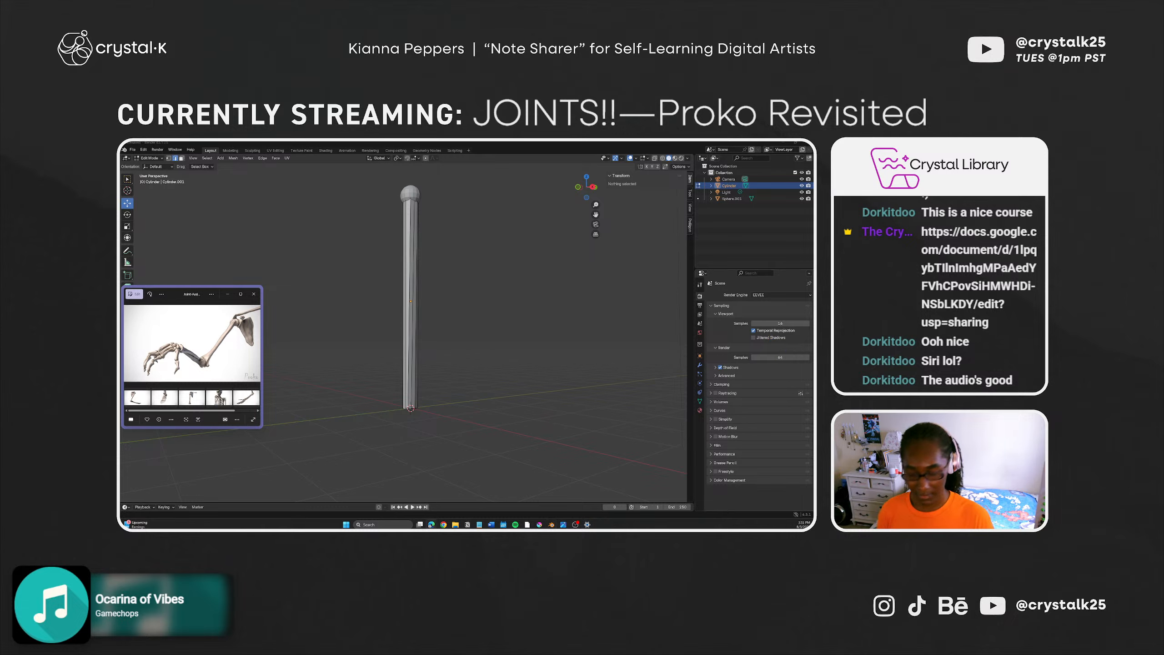
key(ctrl+a)
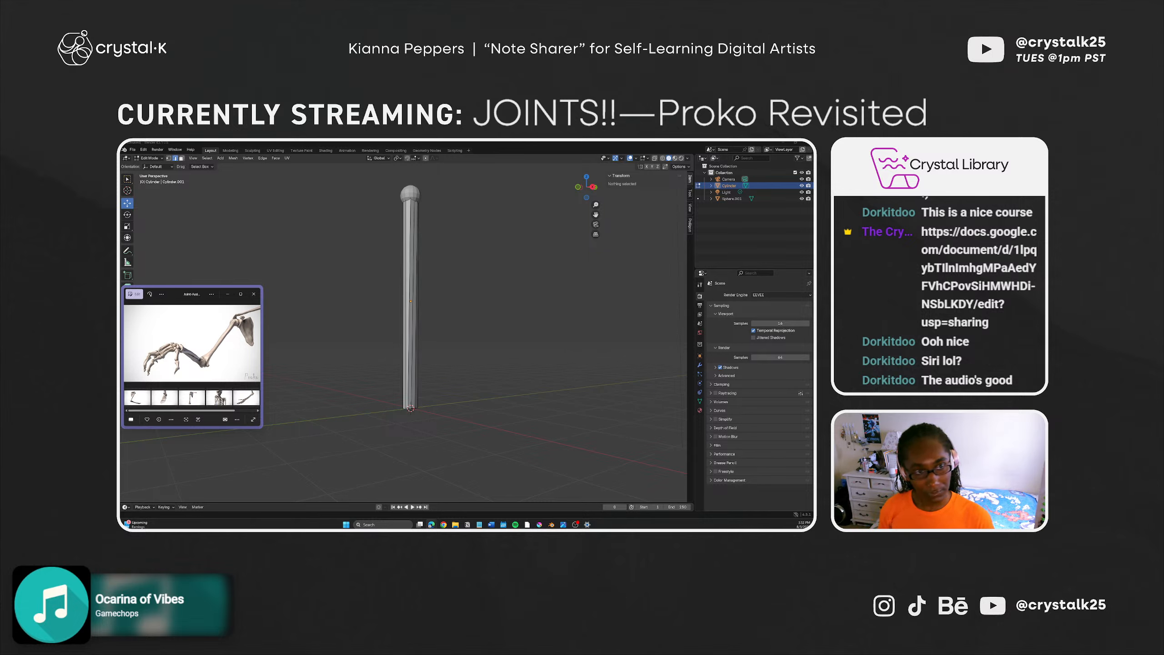
key(ctrl+Left)
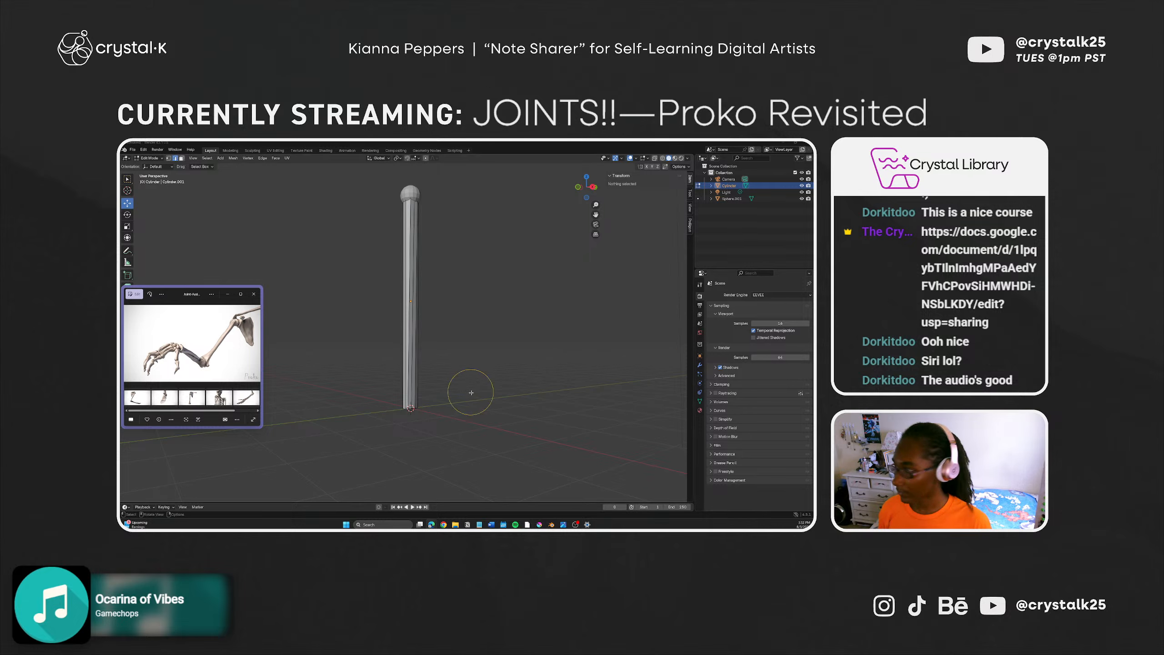
Step: Add a loop cut around the arm cylinder and slide it down to just above the flattened lower end
click(411, 400)
middle_drag(411, 400, 392, 396)
click(405, 400)
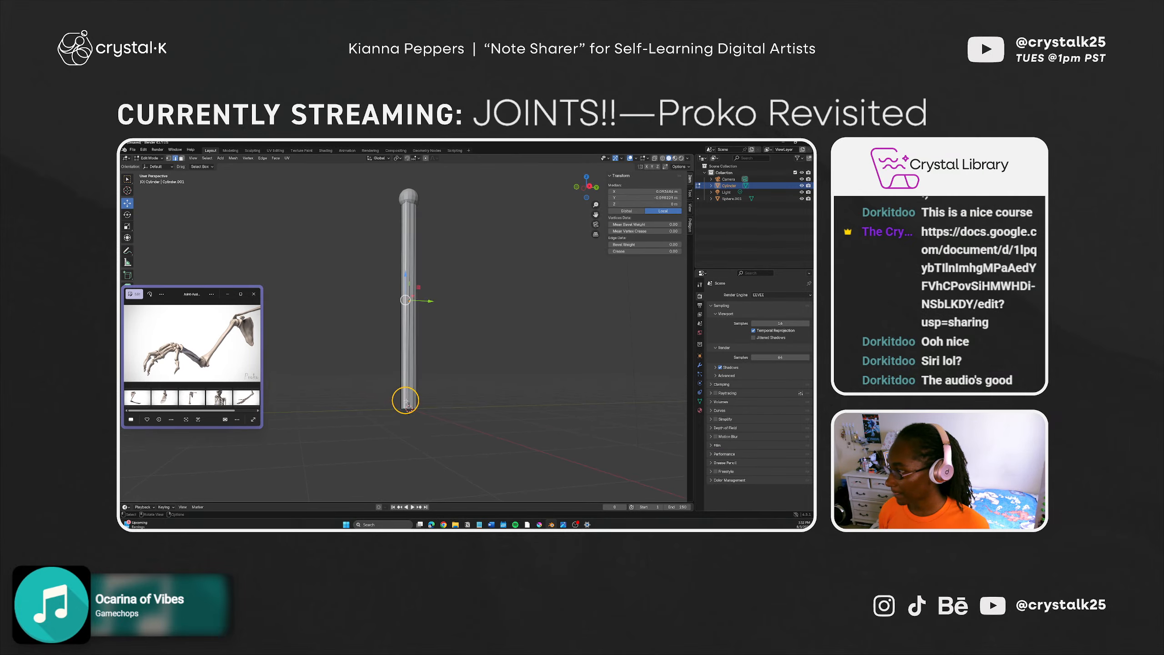
click(408, 398)
right_click(408, 398)
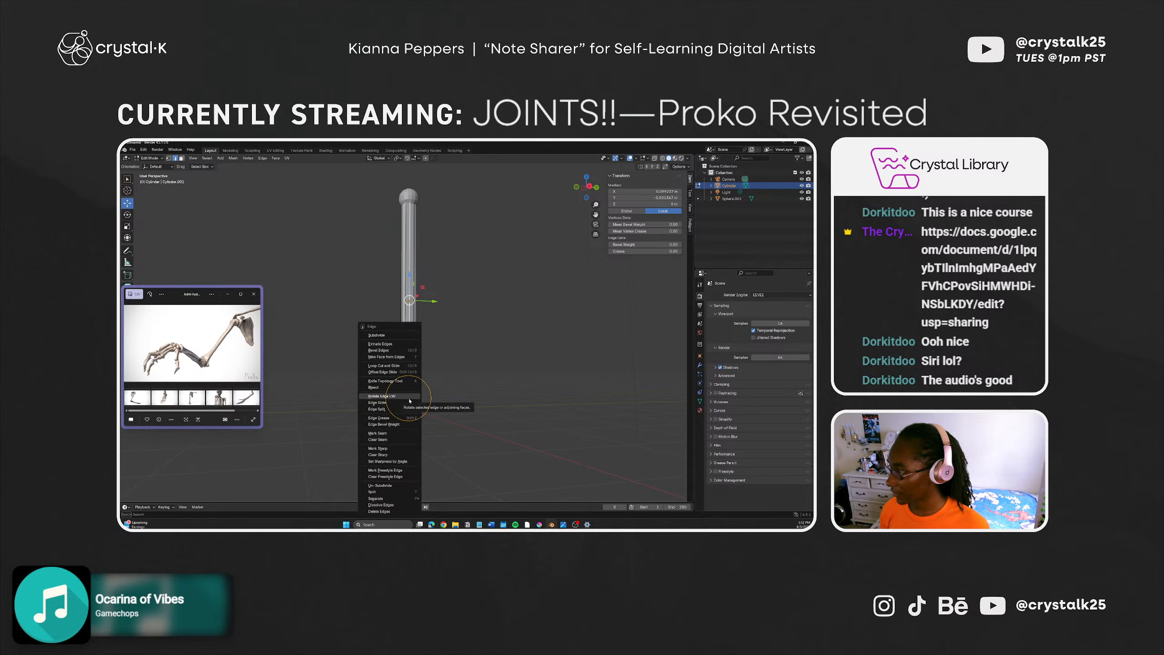
click(394, 365)
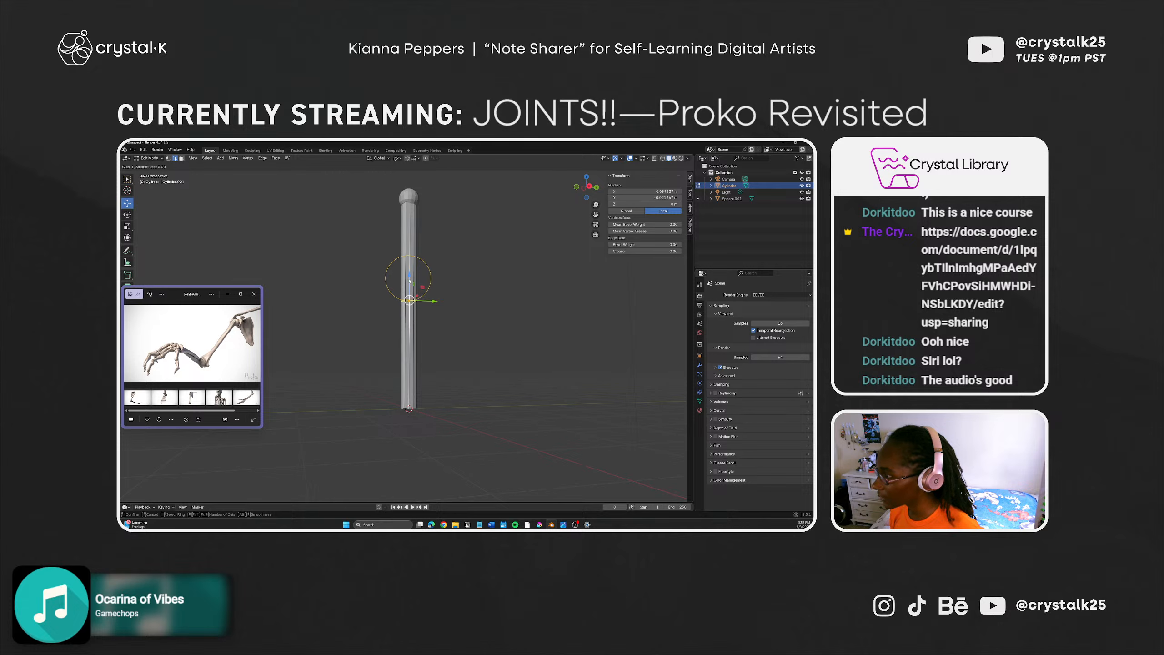
click(406, 303)
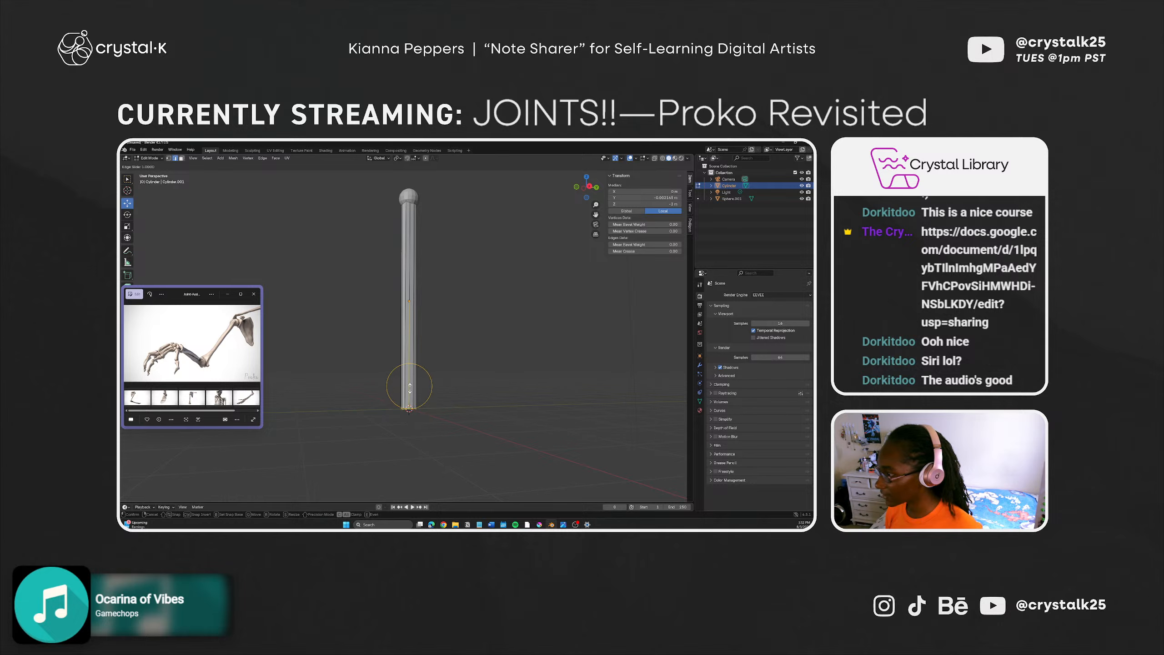
click(410, 373)
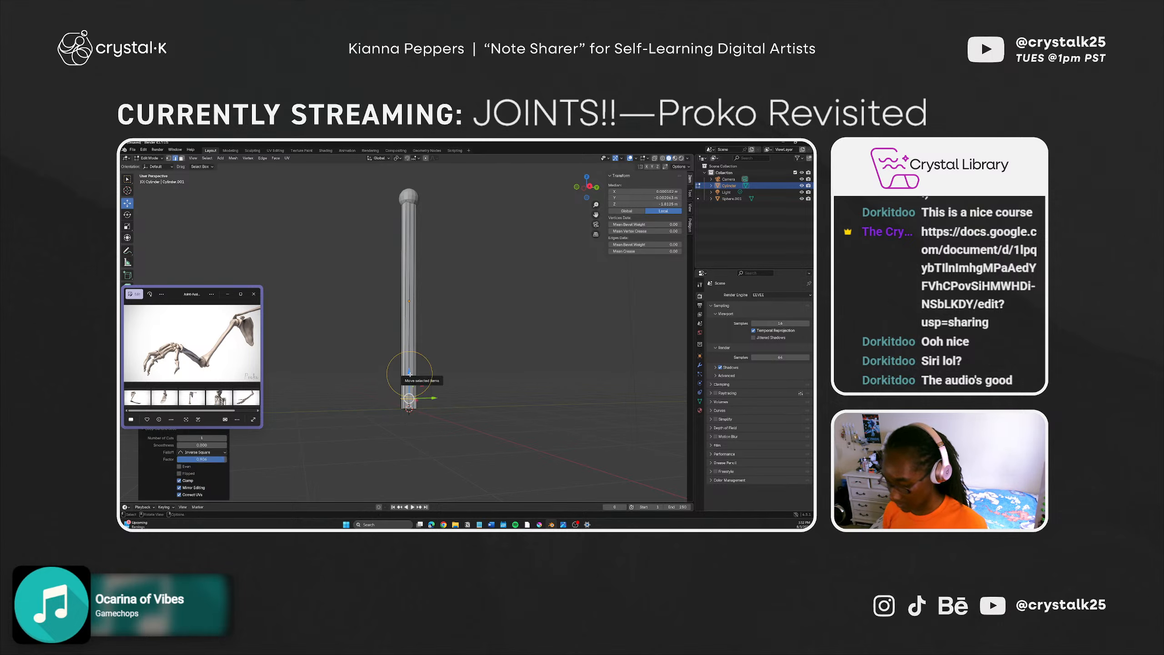
Step: Add a second loop cut around the cylinder and slide it down to slightly above the first one
click(409, 368)
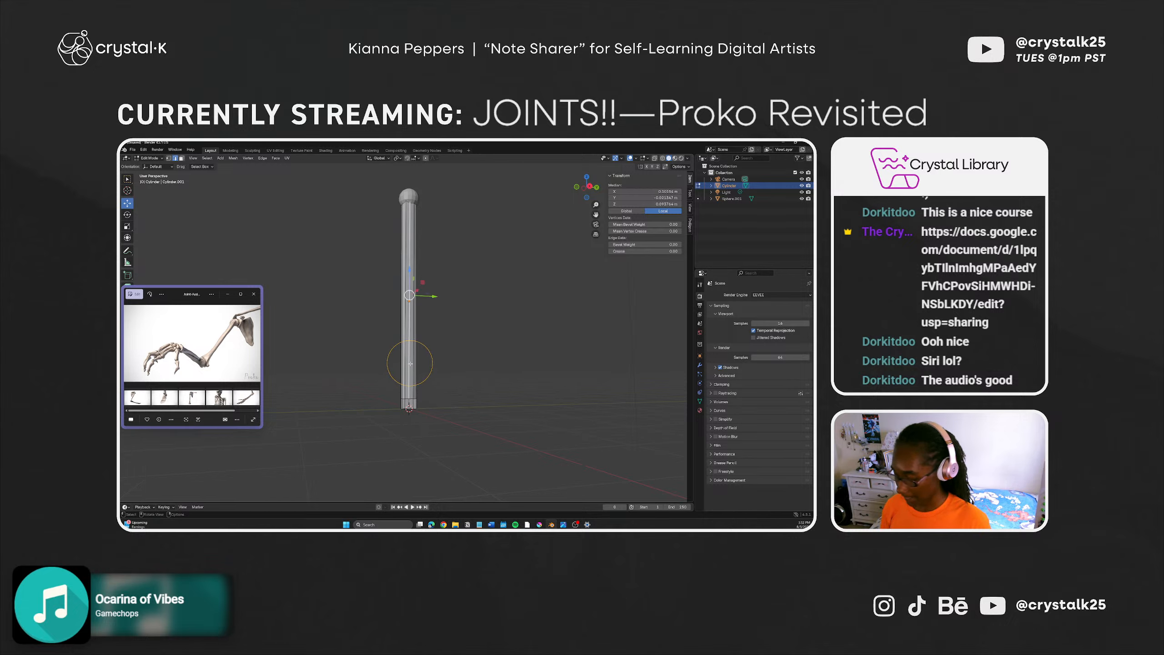
key(ctrl+r)
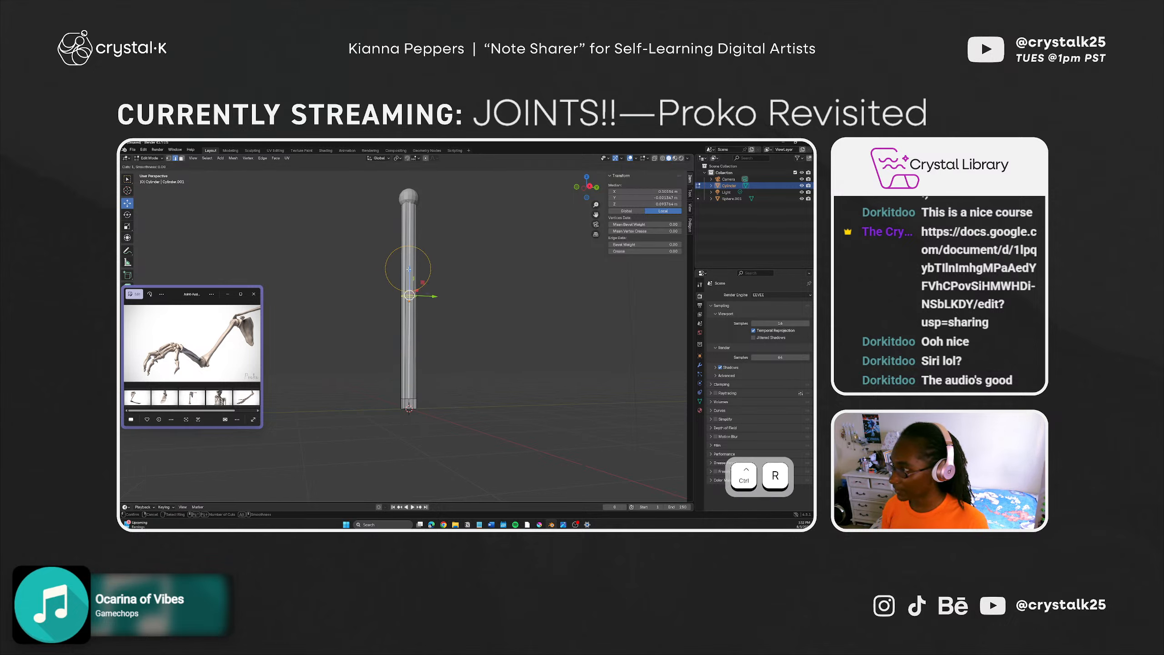
click(408, 271)
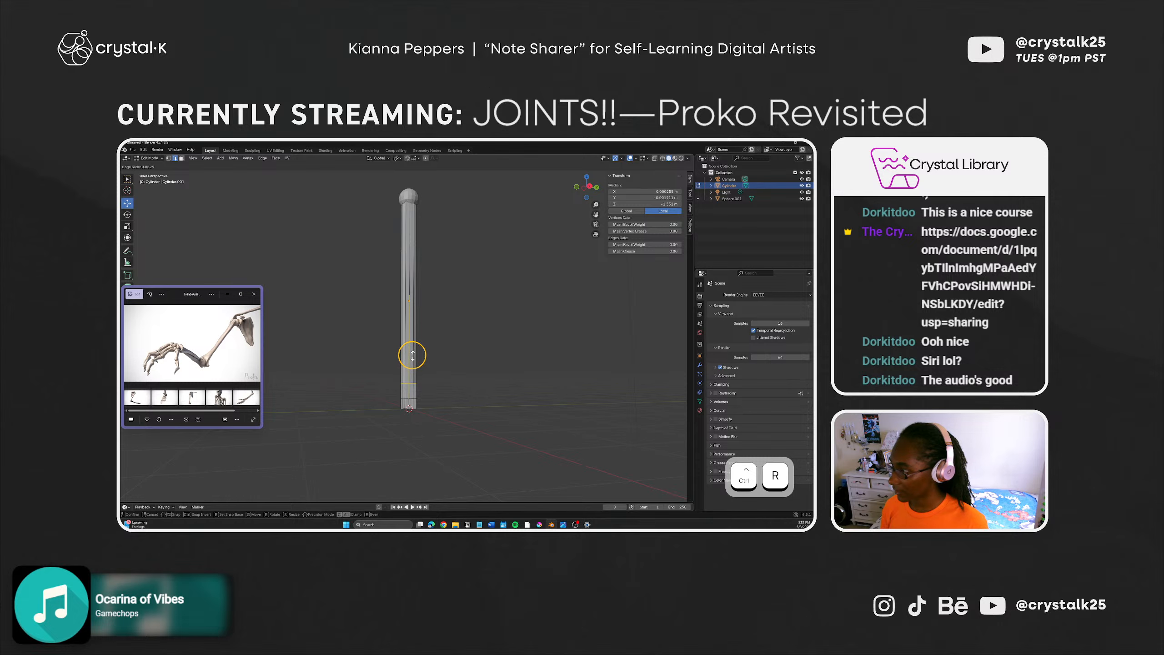
click(412, 357)
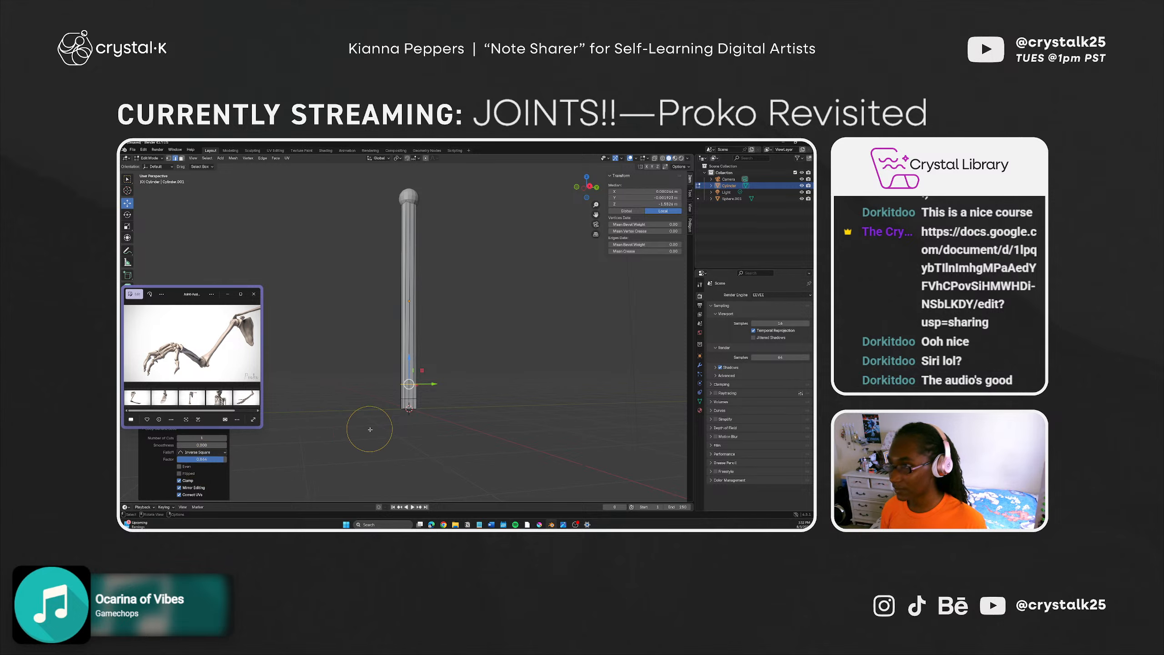
Step: Set the upper new edge loop's median Z coordinate to -1.5 m
click(662, 204)
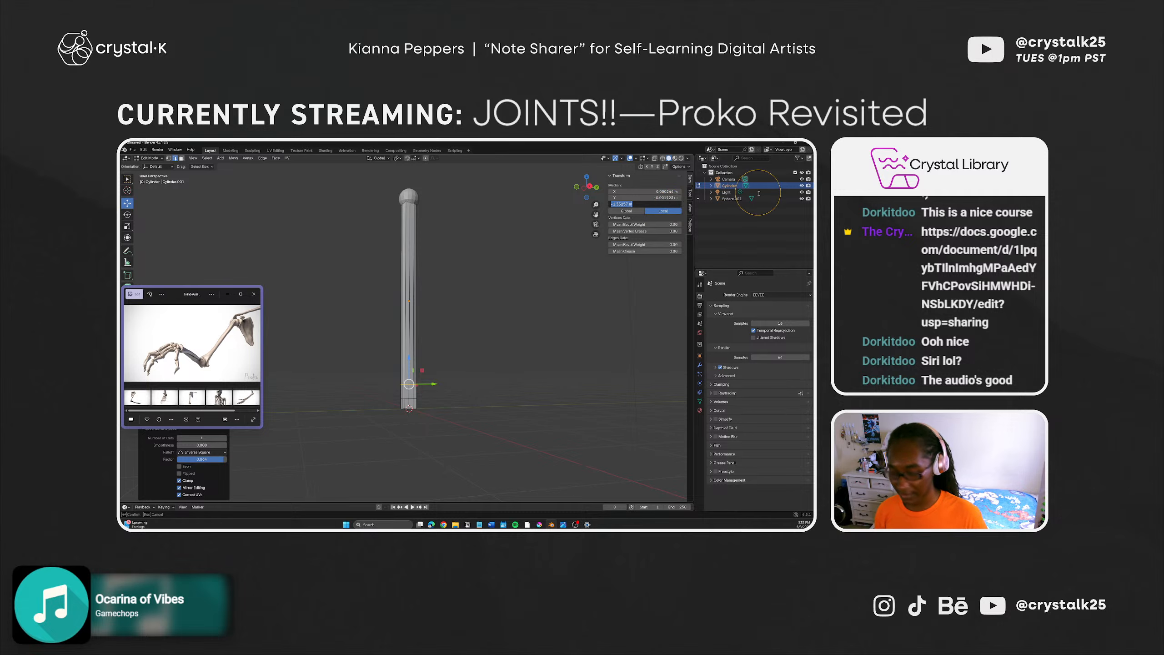
key(Left)
key(Right)
key(shift+End)
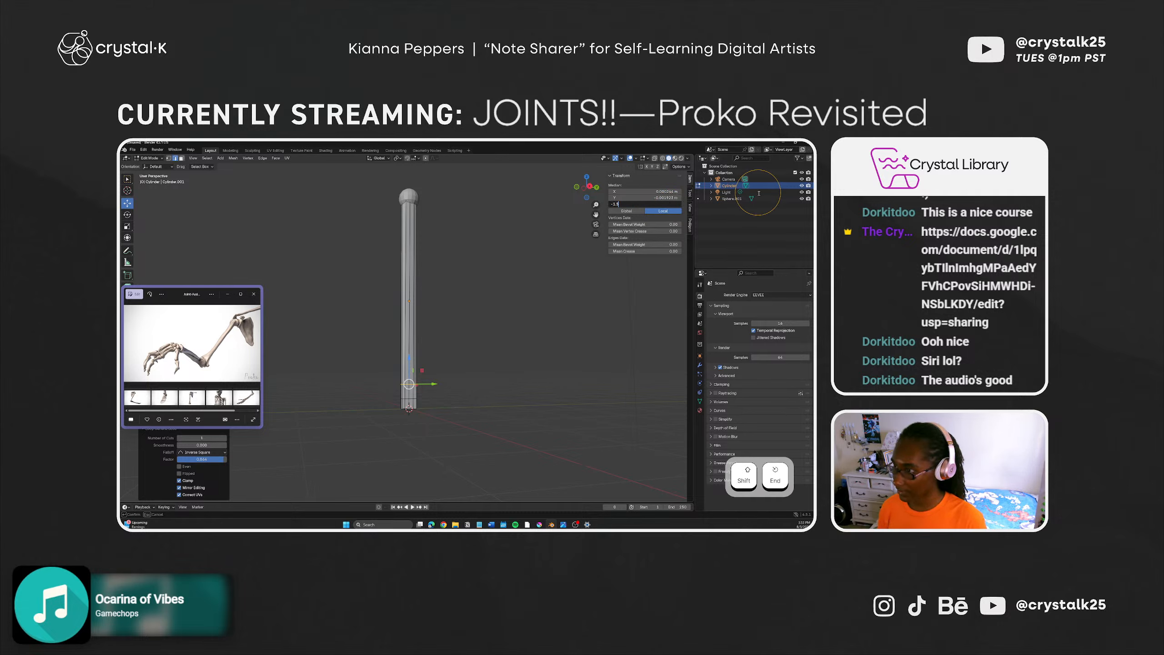
text(1.5)
key(Return)
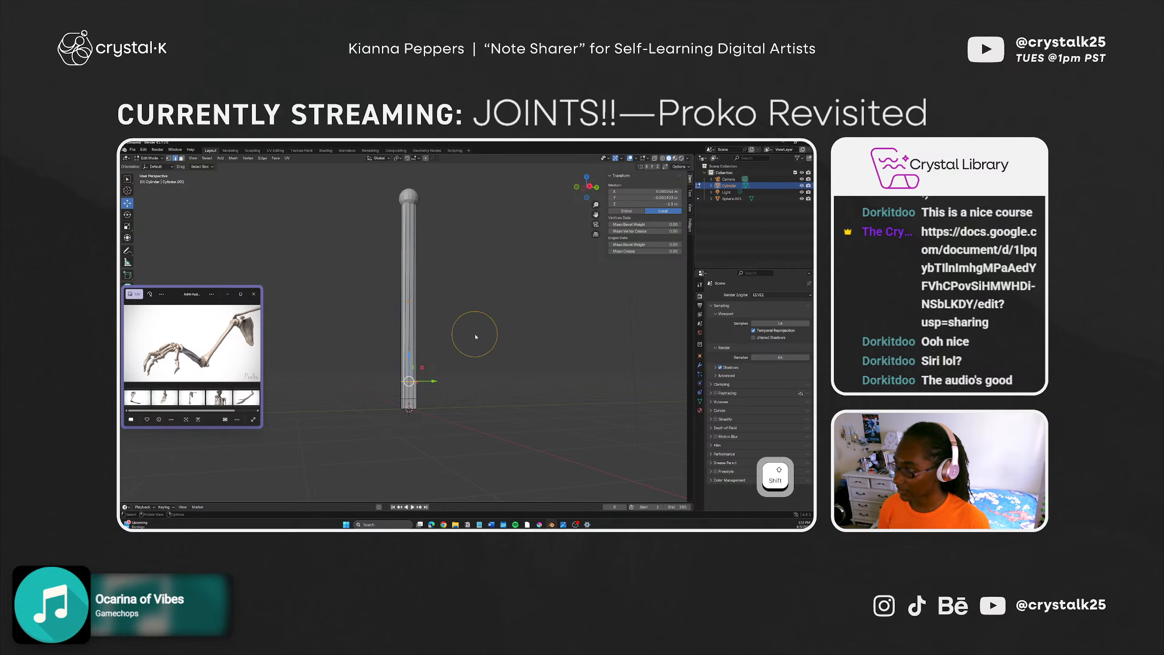
Step: Select the whole lower edge loop nearest the cylinder's flattened end
click(409, 398)
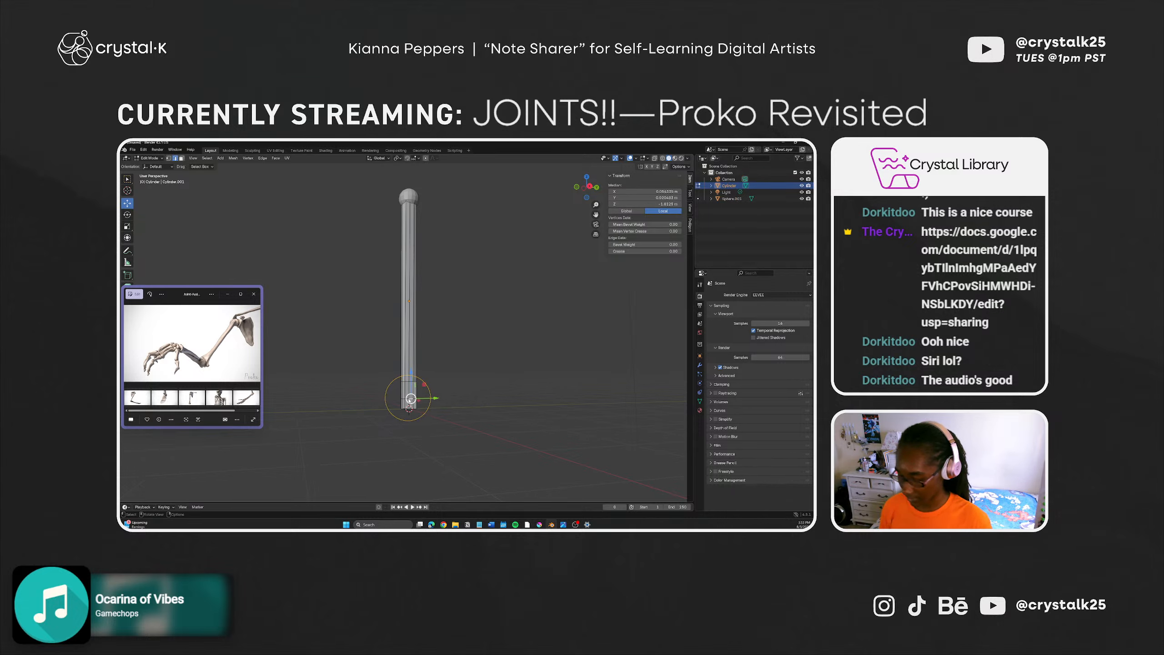
ctrl+click(409, 399)
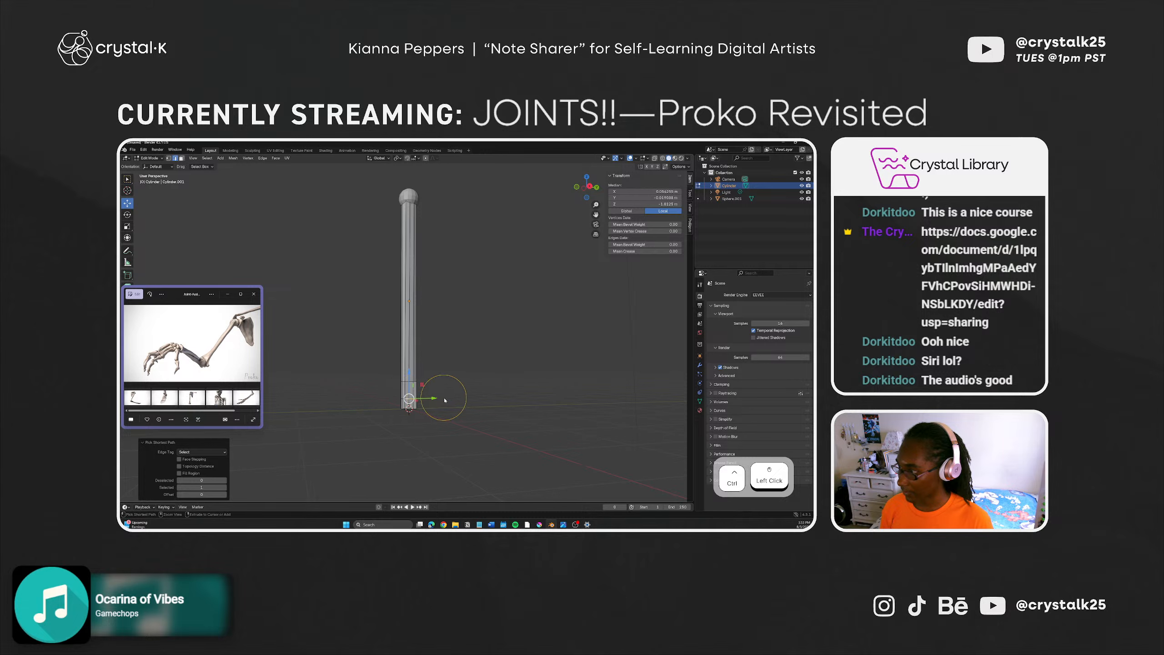
alt+click(415, 402)
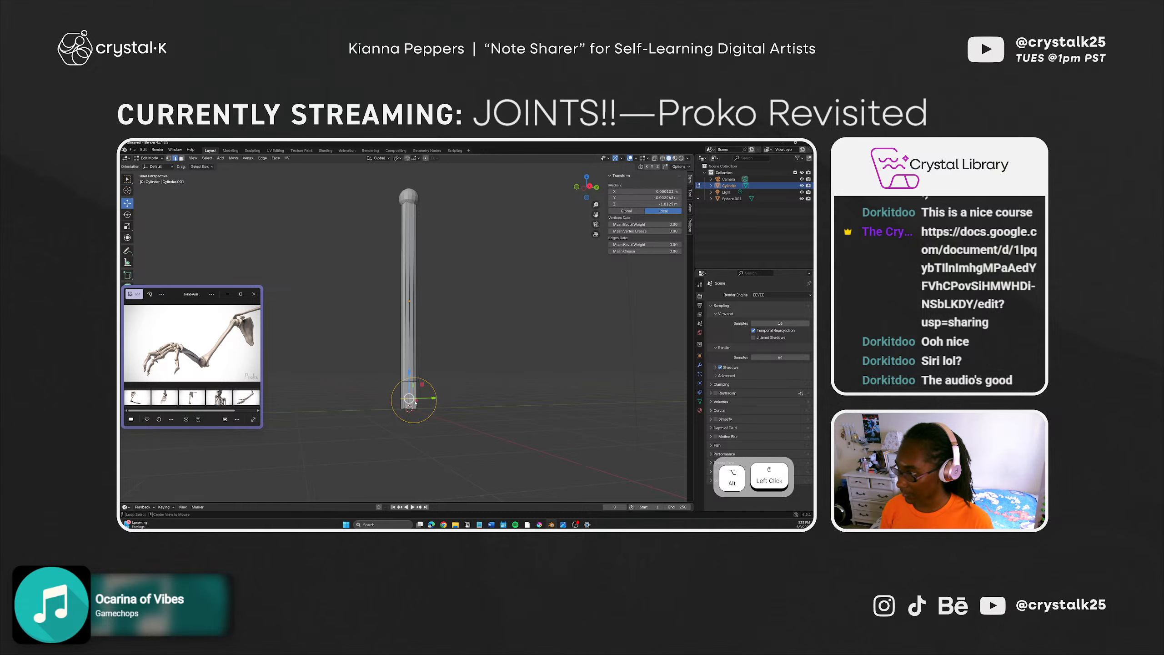
click(650, 204)
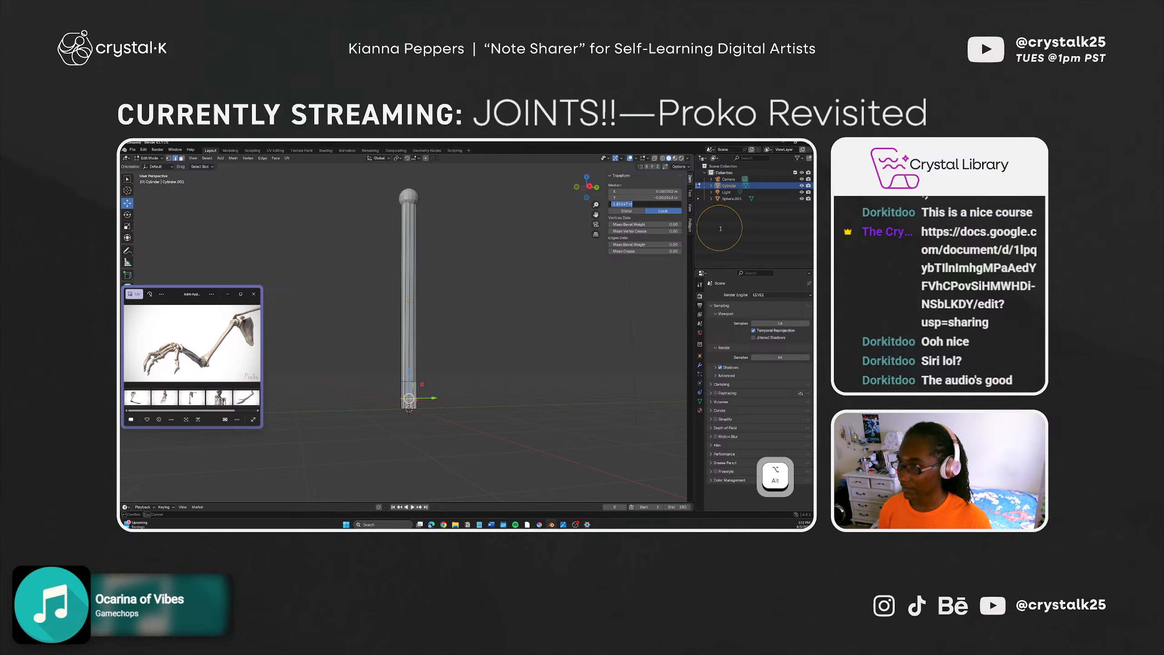
key(BackSpace)
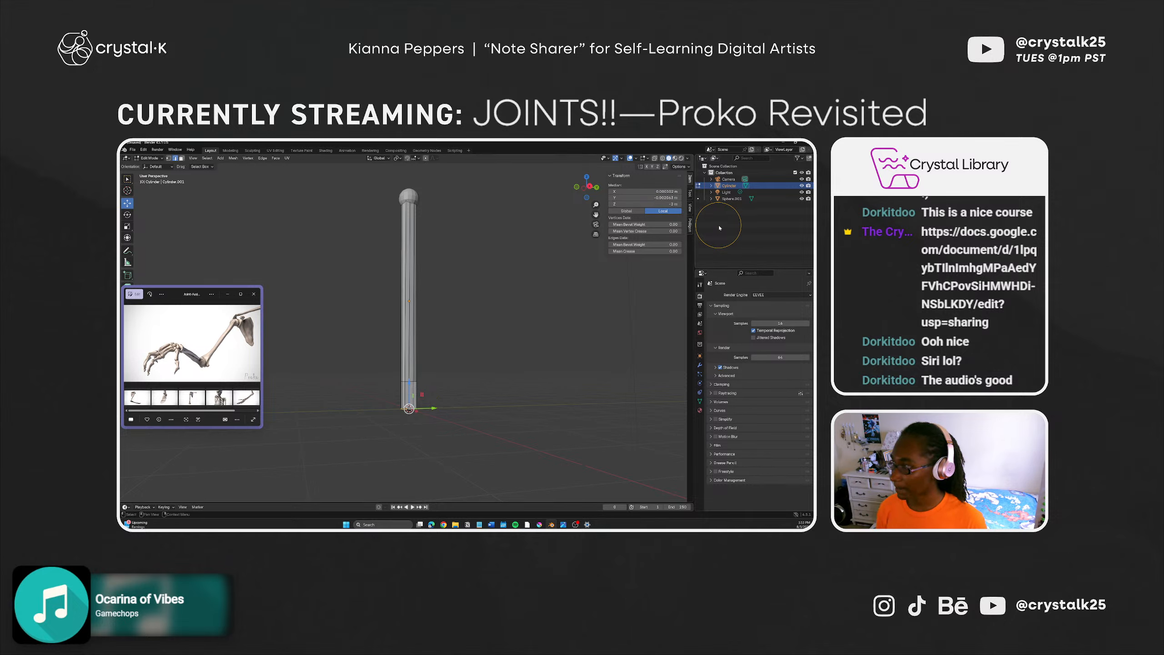
key(ctrl+z)
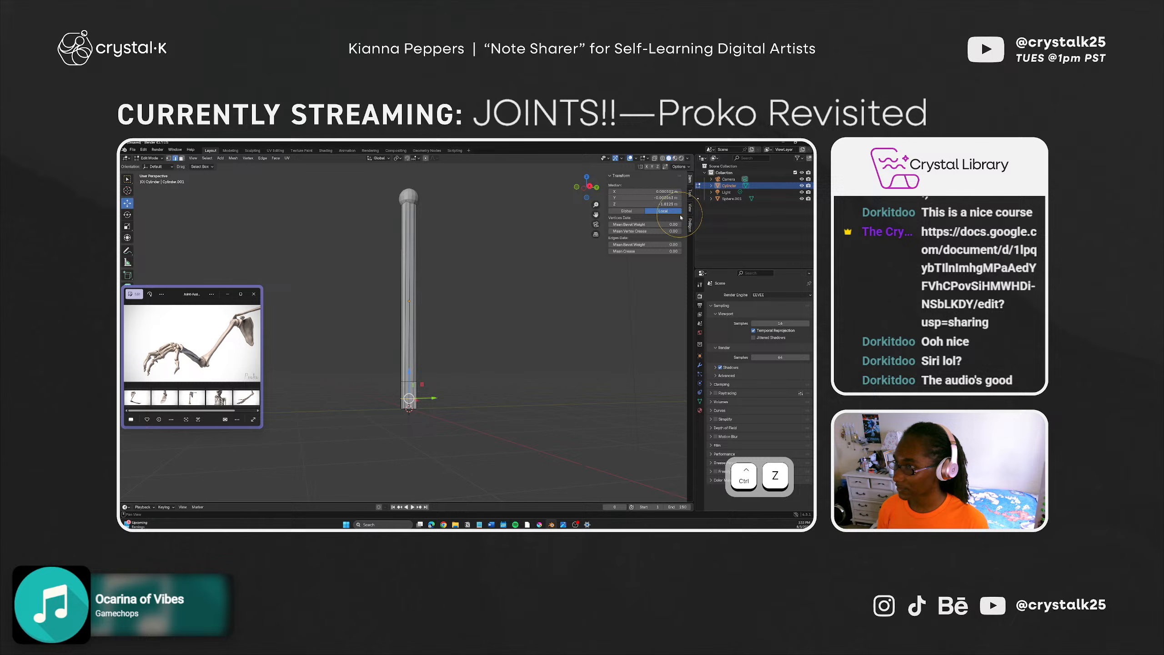
Step: Set the lower edge loop's median Z coordinate to -1.75 m and clear the selection
drag(658, 205, 658, 208)
drag(658, 440, 658, 441)
click(663, 204)
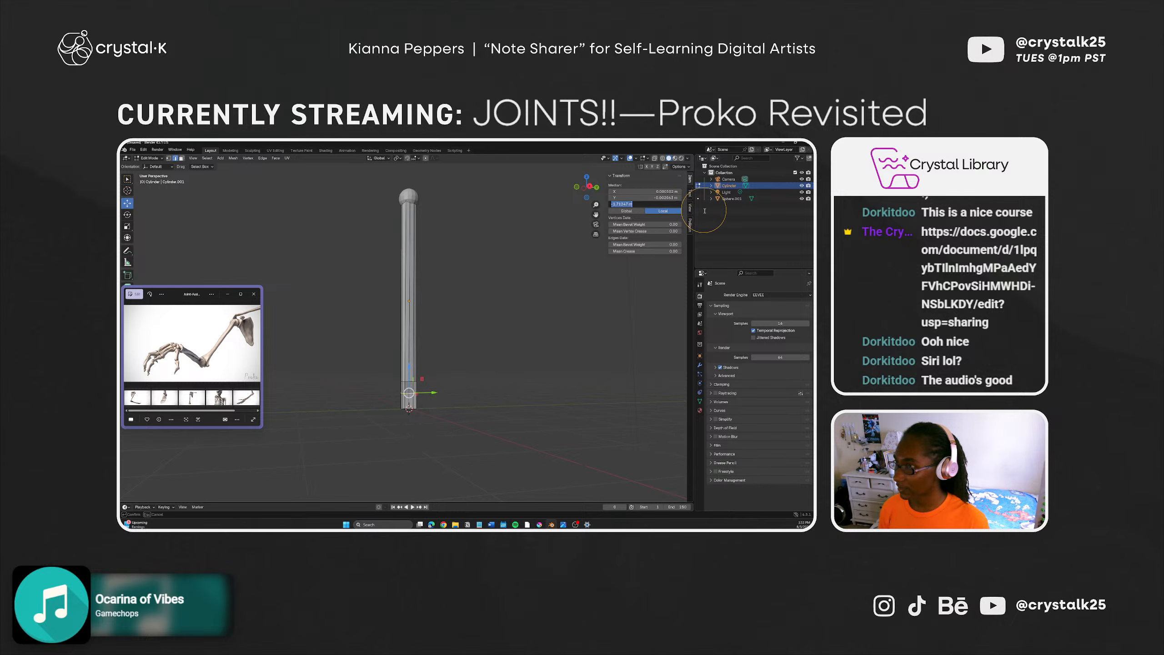
key(Home)
key(shift+End)
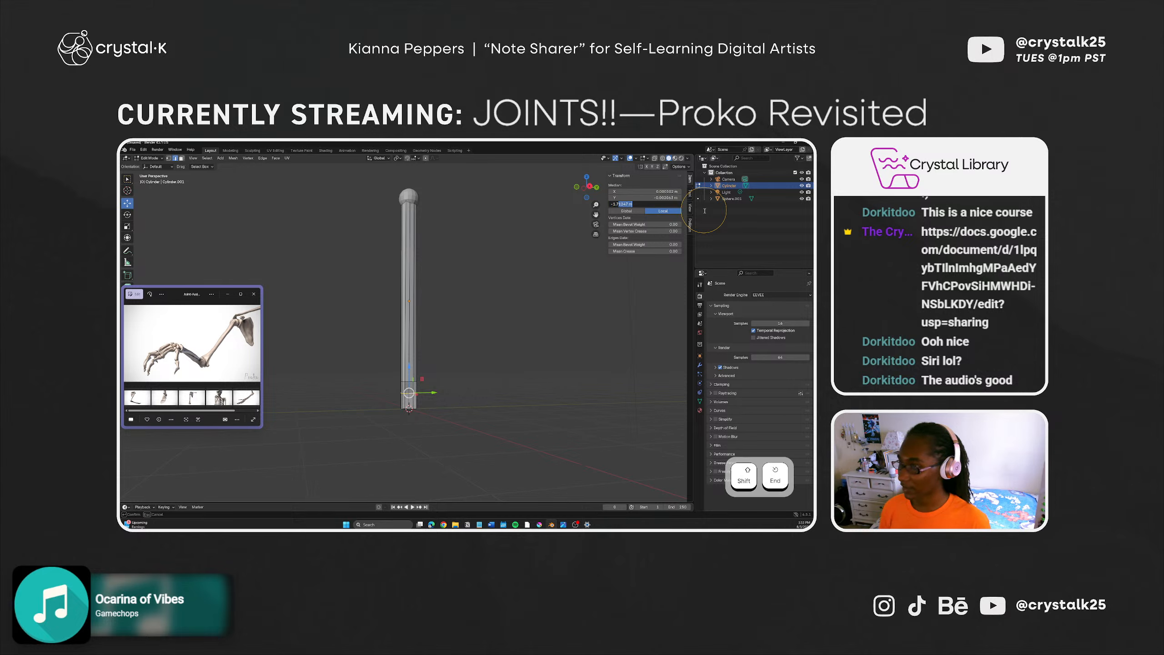
click(469, 380)
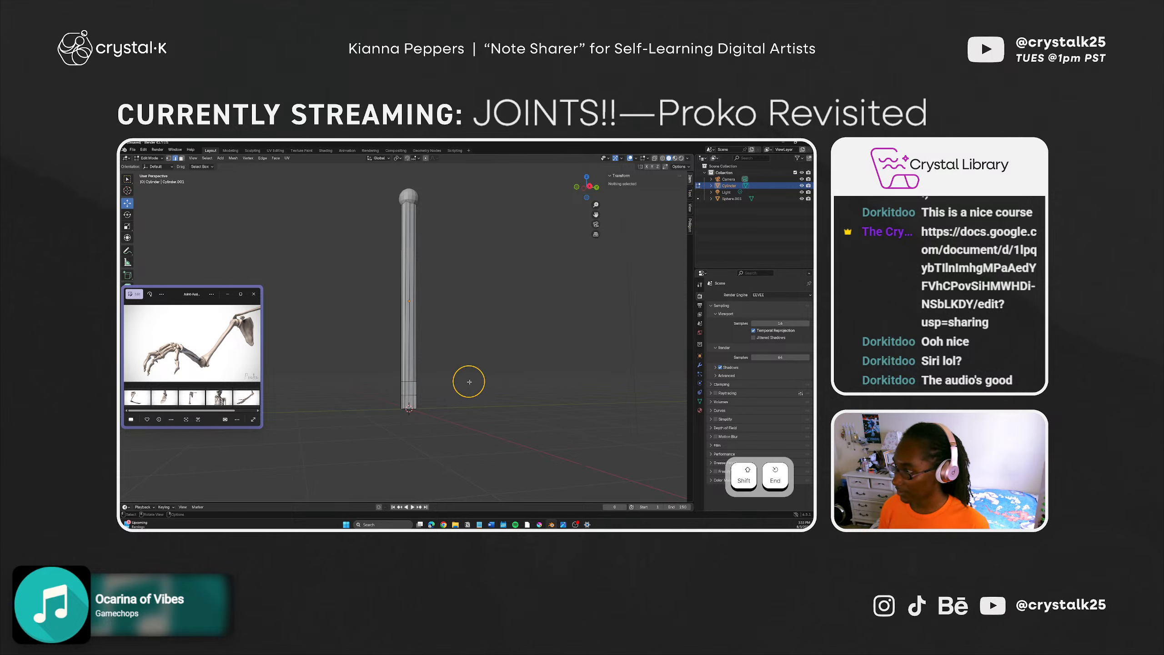
Step: Examine the two new edge loops near the cylinder's lower end from several sides
middle_drag(468, 377, 411, 391)
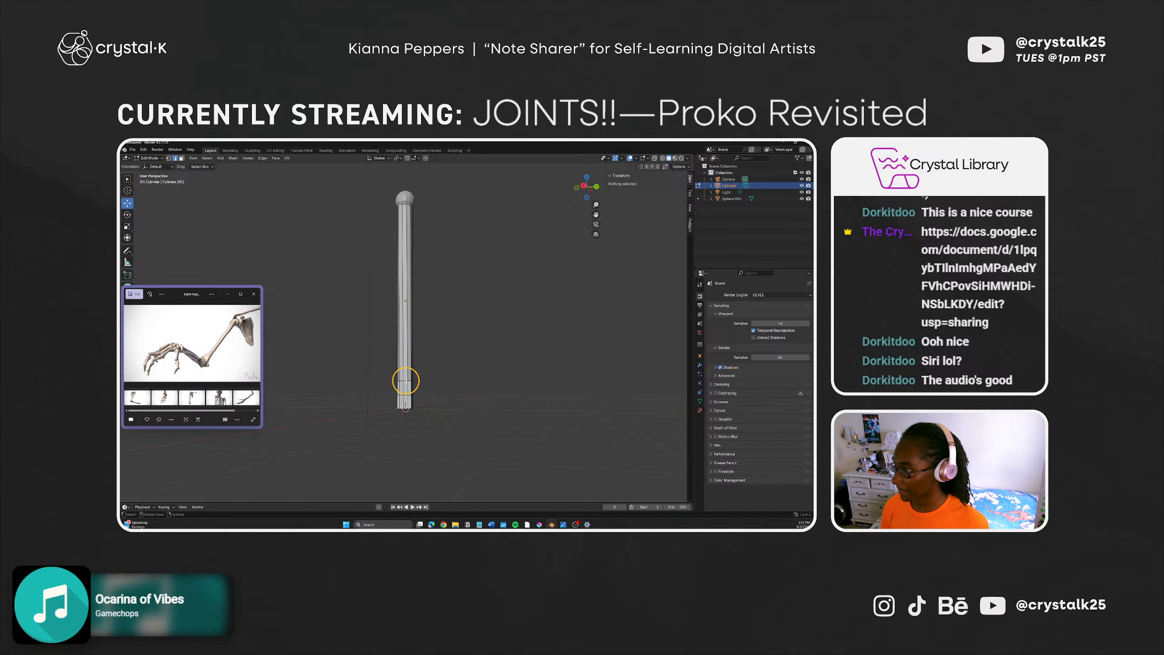
alt+click(405, 380)
alt+click(405, 380)
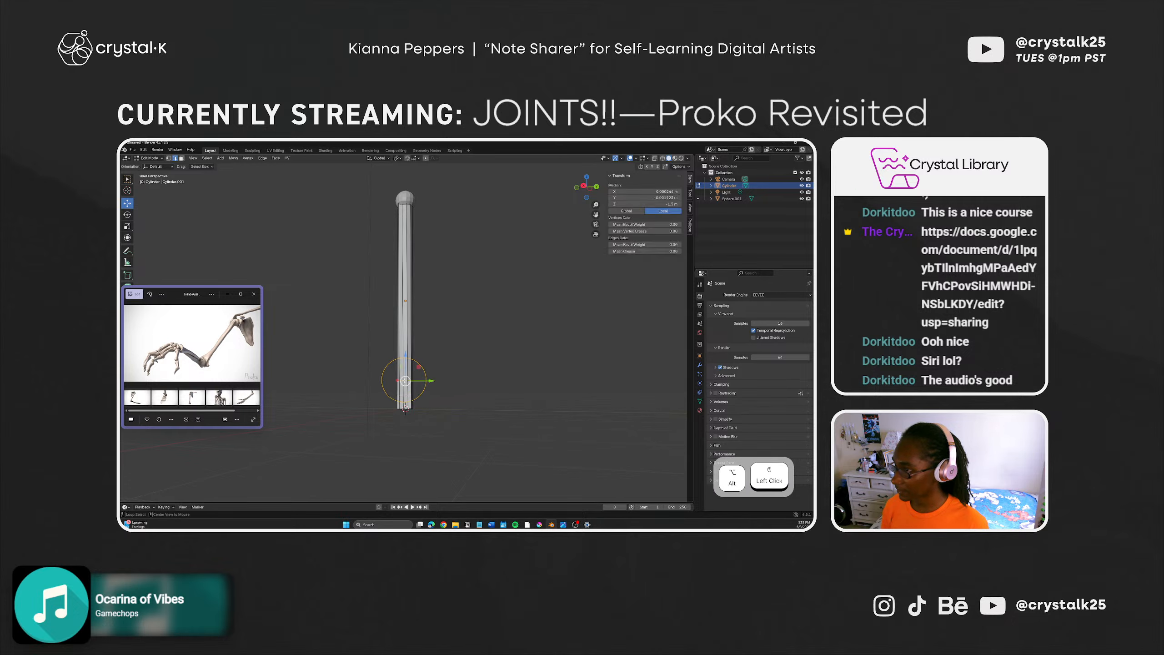
click(460, 391)
alt+click(431, 400)
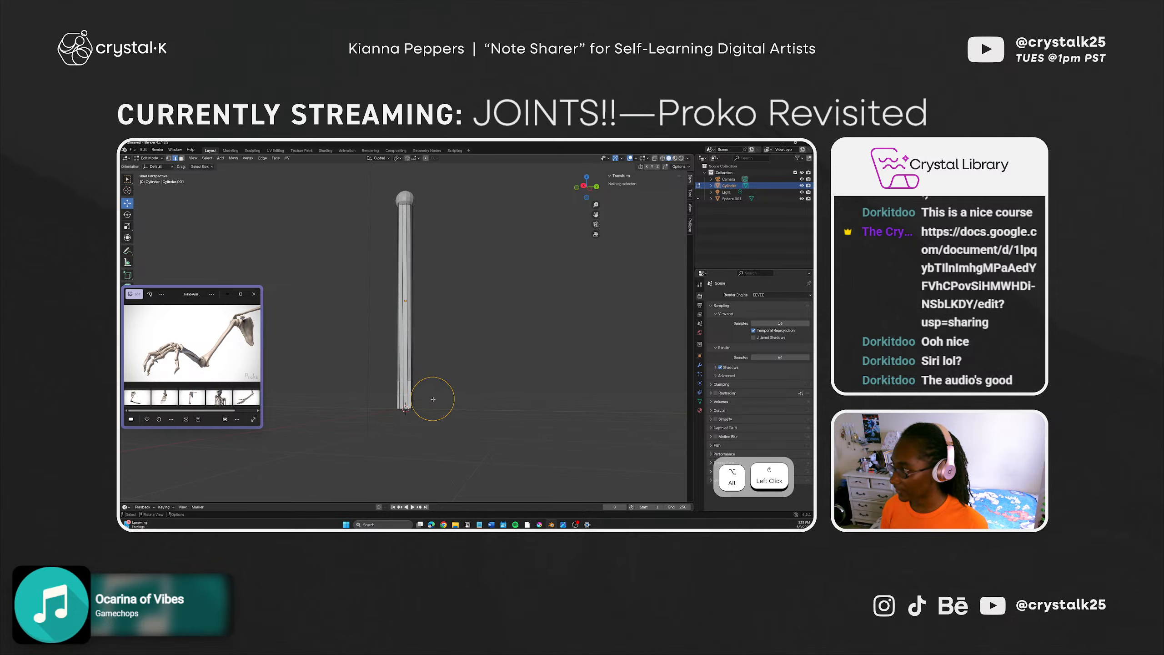
middle_drag(432, 398, 455, 398)
alt+drag(455, 397, 481, 405)
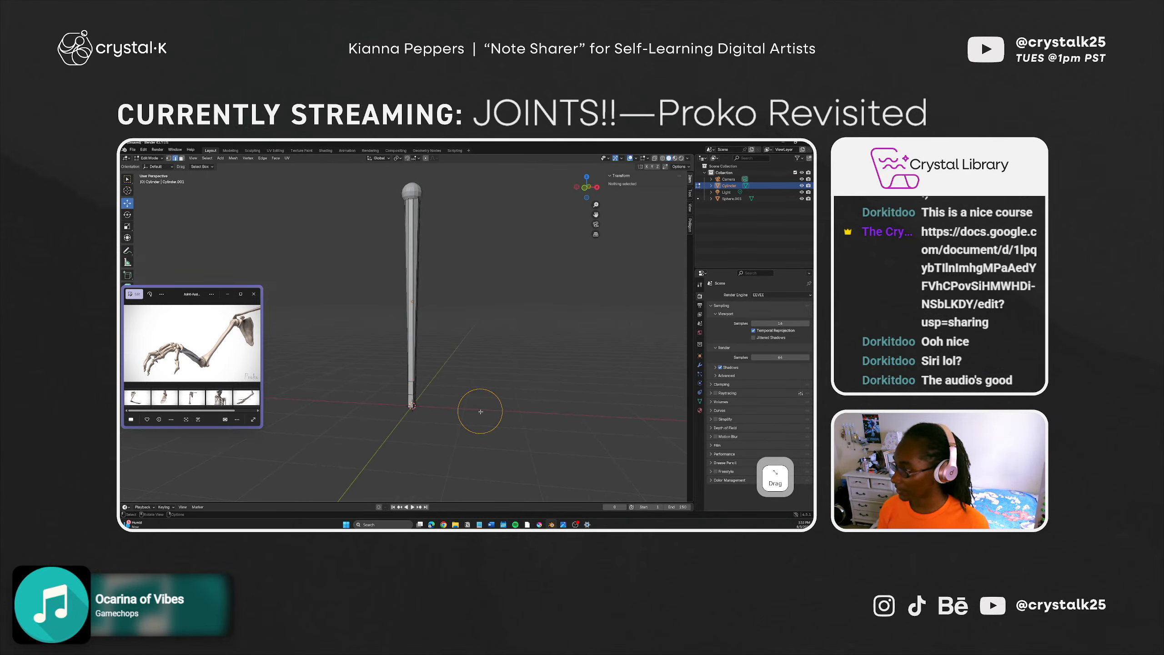
alt+drag(452, 411, 398, 412)
Step: Try to extrude the selected faces of the lowest segment outward along the Y axis
click(409, 403)
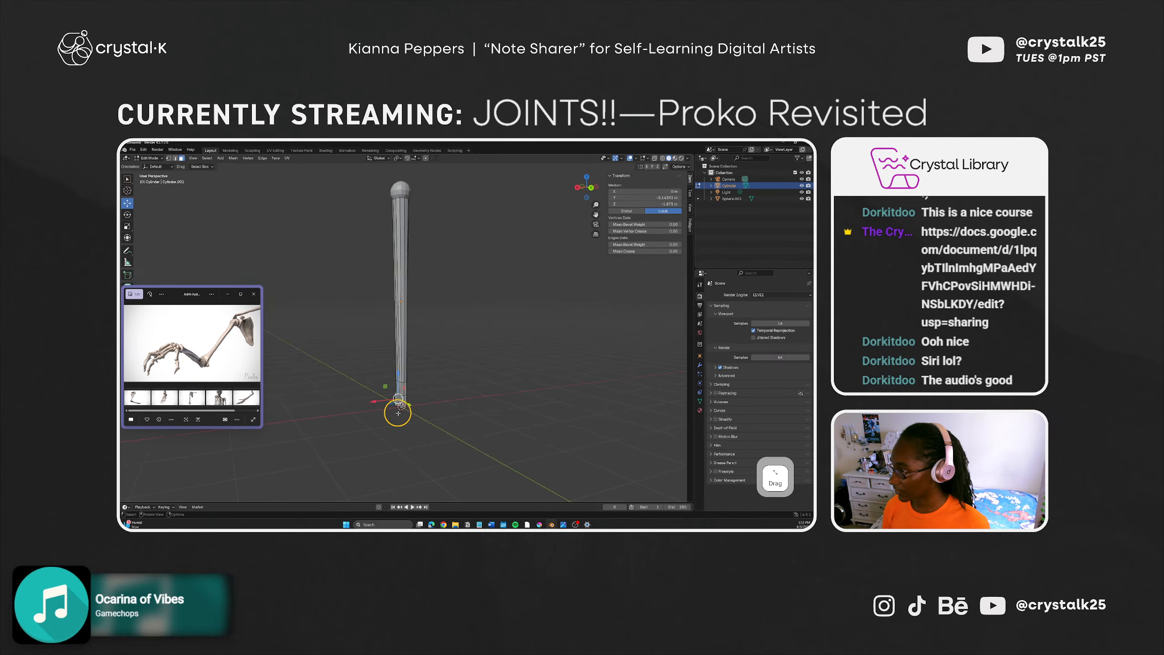
middle_drag(403, 407, 509, 403)
scroll(386, 414, up, 4)
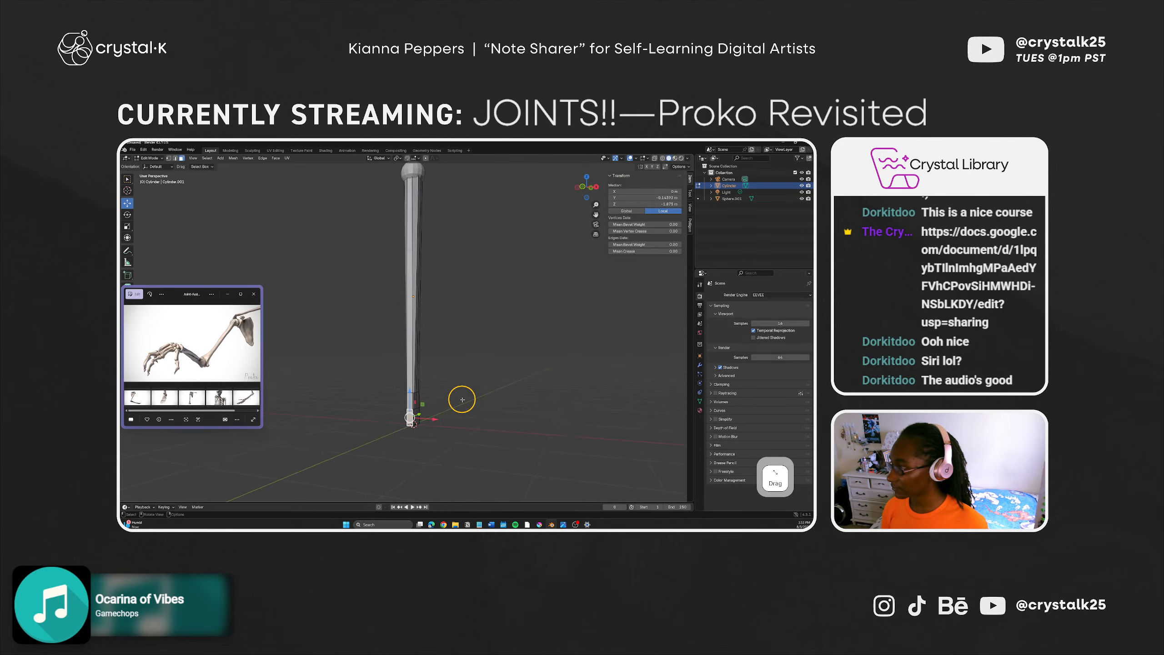
middle_drag(457, 395, 422, 348)
shift+click(397, 325)
shift+click(402, 326)
shift+middle_drag(379, 290, 408, 298)
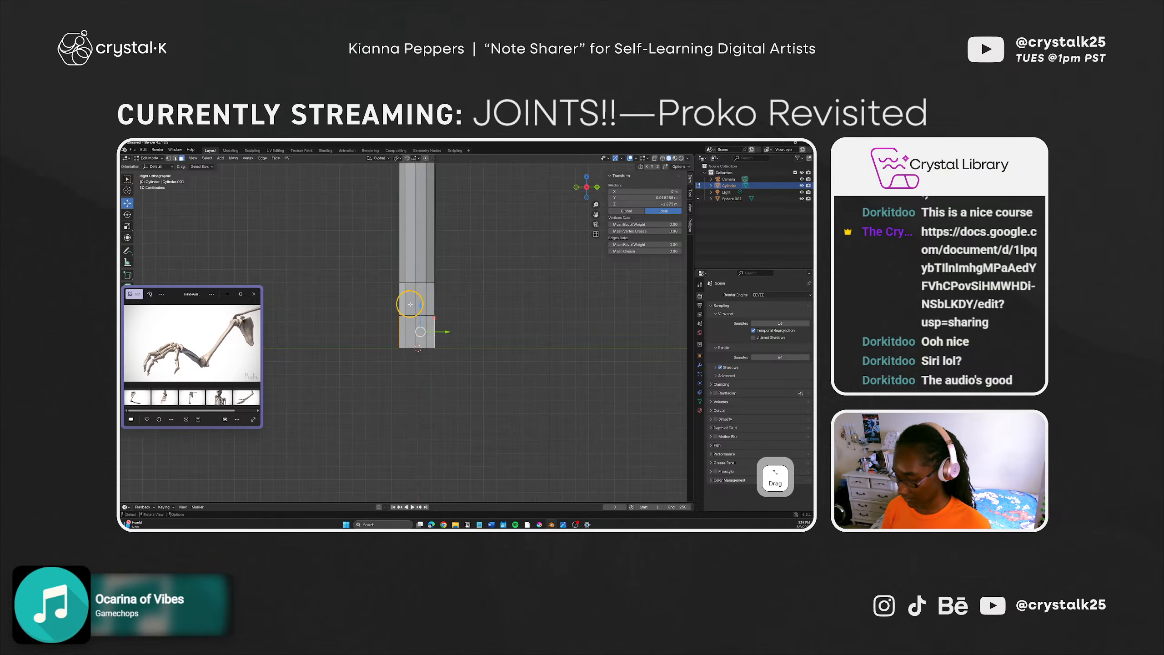
key(e)
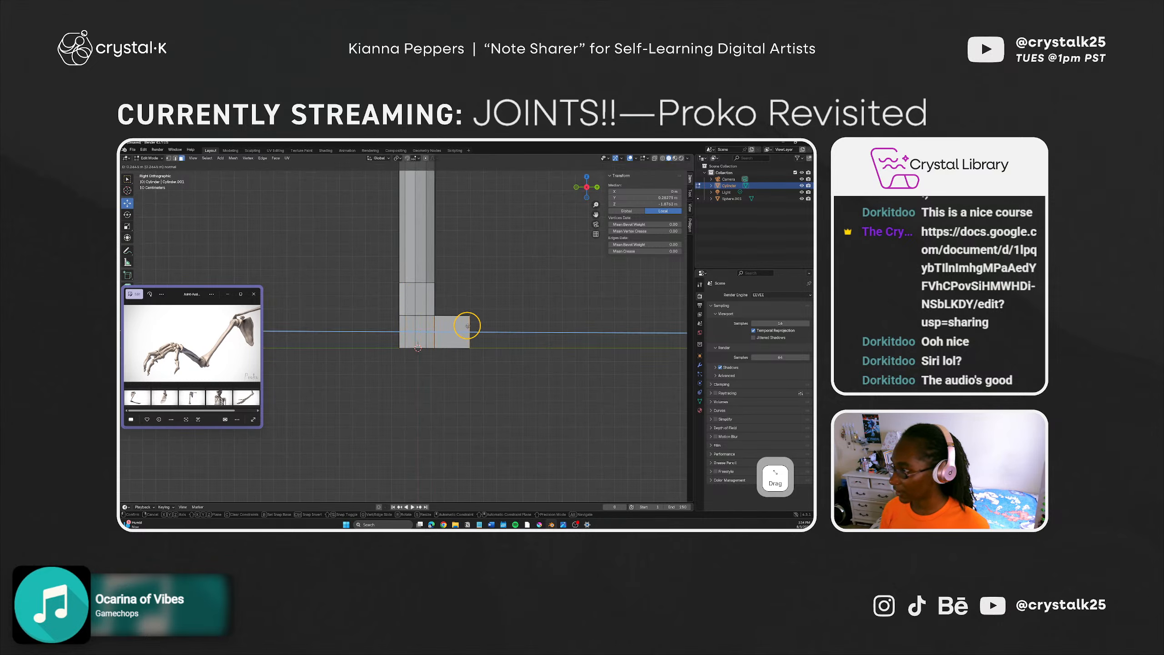
right_click(444, 327)
Step: Extrude the narrow side face of the cylinder's lowest segment outward on the negative Y side
middle_drag(428, 338, 436, 353)
key(alt+a)
click(409, 342)
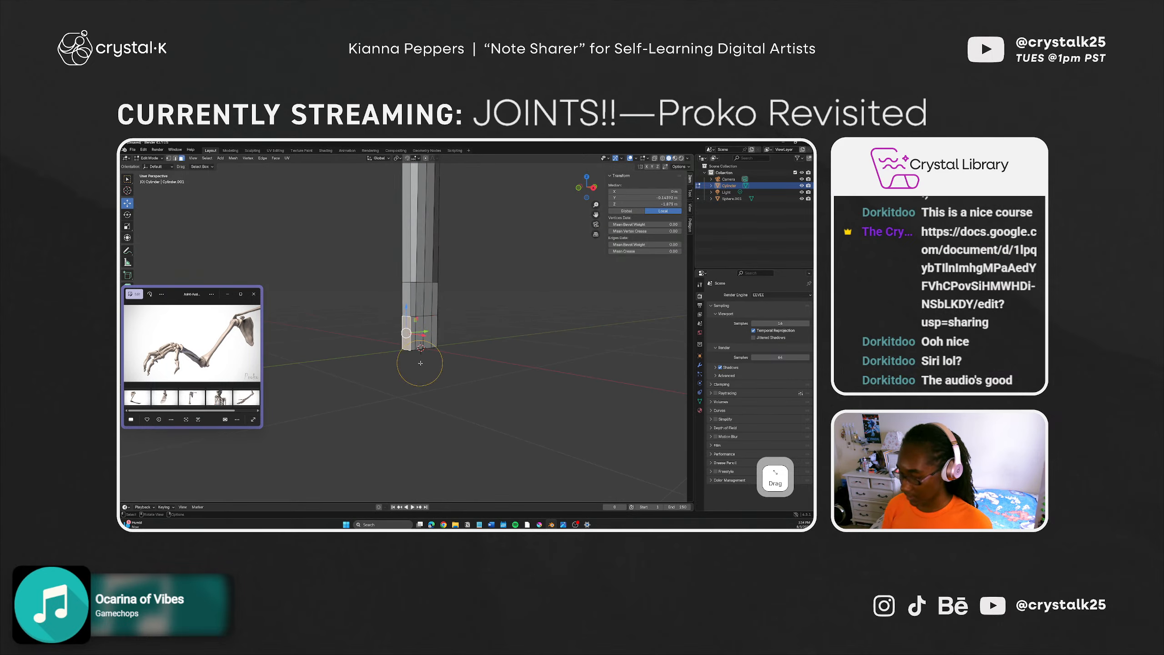
key(e)
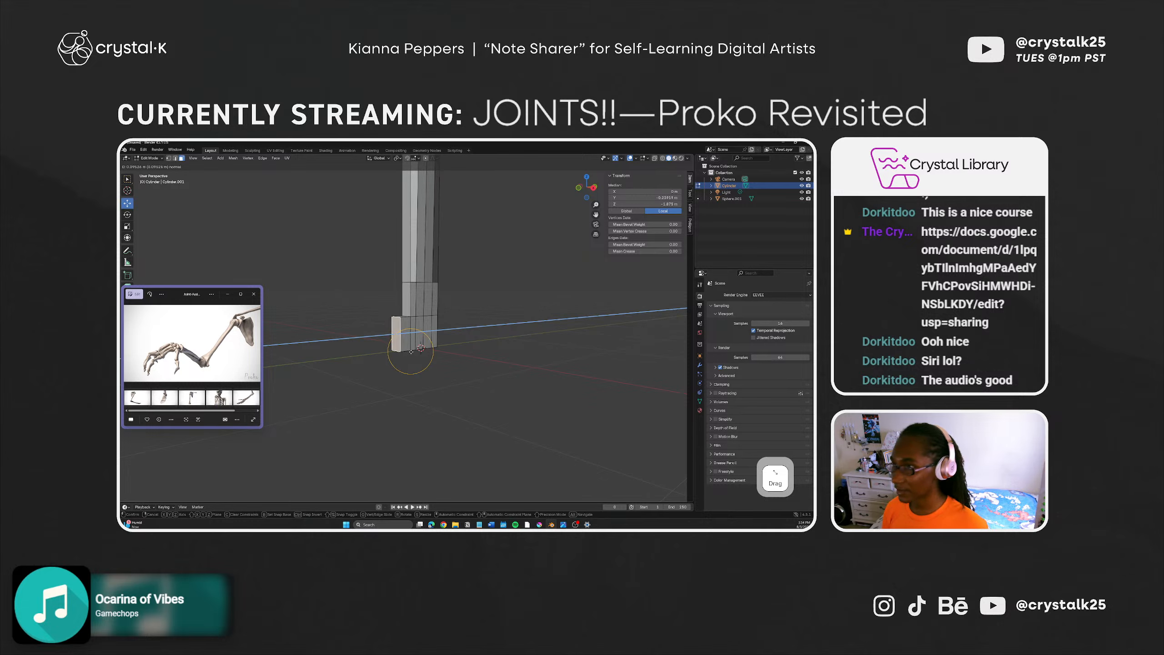
click(411, 351)
Step: Set the extruded side face's median Y coordinate to -0.25 m and clear the selection
click(660, 198)
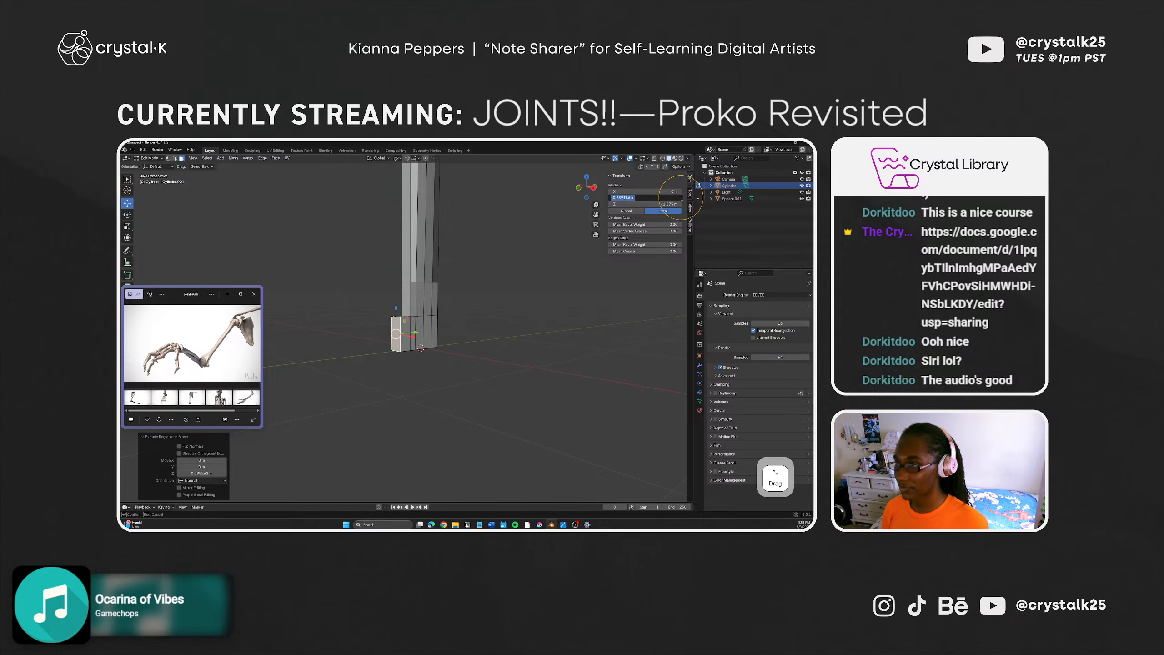
key(Left)
key(Right)
key(Right)
key(Right)
key(Right)
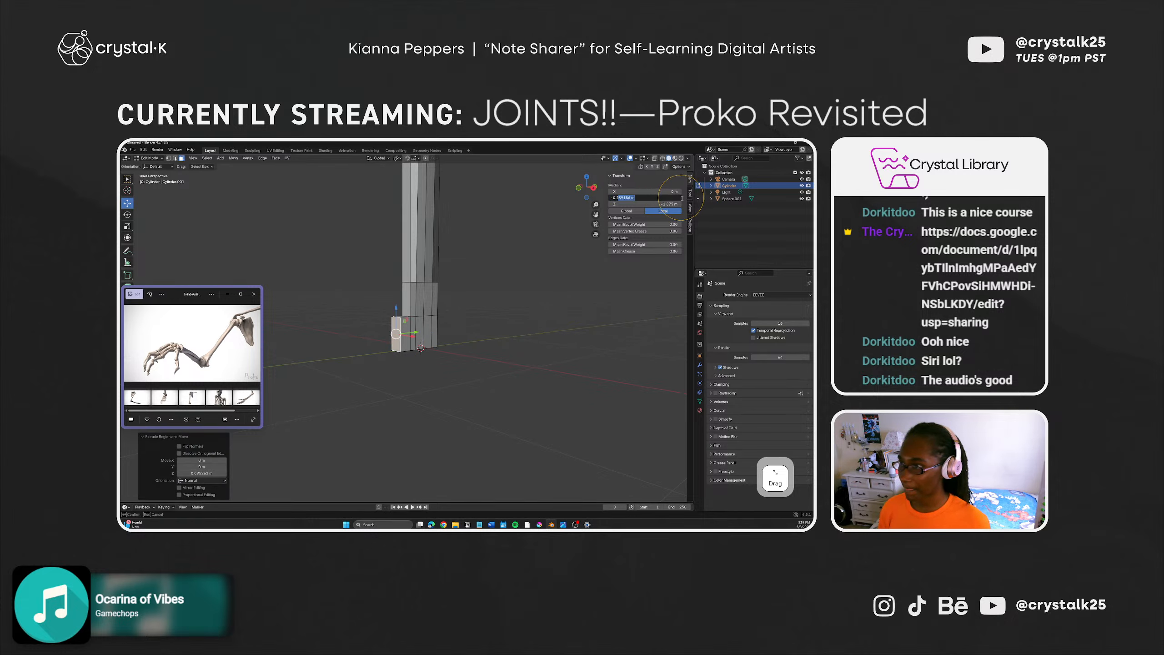
key(BackSpace)
key(Return)
click(364, 329)
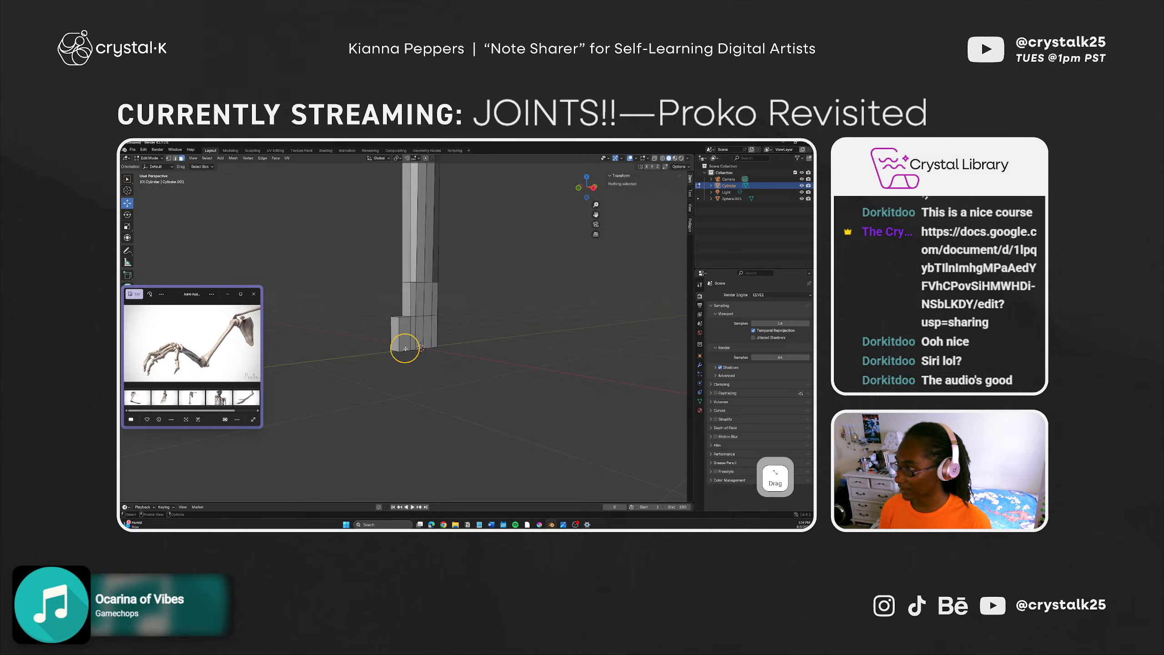
Step: Extrude the opposite narrow side face of the lowest segment outward along the Y axis
middle_drag(405, 346, 354, 349)
click(417, 330)
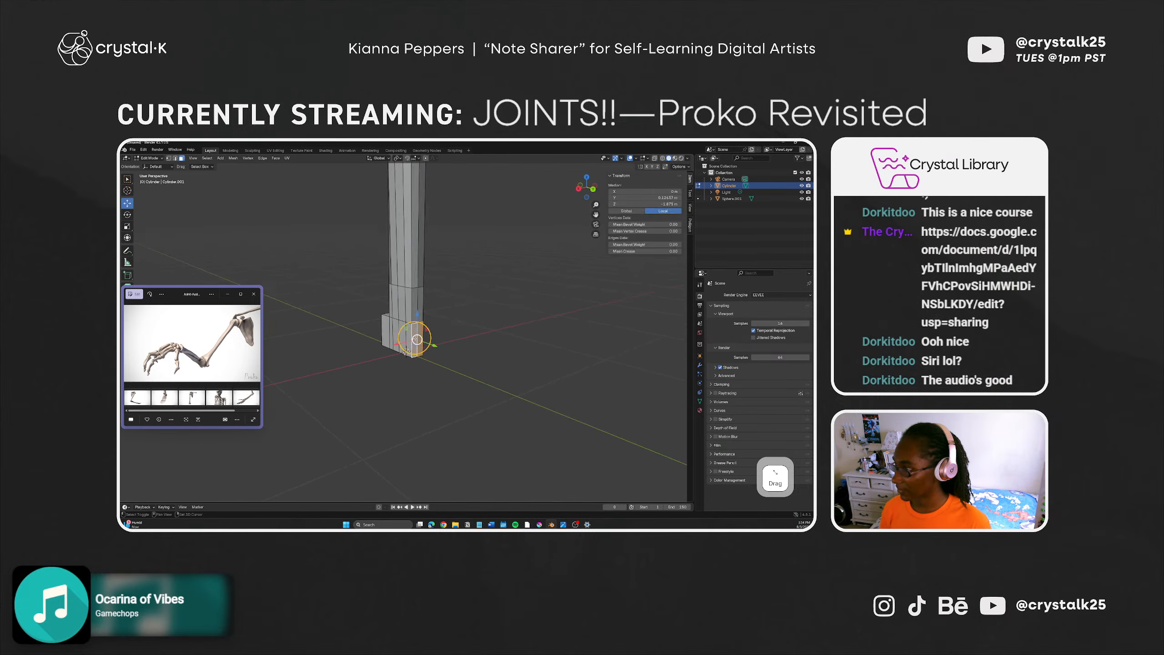
key(e)
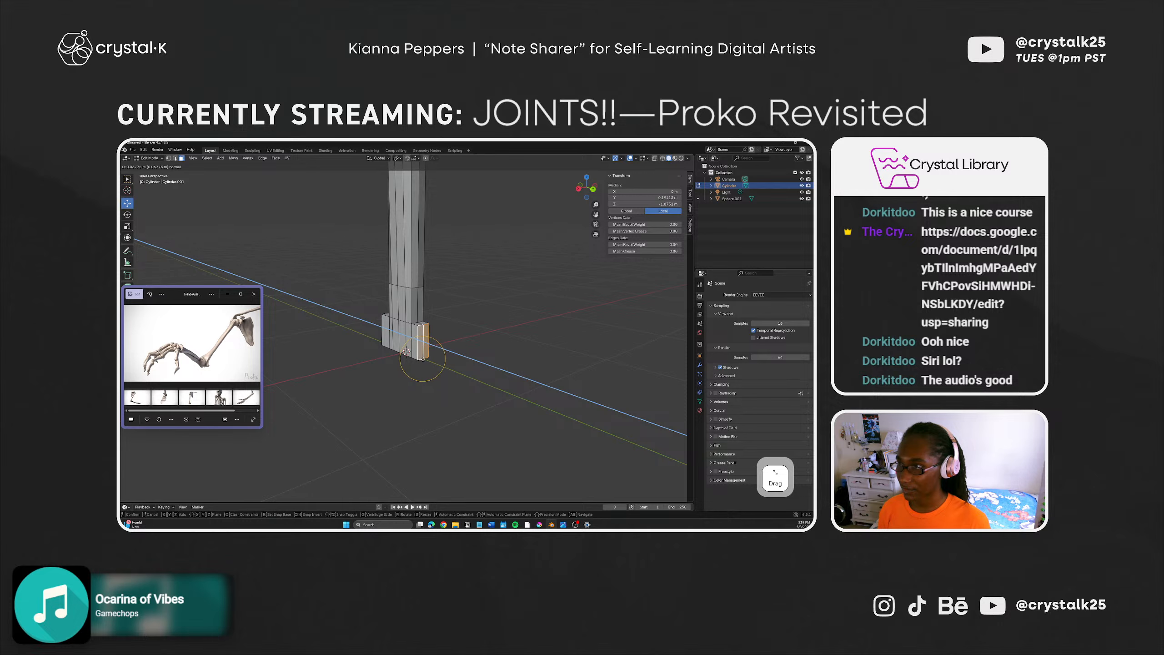
key(y)
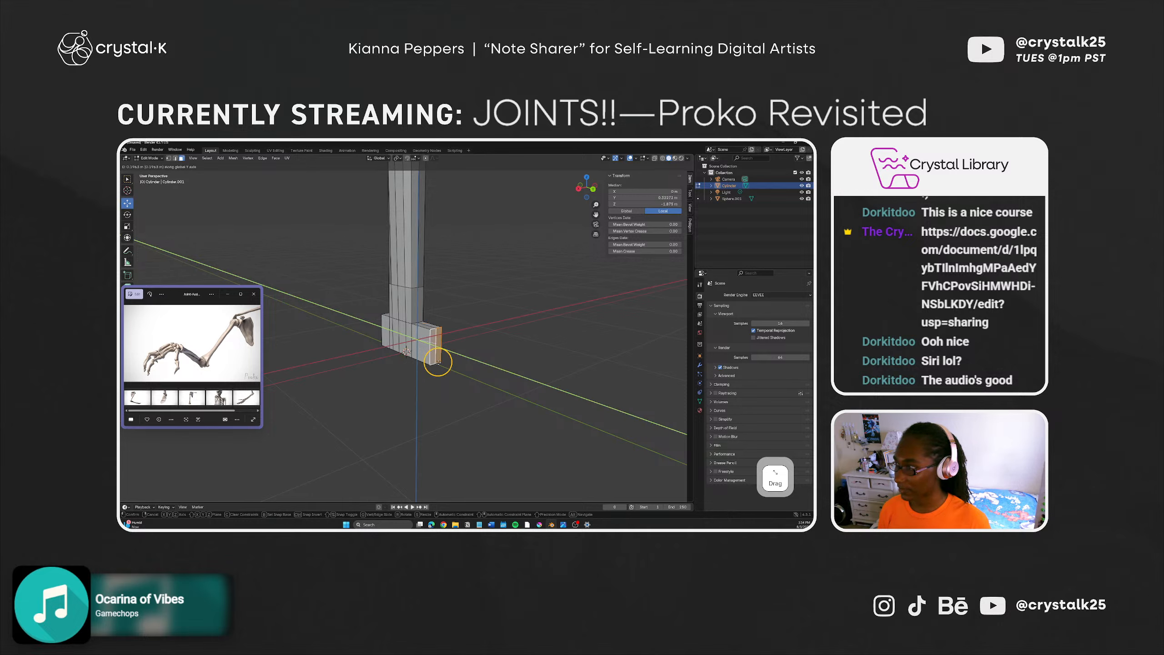
click(428, 361)
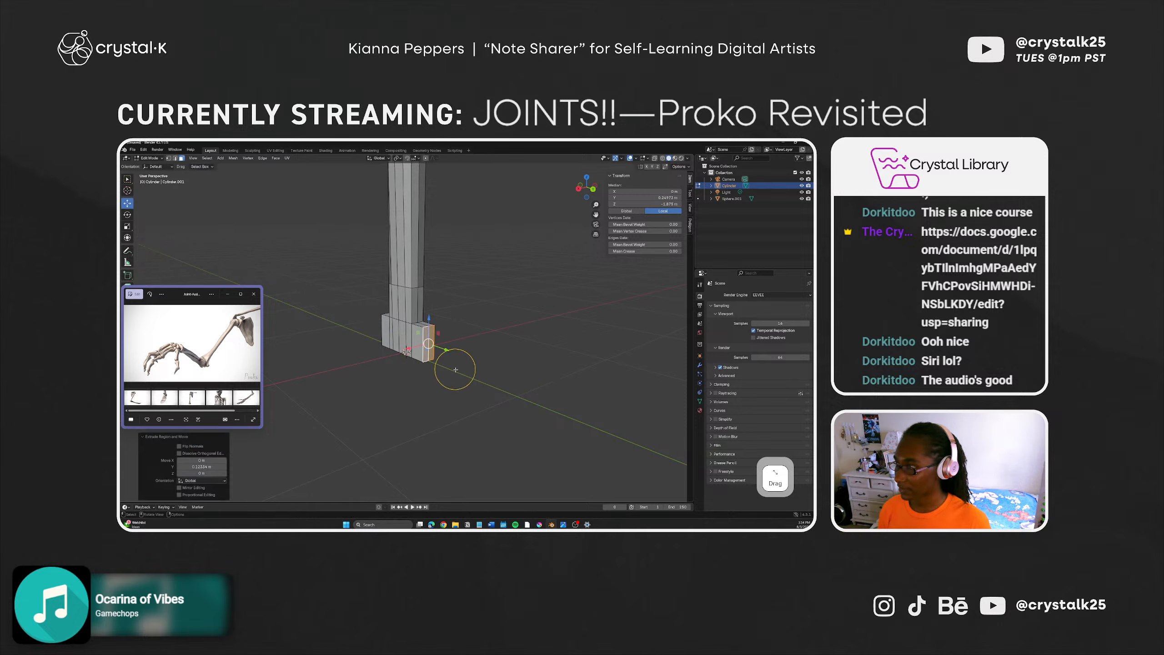
Step: Move the newly extruded side face farther out along Y and set its median Y coordinate to 0.3 m
middle_drag(449, 359, 517, 365)
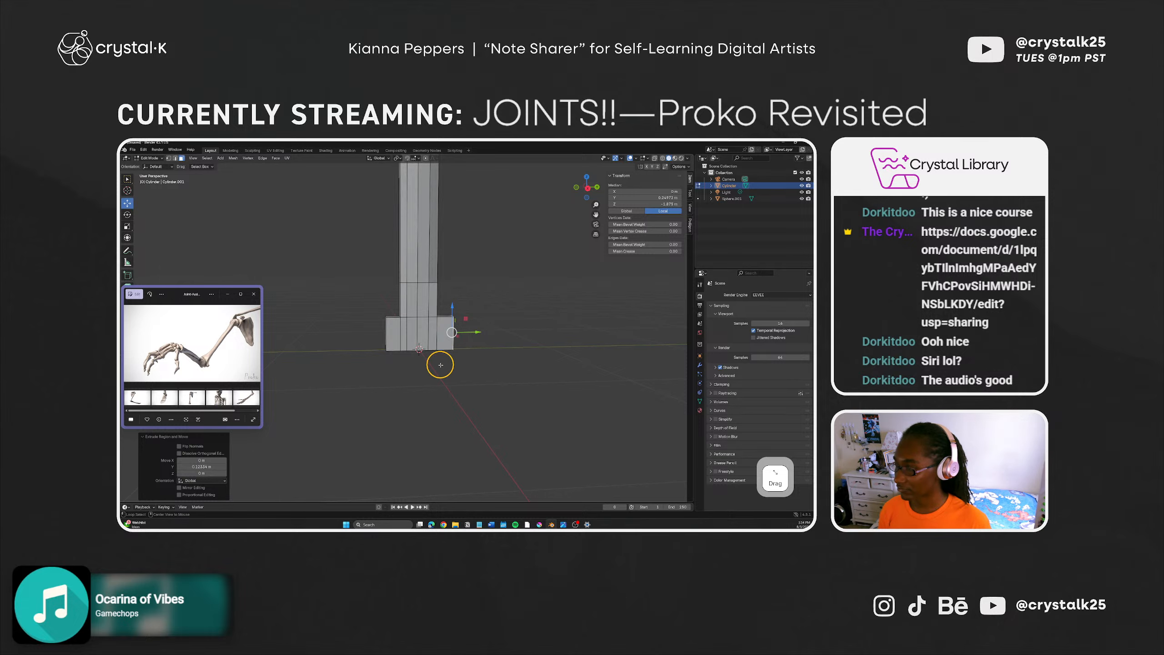
mouse_move(439, 364)
alt+middle_down()
mouse_move(436, 343)
mouse_move(436, 374)
alt+middle_up()
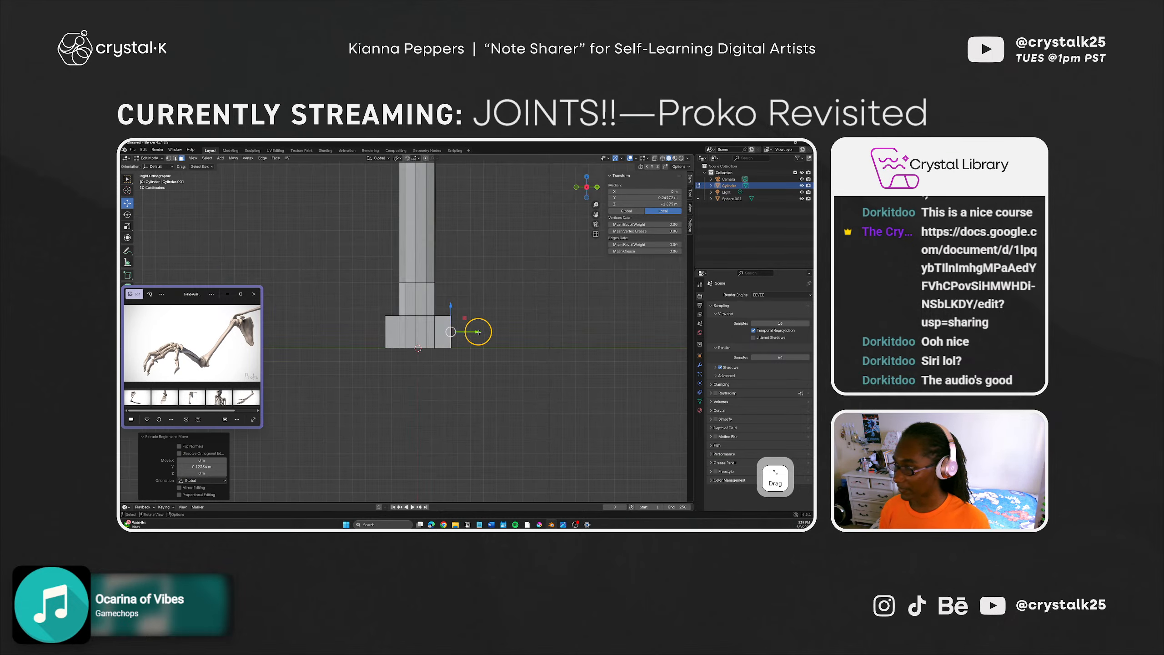
mouse_move(476, 332)
mouse_down()
mouse_move(461, 331)
mouse_move(486, 334)
mouse_up()
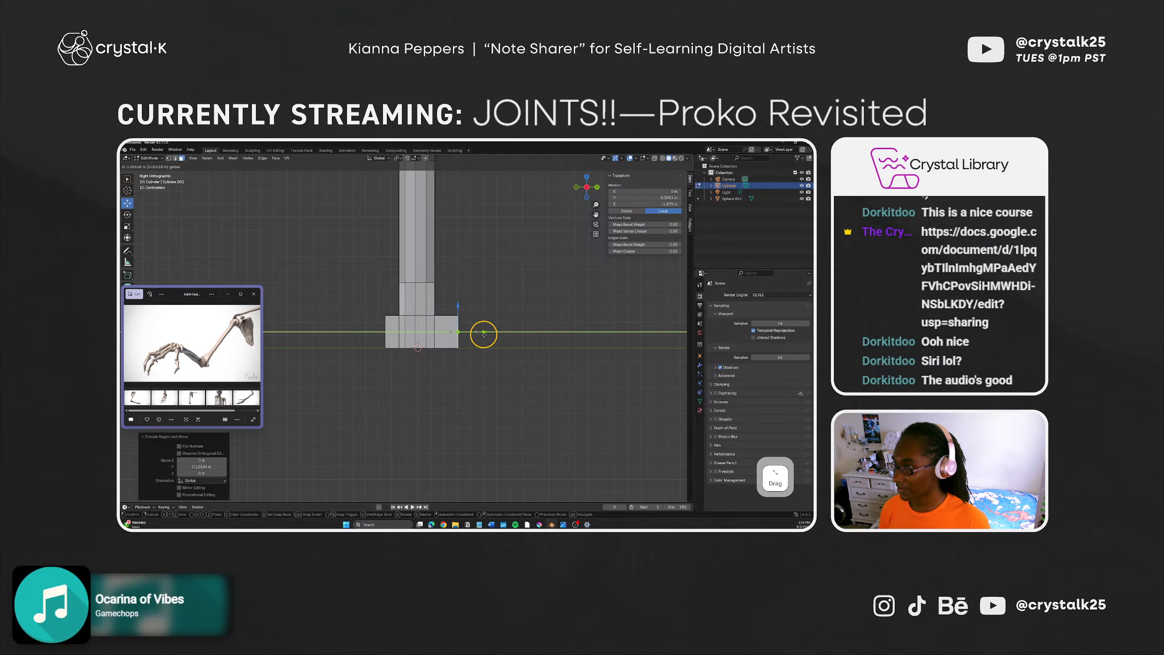
click(484, 335)
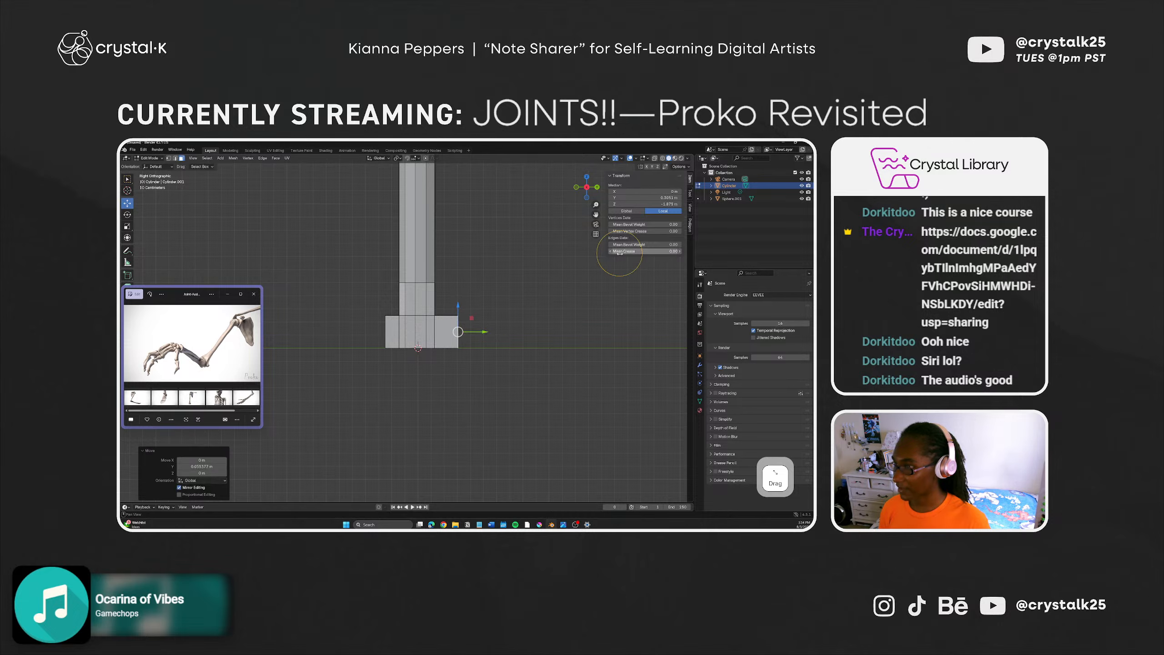
click(650, 198)
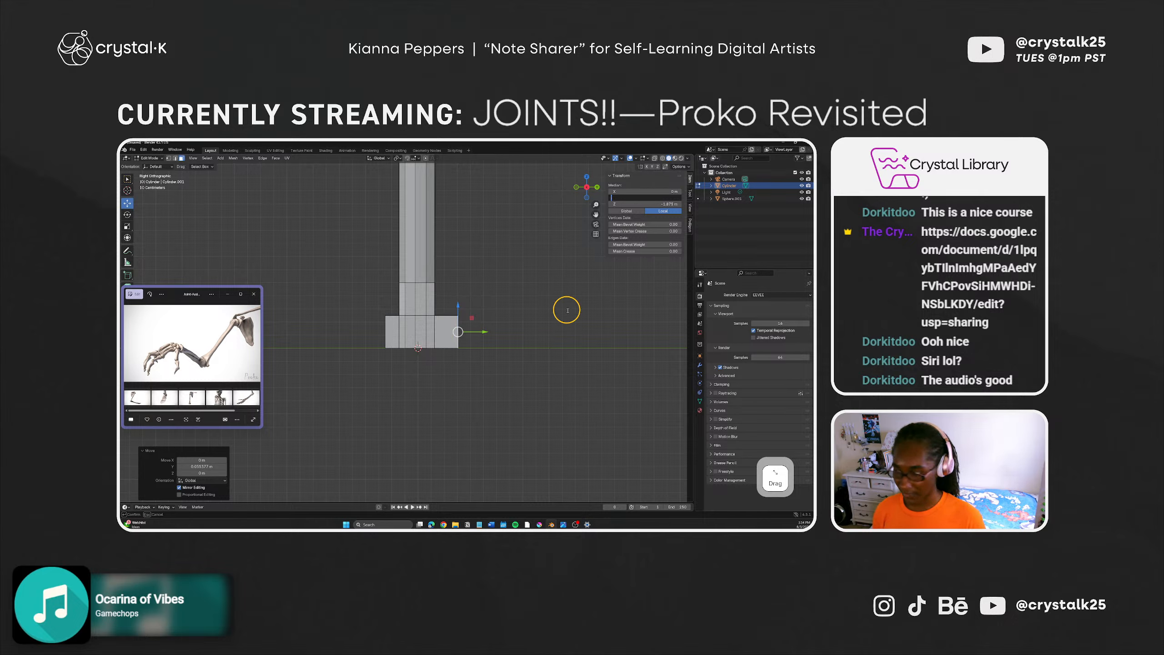
text(0.3)
key(Return)
Step: Try a median Y coordinate of -0.5 m for the side face on the negative Y side, then undo it
middle_drag(398, 395, 389, 348)
click(389, 334)
double_click(644, 198)
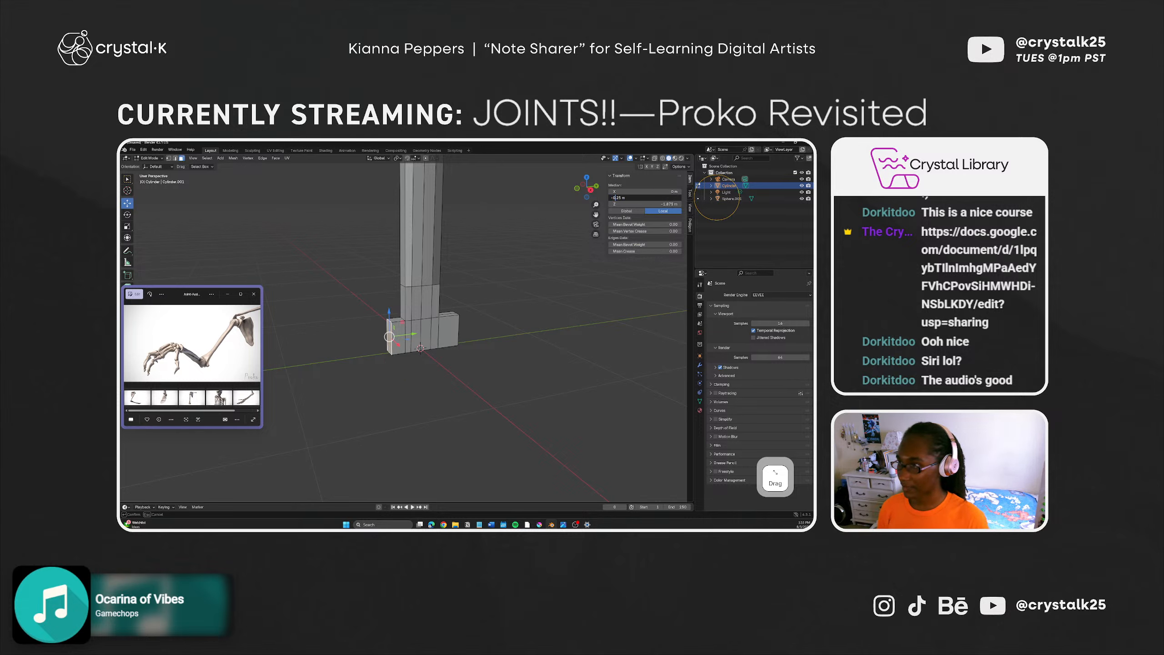
key(Return)
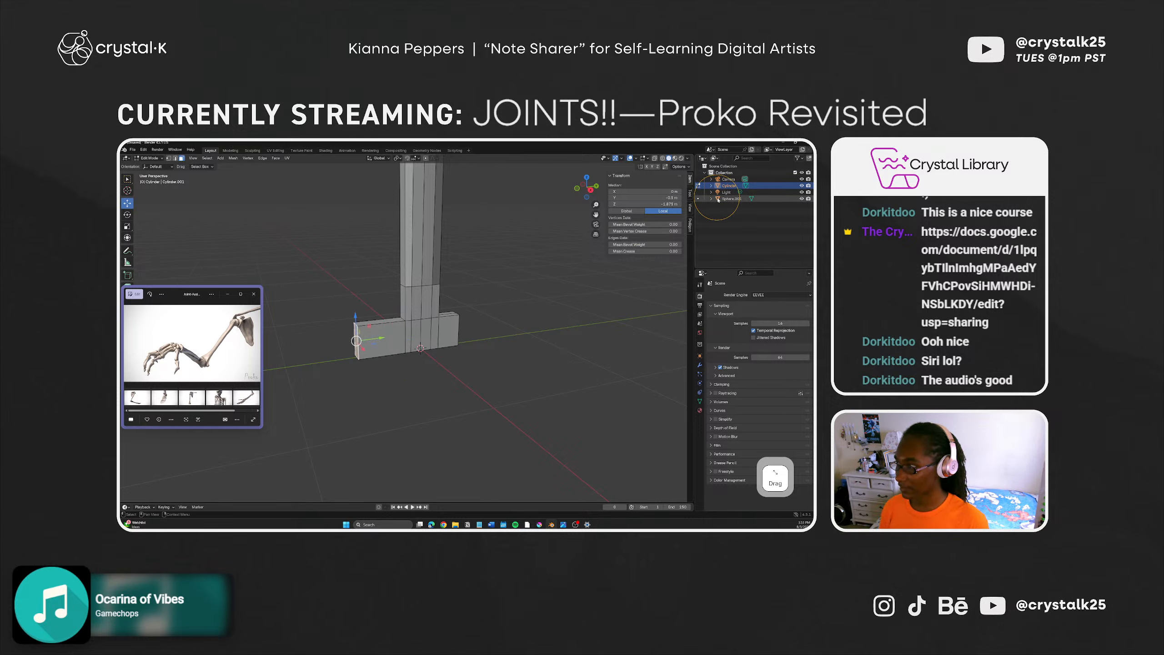
key(ctrl+z)
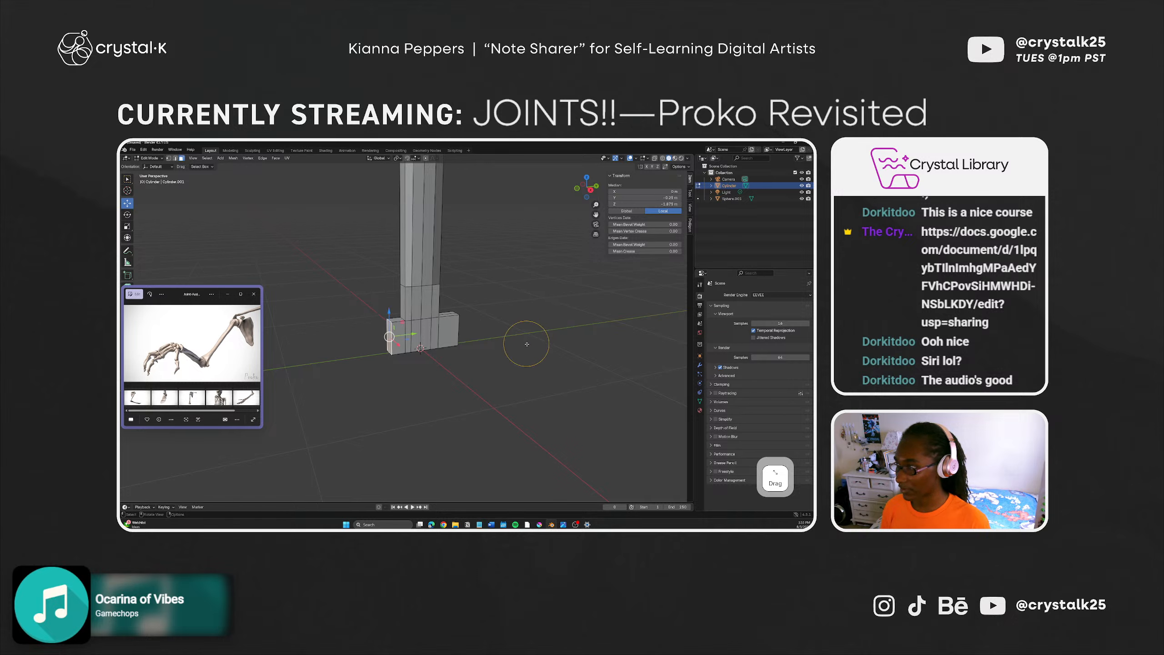
Step: Select the edges at the top of the lowest segment, where the shaft meets the side extrusions
middle_drag(527, 341, 386, 354)
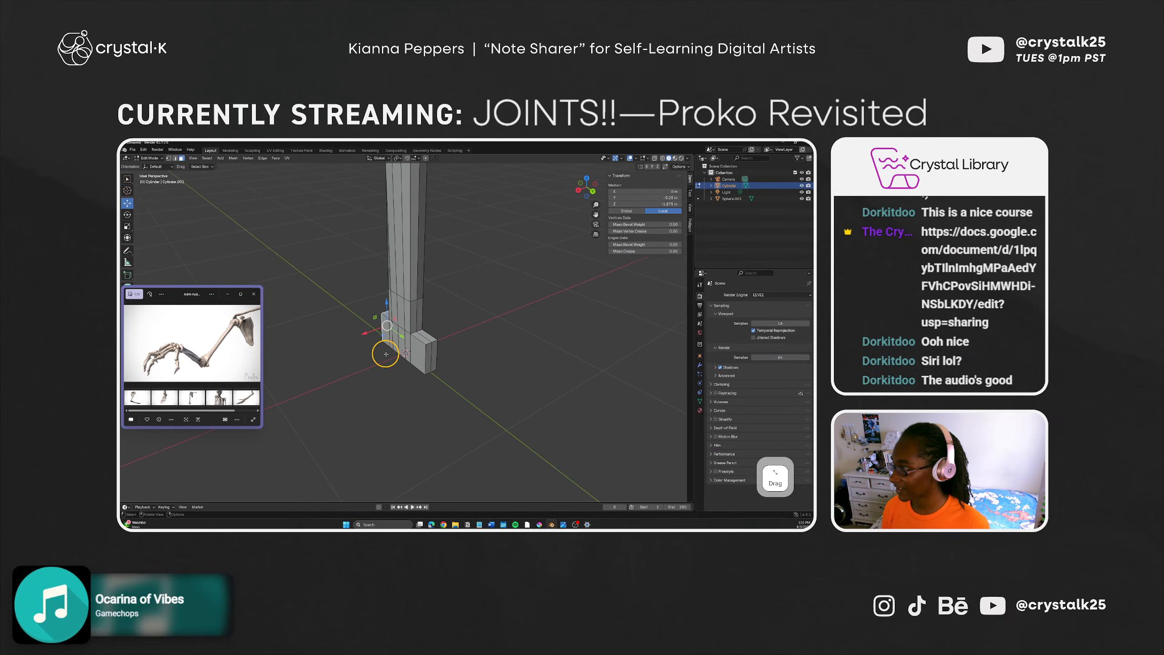
click(417, 331)
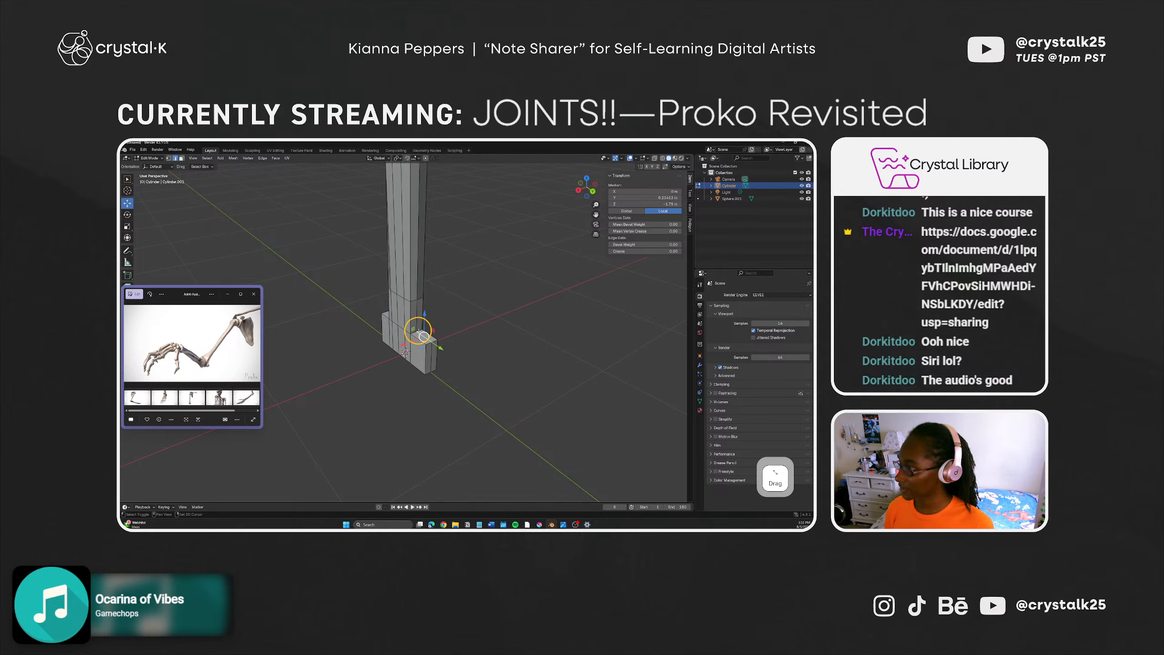
click(419, 330)
shift+click(408, 331)
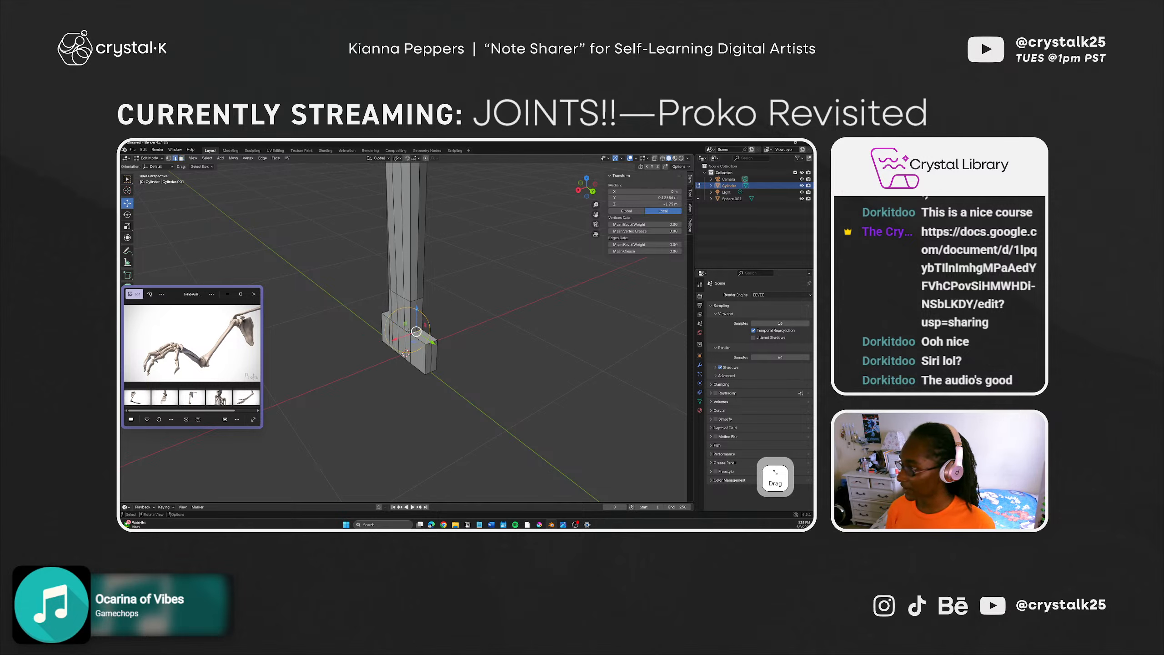
middle_drag(403, 338, 377, 327)
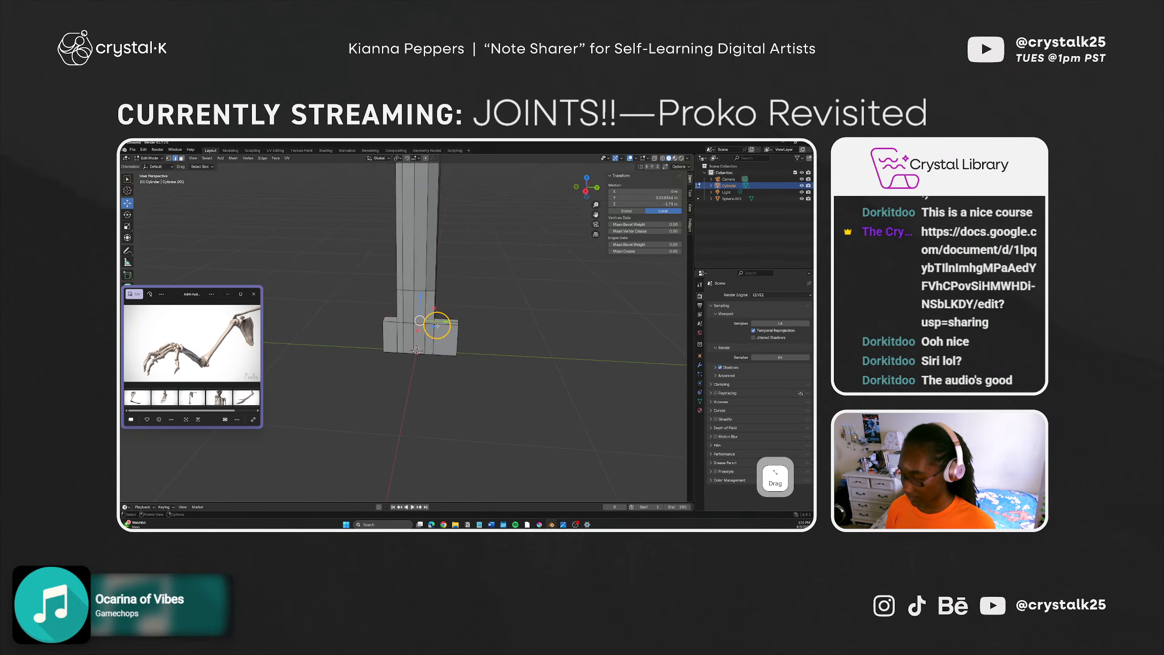
middle_drag(433, 356, 449, 377)
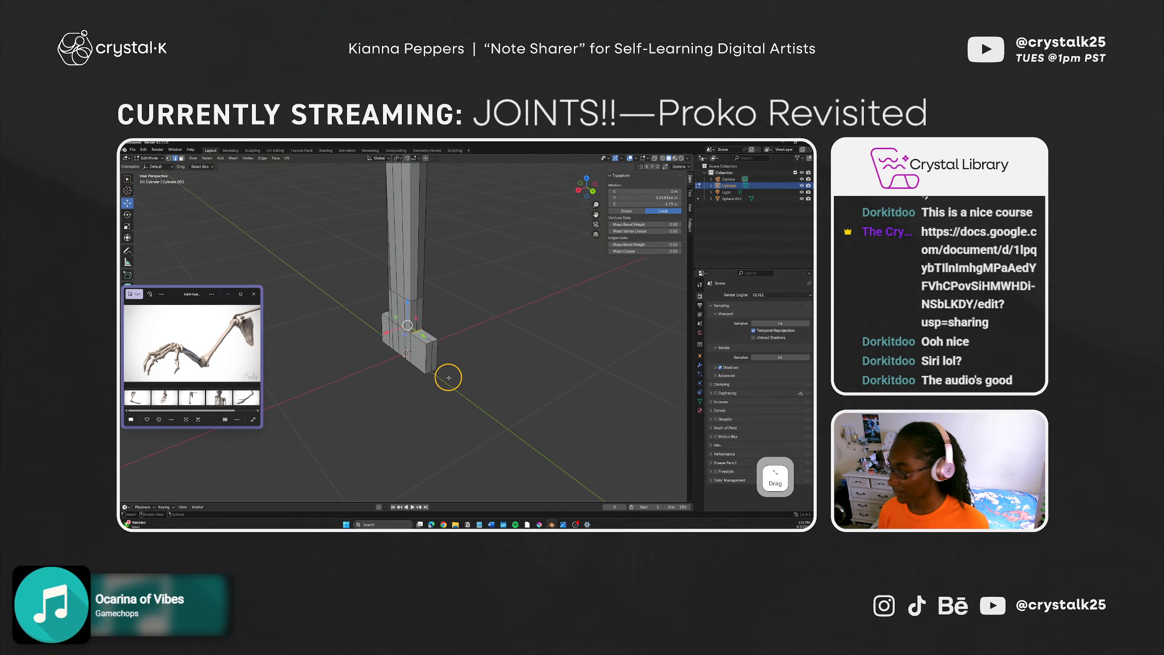
Step: Try to bevel the selected edges between the shaft and the side extrusions with Bevel Edges
right_click(434, 344)
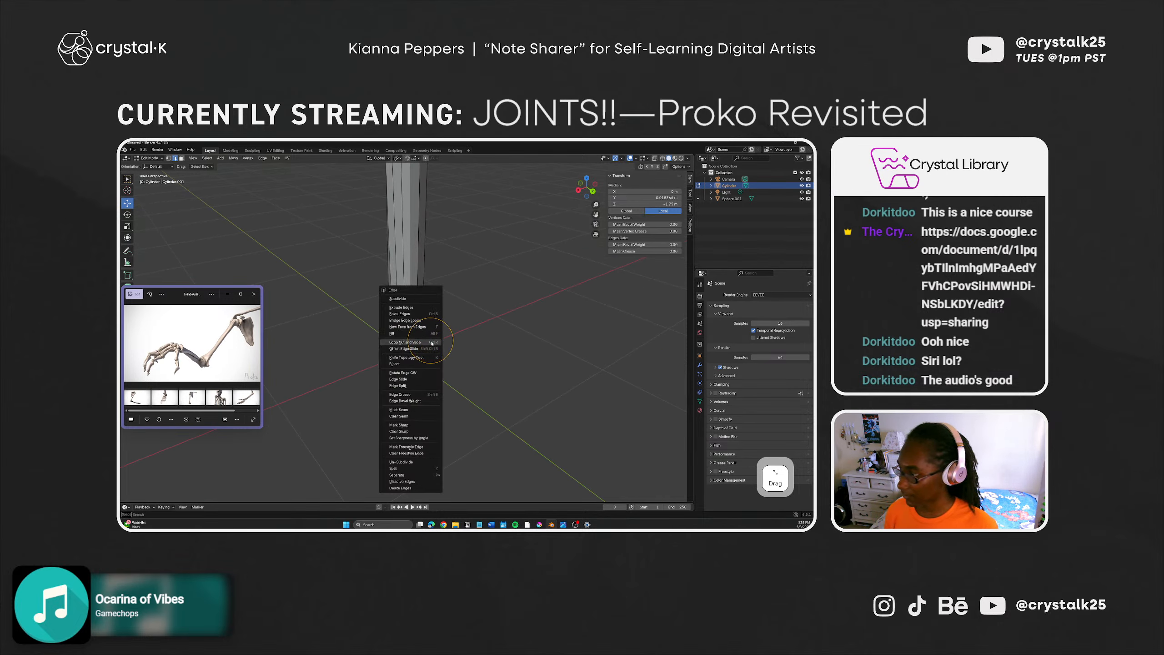
right_click(463, 301)
right_click(514, 303)
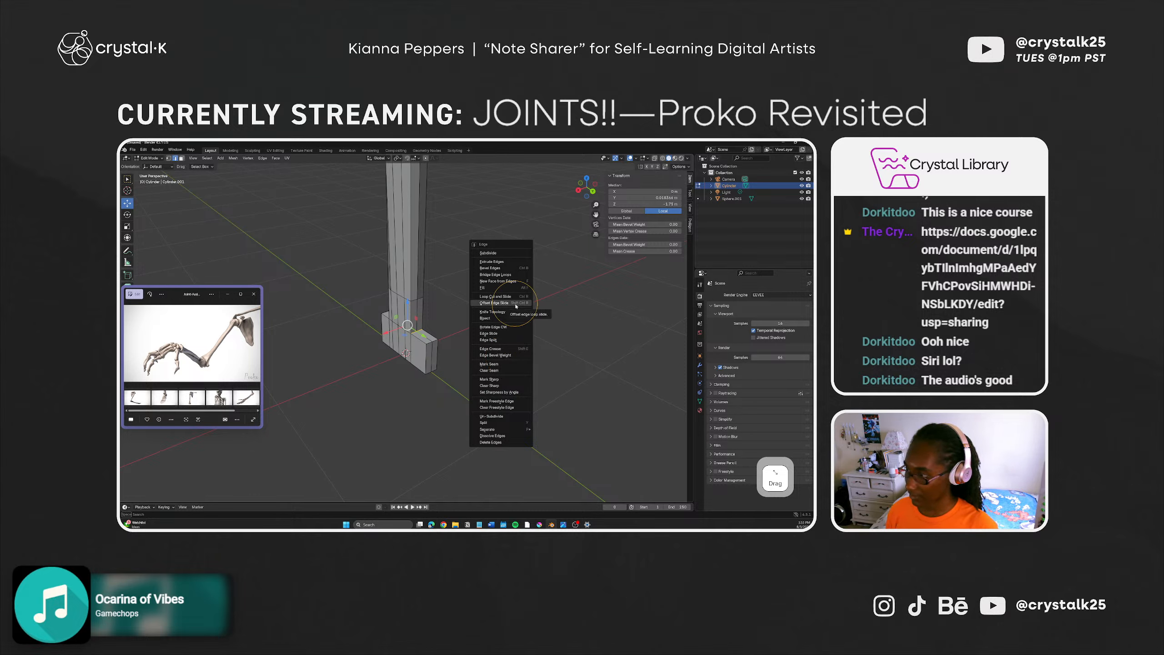
click(509, 267)
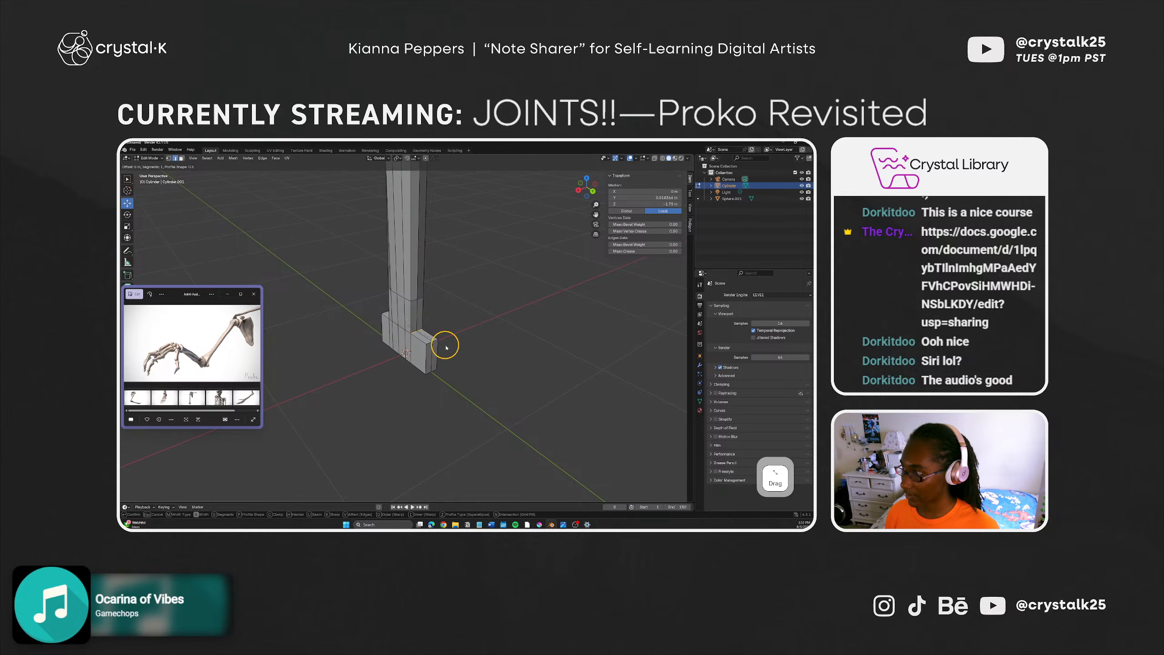
click(435, 325)
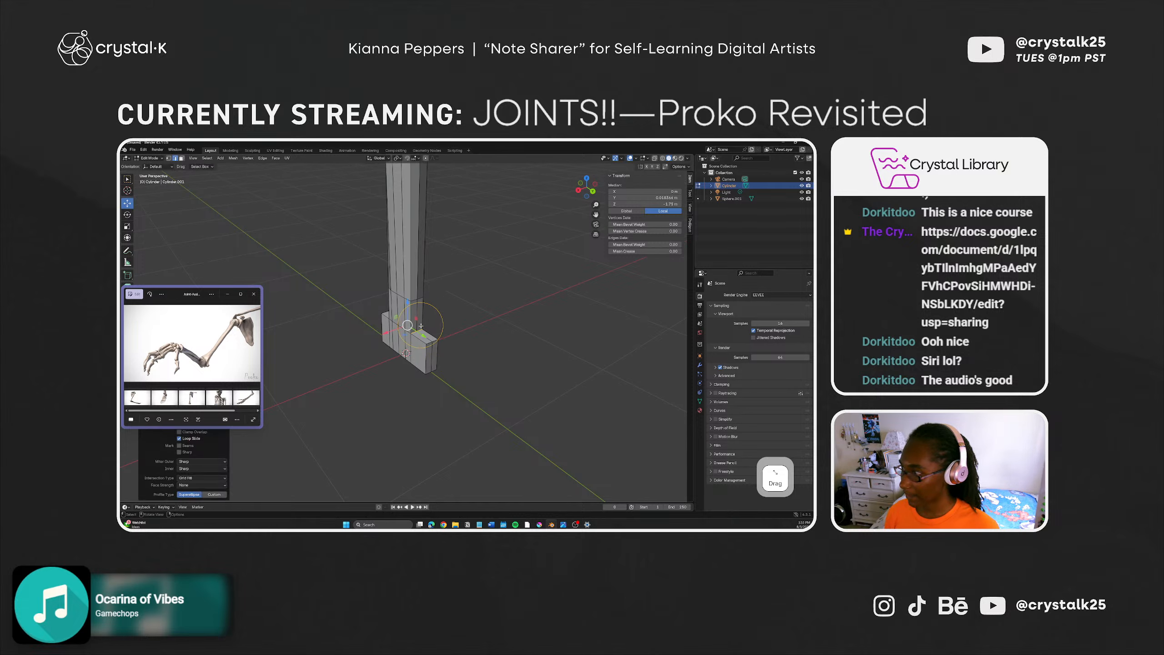
middle_drag(421, 326, 458, 345)
key(ctrl+b)
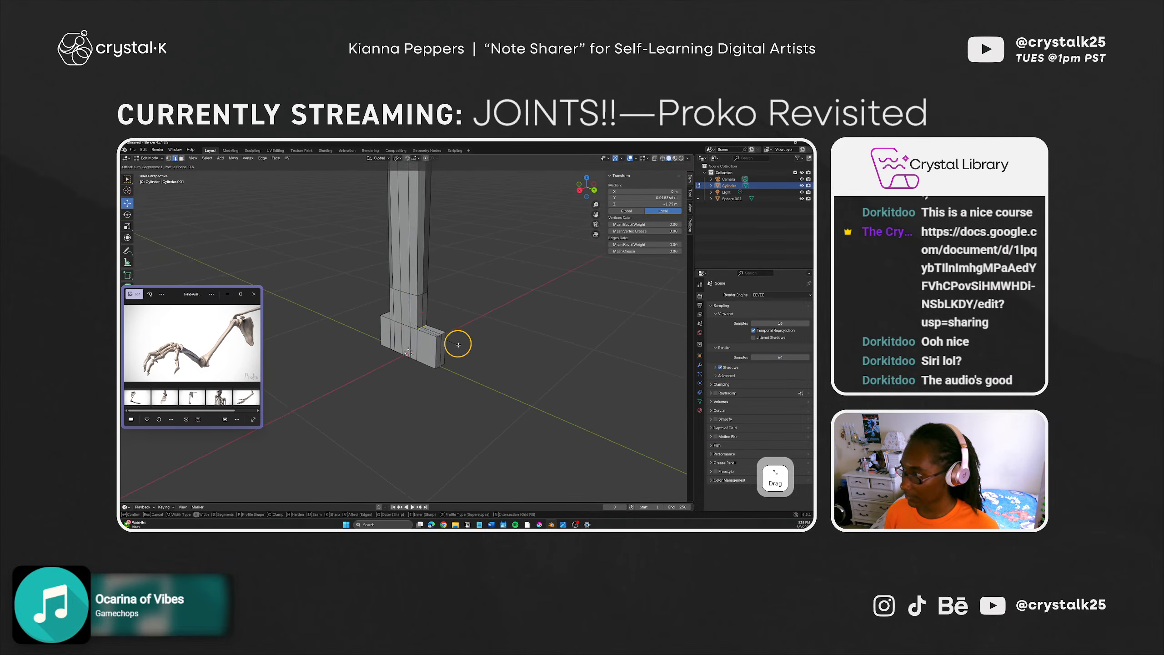
click(422, 326)
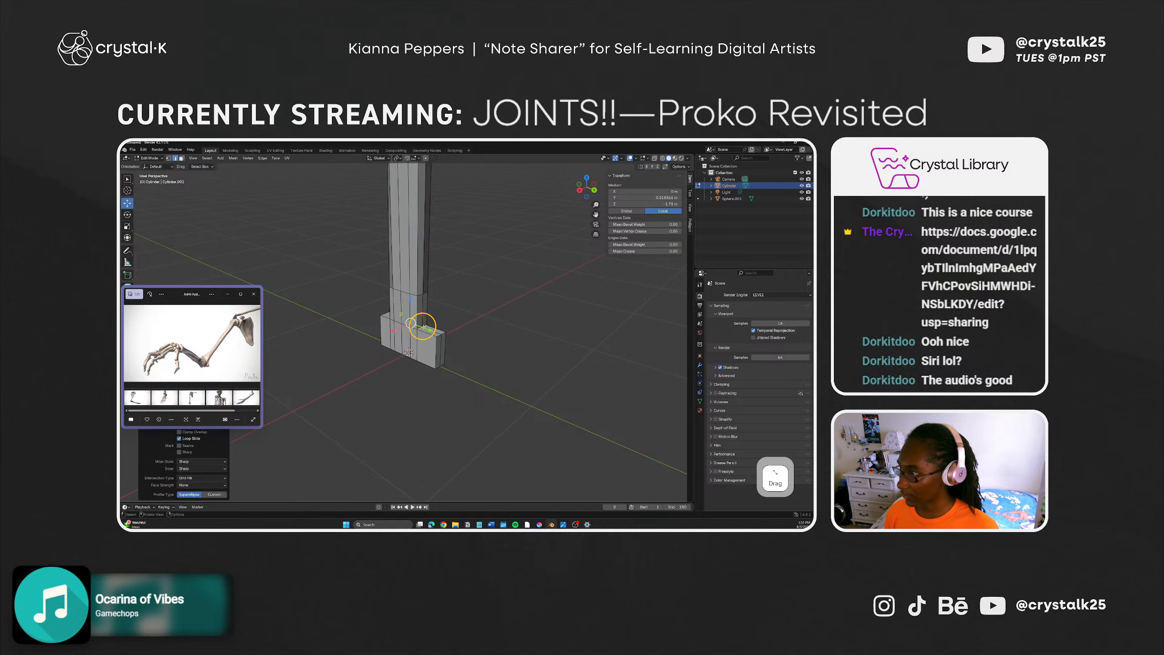
Step: Inspect the edge selection around both sides of the shaft and try beveling the whole junction
middle_drag(437, 330, 527, 325)
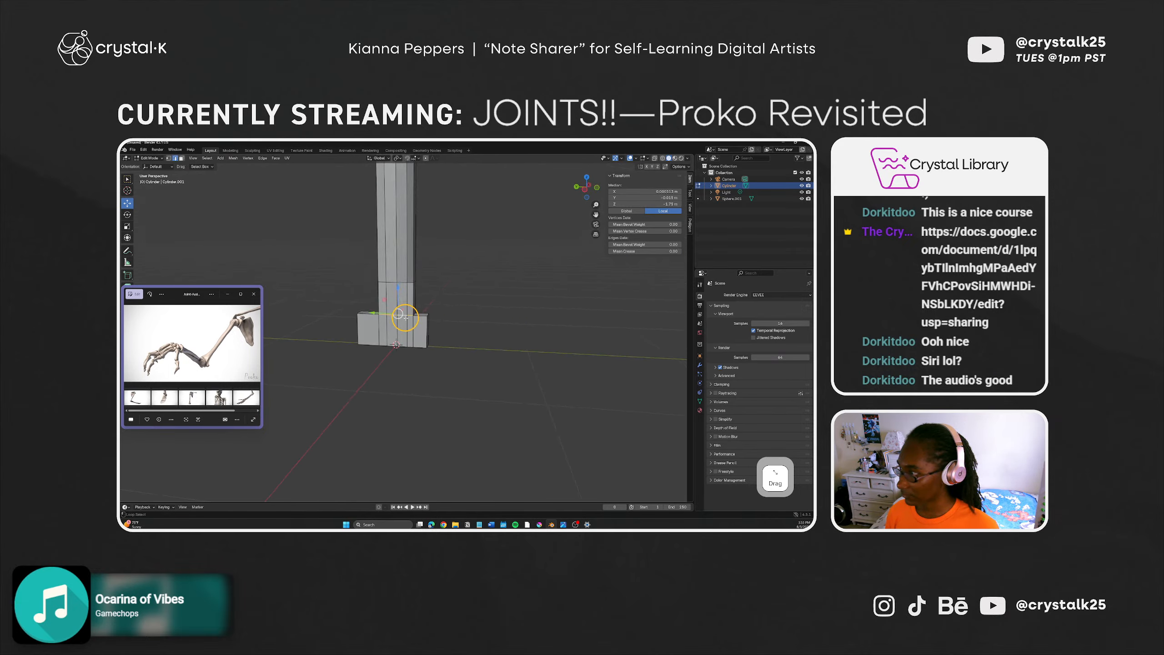
middle_drag(417, 317, 305, 316)
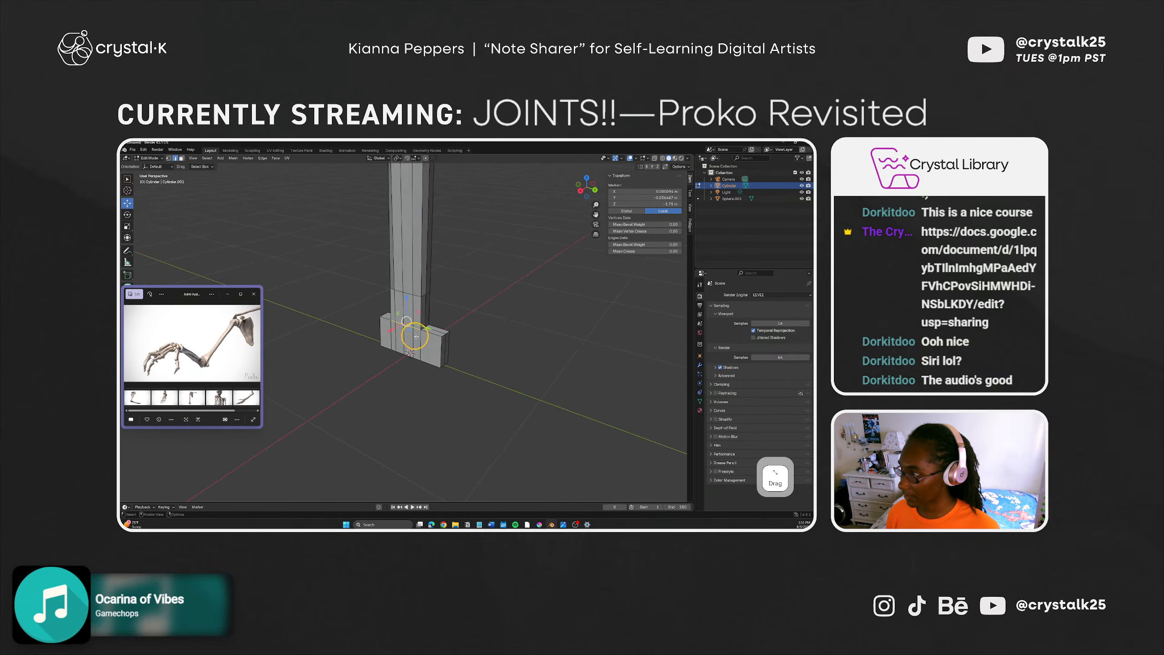
middle_drag(416, 336, 380, 336)
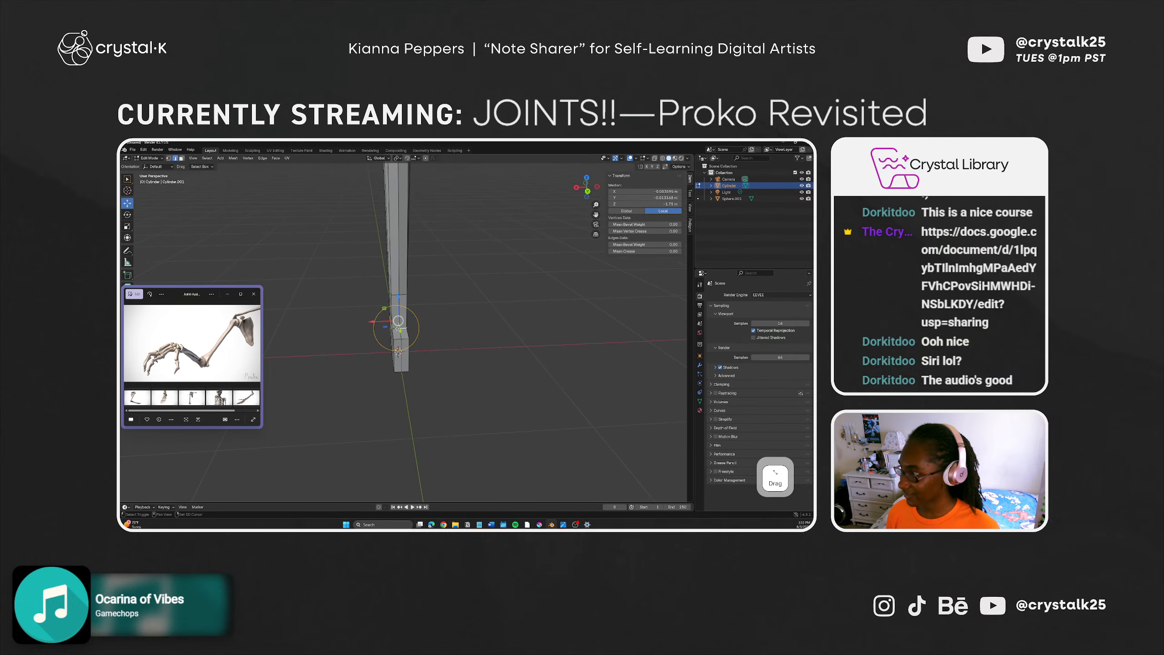
key(ctrl+b)
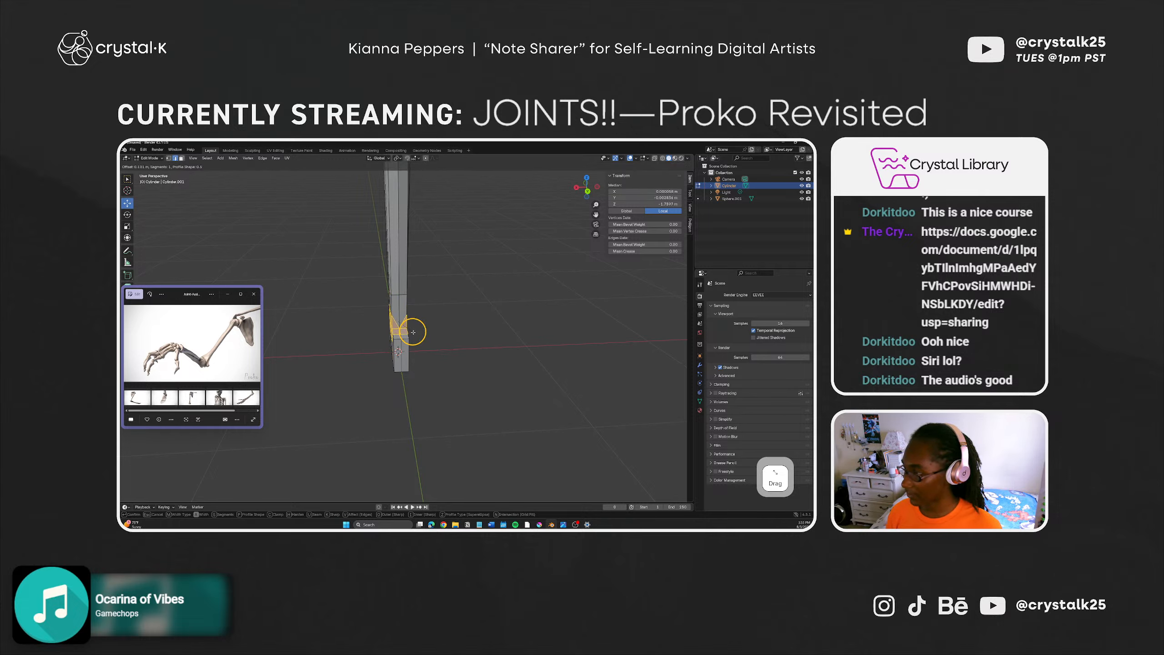
click(414, 331)
middle_drag(411, 330, 432, 347)
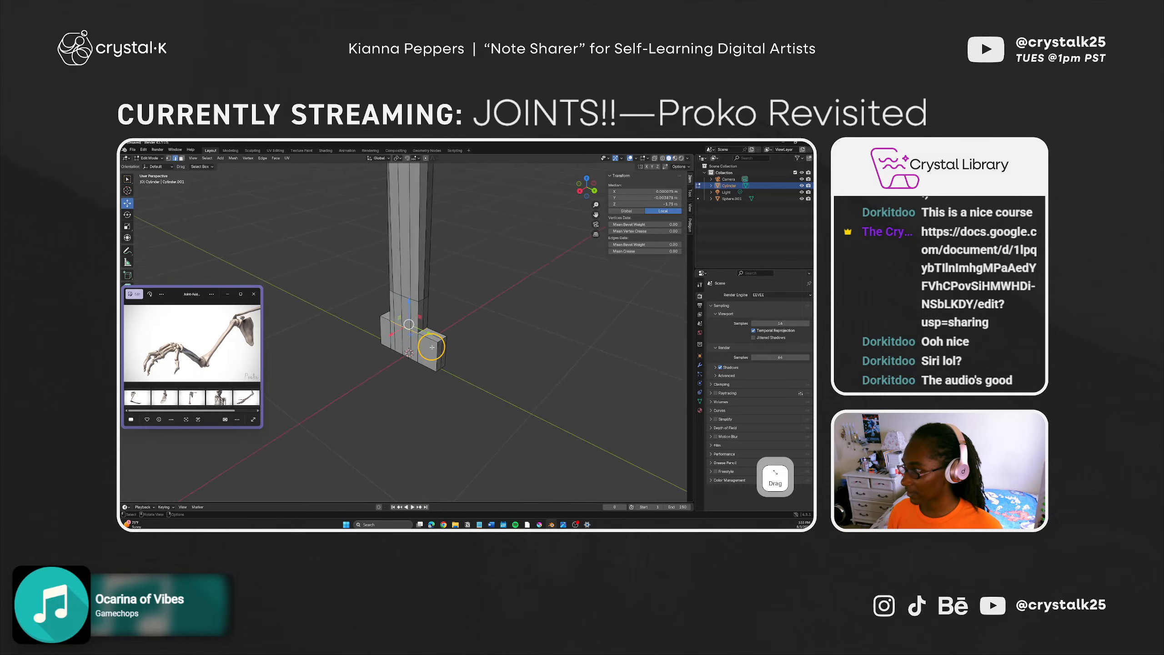
key(ctrl+b)
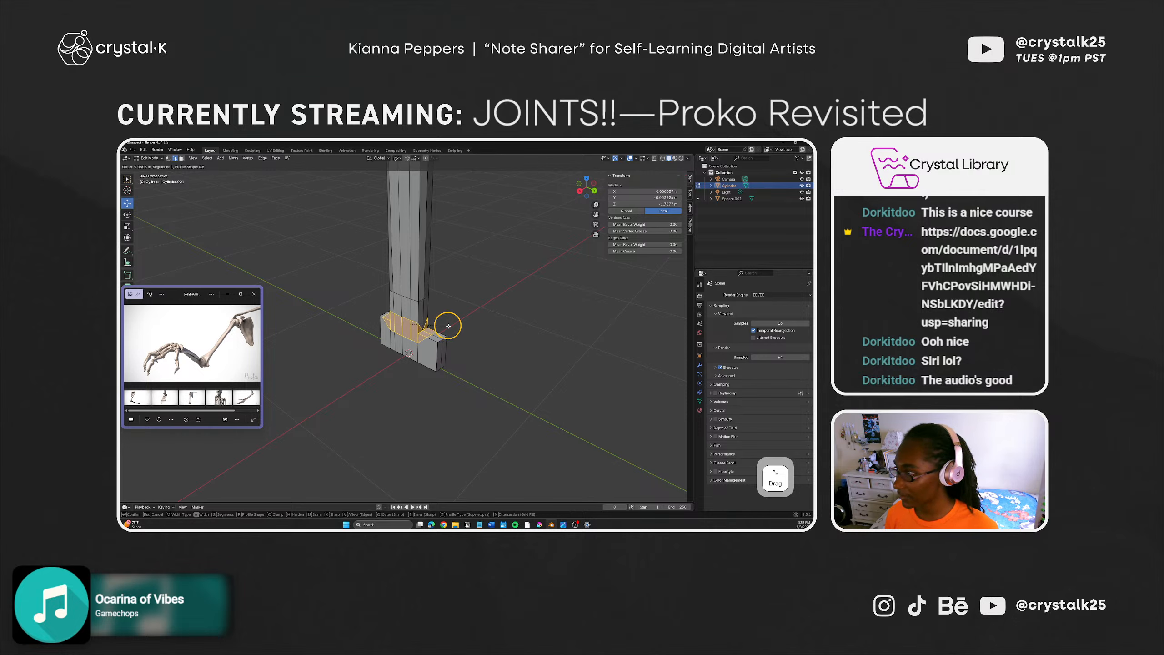
right_click(446, 329)
Step: Try to bevel the selected junction edges again while viewing the joint from the side
middle_drag(445, 329, 513, 336)
key(ctrl+b)
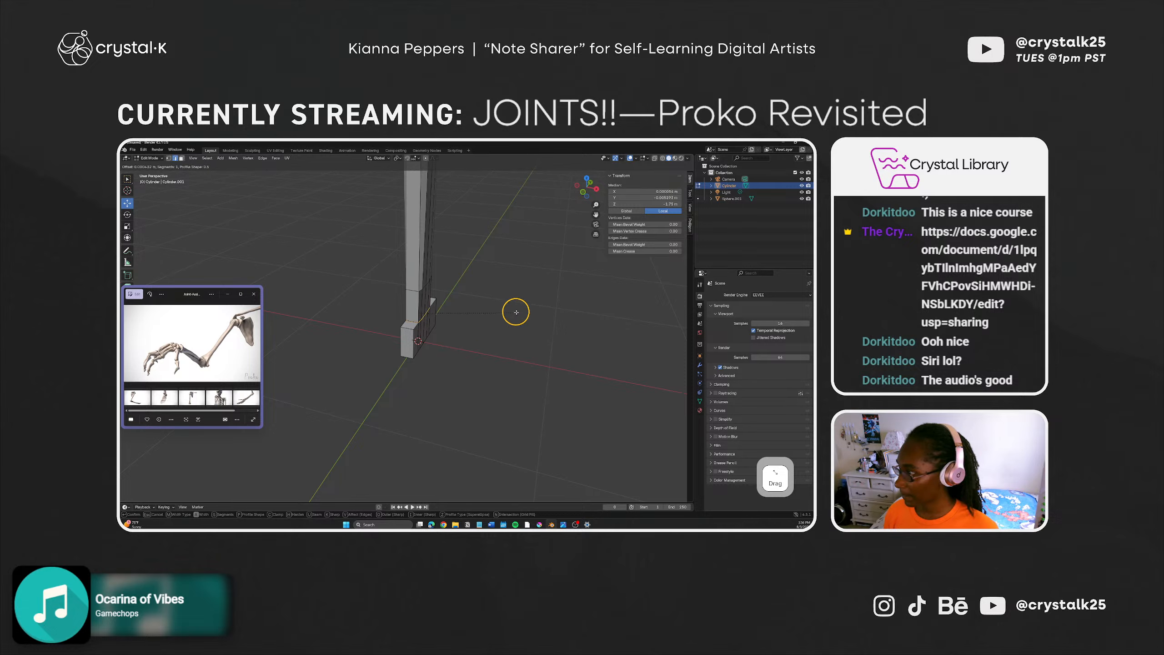
right_click(519, 312)
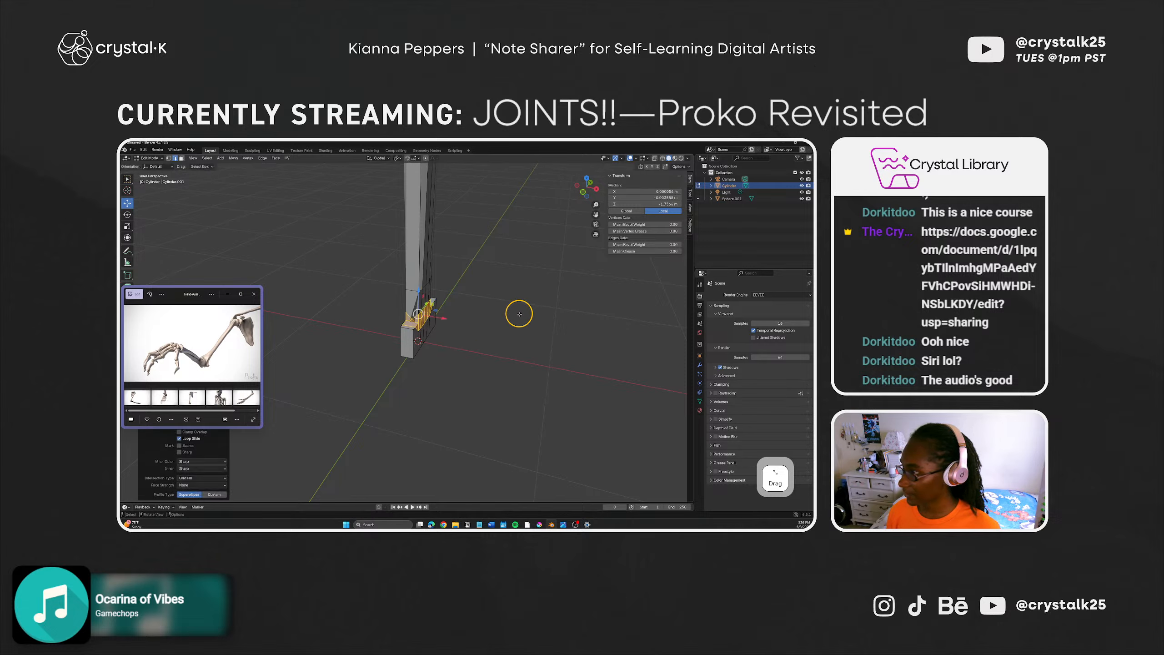
Step: Select the edges where the lowest segment meets the positive Y side extrusion and dissolve them with Dissolve Edges
middle_drag(429, 346, 432, 379)
click(420, 358)
click(439, 320)
shift+click(433, 336)
shift+click(429, 340)
key(ctrl+e)
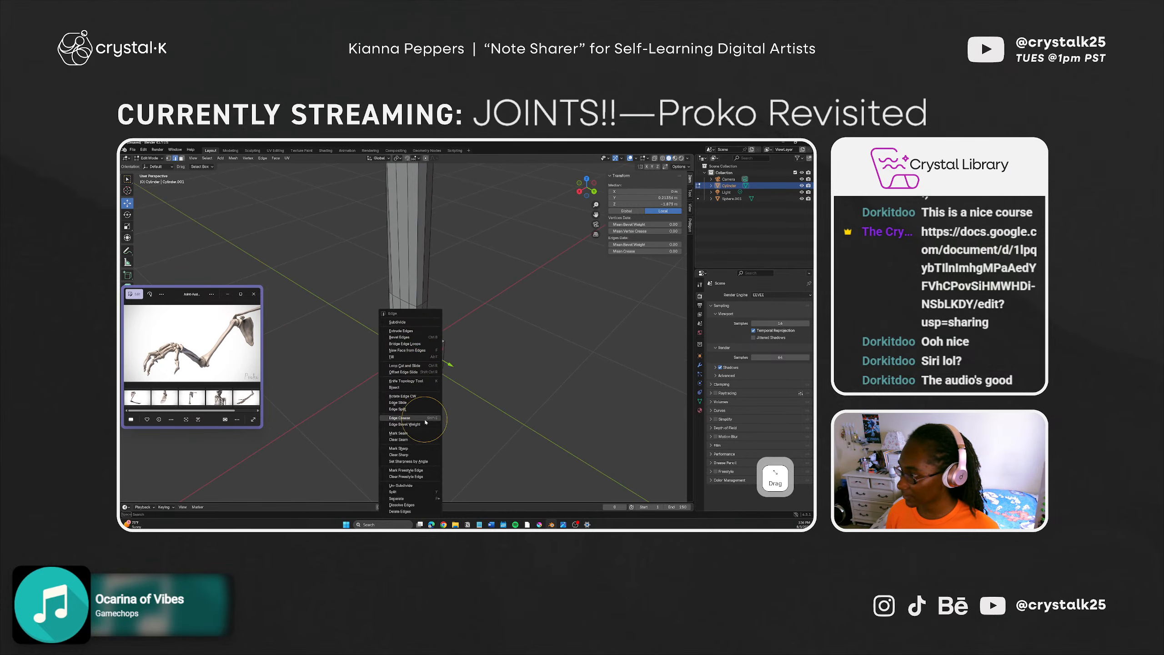
key(ctrl+e)
right_click(527, 353)
right_click(517, 347)
right_click(517, 346)
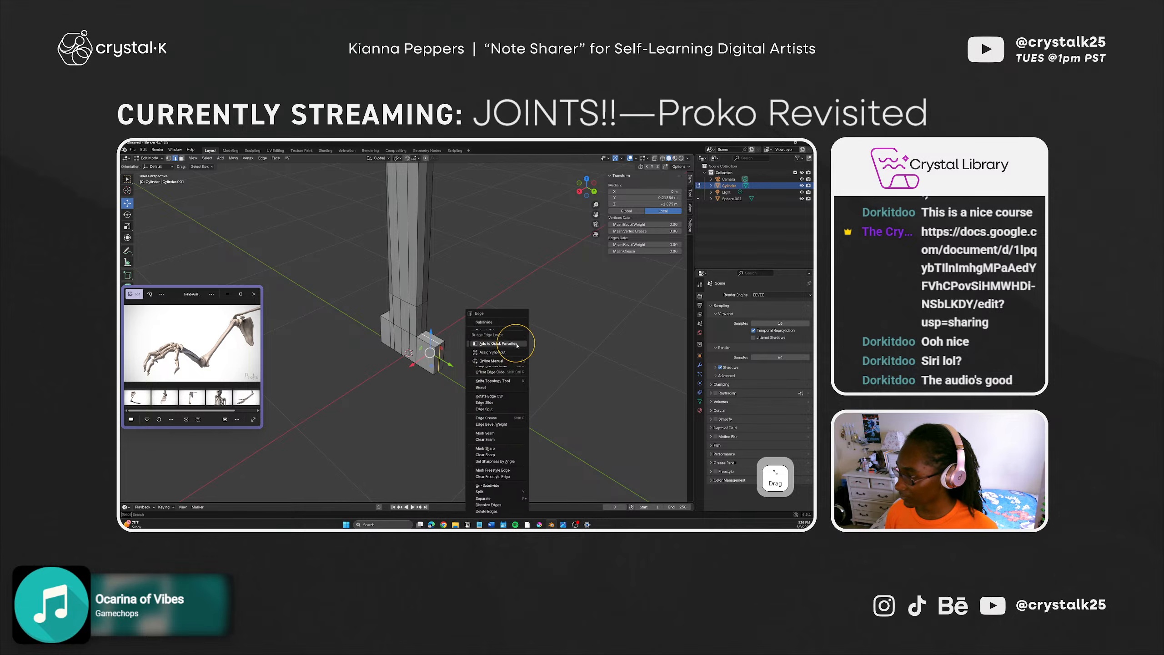
key(ctrl+e)
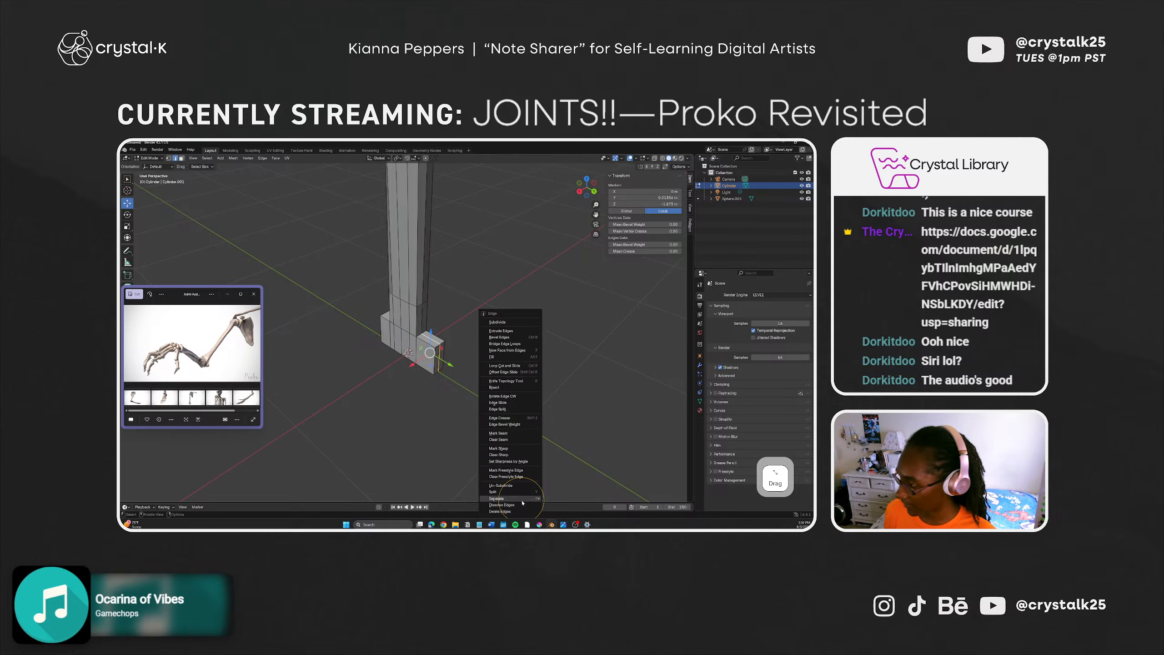
click(517, 508)
middle_drag(458, 401, 424, 380)
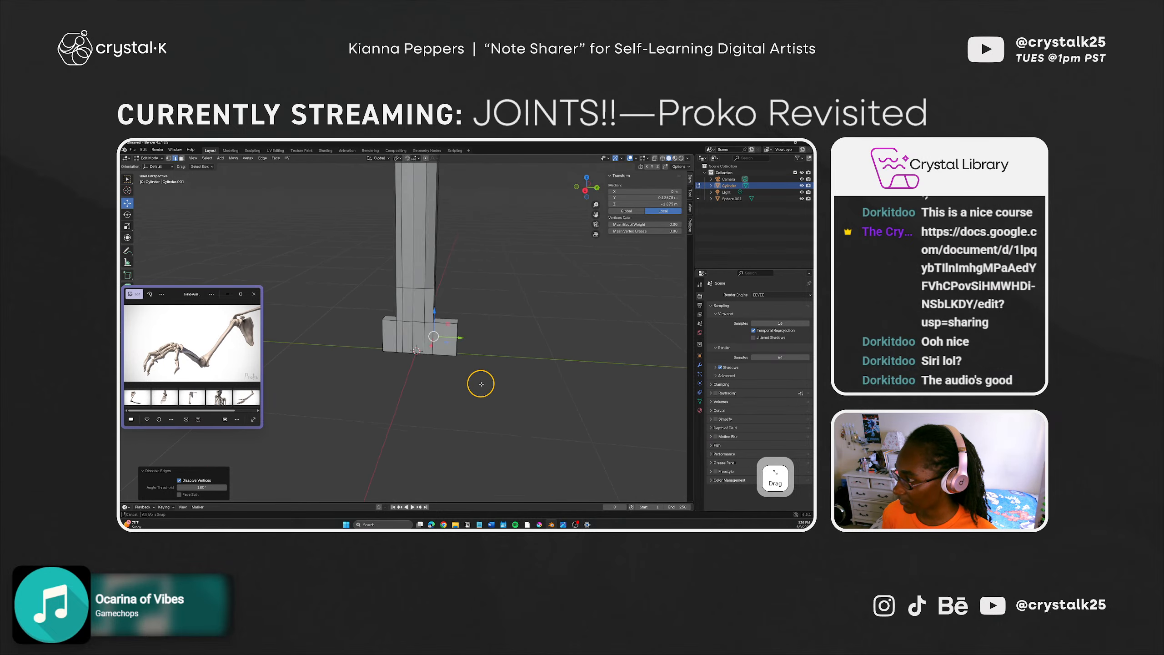
Step: Dissolve the middle vertical edge of the shaft segment just above the positive Y side extrusion
click(409, 308)
right_click(409, 309)
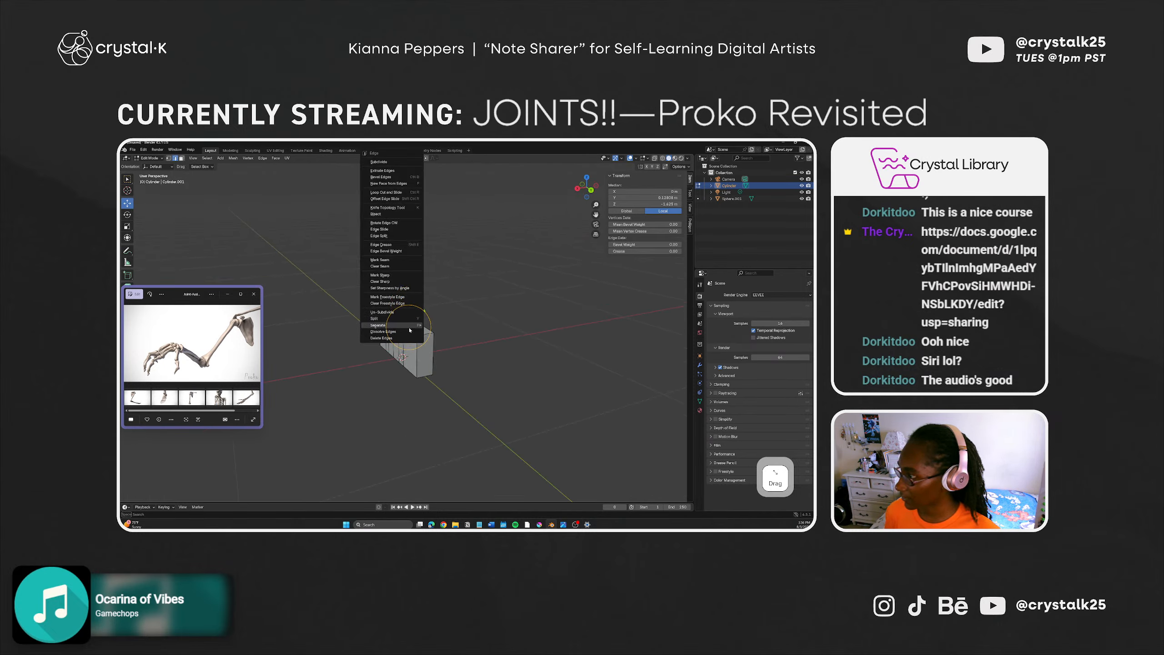
click(409, 331)
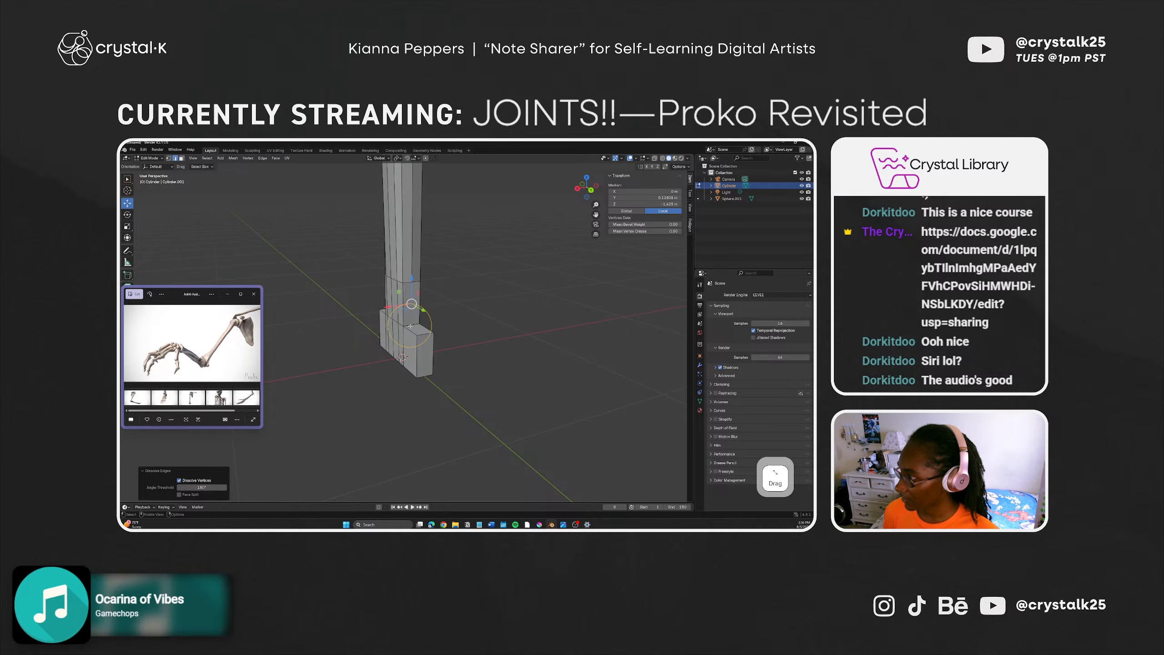
Step: Check the edges where the shaft meets the positive Y side extrusion and switch the viewport to wireframe display
click(408, 325)
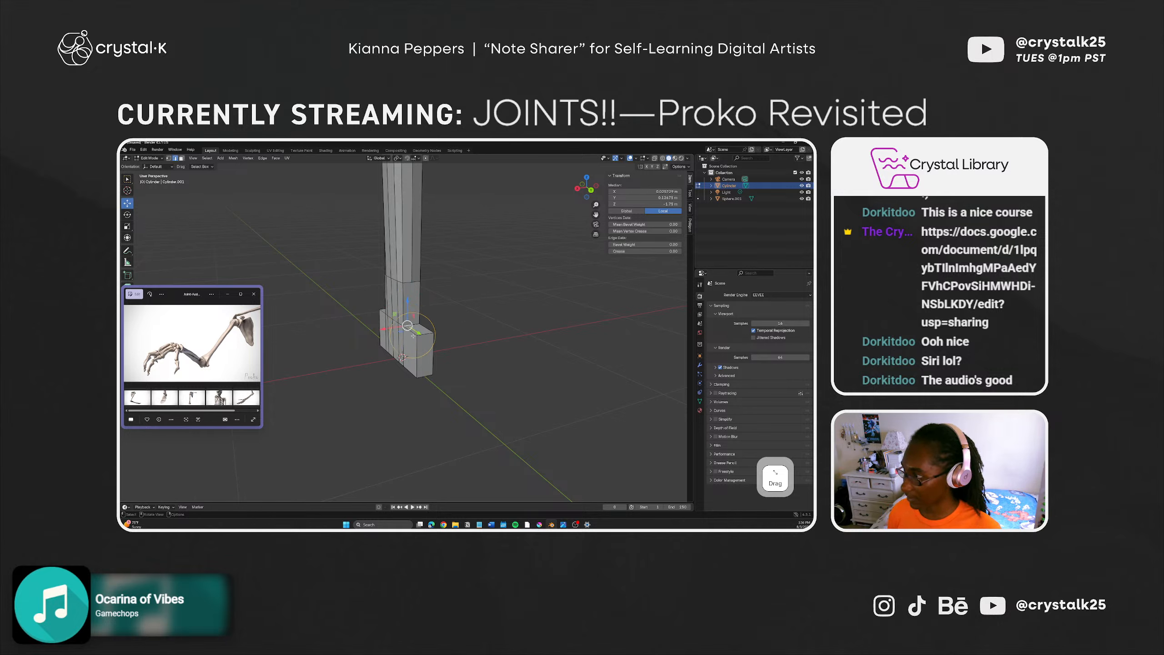
mouse_move(398, 357)
middle_down()
mouse_move(372, 369)
mouse_move(425, 369)
mouse_move(401, 358)
middle_up()
scroll(373, 368, up, 3)
scroll(429, 357, up, 1)
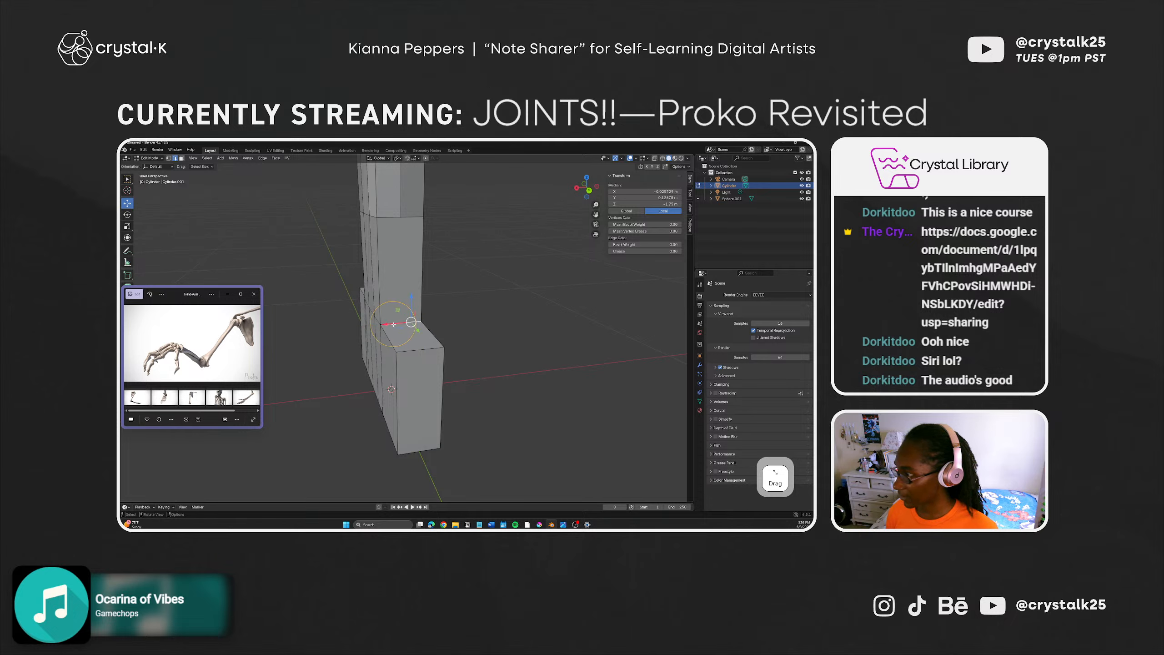
shift+click(391, 329)
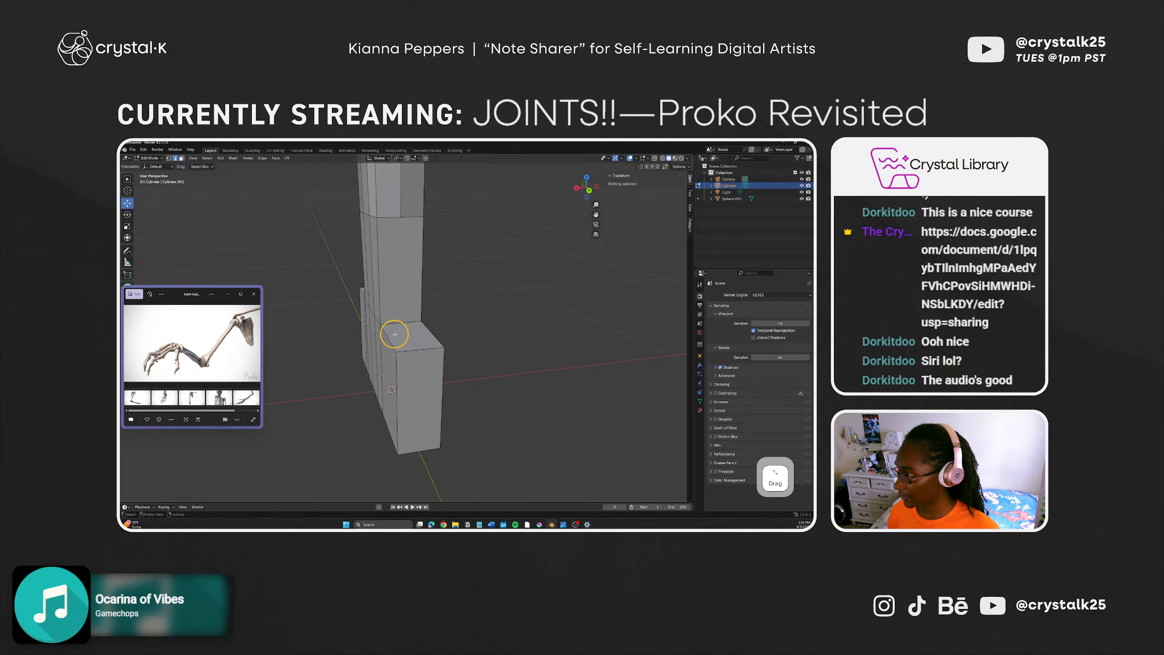
click(654, 158)
middle_drag(390, 350, 449, 334)
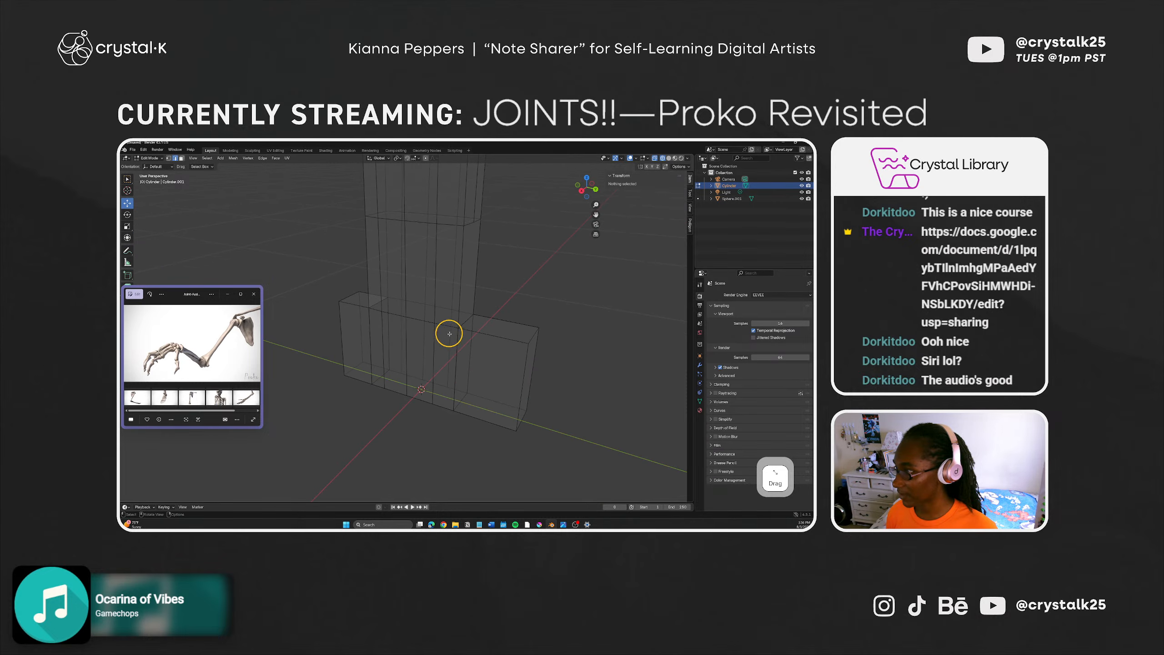
Step: Try to slide the junction edge on the positive Y side slightly along the Y axis
click(464, 324)
mouse_move(485, 328)
mouse_down()
mouse_move(510, 332)
mouse_move(484, 329)
mouse_up()
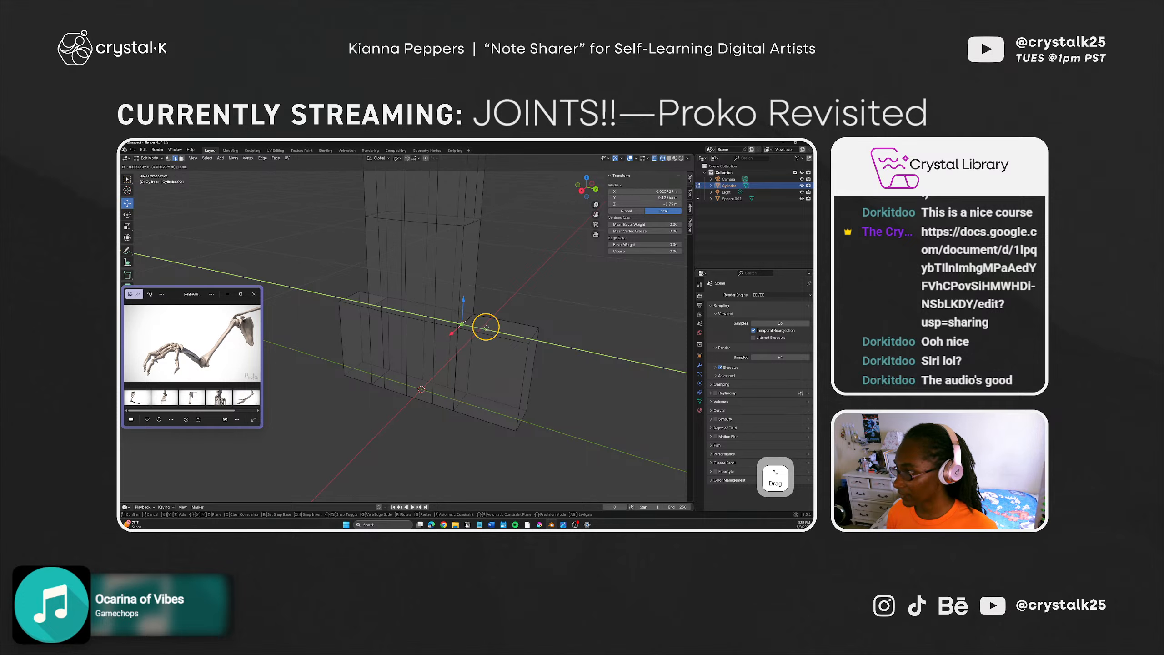
drag(485, 328, 481, 330)
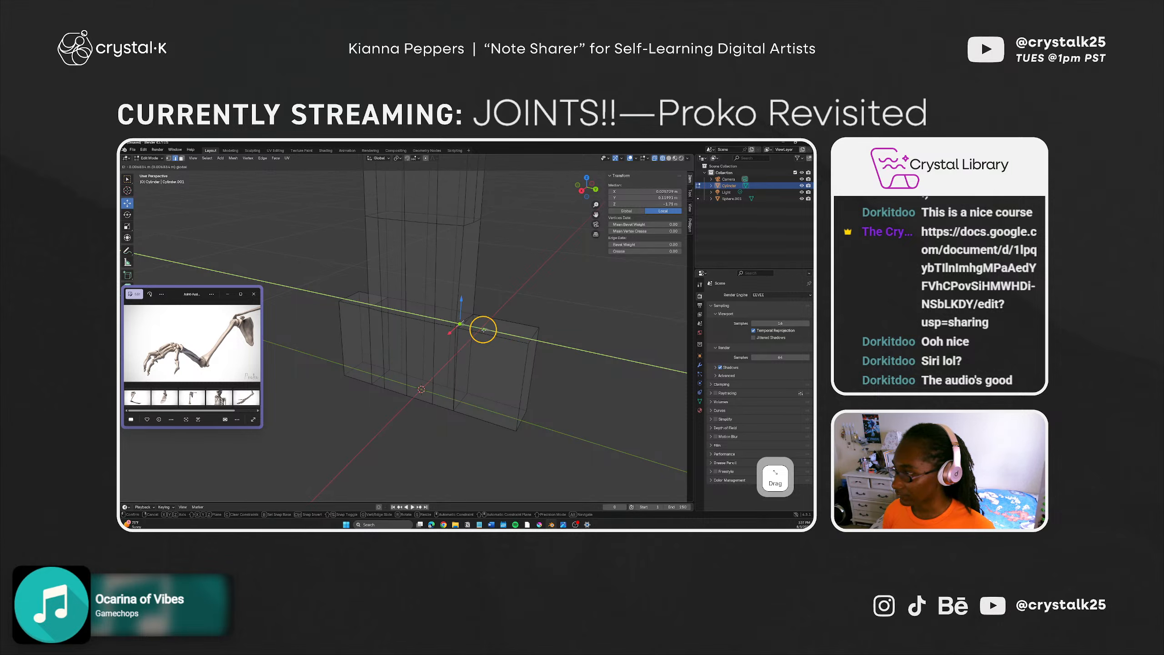
drag(483, 329, 482, 330)
Step: Select the leftover edges on top of the positive Y side extrusion, next to the shaft, and dissolve them
mouse_move(482, 330)
middle_down()
mouse_move(406, 340)
mouse_move(462, 336)
middle_up()
shift+click(405, 339)
shift+click(462, 336)
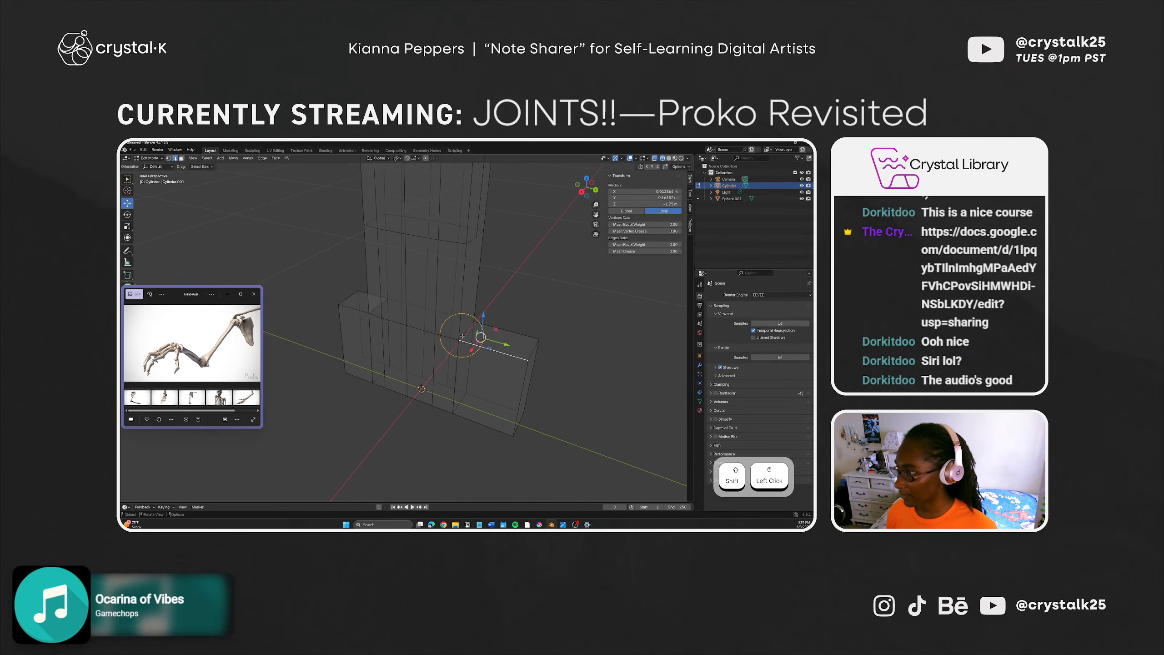
shift+click(472, 336)
key(ctrl+e)
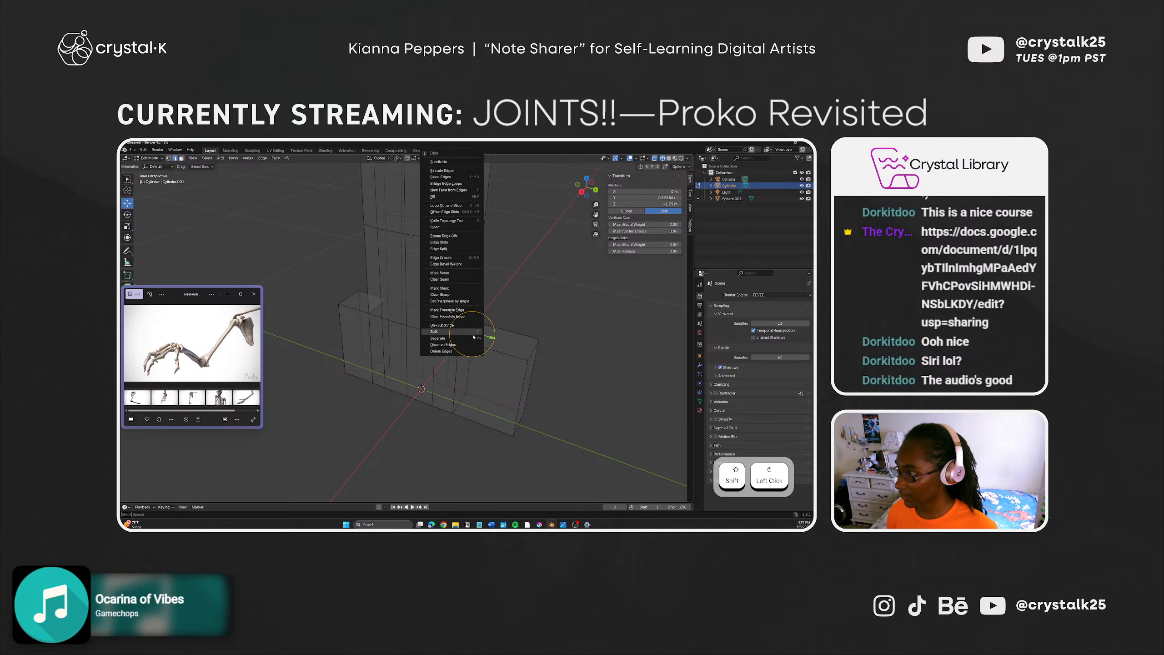
click(474, 344)
middle_drag(475, 346, 441, 351)
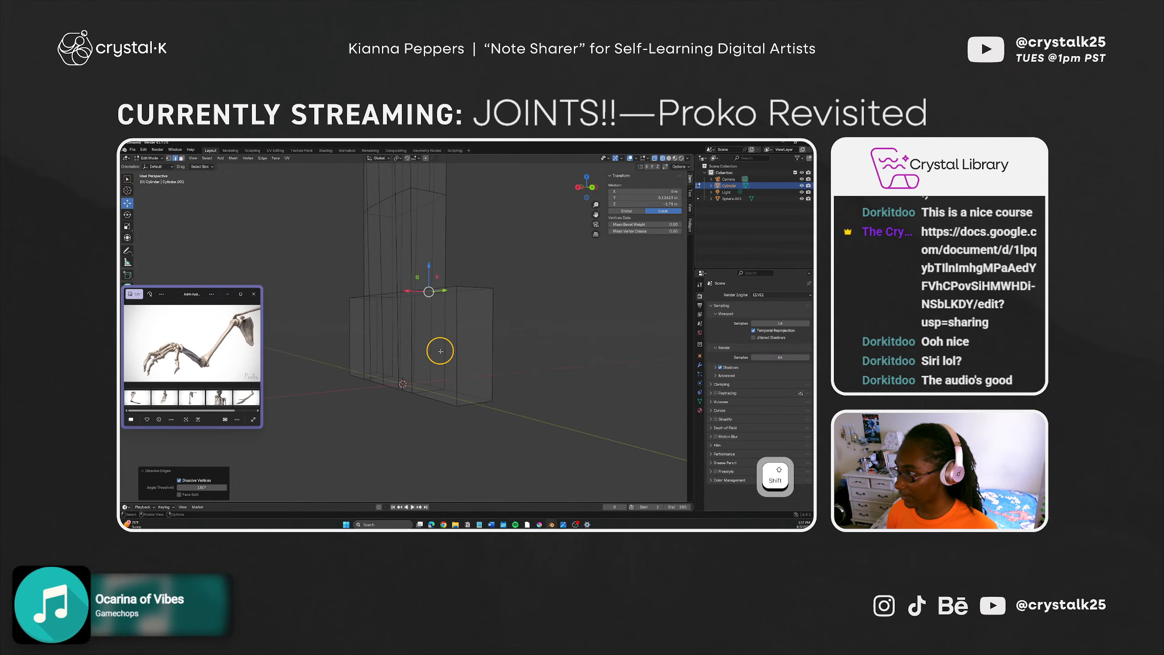
Step: Try to move the shaft's junction edge on the positive Y side along the Y axis, and undo the move
click(496, 272)
middle_drag(485, 307, 474, 345)
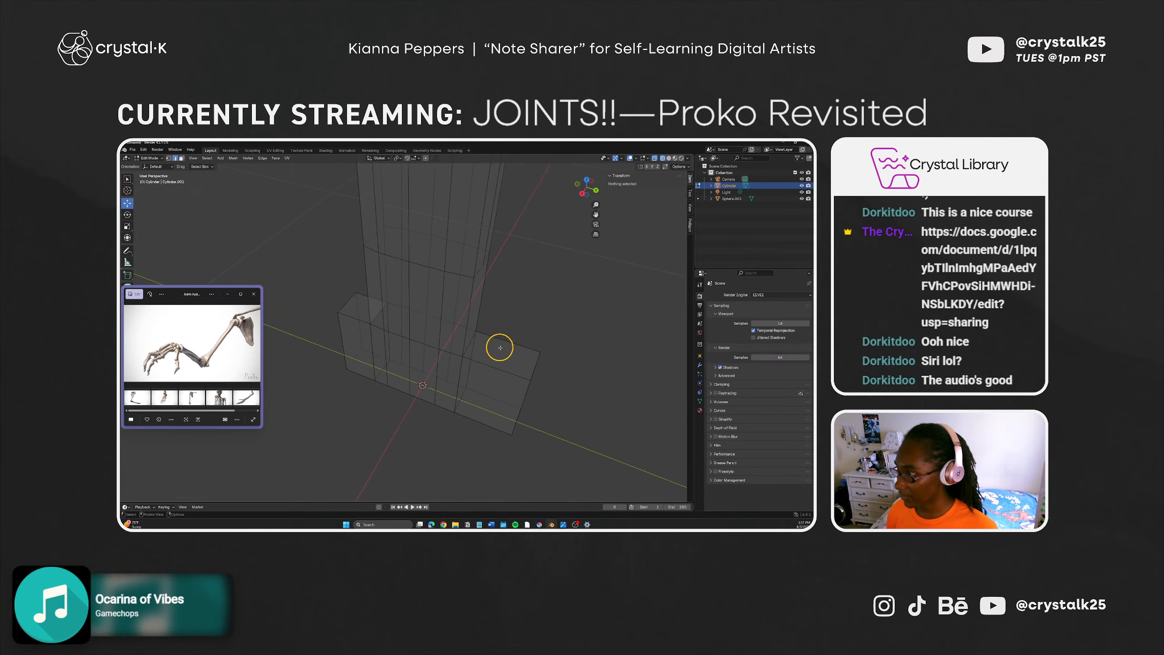
click(473, 346)
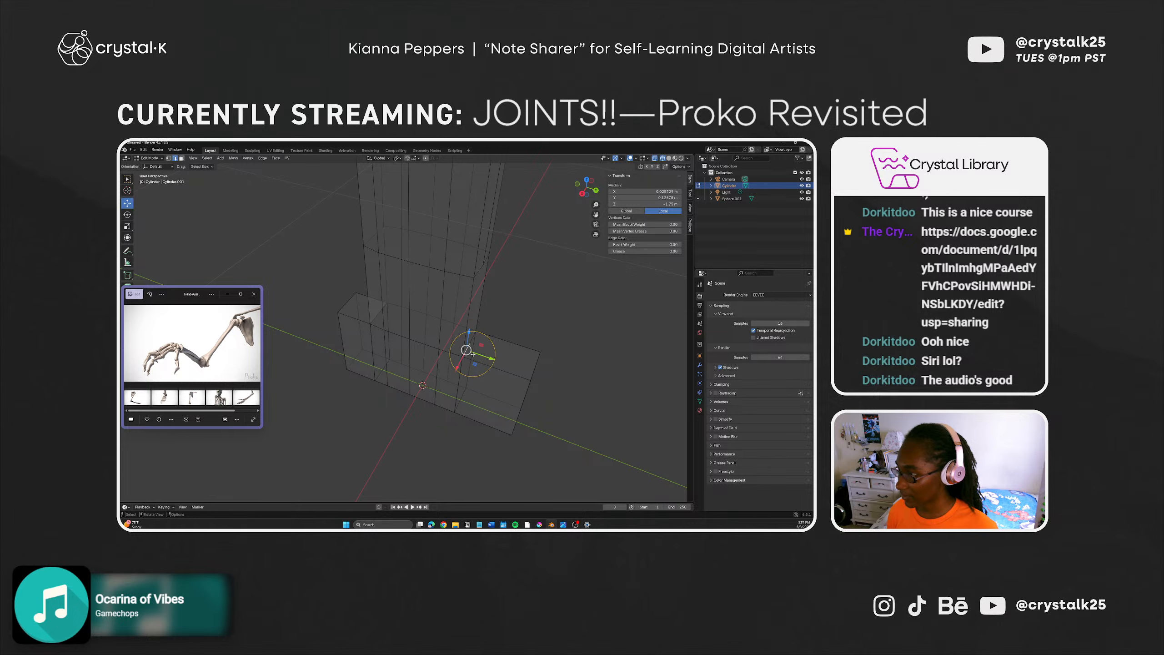
key(g)
key(y)
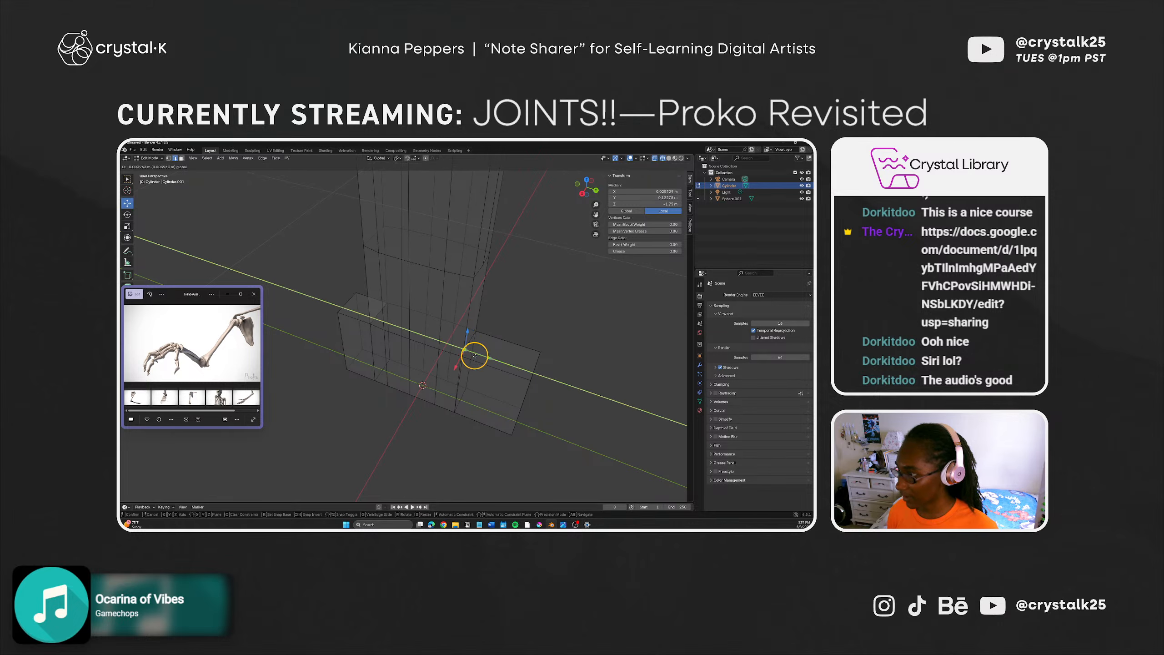
click(475, 356)
middle_drag(475, 356, 440, 351)
key(ctrl+z)
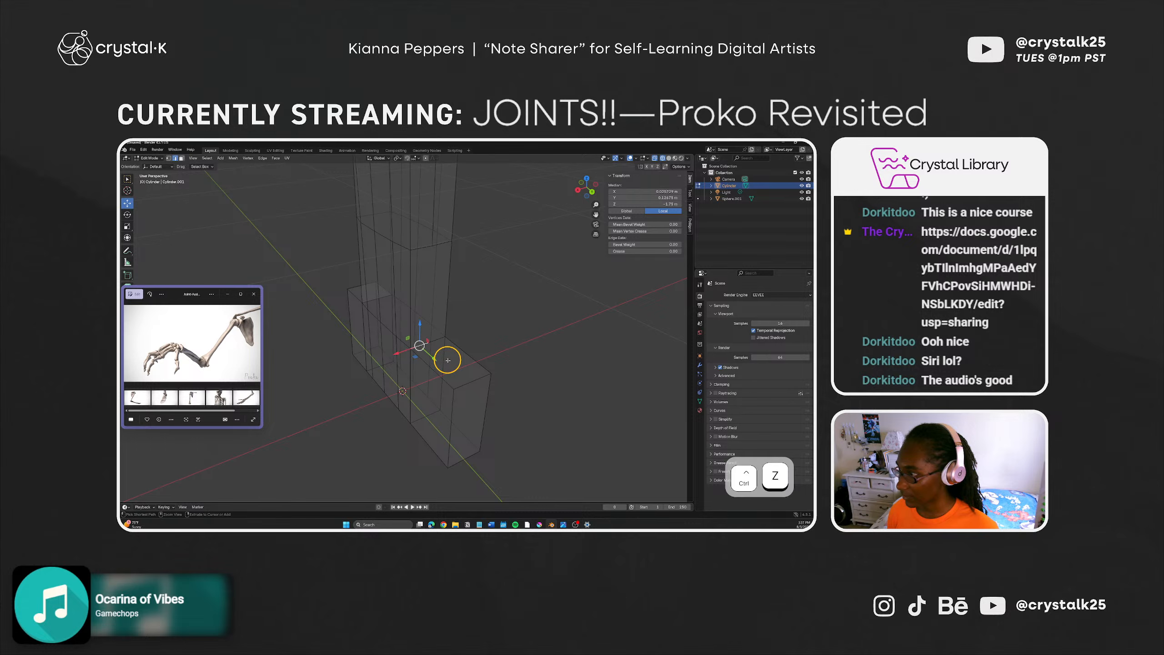
key(ctrl+z)
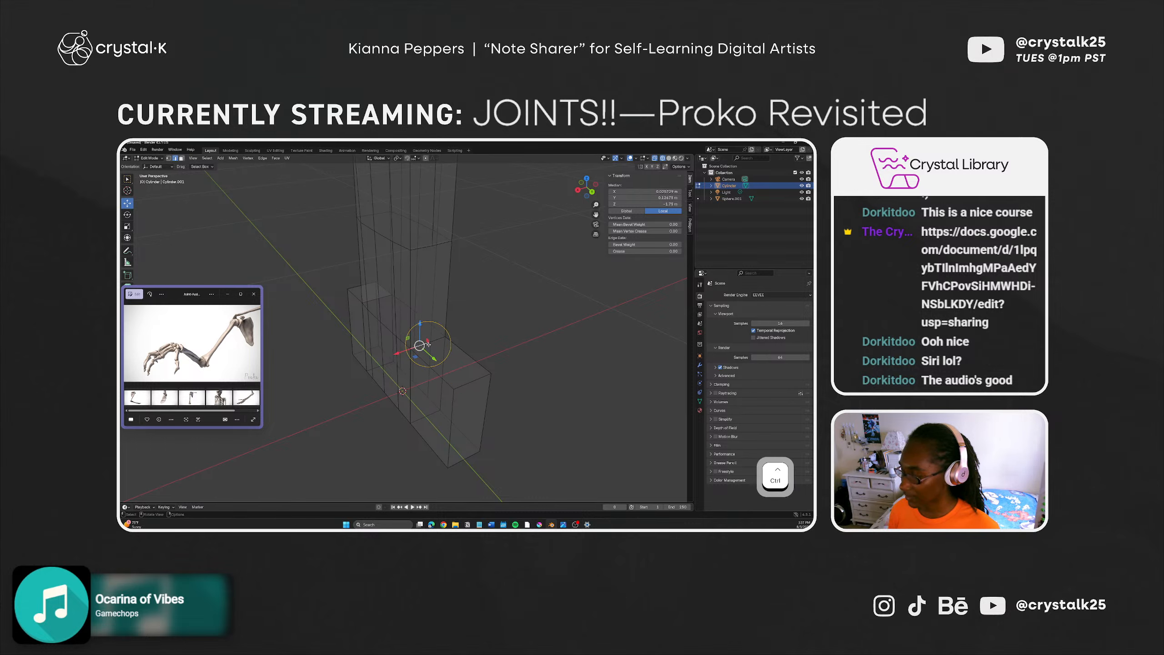
Step: Try dissolving the junction edge on the positive Y side, return the viewport to solid shading and undo the dissolve
right_click(426, 343)
click(425, 346)
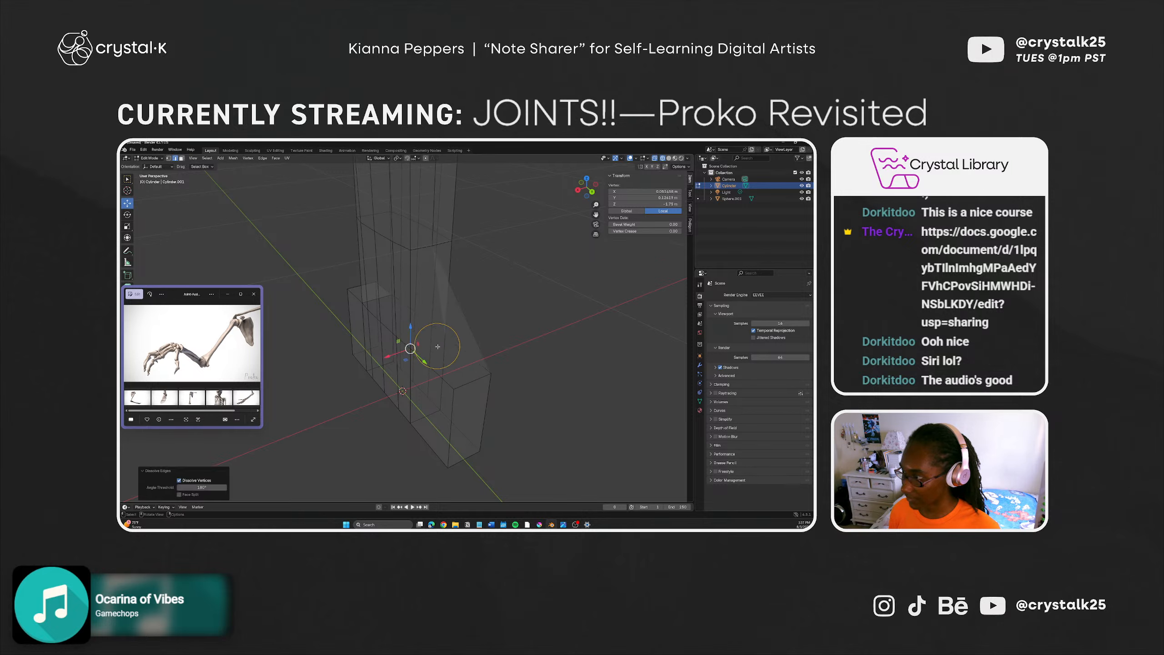
middle_drag(430, 377, 416, 369)
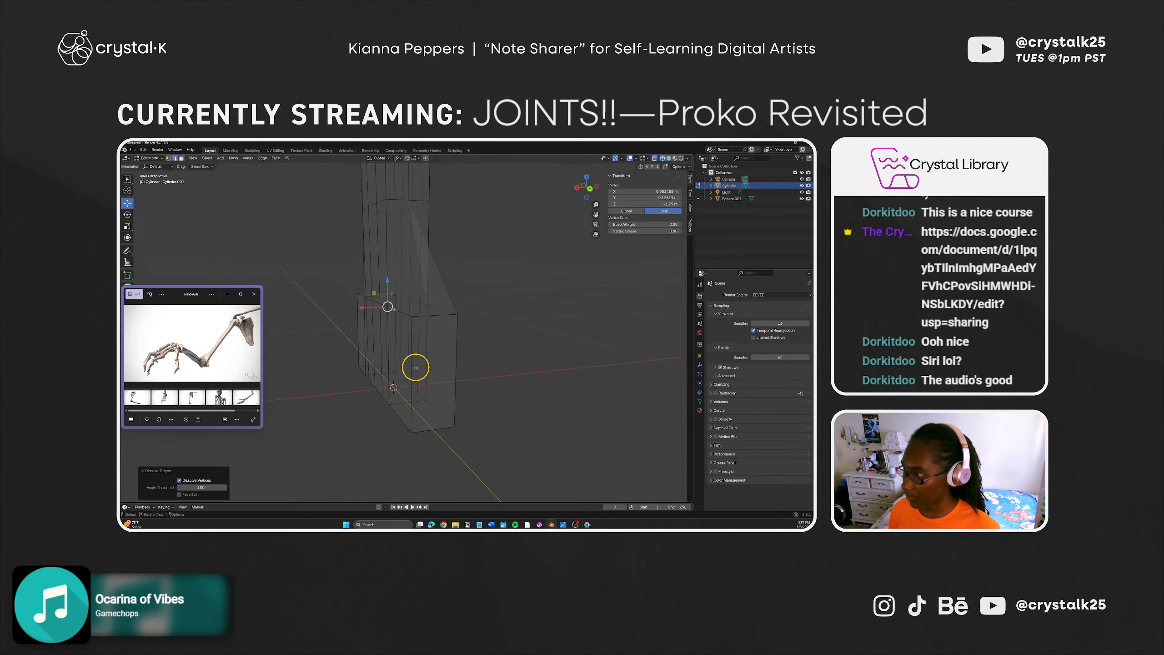
click(668, 158)
mouse_move(487, 275)
middle_down()
mouse_move(447, 323)
mouse_move(330, 291)
mouse_move(459, 339)
middle_up()
key(ctrl+z)
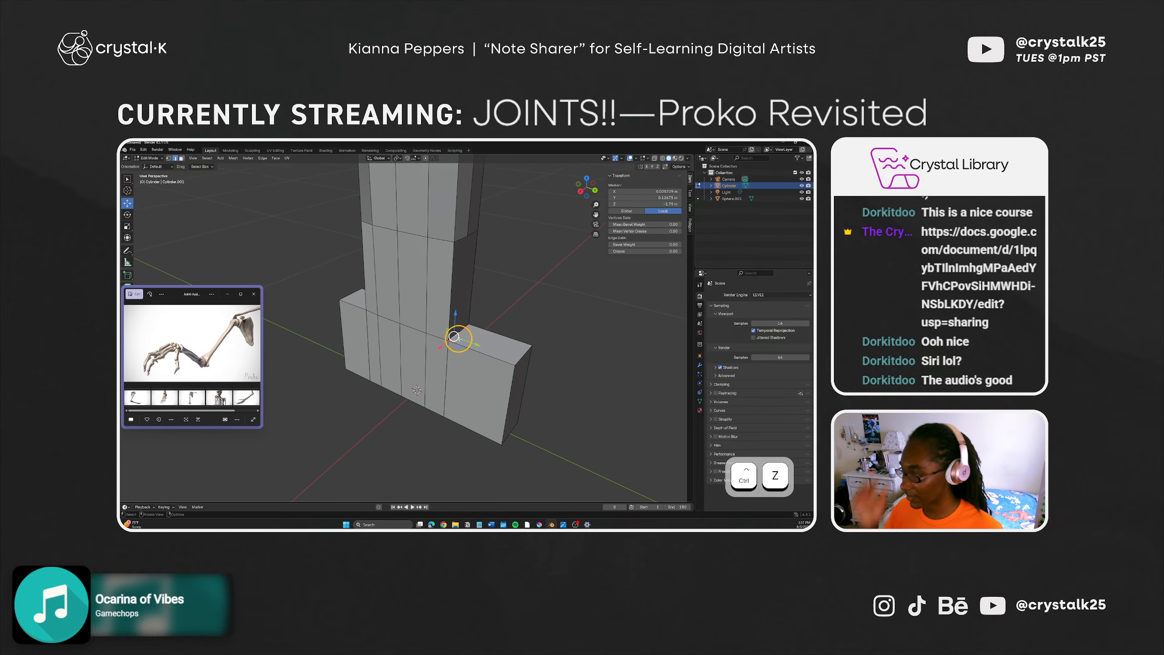
Step: Retry dissolving and shifting the edge between the shaft and the positive Y side extrusion, undoing each change
right_click(462, 330)
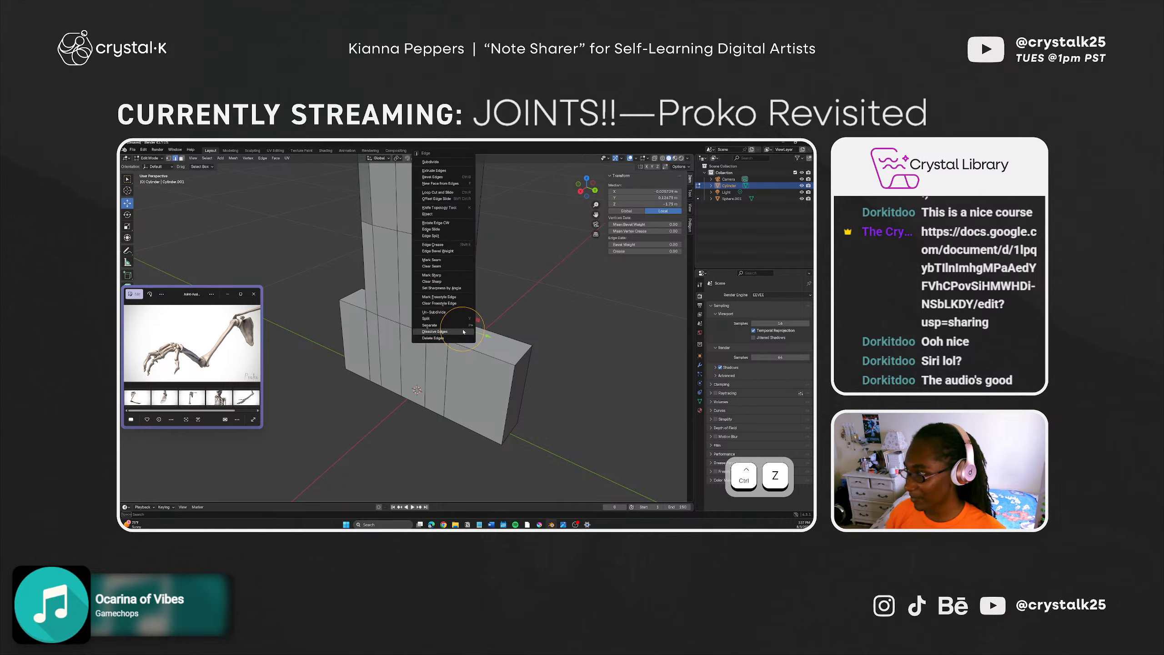
click(462, 330)
key(ctrl+z)
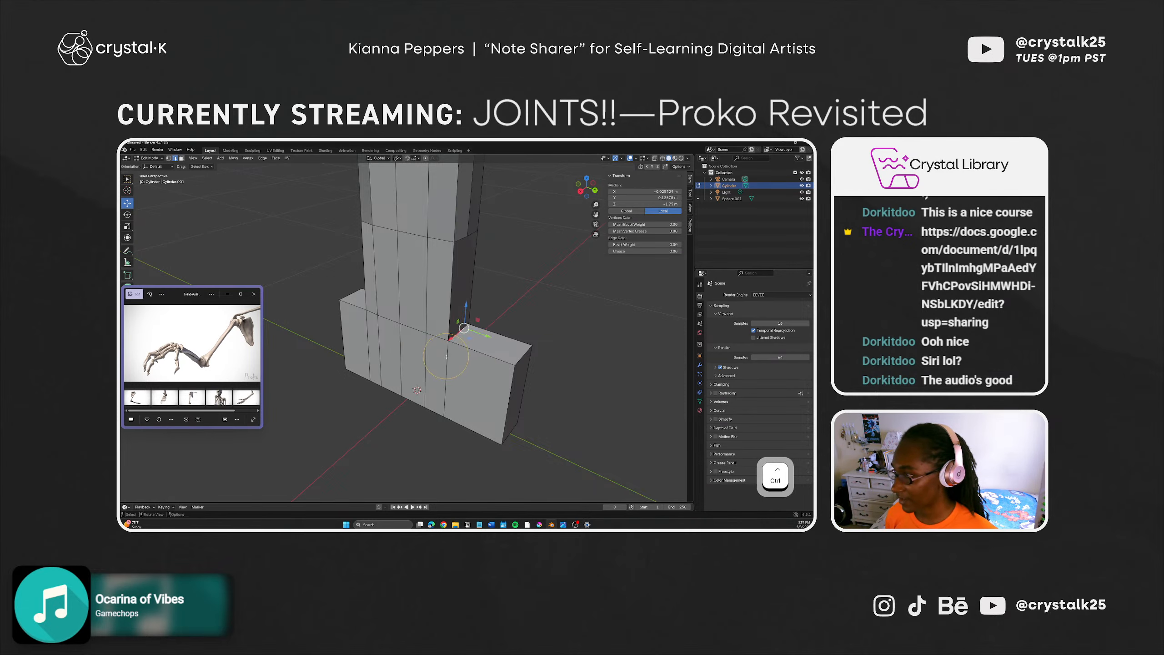
mouse_move(447, 357)
middle_down()
mouse_move(403, 342)
mouse_move(453, 348)
middle_up()
mouse_move(461, 329)
mouse_down()
mouse_move(445, 335)
mouse_move(456, 335)
mouse_up()
key(ctrl+z)
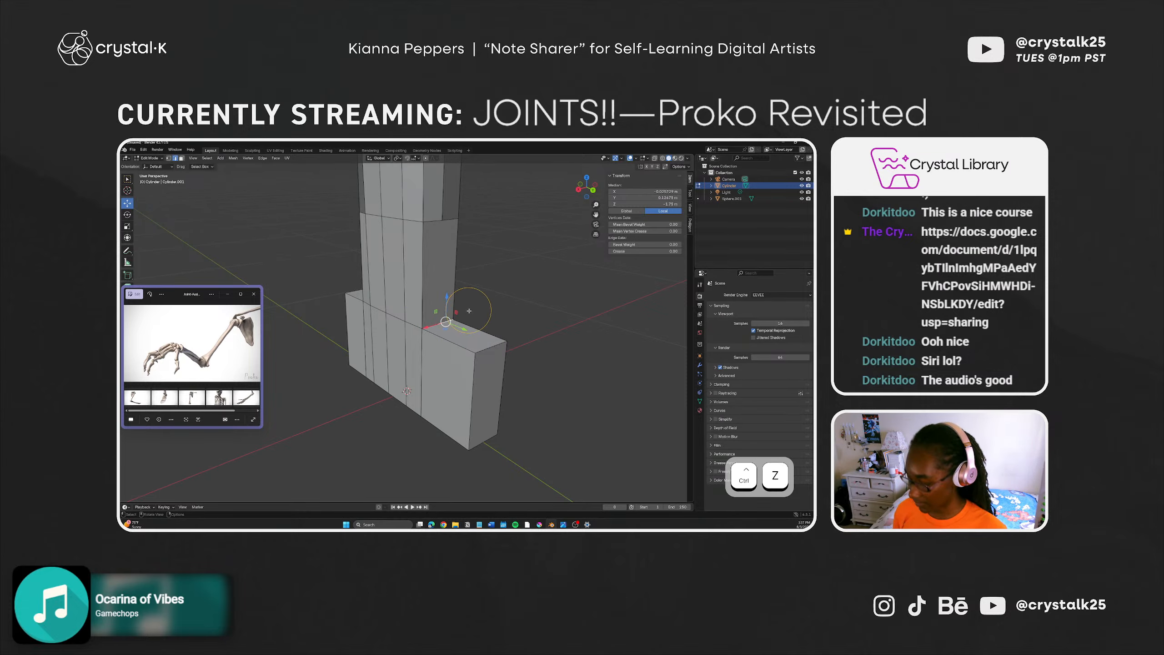
Step: Dissolve the middle vertex where the shaft meets the top of the positive Y side extrusion, using vertex selection
middle_drag(418, 360, 427, 385)
click(434, 373)
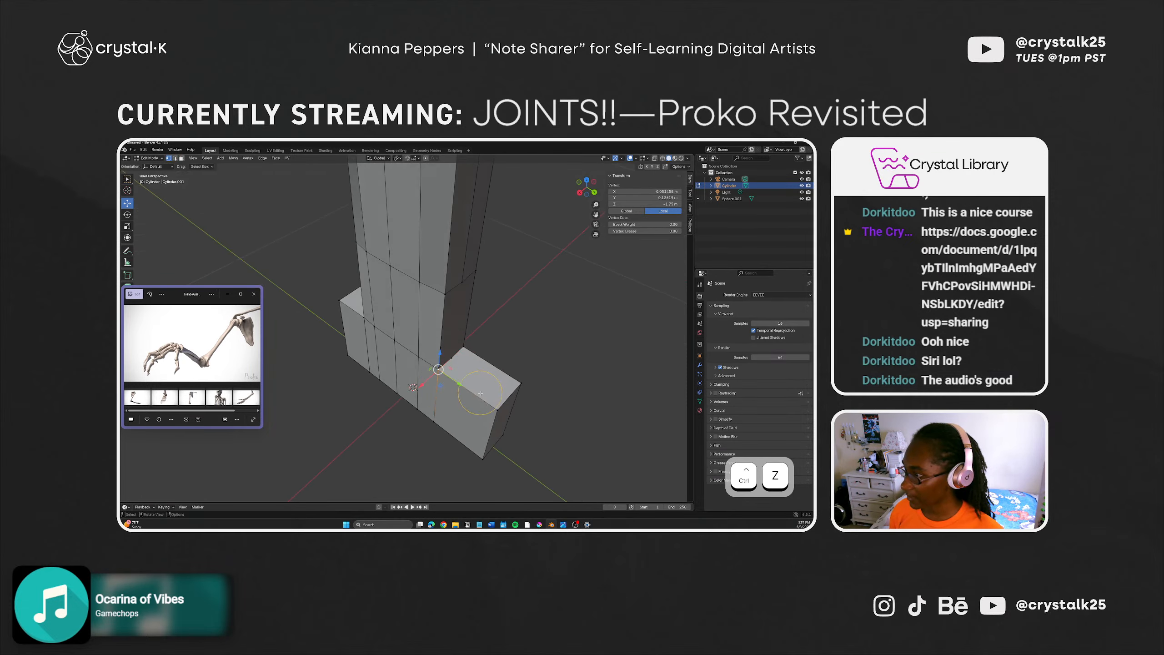
click(464, 365)
click(451, 359)
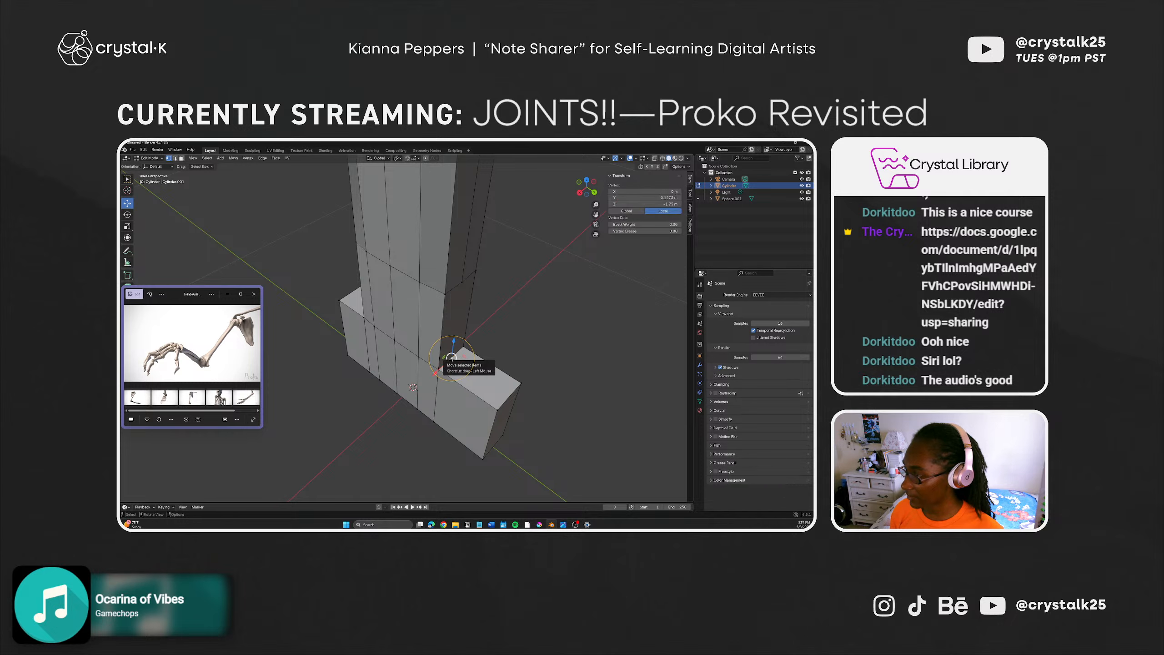
right_click(452, 358)
click(447, 462)
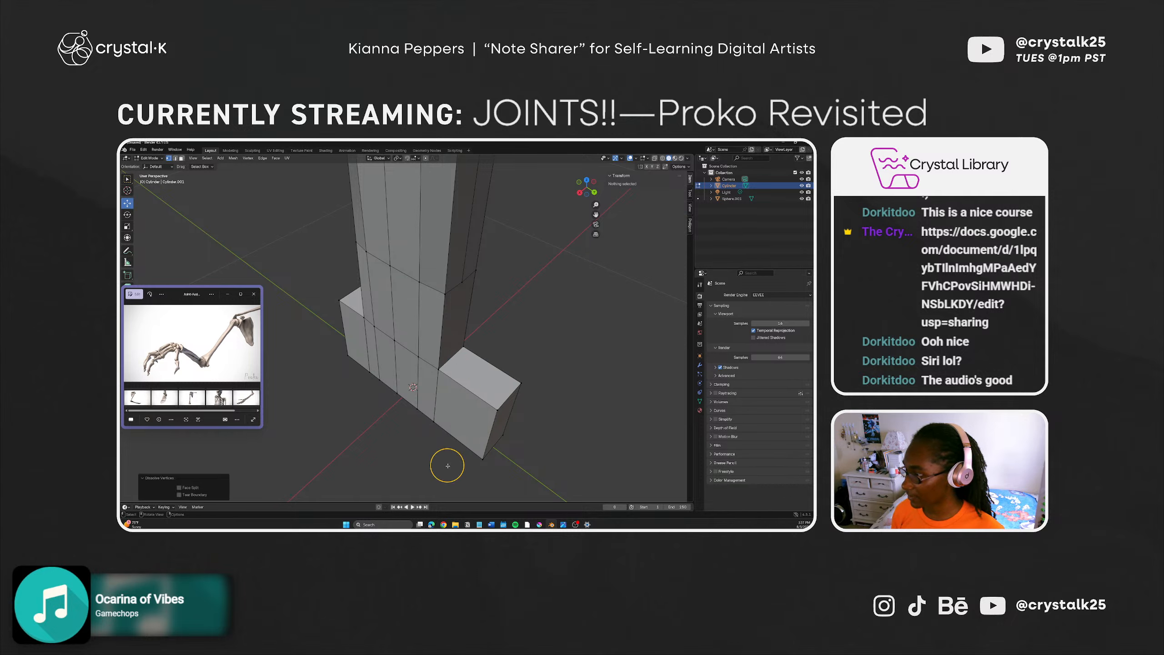
Step: Dissolve the matching extra vertex on the underside of the positive Y side extrusion with Dissolve Vertices
mouse_move(466, 367)
middle_down()
mouse_move(423, 340)
mouse_move(445, 286)
mouse_move(450, 373)
middle_up()
click(450, 362)
right_click(451, 368)
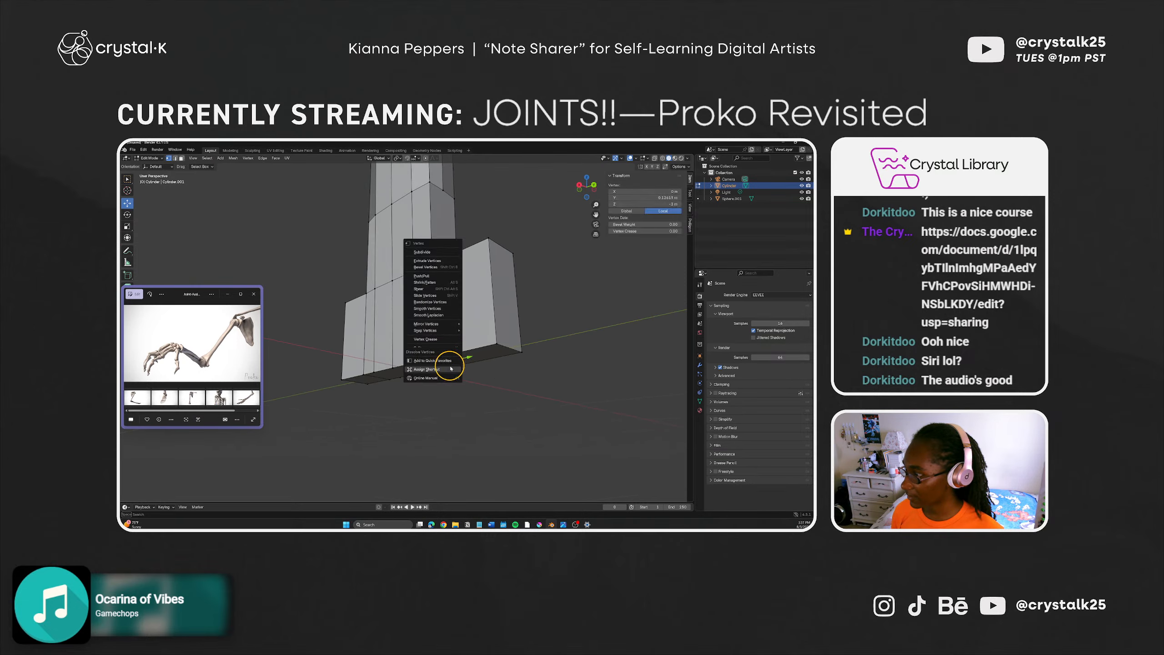
right_click(452, 368)
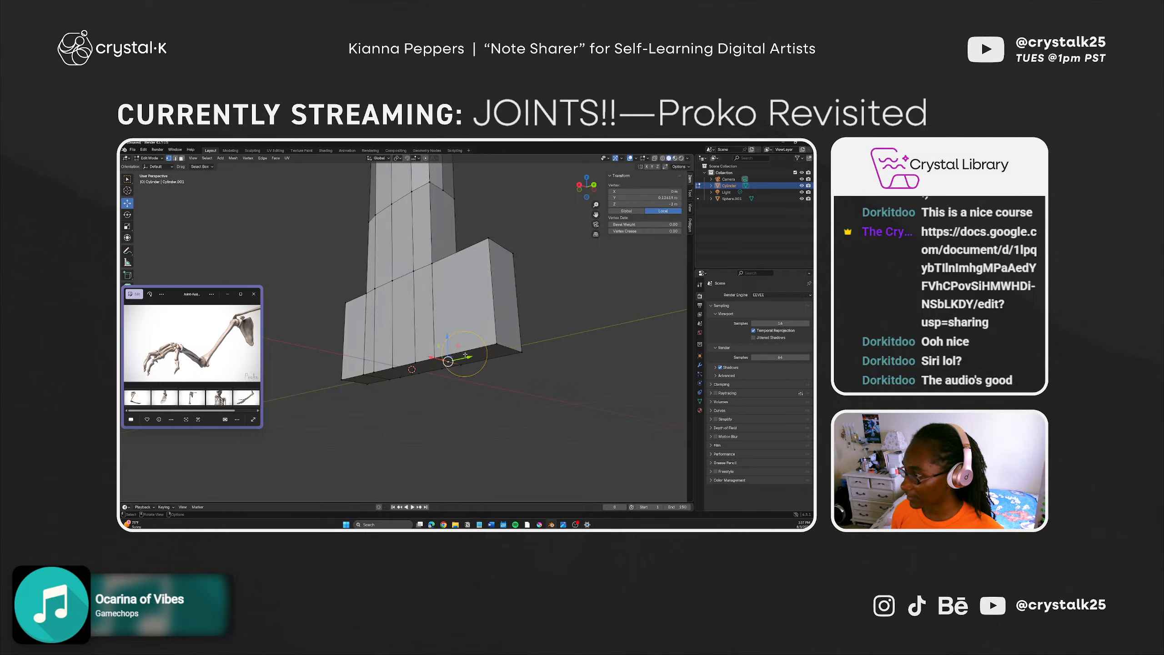
right_click(466, 355)
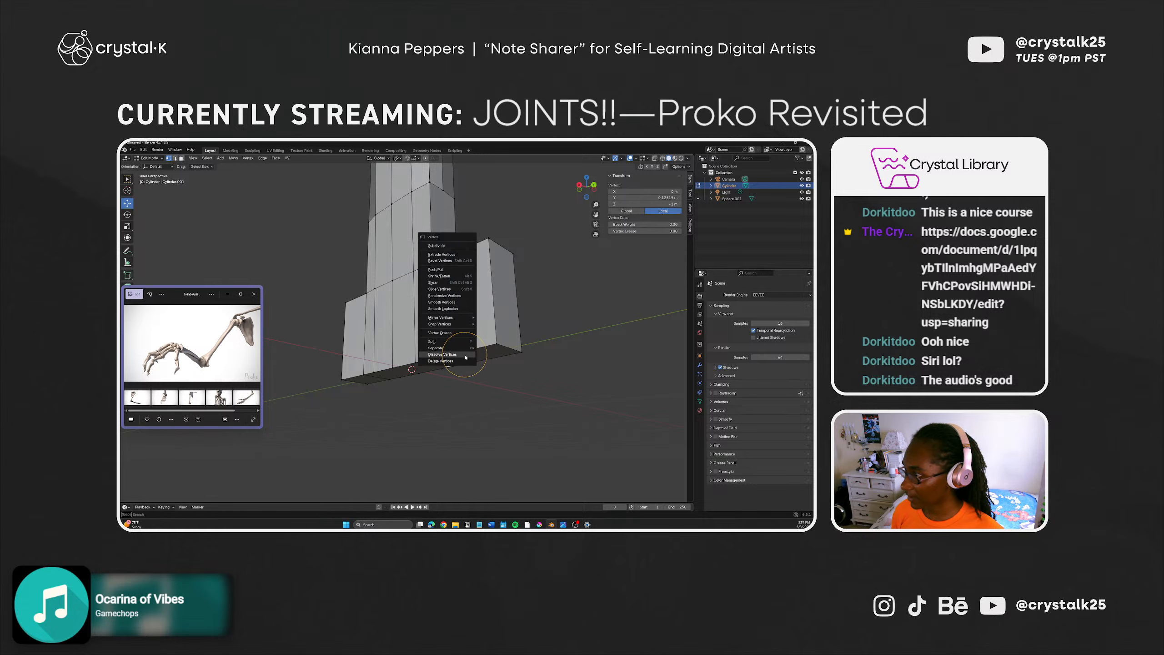
click(465, 354)
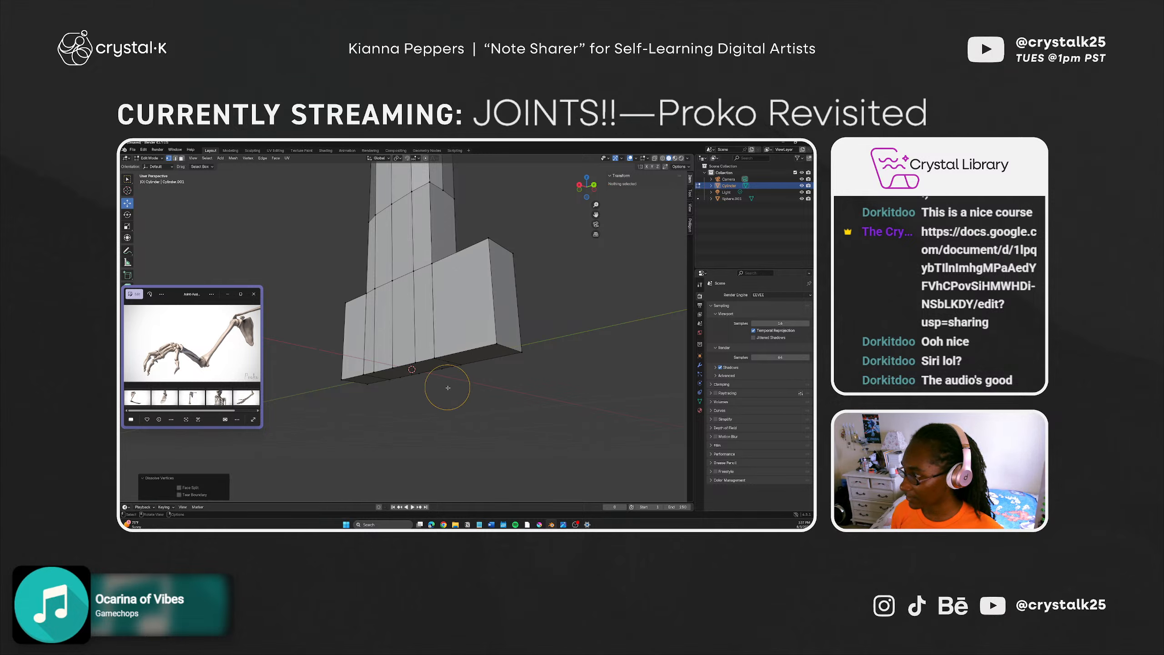
click(447, 362)
right_click(451, 362)
click(453, 364)
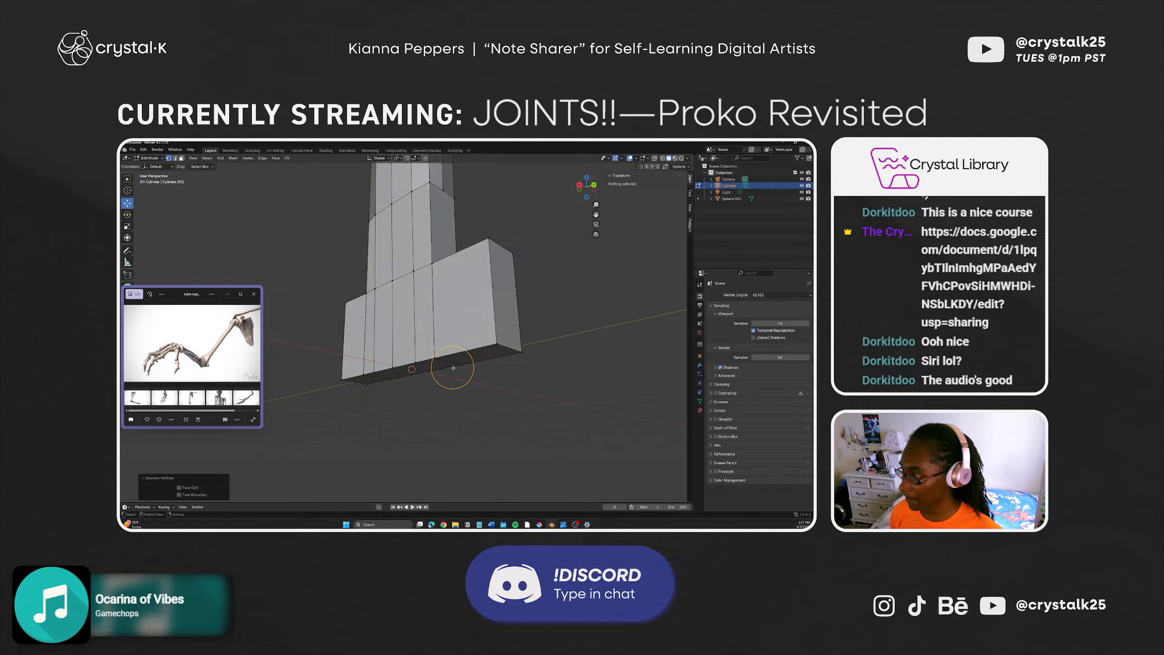
middle_drag(453, 367, 437, 316)
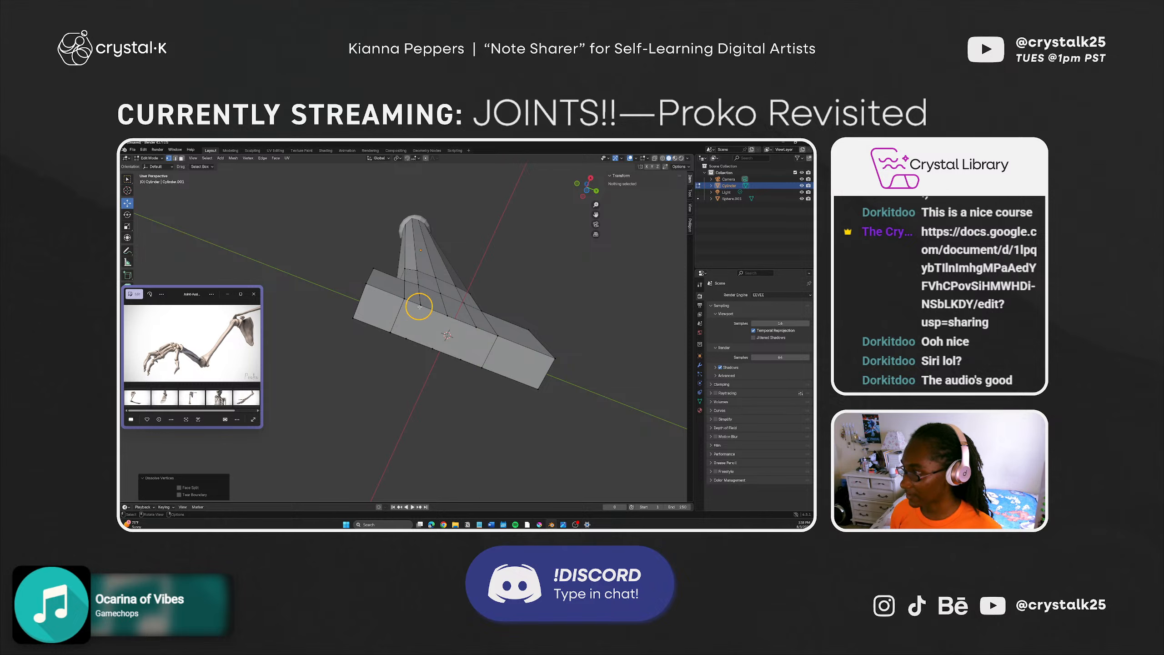
click(419, 306)
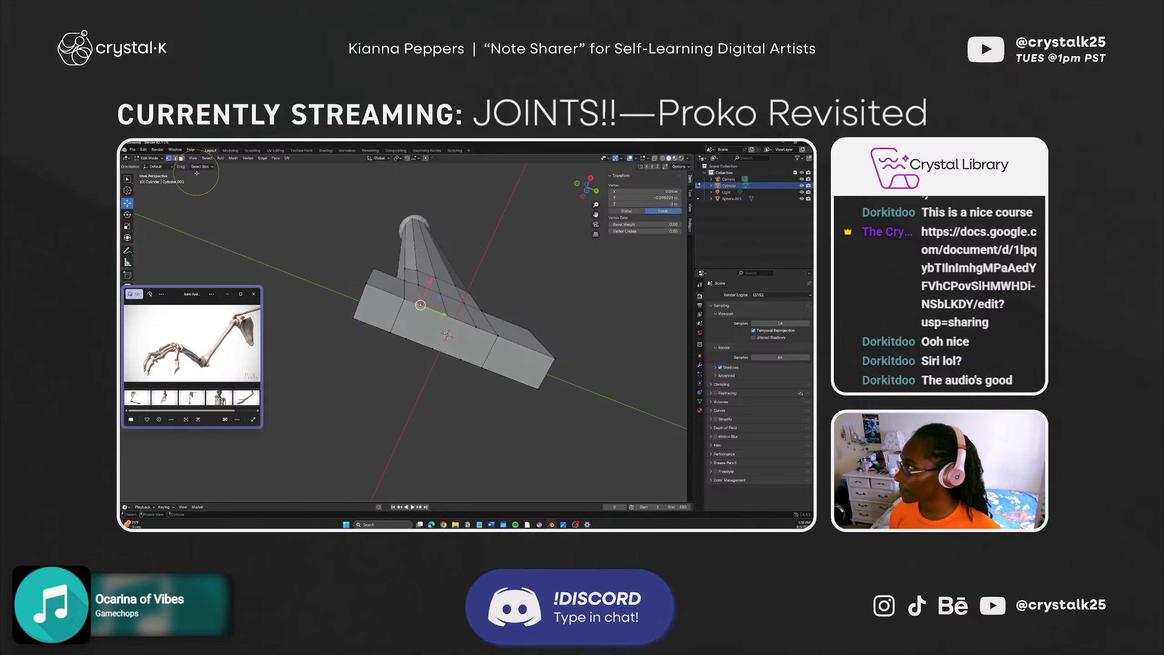
right_click(320, 257)
right_click(321, 257)
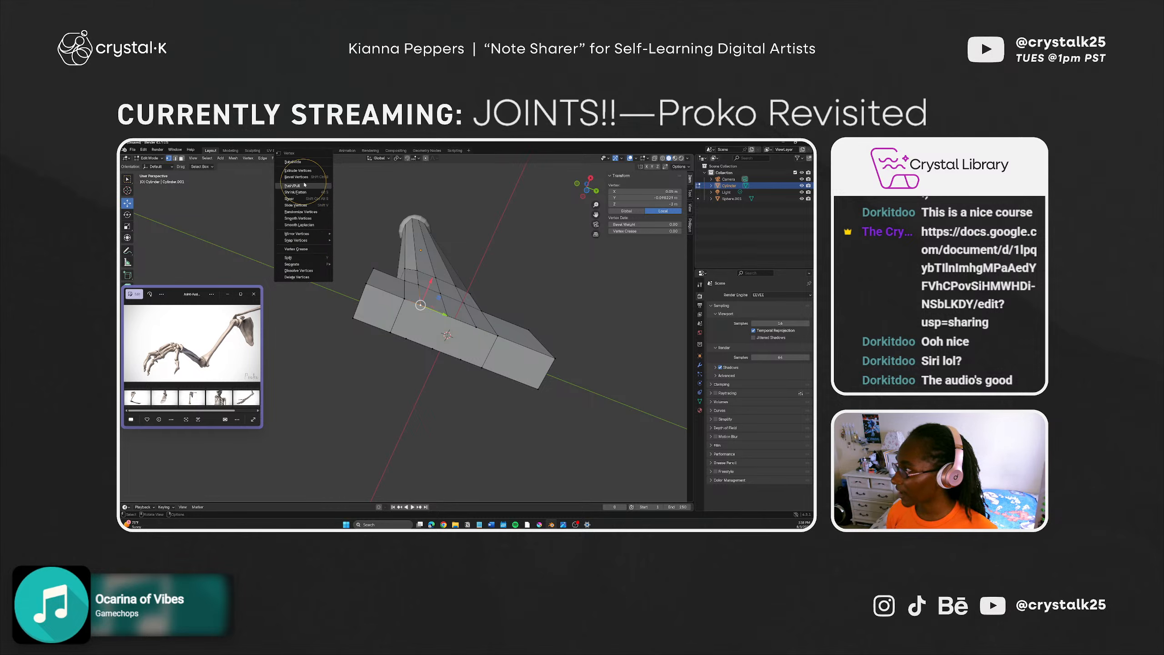
click(175, 158)
key(ctrl+e)
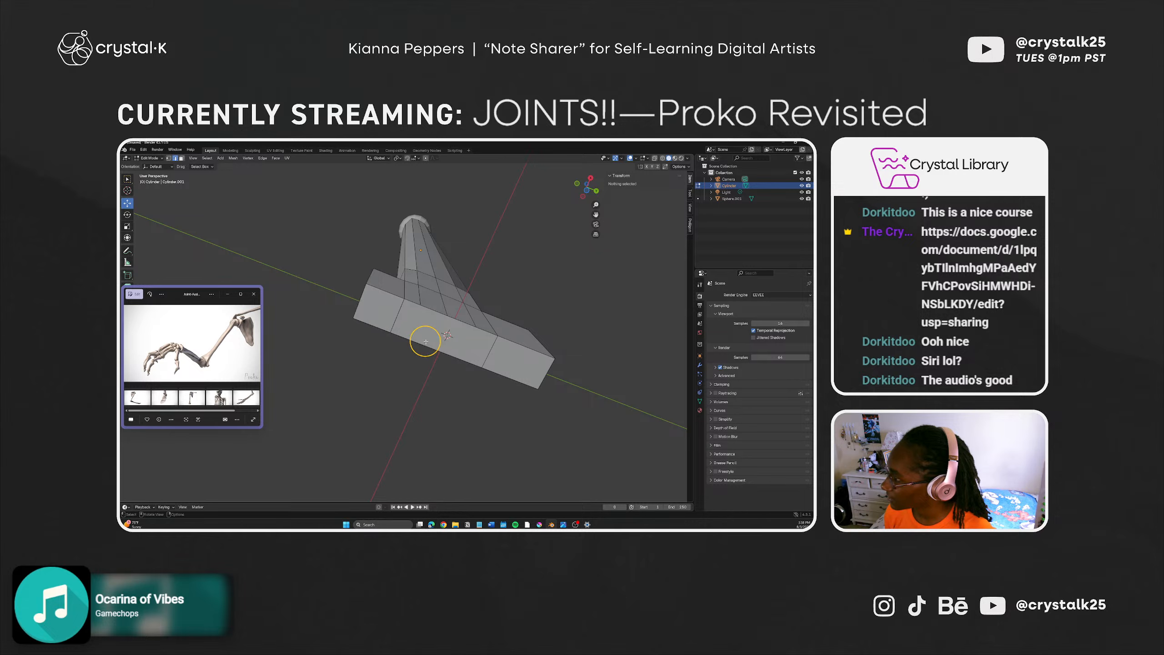
click(410, 332)
click(419, 305)
click(420, 301)
right_click(413, 313)
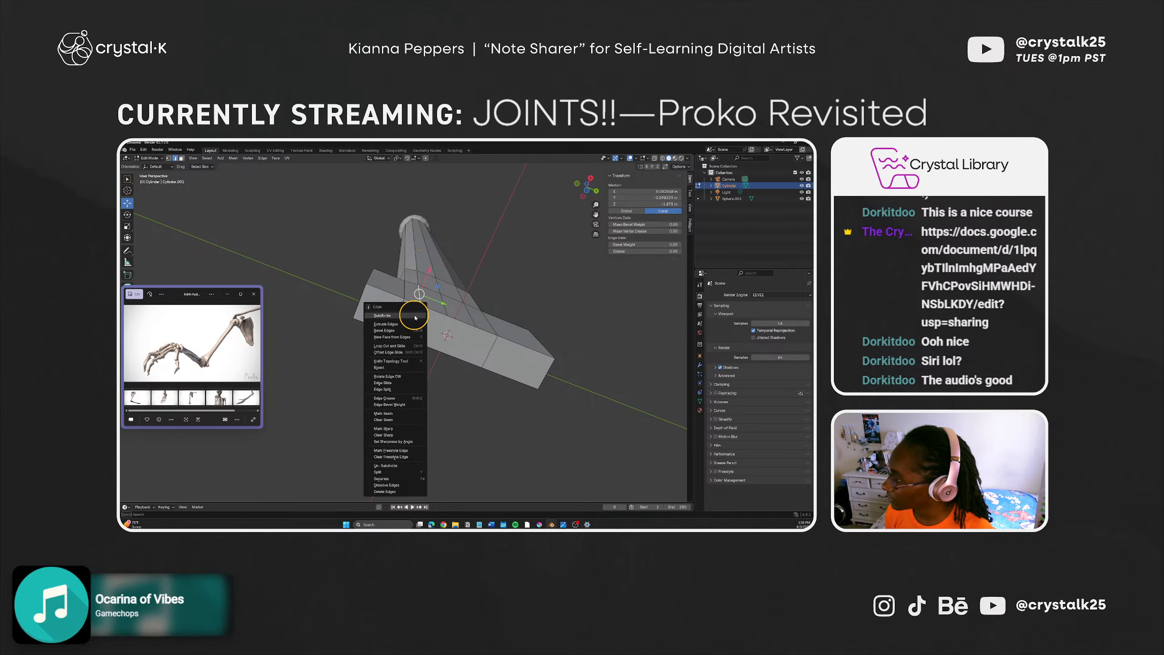
key(q)
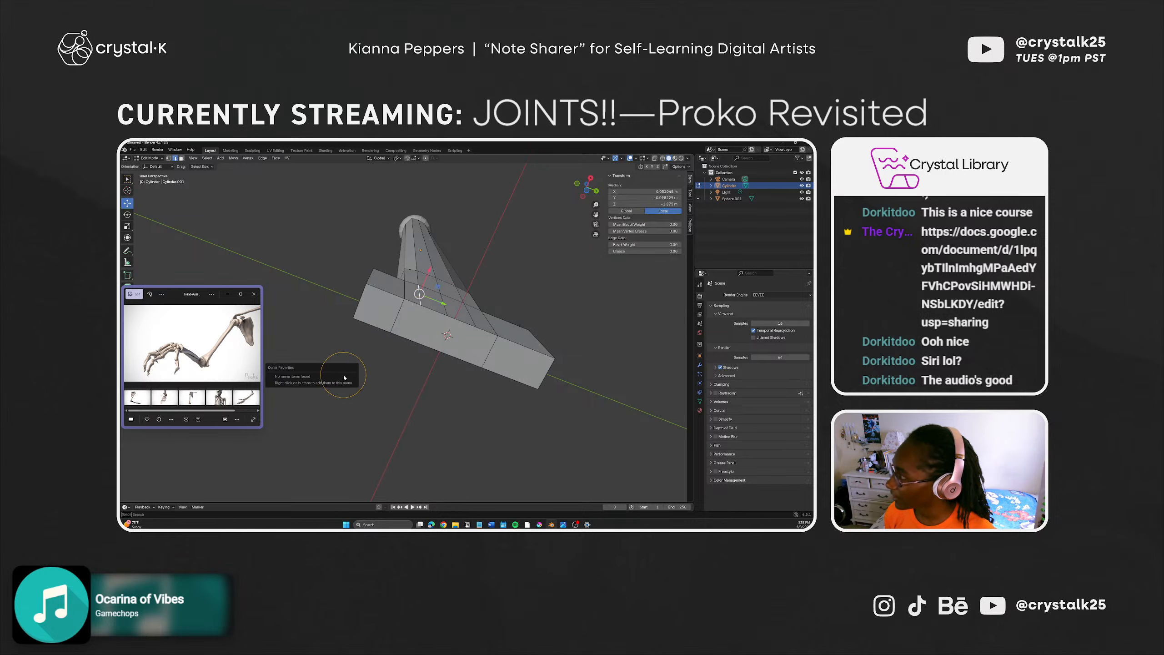
key(1)
right_click(399, 346)
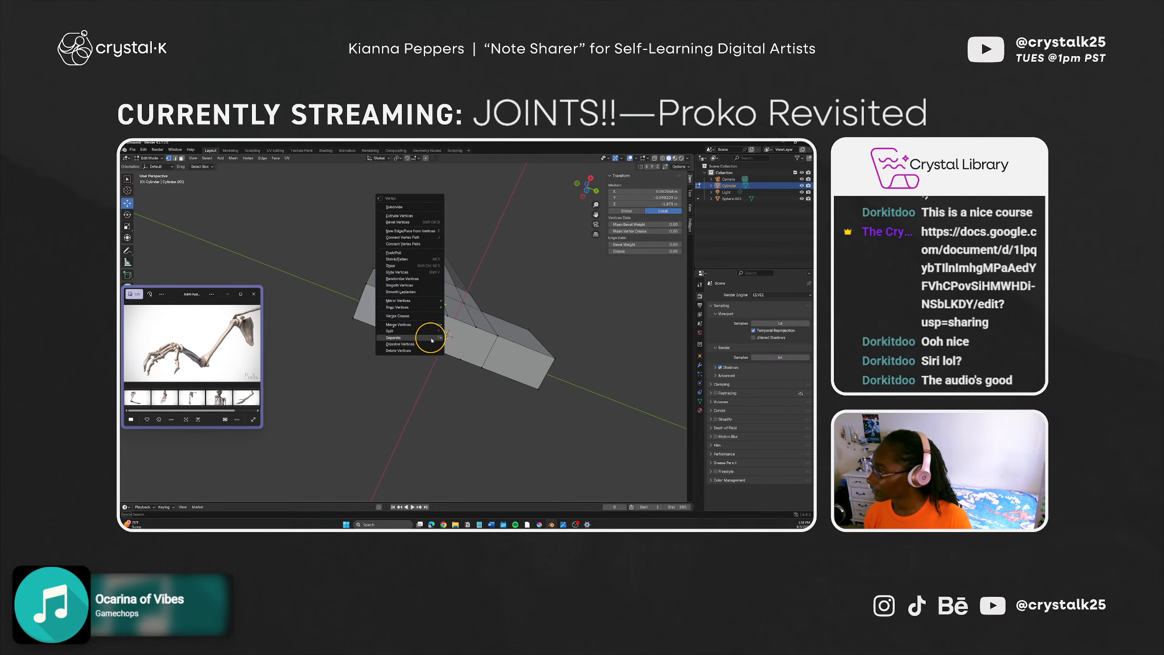
right_click(462, 342)
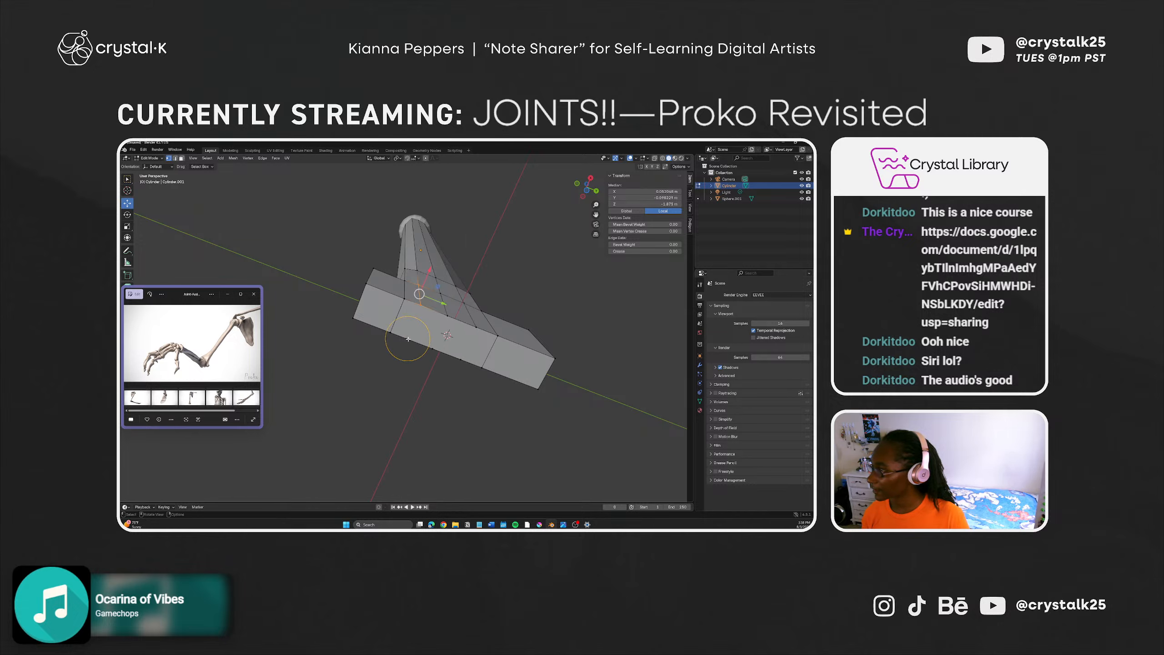
Step: Select the two opposite underside vertices nearest the negative Y side extrusion and try Split on them, undoing the change
click(406, 338)
shift+click(436, 304)
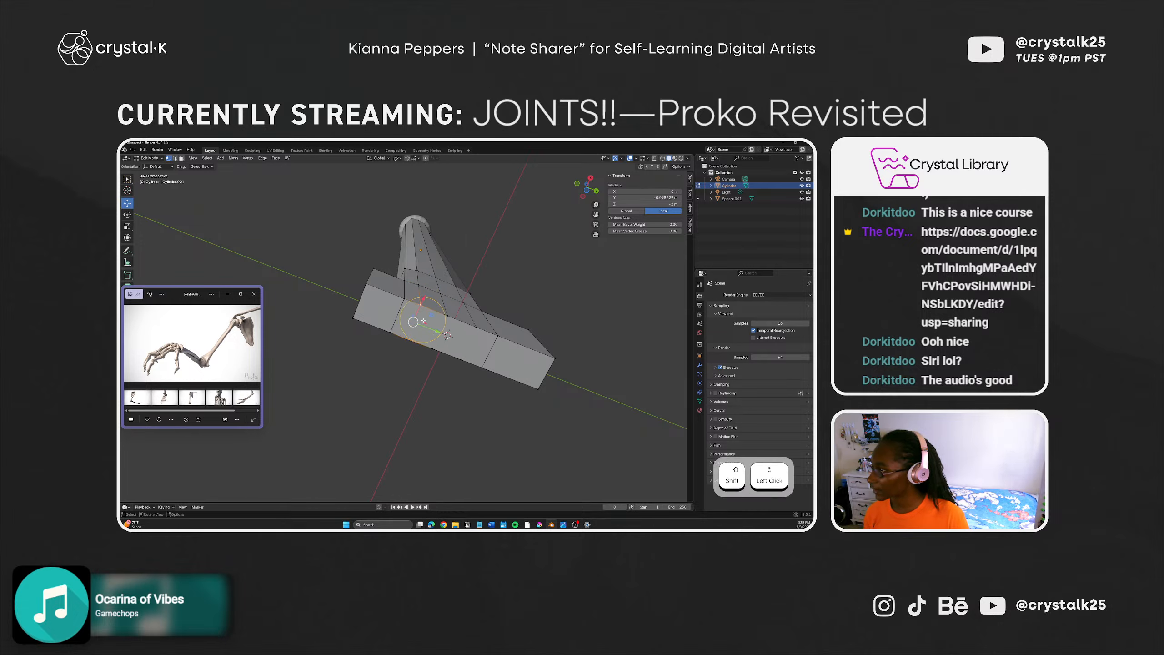
right_click(423, 320)
right_click(525, 241)
right_click(525, 242)
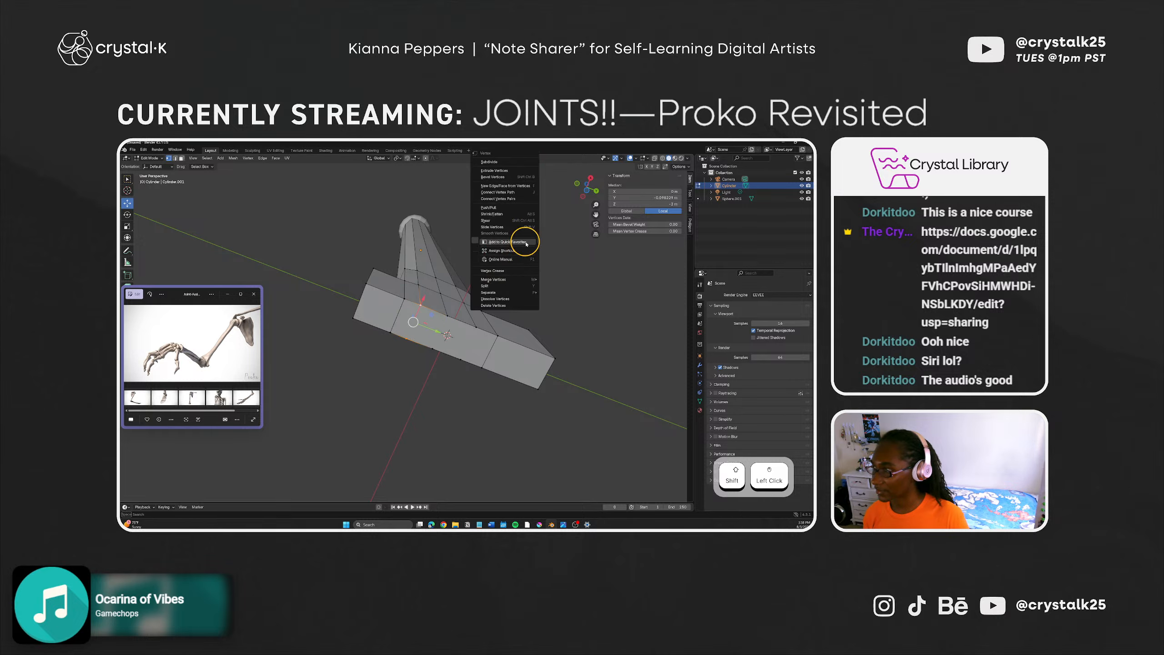
click(501, 286)
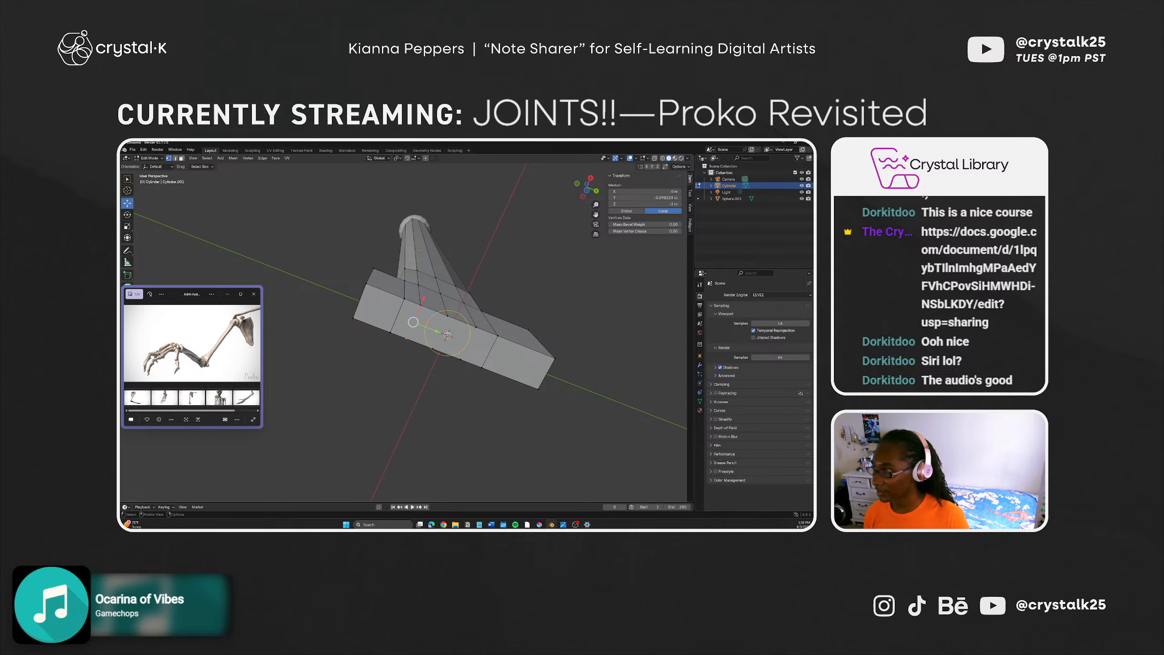
mouse_move(441, 343)
middle_down()
mouse_move(459, 307)
mouse_move(442, 356)
middle_up()
key(ctrl+z)
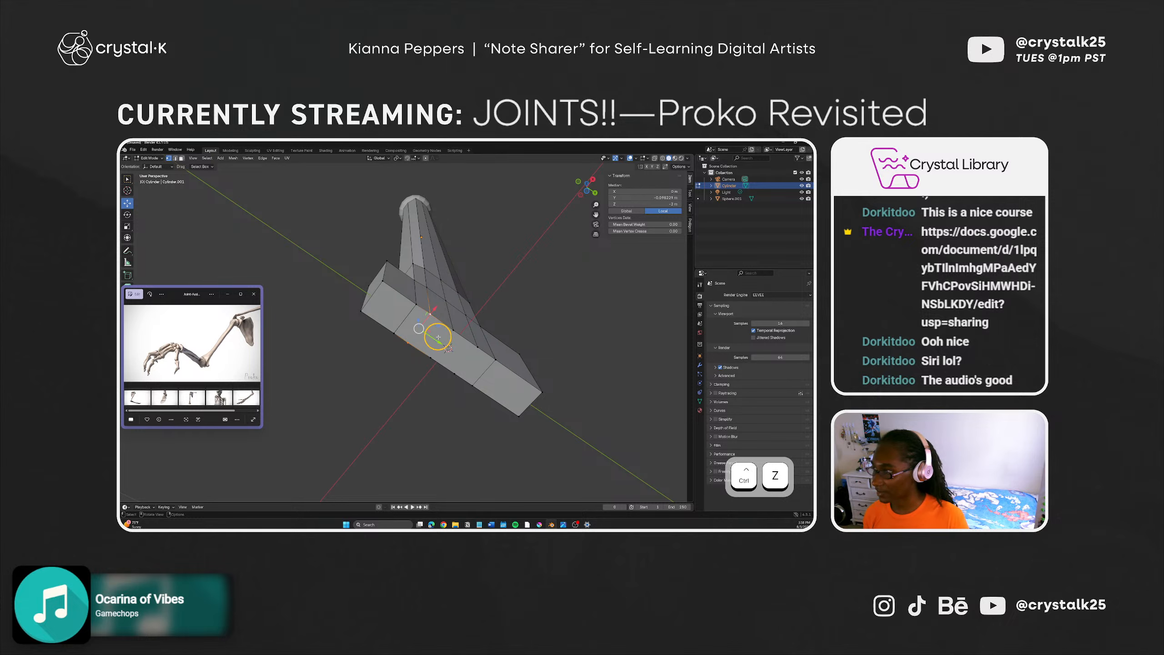
Step: Try merging the two selected underside vertices at center and shearing them, undoing each attempt
right_click(439, 337)
mouse_move(438, 330)
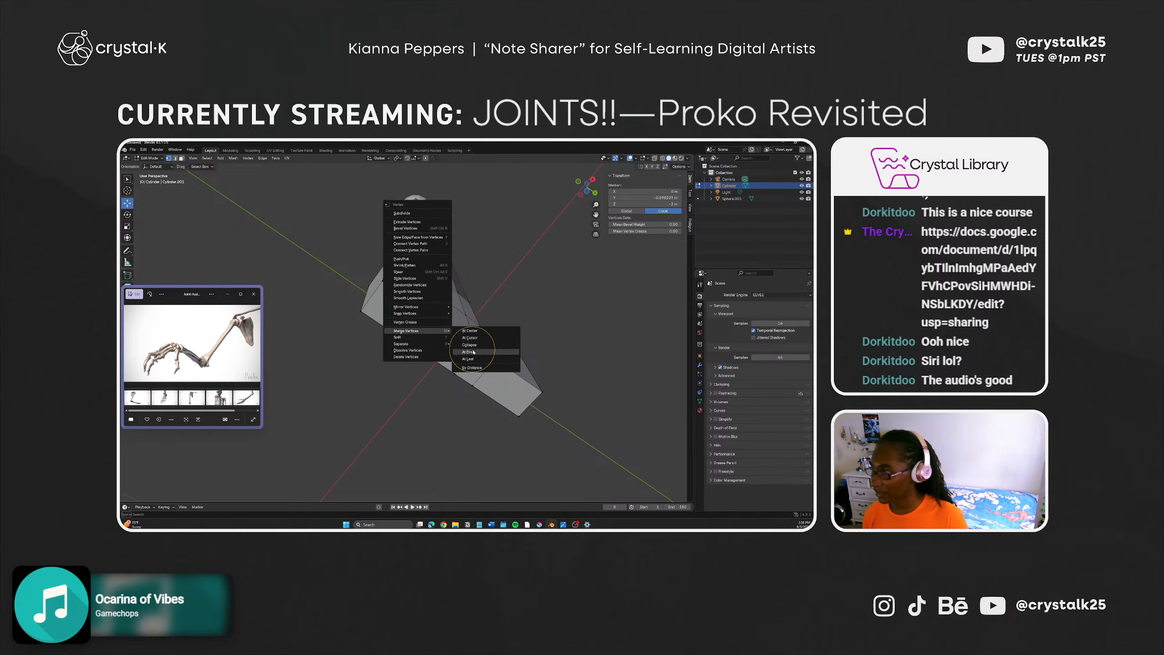
click(470, 330)
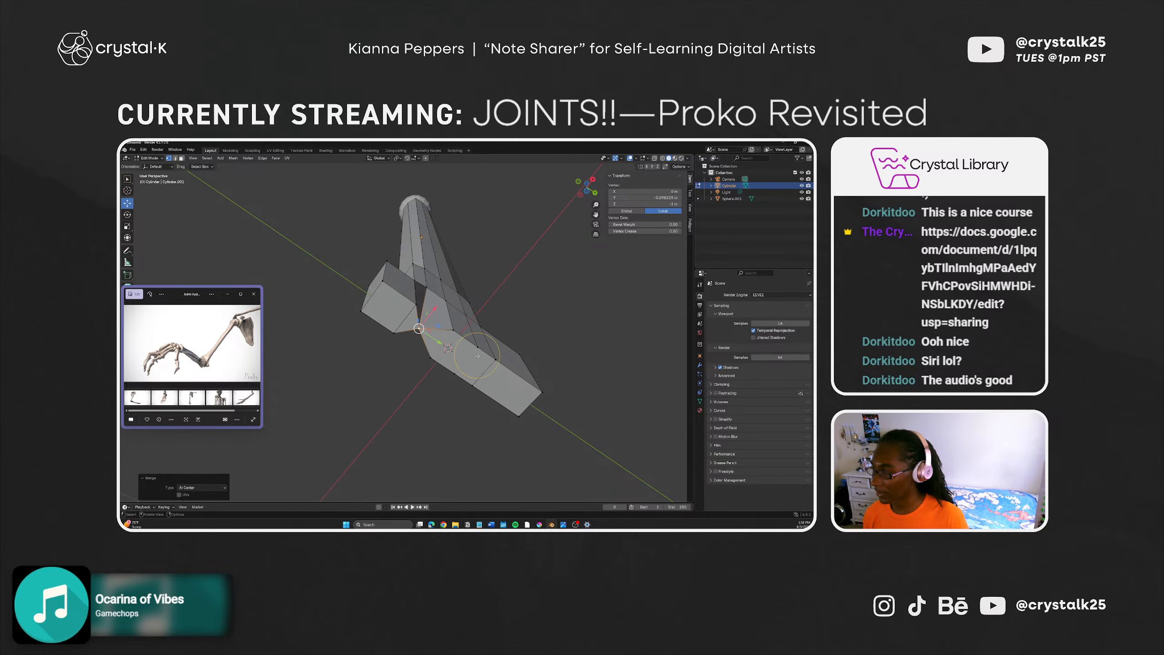
key(ctrl+z)
right_click(459, 339)
mouse_move(460, 340)
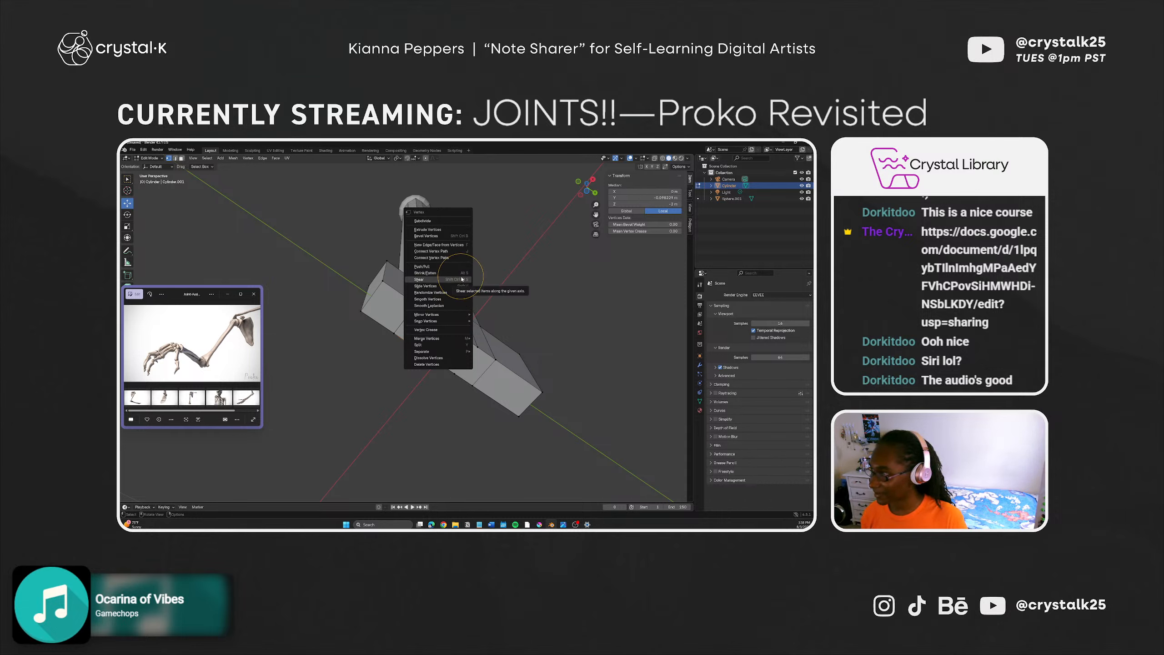
click(462, 278)
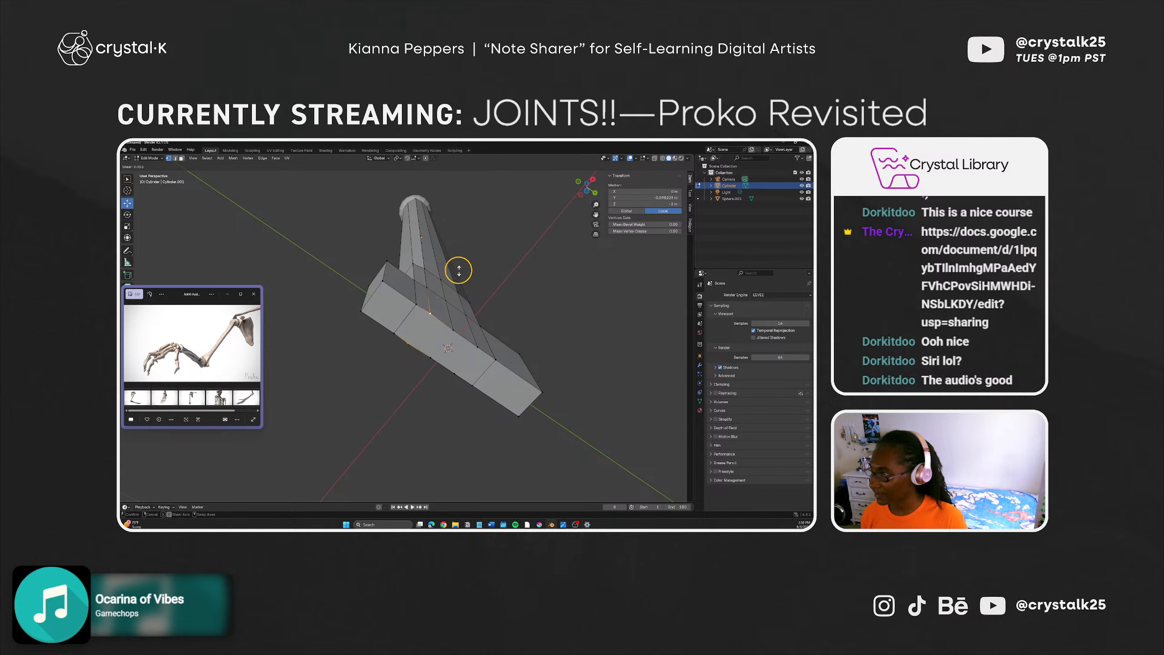
key(ctrl+z)
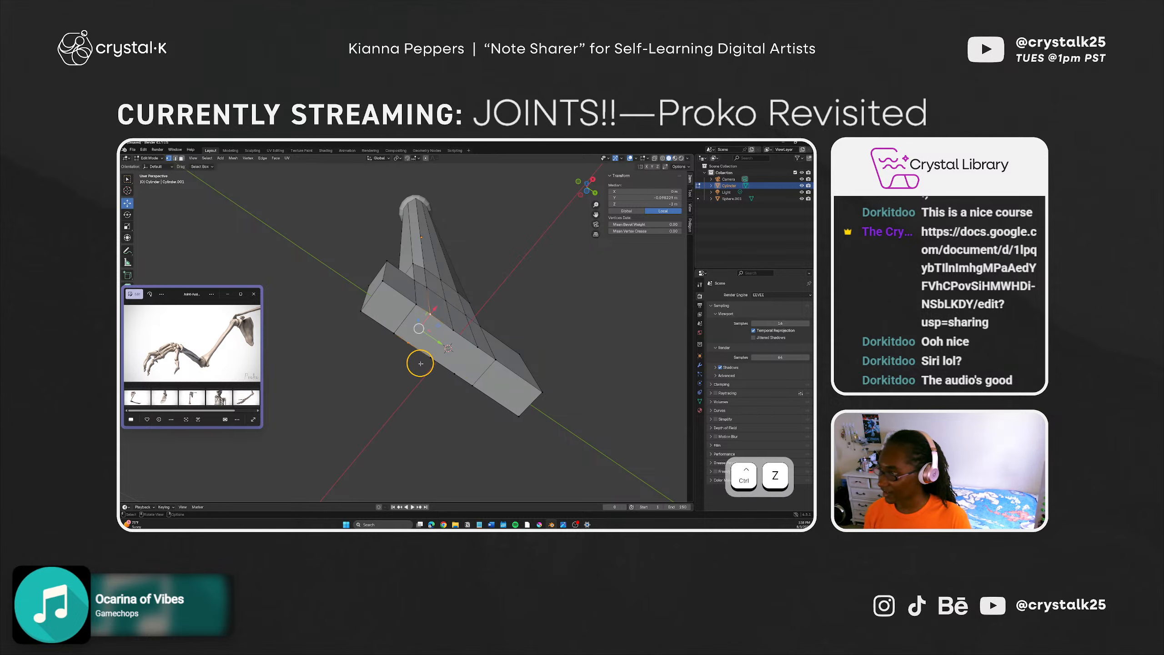
Step: Join the two selected vertices with an edge across the underside using Connect Vertex Path
mouse_move(455, 348)
middle_down()
mouse_move(465, 312)
mouse_move(455, 328)
middle_up()
right_click(455, 327)
right_click(455, 328)
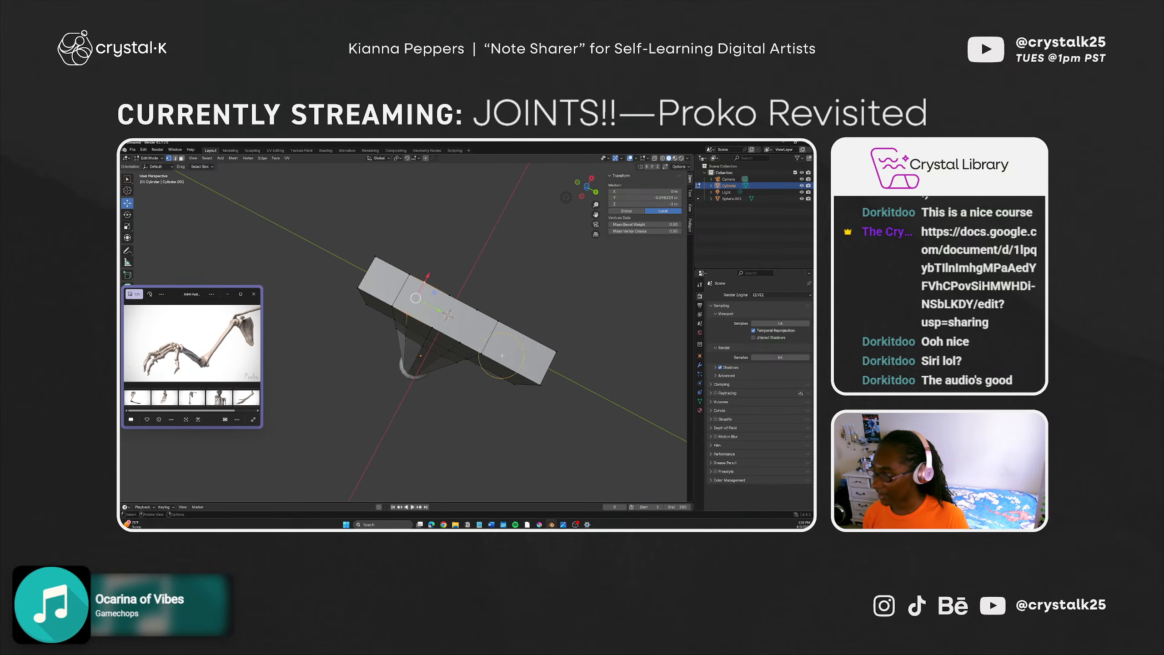
right_click(524, 289)
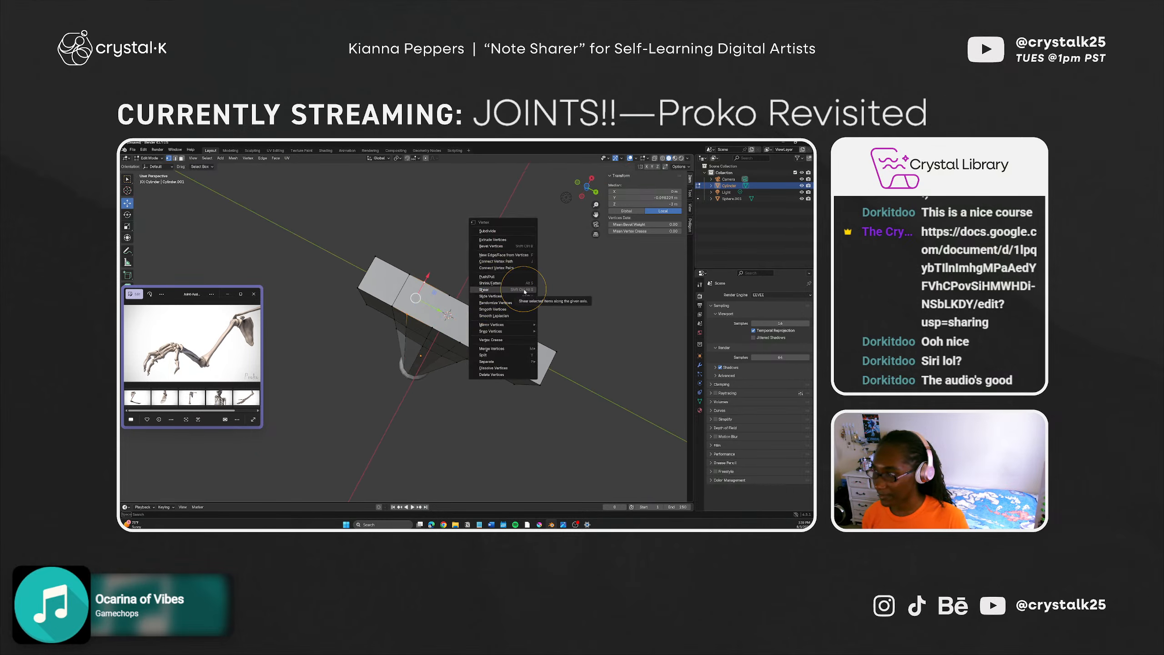
click(523, 262)
Step: Connect the middle pair of opposite underside vertices and the pair nearest the positive Y side extrusion with edges
middle_drag(463, 357, 392, 308)
click(431, 330)
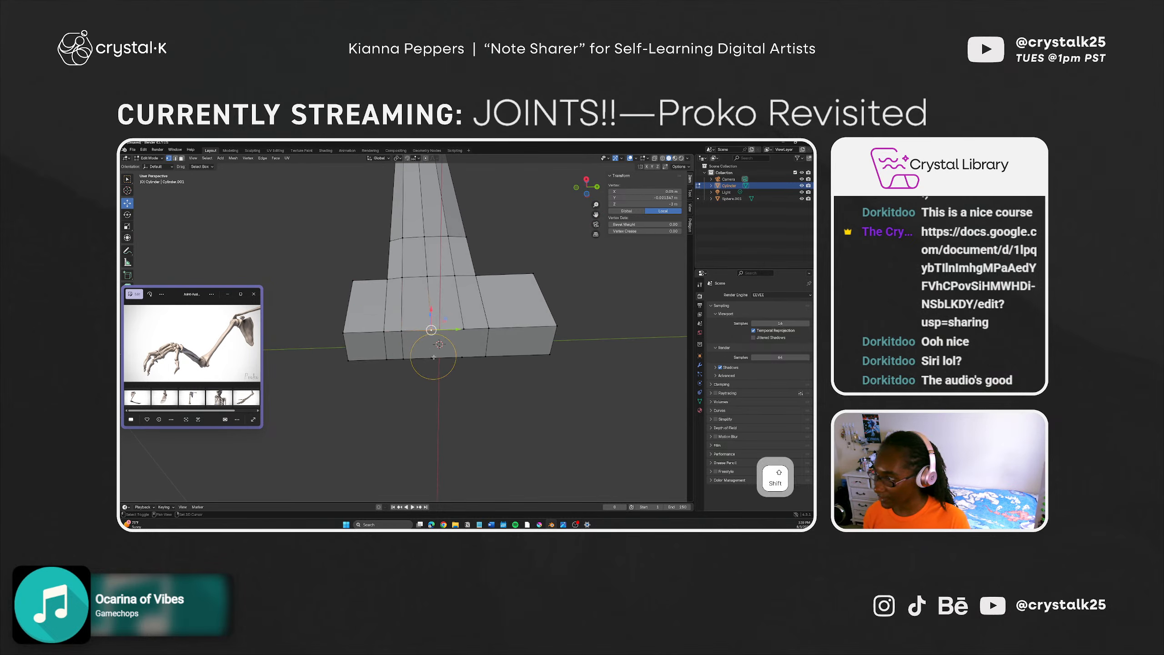
shift+click(432, 358)
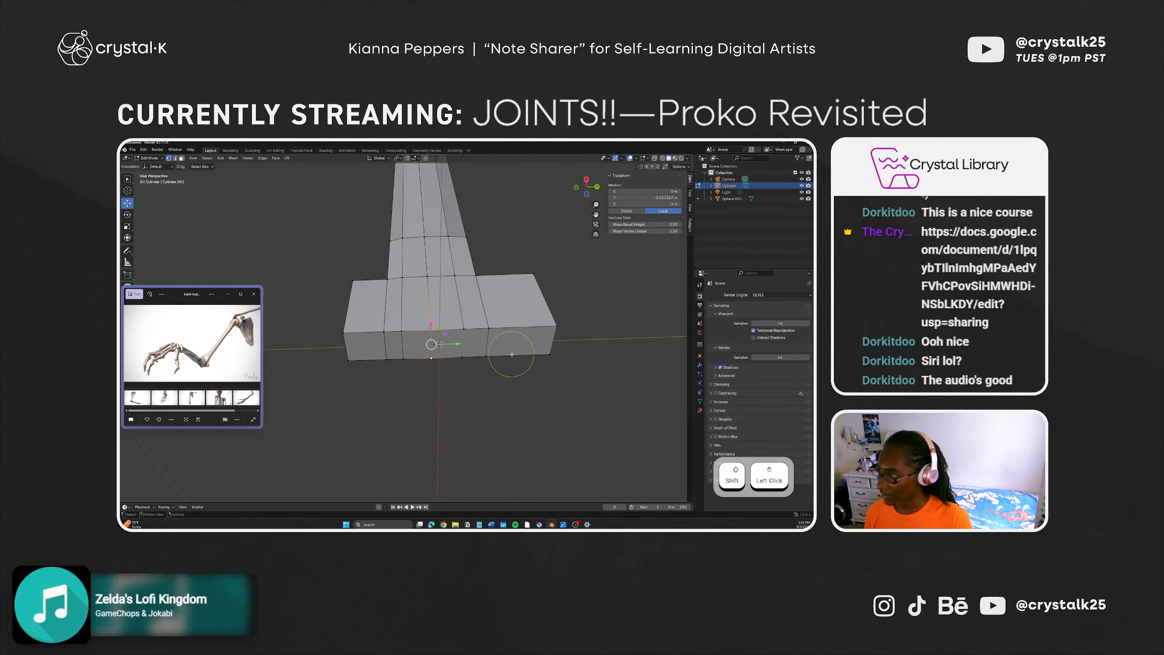
right_click(495, 374)
click(496, 375)
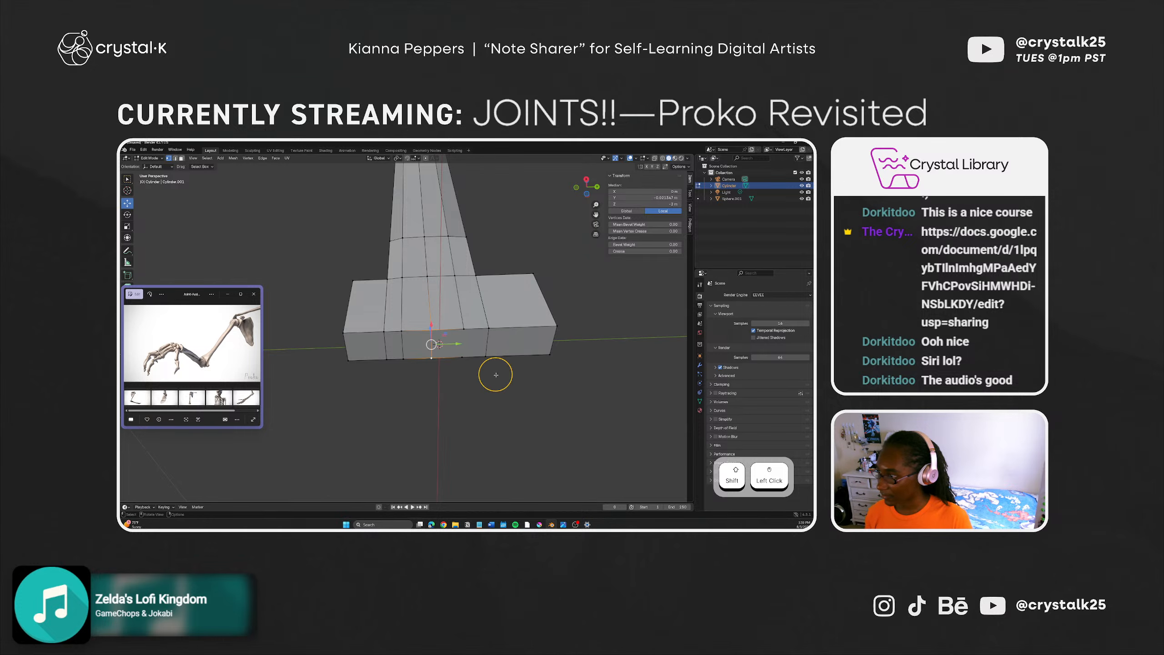
shift+click(464, 327)
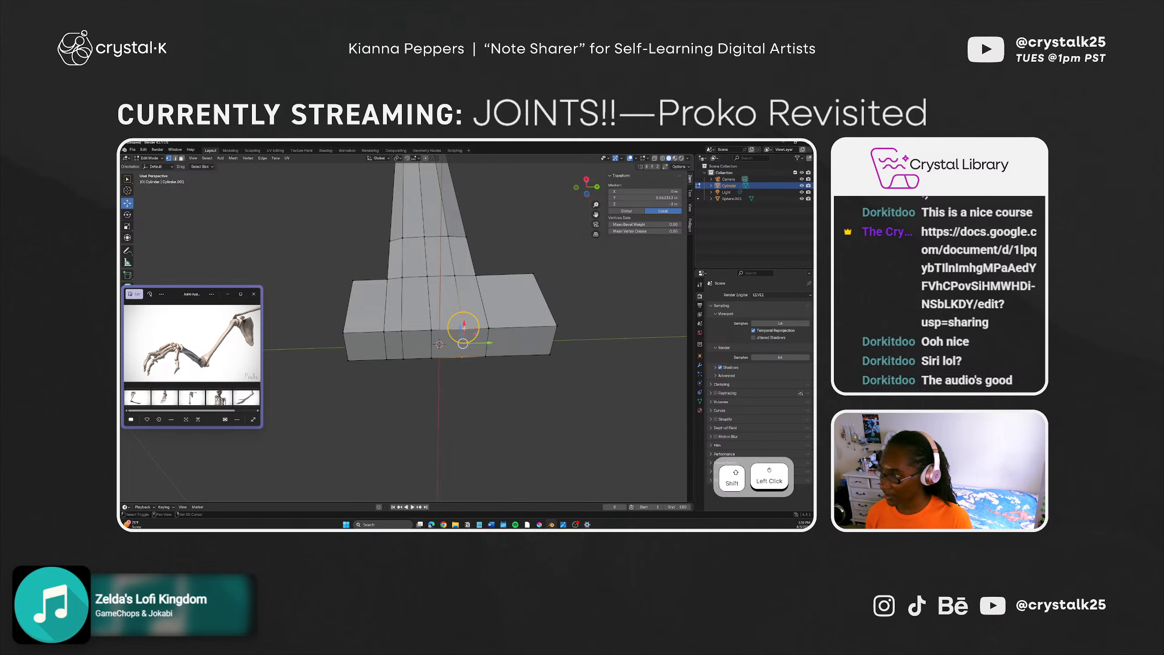
key(j)
click(485, 375)
Step: Try beveling the top edge where the positive Y side extrusion meets the shaft, undoing the bevel
middle_drag(485, 375, 408, 402)
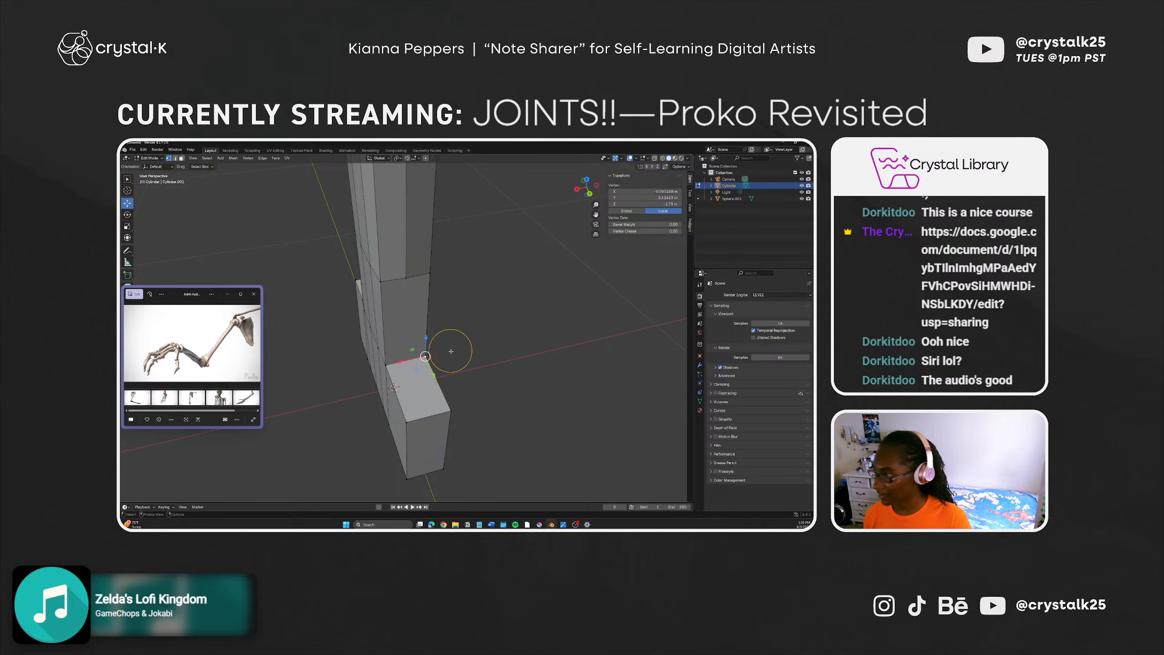
key(alt+a)
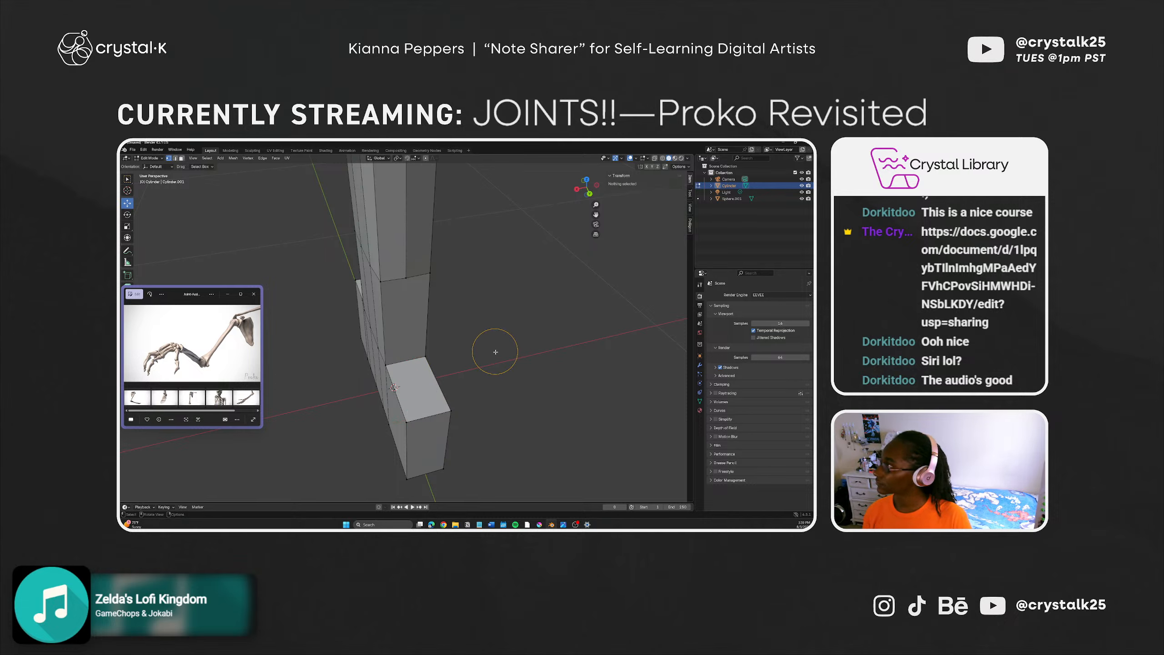
click(413, 361)
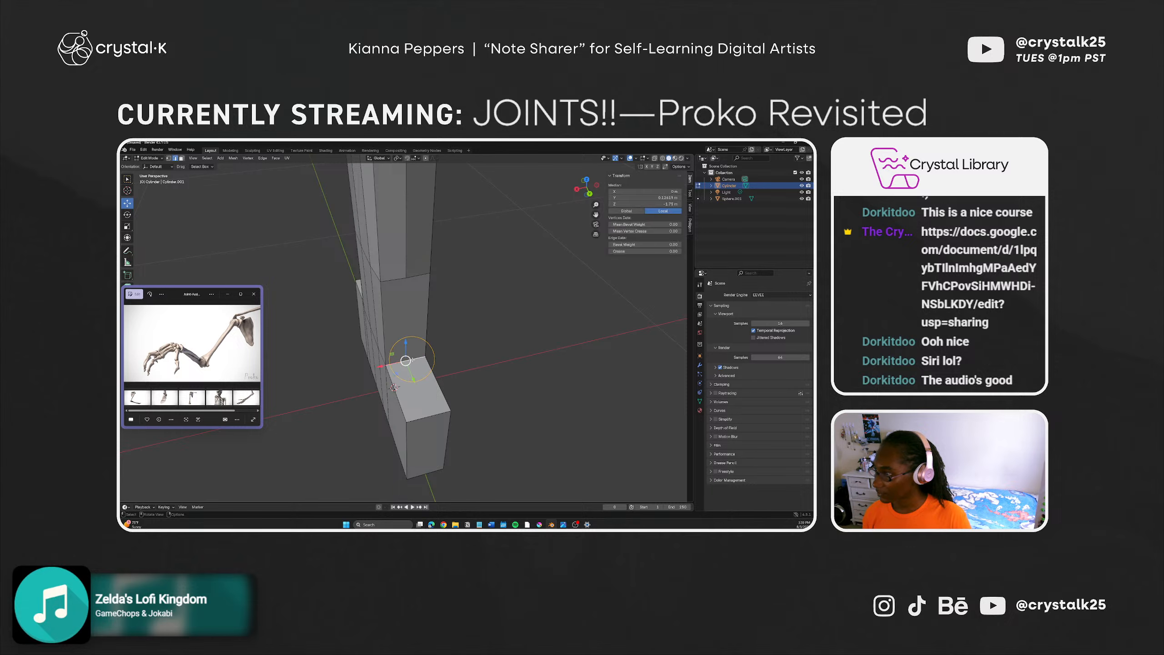
middle_drag(414, 360, 502, 371)
key(ctrl+e)
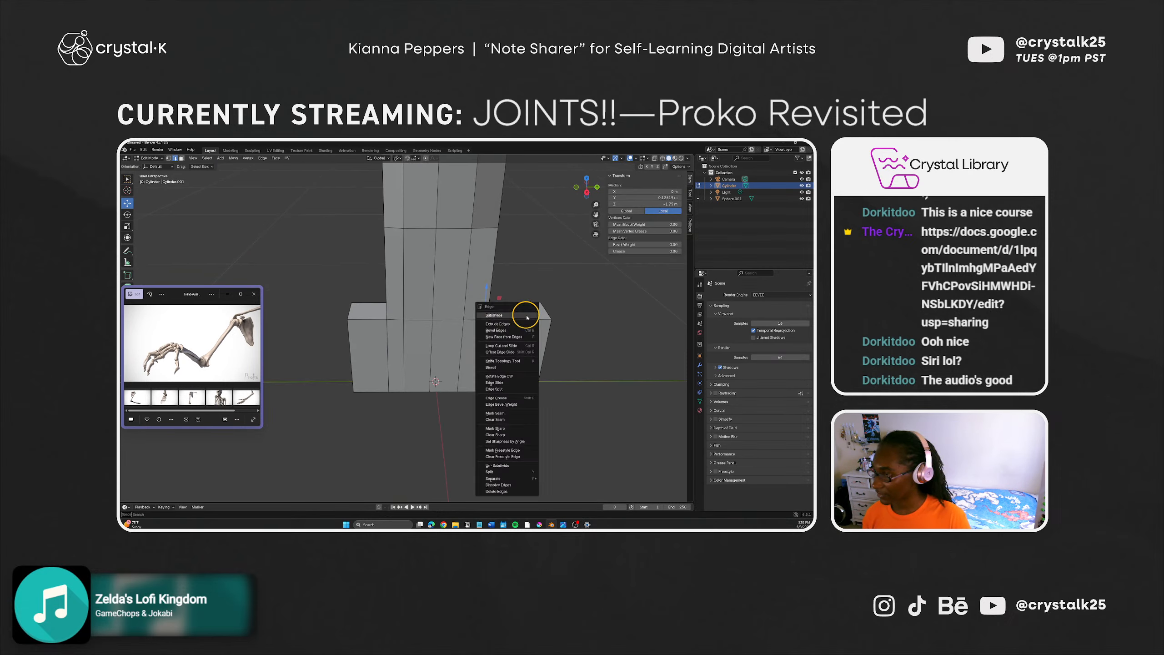
click(581, 308)
middle_drag(551, 317, 452, 332)
click(438, 340)
key(ctrl+b)
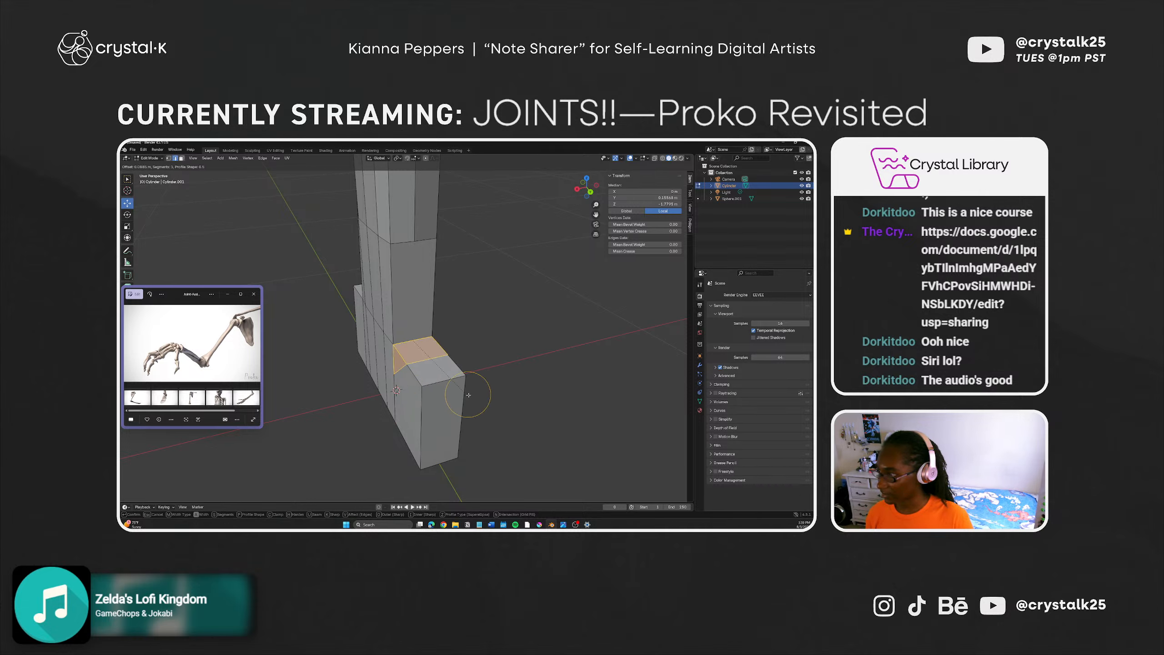
click(460, 356)
key(ctrl+z)
Step: Try beveling the matching junction edge on top of the negative Y side extrusion and undo it
middle_drag(533, 403, 546, 378)
key(ctrl+b)
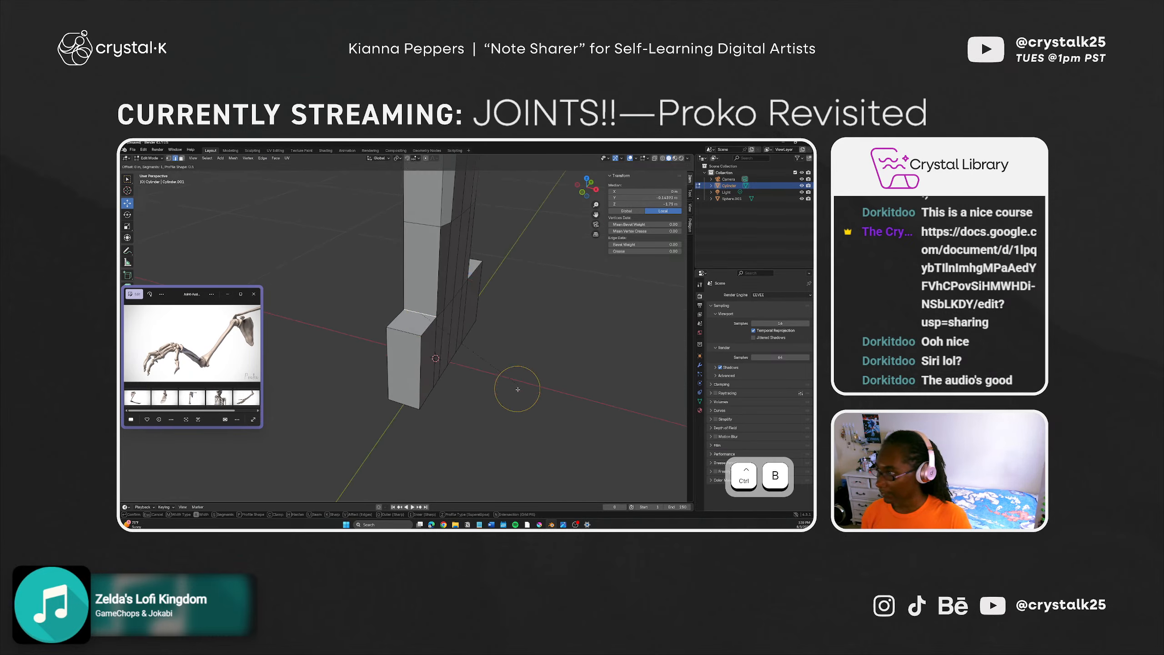
click(580, 427)
key(ctrl+z)
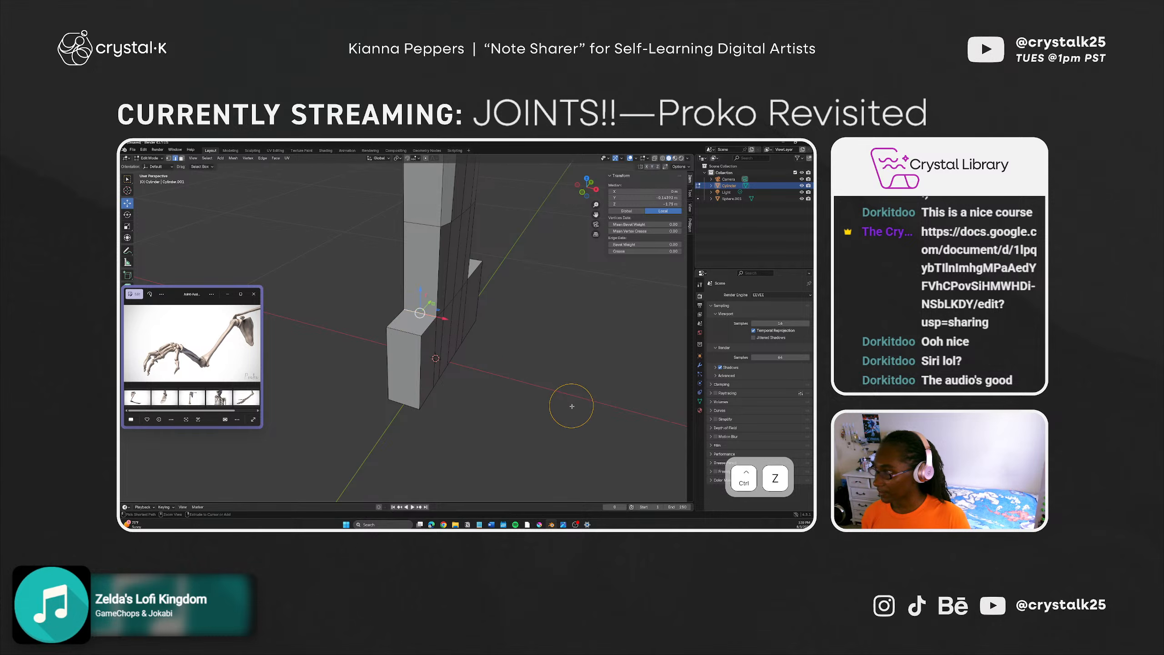
middle_drag(487, 355, 399, 298)
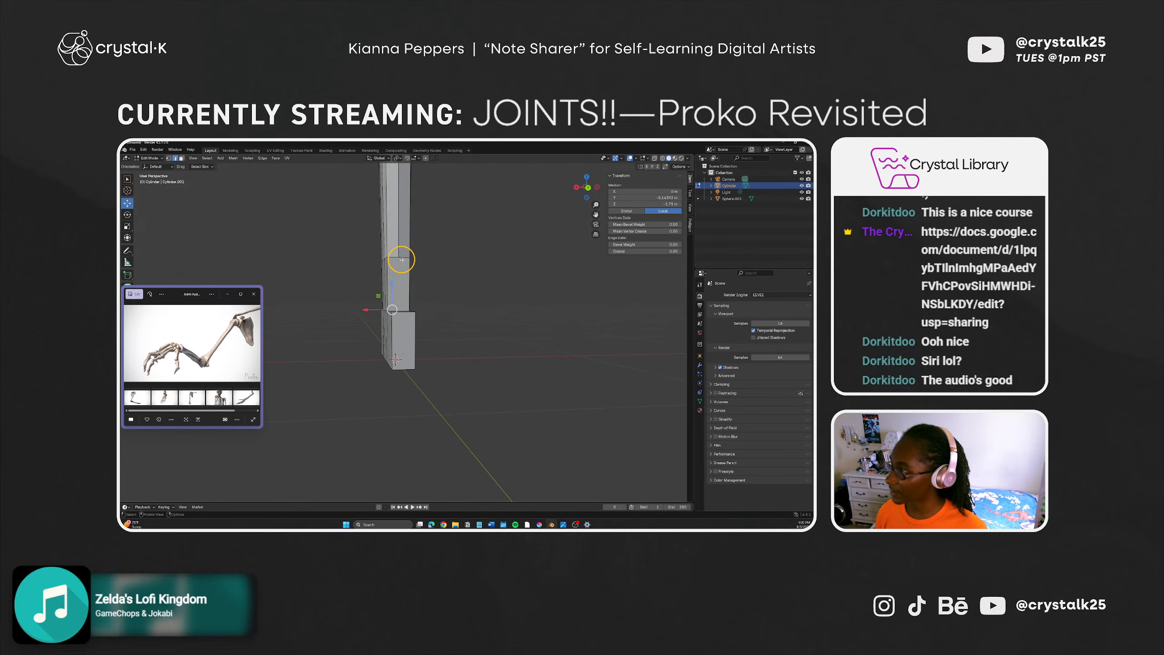
scroll(397, 257, down, 5)
right_click(398, 258)
click(473, 255)
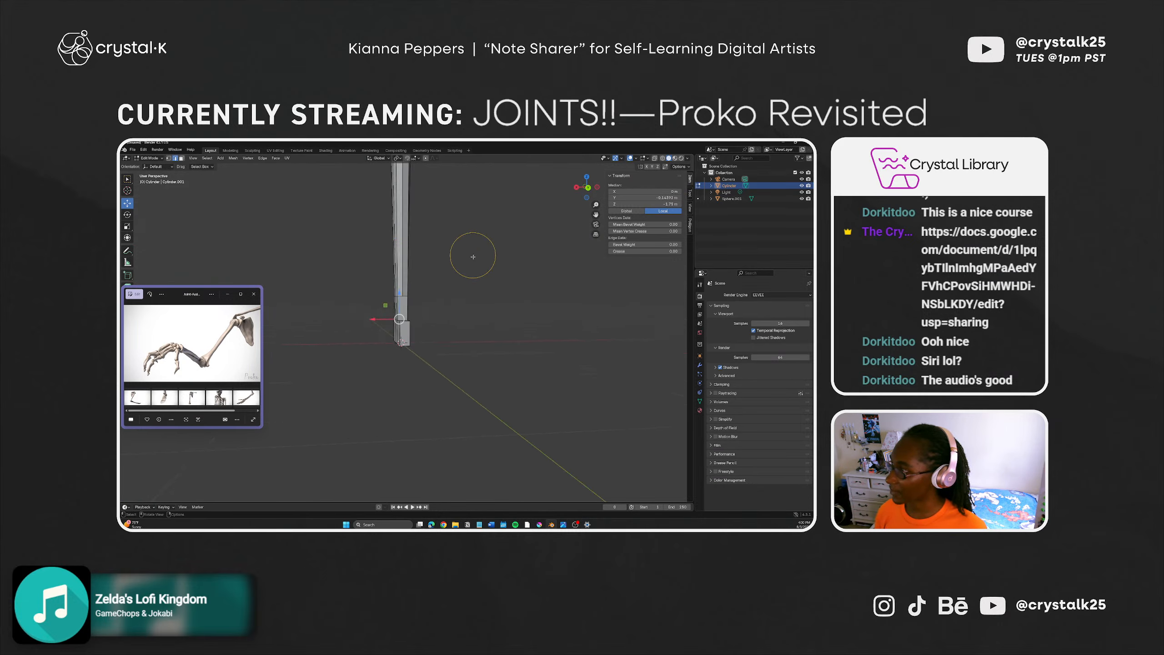
right_click(459, 252)
click(388, 275)
middle_drag(389, 275, 391, 337)
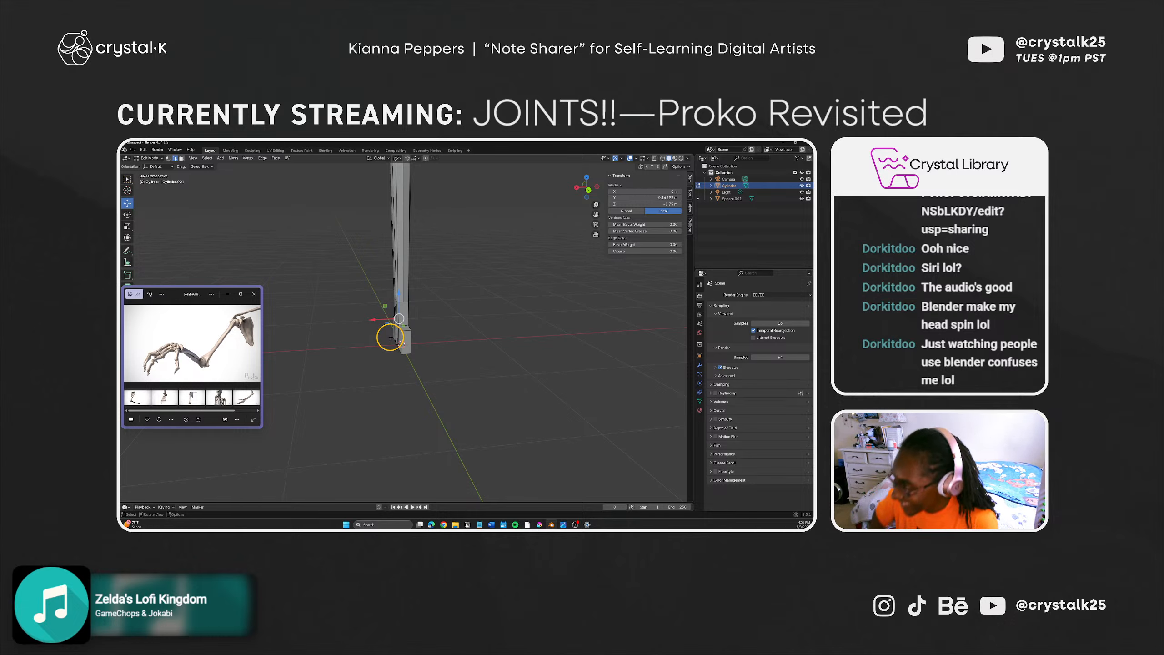
middle_drag(410, 353, 438, 395)
click(462, 322)
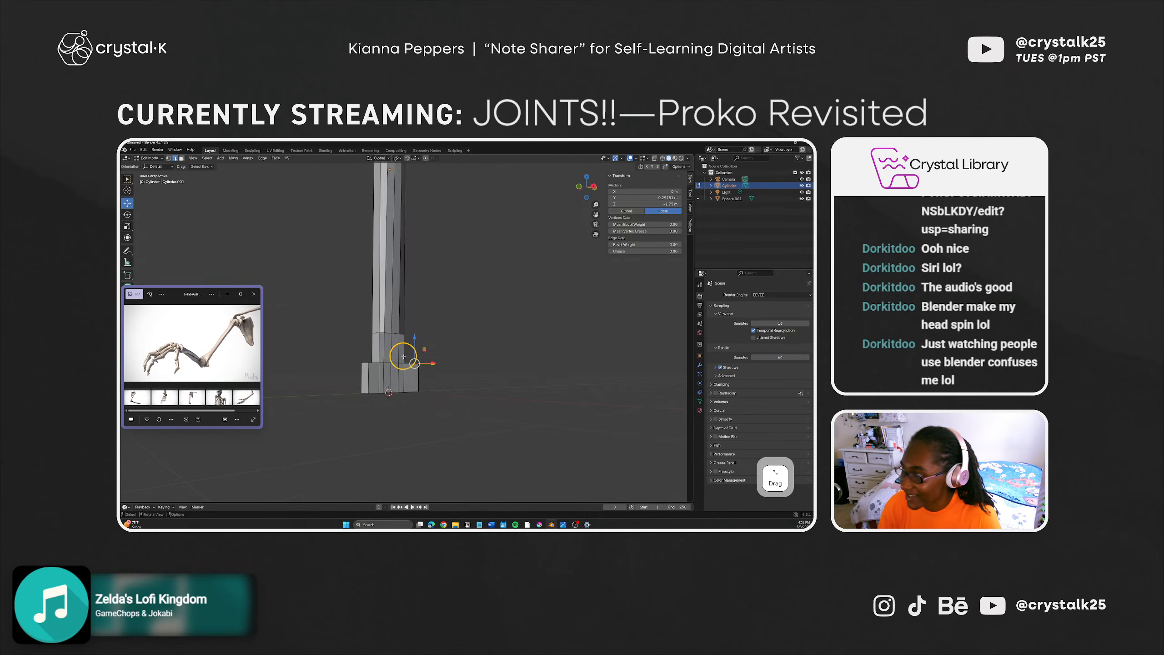
Step: Clear the selection and inspect the side extrusions at the cylinder's lower end from several angles
middle_drag(406, 352, 334, 379)
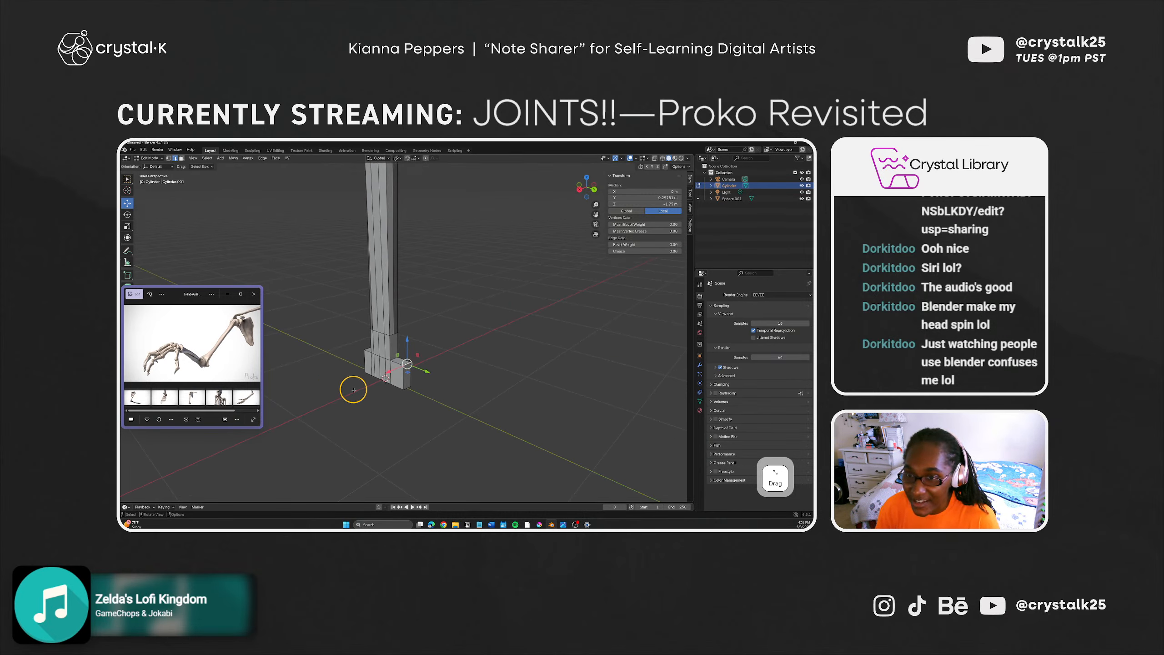
middle_drag(364, 401, 361, 431)
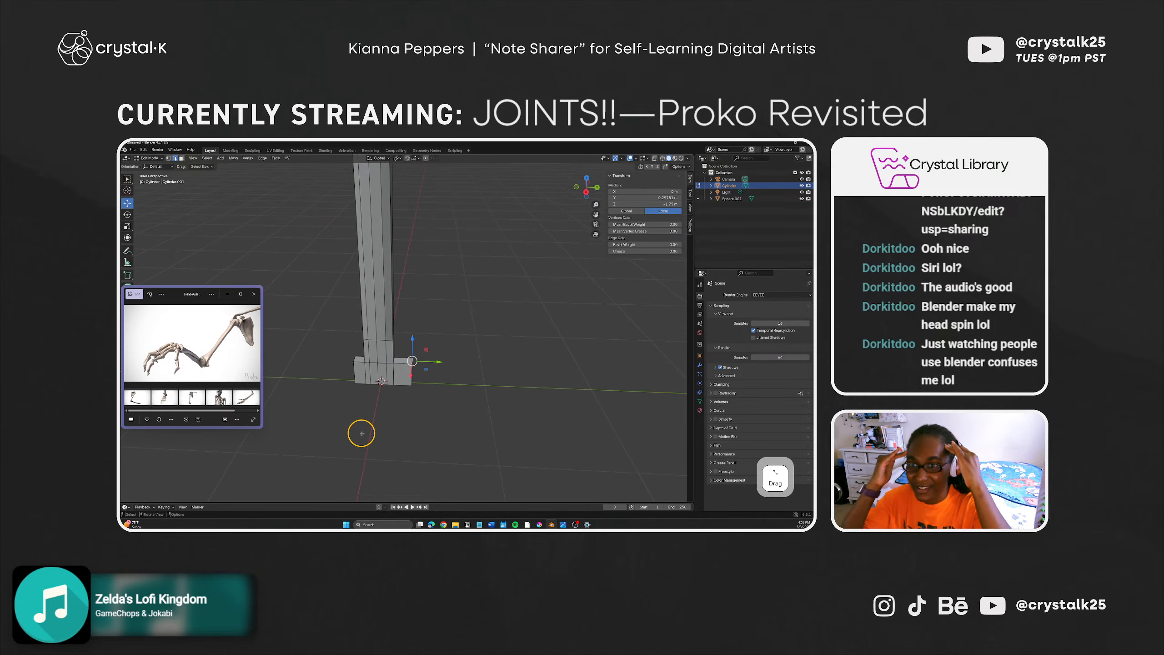
middle_drag(361, 415, 437, 404)
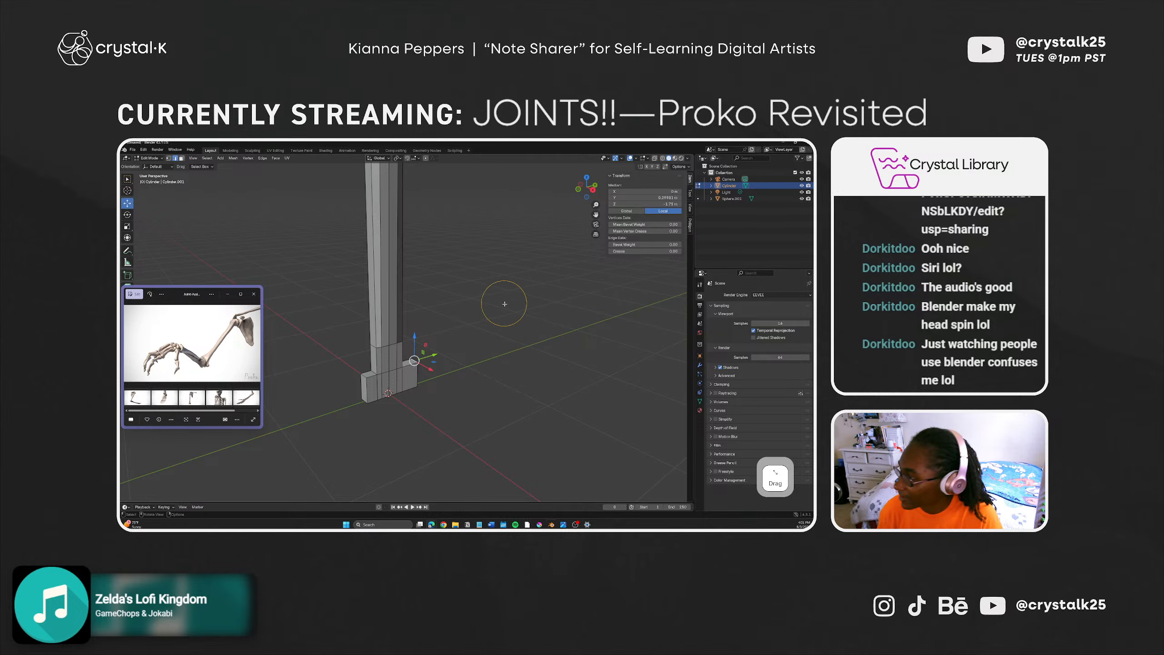
click(486, 316)
middle_drag(427, 344, 424, 390)
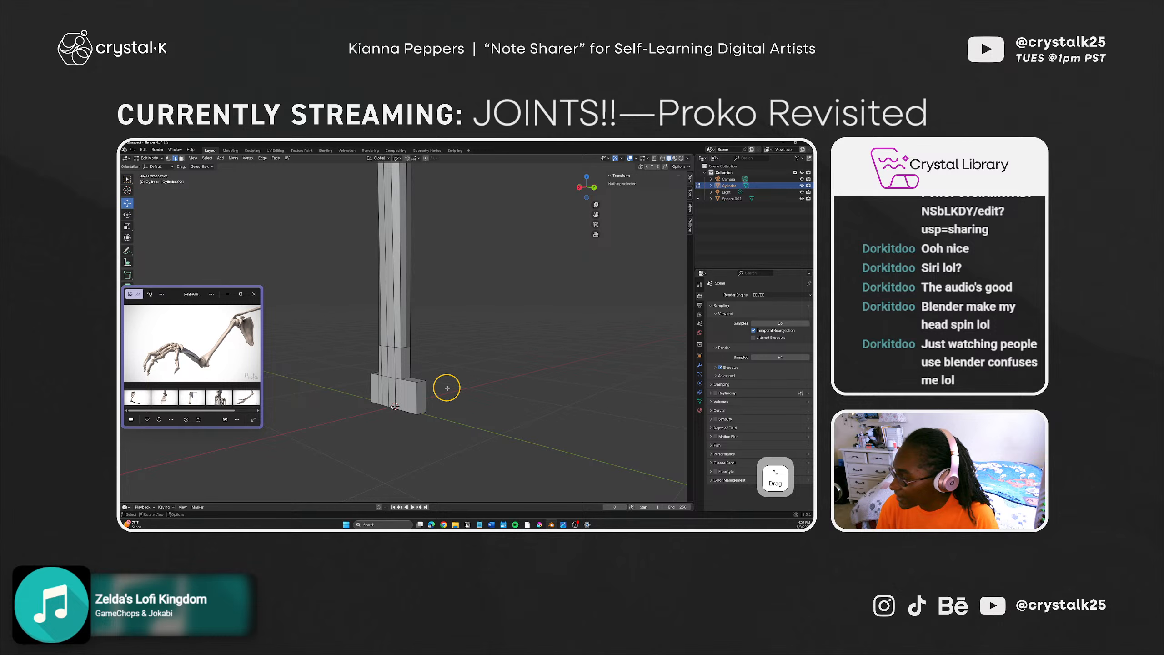
mouse_move(447, 384)
middle_down()
mouse_move(413, 392)
mouse_move(436, 387)
middle_up()
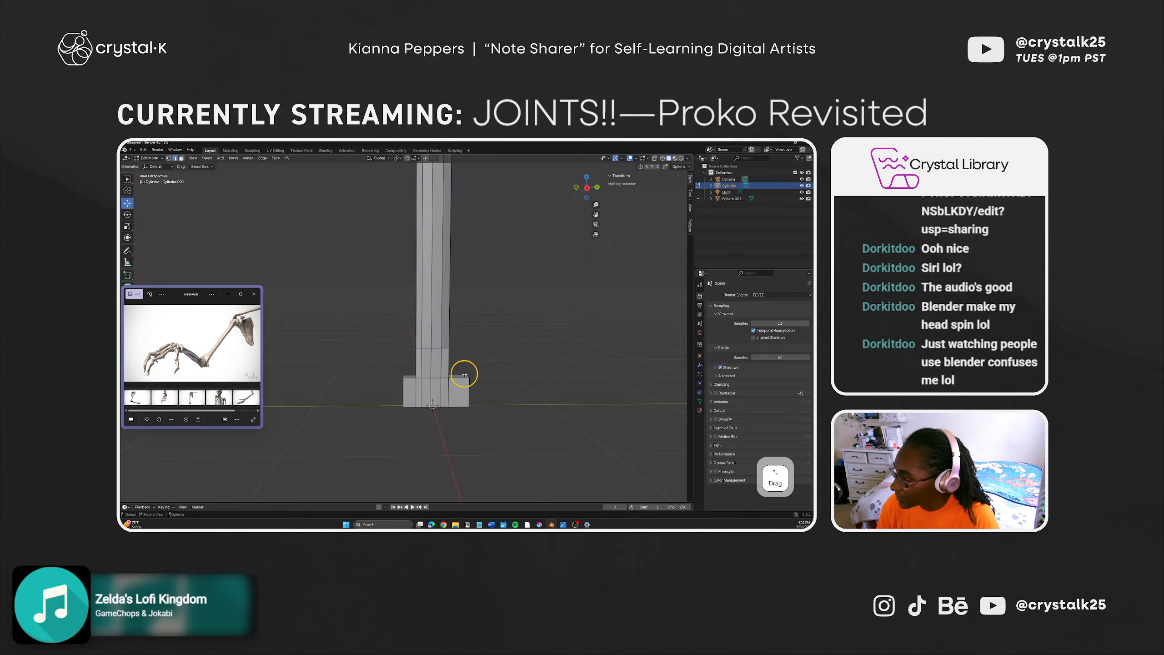
mouse_move(438, 329)
middle_down()
mouse_move(426, 320)
mouse_move(421, 349)
mouse_move(418, 325)
mouse_move(439, 288)
mouse_move(435, 320)
mouse_move(433, 304)
mouse_move(424, 322)
mouse_move(423, 302)
mouse_move(433, 298)
mouse_move(423, 327)
mouse_move(421, 291)
mouse_move(423, 330)
mouse_move(443, 302)
mouse_move(424, 330)
middle_up()
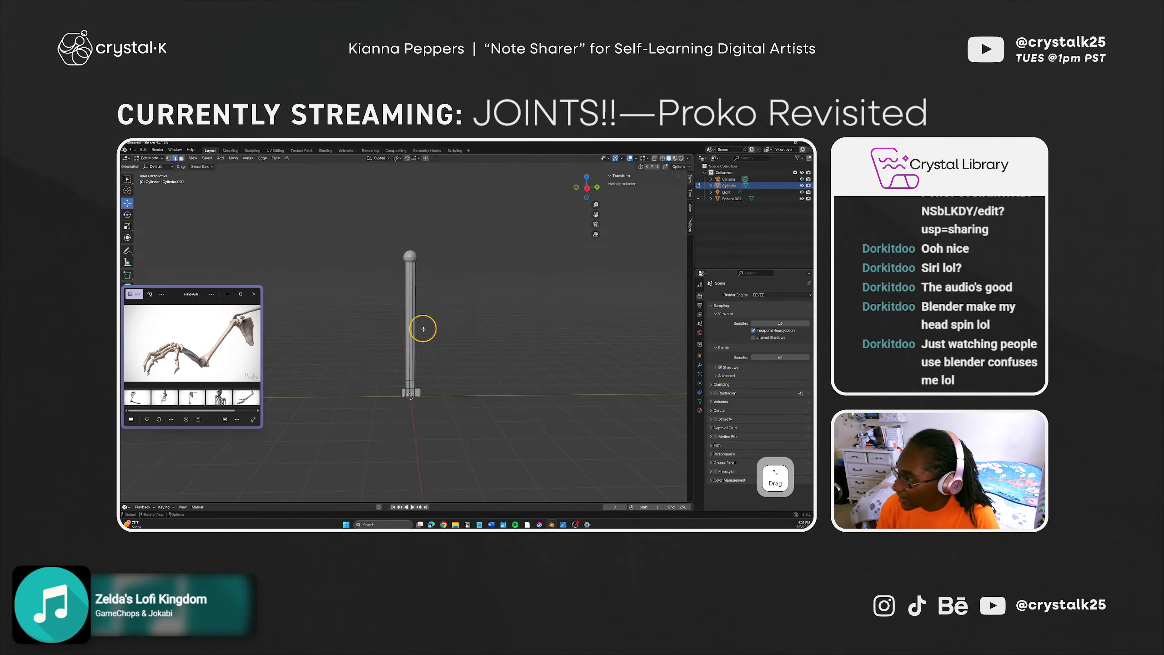
Step: Return to Object Mode and select only the sphere at the top of the shaft
click(409, 261)
click(409, 257)
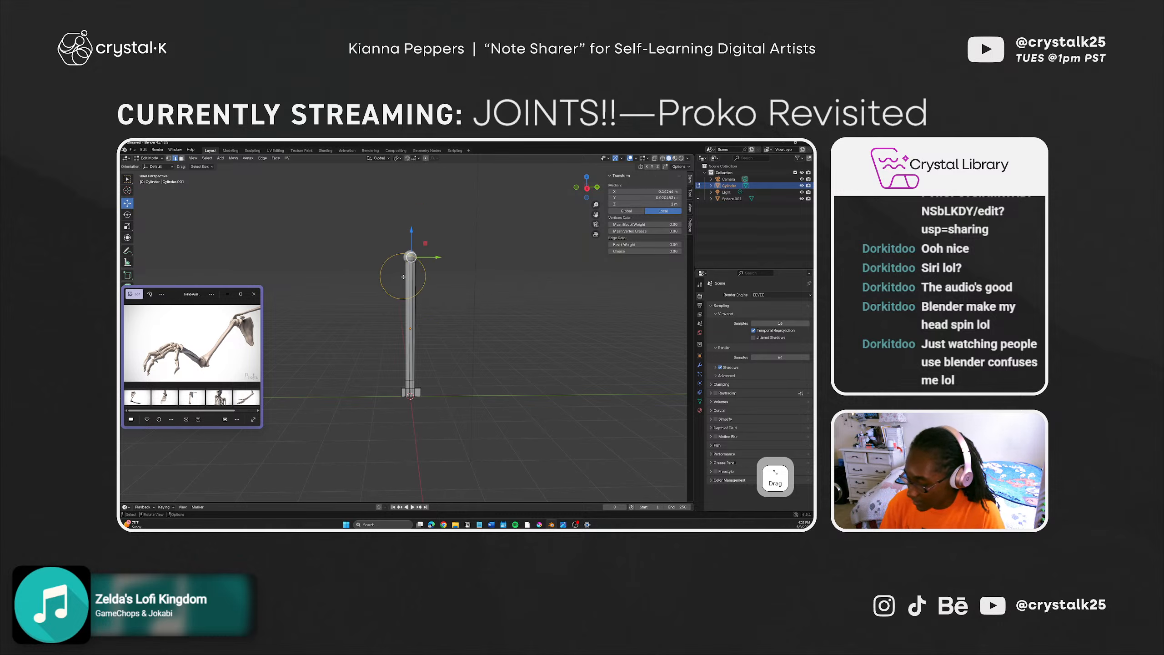
key(Tab)
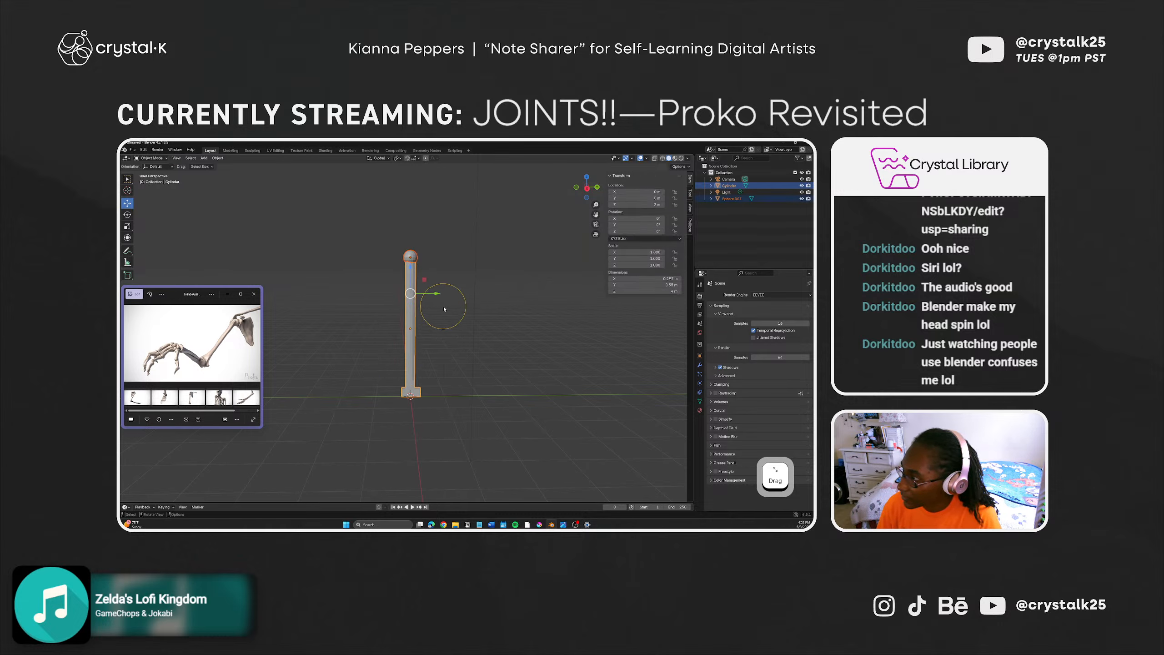
middle_drag(439, 306, 395, 304)
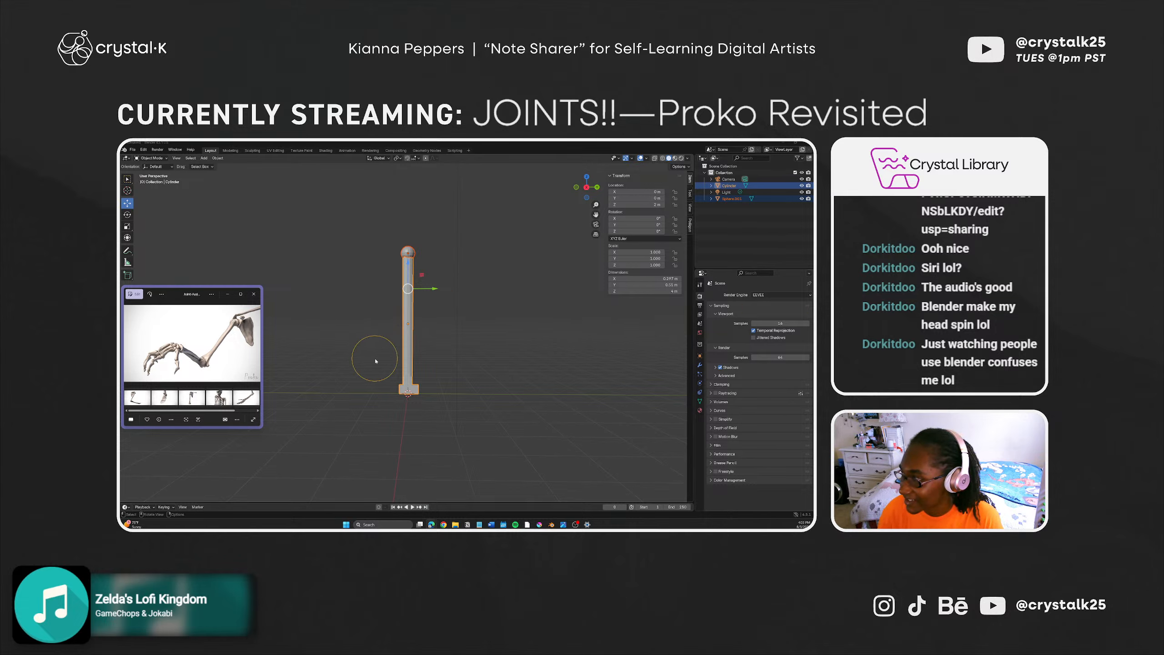
middle_drag(377, 356, 398, 356)
drag(407, 239, 434, 278)
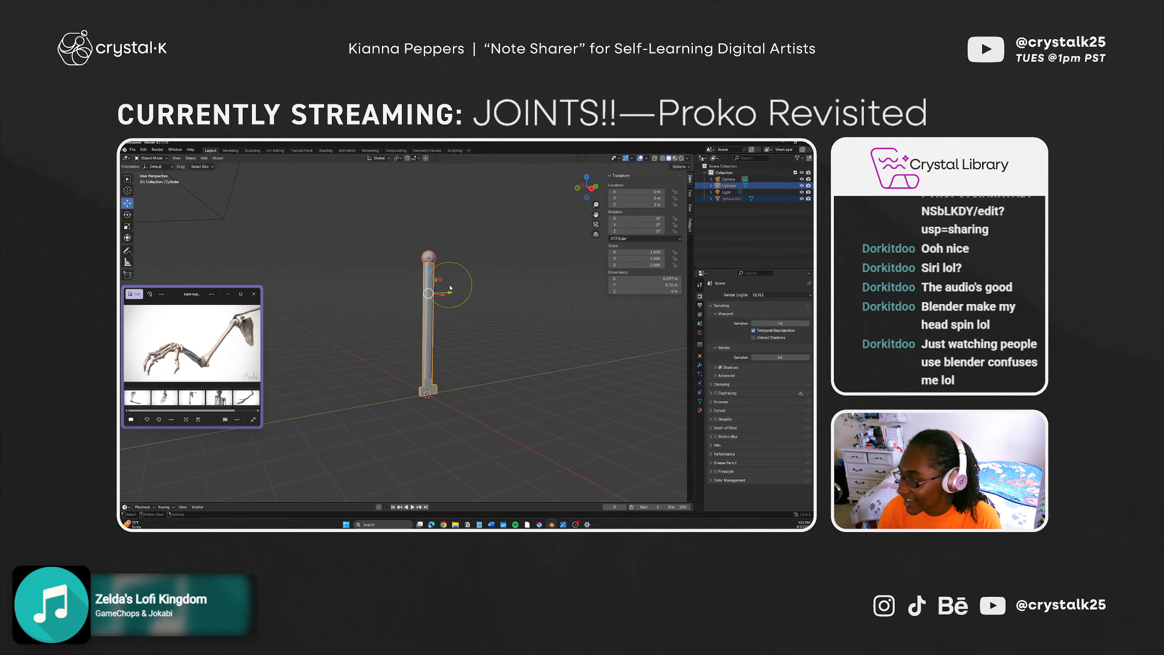
click(428, 257)
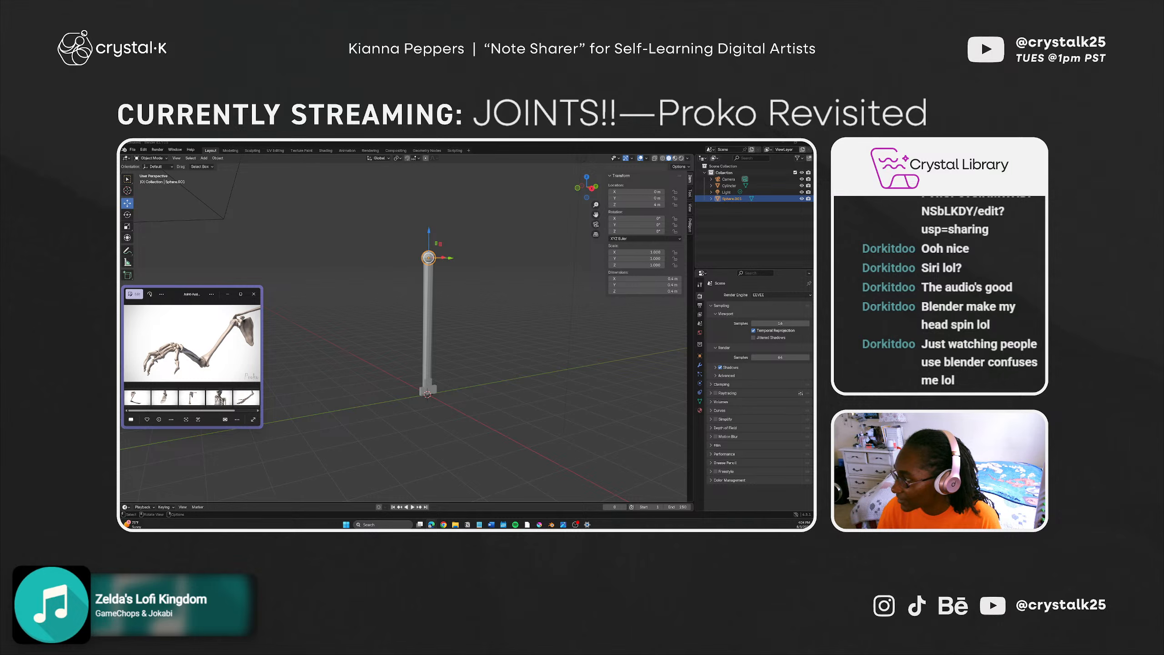
Step: Shift the sphere slightly off the shaft's centre in the positive Y direction and deselect it
middle_drag(466, 275, 416, 278)
drag(419, 255, 425, 256)
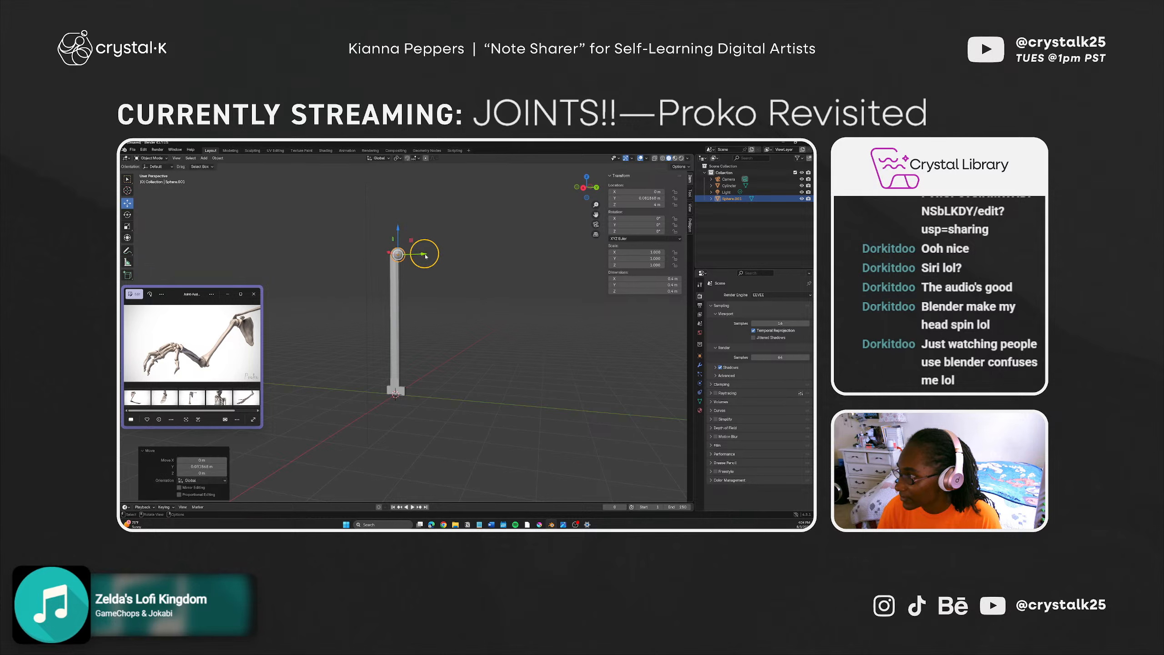
middle_drag(411, 299, 414, 317)
click(422, 312)
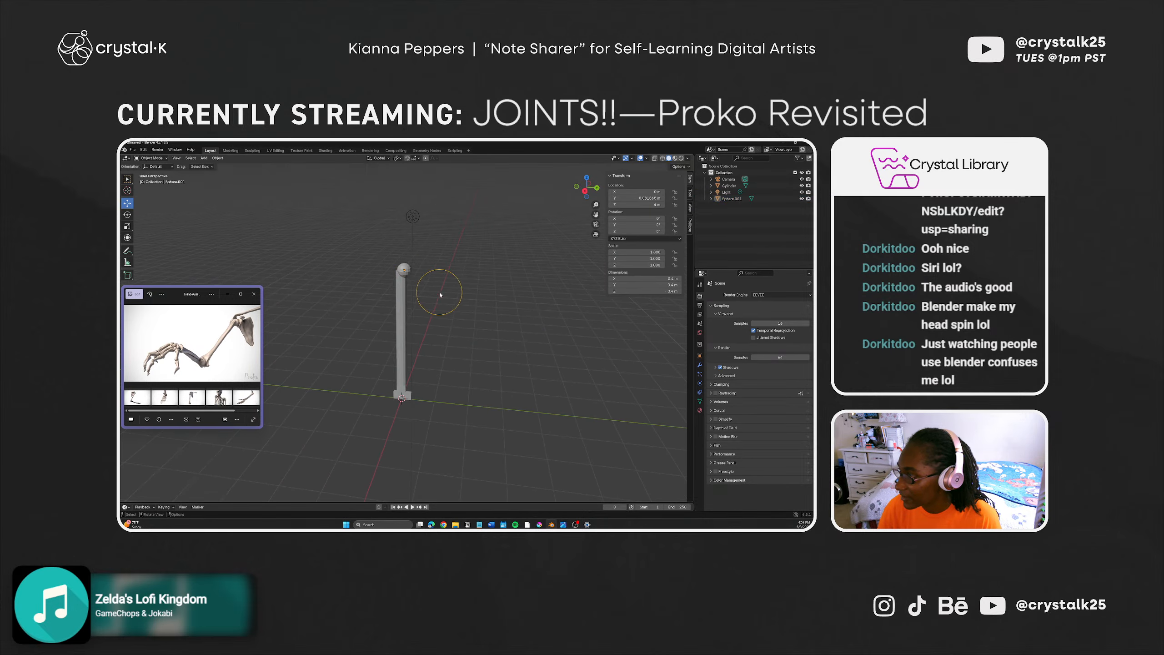
Step: Try scaling the top sphere up uniformly and undo the scaling
click(404, 270)
key(s)
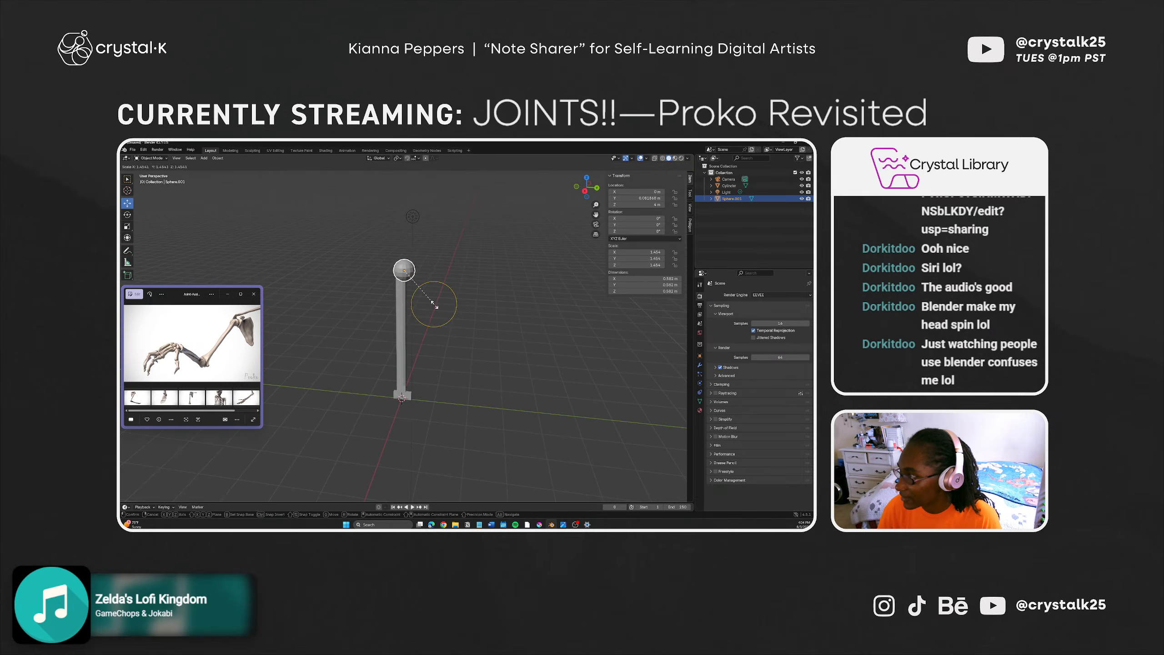
click(430, 298)
click(432, 293)
key(ctrl+z)
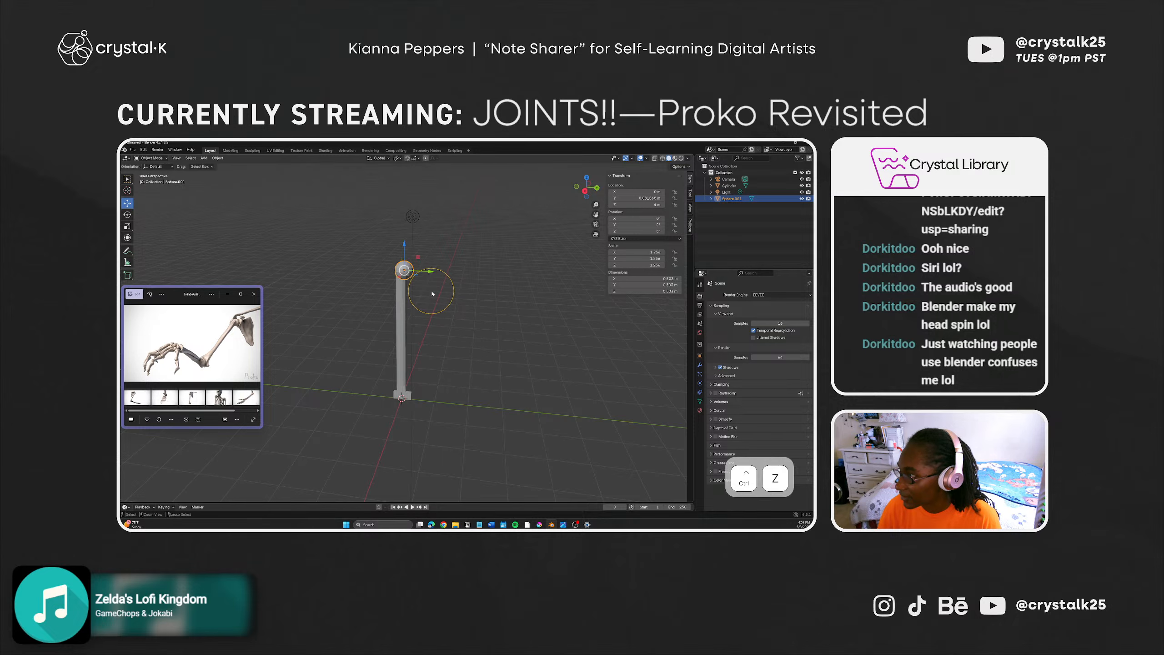
key(ctrl+z)
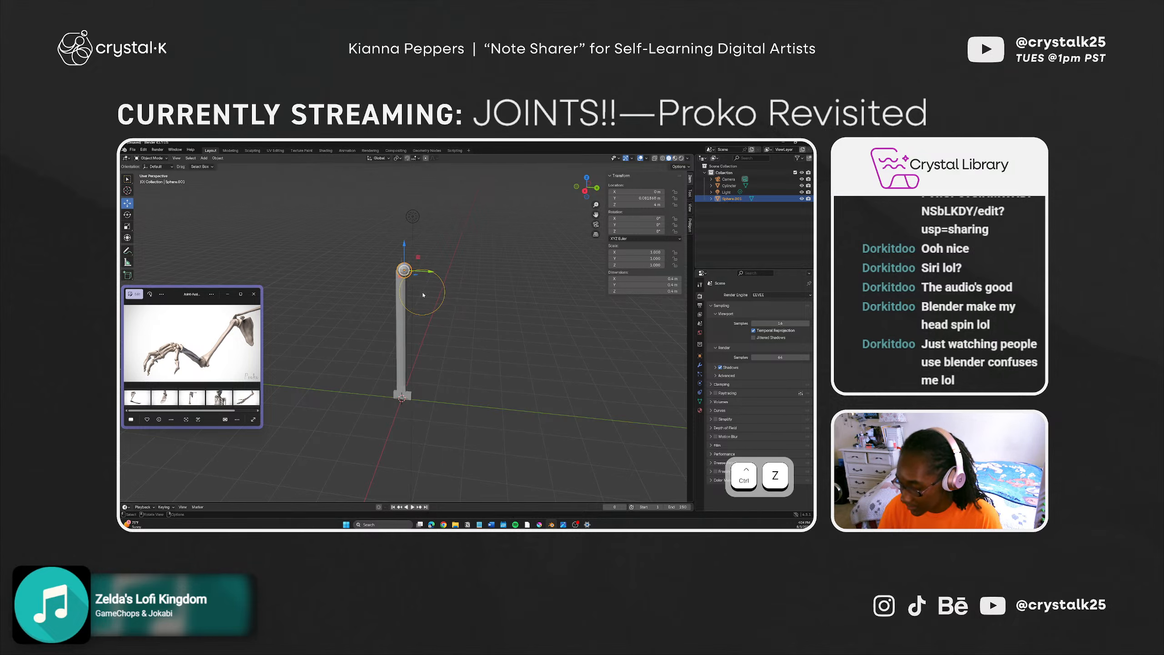
Step: Enlarge the sphere and set its X, Y and Z dimensions to 0.5 m each
key(s)
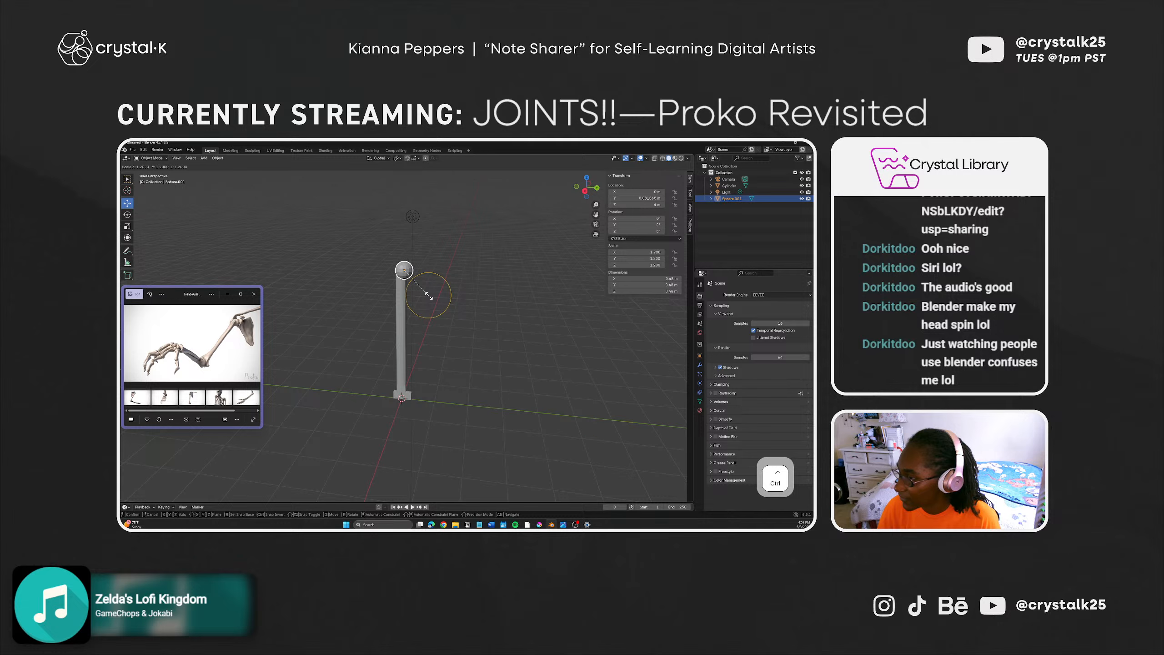
click(428, 296)
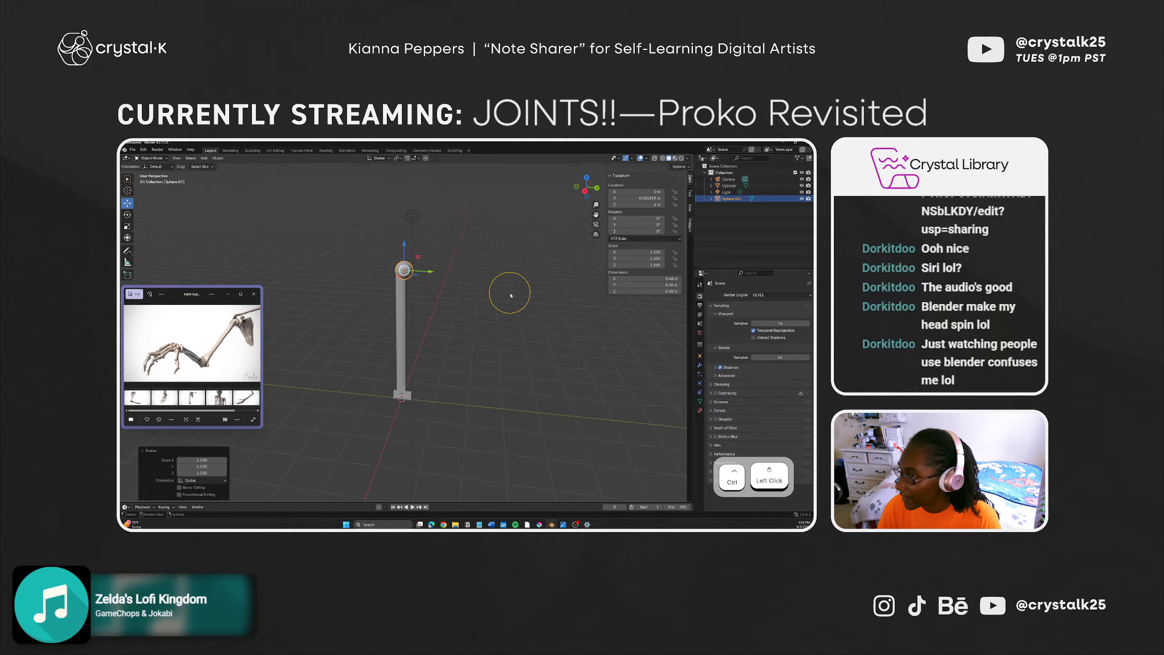
click(665, 277)
text(0.5)
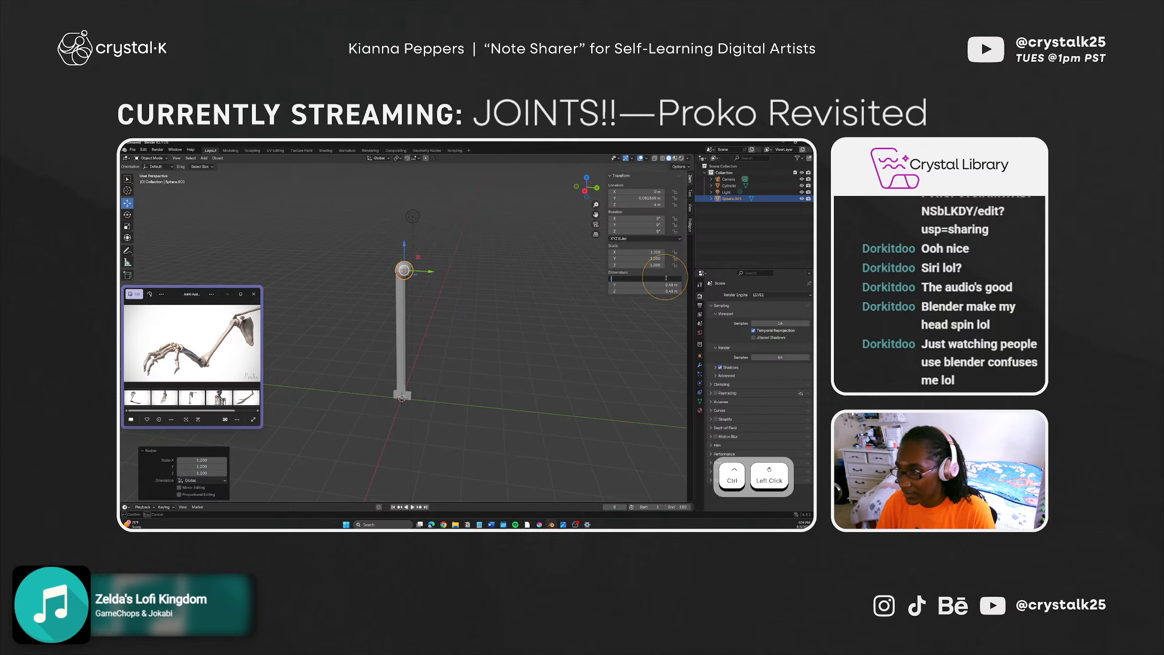
key(Tab)
text(0.5)
key(Tab)
text(0.5)
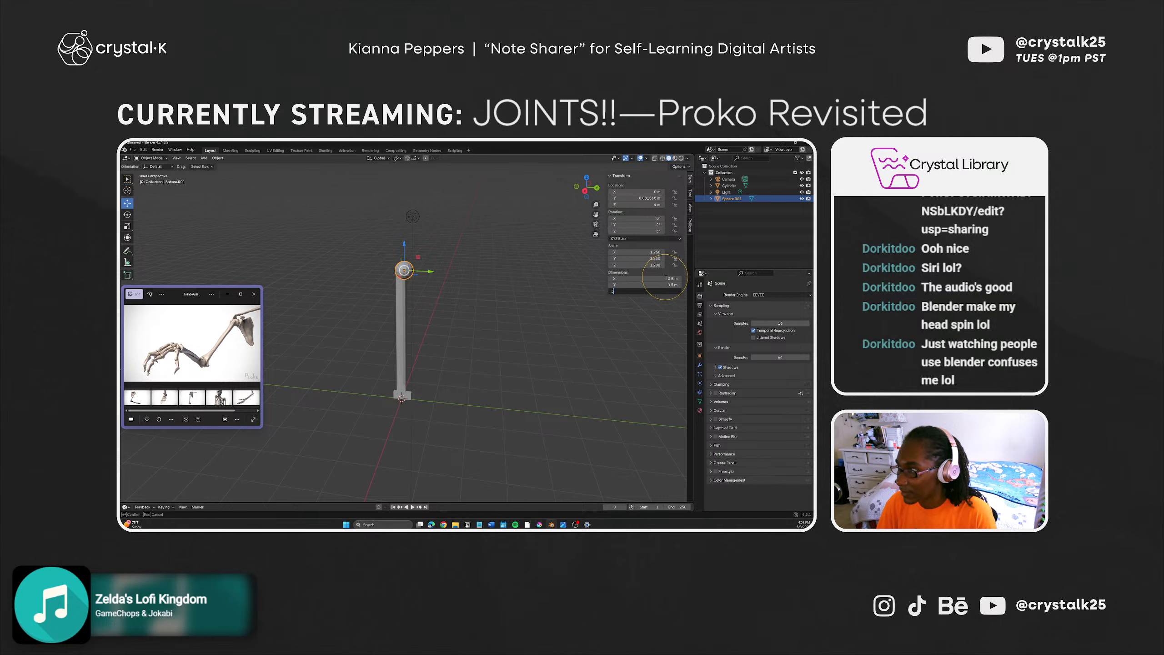
key(Return)
Step: Set the sphere's Y location to 0.1 m
click(663, 198)
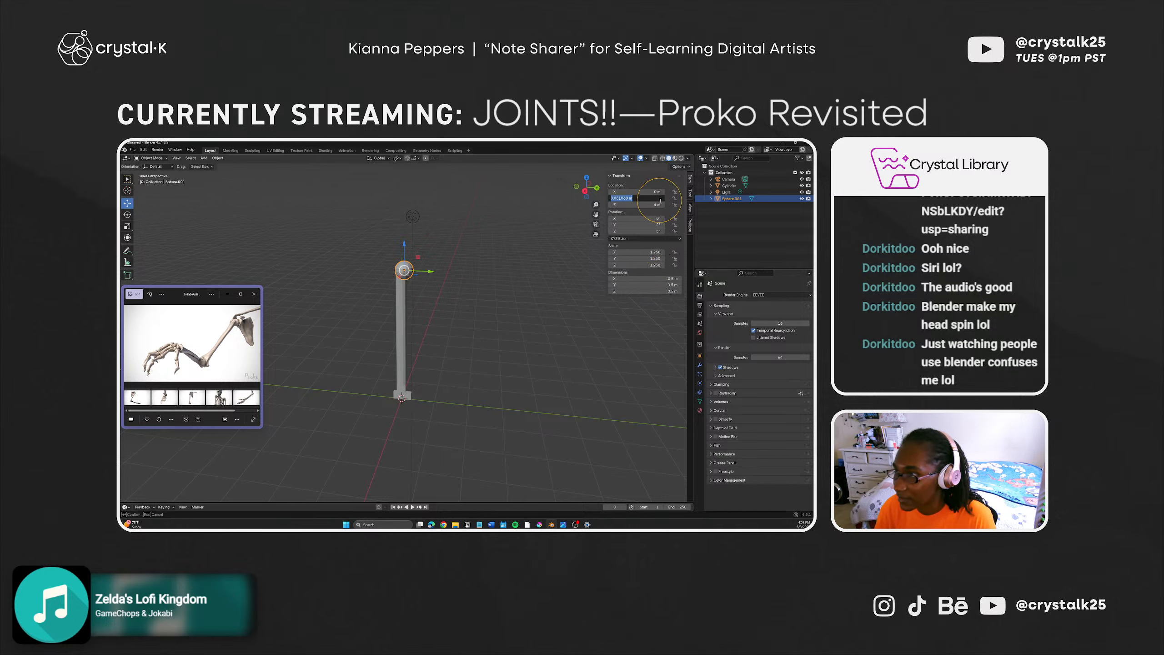
text(0.1)
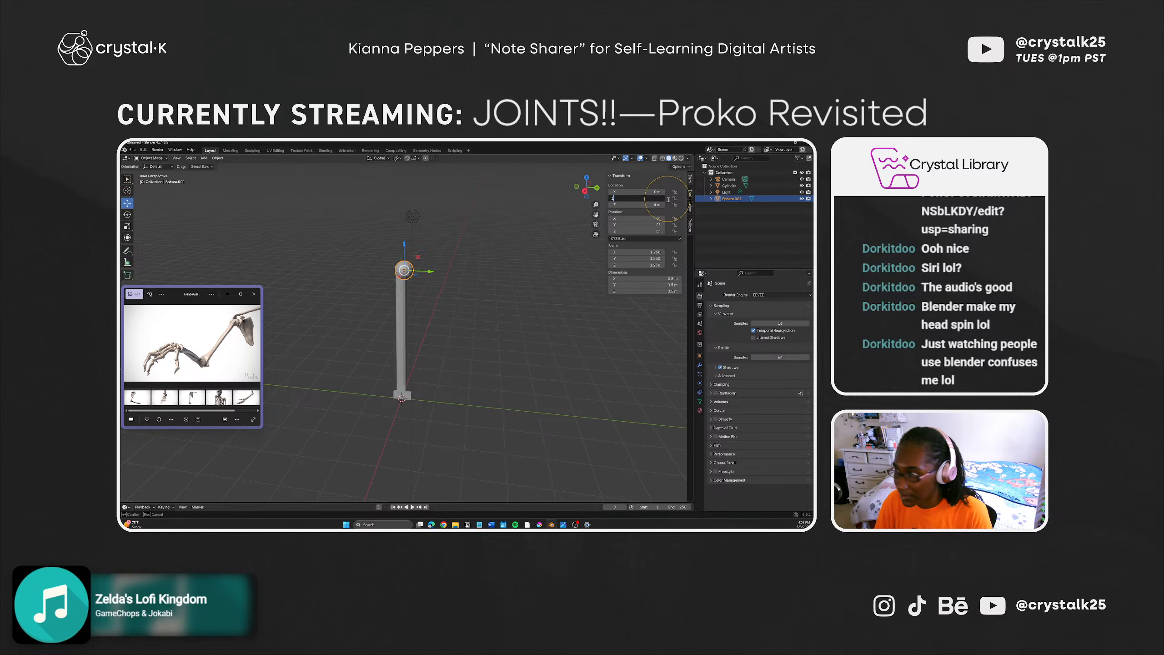
key(Return)
middle_drag(447, 267, 460, 250)
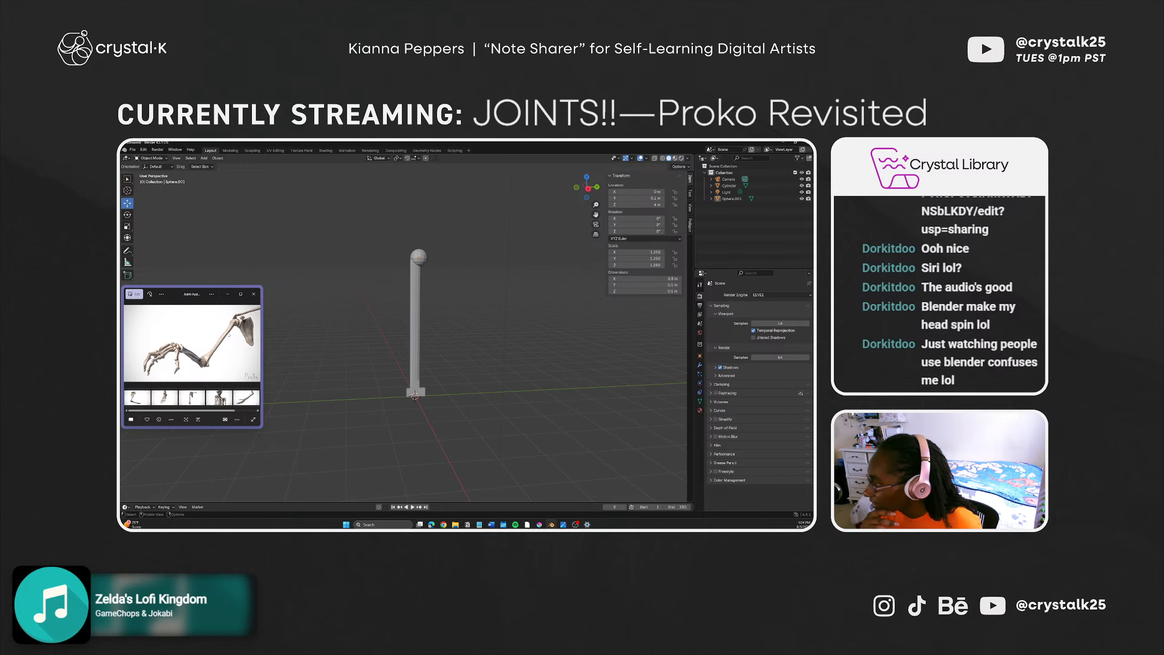
Step: Examine the bones in the reference photo and compare them with the cylinder's lower end and overall shape from several angles
scroll(231, 336, up, 5)
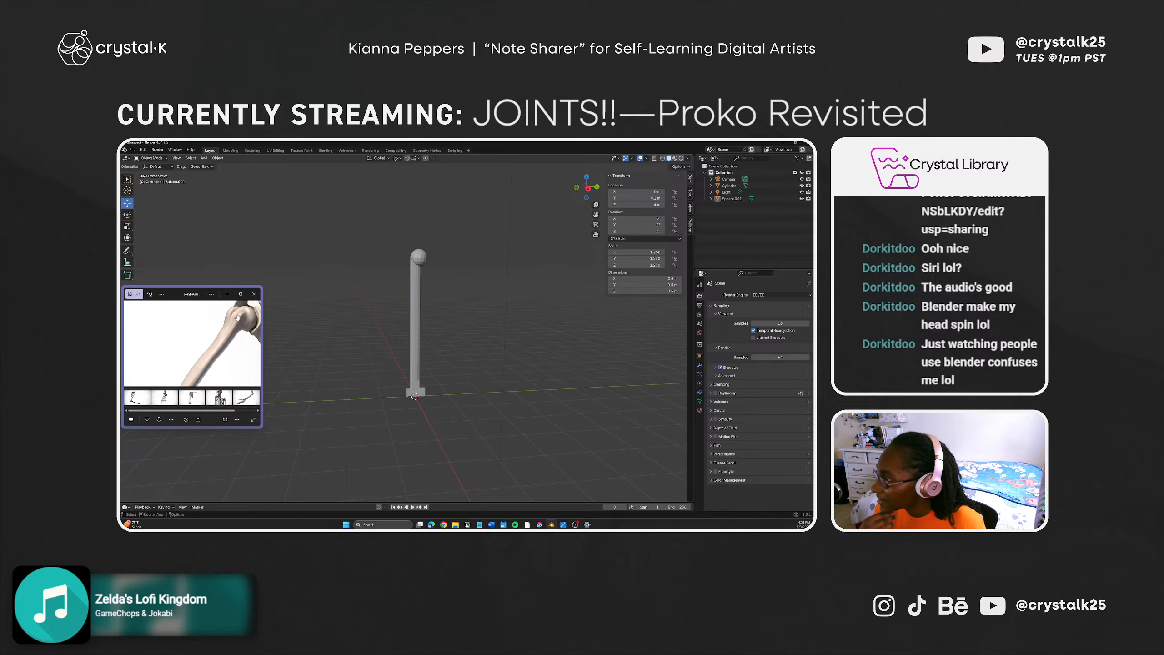
scroll(238, 318, down, 5)
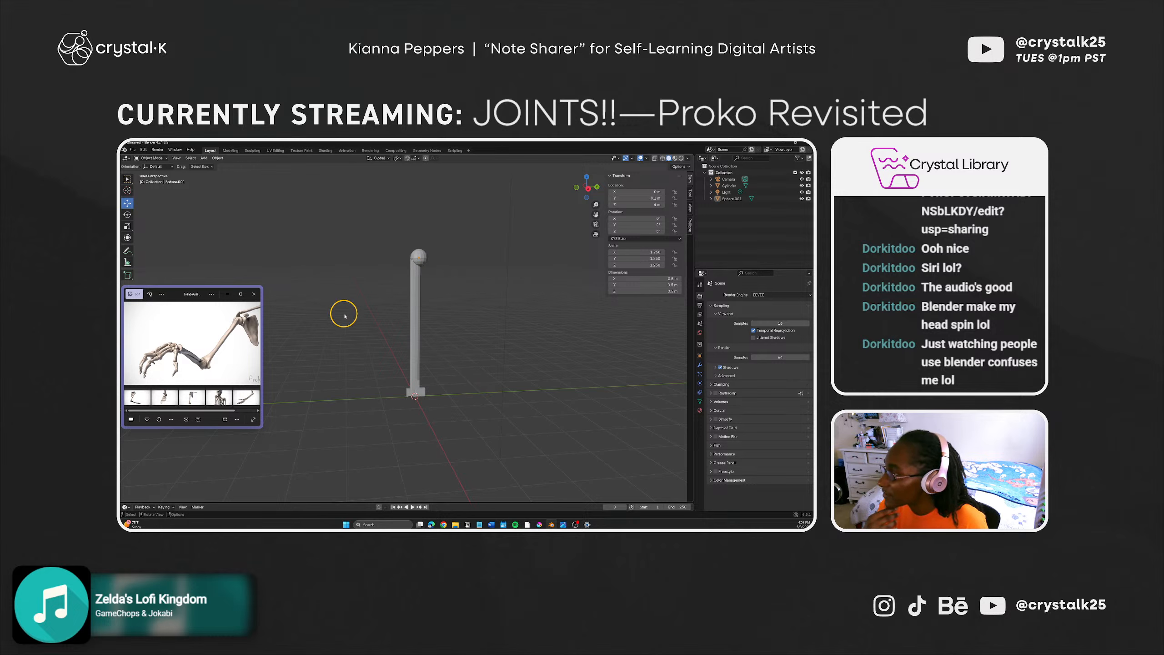
middle_drag(393, 393, 385, 375)
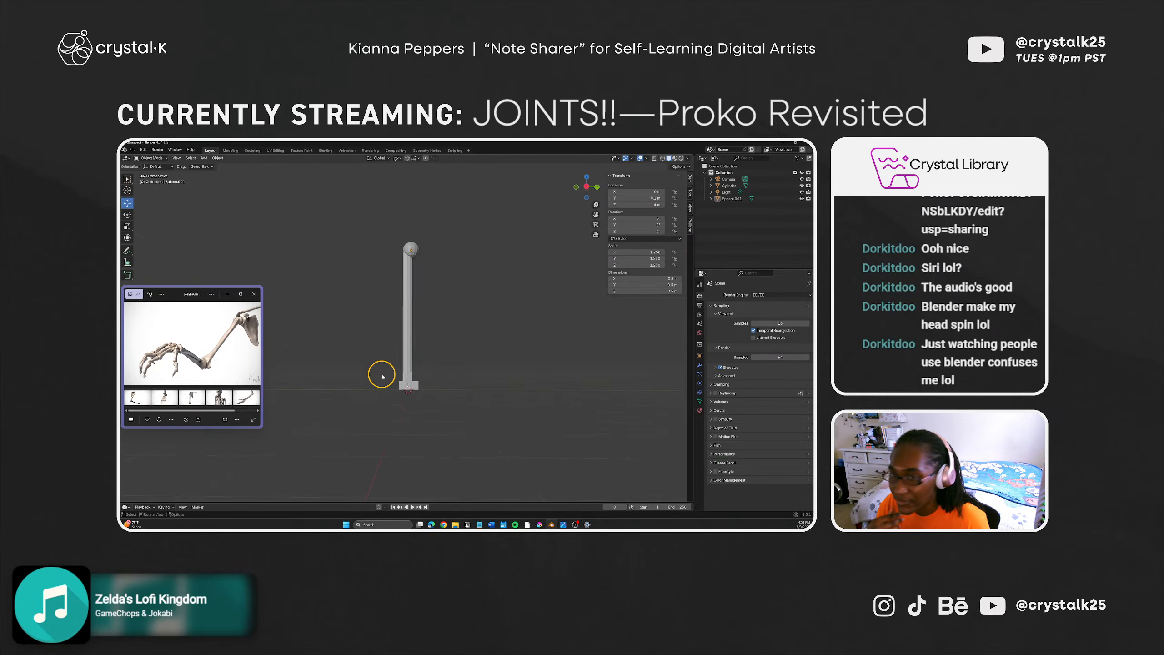
click(414, 386)
scroll(418, 388, up, 5)
middle_drag(413, 403, 401, 425)
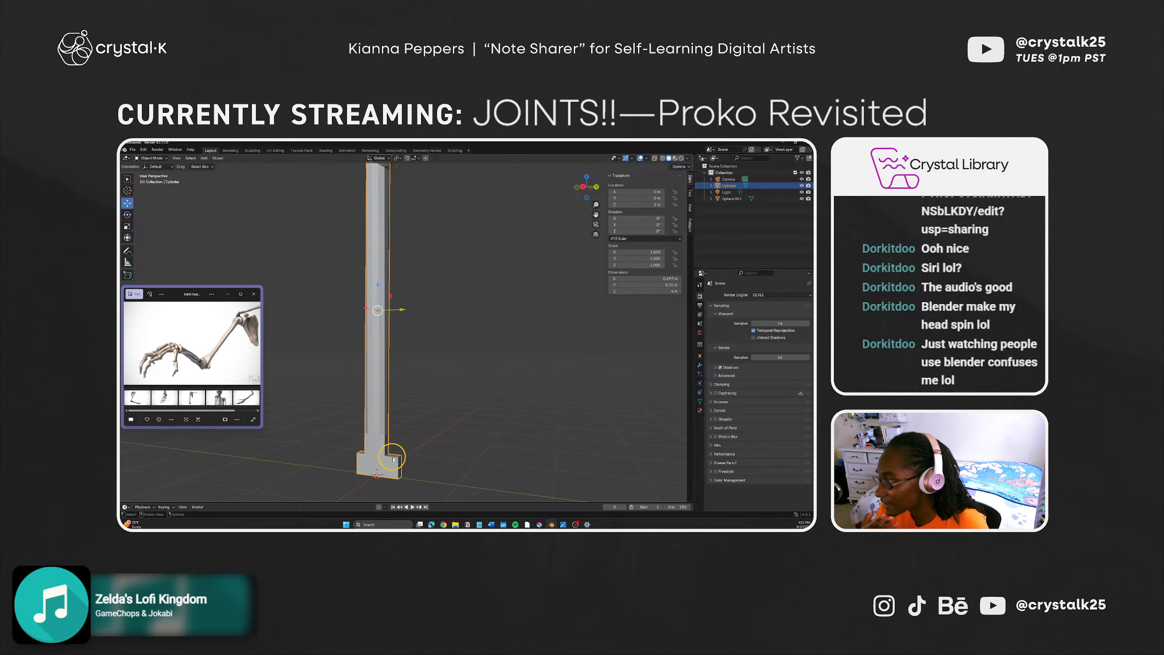
click(421, 447)
scroll(390, 412, down, 3)
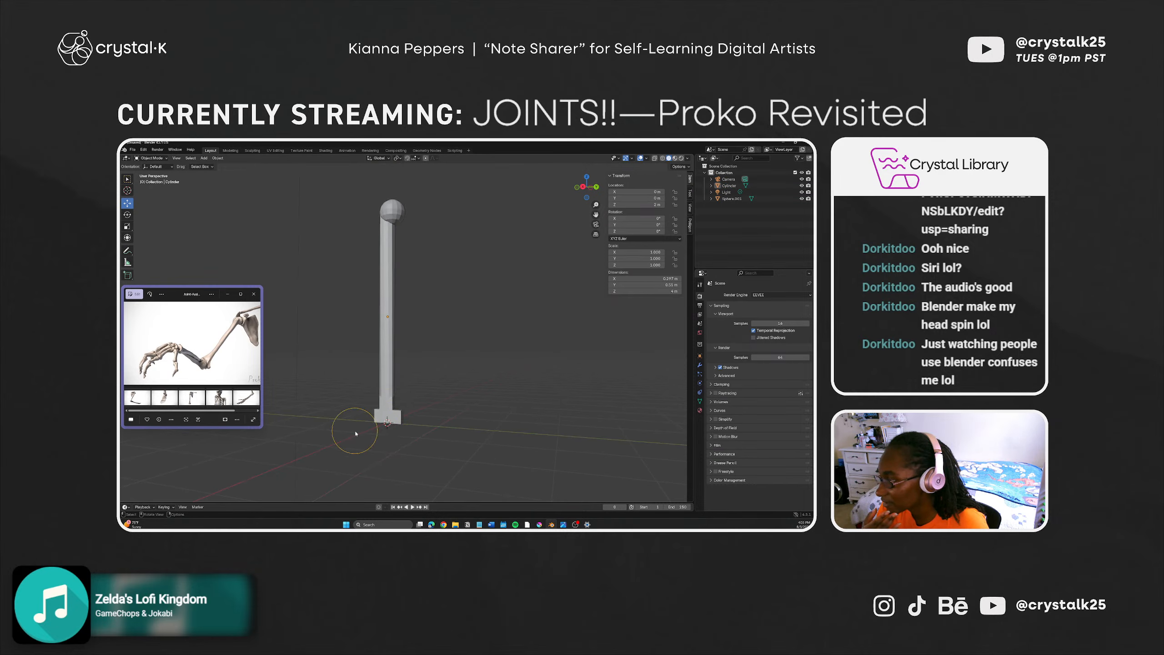
scroll(356, 433, up, 3)
drag(356, 439, 340, 439)
middle_drag(337, 441, 415, 452)
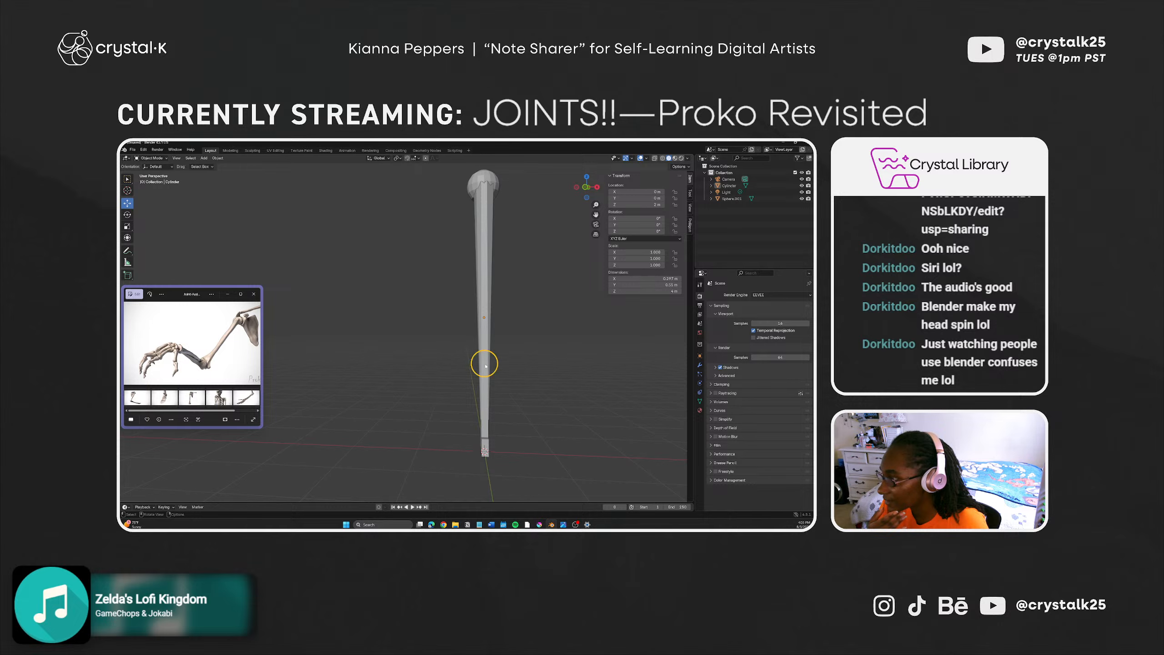
Step: Try moving the side vertices near the cylinder's lower end outward along X, and undo the change
alt+middle_drag(478, 381, 370, 373)
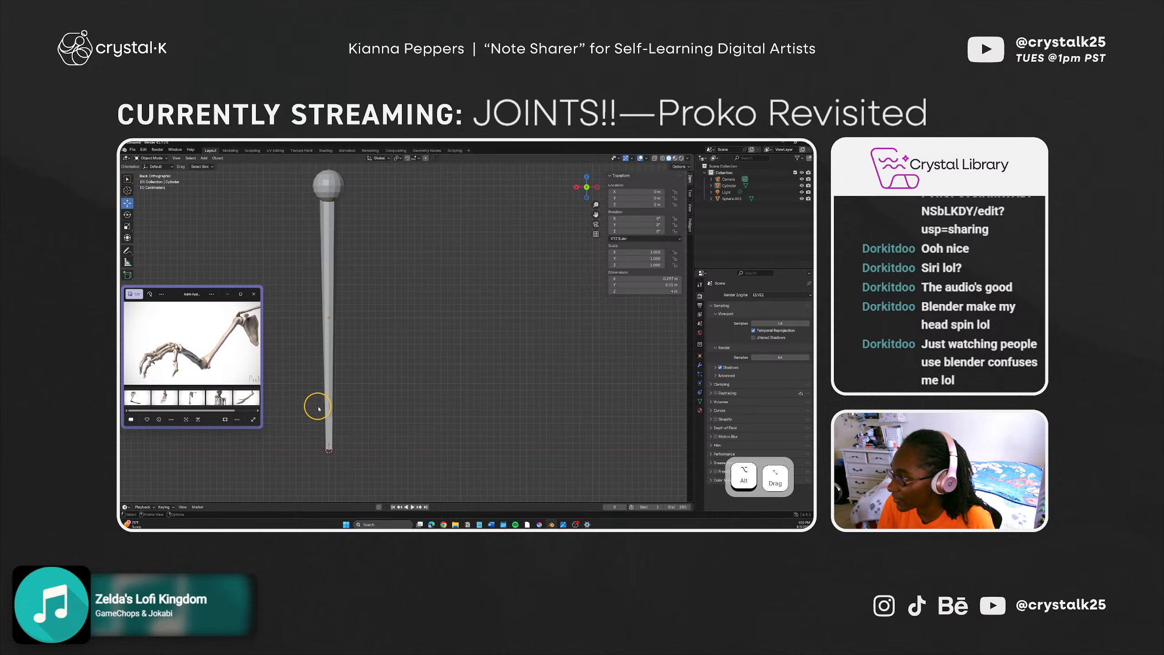
click(328, 442)
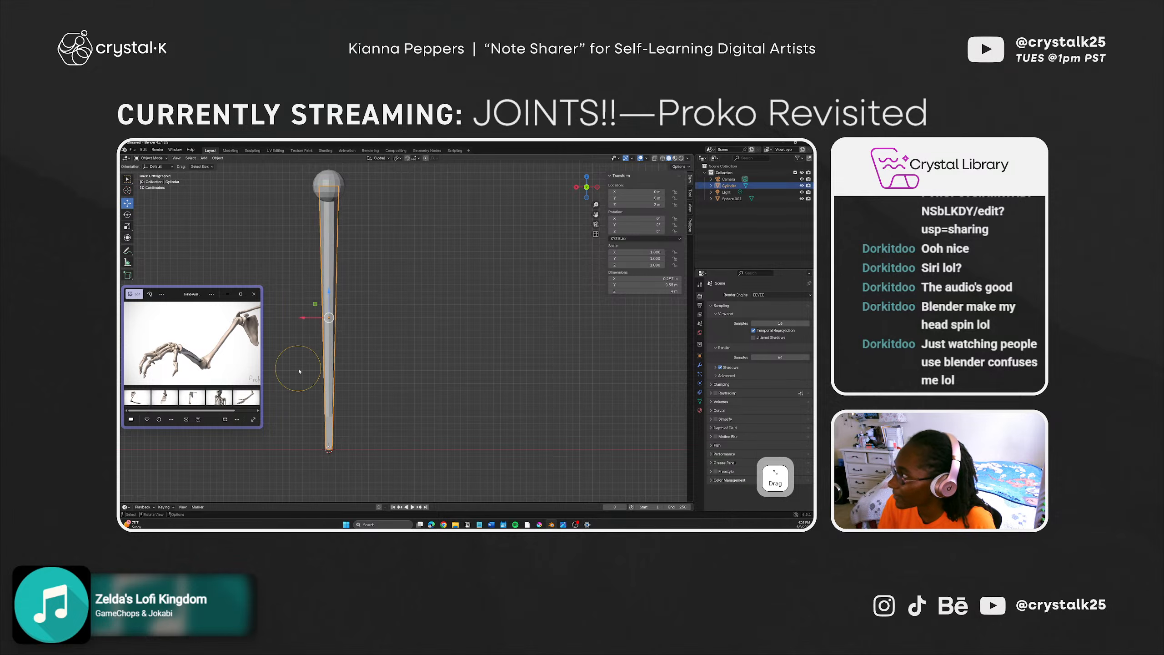
key(Tab)
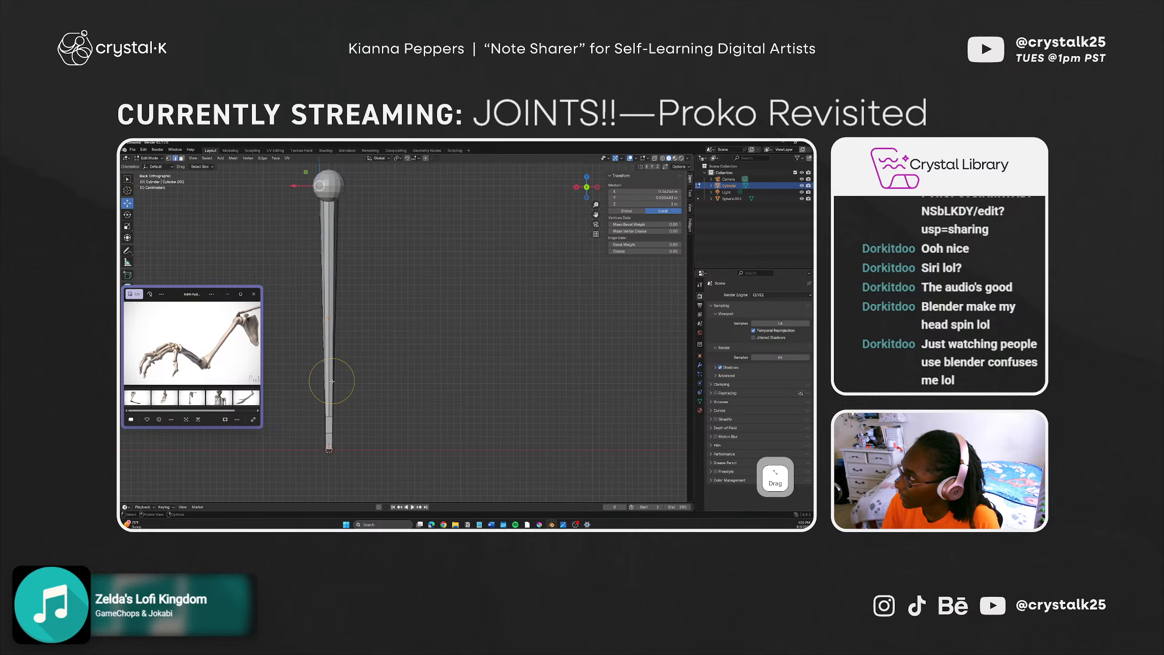
key(1)
click(326, 434)
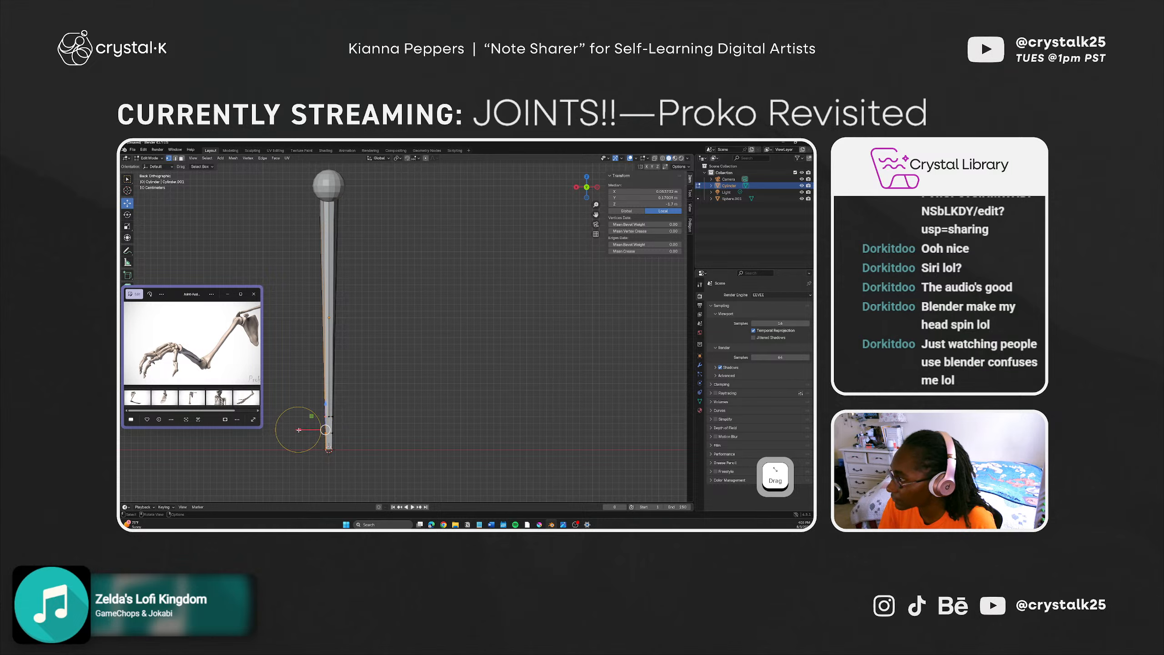
drag(299, 430, 294, 429)
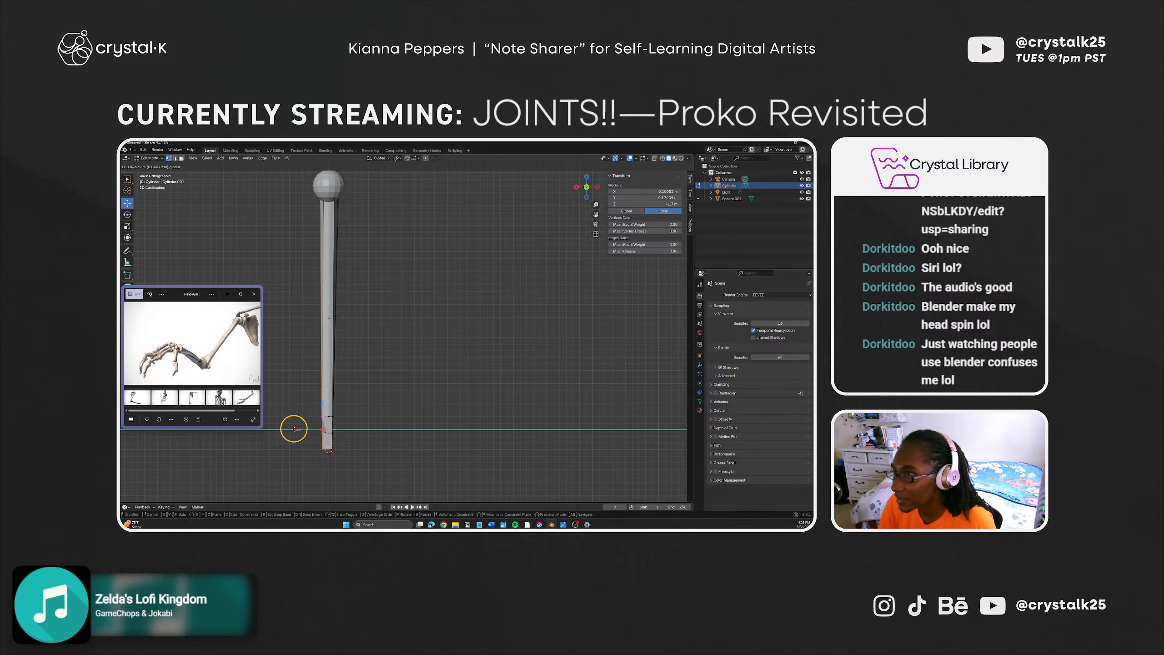
drag(294, 429, 293, 430)
click(671, 190)
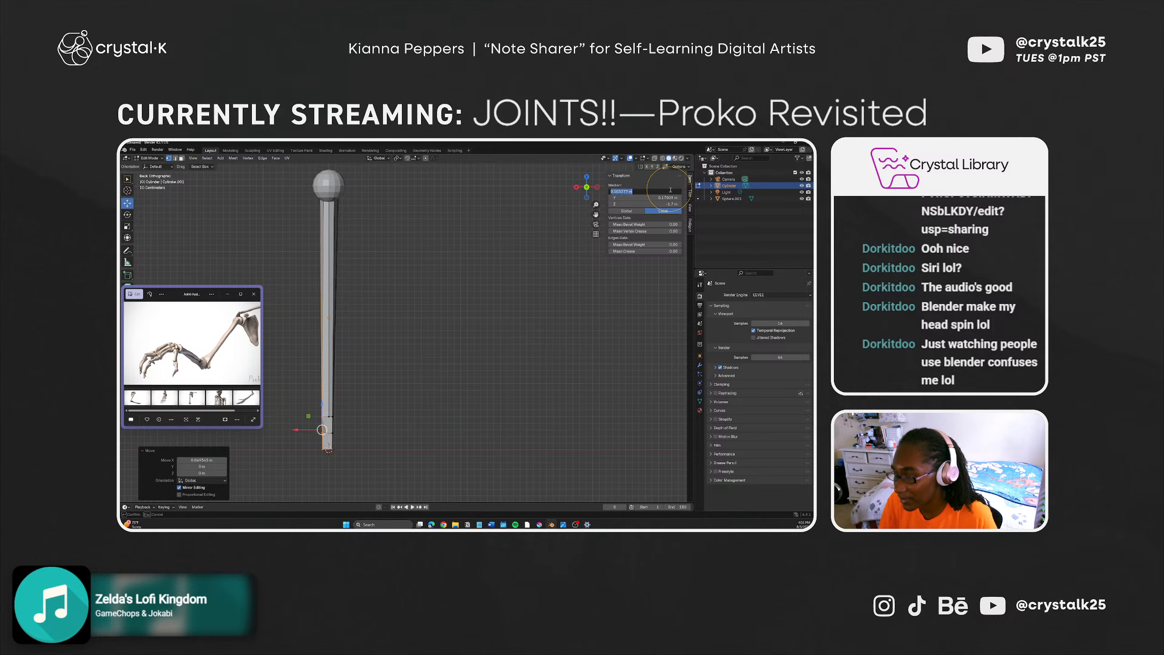
key(Return)
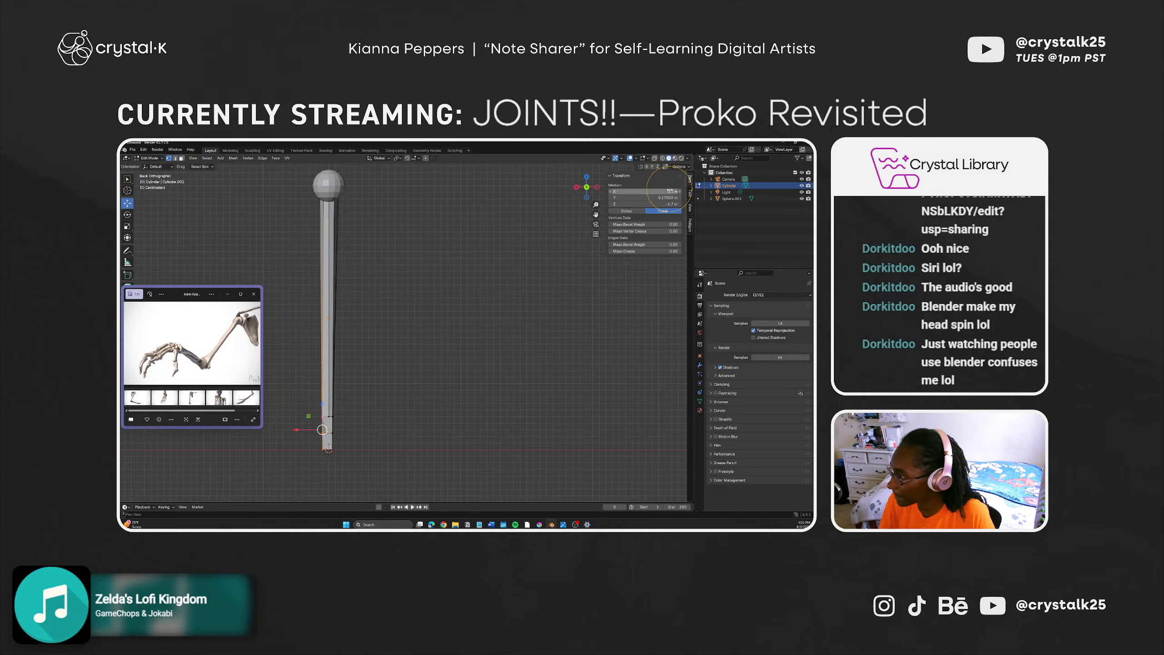
click(328, 427)
key(ctrl+z)
key(ctrl+z)
key(ctrl+z)
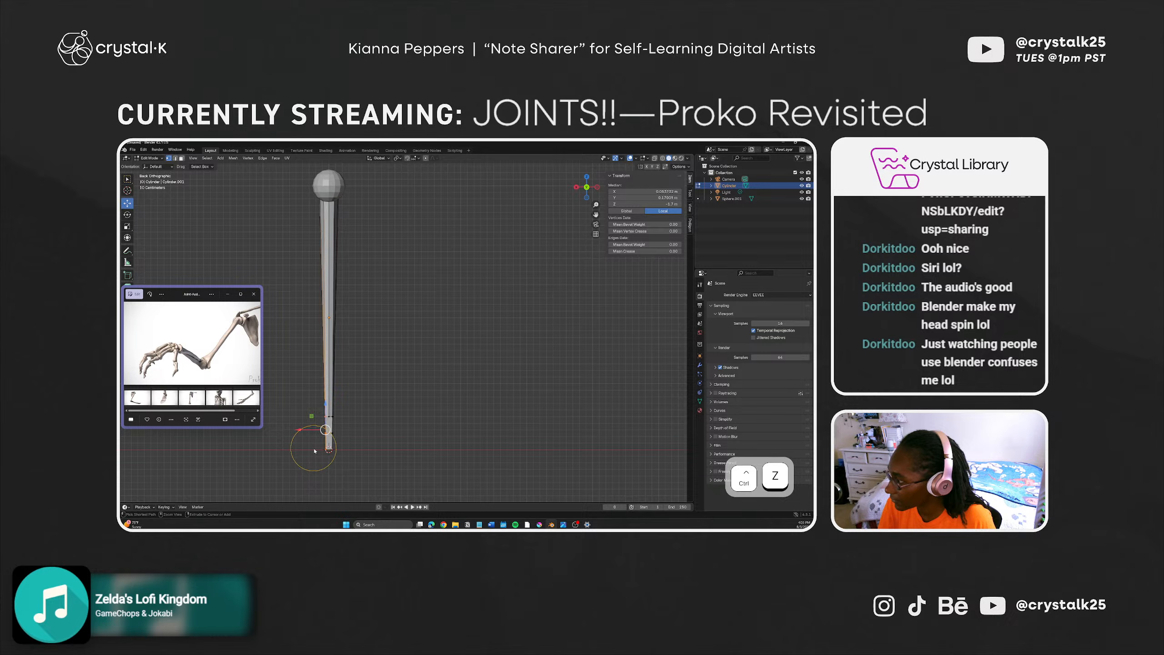
Step: Clear the vertex selection and review the snapping options
click(379, 370)
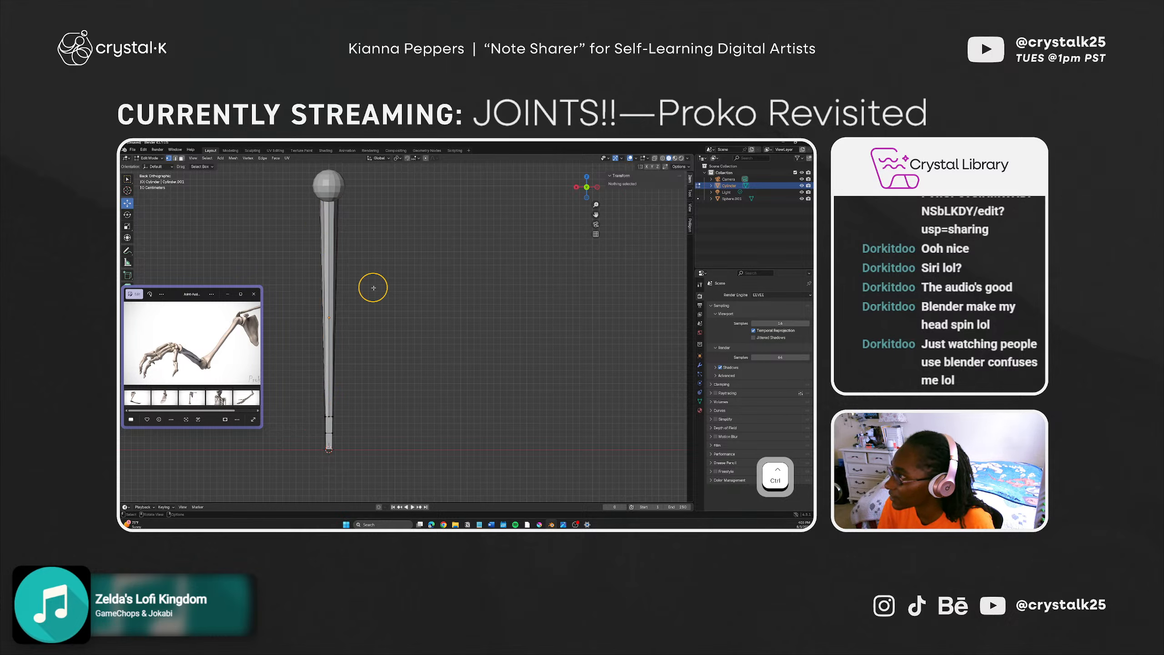
click(431, 159)
mouse_move(420, 158)
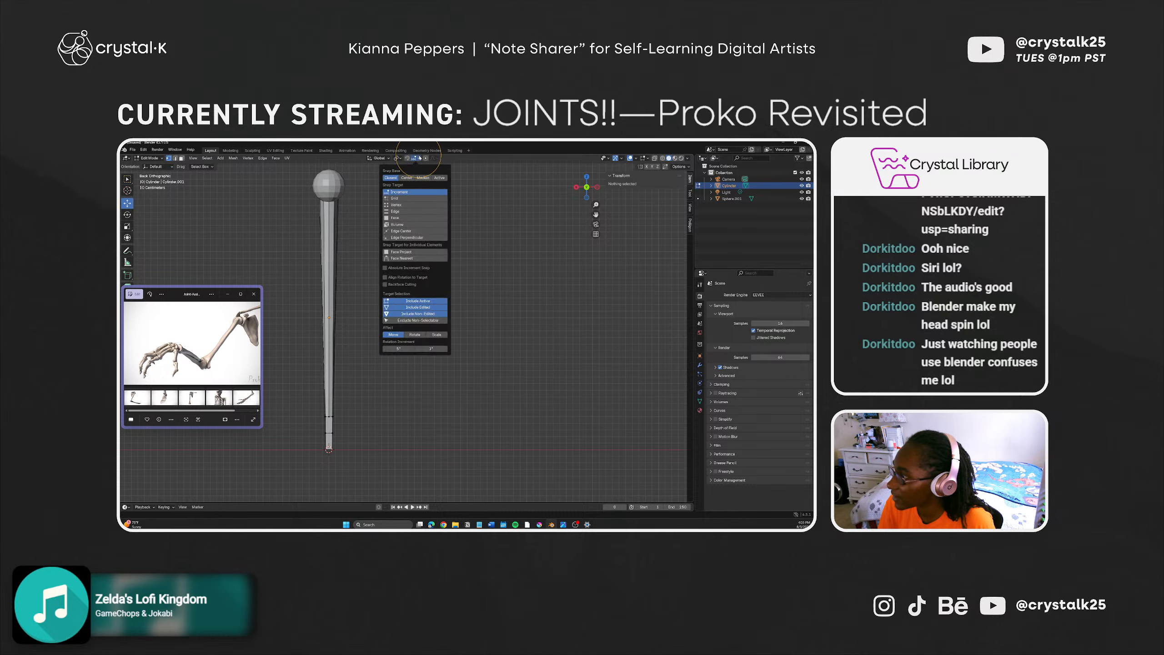
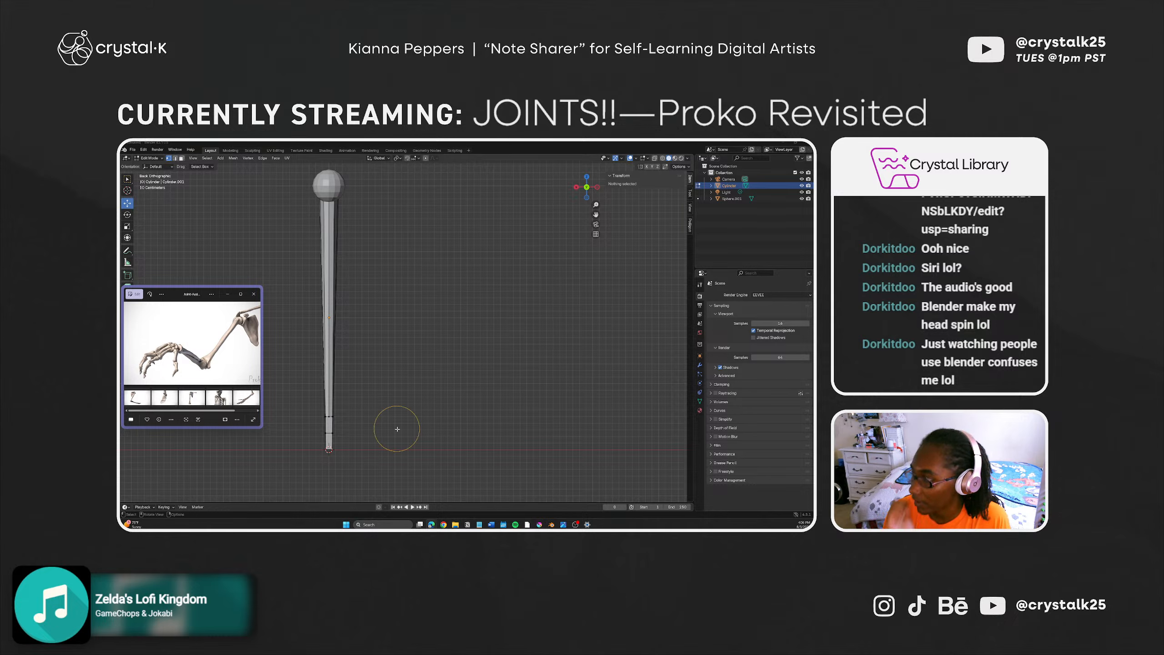
Step: Select the positive-X vertices along the lower block's bottom edge and set their median X to 0.1 m
middle_drag(304, 460, 358, 463)
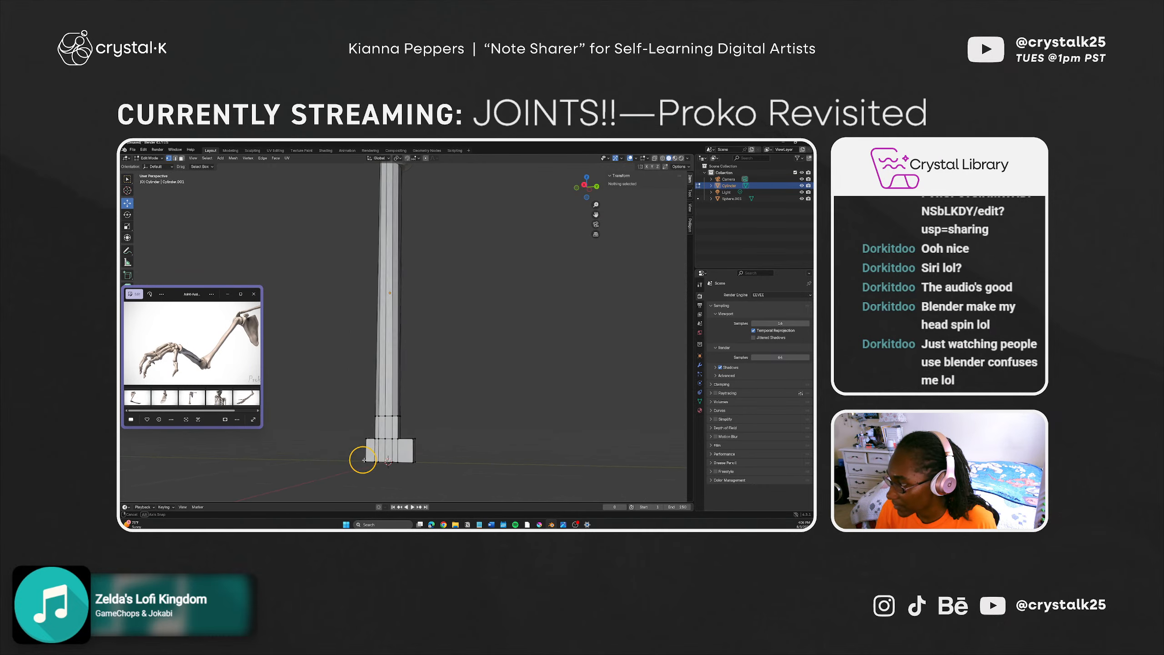
drag(361, 468, 424, 453)
middle_drag(412, 455, 364, 419)
click(371, 458)
drag(376, 471, 441, 438)
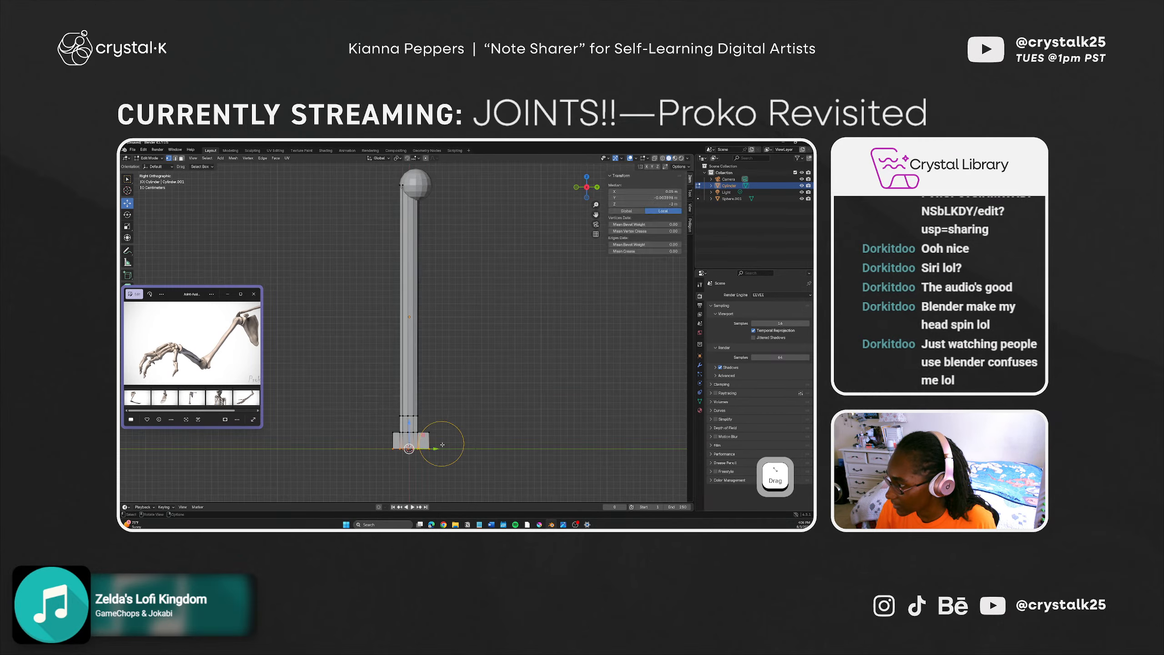
middle_drag(441, 438, 364, 442)
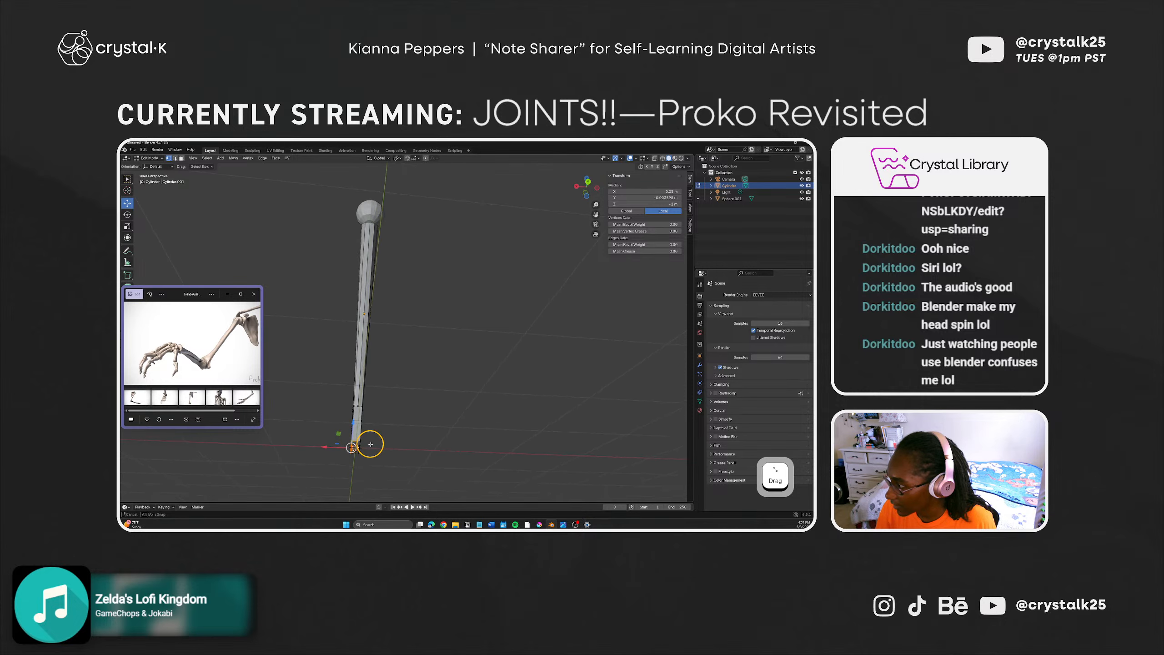
click(659, 196)
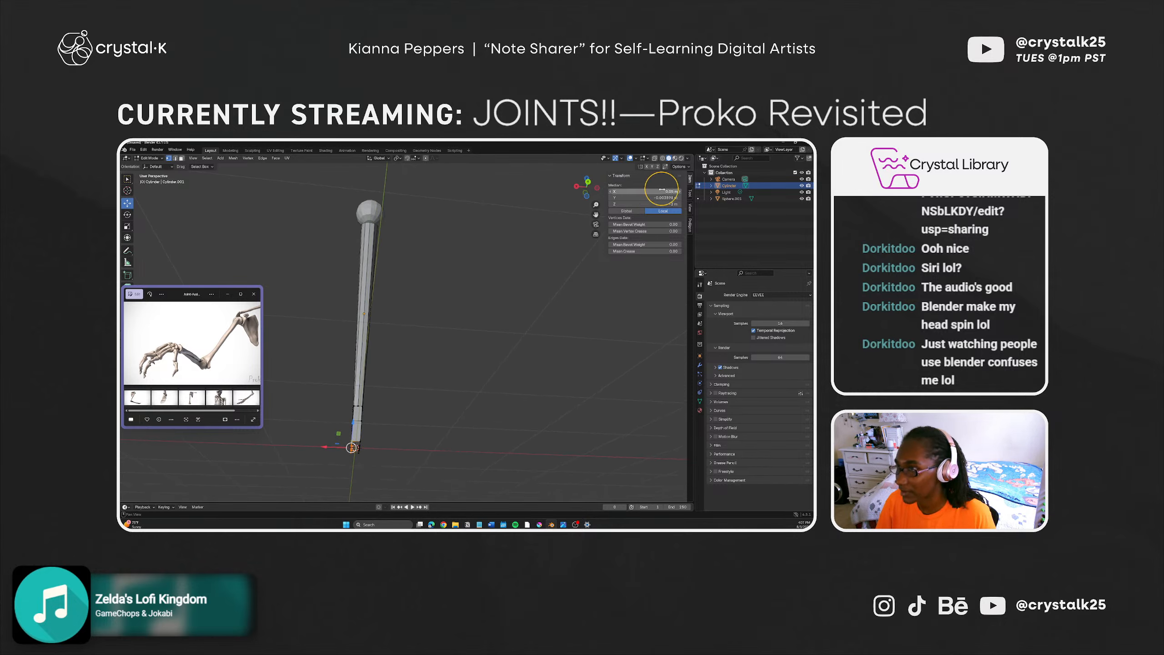
click(662, 190)
text(0.1)
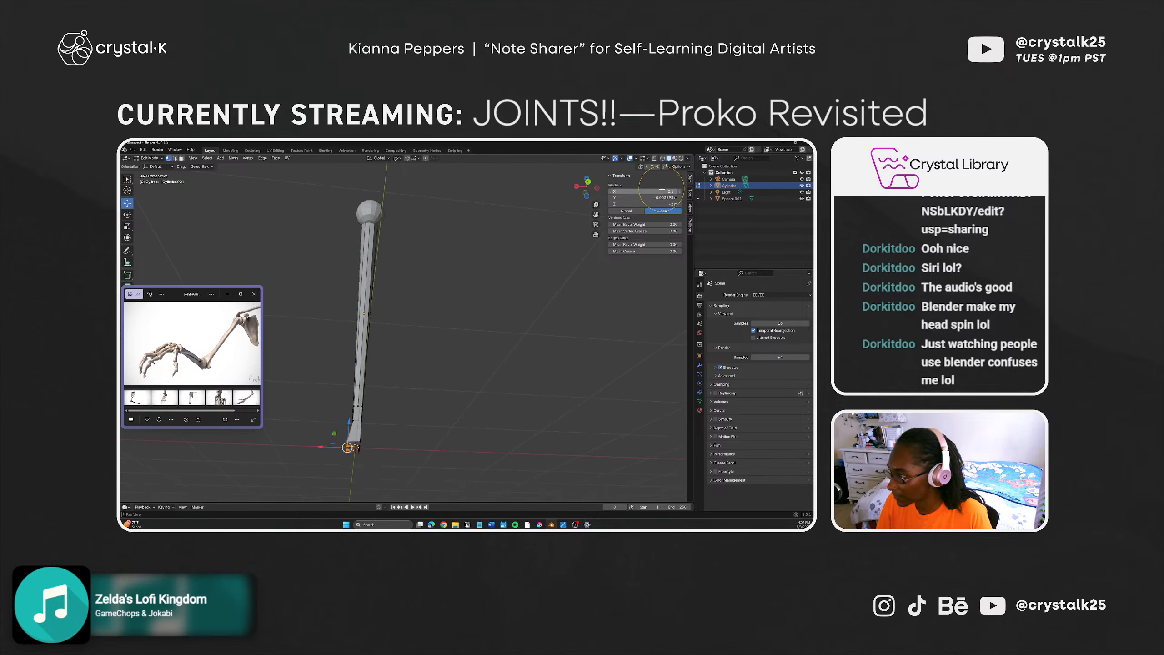
key(Return)
Step: Inspect the lower block from underneath, stepping back through the latest changes to compare its bottom edge
middle_drag(339, 451, 385, 464)
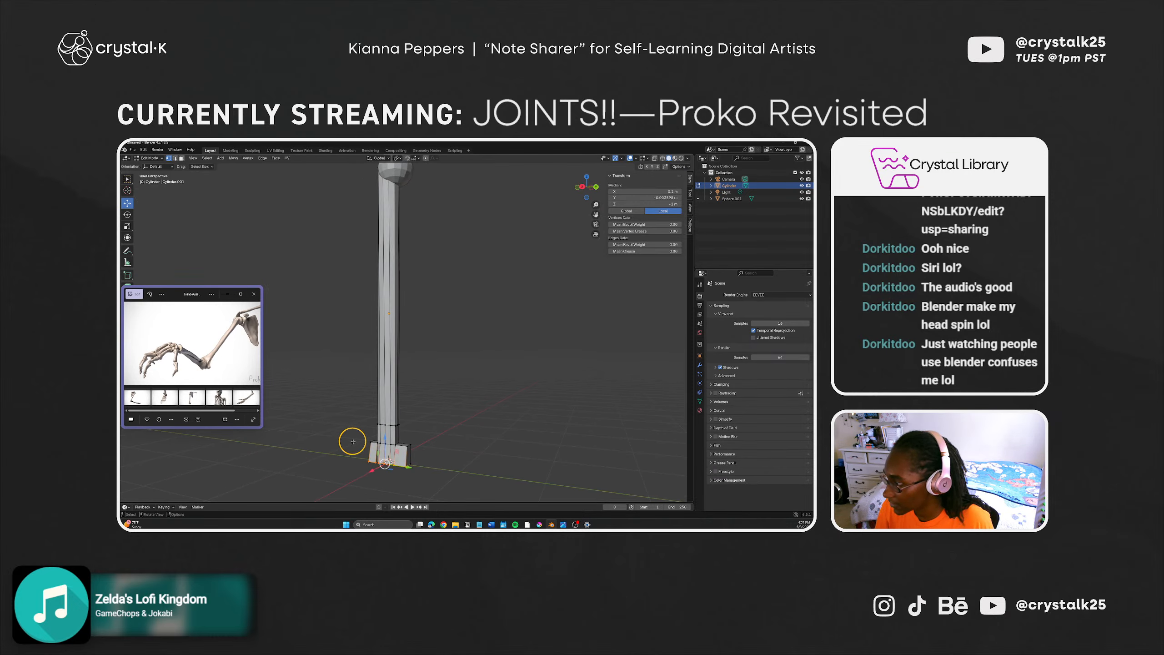
click(356, 478)
alt+drag(356, 478, 345, 447)
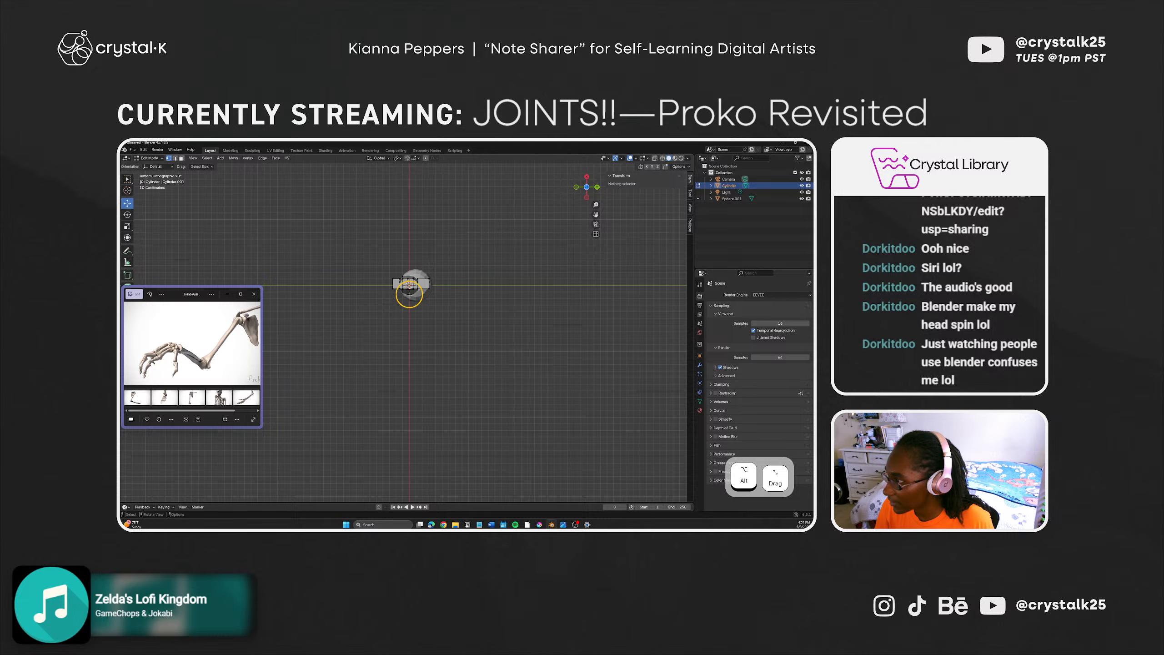
alt+drag(409, 286, 409, 280)
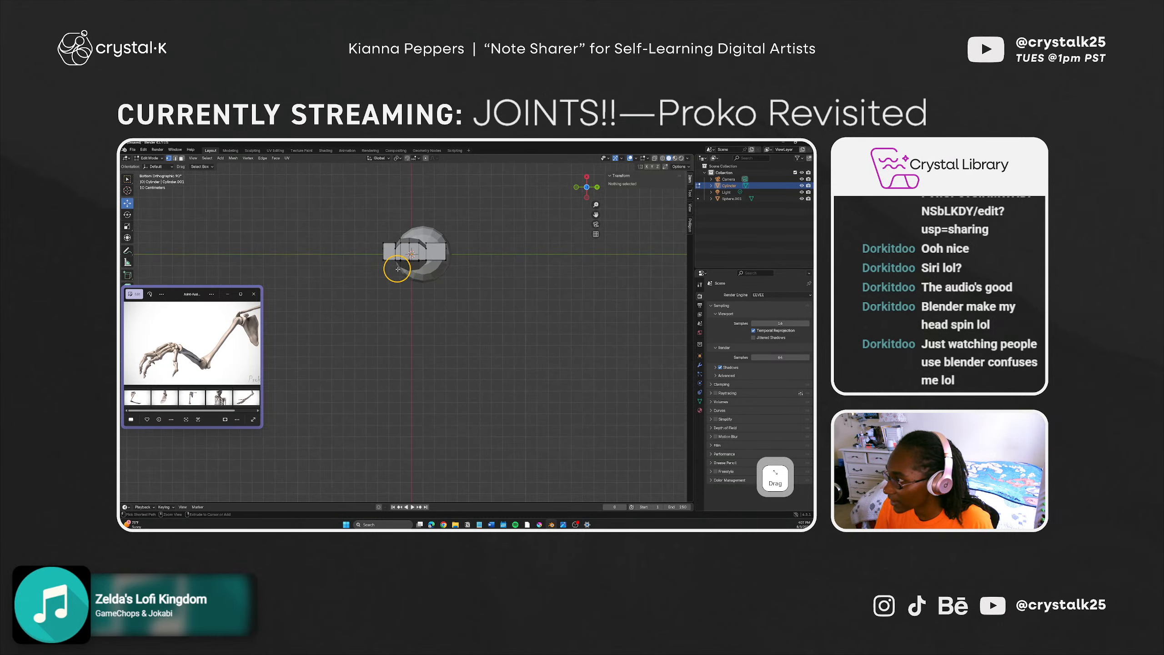
key(ctrl+z)
key(ctrl+z)
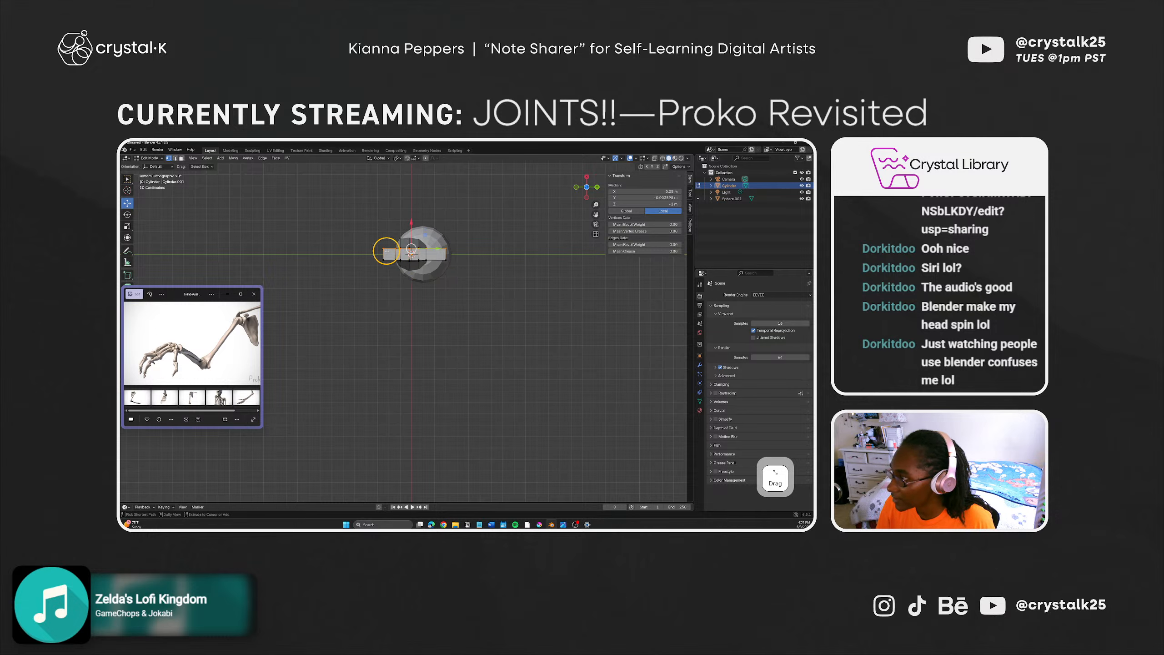
alt+drag(387, 255, 388, 276)
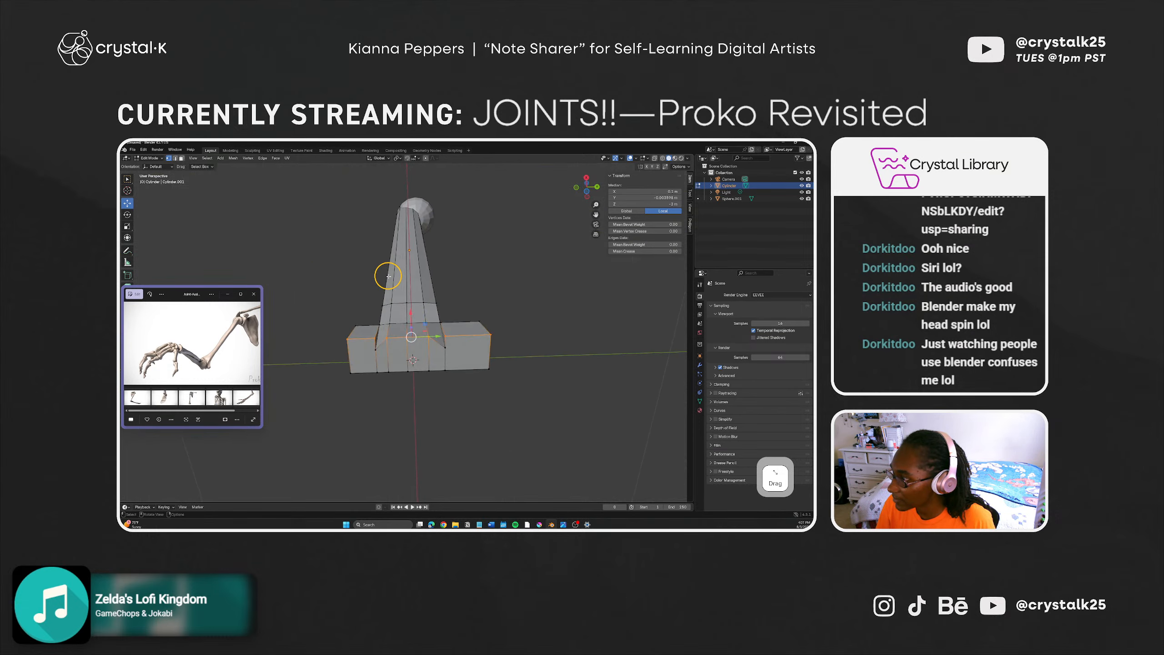
Step: Dissolve the extra vertex on the positive-Y side of the lower block's bottom edge
click(446, 347)
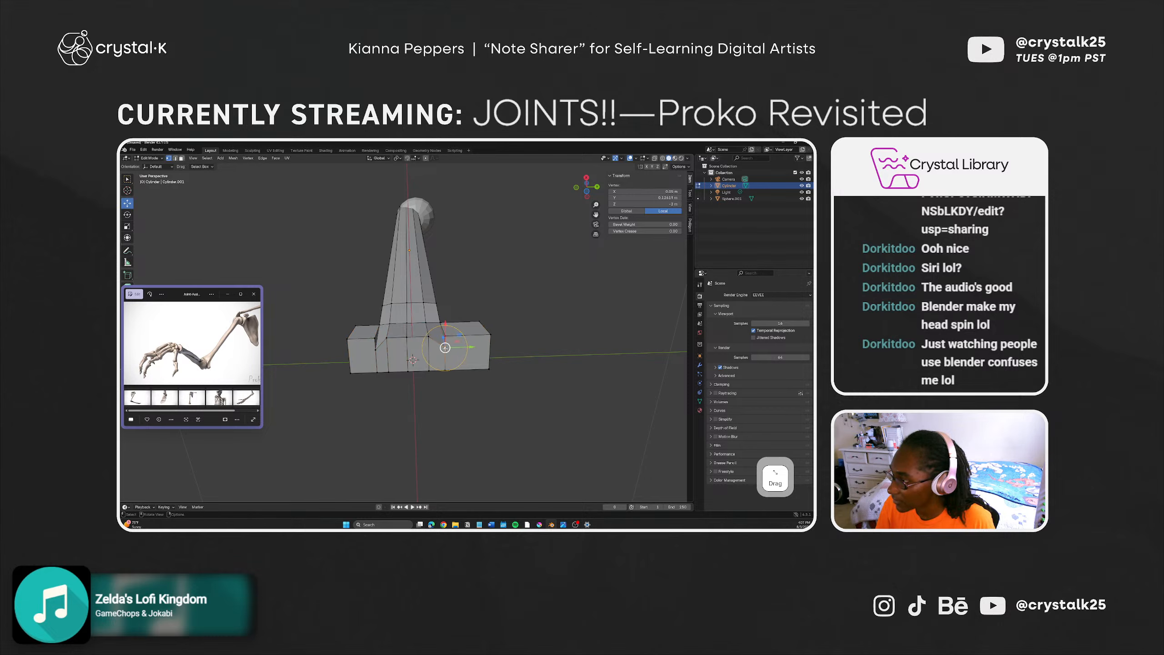
right_click(445, 348)
click(429, 439)
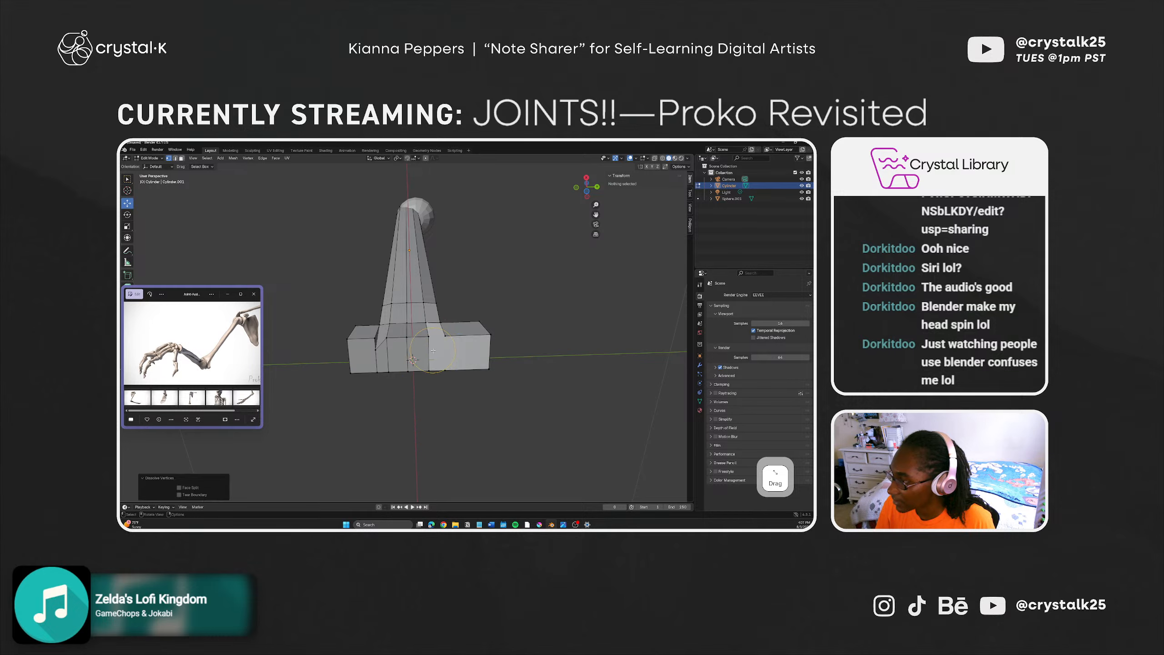
mouse_move(443, 370)
middle_down()
mouse_move(414, 348)
mouse_move(423, 364)
middle_up()
Step: Connect the two facing vertices across the block's underside on the positive-Y side with an edge
click(401, 304)
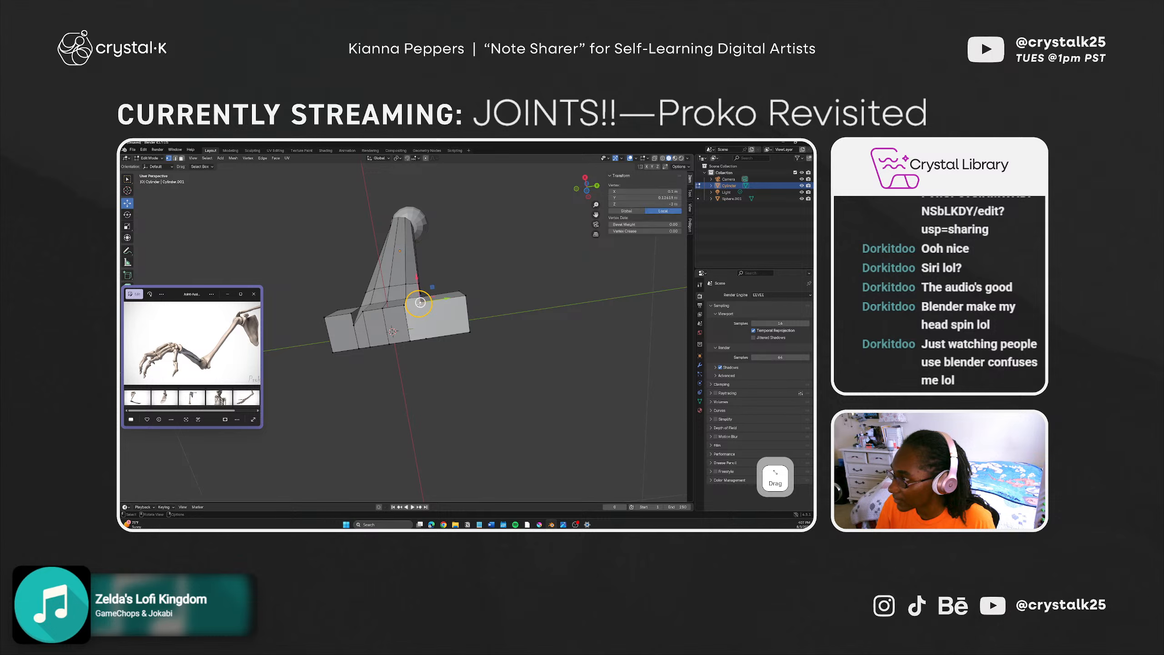
shift+click(404, 305)
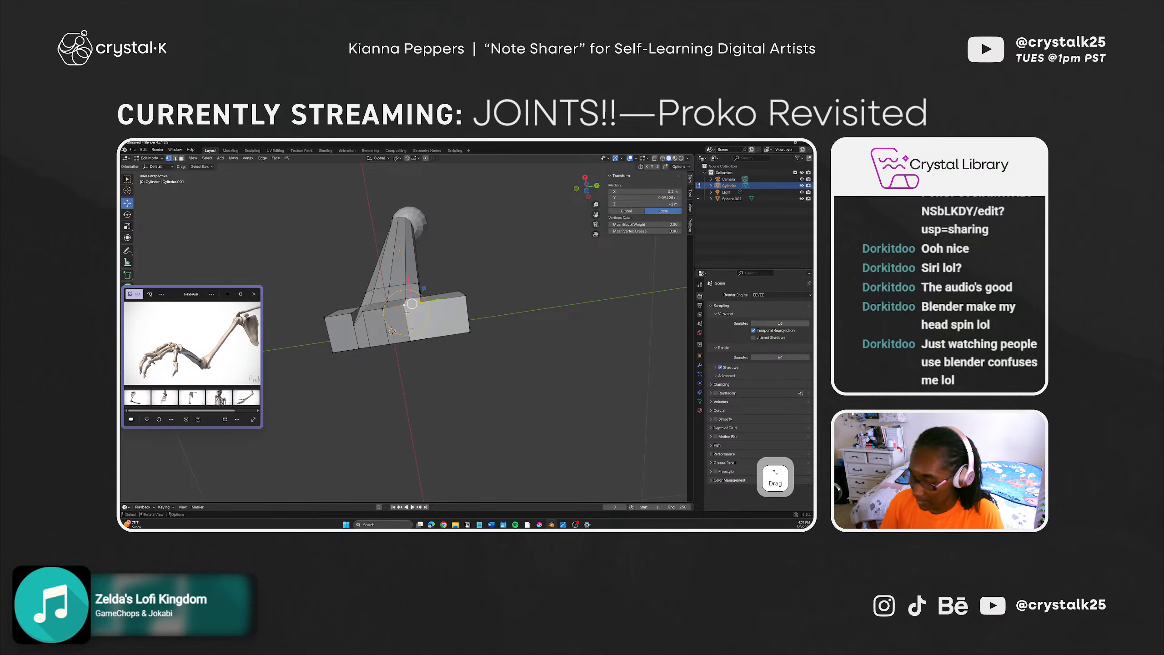
mouse_move(424, 342)
middle_down()
mouse_move(410, 338)
mouse_move(423, 343)
middle_up()
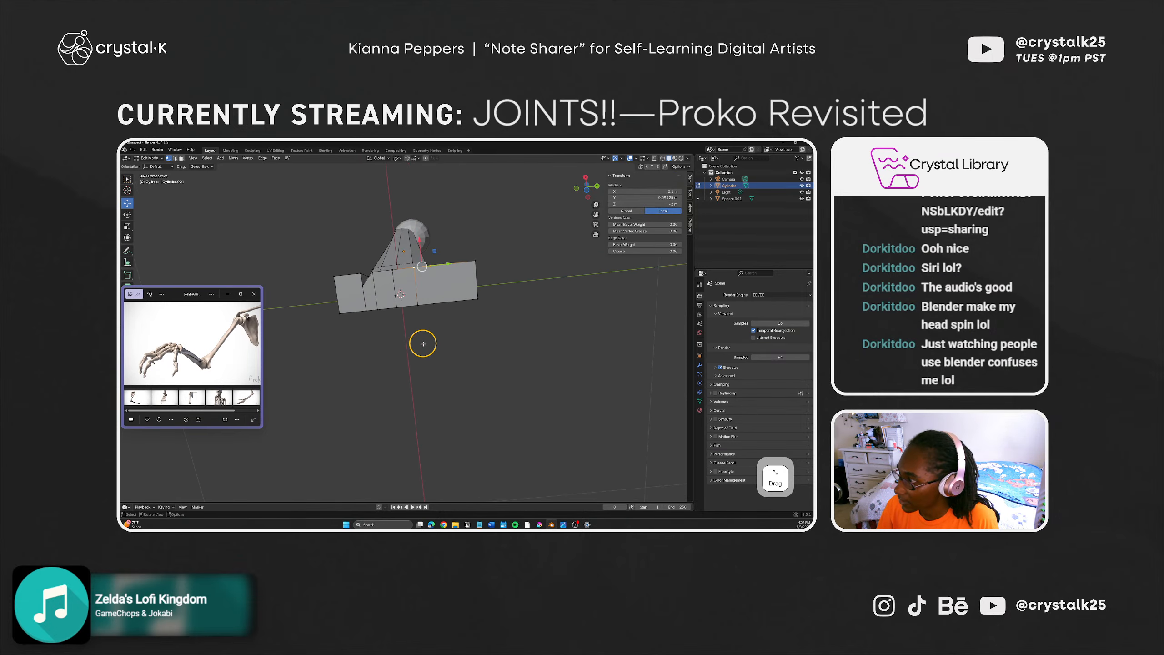
click(431, 305)
shift+click(429, 267)
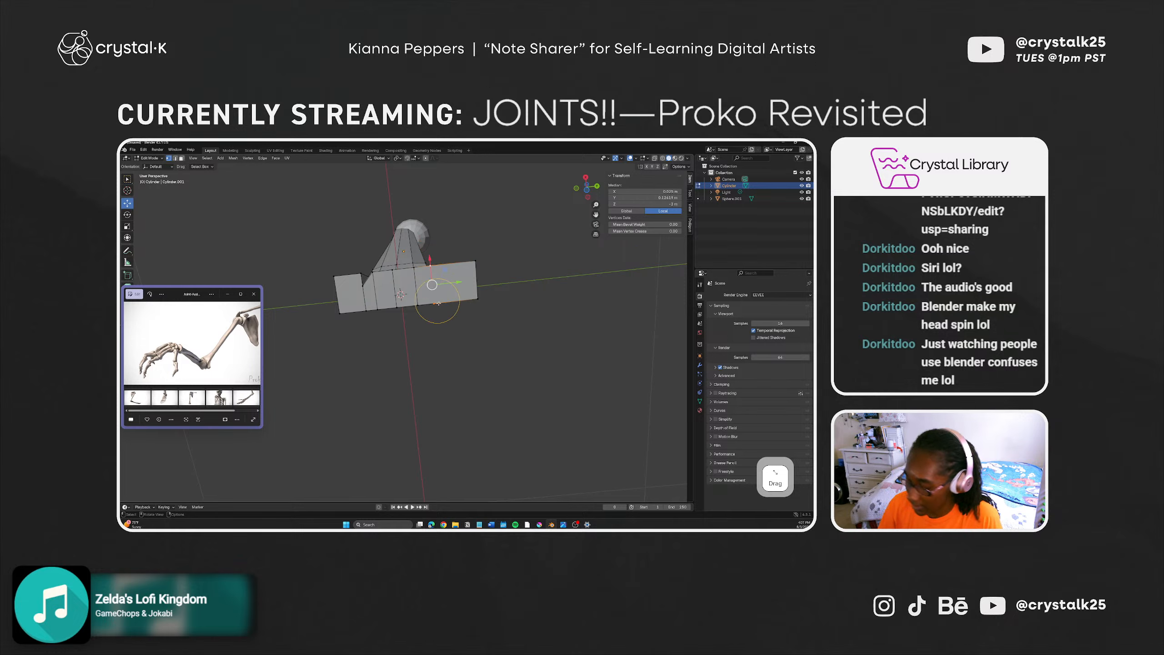
key(j)
click(443, 356)
mouse_move(432, 337)
middle_down()
mouse_move(422, 302)
mouse_move(423, 325)
middle_up()
Step: Dissolve the extra vertex on the negative-Y side of the lower block's bottom edge
click(341, 285)
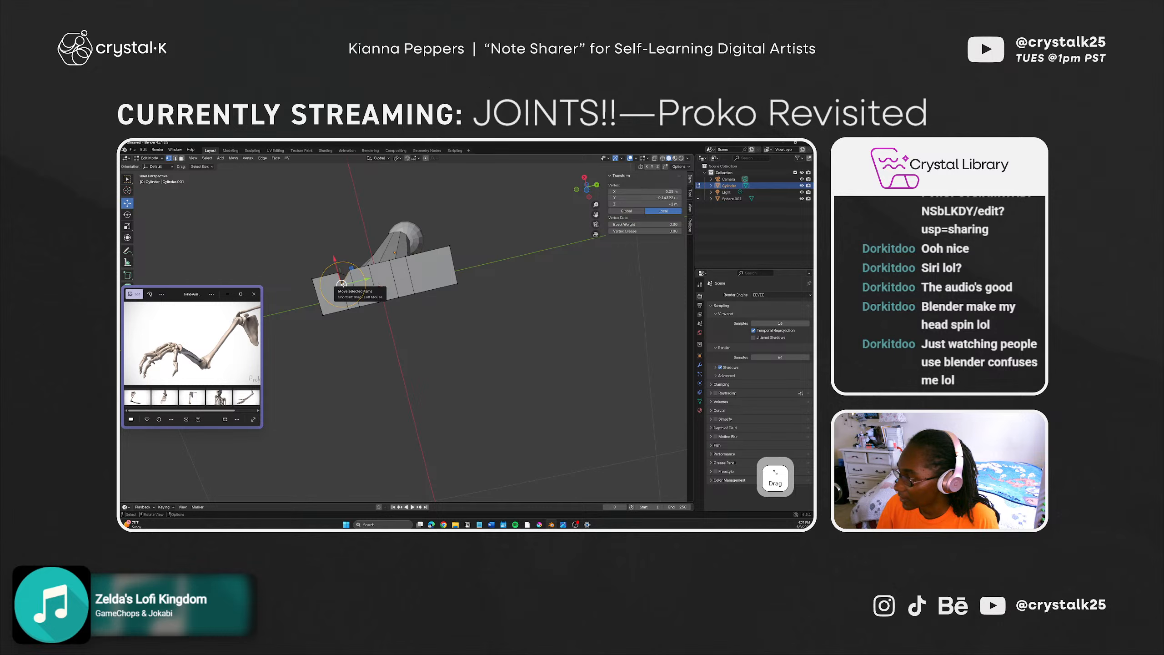
right_click(342, 286)
click(348, 305)
right_click(342, 284)
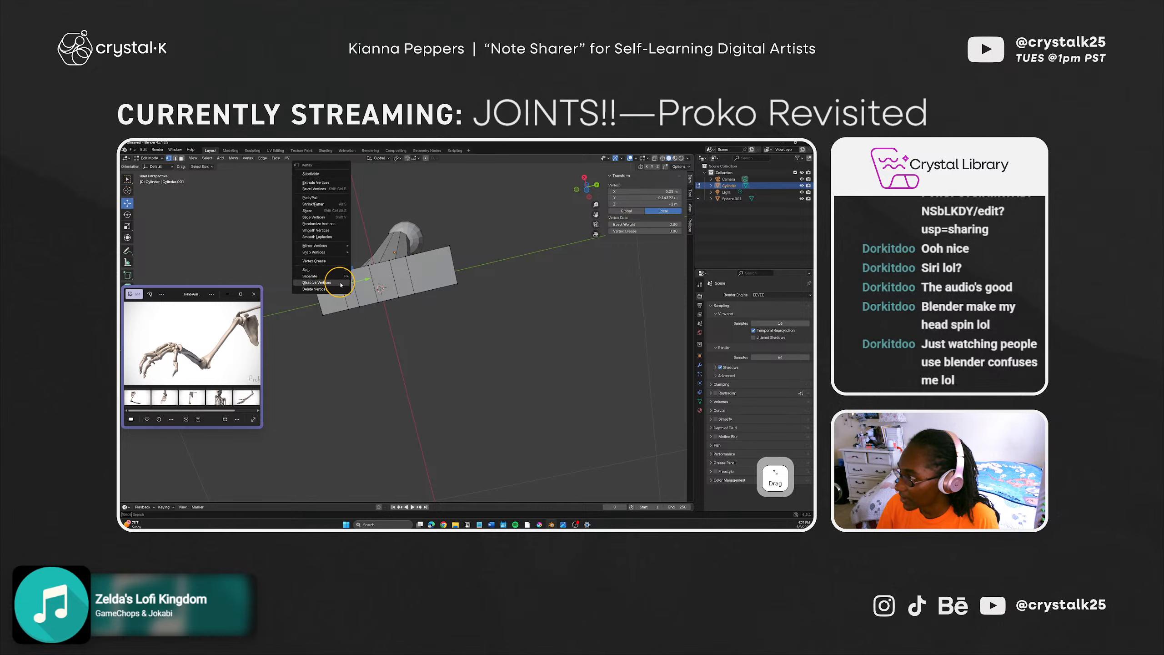
click(339, 285)
middle_drag(340, 290, 338, 447)
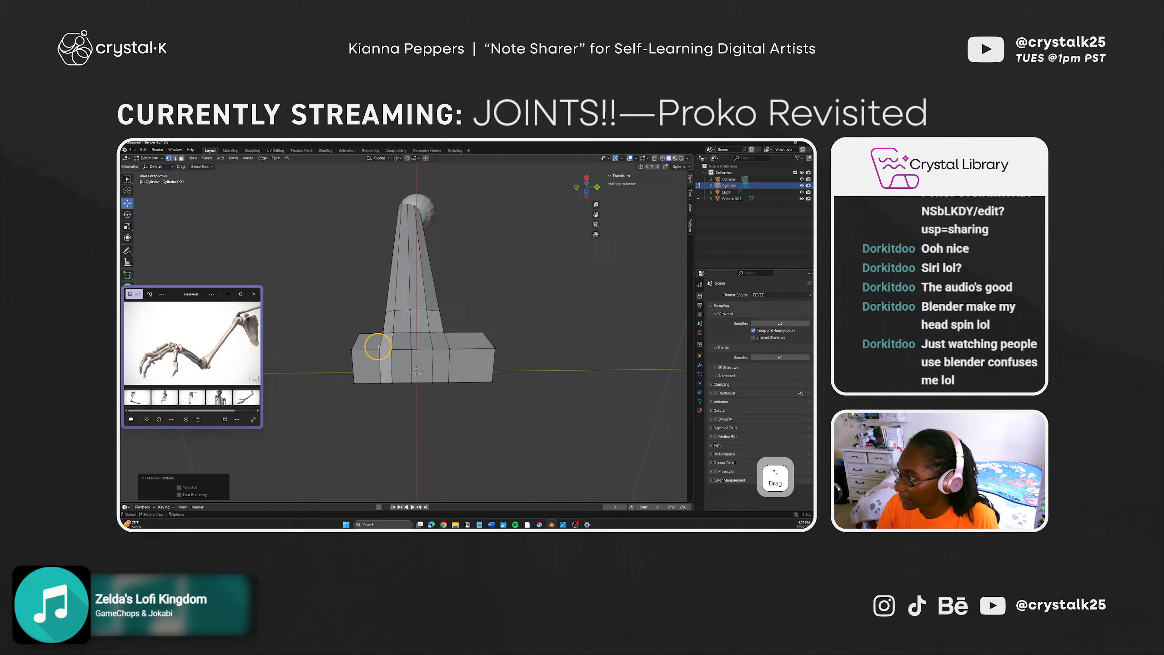
click(380, 347)
shift+click(395, 349)
drag(314, 469, 355, 439)
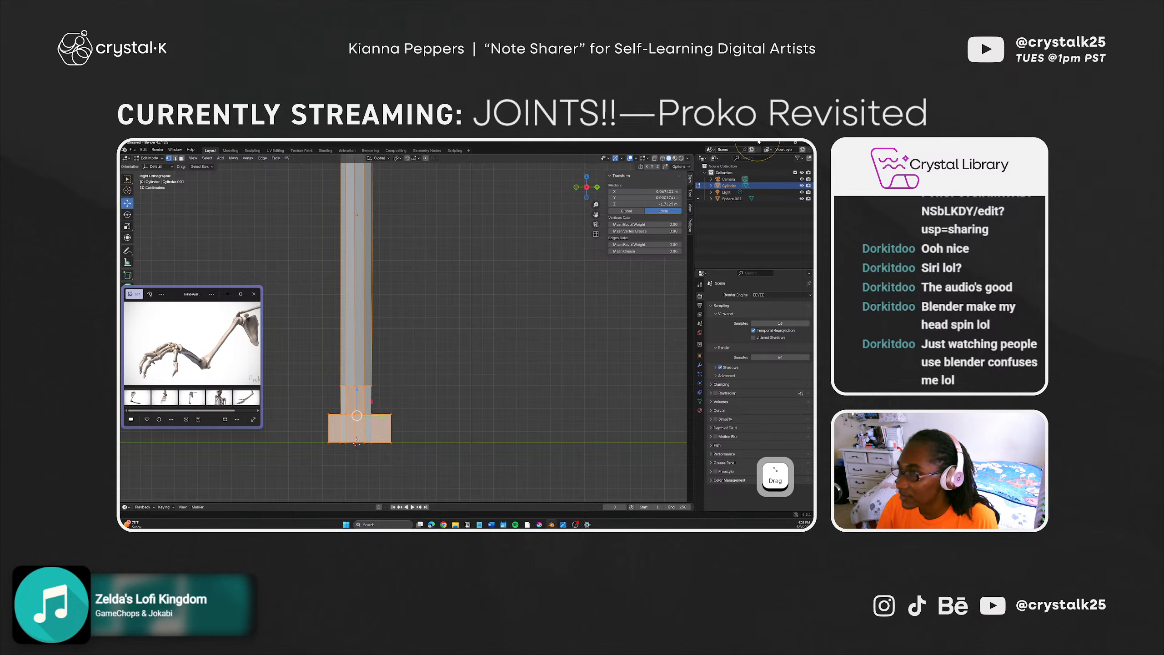
click(663, 189)
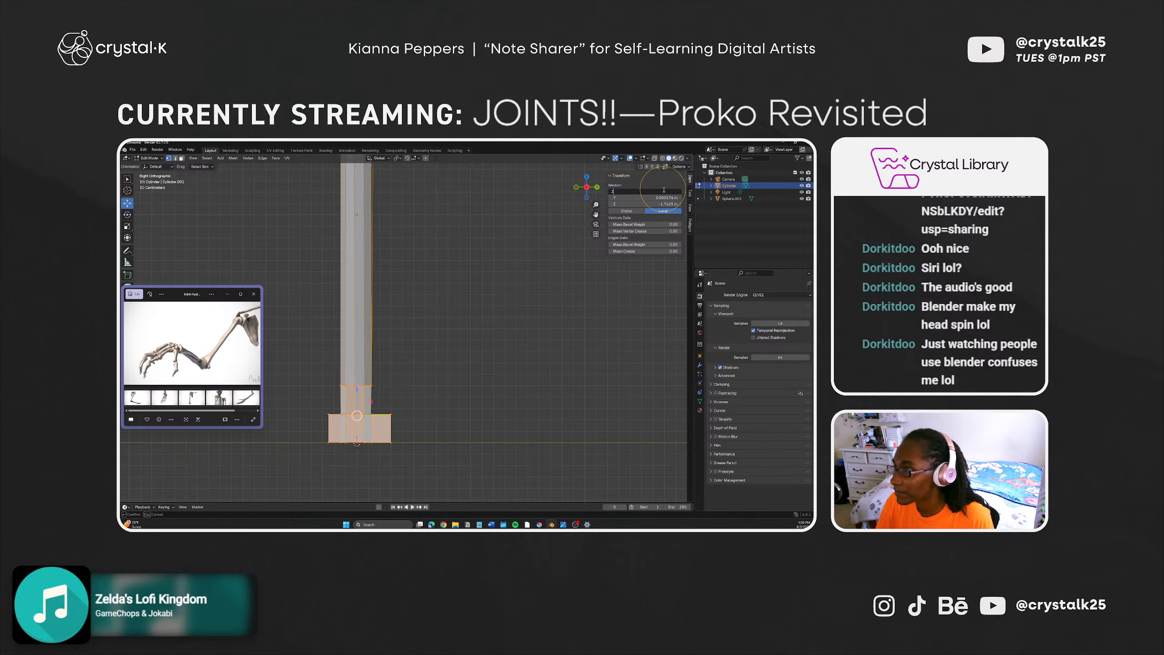
key(Escape)
click(437, 350)
Step: Dissolve the extra vertex on the block's upper edge beside the shaft, on the negative-Y side
middle_drag(438, 350, 372, 417)
scroll(389, 416, up, 4)
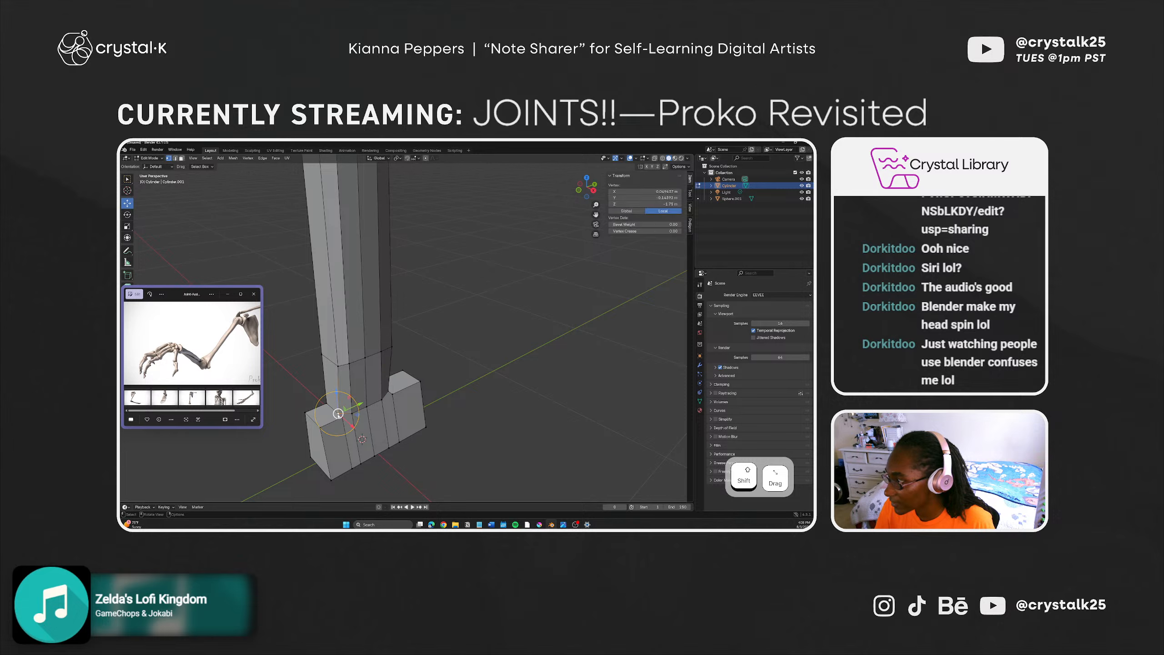
right_click(338, 416)
click(348, 416)
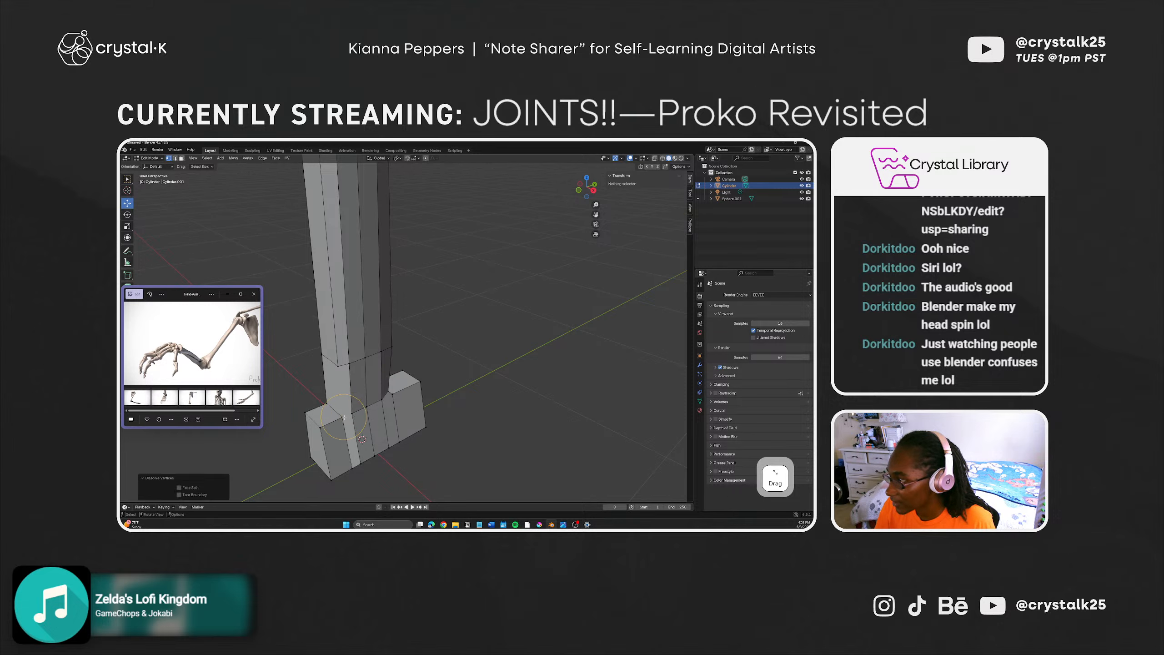
Step: Move the arm reference image clear of the mesh commands and try Knife Project on the bone mesh
click(343, 417)
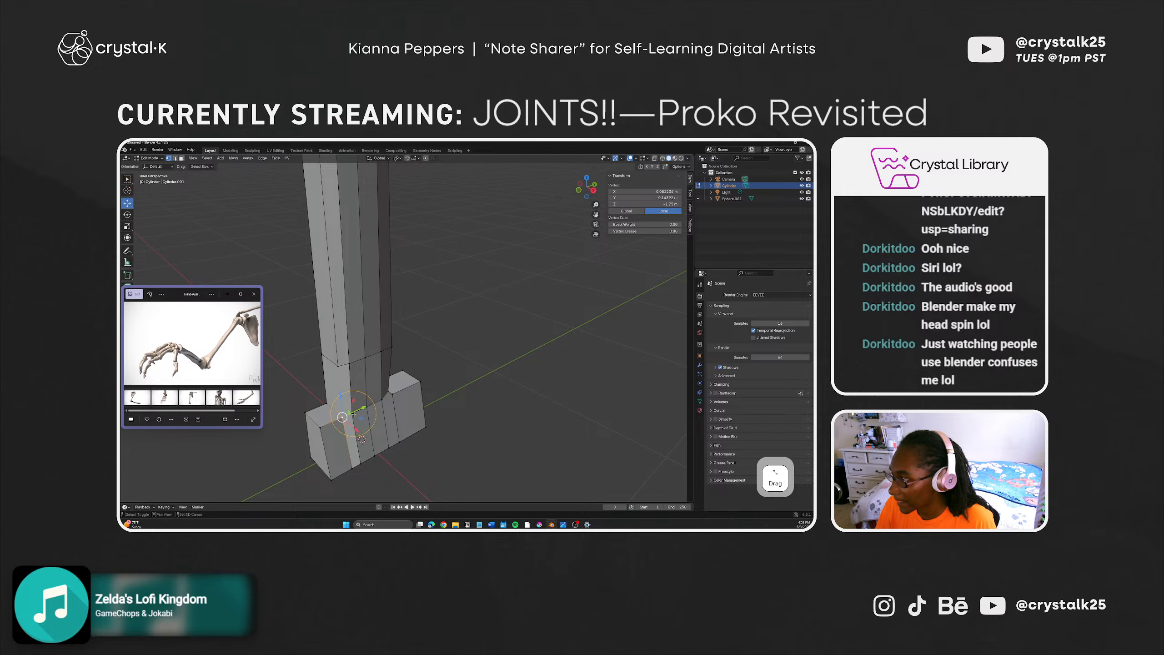
click(466, 406)
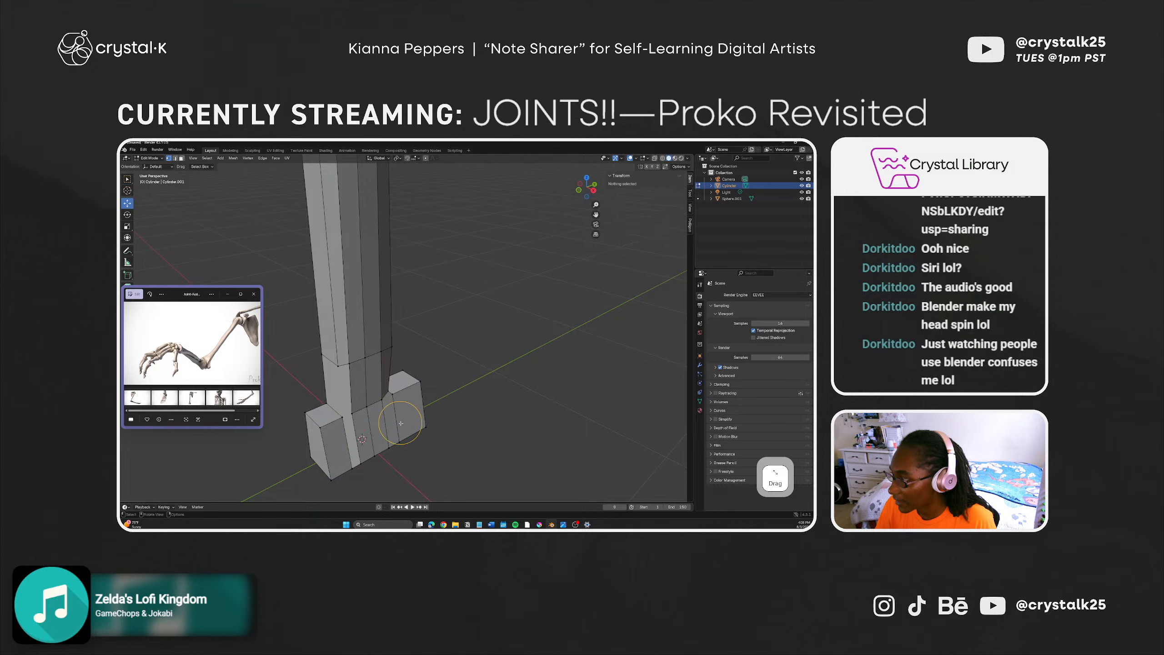
right_click(470, 398)
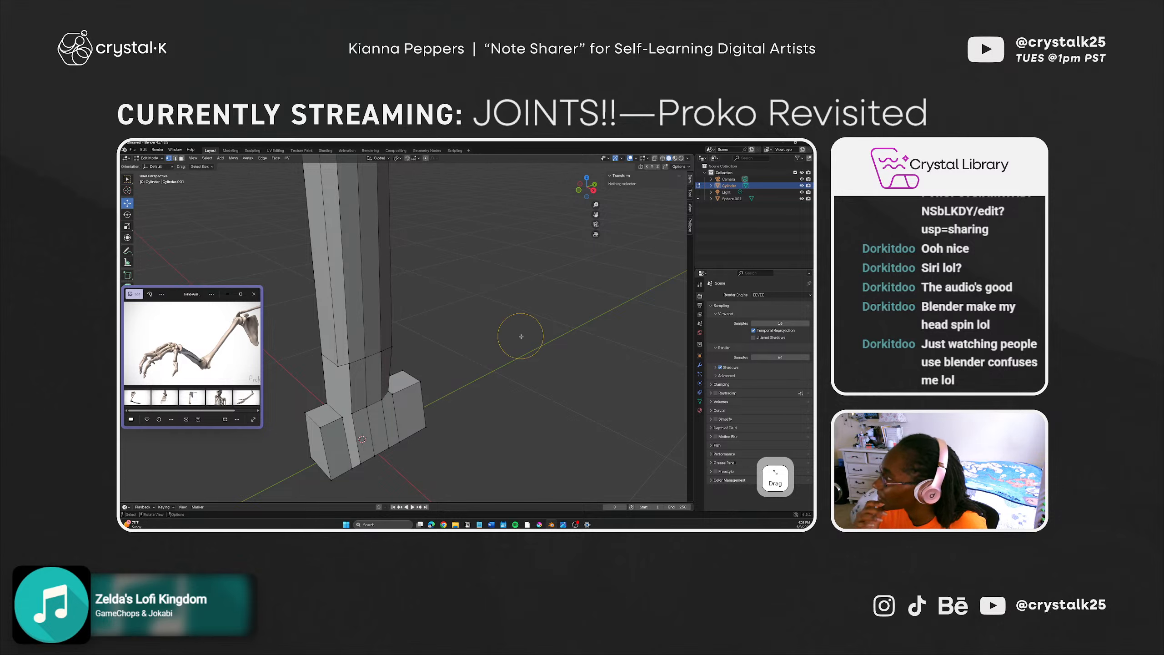
click(234, 158)
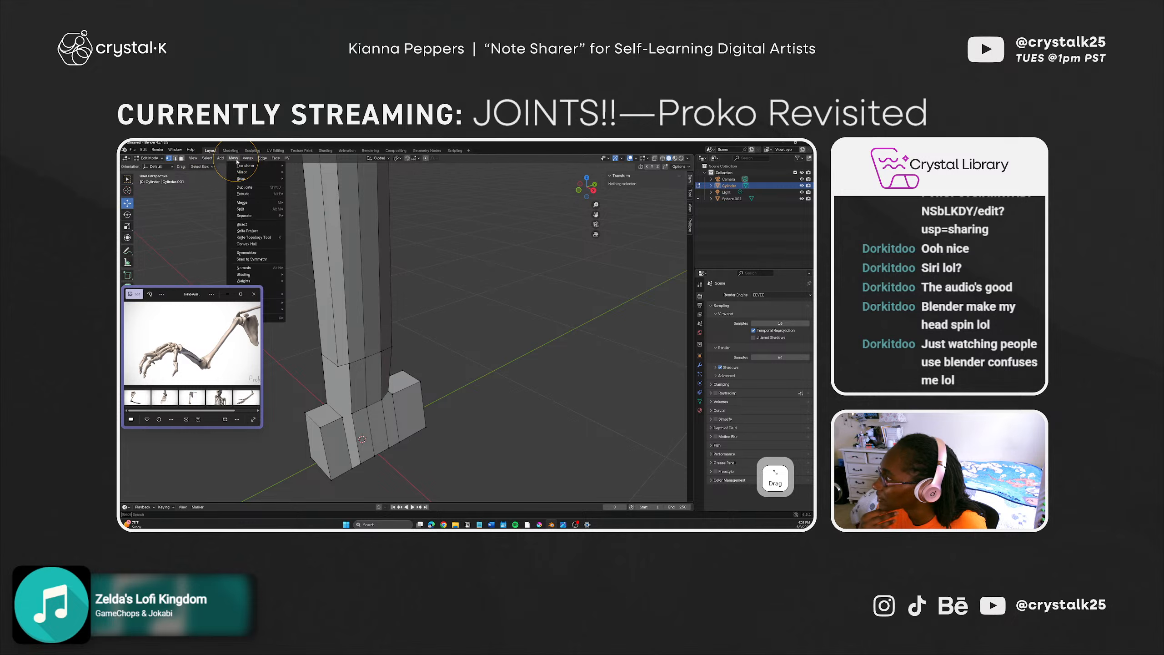
drag(184, 291, 186, 350)
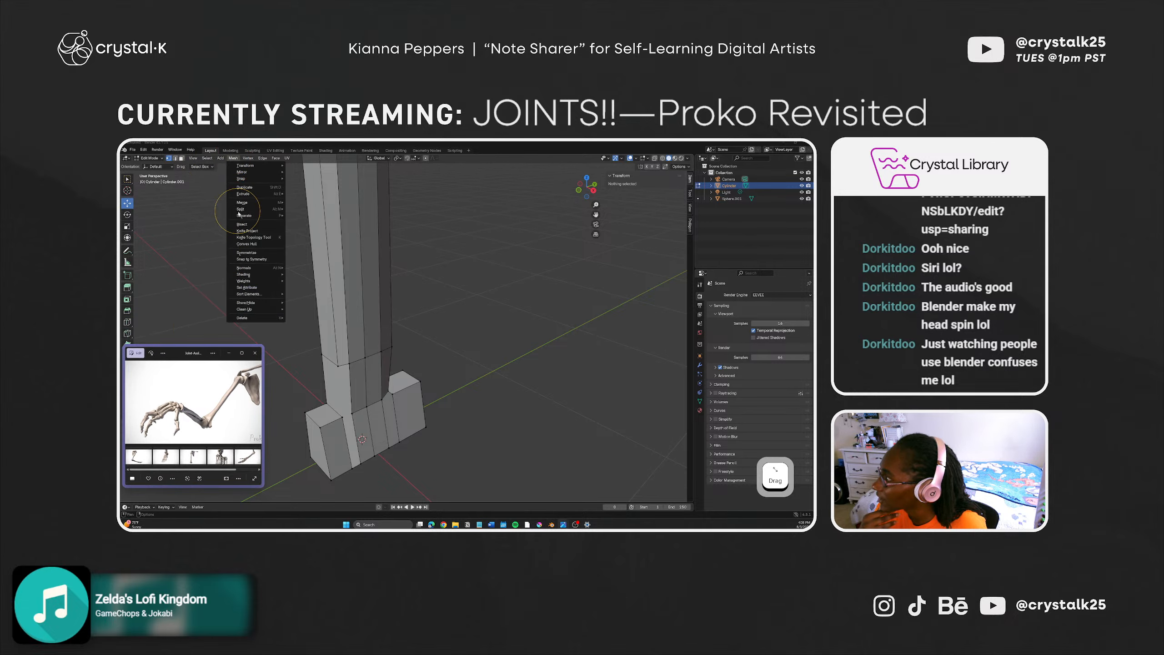
click(275, 230)
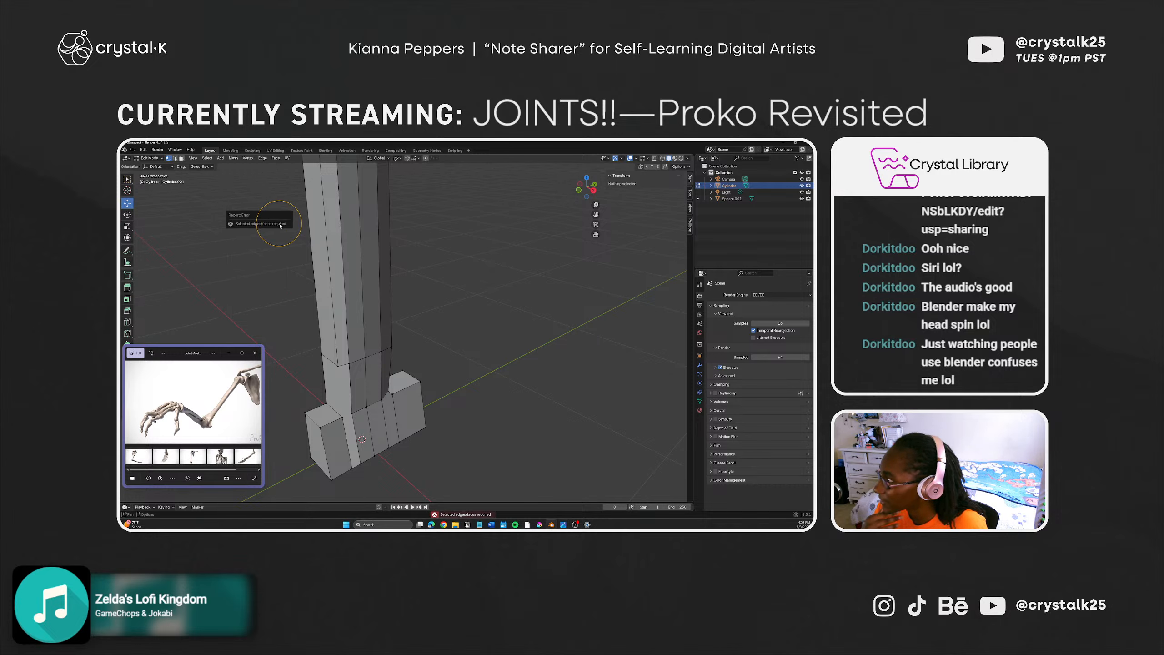
Step: Select two adjacent vertices where the shaft meets the base and try a knife cut from the shaft's lower ring
click(342, 418)
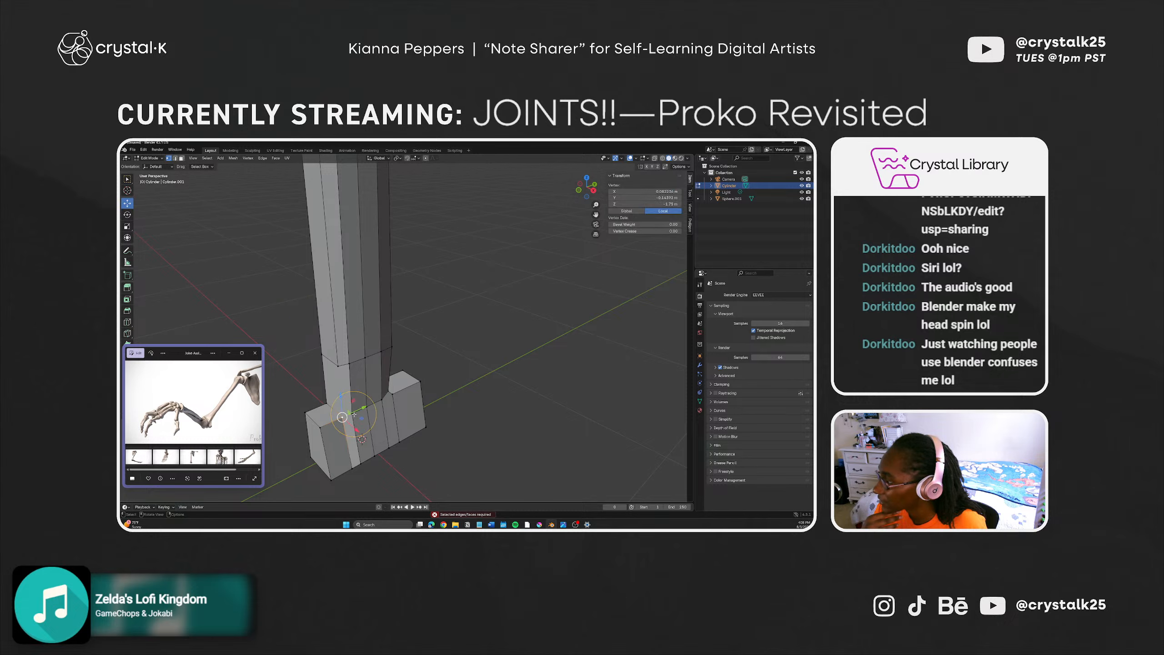
shift+click(352, 414)
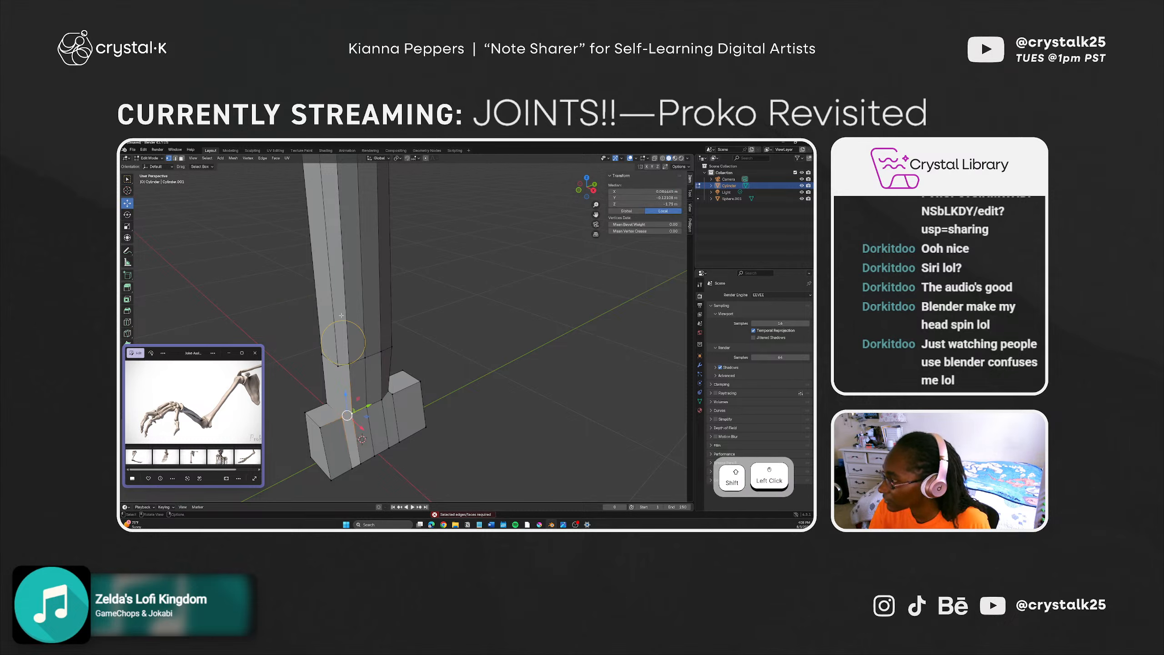
click(233, 158)
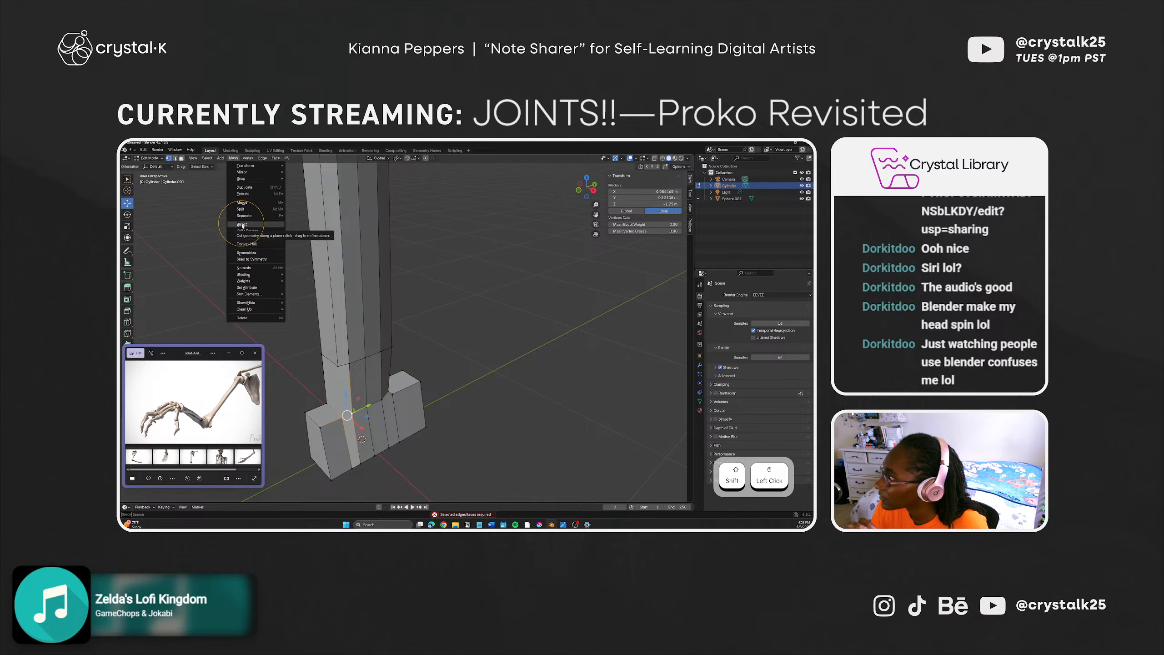
click(254, 237)
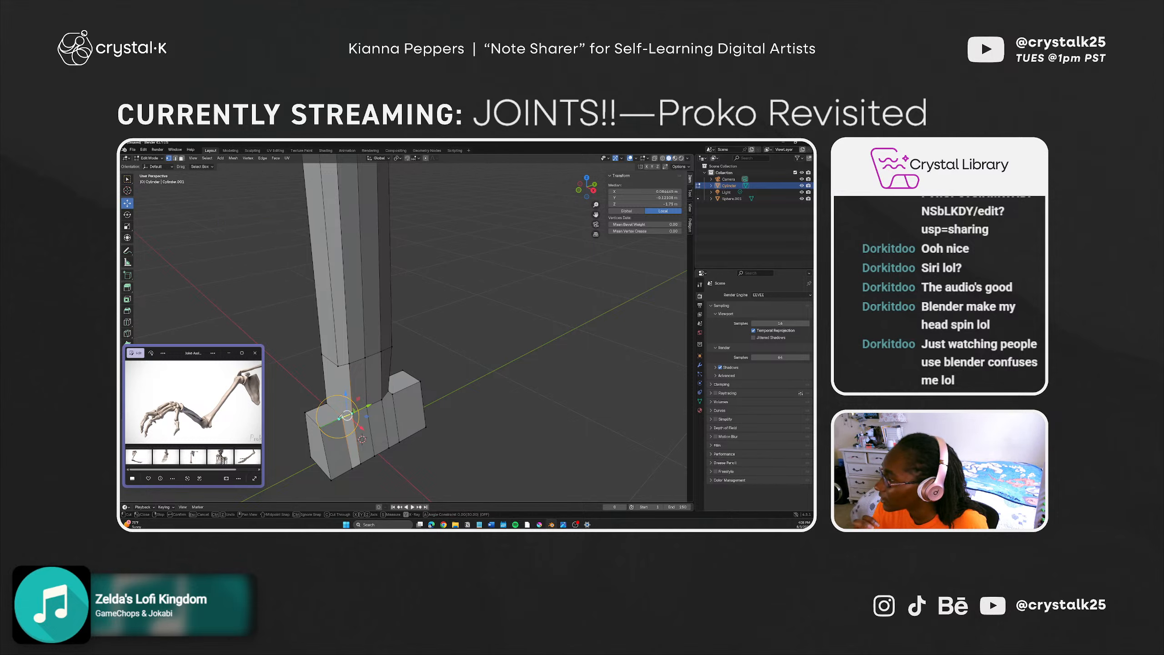
click(339, 368)
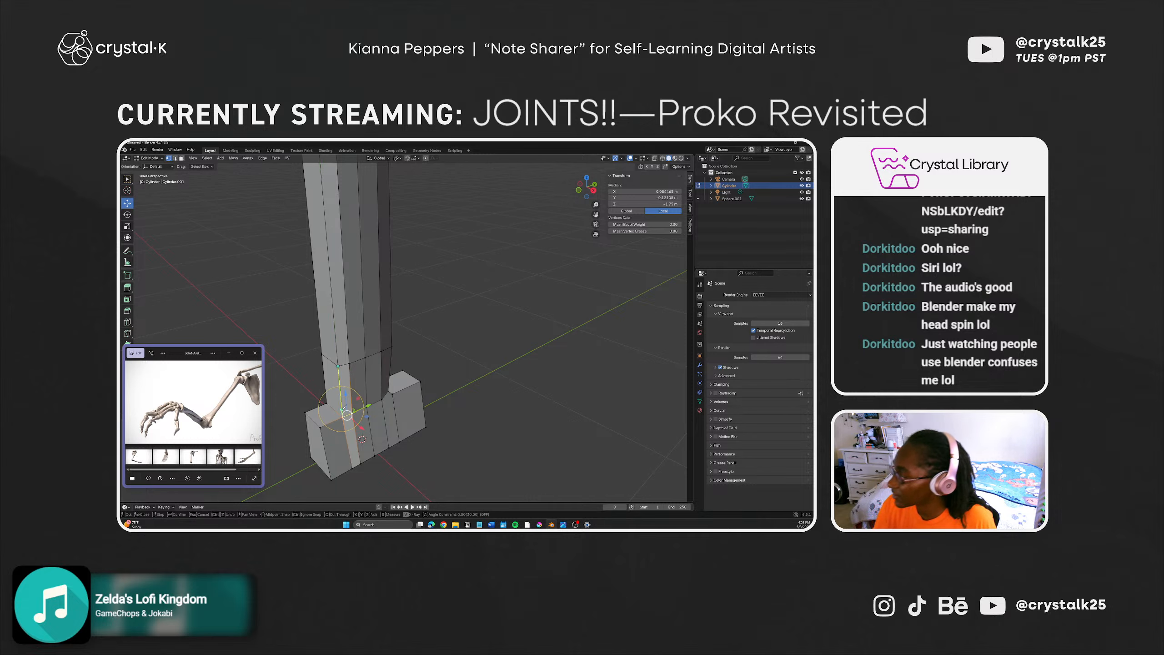
key(Escape)
Step: Cut an edge with the Knife tool between the two selected vertices where the shaft meets the base
middle_drag(358, 420, 333, 387)
key(k)
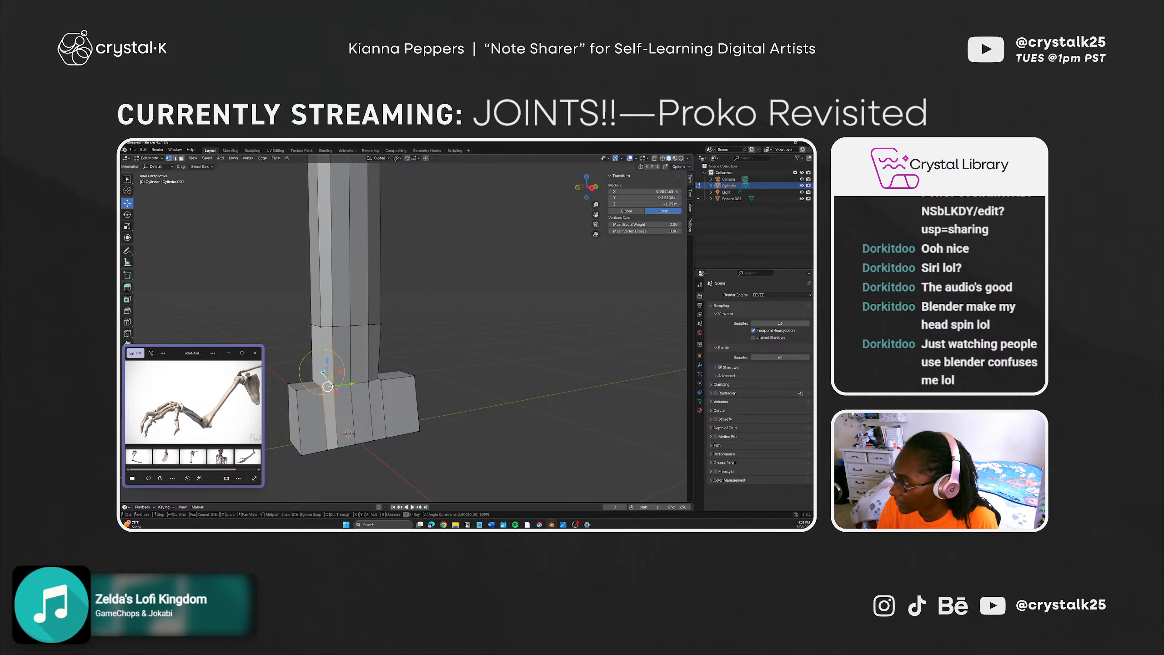
key(Return)
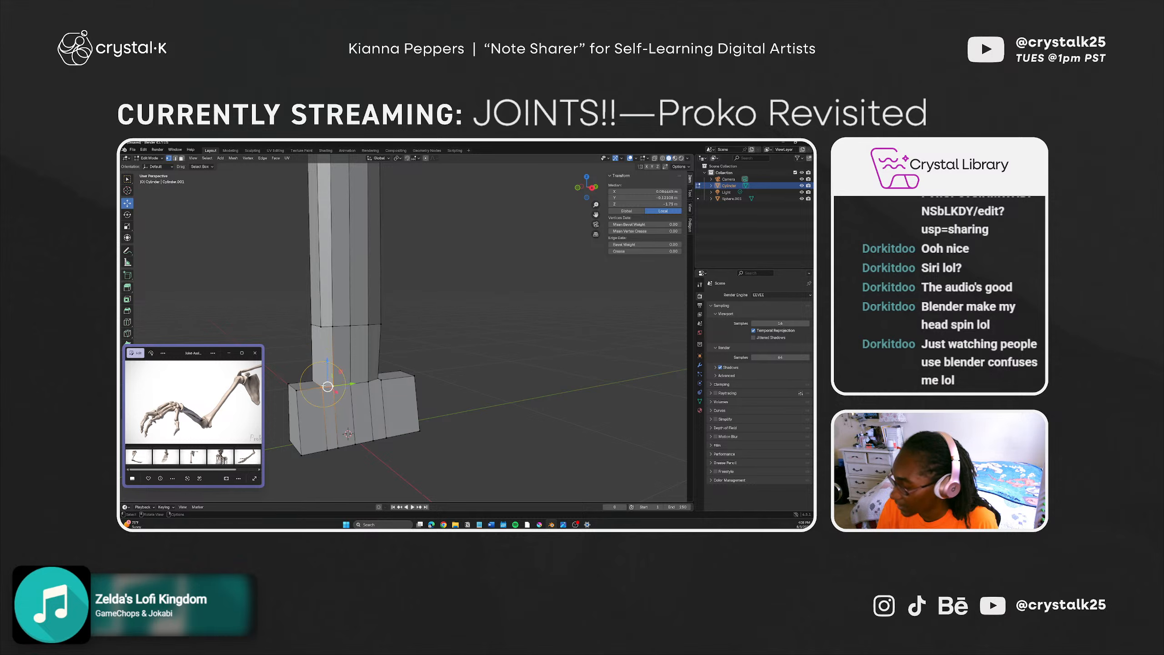
key(k)
click(328, 386)
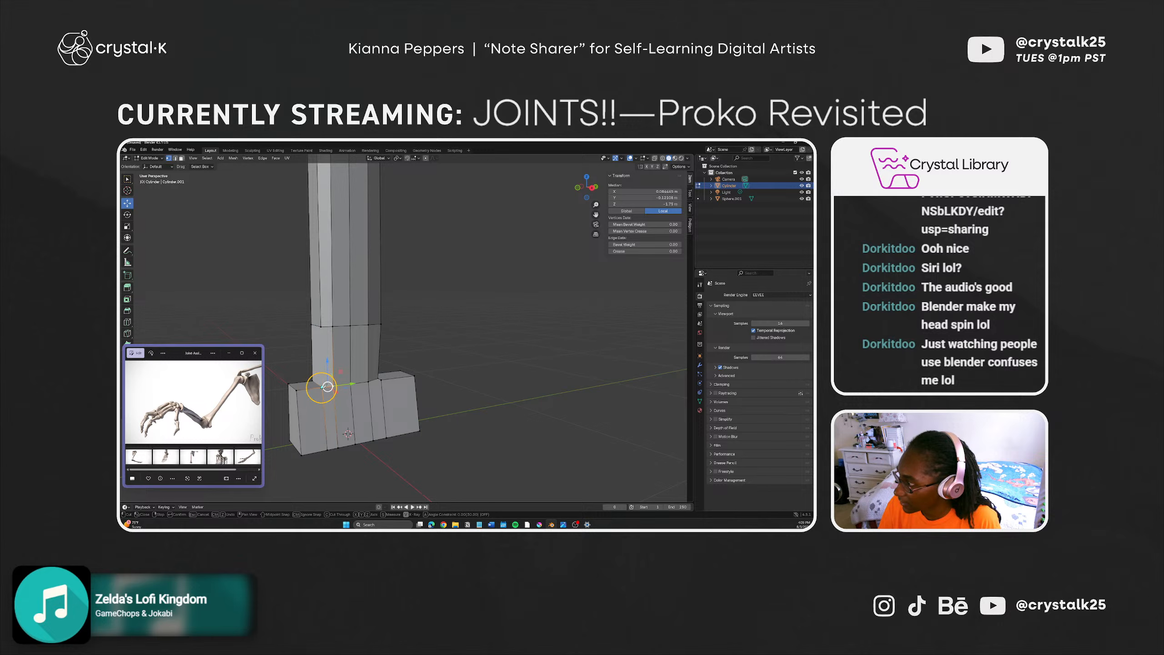
middle_drag(327, 387, 374, 395)
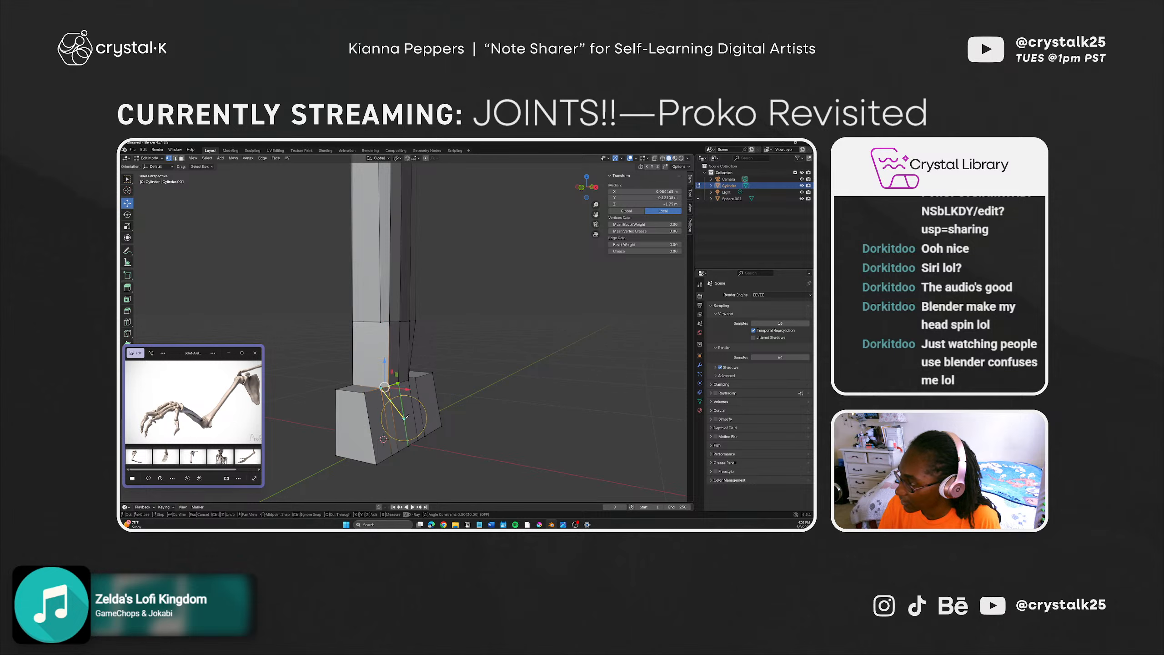
key(Return)
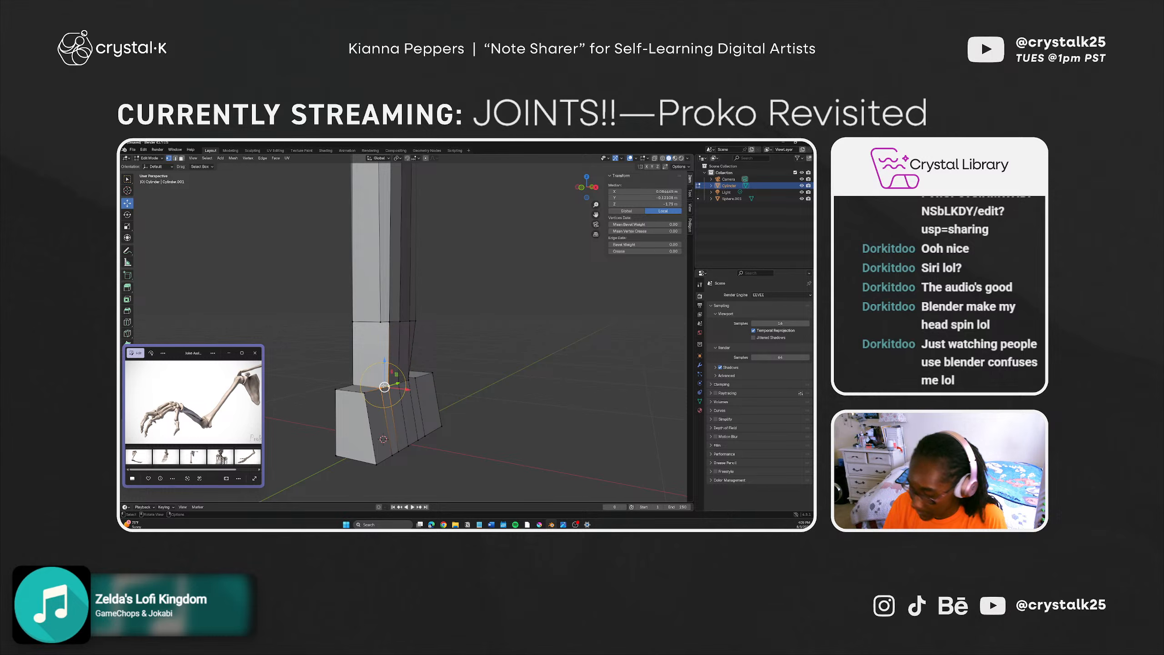
Step: Dissolve the stray vertex at the corner where the shaft meets the other end of the base
middle_drag(413, 390, 363, 404)
click(361, 378)
right_click(361, 378)
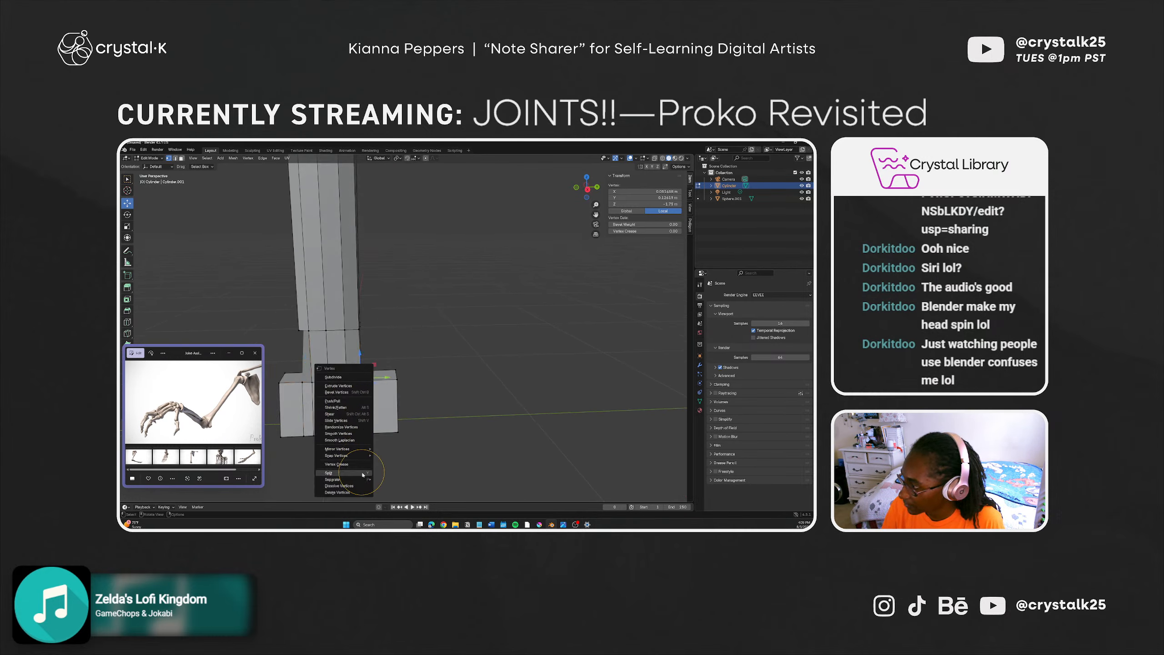
click(348, 494)
Step: Use the Knife tool to cut an edge from the shaft's corner vertex along the upper face of the base
middle_drag(366, 414, 333, 419)
mouse_move(347, 380)
shift+middle_down()
mouse_move(367, 400)
mouse_move(348, 387)
shift+middle_up()
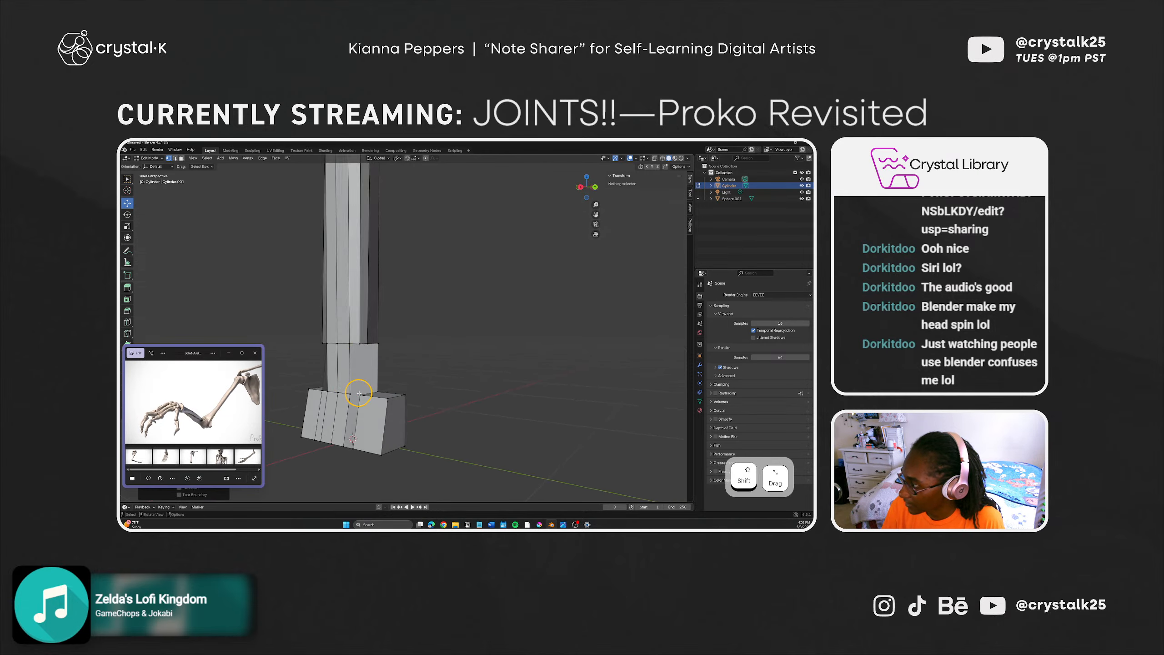
shift+click(359, 393)
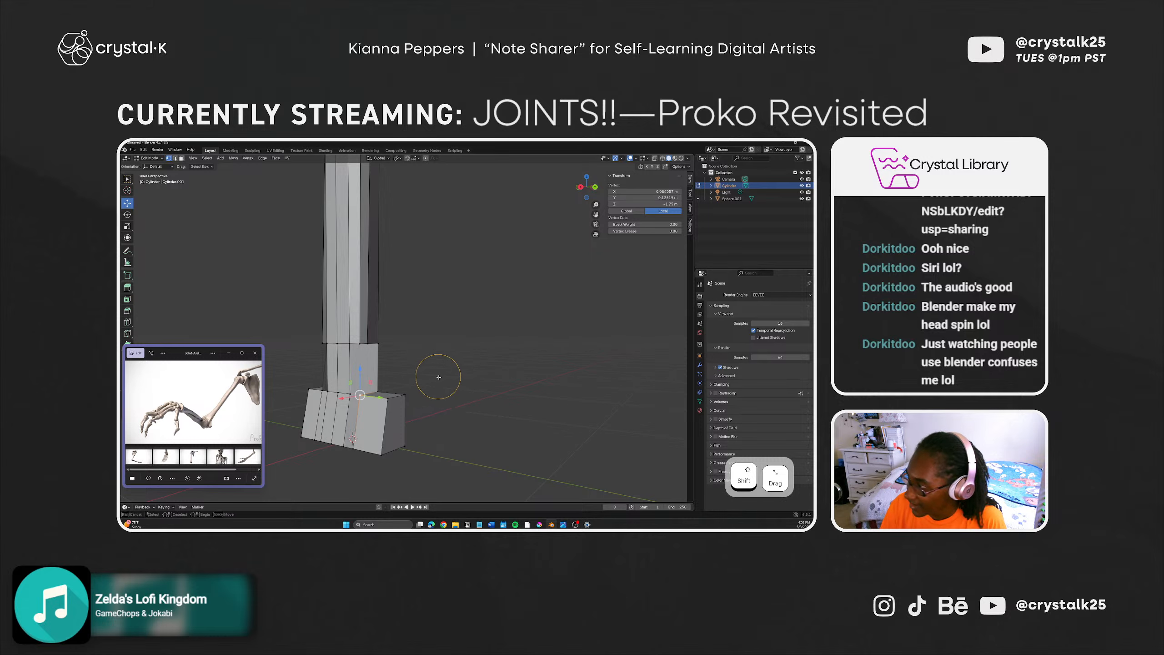
key(k)
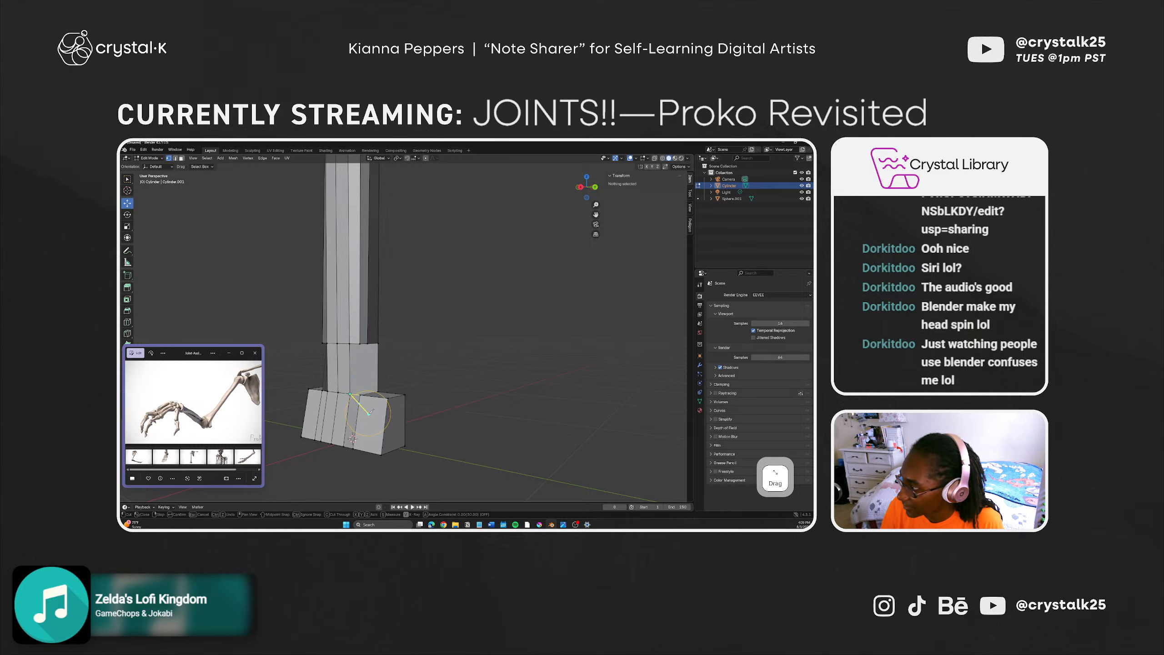
click(360, 395)
key(Return)
Step: Check the edges joining the shaft's lower ring to the base from several sides and review the whole bone
mouse_move(364, 426)
middle_down()
mouse_move(356, 446)
mouse_move(359, 428)
mouse_move(403, 411)
mouse_move(408, 422)
mouse_move(343, 435)
middle_up()
middle_drag(361, 392, 460, 403)
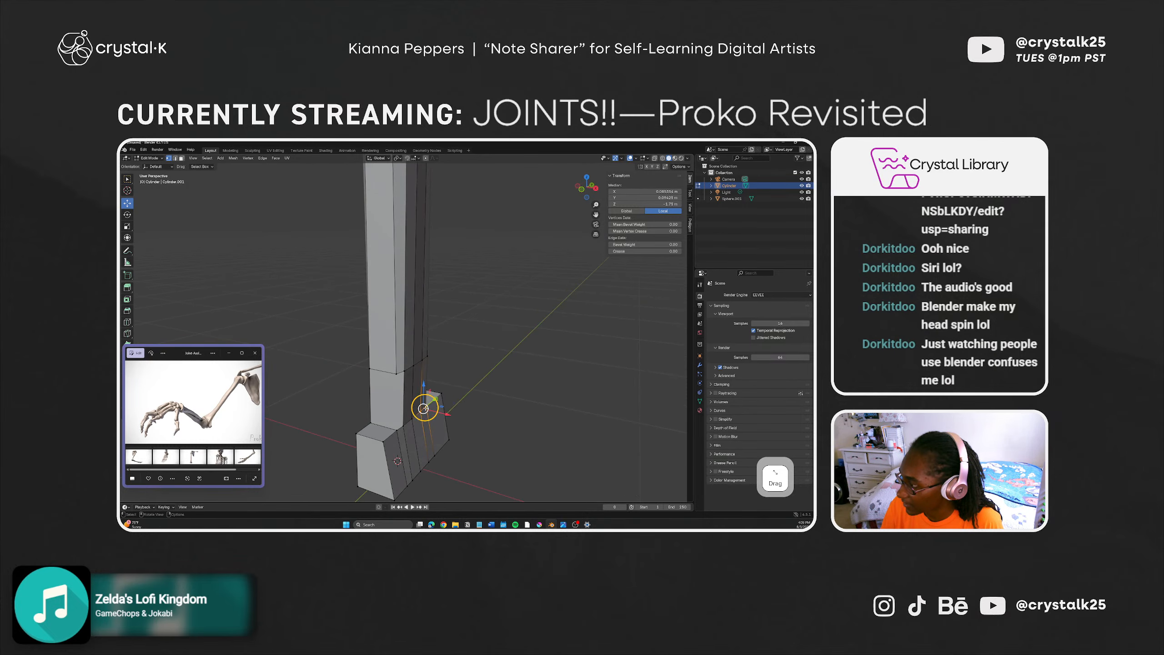
shift+click(397, 374)
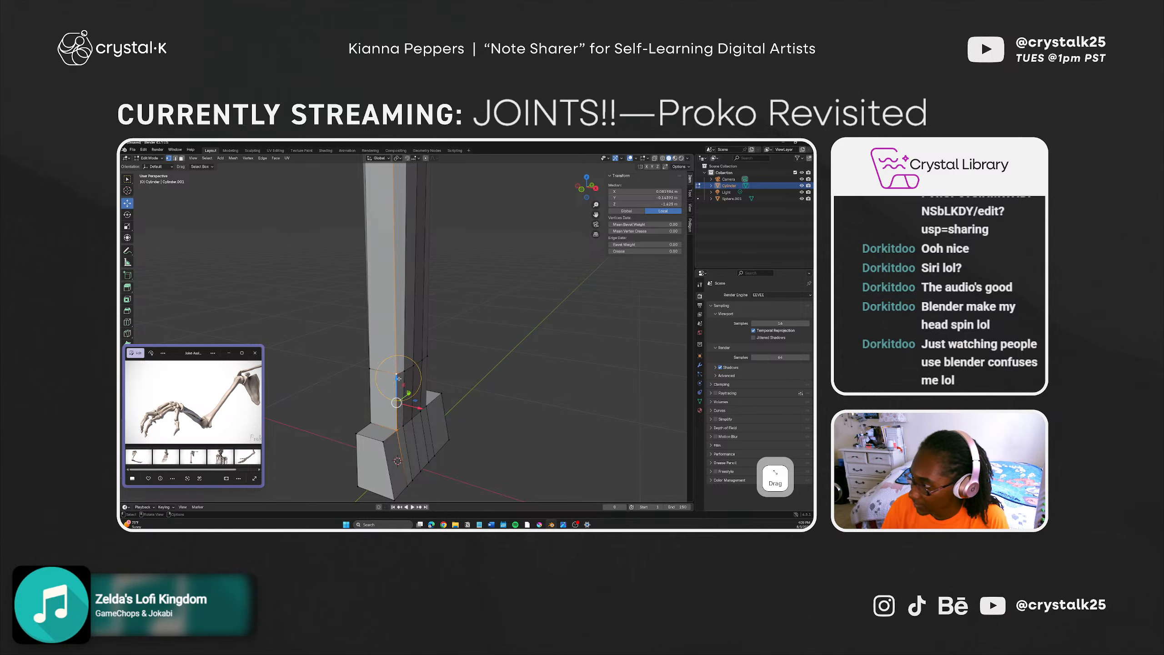
middle_drag(397, 374, 368, 394)
click(368, 394)
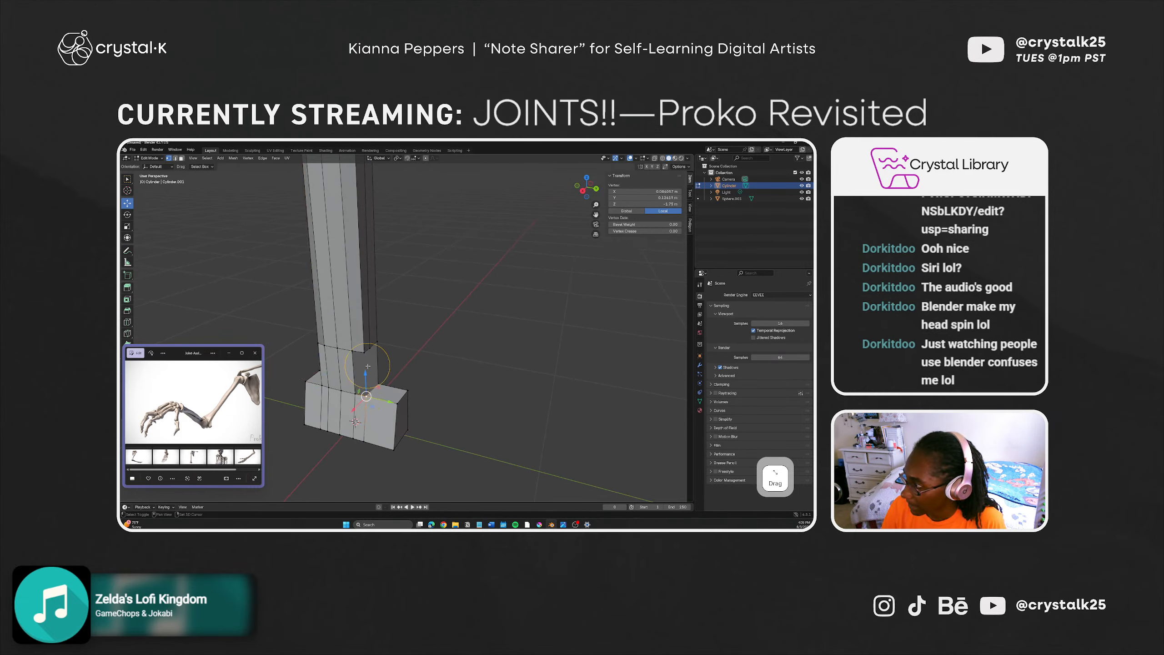
shift+click(367, 352)
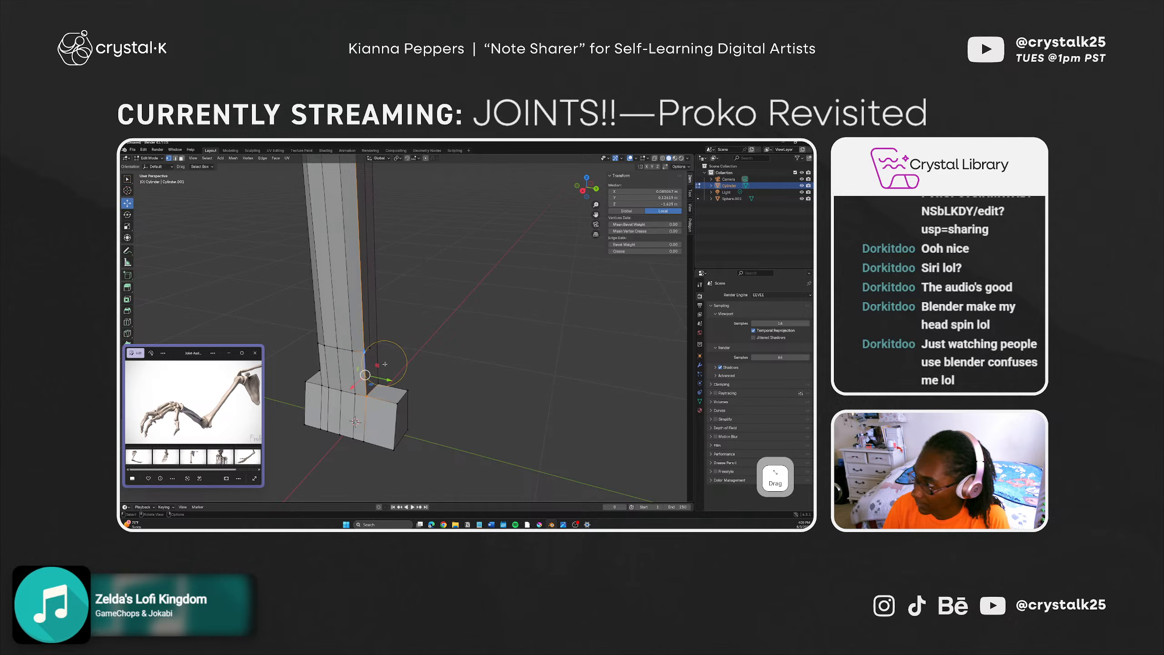
click(403, 357)
middle_drag(403, 356, 382, 368)
scroll(369, 338, up, 1)
scroll(370, 338, down, 7)
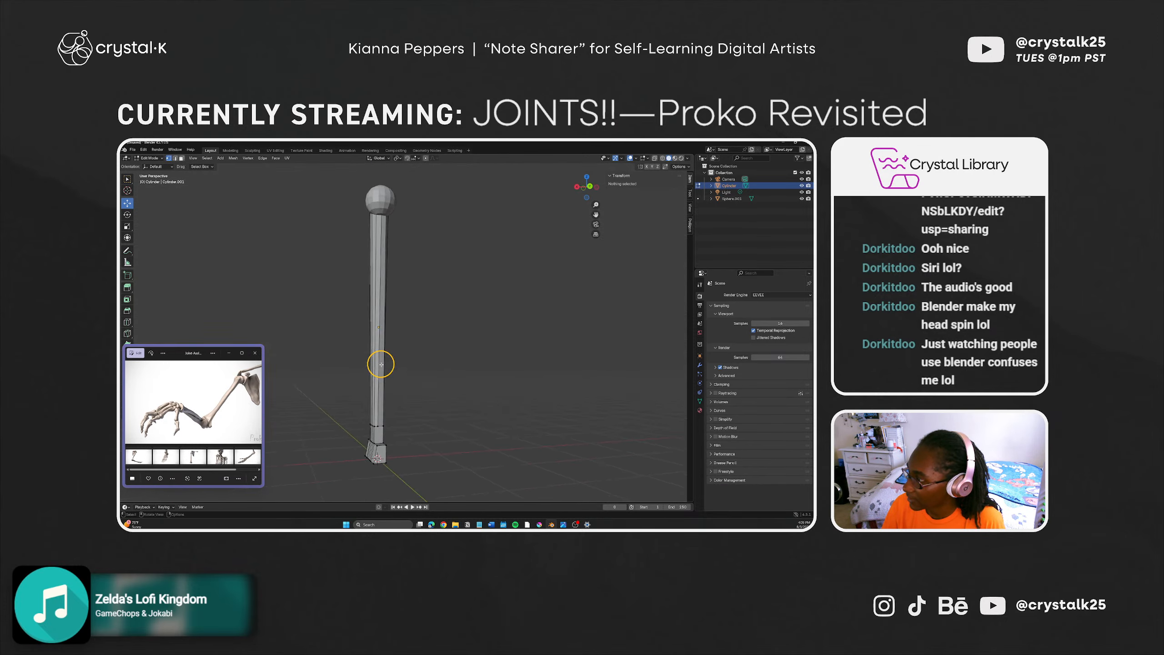
Step: Dissolve the selected lengthwise edge on the bone's shaft
key(a)
middle_drag(380, 381, 401, 413)
key(ctrl+e)
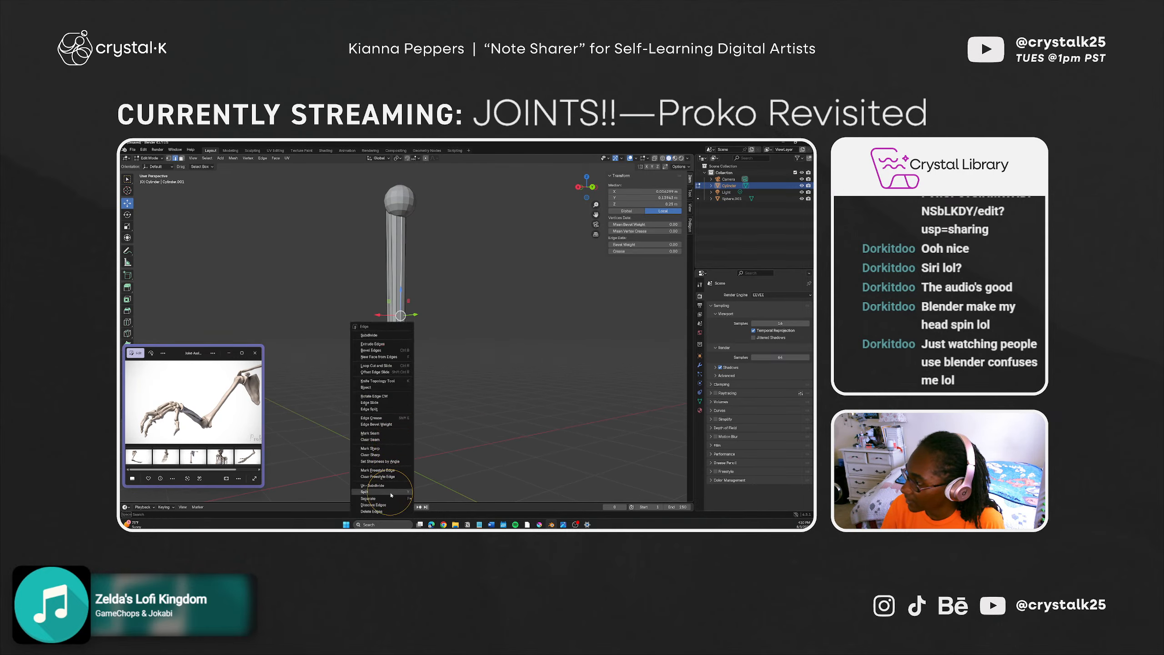
click(391, 505)
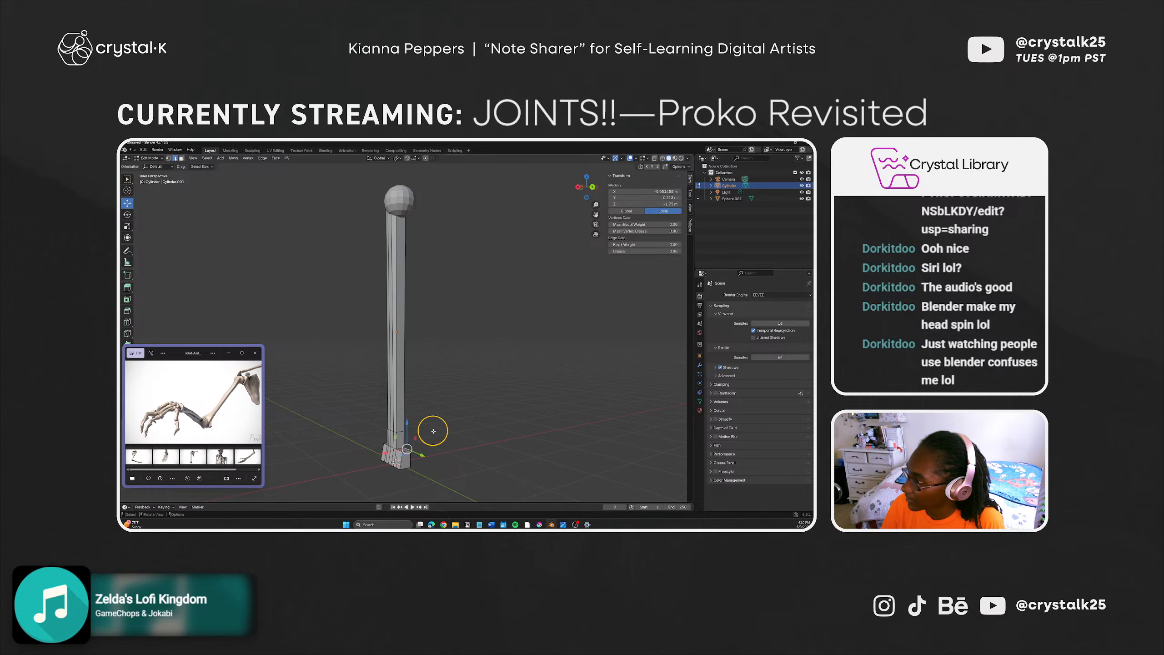
Step: Bevel the selected edge on the upper side of the base beside the shaft
middle_drag(413, 442, 415, 416)
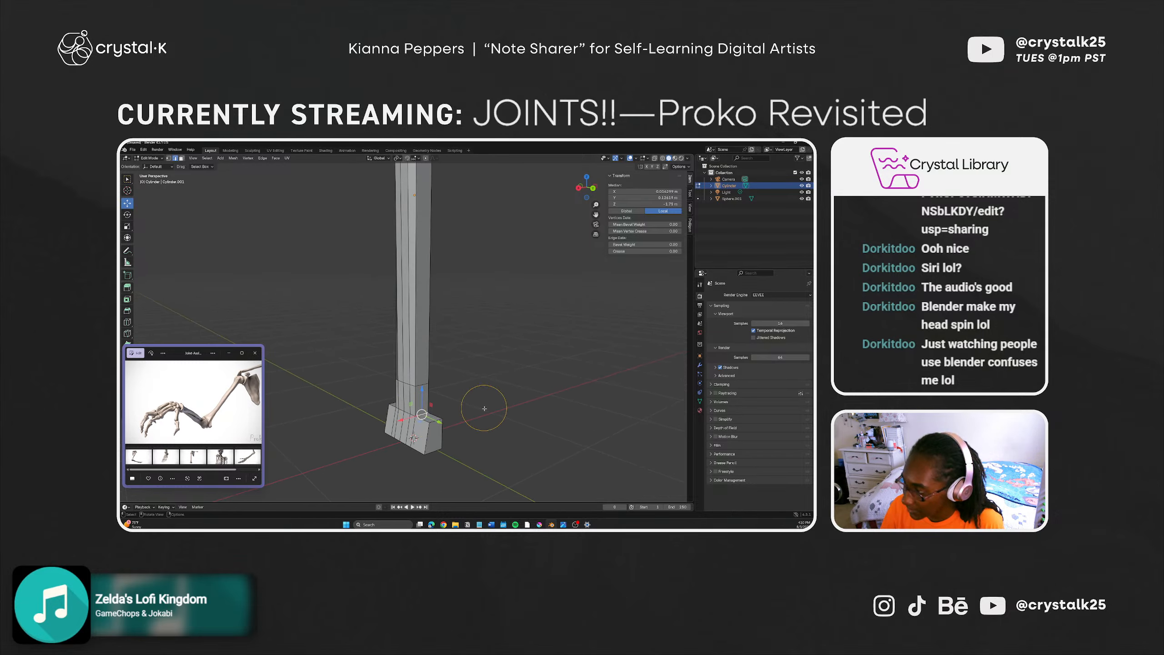
middle_drag(470, 413, 418, 429)
key(ctrl+b)
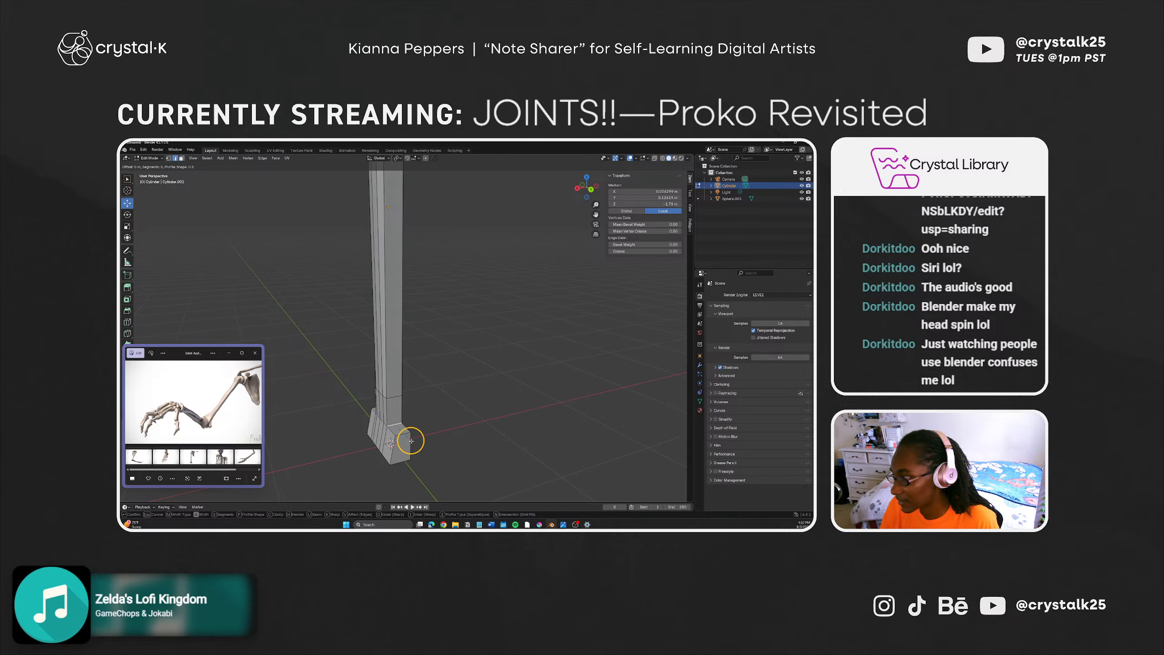
click(411, 449)
Step: Select the vertices around the base's upper rim, try setting their median X to 1 m, and undo the change
mouse_move(412, 449)
middle_down()
mouse_move(437, 447)
mouse_move(385, 424)
mouse_move(411, 422)
mouse_move(406, 413)
mouse_move(394, 423)
mouse_move(422, 424)
mouse_move(409, 442)
mouse_move(311, 351)
mouse_move(358, 370)
mouse_move(362, 407)
mouse_move(387, 413)
mouse_move(376, 429)
mouse_move(403, 430)
middle_up()
alt+click(414, 408)
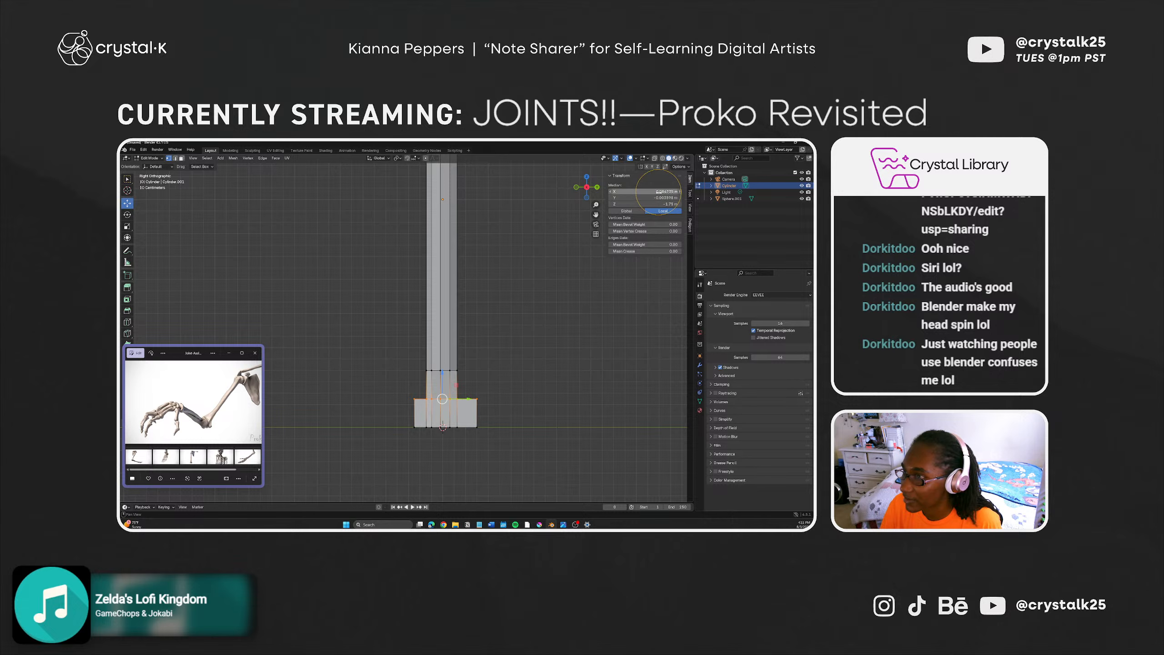
click(659, 191)
click(544, 232)
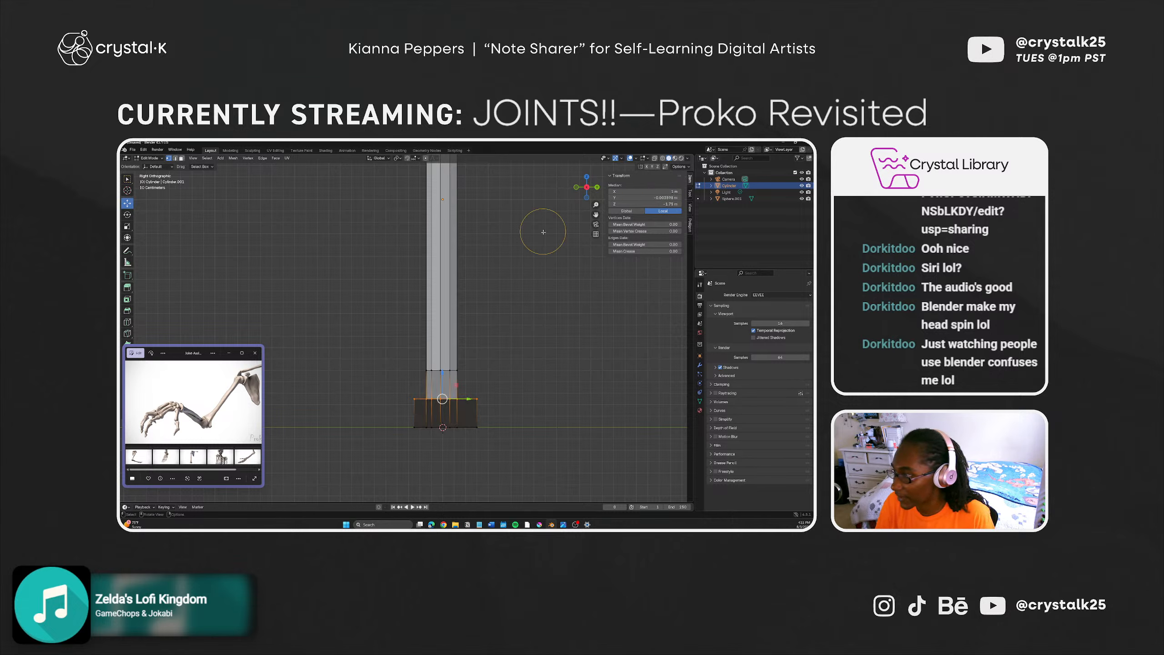
key(ctrl+z)
middle_drag(476, 387, 442, 390)
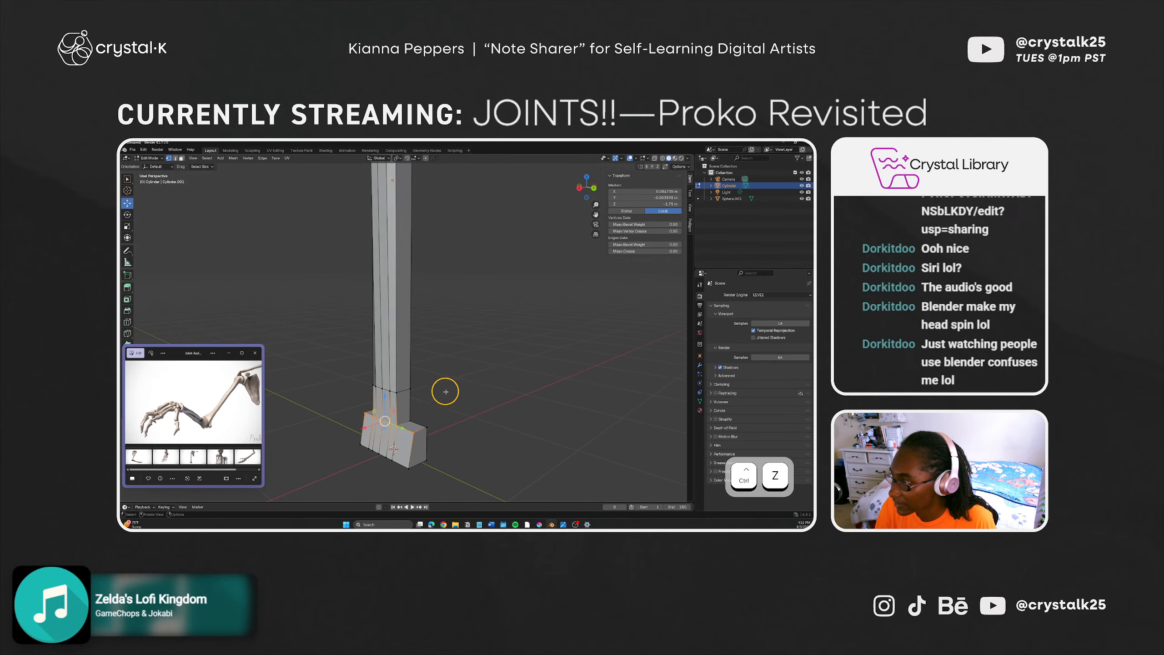
click(667, 189)
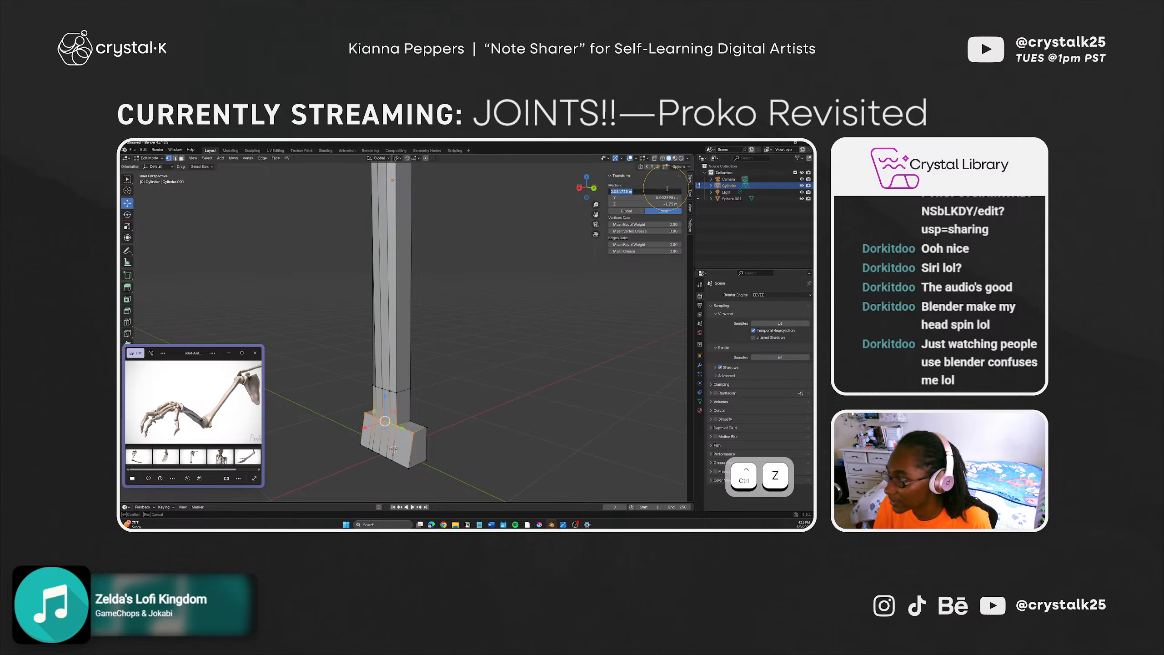
text(1)
key(Return)
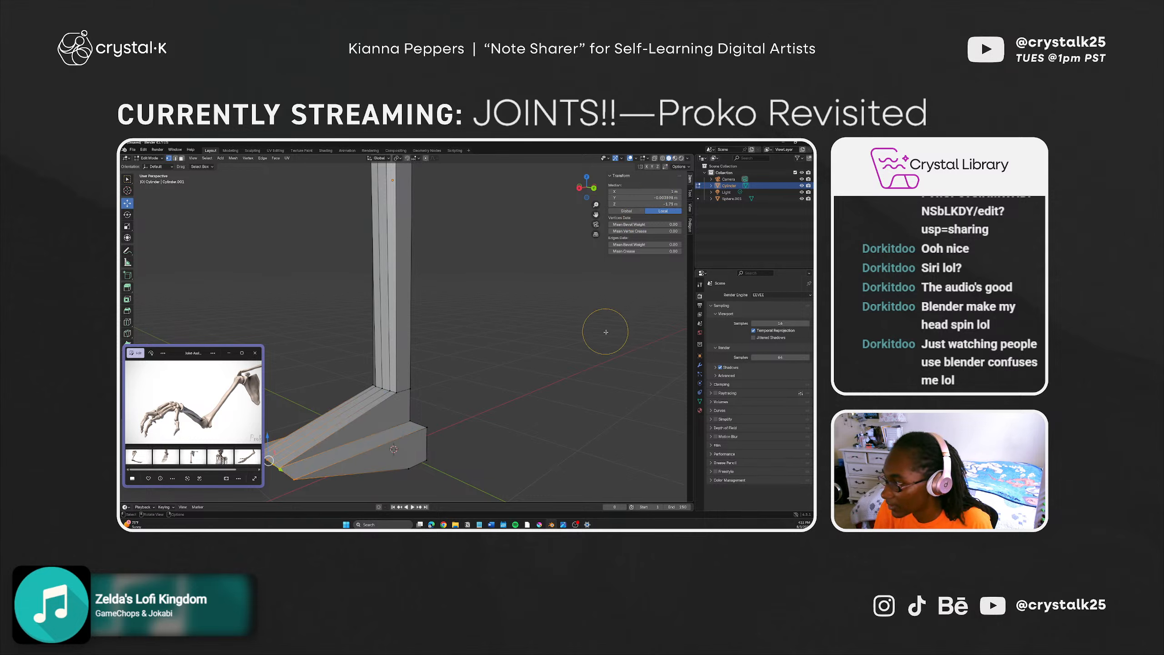
middle_drag(460, 398, 582, 288)
key(ctrl+z)
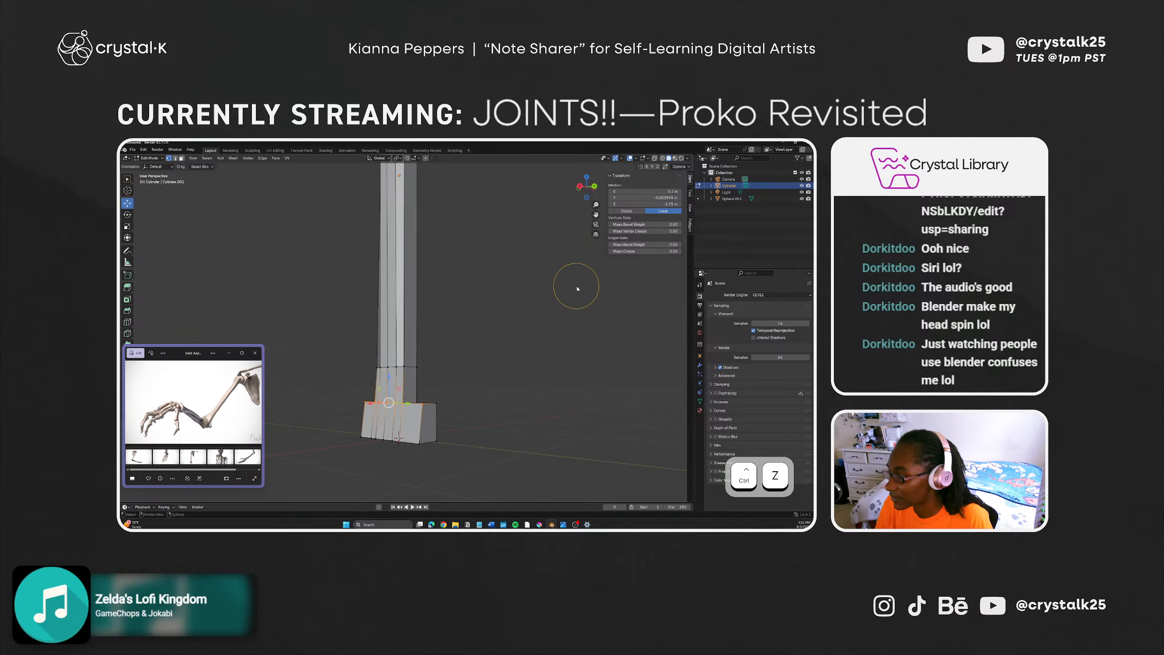
Step: Select the vertices around the base's upper rim and set their median X to 0.1 m
middle_drag(470, 413, 451, 415)
click(450, 415)
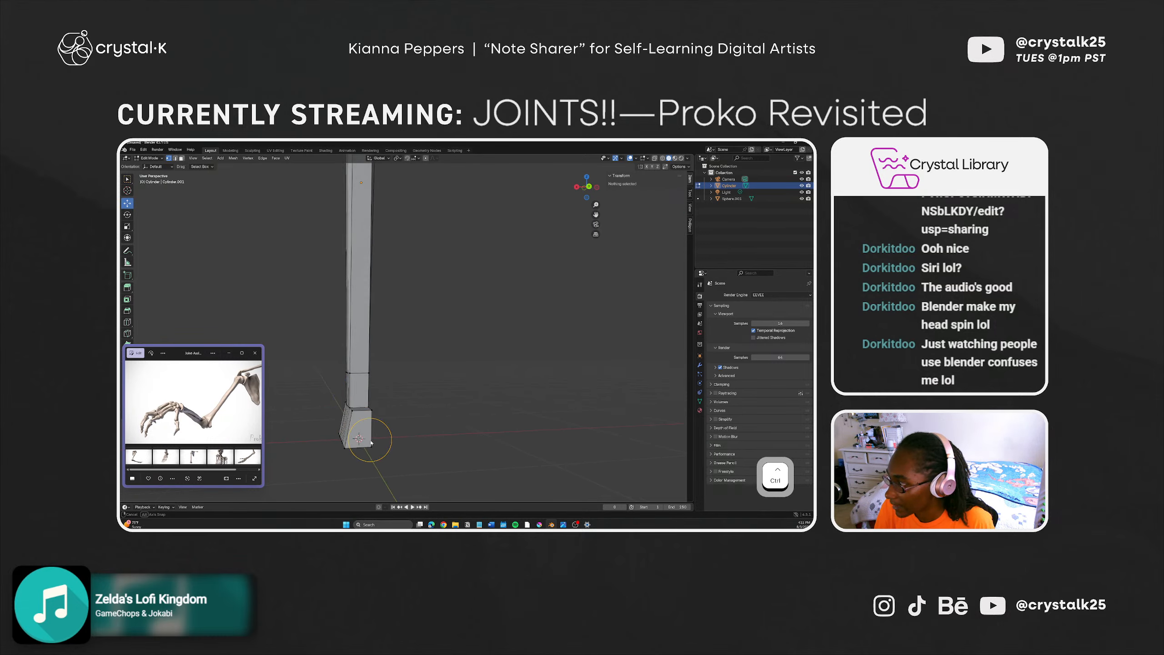
middle_drag(370, 441, 429, 427)
alt+drag(430, 404, 425, 380)
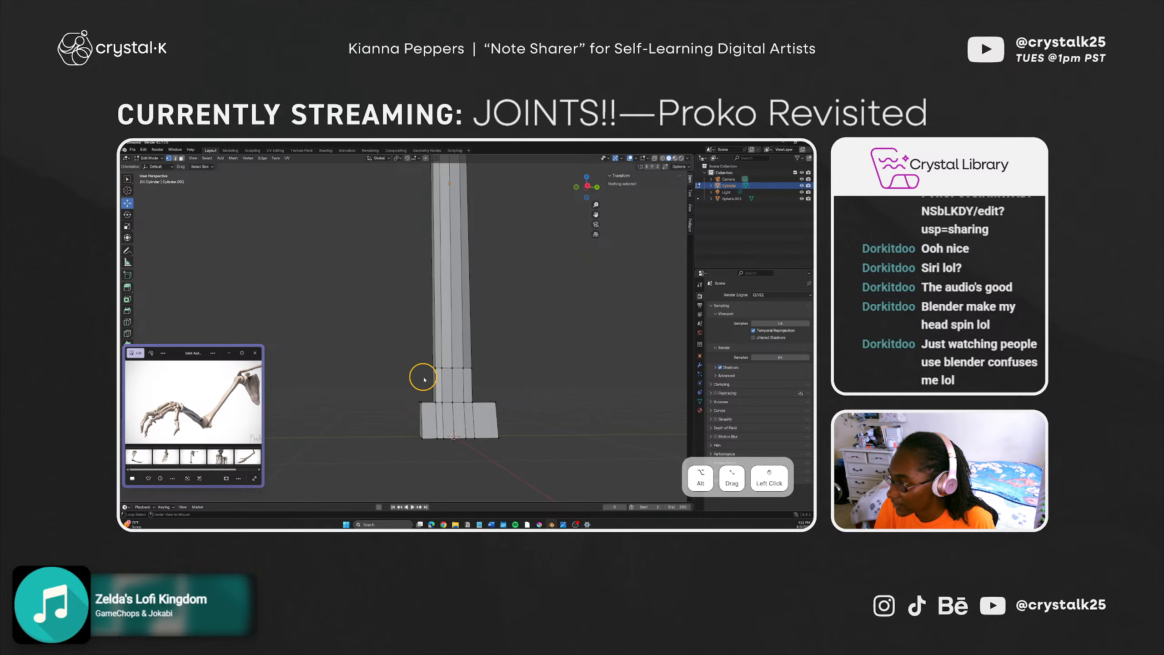
alt+drag(413, 336, 389, 364)
alt+drag(462, 366, 463, 365)
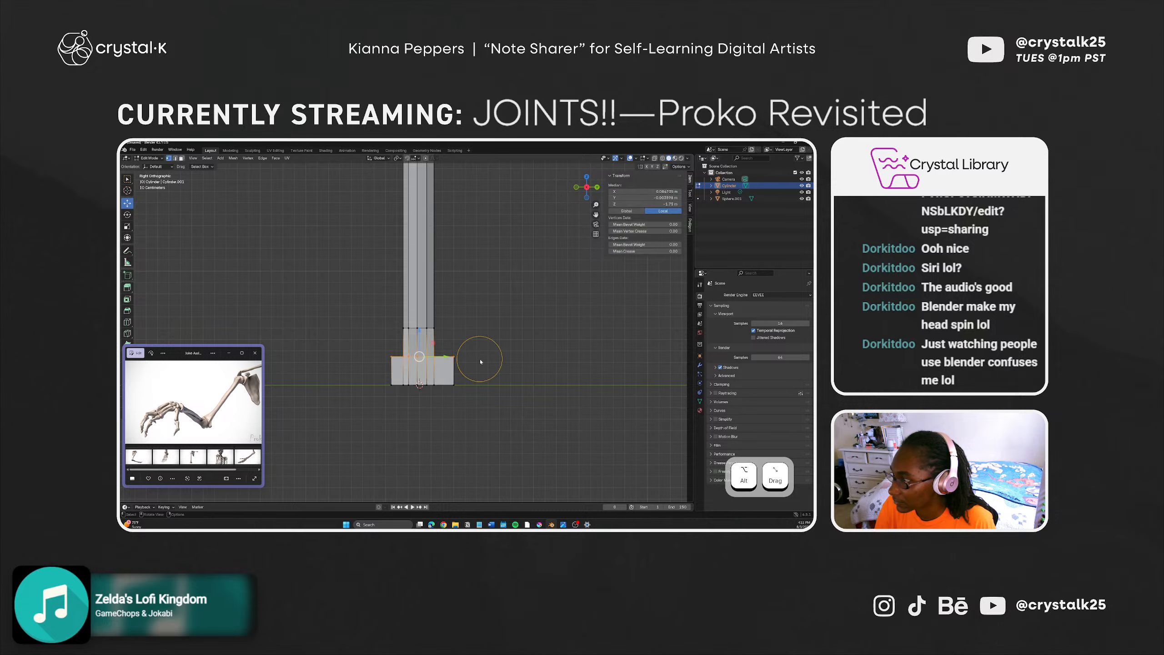
click(668, 192)
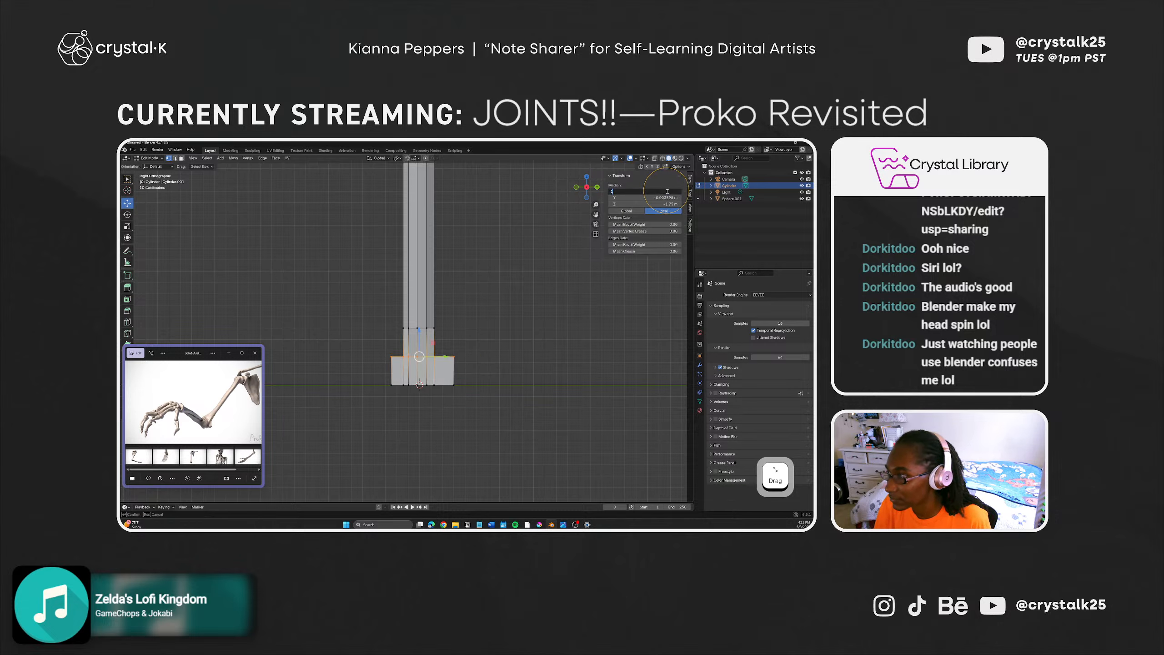
key(Return)
click(659, 189)
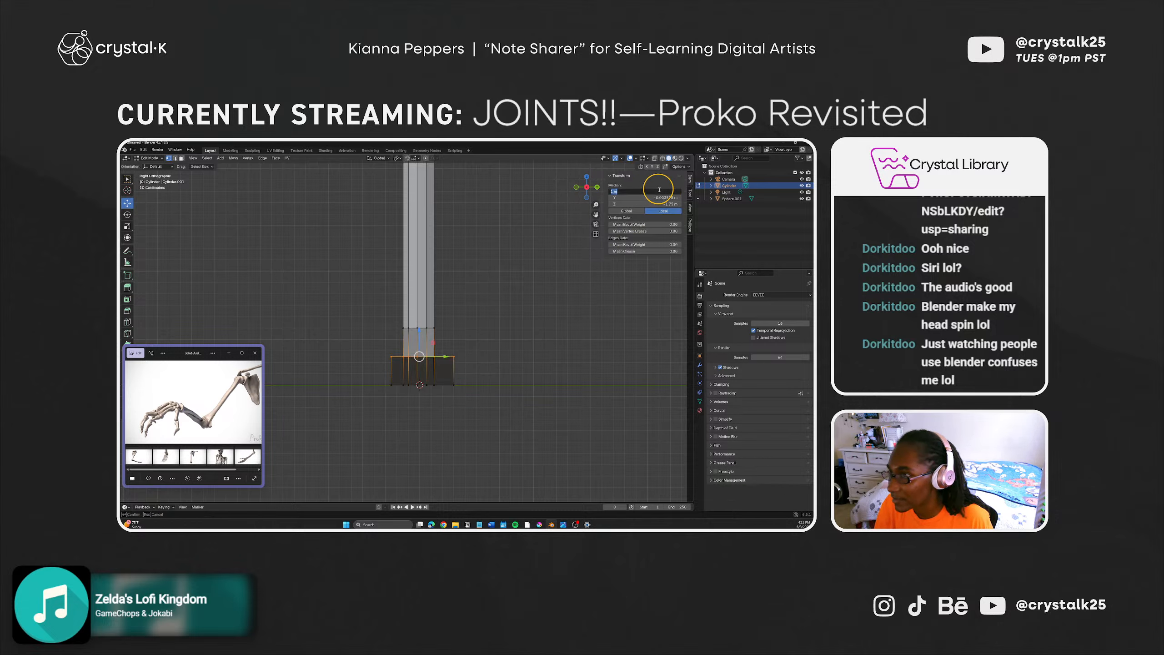
text(.1)
key(Return)
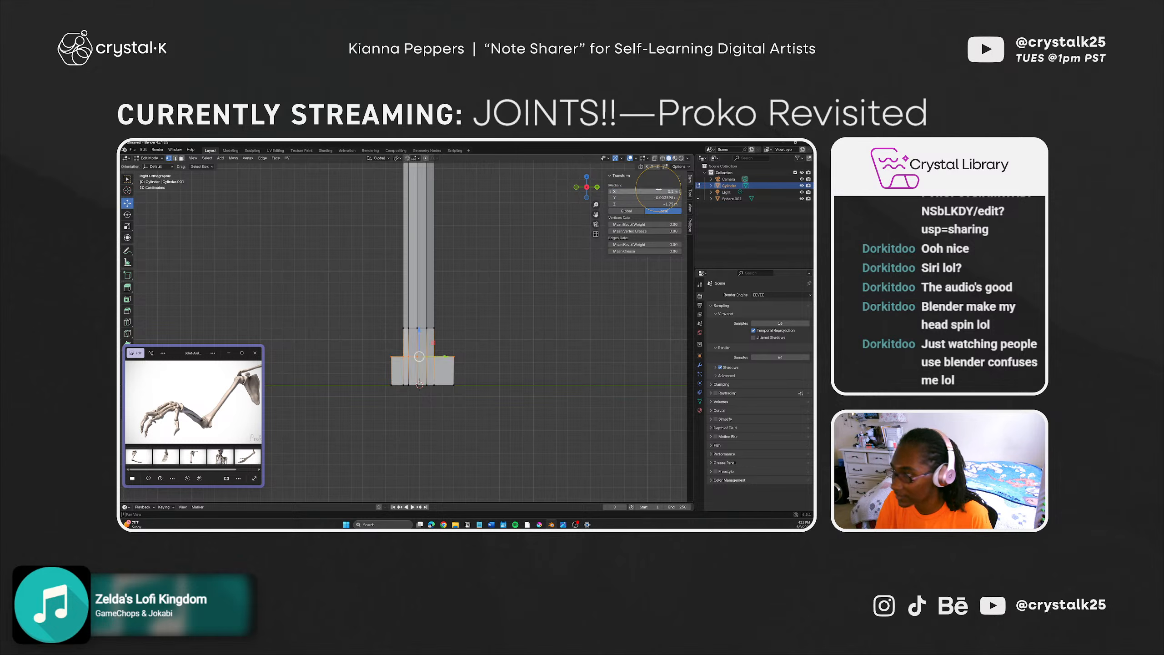
Step: Open the median X of the shaft's lower ring for editing, and select the vertices along the base's bottom edge
alt+click(414, 327)
click(650, 189)
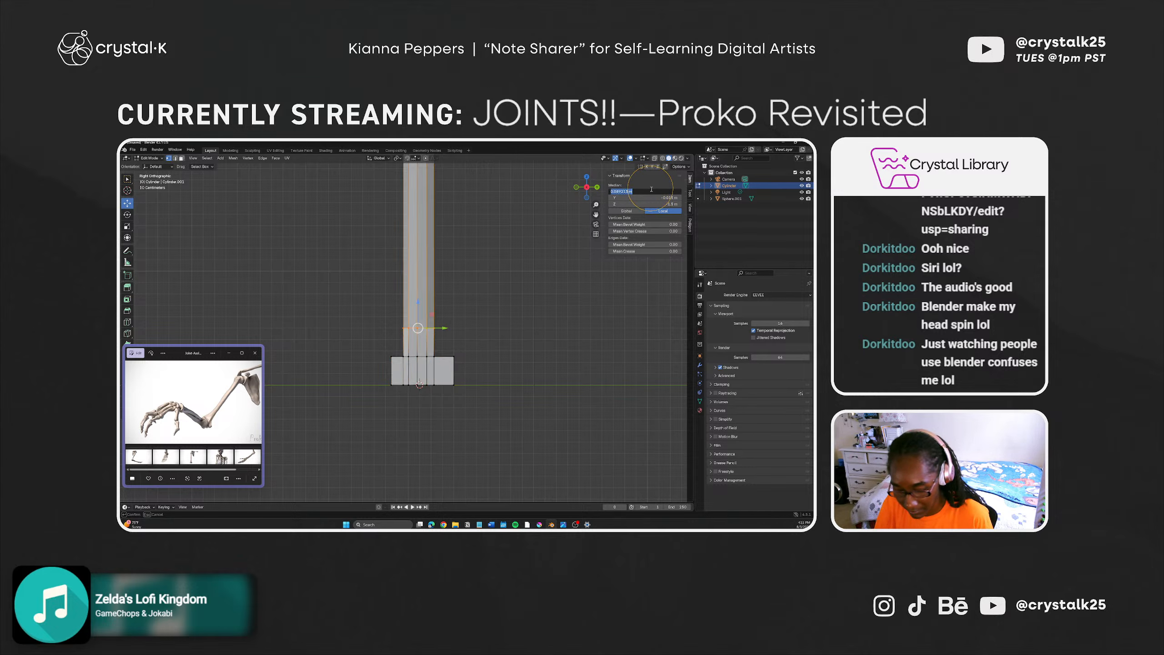
key(Escape)
click(511, 315)
middle_drag(511, 315, 491, 363)
drag(385, 402, 477, 380)
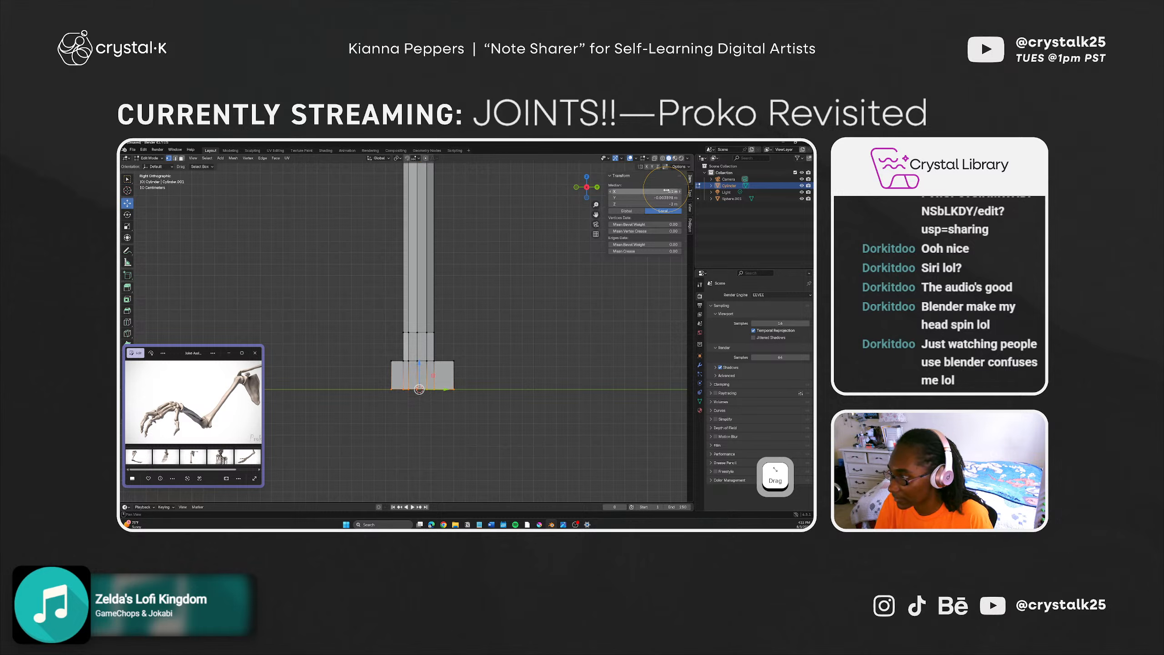
Step: Select the lower shaft and base vertices on the opposite side and set their median X to -0.1 m
click(460, 325)
middle_drag(460, 325, 374, 344)
mouse_move(431, 380)
middle_down()
mouse_move(497, 382)
mouse_move(414, 397)
mouse_move(413, 380)
mouse_move(448, 380)
middle_up()
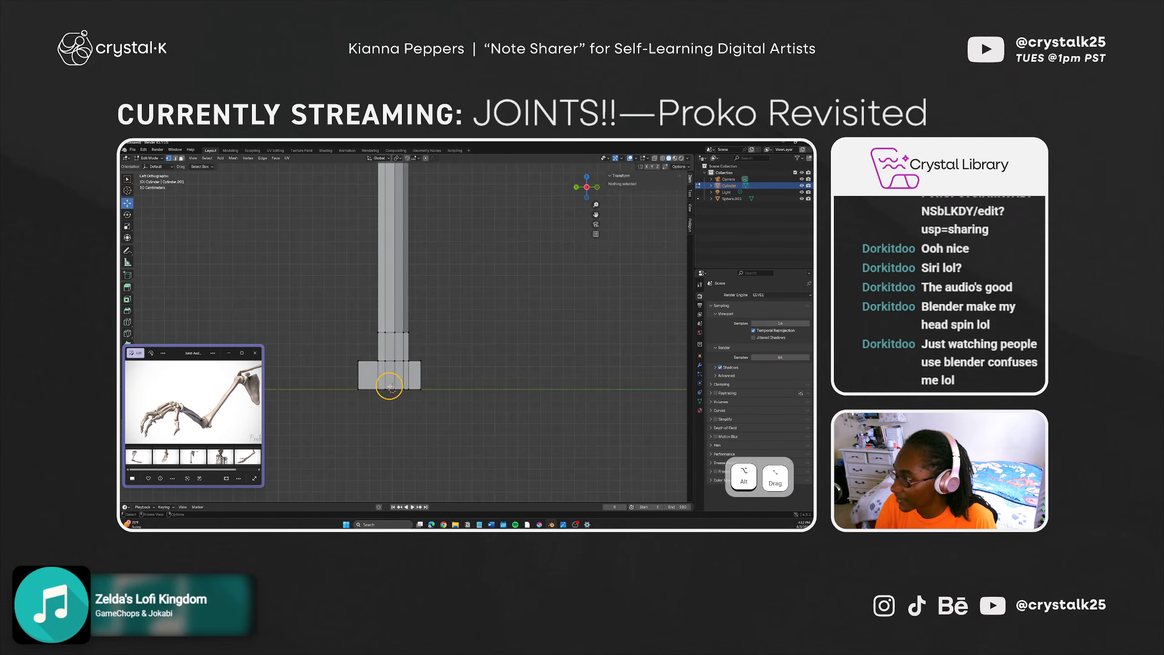
drag(345, 396, 485, 298)
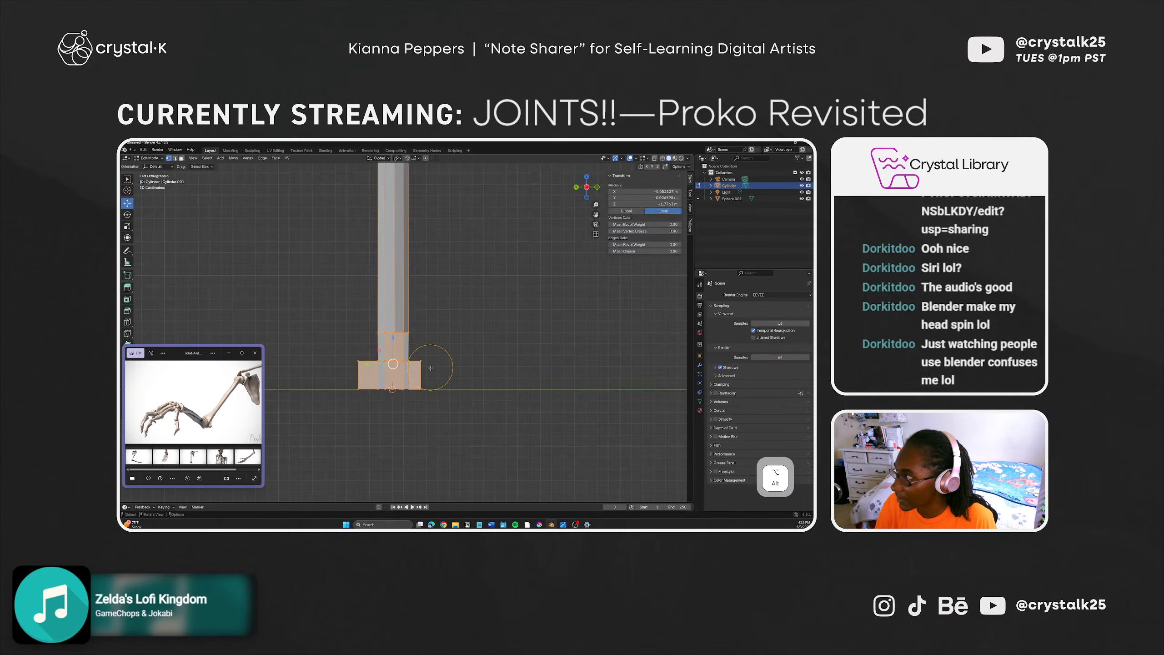
alt+middle_drag(410, 365, 442, 370)
click(654, 190)
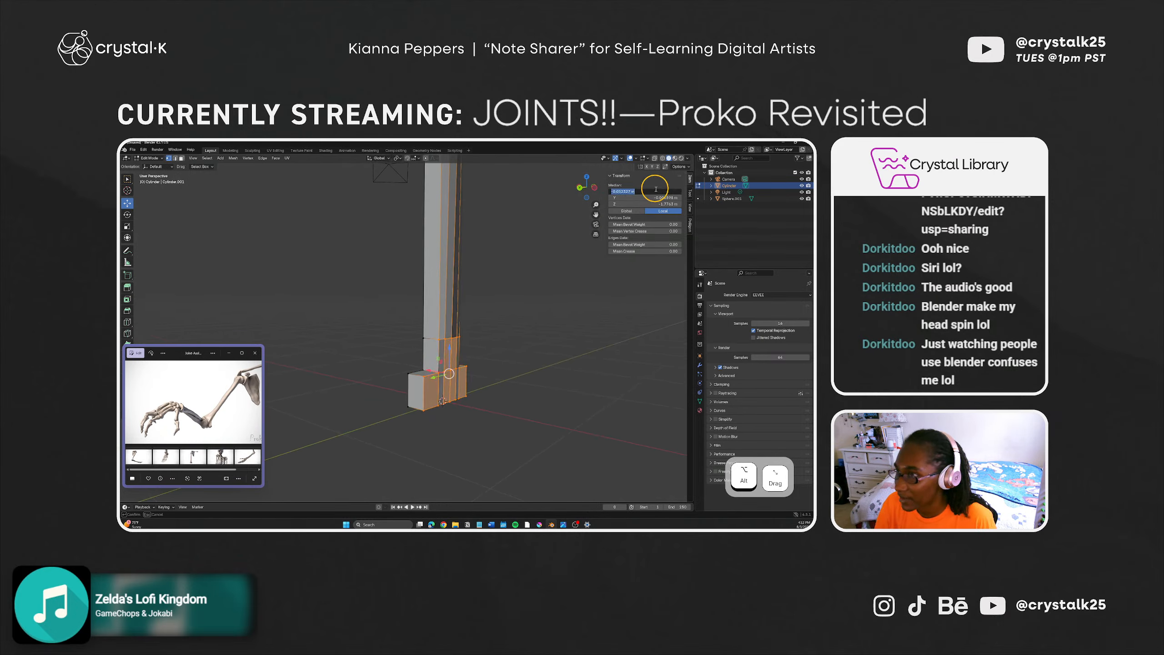
text(-0.1)
key(Return)
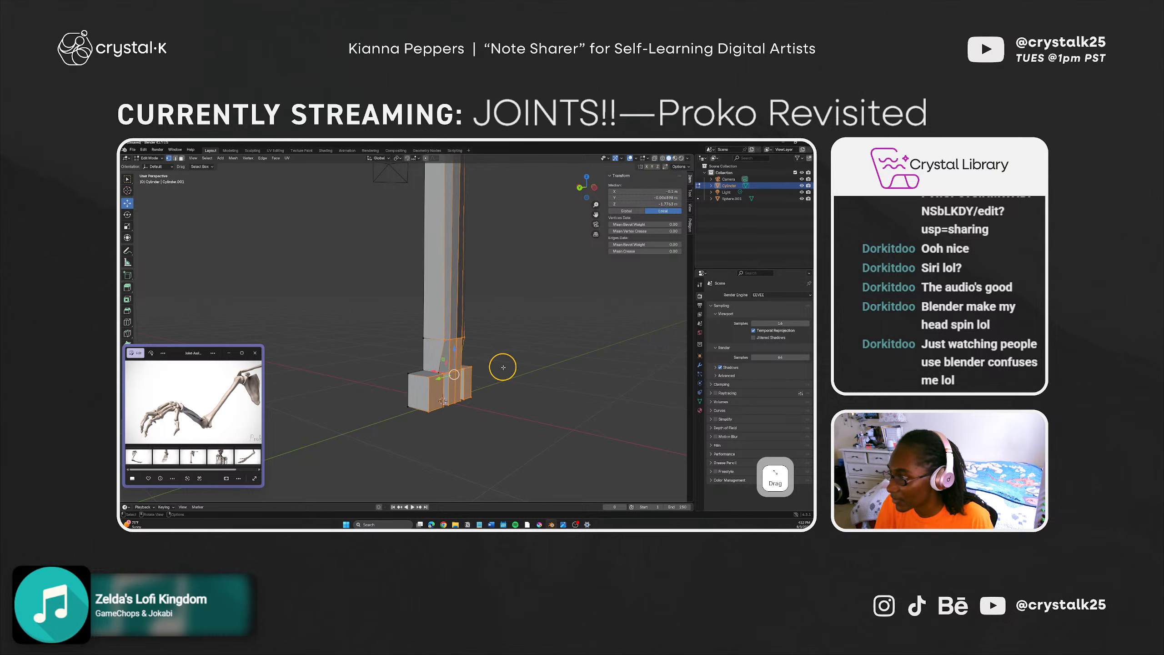
key(KP_7)
middle_drag(498, 395, 467, 424)
scroll(487, 397, down, 3)
scroll(487, 395, down, 2)
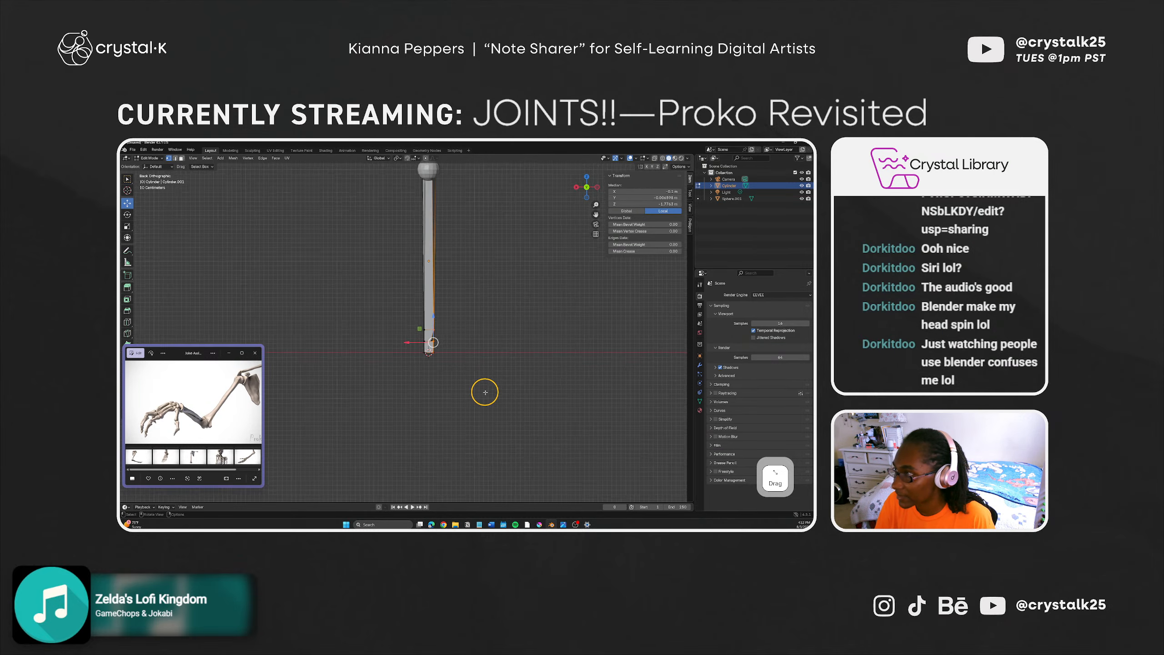
click(471, 376)
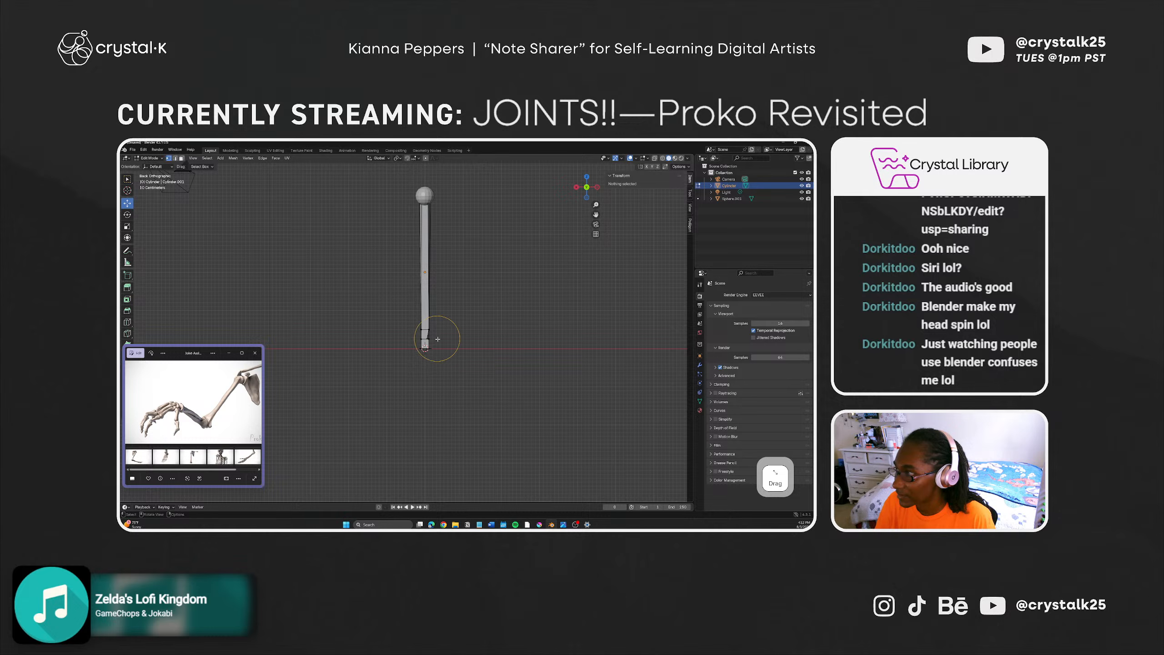
Step: Try to merge the two neighbouring vertices at the upper corner where the shaft meets the base, at the cursor
scroll(438, 338, up, 5)
middle_drag(461, 341, 439, 421)
click(455, 395)
shift+click(439, 420)
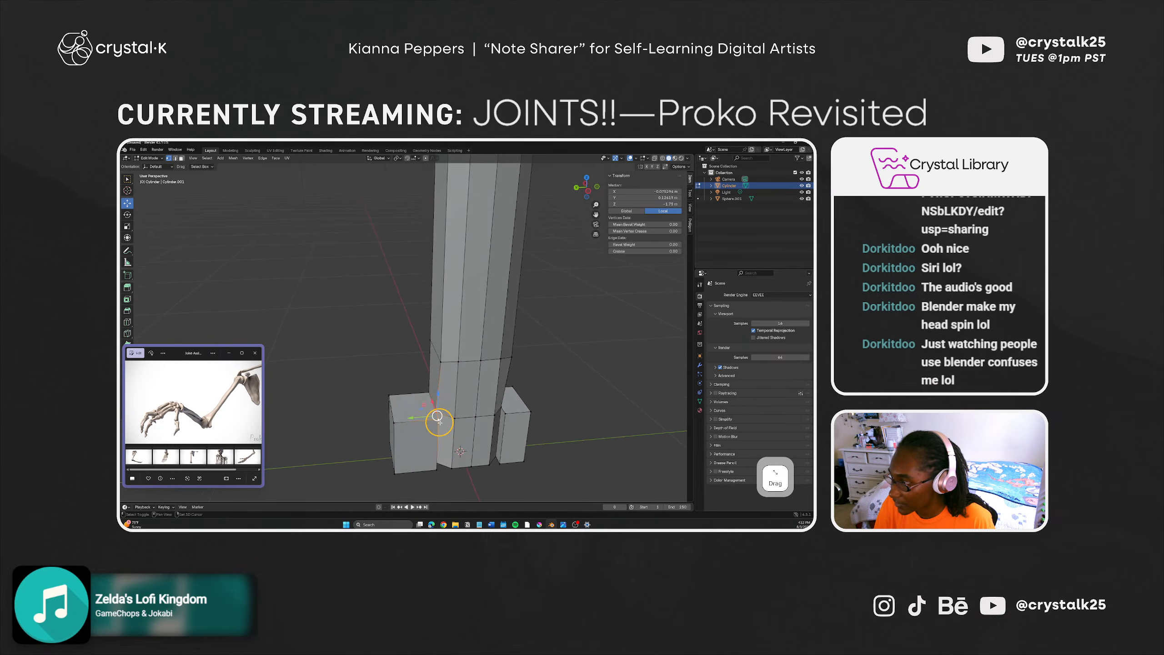
right_click(574, 404)
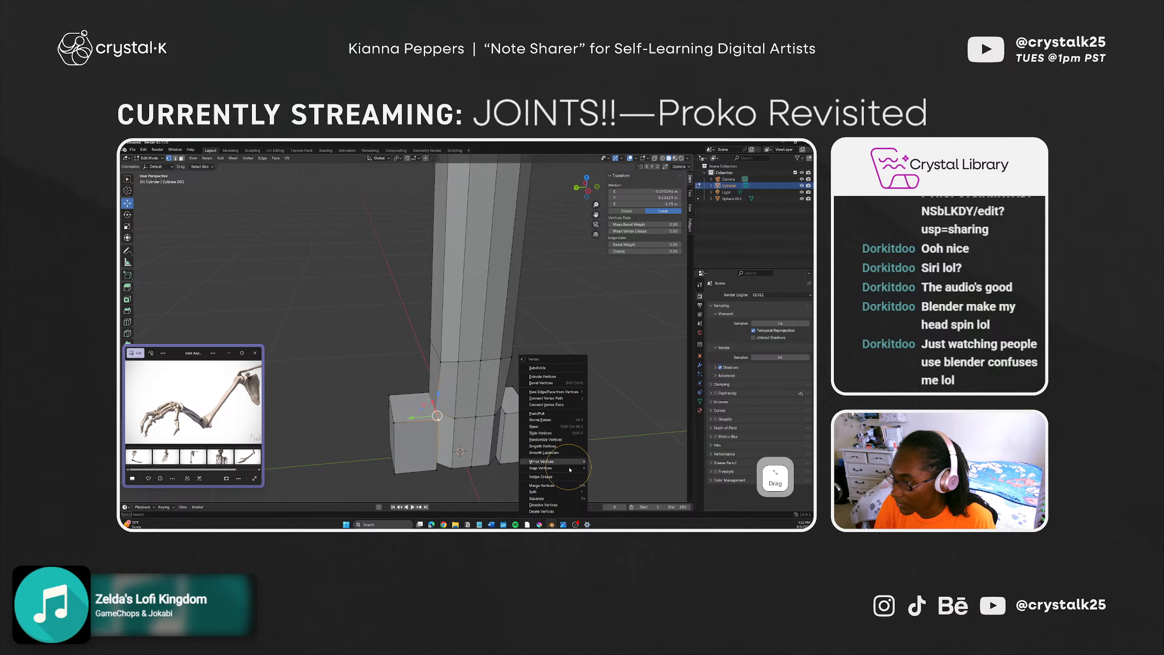
mouse_move(573, 485)
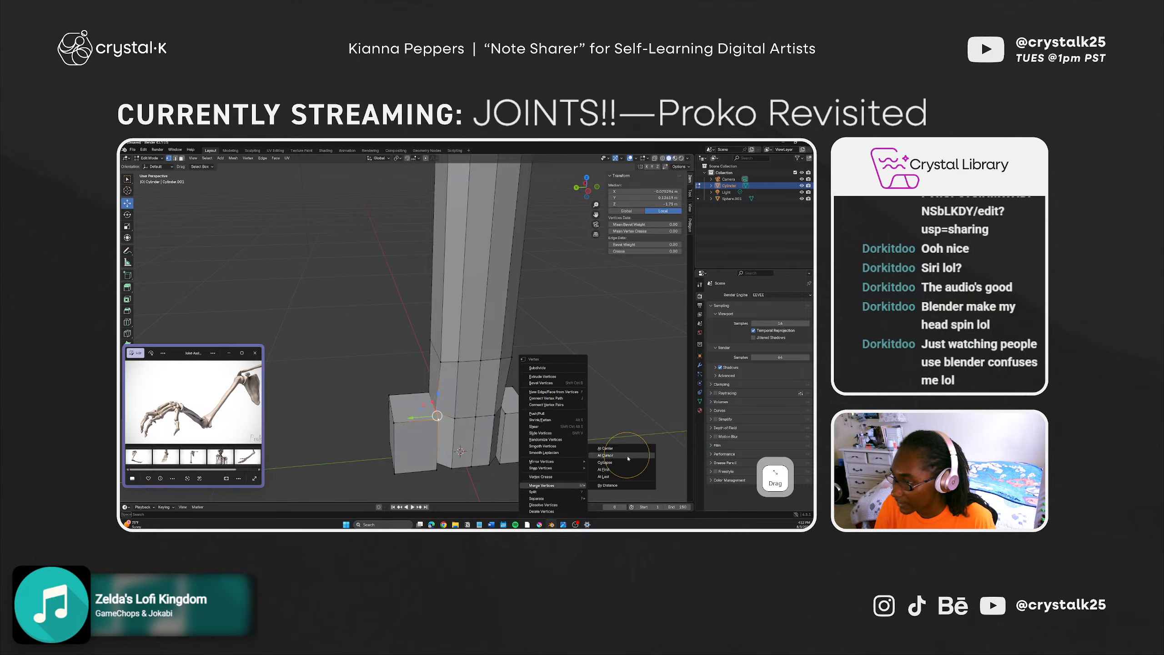
click(628, 456)
mouse_move(469, 471)
middle_down()
mouse_move(498, 467)
mouse_move(470, 451)
middle_up()
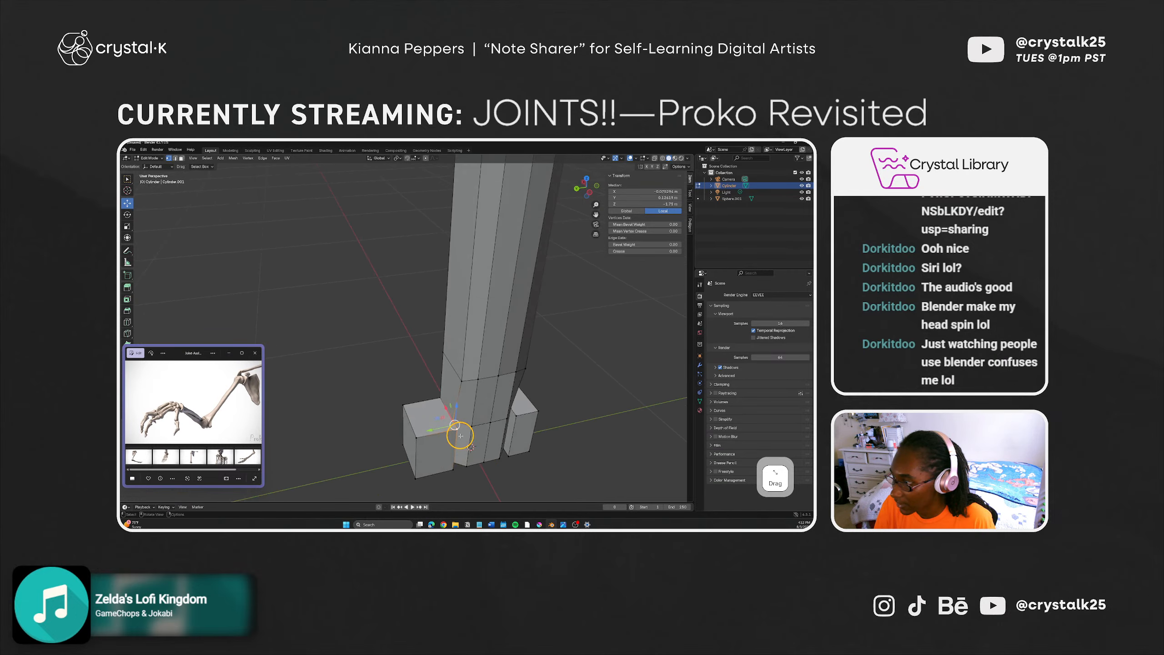
Step: Merge the neighbouring vertex pair at the base's upper edge beside the shaft, and the matching pair at its bottom edge
click(519, 411)
click(458, 432)
shift+click(453, 422)
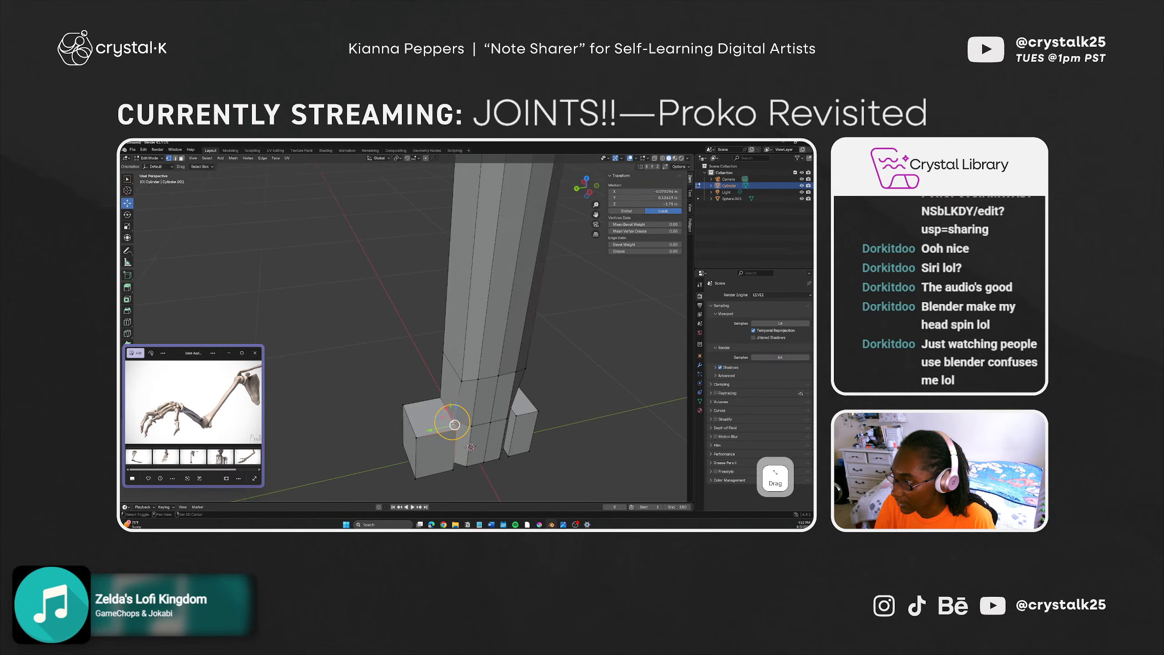
key(m)
click(463, 435)
click(453, 470)
shift+click(456, 463)
key(m)
click(463, 463)
Step: Close the gap between shaft and end block at another corner by merging its upper and lower vertex pairs
middle_drag(514, 385, 475, 400)
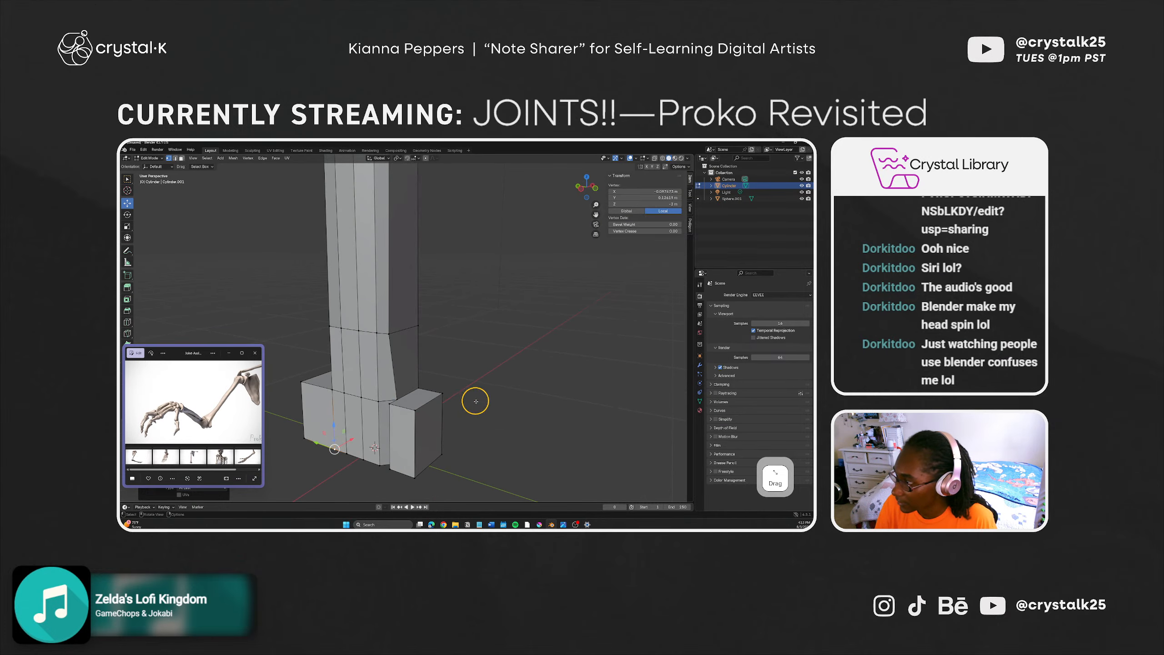
click(396, 397)
shift+click(390, 405)
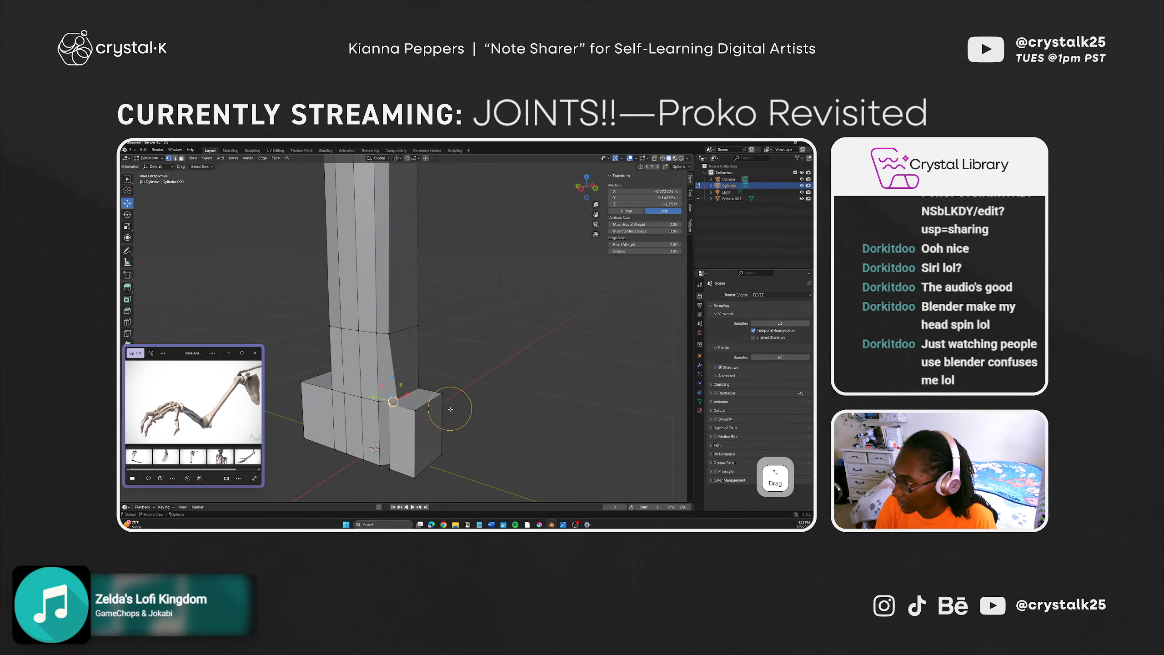
key(m)
click(509, 389)
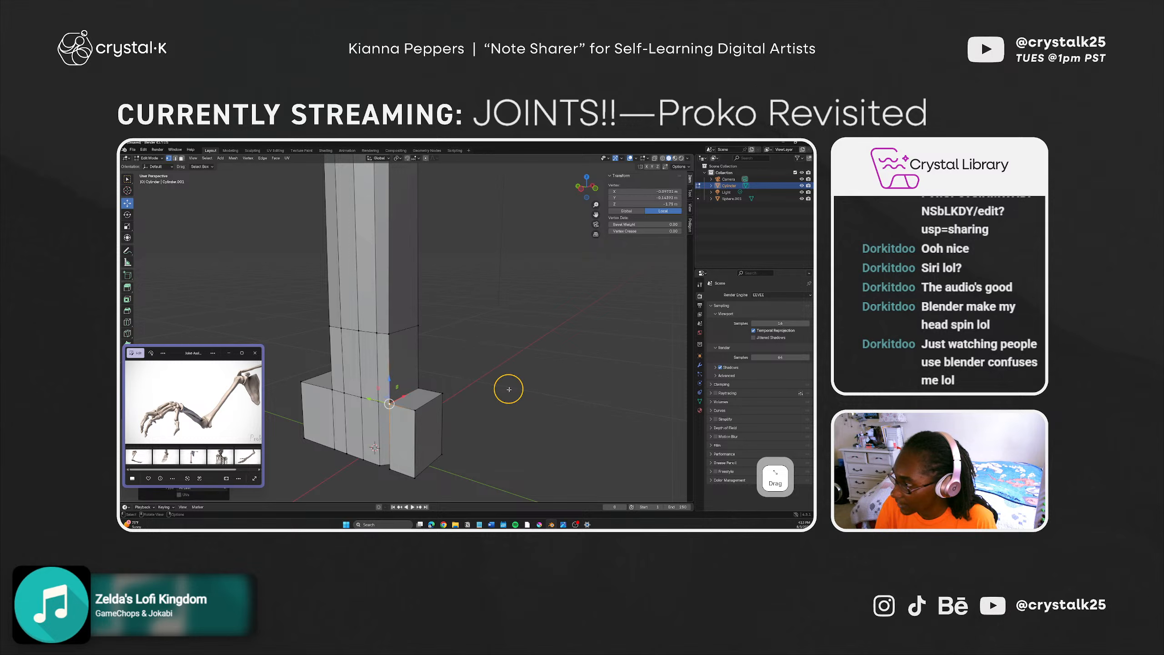
middle_drag(486, 403, 496, 367)
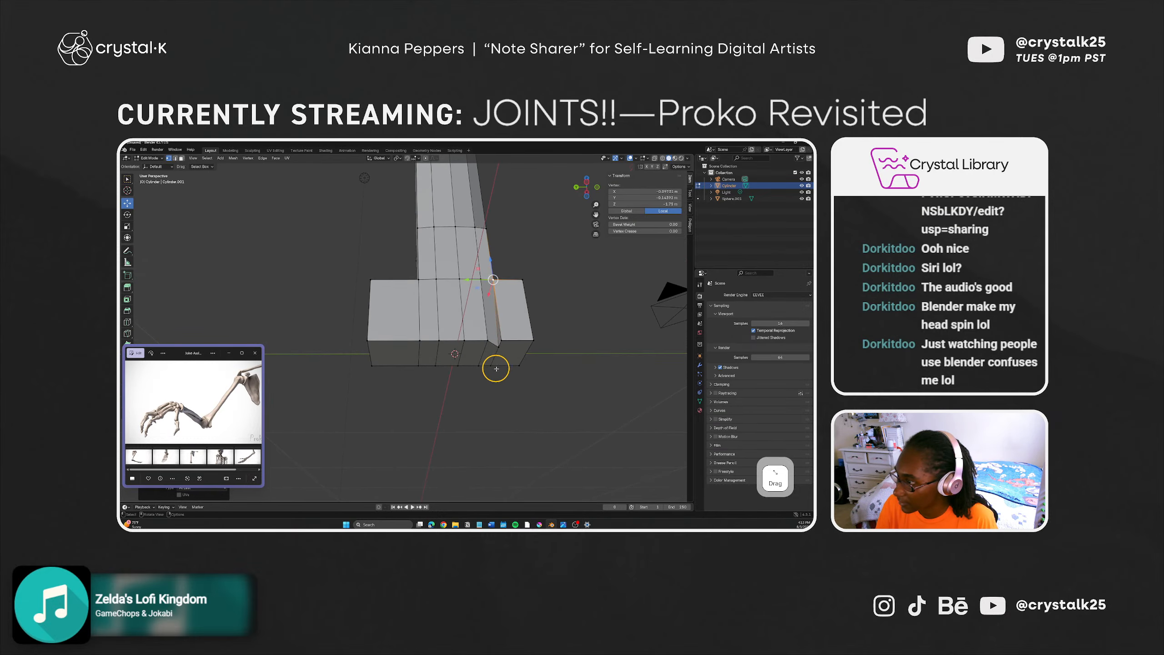
shift+click(498, 341)
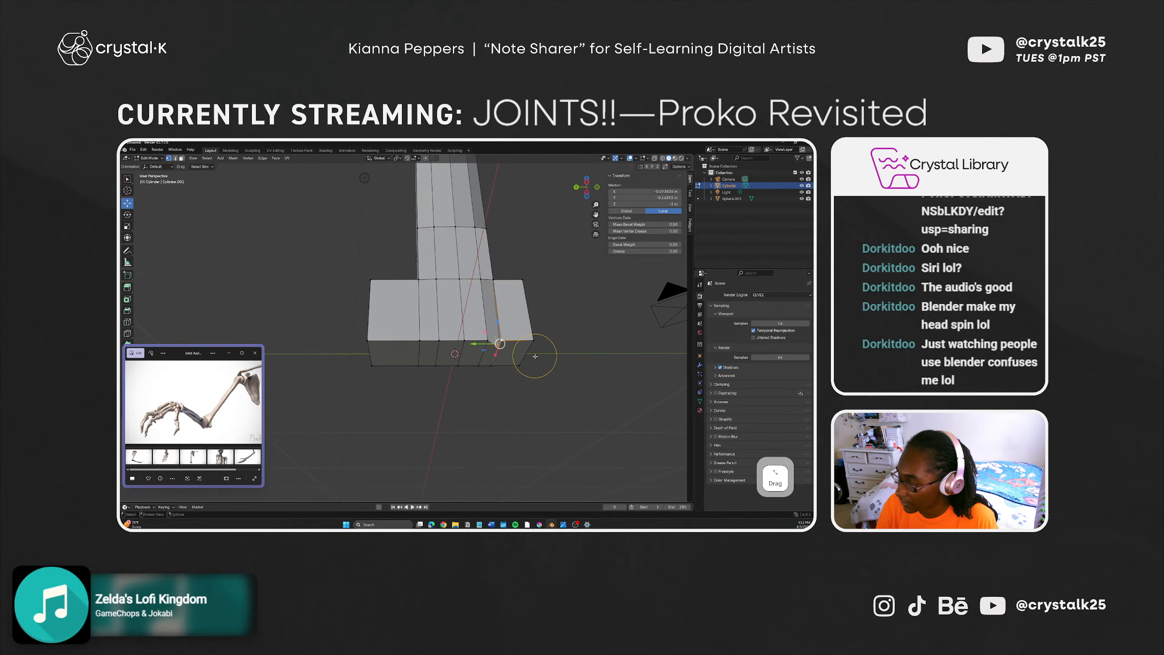
right_click(542, 340)
click(583, 365)
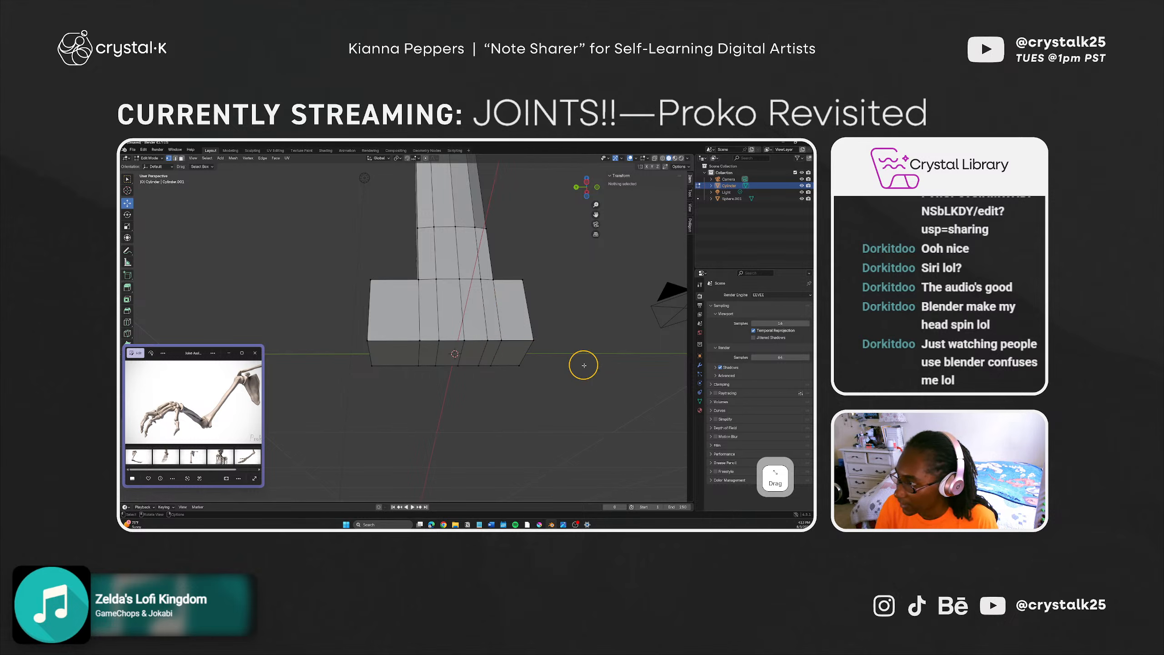
Step: Try to bevel the edge where the shaft's side meets the top of the base's end block, using several segments
middle_drag(584, 365, 427, 373)
click(480, 364)
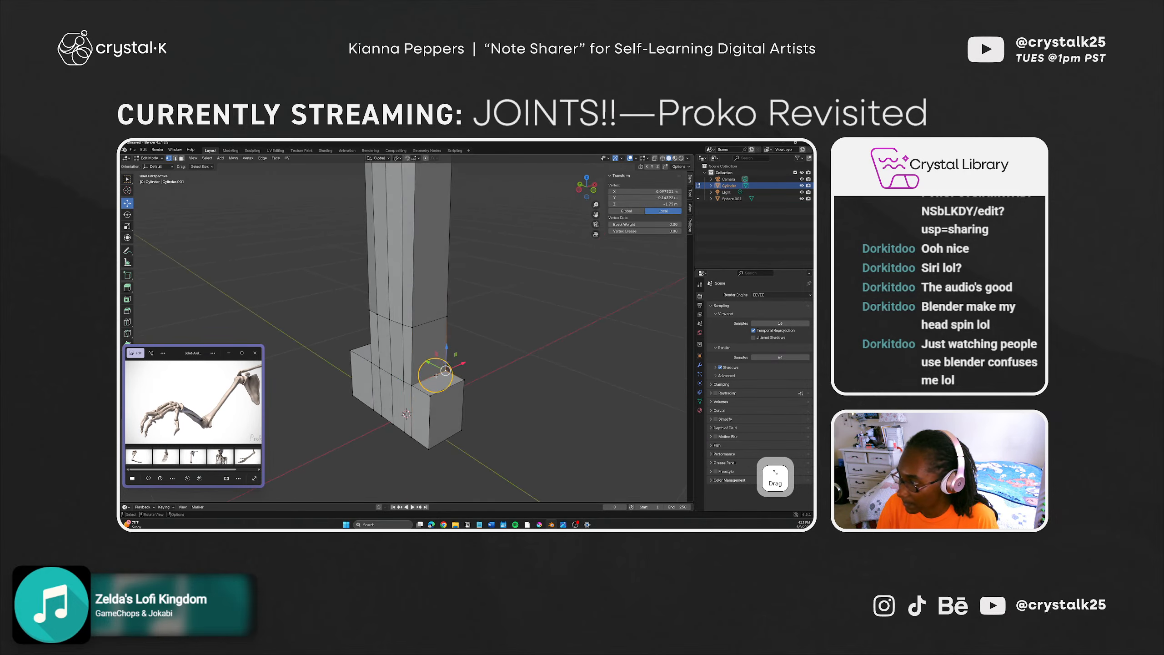
click(478, 369)
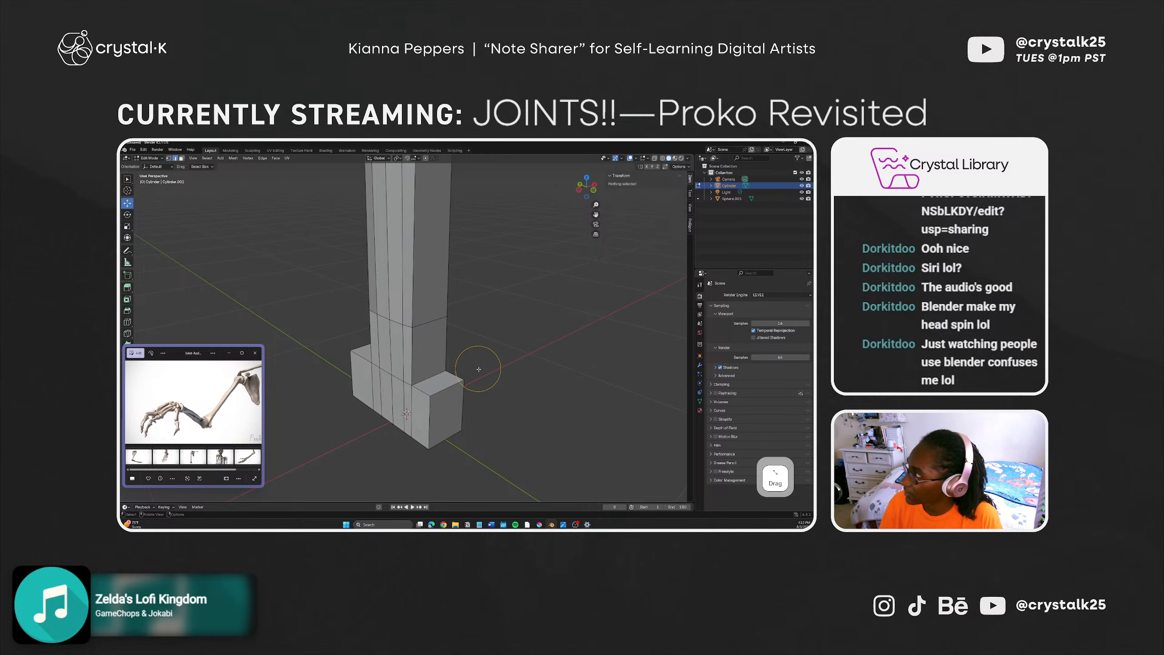
click(427, 376)
key(ctrl+b)
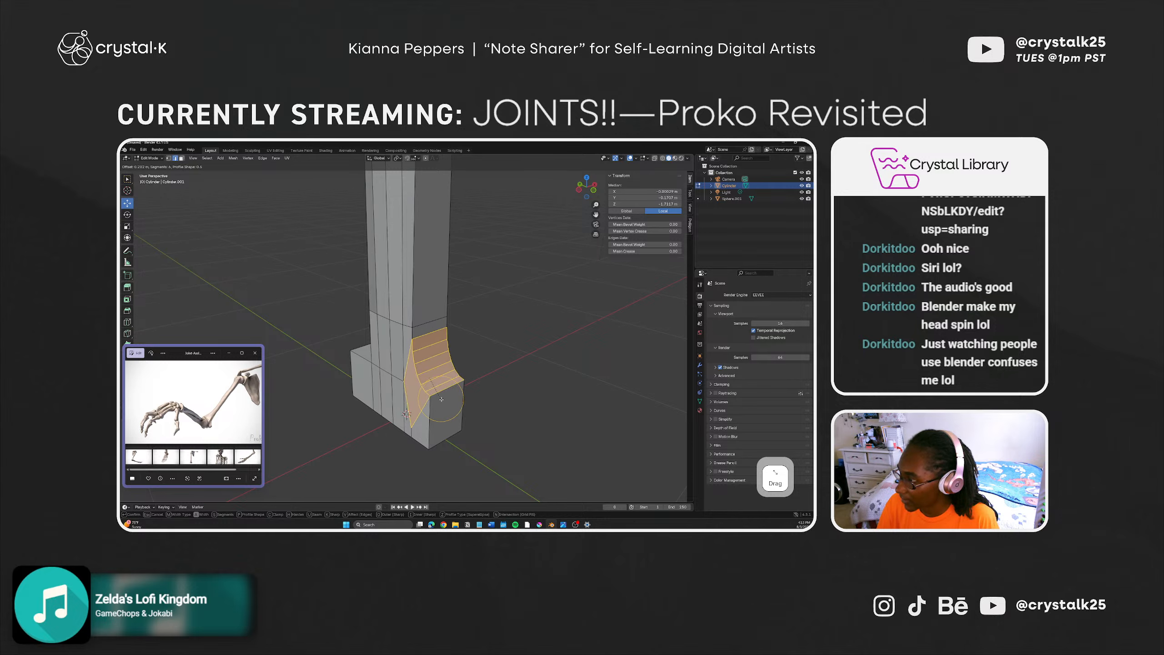
right_click(441, 389)
Step: Select the vertices of the base's end block and move them outward from the shaft, forming a sloped face up to the ring
mouse_move(439, 393)
middle_down()
mouse_move(456, 400)
mouse_move(434, 398)
middle_up()
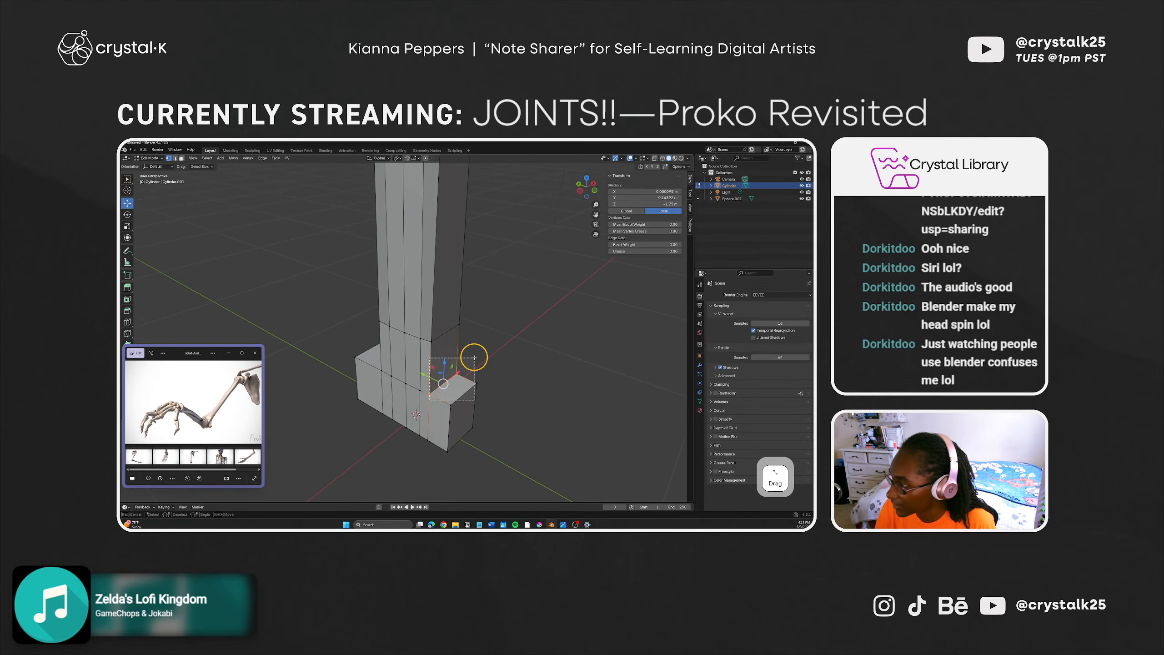
middle_drag(468, 432, 489, 416)
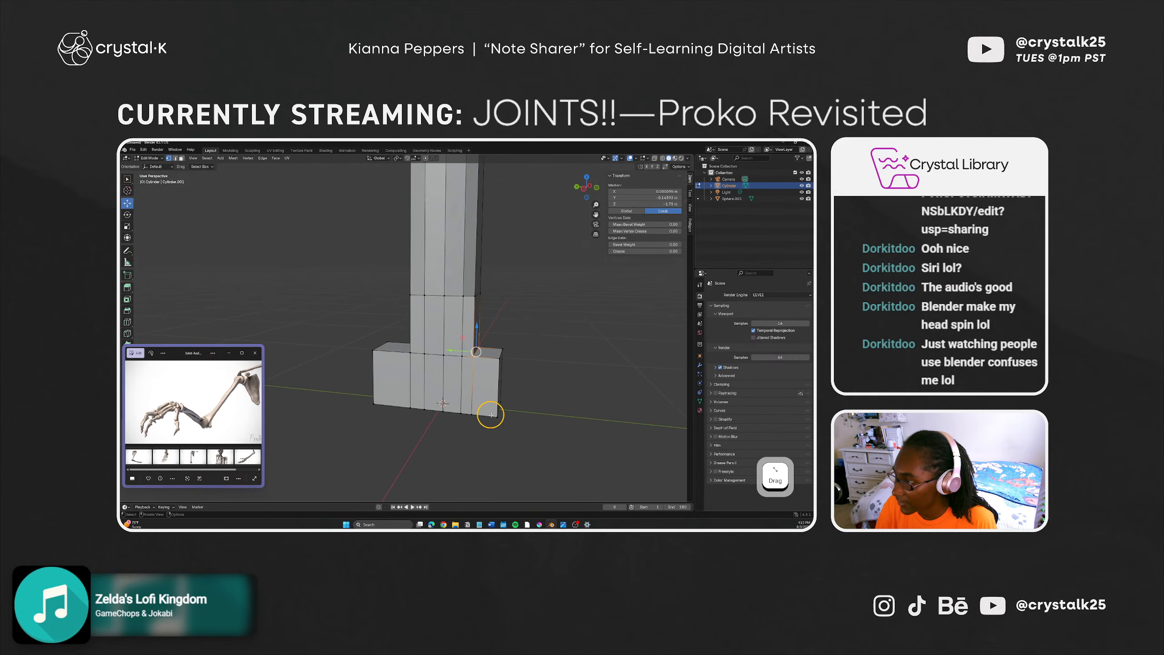
shift+drag(478, 433, 506, 322)
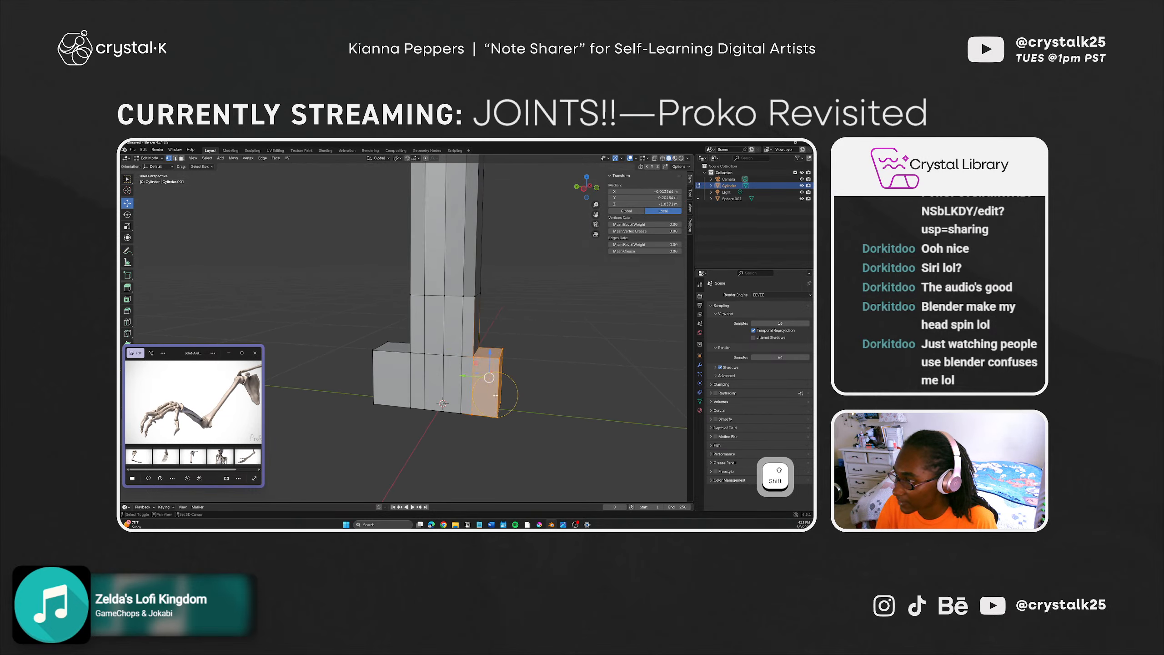
middle_drag(466, 410, 319, 400)
shift+drag(378, 386, 347, 358)
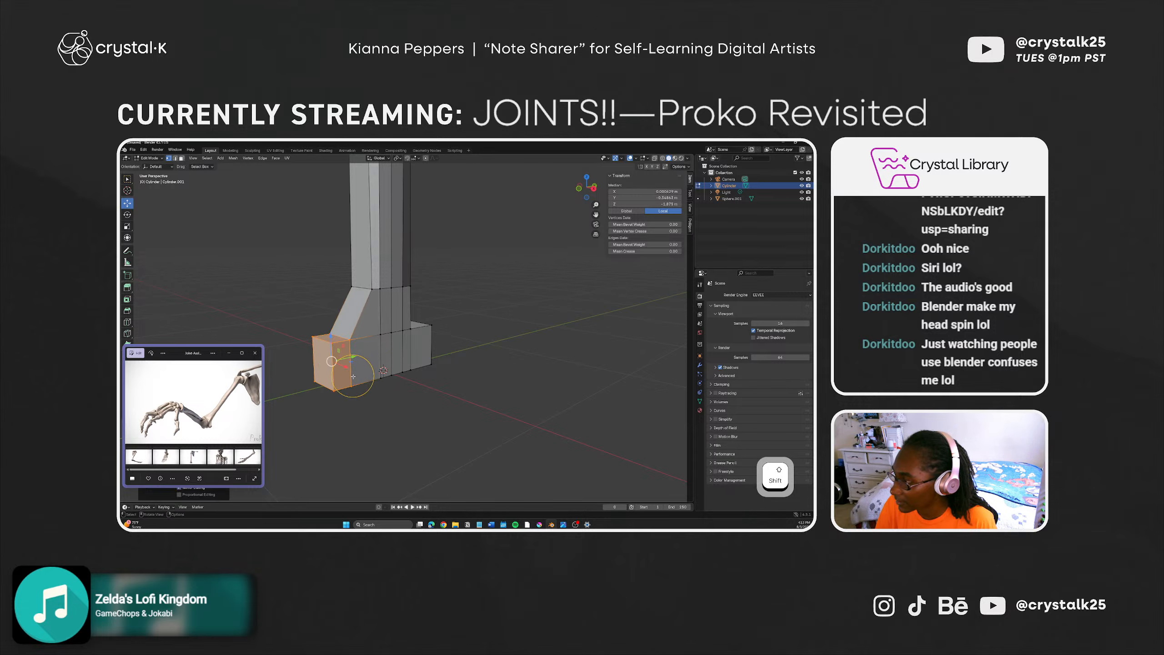
middle_drag(347, 362, 464, 385)
click(472, 381)
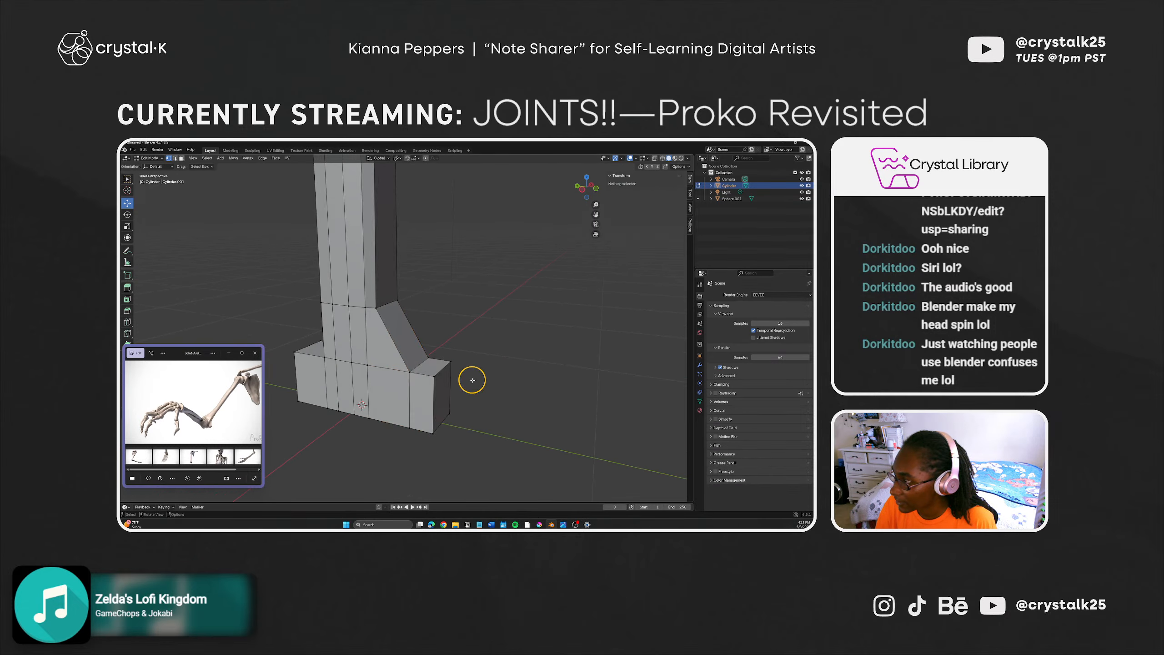
Step: Try to bevel the sloped face beside the shaft, and undo back to the straight end block
click(387, 328)
key(ctrl+b)
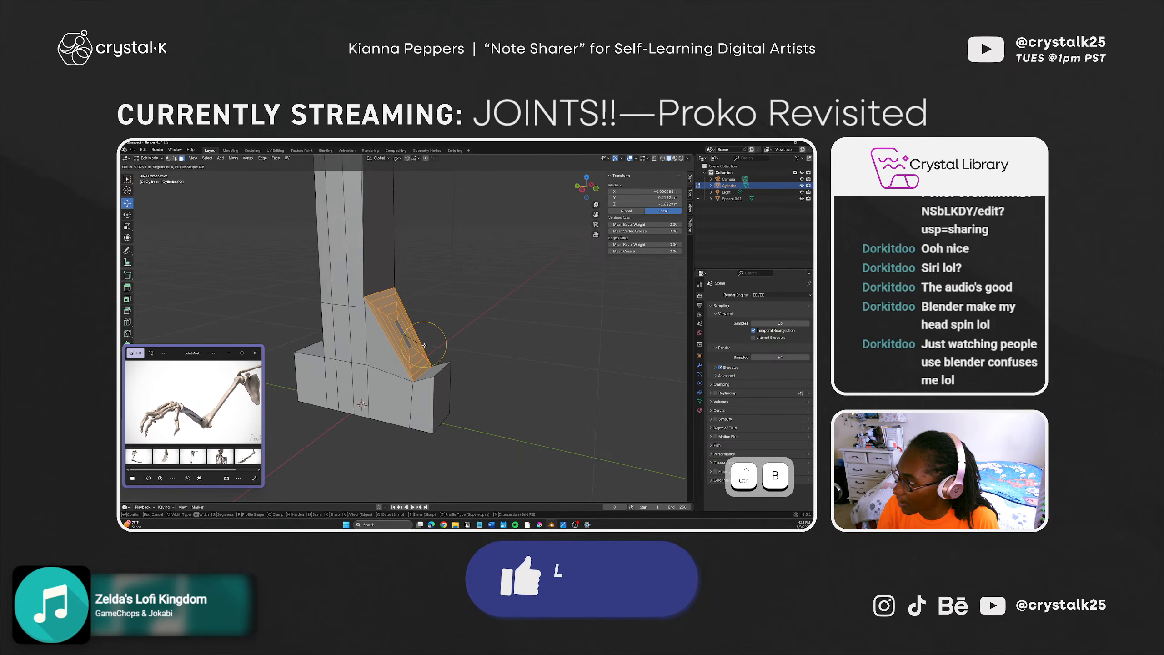
key(Escape)
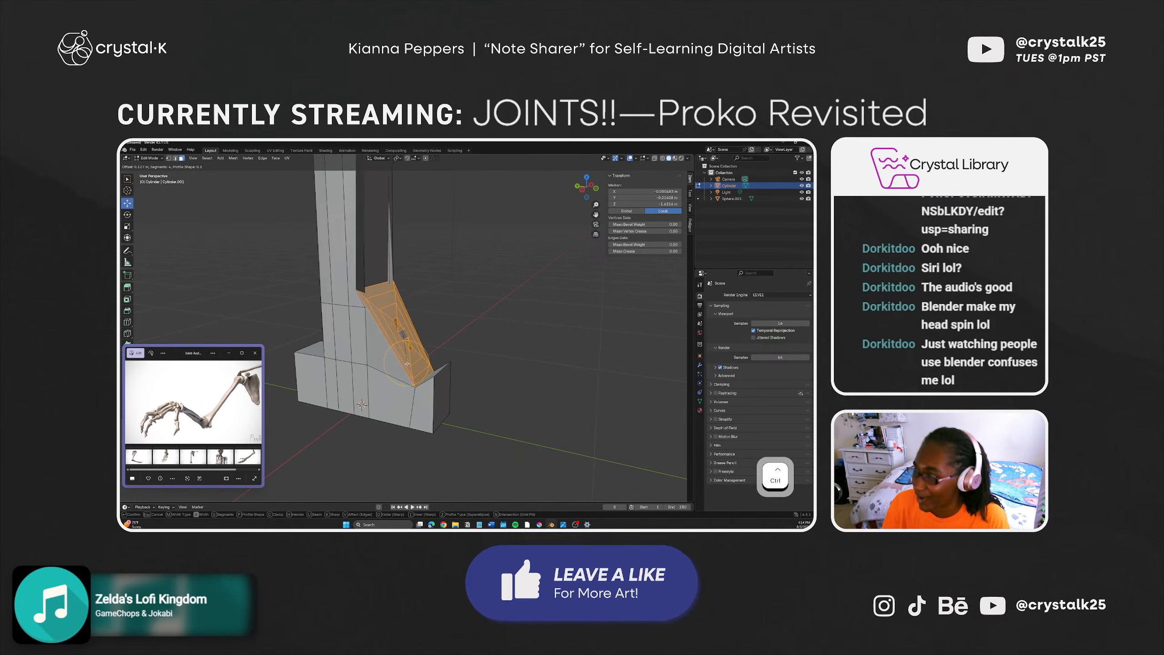
key(ctrl+z)
key(ctrl+z)
key(ctrl+z)
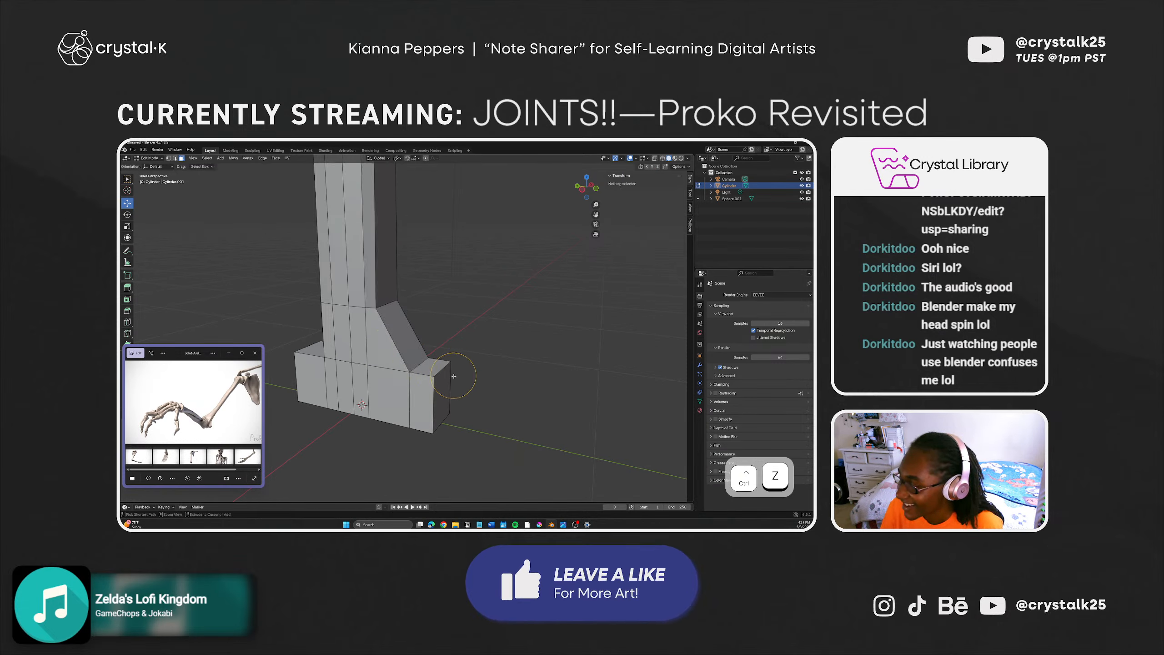
middle_drag(430, 428, 433, 419)
click(427, 409)
click(396, 352)
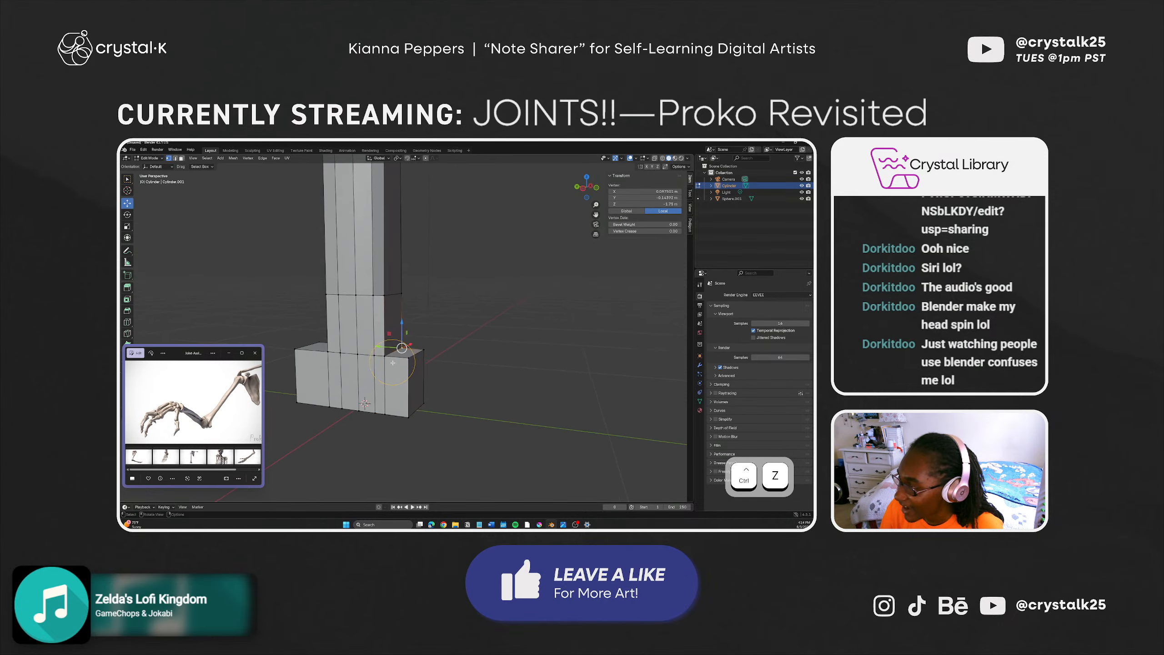
middle_drag(396, 369, 405, 399)
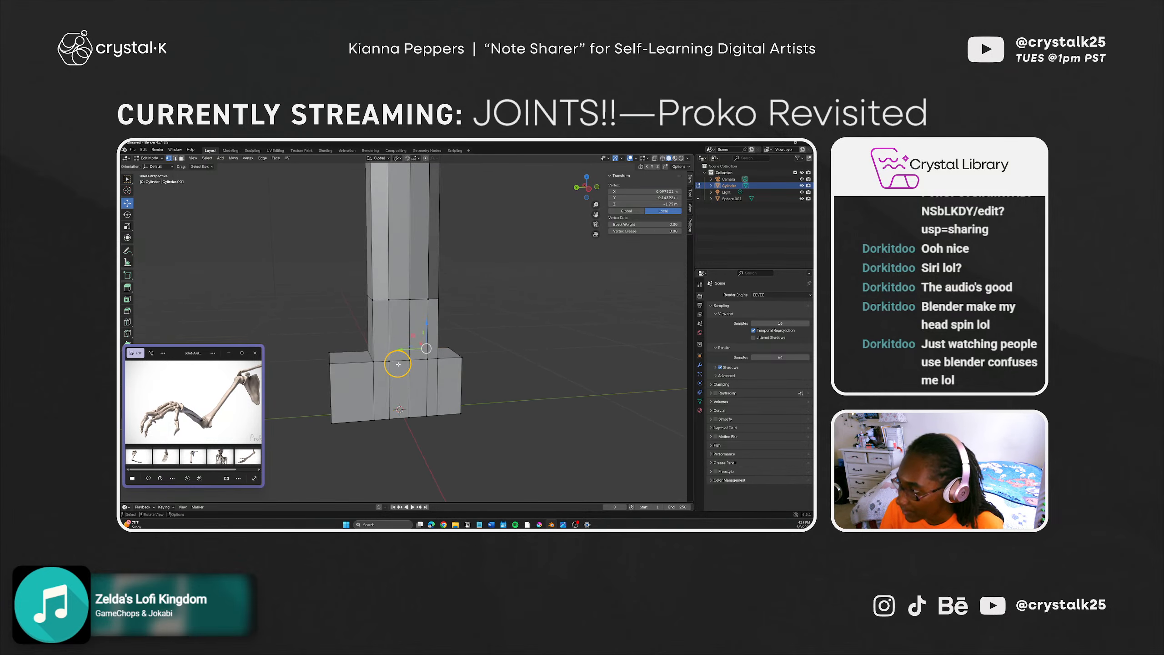
alt+click(412, 363)
middle_drag(412, 362, 495, 394)
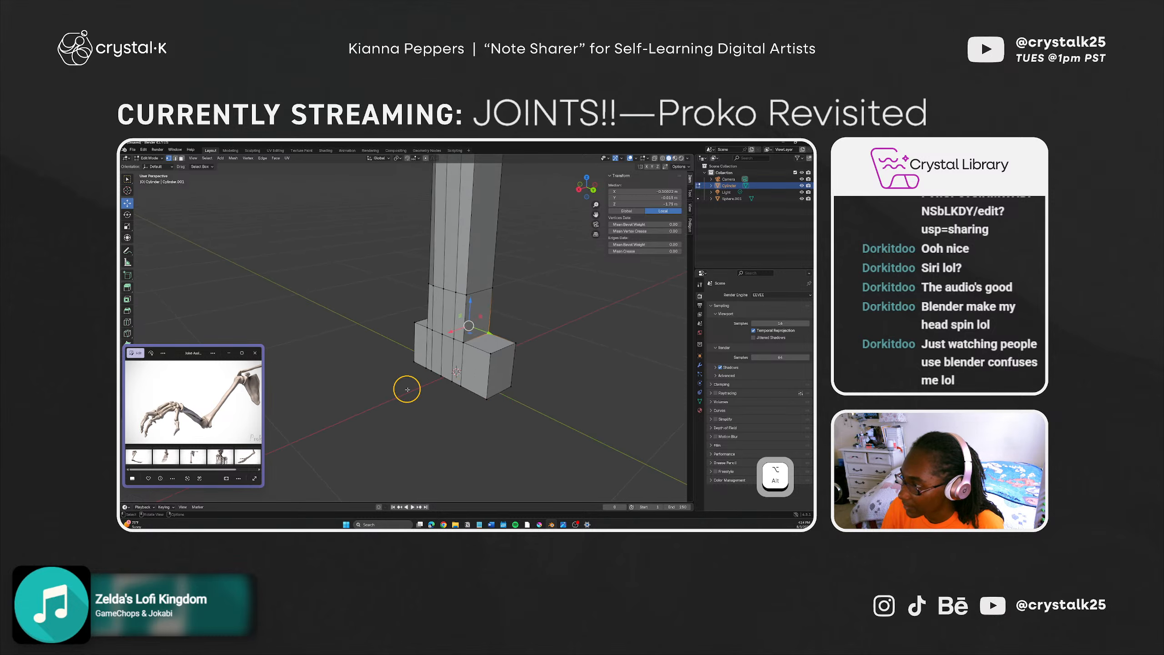
alt+click(433, 387)
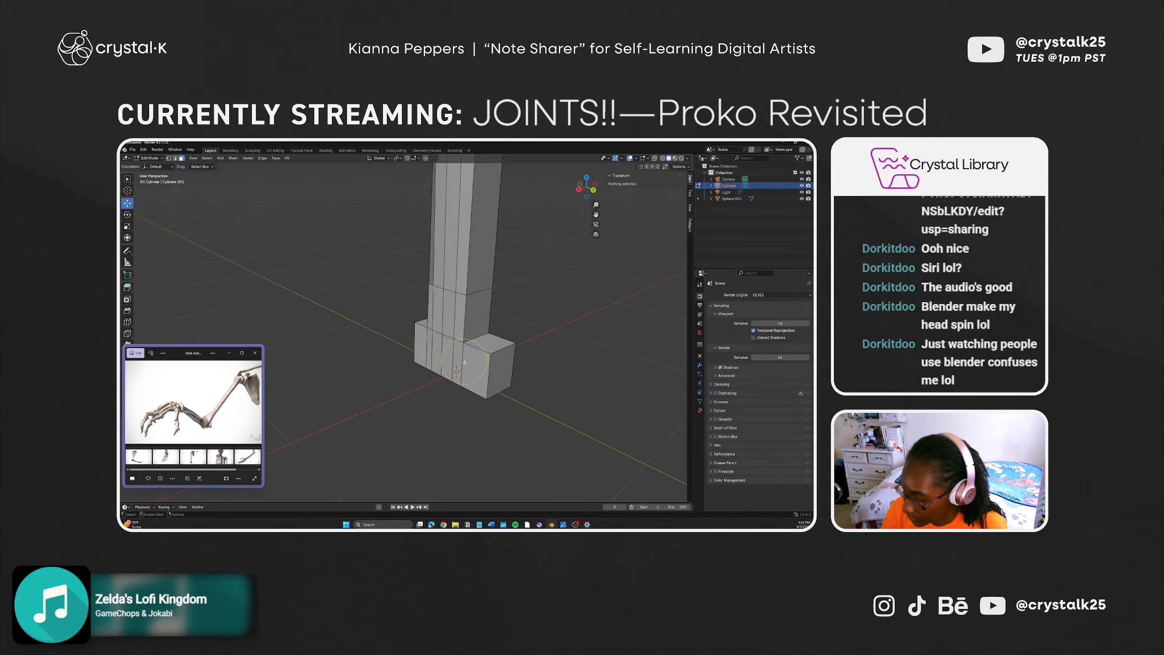
Step: Select the edges where the shaft meets the top of the base and bevel them into a sloped transition
key(2)
alt+click(471, 336)
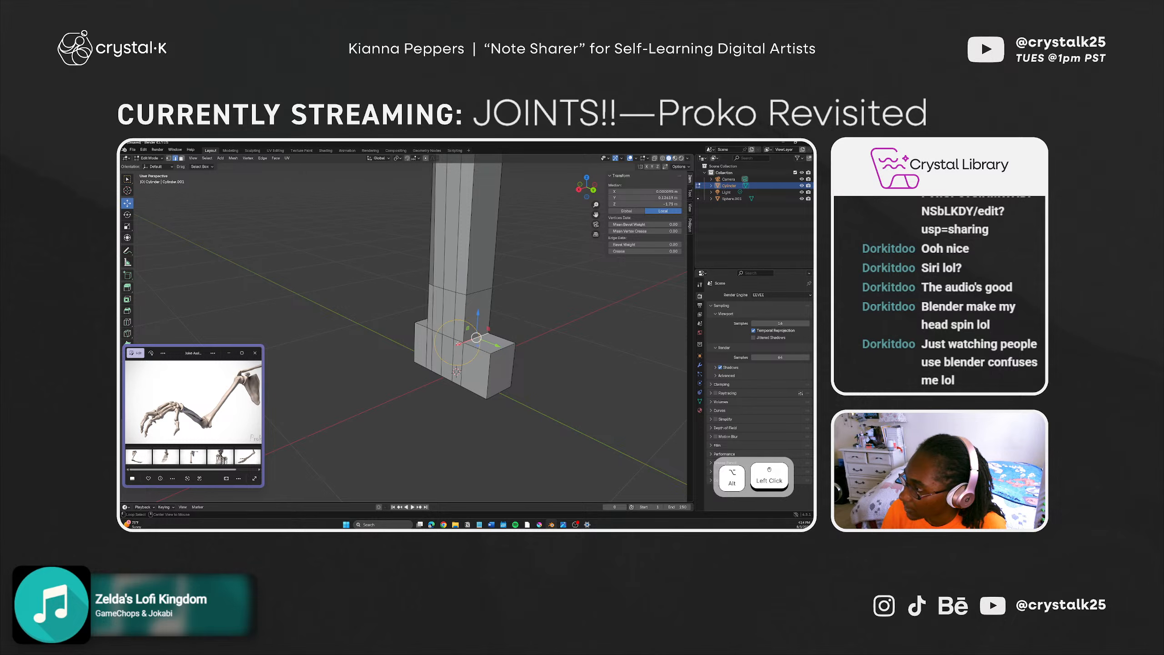
alt+shift+click(472, 338)
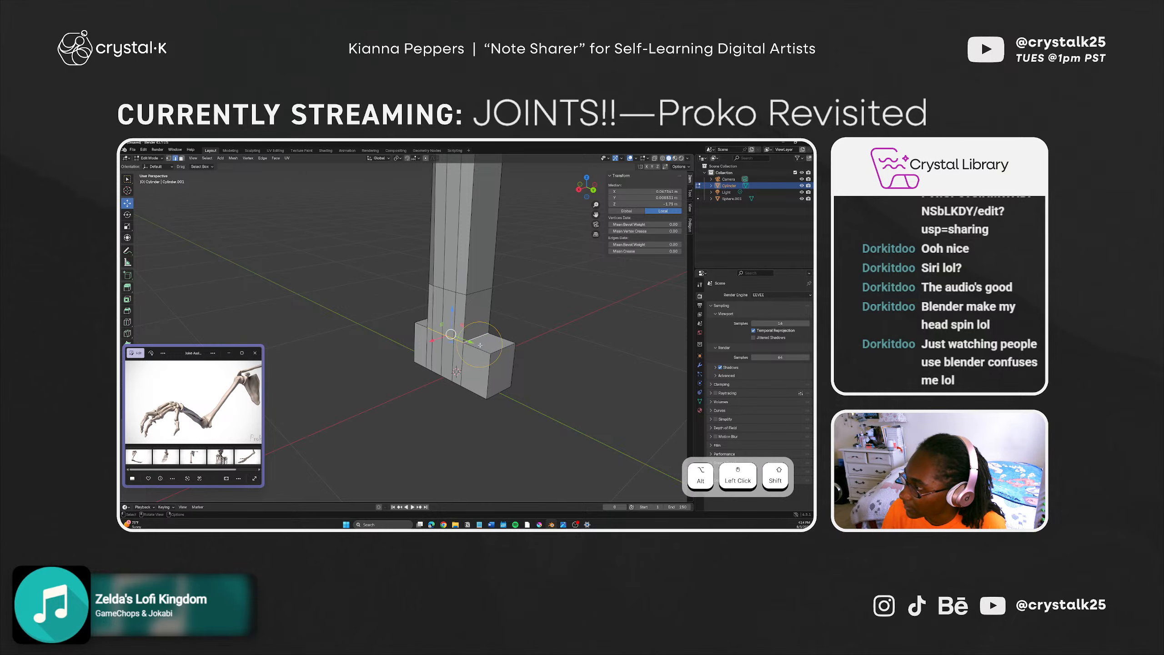
middle_drag(475, 338, 372, 352)
alt+shift+click(400, 388)
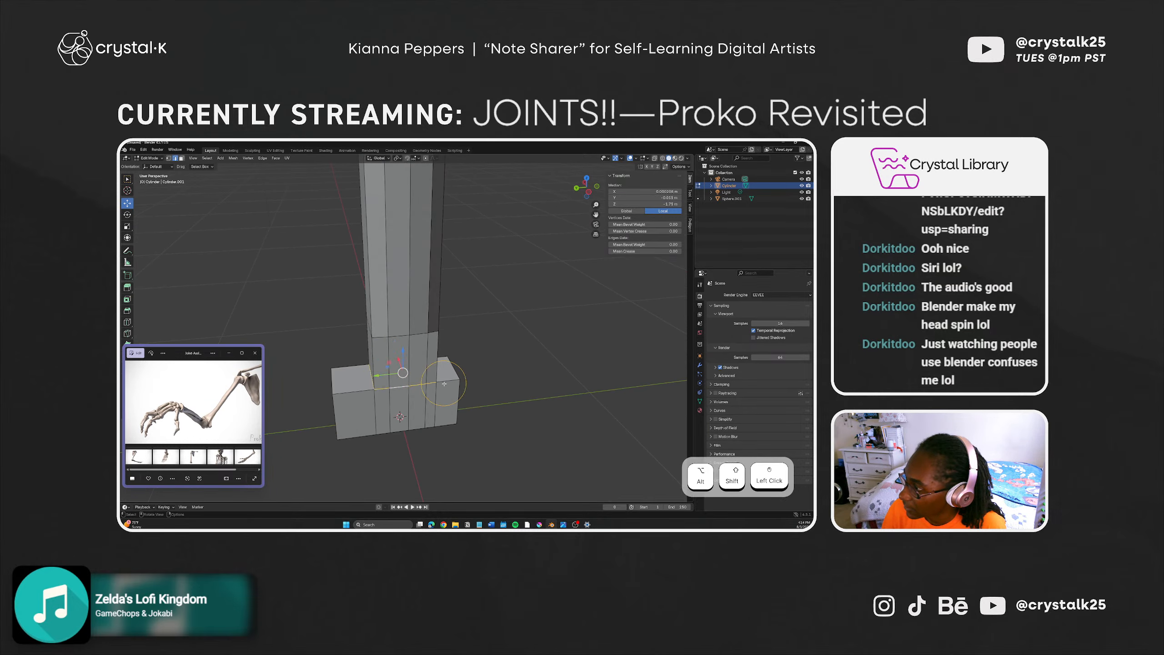
middle_drag(448, 384, 486, 380)
key(ctrl+b)
click(491, 319)
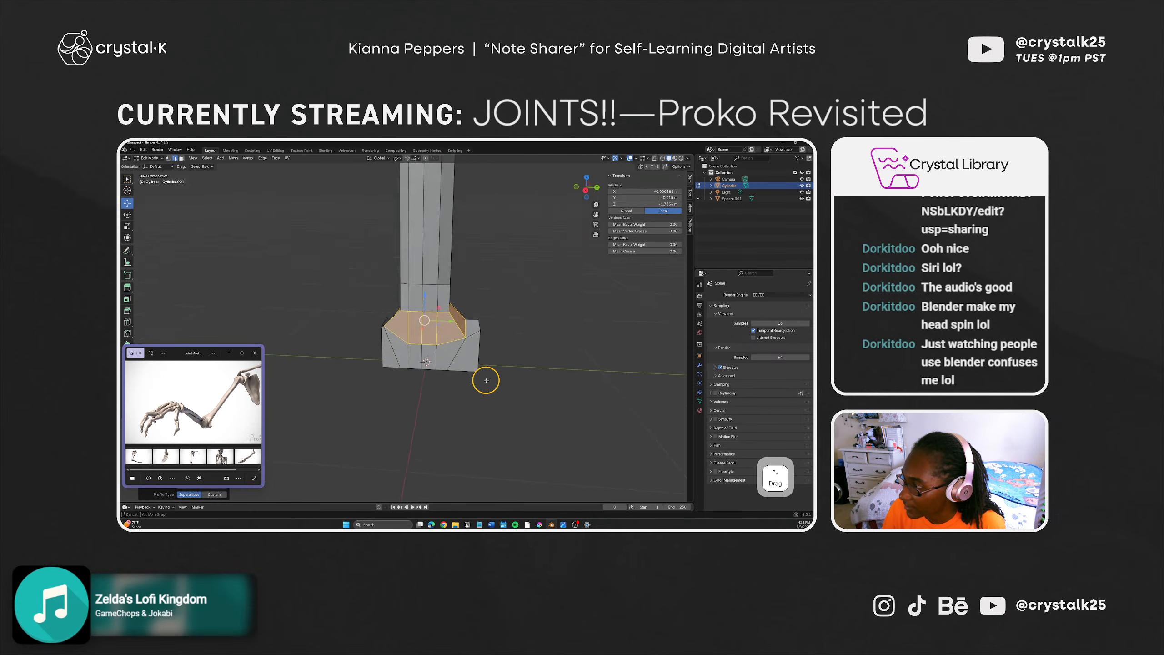
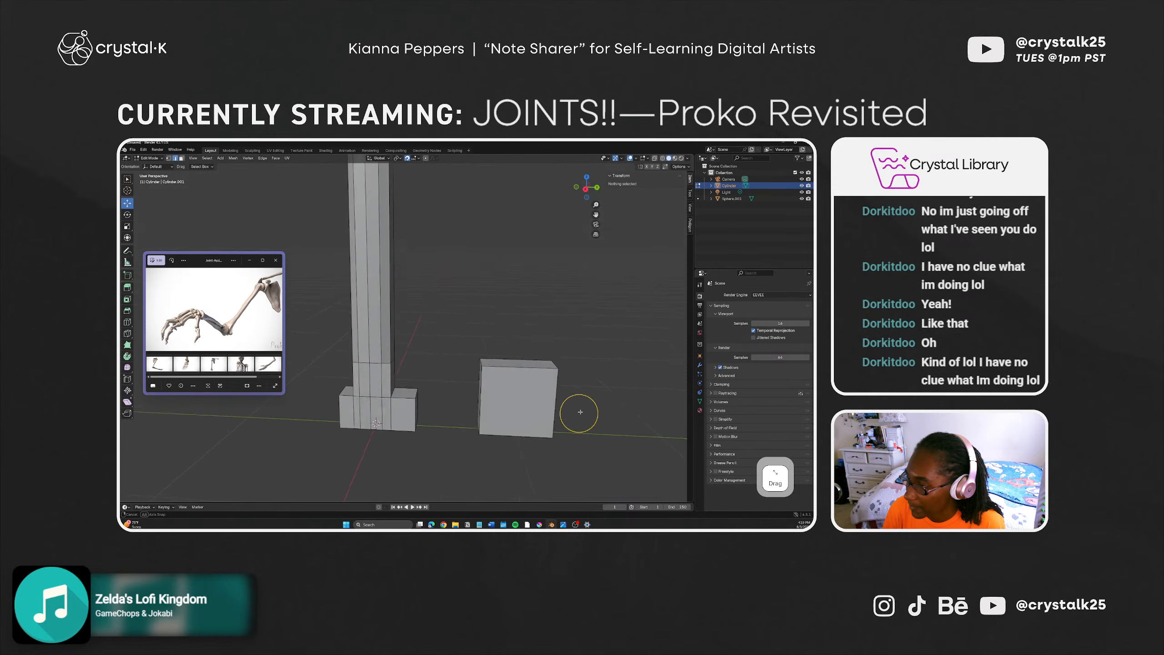
Step: Select the edges around the broad front face of the separate block beside the bone
click(544, 423)
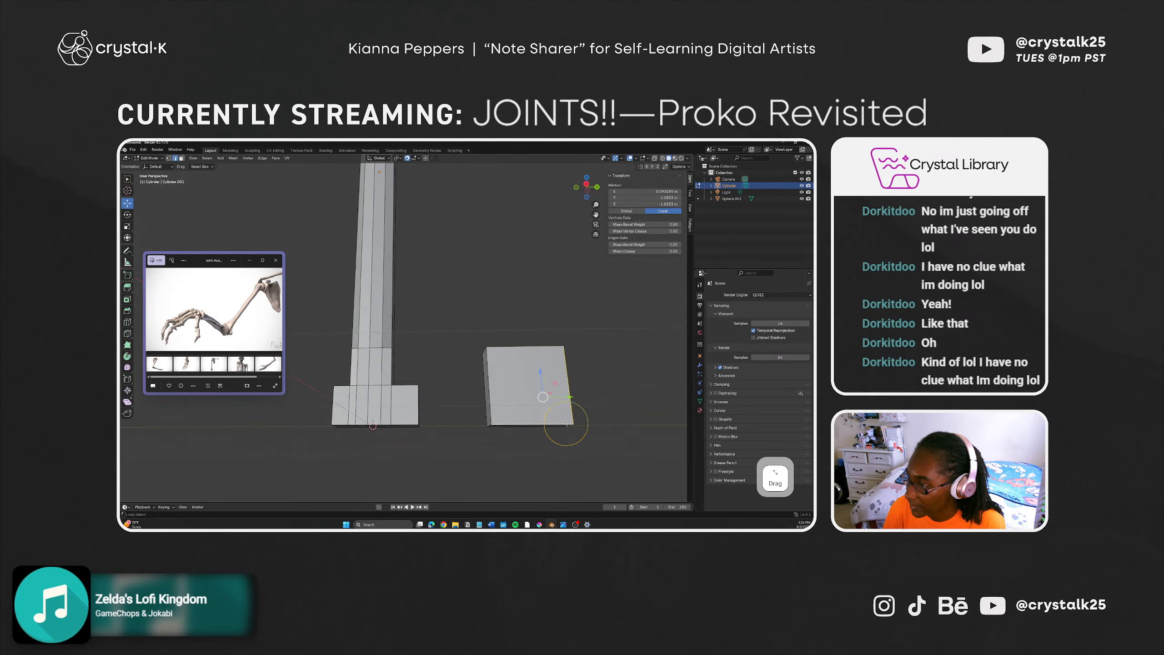
alt+click(488, 373)
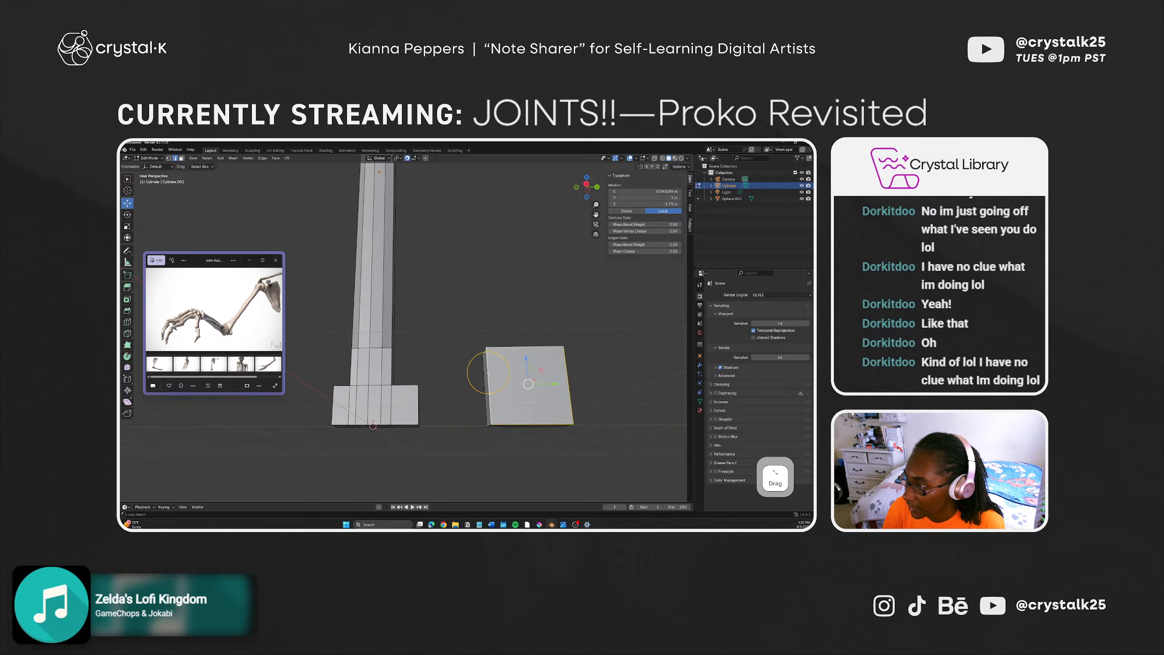
alt+shift+click(494, 347)
mouse_move(521, 385)
middle_down()
mouse_move(476, 408)
mouse_move(503, 396)
middle_up()
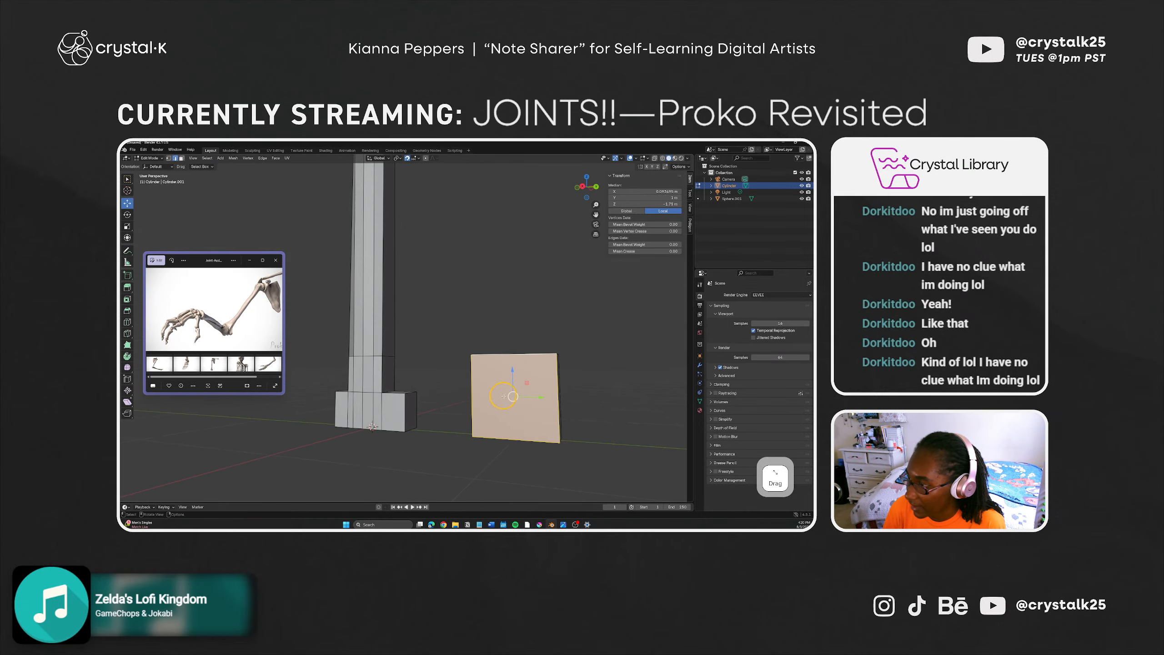
right_click(569, 339)
click(568, 431)
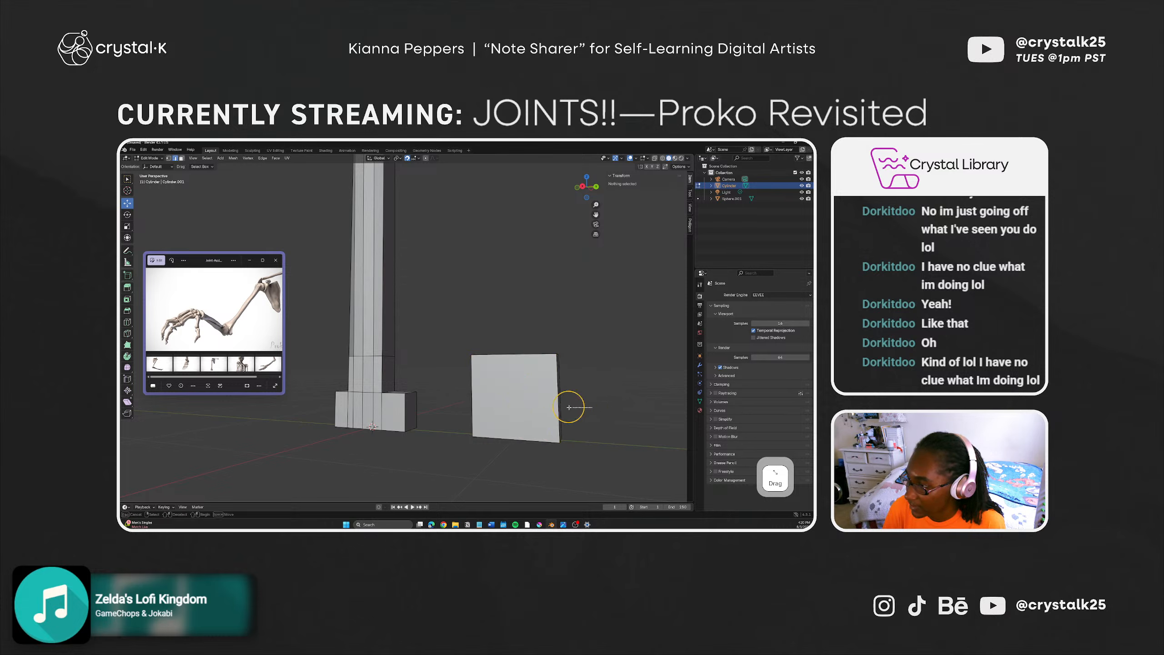
key(ctrl+z)
Step: Try Edge Split and Edge Slide on the edges around the block's front face
right_click(594, 357)
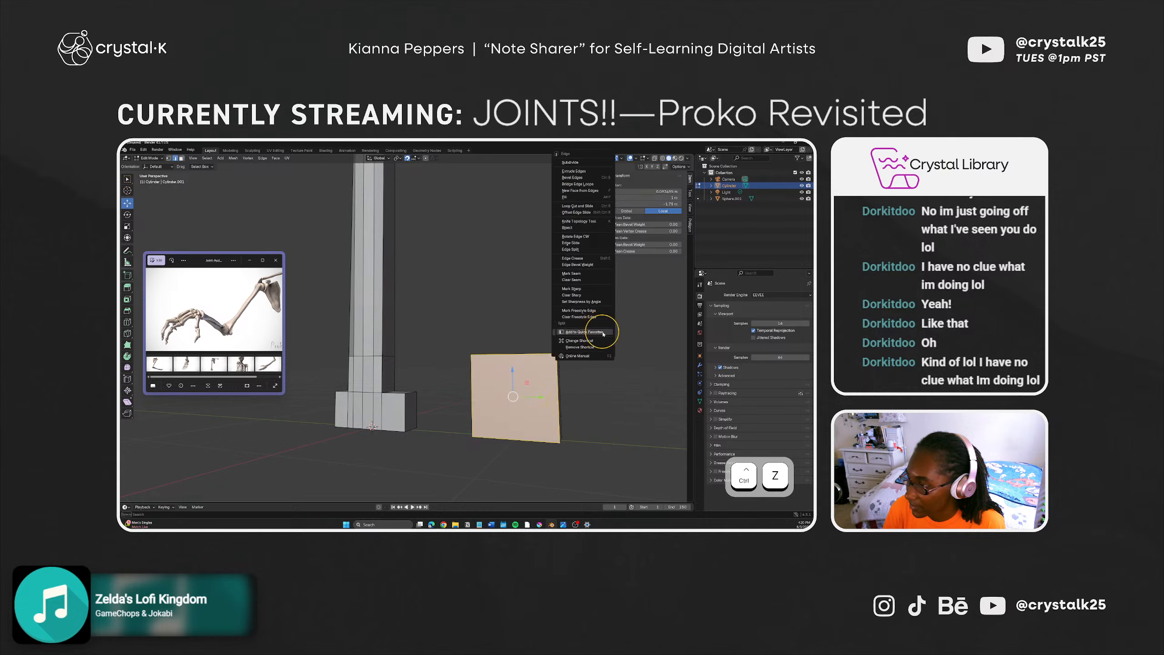
right_click(616, 339)
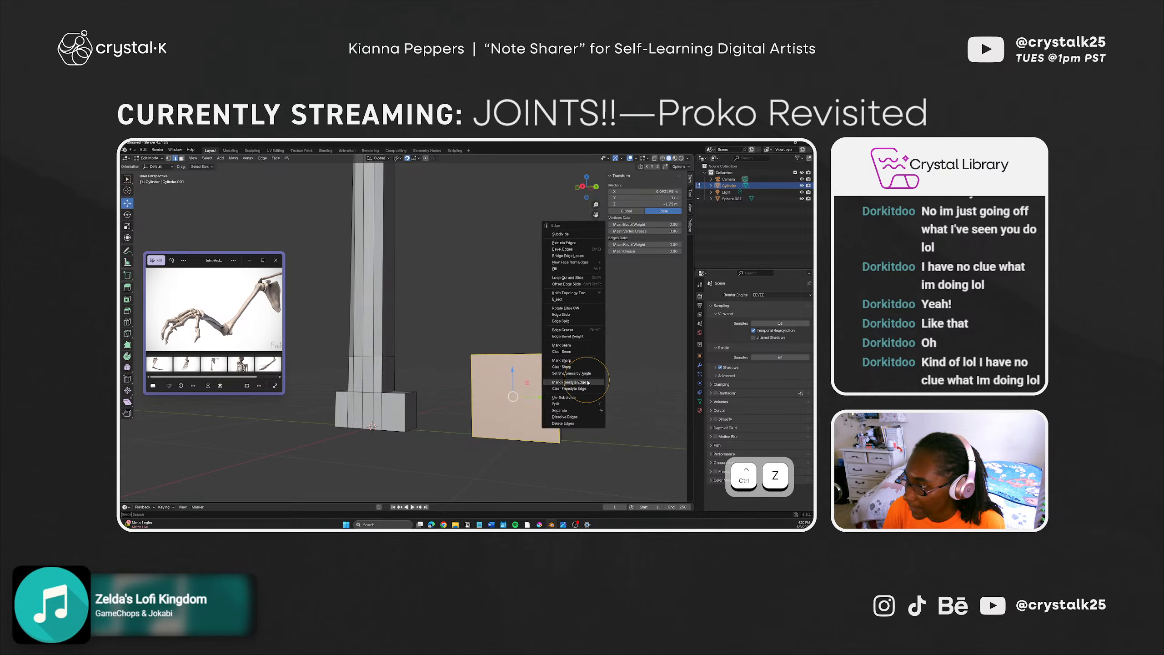
click(586, 322)
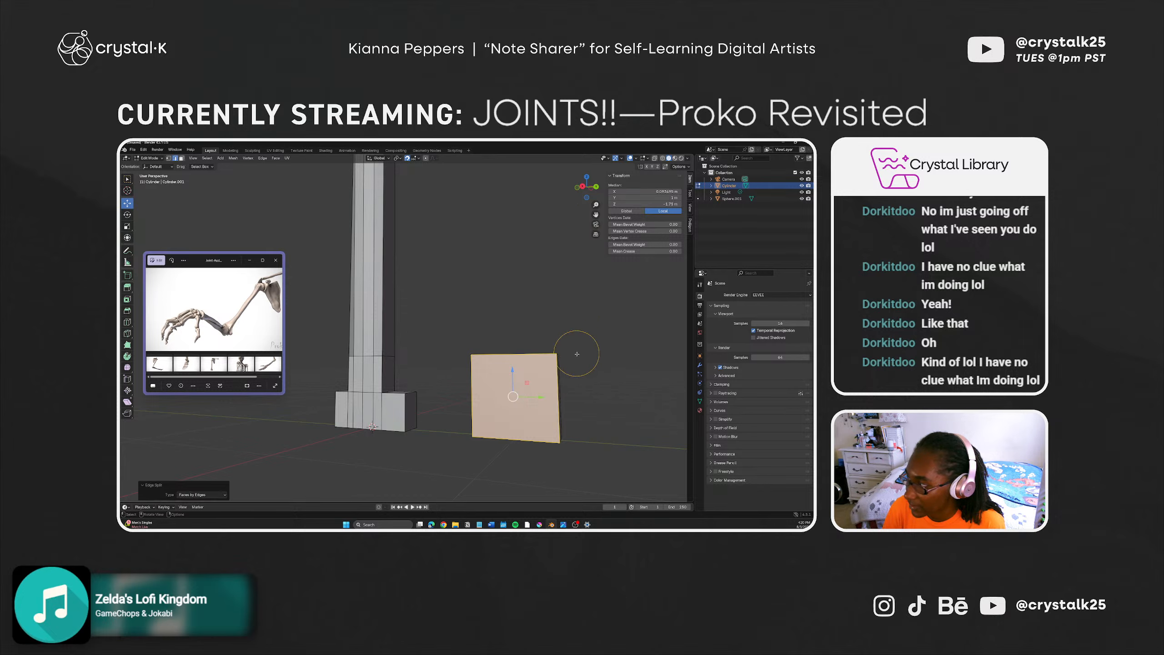
click(558, 392)
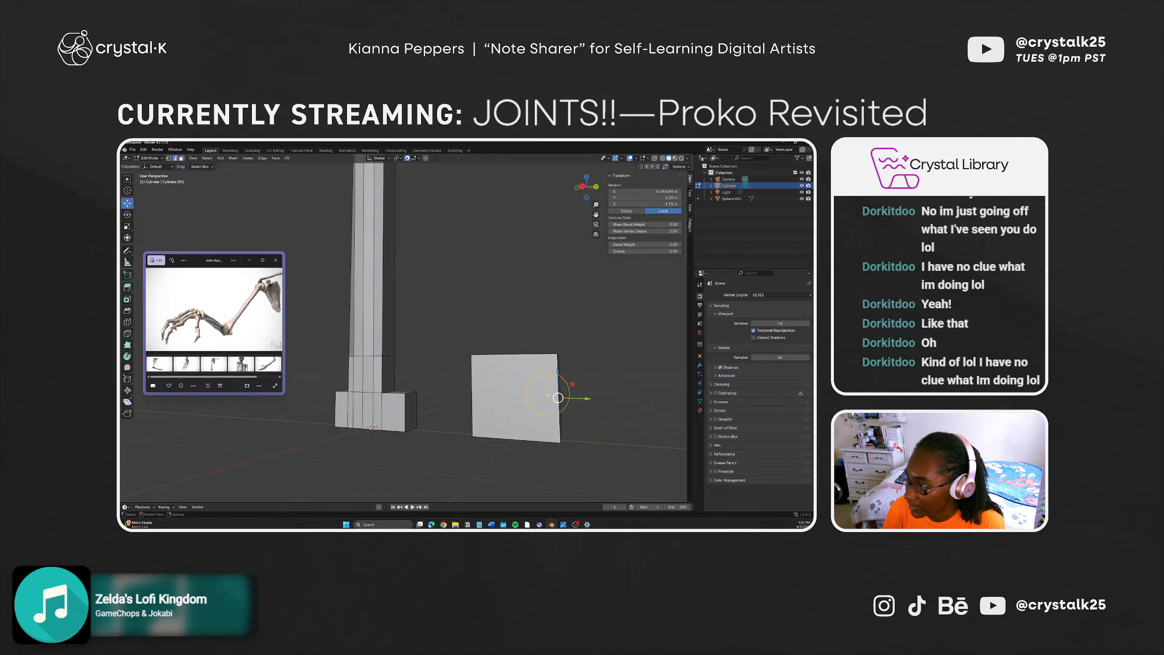
key(ctrl+z)
right_click(594, 343)
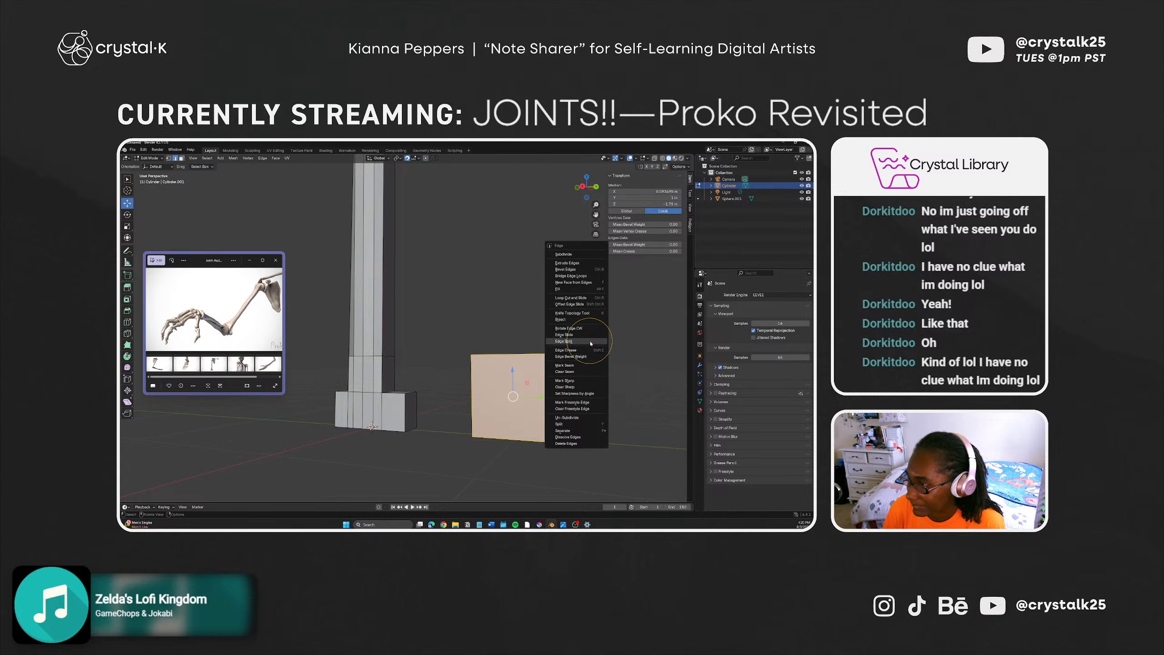
click(588, 337)
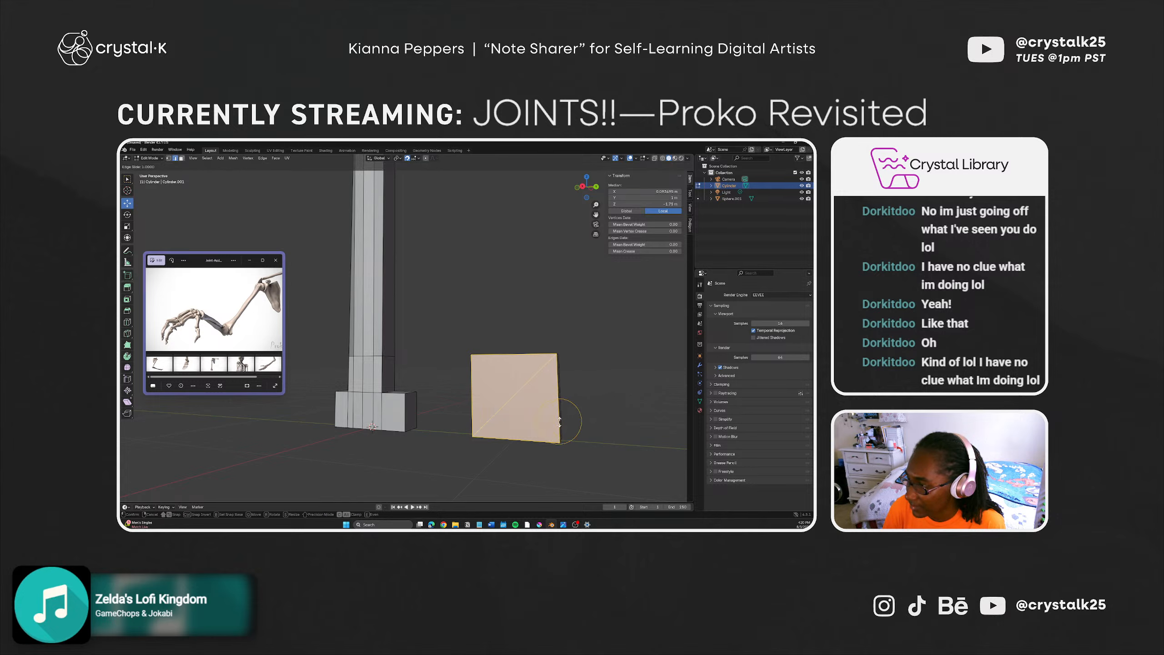
key(ctrl+z)
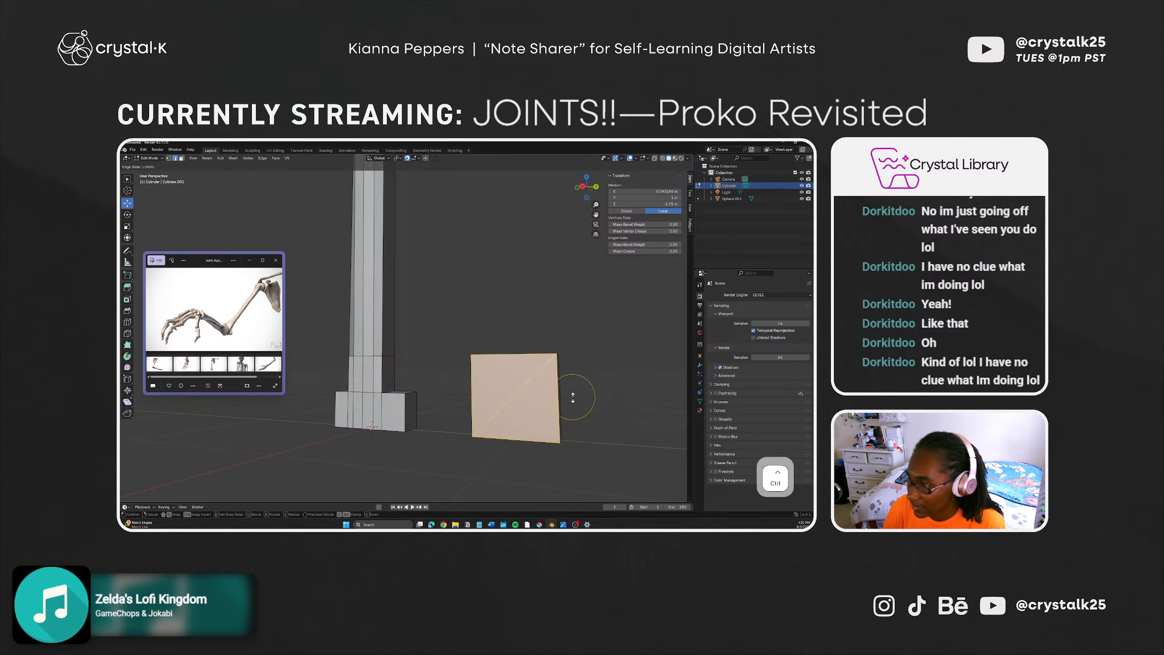
right_click(560, 319)
Step: Split the block's mesh along the edges around its front face with Edge Split
right_click(579, 338)
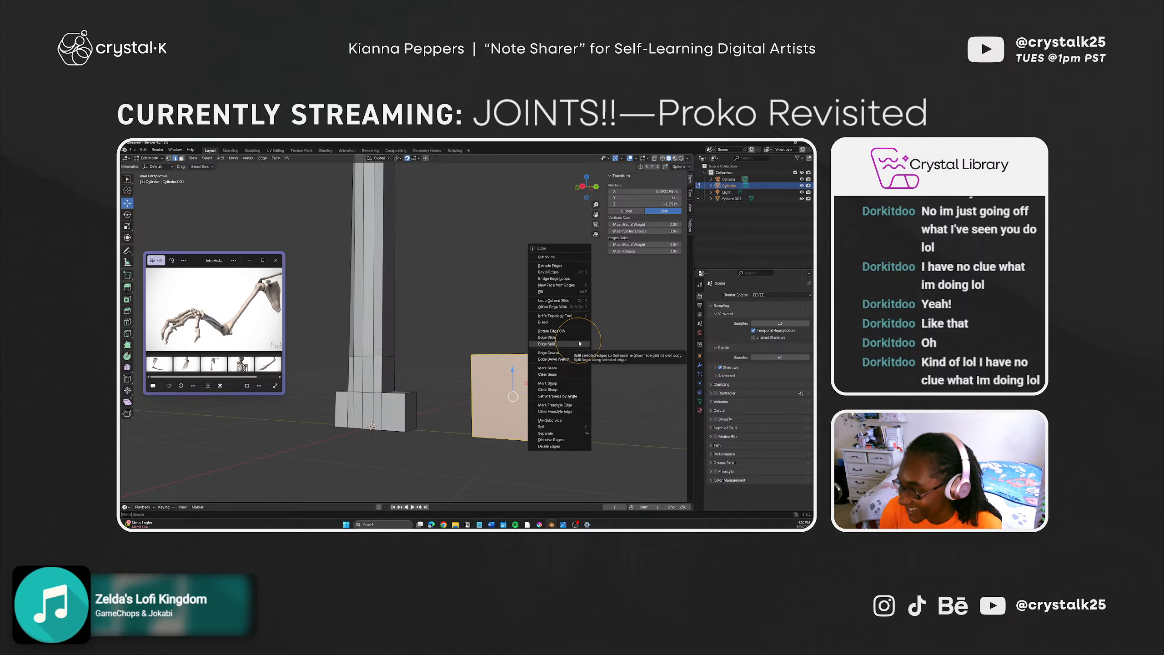
click(579, 343)
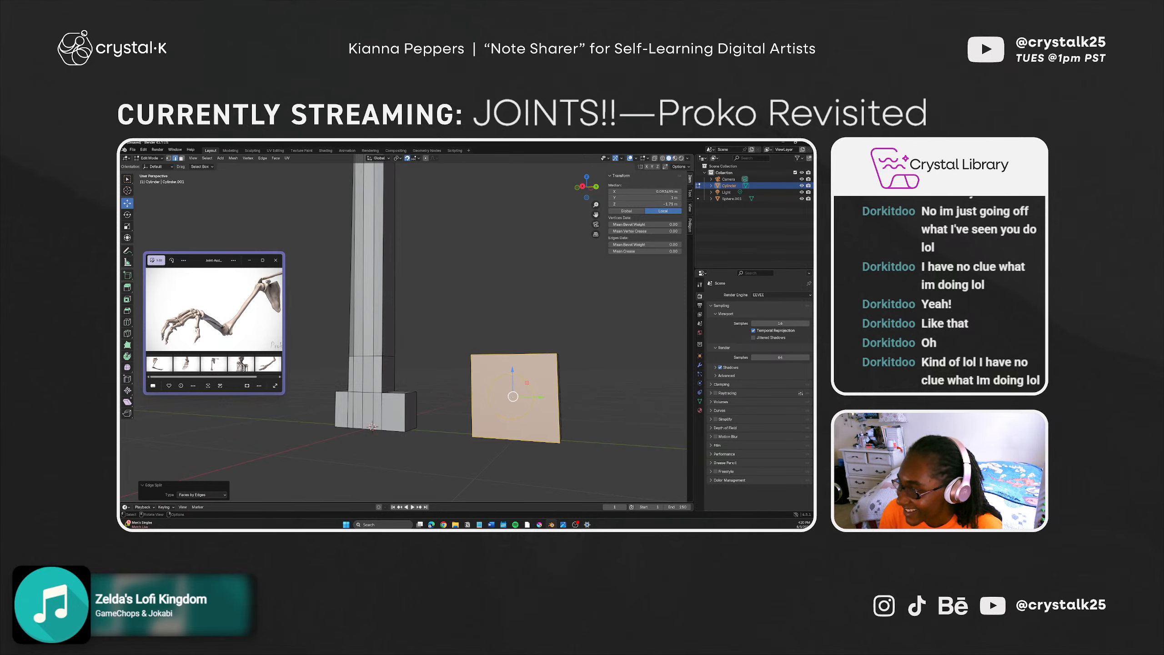
click(511, 397)
Step: Select the top and bottom edges of the block's two broad faces and try to slide them with Edge Slide
middle_drag(553, 399, 489, 403)
shift+click(522, 346)
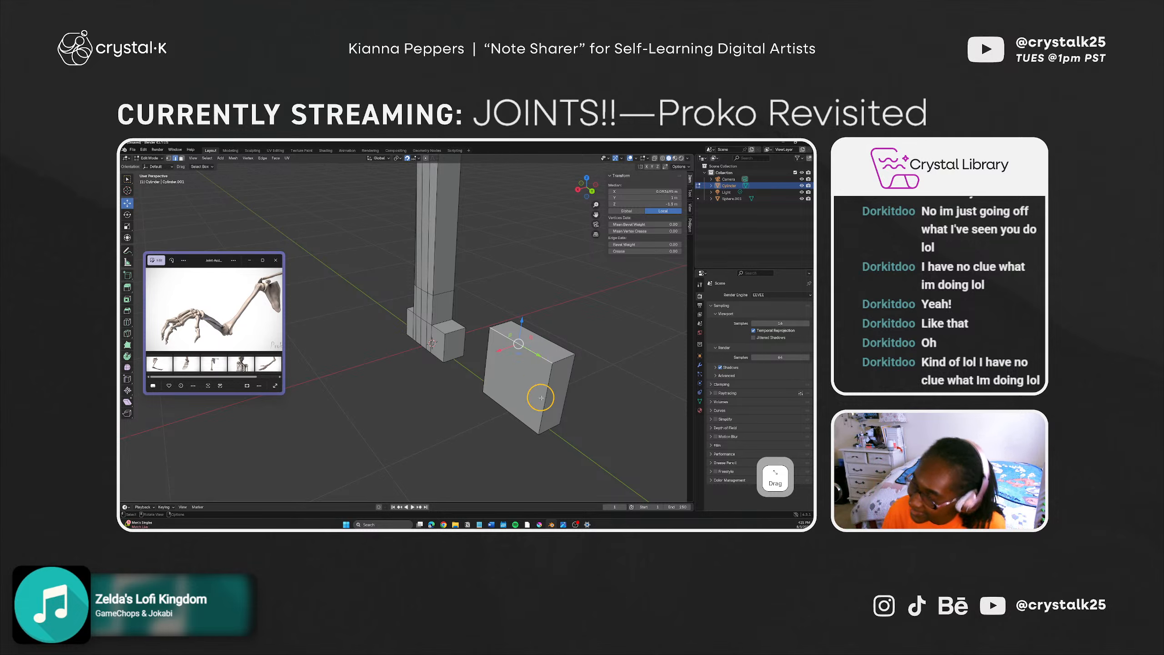
middle_drag(548, 393, 534, 339)
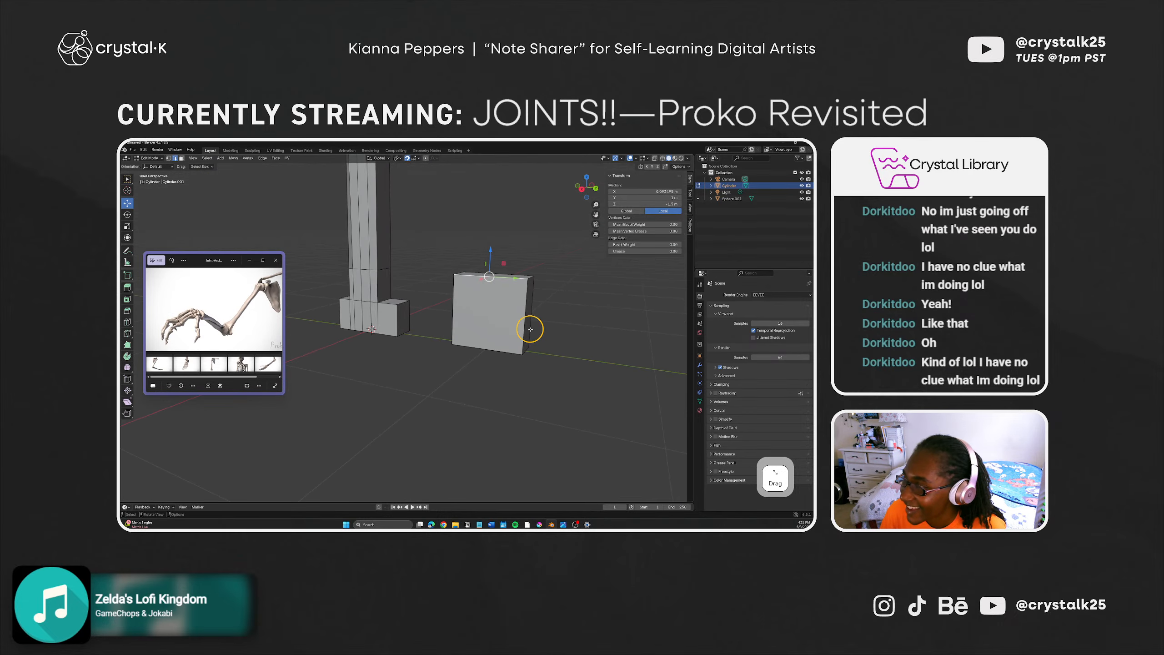
click(498, 351)
shift+click(496, 278)
shift+click(506, 274)
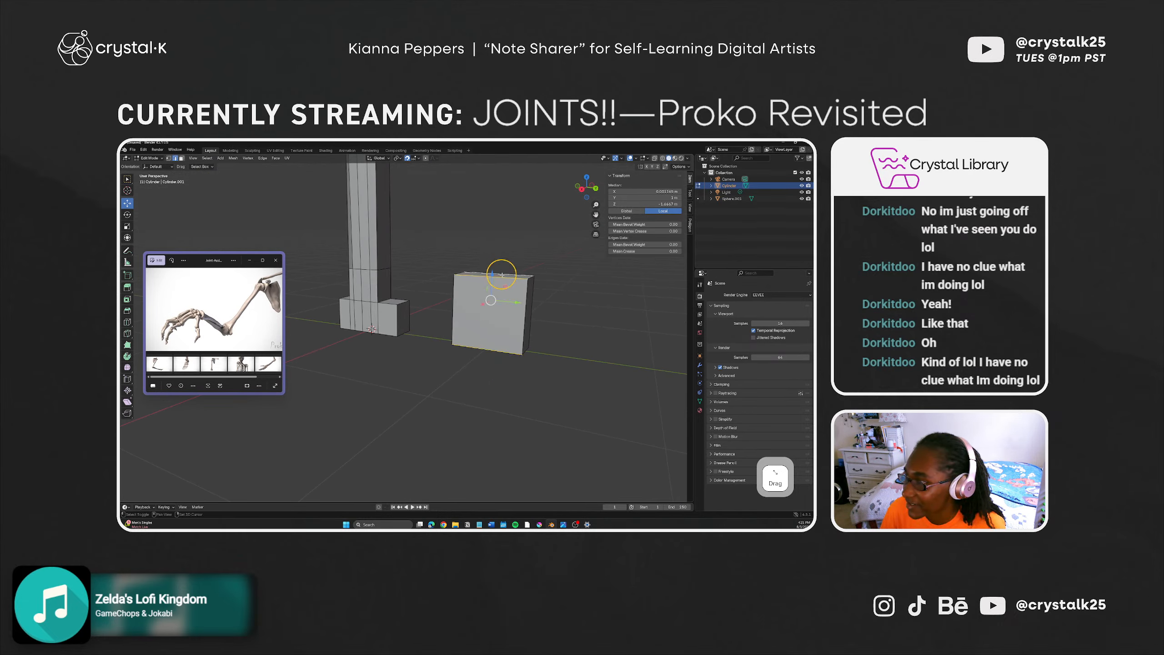
middle_drag(504, 277, 410, 304)
shift+click(403, 348)
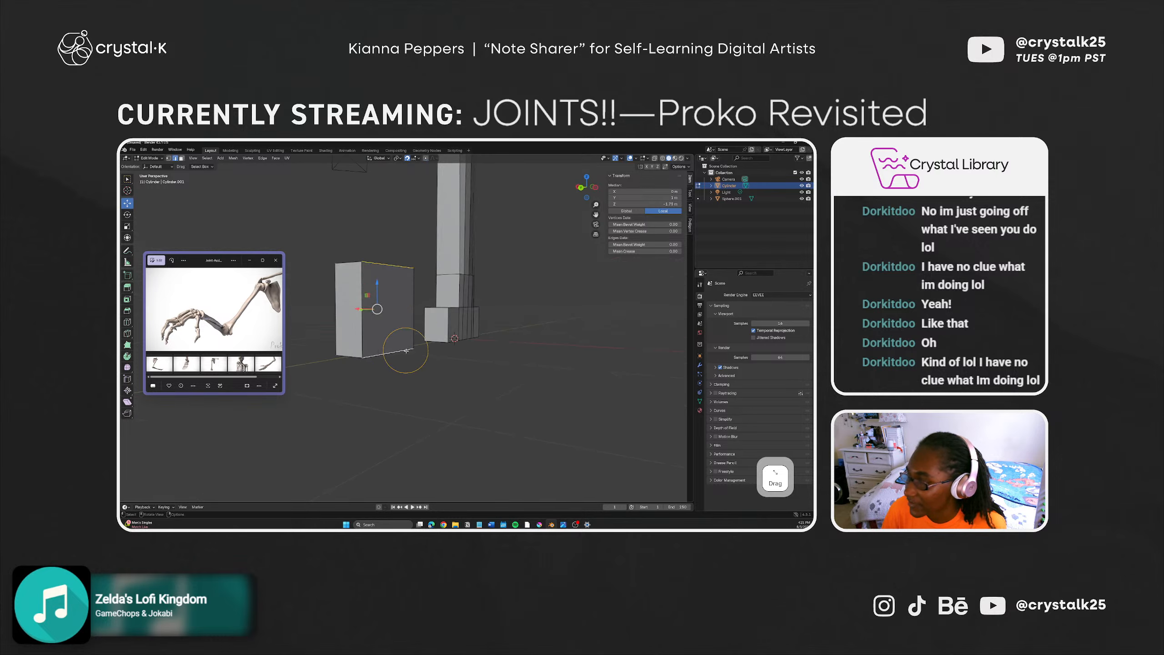
middle_drag(408, 350, 454, 236)
key(ctrl+e)
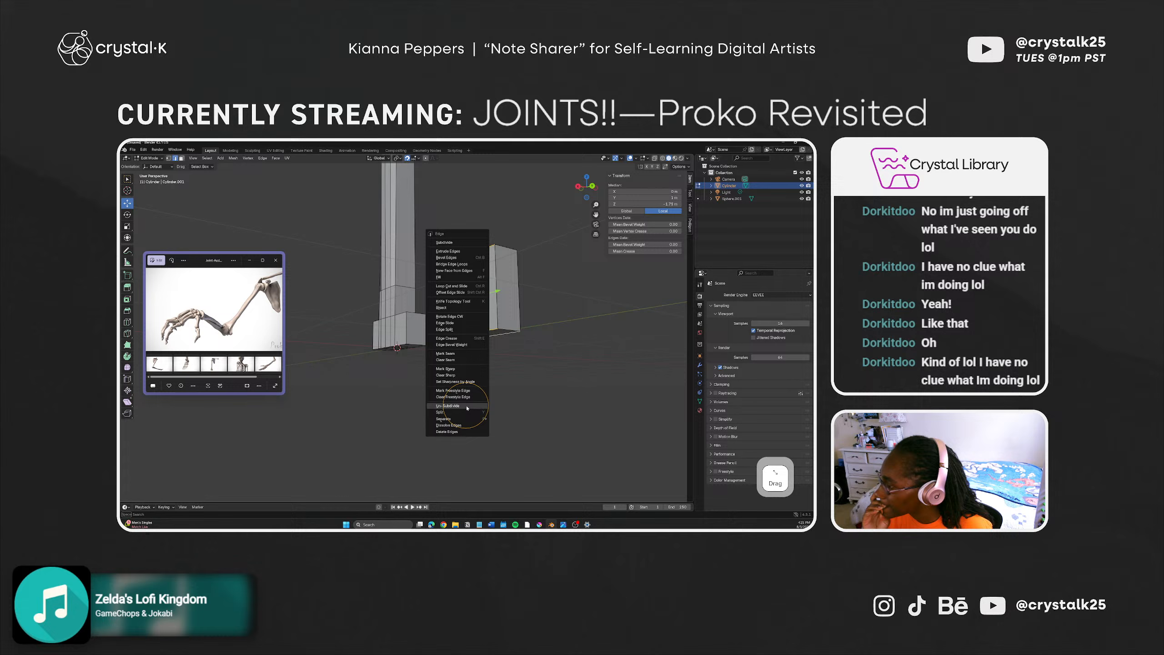
click(461, 324)
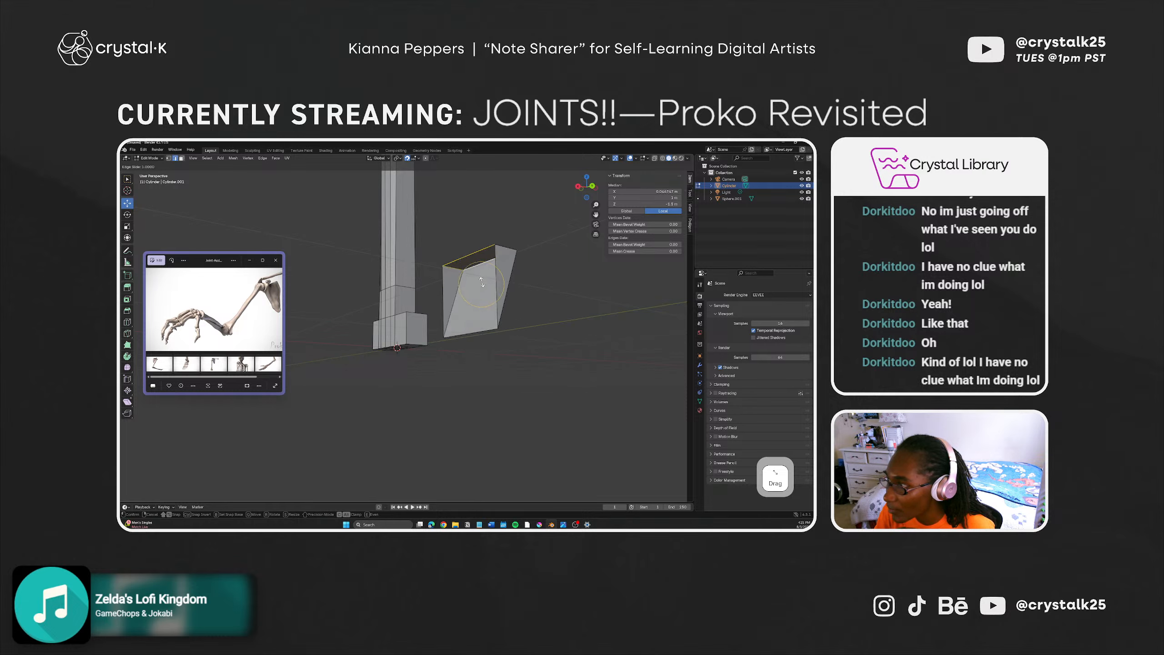
right_click(486, 348)
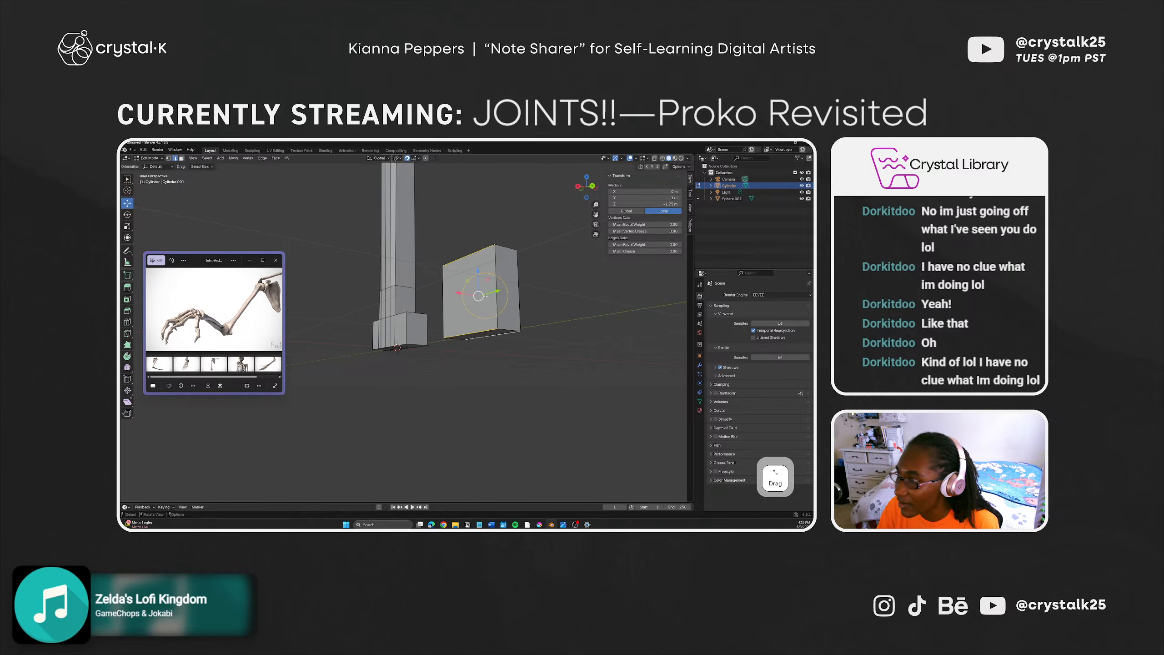
Step: Clear the edge selection and examine the split block's faces and edges from several angles
middle_drag(476, 332, 487, 350)
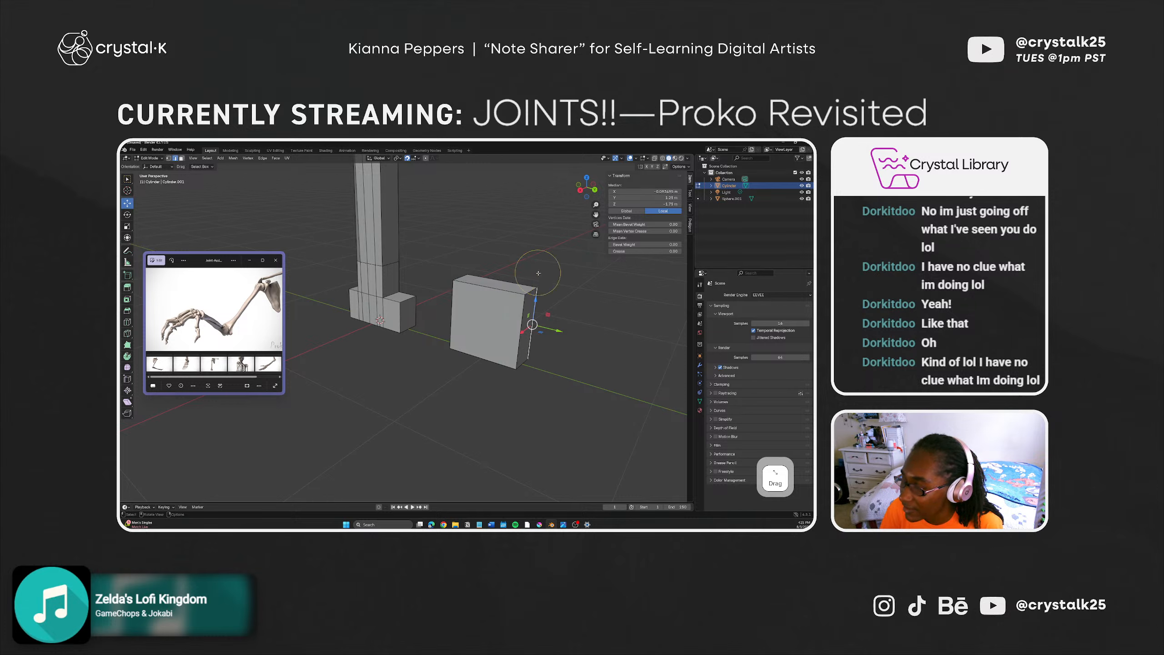
key(alt+a)
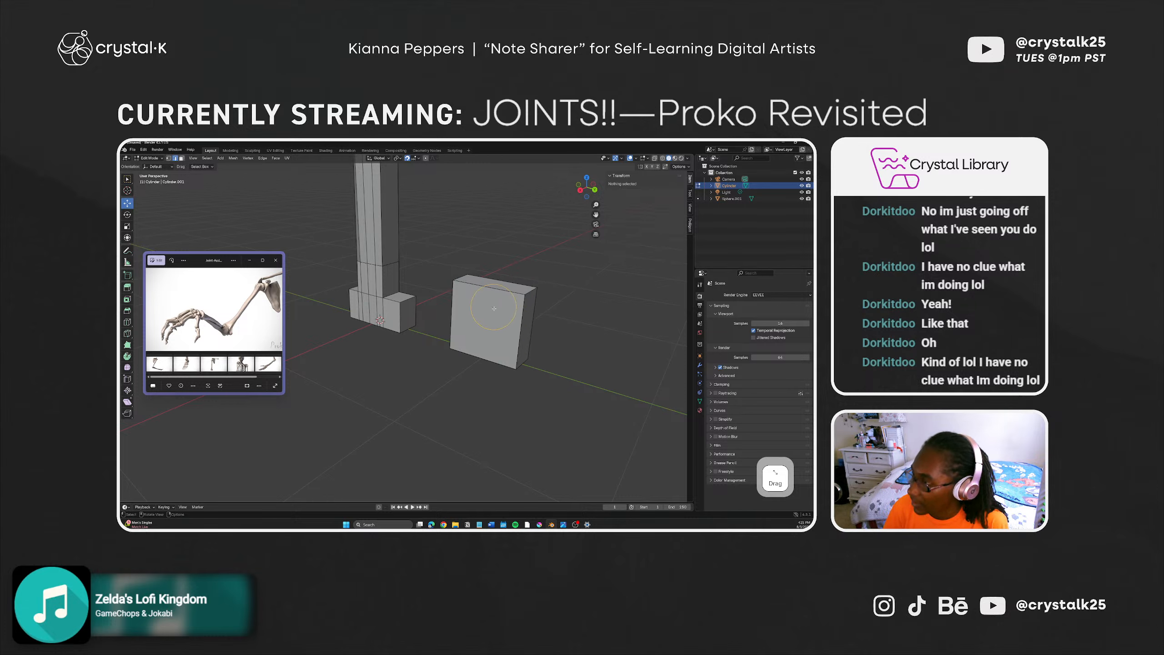
click(481, 335)
key(a)
click(558, 356)
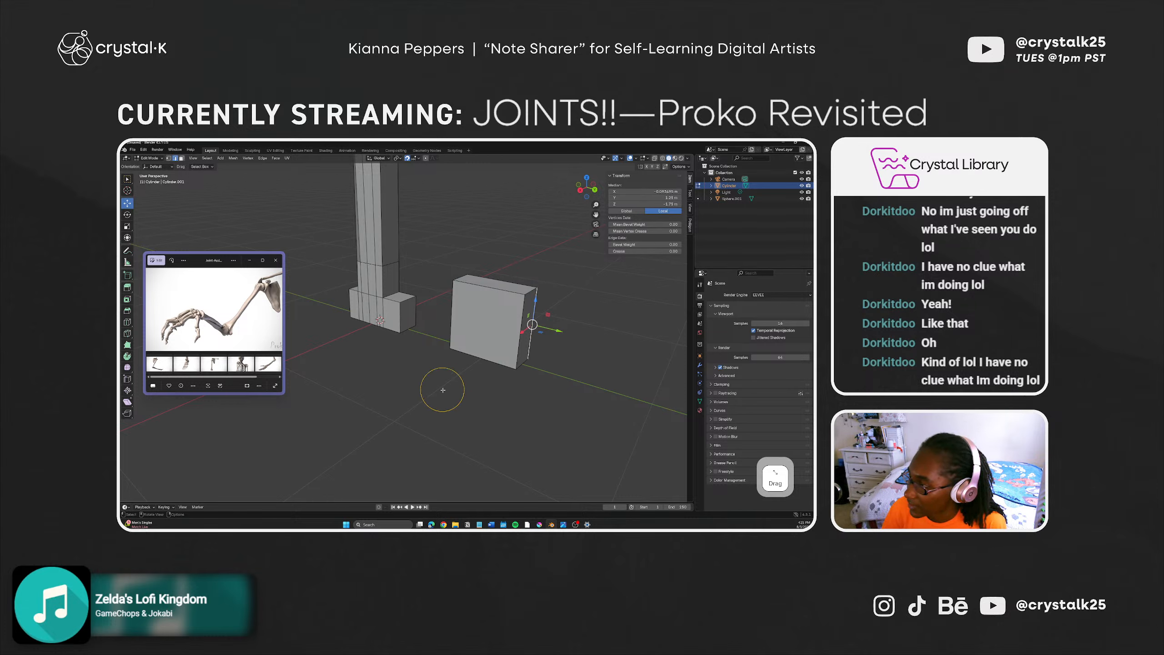
middle_drag(443, 390, 494, 356)
key(alt+a)
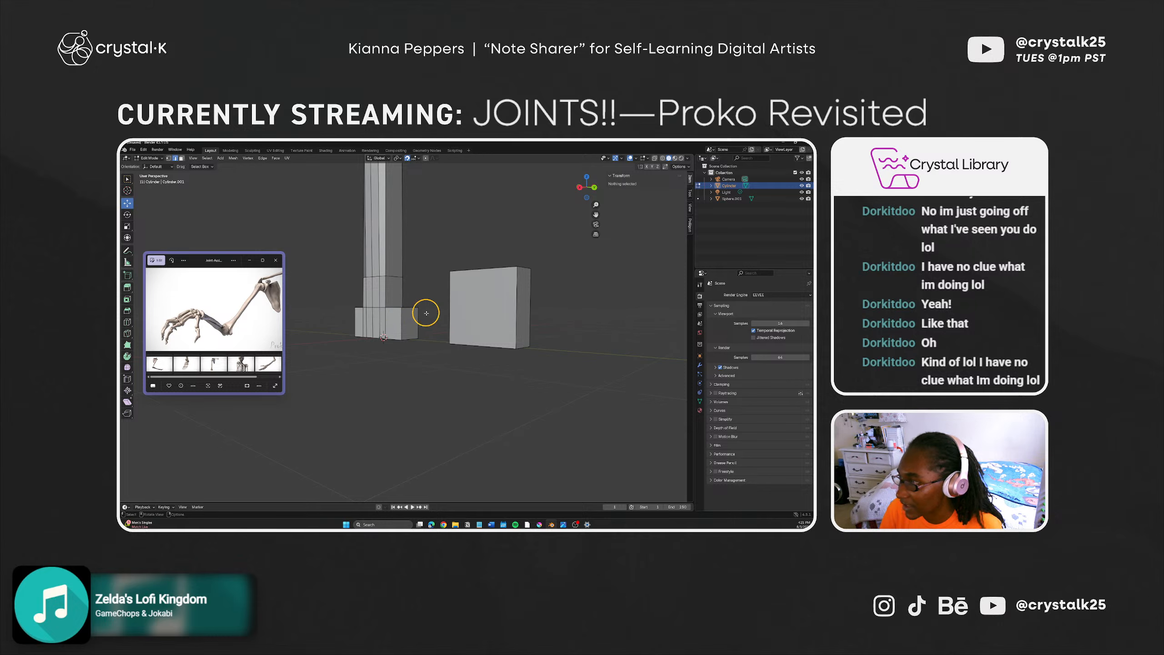
middle_drag(462, 306, 478, 350)
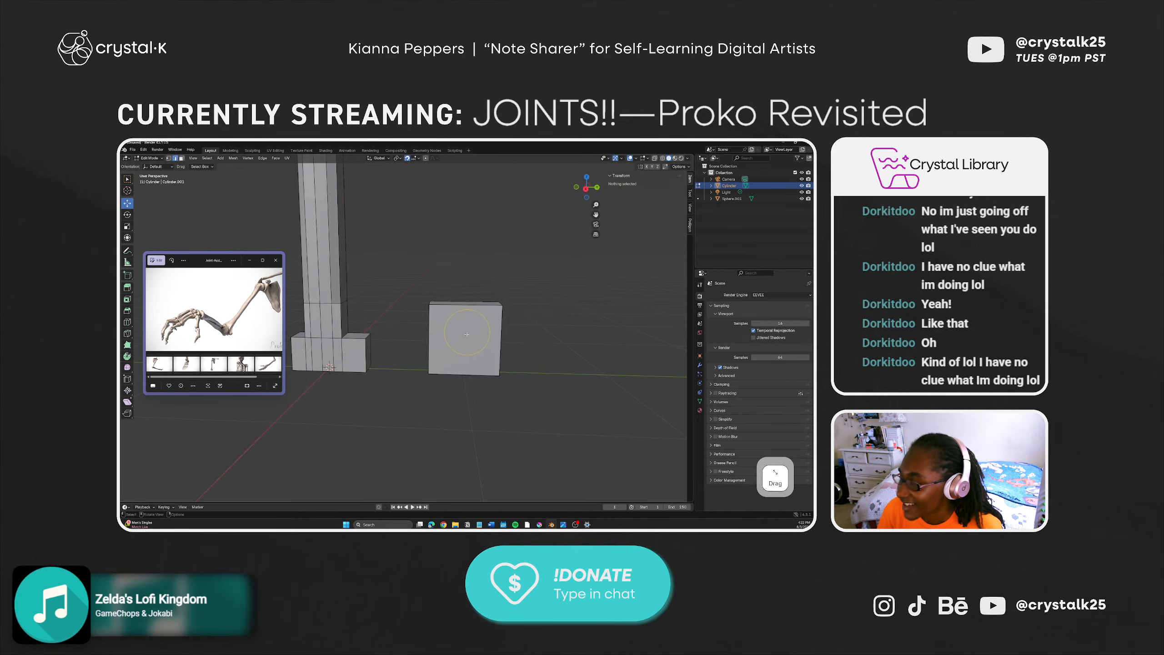
middle_drag(560, 311, 454, 330)
click(451, 314)
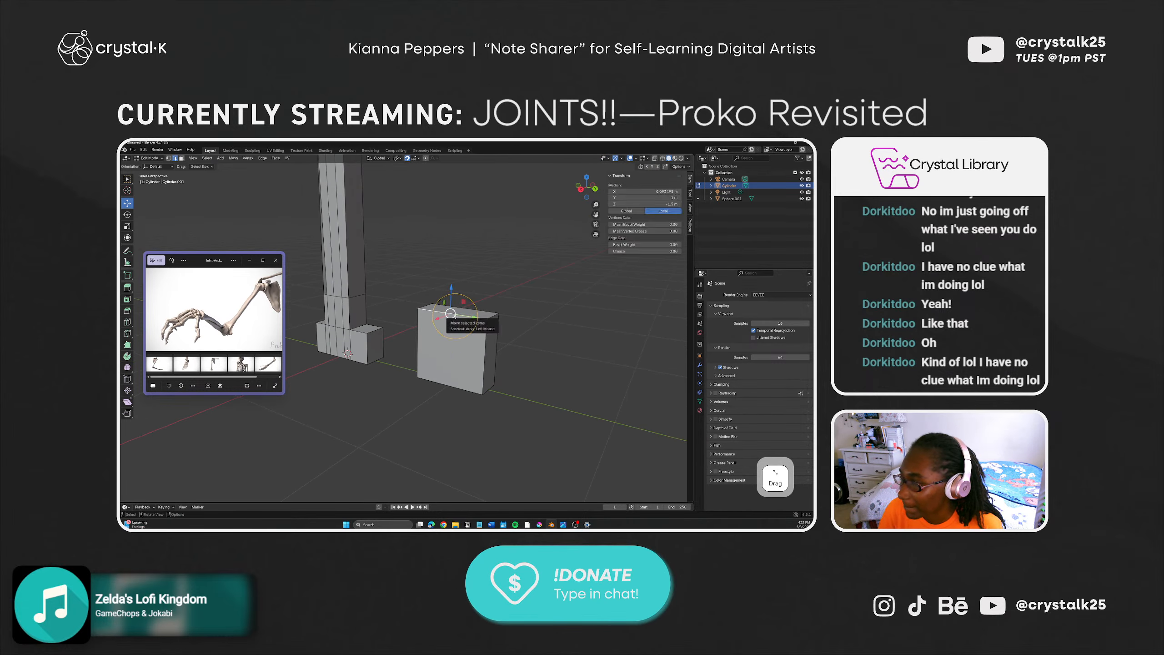
click(485, 359)
middle_drag(451, 417, 485, 403)
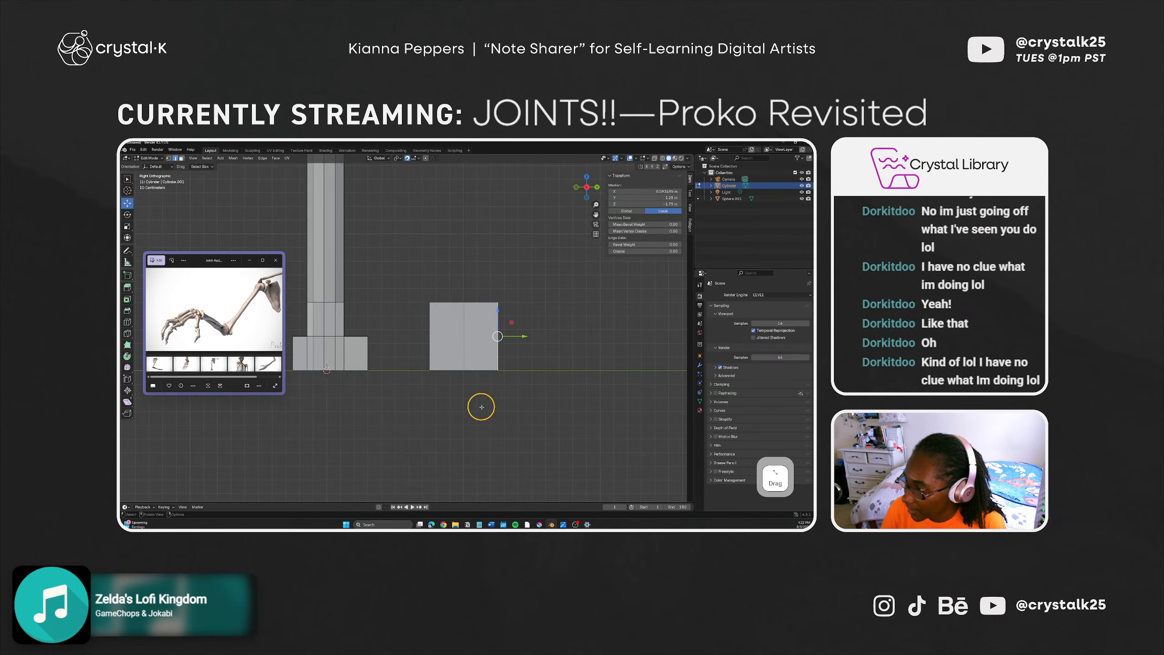
key(k)
key(Escape)
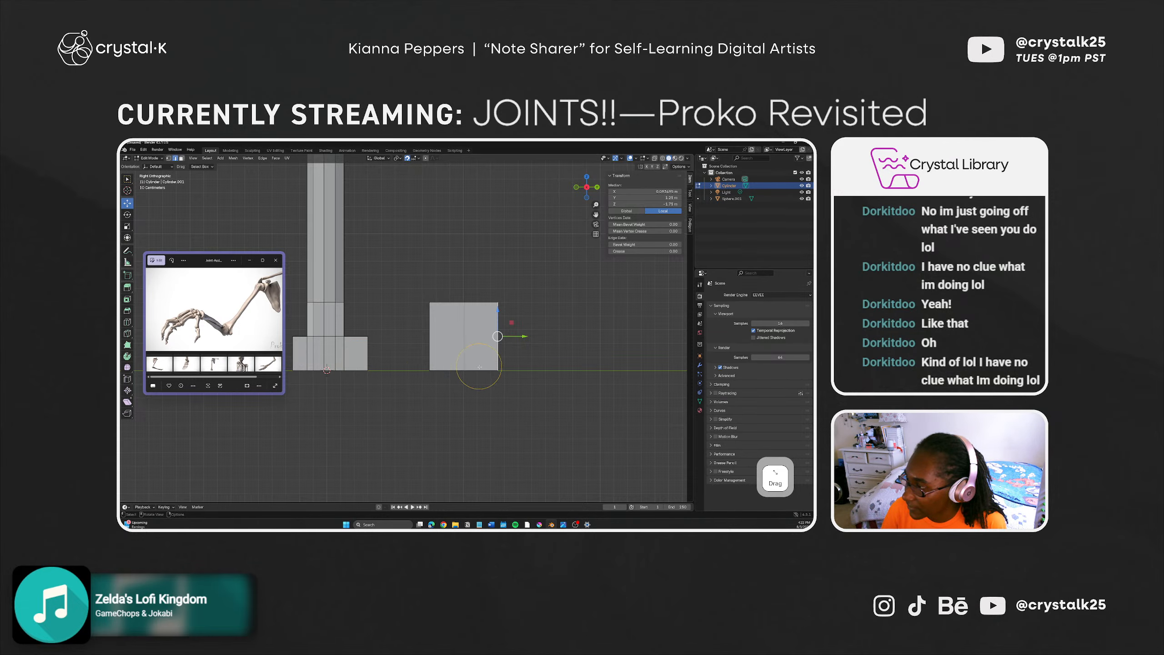
Step: Try lowering the block's top face by 0.2 m along Z in the side view
middle_drag(475, 368, 483, 393)
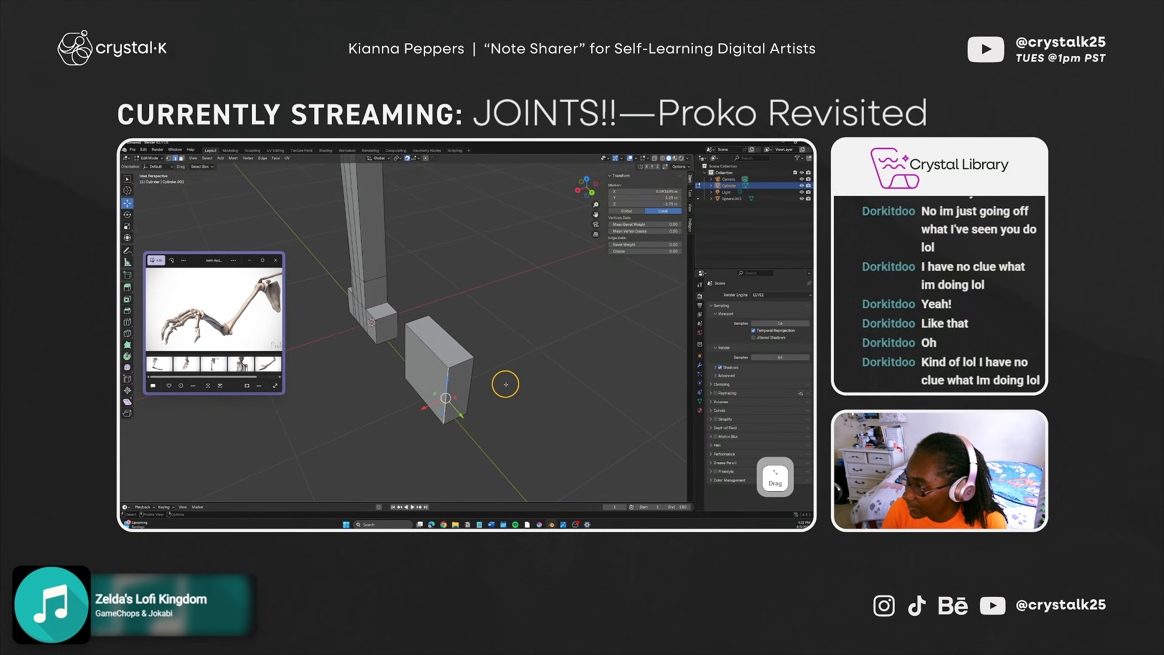
click(507, 383)
click(459, 359)
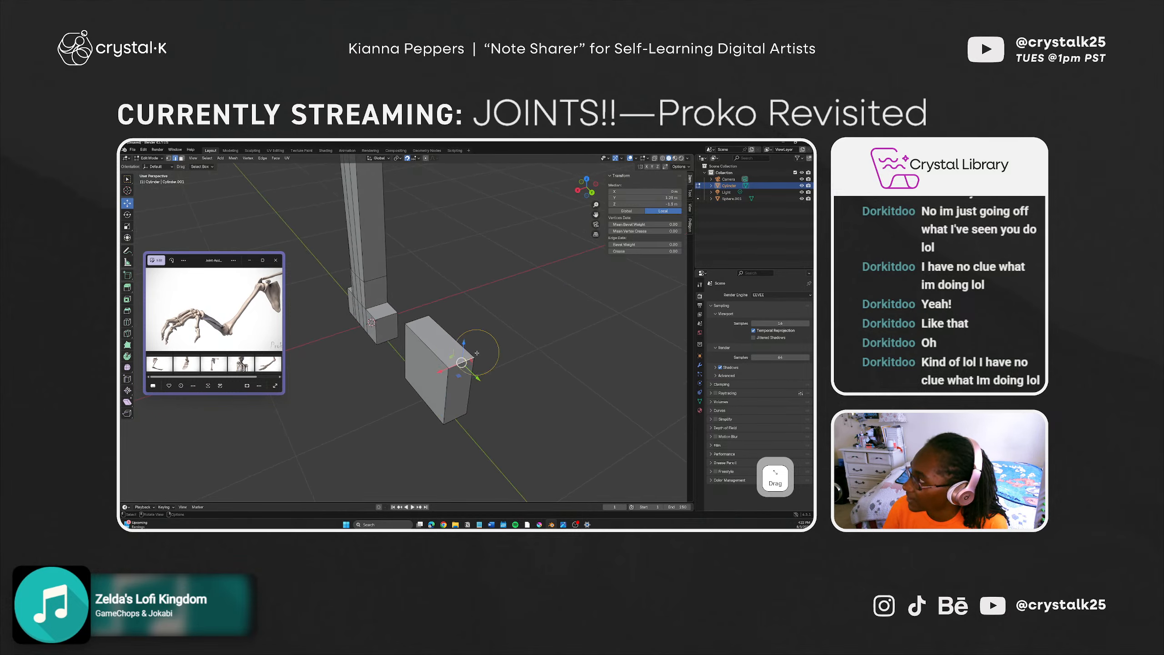
key(3)
click(446, 345)
key(KP_3)
drag(464, 279, 463, 311)
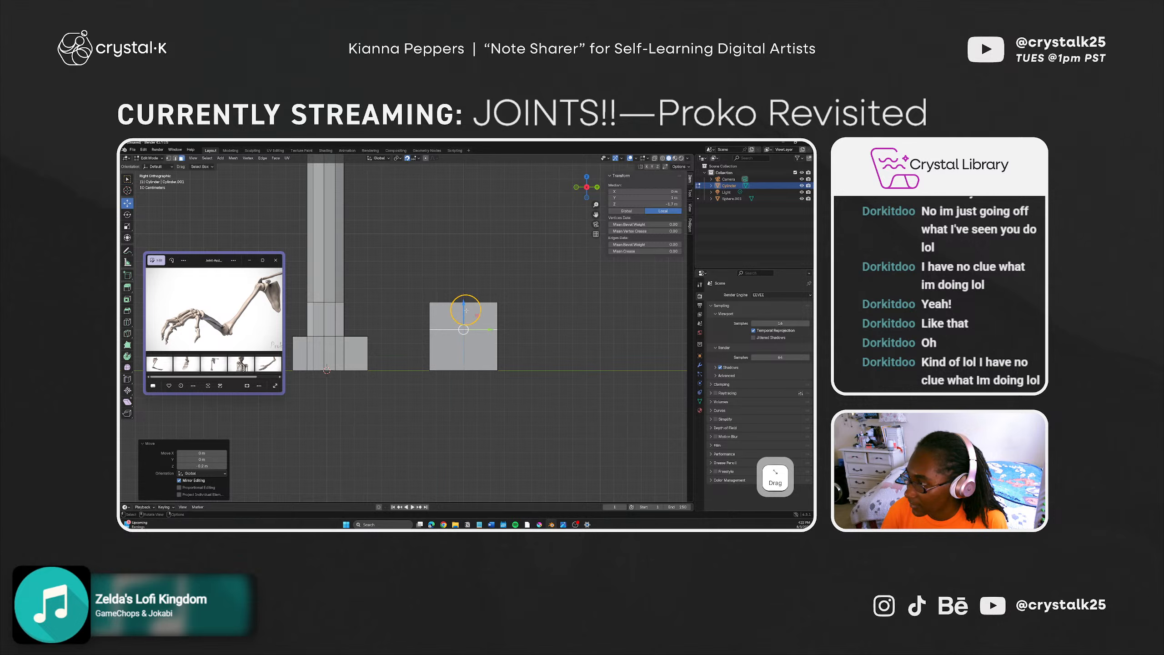
Step: Undo the lowering of the block's top face and the recent selection changes
middle_drag(463, 298, 360, 371)
key(ctrl+z)
key(ctrl+z)
key(ctrl+z)
key(ctrl+z)
key(ctrl+z)
key(ctrl+z)
key(ctrl+shift+z)
key(ctrl+shift+z)
middle_drag(390, 399, 416, 394)
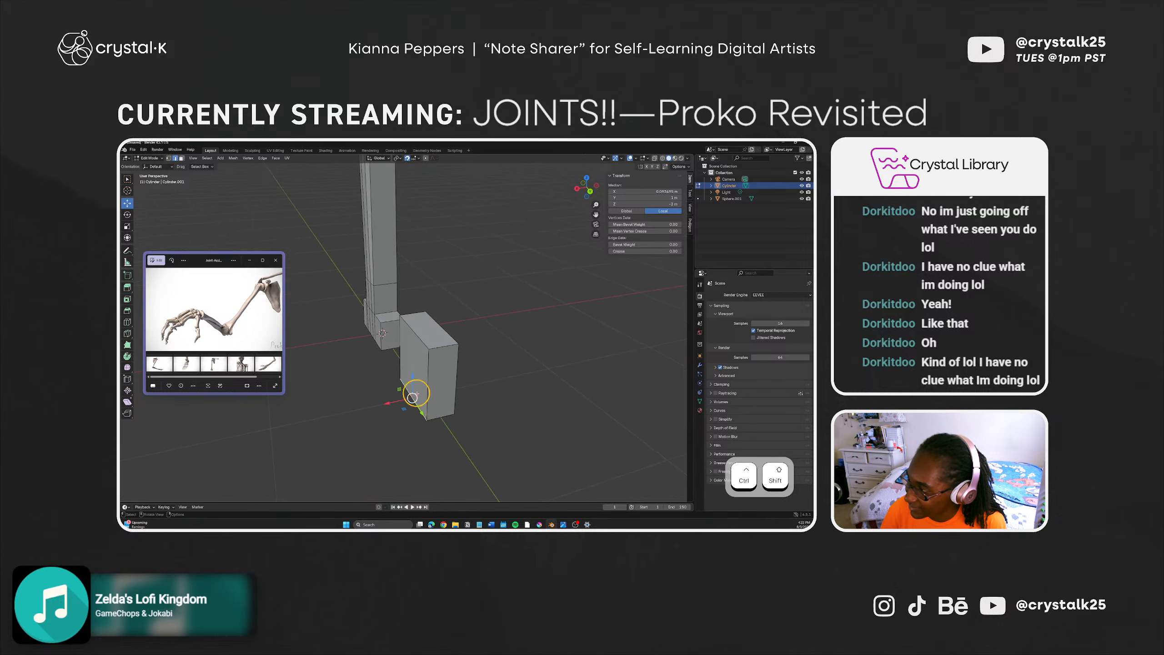
Step: Select the block's broad side face, then extend the selection to the block's other faces
click(430, 335)
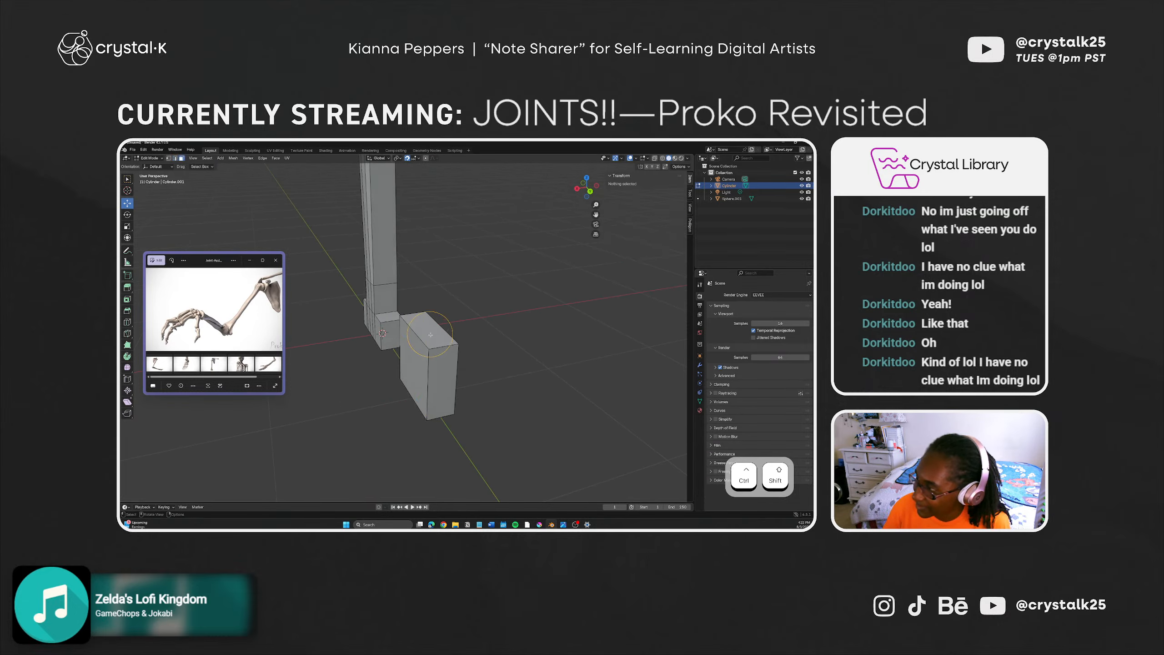
drag(428, 307, 428, 306)
middle_drag(428, 307, 465, 339)
ctrl+click(421, 385)
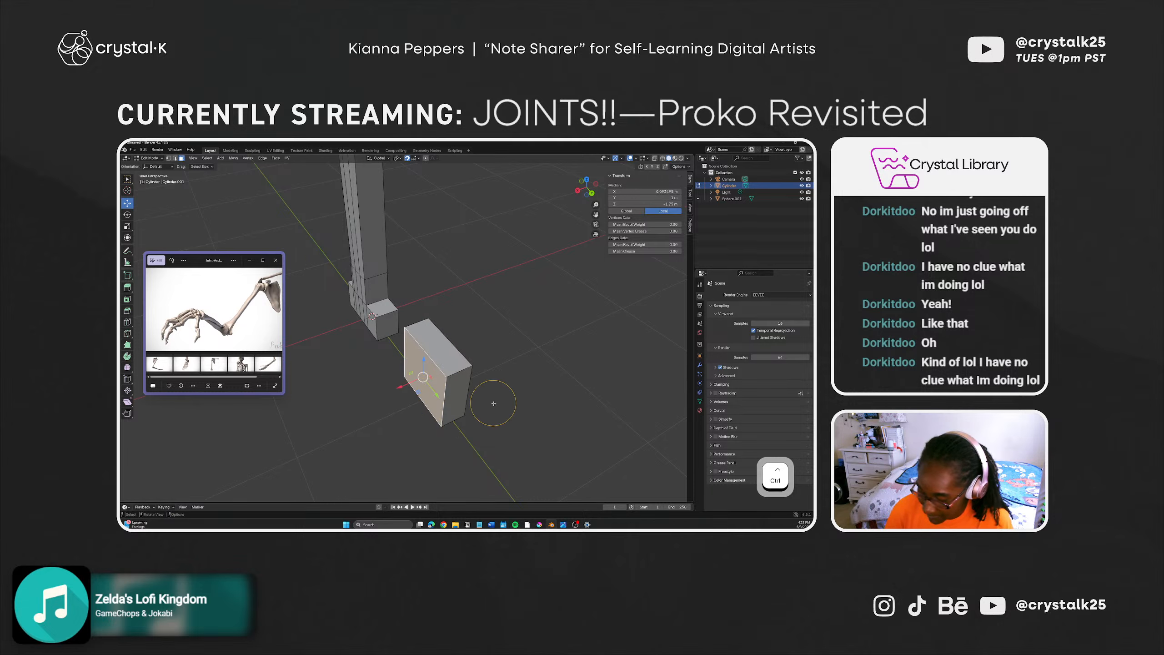
right_click(446, 410)
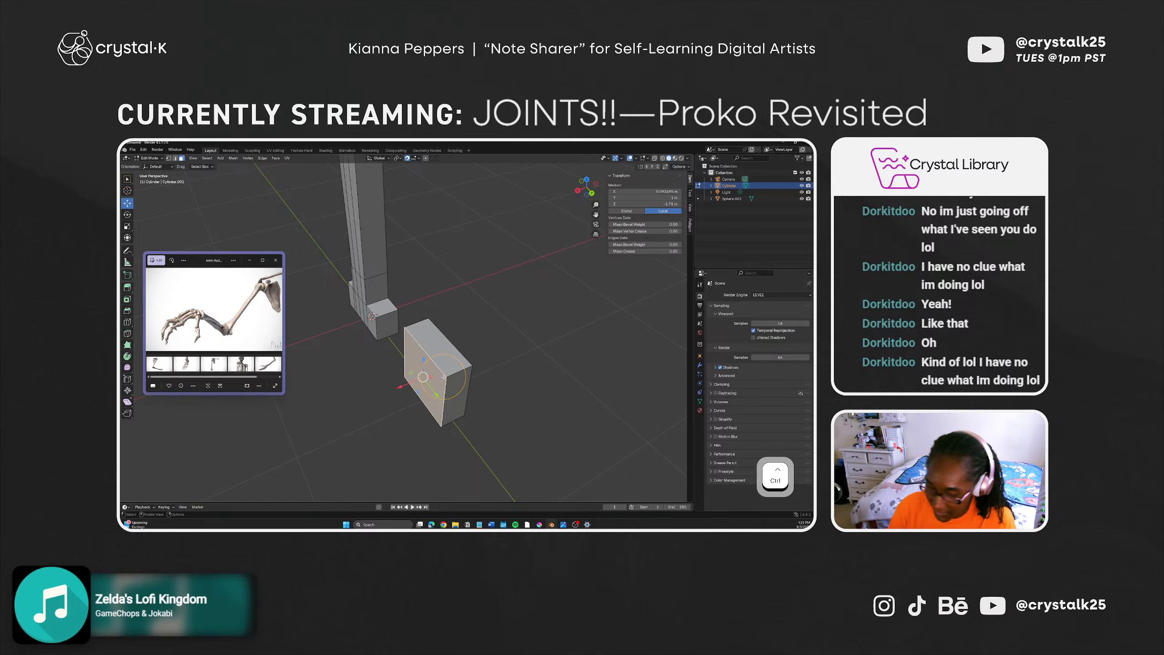
click(475, 374)
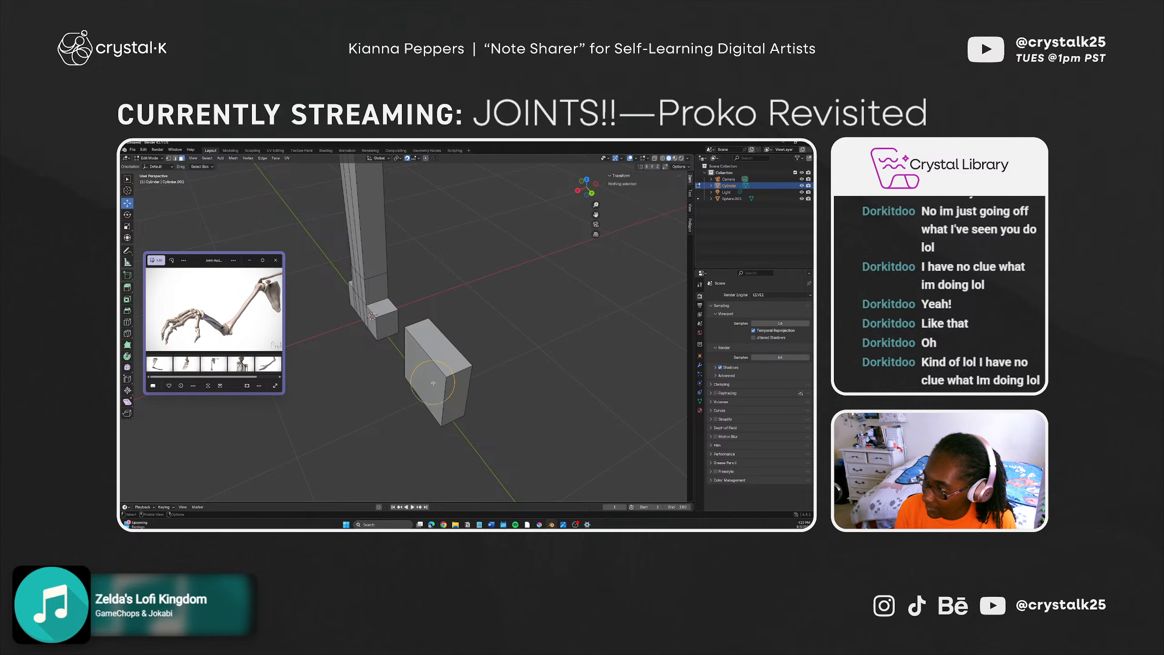
click(434, 381)
click(408, 382)
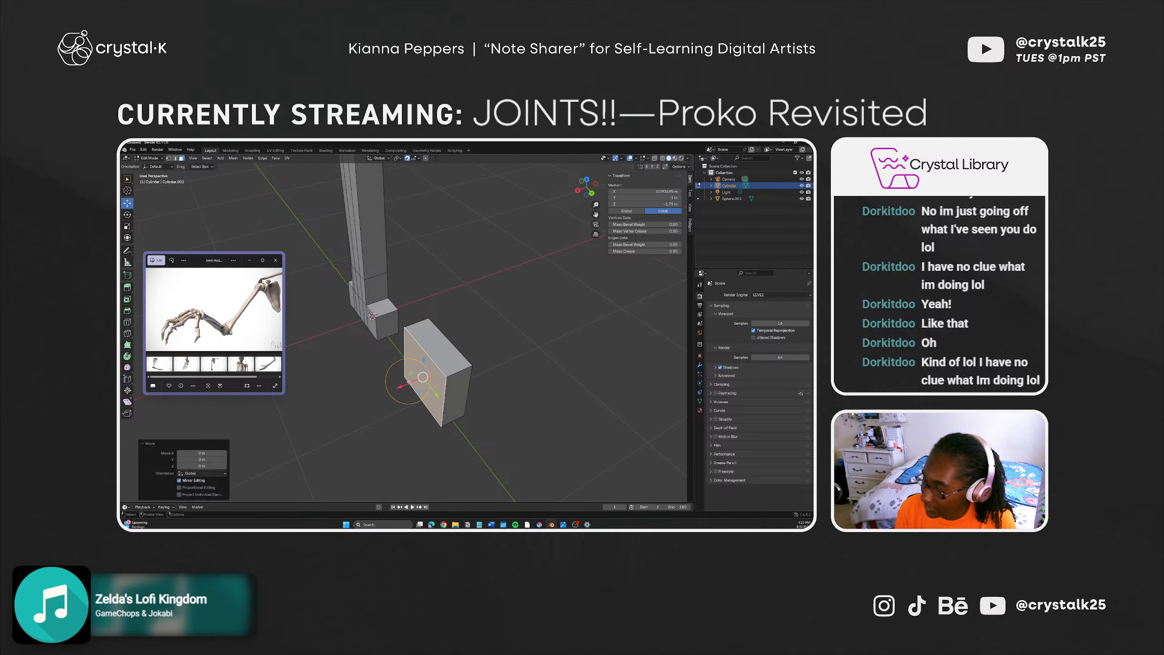
middle_drag(500, 392, 490, 367)
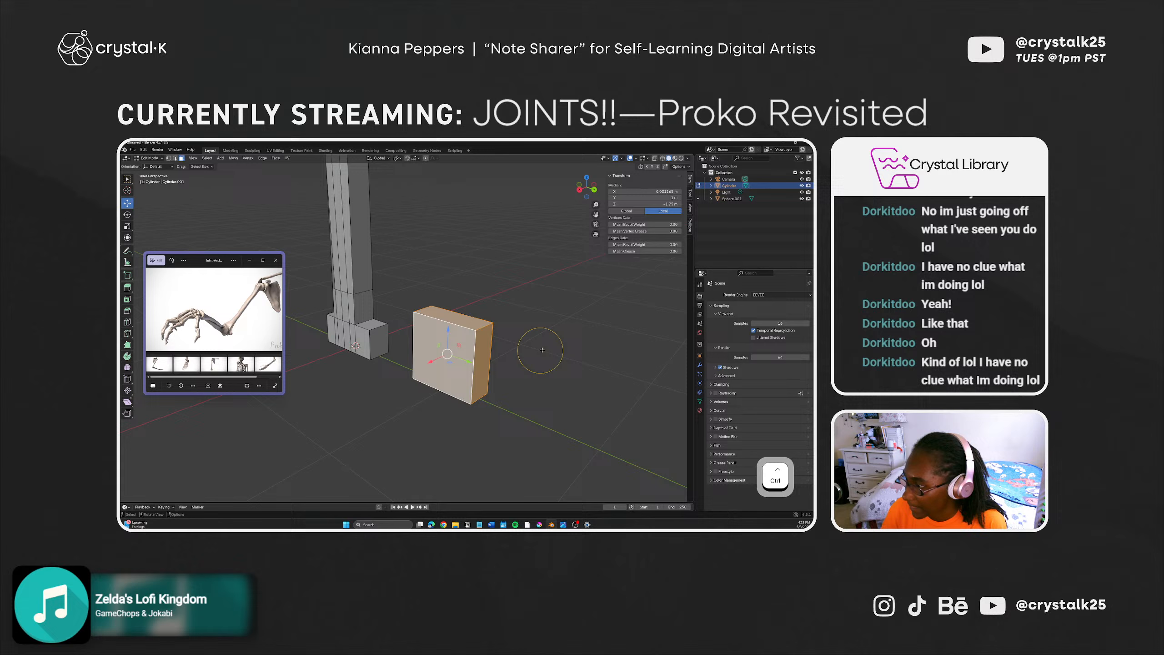
Step: Switch to Object Mode and check whether the block and the bone belong to the same object
key(Tab)
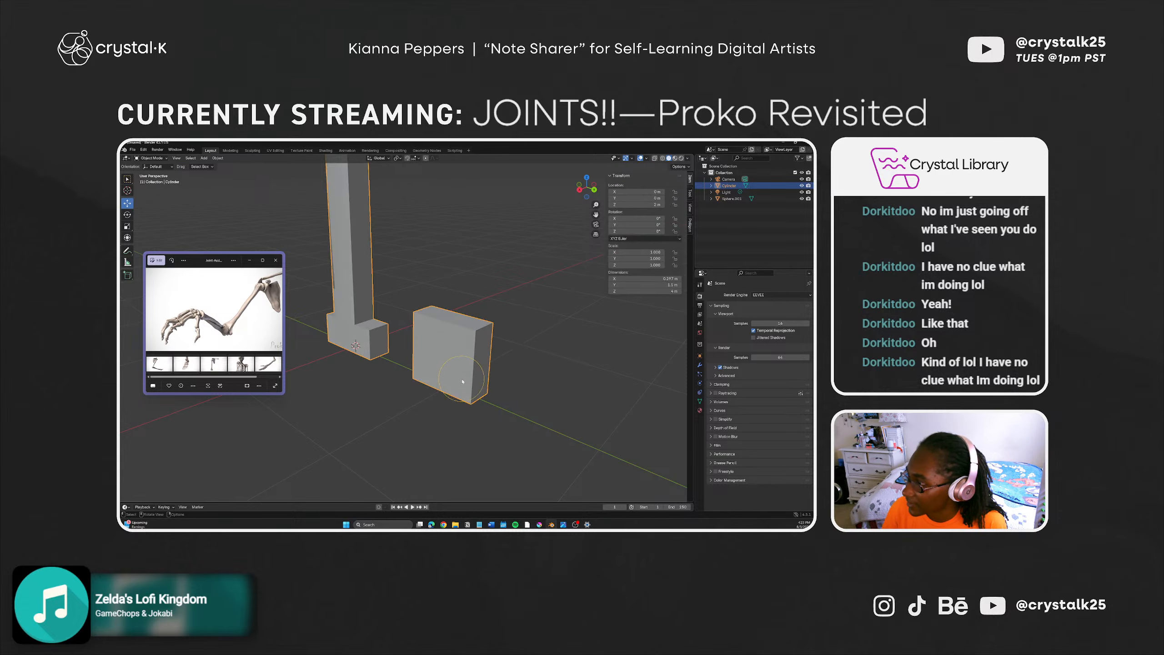
click(532, 350)
click(464, 361)
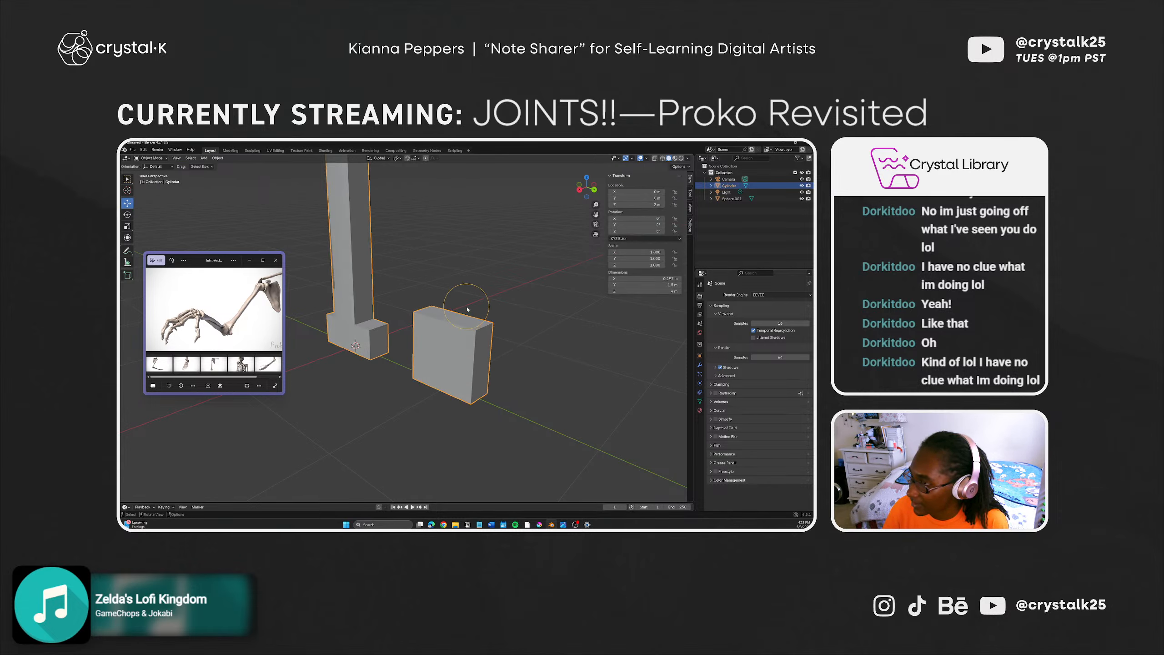
click(711, 185)
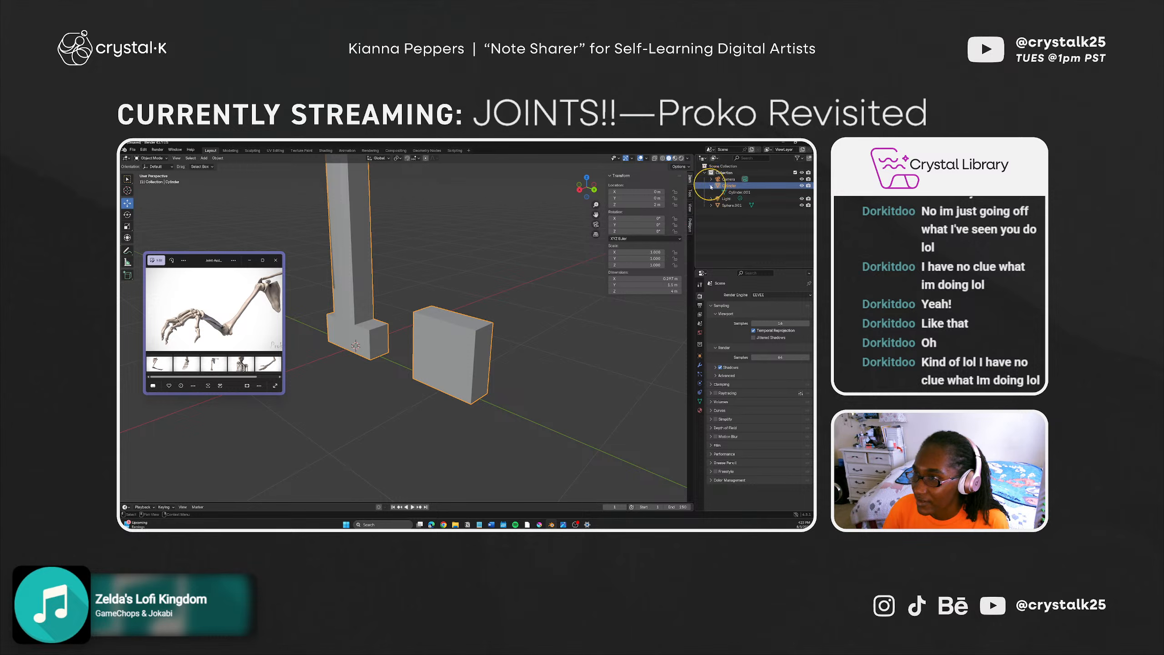
click(552, 345)
middle_drag(552, 345, 578, 351)
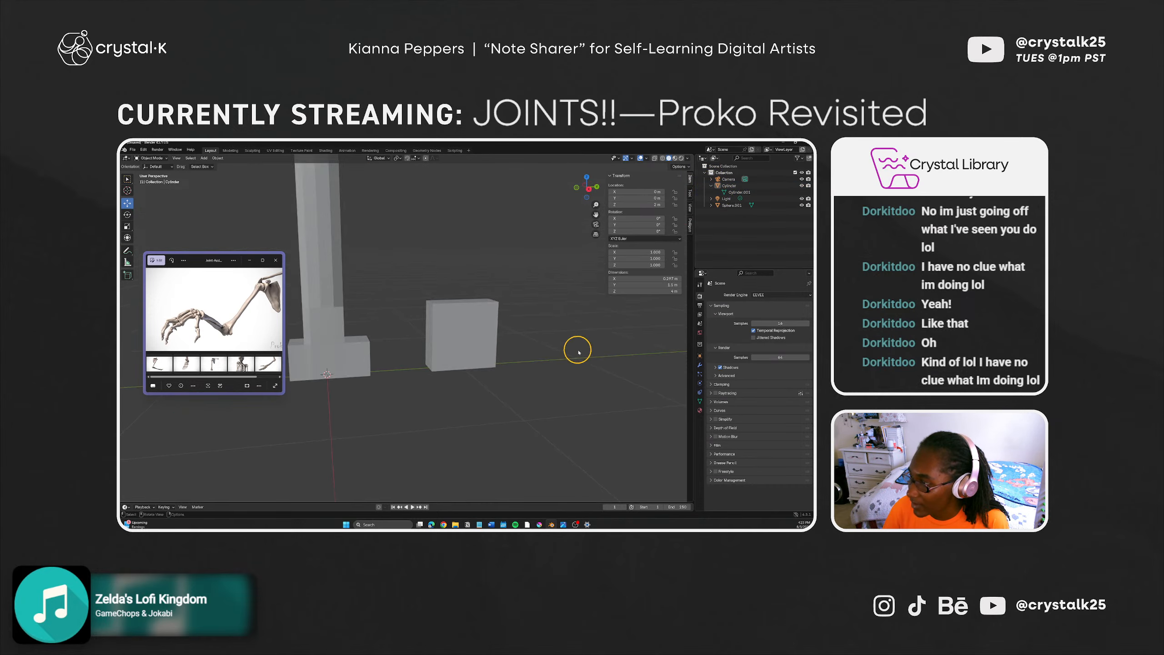
click(435, 369)
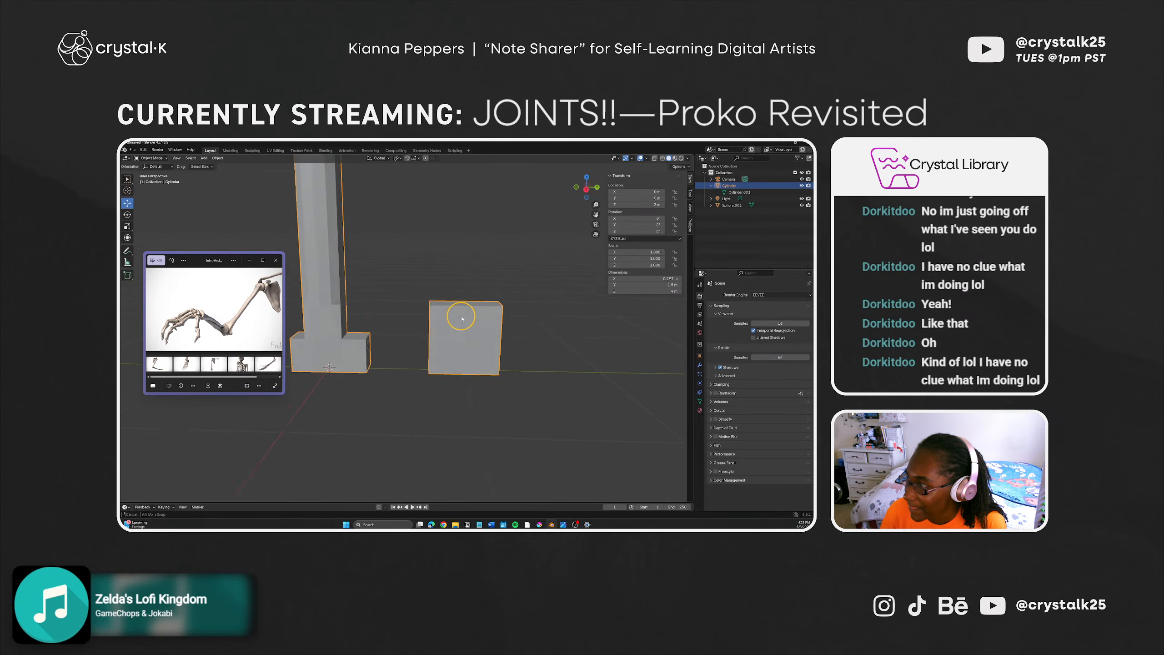
mouse_move(477, 317)
middle_down()
mouse_move(462, 315)
mouse_move(495, 322)
middle_up()
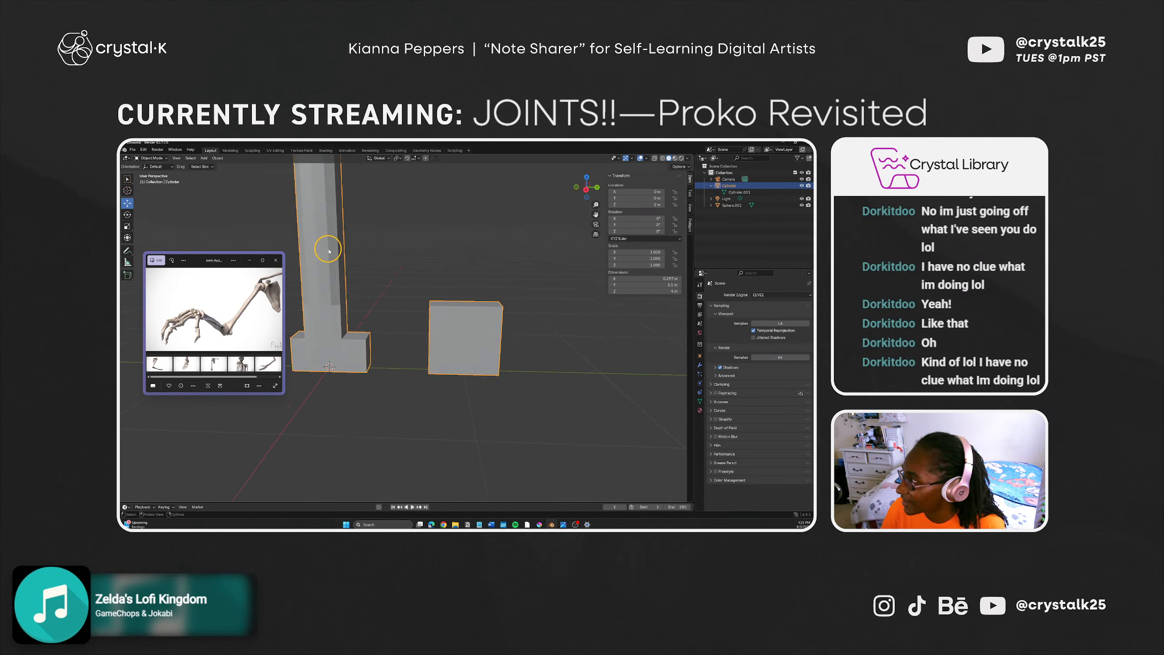
Step: Return to Edit Mode, select the separate block beside the bone and delete its geometry
key(Tab)
click(464, 335)
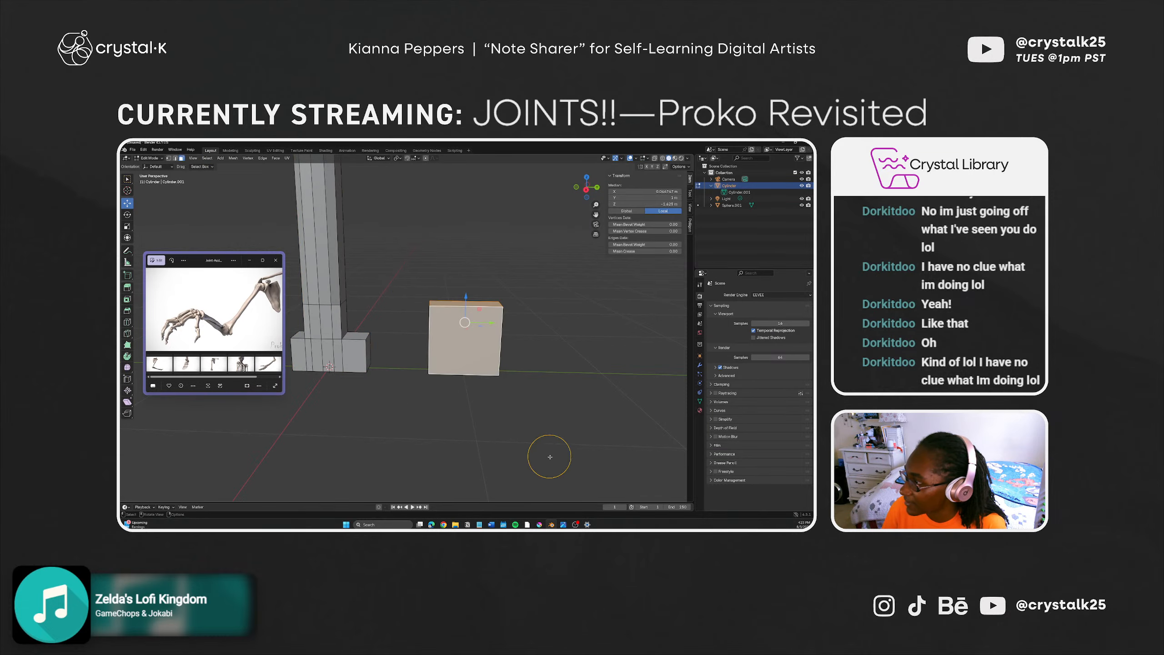
middle_drag(546, 455, 369, 405)
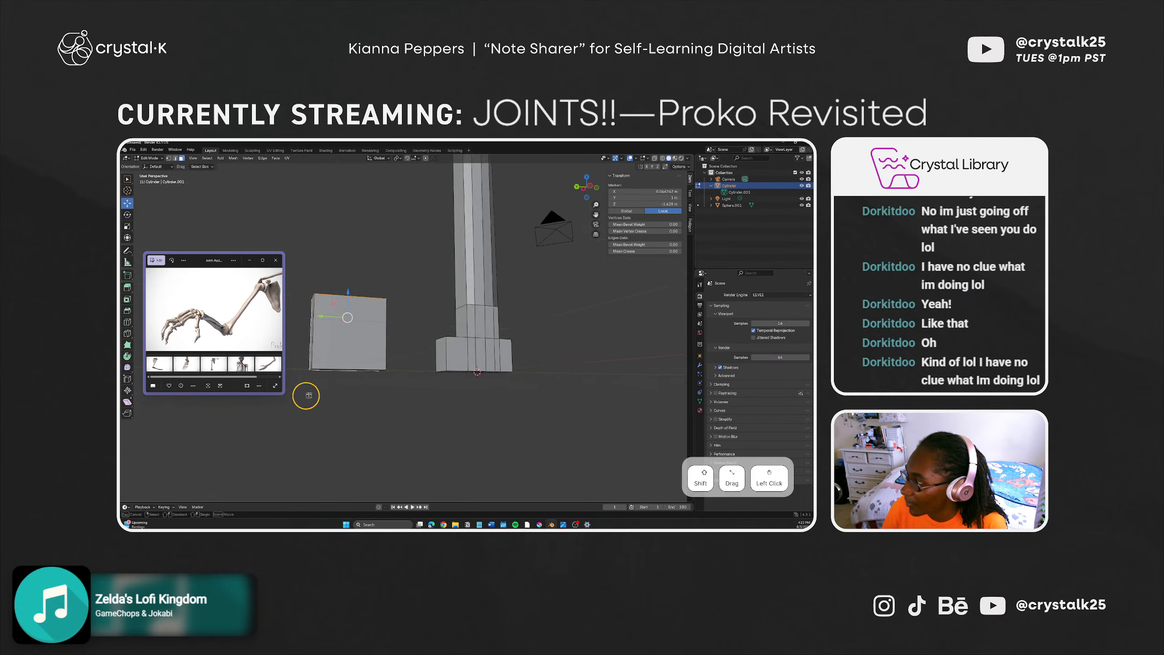
shift+drag(300, 401, 420, 278)
middle_drag(368, 387, 447, 397)
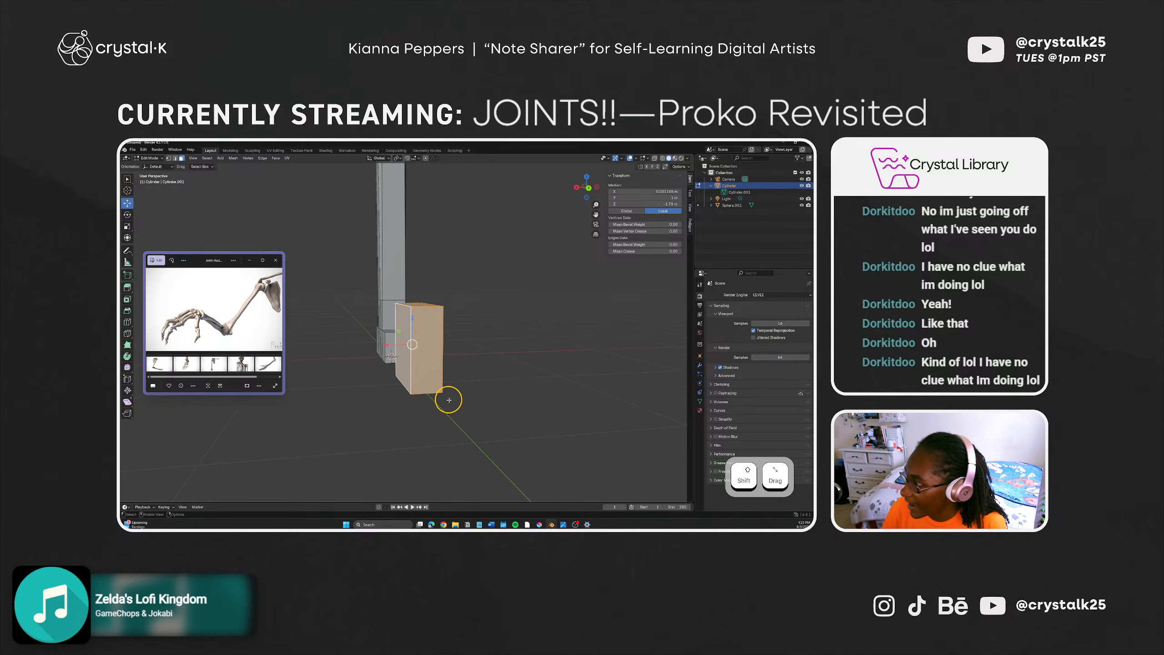
key(x)
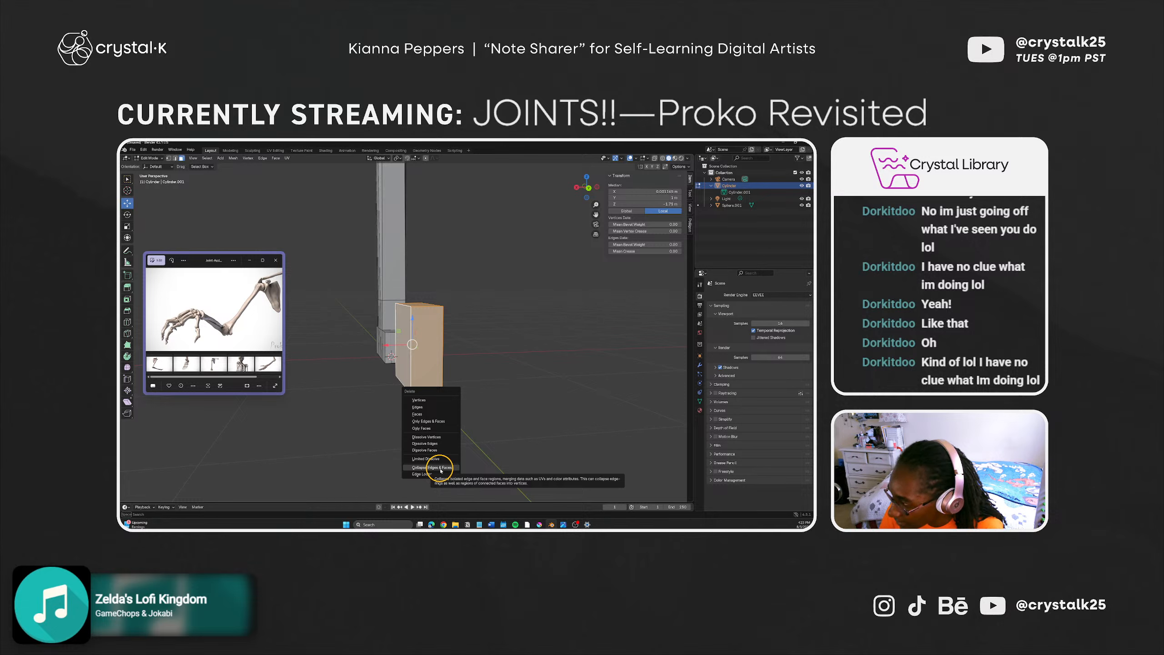
click(449, 406)
middle_drag(447, 405, 493, 402)
mouse_move(407, 398)
middle_down()
mouse_move(422, 394)
mouse_move(401, 398)
middle_up()
click(742, 236)
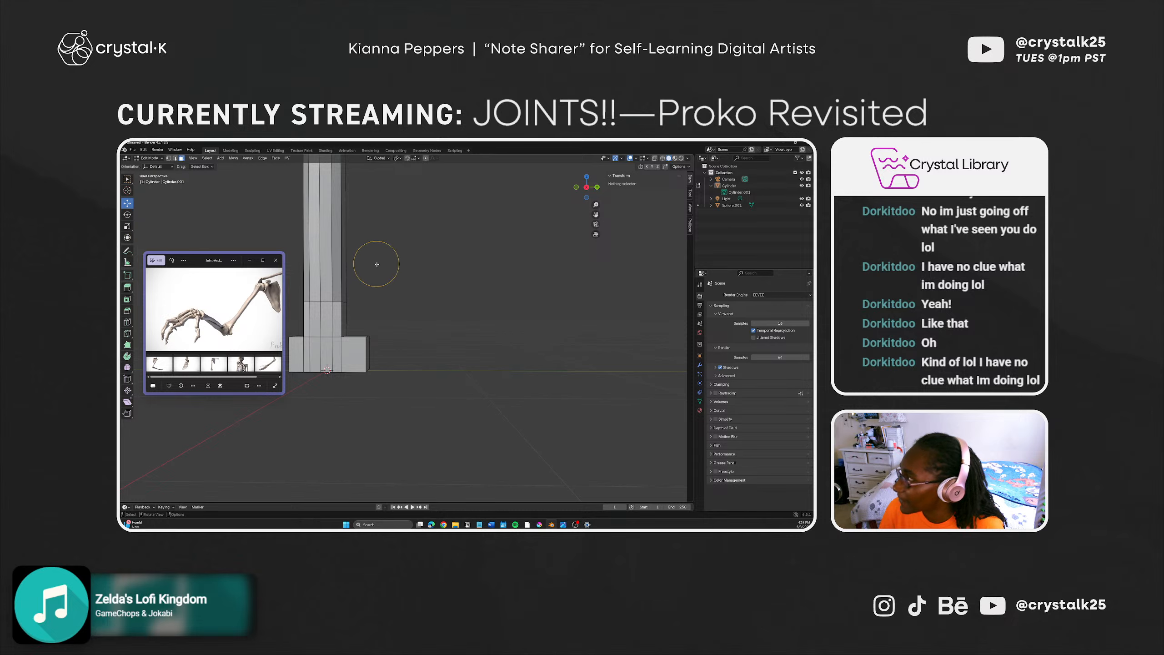
Step: Add a 0.5 m cube to the mesh, move it beside the bone to Y 1 m and raise it
key(shift+a)
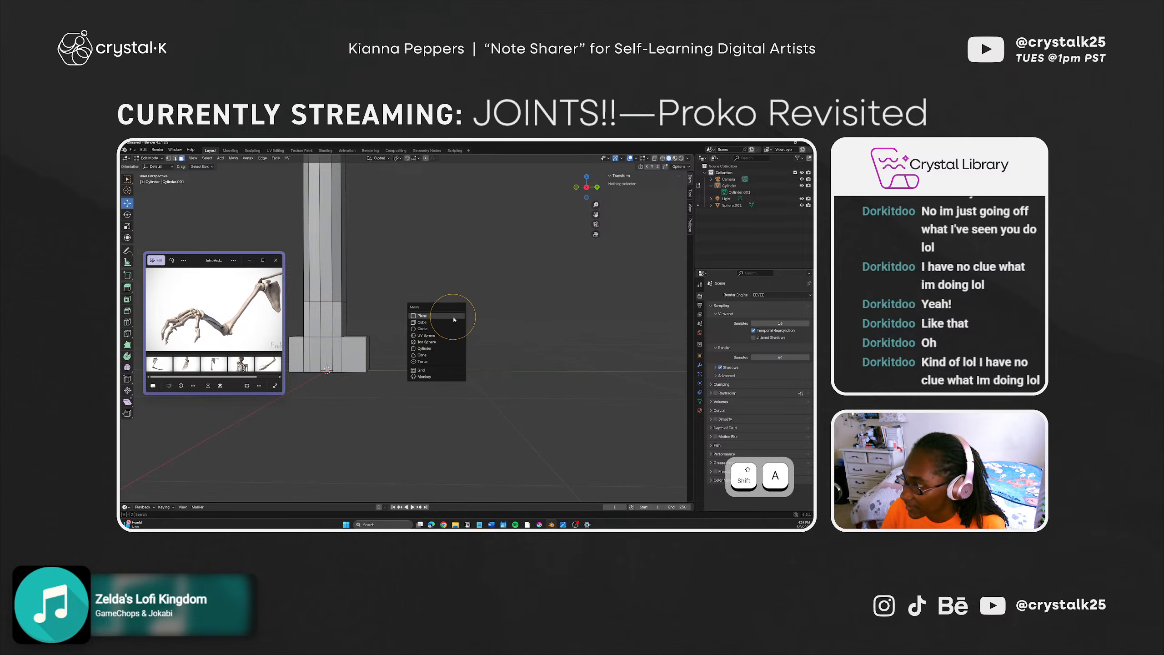
click(448, 322)
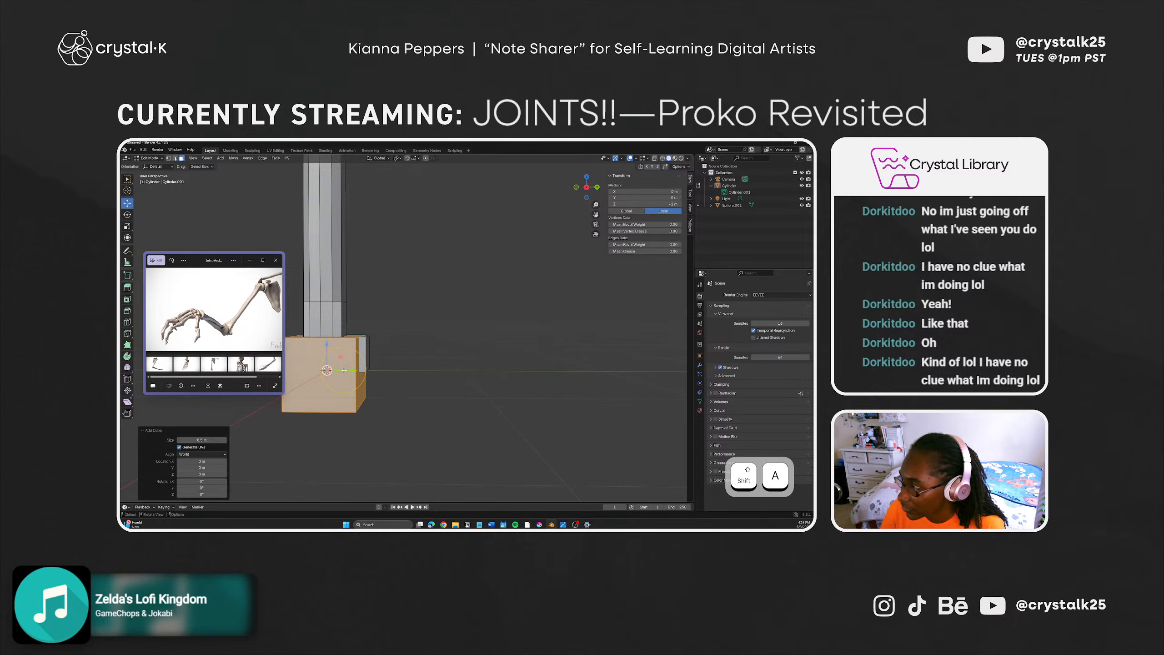
ctrl+drag(344, 370, 465, 278)
middle_drag(449, 402, 463, 326)
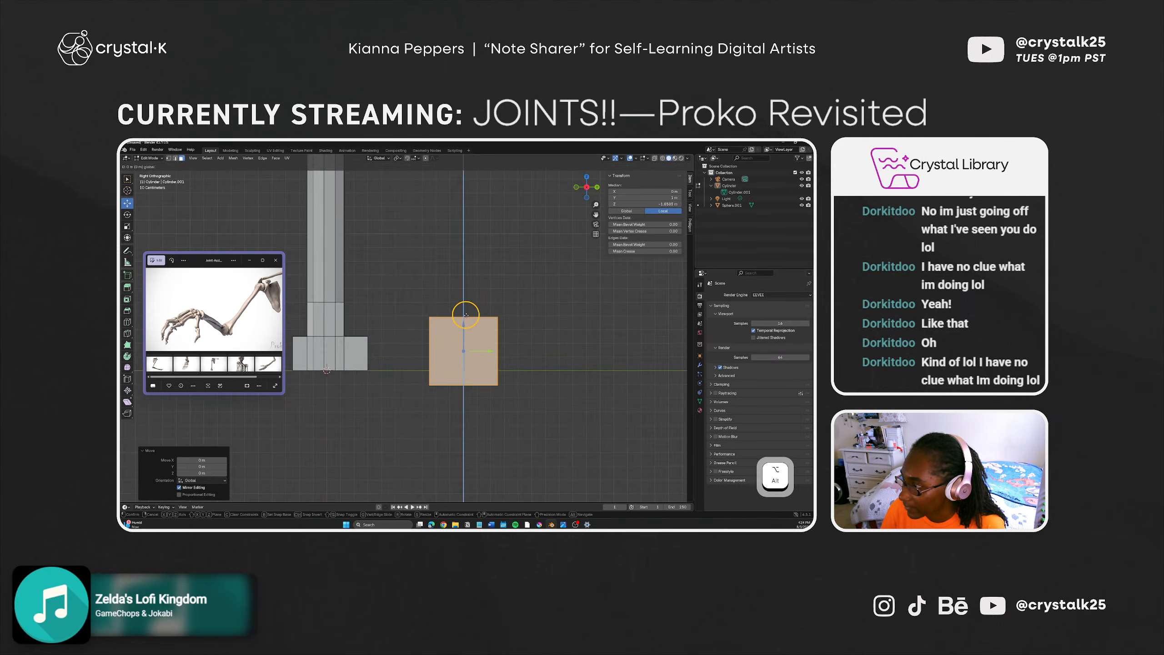
mouse_move(464, 322)
ctrl+mouse_down()
mouse_move(464, 298)
mouse_move(464, 322)
mouse_move(464, 310)
ctrl+mouse_up()
Step: Undo the new cube's moves and its creation
key(ctrl+z)
key(ctrl+z)
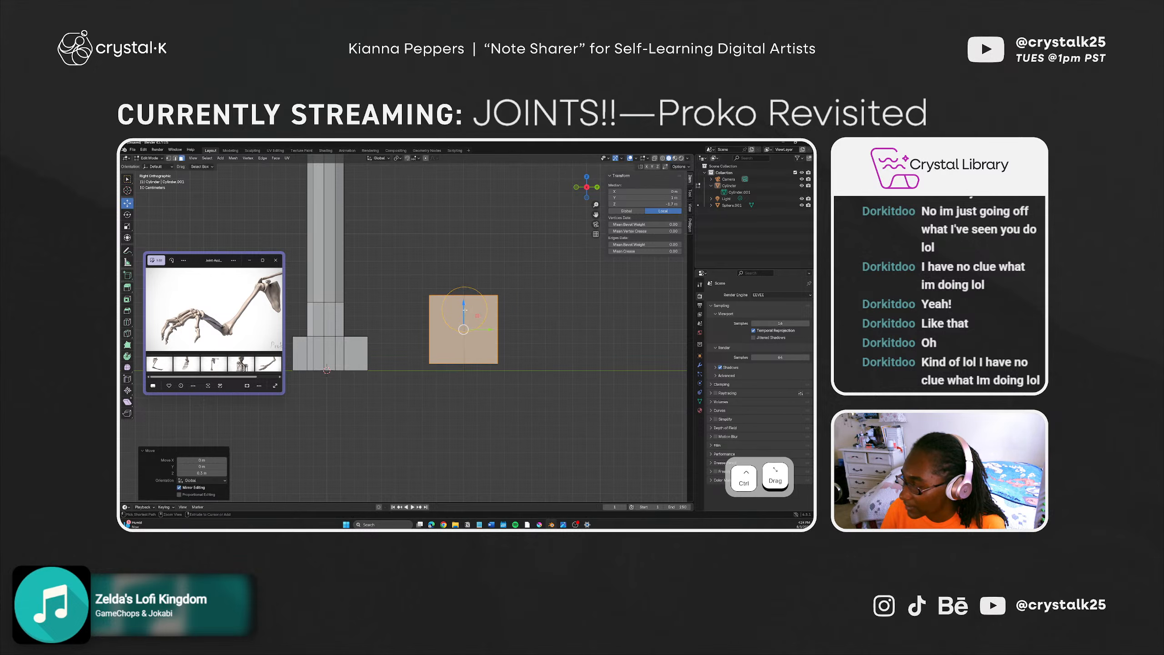
click(204, 473)
key(ctrl+z)
key(ctrl+z)
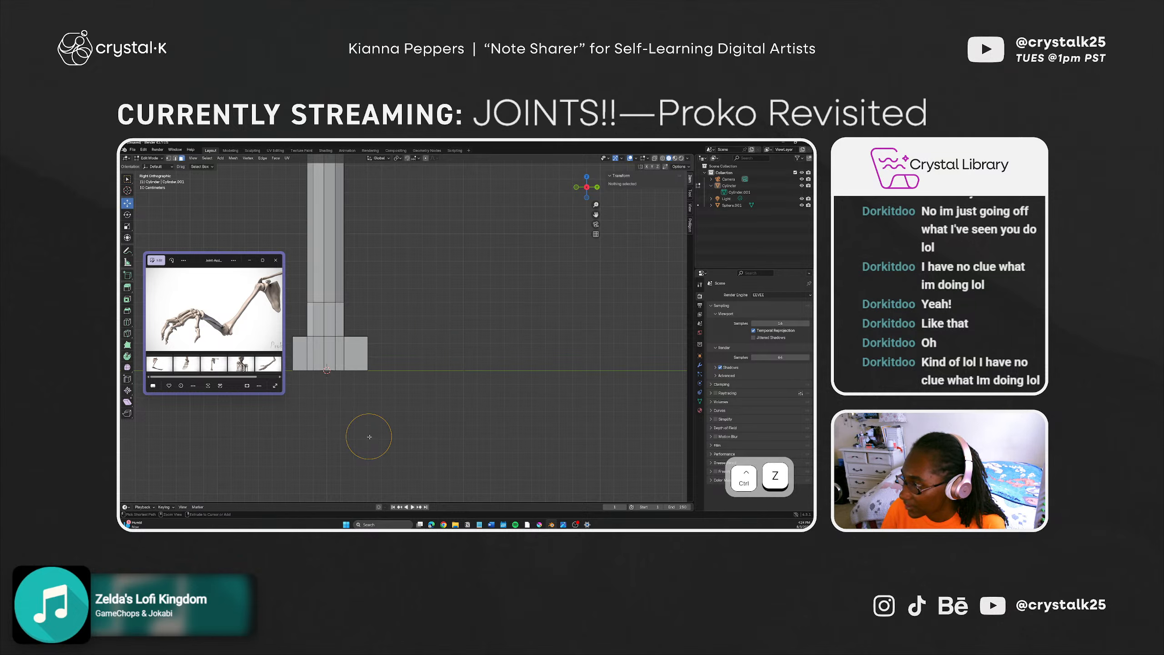
click(432, 357)
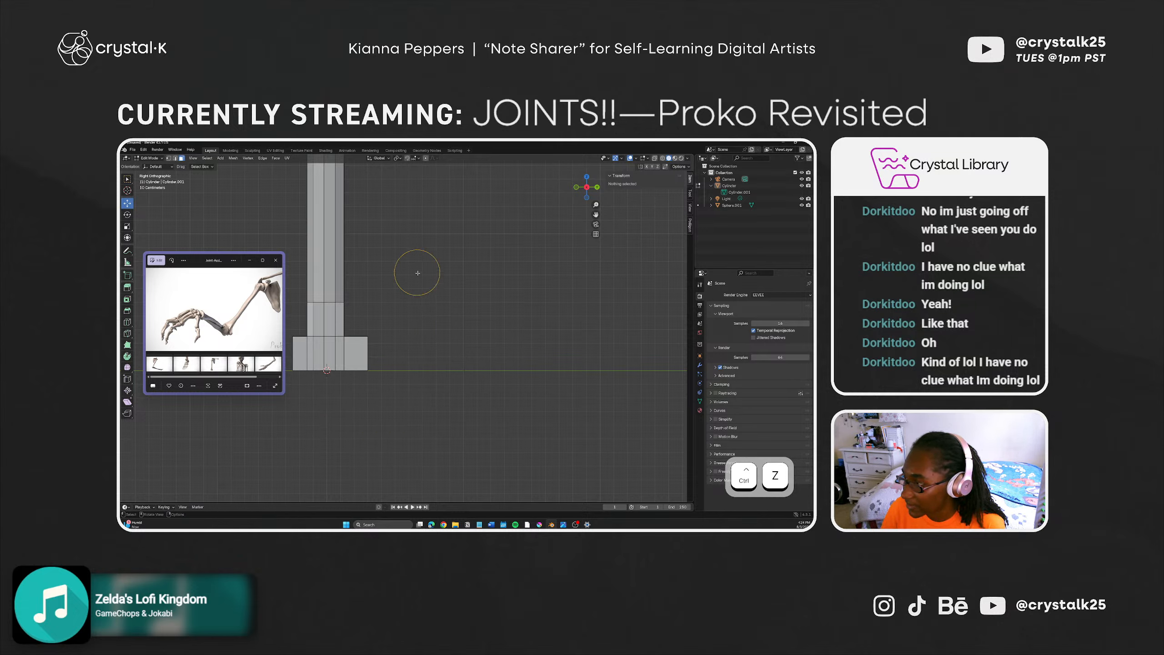
Step: Add a 0.5 m cube to the bone's mesh and place it beside the bone at Y 1 m and Z 0.25 m
key(shift+a)
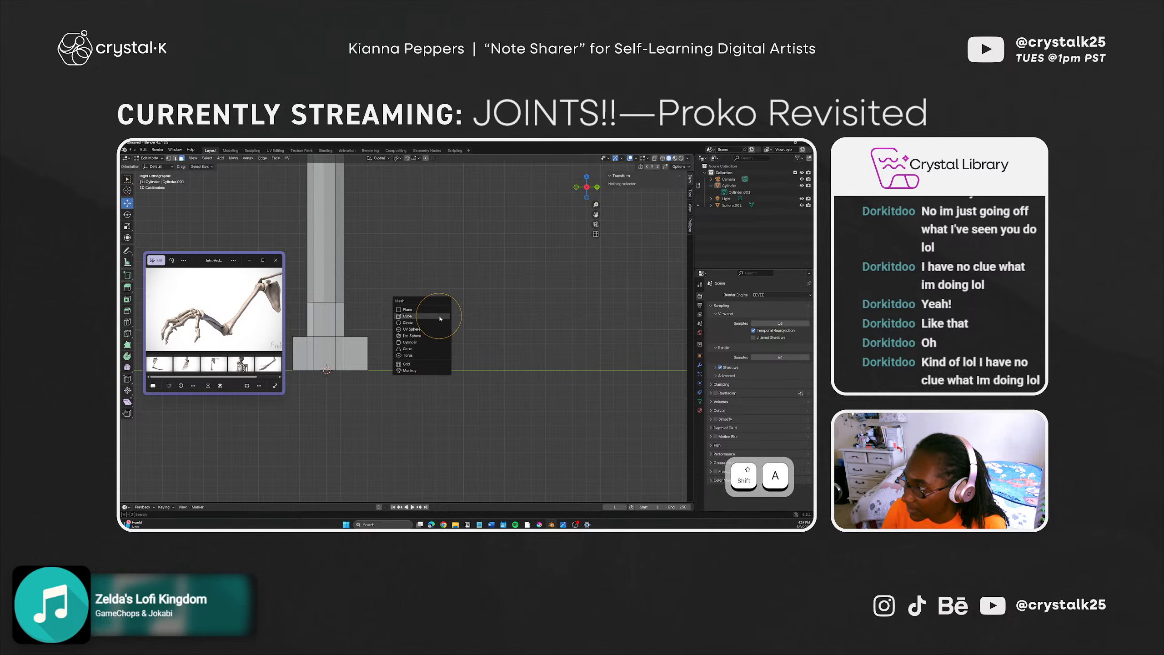
click(443, 338)
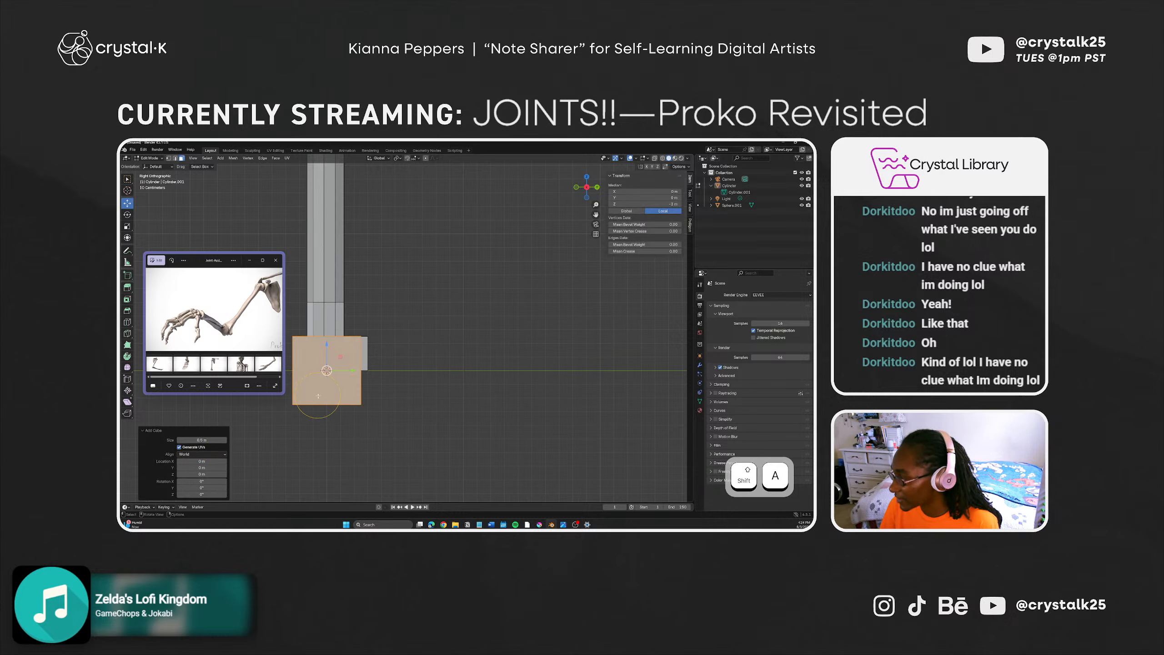
click(201, 467)
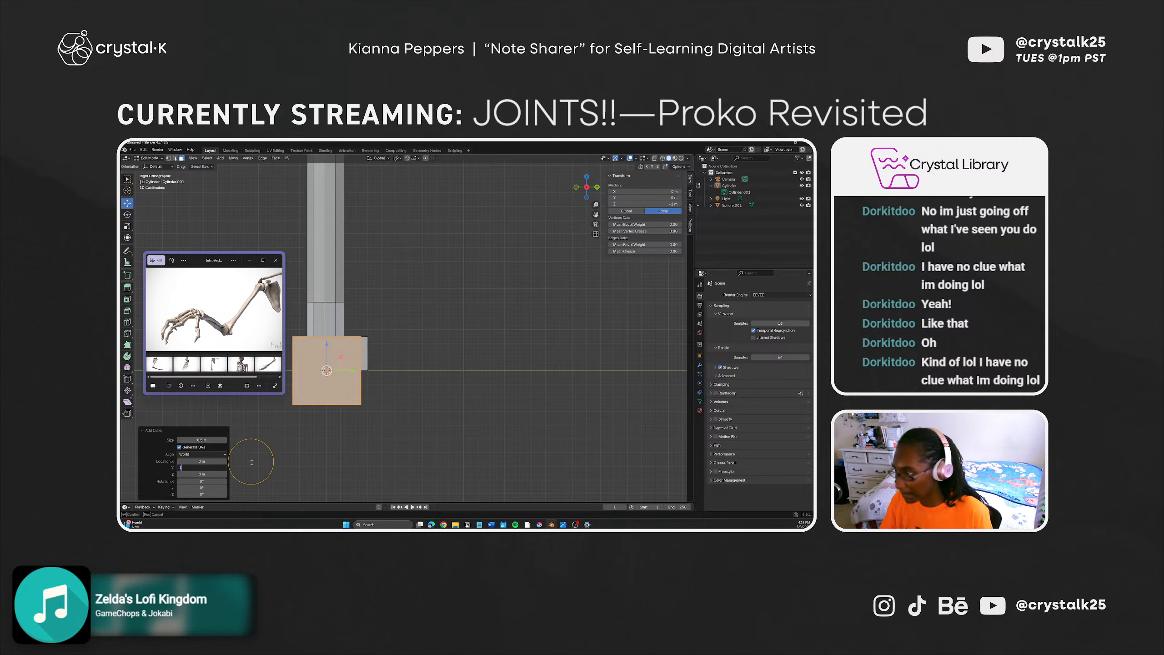
text(1)
key(Tab)
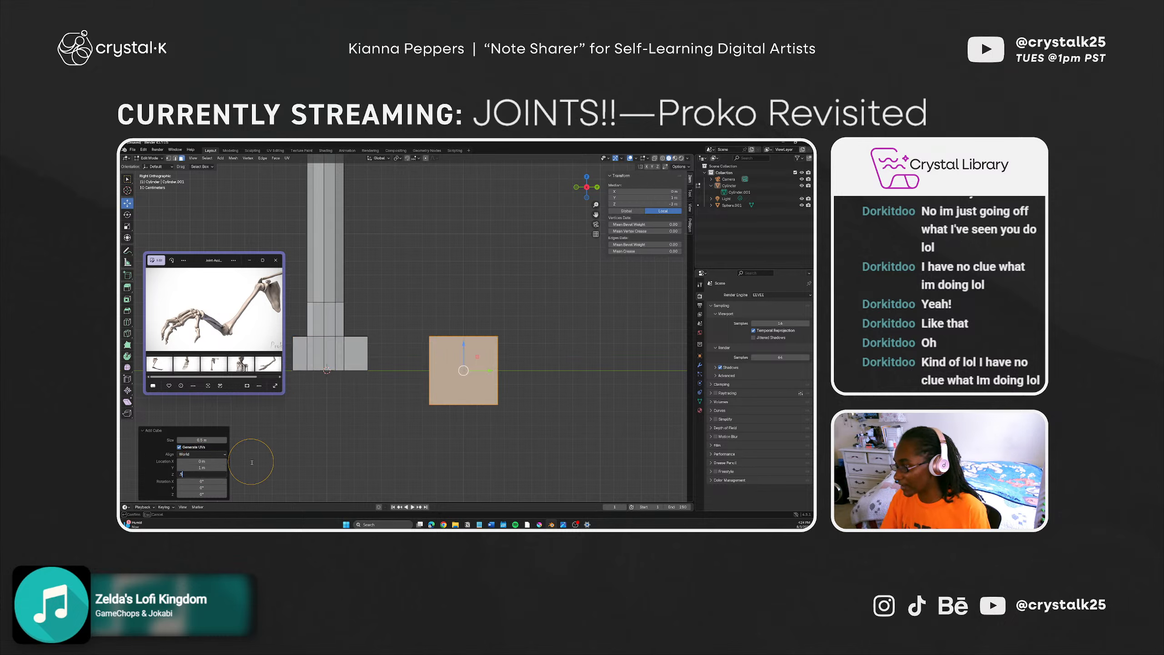
text(.5)
key(Return)
click(214, 474)
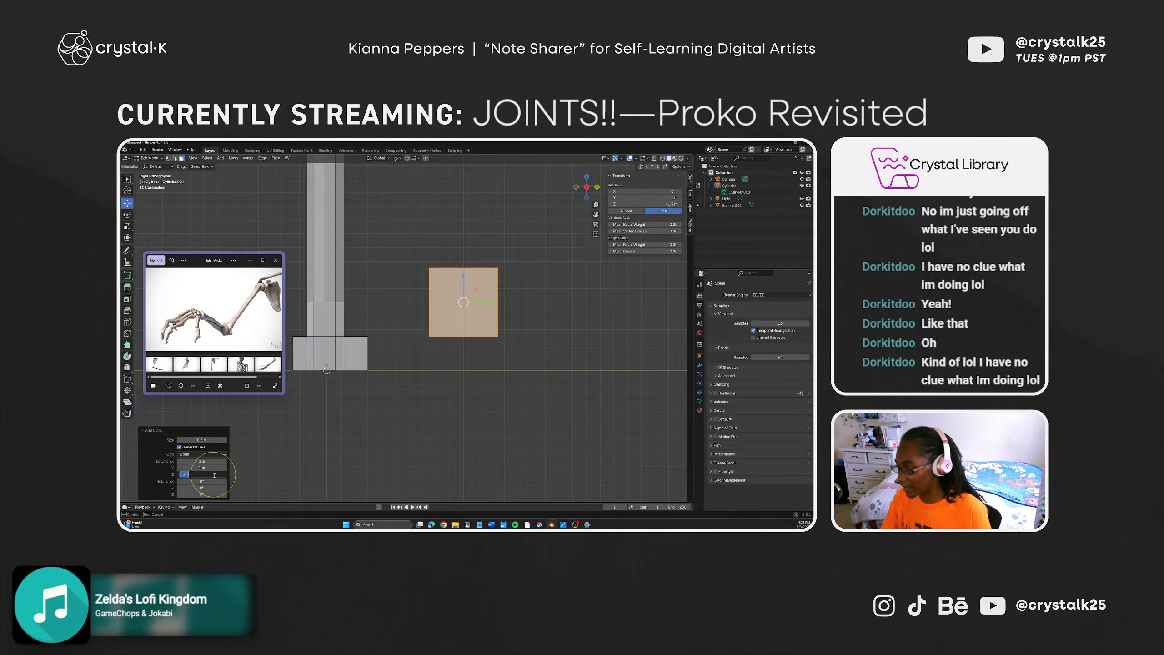
text(.25)
key(Return)
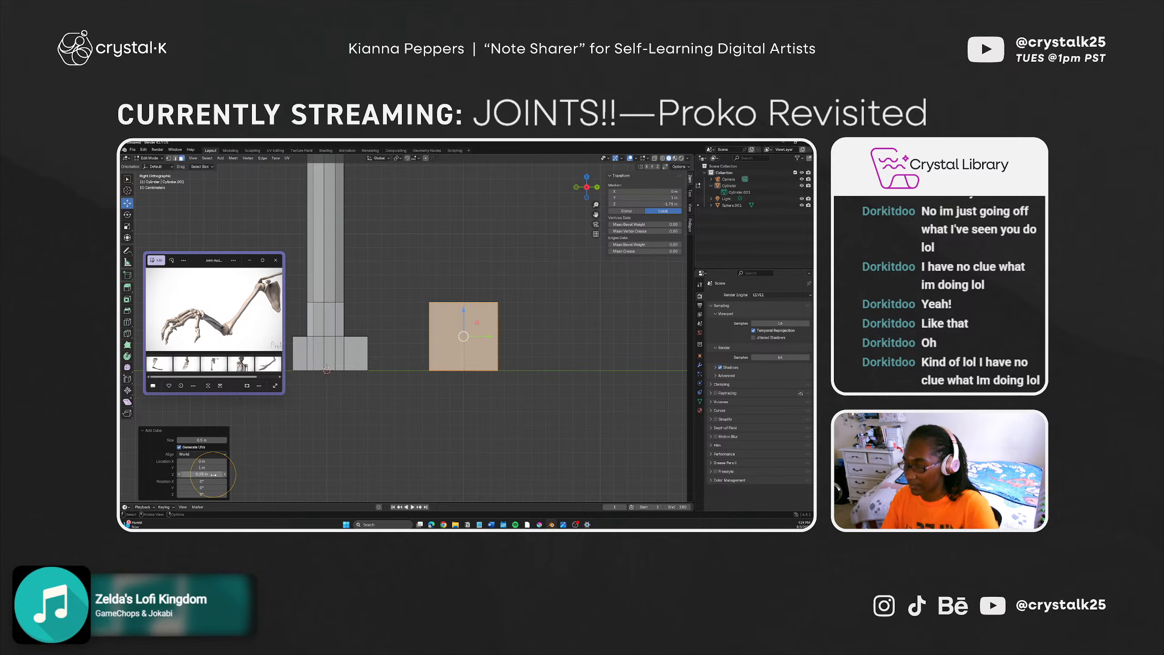
click(194, 439)
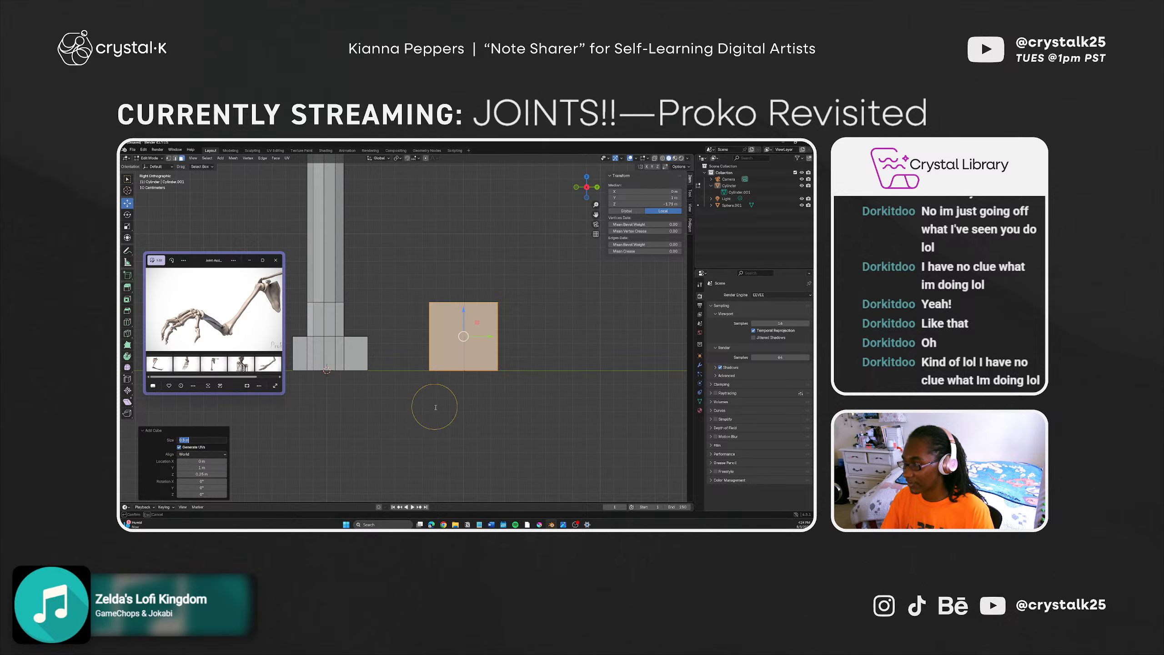
click(390, 404)
middle_drag(455, 389, 404, 408)
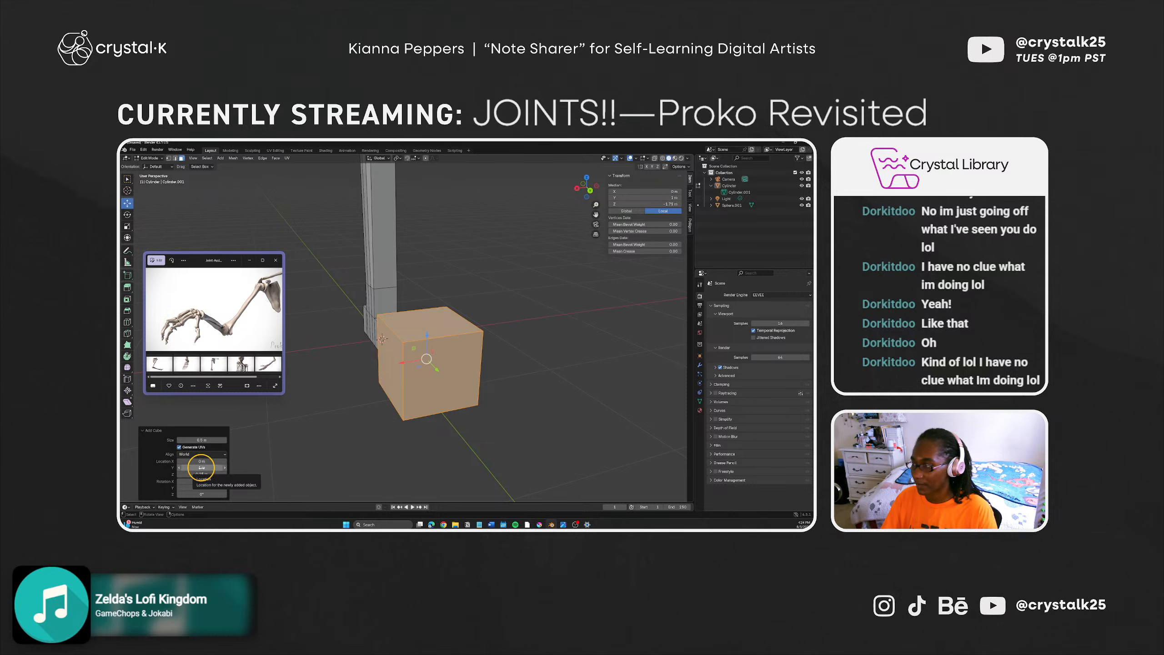
Step: Undo the new cube and move back and forth through the edit history to restore an earlier, full-width cube beside the bone
key(ctrl+z)
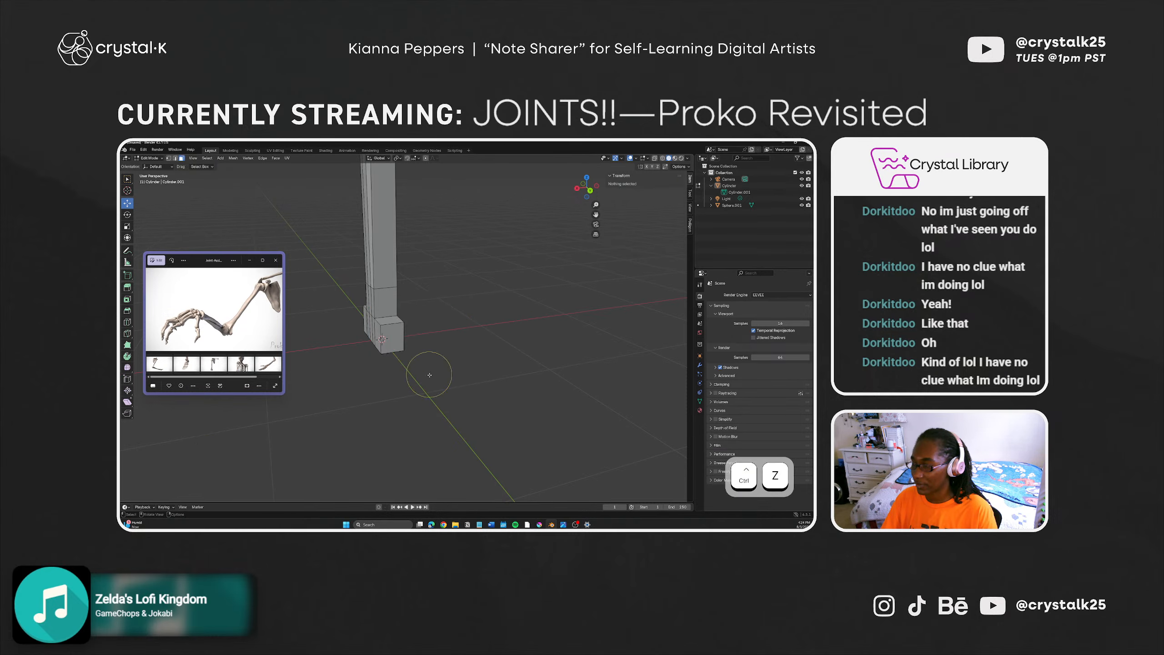
key(ctrl+z)
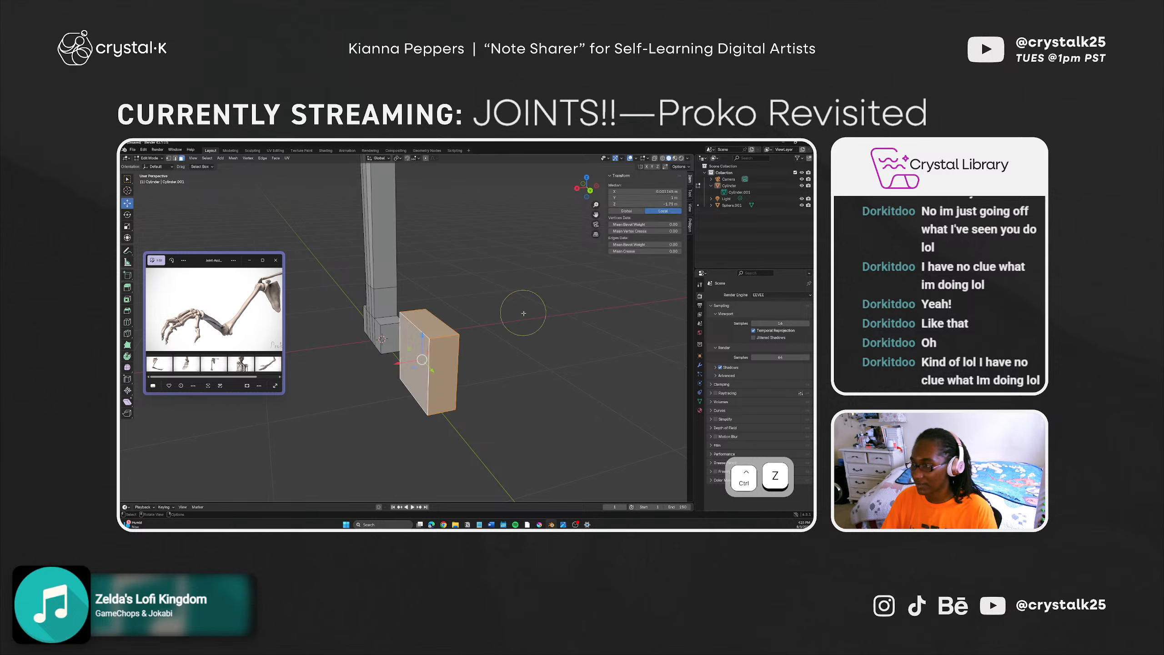
key(ctrl+z)
key(ctrl+z)
key(ctrl+shift+z)
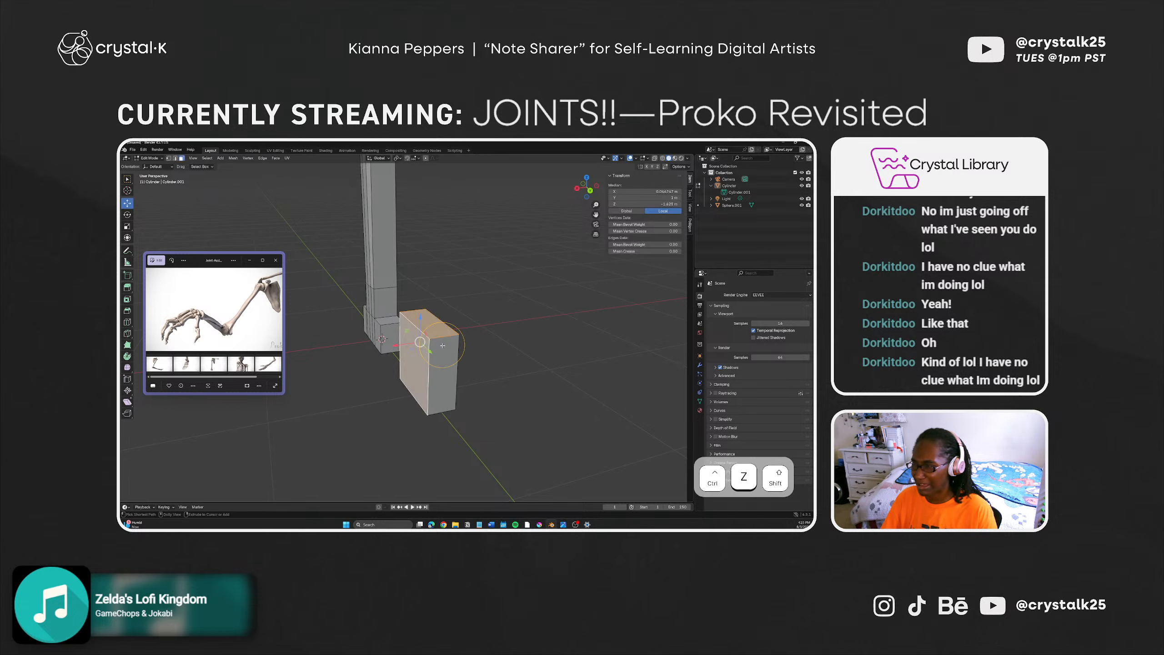
key(ctrl+shift+z)
key(ctrl+shift+z)
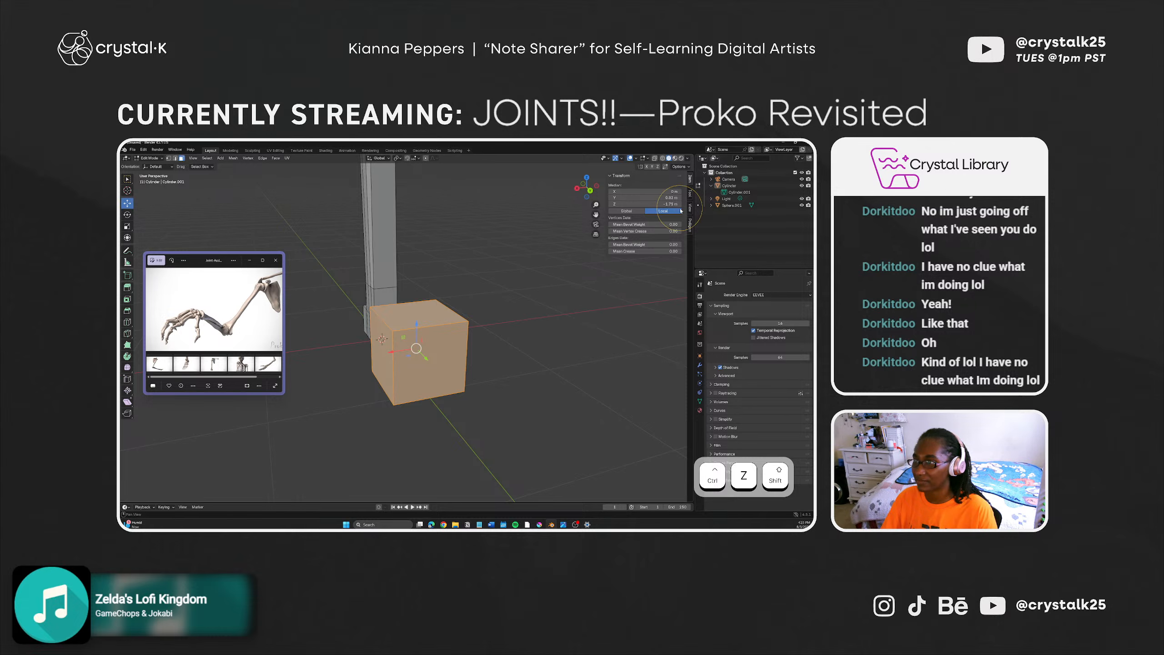
Step: Set the restored cube's median Y position to 1 m and deselect it
click(670, 196)
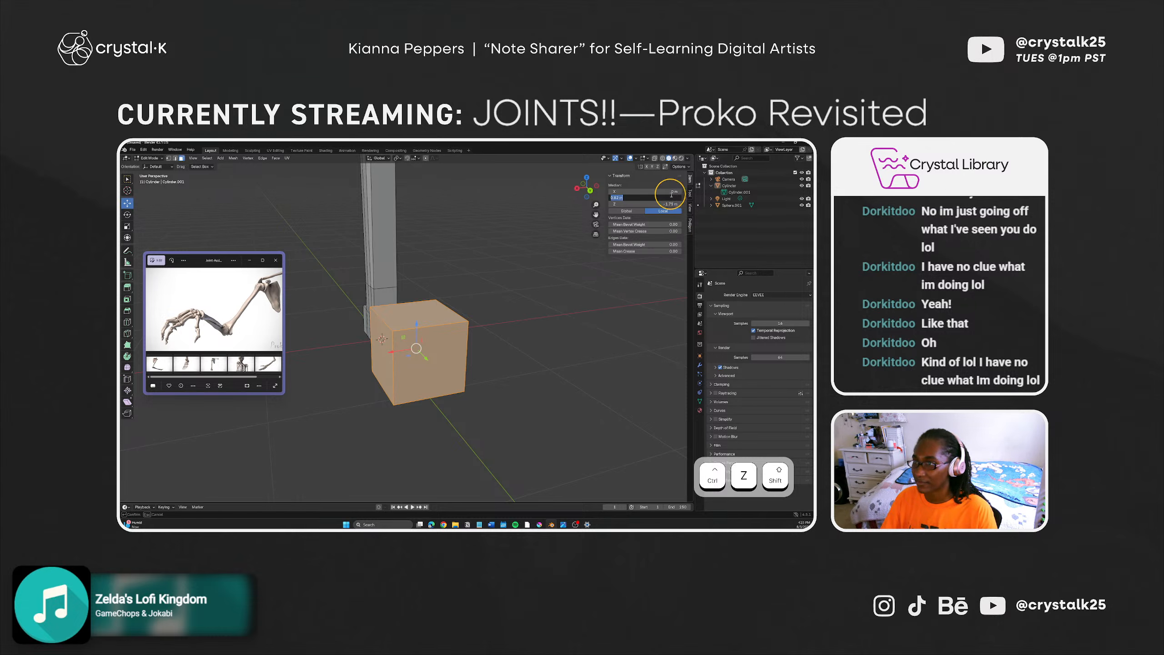
click(524, 267)
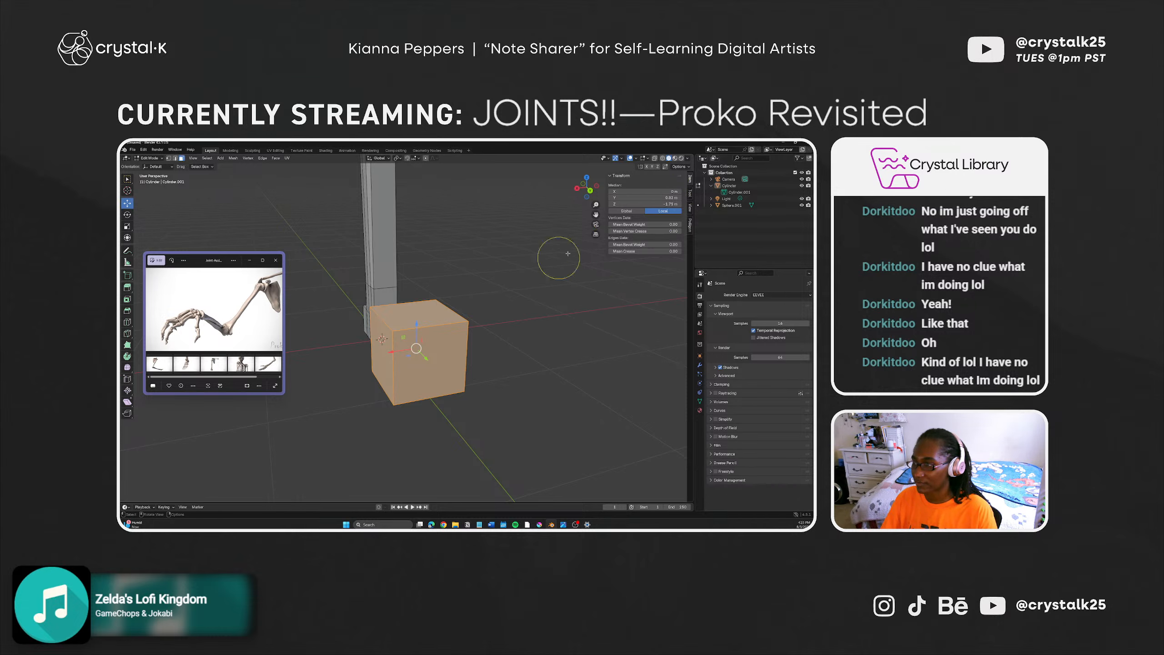
click(668, 198)
click(671, 196)
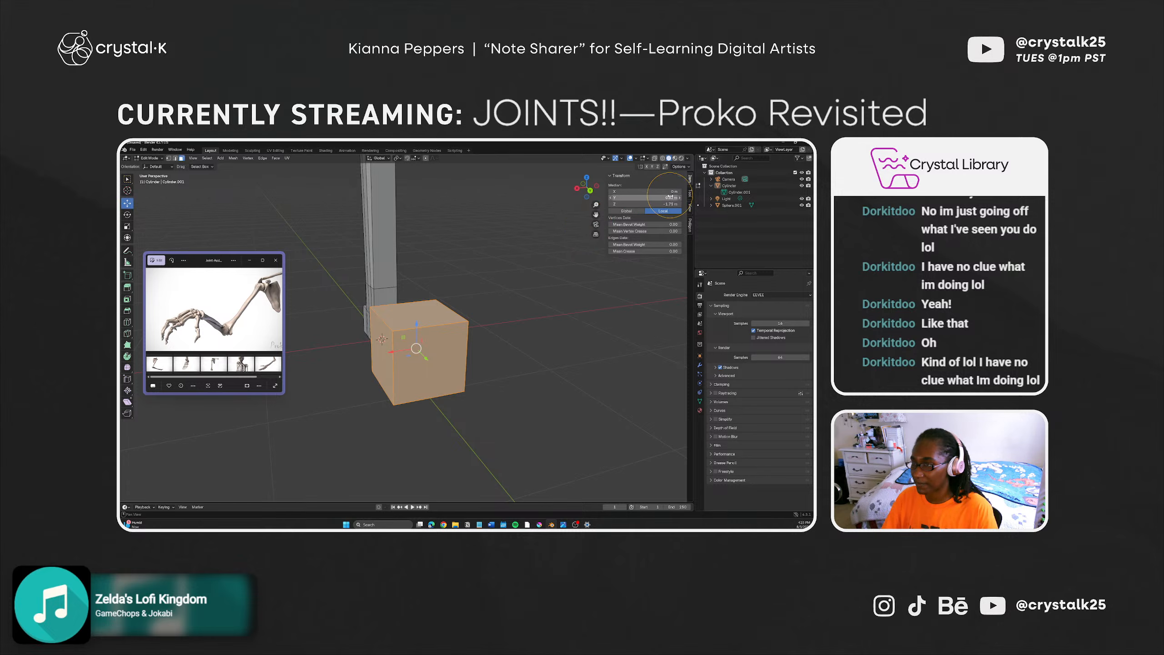
click(659, 198)
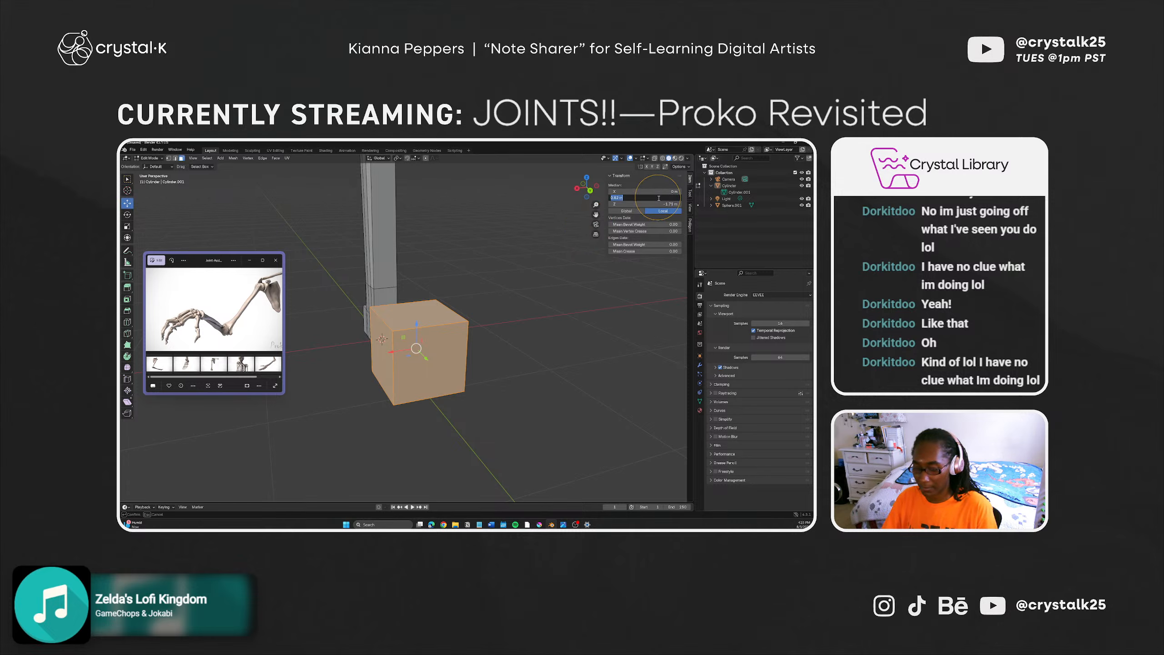
text(1)
key(Return)
click(482, 319)
middle_drag(481, 321, 531, 328)
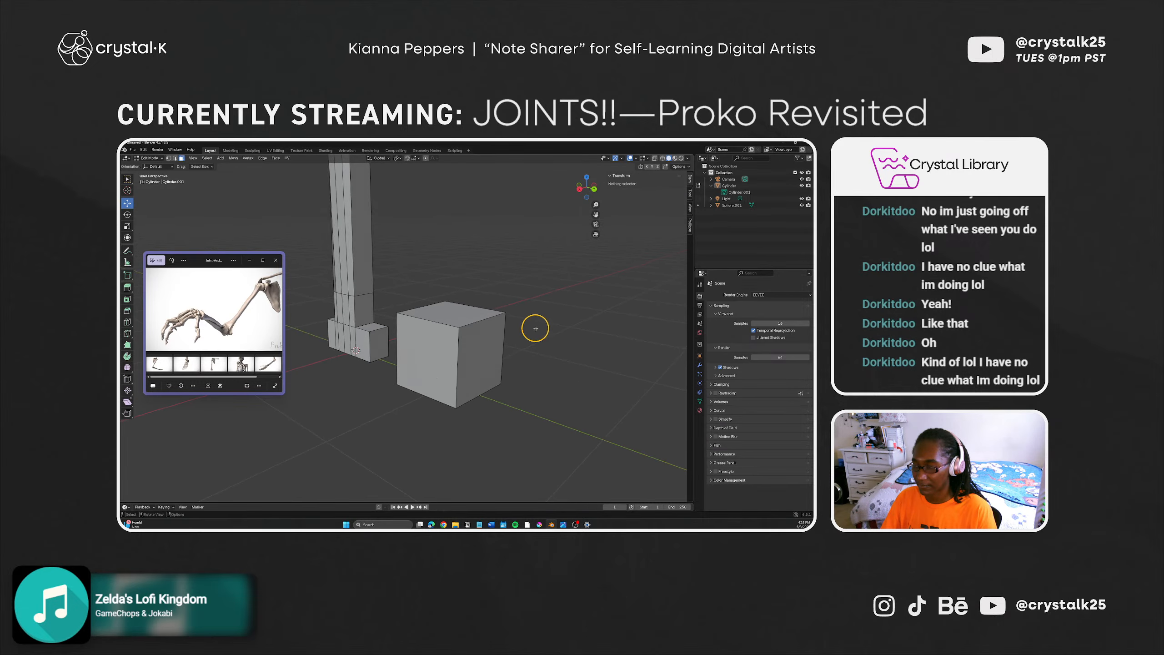
Step: Switch to Object Mode to check whether the cube shares the bone's object, and return to Edit Mode
click(469, 357)
mouse_move(445, 344)
middle_down()
mouse_move(403, 359)
mouse_move(430, 358)
middle_up()
click(522, 364)
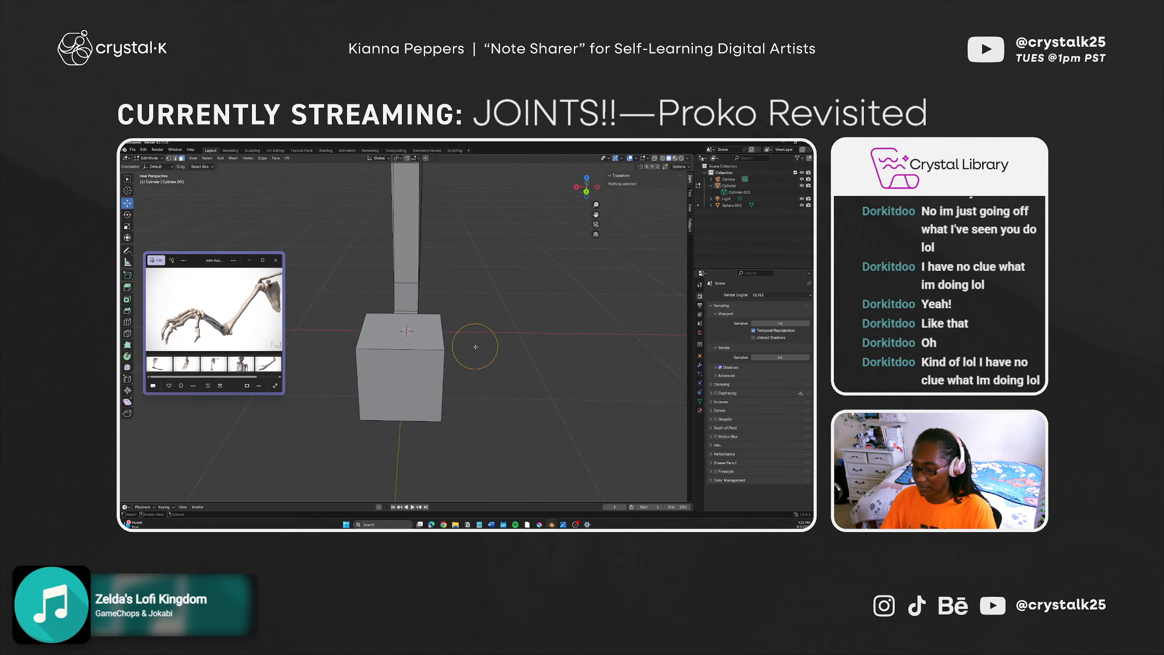
key(Tab)
click(422, 359)
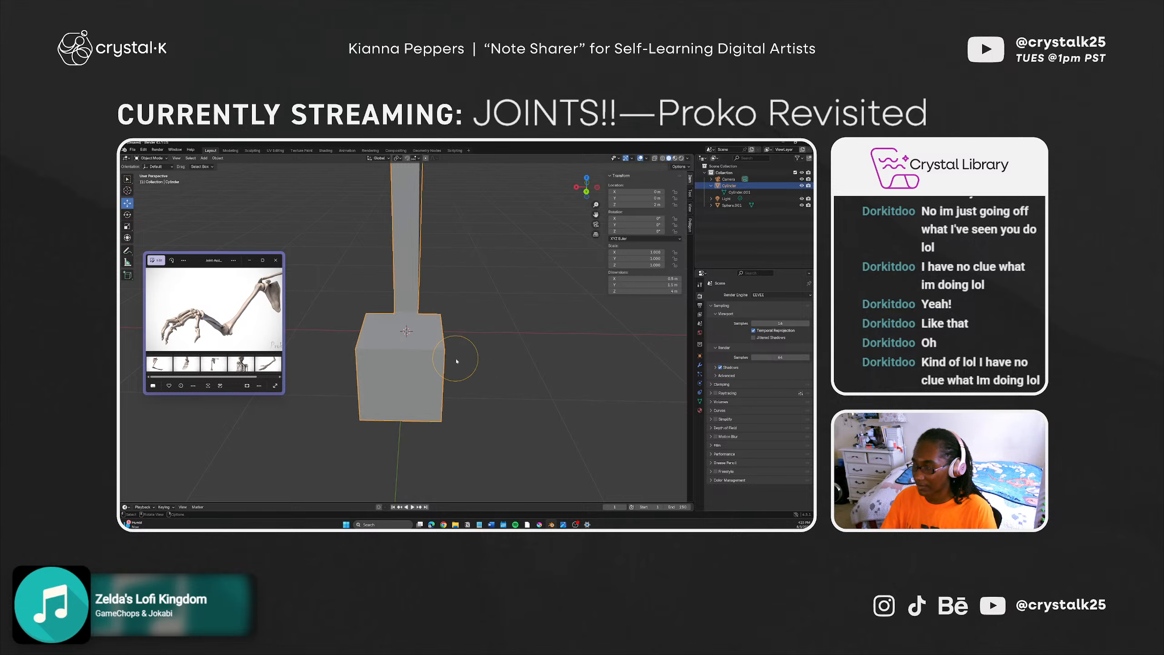
mouse_move(457, 361)
middle_down()
mouse_move(454, 372)
mouse_move(469, 358)
mouse_move(467, 373)
middle_up()
key(Tab)
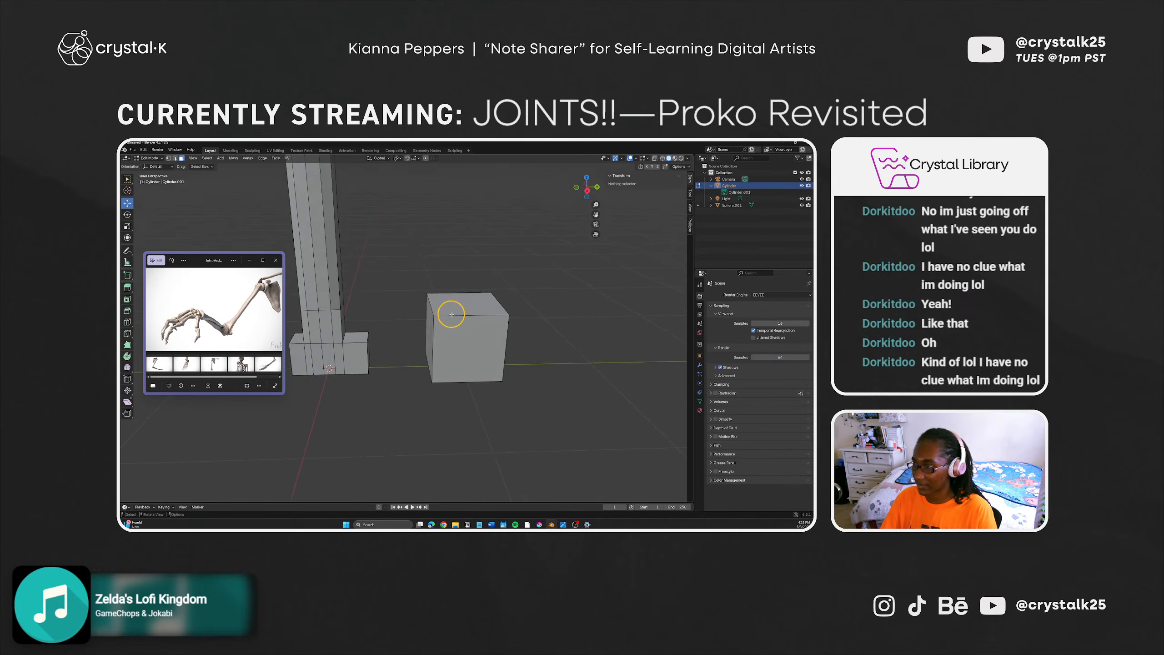
Step: Undo the cube edits back to Object Mode, leaving only the bone without the extra cube
key(ctrl+z)
key(ctrl+z)
key(ctrl+z)
key(ctrl+z)
key(ctrl+z)
key(ctrl+z)
key(ctrl+z)
key(ctrl+z)
key(ctrl+z)
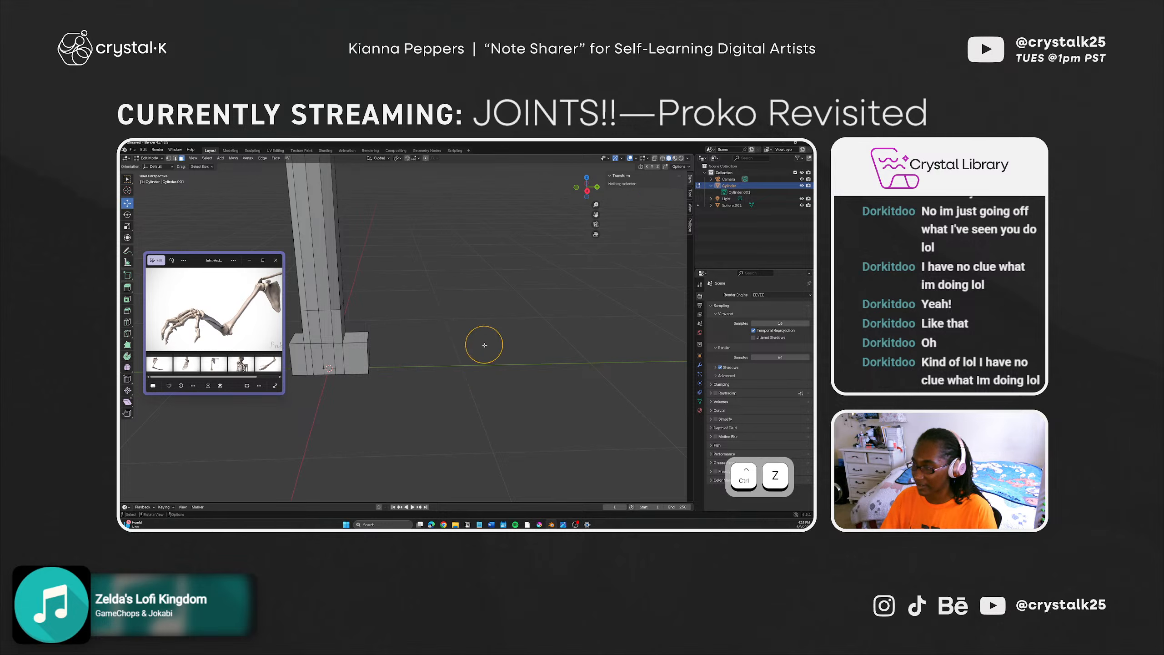
key(ctrl+z)
key(ctrl+z)
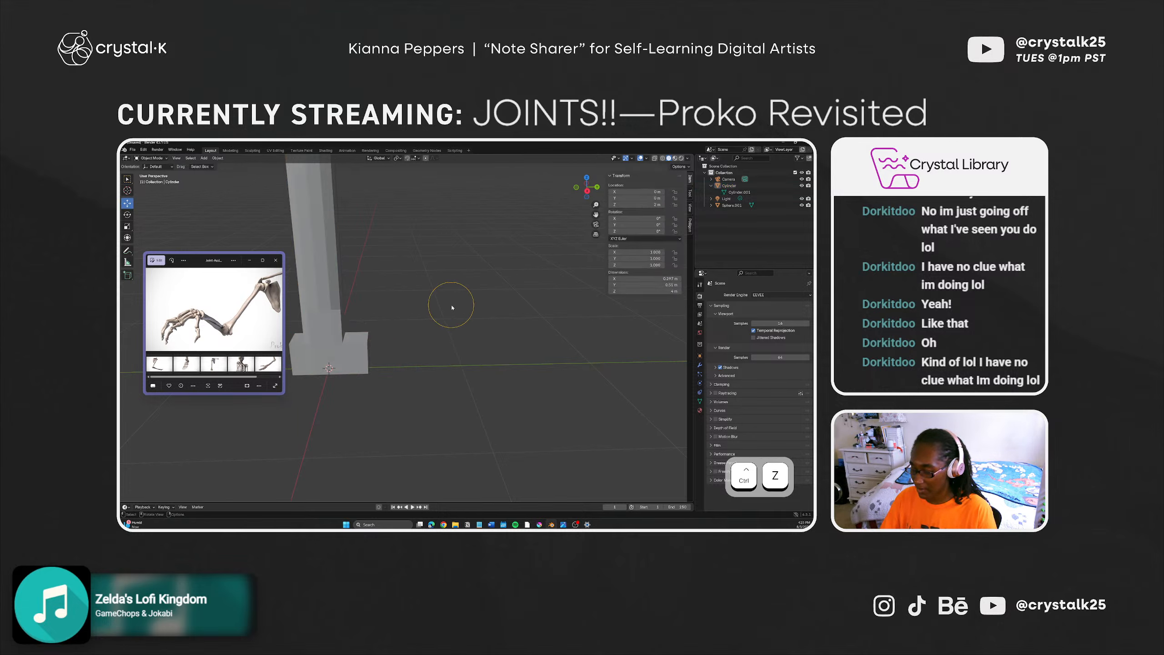
Step: Add a 0.5 m cube as a separate object beside the bone at Y 1 m and Z 0.25 m
key(shift+a)
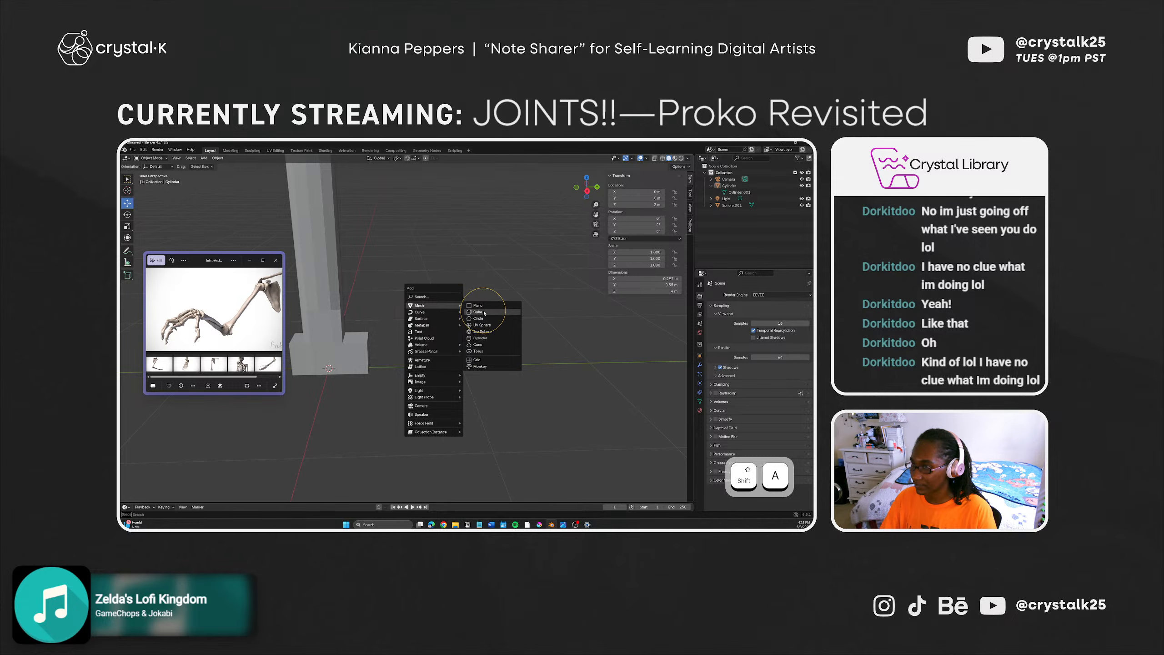
click(482, 311)
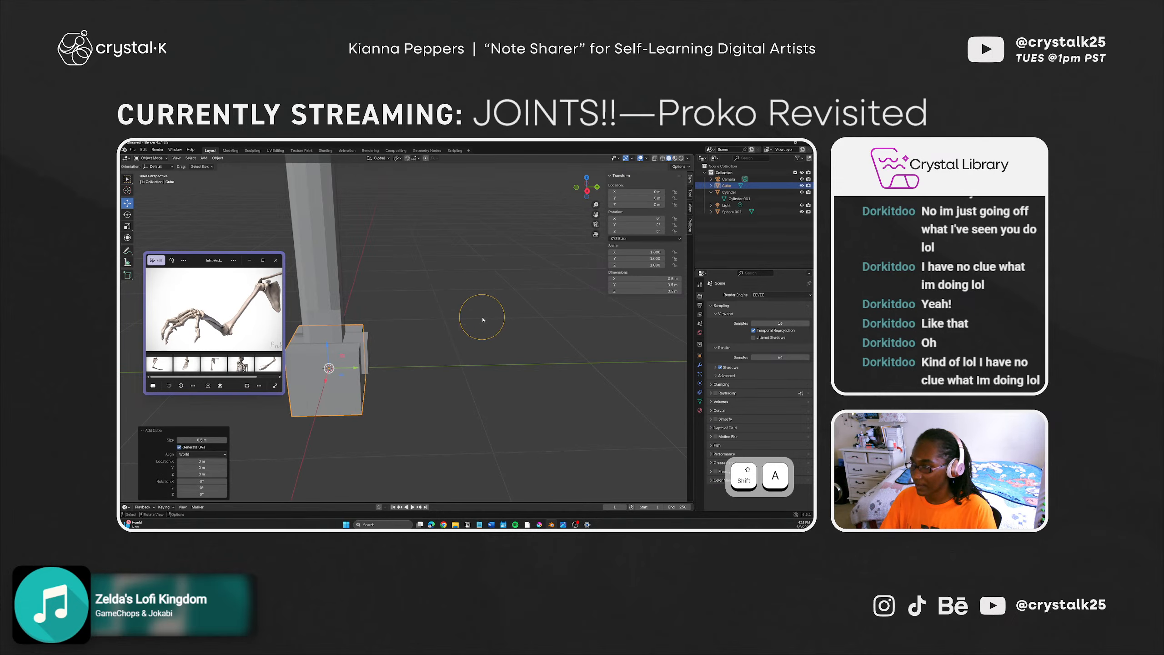
click(202, 440)
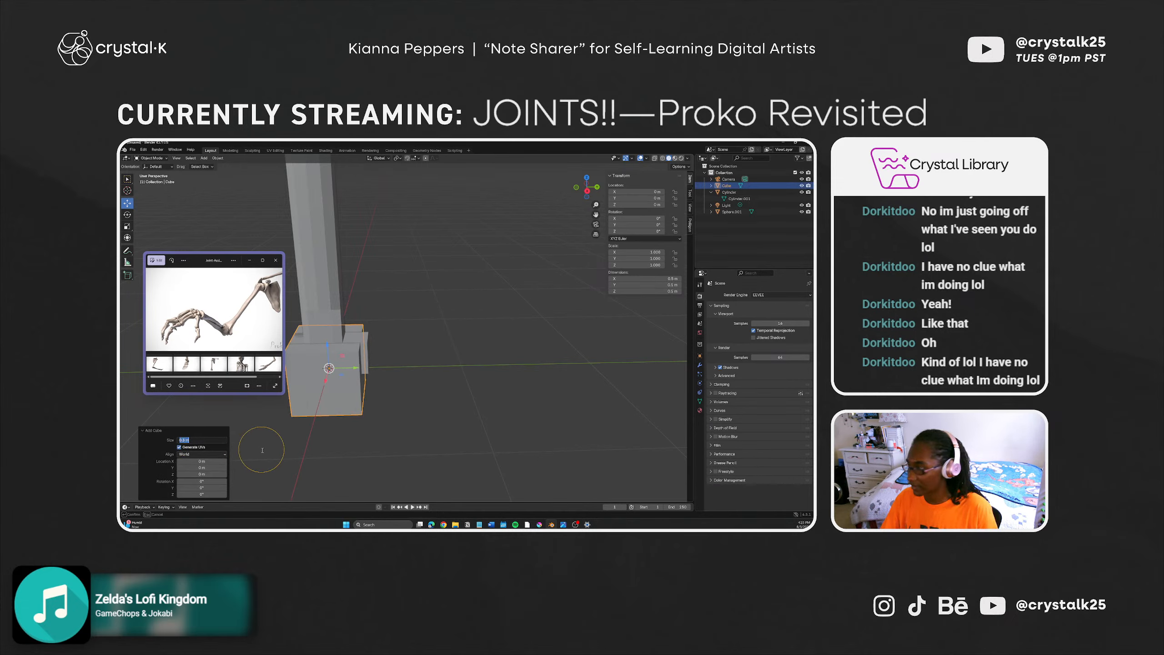
key(Tab)
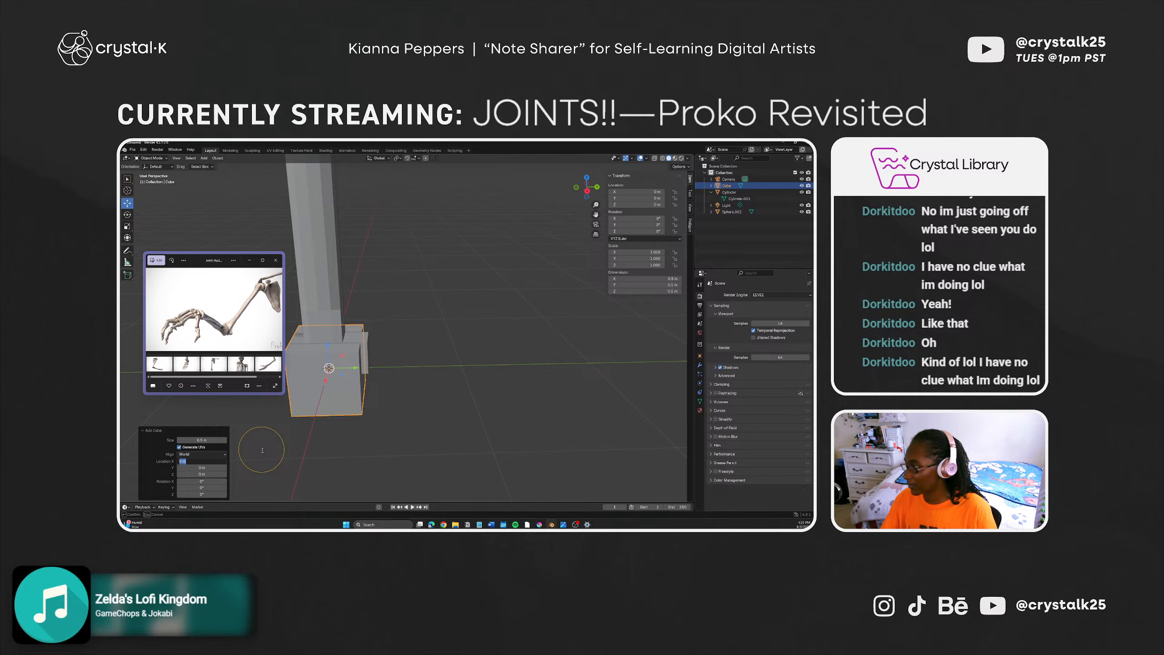
key(Tab)
key(Tab)
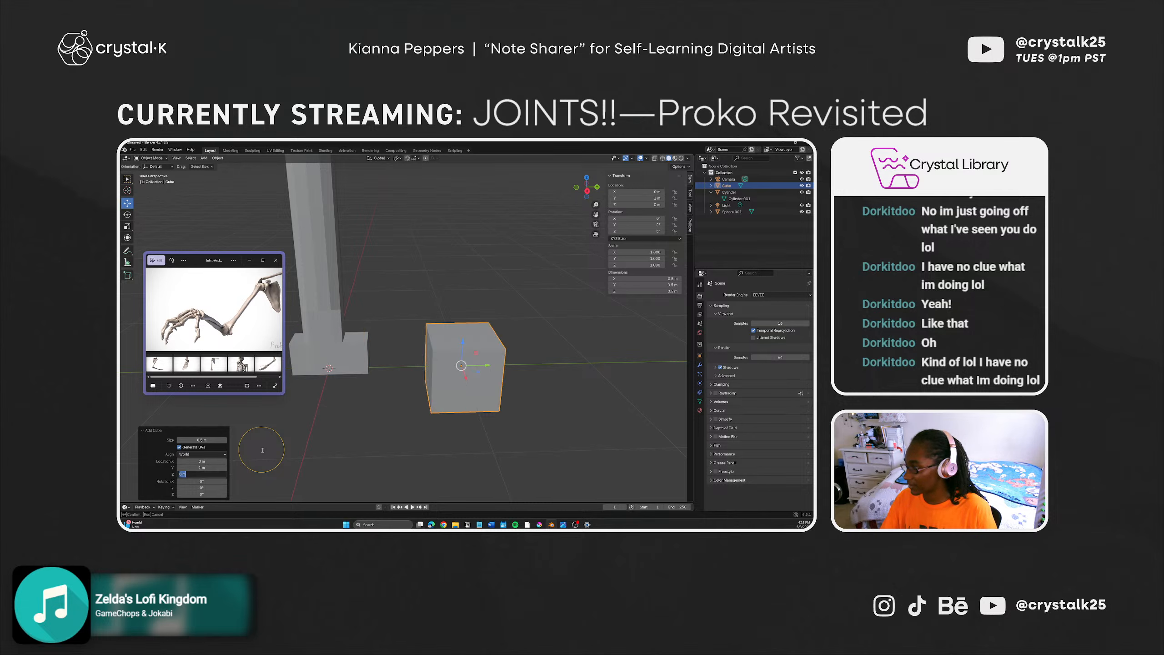
text(.25)
key(Return)
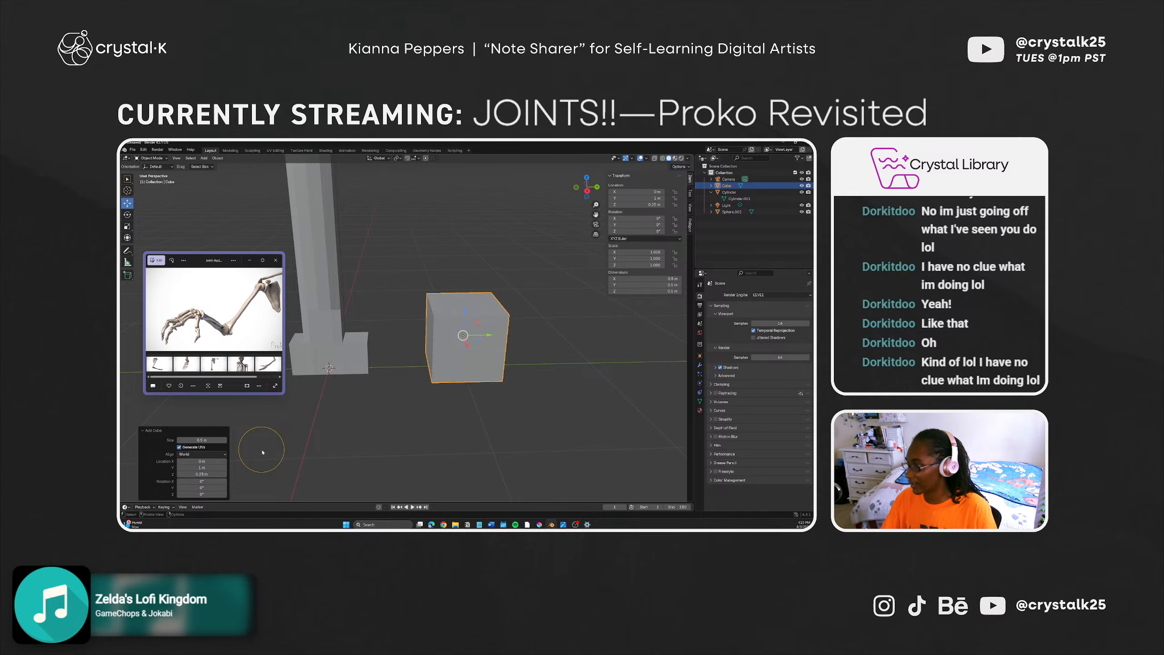
Step: Scale the new cube along X to about 0.4, snapping the scale in increments
click(470, 416)
middle_drag(471, 416, 417, 373)
click(417, 373)
key(s)
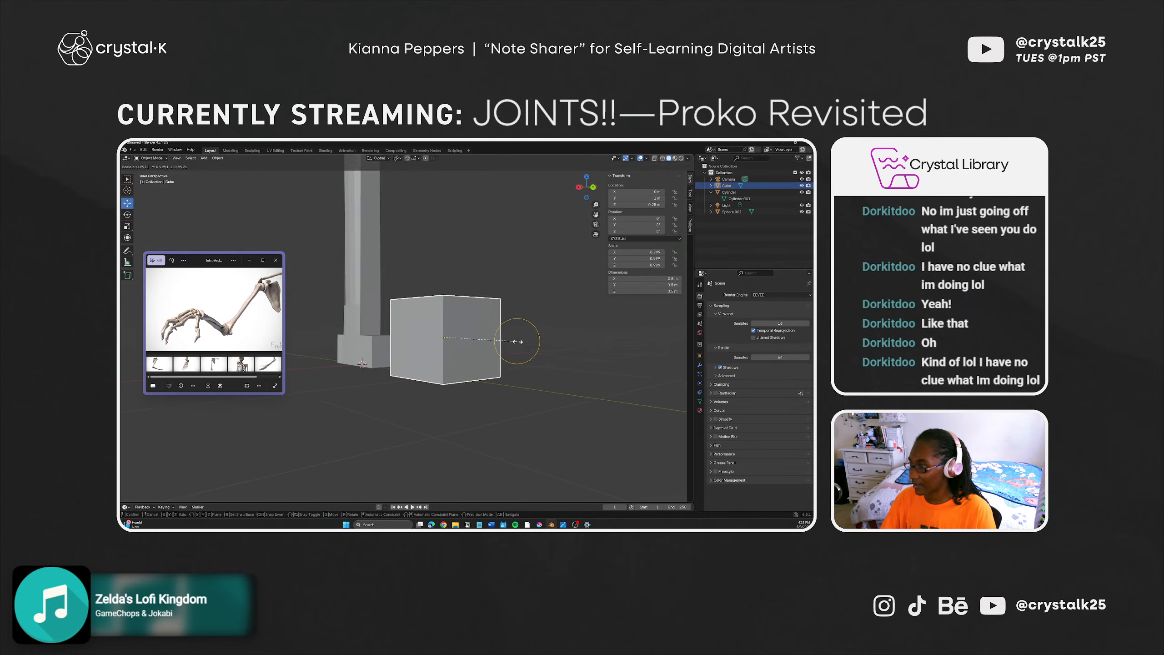
key(x)
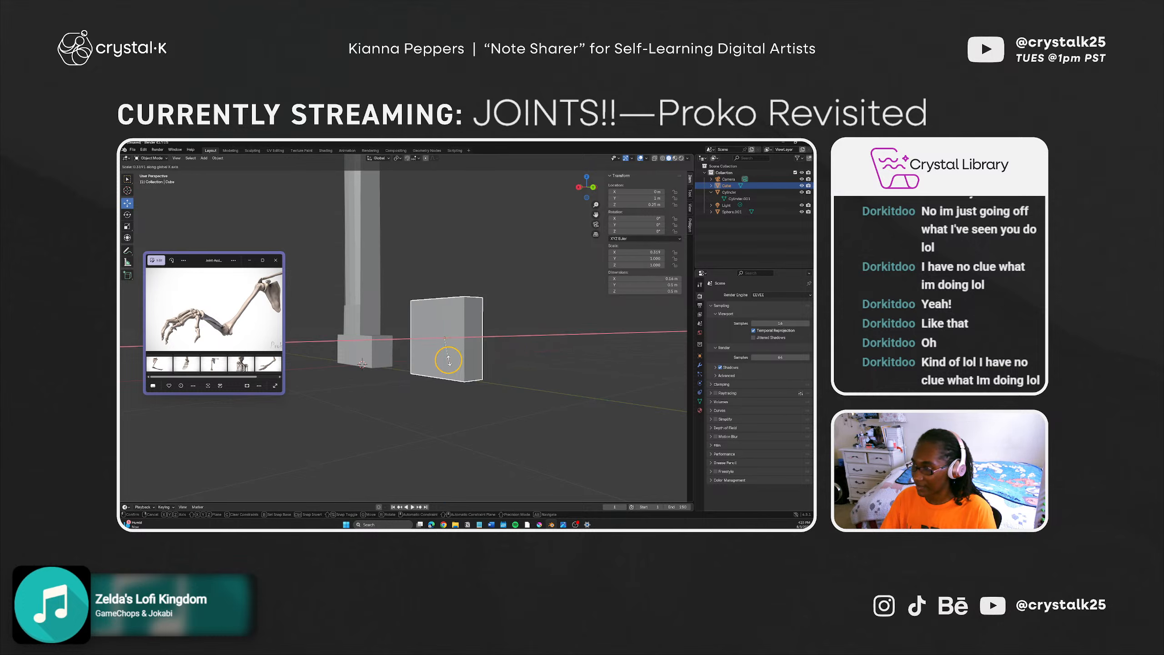
key(ctrl)
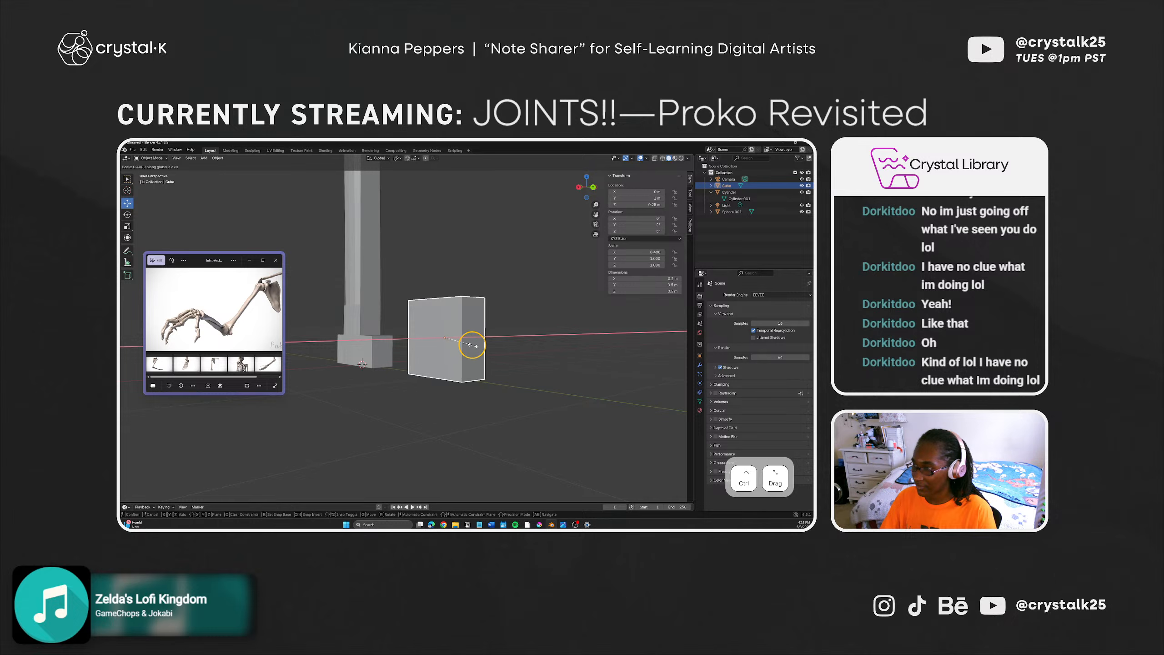
click(472, 347)
mouse_move(473, 347)
middle_down()
mouse_move(400, 343)
mouse_move(428, 354)
mouse_move(451, 345)
middle_up()
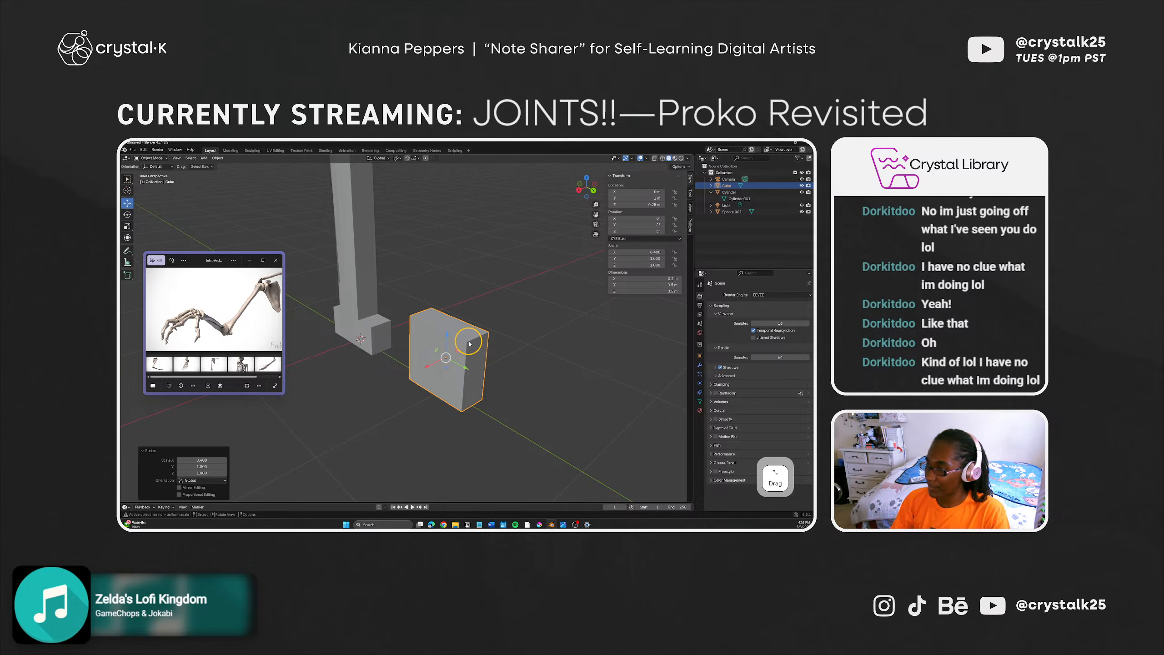
Step: Lower the narrowed cube's top face in Edit Mode and set its local Z position to 0.005 m
middle_drag(450, 343, 463, 383)
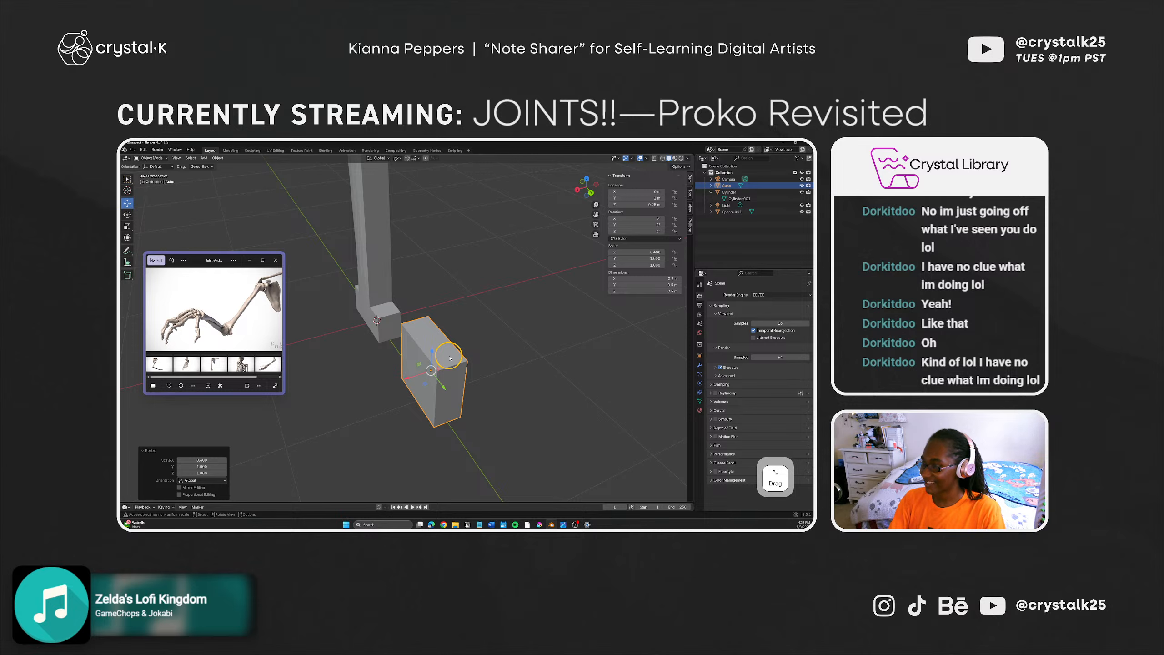
key(Tab)
click(446, 362)
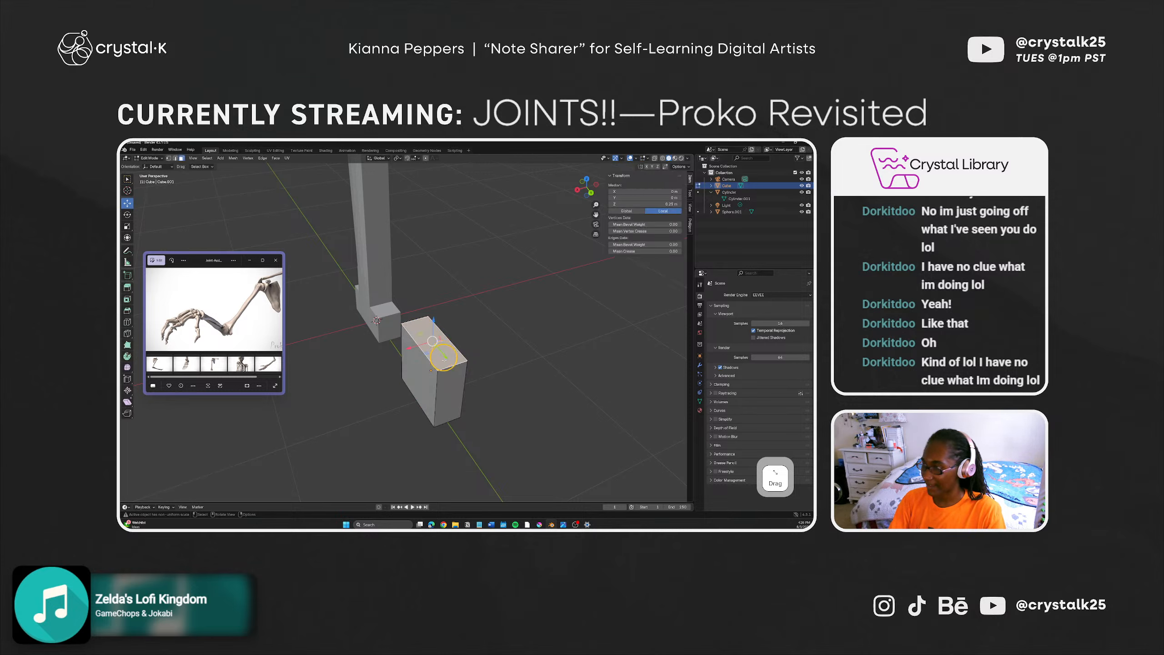
middle_drag(431, 353, 459, 285)
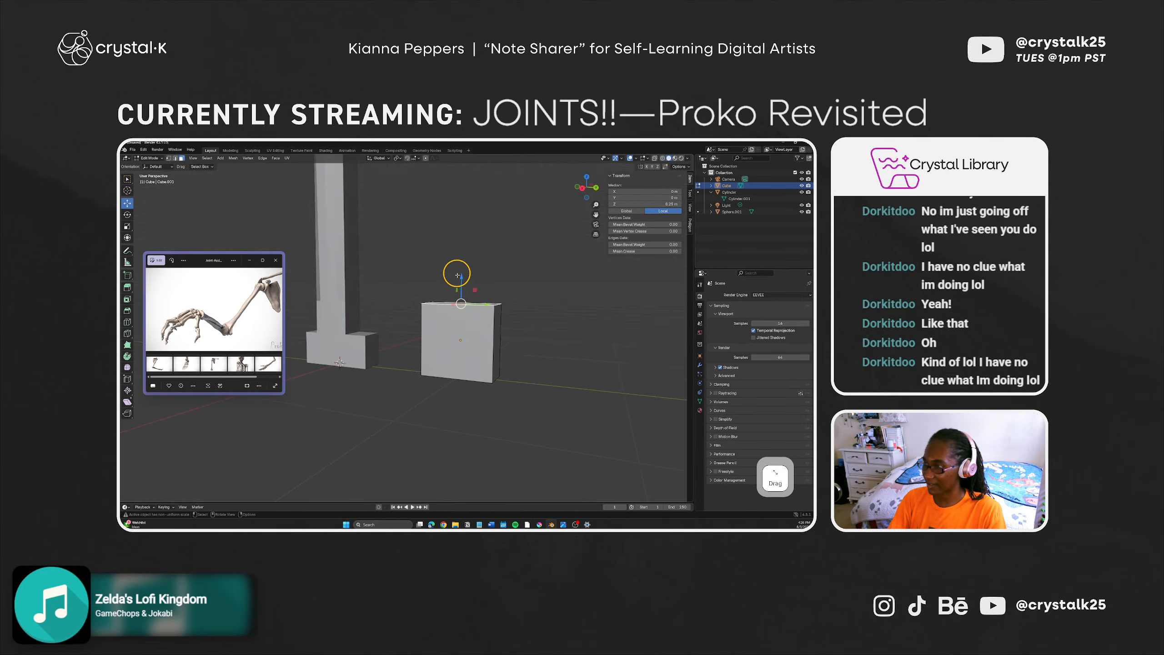
drag(457, 275, 457, 318)
click(646, 204)
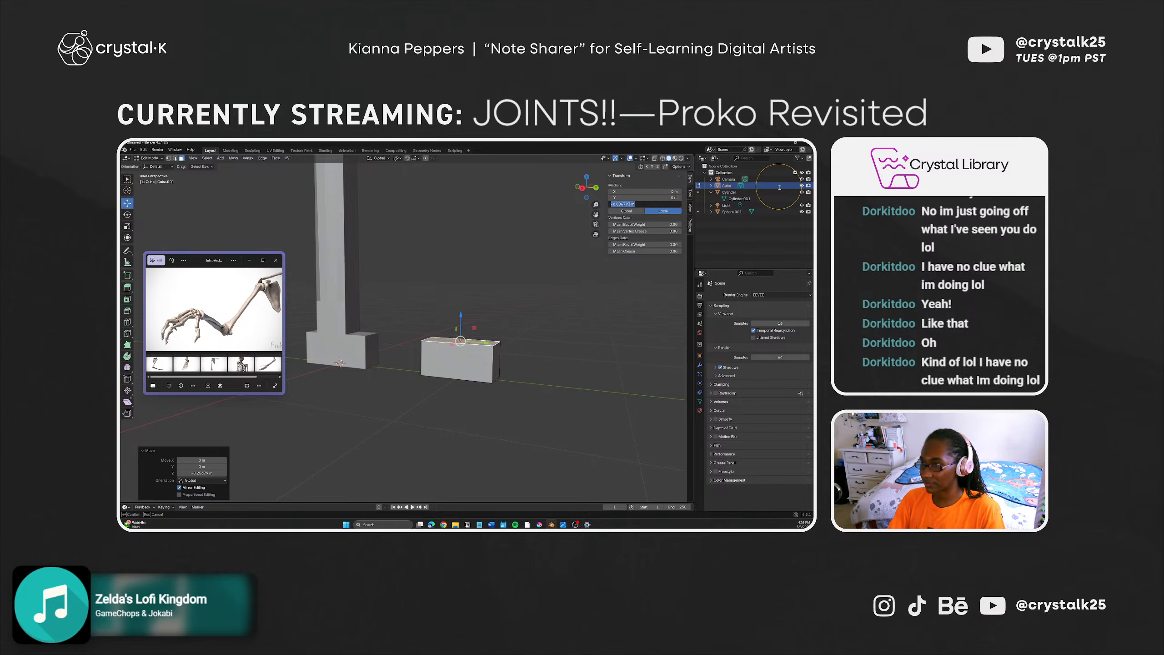
text(.005)
key(Return)
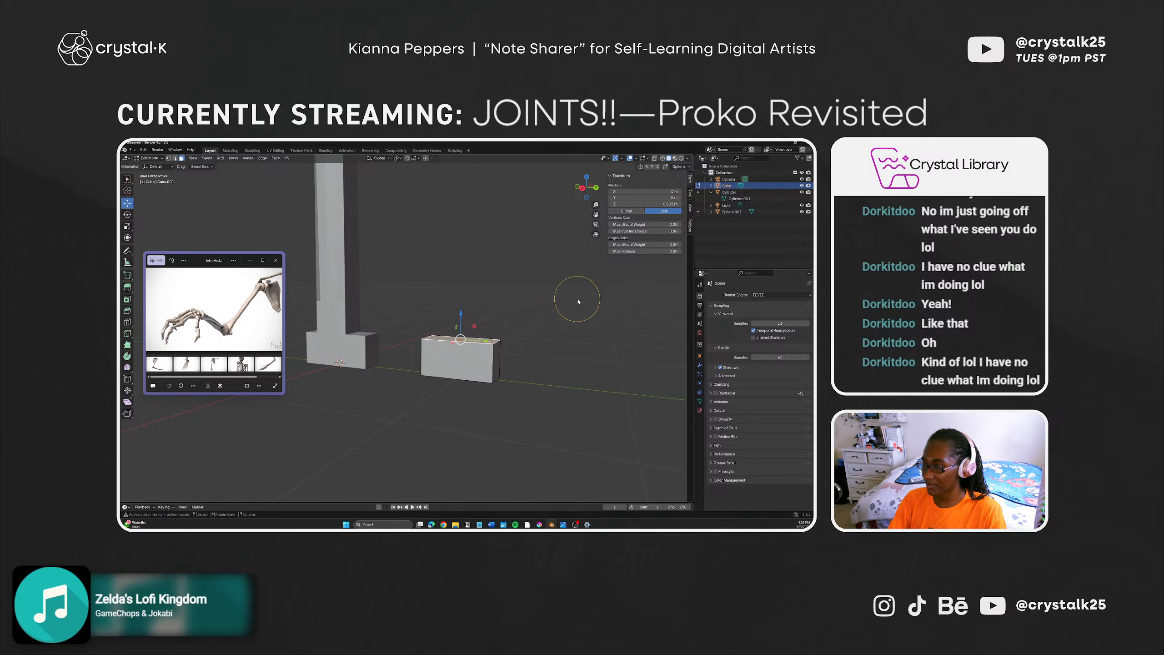
middle_drag(588, 304, 579, 330)
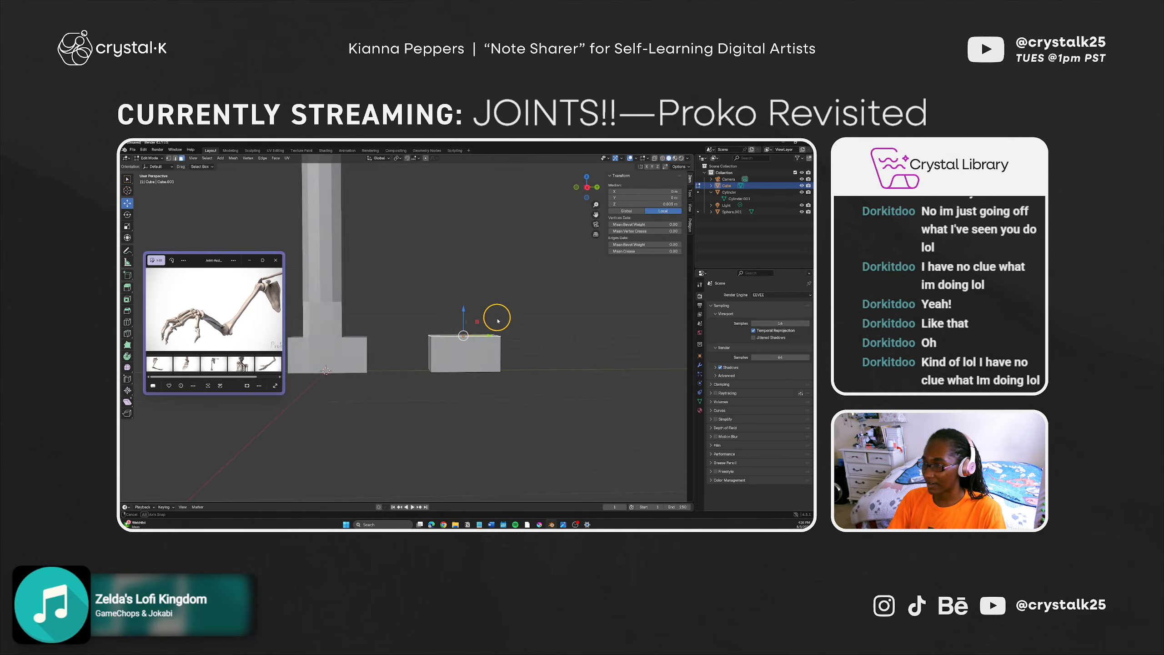
middle_drag(497, 318, 468, 384)
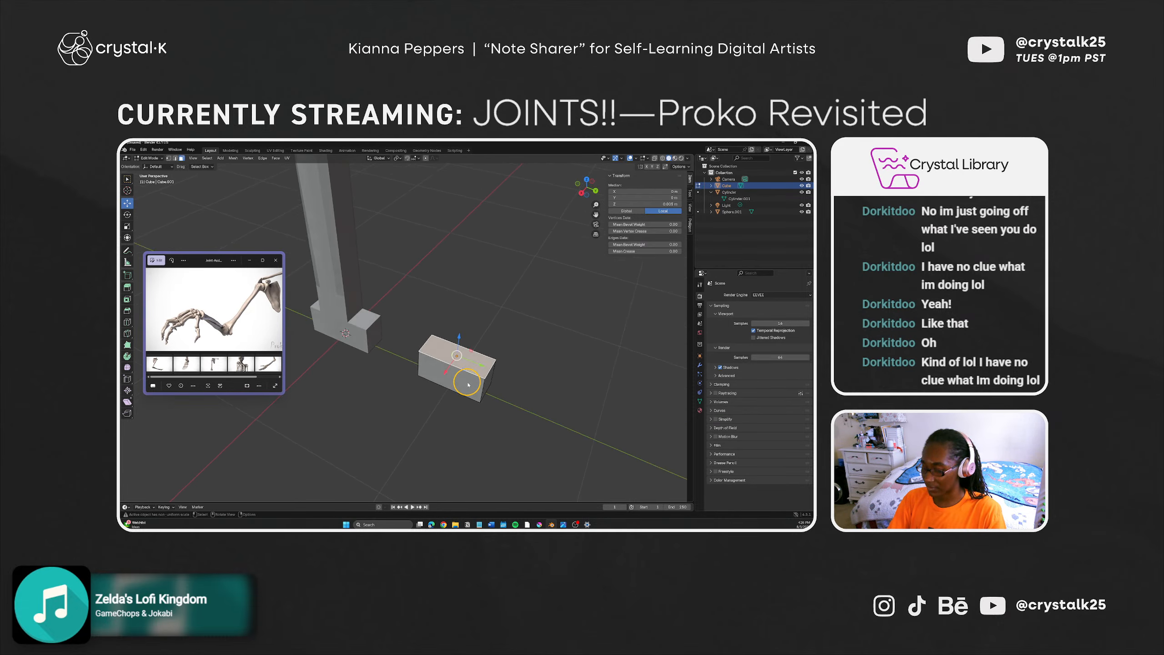
key(s)
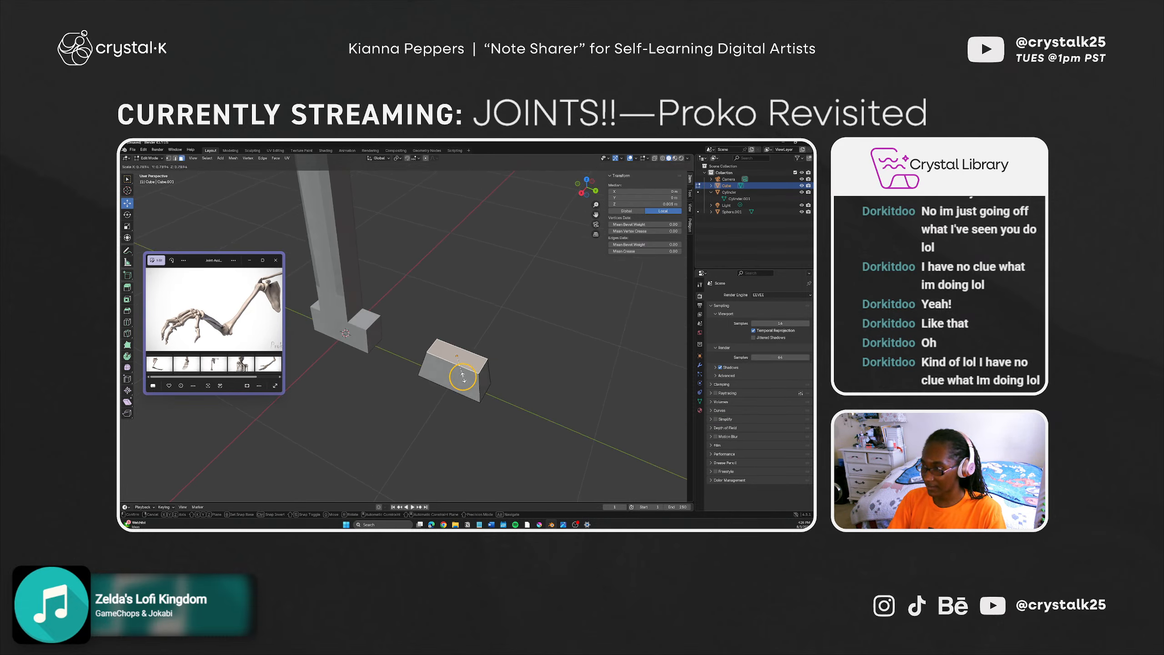
click(470, 384)
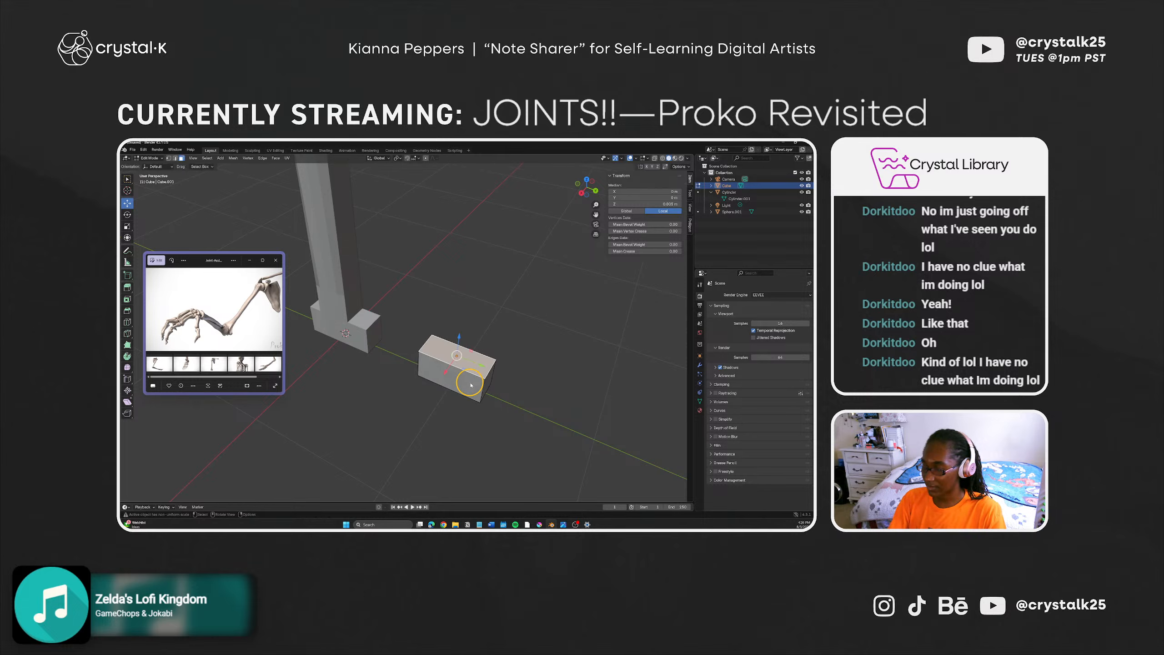
key(w)
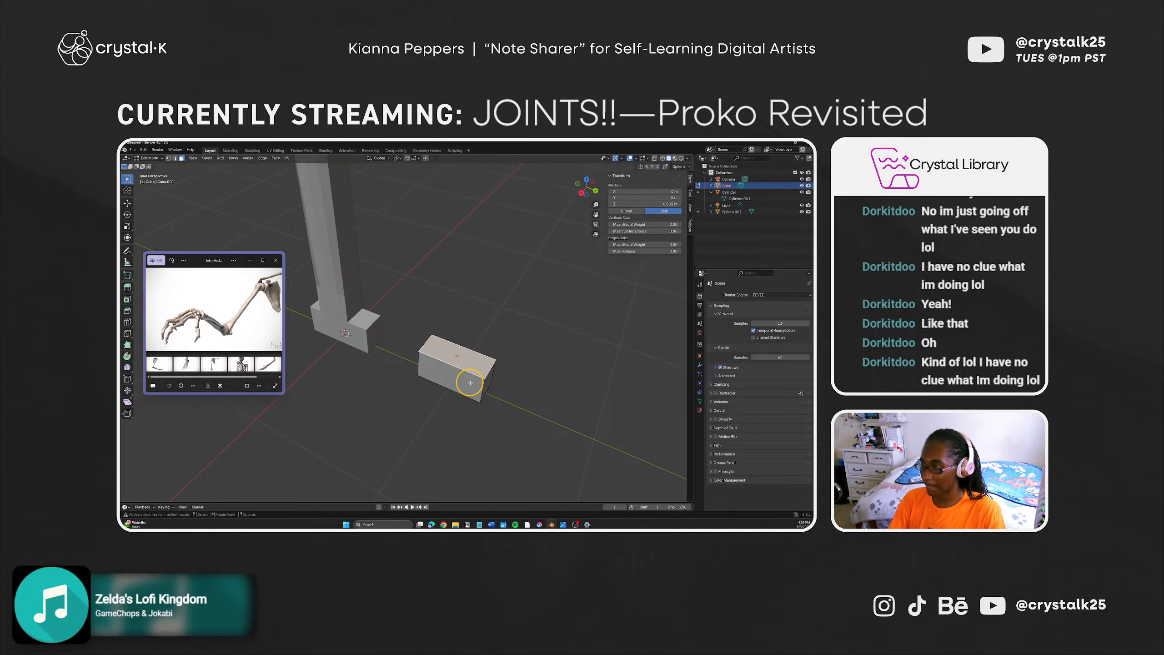
key(s)
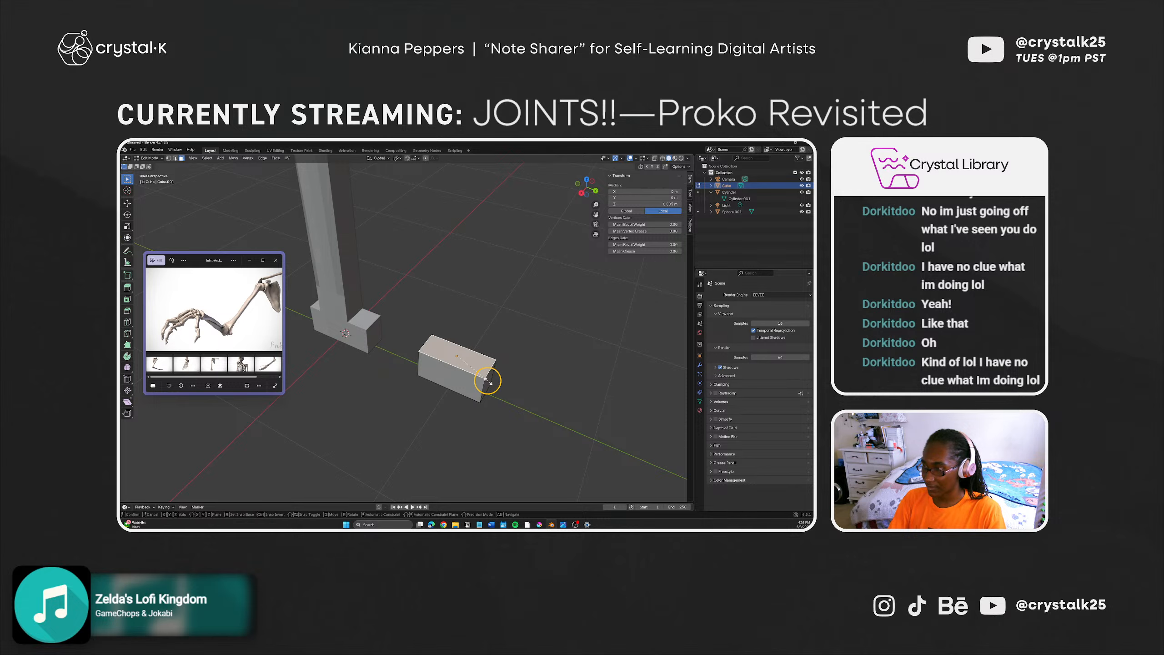
key(ctrl+z)
right_click(489, 384)
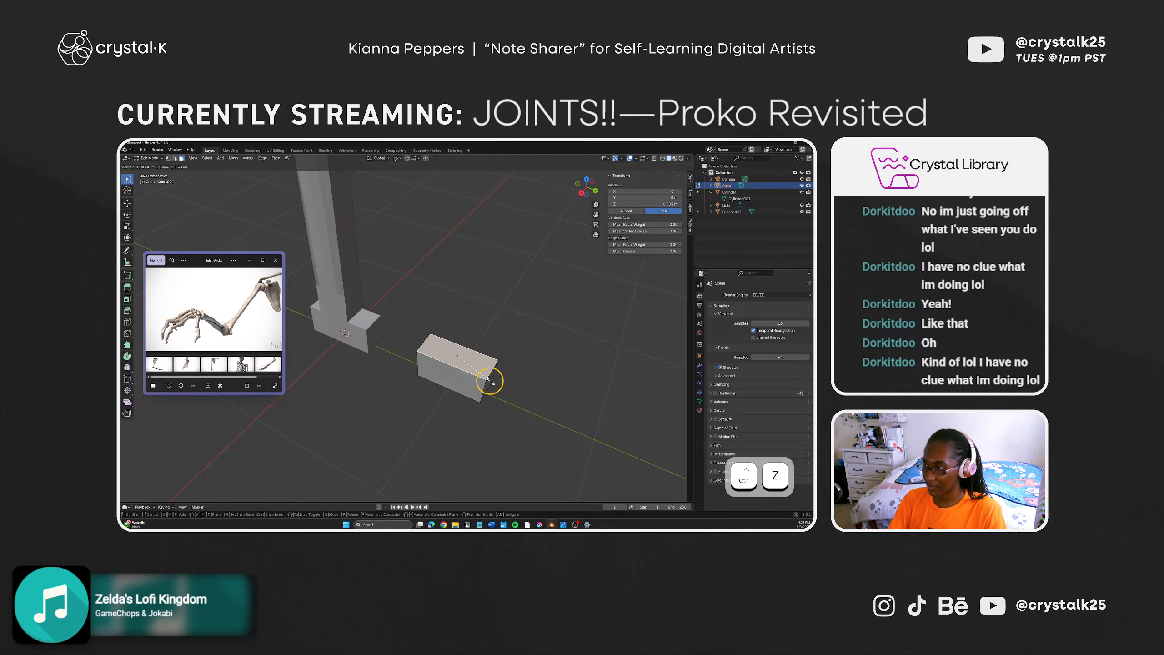
Step: Select all faces of the shortened cube, try Dissolve Faces on them, and undo the attempt
middle_drag(481, 410, 487, 345)
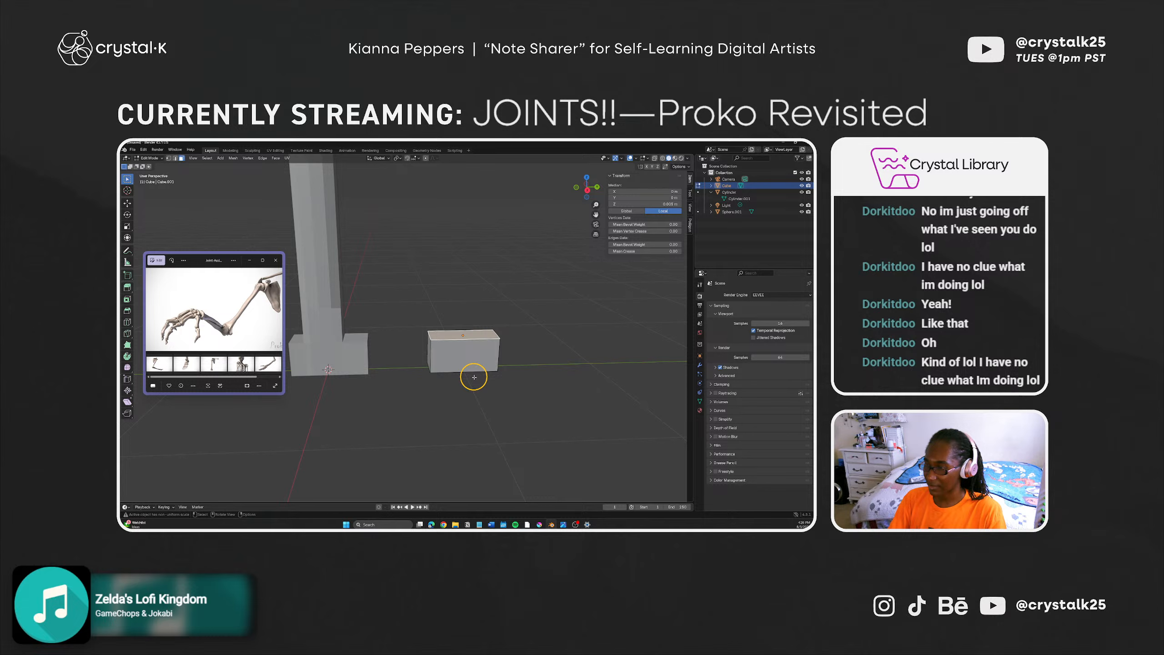
drag(415, 314, 528, 388)
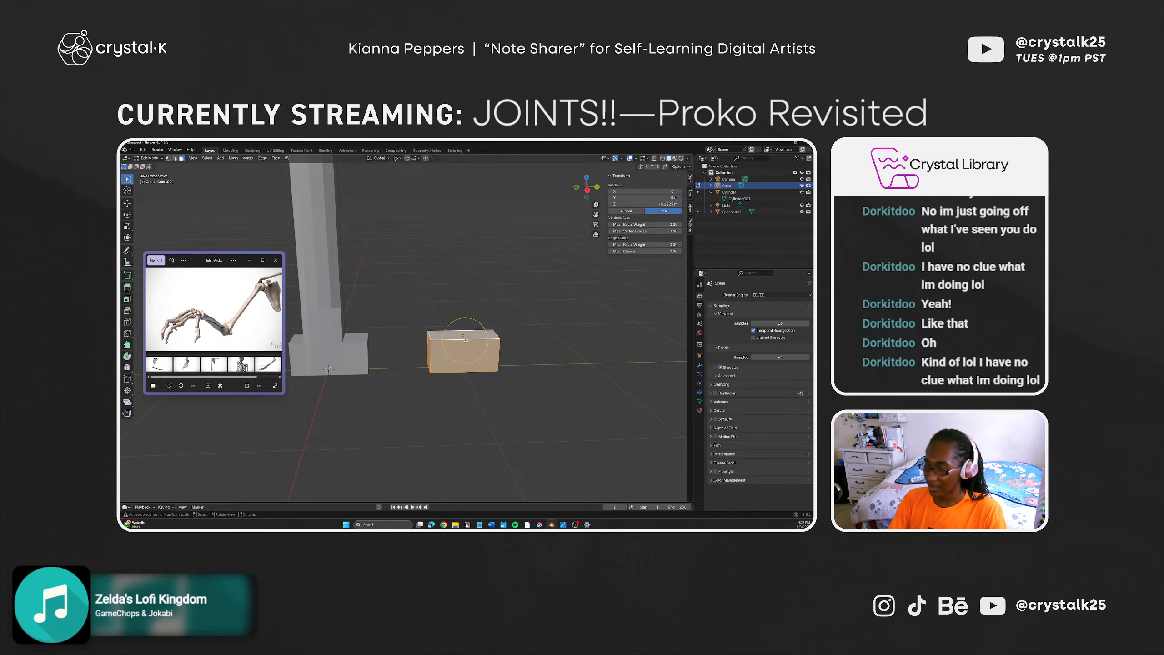
right_click(462, 360)
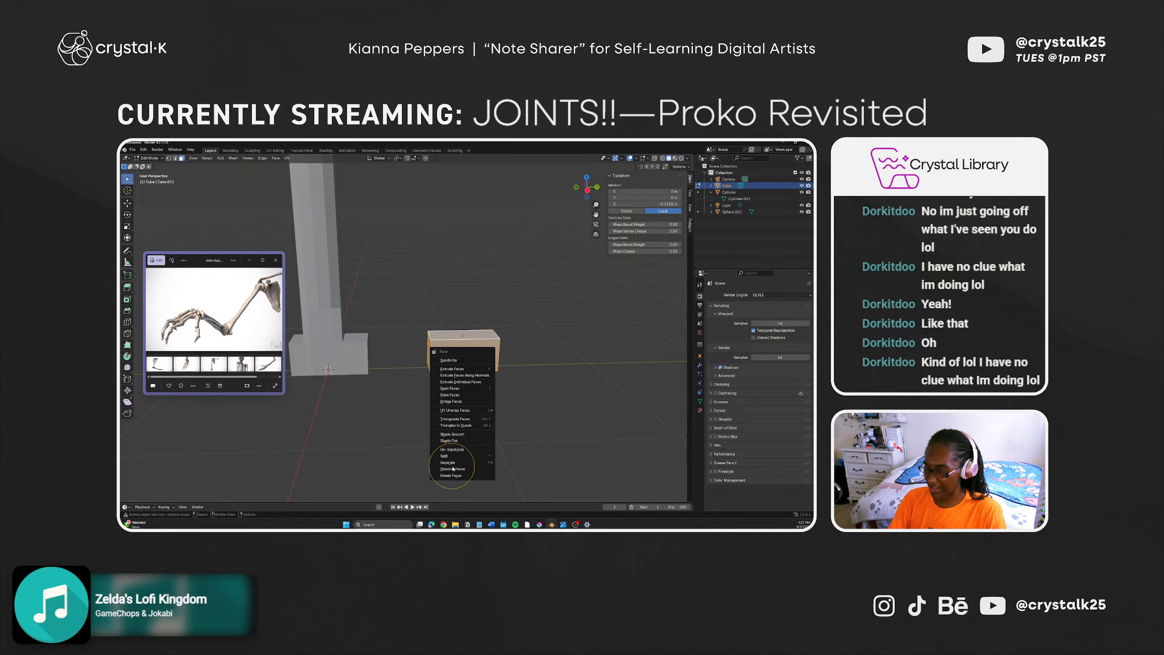
click(453, 469)
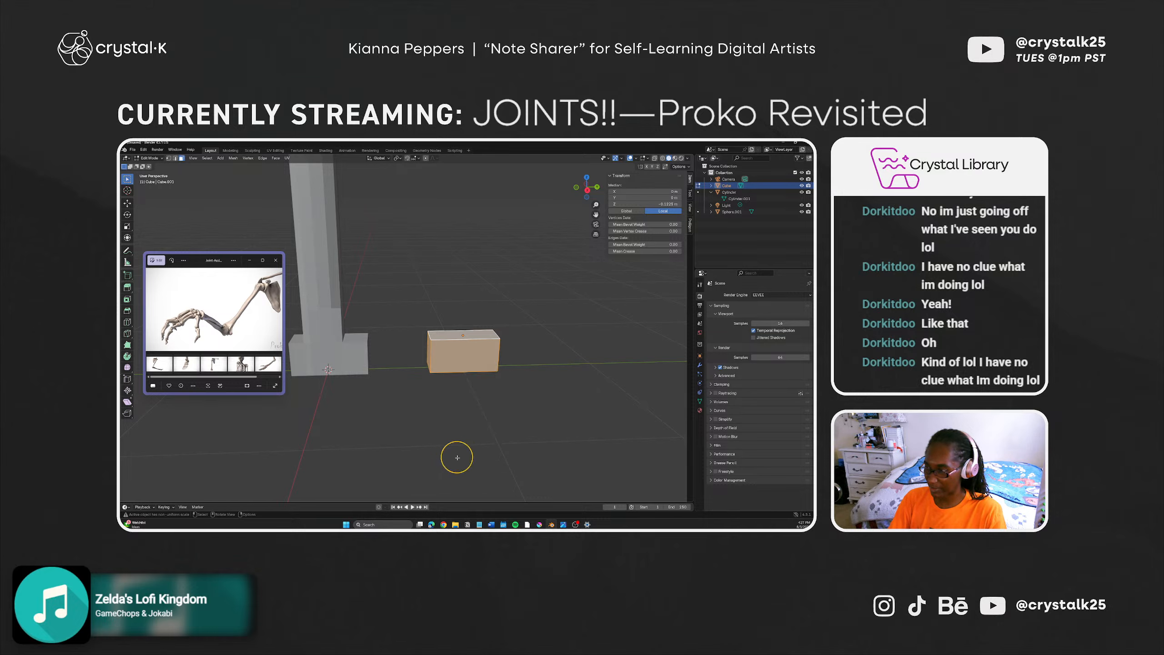
key(ctrl+z)
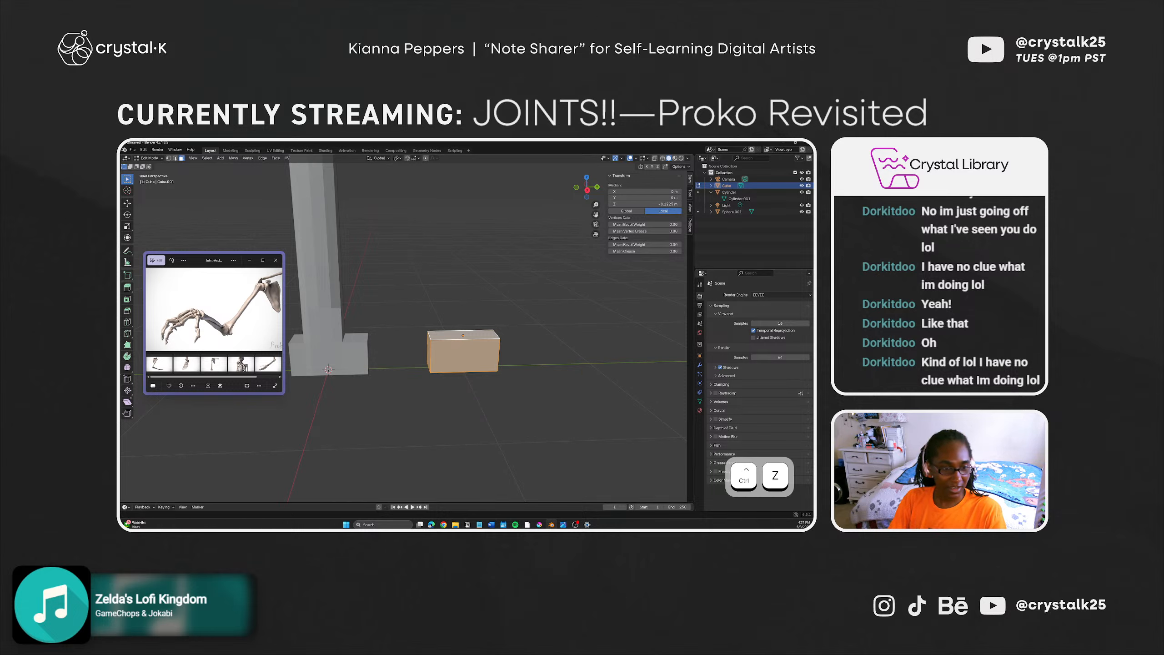
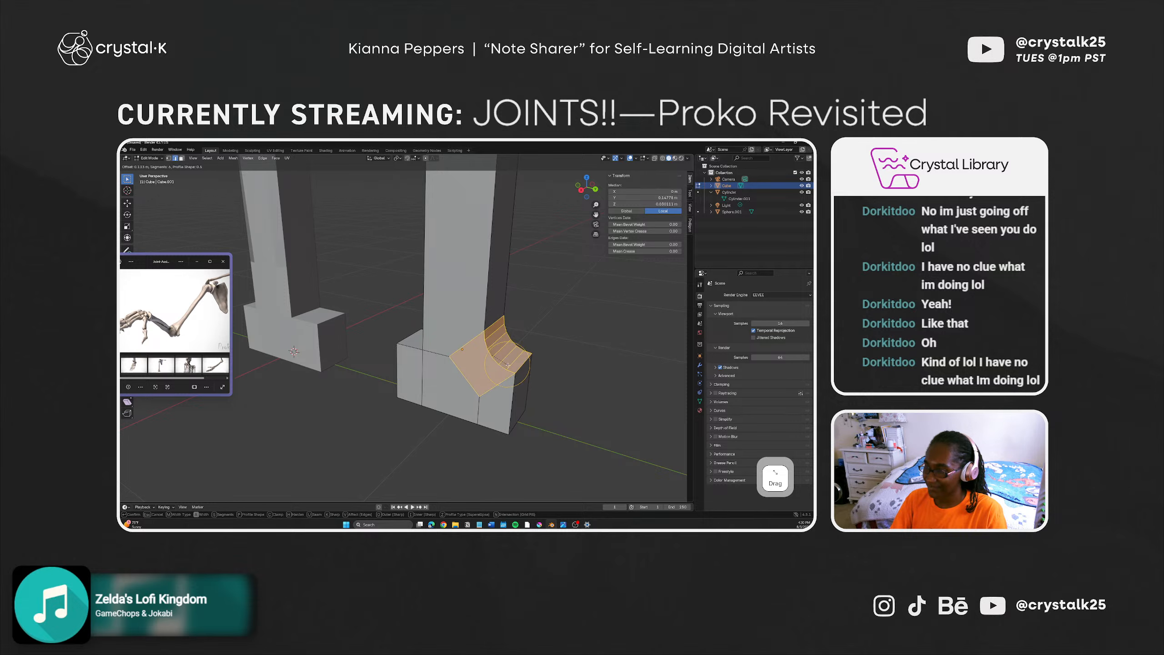
Step: Finish the multi-segment bevel that curves the inner corner of the new piece between its shaft and foot, and clear the selection
click(507, 365)
middle_drag(507, 368, 311, 410)
click(577, 359)
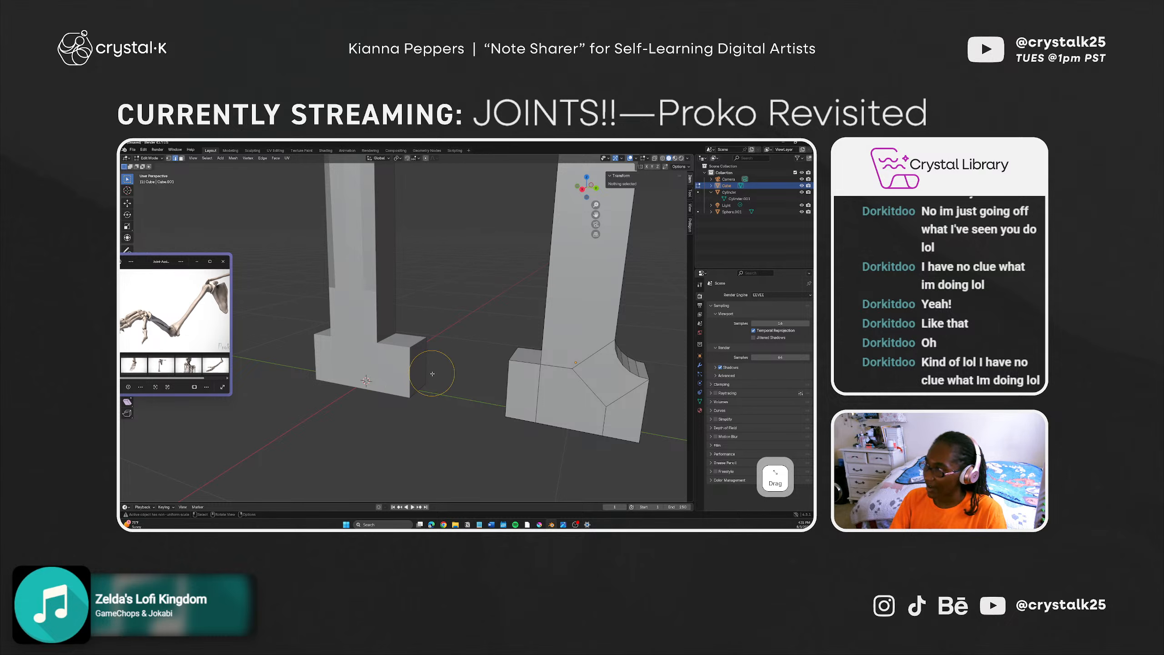
Step: Bevel the original bone's matching inner edge between shaft and foot in Edit Mode, using several segments for a concave curve
key(Tab)
click(476, 333)
click(376, 370)
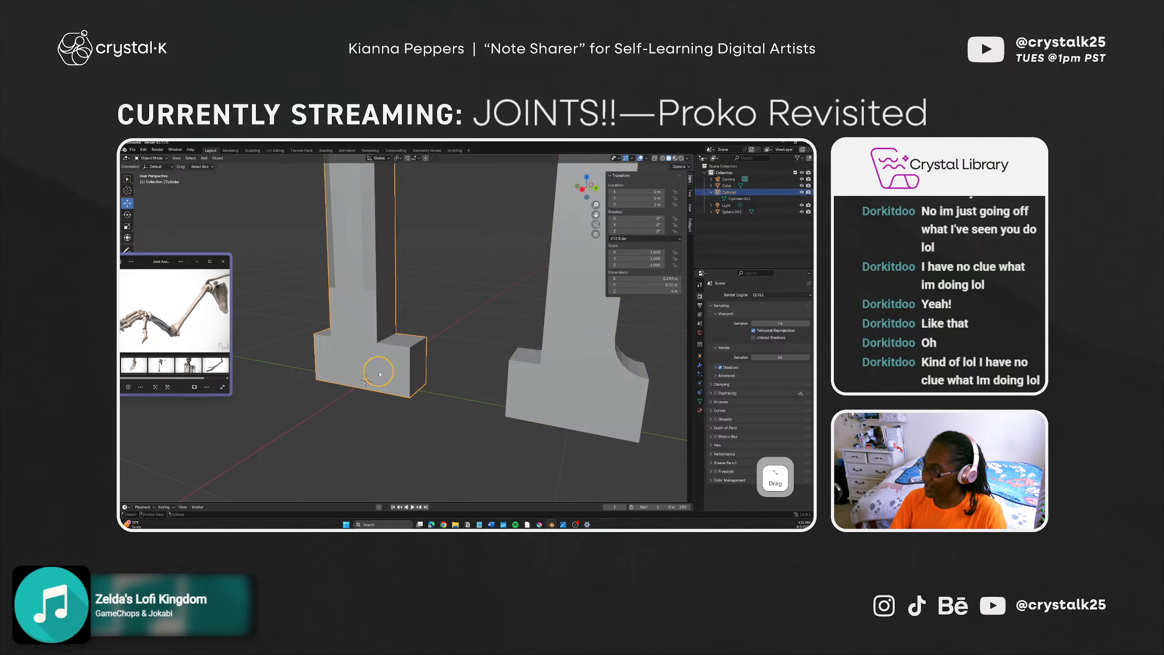
mouse_move(384, 370)
middle_down()
mouse_move(361, 384)
mouse_move(404, 381)
middle_up()
key(Tab)
click(415, 330)
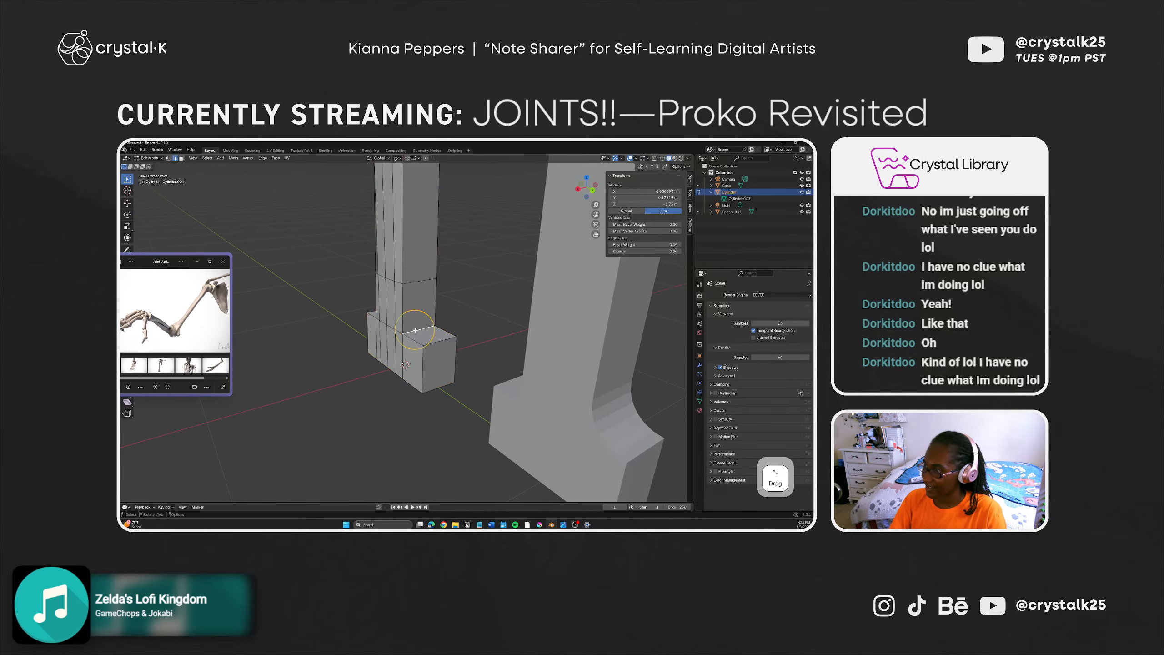
key(ctrl+b)
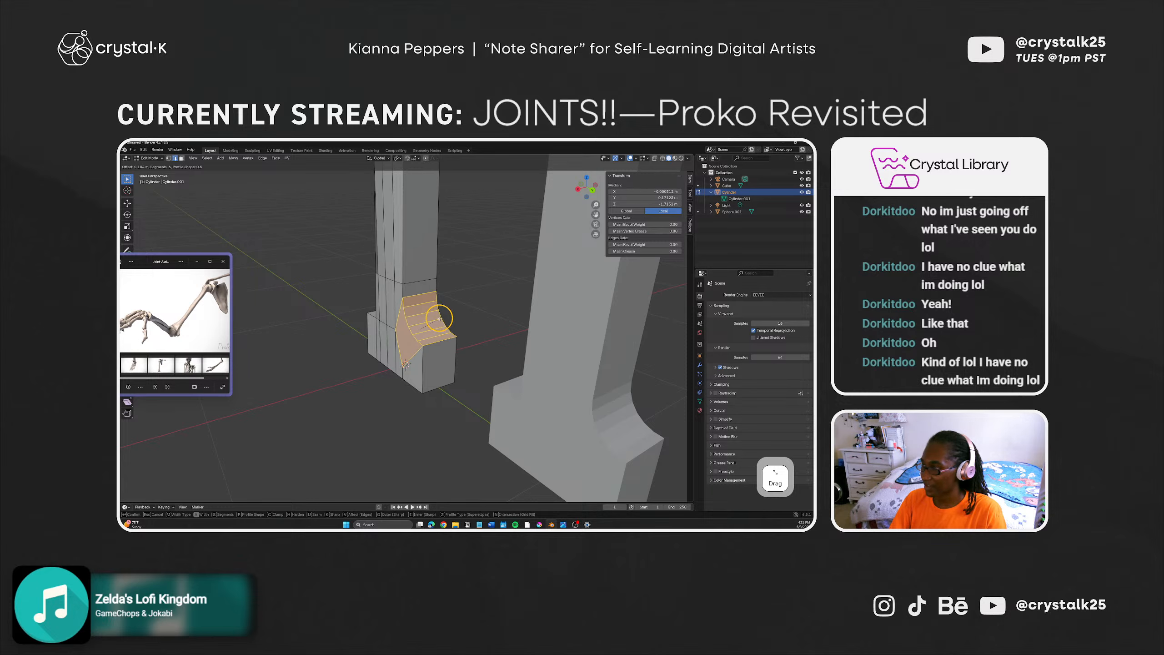
click(439, 319)
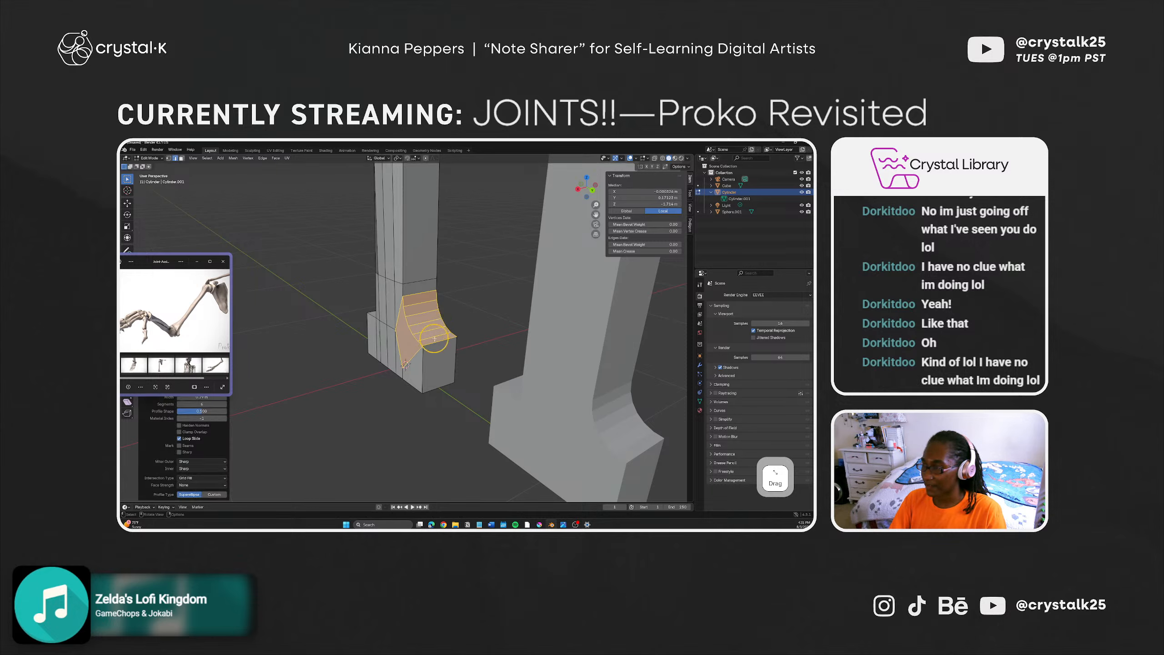
mouse_move(434, 344)
middle_down()
mouse_move(454, 369)
mouse_move(468, 361)
mouse_move(395, 364)
middle_up()
click(426, 351)
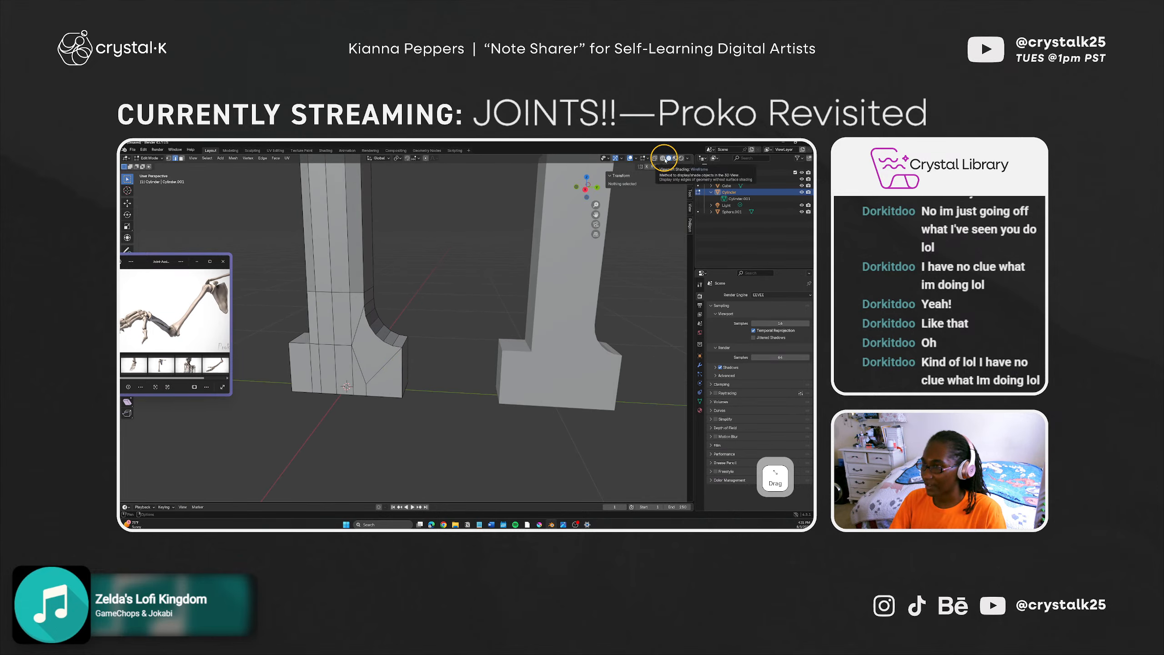
Step: Compare the topology of both bone pieces in wireframe and material preview shading, and return to solid shading
click(664, 159)
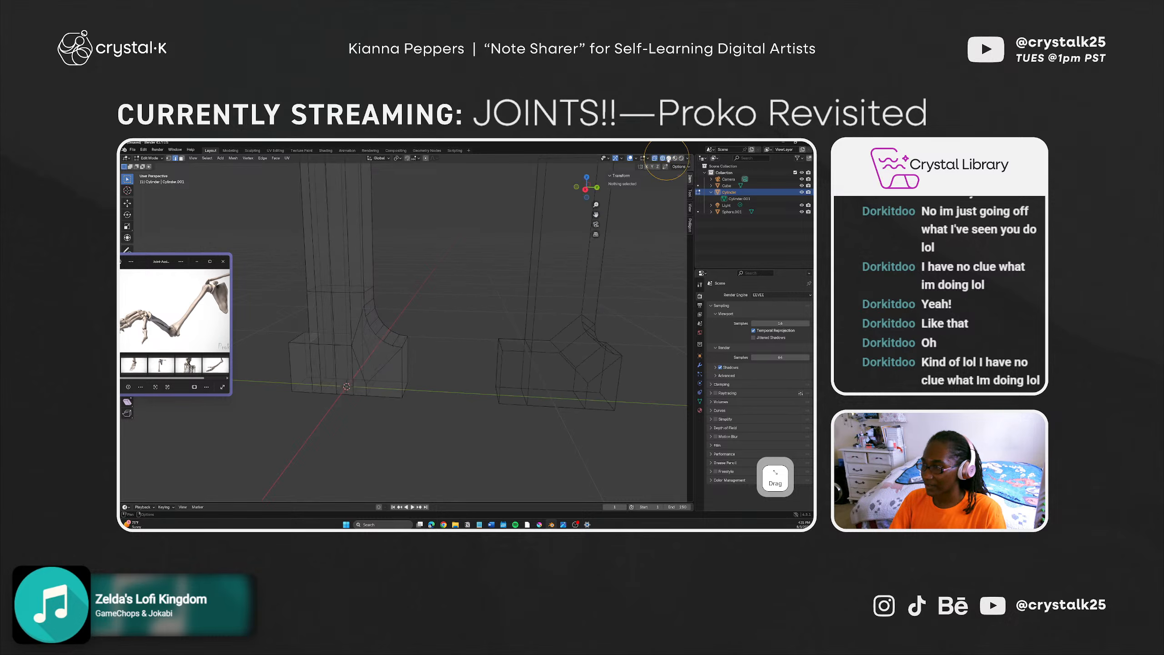
click(669, 159)
click(674, 159)
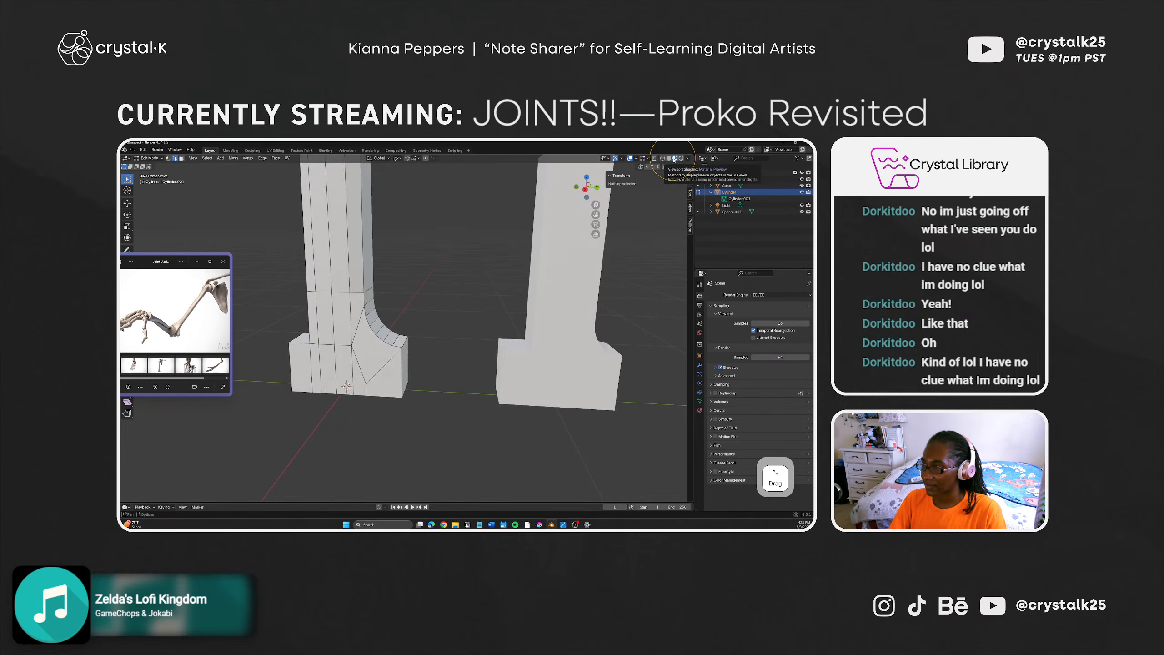
click(663, 159)
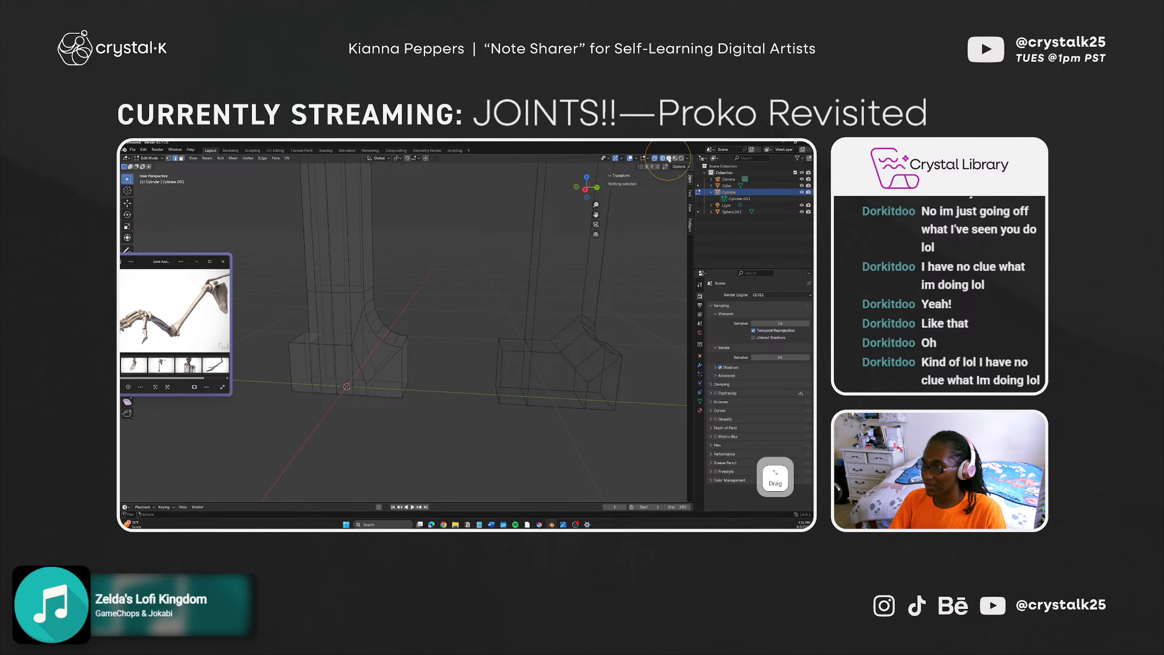
click(669, 158)
Step: Apply Shade Smooth to the original bone in Object Mode, and replace it with Shade Auto Smooth
key(Tab)
mouse_move(447, 286)
middle_down()
mouse_move(382, 351)
mouse_move(309, 357)
mouse_move(431, 346)
mouse_move(449, 268)
middle_up()
right_click(364, 355)
click(355, 359)
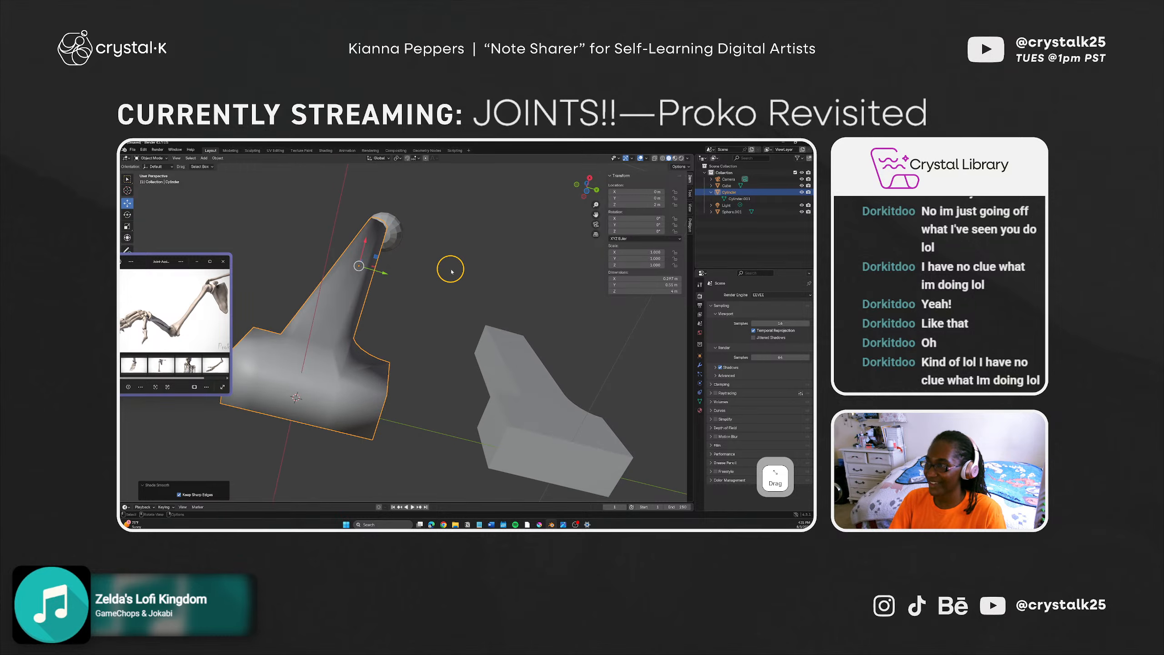
middle_drag(374, 286, 370, 376)
right_click(380, 365)
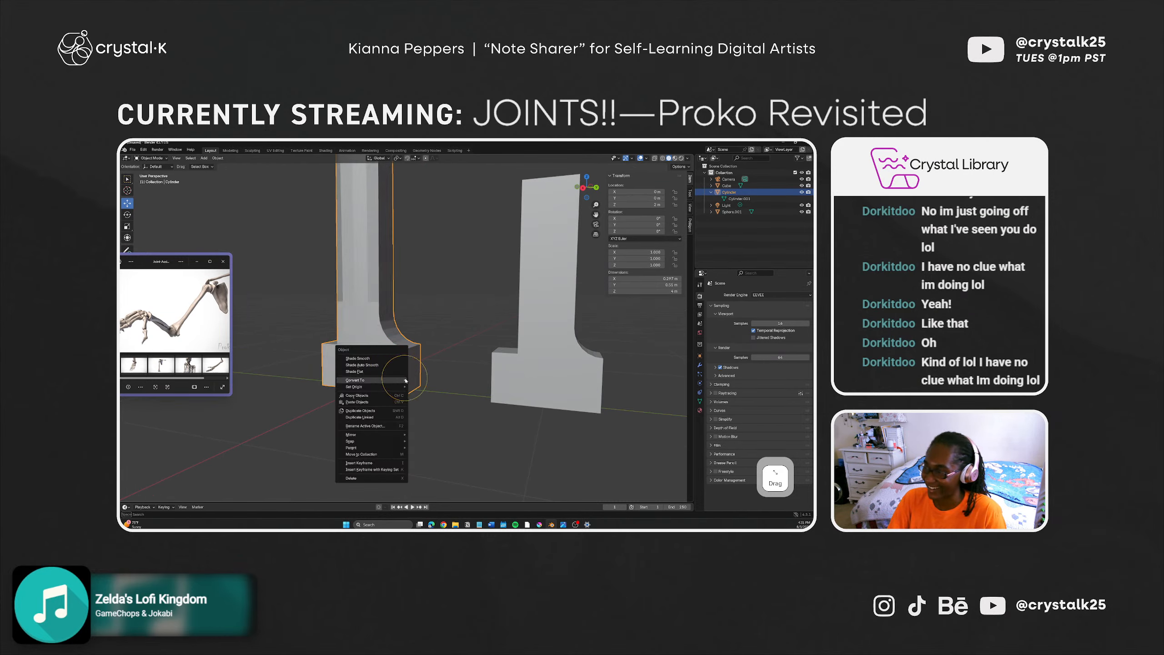
click(401, 365)
mouse_move(402, 366)
middle_down()
mouse_move(390, 385)
mouse_move(421, 393)
mouse_move(433, 359)
mouse_move(403, 382)
mouse_move(463, 372)
mouse_move(393, 385)
mouse_move(439, 372)
mouse_move(394, 375)
middle_up()
click(429, 366)
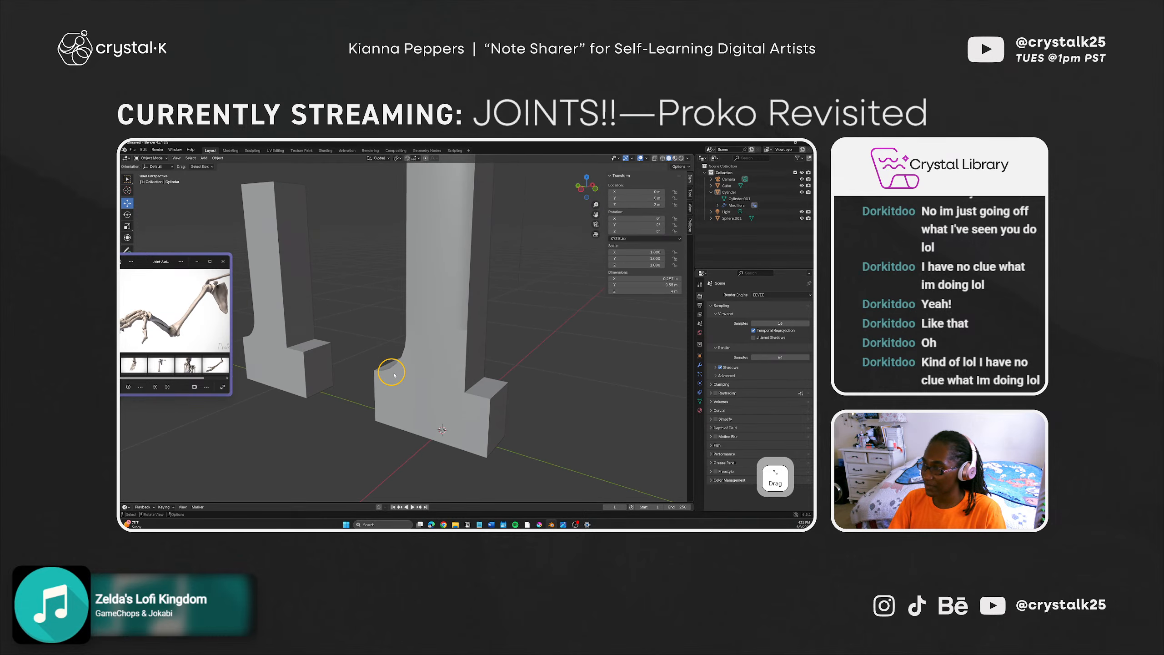
Step: Bevel the inner edge on the opposite side of the original bone's foot with several segments, and return to Object Mode
click(481, 386)
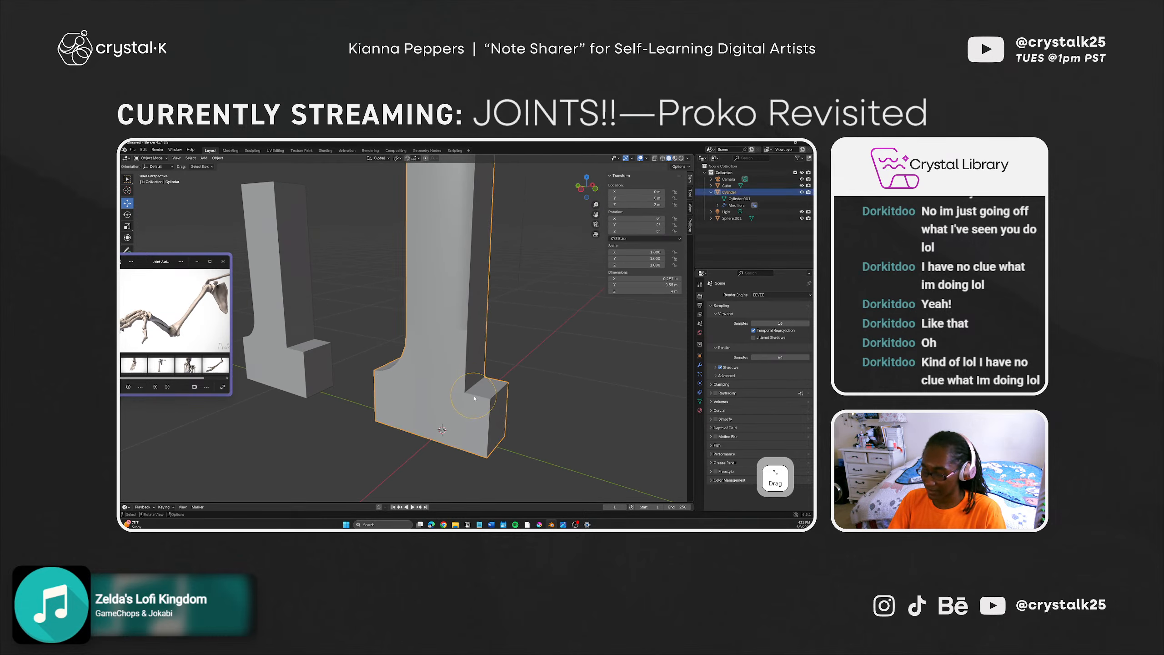
key(Tab)
click(477, 385)
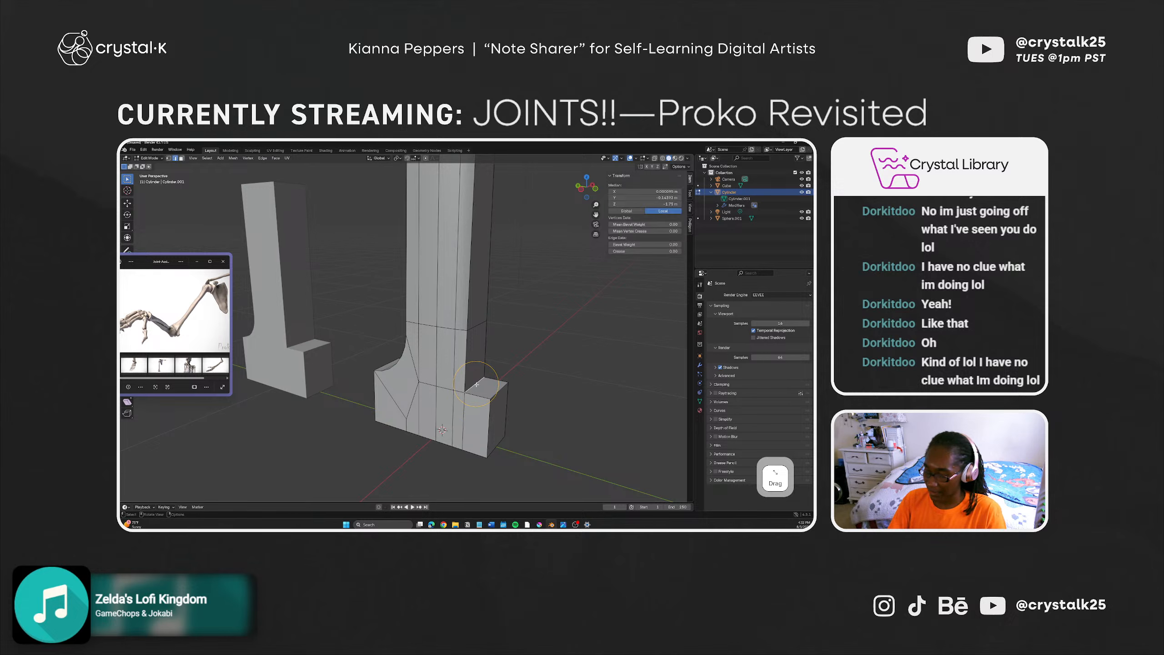
key(ctrl+b)
scroll(481, 343, up, 4)
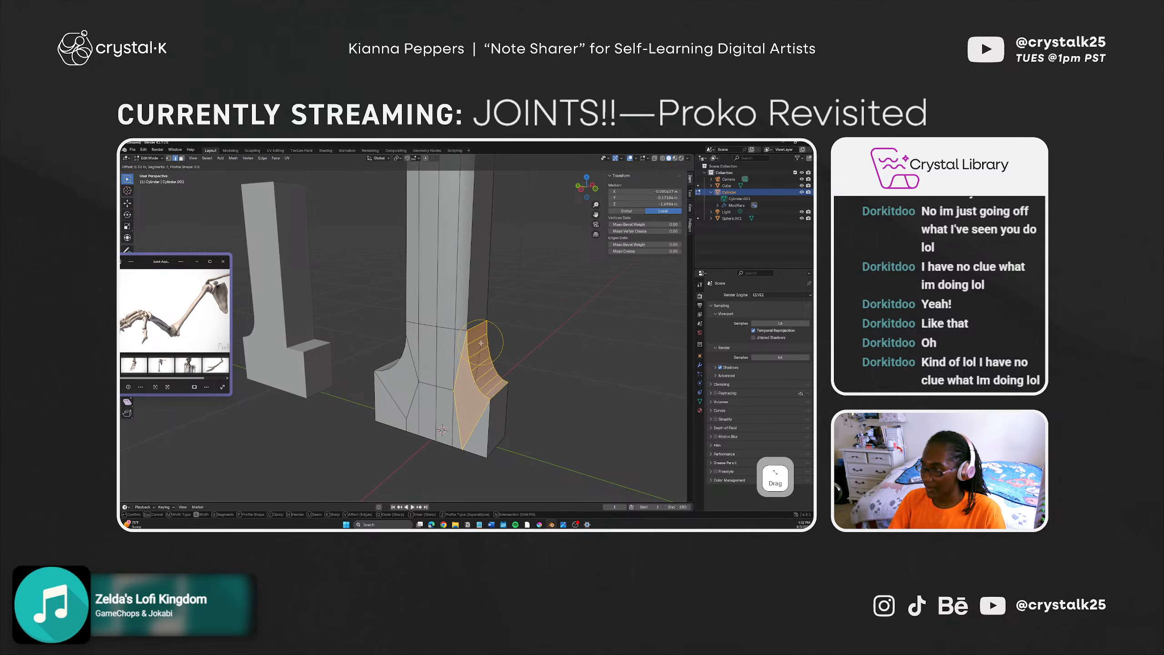
click(481, 343)
middle_drag(481, 343, 555, 364)
click(555, 364)
click(530, 368)
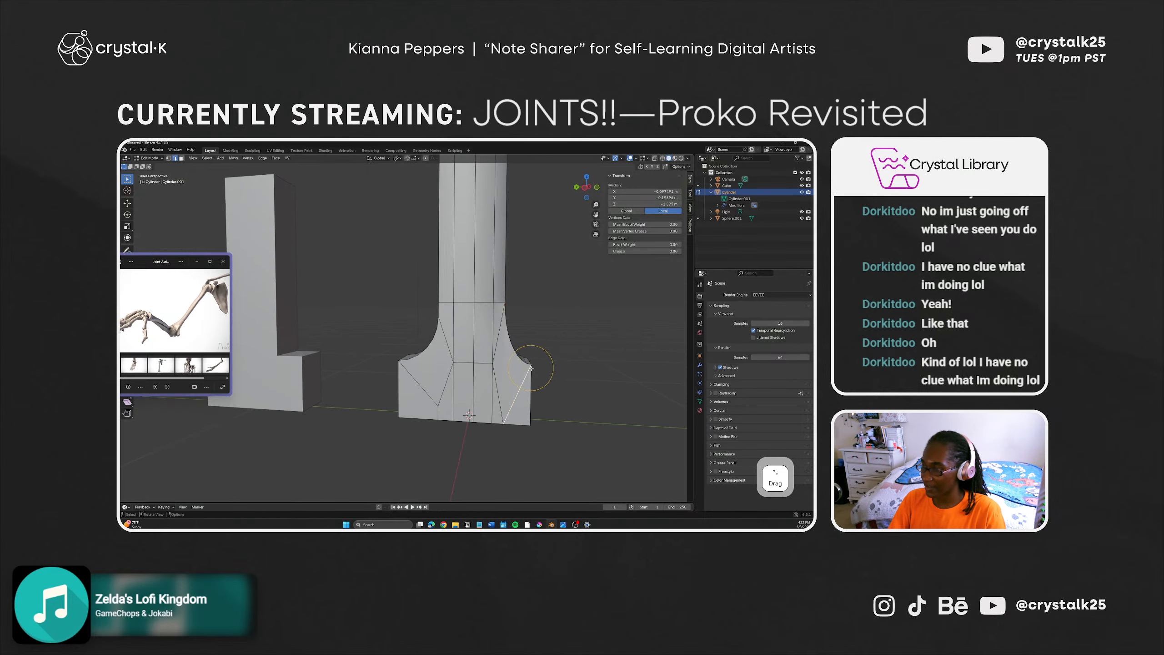
key(Tab)
click(568, 357)
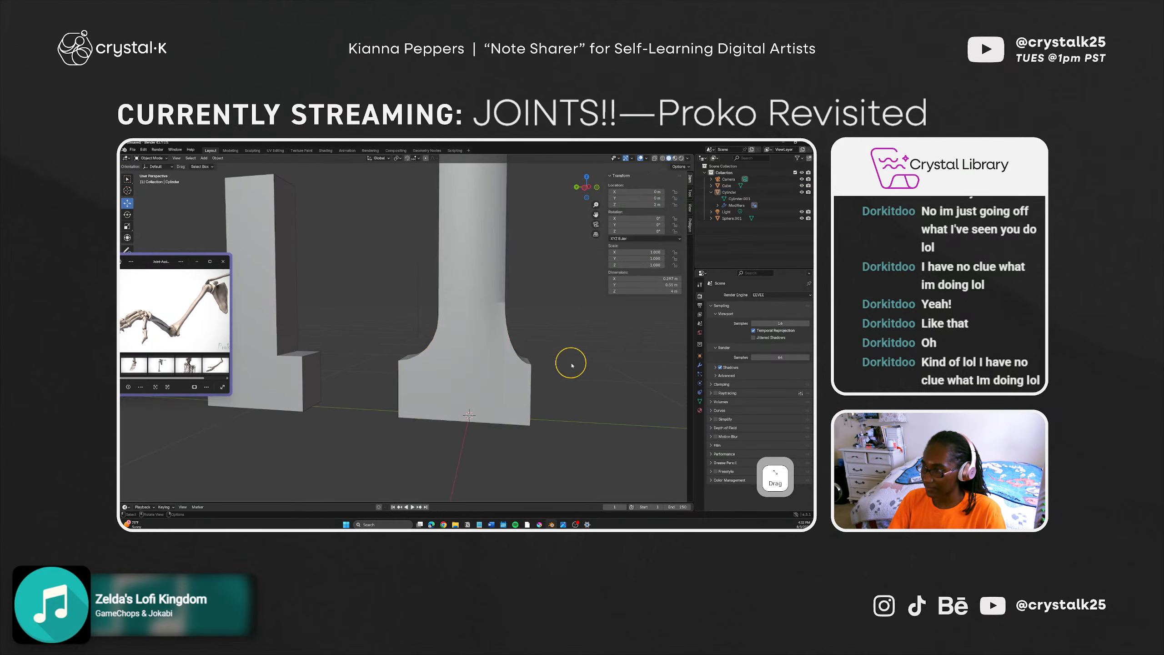
Step: Delete the small separate joint piece beside the arm bone
middle_drag(569, 357, 473, 305)
scroll(447, 315, down, 2)
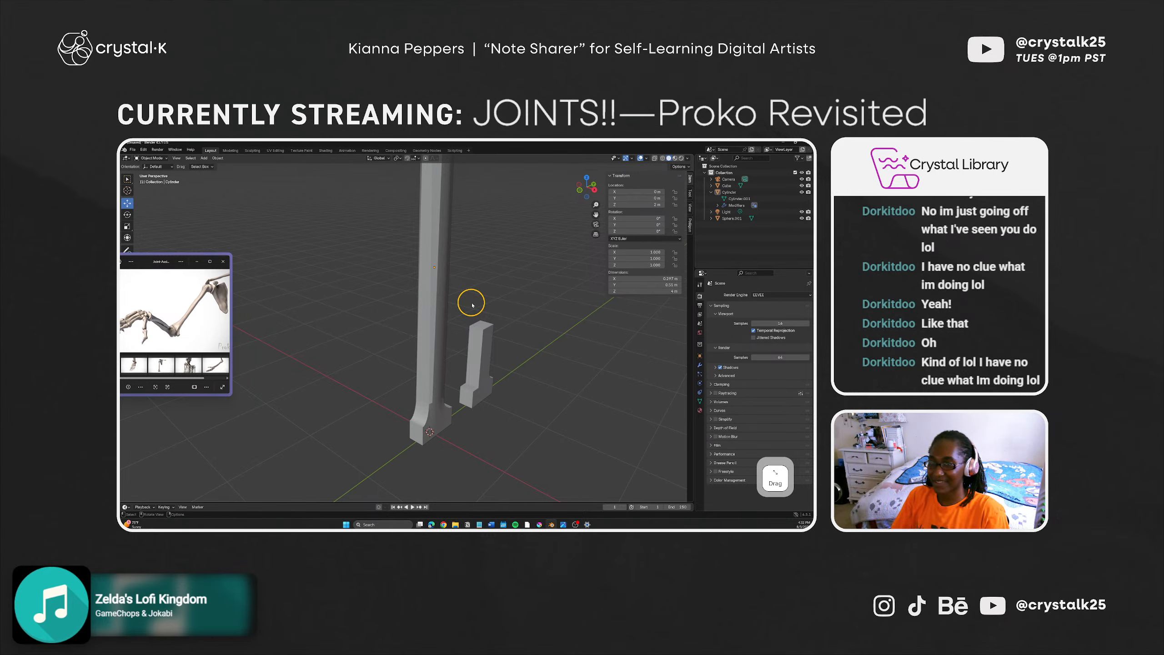
middle_drag(426, 332, 511, 392)
click(391, 361)
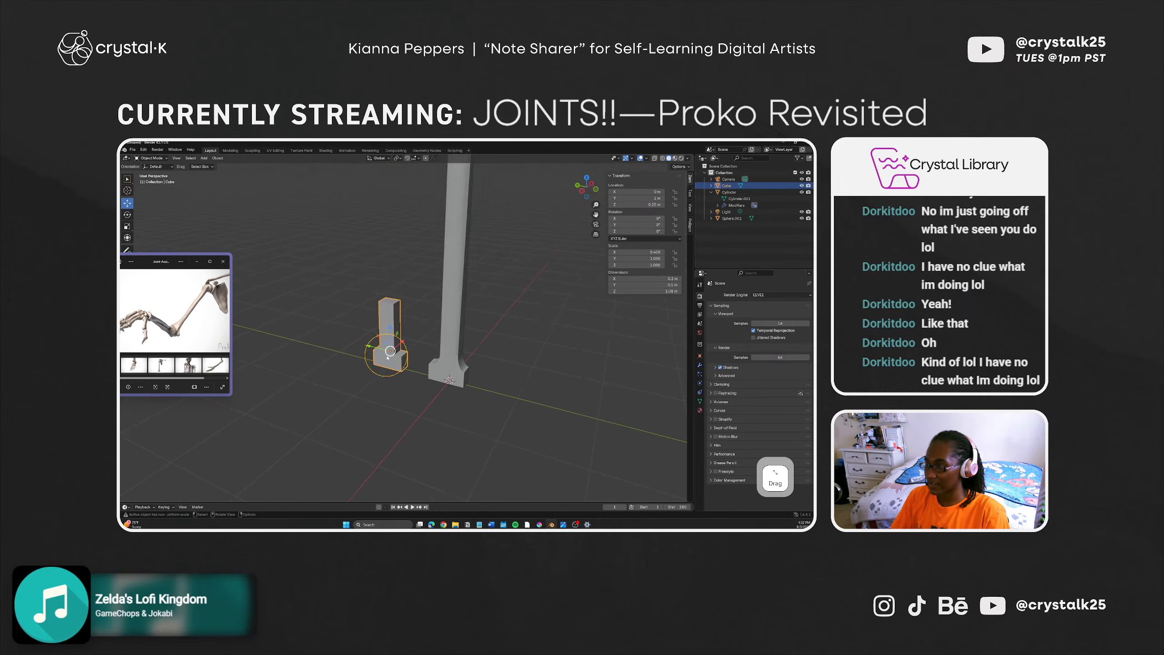
key(x)
click(395, 367)
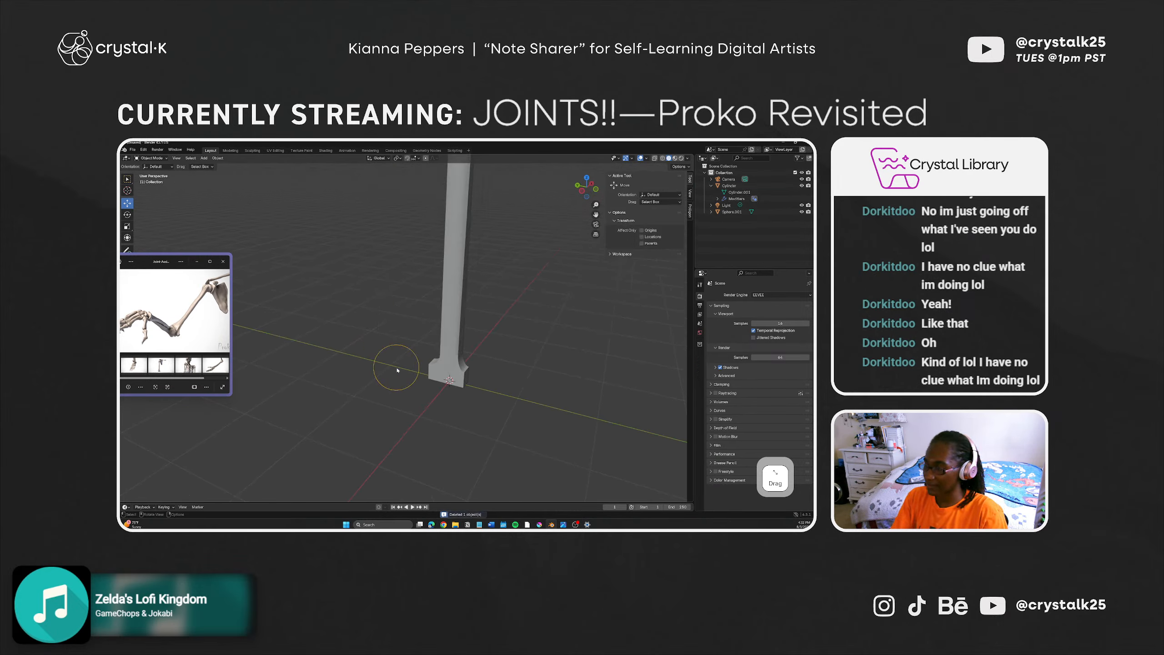
Step: Save the scene as a new, named Blender file in the course folder
middle_drag(420, 343, 291, 341)
key(ctrl+s)
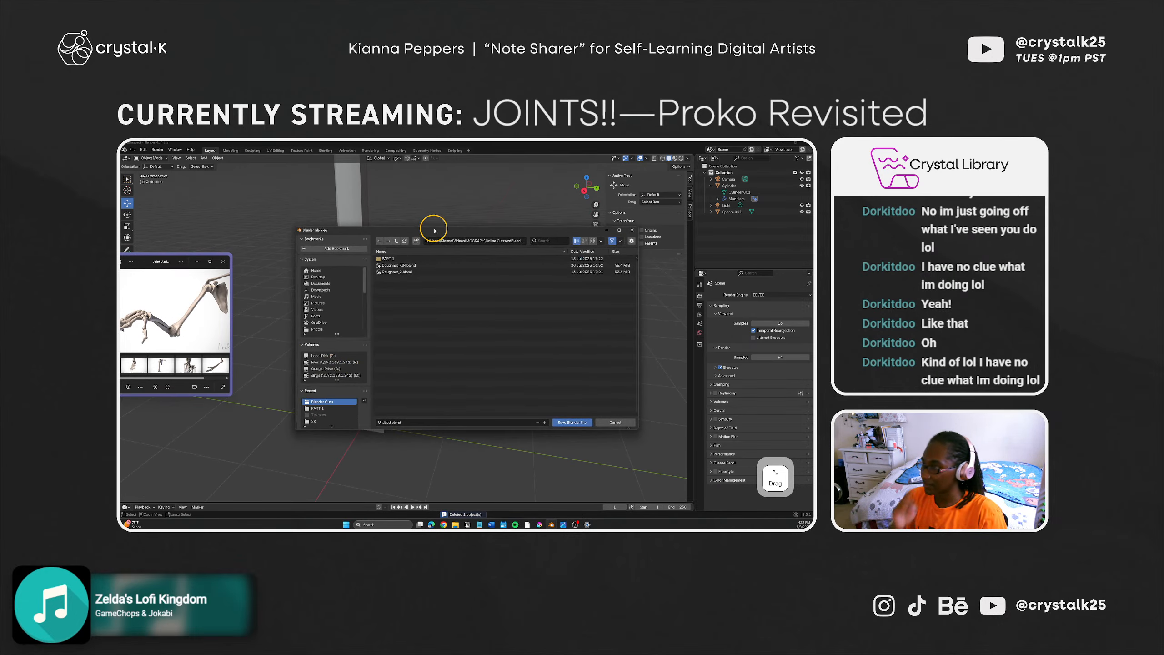
drag(434, 231, 814, 221)
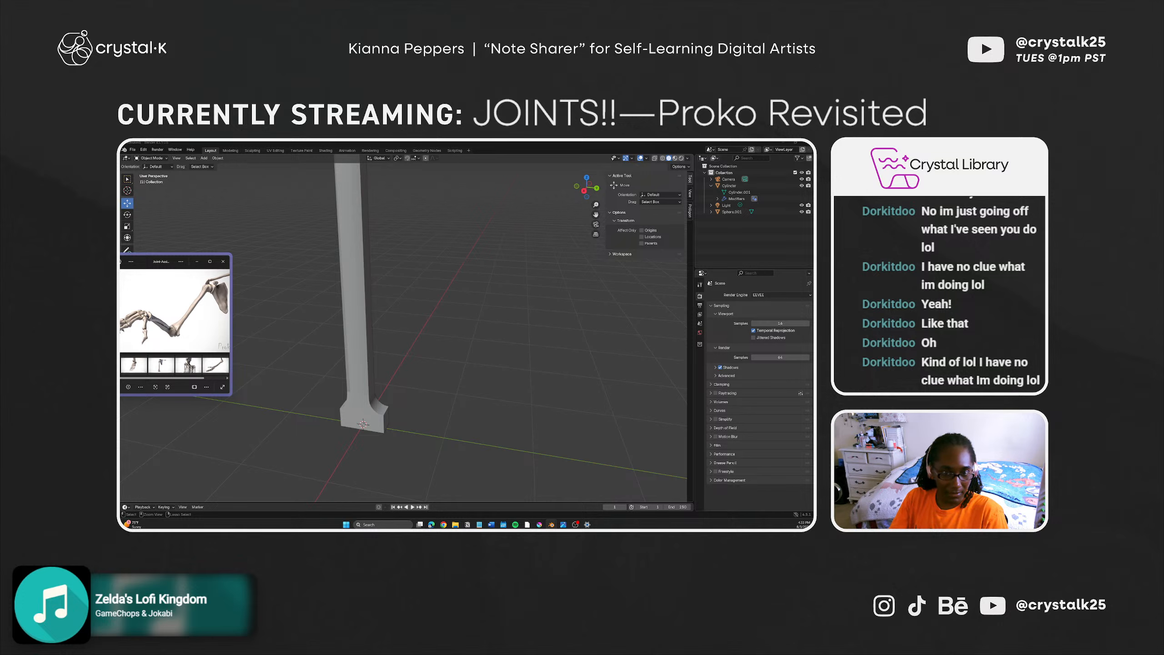
key(shift)
key(shift+p)
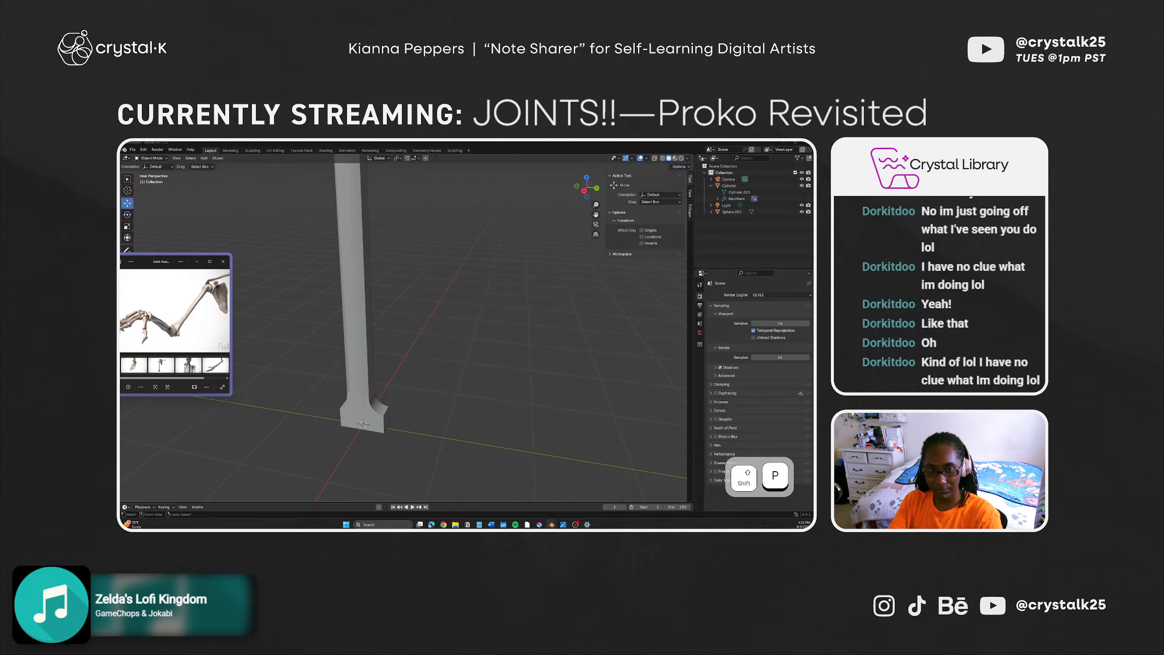
key(shift+r)
key(shift+minus)
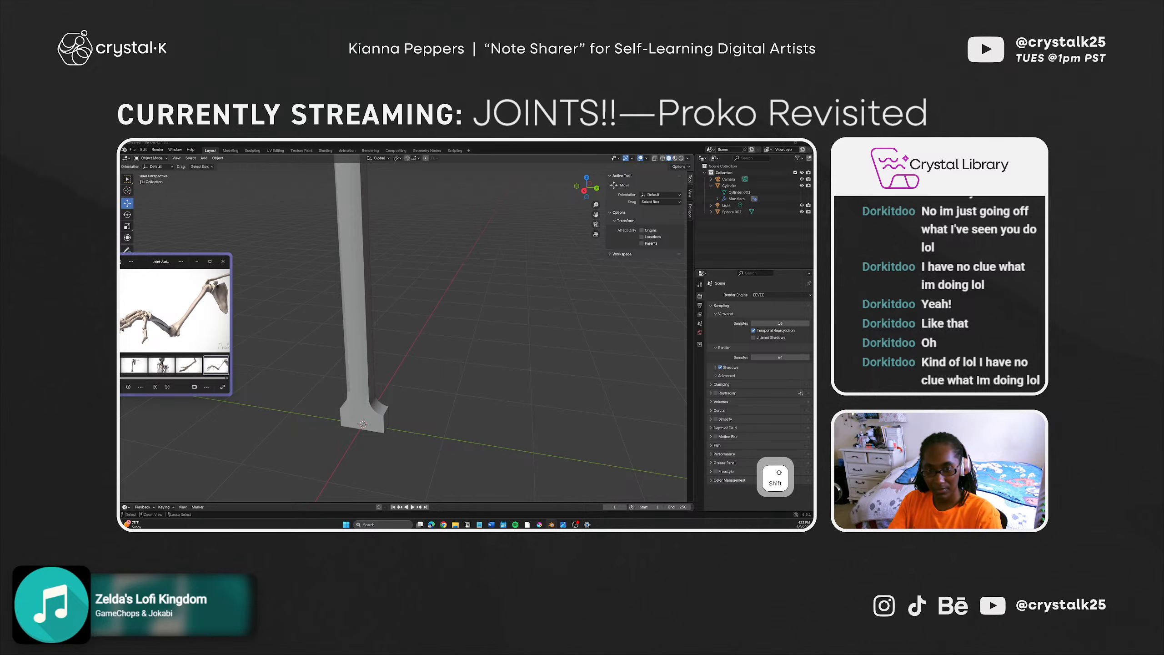
key(shift+r)
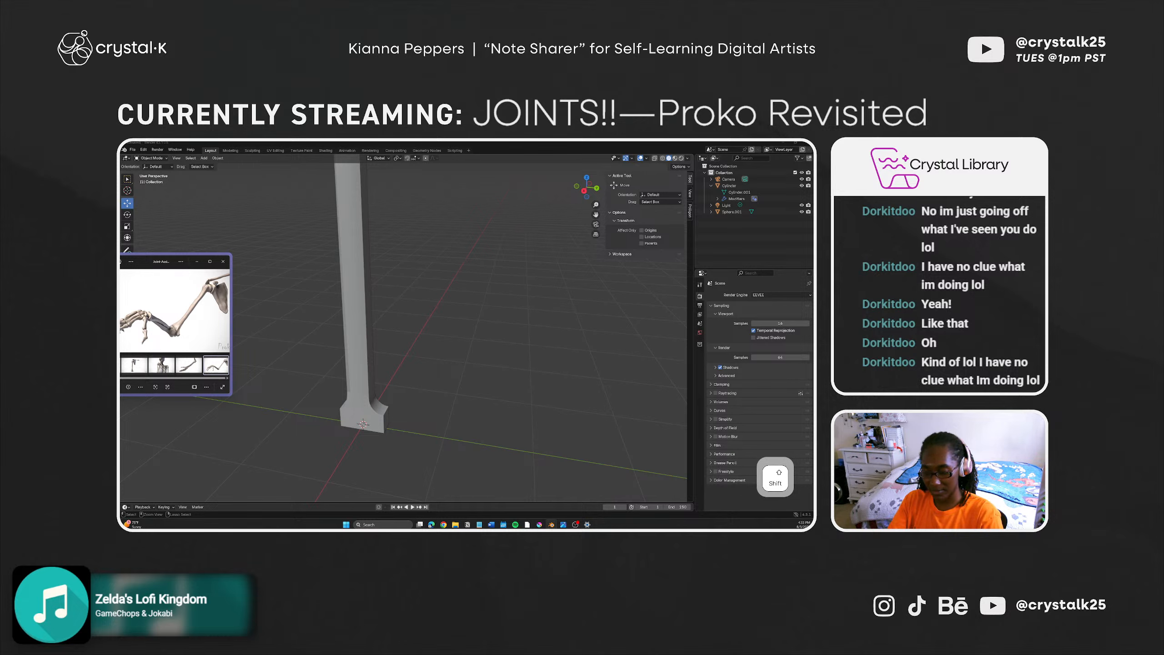
key(shift+p)
key(BackSpace)
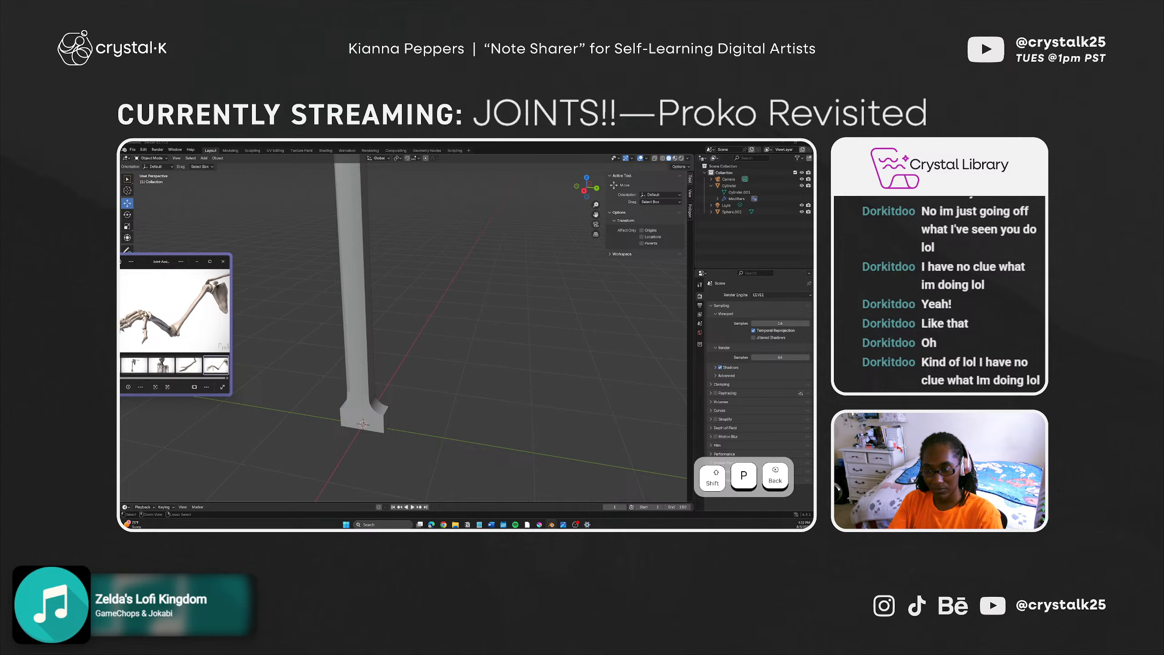
key(shift+r)
key(p)
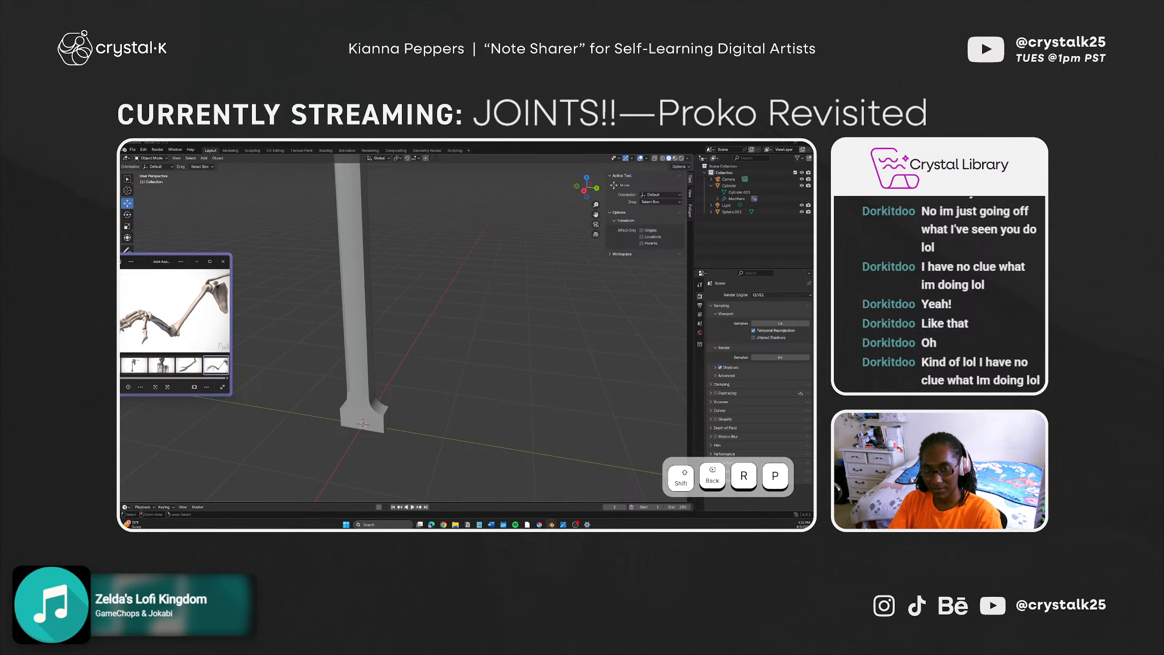
key(shift+p)
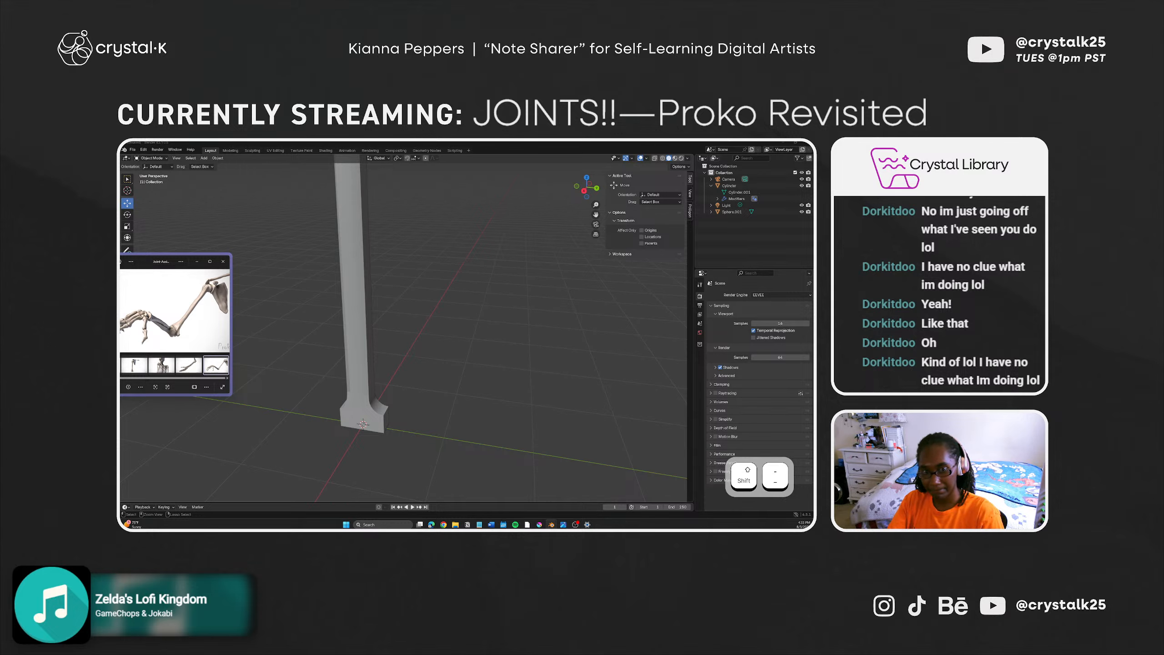
key(shift+h)
key(o)
key(w)
key(BackSpace)
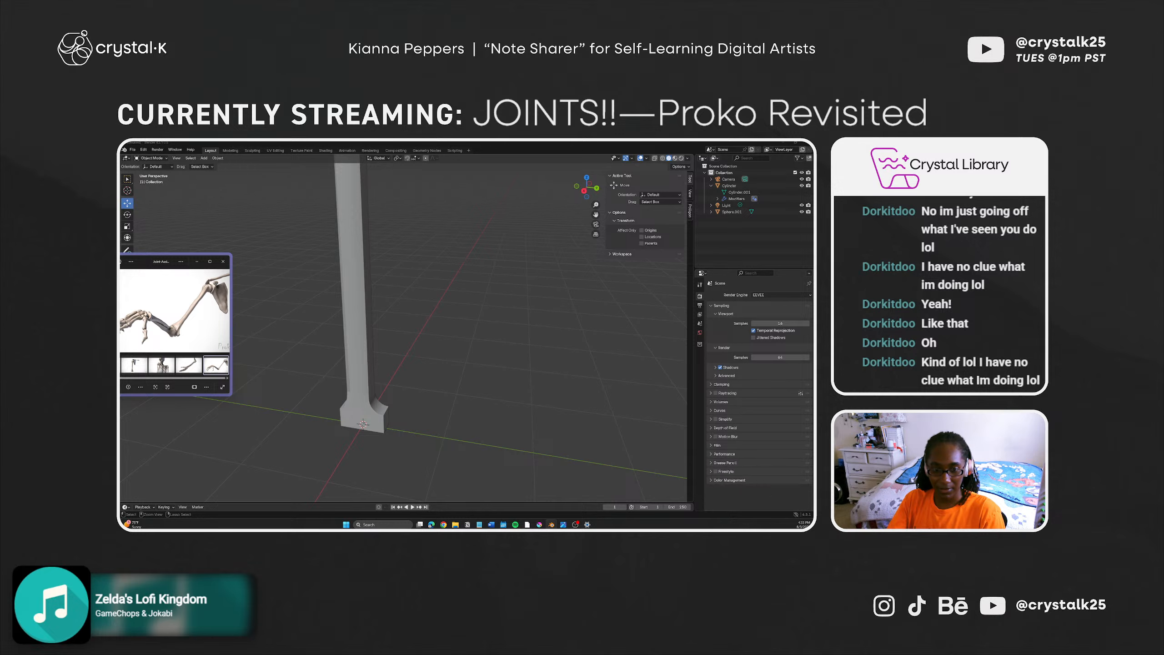
key(shift)
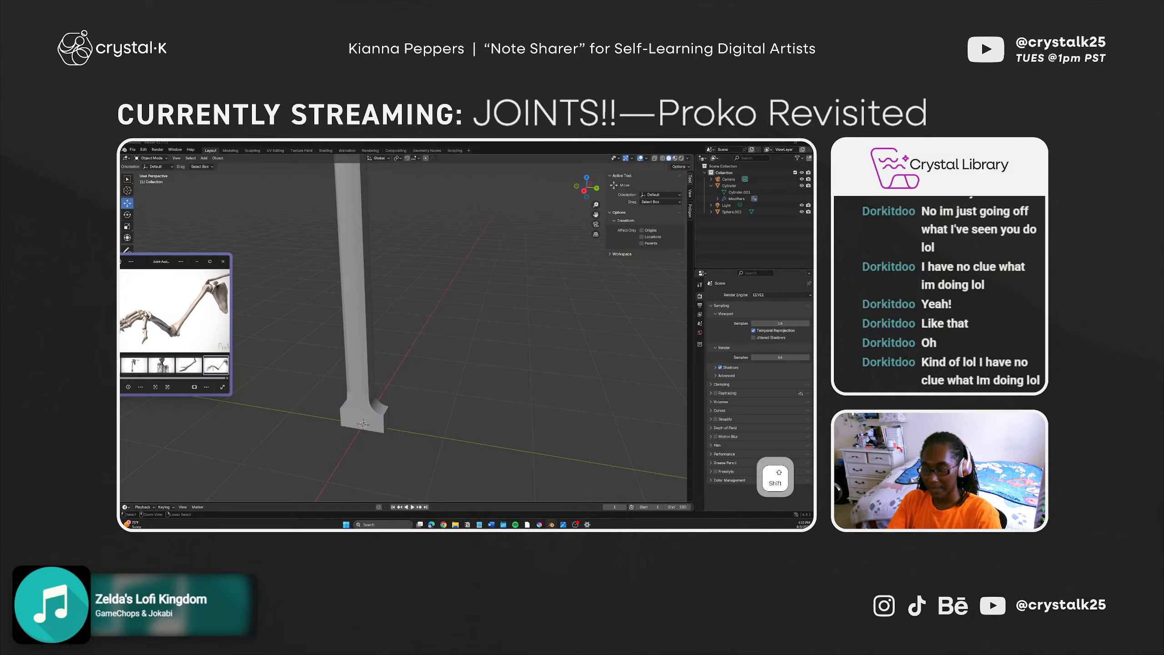
key(shift+j)
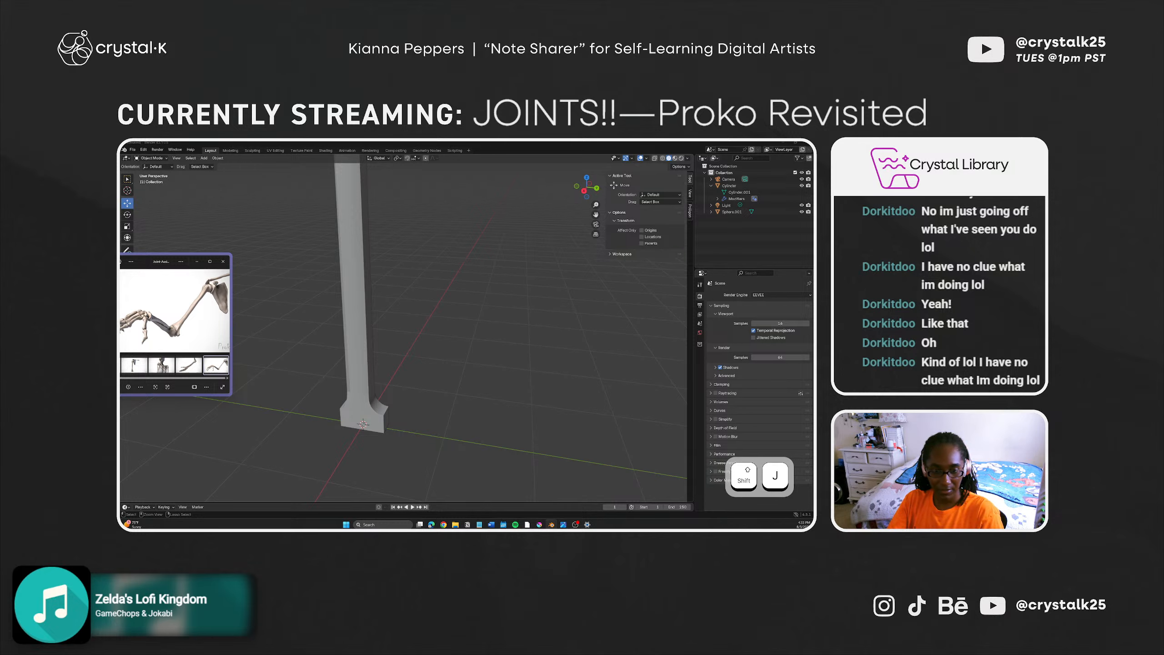
key(ctrl+s)
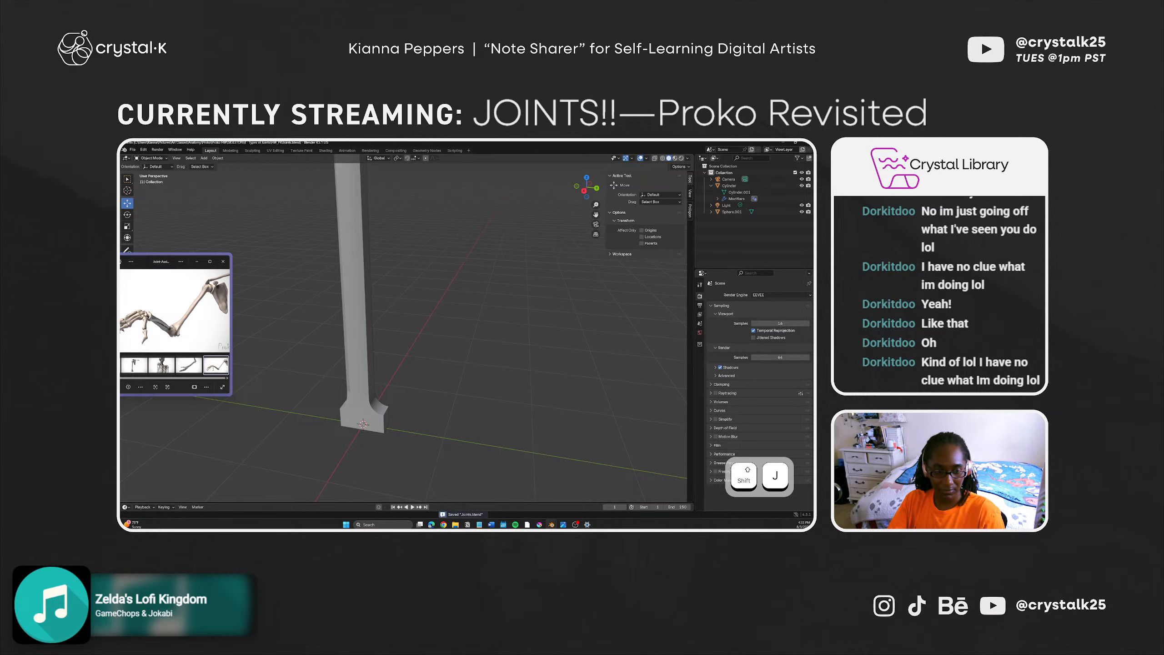
Step: Open the arm bone in Edit Mode and examine the beveled foot's topology from several sides
middle_drag(442, 421, 481, 424)
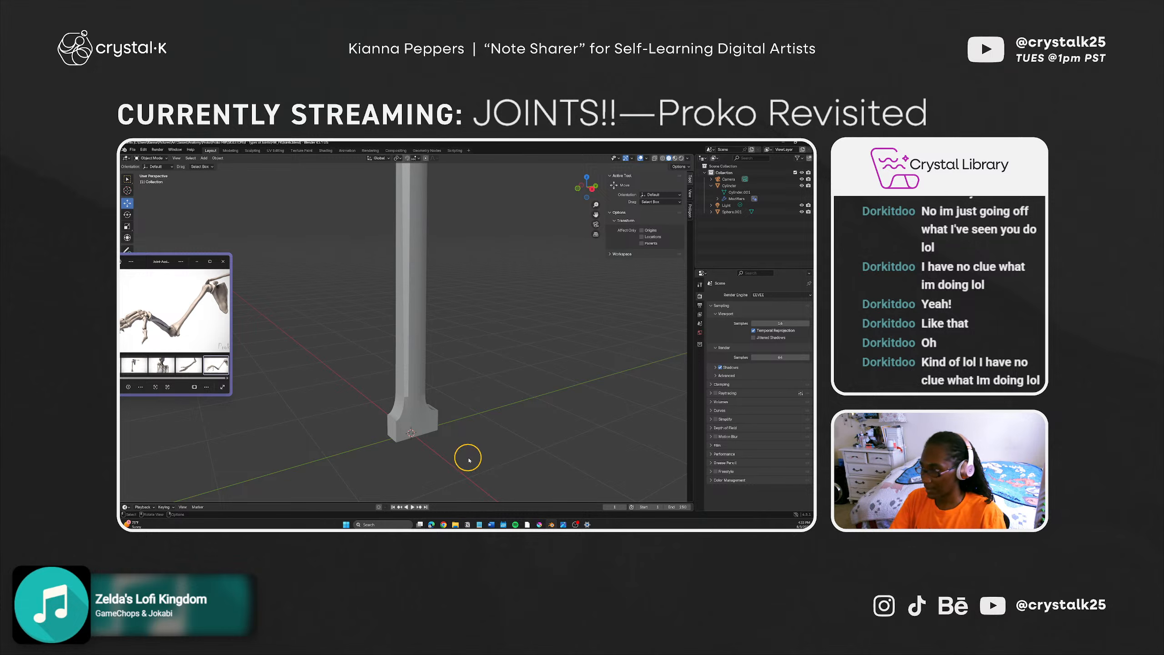
middle_drag(467, 457, 531, 452)
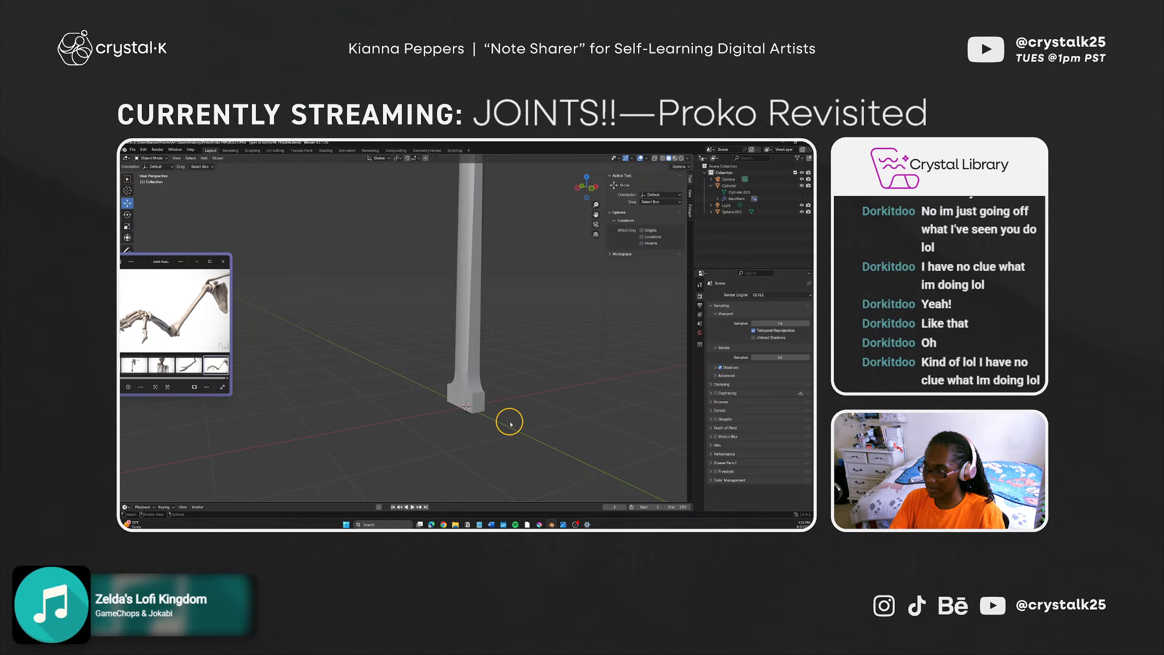
click(474, 395)
key(Tab)
middle_drag(532, 428, 576, 433)
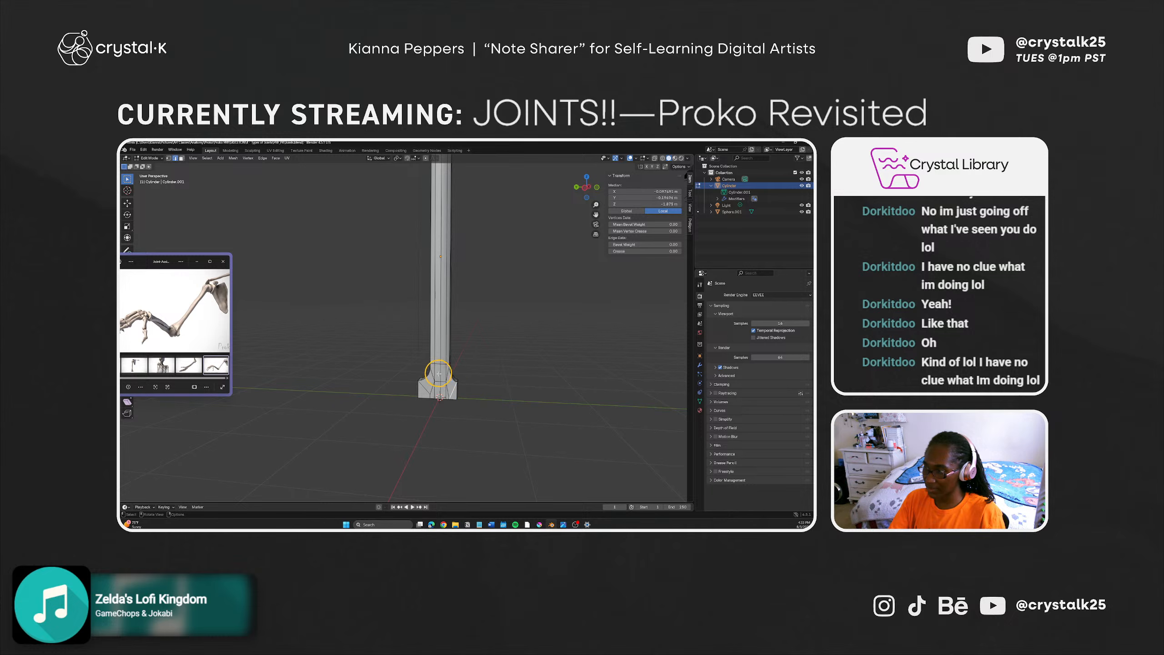
scroll(441, 372, up, 3)
mouse_move(476, 425)
middle_down()
mouse_move(473, 403)
mouse_move(479, 433)
mouse_move(459, 403)
mouse_move(481, 422)
middle_up()
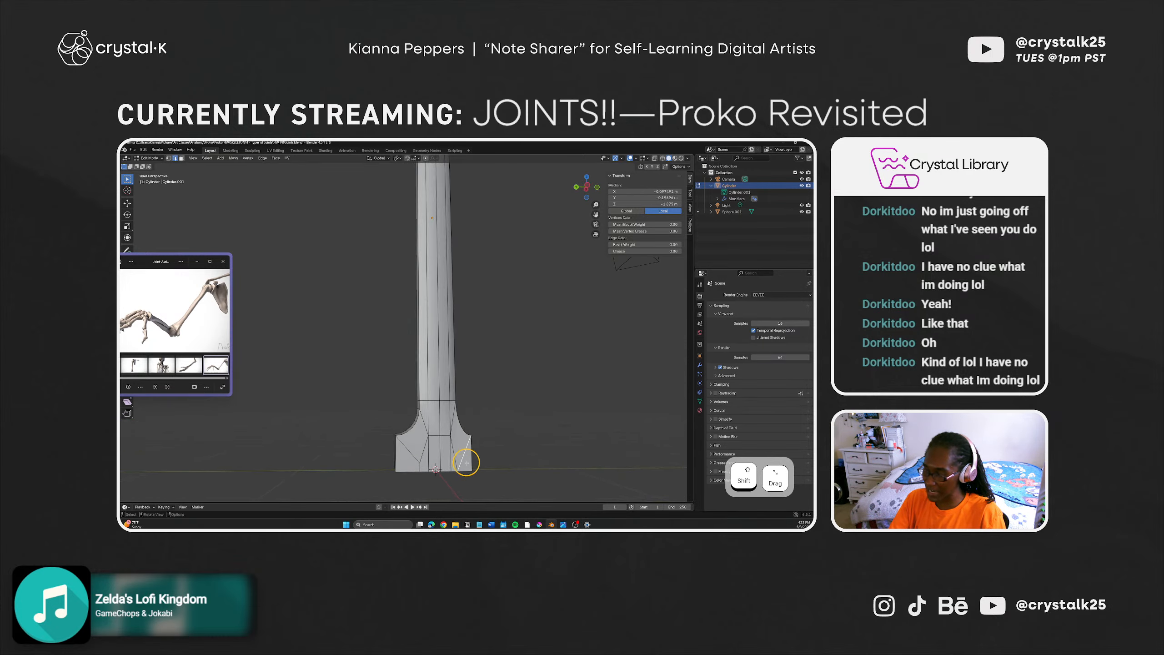
click(481, 455)
middle_drag(462, 467, 433, 452)
middle_drag(401, 466, 383, 423)
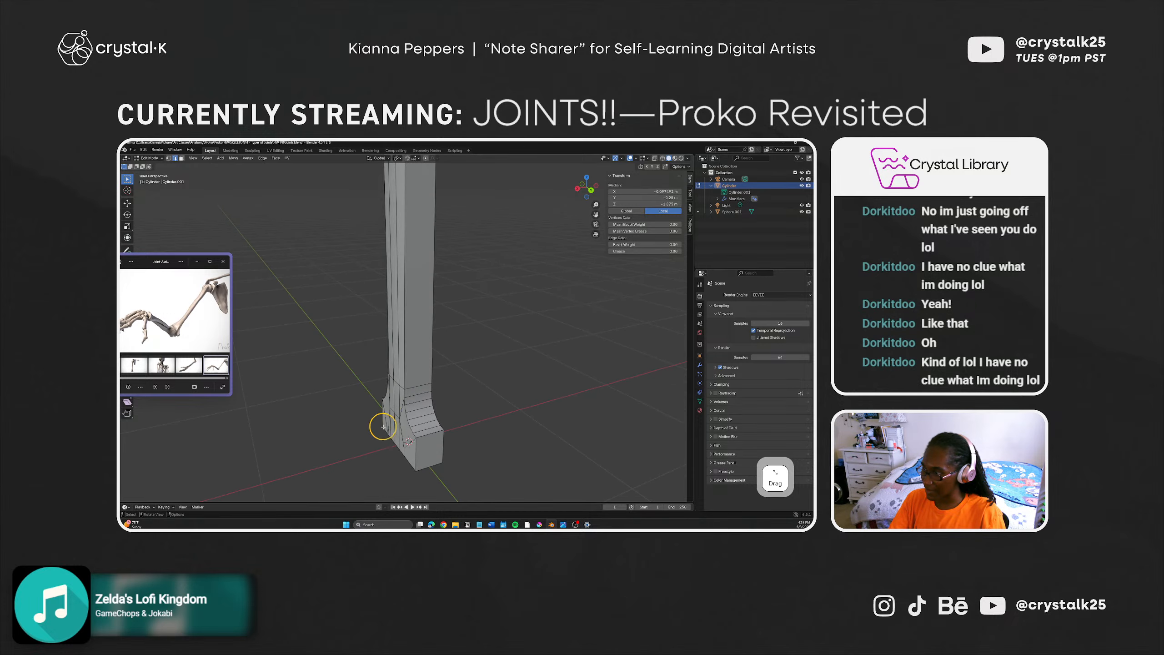
Step: Add one edge loop around the bone's shaft, slide it up to just below the ball joint, and deselect it
shift+middle_drag(377, 313, 390, 170)
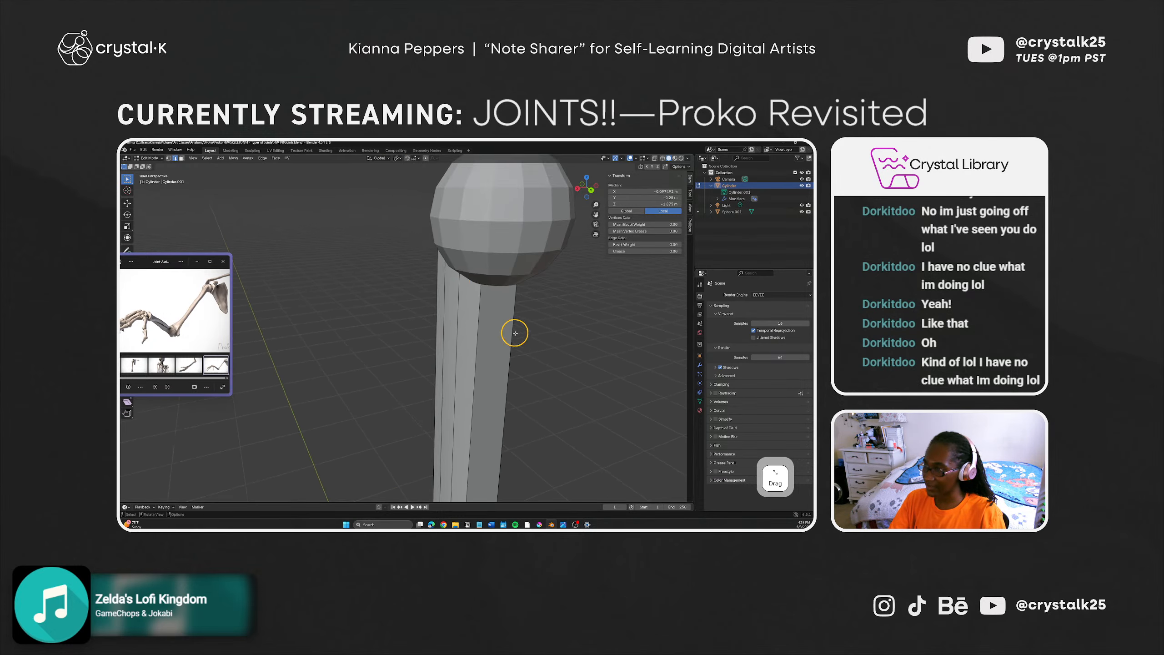
middle_drag(452, 333, 408, 265)
scroll(503, 288, down, 4)
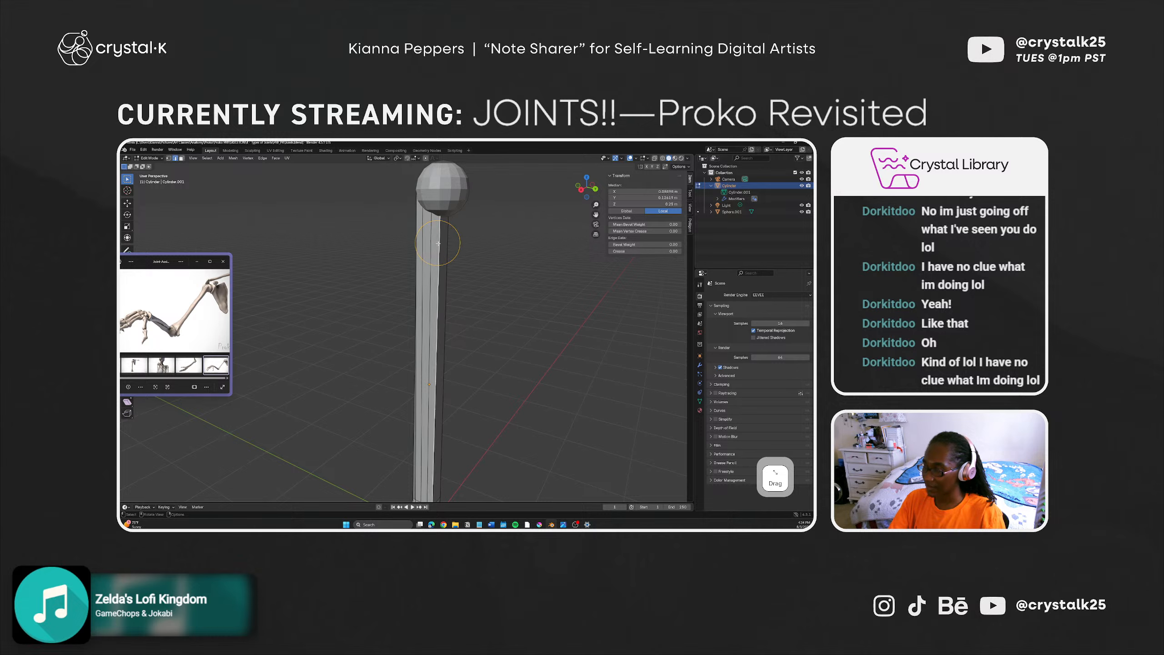
click(457, 254)
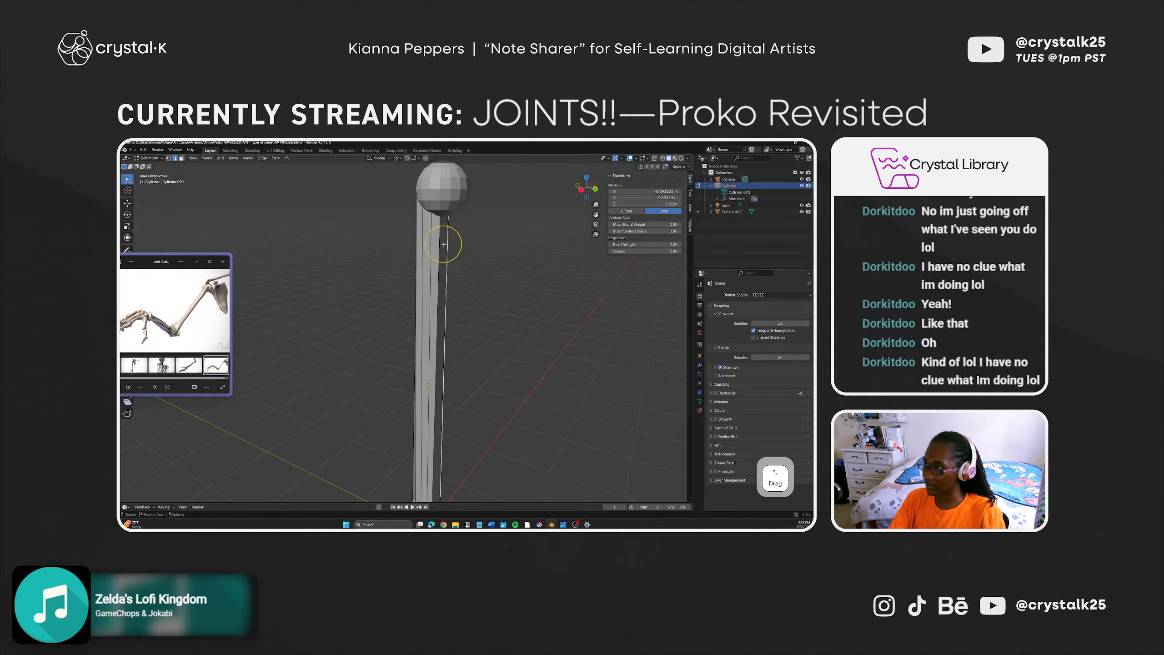
click(440, 248)
key(ctrl+r)
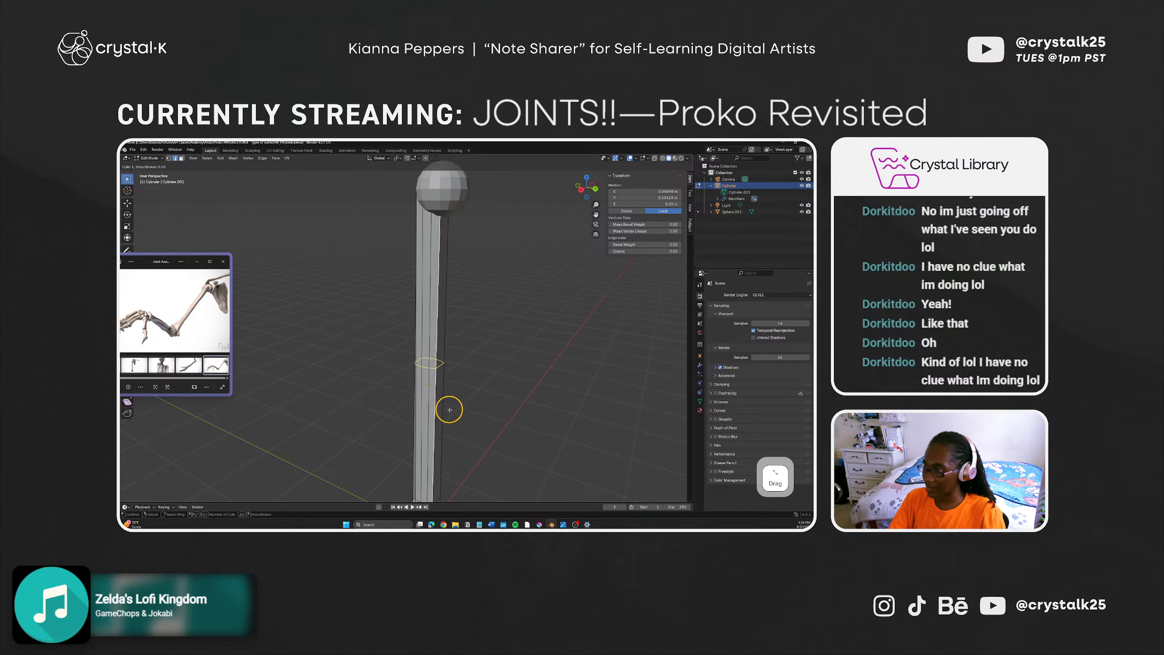
scroll(443, 411, up, 3)
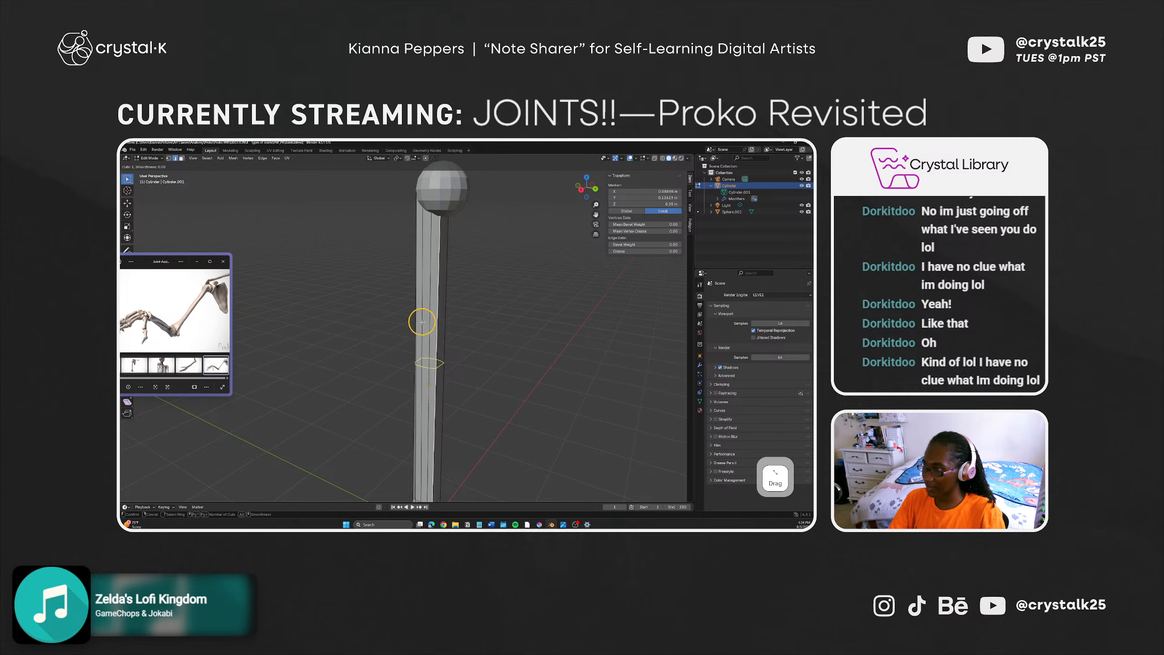
scroll(440, 351, up, 1)
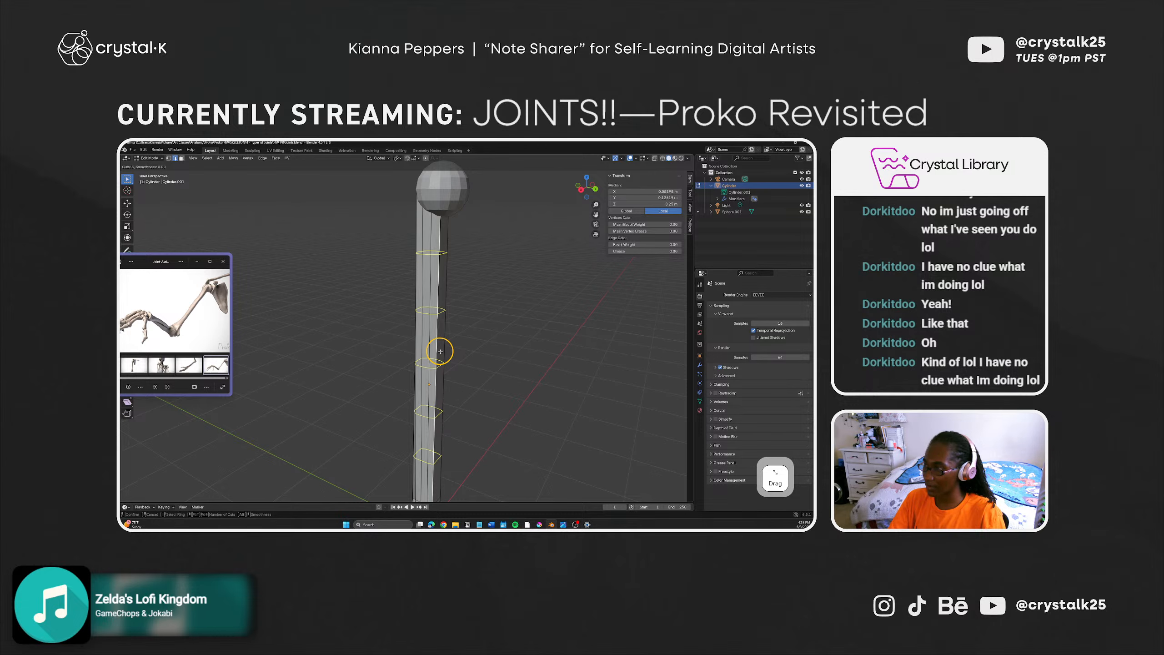
click(437, 372)
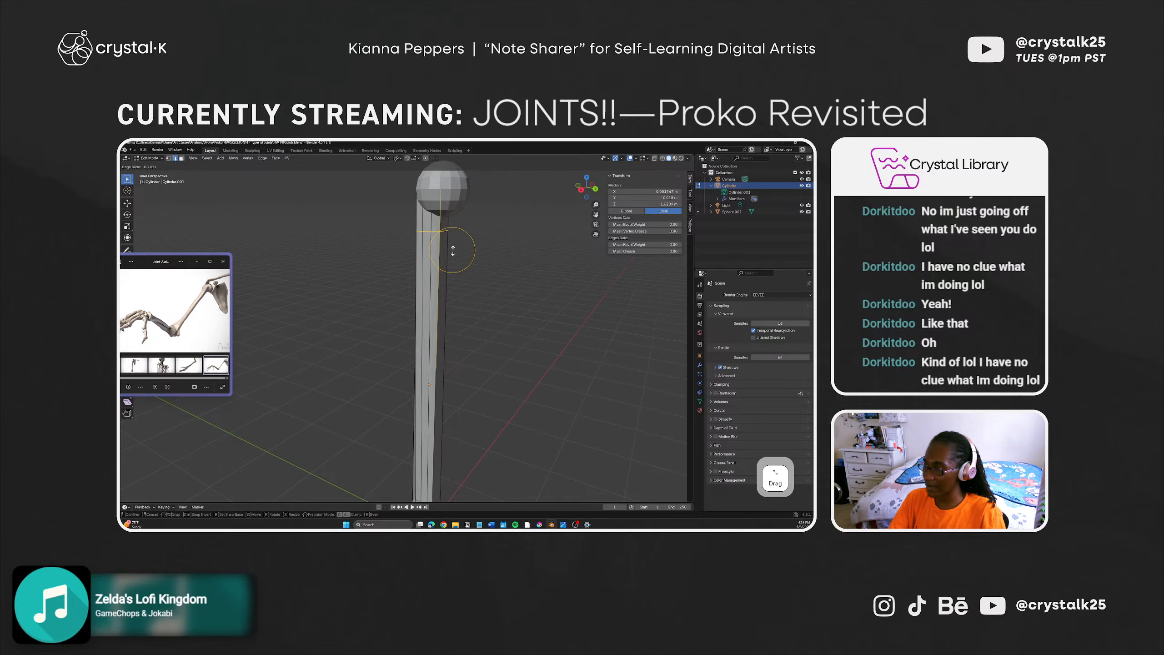
click(467, 239)
scroll(399, 282, down, 3)
middle_drag(399, 282, 422, 245)
click(478, 299)
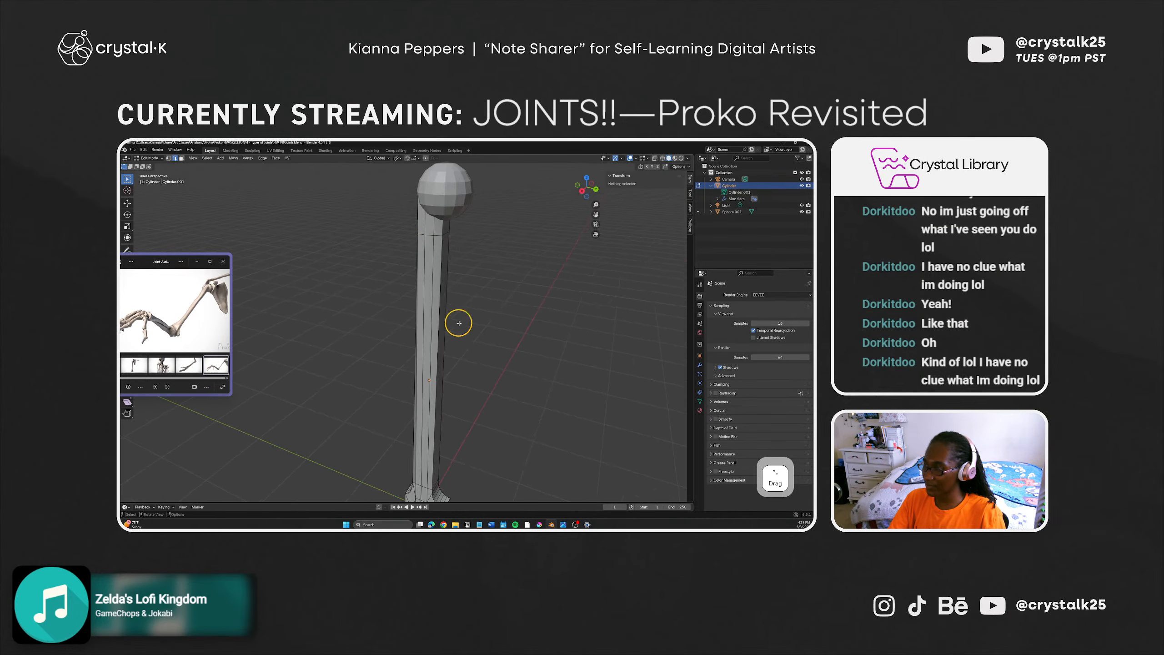
Step: Examine the shaft between foot and ball joint, and browse the skeleton reference photos for the arm bones
shift+middle_drag(464, 399, 471, 310)
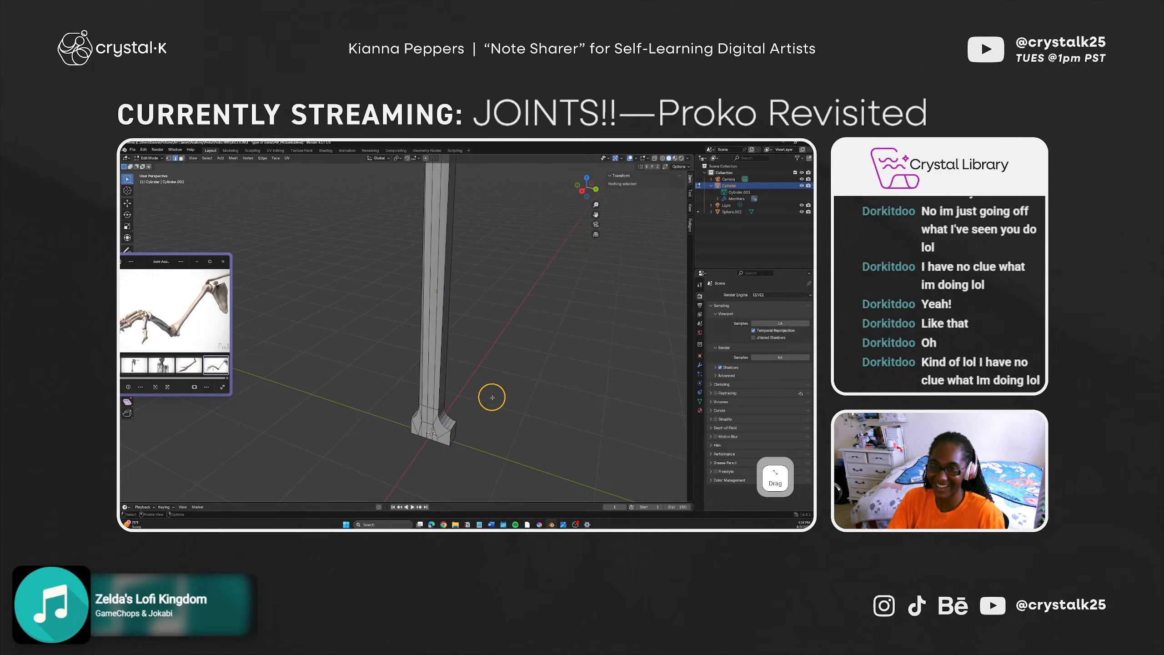
middle_drag(455, 377, 474, 412)
shift+middle_drag(472, 330, 471, 473)
middle_drag(471, 459, 460, 442)
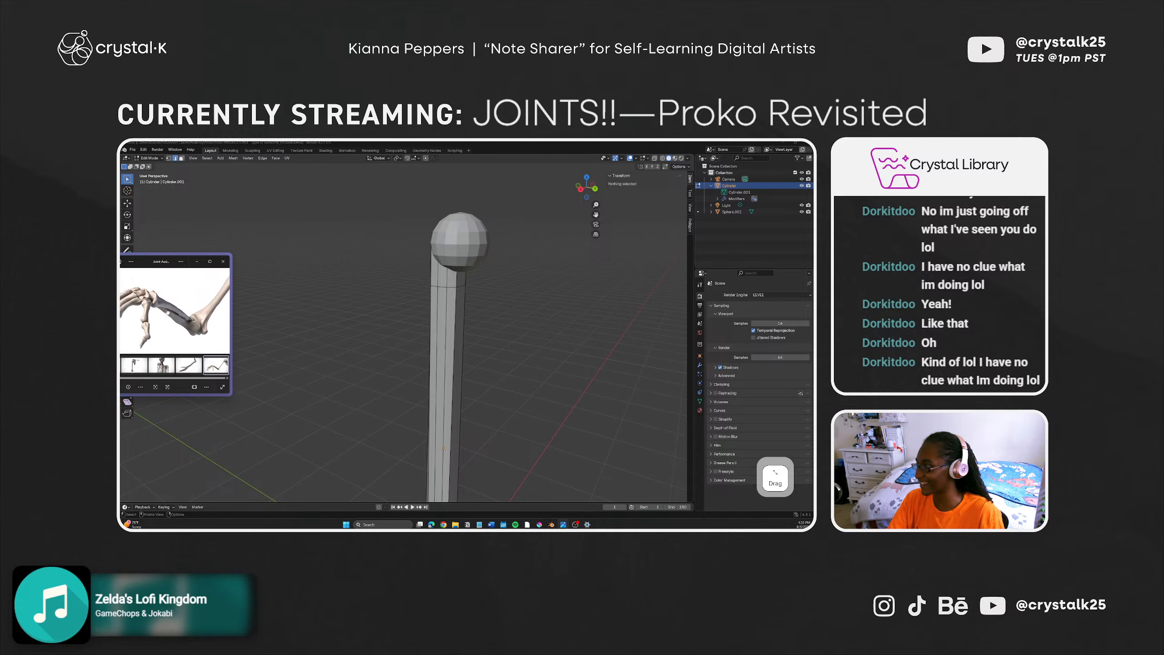
click(161, 365)
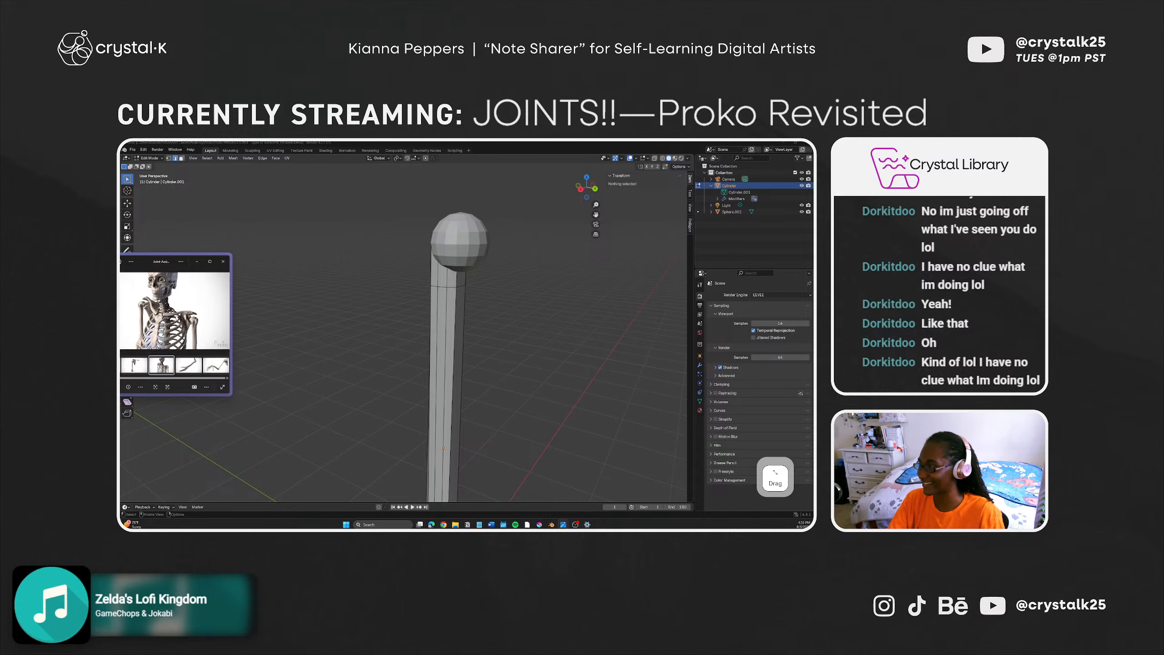
click(193, 366)
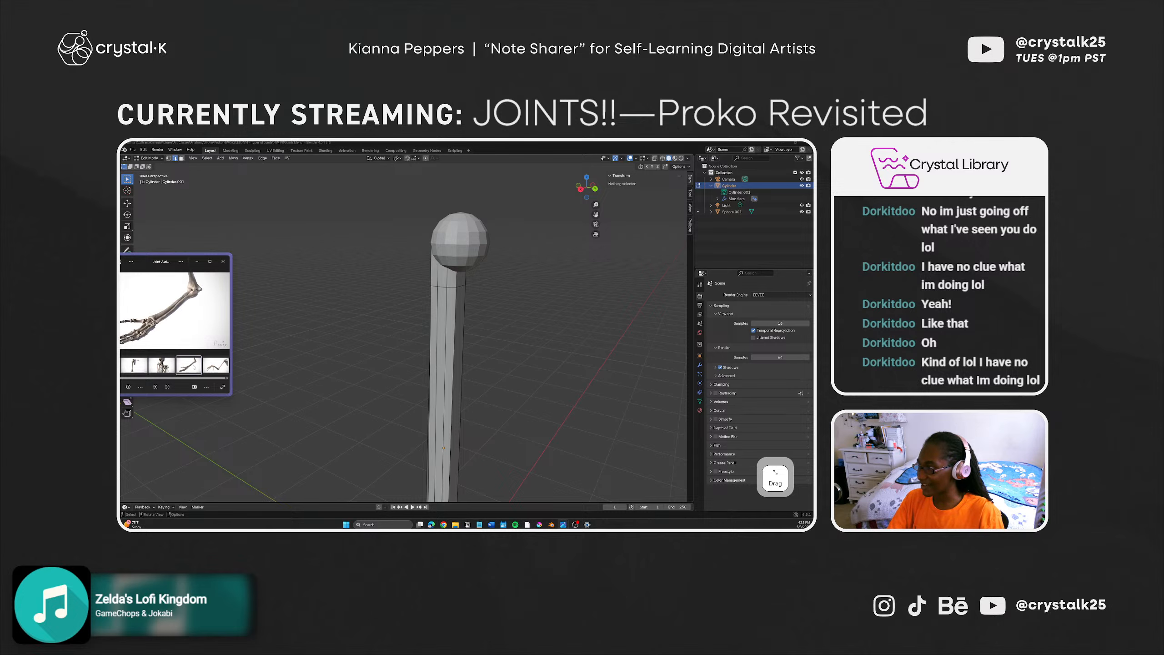
click(219, 367)
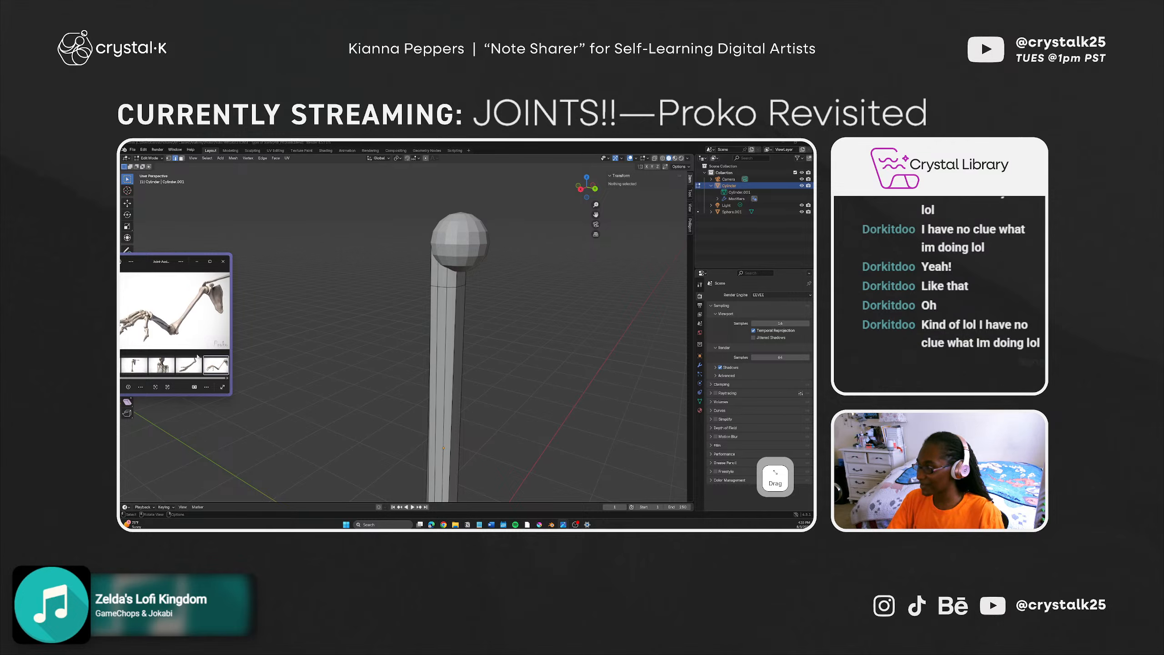
click(195, 367)
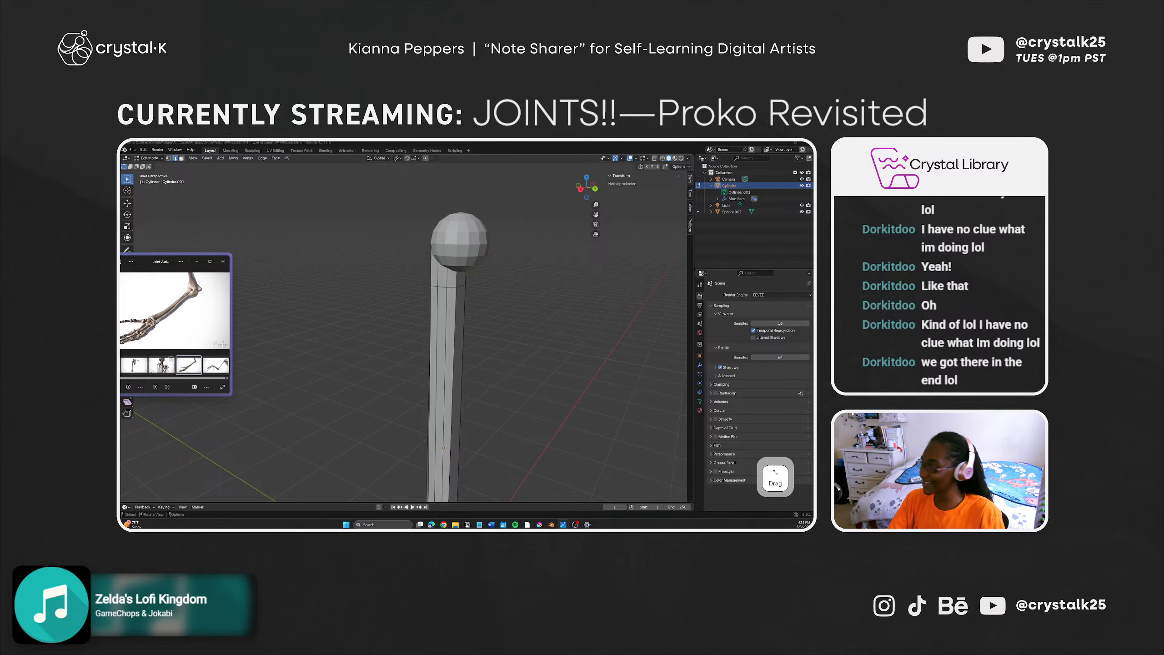
scroll(153, 371, up, 1)
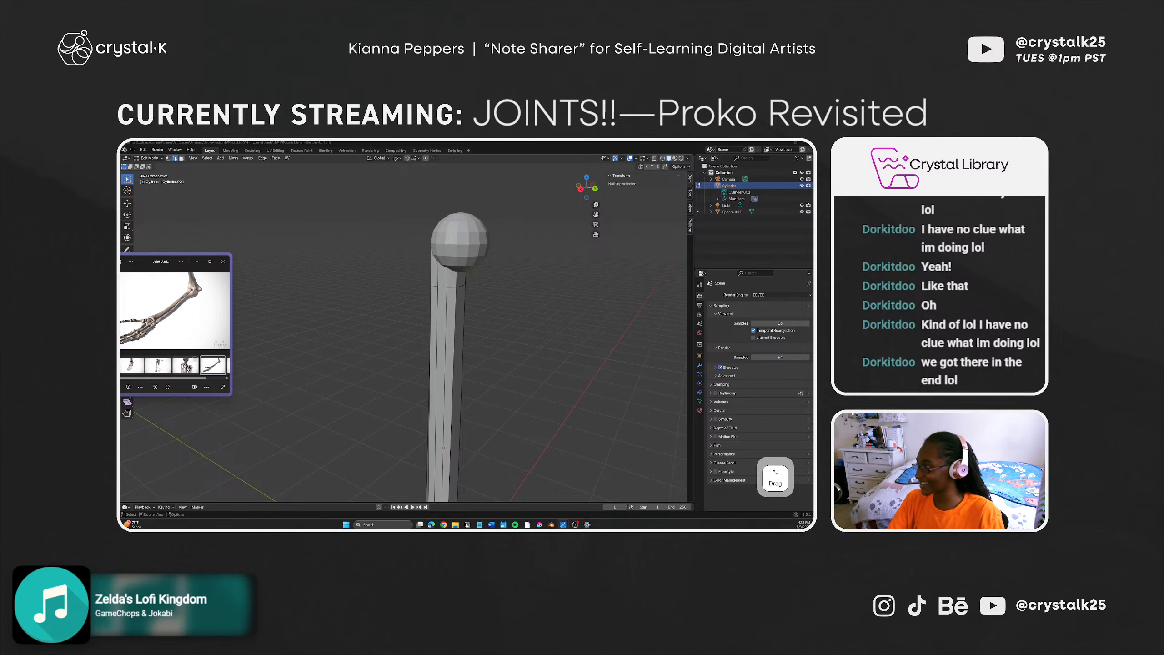
Step: Bring the reference photo window fully into view and compare the skeleton arm photos with the bone's lower end
click(139, 371)
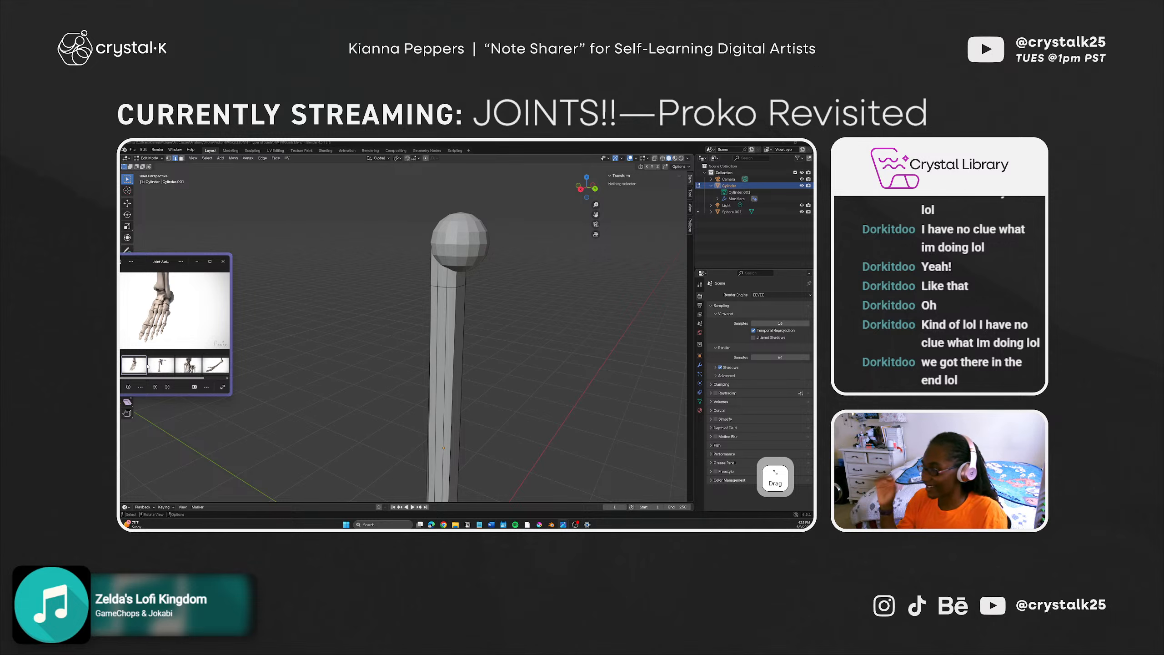
scroll(149, 367, down, 2)
click(182, 368)
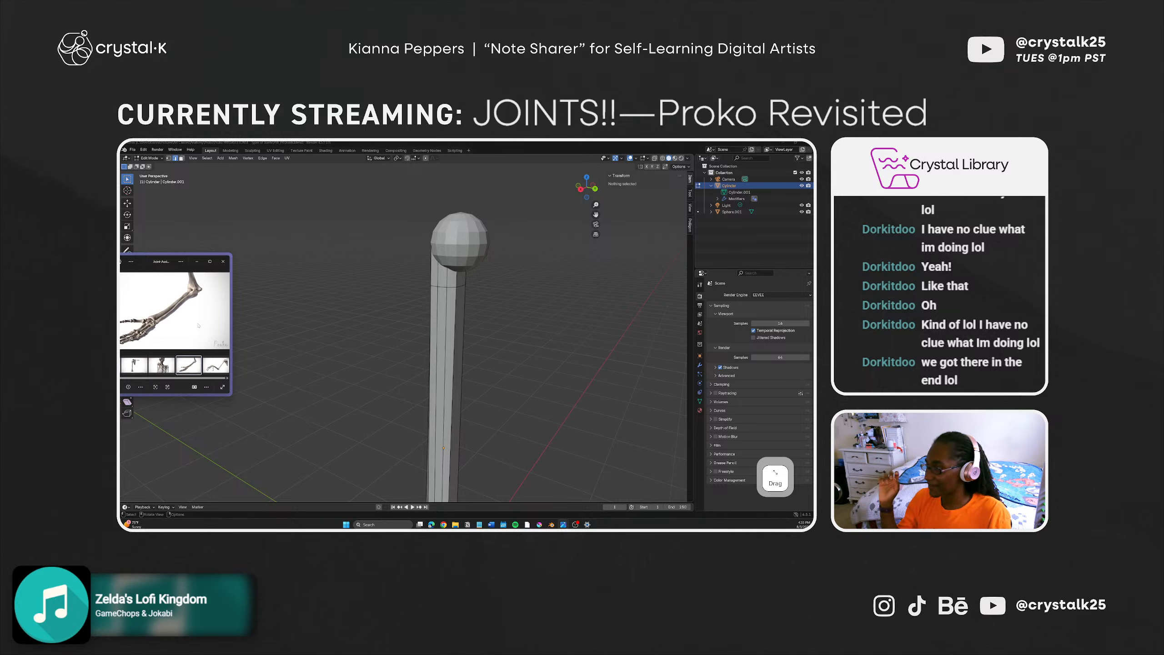
drag(148, 264, 193, 283)
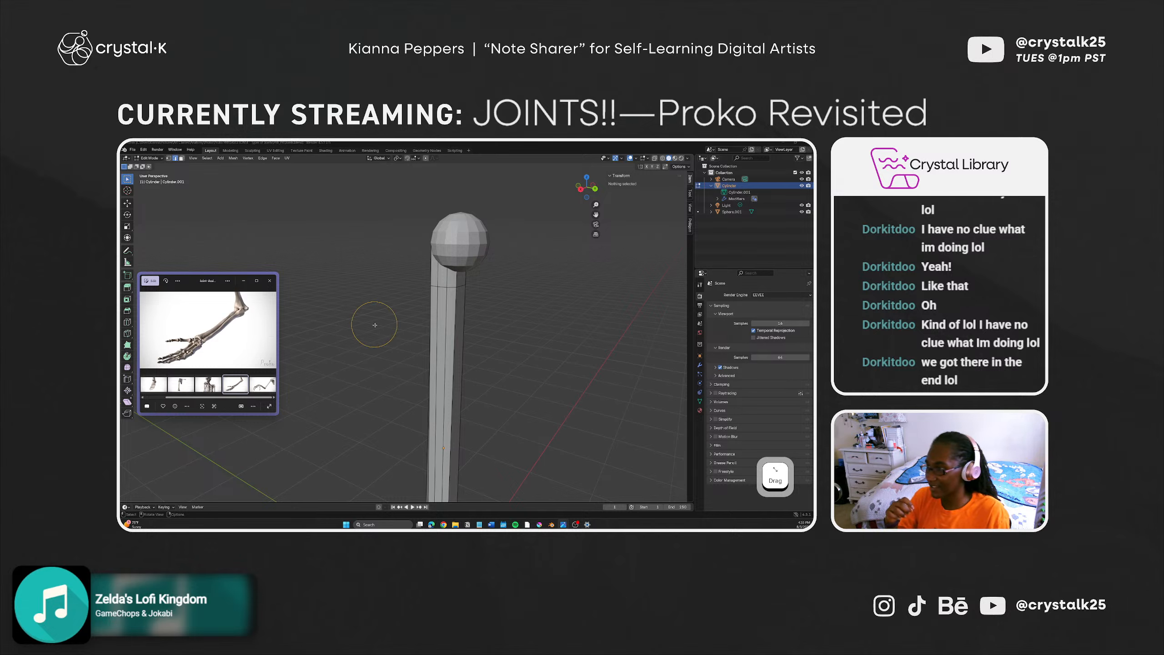
scroll(397, 324, down, 2)
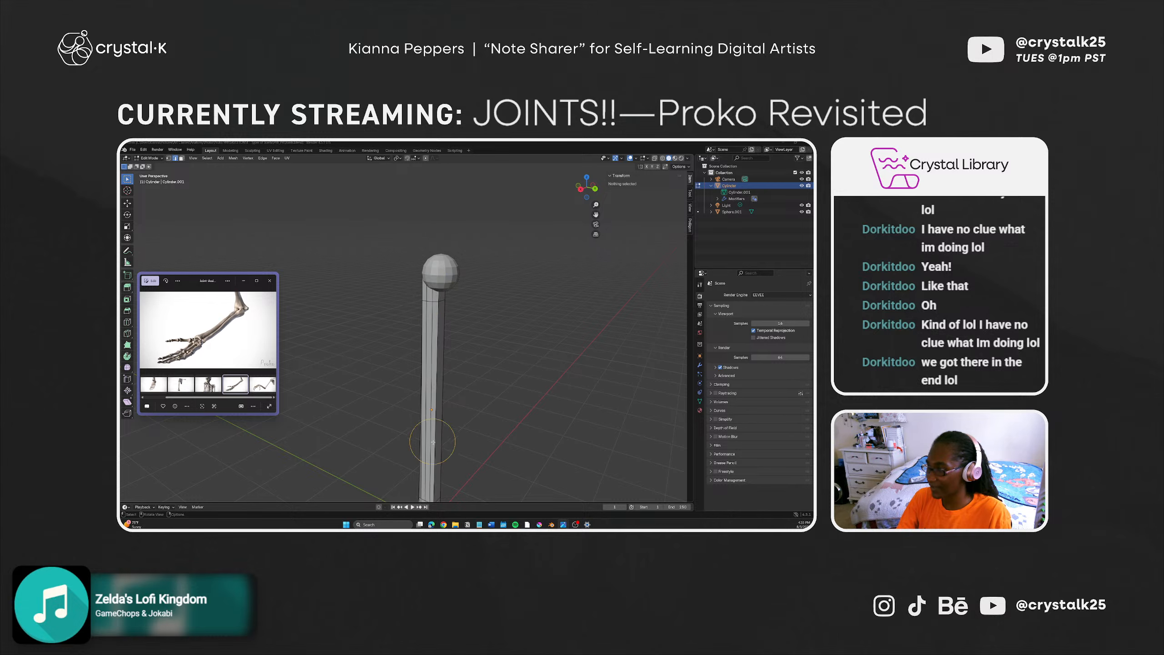
shift+middle_drag(429, 390, 475, 405)
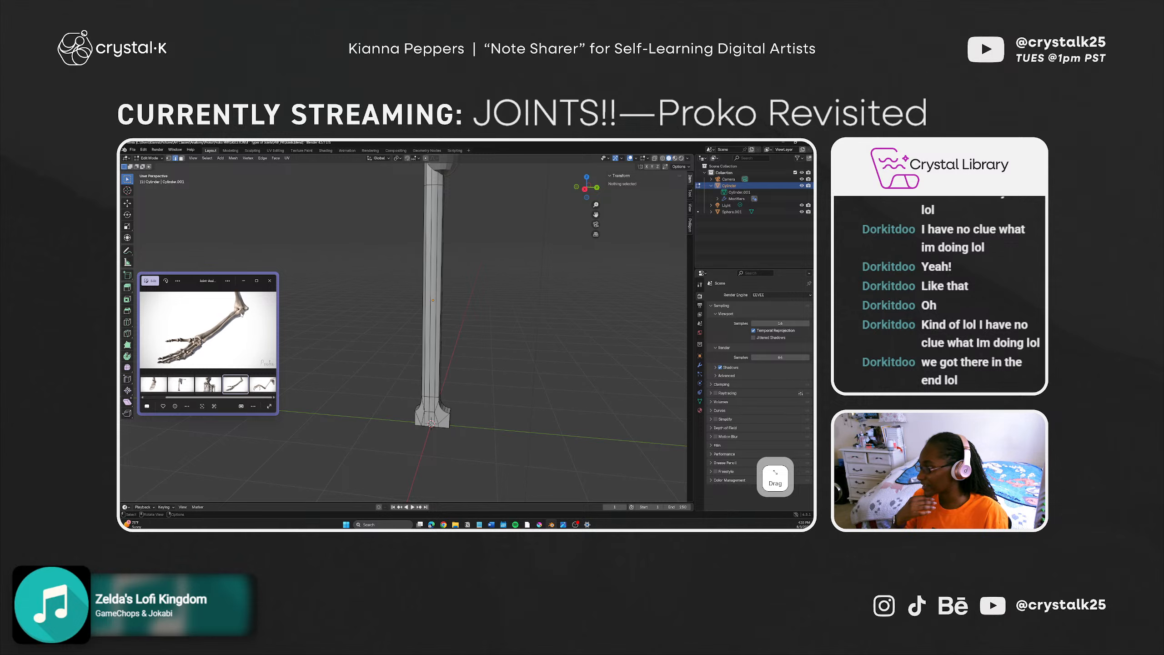
scroll(184, 389, up, 1)
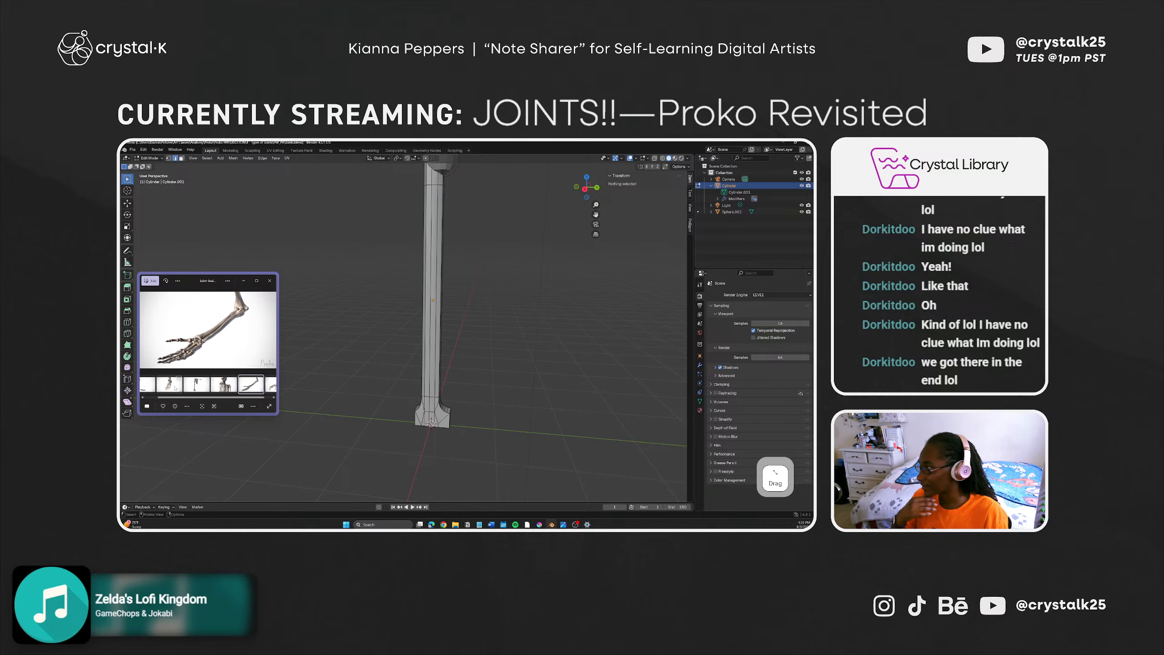
click(154, 385)
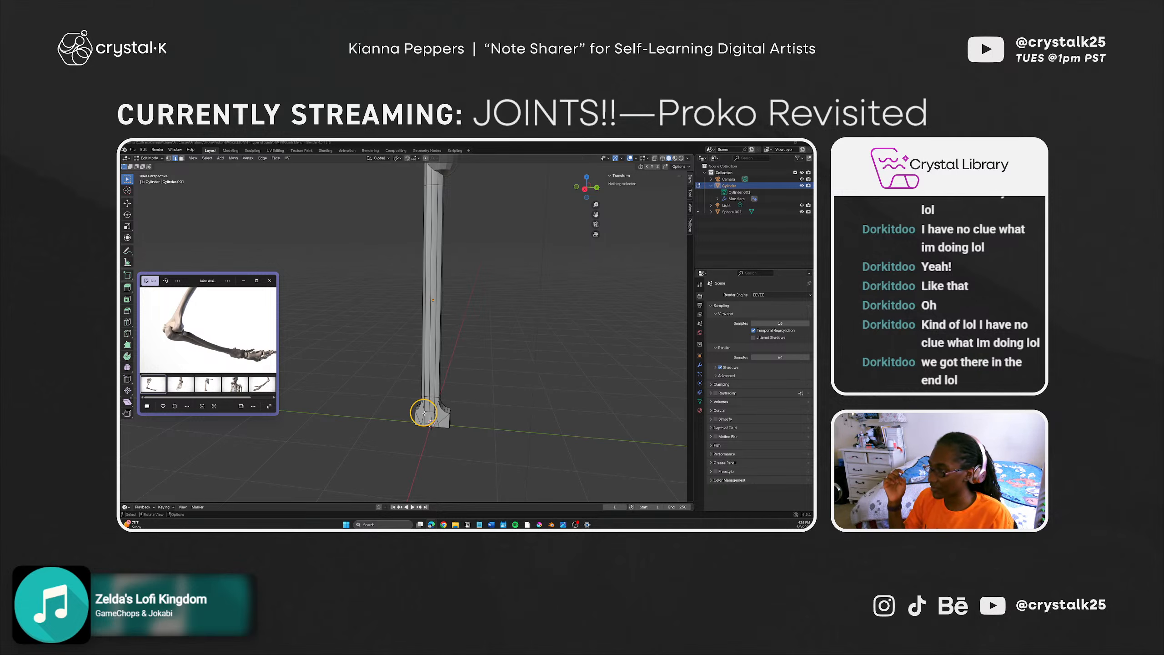
Step: Examine the bone's foot and shaft from several sides against the elbow reference photo
middle_drag(415, 411, 351, 416)
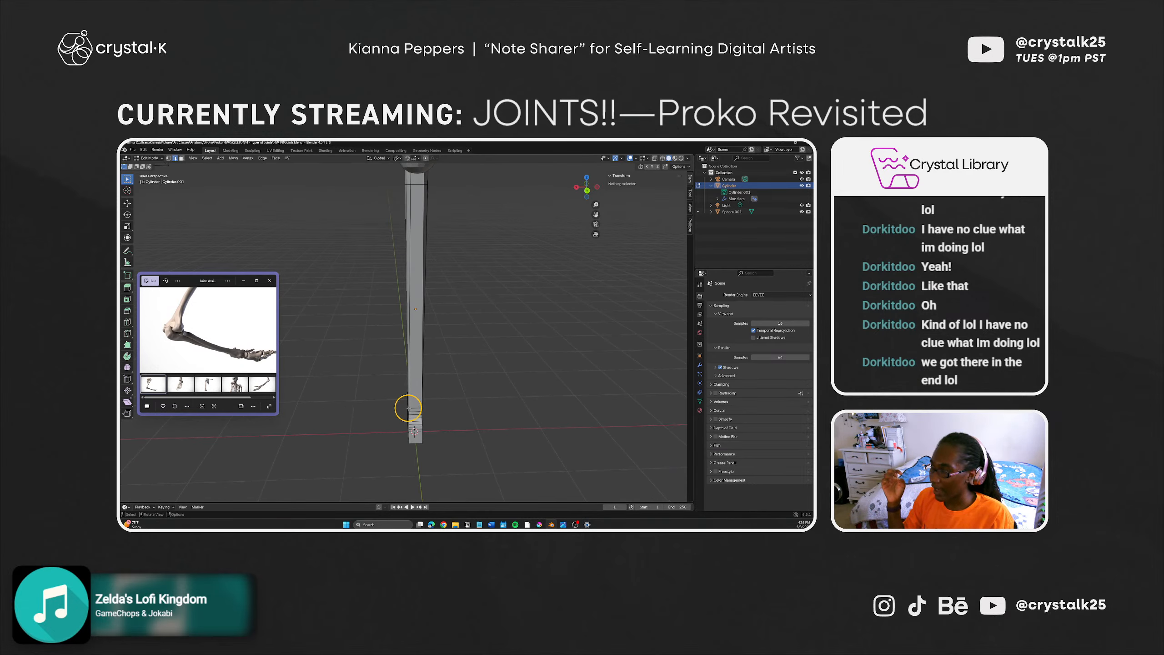
mouse_move(408, 408)
middle_down()
mouse_move(338, 411)
mouse_move(346, 364)
mouse_move(400, 397)
middle_up()
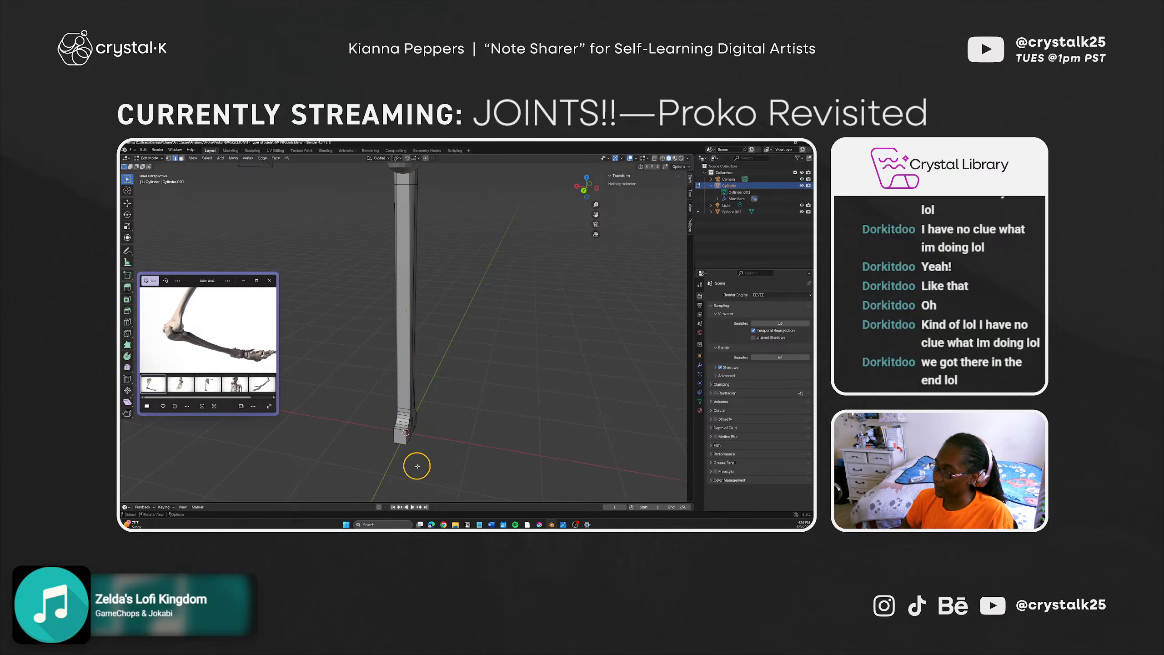
middle_drag(413, 462, 351, 429)
middle_drag(393, 380, 459, 362)
Step: Leave Edit Mode, select the ball joint and bone shaft together, and move both objects out of the default collection
click(407, 234)
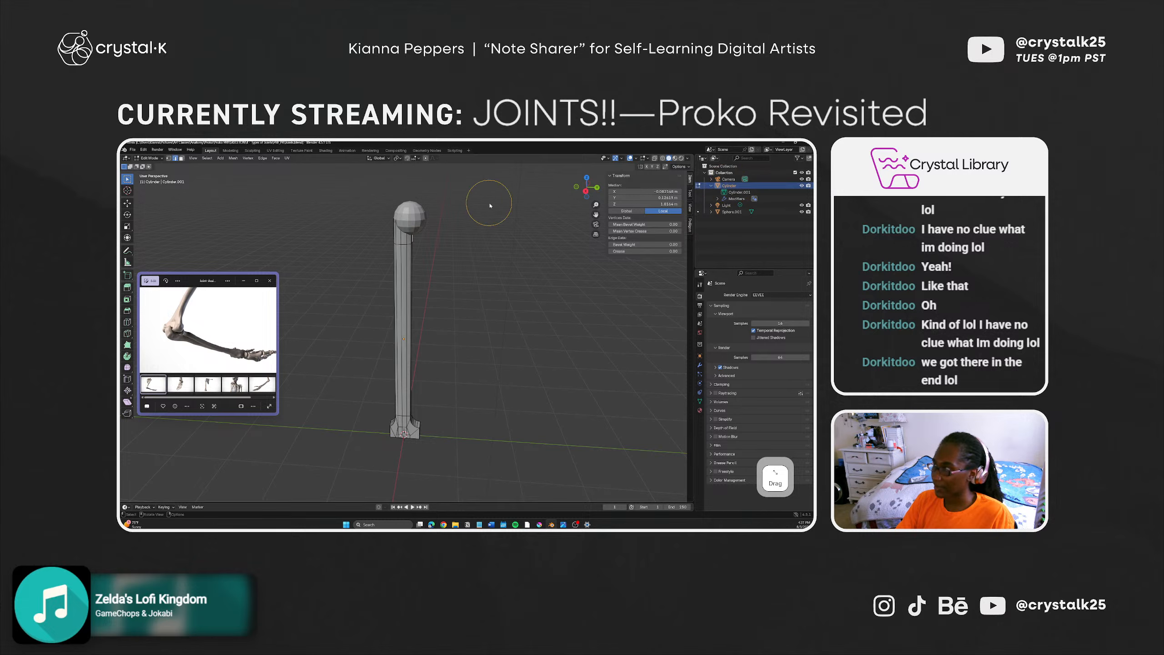
key(Tab)
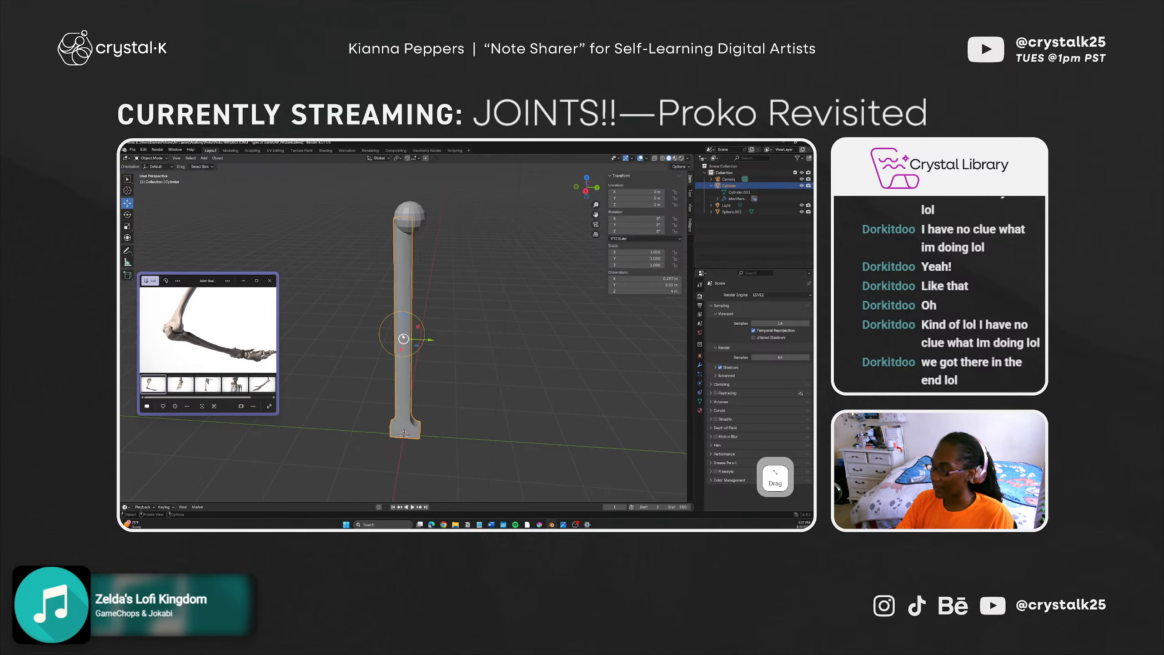
click(403, 215)
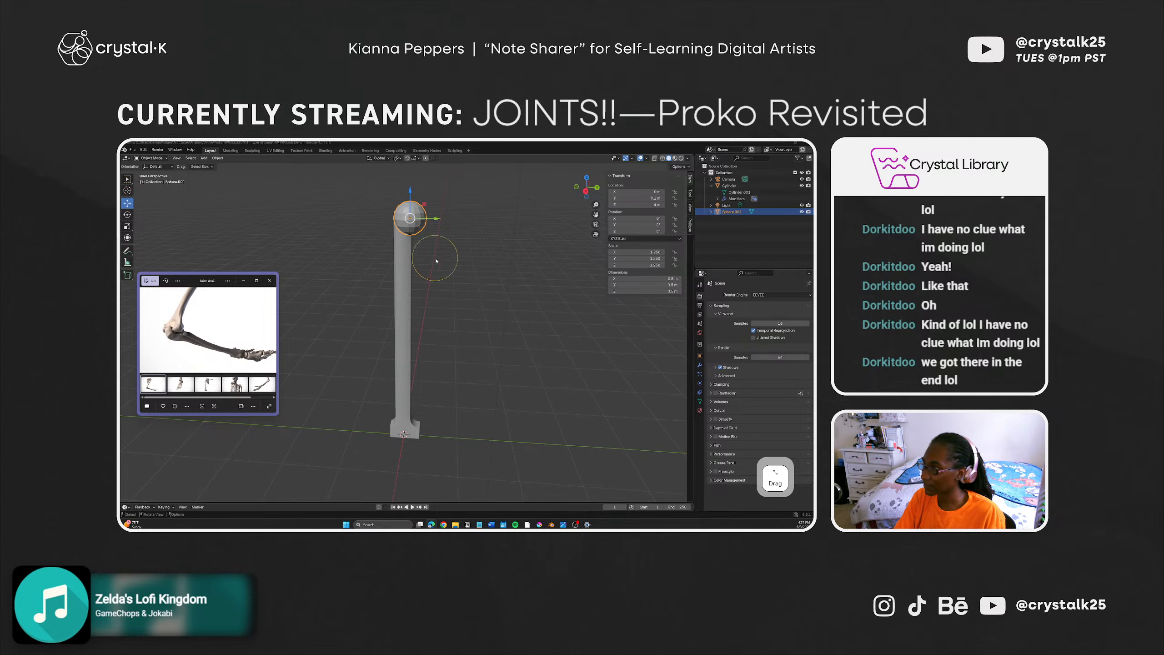
click(403, 250)
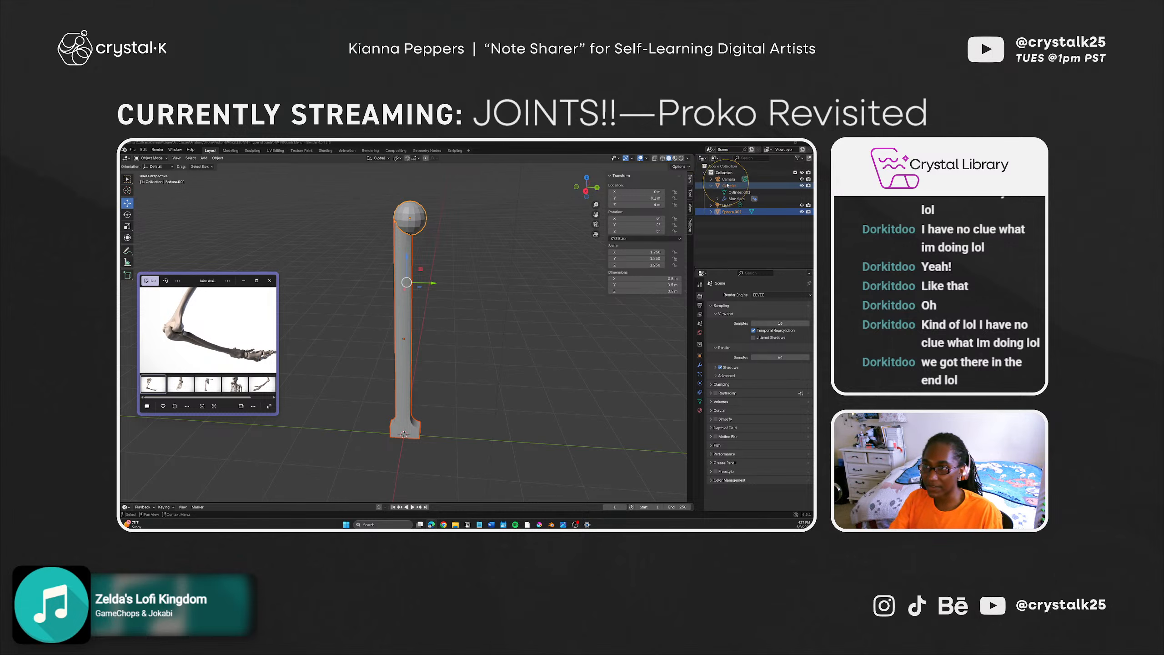
drag(727, 186, 726, 225)
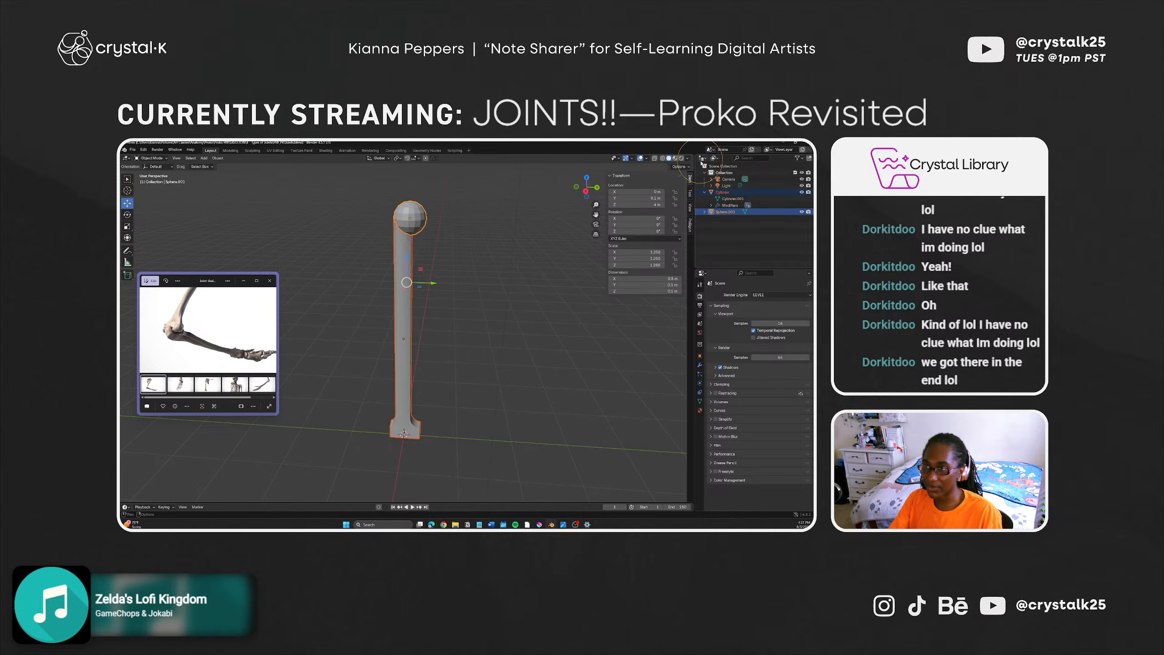
Step: Create a new collection in the scene for the bone shaft and ball joint objects
right_click(723, 186)
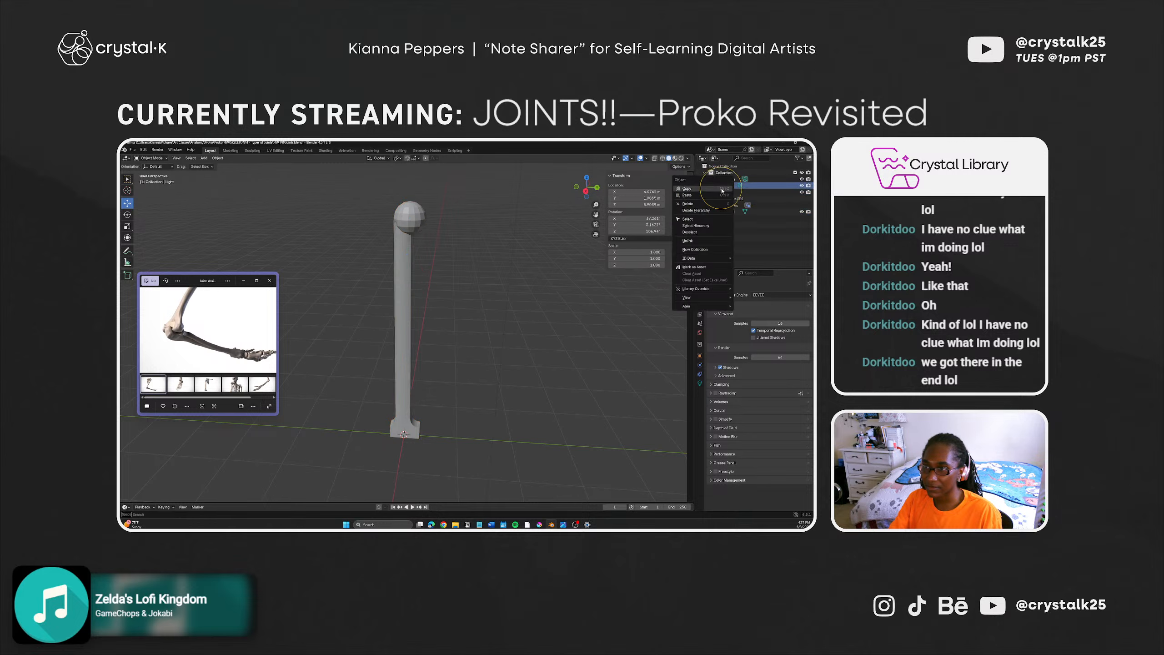
click(744, 194)
click(740, 186)
click(739, 193)
ctrl+click(738, 211)
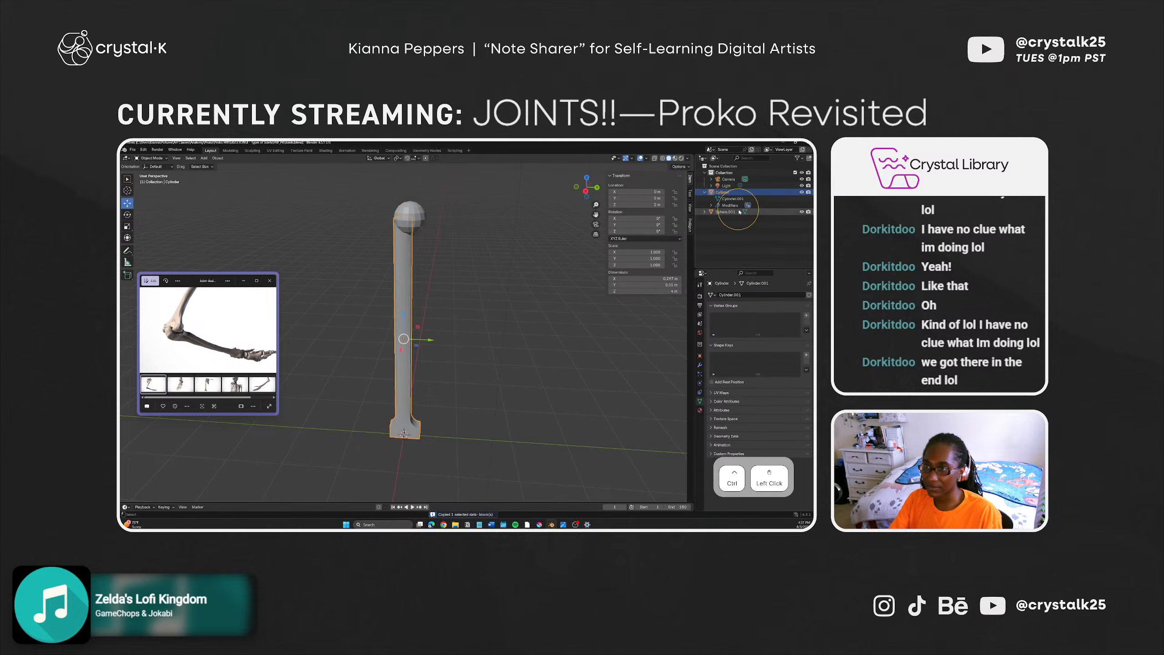
right_click(737, 193)
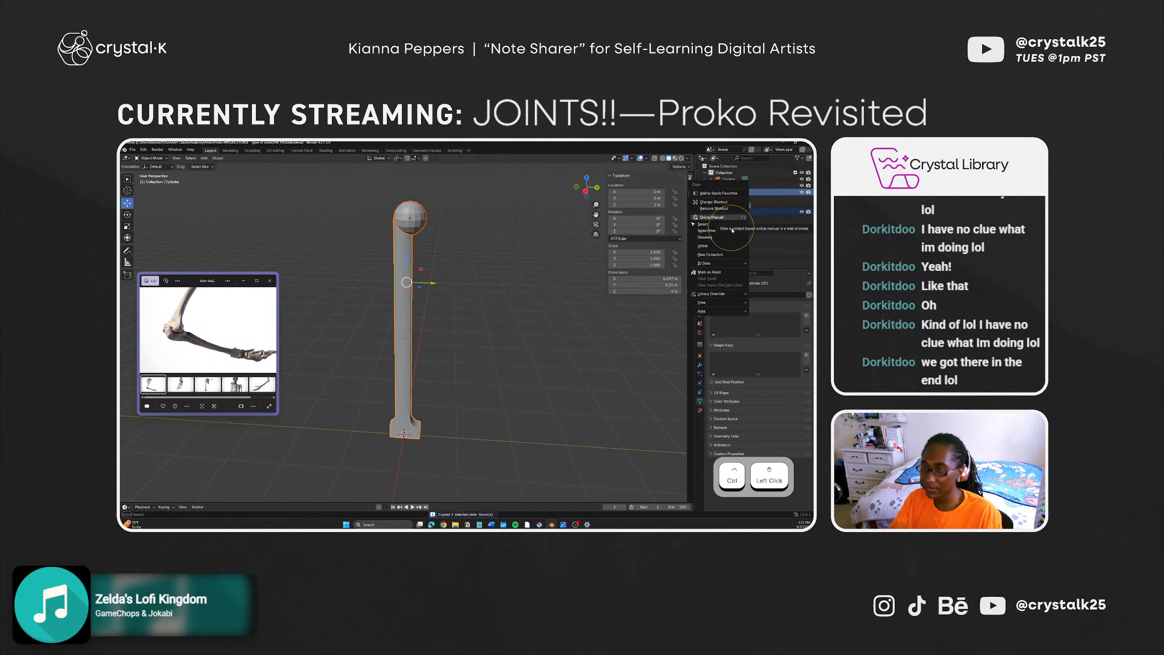
right_click(753, 211)
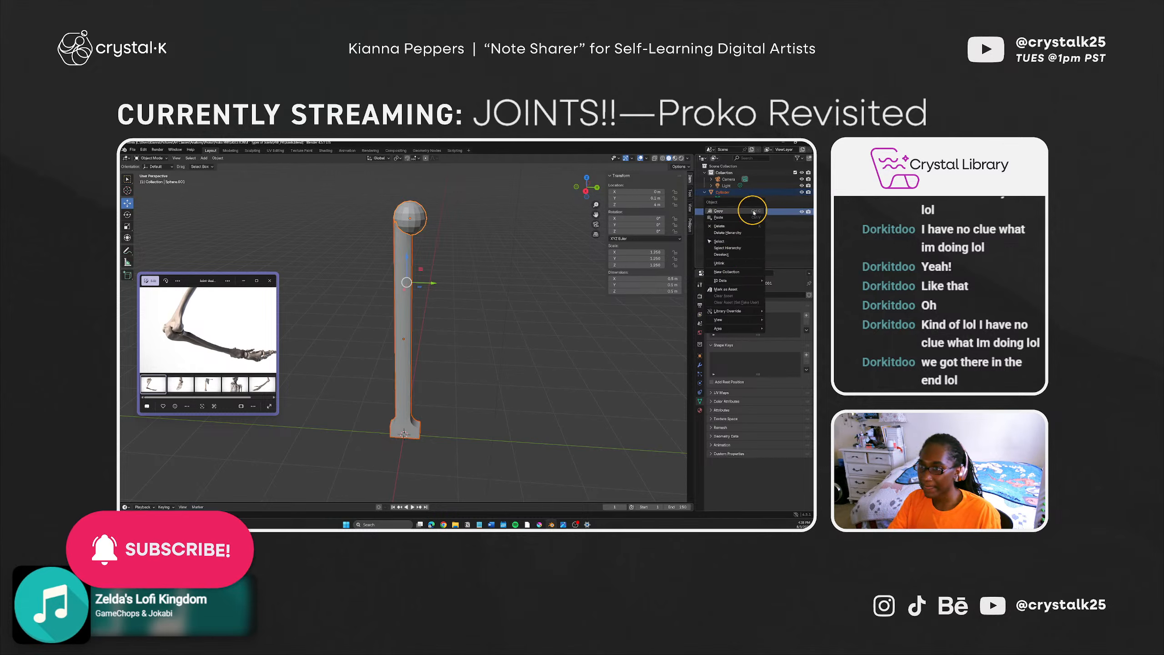
click(746, 273)
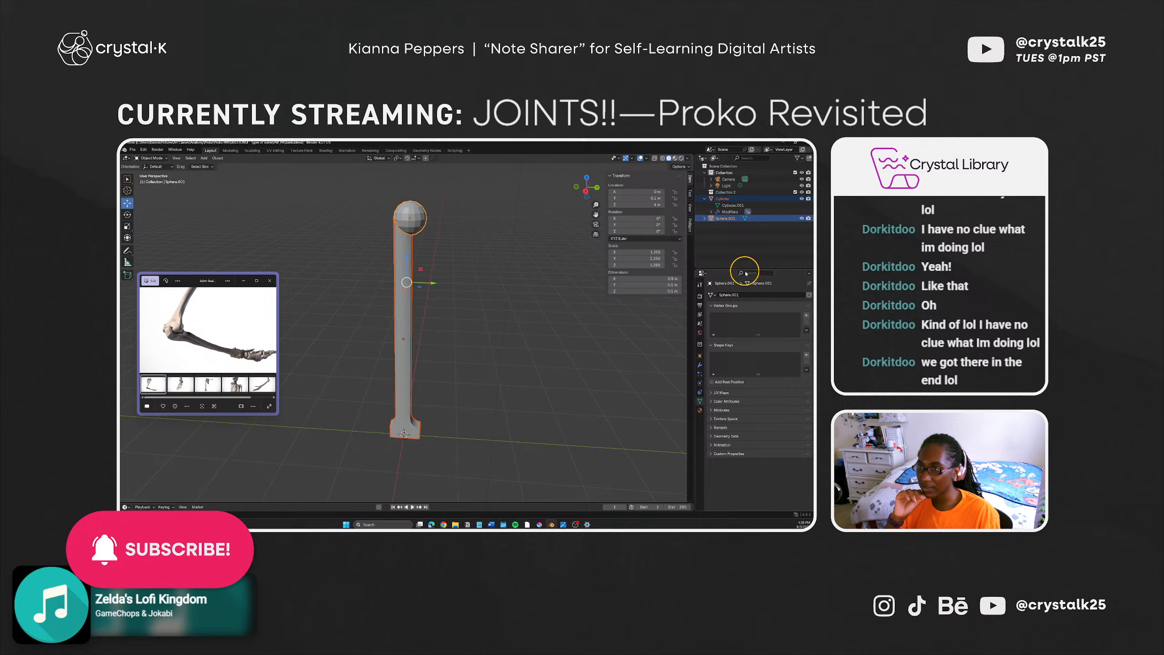
Step: Move the Cylinder and Sphere.001 objects into Collection 2
click(723, 199)
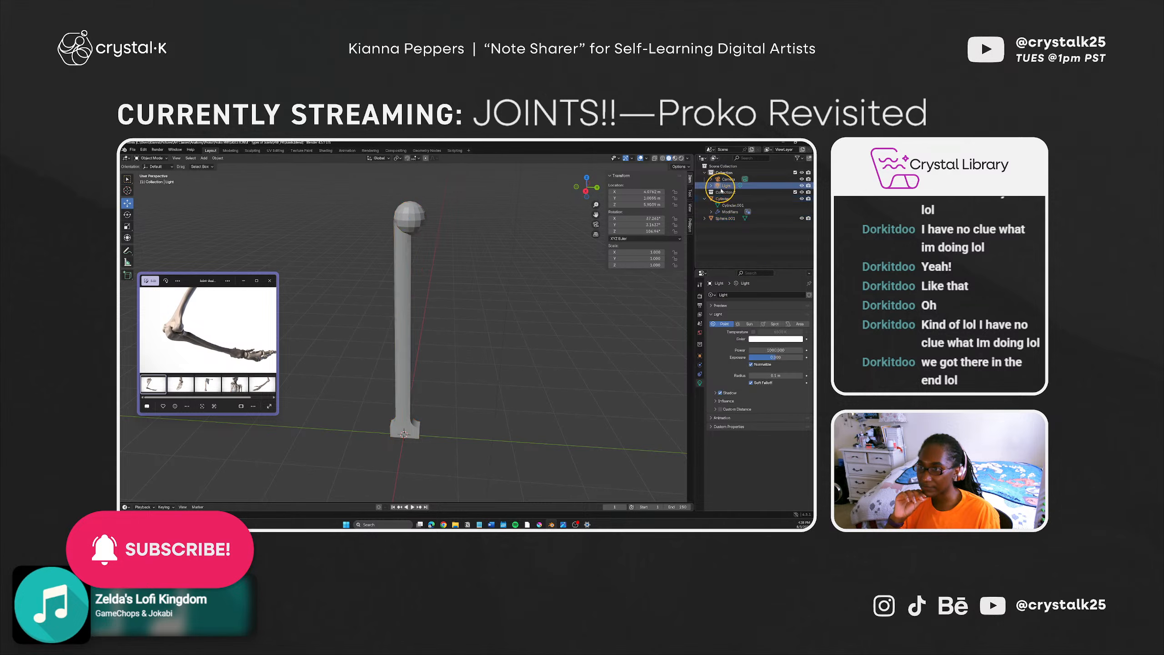
shift+click(724, 221)
right_click(724, 223)
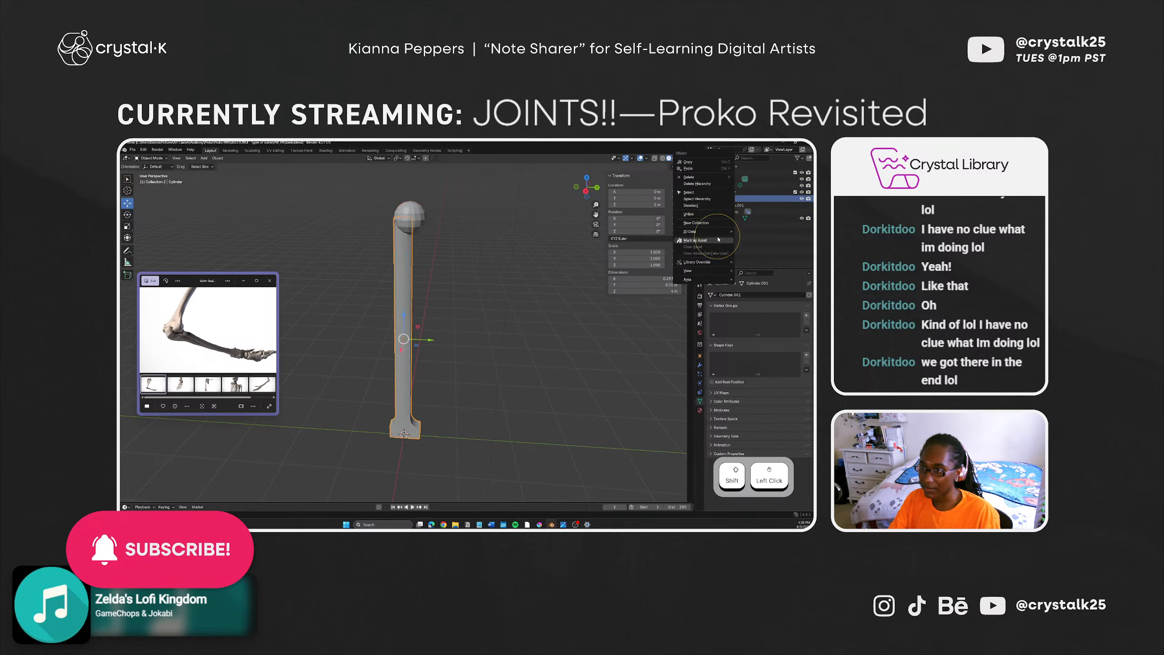
click(733, 223)
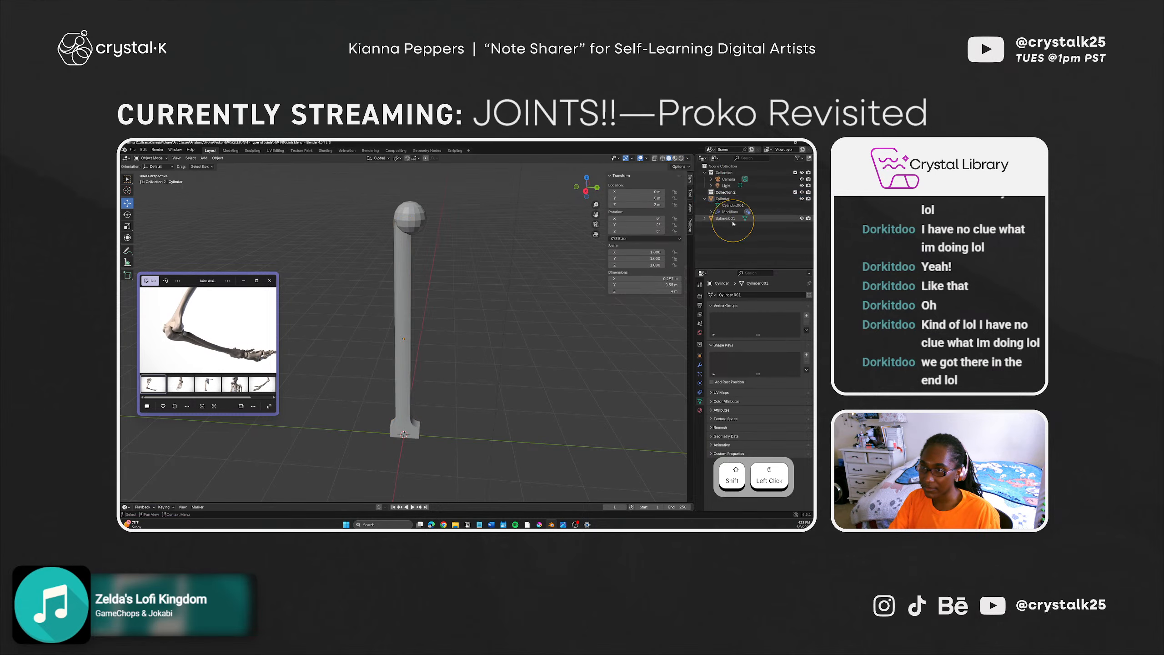
drag(726, 219, 725, 210)
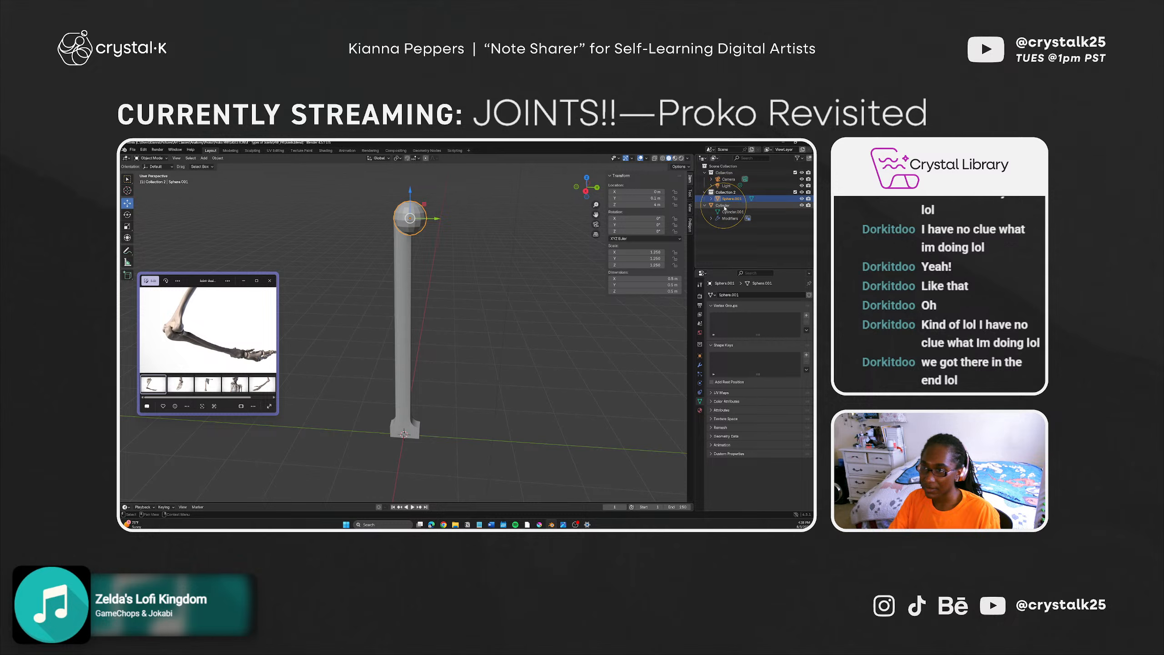
click(733, 206)
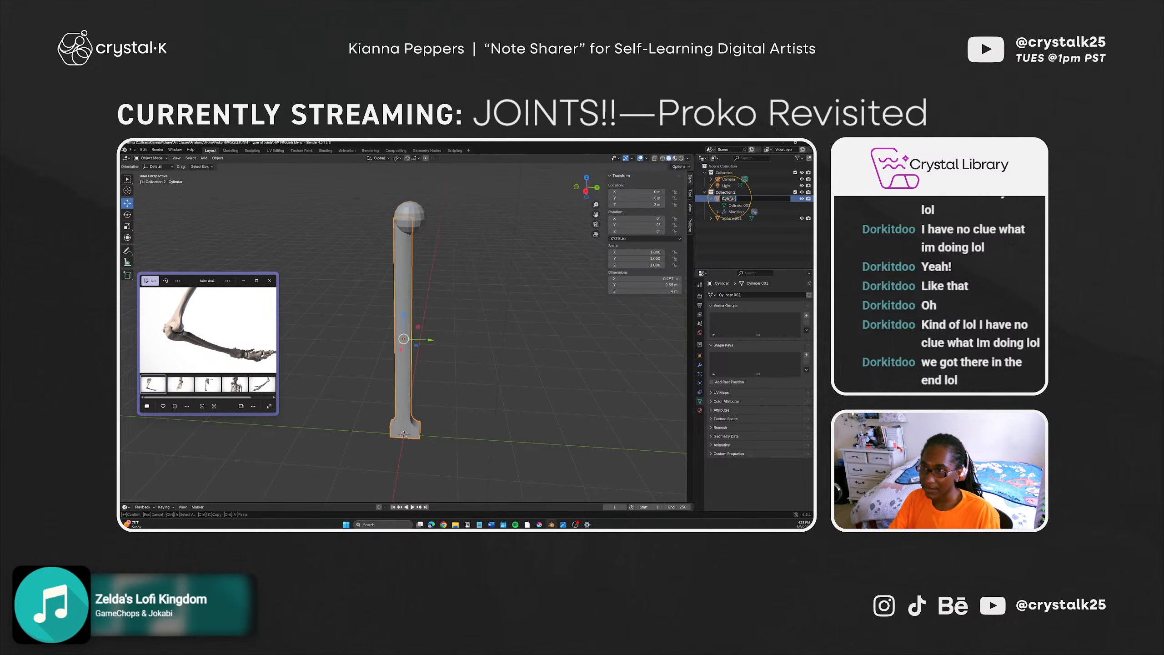
Step: Rename Collection 2 as Humerus
ctrl+click(729, 219)
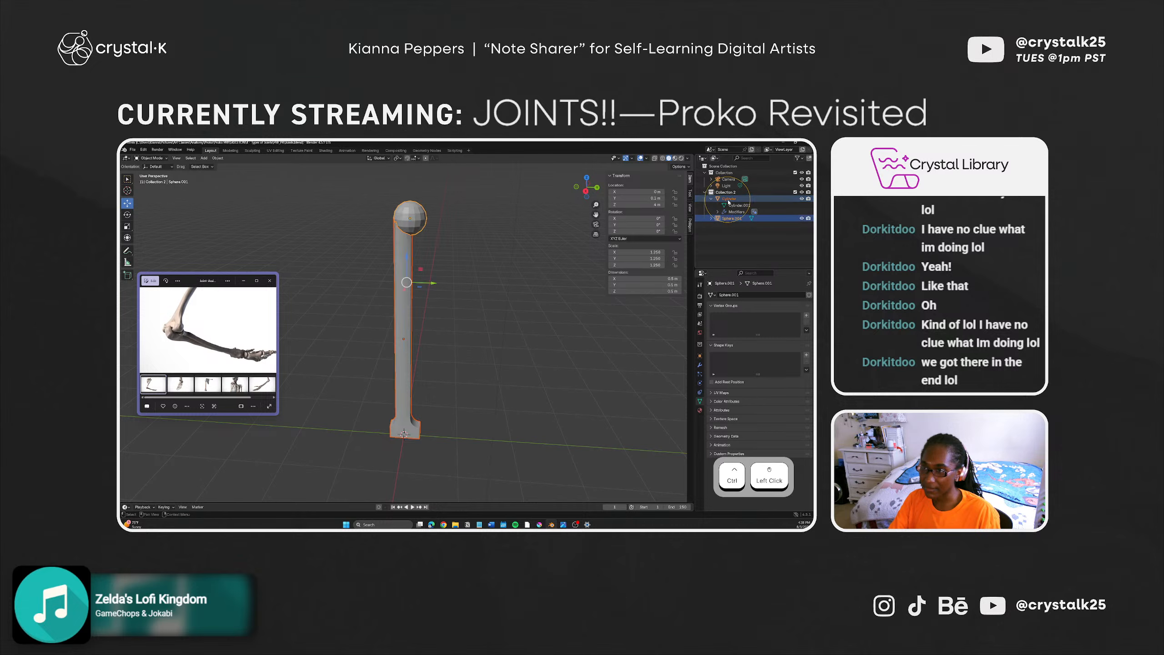
right_click(731, 201)
key(Escape)
double_click(732, 193)
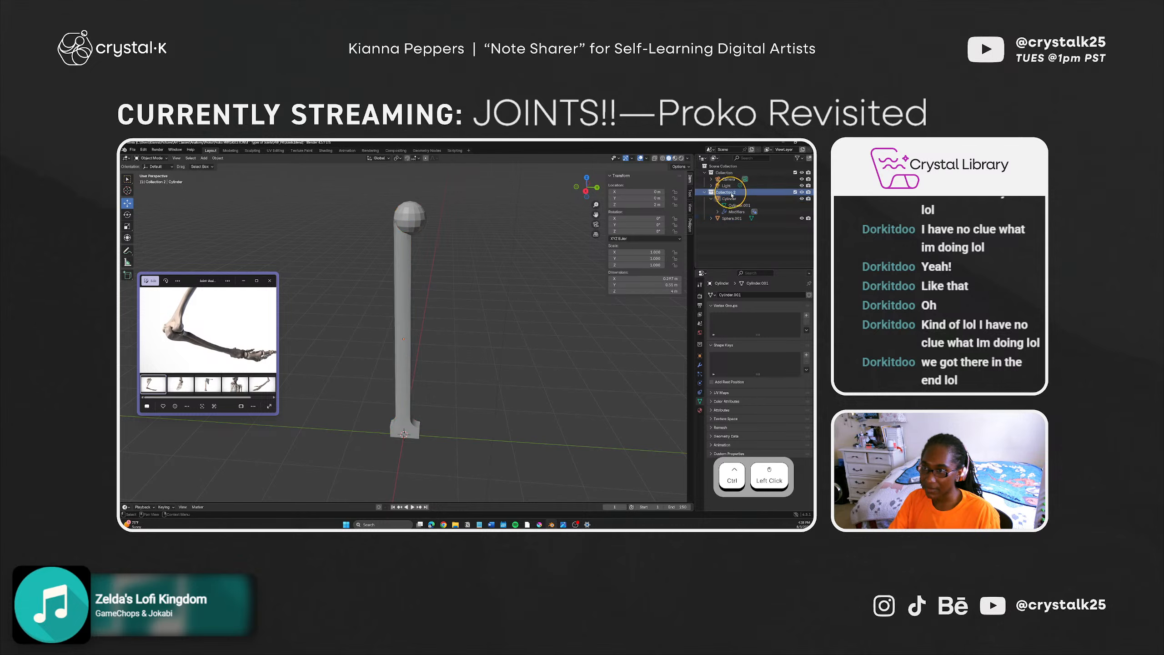
text(Humer)
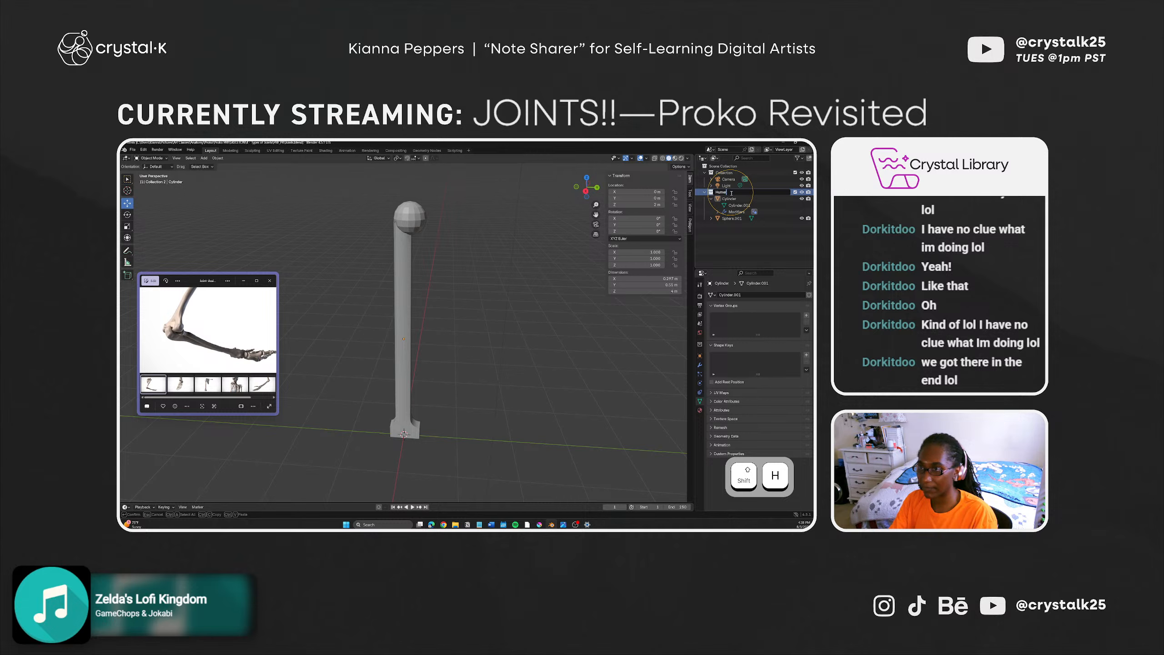
text(us)
Step: Try unlinking the bone shaft and ball joint from the Humerus collection, and undo the unlinking
click(729, 199)
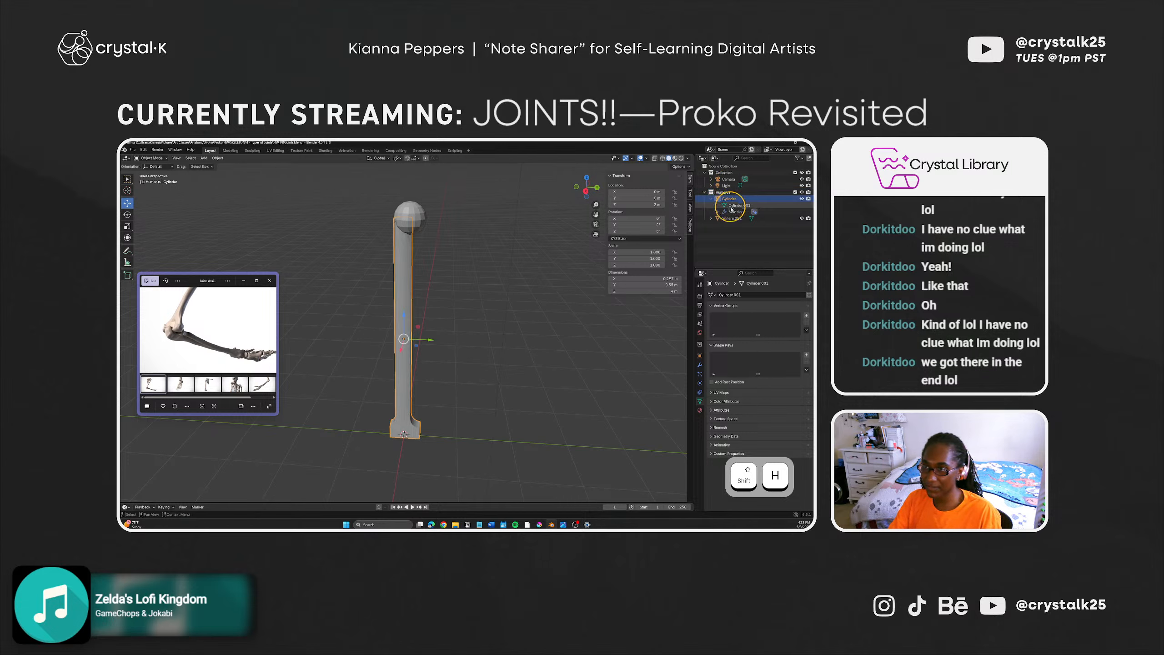
ctrl+click(732, 218)
right_click(732, 220)
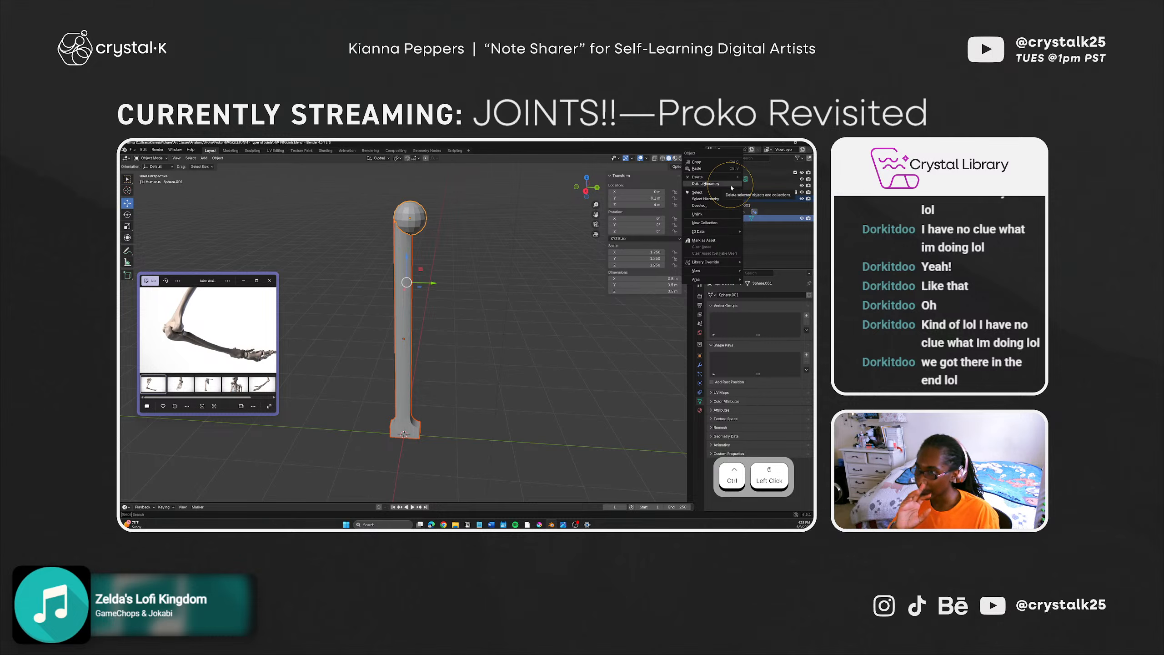
mouse_move(745, 234)
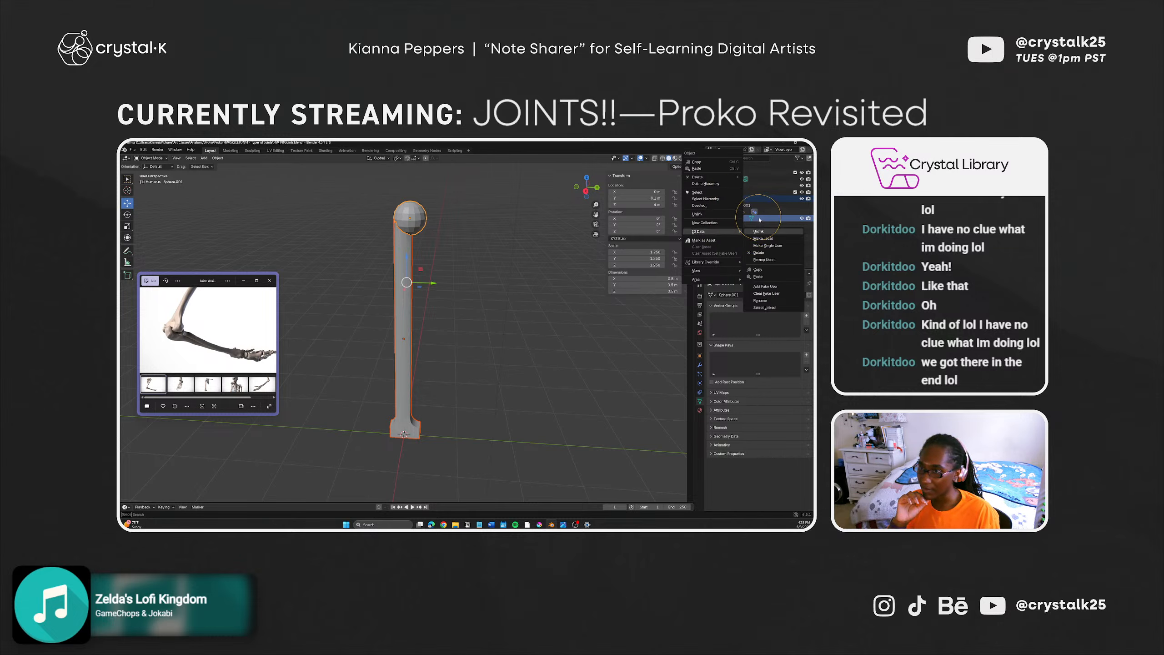
click(722, 215)
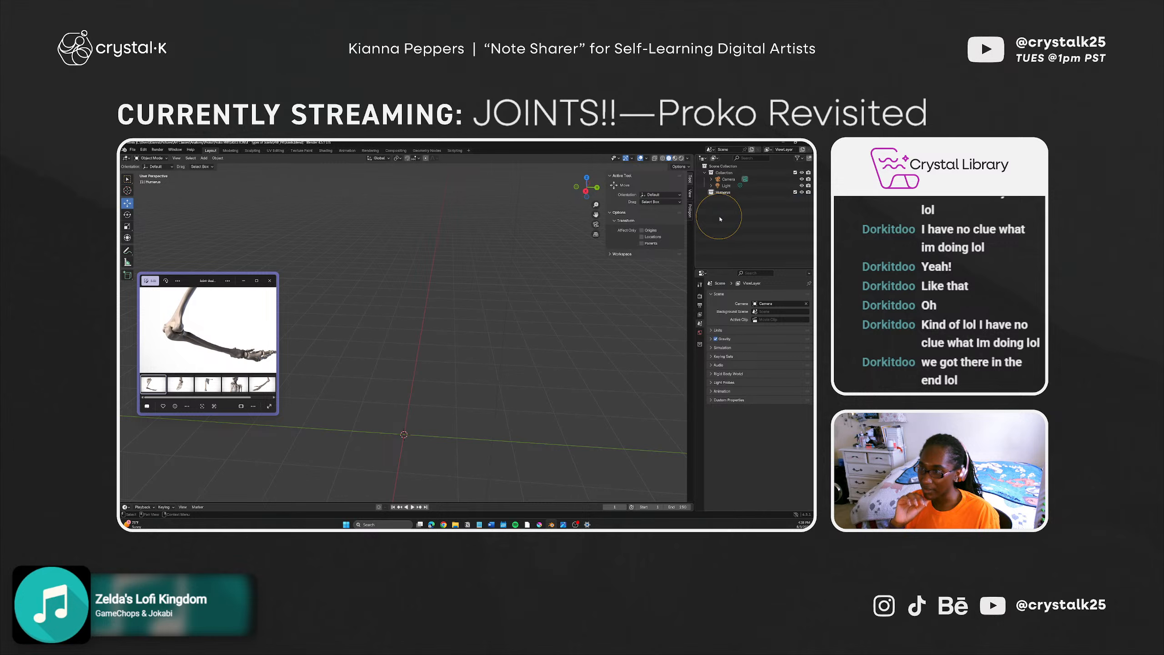
key(ctrl+z)
key(ctrl+z)
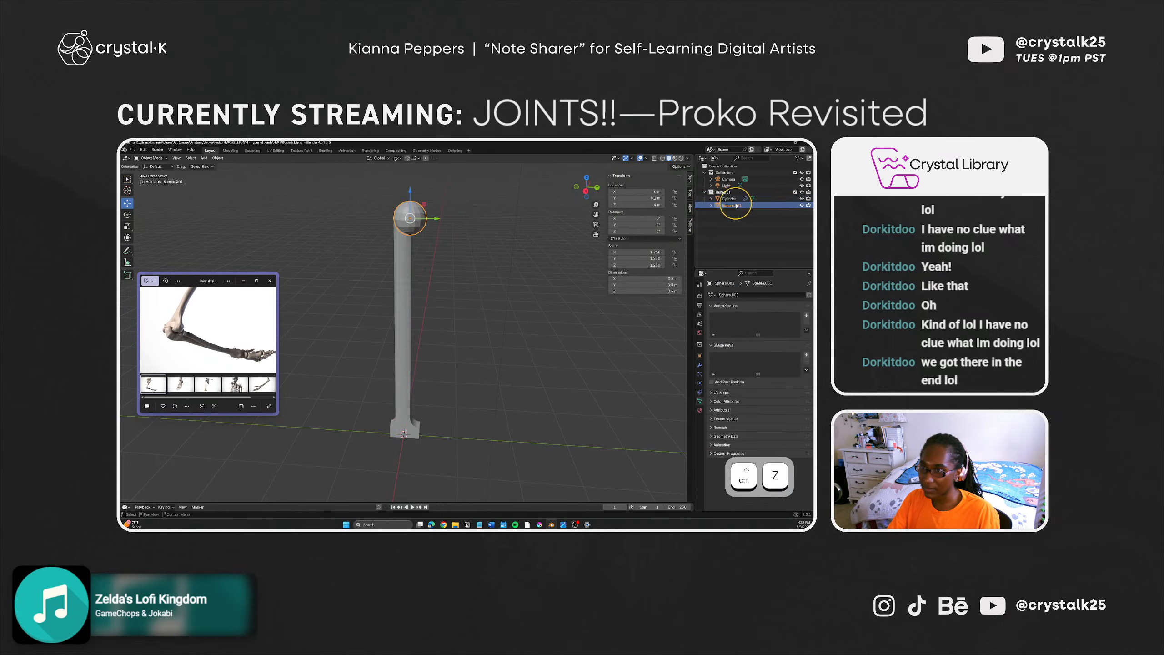
Step: Try setting the origins of the bone shaft and ball joint to their centre of mass
right_click(415, 228)
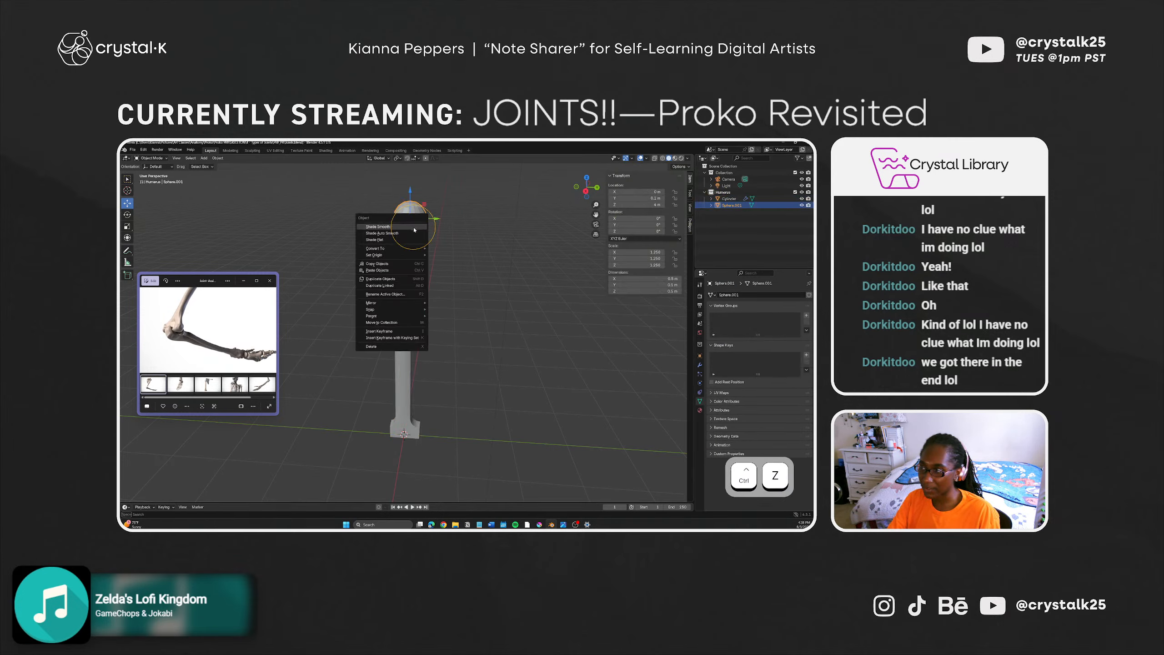
click(403, 266)
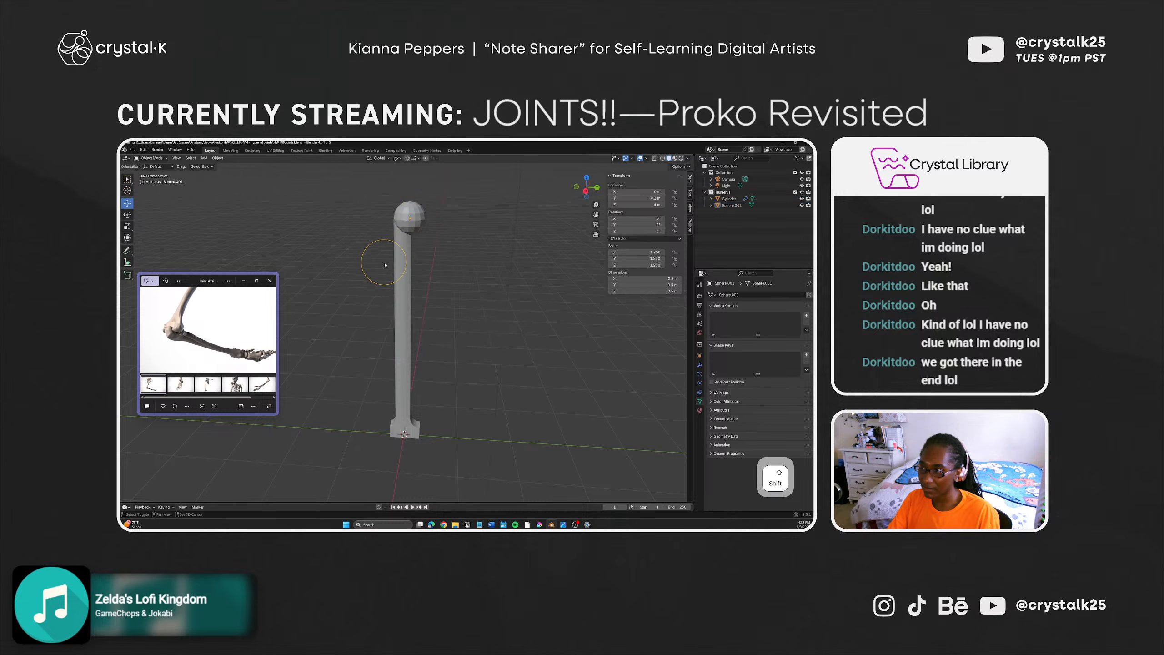
shift+click(411, 232)
right_click(411, 232)
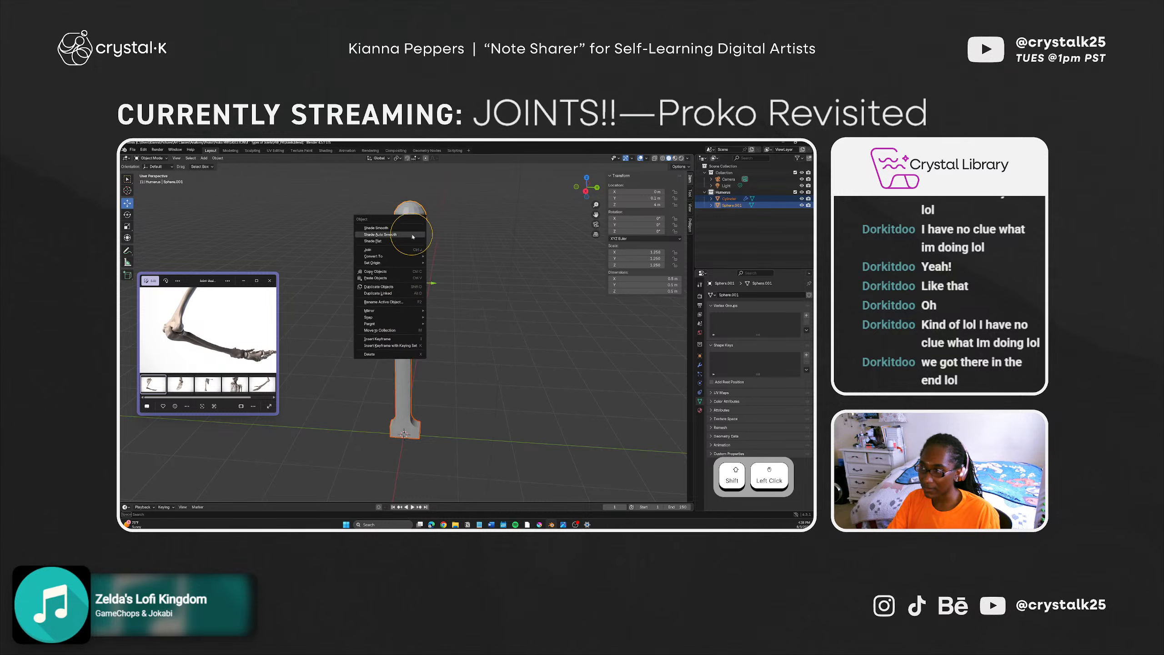
mouse_move(405, 259)
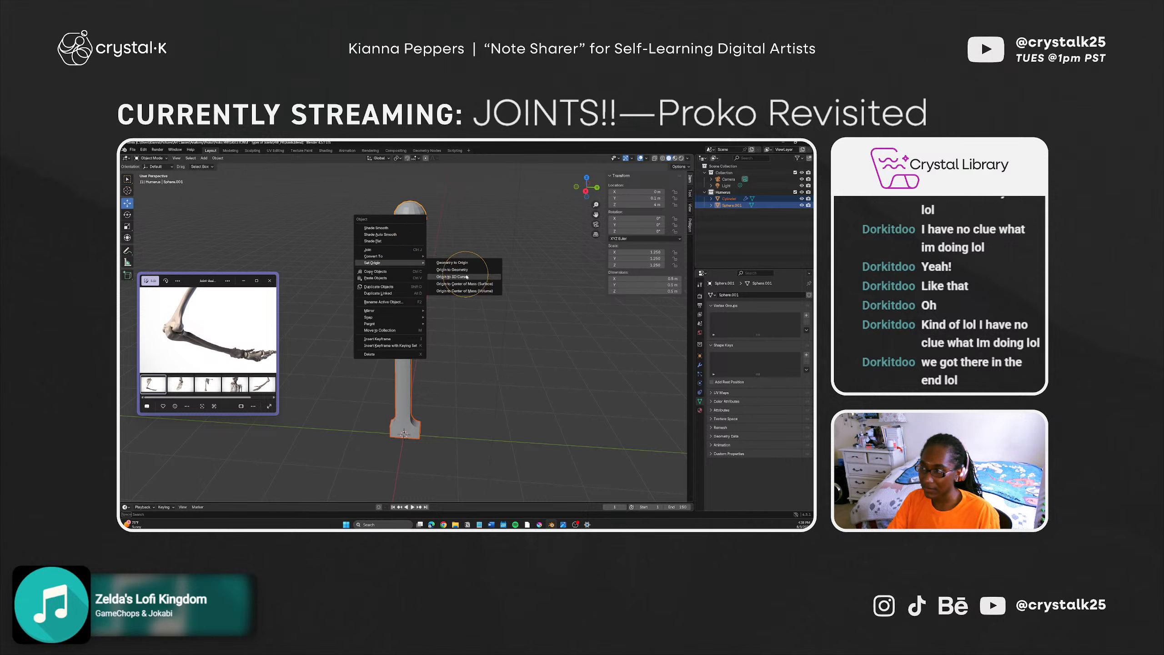
click(470, 290)
click(407, 218)
click(468, 230)
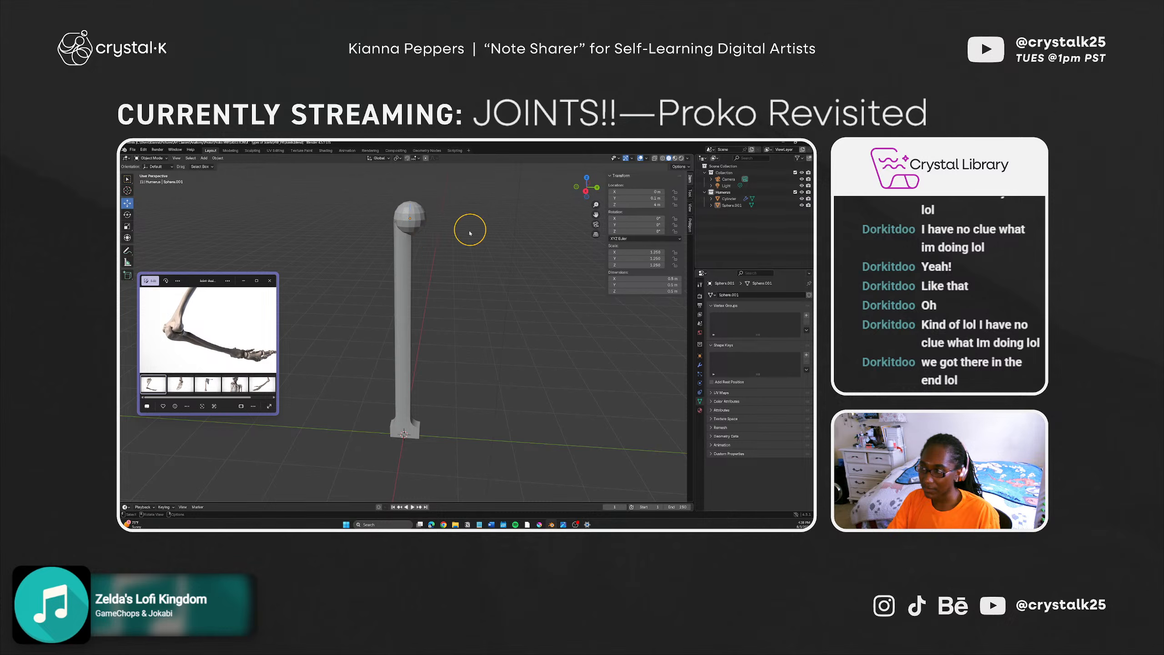
right_click(412, 220)
click(452, 222)
middle_drag(416, 265, 460, 294)
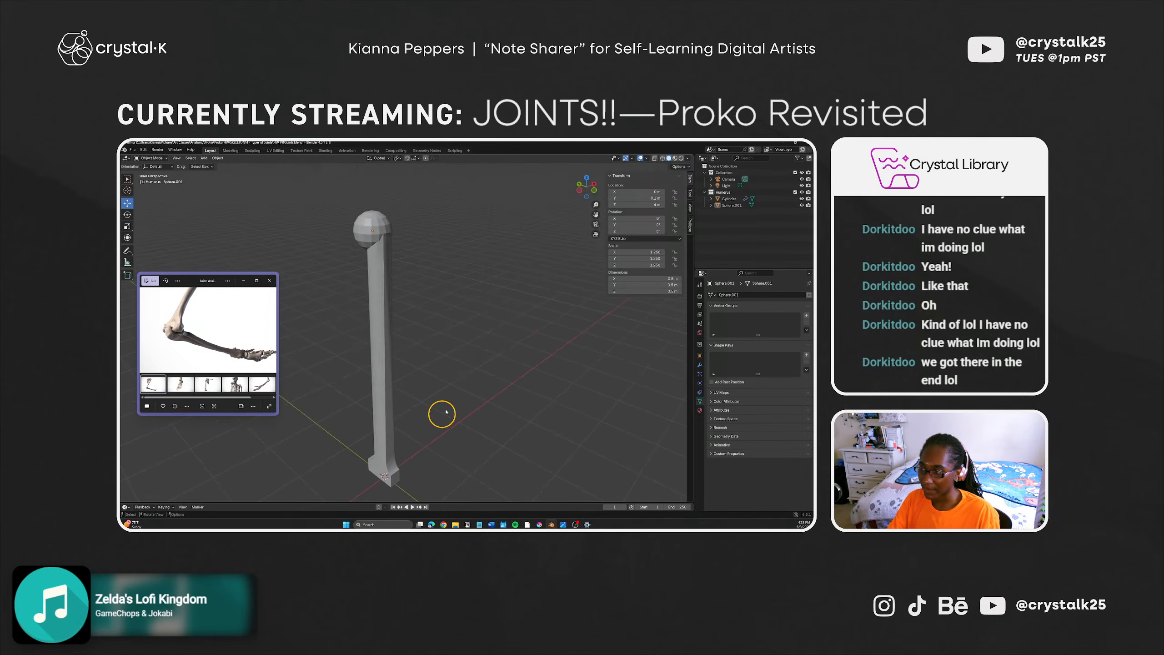
Step: Join the bone shaft and the ball joint into a single object, with the ball joint as the active object
click(385, 476)
click(410, 460)
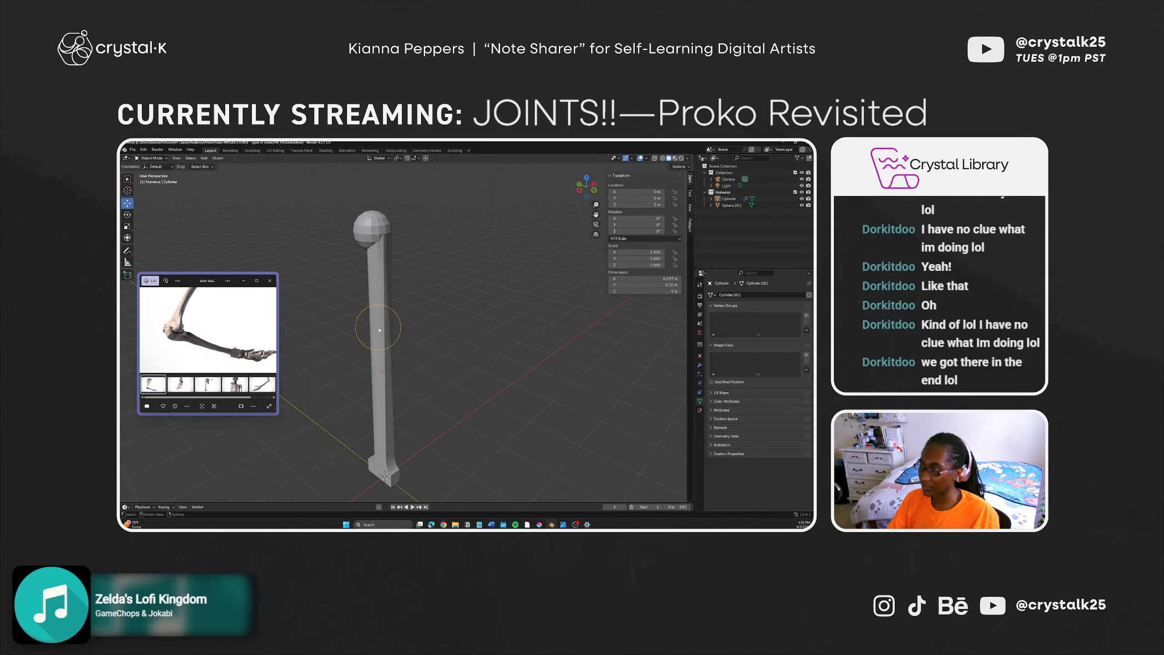
shift+click(374, 226)
shift+click(375, 227)
right_click(375, 226)
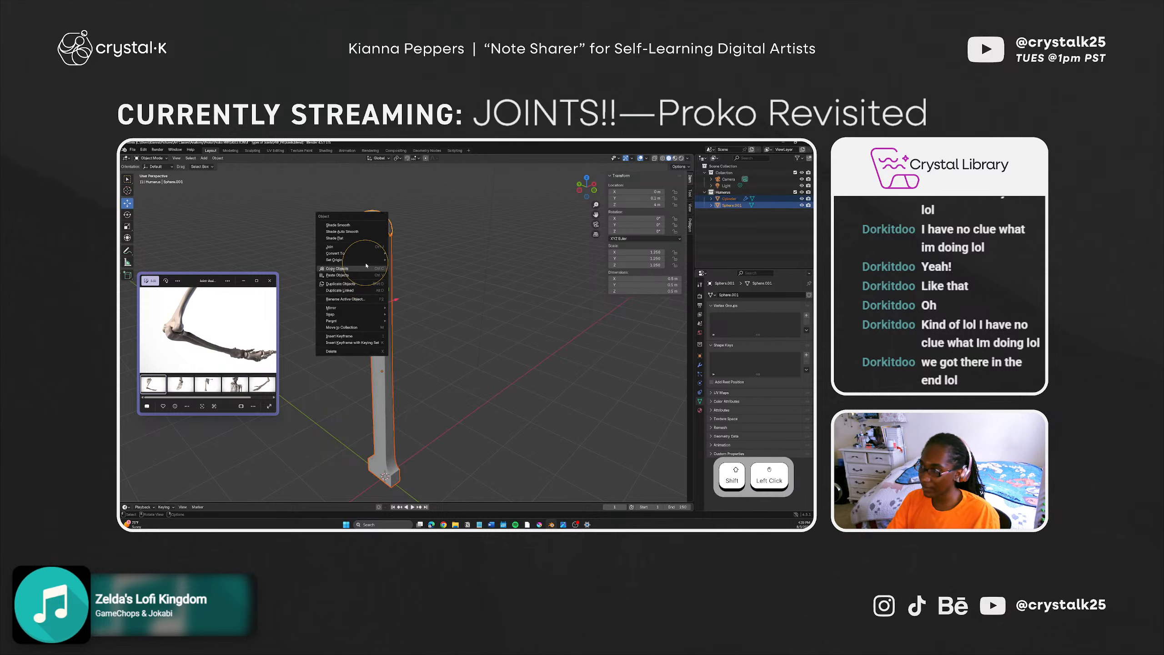
mouse_move(367, 259)
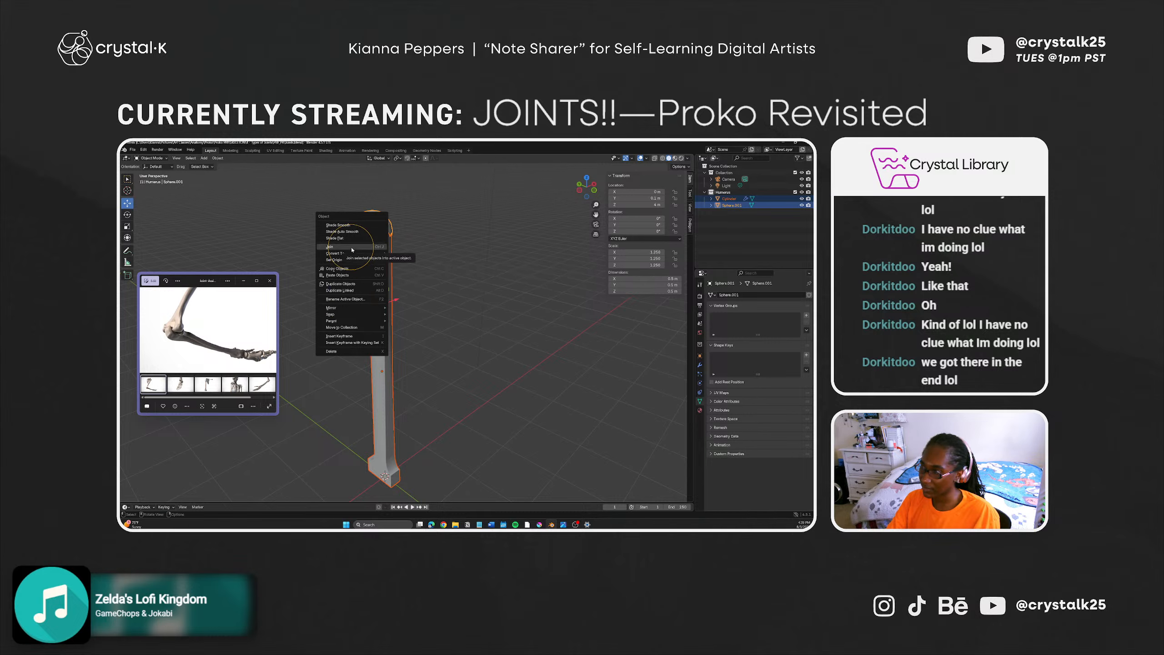
click(353, 250)
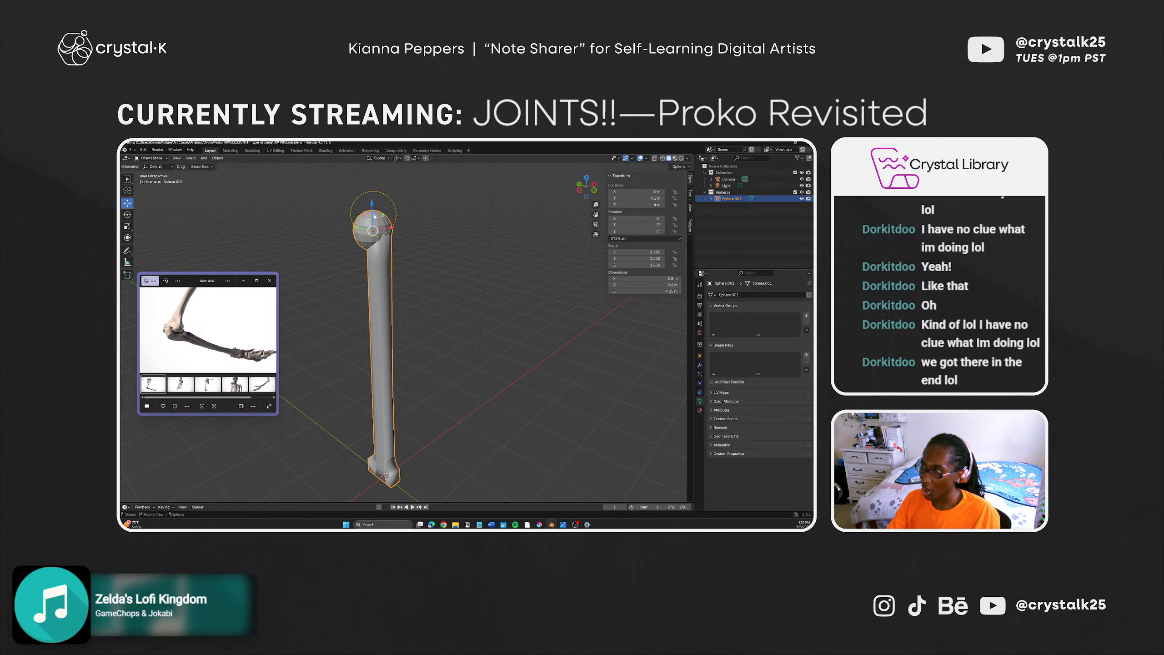
click(445, 311)
middle_drag(412, 331, 439, 323)
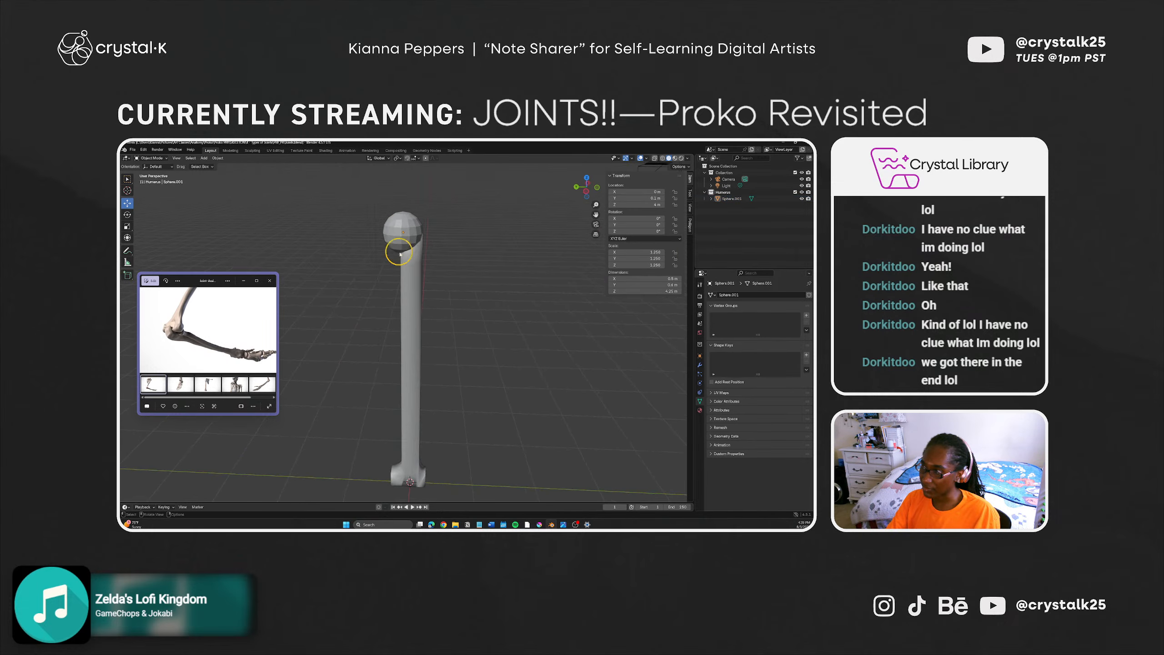
Step: Try moving the joined humerus along the Y axis, and undo the move
click(402, 251)
key(g)
key(y)
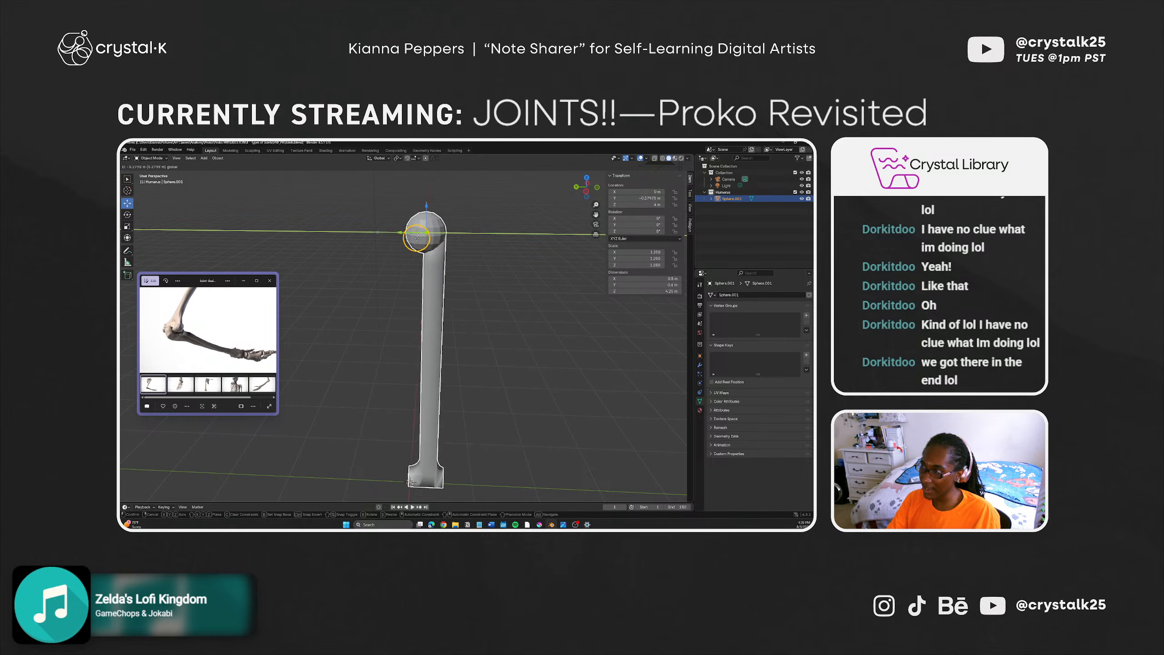
drag(374, 237, 379, 238)
key(ctrl+z)
mouse_move(400, 293)
middle_down()
mouse_move(356, 290)
mouse_move(440, 239)
mouse_move(395, 298)
mouse_move(387, 276)
middle_up()
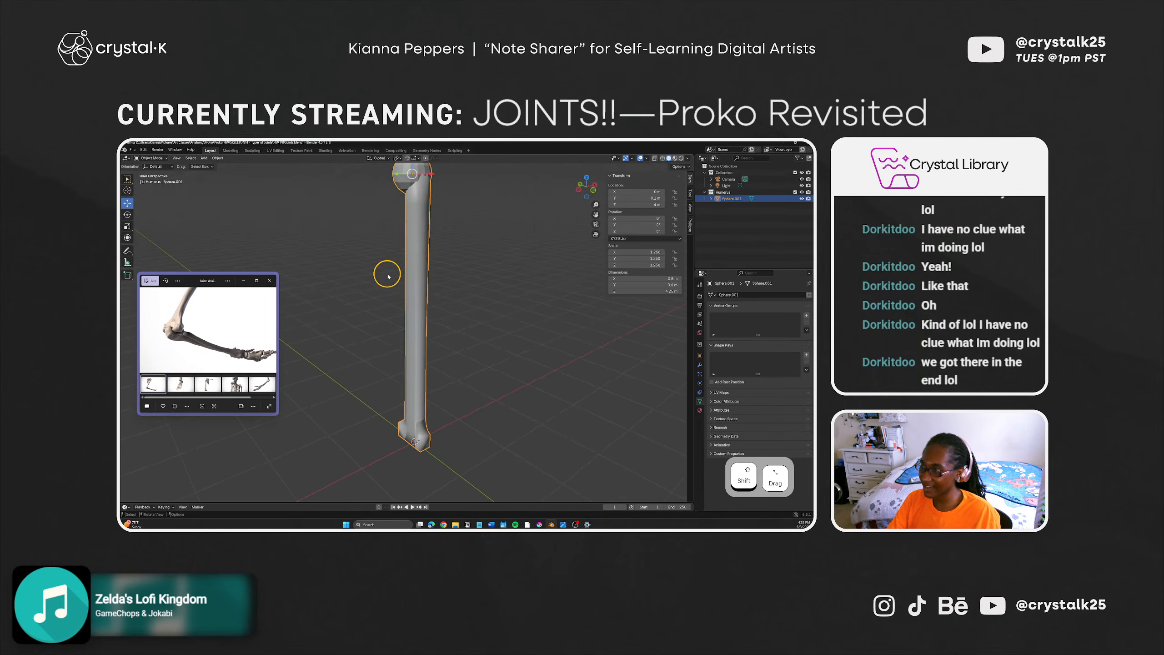
Step: Test-rotate the humerus around the X axis about its ball joint and return it to 0°
scroll(388, 275, down, 2)
key(r)
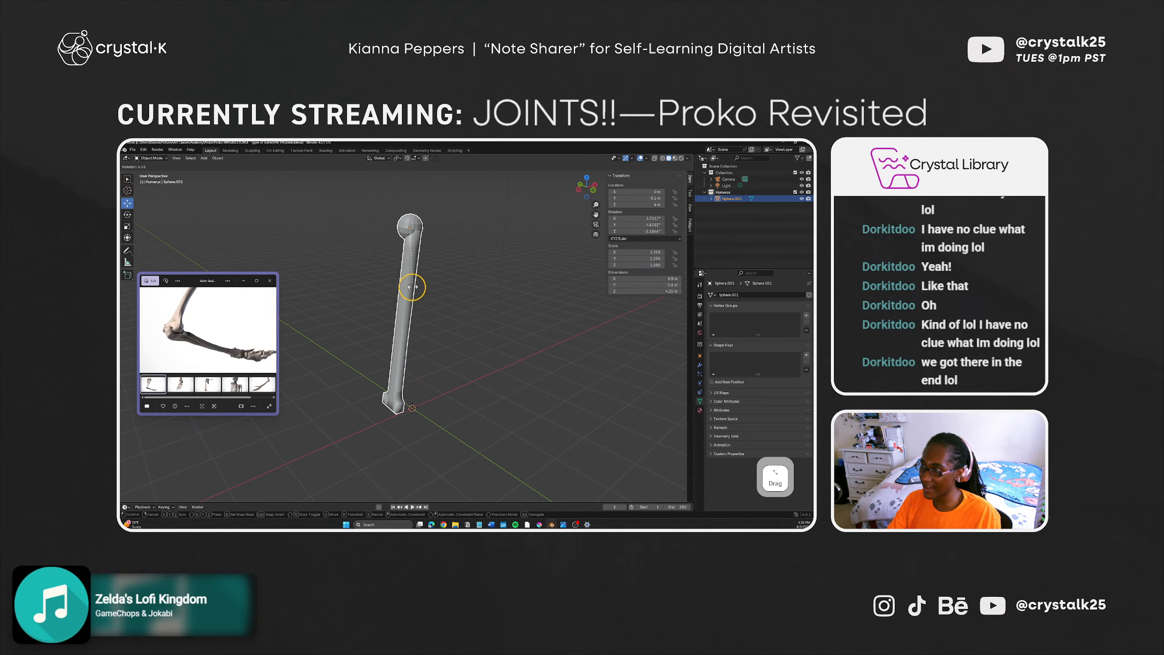
key(x)
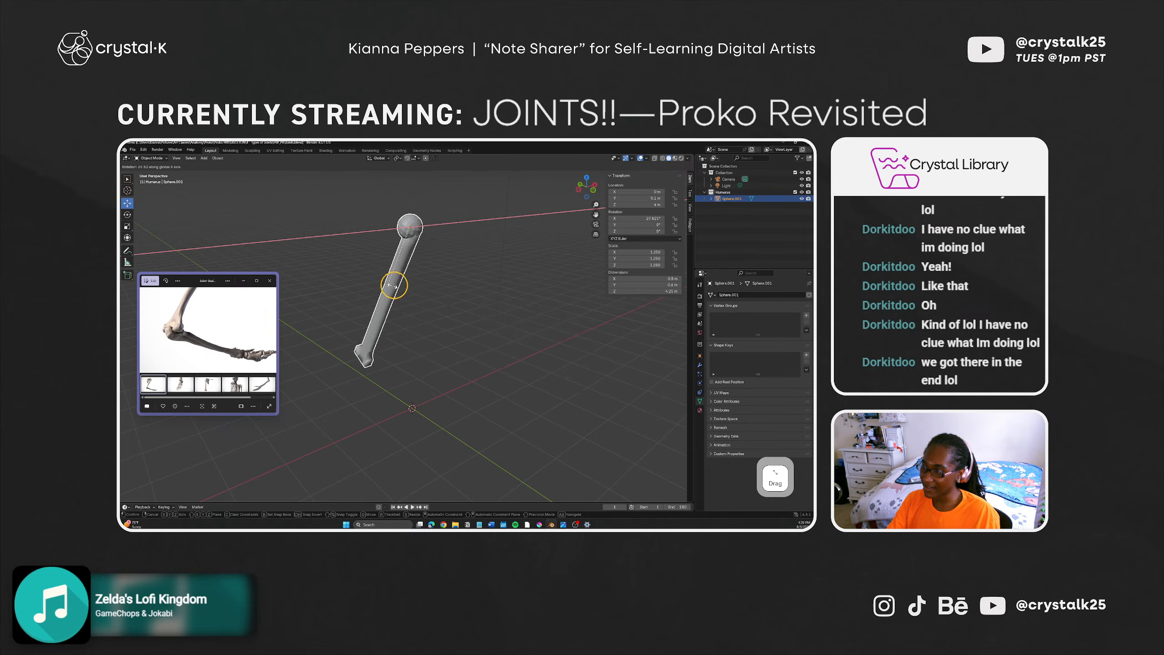
click(420, 296)
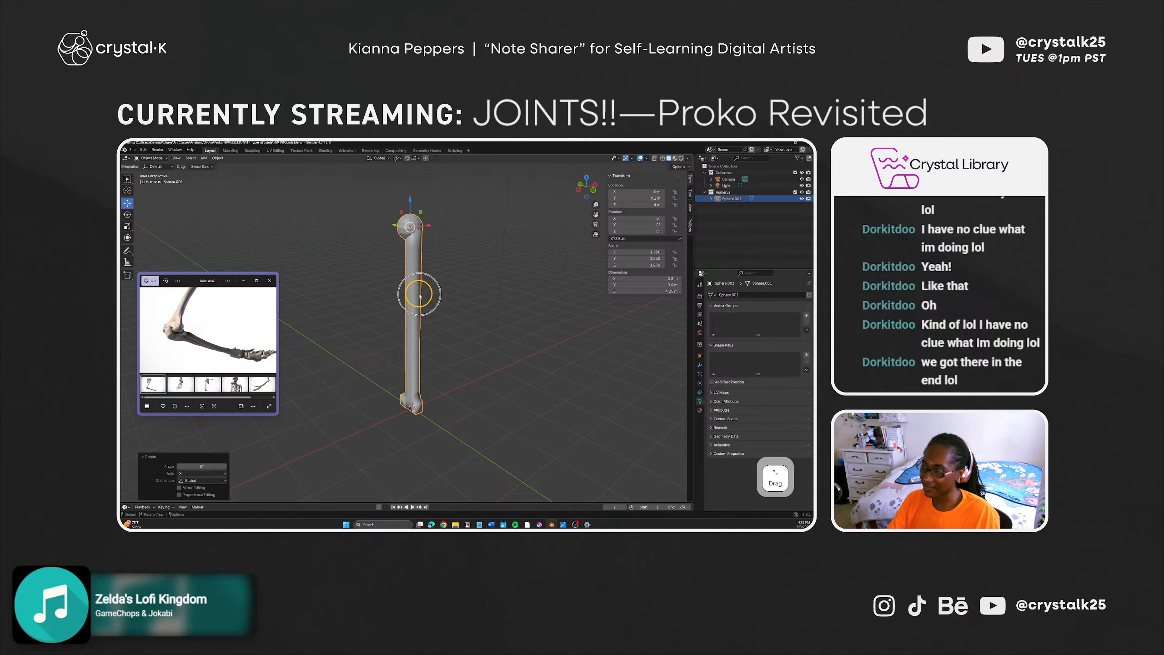
middle_drag(464, 317, 499, 319)
click(473, 314)
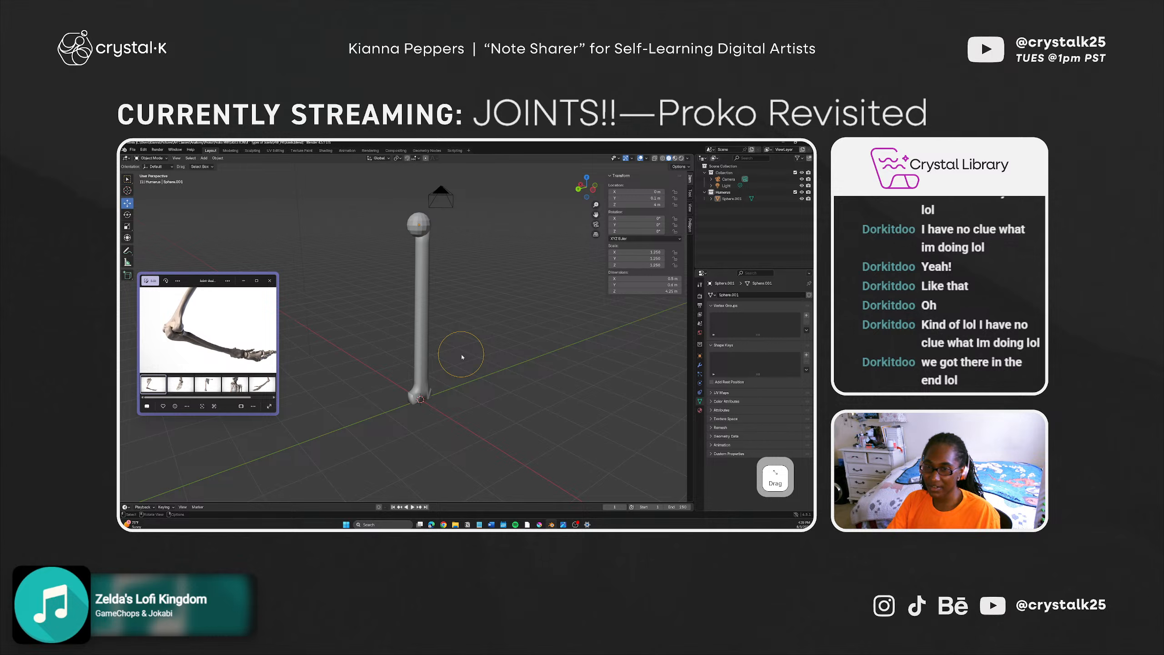
middle_drag(462, 357, 480, 312)
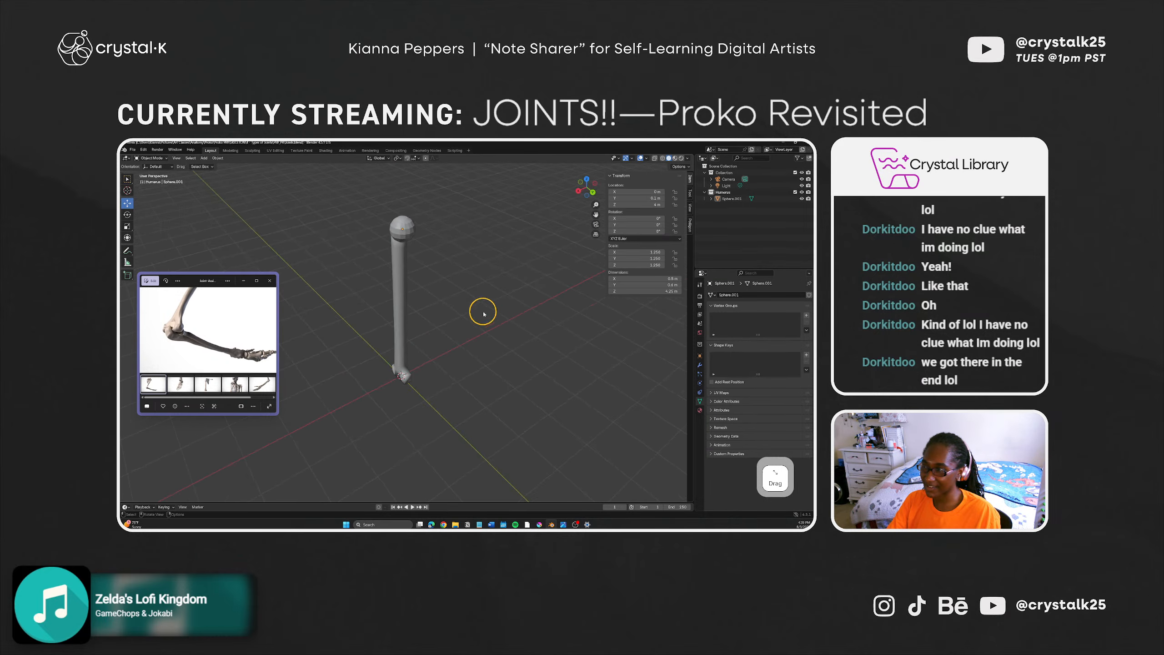
Step: Apply Shade Auto Smooth to the joined humerus
click(411, 241)
middle_drag(412, 303, 380, 470)
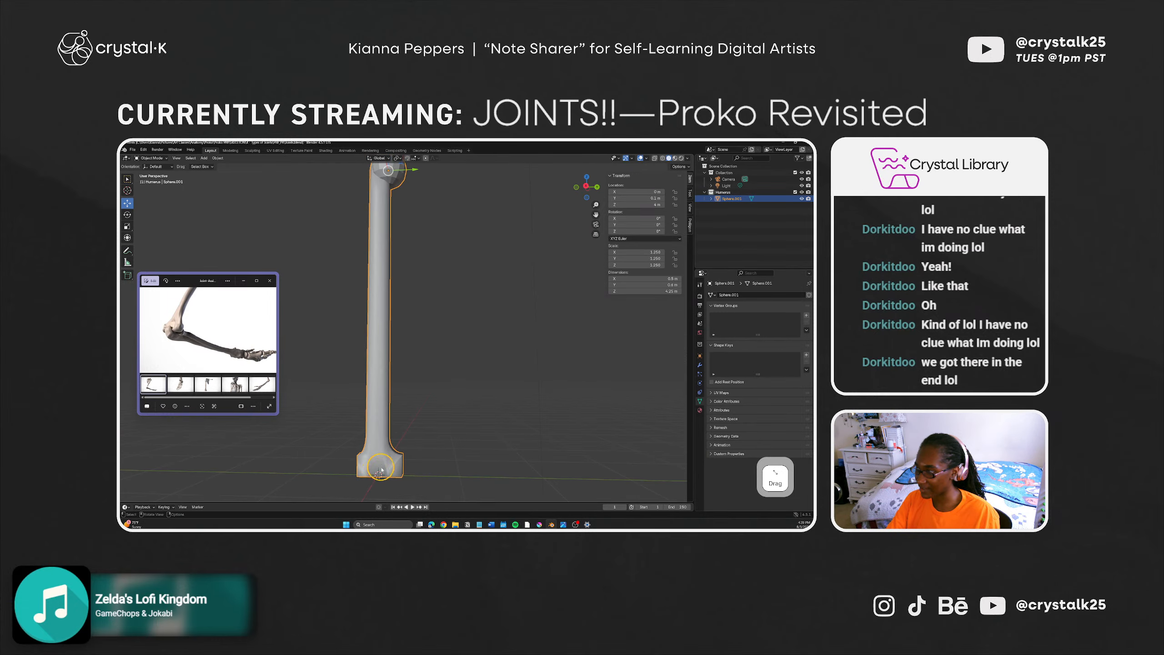
right_click(396, 457)
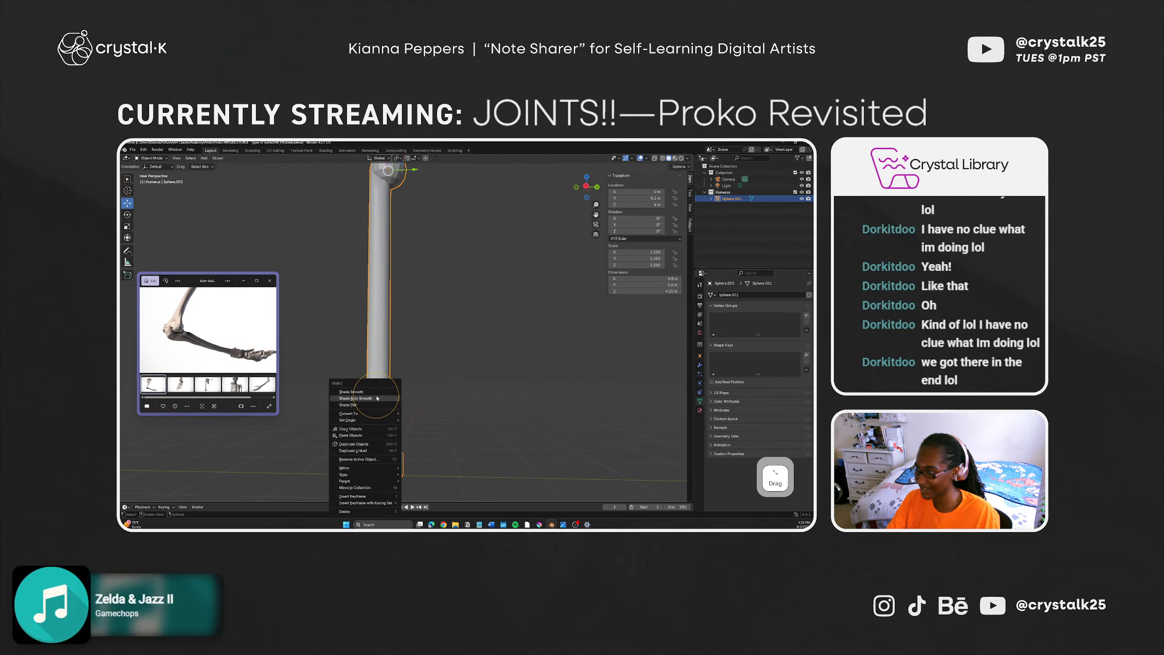
click(383, 452)
middle_drag(383, 452, 422, 433)
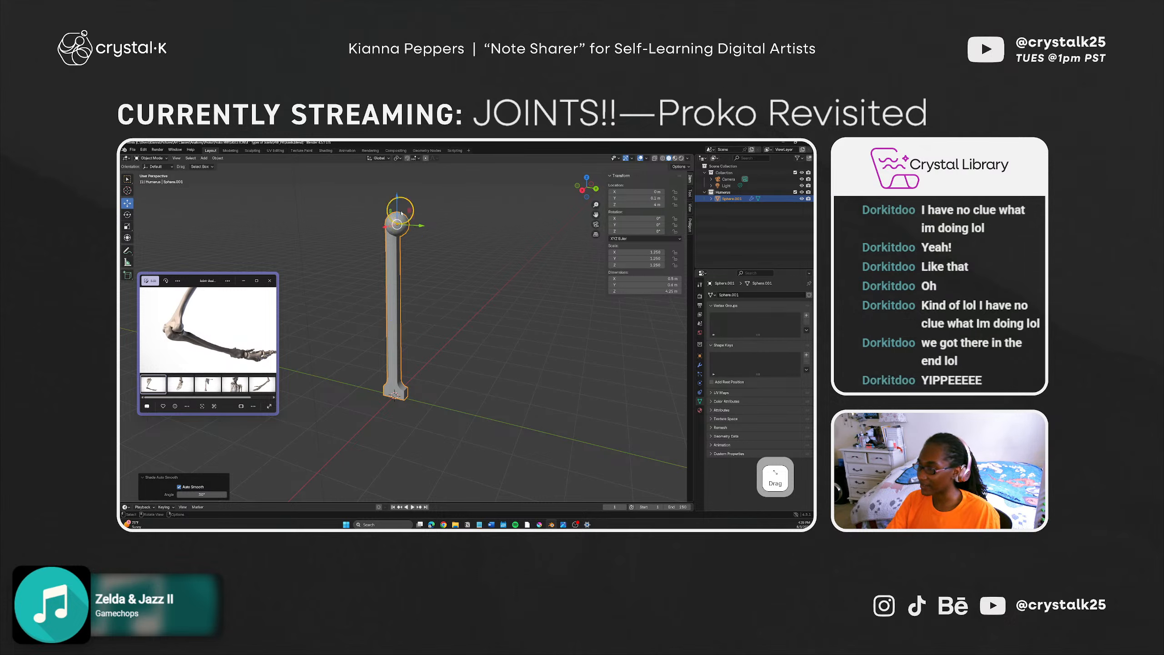
Step: Test swinging the humerus around its ball joint with free and axis rotations, and undo the rotation
key(r)
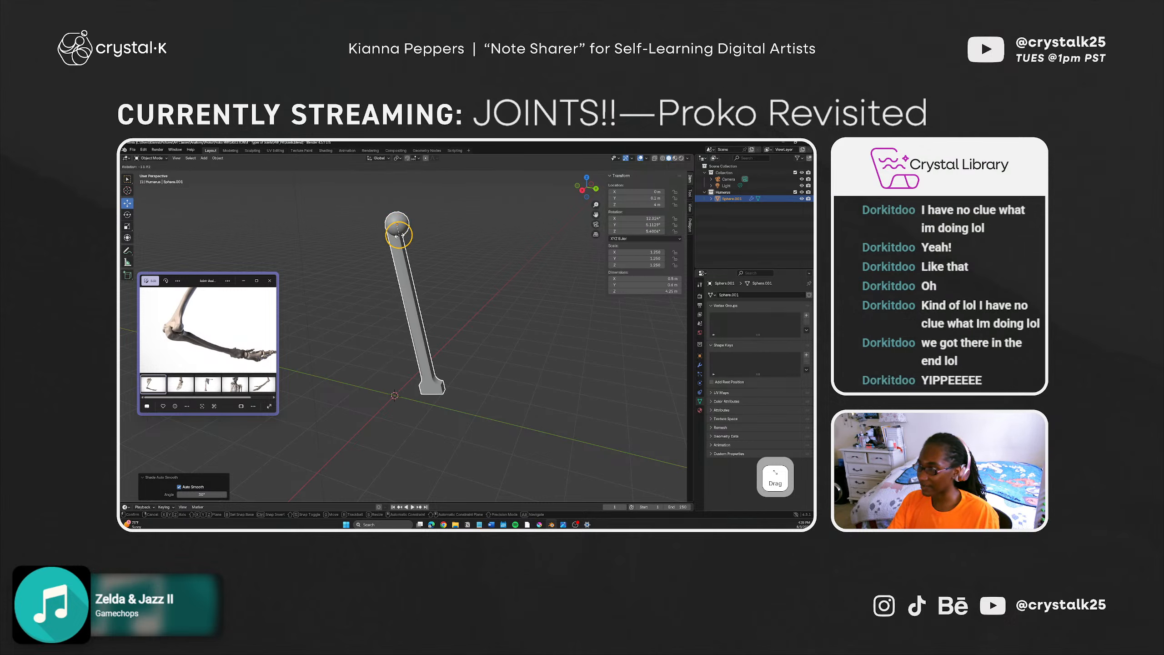
right_click(396, 237)
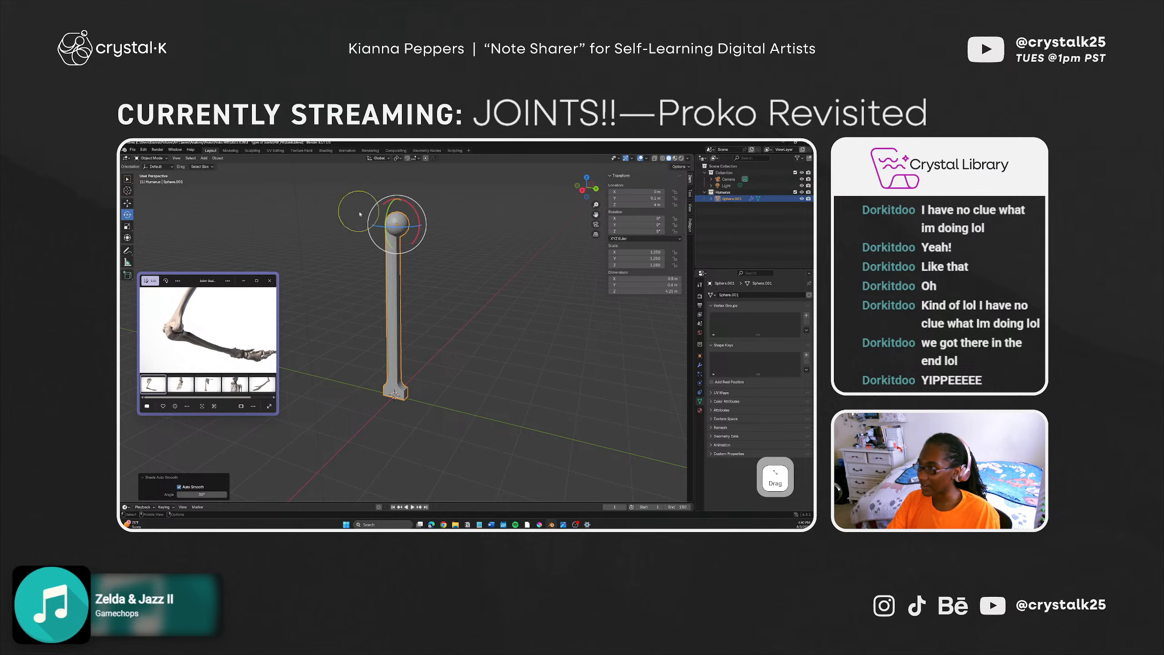
drag(384, 216, 417, 212)
key(ctrl+z)
key(ctrl+z)
key(ctrl+z)
key(ctrl+z)
key(ctrl+z)
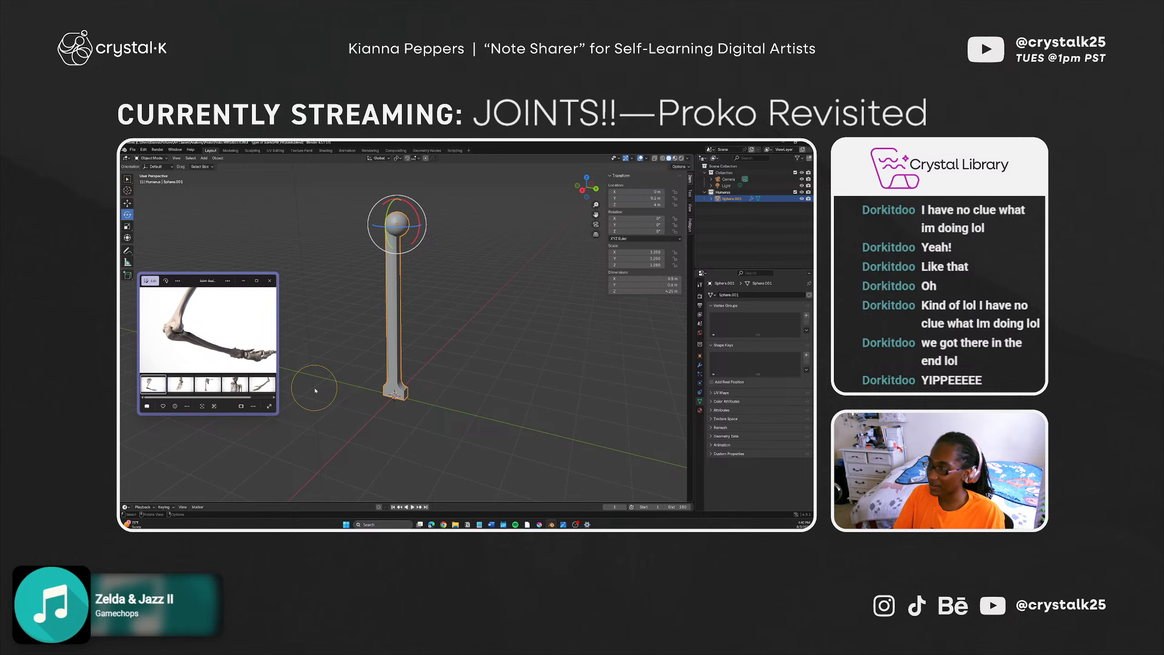
Step: Reposition the arm skeleton reference image and open the joined humerus mesh in Edit Mode
drag(264, 342, 233, 333)
middle_drag(406, 389, 433, 428)
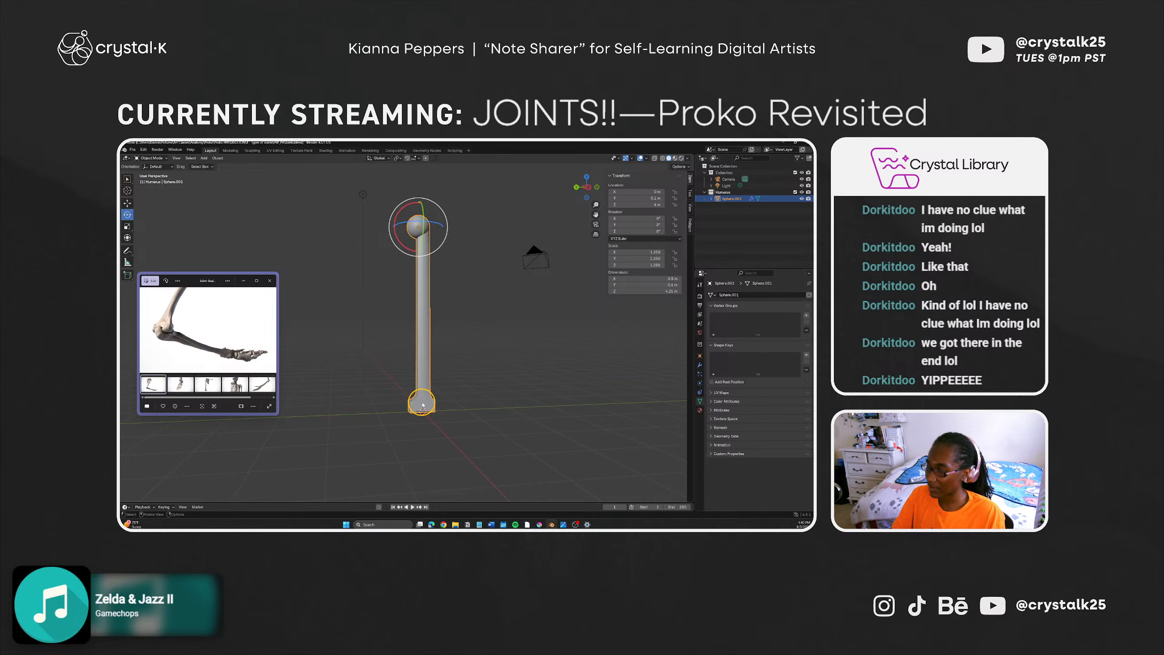
middle_drag(422, 422, 464, 439)
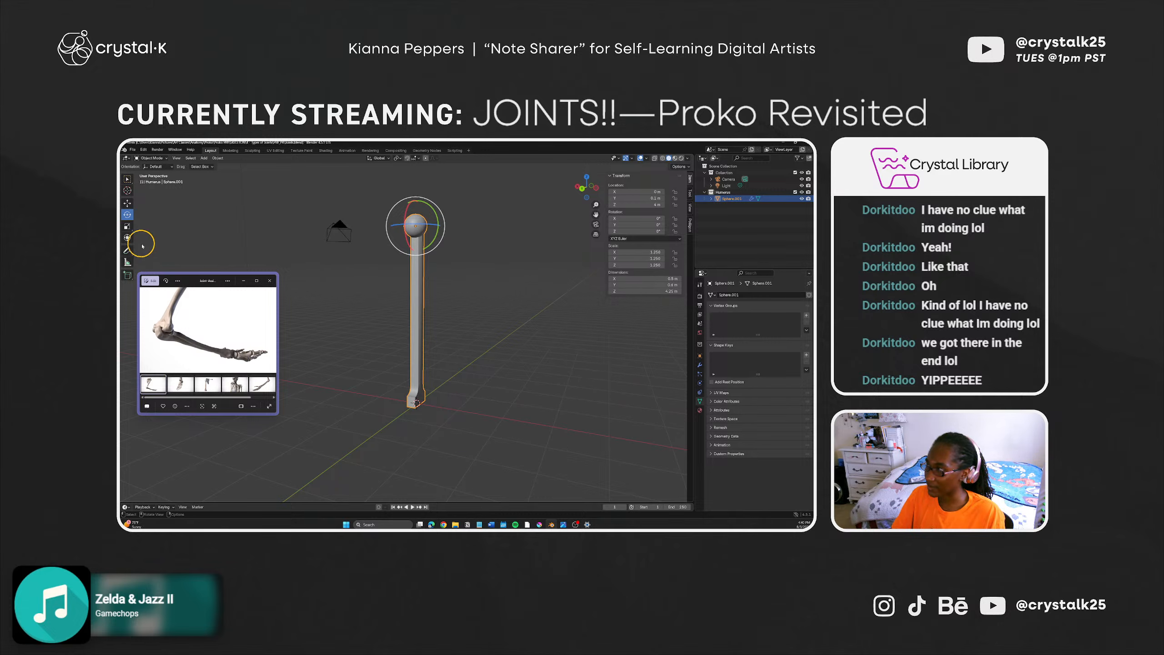
click(332, 331)
key(shift+a)
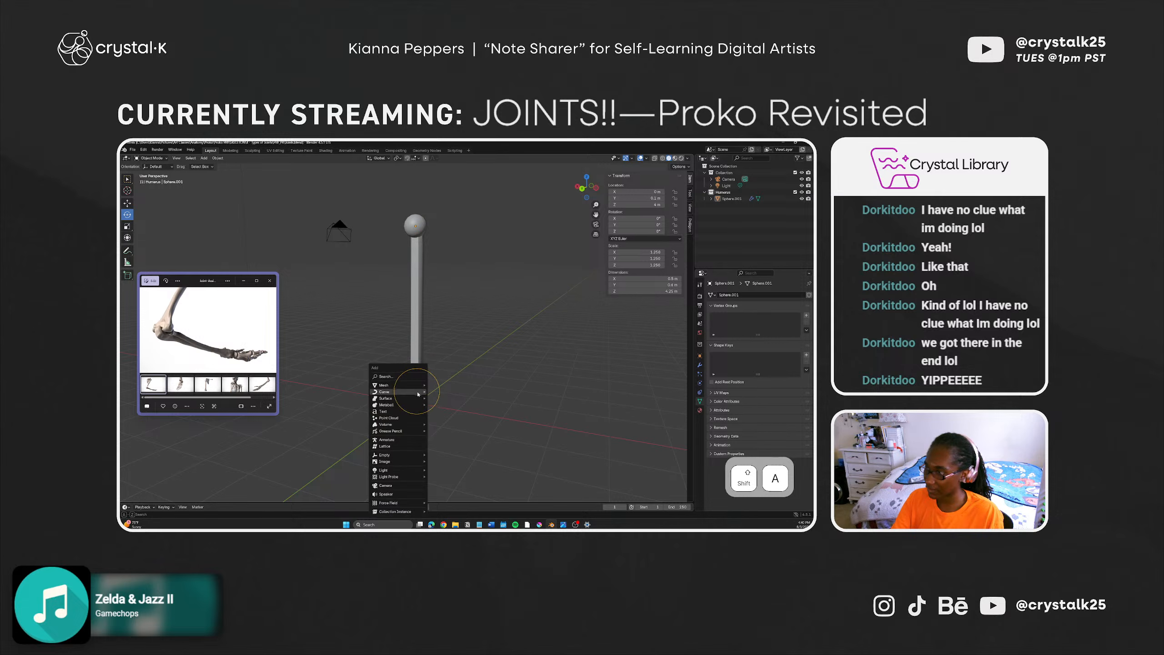
click(733, 198)
key(Tab)
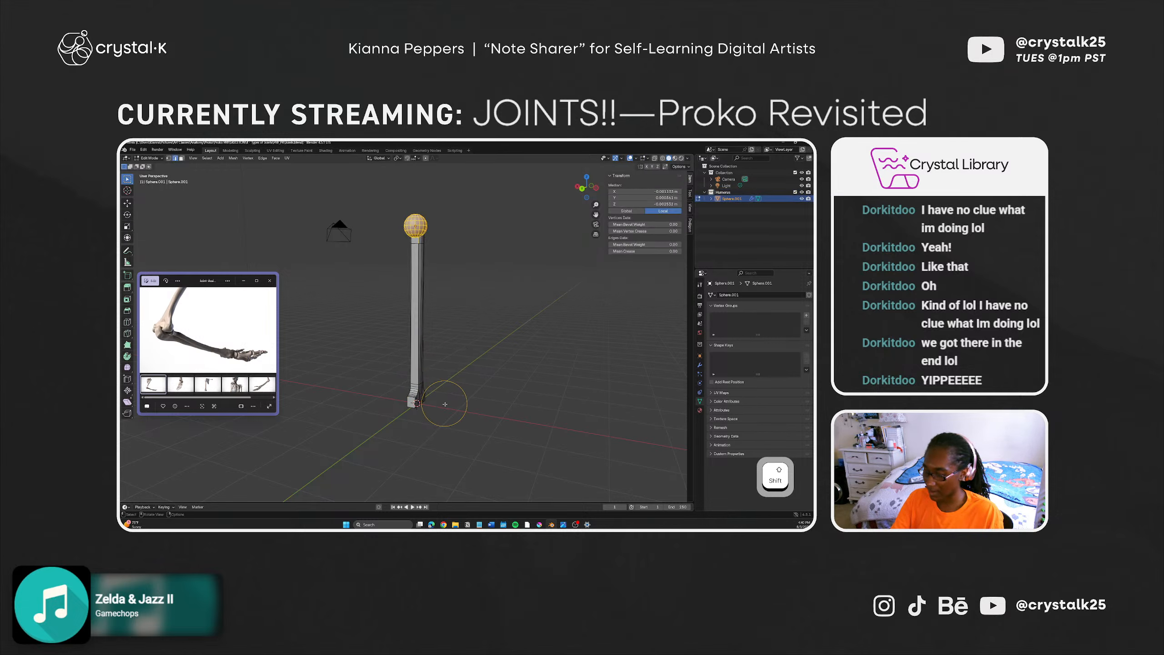
Step: Add a cube to the humerus mesh at the bone's lower end
middle_drag(417, 385, 412, 386)
scroll(412, 385, up, 3)
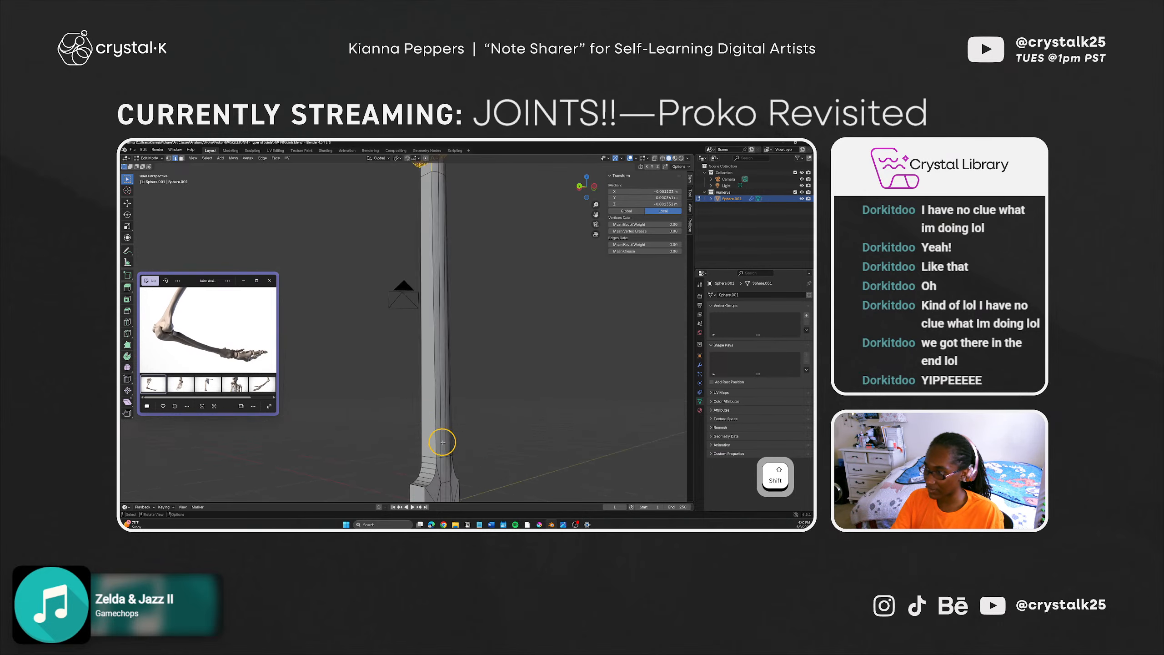
mouse_move(442, 442)
middle_down()
mouse_move(428, 411)
mouse_move(434, 433)
middle_up()
shift+middle_drag(478, 480, 392, 424)
key(shift+a)
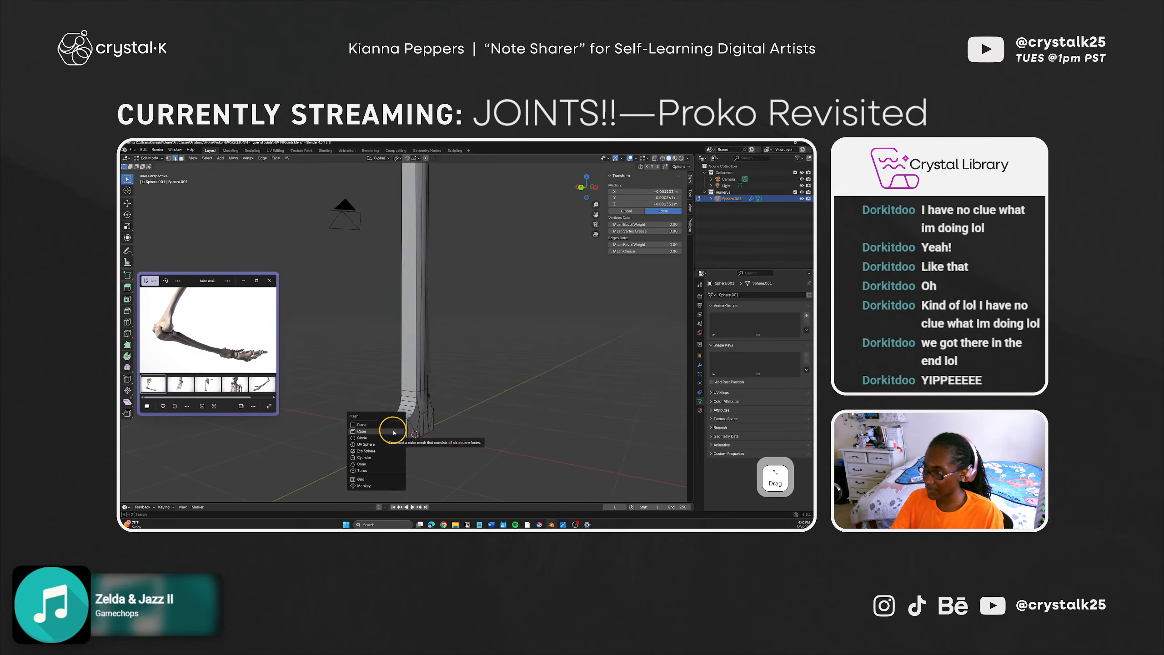
click(394, 431)
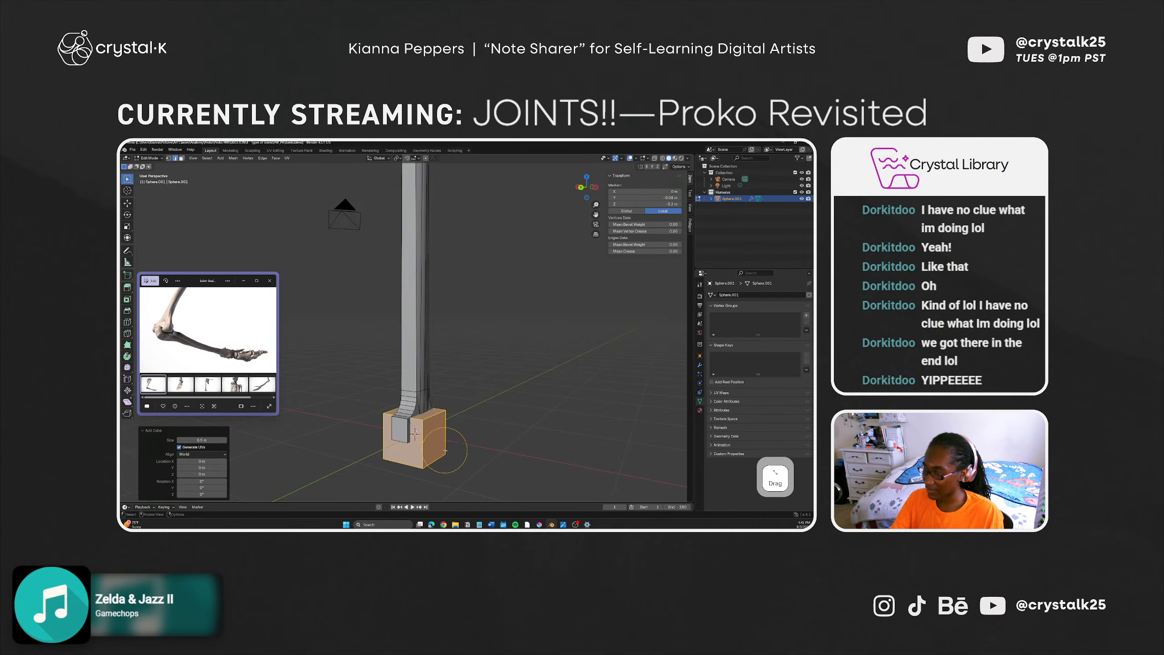
mouse_move(445, 451)
middle_down()
mouse_move(475, 455)
mouse_move(463, 456)
middle_up()
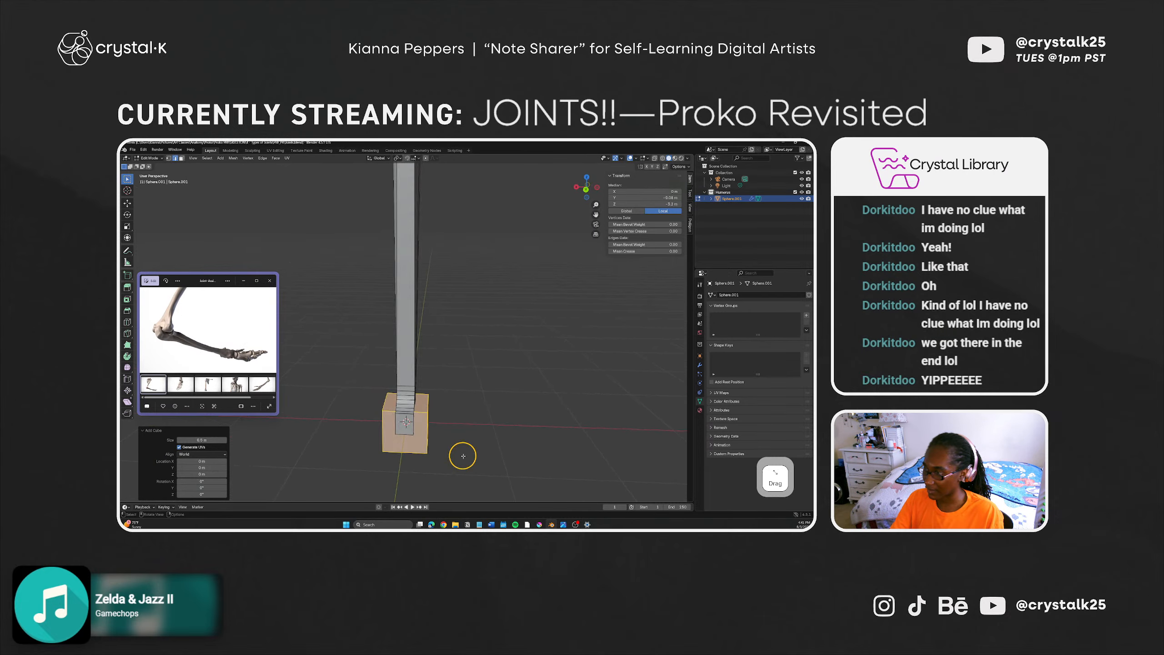
key(e)
right_click(413, 439)
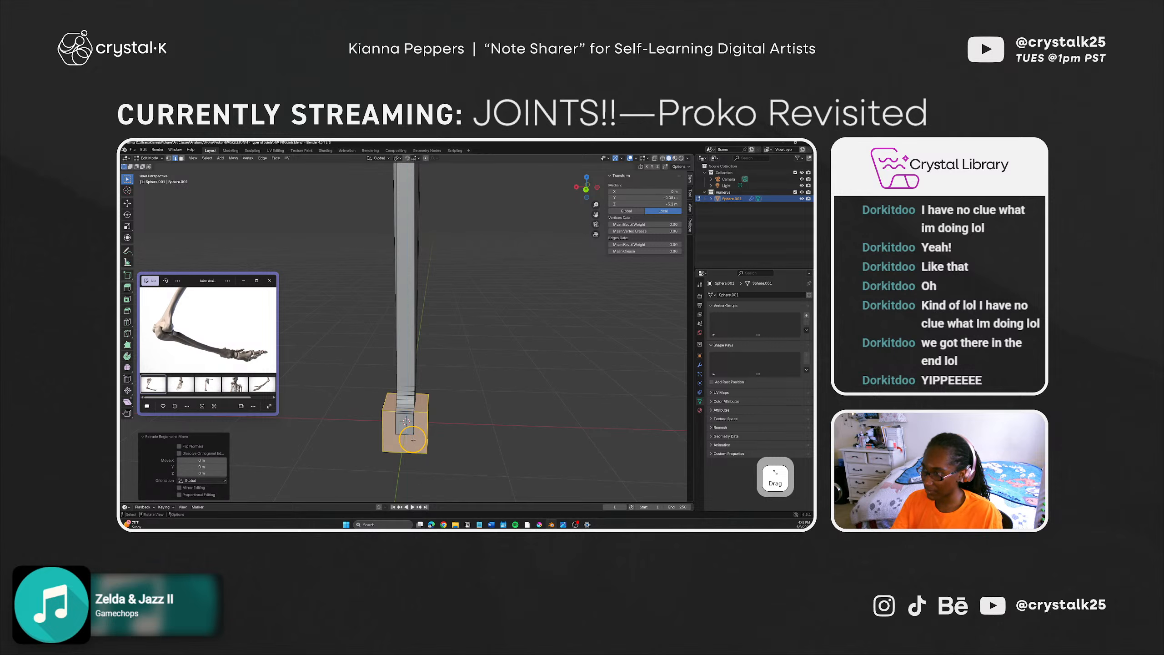
key(g)
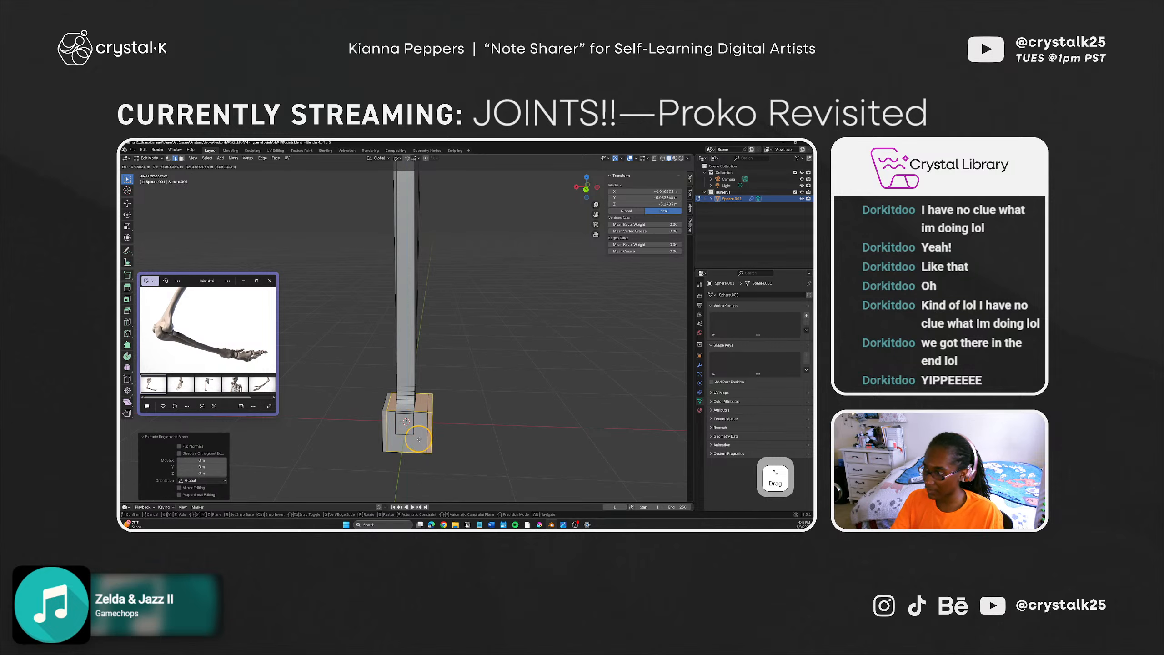
key(x)
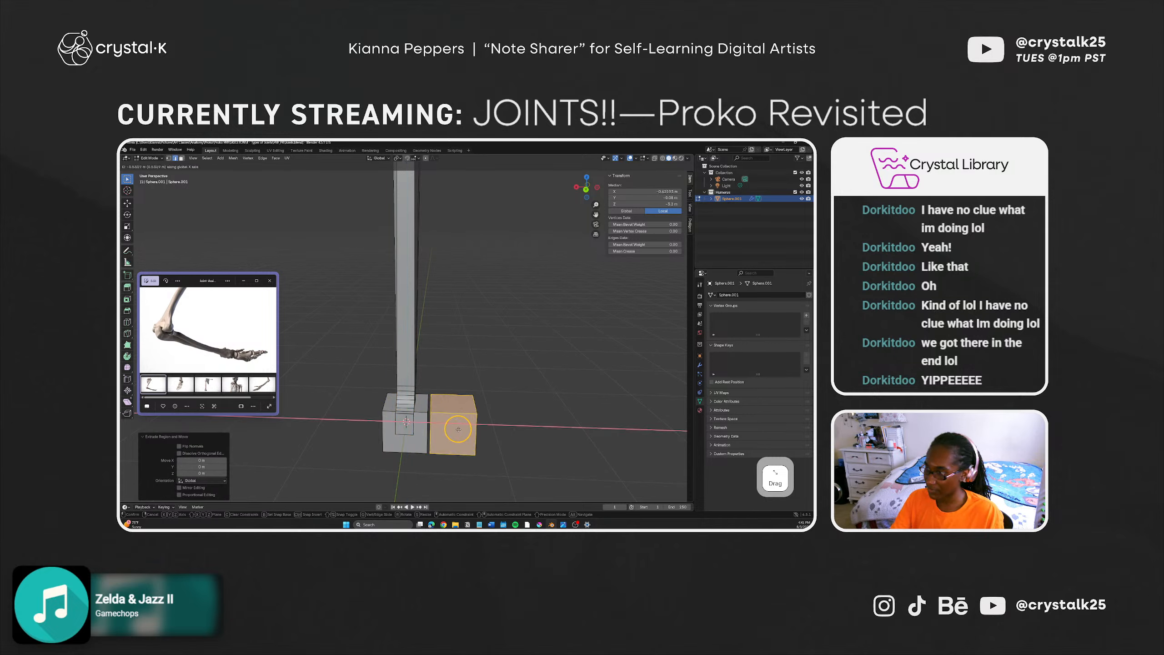
right_click(458, 429)
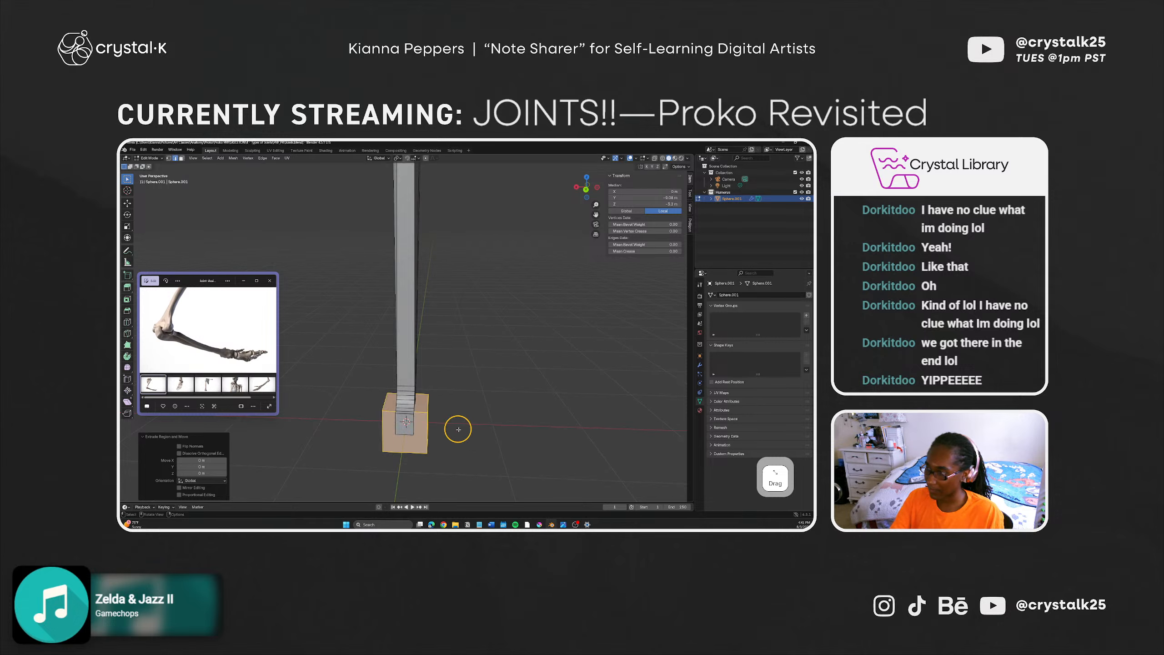
key(ctrl+z)
key(ctrl+z)
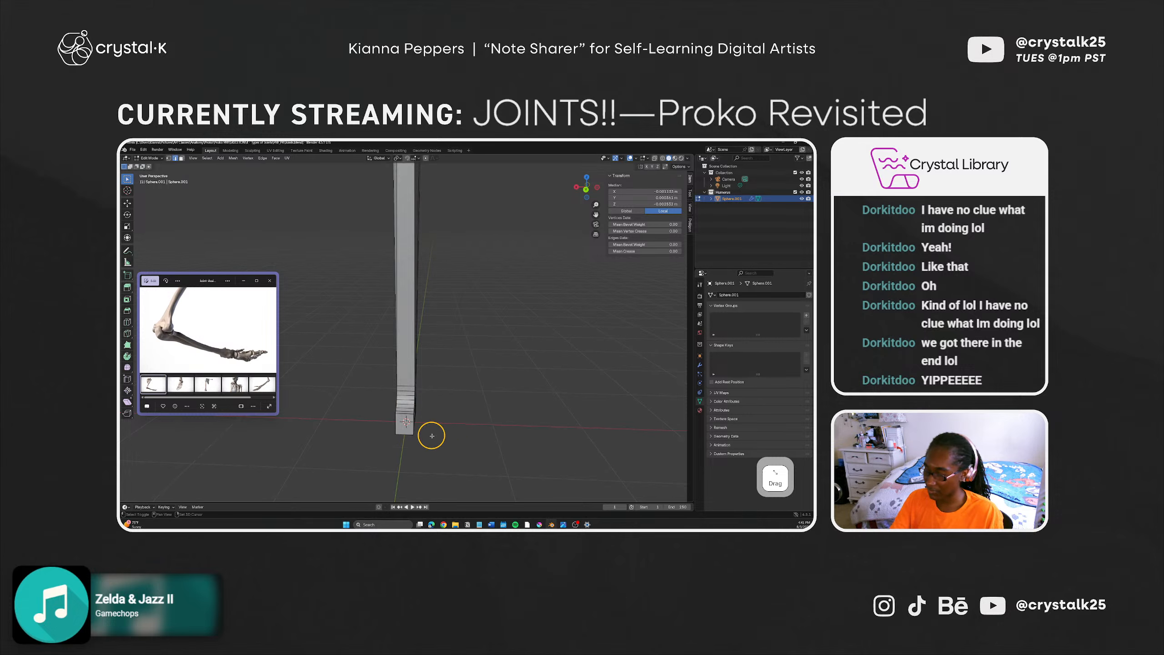
key(shift+a)
click(432, 435)
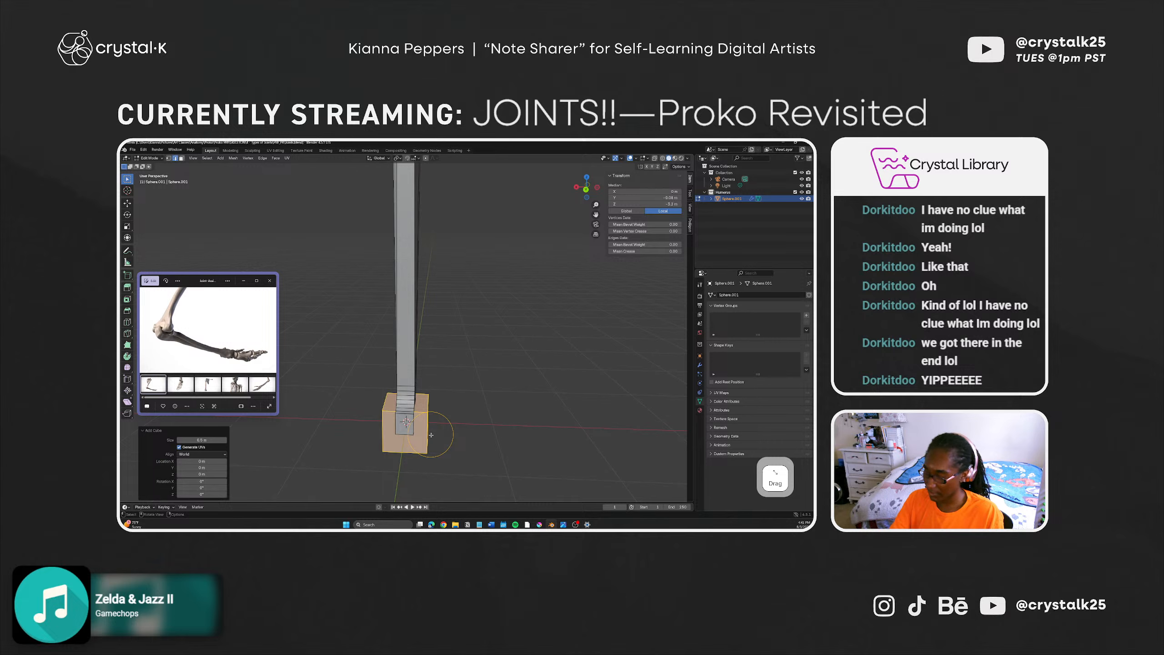
key(ctrl+z)
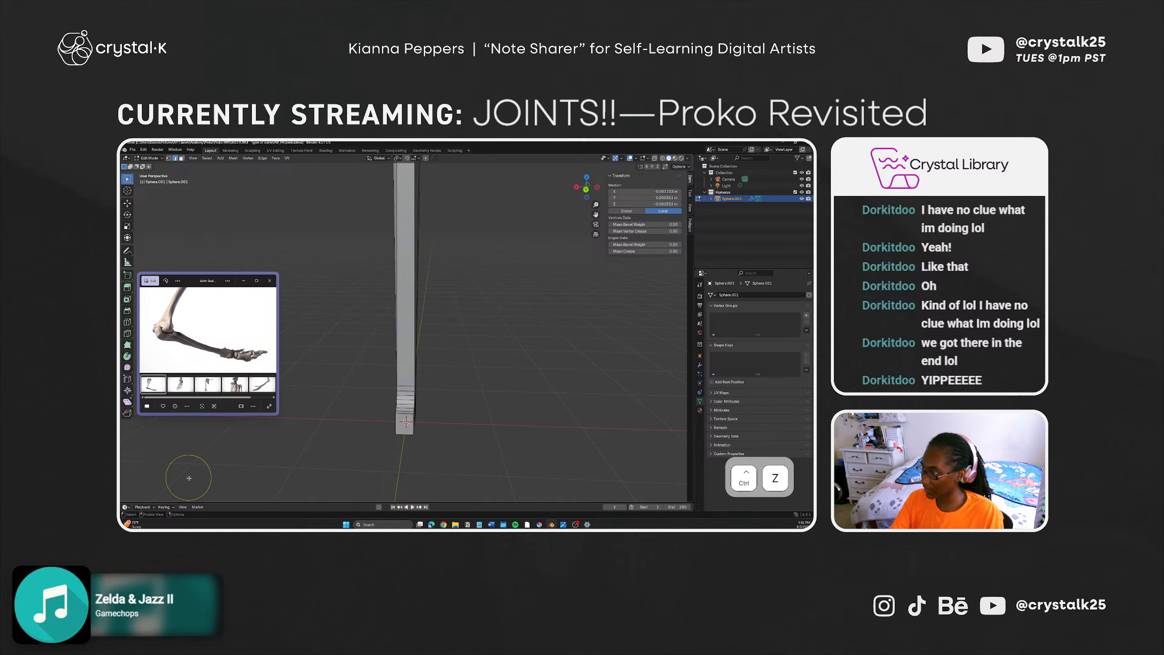
Step: Try a cube shifted along X beside the bone's lower end, reduce its size to about 0.39 m, and undo it
key(shift+a)
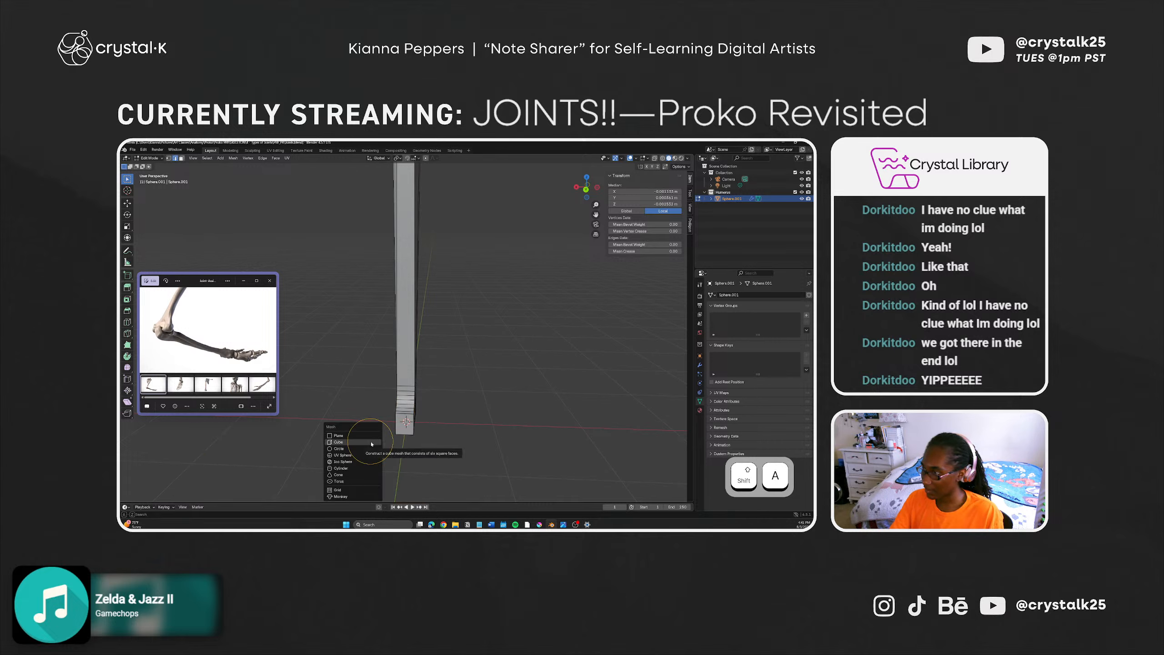
click(372, 443)
drag(202, 461, 193, 461)
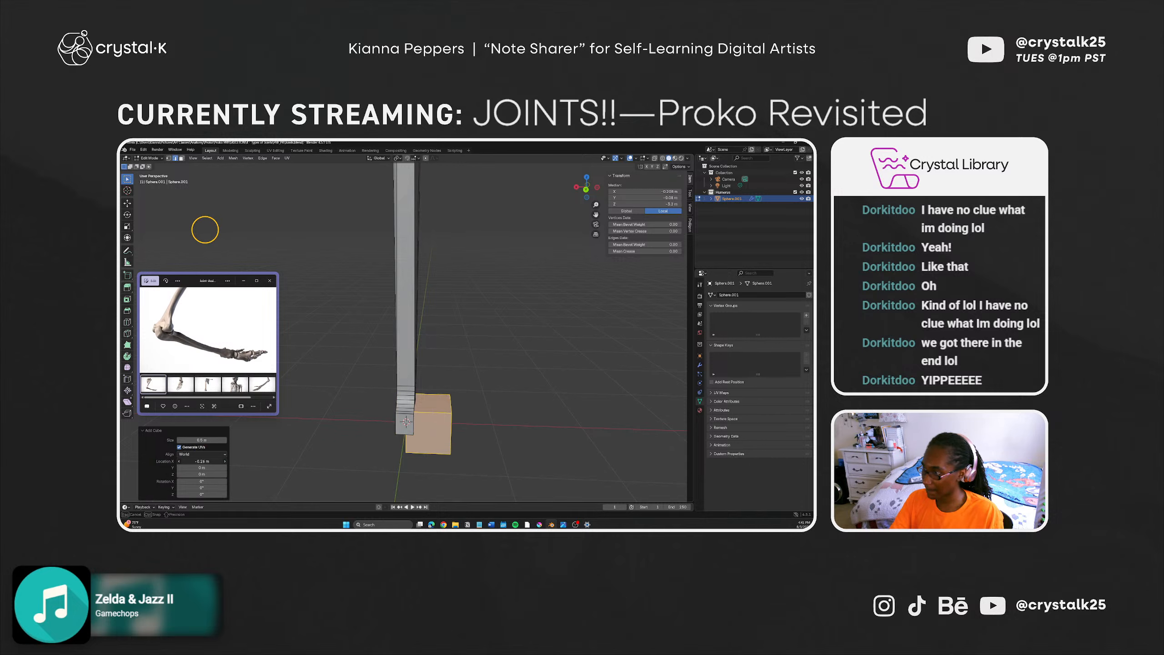
drag(206, 229, 204, 230)
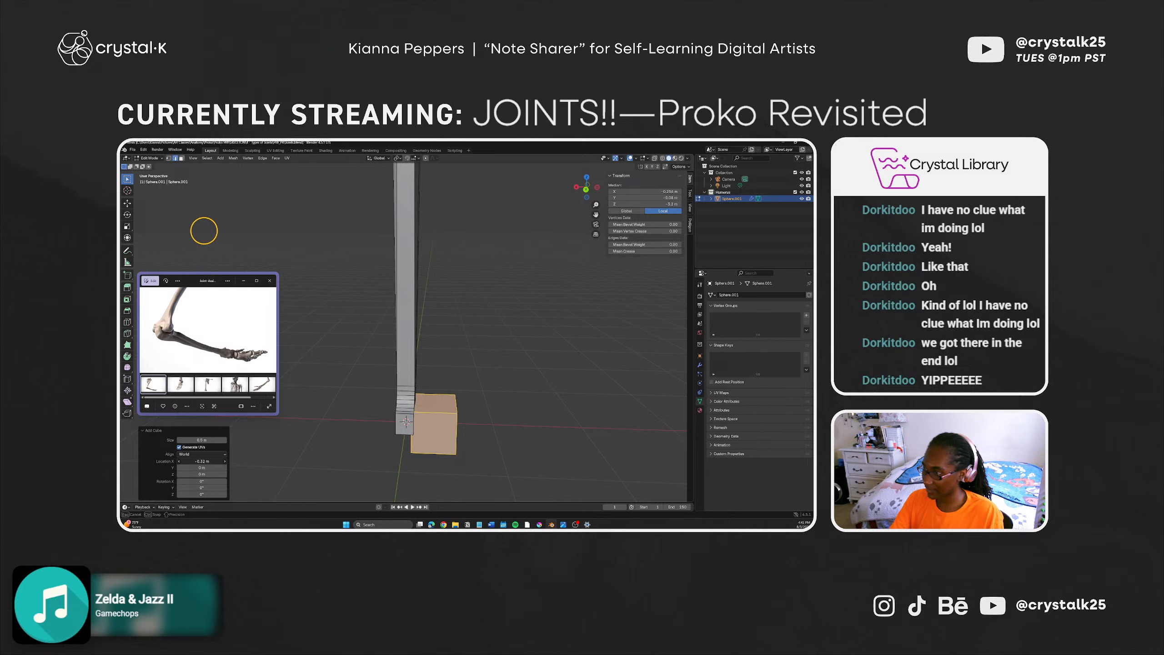
mouse_move(393, 462)
alt+middle_down()
mouse_move(415, 424)
mouse_move(391, 448)
alt+middle_up()
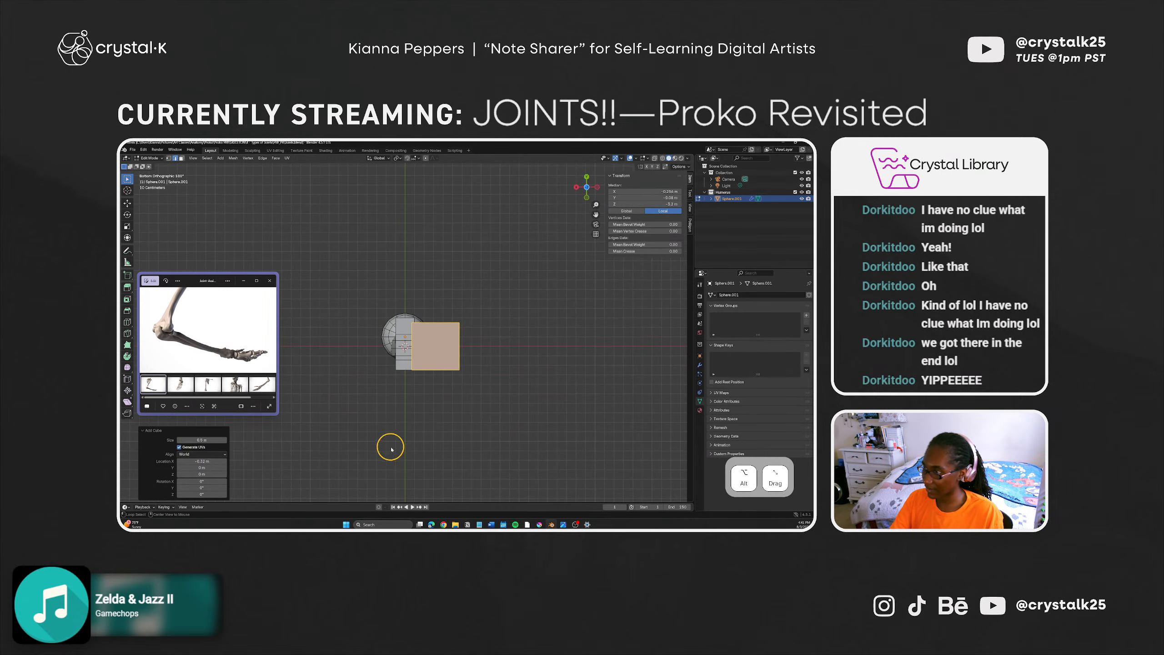
alt+middle_drag(388, 405, 362, 428)
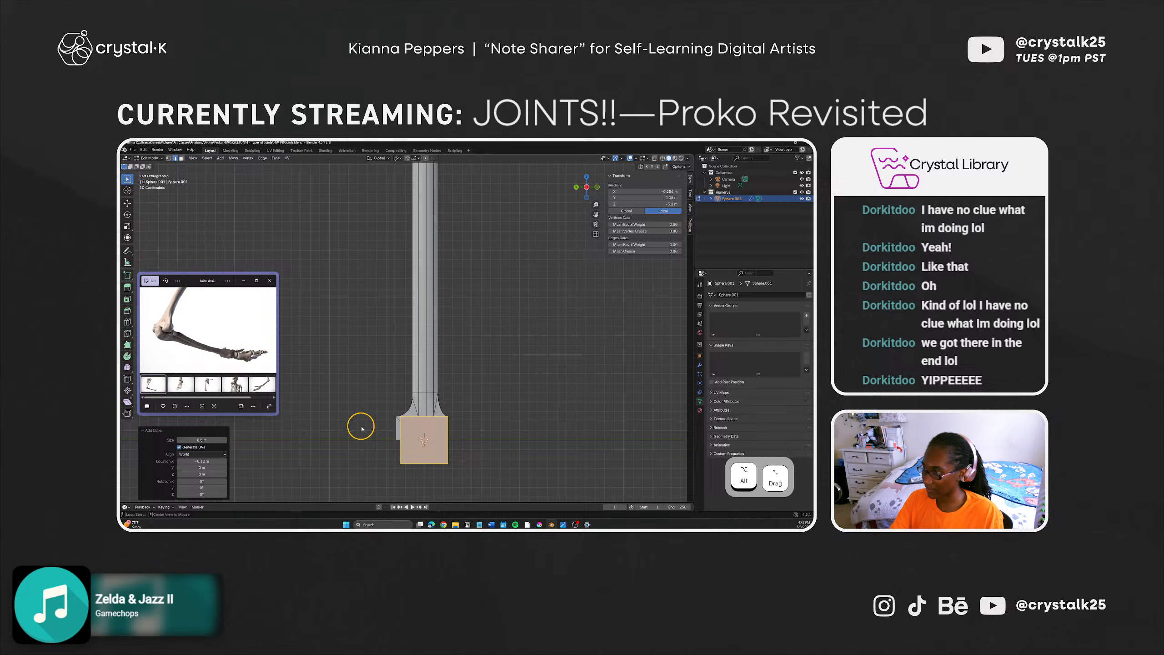
click(211, 462)
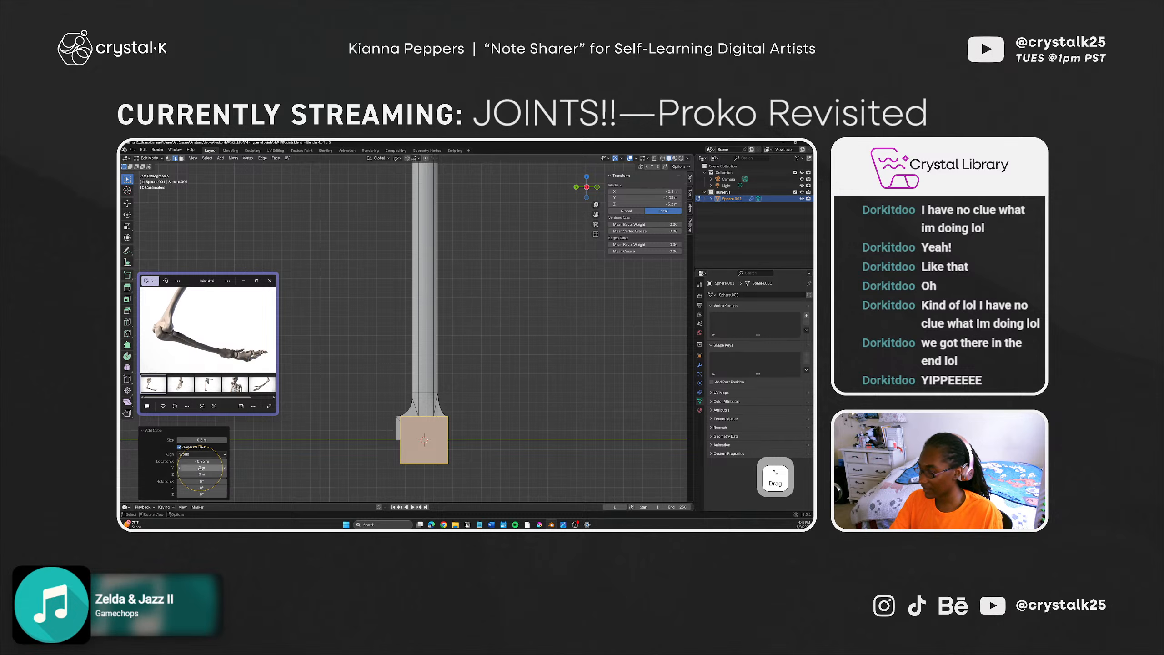
drag(211, 439, 206, 439)
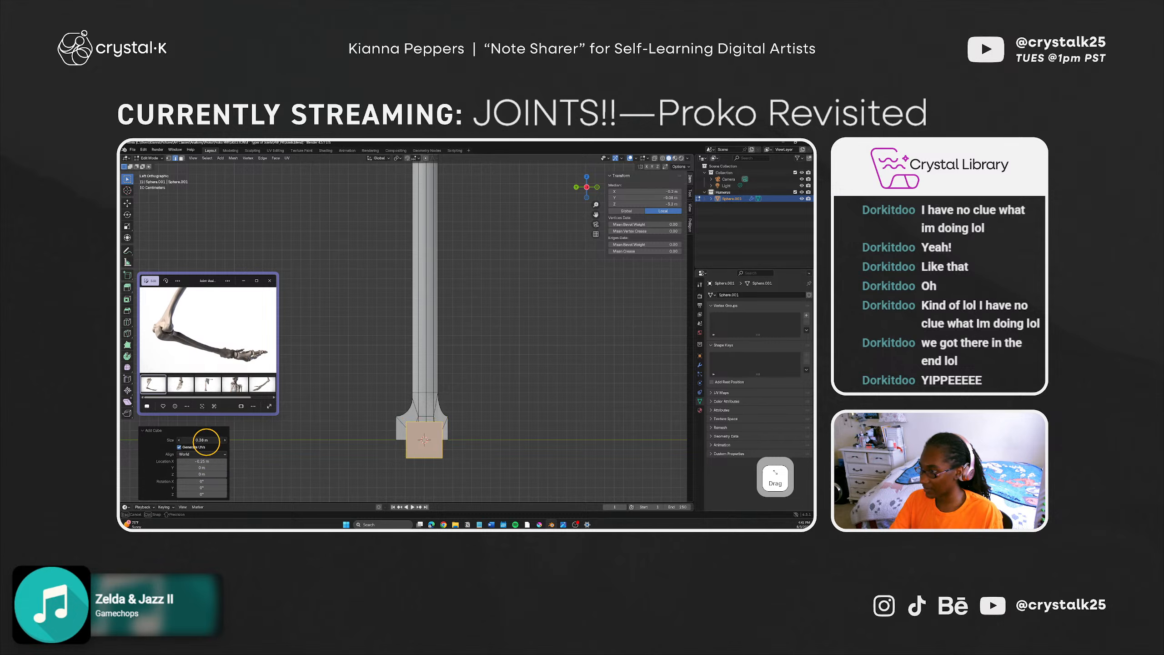
key(ctrl+z)
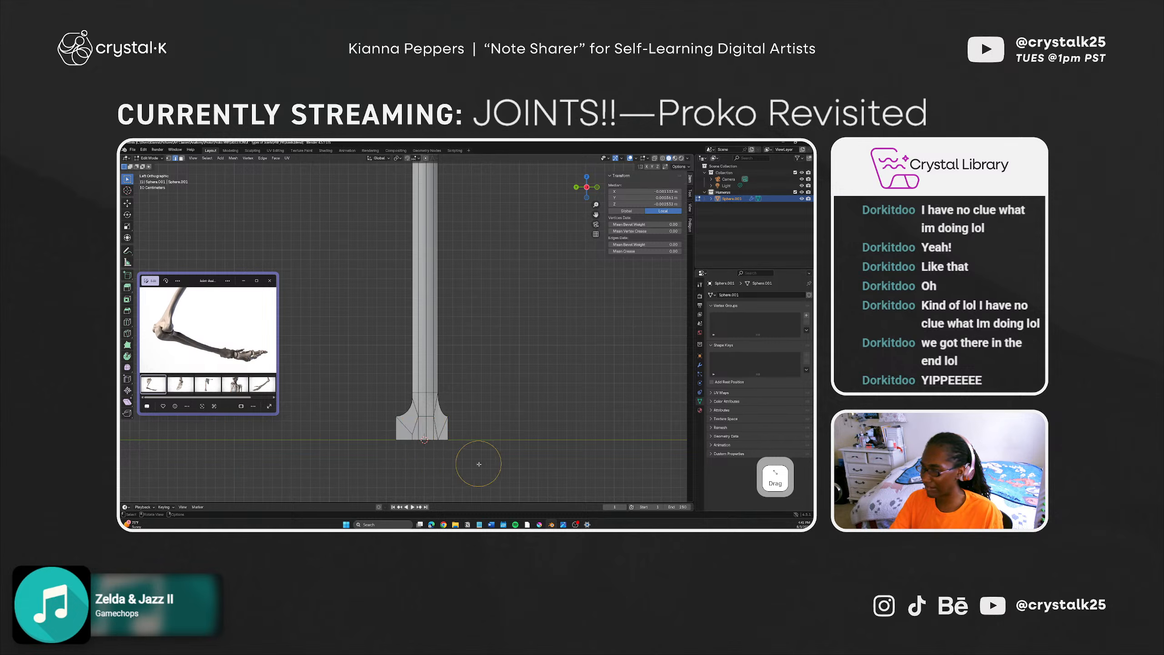
Step: Add a cube of about 0.39 m to the humerus mesh at the bone's lower end
key(Tab)
key(Tab)
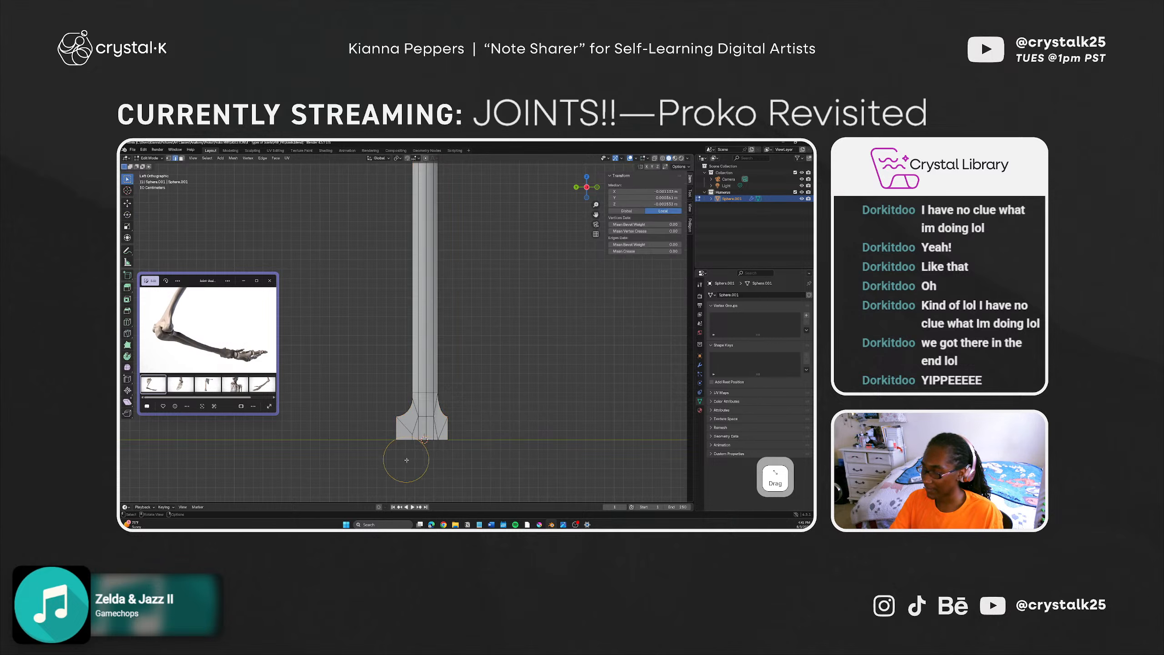
middle_drag(406, 459, 457, 460)
key(shift+a)
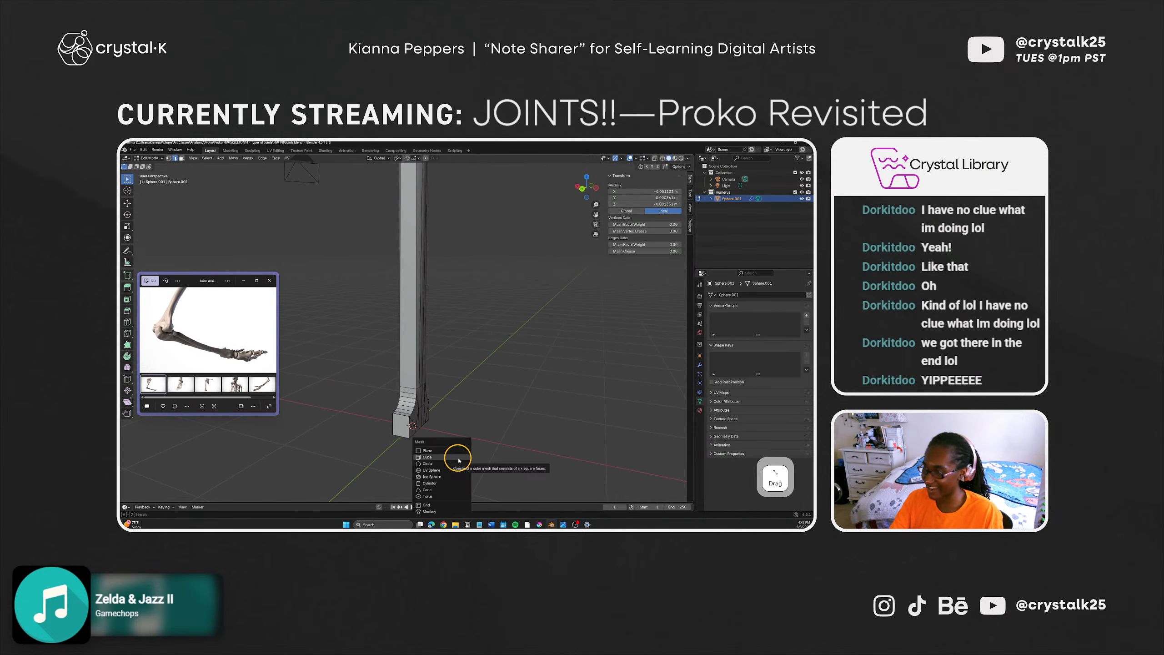
click(459, 460)
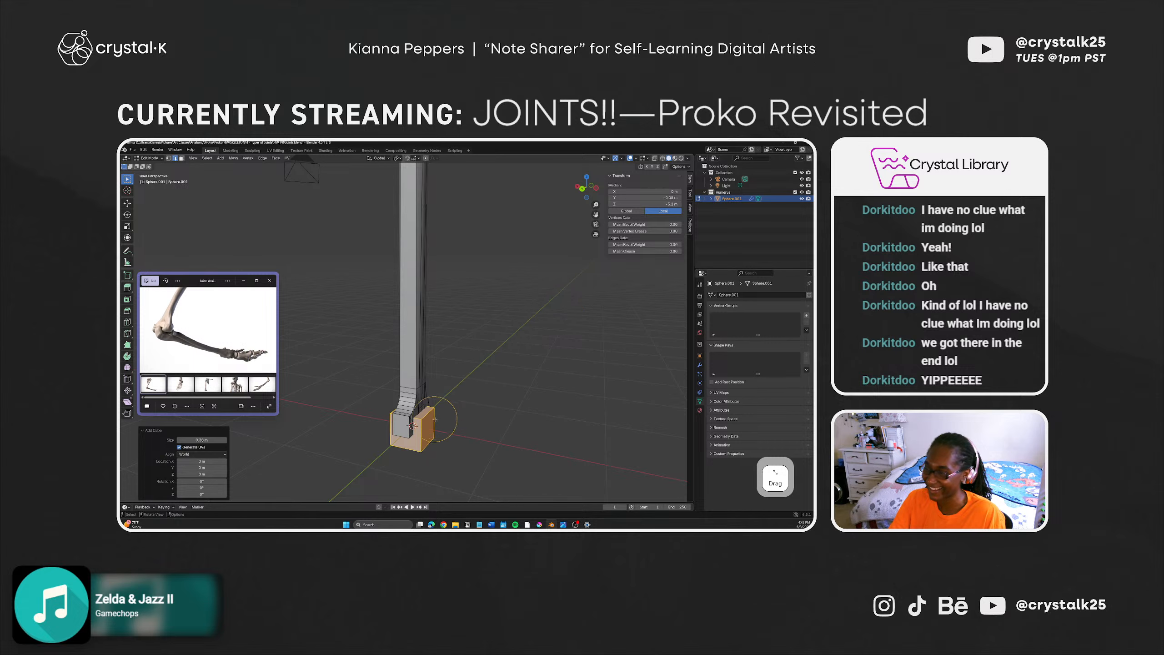
middle_drag(434, 420, 449, 441)
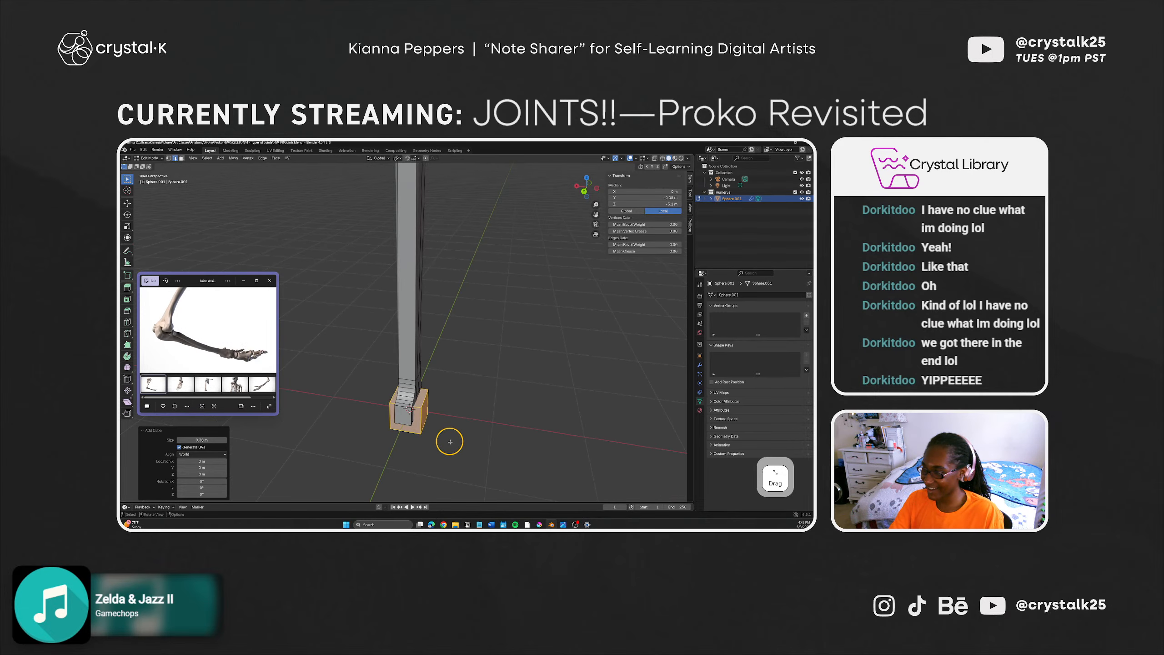
Step: Scale the new cube along the X axis to roughly 0.27, flattening it into a thin slab
key(s)
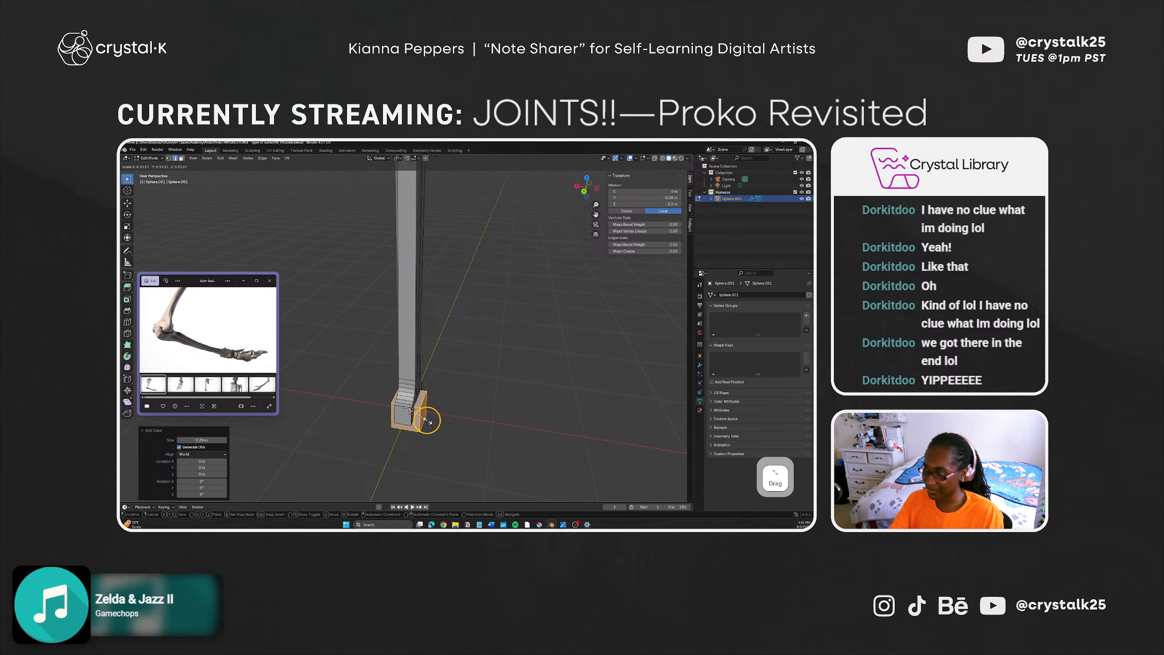
key(z)
middle_drag(431, 414, 431, 412)
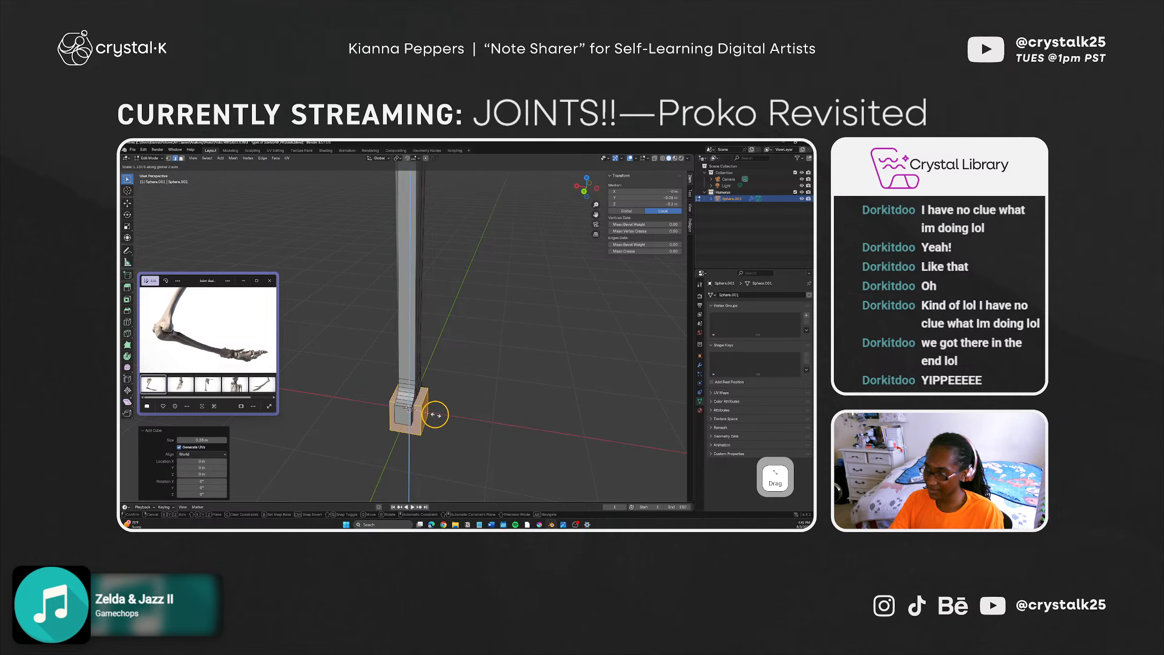
key(x)
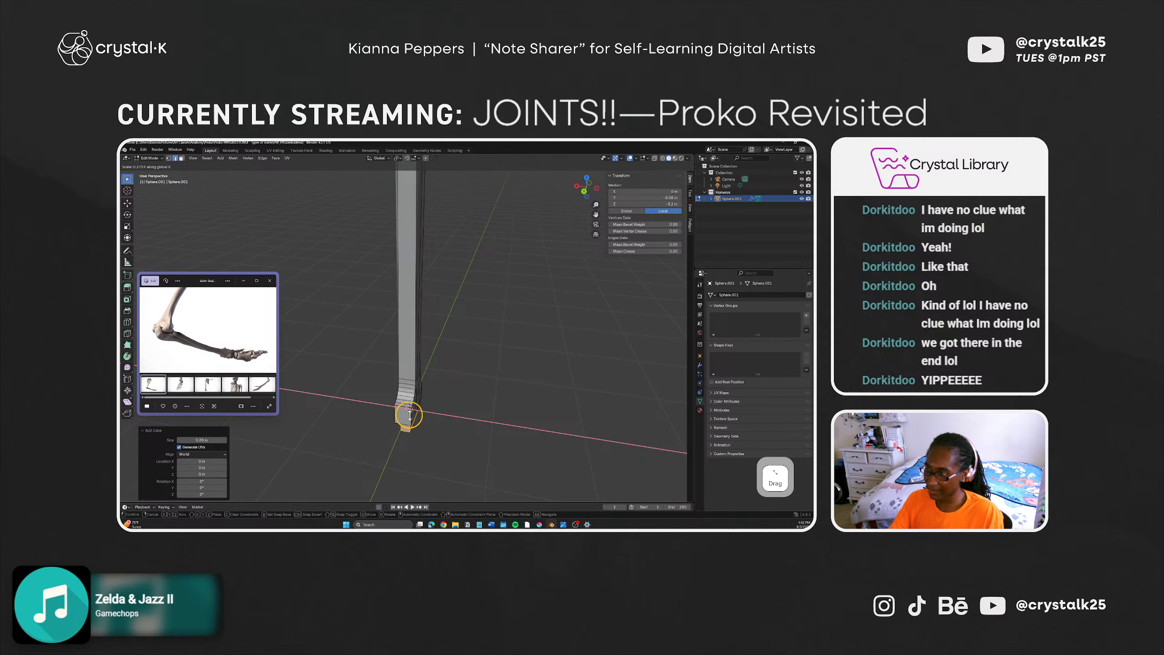
click(409, 414)
Step: Move the thin slab along the X axis so it sits against the side of the bone's lower end
key(g)
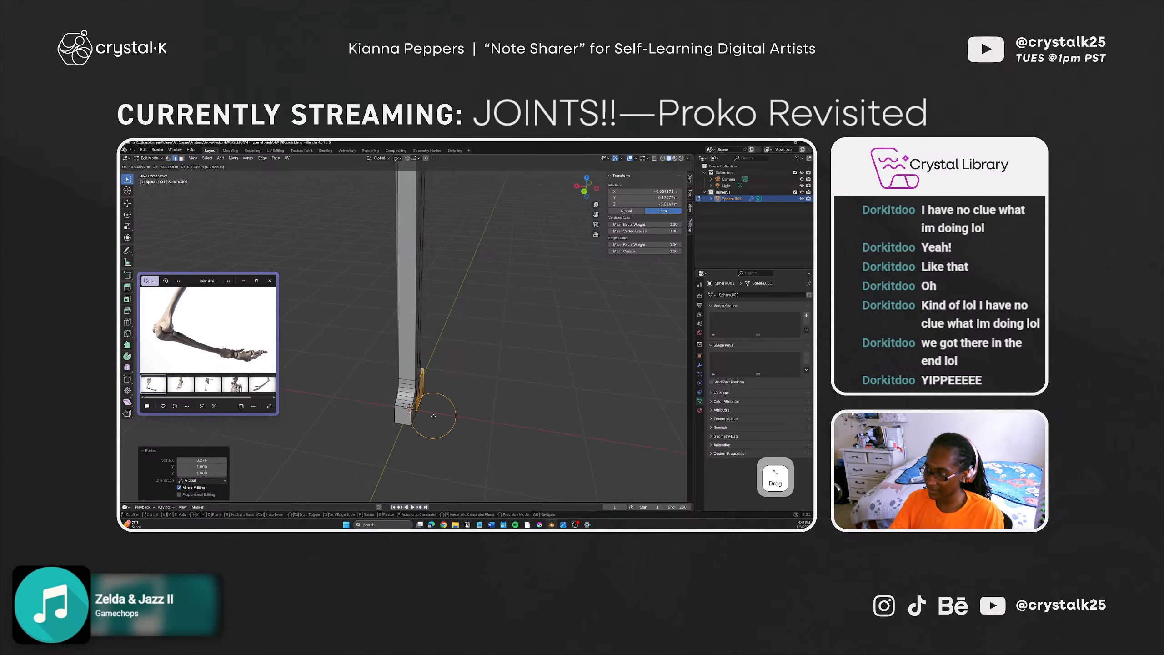
key(y)
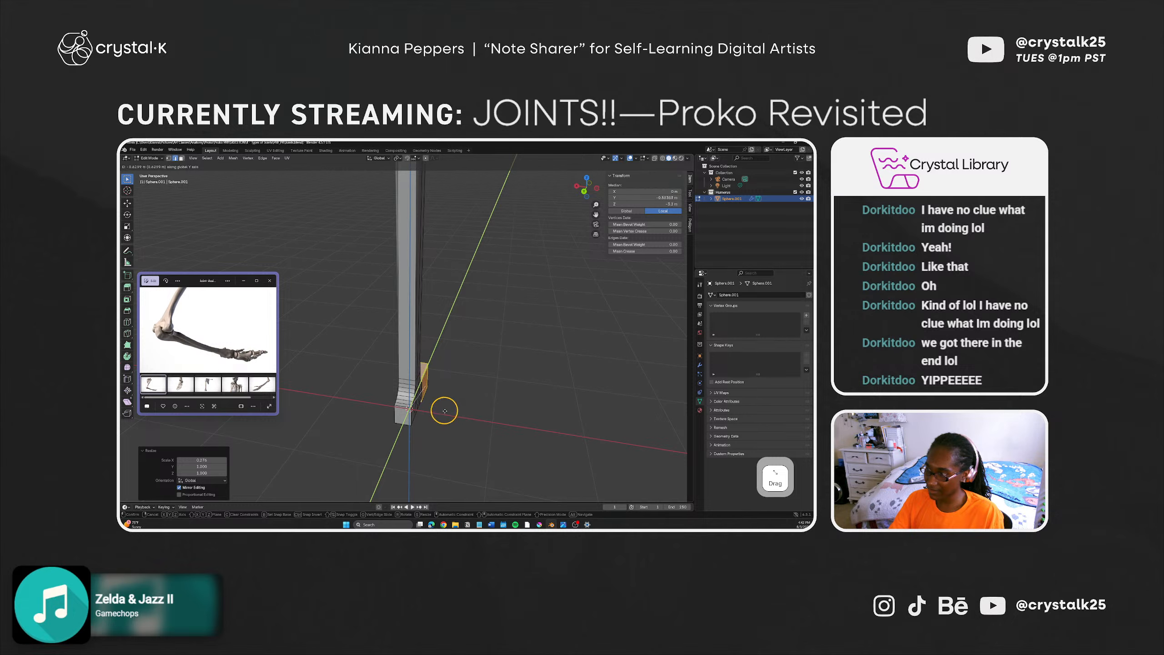
key(x)
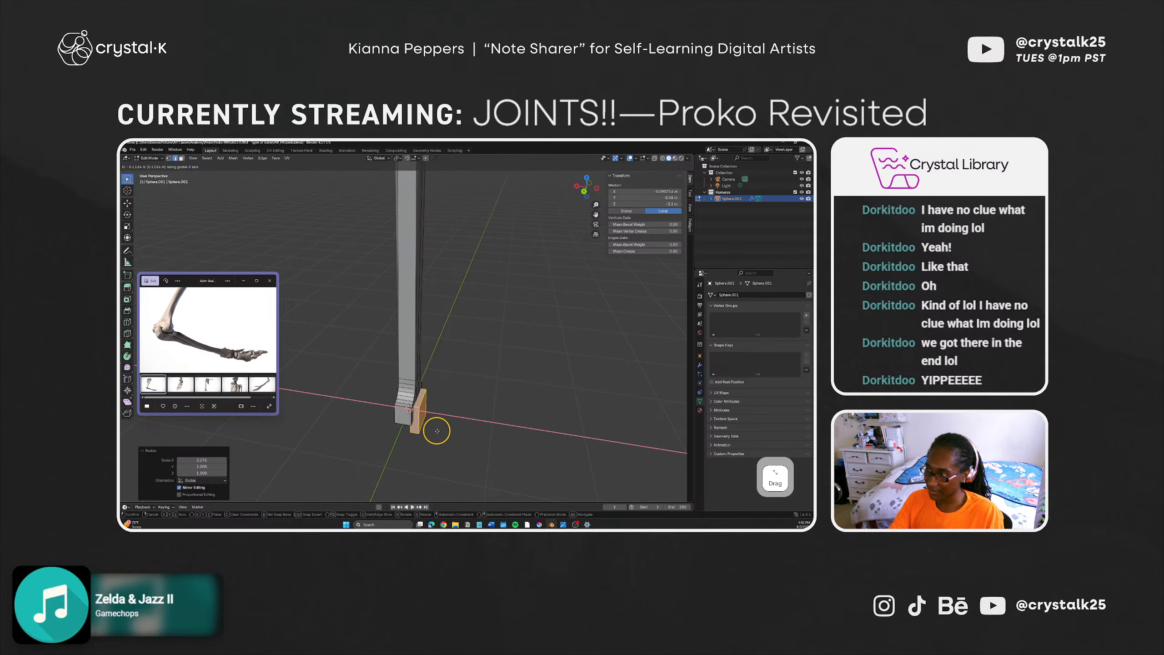
click(437, 431)
middle_drag(436, 429, 429, 457)
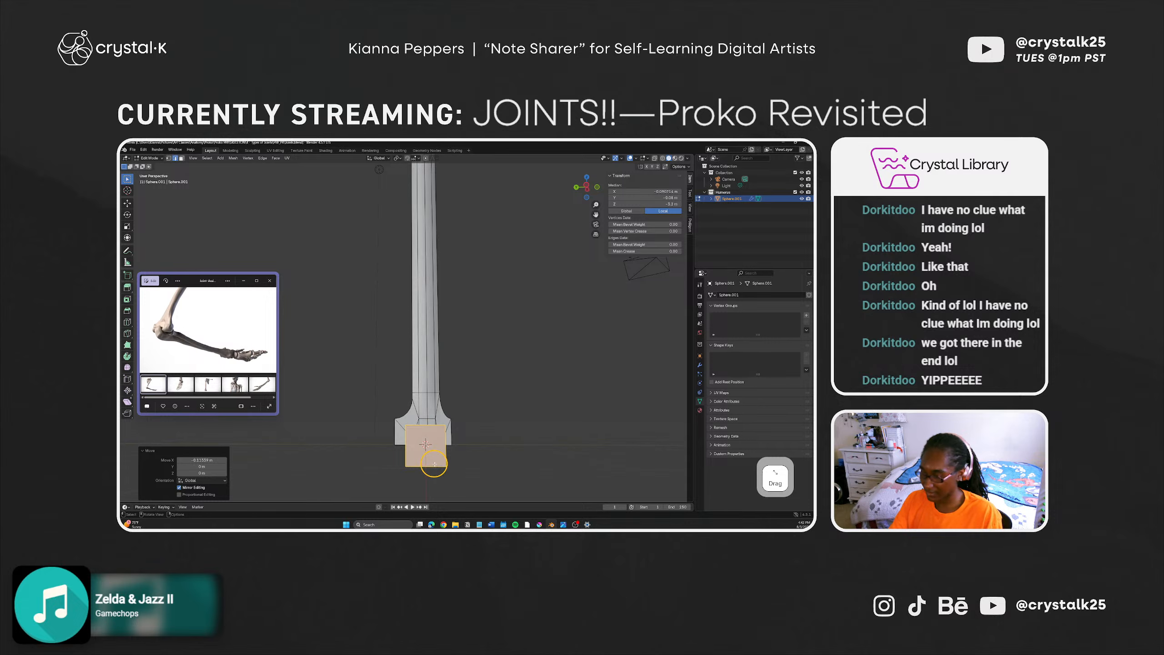
key(g)
key(z)
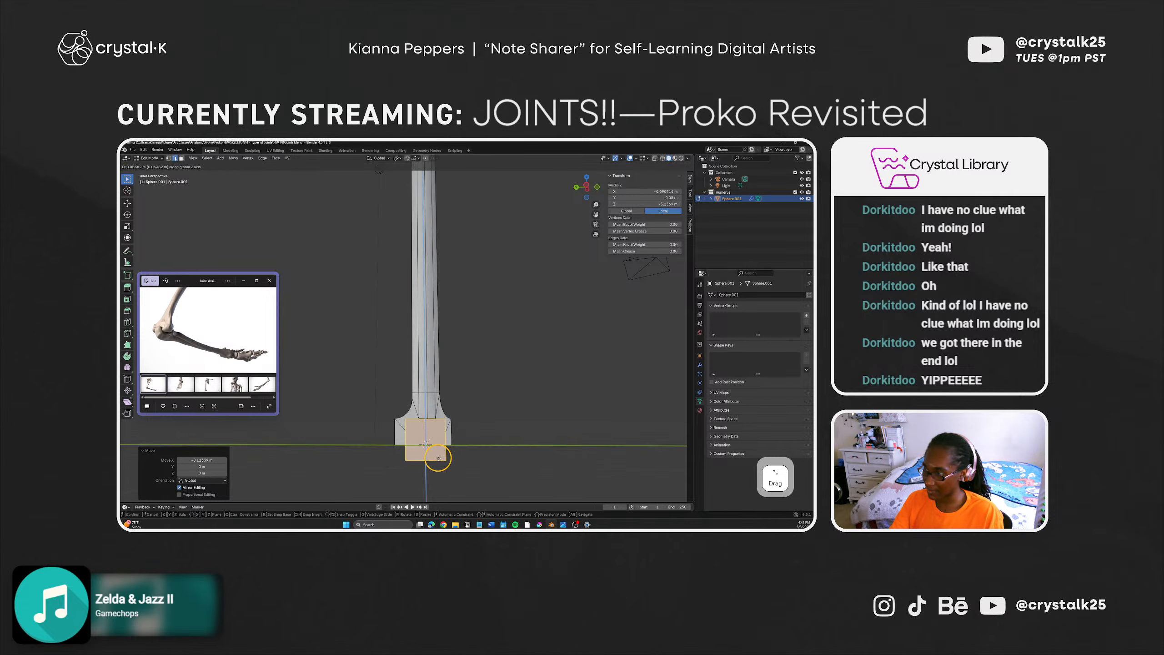
mouse_move(439, 457)
alt+middle_down()
mouse_move(436, 472)
mouse_move(436, 444)
mouse_move(428, 451)
alt+middle_up()
click(437, 459)
key(ctrl+z)
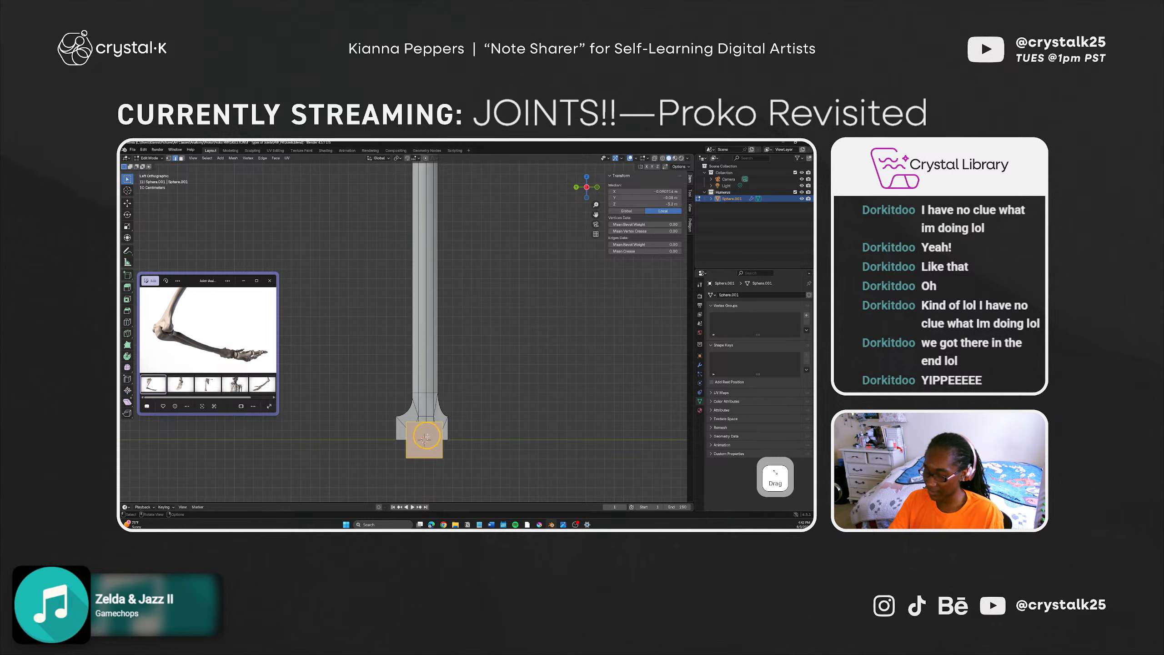
Step: Raise the slab about 0.07 m along the Z axis so it overlaps the bone's flared lower end
key(g)
key(z)
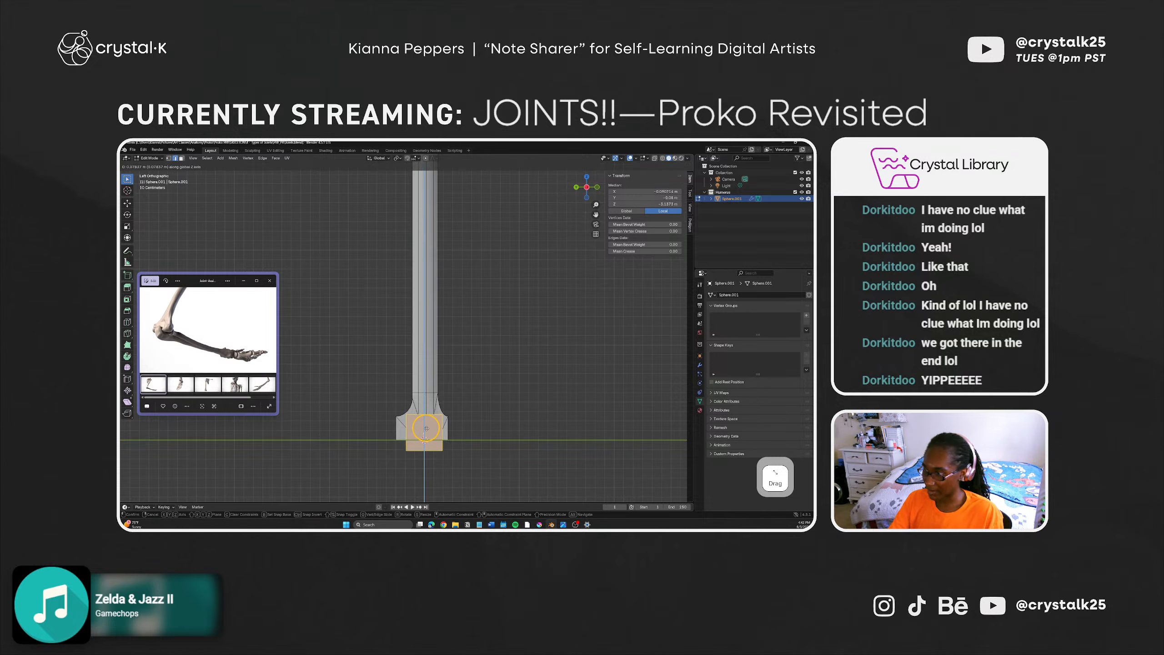
click(426, 429)
Step: Fine-tune the slab's height with the Move tool in wireframe display, lowering it slightly, and return to solid shading
click(661, 159)
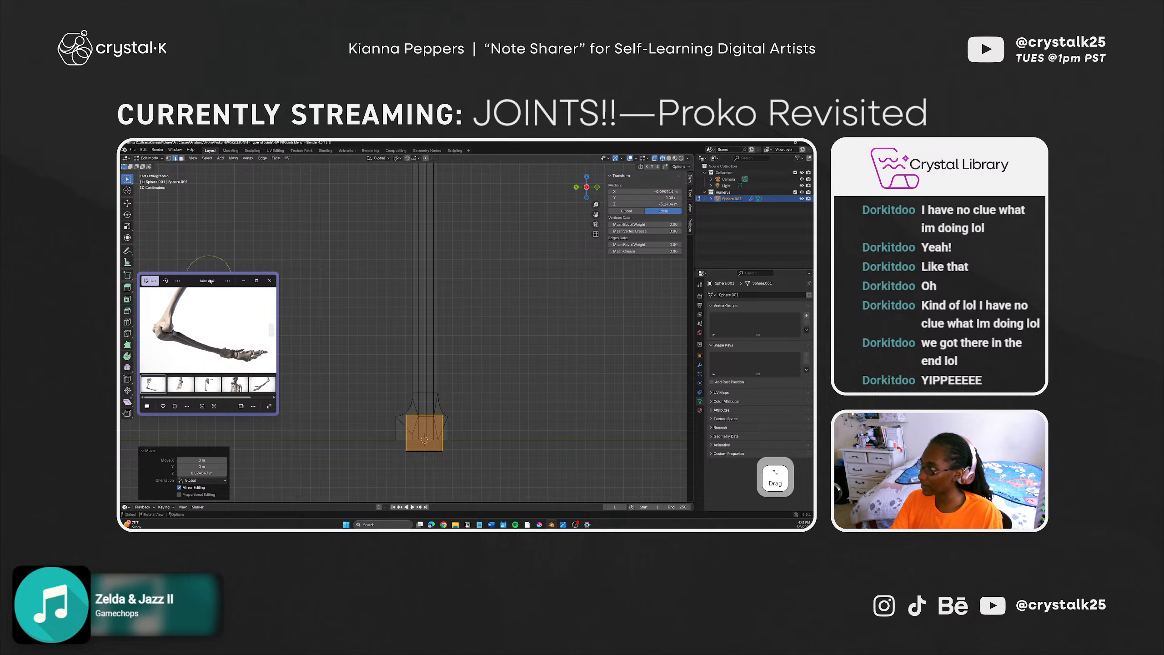
click(127, 203)
drag(425, 418, 425, 407)
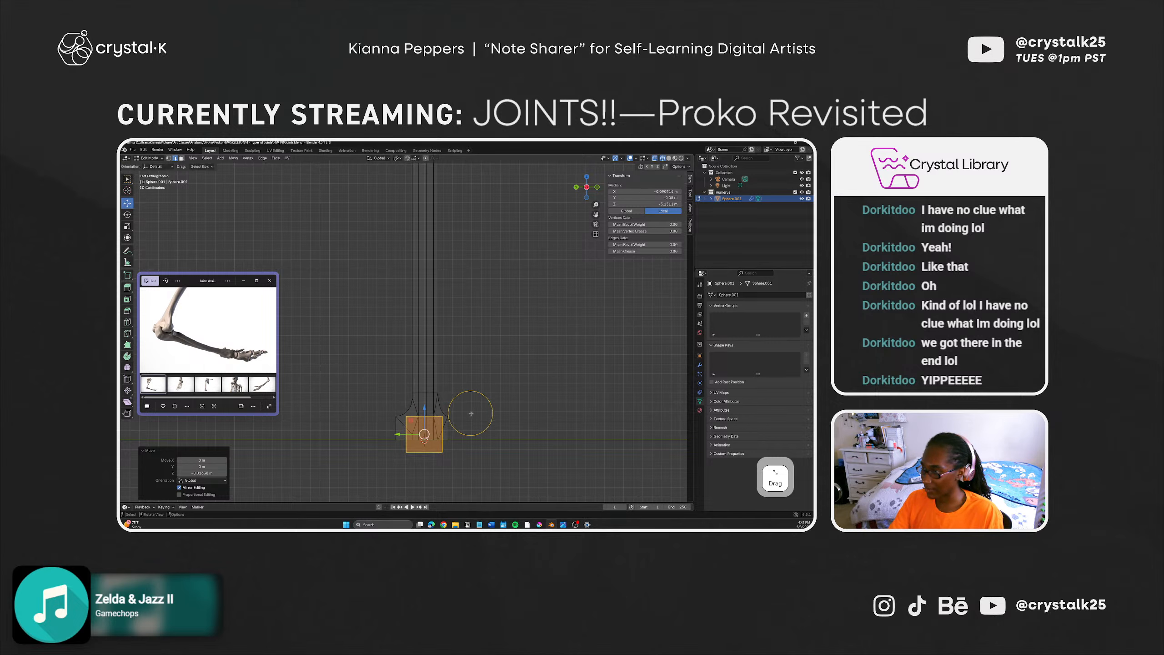
mouse_move(442, 436)
alt+middle_down()
mouse_move(488, 421)
mouse_move(434, 442)
alt+middle_up()
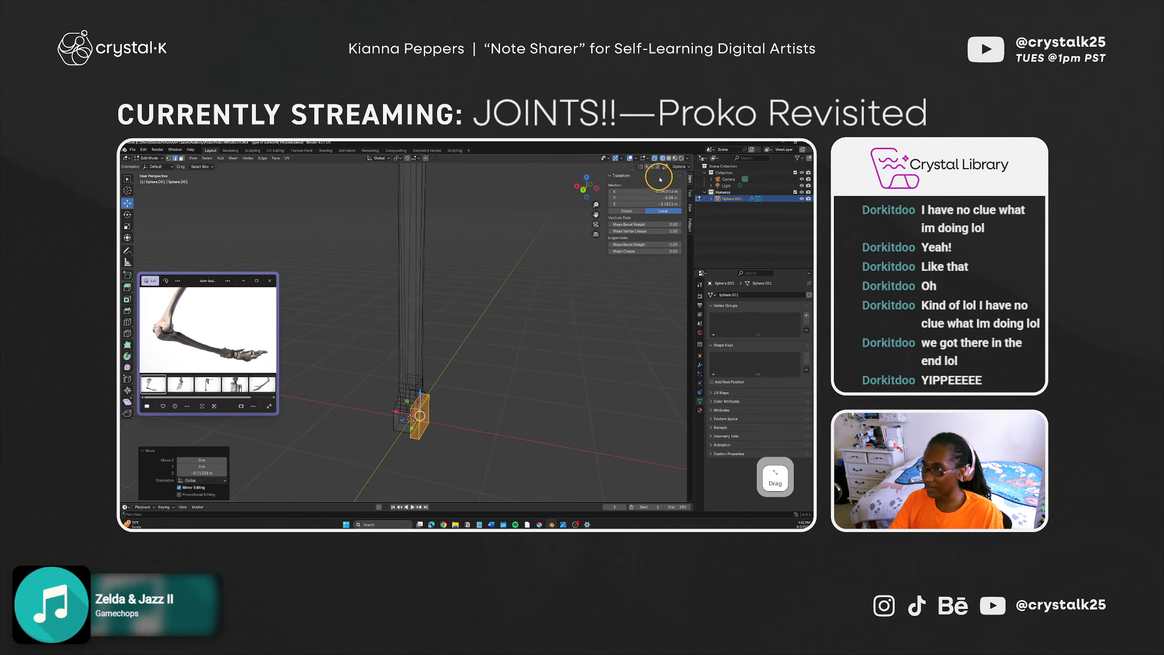
click(668, 158)
mouse_move(465, 344)
middle_down()
mouse_move(403, 338)
mouse_move(419, 338)
middle_up()
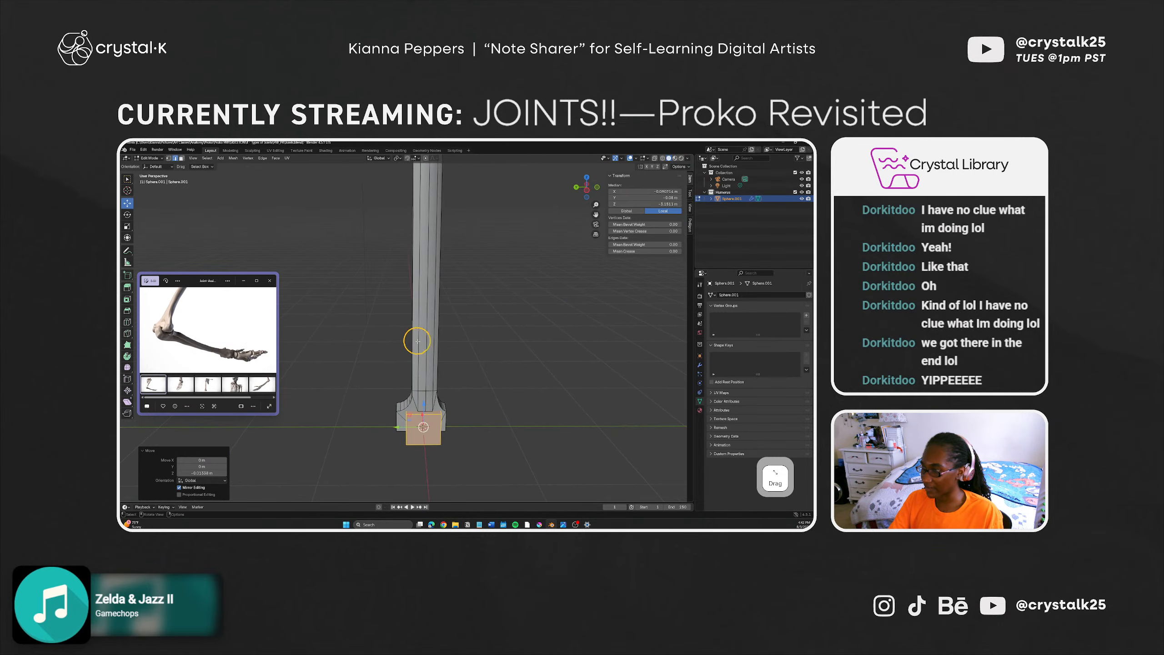
Step: Scale the block at the bone's lower end down along the global Y axis, then deselect it
click(738, 198)
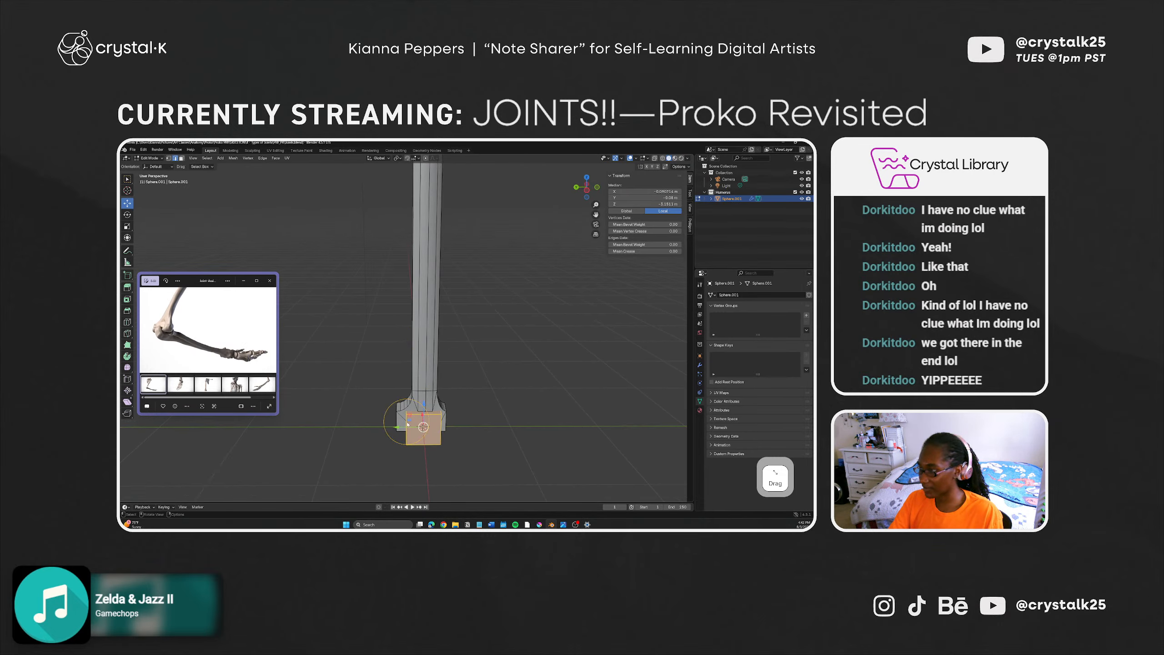
key(s)
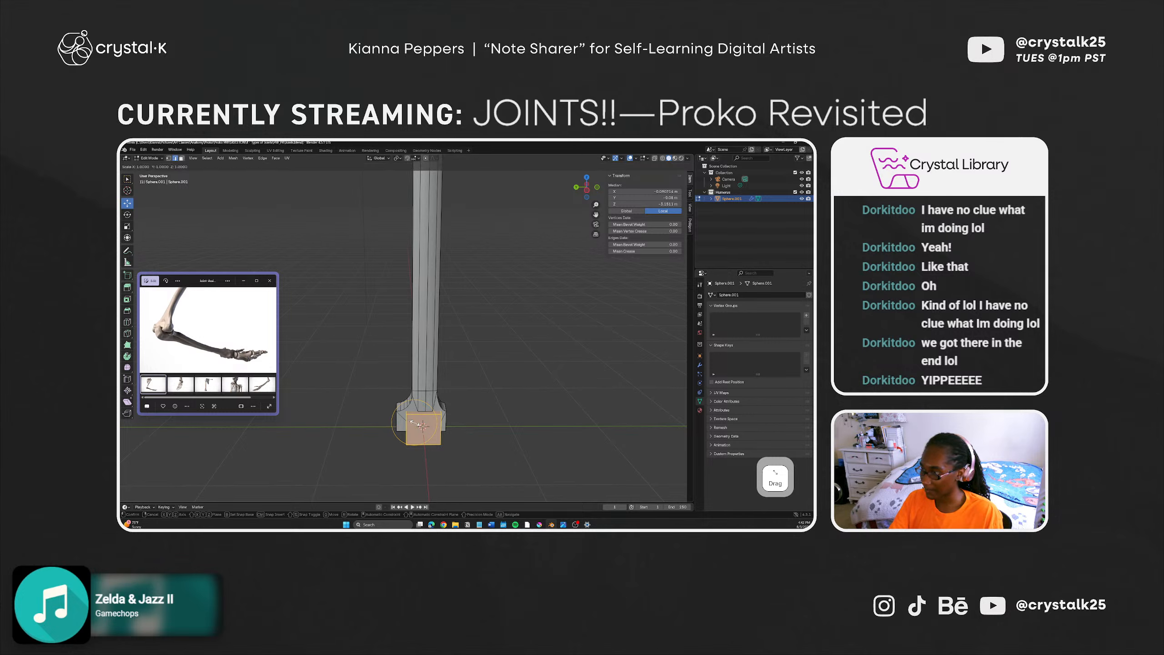
middle_drag(400, 430, 420, 427)
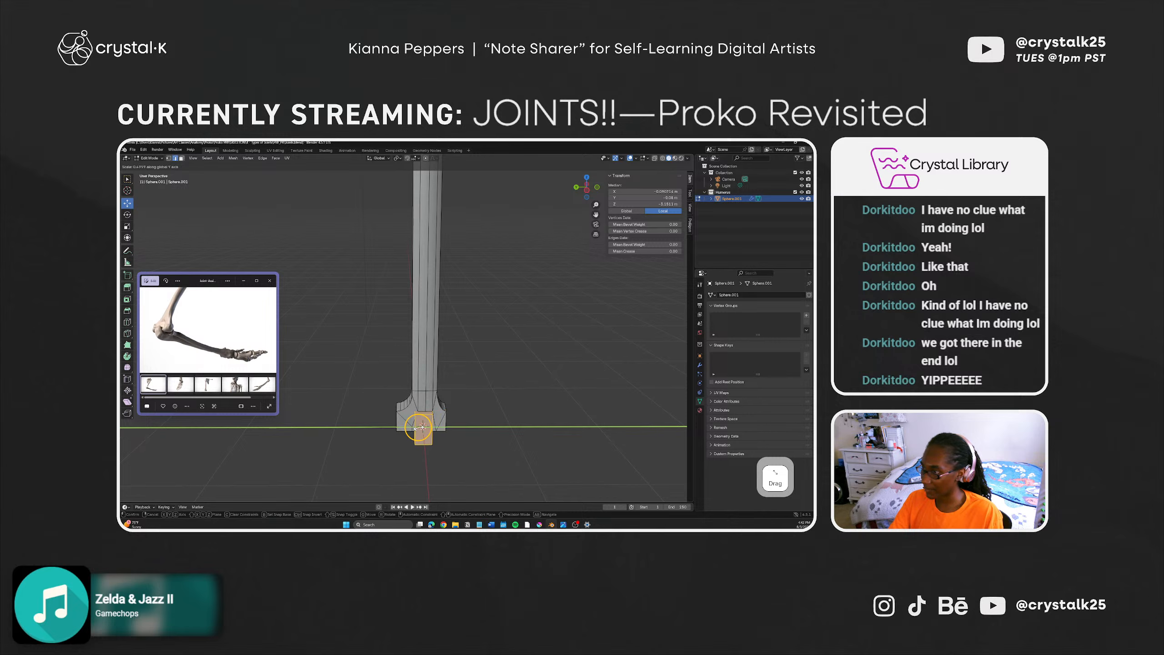
click(416, 428)
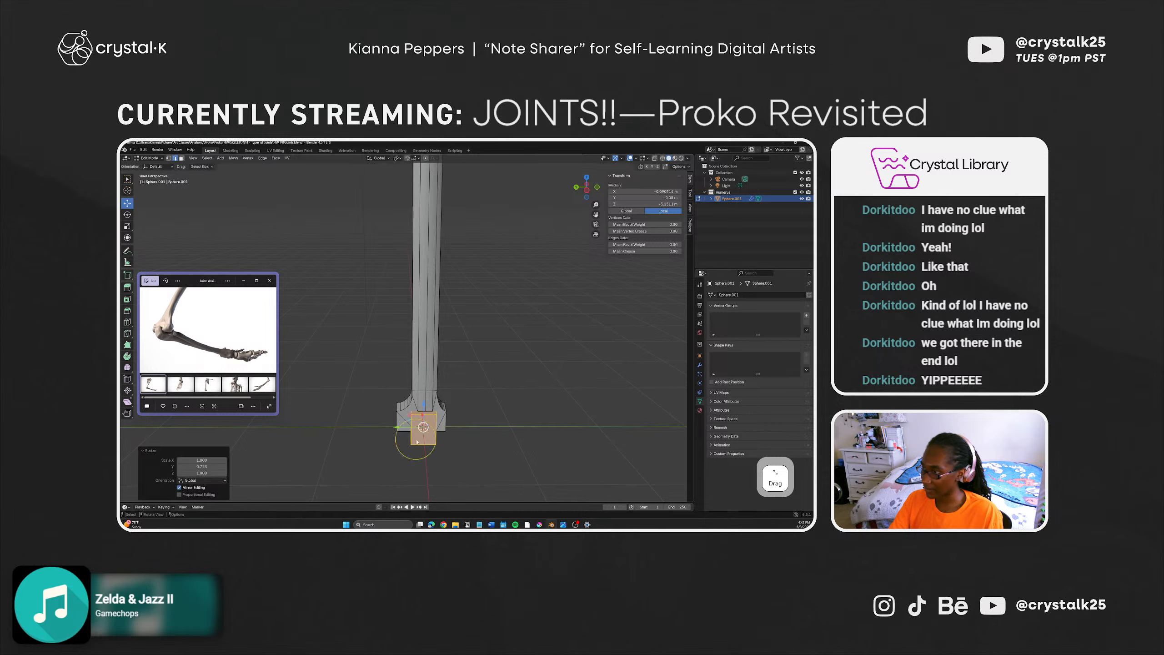
click(463, 466)
middle_drag(472, 461, 535, 451)
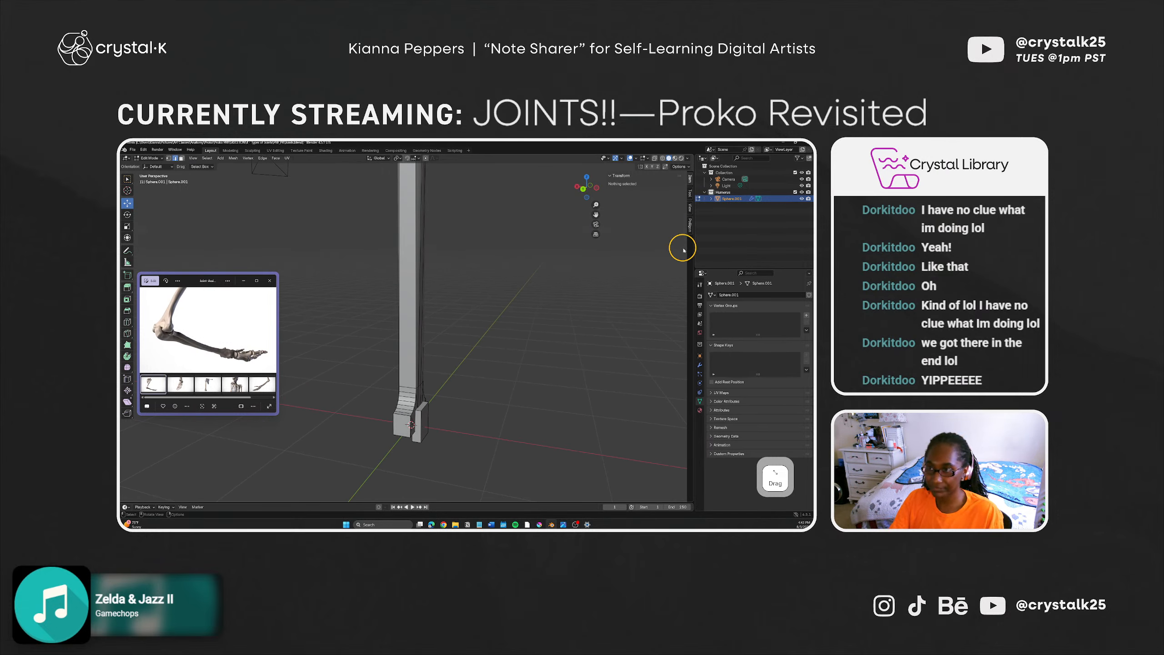
Step: Expand the Sphere.001 object's contents in the outliner and switch to Object Mode
click(712, 200)
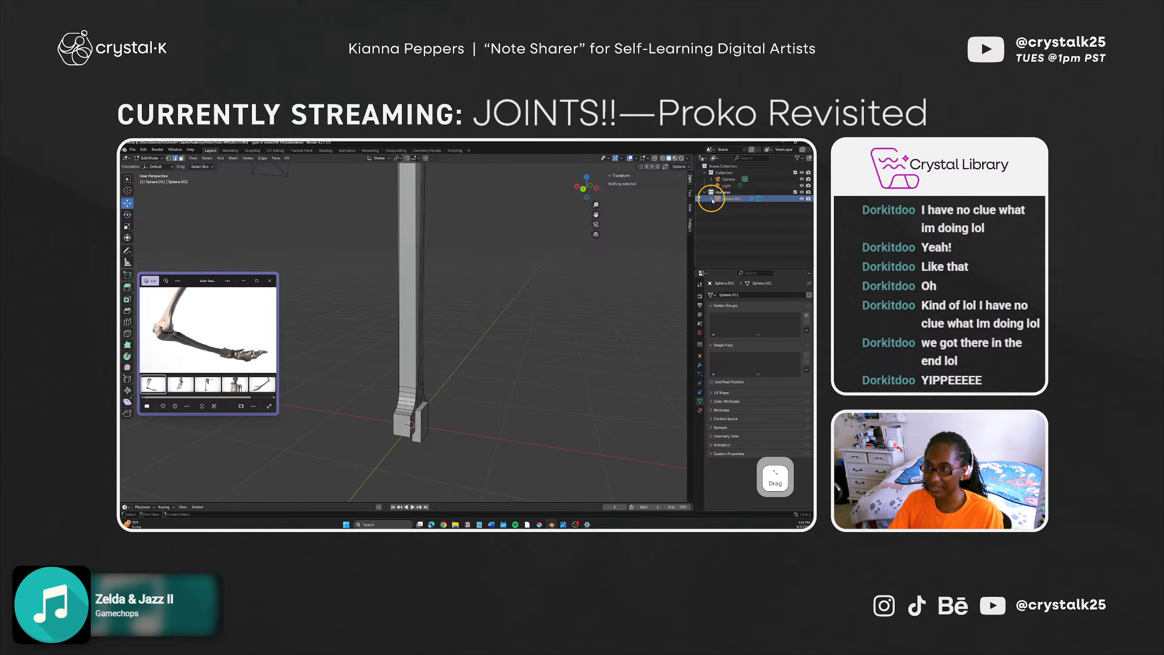
click(706, 193)
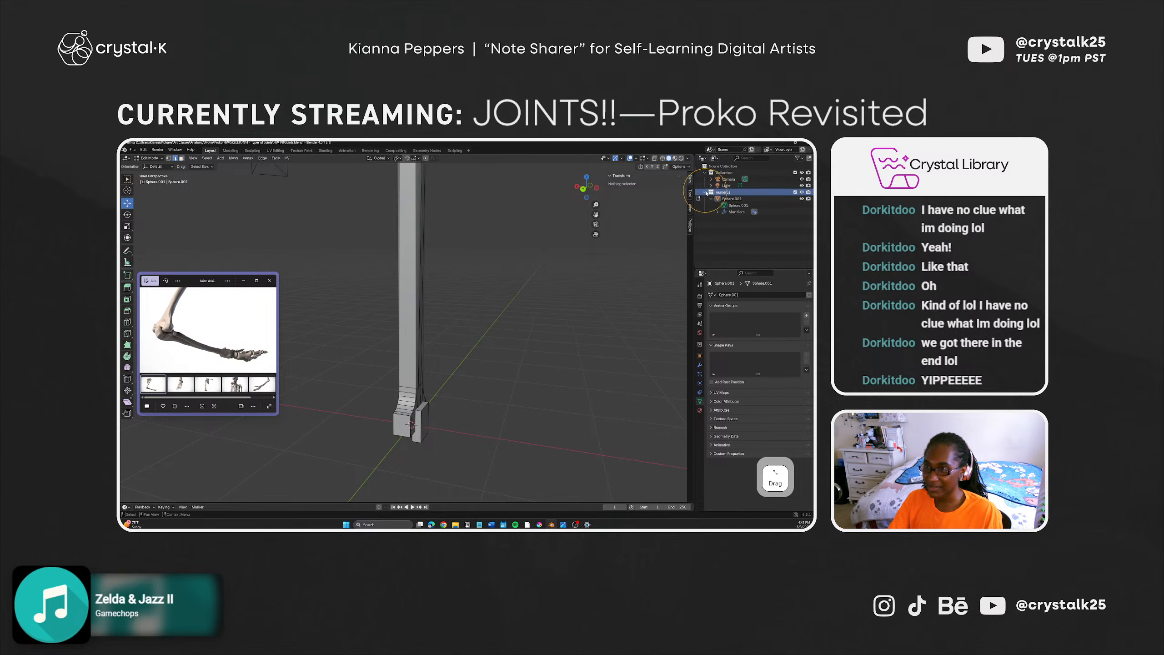
click(706, 193)
click(397, 235)
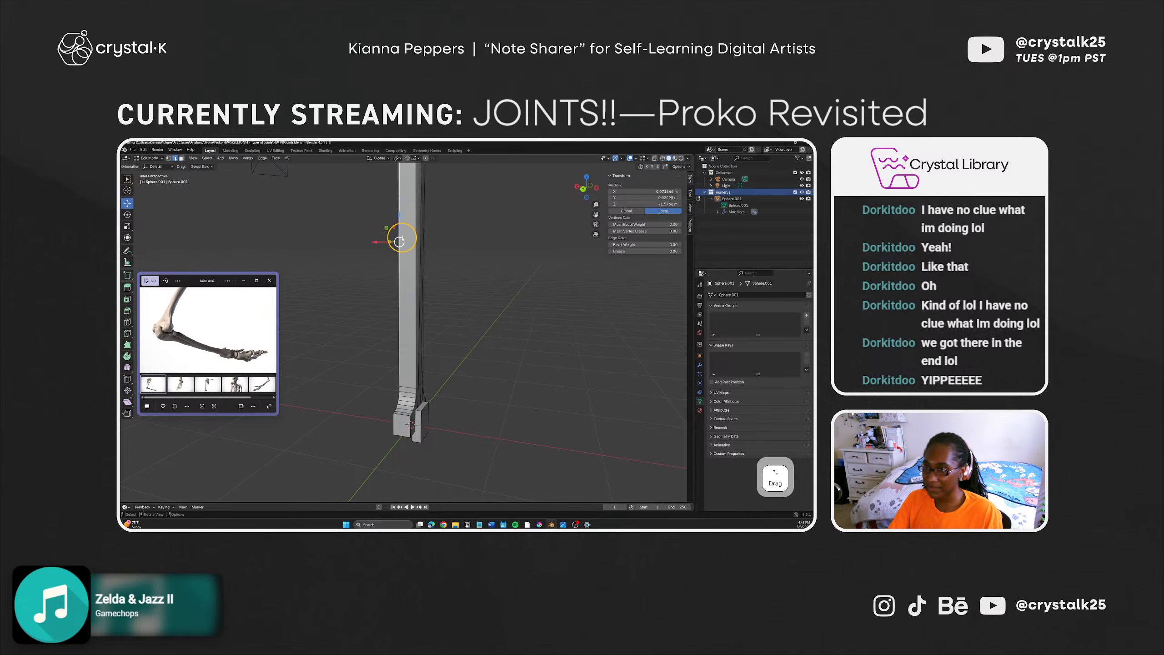
middle_drag(454, 207, 490, 225)
click(499, 225)
key(Tab)
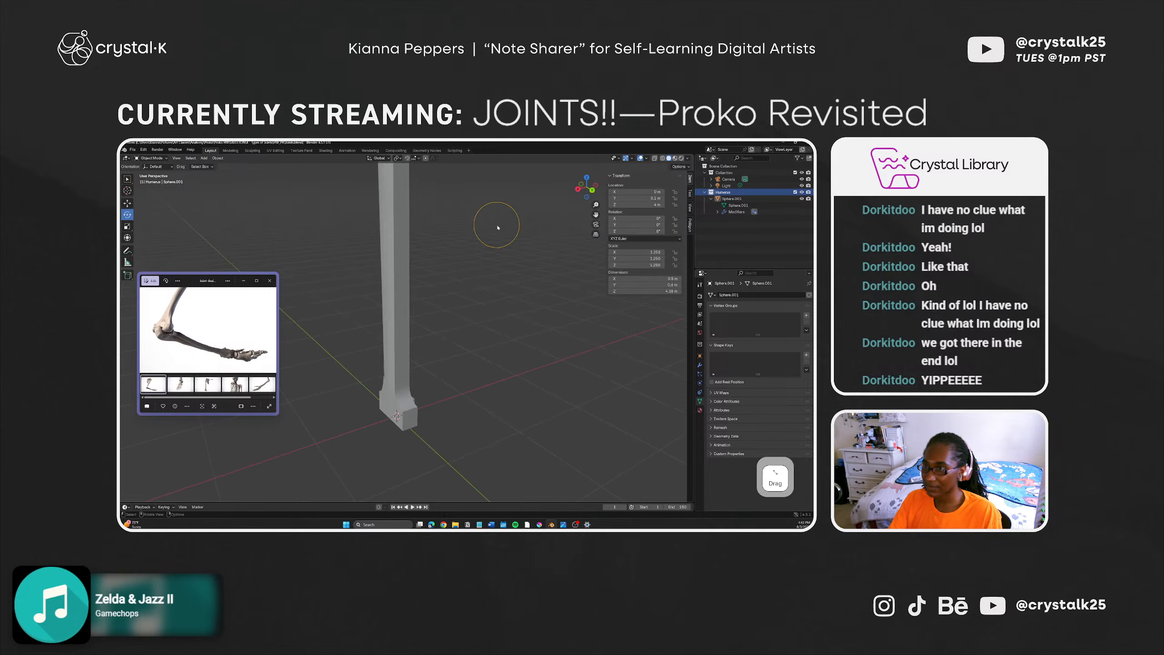
Step: Select the long bone object and rename it Humerus in the outliner
middle_drag(395, 226, 439, 226)
click(416, 179)
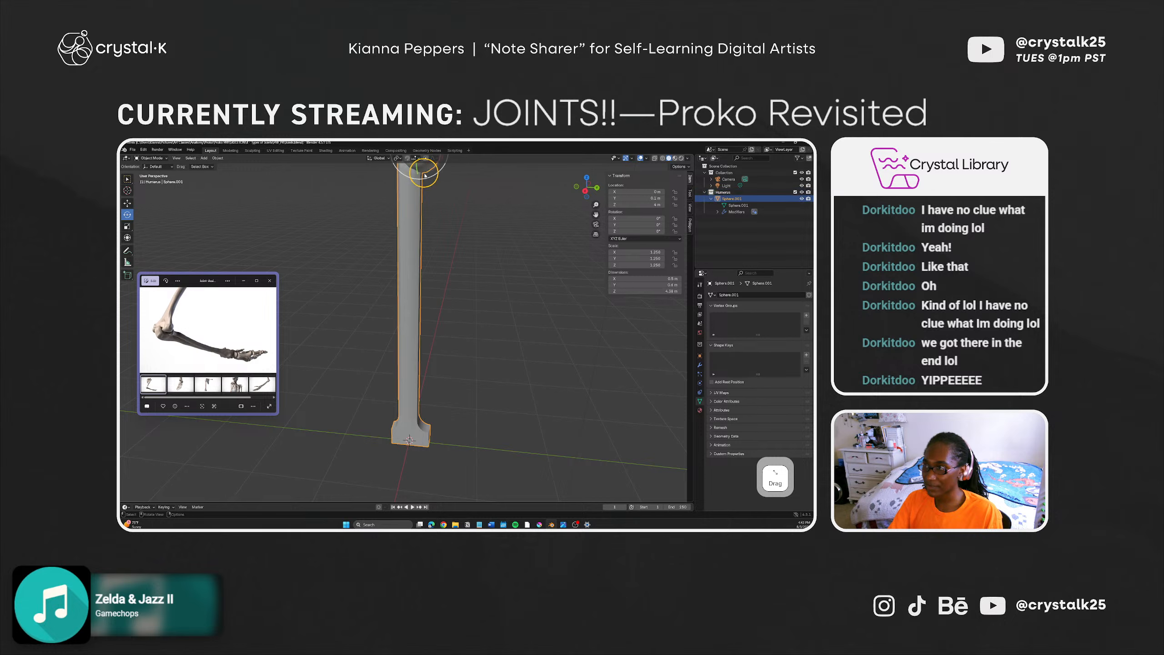
click(737, 205)
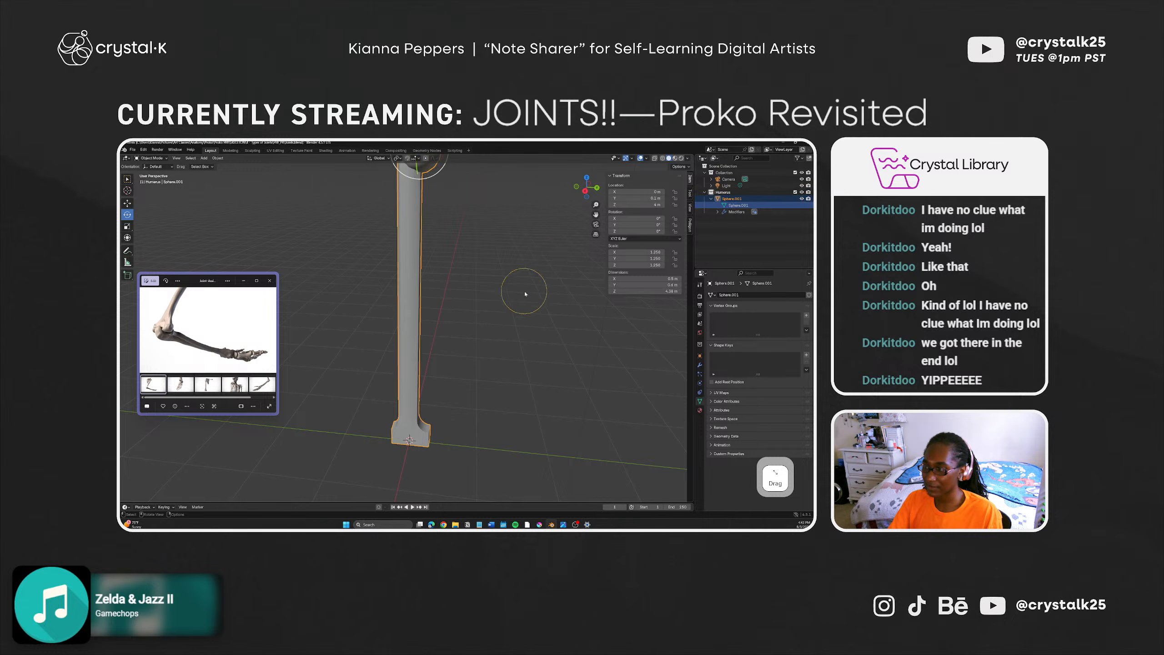
middle_drag(525, 294, 436, 307)
click(374, 416)
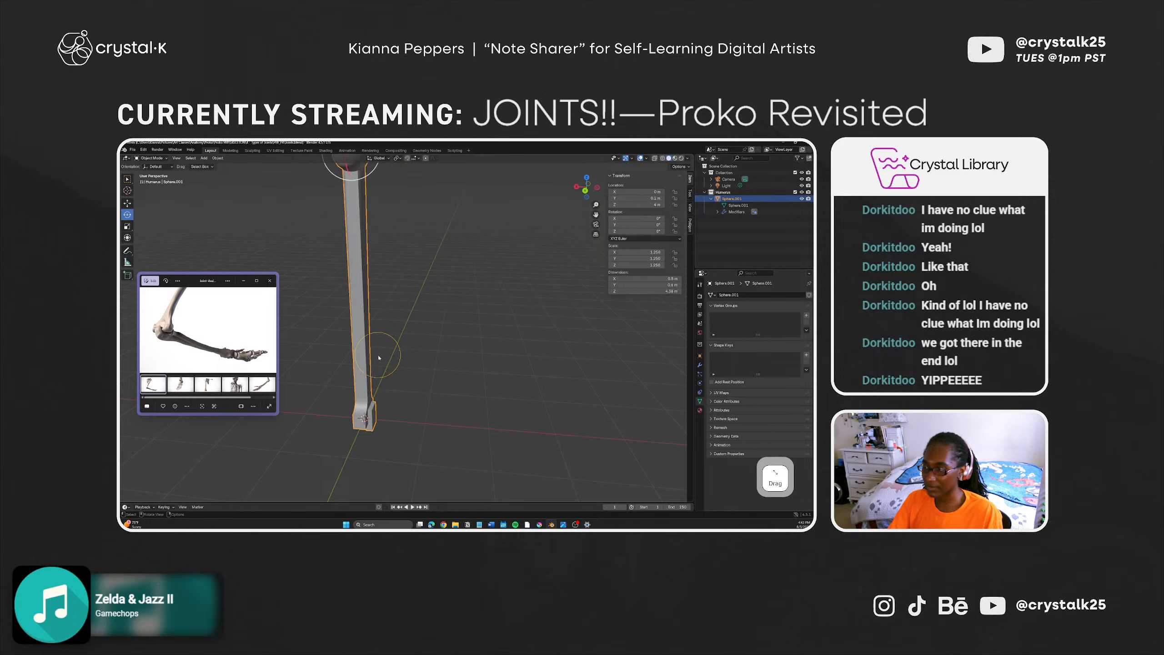
double_click(729, 198)
text(H)
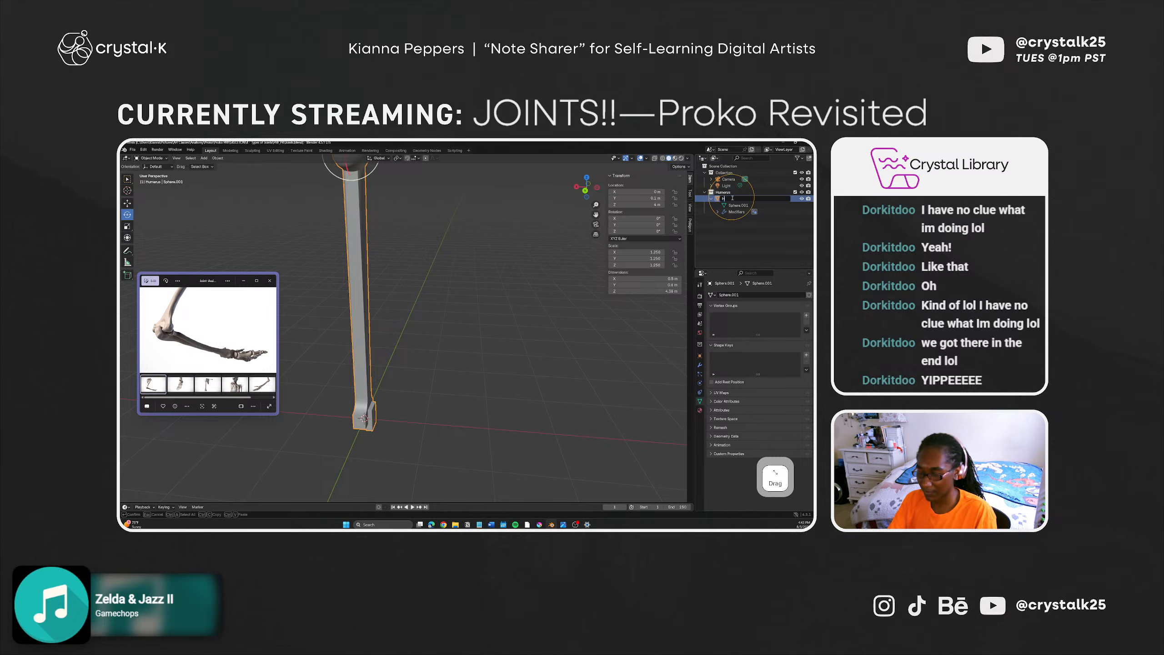
text(umerus\)
key(Return)
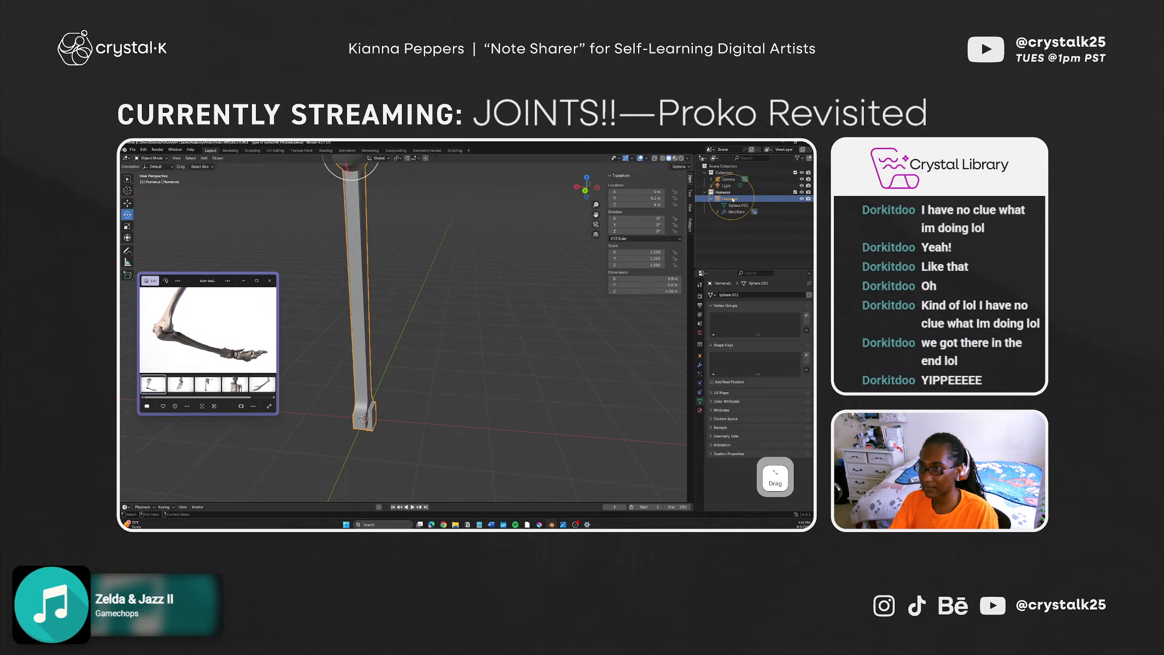
double_click(733, 199)
key(BackSpace)
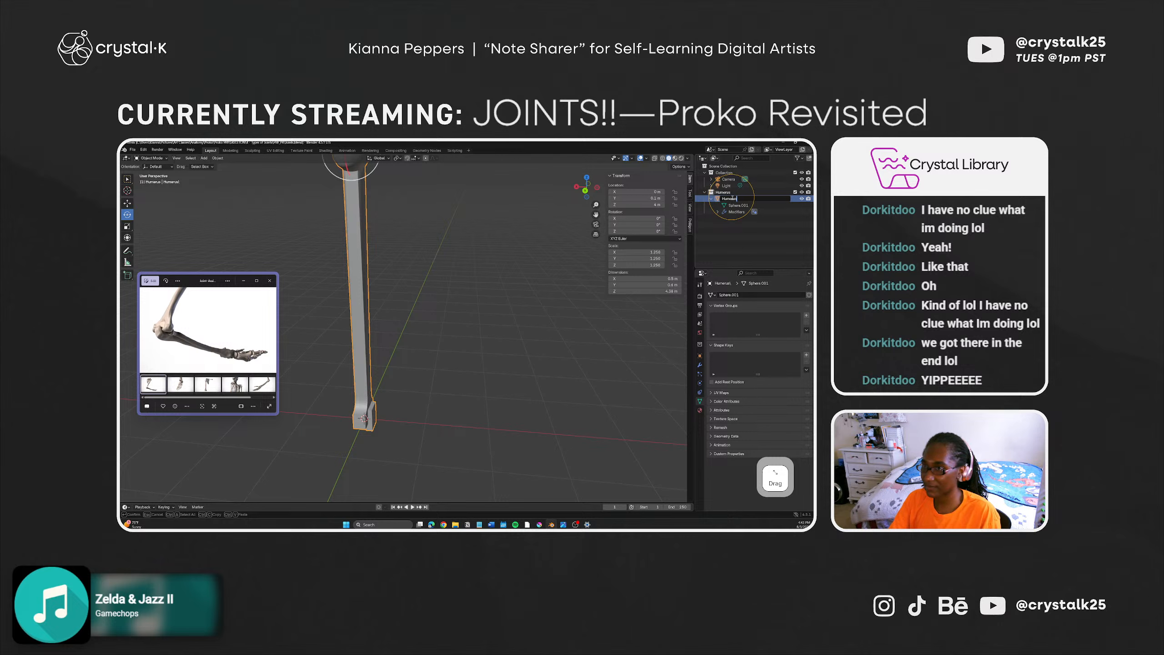
key(Return)
Step: Undo the object's renaming, the block's scaling and the block's addition at the bone's lower end
middle_drag(413, 363, 351, 366)
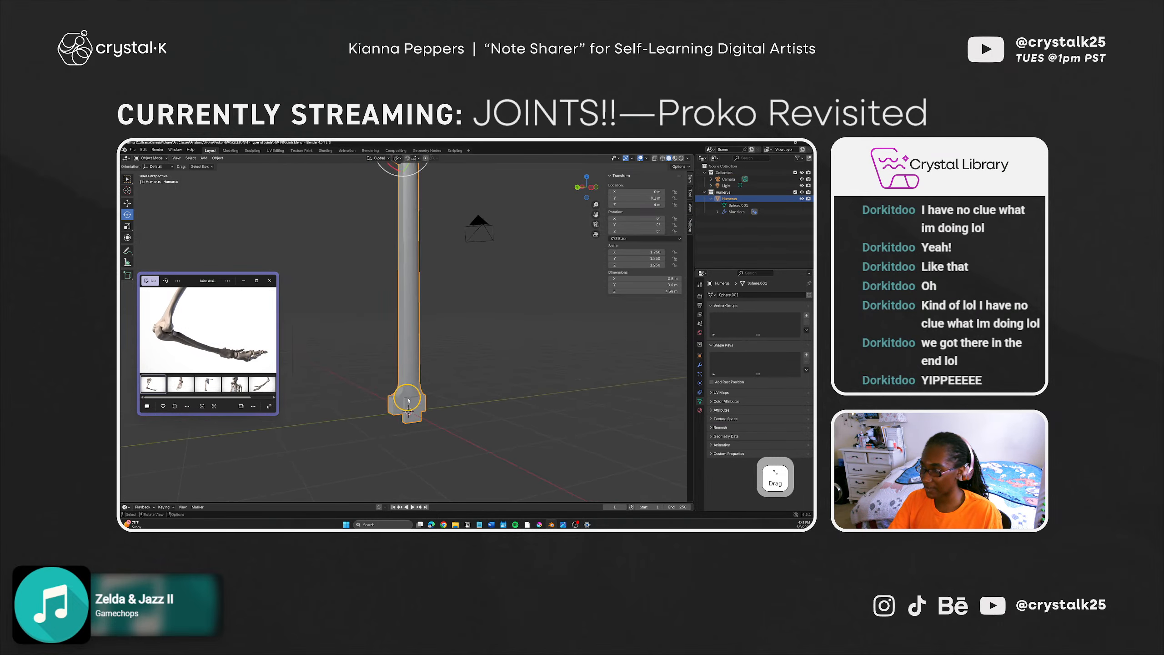
key(Tab)
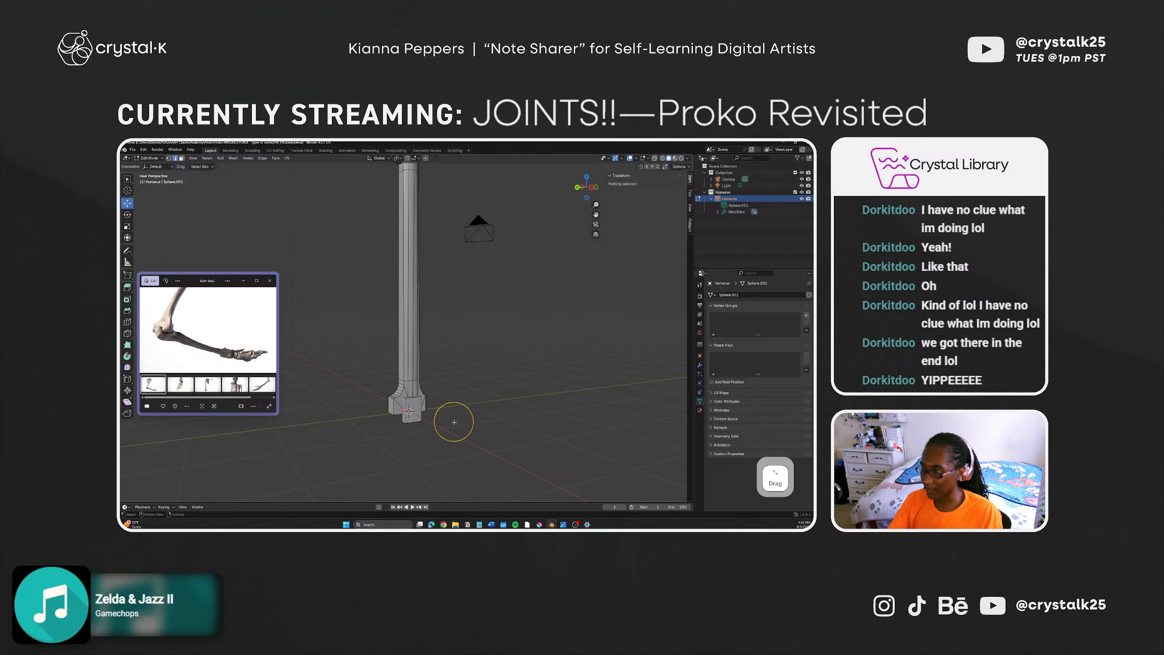
key(Tab)
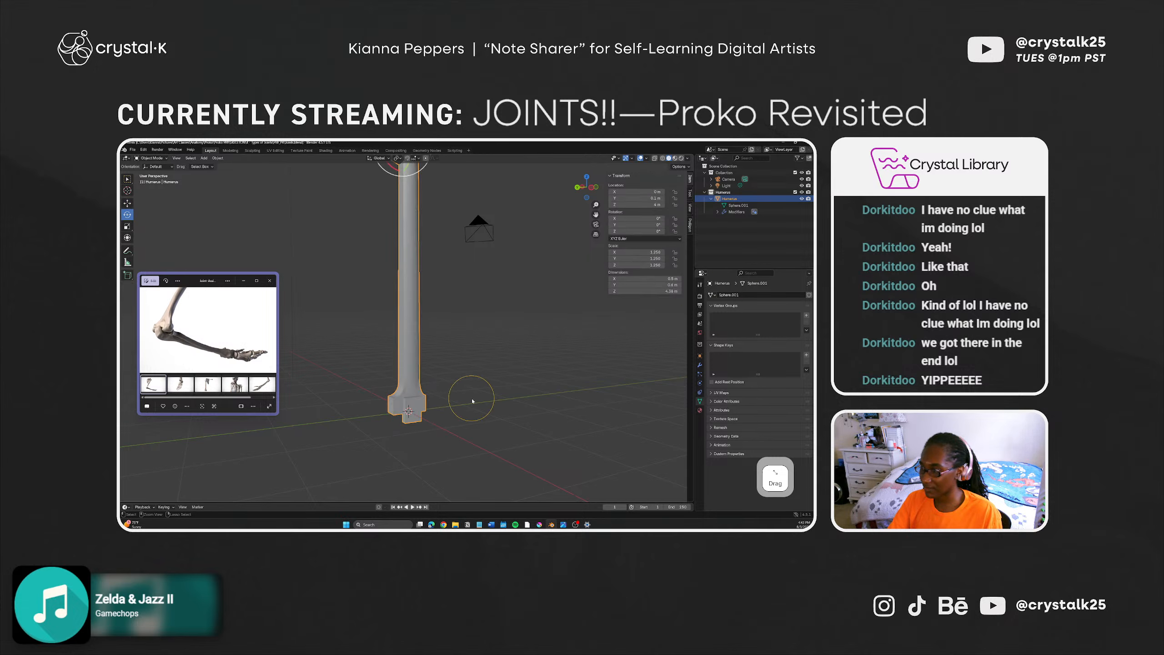
key(Tab)
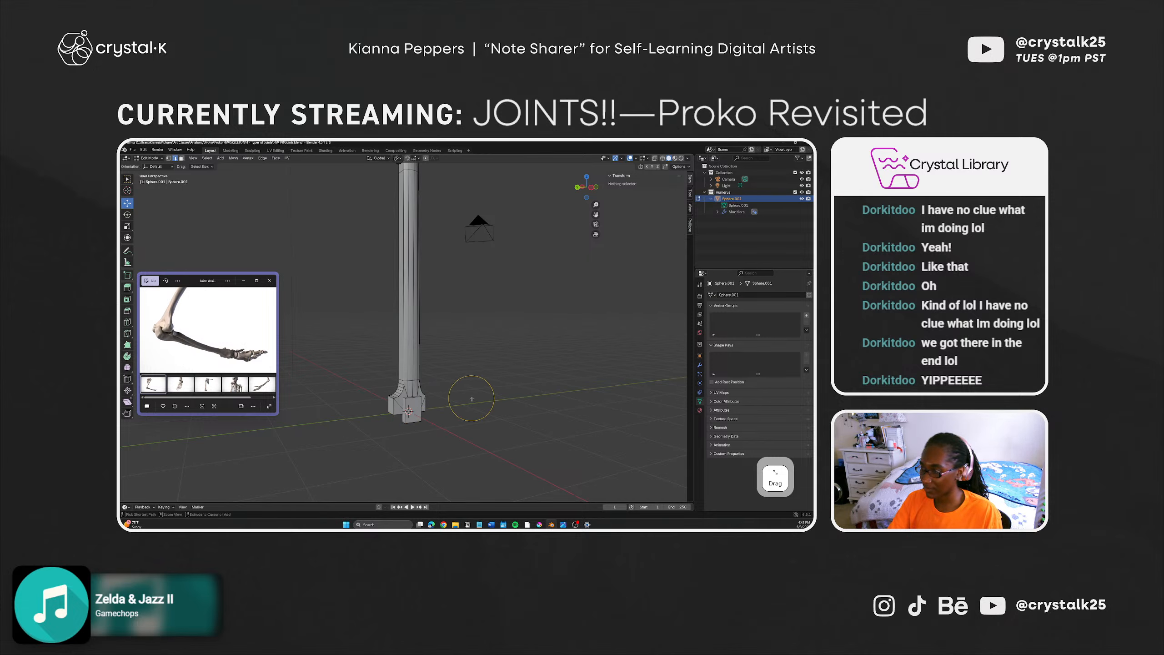
key(ctrl+z)
key(ctrl+z)
key(ctrl+z)
key(ctrl+z)
key(ctrl+z)
key(ctrl+z)
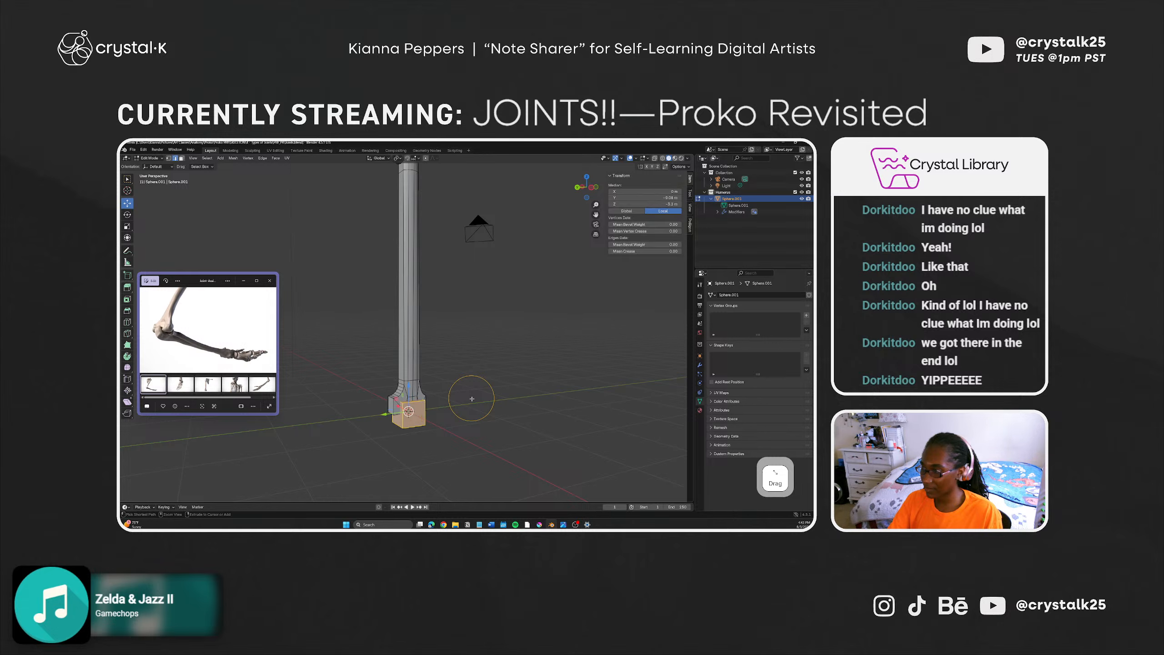
middle_drag(422, 411, 438, 434)
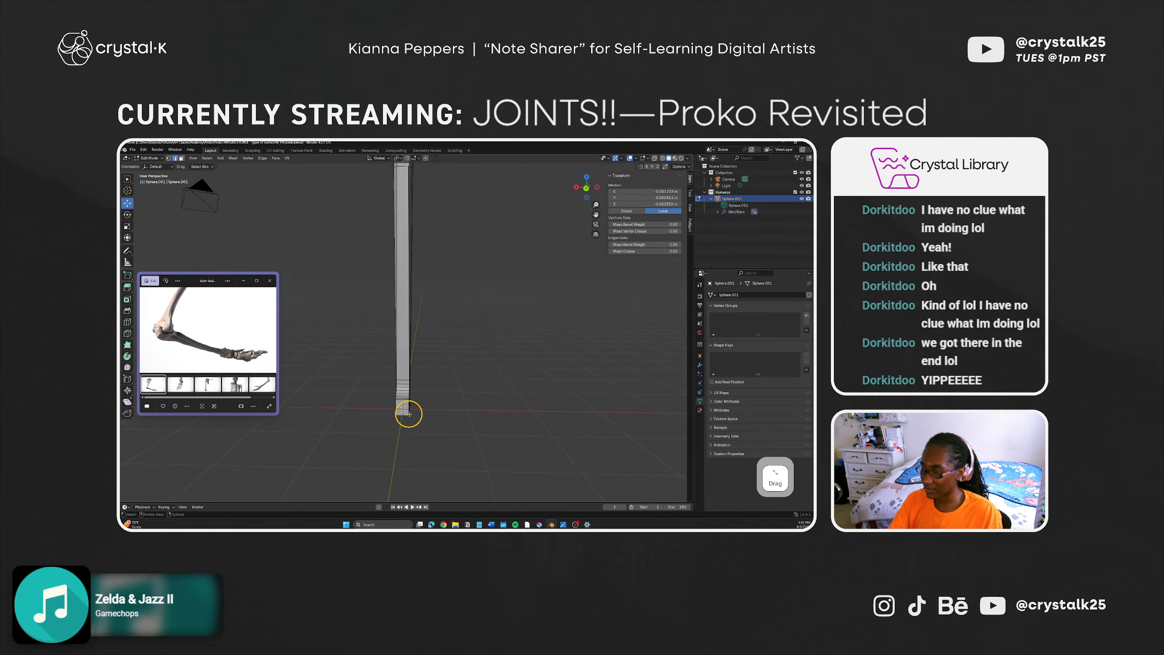
click(522, 388)
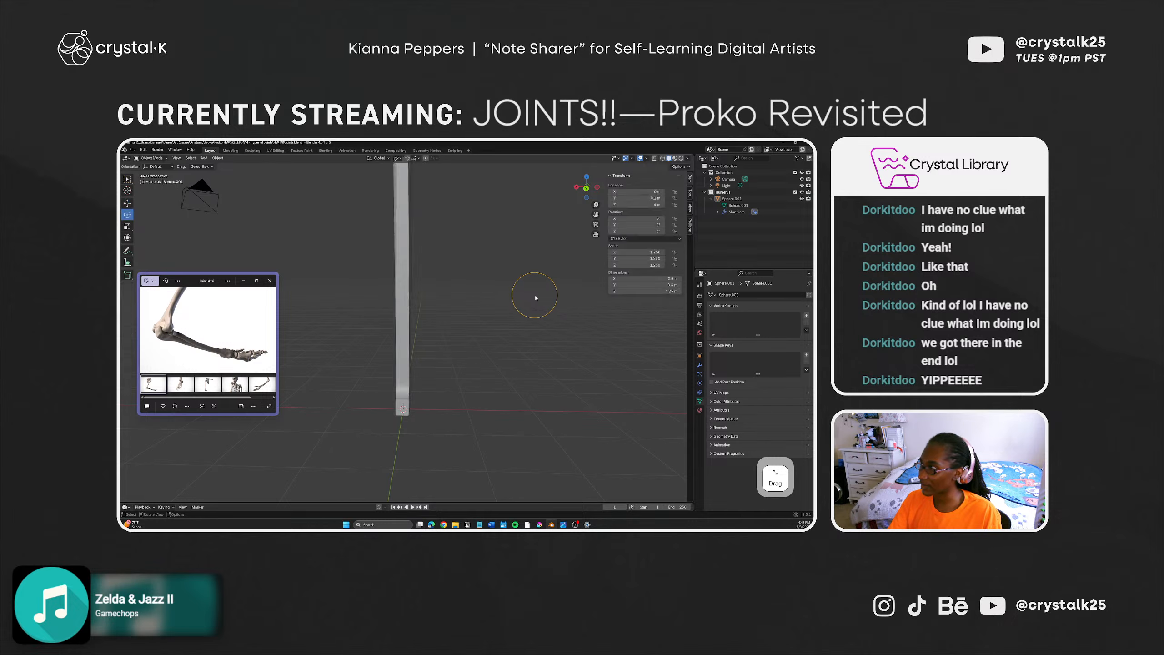
Step: Add a separate cube in Object Mode and move it about 0.24 m along negative X beside the bone's lower end
key(Tab)
key(shift+a)
mouse_move(454, 332)
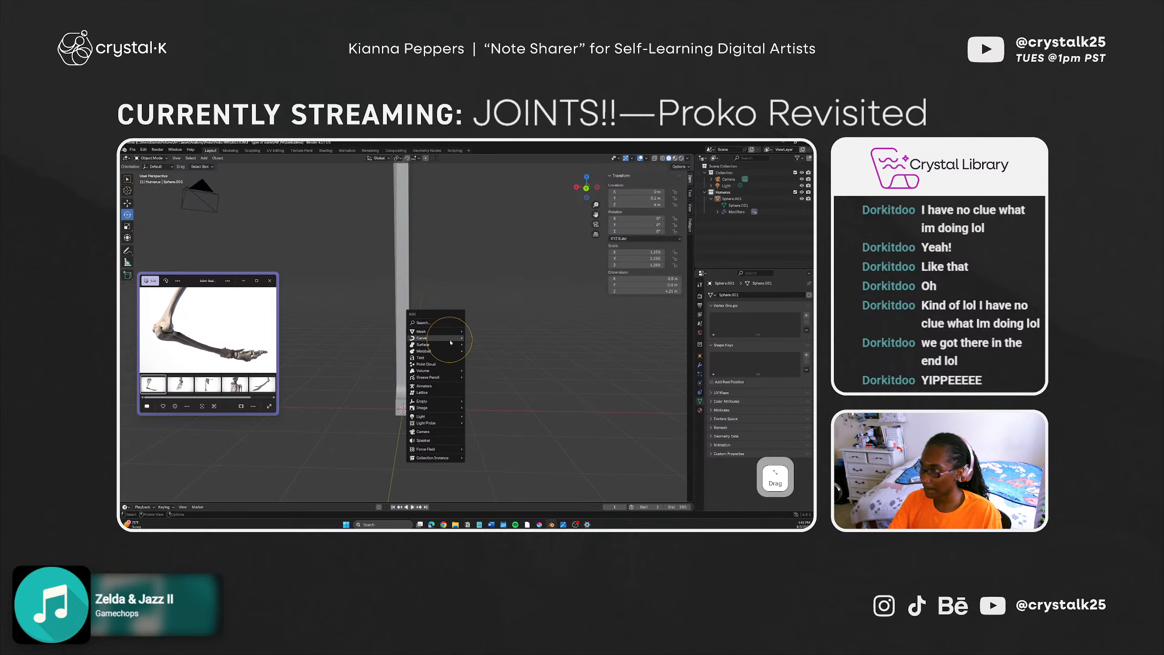
click(480, 336)
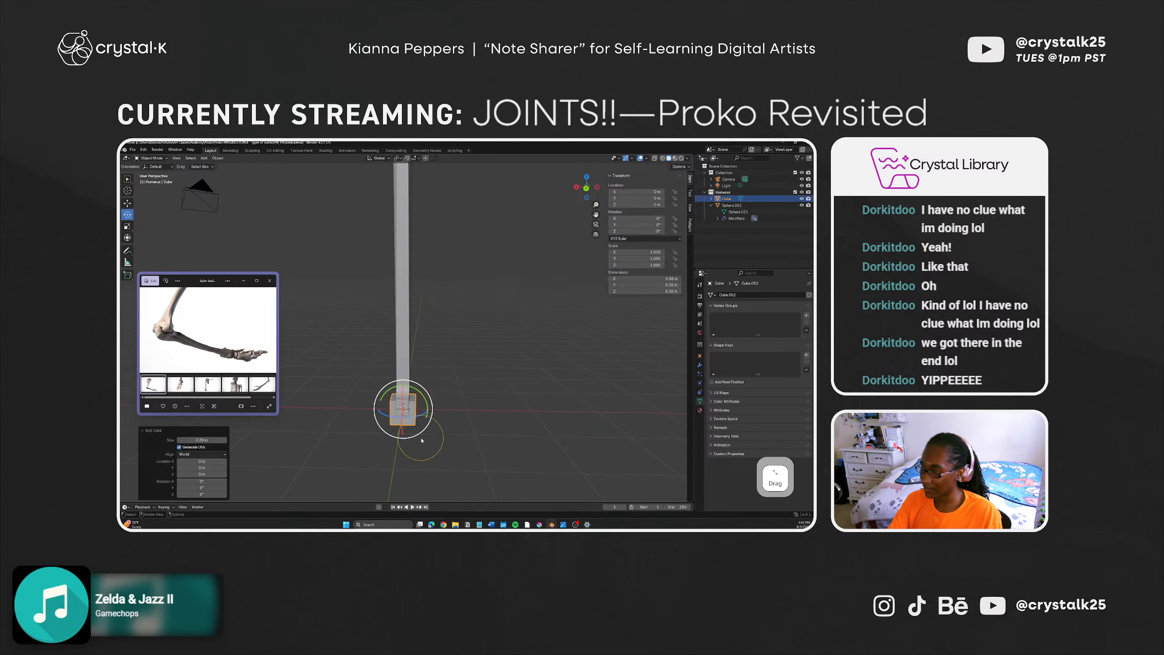
click(126, 203)
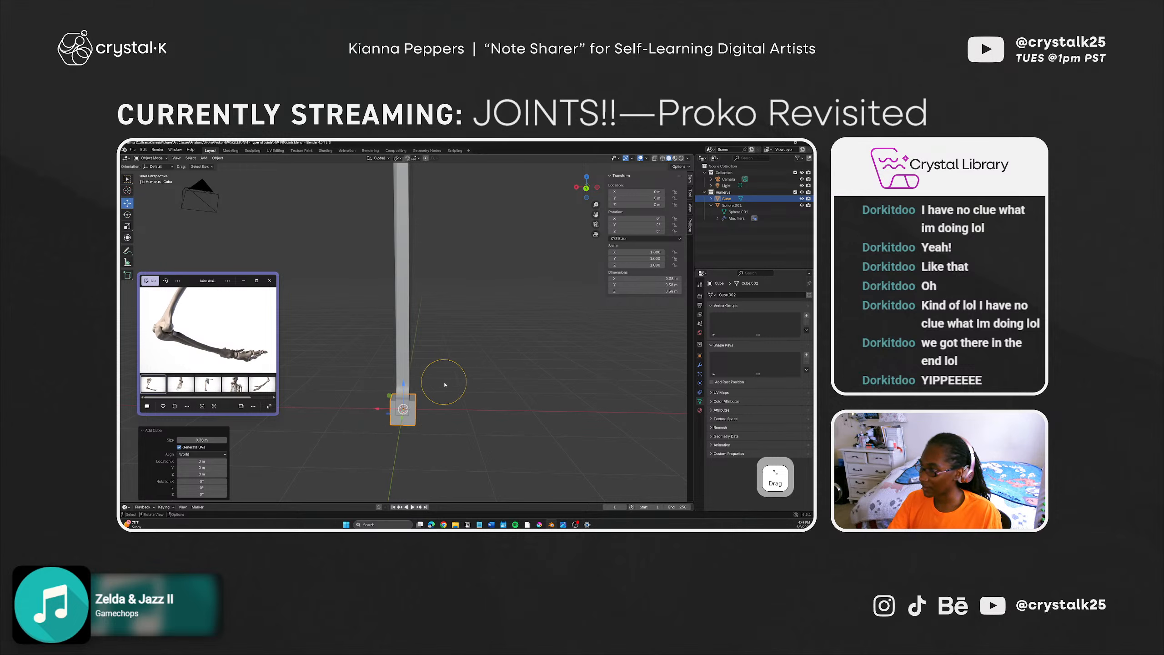
drag(385, 411, 398, 409)
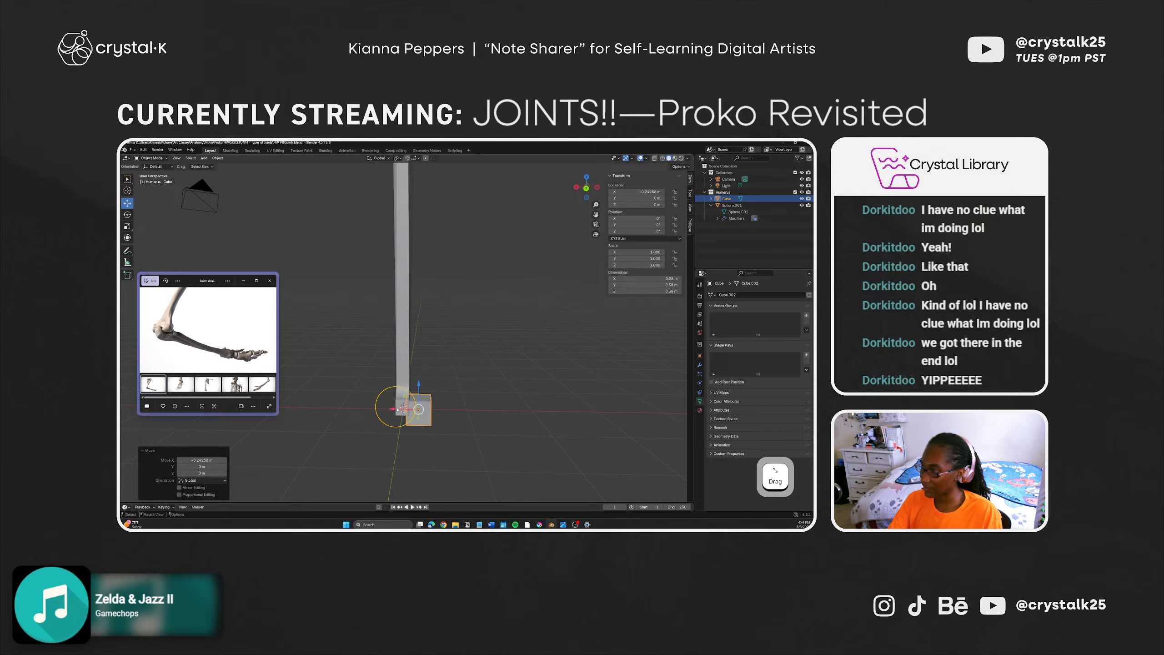
Step: Scale the new cube down to about 0.65 along Y and about 0.37 along X, then deselect it
click(127, 226)
middle_drag(426, 412, 400, 410)
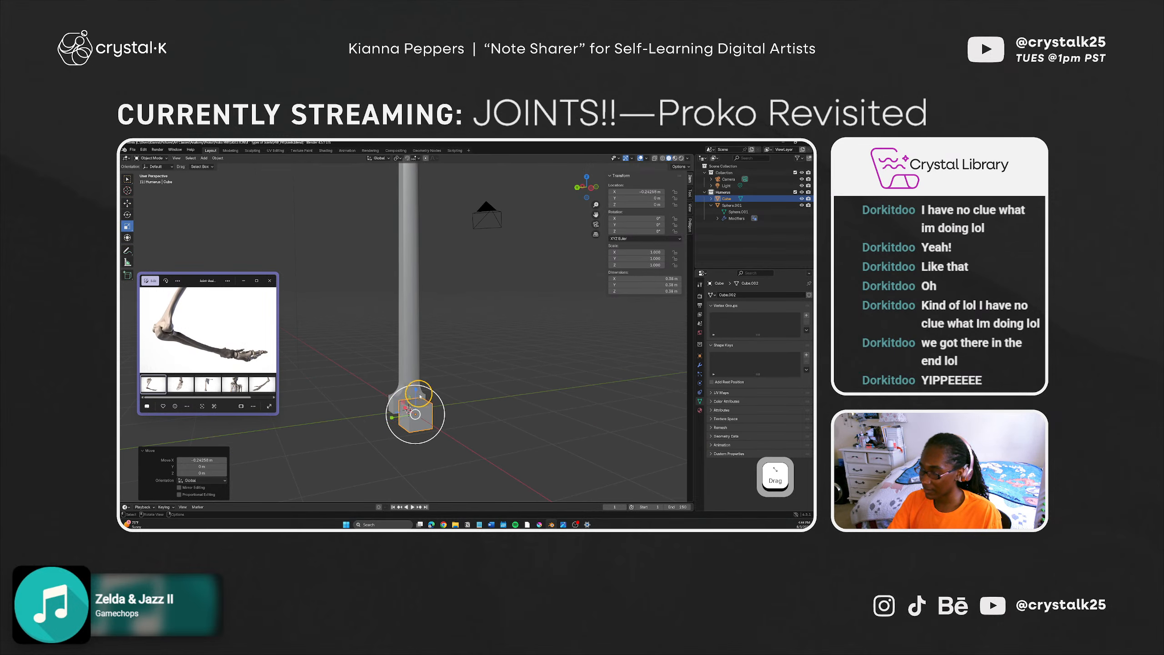
drag(392, 418, 401, 417)
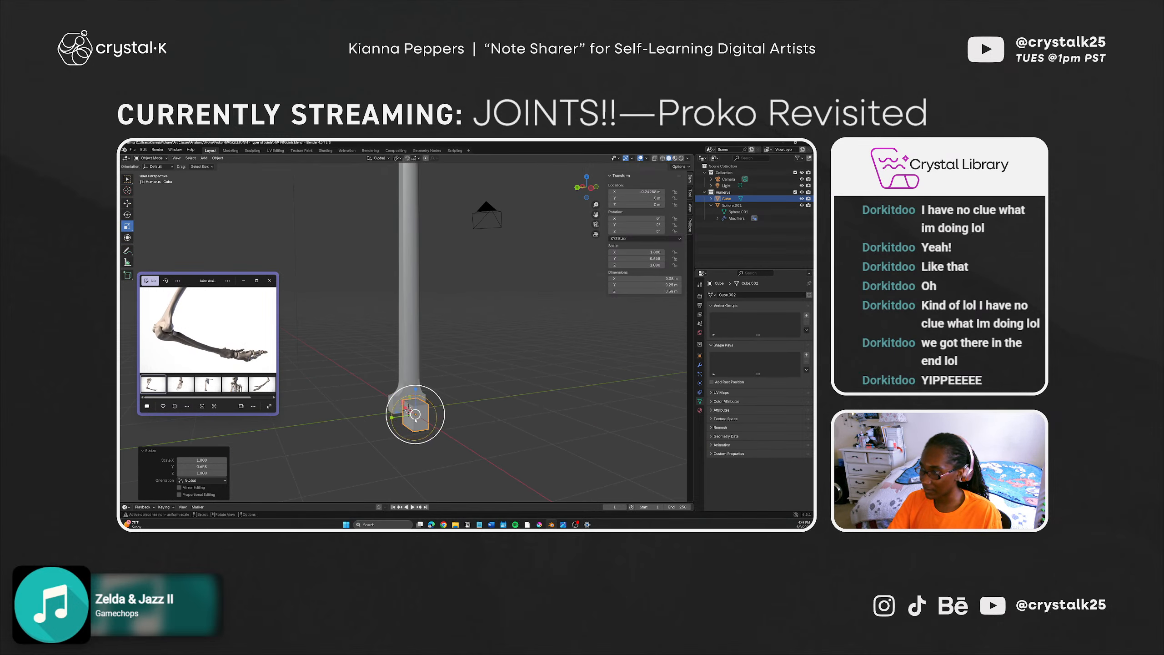
alt+middle_drag(416, 420, 419, 413)
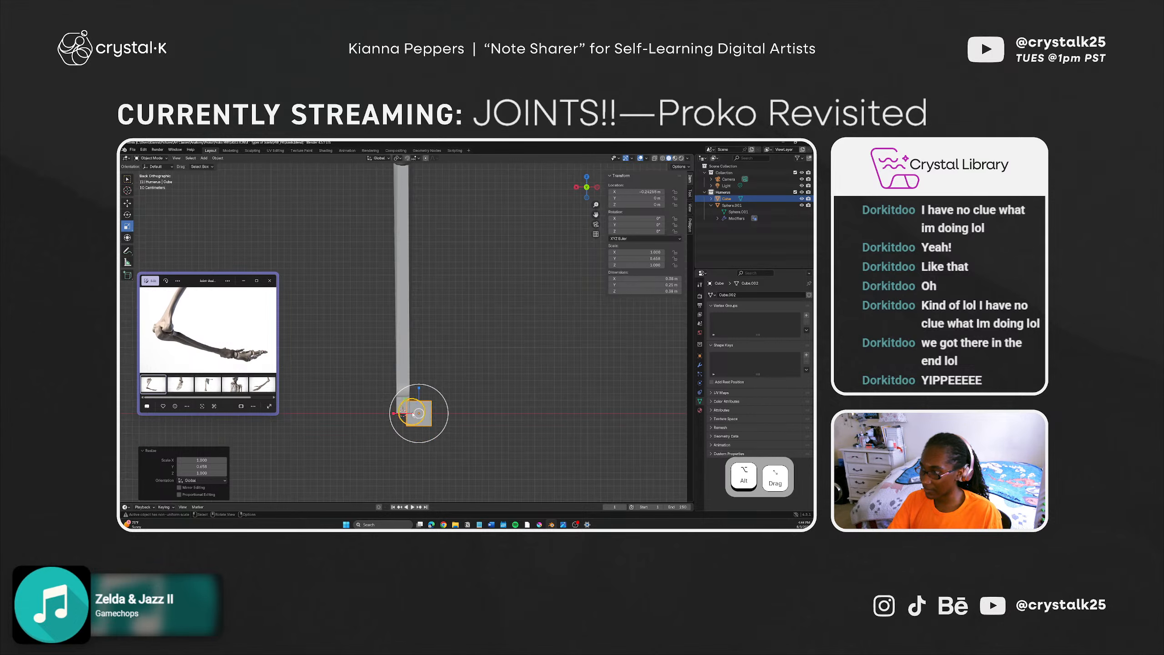
drag(395, 416, 402, 414)
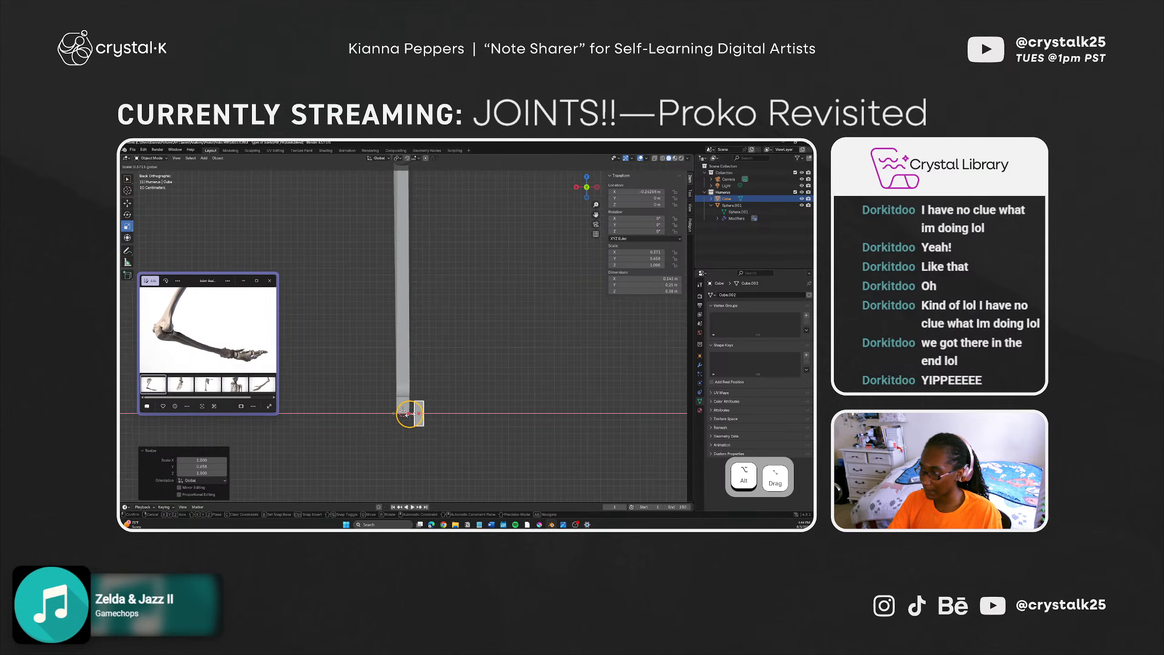
click(456, 407)
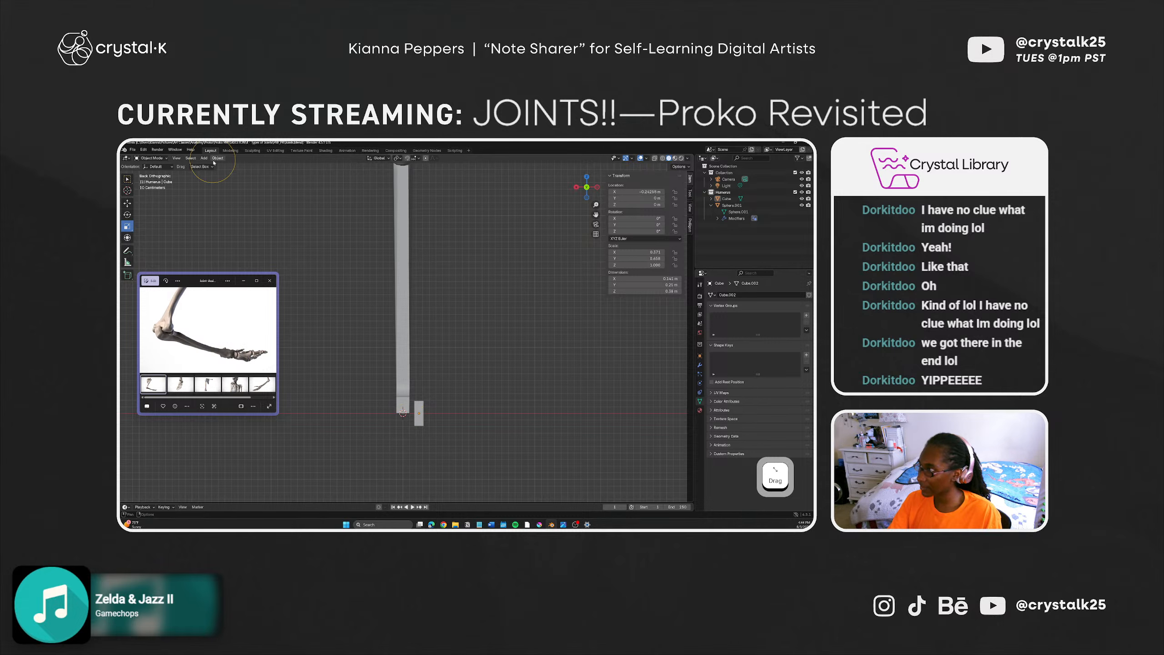
Step: Move the narrow cube along X against the bone's lower end and set its X location to -0.1 m
click(127, 203)
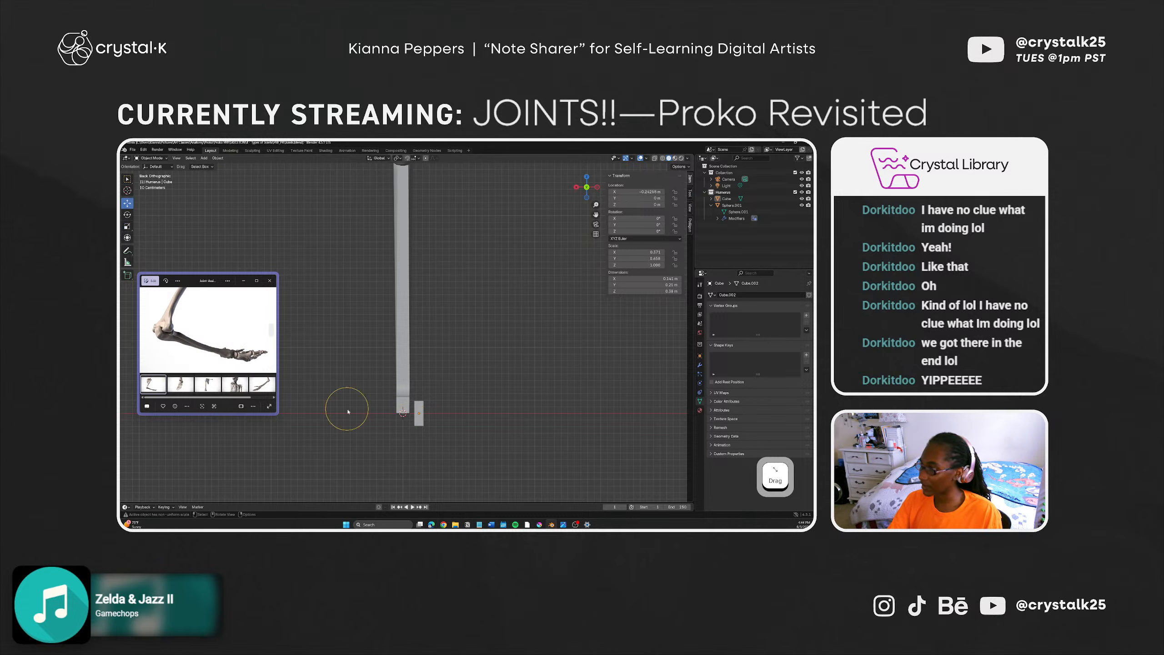
click(420, 415)
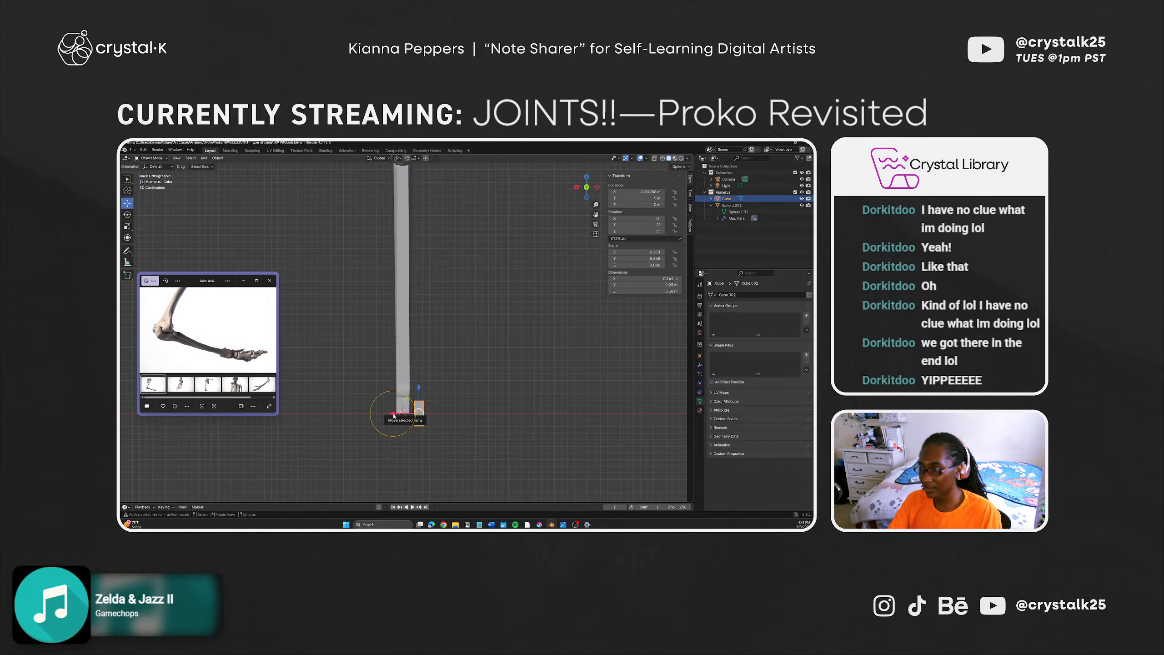
drag(394, 416, 388, 414)
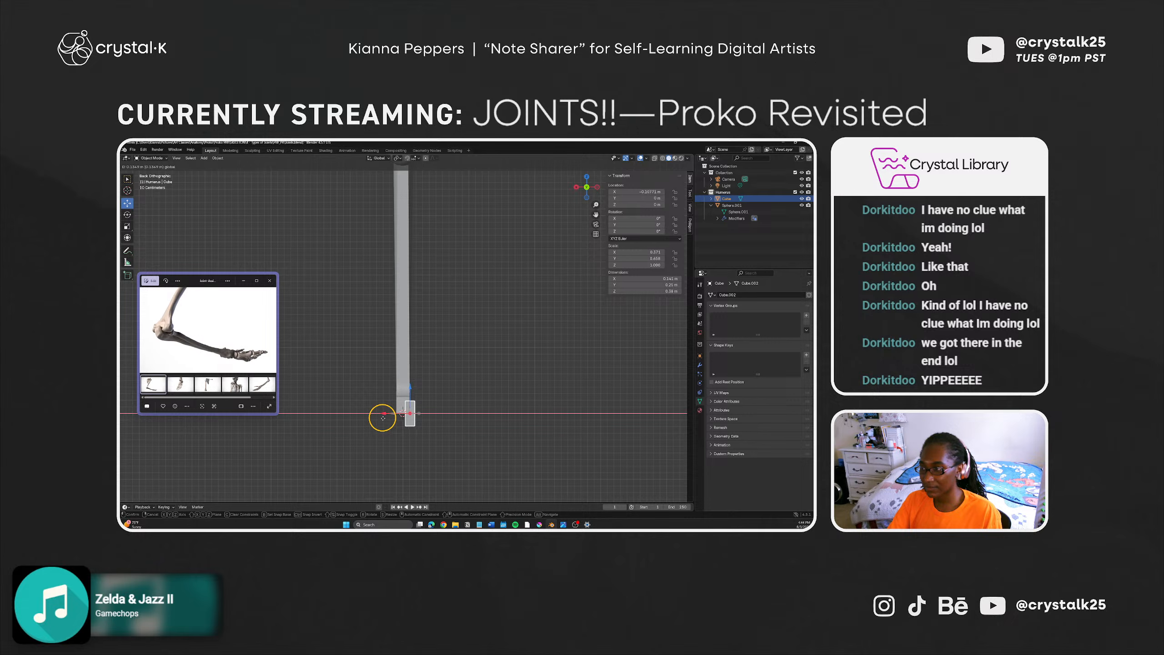
drag(383, 418, 382, 418)
click(651, 195)
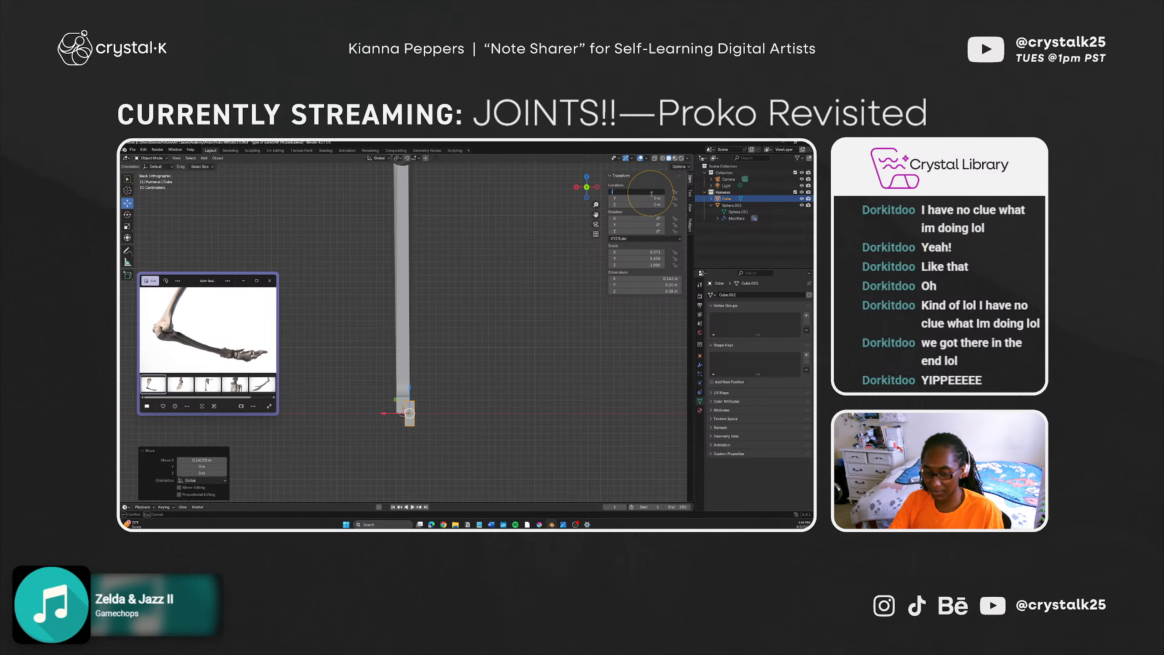
text(-0.1)
key(Return)
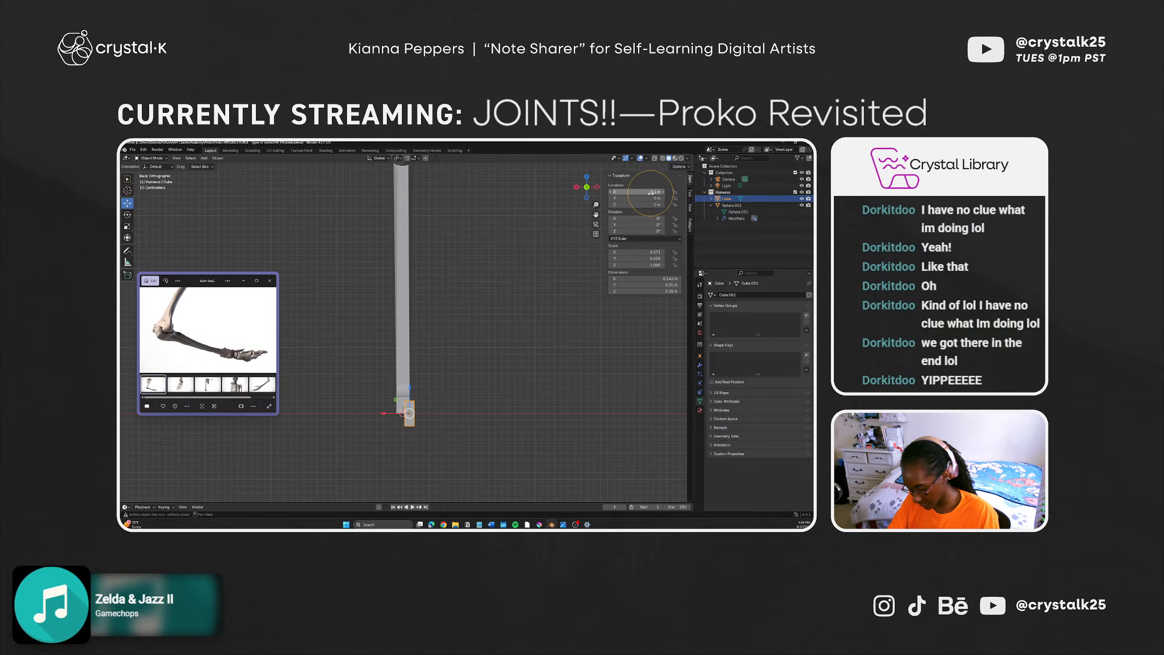
click(447, 294)
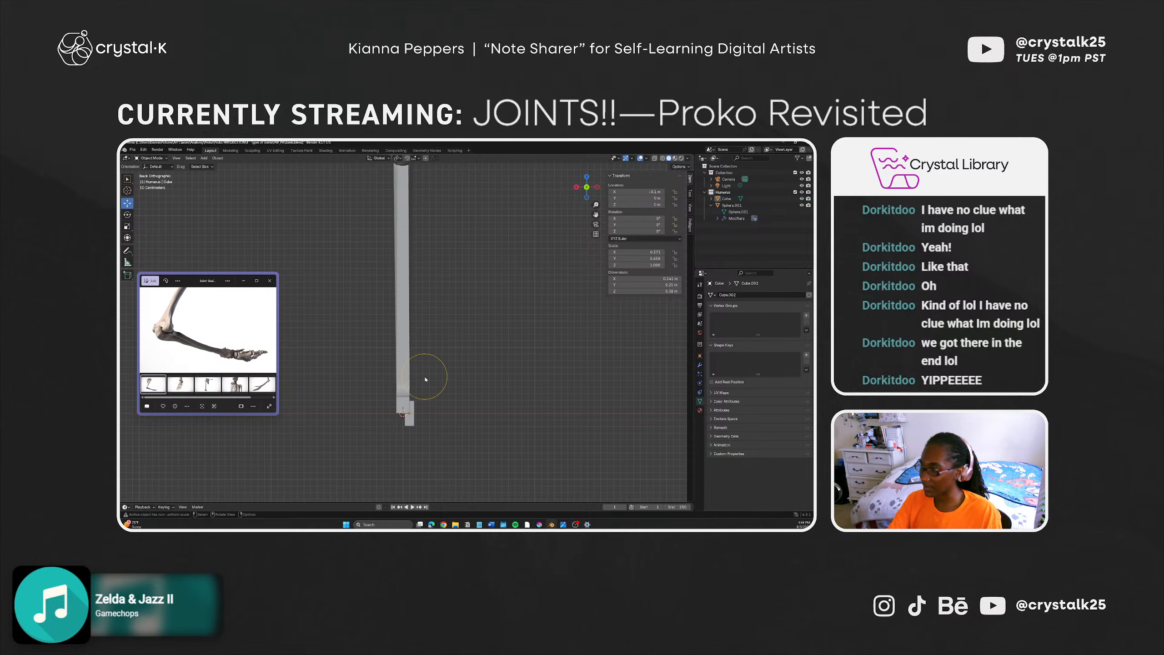
Step: Add a Boolean modifier set to Difference to the long bone, with the narrow cube as its cutting object
mouse_move(424, 380)
middle_down()
mouse_move(353, 385)
mouse_move(372, 398)
mouse_move(358, 357)
mouse_move(341, 365)
mouse_move(421, 379)
middle_up()
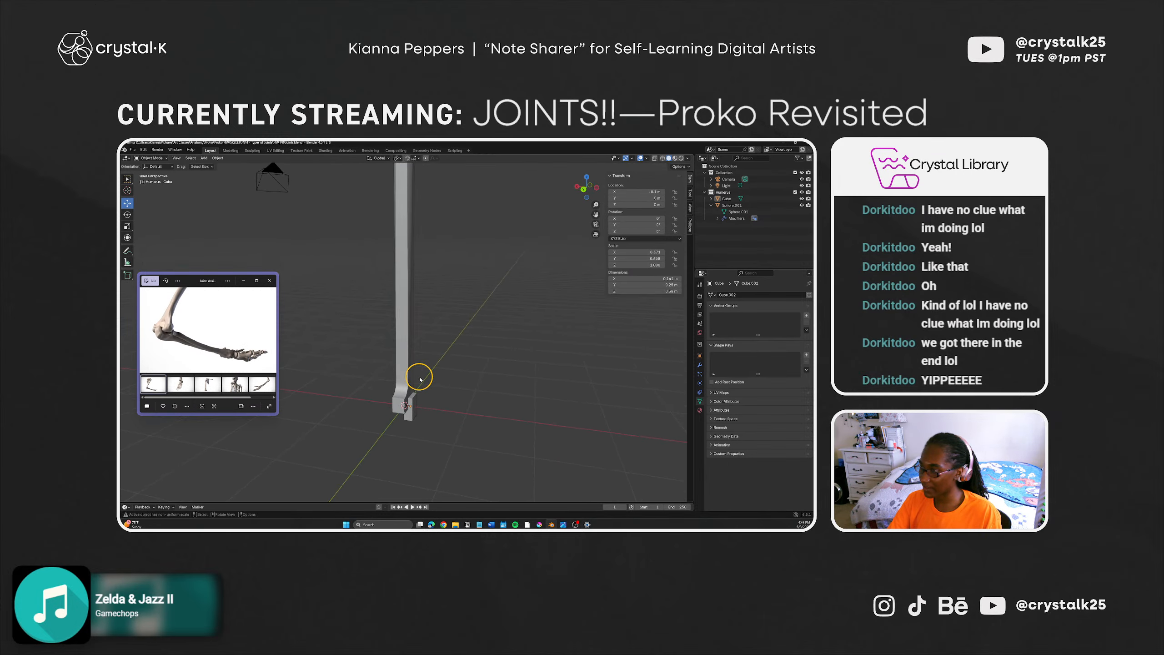
mouse_move(413, 434)
middle_down()
mouse_move(447, 437)
mouse_move(434, 406)
mouse_move(421, 417)
middle_up()
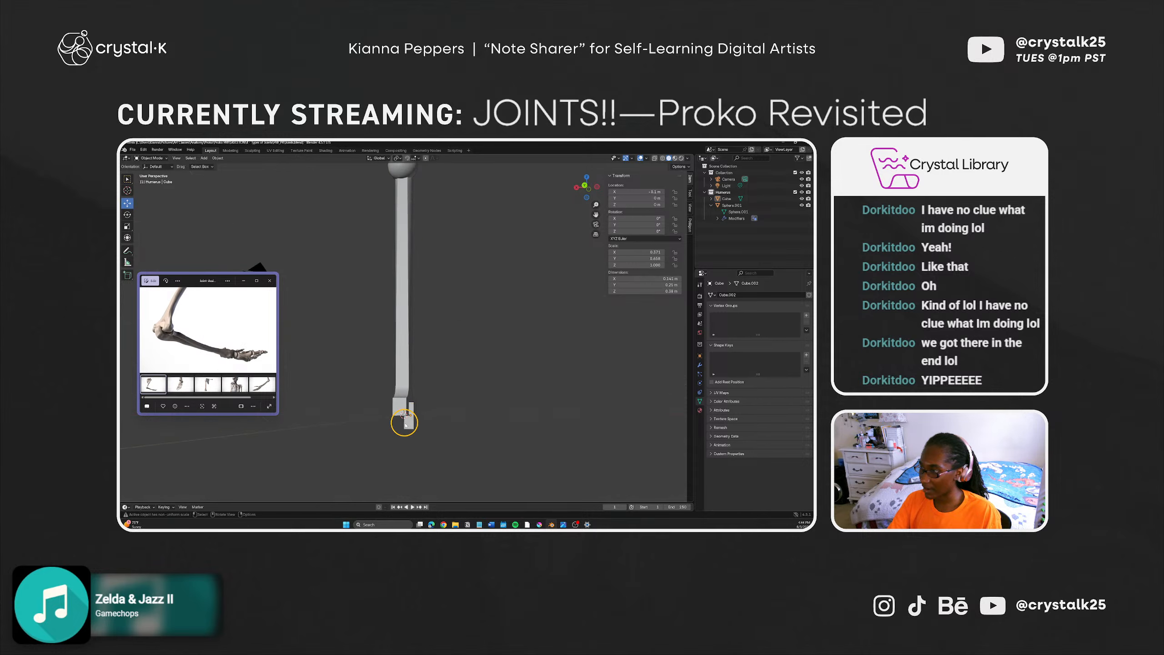
click(395, 358)
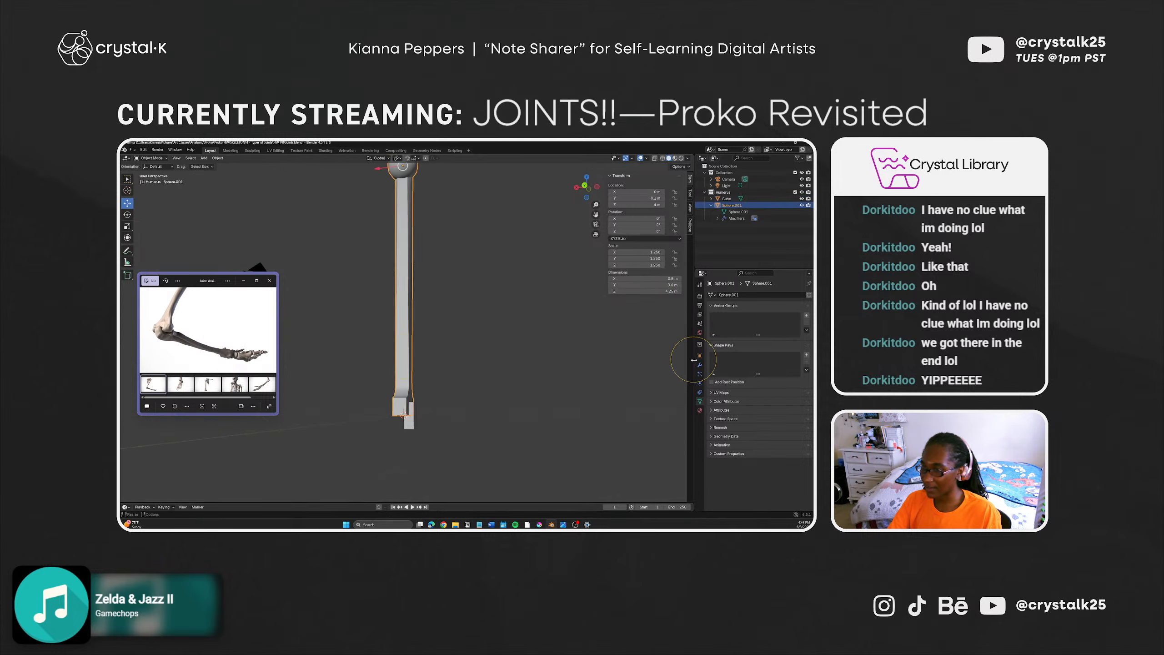
click(699, 365)
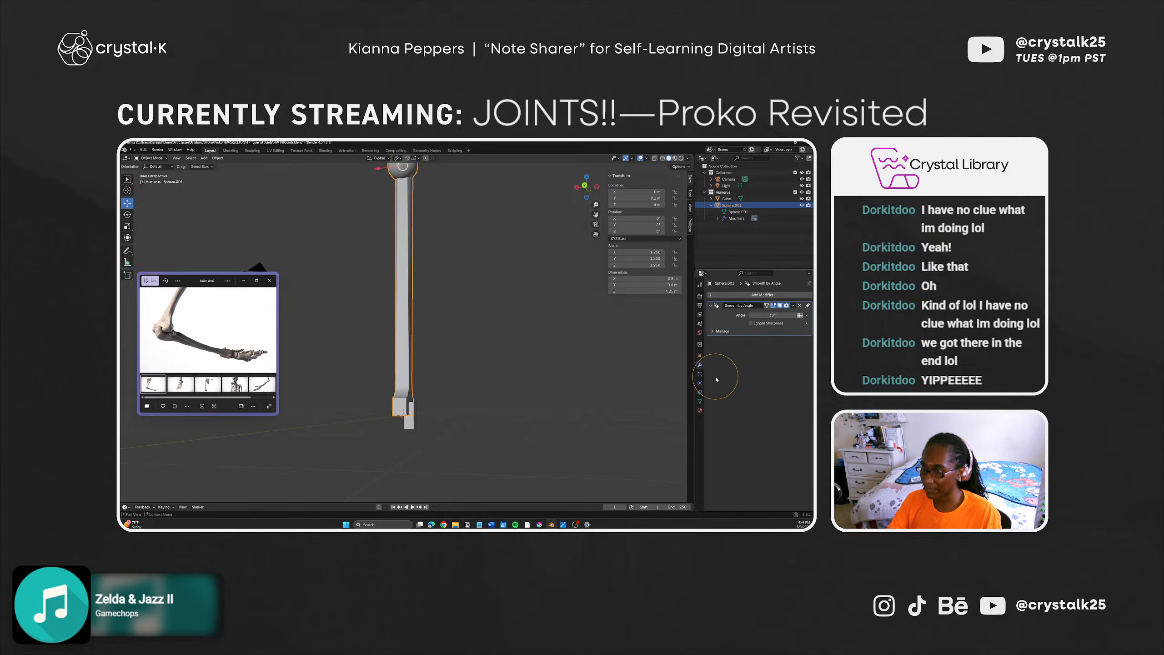
click(718, 294)
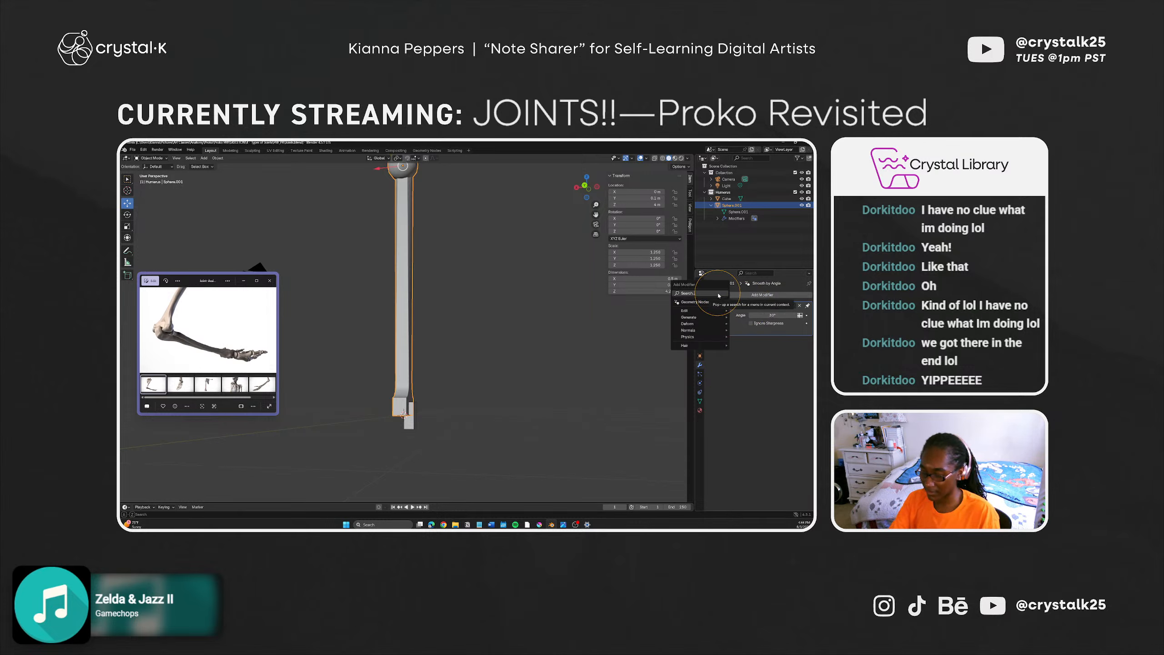
click(719, 293)
text(bool)
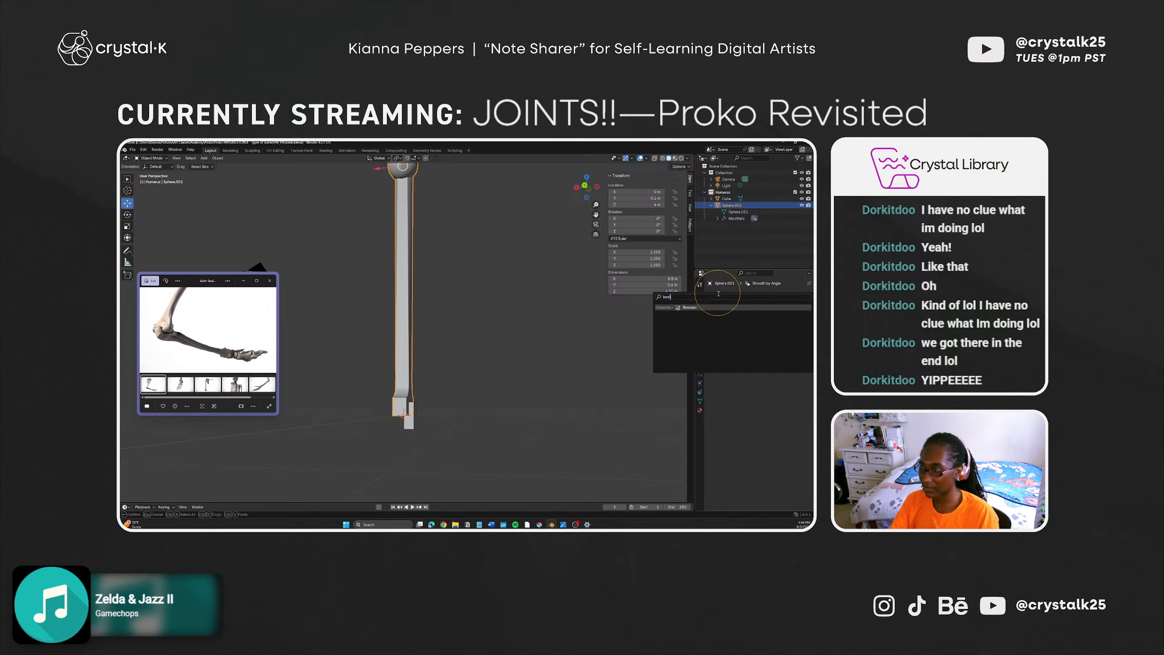
key(Return)
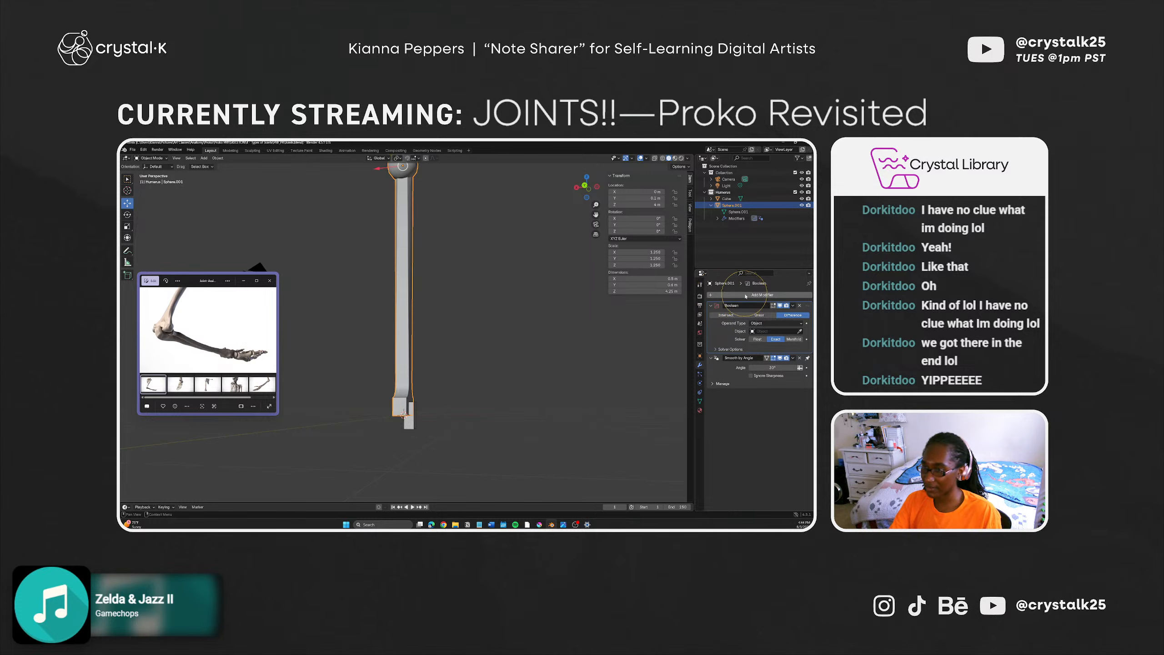
drag(728, 199, 763, 326)
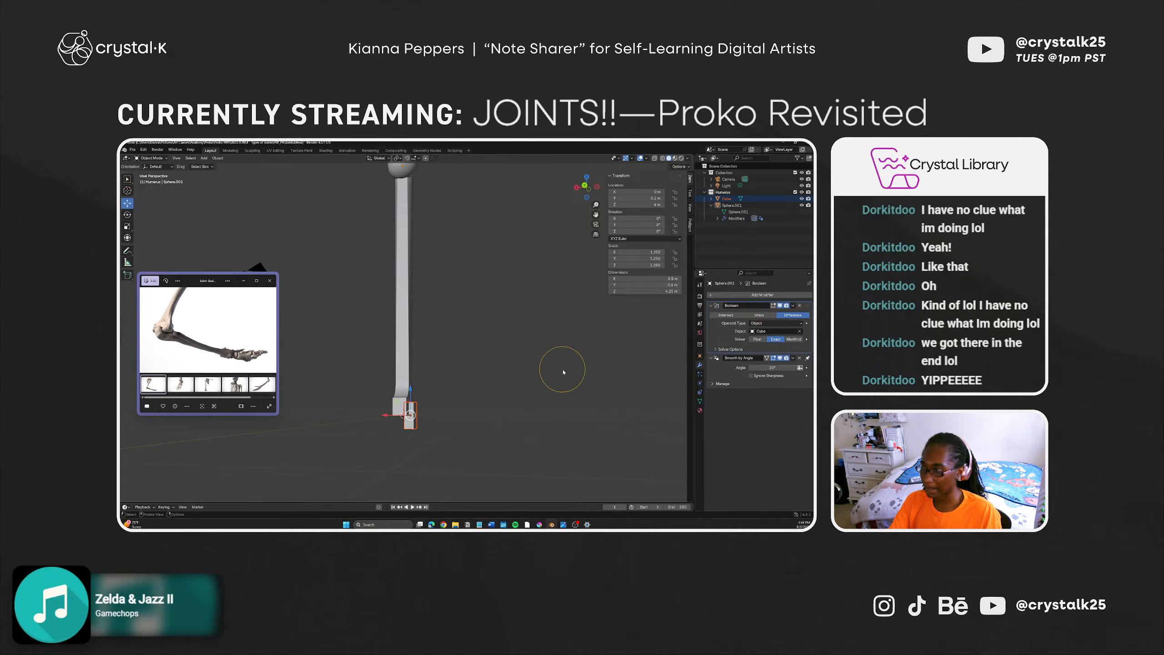
Step: Hide the cutting cube in the viewport and inspect the cut at the bone's lower end from several angles
middle_drag(559, 372, 632, 312)
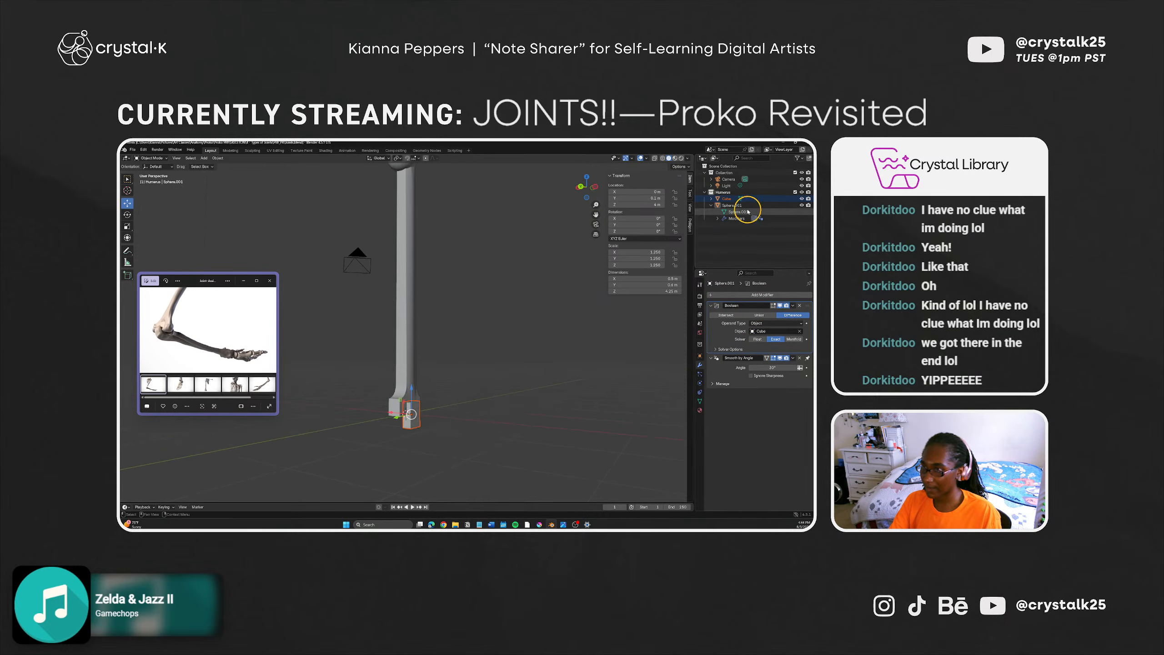
click(801, 198)
middle_drag(395, 370, 314, 350)
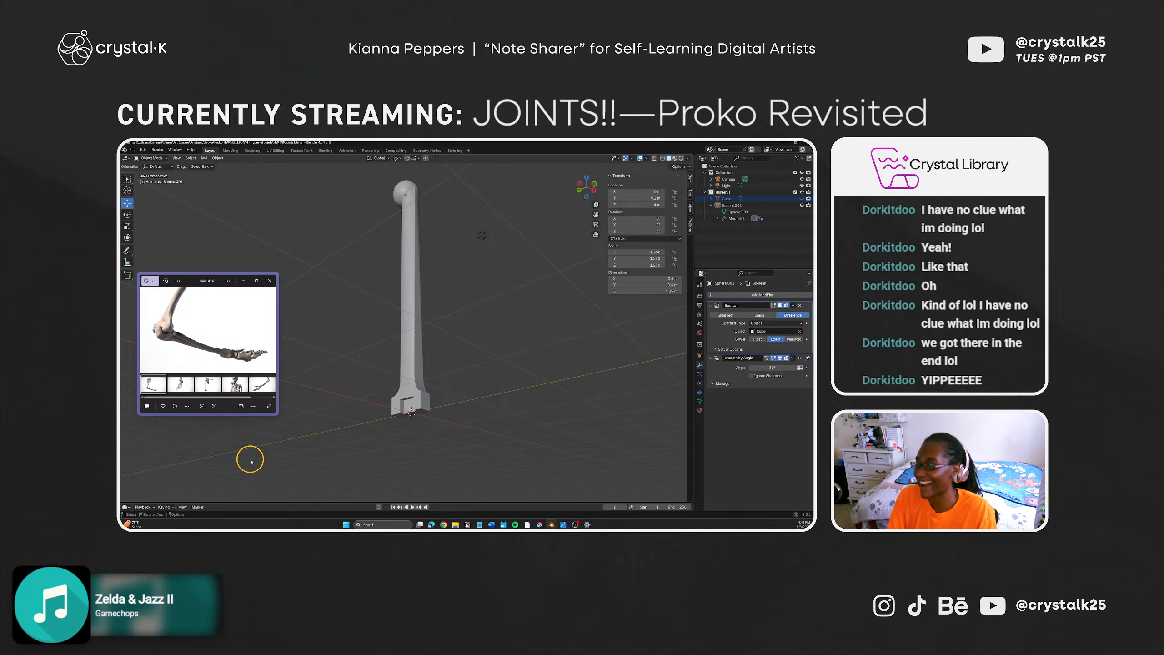
middle_drag(416, 412, 501, 392)
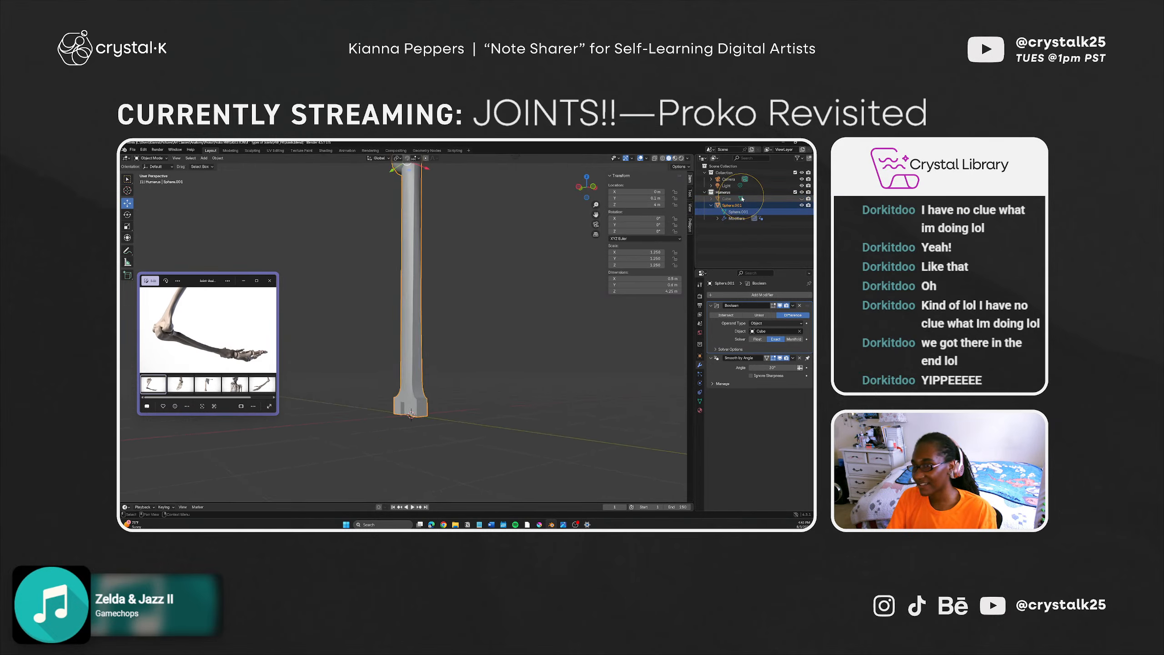
Step: Unhide the cutting cube and shift it slightly further along negative X at the bone's lower end
click(735, 202)
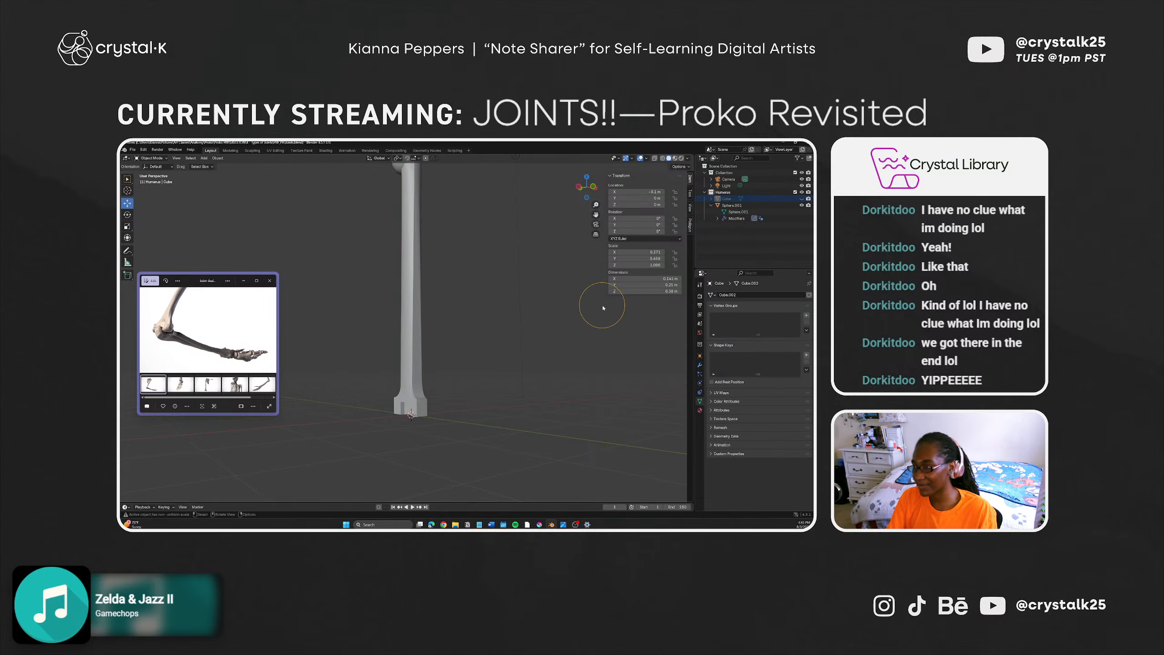
mouse_move(398, 435)
middle_down()
mouse_move(413, 453)
mouse_move(402, 423)
middle_up()
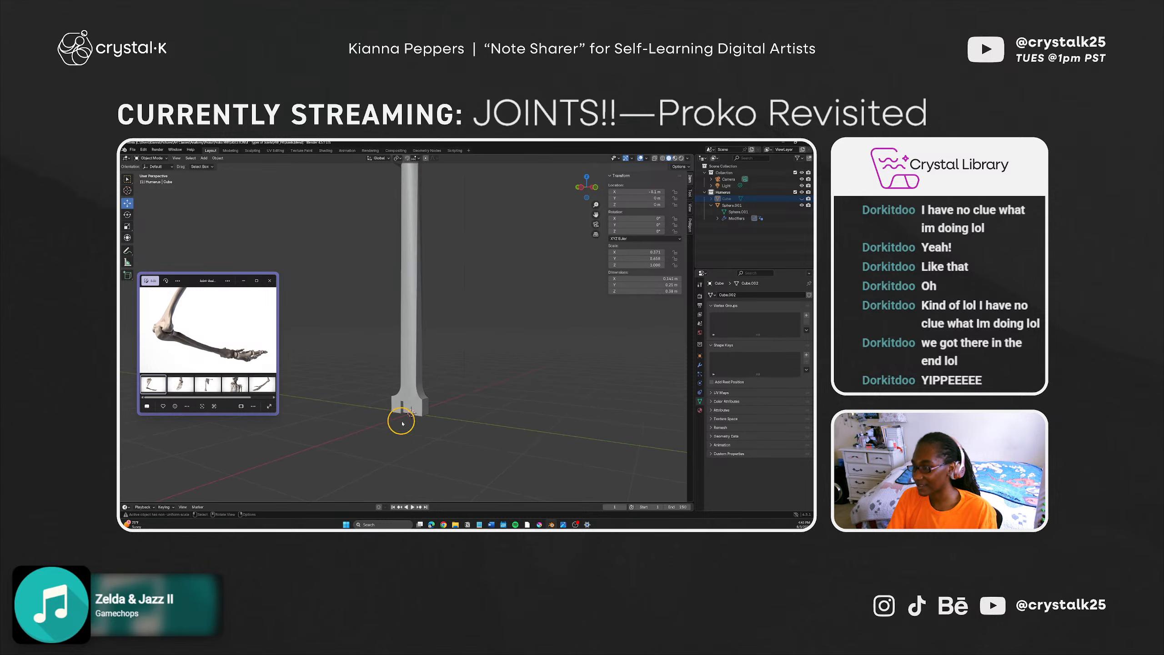
click(801, 199)
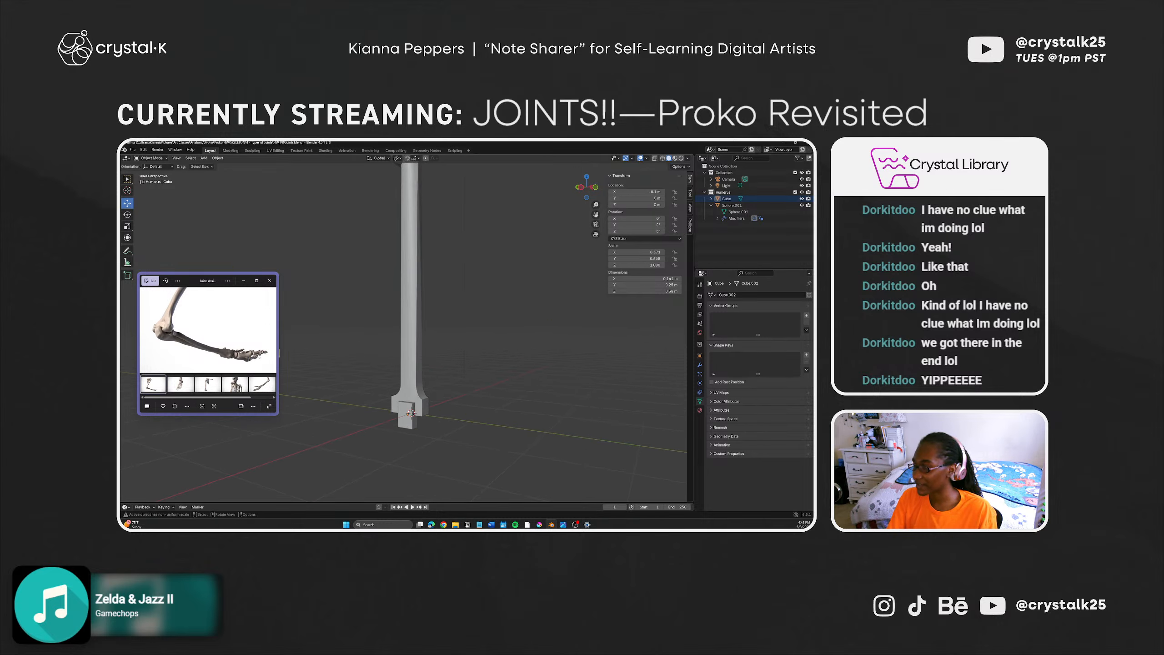
click(413, 421)
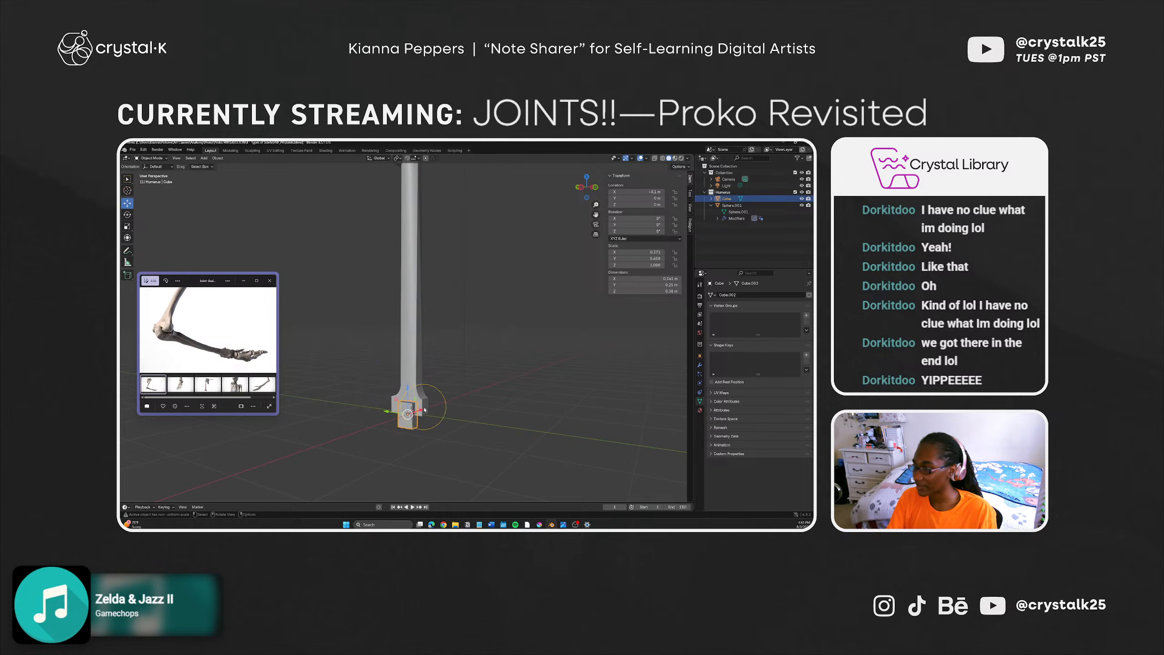
drag(420, 412, 415, 411)
click(571, 317)
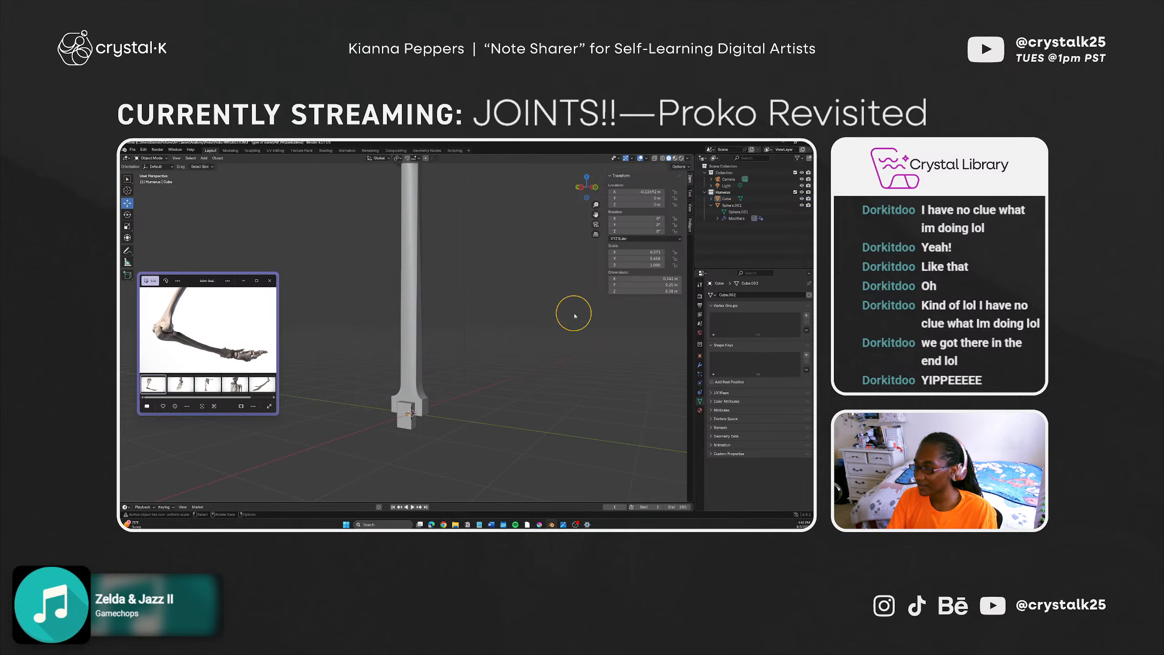
Step: Hide the cutting cube to check the adjusted cut, then show and select it again
click(801, 198)
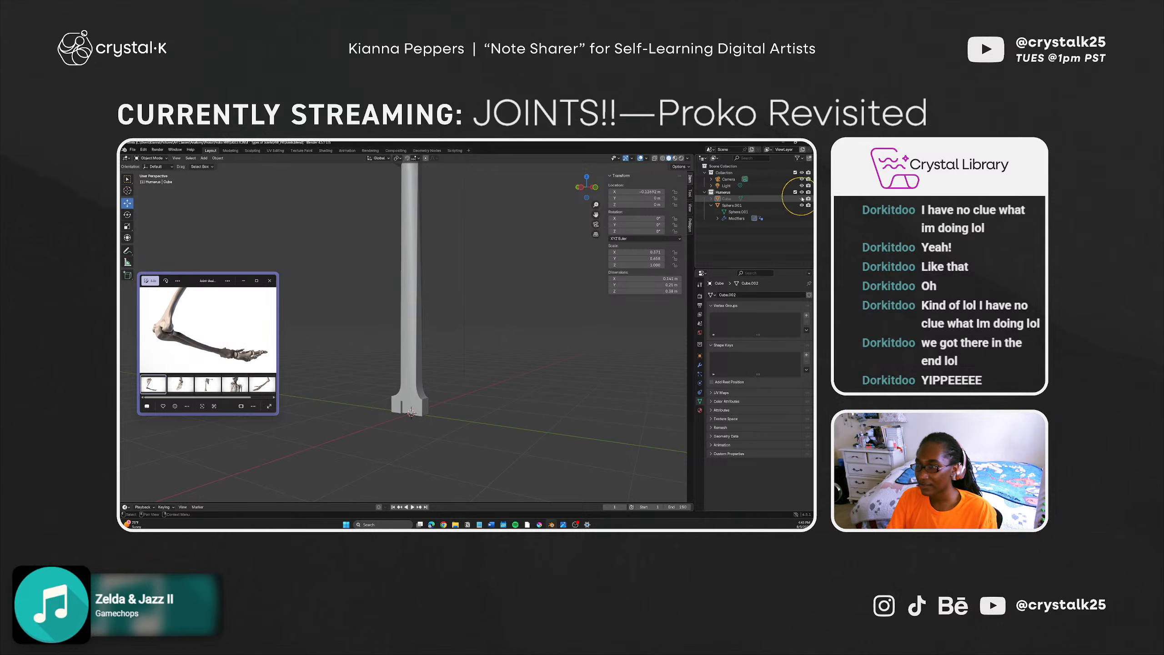
middle_drag(488, 357, 463, 351)
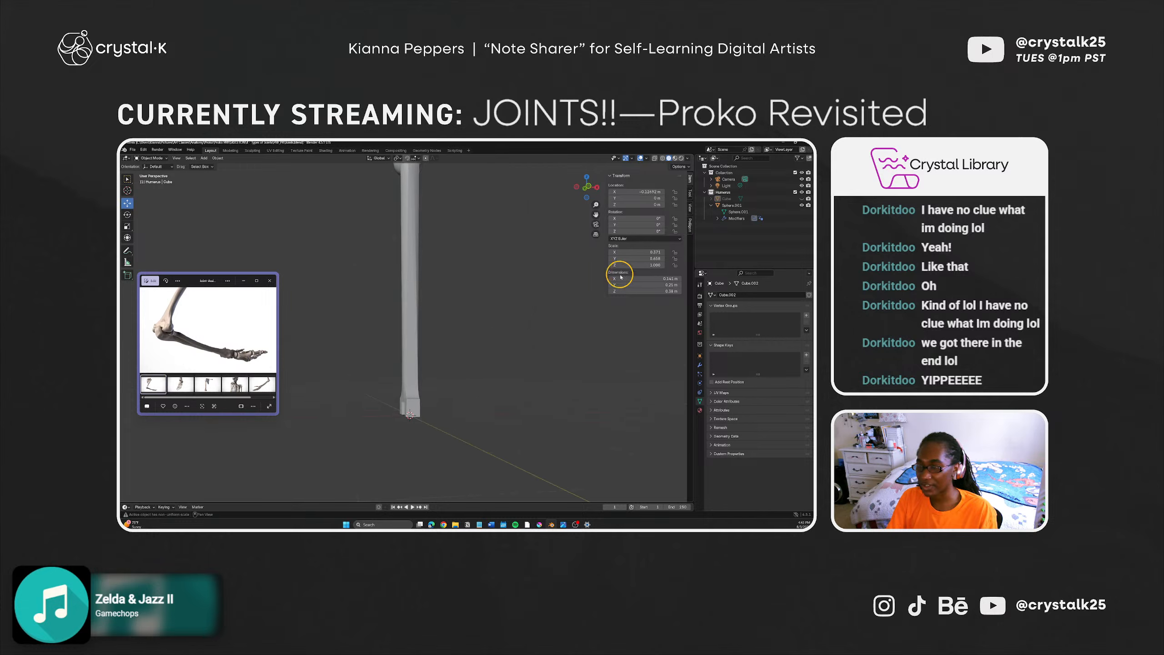
click(729, 202)
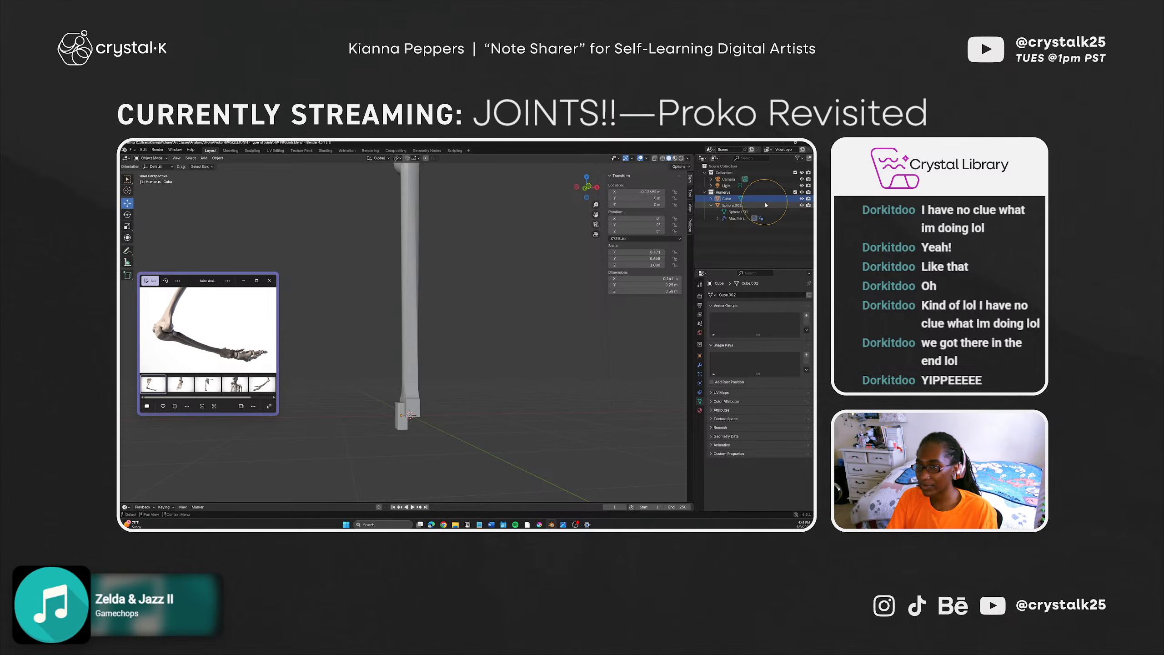
click(750, 200)
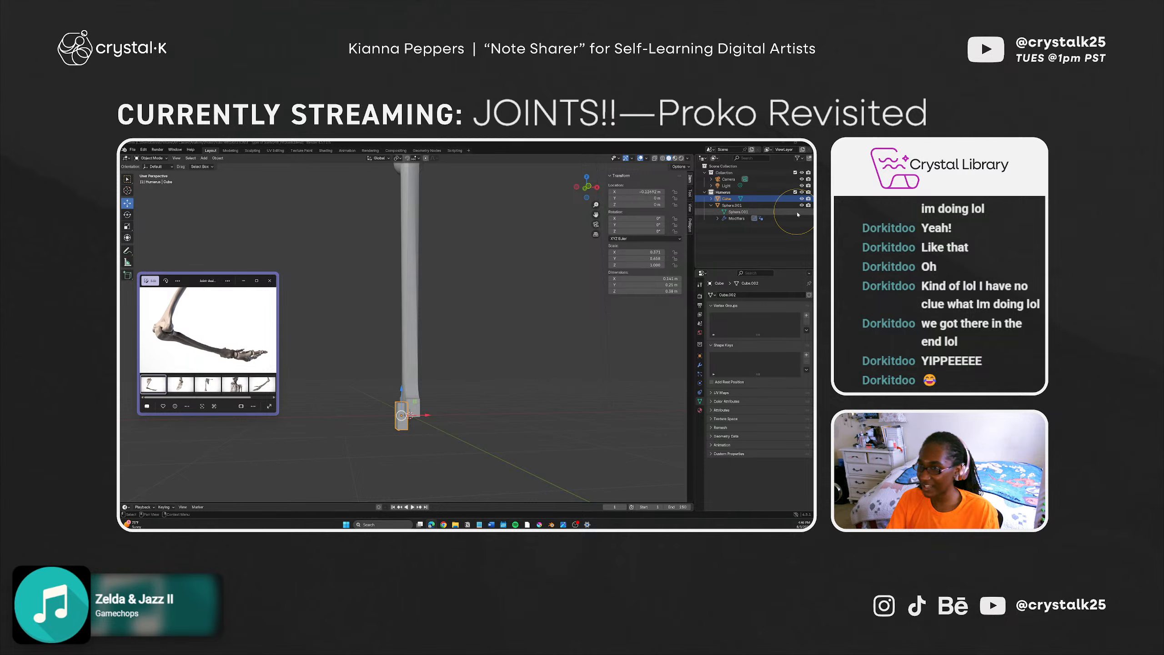
click(753, 200)
key(shift+d)
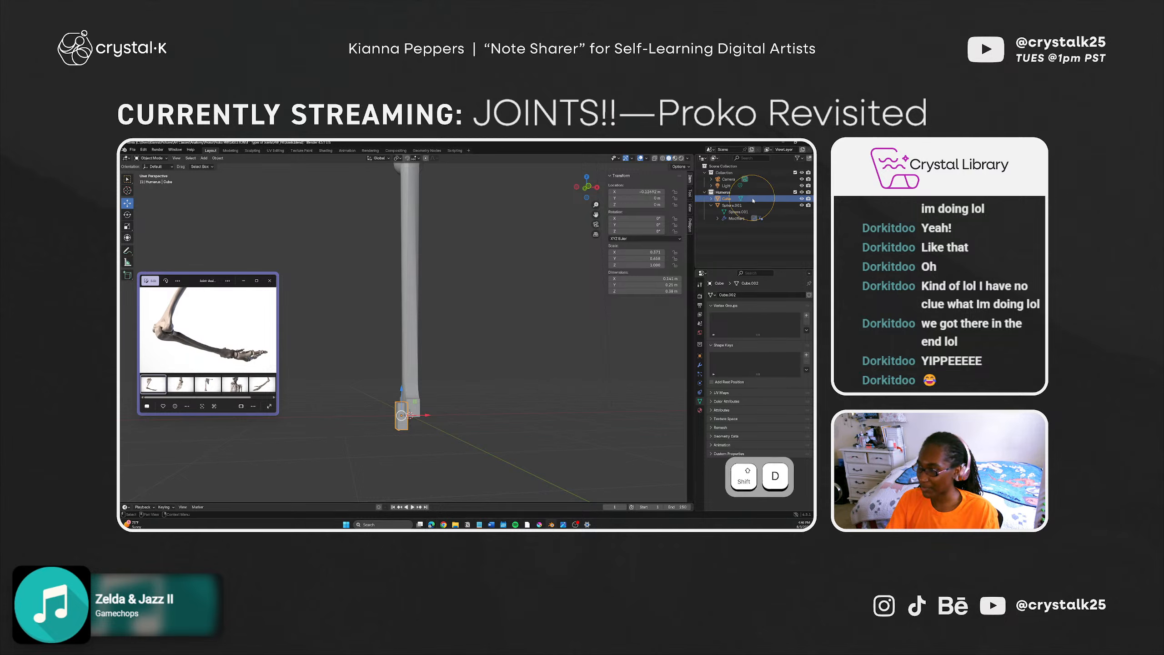
click(402, 415)
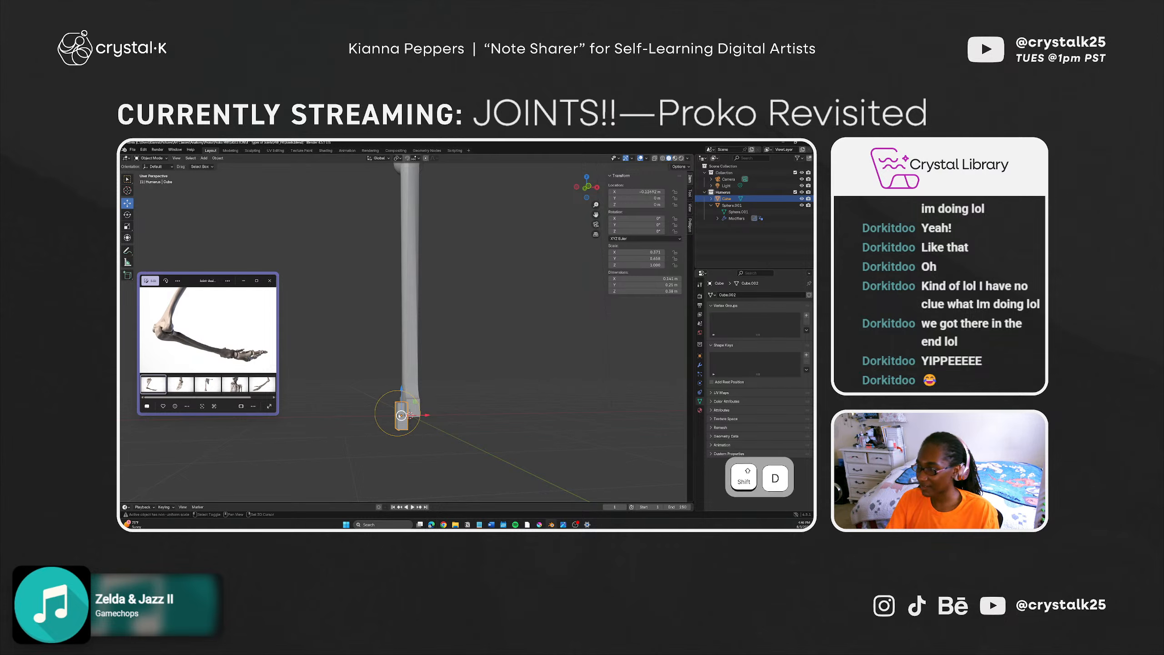
key(shift+d)
click(403, 415)
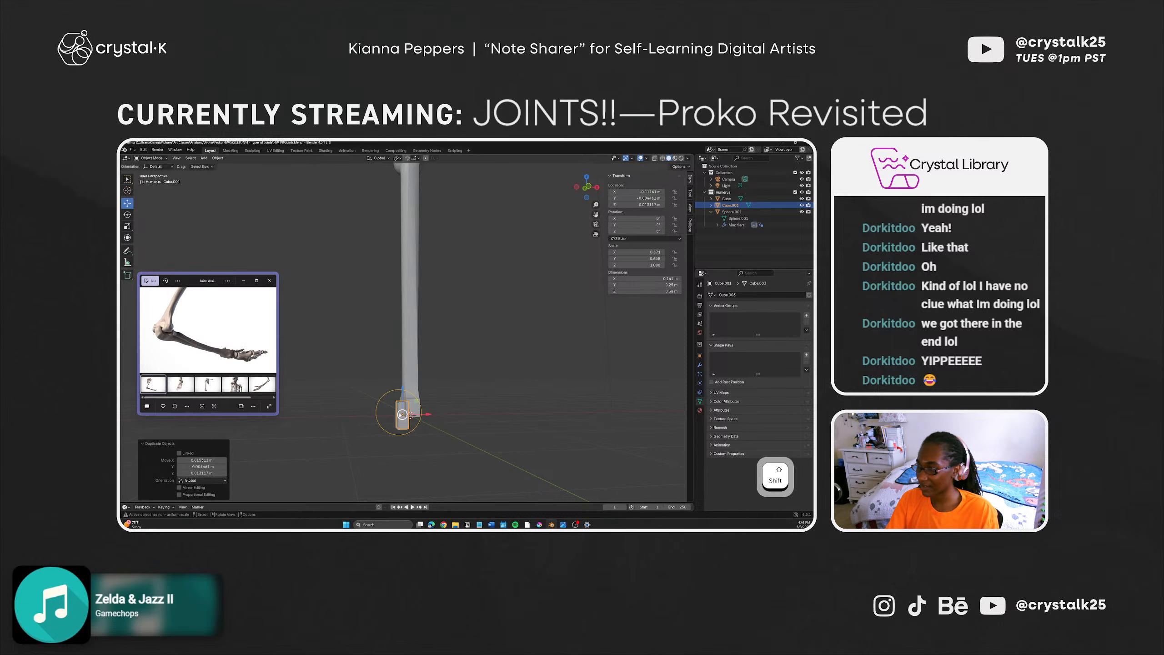
key(ctrl+z)
Step: Duplicate the cutting cube in place and rename the duplicate Elbow in the outliner
key(shift+d)
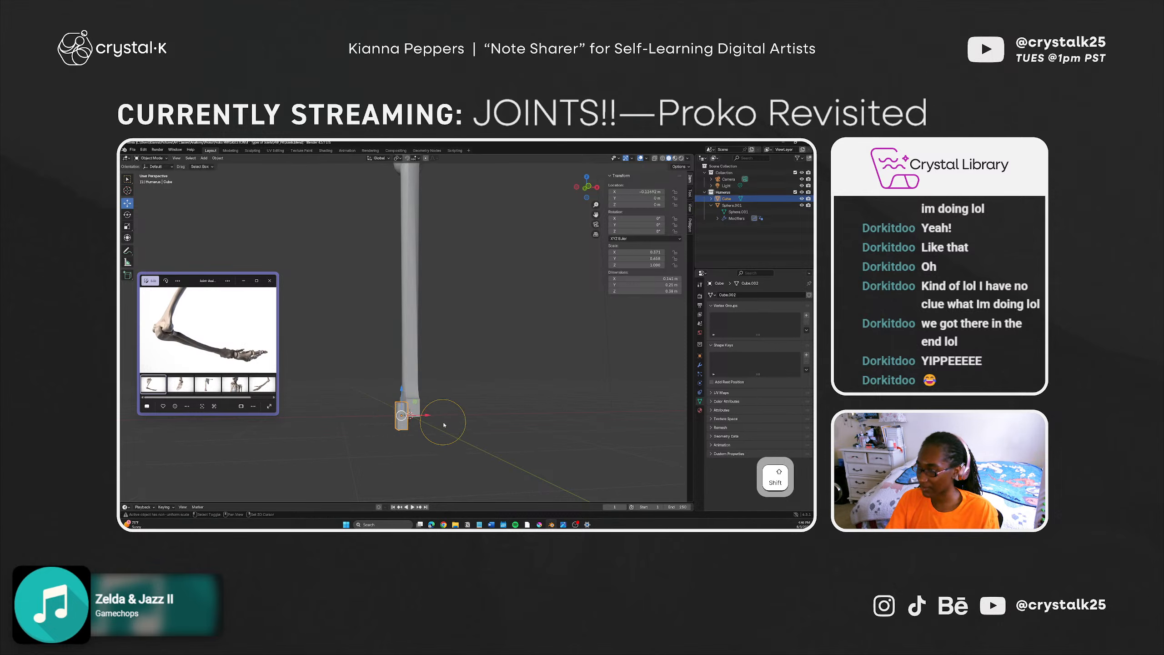
click(447, 422)
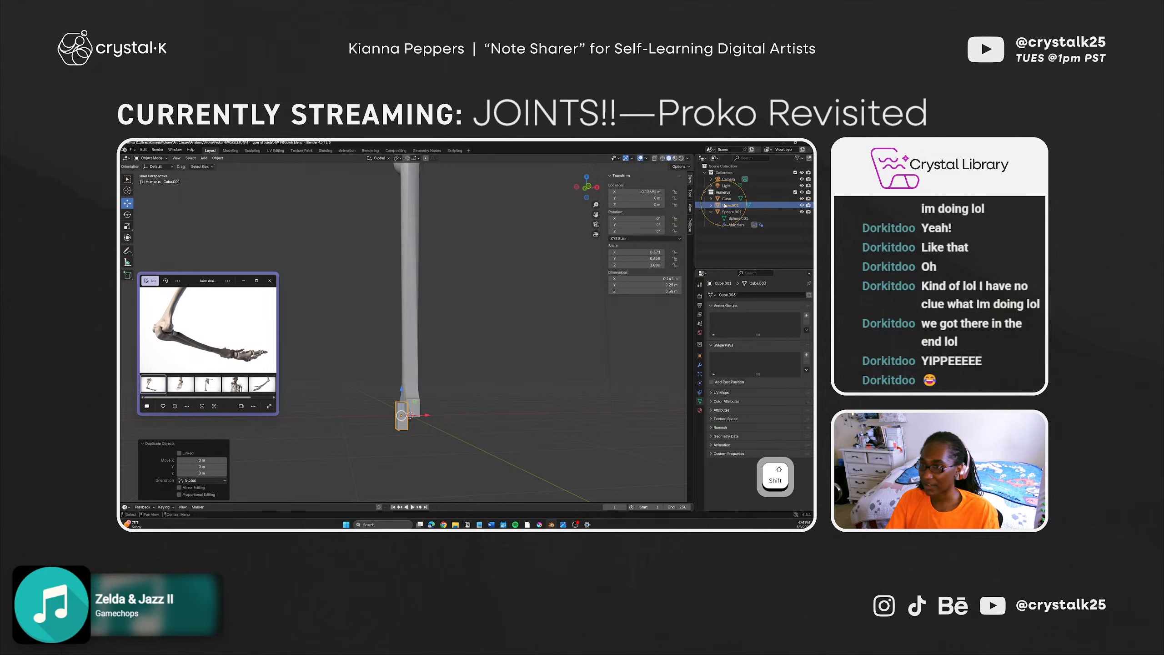
click(727, 205)
double_click(726, 205)
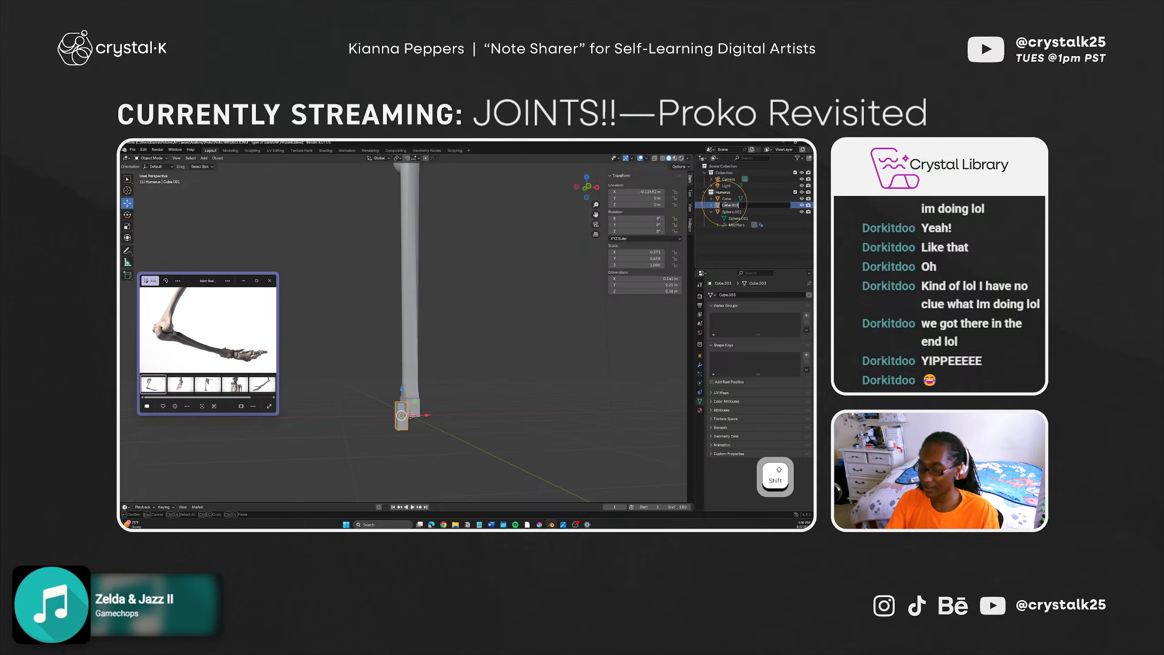
text(Elbow)
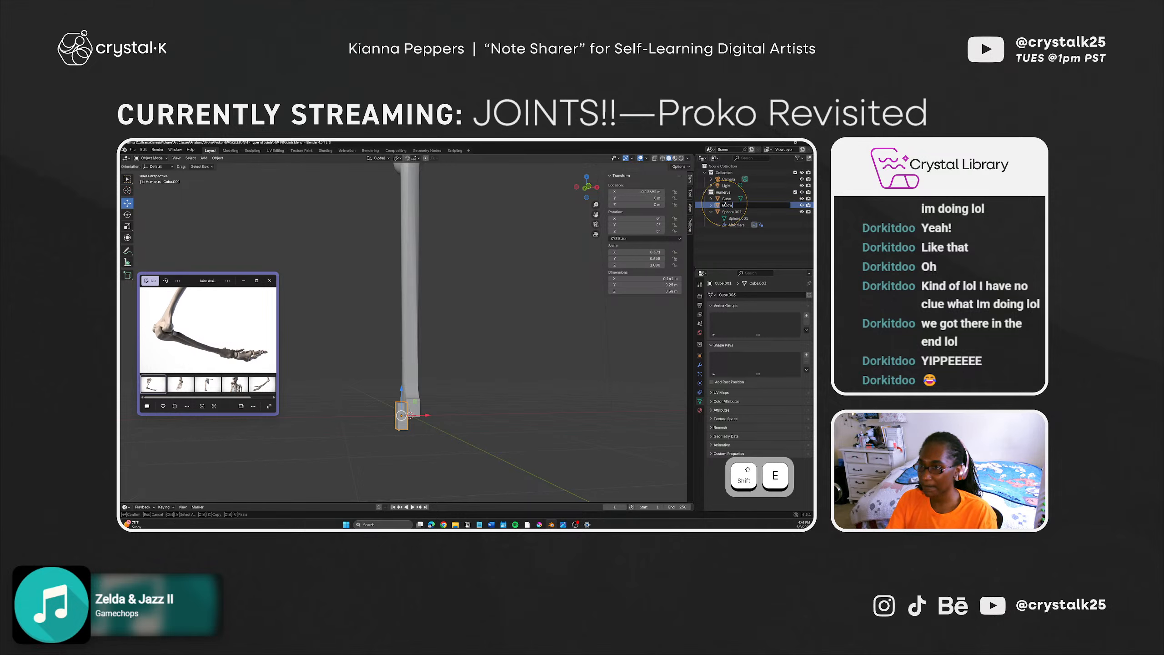
key(Return)
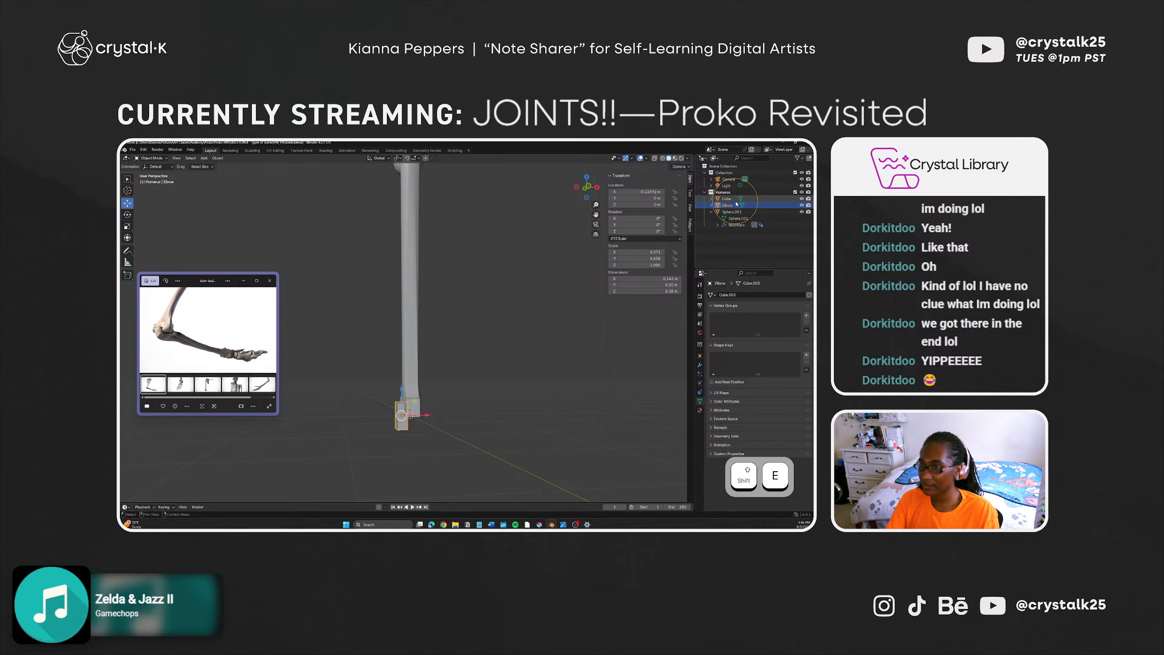
click(785, 200)
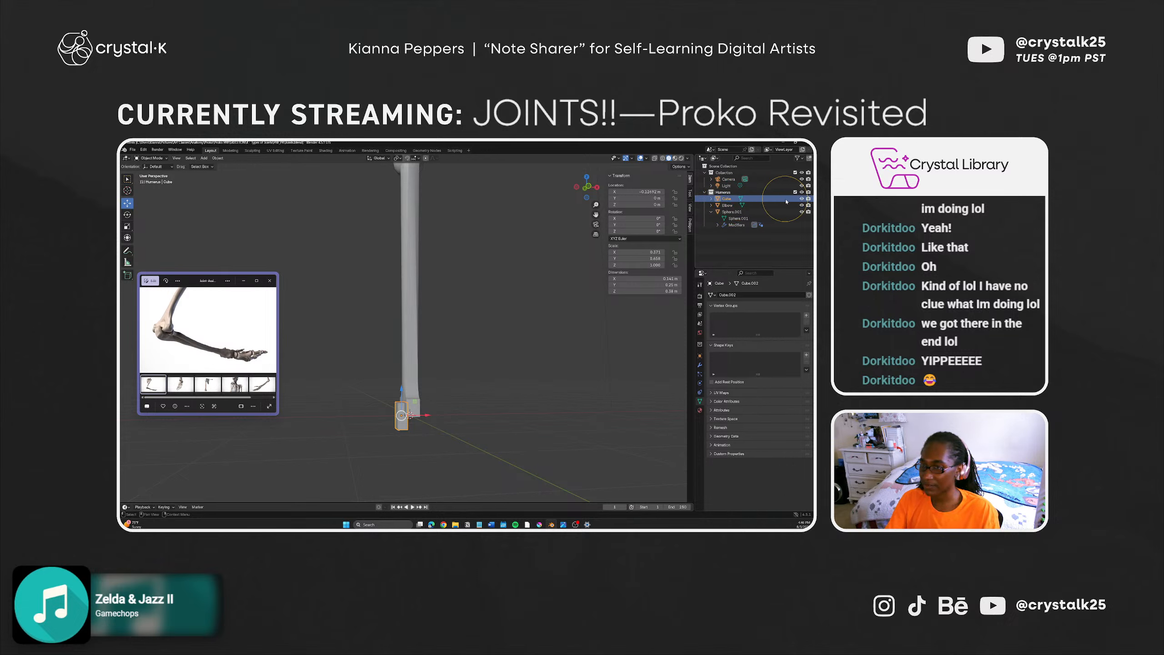
Step: Rename the original cutting cube Humerus-Cut in the outliner
double_click(726, 199)
text(Hu)
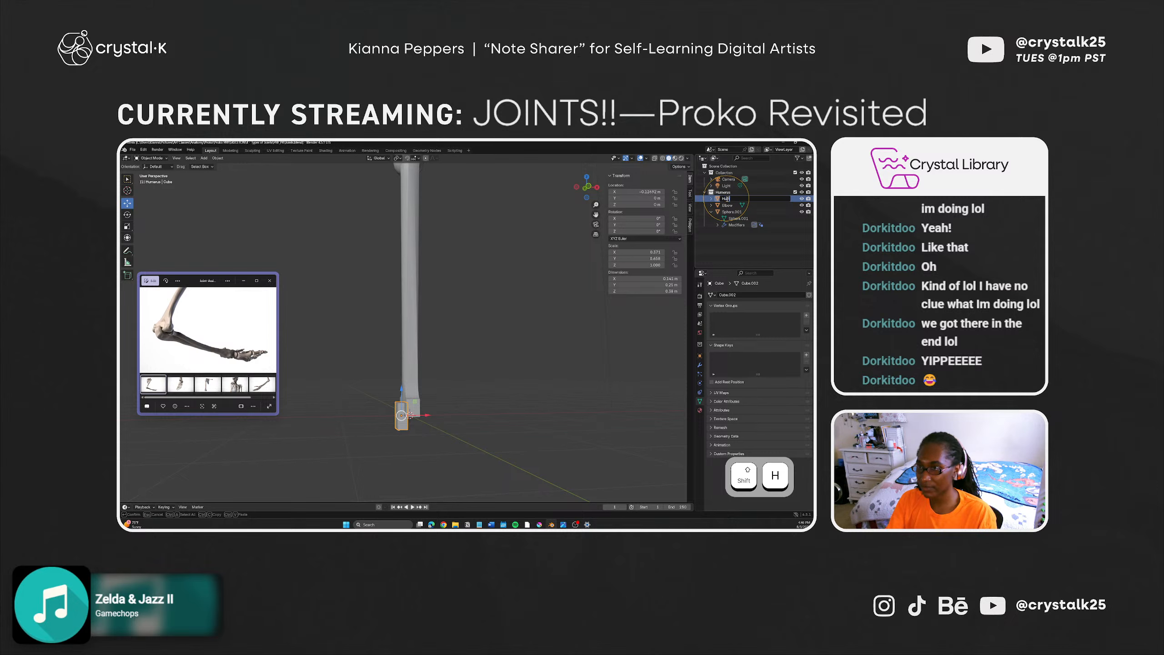
text(merus)
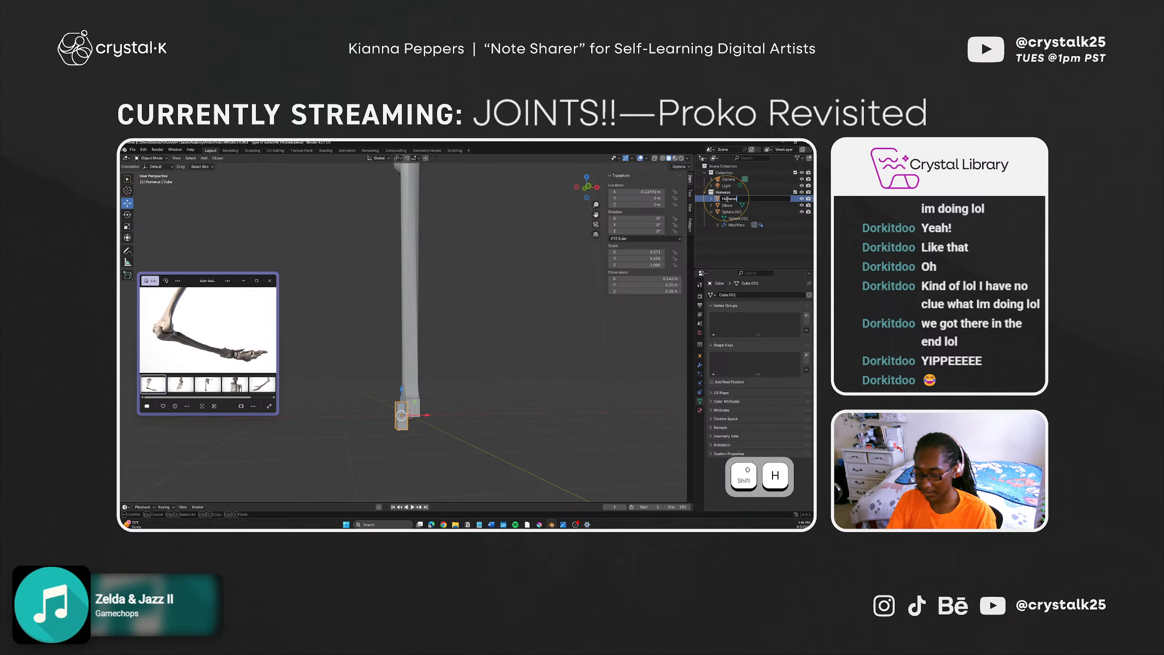
text(-C)
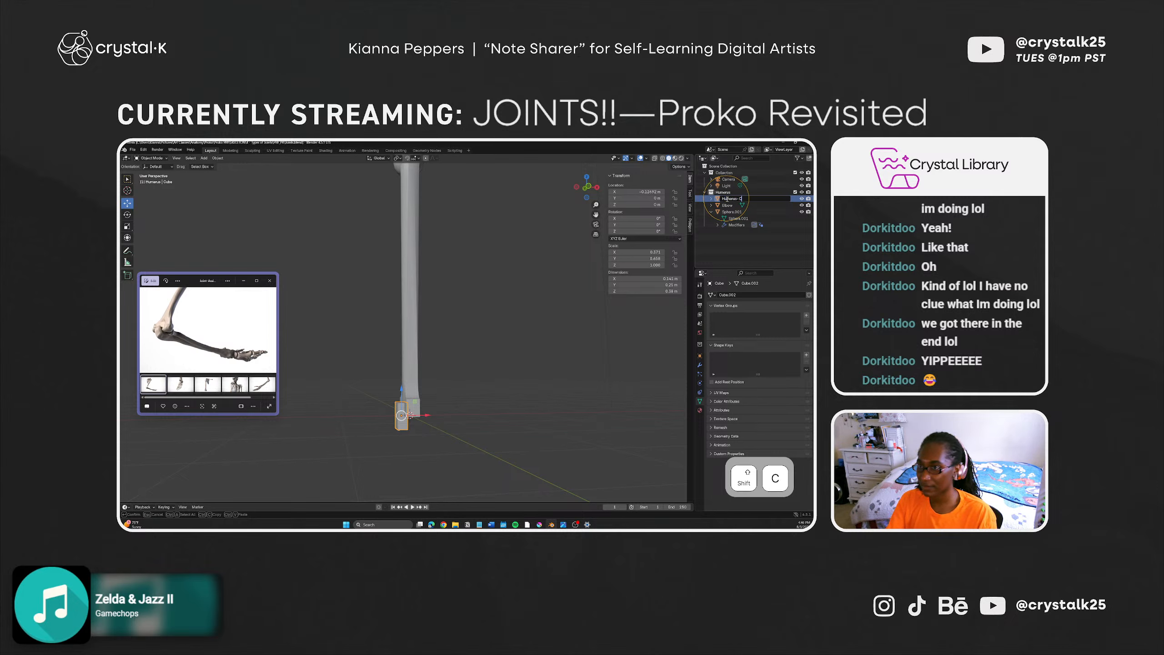
text(ut)
key(Return)
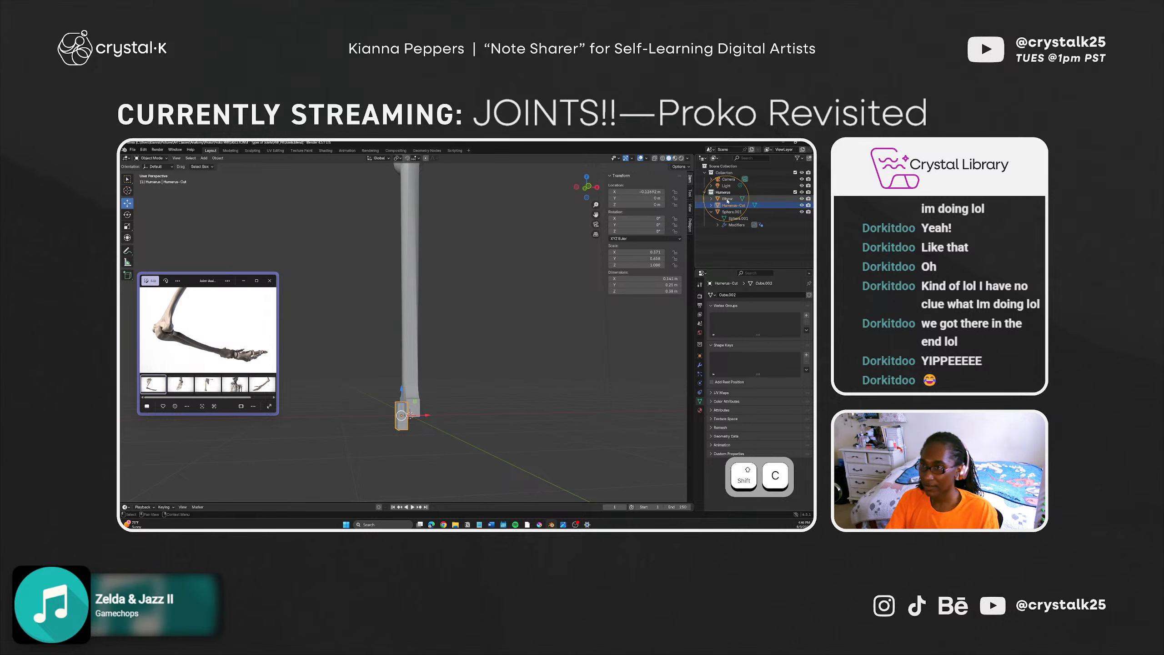
Step: Hide the Humerus-Cut cube and open the Elbow piece's mesh at the bone's lower end for editing
click(729, 200)
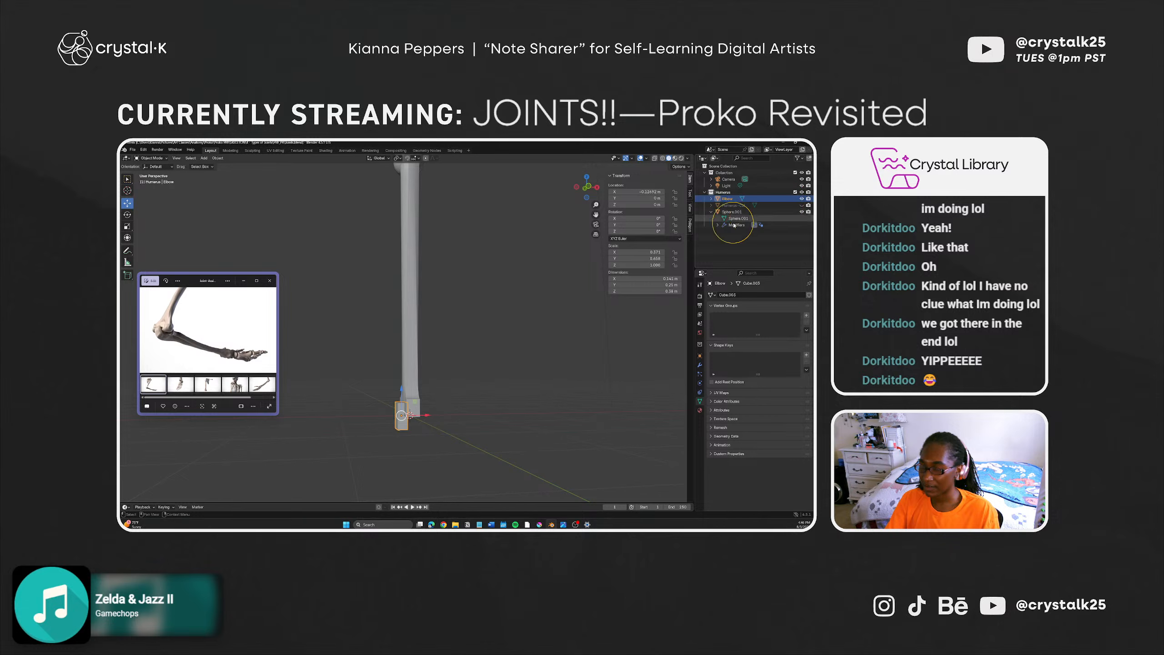
middle_drag(462, 411, 434, 278)
scroll(427, 417, up, 4)
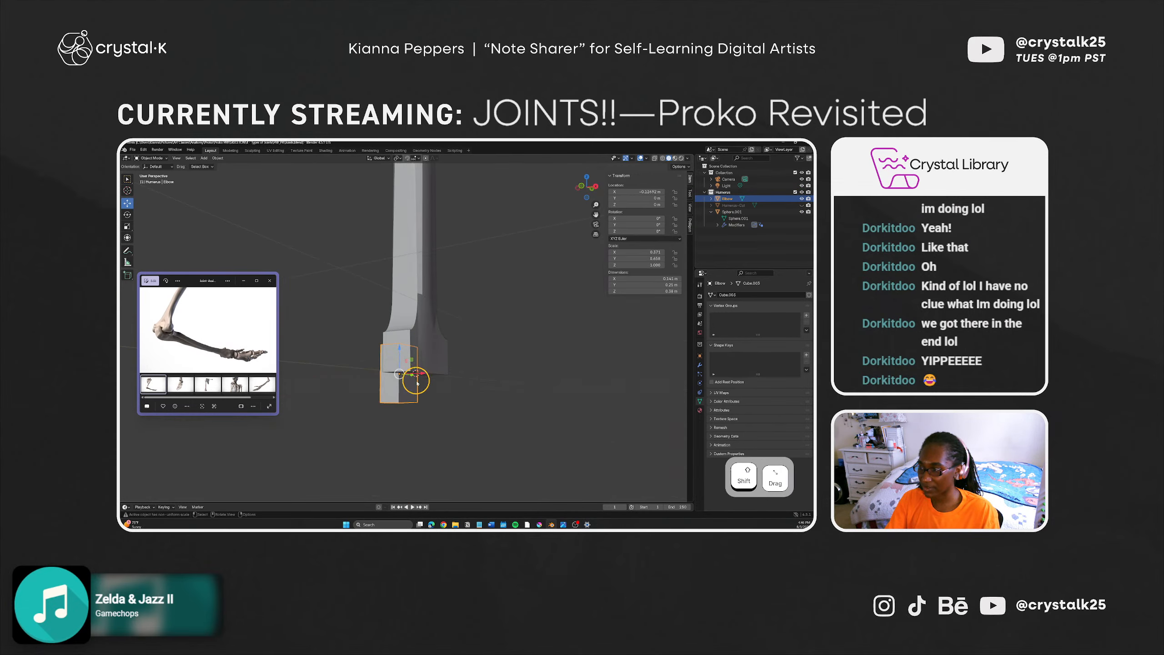
mouse_move(417, 383)
middle_down()
mouse_move(434, 353)
mouse_move(424, 375)
middle_up()
drag(444, 403, 470, 411)
middle_drag(470, 411, 454, 414)
click(424, 396)
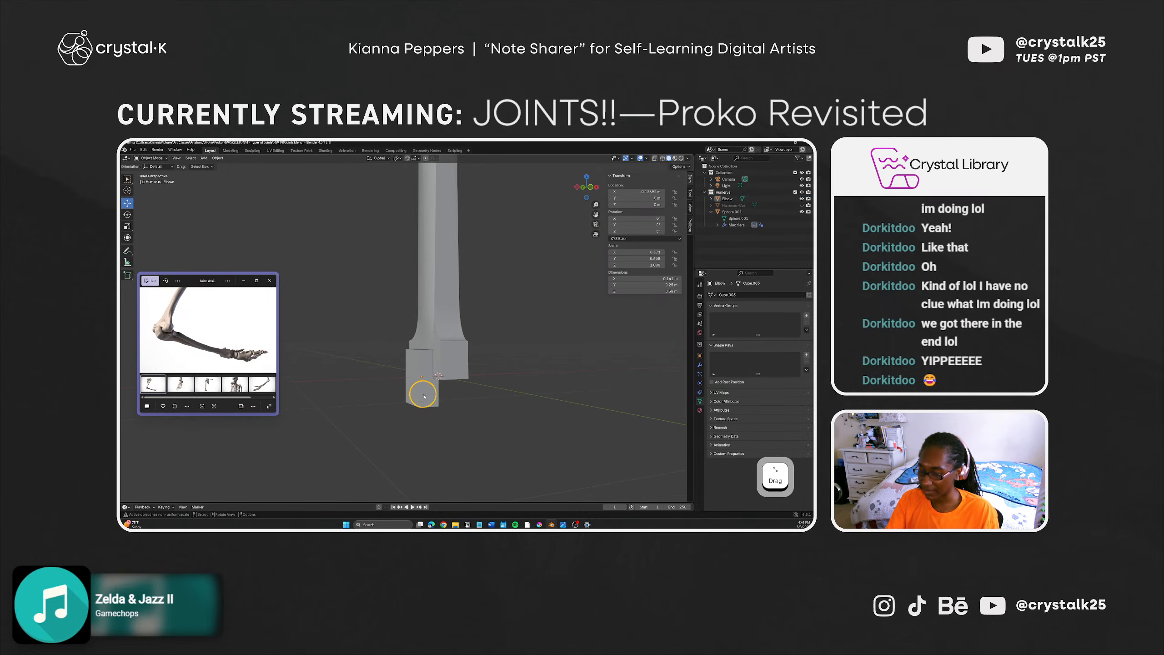
key(Tab)
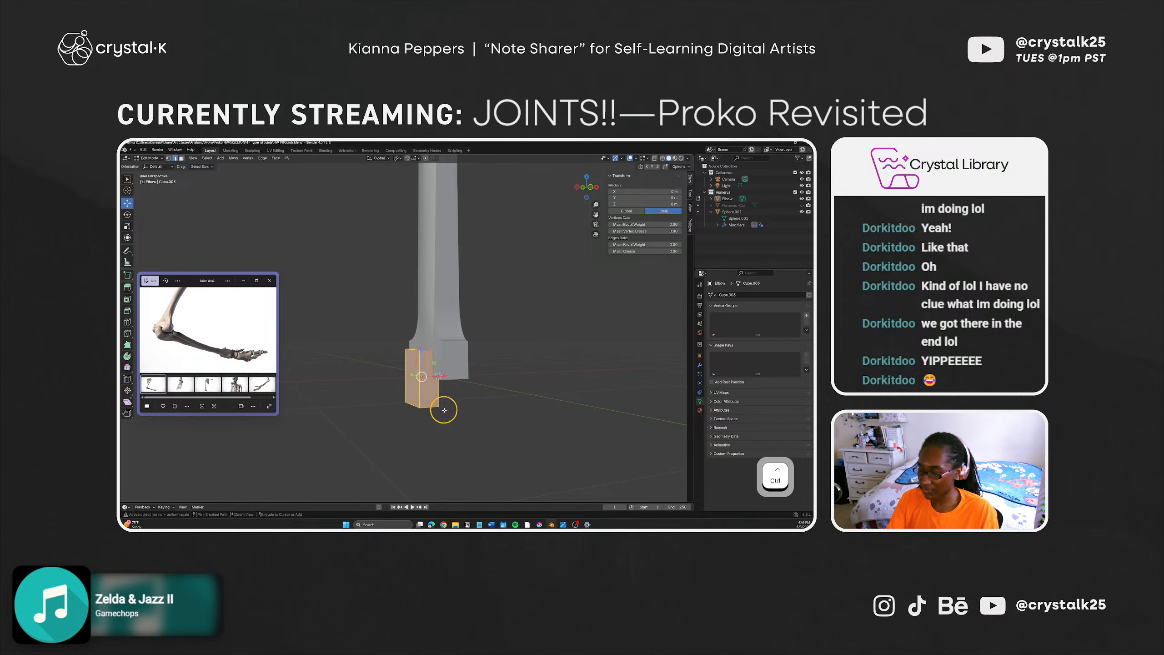
Step: Add a single centred horizontal loop cut around the Elbow piece, dividing it into an upper and a lower half
key(ctrl+r)
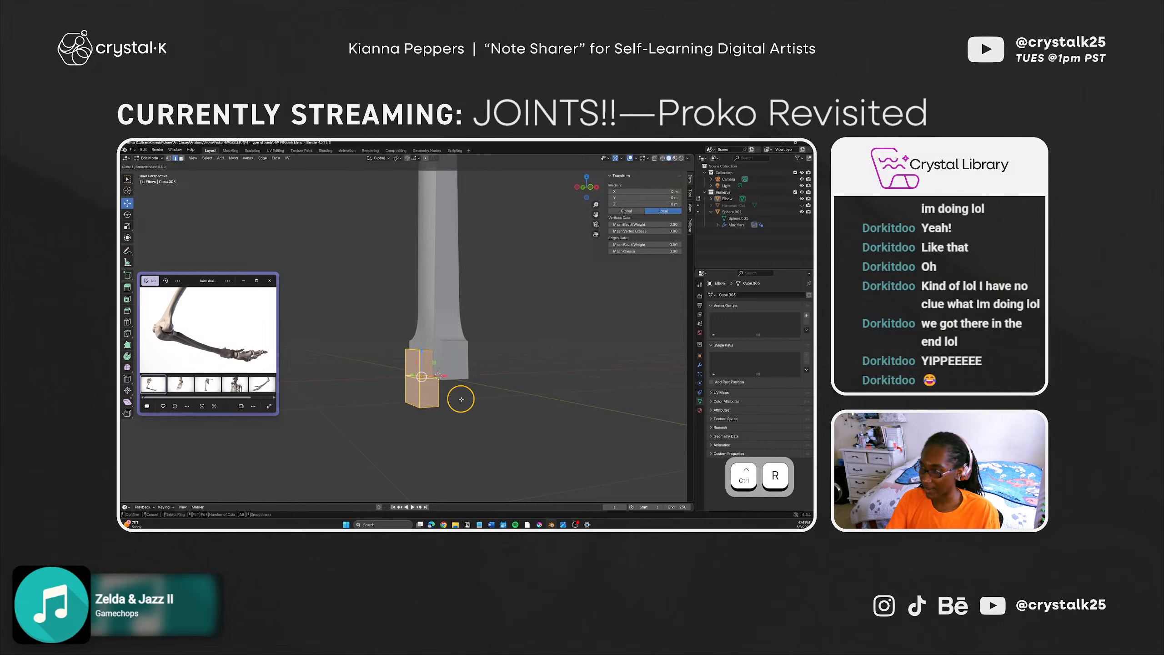
right_click(461, 399)
mouse_move(463, 403)
alt+middle_down()
mouse_move(427, 375)
mouse_move(468, 389)
alt+middle_up()
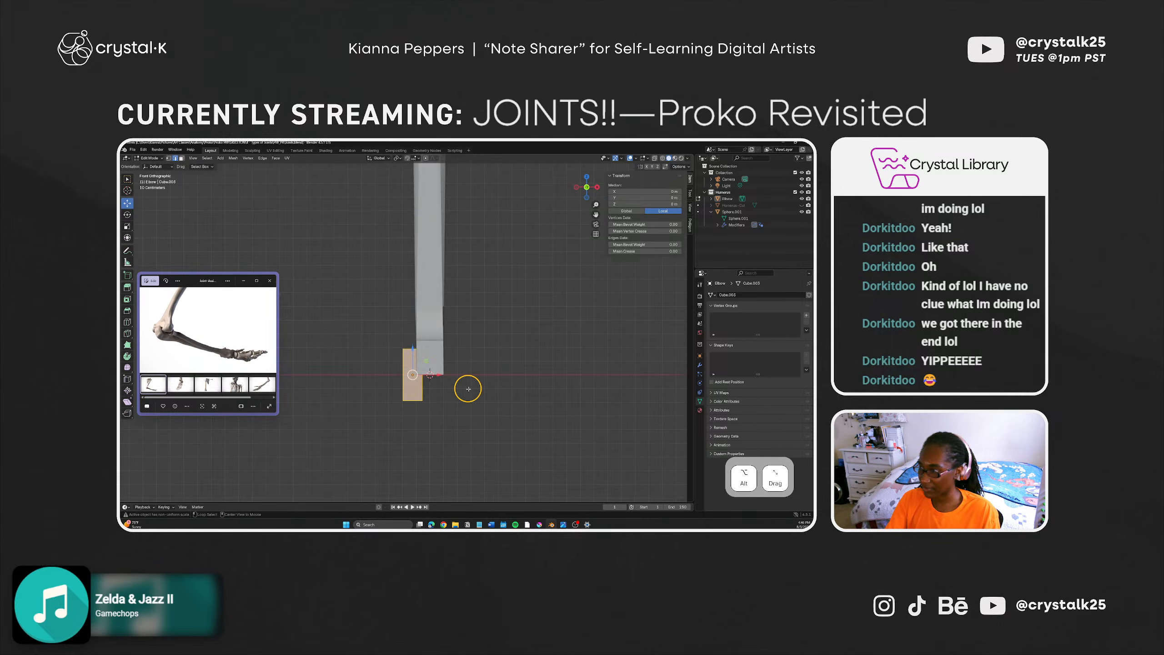
key(ctrl+r)
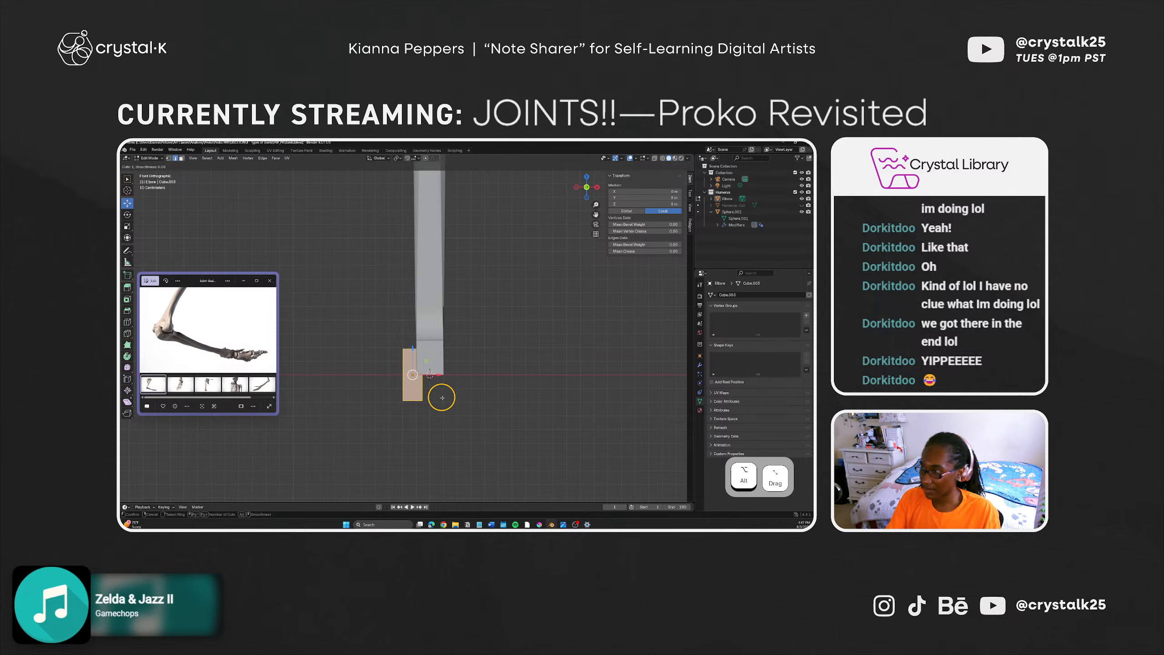
drag(415, 393, 448, 388)
right_click(448, 391)
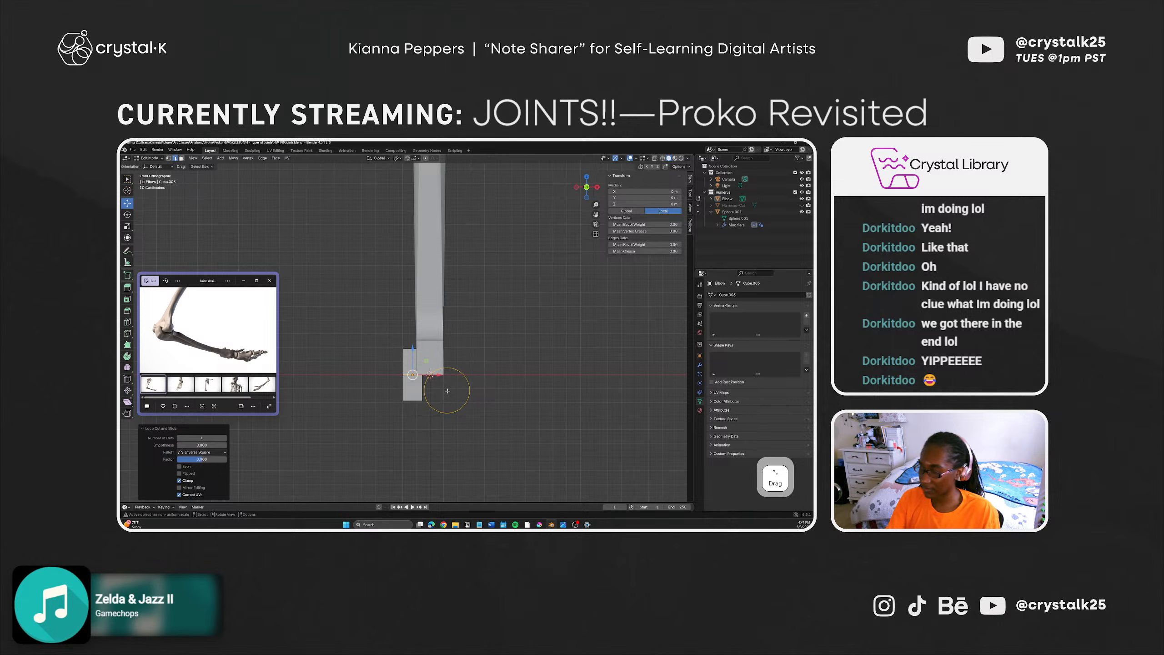
click(478, 408)
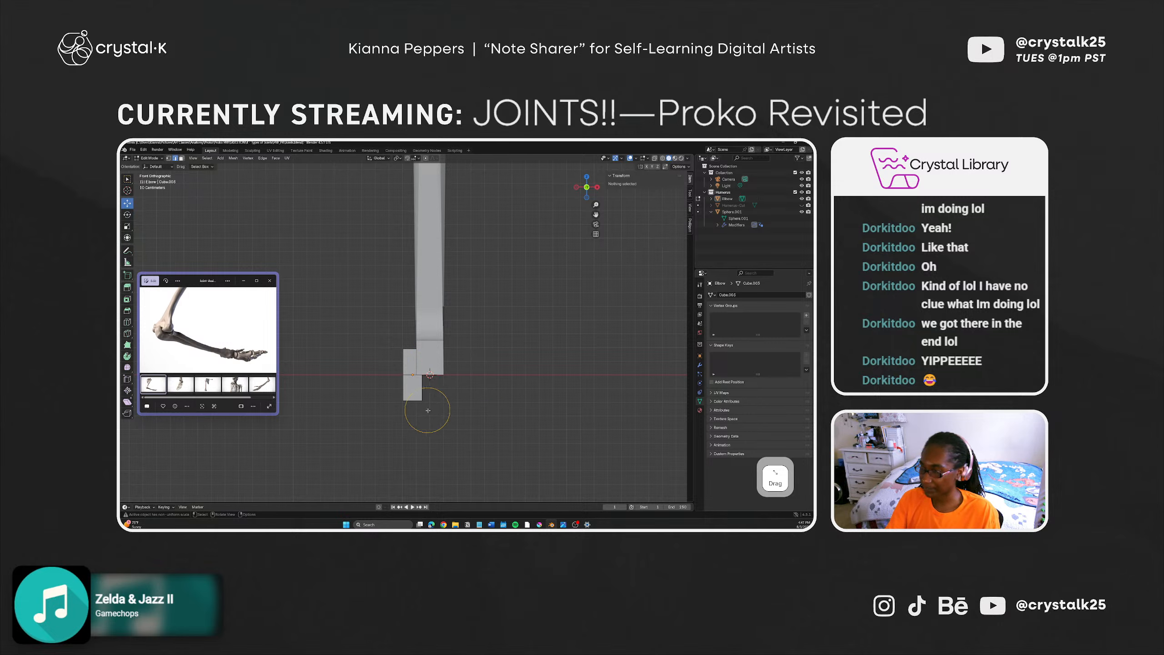
middle_drag(421, 407, 367, 409)
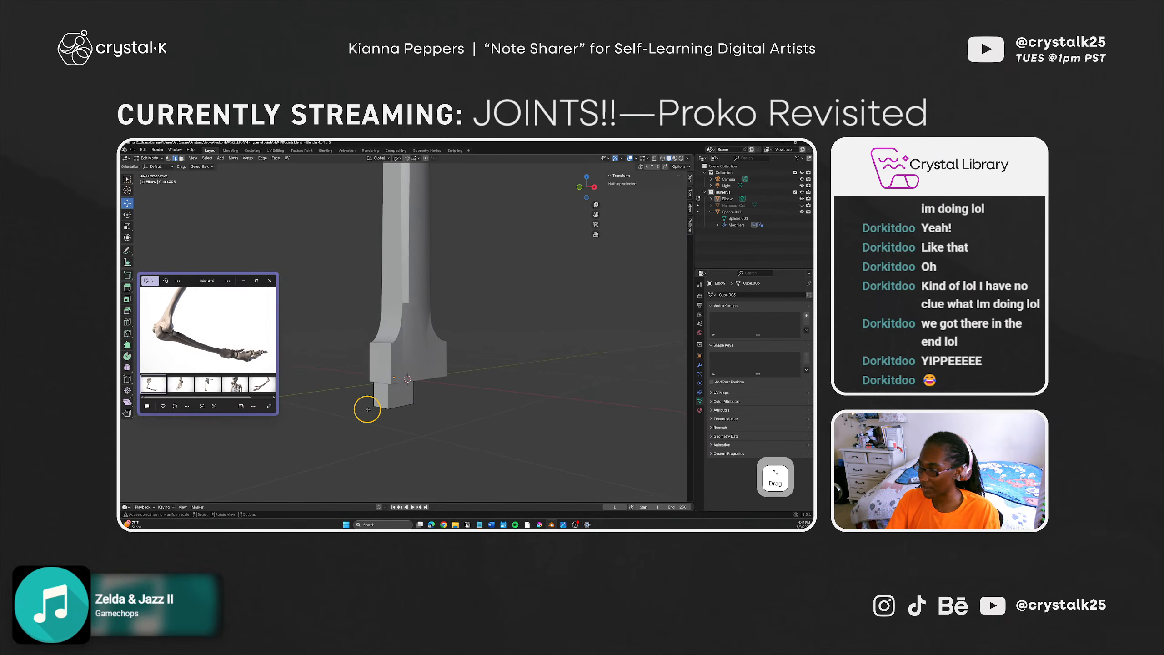
click(401, 397)
key(e)
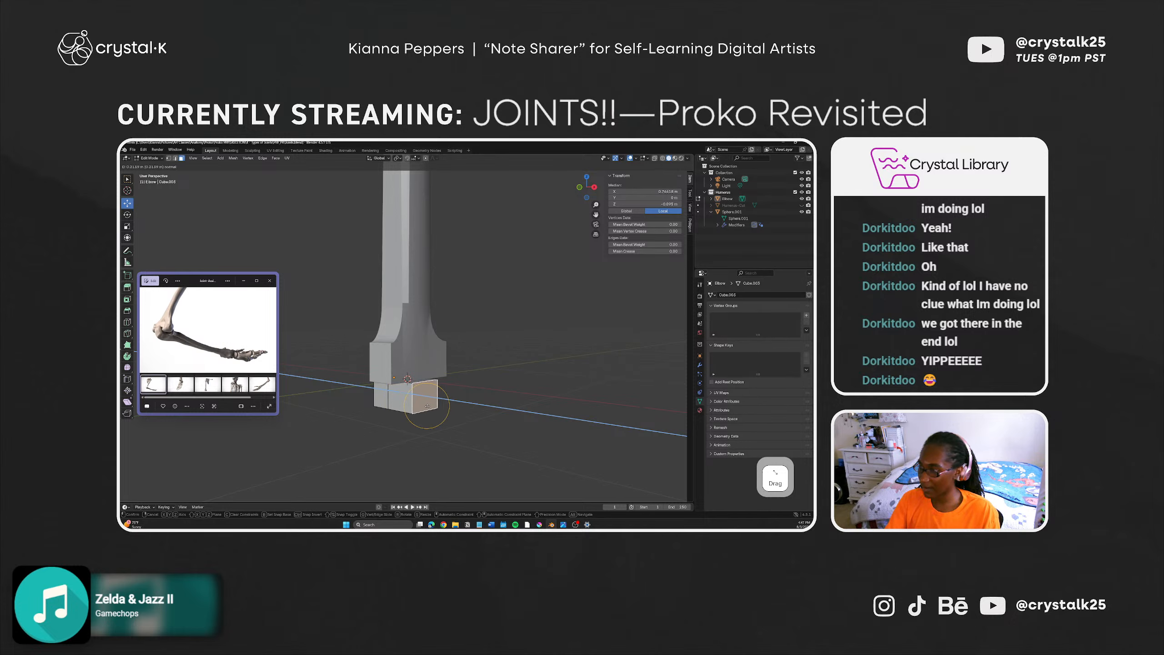
click(431, 407)
middle_drag(408, 442, 467, 437)
key(ctrl+z)
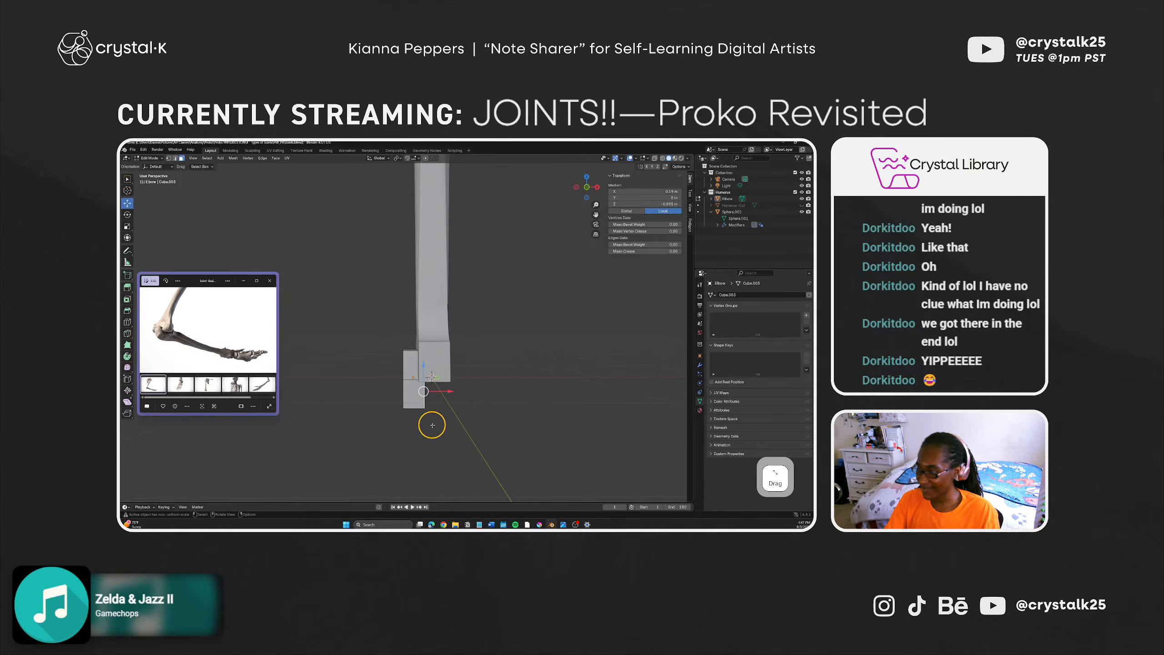
drag(382, 414, 406, 414)
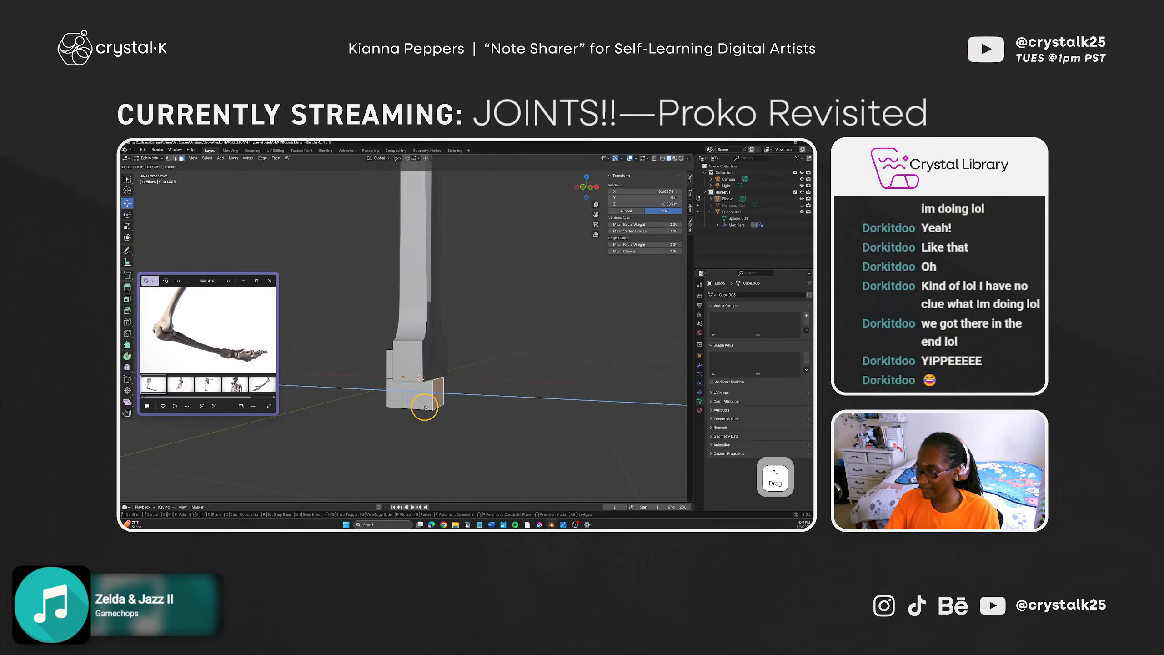
right_click(412, 406)
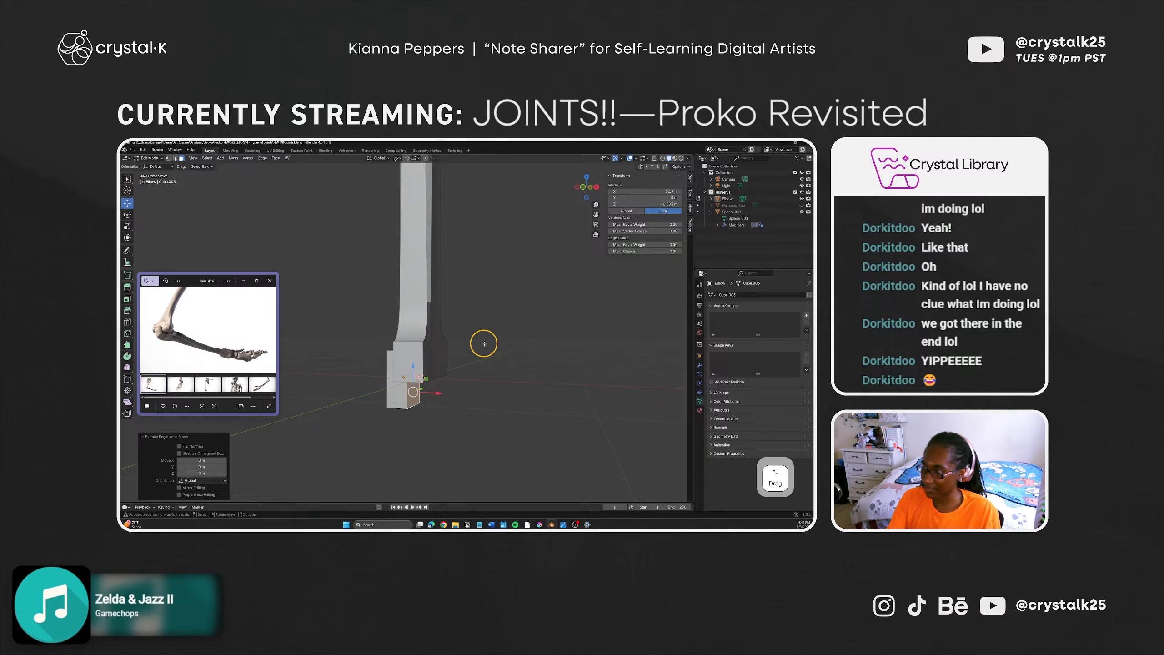
click(497, 373)
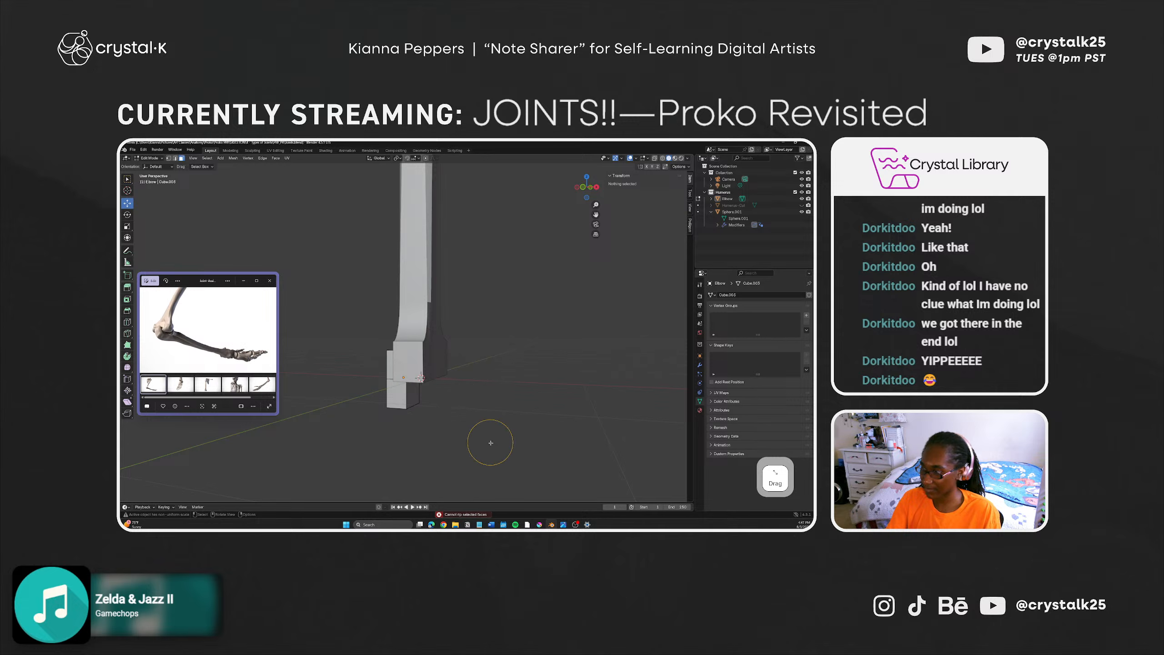
Step: In front view, extrude the inner side face of the Elbow piece's lower half beneath the bone, out to the bone's far edge
alt+middle_drag(457, 414, 419, 405)
click(415, 397)
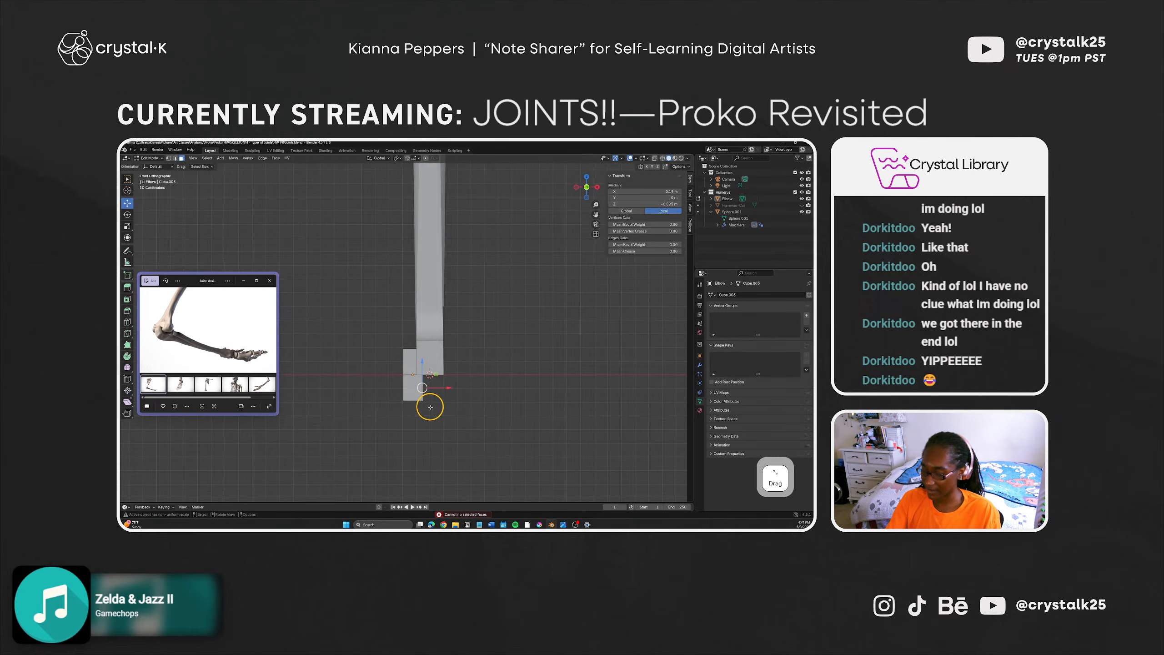
key(e)
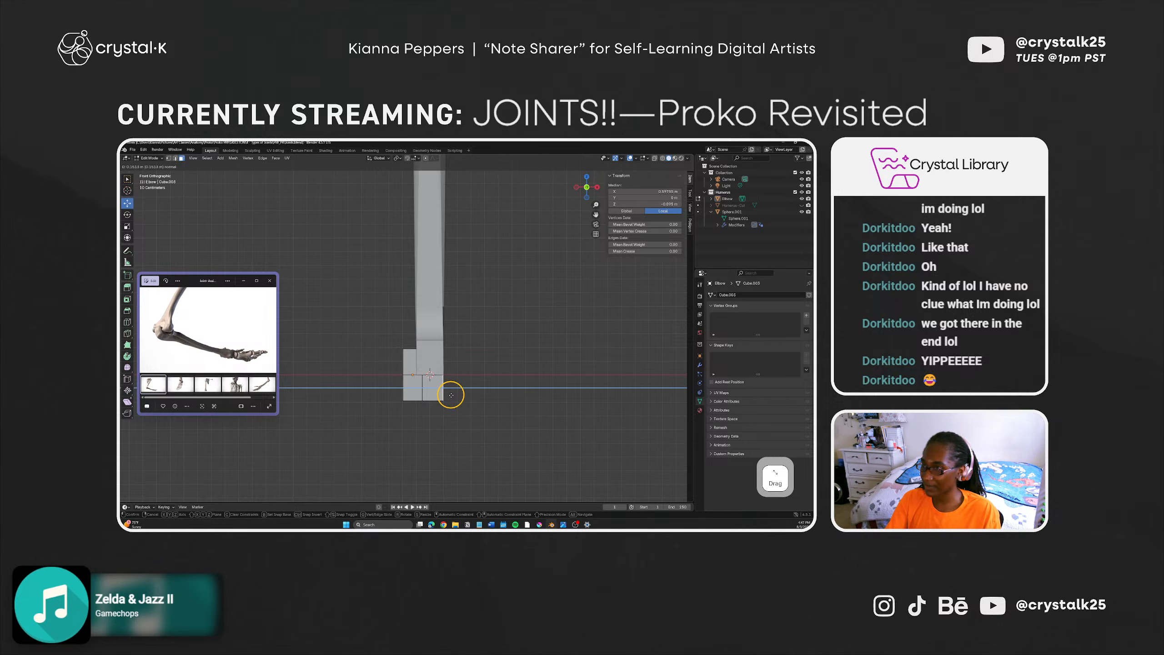
click(451, 395)
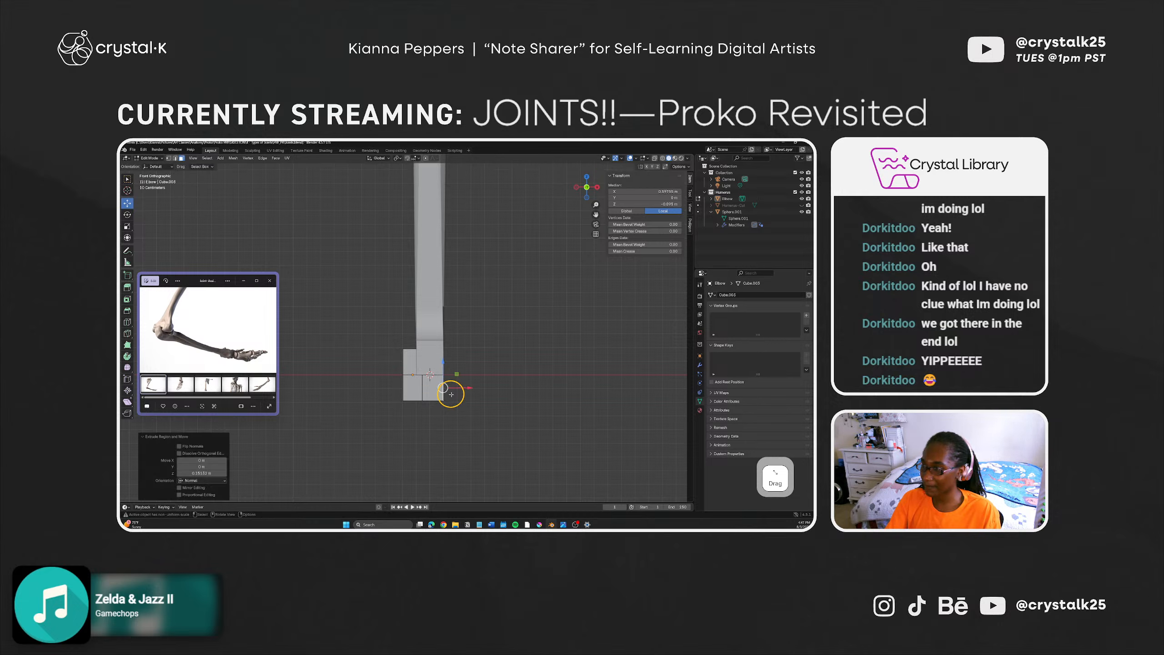
click(658, 191)
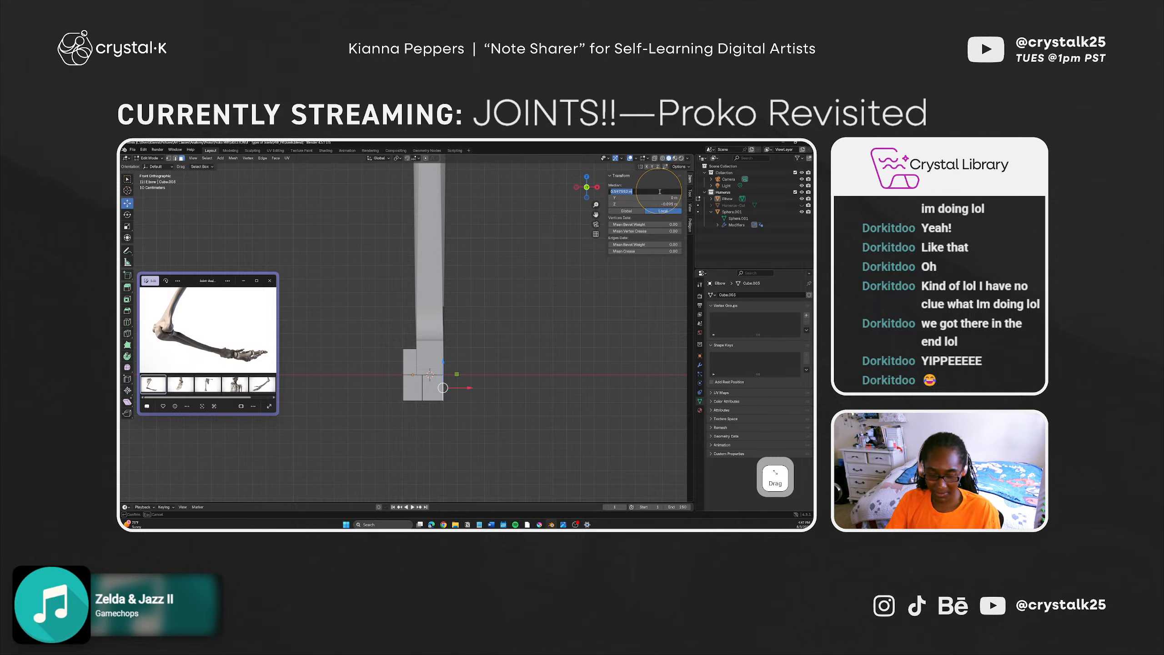
click(484, 394)
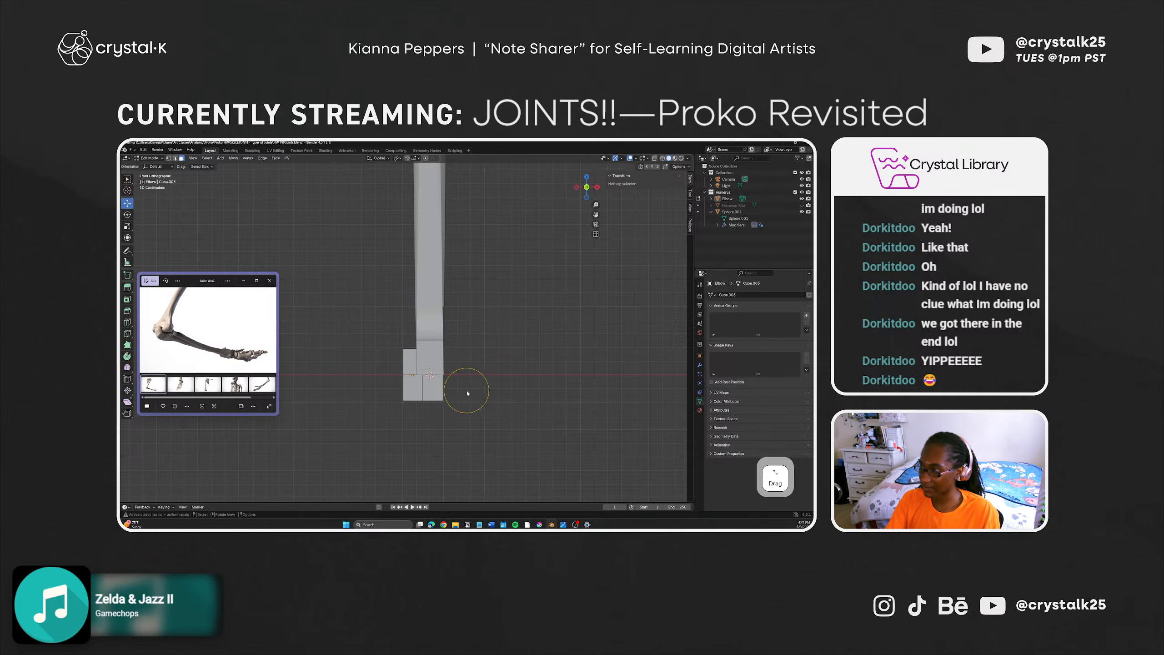
Step: Set the extruded face's median X position to 0.5 m
scroll(444, 380, up, 4)
middle_drag(469, 388, 462, 442)
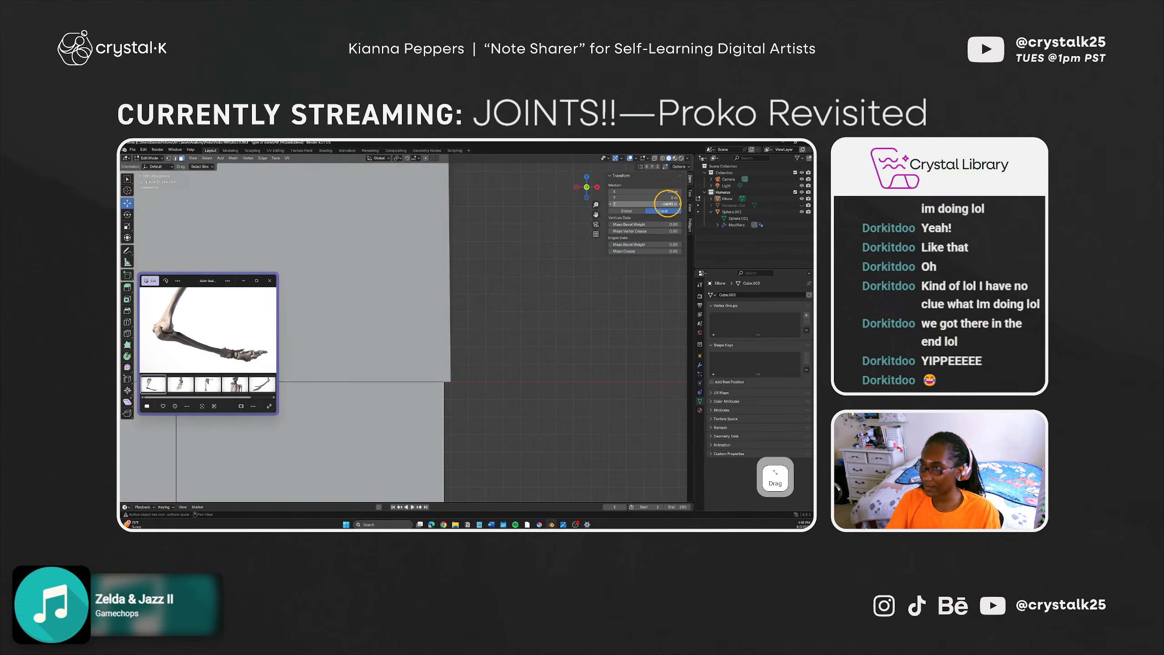
mouse_move(668, 189)
mouse_down()
mouse_move(663, 423)
mouse_move(702, 411)
mouse_move(649, 421)
mouse_move(658, 188)
mouse_move(678, 189)
mouse_up()
key(ctrl+z)
click(648, 193)
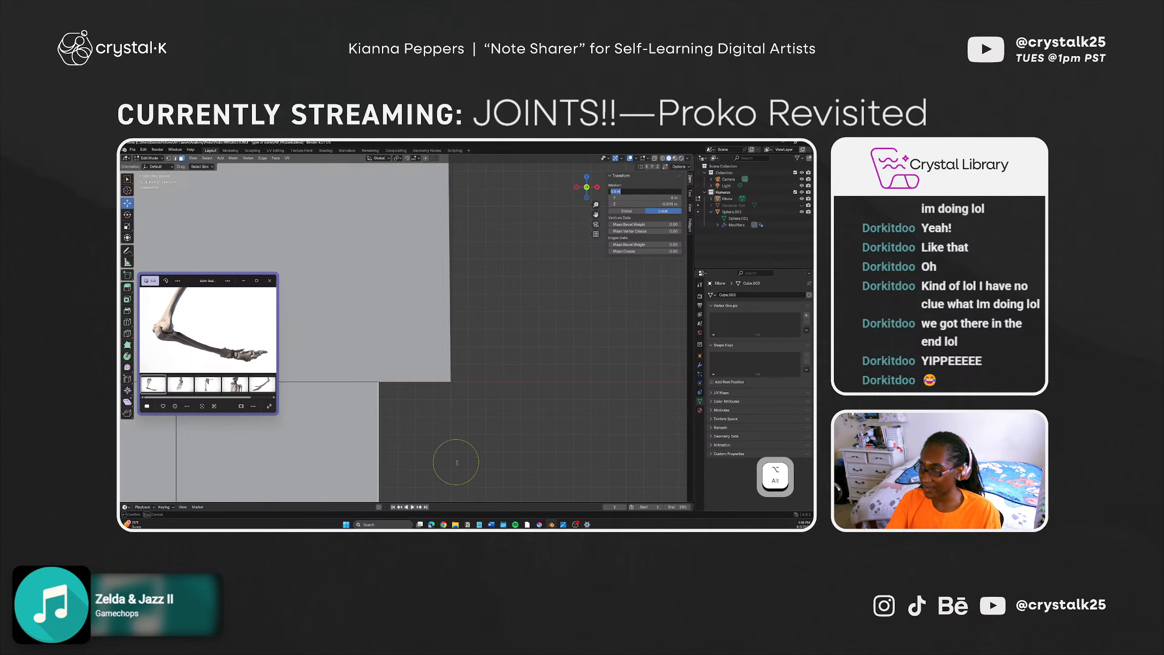
click(485, 375)
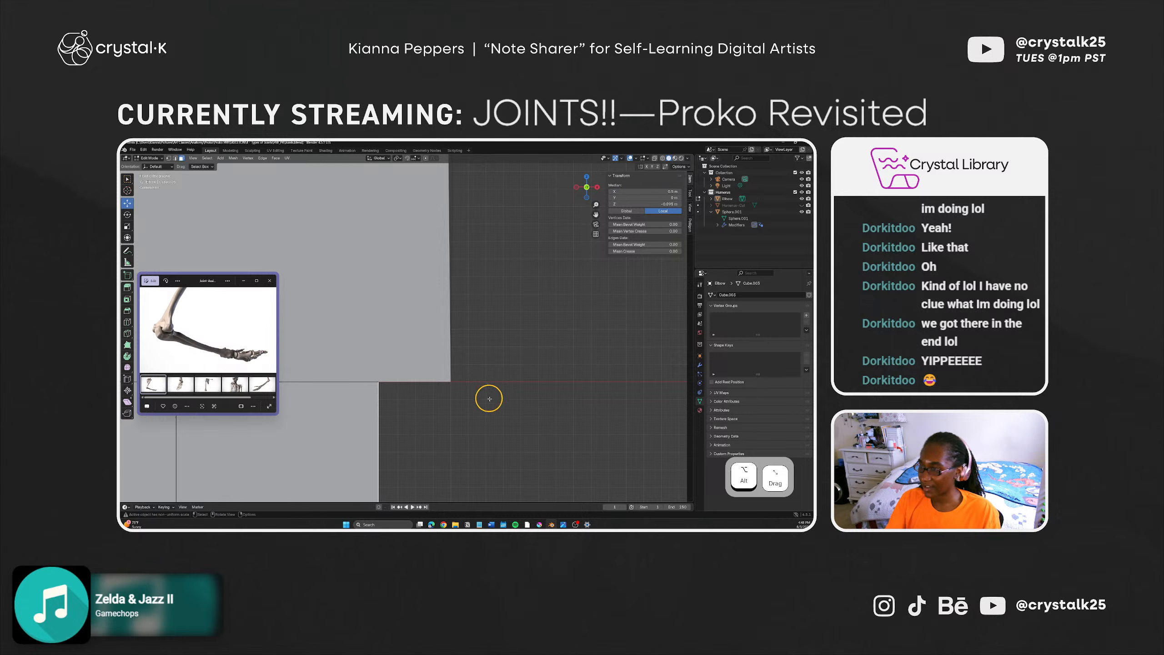
Step: Move the extruded face along X to the bone's edge and set its median X position to 0.6 m
scroll(485, 408, down, 3)
drag(410, 458, 453, 453)
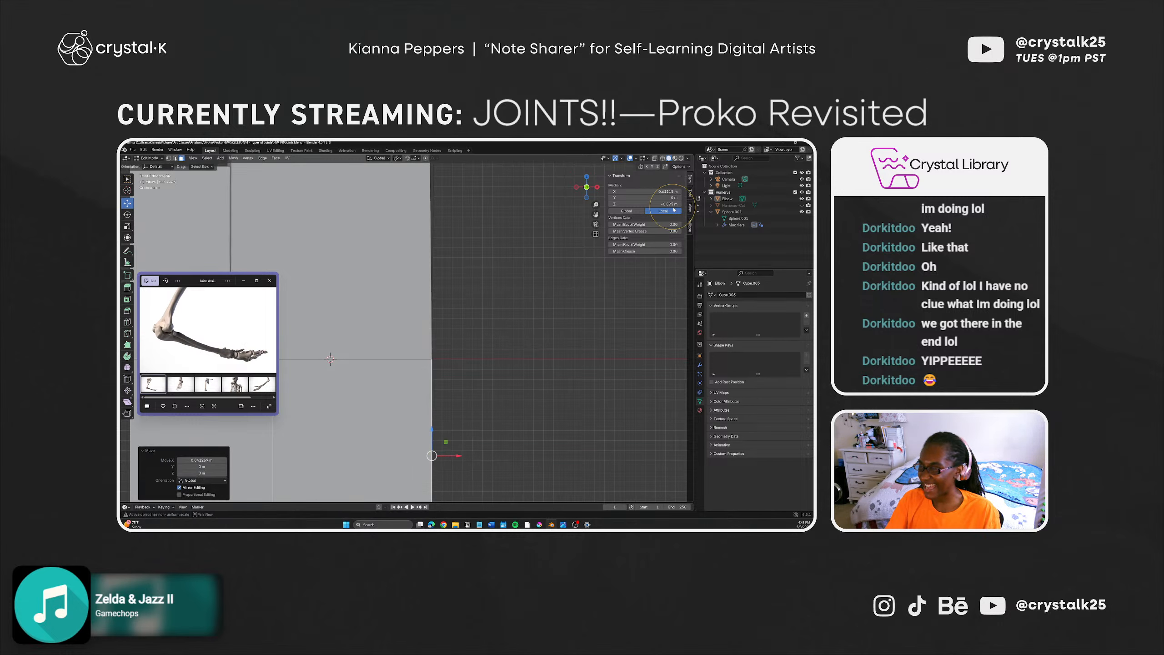
click(663, 190)
text(0.6)
key(Return)
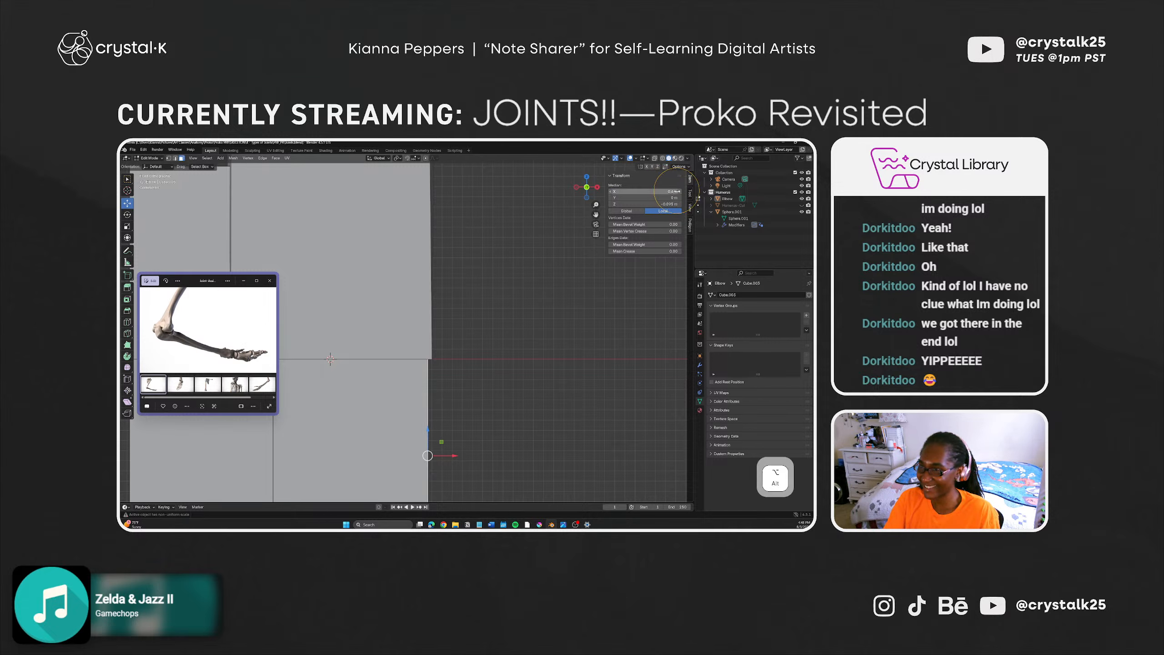
Step: Align the extruded face with the bone's far edge, set its median X position to 0.61 m and deselect it
alt+click(674, 191)
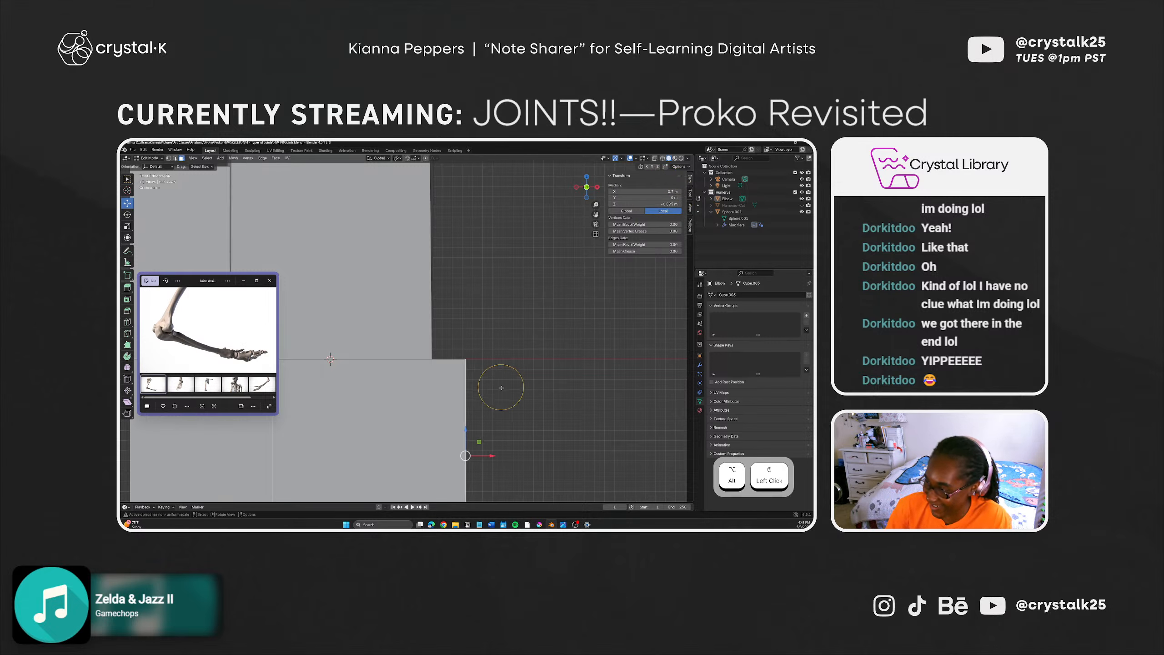
drag(488, 455, 450, 468)
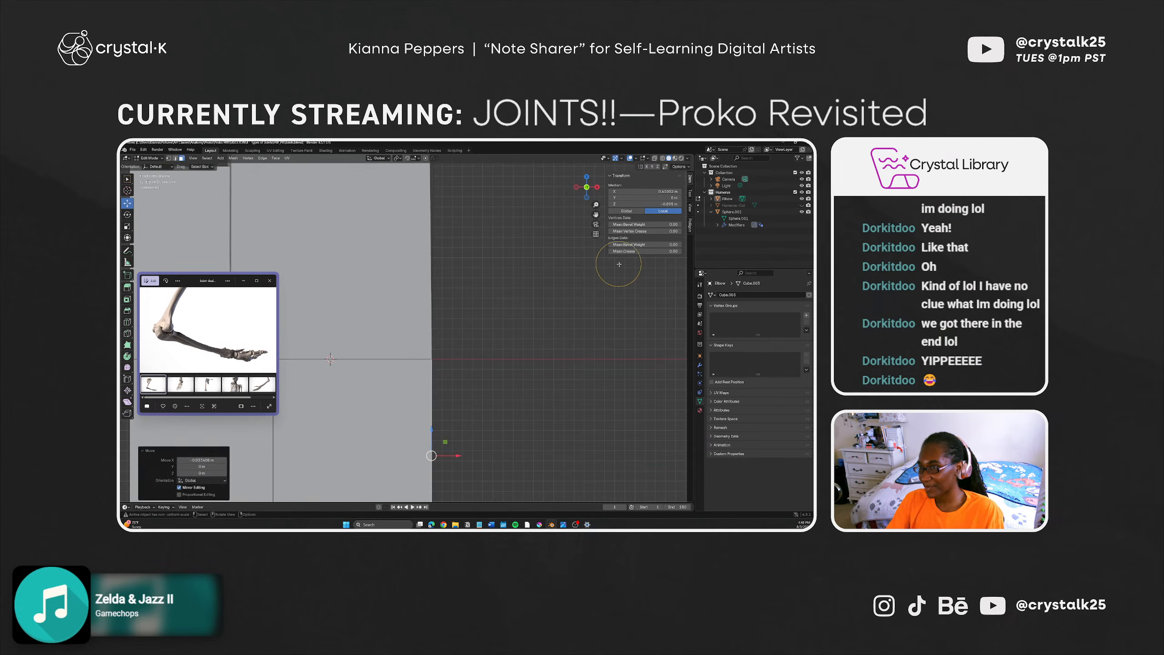
click(659, 189)
text(0.1)
key(Return)
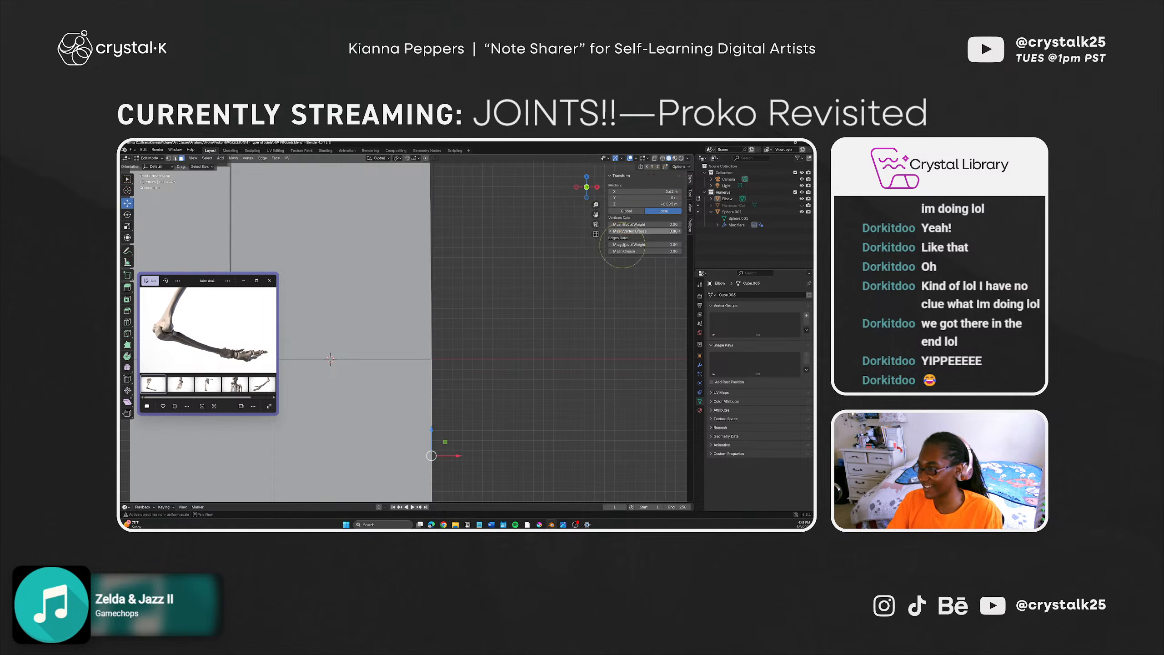
click(534, 328)
Step: Inspect the extended Elbow piece from below and above, and hide it in the viewport to expose the bone's notch
middle_drag(427, 427, 461, 391)
scroll(380, 408, down, 2)
scroll(436, 402, down, 3)
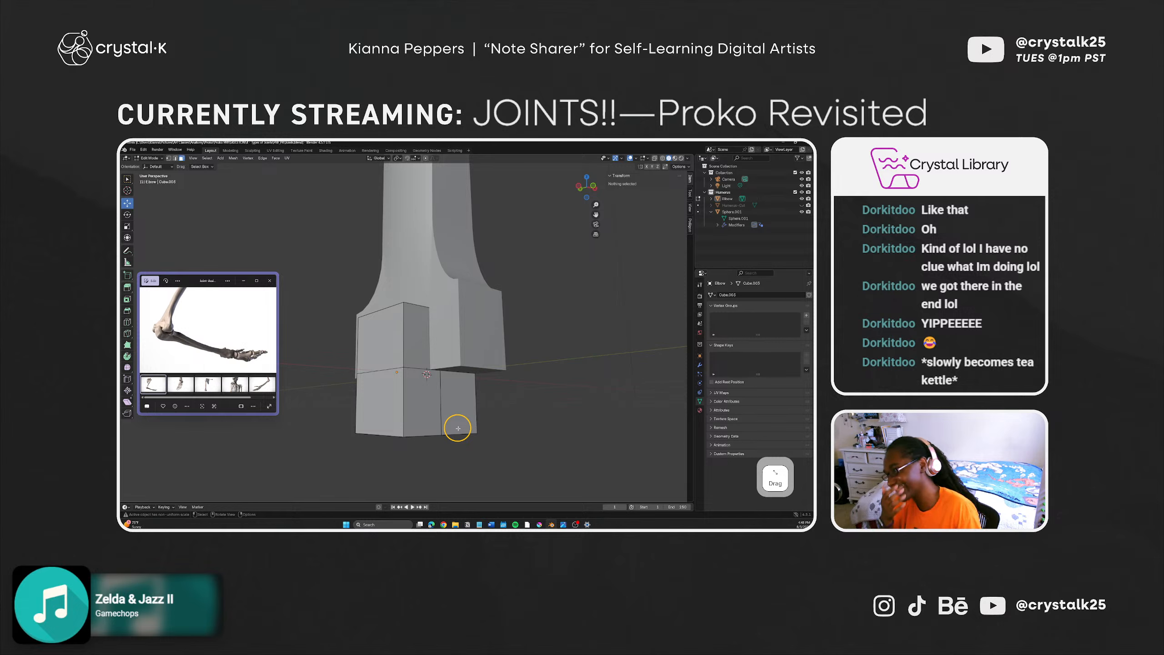
scroll(458, 427, down, 2)
middle_drag(403, 377, 406, 421)
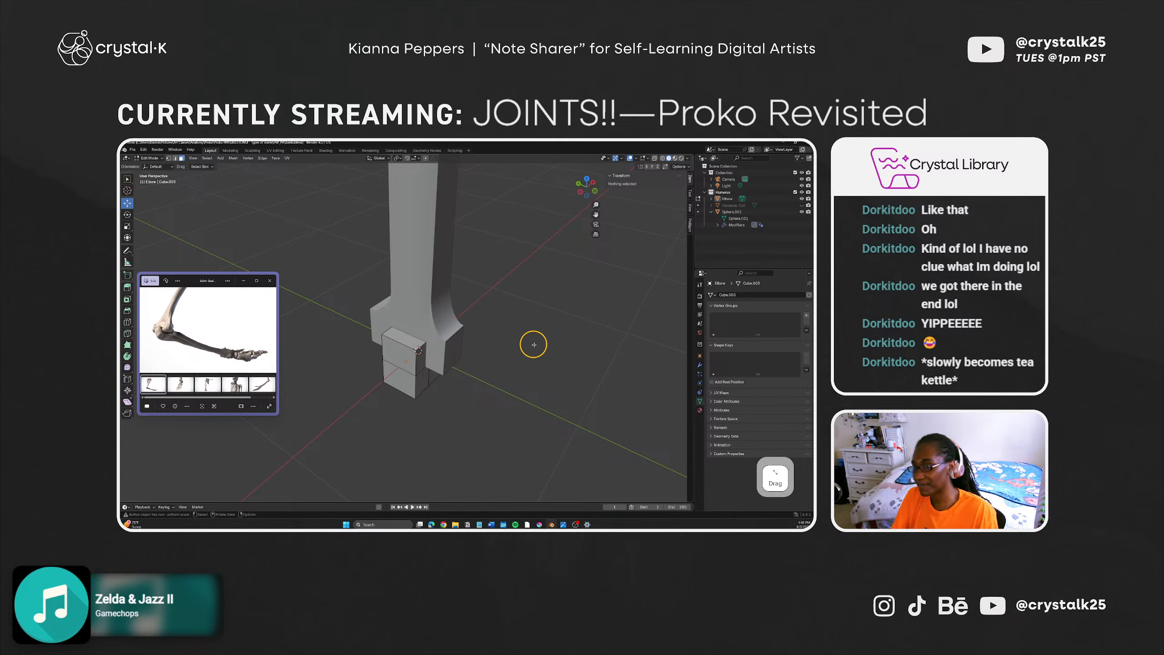
click(802, 199)
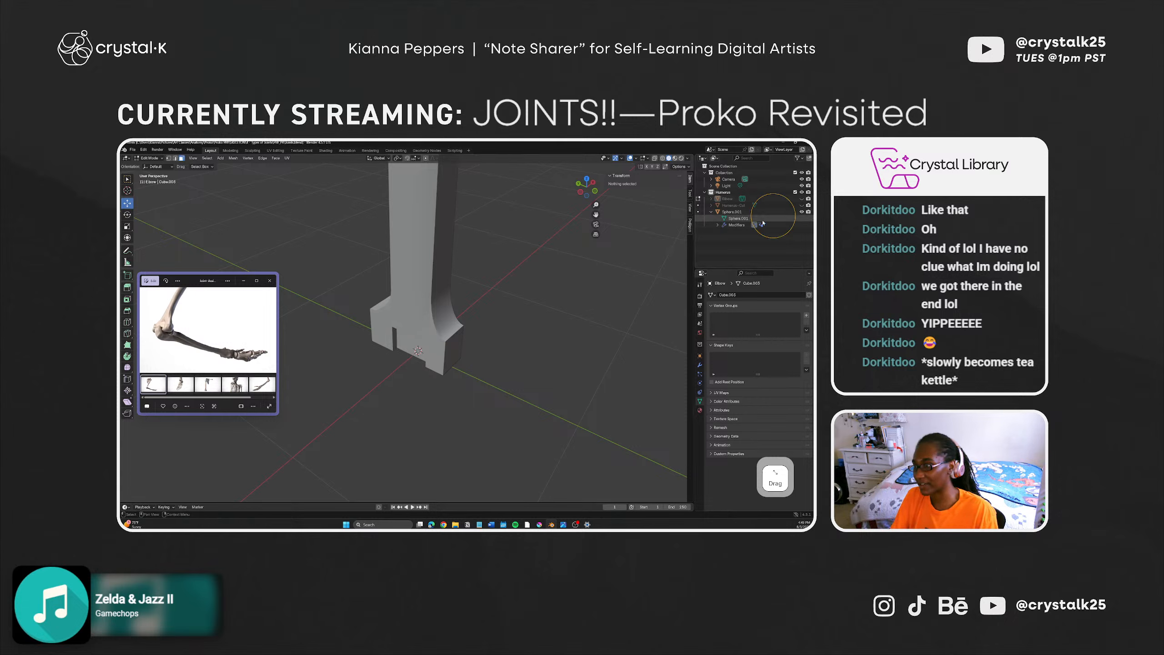
Step: Rename the bone object Sphere.001 as Humerus and inspect its mesh in Edit Mode
double_click(733, 212)
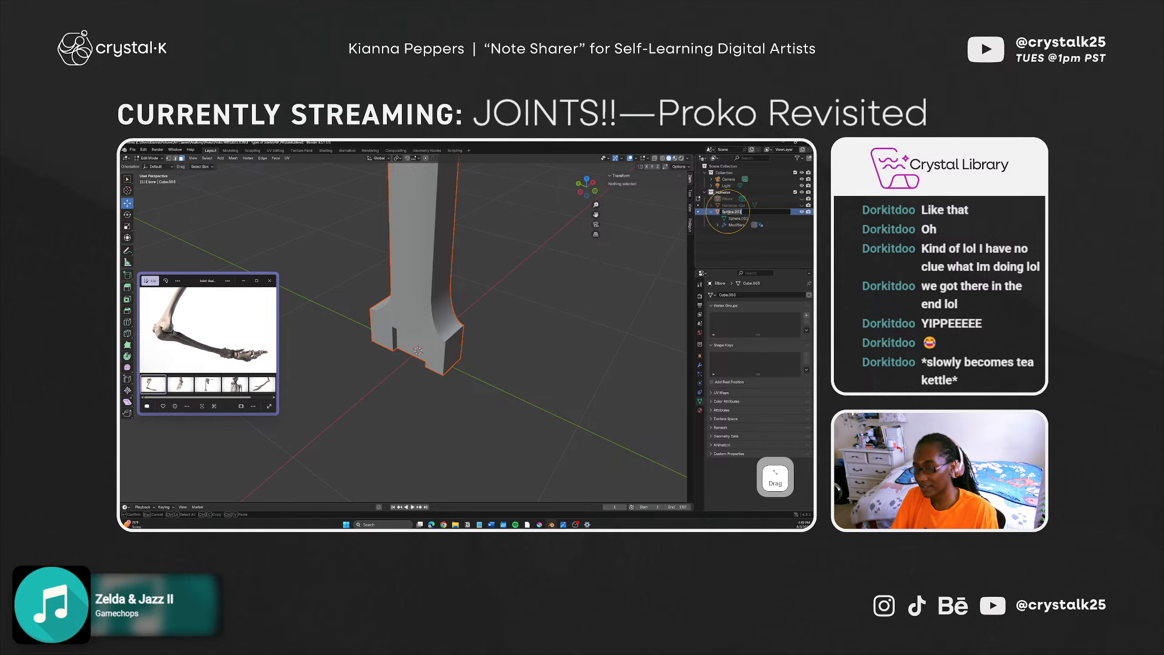
key(Return)
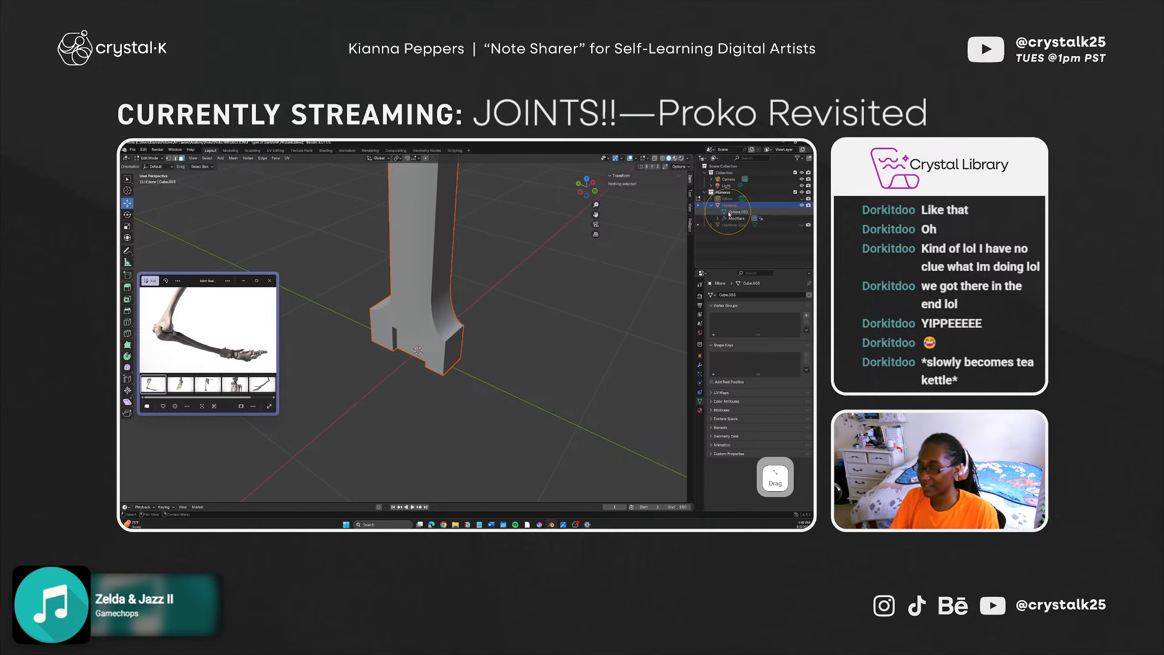
key(Tab)
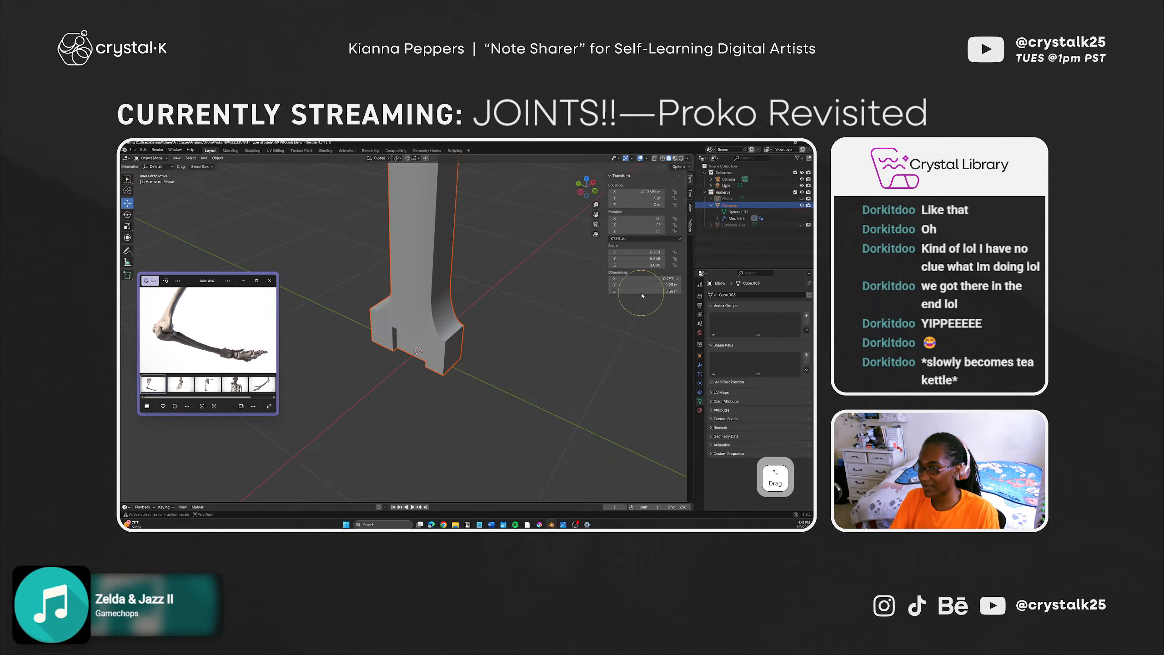
key(Tab)
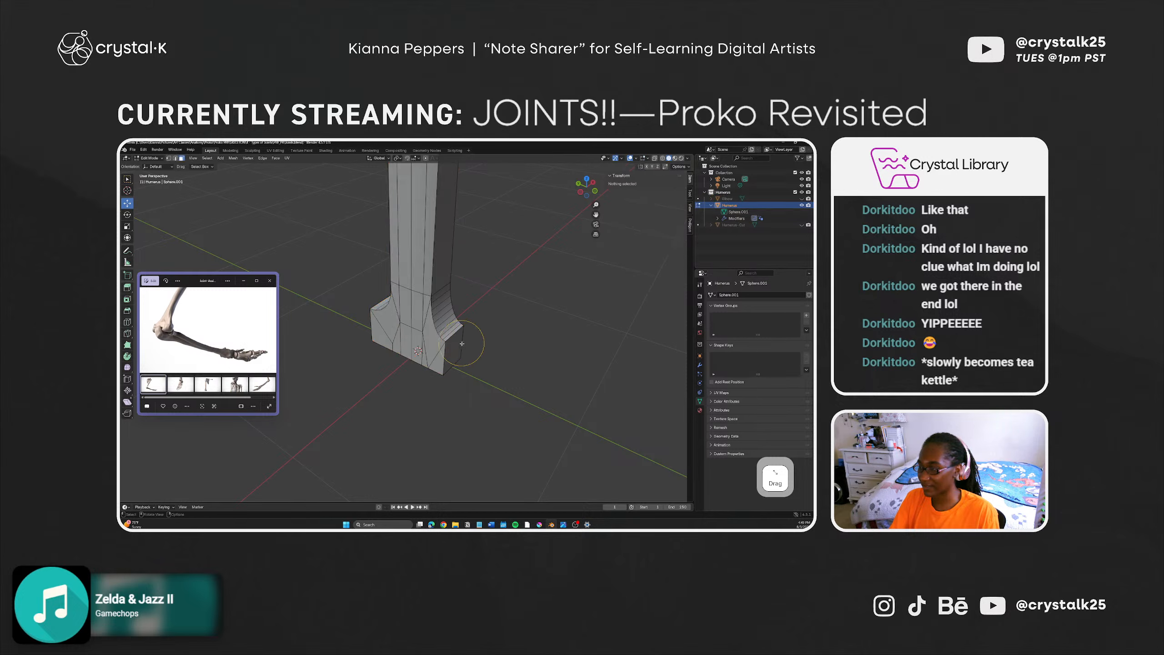
middle_drag(462, 343, 455, 313)
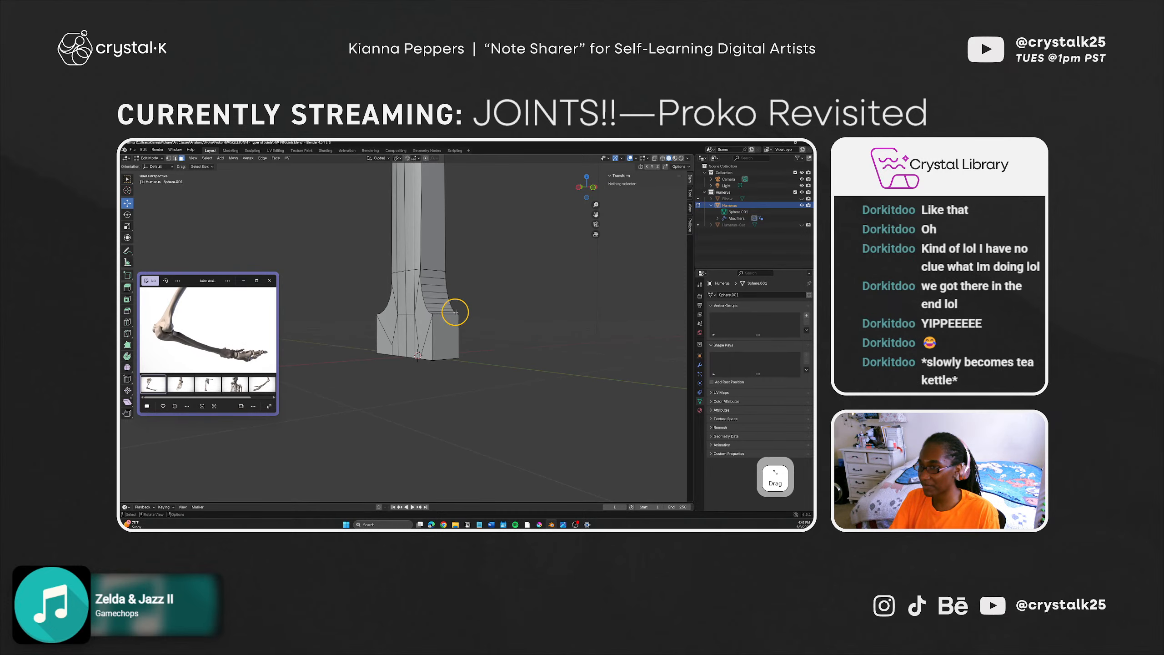
Step: Return to Object Mode and show the Humerus-Cut cube in the viewport
click(739, 212)
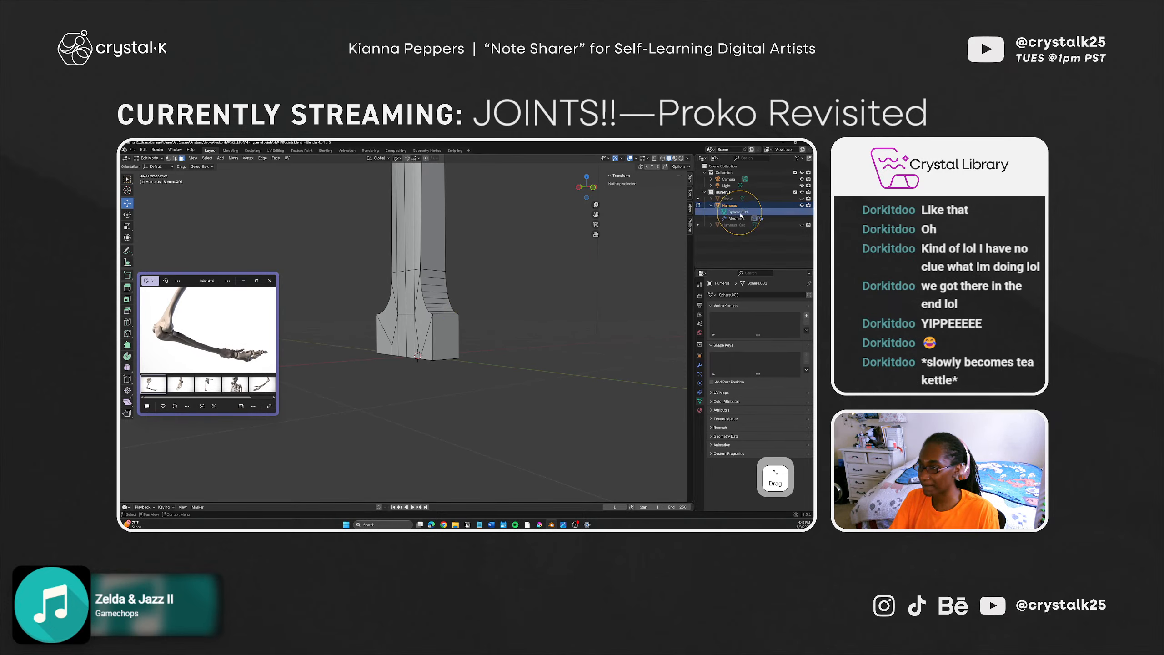
click(728, 199)
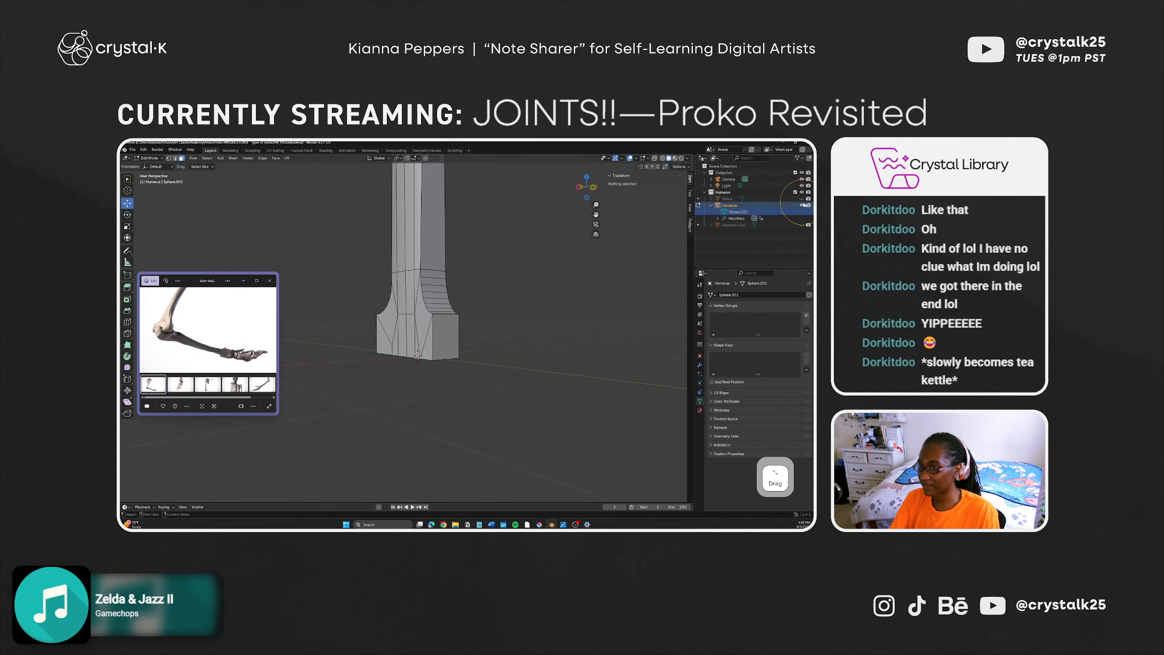
key(Tab)
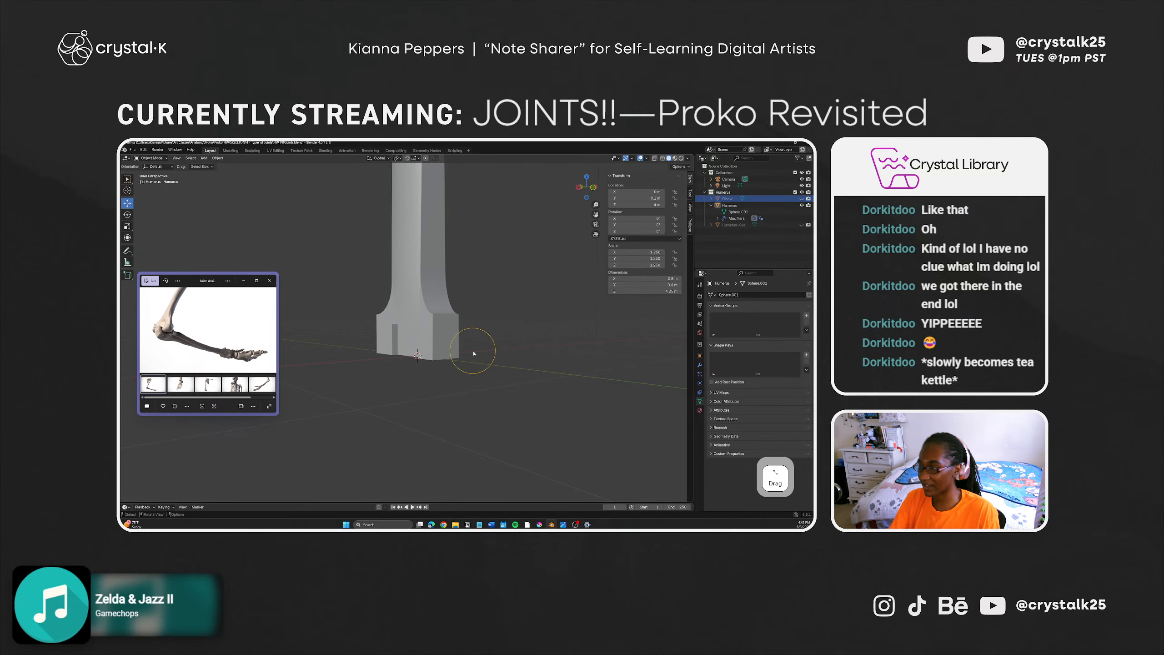
middle_drag(540, 346, 502, 333)
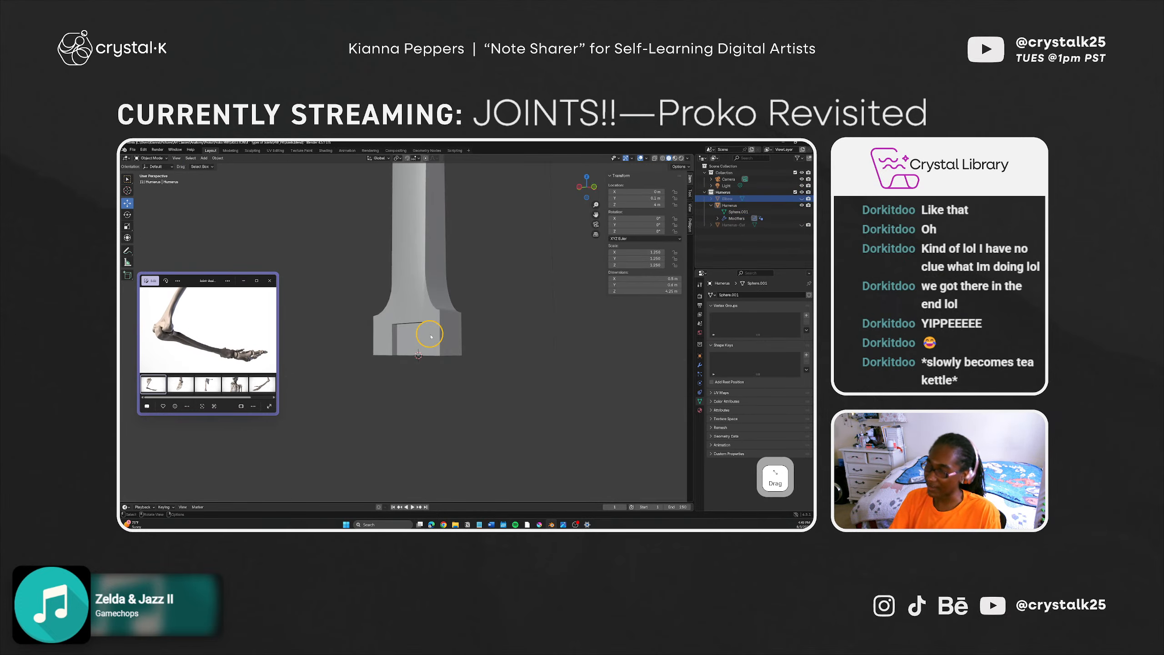
click(738, 206)
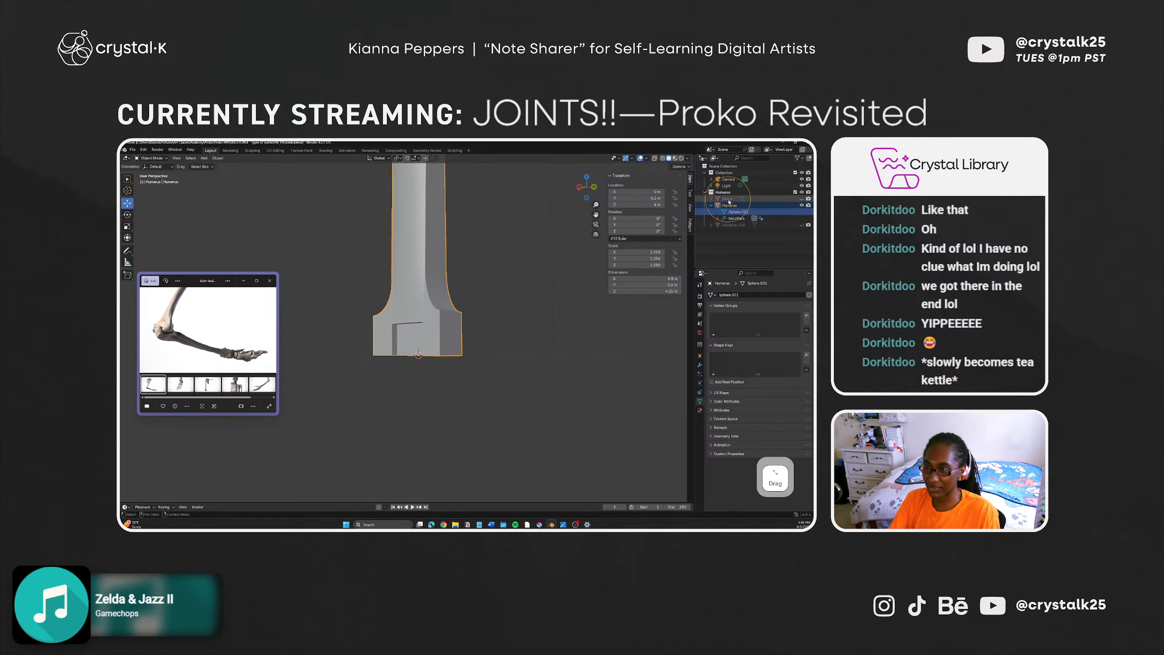
click(730, 199)
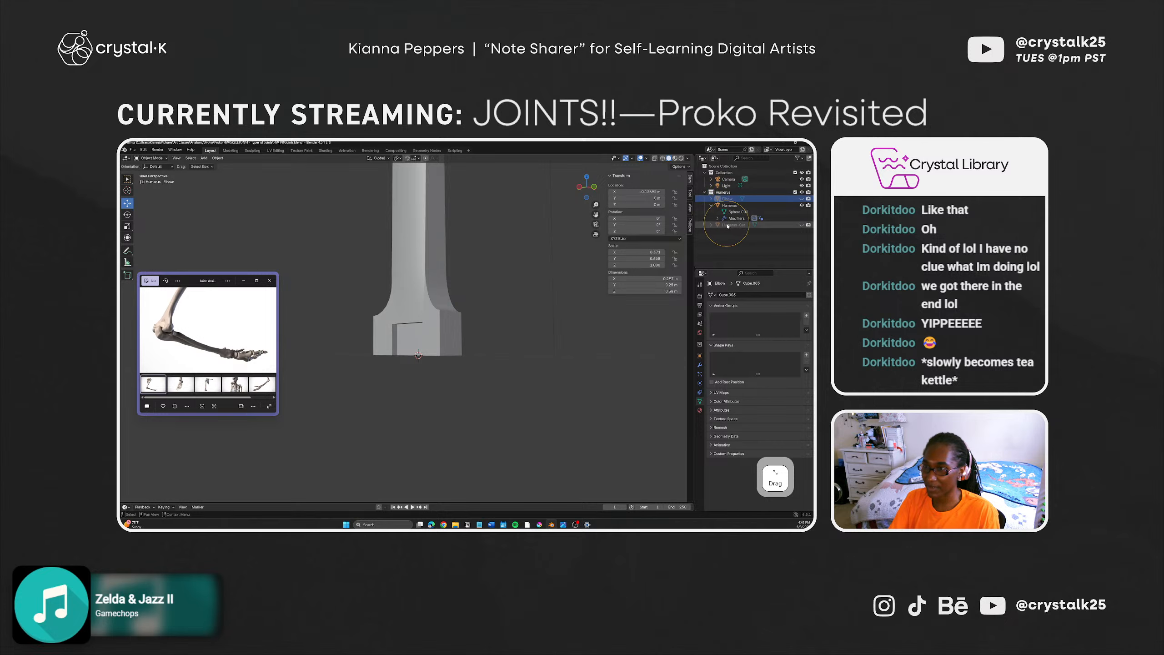
click(734, 224)
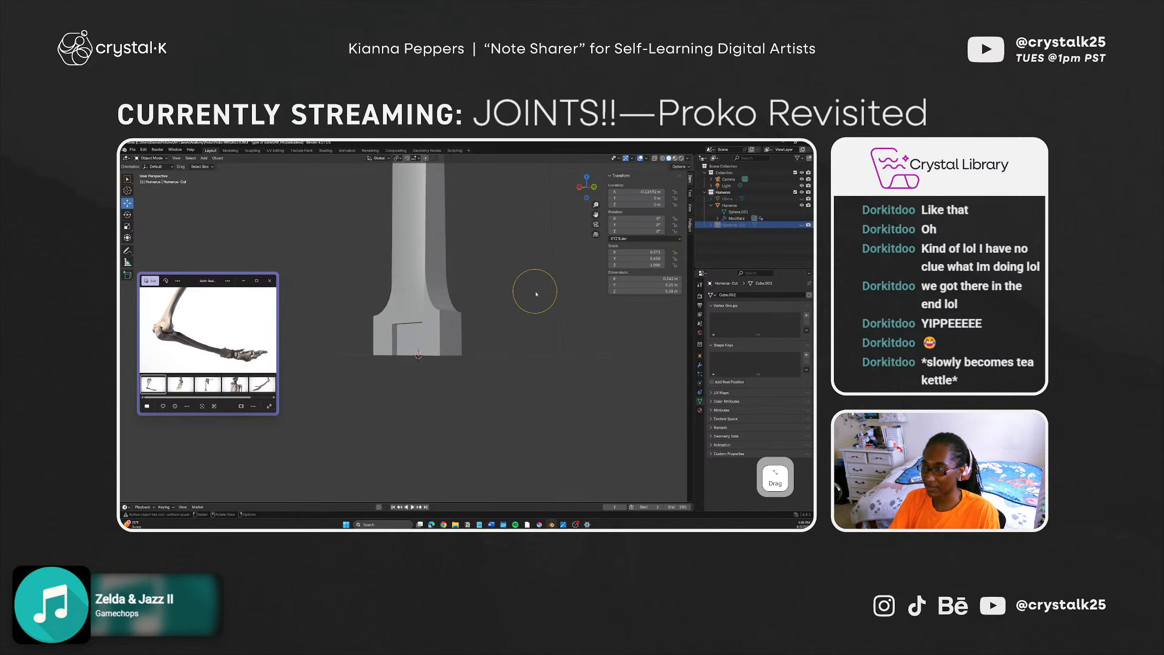
click(802, 224)
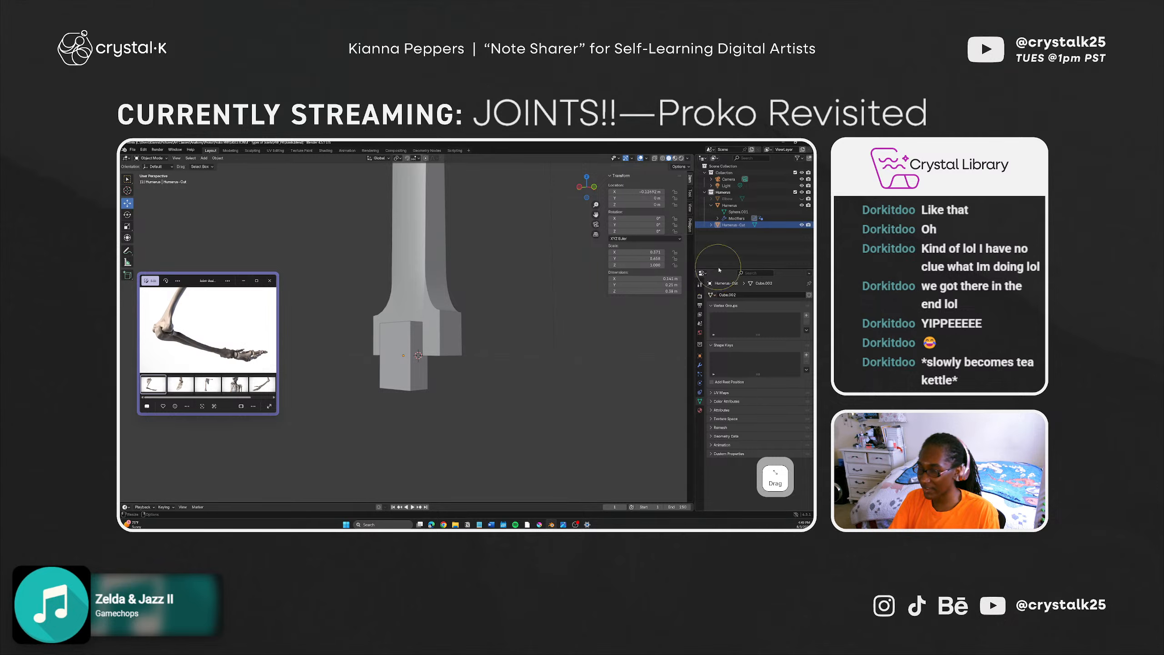
Step: Check the Humerus-Cut object's options and browse the Bing results for "blender how to ghost a mesh" in the browser
click(731, 226)
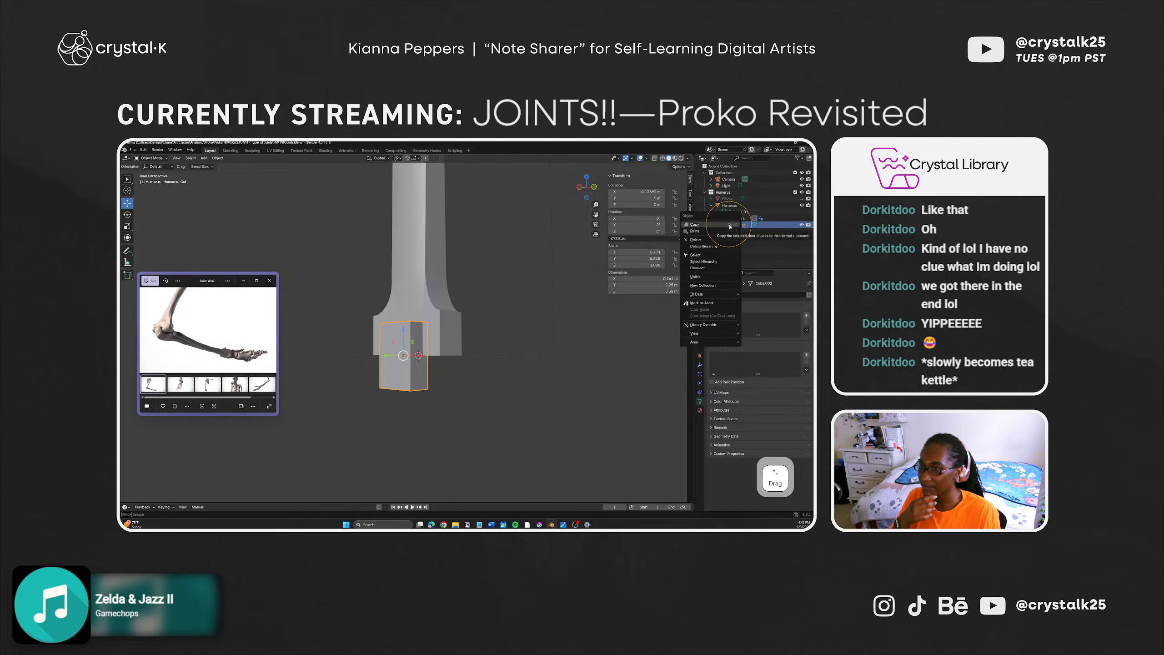
click(810, 250)
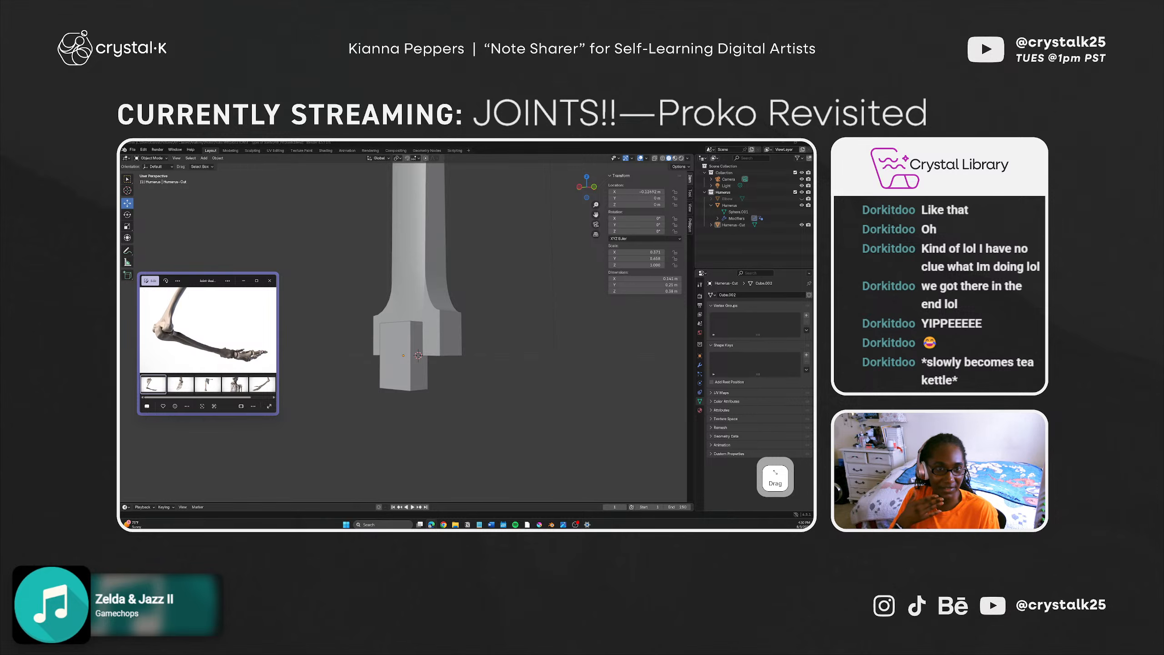
drag(814, 221, 576, 161)
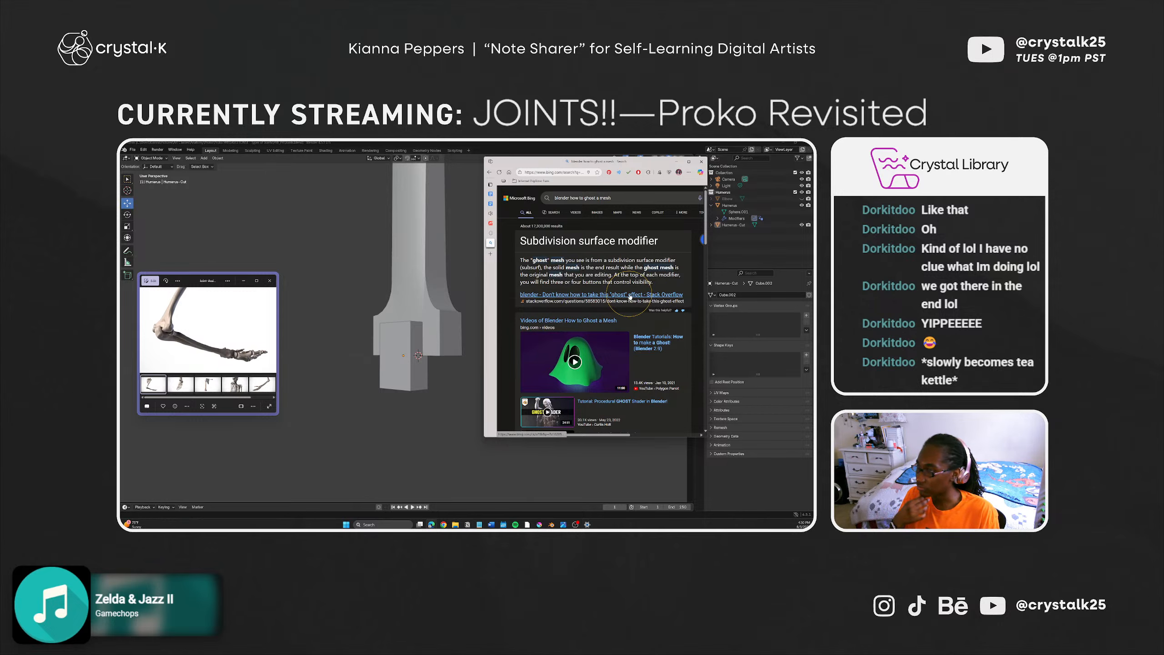
scroll(560, 332, down, 2)
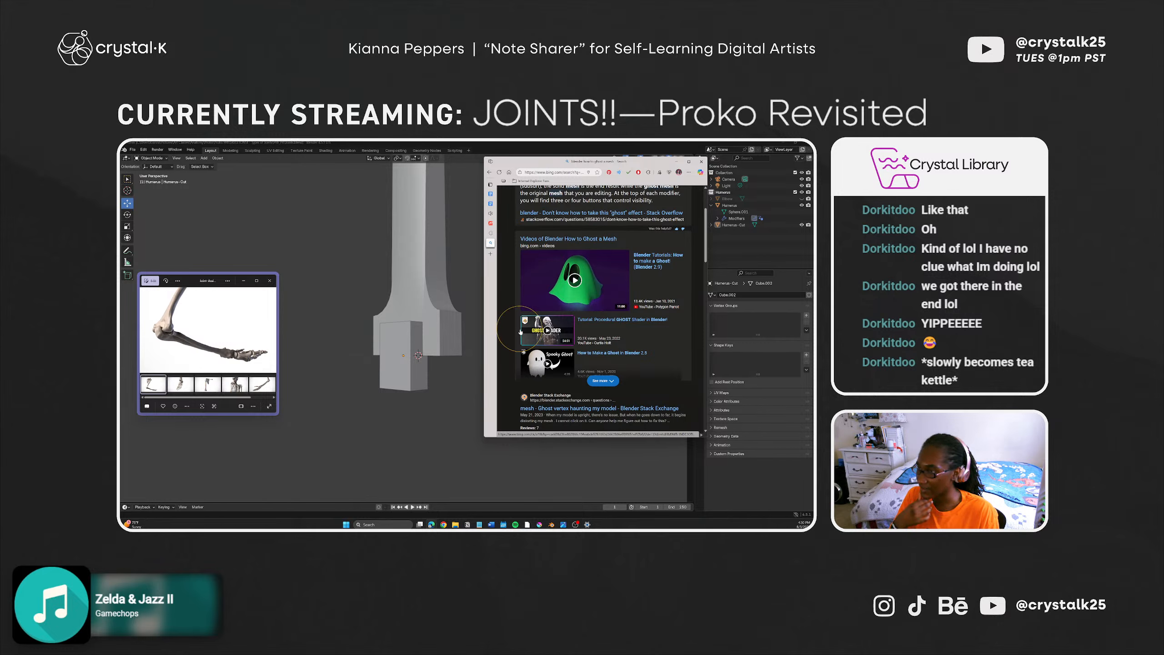
scroll(521, 332, down, 2)
scroll(521, 330, down, 2)
scroll(504, 328, up, 3)
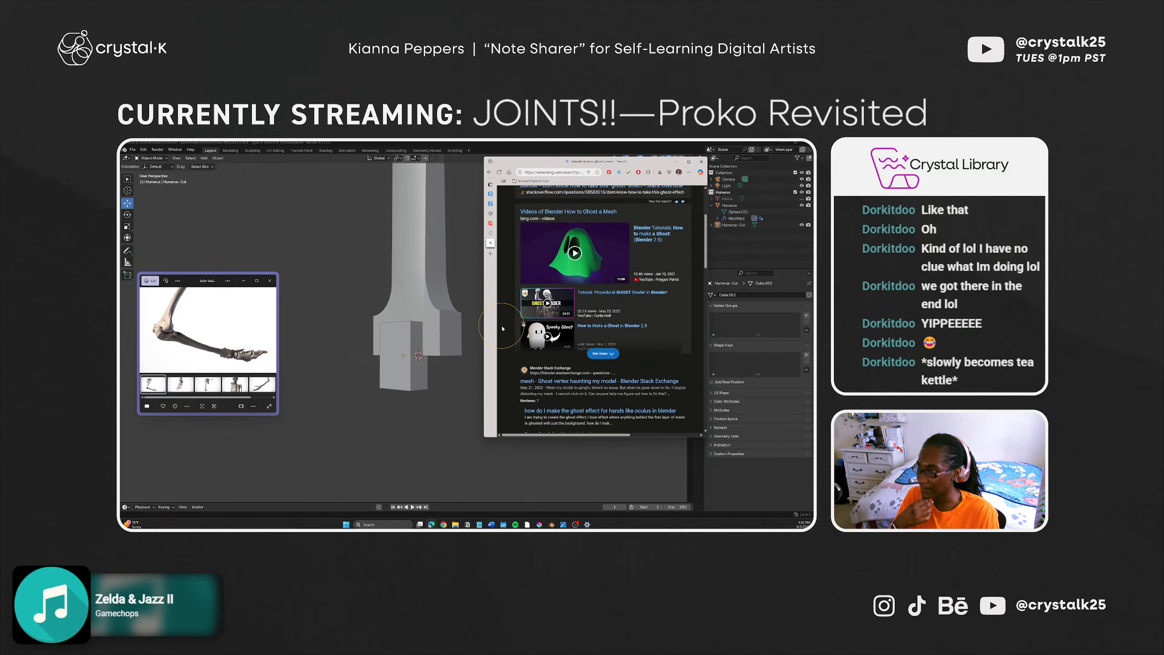
scroll(503, 328, up, 1)
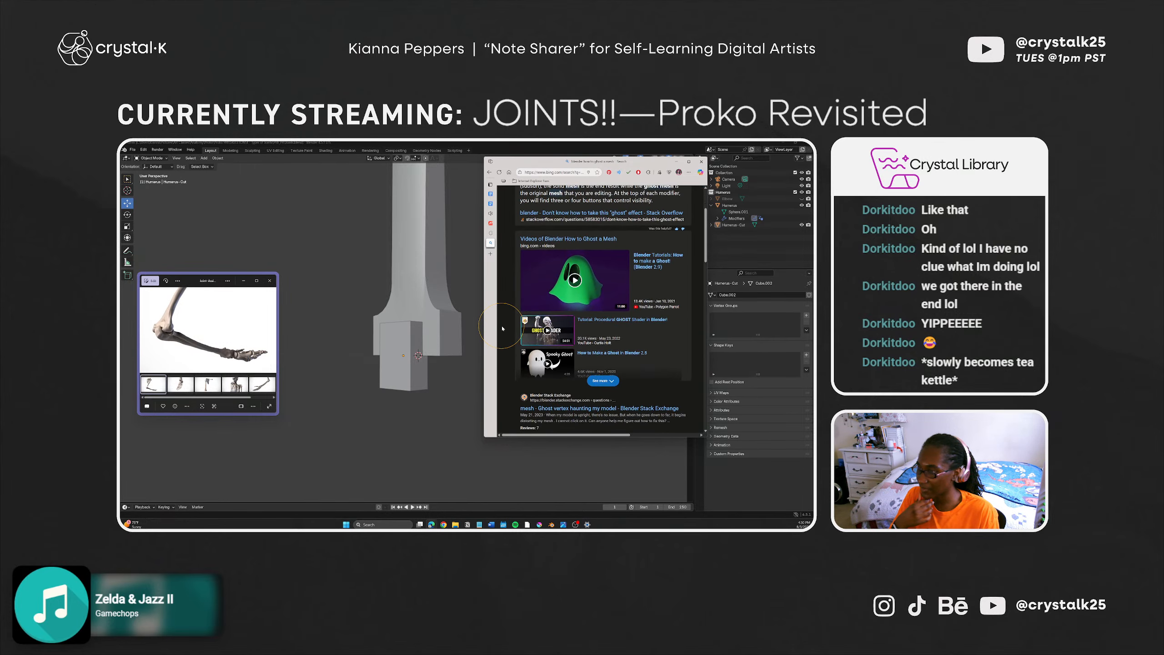
scroll(502, 328, up, 2)
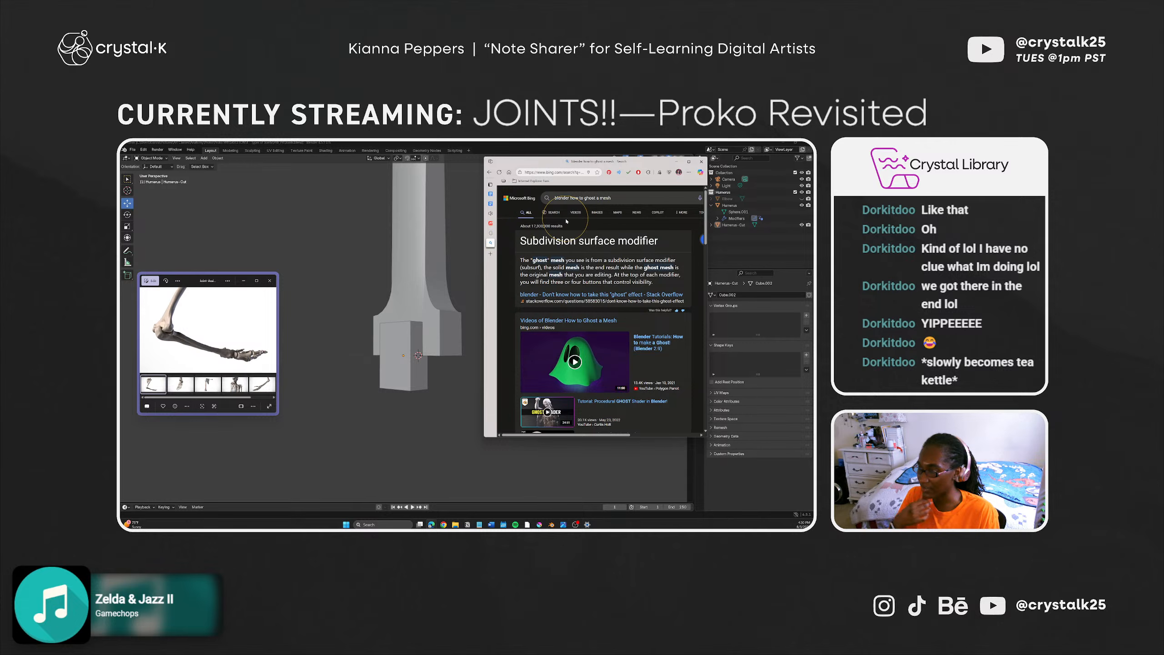
drag(607, 161, 814, 177)
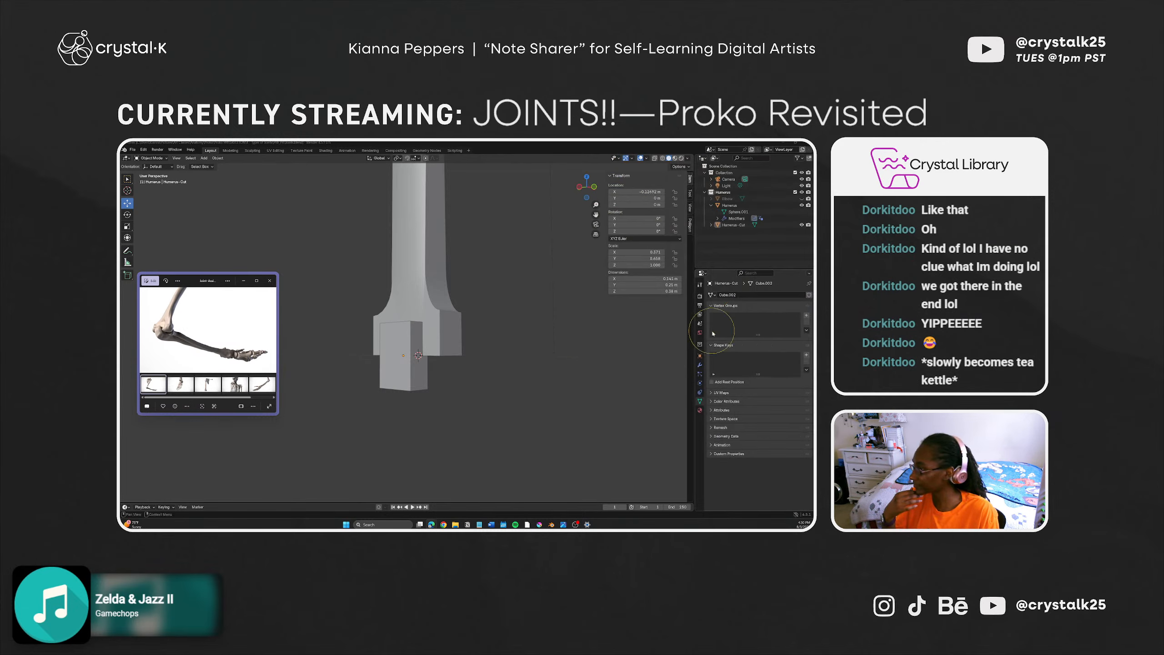
Step: Raise the Humerus-Cut cube about 0.12 m along Z to deepen the bone's notch, and hide the cube in the viewport
click(744, 220)
click(734, 224)
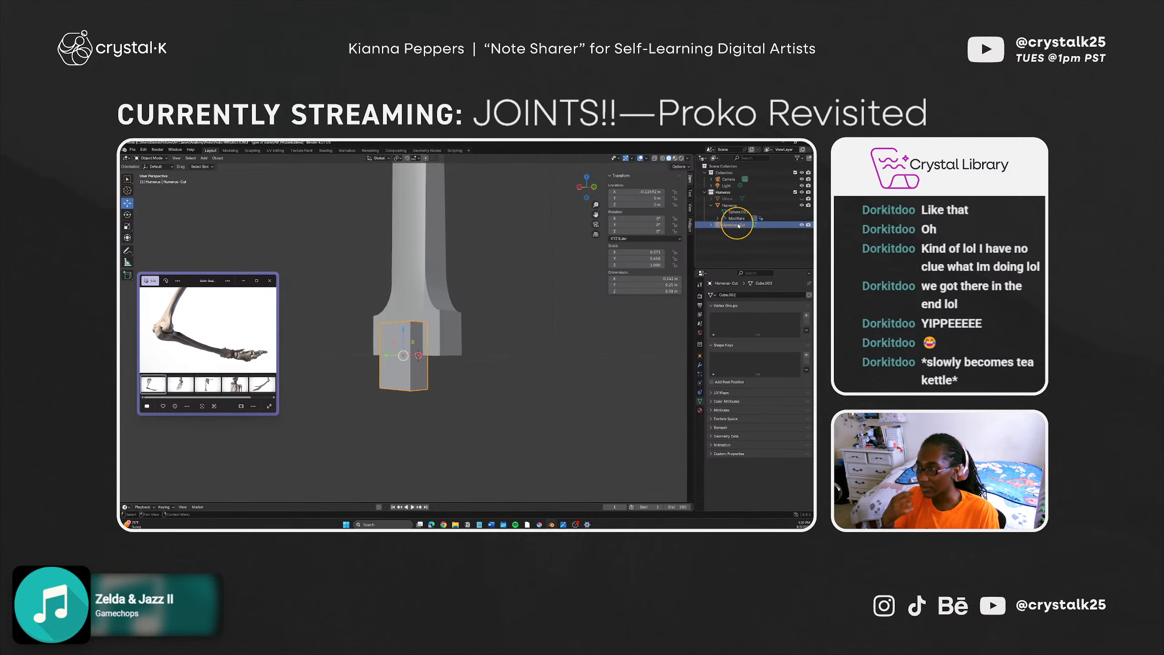
drag(405, 339, 406, 315)
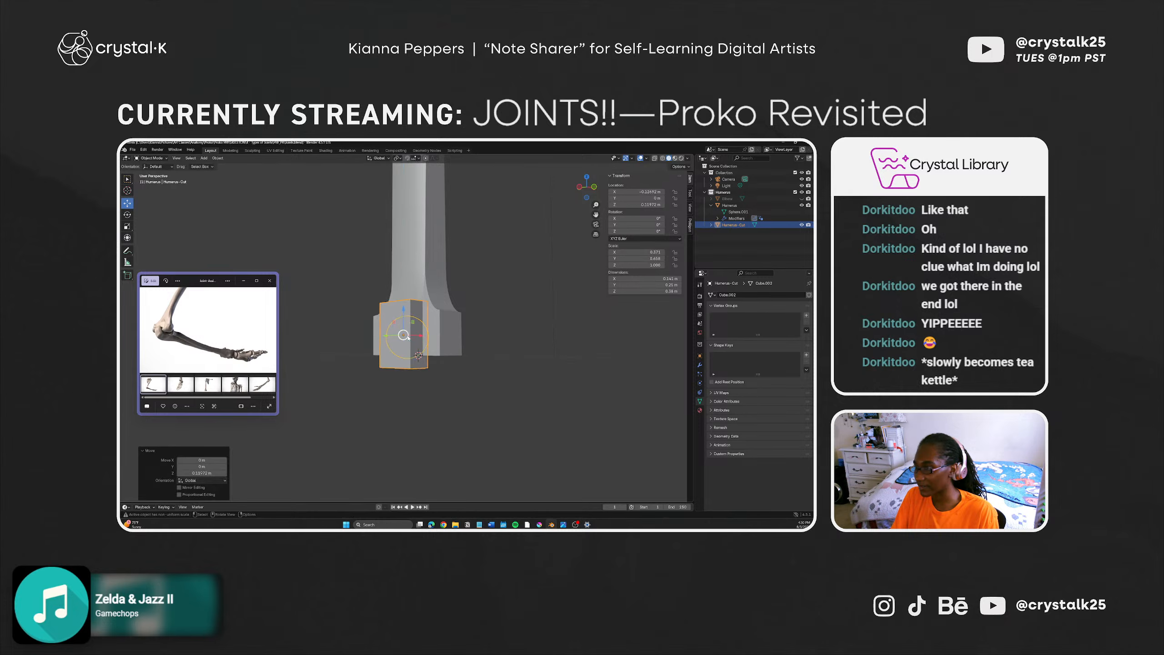
middle_drag(406, 316, 457, 395)
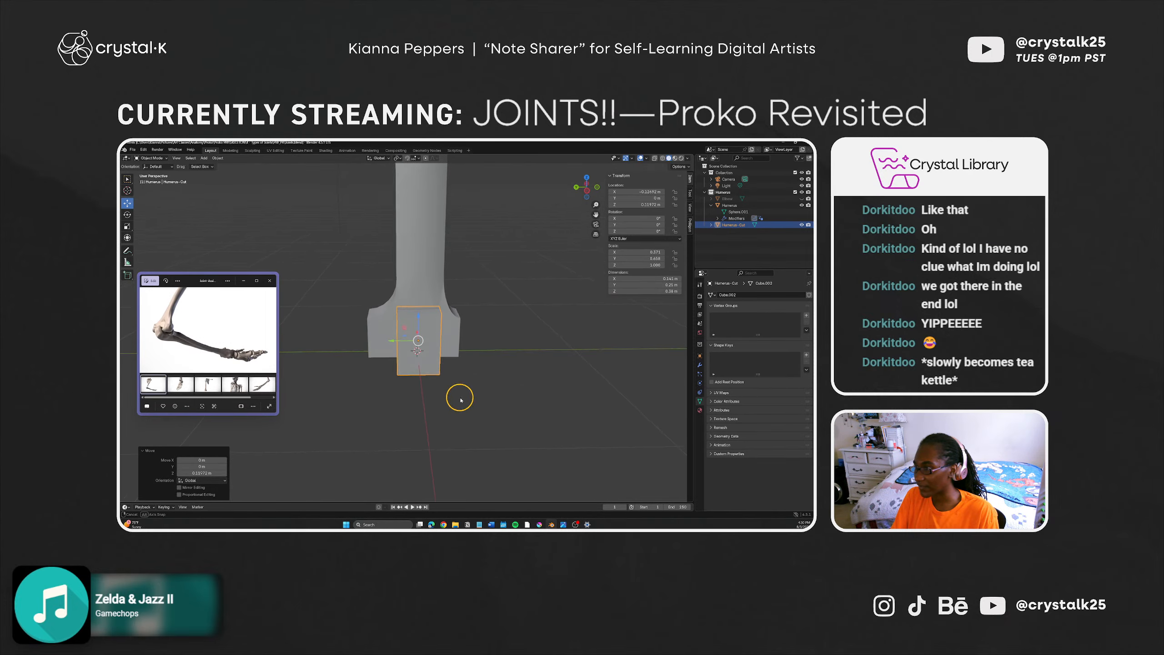
click(792, 235)
click(801, 225)
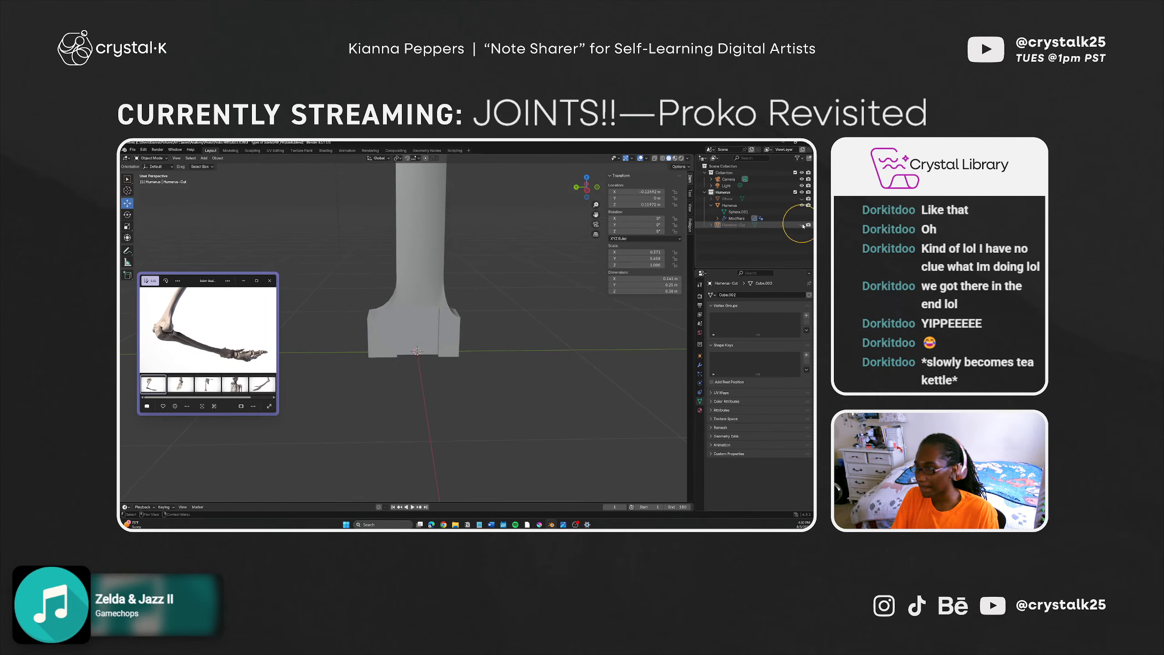
Step: Show the Elbow piece in the viewport and inspect its fit against the bone from below
middle_drag(530, 338, 517, 306)
click(724, 199)
click(803, 199)
middle_drag(490, 314, 455, 316)
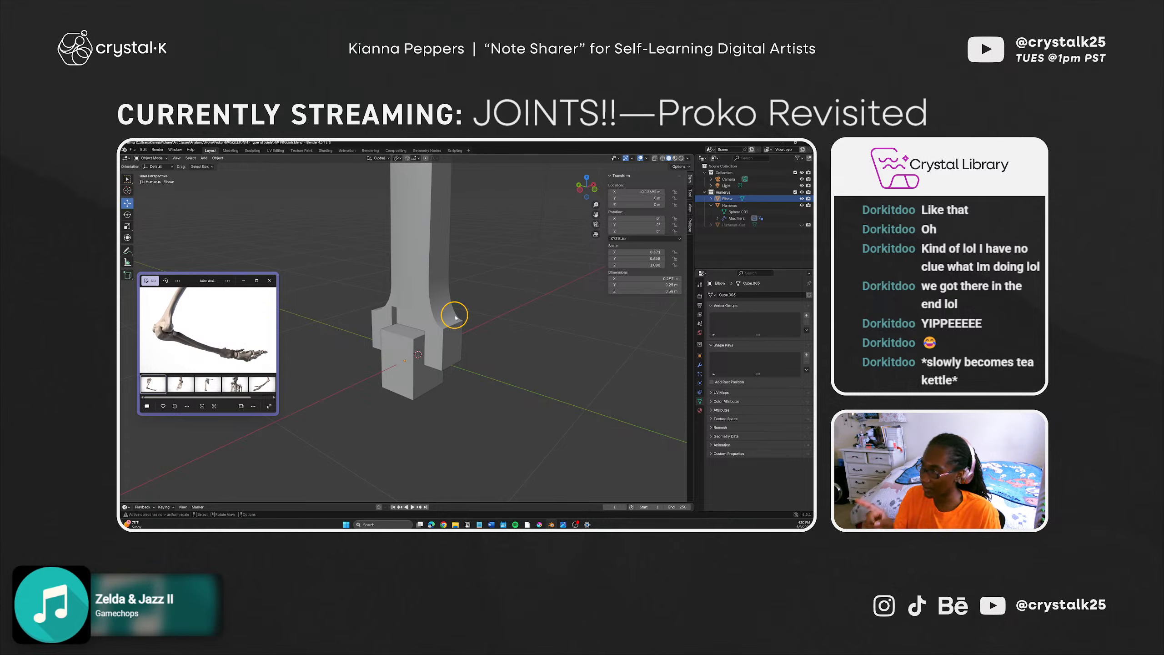
middle_drag(455, 317, 405, 374)
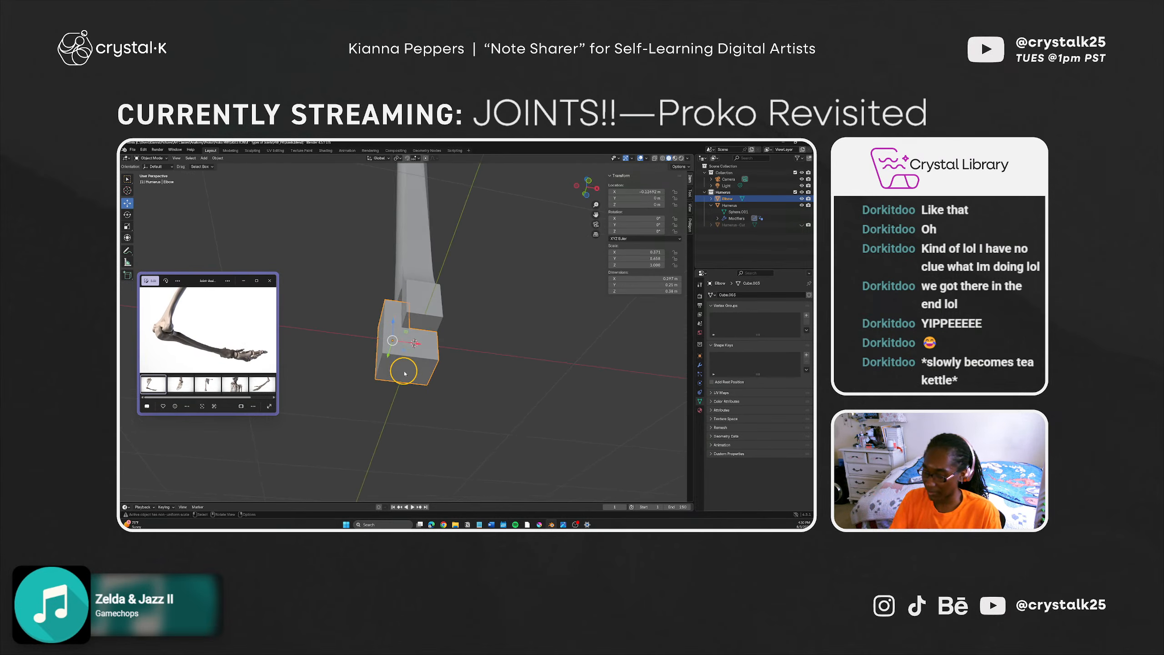
Step: Select the Elbow piece's two bottom faces in Edit Mode and move them up along Z
click(452, 374)
click(417, 369)
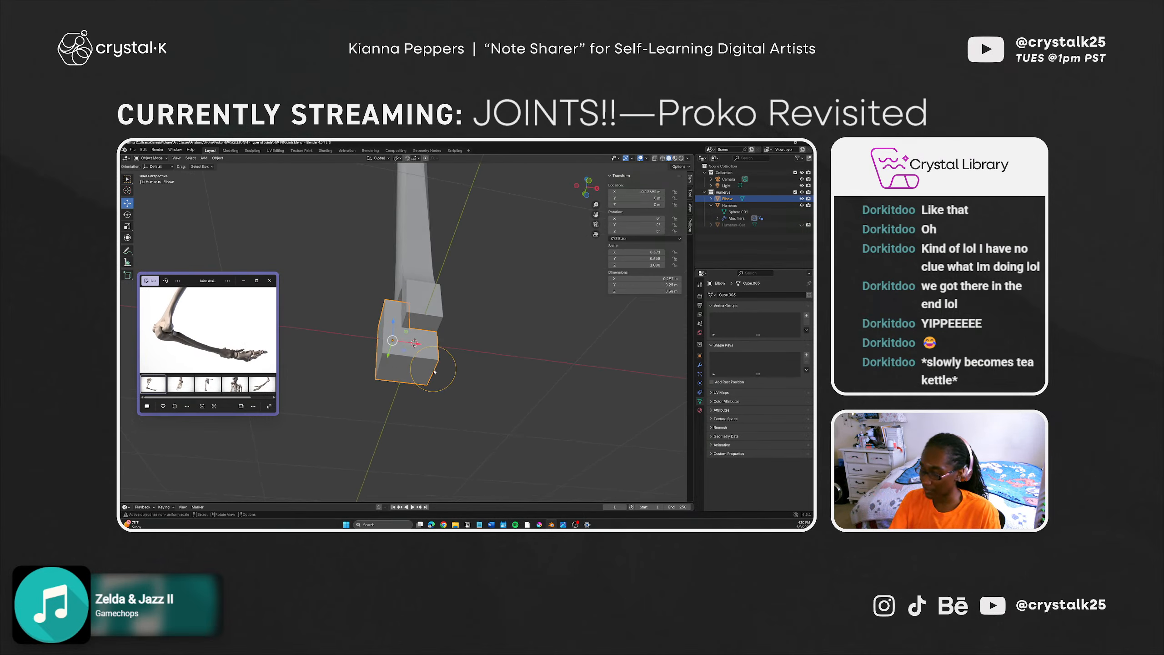
key(Tab)
middle_drag(407, 382, 411, 348)
shift+click(404, 347)
shift+click(409, 352)
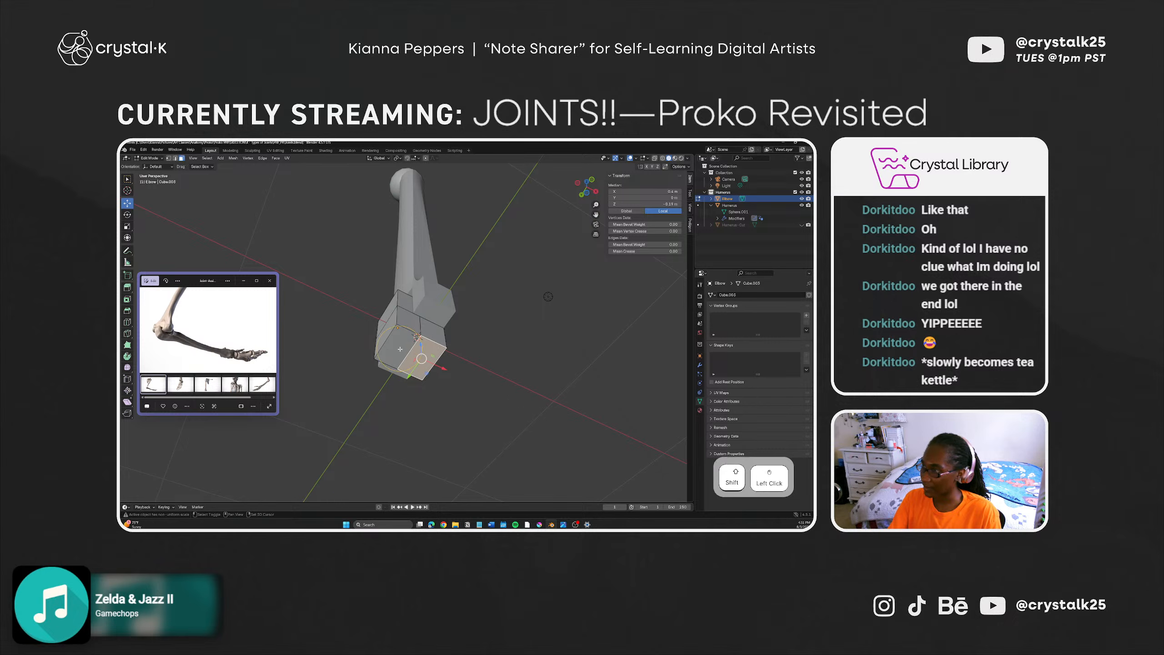
drag(408, 340, 409, 328)
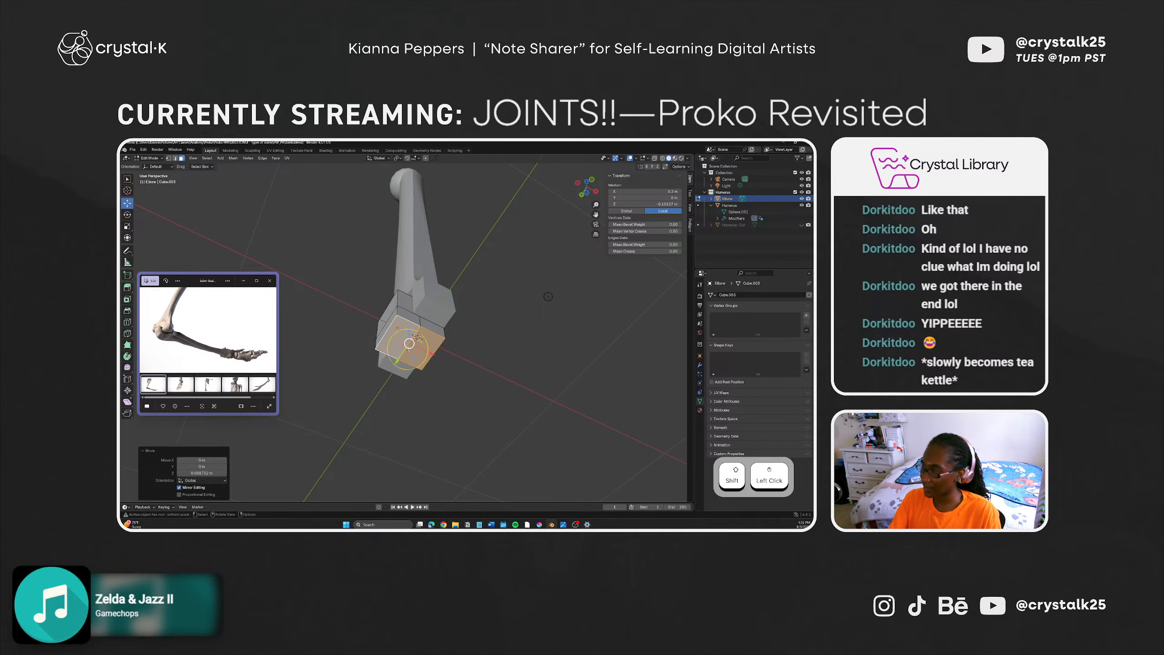
Step: Fine-tune the bottom faces' height along Z, deselect them and return to Object Mode
middle_drag(408, 330, 403, 383)
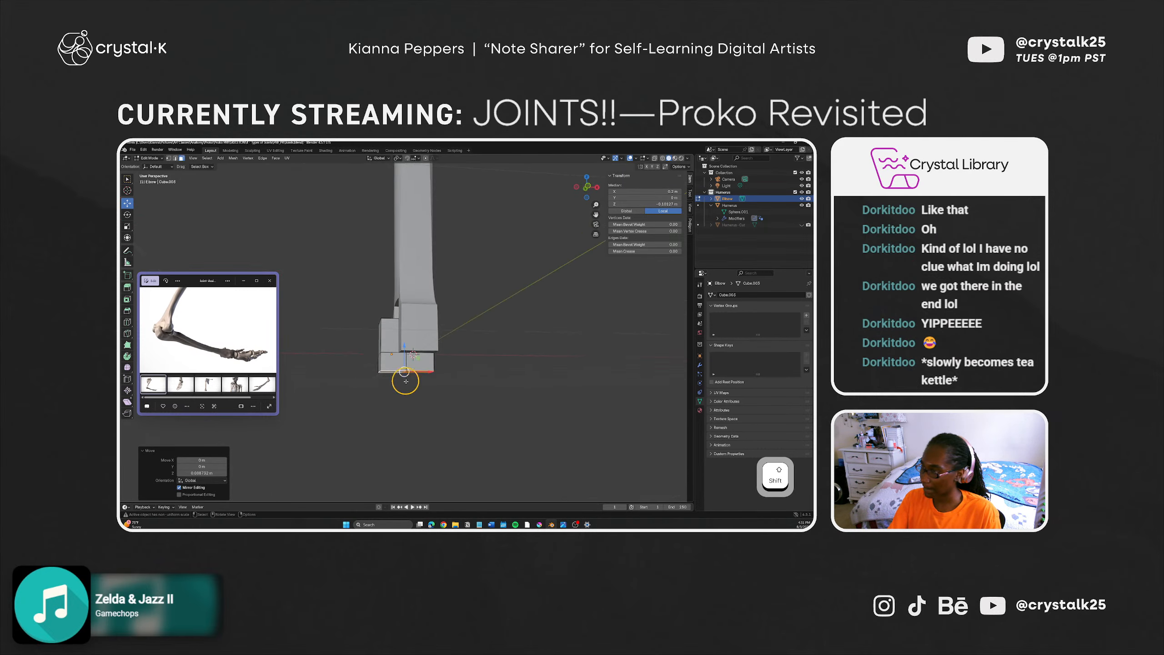
key(g)
key(z)
drag(405, 349, 406, 350)
click(392, 390)
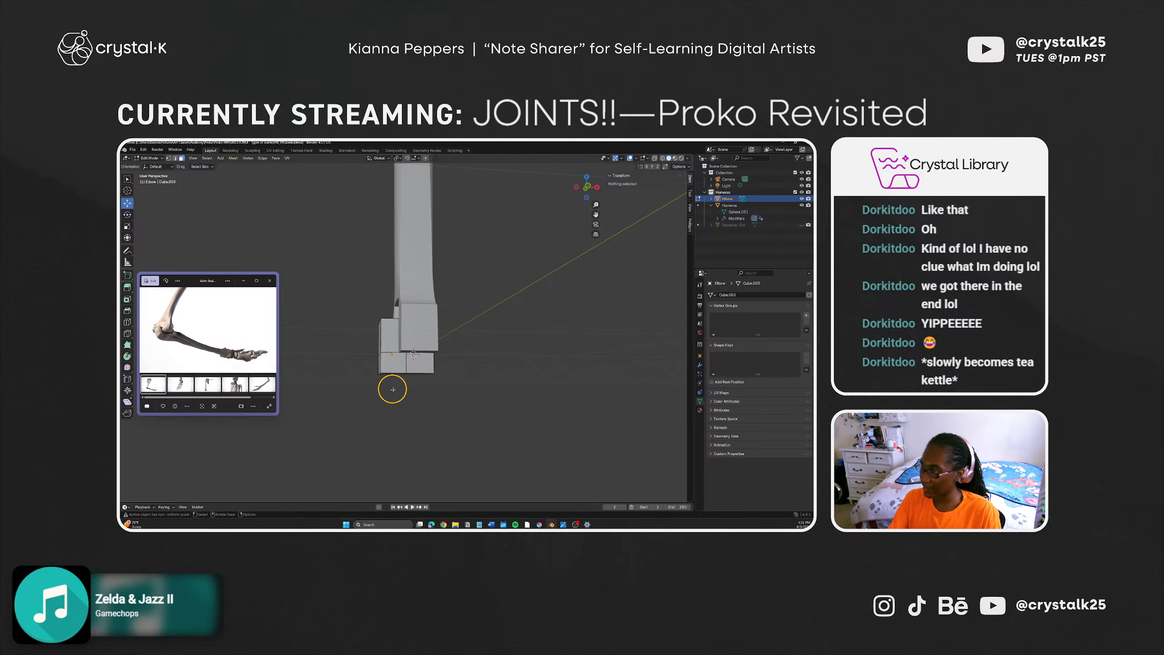
middle_drag(392, 389, 502, 369)
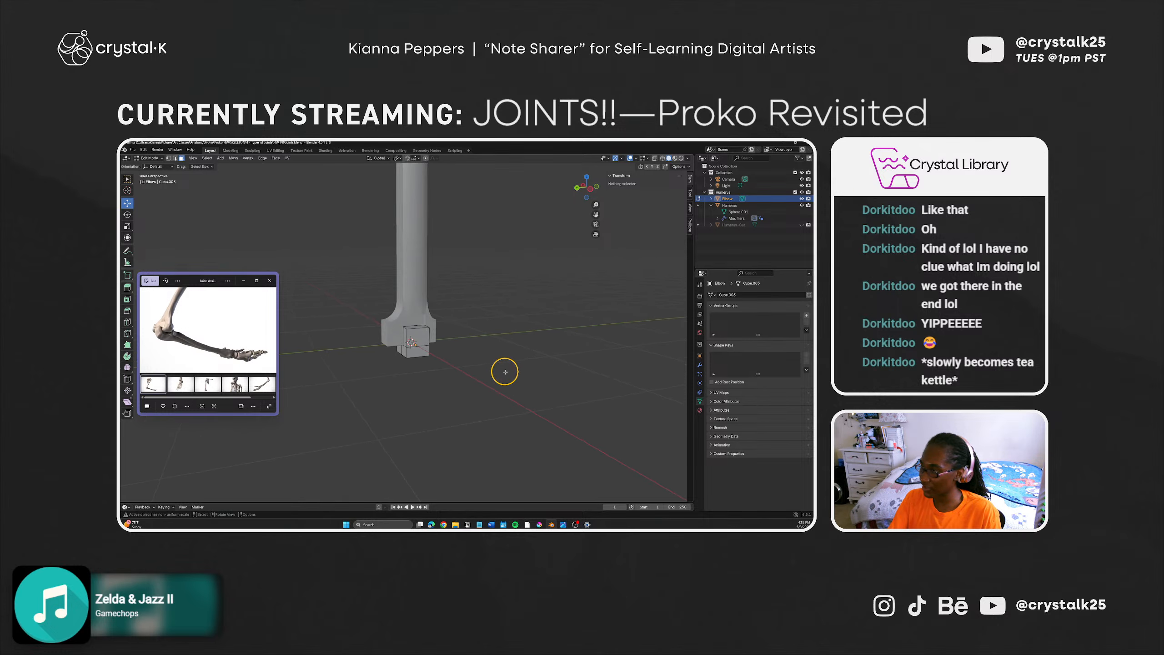
middle_drag(416, 377, 390, 355)
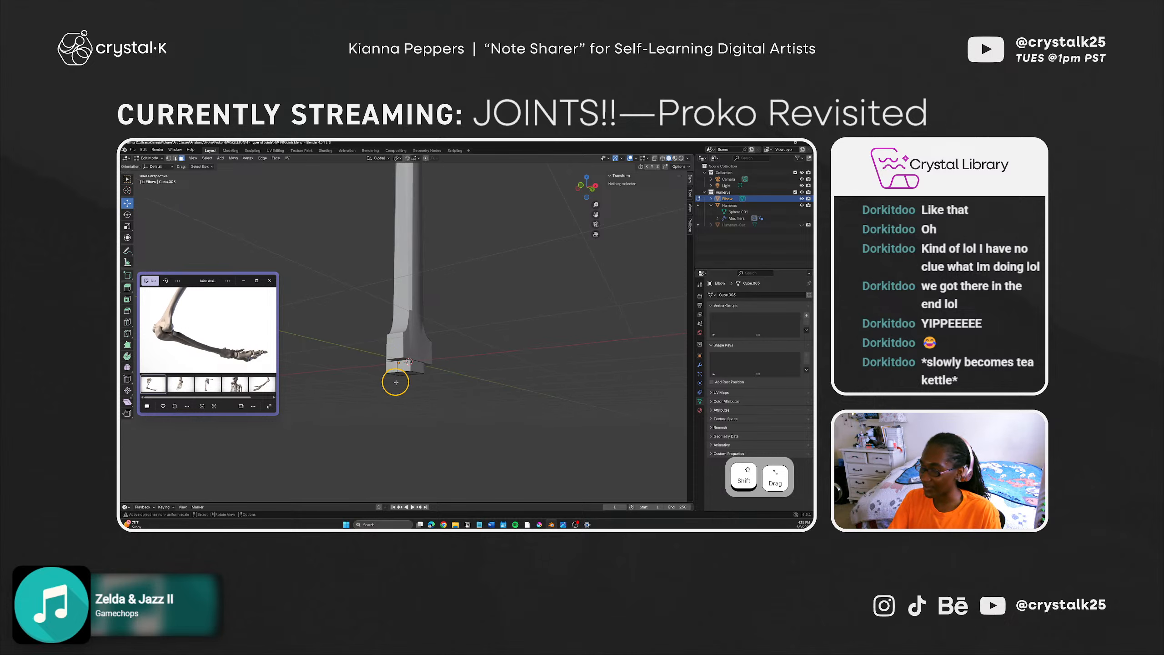
key(Tab)
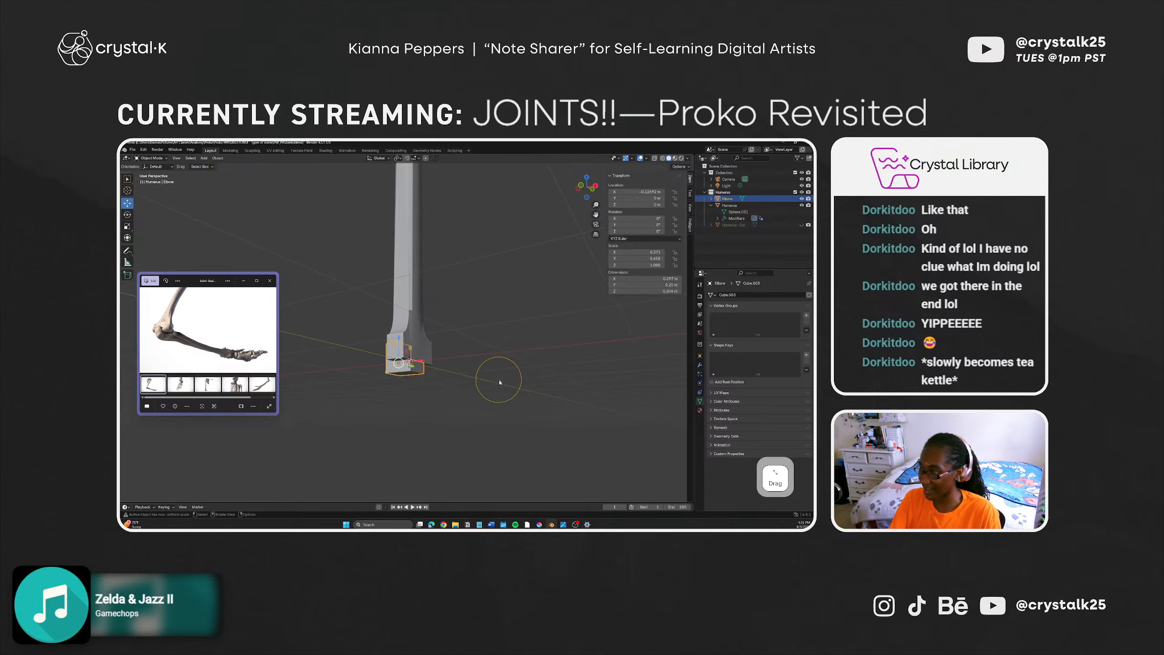
Step: Check the Humerus and the fitted Elbow piece from several angles and save the file
middle_drag(416, 408, 447, 420)
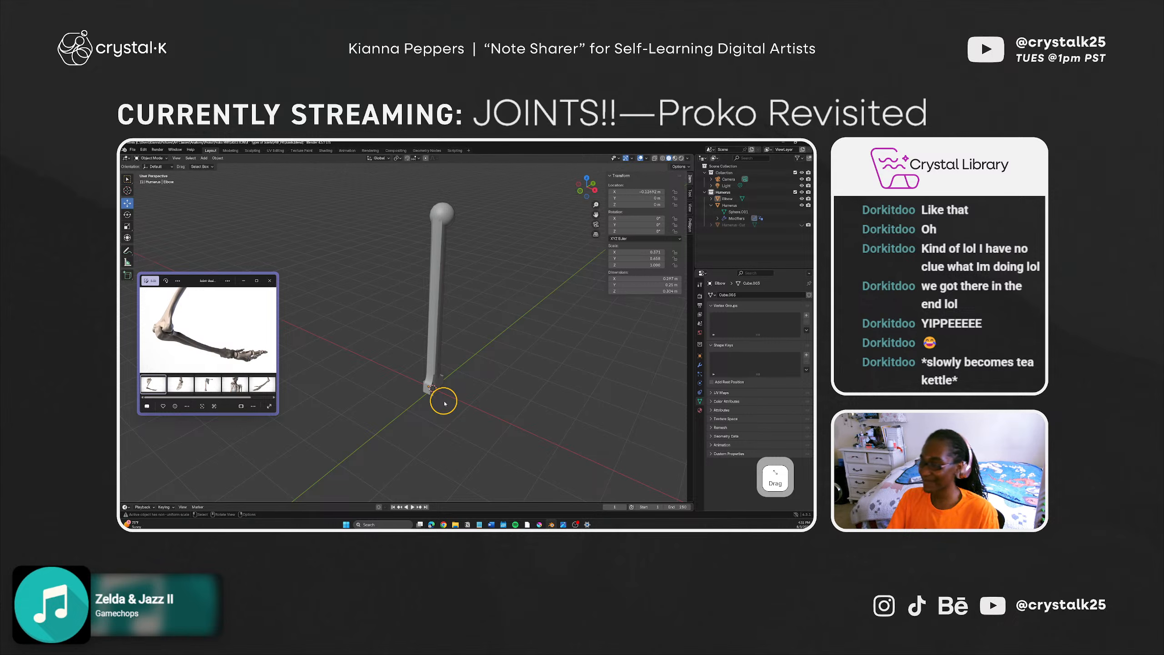
scroll(444, 401, up, 3)
middle_drag(445, 409, 440, 340)
key(ctrl+s)
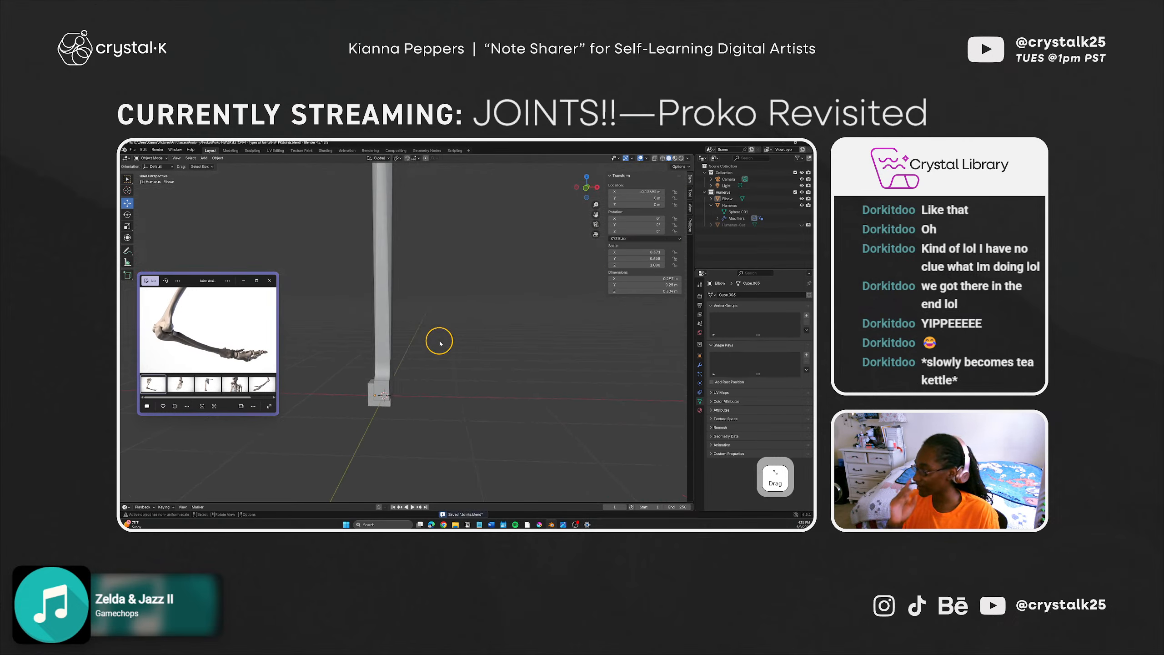
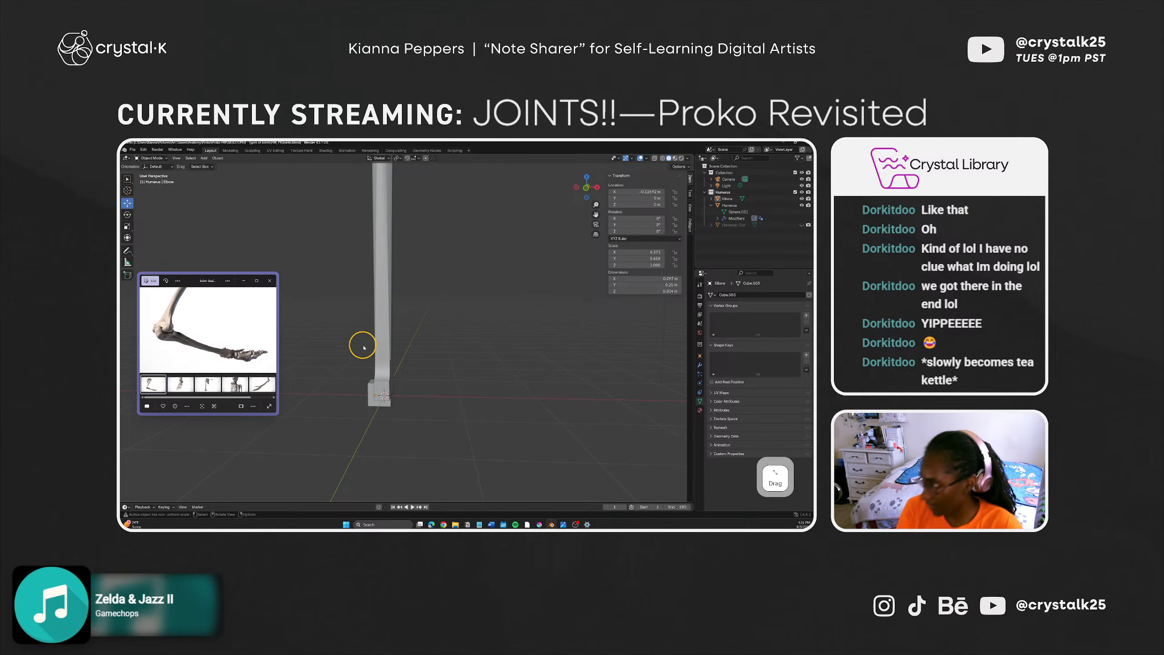
scroll(380, 324, down, 2)
click(392, 250)
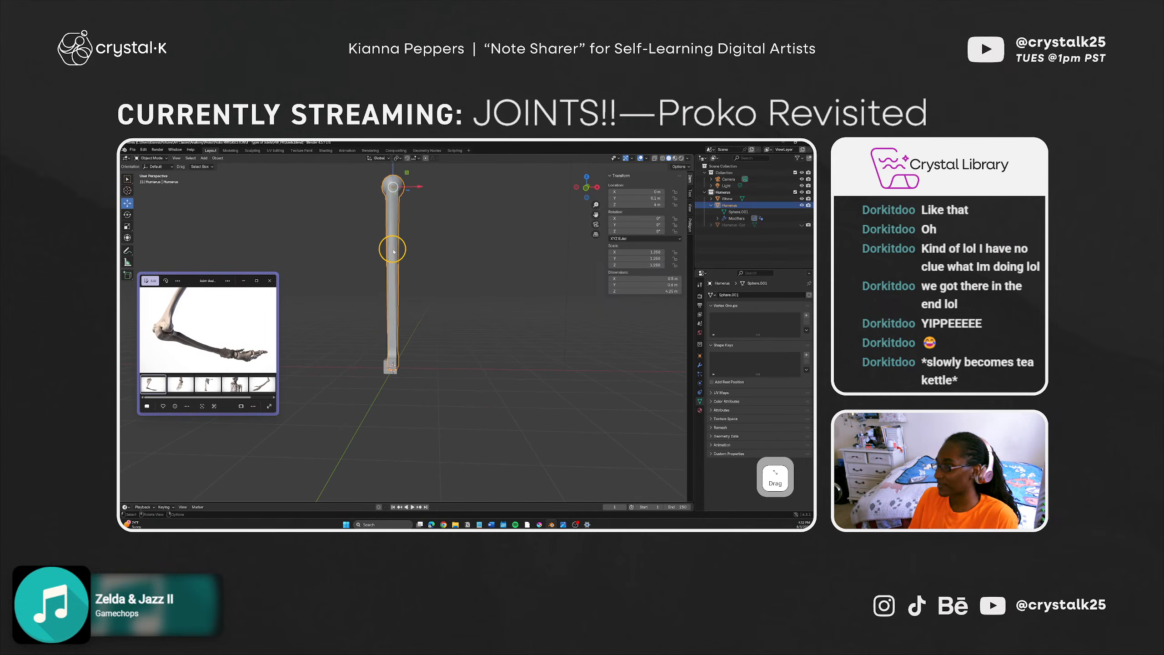
middle_drag(392, 251, 353, 325)
middle_drag(397, 372, 455, 356)
click(435, 375)
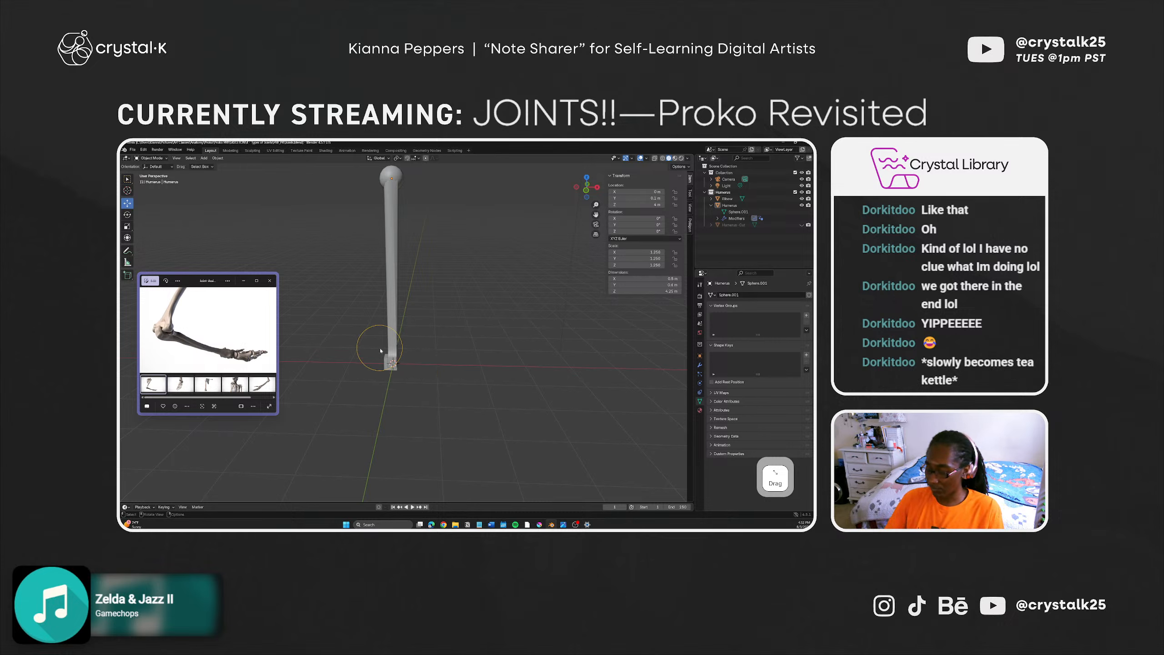
key(ctrl+s)
middle_drag(468, 400, 439, 377)
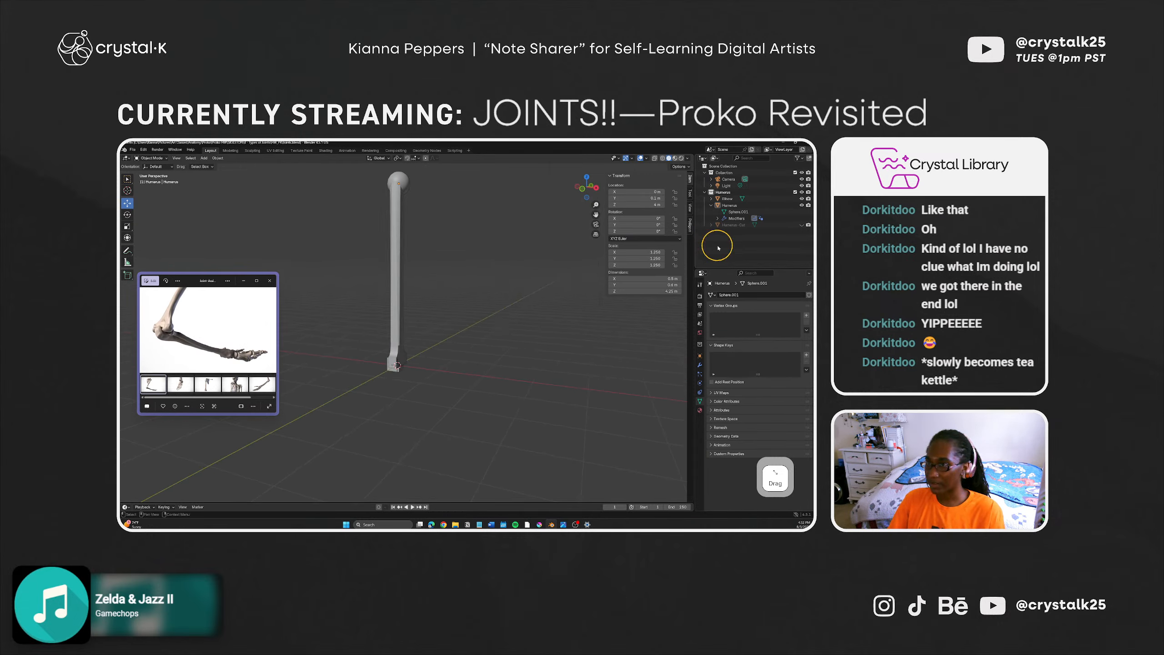
Step: Collapse the Humerus collection, rename the default Collection to Scene and collapse it as well
click(705, 191)
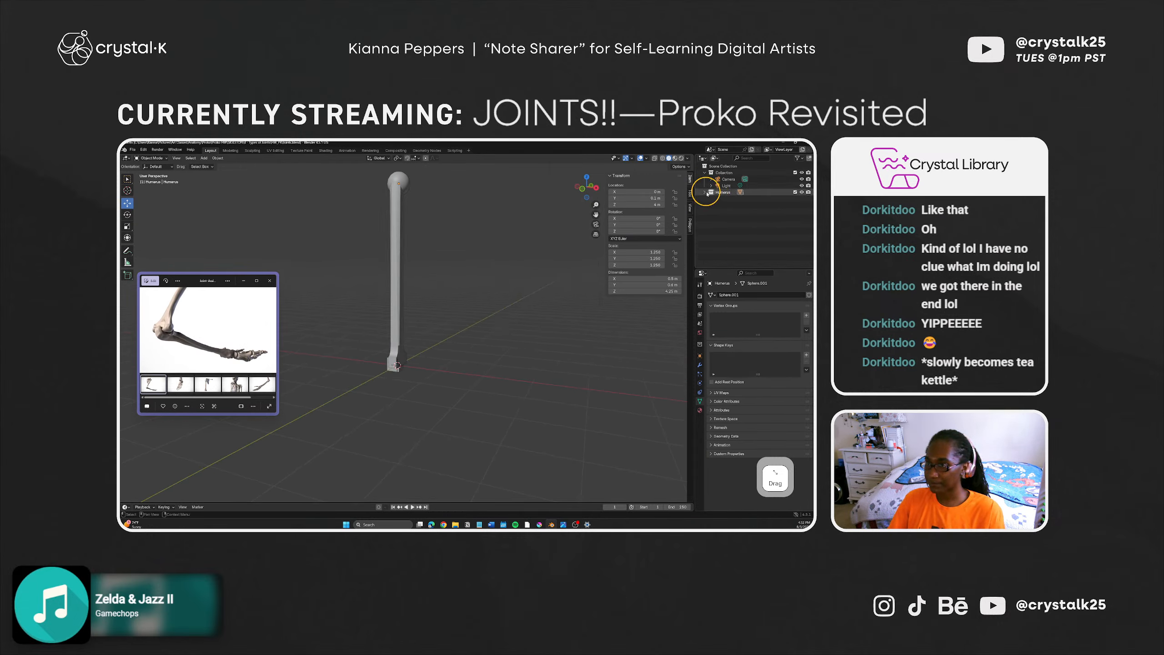
click(803, 192)
click(803, 192)
click(717, 174)
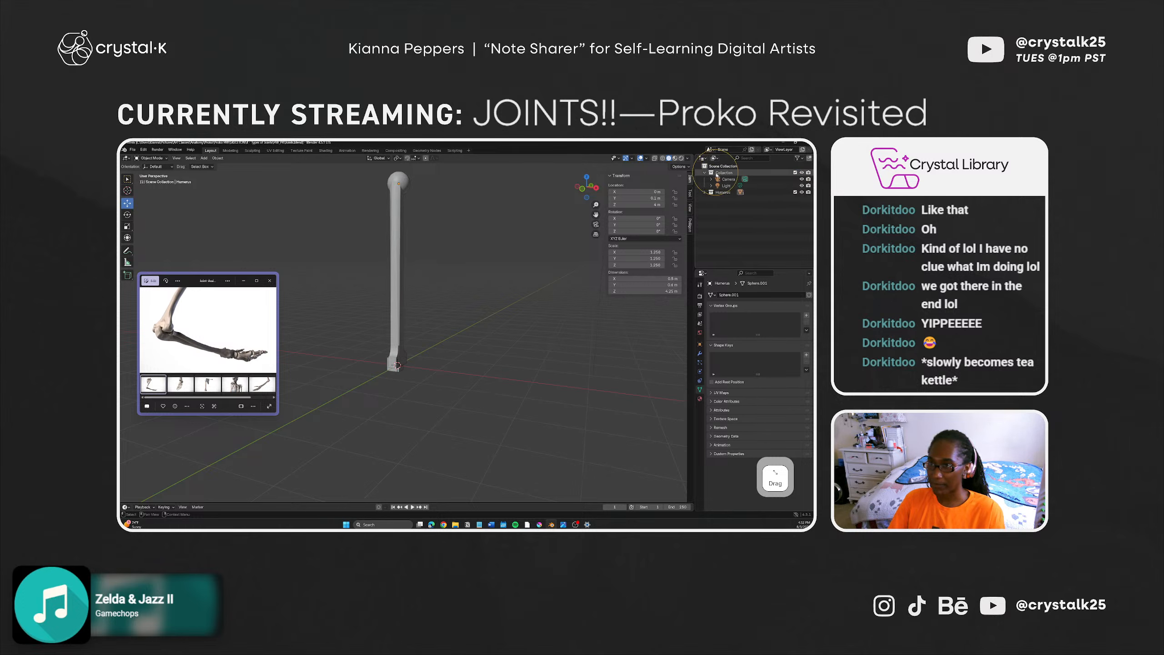
double_click(717, 173)
text(Scene)
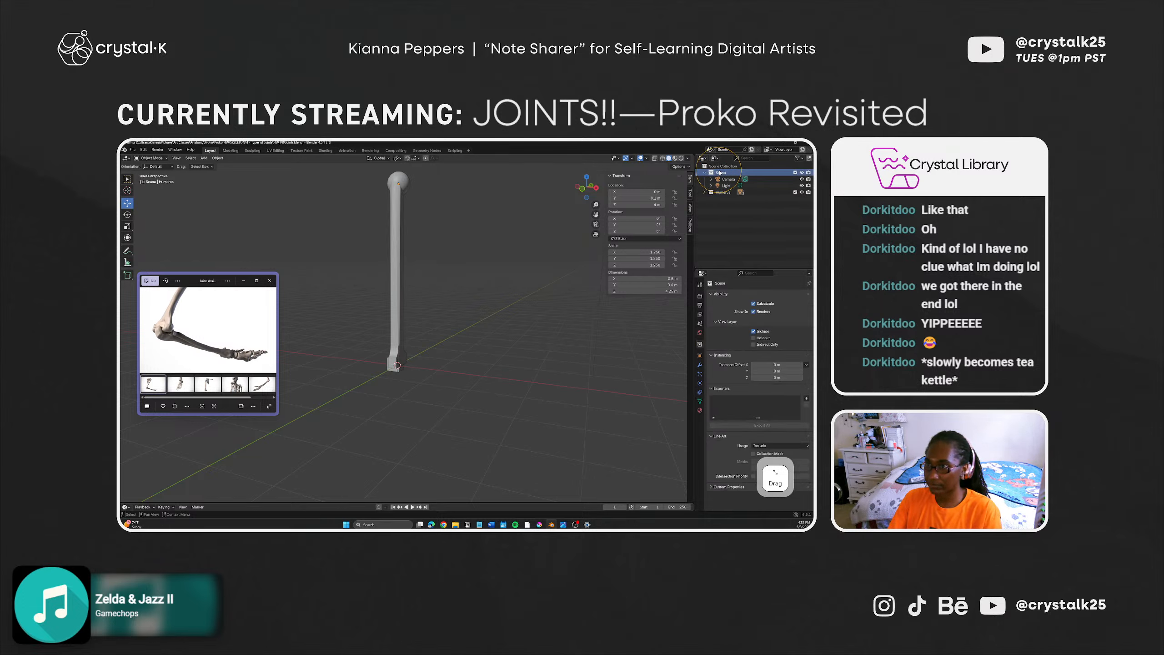
key(Return)
click(705, 172)
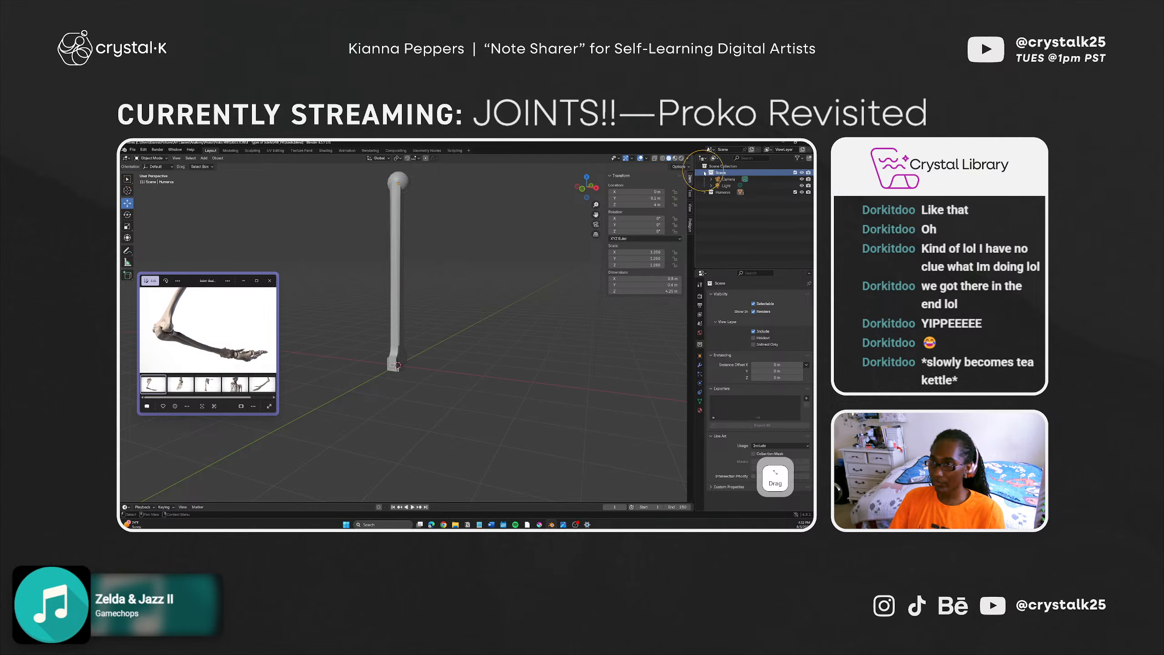
Step: Assign a brown color tag to the Scene collection and a yellow color tag to the Humerus collection
right_click(713, 172)
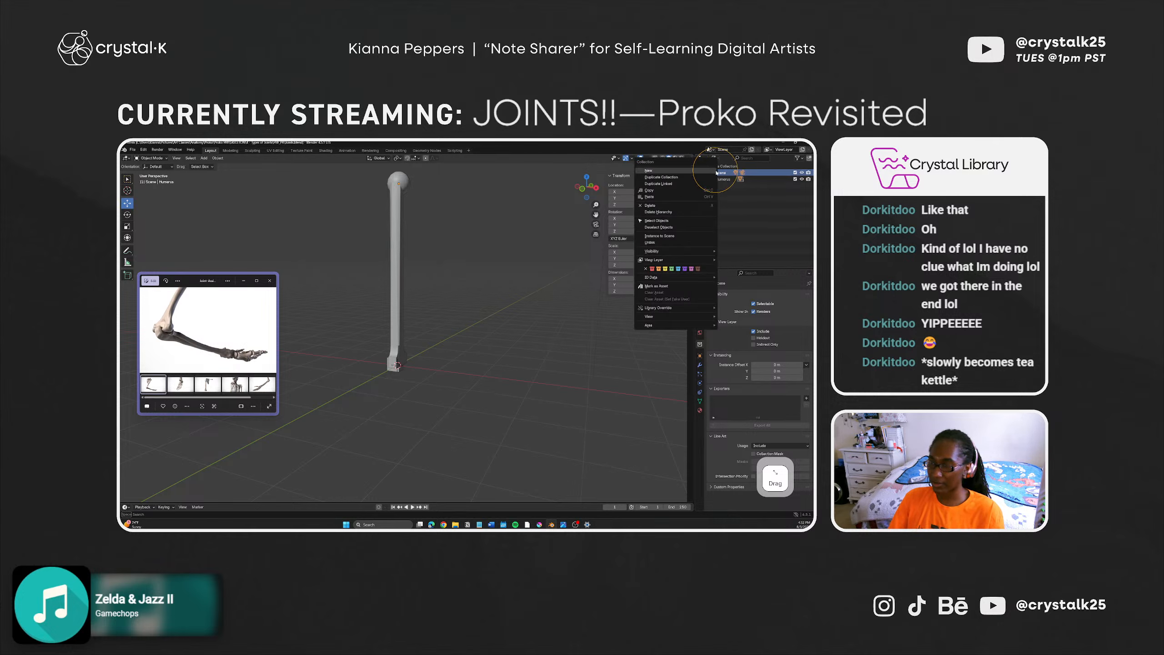
click(698, 269)
click(720, 179)
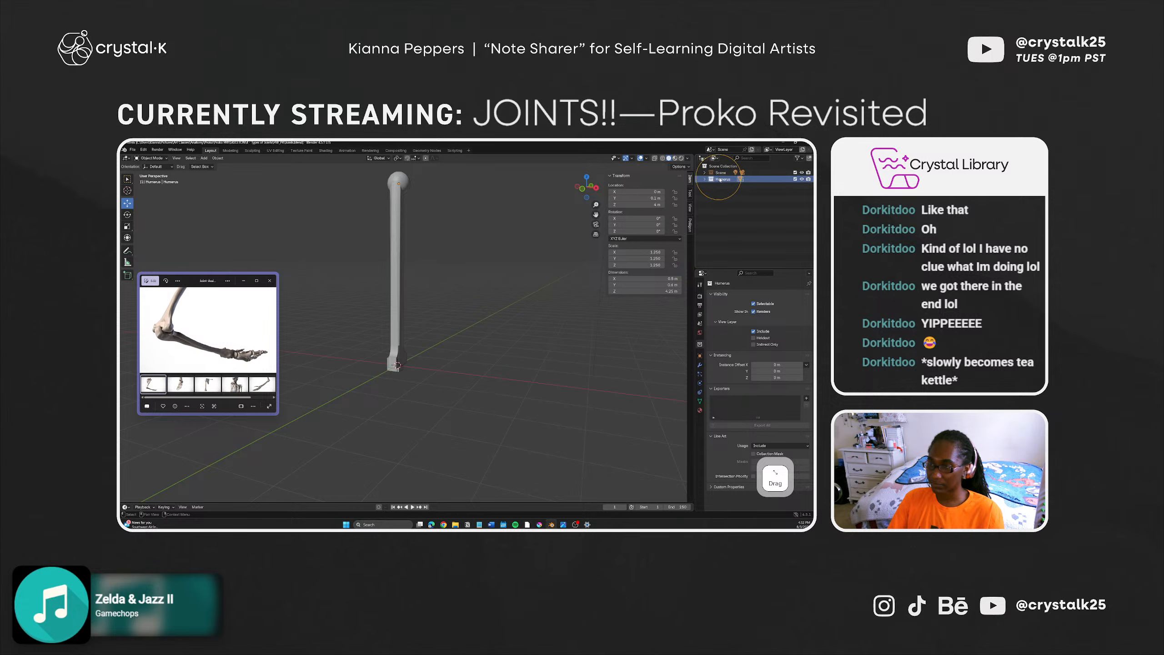
right_click(720, 179)
click(733, 260)
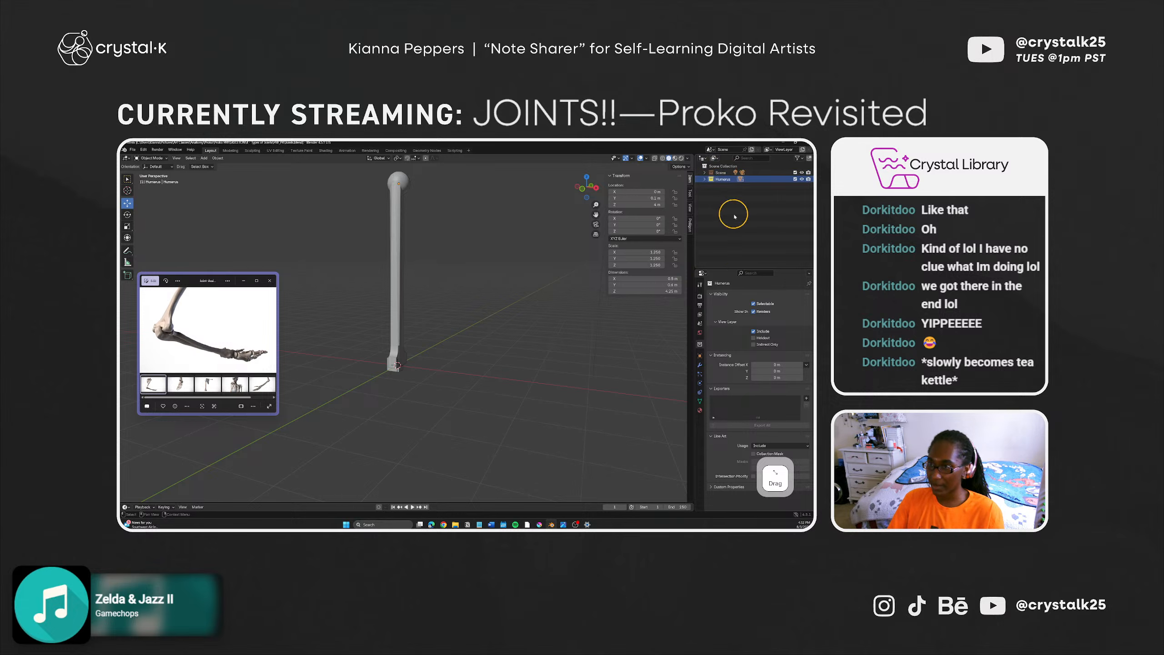
Step: Clear the color tag of the Scene collection and save the file
click(716, 173)
right_click(715, 173)
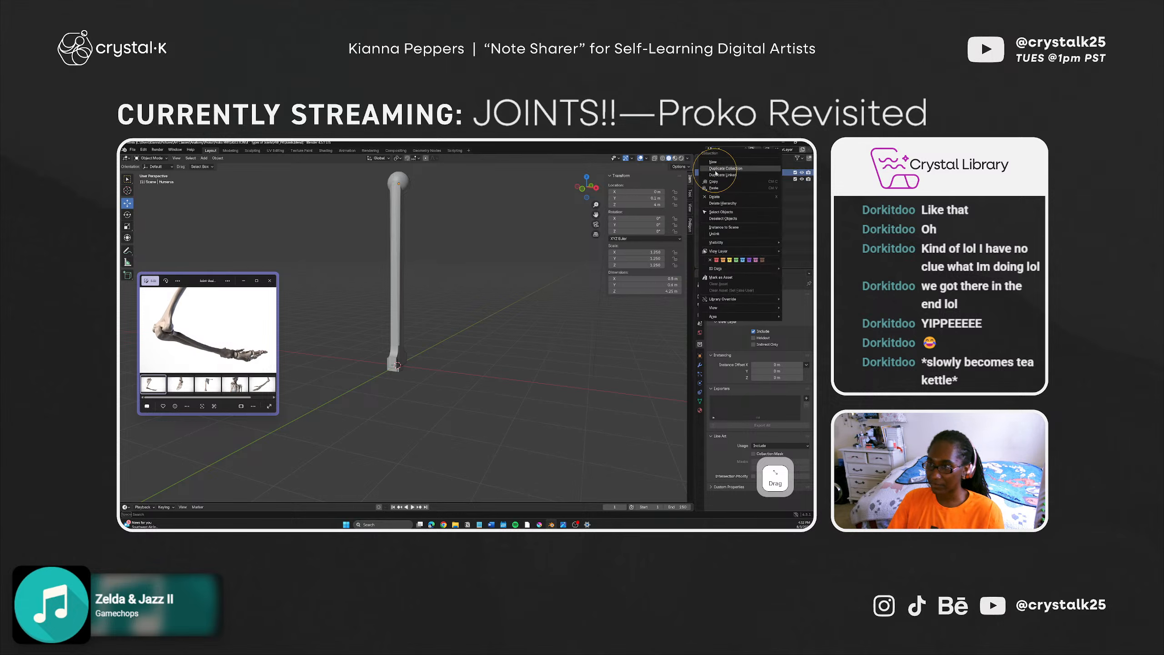
click(710, 260)
click(732, 217)
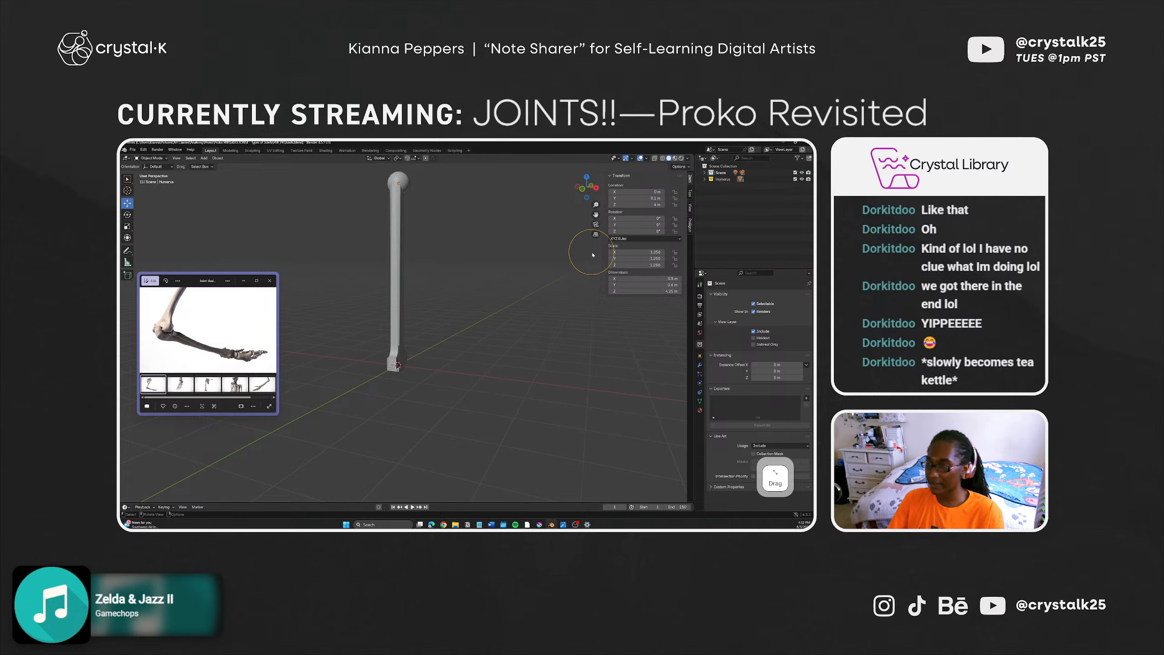
middle_drag(418, 306, 403, 351)
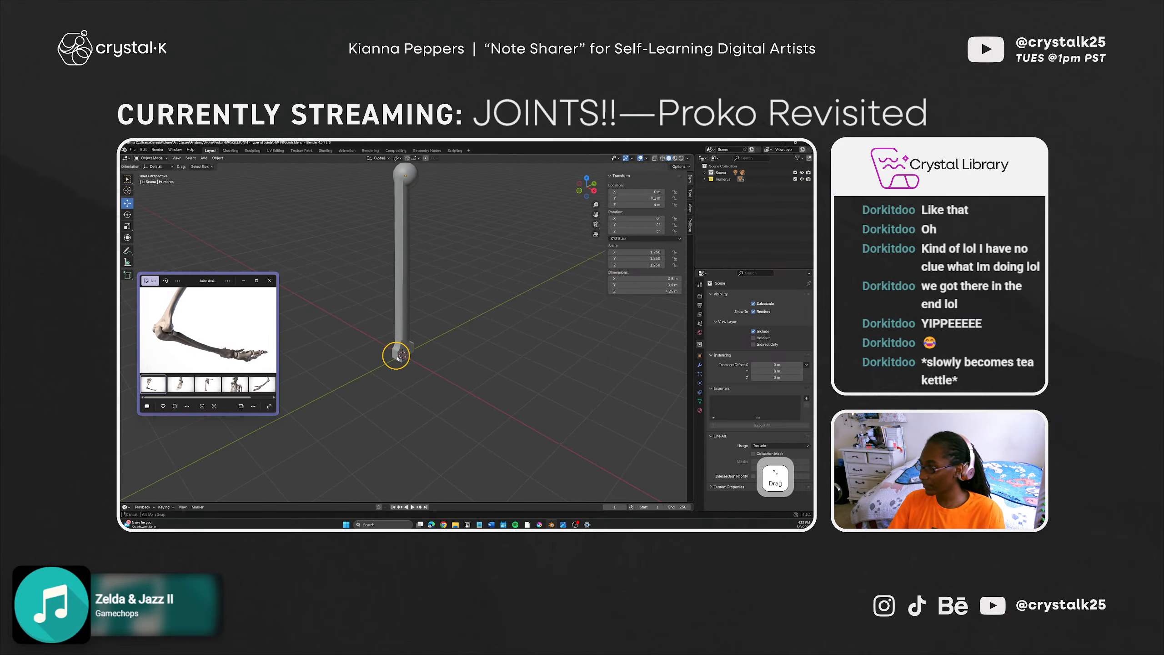
key(ctrl+s)
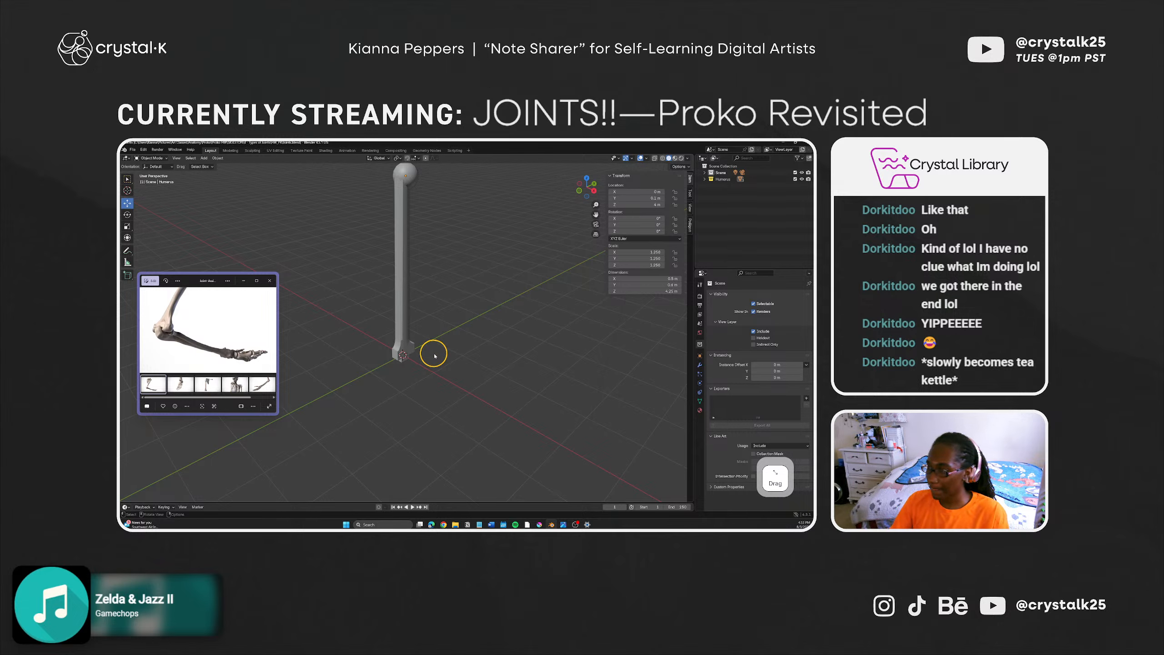
Step: Create a new collection beside the Humerus collection, name it Ulna and save the file
key(shift+a)
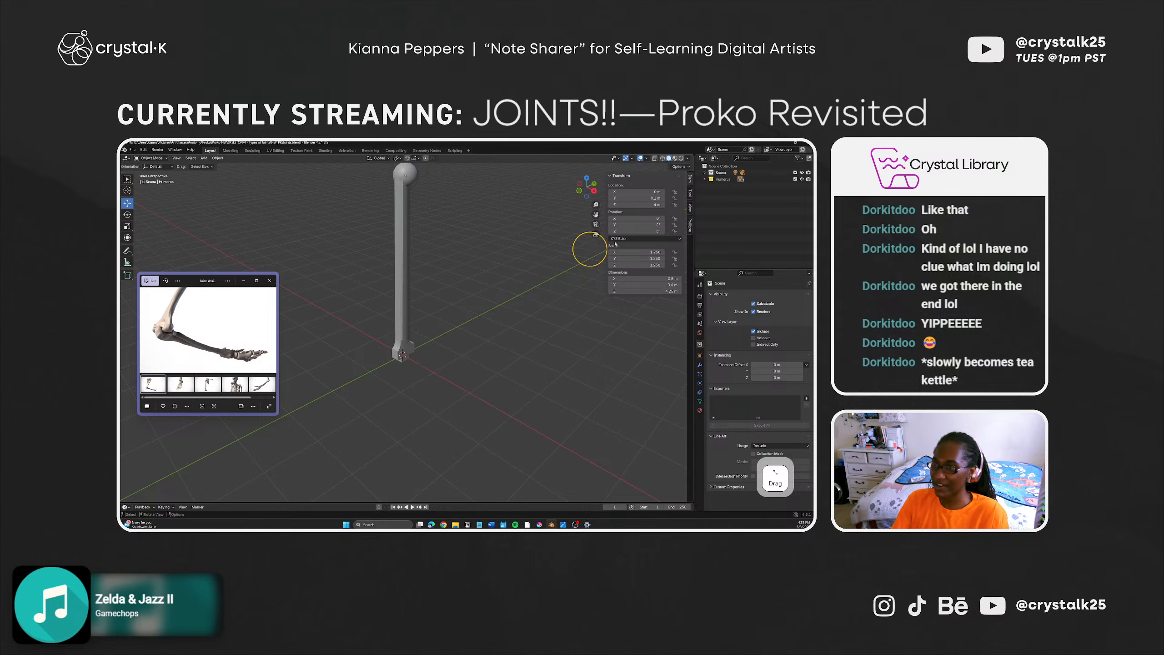
right_click(729, 195)
click(696, 196)
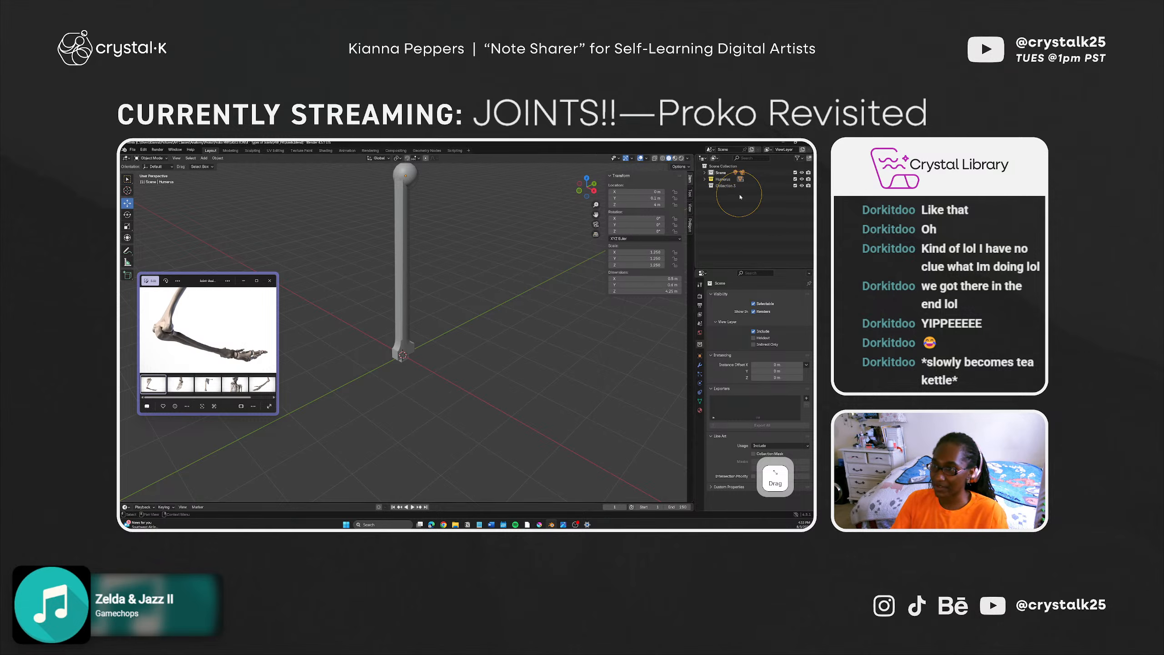
double_click(725, 186)
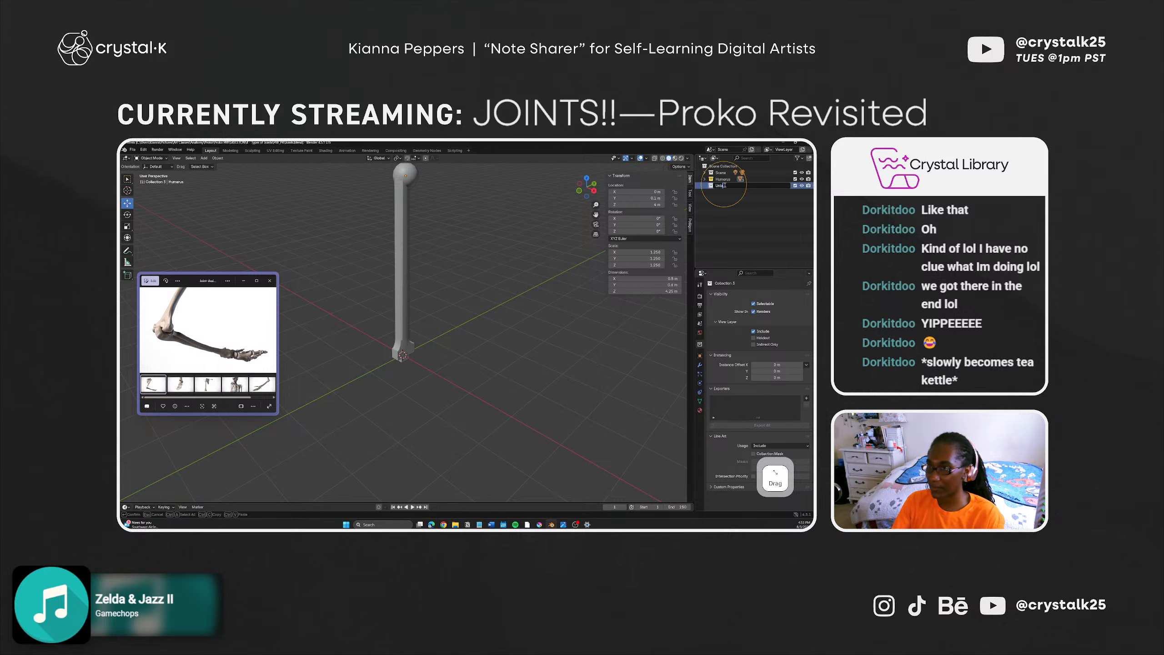
key(Return)
double_click(725, 186)
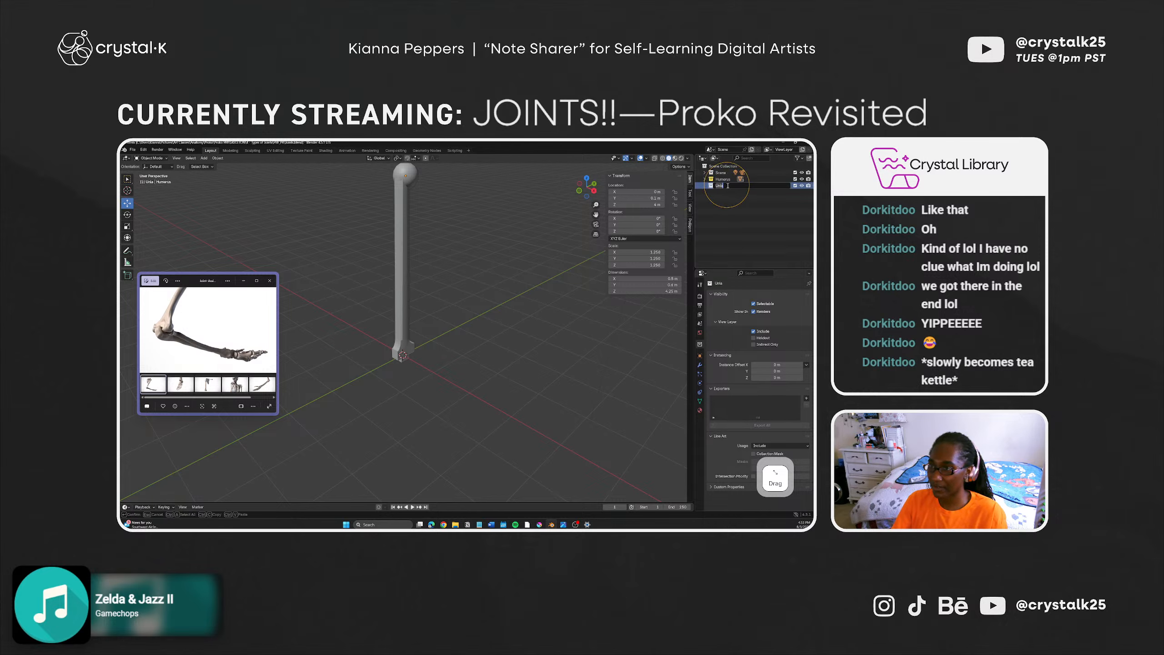
text(Ulna)
key(Return)
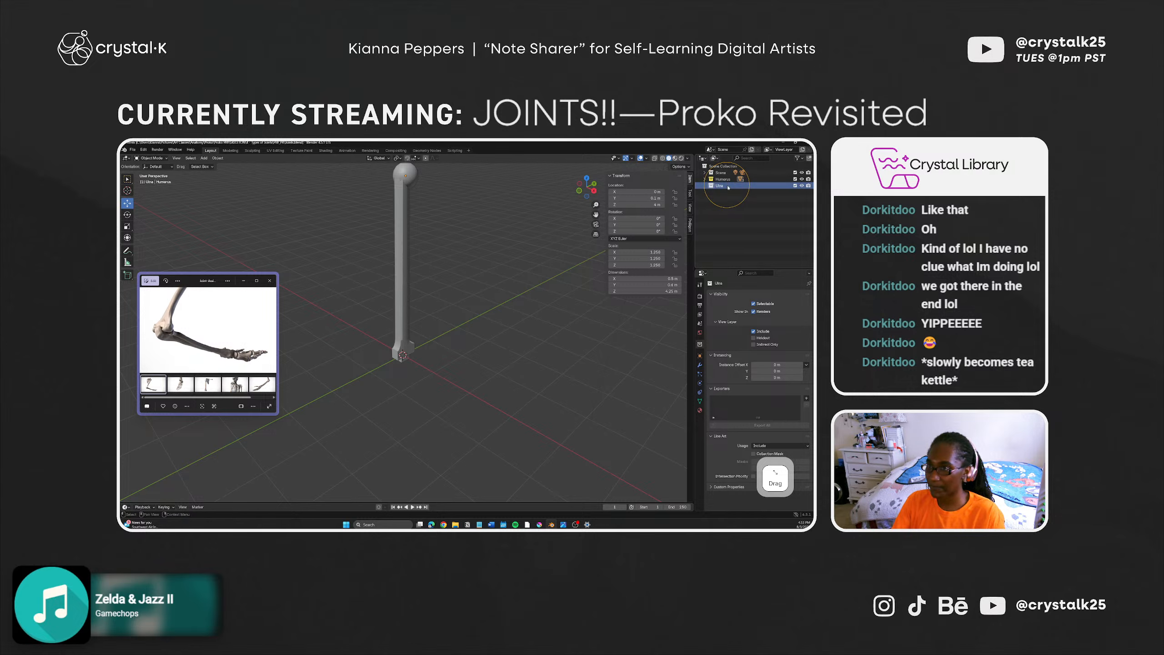
key(ctrl+s)
Step: Add a cylinder mesh to the Ulna collection
middle_drag(412, 365, 488, 325)
key(shift+a)
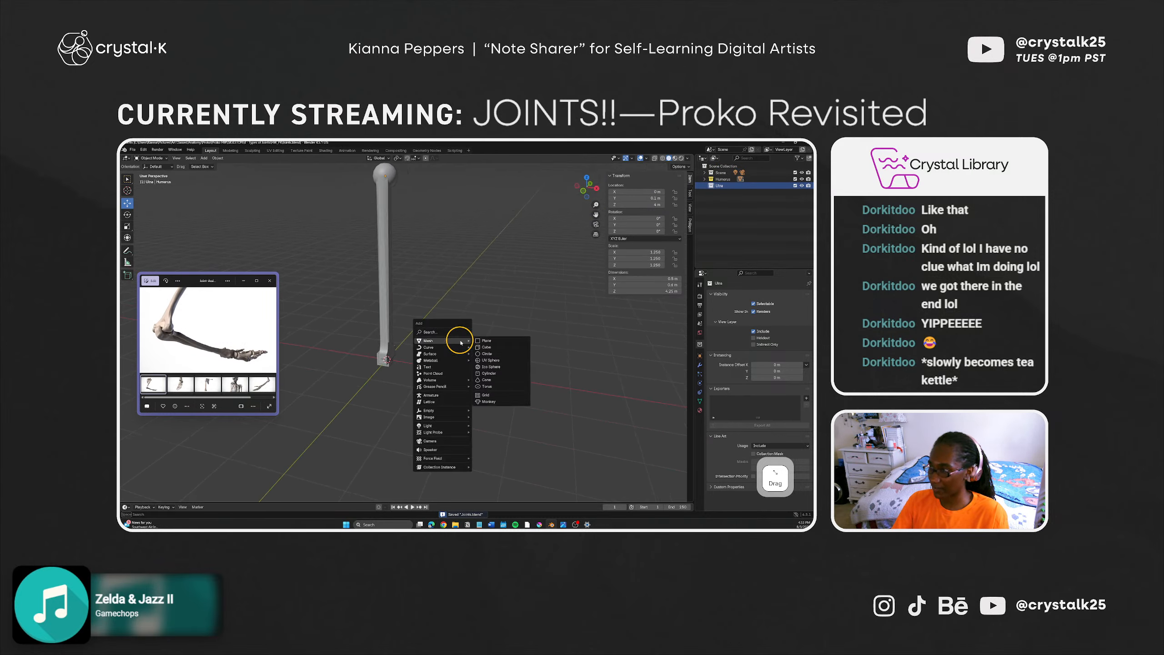
mouse_move(461, 340)
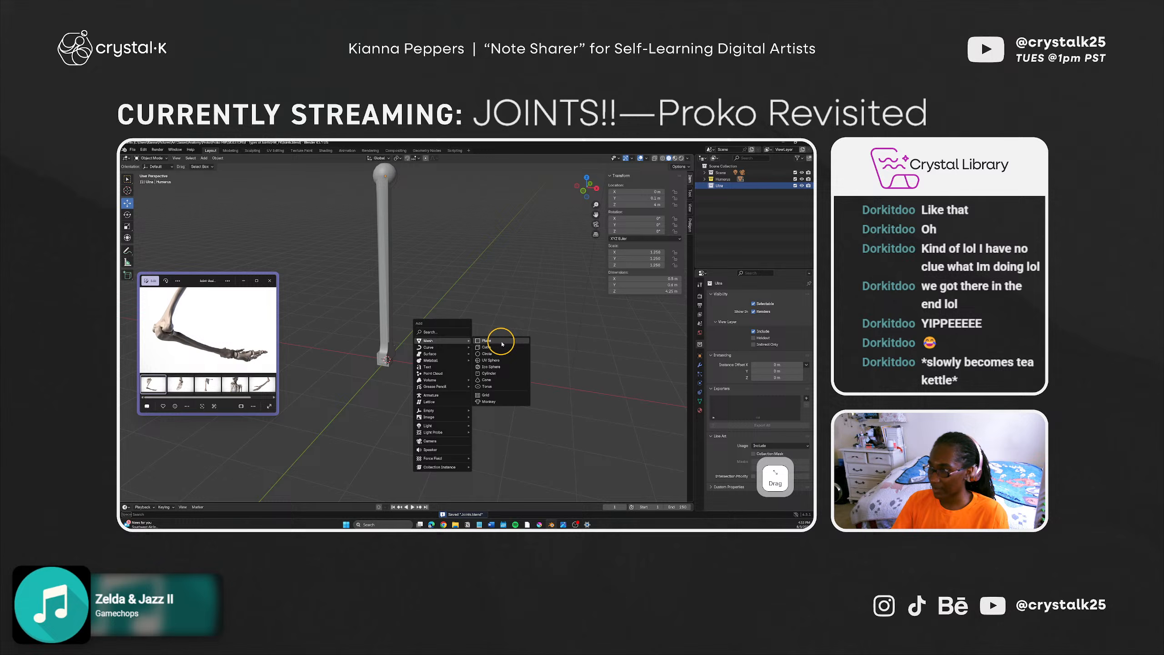
click(494, 374)
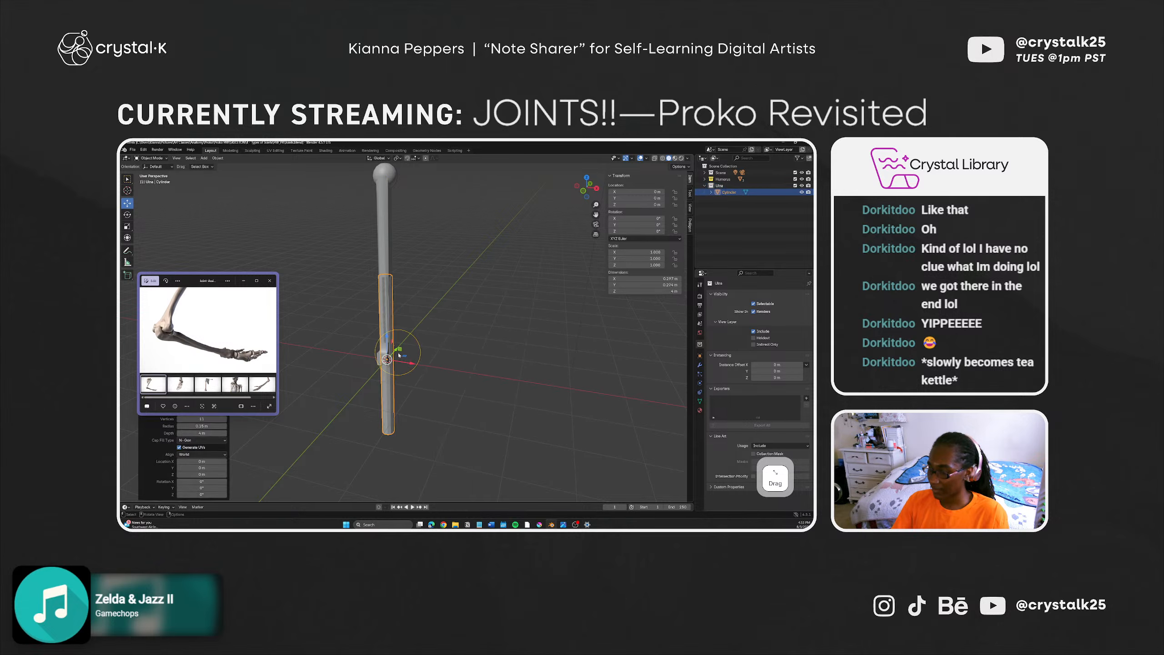
Step: Try to rotate the new cylinder freely towards a horizontal position and undo the rotation
click(127, 214)
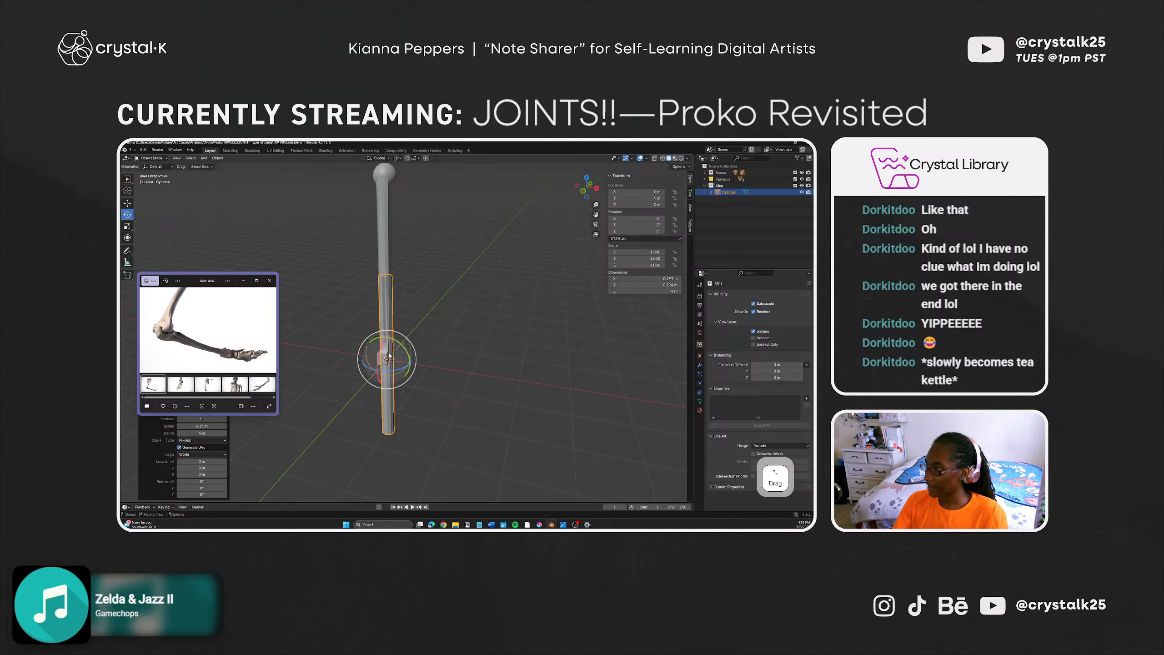
drag(408, 353, 410, 394)
key(ctrl+z)
key(ctrl+z)
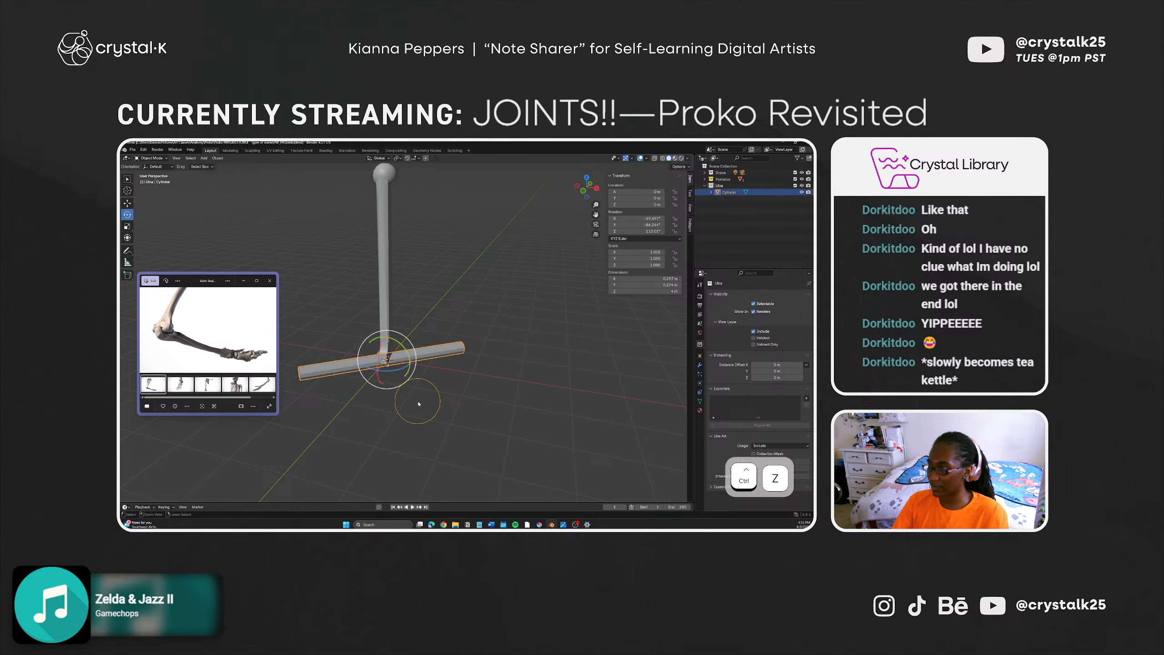
Step: Rotate the cylinder about the Y axis with snapping to lay it horizontal, and set its Y rotation to -90°
middle_drag(436, 418, 393, 419)
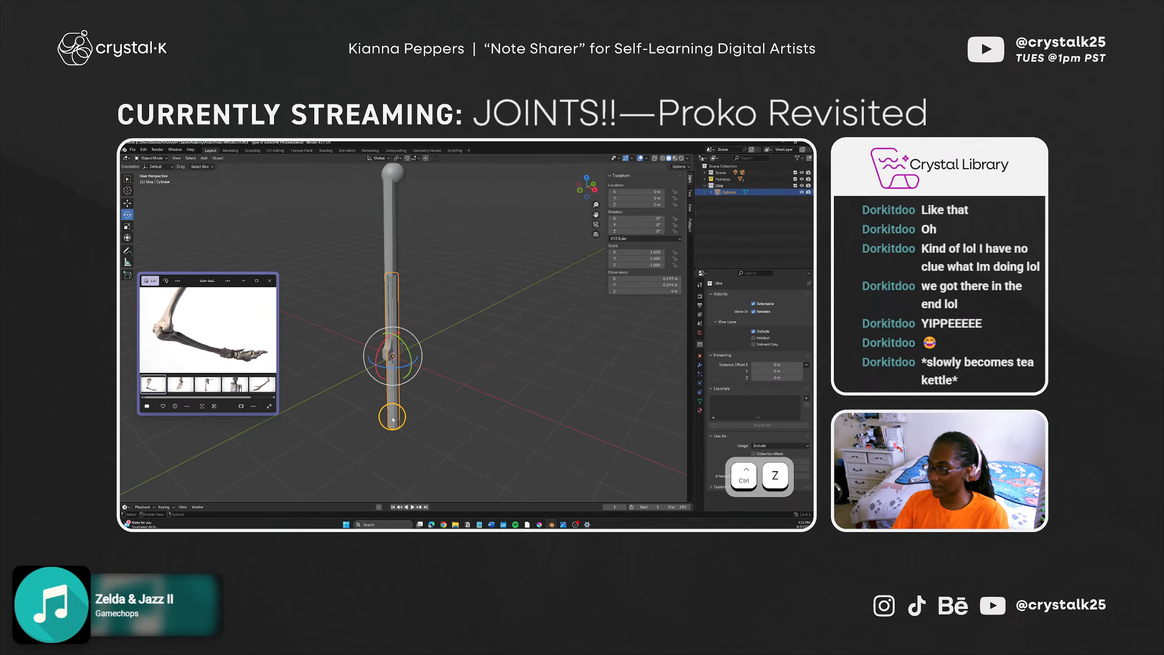
ctrl+drag(411, 360, 398, 324)
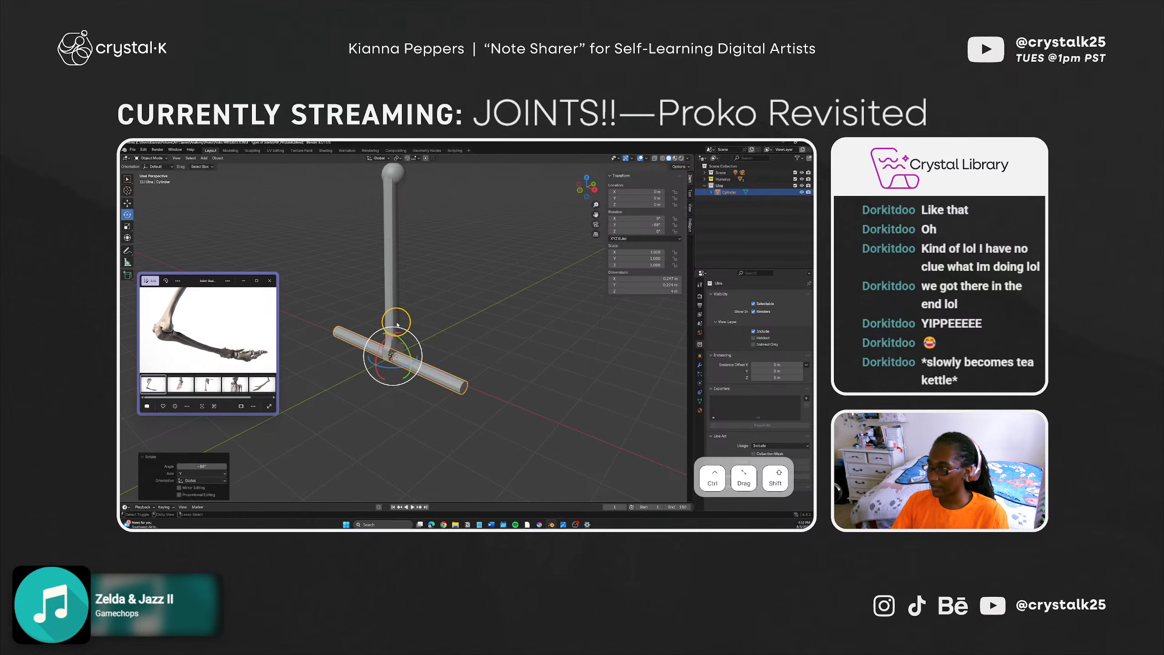
click(640, 225)
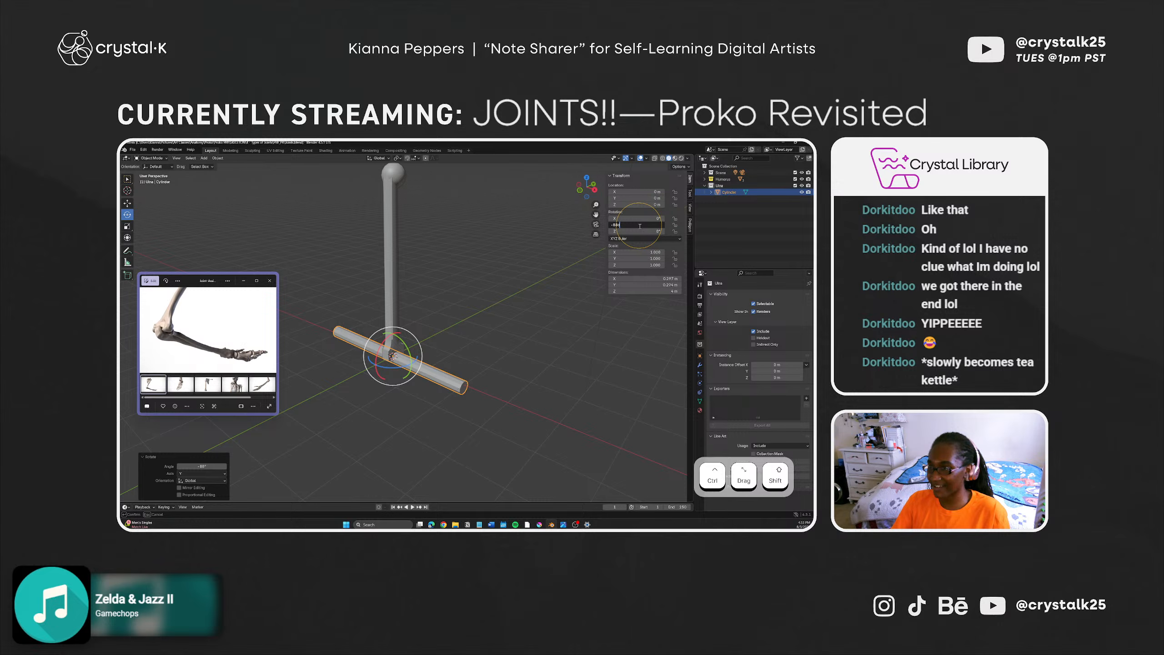
key(shift+Left)
key(shift+Left)
key(shift+Left)
text(90)
key(Return)
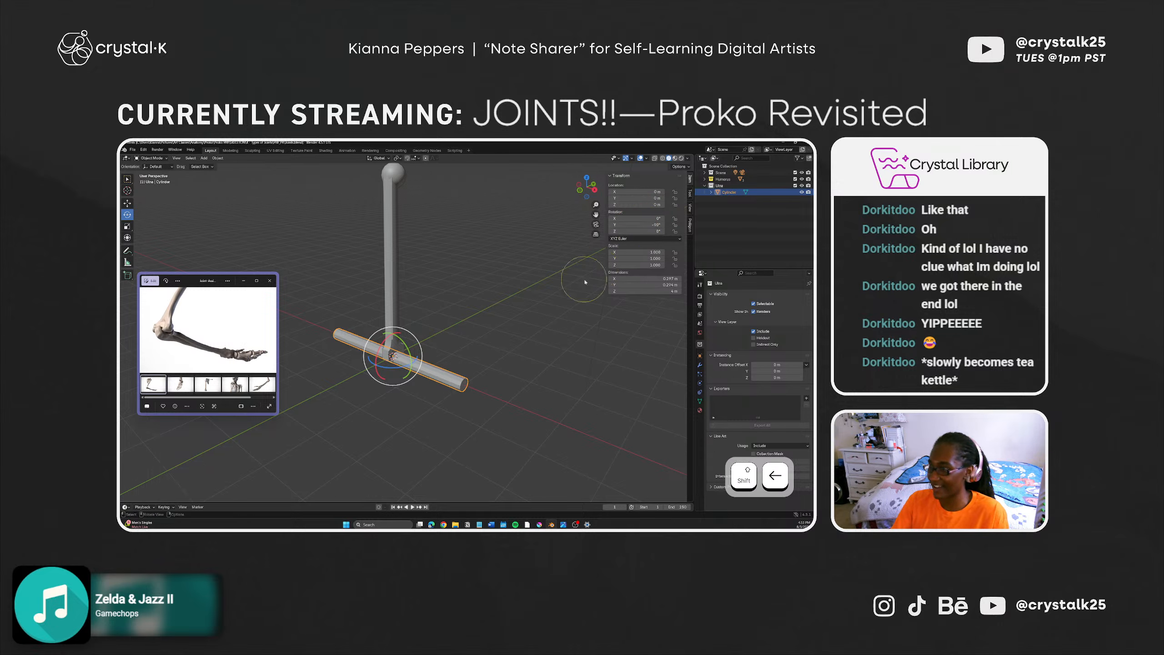
Step: Undo the cylinder's Y rotation to stand it upright again
click(525, 339)
middle_drag(528, 351, 362, 375)
click(368, 371)
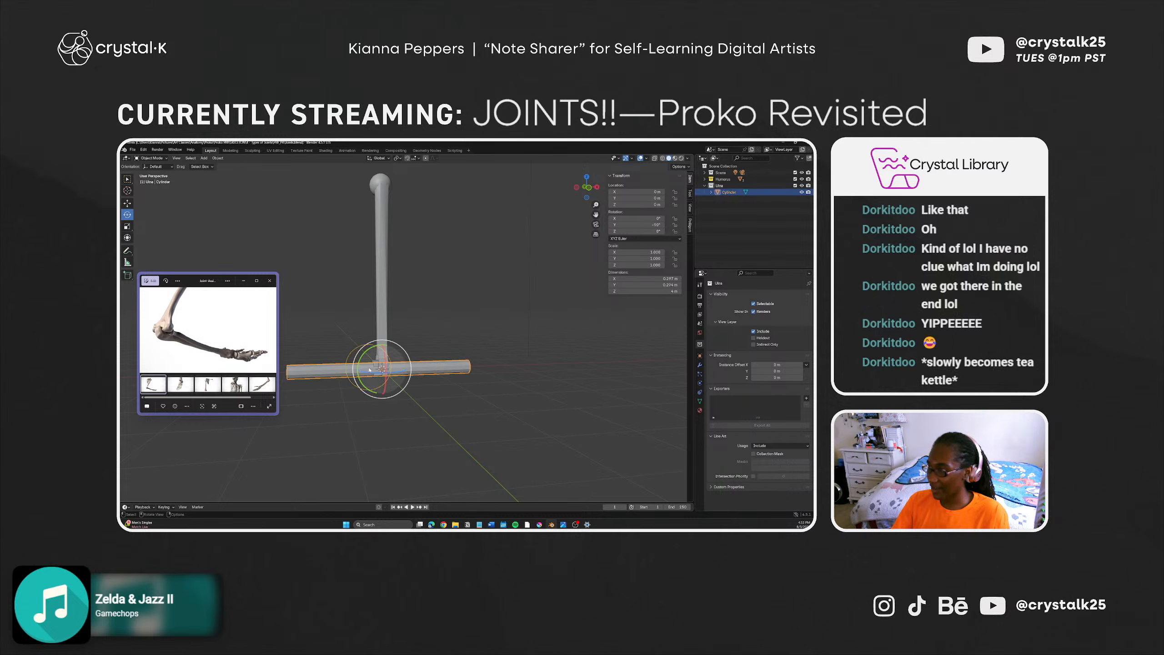
key(ctrl+z)
key(ctrl+z)
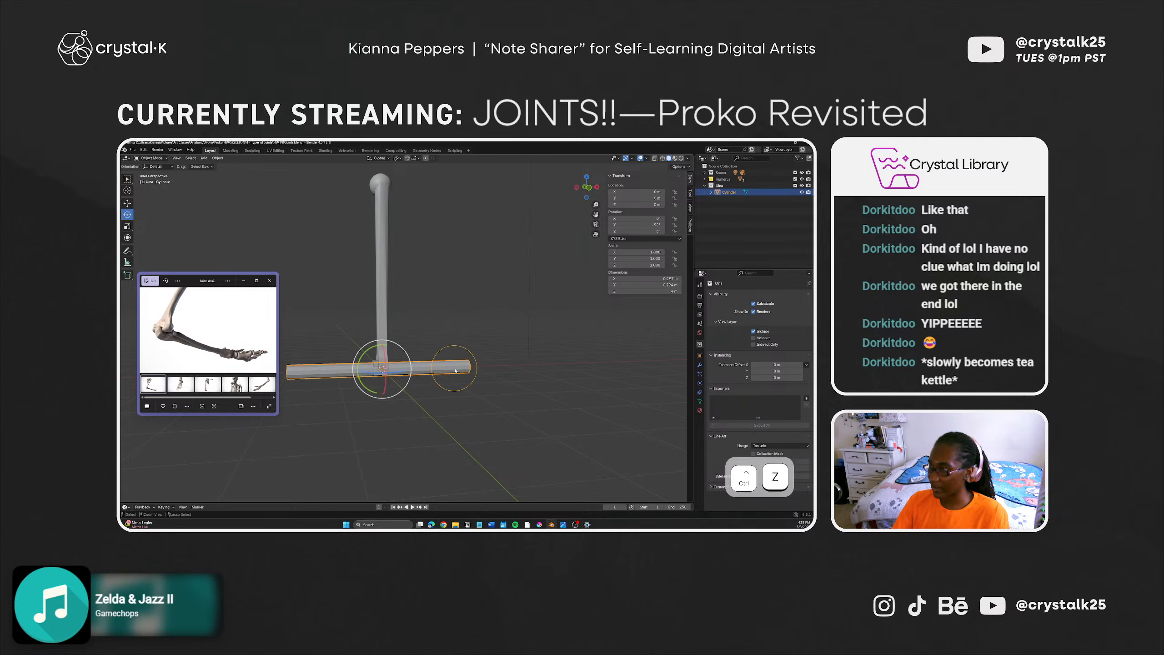
key(ctrl+z)
Step: Try to move the upright cylinder 2 m up along the Z axis with snapping
middle_drag(455, 370, 339, 403)
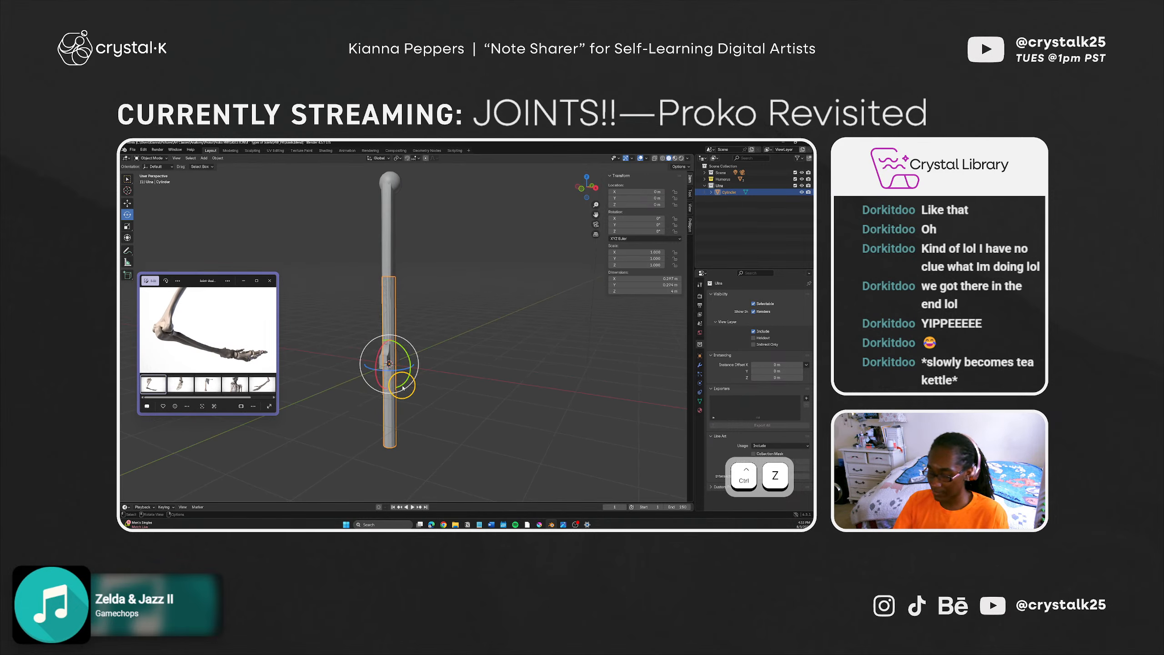
key(g)
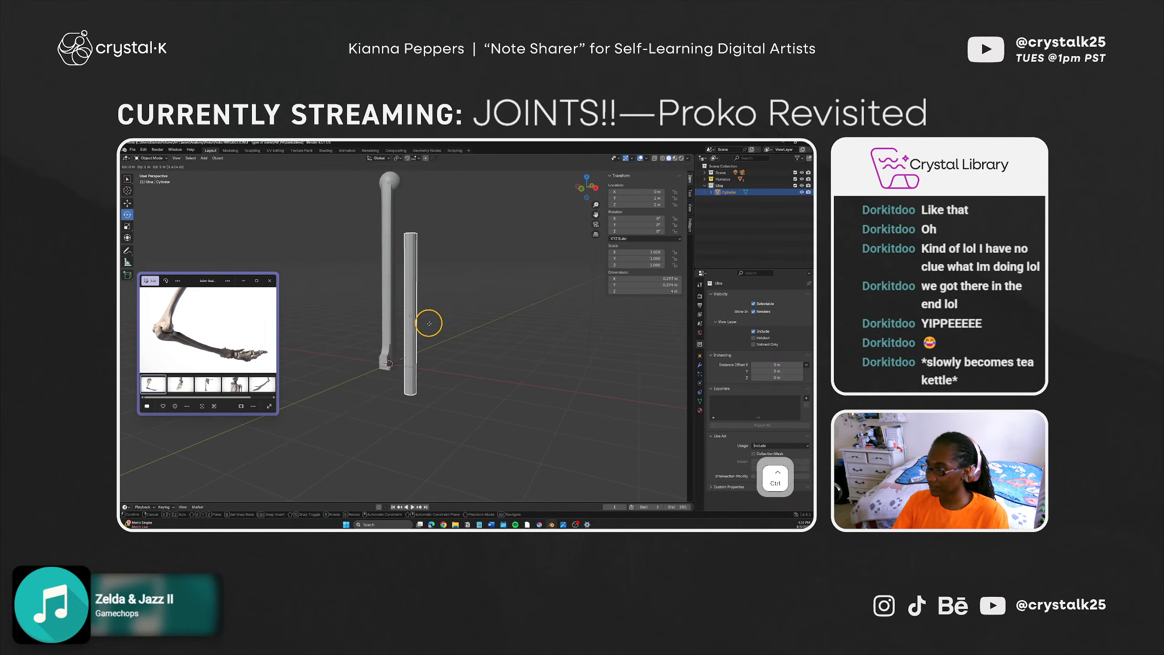
ctrl+click(426, 317)
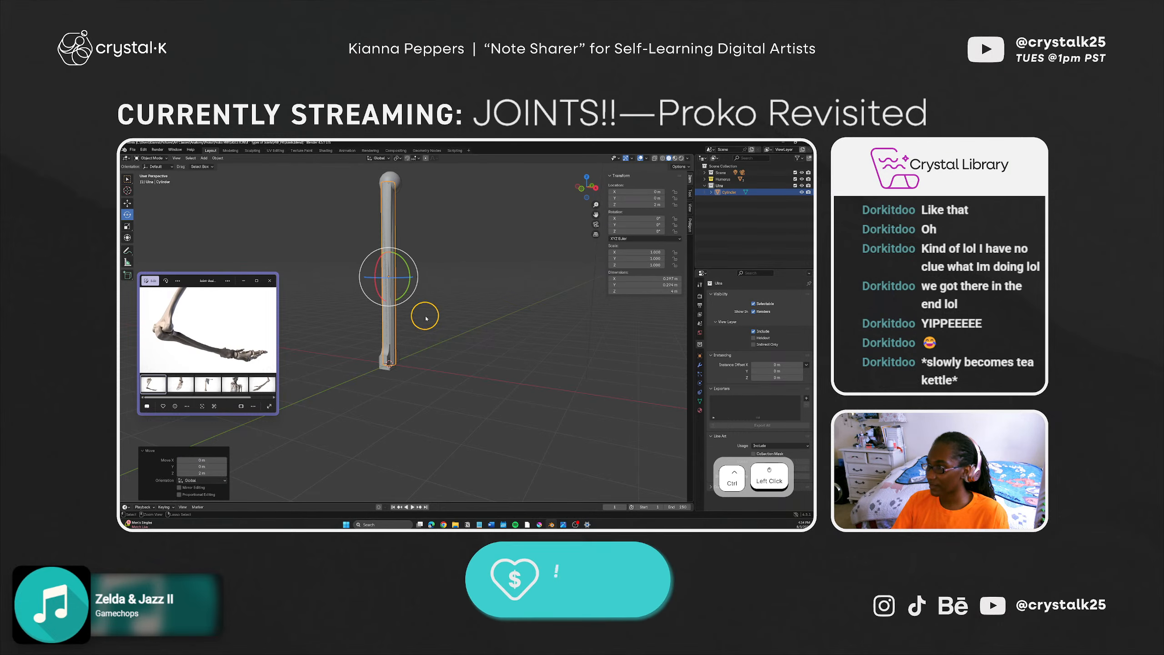
middle_drag(426, 317, 454, 351)
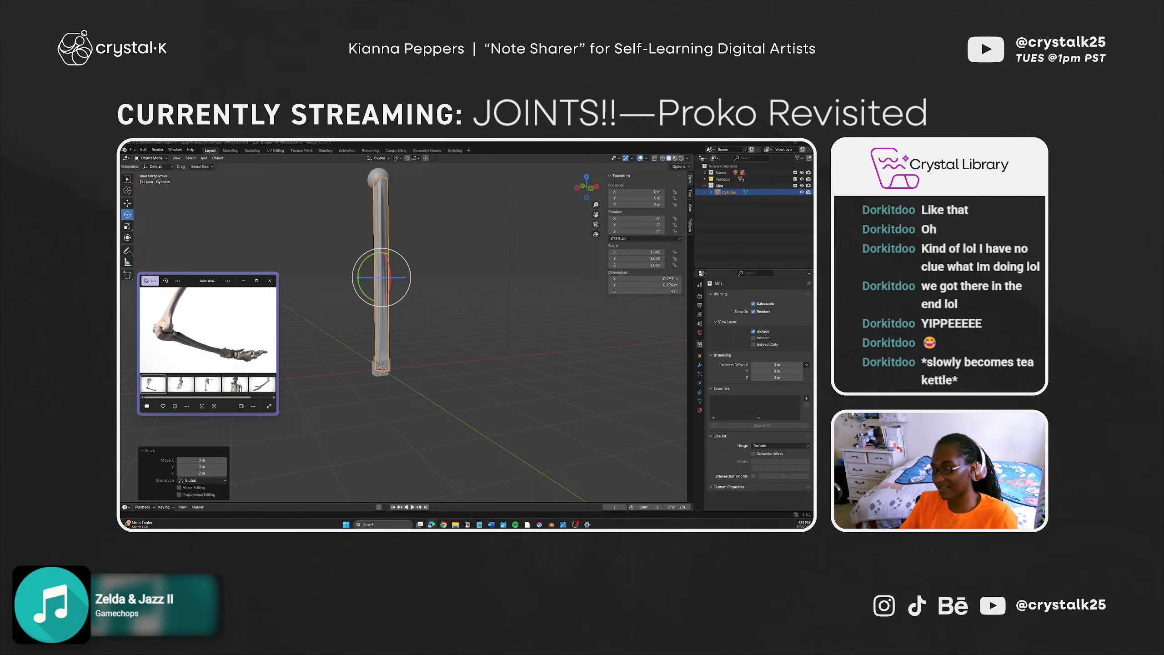
click(498, 309)
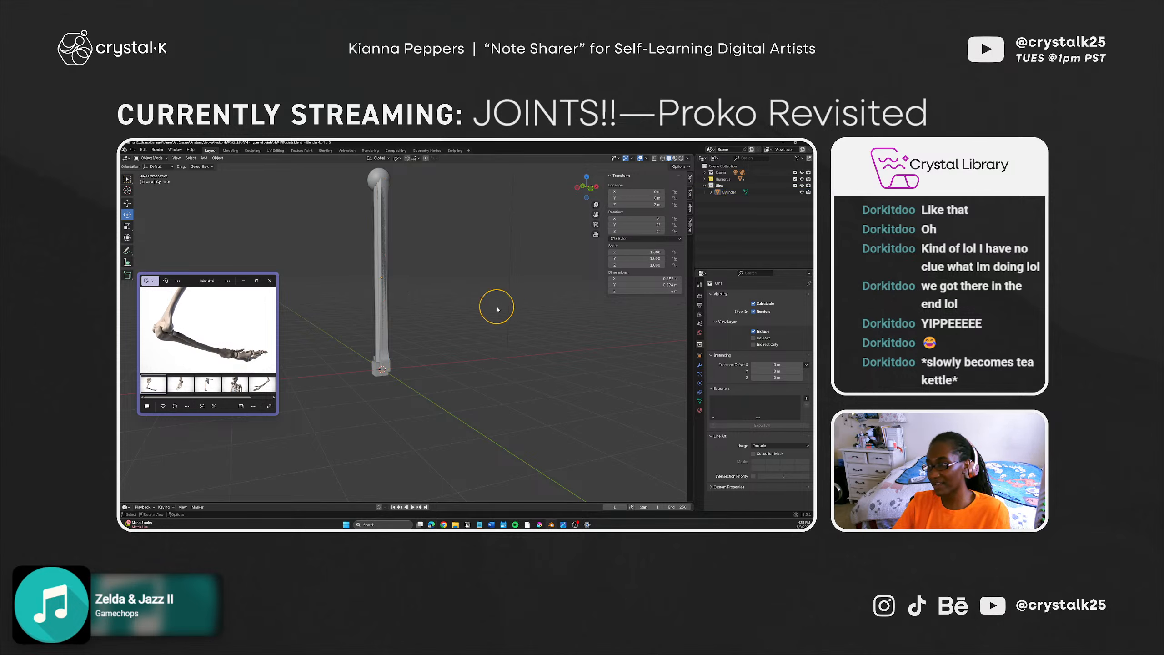
Step: Undo the cylinder's upward move so it stands upright centred at the origin
key(ctrl+shift+z)
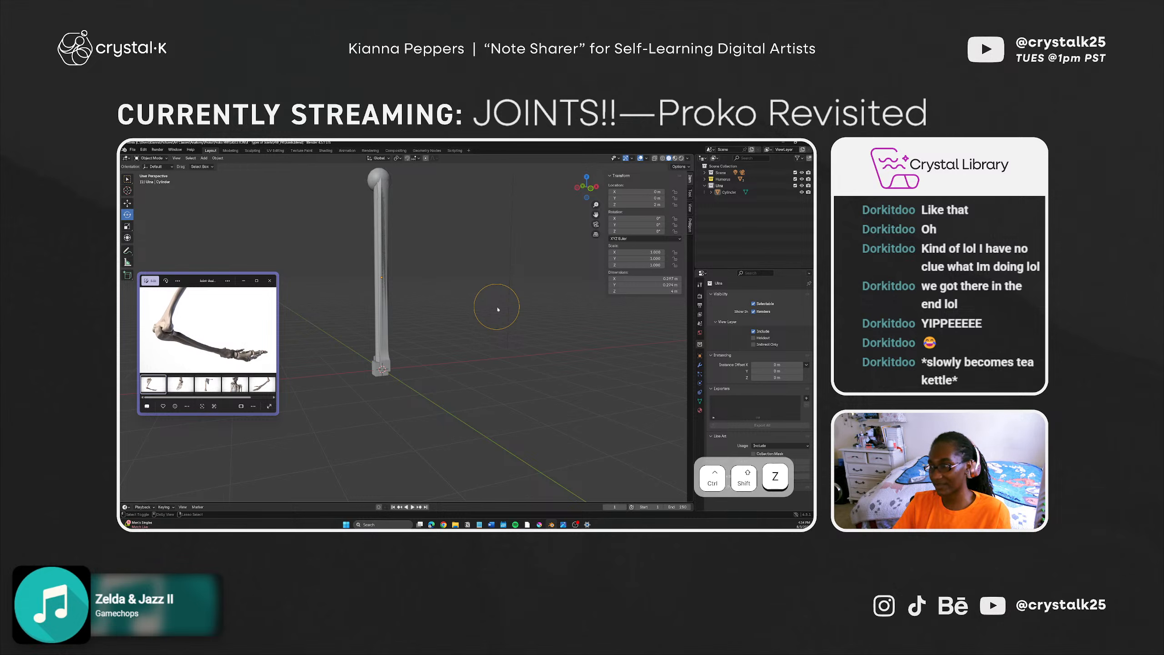
key(ctrl+z)
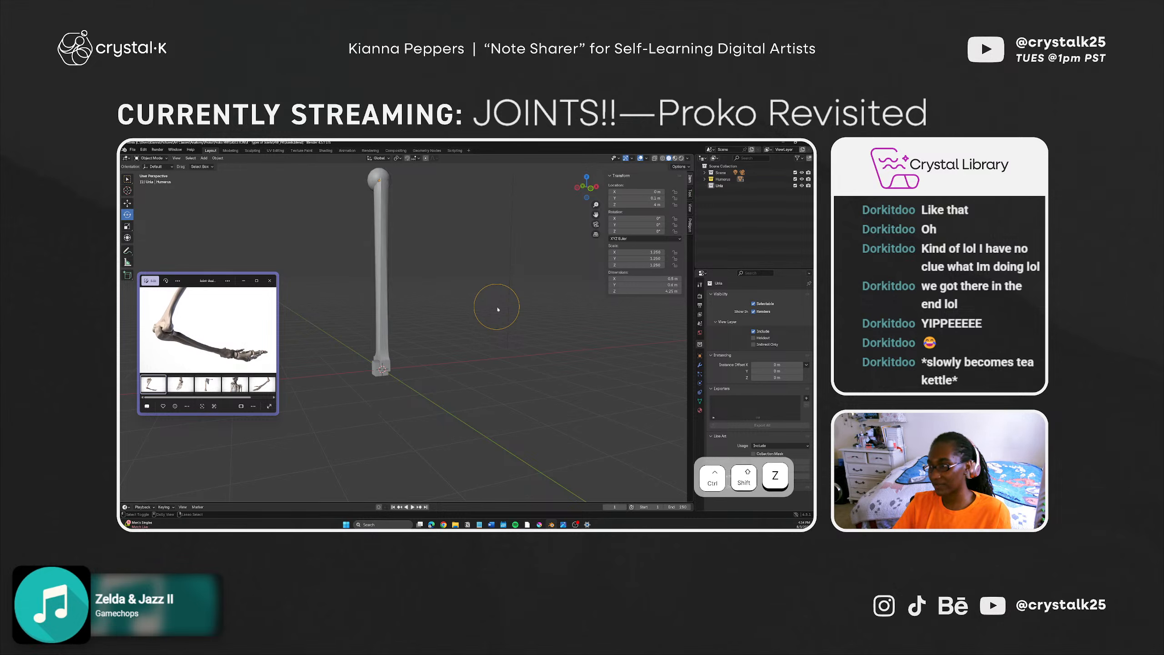
key(ctrl+shift+z)
key(ctrl+shift+z)
key(ctrl+shift+z)
key(ctrl+shift+z)
key(ctrl+shift+z)
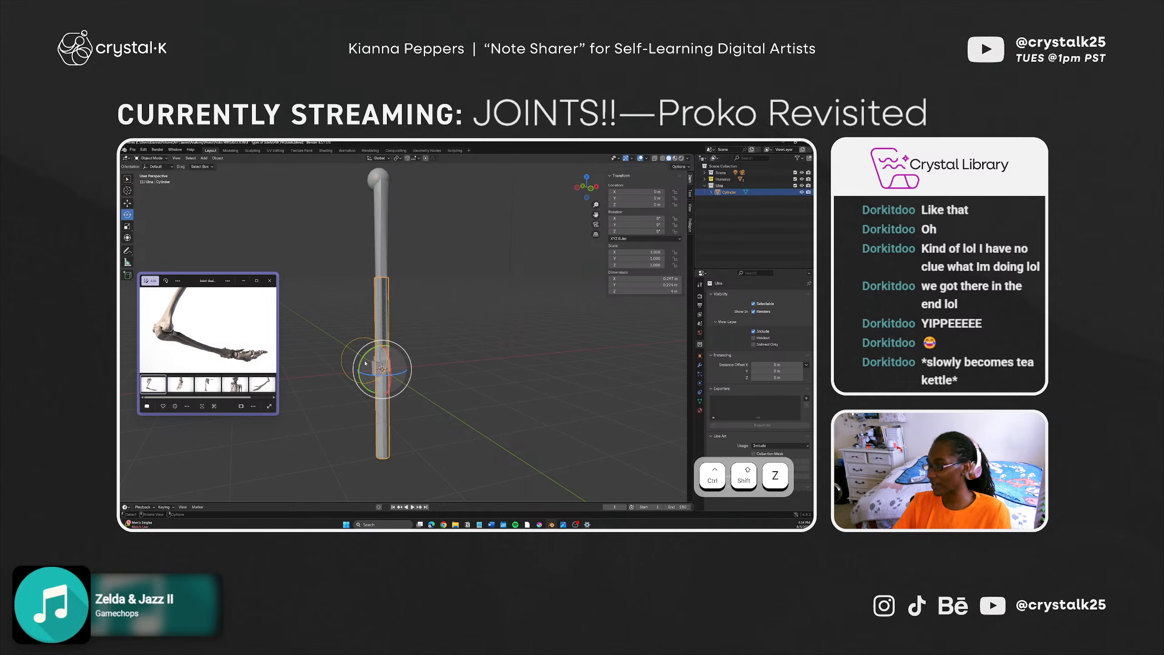
Step: Rotate the upright cylinder -90° about the Y axis with snapping to lay it horizontal
ctrl+drag(363, 361, 332, 396)
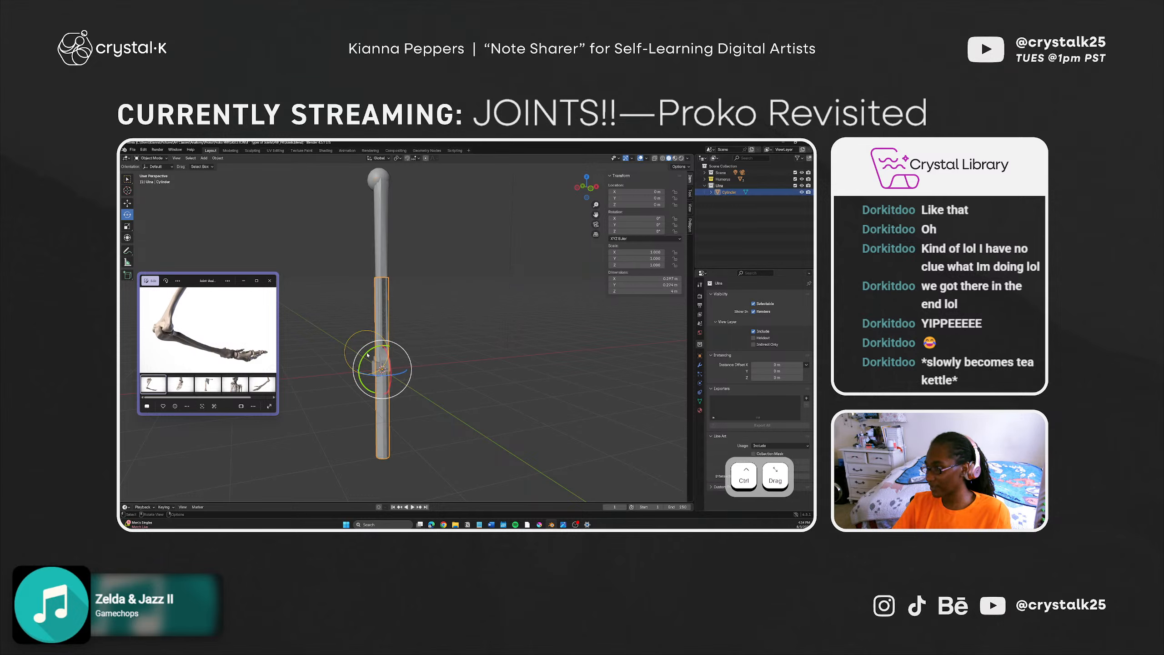
ctrl+drag(368, 354, 339, 420)
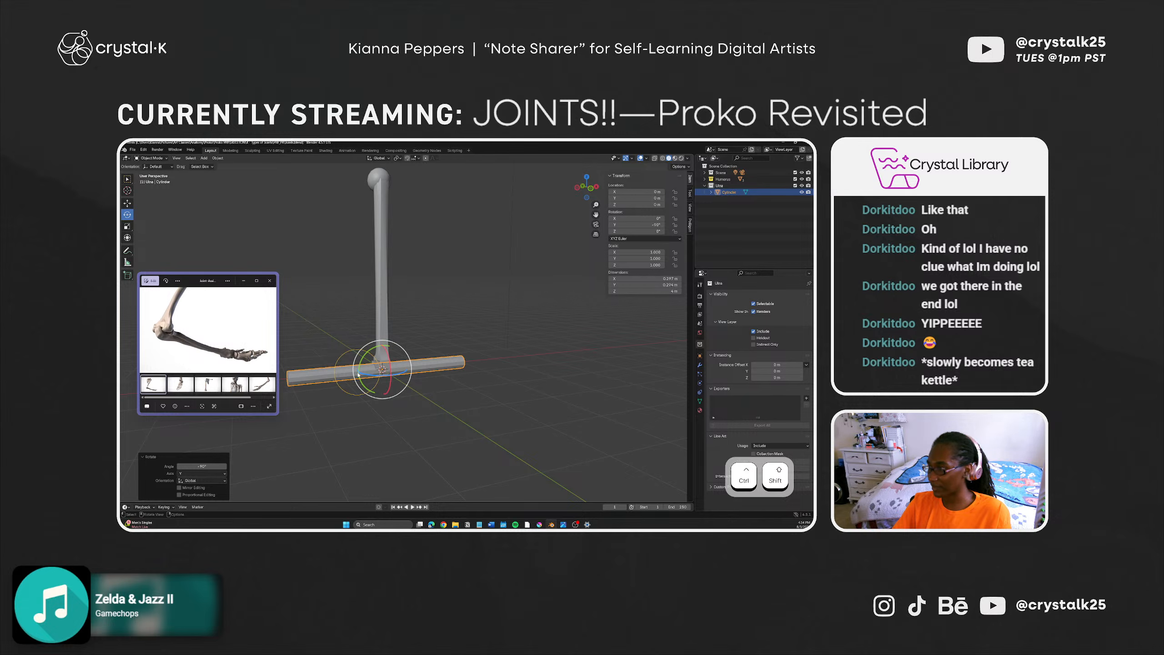
Step: Move the horizontal cylinder 2.1 m along the X axis so that one end meets the elbow
click(131, 206)
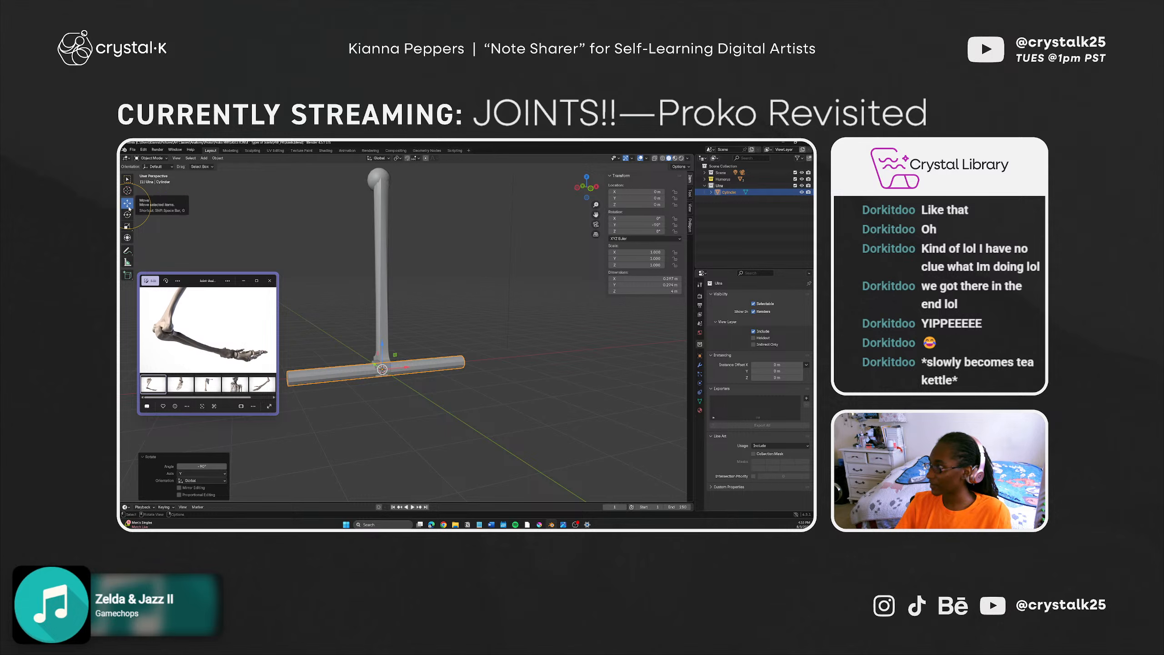
click(368, 383)
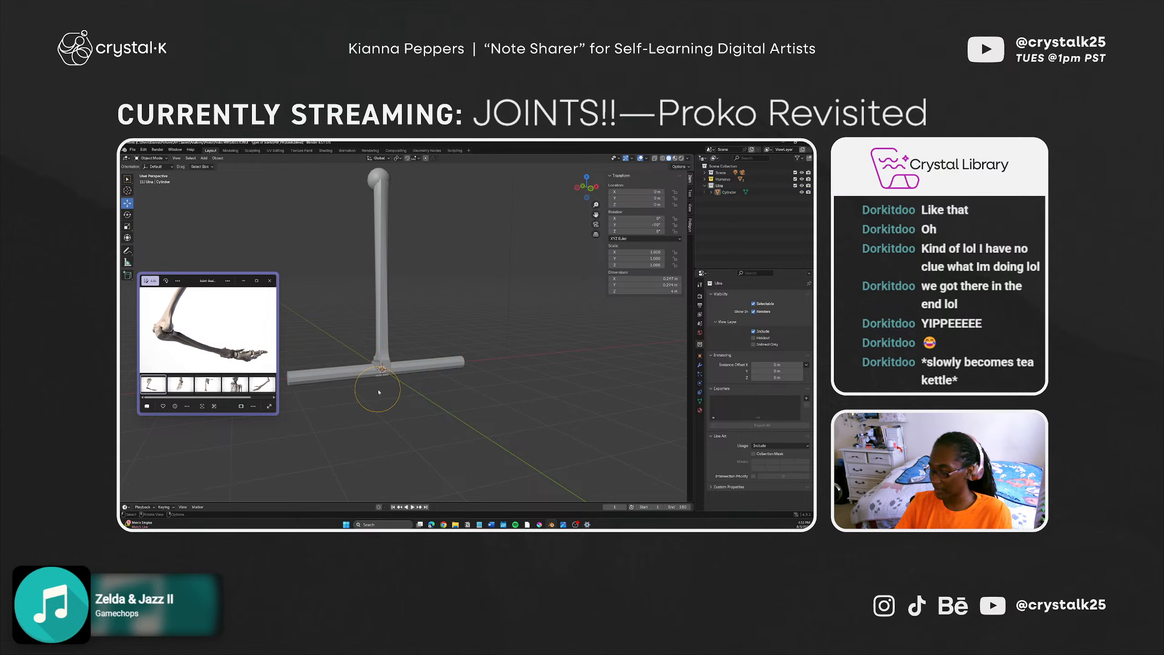
click(355, 371)
key(shift+space)
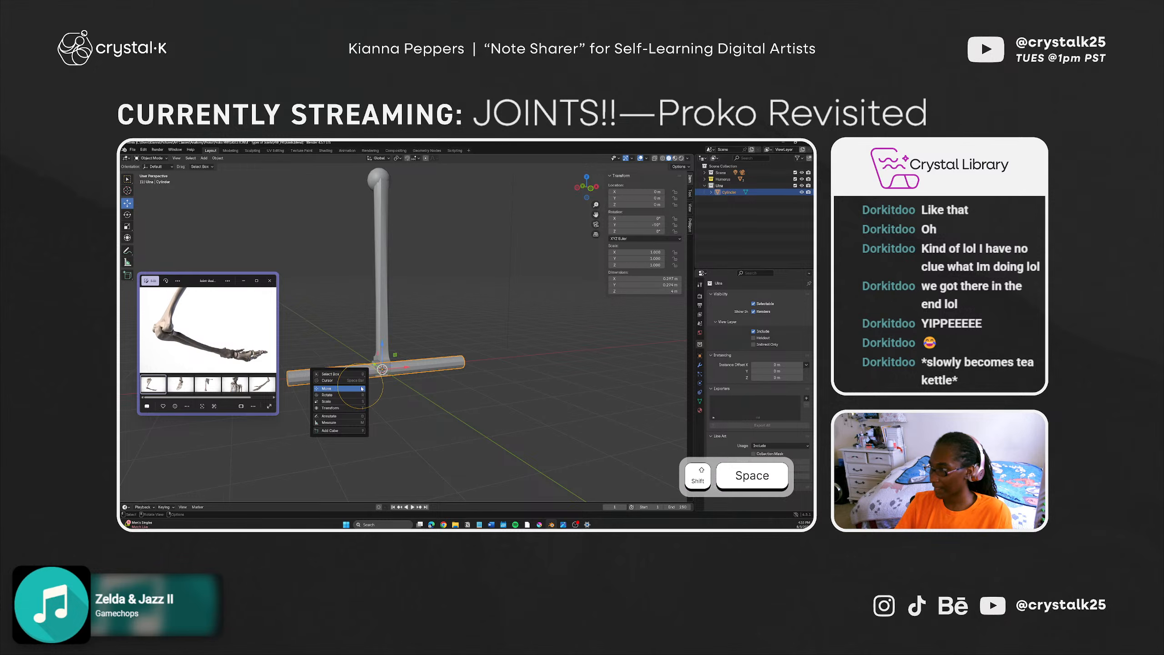
key(r)
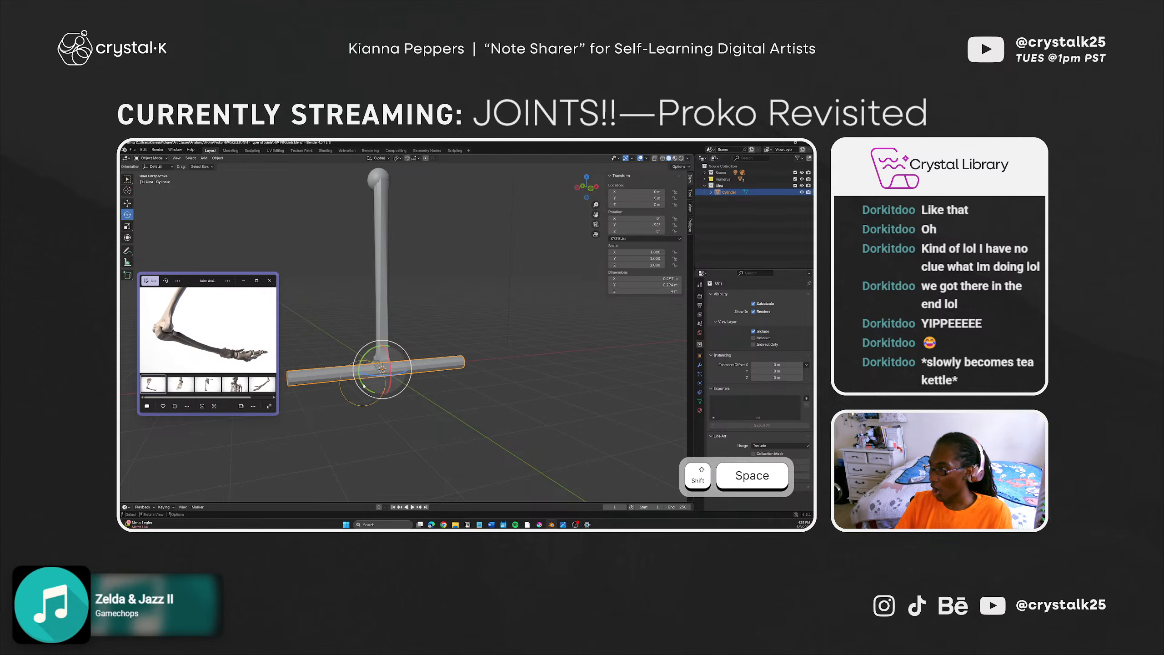
key(shift+space)
click(344, 397)
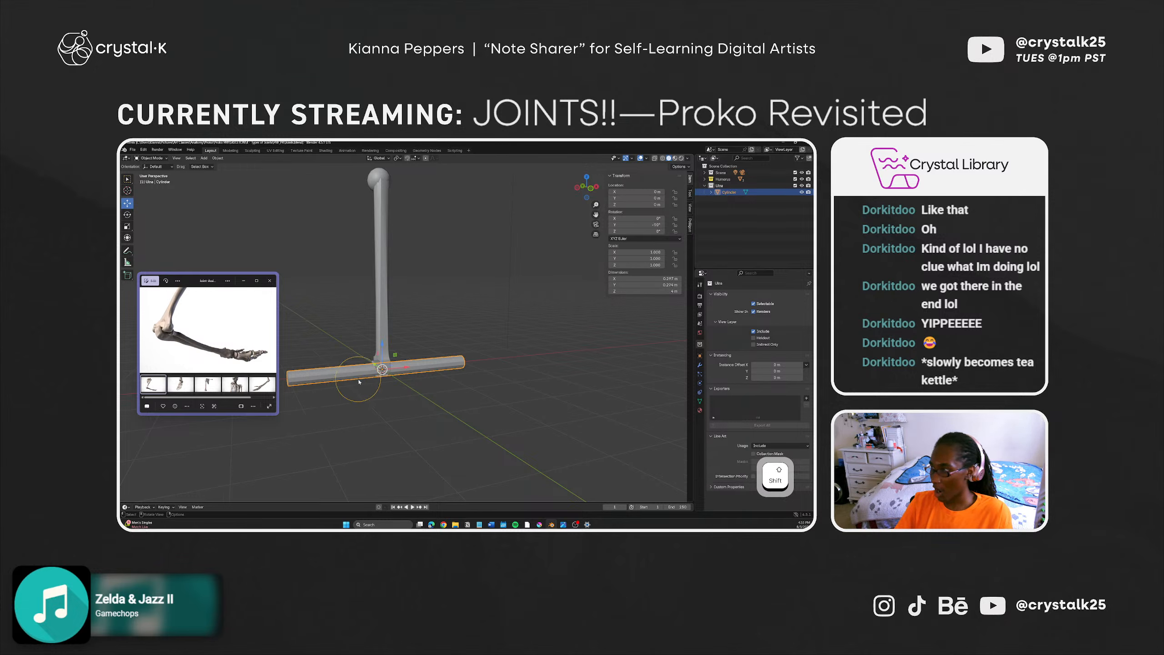
key(shift+space)
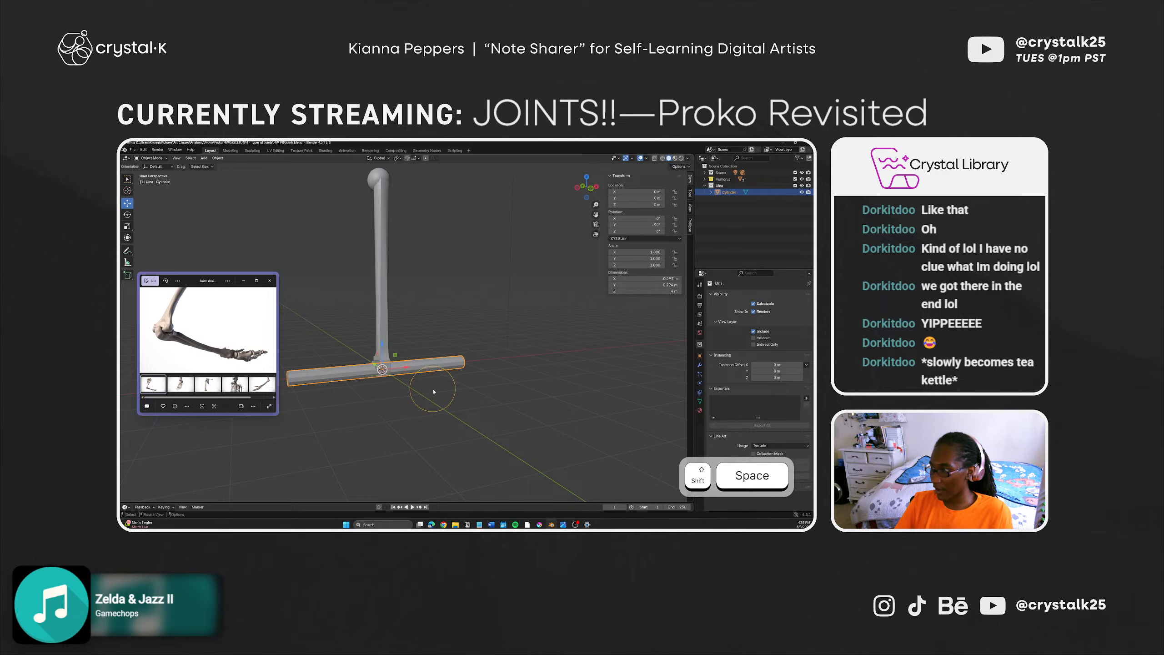
click(430, 388)
drag(426, 370, 492, 389)
right_click(492, 389)
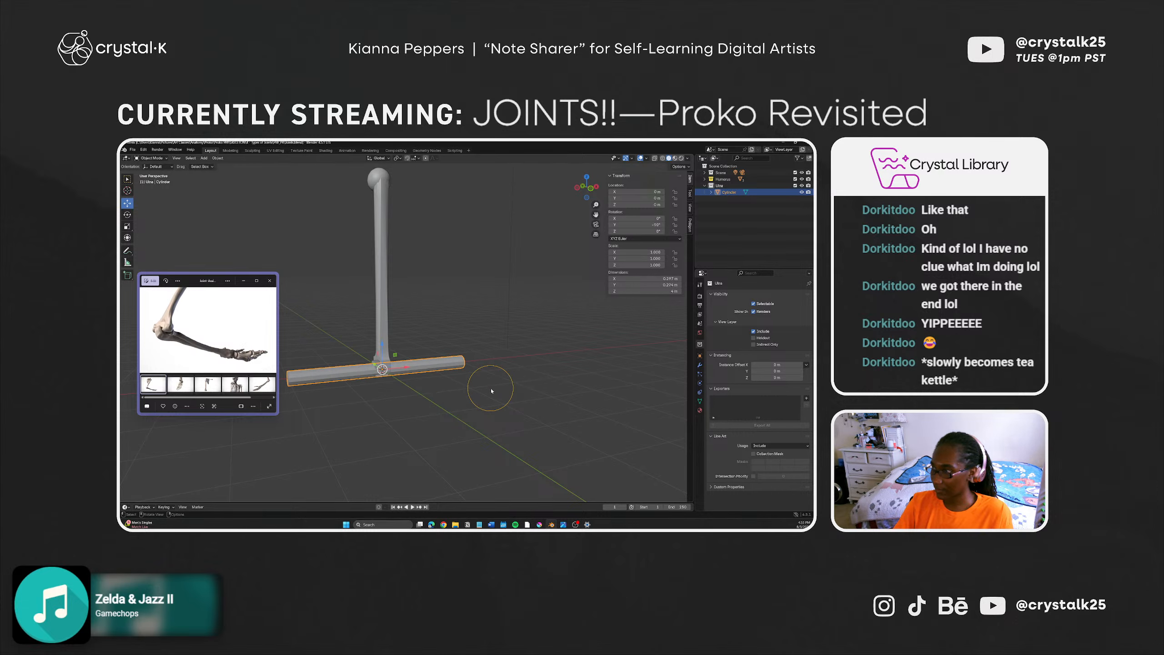
key(shift)
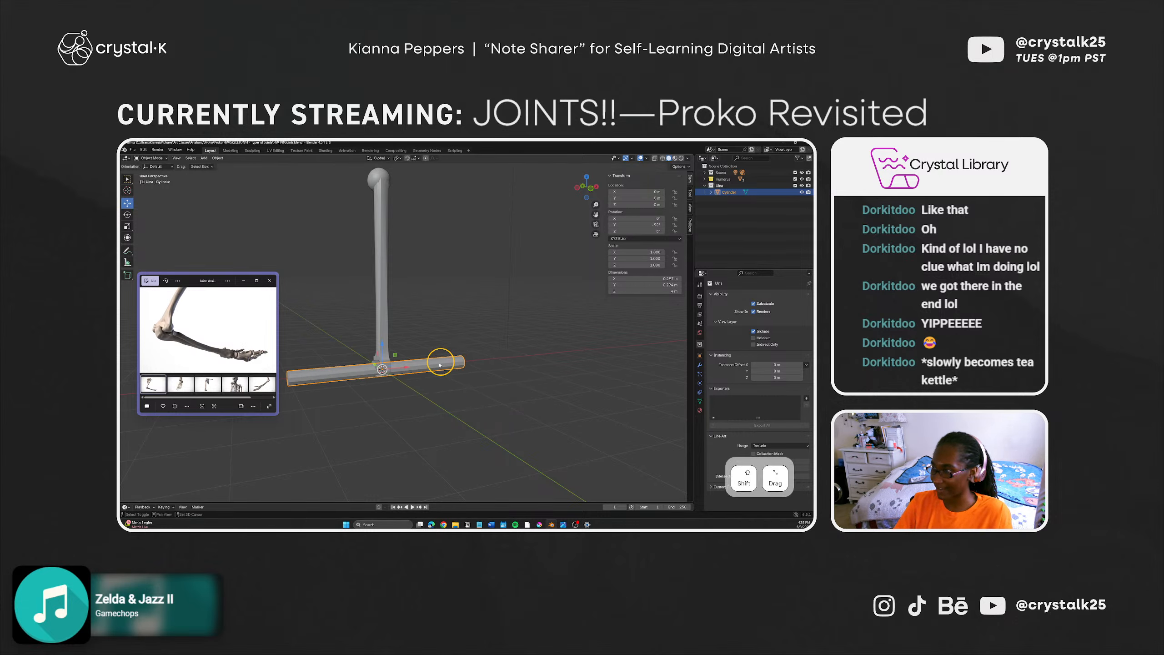
shift+drag(402, 369, 566, 353)
Step: View the arm from the top and bring up the reference photo of the bent arm with the hand
middle_drag(510, 387, 418, 416)
ctrl+drag(418, 416, 418, 424)
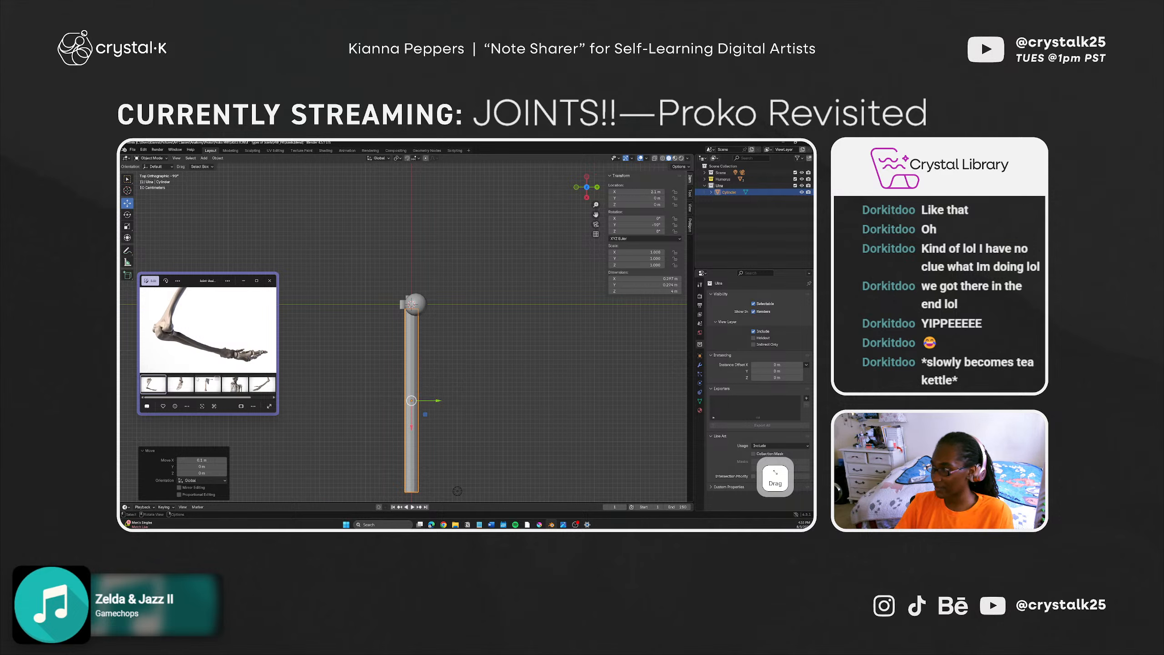
scroll(198, 379, down, 2)
click(271, 383)
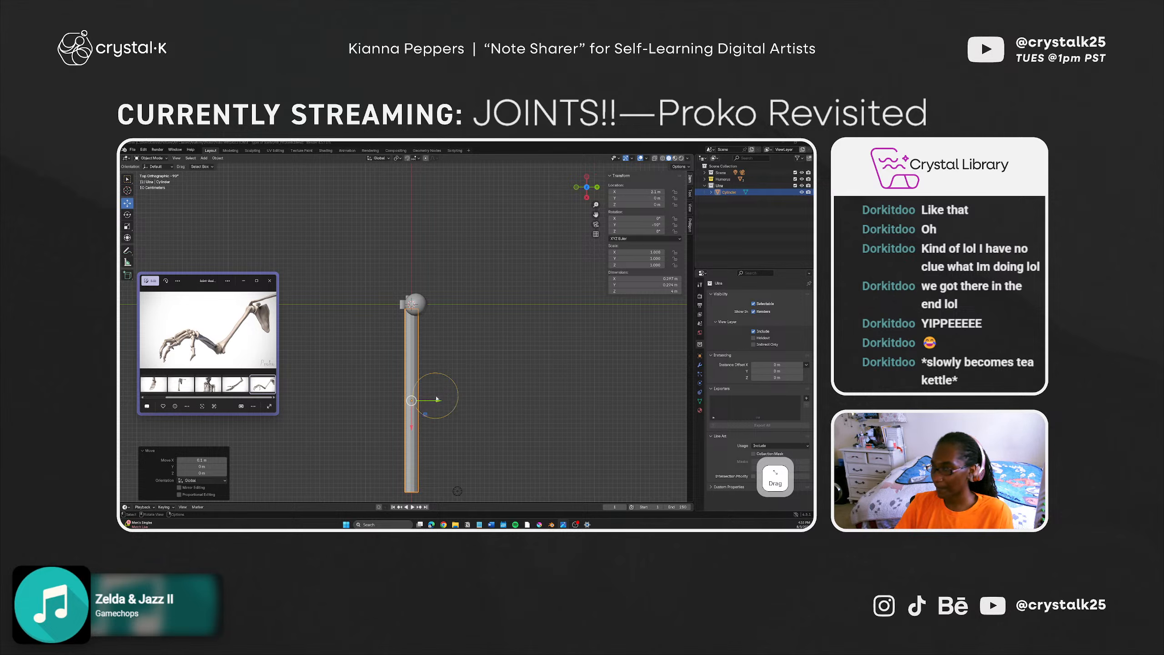
Step: Rename the Ulna collection as Radius
click(720, 185)
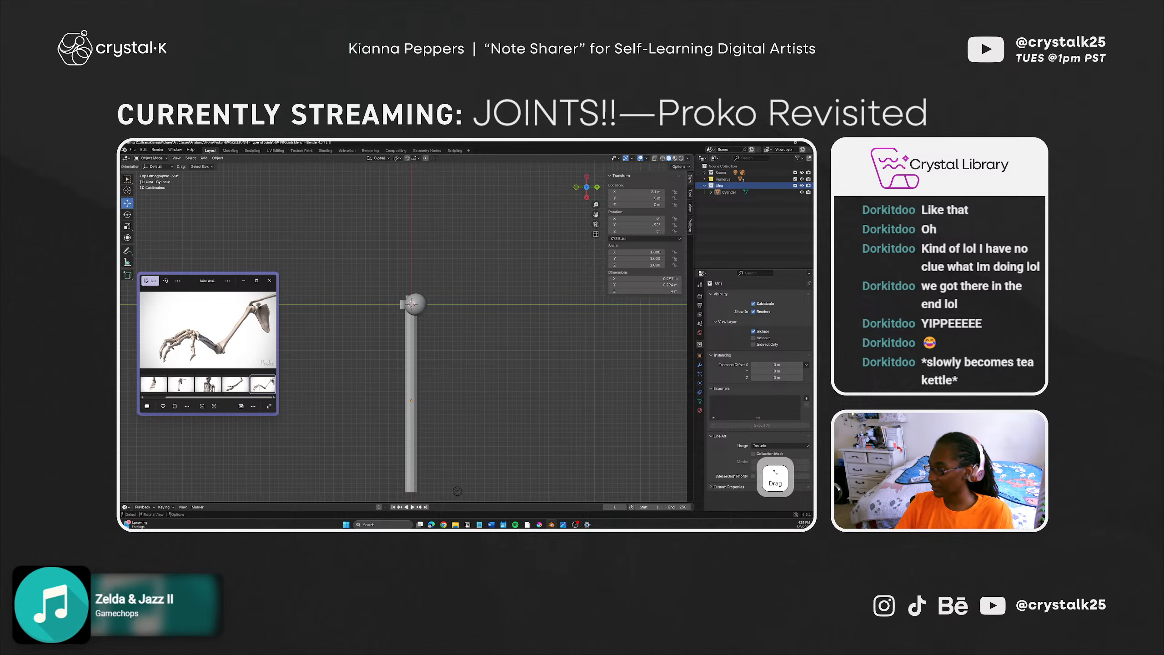
double_click(724, 180)
double_click(720, 185)
text(R)
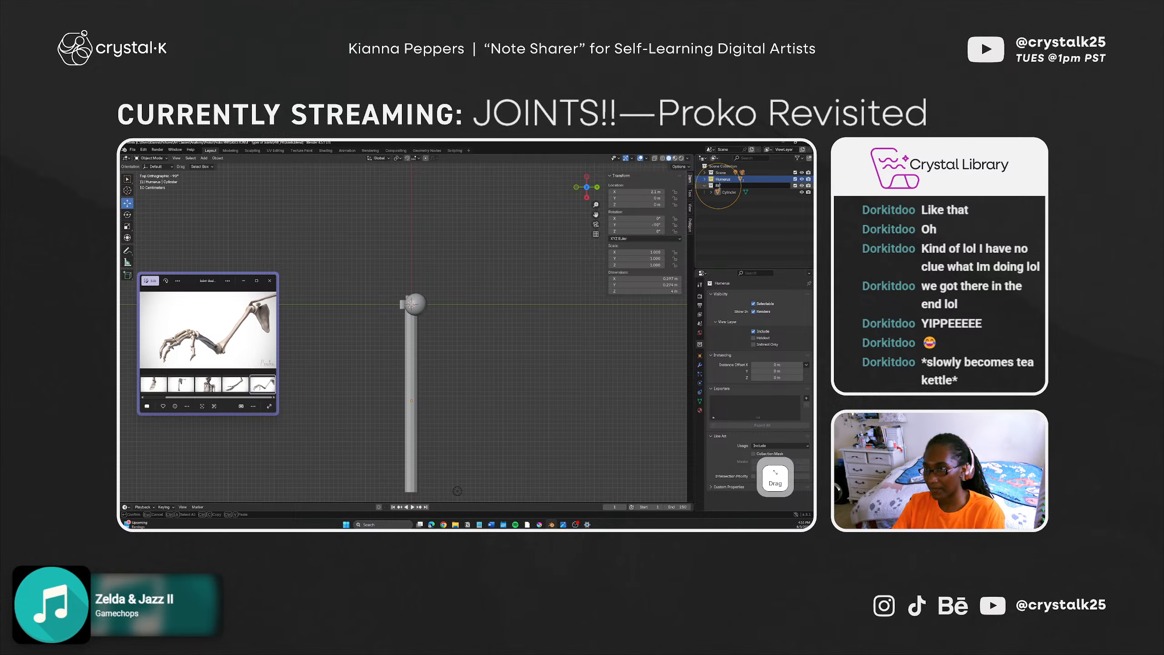
text(adius)
key(Return)
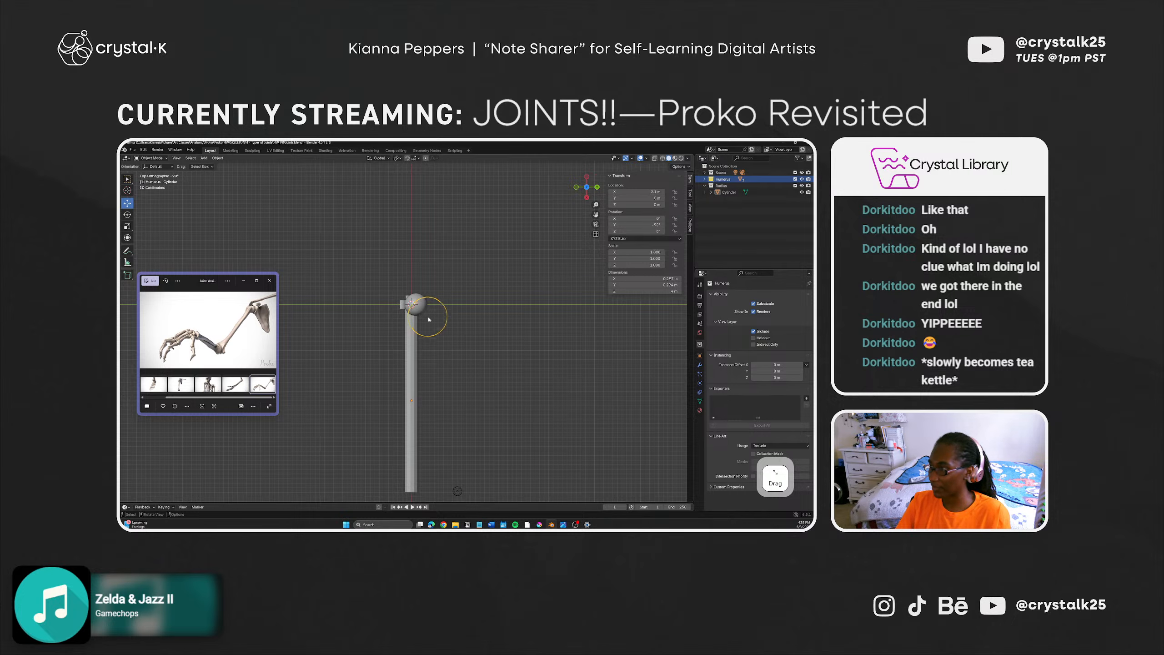
Step: Move the forearm cylinder -0.1 m along the Y axis and inspect it against the elbow in perspective
click(410, 395)
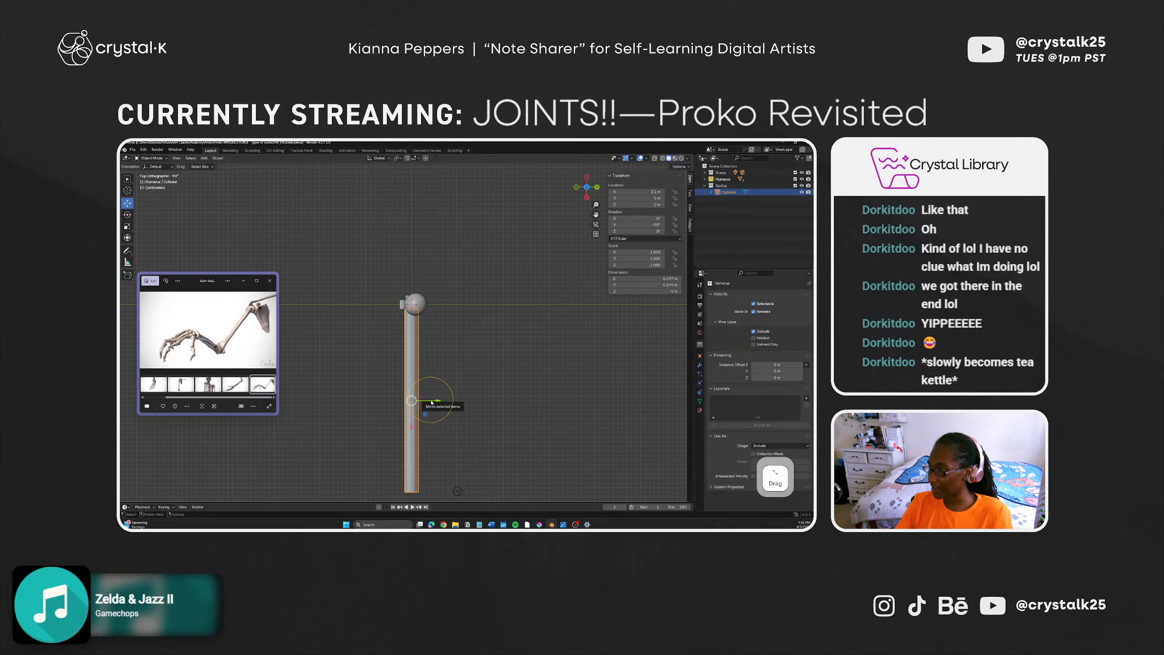
drag(431, 402, 428, 404)
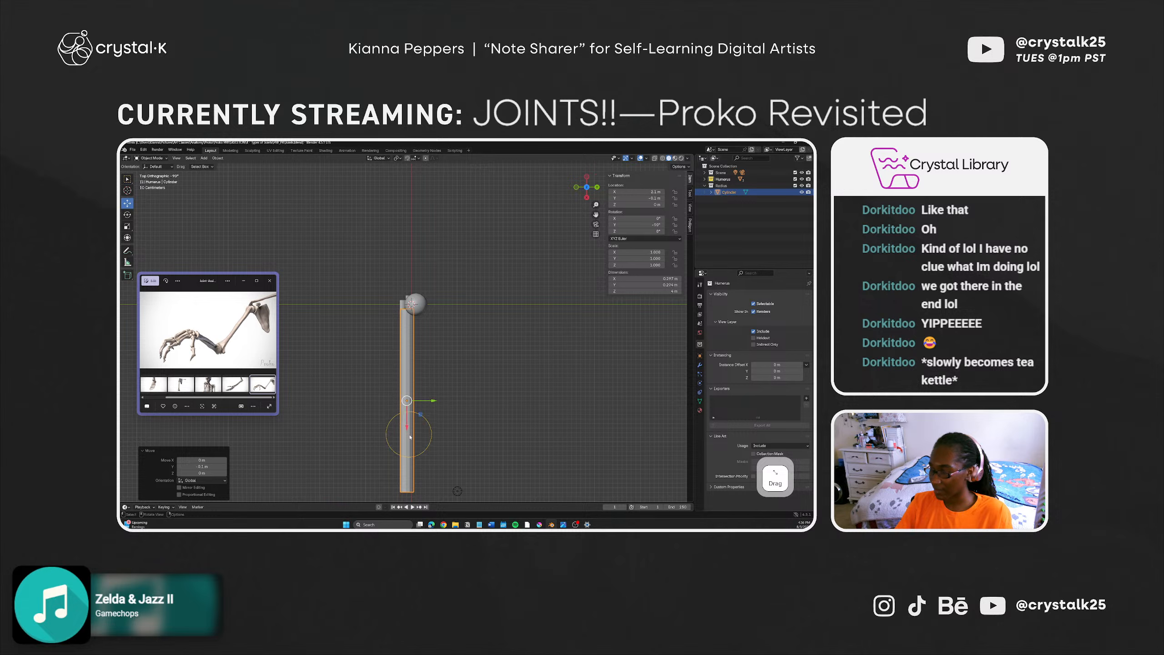
middle_drag(410, 458, 442, 403)
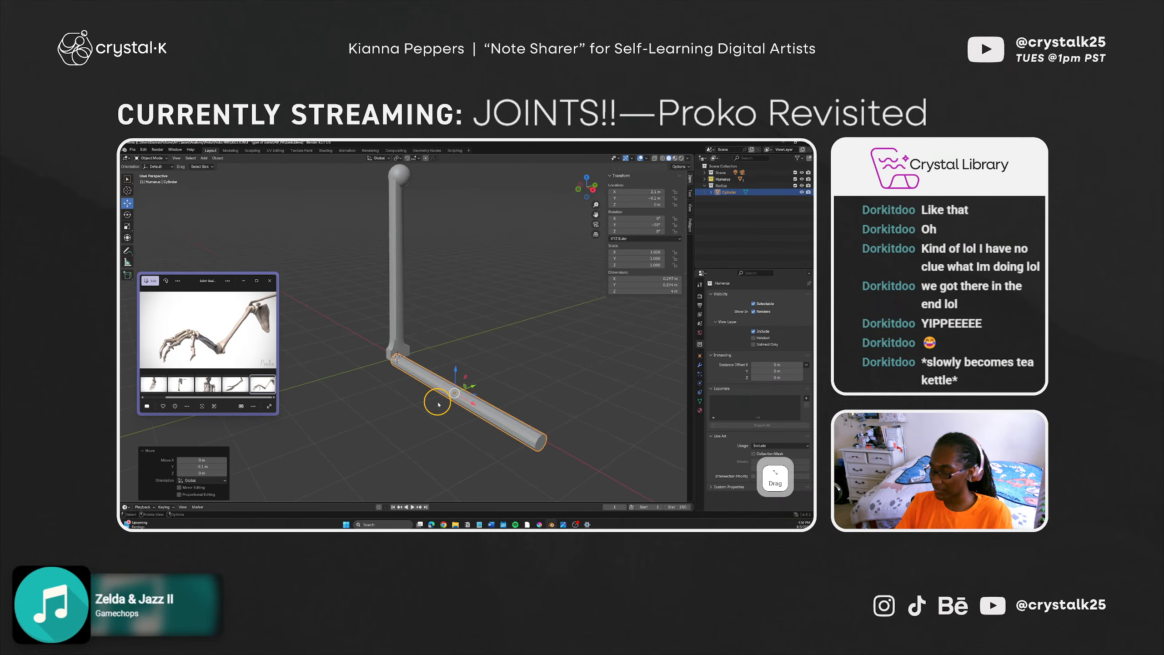
Step: Activate the Scale tool for the cylinder, expand its entry in the Radius collection and select its mesh data
key(shift+space)
click(439, 416)
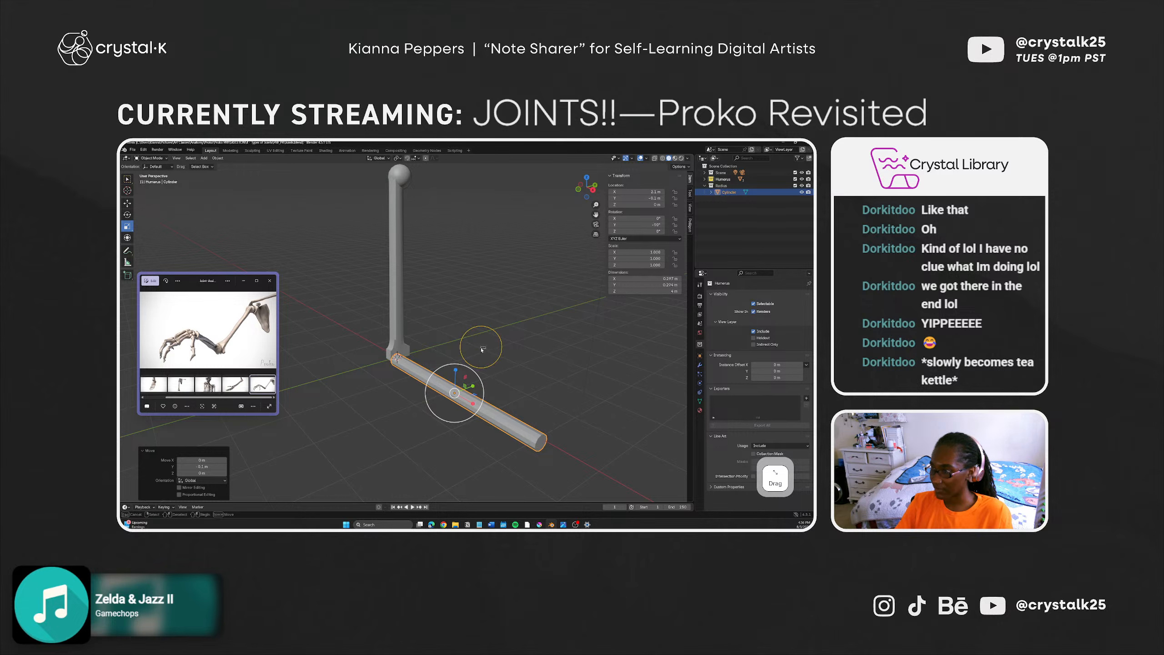
click(466, 377)
click(481, 404)
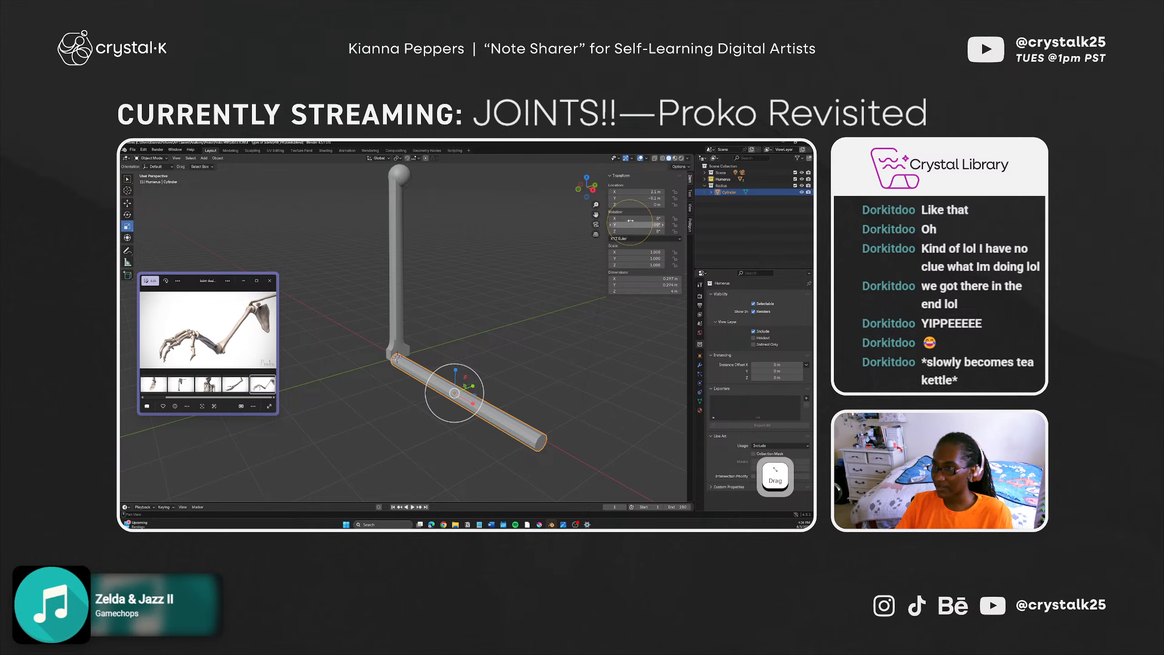
click(711, 193)
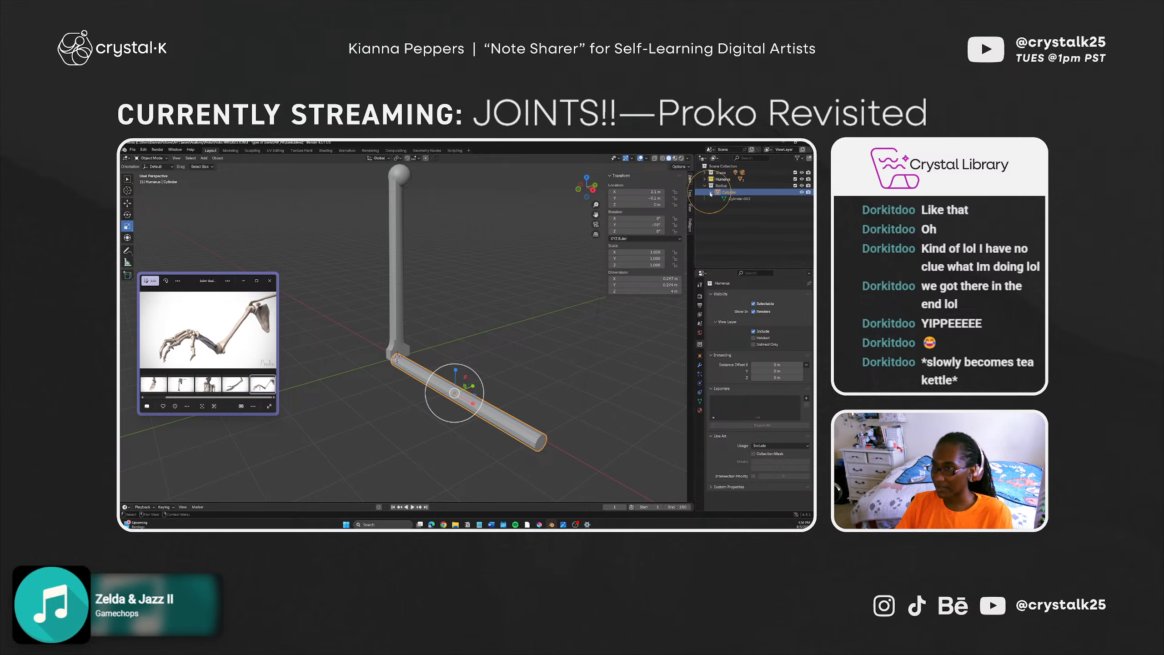
click(718, 199)
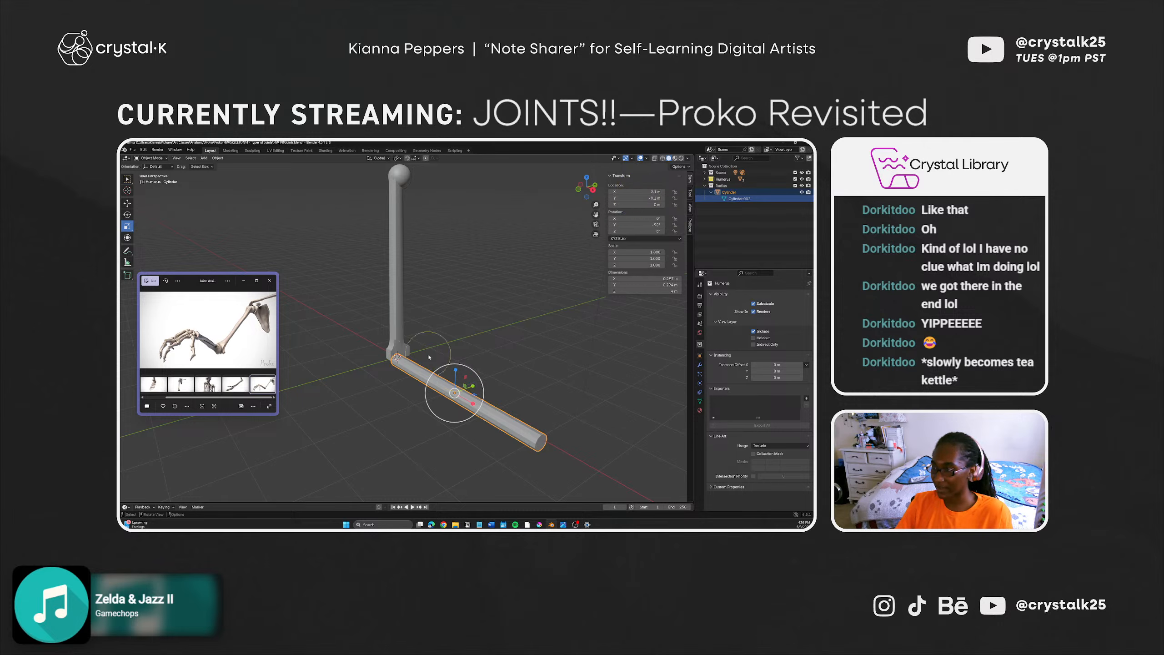
Step: Try to widen the cylinder through its Y dimension and undo the change
middle_drag(412, 383, 535, 346)
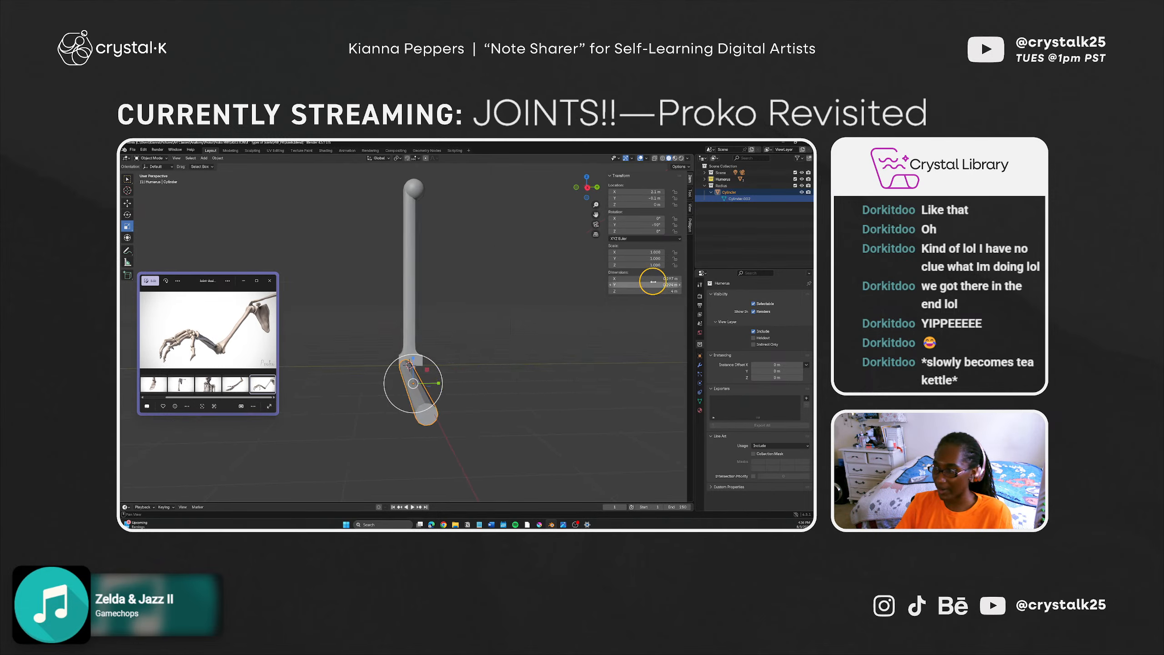
mouse_move(653, 281)
mouse_down()
mouse_move(665, 281)
mouse_move(645, 281)
mouse_up()
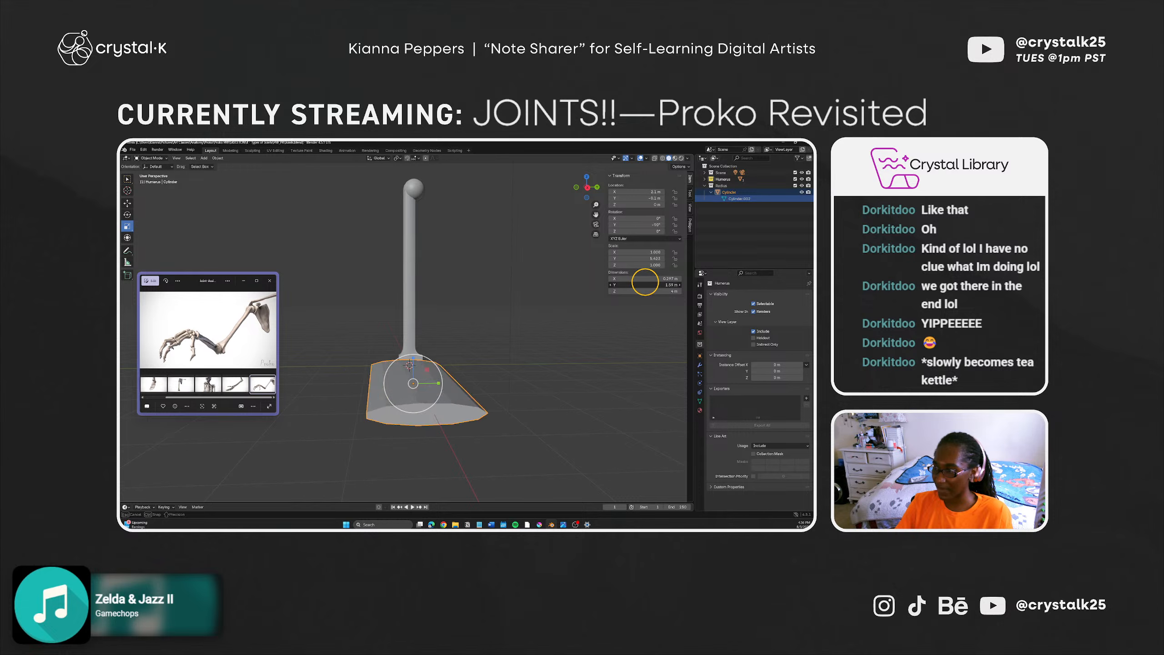
key(ctrl+z)
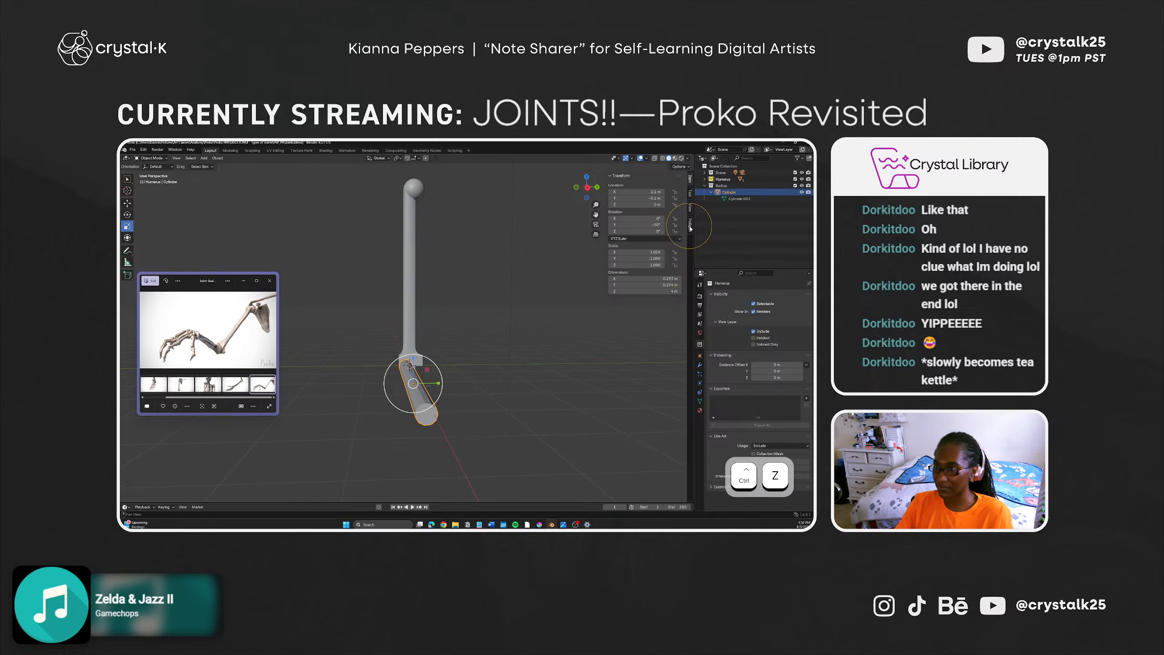
click(691, 226)
click(691, 208)
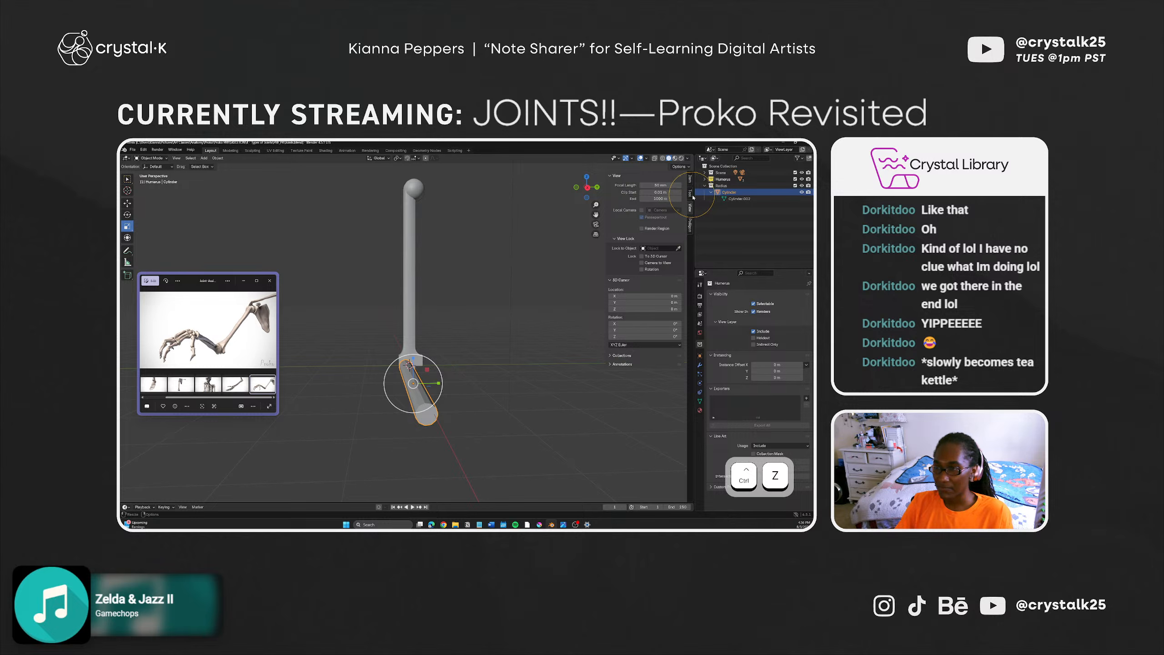
click(691, 195)
click(690, 182)
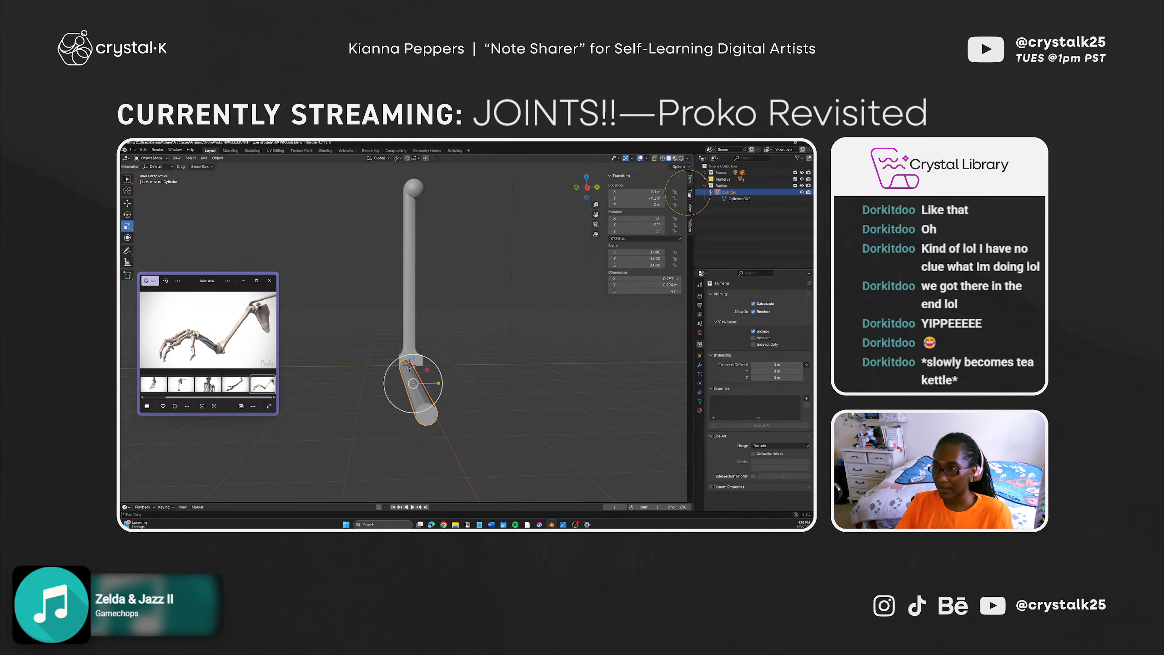
click(689, 195)
click(689, 181)
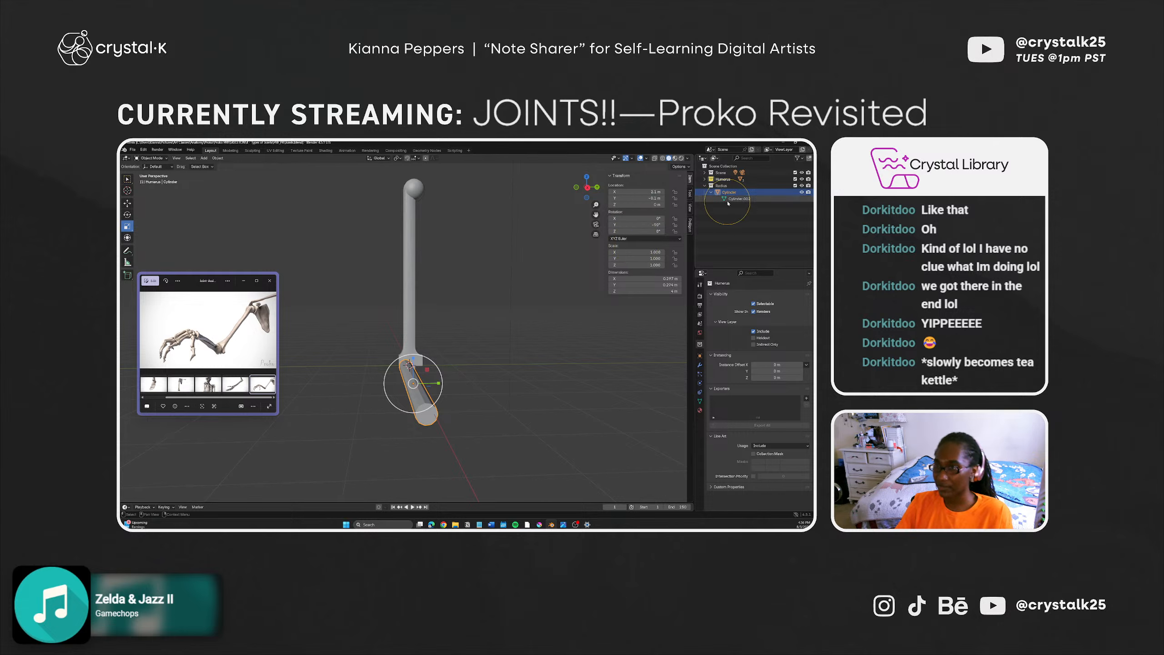
click(730, 200)
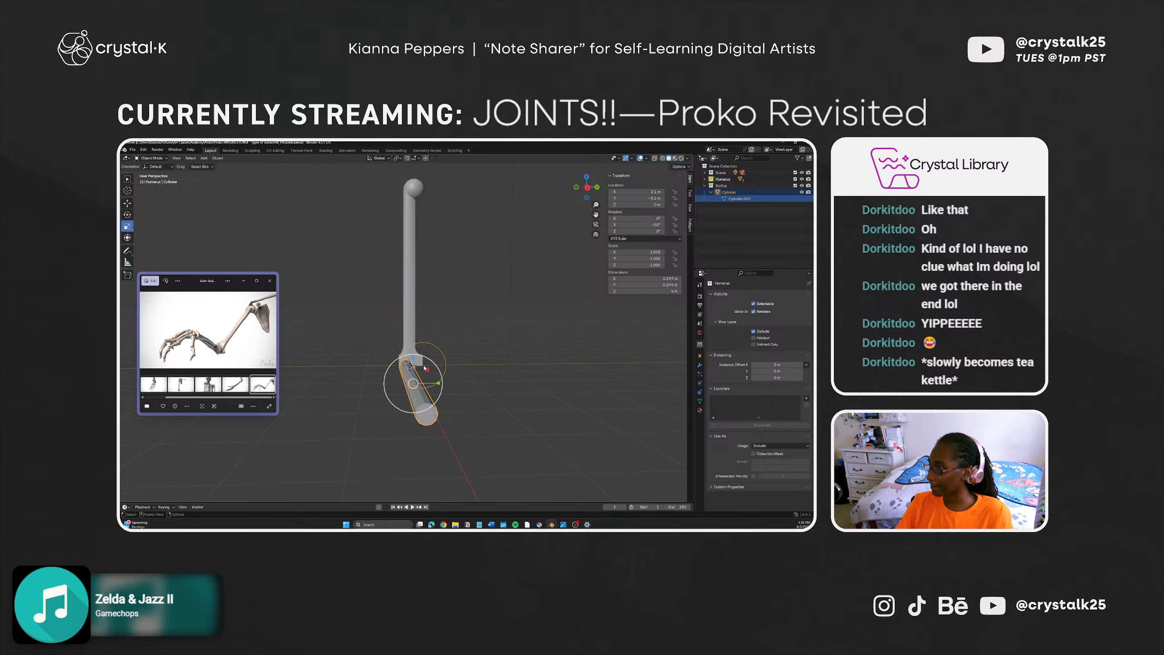
middle_drag(393, 402, 438, 424)
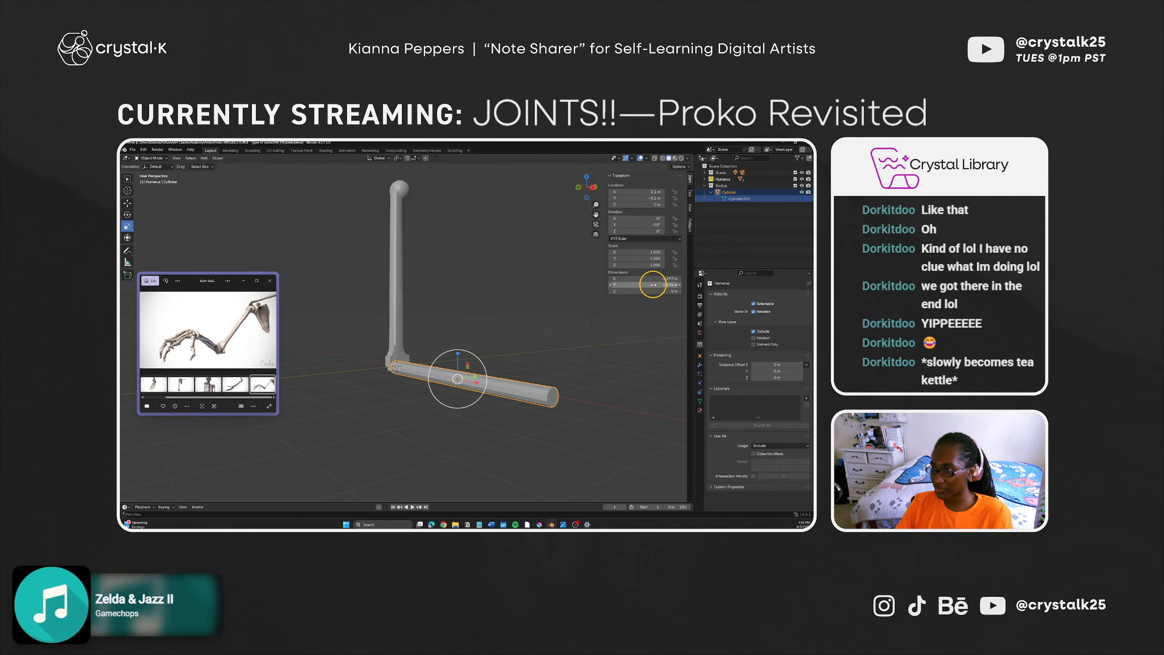
drag(671, 290, 664, 285)
key(ctrl+z)
key(ctrl+z)
Step: Try an X dimension of 0.2 m for the Radius cylinder, followed by 0.1 m for both X and Y
click(667, 277)
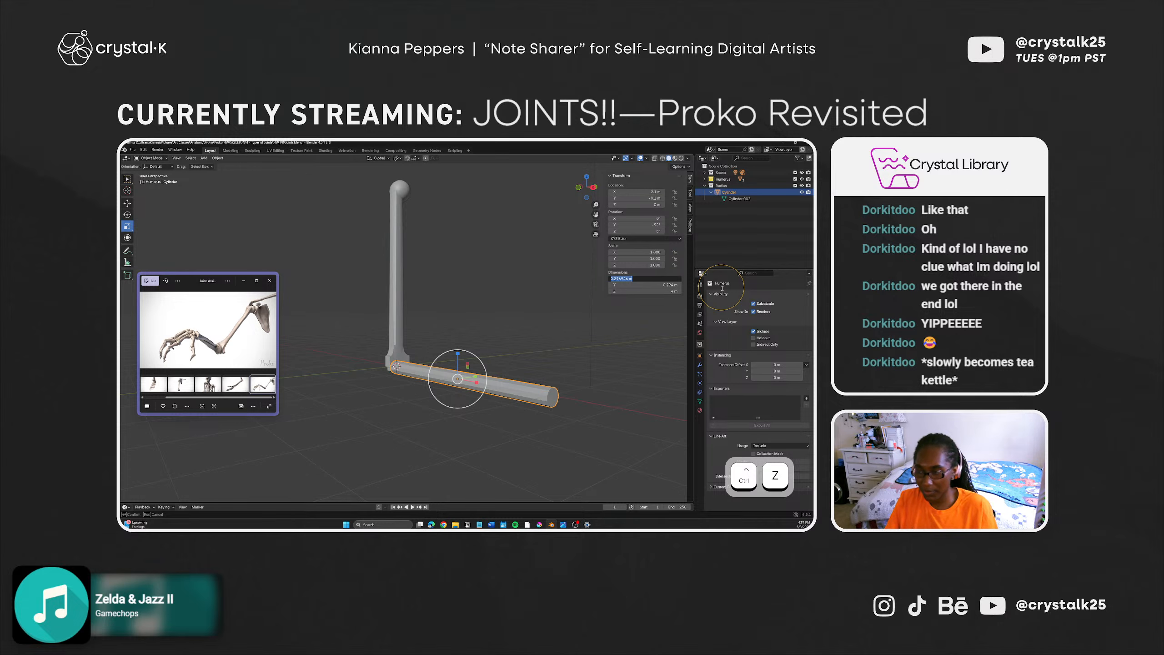
text(.2)
key(Tab)
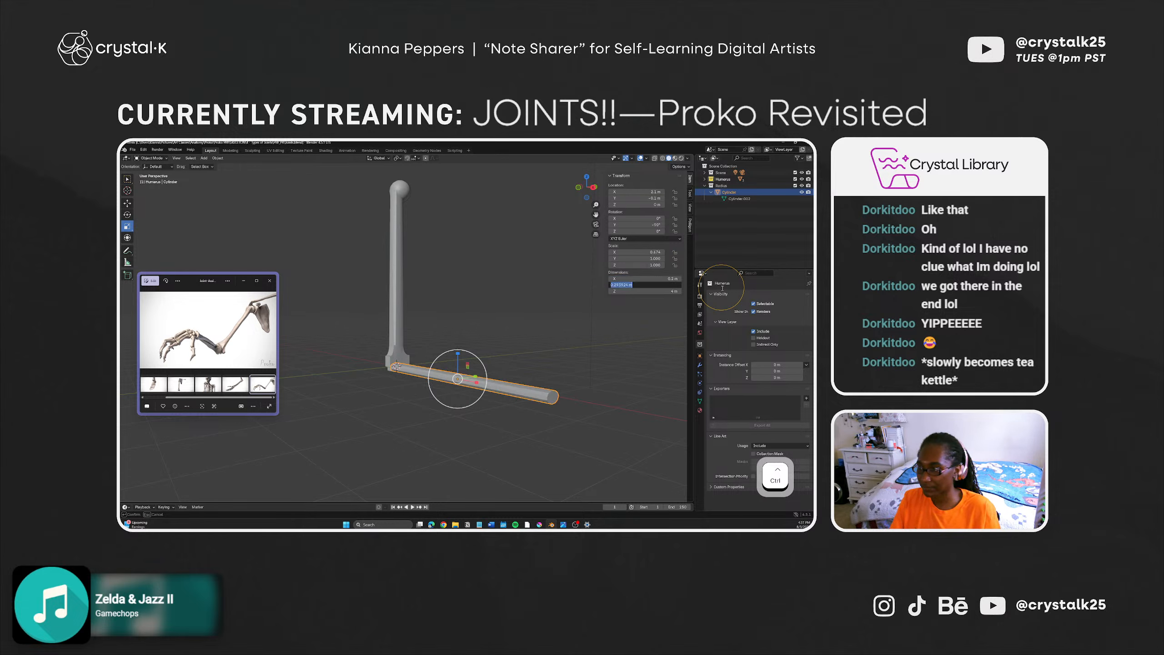
click(667, 278)
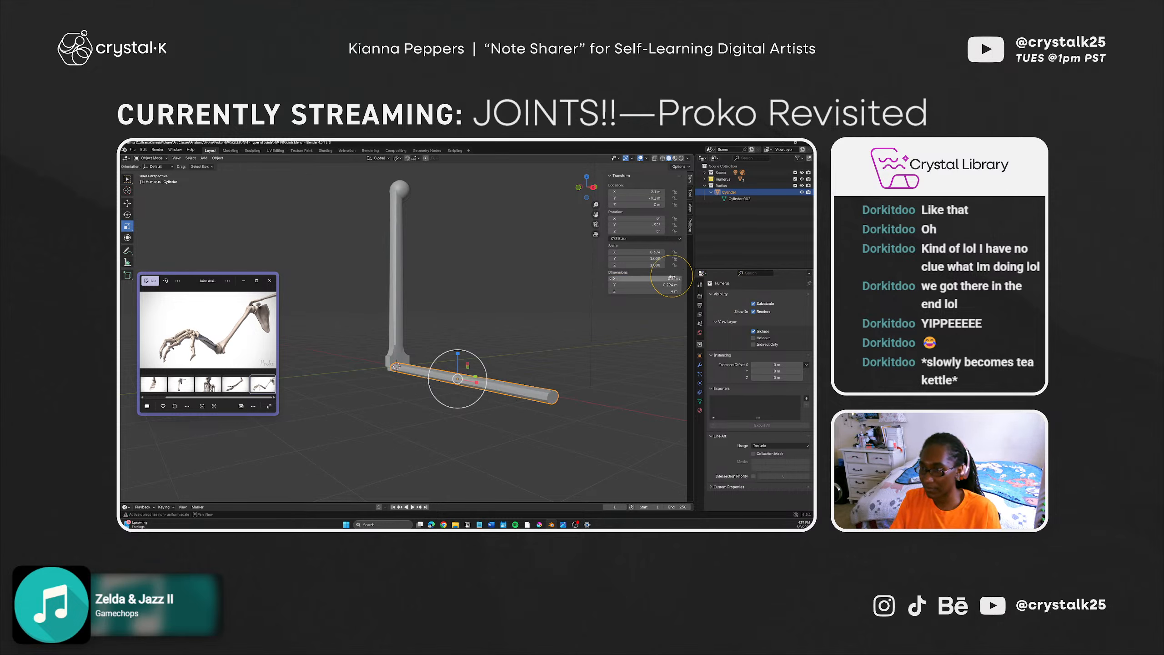
text(.1)
key(Tab)
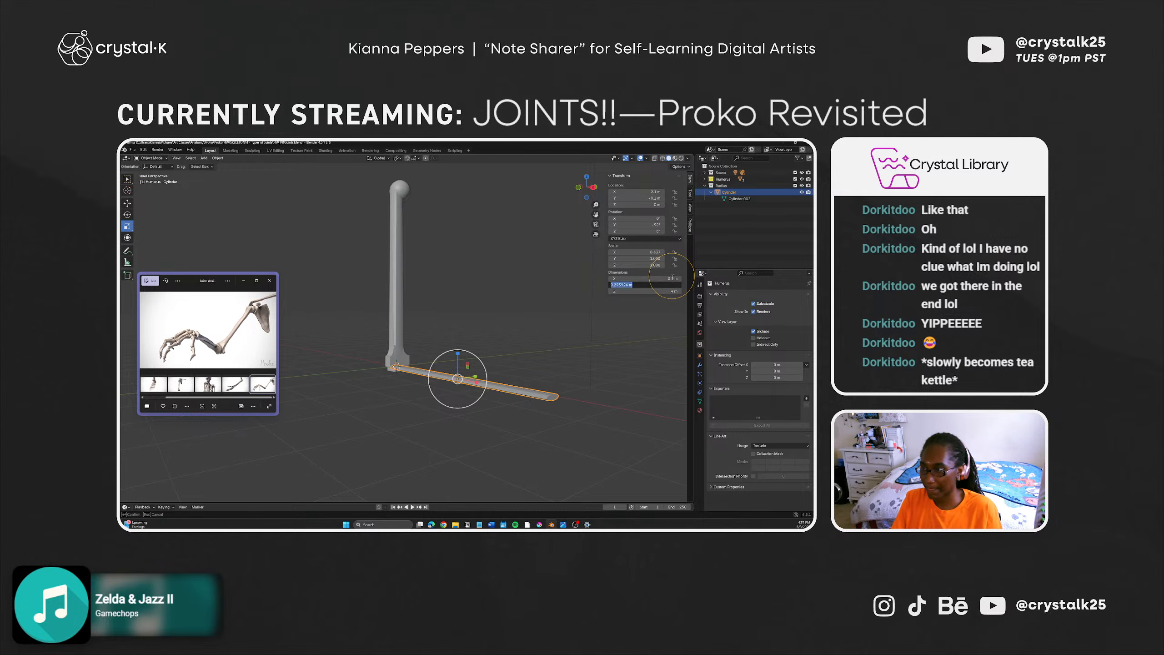
text(.1)
key(Return)
Step: Set the Radius cylinder's X and Y dimensions to 0.15 m and compare its thickness with the Humerus
mouse_move(502, 330)
middle_down()
mouse_move(465, 352)
mouse_move(485, 341)
middle_up()
click(659, 277)
text(.1)
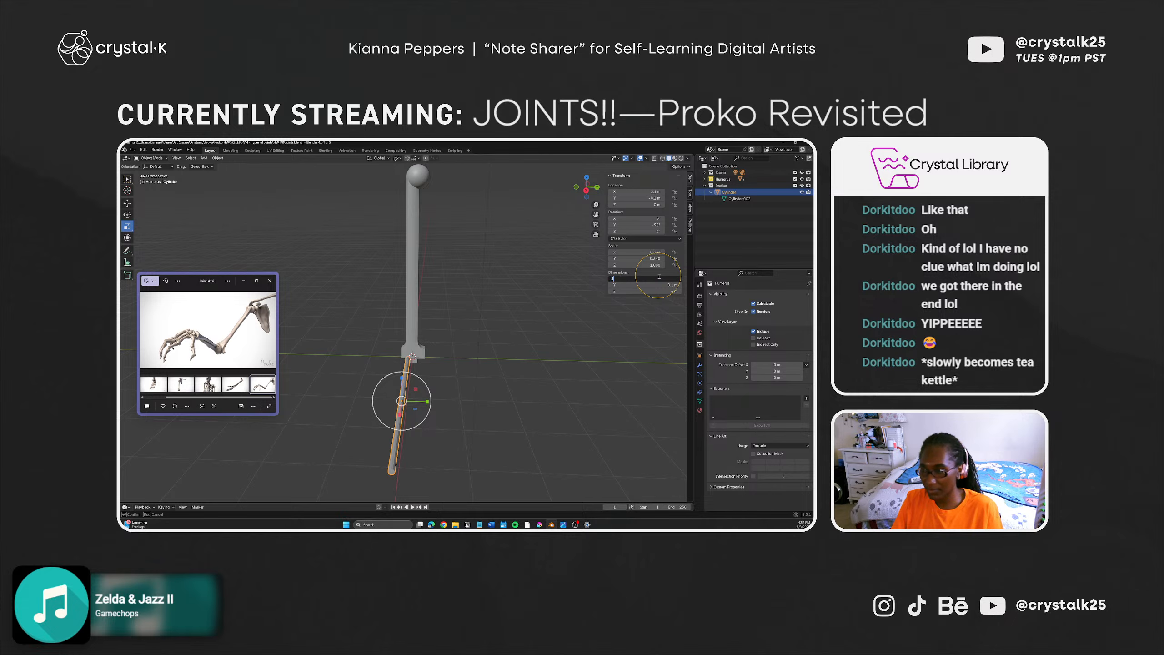
text(5)
key(Tab)
text(.15)
key(Return)
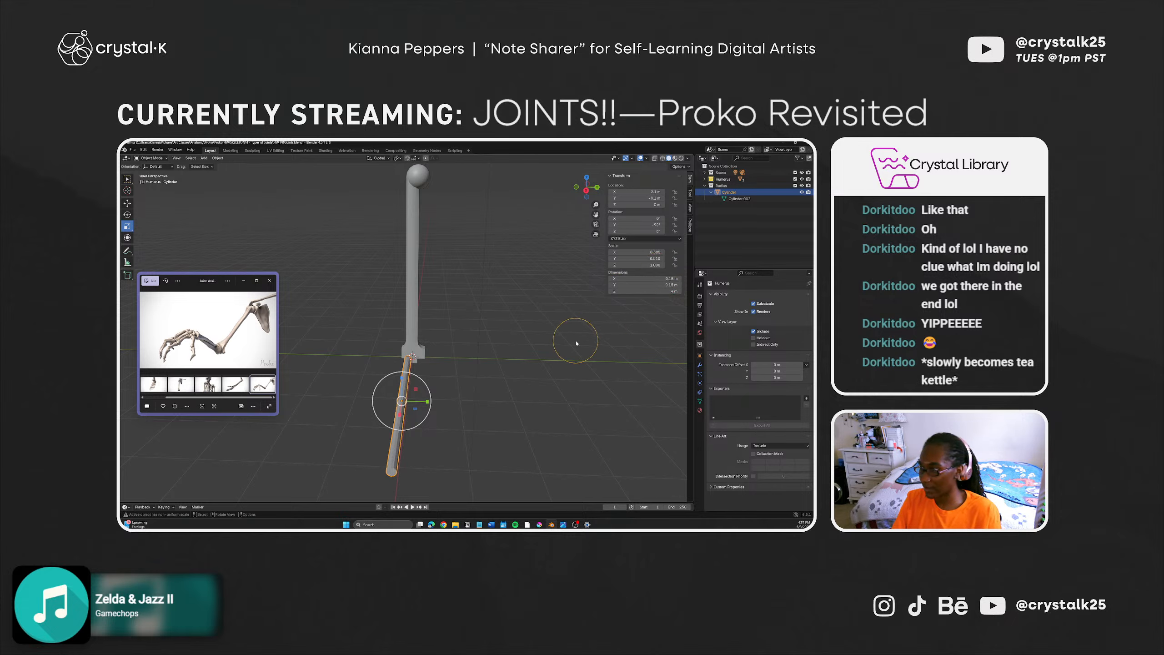
click(488, 382)
middle_drag(488, 382, 483, 415)
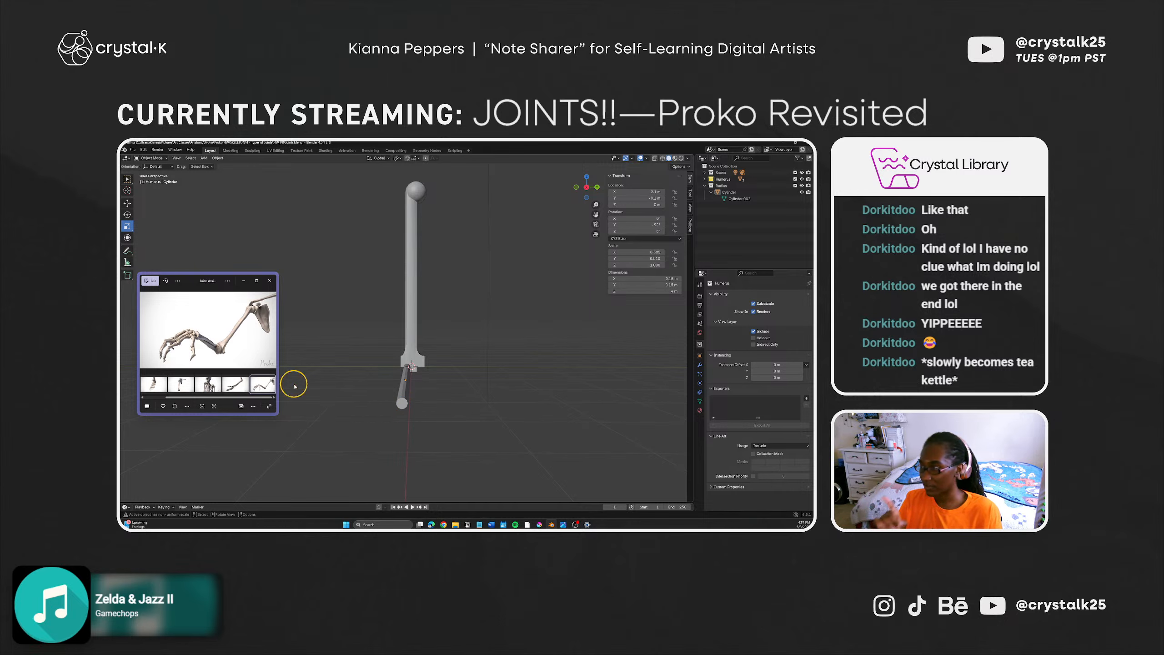
click(404, 397)
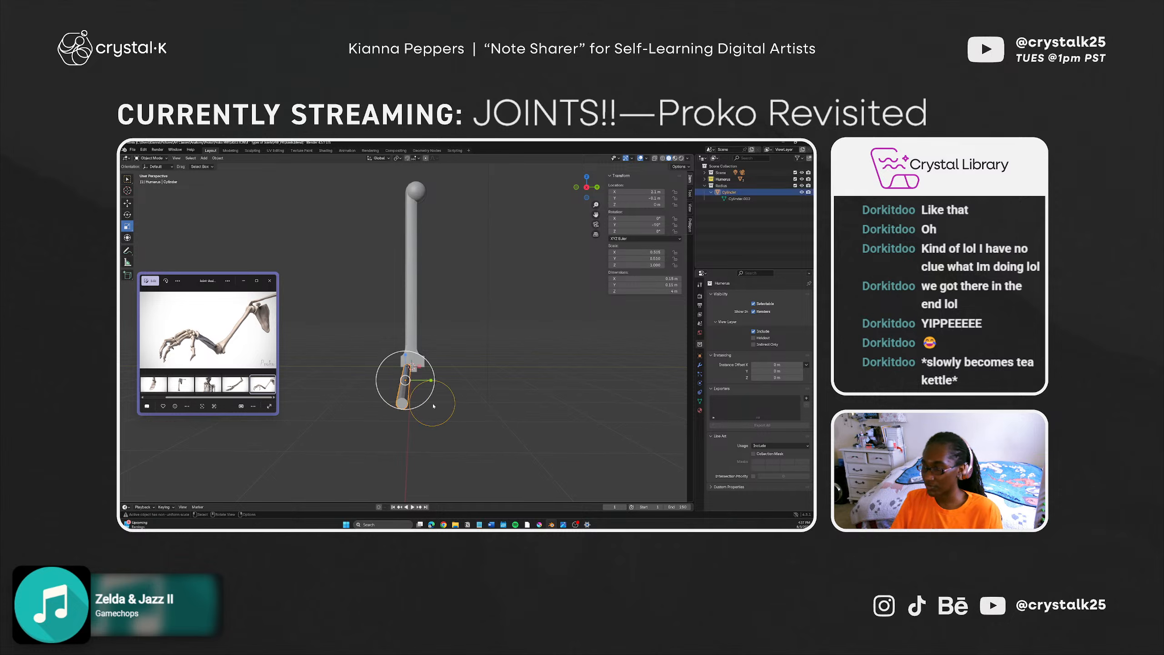
key(Tab)
scroll(386, 404, up, 3)
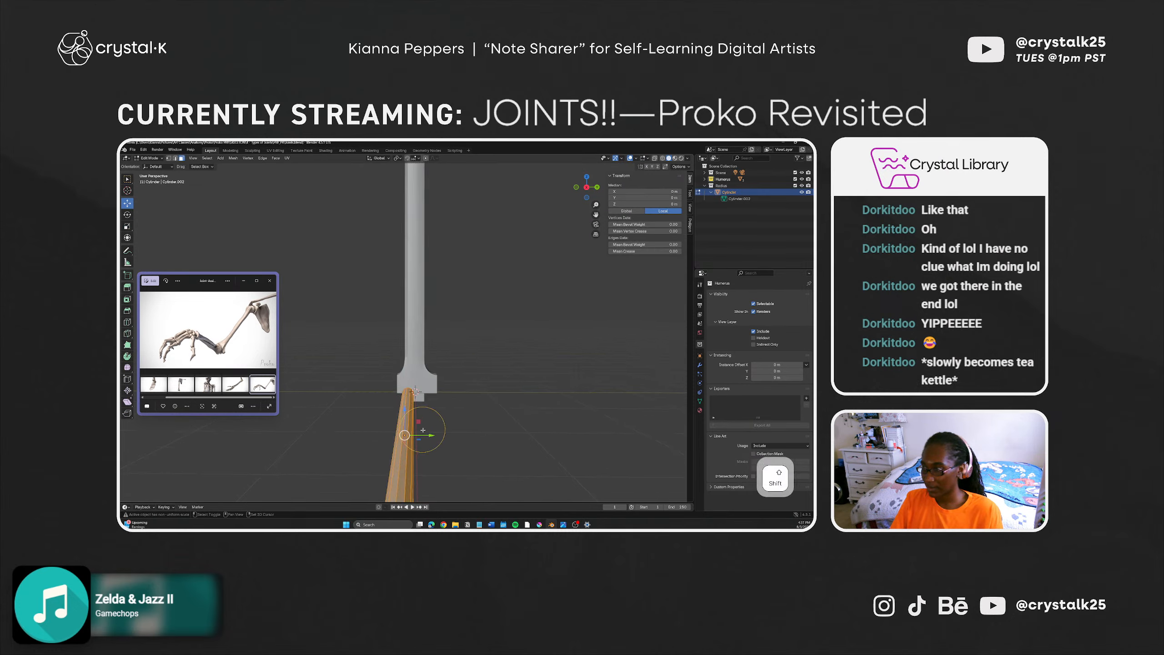
shift+middle_drag(426, 432, 468, 444)
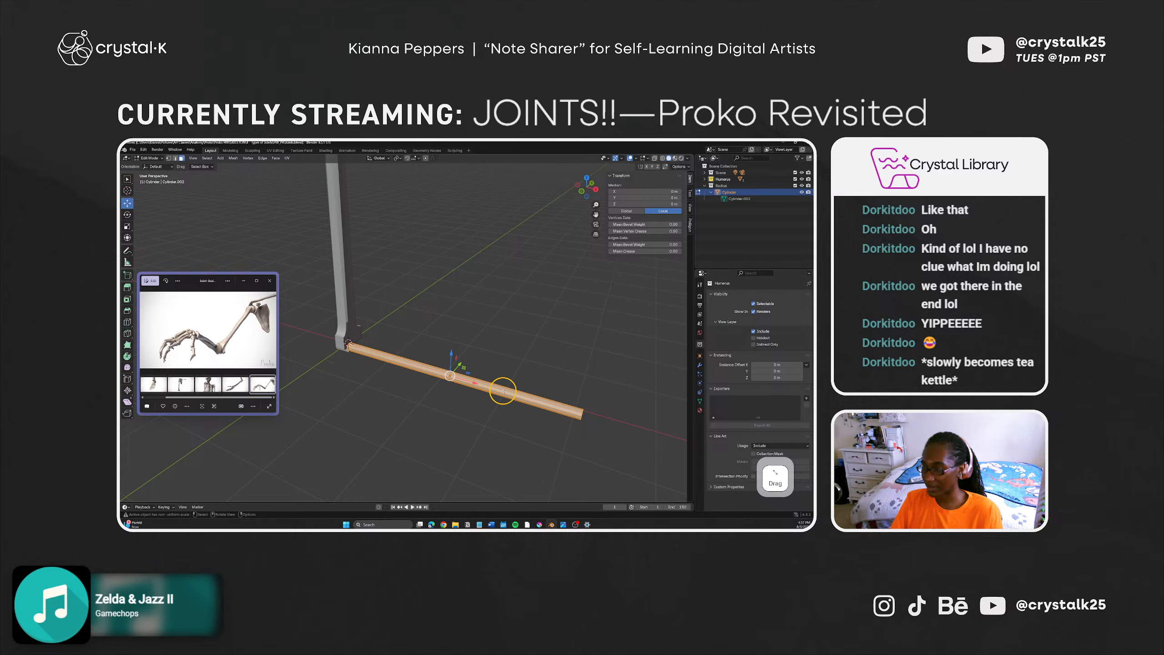
right_click(485, 390)
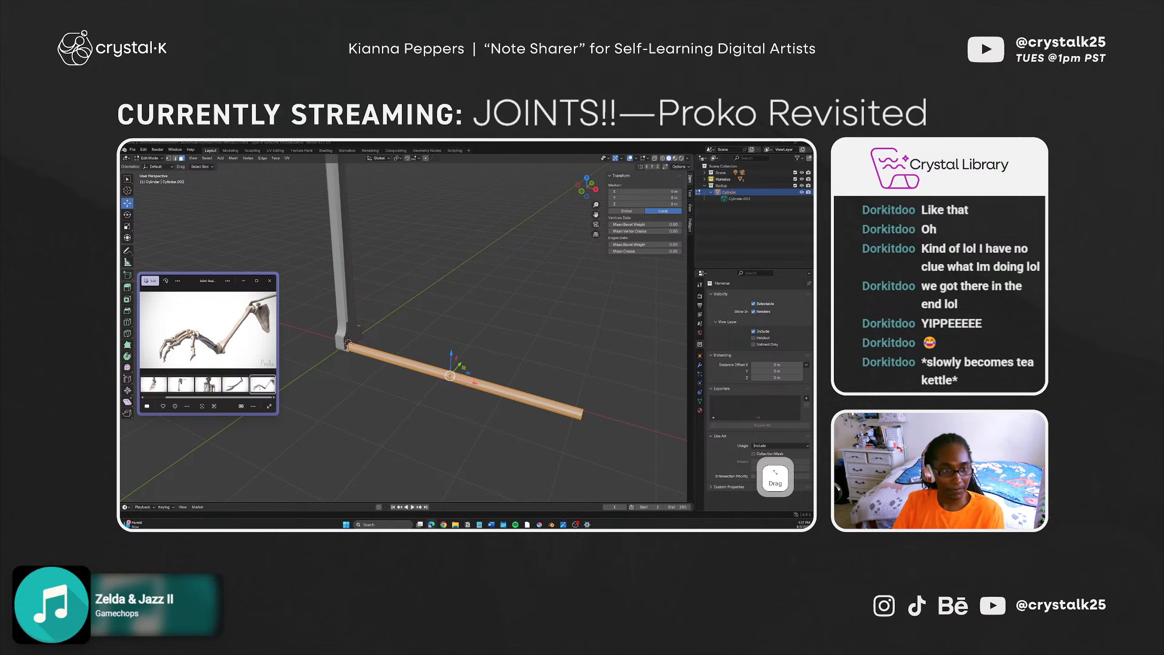
right_click(570, 406)
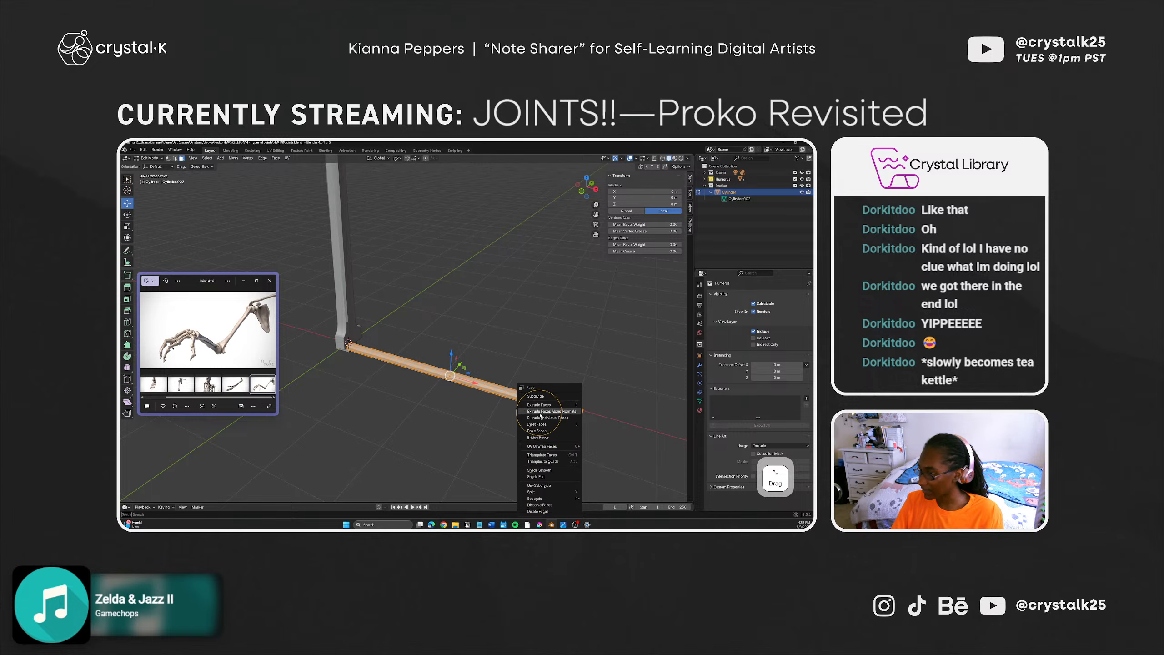
click(467, 406)
click(393, 359)
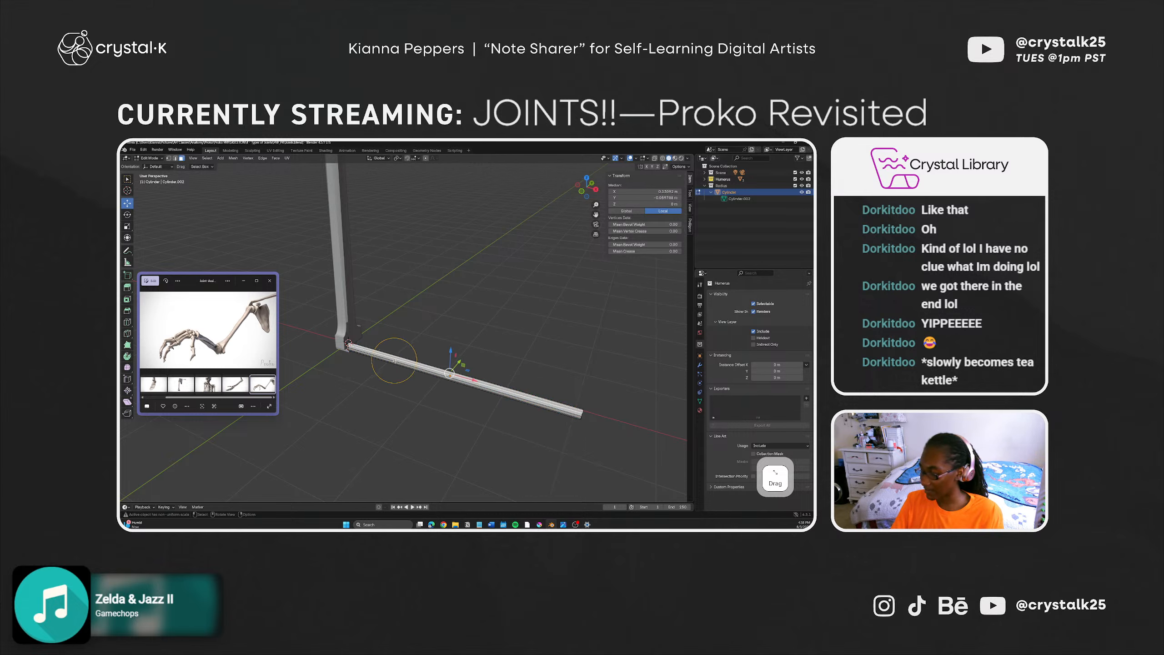
click(391, 424)
key(Tab)
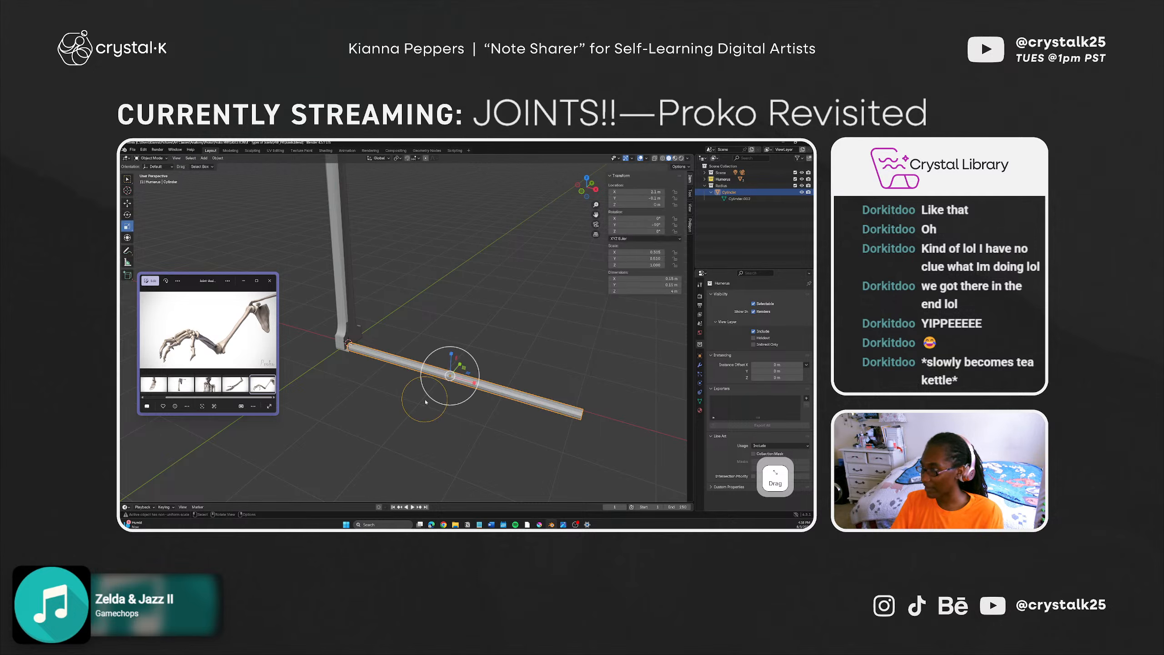
Step: Set the Radius cylinder's origin to the 3D cursor at the elbow
right_click(440, 372)
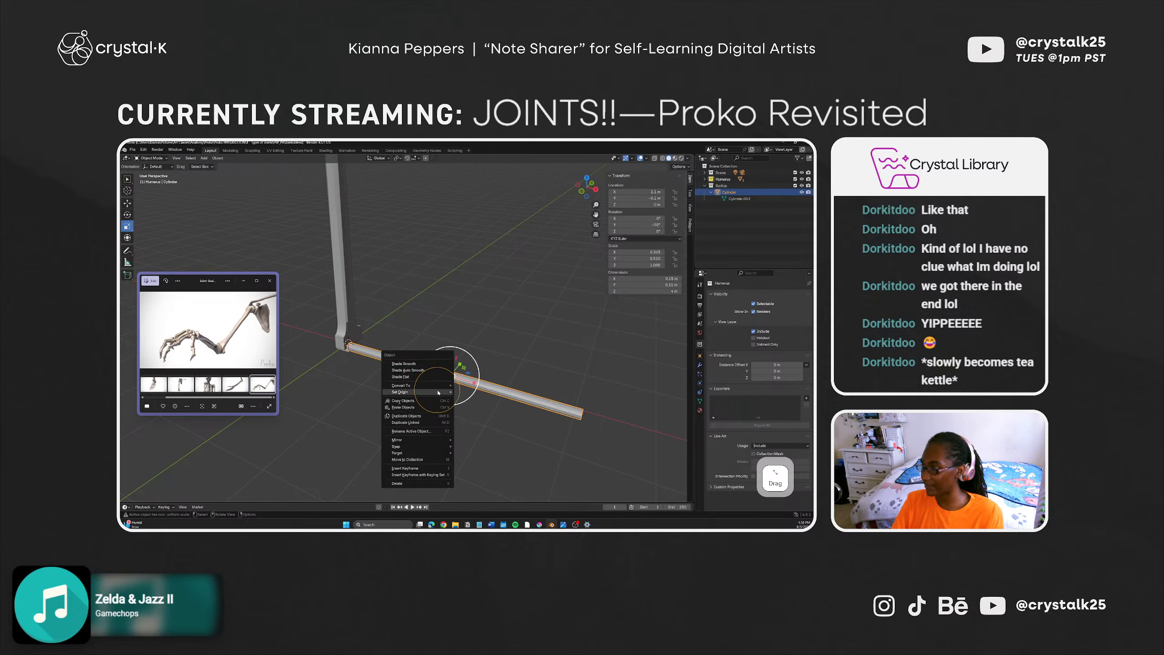
mouse_move(457, 394)
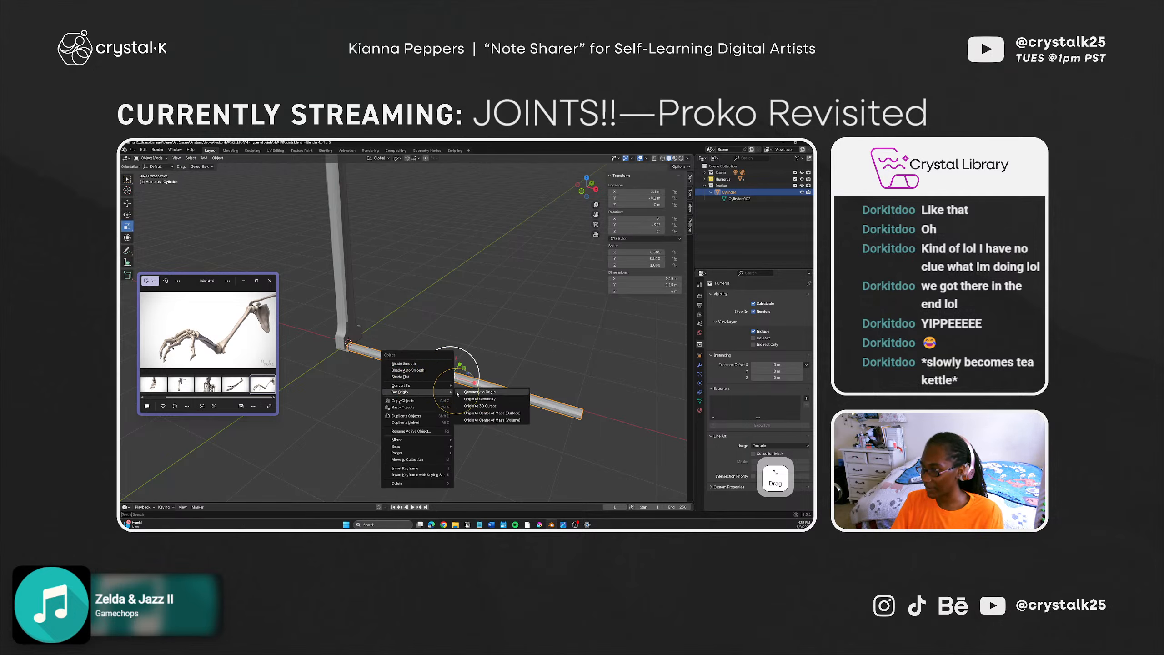
click(504, 406)
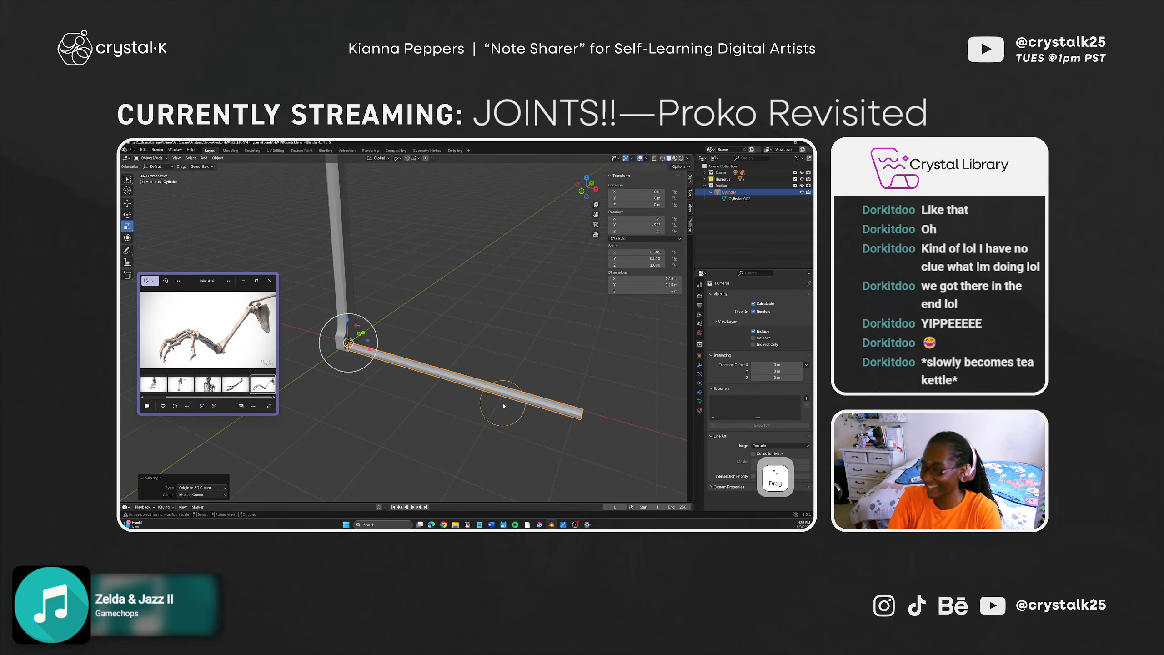
middle_drag(355, 395, 314, 393)
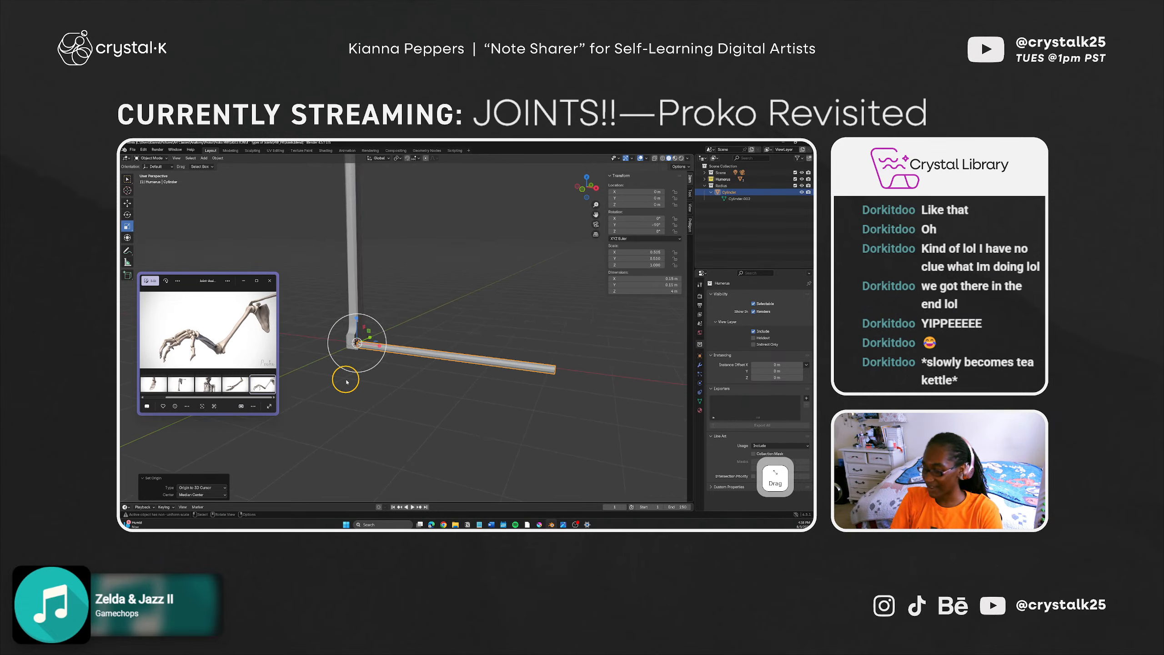
Step: Try rotating the Radius cylinder about its elbow origin with the Rotate tool and undo the rotation
key(shift+space)
click(318, 373)
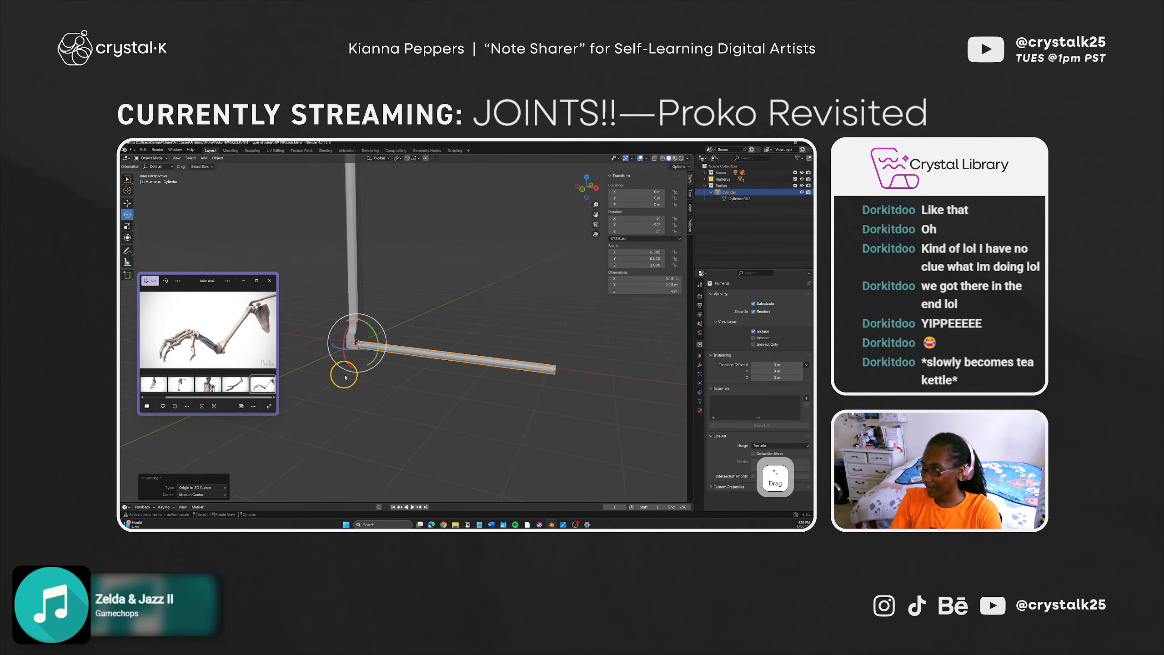
drag(367, 344, 376, 334)
key(ctrl+z)
middle_drag(368, 390, 381, 422)
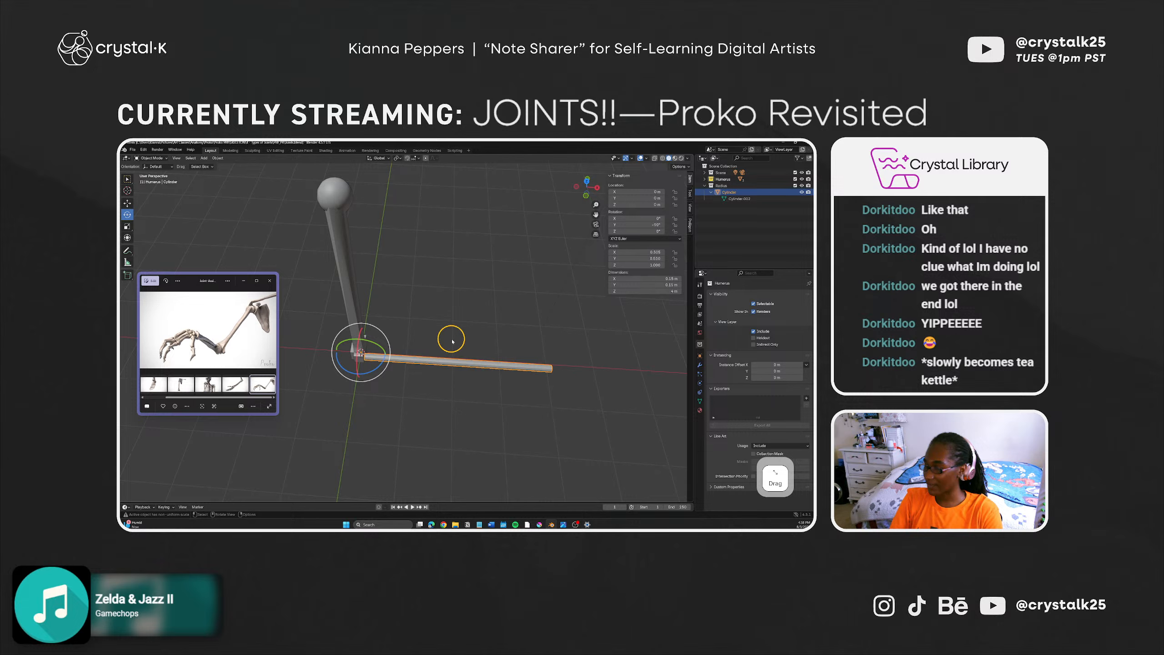
Step: Try rotating the Humerus by about 27° around the Y axis and undo the rotation
click(349, 225)
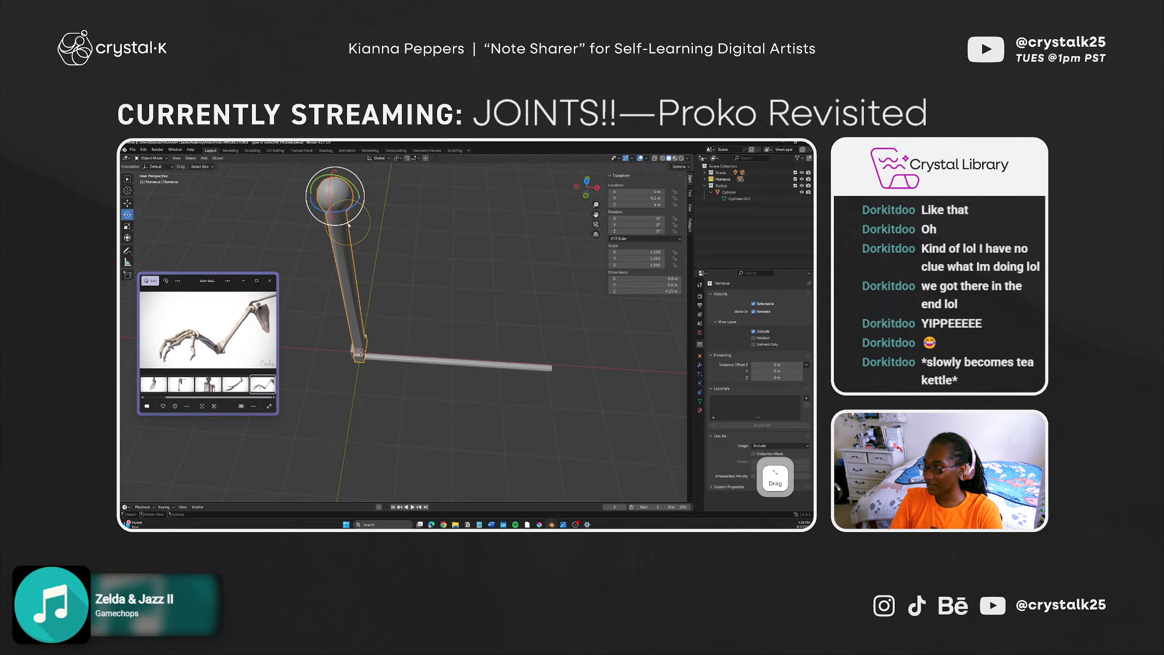
drag(358, 198, 370, 188)
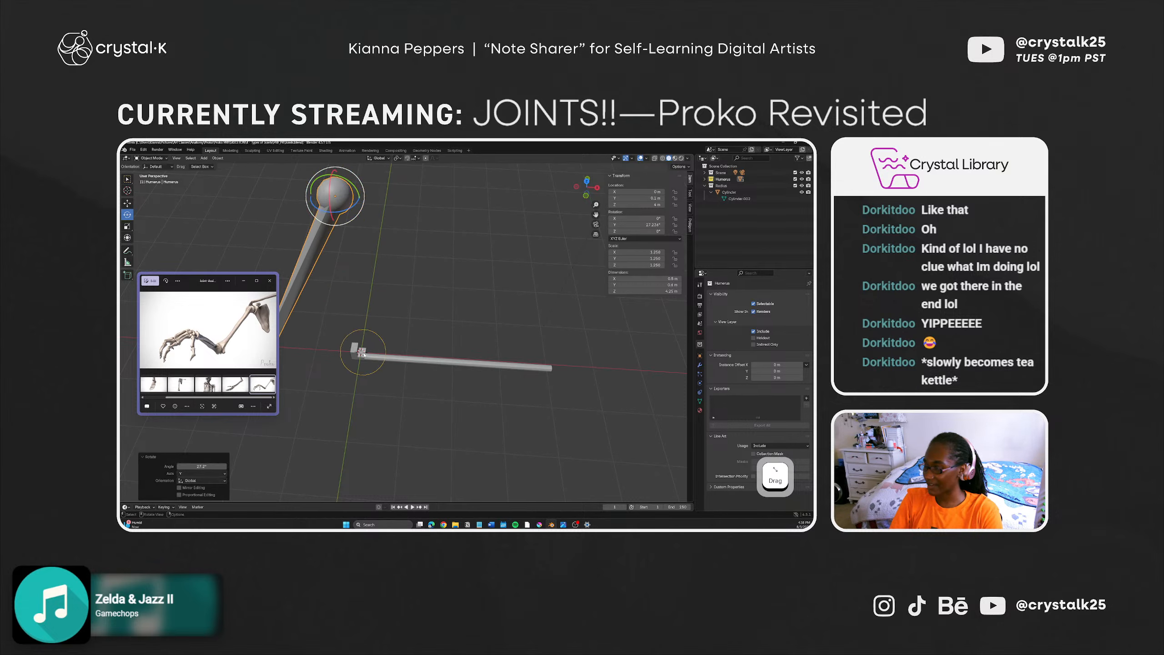
key(ctrl+z)
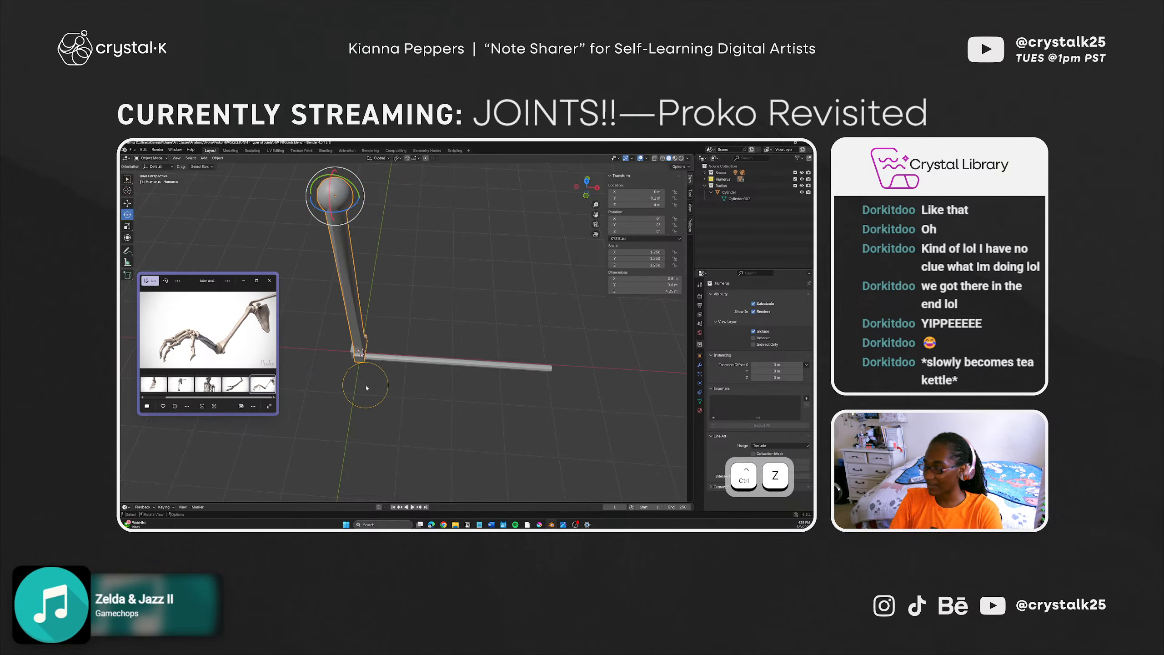
shift+click(394, 363)
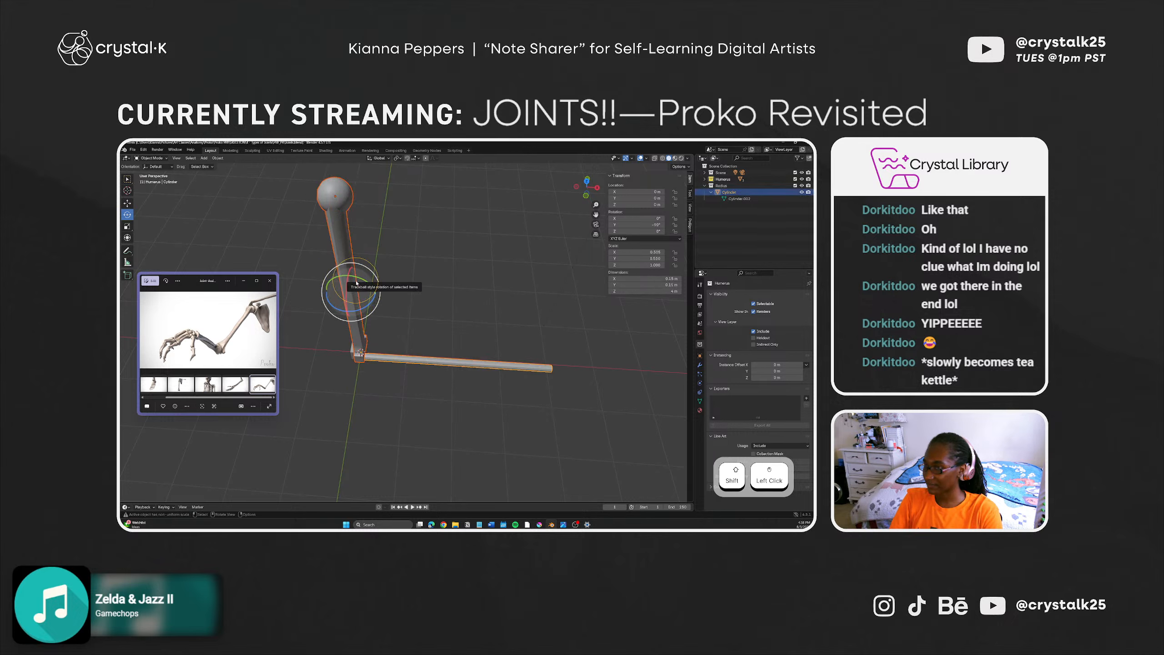
right_click(360, 343)
mouse_move(361, 344)
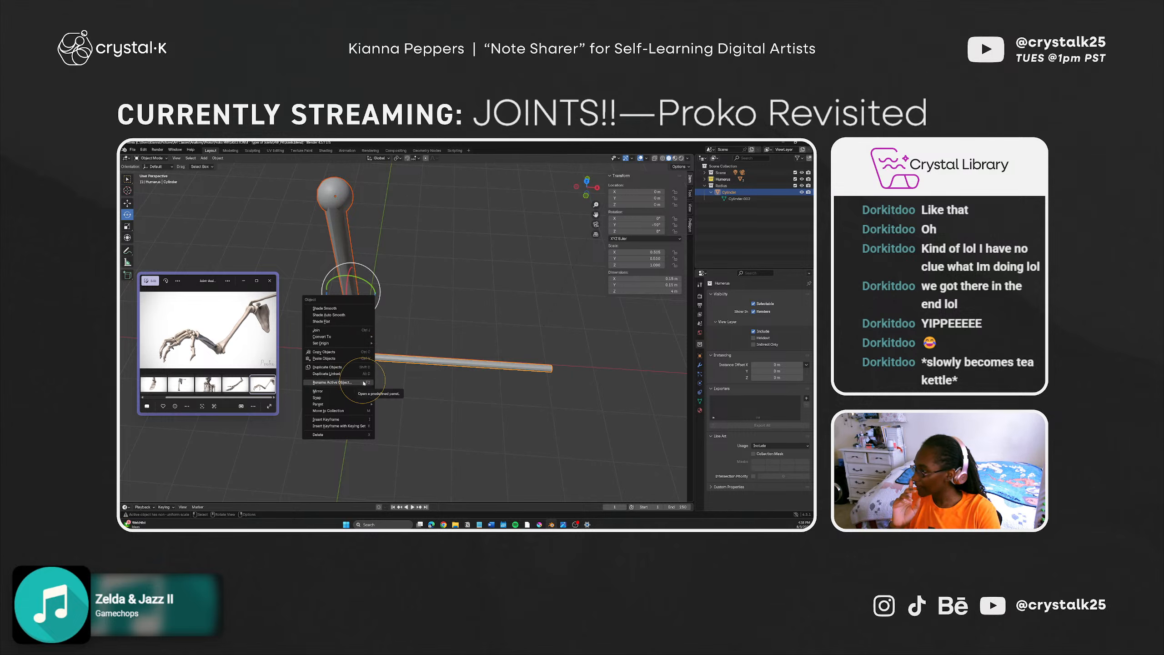
key(Escape)
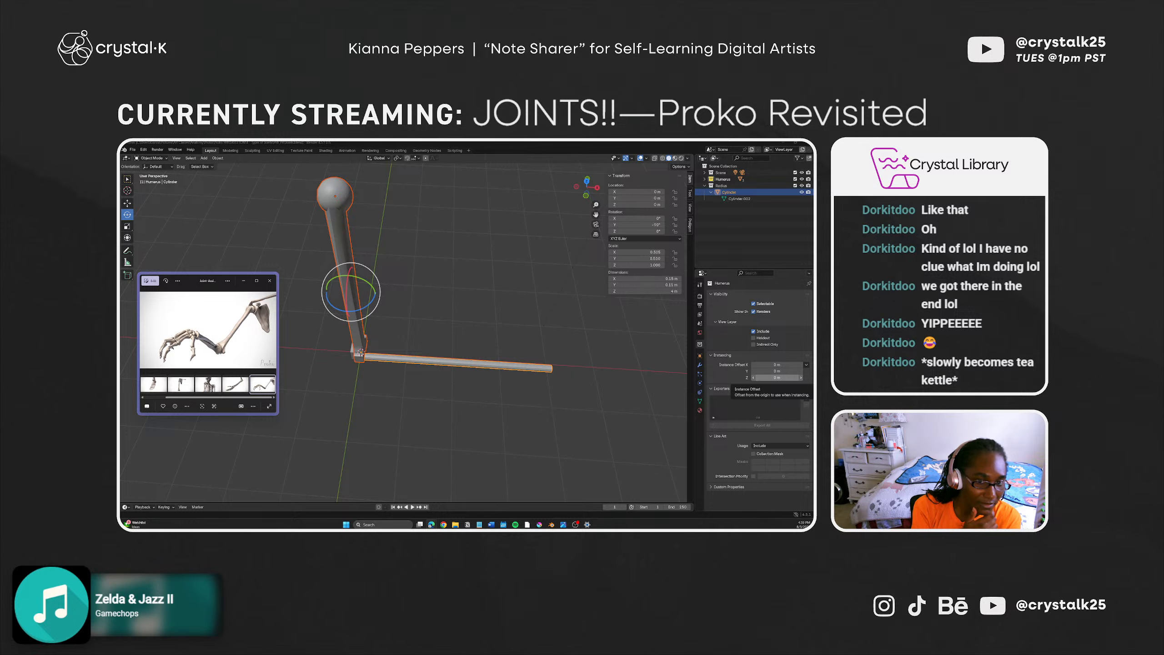
Step: Select the Humerus together with the Radius cylinder, try Link Object Data on them, and undo the link
click(357, 352)
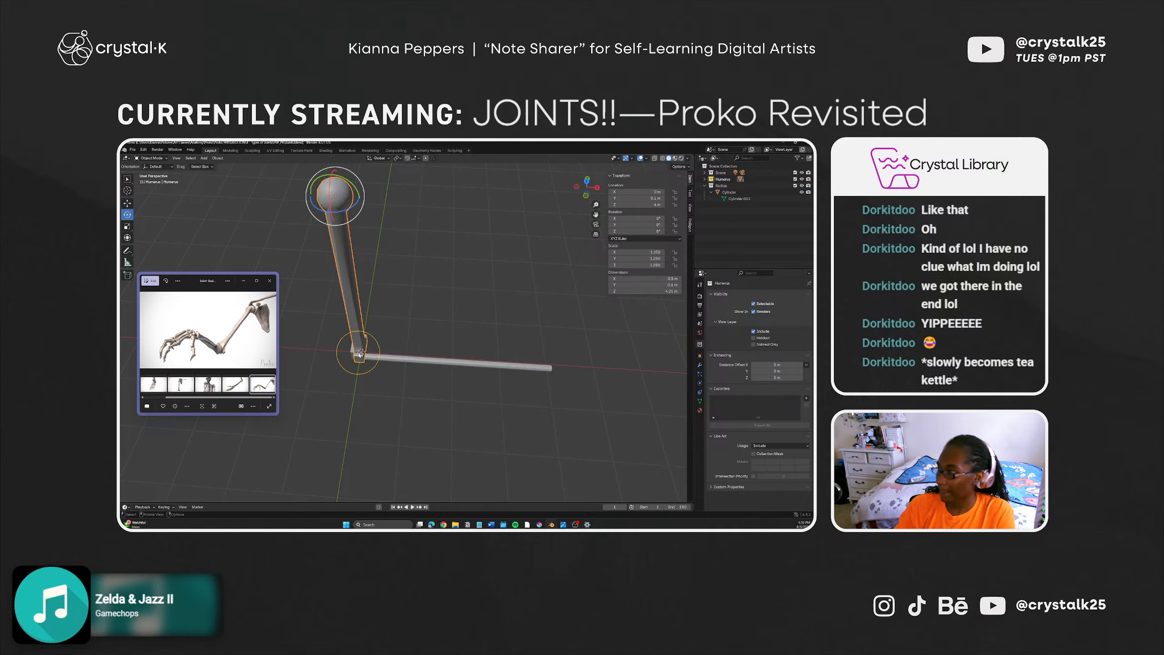
shift+click(375, 352)
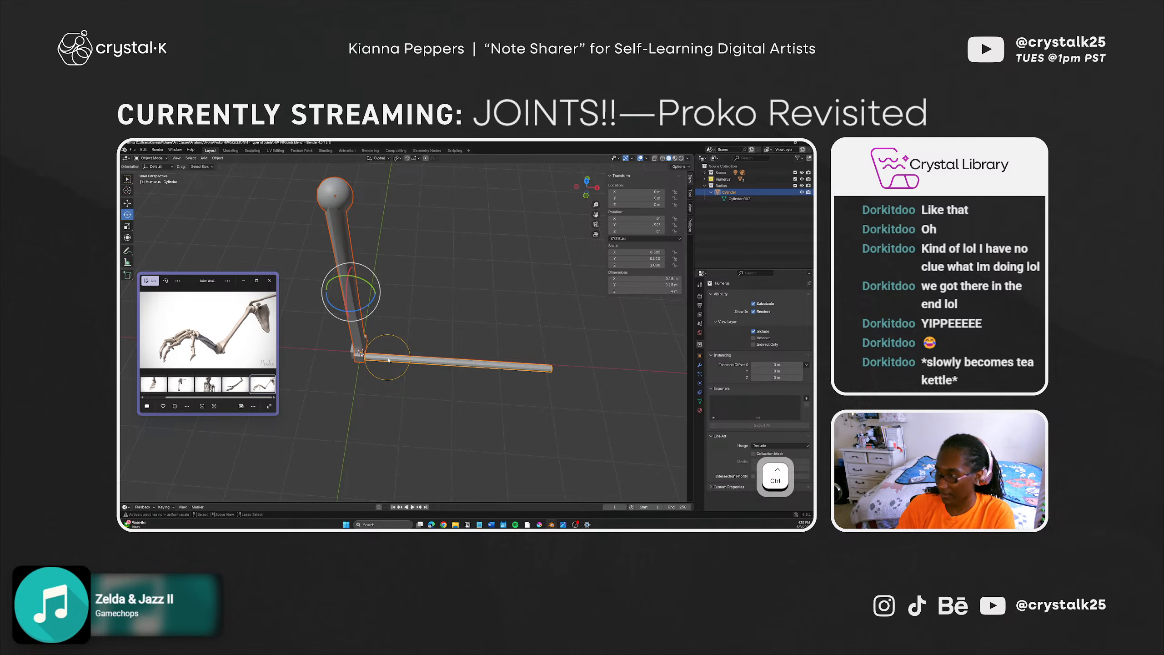
key(ctrl+l)
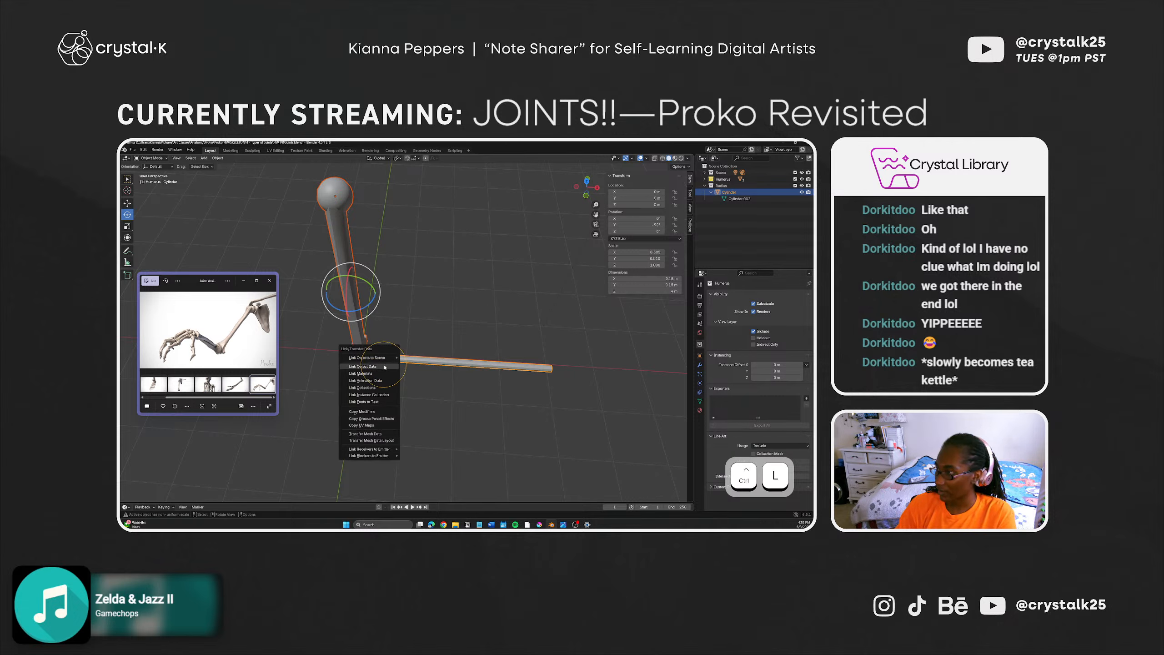
click(384, 367)
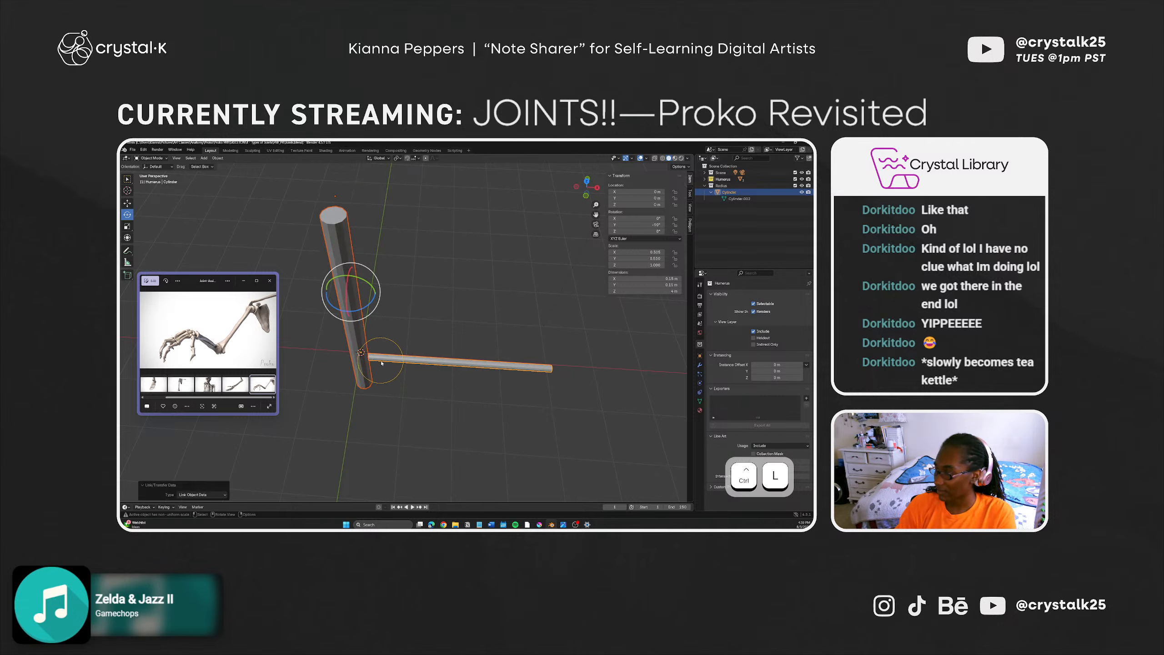
key(ctrl+z)
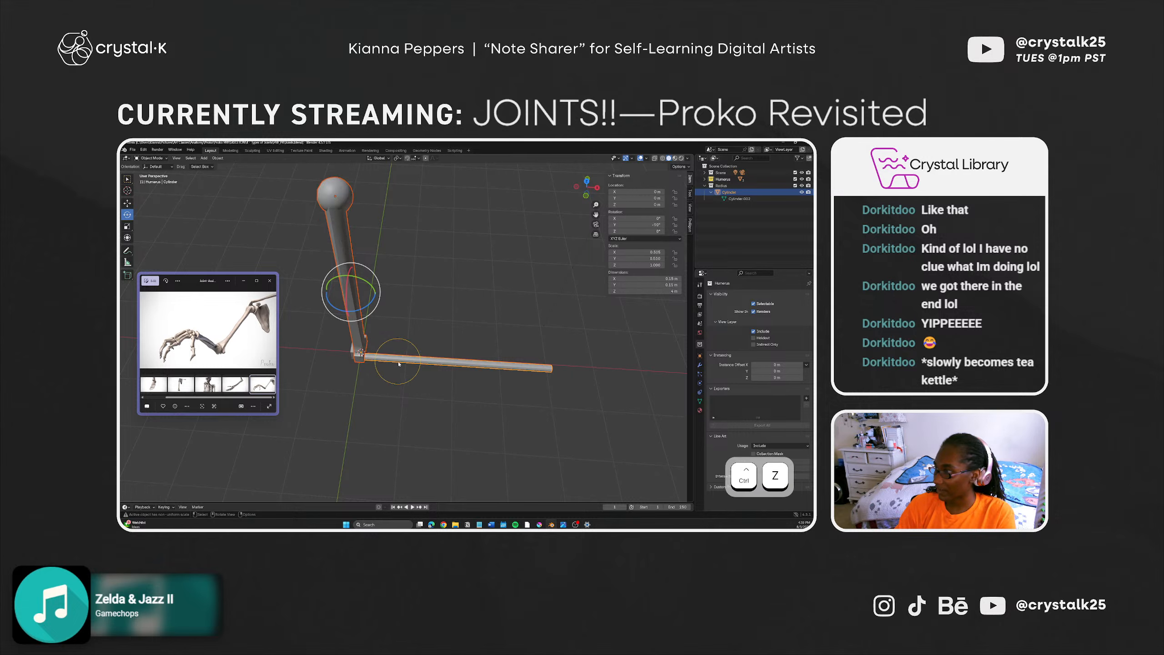
Step: Try linking the Humerus and Radius cylinder to the scene, and link the Humerus into the Radius collection with Link Collections
key(ctrl+l)
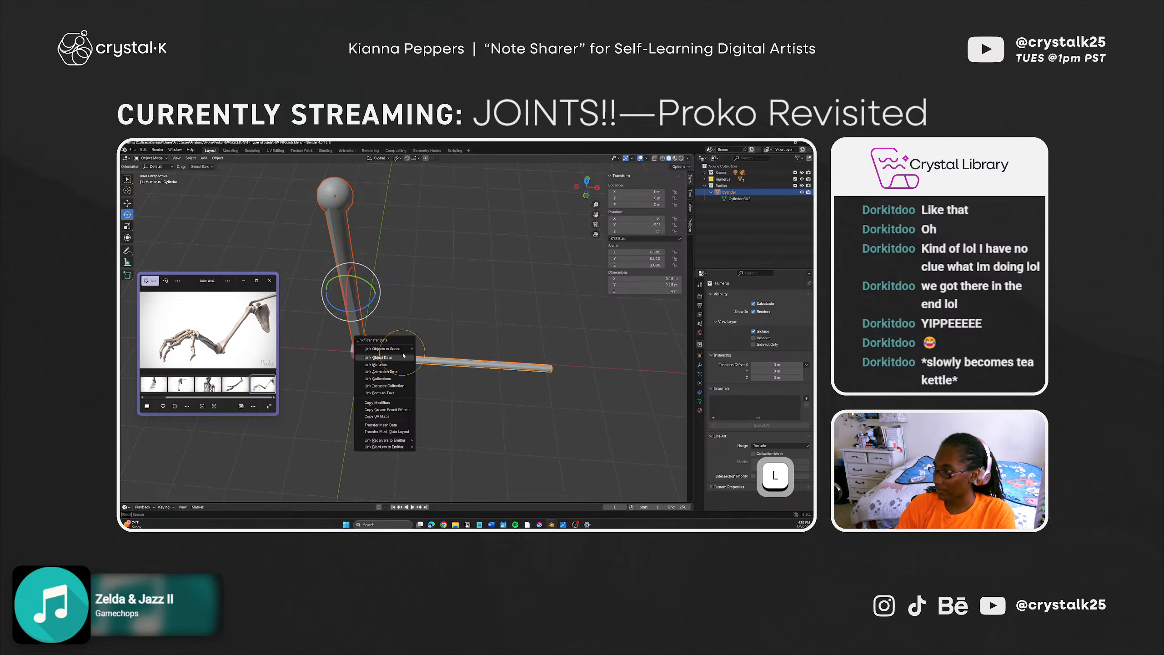
click(426, 349)
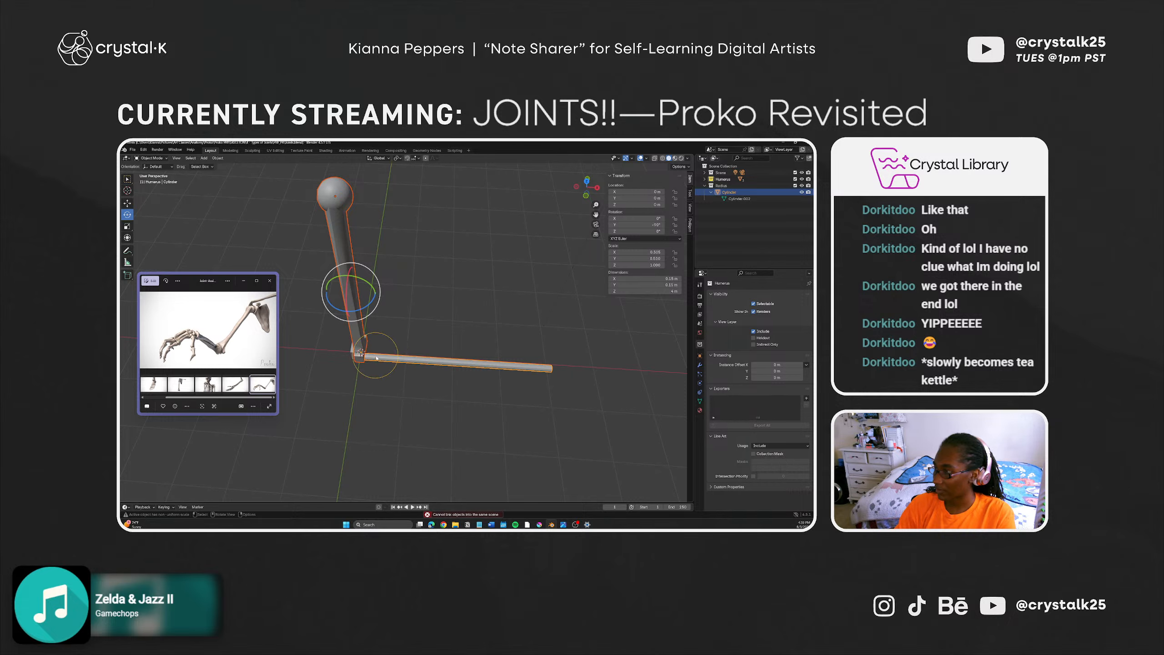
key(ctrl+l)
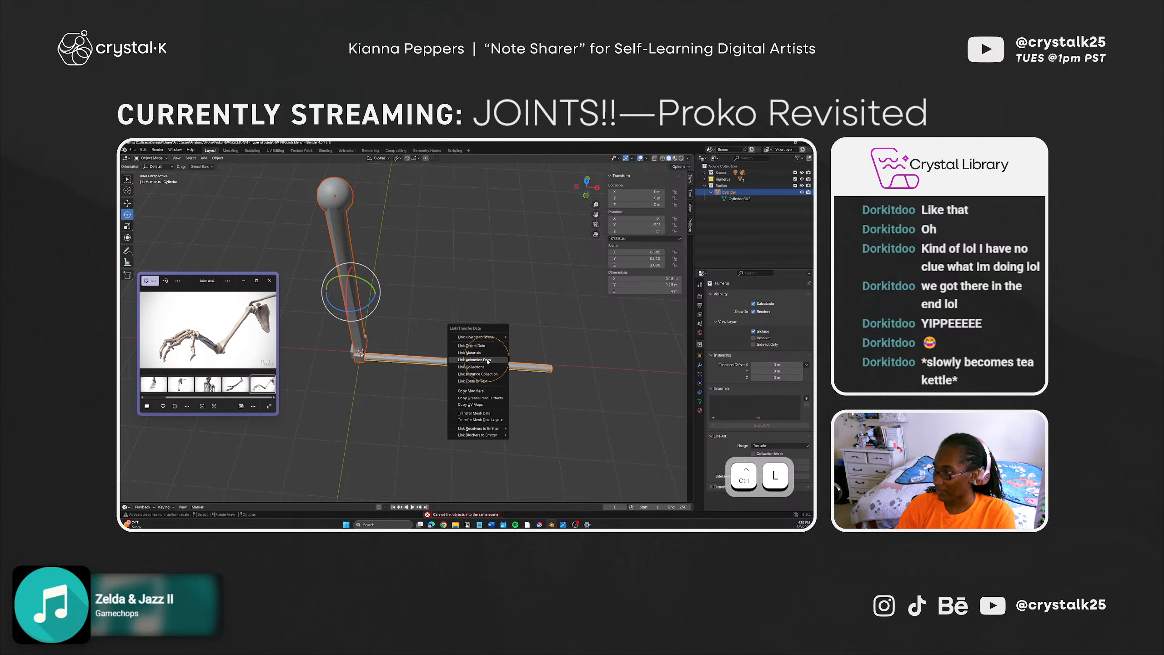
click(472, 367)
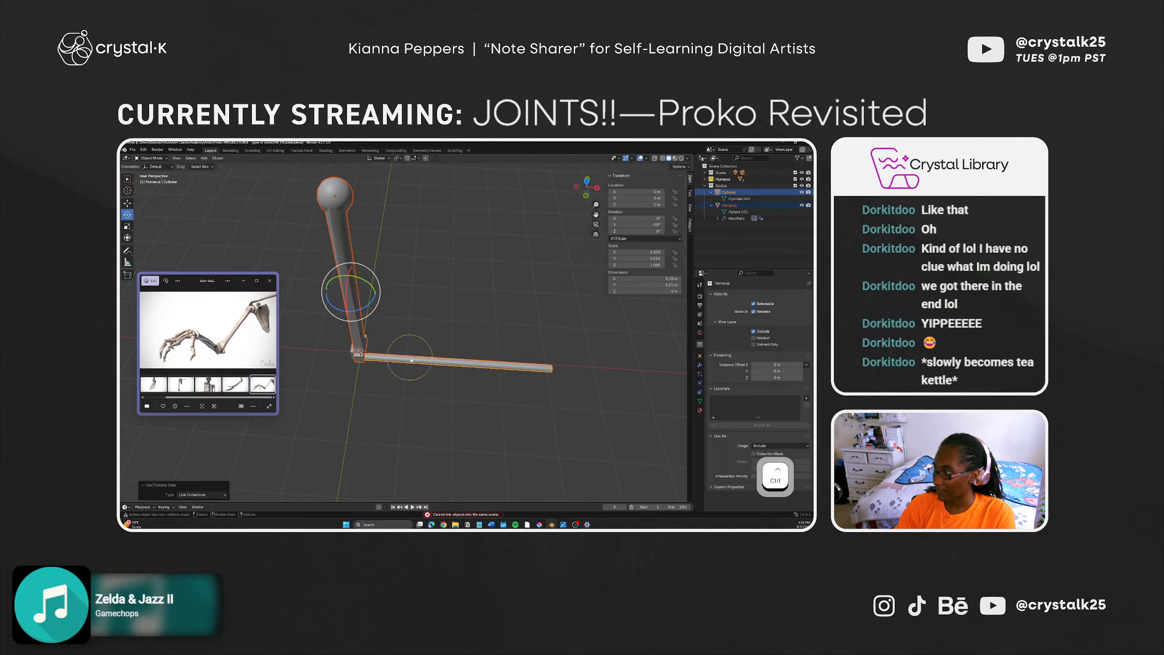
click(202, 495)
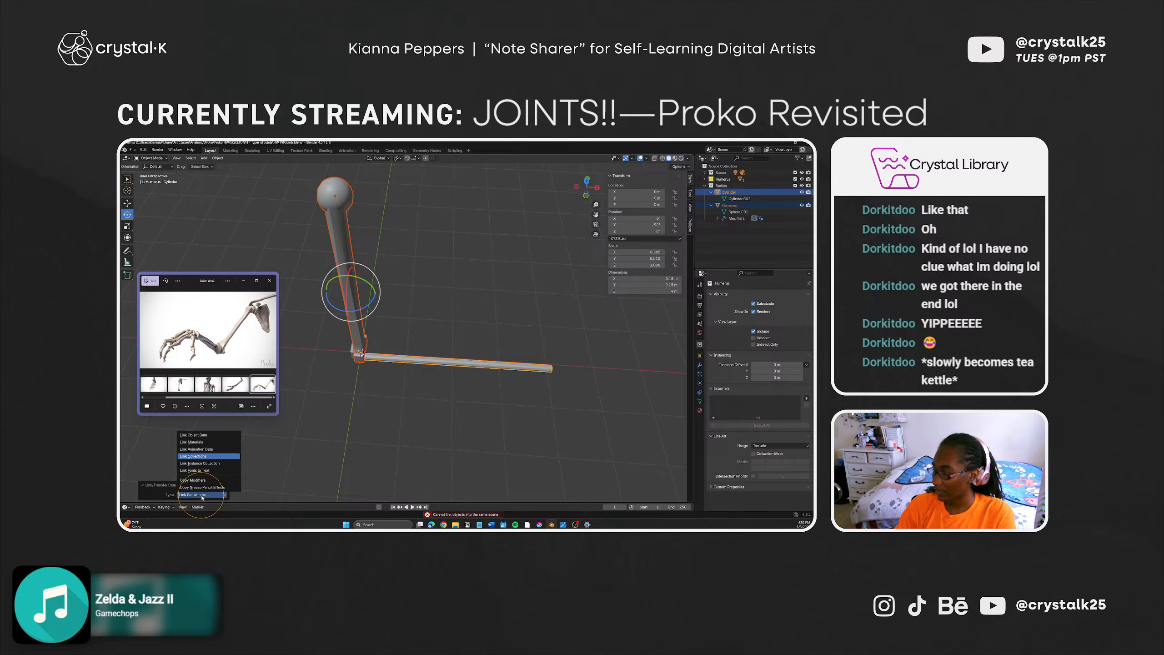
click(202, 456)
click(326, 437)
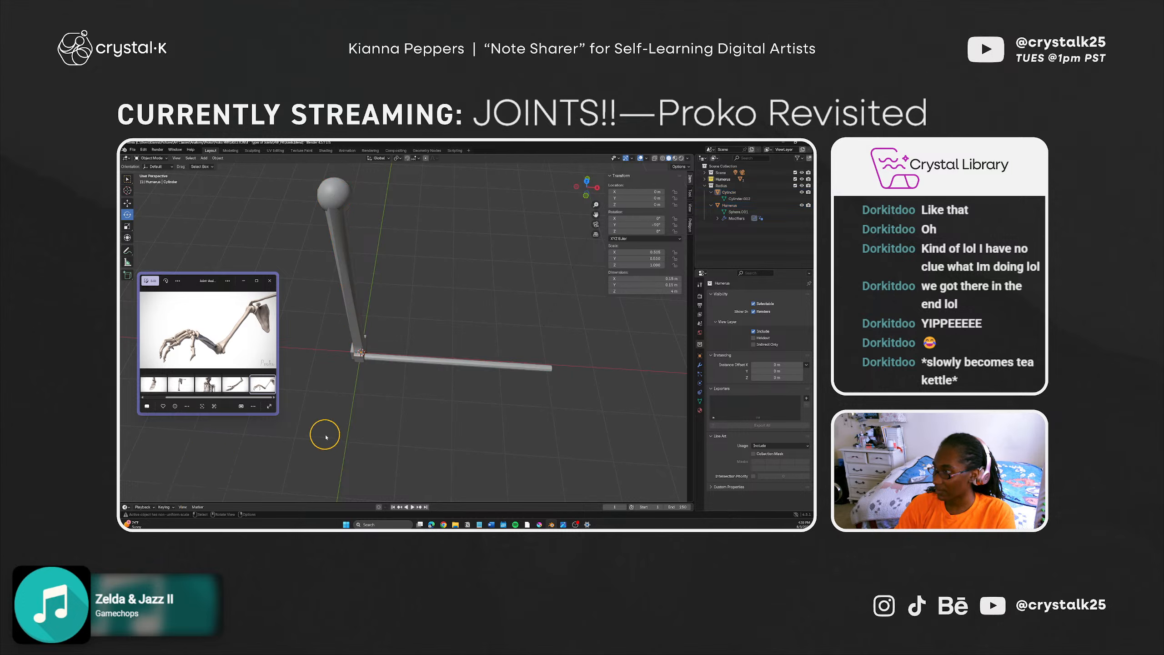
Step: Examine the operations available for the Humerus and Radius collections and expand the Humerus collection to view its contents
click(352, 188)
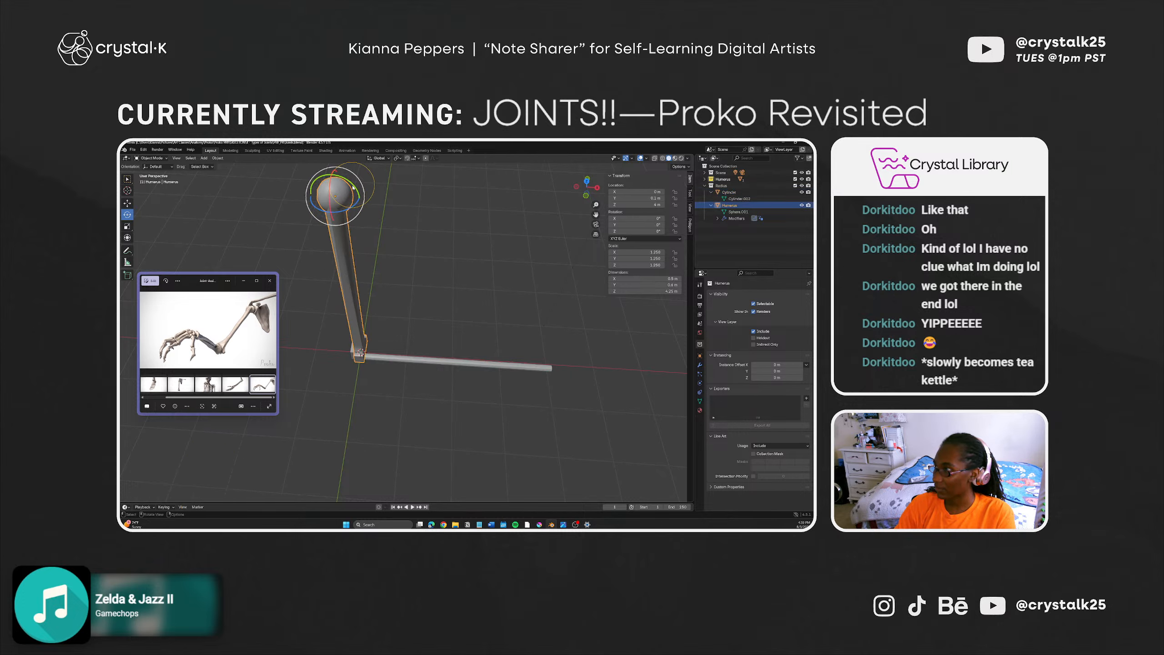
key(ctrl+z)
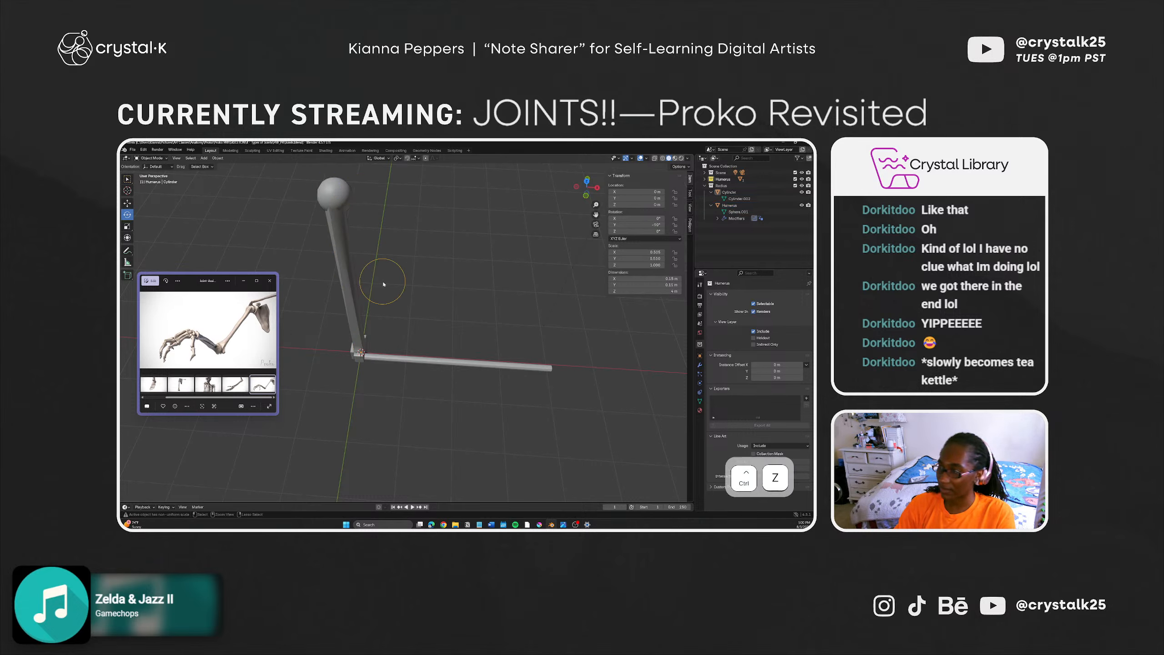
key(ctrl+z)
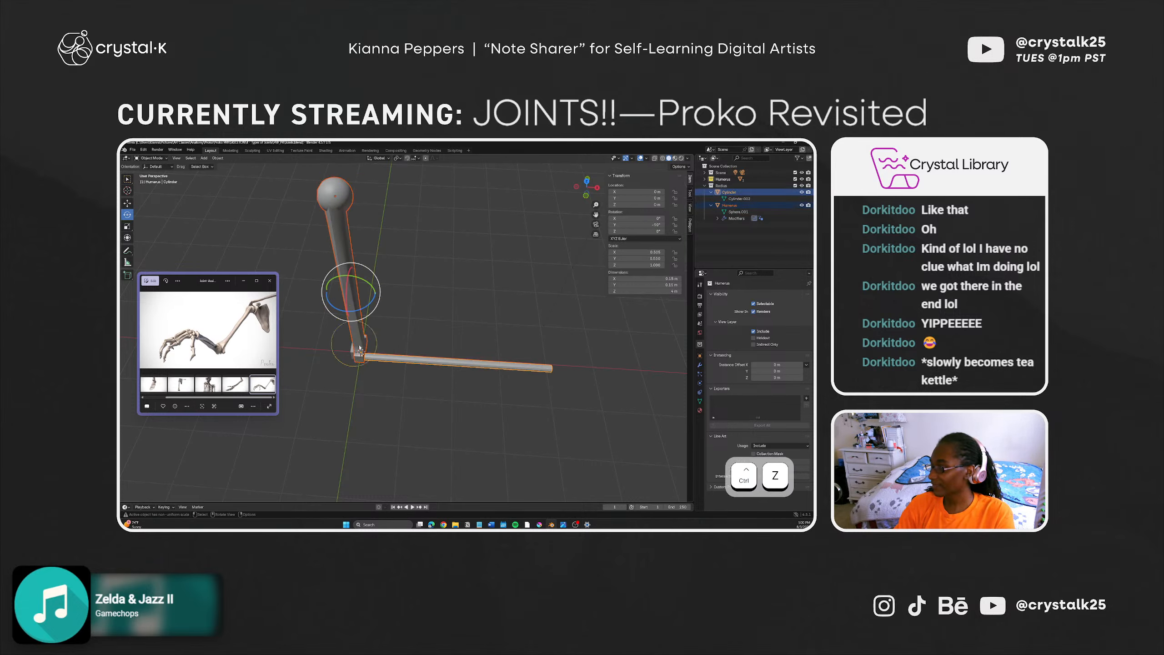
click(722, 185)
shift+click(724, 179)
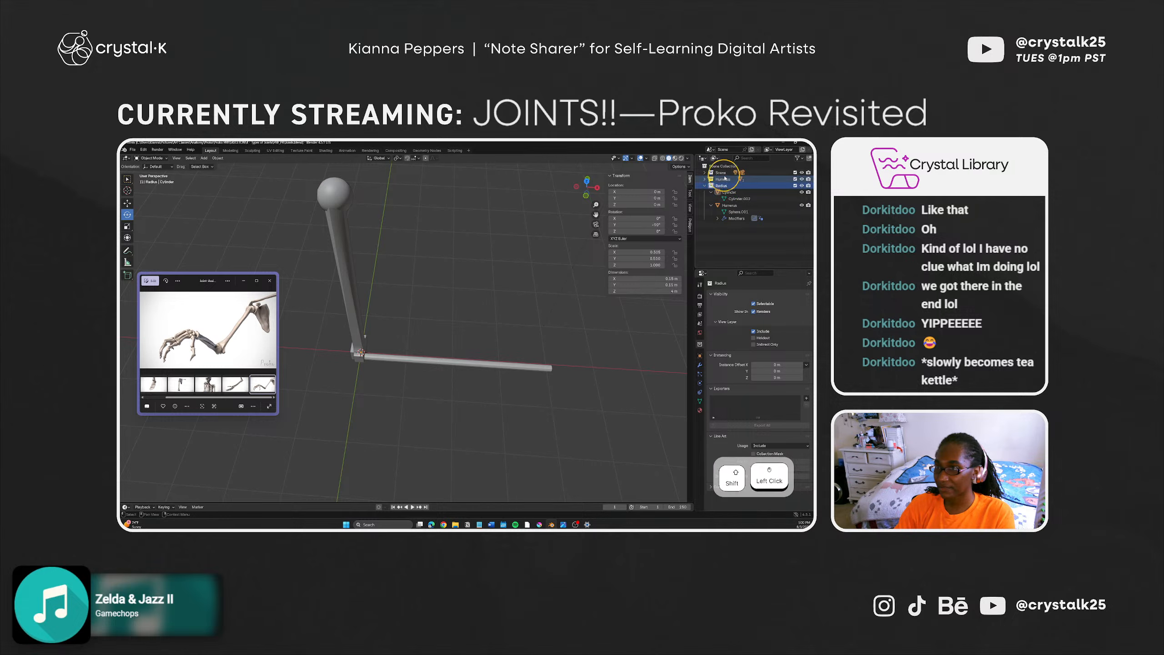
right_click(724, 179)
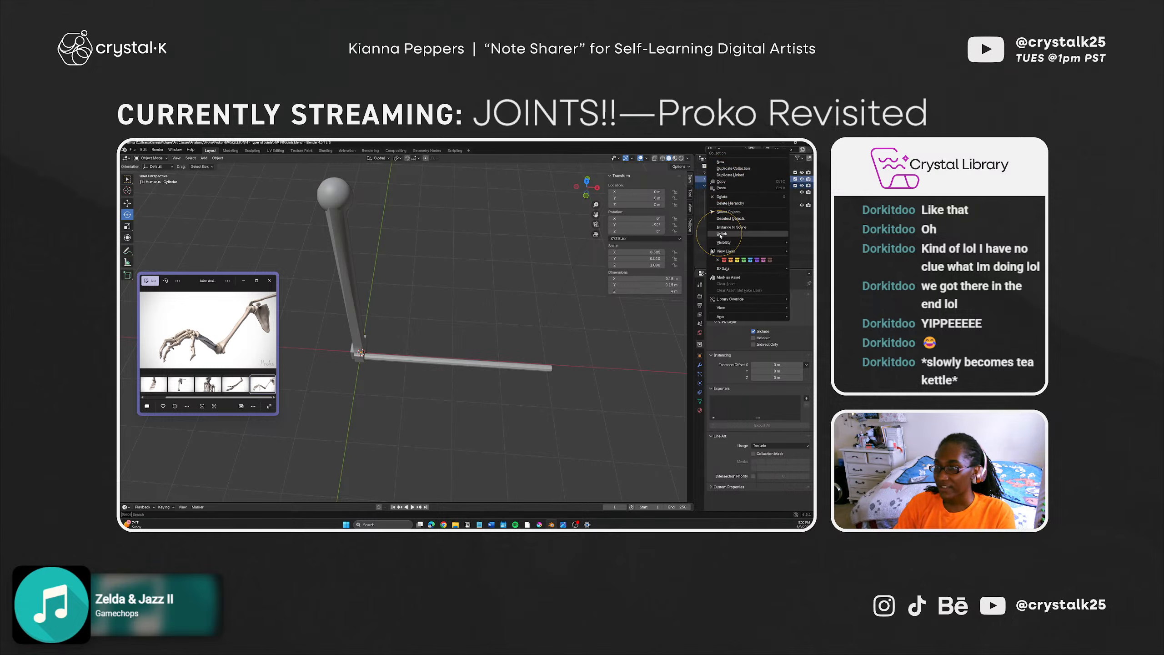
click(704, 178)
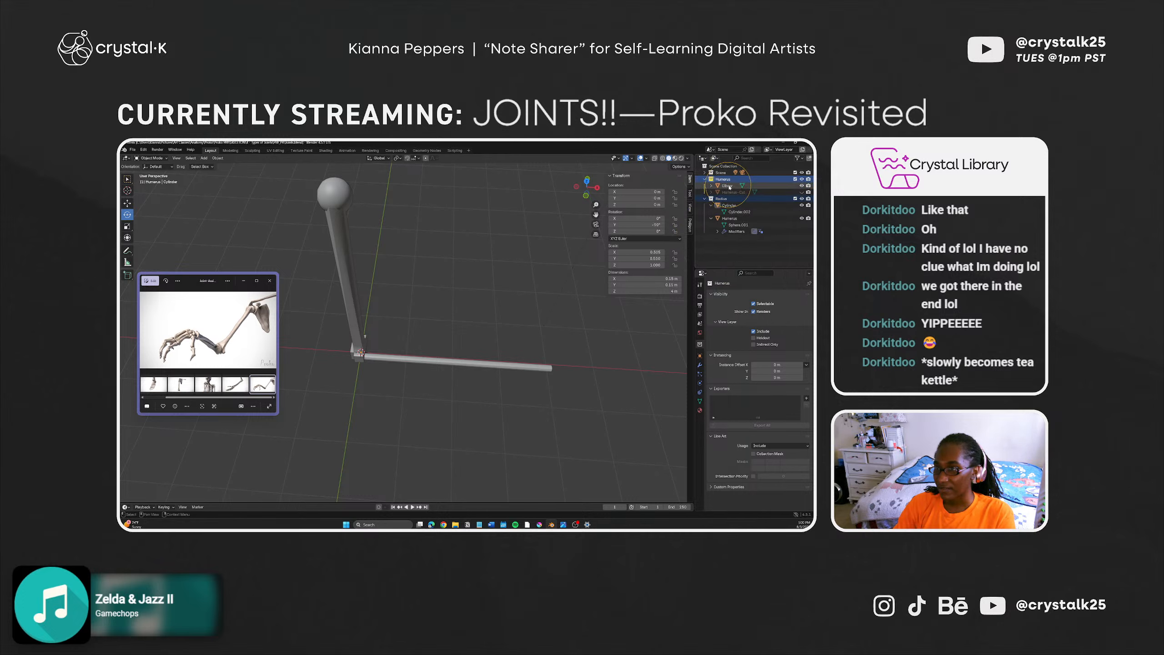
Step: Rename the mesh data of the Humerus object to "Humerus" and expand the Elbow object's entry in the outliner
click(347, 240)
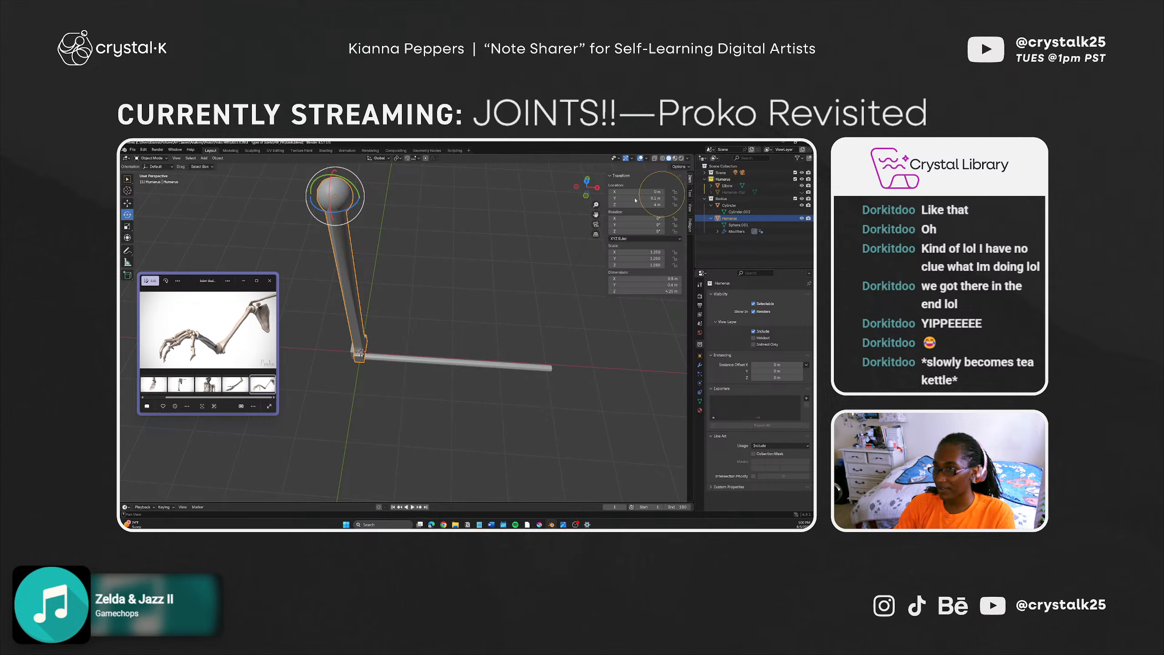
right_click(354, 196)
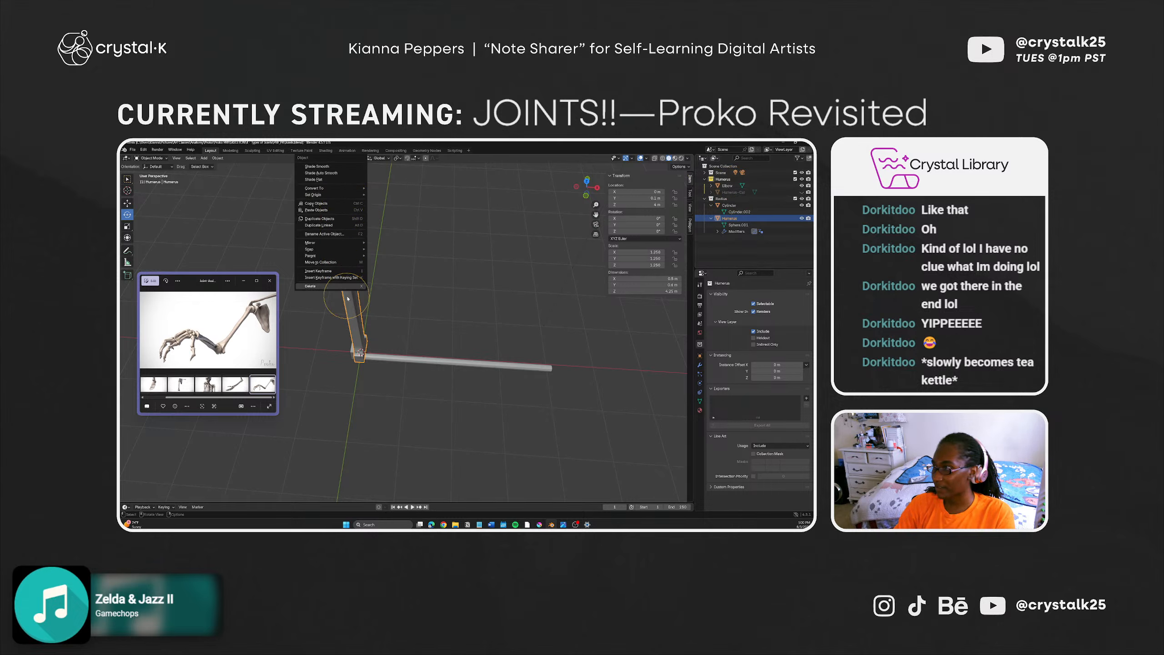
mouse_move(347, 264)
middle_down()
mouse_move(332, 228)
mouse_move(369, 301)
mouse_move(353, 276)
middle_up()
middle_drag(353, 276, 334, 251)
double_click(738, 225)
text(Humerus)
key(Return)
click(710, 186)
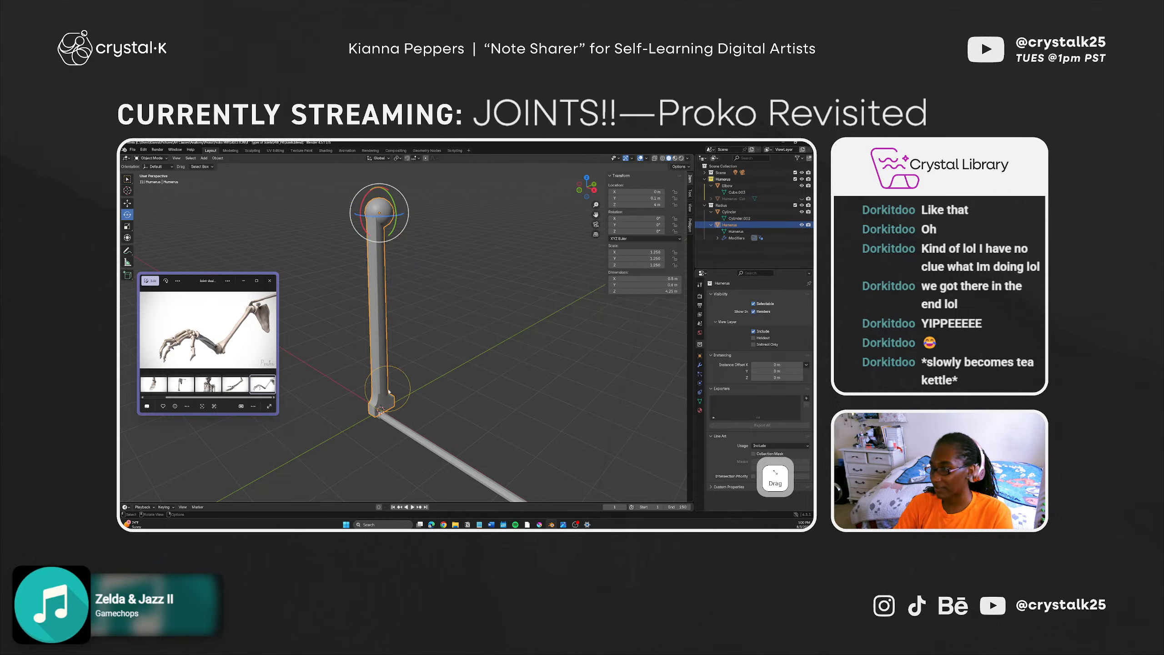
Step: Try joining the Humerus and the Radius cylinder into a single object
shift+click(401, 422)
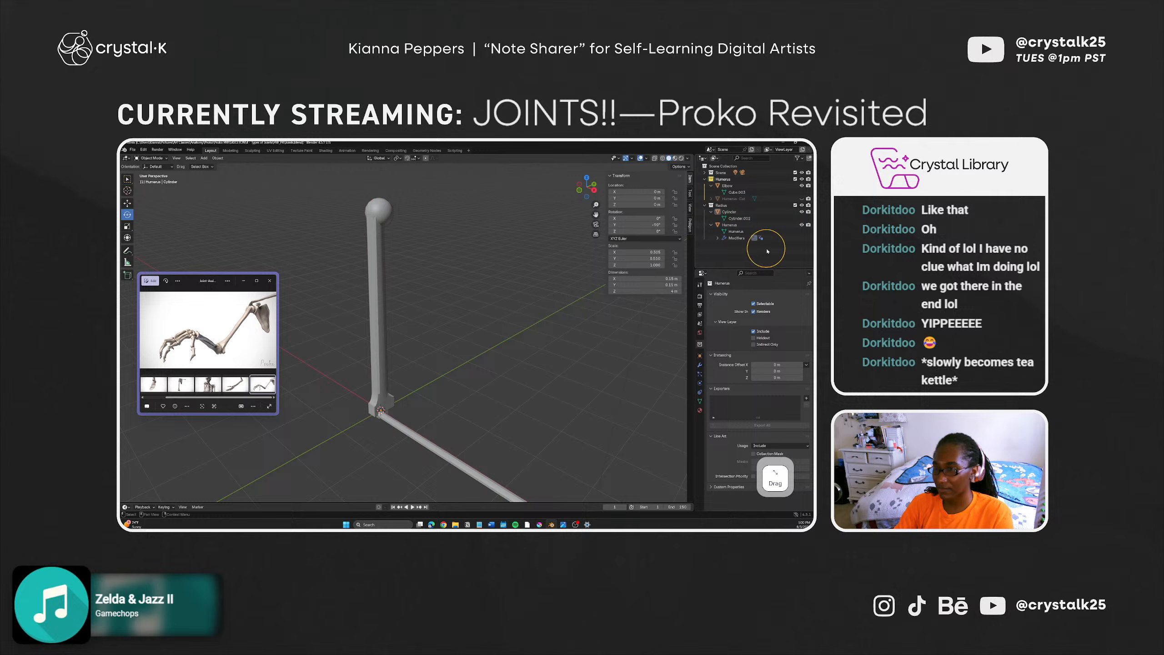
click(732, 225)
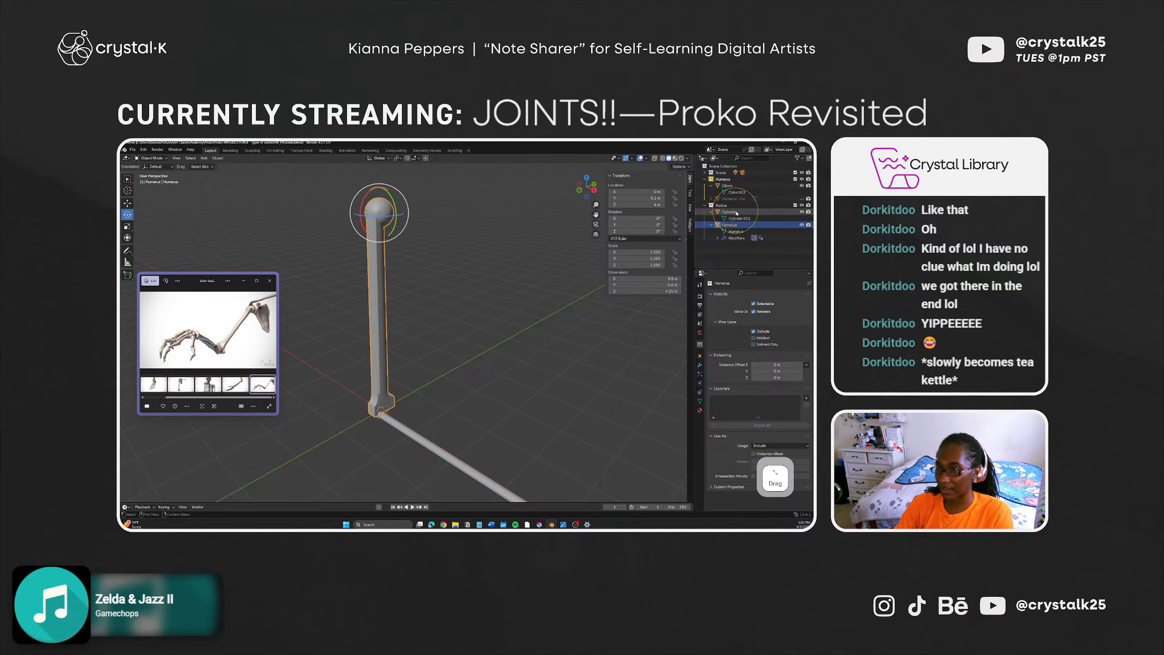
click(736, 213)
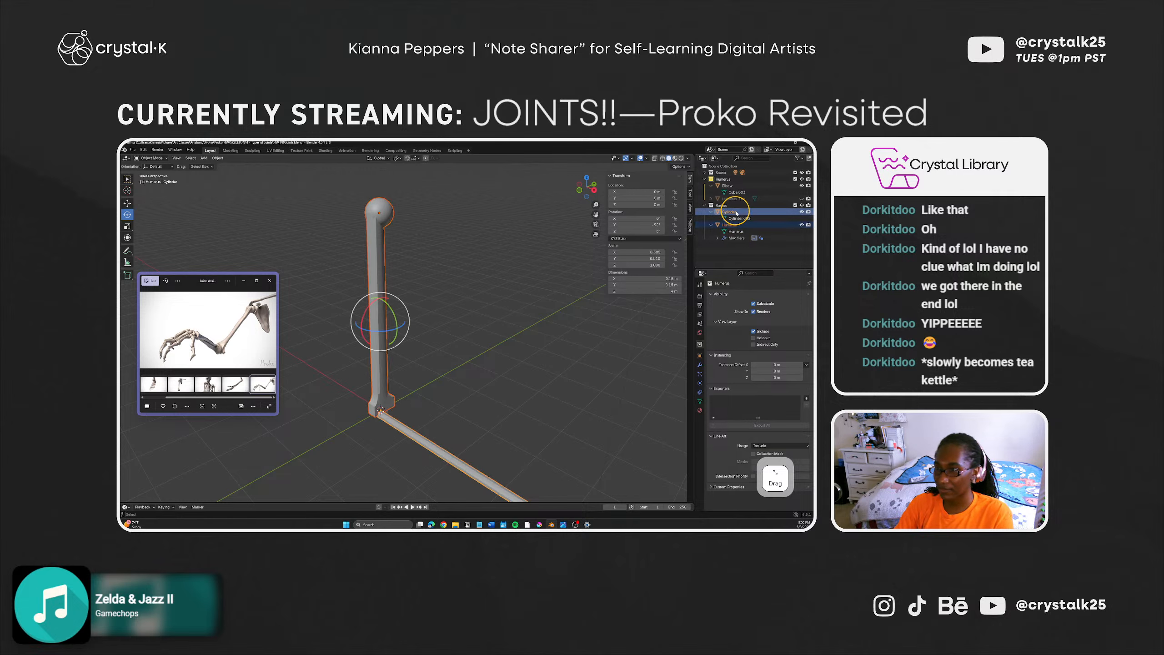
right_click(388, 397)
right_click(385, 419)
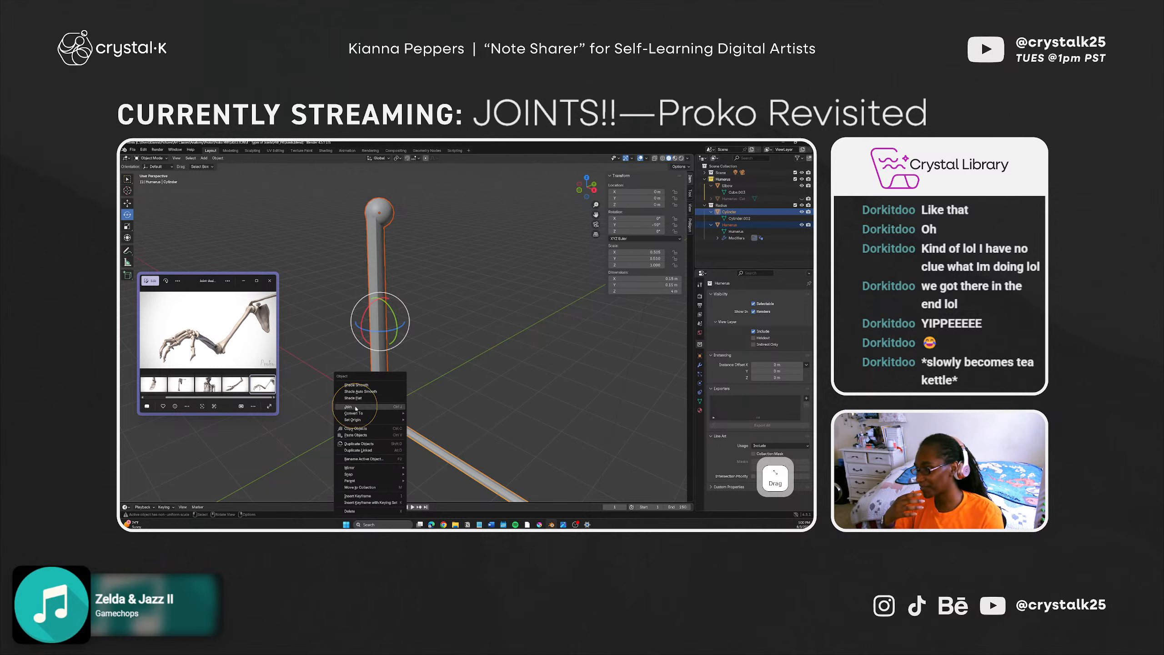
click(355, 407)
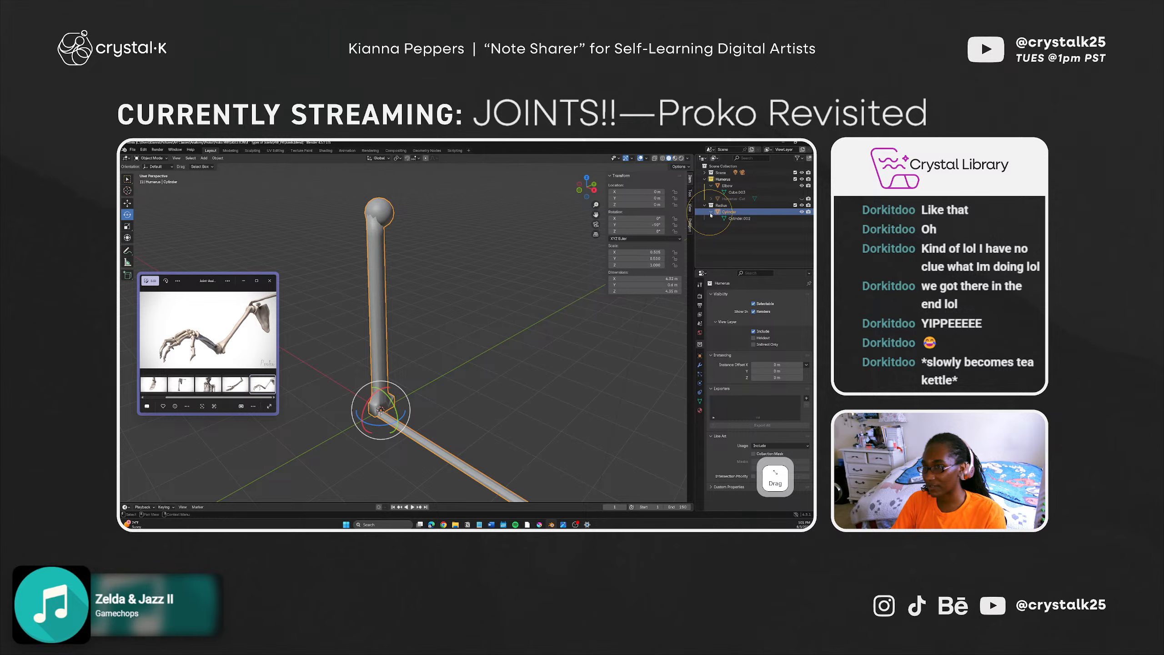
Step: Try rotating the joined arm about its elbow origin, and undo both the rotation and the join
drag(357, 413, 416, 361)
key(ctrl+z)
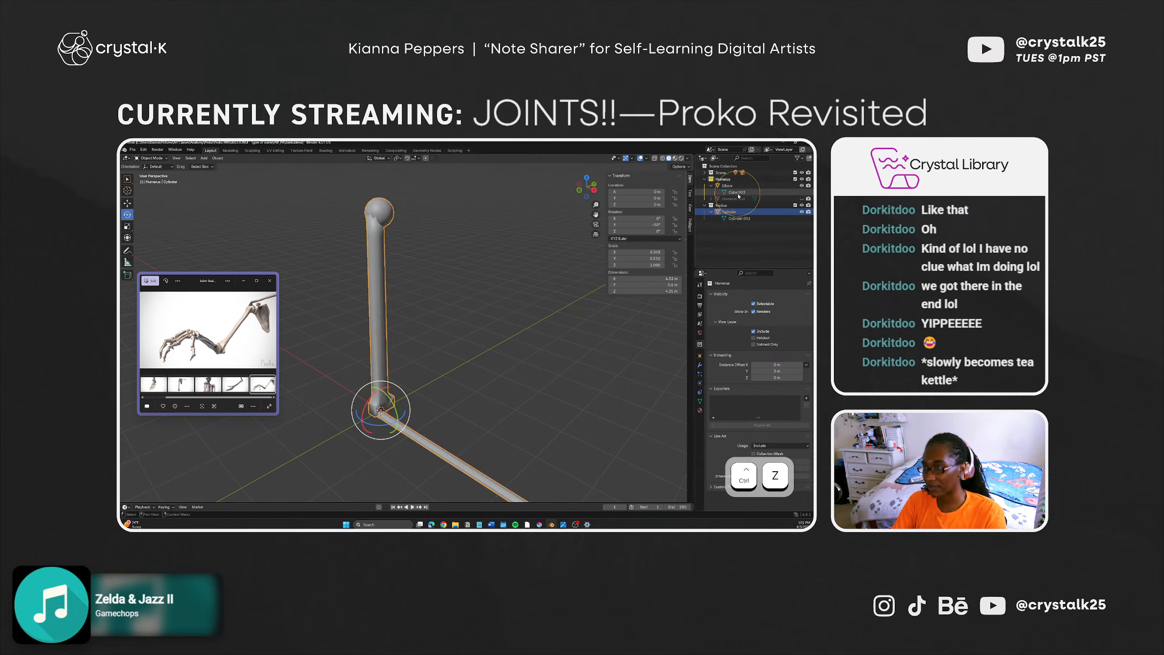
middle_drag(477, 322, 433, 333)
scroll(389, 383, up, 4)
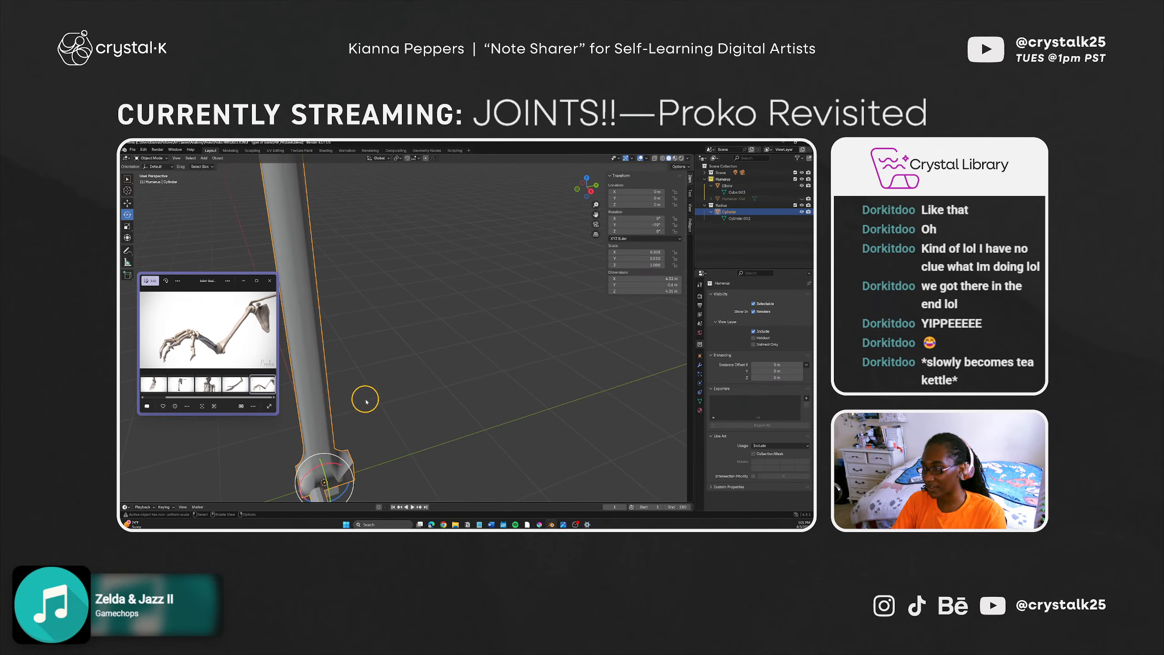
key(ctrl+z)
key(ctrl+z)
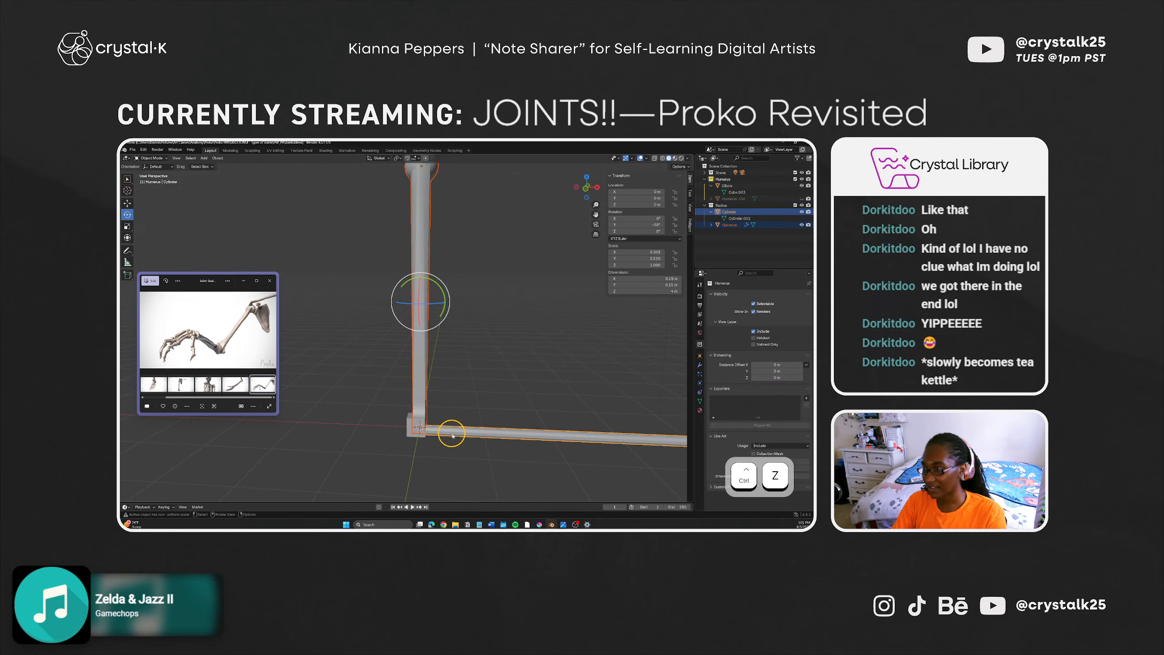
Step: Select only the Radius cylinder and try Shade Auto Smooth on it
shift+middle_drag(410, 406, 351, 421)
click(454, 433)
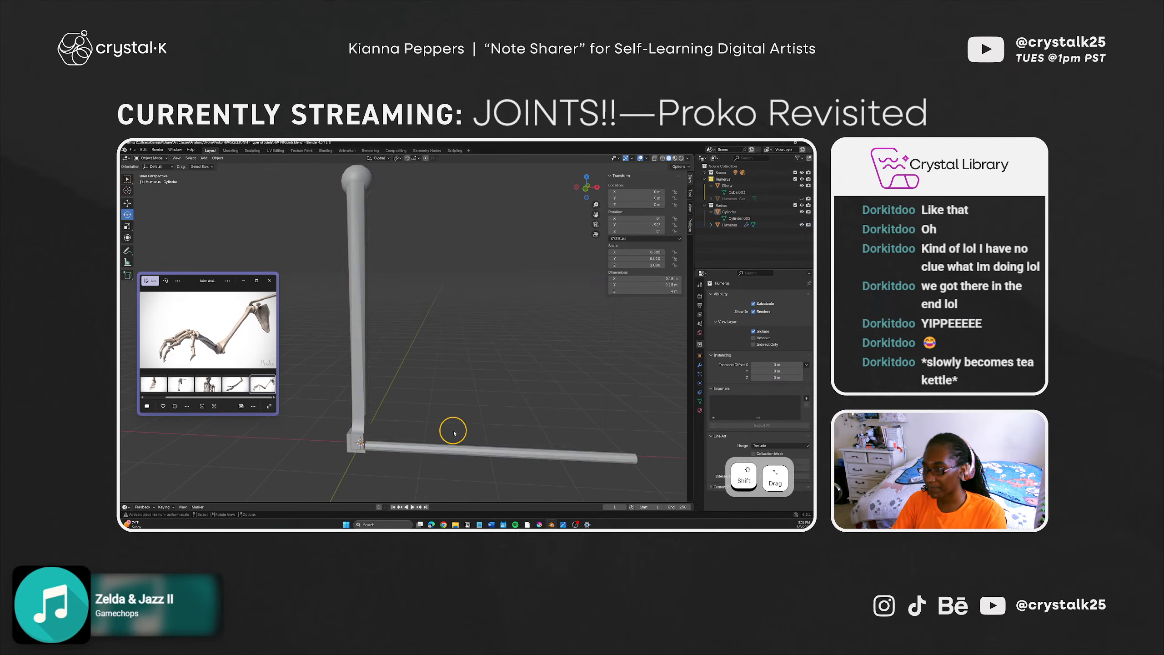
click(451, 454)
right_click(410, 449)
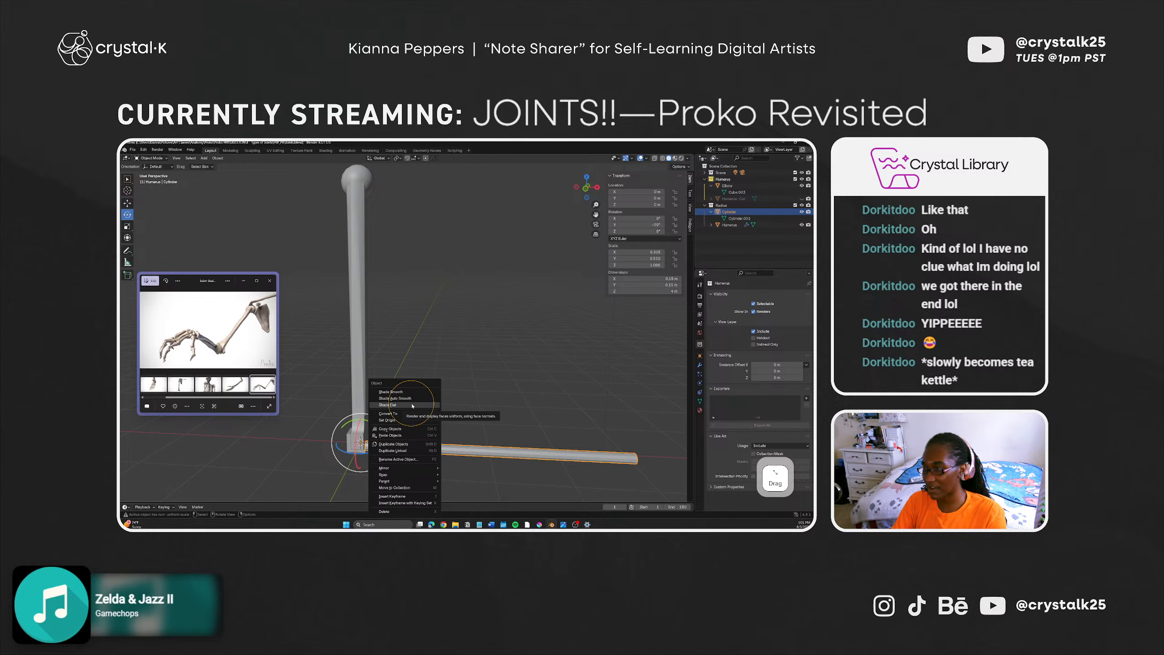
click(413, 399)
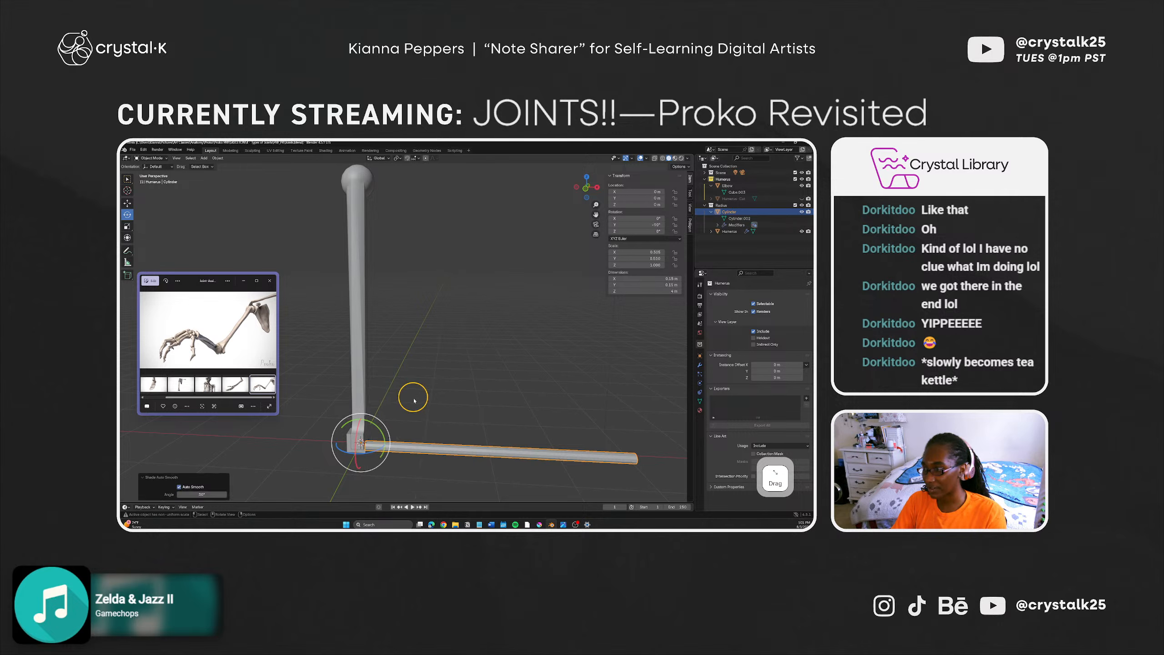
right_click(420, 444)
click(417, 394)
Step: Try a small rotation of the Radius cylinder at the elbow and undo it
middle_drag(398, 477, 368, 466)
mouse_move(363, 431)
mouse_down()
mouse_move(363, 441)
mouse_move(365, 432)
mouse_up()
key(ctrl+z)
middle_drag(392, 458, 383, 416)
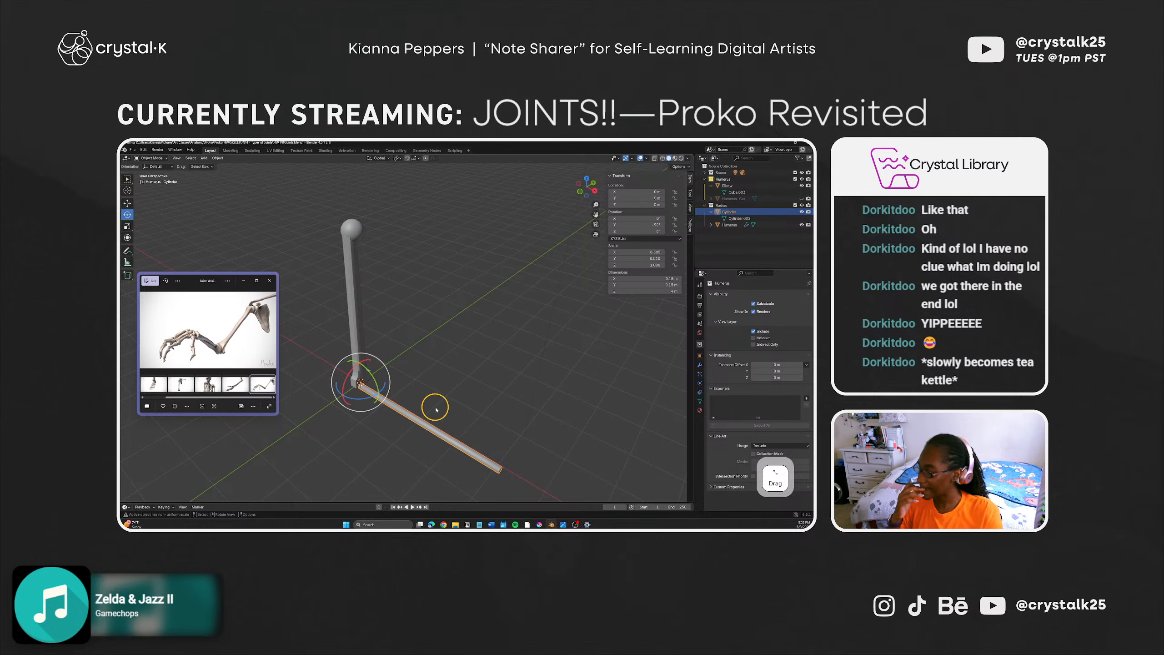
Step: Try Shade Auto Smooth again while viewing the free end of the Radius cylinder up close
click(353, 424)
middle_drag(351, 412, 376, 408)
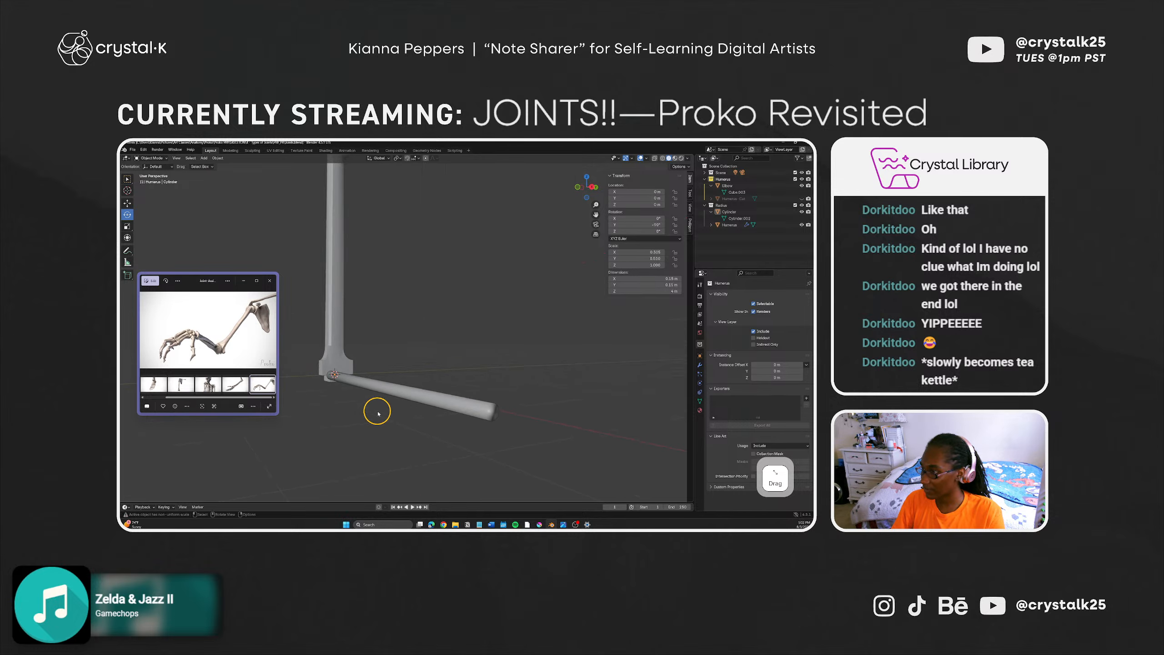
right_click(498, 412)
click(486, 407)
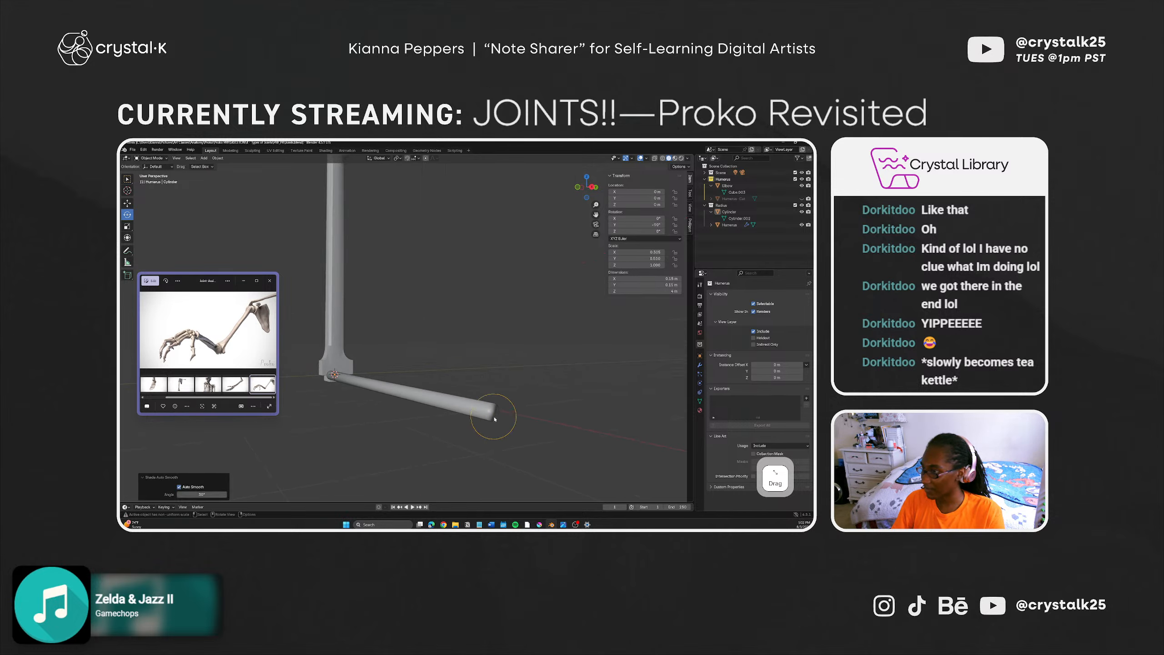
right_click(495, 417)
click(452, 397)
right_click(453, 402)
click(454, 401)
right_click(479, 404)
click(478, 405)
Step: Compare Shade Smooth on the Radius cylinder and set its shading to Shade Flat
click(495, 415)
right_click(495, 415)
click(474, 398)
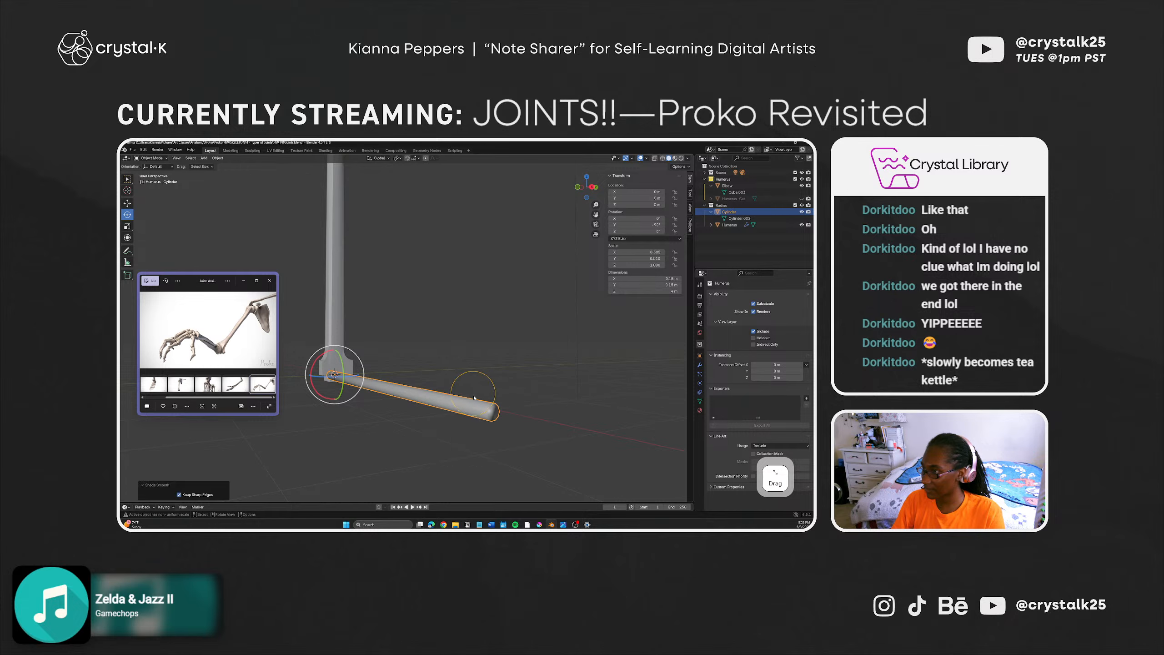
right_click(474, 398)
click(451, 414)
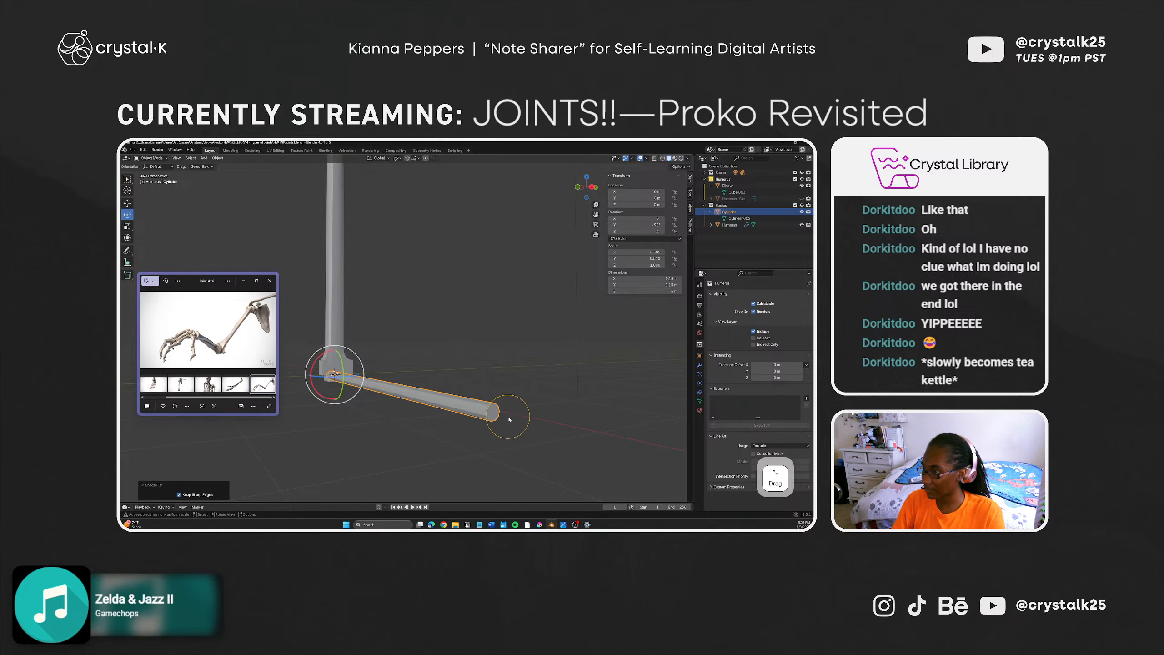
click(509, 419)
Step: Select the Radius cylinder and enter Edit Mode on it with nothing selected in its mesh
middle_drag(509, 419, 484, 399)
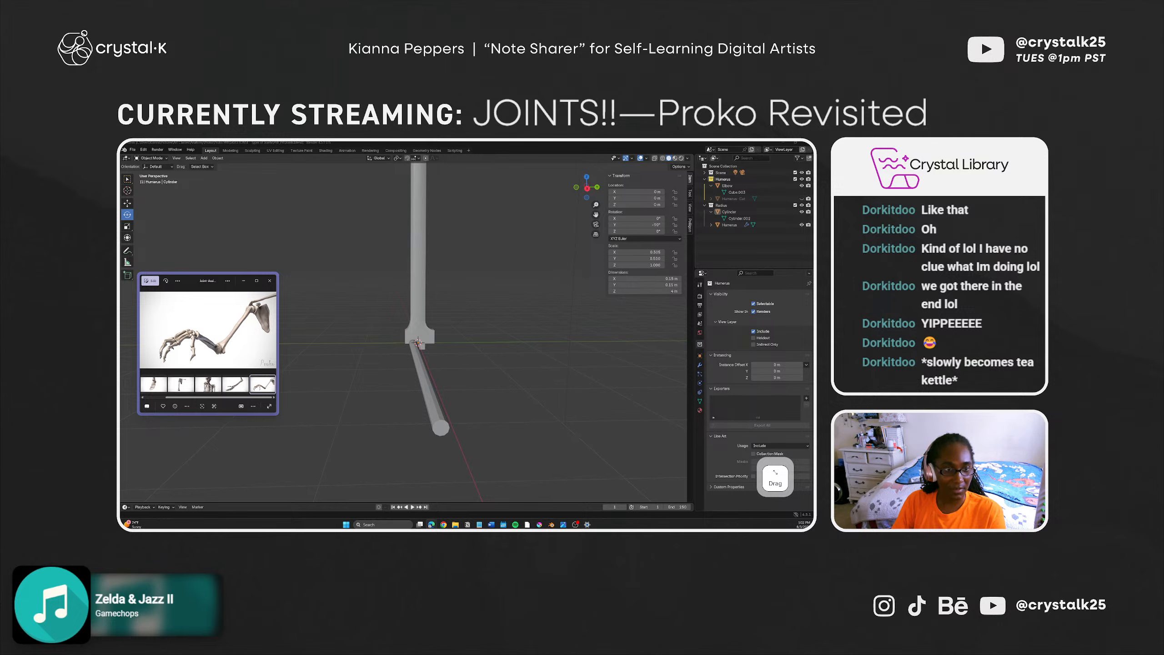
middle_drag(397, 351, 429, 382)
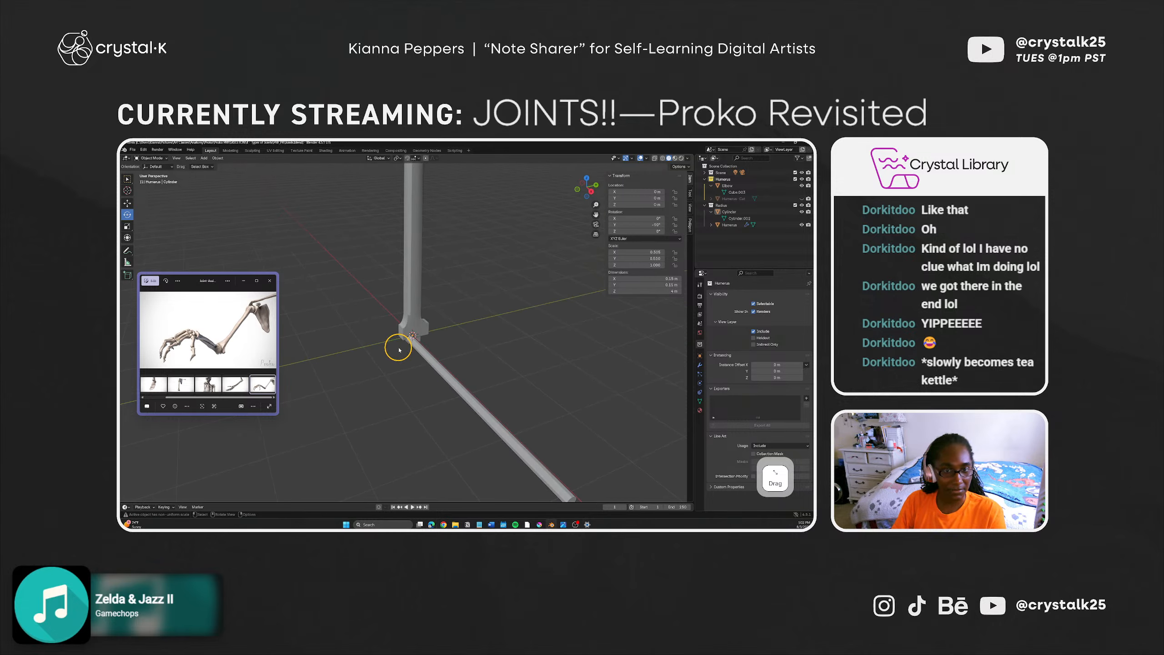
middle_drag(399, 350, 432, 361)
click(429, 365)
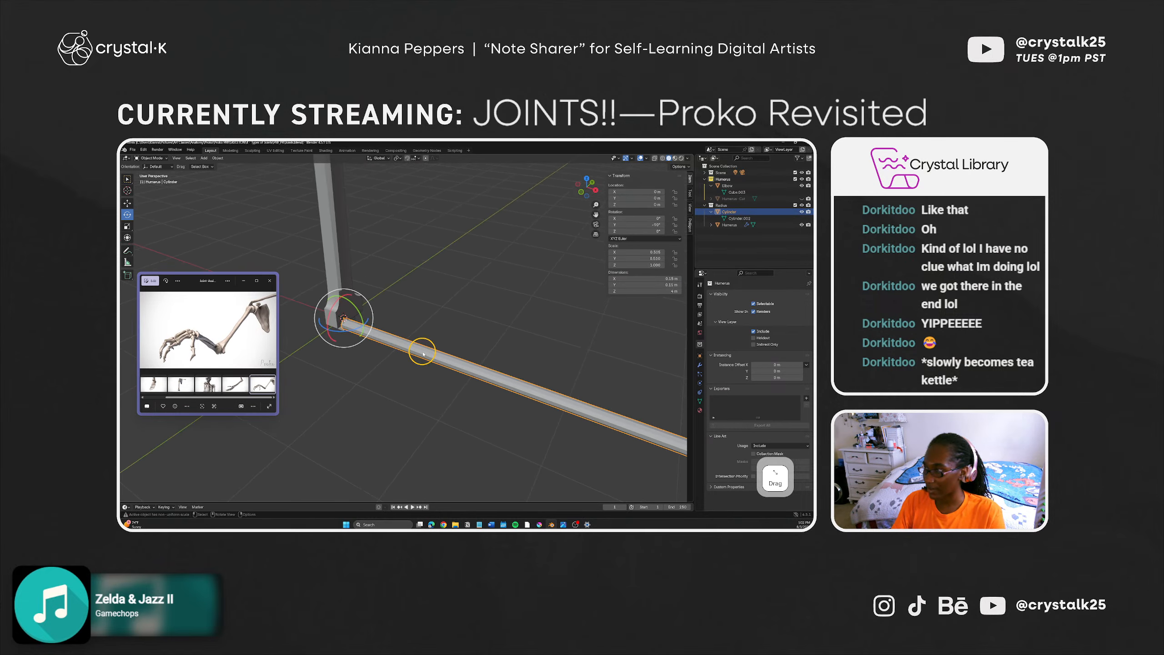
key(Tab)
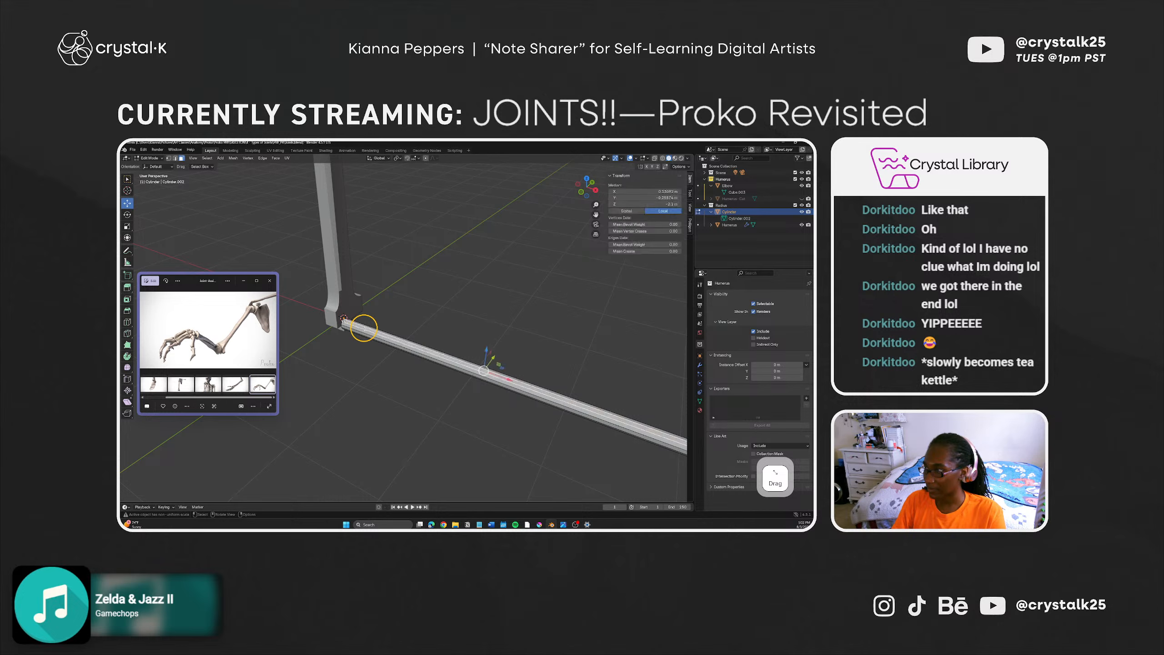
click(393, 324)
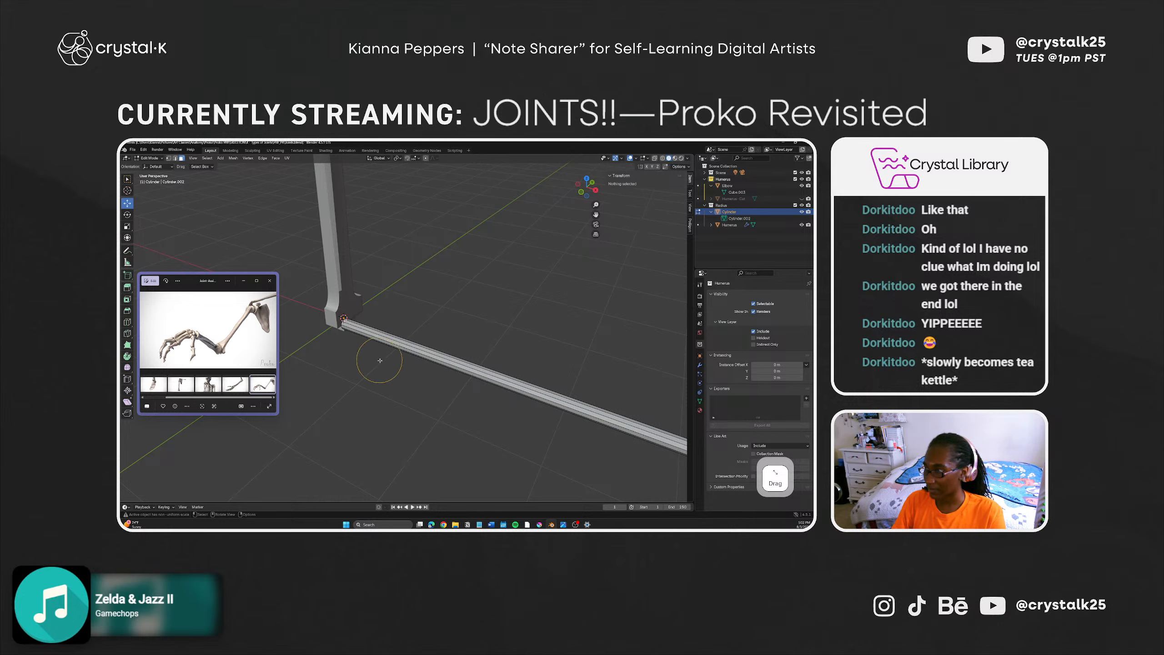
Step: Try adding an edge loop around the Radius cylinder and sliding it close to the elbow end
key(ctrl+r)
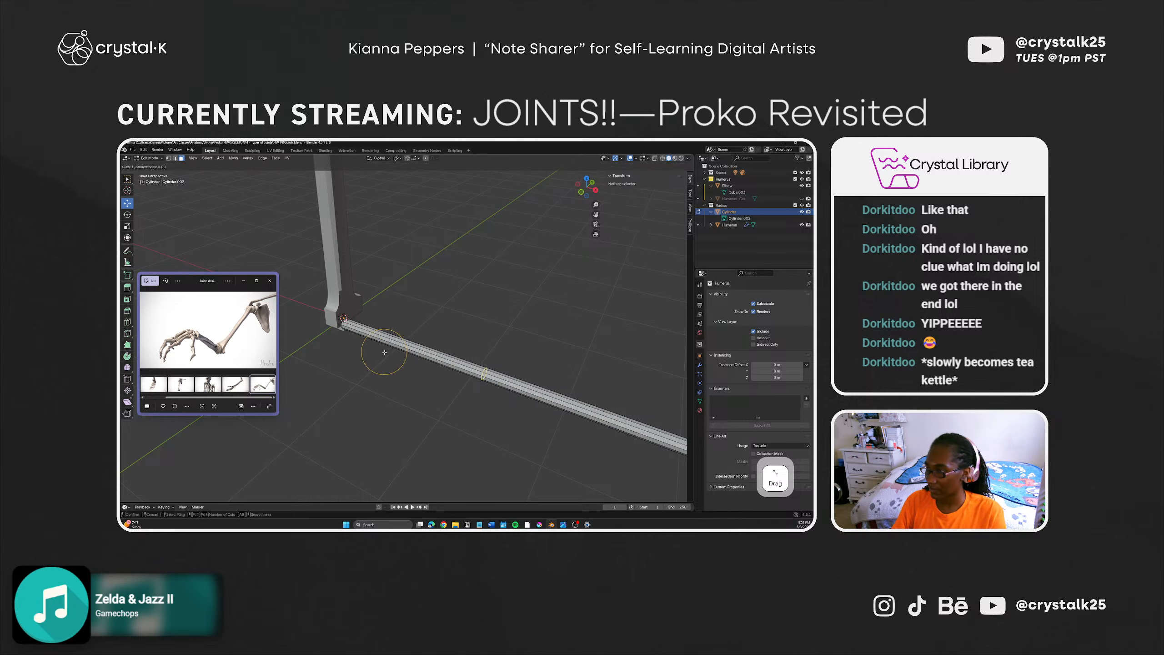
click(384, 352)
drag(384, 352, 309, 314)
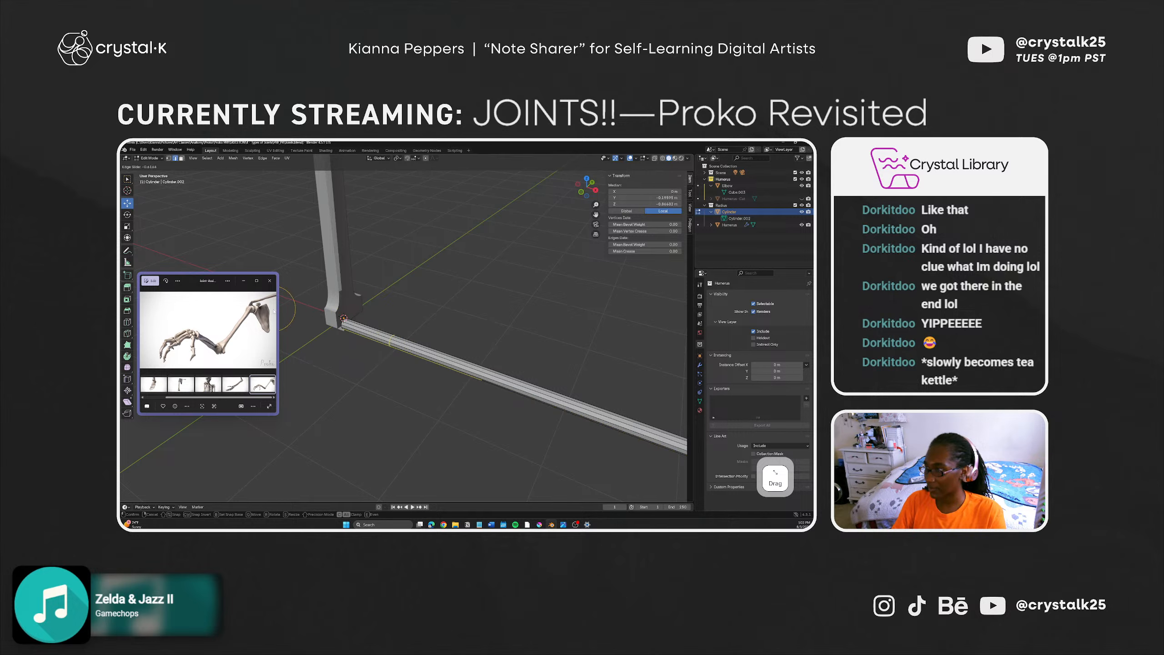
click(237, 252)
Step: Select only the ring of short faces between the edge loop and the elbow end of the Radius cylinder
middle_drag(330, 357, 370, 358)
click(370, 358)
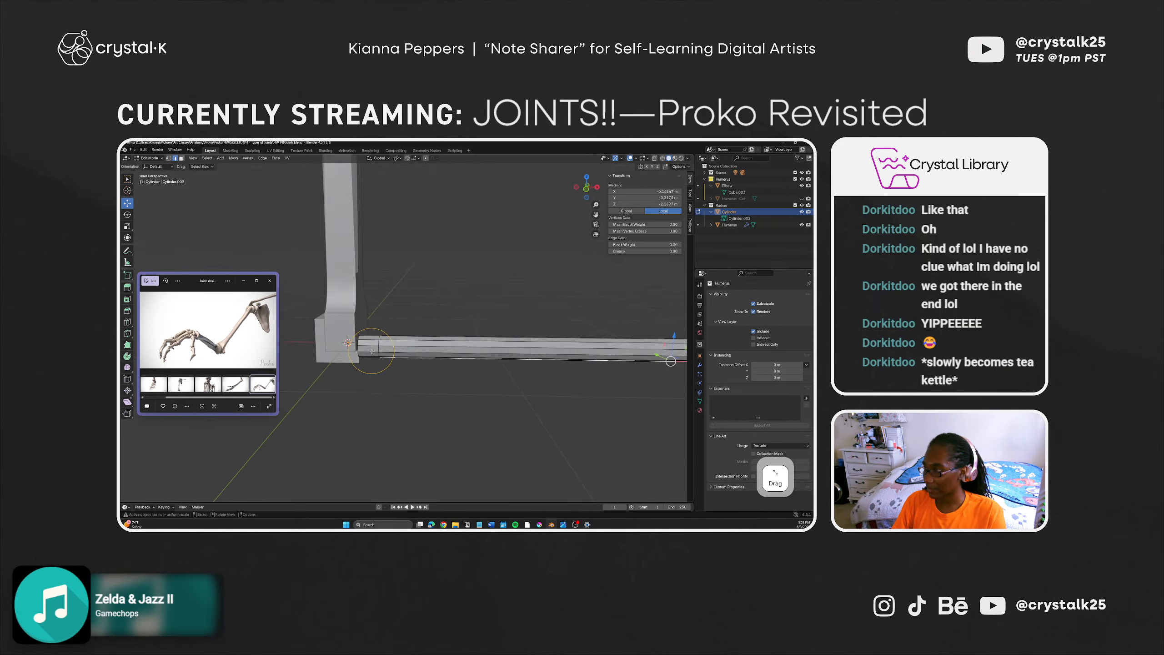
alt+click(372, 347)
click(376, 365)
alt+click(377, 349)
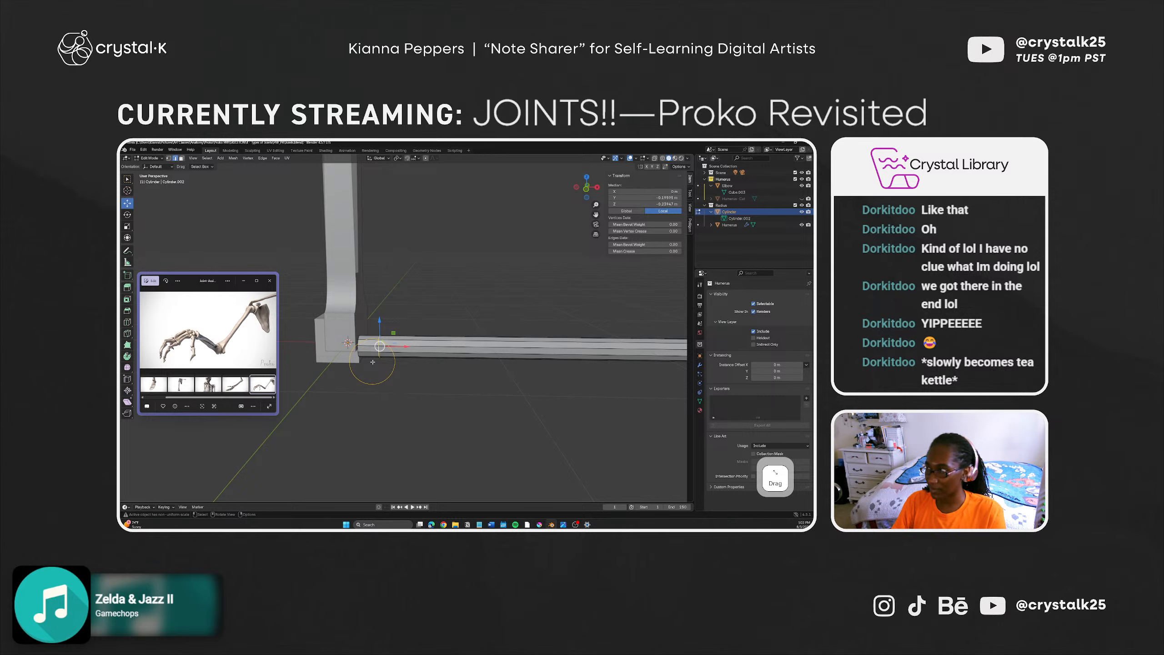
key(alt+a)
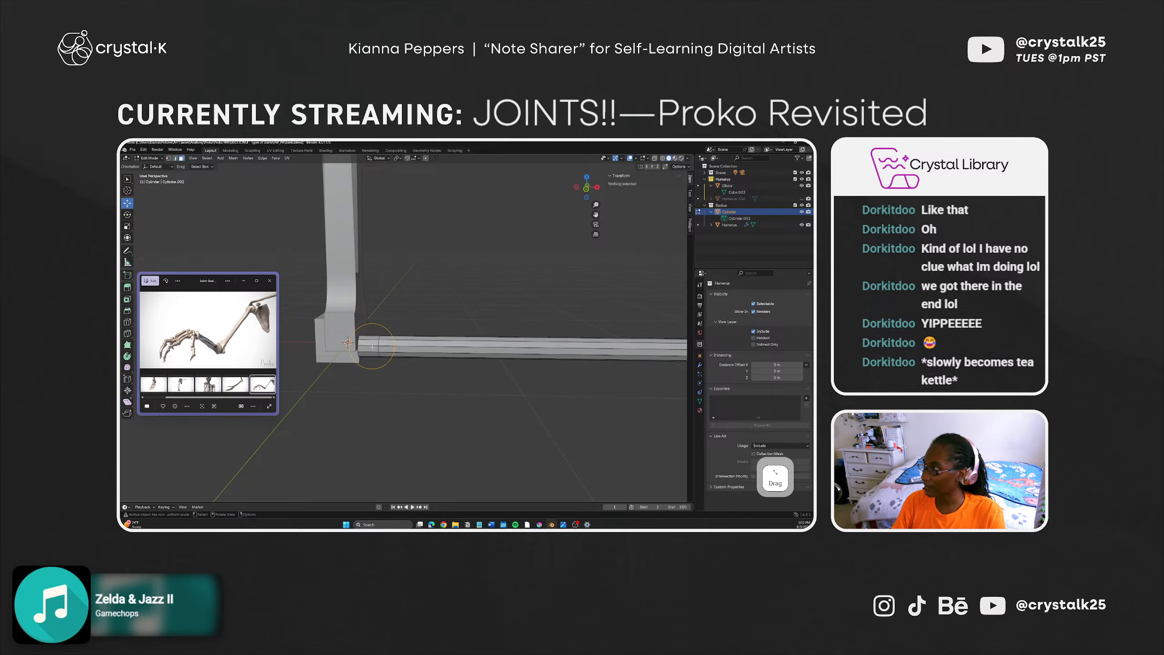
alt+click(372, 346)
Step: Try extruding the ring of faces at the elbow end in place and scaling it outward into a wider collar
middle_drag(372, 347, 333, 391)
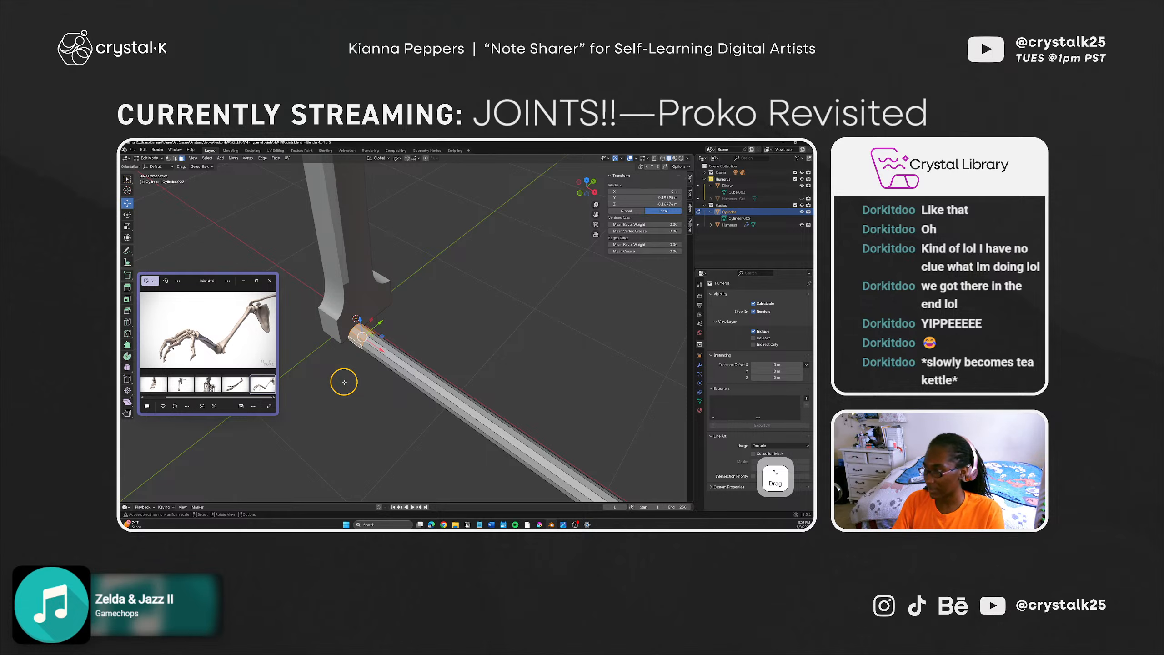
key(e)
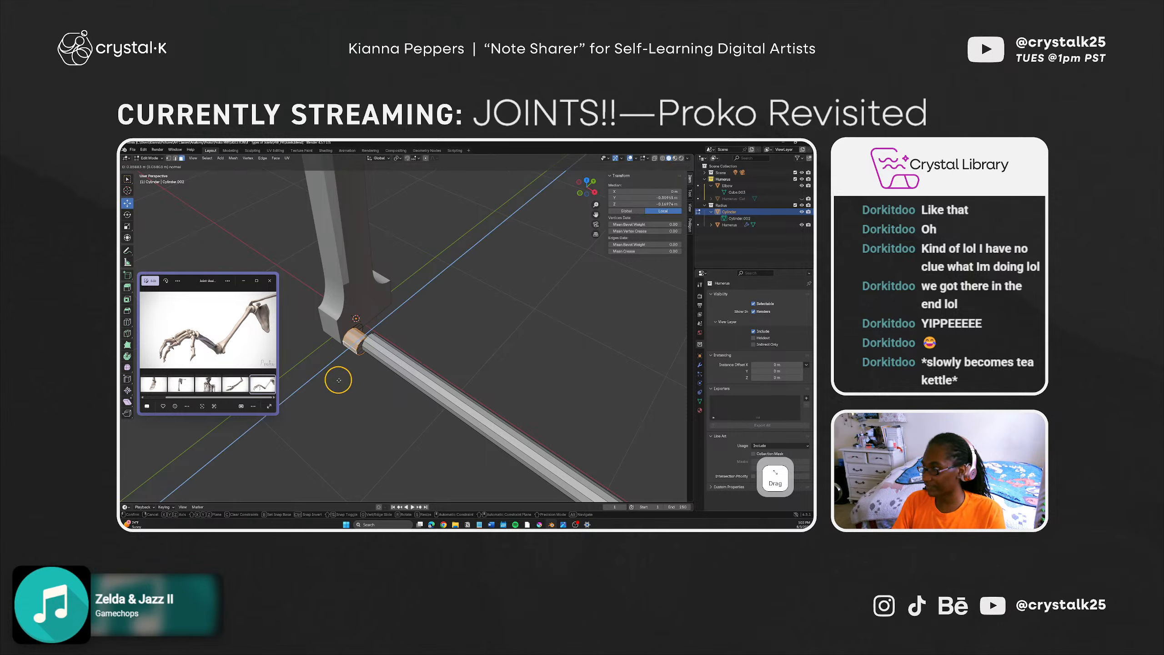
right_click(343, 380)
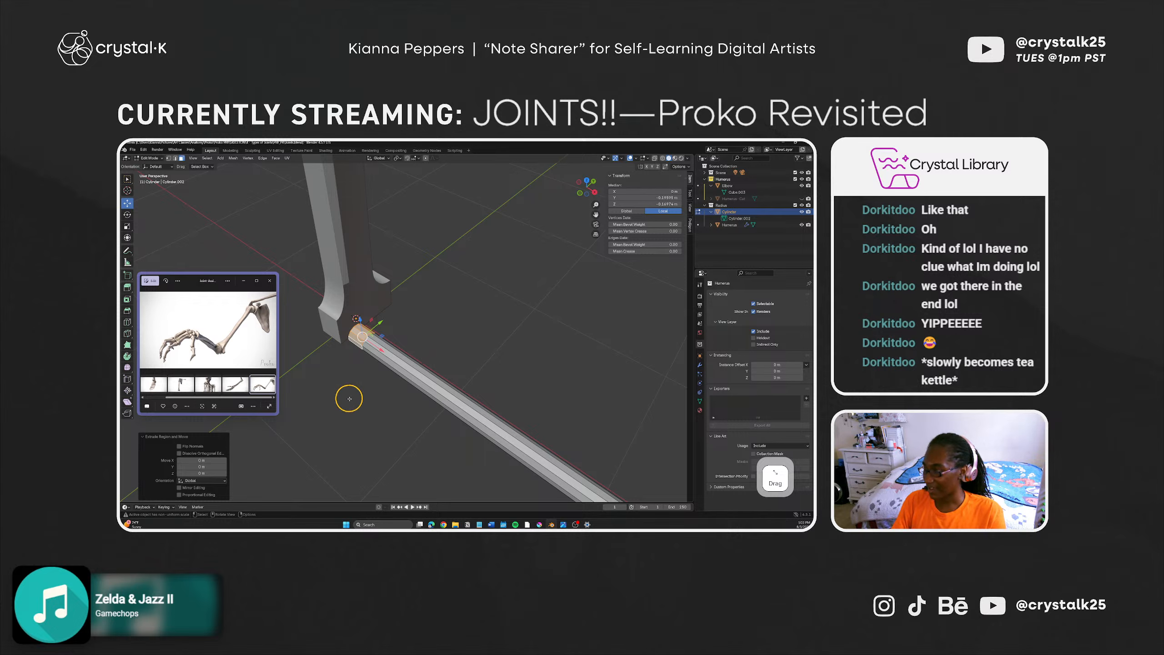
mouse_move(345, 395)
middle_down()
mouse_move(372, 395)
mouse_move(302, 370)
mouse_move(345, 368)
mouse_move(330, 392)
middle_up()
key(s)
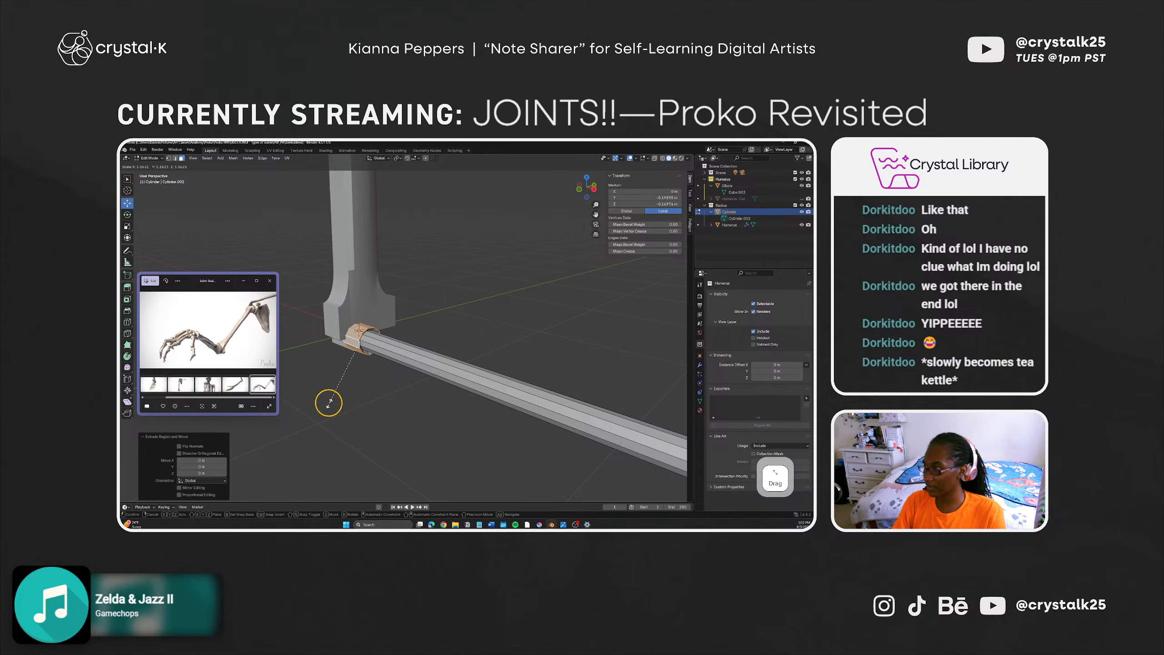
middle_drag(330, 403, 383, 379)
right_click(349, 381)
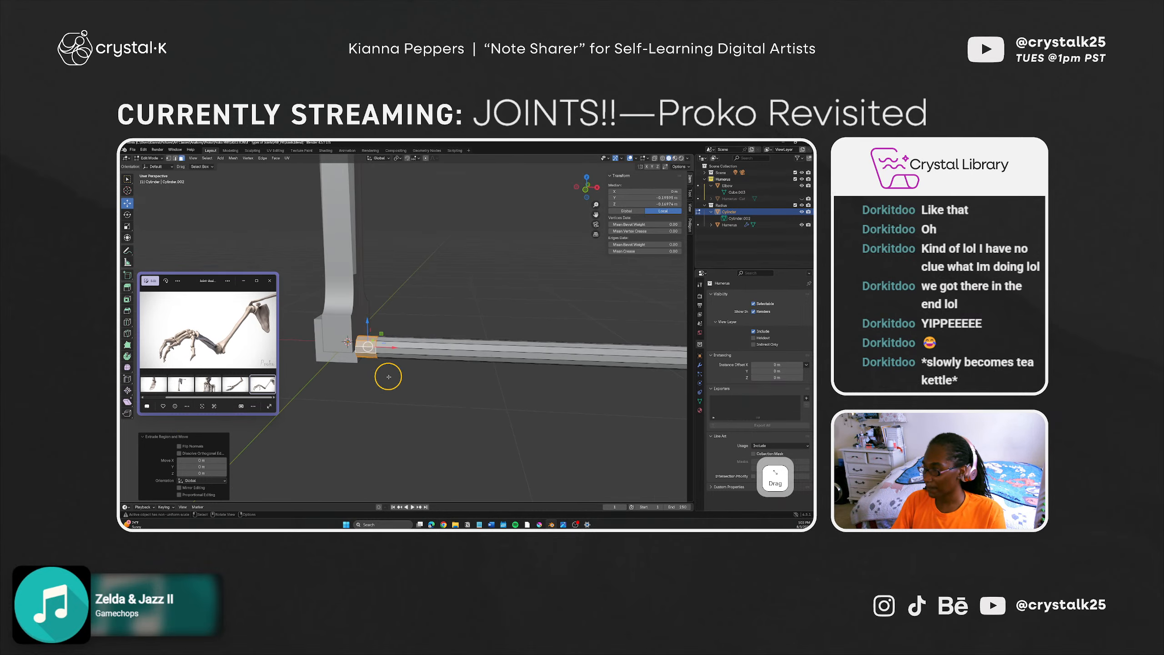
key(s)
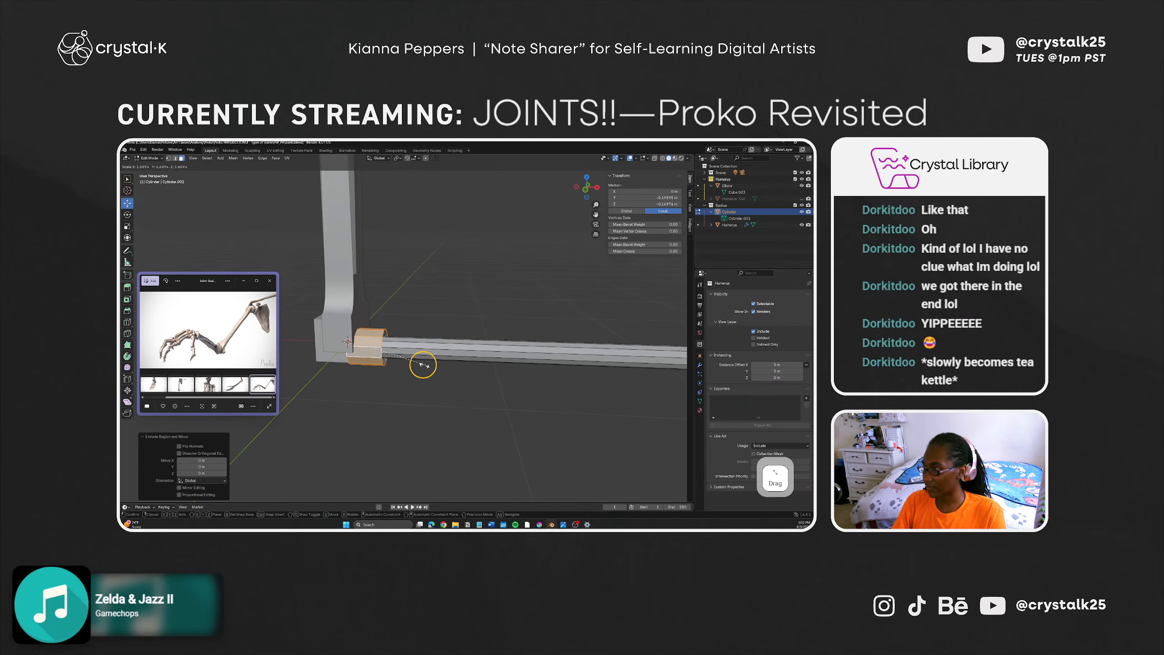
click(392, 366)
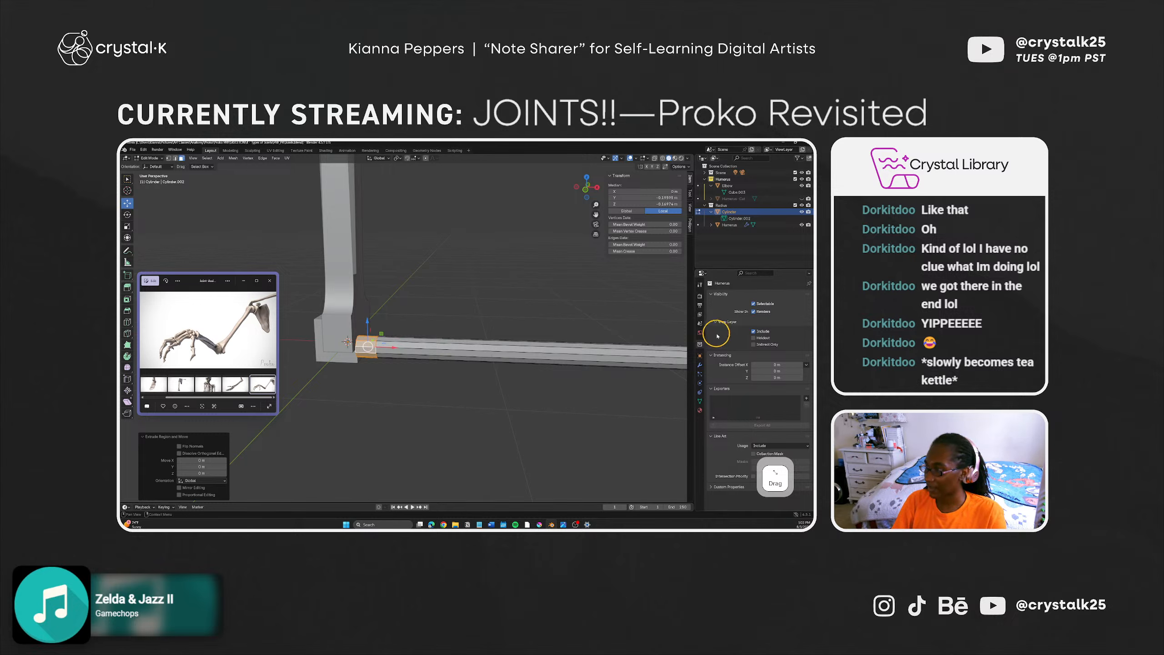
Step: Undo the extrusion and the edge loop on the Radius cylinder, and clear the face selection
click(555, 317)
key(ctrl+z)
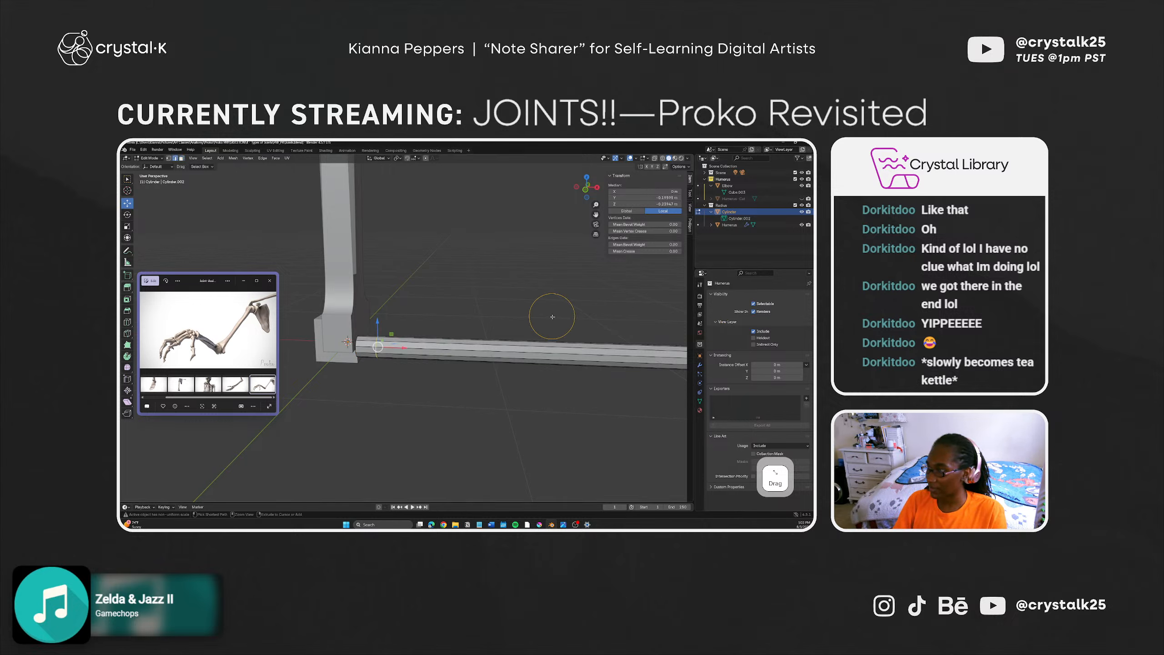
click(552, 316)
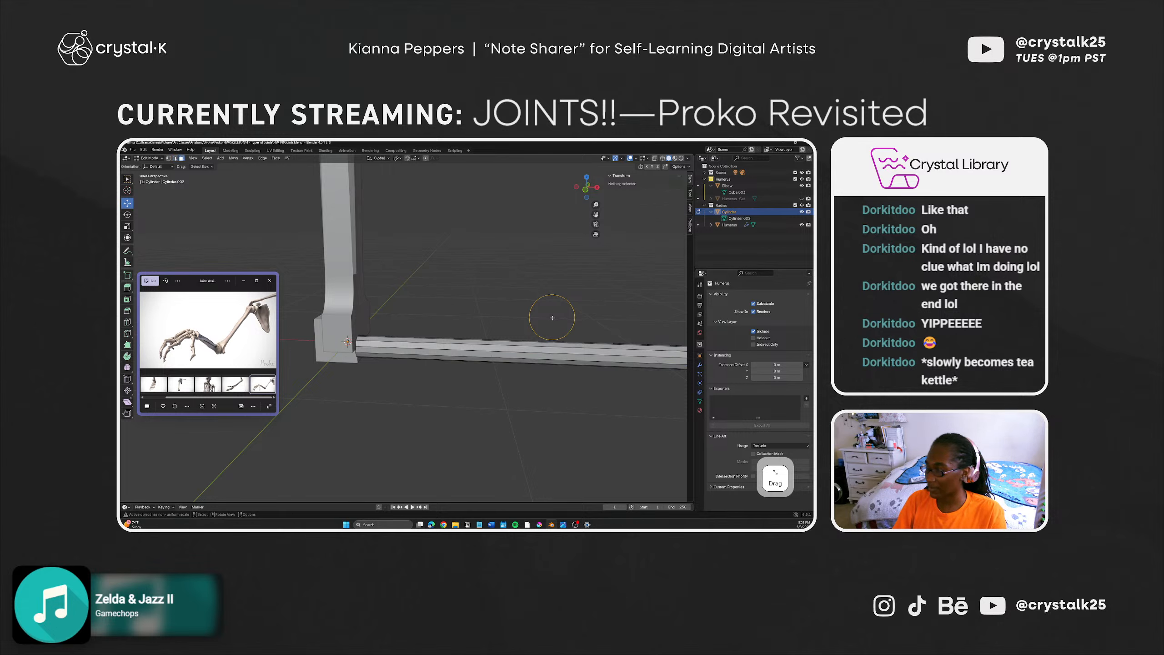
middle_drag(532, 319, 501, 362)
click(396, 353)
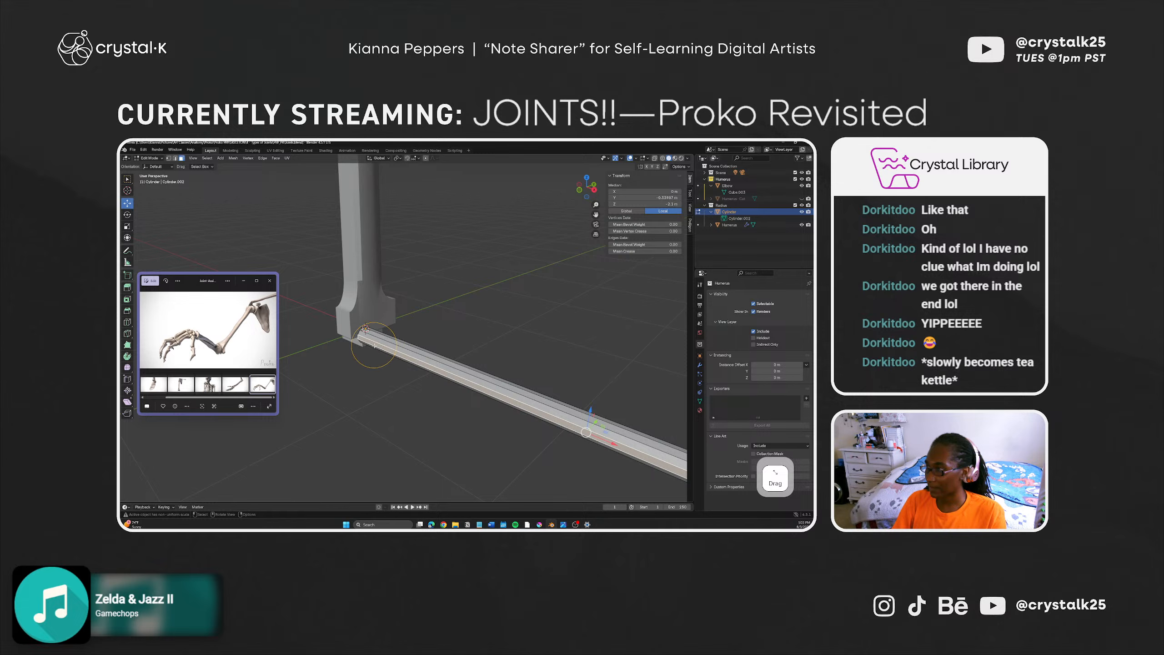
click(436, 315)
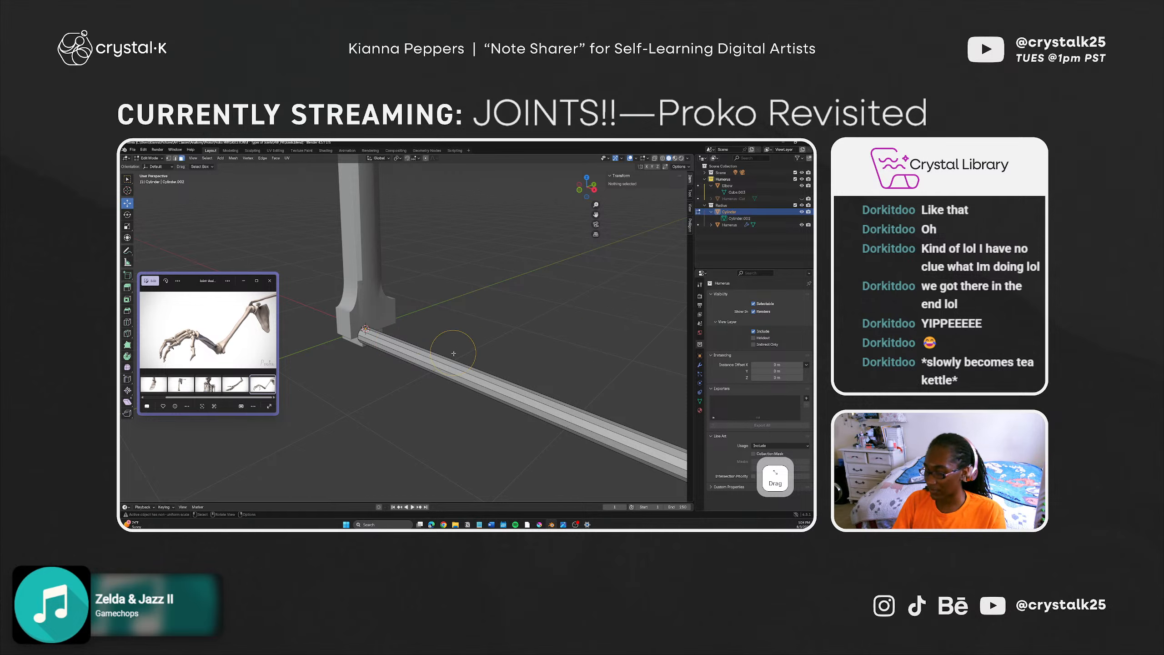
Step: Add a cylinder to the Radius mesh at the elbow and rotate it about Y to lie along the Radius
key(shift+a)
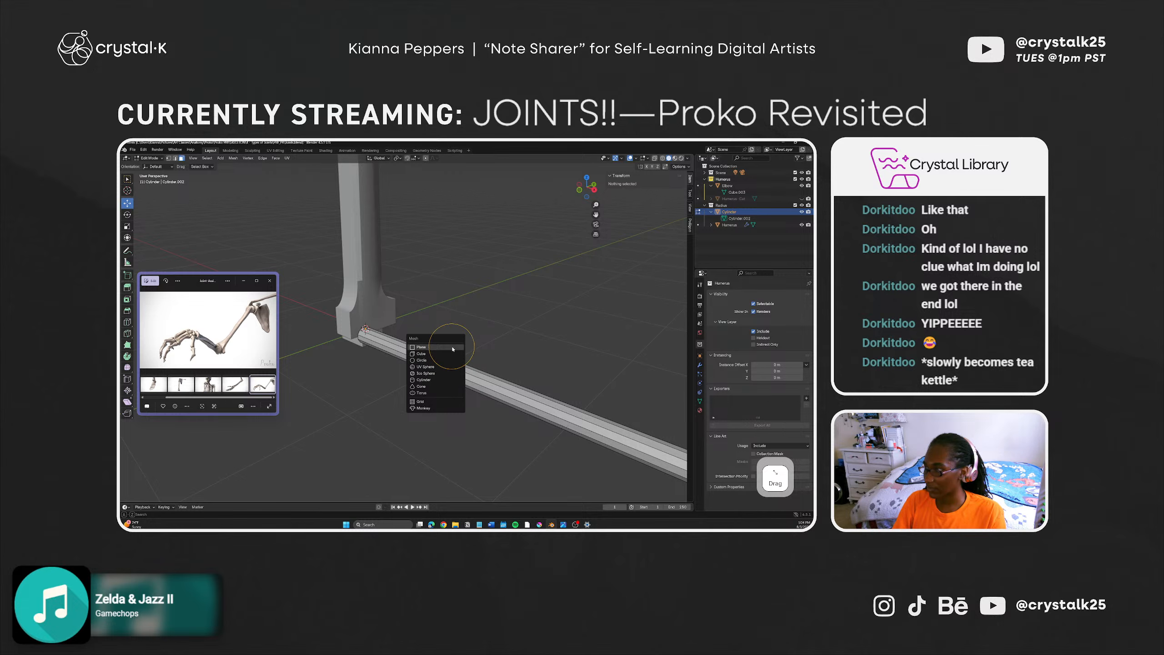
click(443, 381)
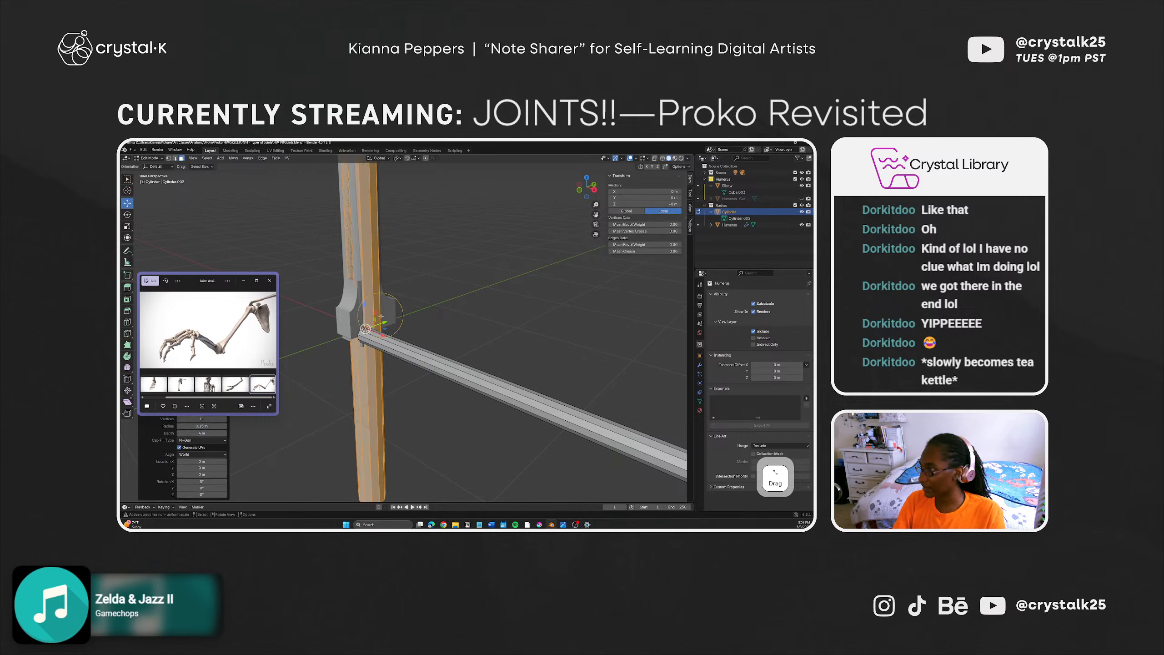
key(r)
key(Escape)
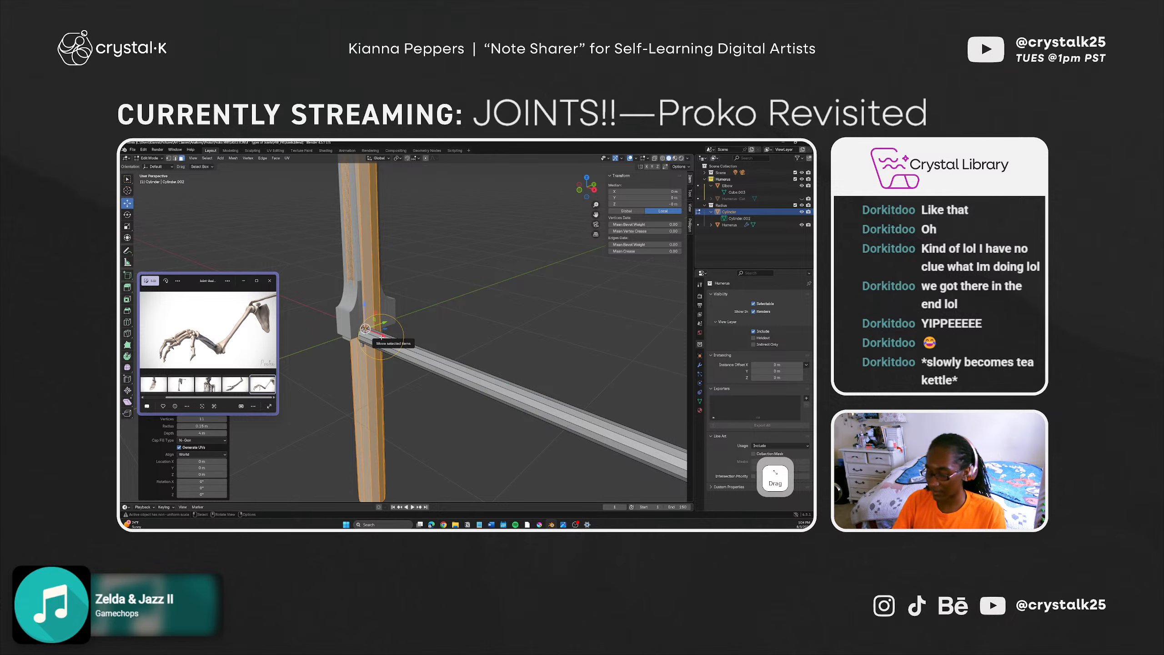
key(shift+space)
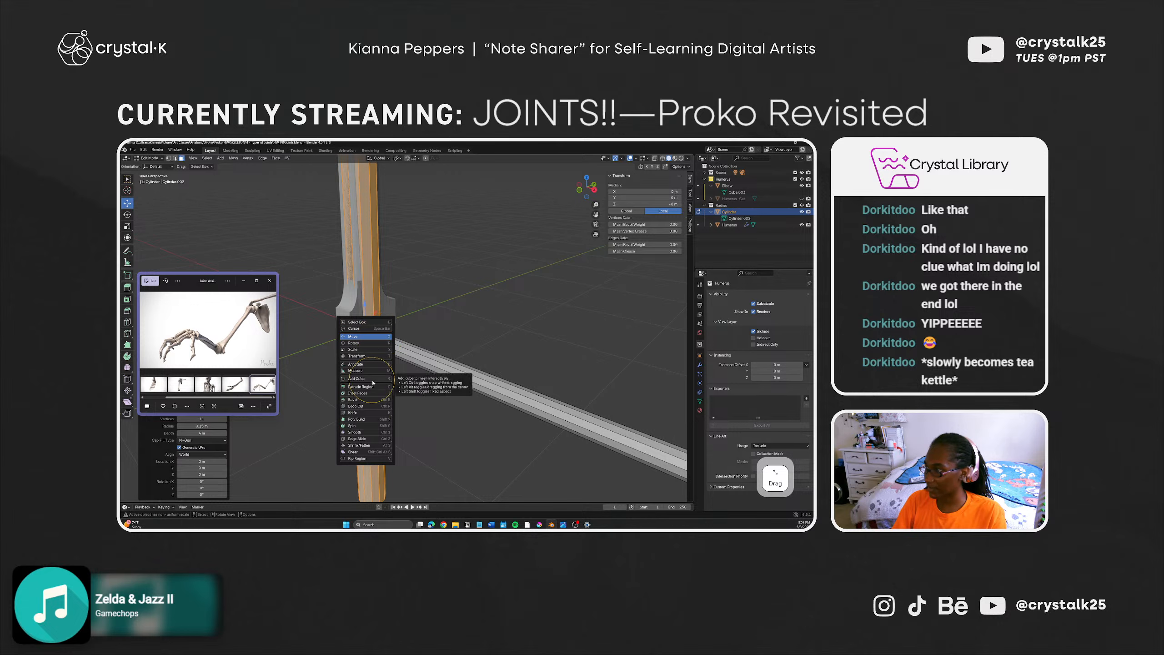
click(373, 343)
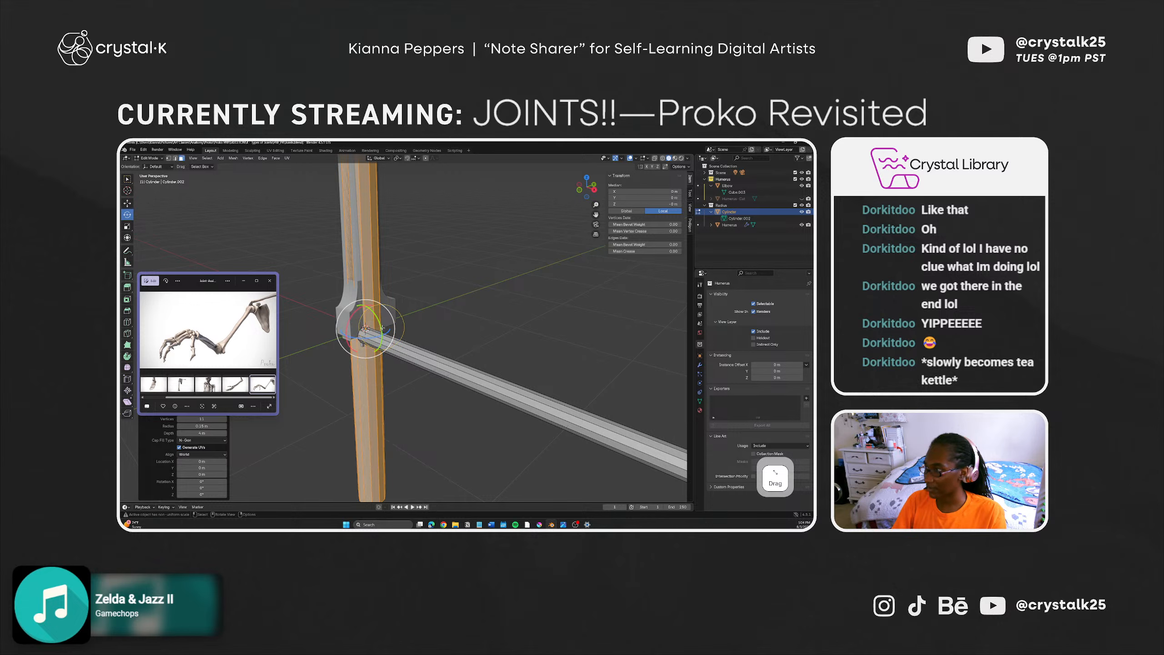
drag(378, 318, 380, 348)
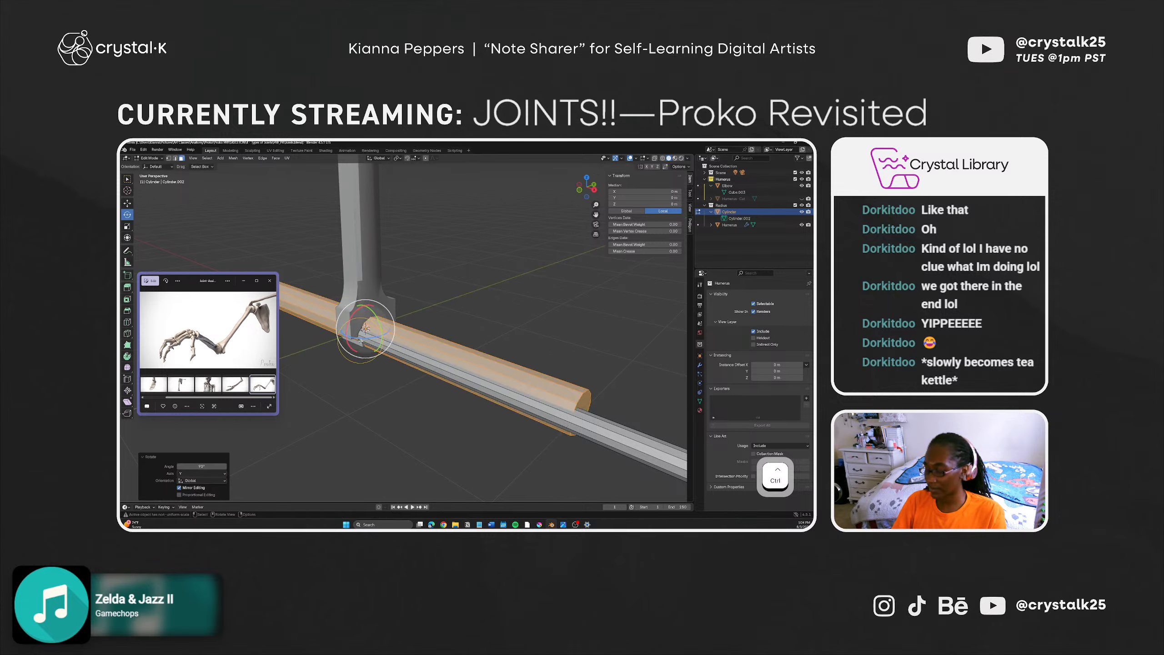
Step: Try moving the new cylinder 2 m along X away from the elbow, and undo its moves and rotation
key(shift+space)
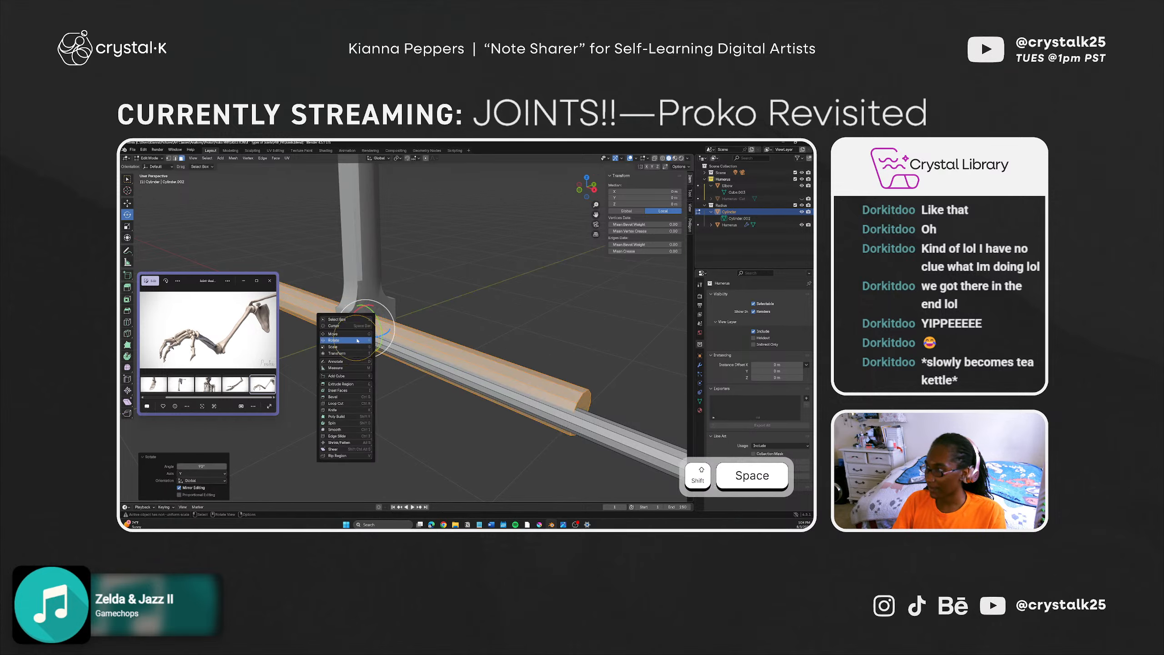
click(356, 334)
shift+drag(381, 334, 685, 454)
middle_drag(514, 429, 552, 398)
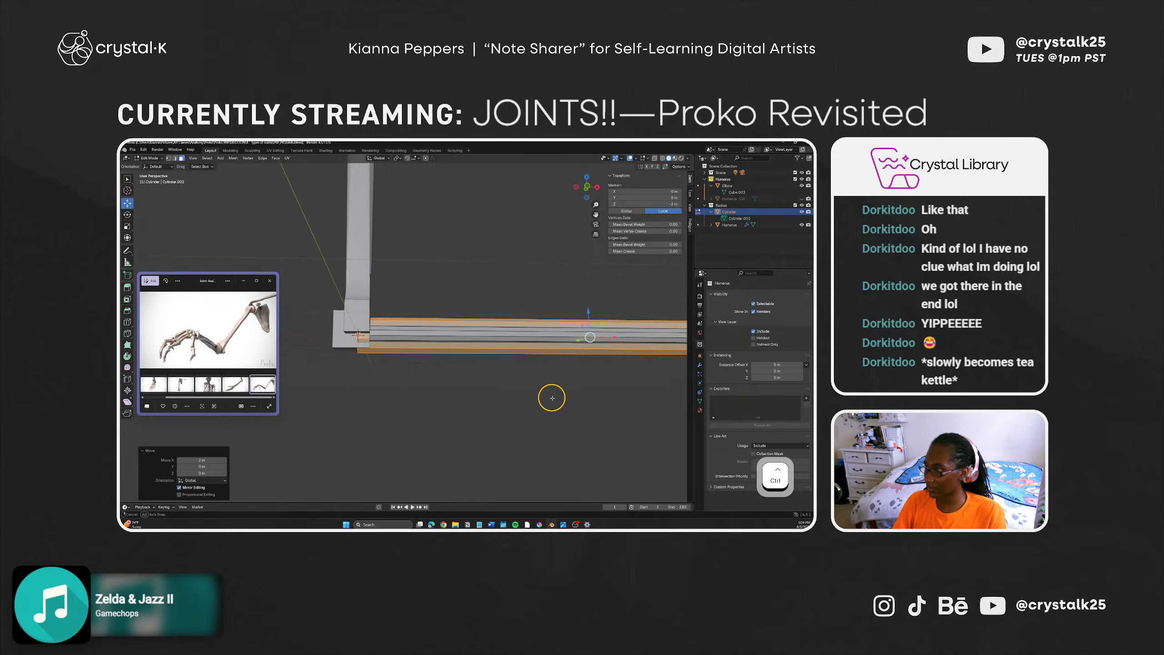
ctrl+drag(614, 336, 637, 335)
key(ctrl+z)
key(ctrl+z)
key(ctrl+z)
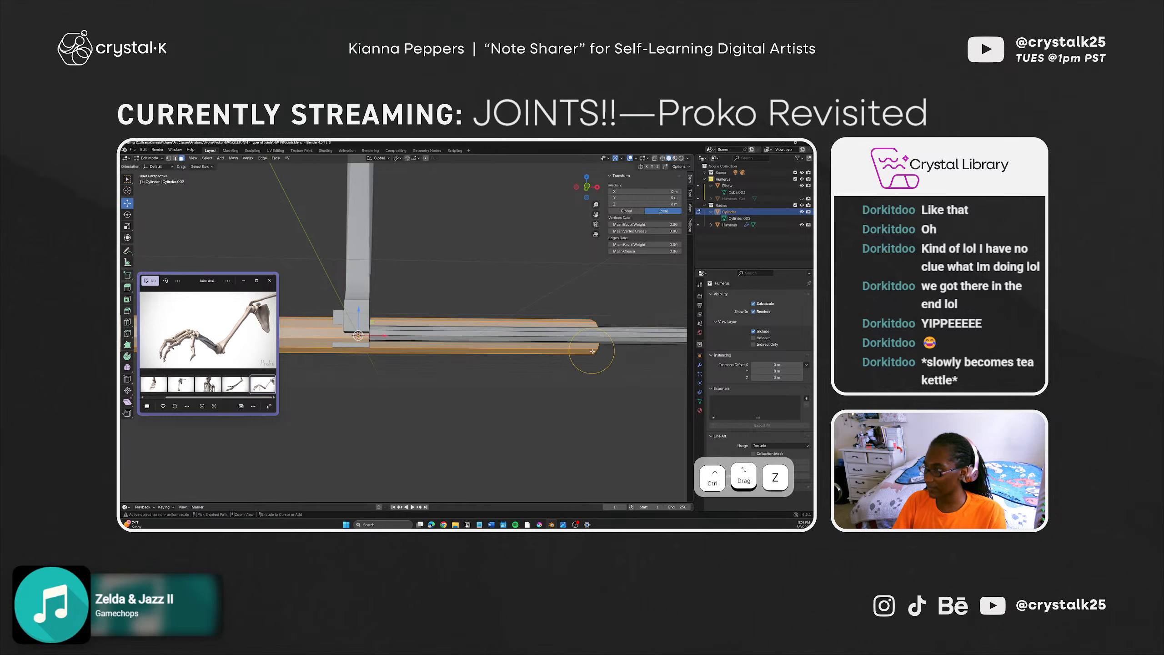
key(ctrl+z)
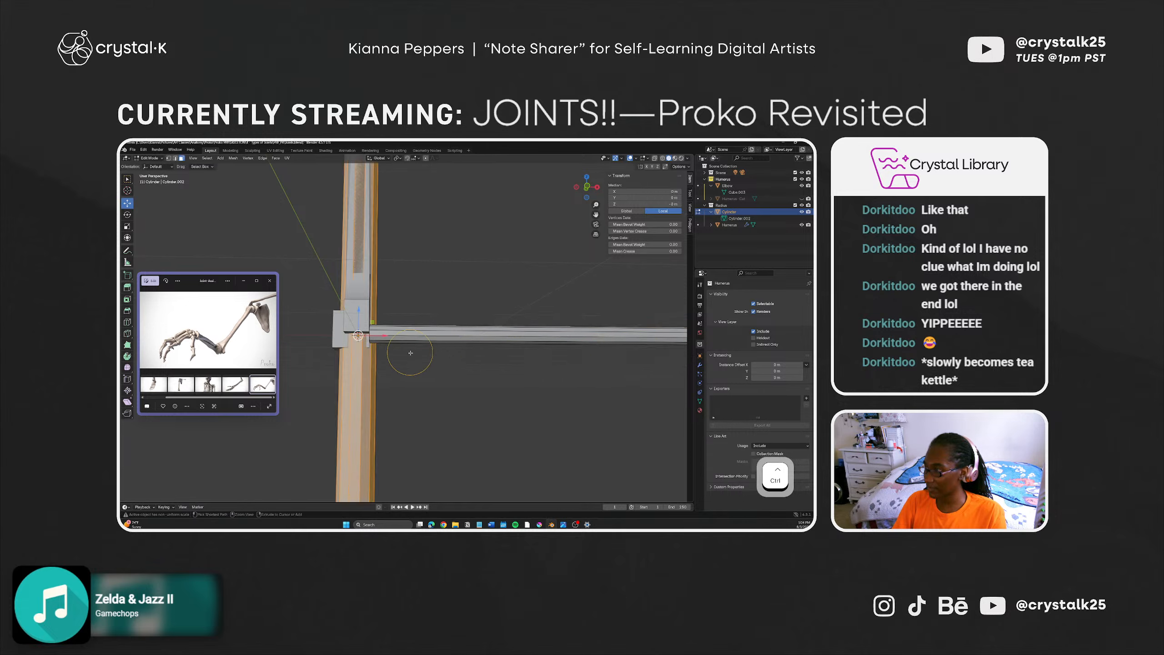
Step: Restore the new cylinder's rotation and move it along X so its near end meets the elbow
key(ctrl+shift+z)
ctrl+drag(387, 336, 624, 337)
key(ctrl+z)
Step: Try setting the new cylinder's local median Z to -0.2 m
double_click(644, 204)
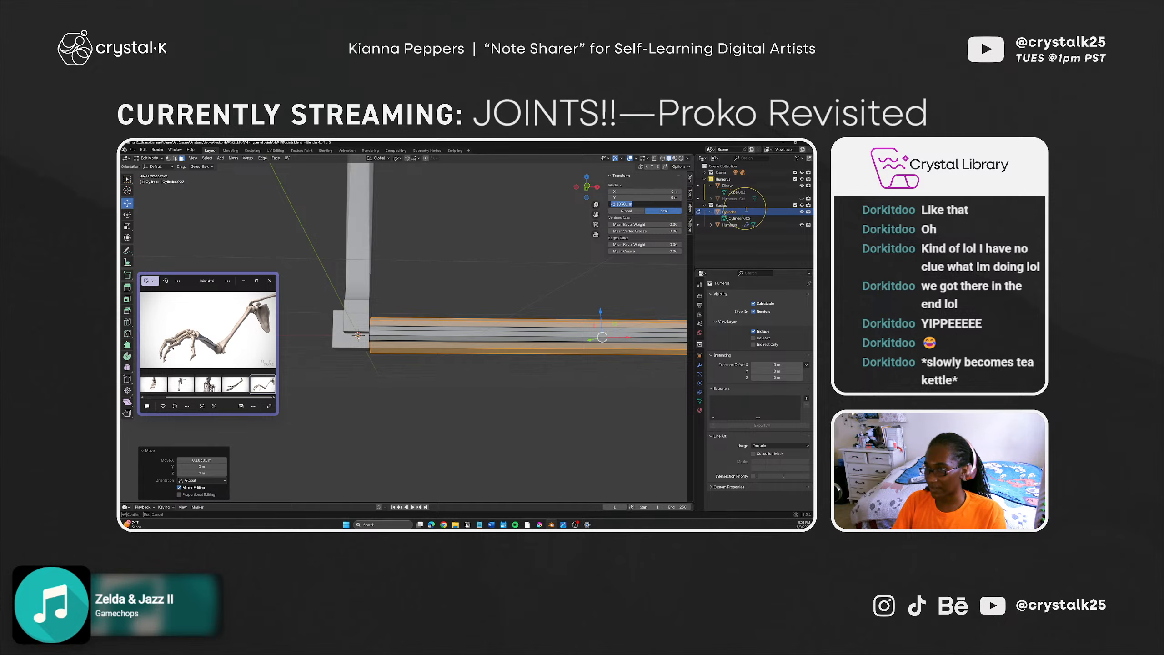
key(BackSpace)
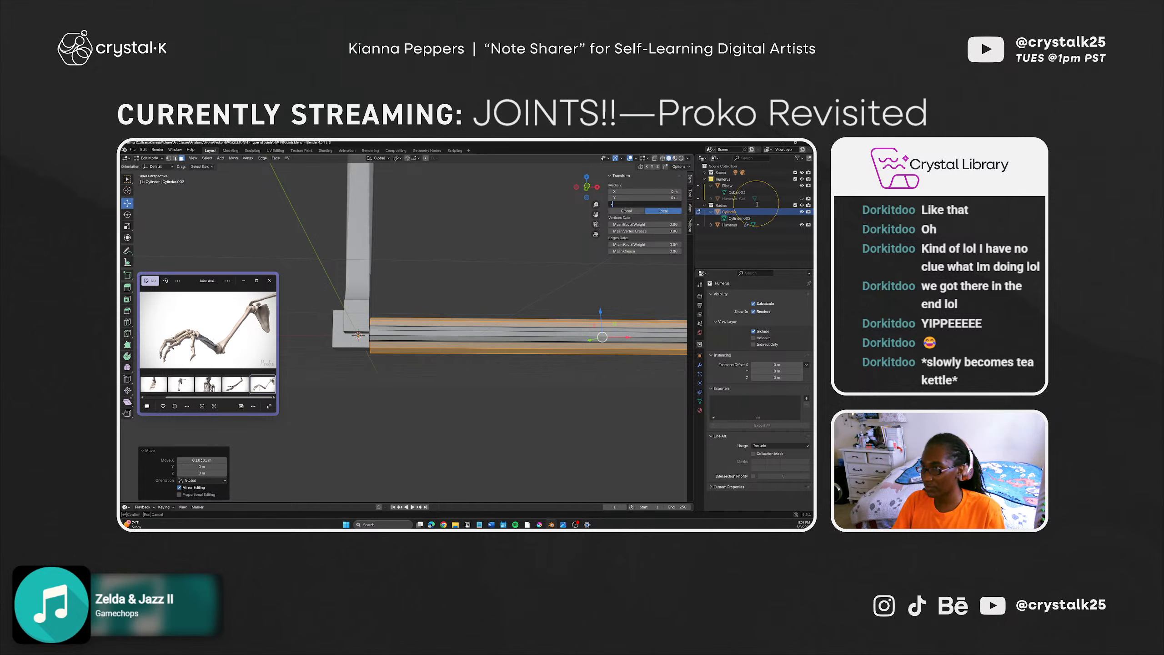
key(Return)
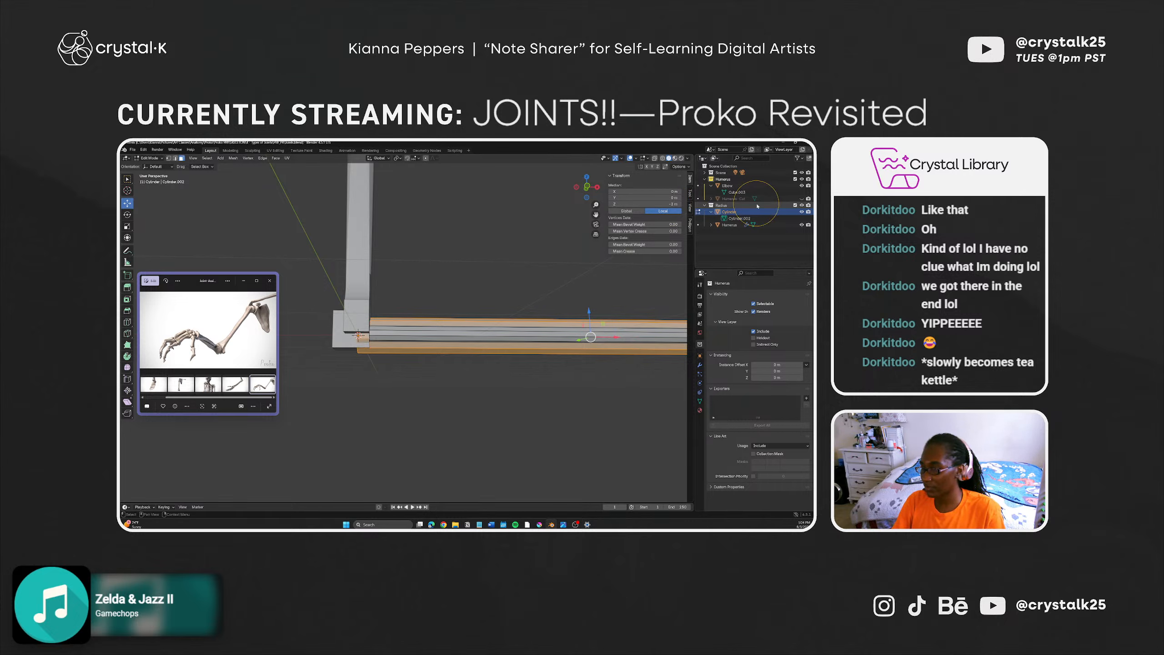
double_click(669, 203)
key(BackSpace)
text(-0)
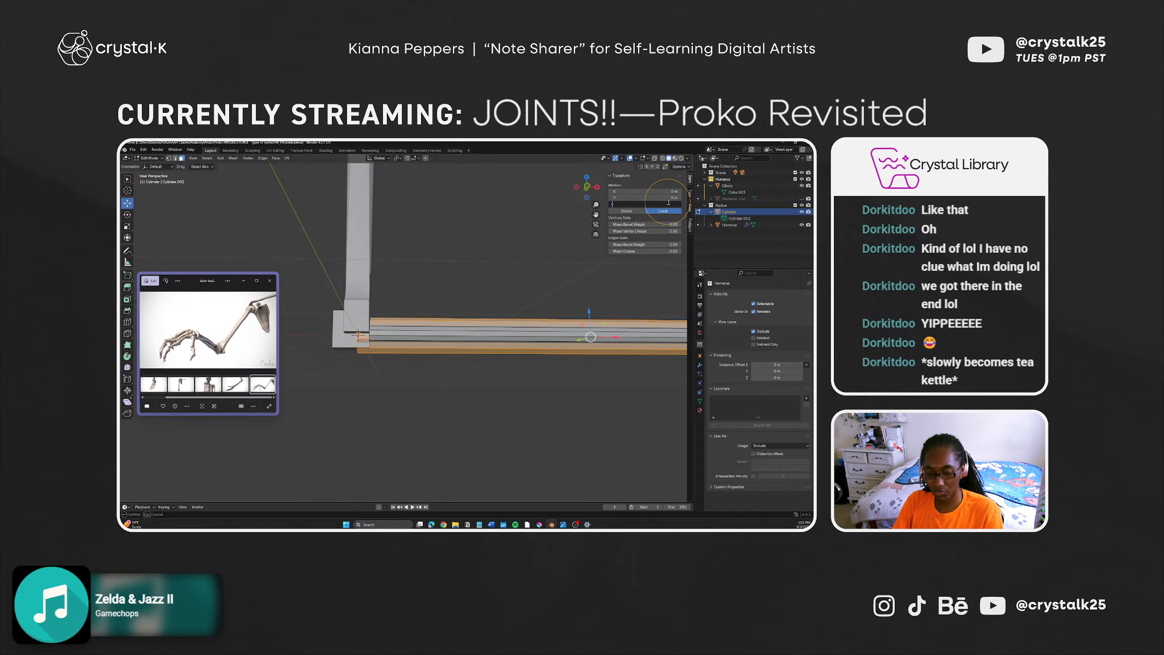
text(.2)
key(Return)
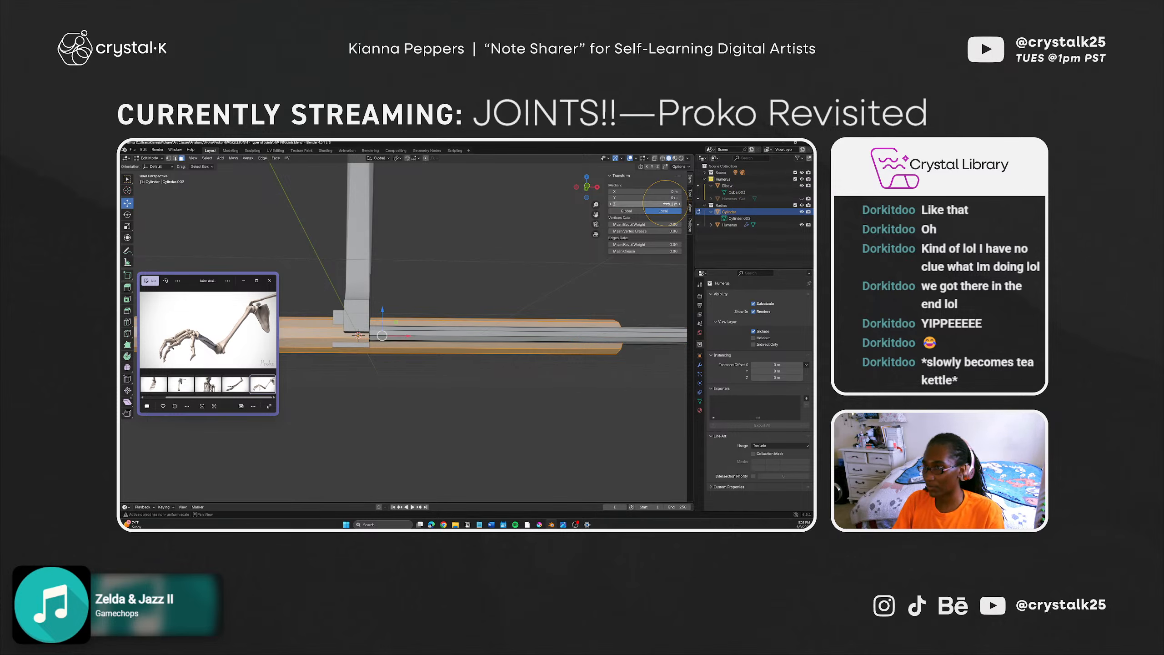
Step: Move the cylinder along X away from the Humerus until its near end meets the elbow block, and check the fit
drag(403, 338, 623, 344)
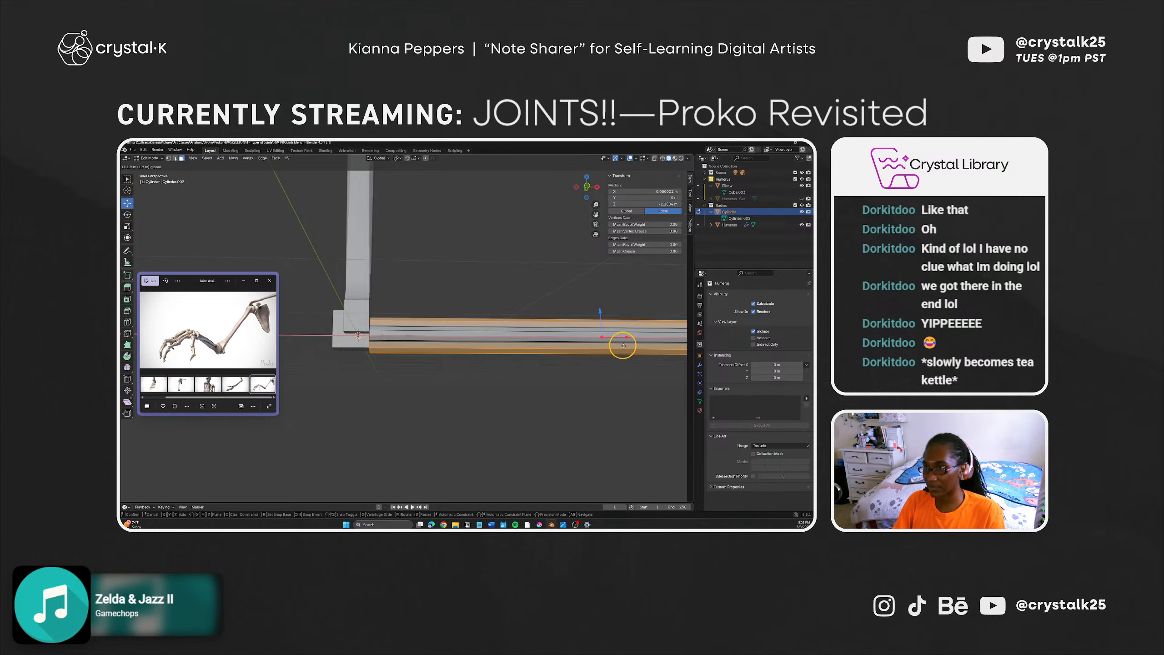
drag(623, 345, 623, 345)
middle_drag(550, 369, 447, 385)
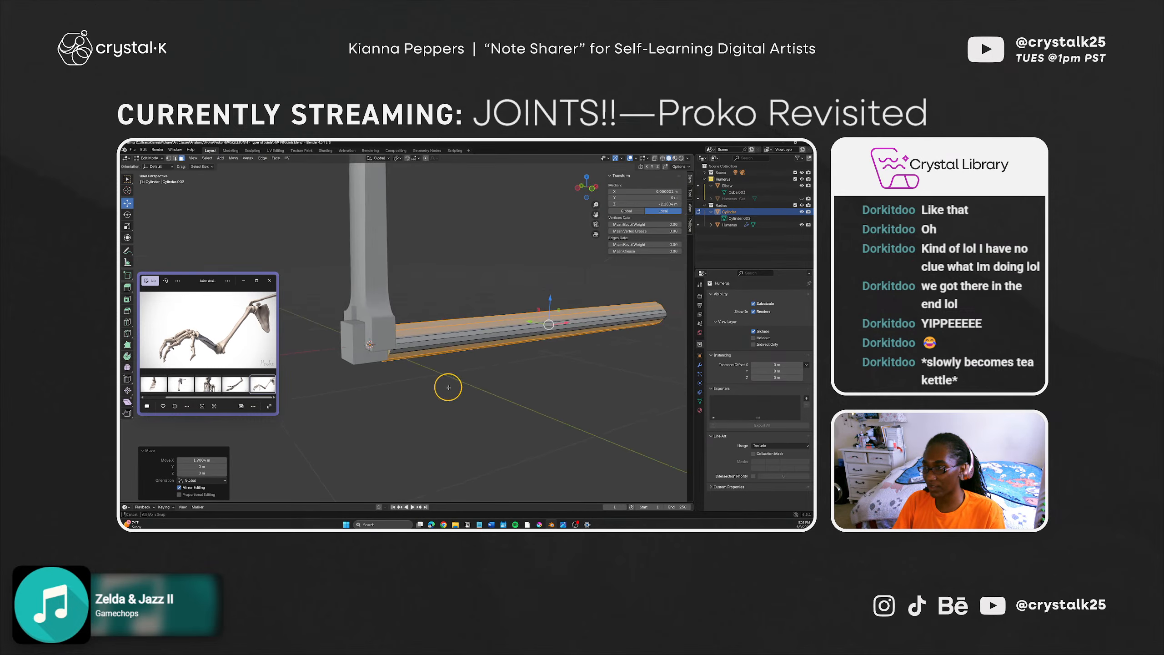
middle_drag(537, 249, 513, 253)
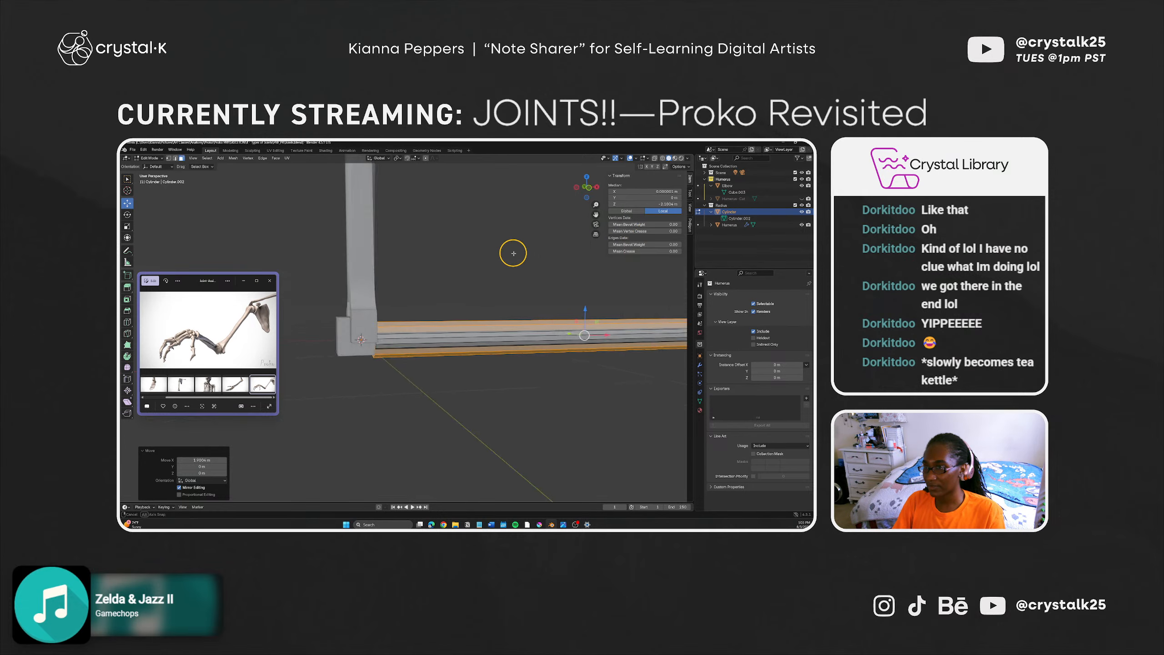
Step: Try the cylinder's local median Z at -0.2 m again, and set it to -2 m
click(668, 204)
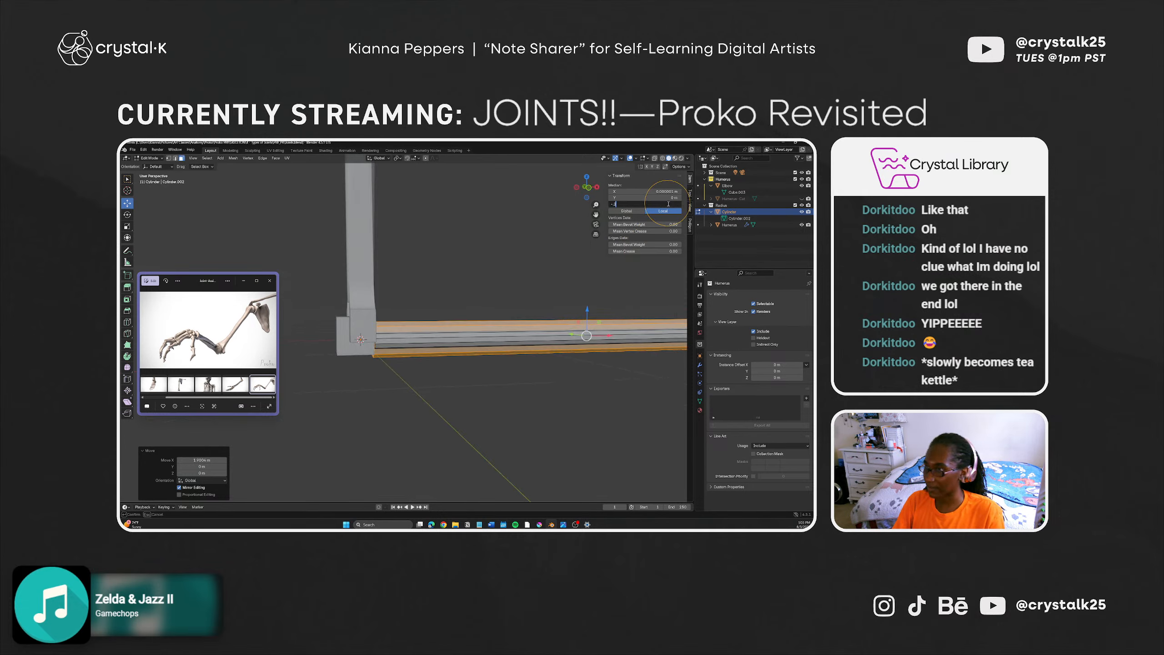
text(-.2)
key(Return)
mouse_move(383, 367)
middle_down()
mouse_move(357, 369)
mouse_move(399, 350)
middle_up()
click(663, 204)
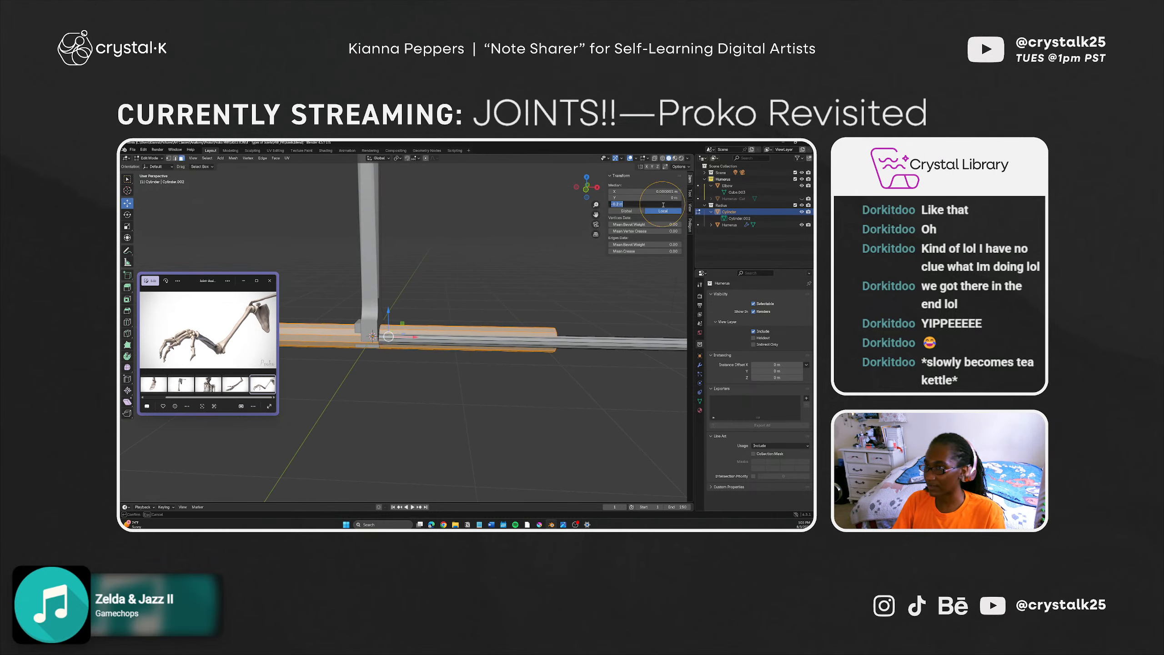
text(-2)
key(Return)
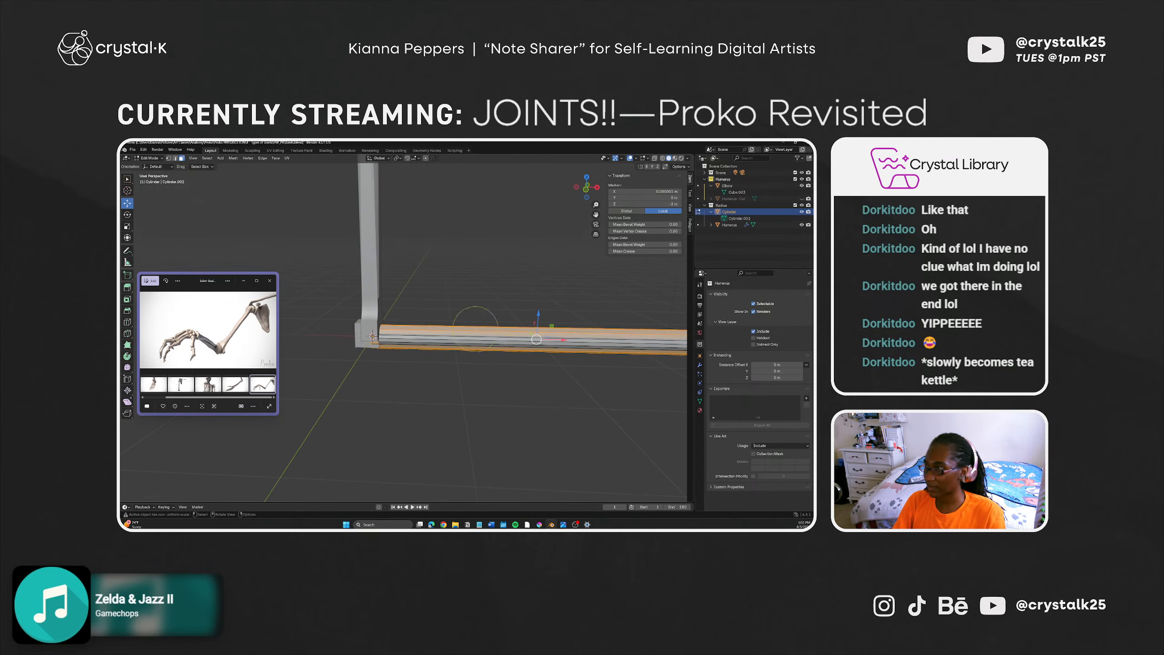
Step: Nudge the cylinder slightly along X and set its local median Z to -2.1 m
drag(565, 340, 571, 340)
click(672, 204)
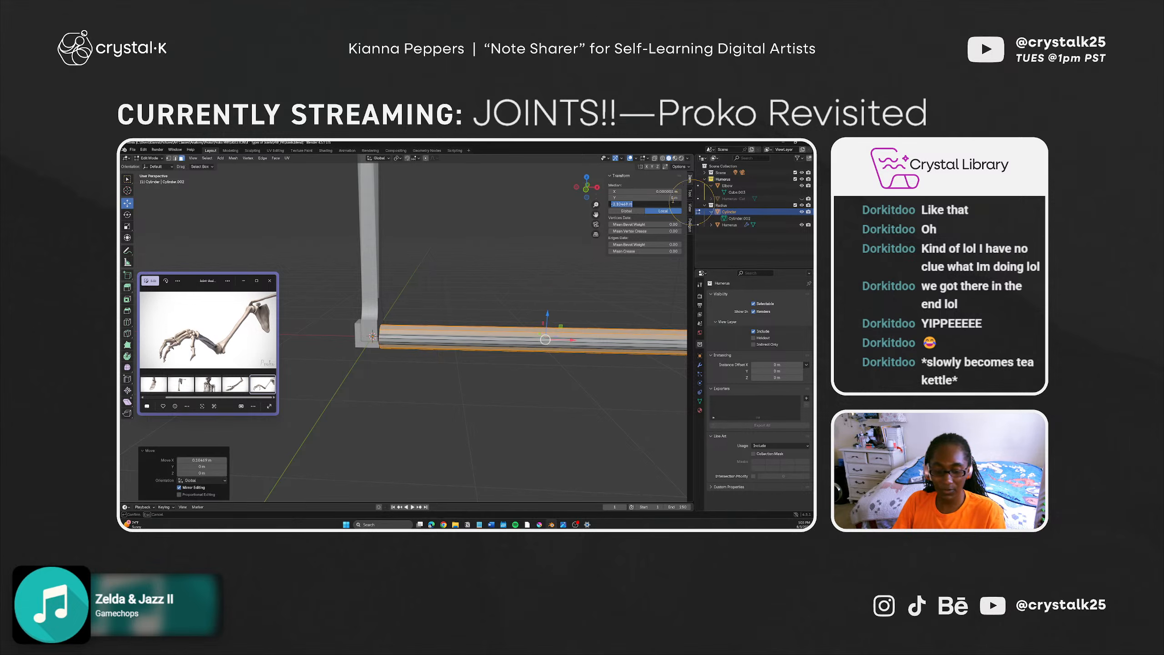
text(-2.1)
key(Return)
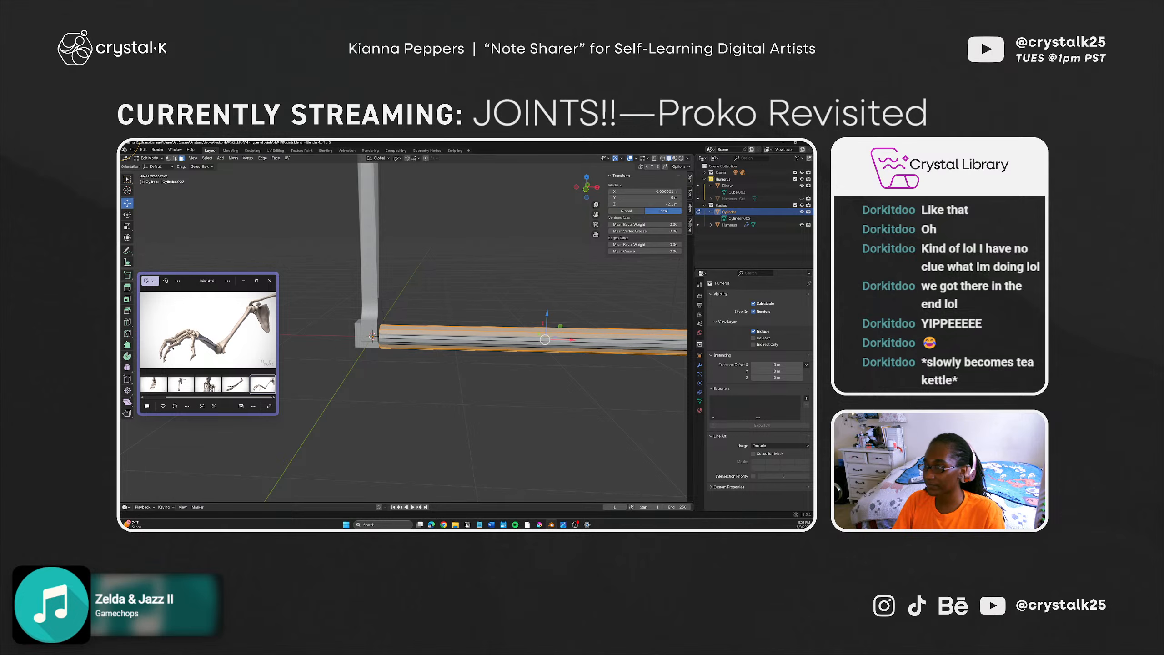
Step: Select the new cylinder's far end face and move it along X towards the elbow, leaving only a short head
middle_drag(359, 353, 359, 351)
alt+drag(359, 352, 415, 371)
click(484, 354)
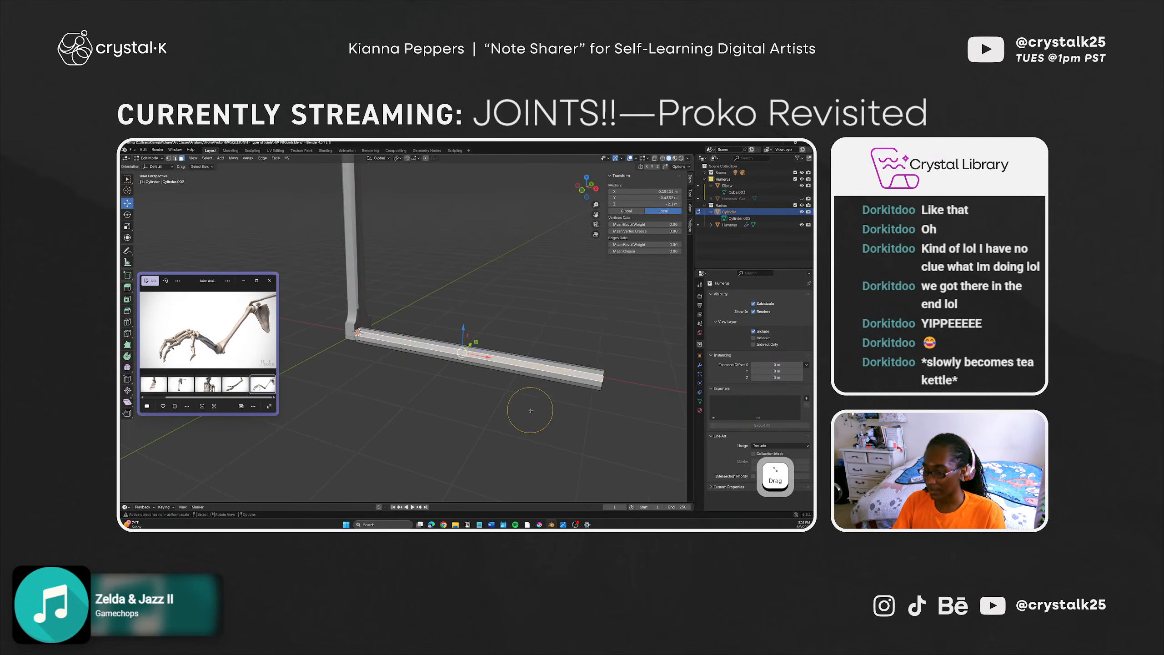
drag(570, 403, 539, 375)
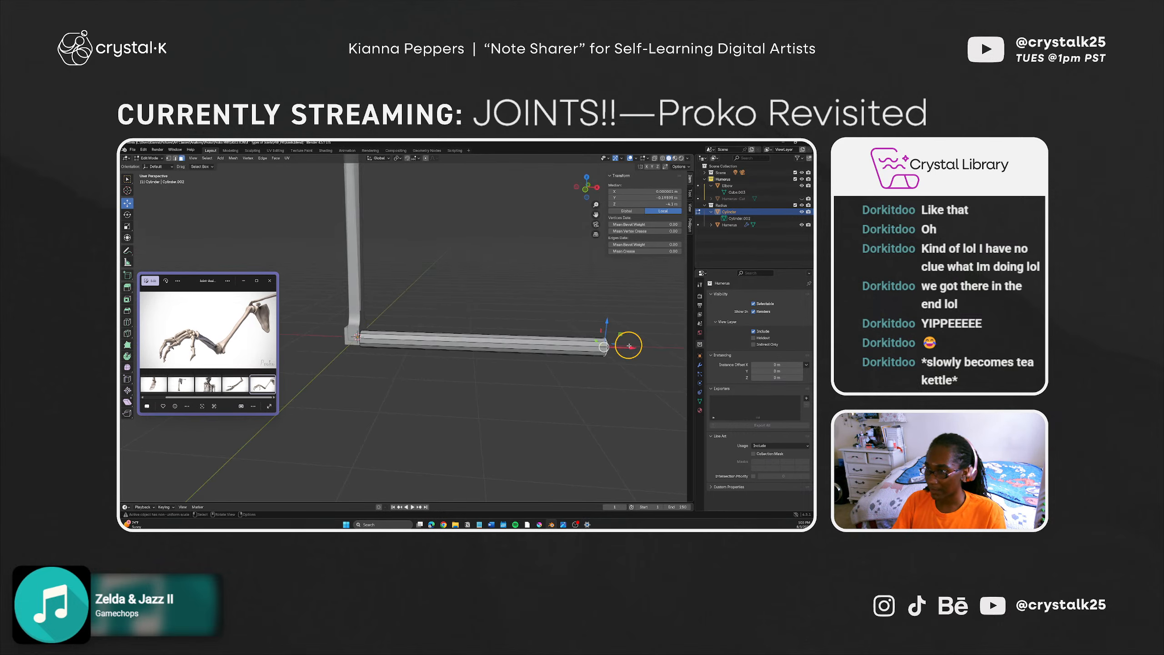
drag(631, 347, 392, 344)
middle_drag(382, 343, 425, 360)
click(372, 363)
scroll(377, 339, up, 4)
scroll(390, 361, up, 2)
click(418, 364)
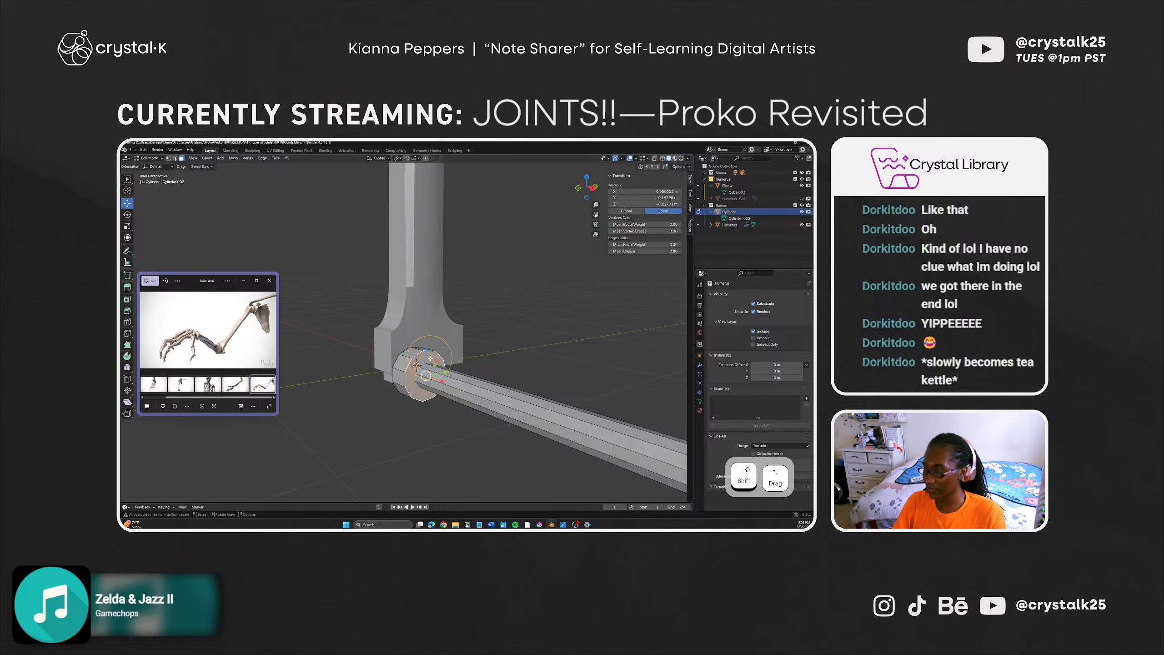
Step: Select the ring of faces around the short head and scale it down to slightly wider than the Radius shaft
key(a)
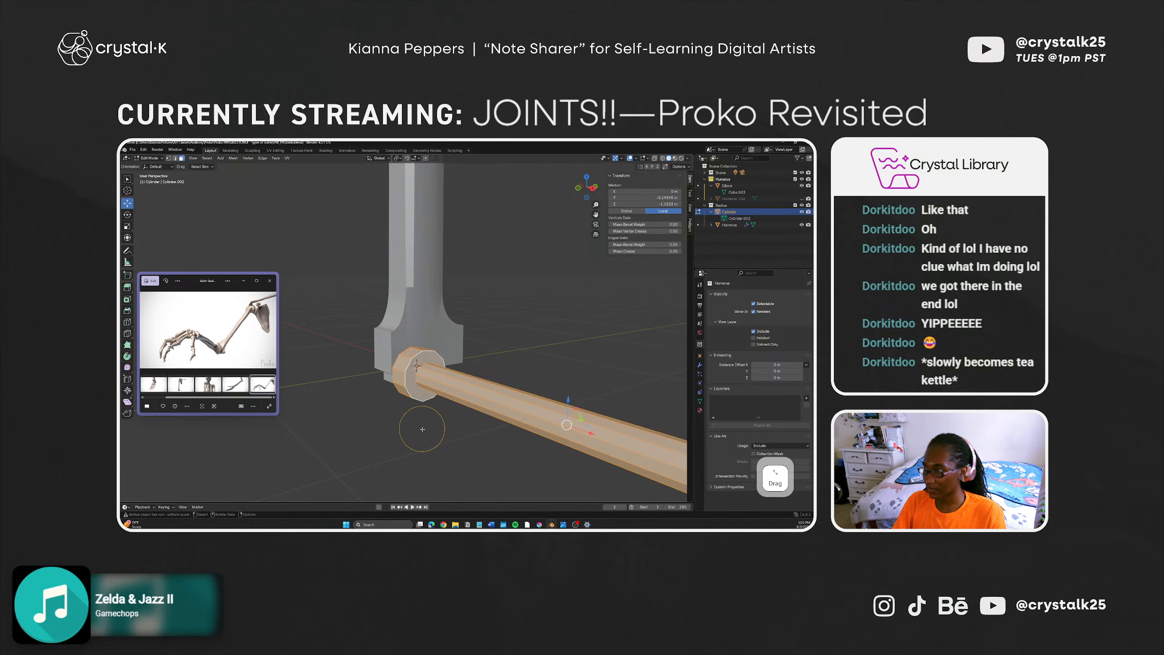
middle_drag(408, 410, 326, 395)
click(419, 425)
click(401, 378)
alt+click(391, 387)
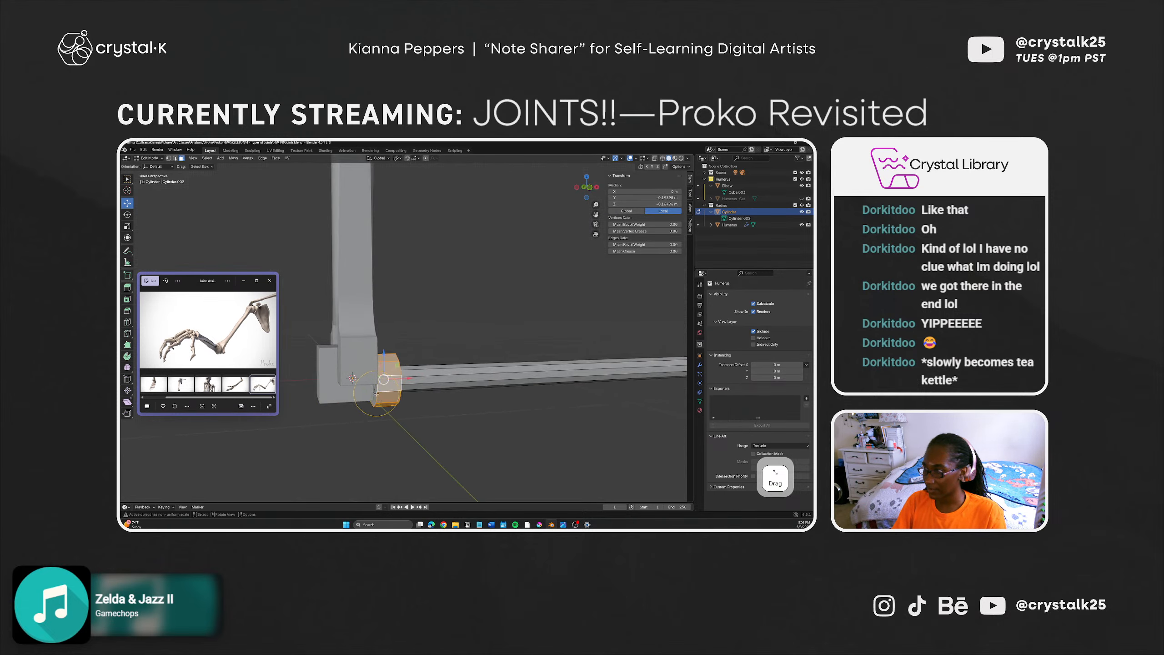
middle_drag(383, 393, 418, 403)
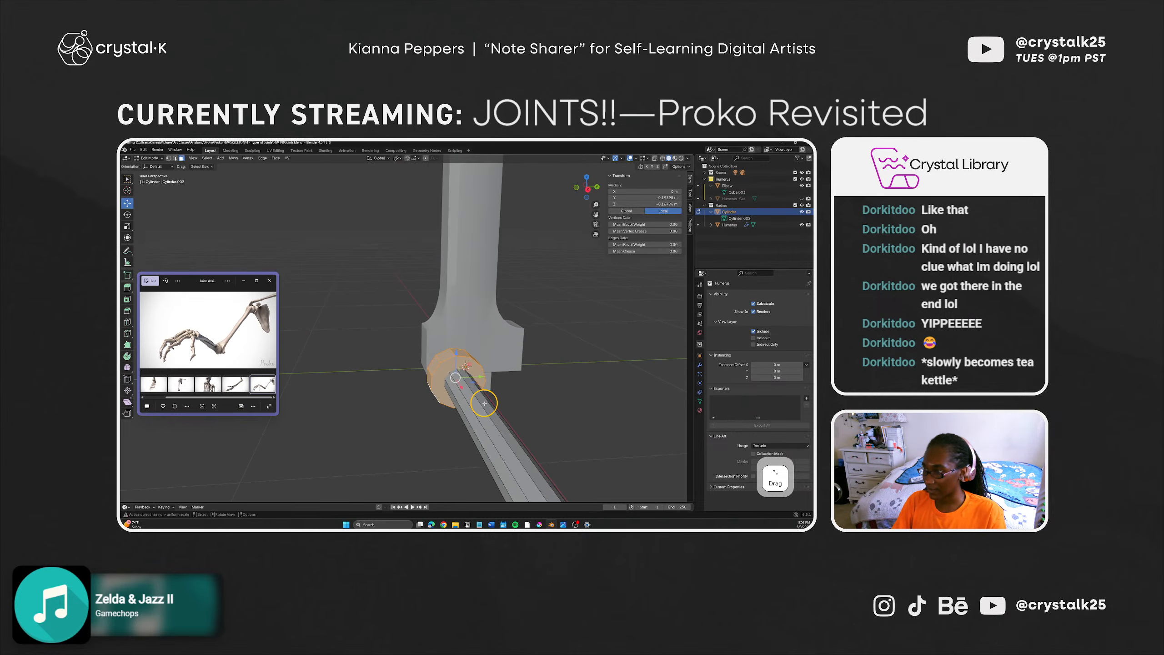
key(s)
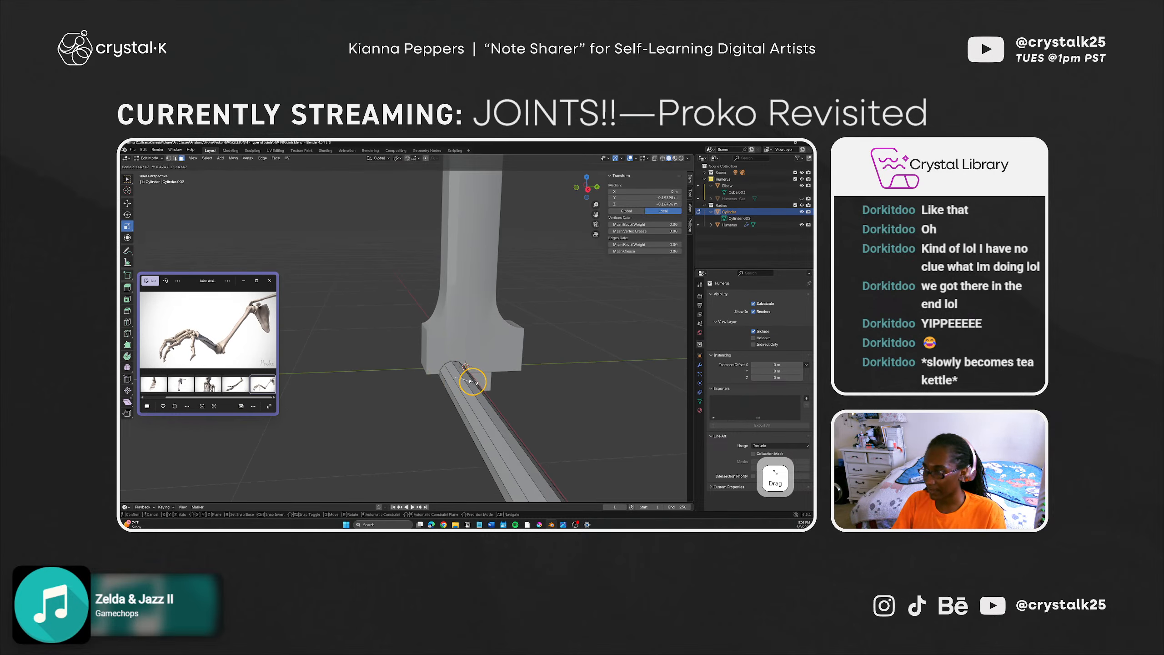
click(479, 379)
Step: Move the scaled head along X so it sits flush against the Humerus block, and clear the selection
middle_drag(479, 380, 493, 423)
key(shift+space)
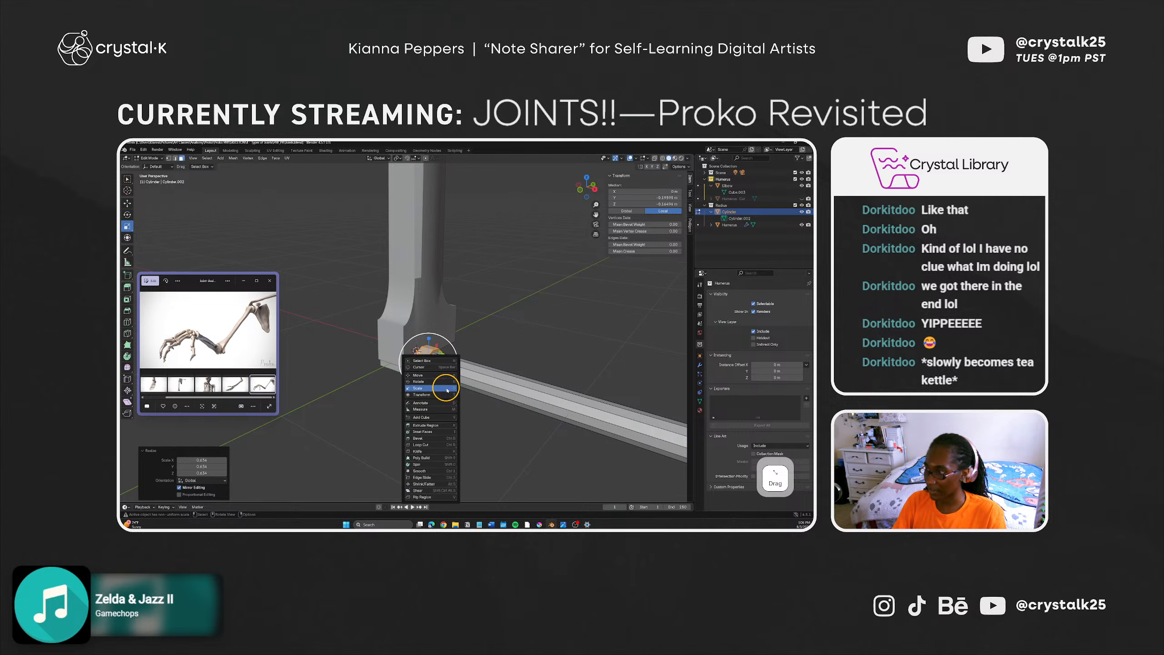
key(g)
drag(444, 368, 447, 369)
middle_drag(433, 401, 377, 386)
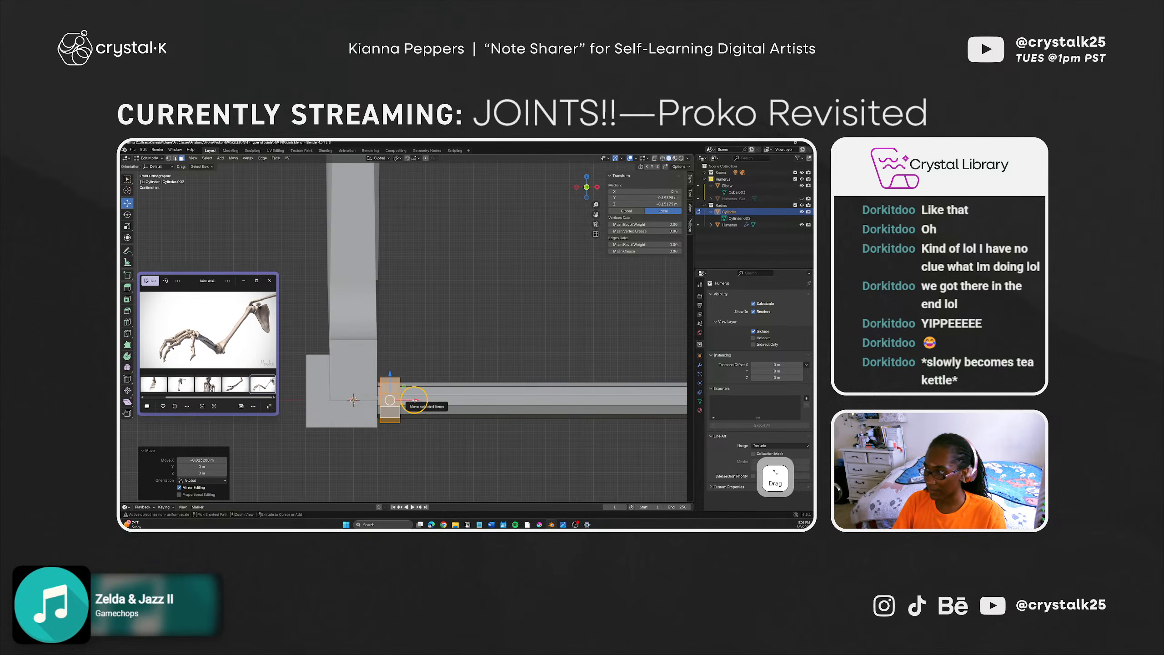
drag(415, 400, 411, 400)
click(447, 460)
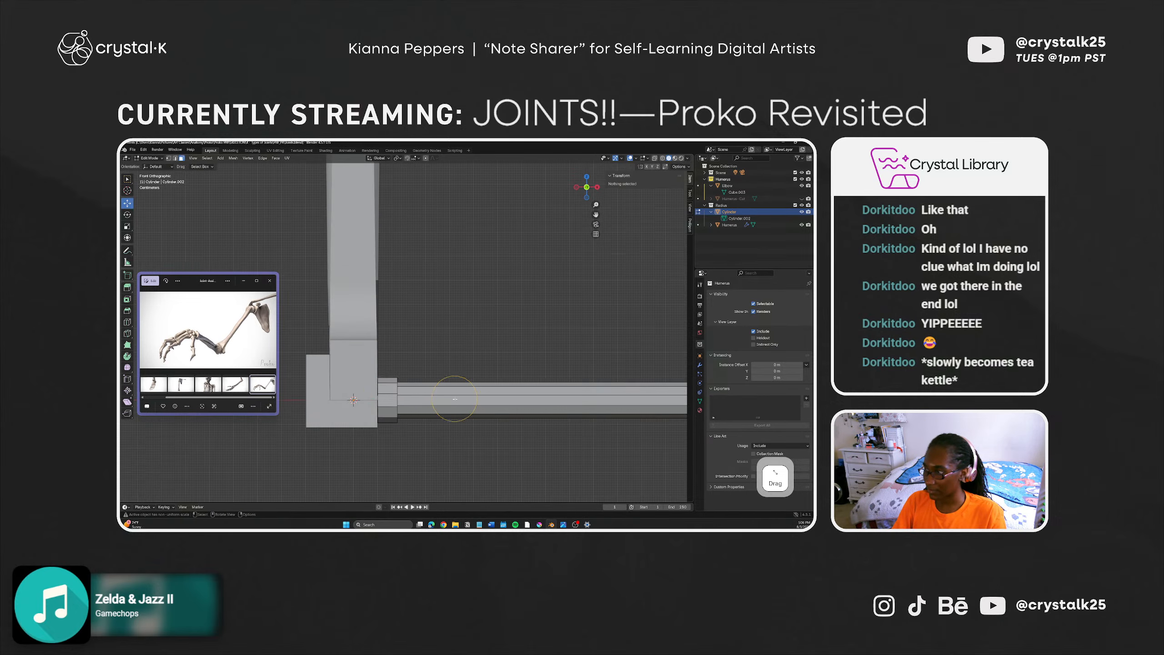
Step: Examine the Radius head against the Humerus end in the right orthographic view, selecting its end faces
middle_drag(456, 394, 433, 420)
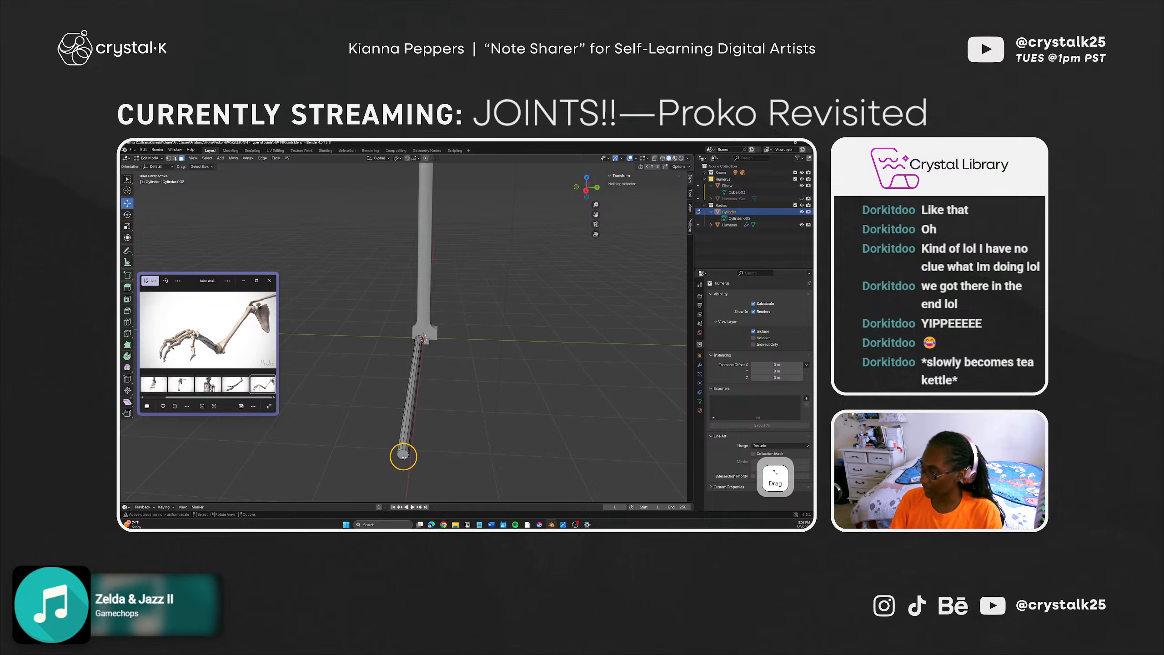
scroll(408, 457, up, 2)
middle_drag(411, 457, 391, 353)
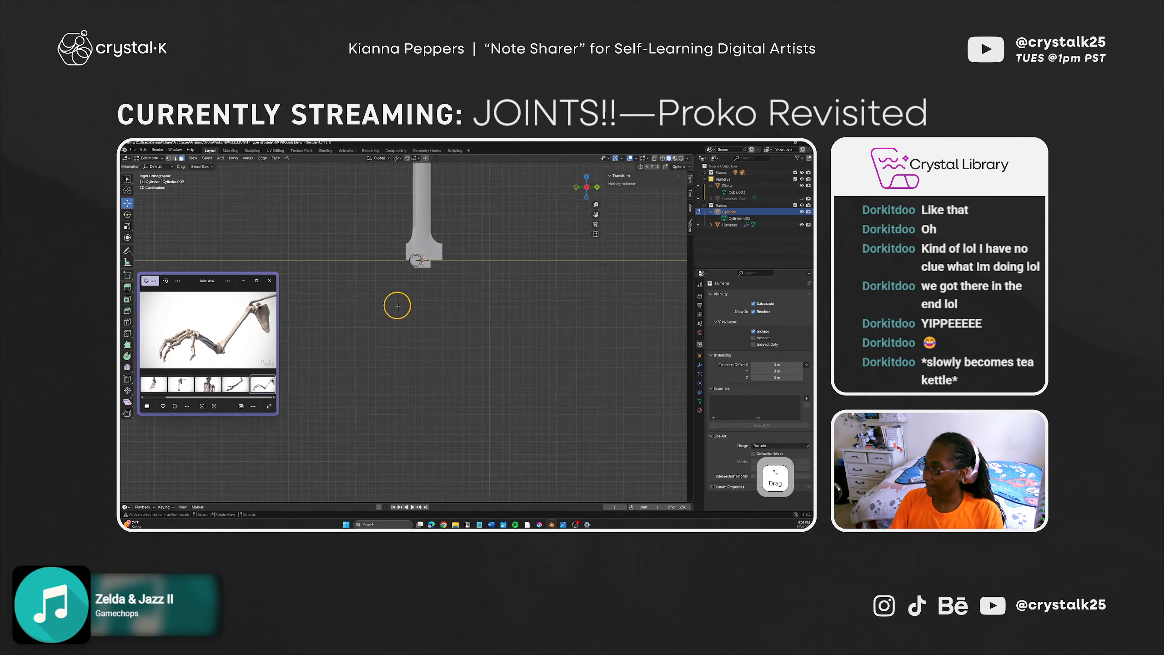
shift+middle_drag(400, 284, 388, 378)
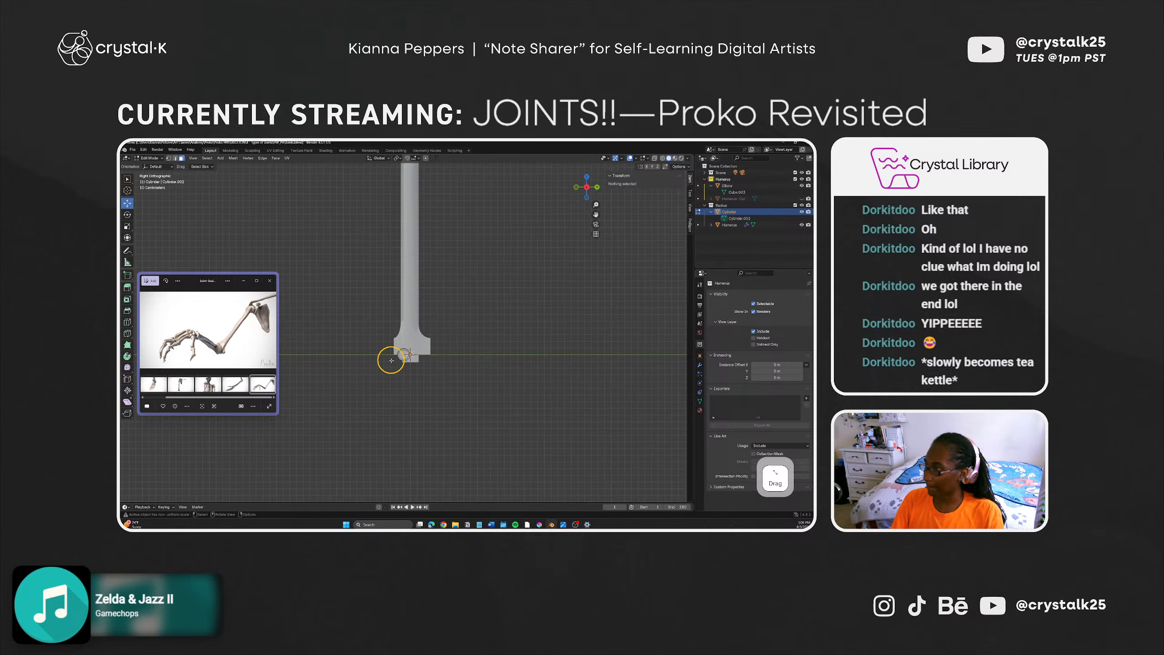
scroll(391, 360, up, 3)
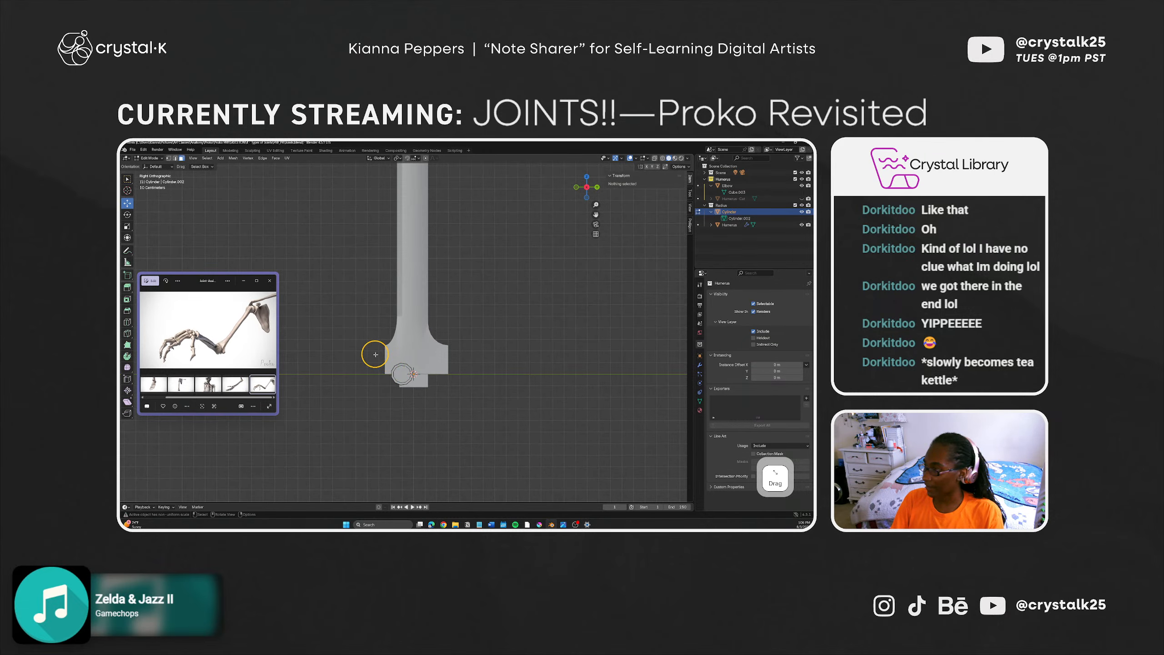
click(413, 374)
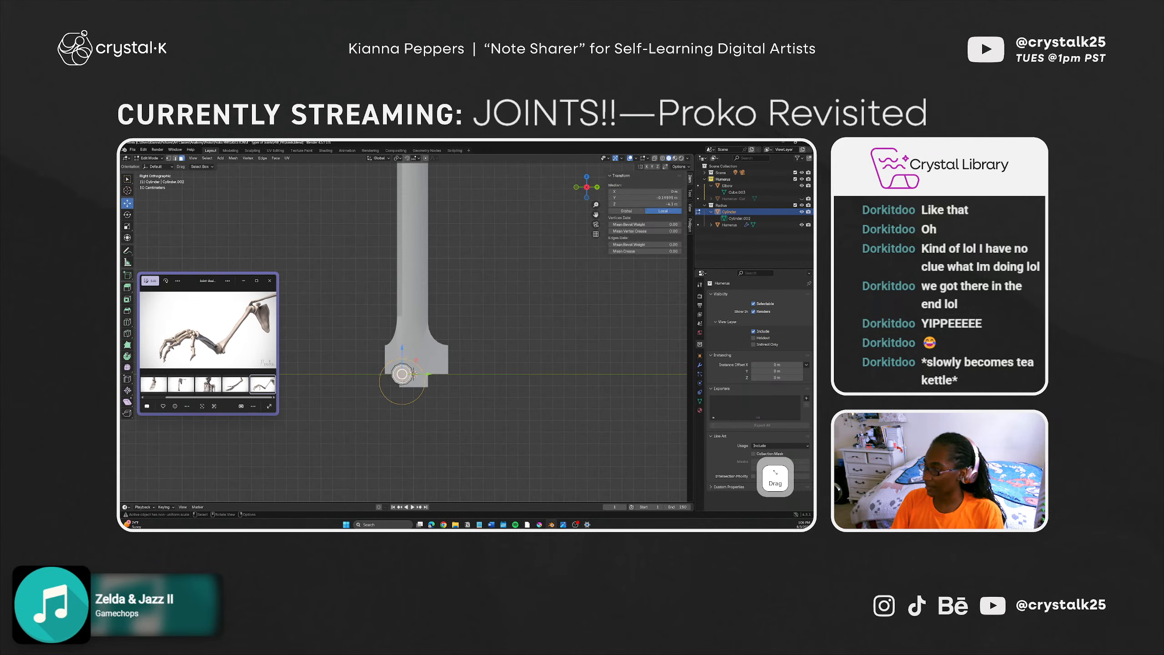
alt+click(394, 370)
Step: Clear the face selection and save the Blender file
right_click(759, 213)
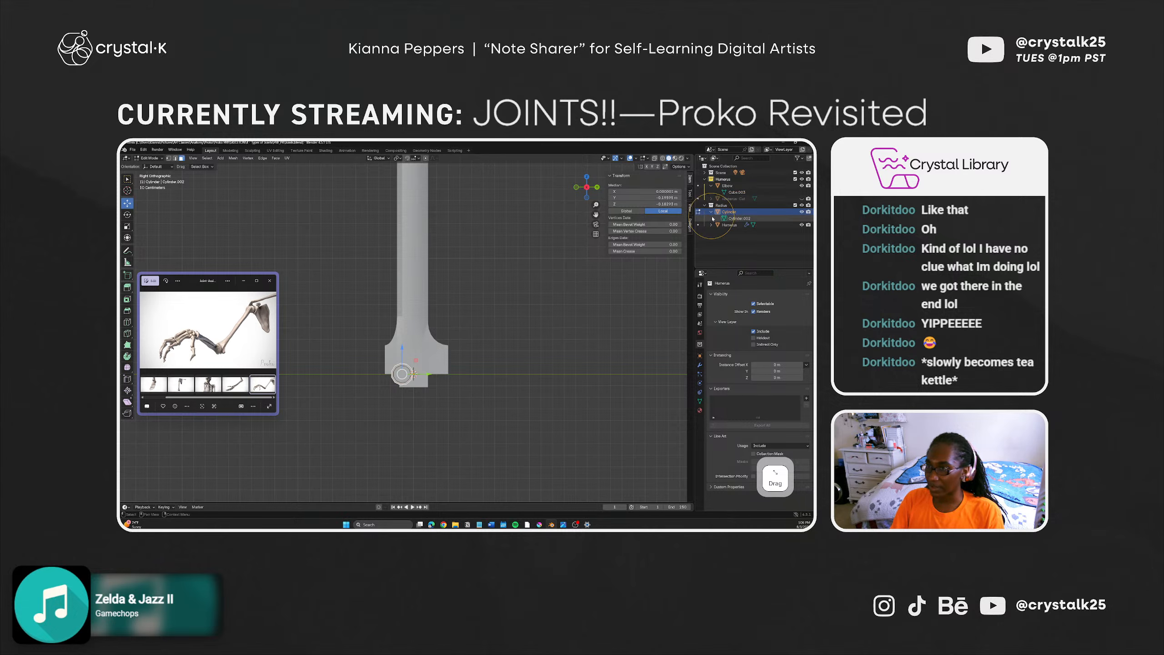
click(613, 304)
key(ctrl+s)
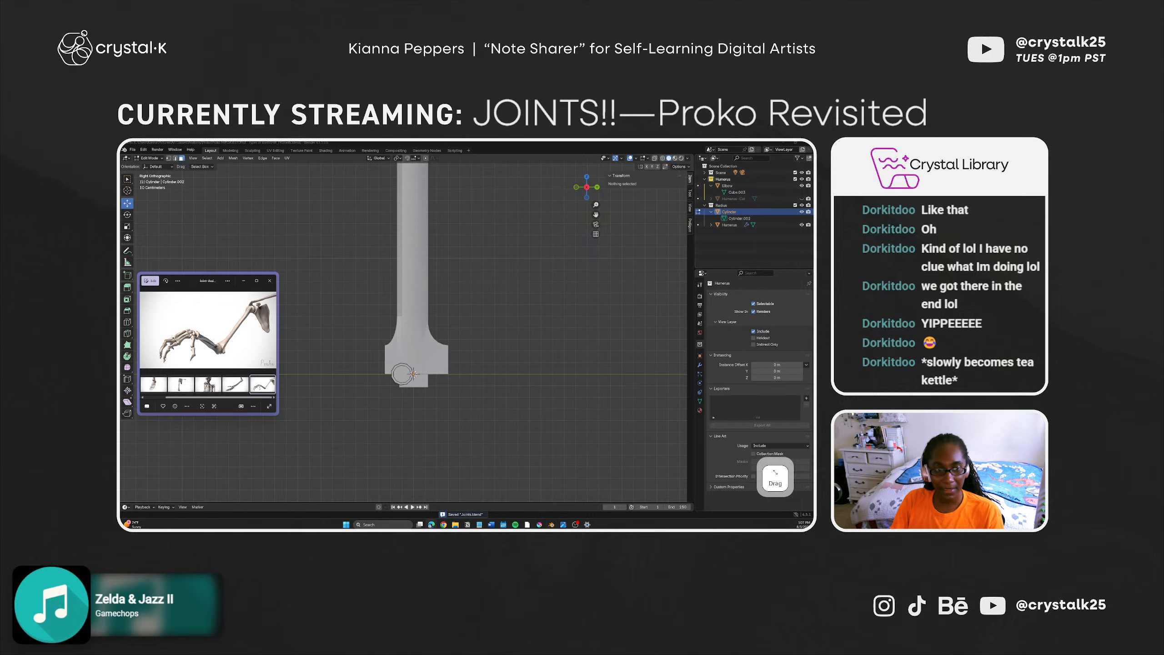
click(451, 380)
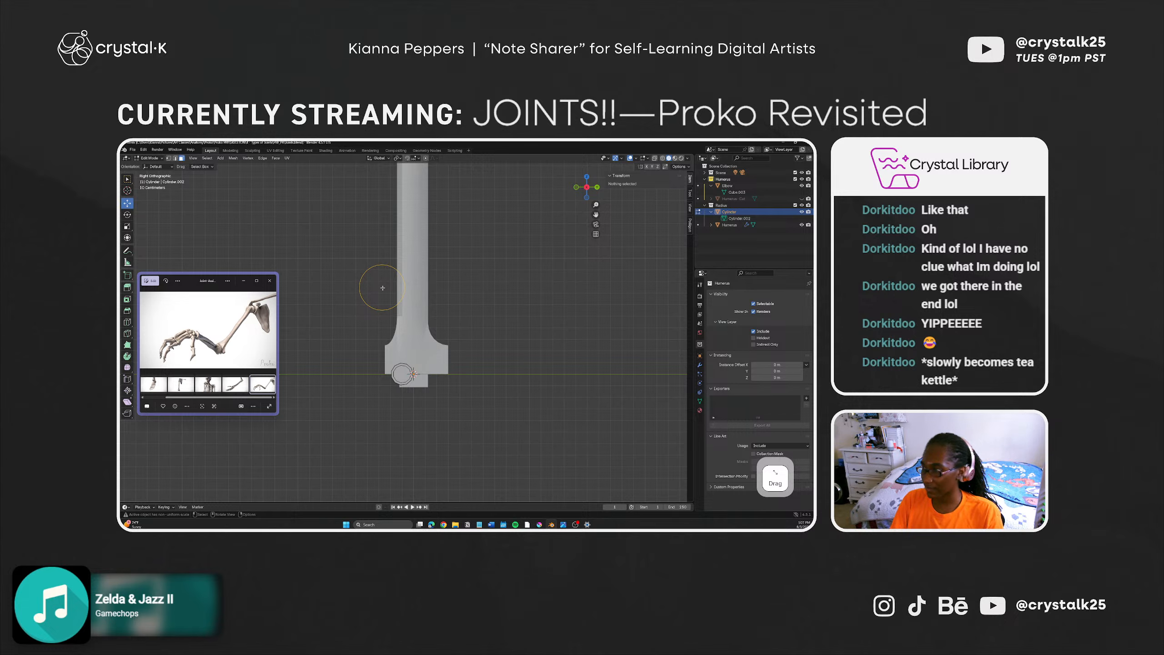
Step: Switch from face to vertex selection and pick a single vertex on the rim of the Radius head
key(2)
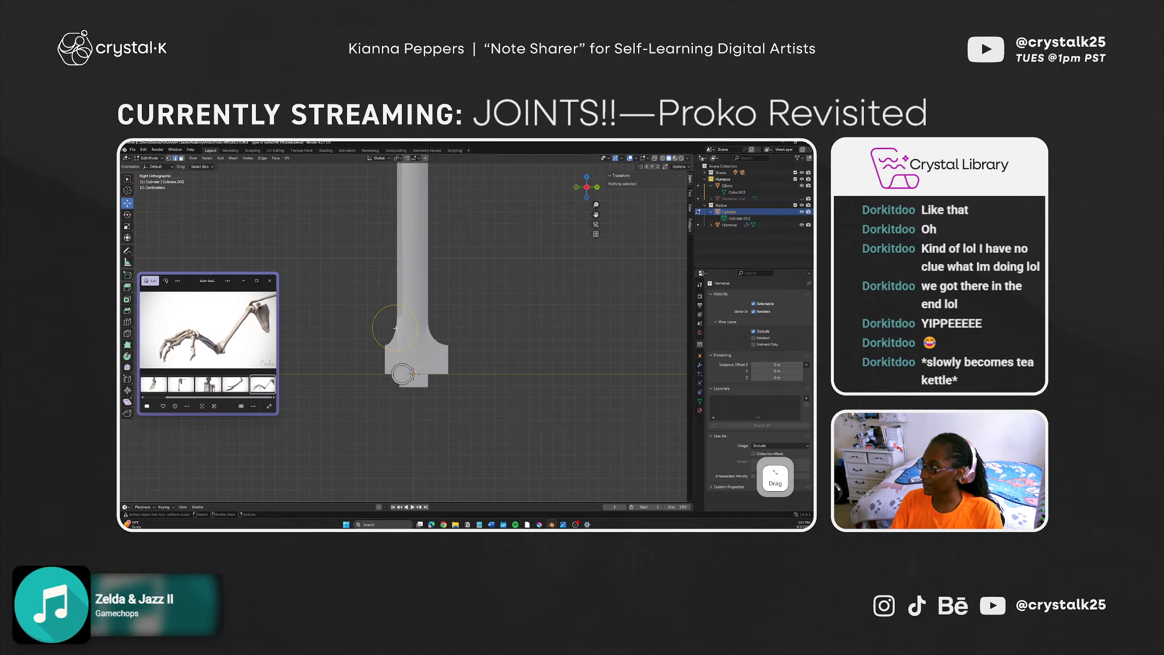
drag(349, 303, 486, 411)
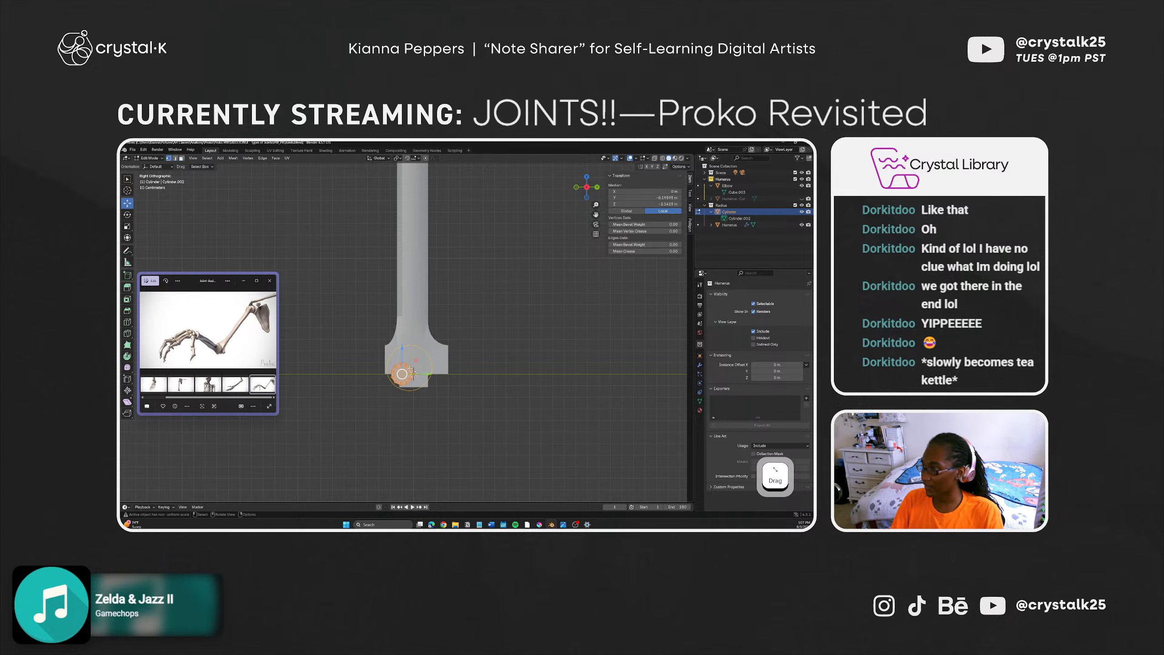
click(442, 403)
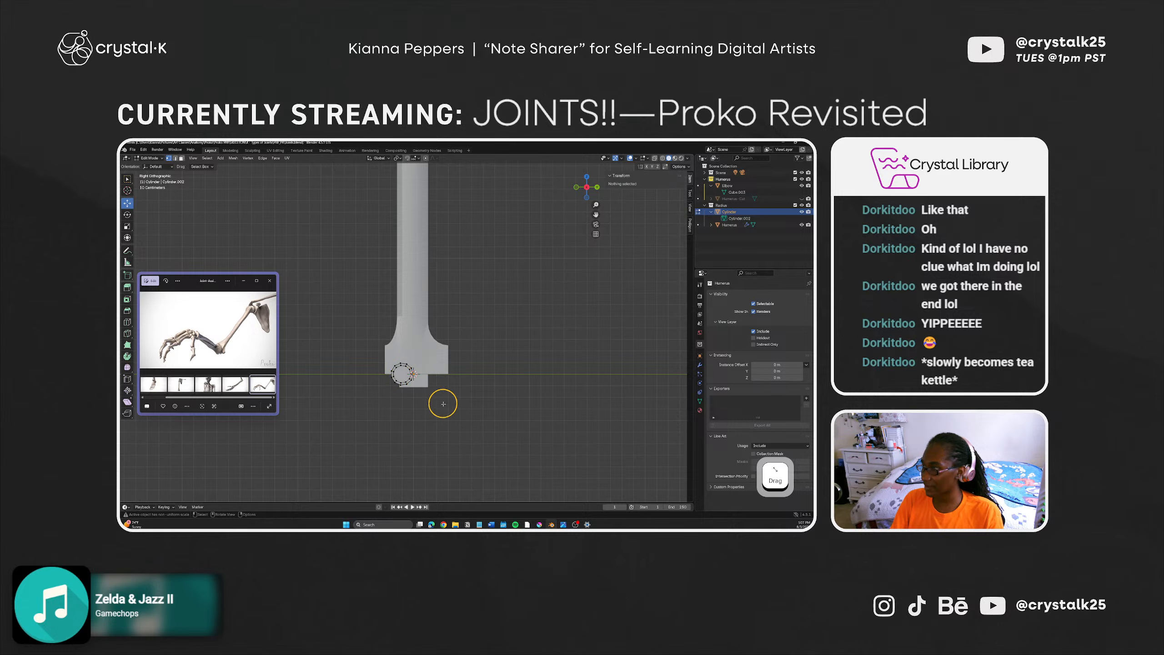
click(407, 381)
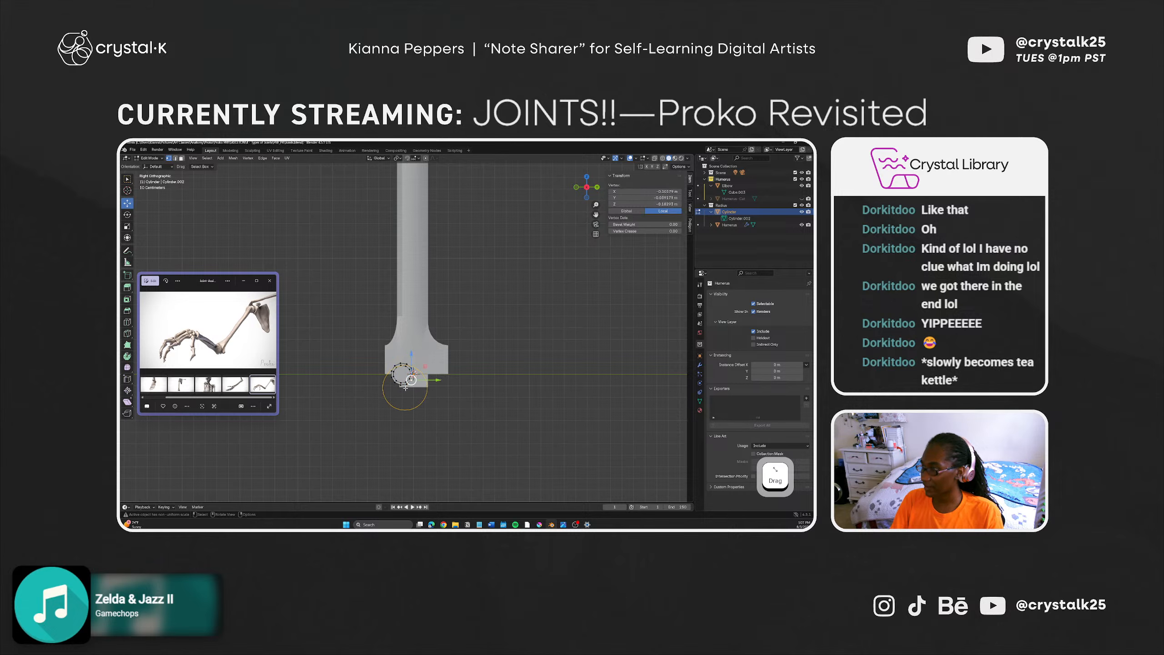
Step: Select the Humerus object in the Radius collection and toggle its visibility and the Cylinder's to tell the two parts apart
click(730, 225)
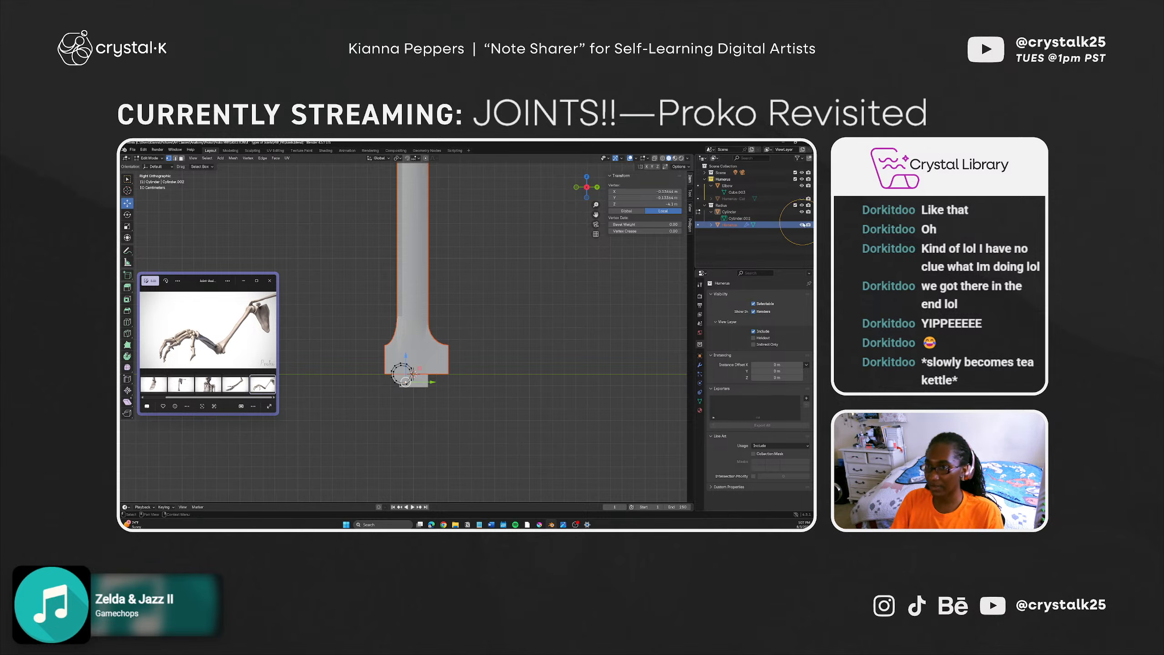
click(802, 225)
click(801, 225)
click(801, 212)
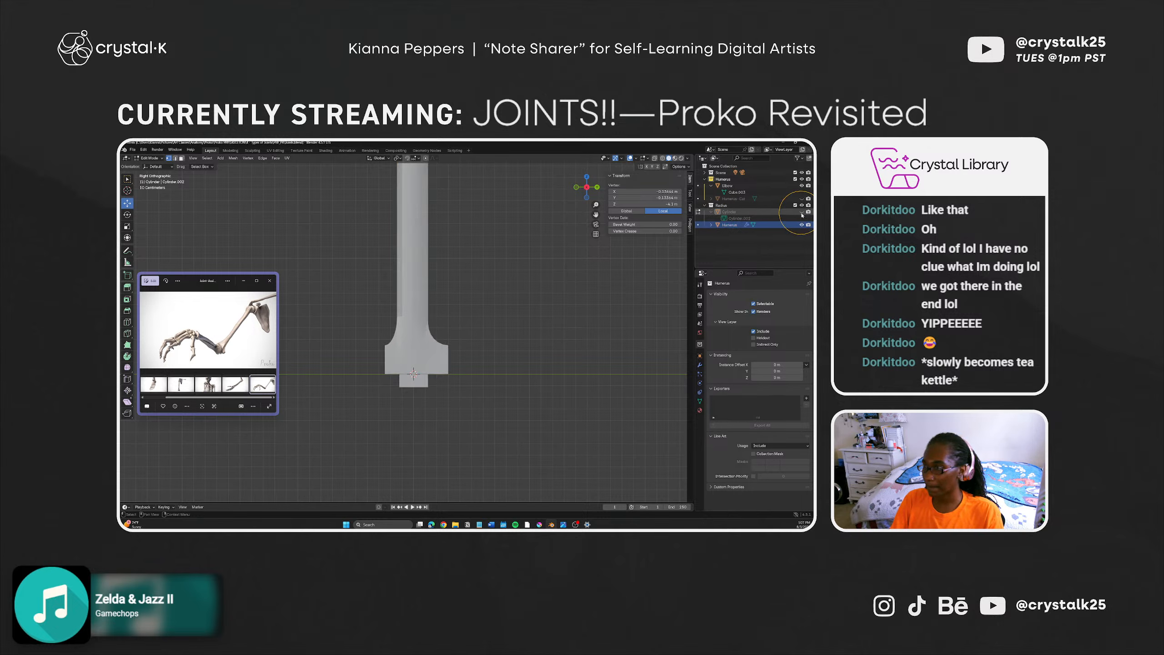
click(801, 212)
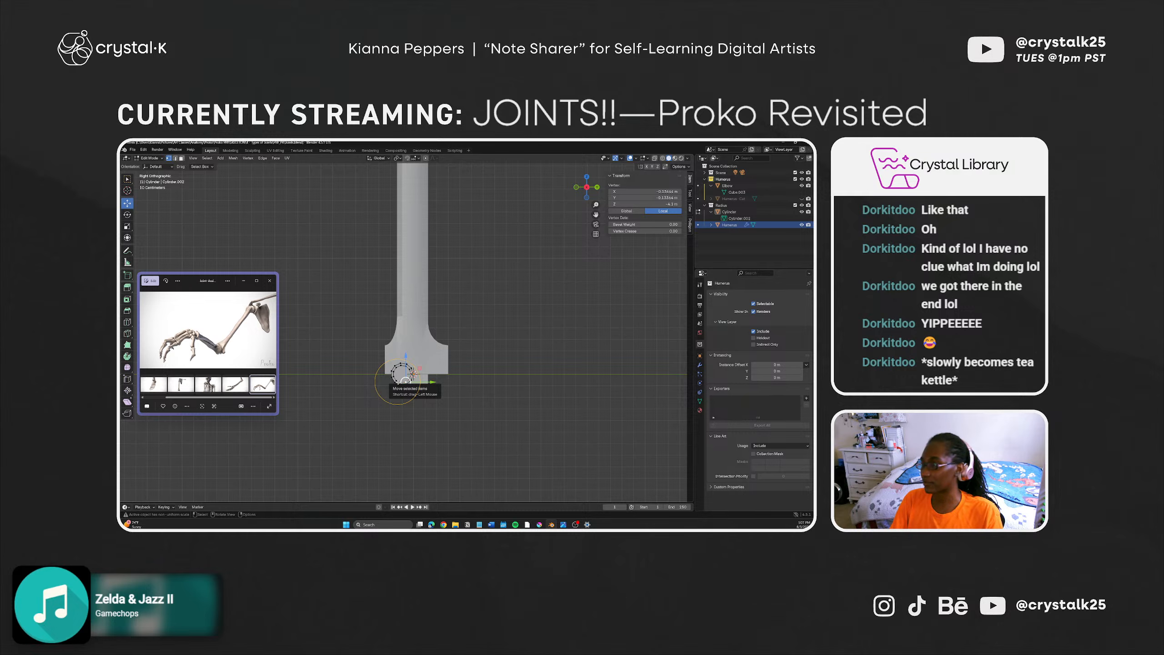
Step: Clear the vertex selection on the forearm cylinder and return to Object Mode
click(483, 378)
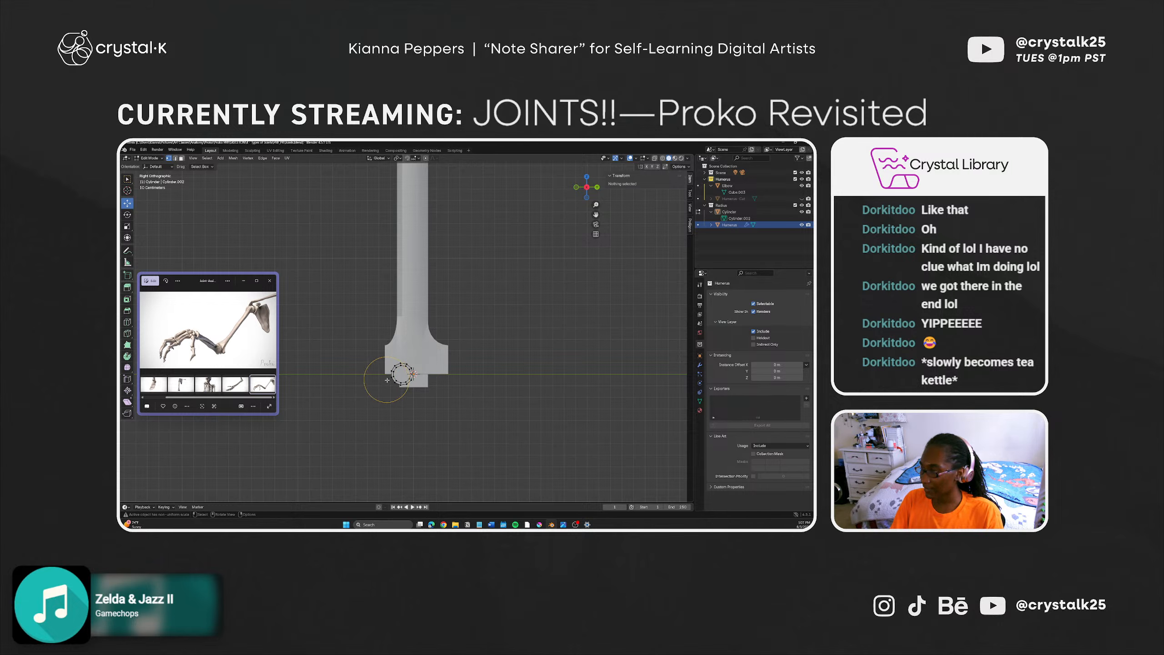
middle_drag(415, 356, 474, 371)
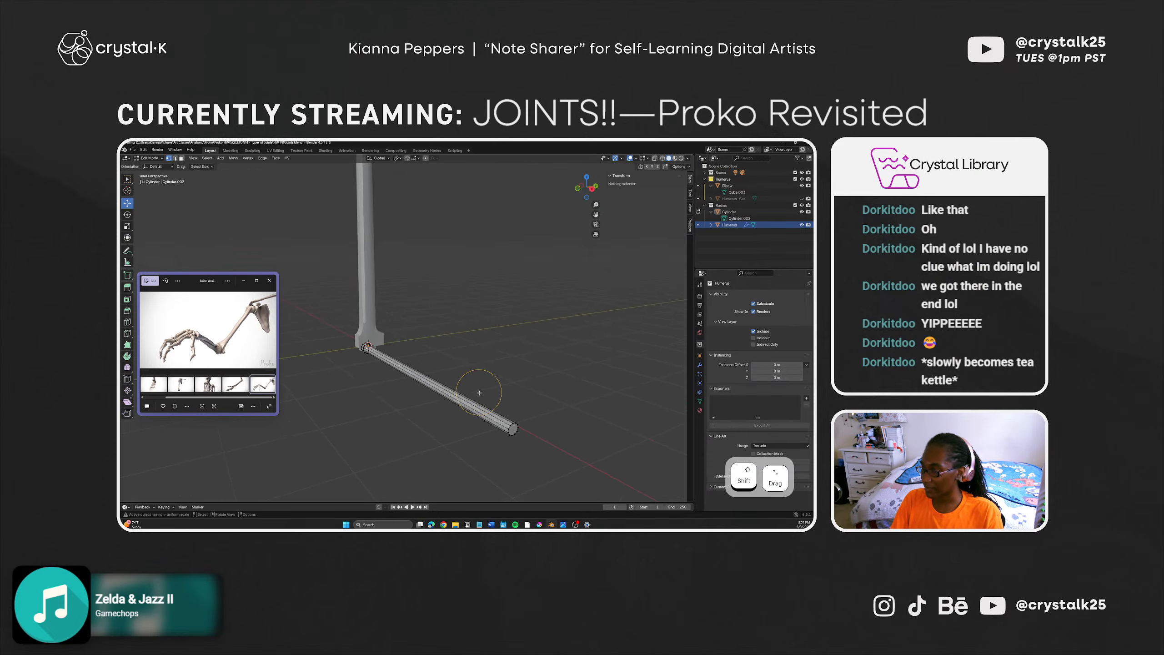
click(500, 422)
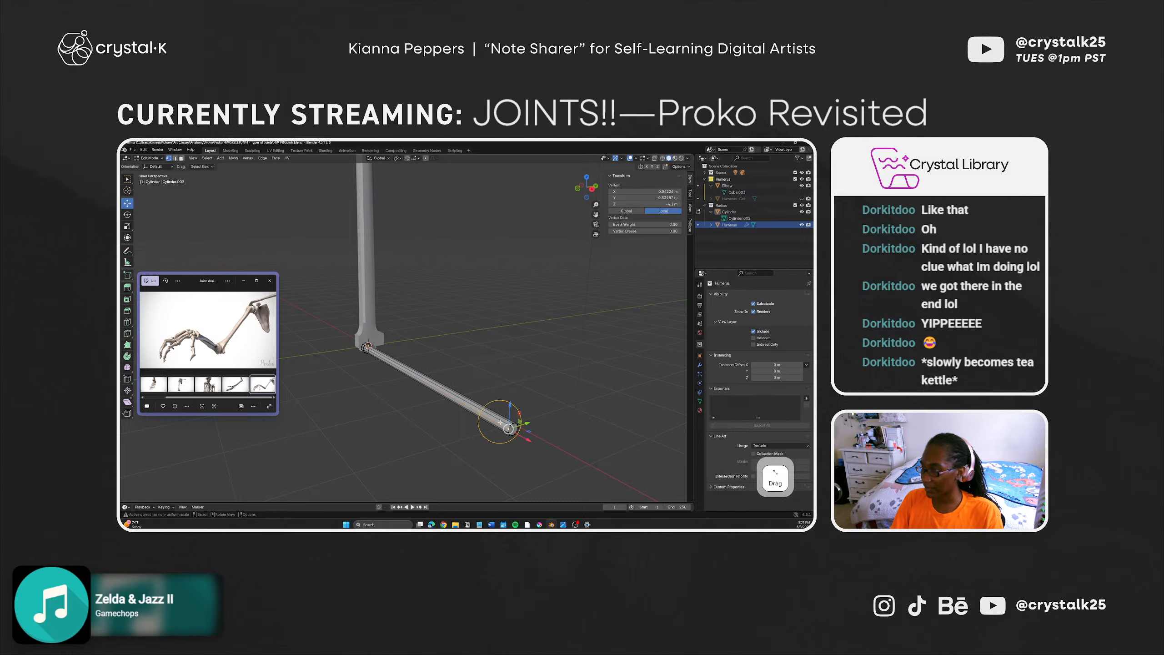
click(472, 428)
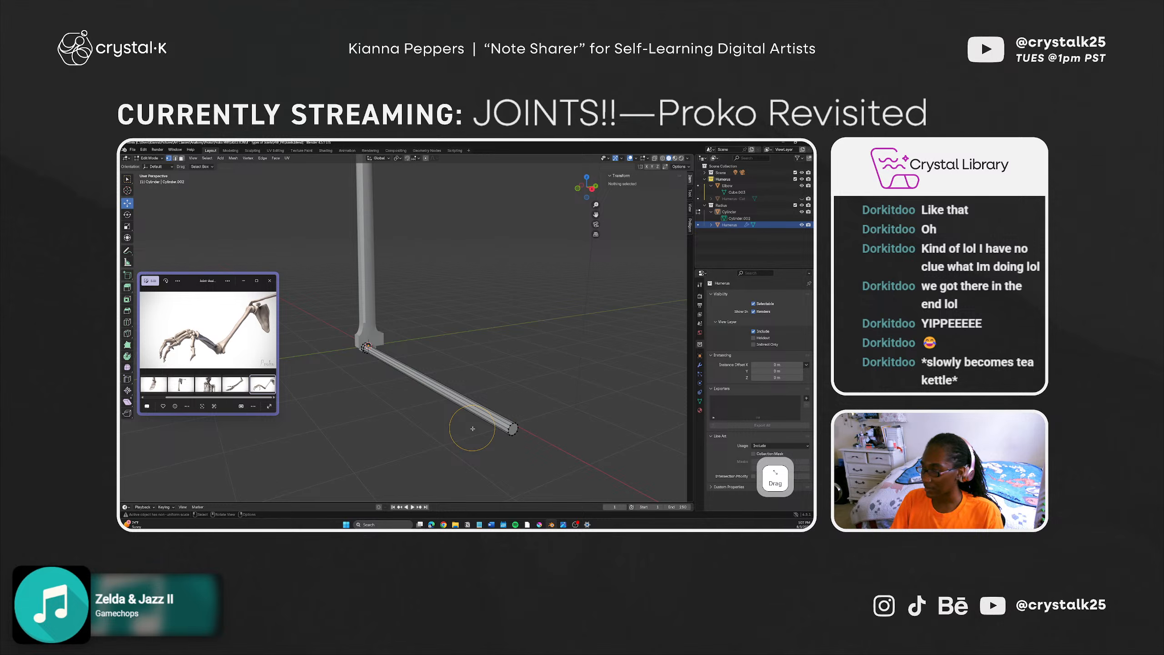
key(Tab)
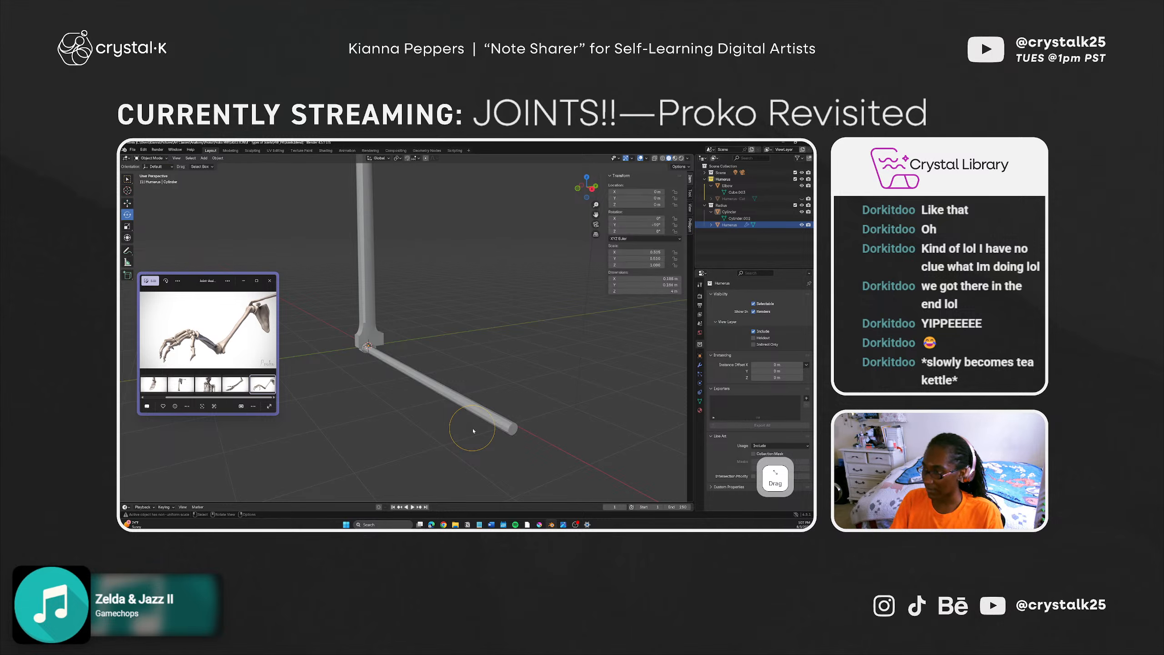
Step: Add a mesh cylinder at the elbow and rotate it 90° about the Y axis to lie along the forearm
key(shift+a)
mouse_move(459, 385)
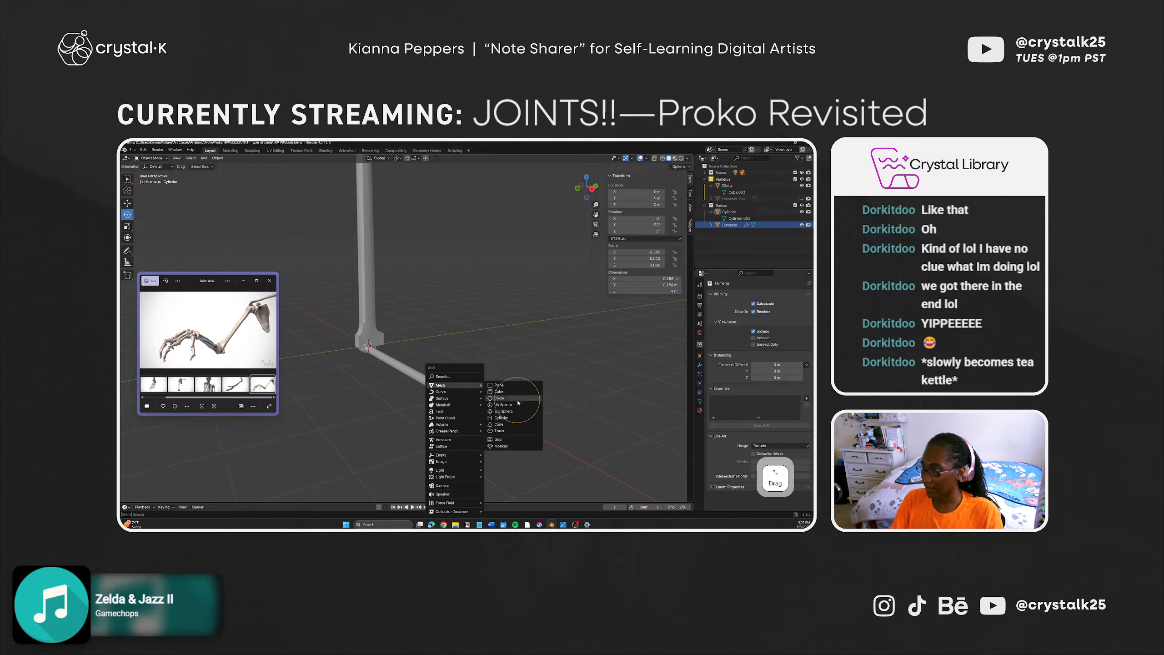
click(504, 418)
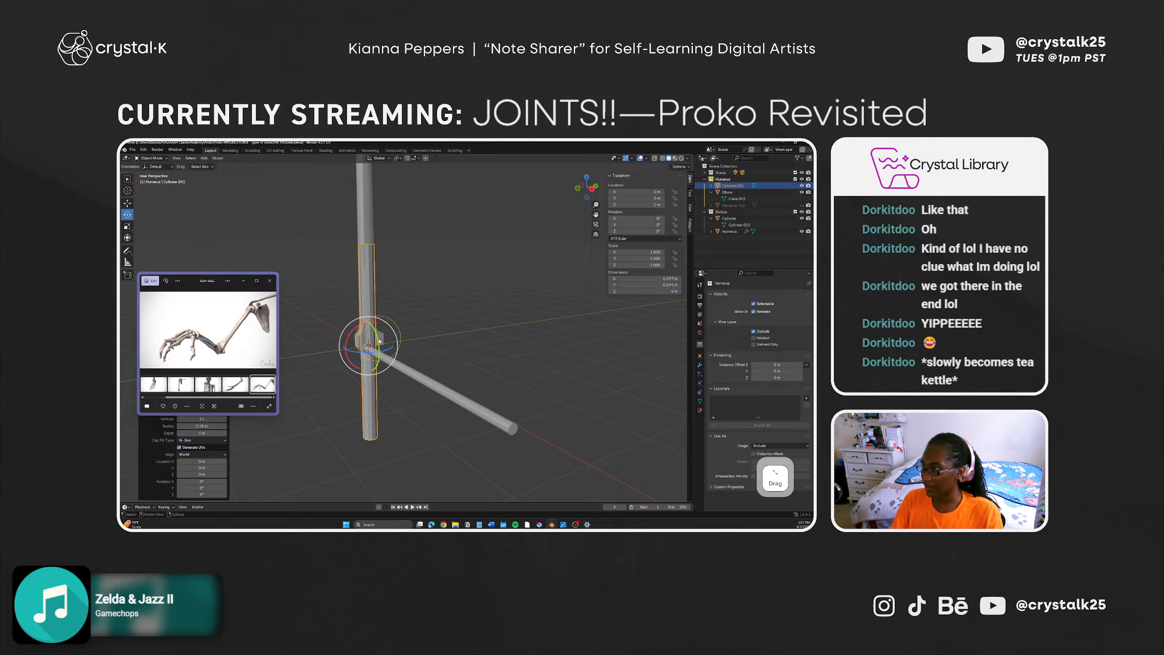
drag(379, 341, 390, 369)
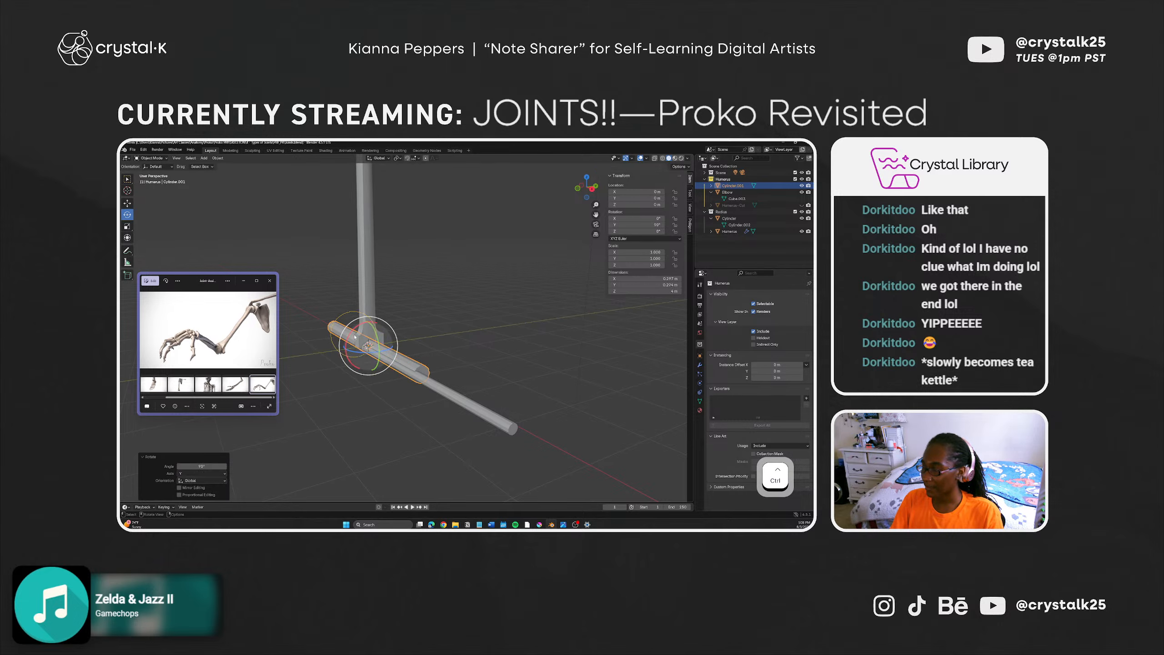
Step: Move the new cylinder along the X axis so that it overlaps the existing forearm cylinder, starting at the elbow
key(shift+space)
click(363, 358)
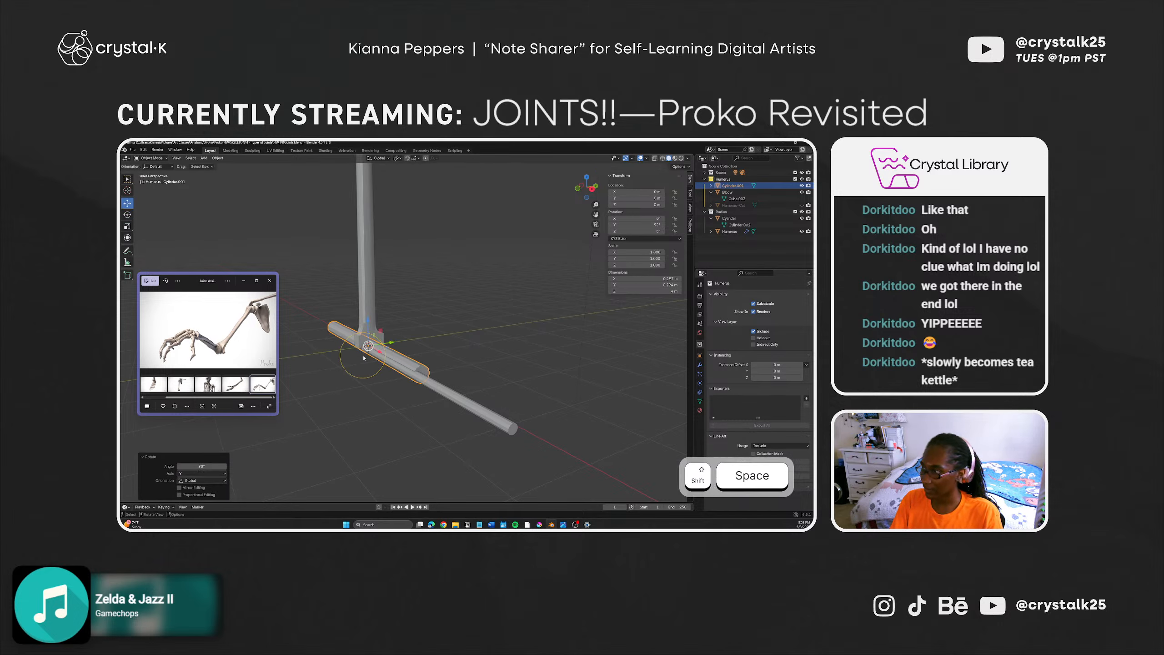
drag(363, 358, 428, 401)
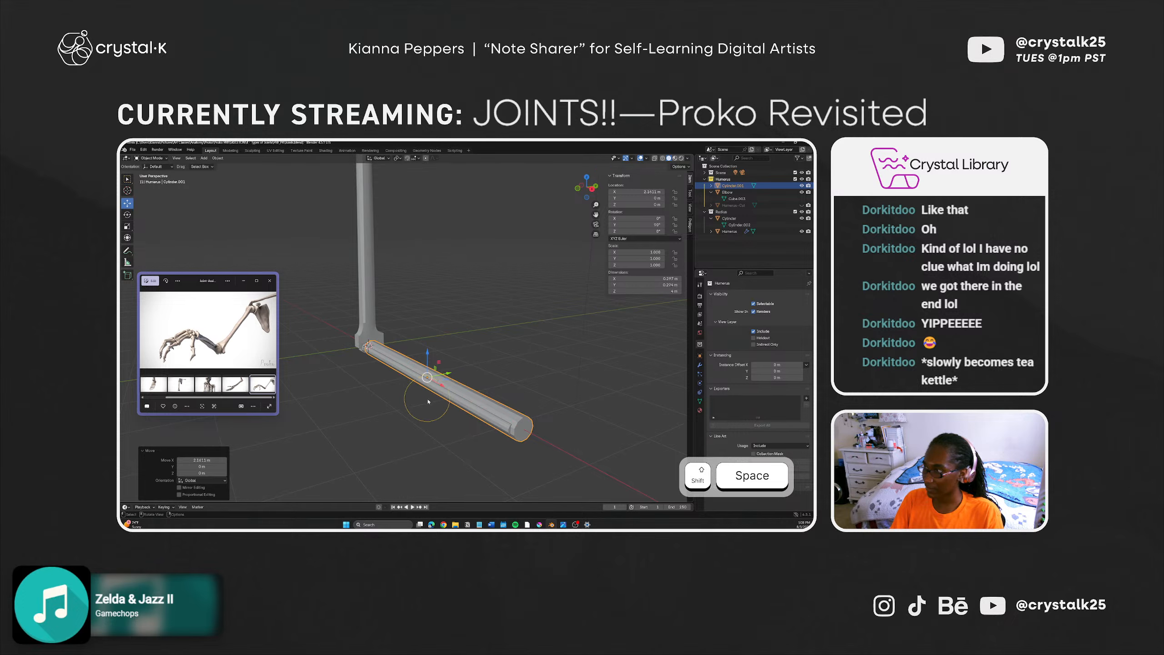
middle_drag(428, 402, 497, 372)
drag(491, 359, 487, 358)
middle_drag(501, 409, 423, 406)
ctrl+drag(416, 376, 401, 375)
middle_drag(418, 396, 414, 386)
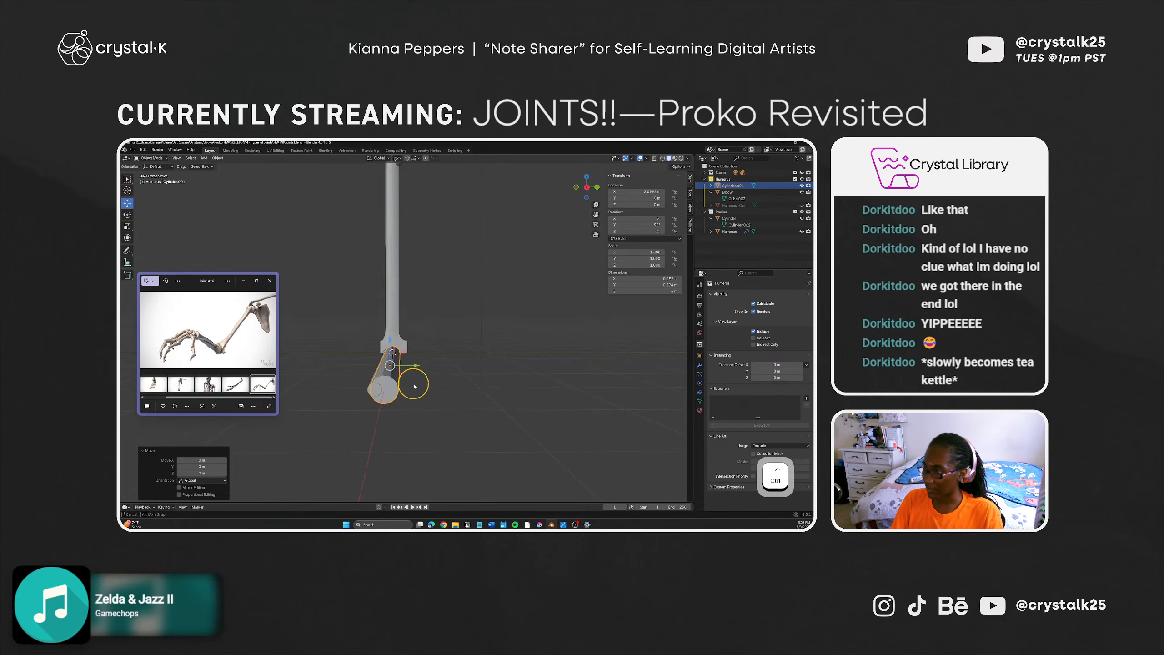
Step: Try to shift the thicker forearm cylinder along the Y axis, and undo the moves
ctrl+drag(416, 367, 380, 399)
key(ctrl+z)
alt+scroll(331, 381, up, 1)
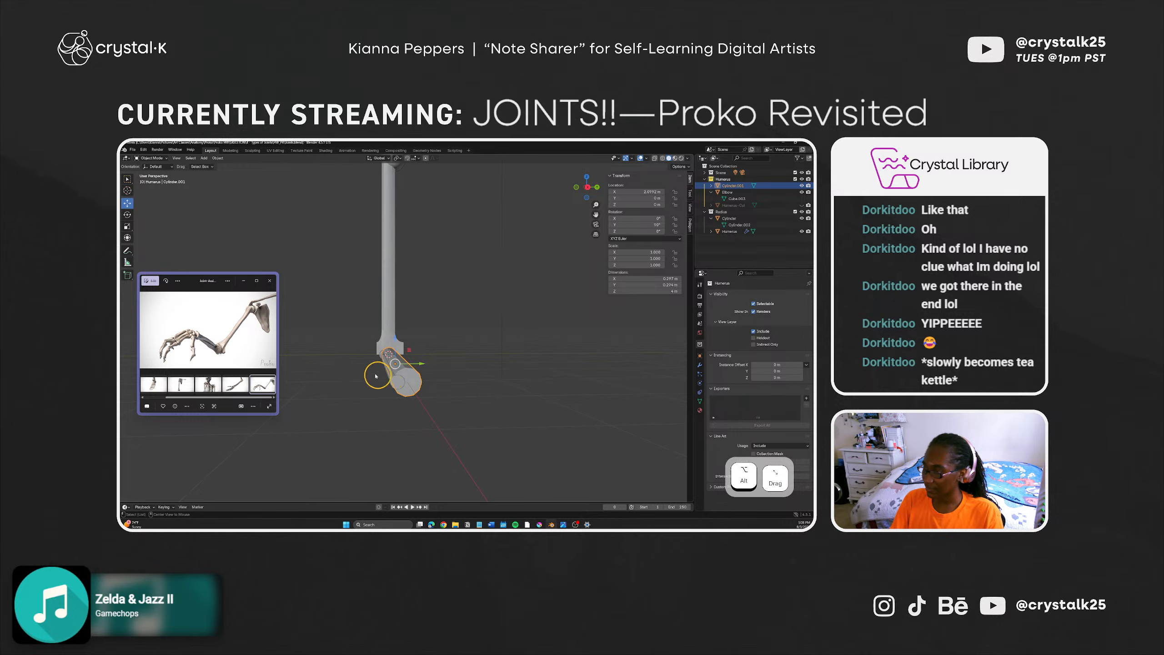
click(453, 378)
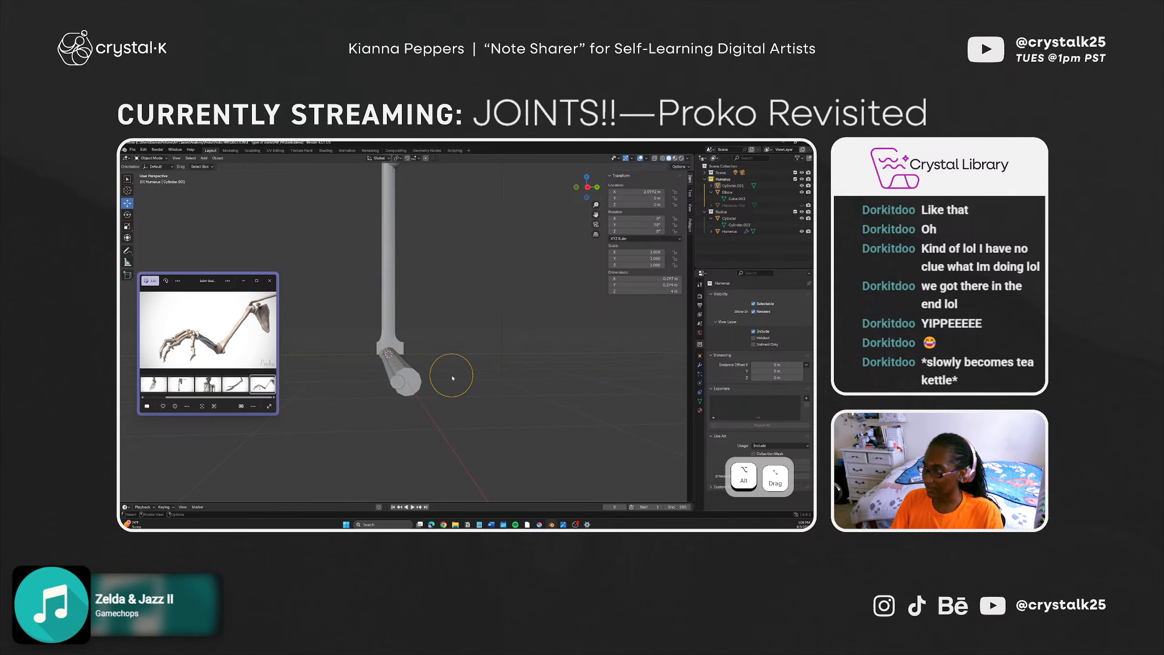
click(414, 377)
key(g)
key(y)
click(401, 363)
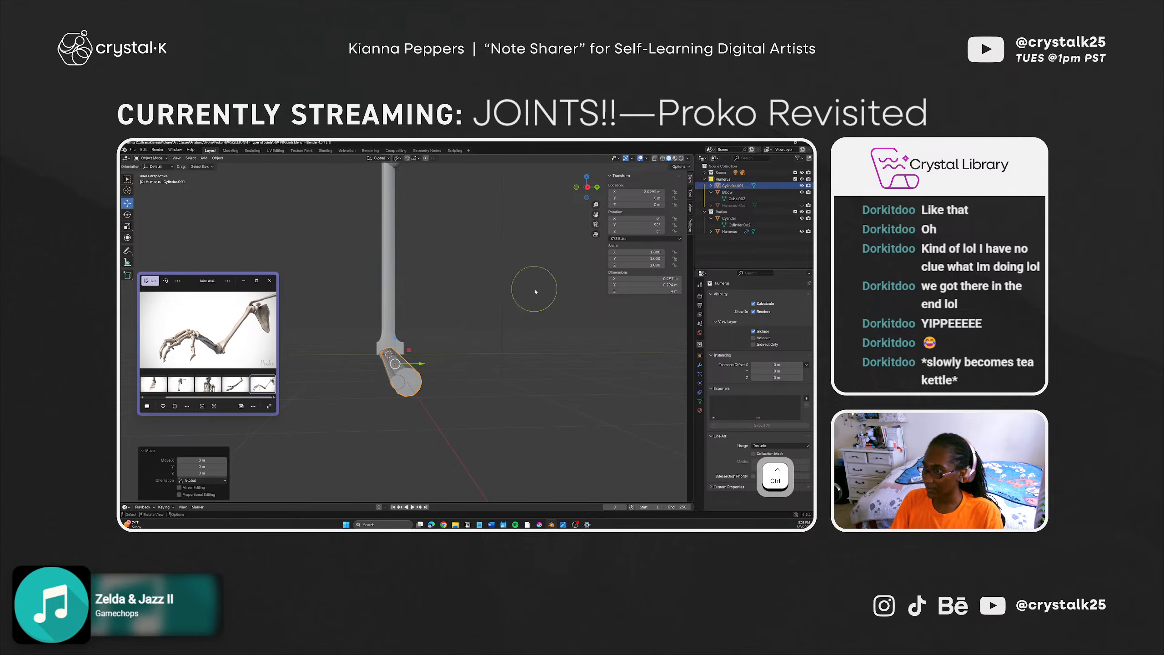
key(ctrl+z)
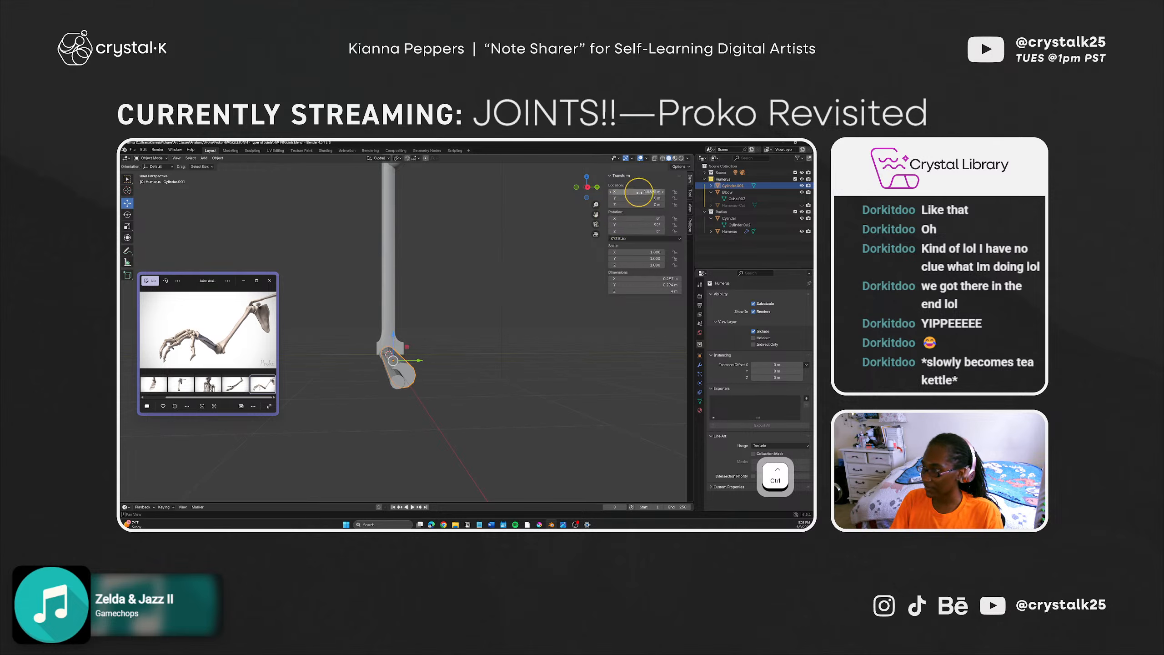
key(ctrl+z)
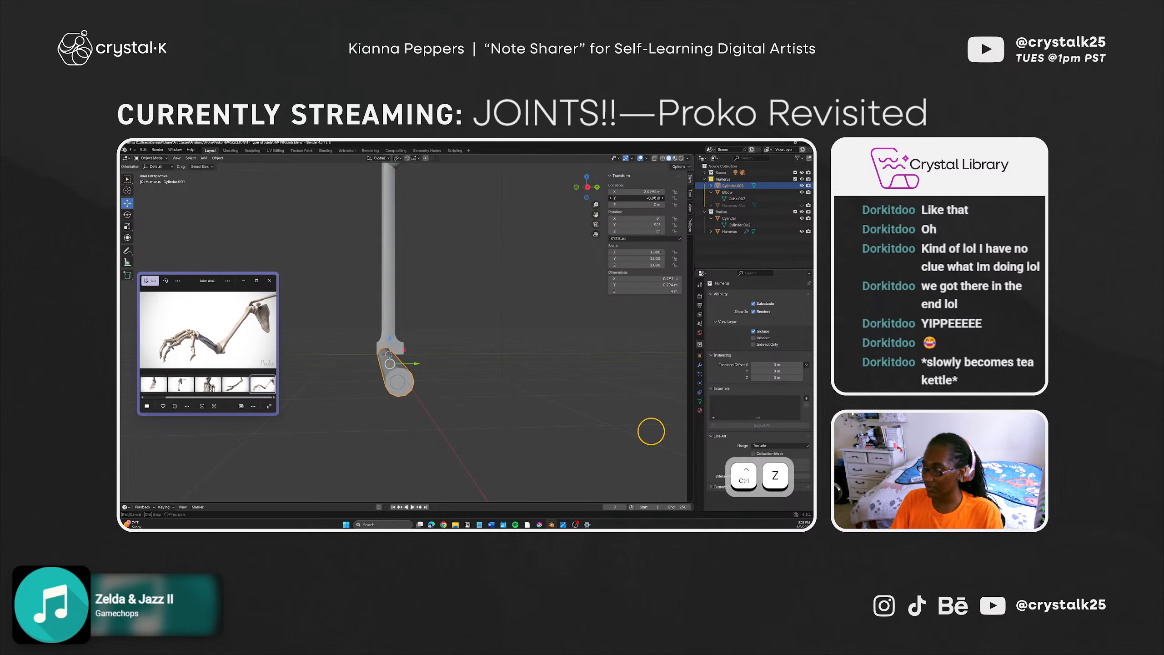
Step: Set the thicker forearm cylinder's Y location to -0.1 m
double_click(657, 198)
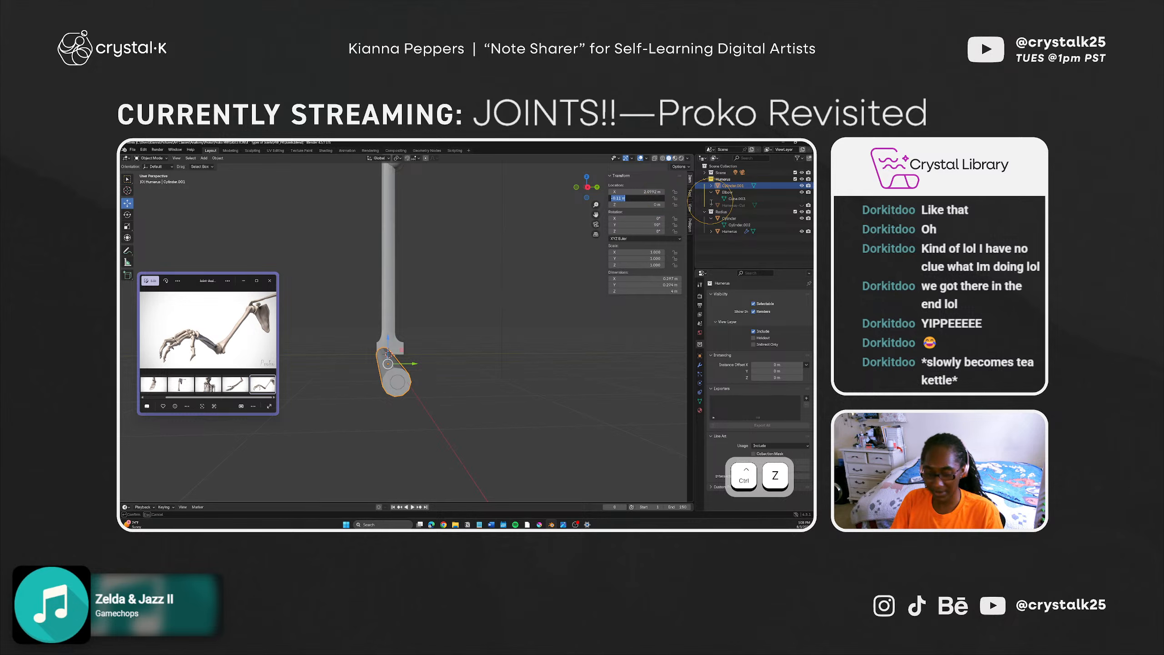
key(BackSpace)
text(-0.1)
key(Return)
click(469, 349)
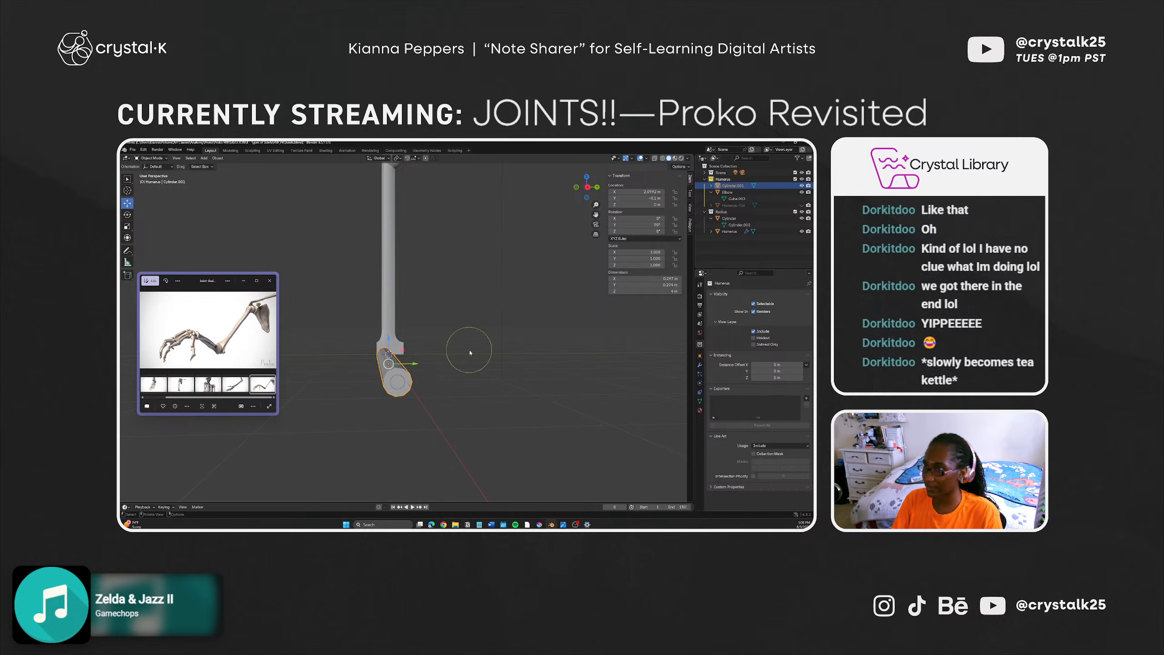
Step: Check the thicker cylinder's fit around the forearm, and delete it
mouse_move(365, 432)
middle_down()
mouse_move(423, 450)
mouse_move(371, 450)
mouse_move(382, 434)
middle_up()
click(400, 384)
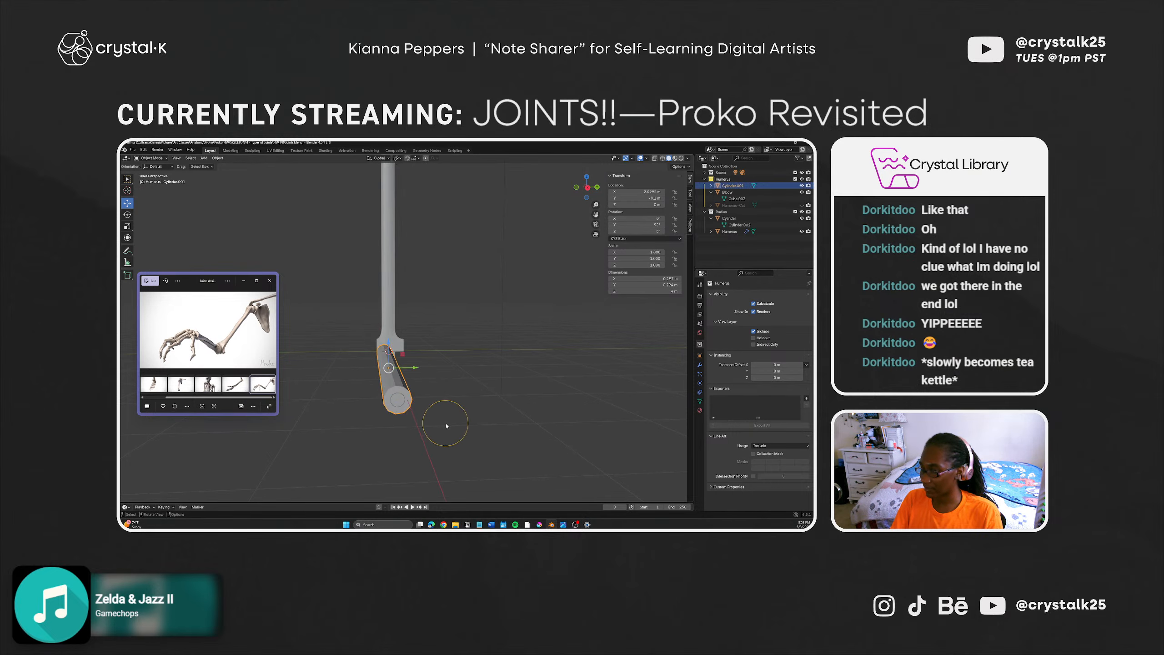
scroll(450, 426, up, 1)
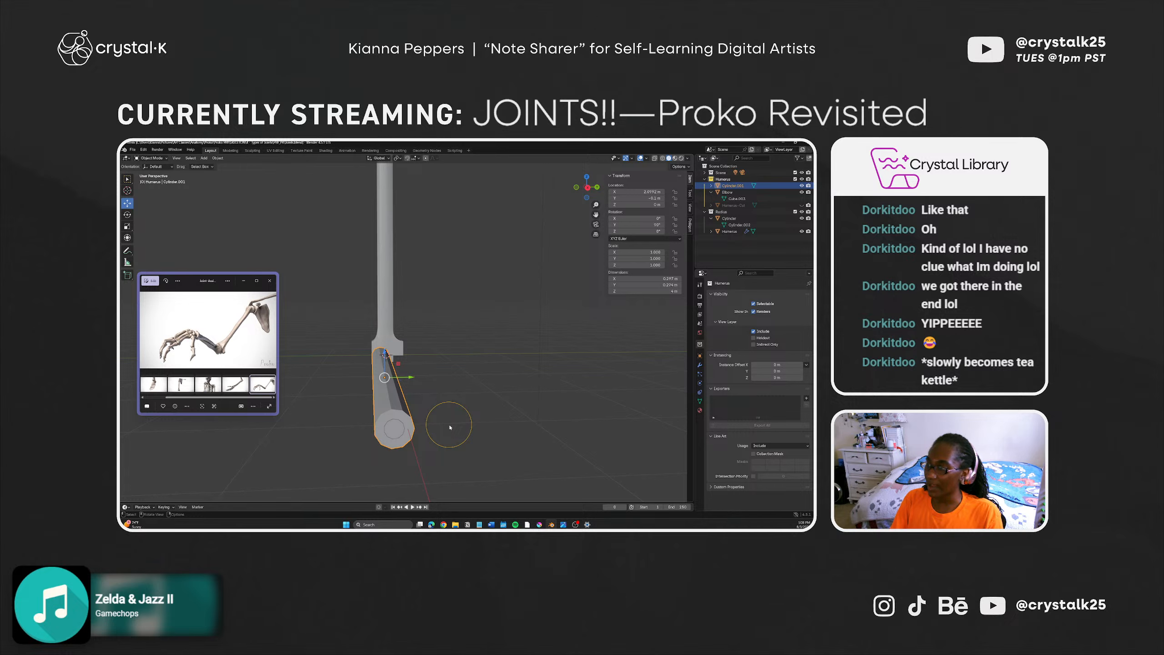
middle_drag(462, 447, 395, 433)
key(x)
click(468, 445)
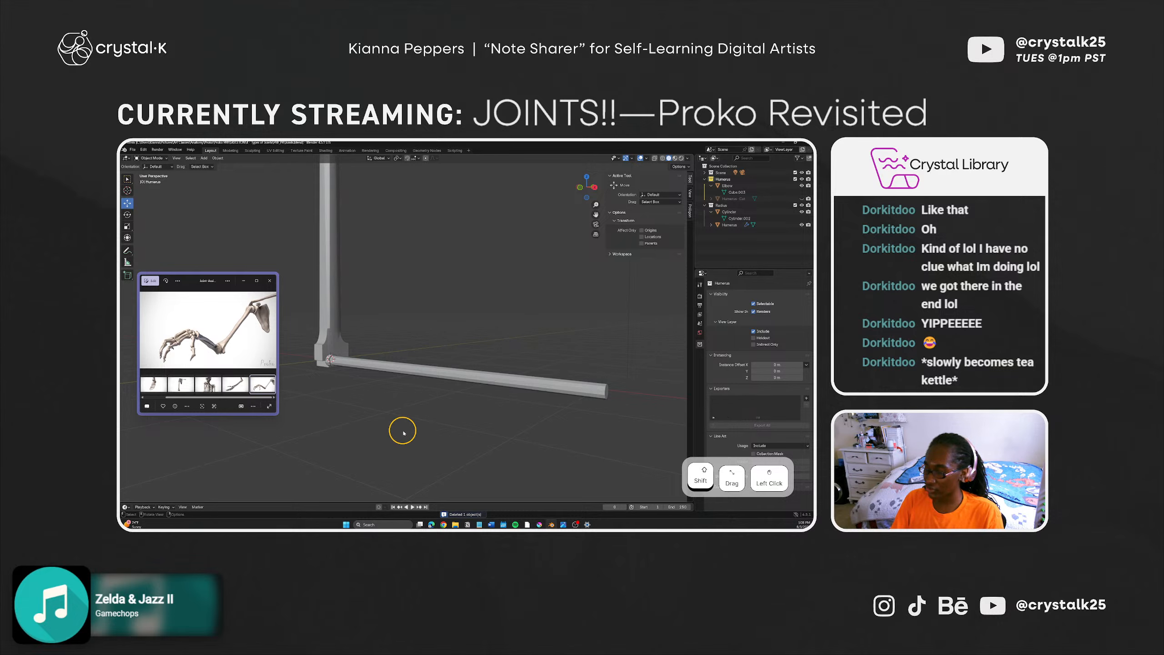
Step: Add a new mesh cylinder at the elbow, clear the reference image off its creation settings, and set its vertices to 10
key(shift+a)
mouse_move(404, 387)
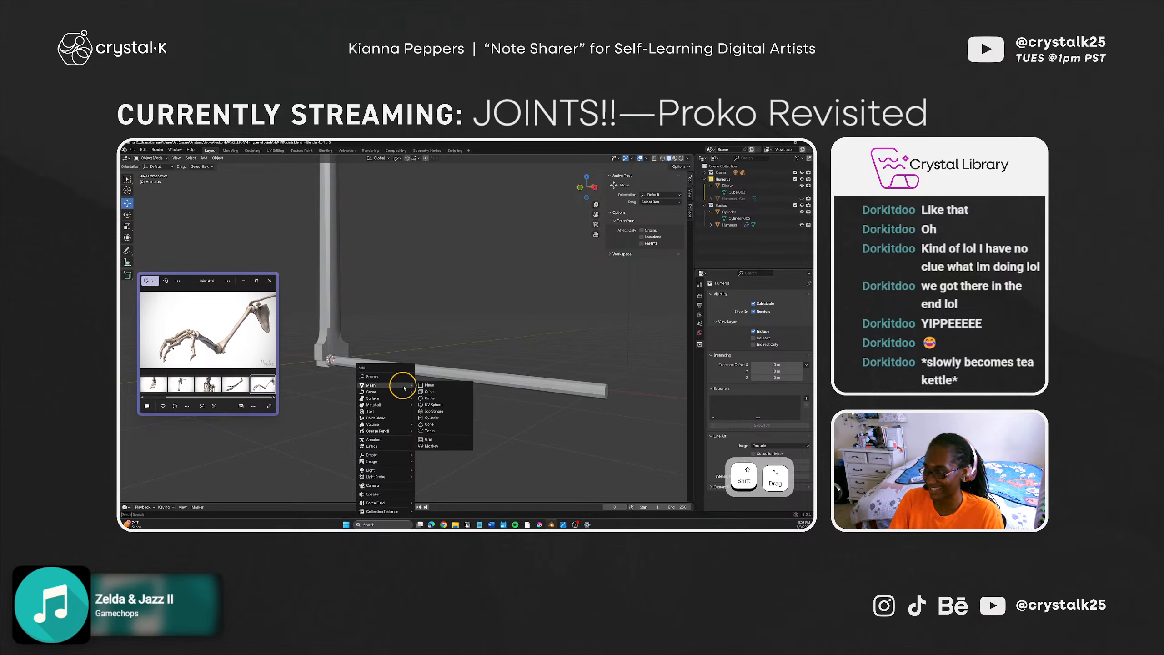
click(429, 419)
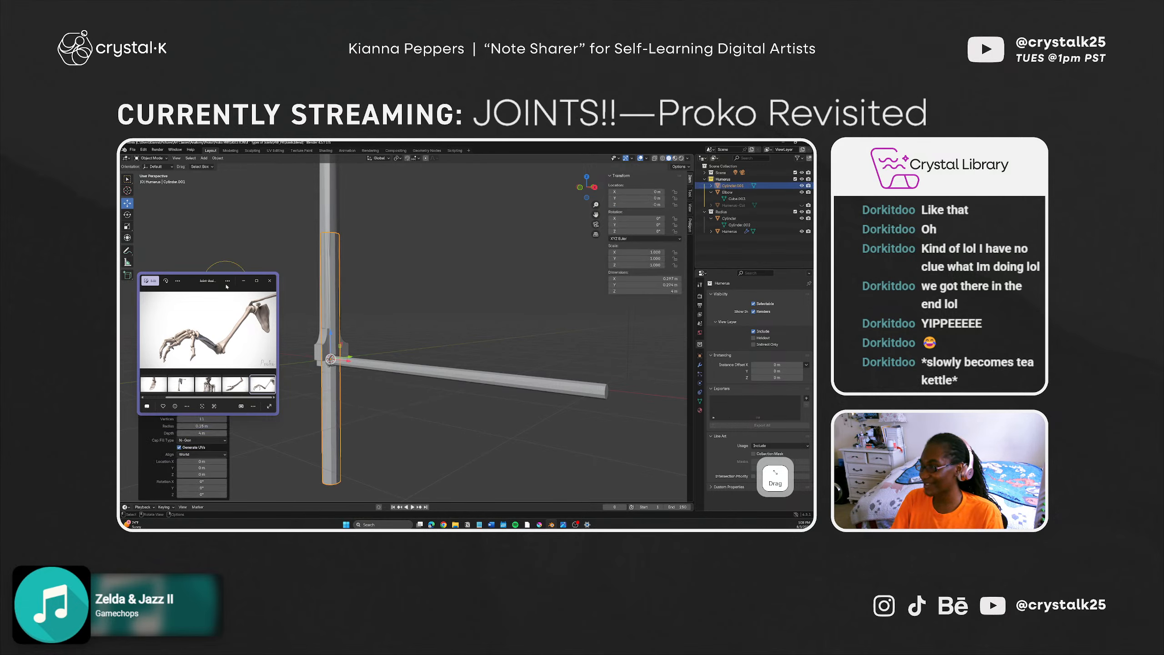
drag(194, 281, 196, 263)
click(196, 419)
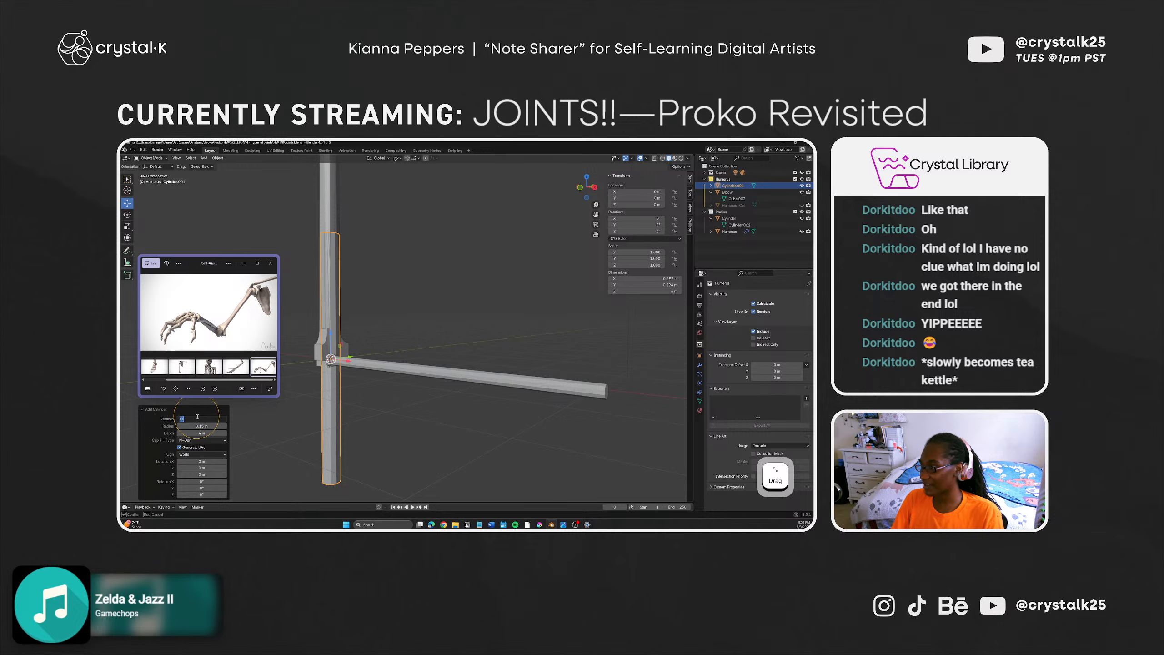
click(199, 416)
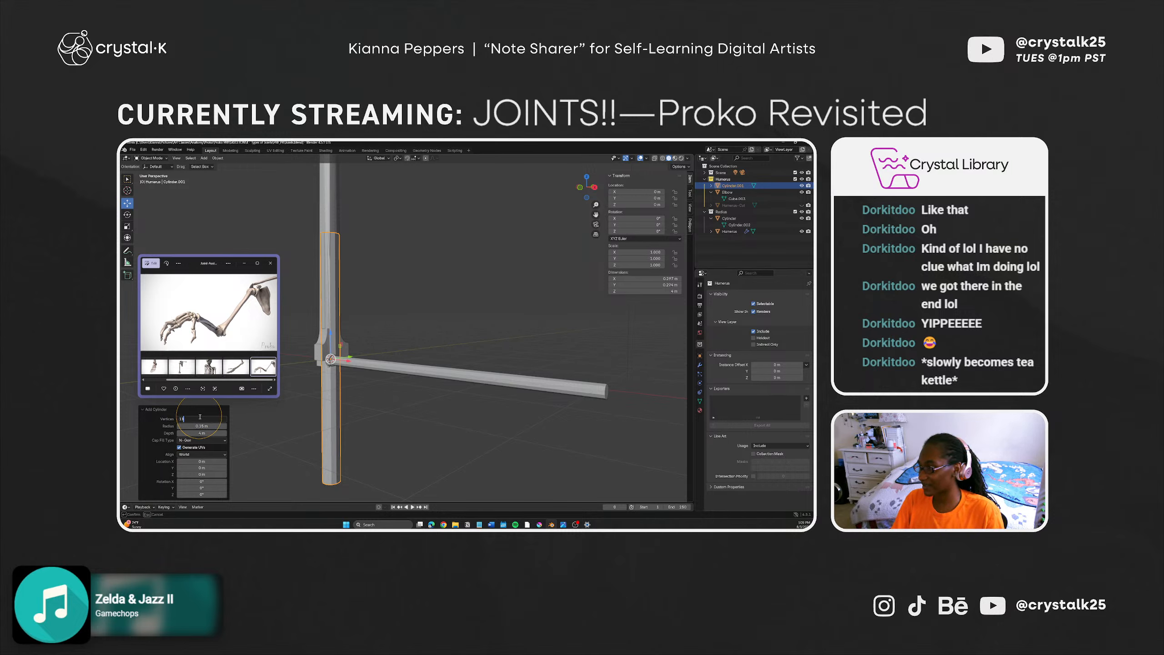
key(Return)
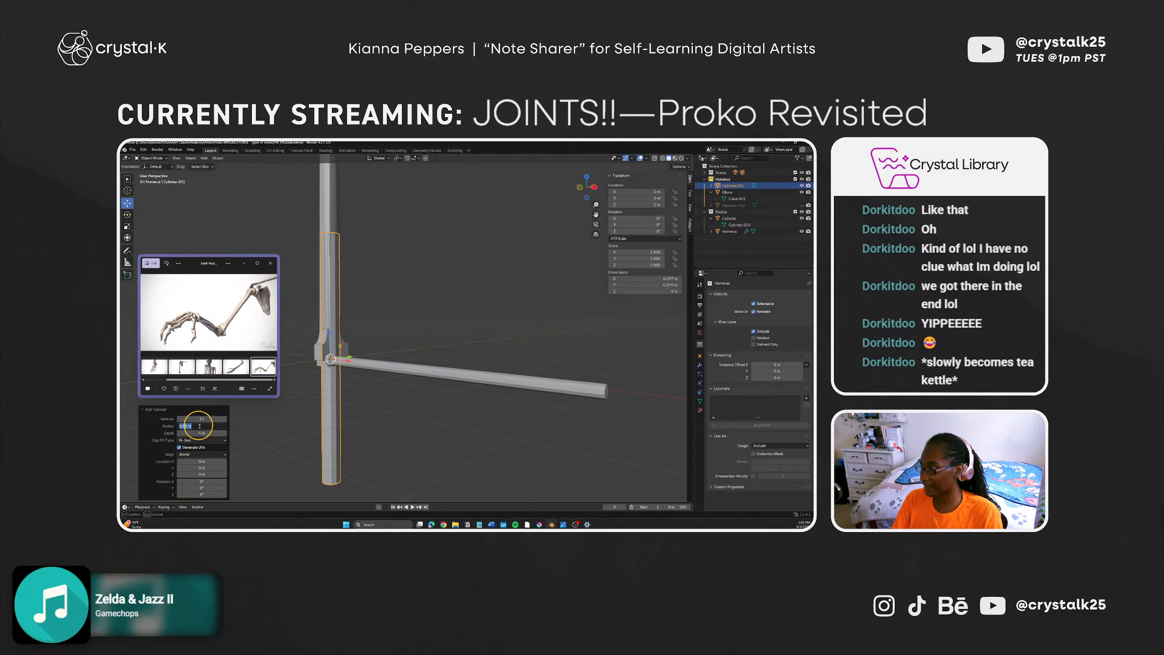
click(208, 419)
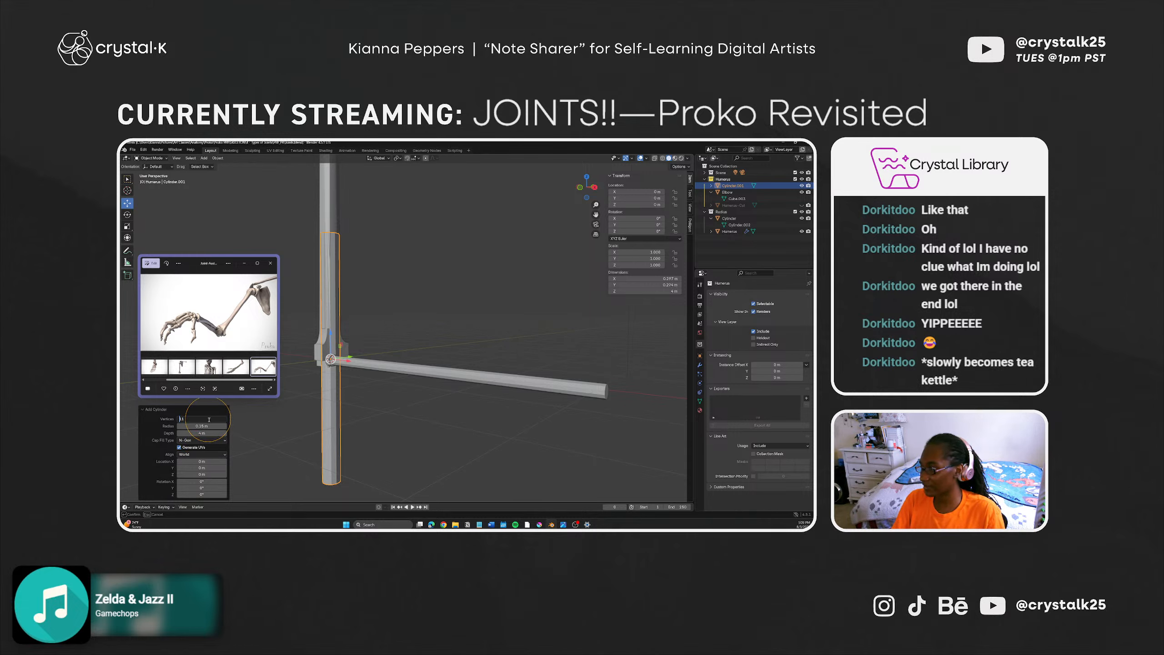
key(BackSpace)
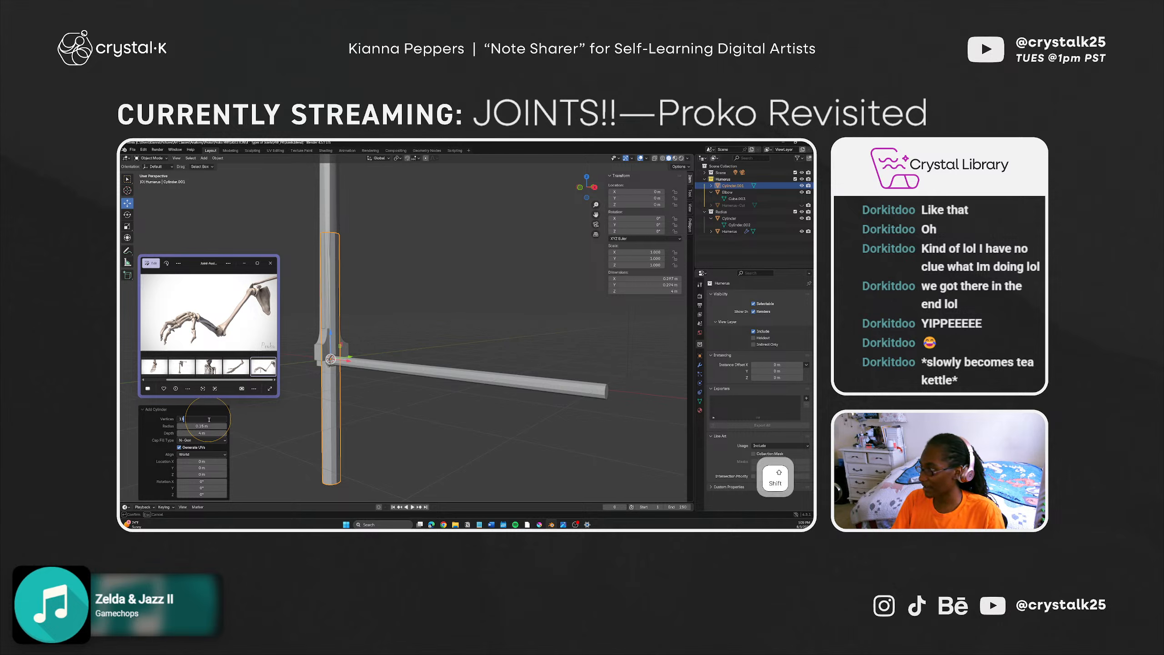
text(0)
key(Tab)
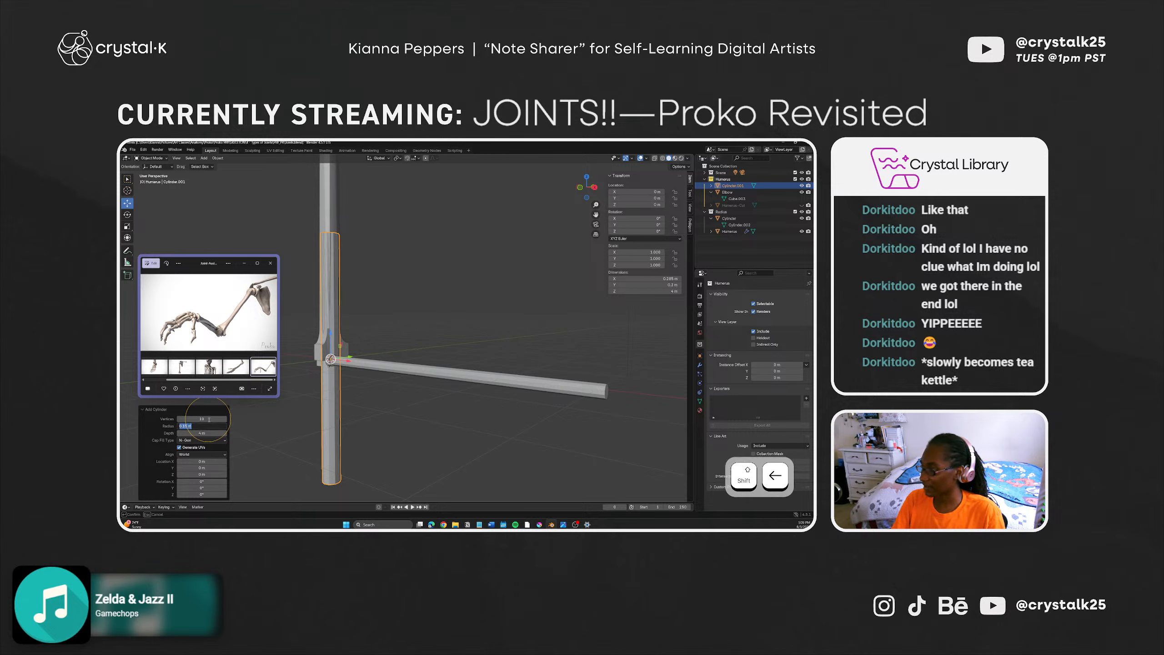
click(358, 390)
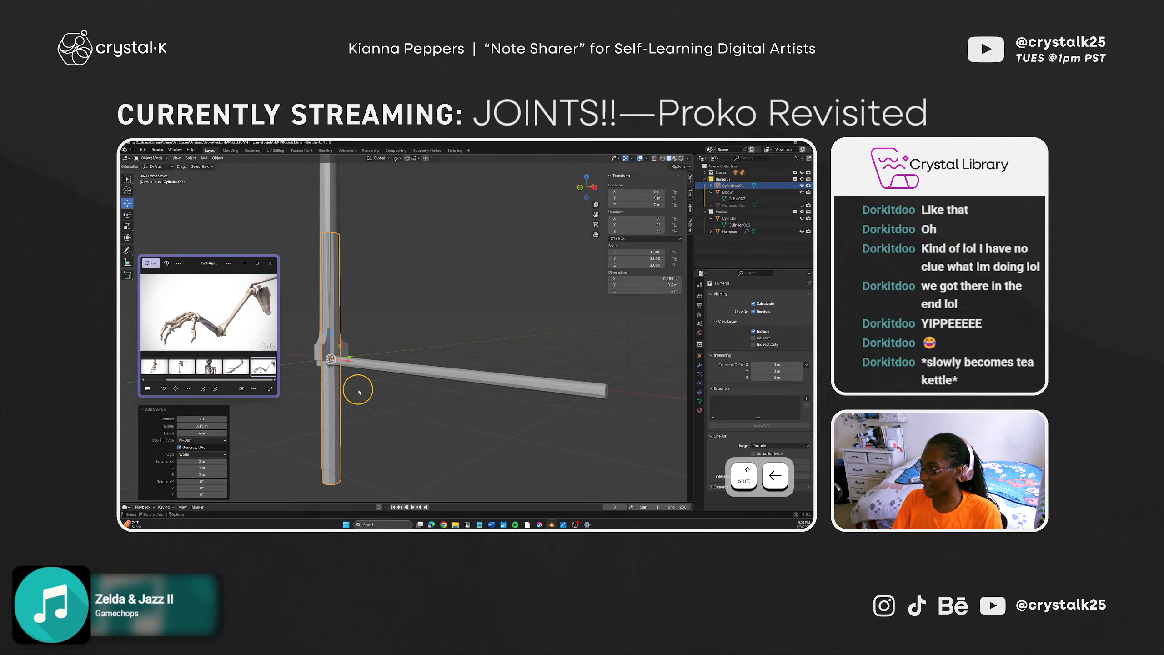
Step: Rotate the new cylinder 90° about the Y axis so it lies along the existing forearm
mouse_move(330, 368)
alt+mouse_down()
mouse_move(341, 484)
mouse_move(325, 361)
mouse_move(342, 374)
alt+mouse_up()
alt+drag(408, 361, 307, 356)
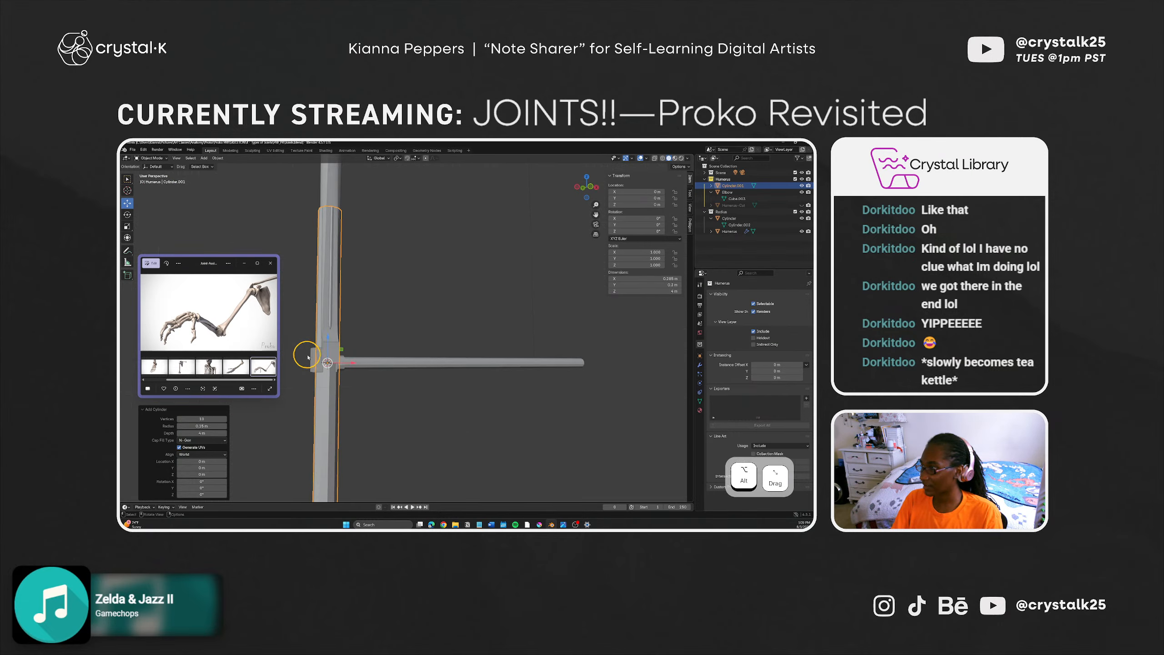
key(r)
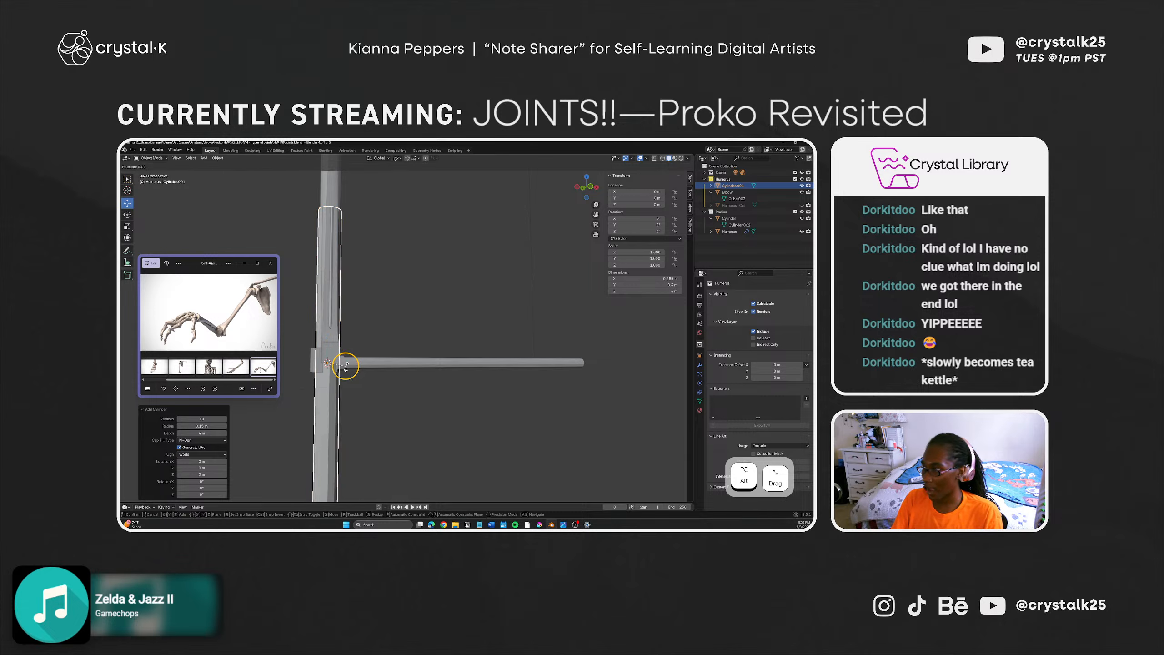
key(Escape)
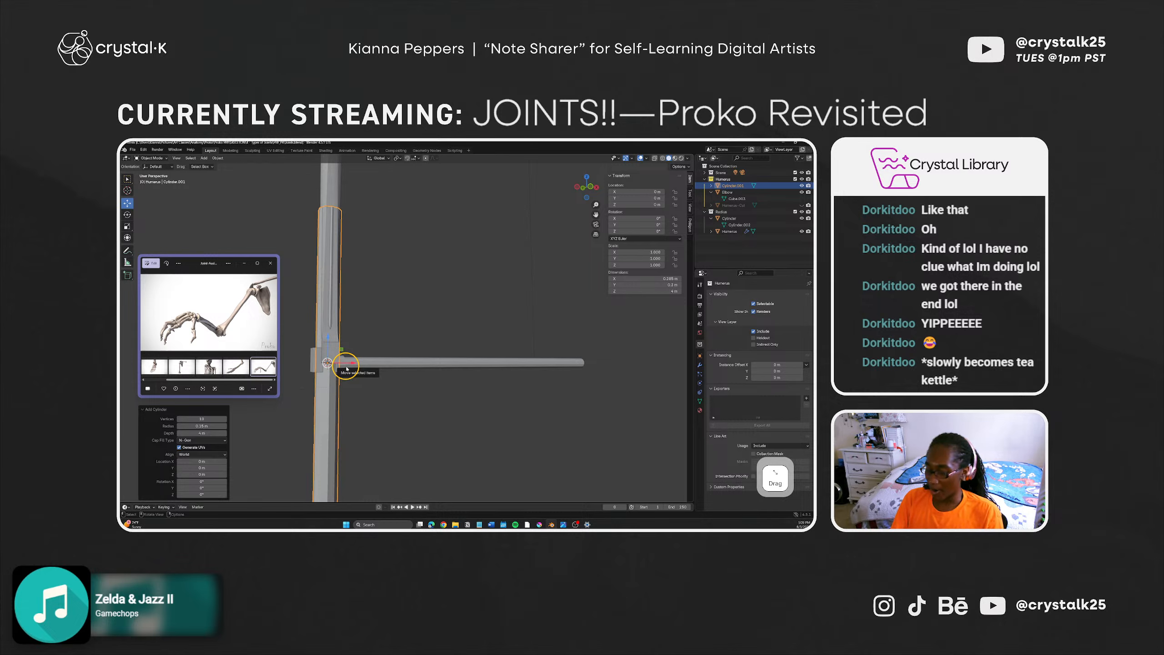
key(shift+space)
click(347, 372)
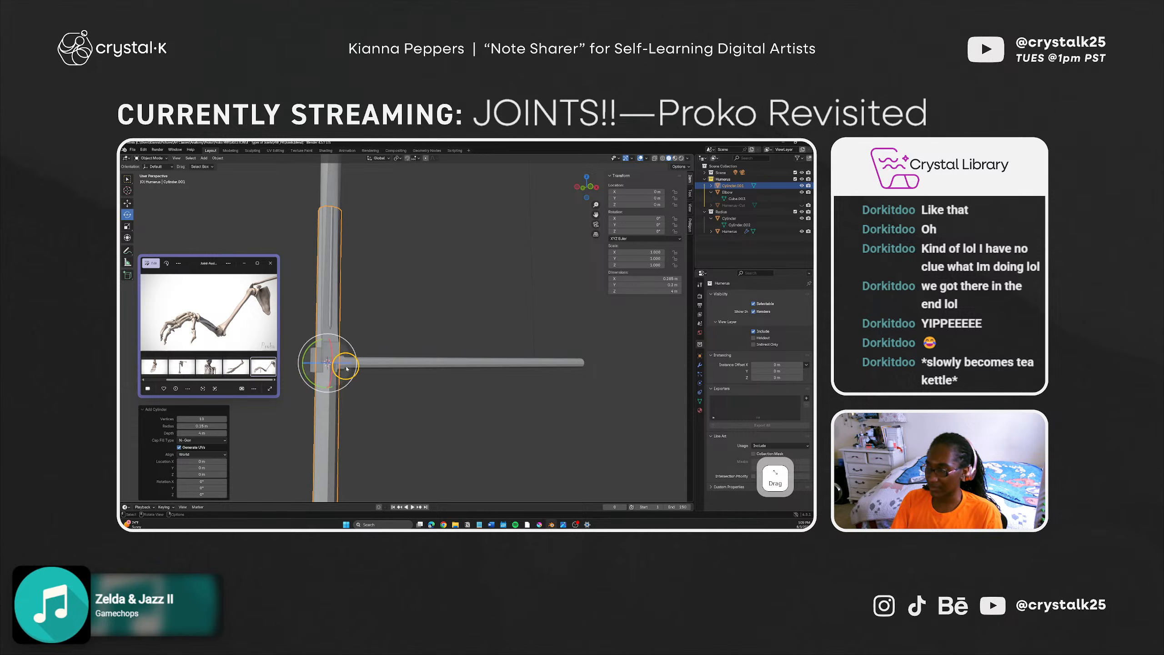
drag(315, 341, 380, 342)
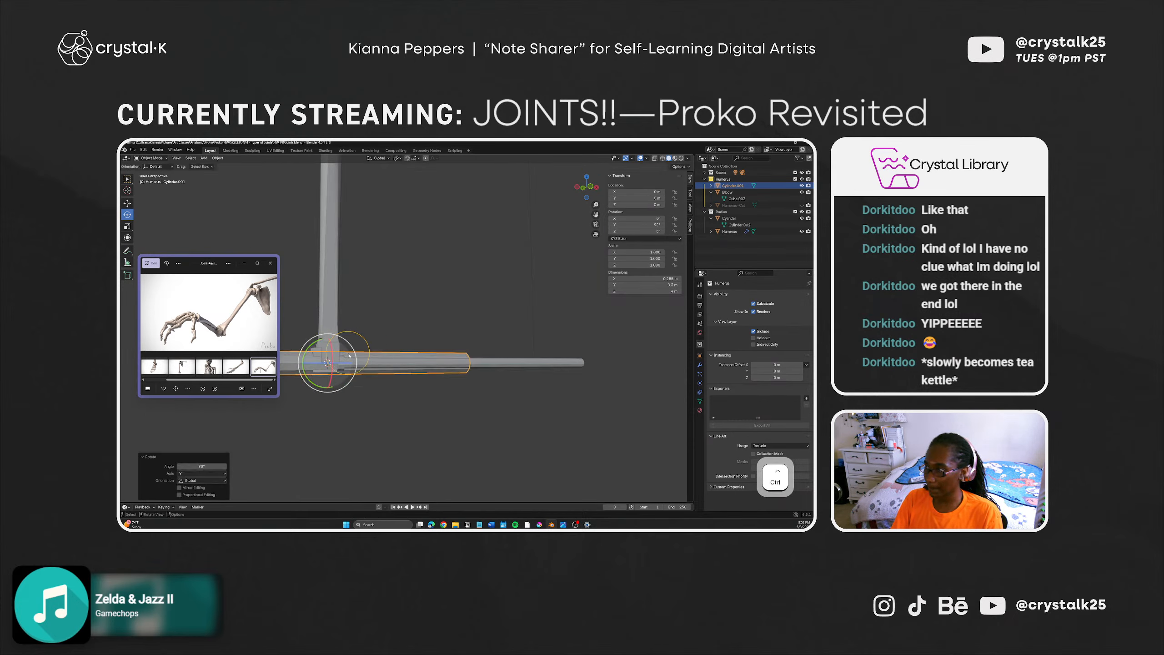
Step: Move the rotated cylinder outward along the X axis until its near end starts at the elbow
key(shift+space)
click(311, 371)
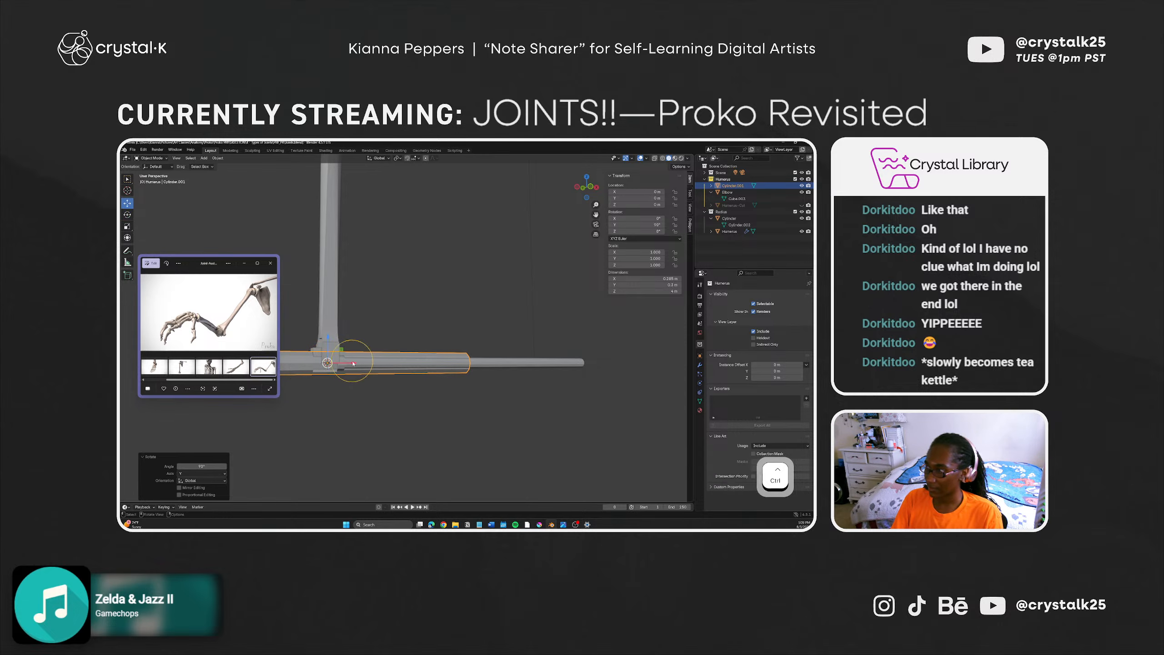
ctrl+drag(353, 362, 489, 369)
scroll(400, 390, up, 1)
mouse_move(490, 369)
middle_down()
mouse_move(480, 378)
mouse_move(488, 367)
middle_up()
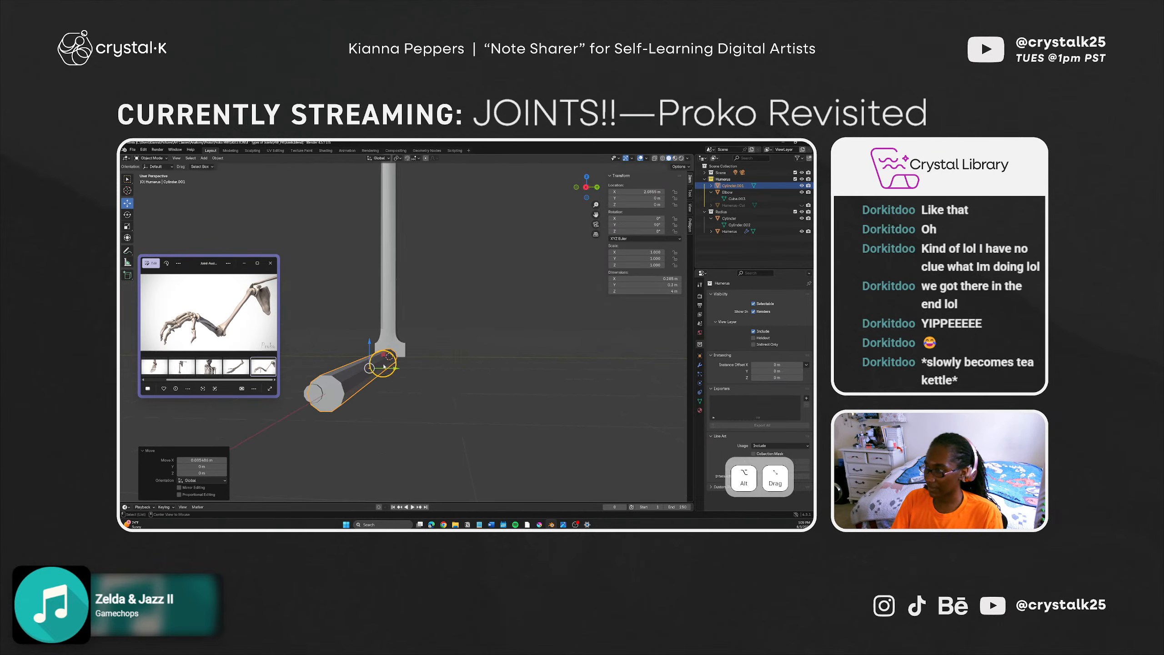
Step: Examine the new cylinder's fit around the thinner forearm and against the elbow from the side and at an angle
click(458, 369)
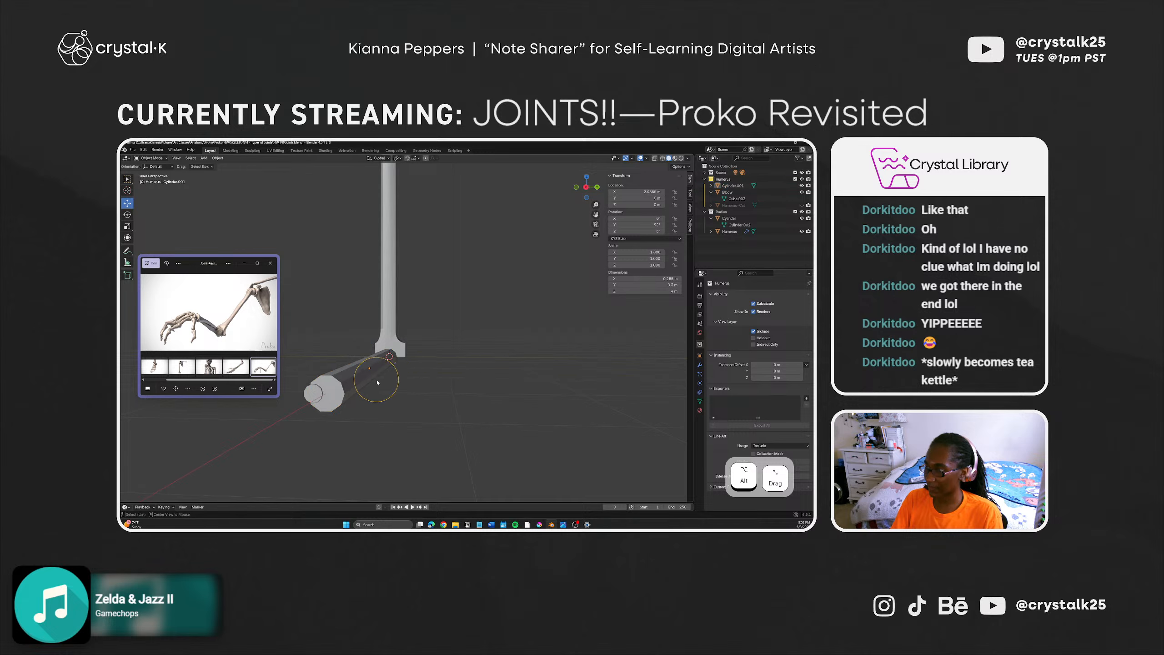
middle_drag(422, 344, 399, 359)
scroll(399, 359, up, 2)
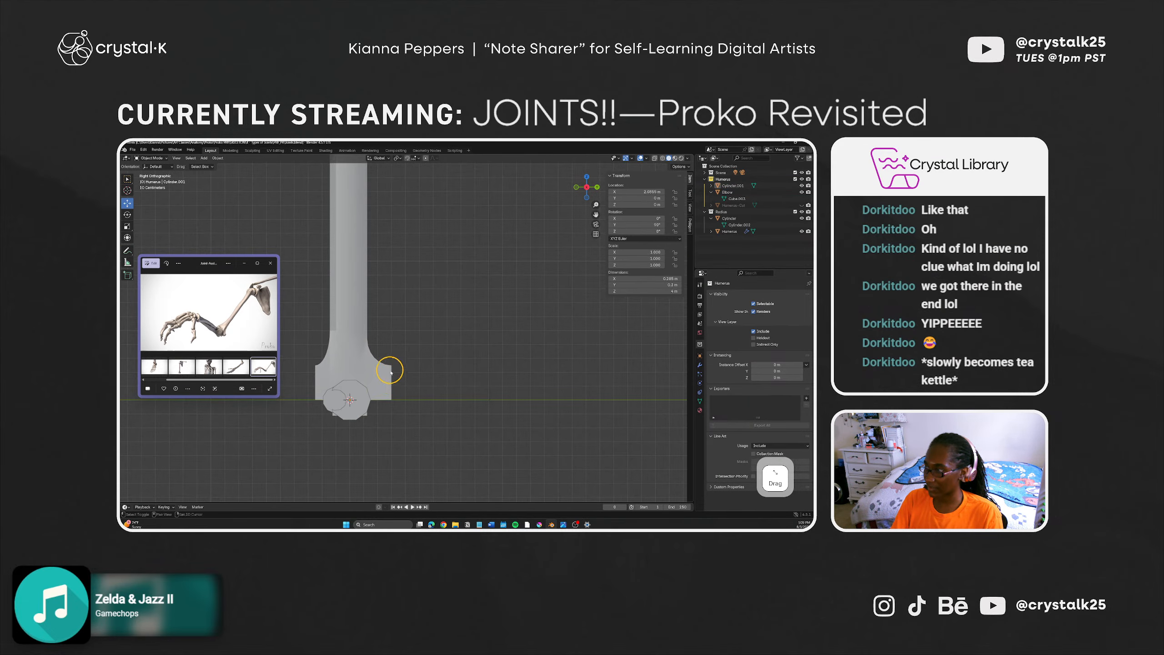
scroll(390, 374, up, 2)
click(375, 389)
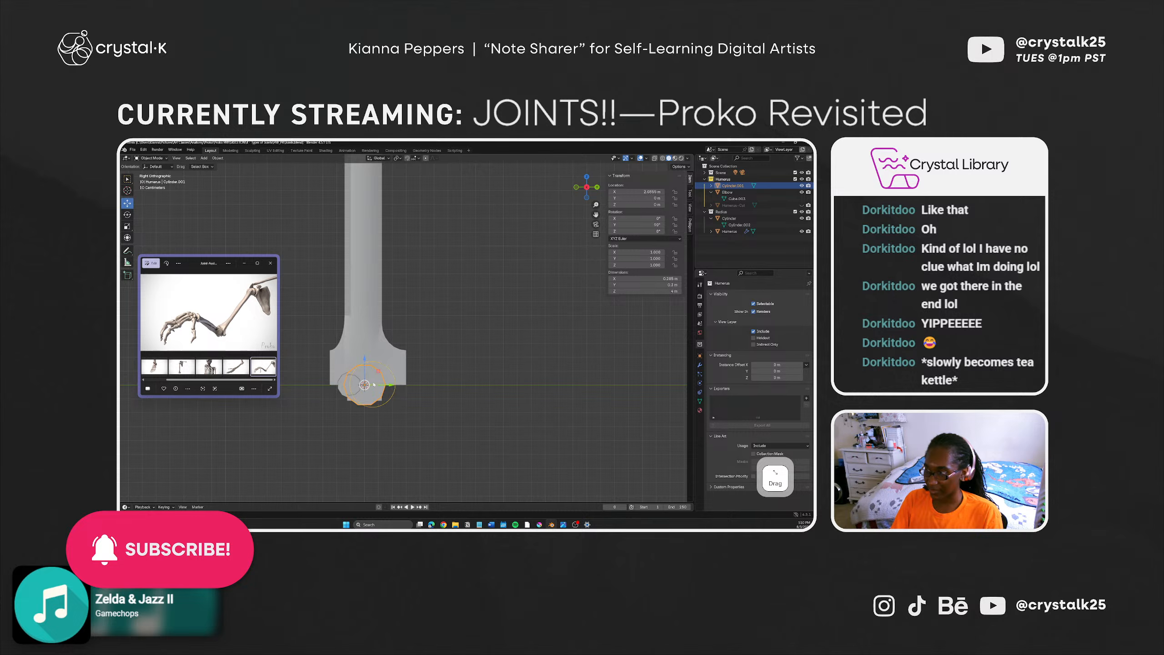
middle_drag(373, 385, 410, 373)
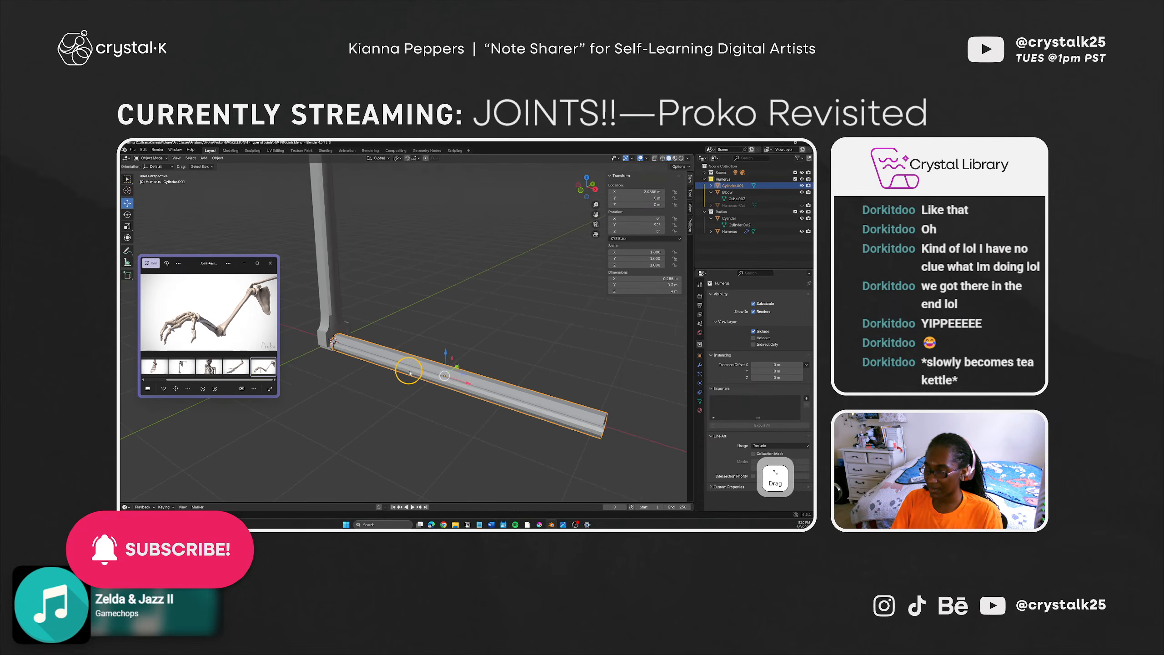
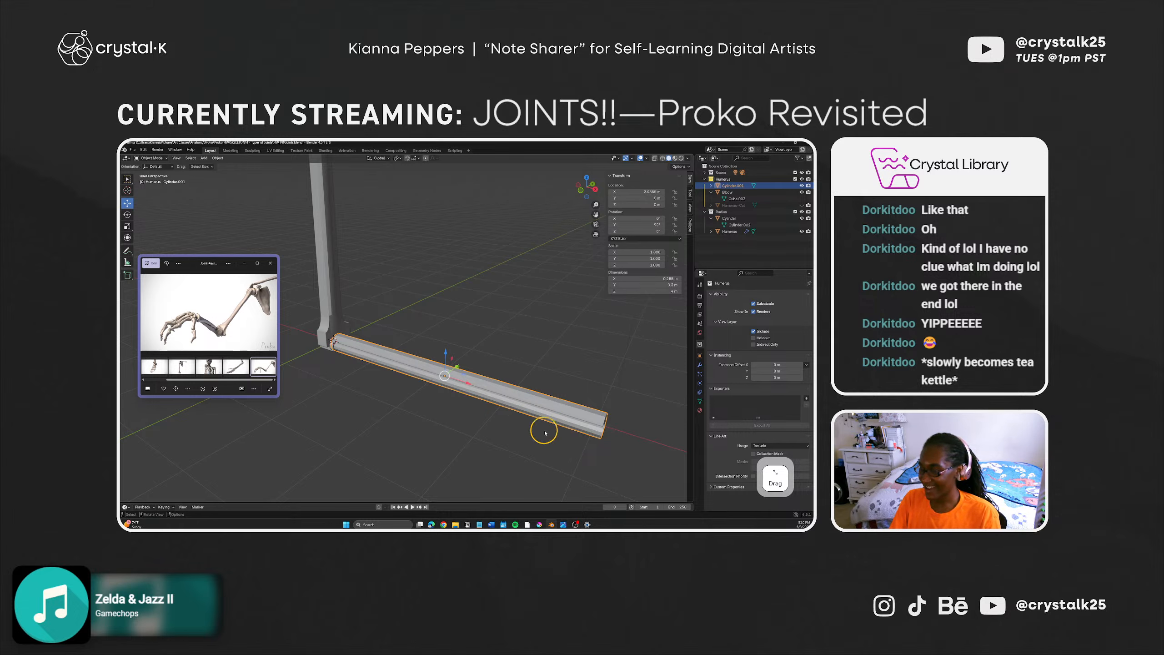
Step: Delete the thinner original forearm cylinder and select the remaining thicker one
middle_drag(503, 421, 481, 416)
click(493, 442)
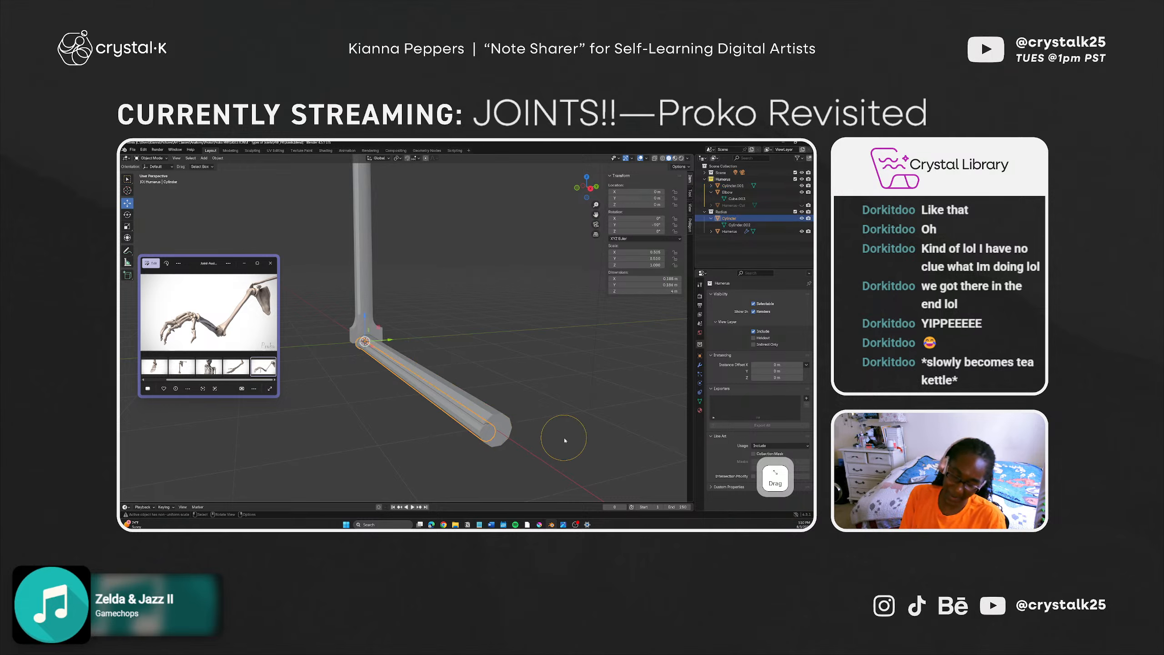
key(Delete)
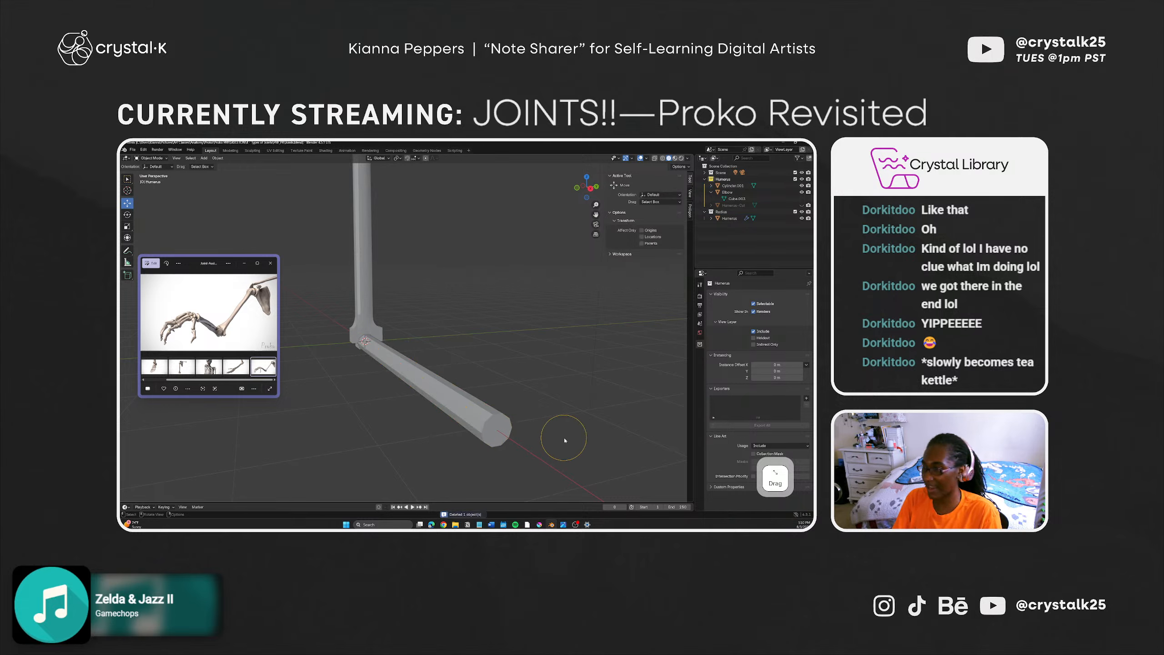
click(498, 424)
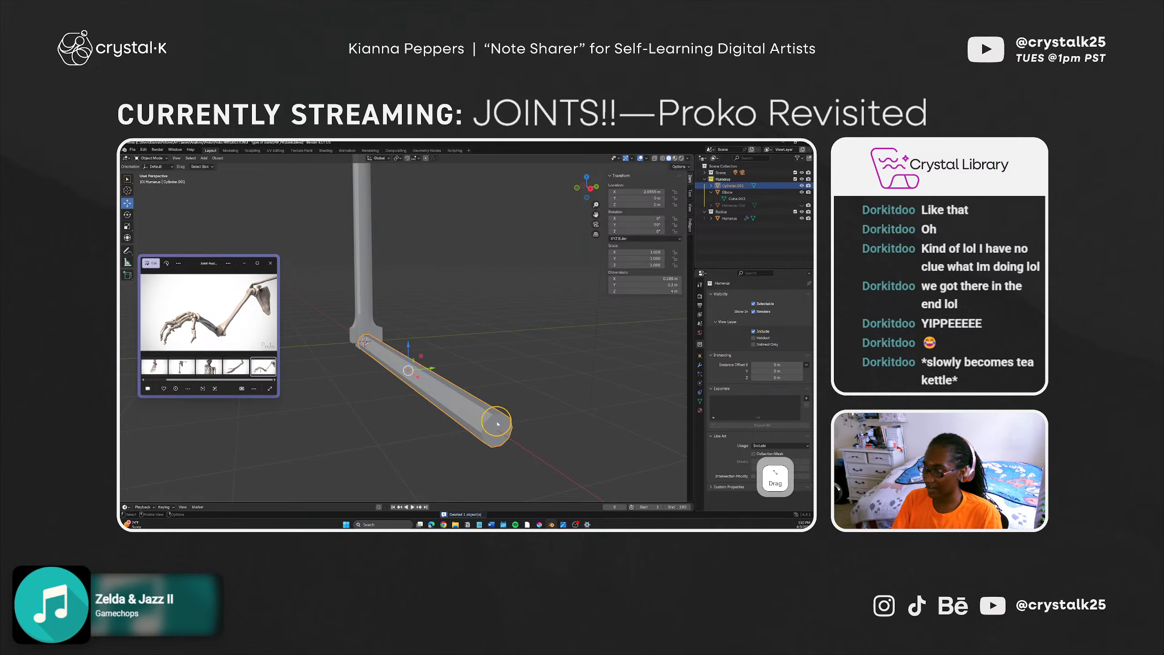
Step: Set the forearm cylinder's X location to 2.1 m
middle_drag(472, 387, 463, 398)
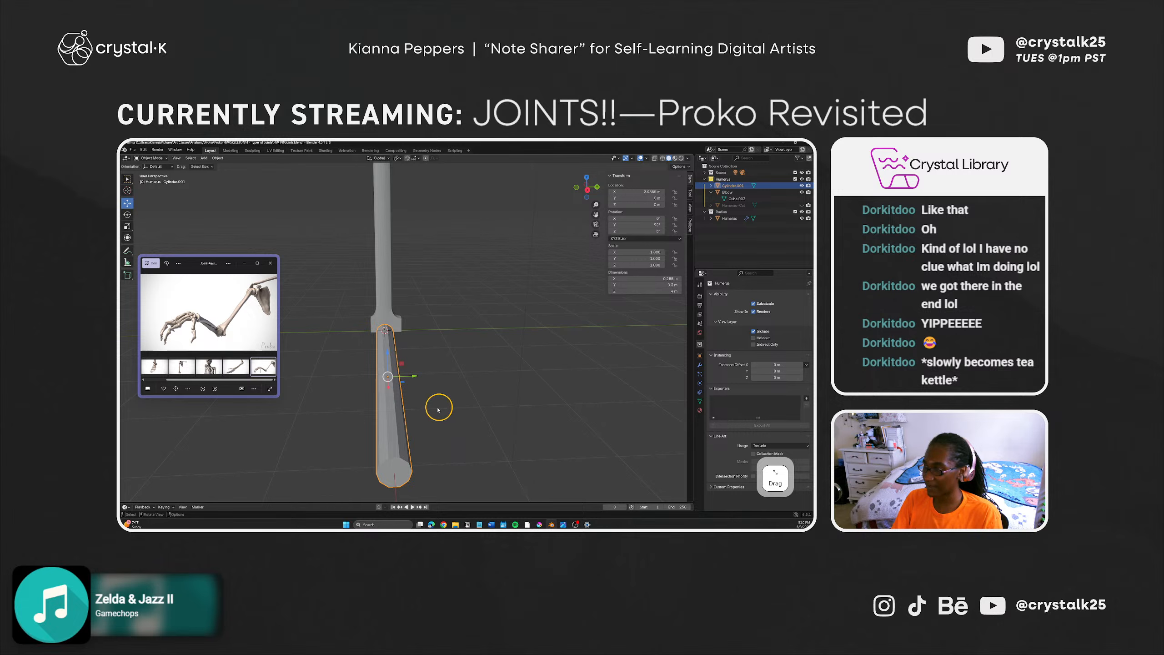
drag(646, 192, 637, 192)
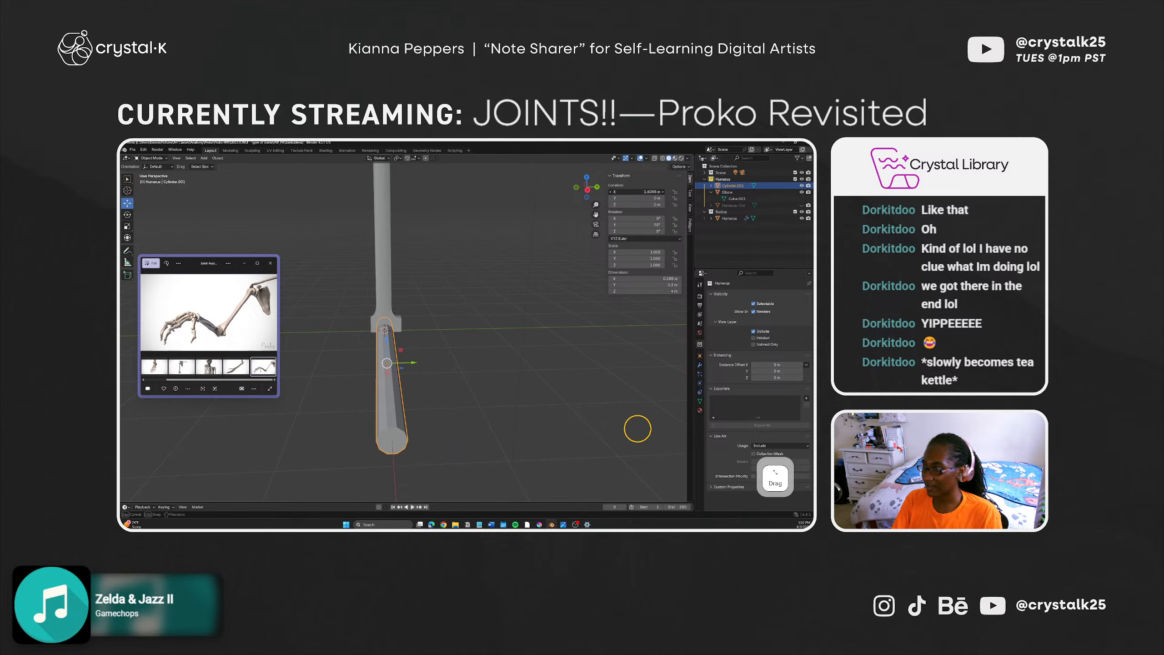
key(ctrl+z)
click(648, 192)
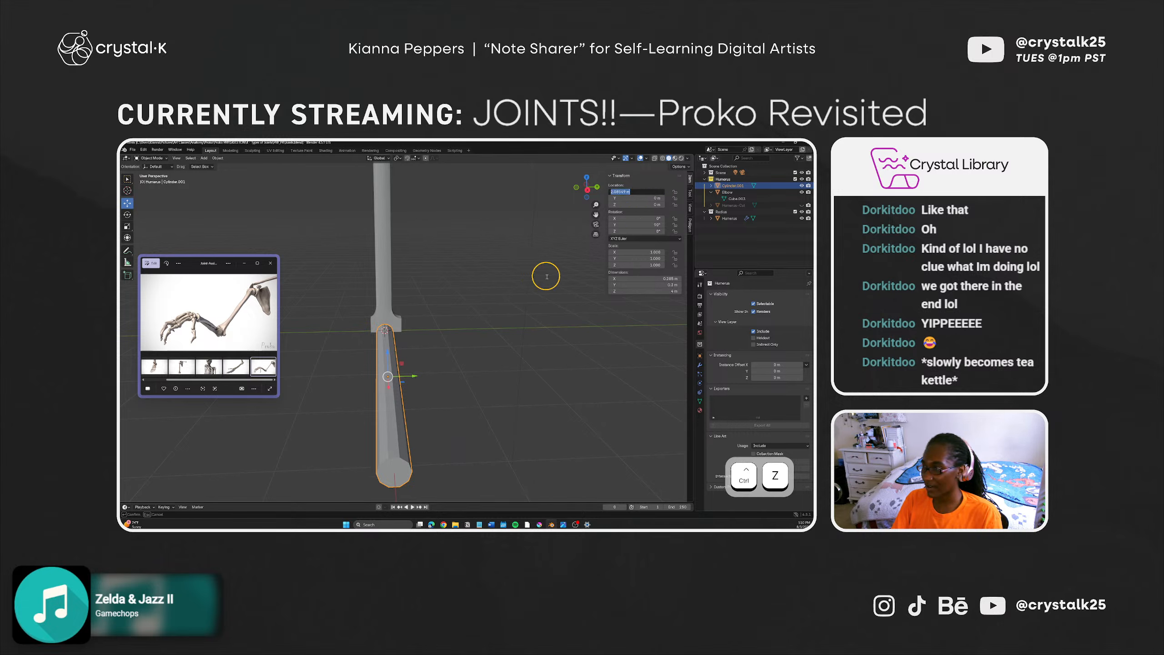
click(452, 343)
middle_drag(433, 347, 479, 341)
click(641, 191)
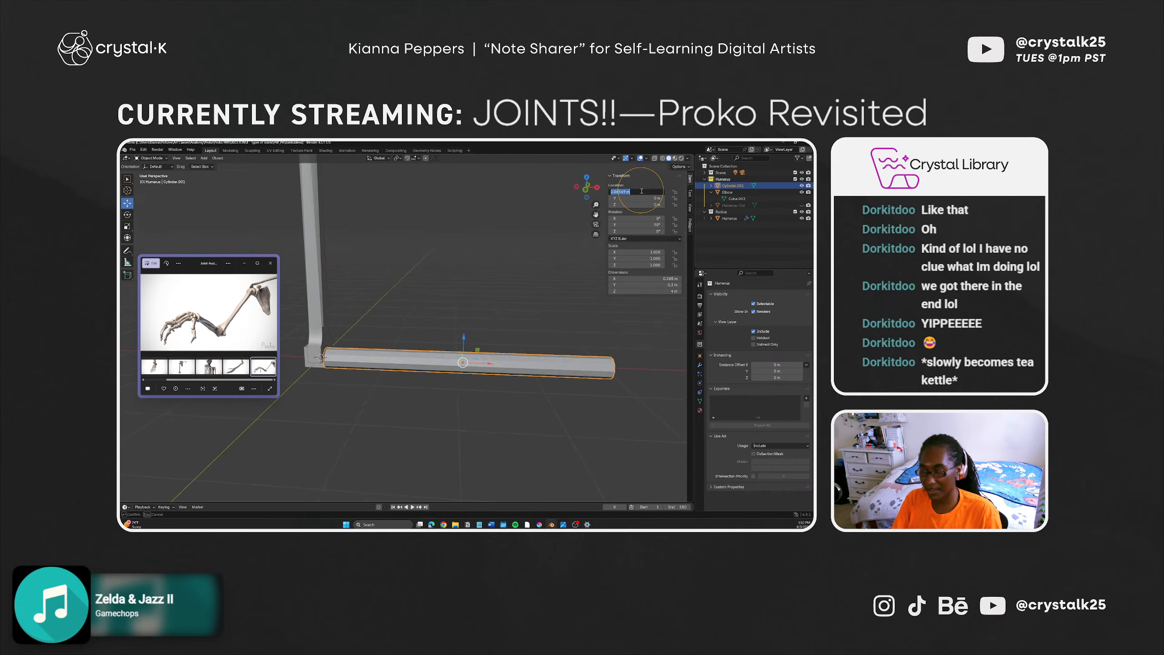
text(2.1)
key(Return)
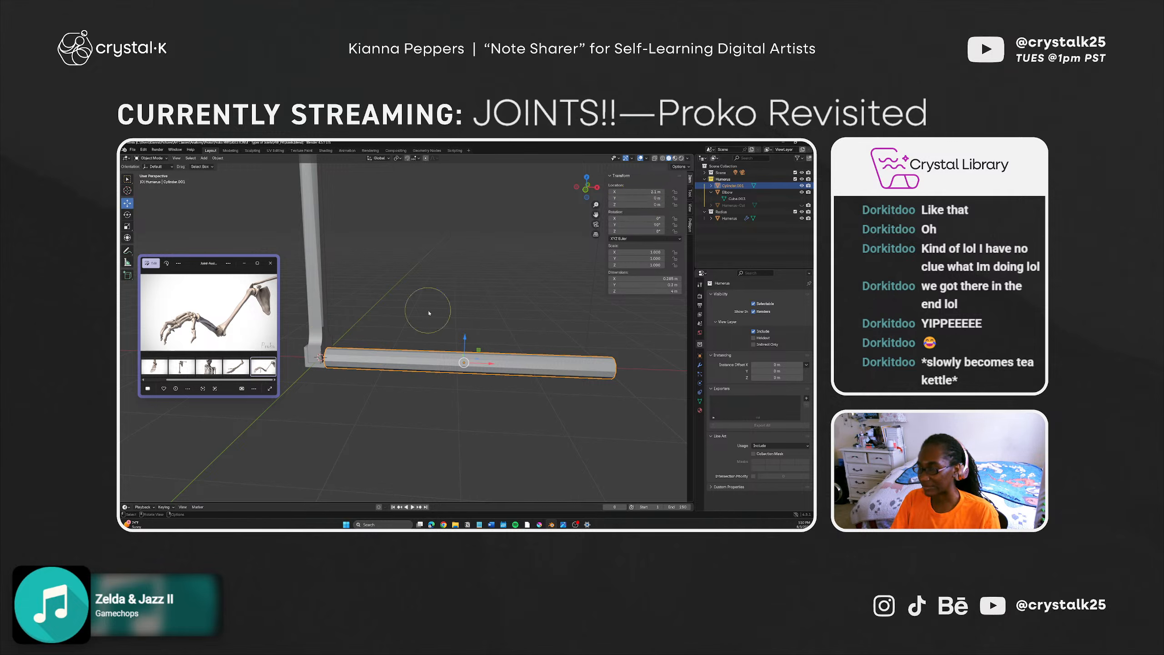
Step: Set the forearm cylinder's Y location to -0.1 m
drag(652, 198, 649, 199)
click(652, 198)
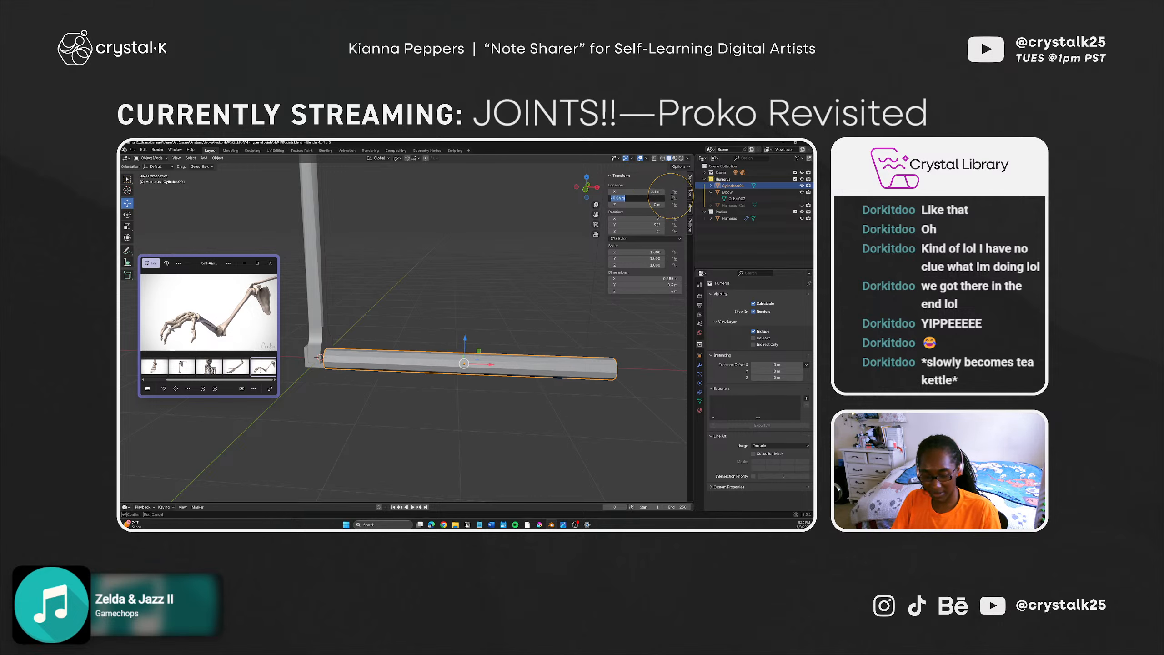
text(-0.1)
key(Return)
Step: Slim the forearm cylinder by setting its X and Y dimensions to 0.15 m
middle_drag(422, 331, 380, 336)
key(s)
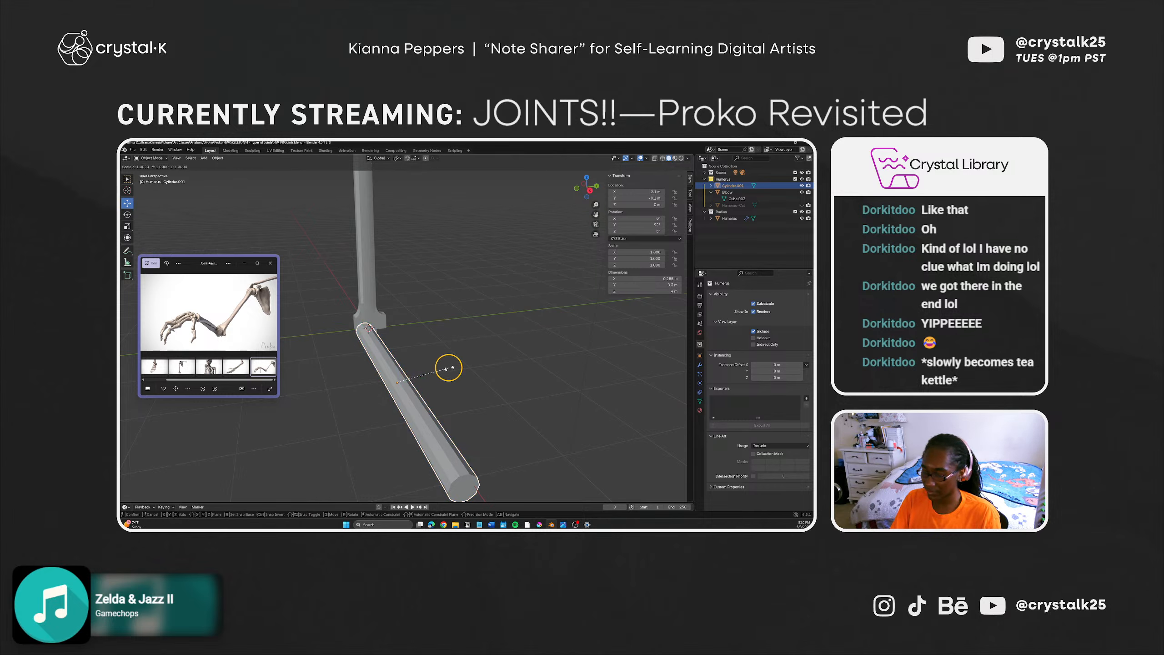
key(Escape)
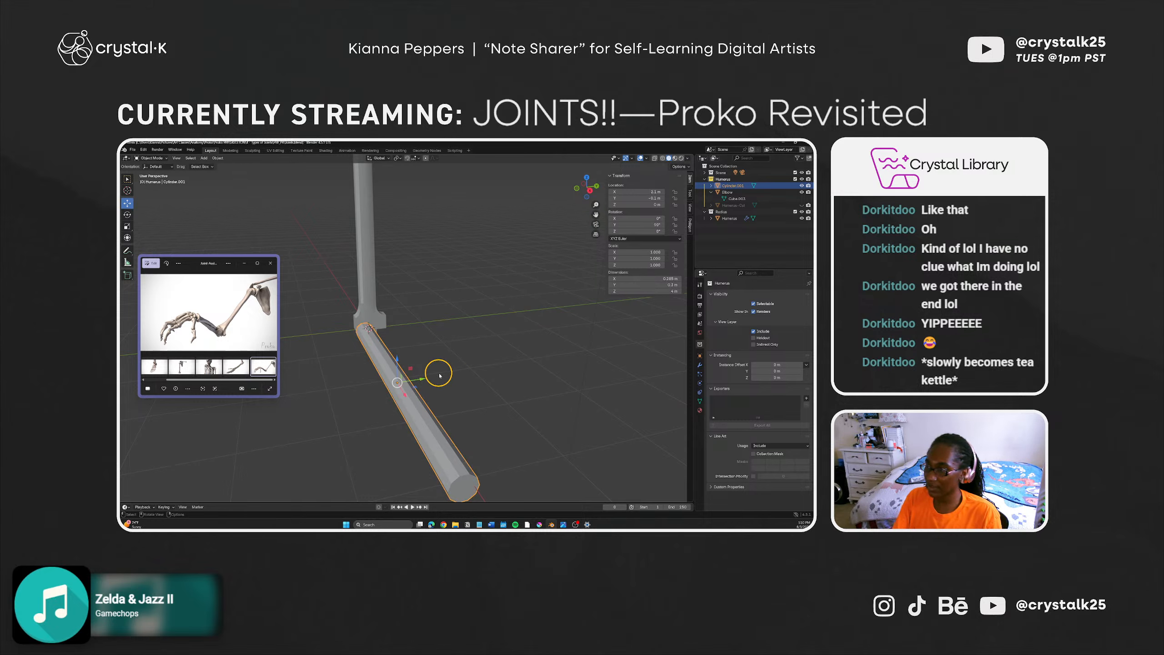
click(667, 278)
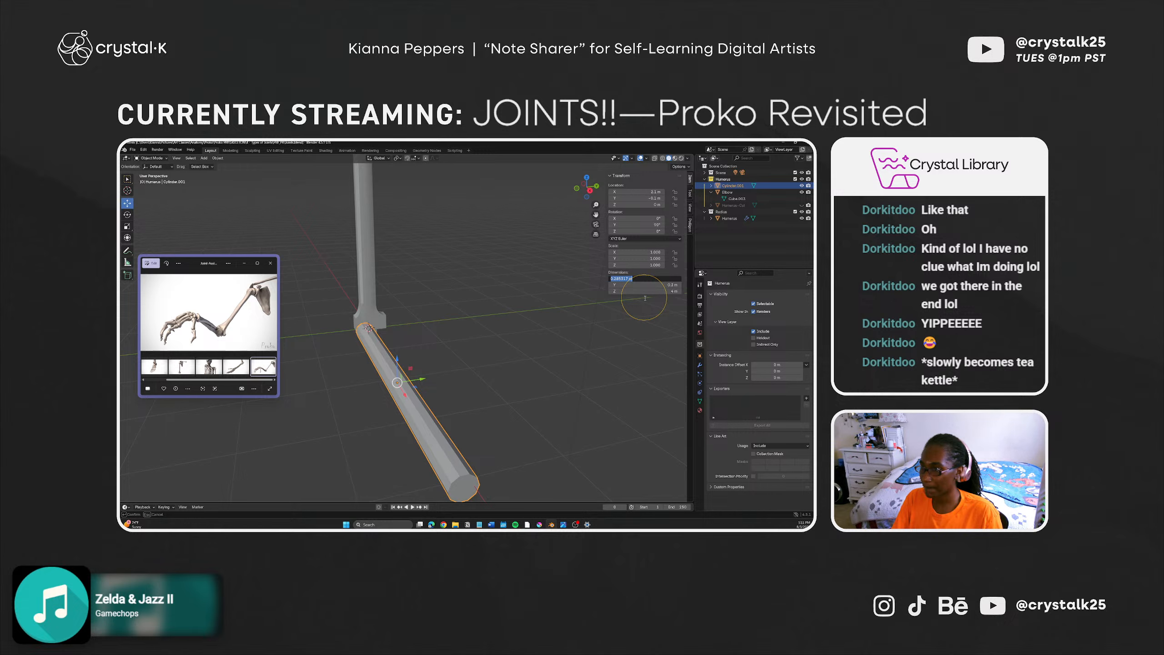
key(Tab)
text(.)
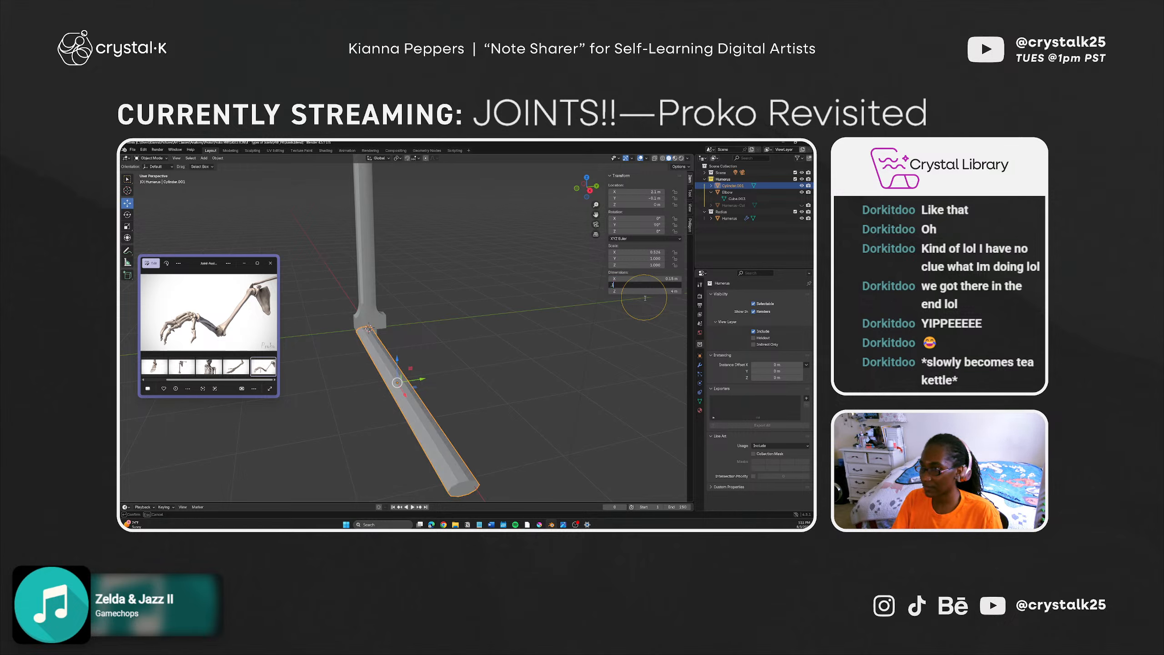
text(15)
key(Return)
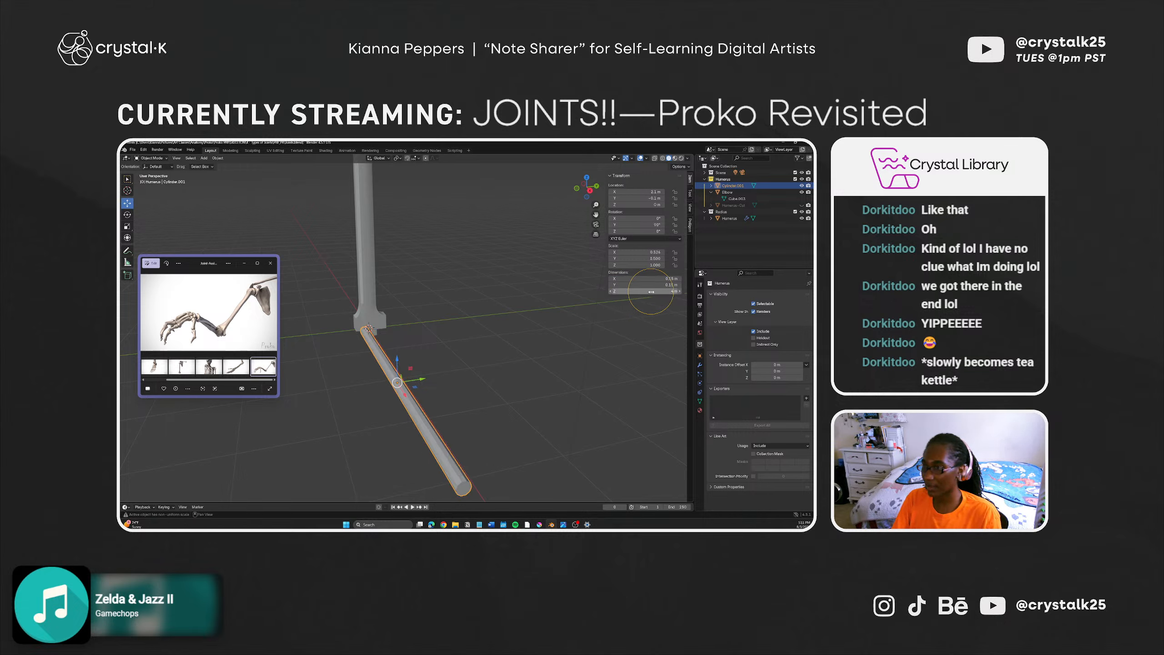
Step: Enter Edit Mode on the slimmed forearm cylinder, with its end face in close-up from the right orthographic view
middle_drag(484, 352, 398, 374)
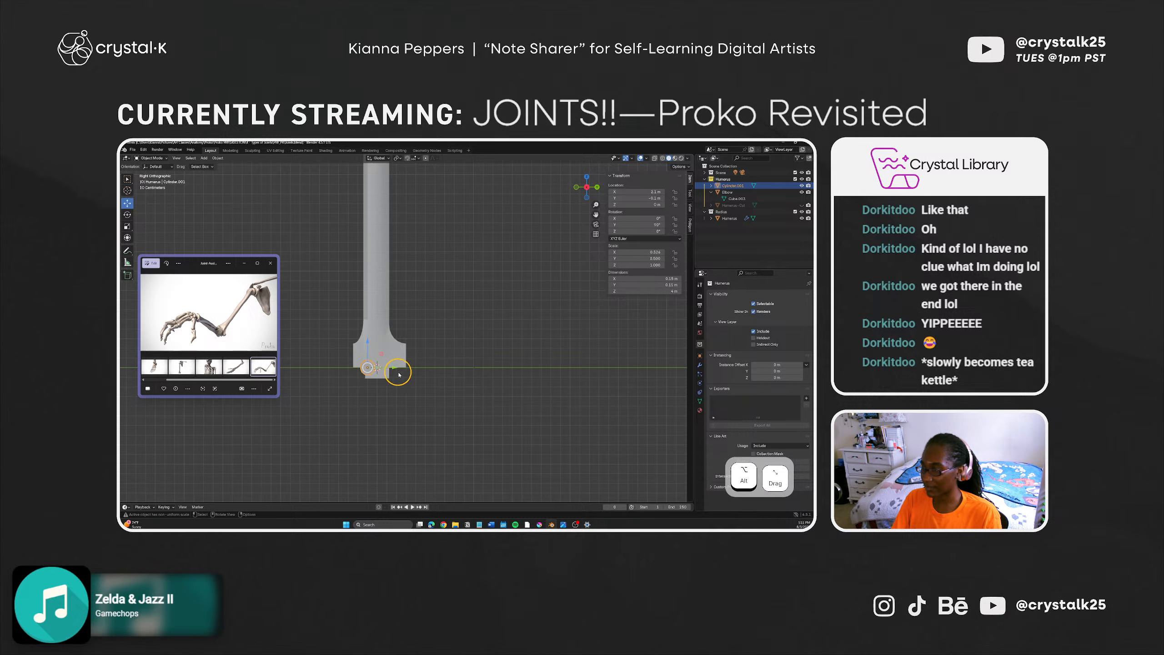
click(385, 406)
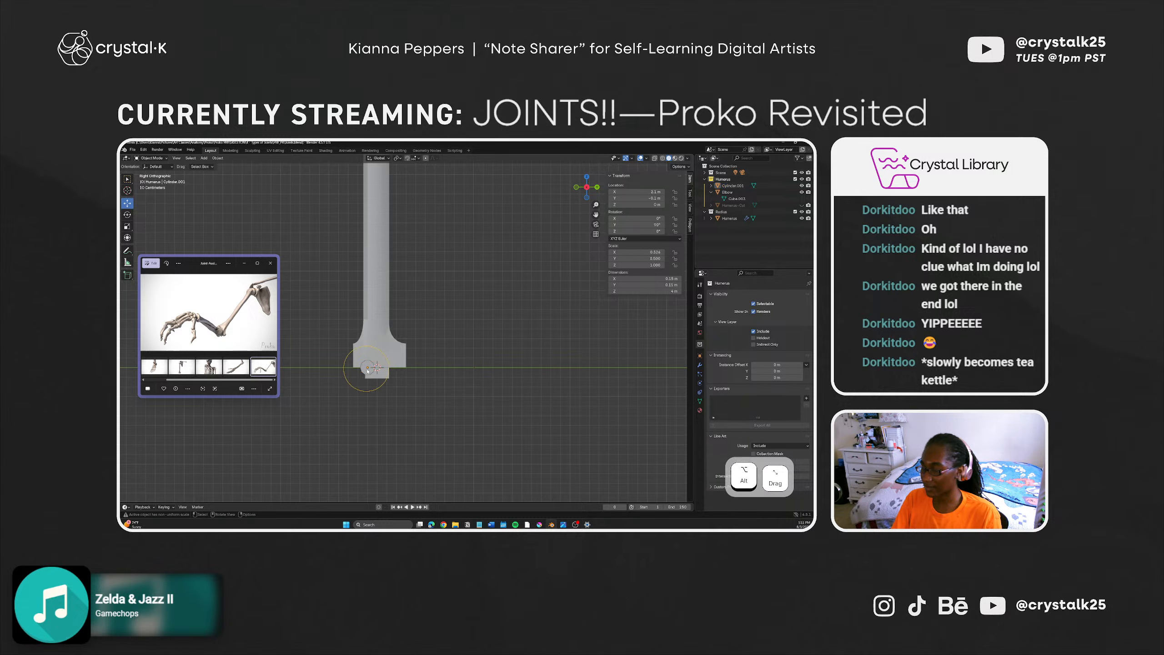
key(Tab)
scroll(338, 369, up, 3)
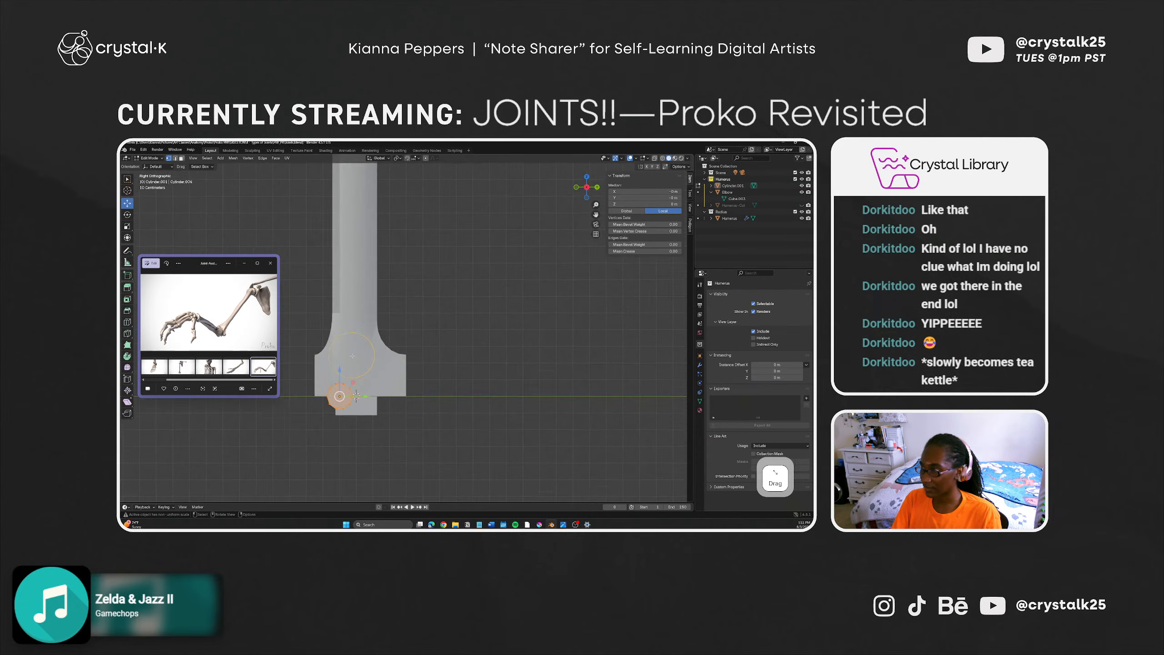
shift+middle_drag(331, 373, 429, 331)
scroll(350, 373, up, 2)
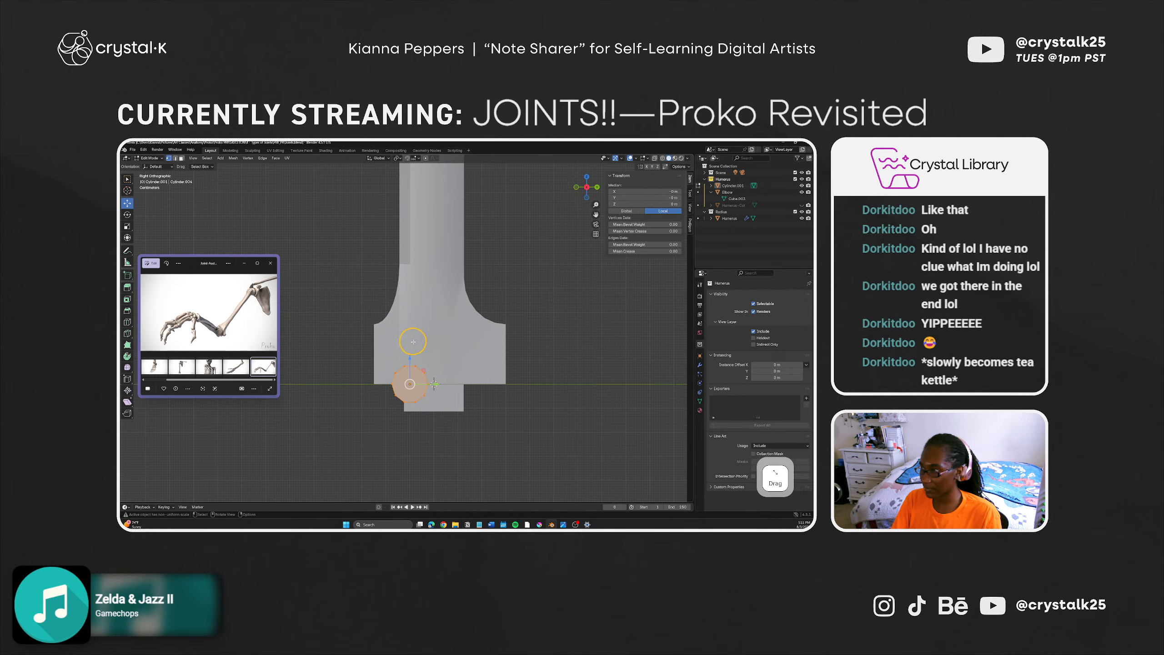
Step: Select the upper vertex of the cylinder's end facing away from the elbow's center and set its local X to -0.1 m
click(393, 372)
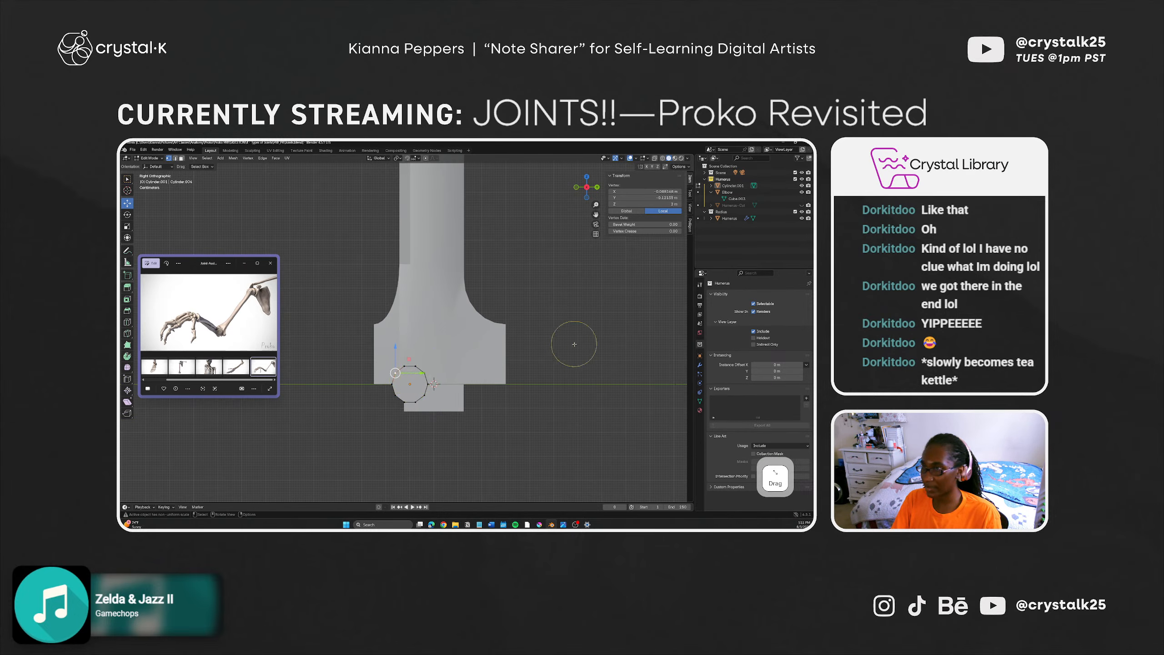
mouse_move(666, 204)
mouse_down()
mouse_move(655, 197)
mouse_move(664, 192)
mouse_up()
key(ctrl+z)
key(ctrl+z)
key(ctrl+z)
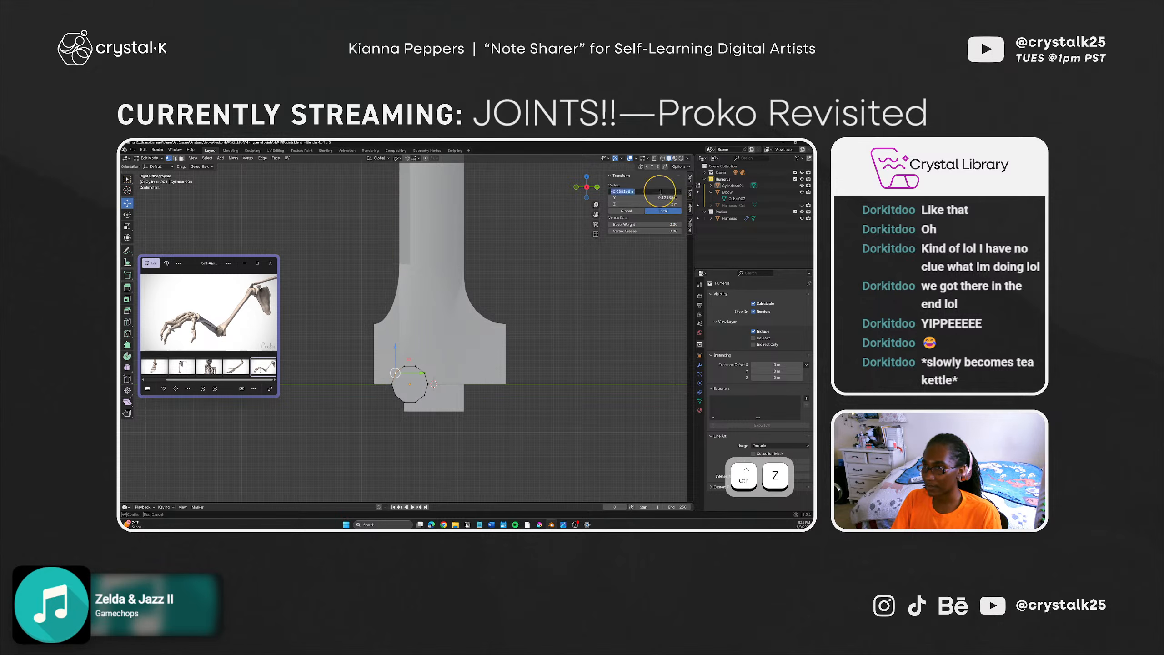
click(660, 192)
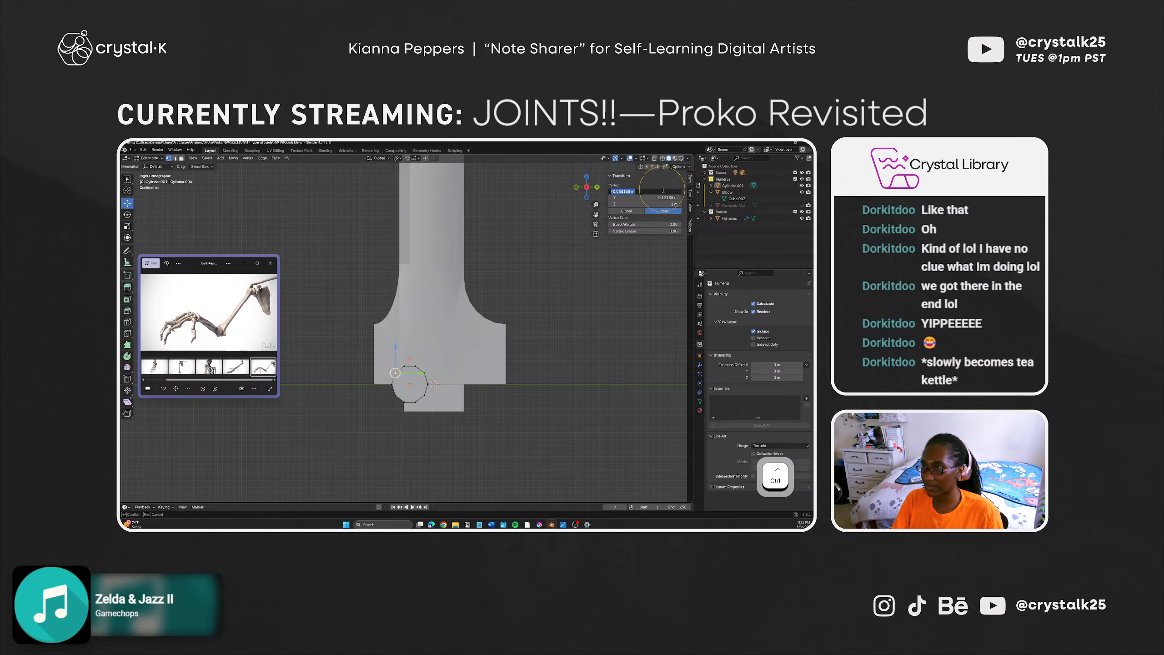
key(BackSpace)
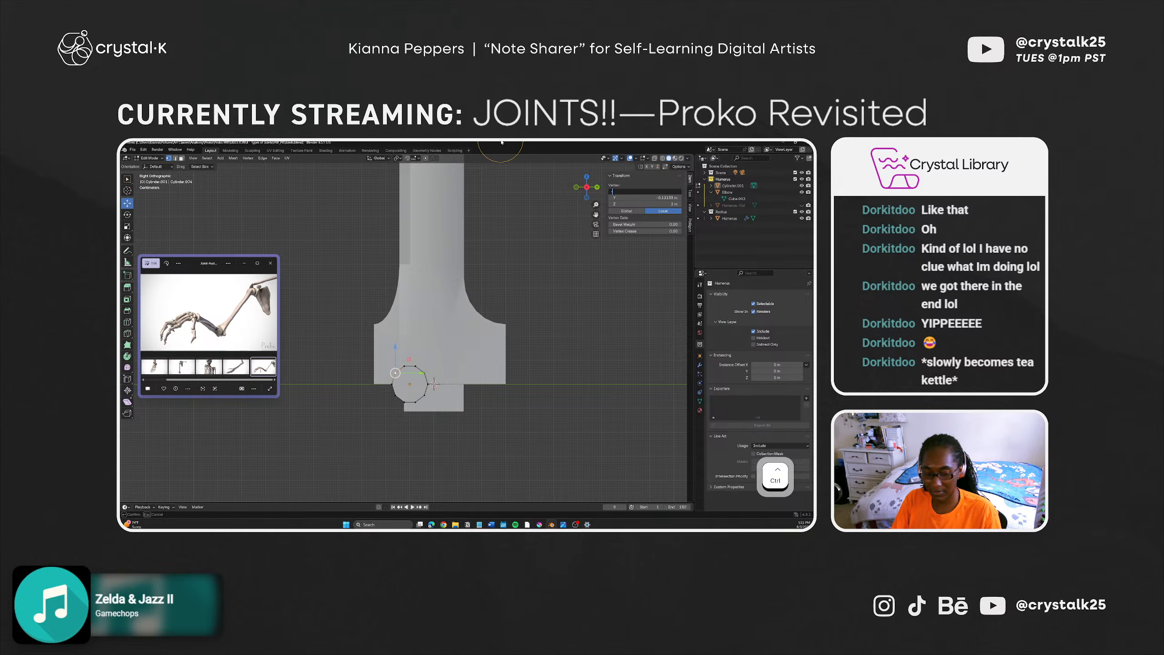
text(-0.1)
key(Return)
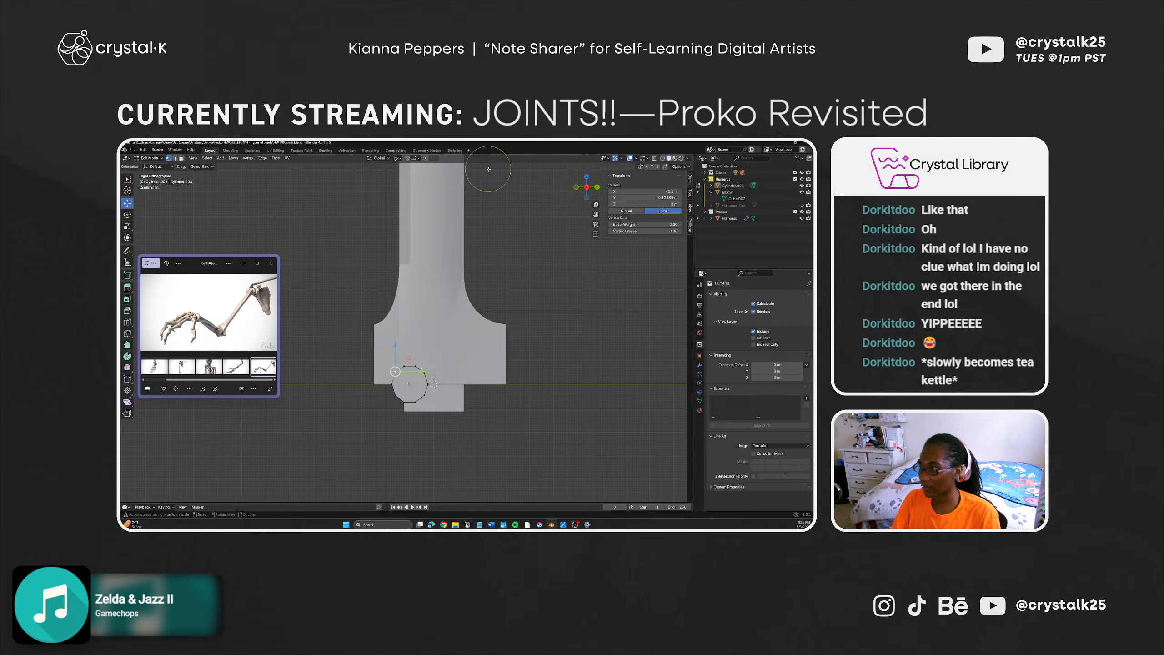
Step: Set the local X of the two topmost end-face vertices and the remaining upper corner vertex to -0.1 m
shift+click(405, 367)
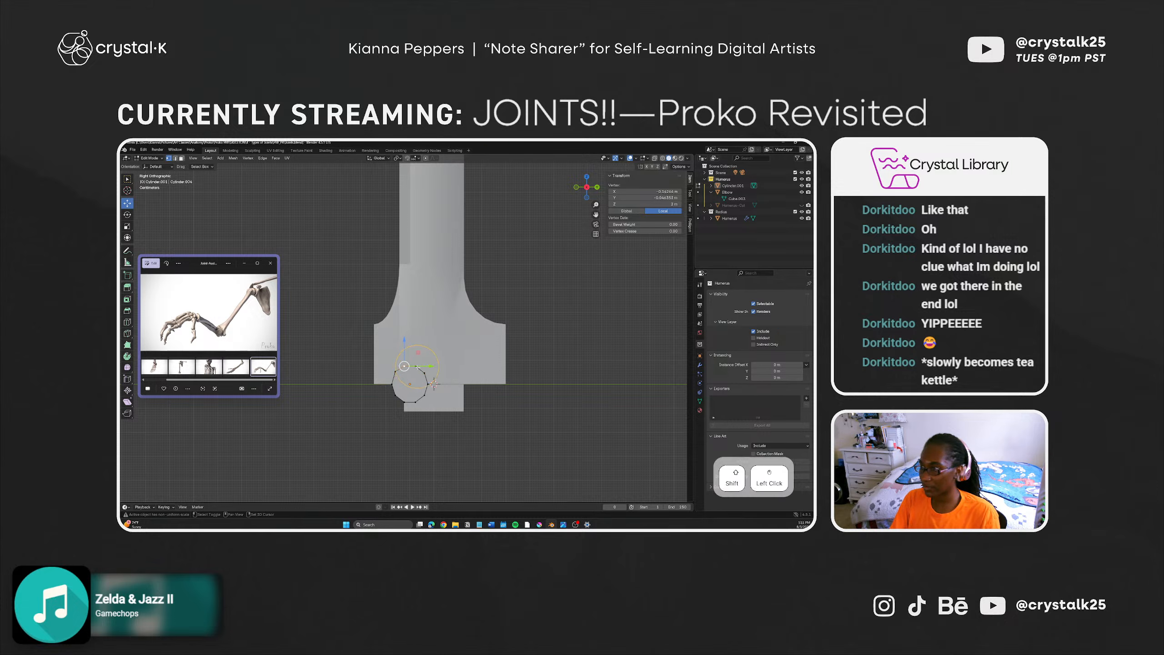
click(650, 193)
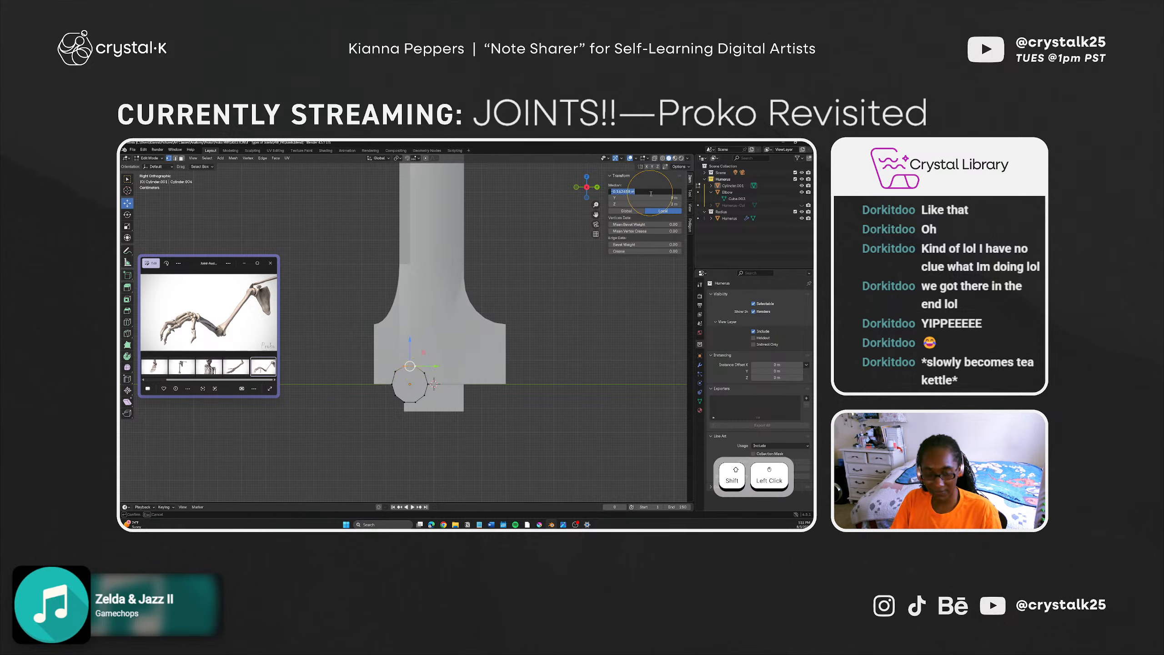
text(-0.1)
key(Return)
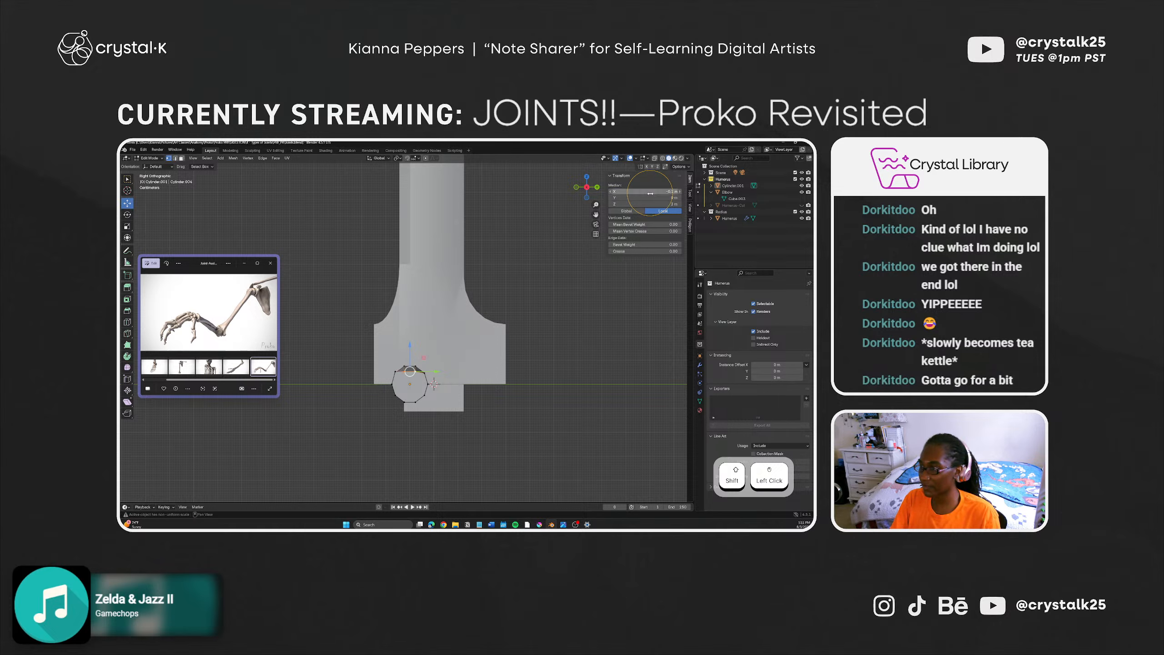
click(424, 372)
click(663, 190)
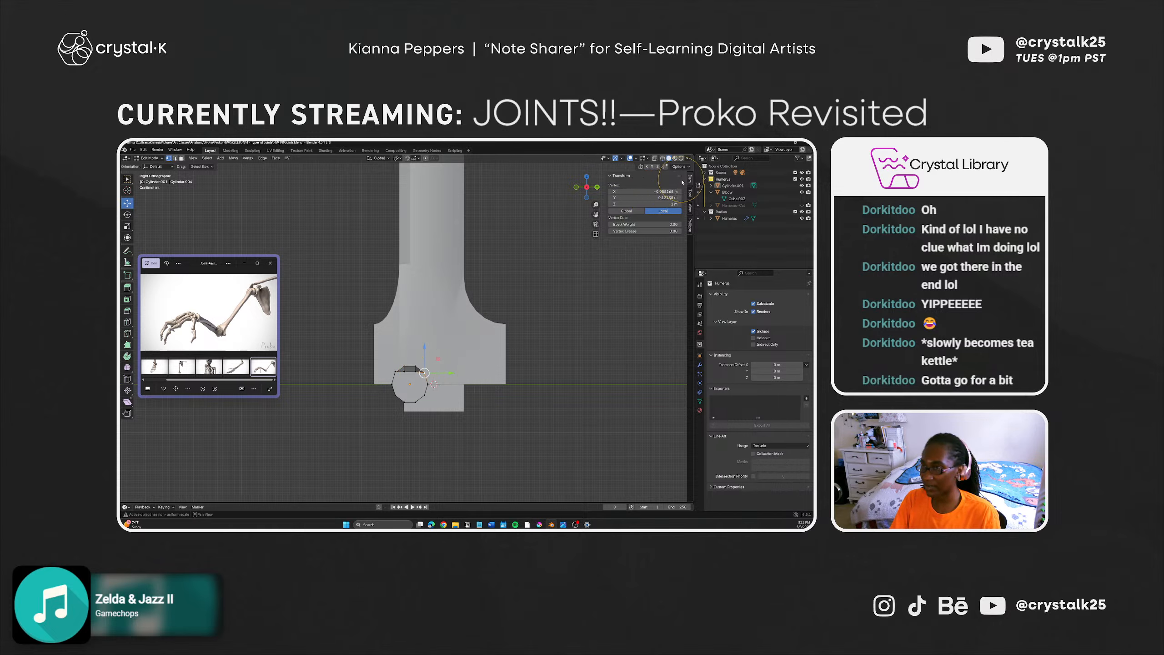
key(Escape)
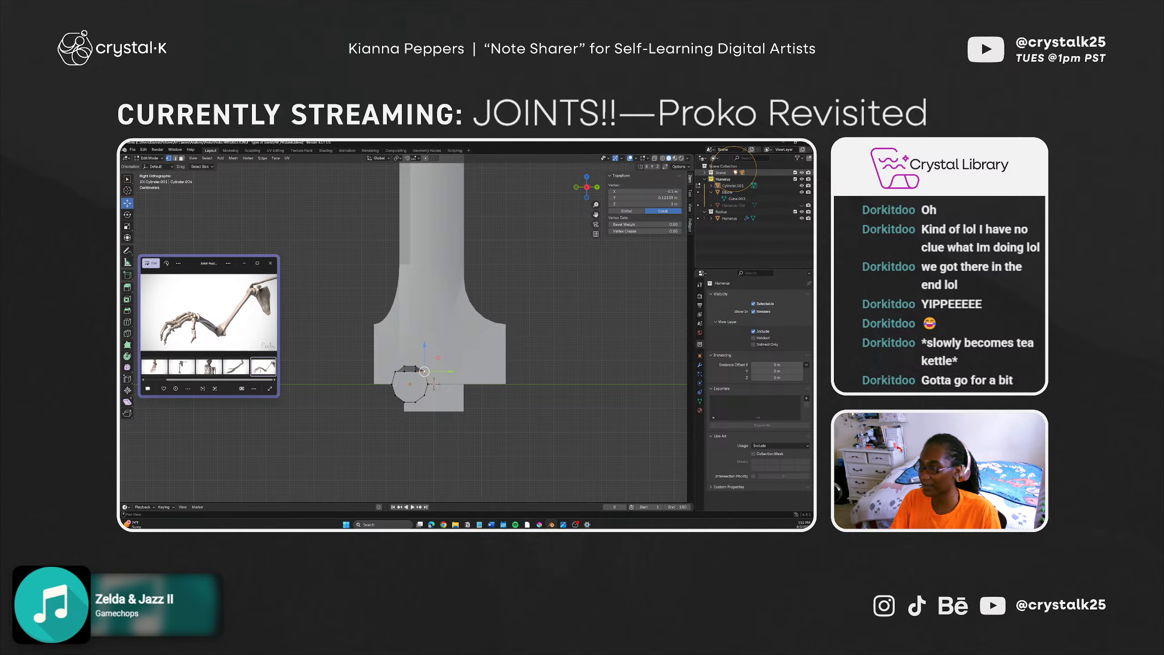
click(578, 327)
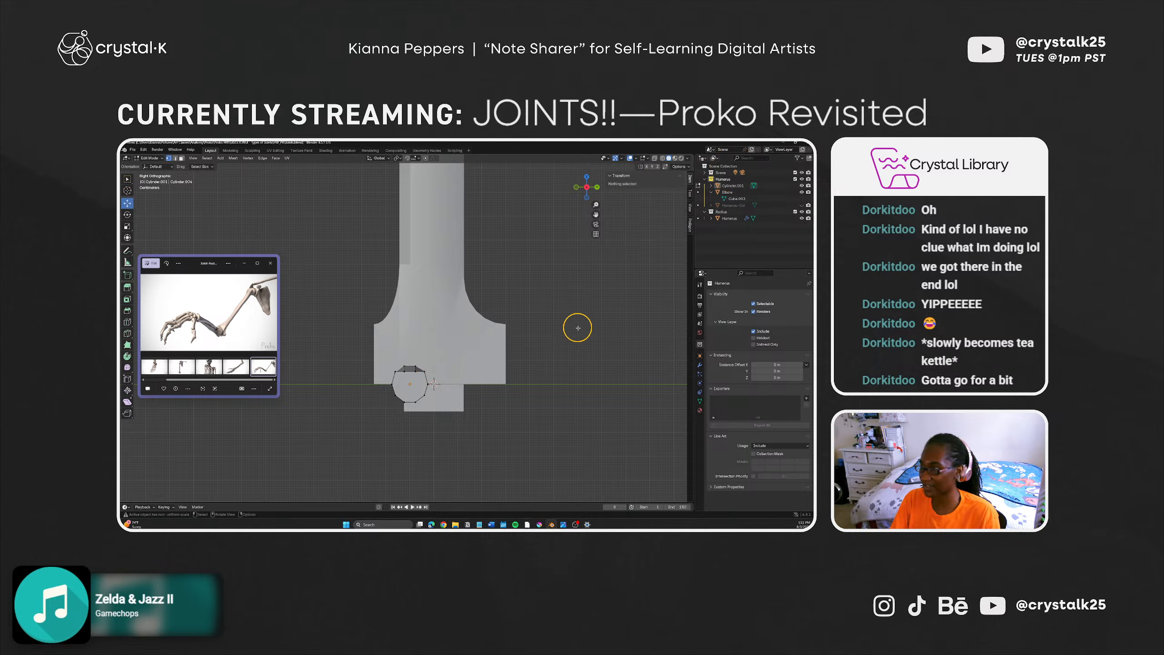
Step: Set the local X of the end face's lower corner pair and its two bottommost vertices to 0.1 m
click(397, 394)
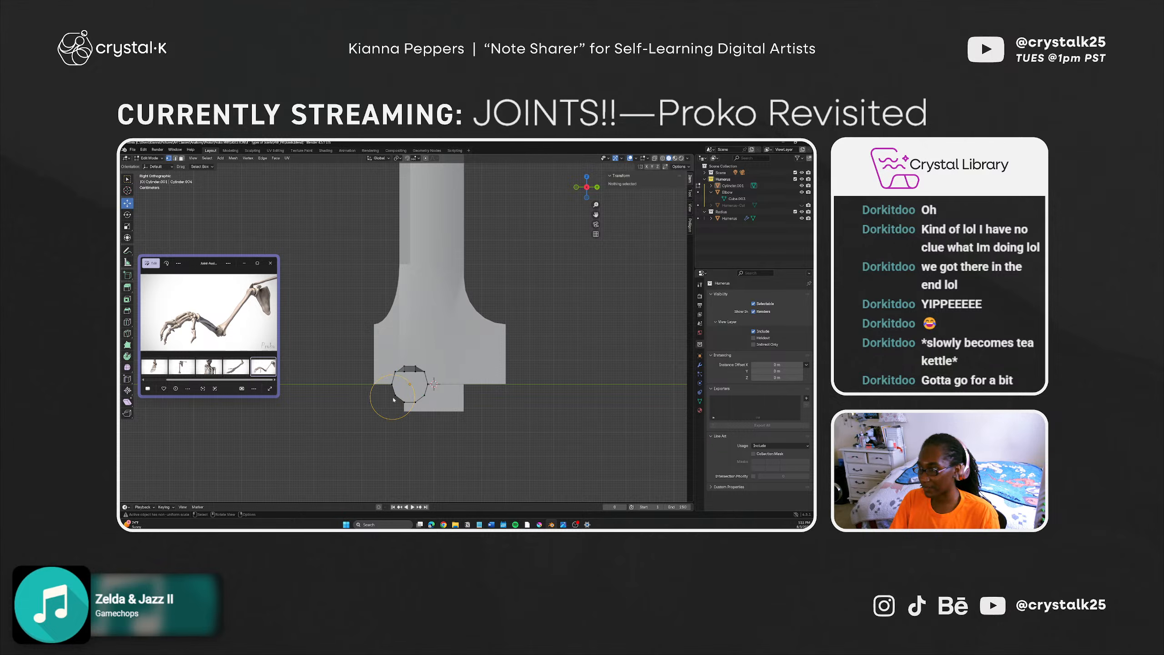
shift+click(422, 395)
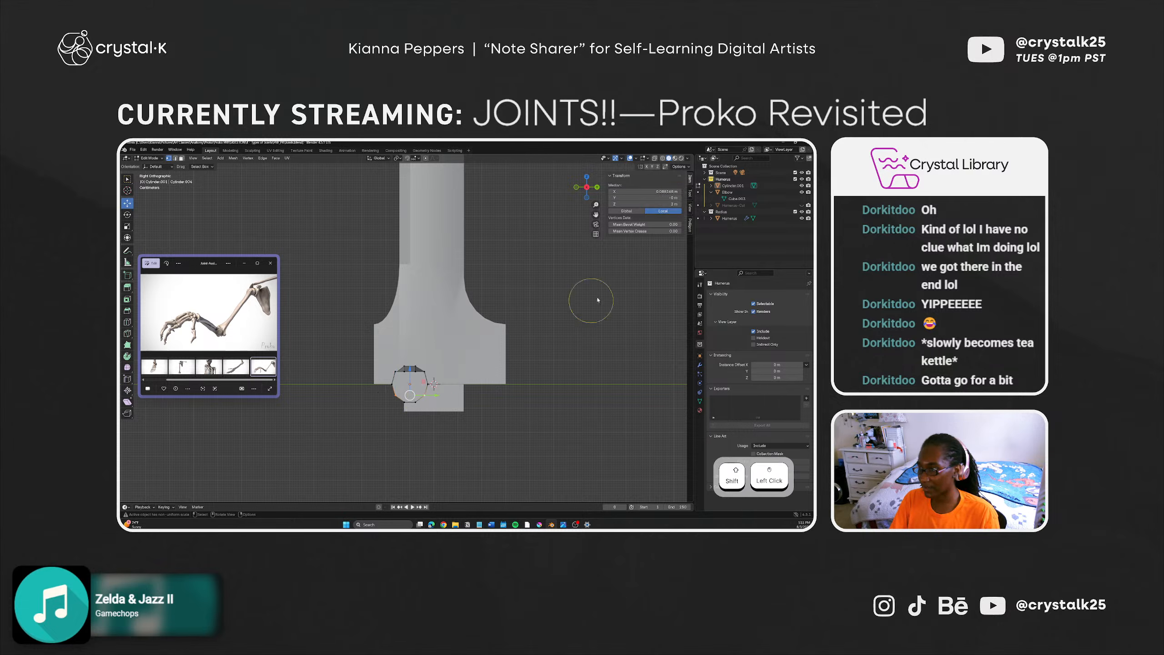
shift+click(665, 192)
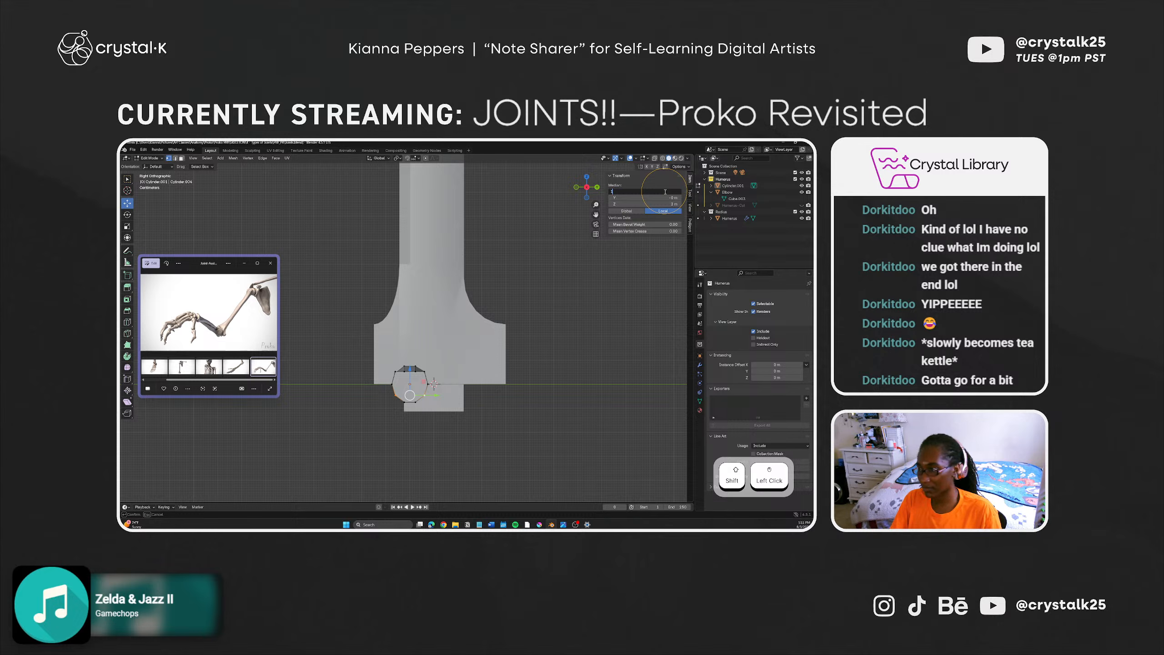
text(0.1)
key(Return)
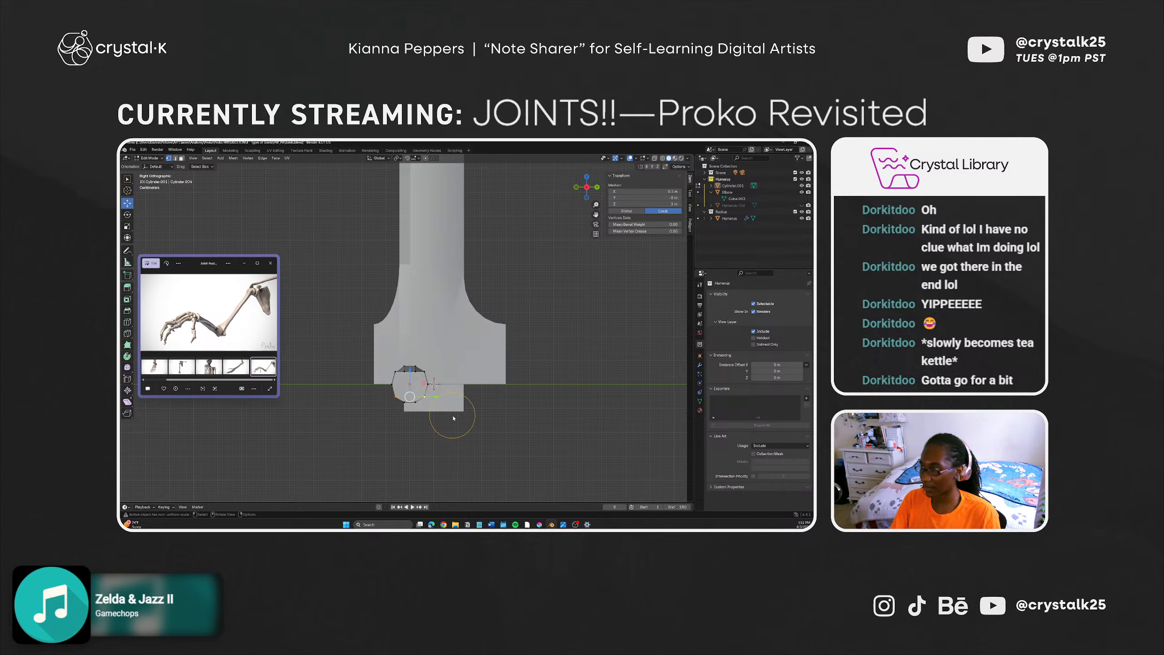
shift+click(405, 401)
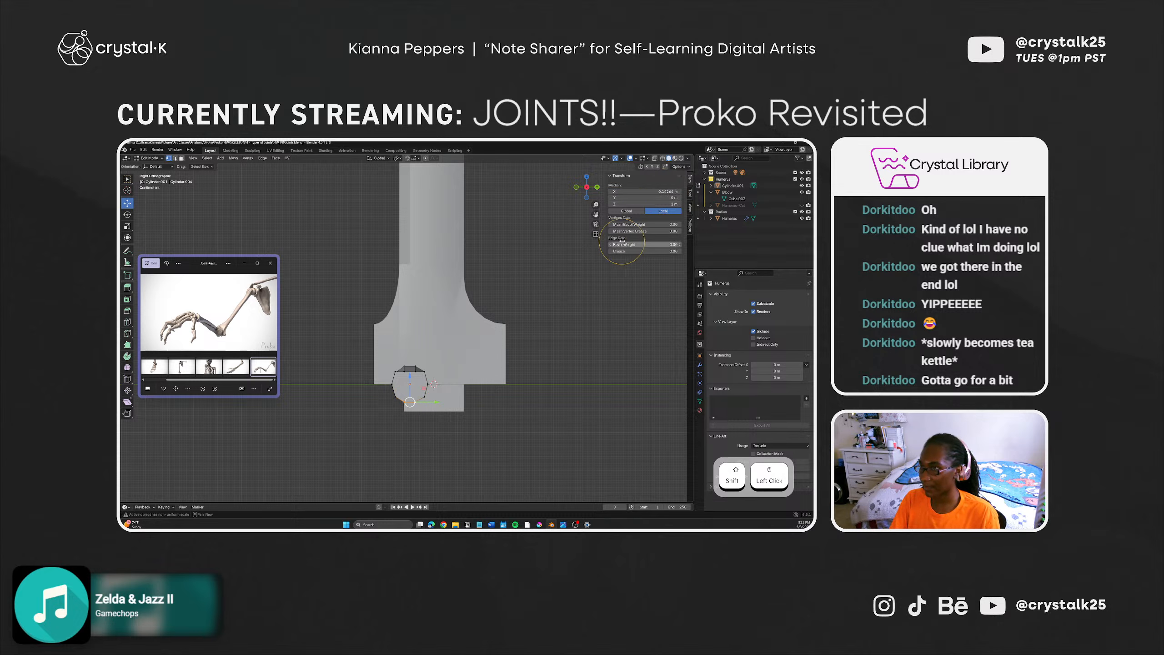
shift+click(651, 192)
key(Return)
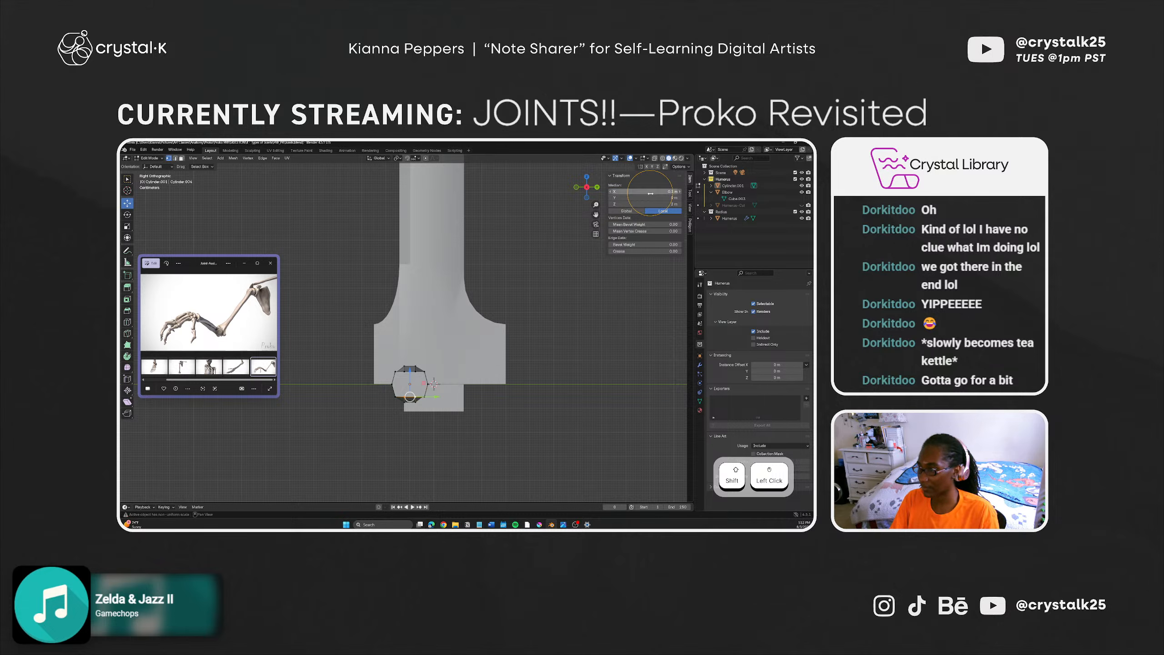
click(578, 357)
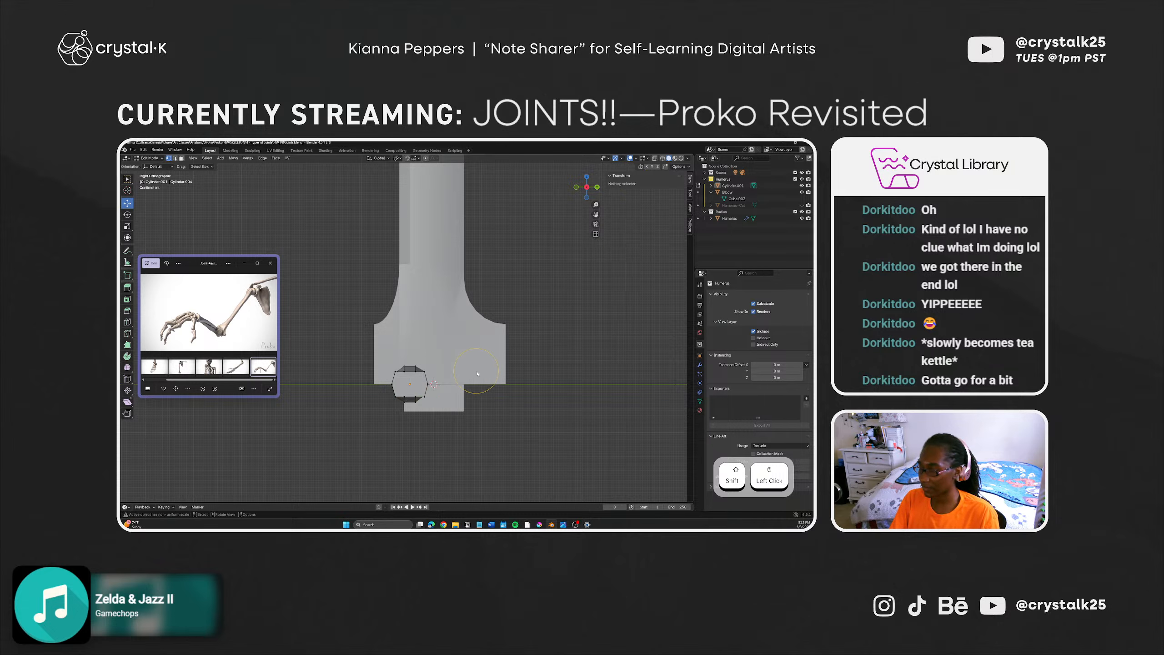
Step: Align the two side-middle vertices of the end face with the corners by copying the corner's local Y, negated on the opposite side
click(427, 383)
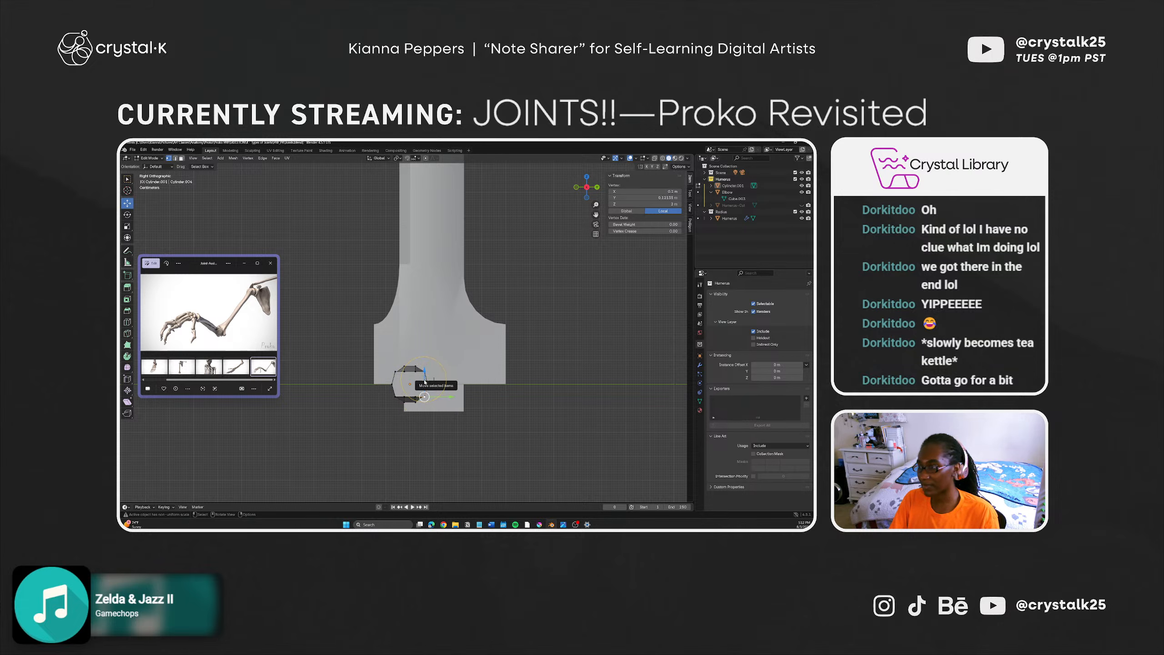
key(ctrl+c)
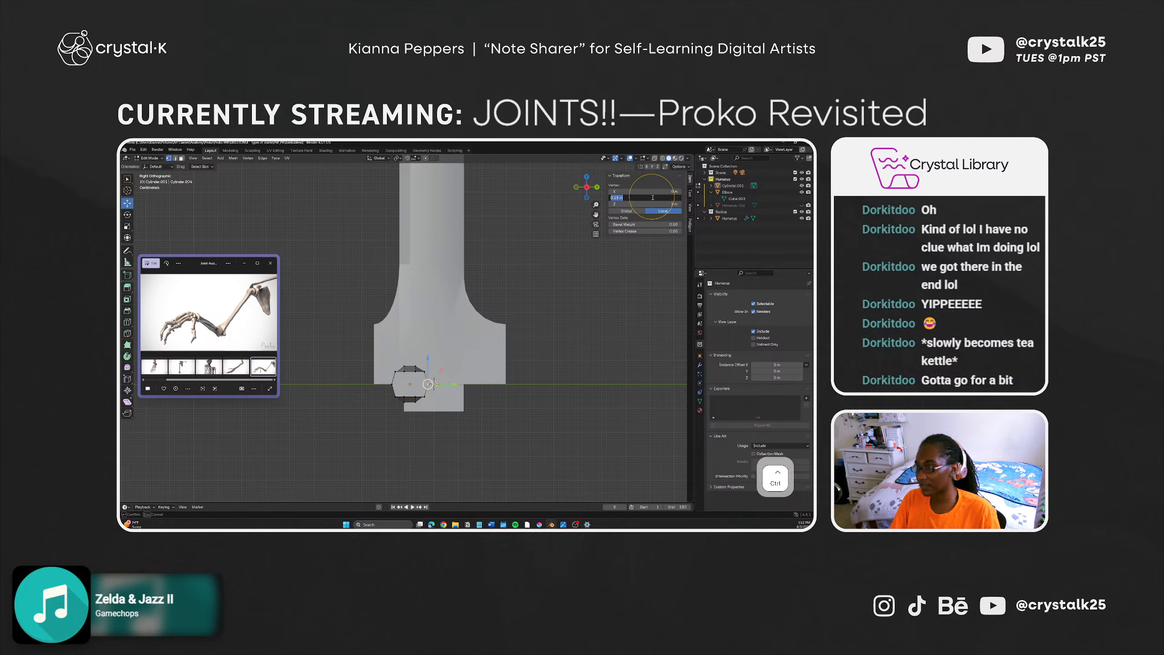
key(ctrl+v)
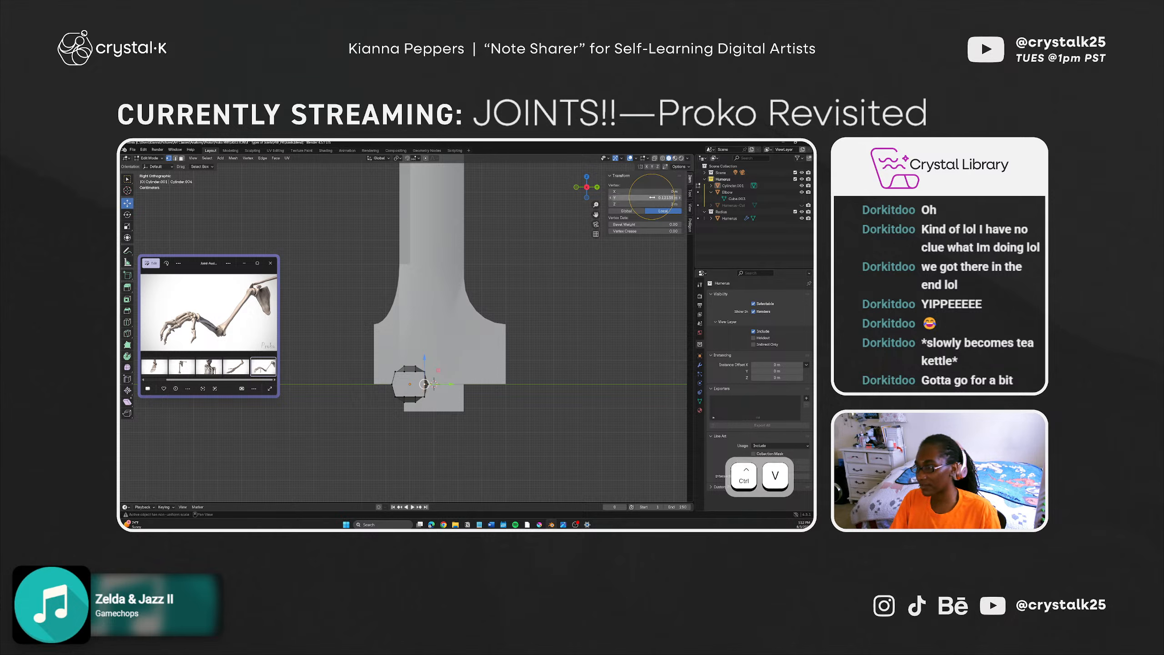
click(393, 385)
click(659, 199)
key(Left)
key(Right)
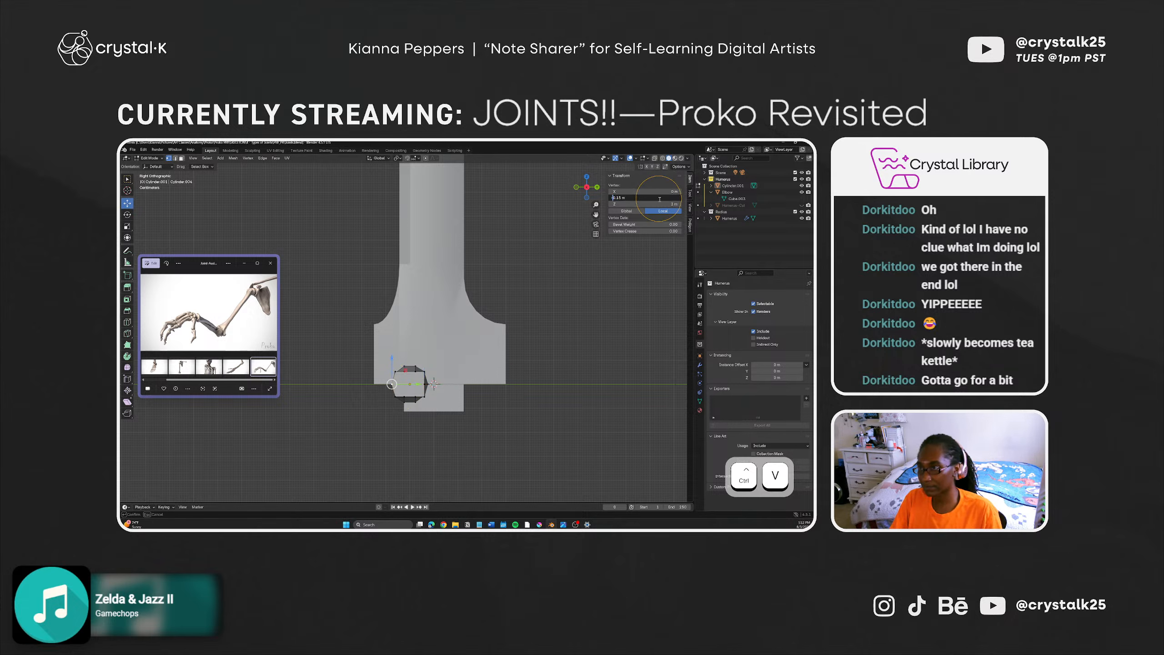
key(ctrl+a)
key(ctrl+v)
key(Return)
click(554, 362)
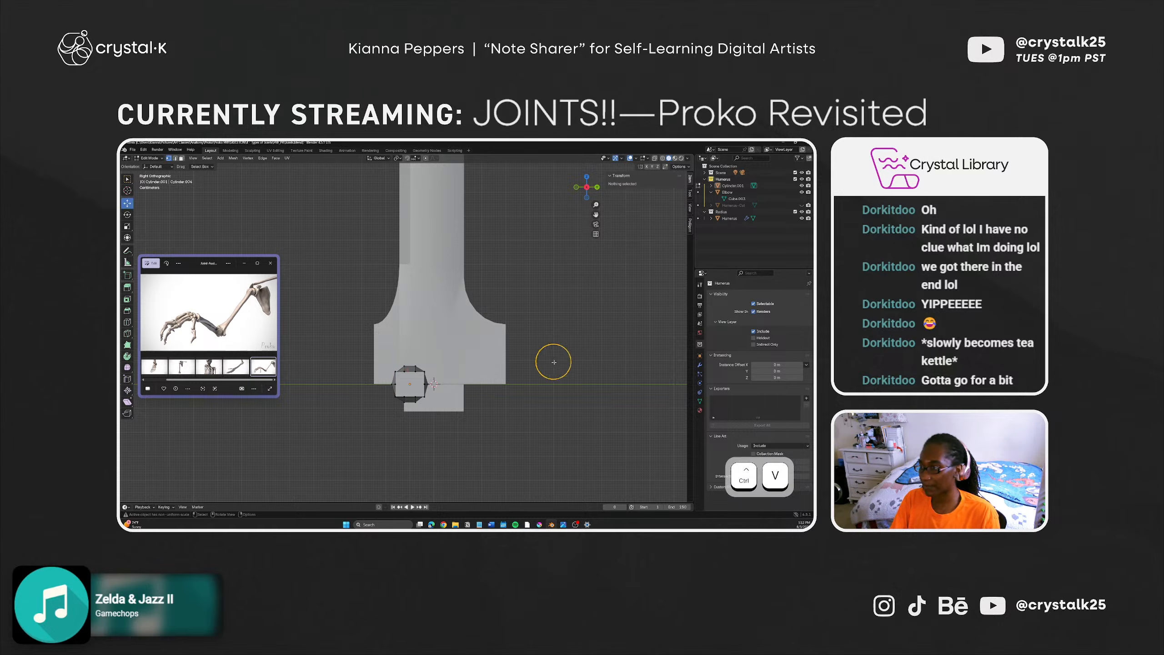
Step: Connect the two side-middle vertices across the squared-off forearm end with an edge and save the file
middle_drag(554, 362, 462, 352)
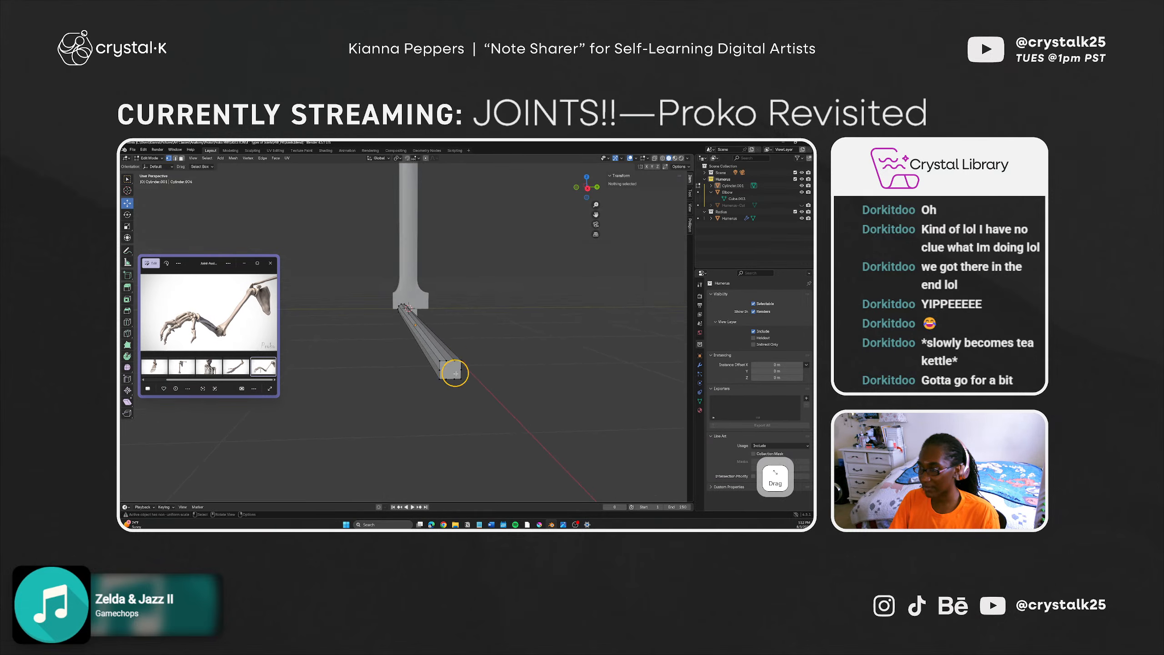
click(454, 370)
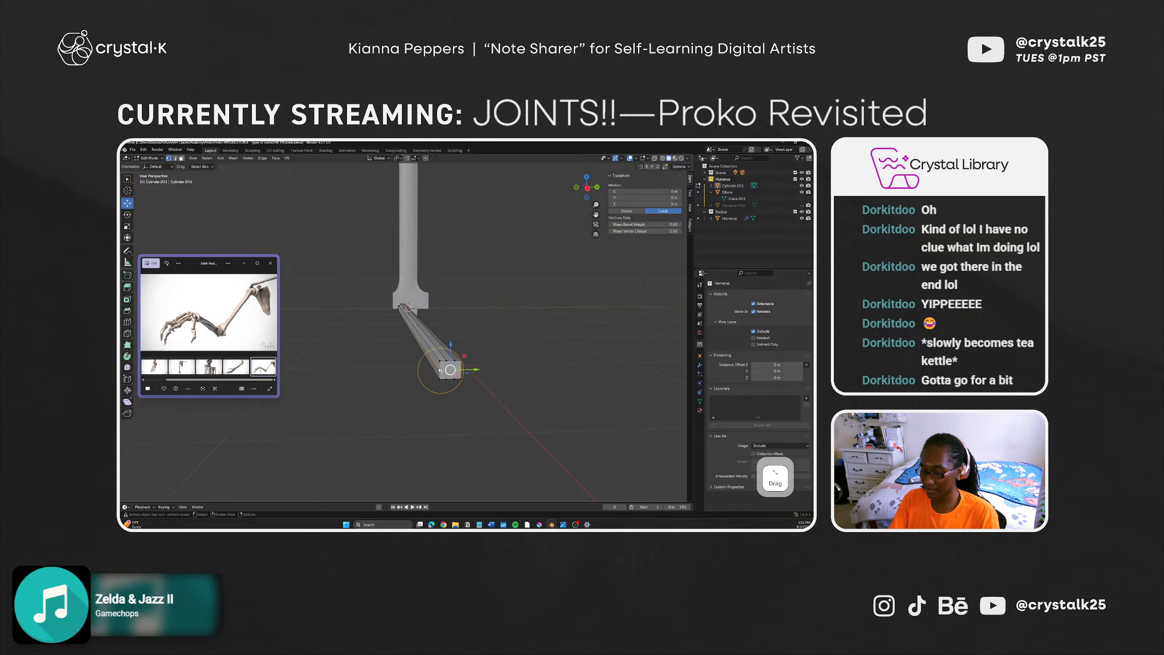
click(472, 394)
middle_drag(472, 394, 426, 383)
key(ctrl+s)
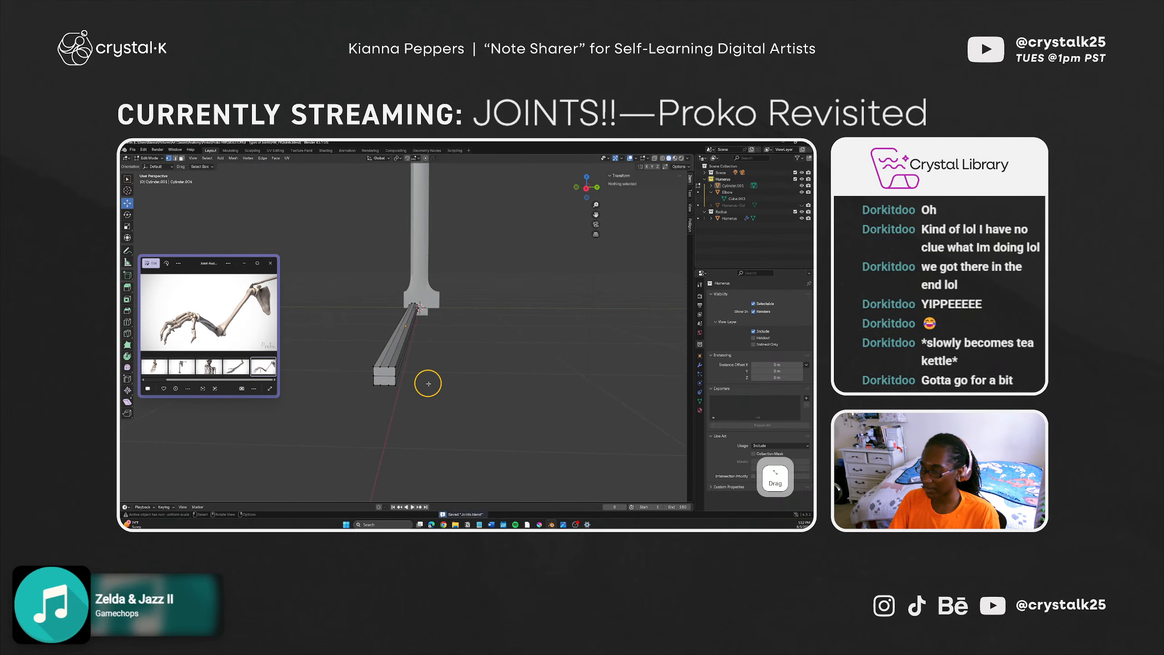
Step: Divide the forearm's end face into a grid by connecting its two inner top vertices to the bottom vertices beneath them
click(381, 365)
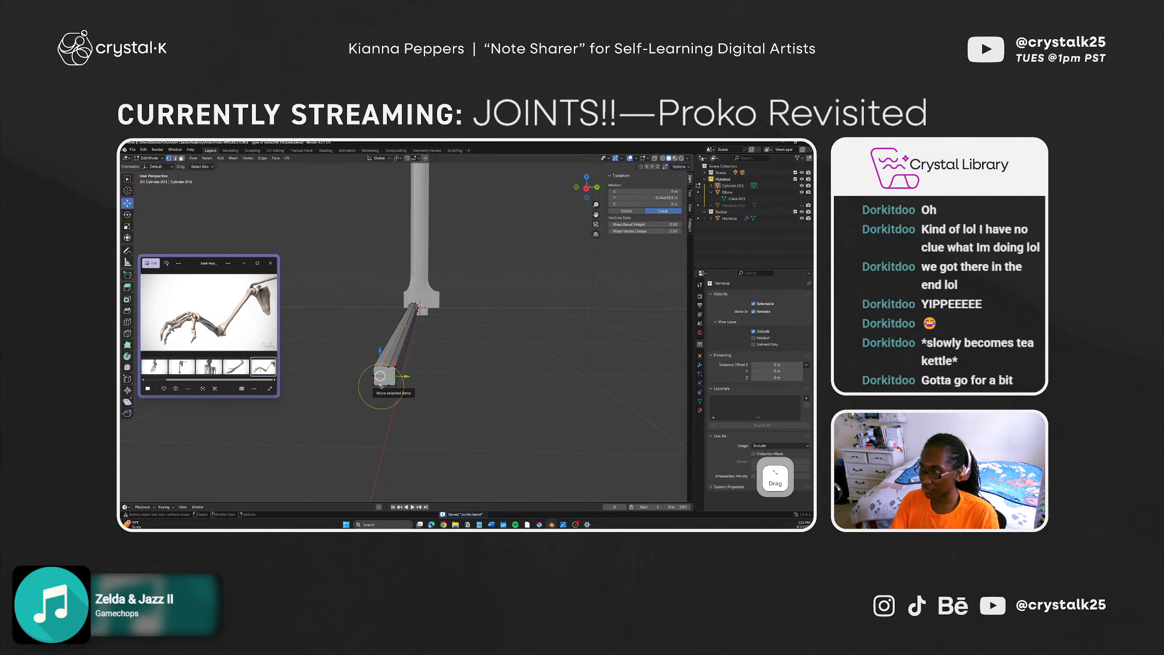
key(j)
click(389, 385)
shift+click(387, 368)
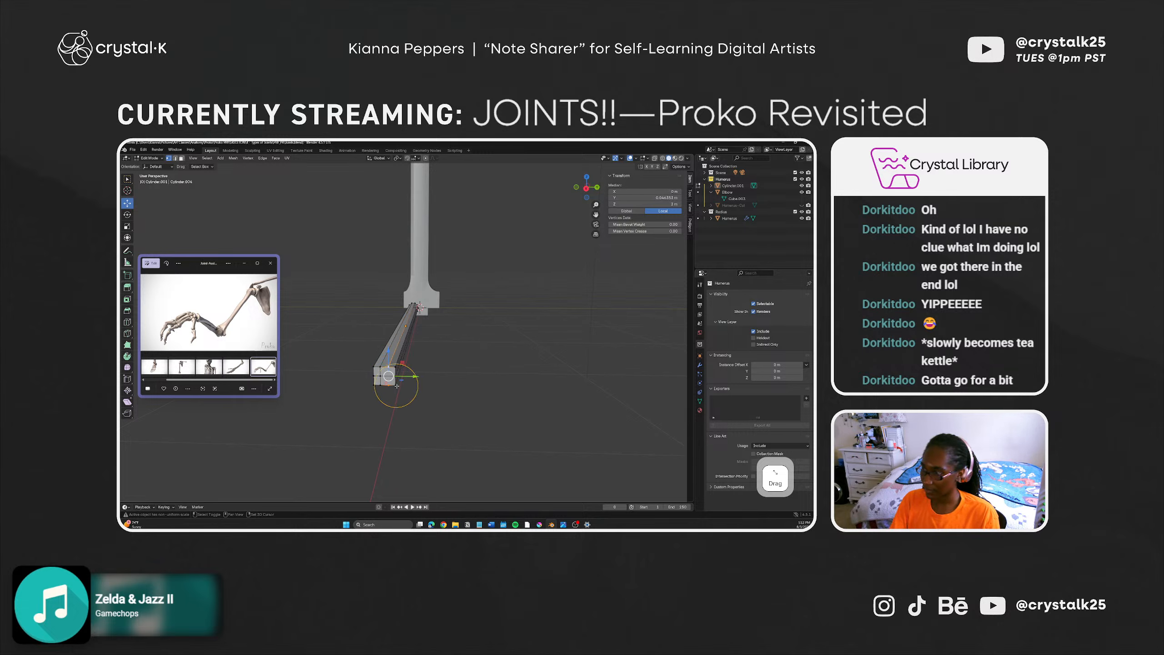
key(j)
click(416, 412)
middle_drag(389, 410, 433, 311)
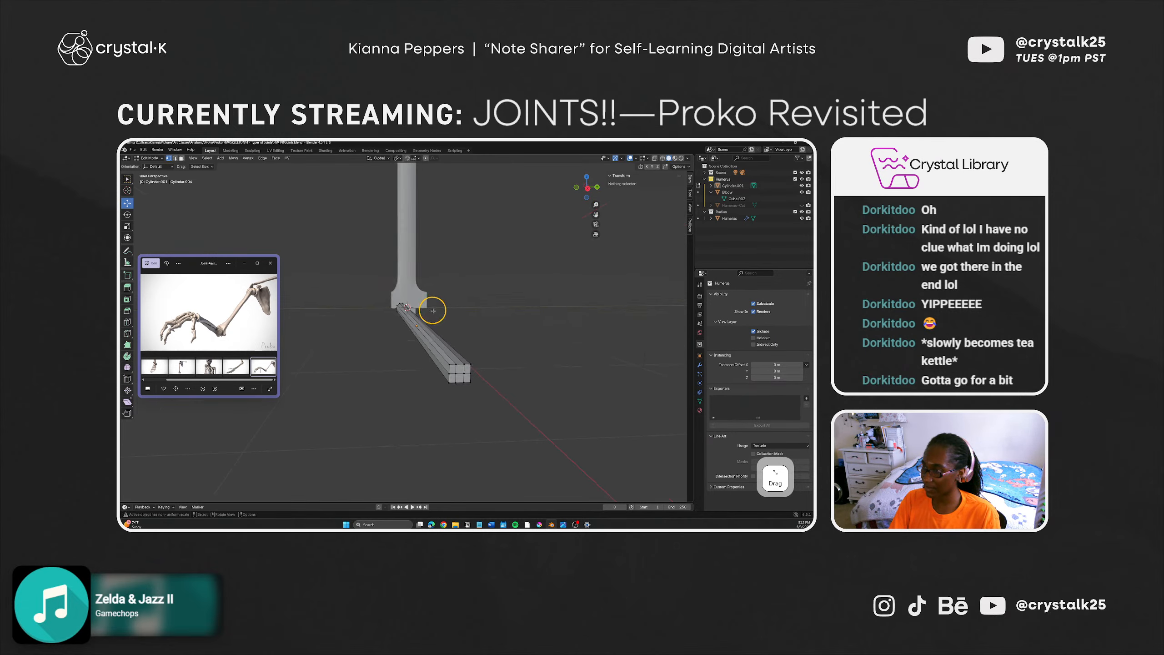
Step: Select the end face's outer vertex column on the negative Y side and set its local Y to -0.15 m
drag(442, 388, 452, 354)
mouse_move(433, 388)
middle_down()
mouse_move(420, 363)
mouse_move(431, 369)
middle_up()
click(664, 198)
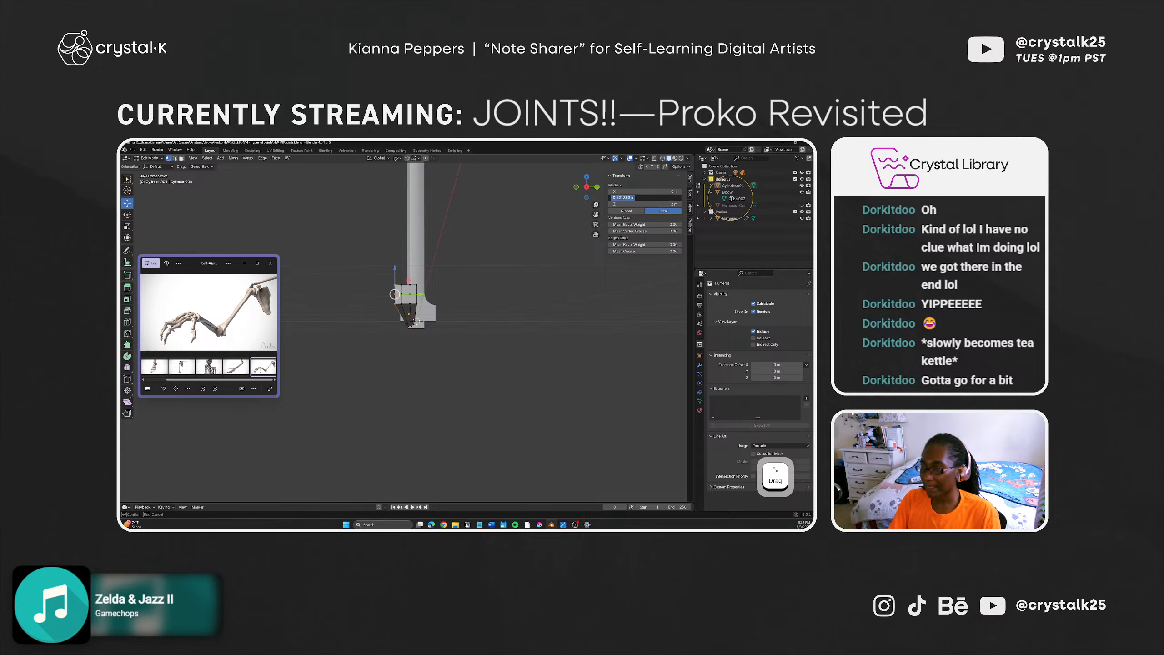
key(shift+End)
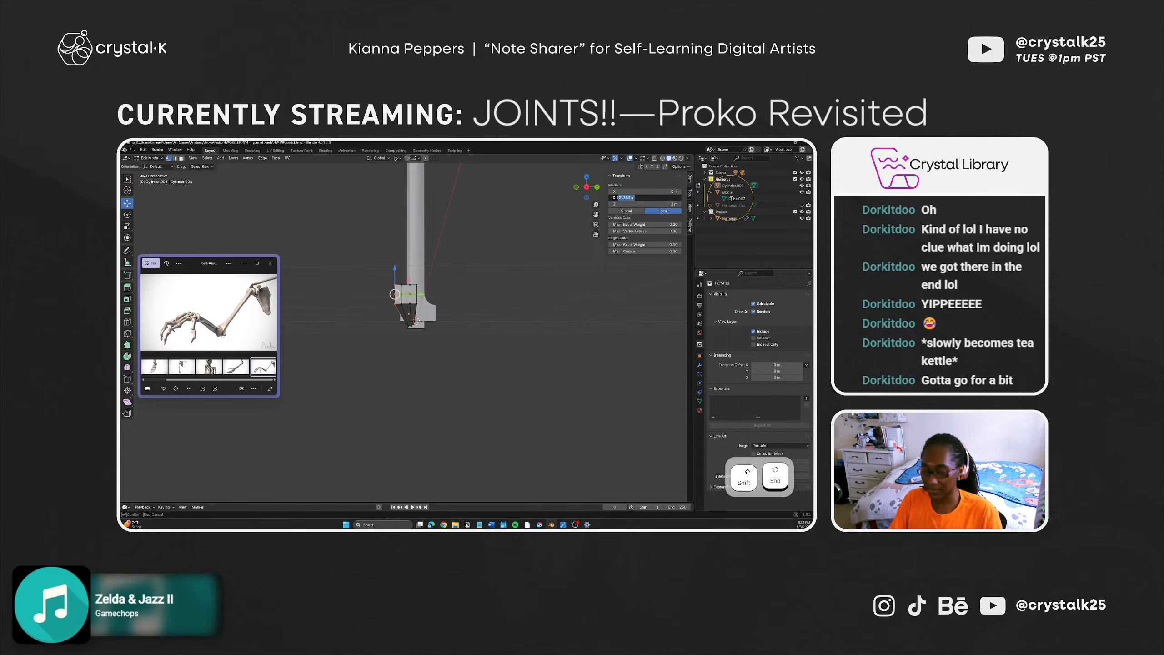
text(15)
key(Return)
click(555, 323)
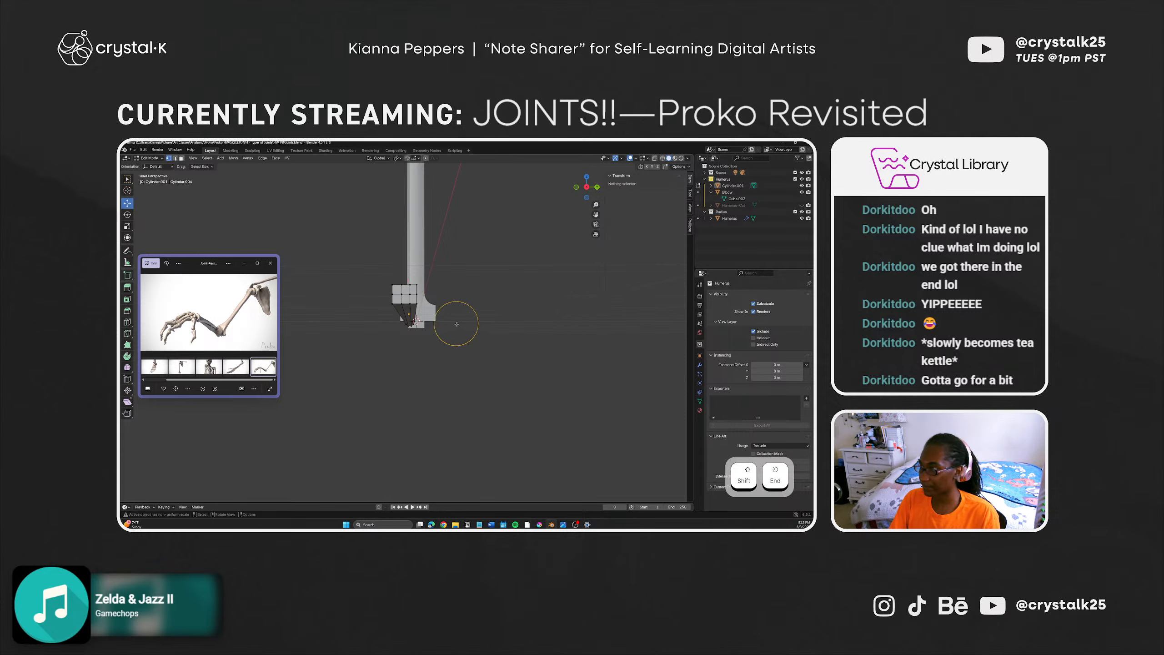
Step: Adjust the local Y of the end face's opposite outer vertex column to mirror the first one and save the file
drag(436, 311, 410, 275)
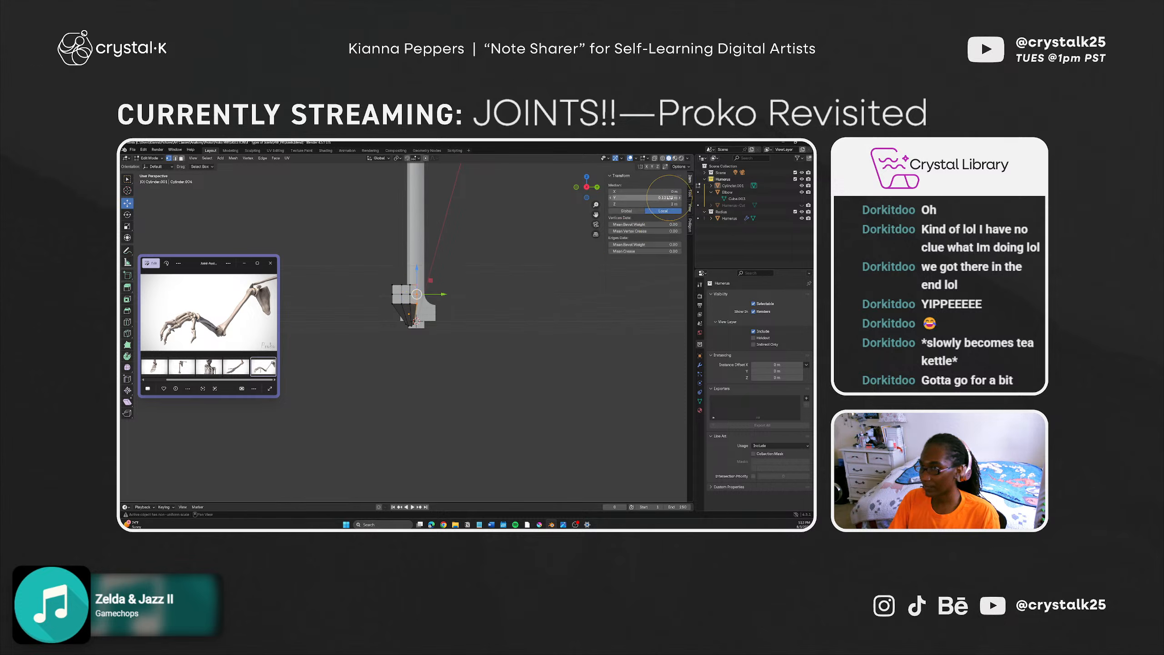
click(623, 198)
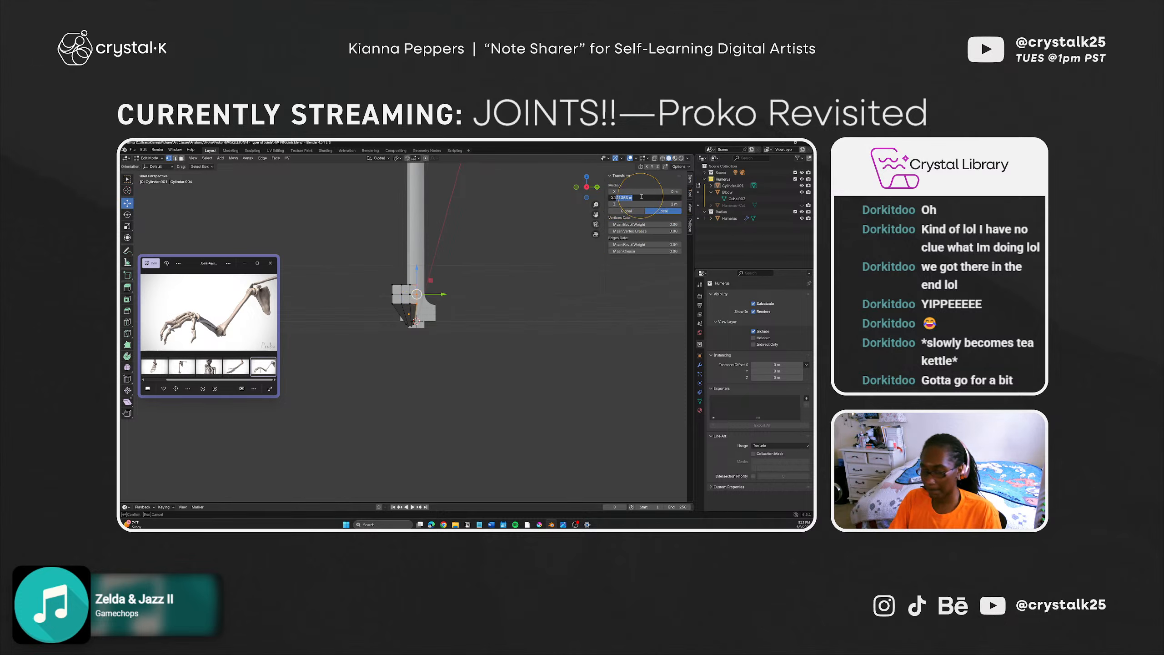
key(Escape)
click(463, 306)
middle_drag(464, 307, 420, 302)
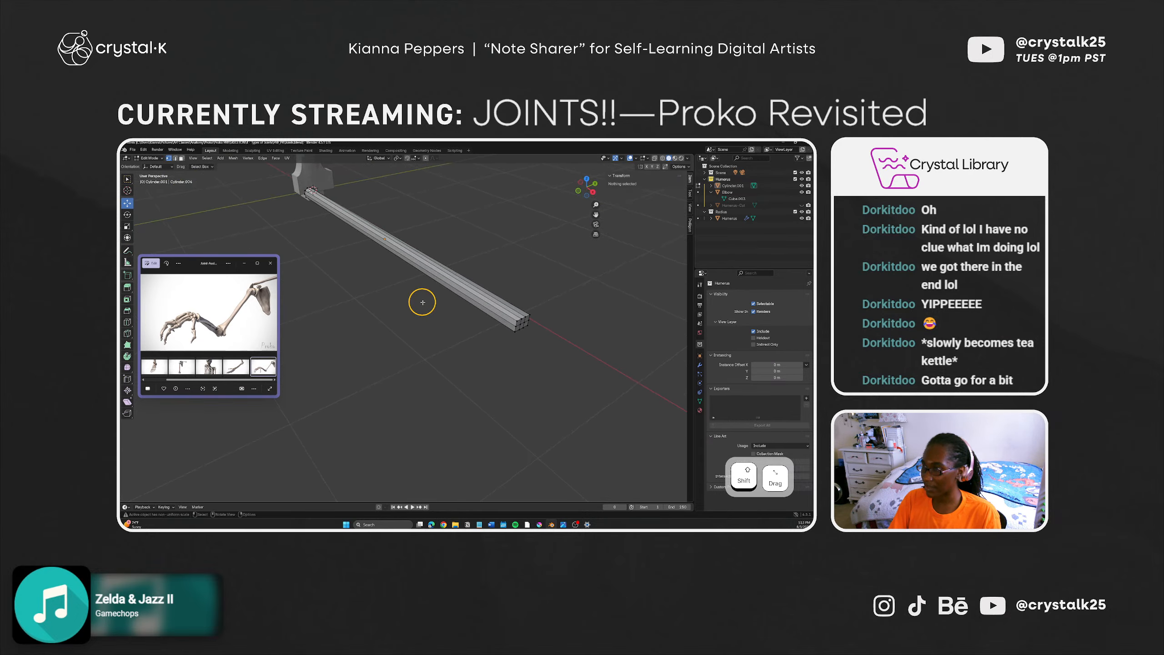
key(ctrl+s)
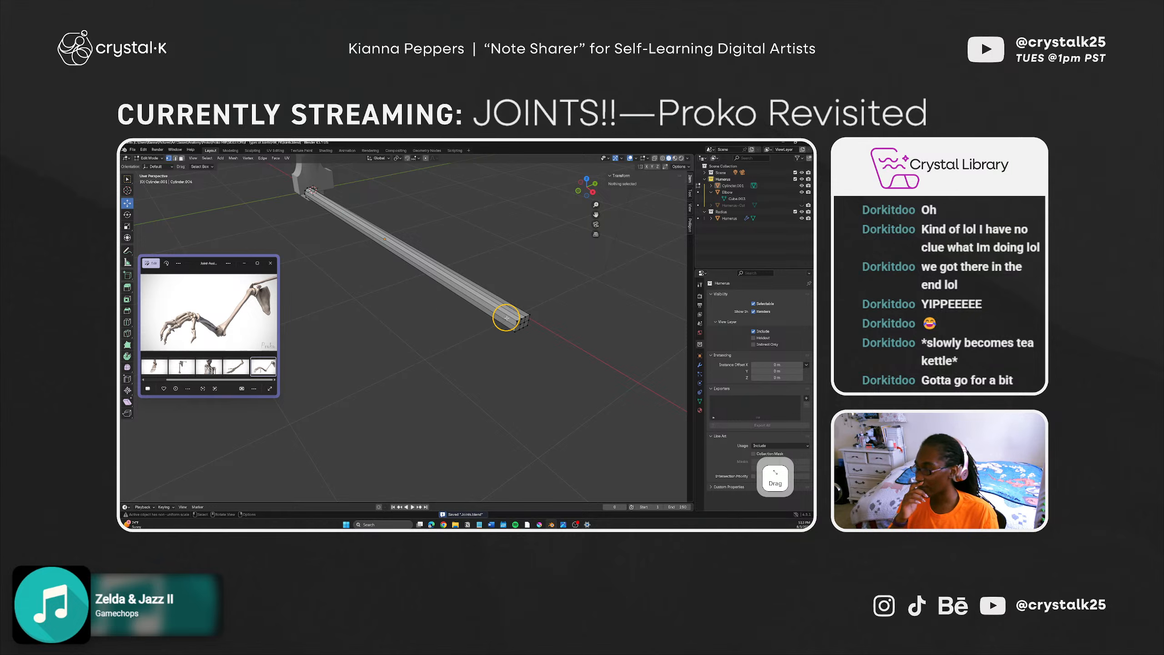
Step: Select the forearm end face's outer vertex column on the negative Y side and set its local Y to -0.2 m
middle_drag(512, 336, 475, 342)
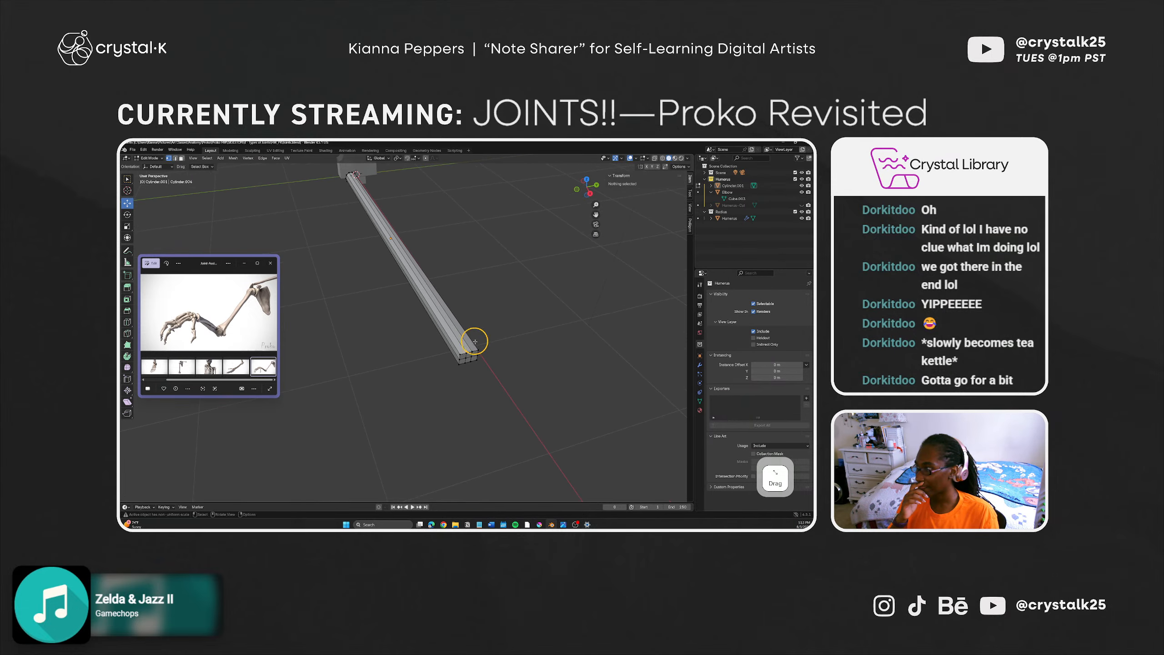
middle_drag(399, 336, 404, 303)
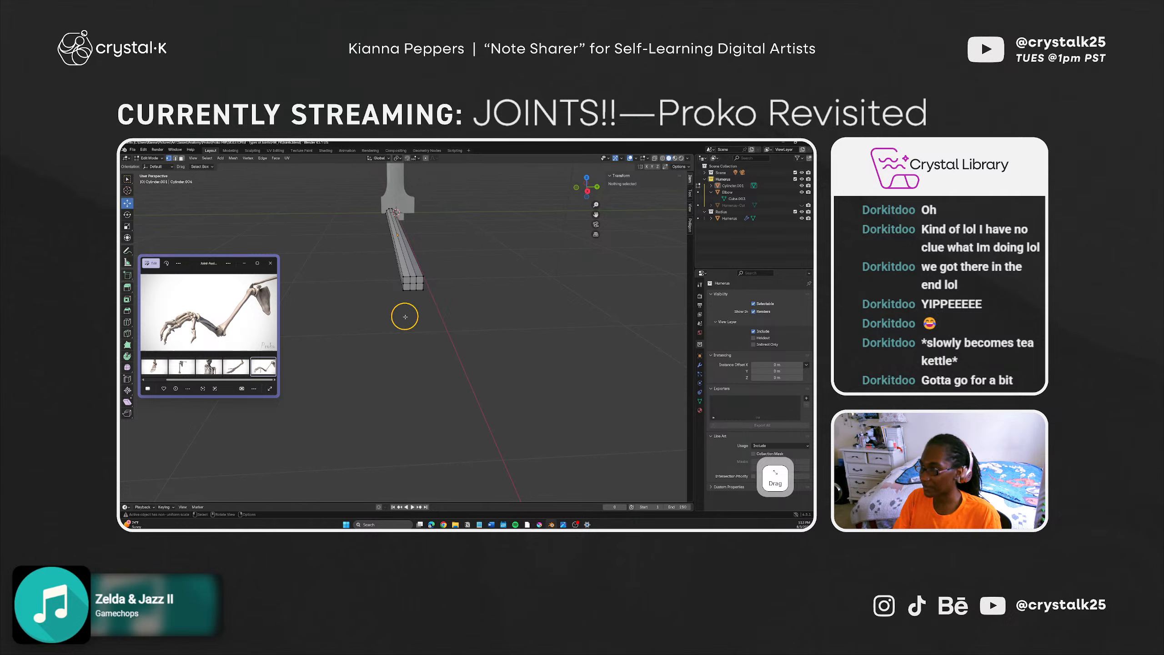
click(404, 271)
click(682, 198)
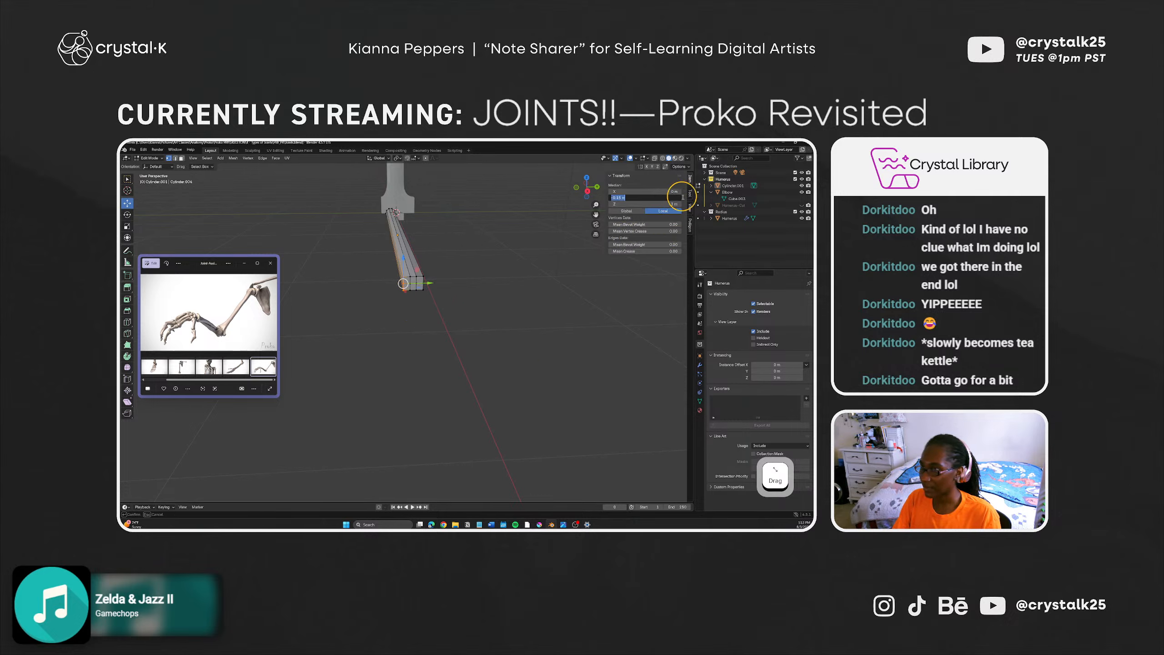
key(Right)
key(Right)
key(shift+Right)
key(shift+Right)
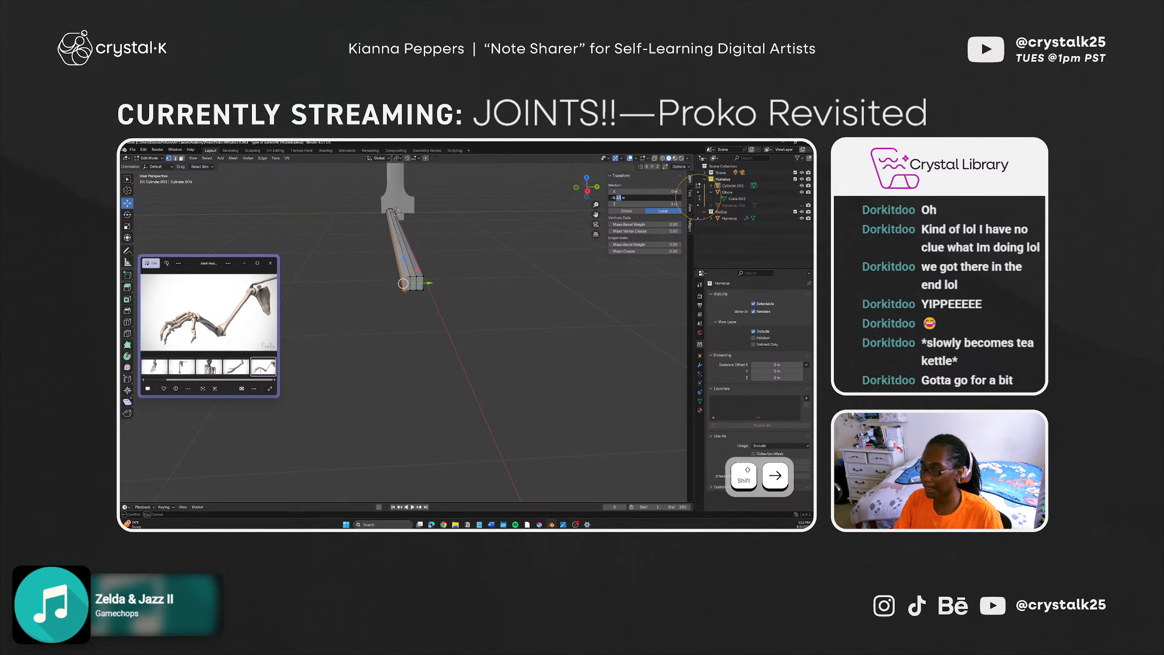
key(Return)
click(470, 332)
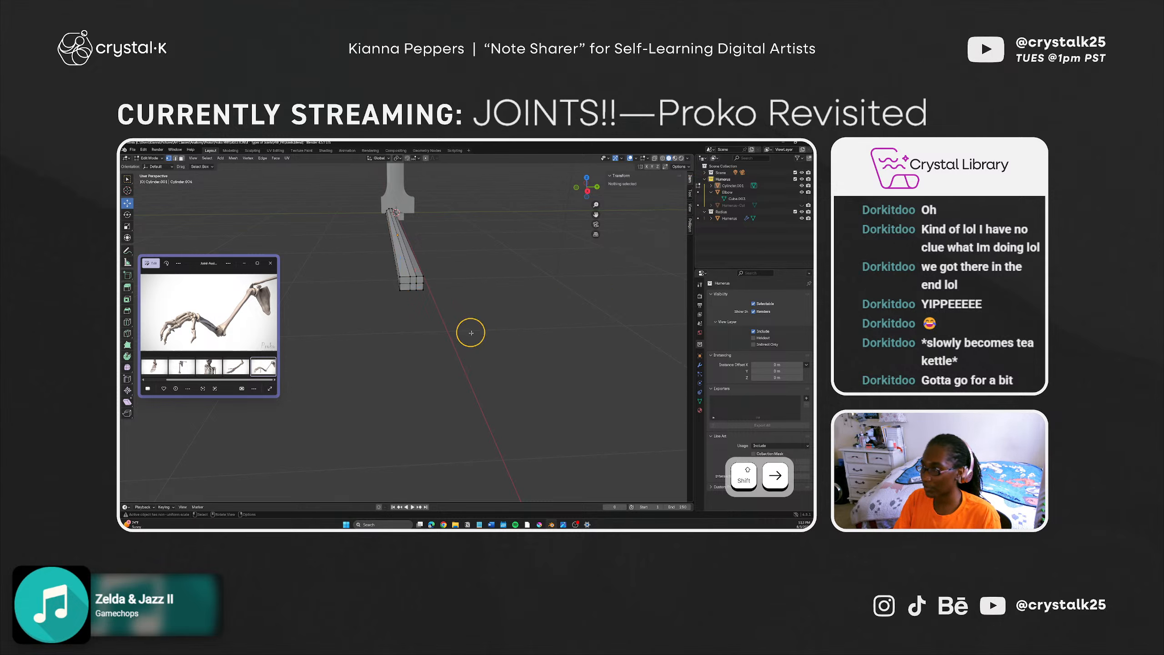
Step: Shift the end face's inner vertex column on the negative Y side along Y and set its local Y to -0.075 m
mouse_move(427, 322)
middle_down()
mouse_move(417, 345)
mouse_move(427, 328)
middle_up()
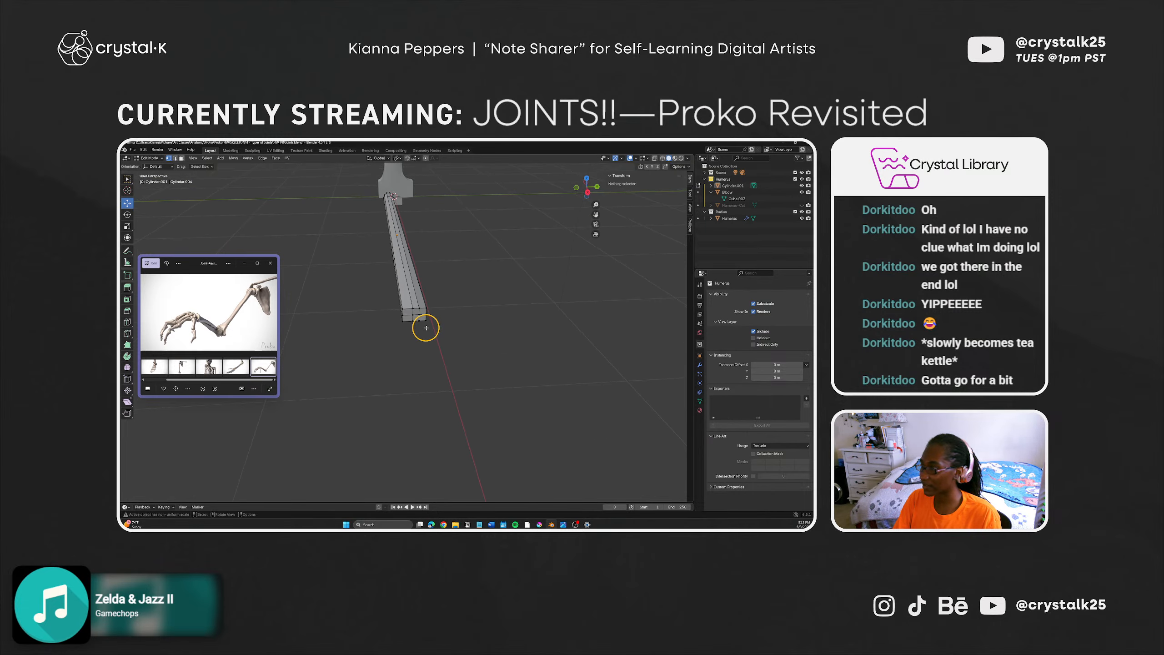
drag(411, 328, 412, 302)
key(g)
key(y)
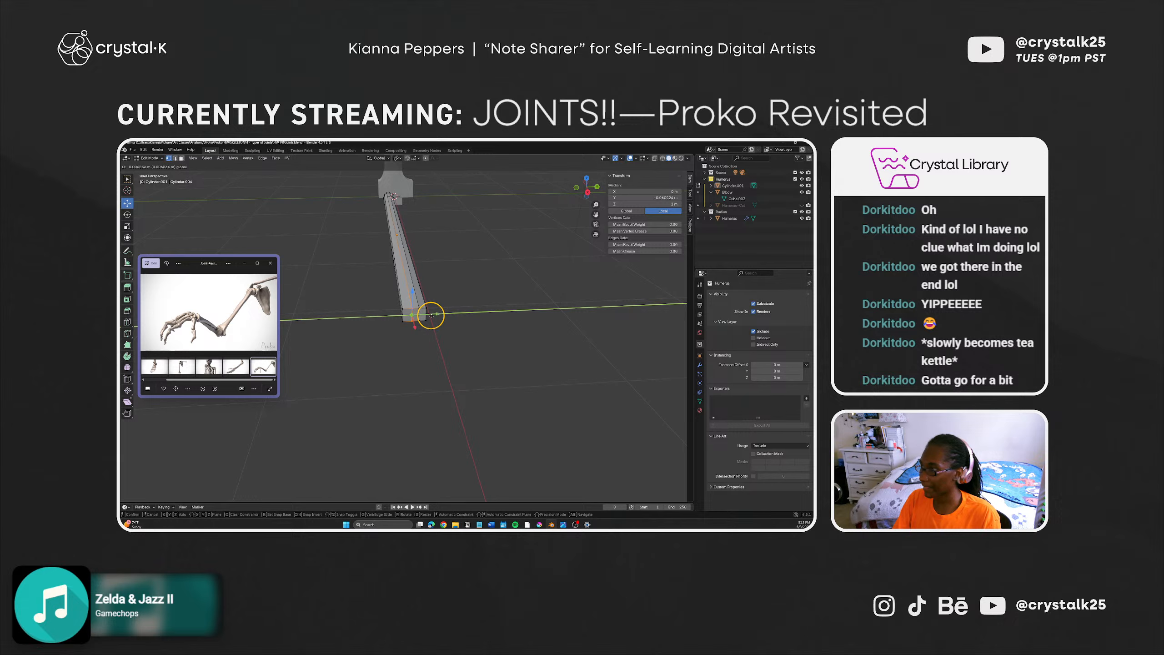
key(ctrl)
mouse_move(426, 318)
ctrl+mouse_down()
mouse_move(415, 323)
mouse_move(429, 317)
ctrl+mouse_up()
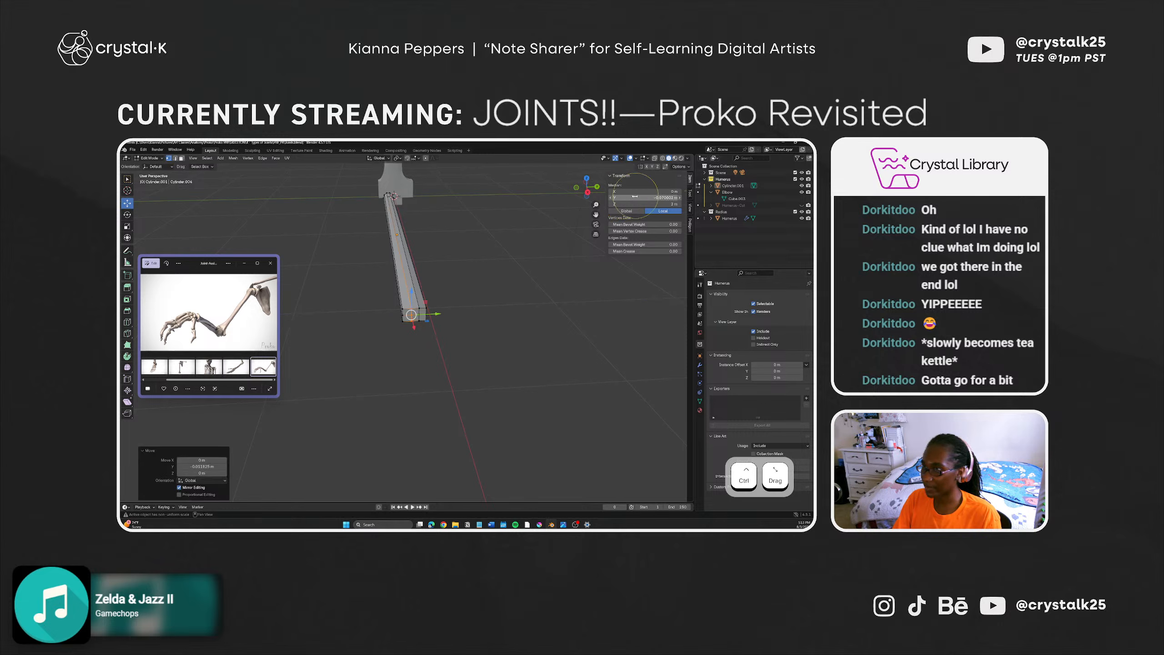
click(678, 200)
click(625, 200)
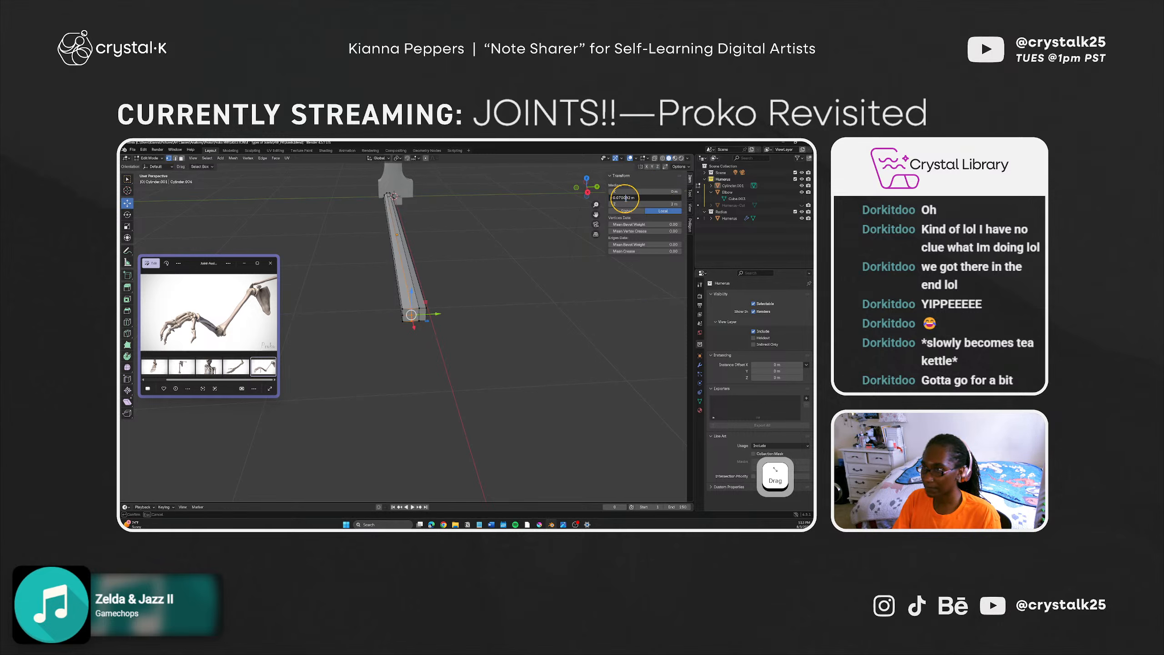
key(shift+Right)
text(5)
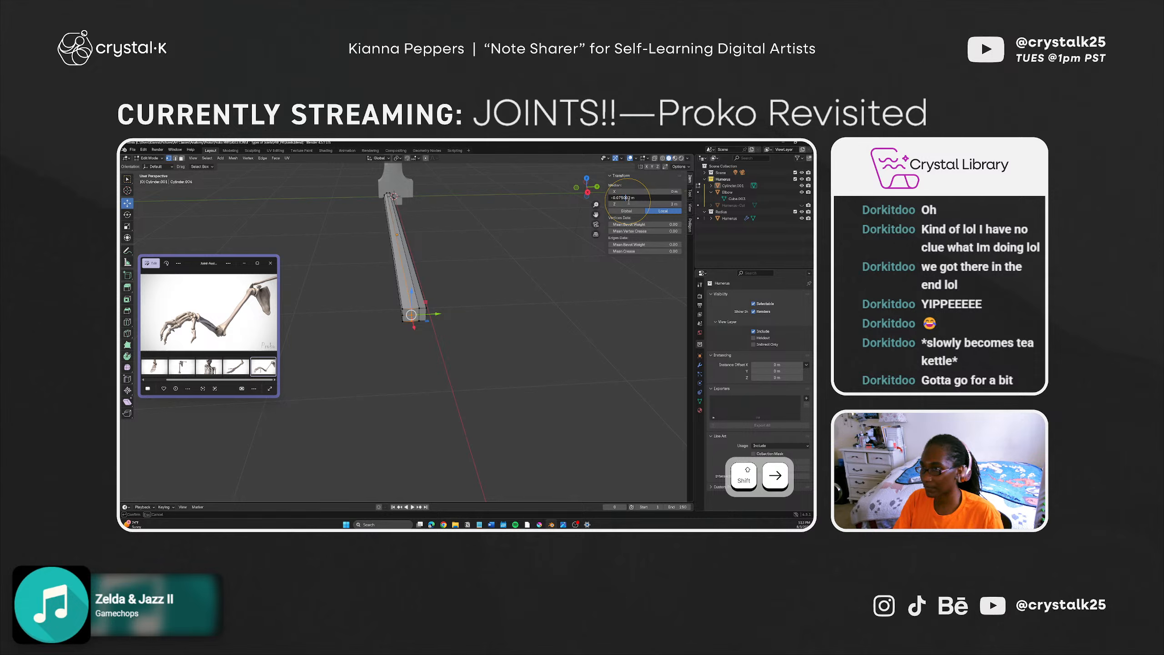
key(Right)
key(Right)
key(shift+Right)
text(0)
key(Return)
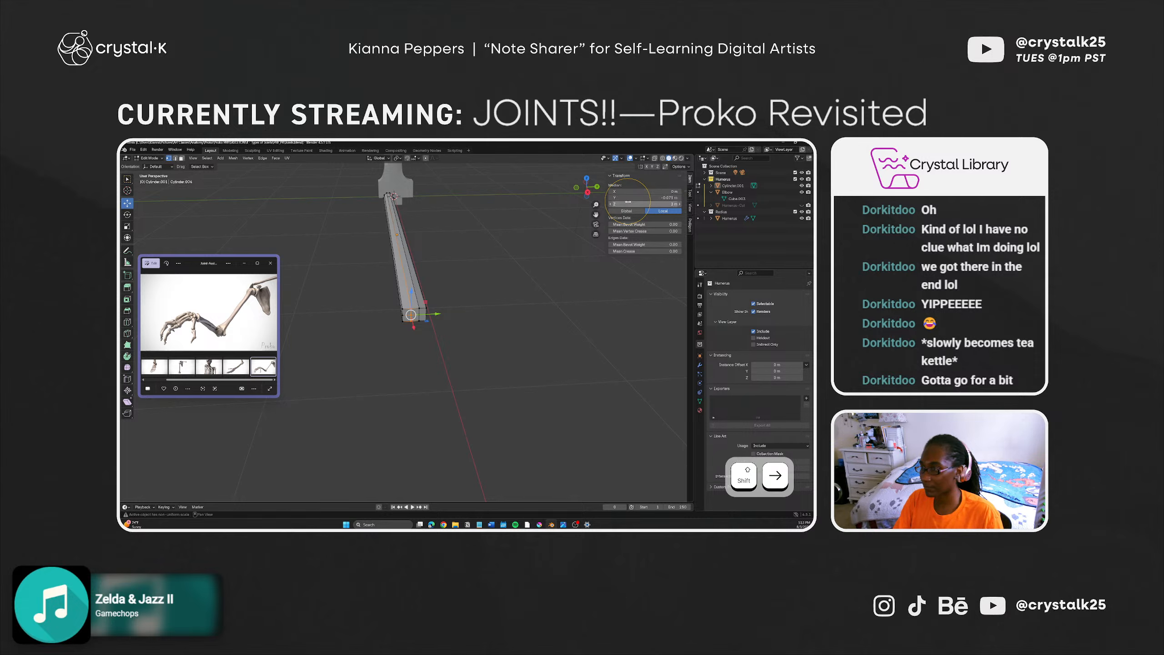
click(522, 317)
Step: Select the end face's outer vertex column on the positive Y side and edit its local Y value
shift+middle_drag(465, 317, 466, 382)
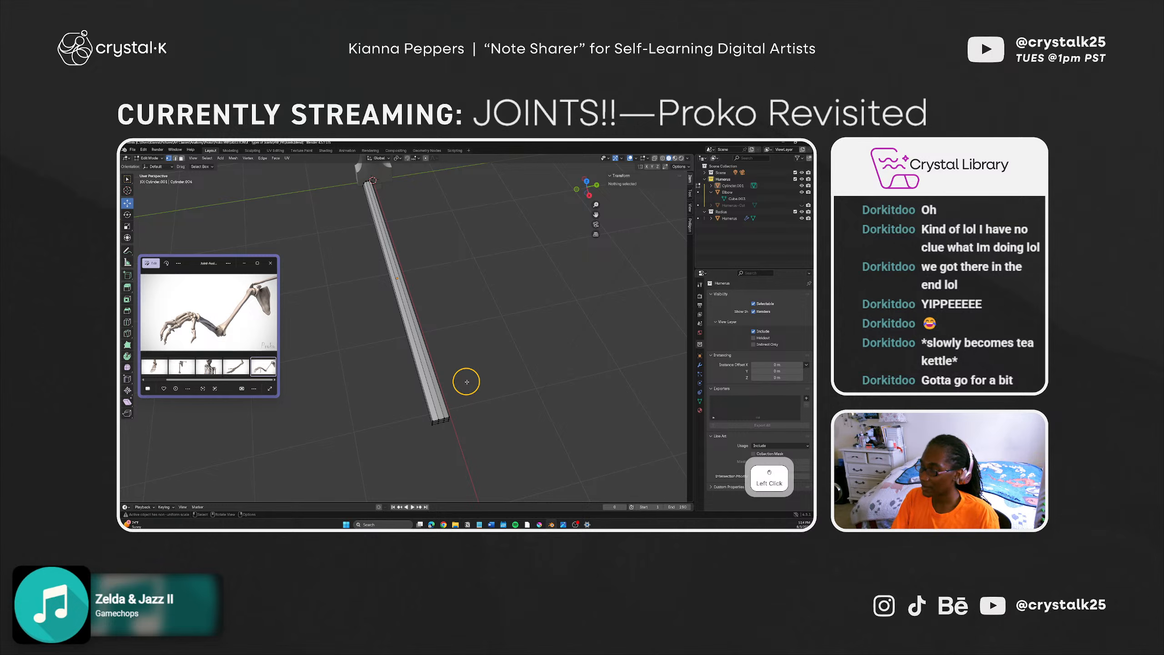
middle_drag(466, 382, 434, 390)
key(b)
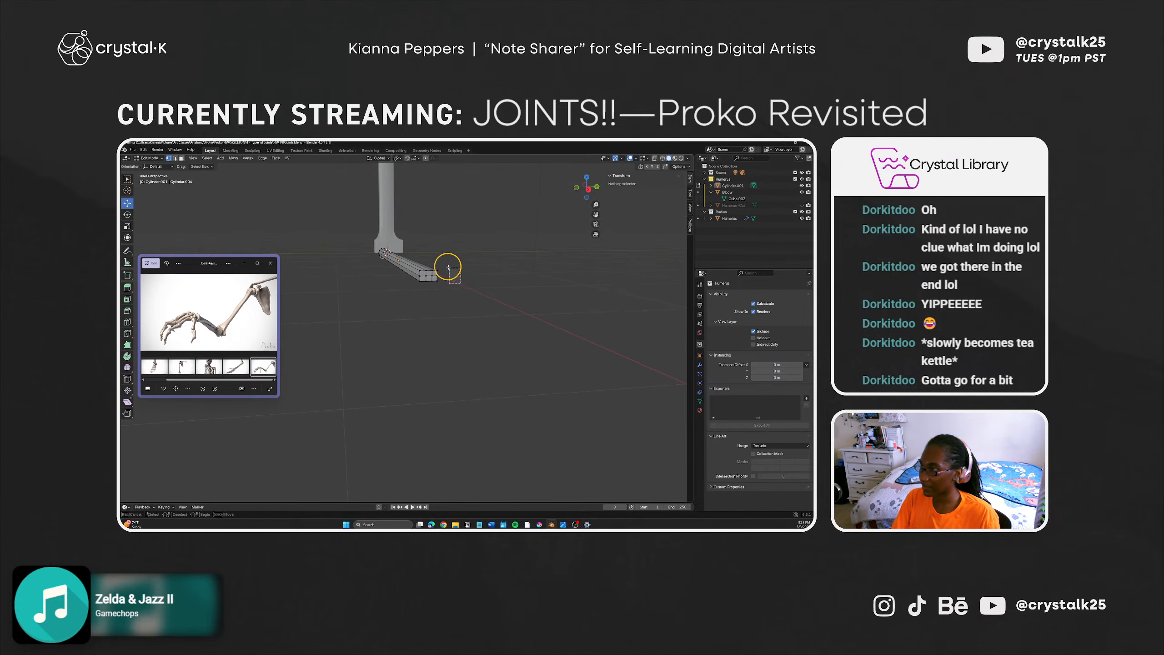
drag(437, 254, 438, 255)
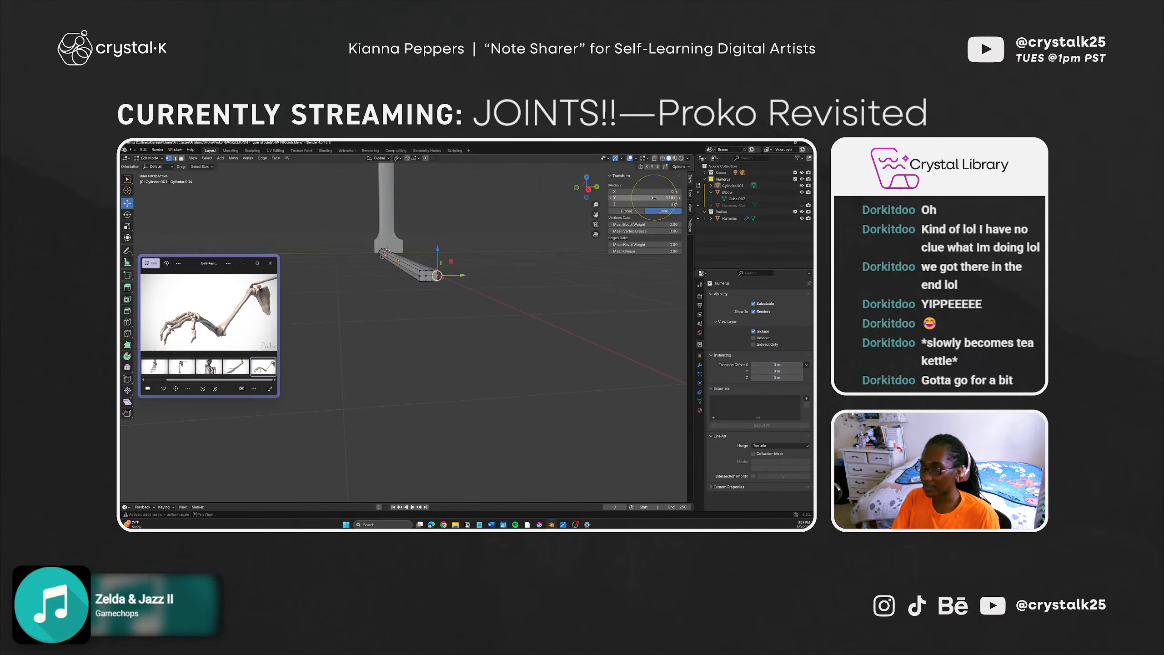
double_click(639, 198)
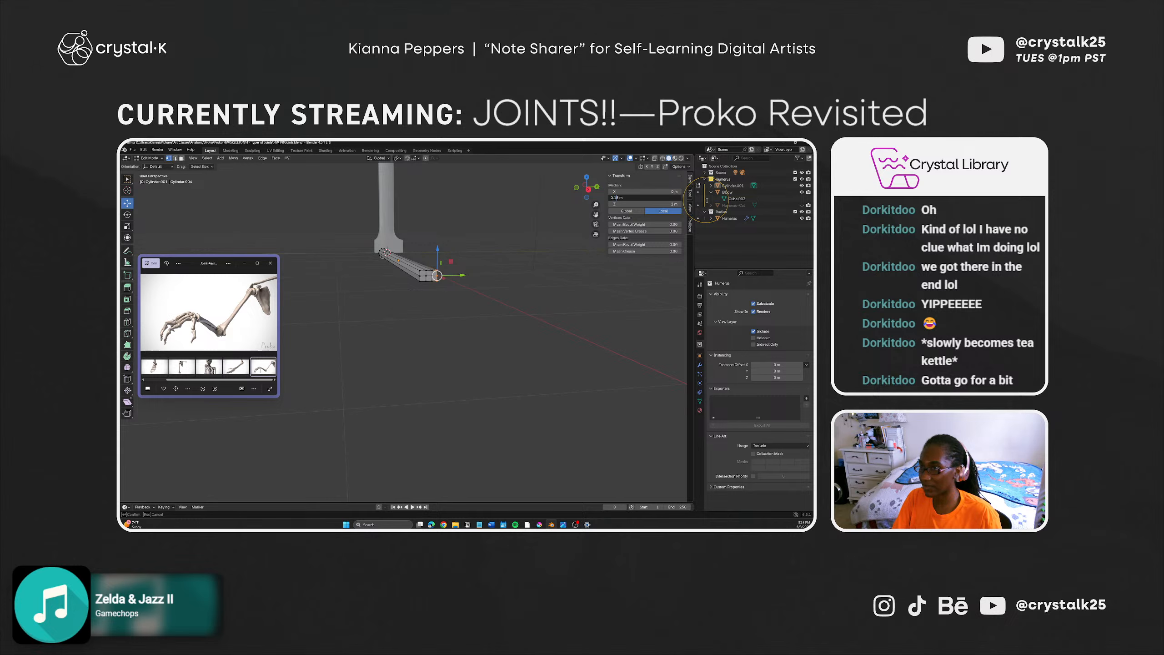
key(Return)
click(478, 336)
middle_drag(433, 344, 419, 416)
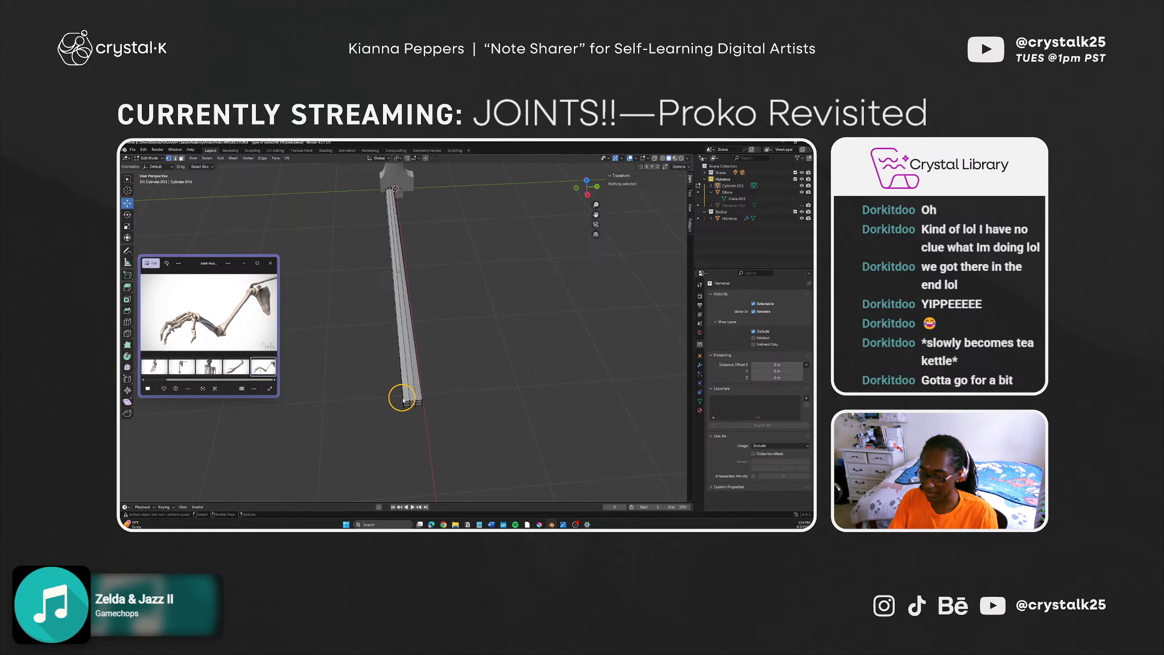
Step: Add a single loop cut around the forearm and slide it close to the far end
click(404, 408)
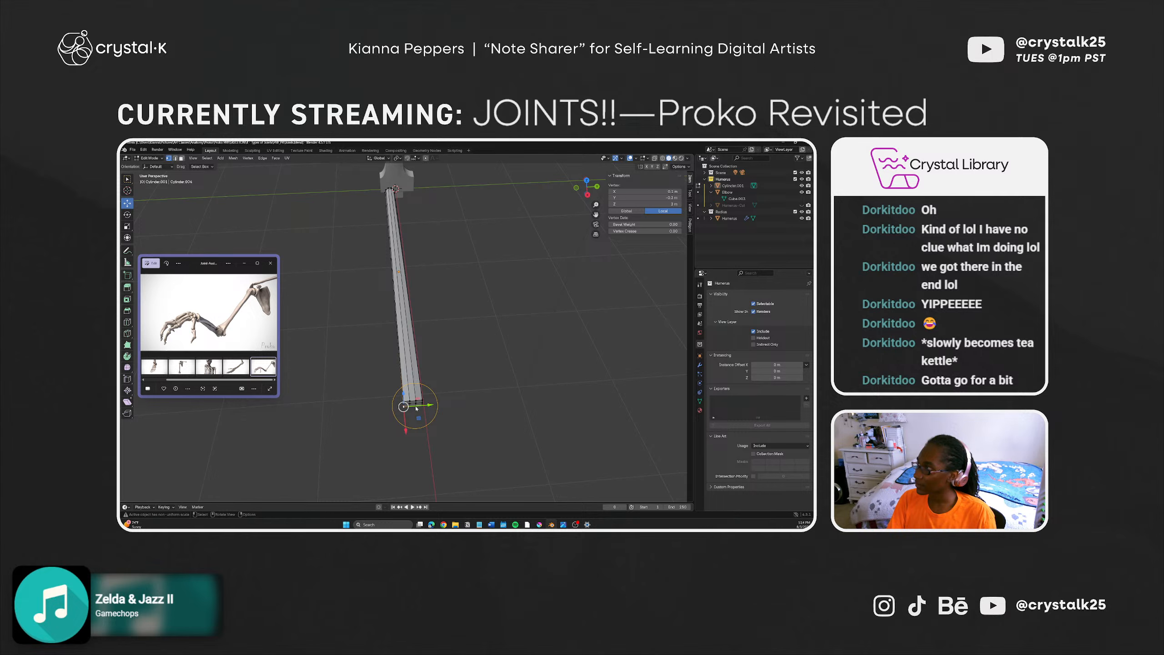
key(2)
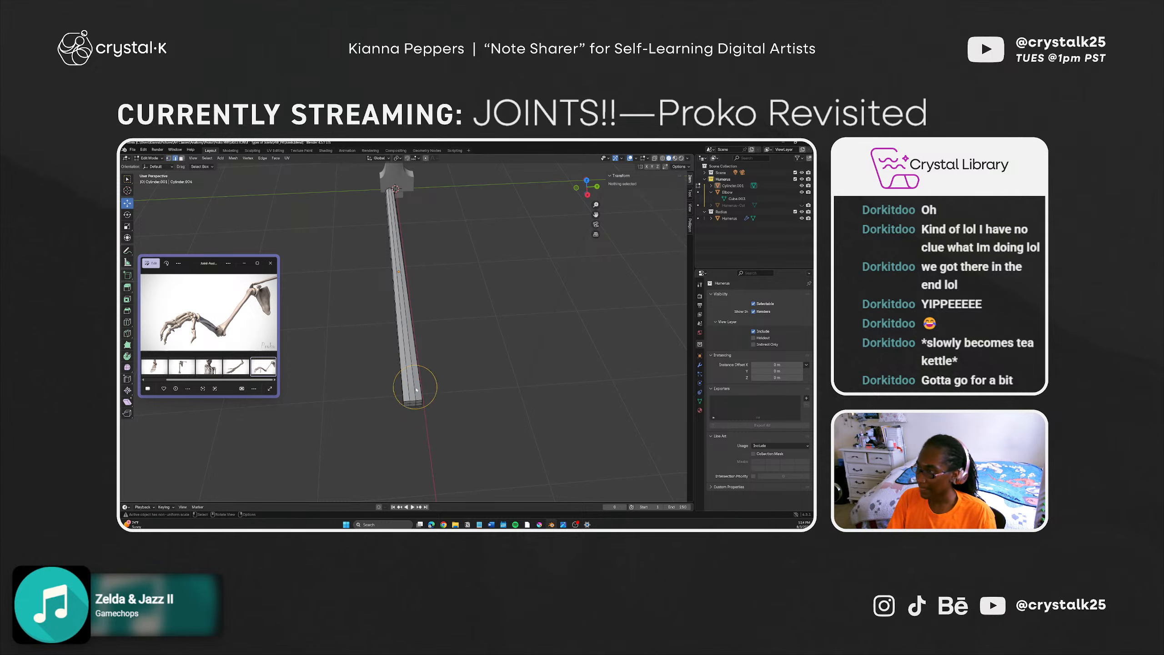
middle_drag(416, 391, 442, 423)
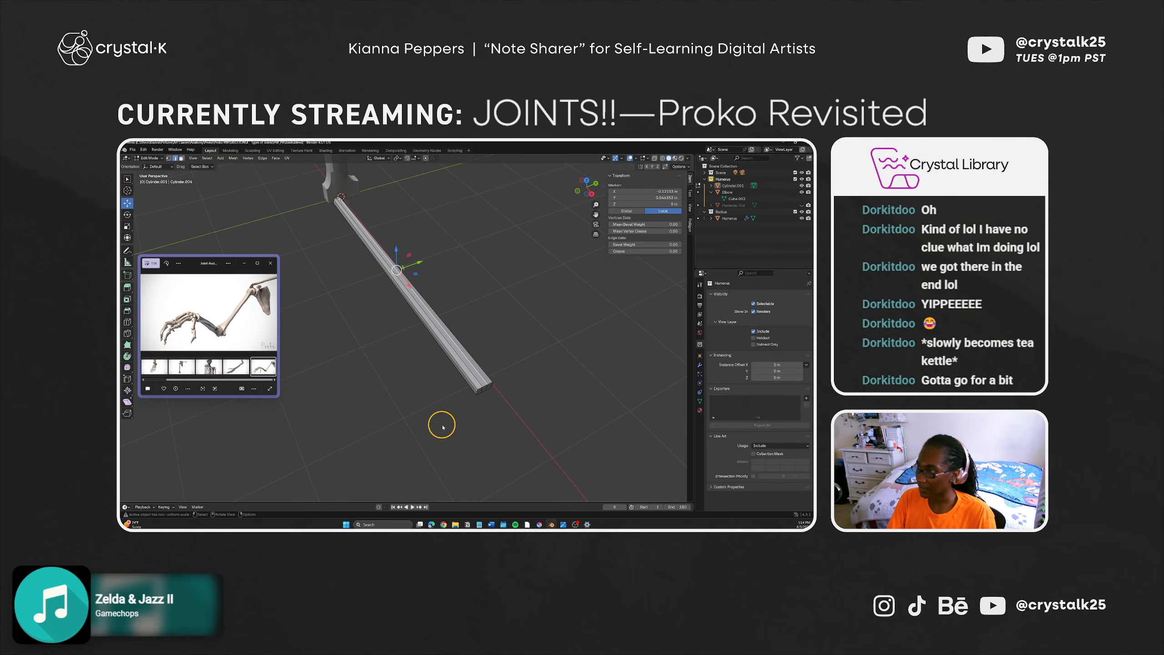
click(485, 379)
key(ctrl+r)
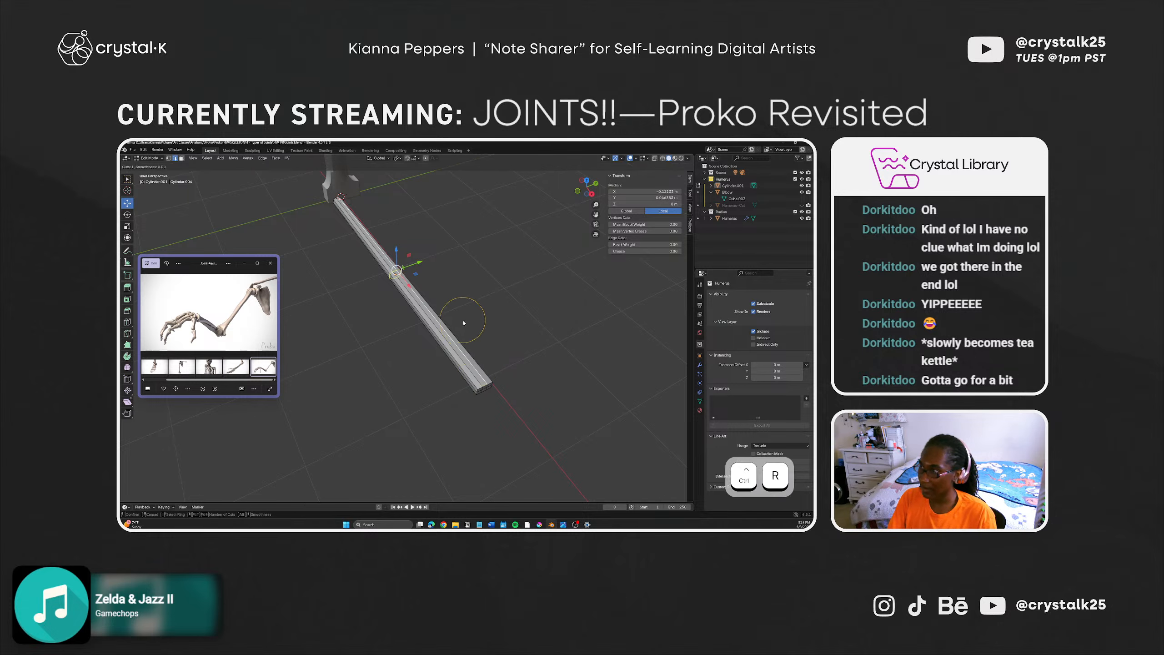
click(464, 323)
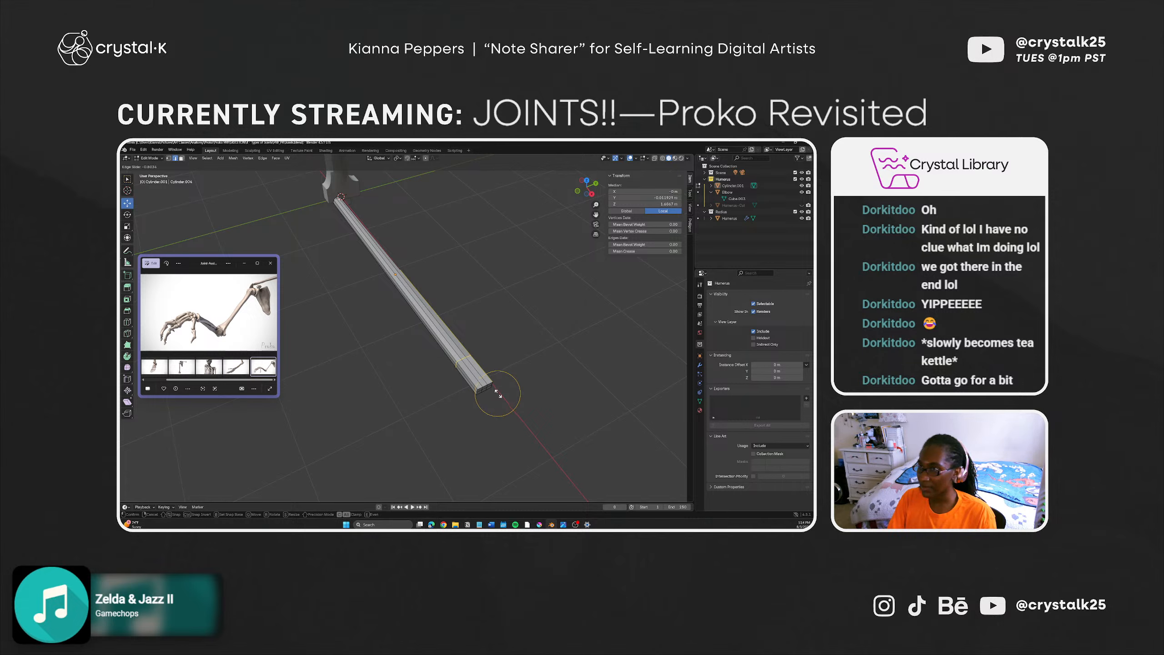
key(ctrl)
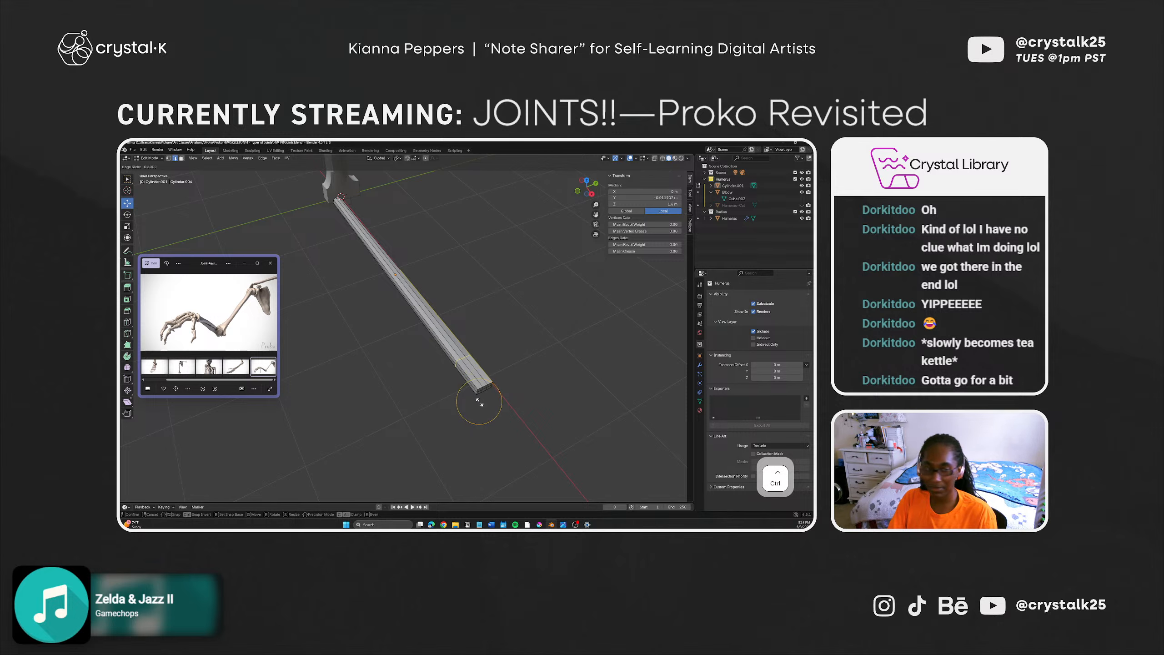
ctrl+click(479, 402)
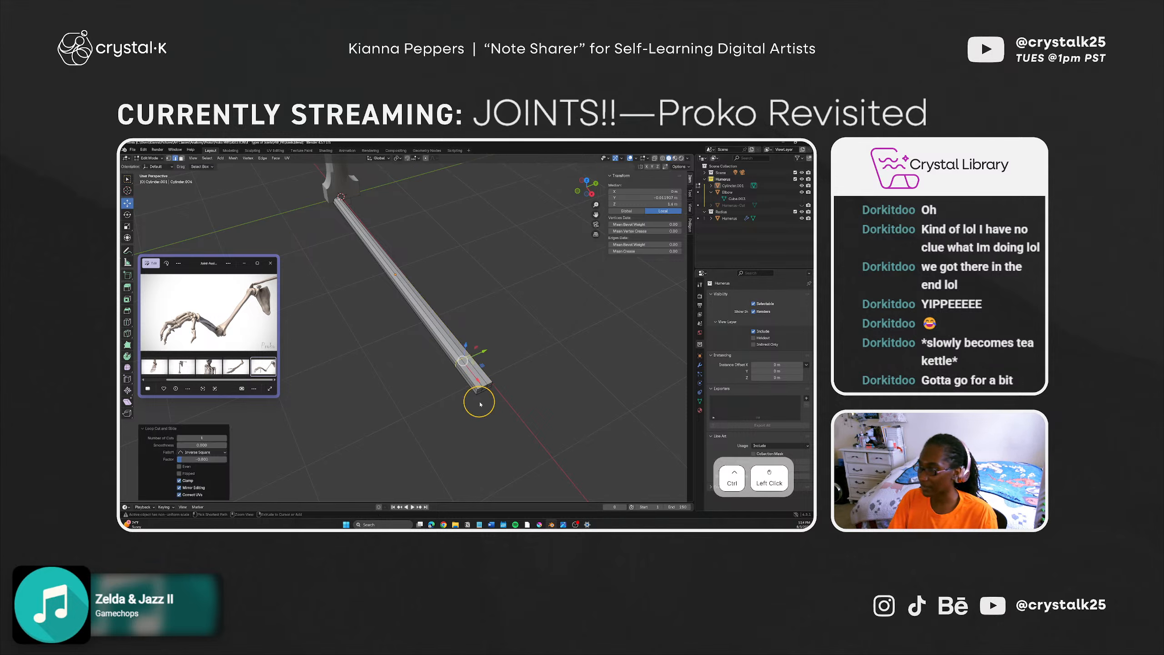
Step: Set the new edge loop's local Z to 1.5 m and deselect it
click(669, 204)
key(Left)
key(Left)
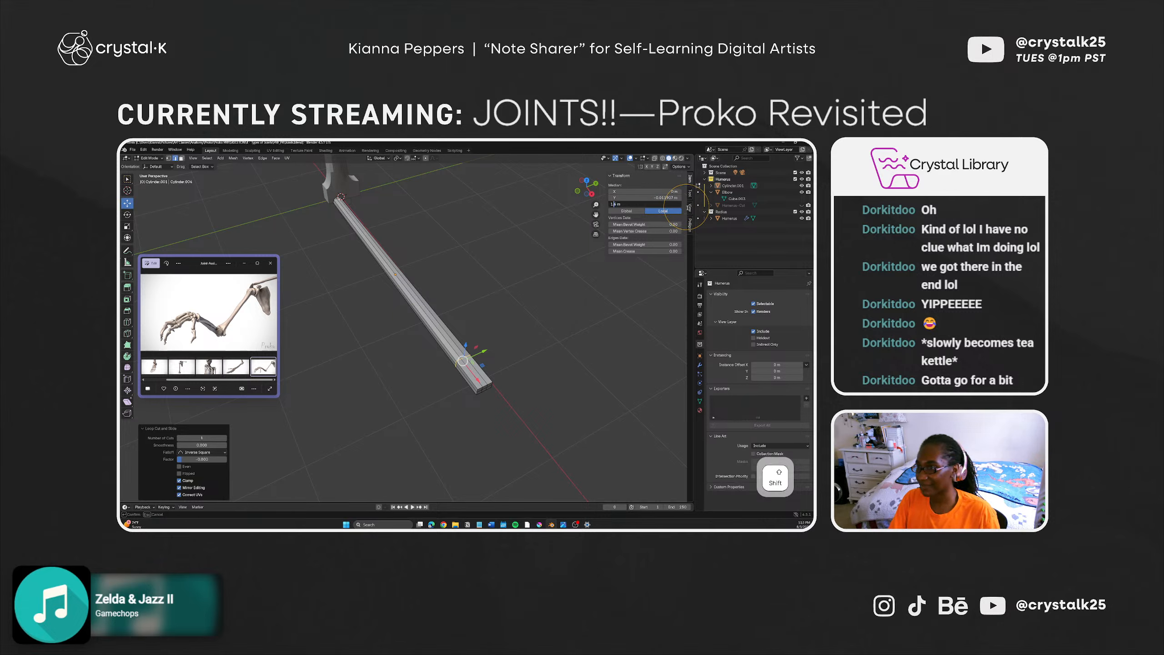
key(shift+Right)
key(Return)
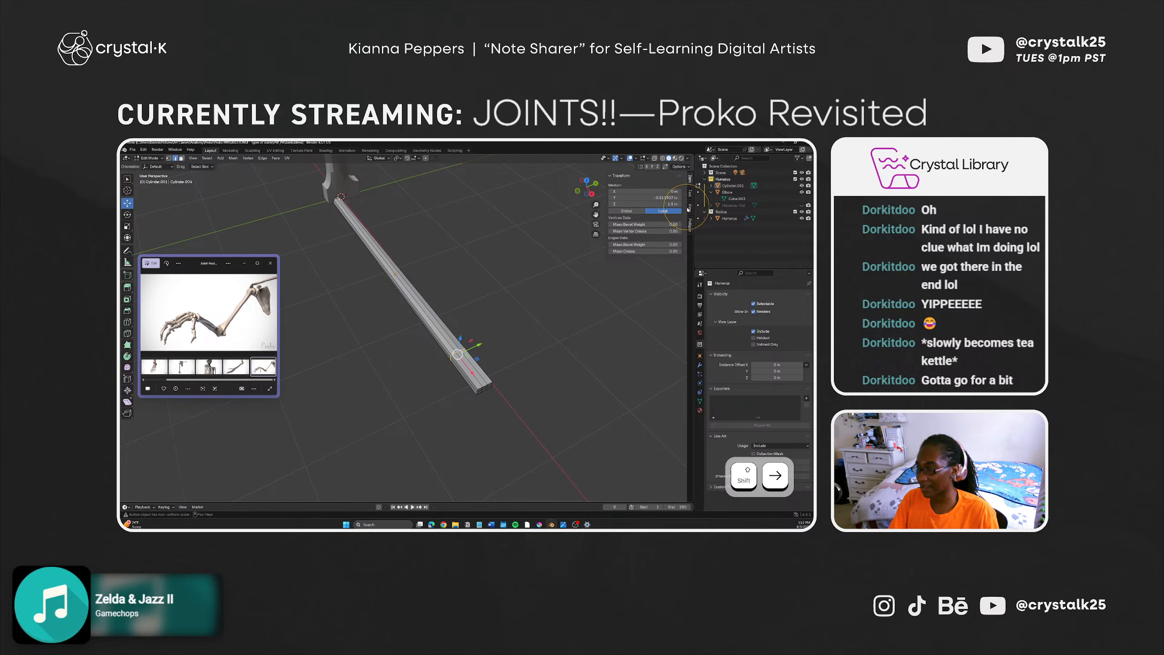
click(506, 442)
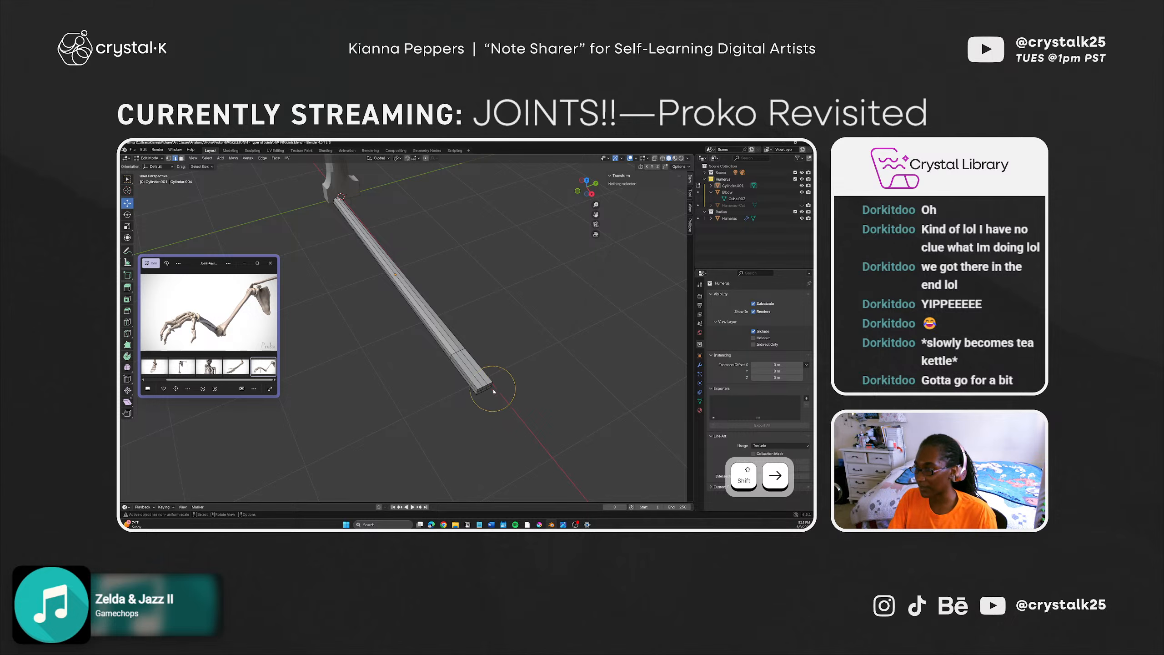
Step: Try to move the end face's outer edges on the negative Y side along the Y axis, then undo the attempt
middle_drag(493, 395, 424, 374)
click(445, 342)
key(g)
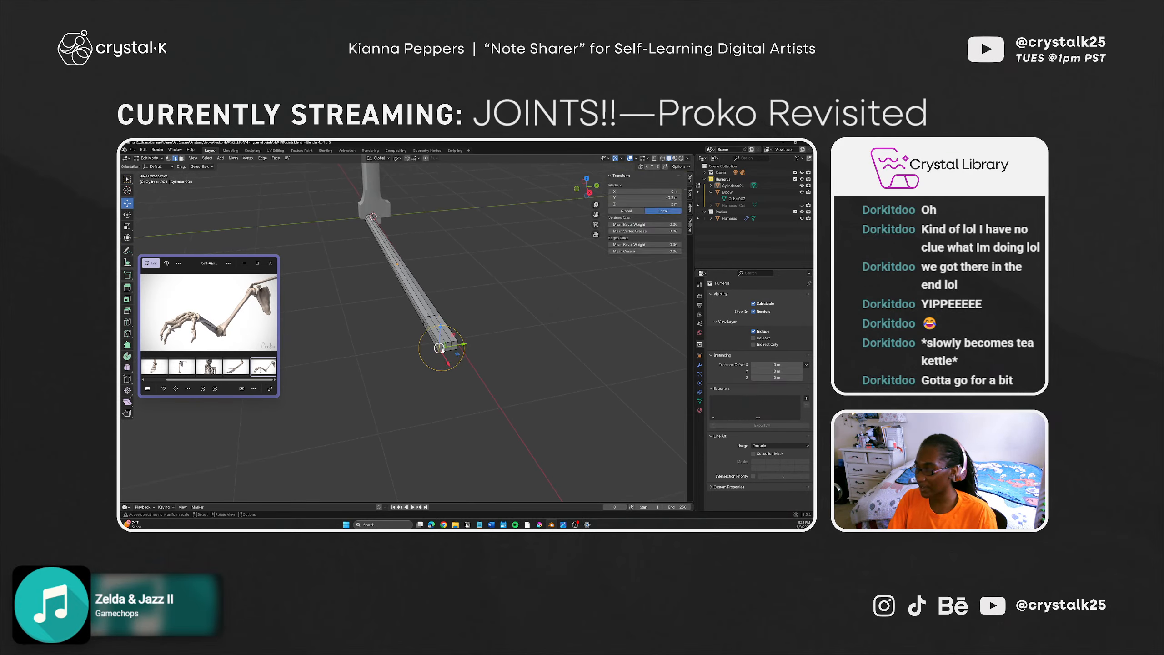
key(y)
mouse_move(445, 347)
mouse_down()
mouse_move(464, 343)
mouse_move(451, 360)
mouse_up()
key(ctrl+z)
key(ctrl+z)
key(ctrl+z)
Step: Reselect the end face's outer edge on the negative Y side, keeping the forearm's end flared outward beyond the edge loop
click(444, 345)
click(451, 356)
key(ctrl+z)
click(440, 360)
middle_drag(447, 374, 435, 395)
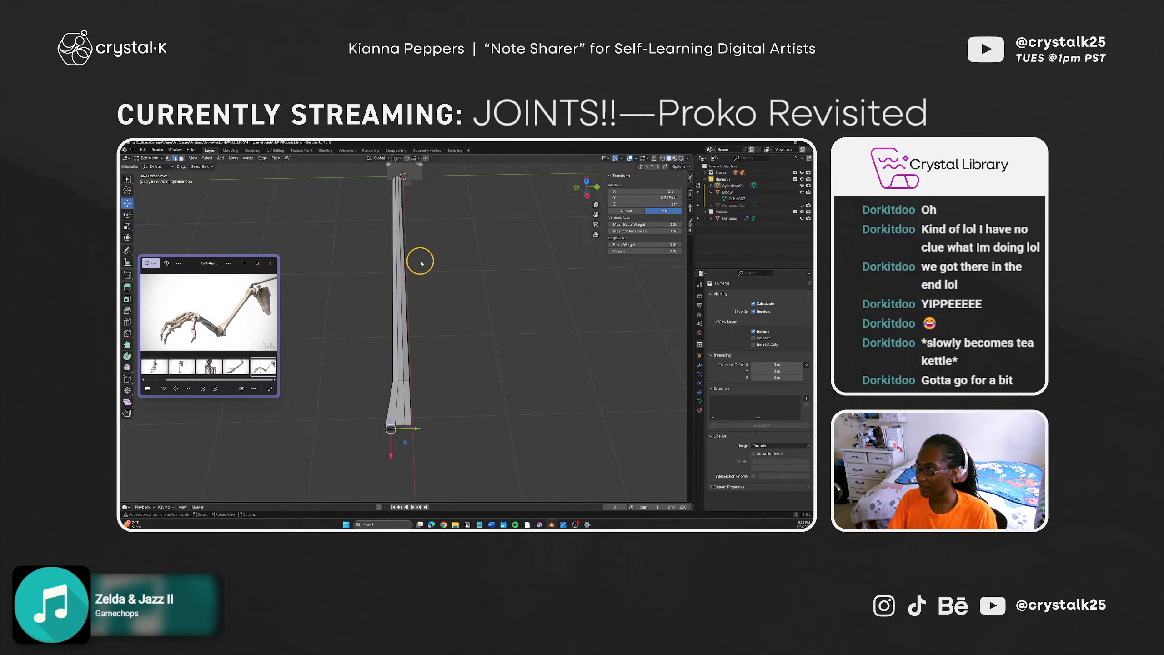
Step: Return to Object Mode and rename the forearm cylinder object as Radius
click(731, 186)
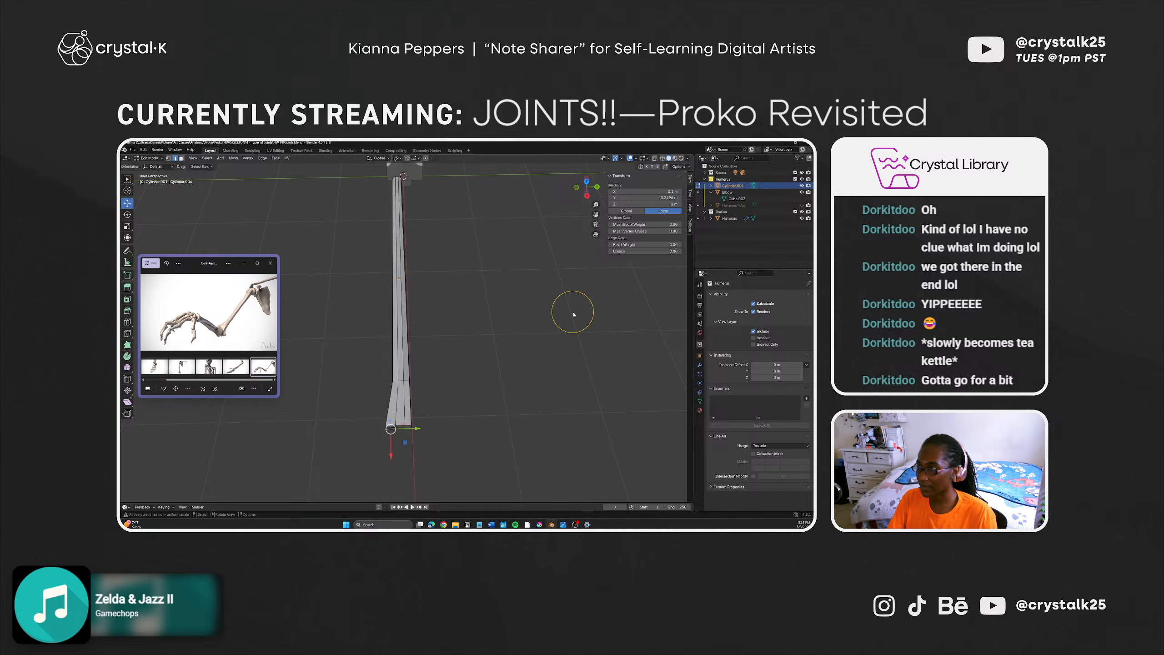
key(Tab)
double_click(733, 186)
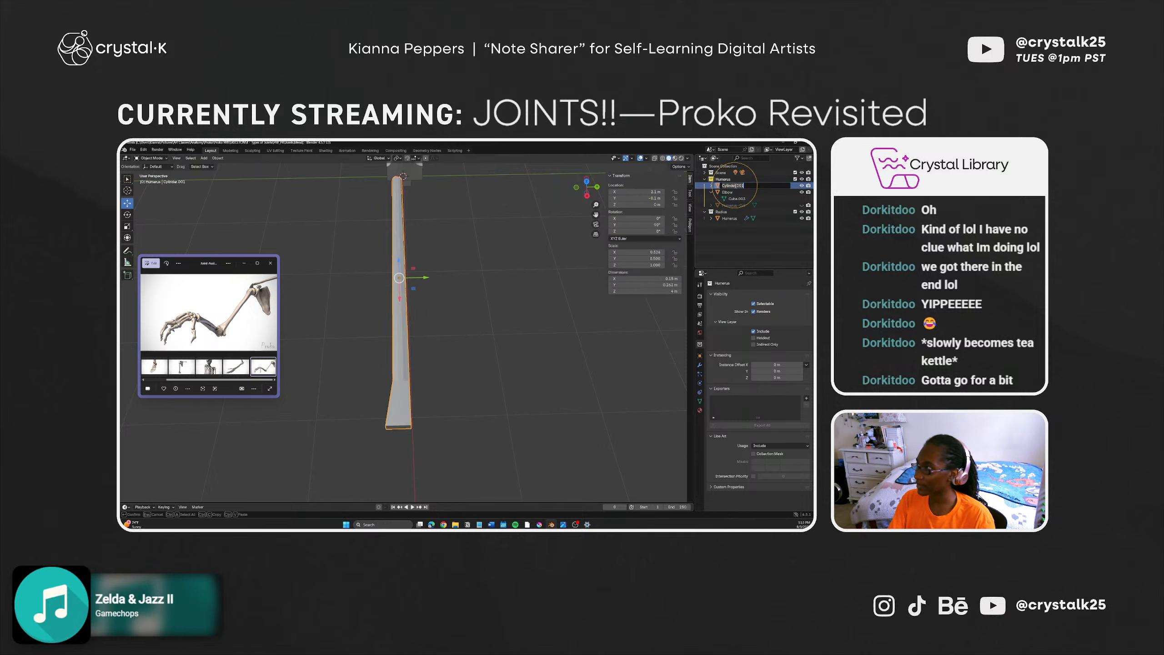
key(shift)
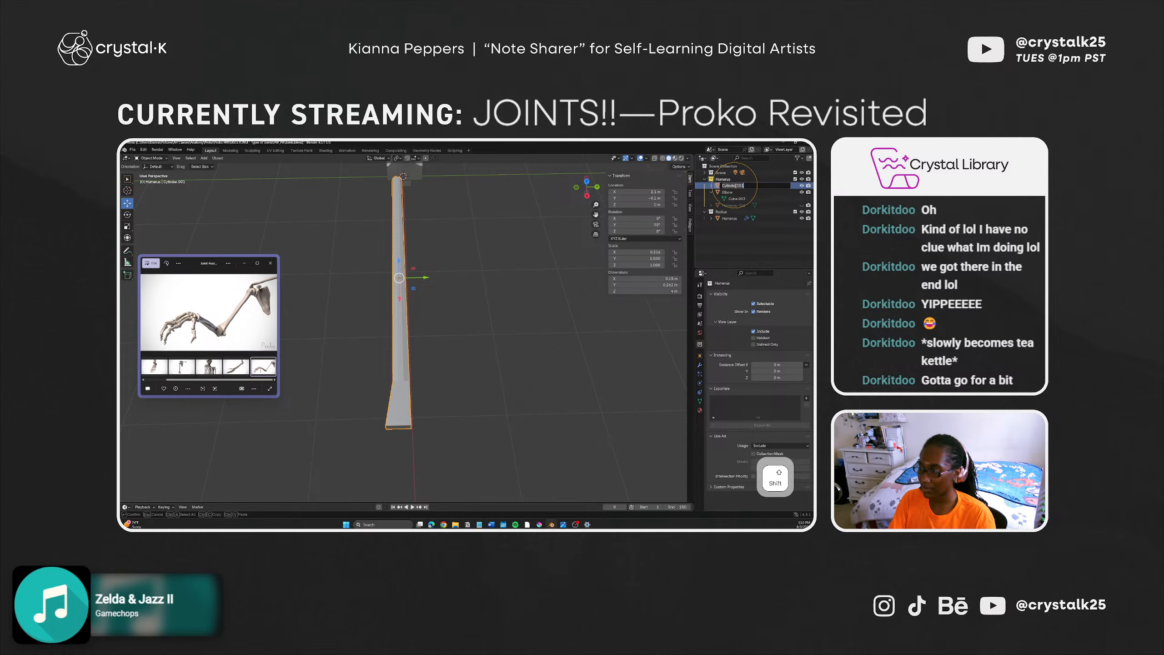
text(Rad)
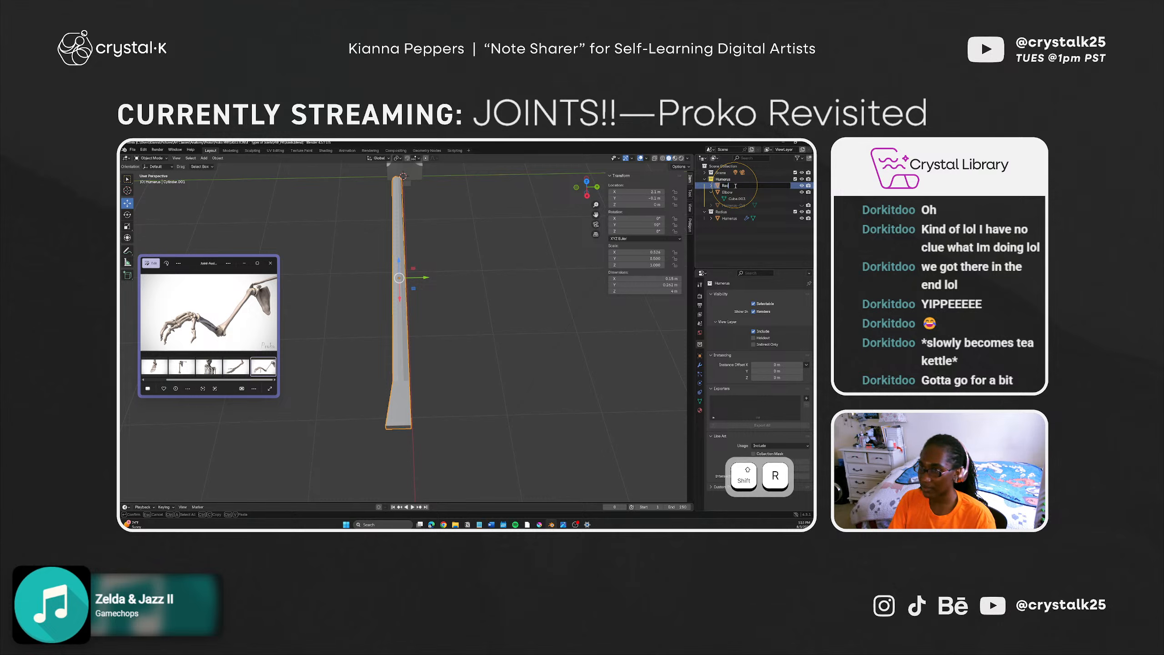
text(ius)
key(Return)
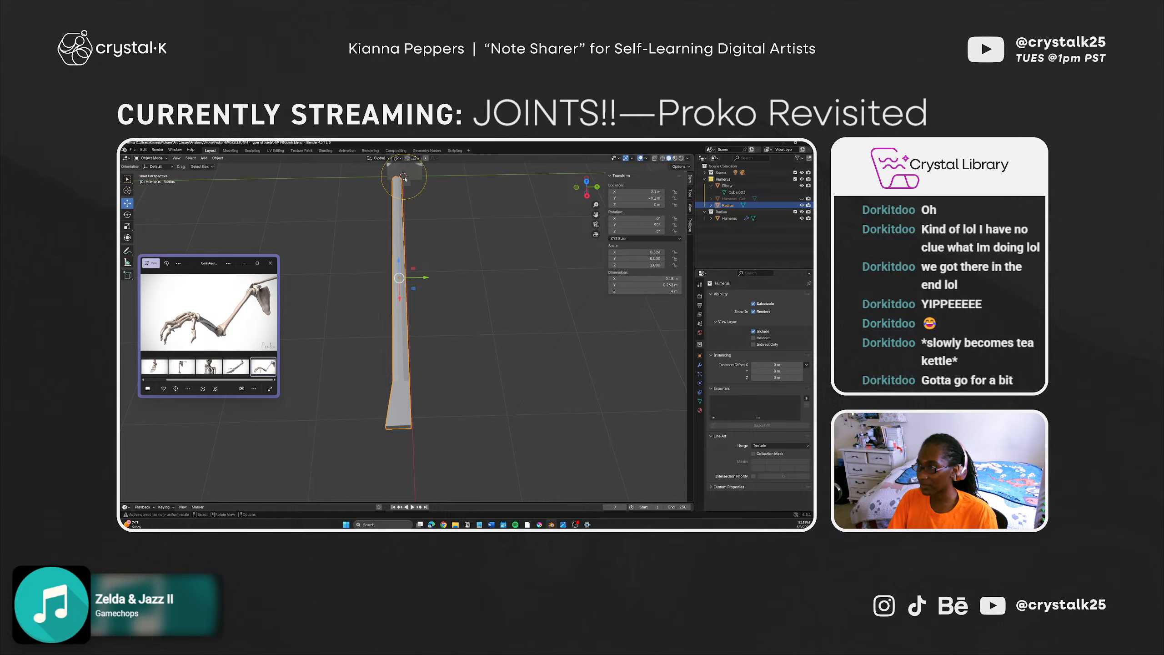
key(Tab)
right_click(397, 340)
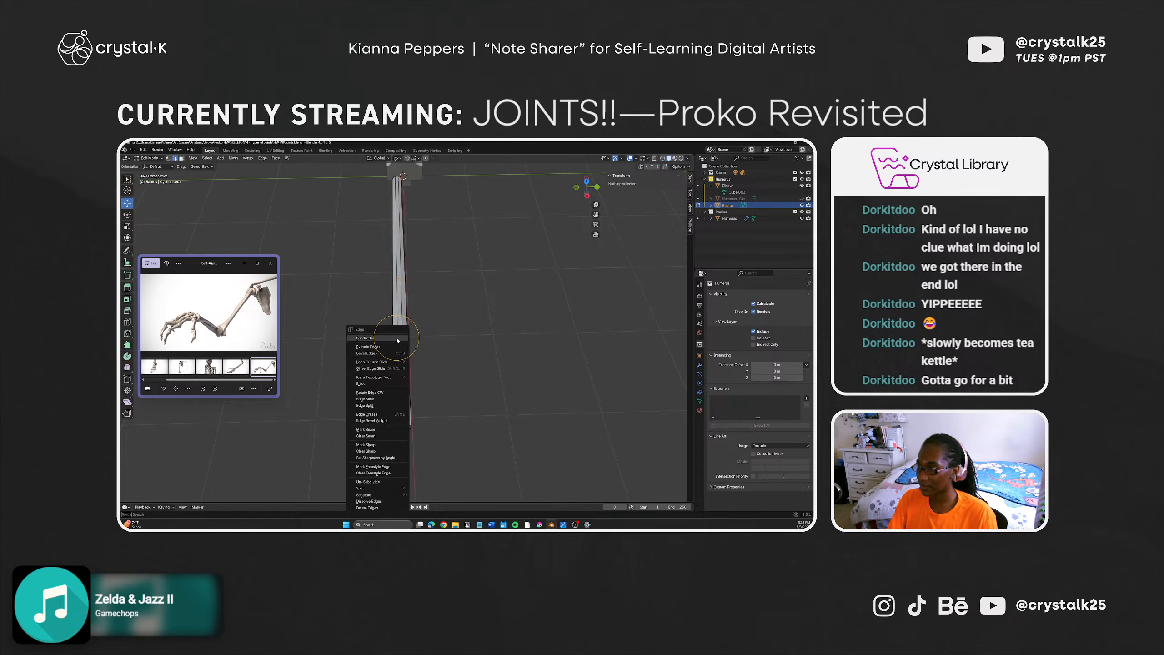
key(Tab)
right_click(398, 316)
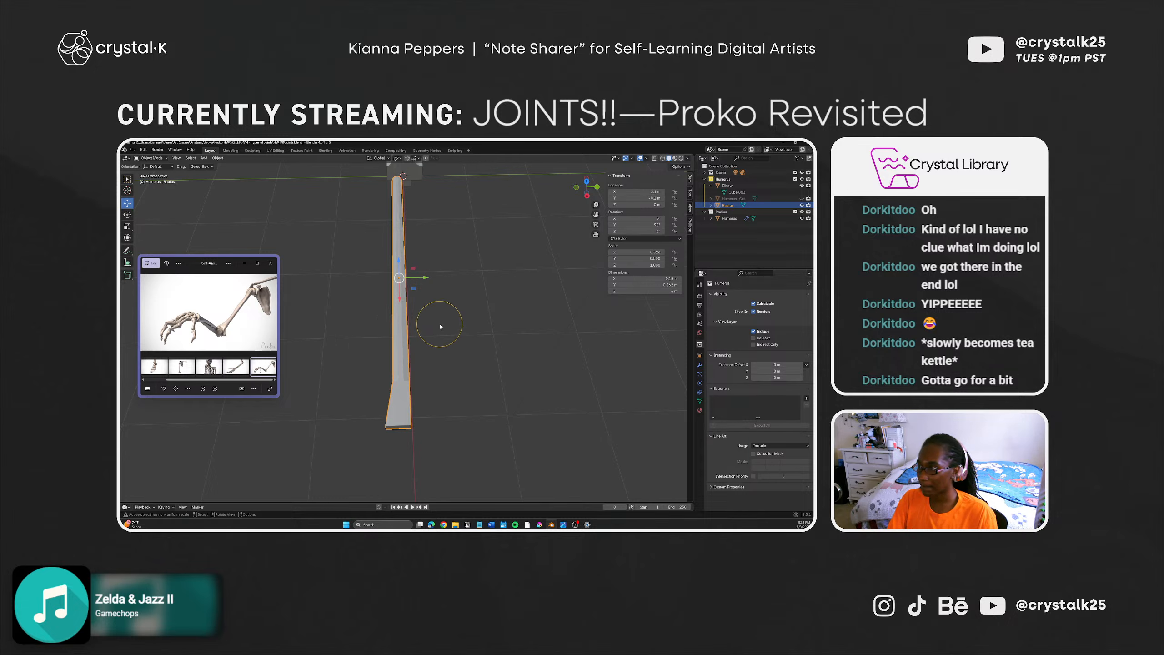
Step: Set the Radius object's origin to the 3D cursor at the elbow joint
right_click(421, 339)
right_click(399, 327)
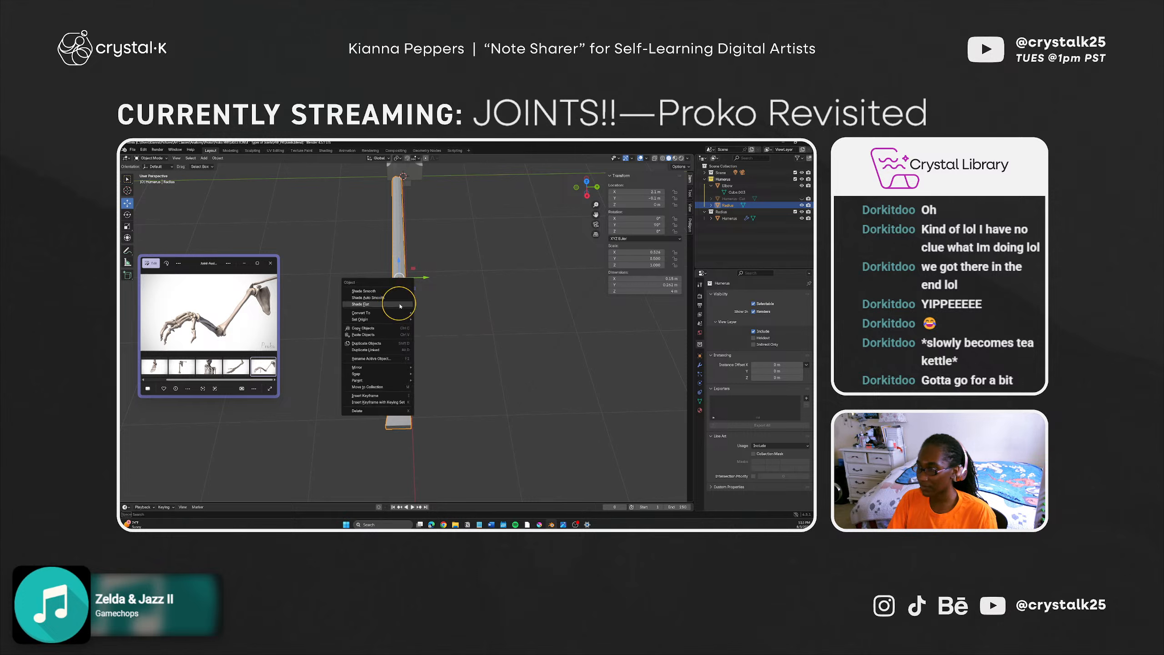
mouse_move(403, 320)
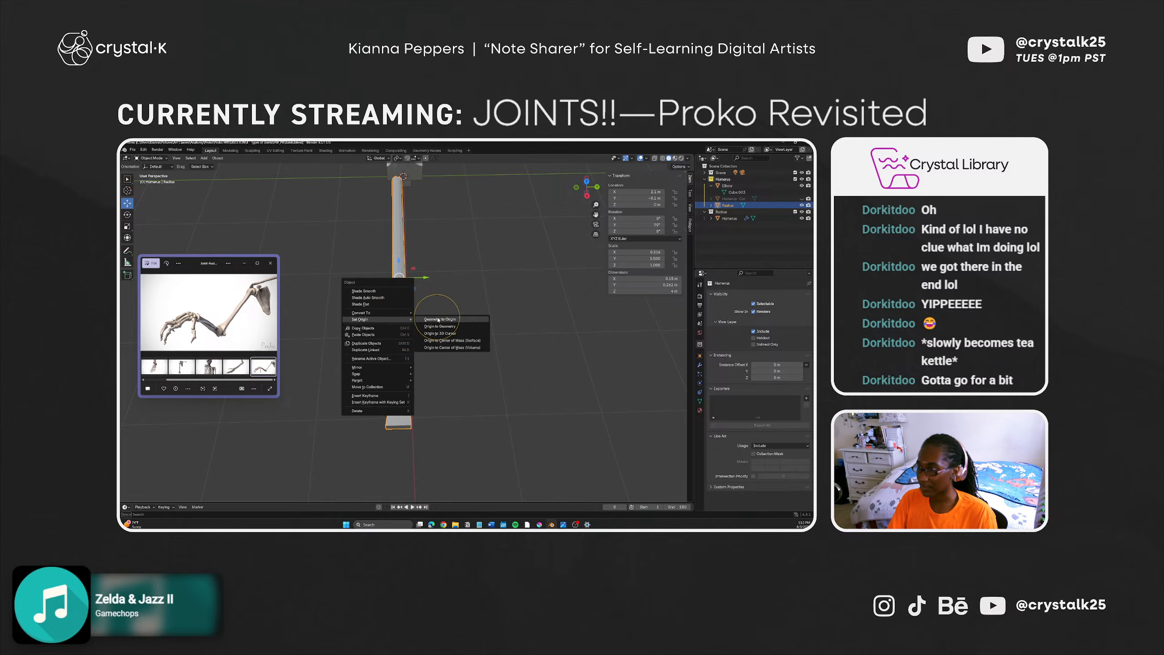
click(439, 334)
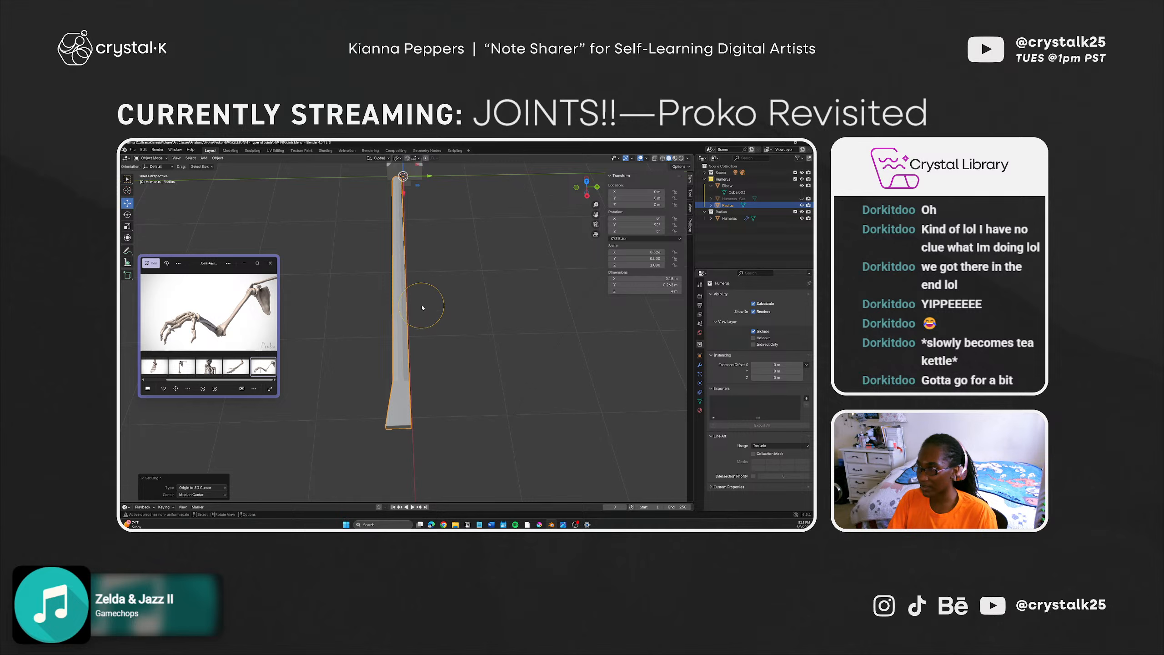
middle_drag(414, 275, 444, 328)
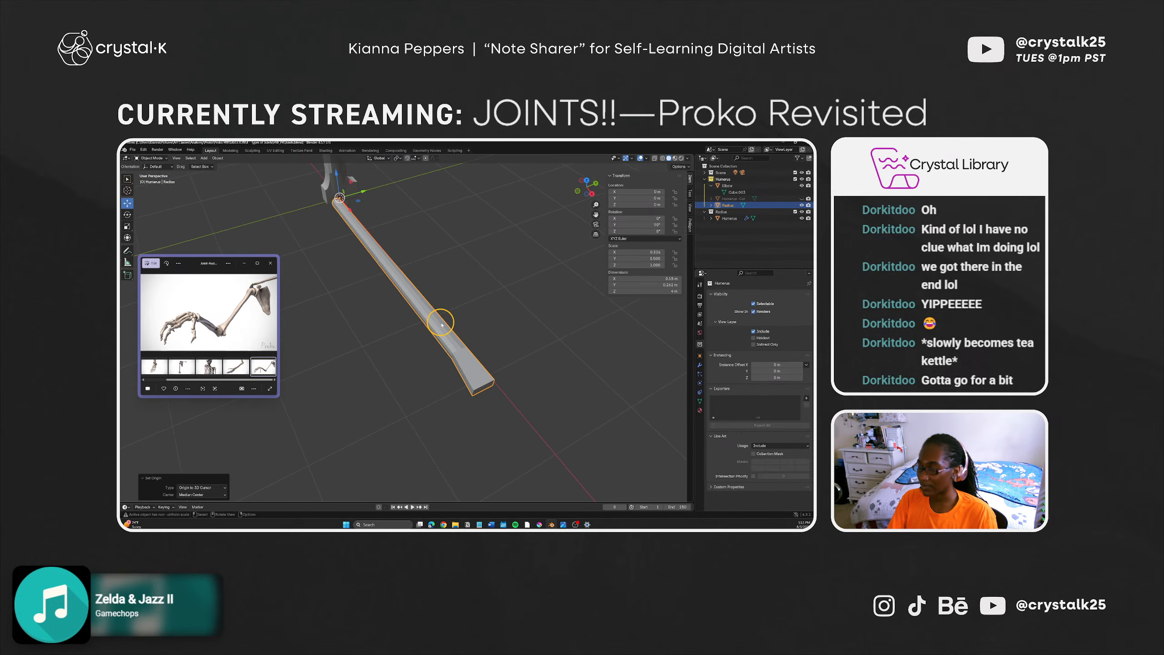
Step: Rotate the Radius about 1.14° around the global X axis from its elbow-end origin
key(shift+space)
click(438, 329)
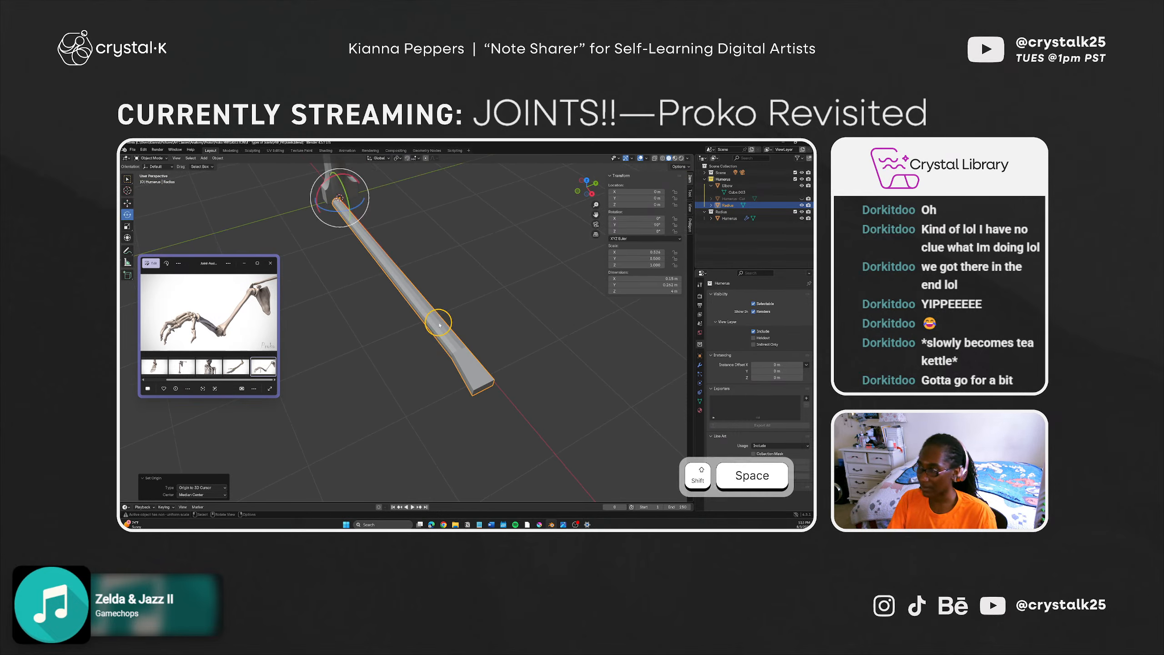
drag(325, 183, 336, 208)
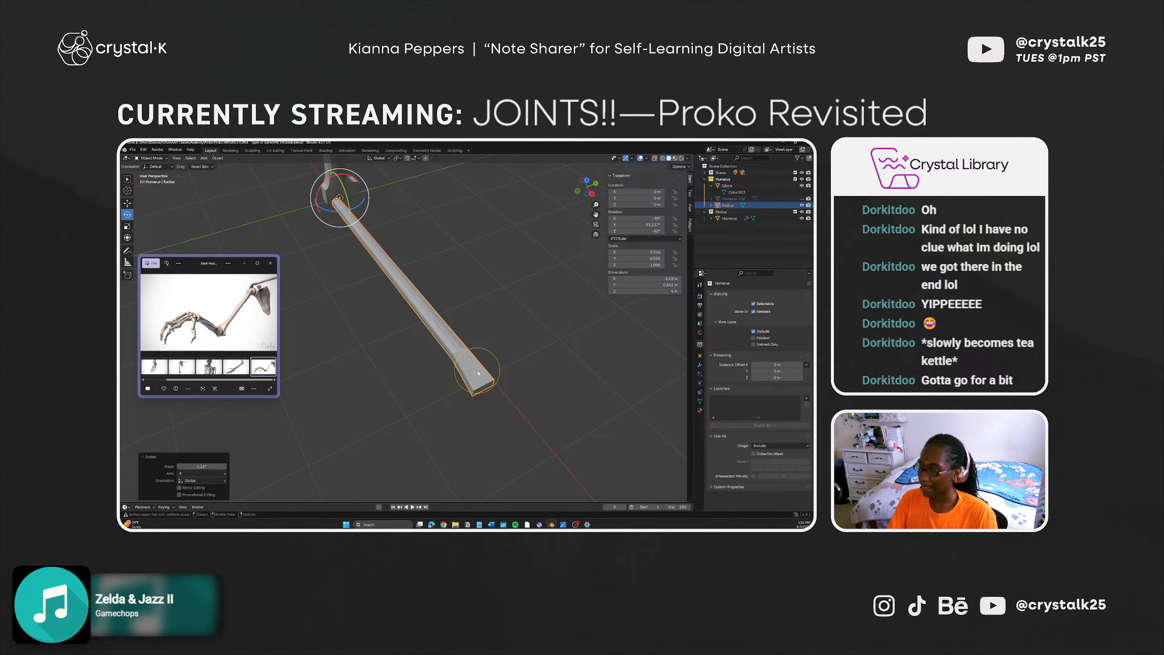
middle_drag(478, 373, 408, 382)
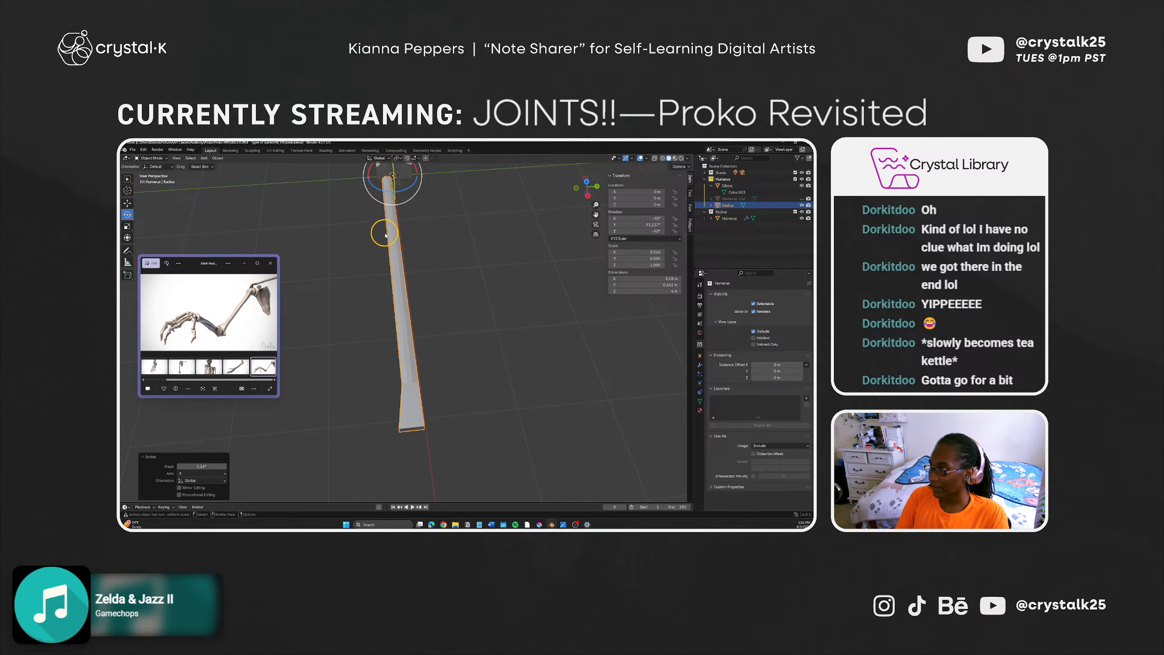
drag(390, 175, 394, 228)
middle_drag(395, 228, 410, 333)
scroll(370, 222, up, 2)
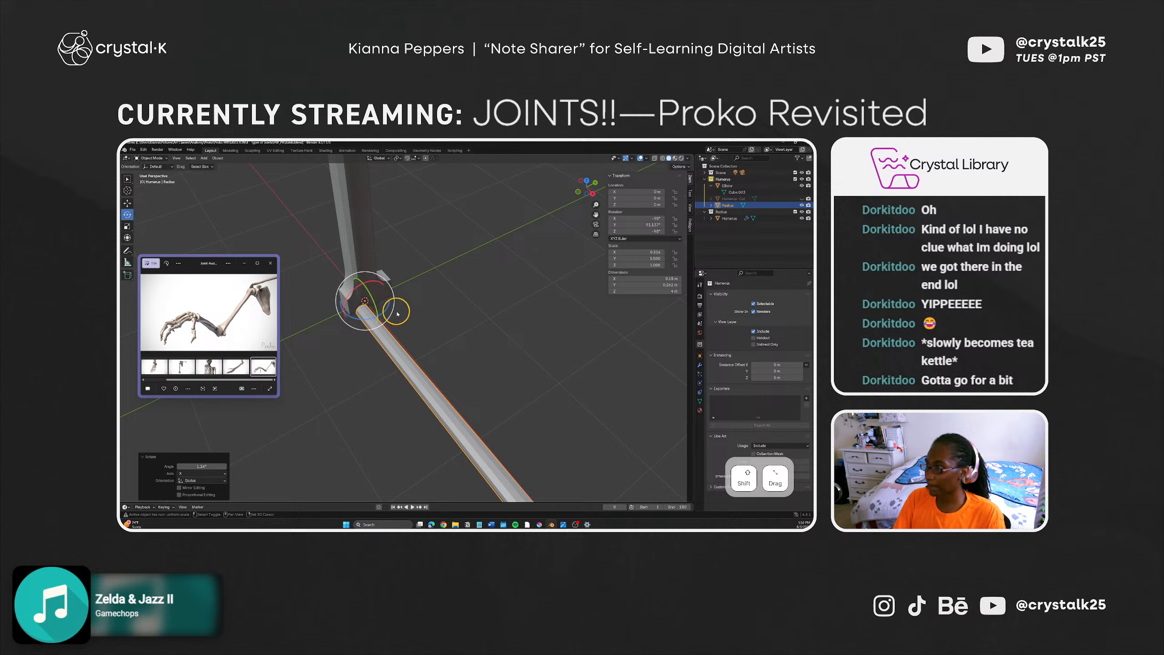
right_click(380, 343)
mouse_move(381, 342)
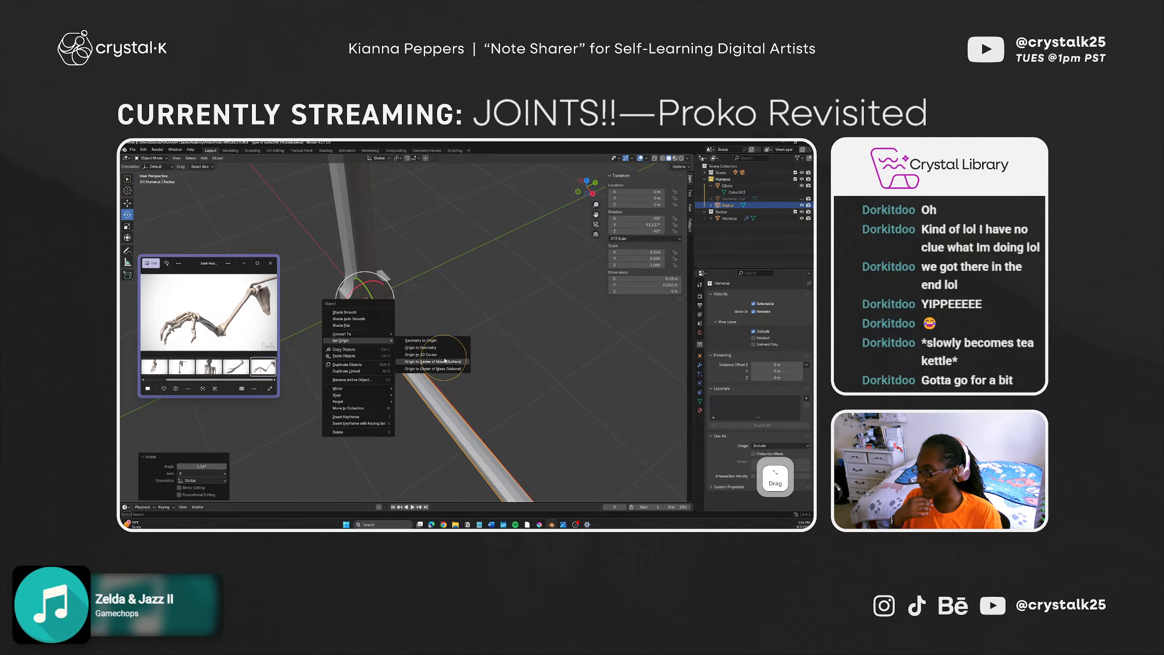
click(437, 301)
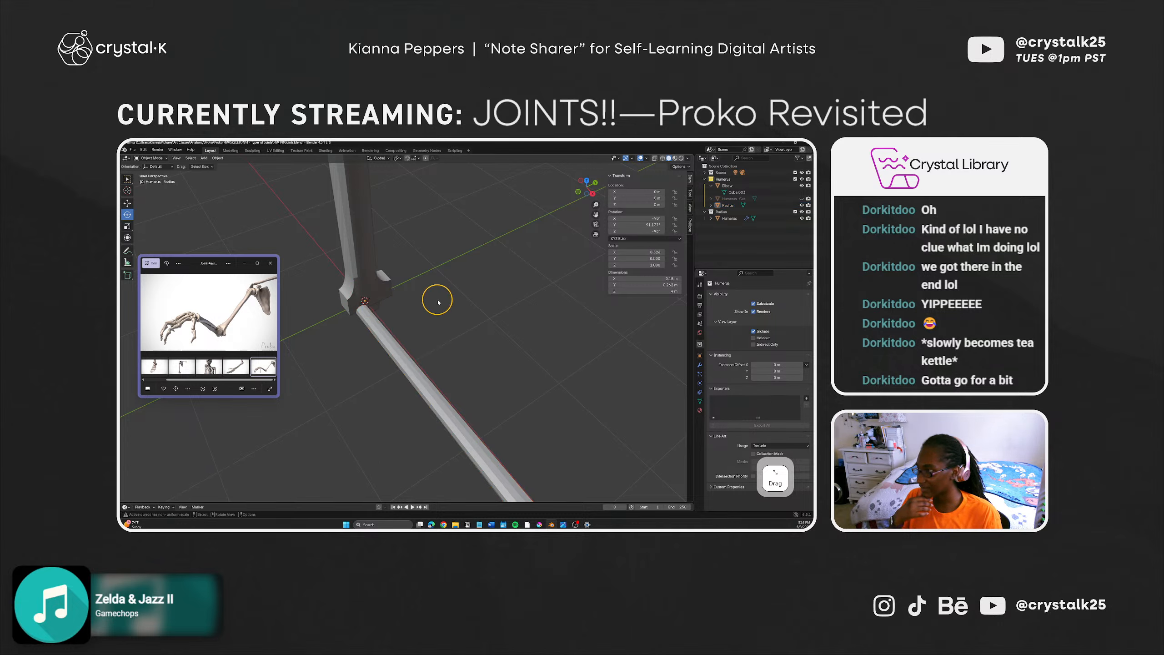
Step: Try to adjust the Radius's rotation values in front view and undo the attempt
scroll(390, 305, up, 4)
middle_drag(362, 304, 364, 355)
right_click(354, 342)
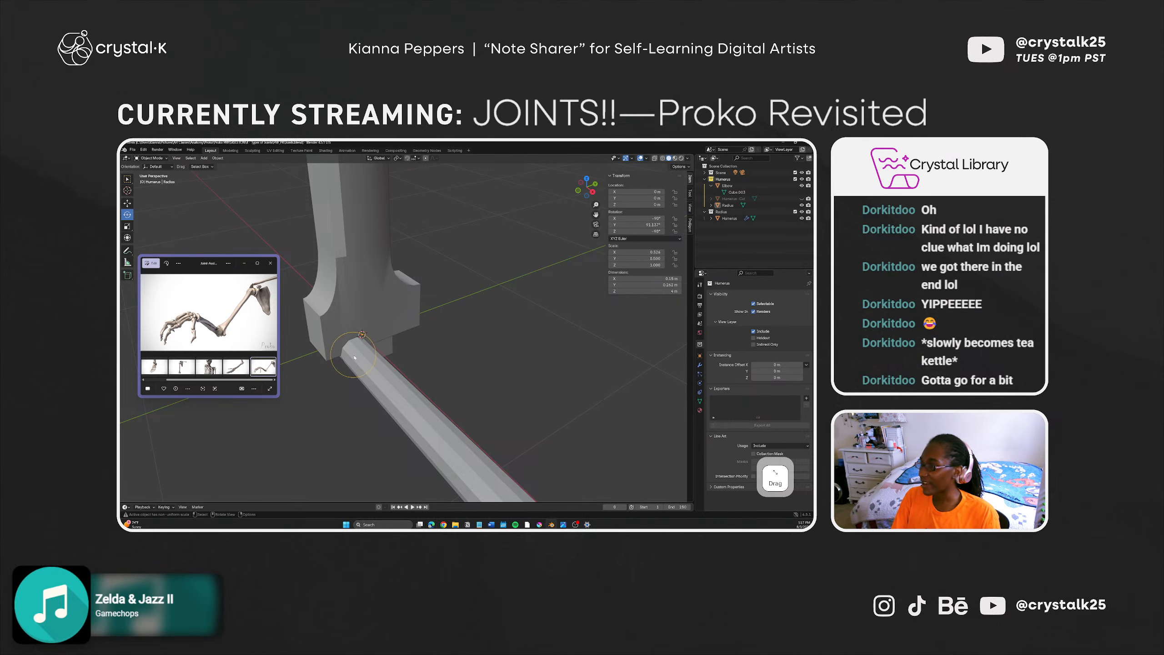
middle_drag(369, 350, 413, 345)
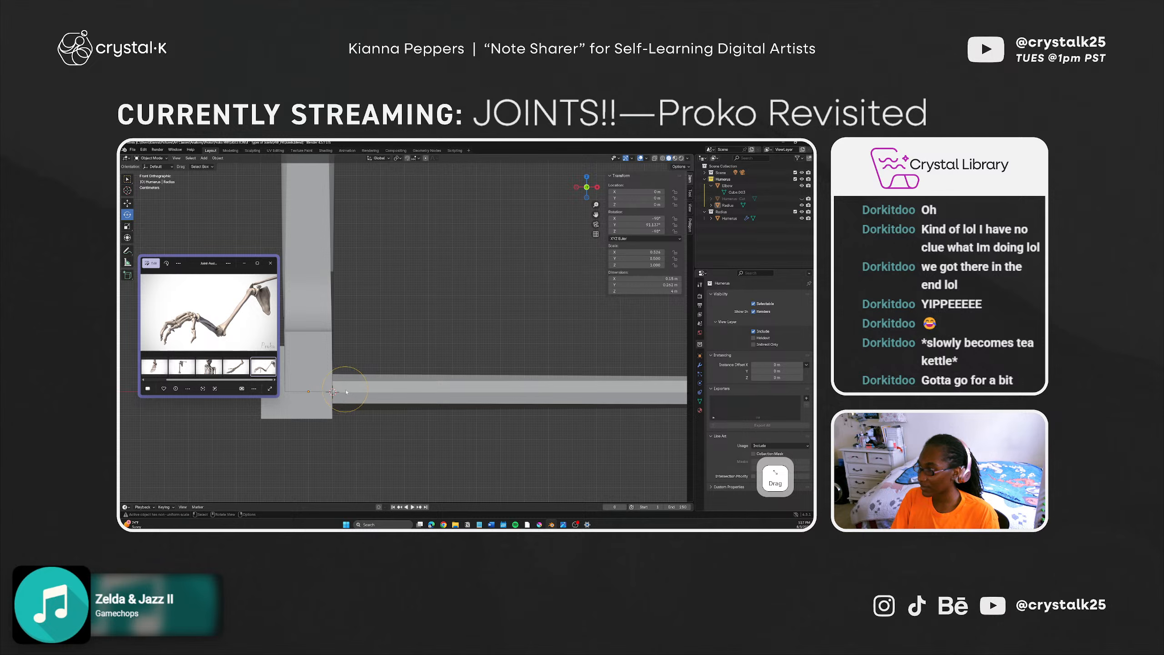
shift+click(326, 397)
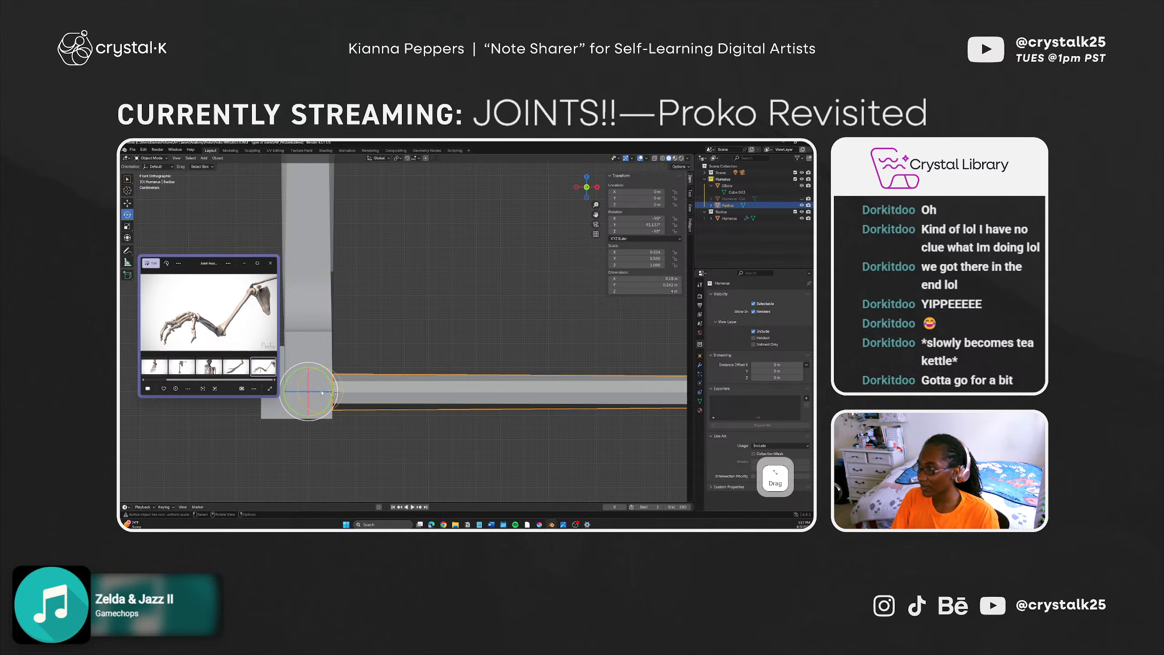
shift+click(324, 393)
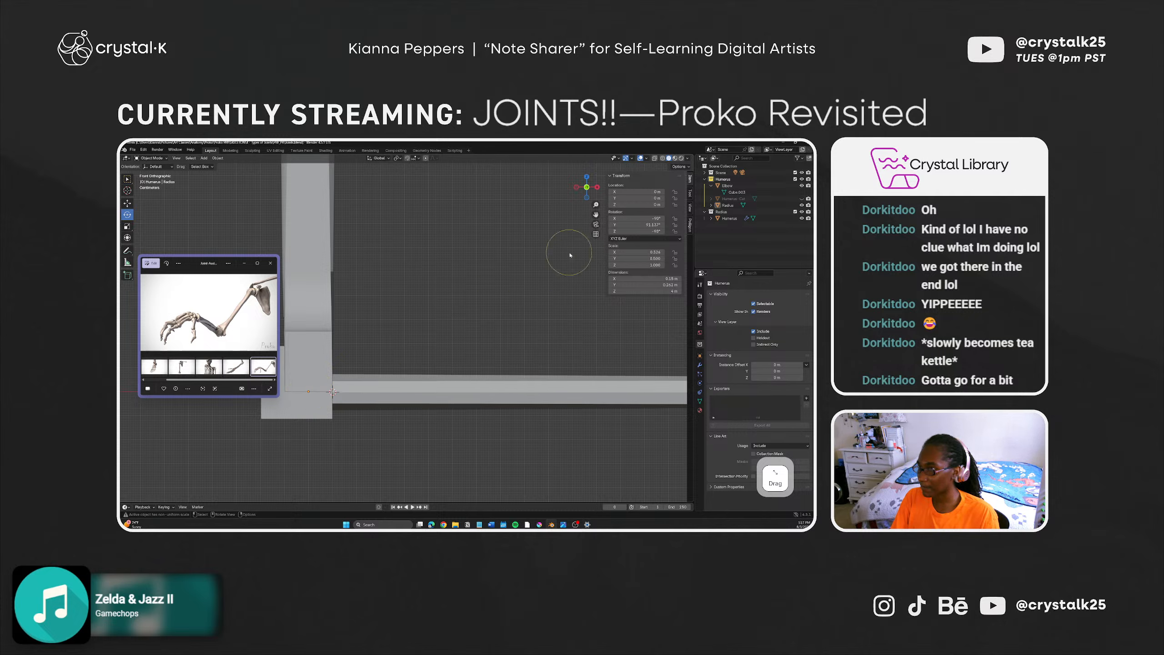
drag(653, 218, 628, 219)
key(ctrl+z)
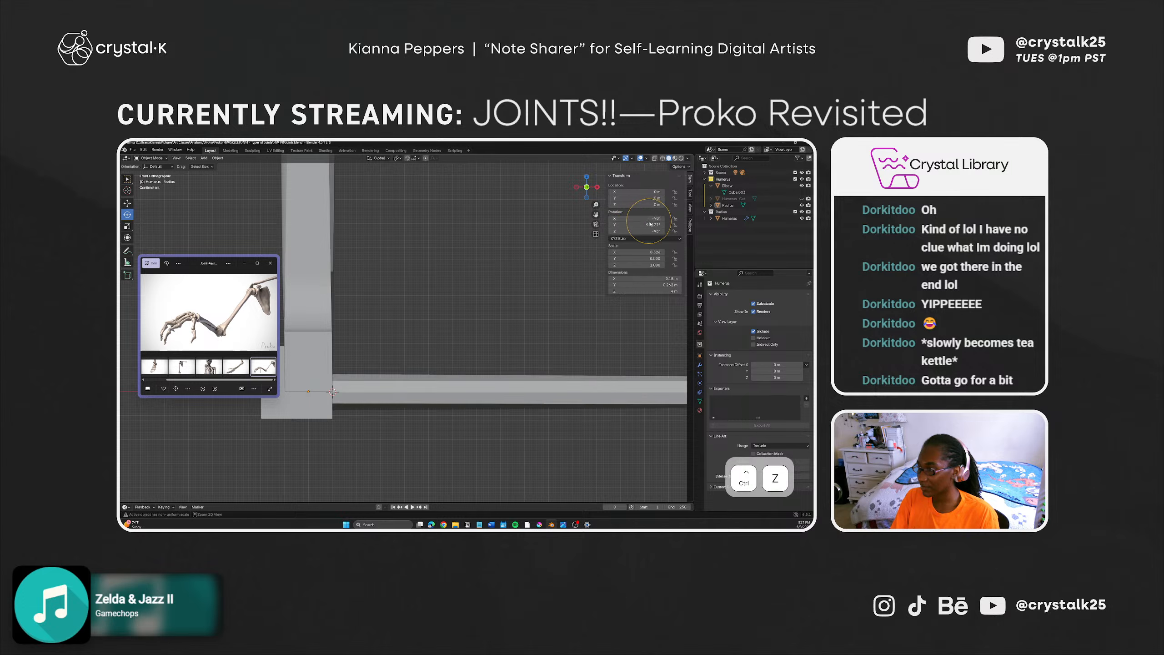
key(ctrl+z)
key(ctrl+shift+z)
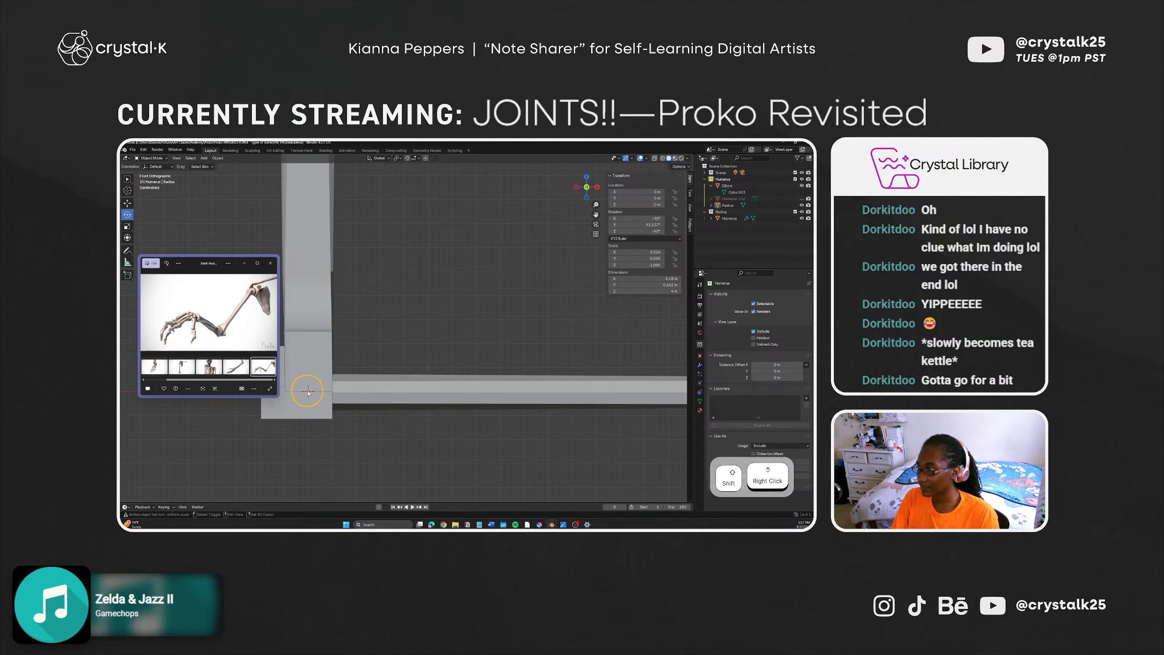
Step: Place the 3D cursor at various points around the elbow end of the Radius in front view
shift+right_click(308, 393)
shift+right_click(348, 397)
shift+right_click(395, 328)
shift+right_click(350, 404)
shift+right_click(353, 460)
shift+right_click(344, 340)
shift+right_click(354, 305)
shift+right_click(423, 340)
shift+right_click(377, 409)
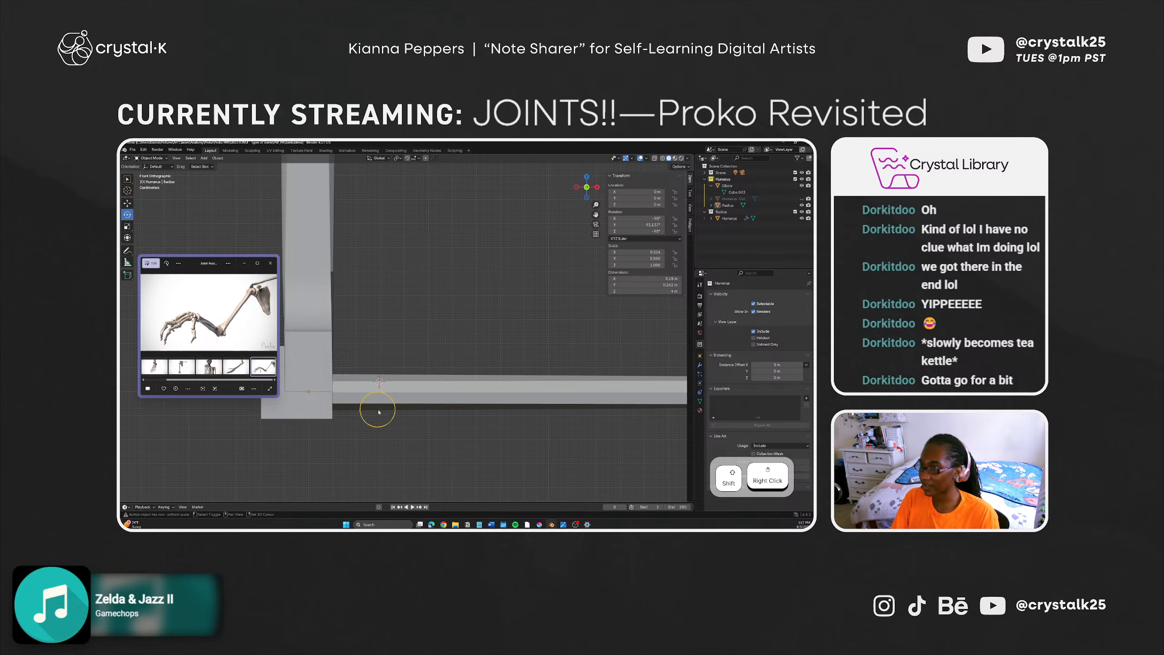
shift+right_click(364, 410)
shift+right_click(389, 346)
shift+right_click(368, 389)
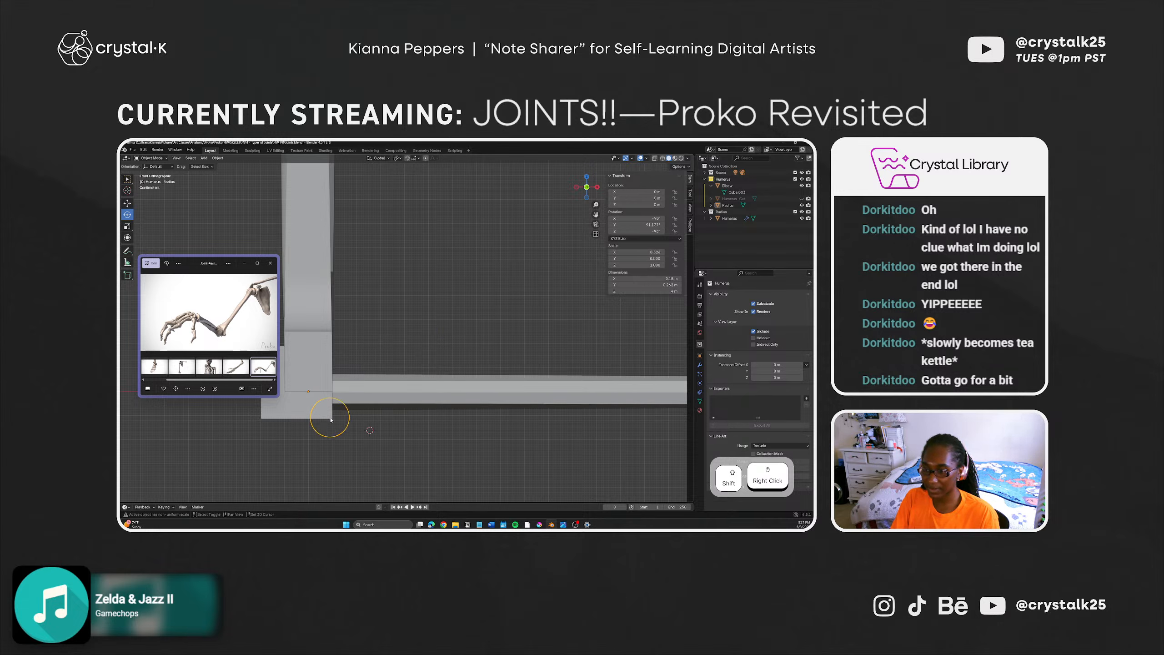
shift+right_click(369, 340)
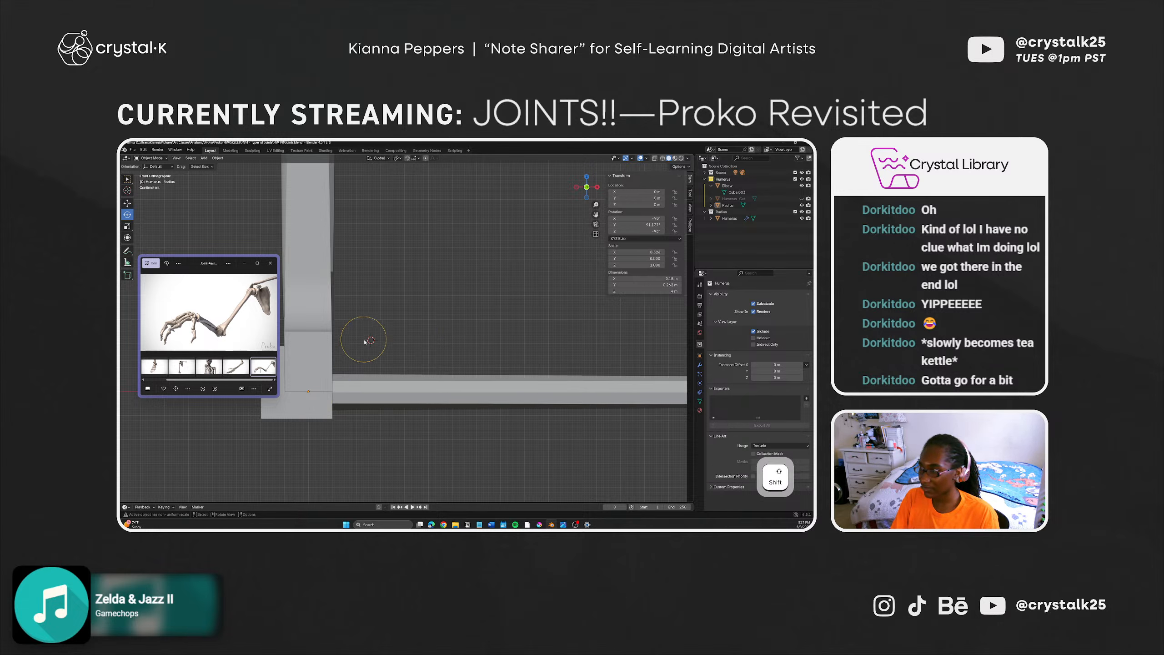
key(ctrl)
key(shift)
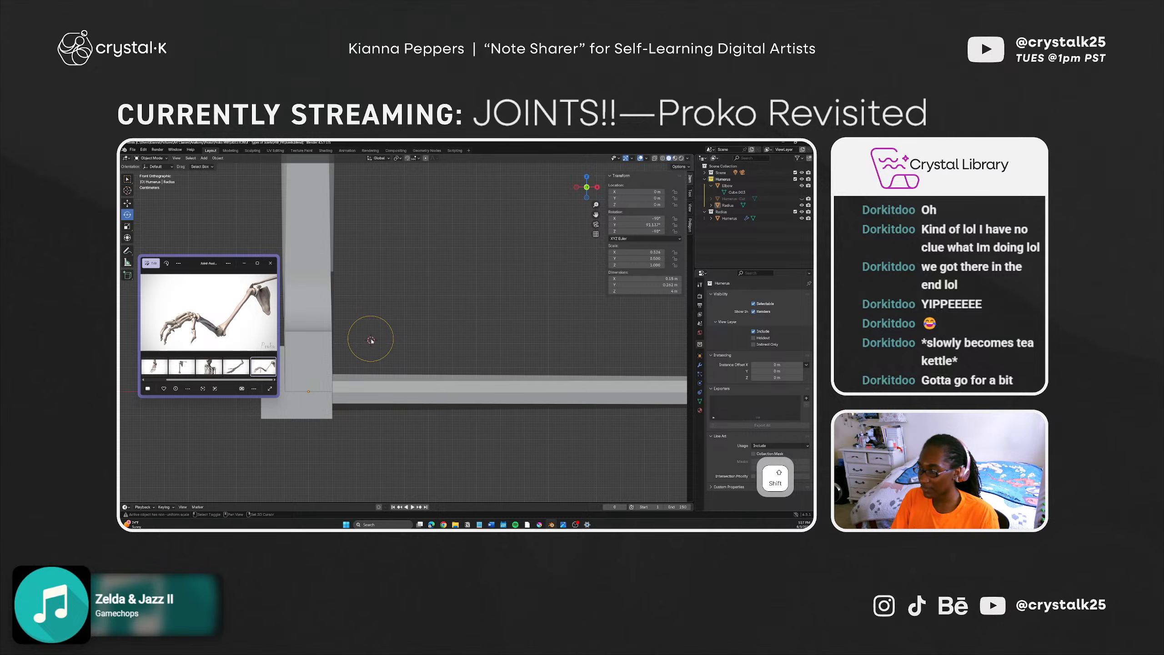
key(alt)
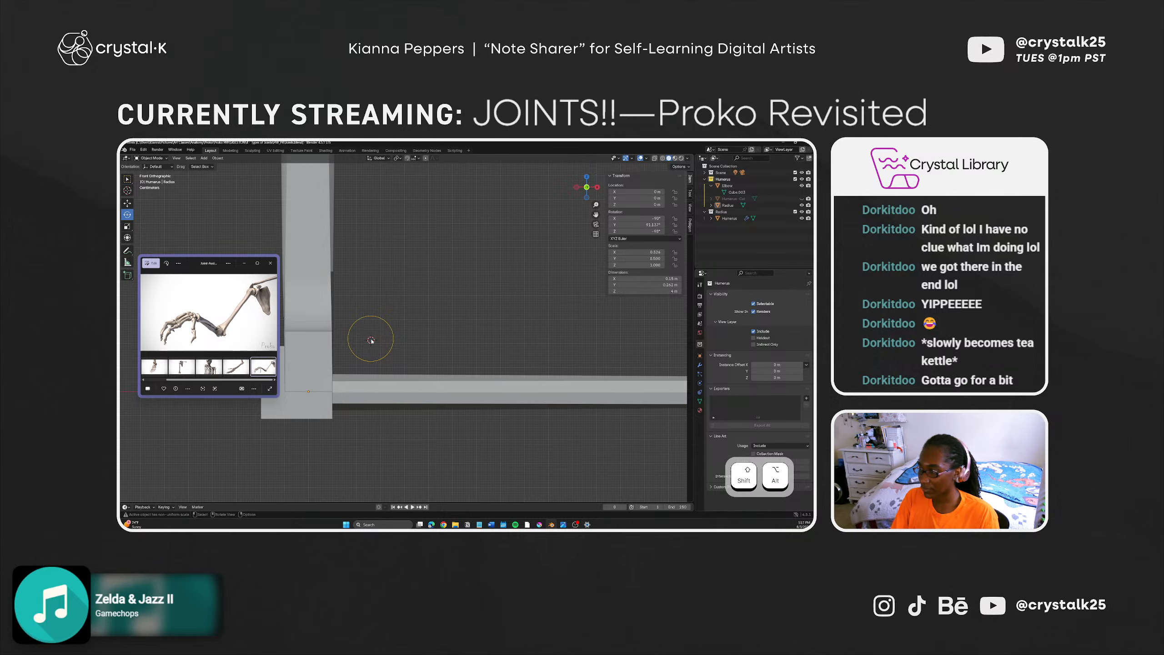
Step: Place the 3D cursor in the empty space beside the elbow joint and try to grab it with the Move tool
middle_drag(371, 340, 342, 364)
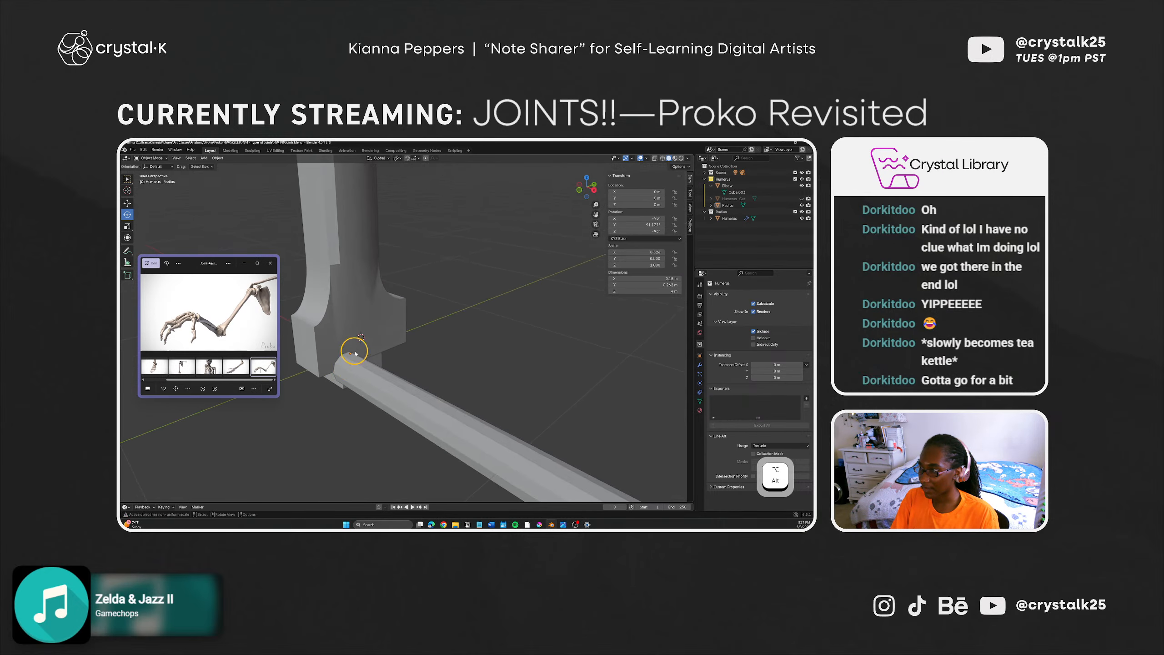
drag(354, 350, 360, 339)
click(361, 341)
middle_drag(424, 348, 441, 367)
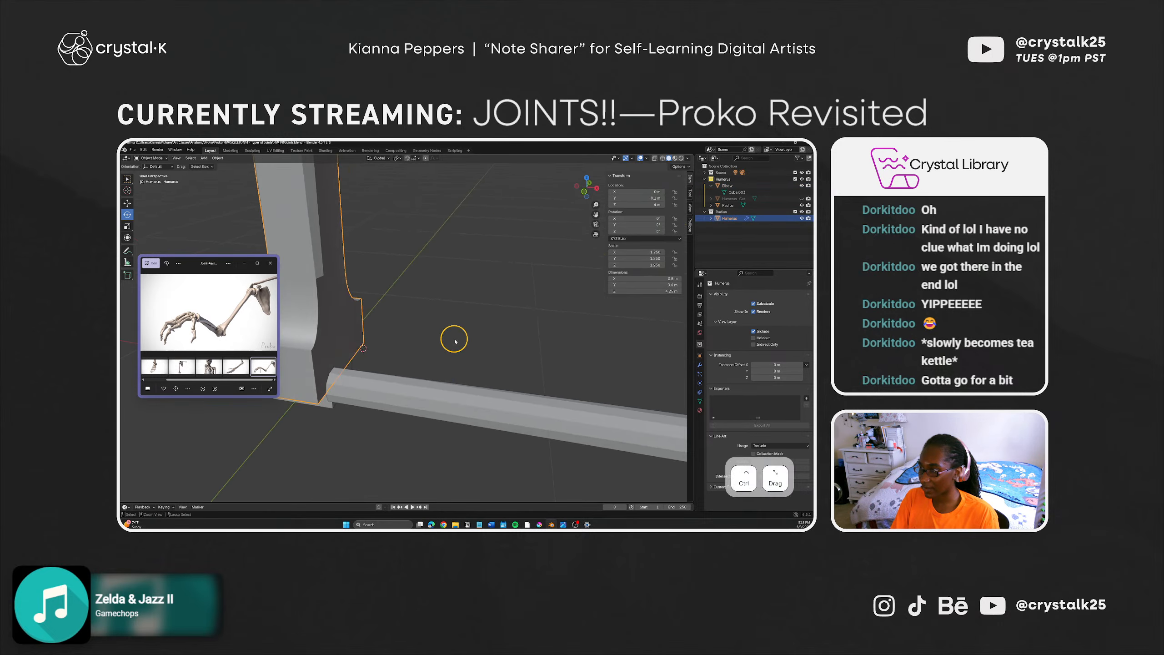
click(454, 340)
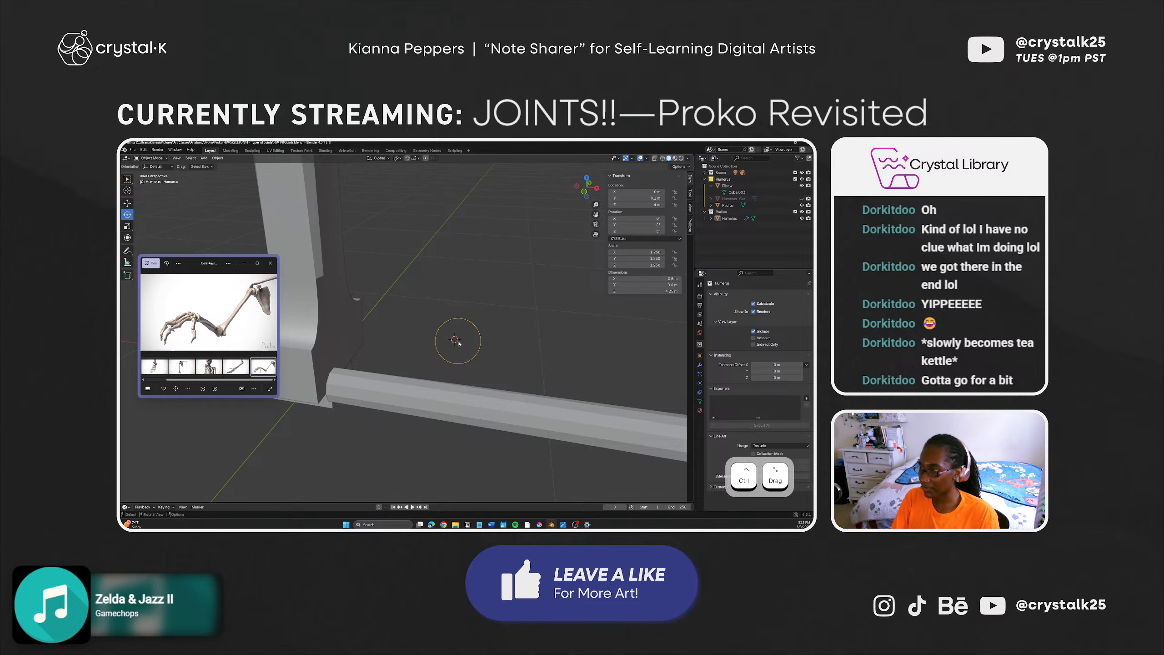
click(128, 203)
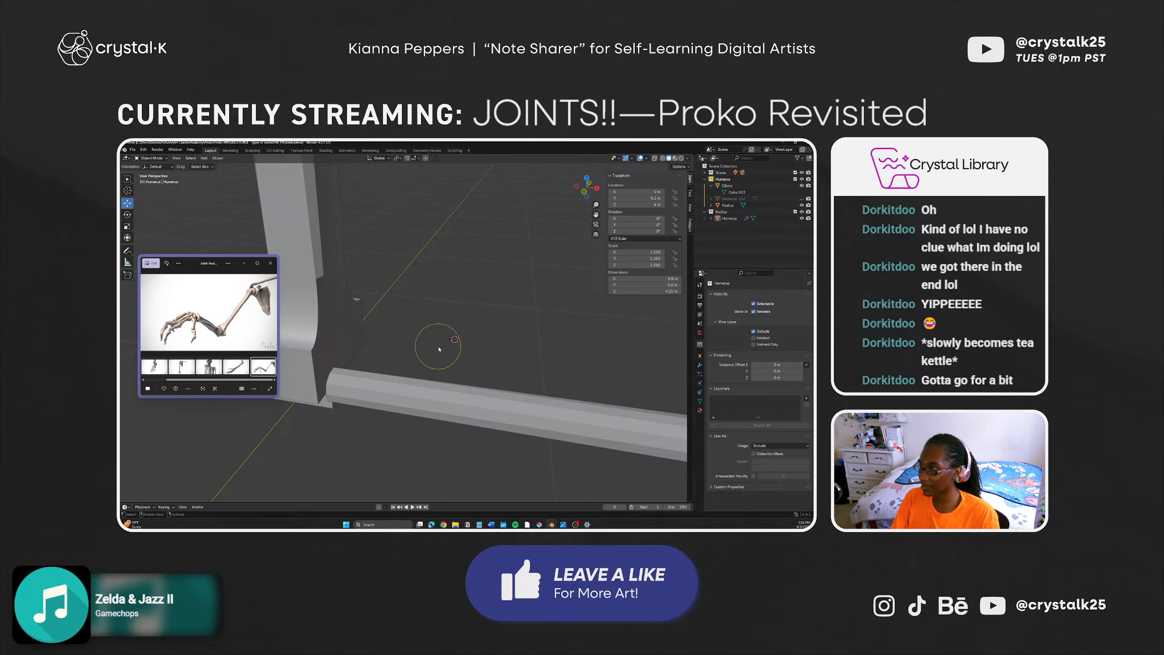
drag(440, 330, 476, 361)
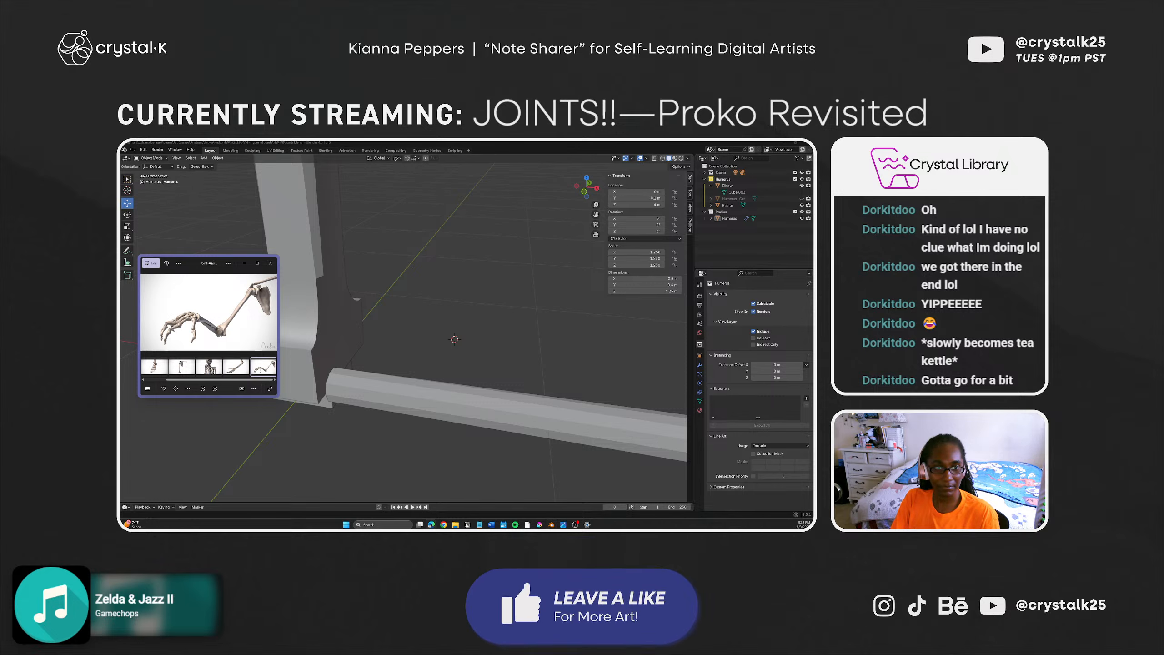
key(ctrl)
key(ctrl+shift+Left)
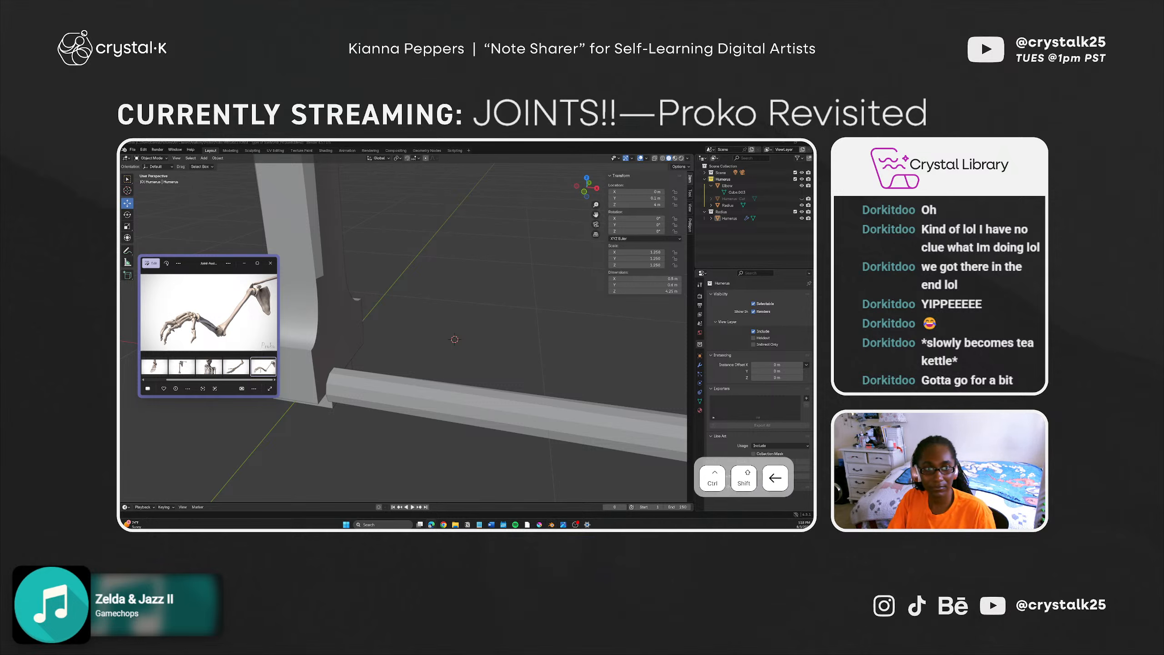
key(ctrl+shift+Left)
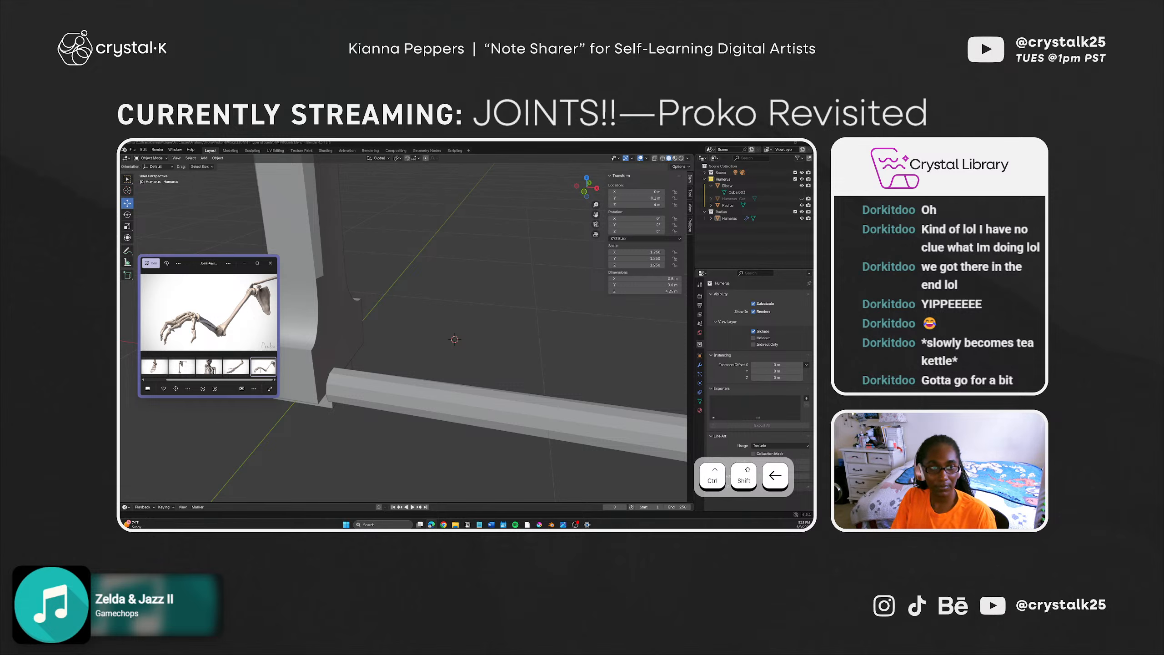
key(ctrl+shift+Left)
key(ctrl+shift+Left)
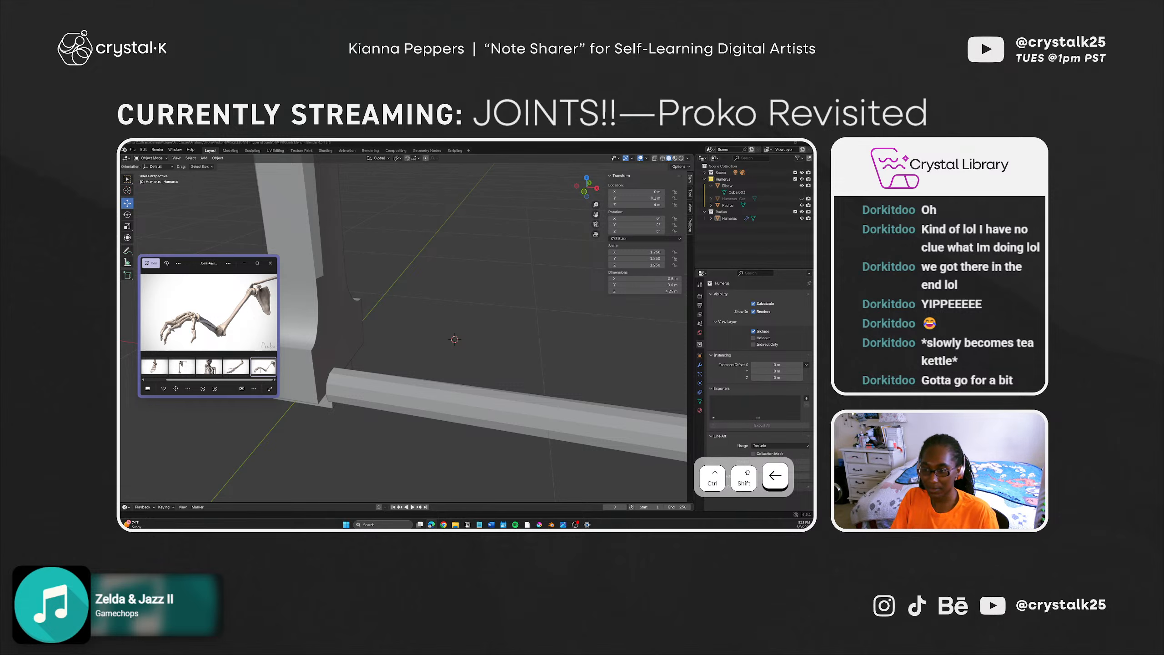
key(shift+Left)
key(shift+Right)
key(shift+End)
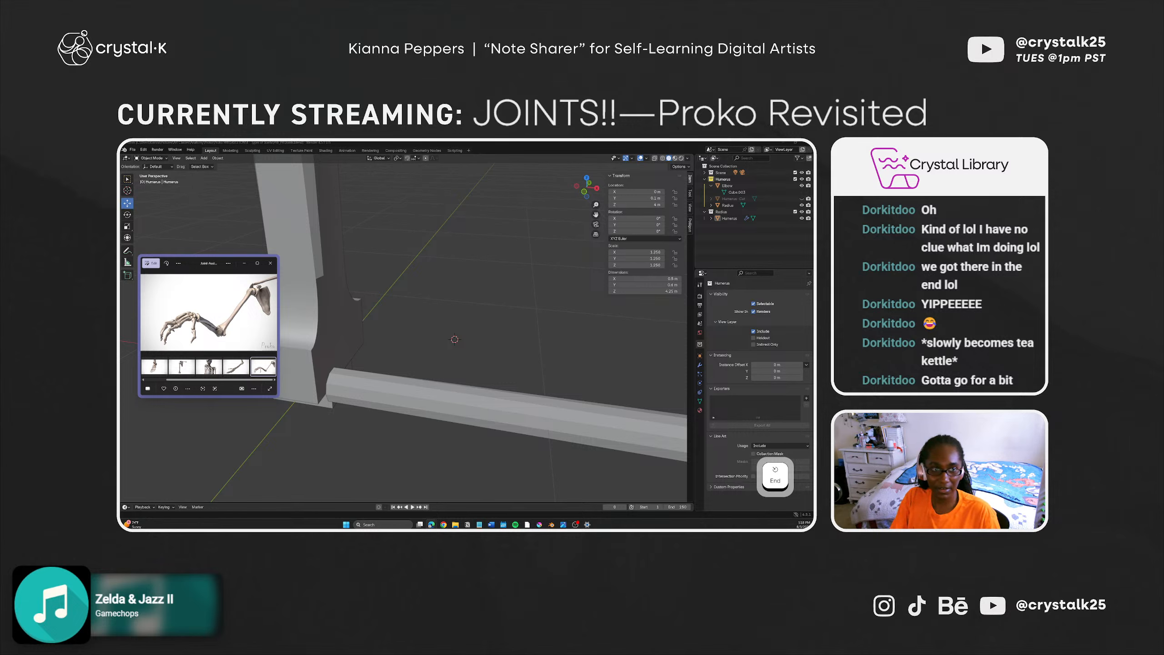
key(ctrl+Right)
key(shift+Left)
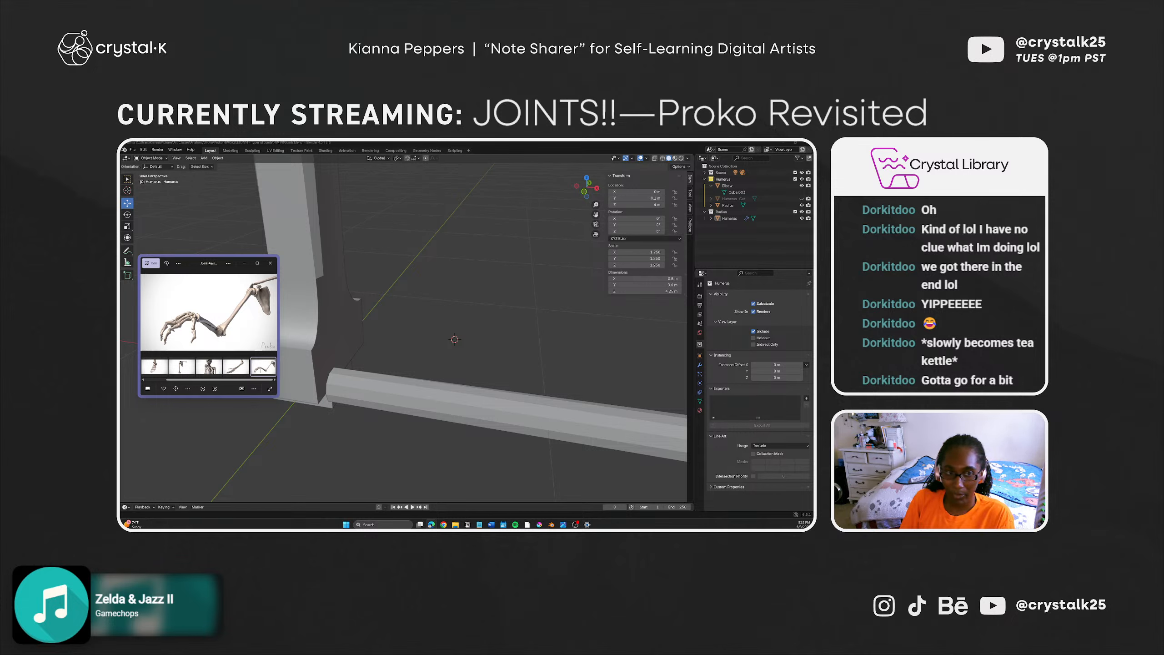
Step: Try to snap the Radius to the 3D cursor and undo the snap
click(402, 402)
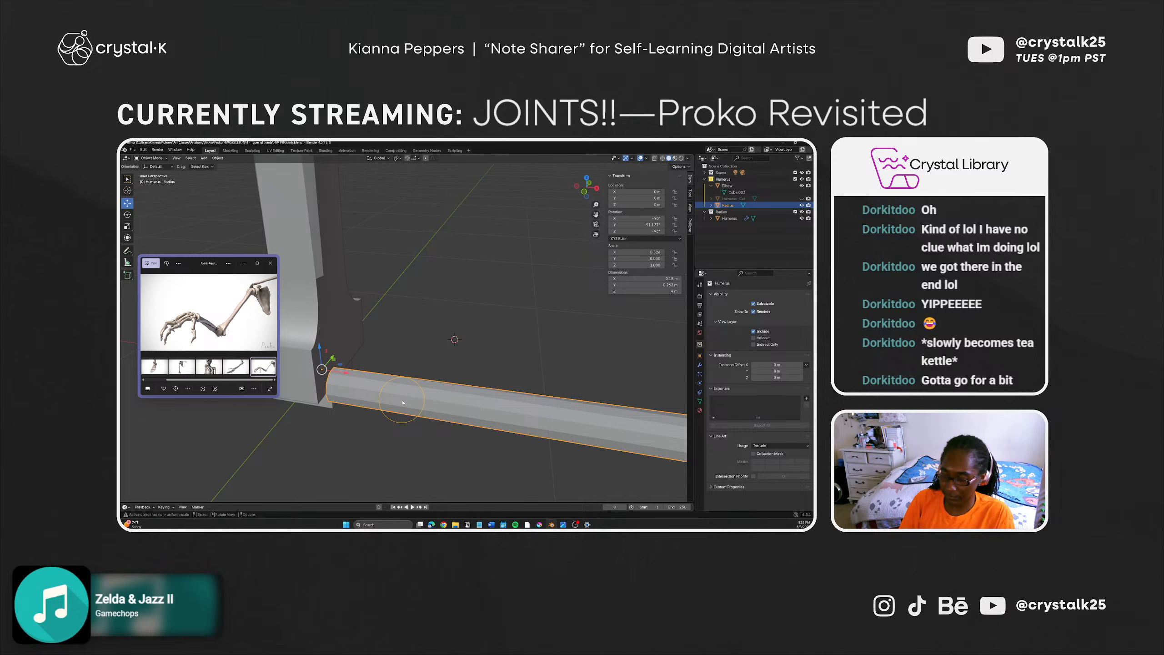
key(shift+s)
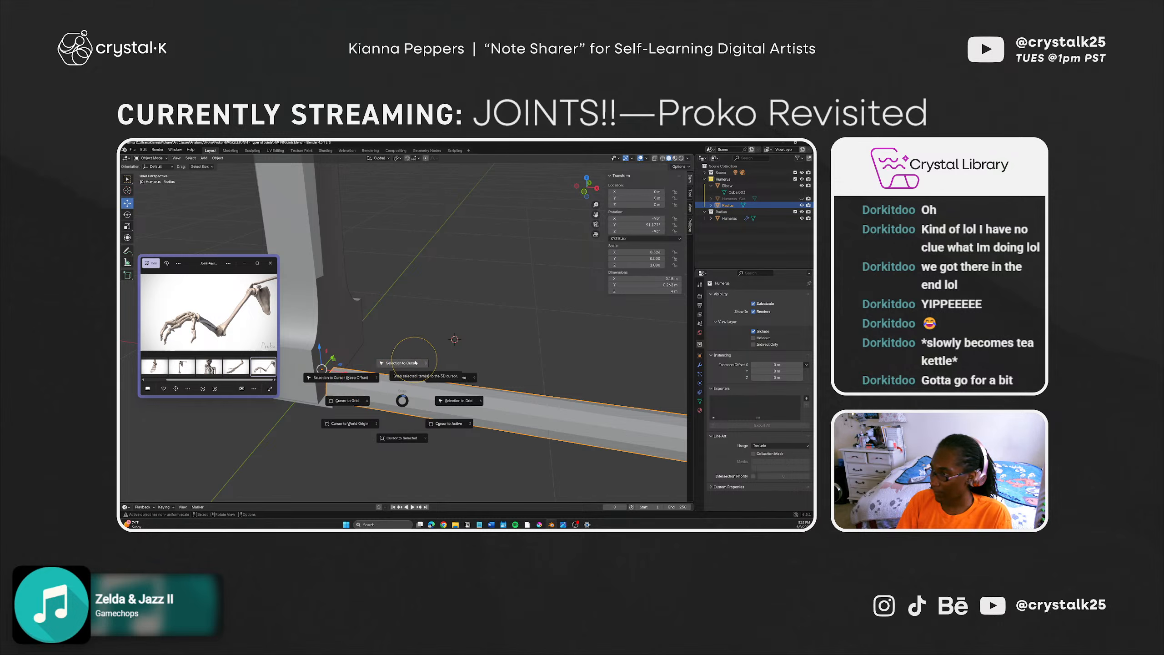
click(399, 362)
key(ctrl+z)
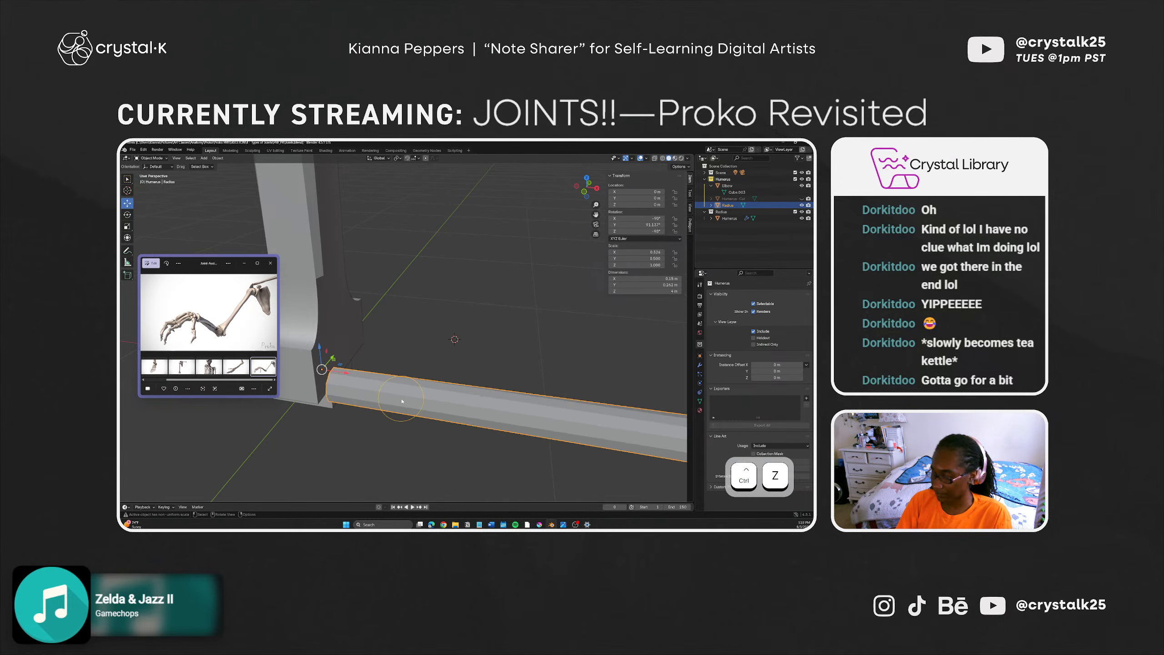
Step: Snap the 3D cursor to the selected Radius and try to snap the Radius back to the cursor
key(shift+s)
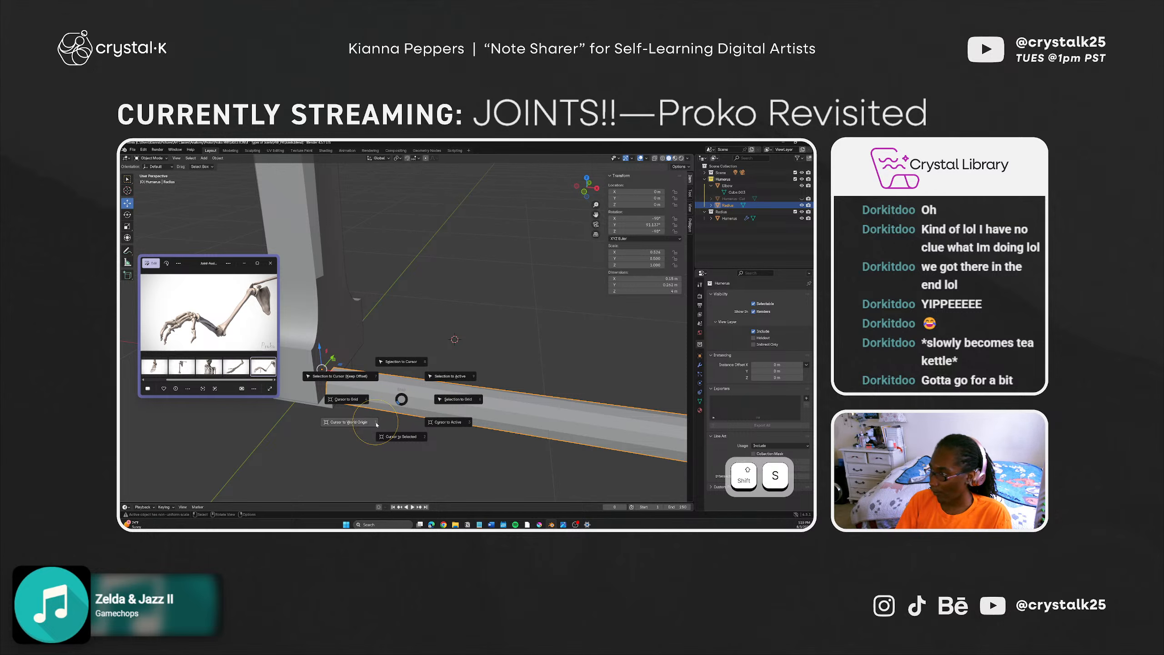
click(400, 435)
key(shift+s)
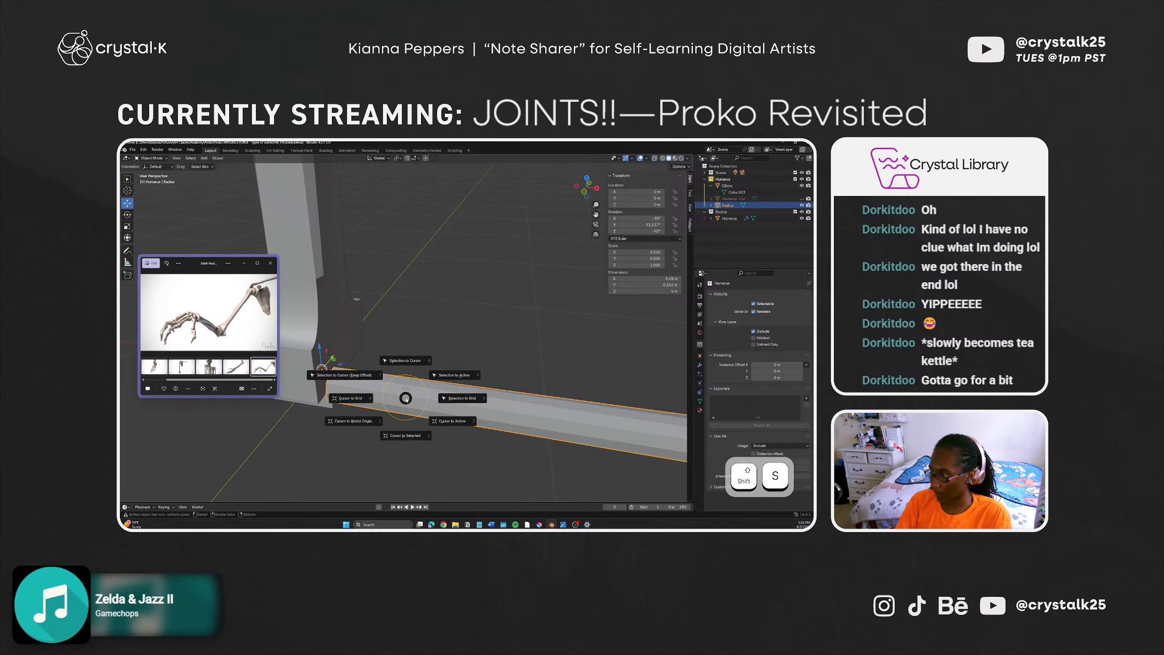
click(407, 430)
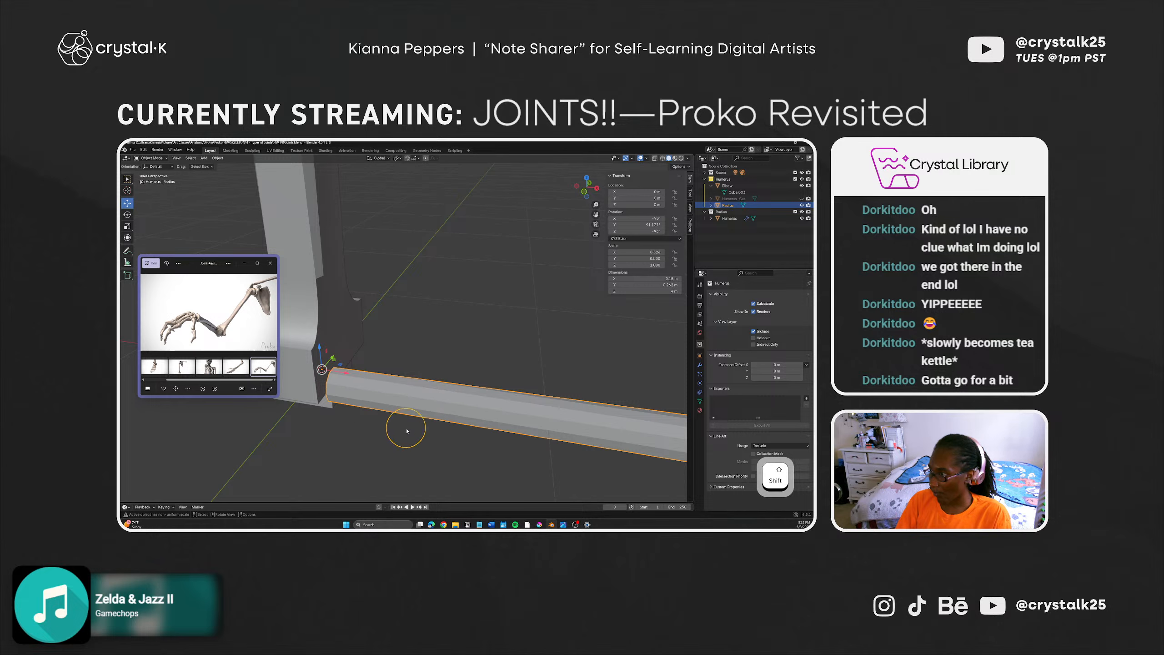
key(shift+s)
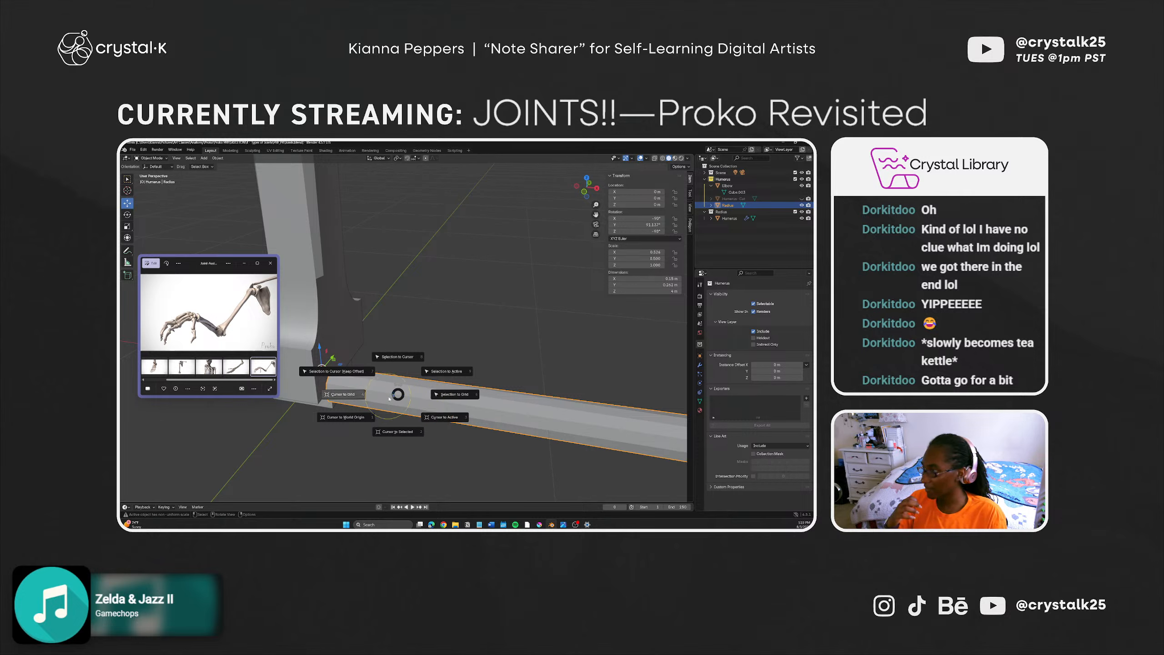
click(395, 358)
Step: Try to nudge the Radius at the elbow with the Move tool, and undo the last several edits
middle_drag(381, 433, 406, 401)
key(shift+s)
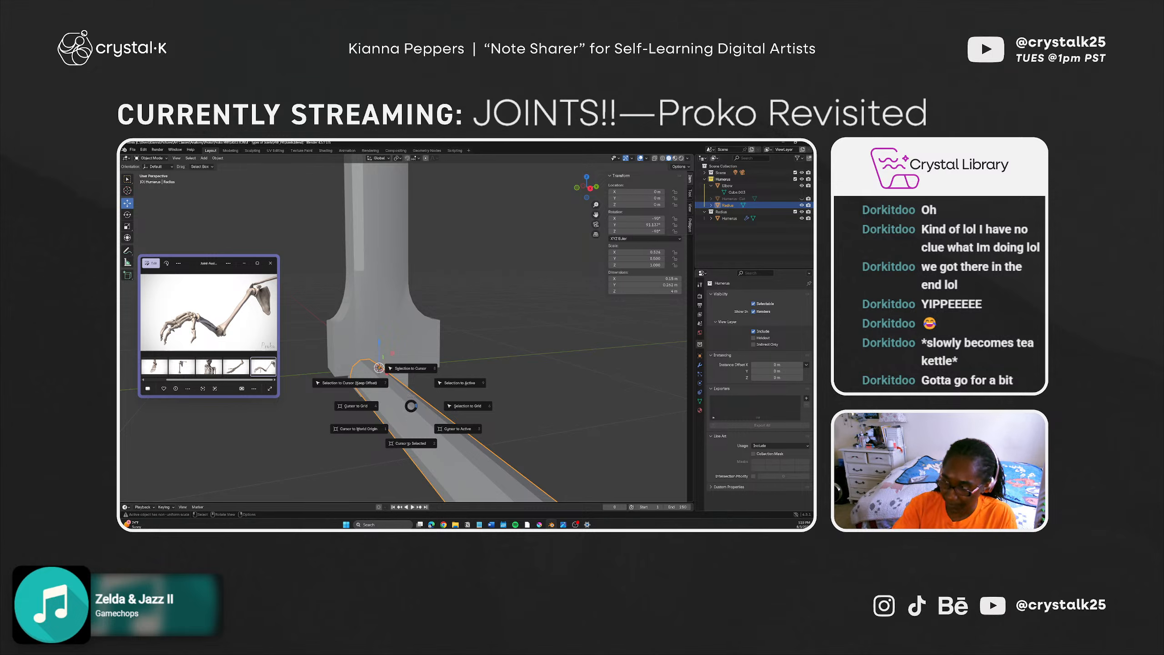
key(Escape)
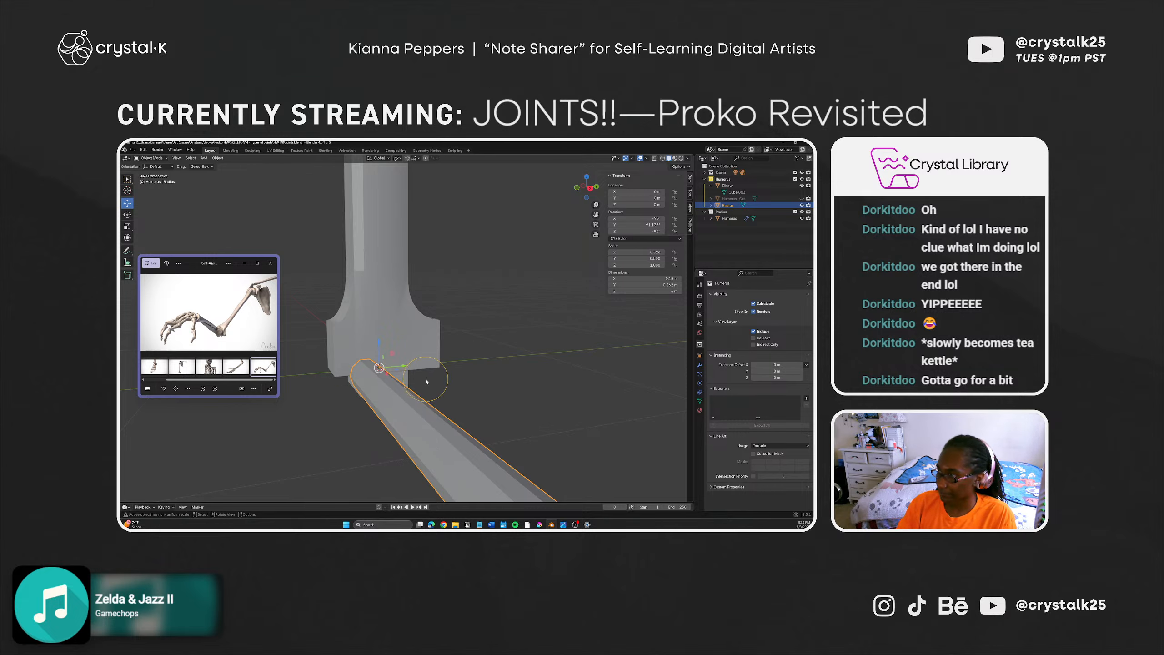
middle_drag(427, 383, 429, 418)
drag(396, 304, 387, 307)
key(ctrl+z)
key(ctrl+z)
key(ctrl+z)
key(ctrl+z)
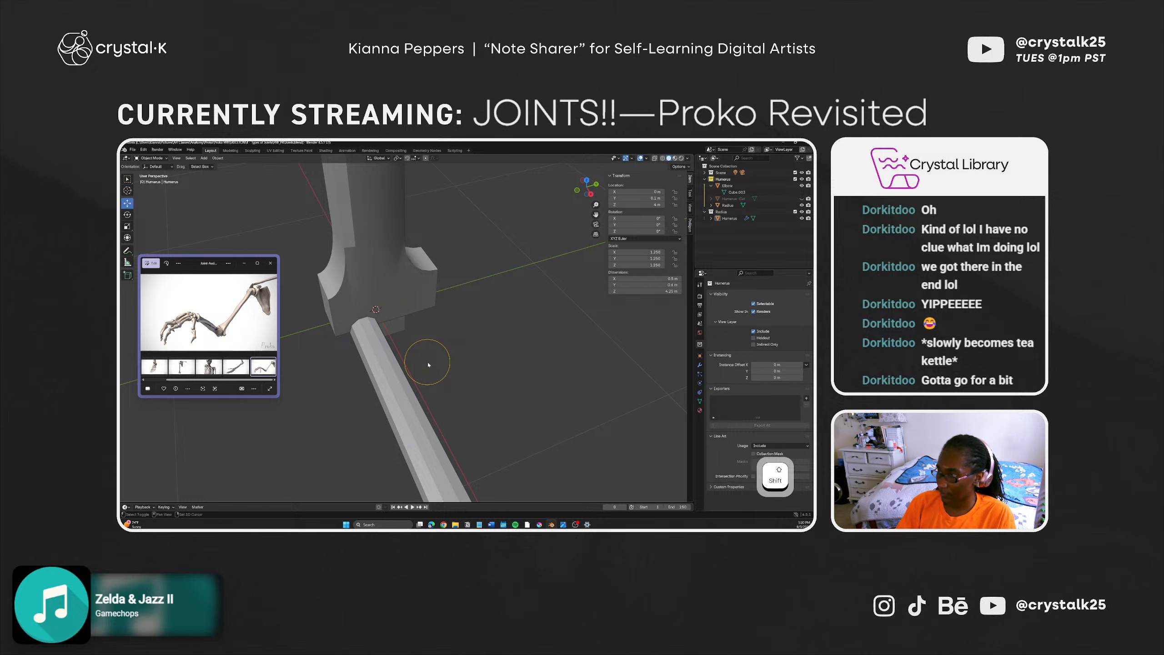
Step: Try to snap the 3D cursor to the active object
key(shift+s)
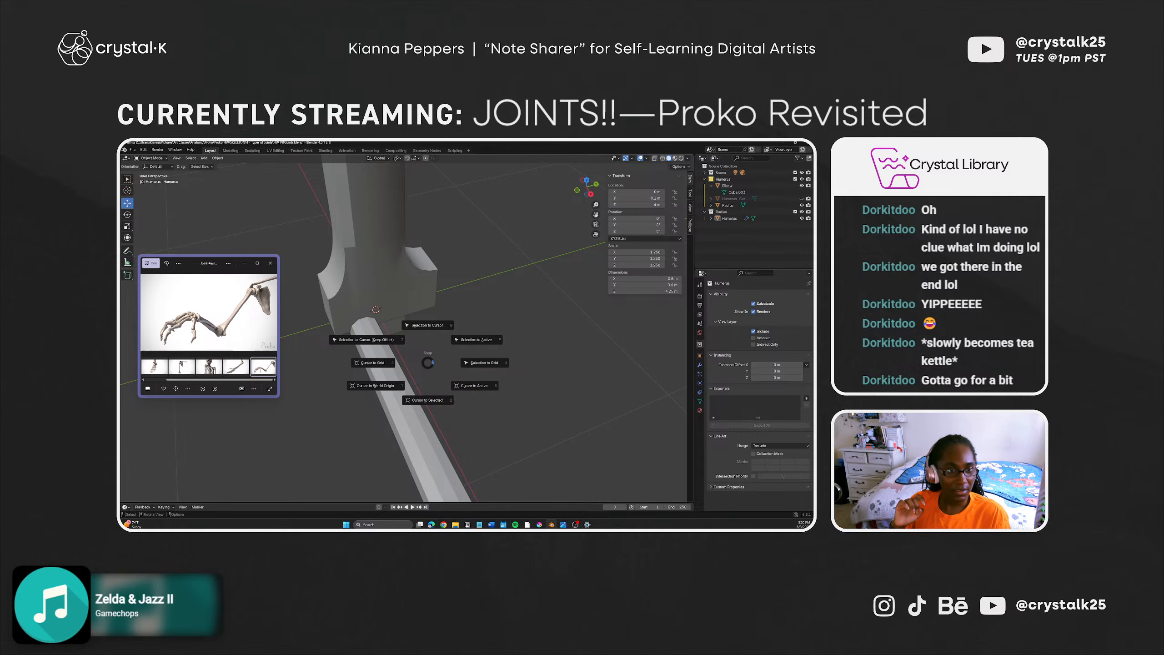
click(465, 393)
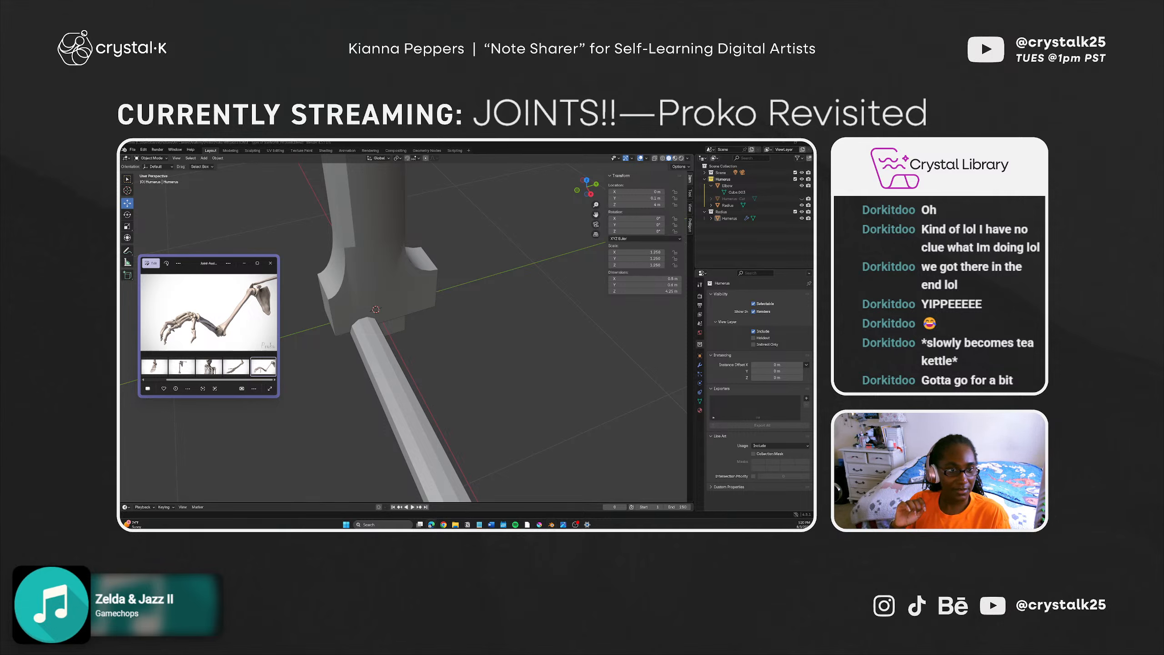
key(ctrl+Left)
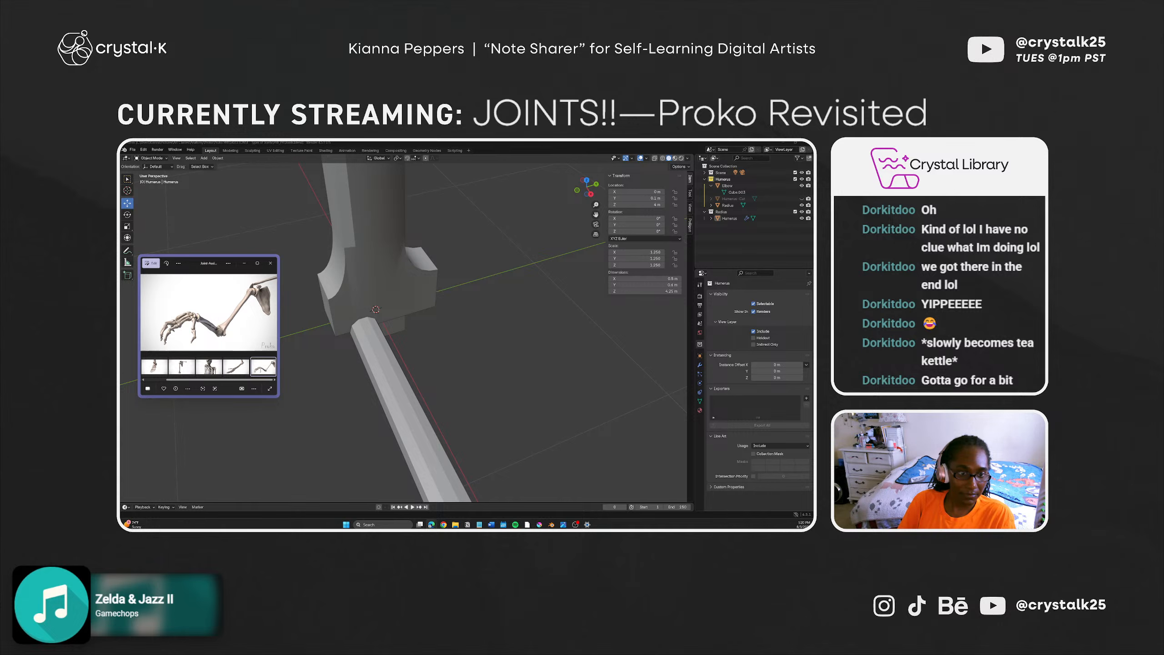
Step: Bring up the browser video "How to Move the Origin Point in Blender With Simple Techniques", adjust its volume and skip past the introduction
drag(813, 326, 455, 172)
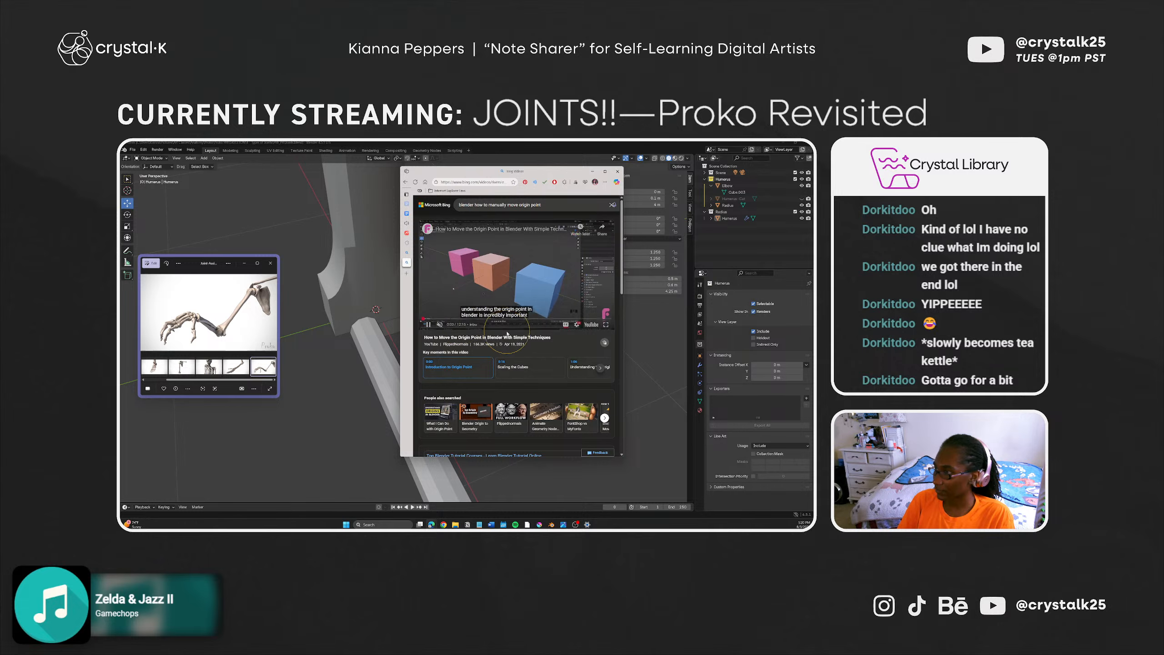
click(439, 325)
click(451, 326)
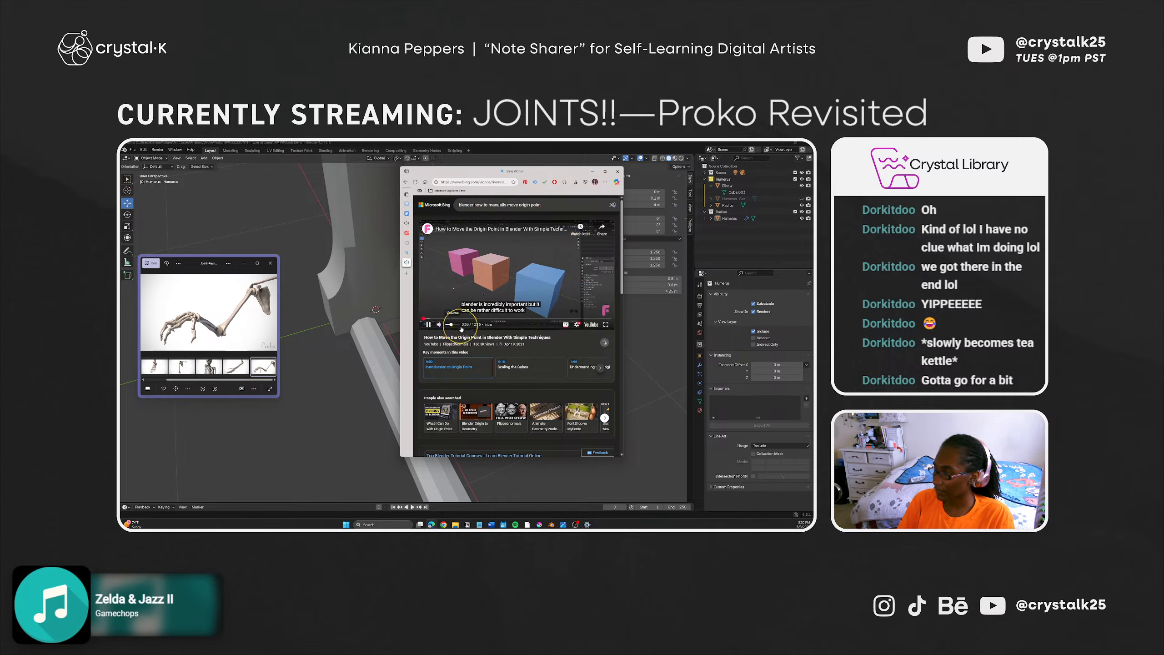
key(shift+period)
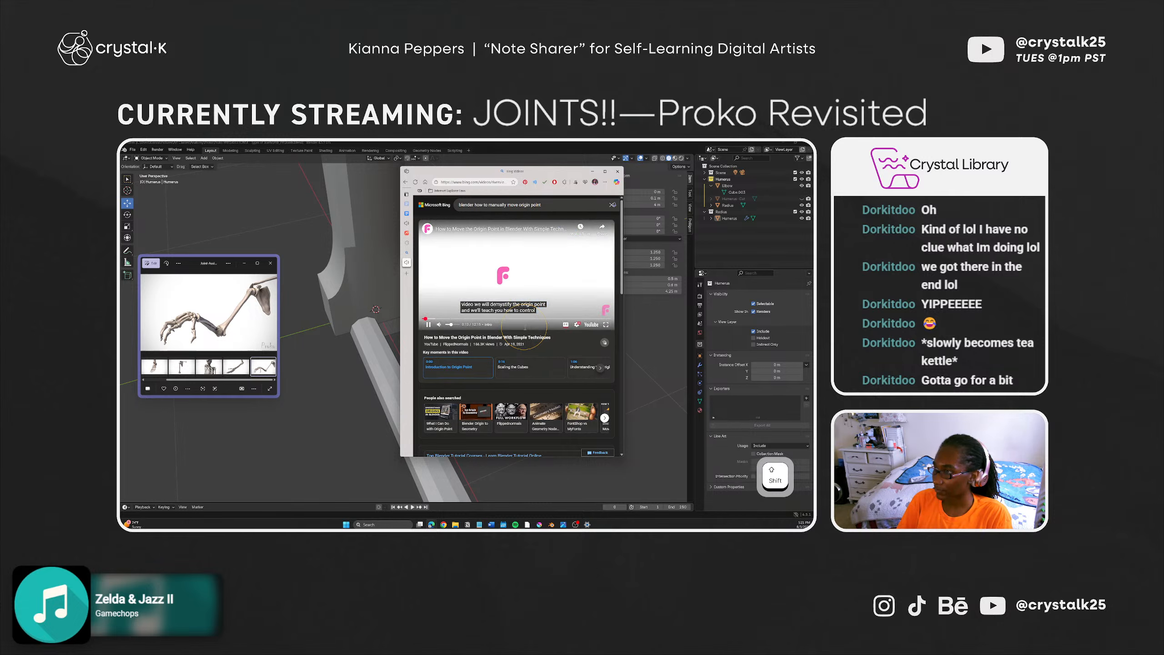
key(Right)
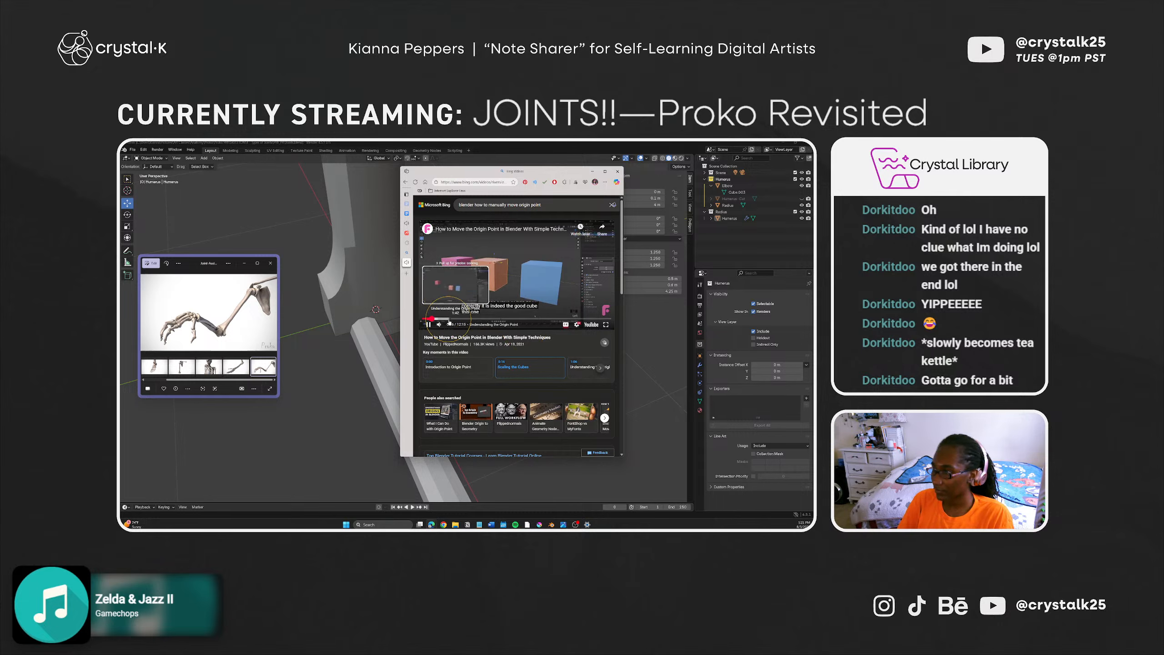
Step: Open the video's "Controlling the Origin Point" chapter, maximize the browser and move the skeleton reference window aside
scroll(523, 373, down, 2)
scroll(523, 372, up, 2)
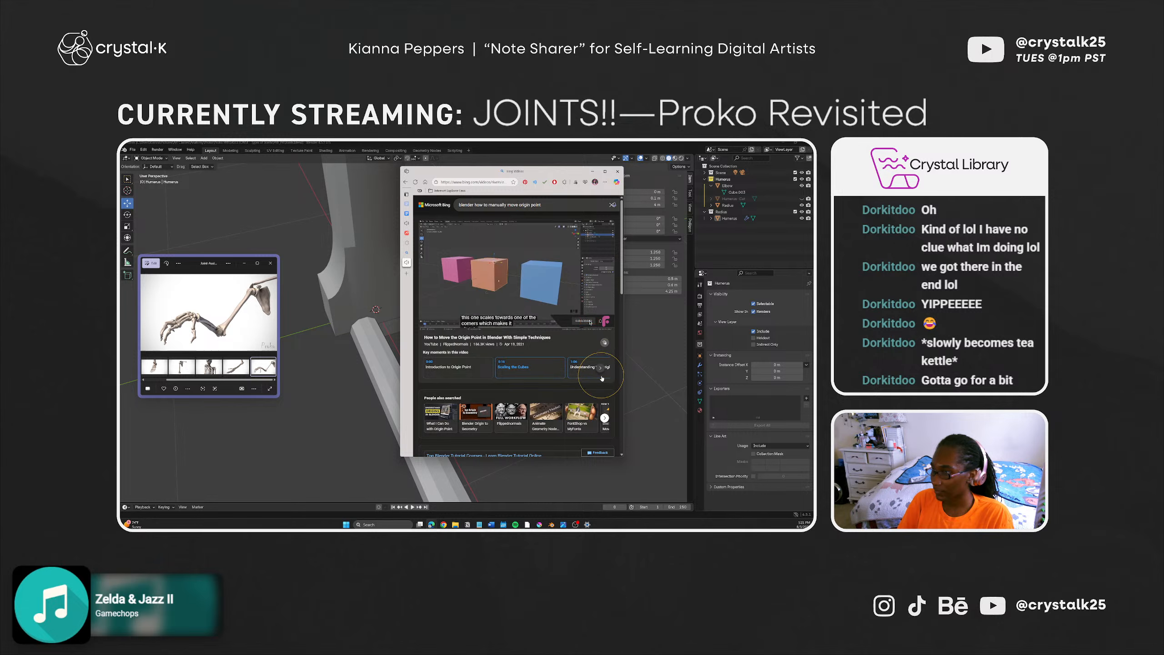
click(600, 368)
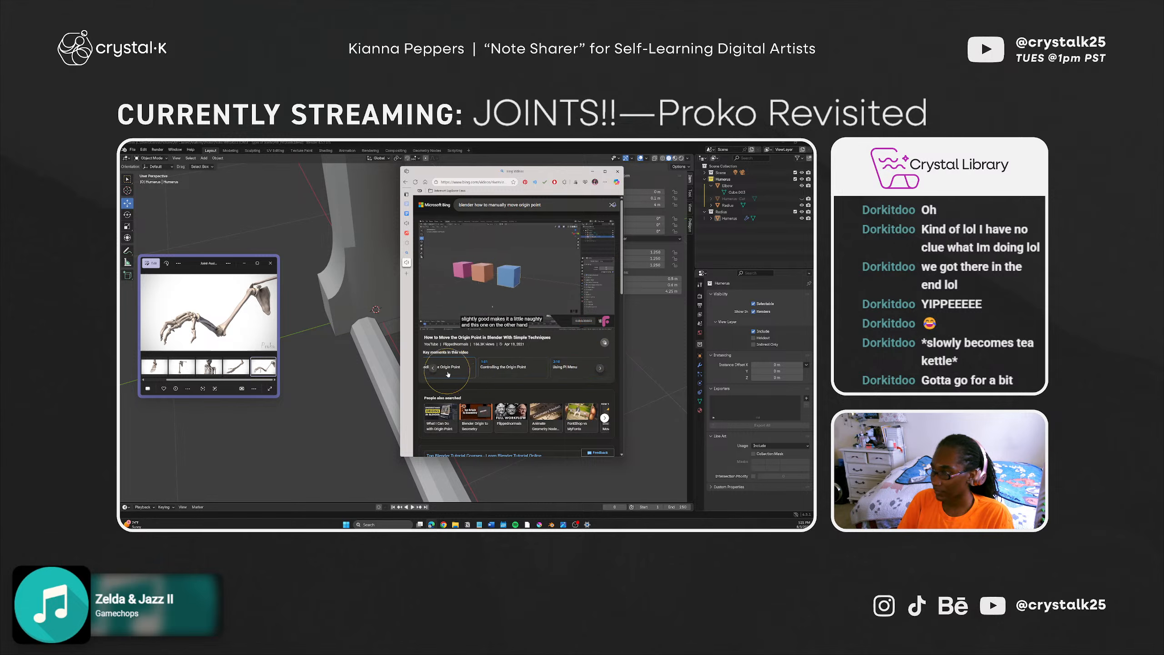
click(505, 367)
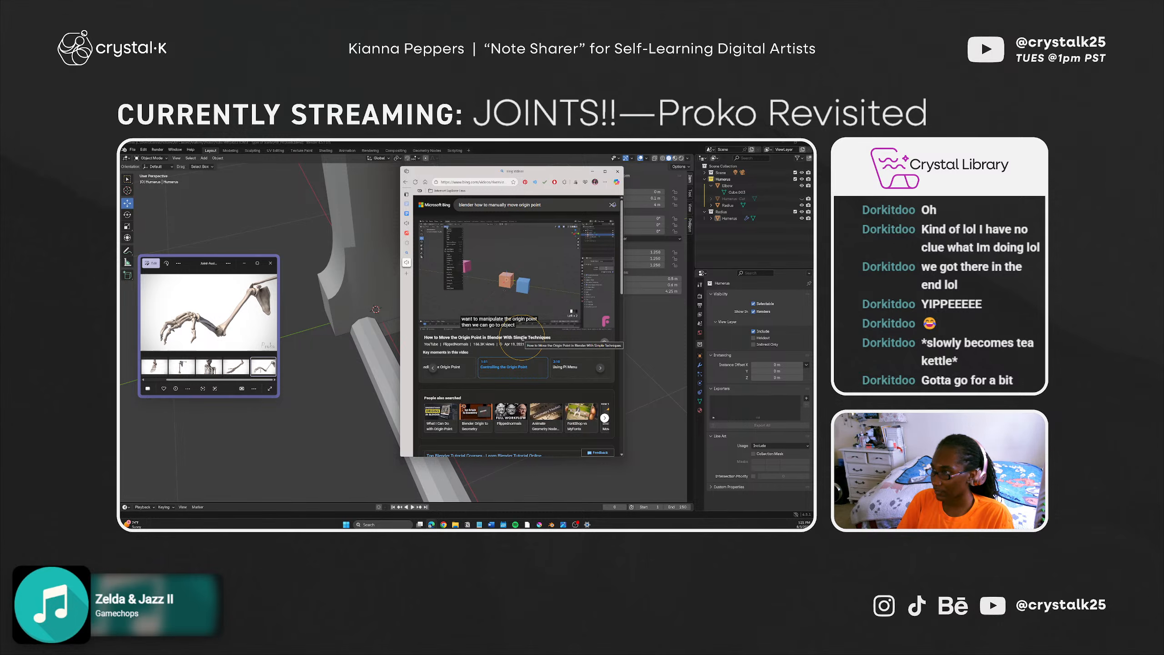
click(605, 171)
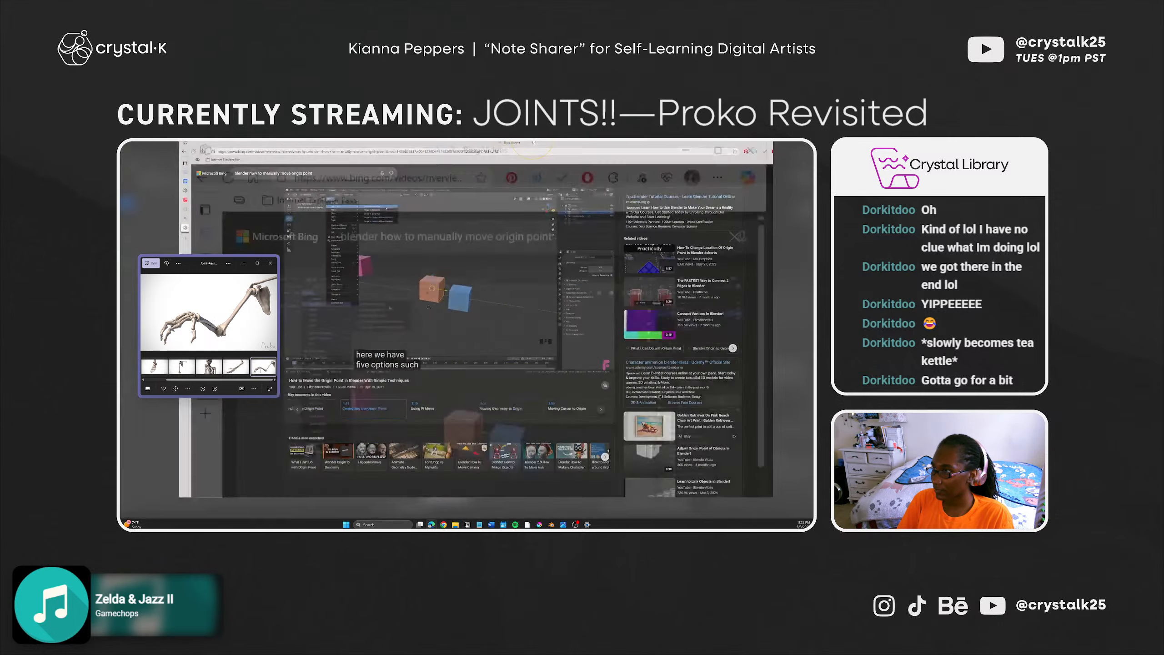
drag(190, 263, 145, 265)
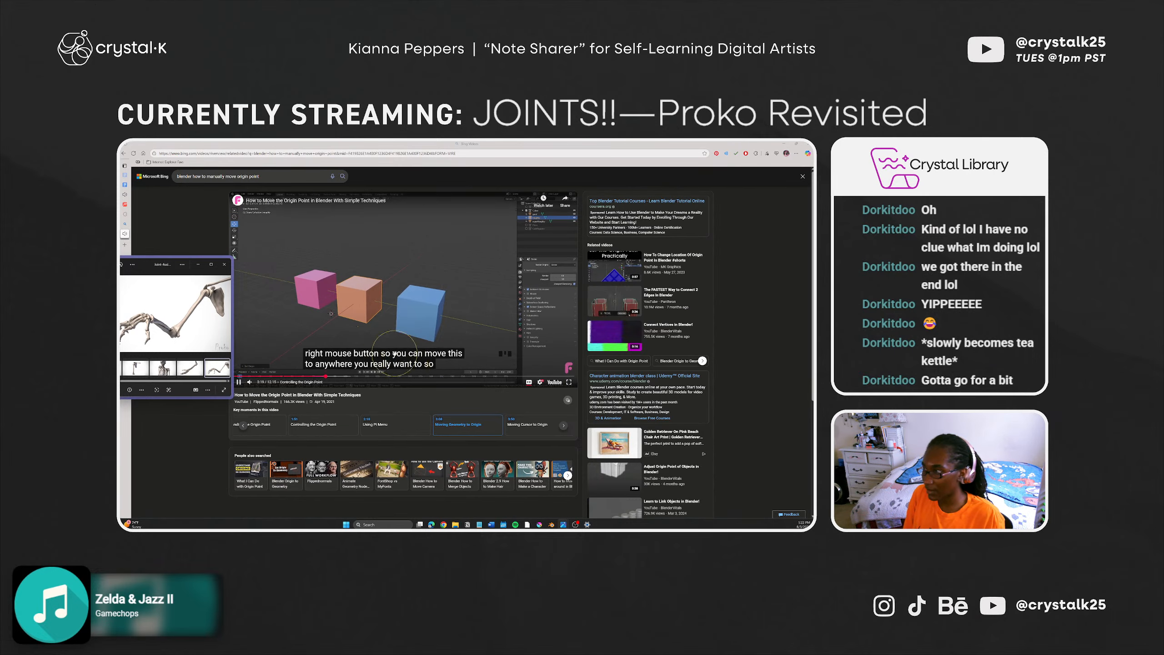
Step: Review the tutorial's explanation of moving the 3D cursor and the origin point, pausing and replaying where needed
click(379, 329)
click(322, 376)
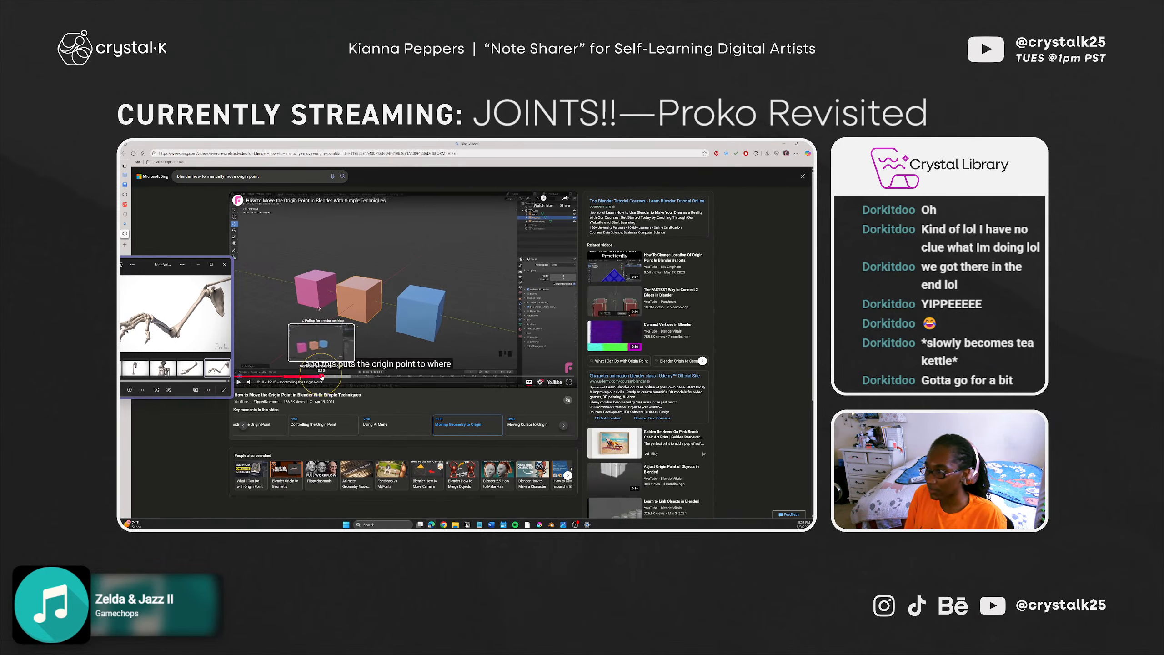
click(371, 314)
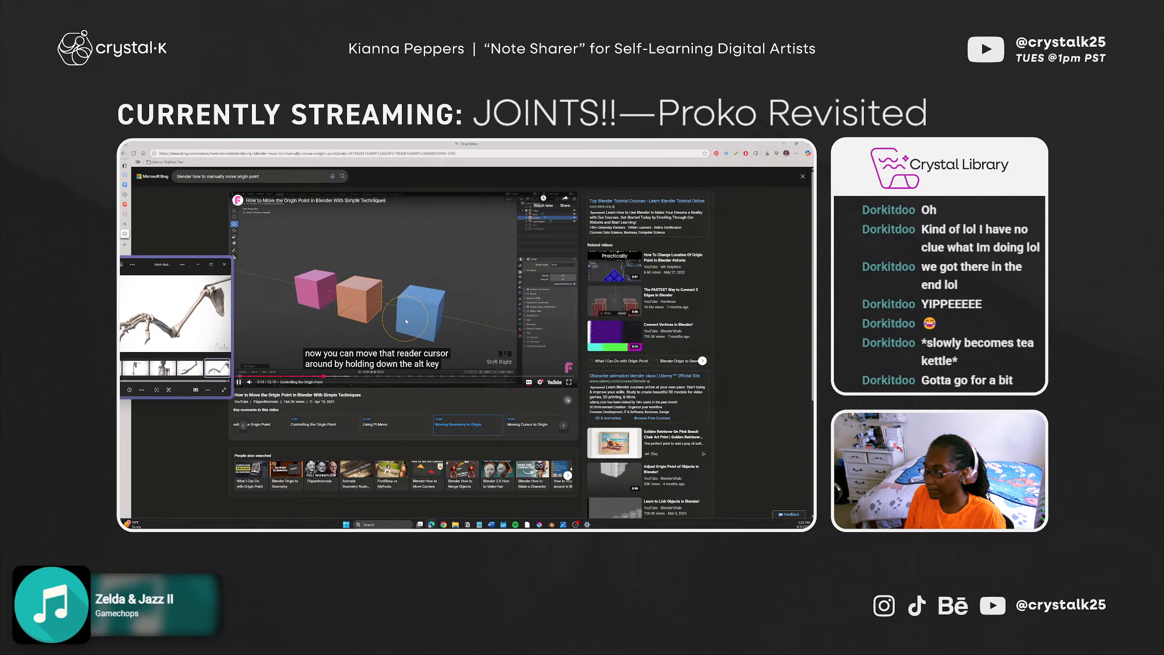
click(405, 318)
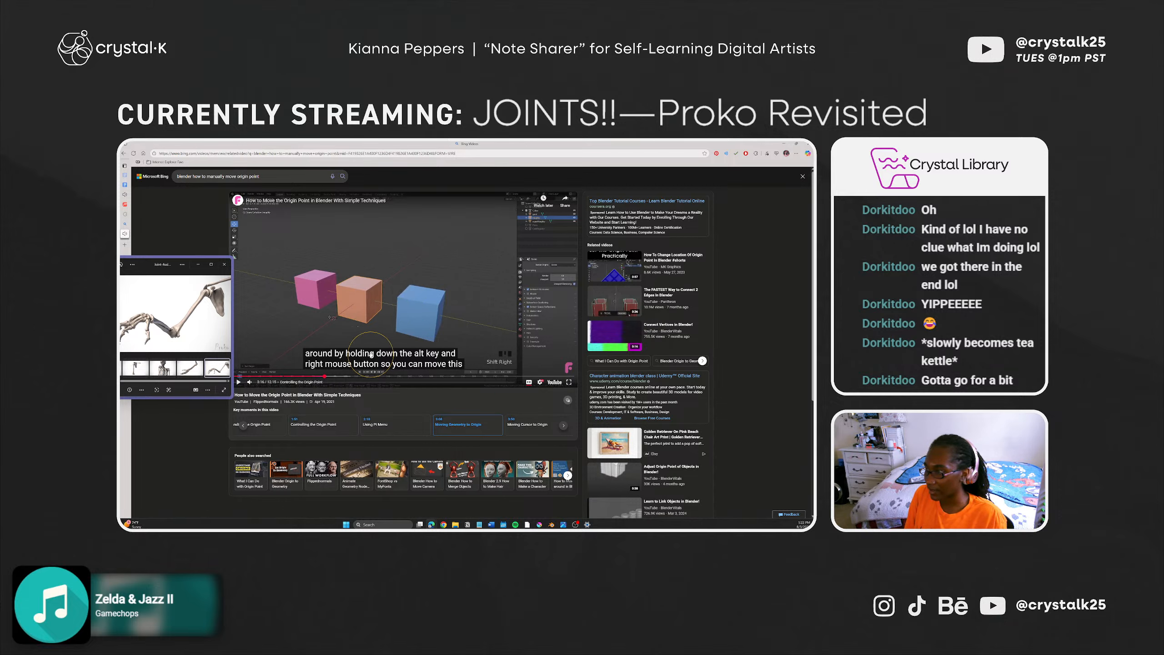
click(423, 326)
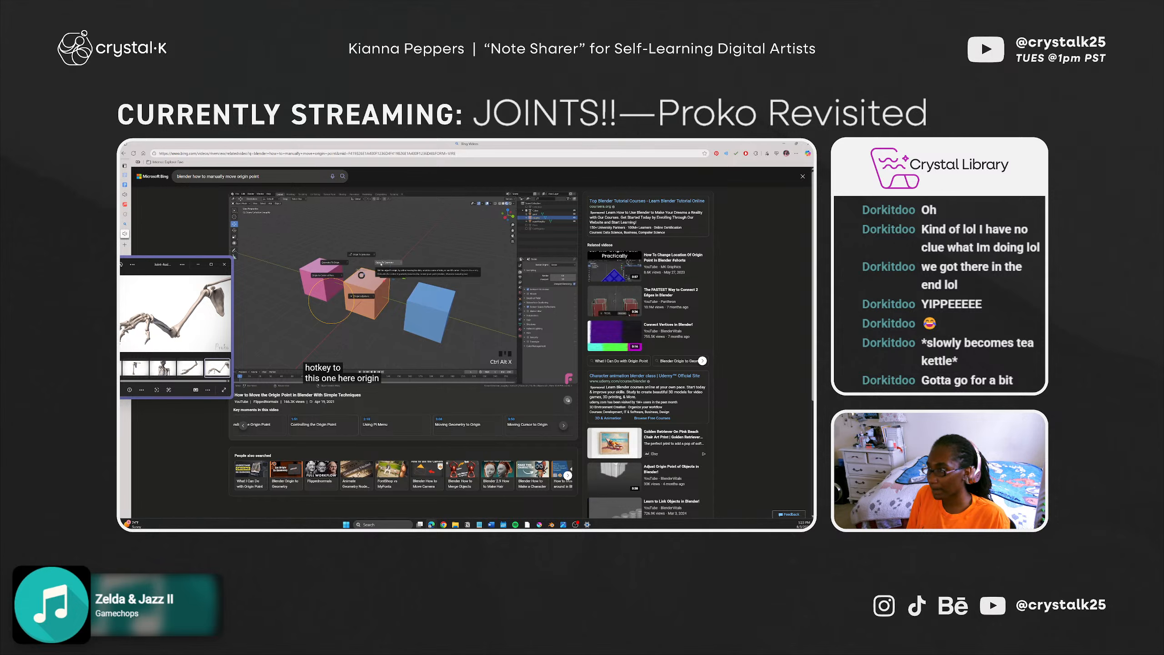
click(385, 378)
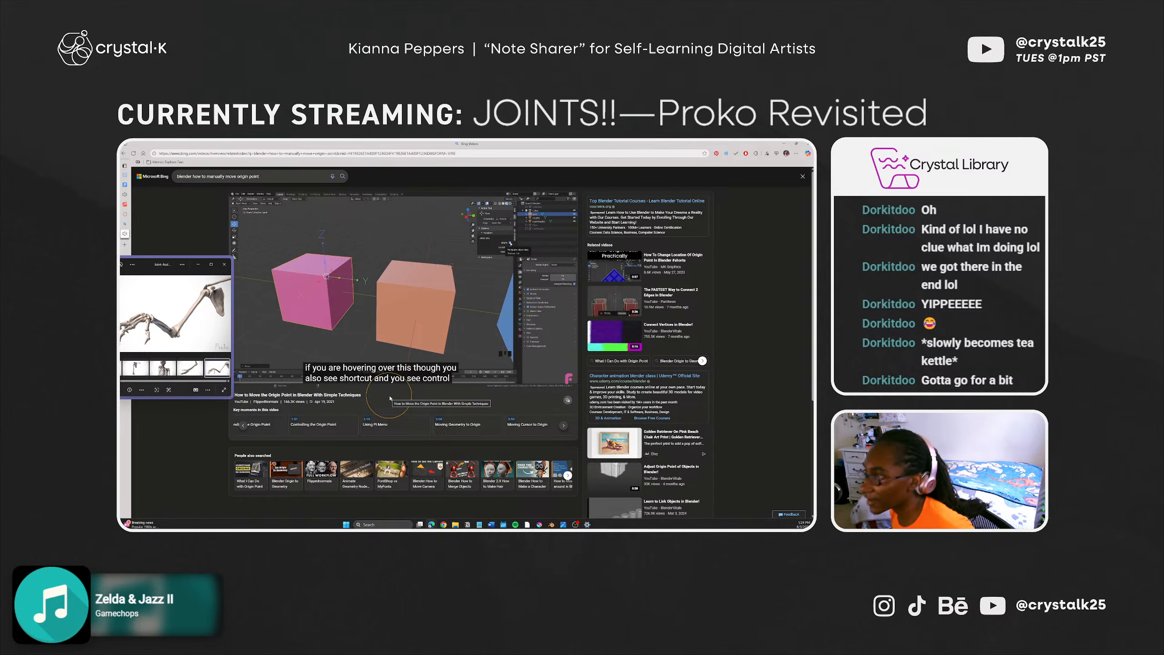
key(Left)
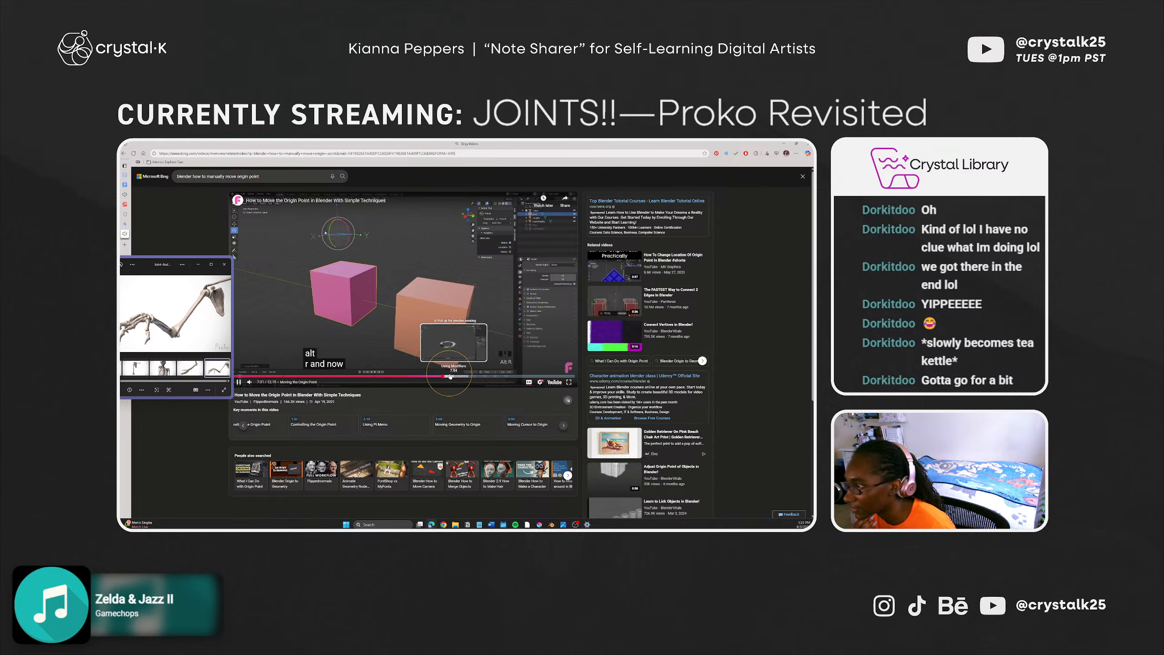
click(470, 320)
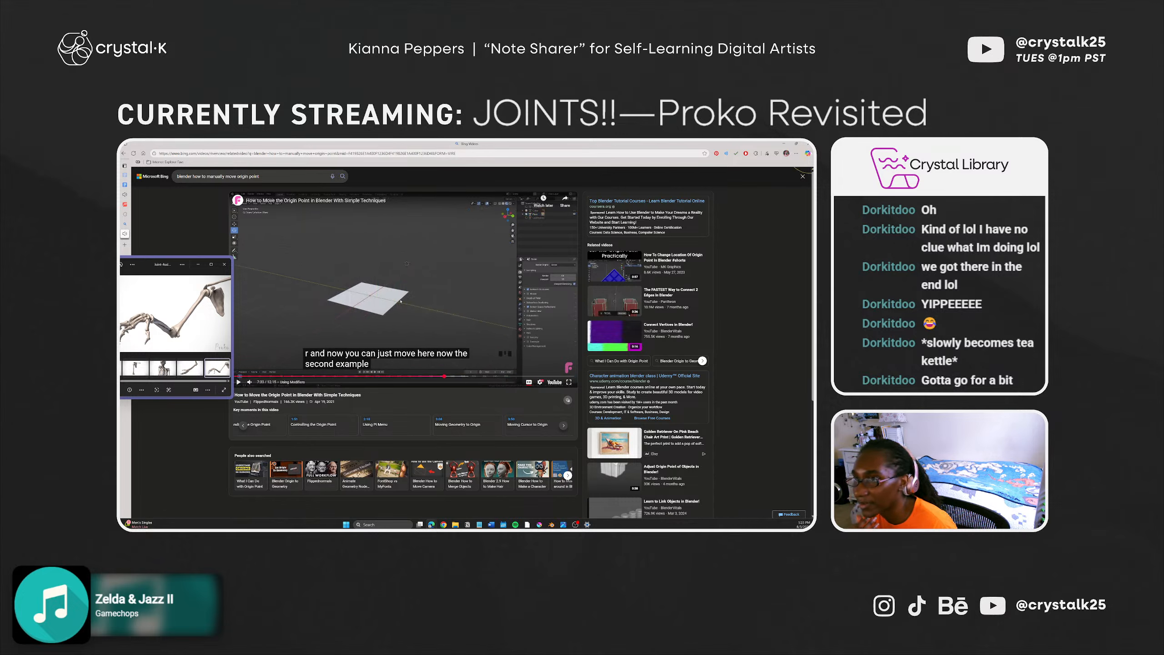
Step: Return to Blender, try to move the 3D cursor at the elbow with the Humerus selected, and clear the selection
click(783, 144)
scroll(322, 323, down, 3)
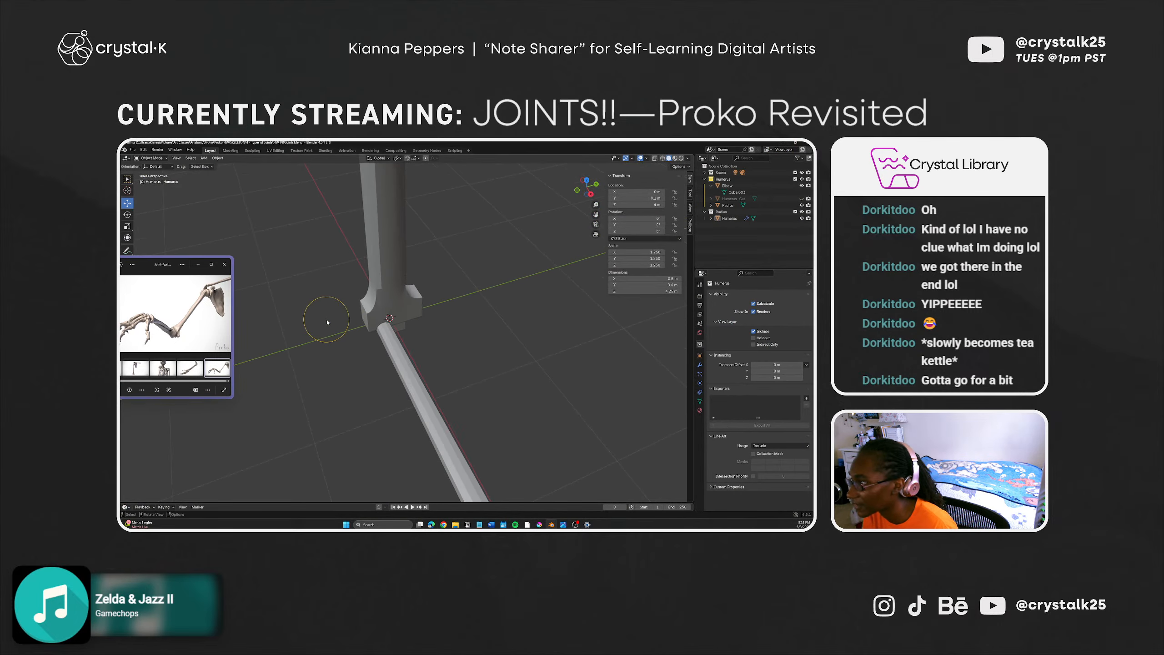
click(390, 321)
alt+right_click(389, 320)
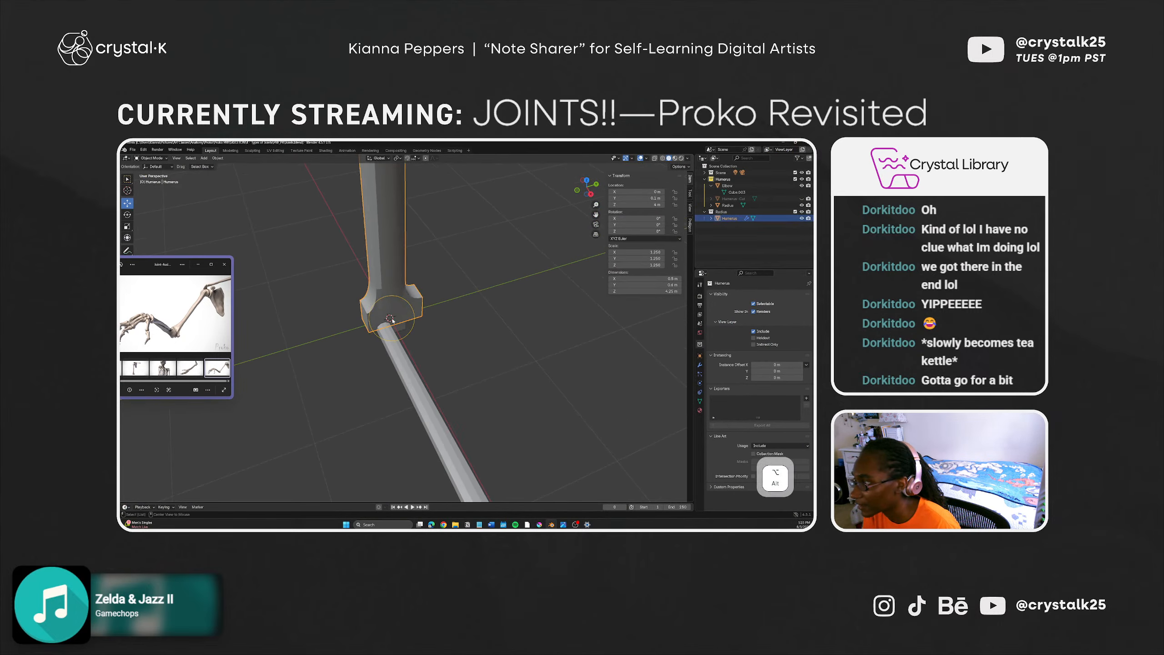
shift+click(391, 323)
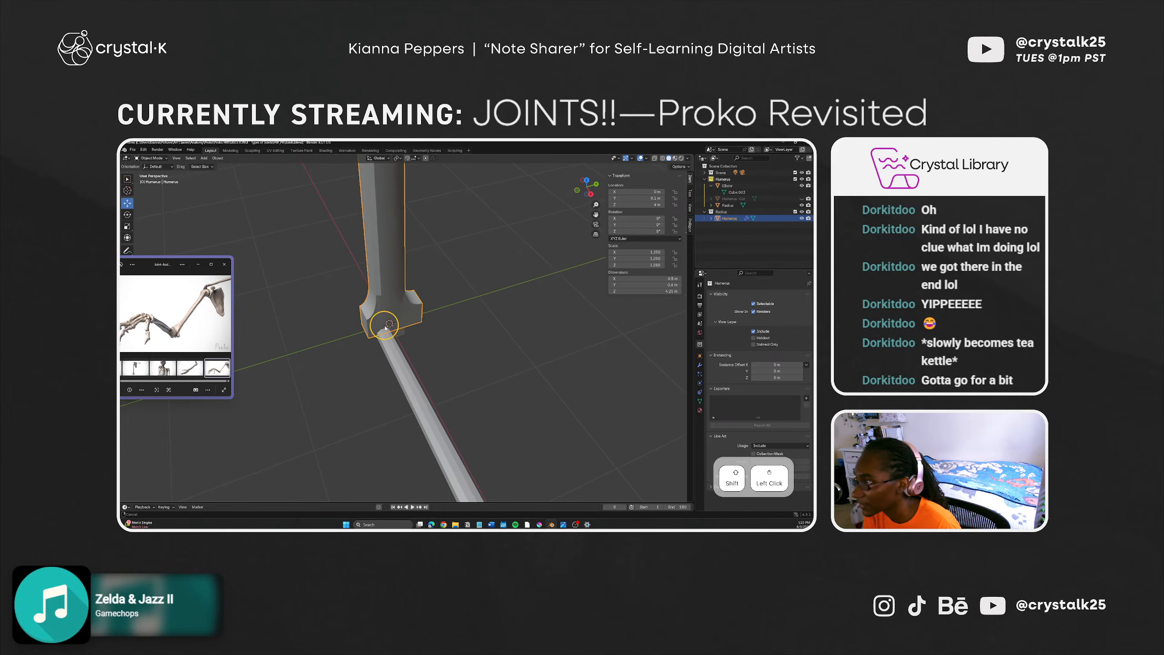
alt+click(394, 329)
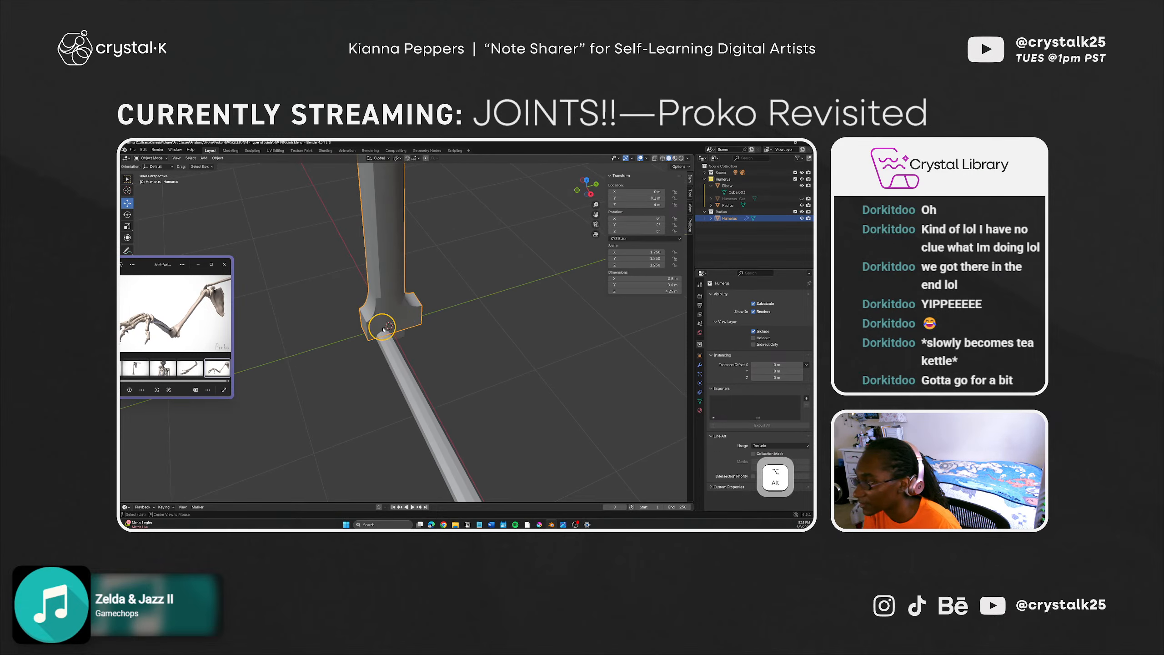
key(alt+a)
Step: Place the 3D cursor in the empty space beside the elbow and move it to the Radius's elbow end
shift+right_click(480, 321)
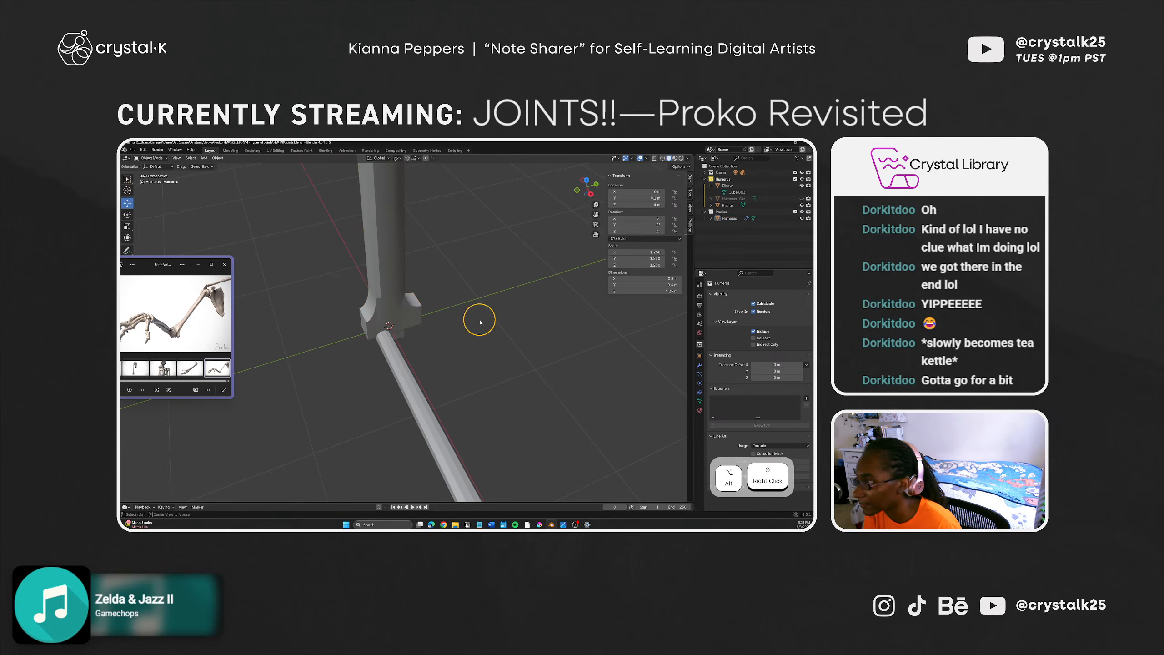
shift+right_click(476, 301)
shift+right_click(485, 299)
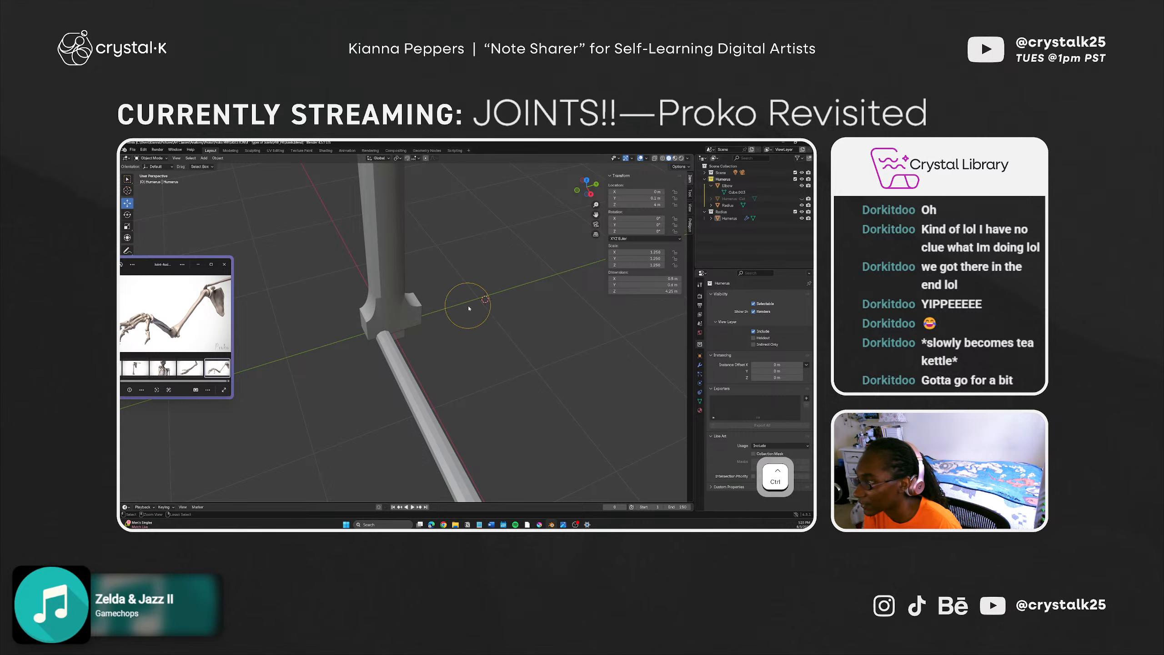
shift+right_drag(480, 313, 383, 336)
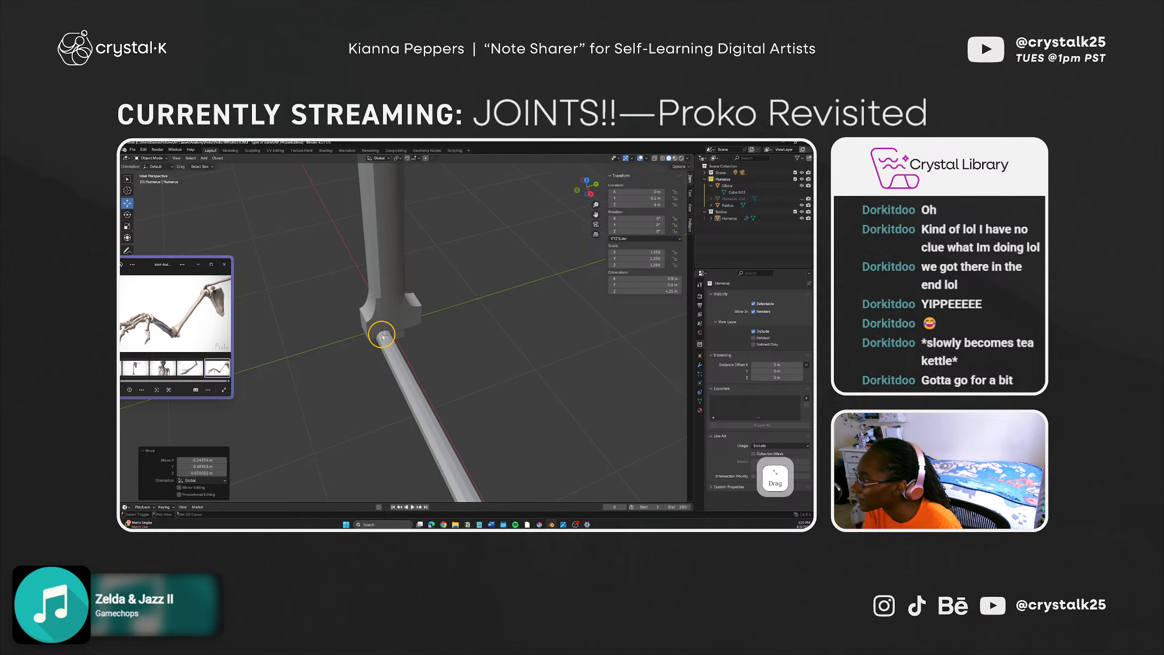
Step: Step through the X, Y and Z offsets of the last Move operation and confirm them
click(200, 459)
key(Tab)
key(Tab)
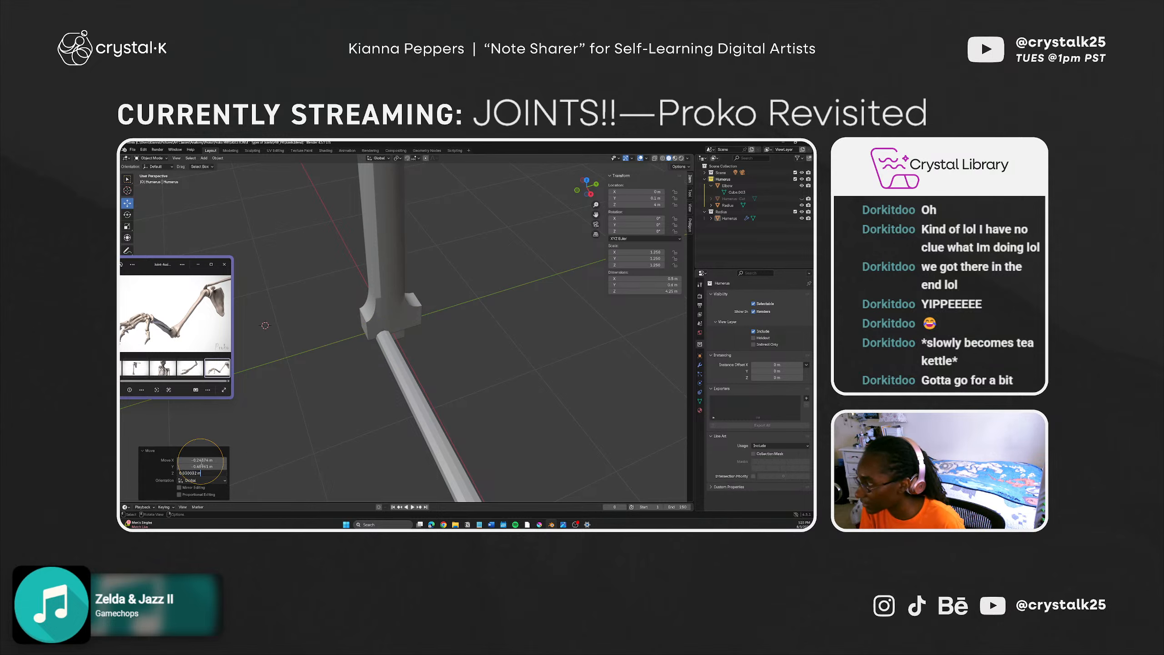
key(Return)
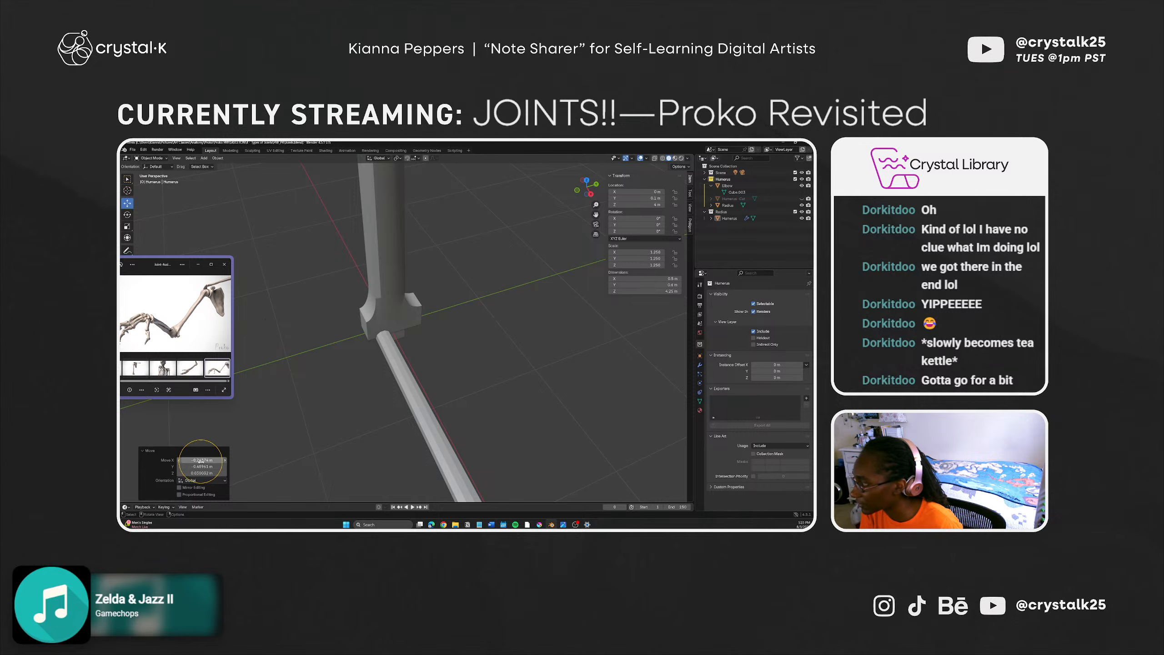
Step: Set the X, Y and Z offsets of the last Move operation to 0
click(200, 459)
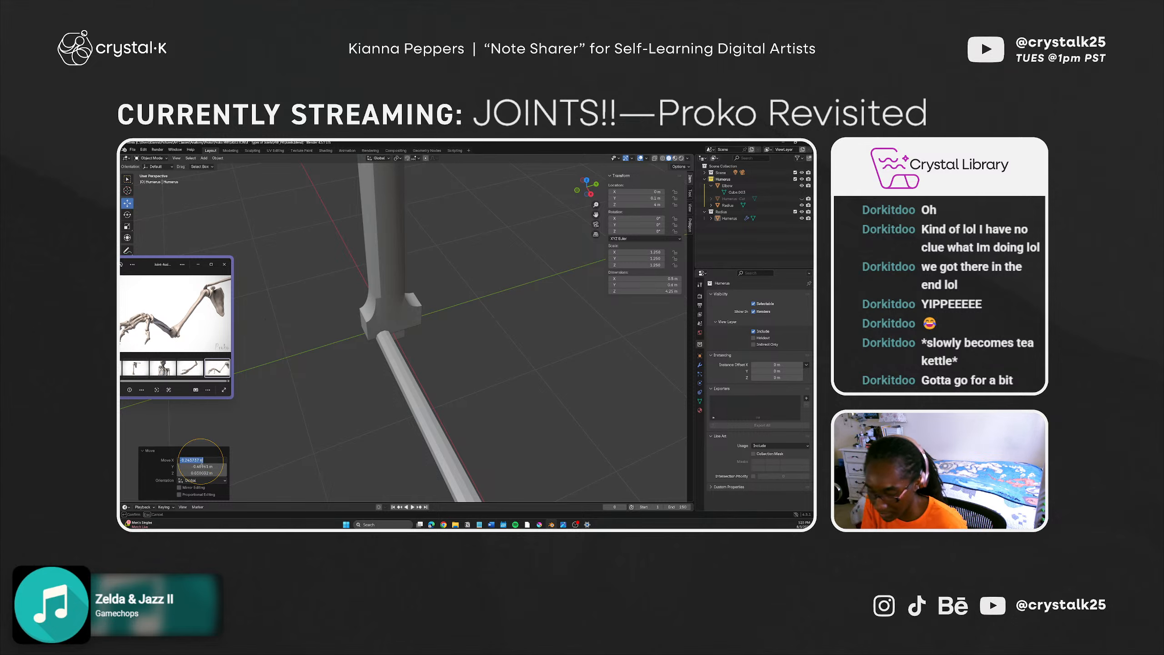
text(0)
key(Tab)
text(0)
key(Tab)
text(0)
key(Return)
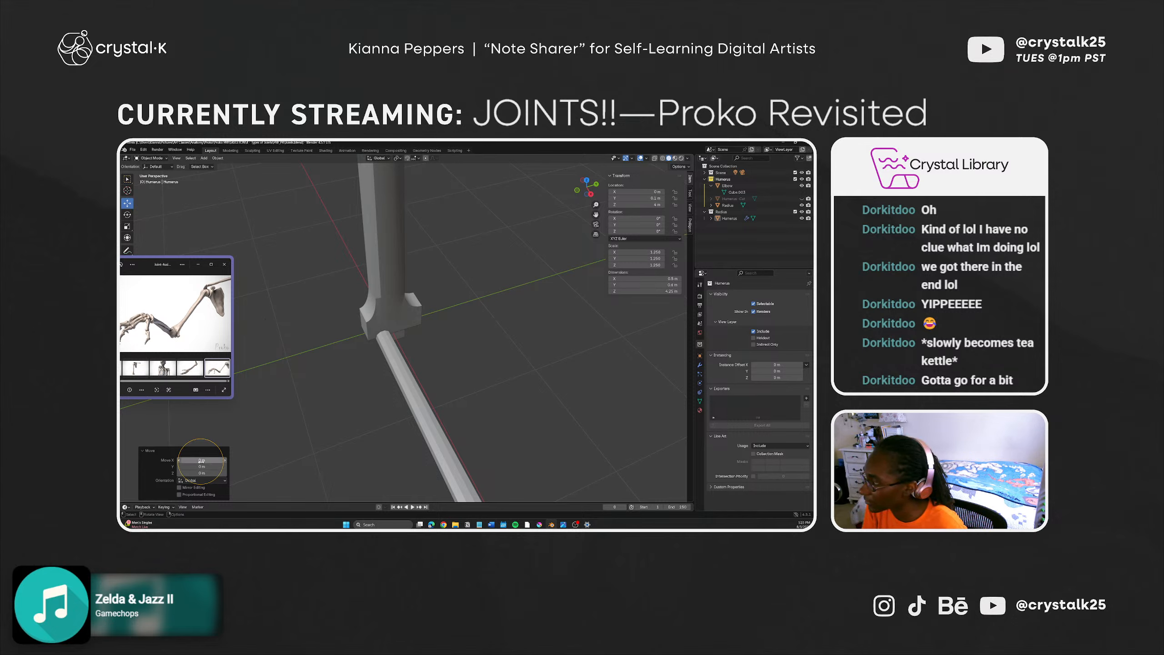
Step: Move the 3D cursor from the empty space to the Radius's elbow end and set the move's X offset to 0
alt+drag(322, 380, 268, 369)
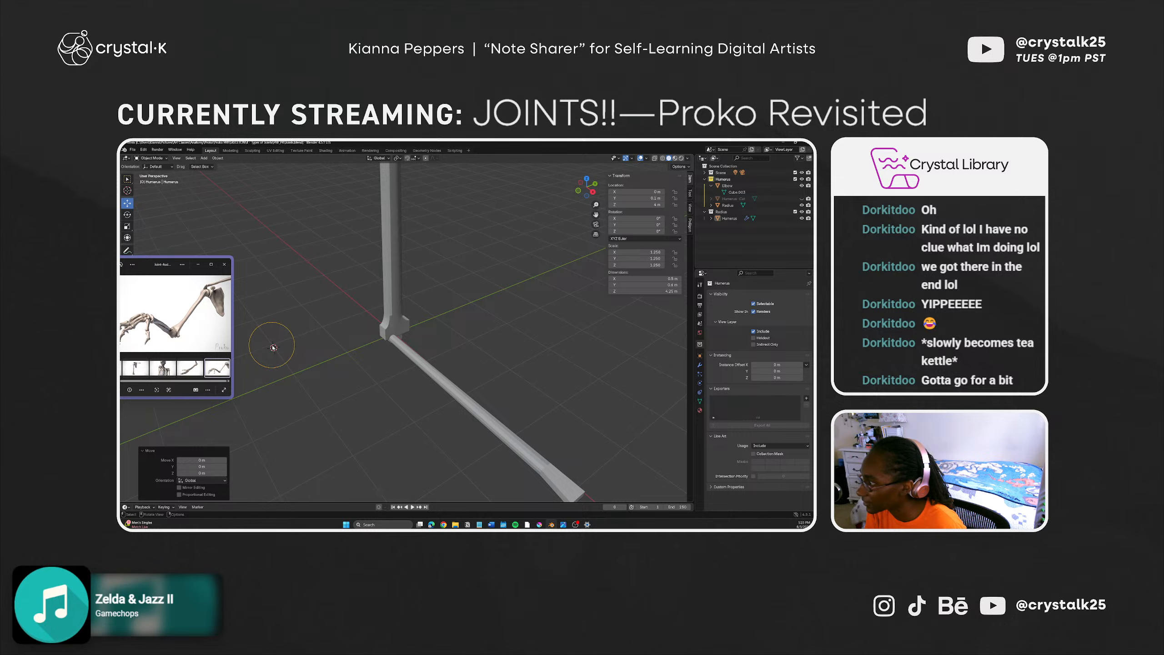
mouse_move(380, 338)
alt+mouse_down()
mouse_move(304, 341)
mouse_move(407, 329)
mouse_move(407, 349)
mouse_move(441, 285)
alt+mouse_up()
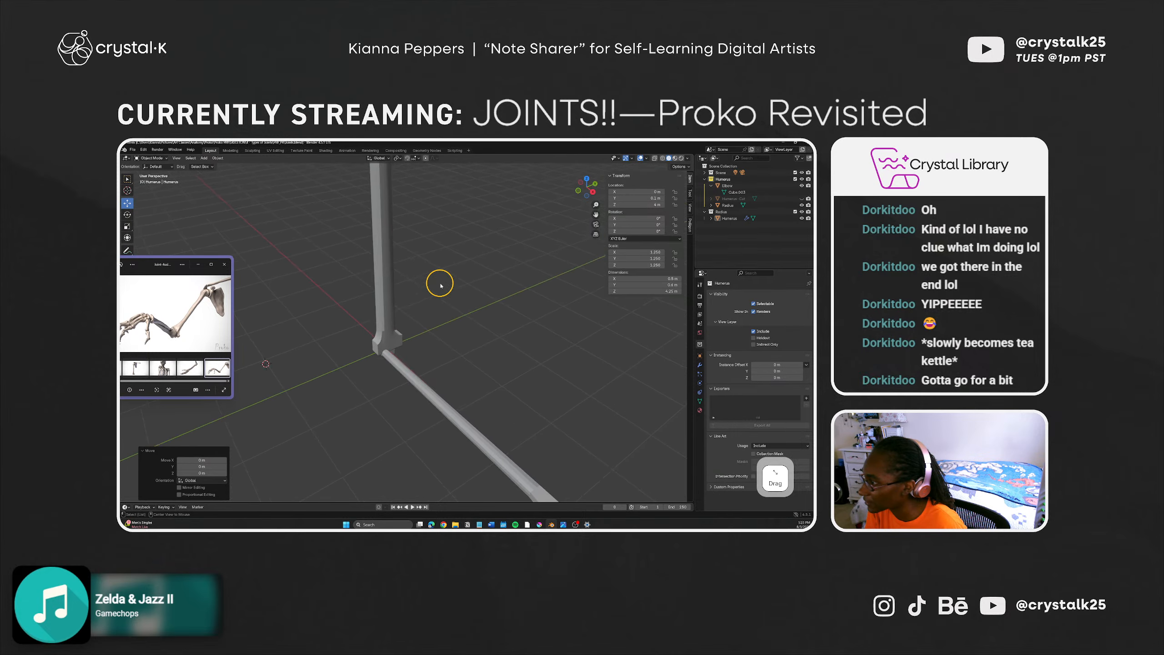
alt+middle_drag(411, 363, 407, 388)
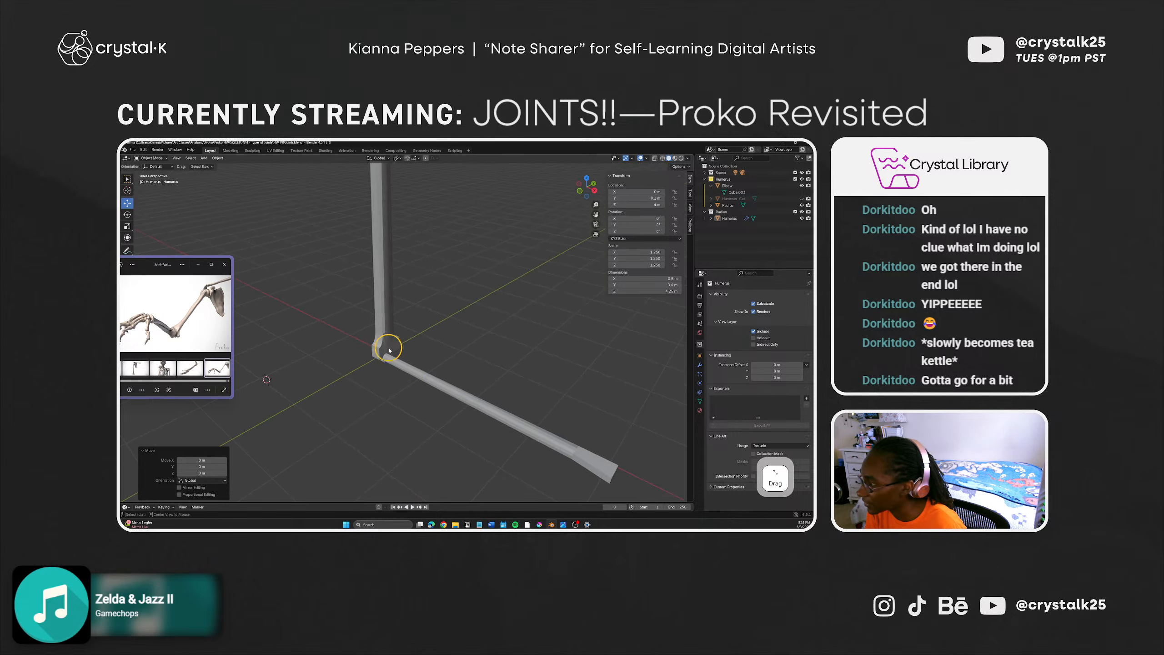
alt+right_click(268, 379)
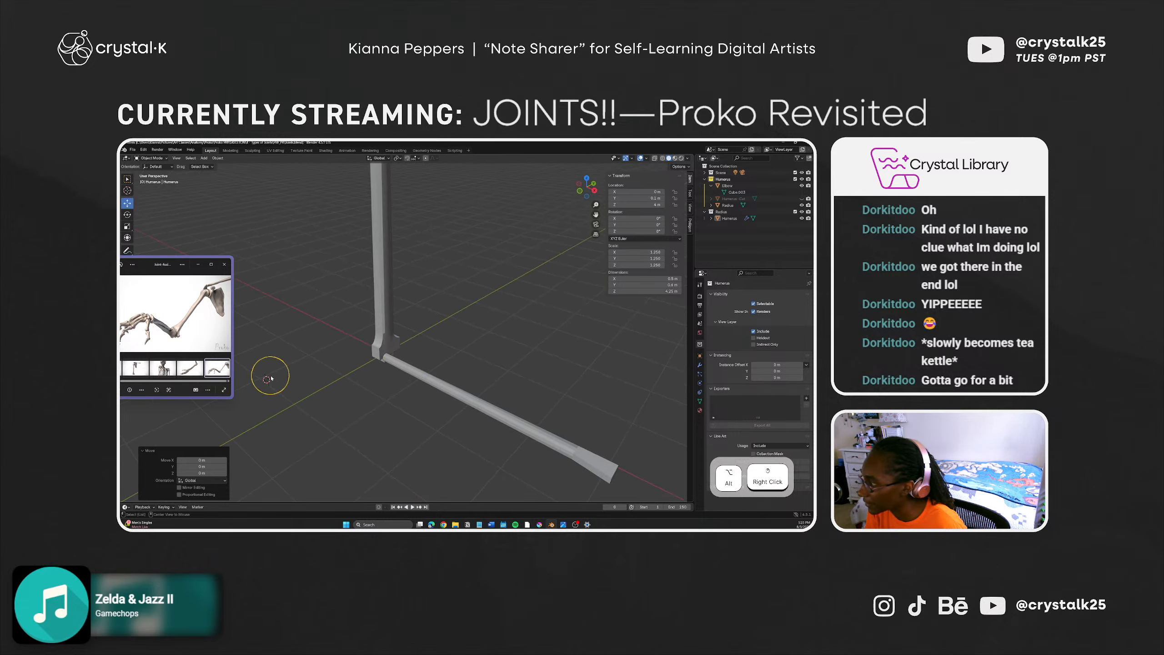
shift+right_drag(268, 380, 384, 356)
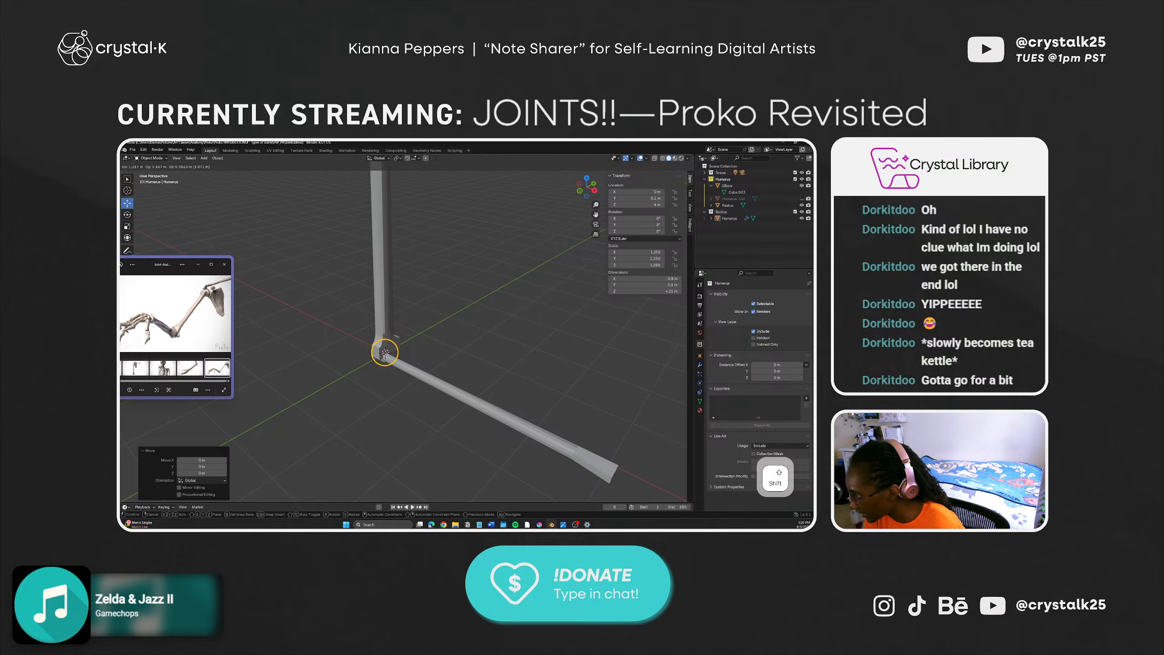
shift+right_drag(385, 352, 384, 357)
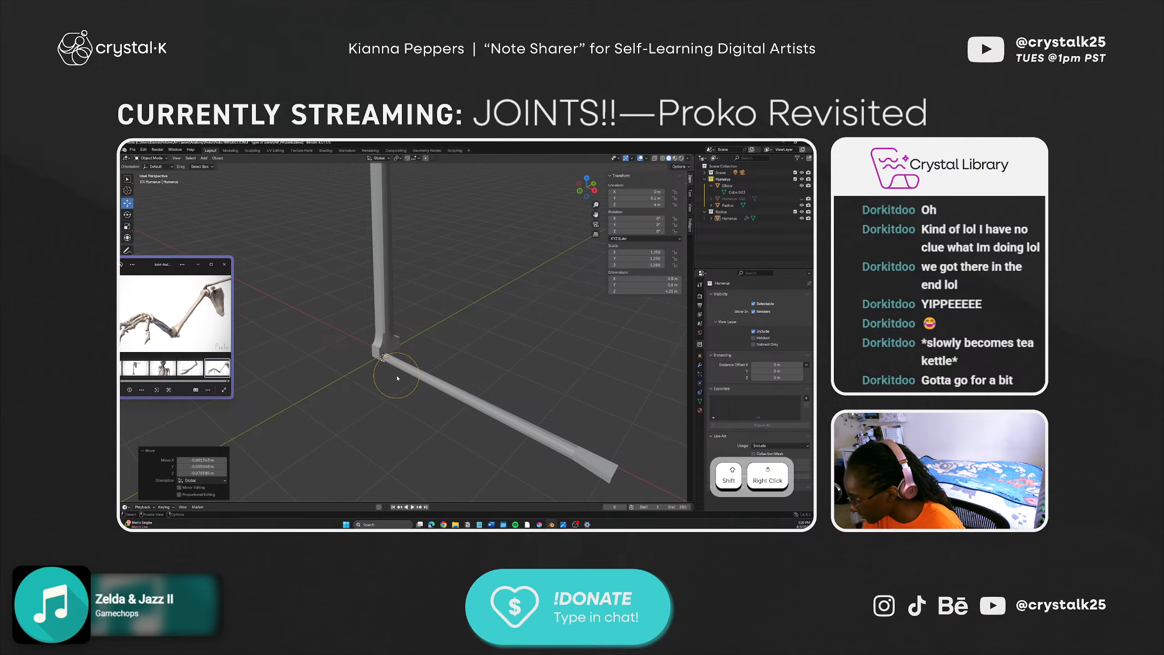
middle_drag(364, 393, 399, 406)
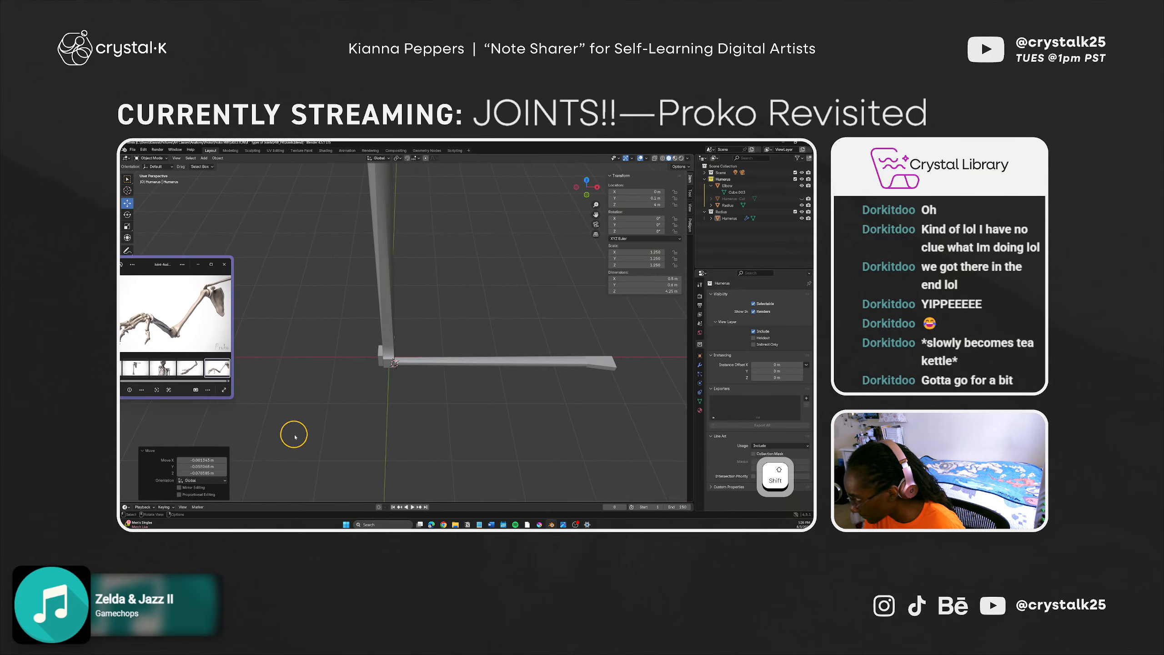
click(198, 460)
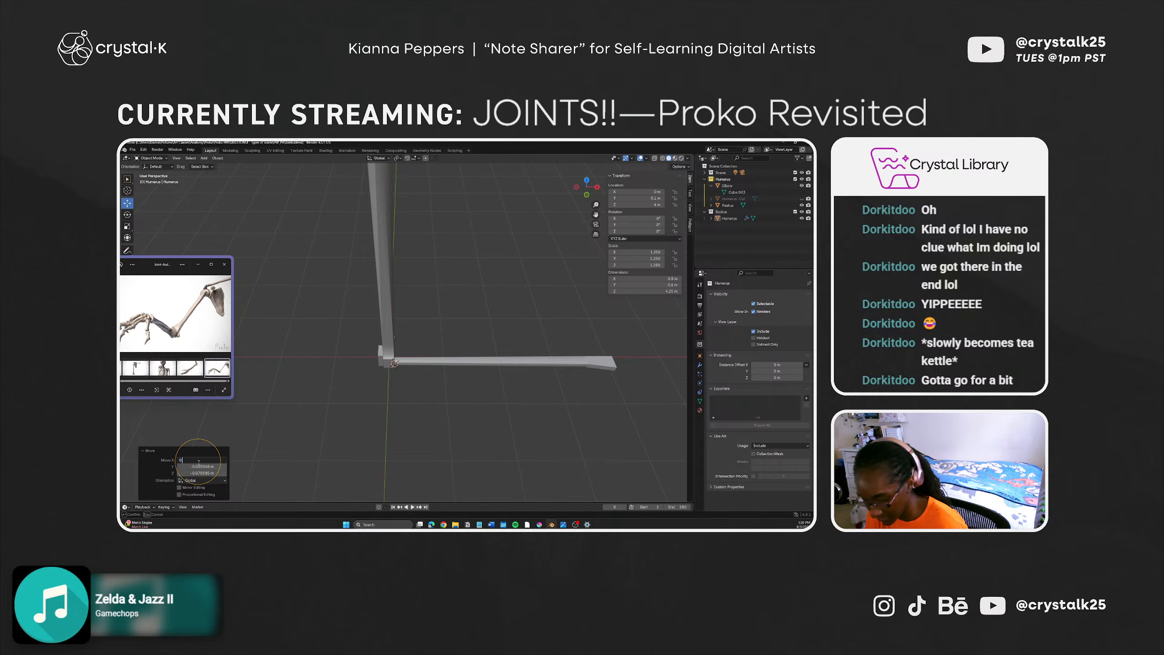
key(Return)
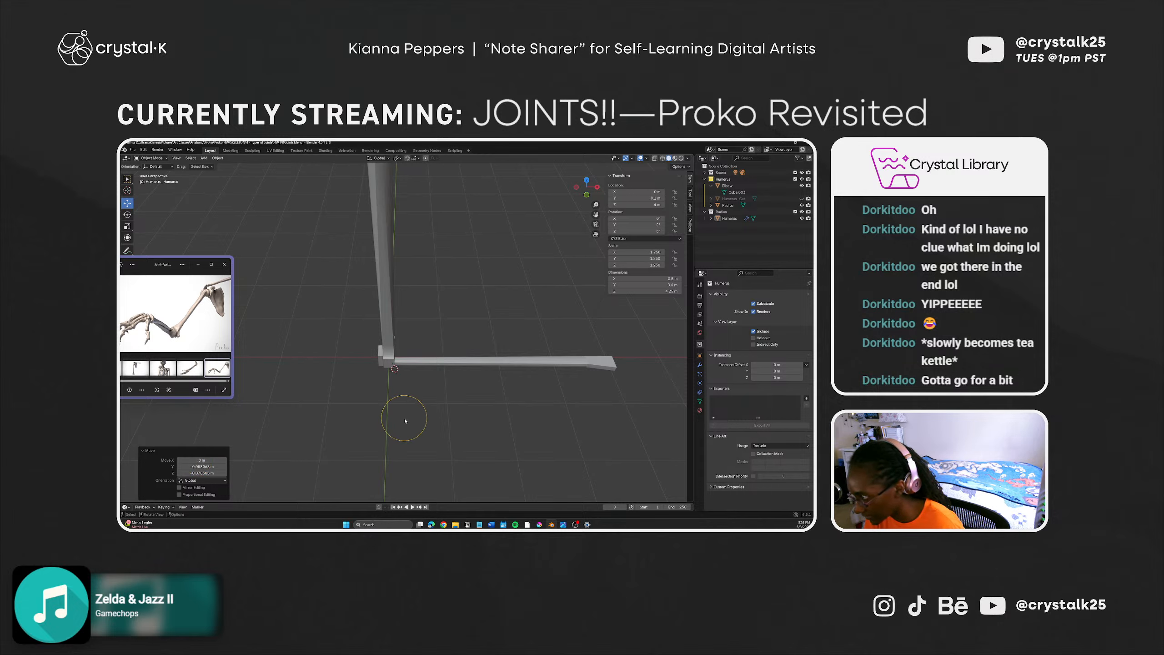
Step: Select the Radius and move the 3D cursor onto its origin at the elbow
middle_drag(394, 403, 333, 387)
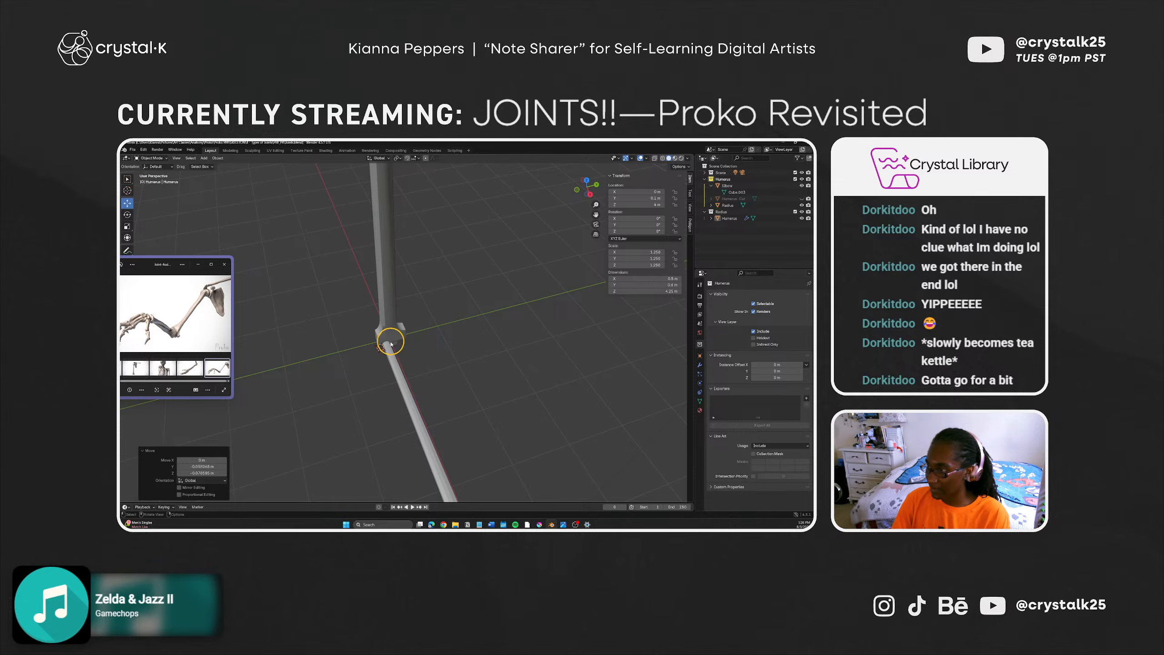
middle_drag(383, 354, 316, 350)
key(KP_1)
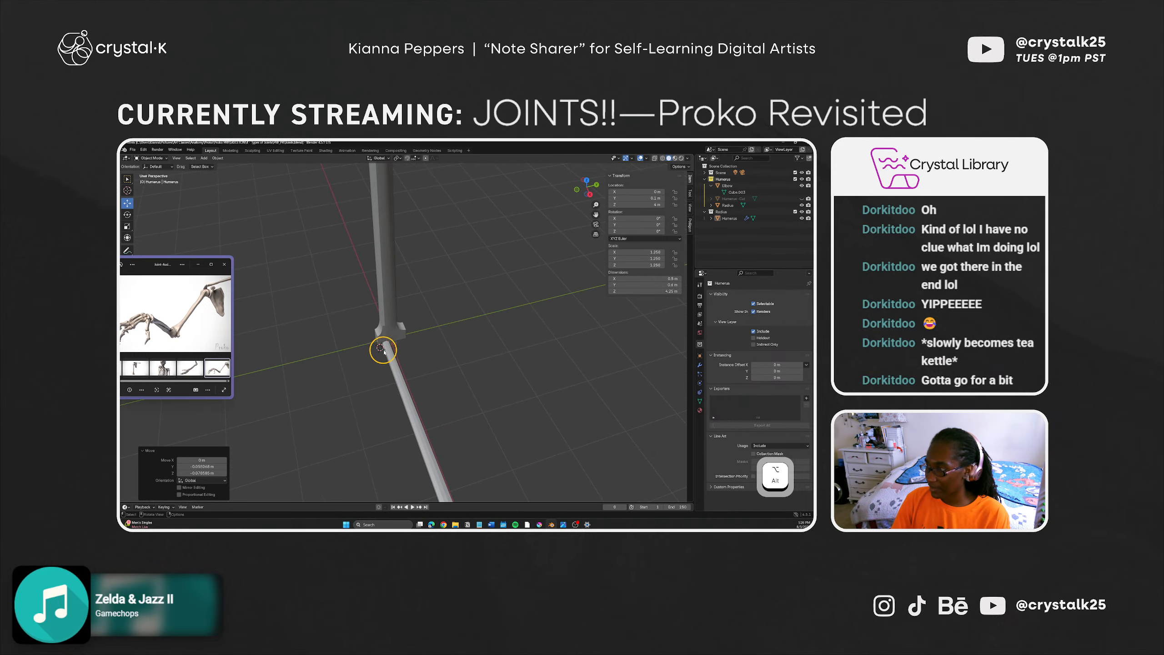
click(376, 354)
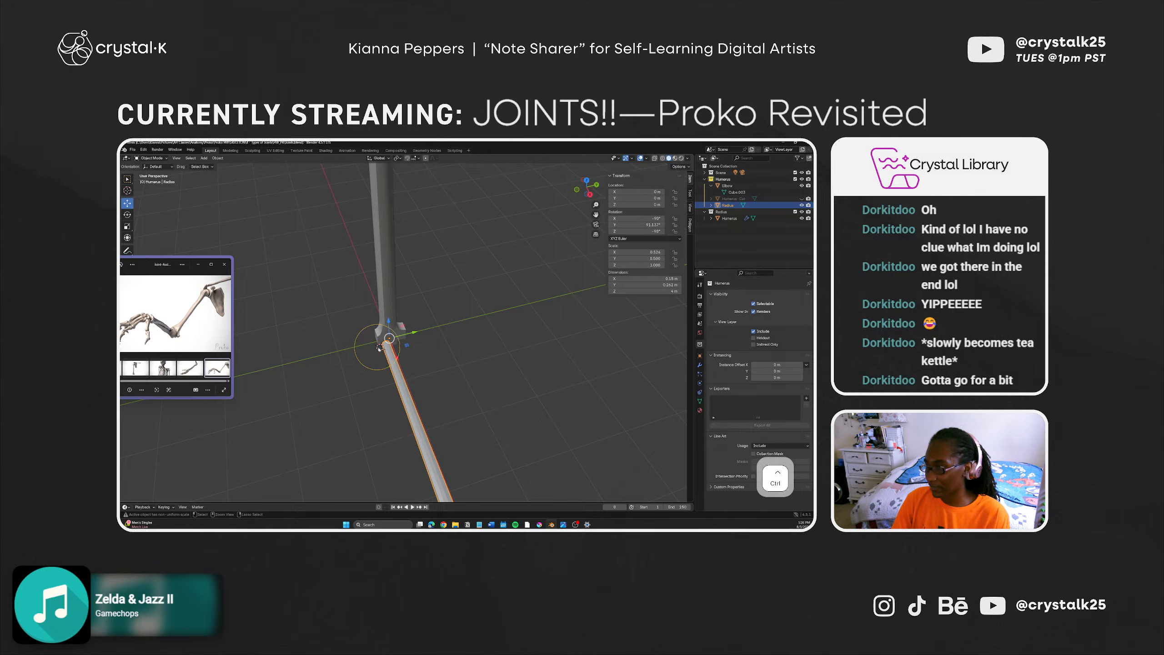
shift+middle_drag(382, 347, 389, 341)
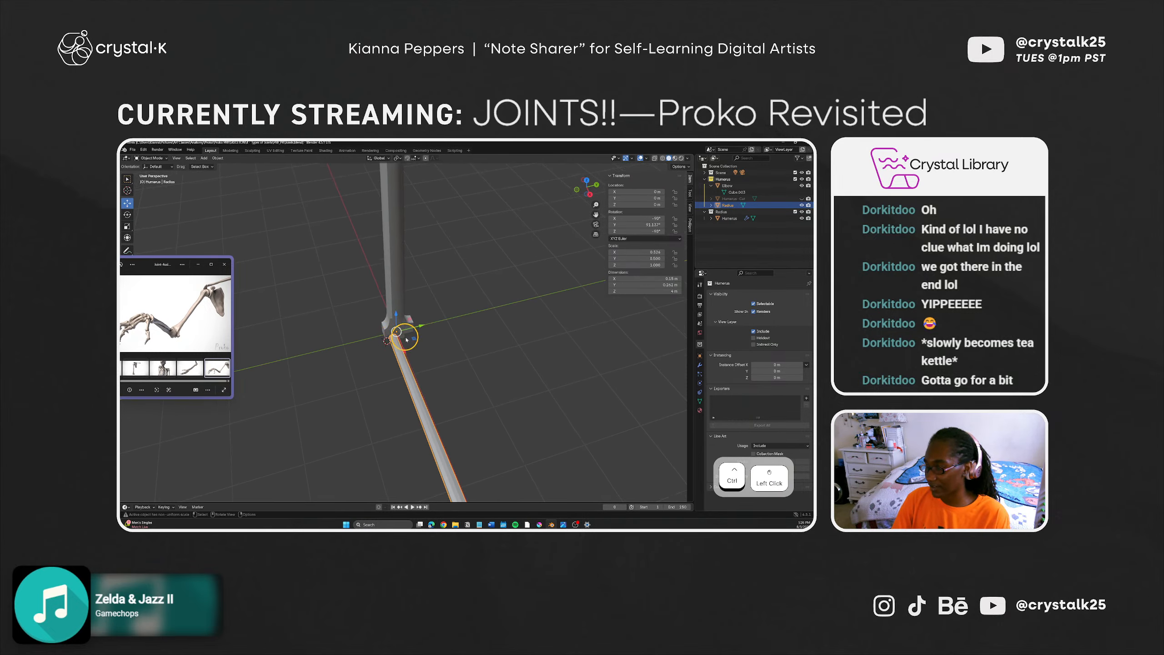
key(shift)
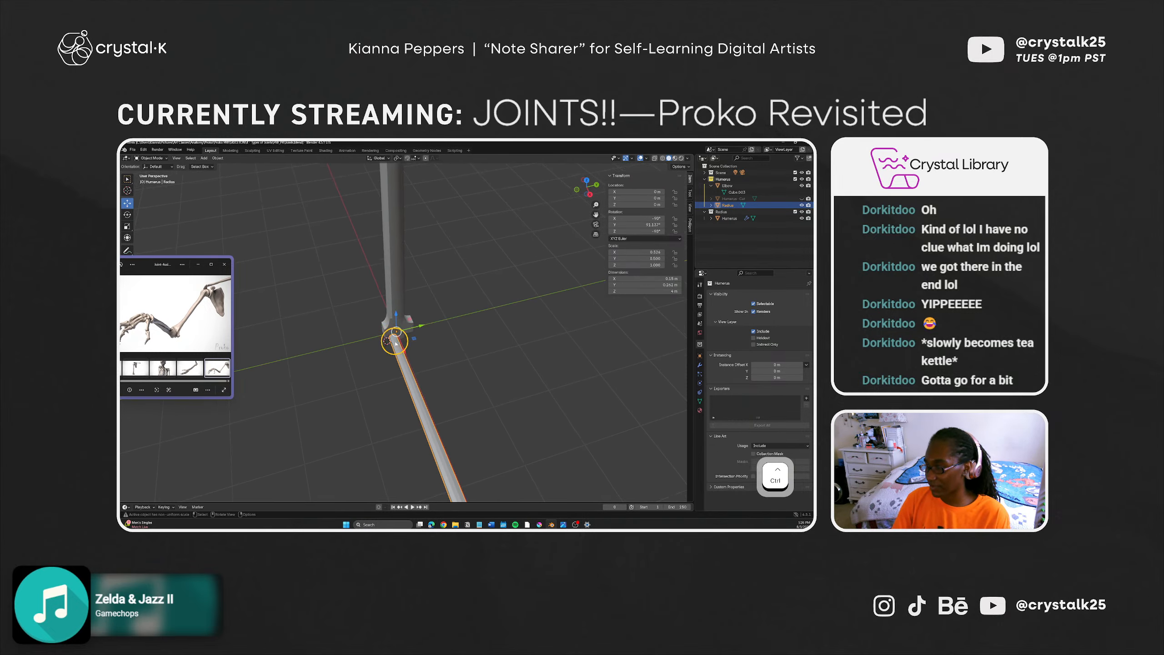
shift+right_drag(388, 340, 399, 336)
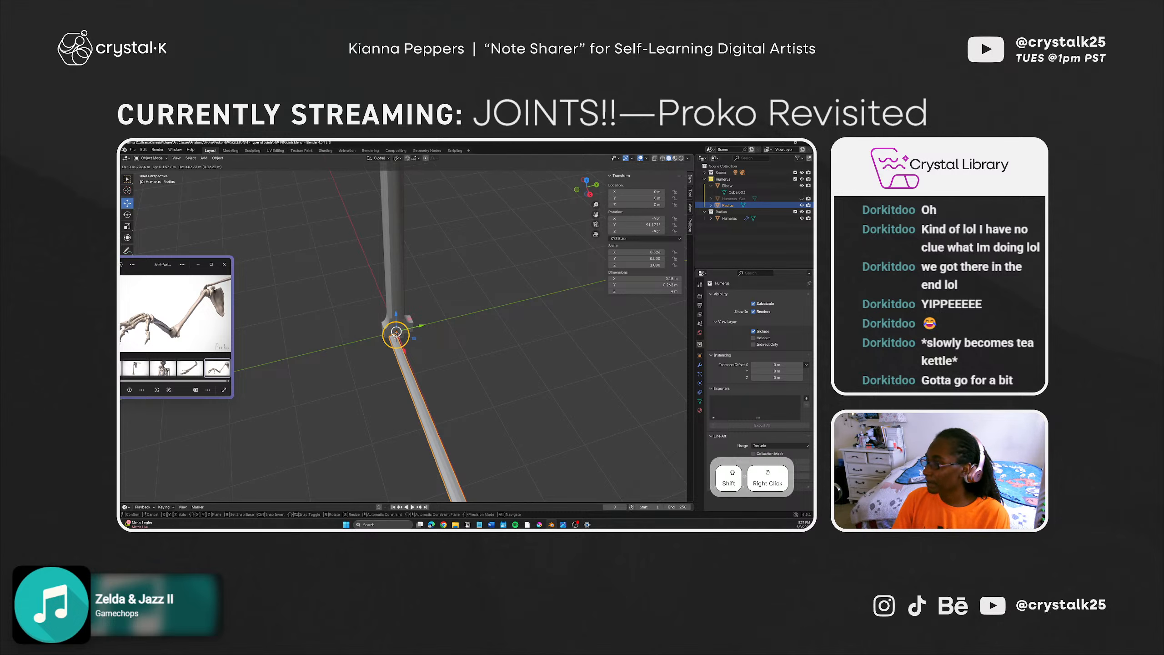
shift+right_drag(396, 333, 396, 332)
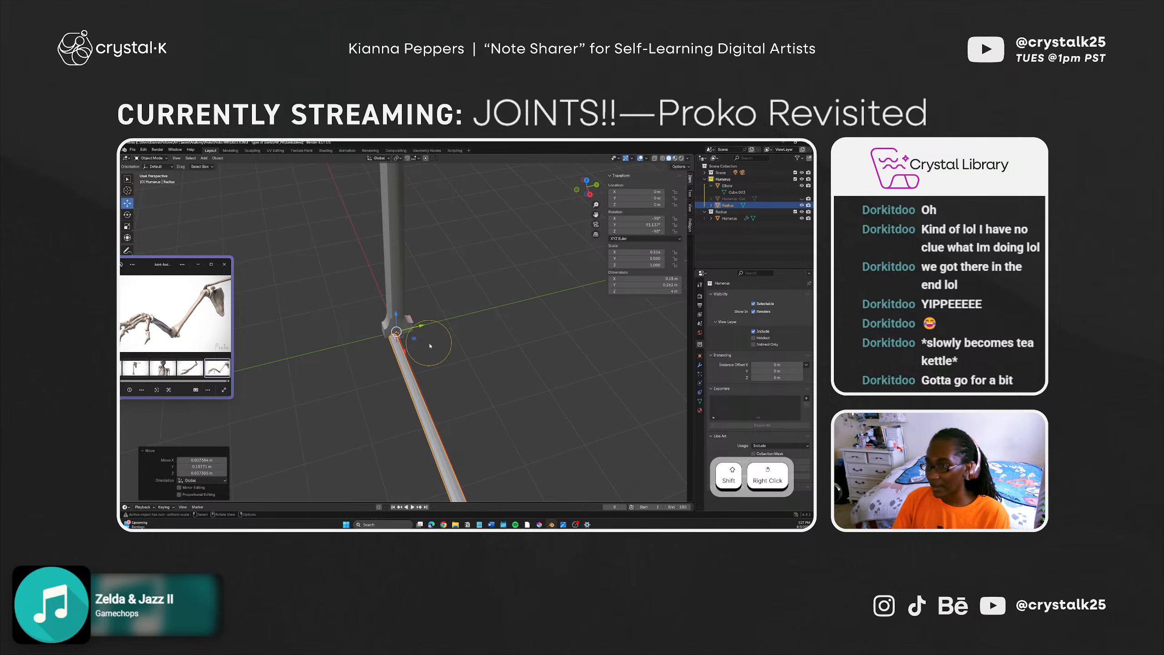
Step: Clear the selection and snap the 3D cursor to the world origin
click(343, 351)
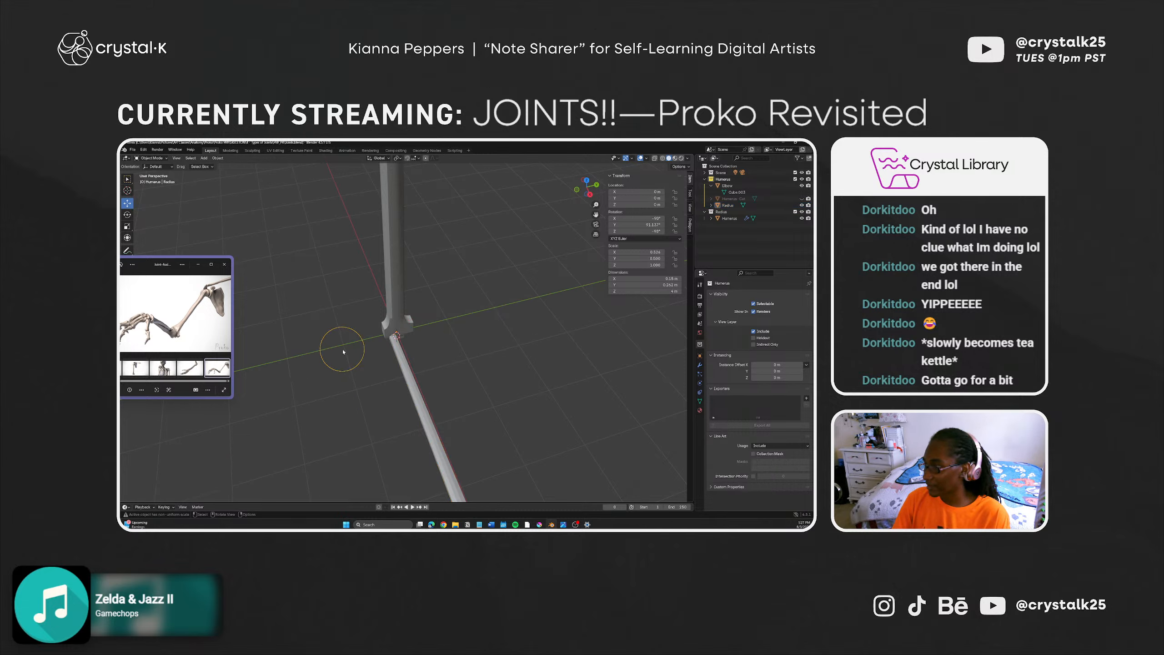
key(shift+s)
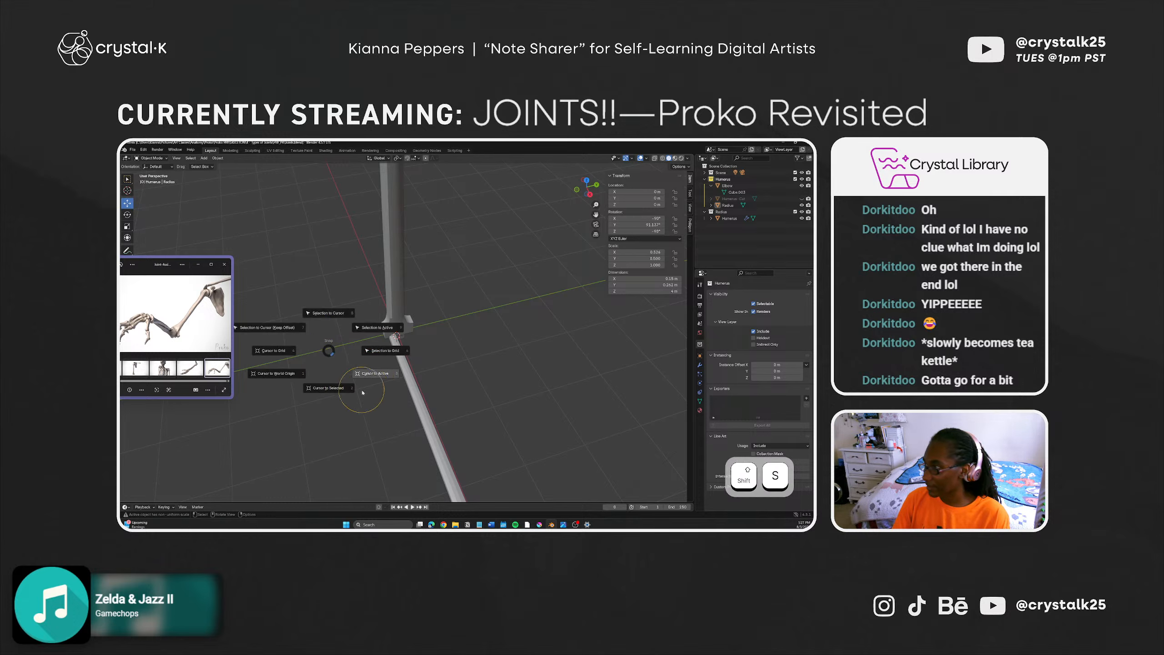
click(280, 372)
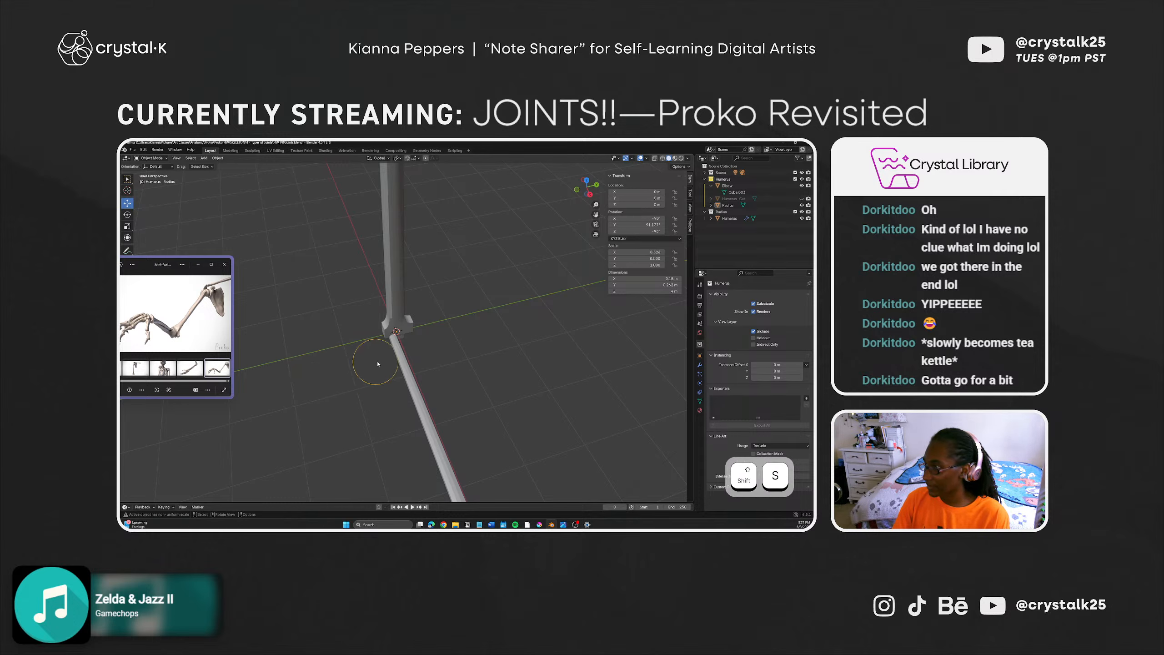
Step: Display the active tool's transform options and toggle the Affect Only Origins setting off and back on
middle_drag(387, 356, 403, 343)
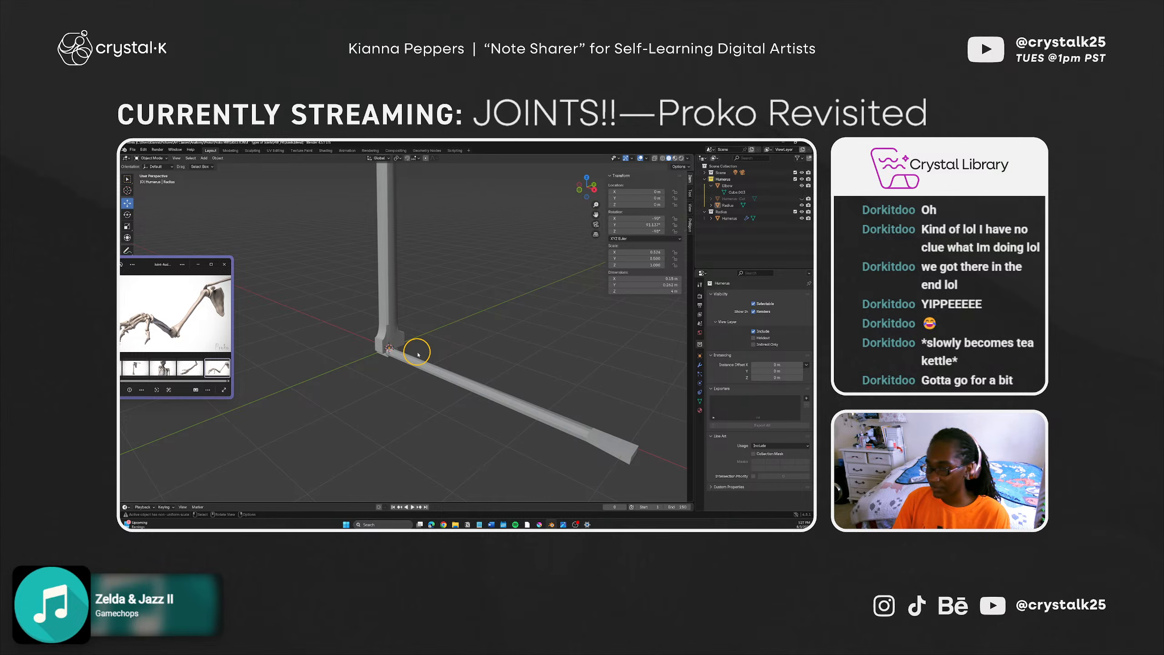
key(ctrl+period)
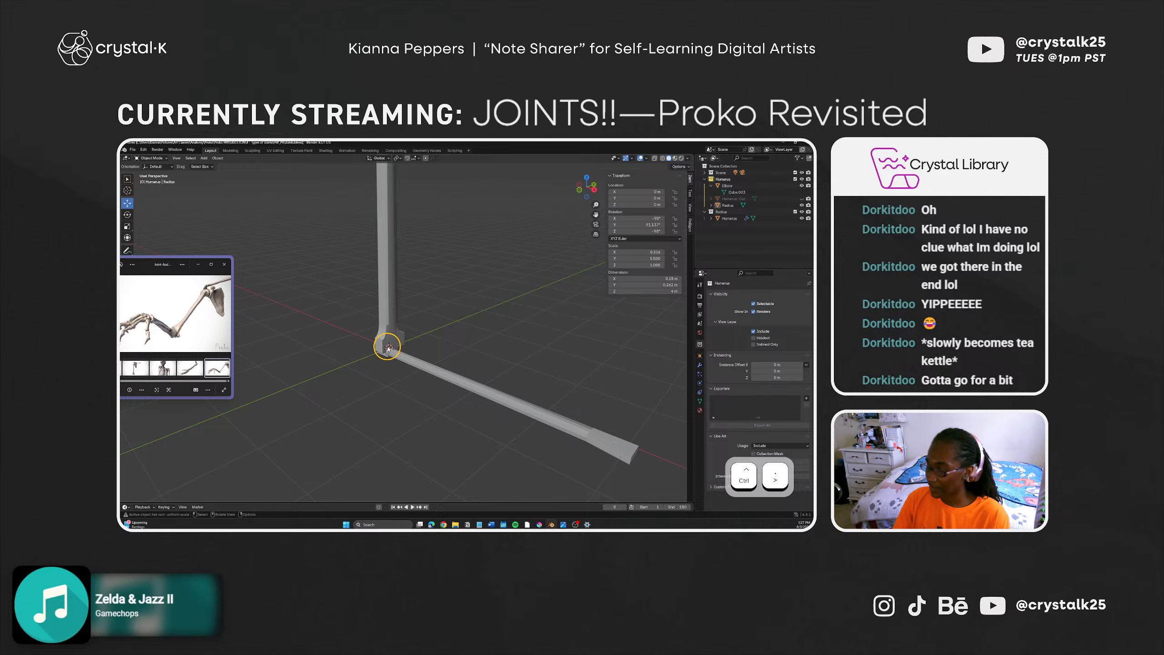
key(ctrl+KP_Delete)
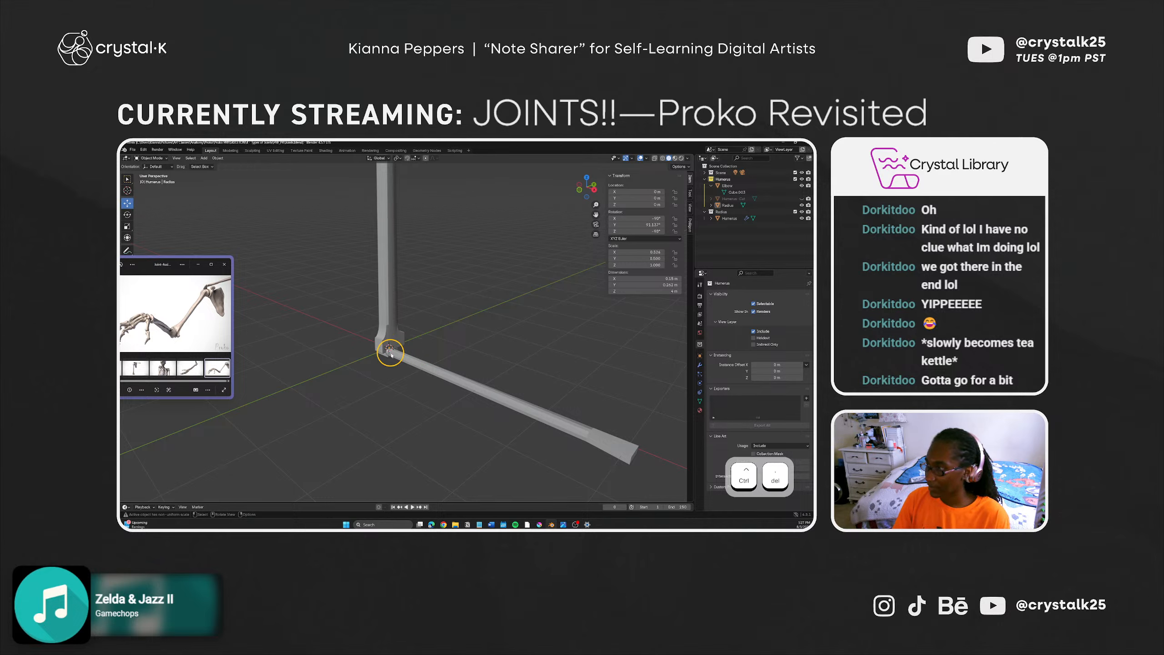
middle_drag(388, 349, 368, 359)
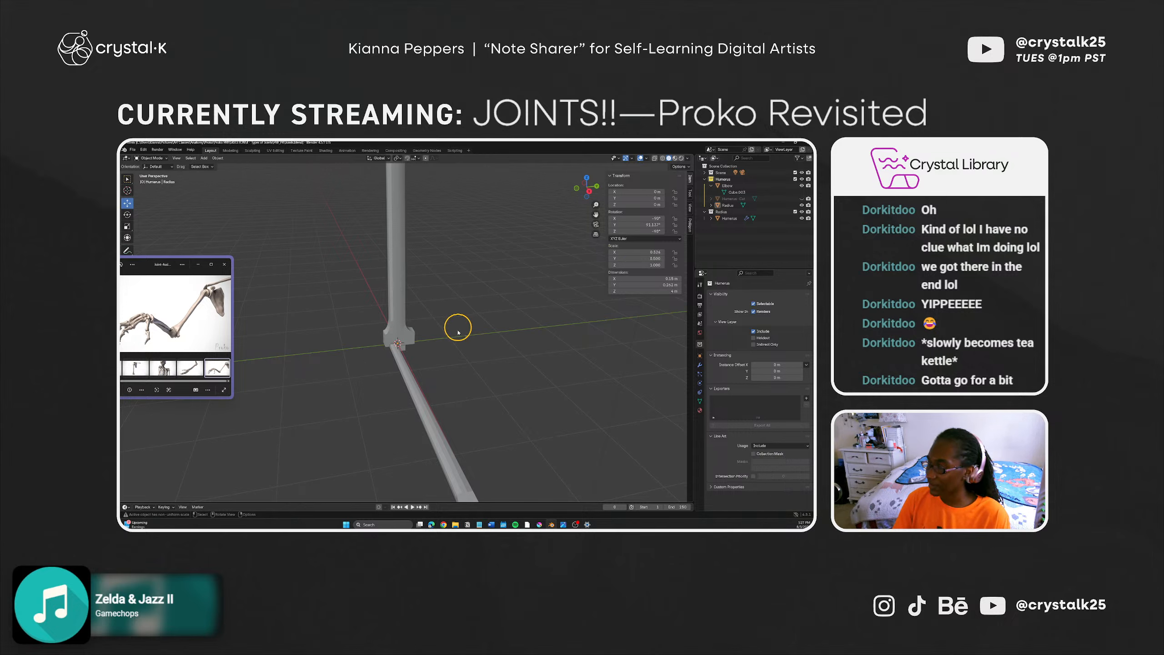
click(690, 193)
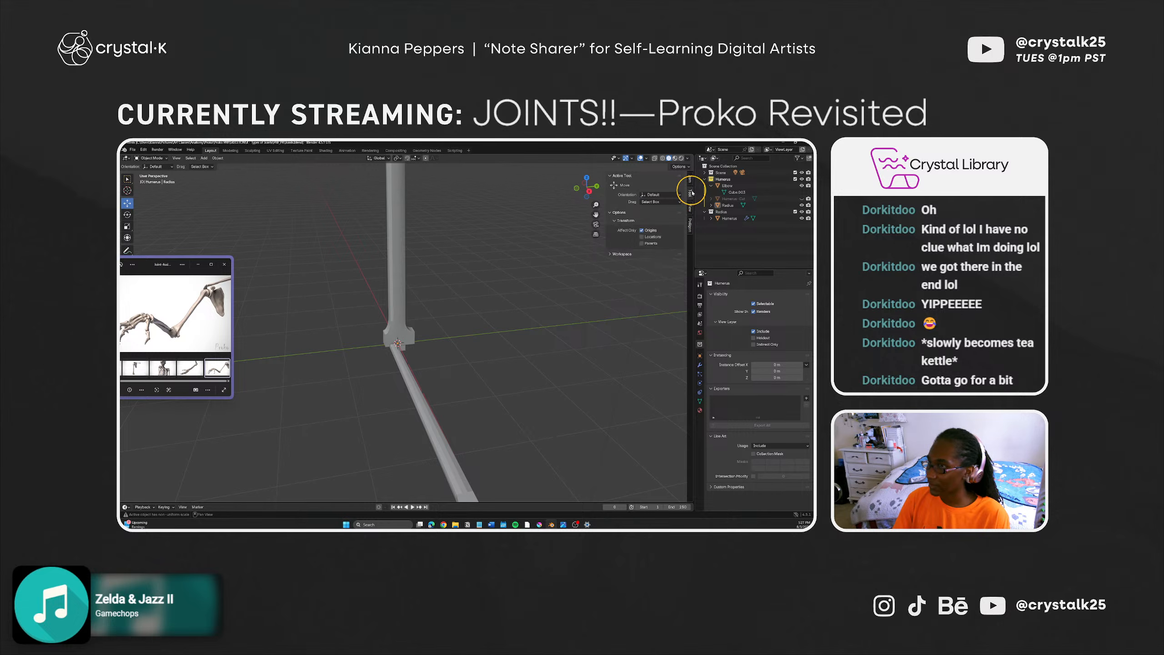
click(646, 231)
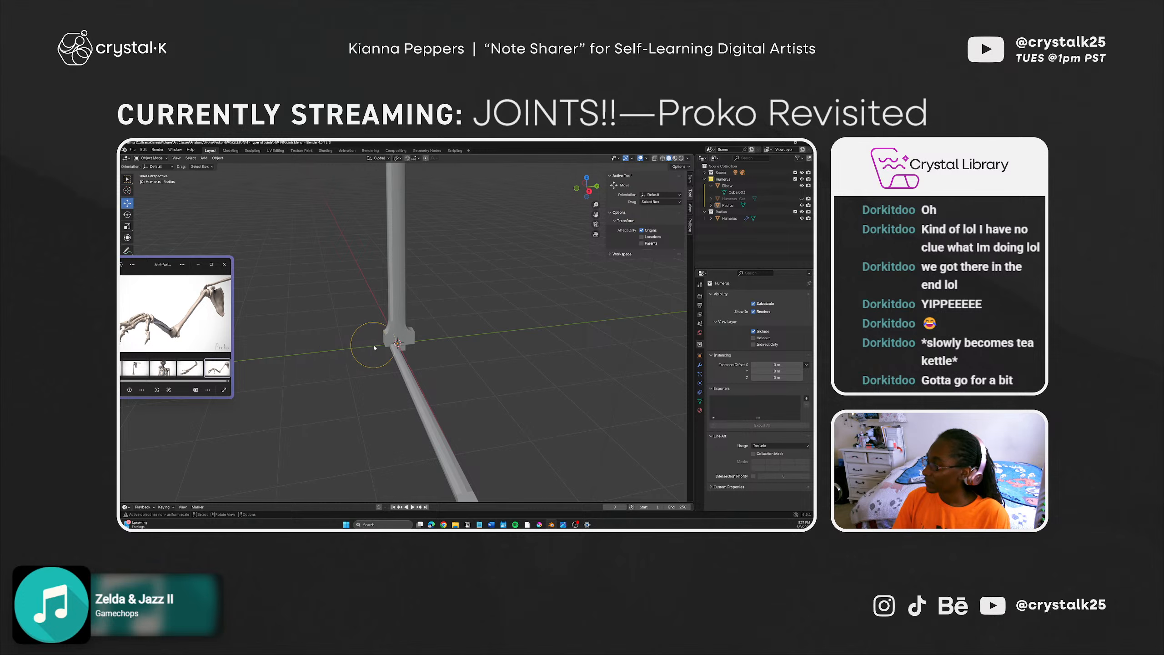
key(ctrl+period)
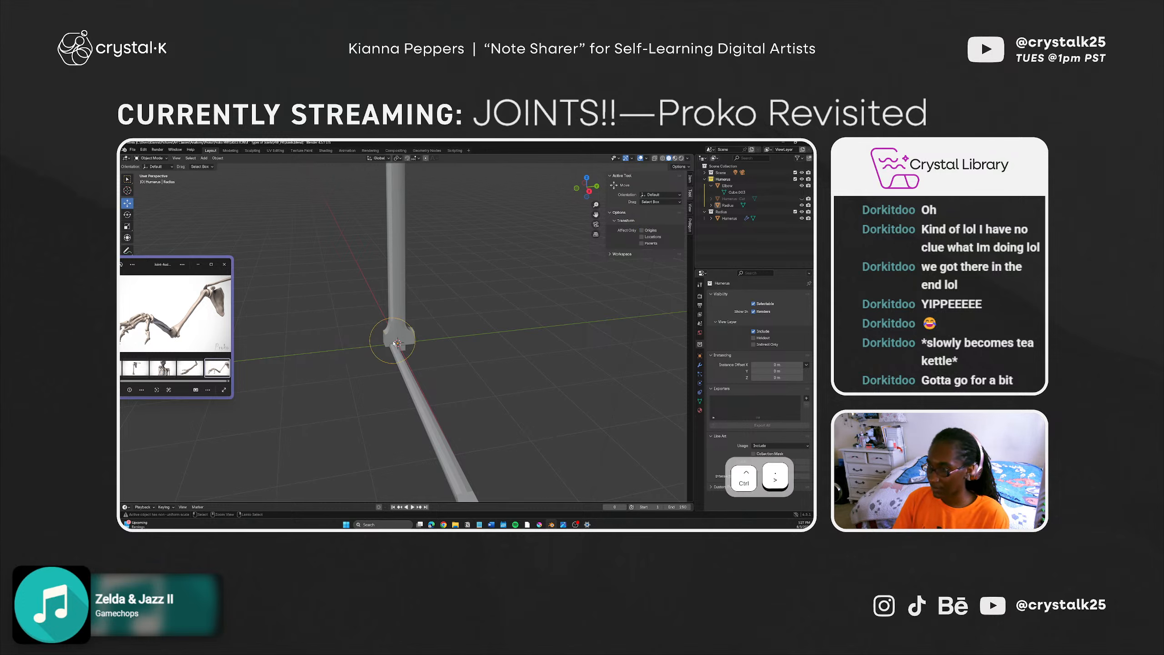
key(shift+period)
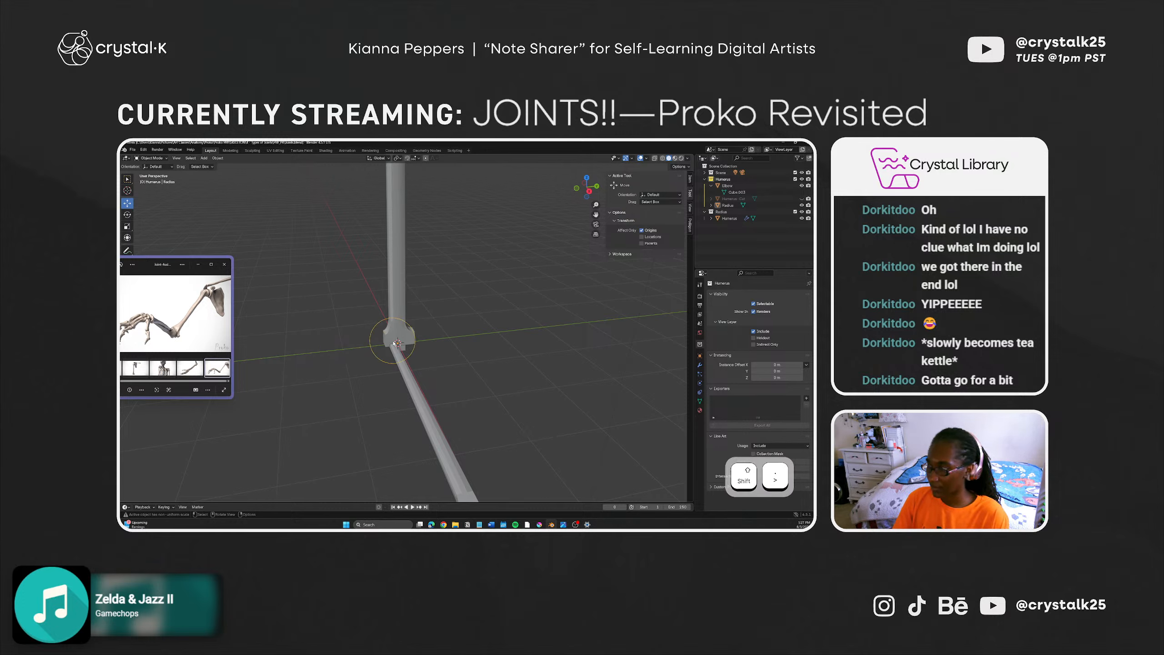
Step: Switch to the browser and replay the origin-point tutorial's section on the Affect Only Origins option, pausing where needed
mouse_move(444, 526)
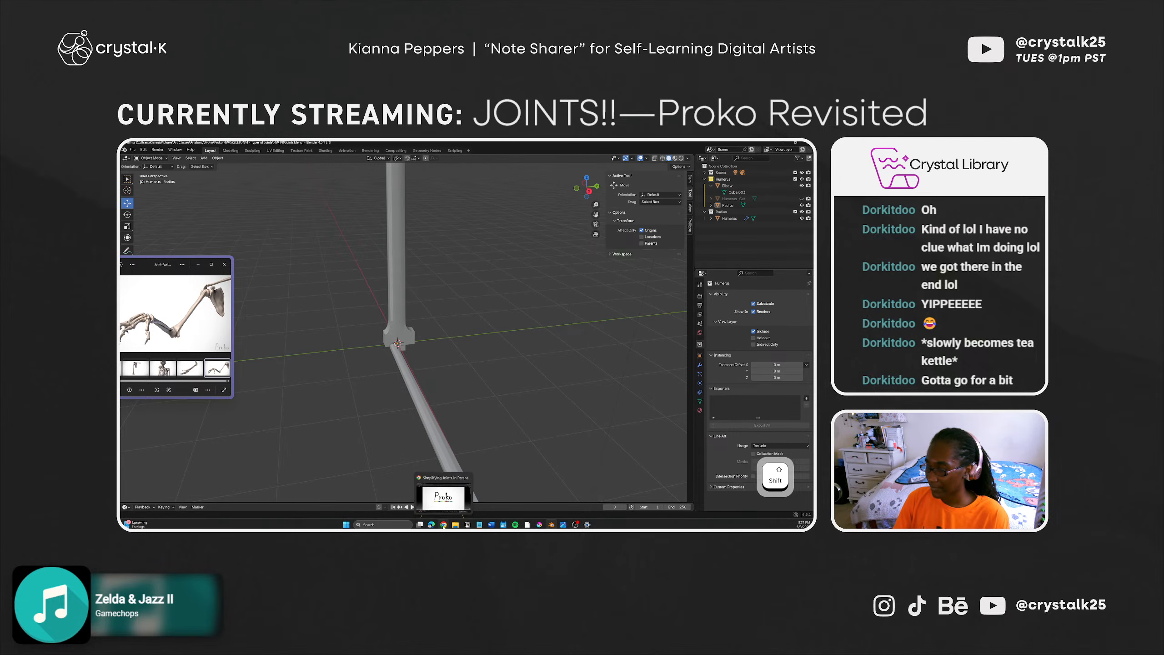
click(431, 526)
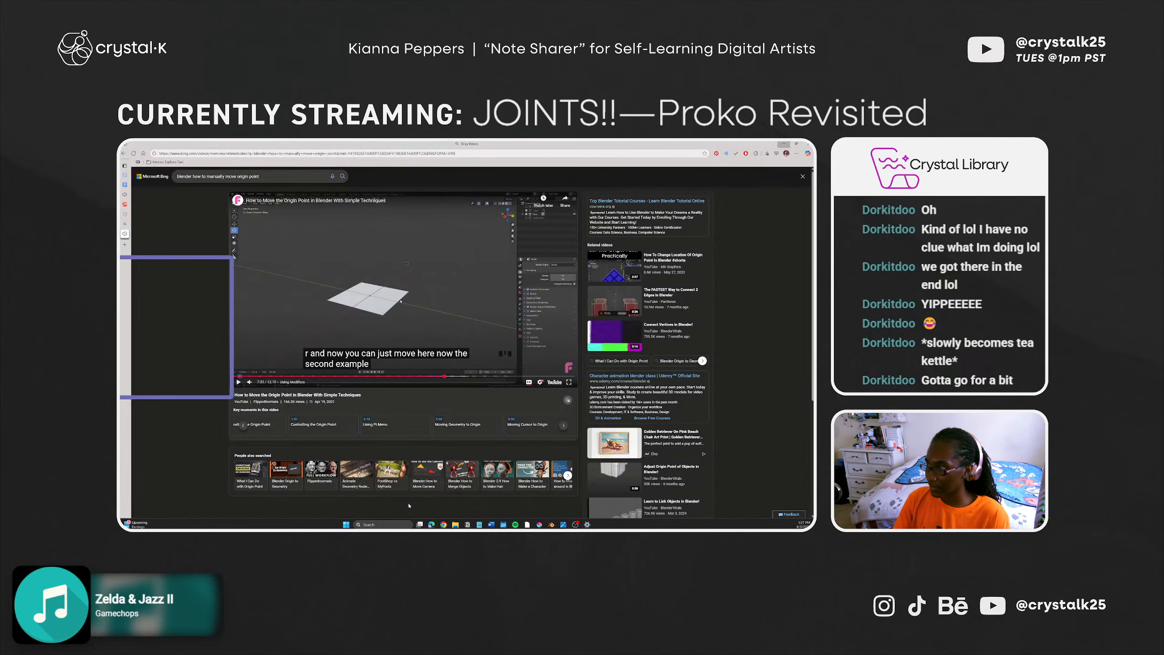
click(376, 376)
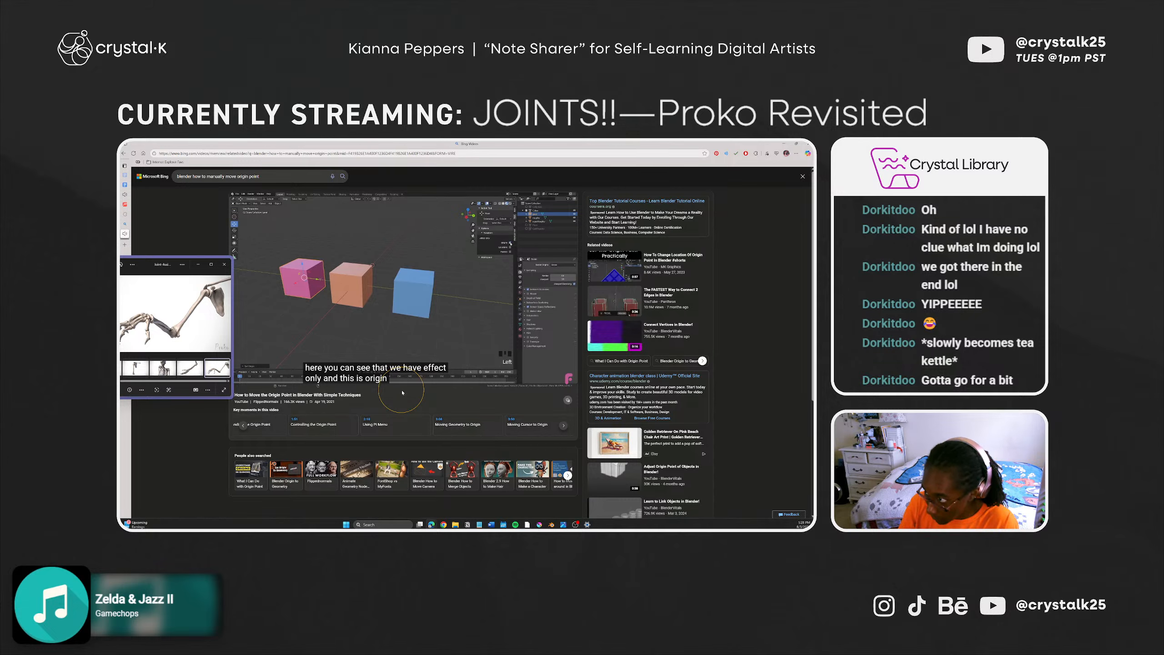
key(Left)
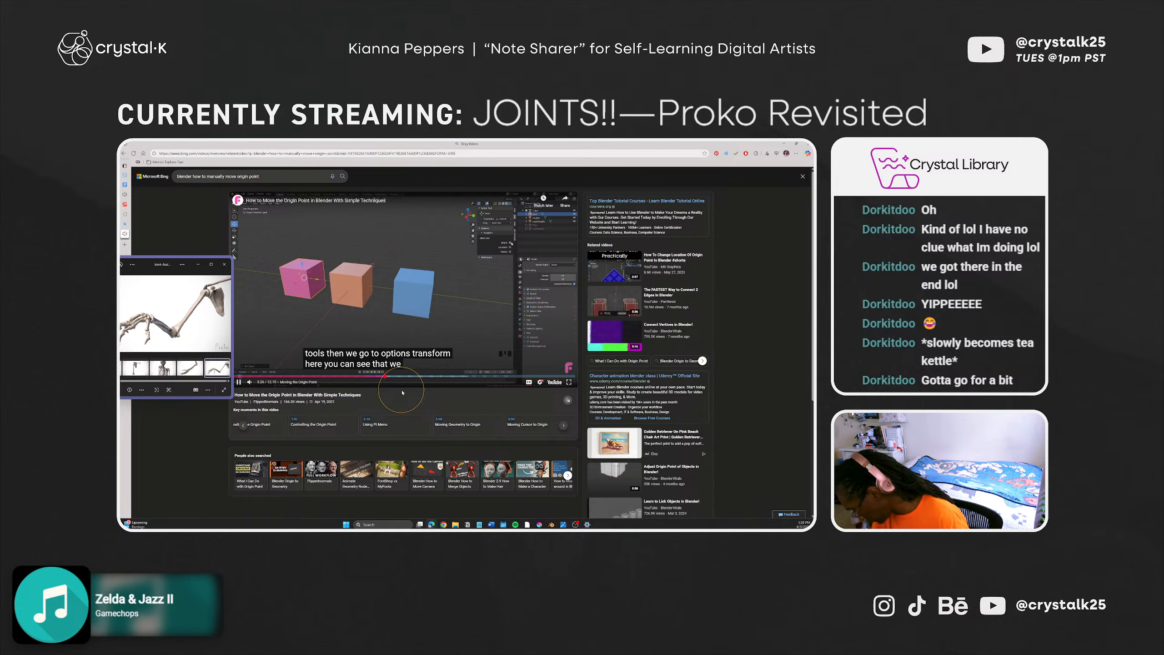
key(space)
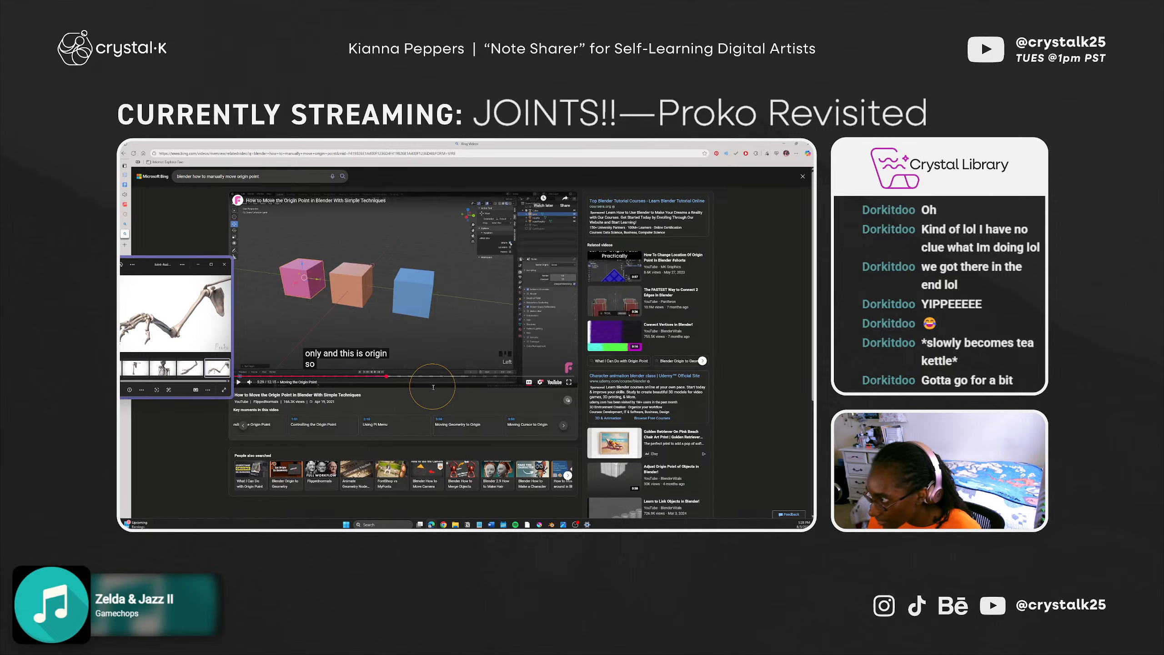
key(Left)
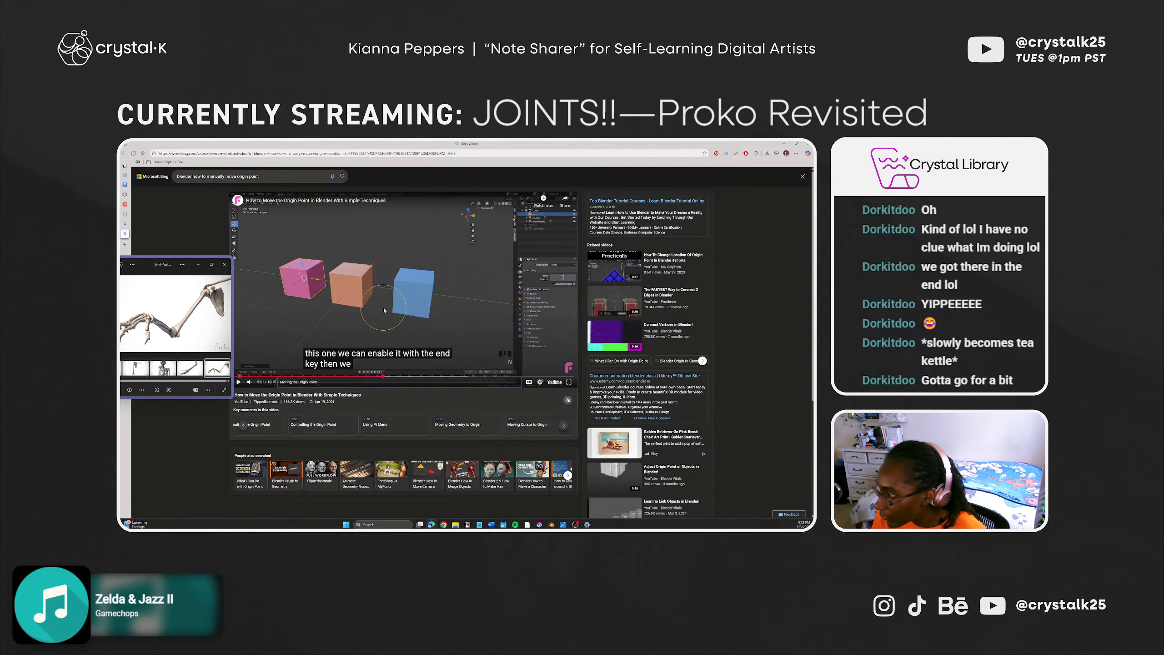
Step: Switch from the origin tutorial back to Blender and try repositioning the 3D cursor near the elbow, undoing the first attempt
key(space)
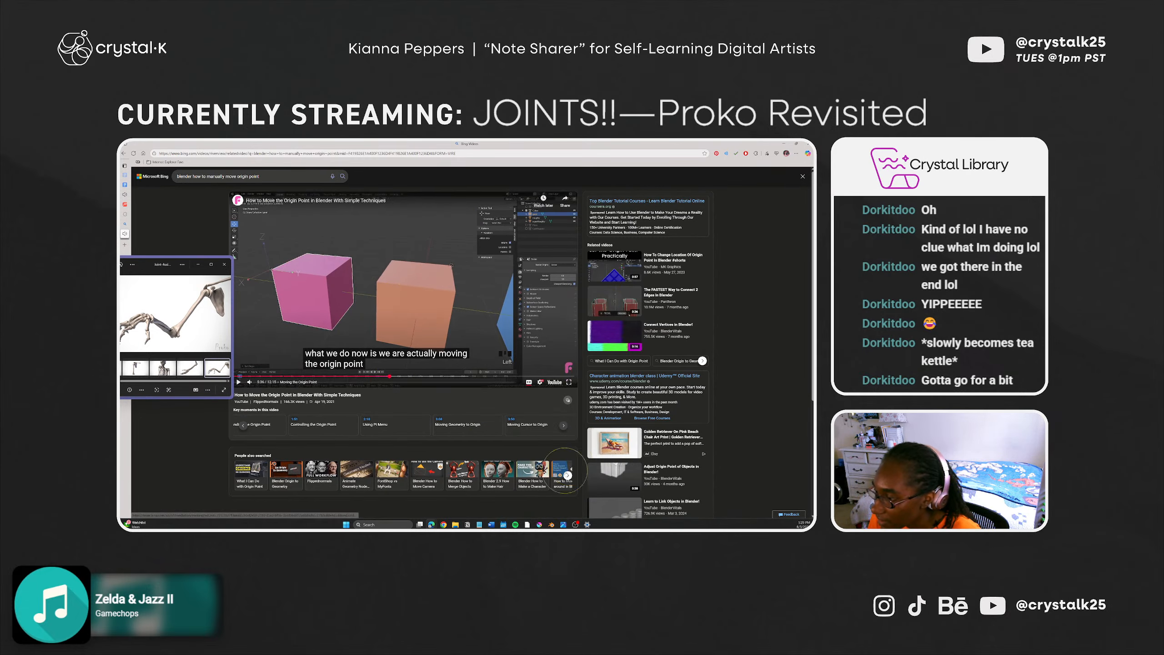
click(550, 524)
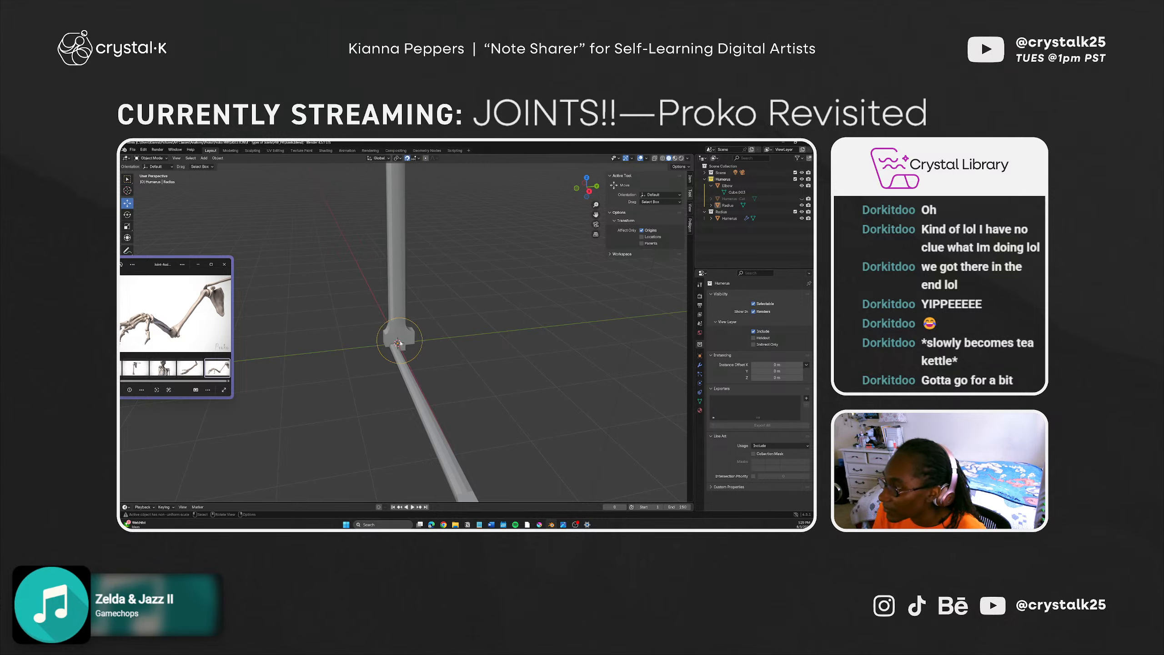
key(ctrl)
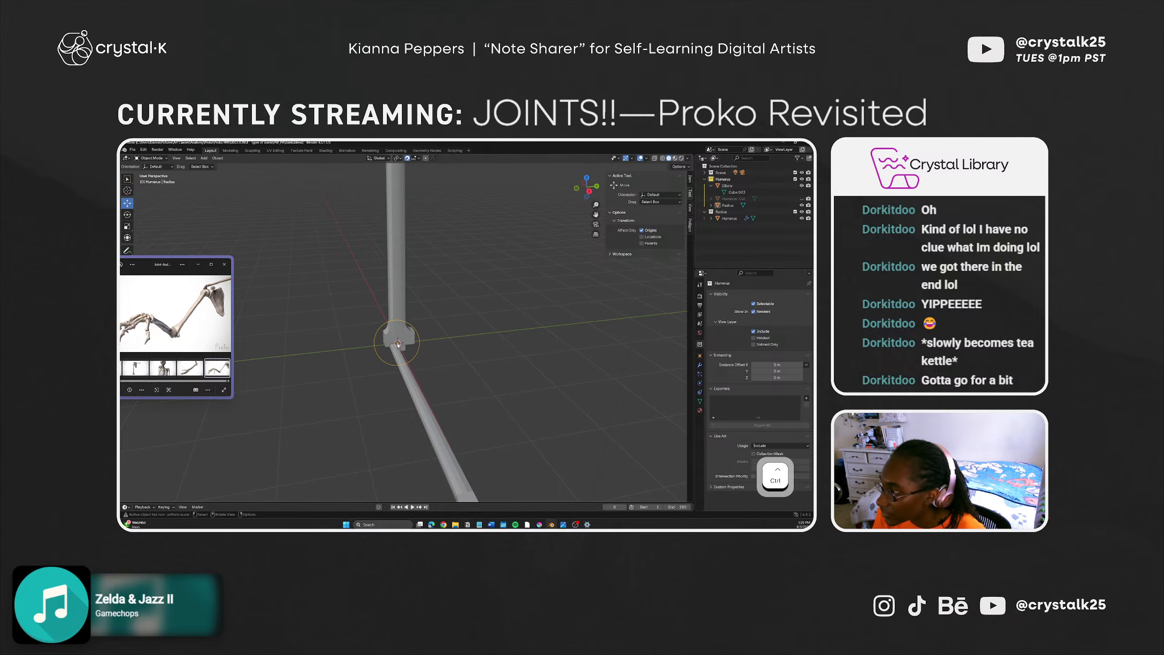
shift+right_drag(420, 342, 390, 350)
key(ctrl+z)
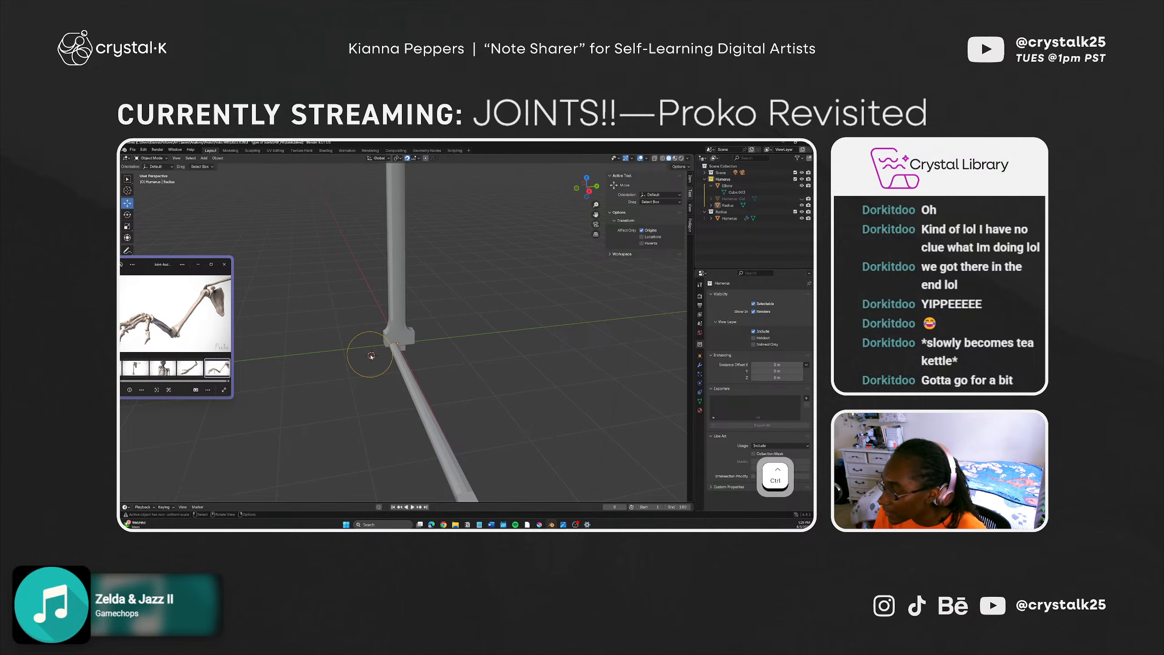
shift+right_drag(367, 353, 388, 340)
Step: Set the snap target to Face and move the 3D cursor onto the Radius's end at the elbow
click(417, 158)
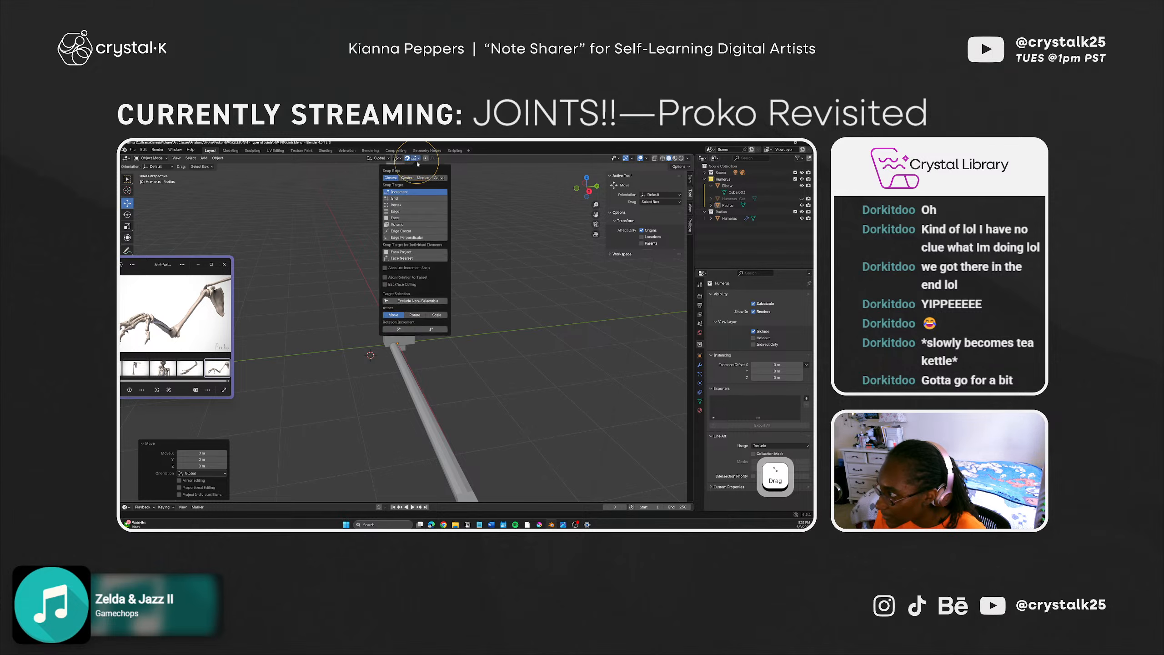
click(393, 212)
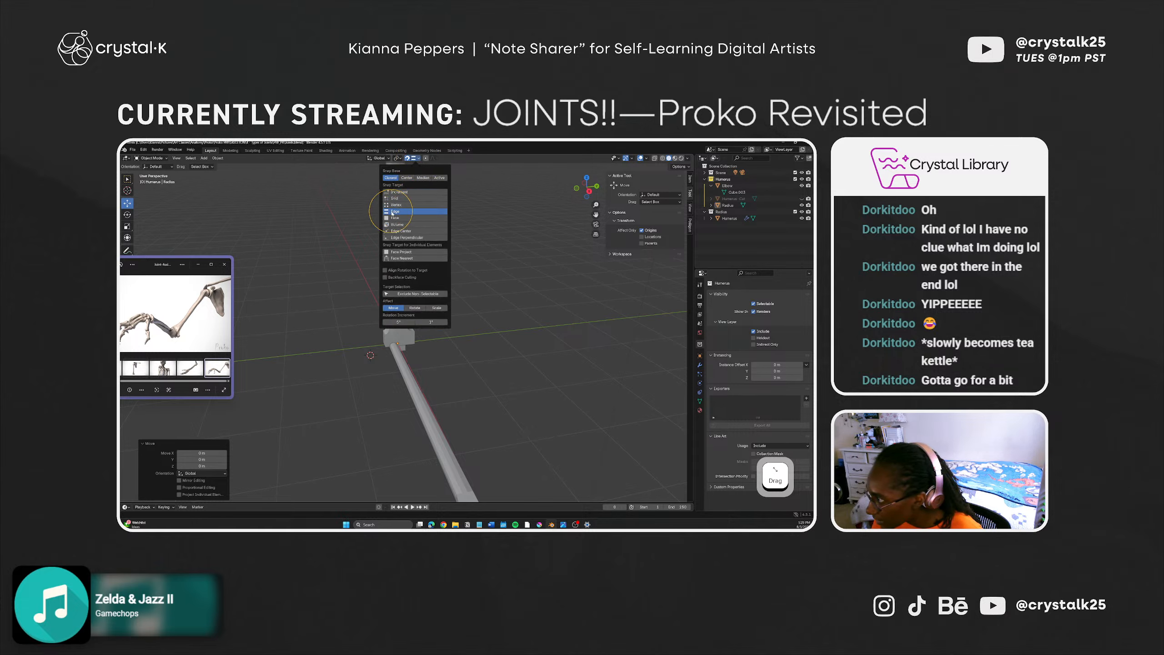
click(406, 218)
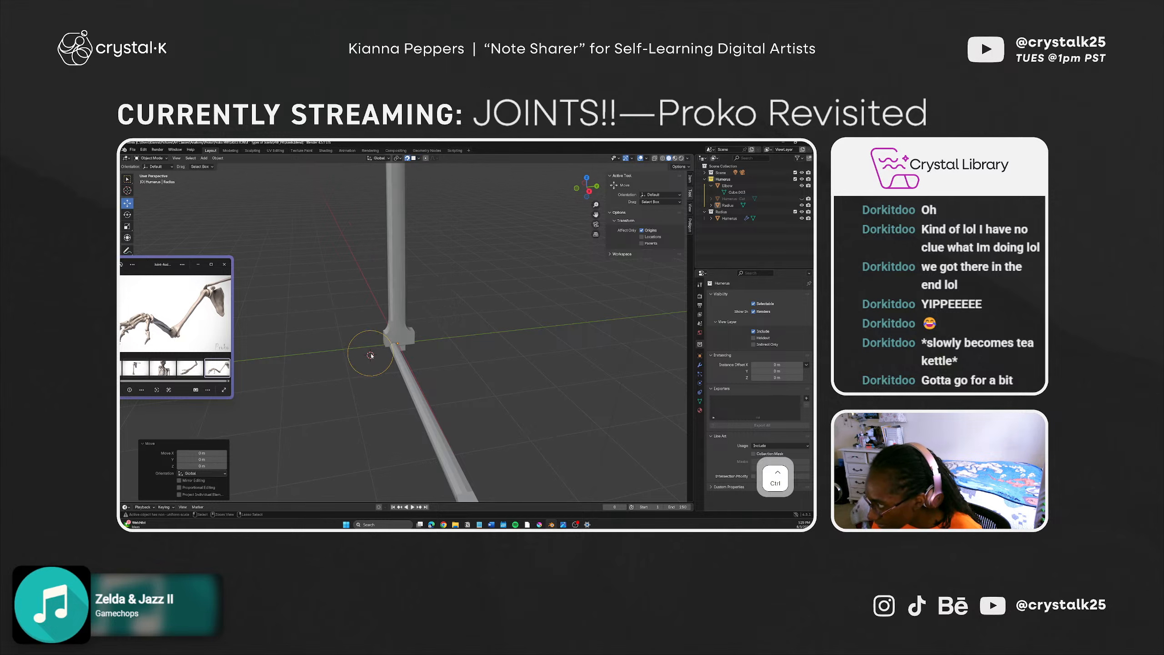
click(408, 158)
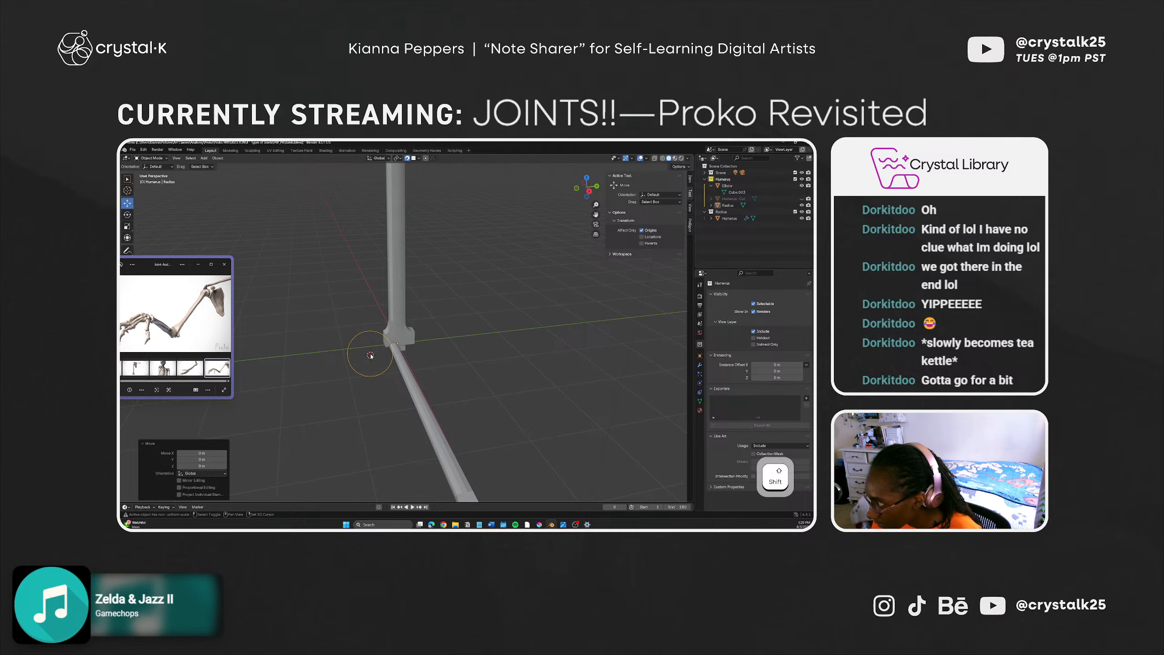
shift+right_drag(371, 355, 394, 348)
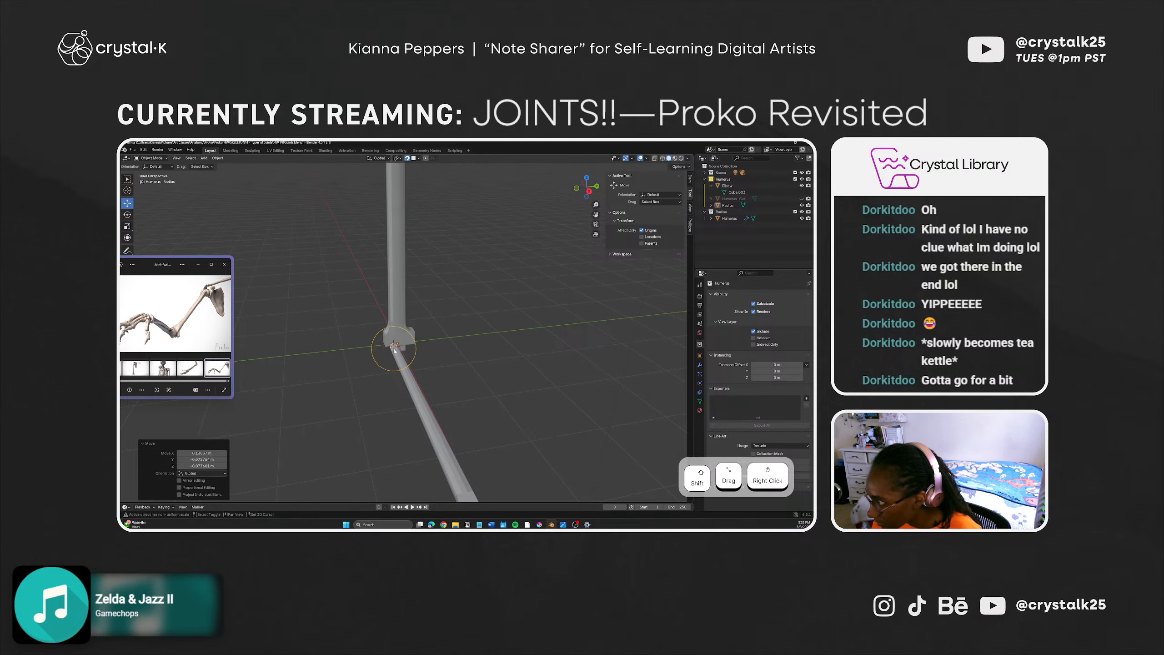
middle_drag(394, 349, 340, 385)
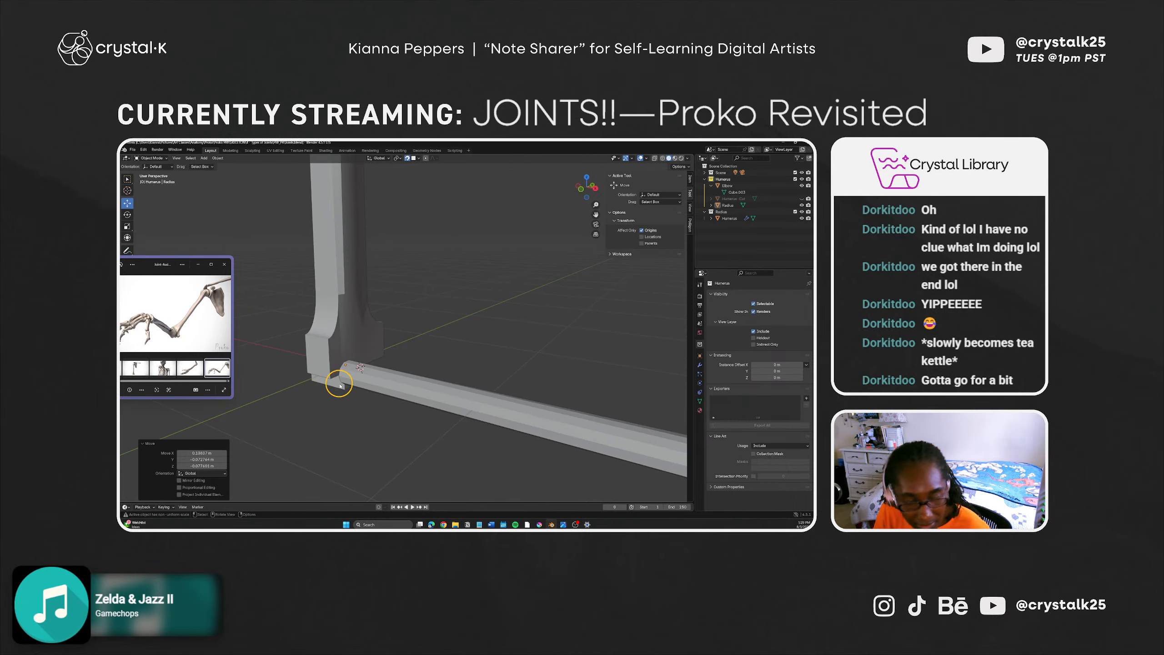
middle_drag(317, 396, 314, 400)
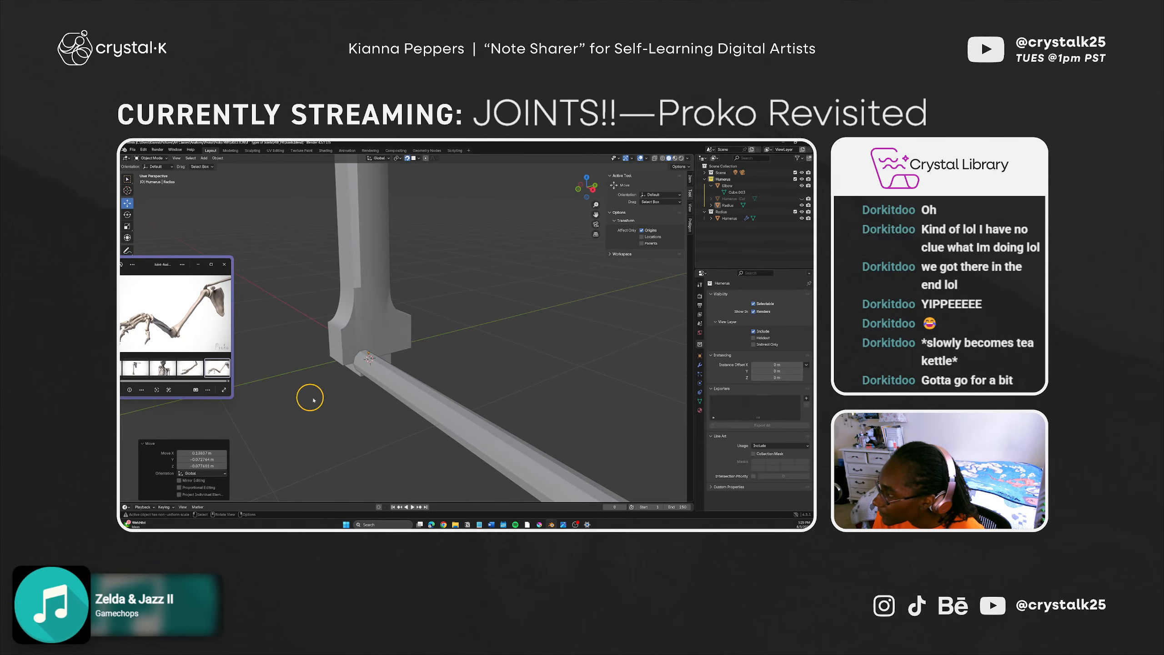
Step: Try to move the Humerus origin along the Y axis from a bottom view, and undo the move
key(shift+s)
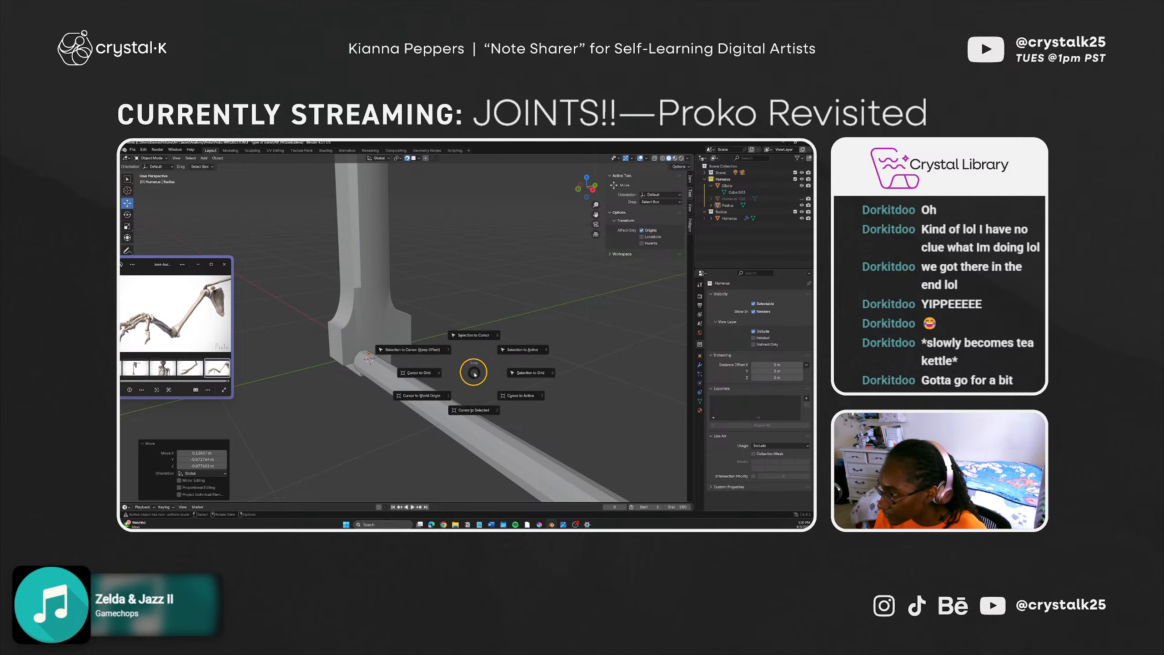
key(1)
middle_drag(418, 372, 353, 382)
middle_drag(412, 336, 408, 383)
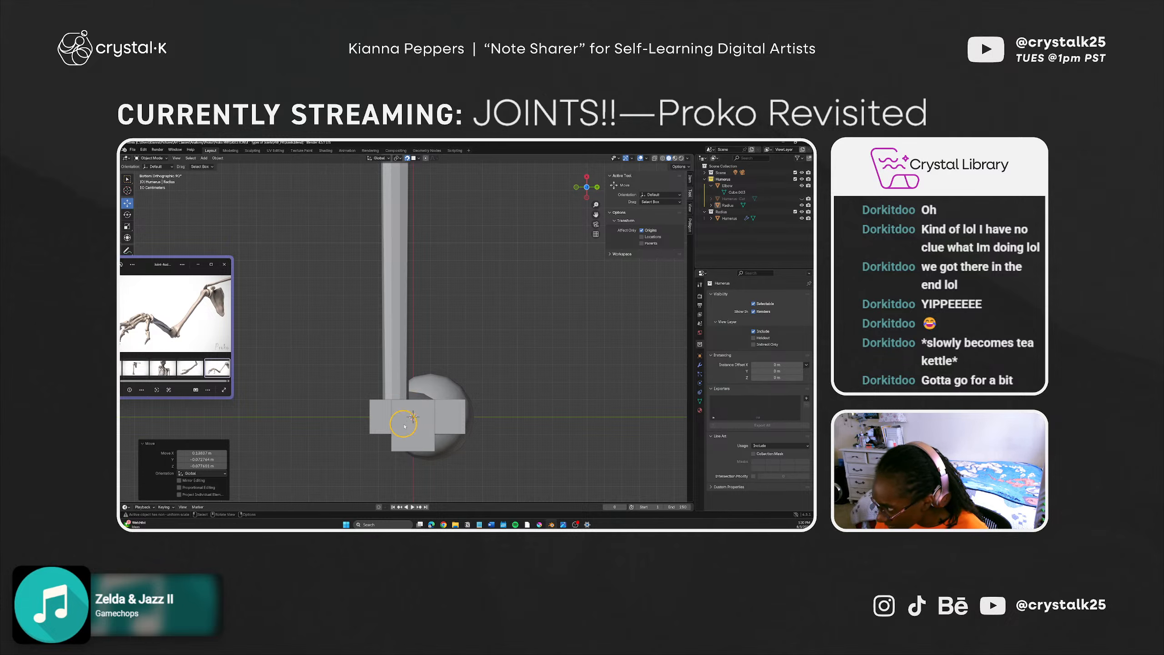
click(386, 414)
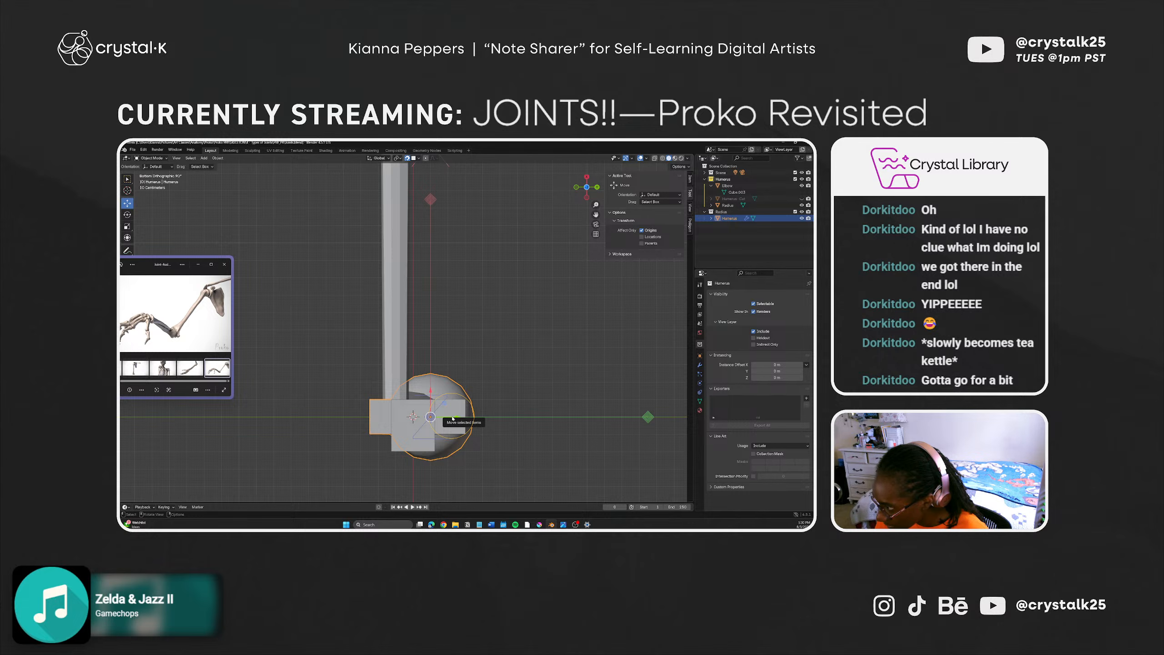
drag(452, 418, 412, 420)
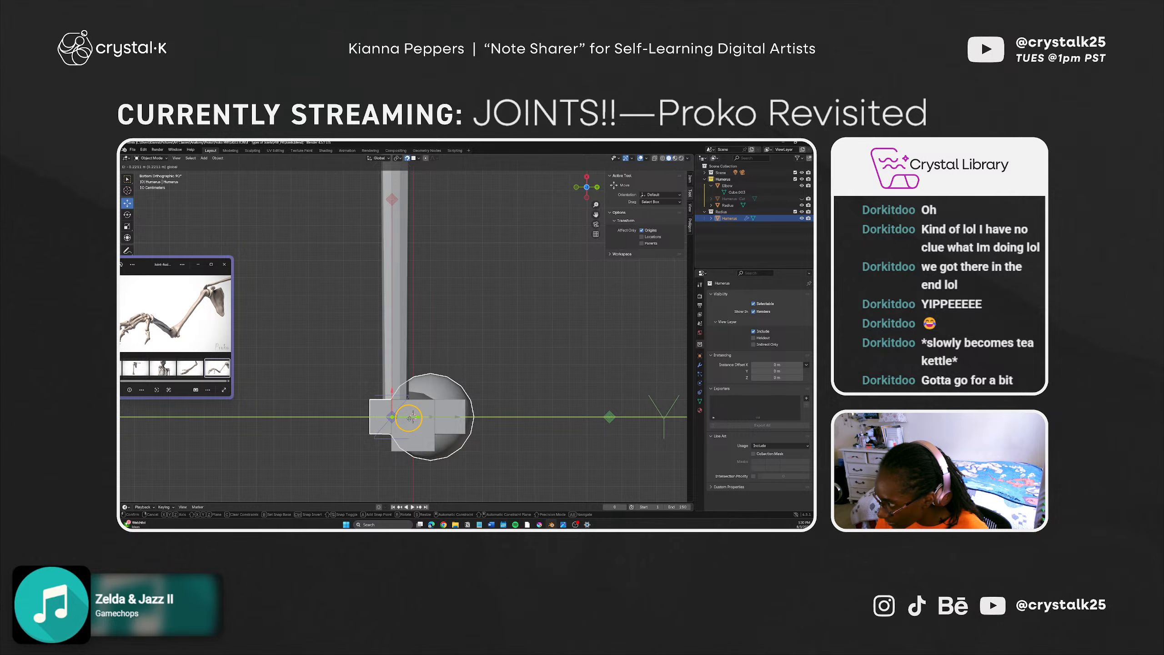
drag(410, 418, 414, 416)
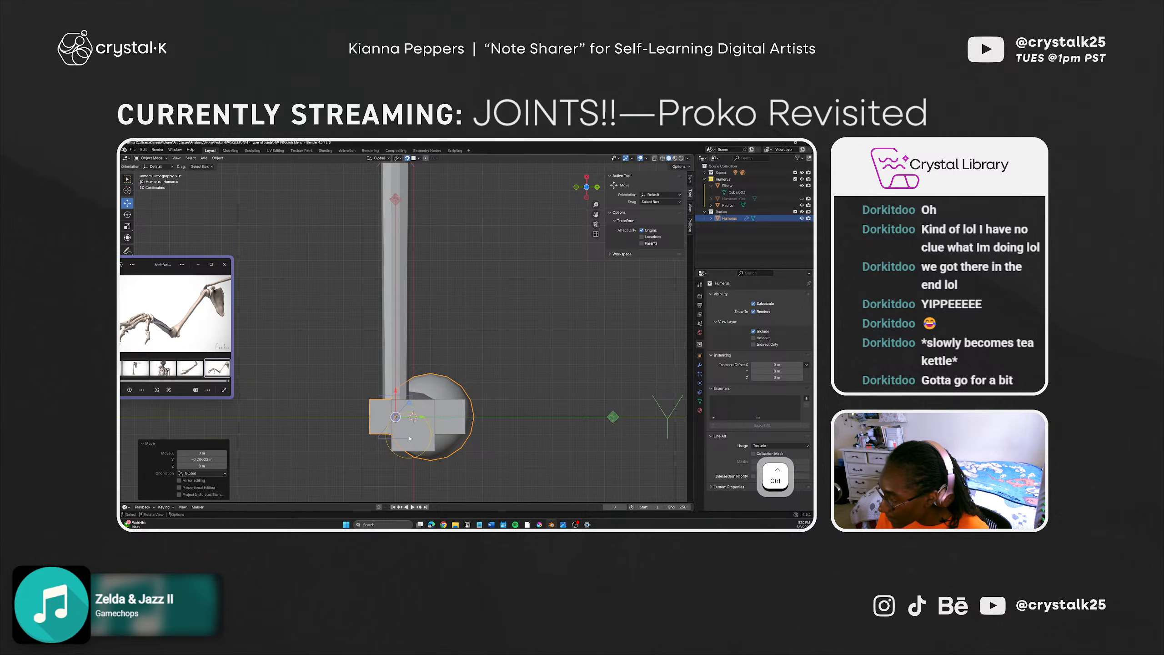
middle_drag(417, 397, 409, 372)
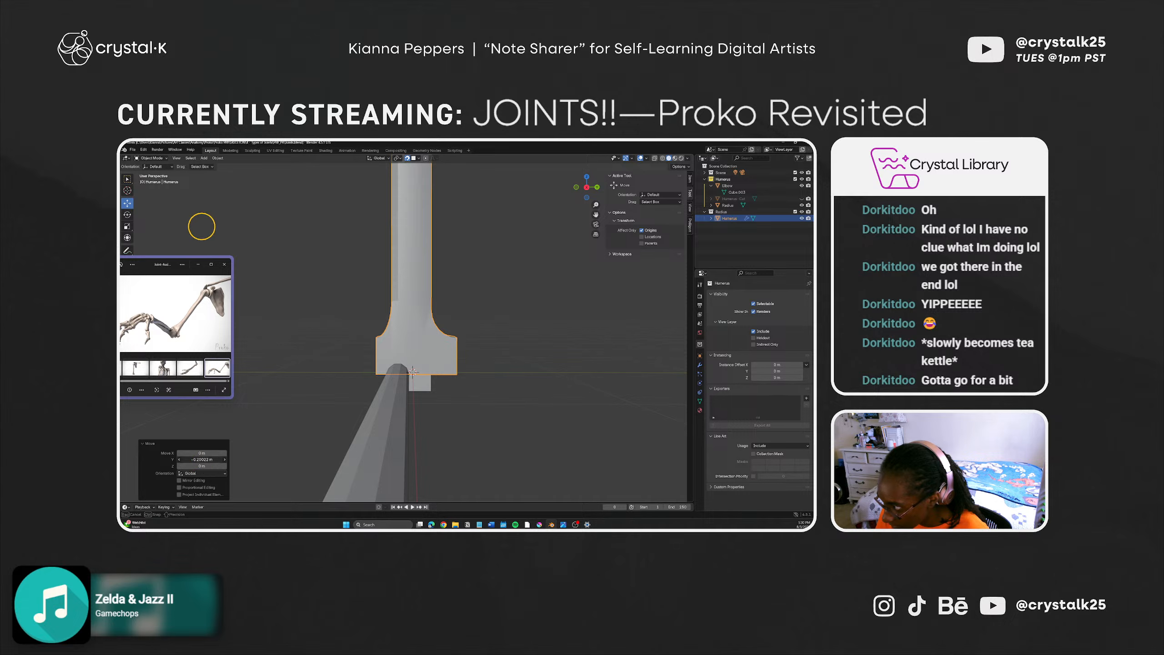
key(ctrl)
key(ctrl+z)
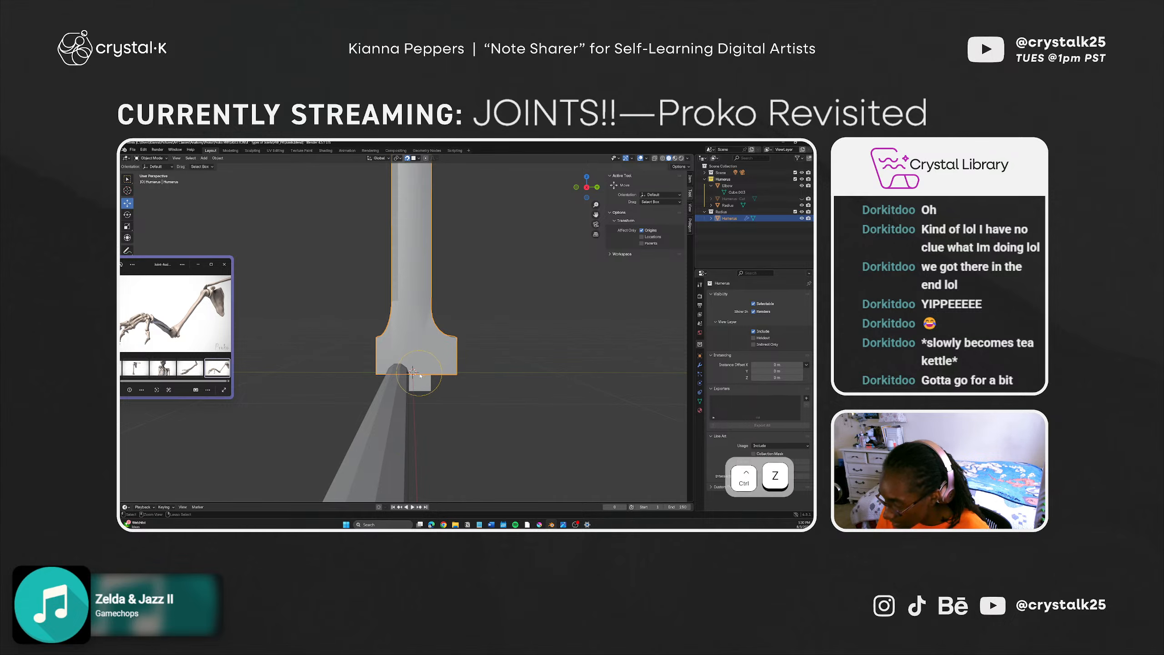
Step: Clear the Humerus selection and select the Radius, bringing its elbow end into close view
alt+drag(411, 374, 402, 317)
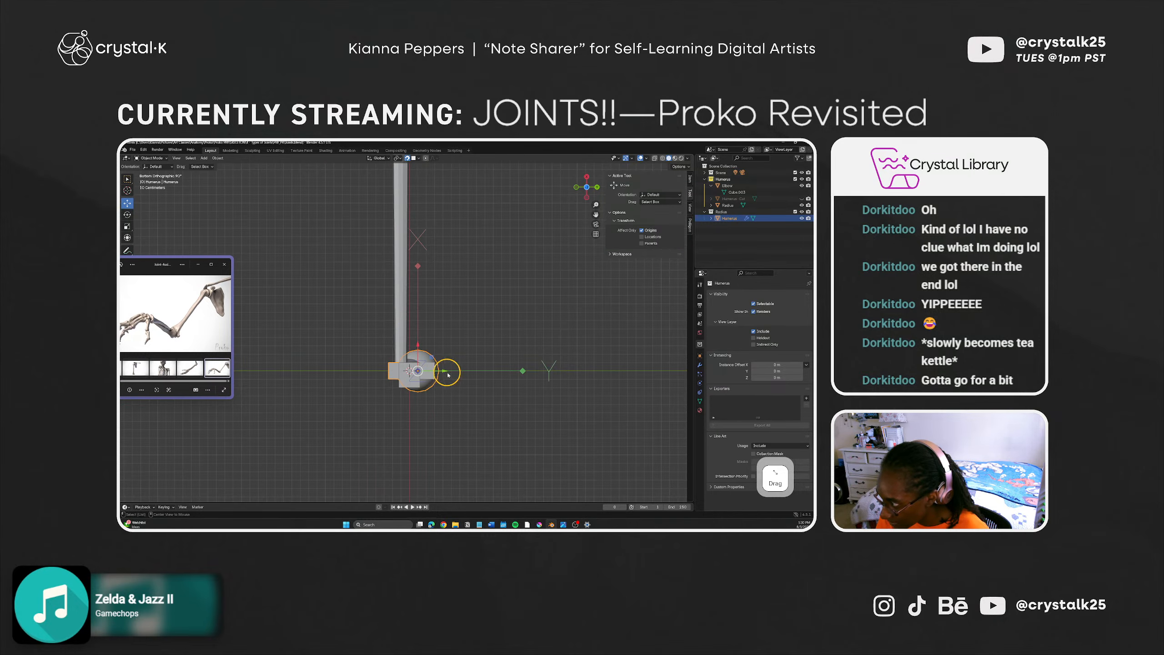
alt+drag(421, 432, 396, 433)
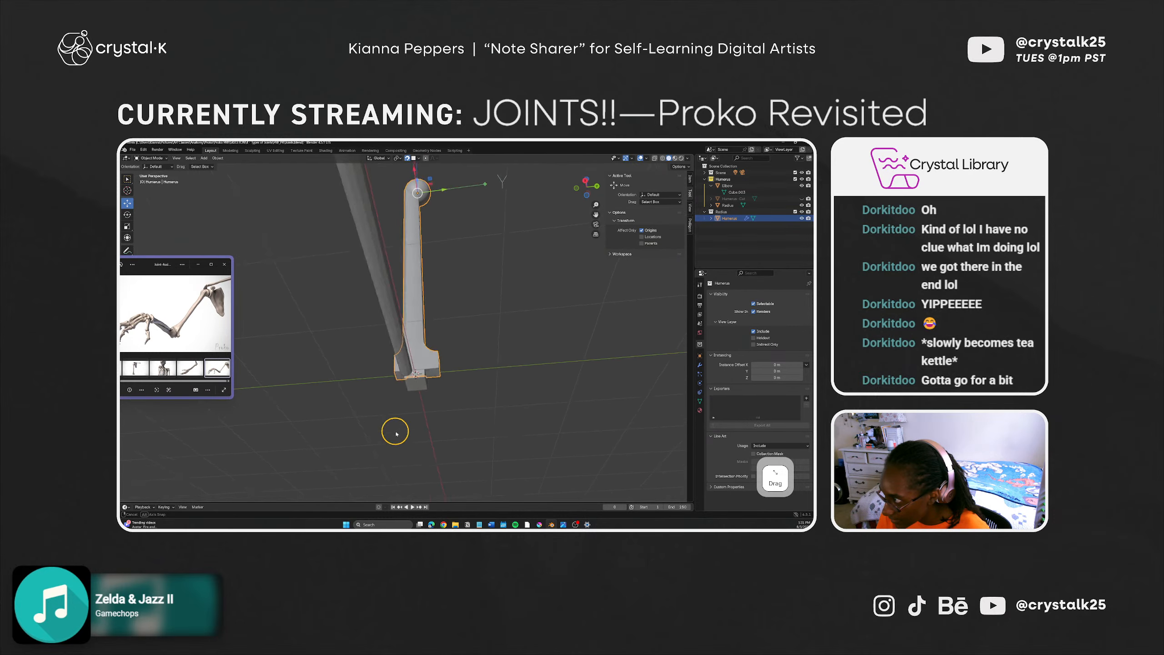
middle_drag(396, 433, 401, 436)
click(400, 437)
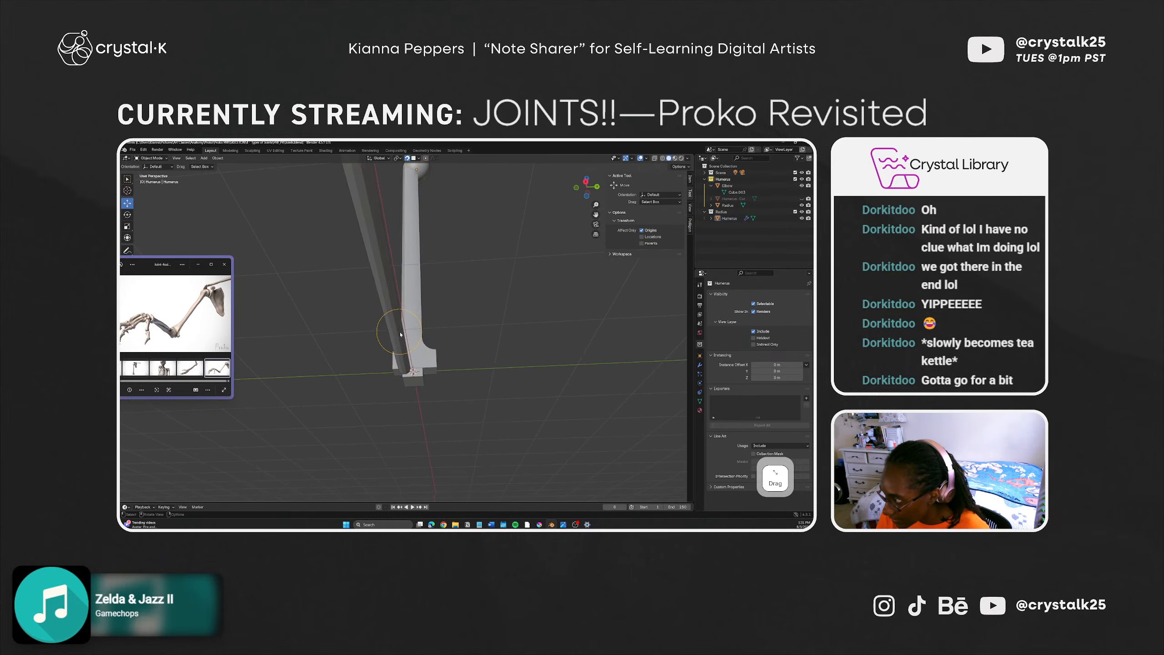
click(400, 335)
middle_drag(389, 385, 441, 440)
scroll(395, 374, up, 7)
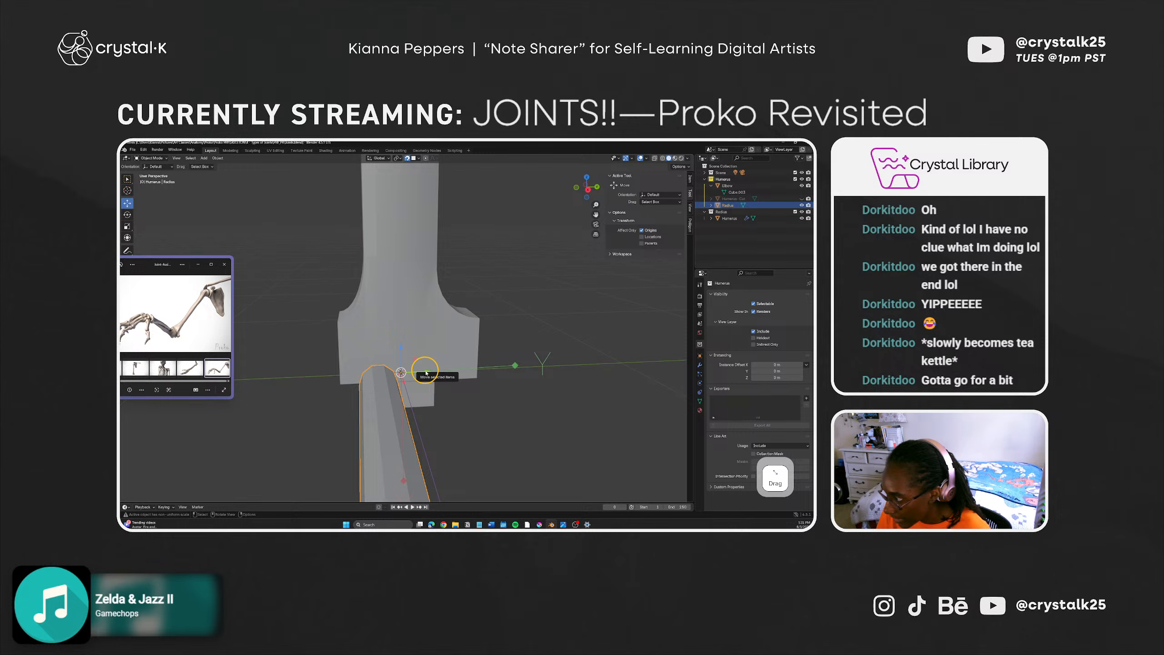
Step: Choose Face Nearest as the individual-element snap target and move the Radius origin along Y to its elbow end
click(408, 158)
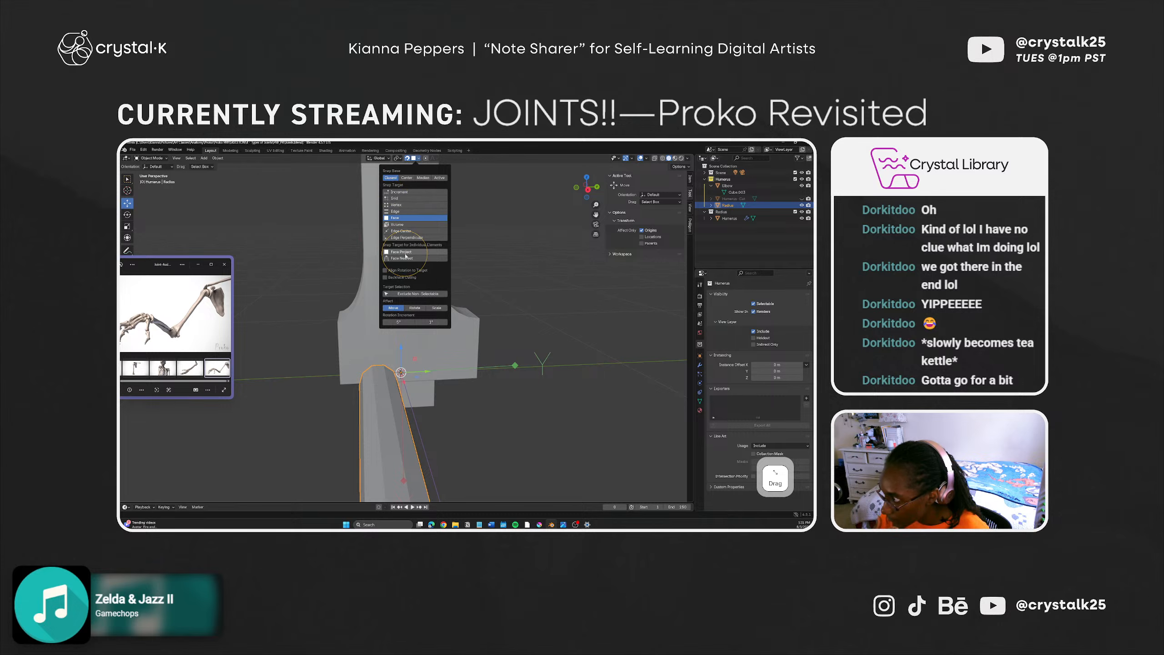
click(401, 259)
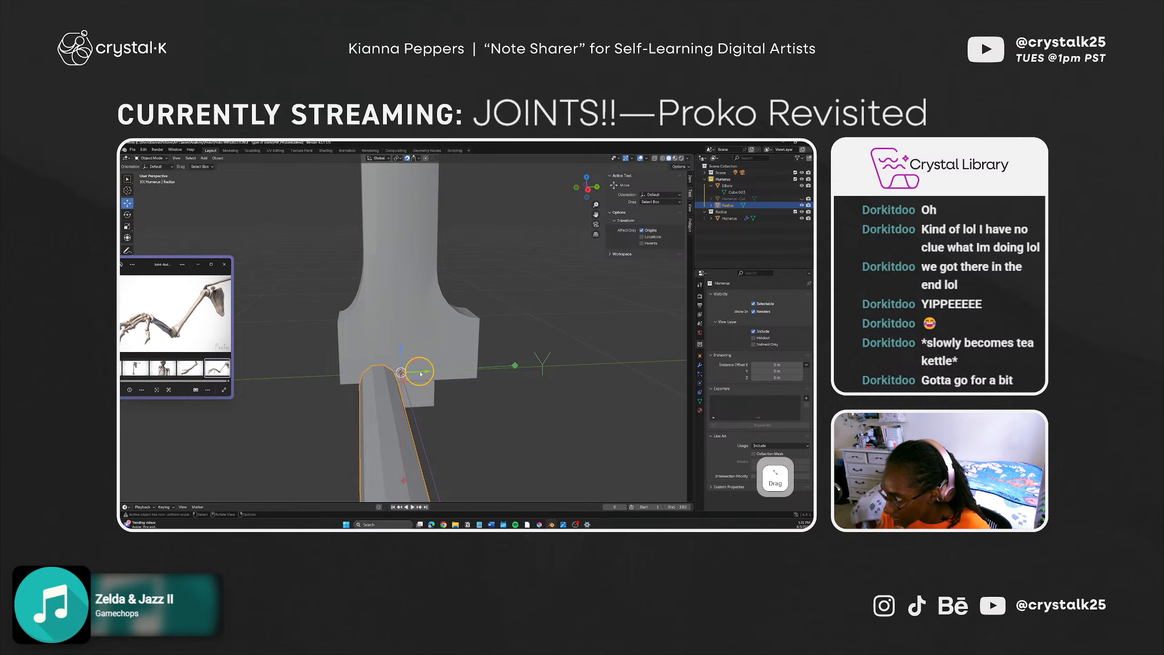
drag(421, 374, 402, 378)
middle_drag(402, 378, 419, 396)
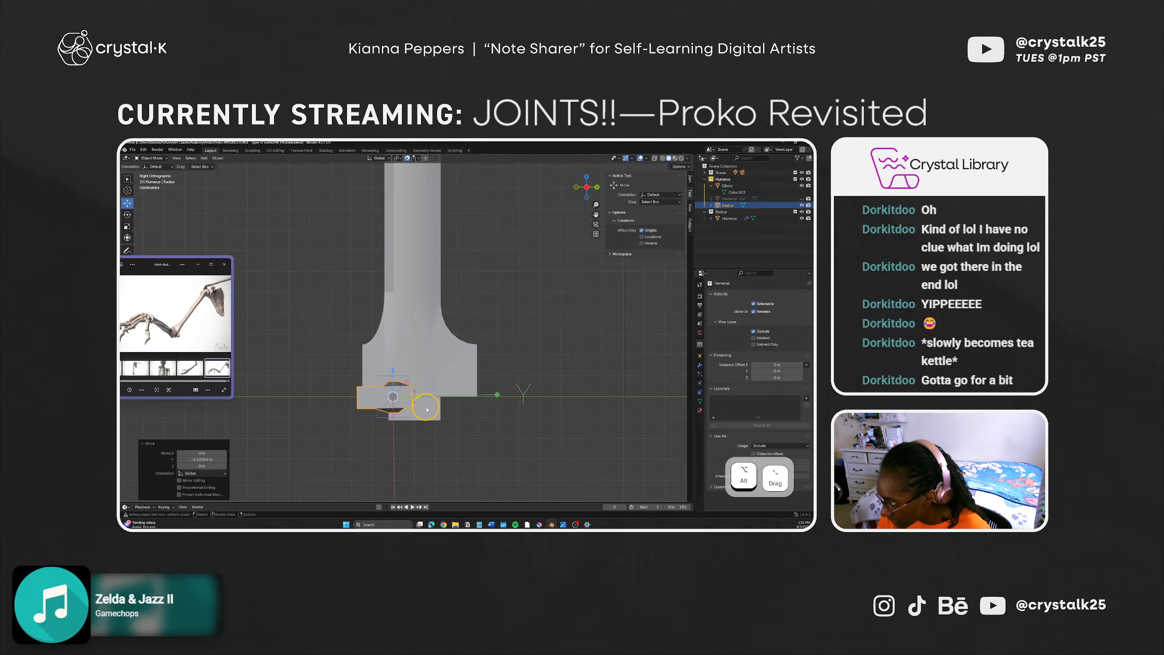
alt+middle_drag(419, 407, 403, 404)
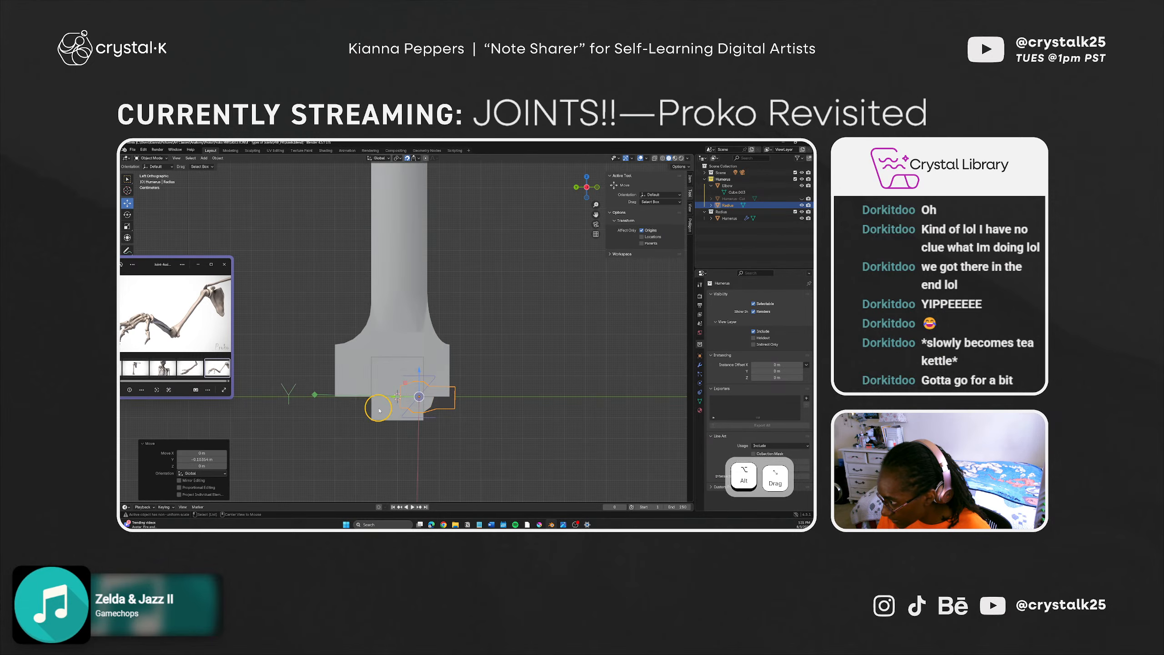
Step: Move the Radius object into the Radius collection, hiding the Humerus collection meanwhile and showing it again
click(801, 179)
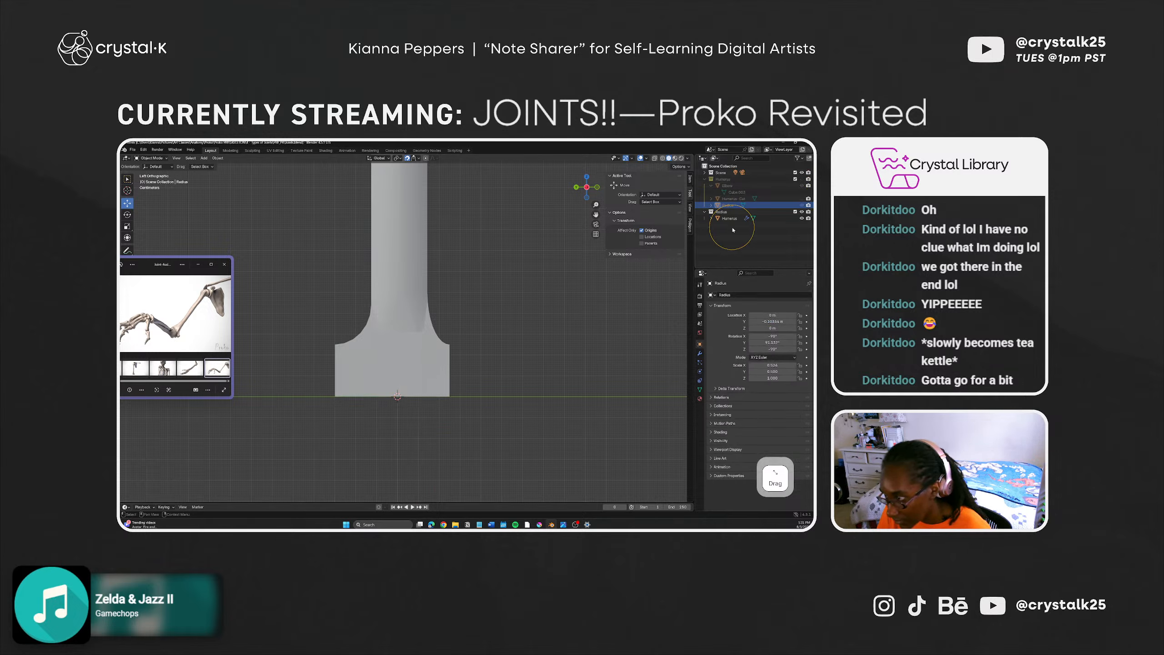
click(774, 207)
drag(731, 206, 732, 220)
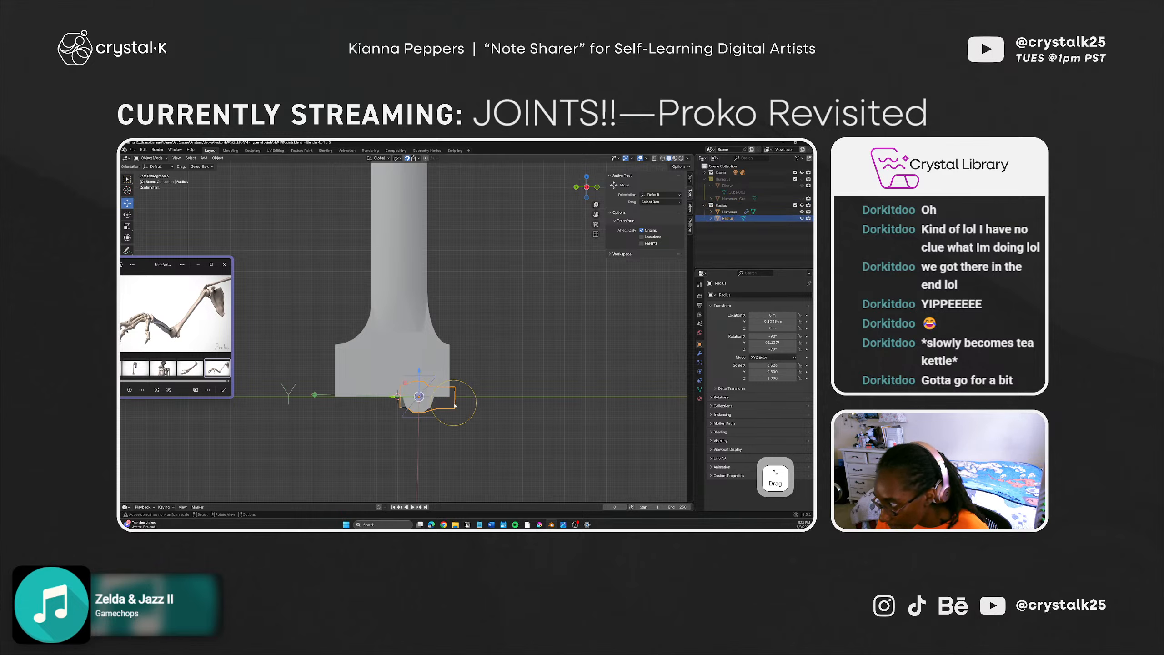
click(802, 179)
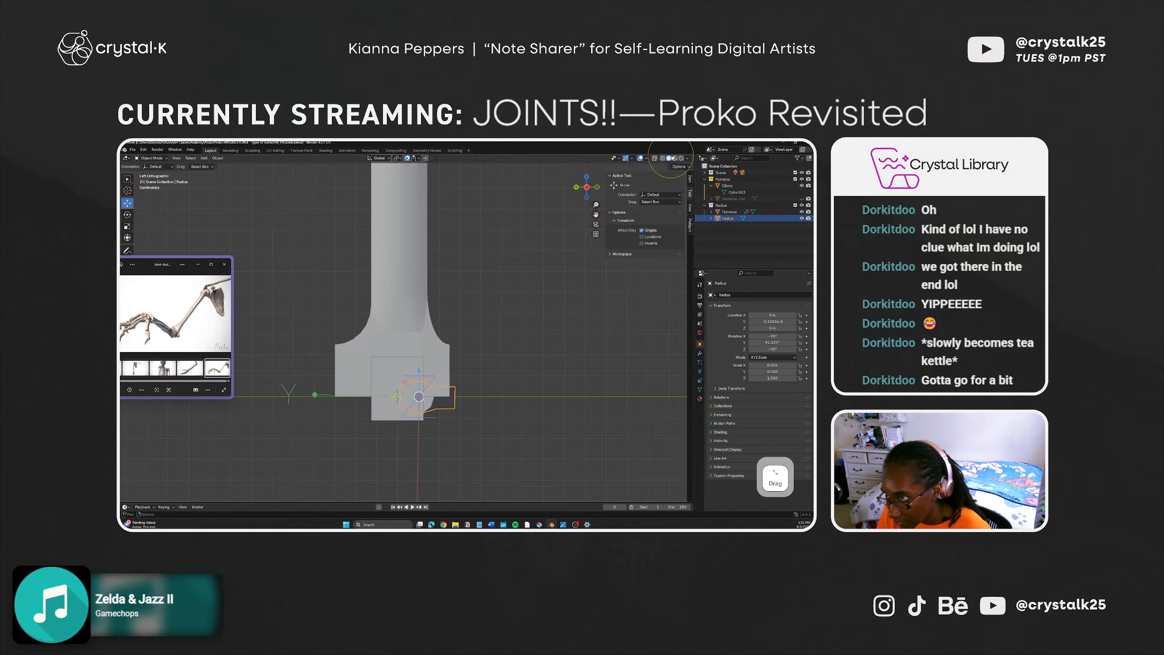
Step: Examine the Radius origin at the elbow in wireframe, and in solid shading from several angles
click(662, 158)
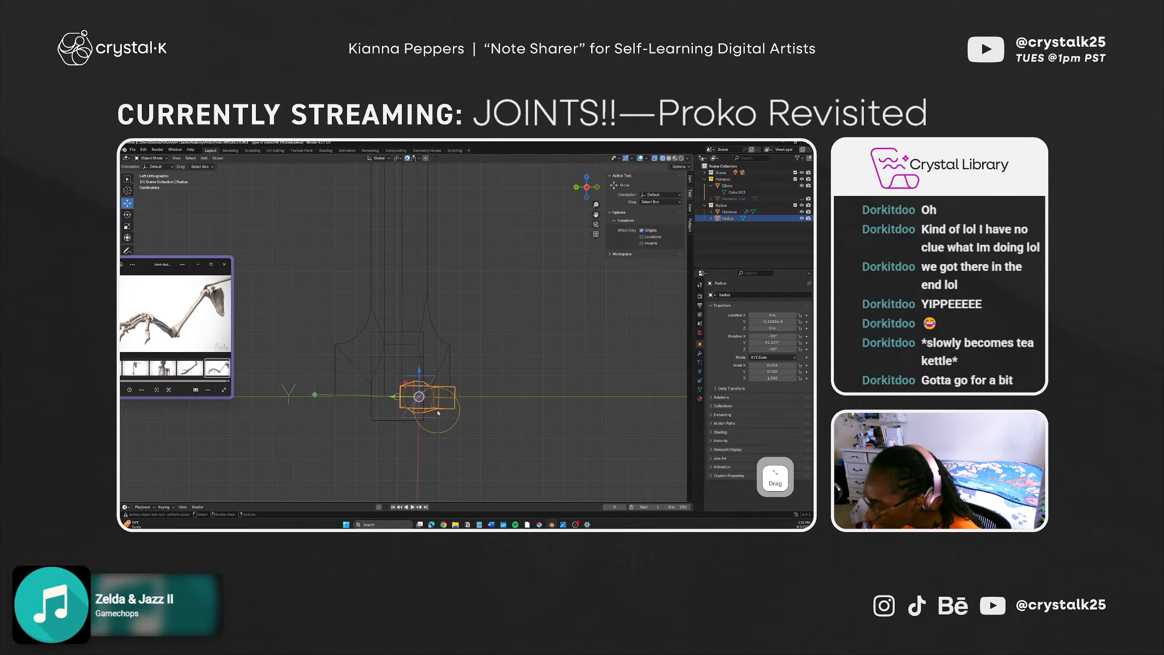
click(668, 158)
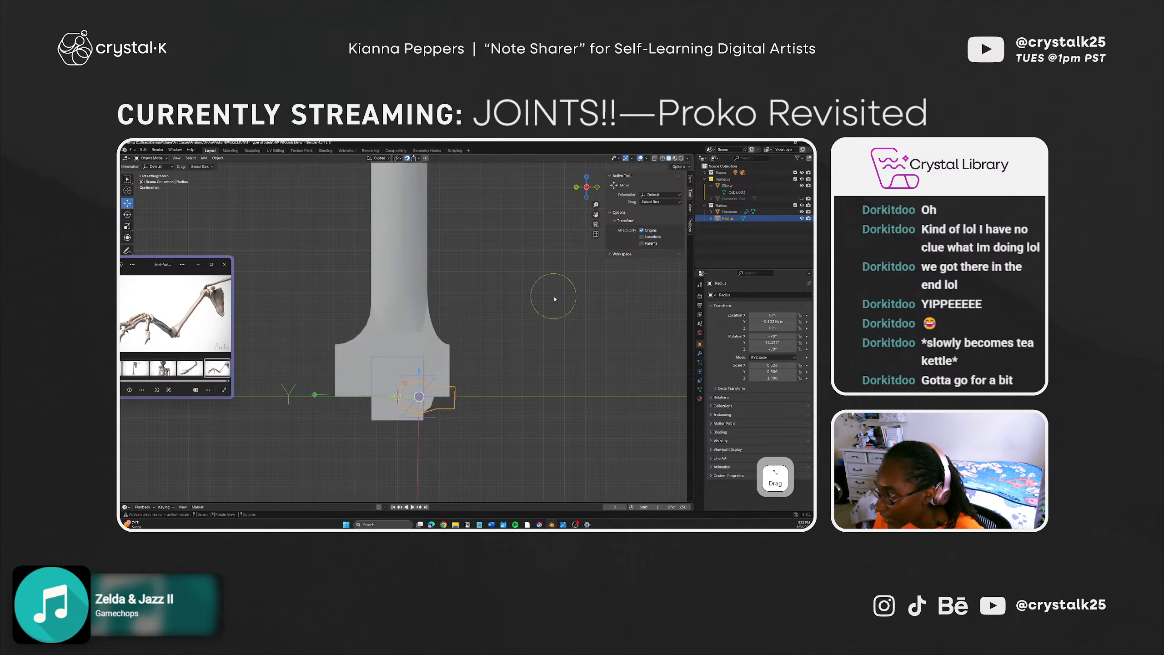
middle_drag(418, 395, 514, 355)
scroll(393, 373, down, 4)
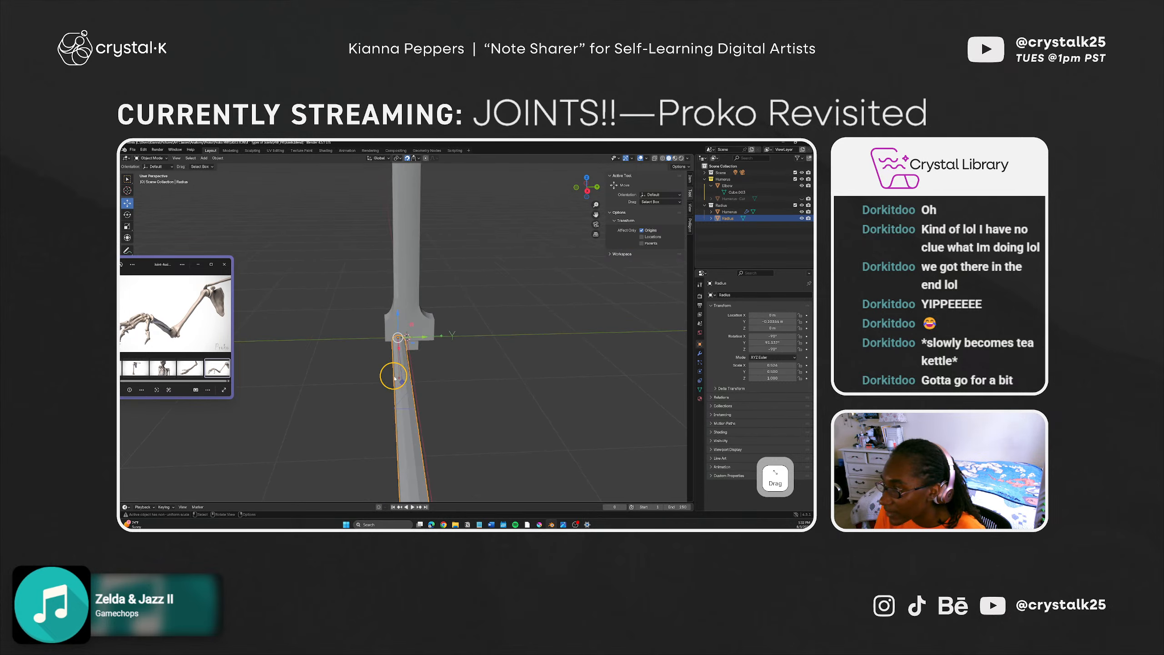
middle_drag(404, 382, 421, 406)
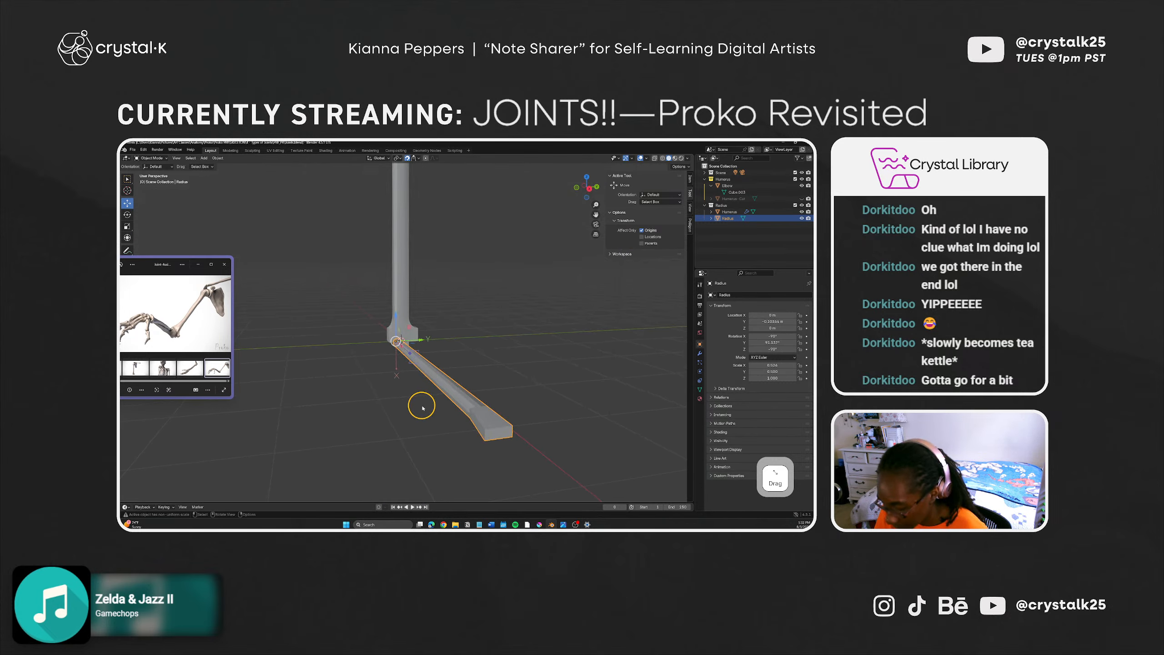
Step: Activate the Rotate tool for the Radius and turn off the Affect Only Origins setting
key(shift+space)
key(r)
drag(377, 324, 377, 340)
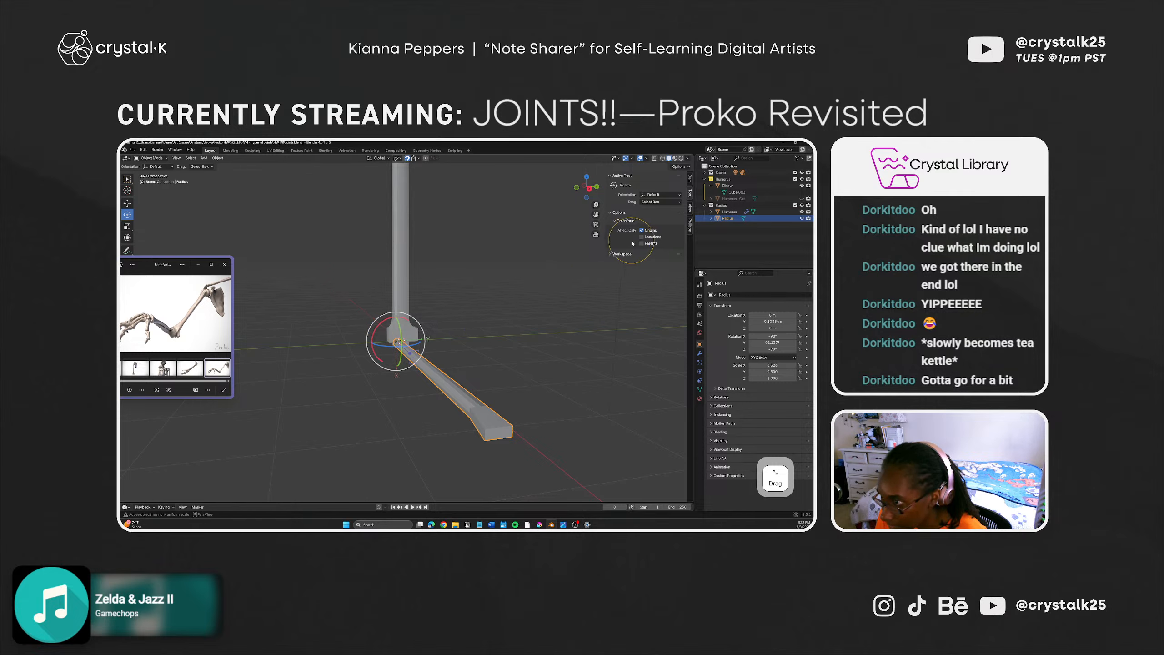
click(642, 230)
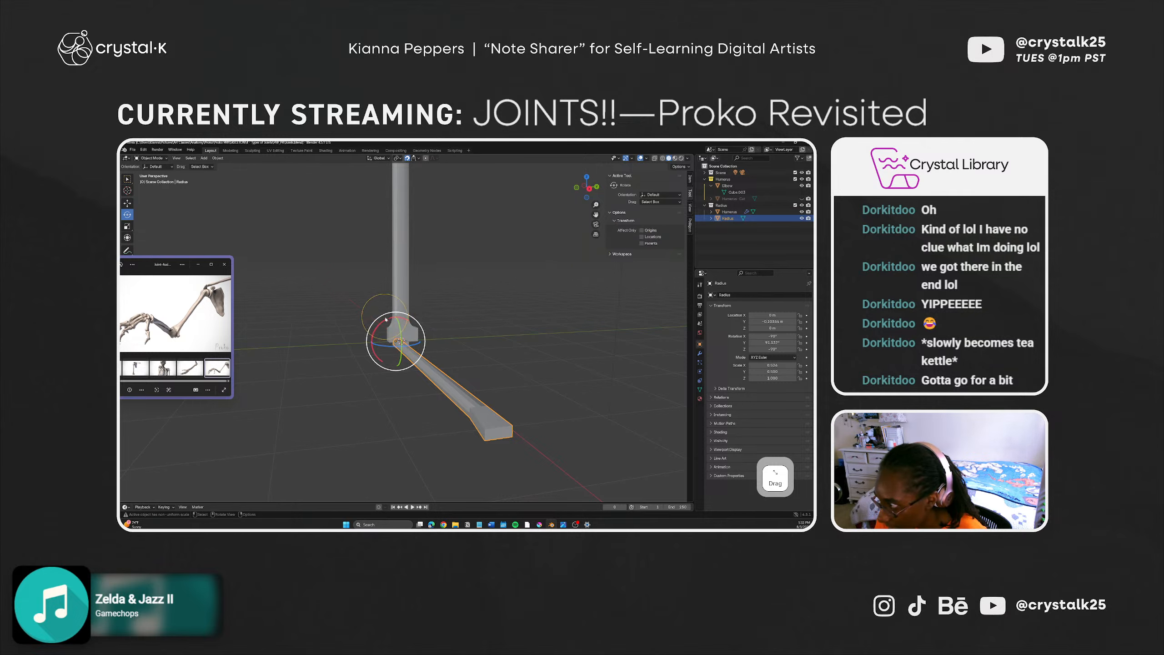
Step: Try rotating the Radius about its elbow origin, then undo the rotation
drag(384, 323, 399, 341)
key(ctrl+z)
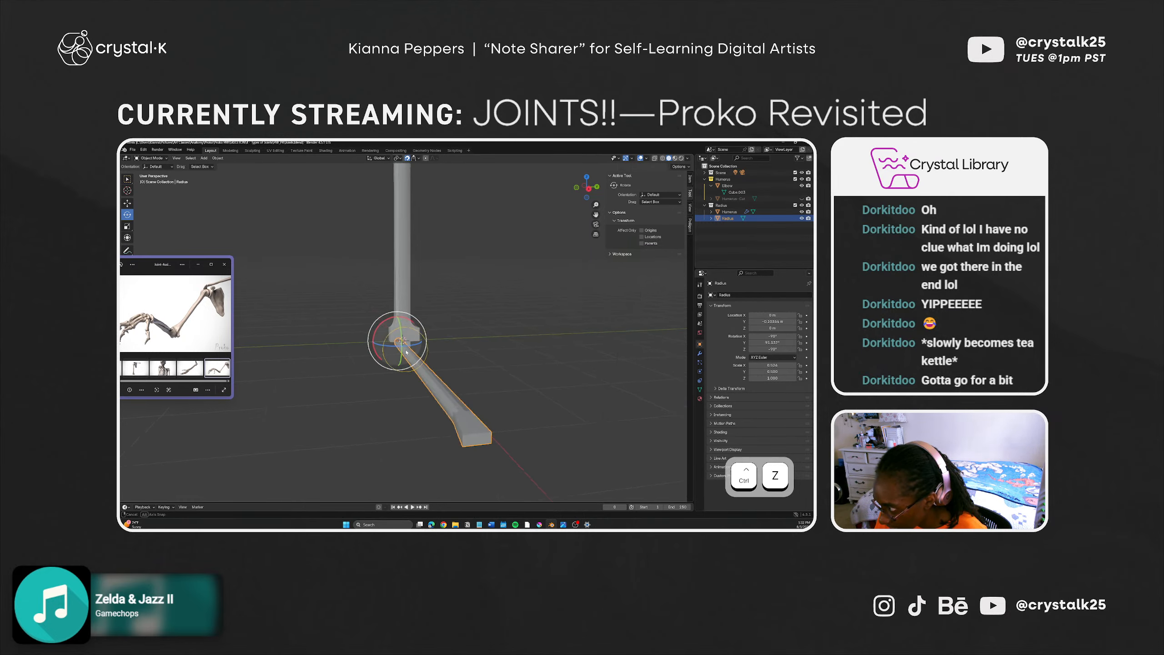
Step: Show the elbow in the right orthographic view and enter Edit Mode on the Radius mesh
mouse_move(406, 351)
middle_down()
mouse_move(389, 358)
mouse_move(423, 359)
middle_up()
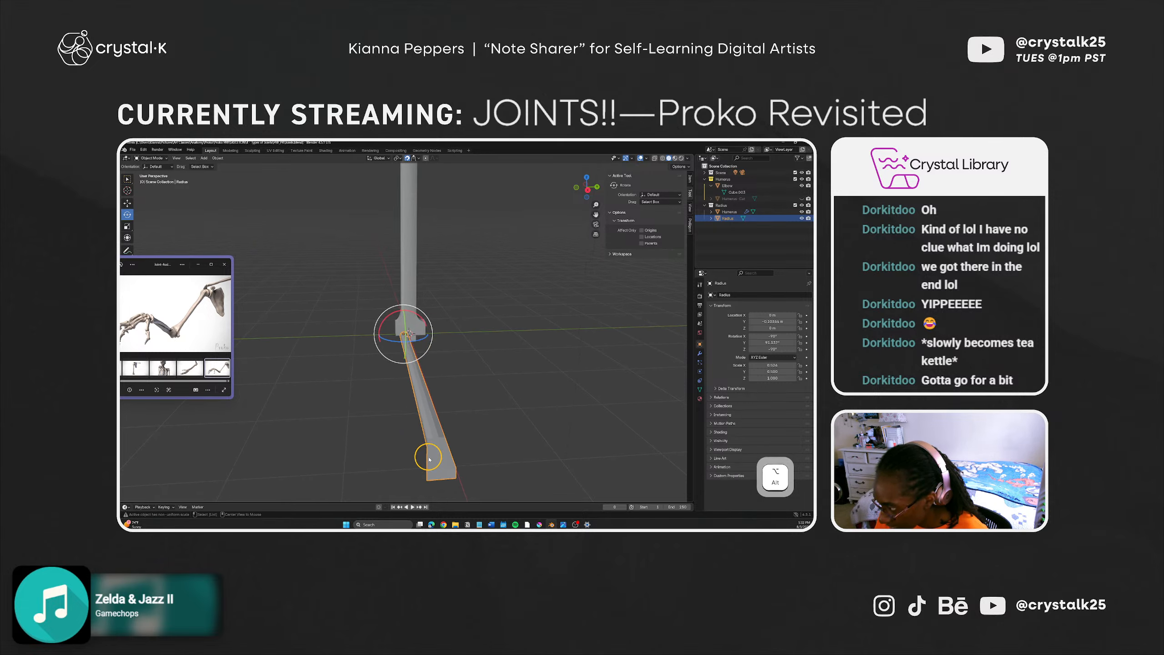
mouse_move(416, 447)
alt+middle_down()
mouse_move(408, 416)
mouse_move(403, 446)
alt+middle_up()
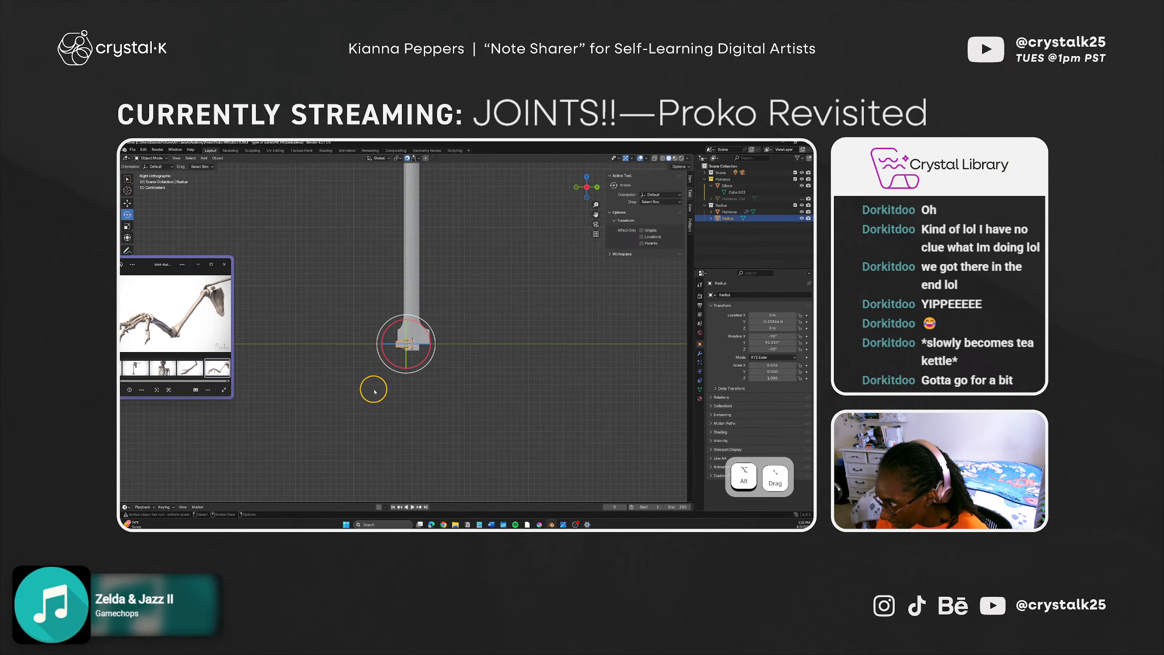
scroll(377, 386, up, 6)
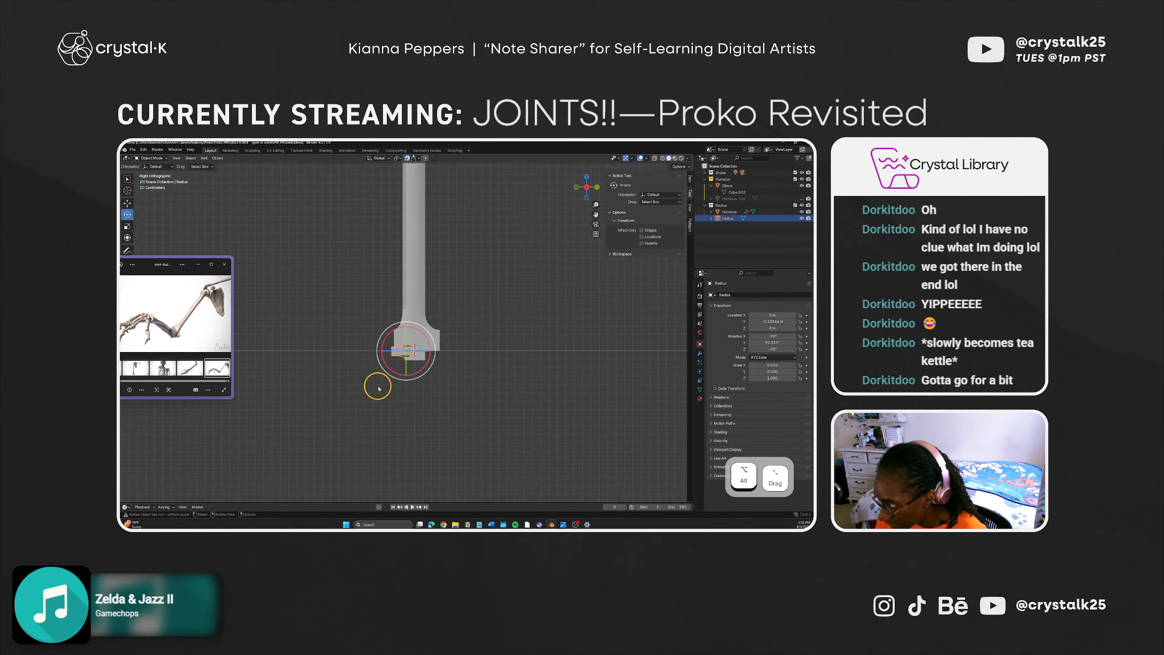
click(364, 420)
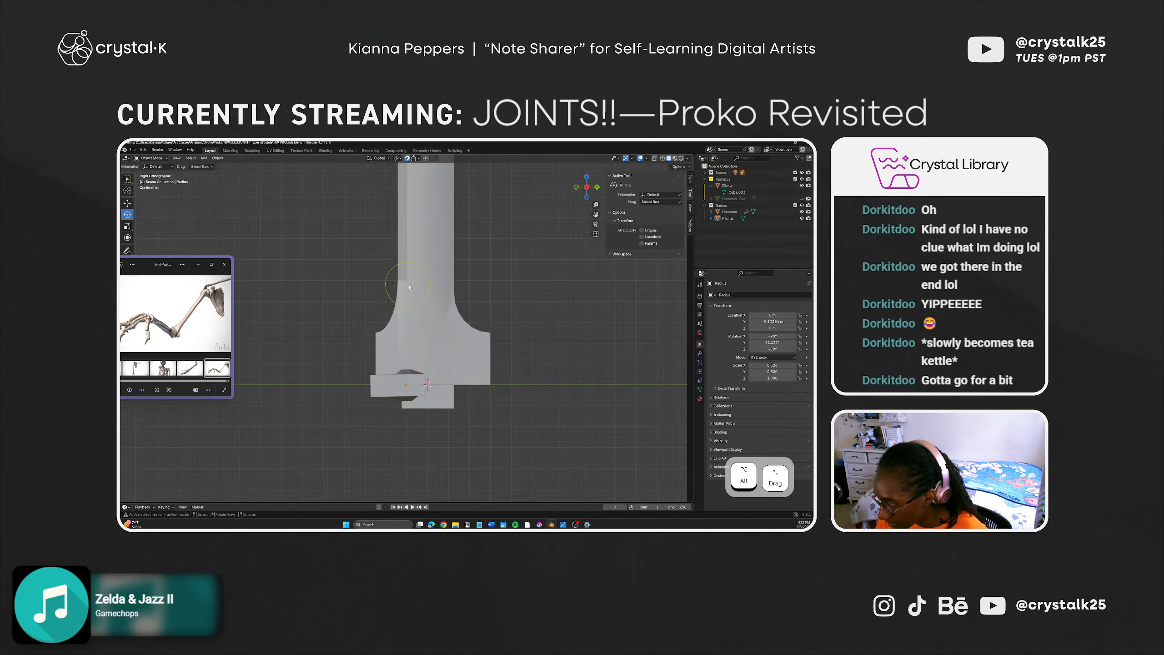
click(729, 218)
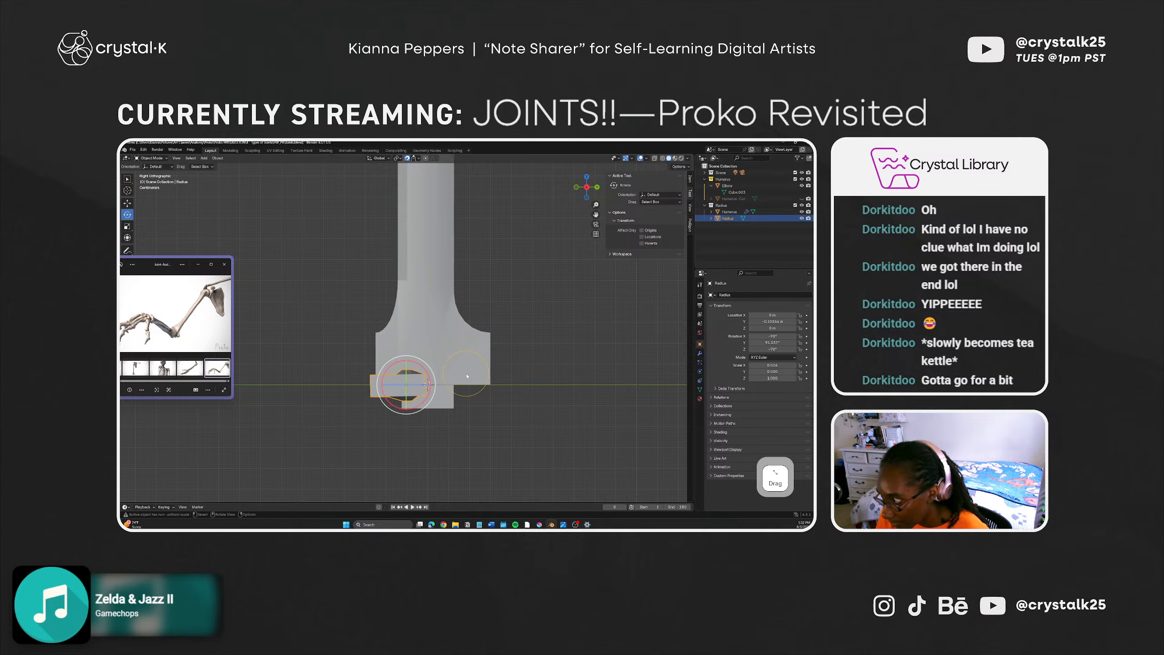
key(Tab)
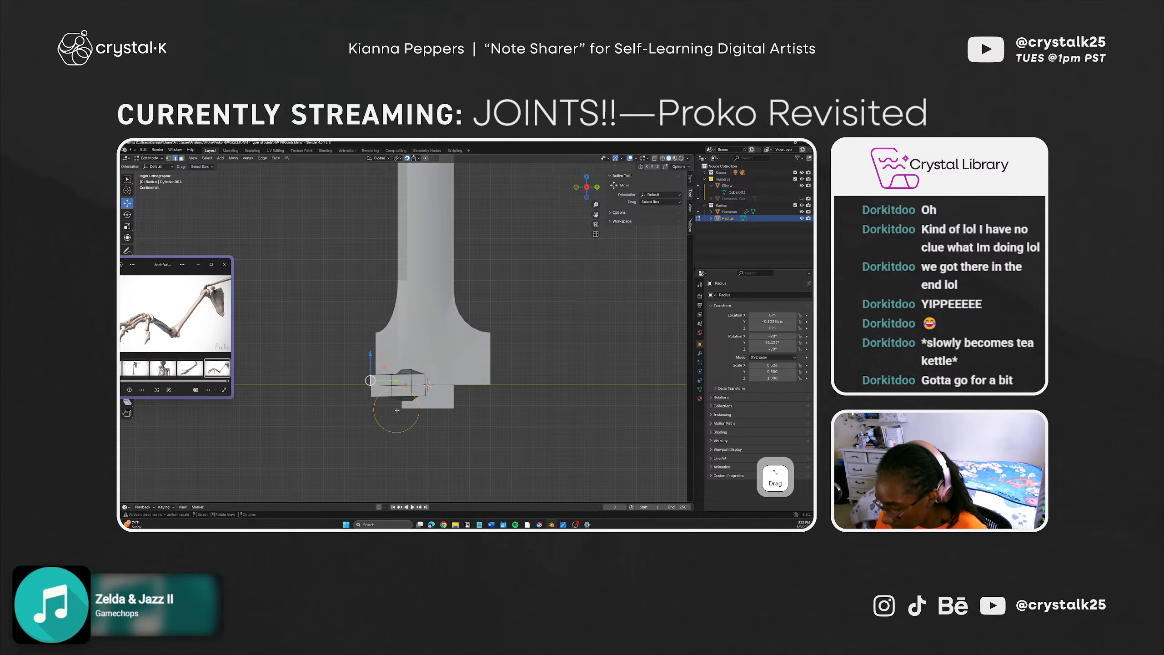
key(r)
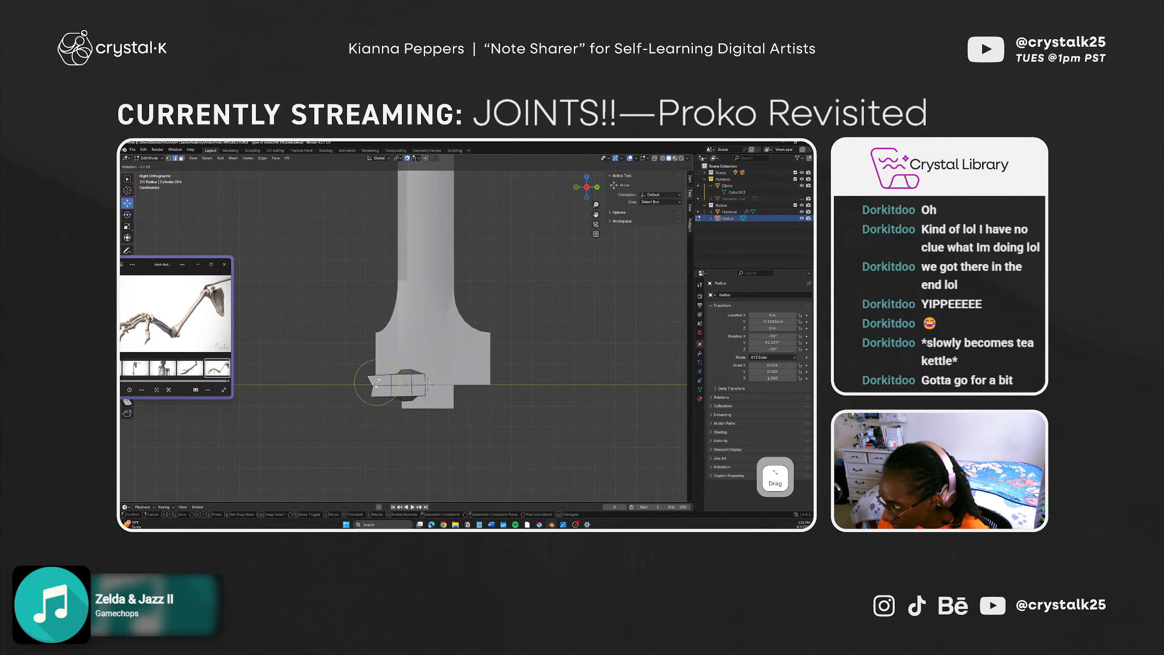
key(Escape)
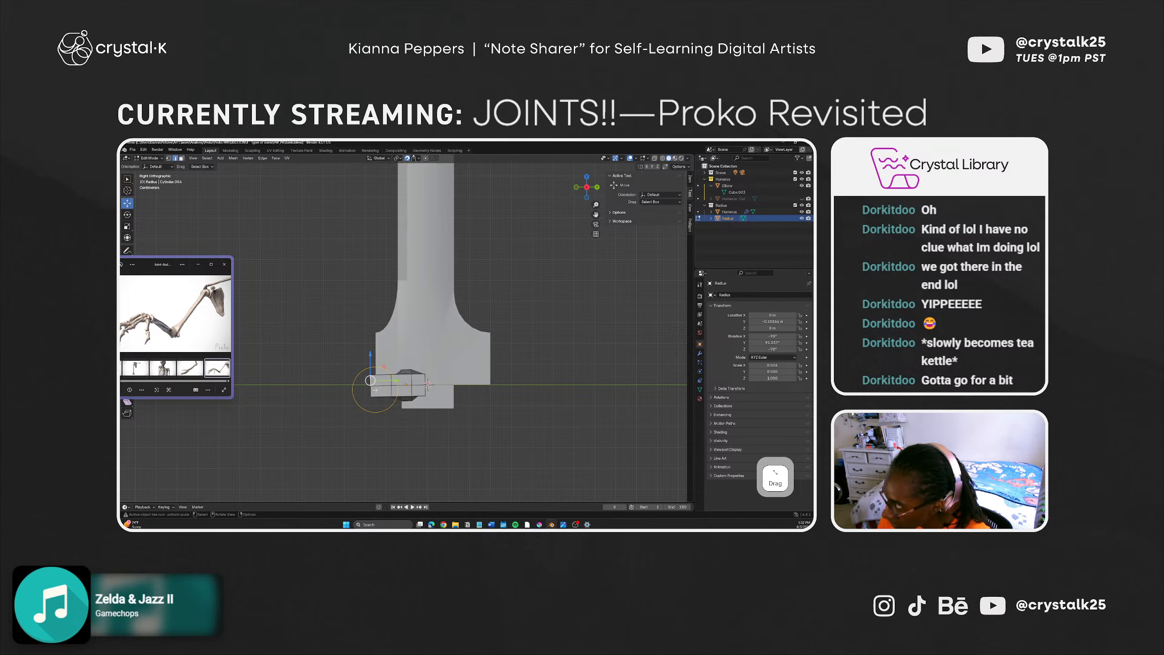
Step: Select the outer side vertices of the Radius's wrist end, try shifting them along Z with snapping, and undo the move
drag(350, 415, 439, 363)
middle_drag(410, 421, 452, 414)
scroll(419, 396, down, 4)
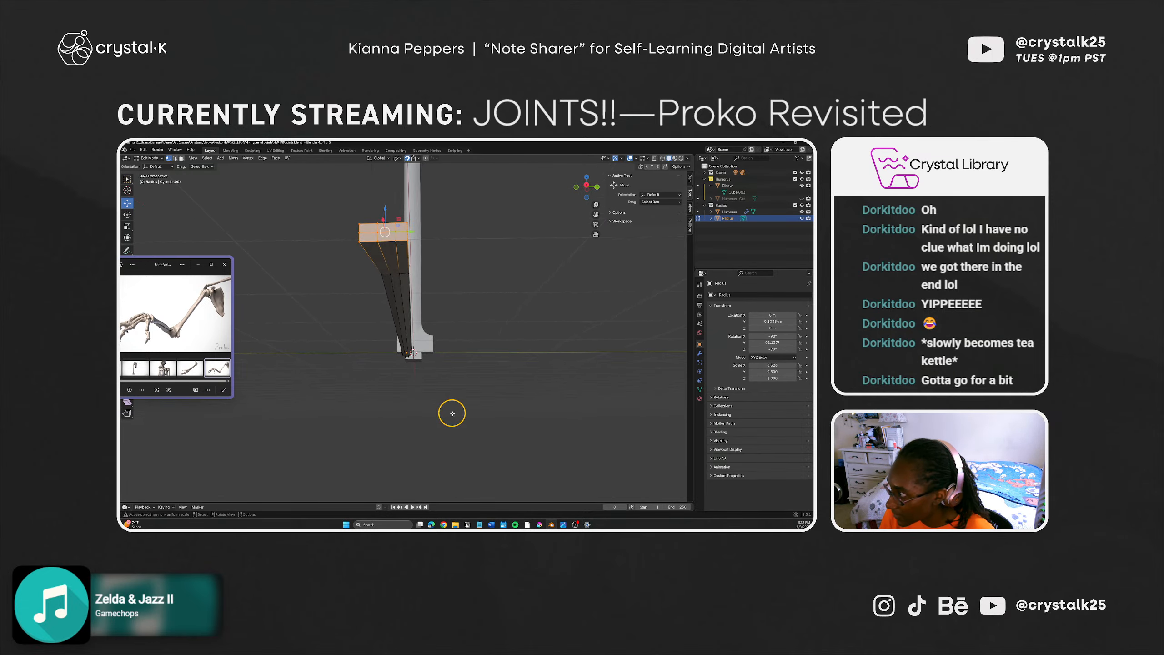
mouse_move(408, 382)
alt+mouse_down()
mouse_move(398, 353)
mouse_move(397, 389)
mouse_move(399, 361)
alt+mouse_up()
scroll(399, 362, up, 6)
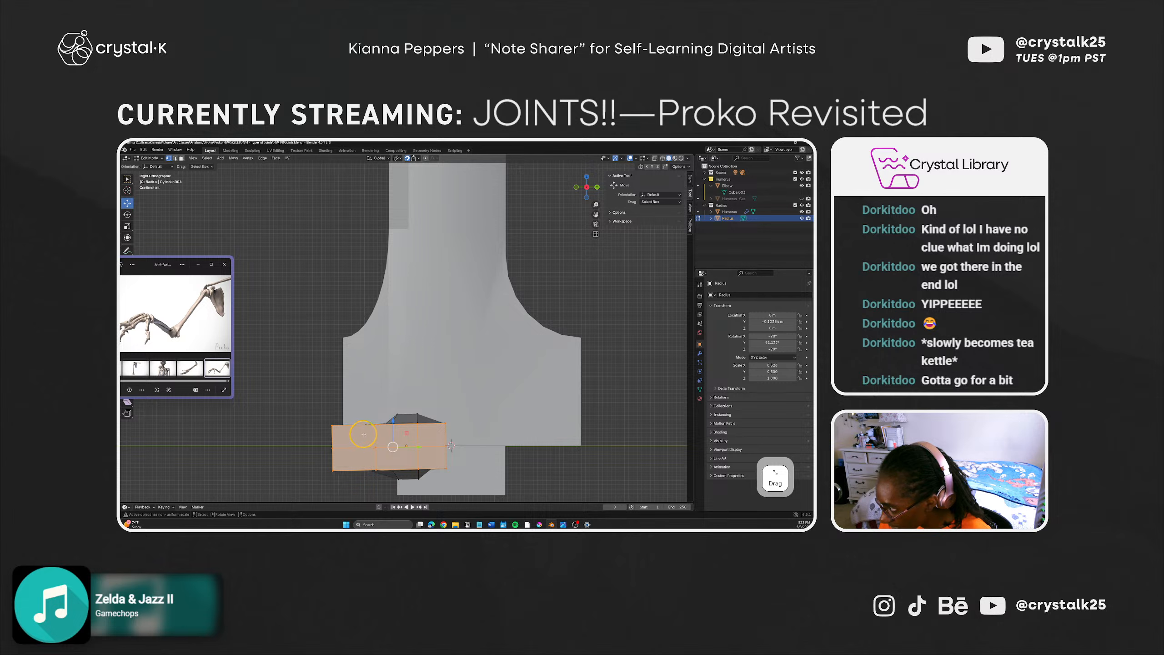
drag(324, 415, 338, 487)
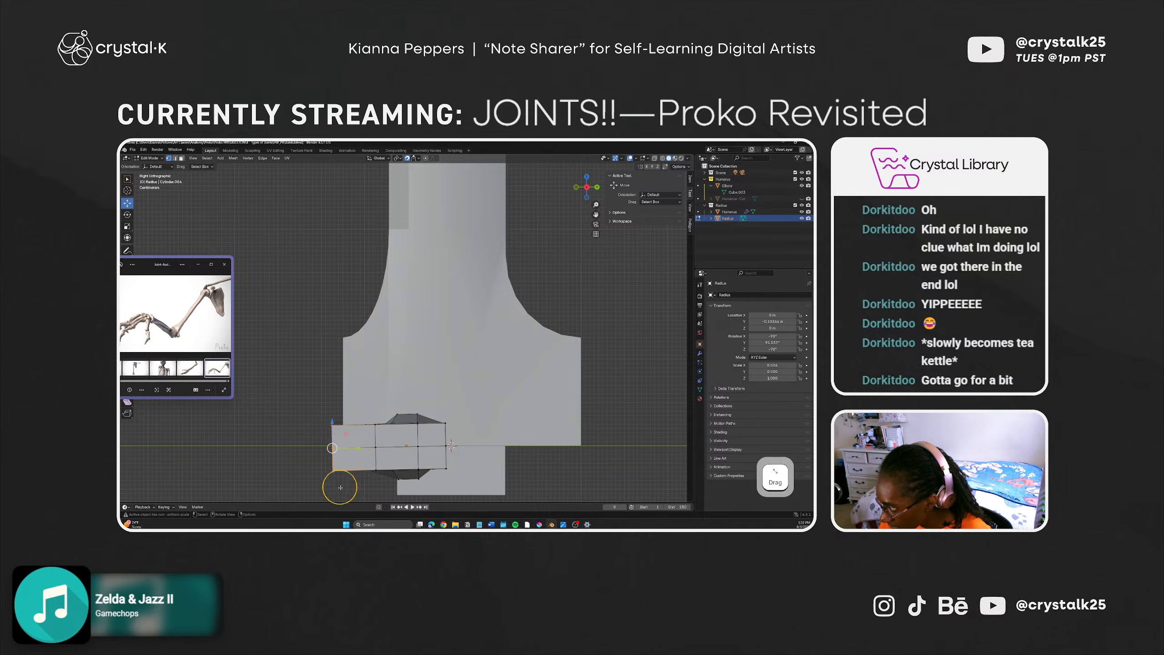
ctrl+drag(333, 421, 332, 417)
key(ctrl+z)
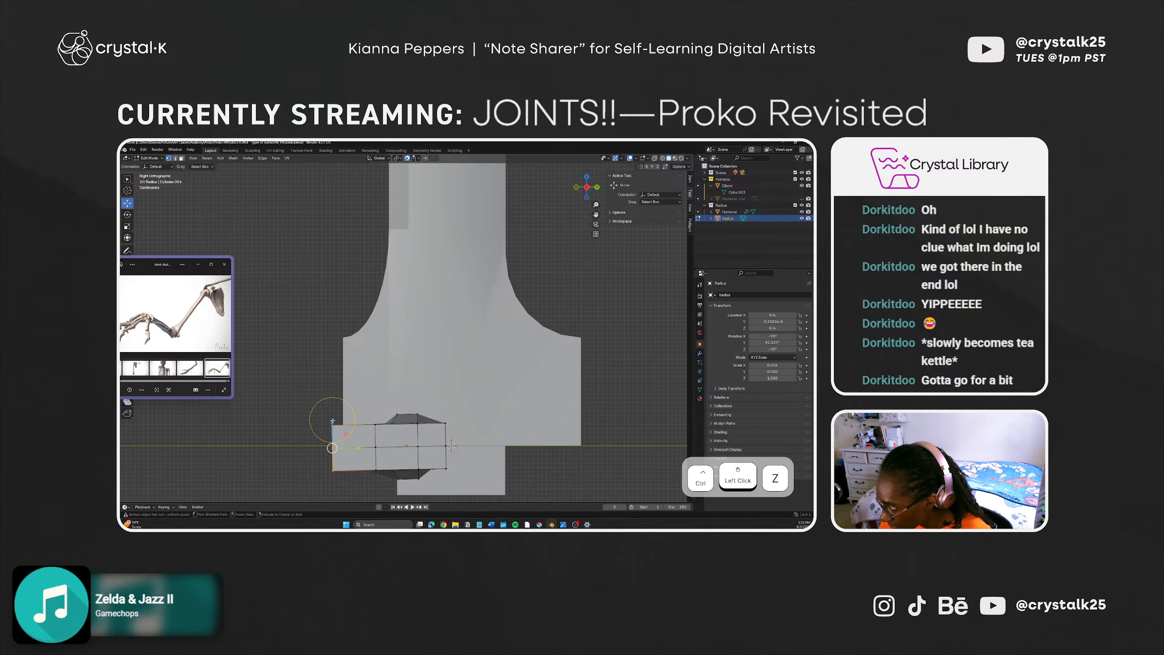
Step: Select the whole wrist end of the Radius and try rotating it slightly about X with the Rotate tool
middle_drag(360, 425, 379, 381)
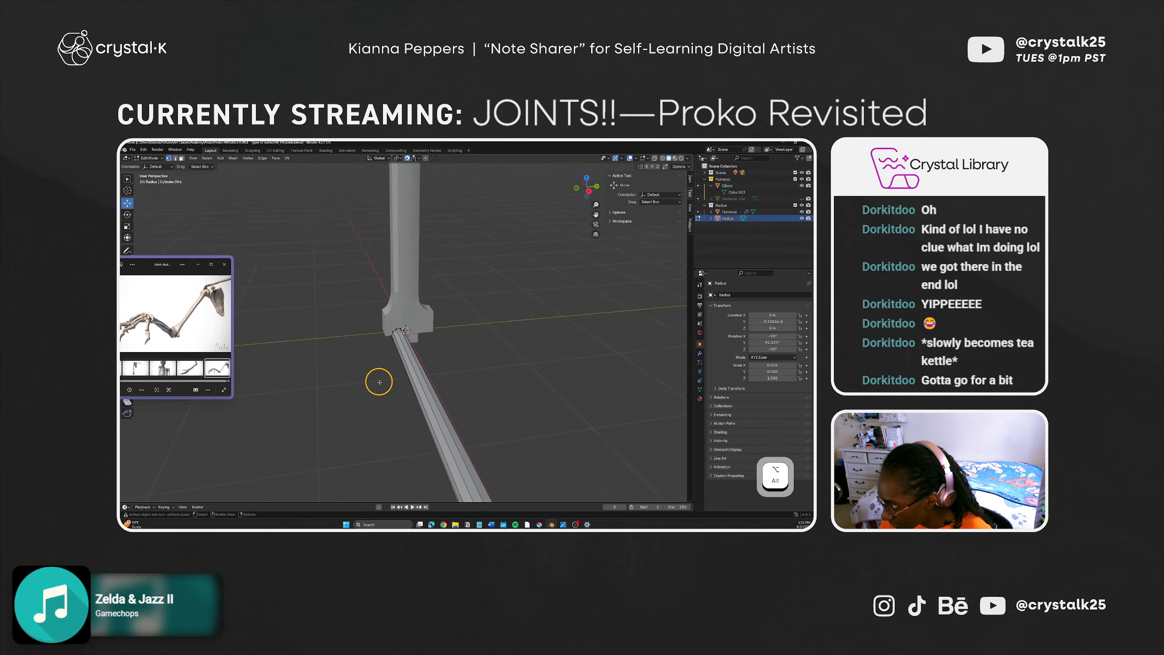
middle_drag(416, 434, 389, 449)
alt+click(415, 402)
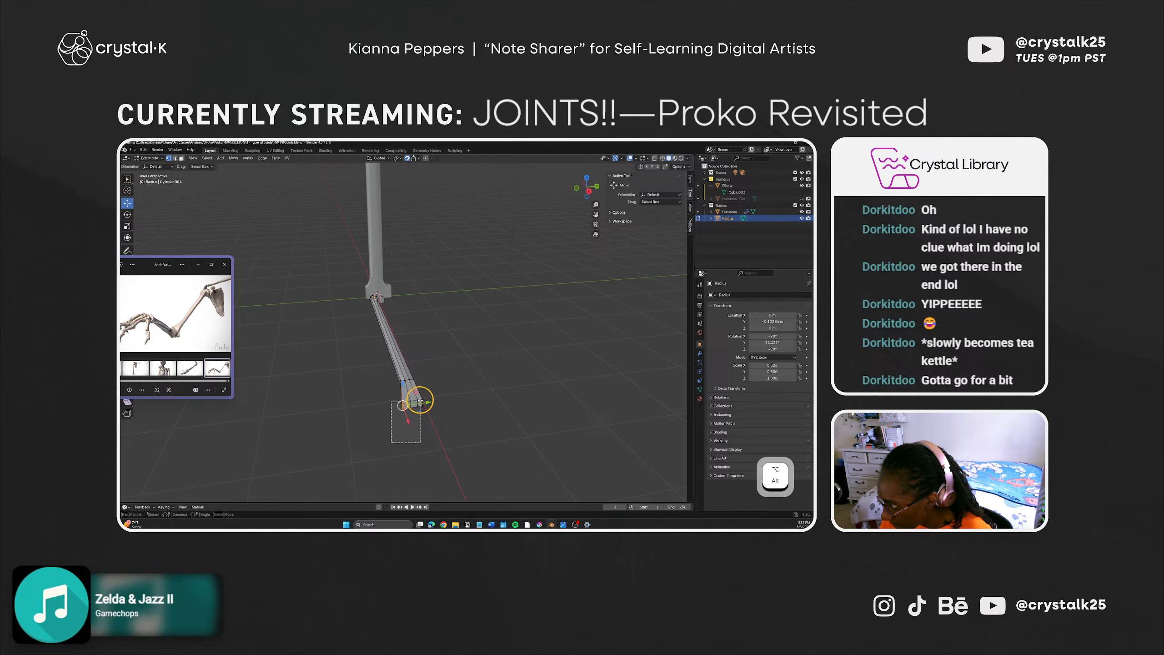
alt+drag(414, 402, 382, 404)
alt+shift+drag(357, 336, 378, 310)
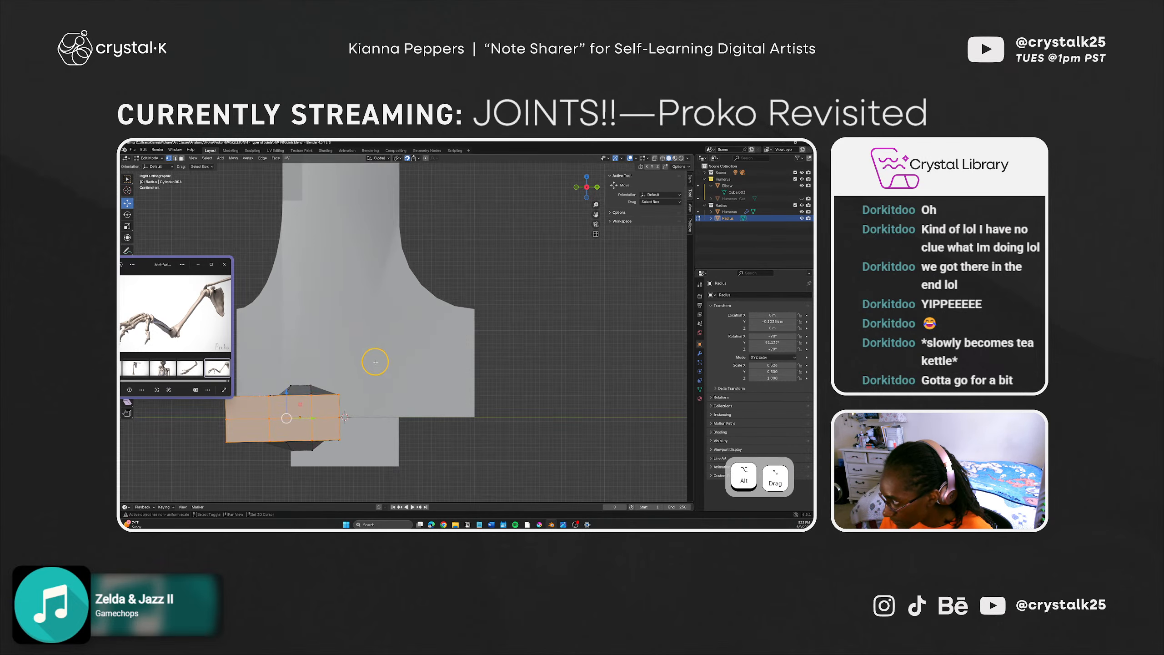
alt+shift+drag(415, 360, 447, 372)
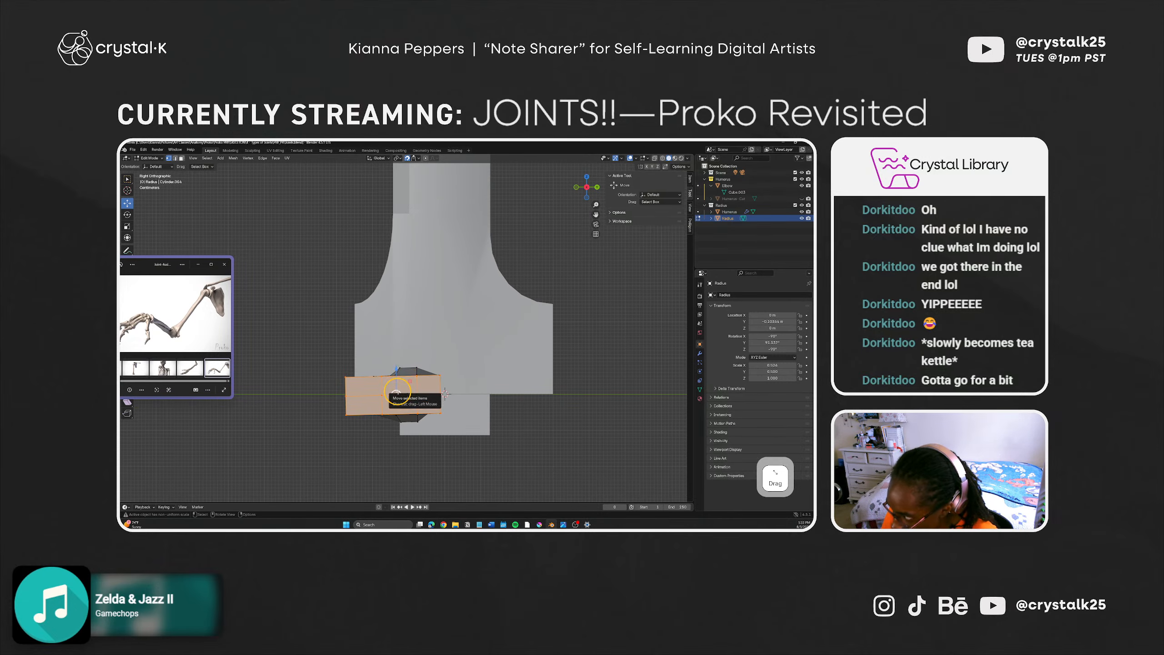
key(e)
drag(397, 392, 418, 385)
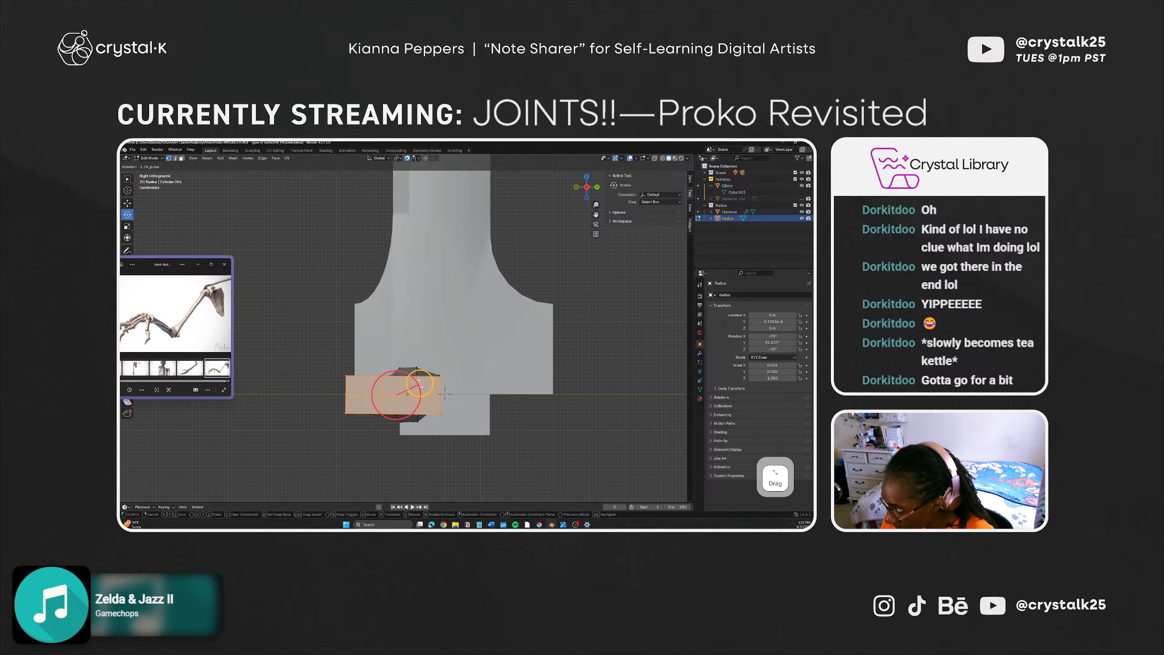
drag(421, 383, 425, 383)
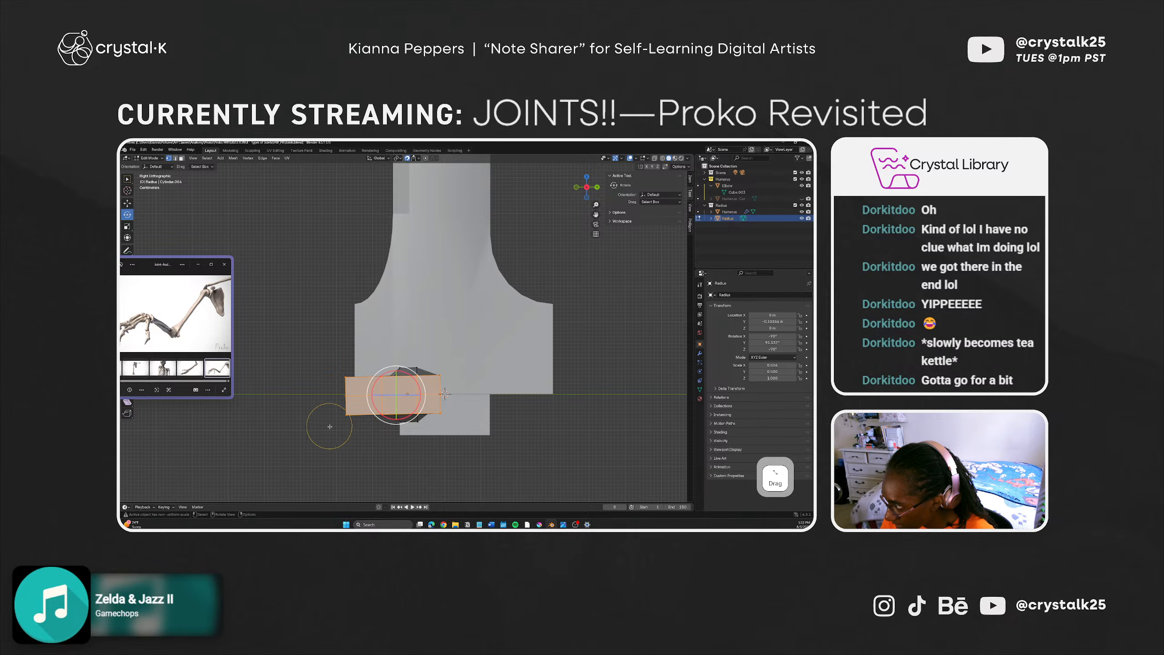
Step: Select the outer side vertices of the Radius's wrist end and try to extrude them
click(345, 387)
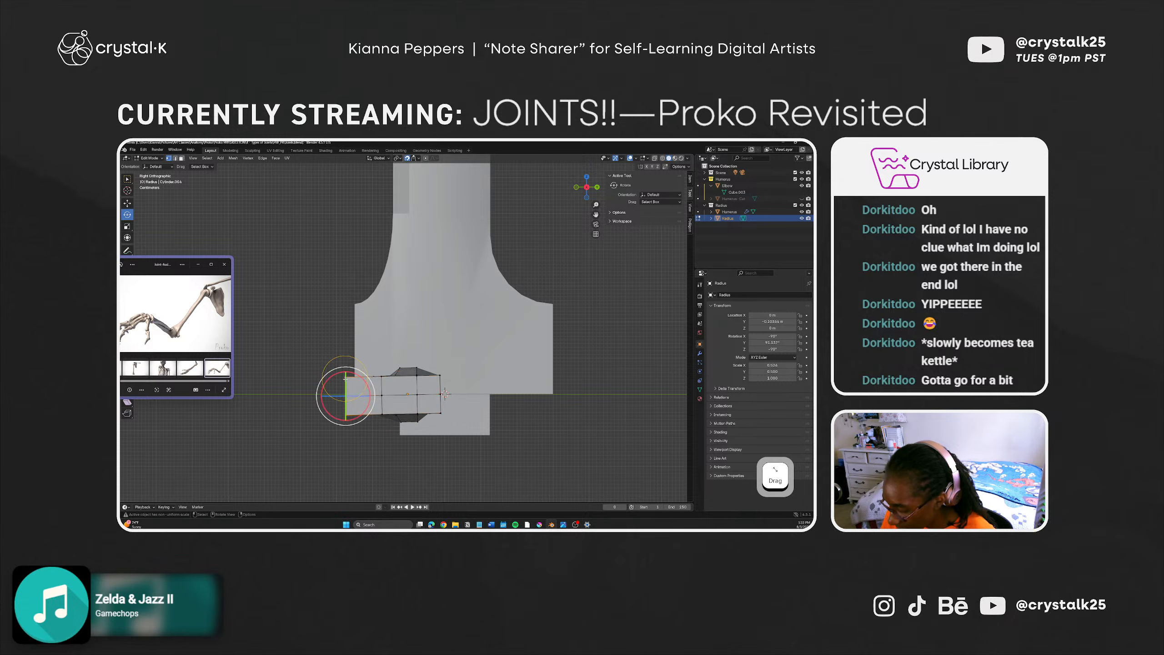
key(g)
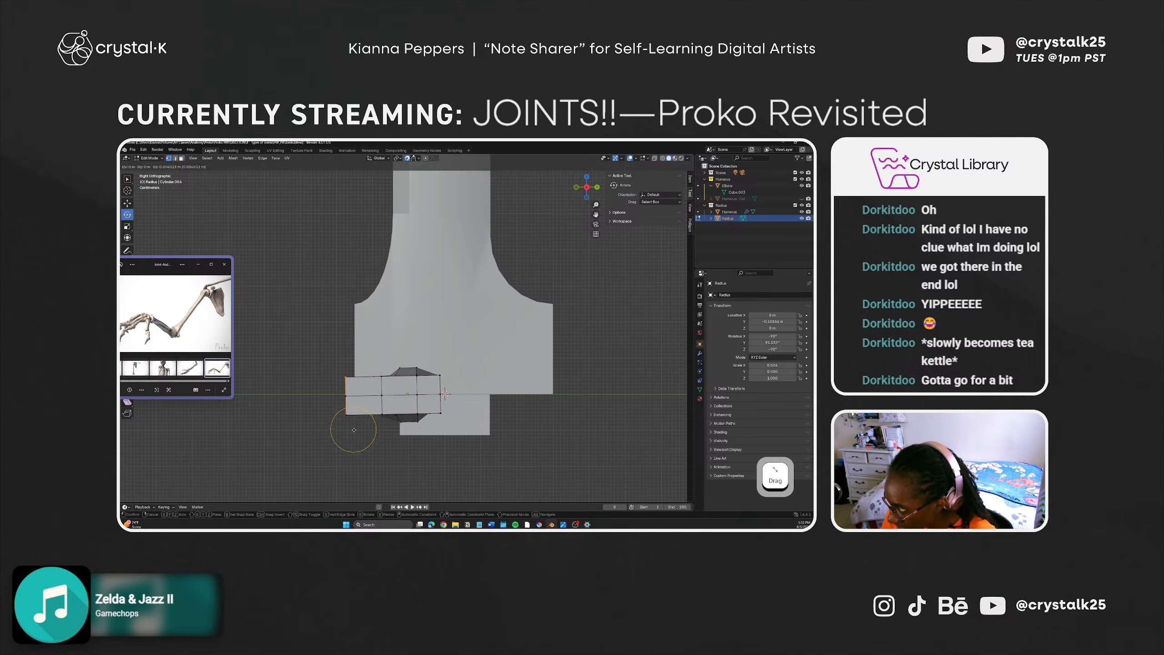
right_click(348, 423)
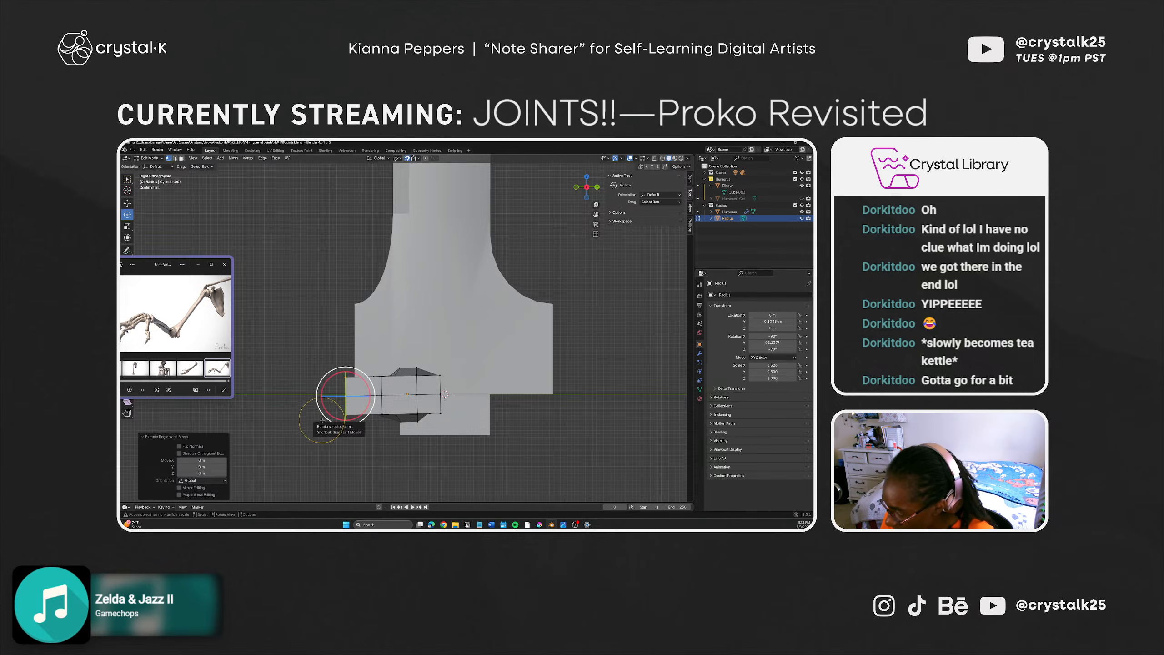
middle_drag(321, 414, 347, 387)
scroll(331, 419, down, 3)
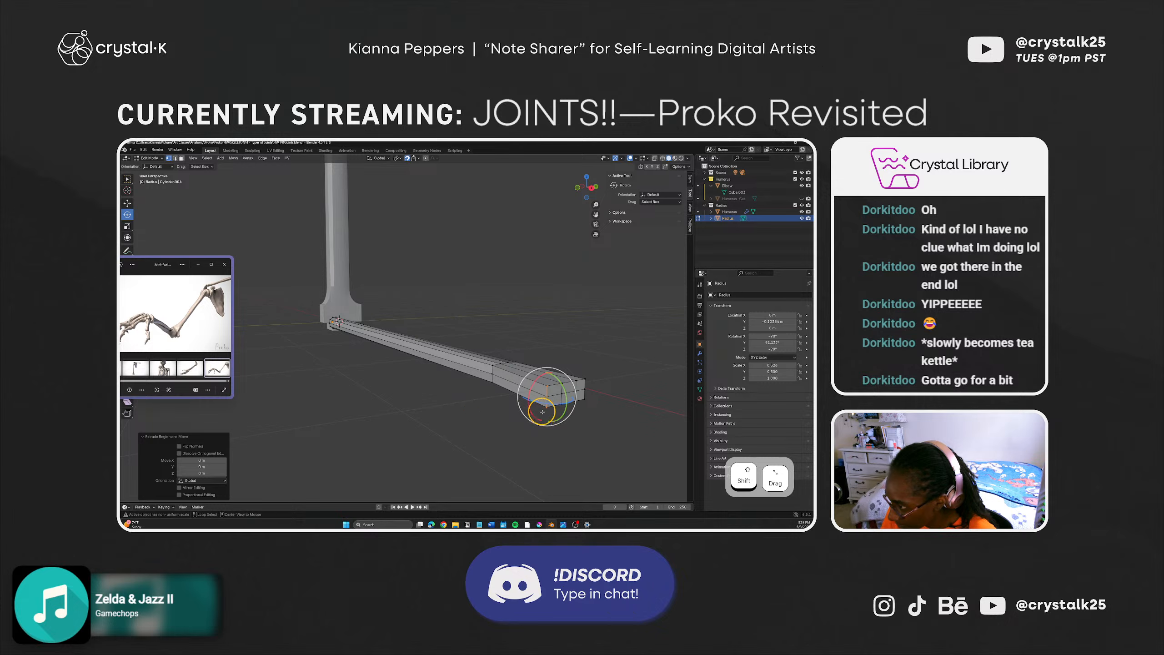
Step: Activate the Move tool in the right view, try moving the outer wrist-end vertices along Z, and undo the move
key(Right)
key(ctrl+KP_1)
key(KP_3)
scroll(362, 340, up, 6)
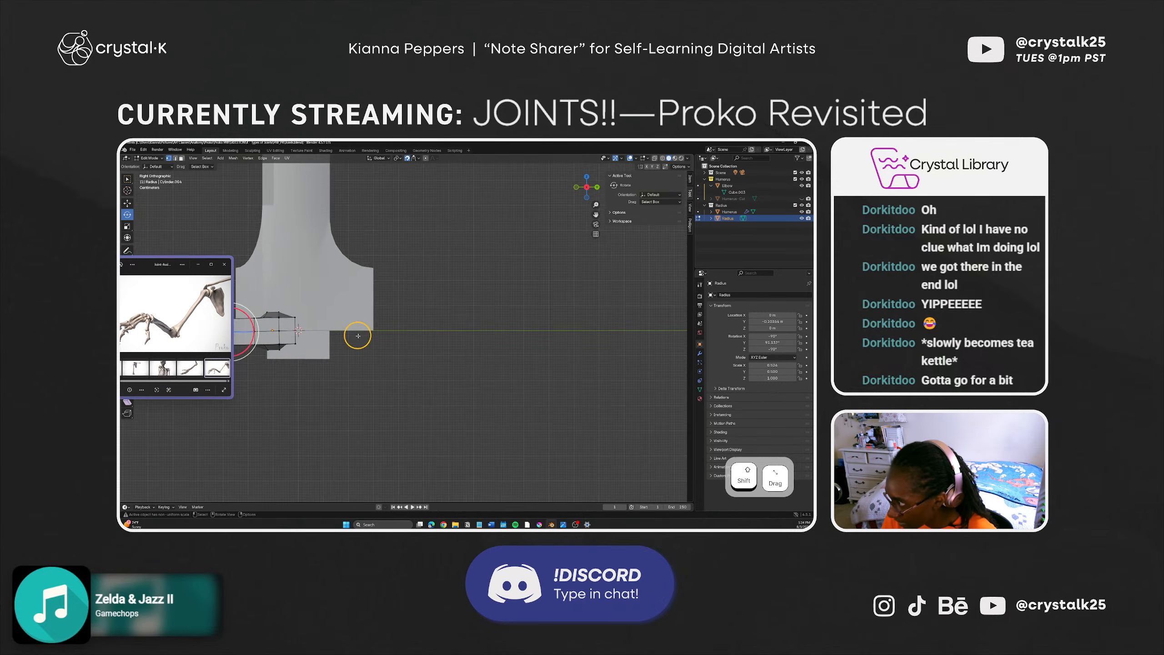
shift+middle_drag(322, 331, 437, 344)
scroll(395, 341, up, 3)
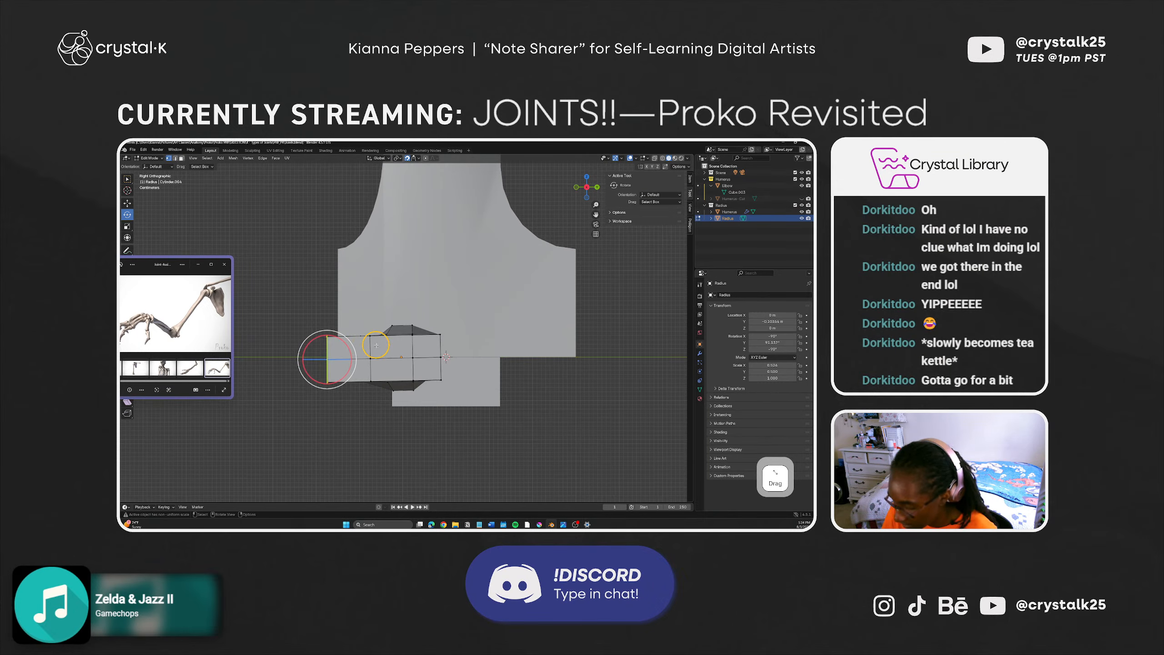
key(shift+space)
key(g)
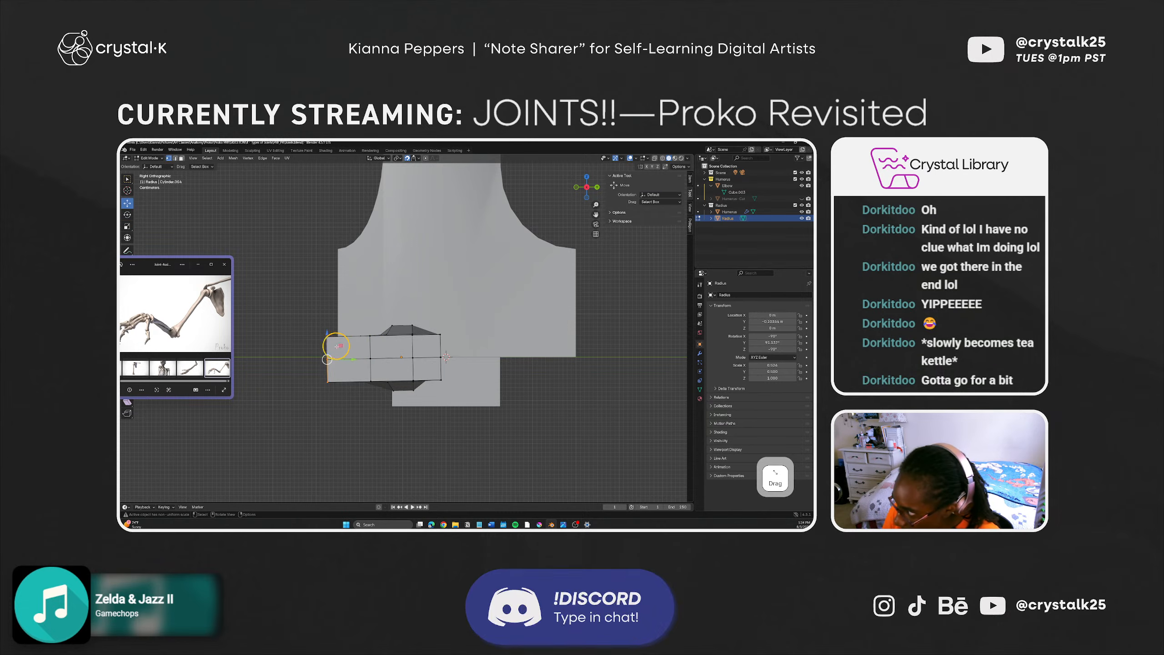
drag(327, 334, 327, 332)
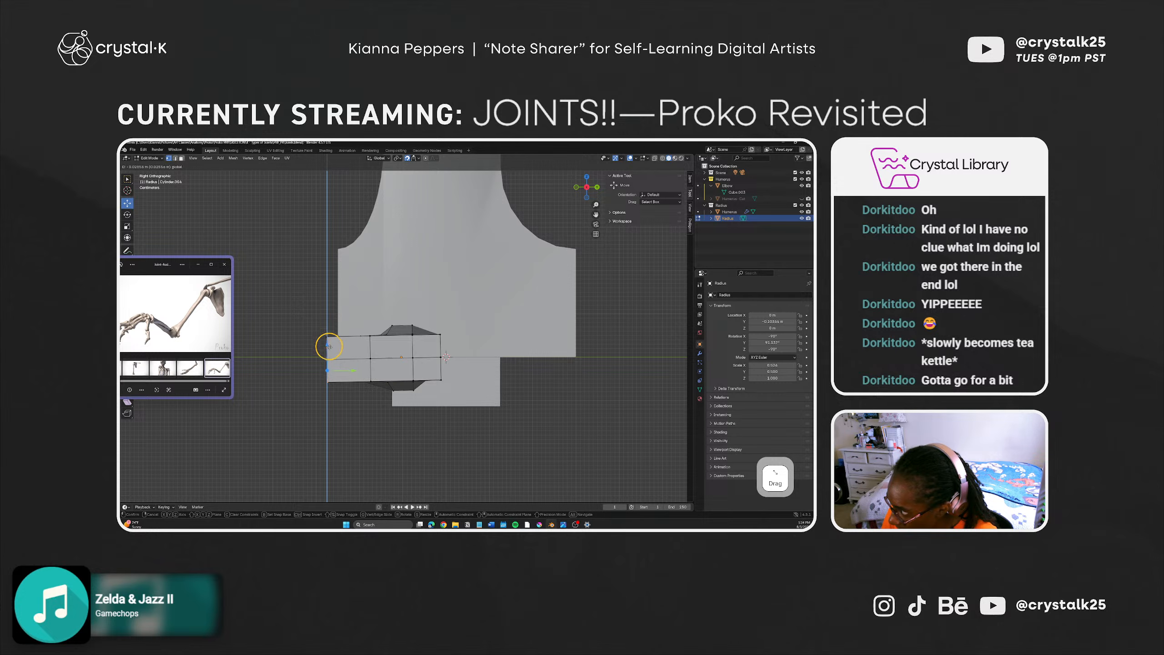
drag(327, 331, 327, 331)
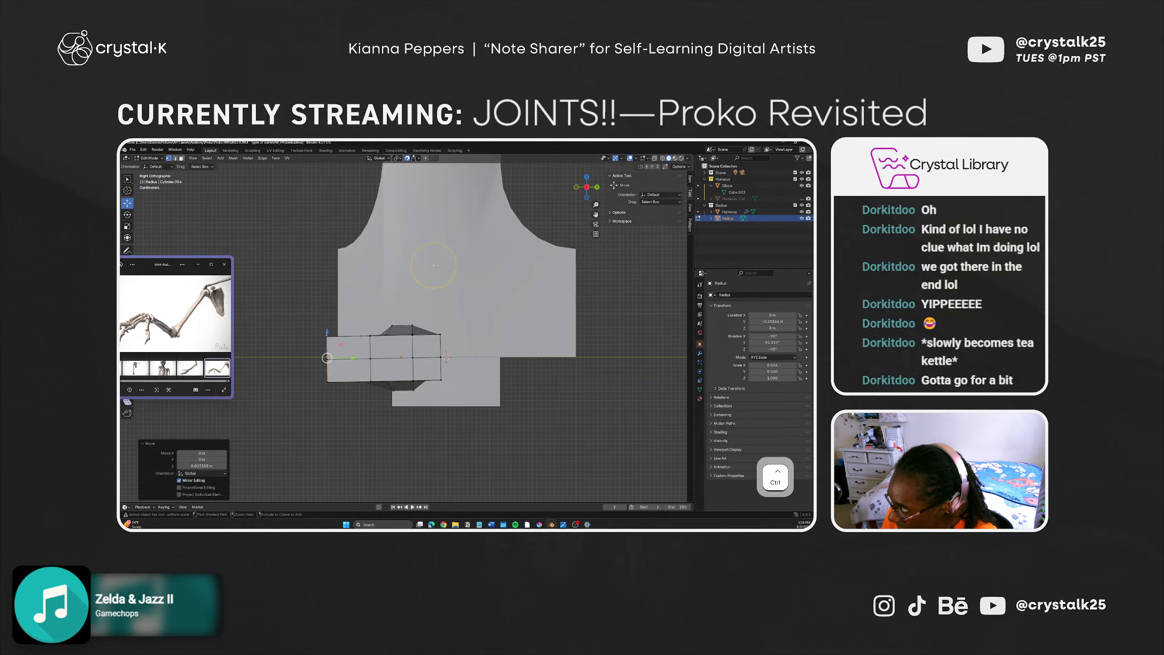
key(ctrl+z)
Step: Change the snap target to Increment, try a snapped Z move of the outer wrist-end vertices, and undo that move
click(416, 159)
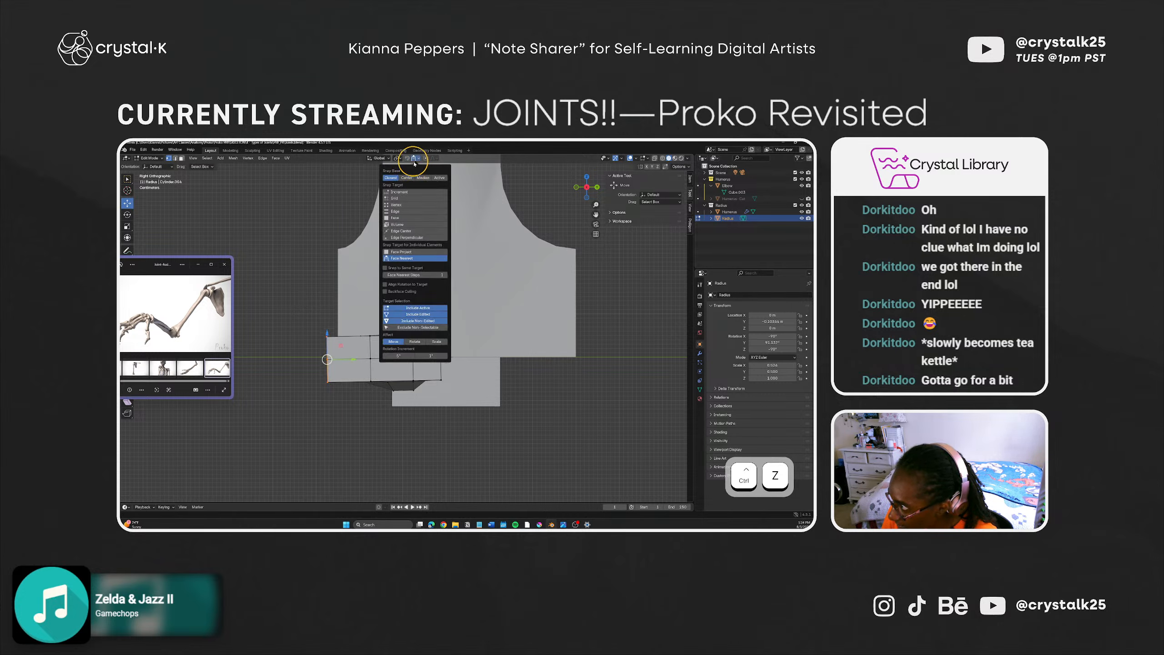
click(387, 194)
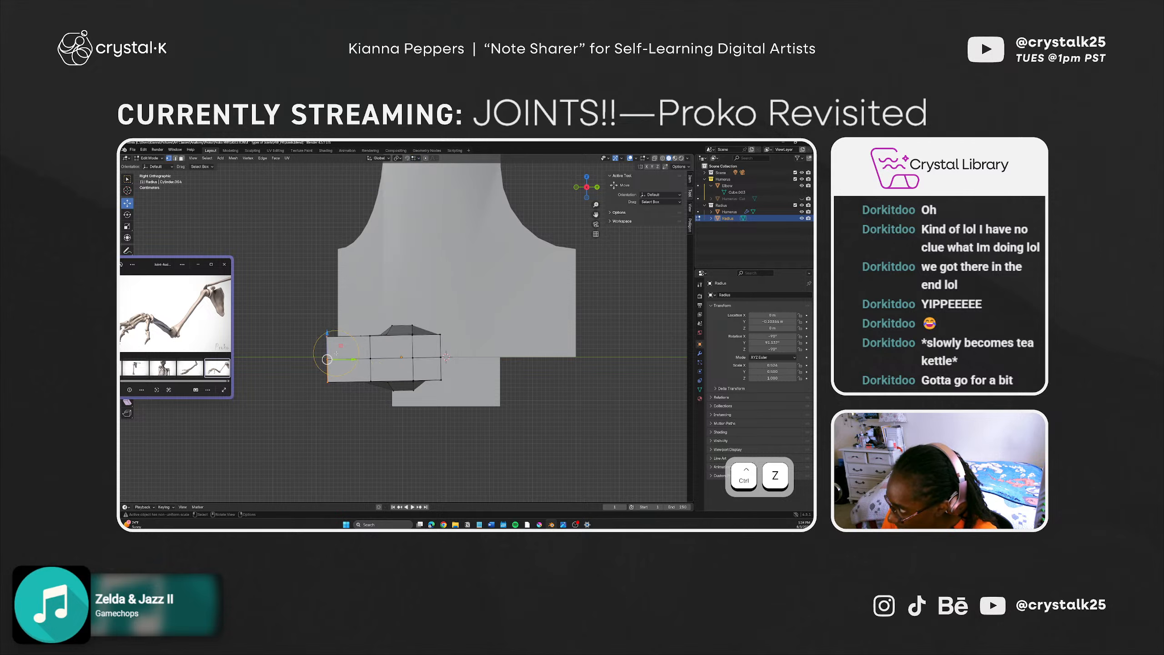
ctrl+drag(327, 333, 327, 326)
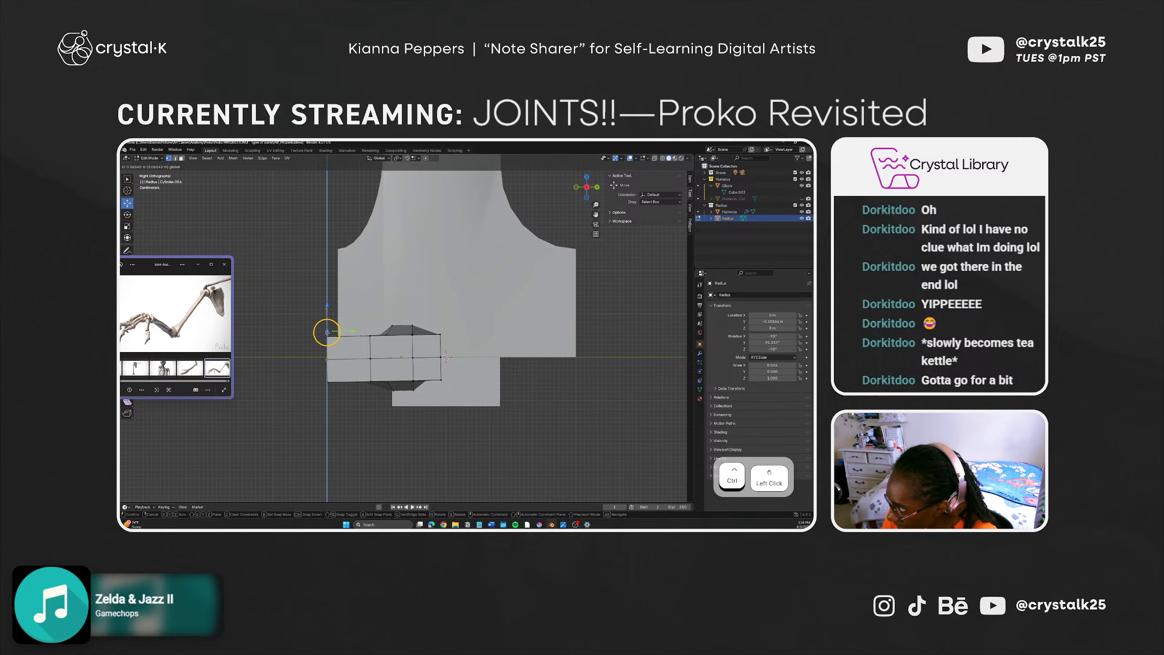
ctrl+drag(327, 336, 326, 335)
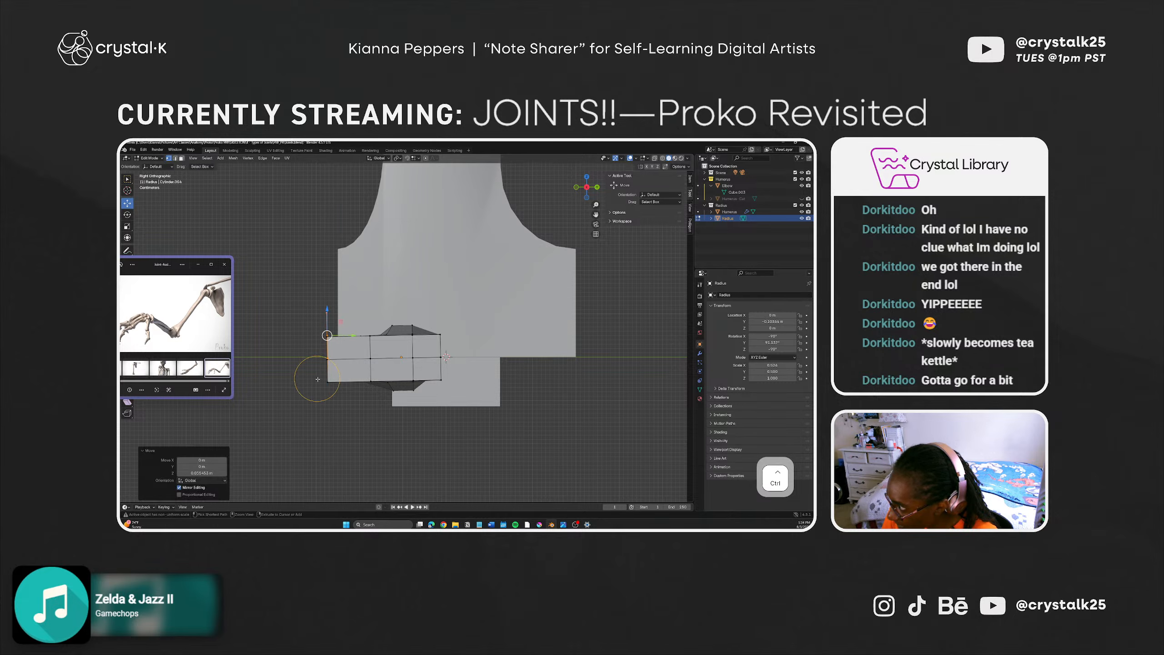
key(ctrl+z)
Step: Select two corner vertices on the Radius's wrist end, try moving them down along Z, and undo the move
middle_drag(311, 377, 293, 391)
scroll(357, 398, down, 5)
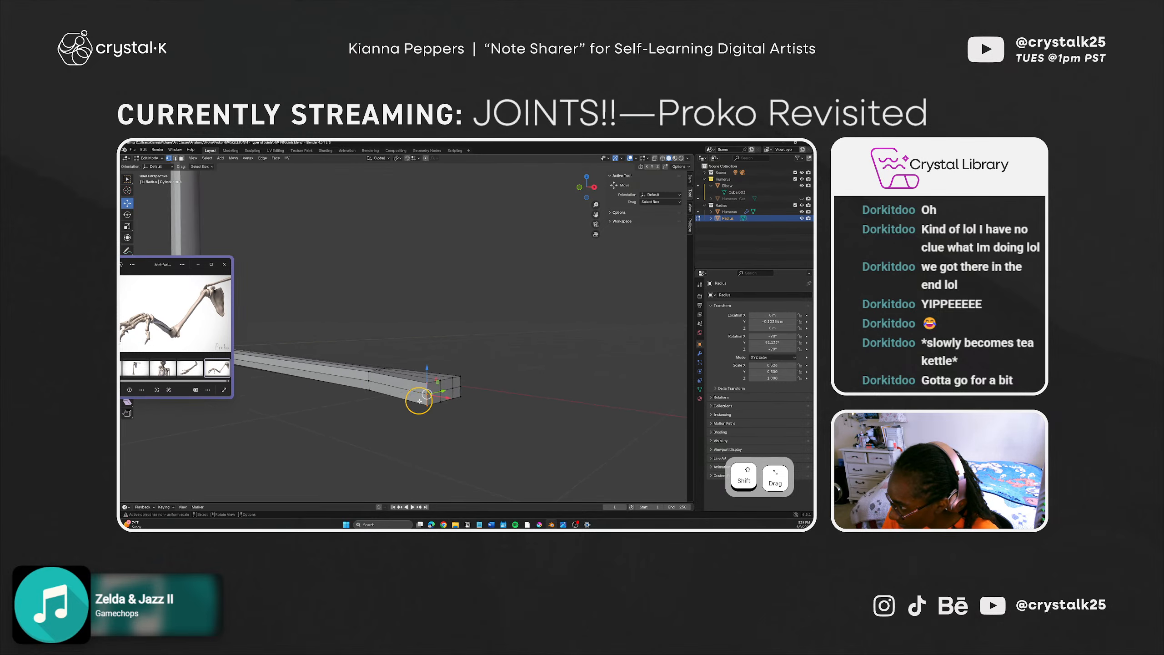
click(426, 407)
shift+click(427, 392)
drag(426, 373, 424, 416)
key(ctrl+z)
Step: Try box-selecting the vertices across the Radius's wrist end and undo the selection
scroll(428, 379, down, 4)
middle_drag(468, 372, 423, 431)
scroll(362, 403, up, 2)
drag(425, 433, 474, 409)
key(ctrl+z)
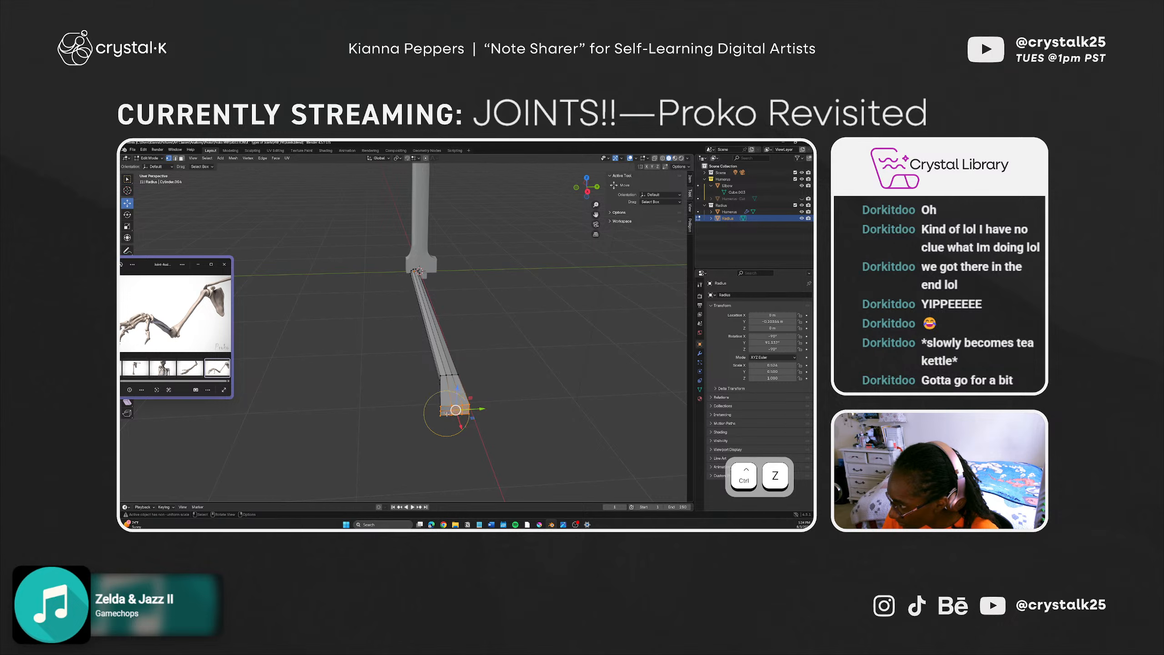
scroll(445, 414, up, 2)
middle_drag(454, 420, 544, 414)
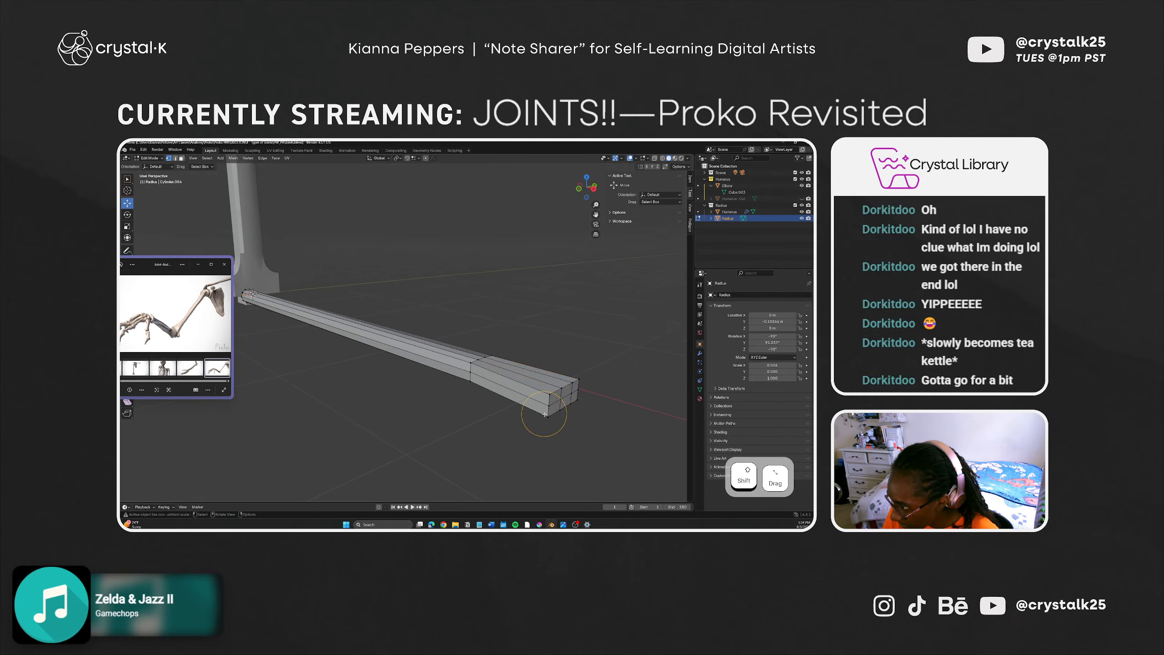
click(550, 395)
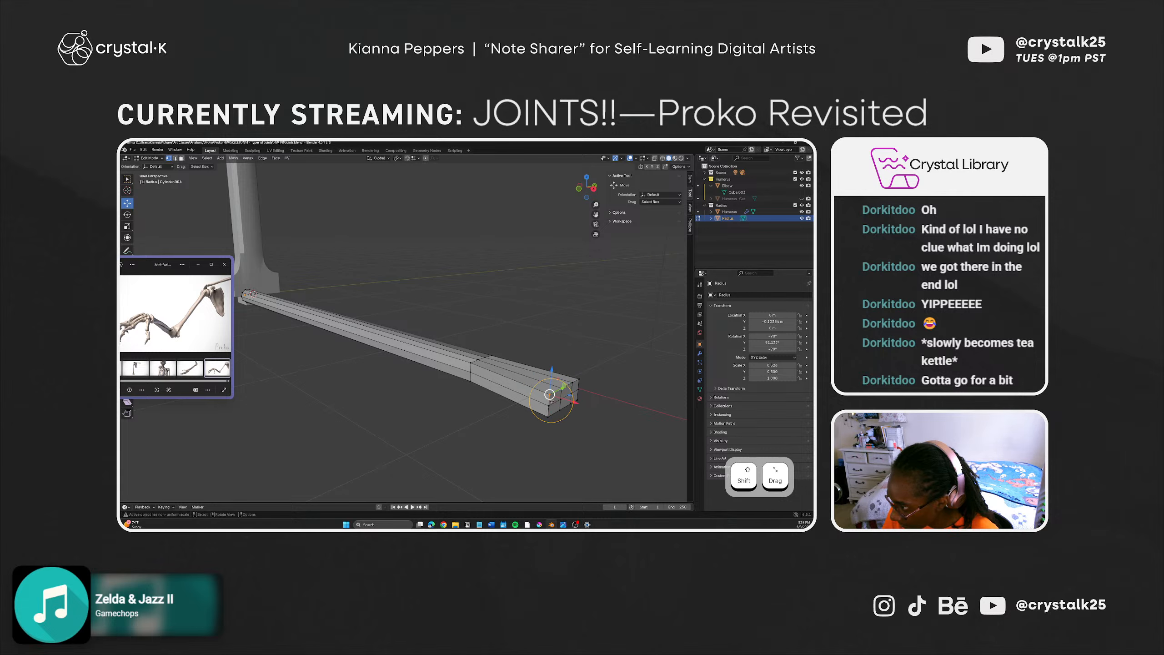
right_click(550, 394)
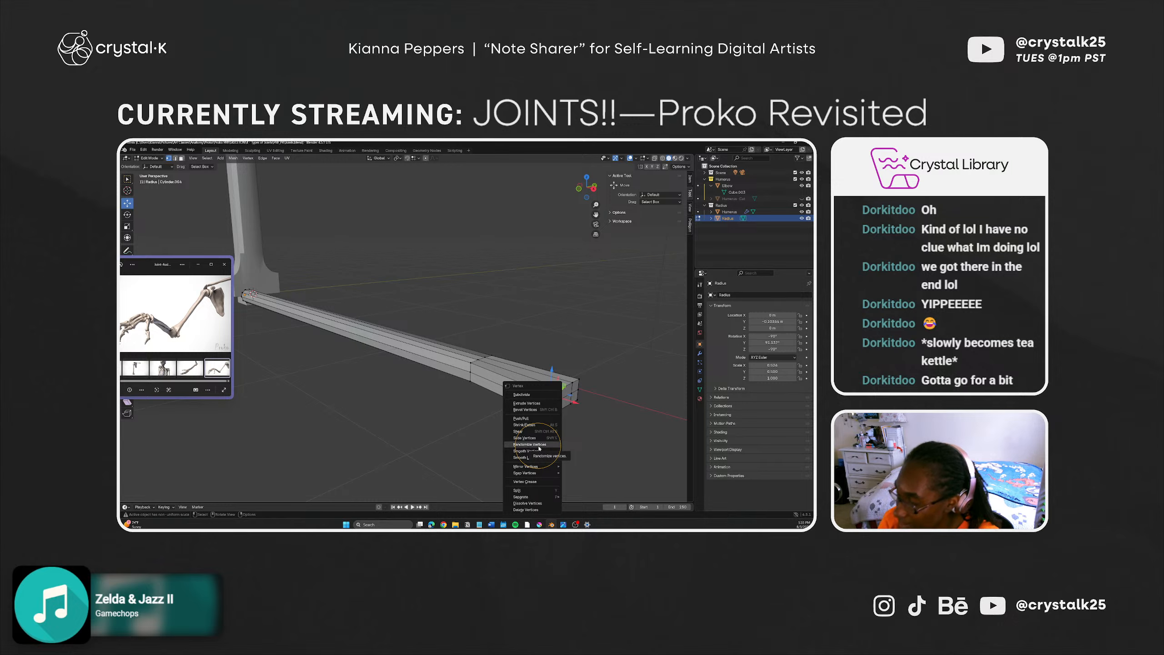
scroll(540, 416, up, 4)
shift+middle_drag(573, 417, 488, 411)
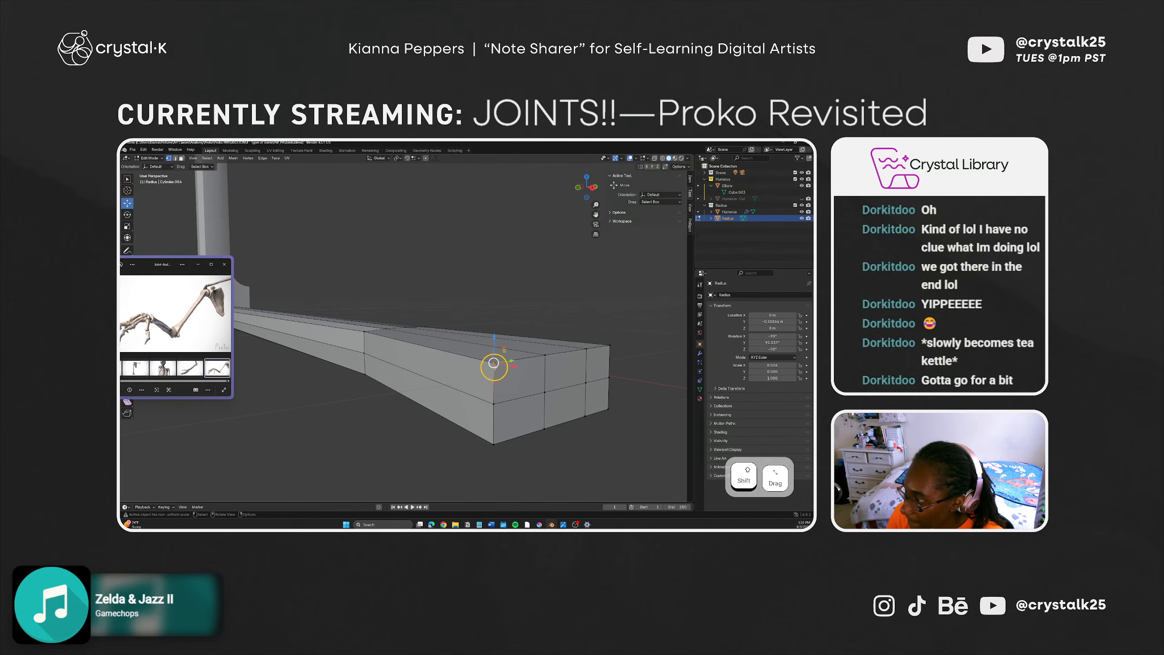
right_click(493, 364)
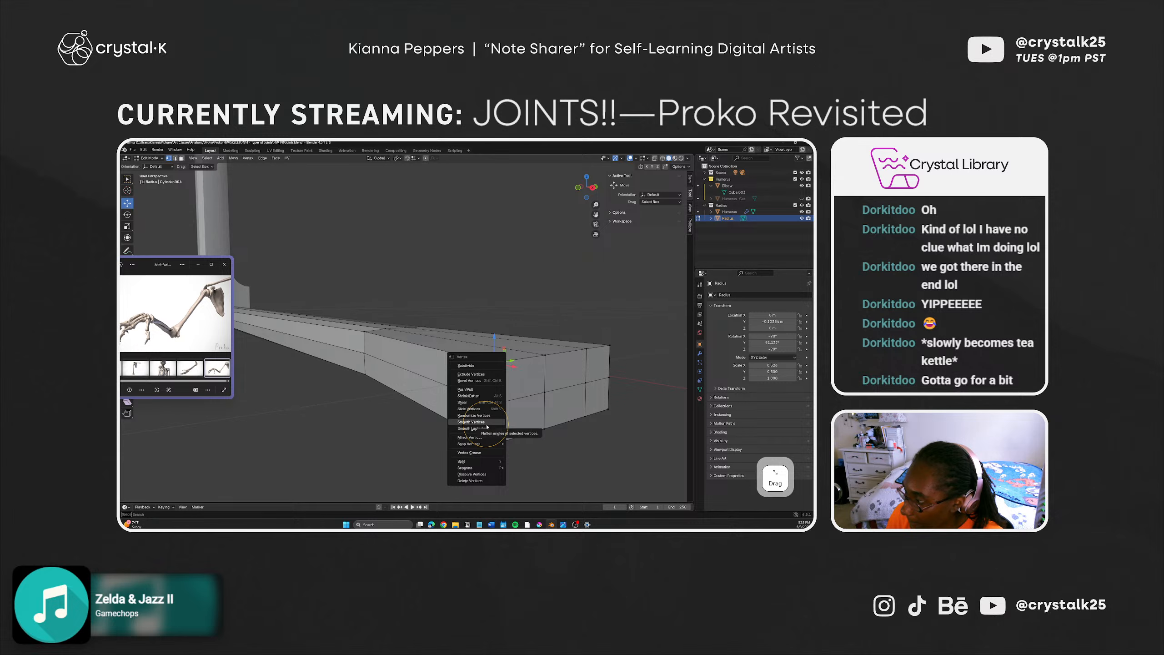
click(578, 469)
Step: Pull the stray vertex off the Radius wrist end's upper outer corner along Y and dissolve it
click(496, 362)
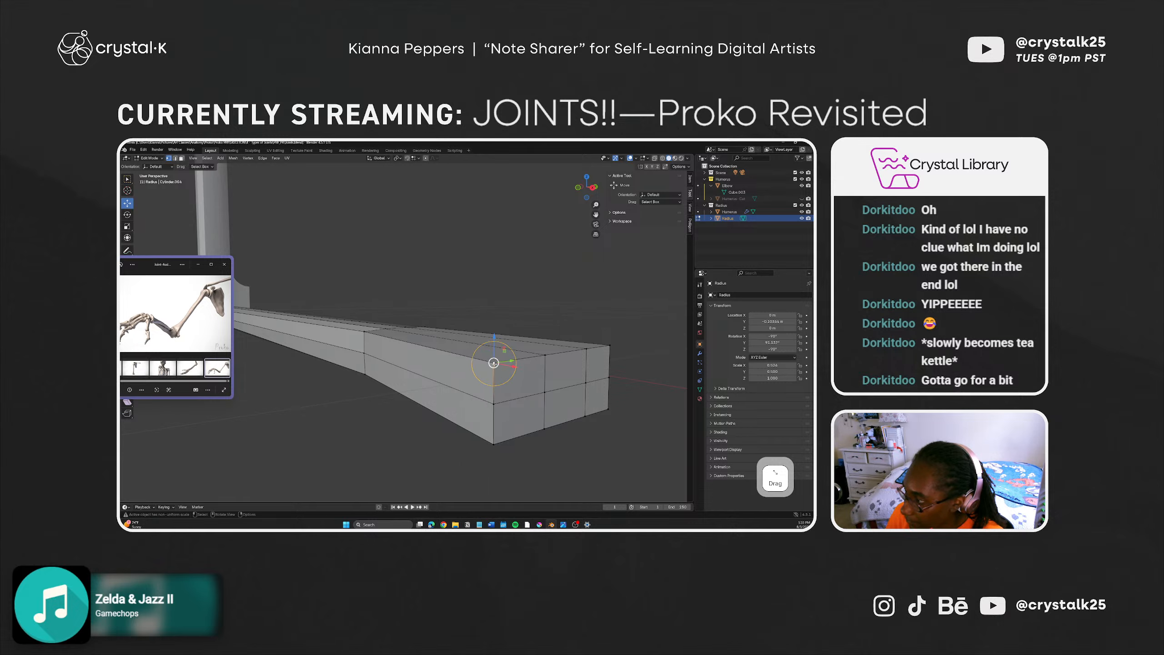
drag(512, 361, 530, 358)
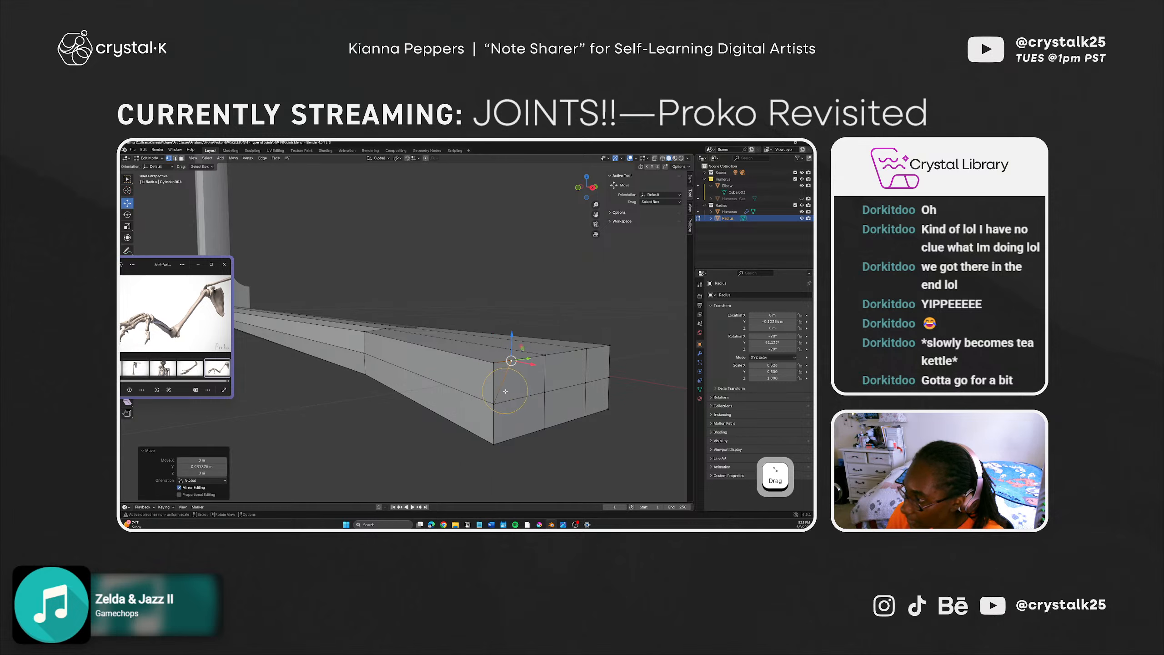
right_click(511, 360)
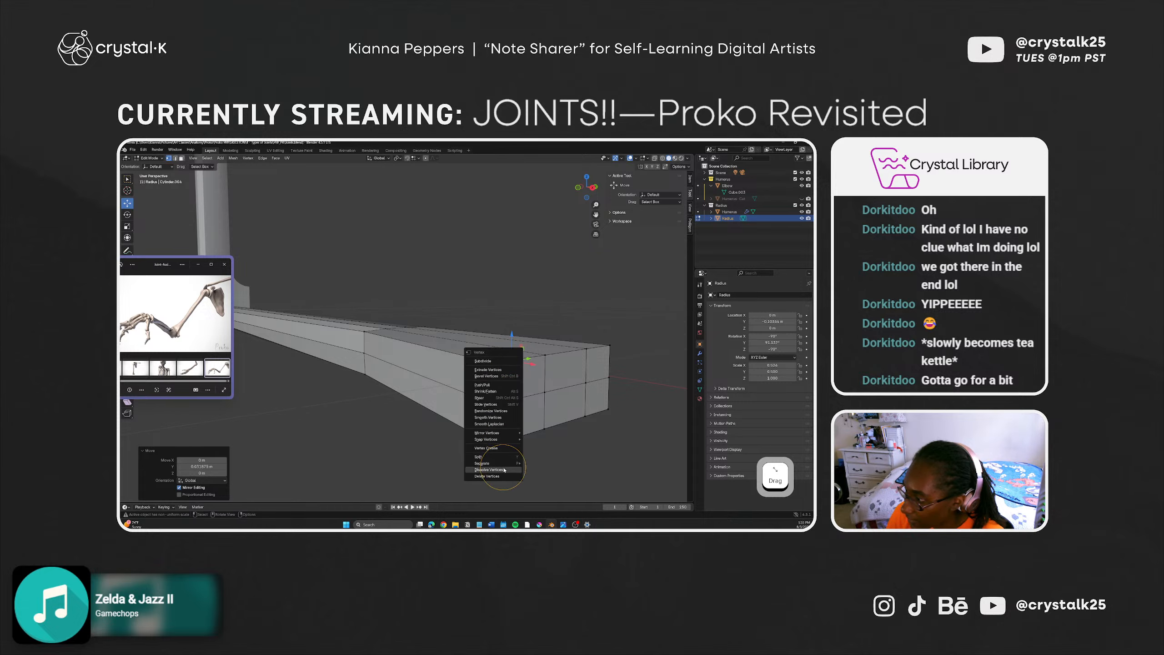
click(504, 469)
Step: Pull the stray vertex off the middle of the wrist end's outer corner edge along Y and dissolve it
click(496, 401)
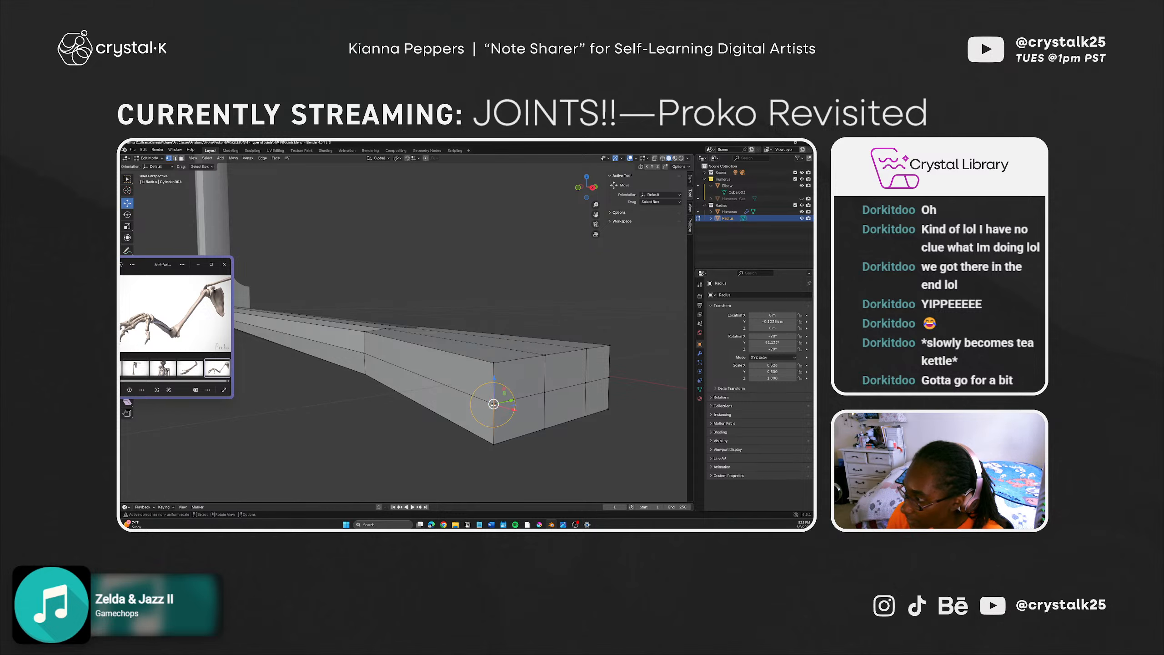
drag(511, 400, 521, 399)
right_click(503, 402)
right_click(503, 404)
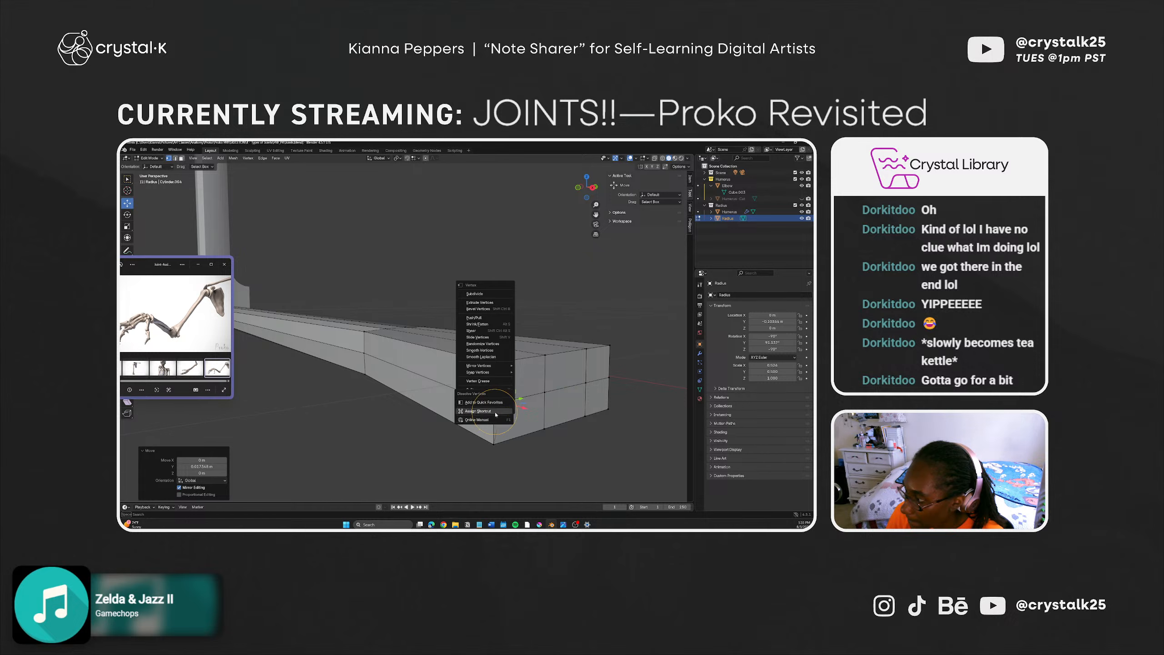
click(499, 466)
right_click(503, 403)
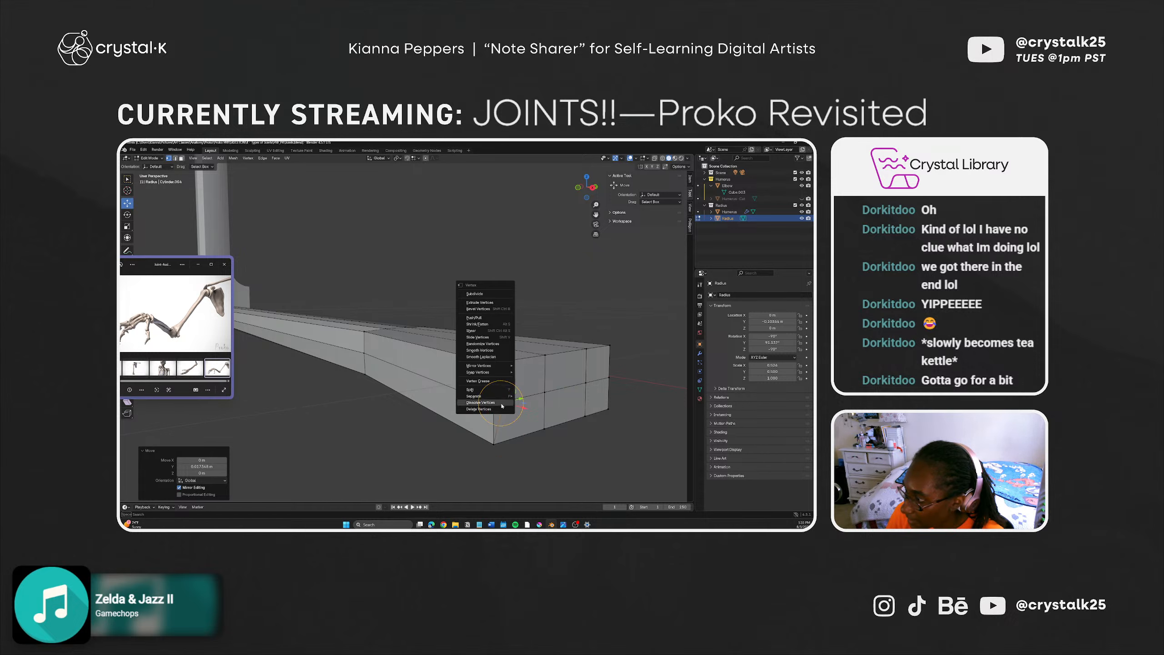
click(502, 402)
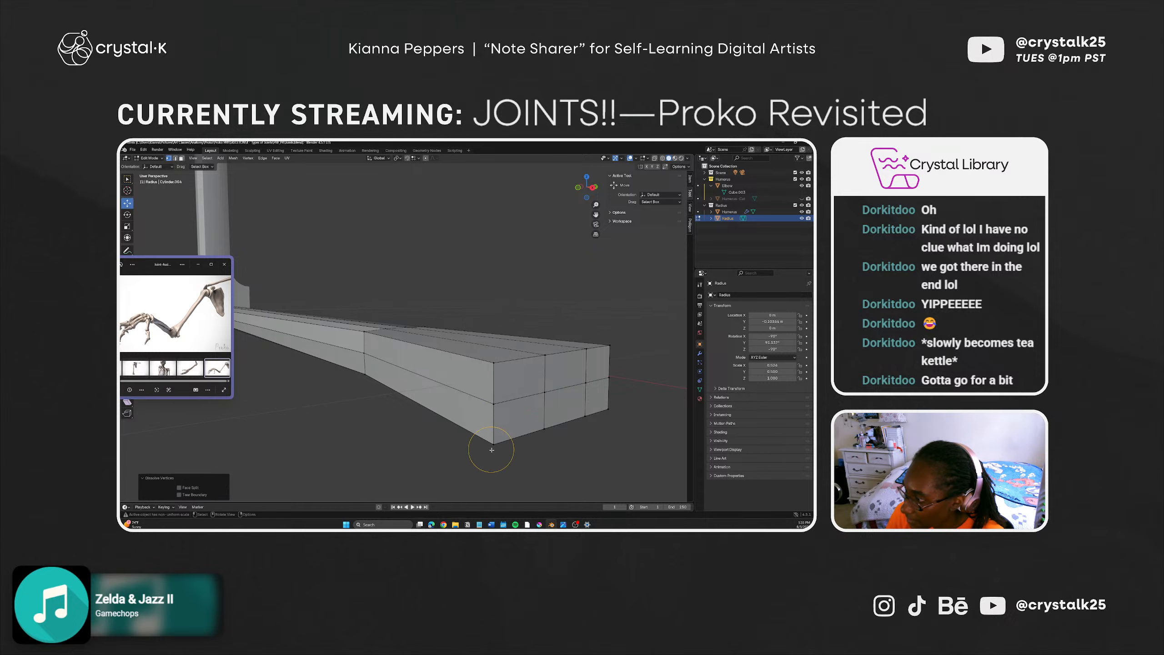
Step: Orbit to the underside, pull the stray vertex off the wrist end's lower outer corner along Y, and dissolve it
middle_drag(491, 452, 504, 475)
click(485, 338)
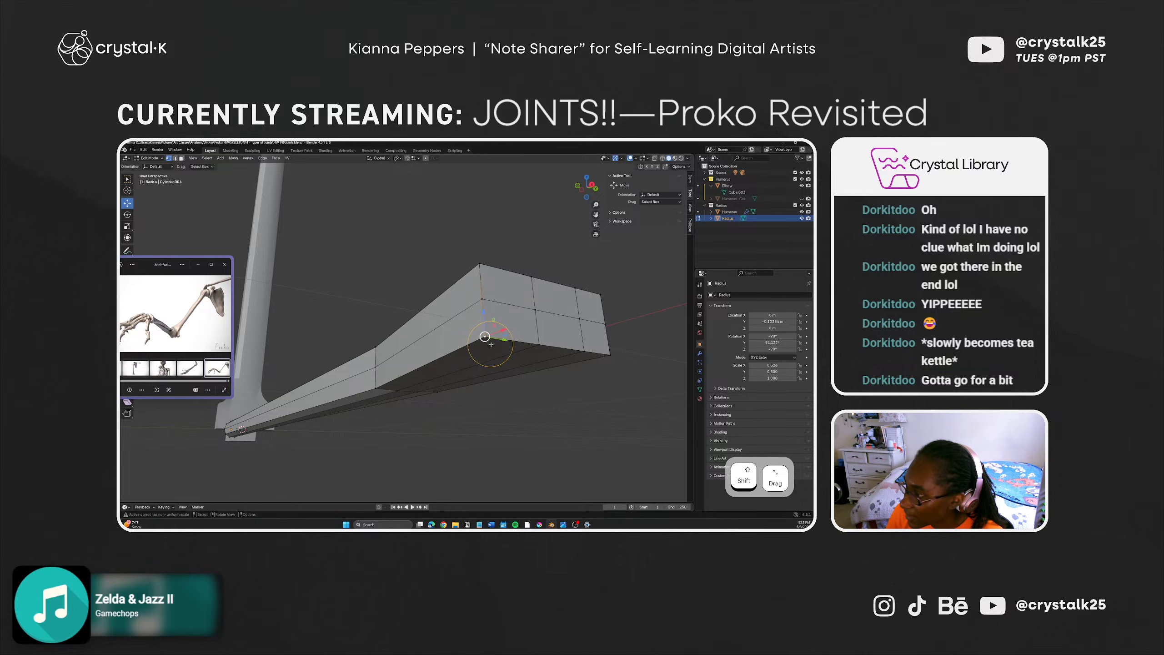
drag(502, 338, 517, 340)
right_click(500, 340)
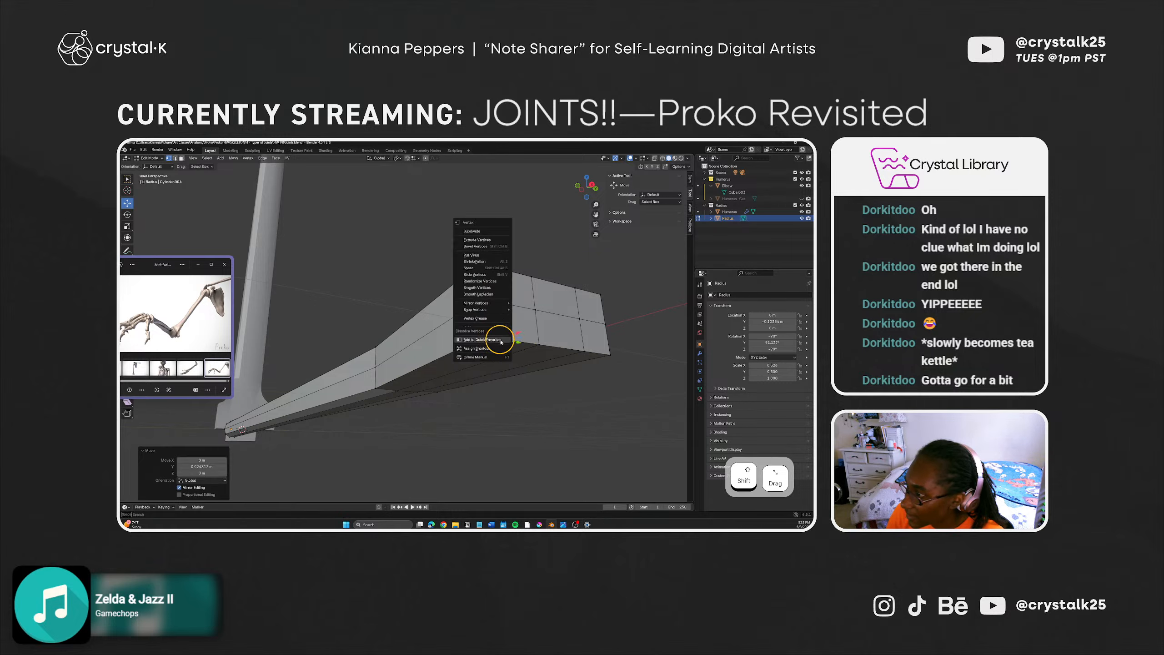
right_click(500, 341)
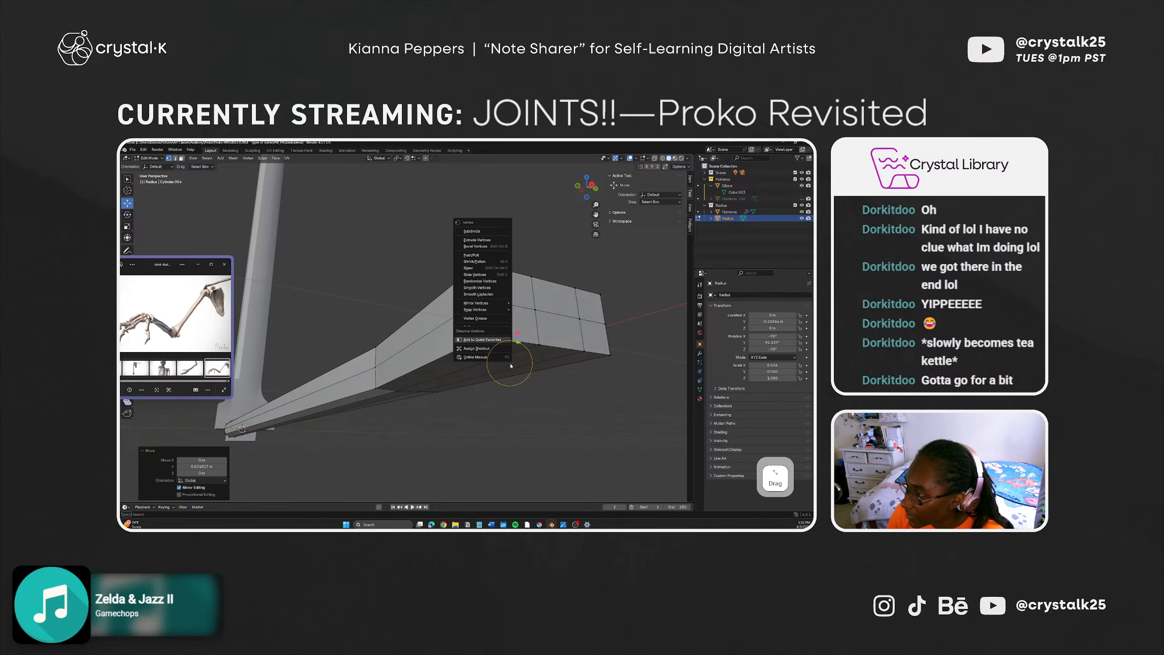
right_click(497, 339)
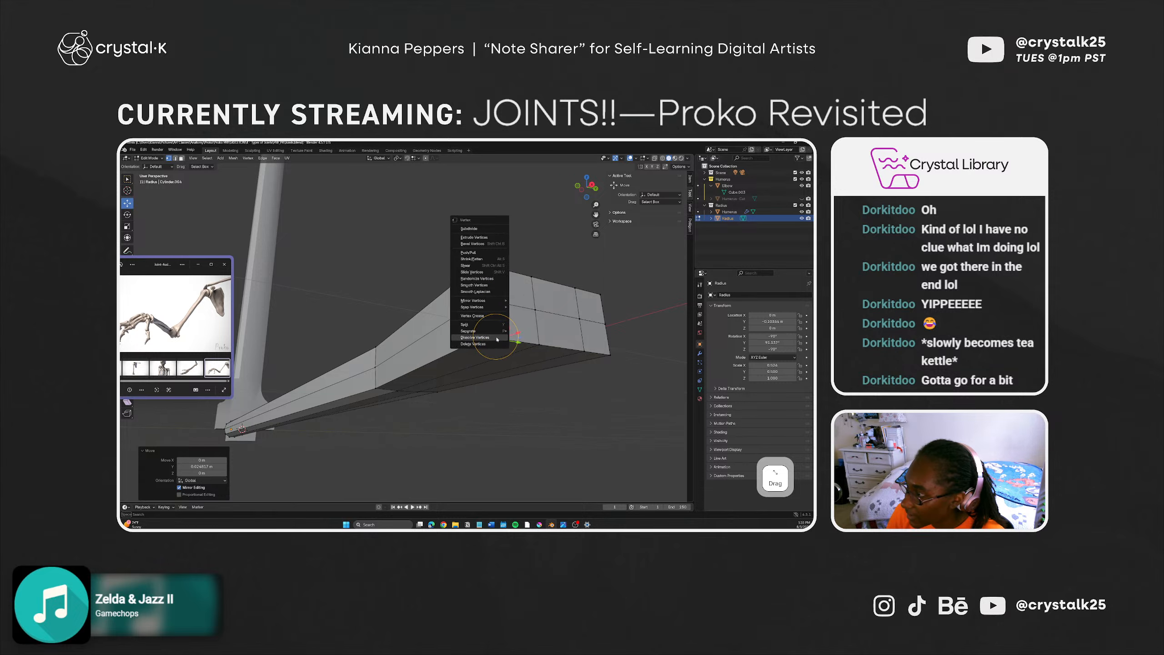
click(486, 338)
Step: Try moving the middle vertex of the wrist end's outer corner along Y and undo the move
middle_drag(492, 353, 486, 359)
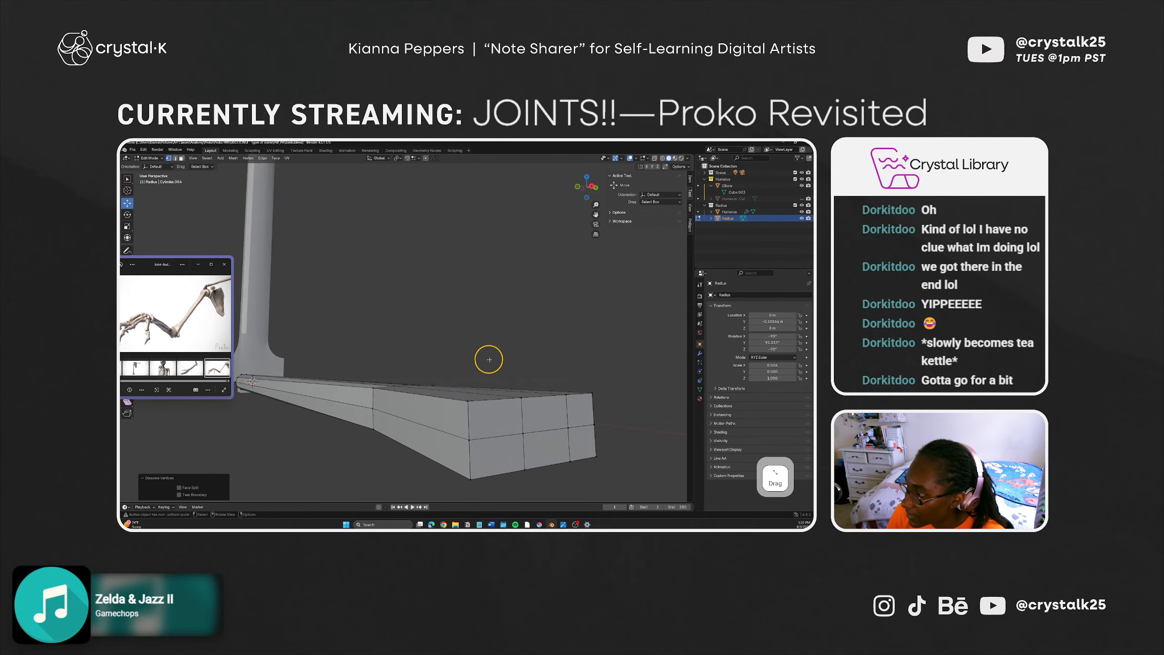
click(470, 441)
drag(480, 438, 497, 435)
middle_drag(443, 467, 451, 455)
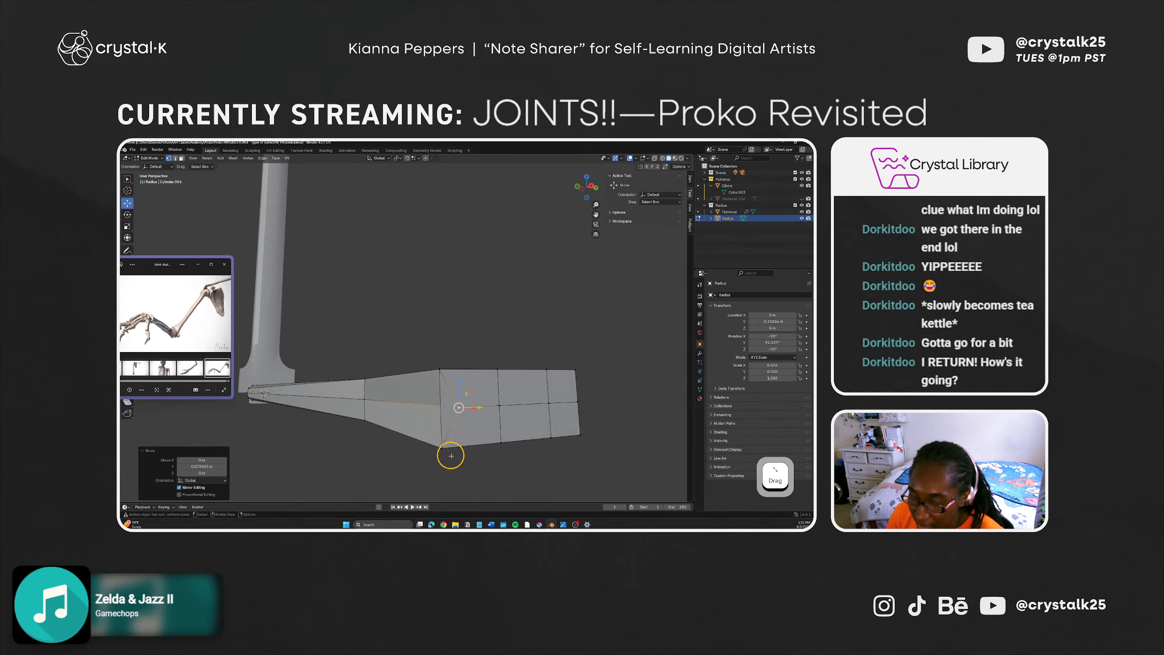
middle_drag(407, 451, 444, 456)
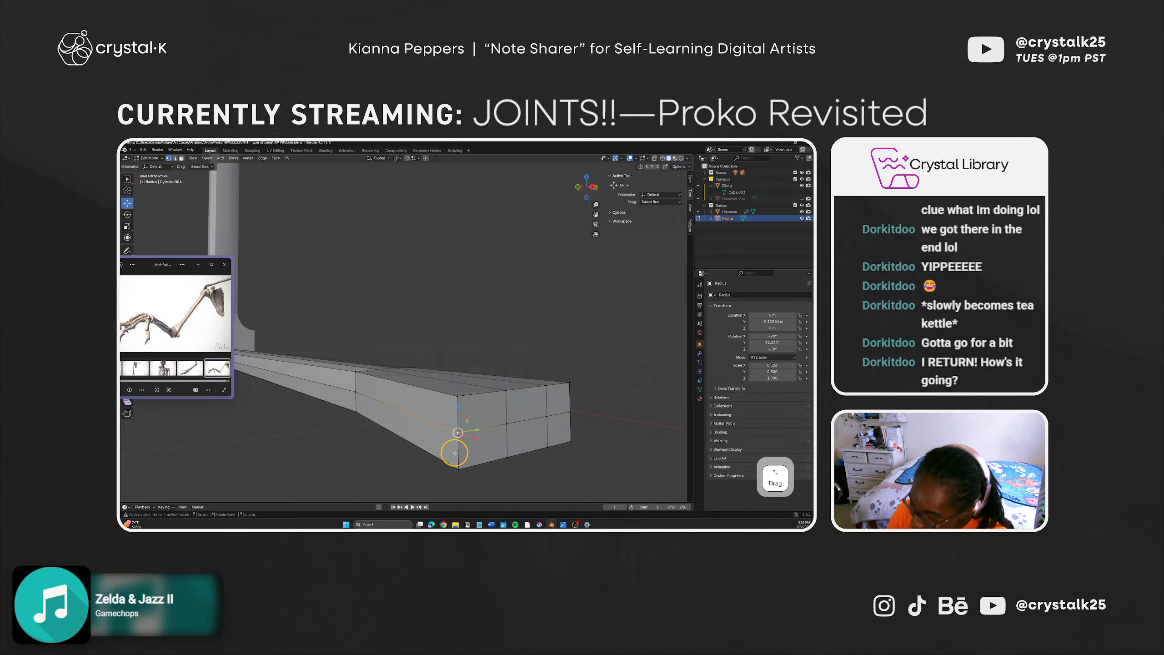
Step: Select the geometry at the wrist end's lower outer corner in edge mode, apply Dissolve Edges, and clear the selection
click(458, 454)
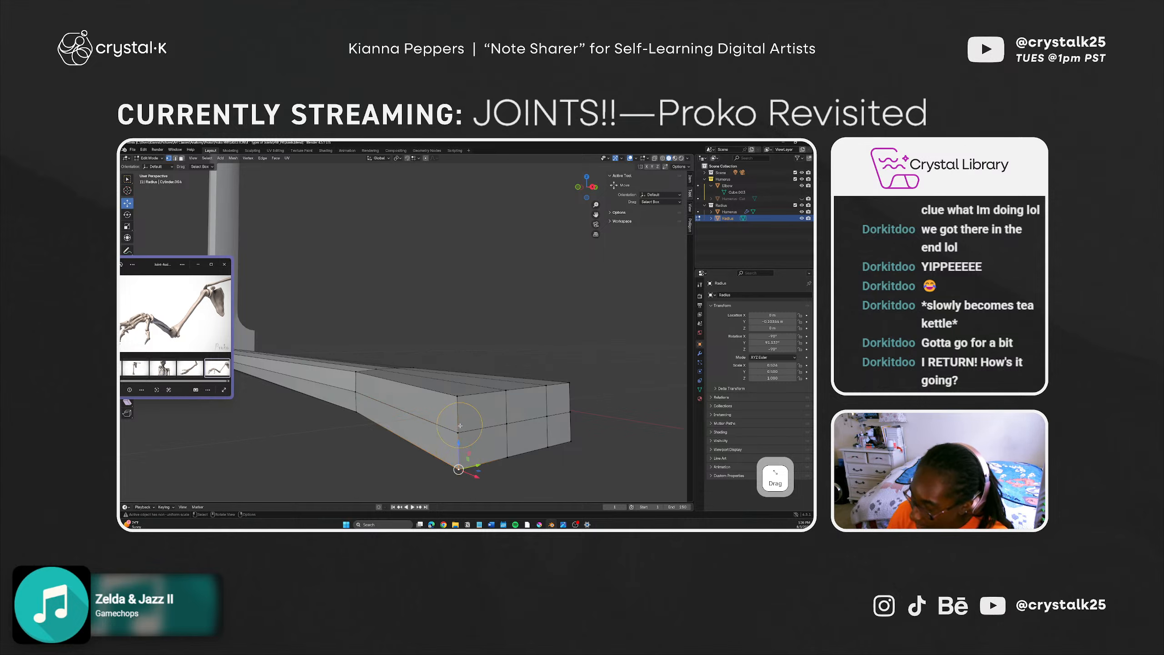
key(ctrl+e)
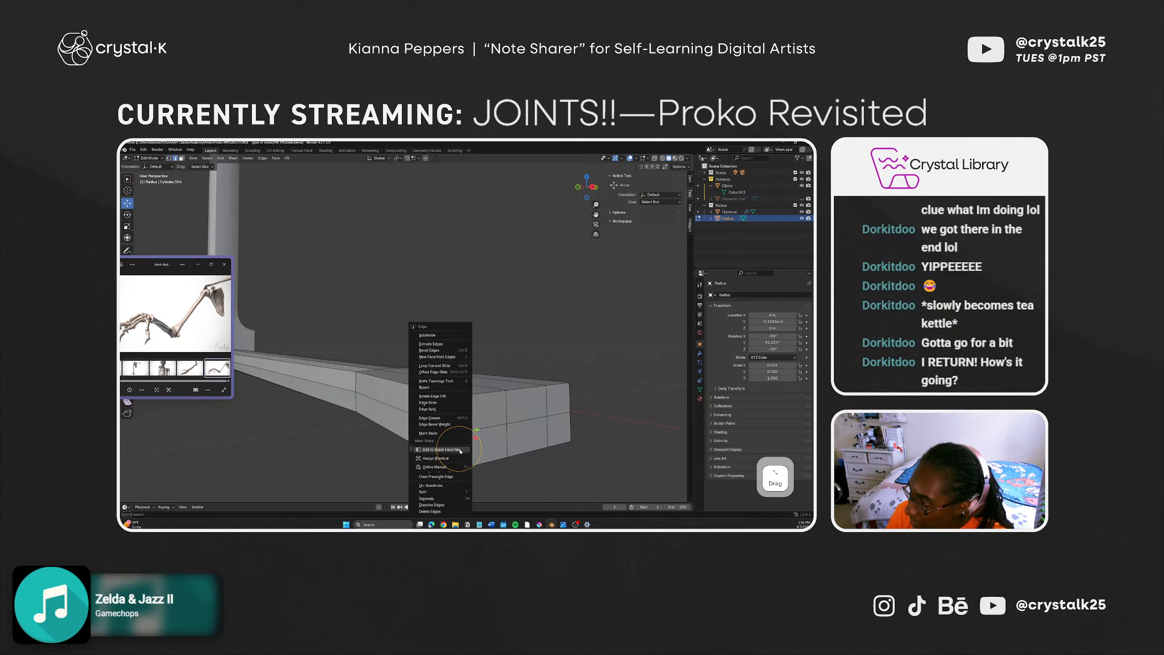
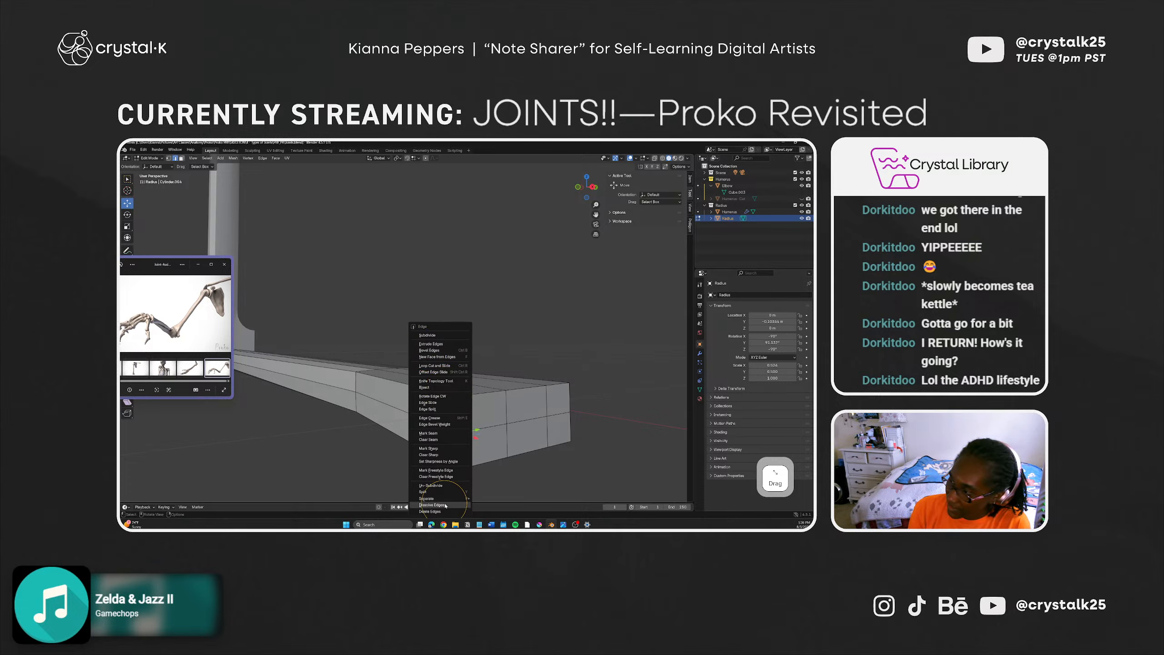
click(446, 504)
click(423, 461)
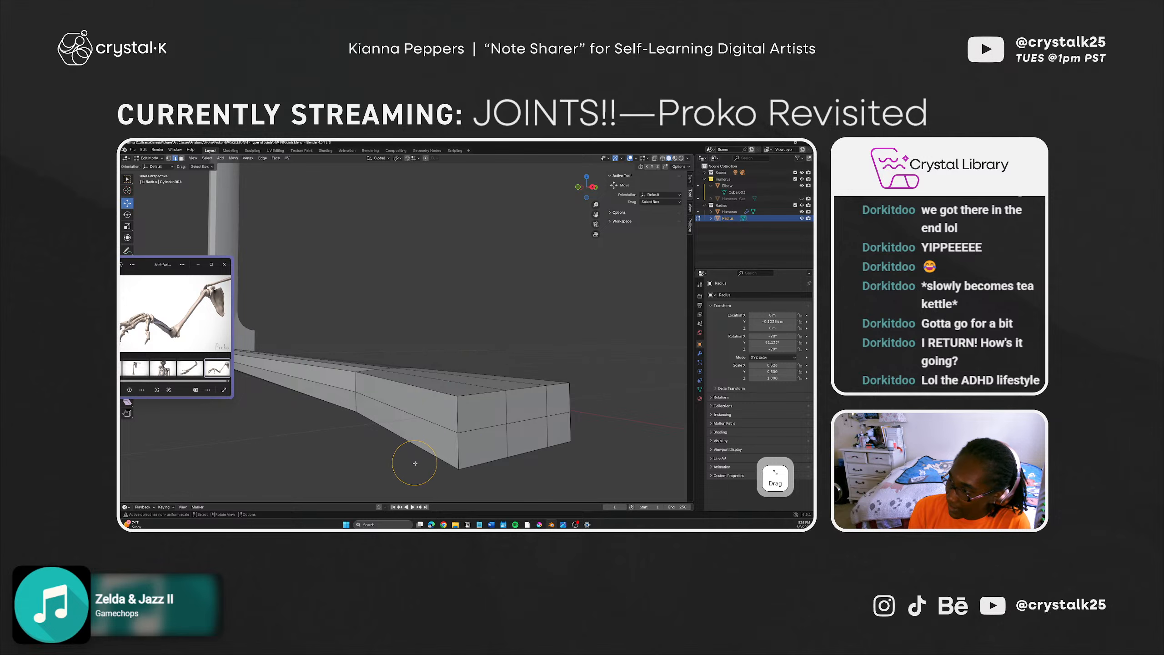
Step: Select the middle lengthwise edge on the Radius's outer side at the wrist end, try moving it along Y, and undo the move
click(456, 434)
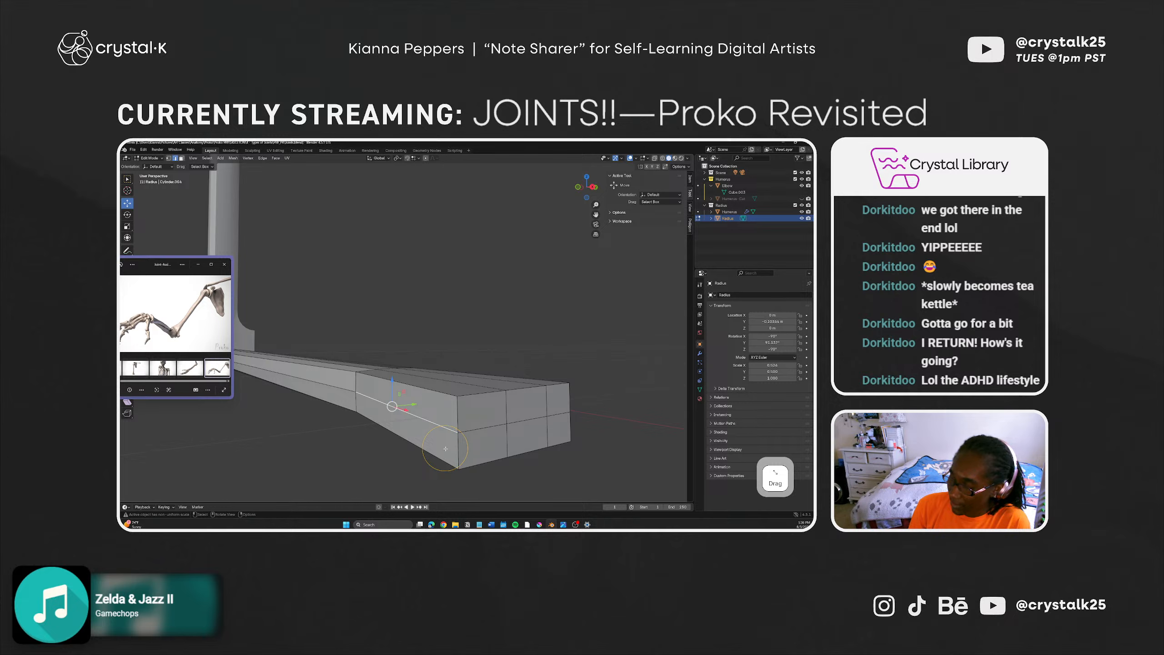
alt+click(456, 442)
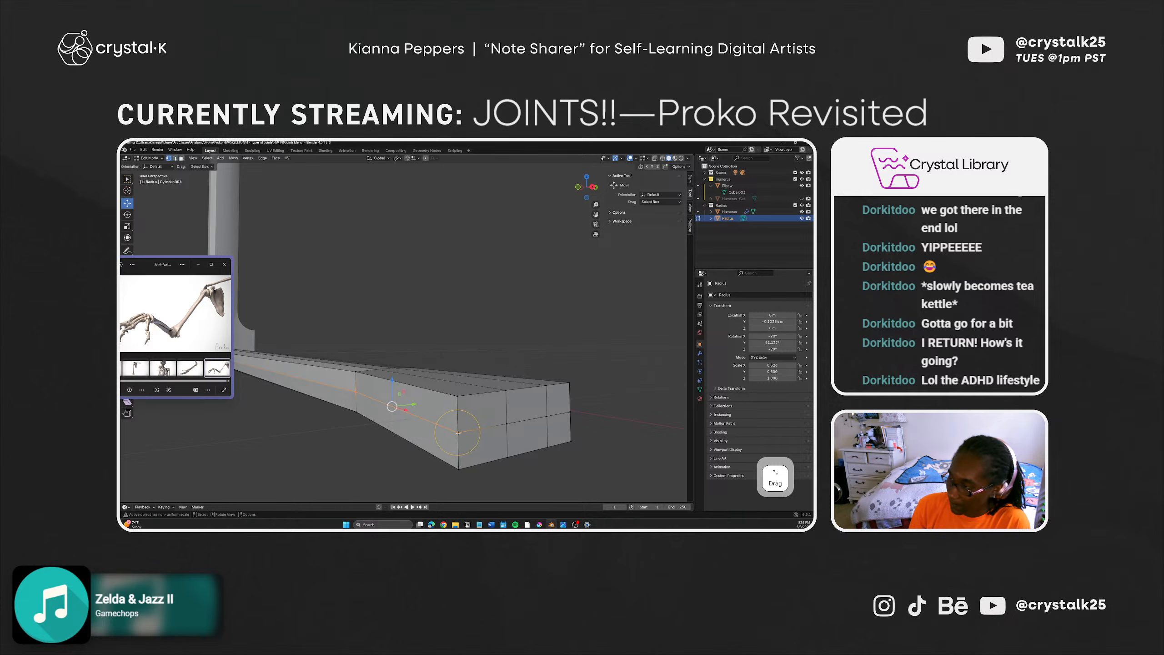
mouse_move(412, 403)
mouse_down()
mouse_move(436, 400)
mouse_move(417, 408)
mouse_up()
key(ctrl+z)
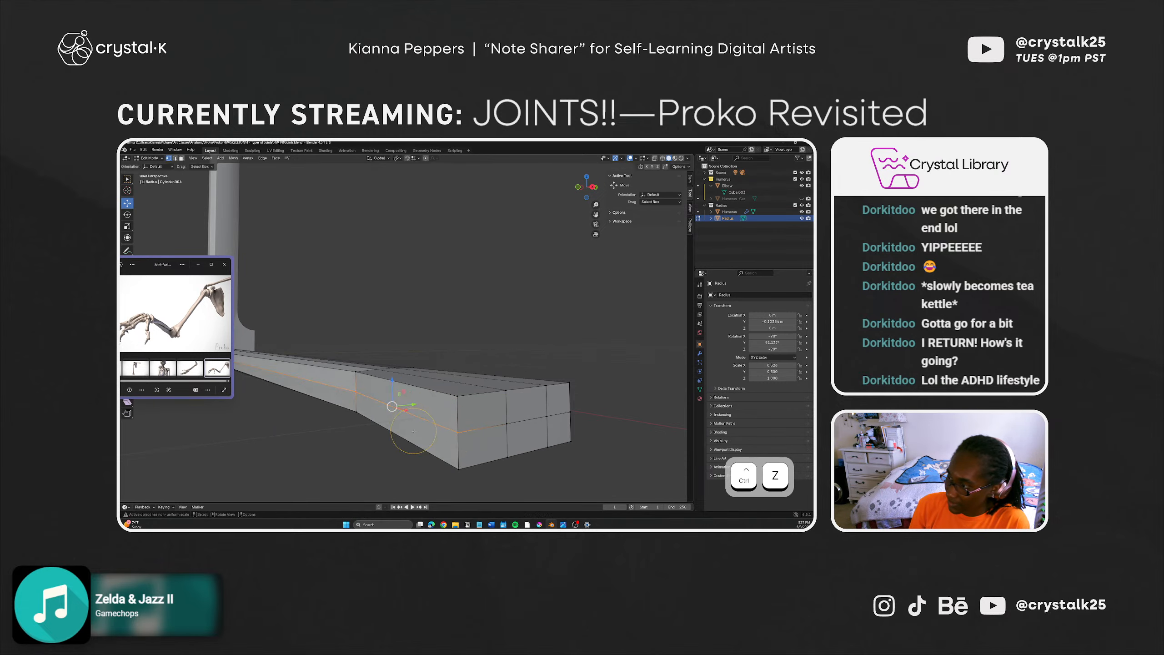
Step: Recheck the wrist end's outer corner by trying to move its middle vertex along Y, and undo the move
scroll(408, 435, down, 2)
shift+middle_drag(413, 406, 434, 494)
click(423, 459)
scroll(420, 460, up, 1)
middle_drag(426, 451, 440, 460)
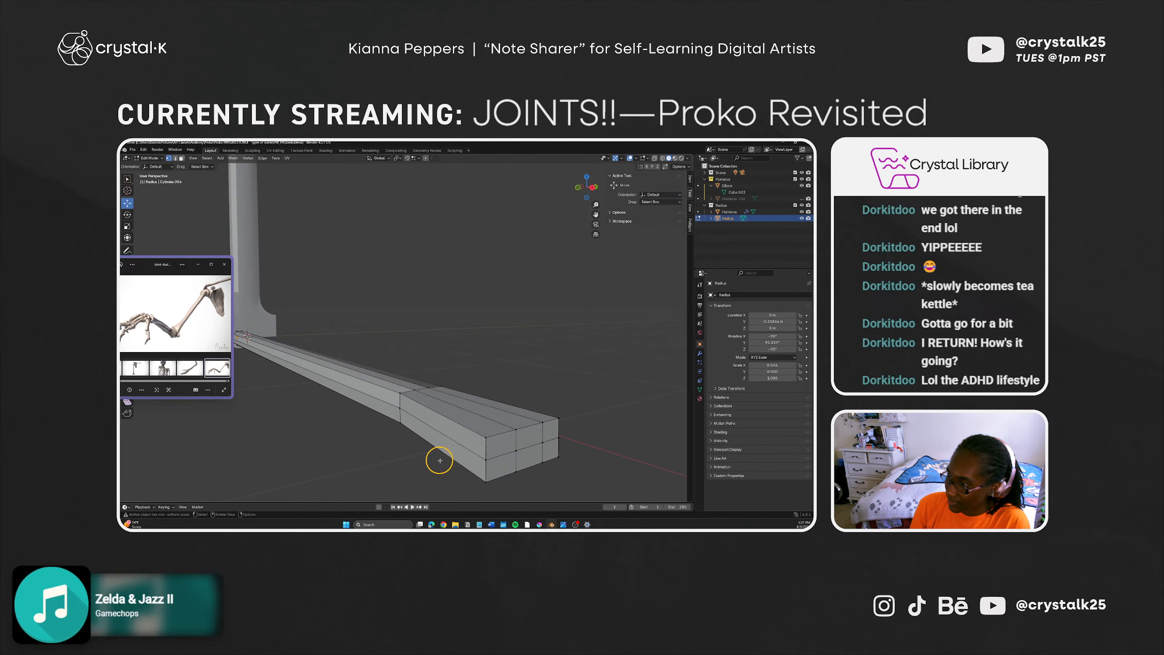
click(486, 459)
drag(506, 459, 515, 469)
key(ctrl+z)
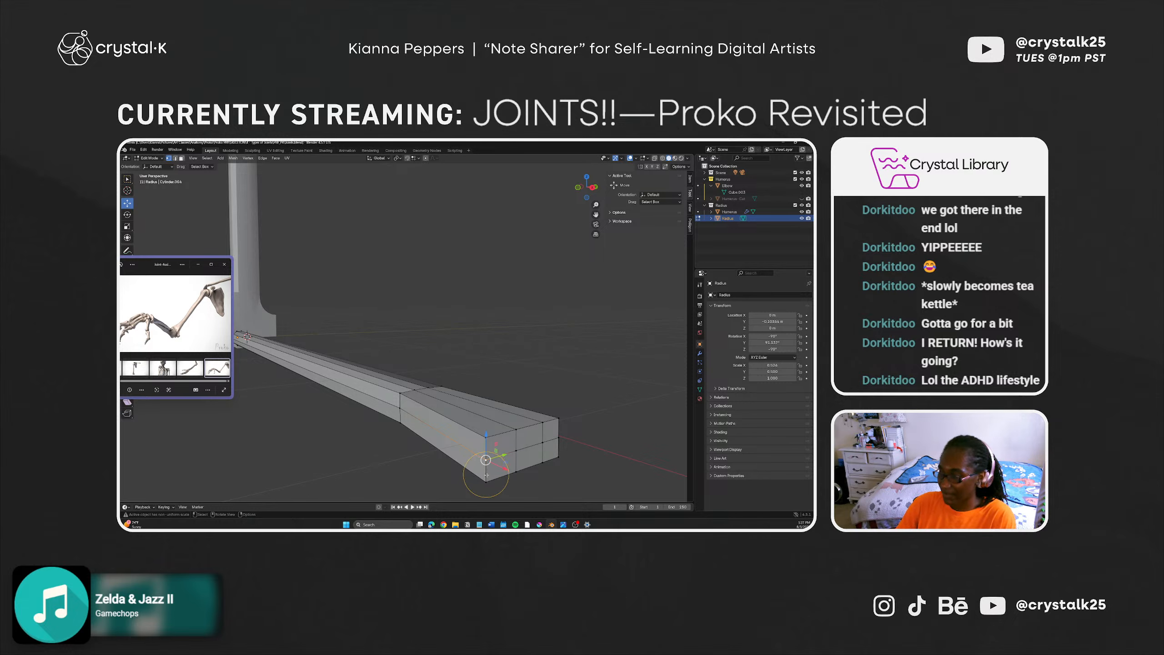
Step: Try to dissolve the vertical corner edge on the flared end of the radius, and move the corner along Y
click(486, 475)
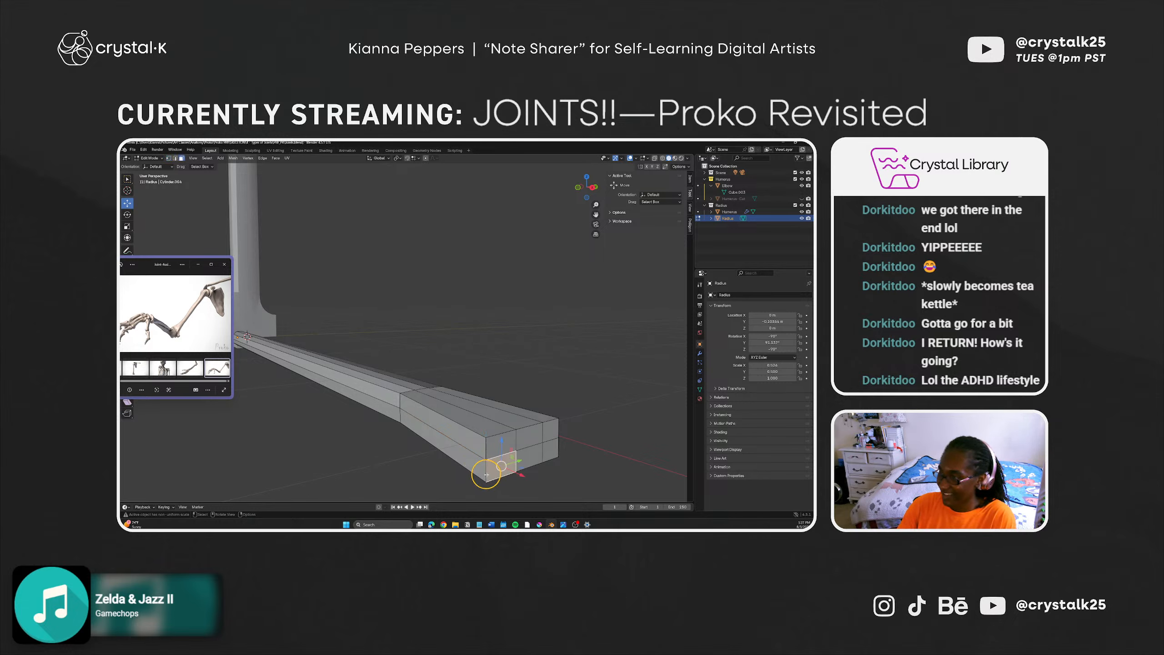
key(2)
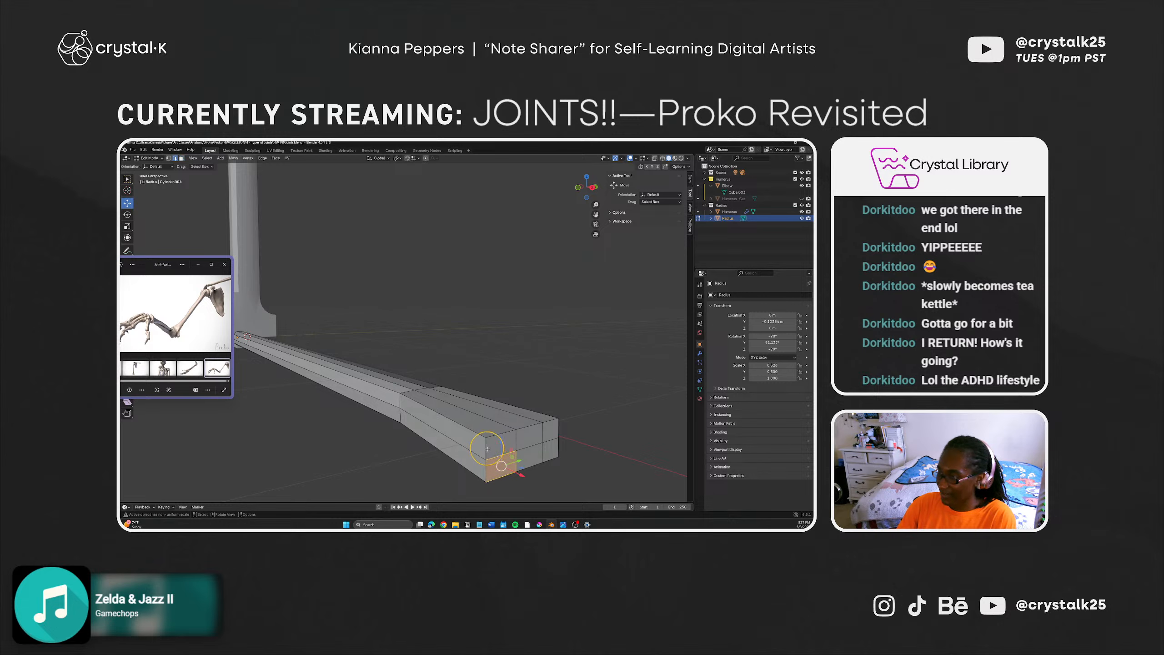
key(ctrl+e)
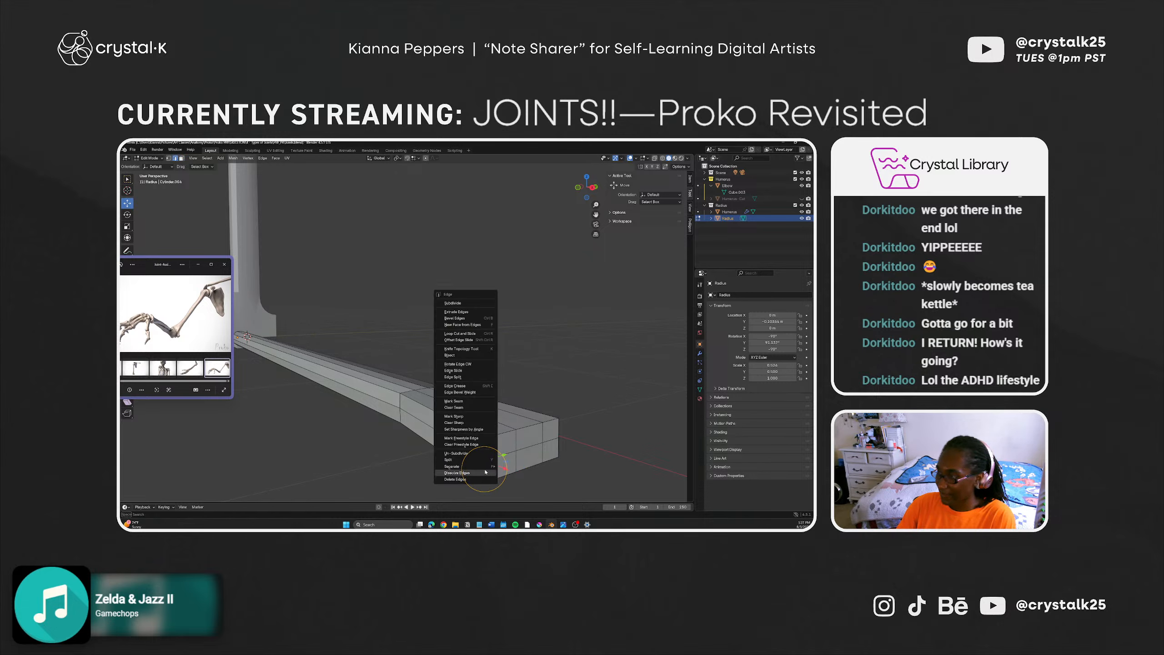
click(485, 471)
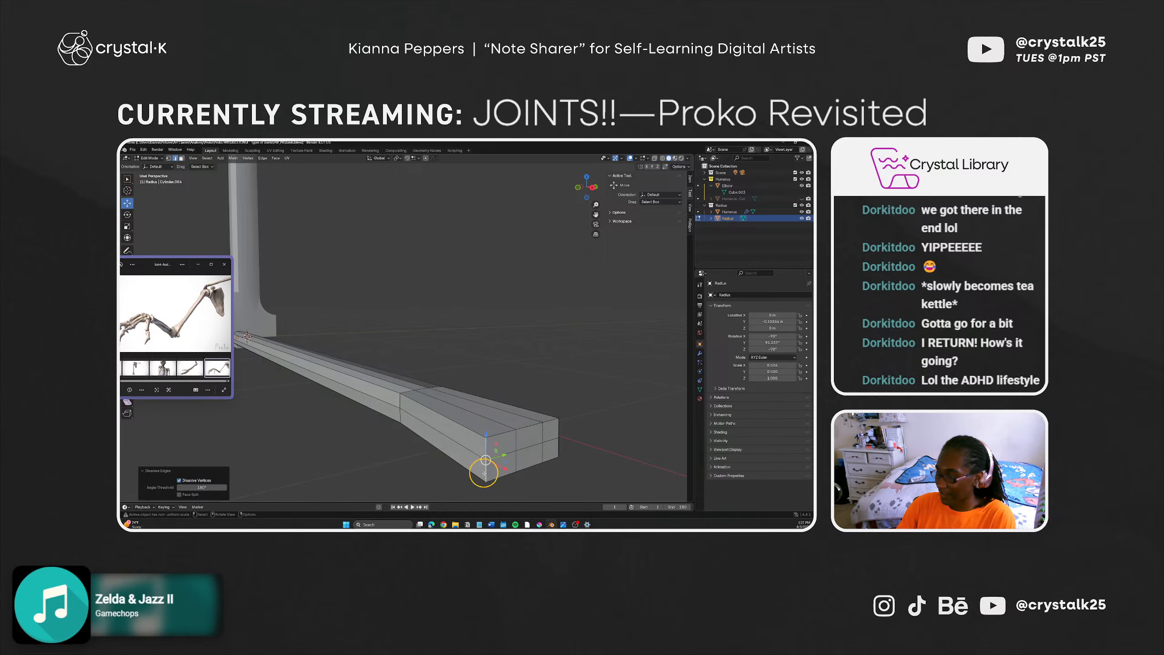
drag(502, 455, 483, 461)
scroll(483, 465, up, 2)
shift+middle_drag(483, 480, 467, 400)
scroll(458, 398, down, 4)
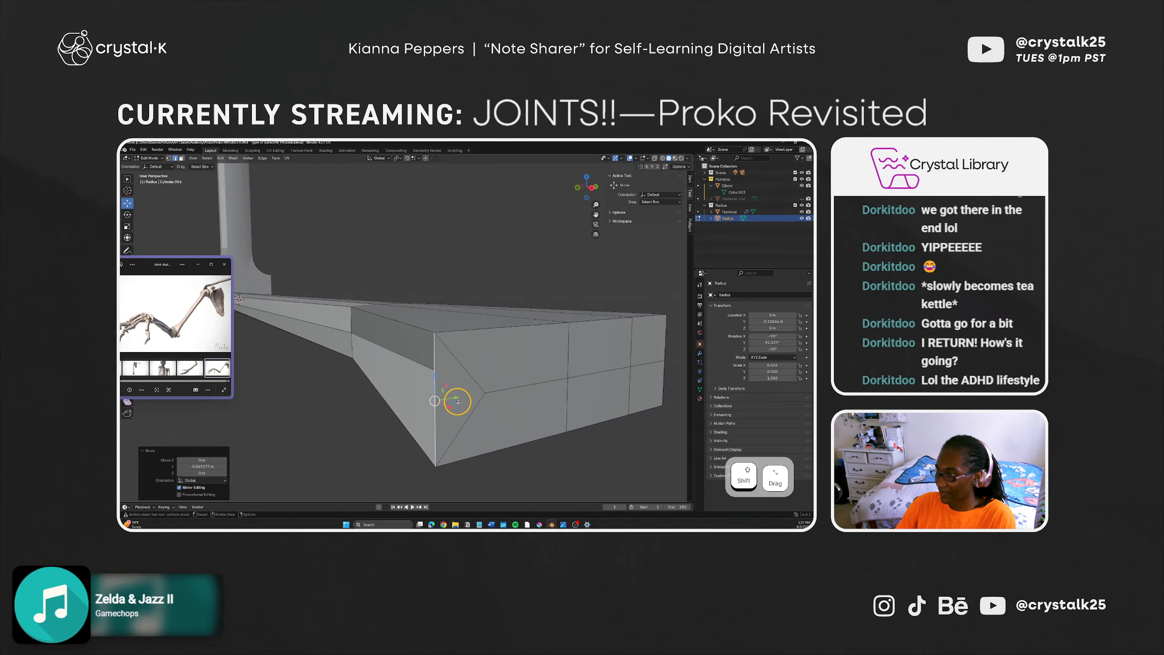
scroll(446, 413, up, 2)
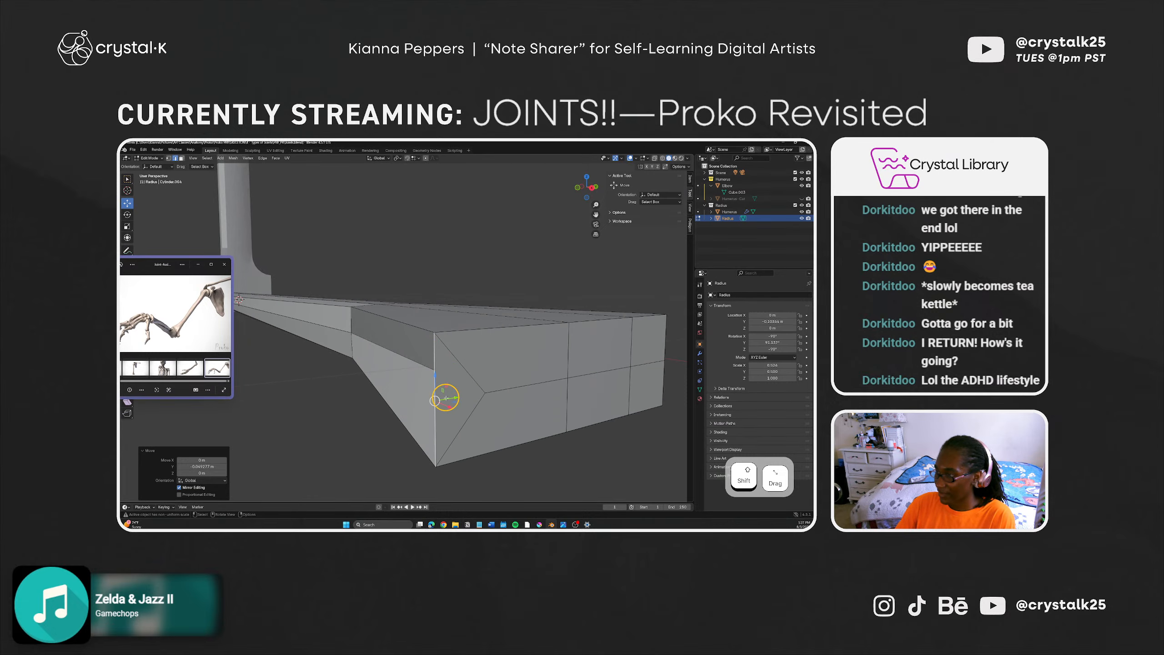
Step: Try to dissolve the vertical edge at the outer corner of the radius's flared end with Dissolve Edges
click(452, 435)
middle_drag(452, 435, 403, 384)
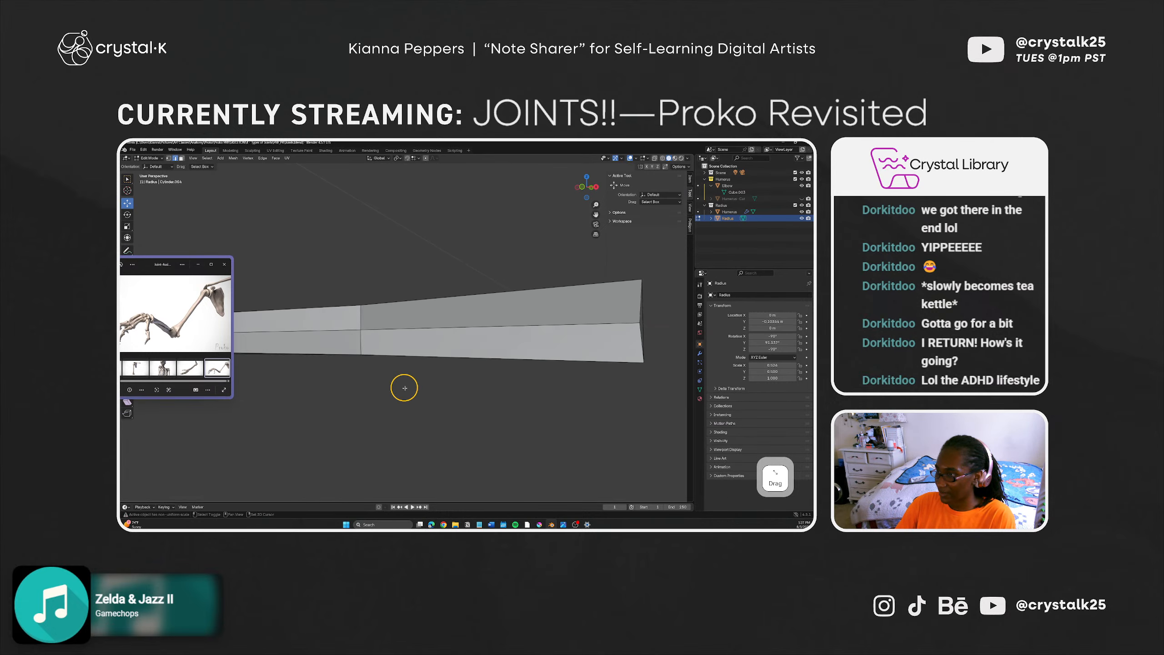
scroll(564, 372, up, 2)
middle_drag(577, 374, 463, 422)
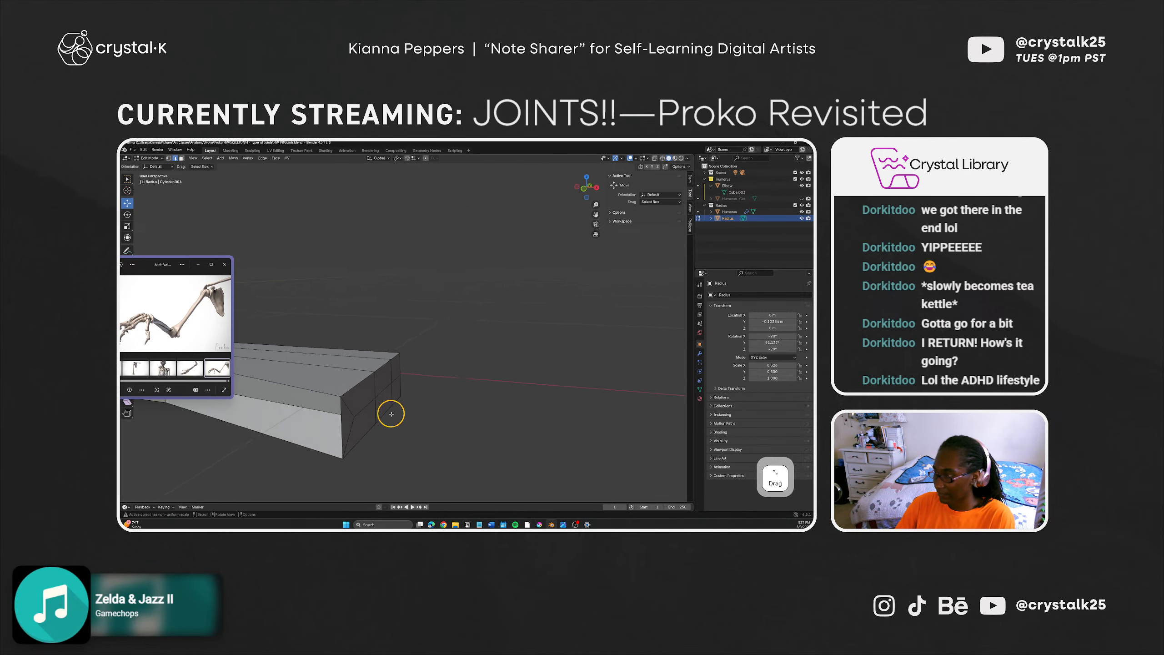
click(343, 432)
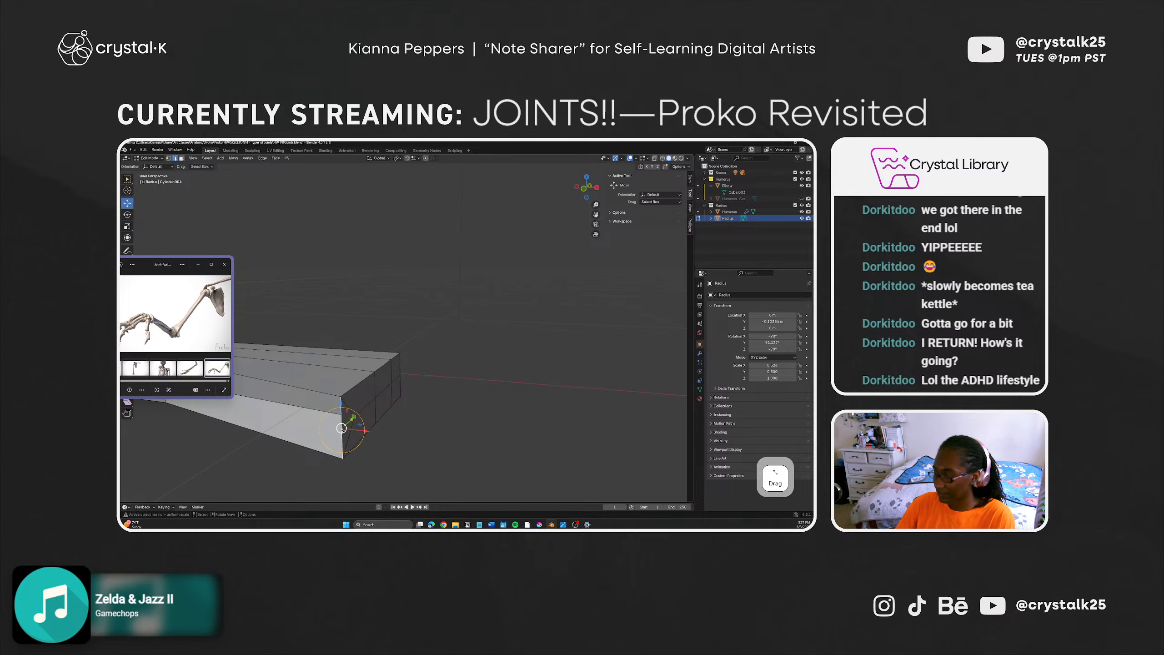
right_click(342, 427)
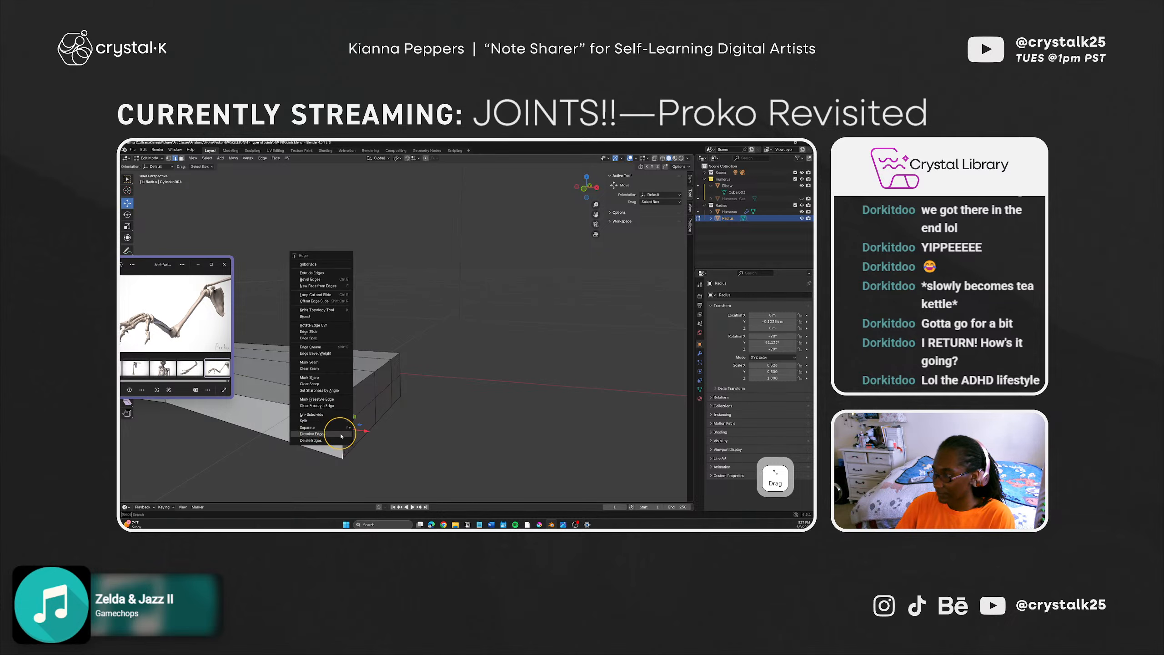
click(344, 436)
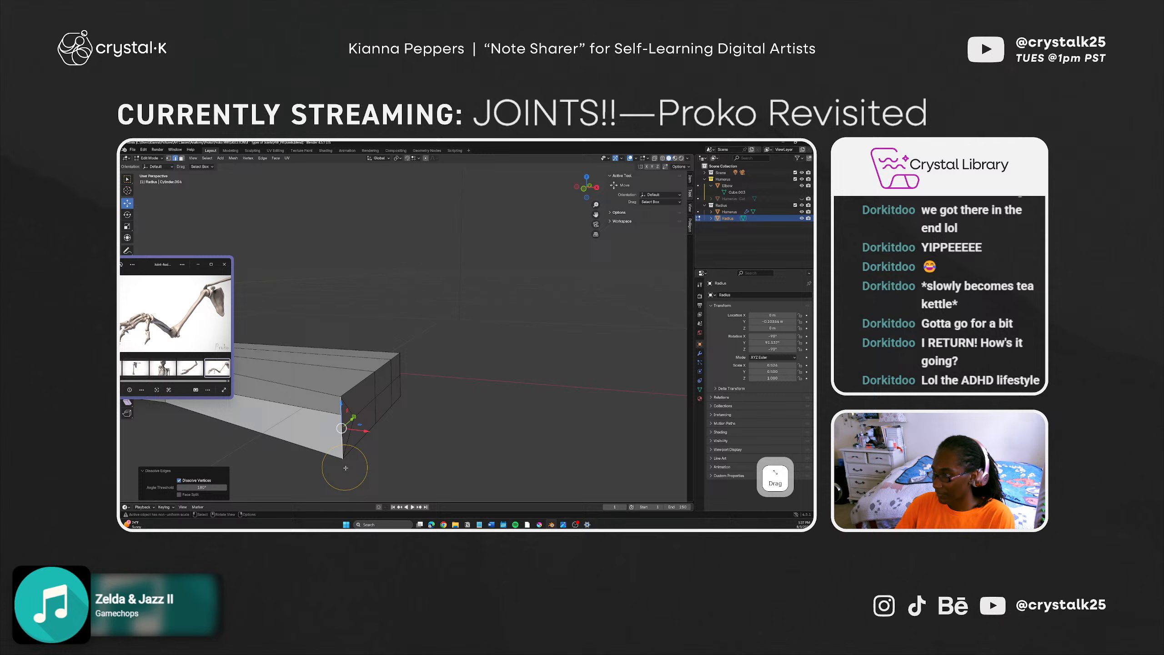
middle_drag(346, 468, 362, 468)
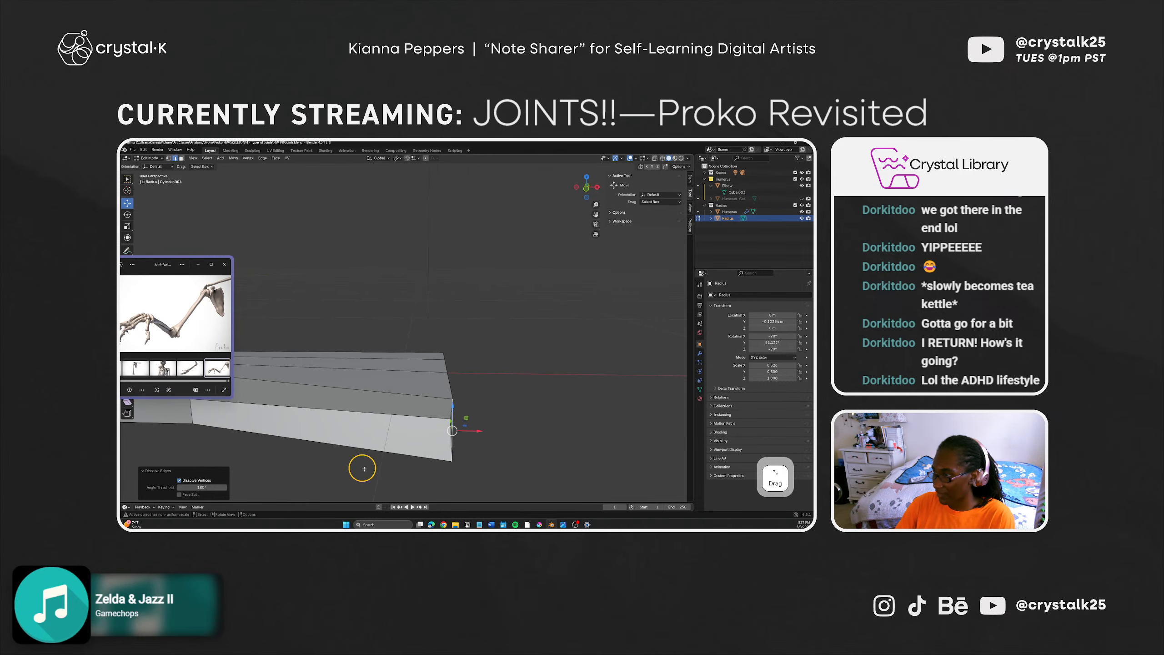
middle_drag(490, 468, 507, 468)
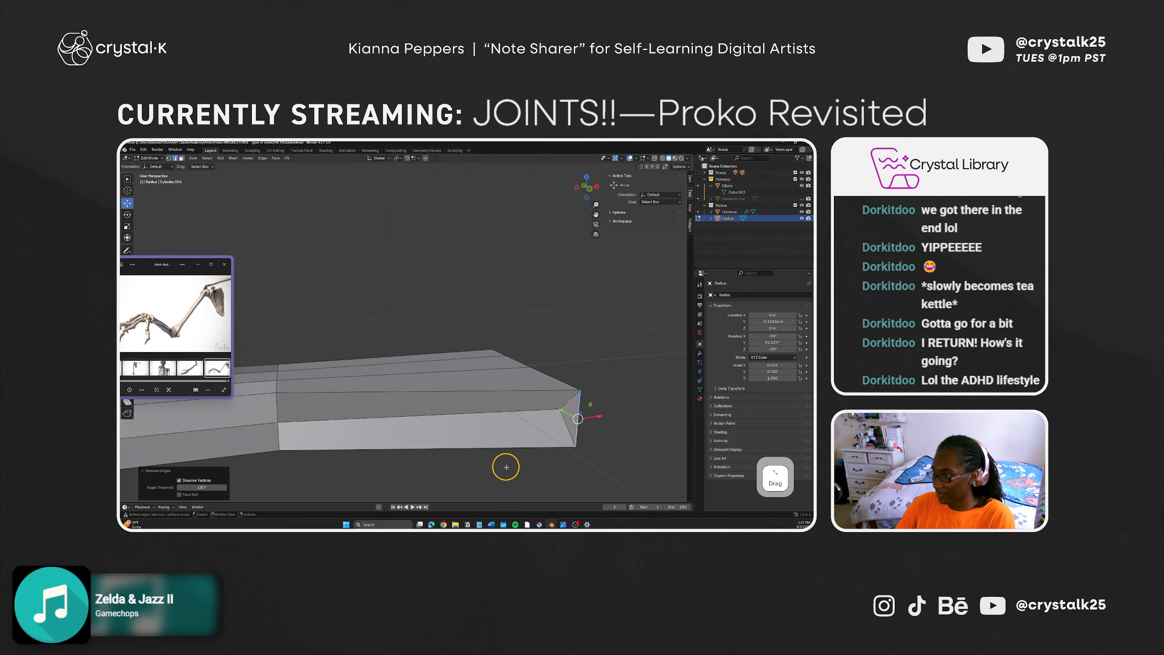
Step: Try to dissolve the middle vertex on the side corner of the radius's flared end
click(554, 410)
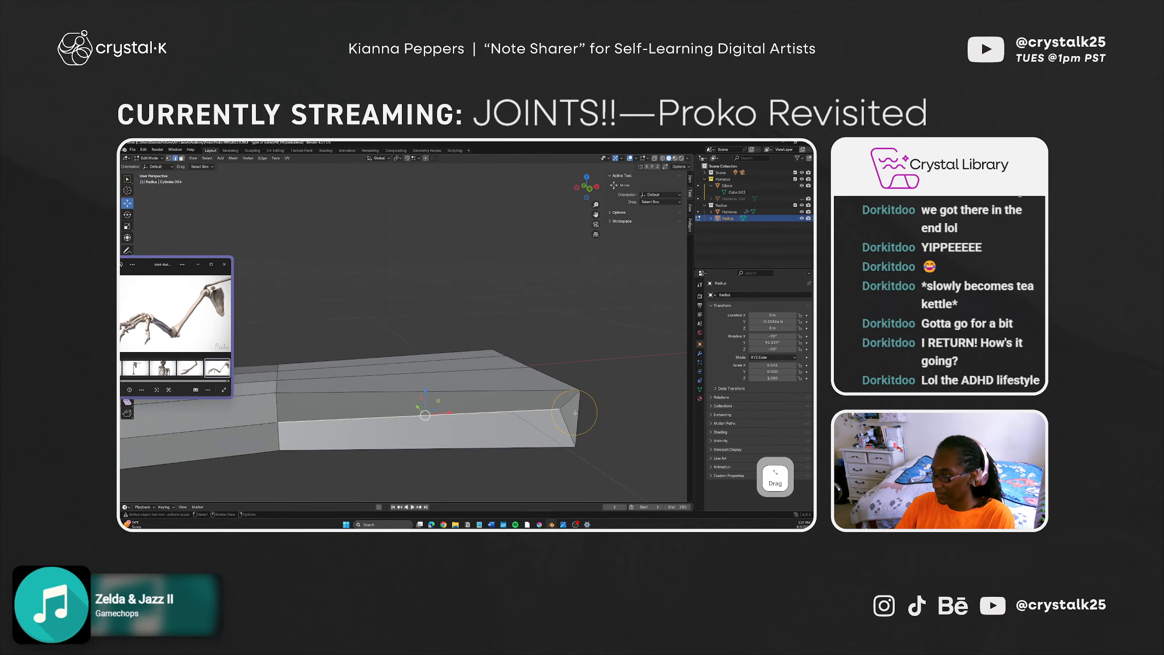
middle_drag(575, 413, 551, 414)
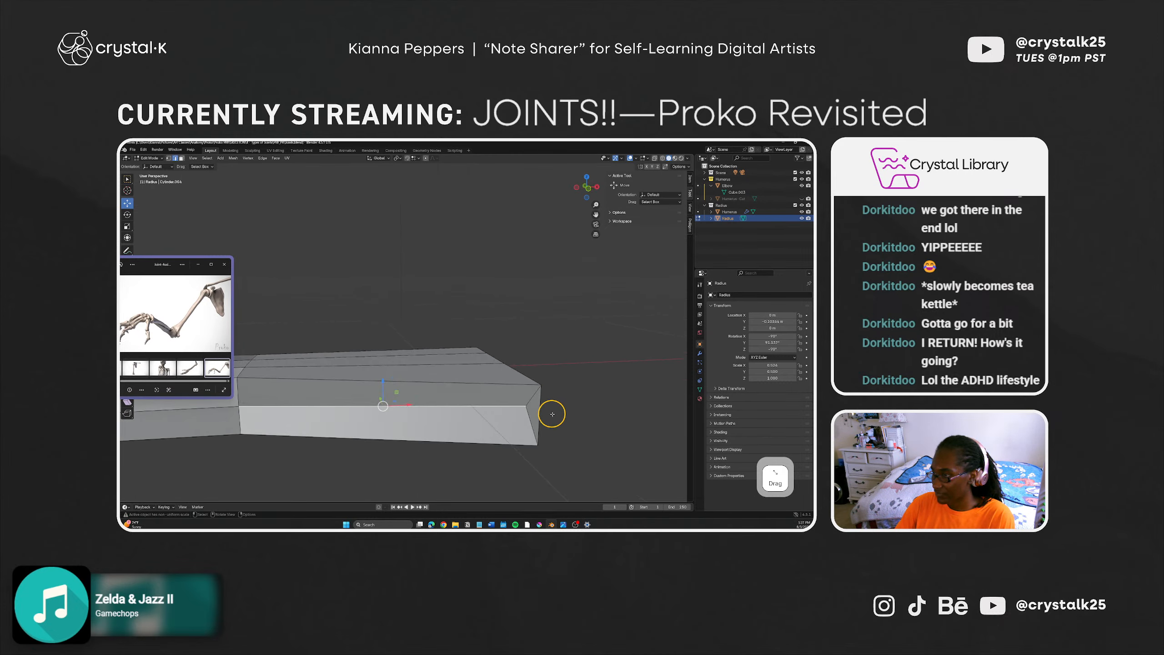
key(1)
click(526, 406)
right_click(526, 405)
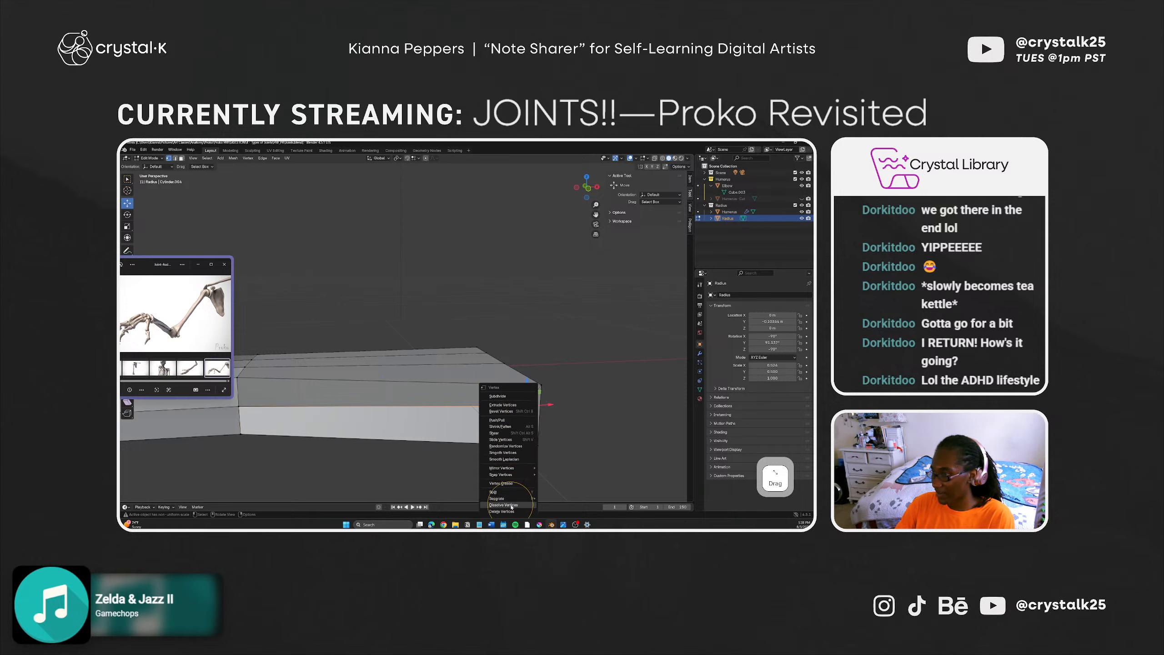
click(509, 504)
Step: Try to knife a horizontal cut from the section's middle vertex across the flared end in front view
middle_drag(520, 473, 499, 380)
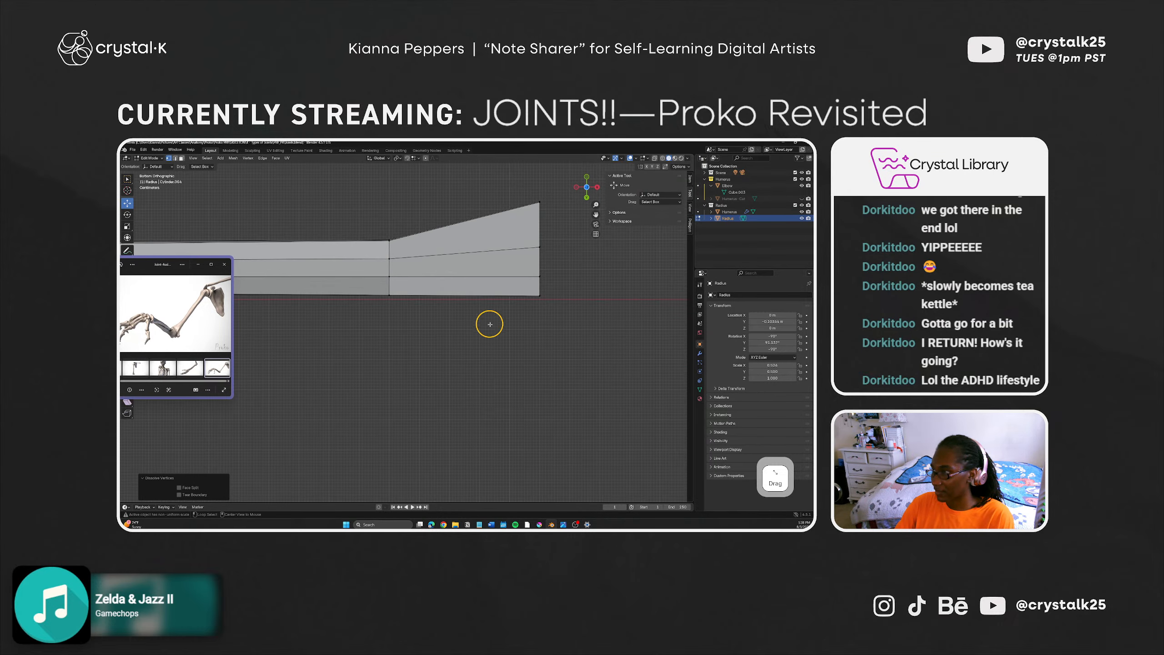
alt+middle_drag(485, 316, 480, 360)
key(k)
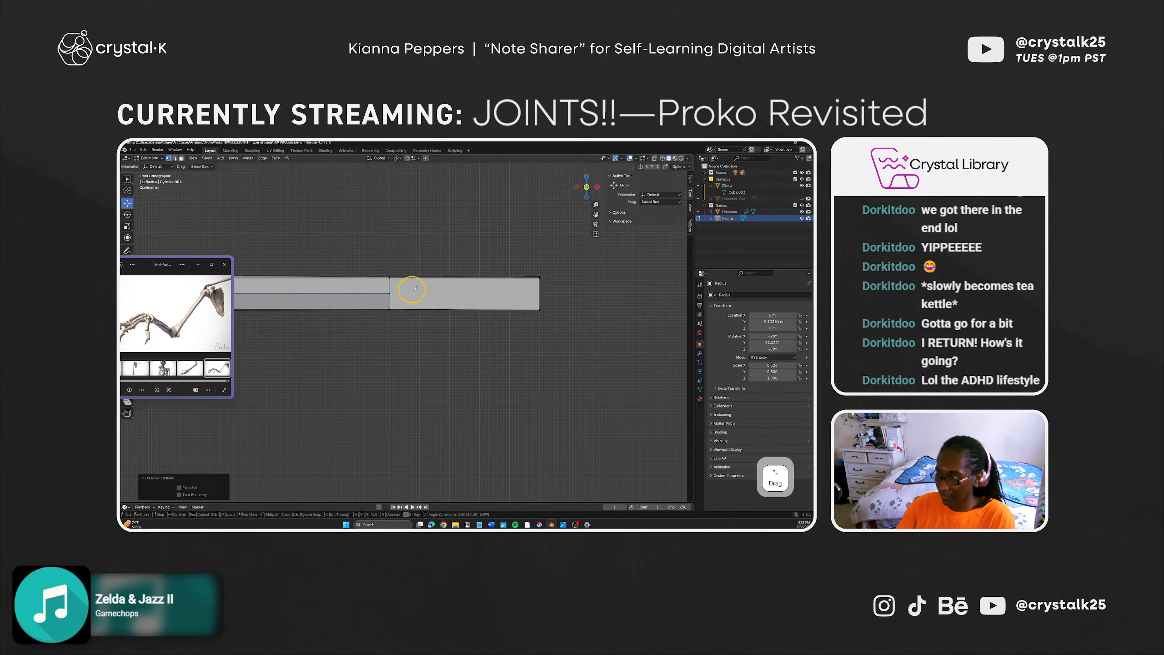
click(390, 293)
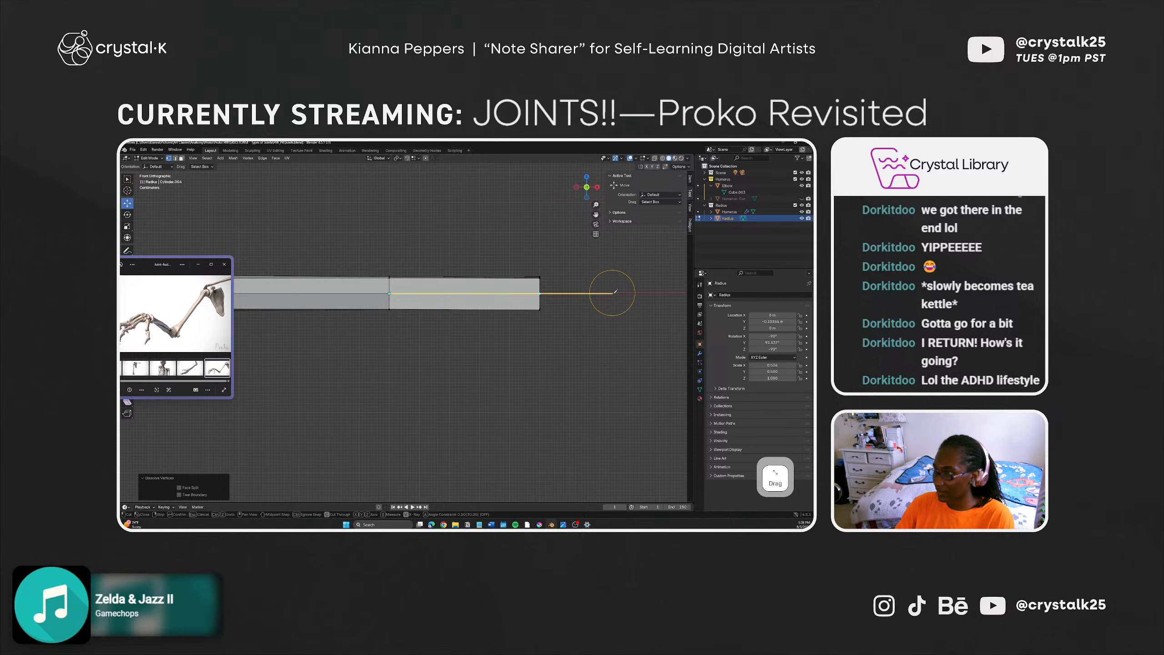
key(Return)
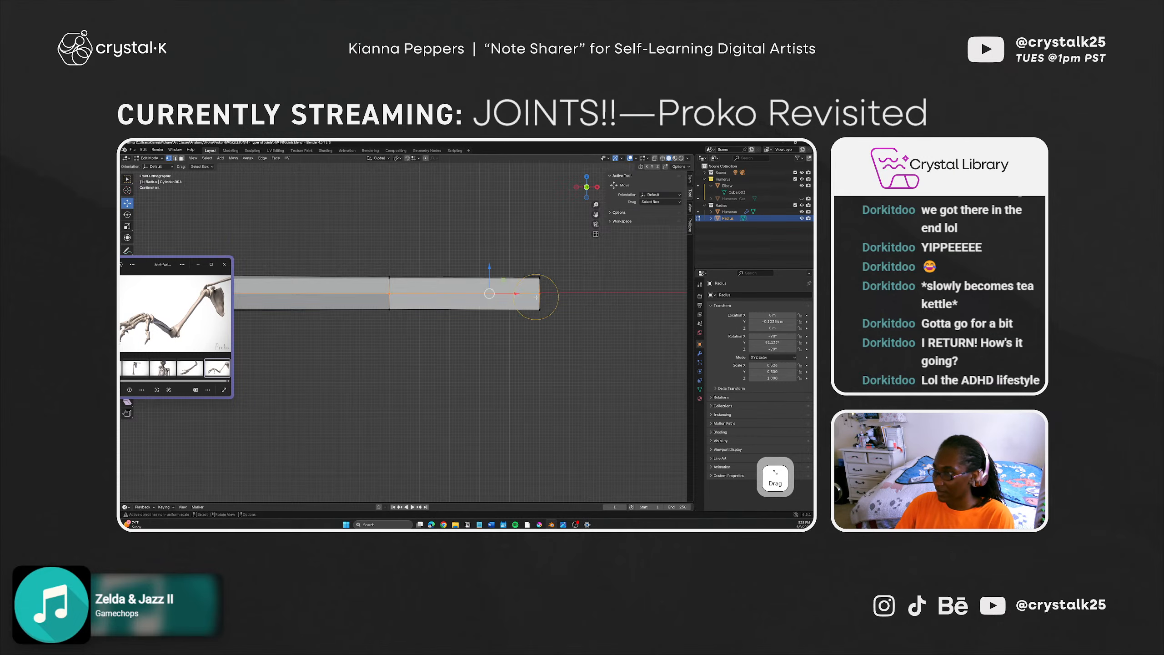
middle_drag(605, 294, 501, 305)
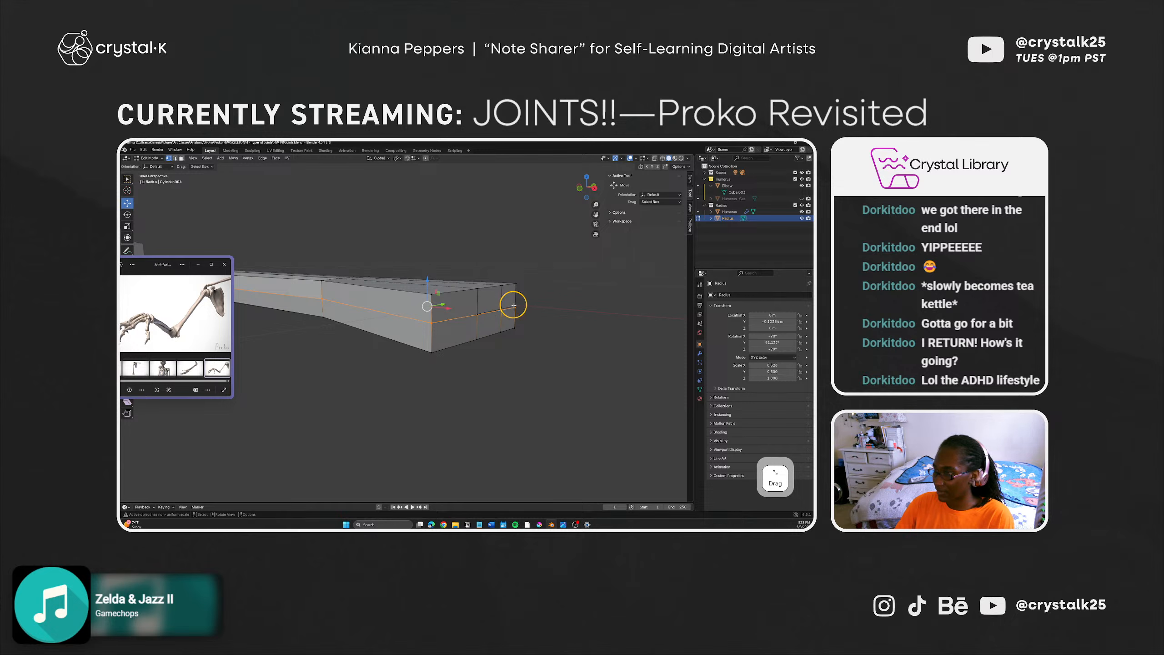
click(523, 322)
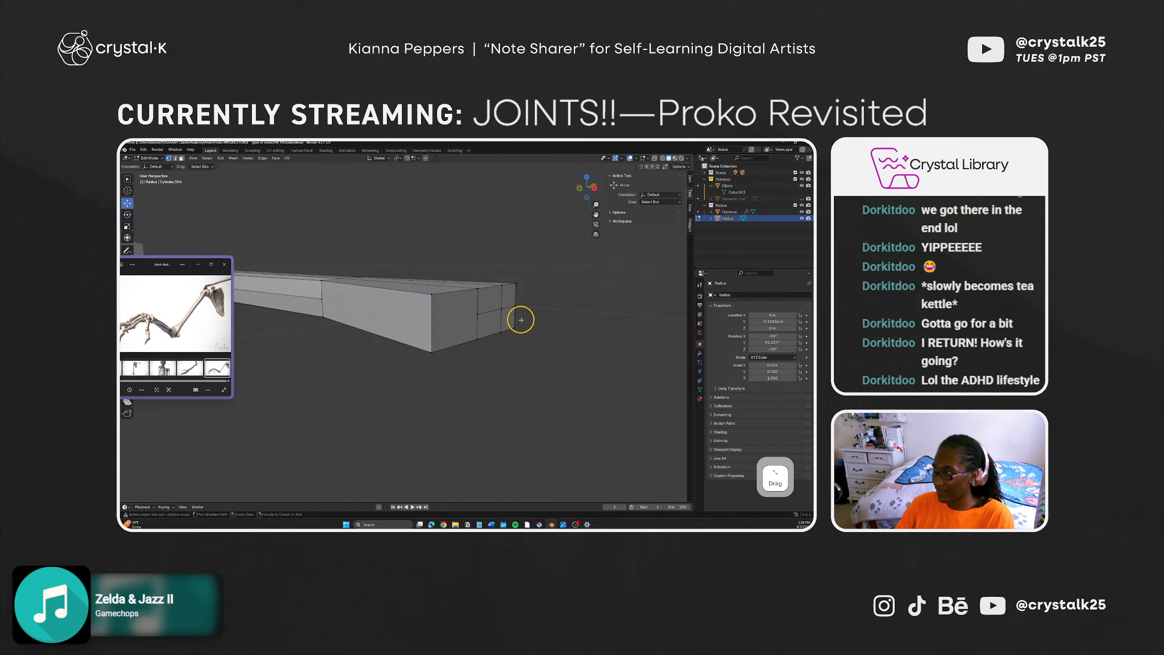
middle_drag(458, 337, 501, 346)
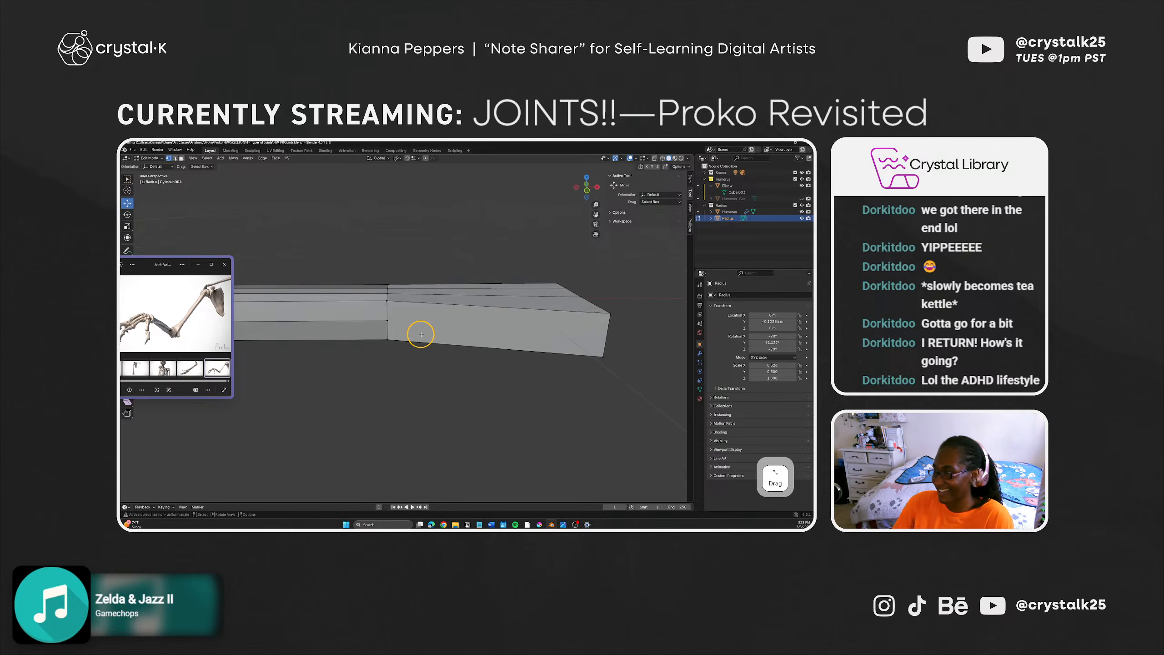
Step: Undo the knife cut, the dissolved vertex and edges, and the corner move on the radius's flared end
key(ctrl+z)
key(ctrl+z)
key(ctrl+z)
key(ctrl+z)
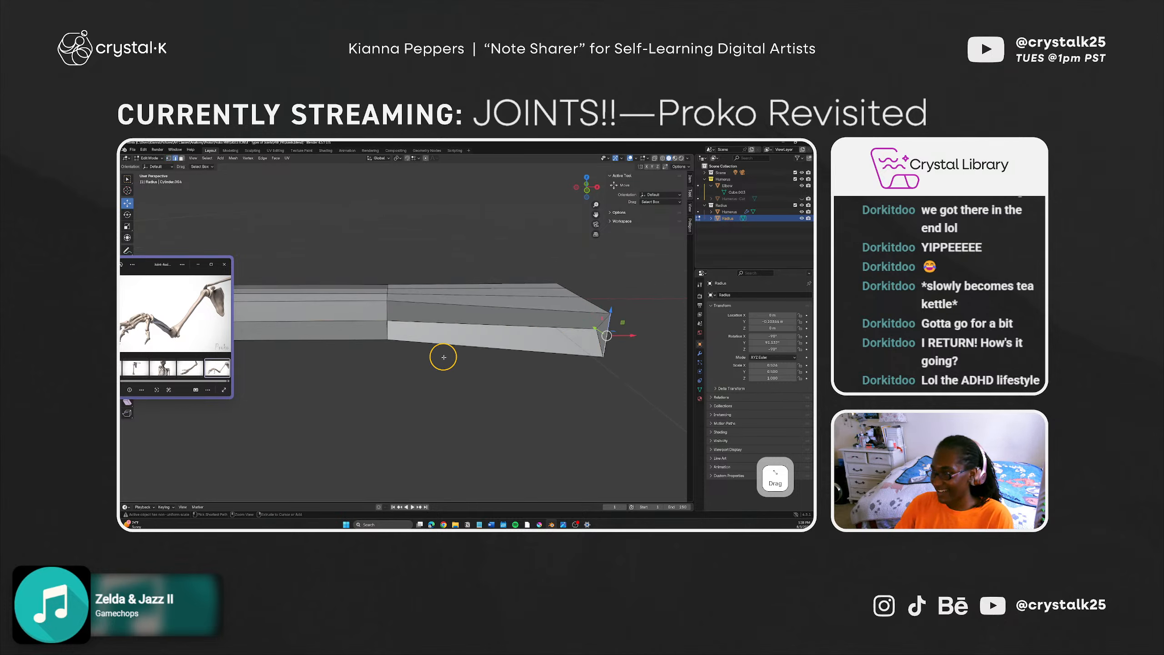
key(ctrl+z)
Step: Try to move the outer corner of the flared end outward along the Y axis
middle_drag(463, 346, 359, 392)
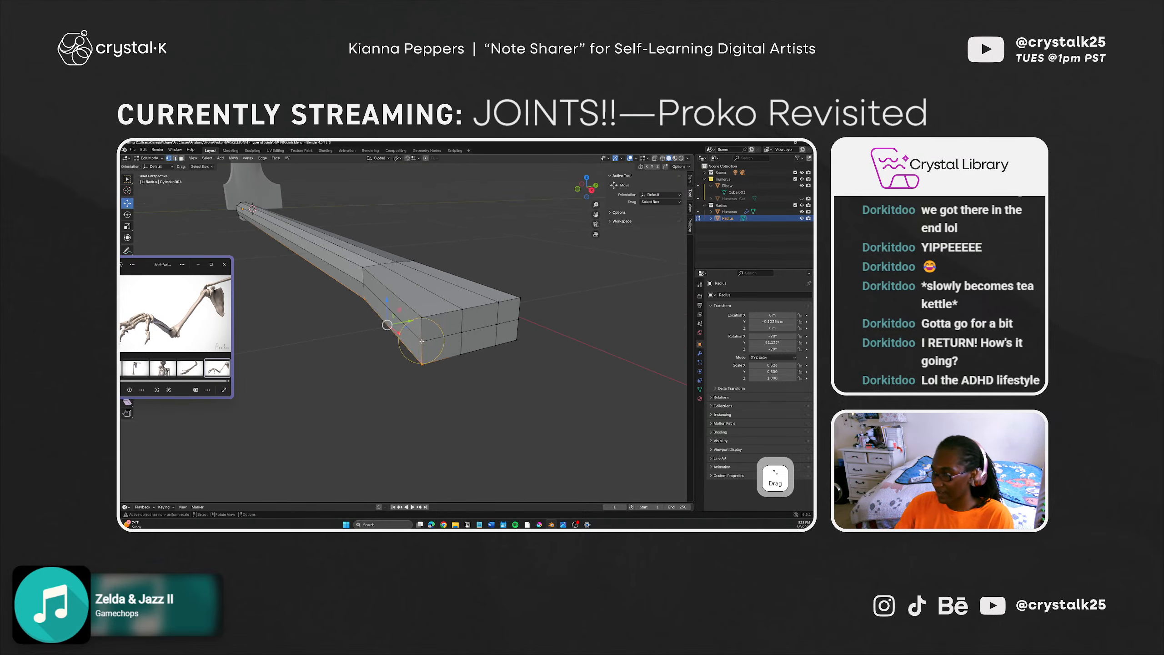
drag(421, 341, 404, 356)
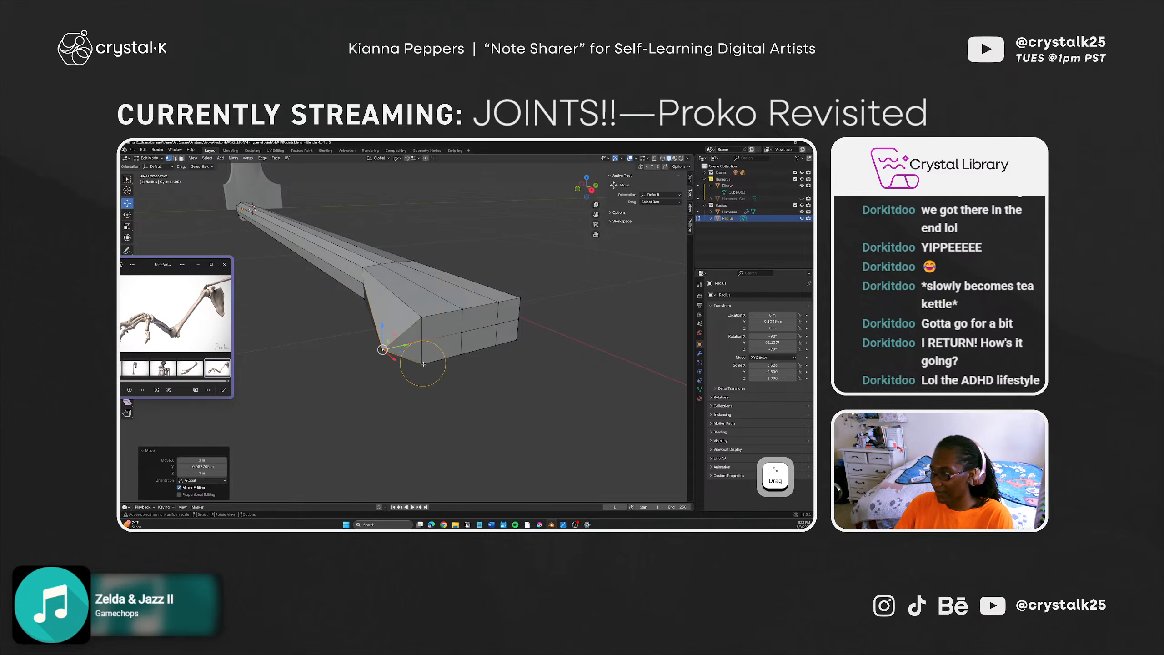
key(ctrl+z)
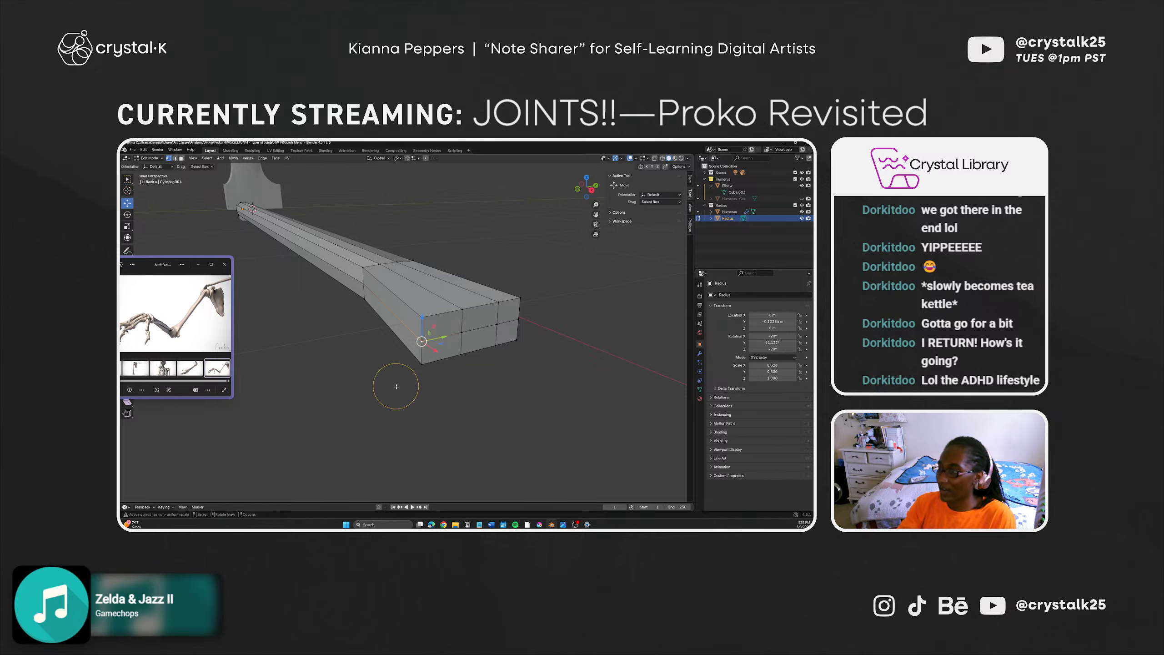
Step: Try to shift the radius's whole flared end section sideways along the Y axis
mouse_move(397, 386)
middle_down()
mouse_move(358, 374)
mouse_move(377, 392)
middle_up()
shift+drag(389, 405, 484, 298)
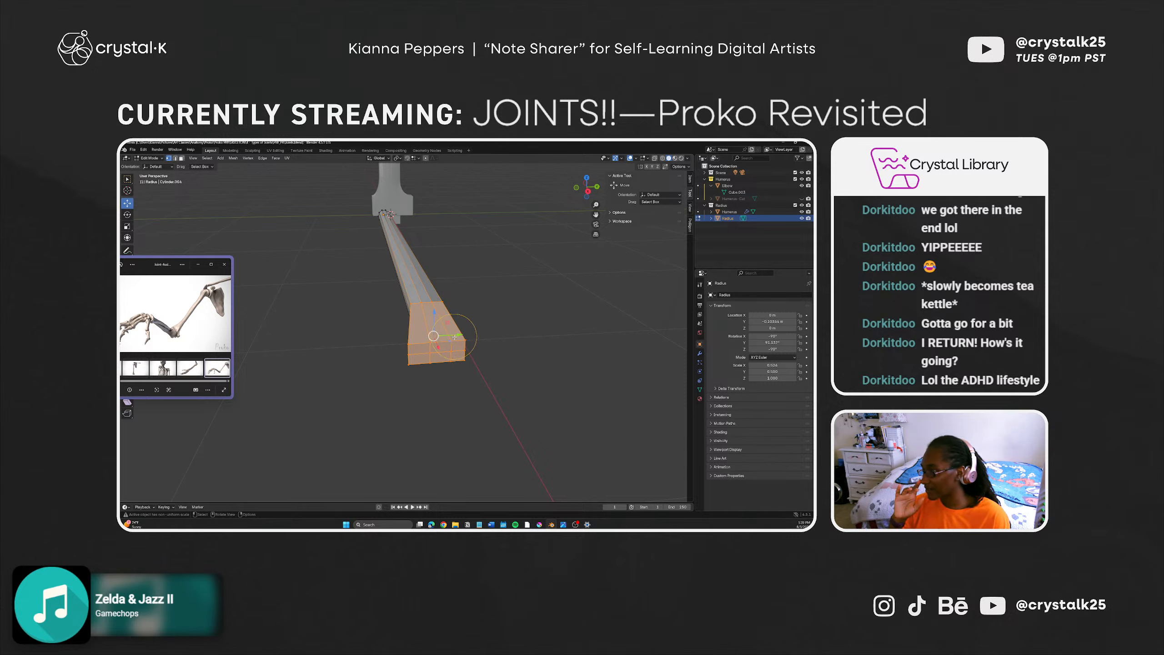
drag(456, 334, 445, 333)
middle_drag(444, 333, 378, 385)
key(ctrl+z)
Step: Select the radius's flared end section and move it sideways along the Y axis in right view
shift+drag(424, 360, 447, 322)
middle_drag(407, 355, 397, 394)
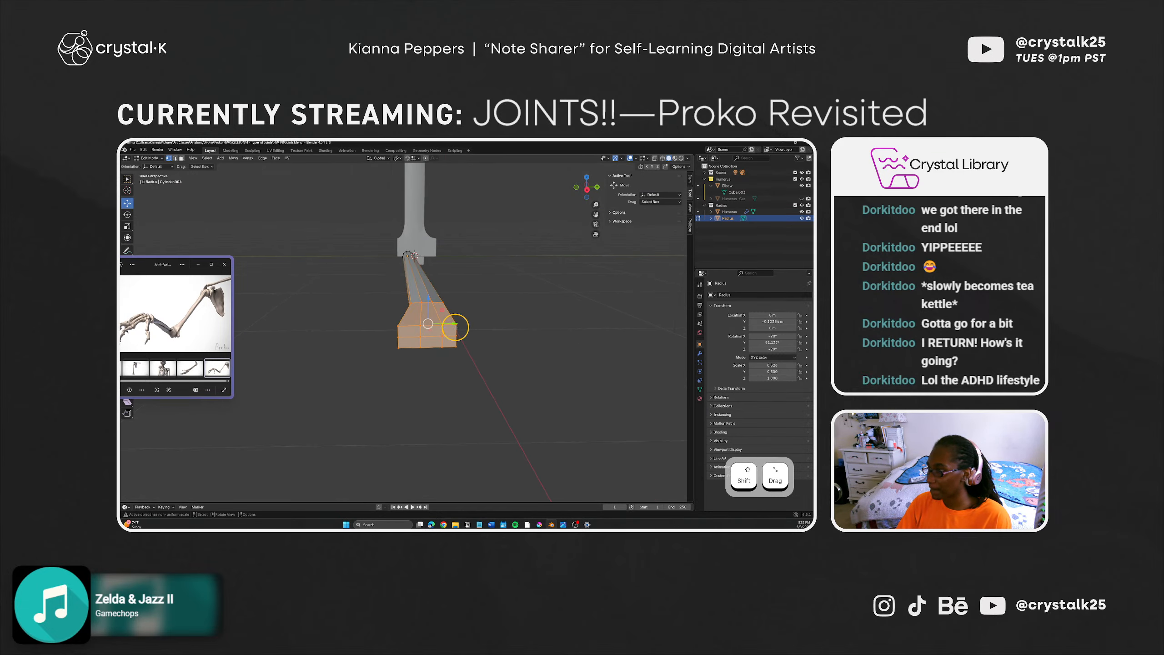
mouse_move(456, 325)
alt+middle_down()
mouse_move(430, 331)
mouse_move(423, 356)
mouse_move(440, 336)
alt+middle_up()
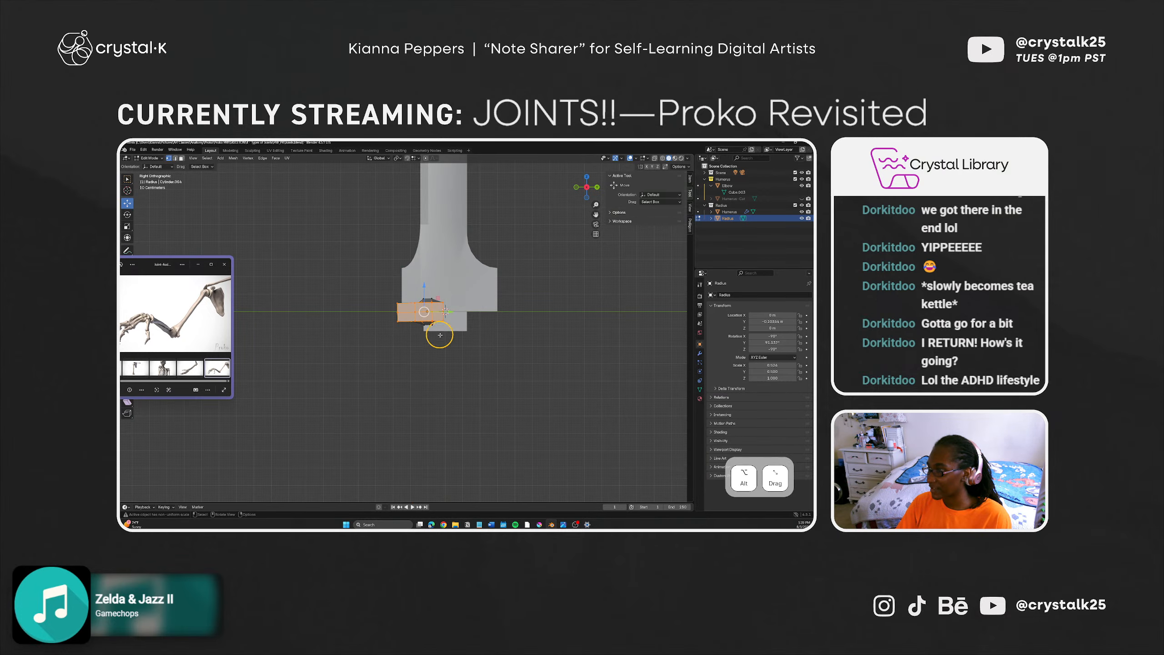
drag(453, 312, 441, 313)
click(425, 343)
middle_drag(426, 343, 390, 345)
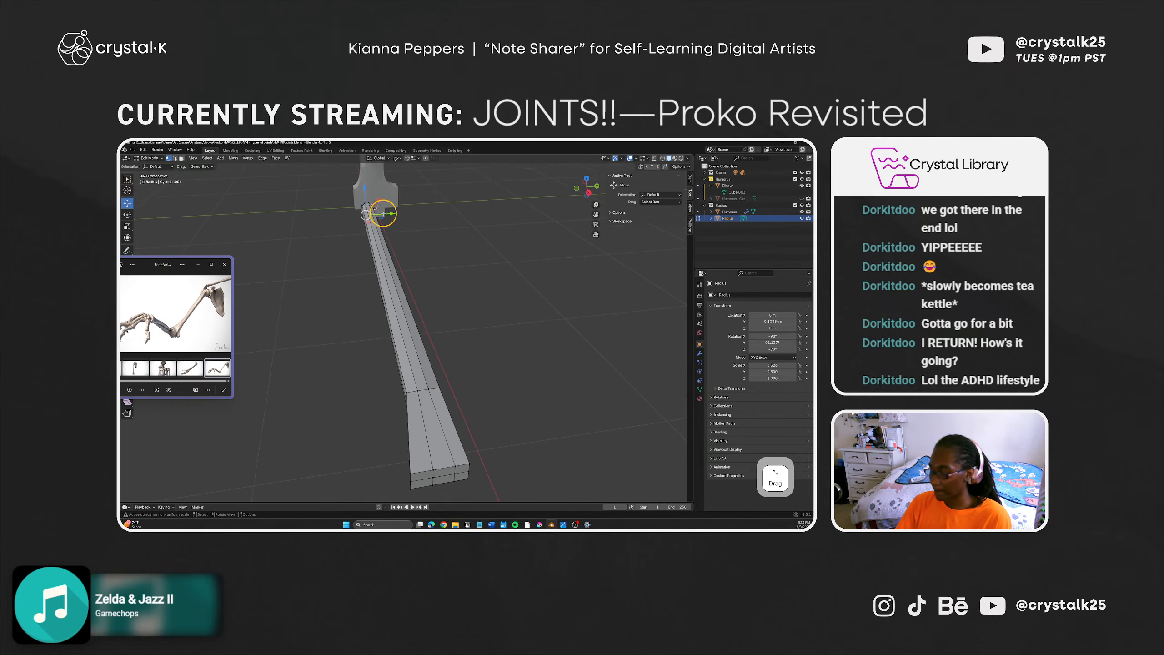
Step: Rotate the selected geometry at the radius's elbow end slightly around the X axis with the Rotate tool
key(shift+space)
key(r)
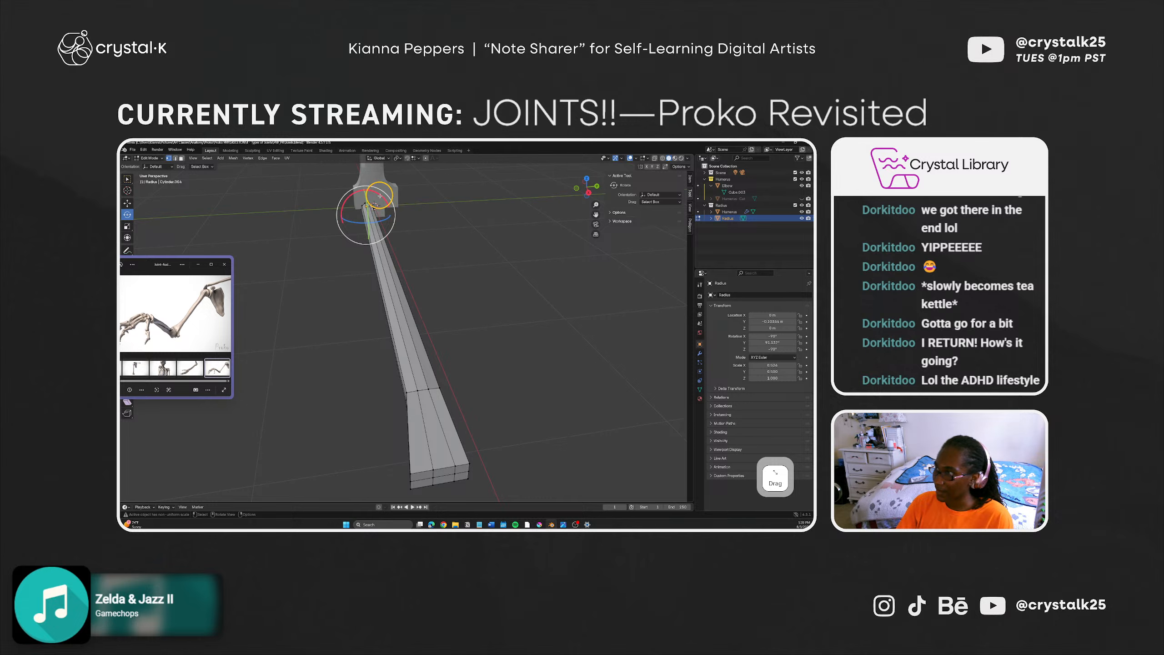
drag(383, 202, 386, 202)
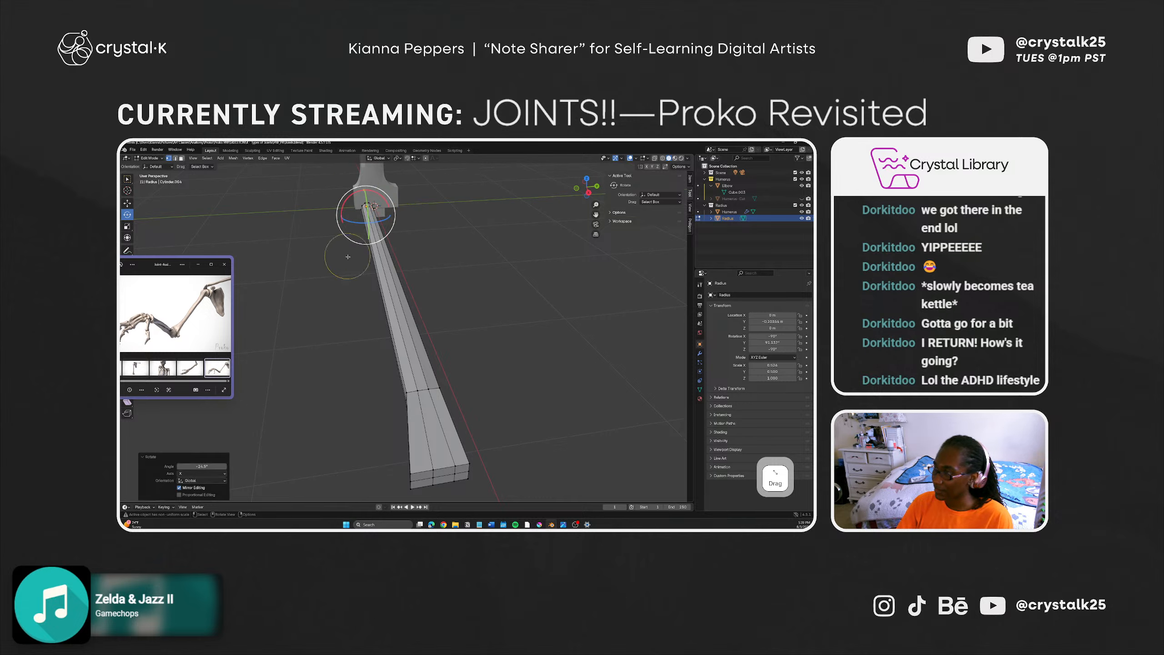
Step: Try to rotate the whole radius about its elbow end in Object Mode
key(Tab)
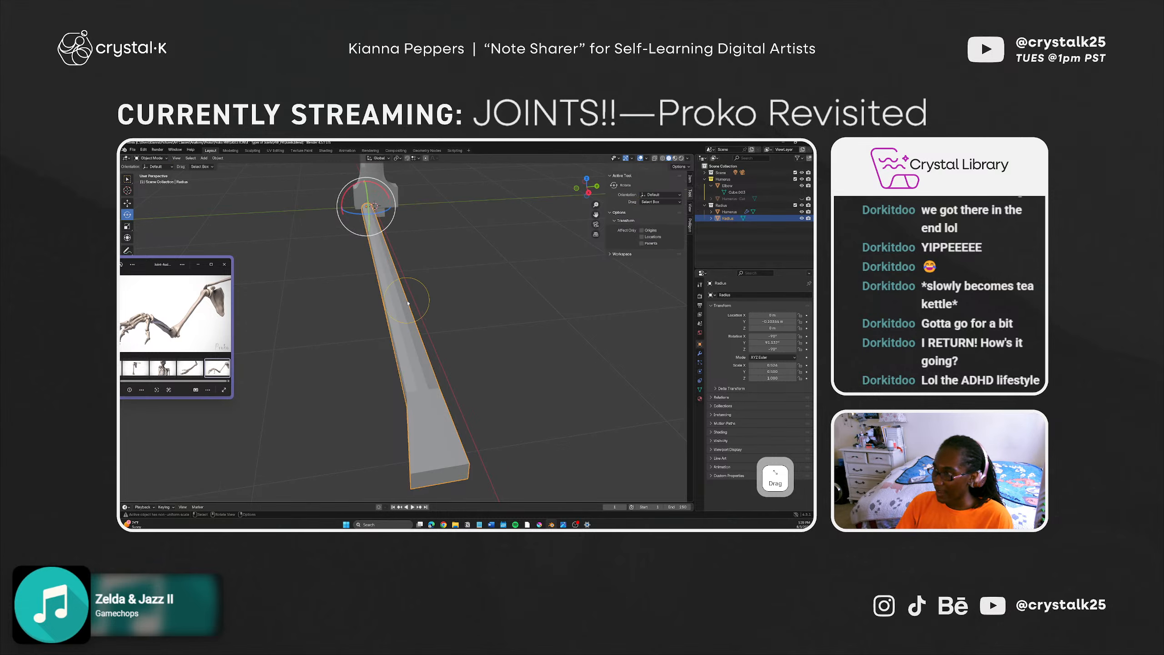
mouse_move(354, 209)
mouse_down()
mouse_move(395, 177)
mouse_move(451, 188)
mouse_move(499, 258)
mouse_move(480, 260)
mouse_move(389, 202)
mouse_move(340, 195)
mouse_move(429, 203)
mouse_move(472, 251)
mouse_move(353, 198)
mouse_move(436, 196)
mouse_move(436, 211)
mouse_move(320, 200)
mouse_move(411, 190)
mouse_move(320, 197)
mouse_move(424, 219)
mouse_move(360, 189)
mouse_up()
key(ctrl+z)
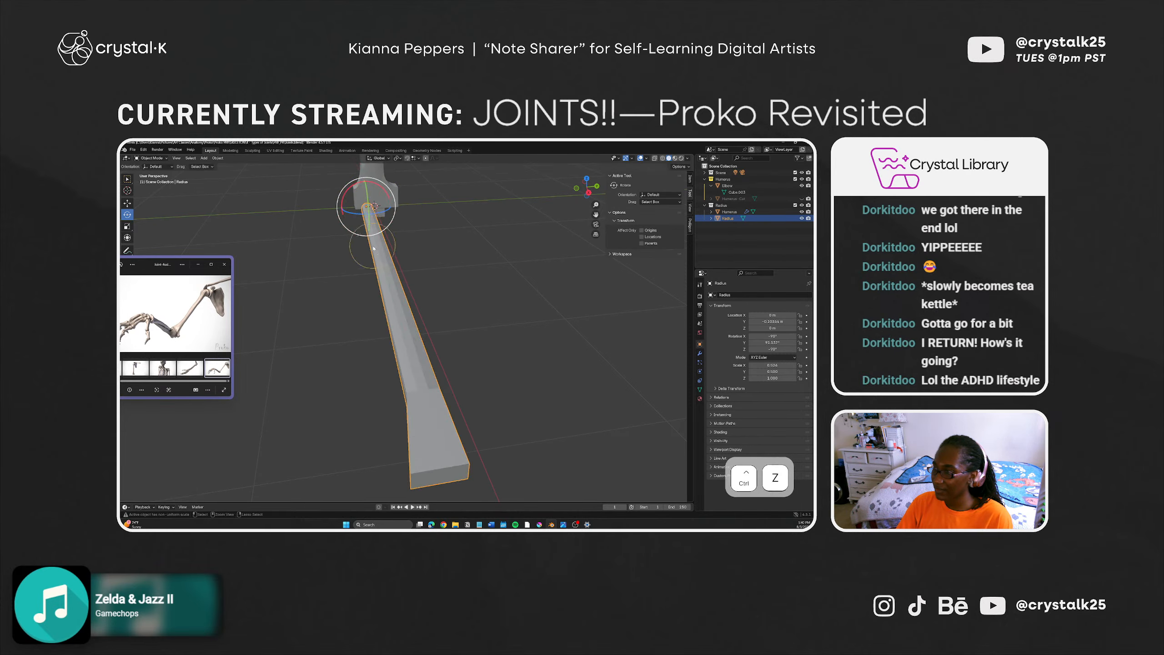
Step: Select all geometry of the radius's flared end in Edit Mode and move it sideways along the Y axis with the Move tool
shift+middle_drag(402, 349, 394, 402)
click(425, 439)
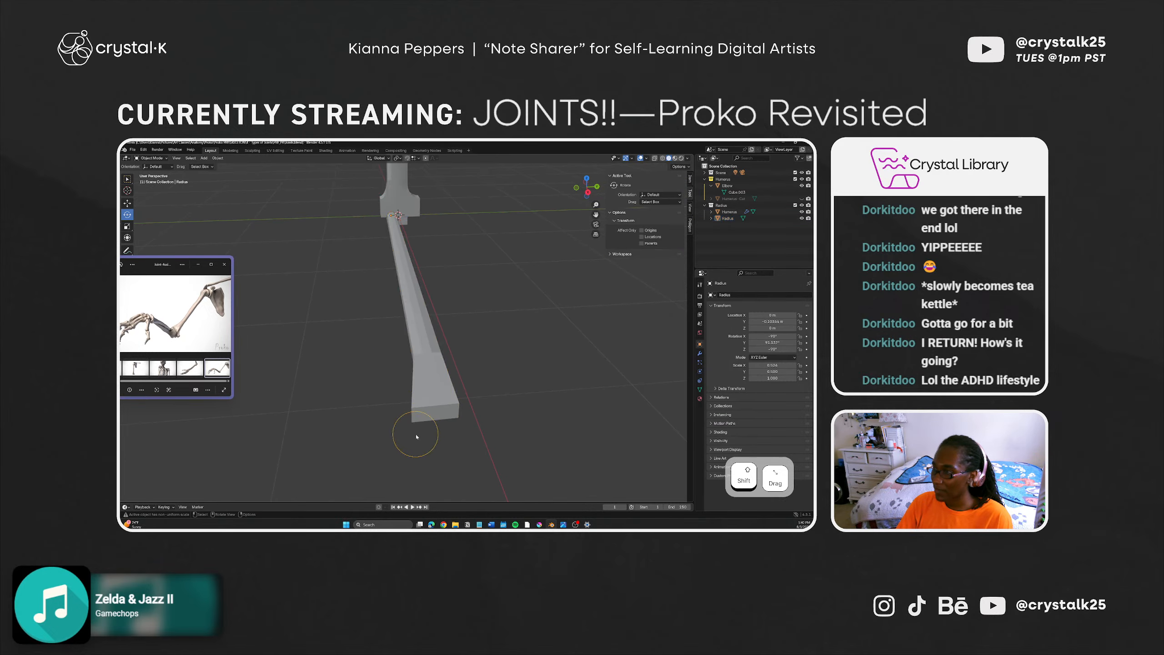
key(Tab)
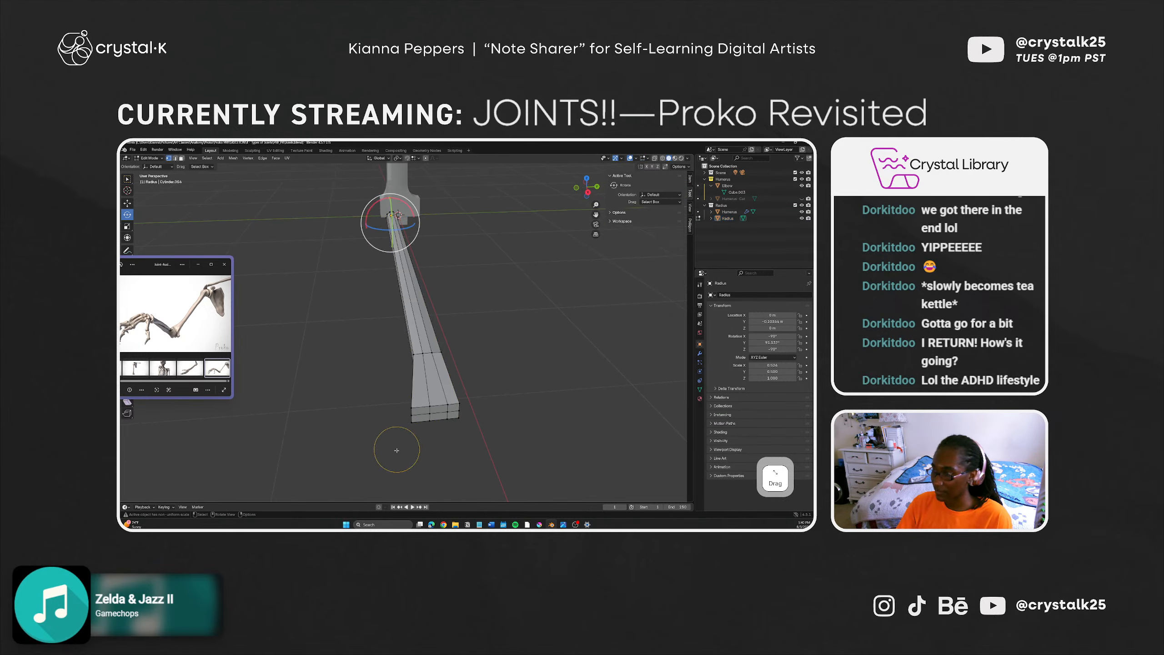
click(435, 412)
middle_drag(488, 385, 429, 418)
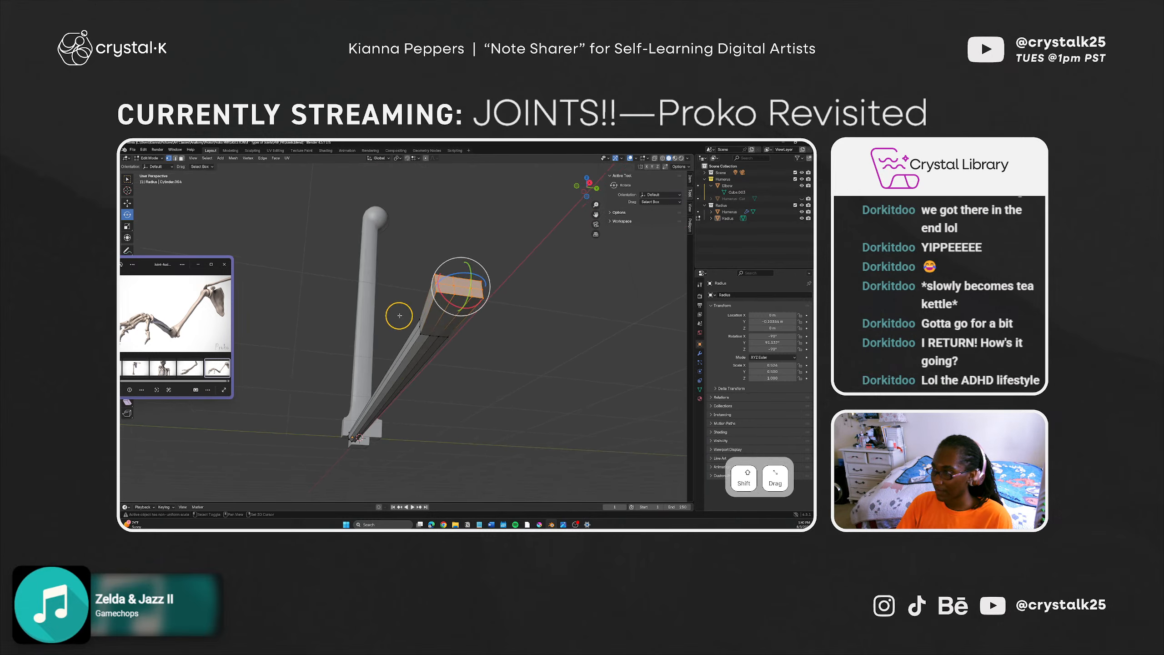
shift+drag(397, 314, 444, 354)
shift+middle_drag(472, 350, 388, 396)
shift+click(345, 349)
middle_drag(346, 354, 376, 369)
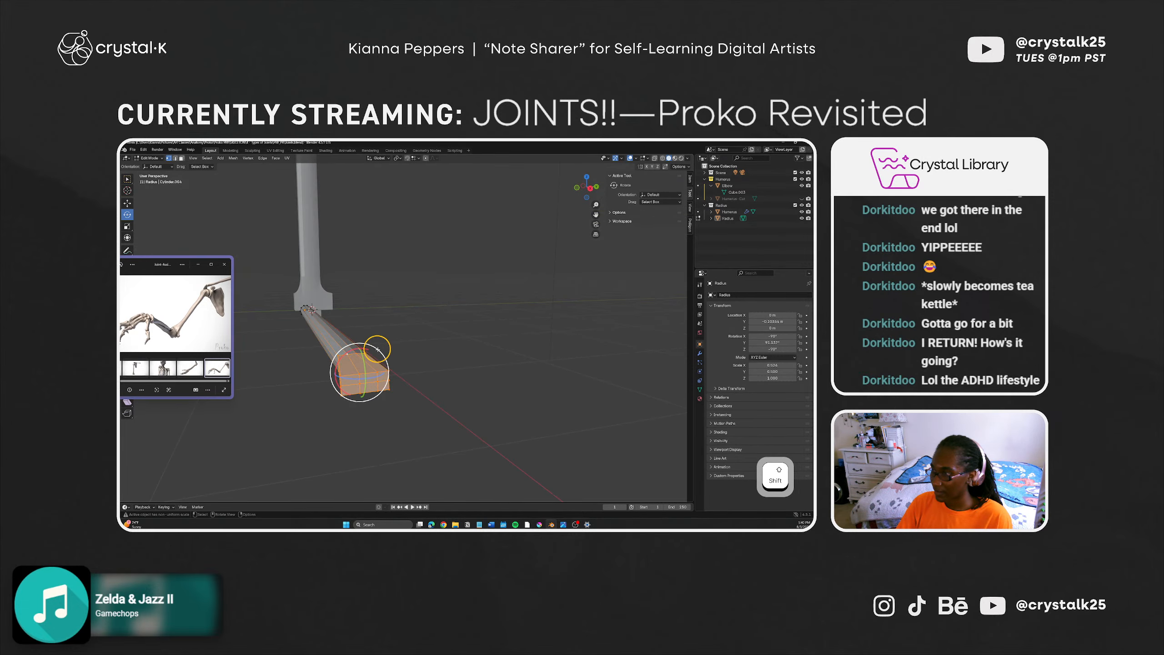
key(shift+space)
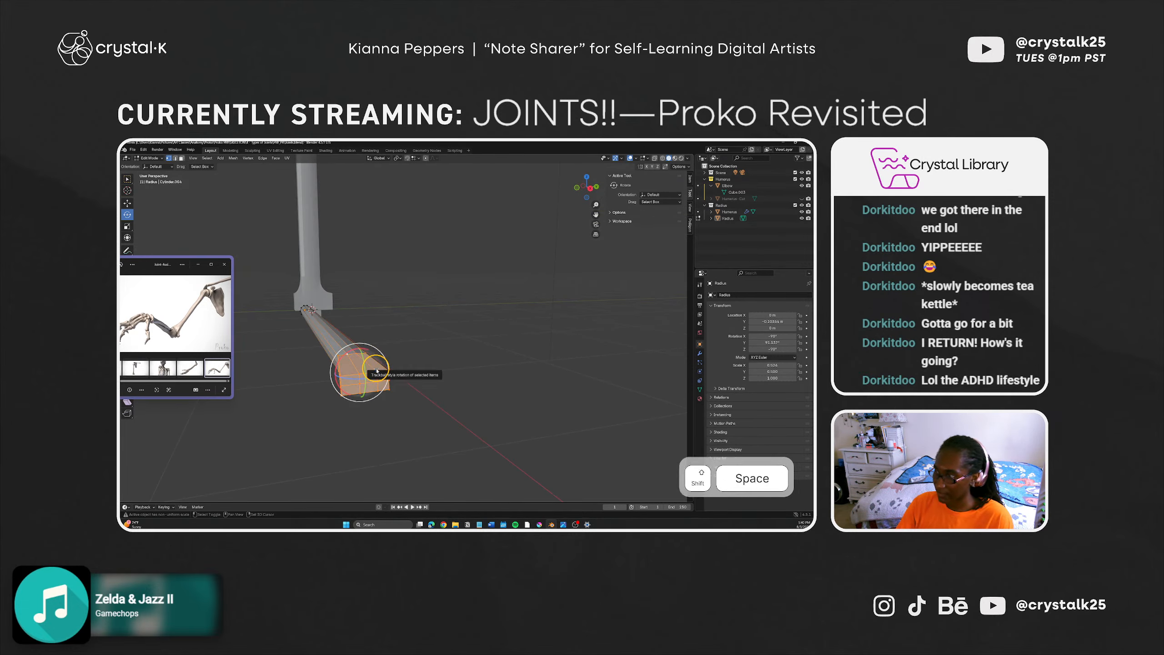
click(376, 363)
drag(381, 371, 361, 373)
middle_drag(358, 377, 396, 309)
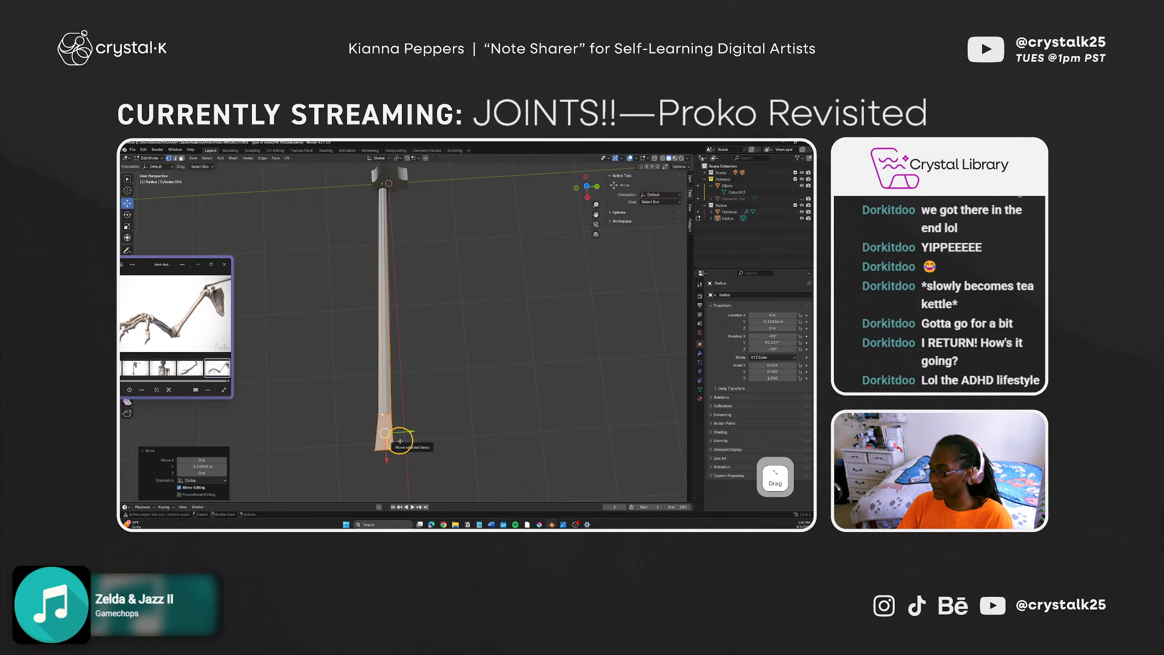
click(403, 461)
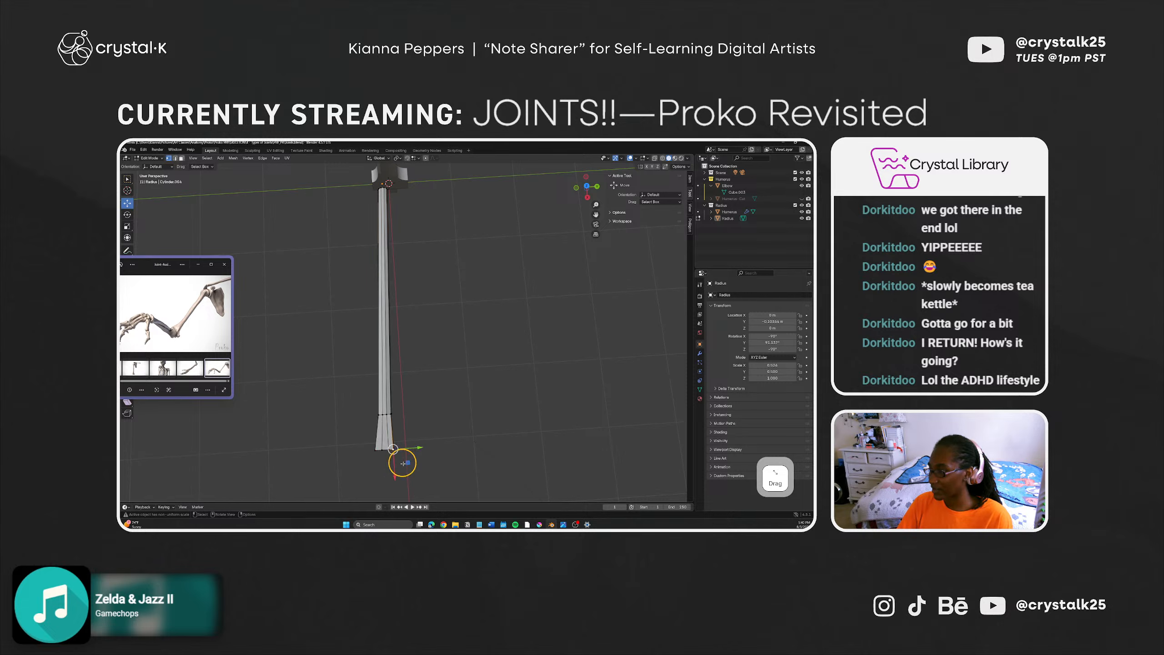
click(412, 323)
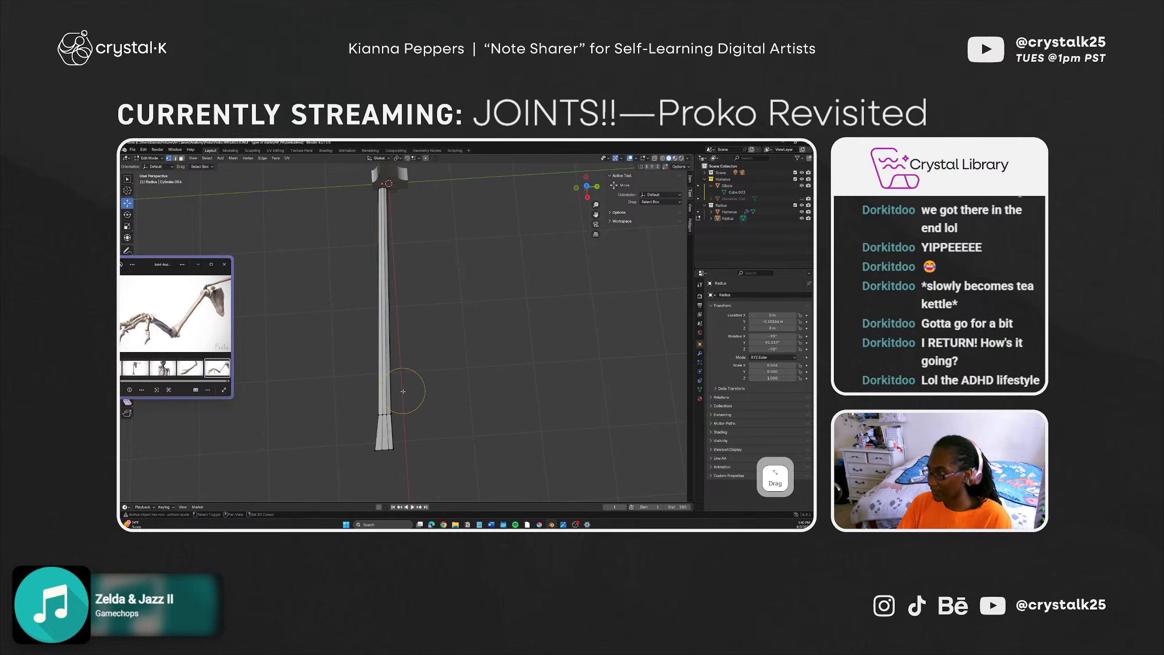
Step: Try to rotate the whole radius about its elbow end in Object Mode
key(Tab)
click(383, 320)
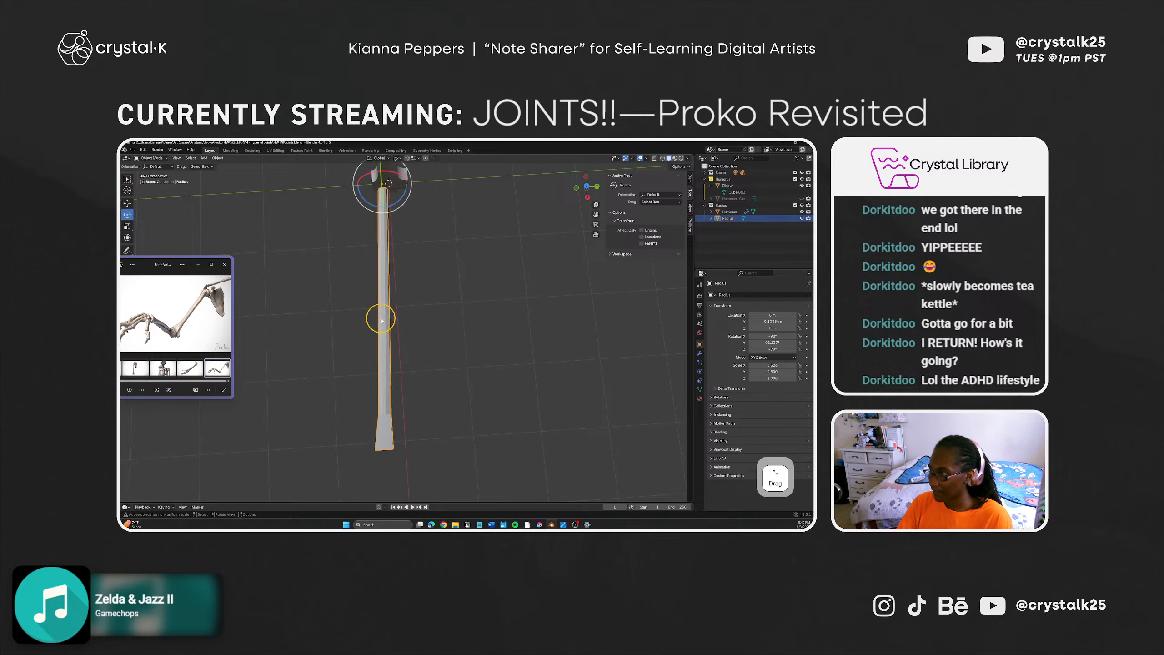
right_click(412, 372)
key(Escape)
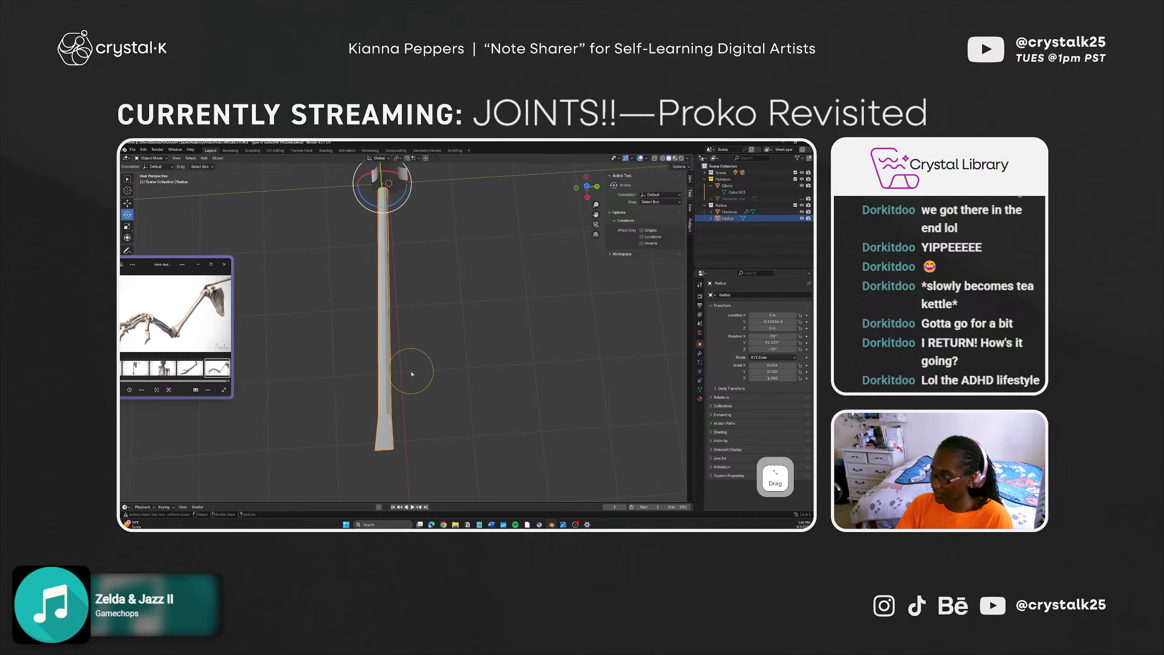
drag(397, 177, 443, 224)
key(ctrl+z)
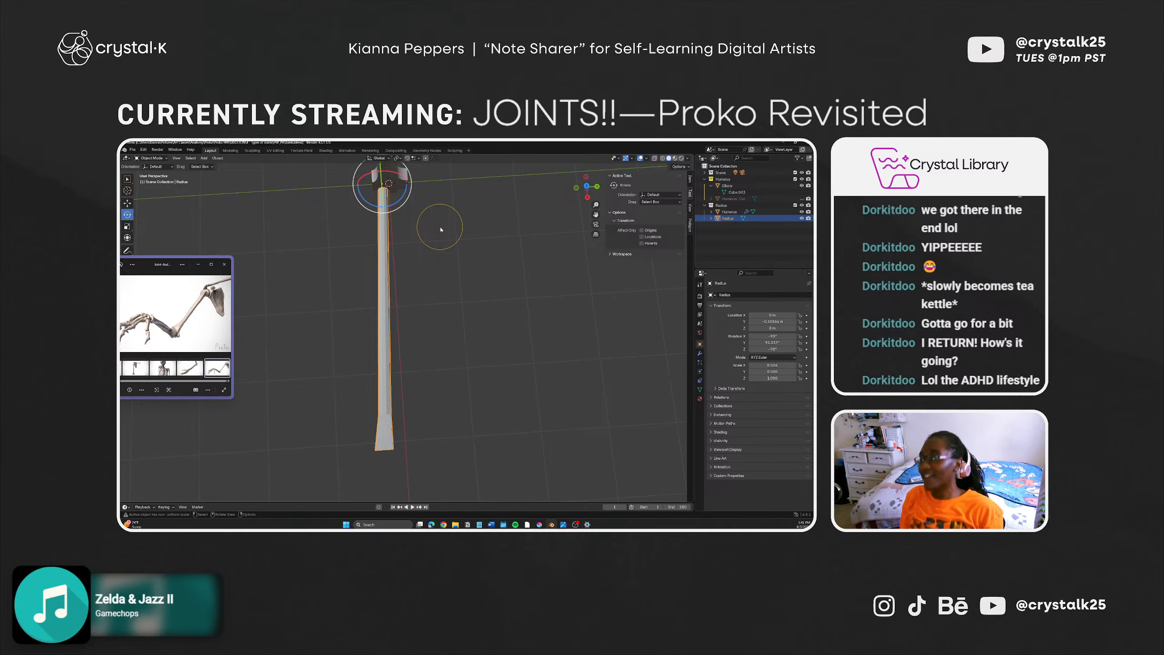
Step: Try to bevel the edges along the underside of the radius's flared end in Edit Mode
mouse_move(353, 384)
middle_down()
mouse_move(368, 327)
mouse_move(414, 441)
mouse_move(429, 402)
mouse_move(405, 405)
mouse_move(387, 388)
mouse_move(402, 415)
mouse_move(372, 396)
middle_up()
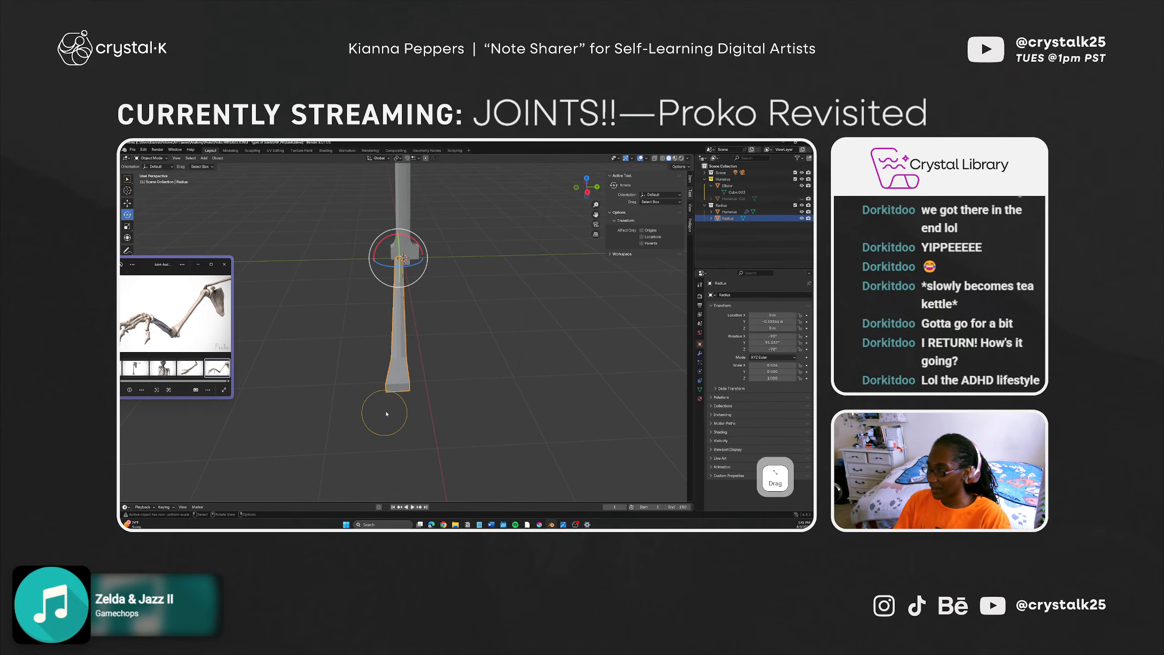
key(Tab)
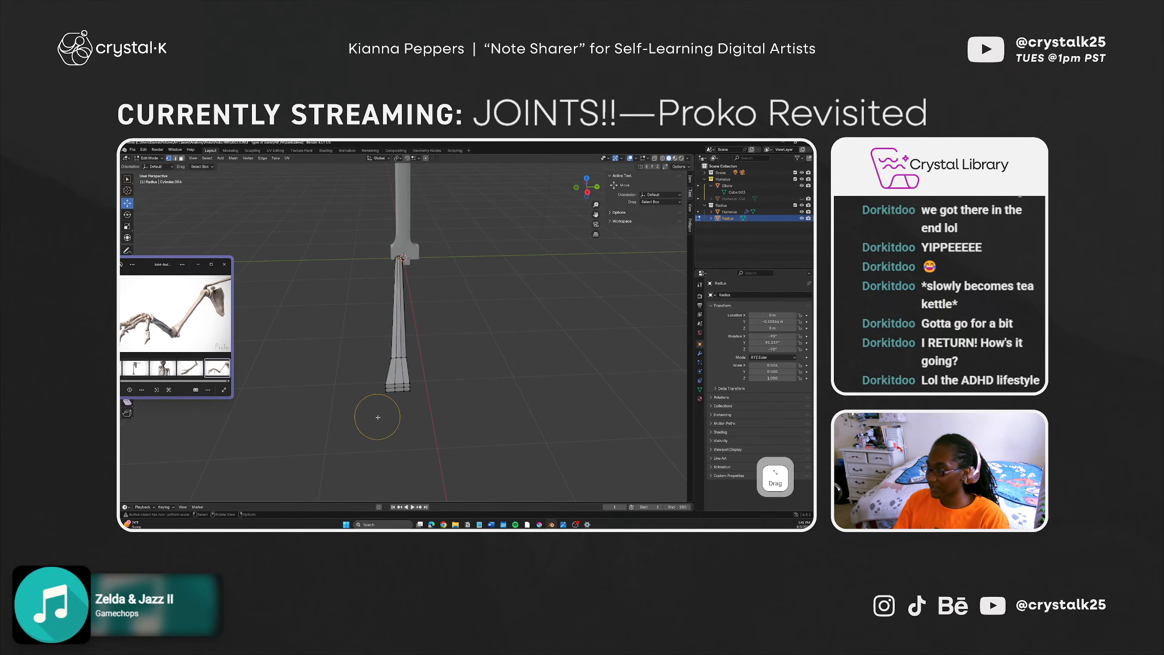
middle_drag(380, 410, 391, 389)
drag(391, 390, 414, 334)
middle_drag(384, 404, 439, 377)
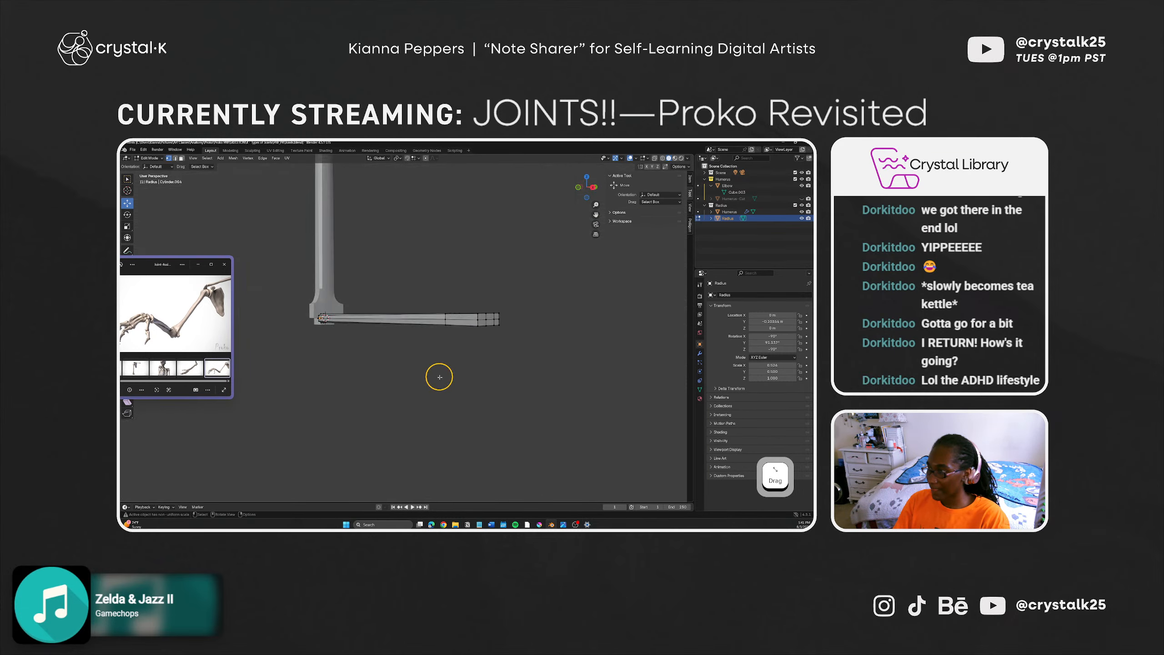
shift+click(445, 317)
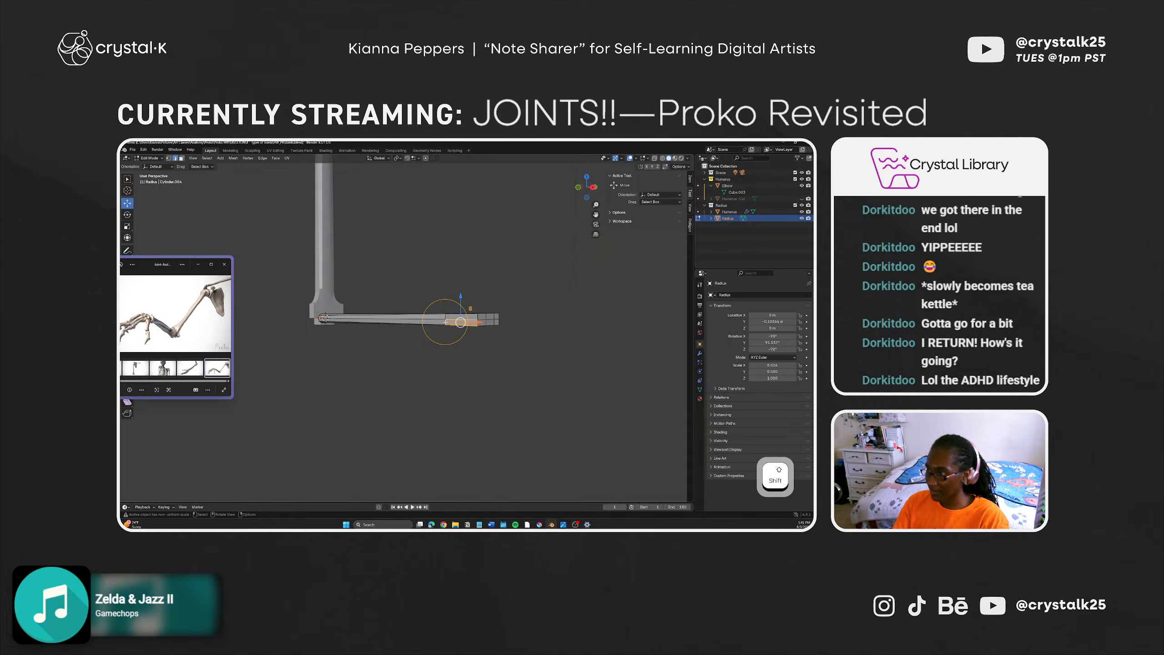
middle_drag(445, 322, 413, 356)
key(ctrl+b)
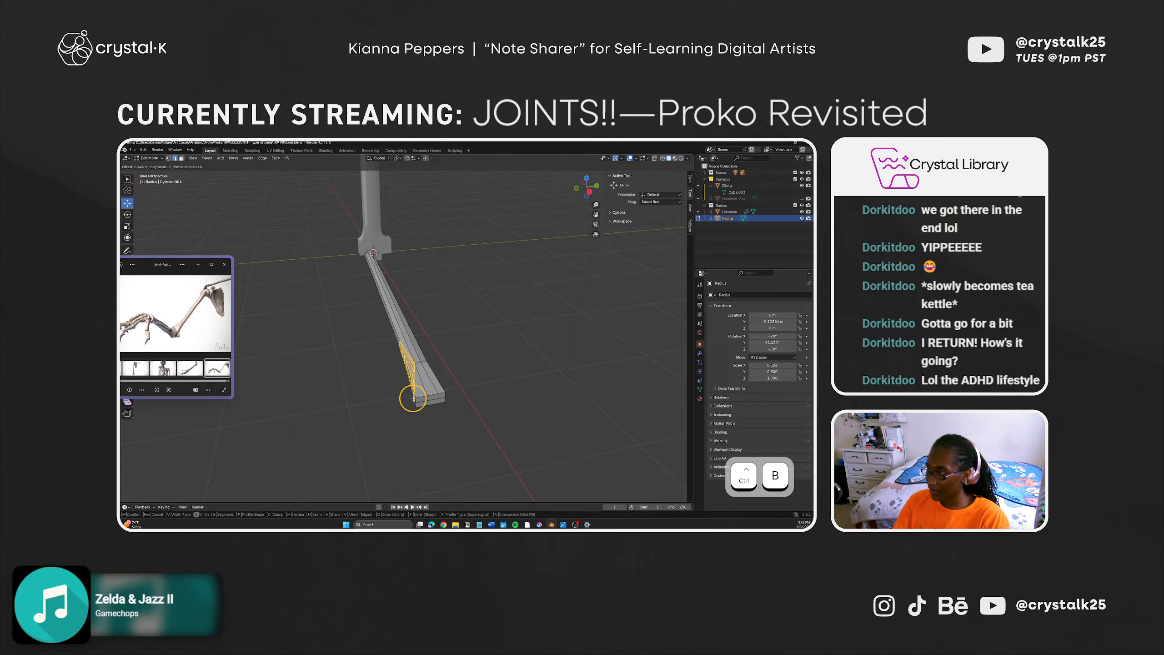
click(413, 396)
middle_drag(454, 442, 475, 425)
key(ctrl+z)
Step: Add a single centred loop cut across the radius's flared end section
middle_drag(491, 377, 407, 413)
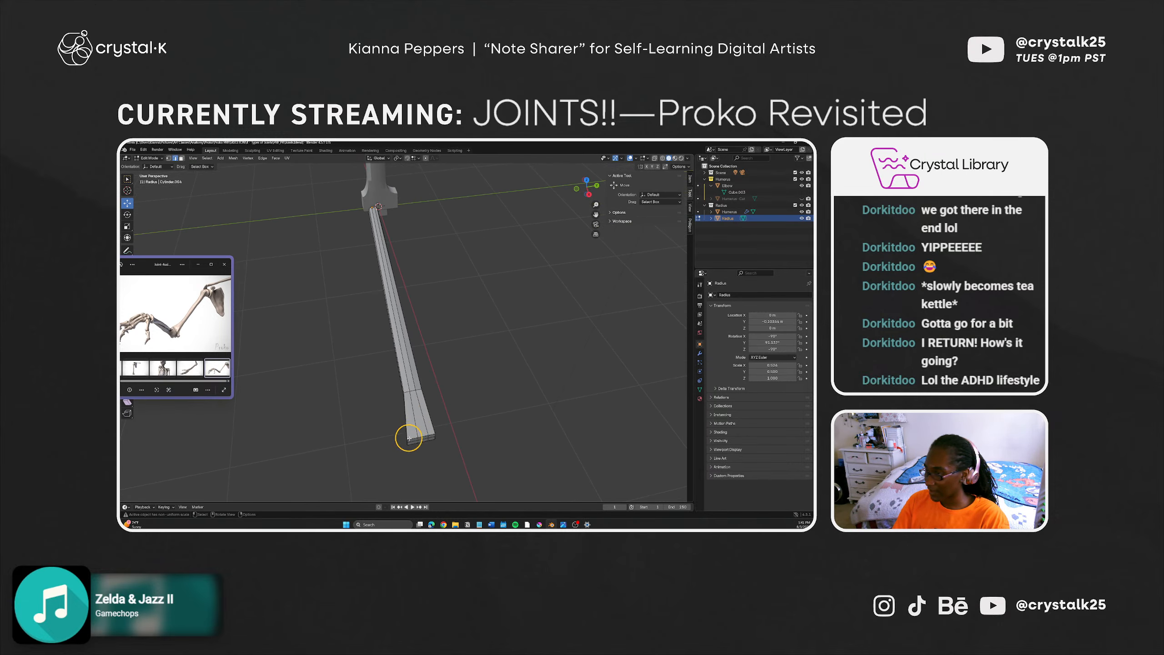
key(ctrl+r)
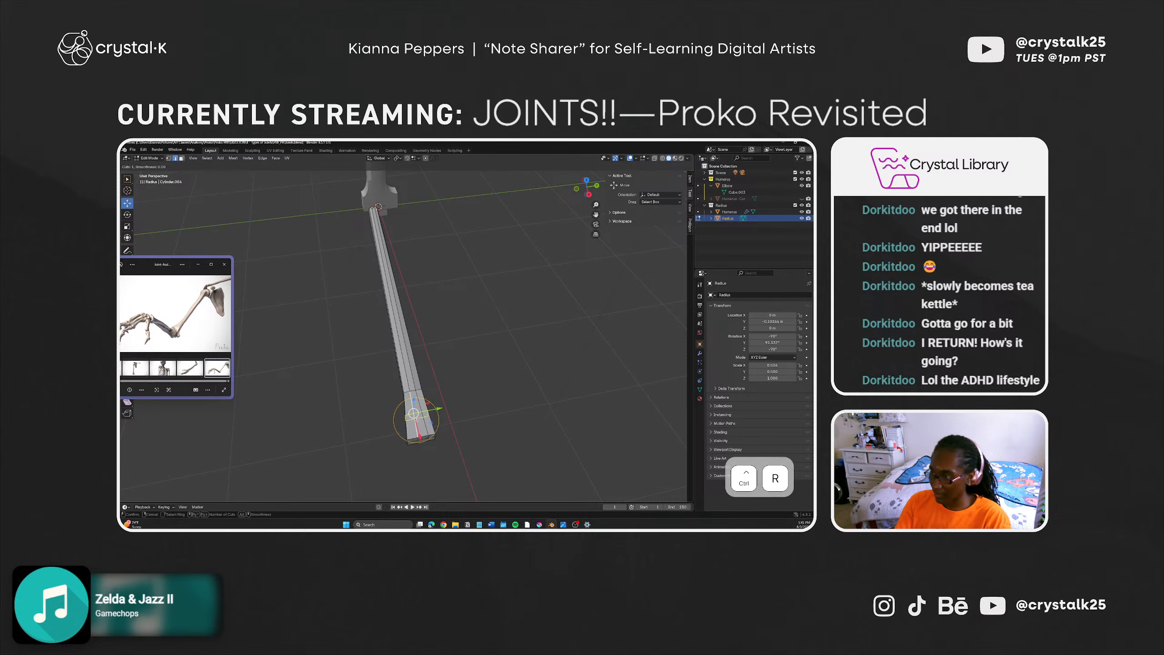
click(414, 413)
right_click(416, 415)
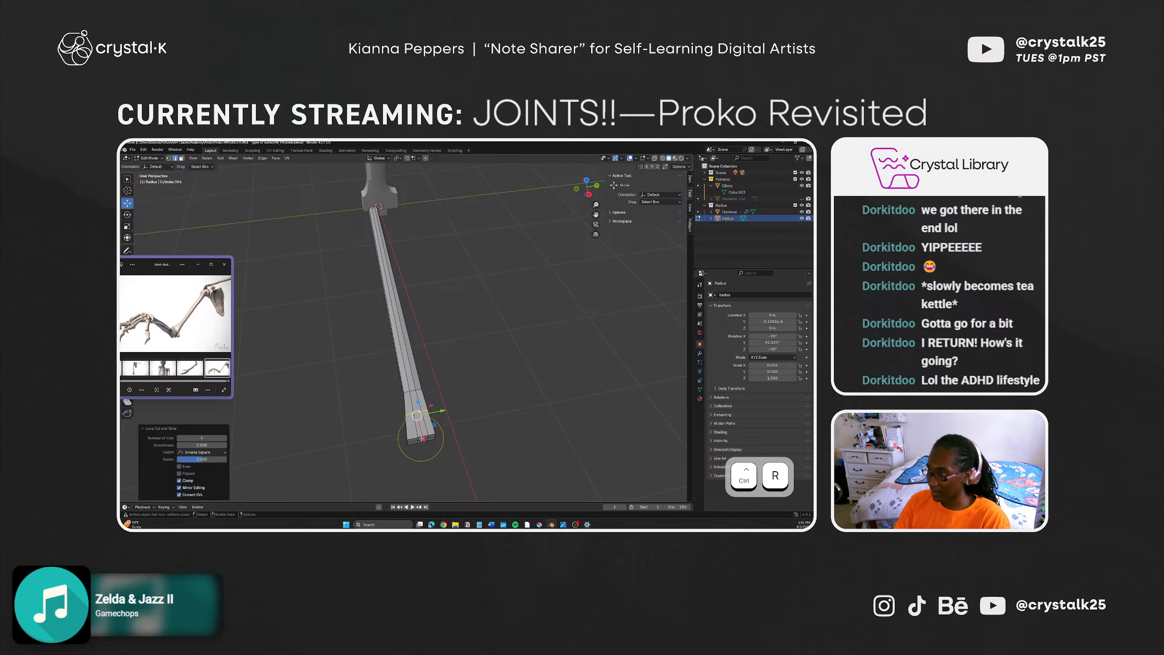
middle_drag(422, 439, 426, 398)
drag(425, 407, 472, 380)
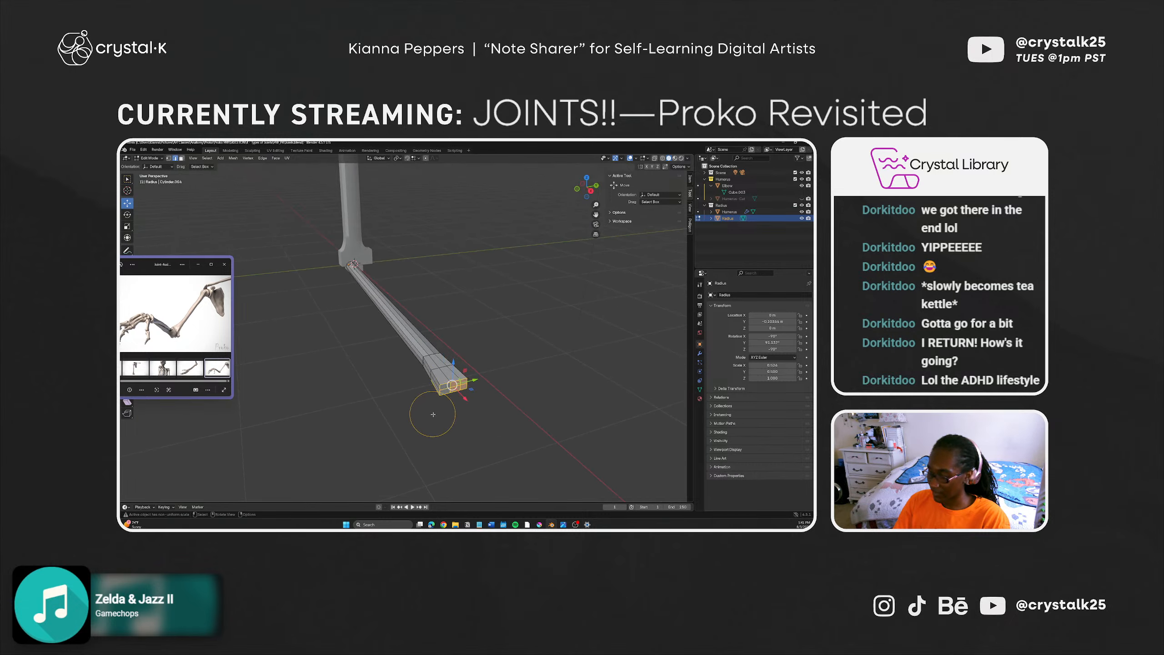
key(Tab)
key(Tab)
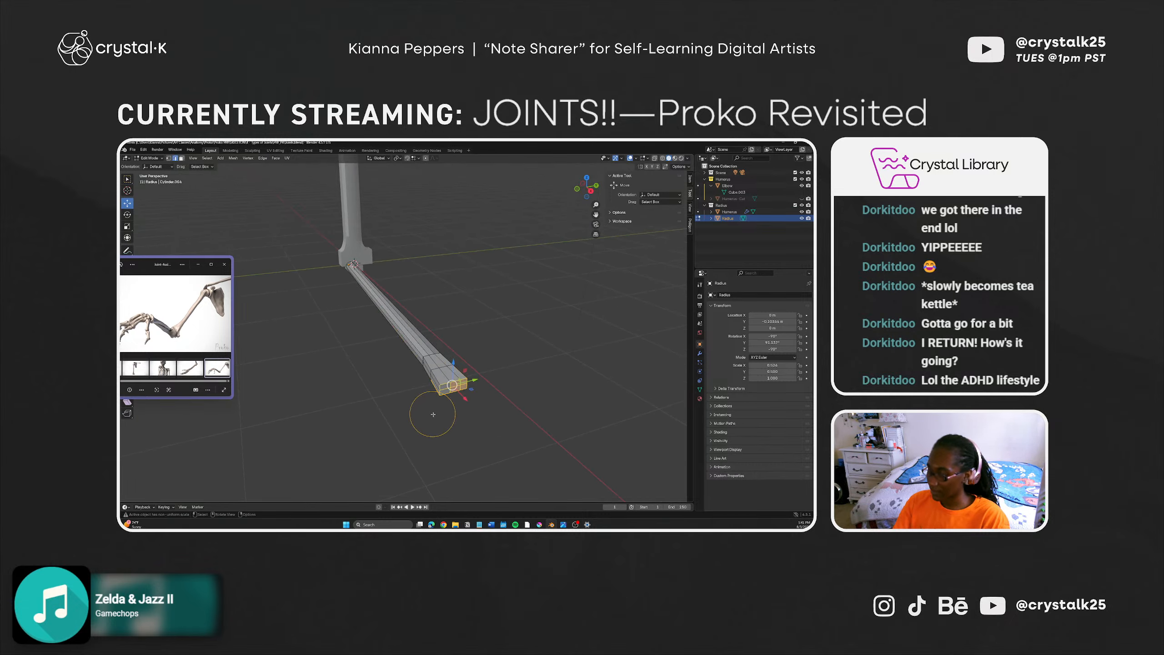
middle_drag(424, 395, 413, 408)
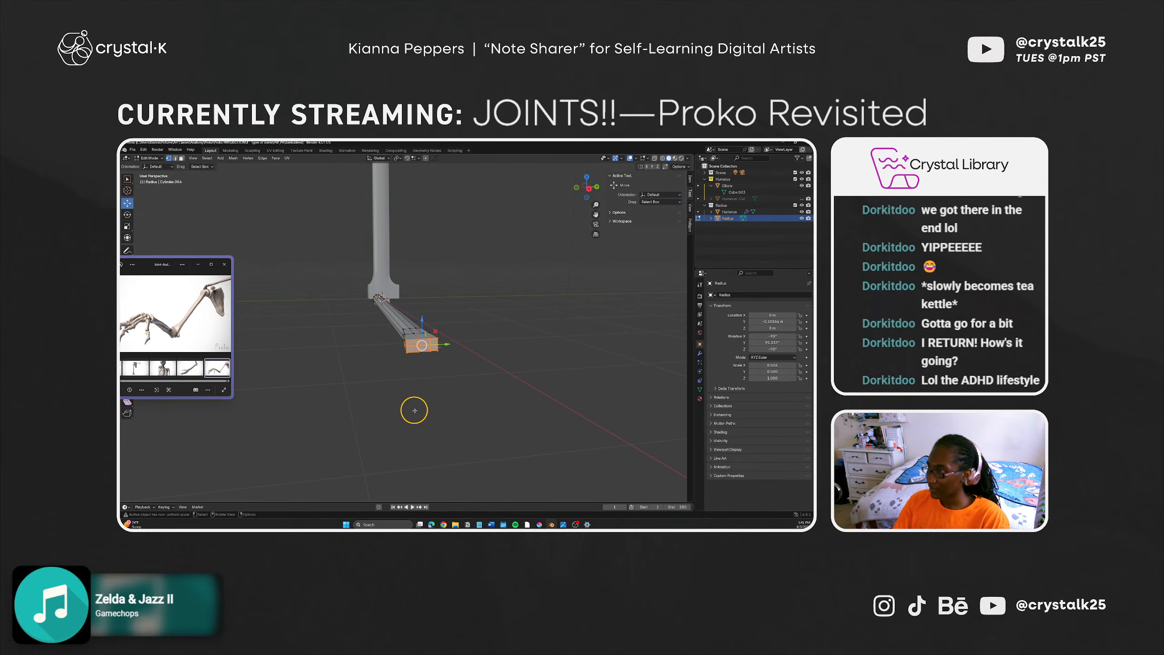
mouse_move(397, 376)
mouse_down()
mouse_move(423, 336)
mouse_move(410, 372)
mouse_up()
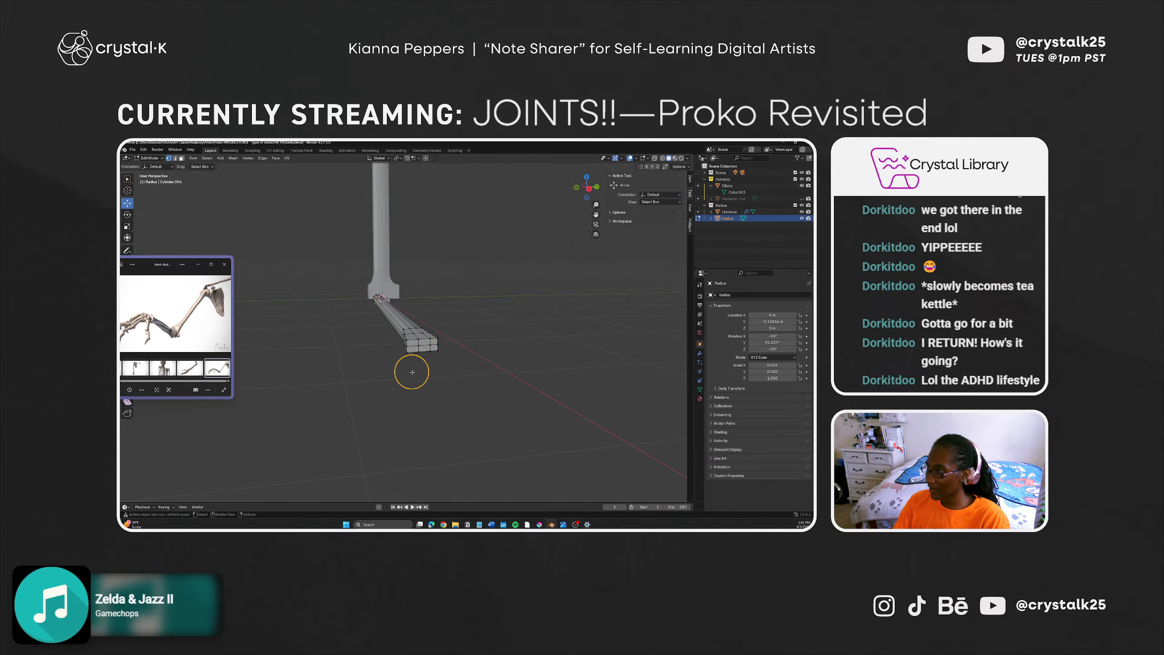
Step: Select the corner vertices on one side of the radius's flared tip and move them outward along the Y axis
middle_drag(410, 373, 430, 404)
drag(454, 433, 483, 406)
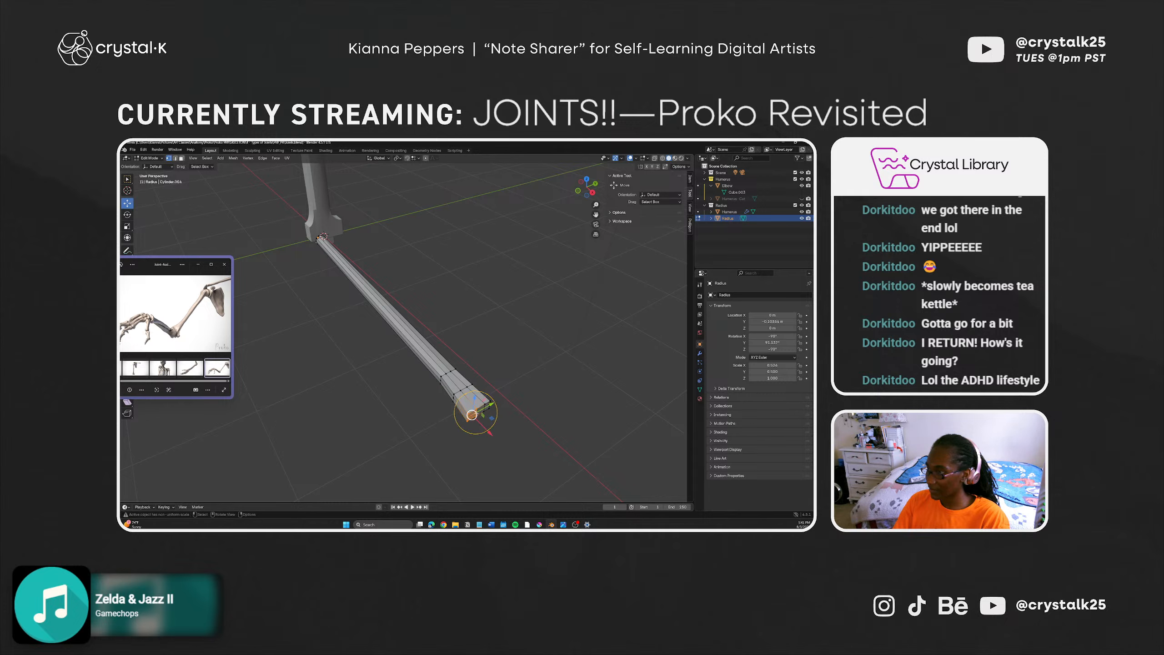
key(g)
key(y)
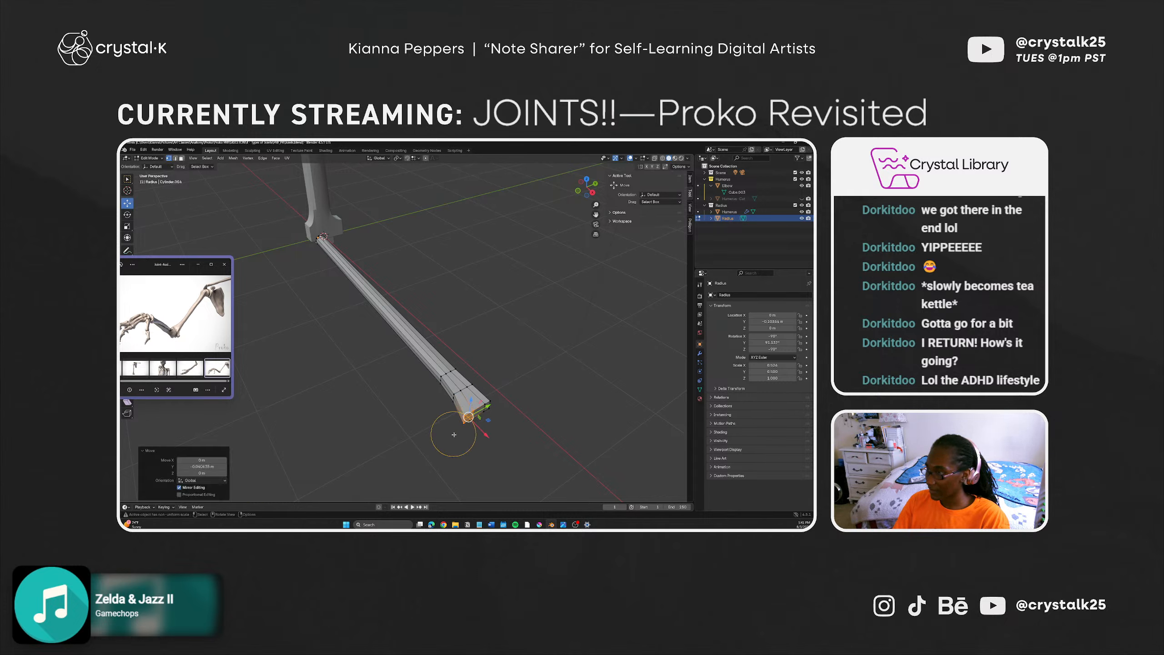
click(479, 412)
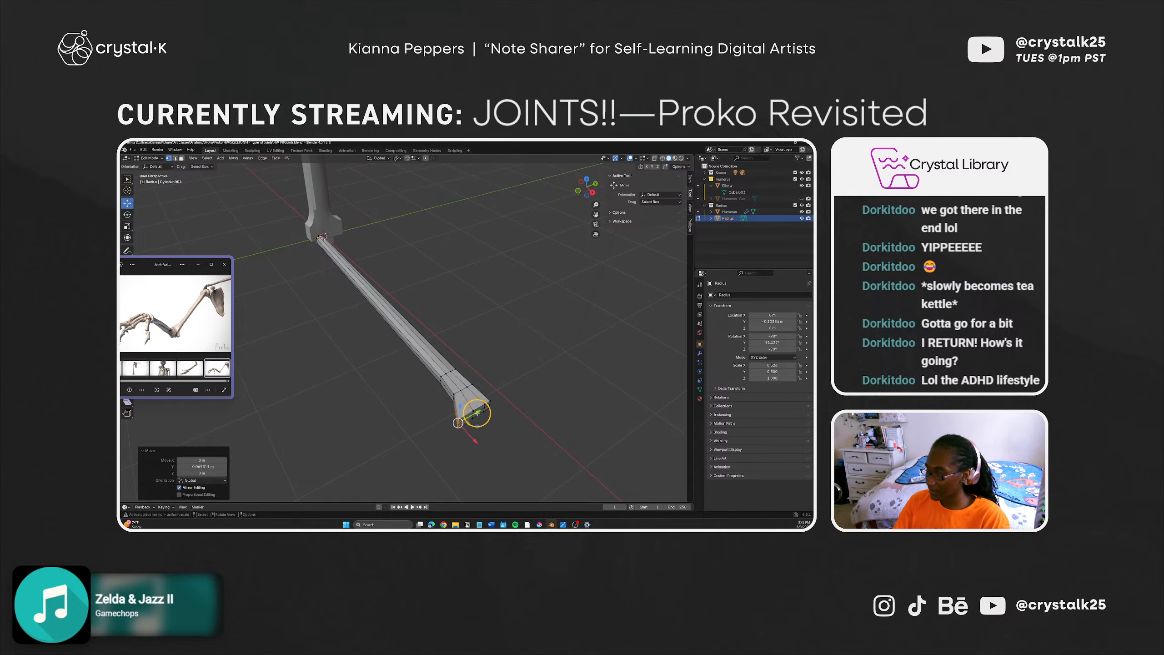
Step: Add another centred loop cut between the flare's existing loop and the tip of the radius
middle_drag(442, 442, 417, 438)
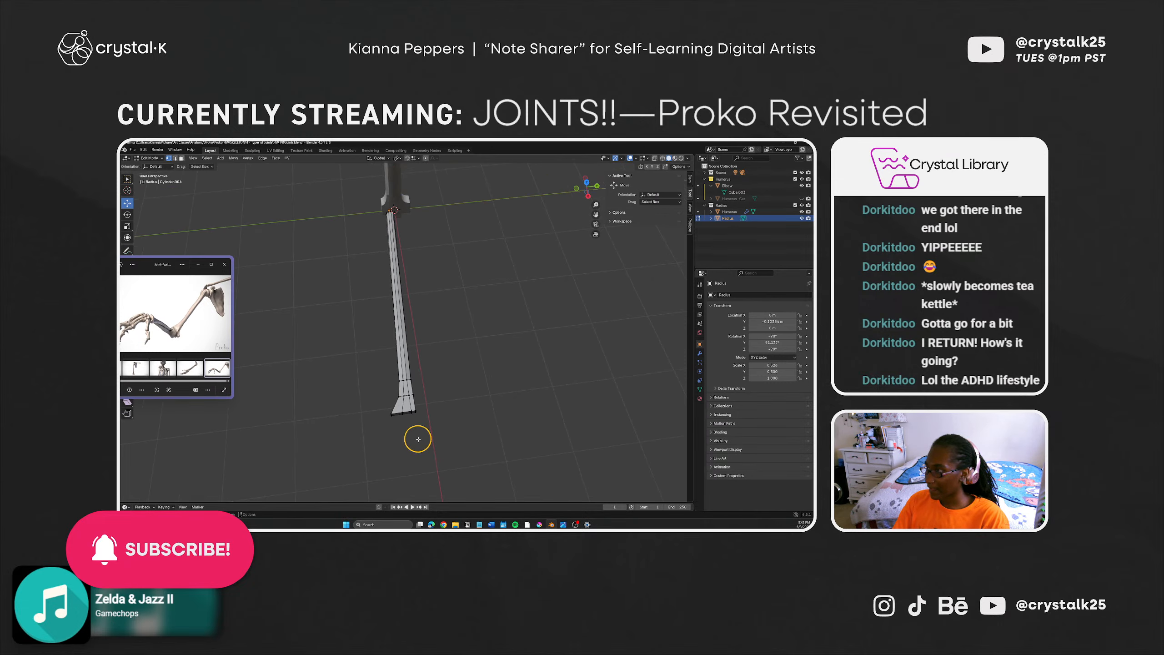
scroll(411, 409, up, 4)
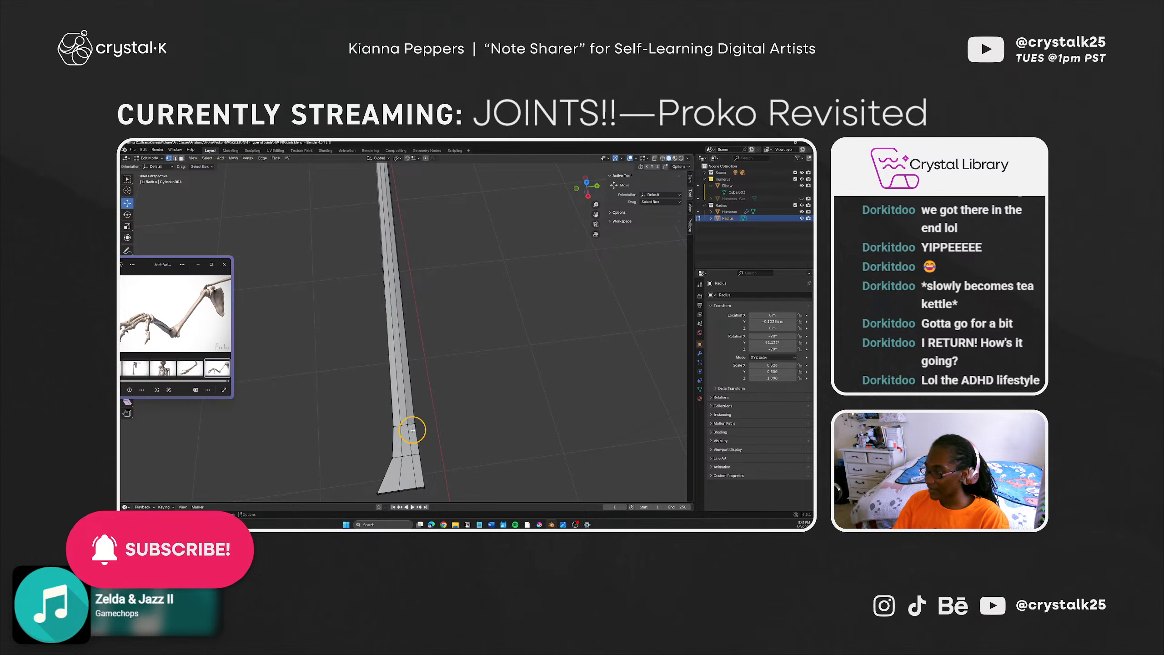
middle_drag(421, 458, 442, 426)
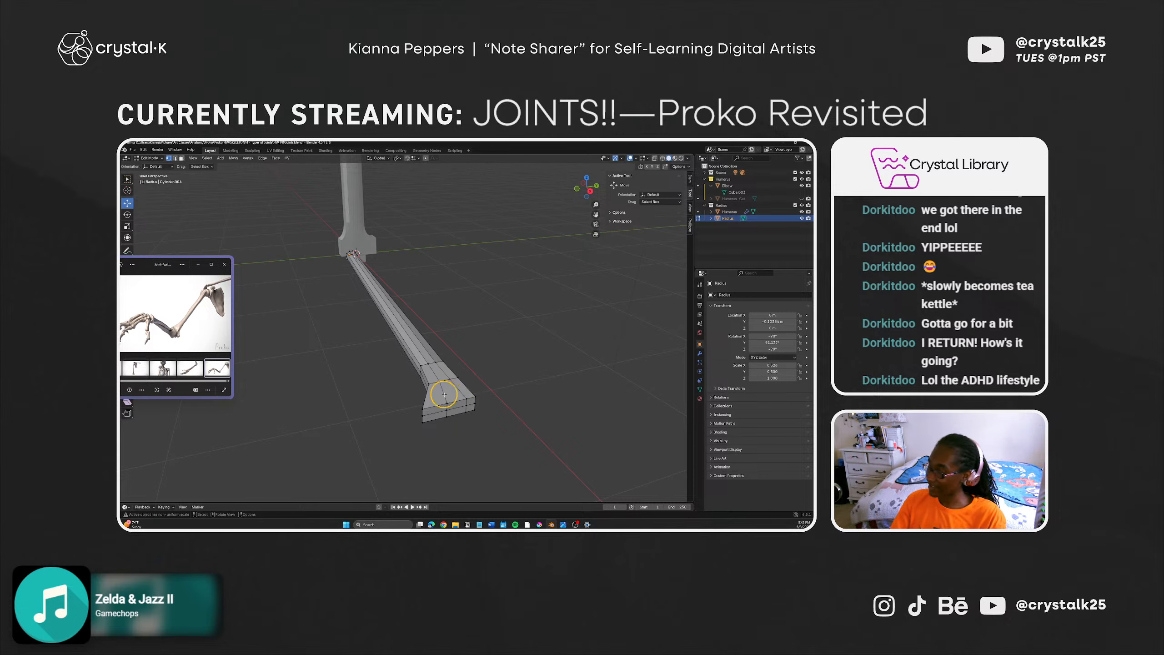
shift+middle_drag(445, 394, 421, 410)
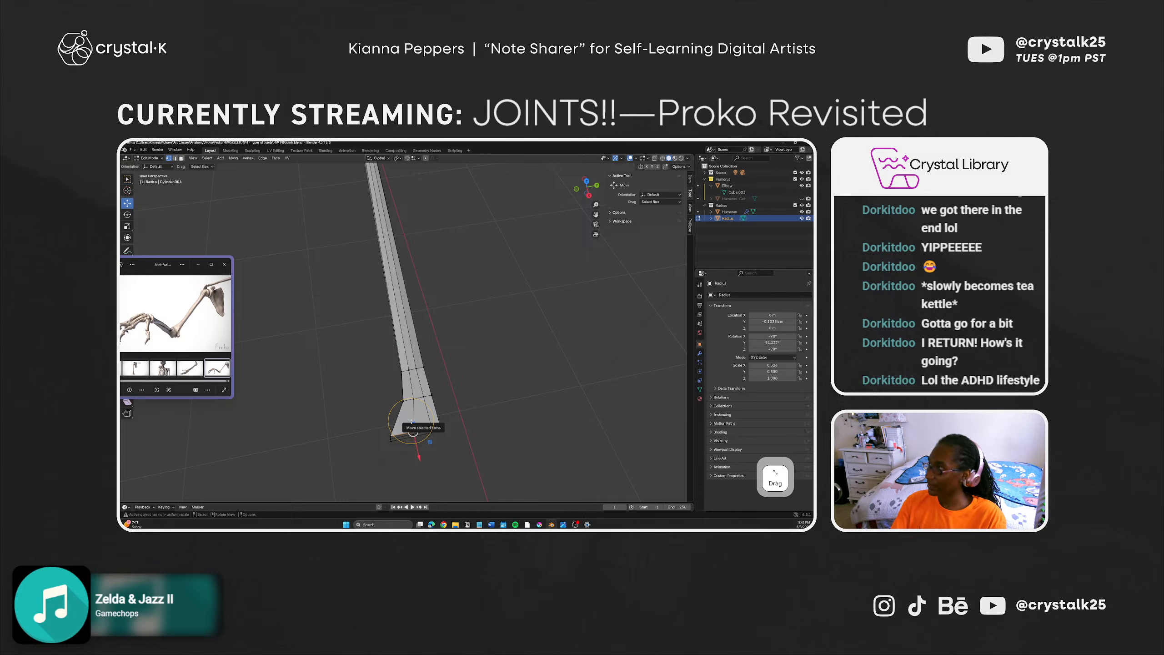
middle_drag(413, 425, 429, 388)
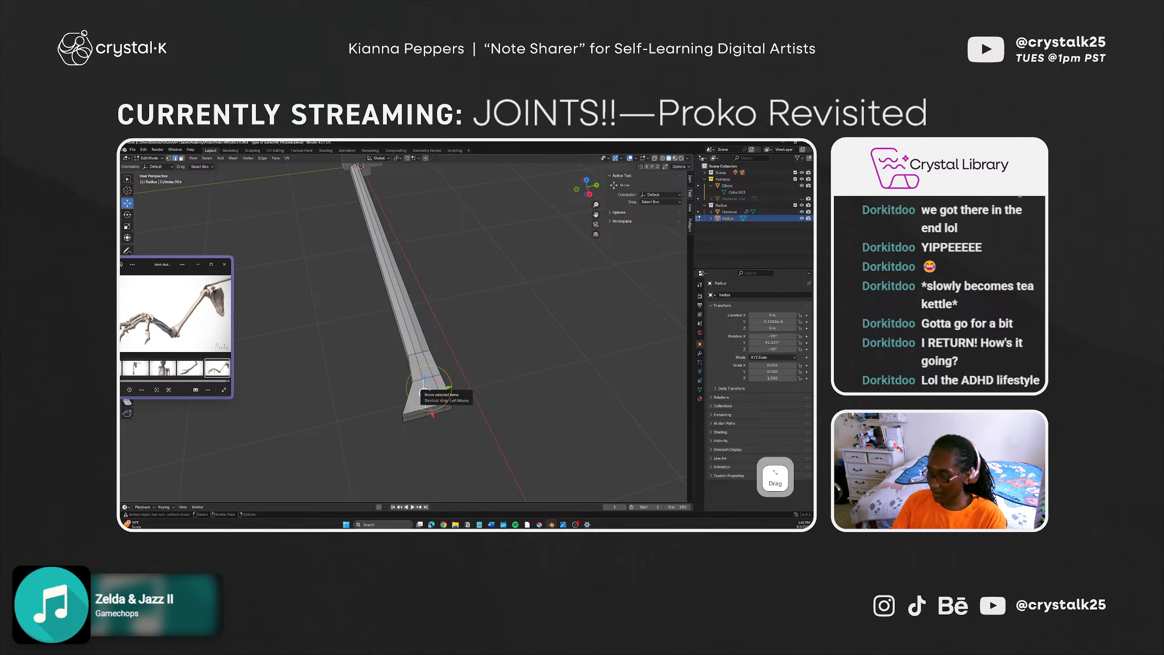
key(ctrl+r)
click(430, 389)
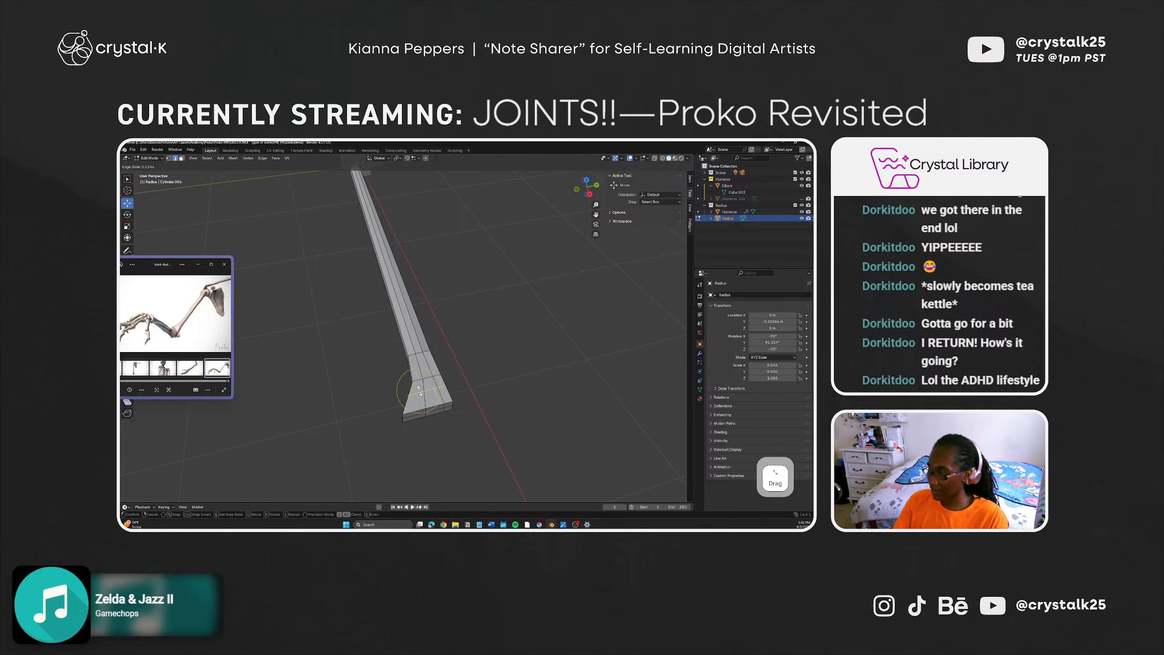
right_click(422, 389)
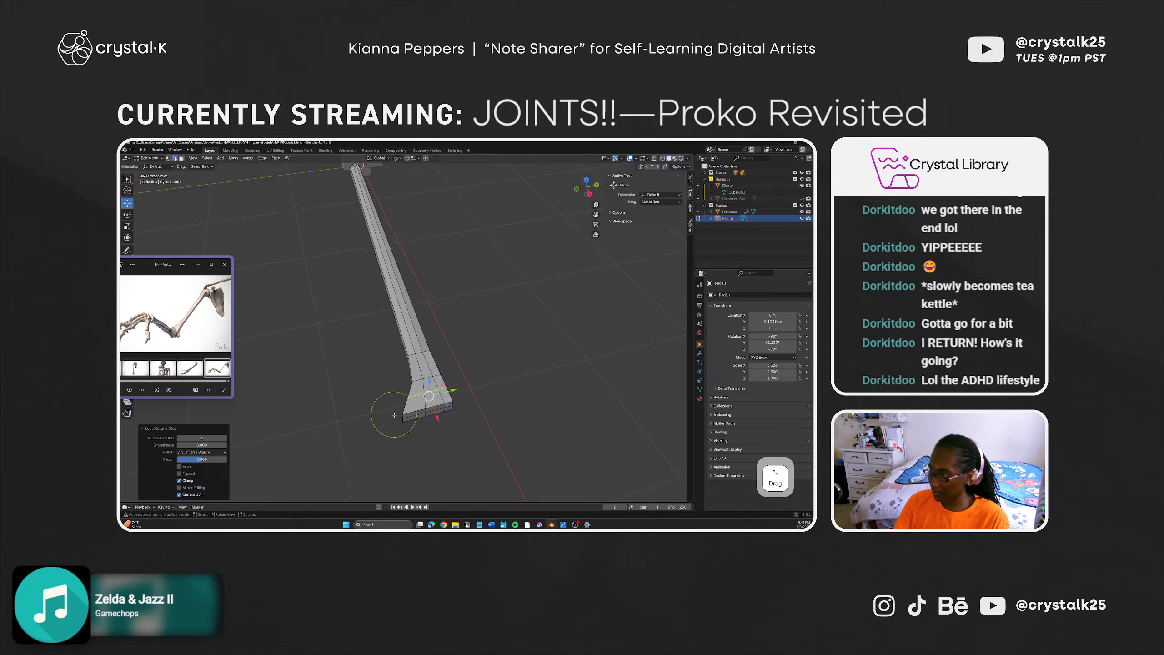
Step: Select the side vertices of the new loop on the radius's flared end and adjust their position along the Y axis
middle_drag(384, 403, 432, 401)
key(q)
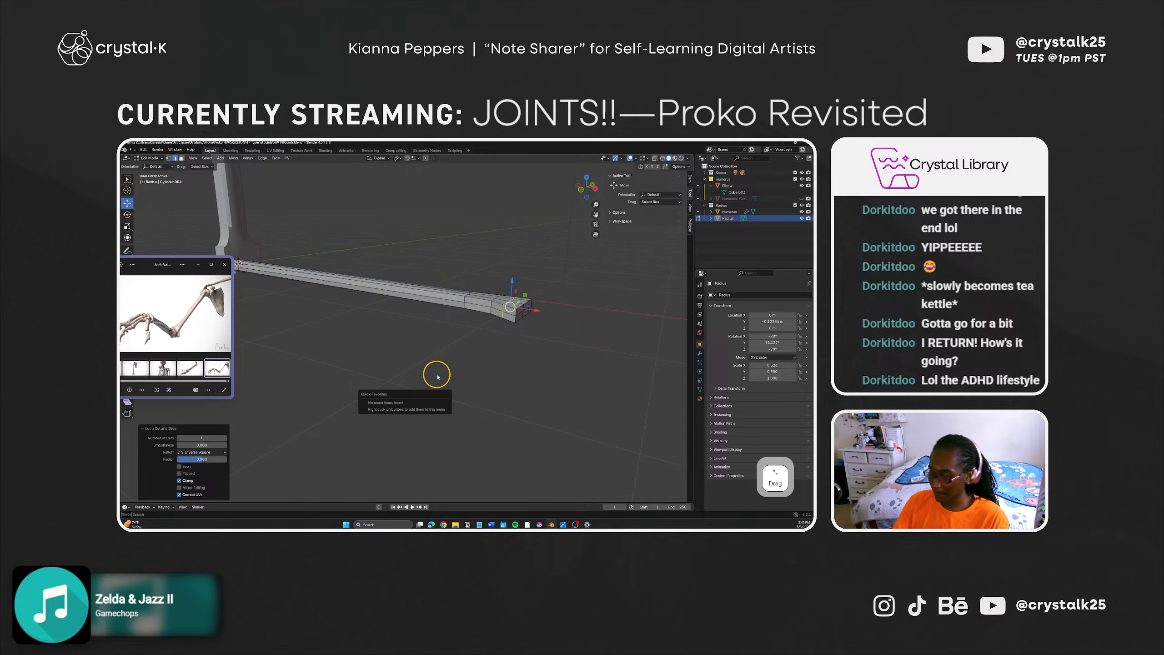
key(1)
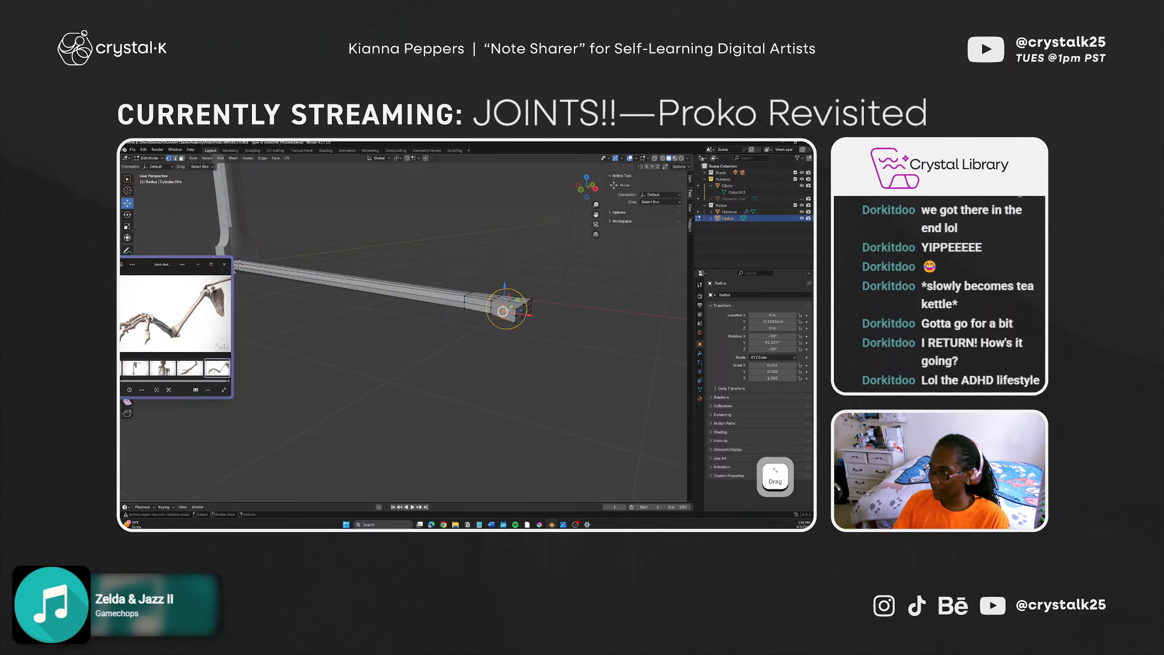
middle_drag(507, 321, 454, 377)
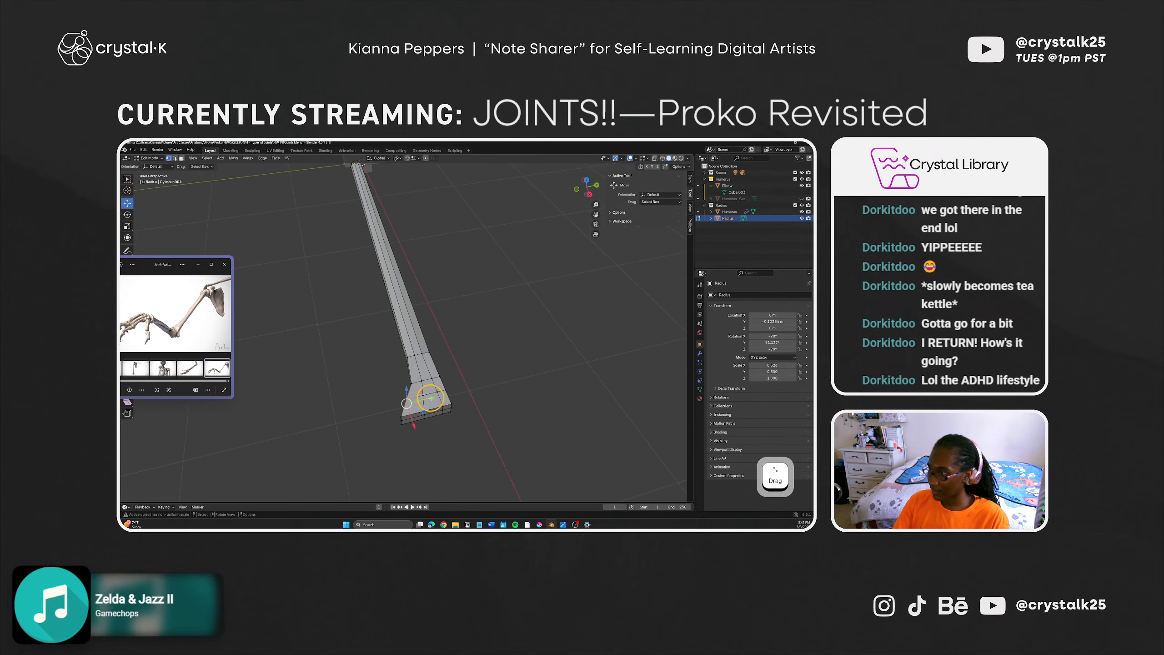
drag(431, 397, 439, 397)
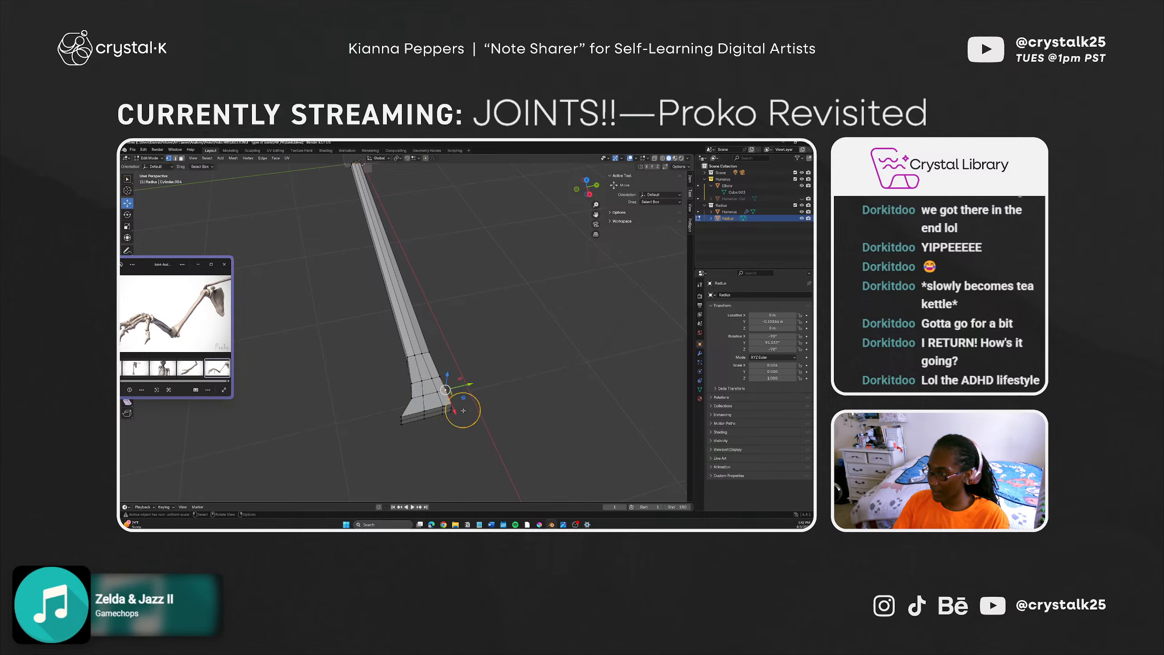
middle_drag(462, 408, 446, 433)
key(ctrl+z)
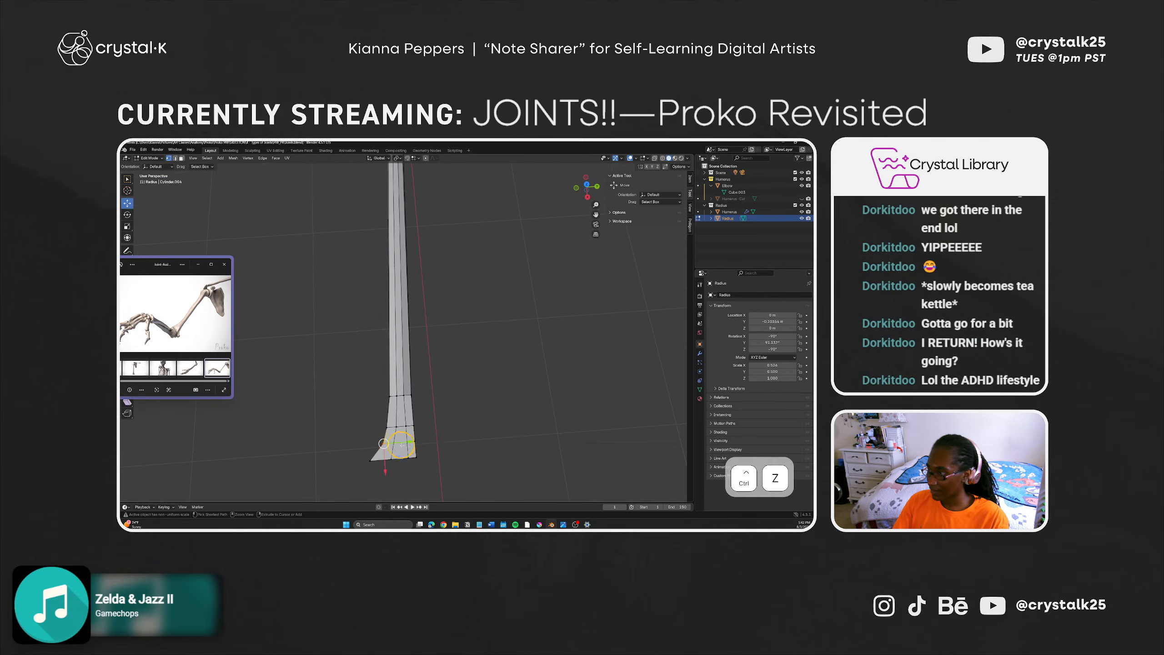
drag(404, 441, 400, 442)
click(447, 449)
scroll(446, 447, down, 2)
shift+middle_drag(444, 401, 448, 435)
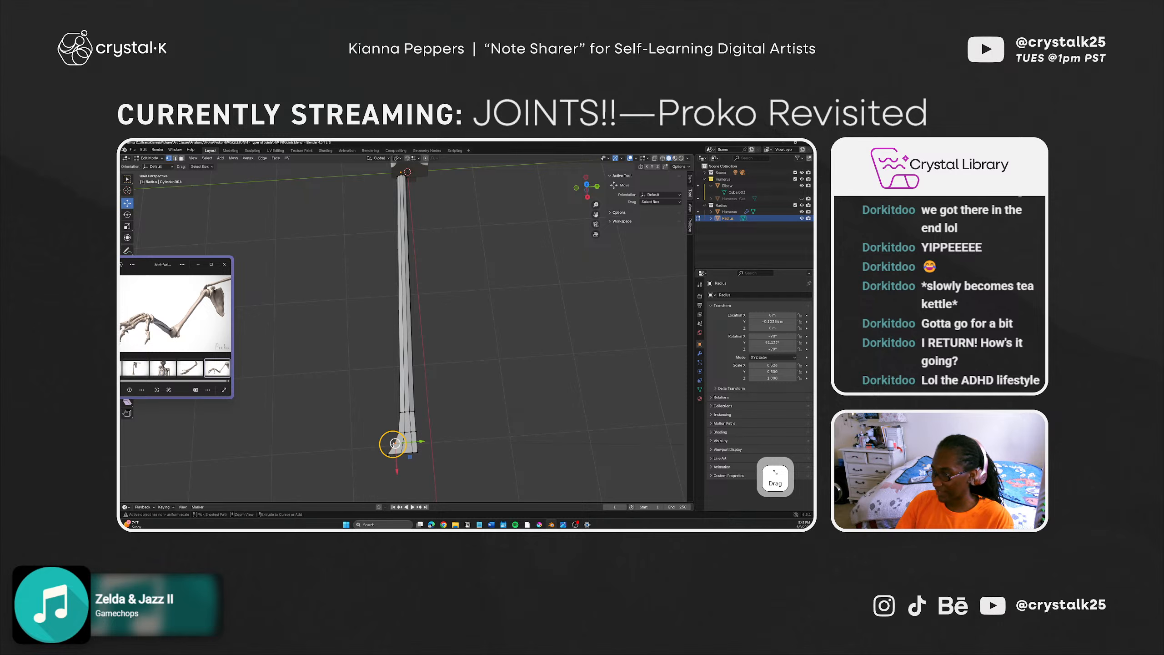
Step: Select vertices on the flare's loop nearest the tip and nudge them along negative Y in the top view
ctrl+click(395, 443)
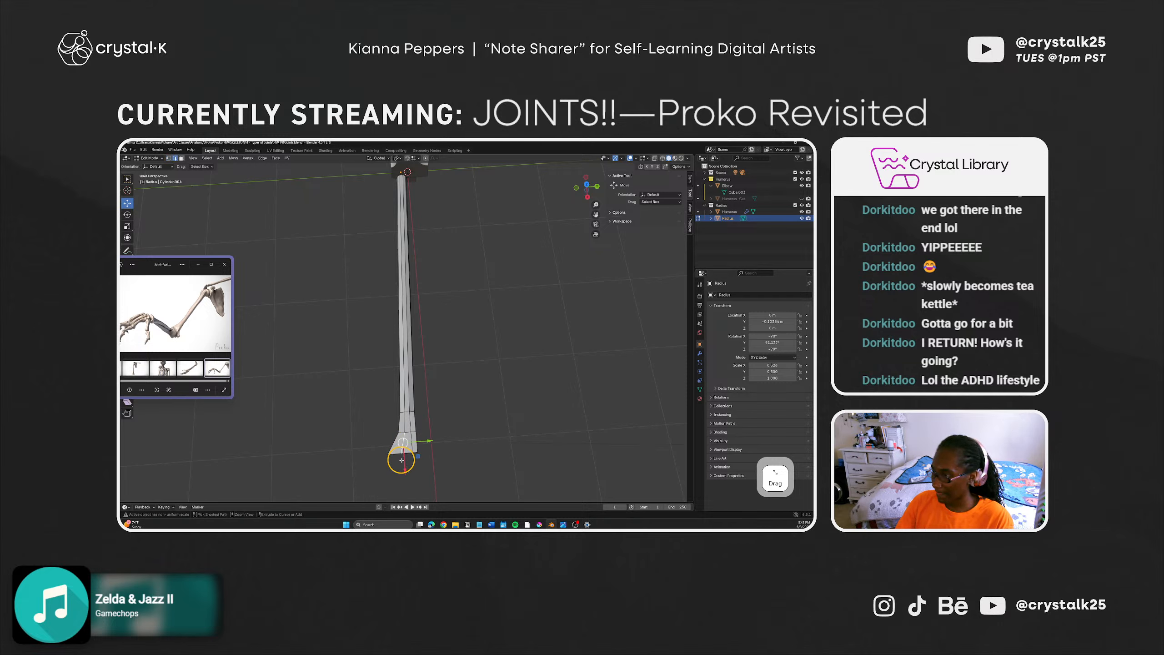
middle_drag(389, 473, 405, 449)
click(454, 416)
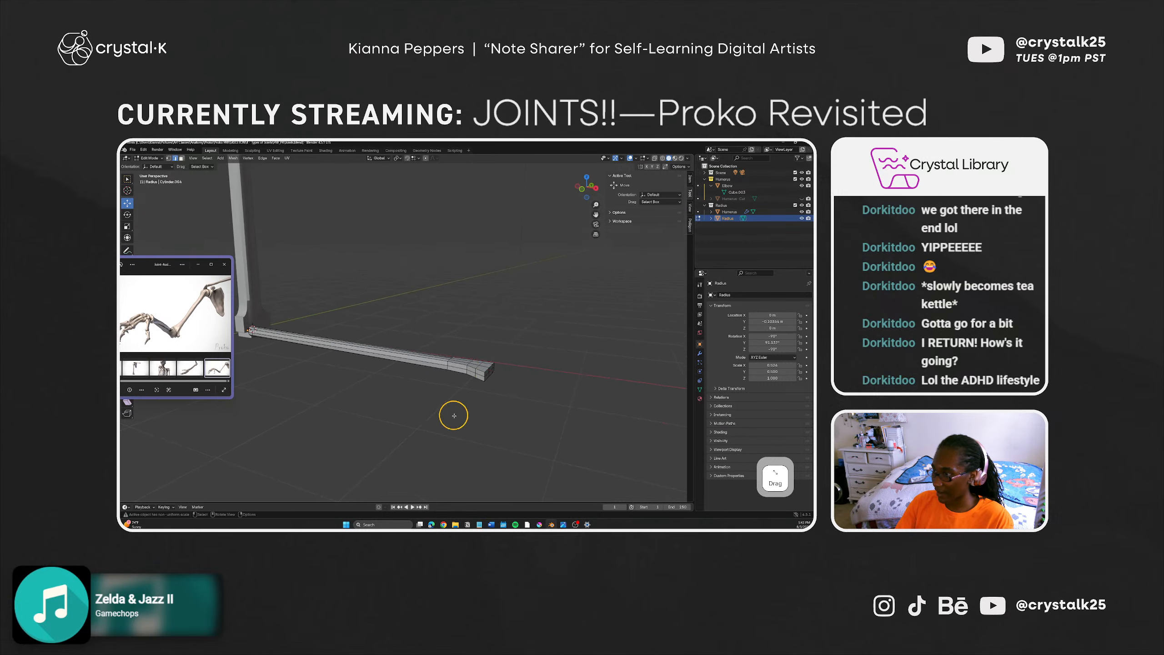
key(1)
click(480, 366)
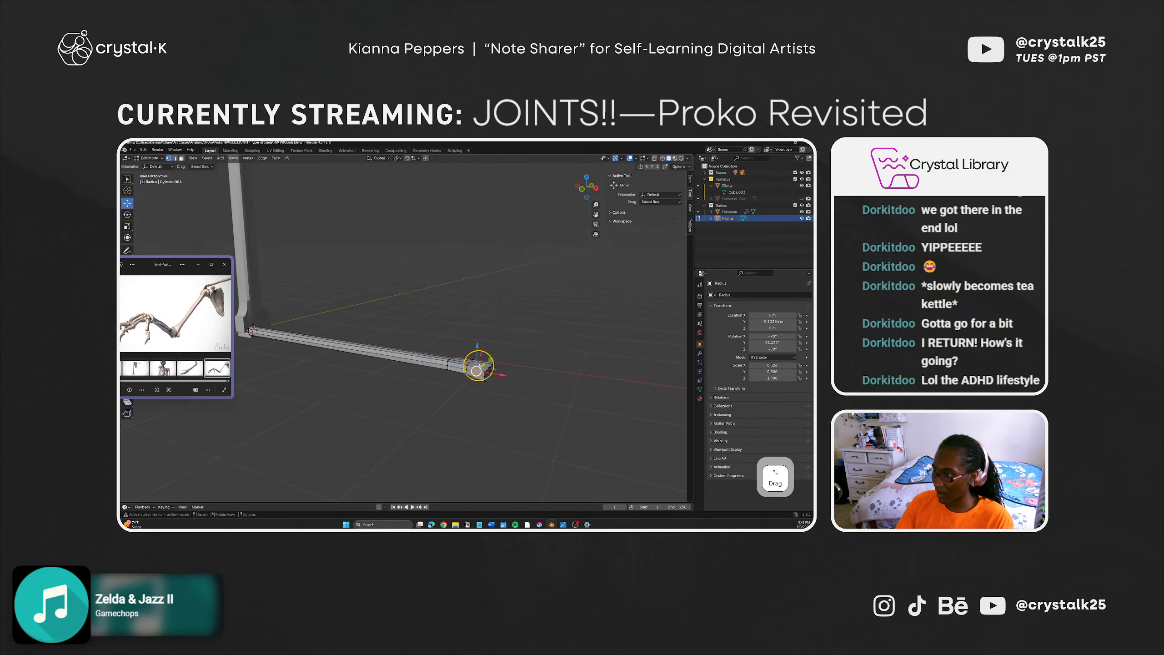
middle_drag(480, 365, 354, 436)
drag(371, 419, 369, 420)
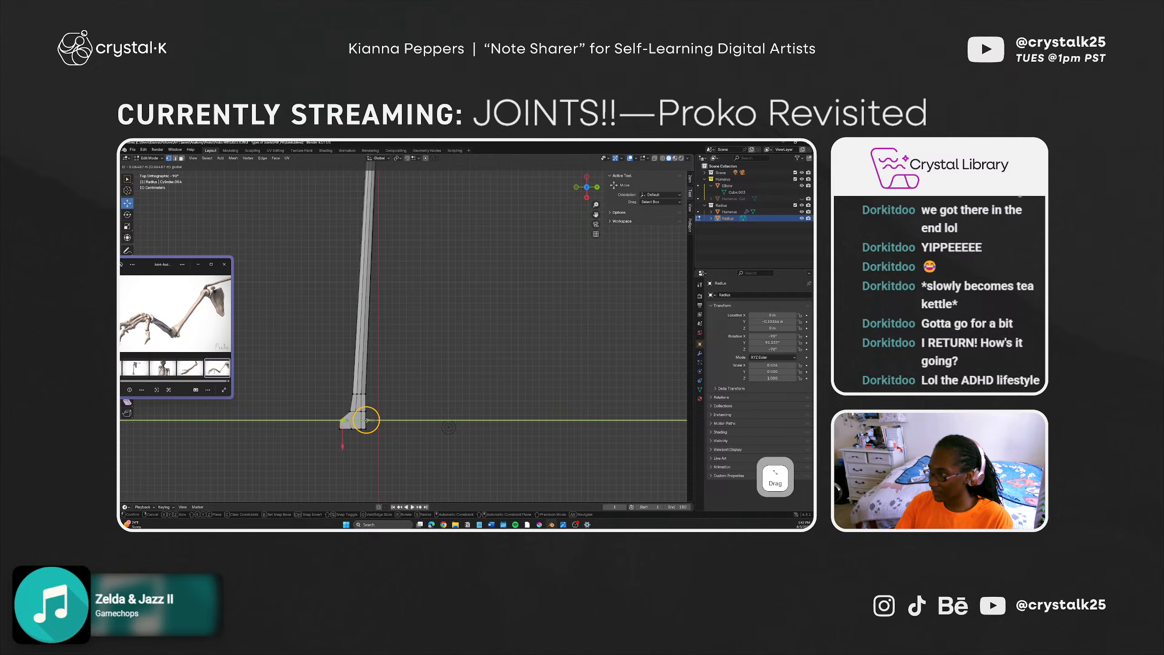
drag(367, 420, 366, 420)
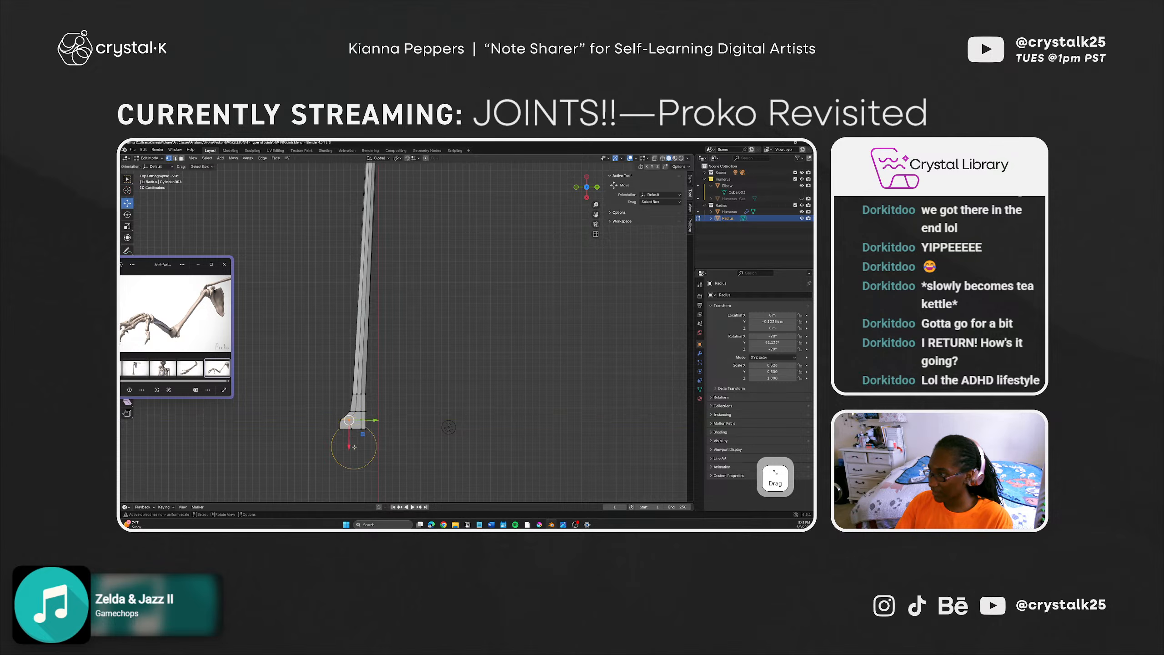
Step: Select further vertices on that loop near the tip and shift them slightly toward the flared side along Y
middle_drag(351, 442, 390, 423)
click(451, 406)
drag(451, 394, 456, 408)
middle_drag(457, 408, 349, 432)
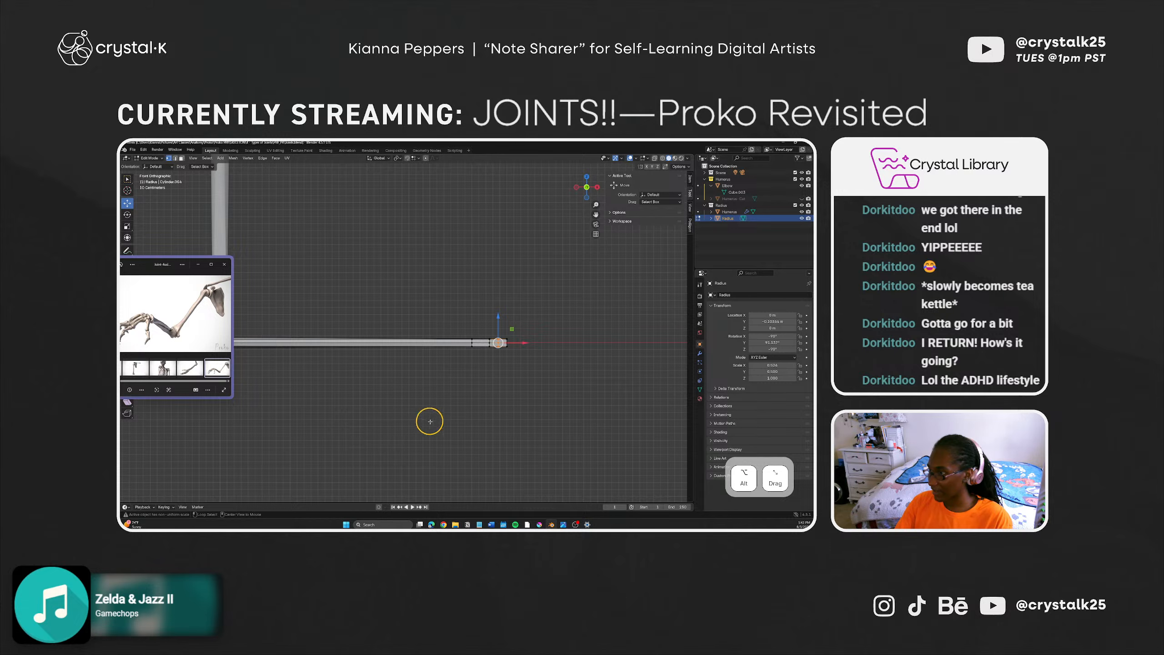
alt+middle_drag(510, 400, 385, 439)
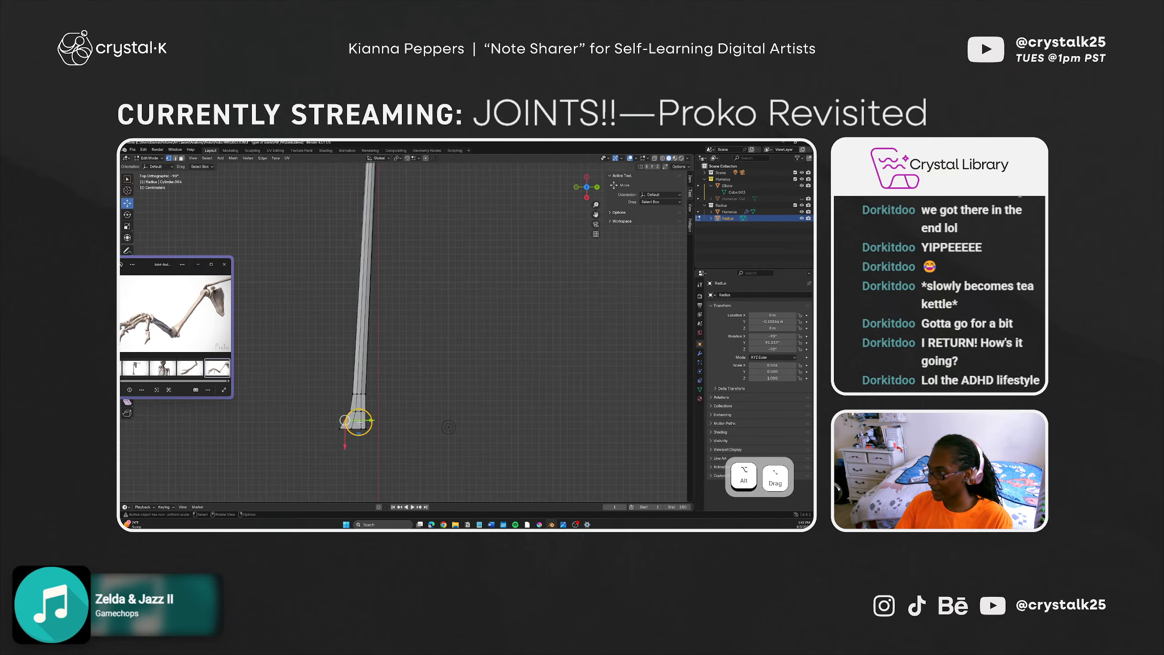
drag(365, 419, 361, 420)
click(363, 466)
Step: Select the remaining inner vertices of the flare's loop from below and nudge them along negative Y
middle_drag(371, 461, 460, 403)
middle_drag(494, 351, 416, 416)
drag(413, 419, 411, 420)
click(434, 434)
middle_drag(434, 435, 404, 300)
click(365, 428)
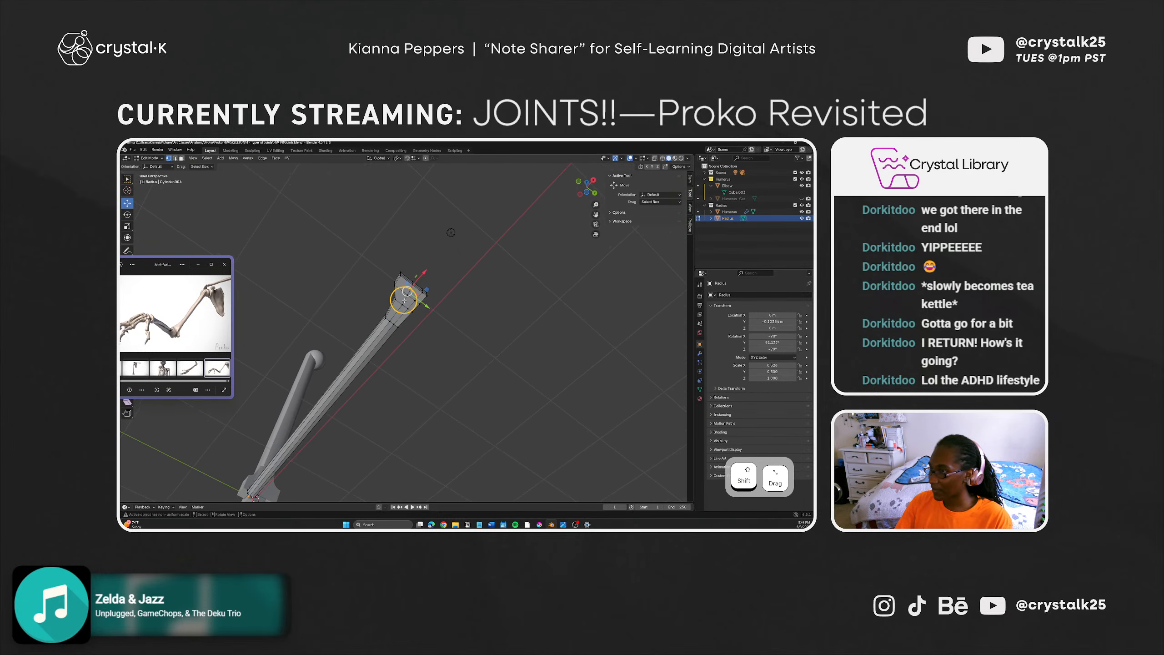
Step: Switch the viewport to wireframe shading and bring the radius's flared end into a close top view
click(662, 157)
mouse_move(453, 282)
middle_down()
mouse_move(428, 299)
mouse_move(431, 348)
middle_up()
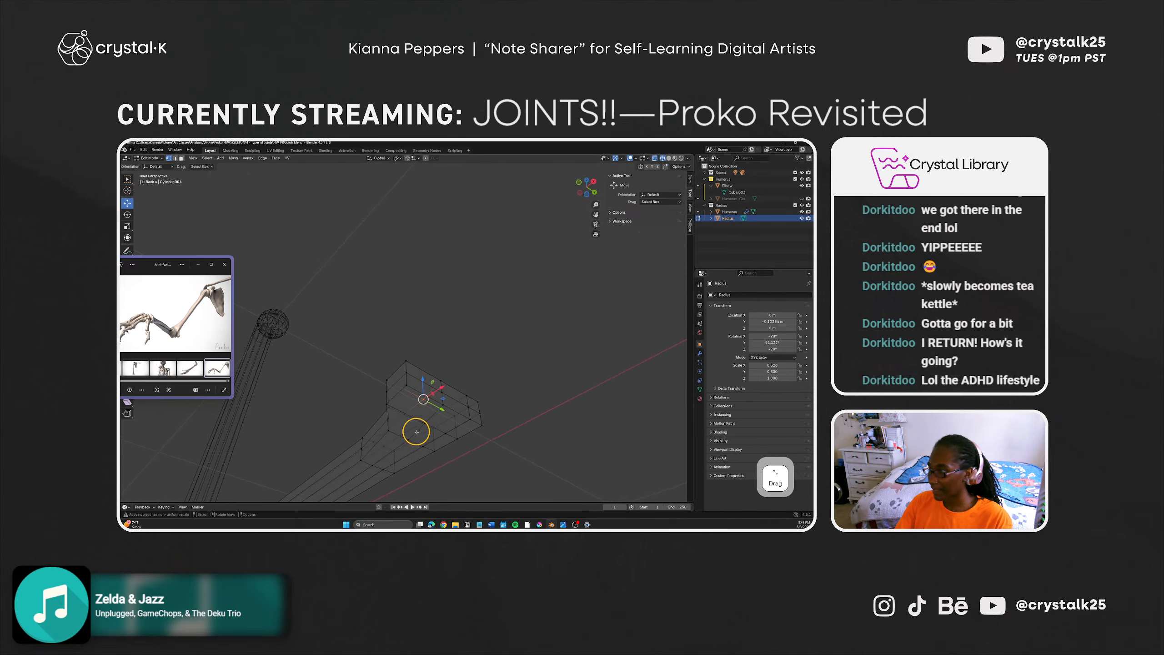
middle_drag(415, 424, 403, 363)
middle_drag(470, 378, 475, 179)
middle_drag(371, 298, 412, 400)
scroll(416, 413, down, 4)
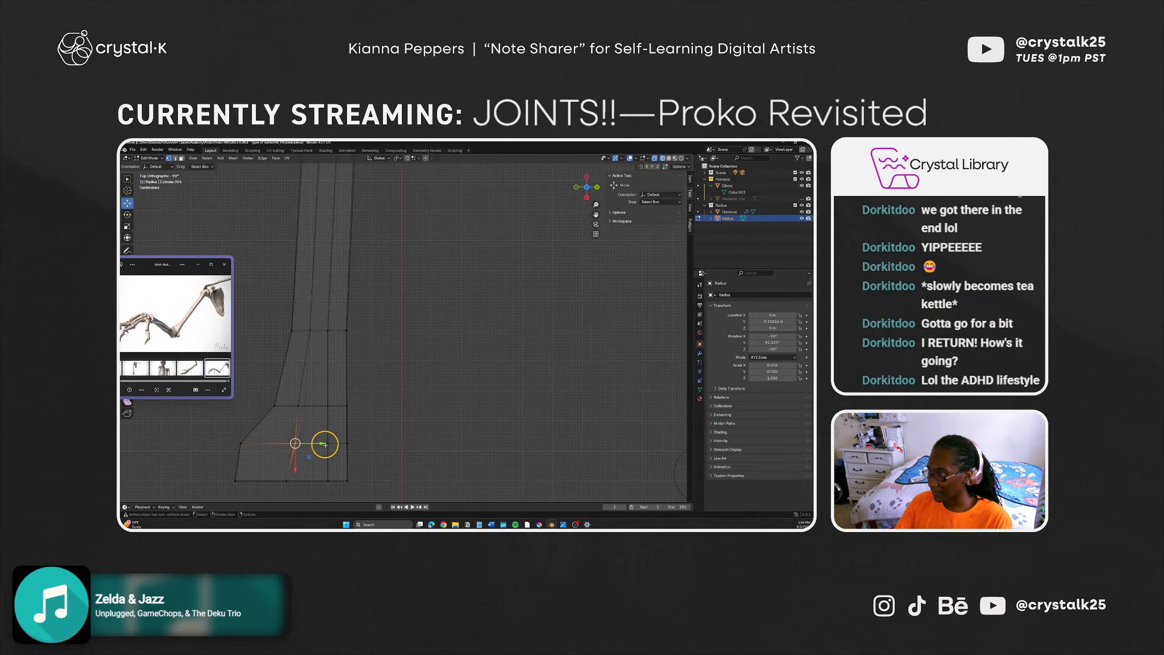
Step: Try to move the middle vertices of the flare's loop near the tip along the Y axis in wireframe
drag(319, 443, 309, 443)
key(ctrl+z)
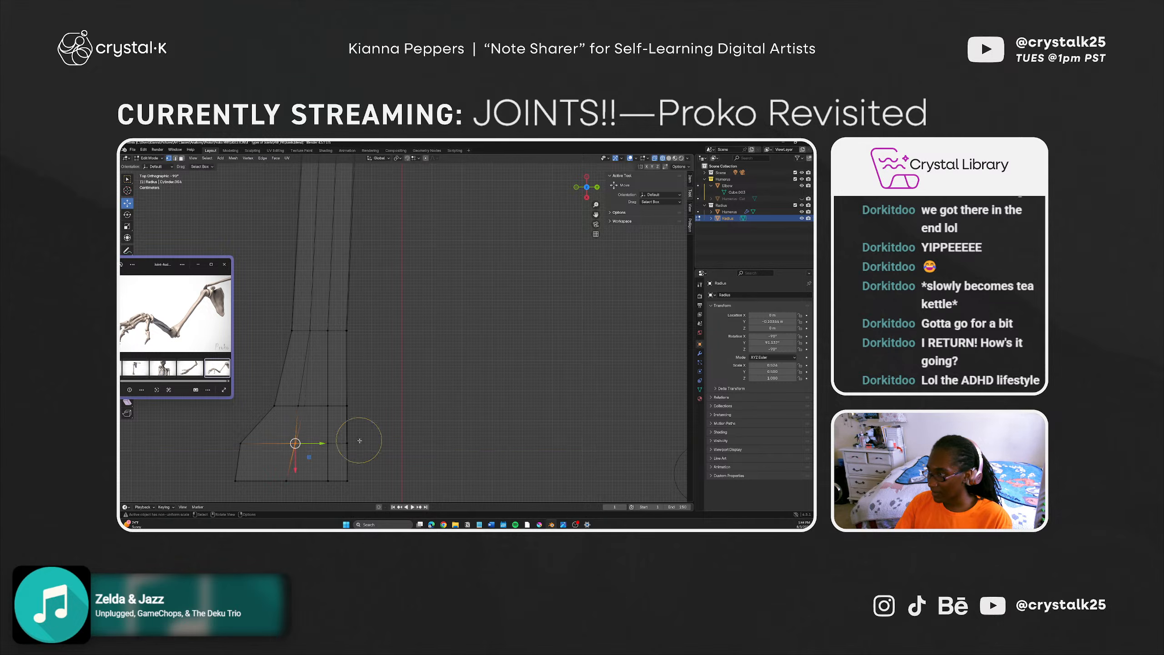
click(393, 431)
drag(317, 407, 309, 410)
click(346, 406)
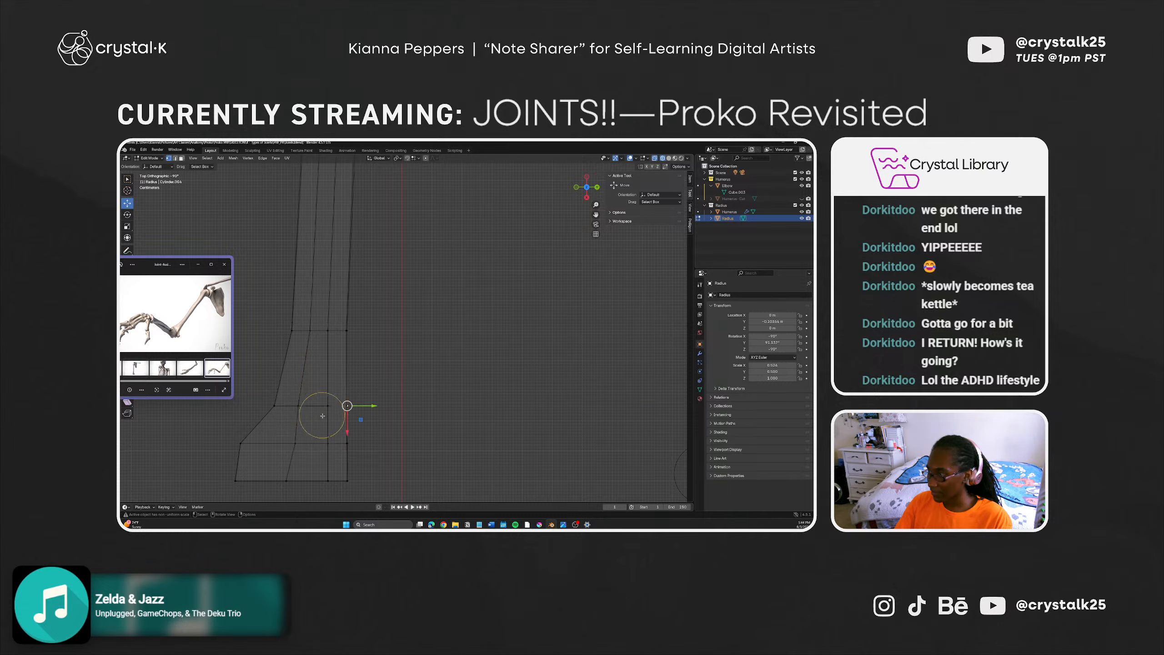
Step: Shift the middle vertices of the flare's end loop and tip slightly toward the flared corner along negative Y
middle_drag(310, 416, 383, 305)
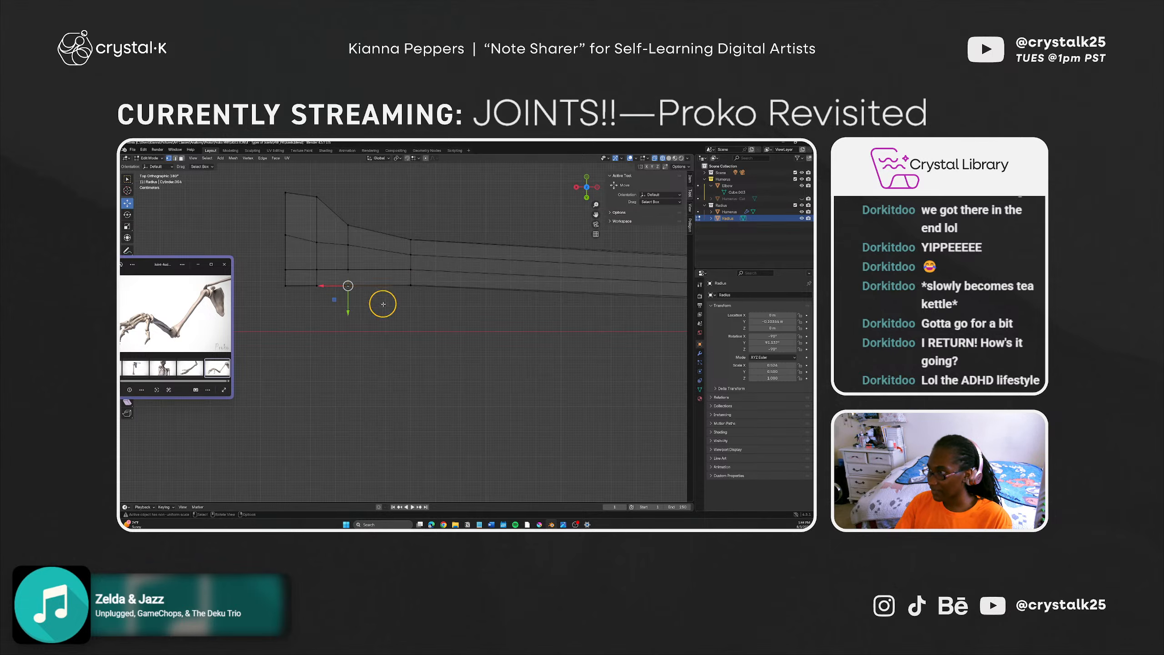
click(316, 241)
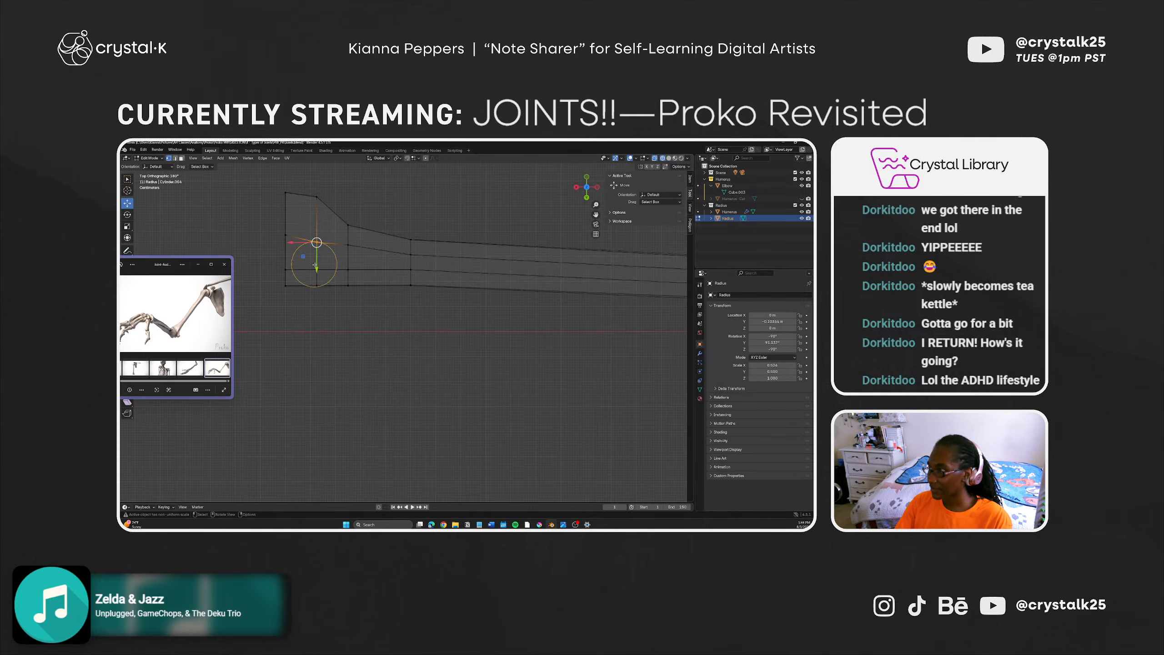
drag(317, 265, 291, 250)
click(297, 226)
Step: Try moving the tip's vertices nearest the straight side along Y and undo those moves
click(268, 270)
drag(285, 293, 296, 312)
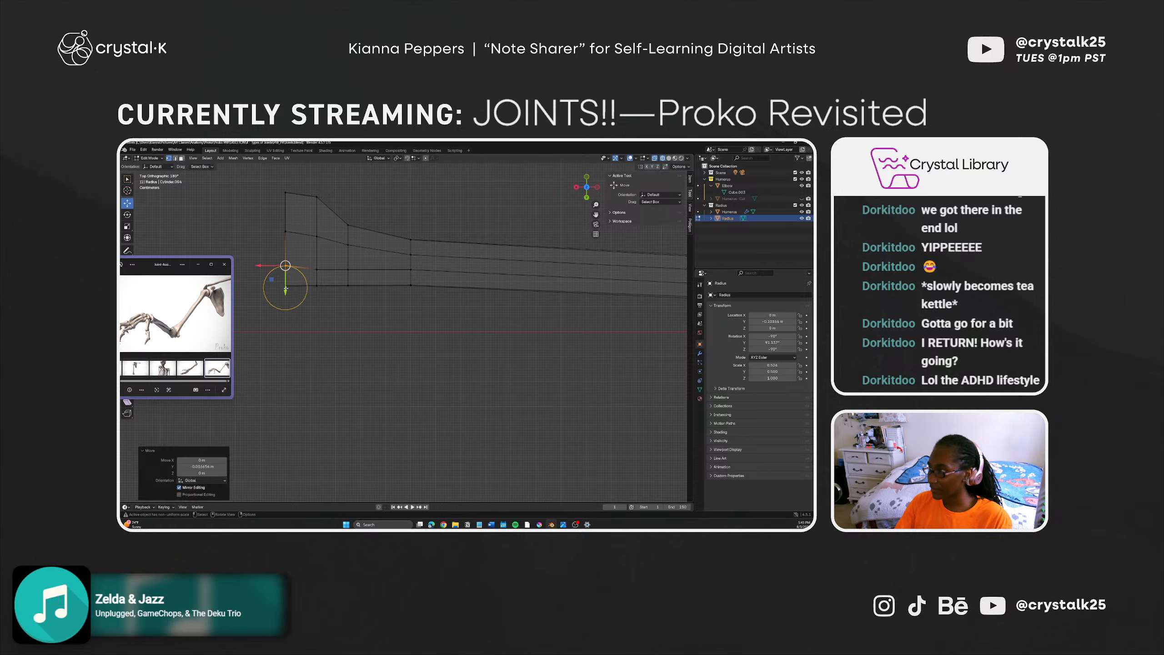
key(ctrl)
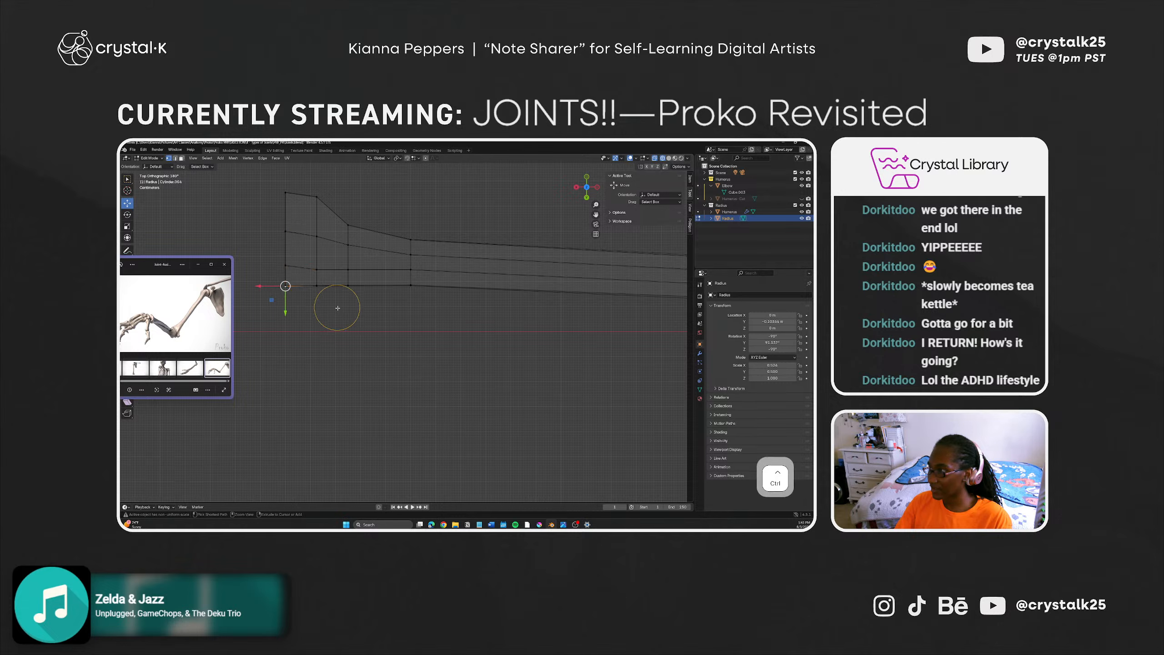
key(ctrl+z)
key(ctrl+z)
key(ctrl+z)
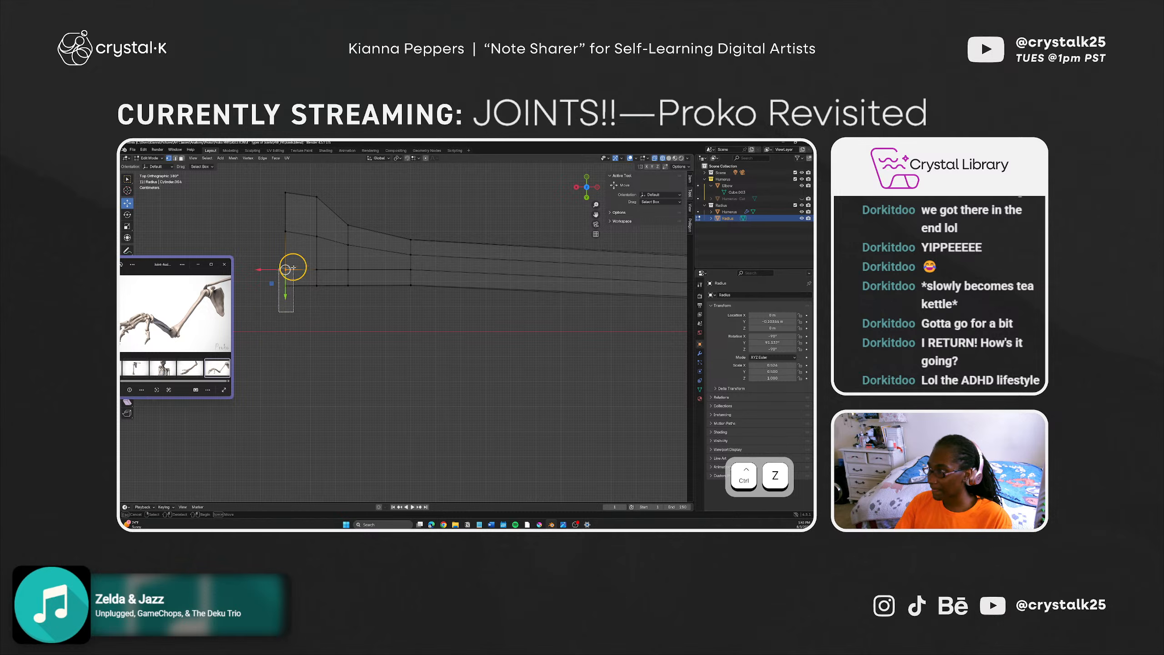
key(ctrl+z)
key(ctrl+z)
key(ctrl+z)
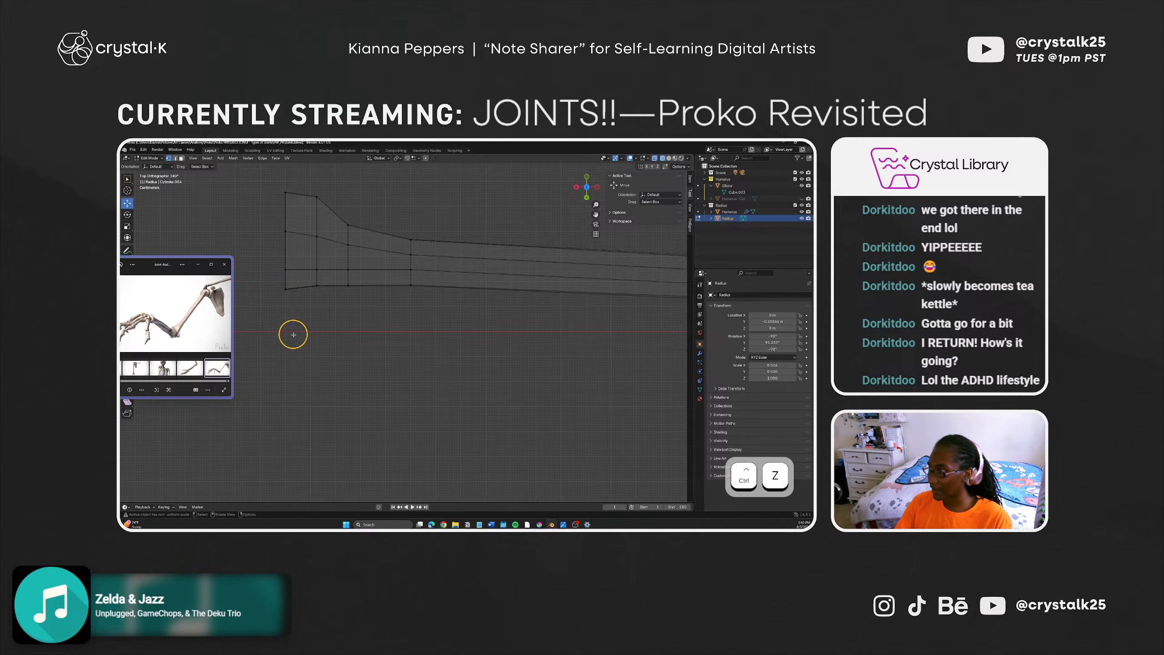
Step: Return the viewport to solid shading and save the Blender file
middle_drag(330, 330, 387, 404)
click(669, 158)
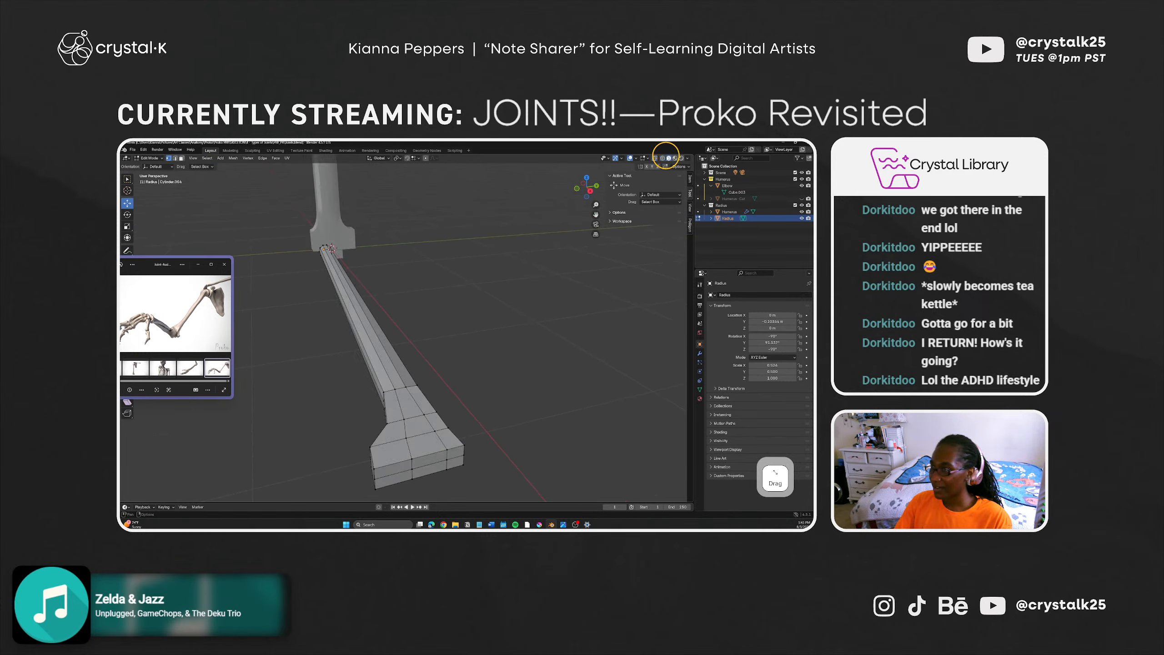
key(ctrl+s)
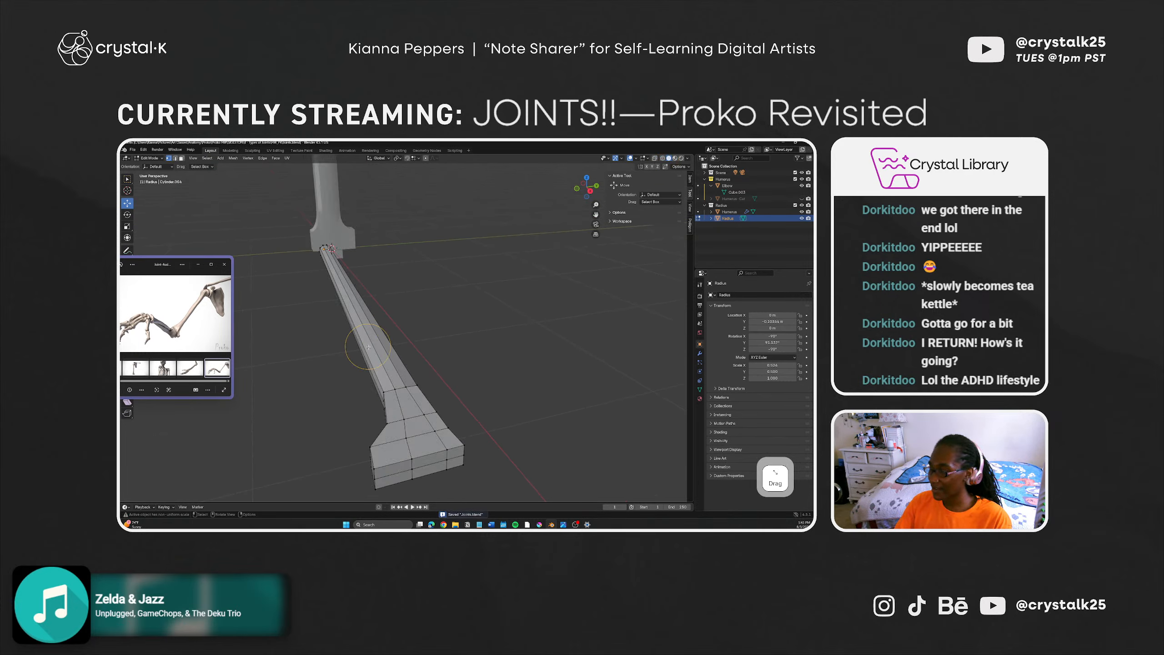
middle_drag(368, 347, 386, 371)
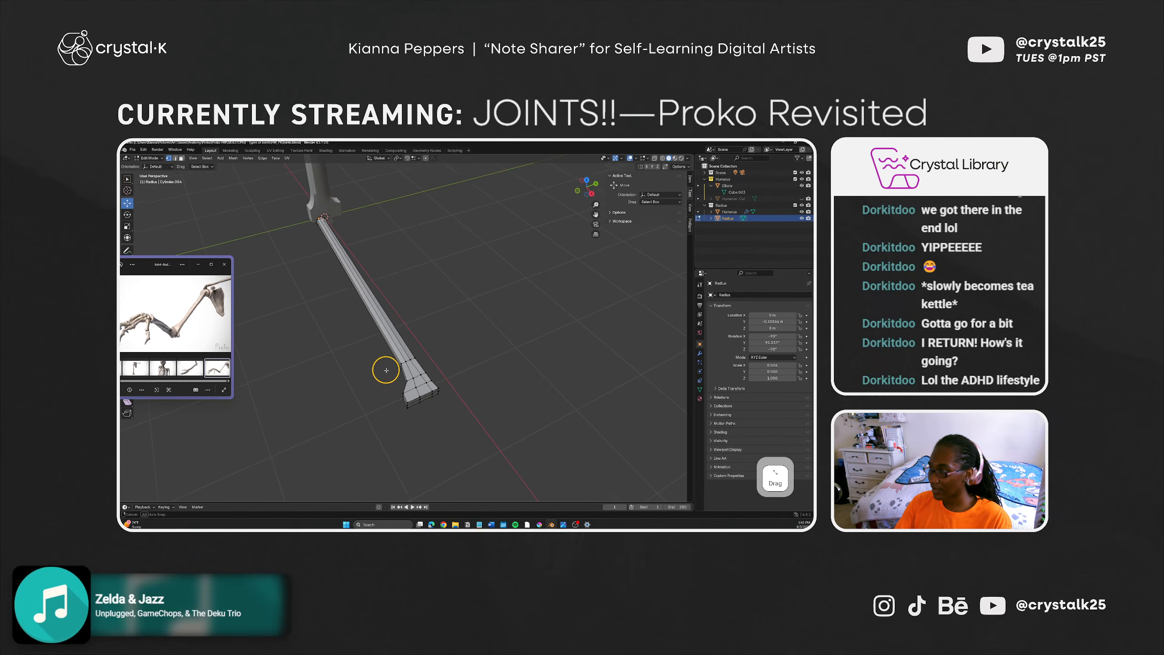
Step: Return the radius to Object Mode and try rotating it about the X axis
key(Tab)
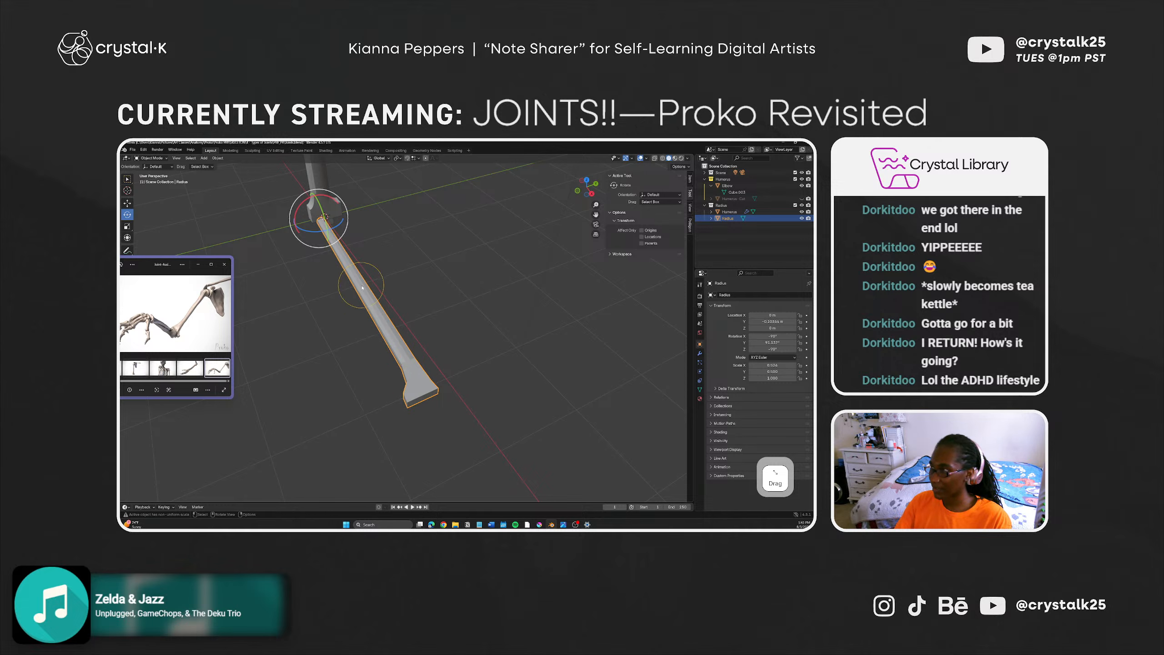
drag(306, 200, 356, 197)
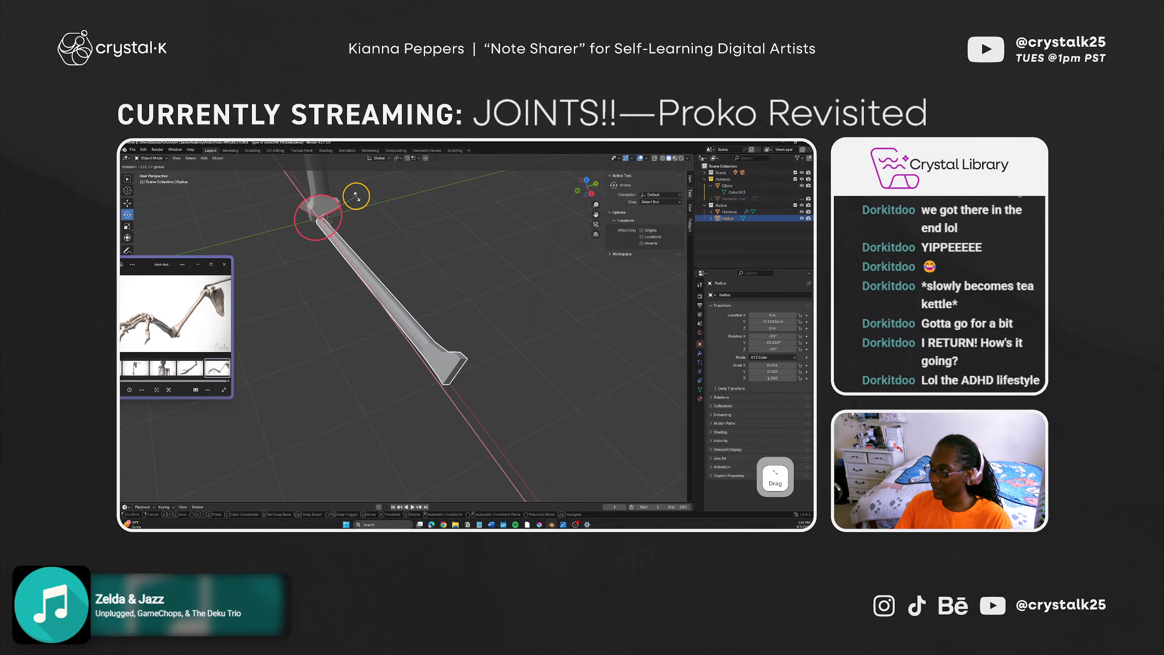
key(ctrl+z)
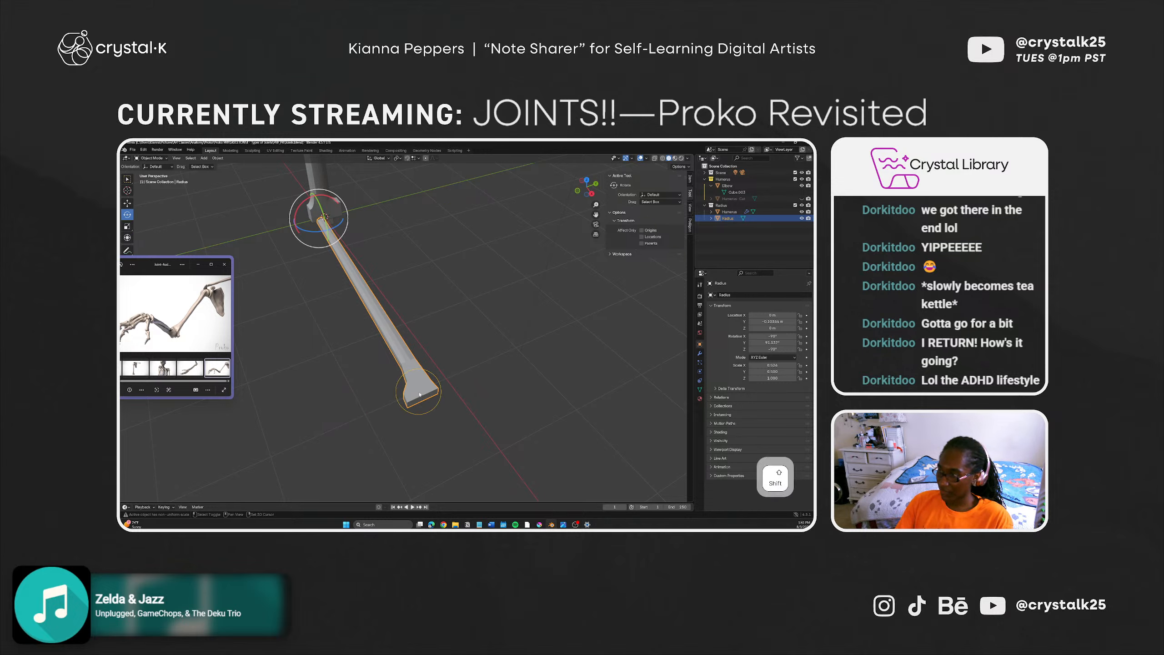
Step: Duplicate the radius twice in place and activate the Move tool for the latest copy
key(shift+d)
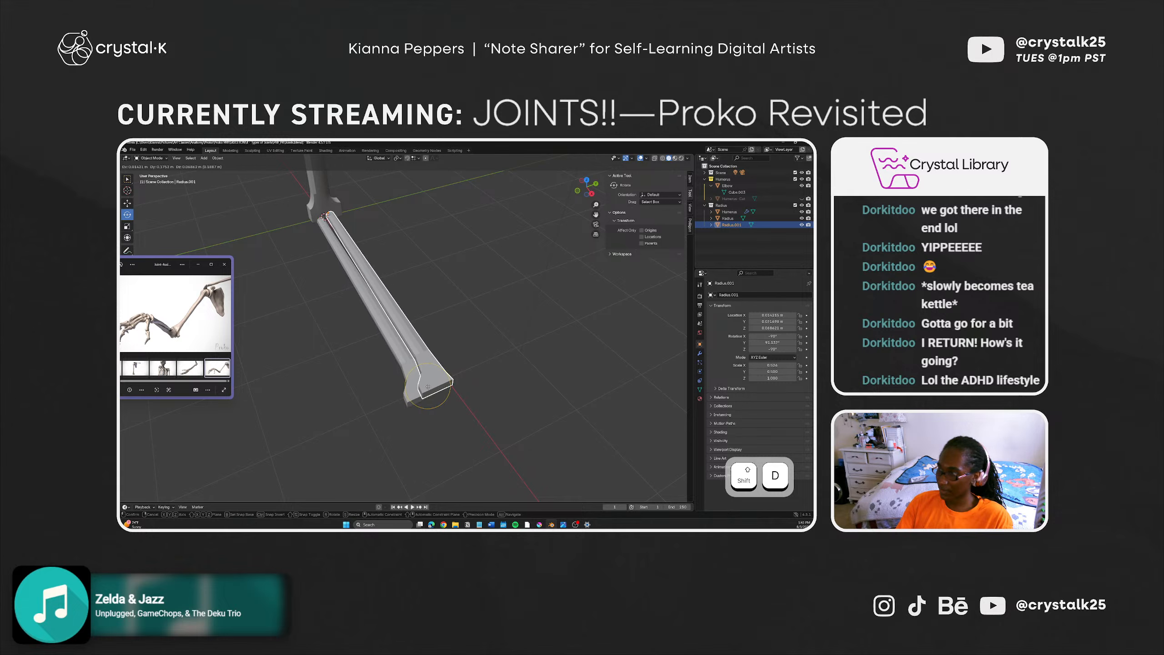
key(ctrl+z)
right_click(420, 389)
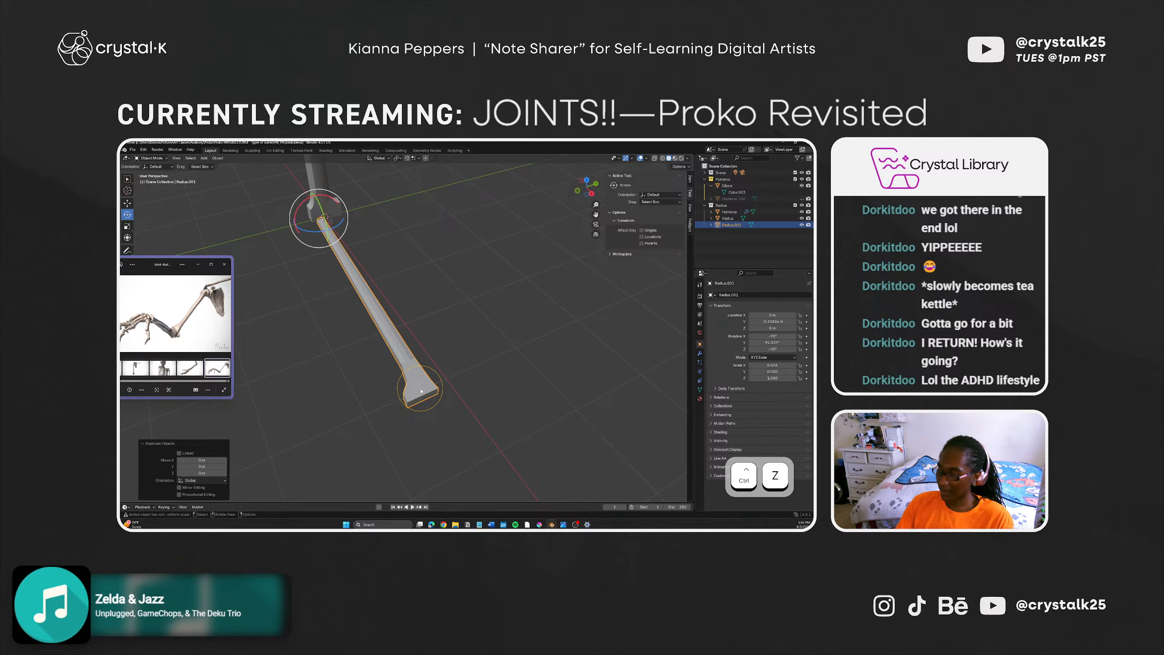
key(shift+d)
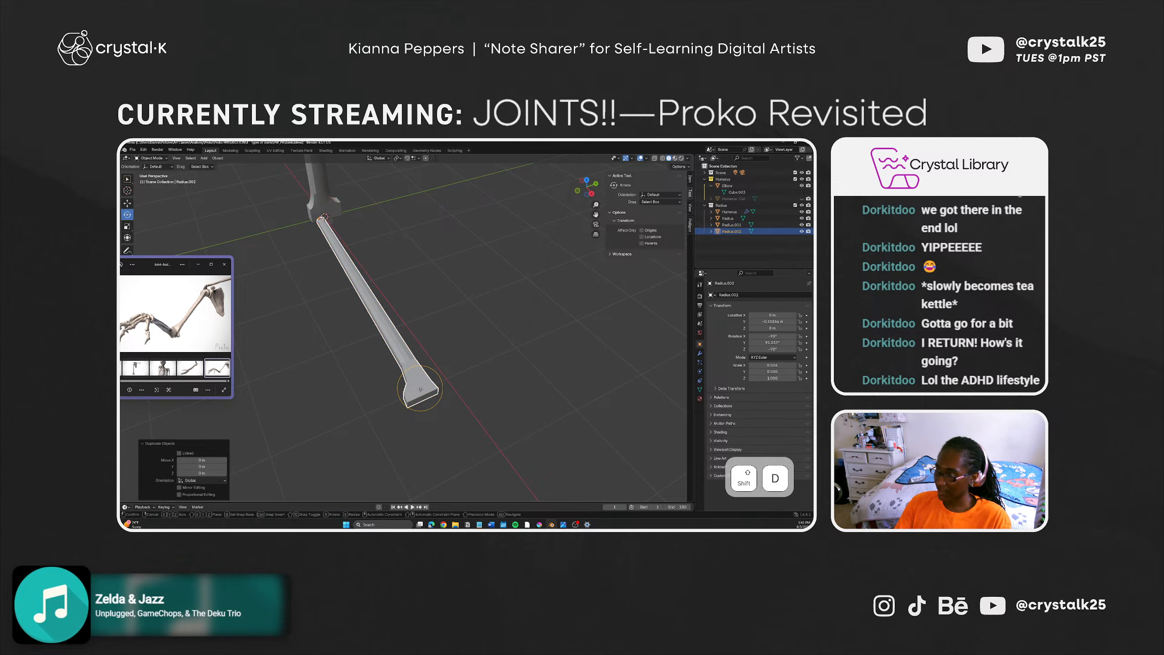
right_click(420, 390)
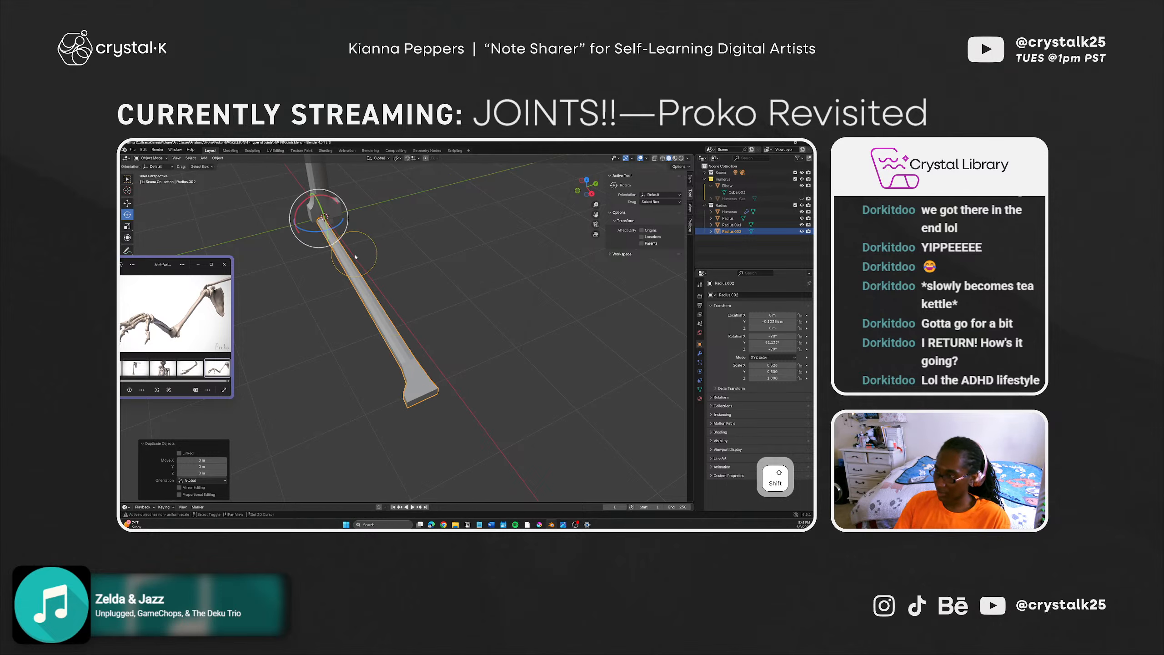
key(shift+space)
key(g)
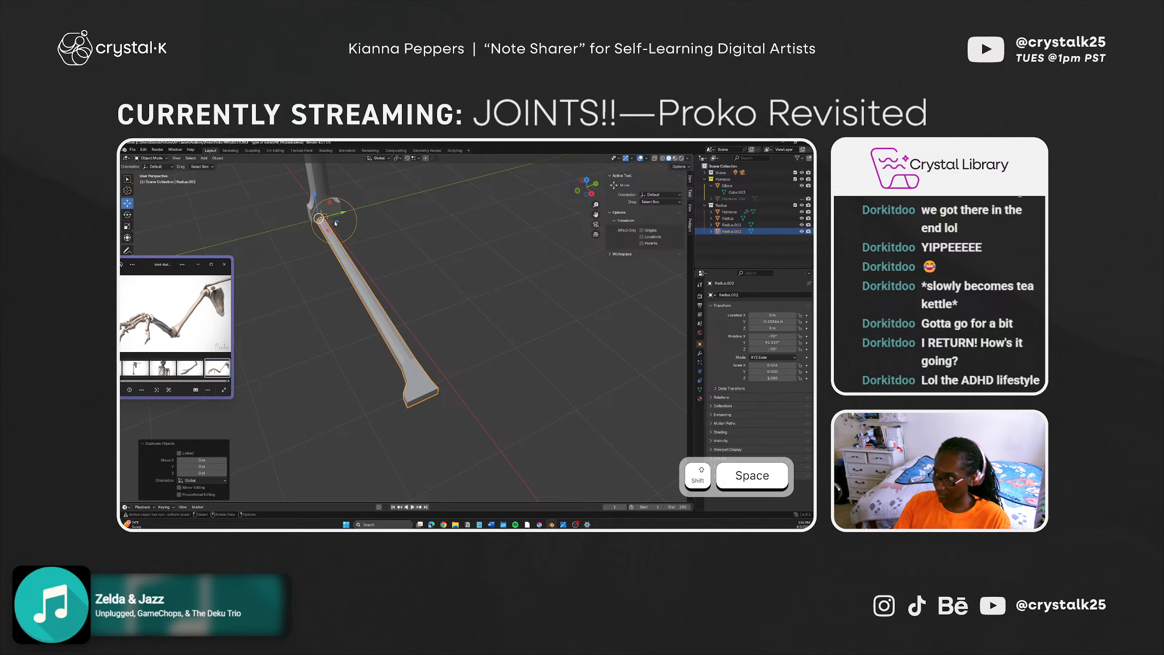
Step: Move the latest radius copy along Y beside the original and set its origin to geometry
drag(336, 215, 348, 210)
middle_drag(342, 302, 477, 333)
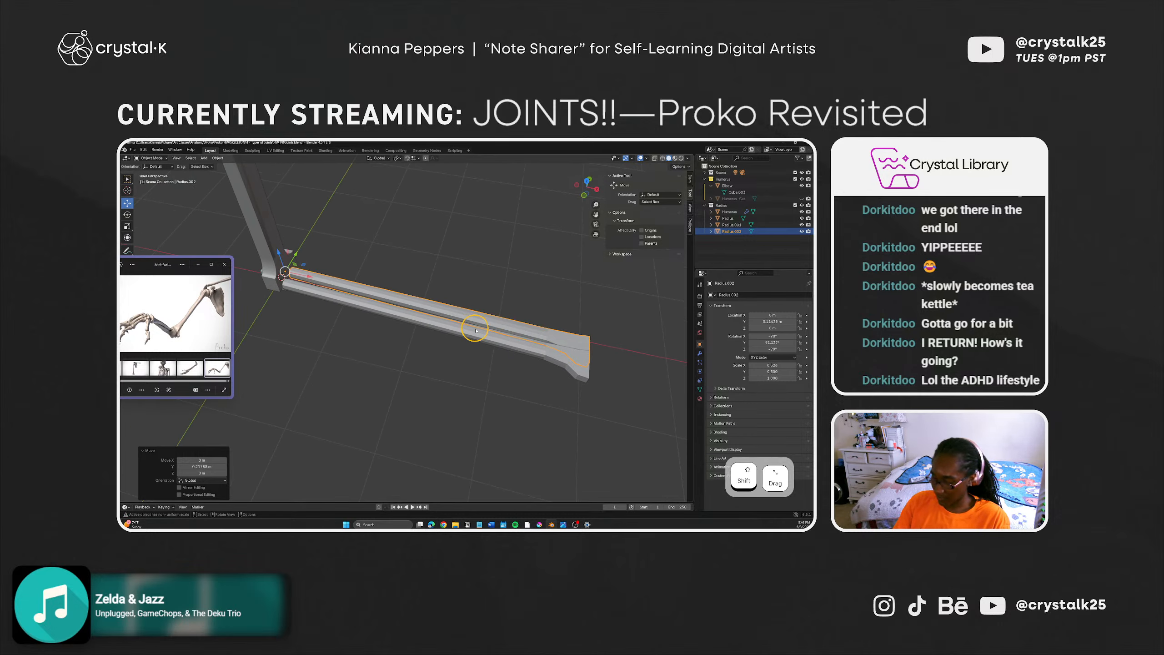
key(shift+space)
key(r)
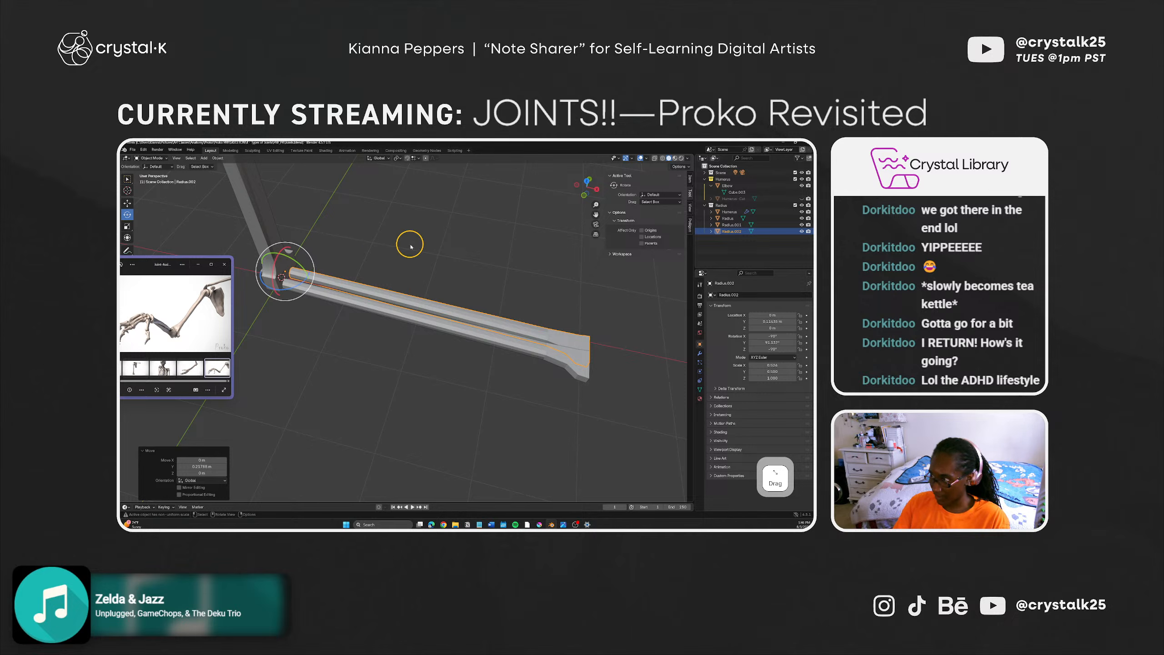
click(401, 273)
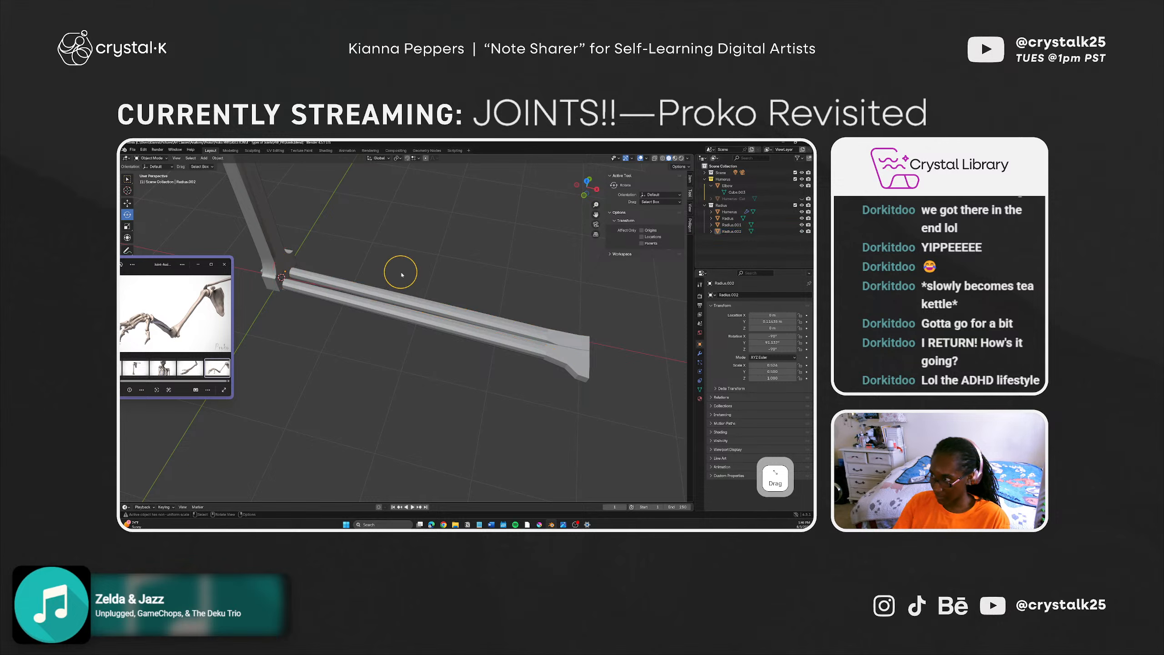
click(384, 292)
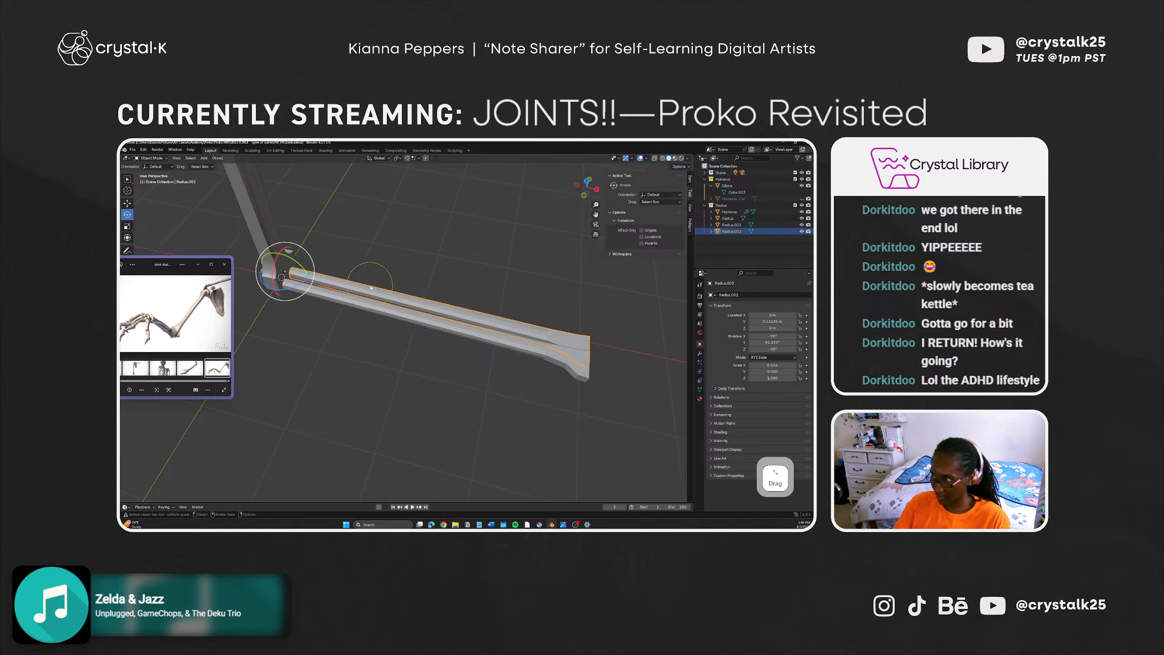
right_click(430, 307)
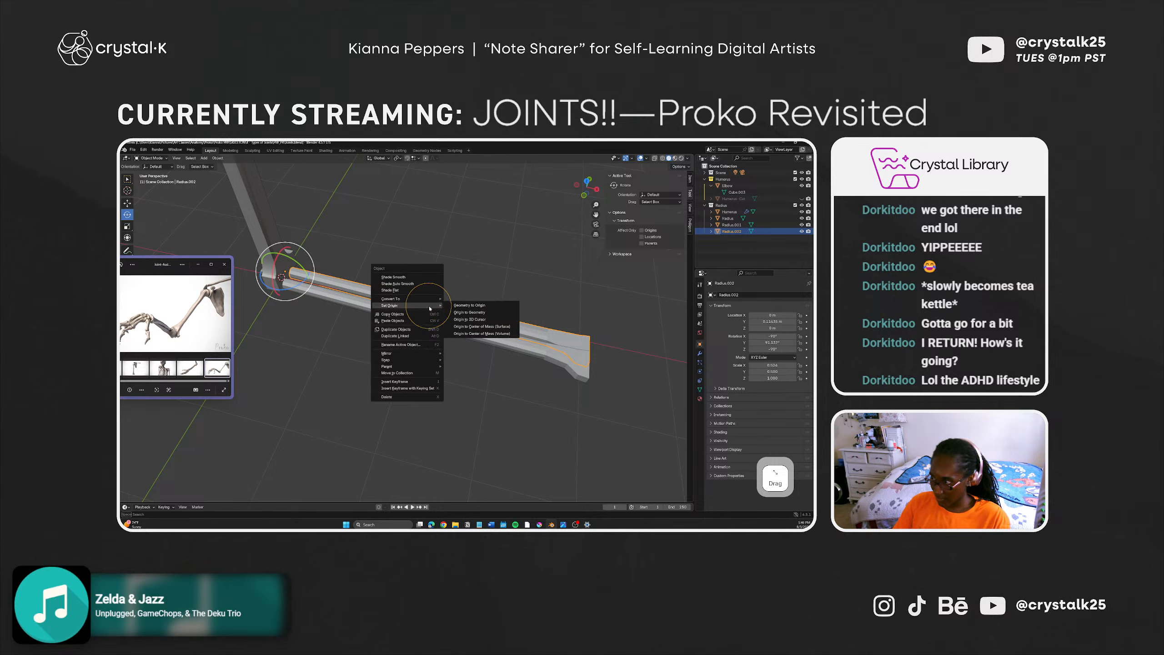
mouse_move(426, 307)
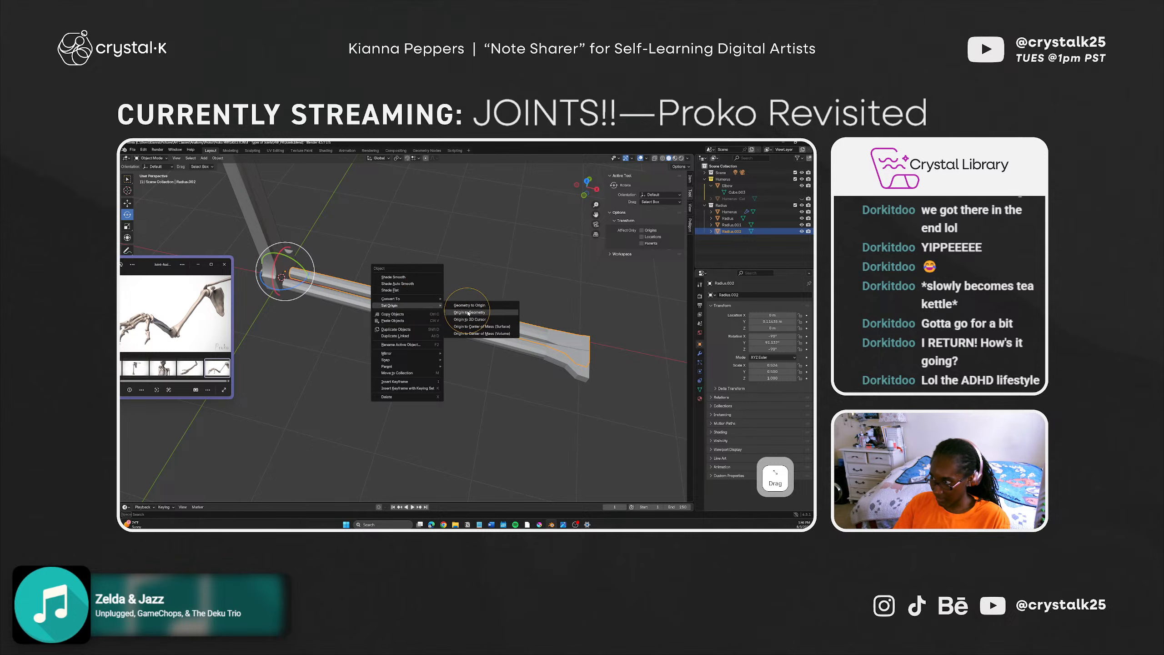
click(468, 312)
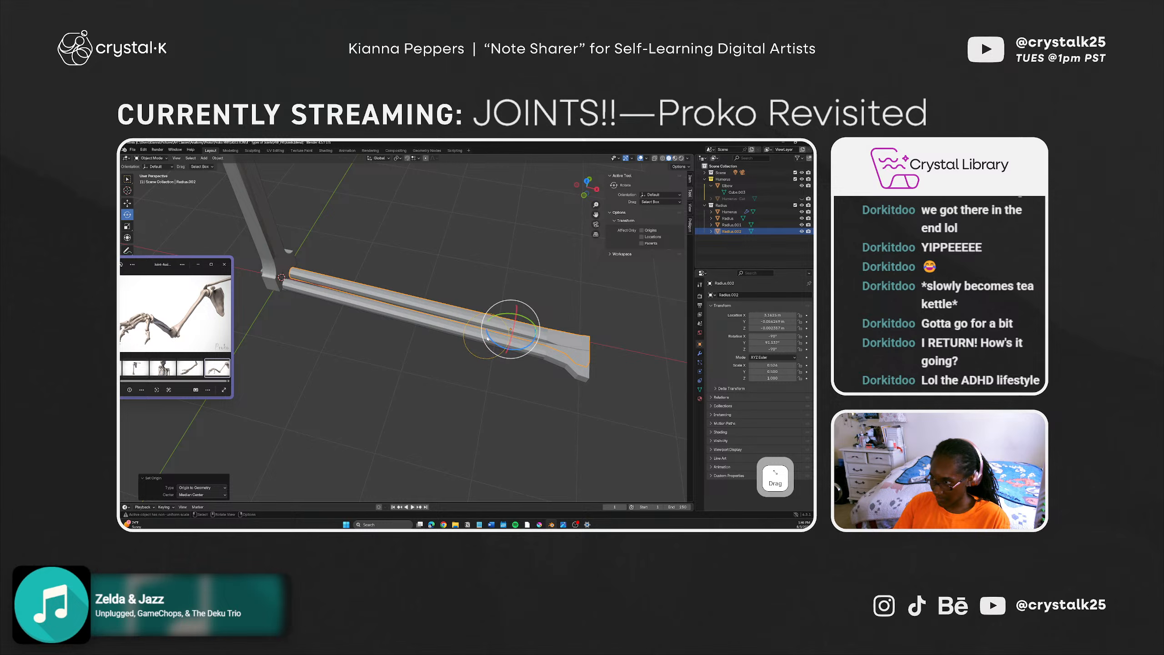
Step: With only origins affected, move the copy's origin along X and Y with snapping to near the middle of the shaft
click(642, 230)
key(ctrl+KP_1)
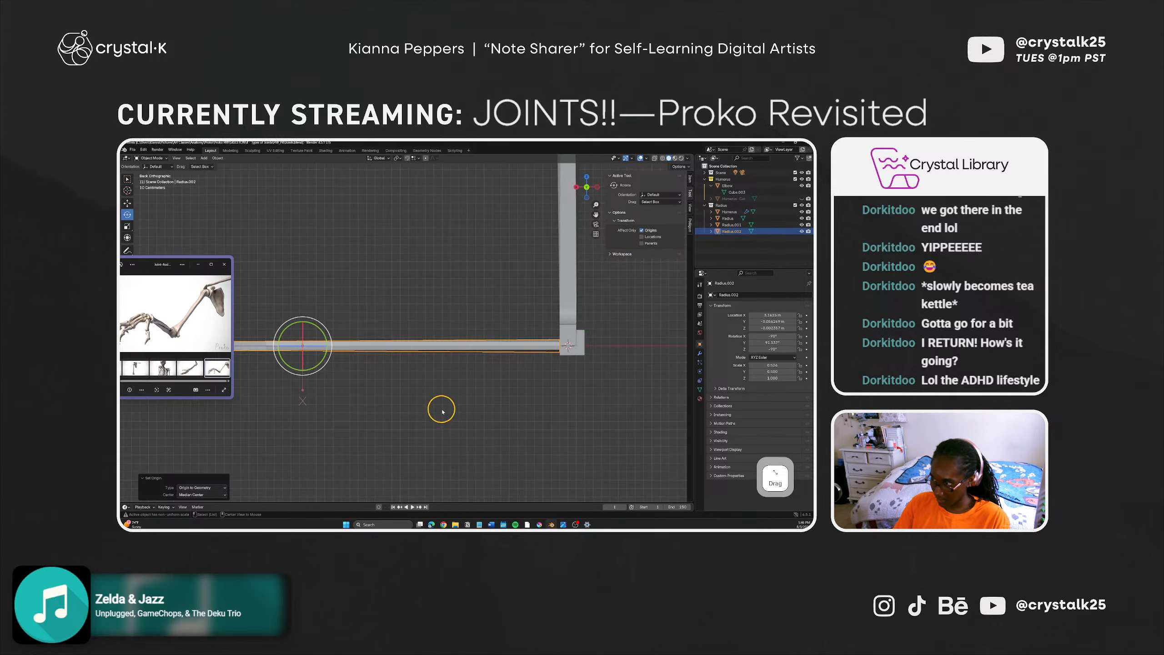
alt+middle_drag(442, 411, 374, 390)
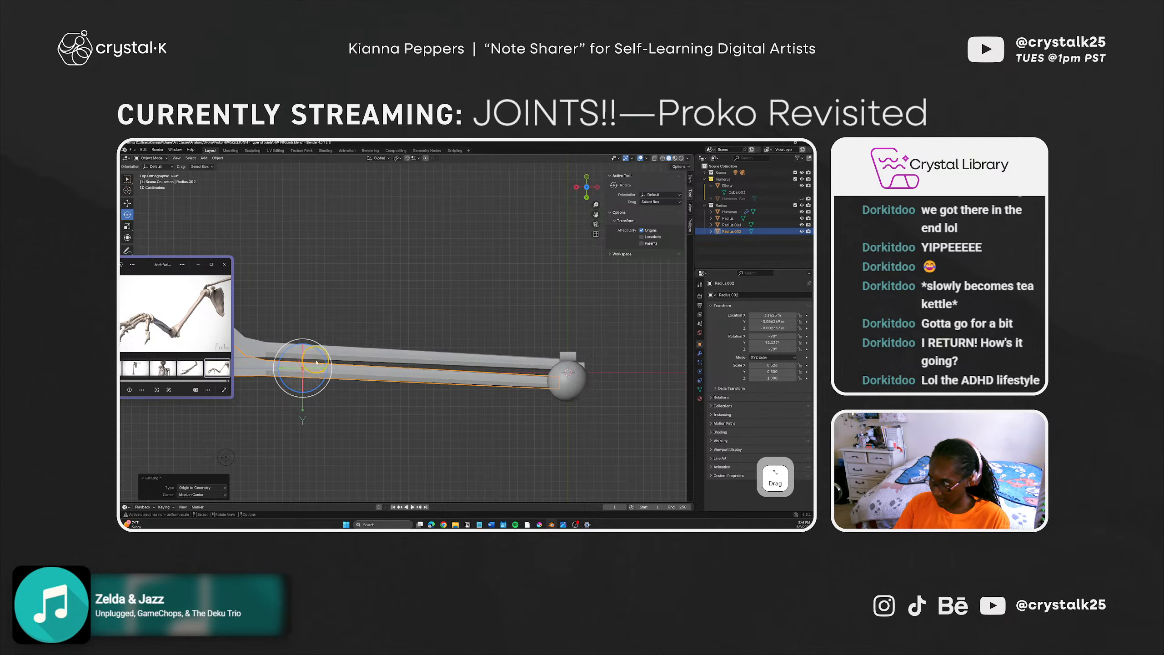
drag(271, 374, 398, 385)
right_click(265, 368)
key(shift+space)
key(g)
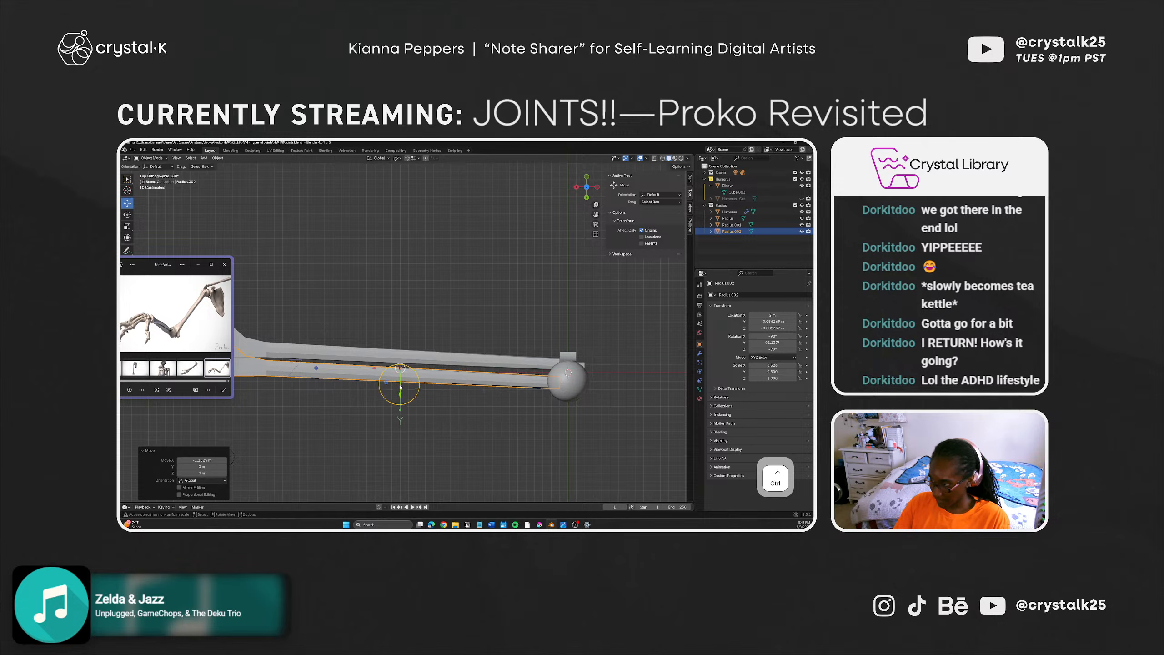
shift+middle_drag(397, 385, 469, 369)
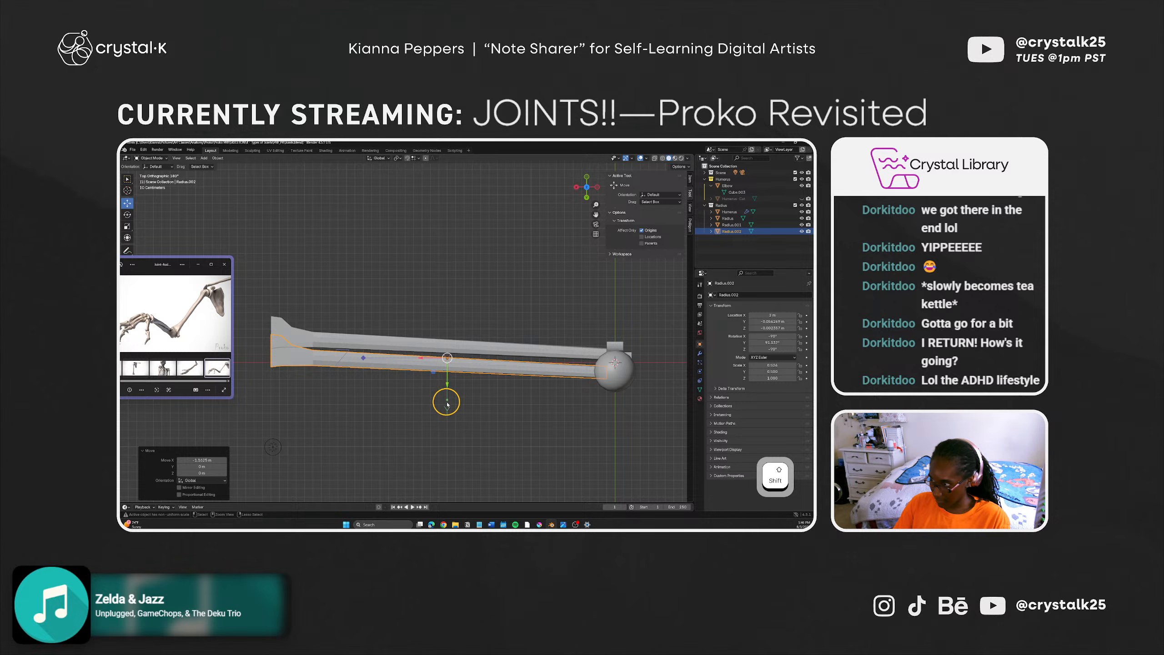
ctrl+drag(448, 383, 447, 363)
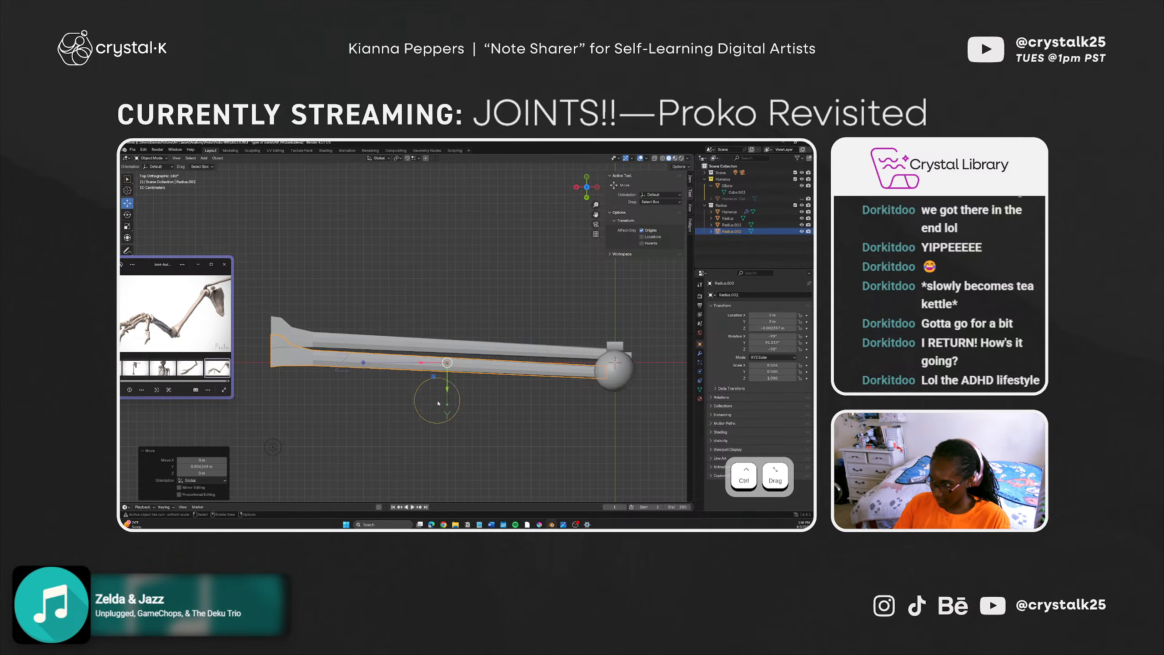
click(462, 395)
click(642, 229)
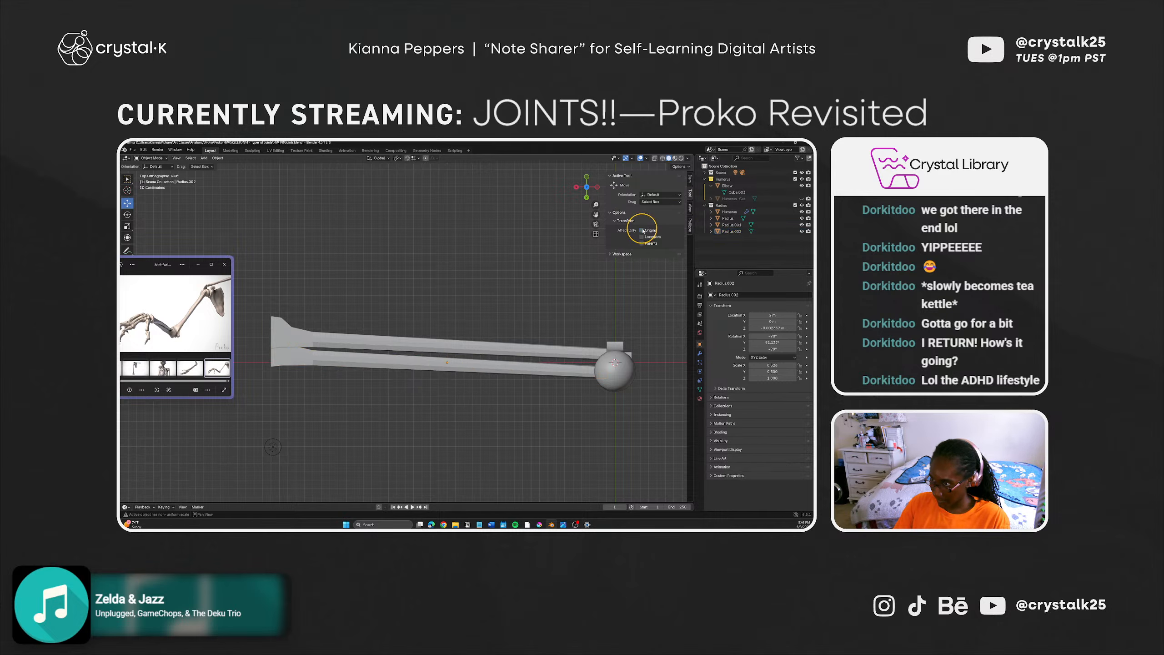
Step: Rotate the radius copy 180° about the global Y axis so its flared end is at the elbow
click(499, 388)
click(499, 370)
middle_drag(431, 392, 461, 420)
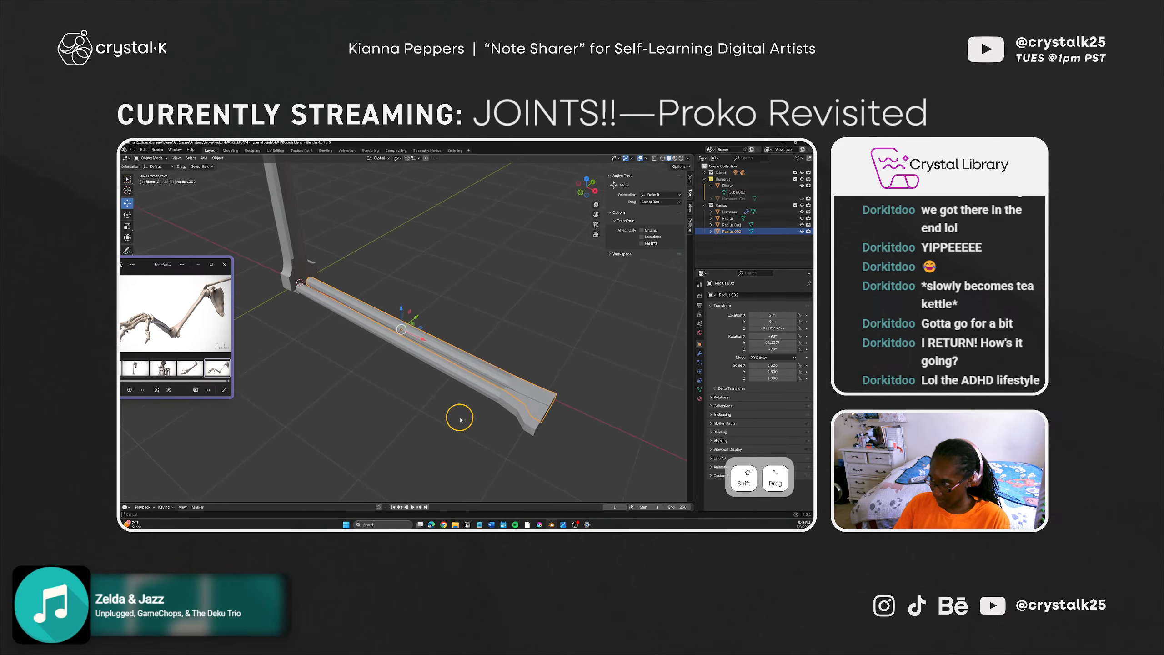
key(r)
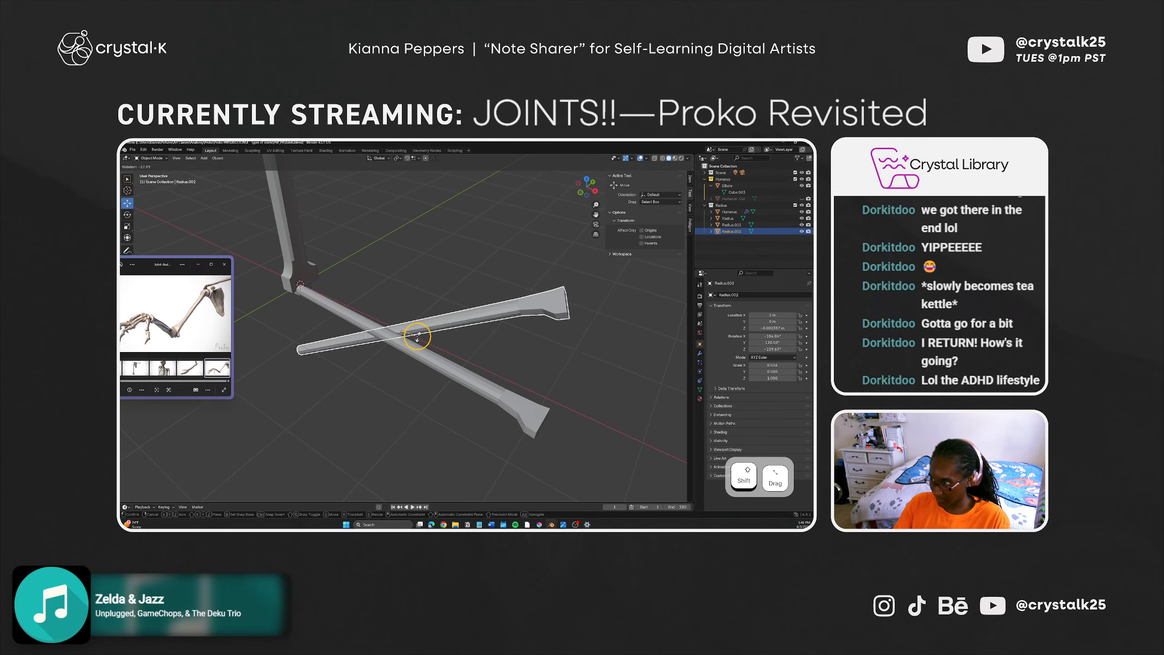
key(Escape)
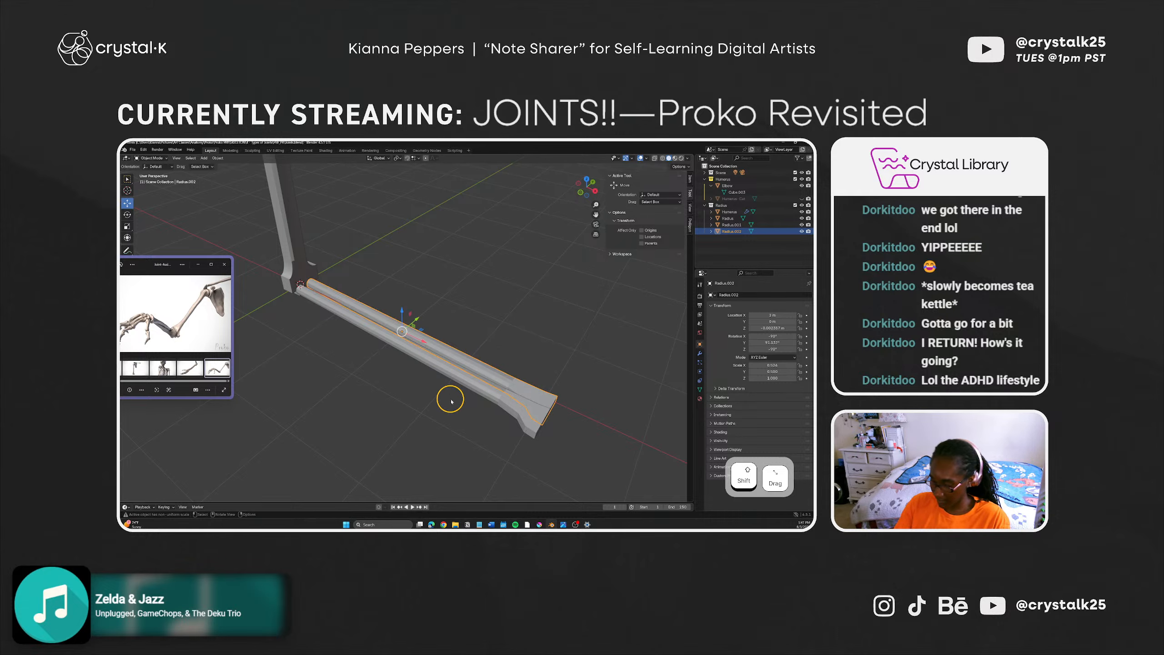
key(shift+space)
key(r)
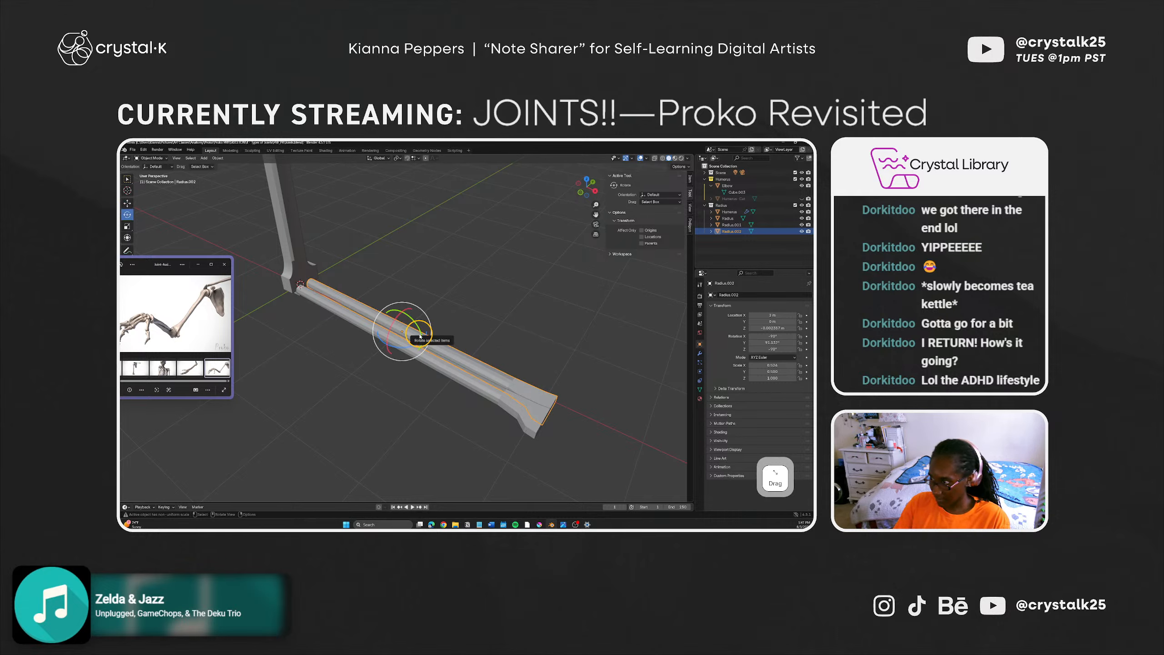
drag(419, 336, 377, 467)
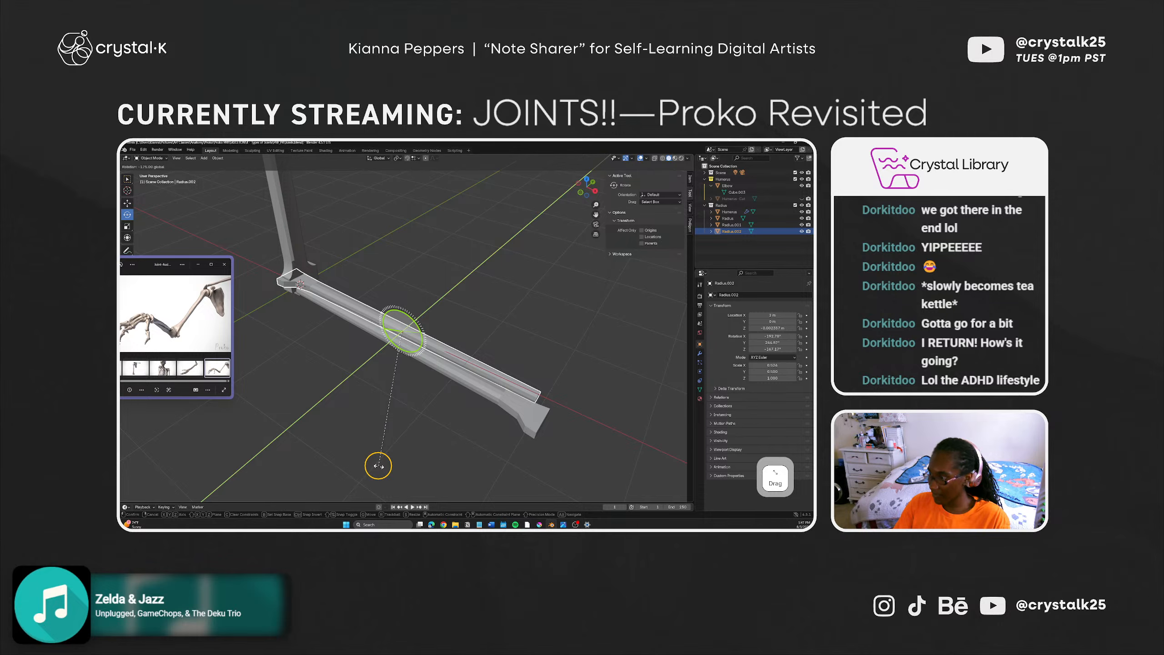
drag(378, 466, 390, 468)
middle_drag(403, 494, 416, 418)
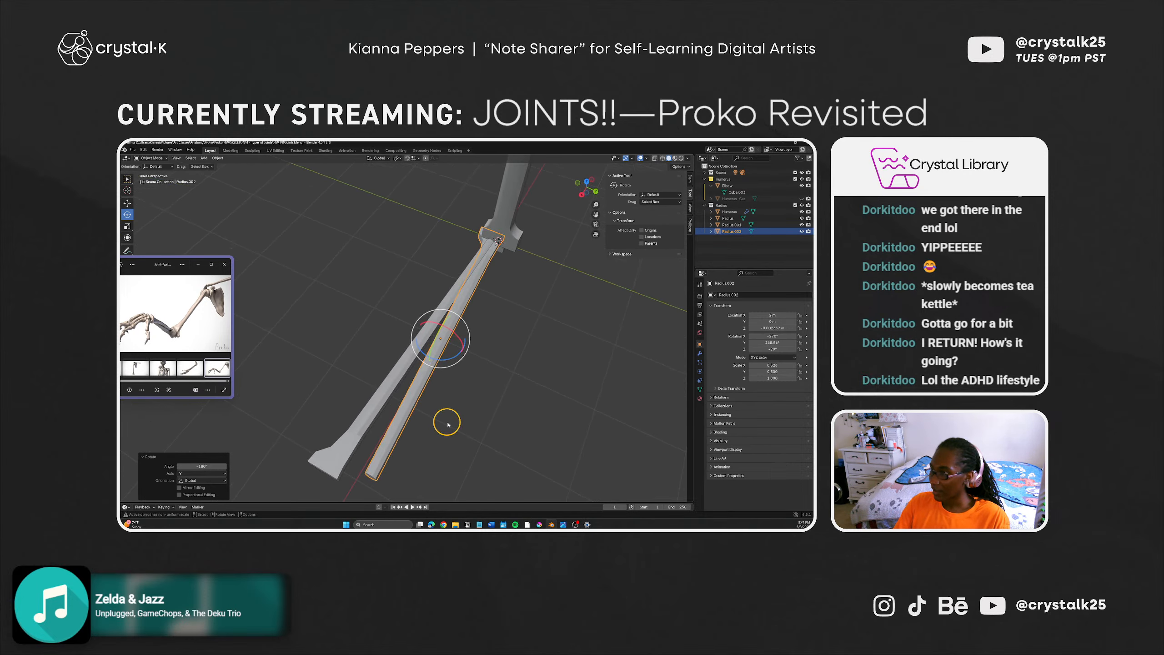
Step: Move the flipped bone along Y and X to place its flared end against the humerus beside the radius
key(shift+space)
click(460, 347)
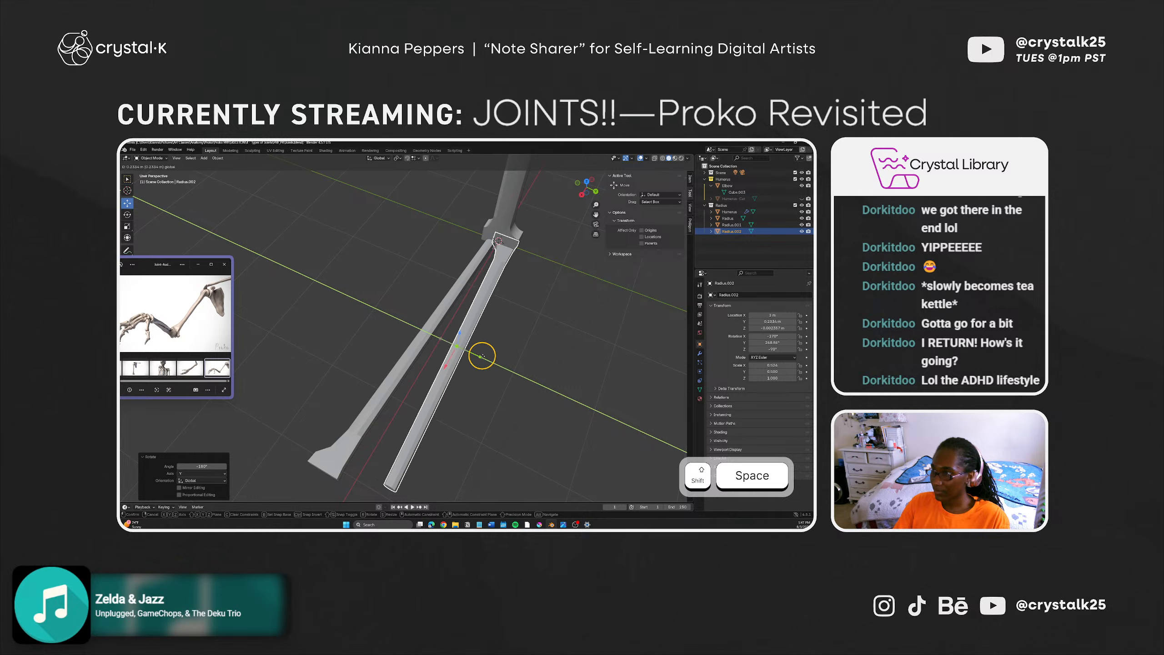
click(480, 357)
middle_drag(455, 340, 391, 365)
drag(361, 364, 356, 363)
middle_drag(356, 363, 444, 416)
middle_drag(396, 358, 404, 375)
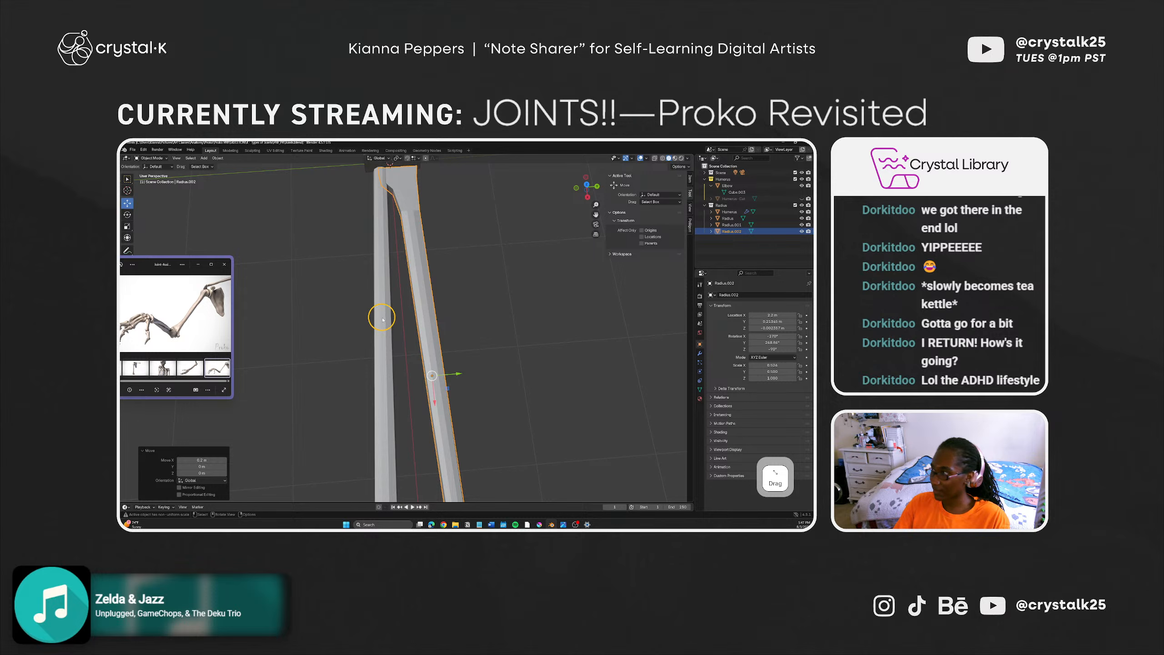
middle_drag(388, 289, 427, 284)
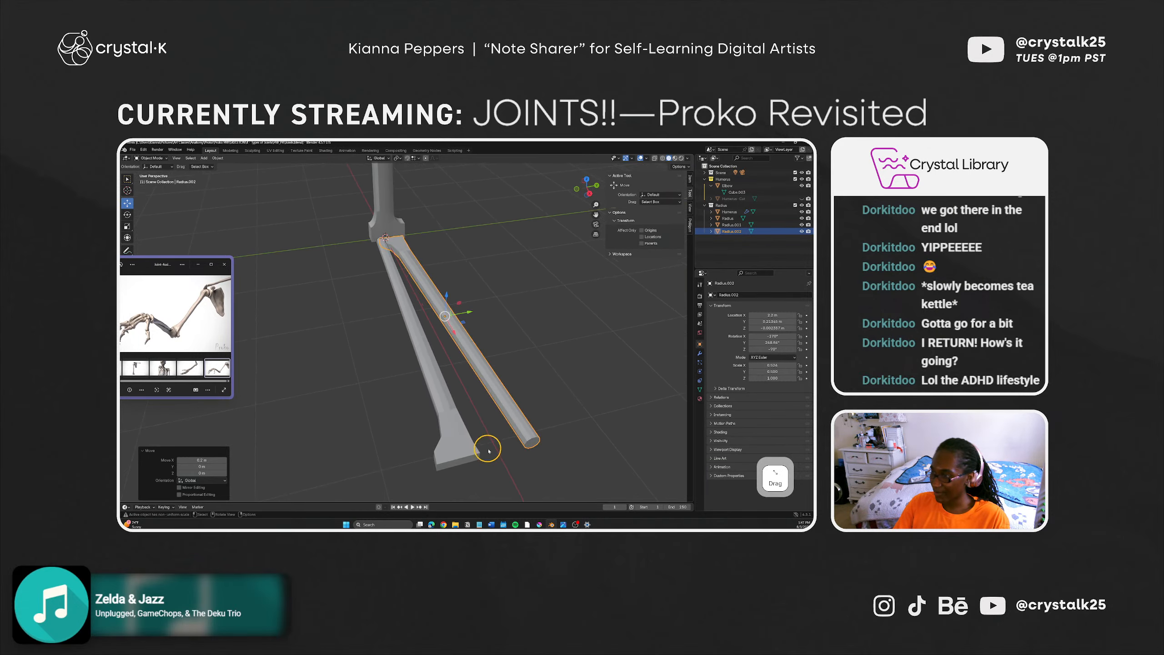
Step: Save the Blender file with the repositioned bone
middle_drag(489, 451, 436, 424)
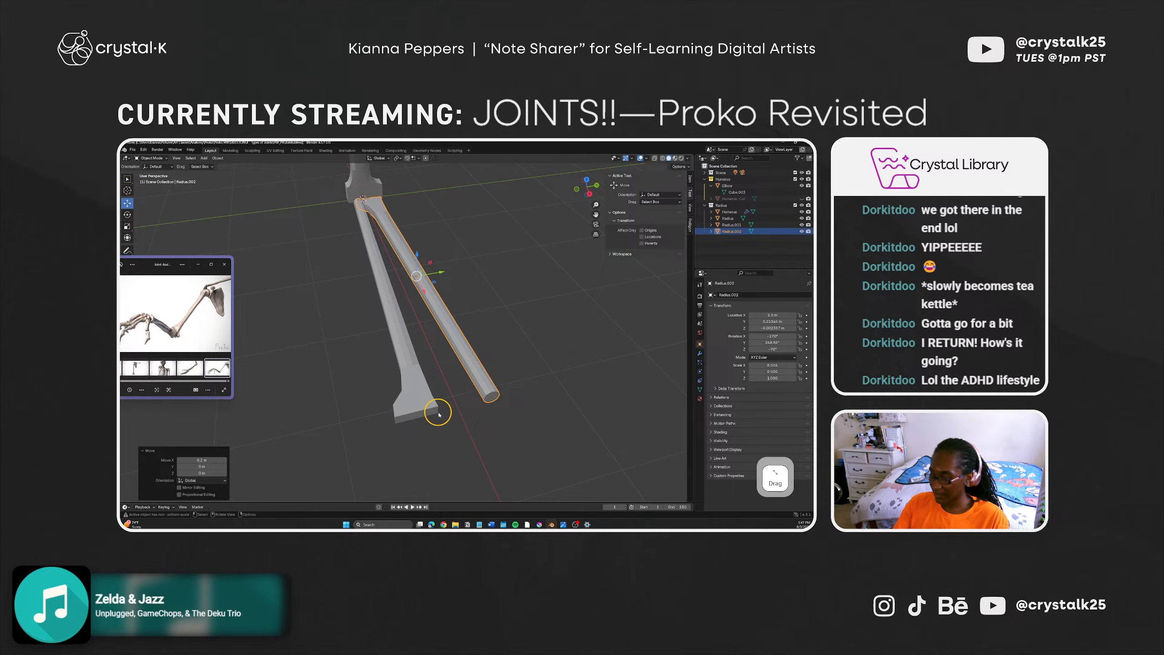
key(1)
key(ctrl+z)
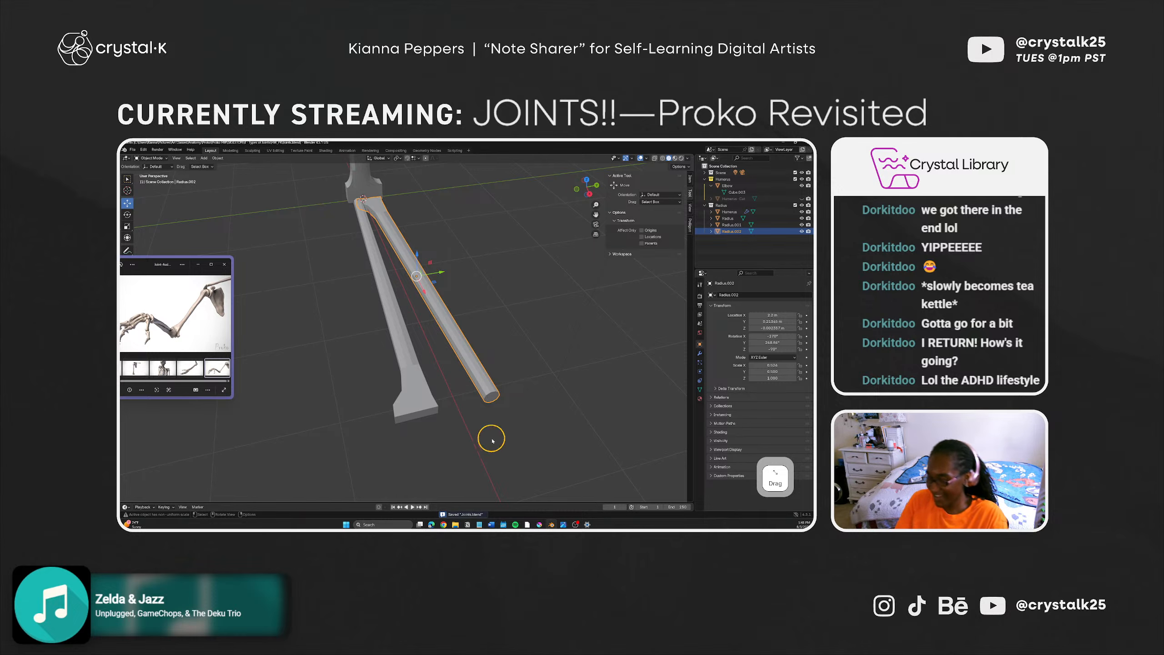
Step: In Edit Mode, move the vertices of the flipped bone's narrow tip along Y toward the radius's flared end
key(Tab)
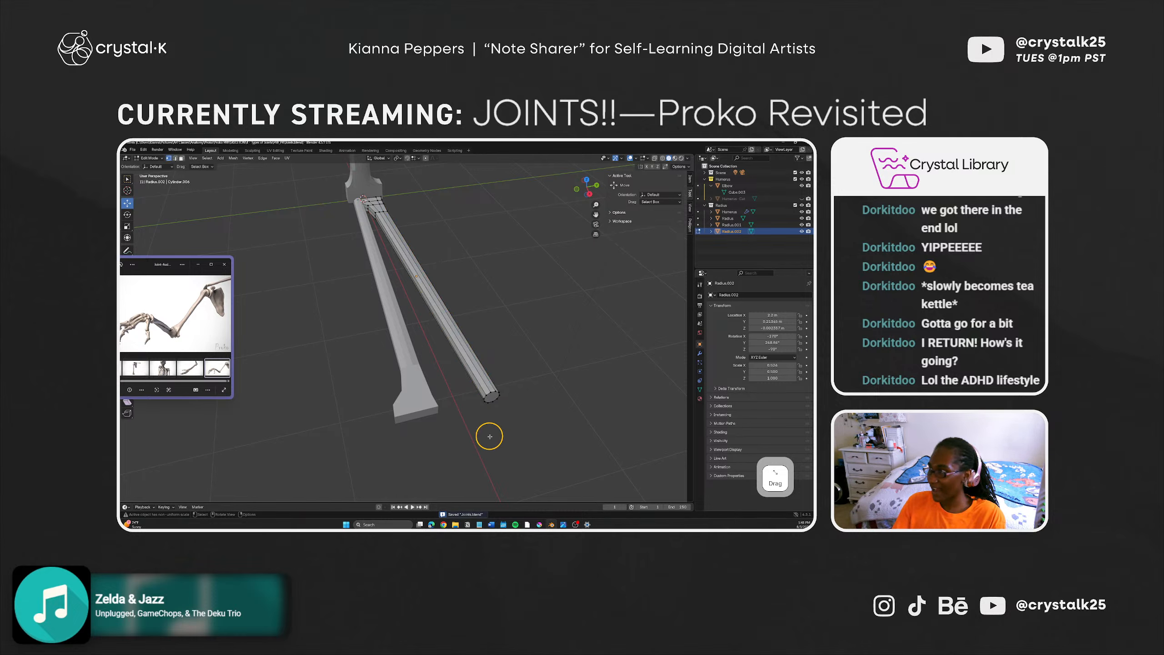
middle_drag(469, 443, 473, 368)
mouse_move(473, 357)
mouse_down()
mouse_move(550, 309)
mouse_move(476, 336)
mouse_up()
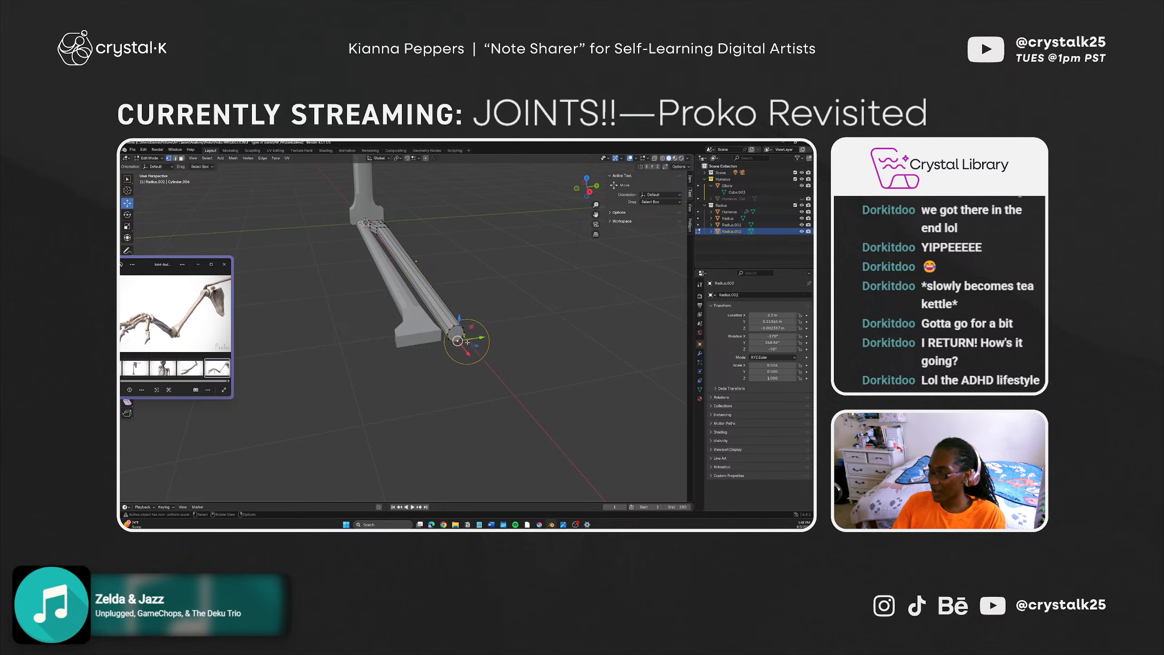
middle_drag(461, 318, 439, 460)
drag(405, 472, 402, 471)
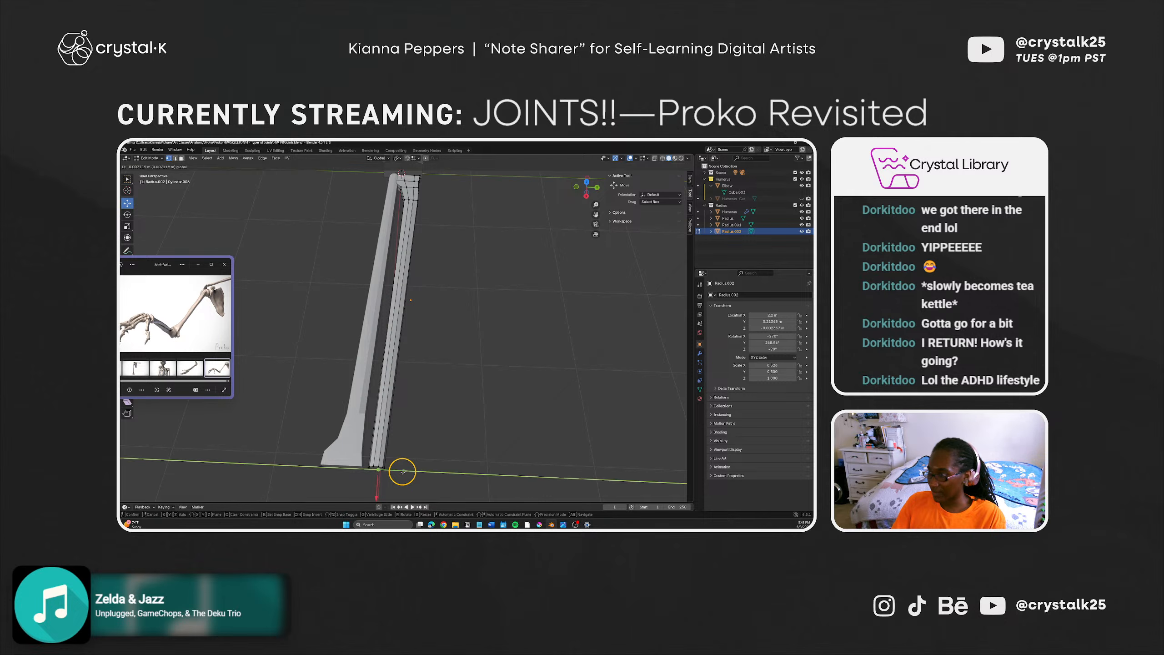
key(ctrl+z)
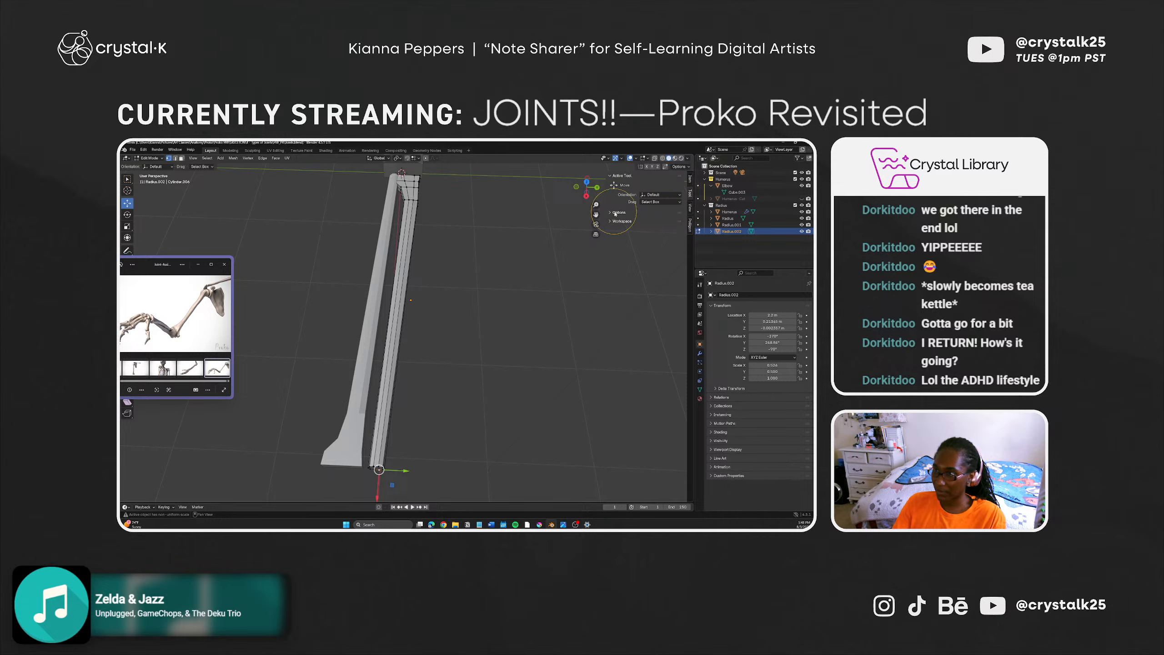
click(560, 274)
Step: Return to Object Mode and toggle the original radius's visibility to check for the duplicate overlapping it
middle_drag(419, 259, 453, 327)
scroll(376, 290, up, 2)
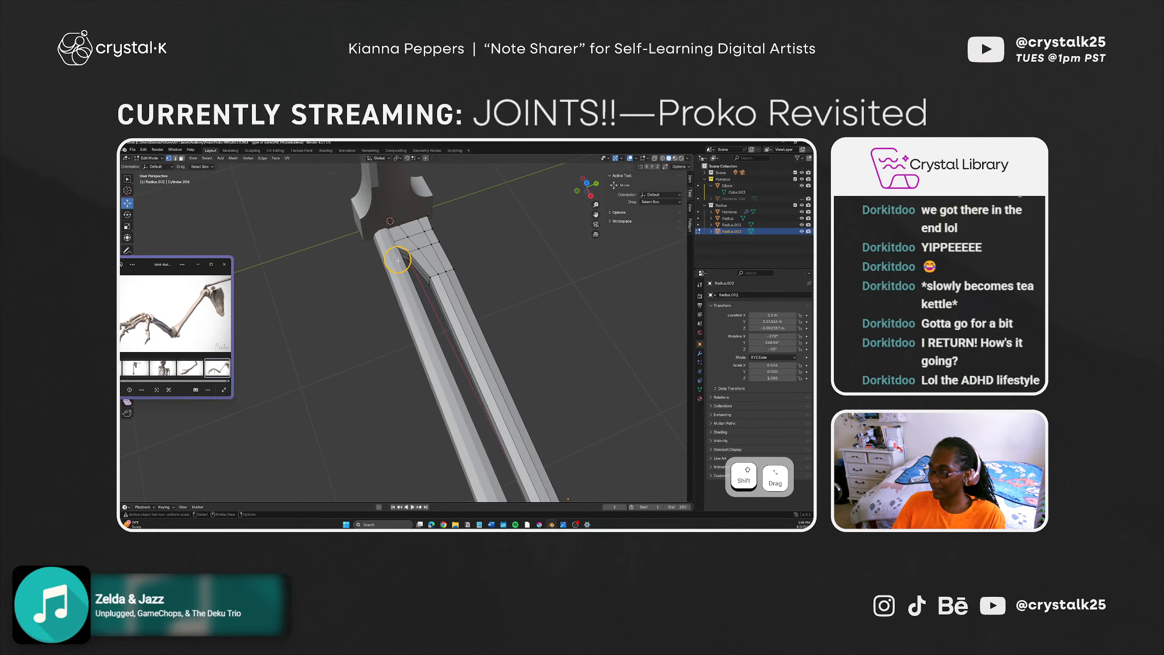
key(Tab)
click(798, 219)
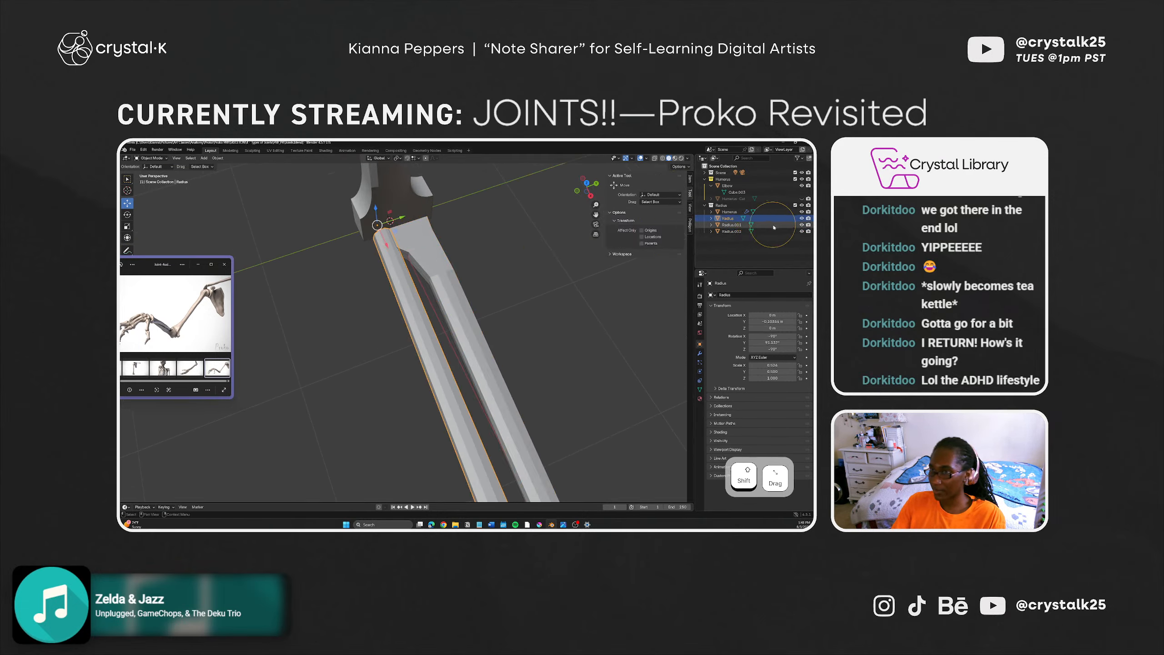
click(801, 218)
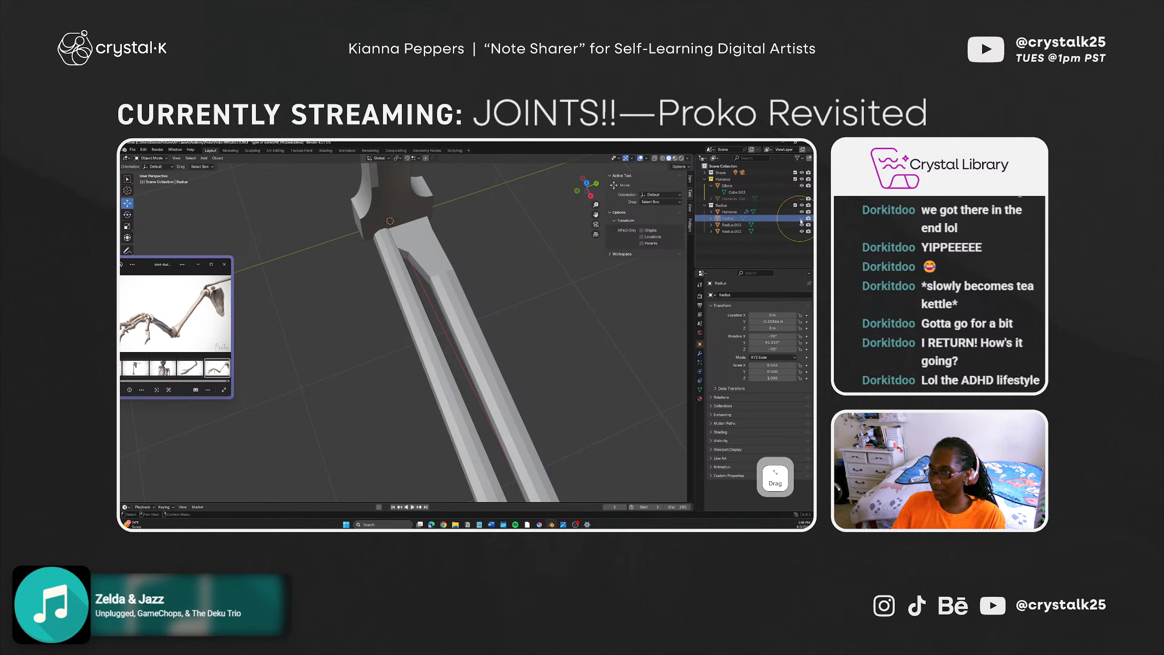
Step: Rename the flipped bone as Ulna and select the spare duplicate that overlaps the original radius
click(729, 231)
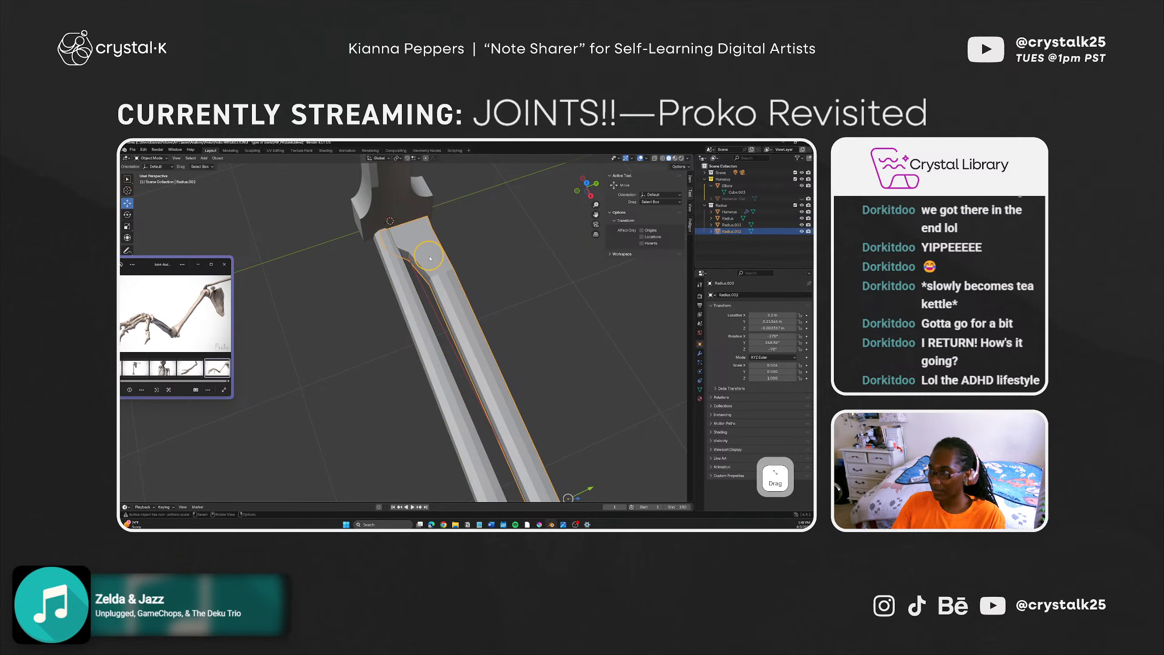
double_click(726, 232)
text(Ulna)
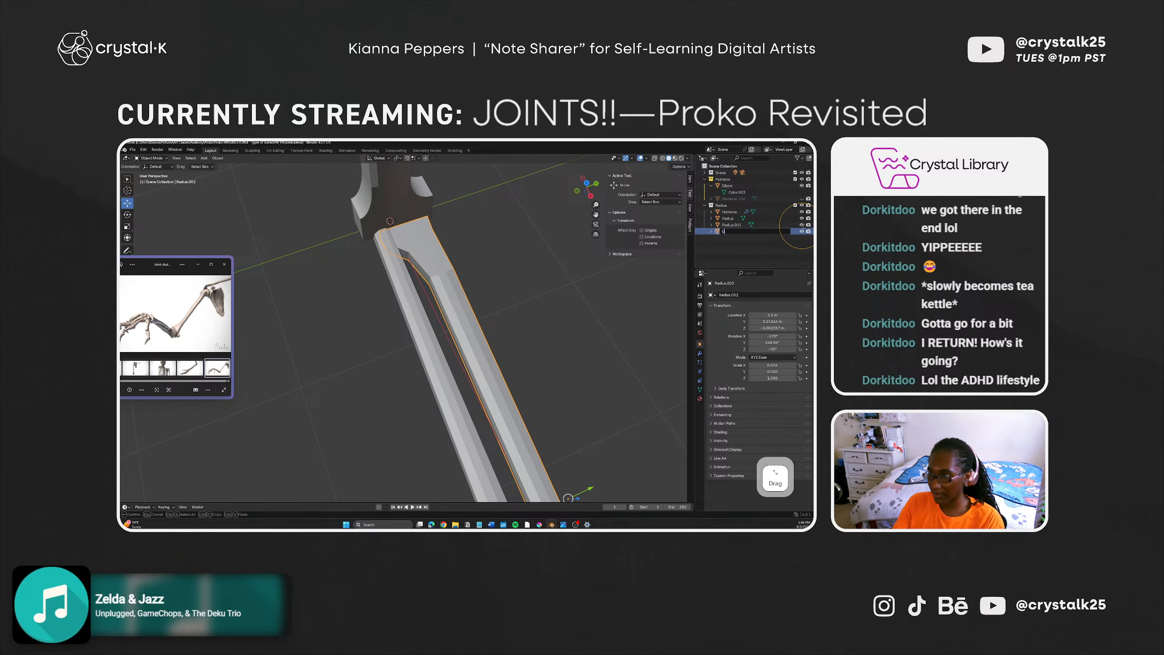
key(Return)
click(732, 224)
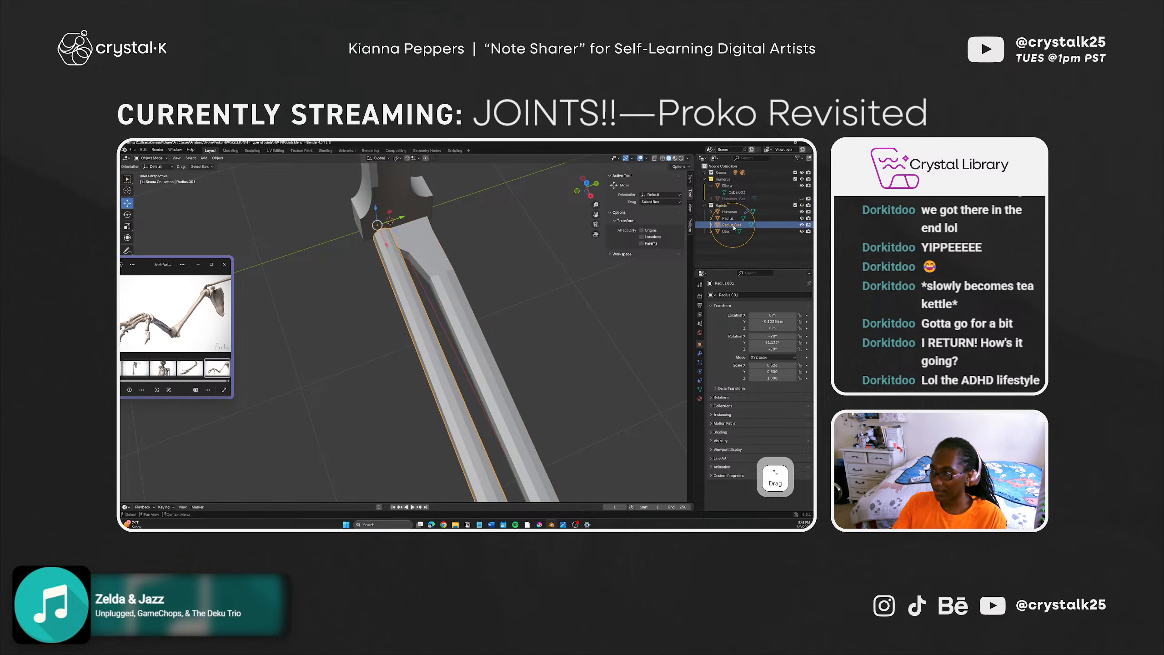
scroll(572, 283, down, 5)
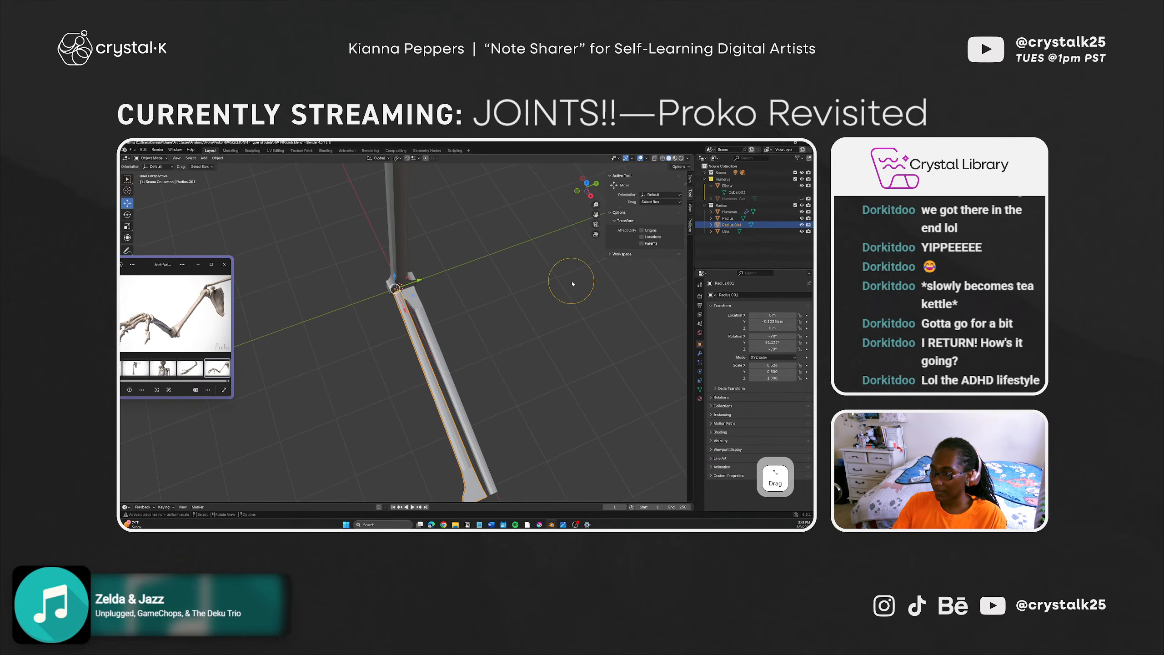
Step: Delete the spare radius duplicate Radius.001, select the Ulna, and save the file
click(730, 218)
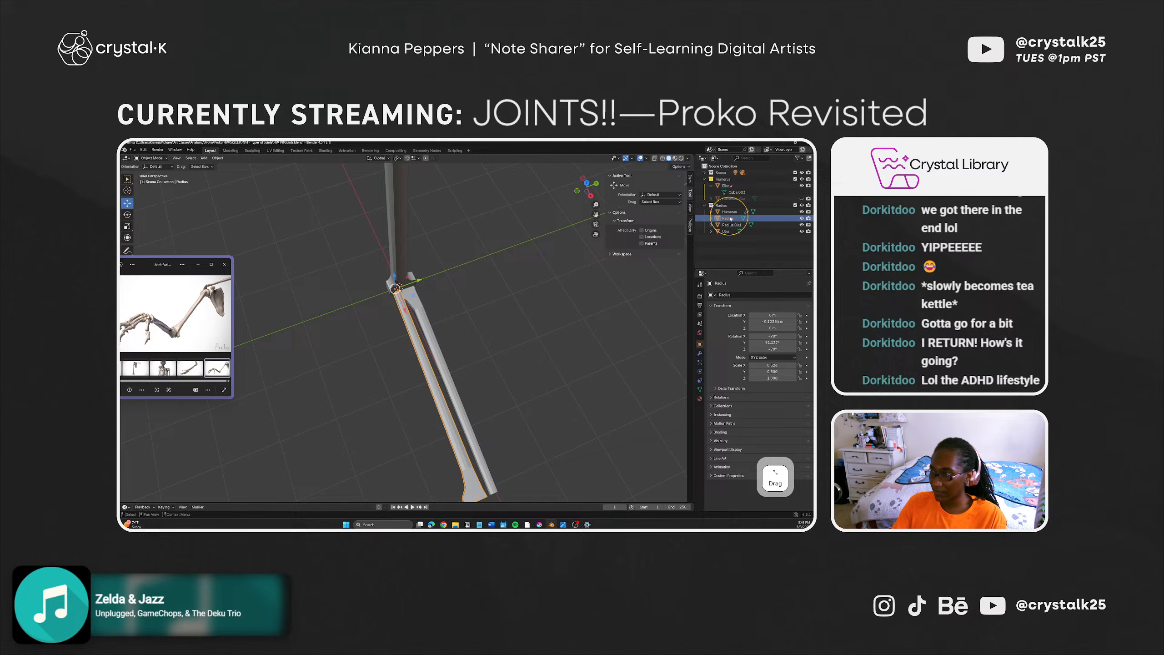
click(802, 224)
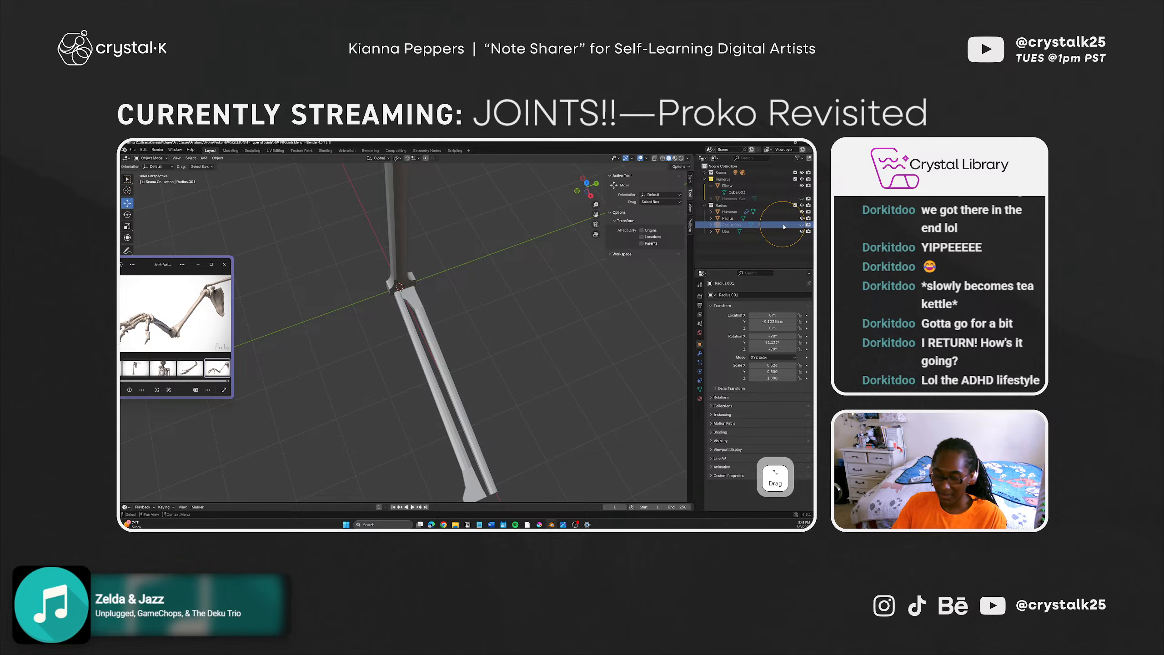
key(Delete)
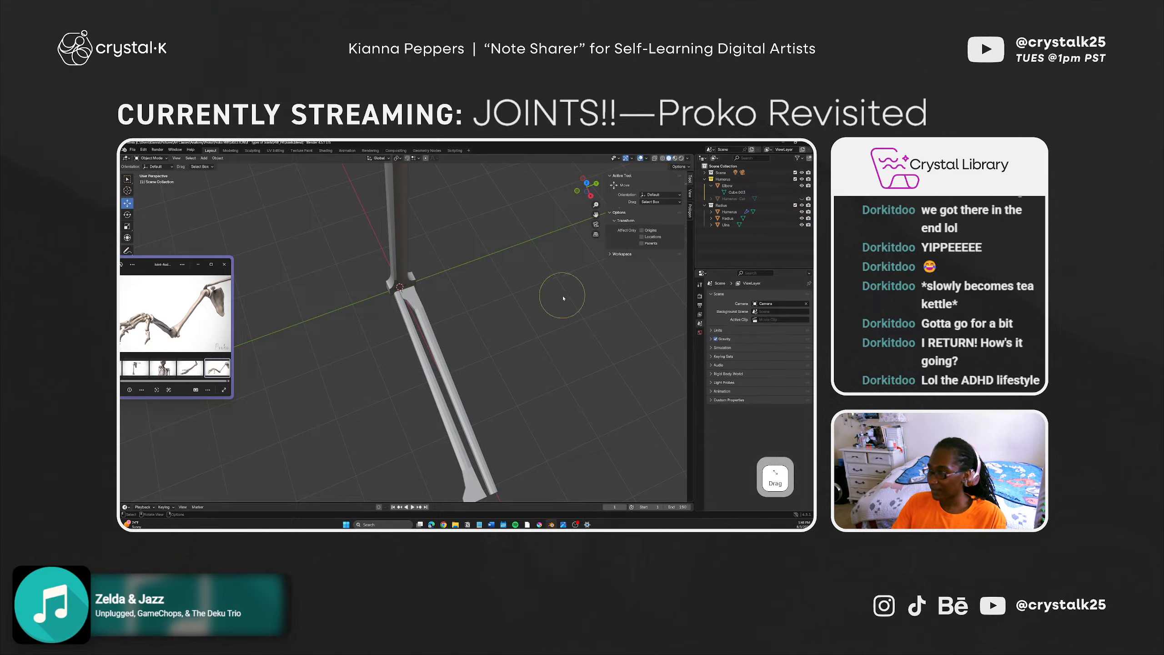
click(416, 315)
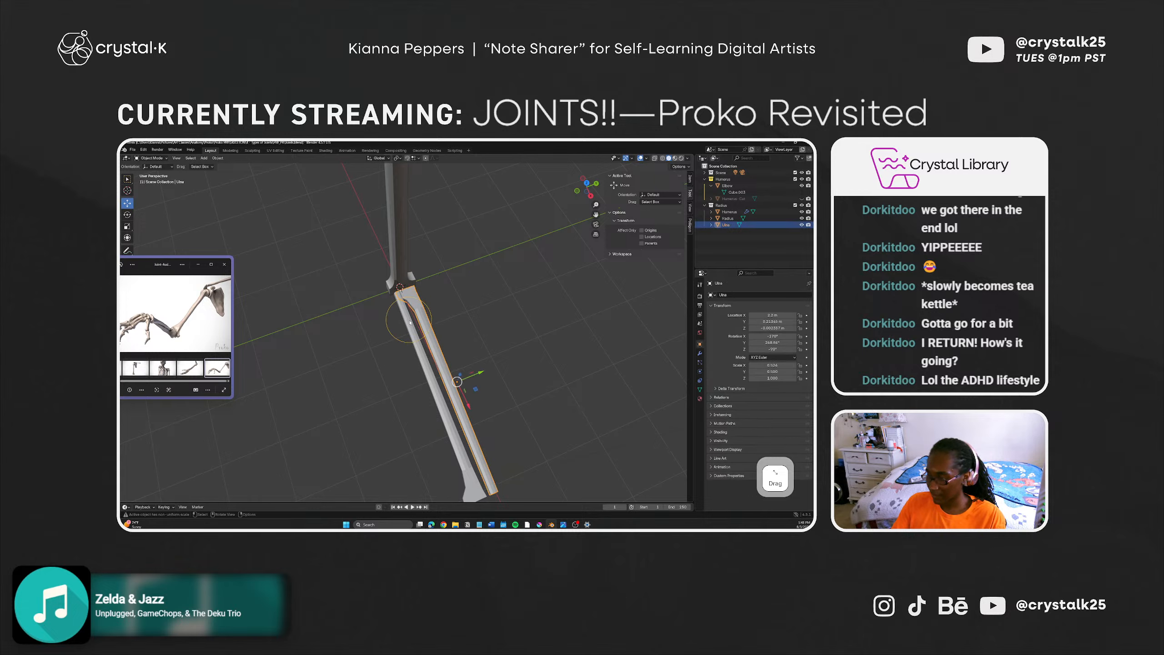
scroll(410, 323, up, 2)
key(ctrl+s)
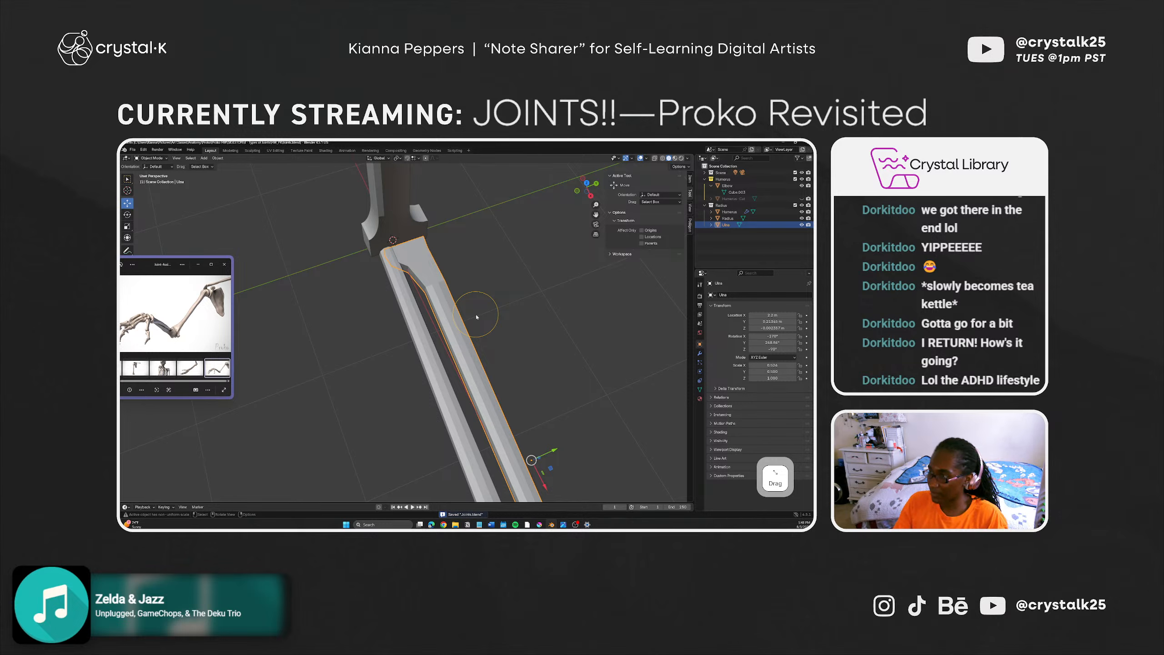
Step: In Edit Mode, select the vertices at the ulna's far tip and move them along Y toward the radius's flared end
scroll(476, 316, down, 3)
shift+middle_drag(485, 362, 446, 384)
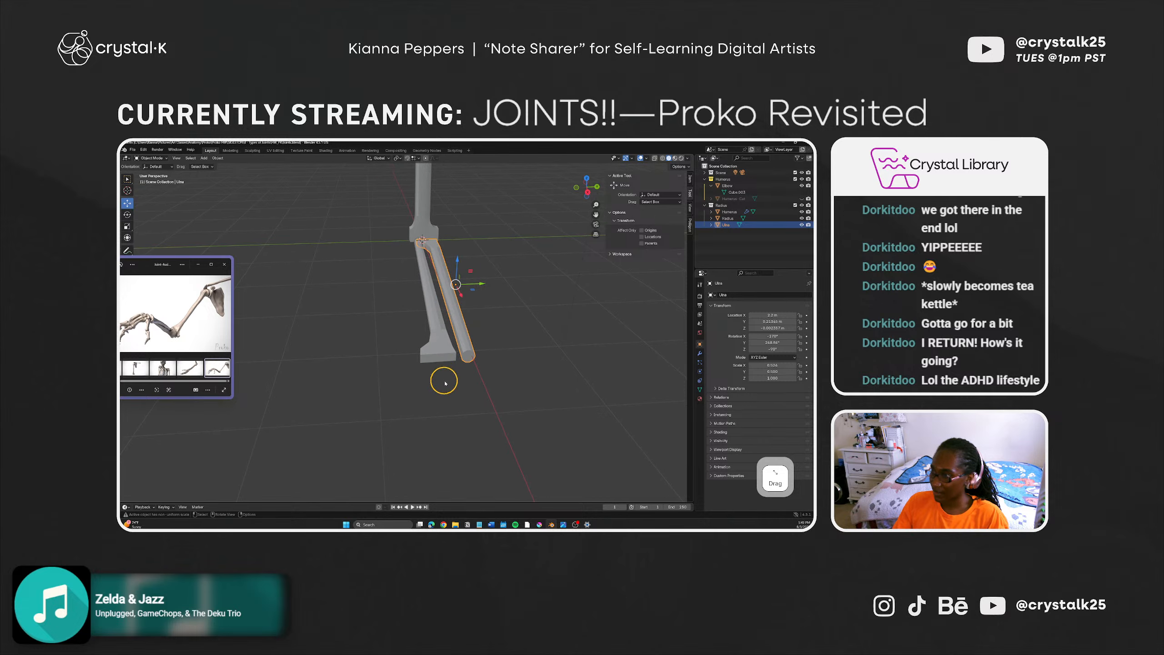
key(Tab)
key(b)
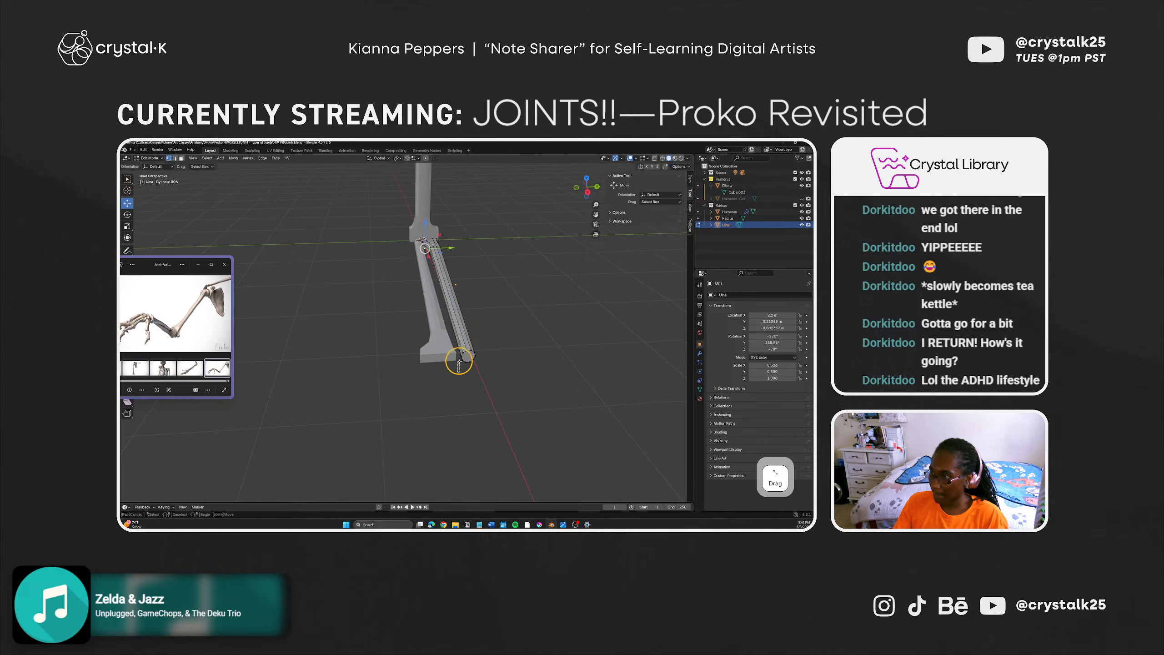
mouse_move(477, 347)
mouse_down()
mouse_move(472, 356)
mouse_move(492, 355)
mouse_up()
key(g)
key(y)
click(470, 372)
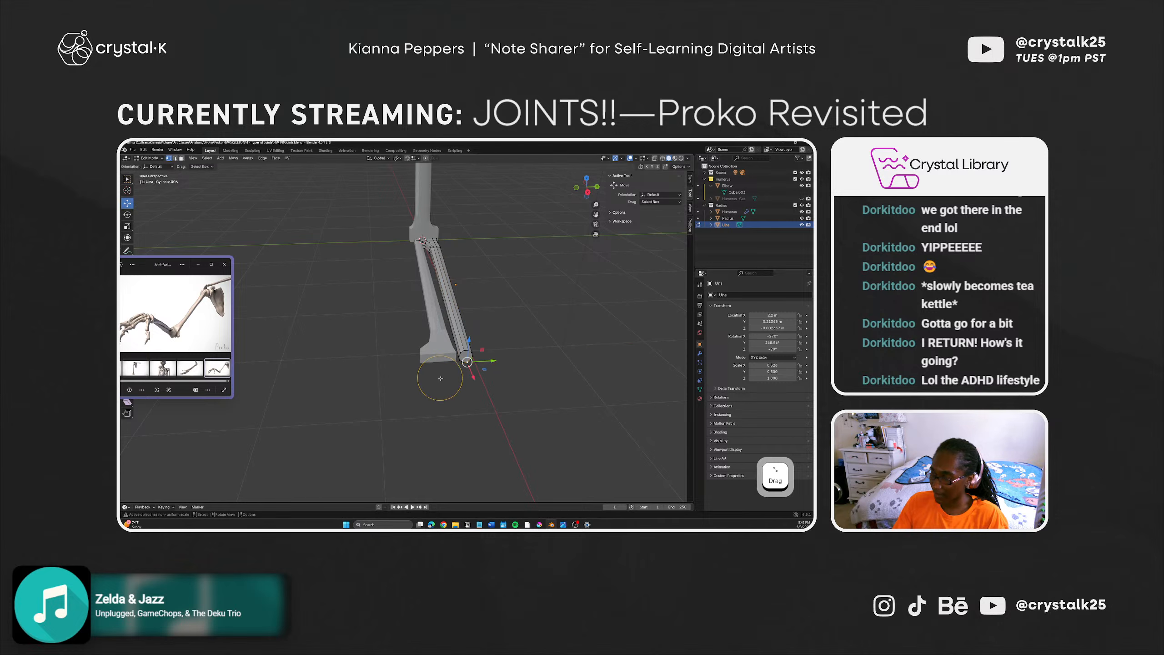
click(474, 390)
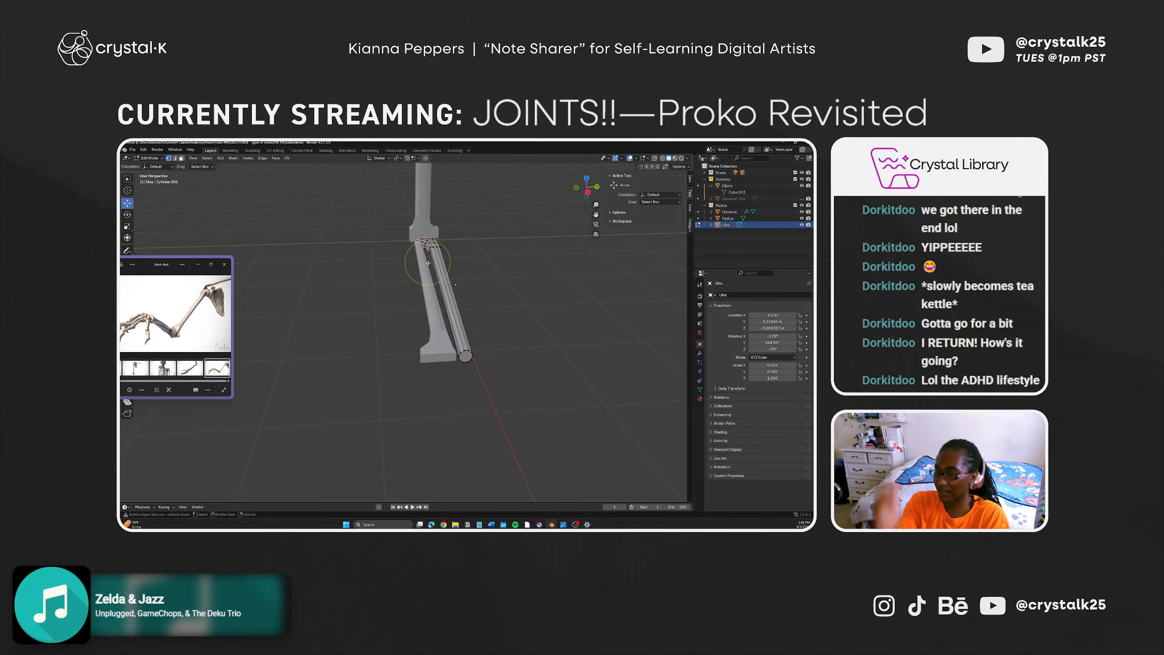
Step: Hide the radius temporarily to reach the ulna's elbow-end corner vertices, show it again, and move those vertices along Y away from the radius
middle_drag(428, 263, 434, 307)
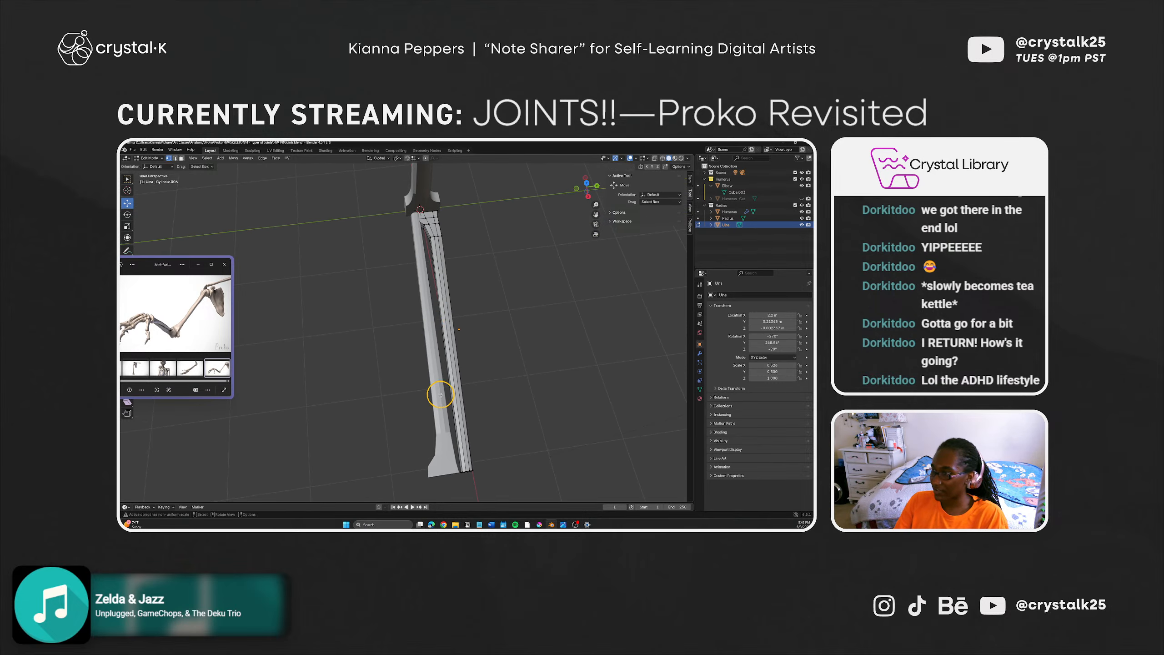
middle_drag(429, 246, 381, 299)
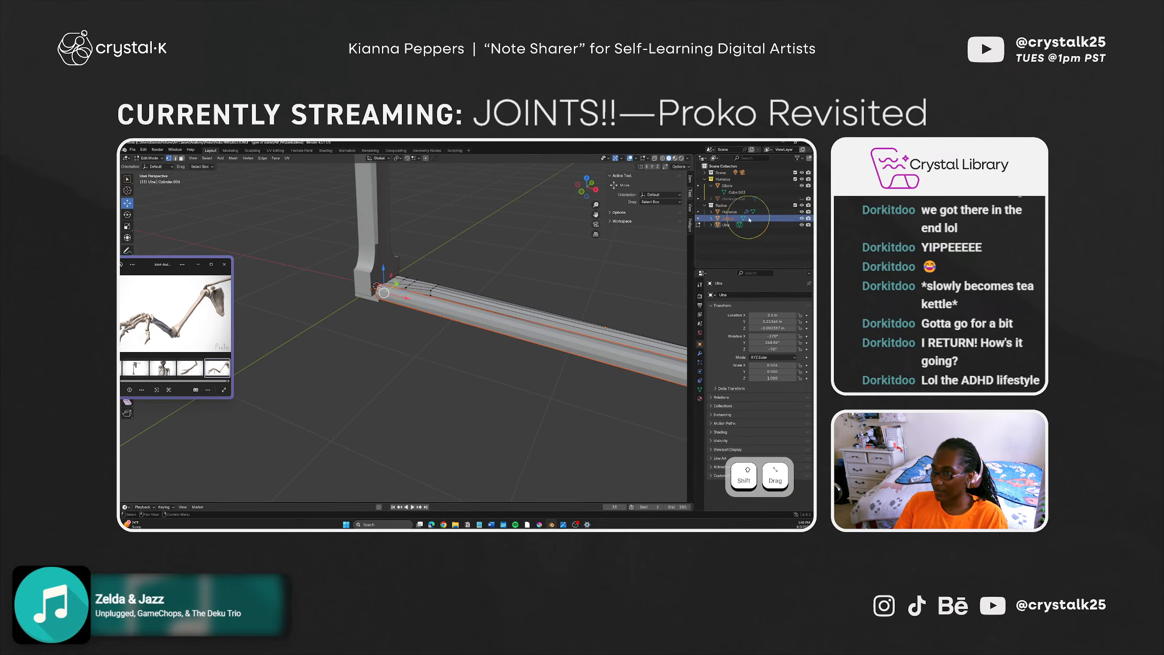
click(803, 219)
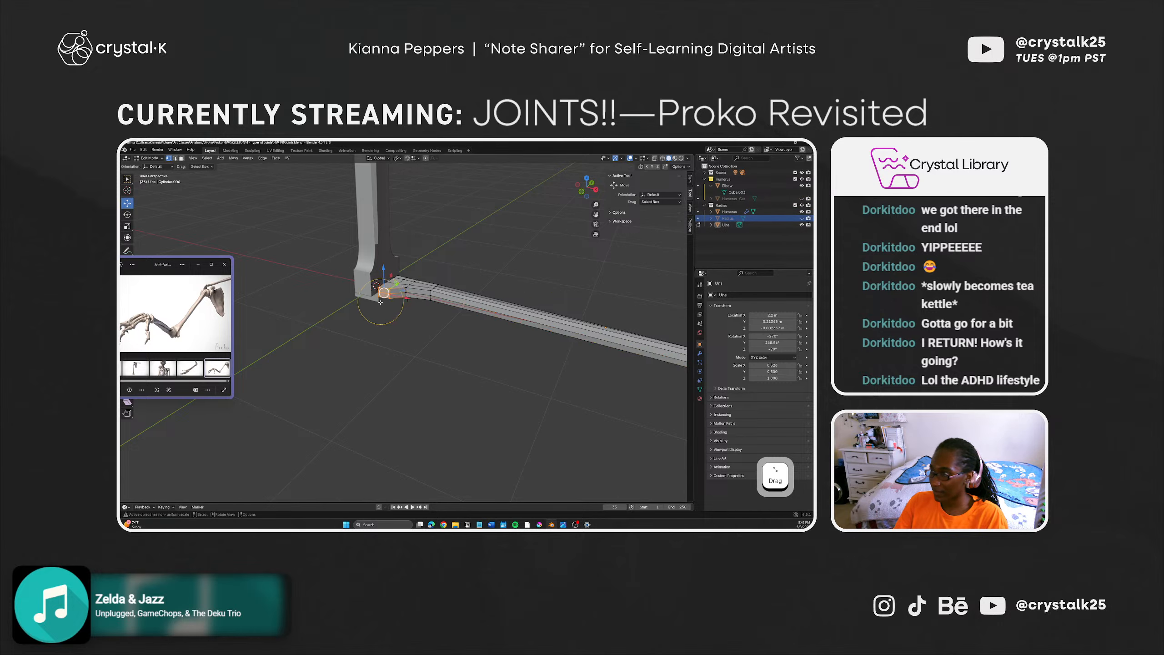
middle_drag(381, 302, 340, 319)
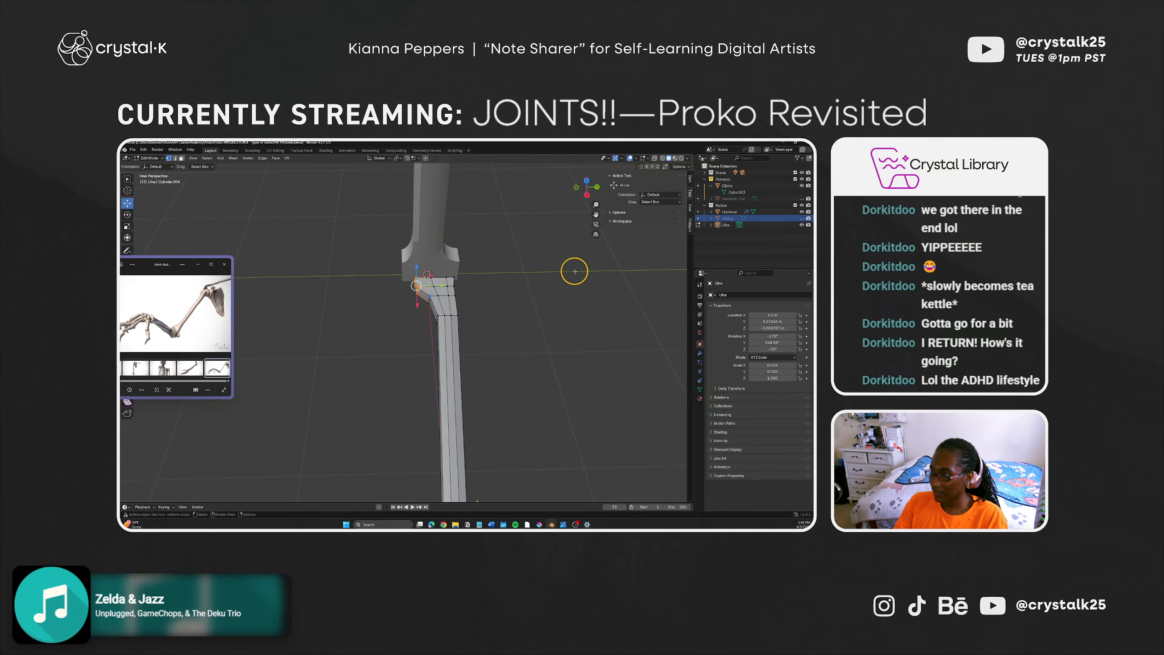
click(802, 219)
drag(433, 285, 443, 287)
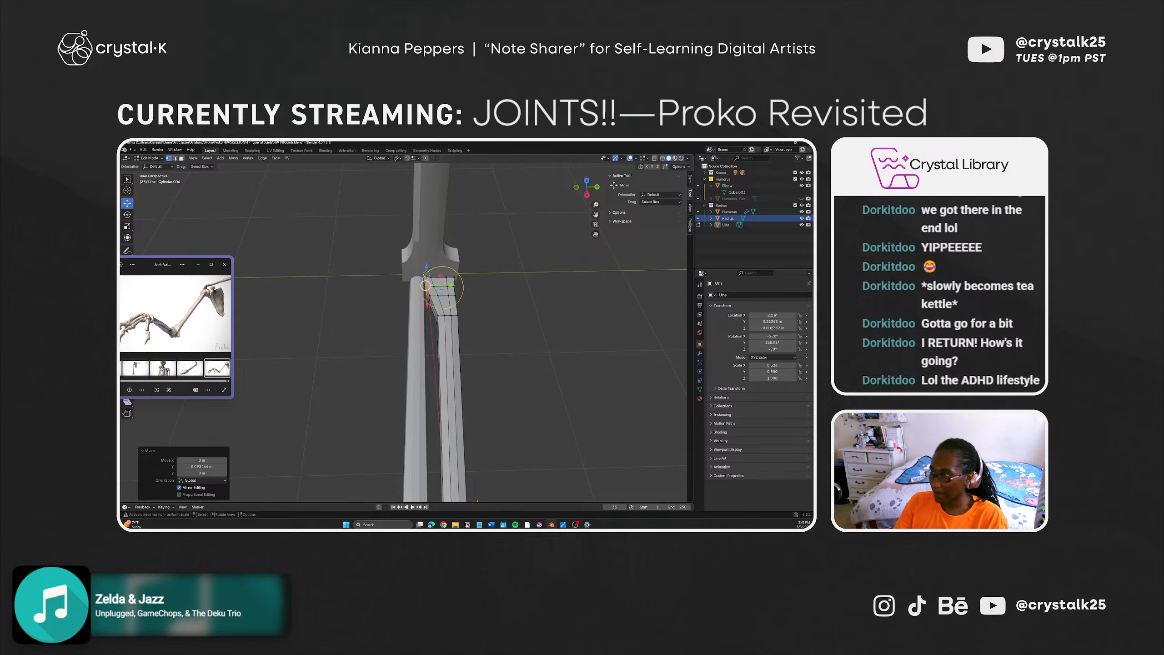
Step: Raise the upper edge of the ulna's elbow end along Z to form a peak against the humerus
middle_drag(432, 284, 408, 333)
scroll(442, 289, up, 3)
click(497, 339)
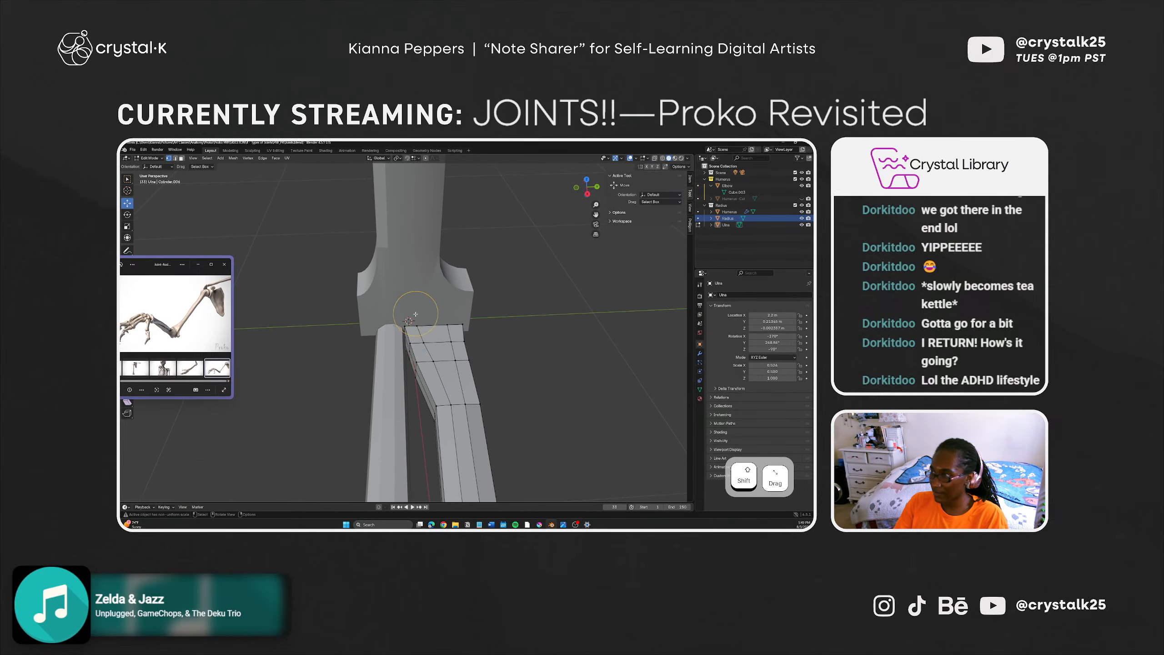
drag(433, 316, 434, 288)
middle_drag(434, 289, 518, 320)
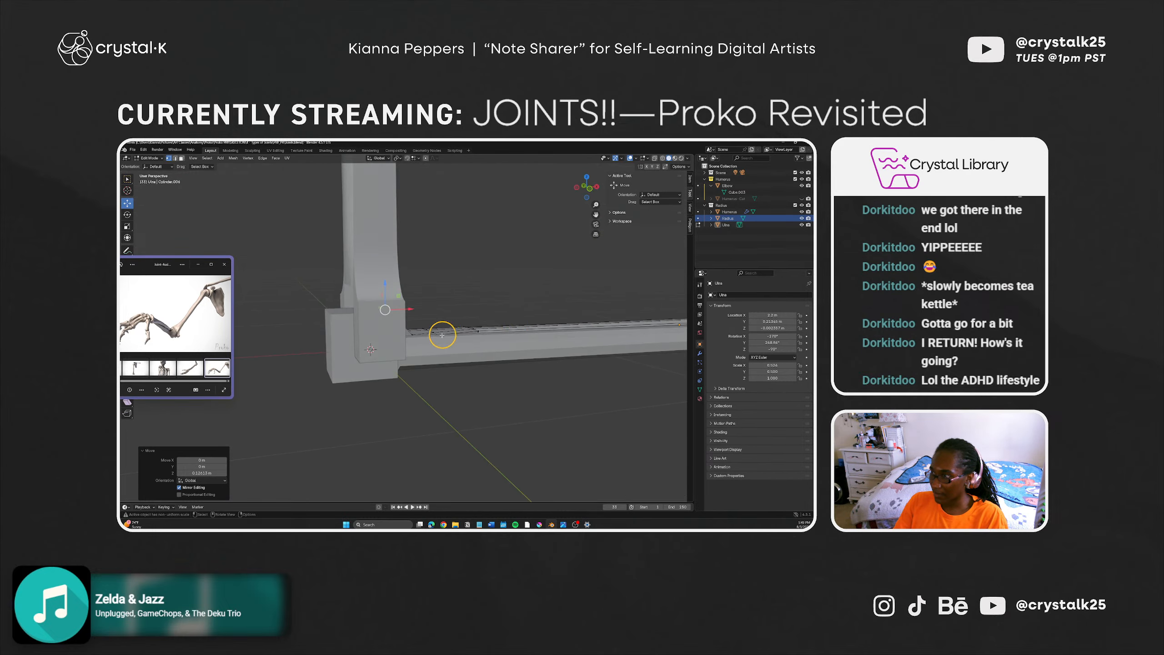
middle_drag(442, 335, 404, 346)
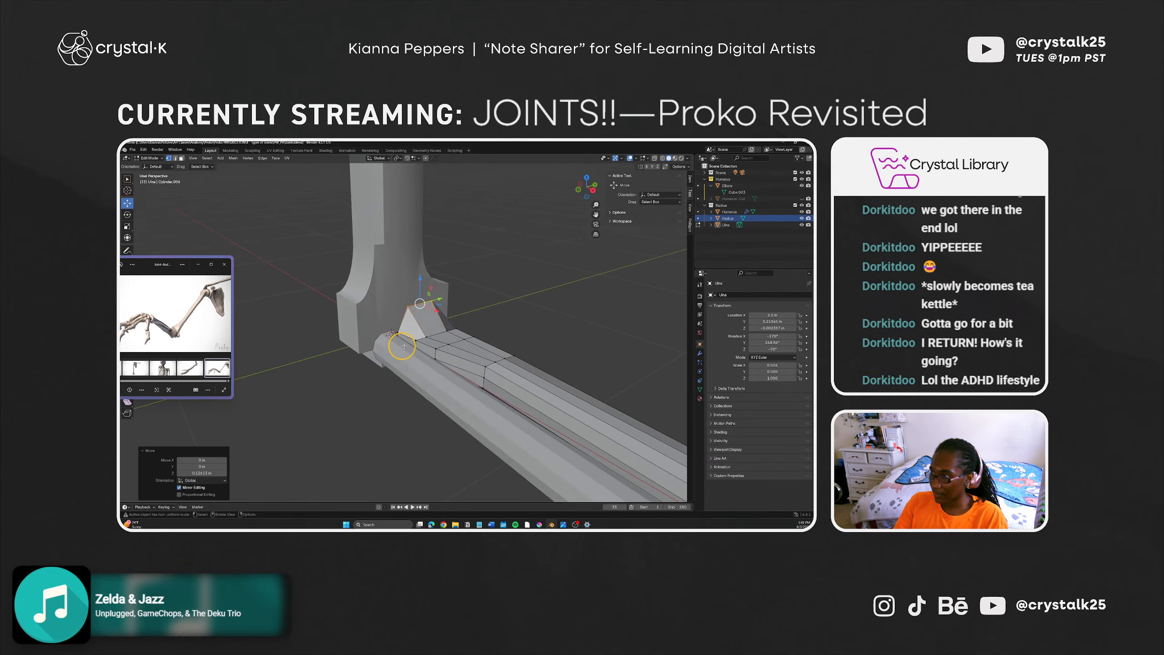
Step: Select the two ulna vertices at the base of the peak, raise them slightly along Z, and save the file
click(424, 333)
shift+drag(446, 331, 452, 328)
key(ctrl+z)
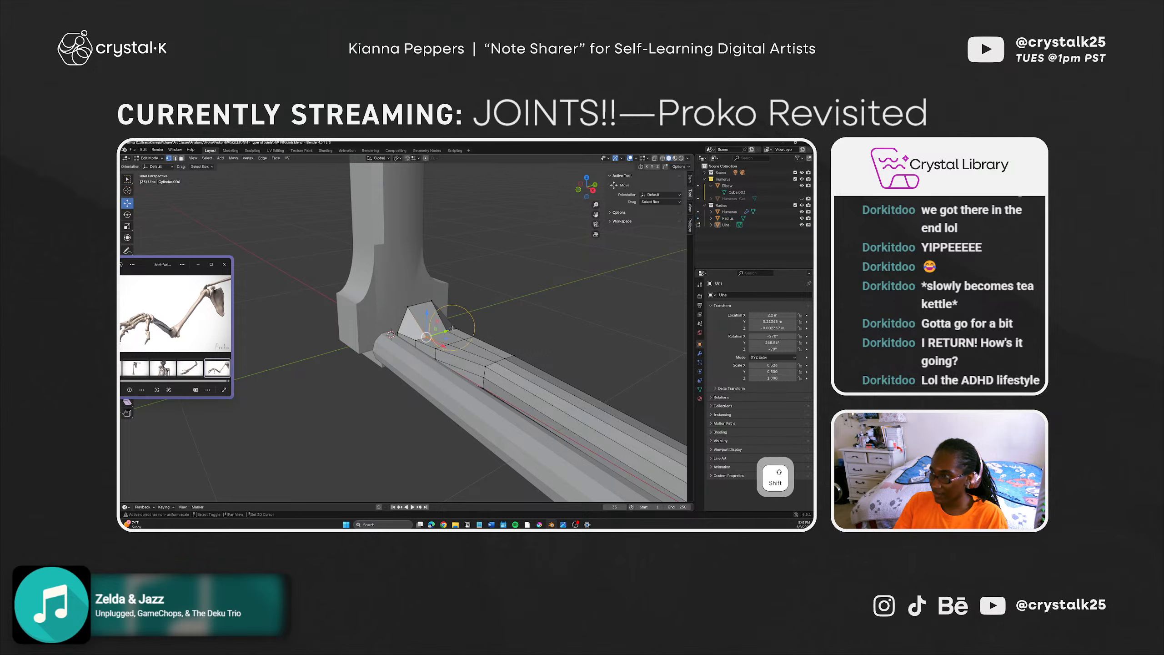
shift+click(446, 329)
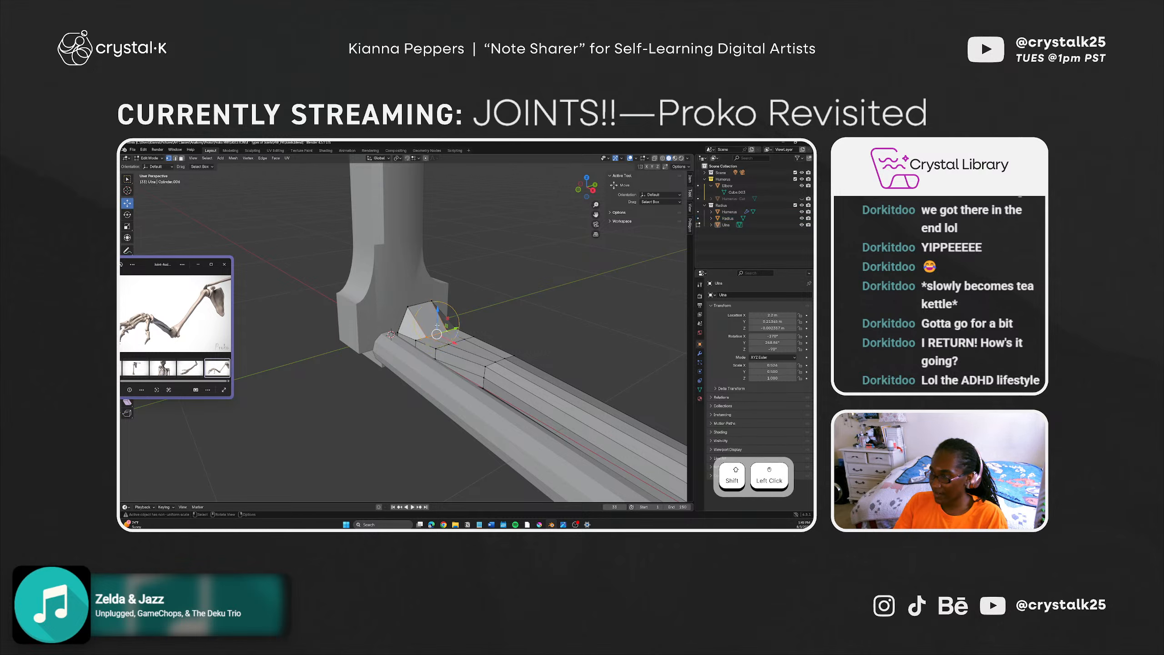
alt+middle_drag(438, 325, 493, 361)
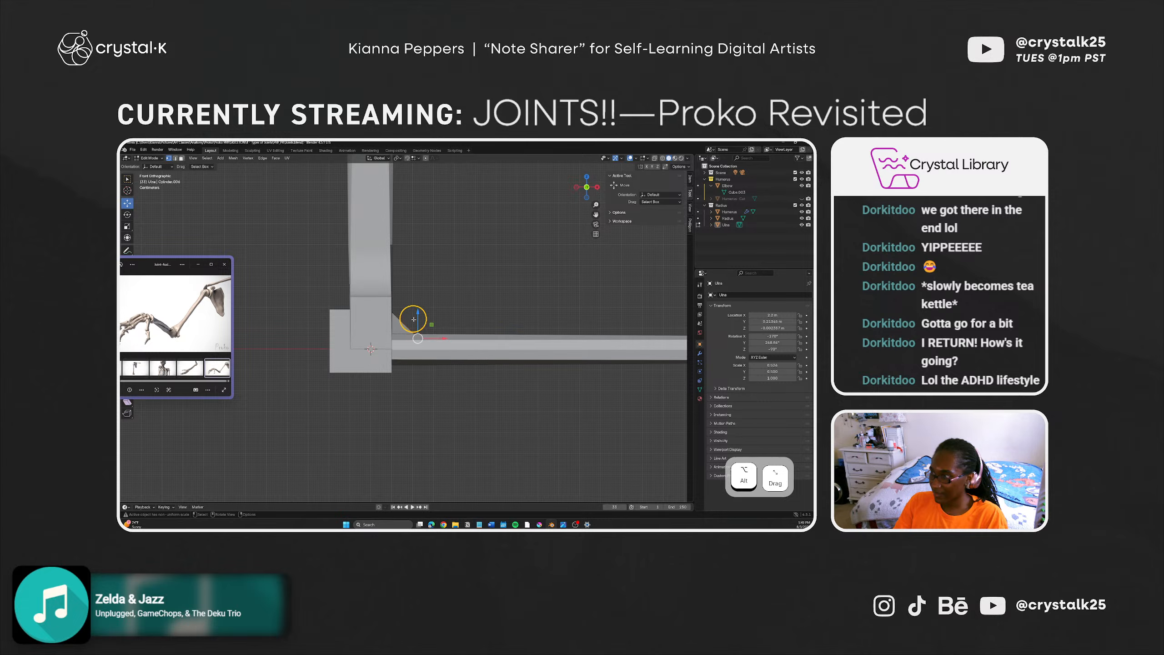
drag(417, 315, 418, 308)
middle_drag(421, 370, 467, 326)
key(ctrl+s)
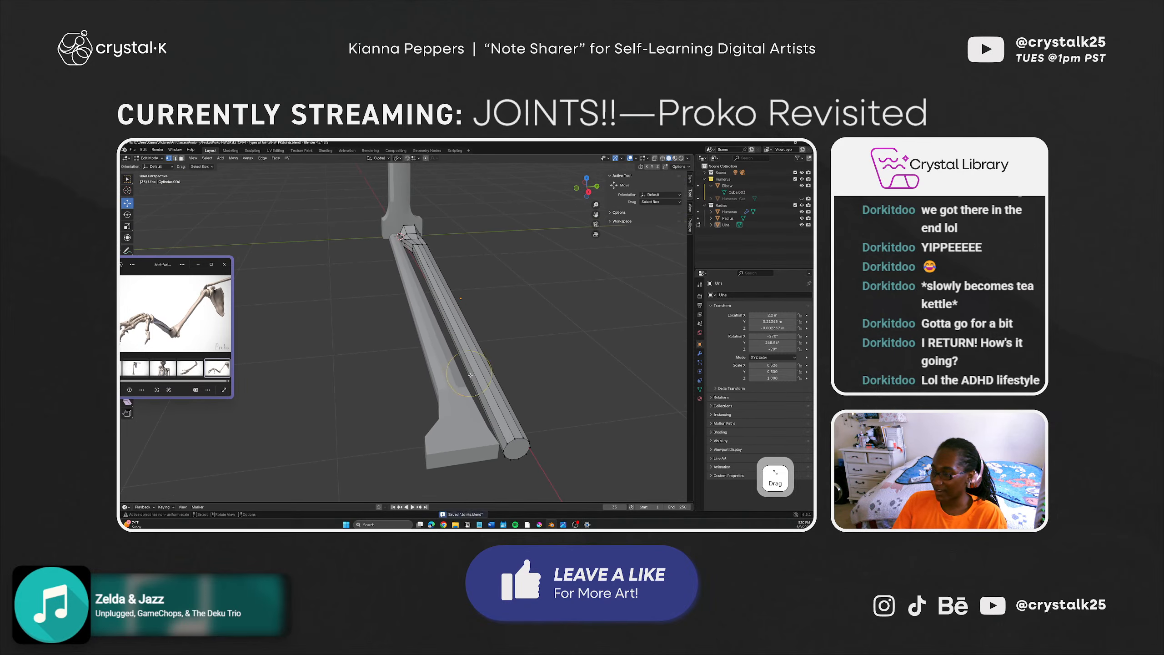
Step: Return to Object Mode and try rotating the radius about X at the elbow so its flared end crosses over the ulna
key(Tab)
click(426, 336)
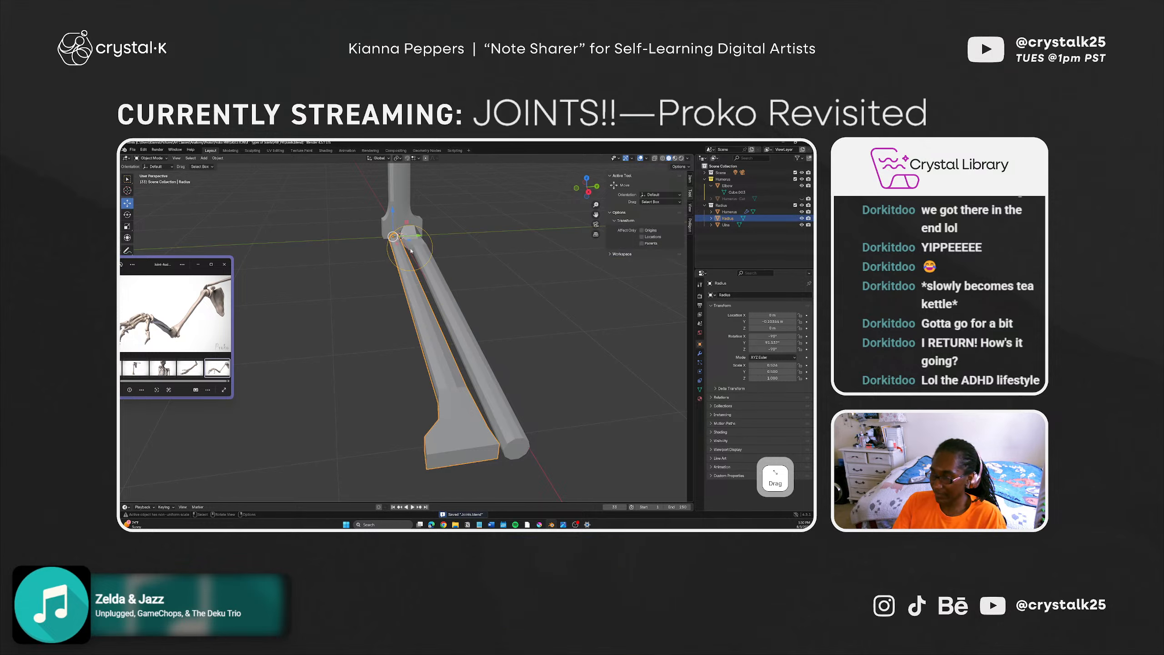
key(shift+space)
key(r)
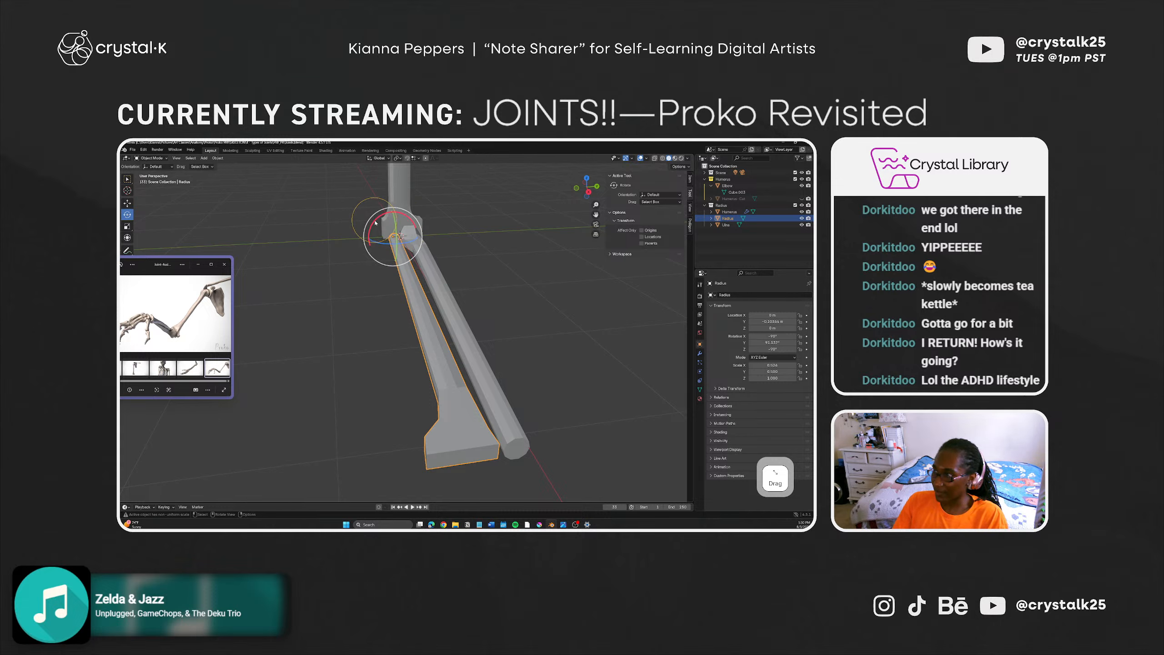
drag(375, 223, 521, 331)
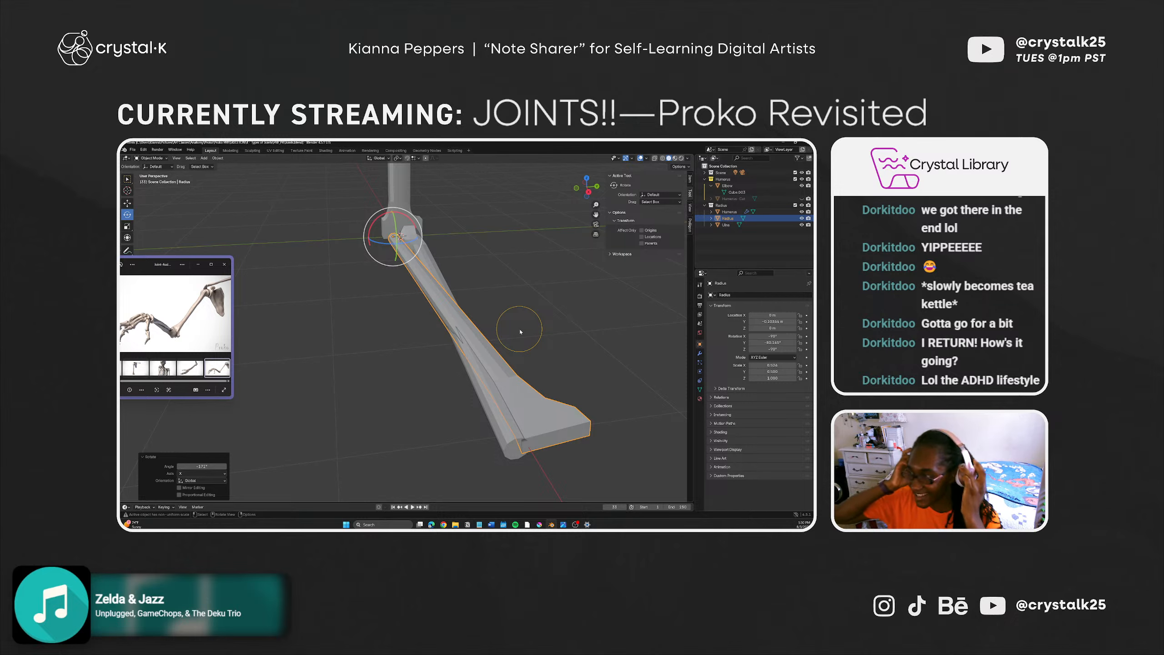
middle_drag(521, 331, 388, 355)
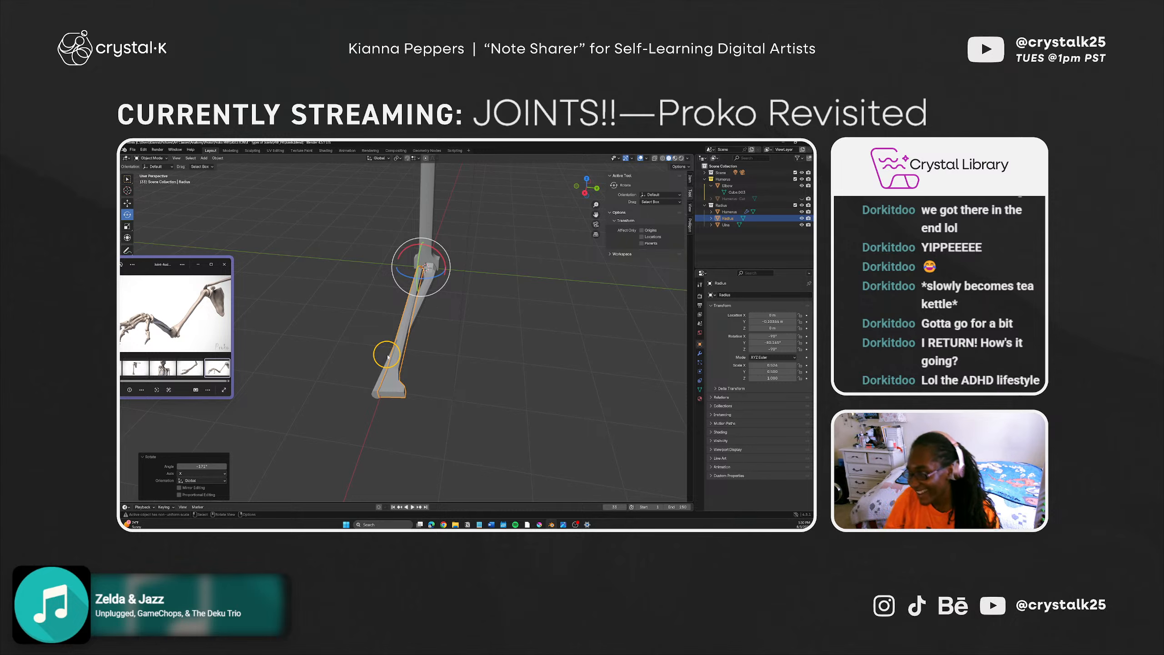
key(ctrl+x)
key(ctrl+z)
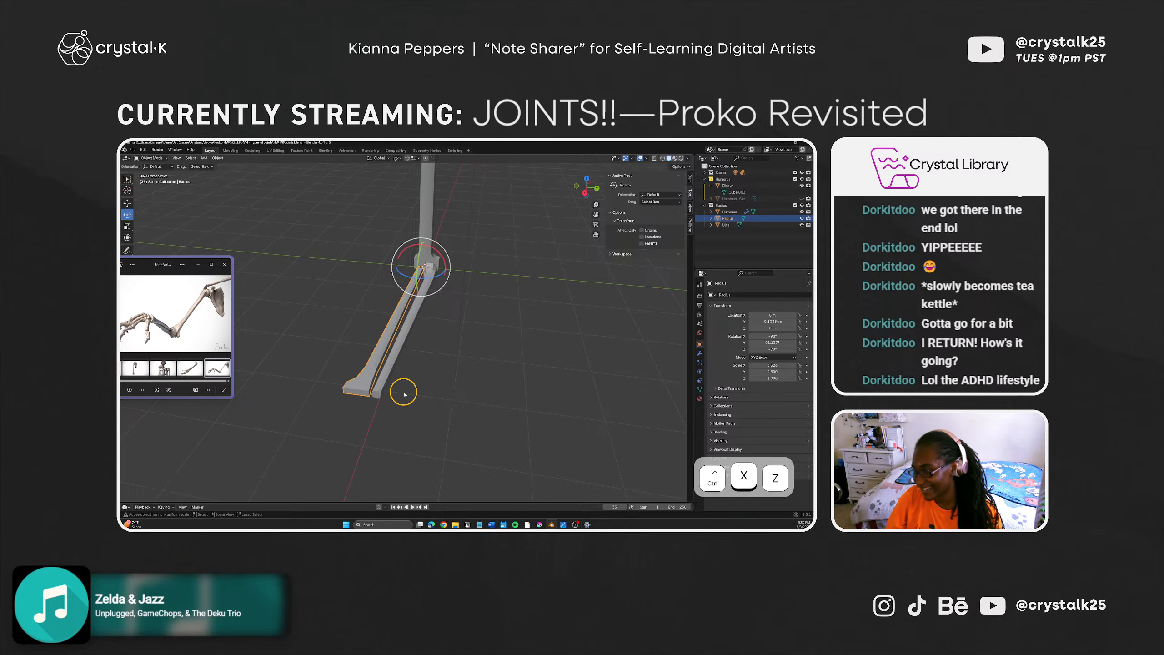
Step: Try the radius's crossing rotation about the elbow again from a more frontal view and undo it
click(376, 435)
middle_drag(386, 429, 427, 444)
click(433, 400)
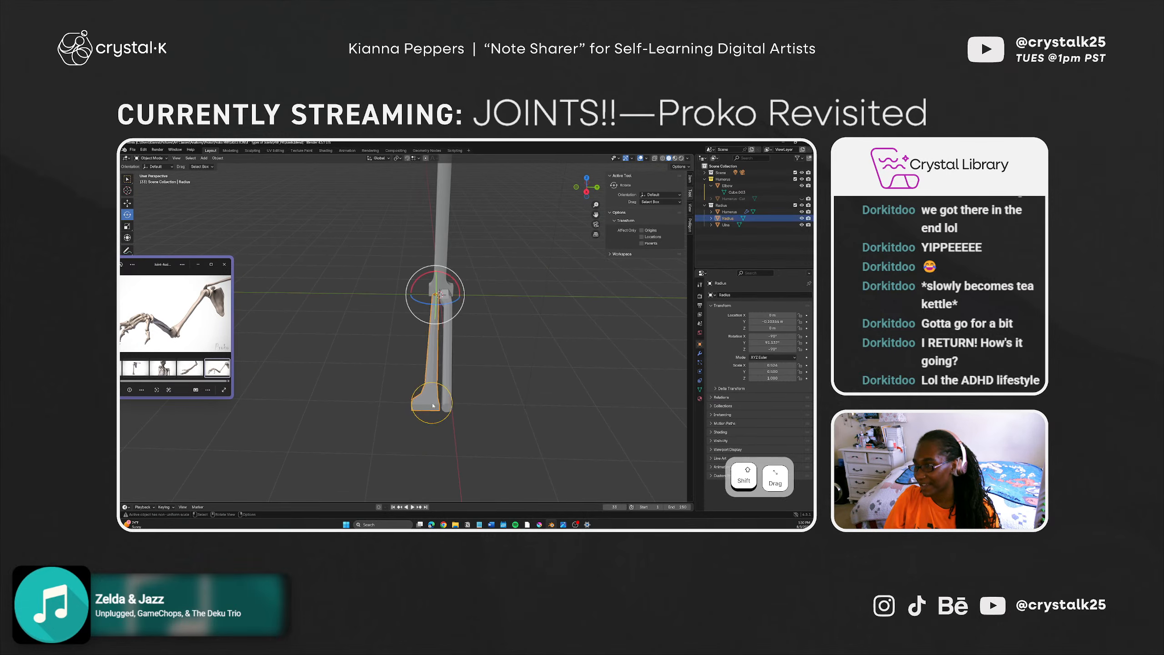
drag(420, 278, 472, 323)
key(ctrl+z)
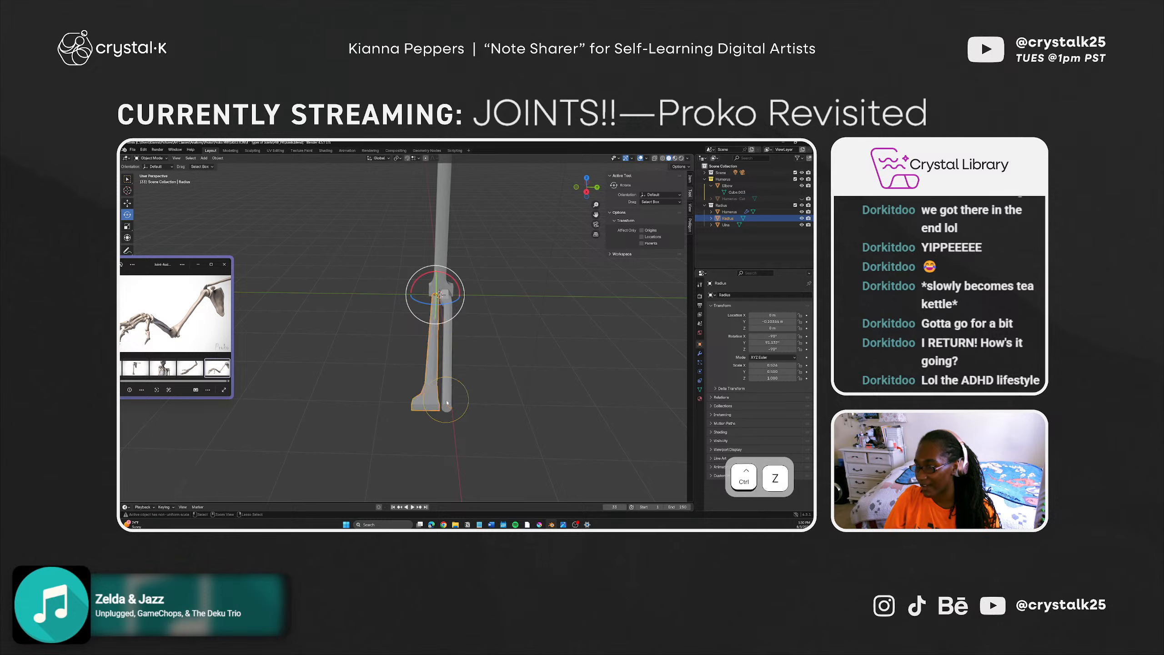
mouse_move(426, 430)
middle_down()
mouse_move(442, 403)
mouse_move(408, 494)
mouse_move(412, 412)
mouse_move(428, 395)
mouse_move(418, 428)
mouse_move(436, 444)
middle_up()
drag(436, 444, 438, 444)
middle_drag(436, 444, 423, 453)
click(433, 426)
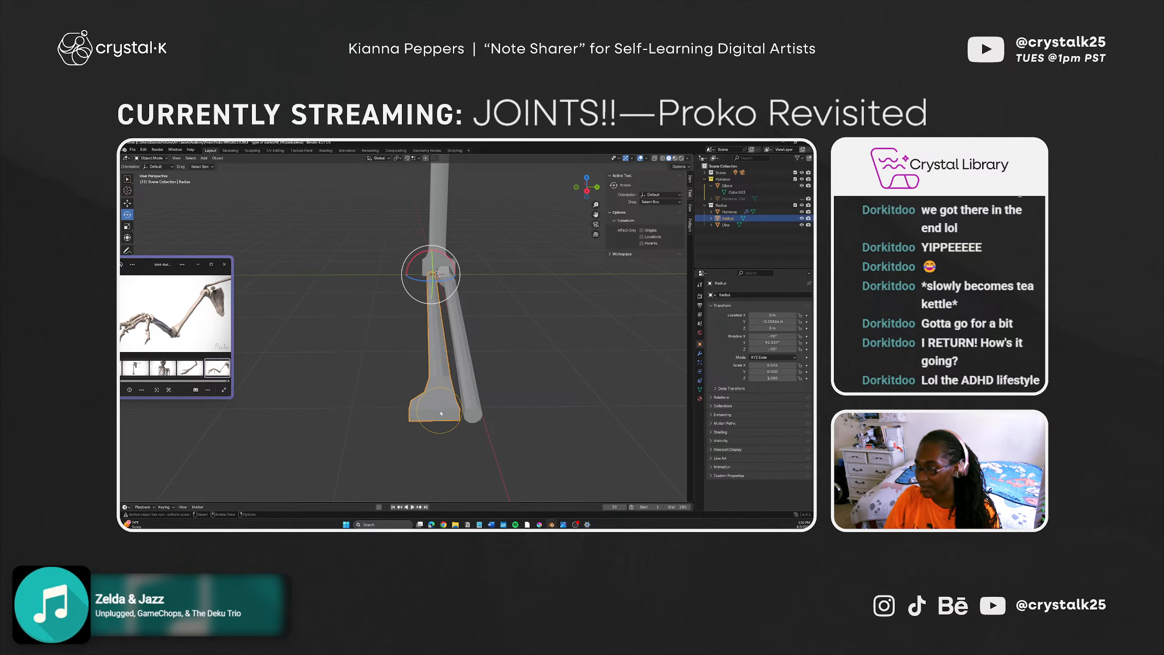
mouse_move(431, 458)
middle_down()
mouse_move(435, 438)
mouse_move(422, 433)
mouse_move(434, 446)
middle_up()
key(1)
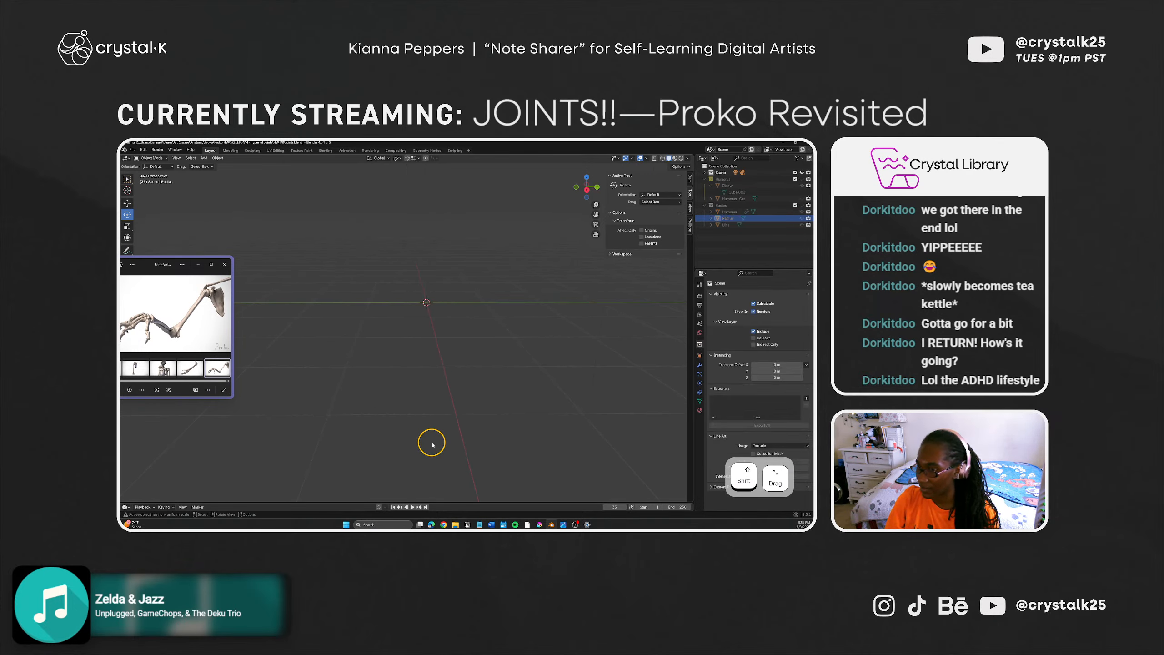
key(ctrl+z)
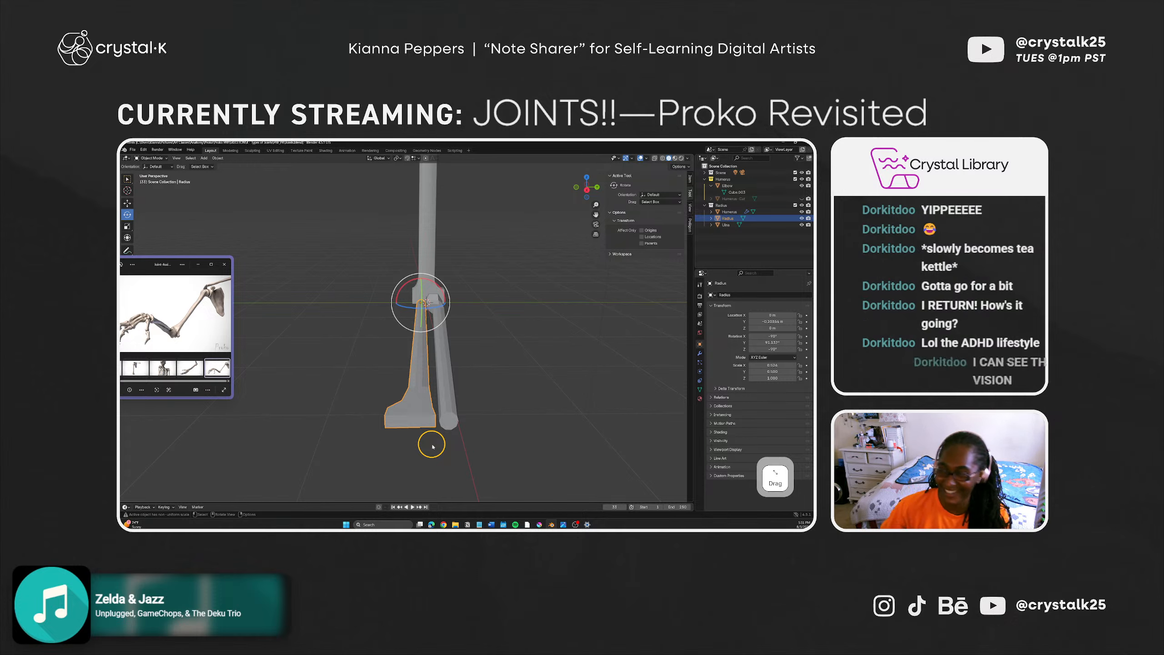
key(Tab)
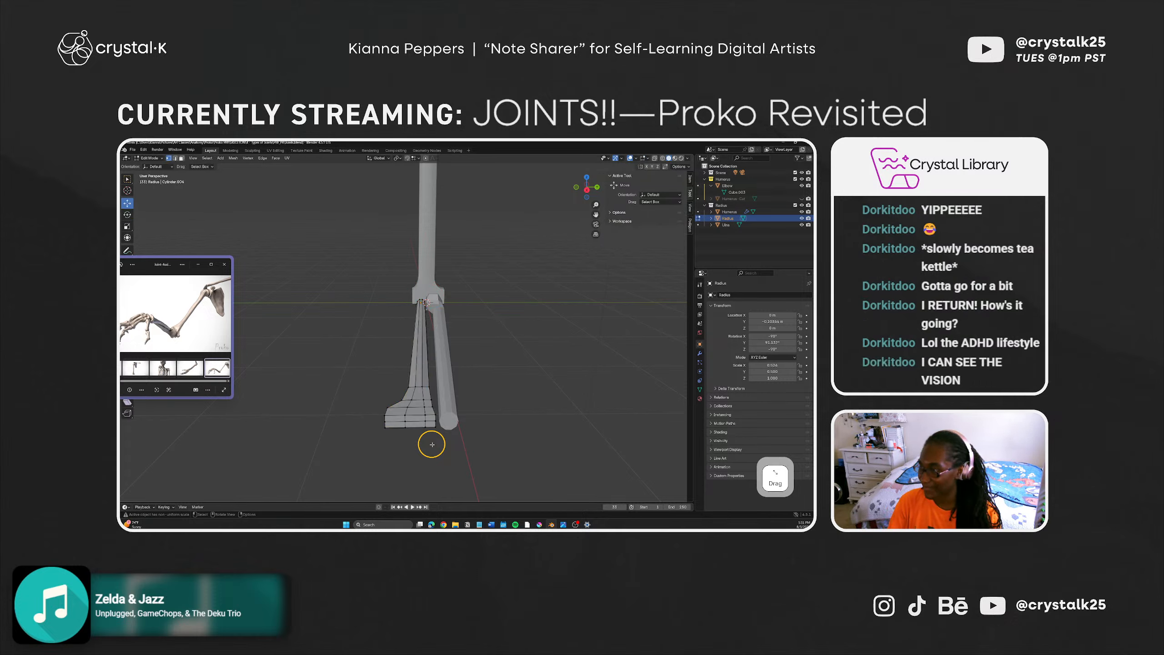
middle_drag(411, 443, 438, 454)
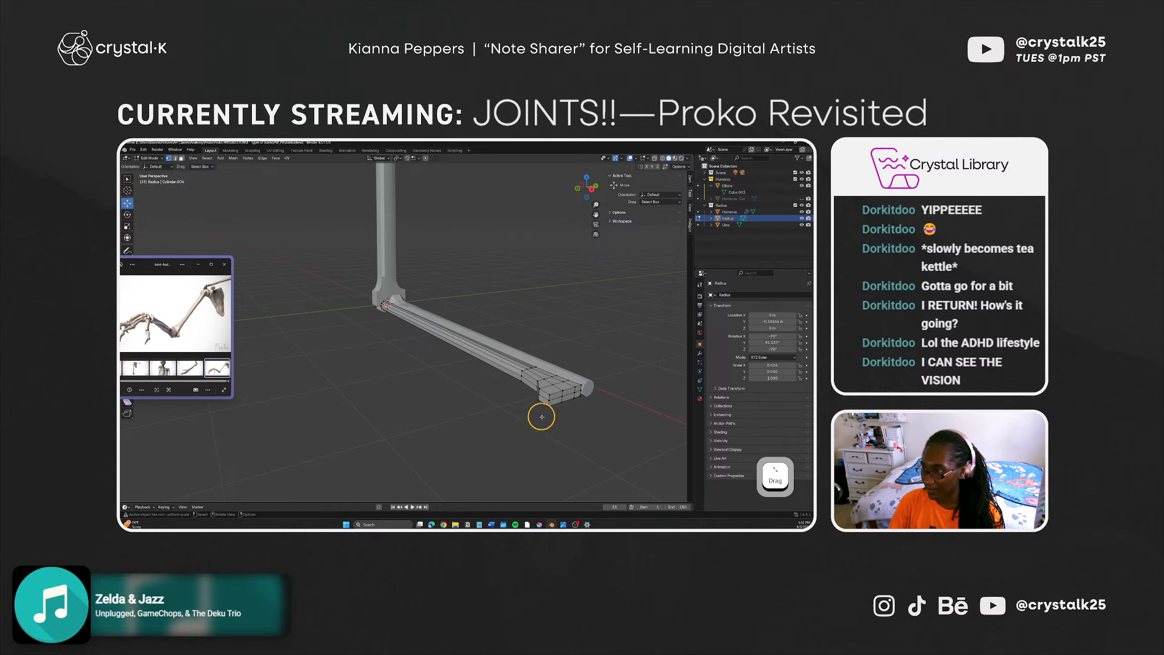
mouse_move(542, 417)
mouse_down()
mouse_move(558, 389)
mouse_move(588, 383)
mouse_move(558, 417)
mouse_move(565, 386)
mouse_up()
middle_drag(565, 386, 547, 414)
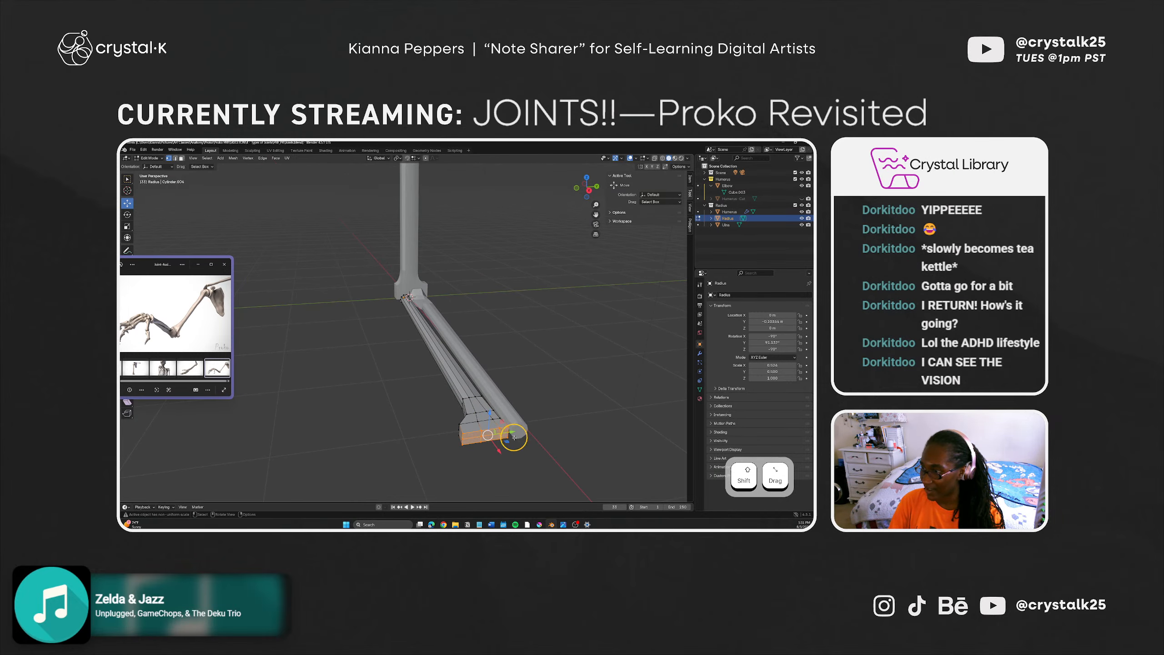
shift+drag(512, 432, 512, 433)
key(ctrl+z)
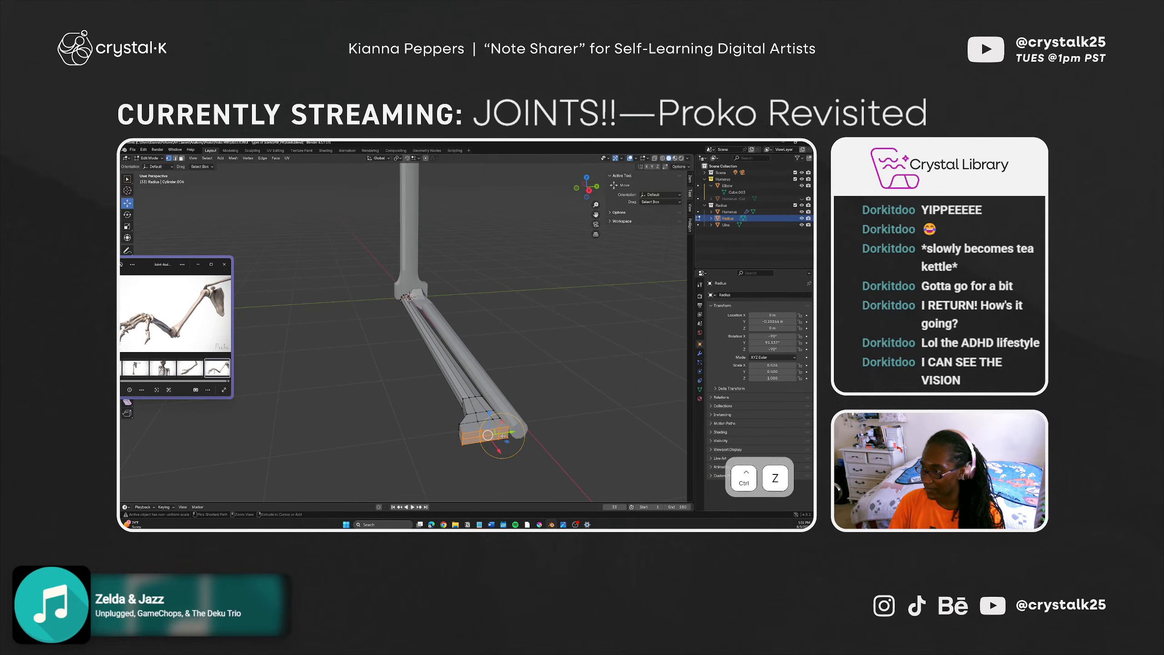
click(474, 462)
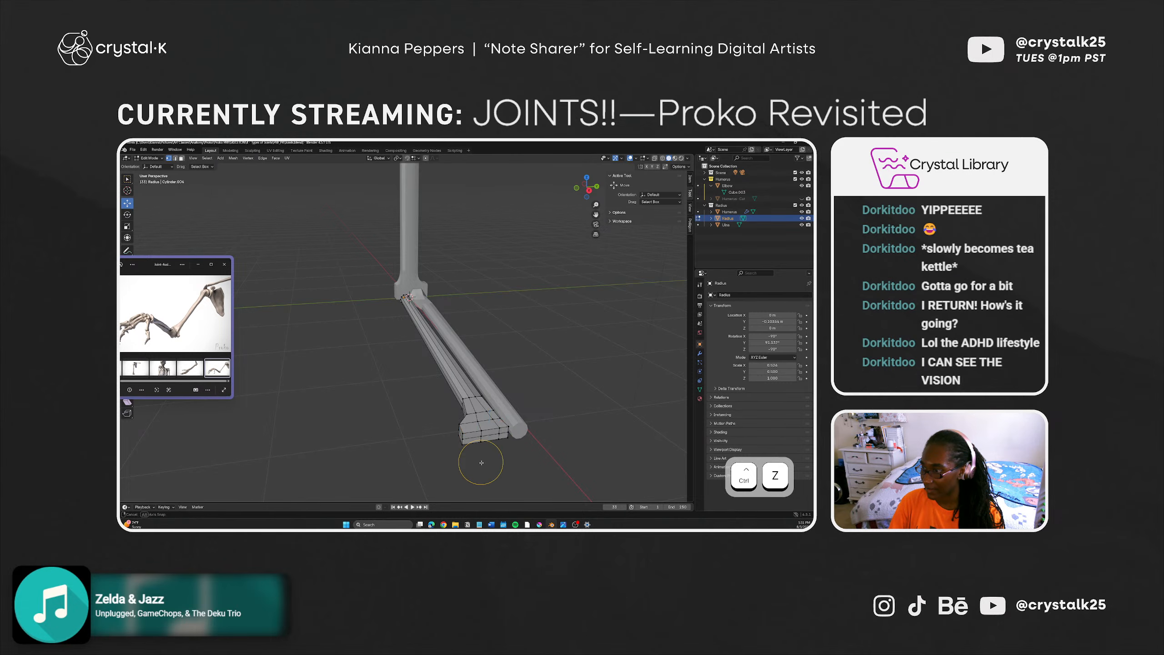
middle_drag(481, 463, 494, 440)
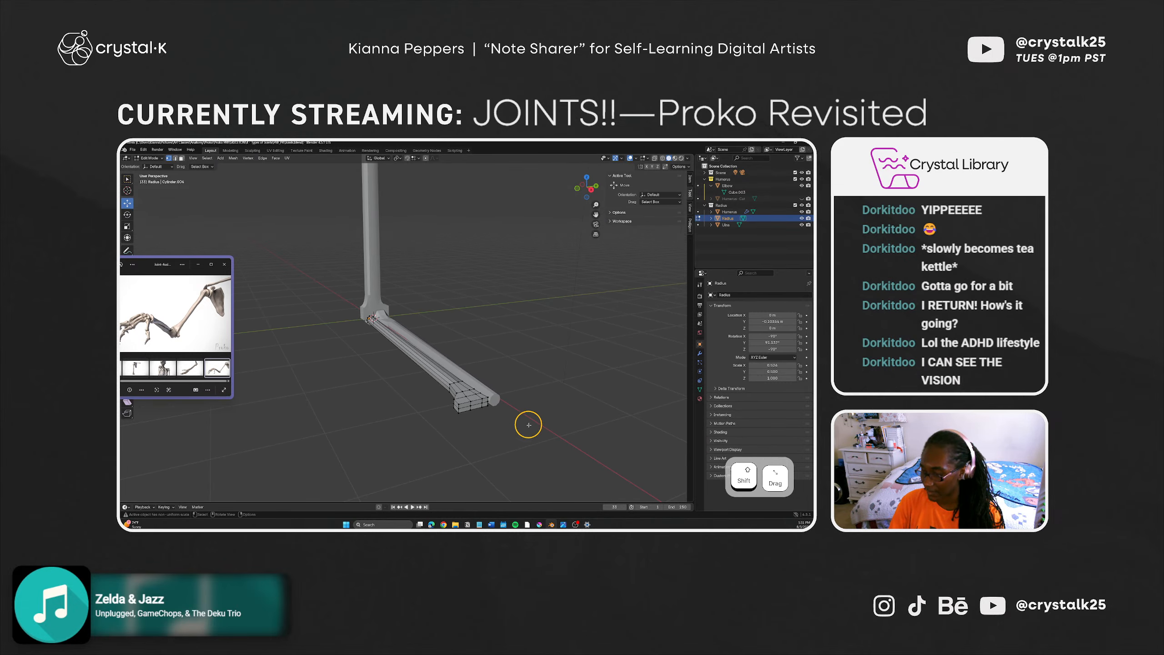
Step: Select the vertices of the radius's flared end through the mesh in wireframe shading and return to Object Mode
key(Tab)
key(Tab)
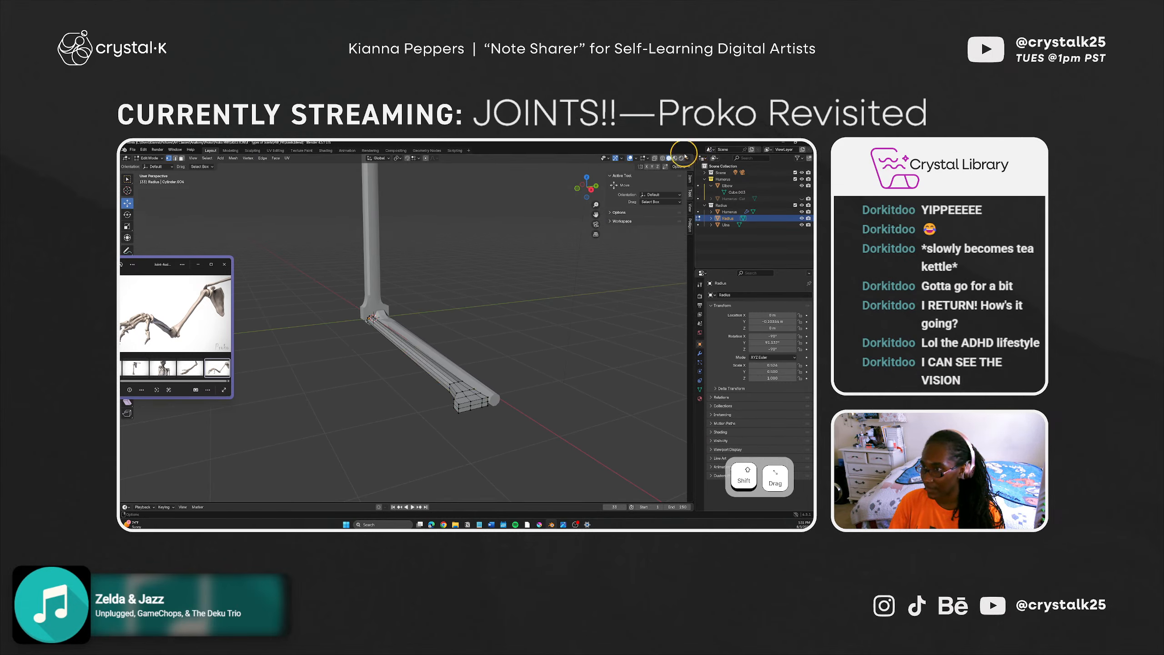
click(662, 159)
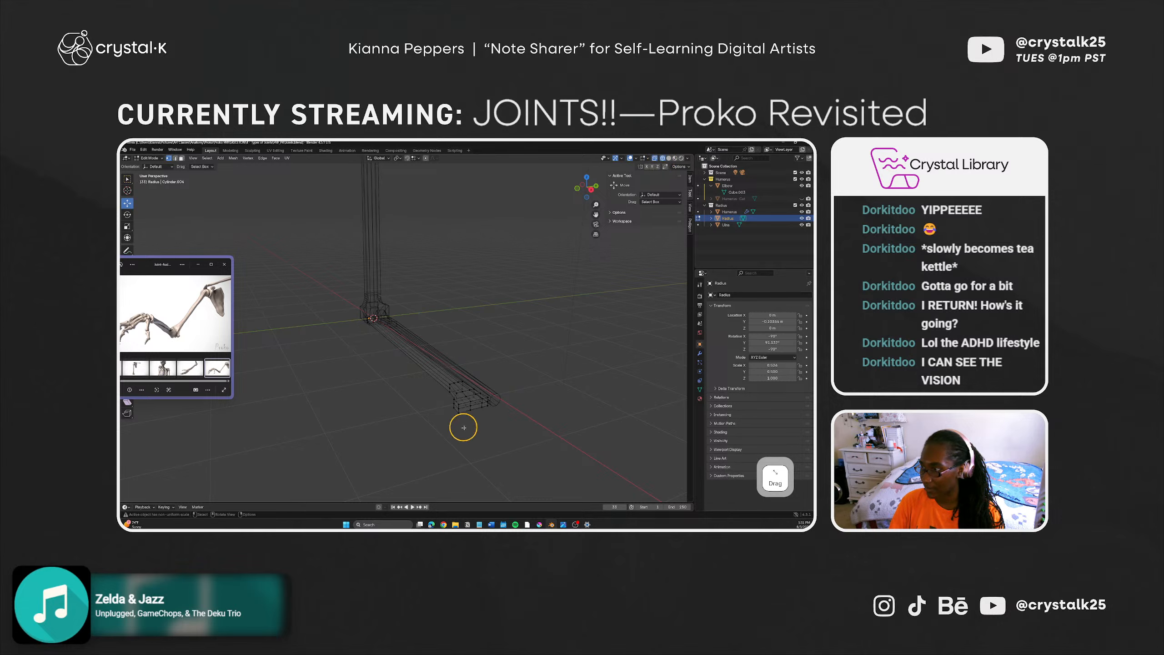
drag(439, 445, 481, 395)
middle_drag(479, 459, 466, 471)
key(Tab)
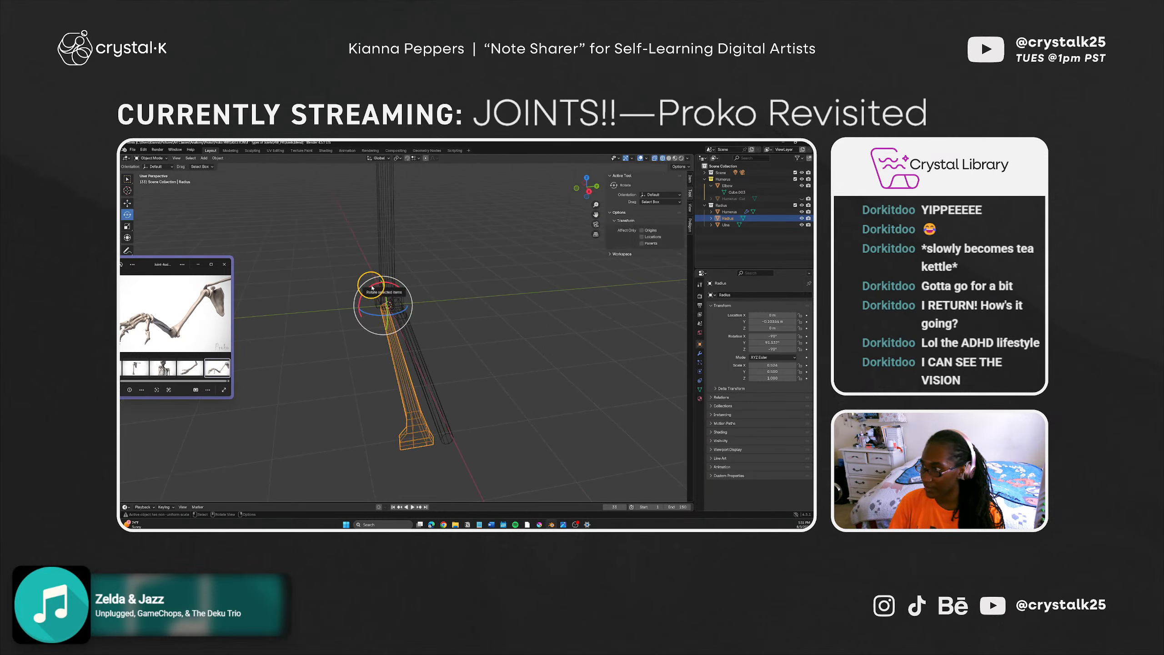
Step: Try rotating the radius about X at the elbow in wireframe shading and undo the rotation
drag(398, 286, 518, 478)
scroll(465, 445, up, 2)
shift+middle_drag(481, 473, 450, 385)
key(ctrl+z)
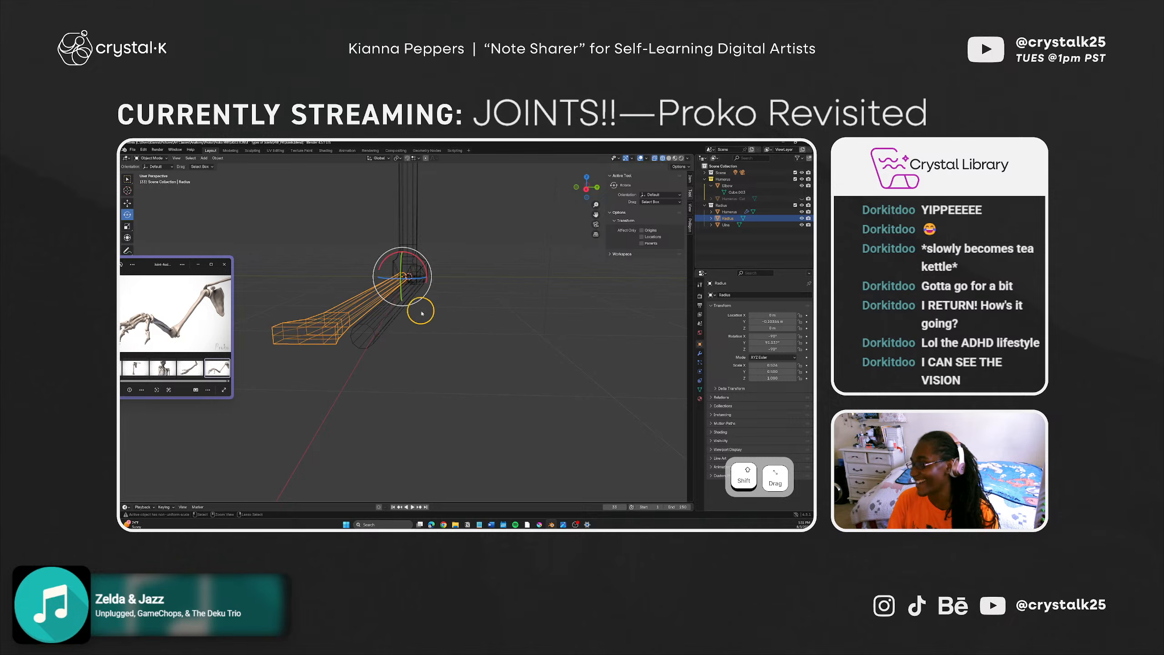
Step: Restore solid shading, rotate the radius about 180° around X so it crosses over the ulna, and save the file
middle_drag(376, 361, 407, 362)
click(669, 158)
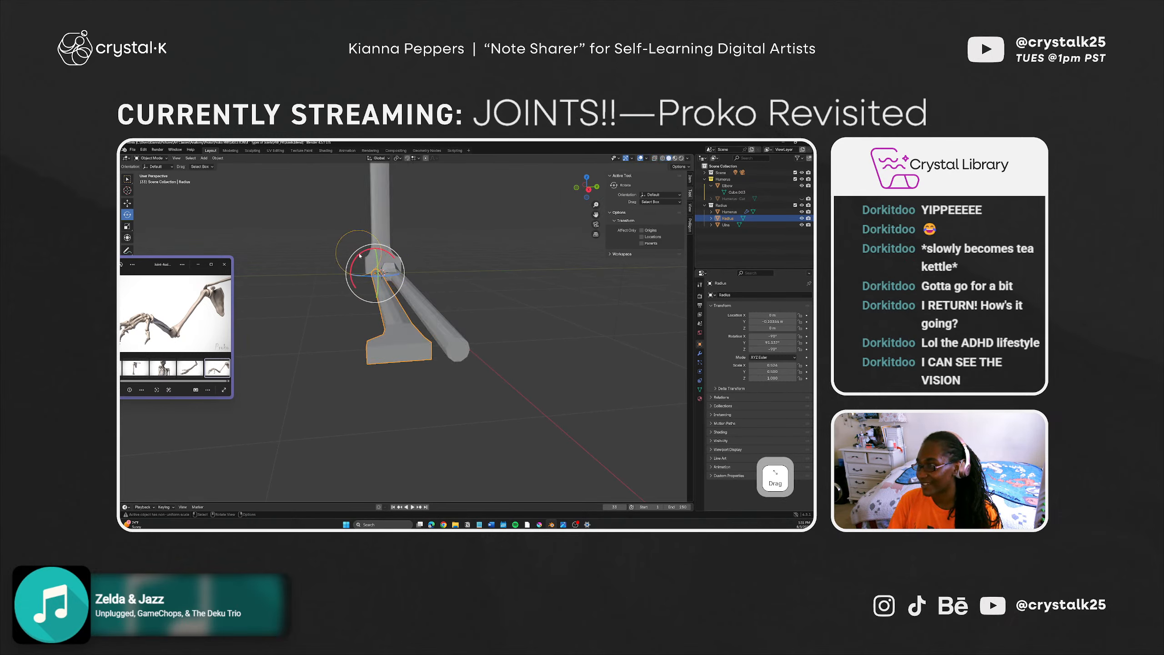
drag(360, 255, 471, 375)
middle_drag(471, 375, 408, 379)
scroll(398, 359, up, 2)
scroll(409, 379, down, 5)
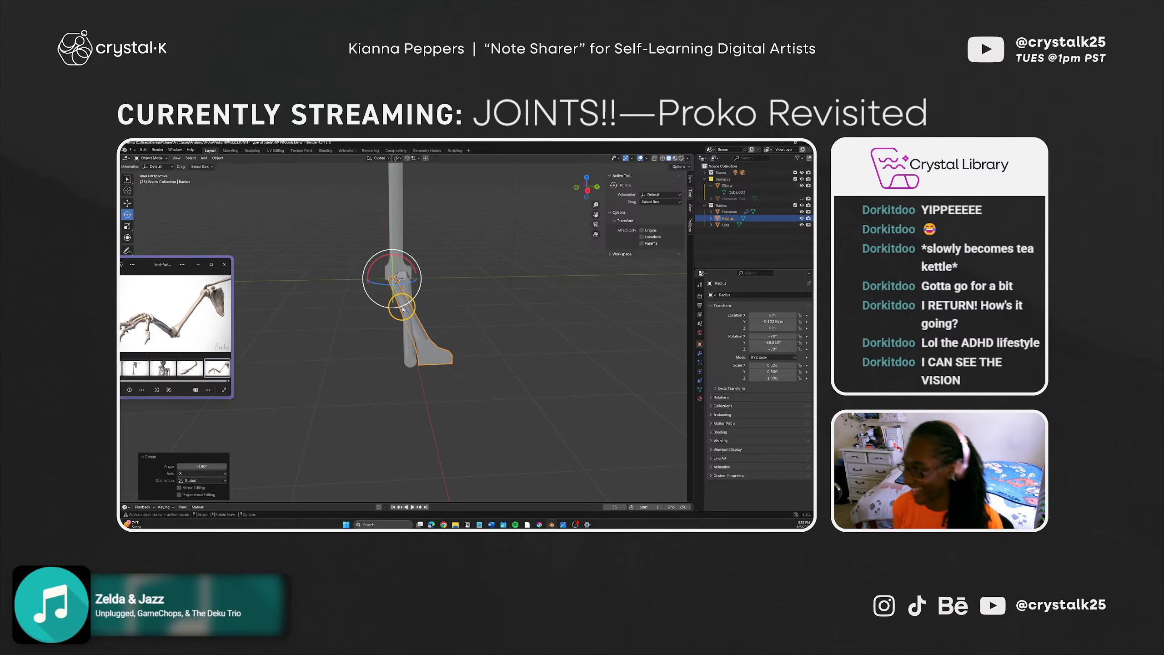
mouse_move(412, 412)
middle_down()
mouse_move(409, 444)
mouse_move(411, 399)
middle_up()
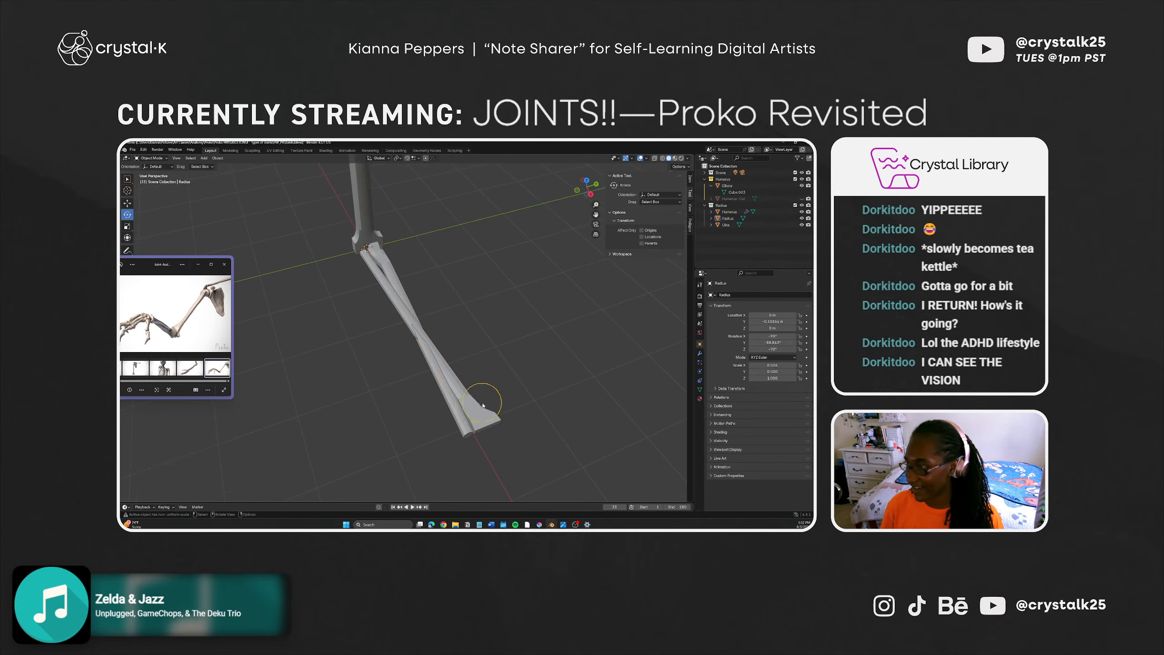
key(ctrl+s)
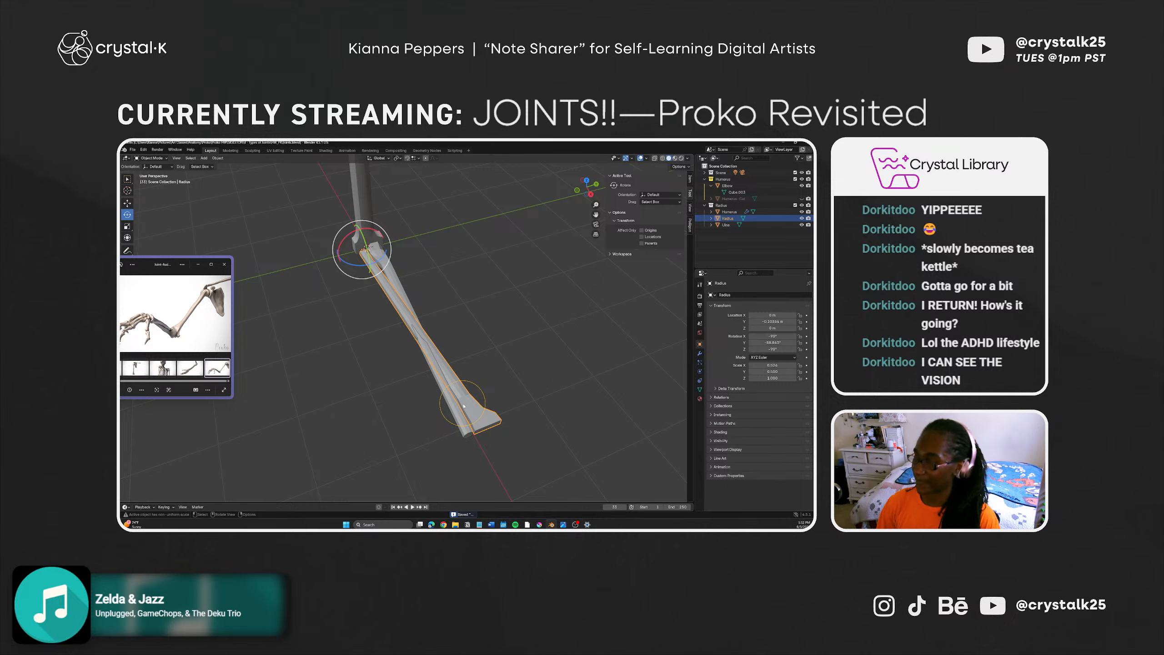
Step: Add one edge loop around the radius's shaft in Edit Mode and slide it to where the bone crosses the ulna
middle_drag(452, 382, 414, 378)
click(431, 427)
scroll(434, 351, up, 3)
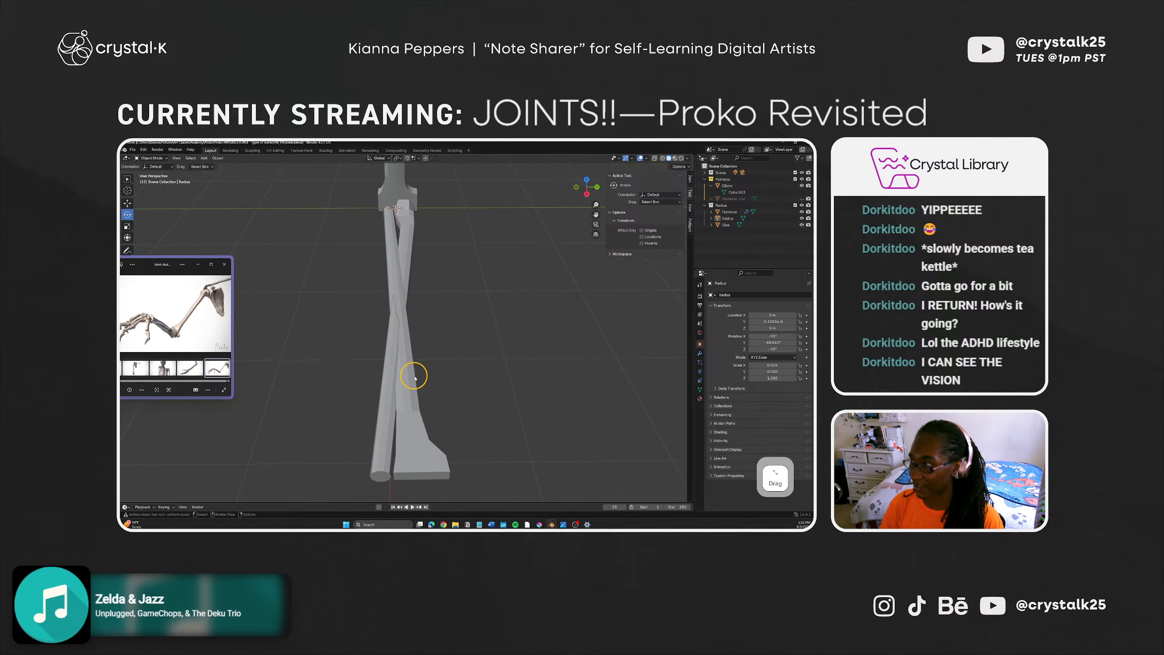
click(419, 416)
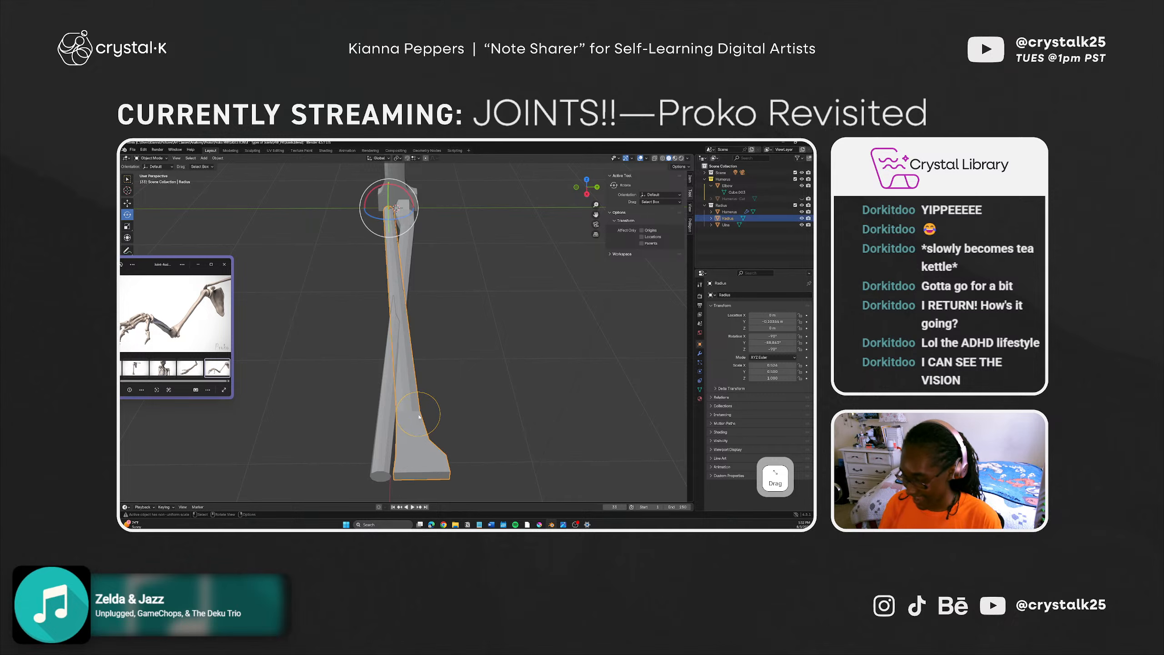
key(Tab)
middle_drag(419, 415, 420, 359)
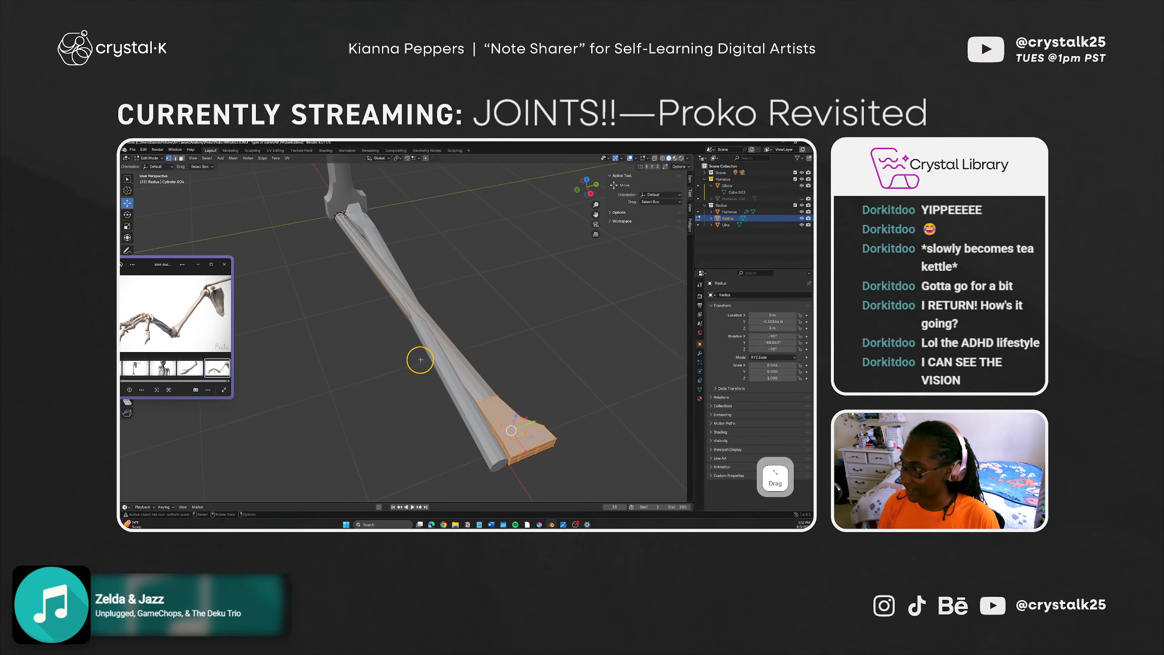
click(443, 336)
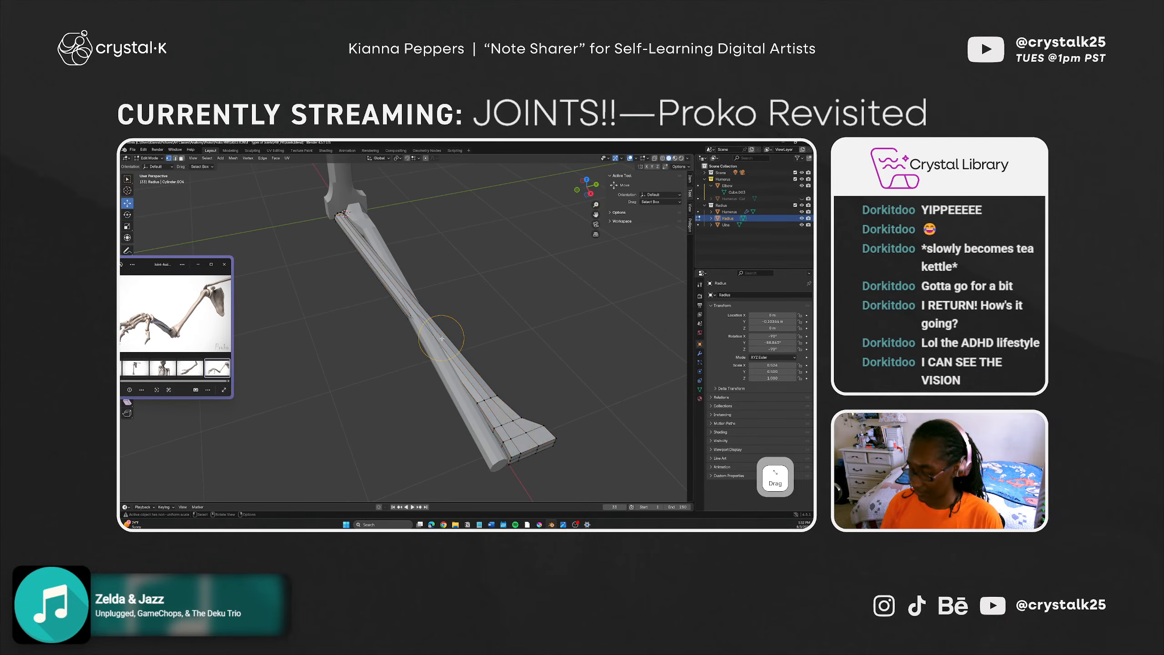
alt+click(442, 338)
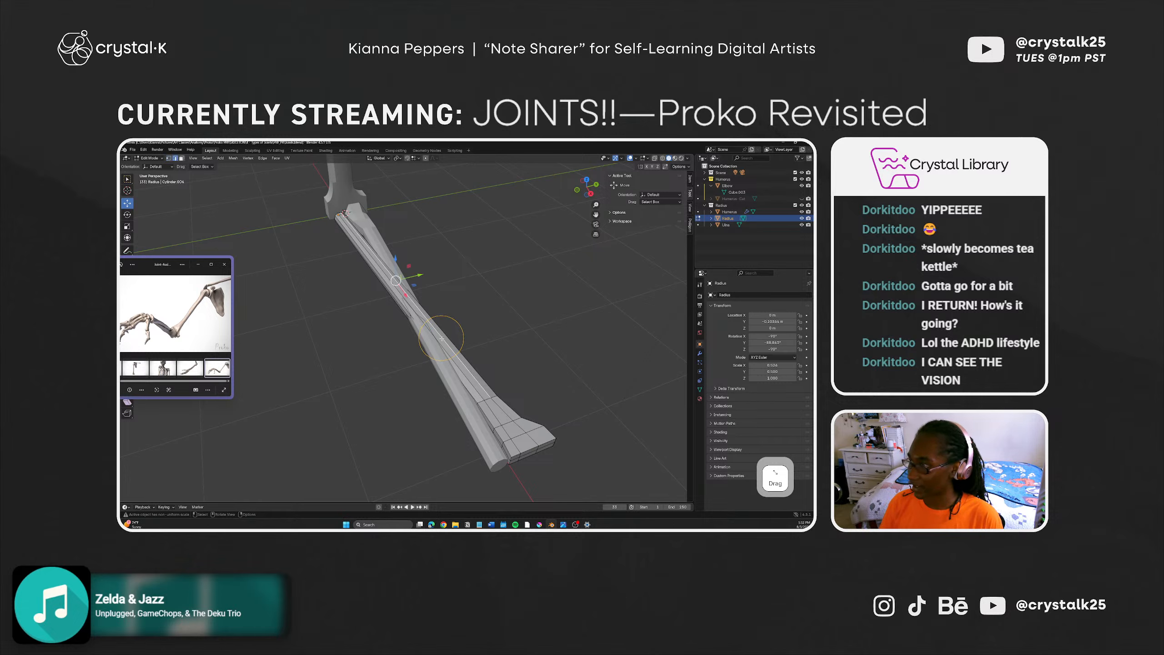
key(ctrl+r)
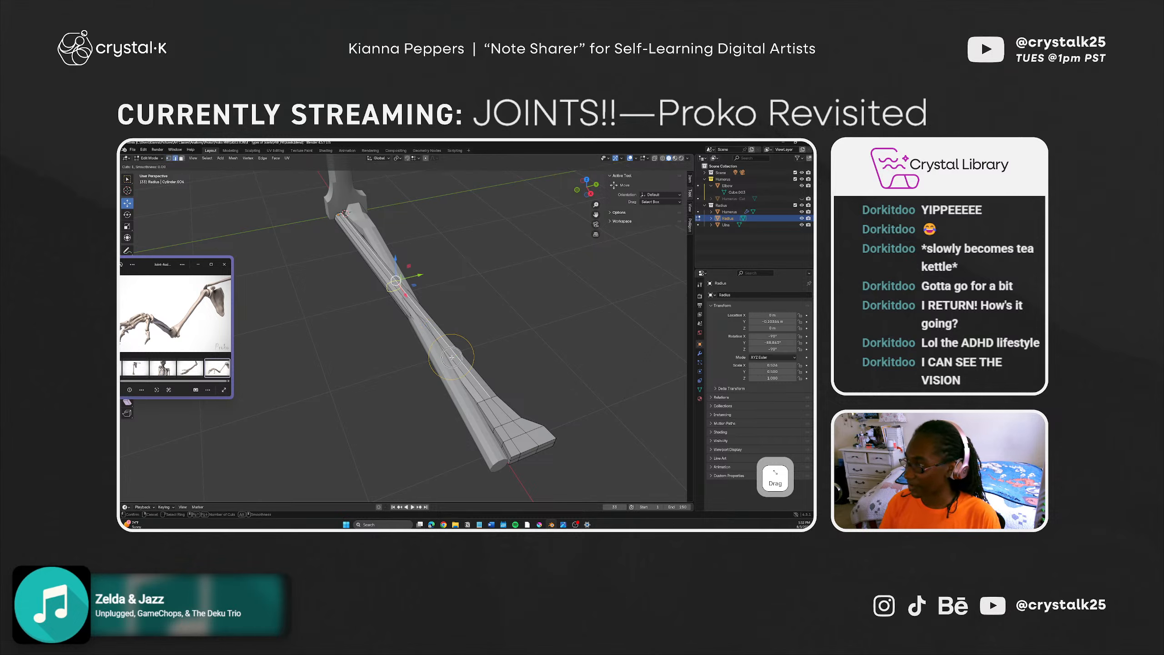
click(452, 357)
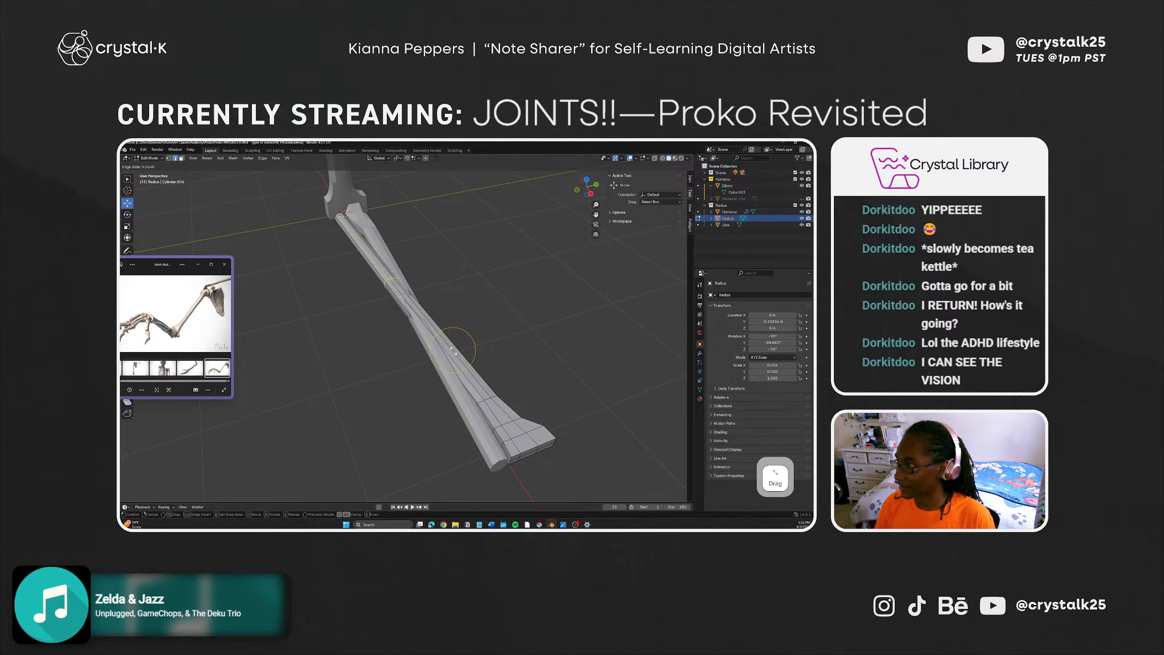
drag(441, 342, 473, 377)
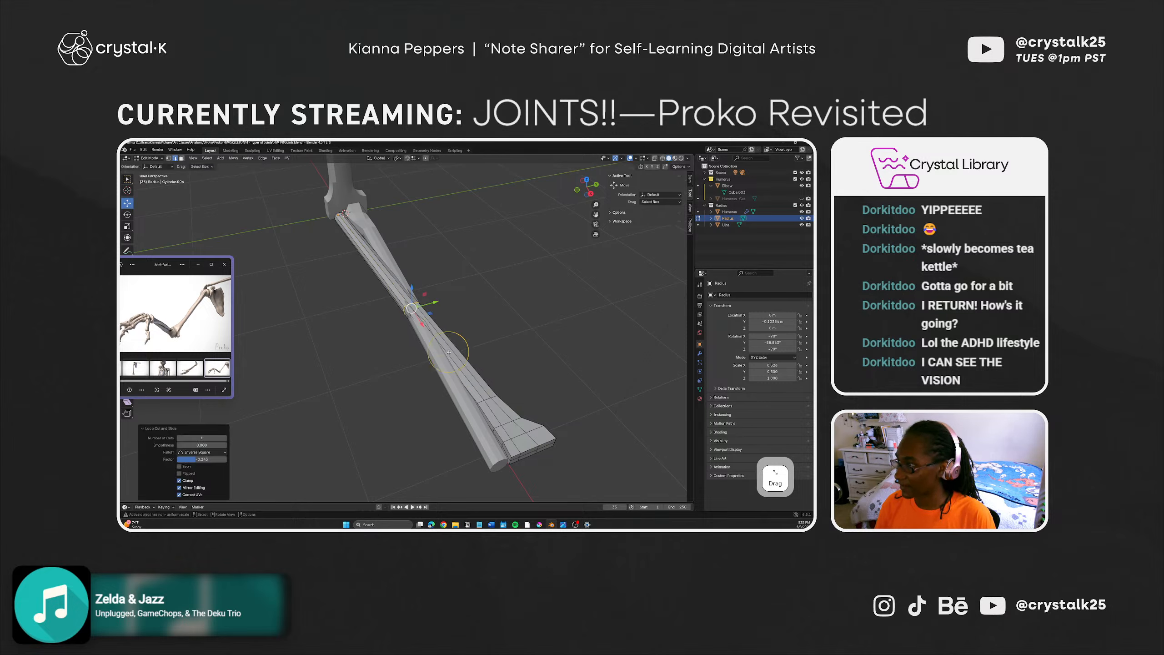
Step: Raise the new loop along Z and shift it slightly along negative Y so the radius's shaft bows over the ulna
drag(410, 286, 412, 279)
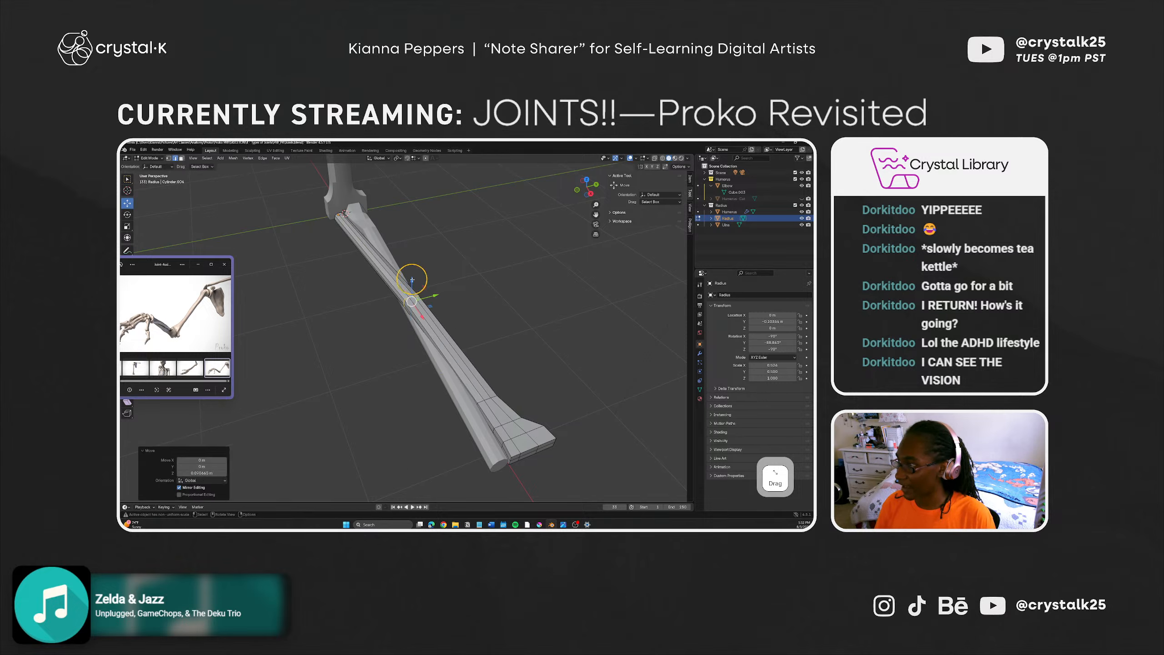
middle_drag(402, 351, 390, 382)
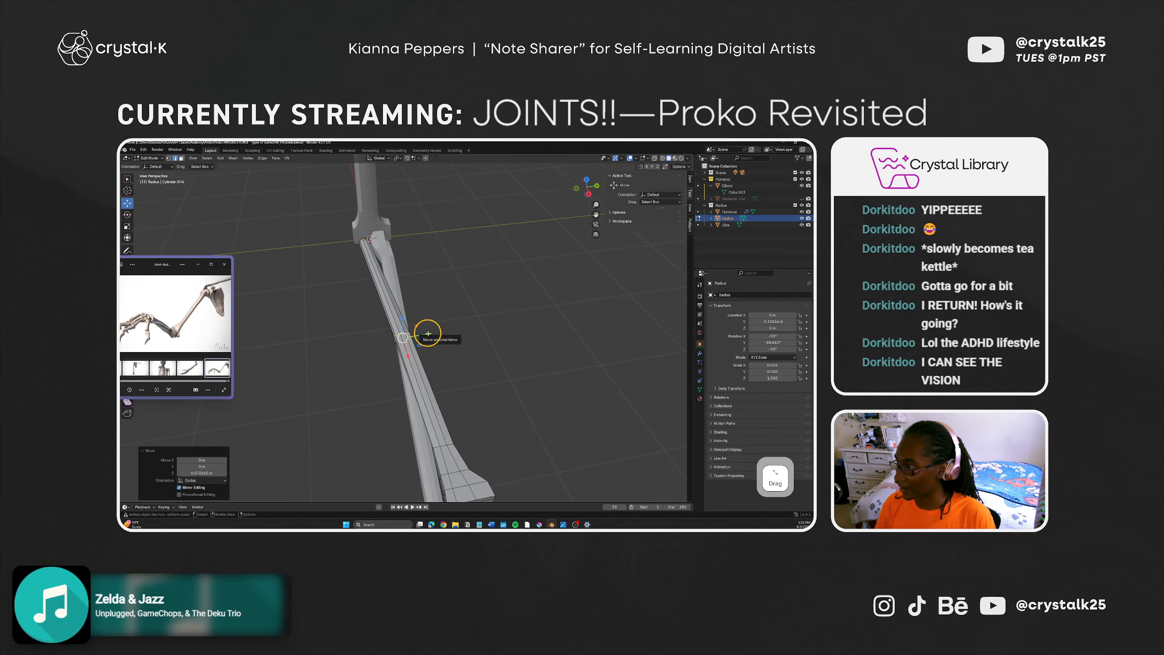
drag(428, 332, 423, 338)
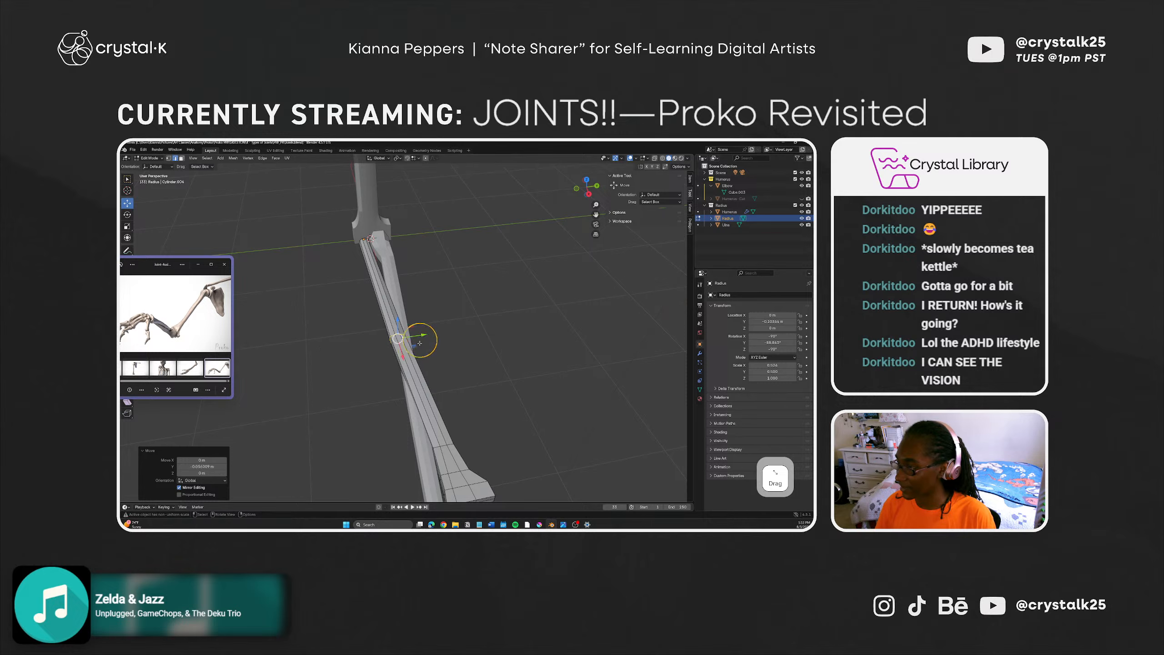
middle_drag(423, 338, 443, 309)
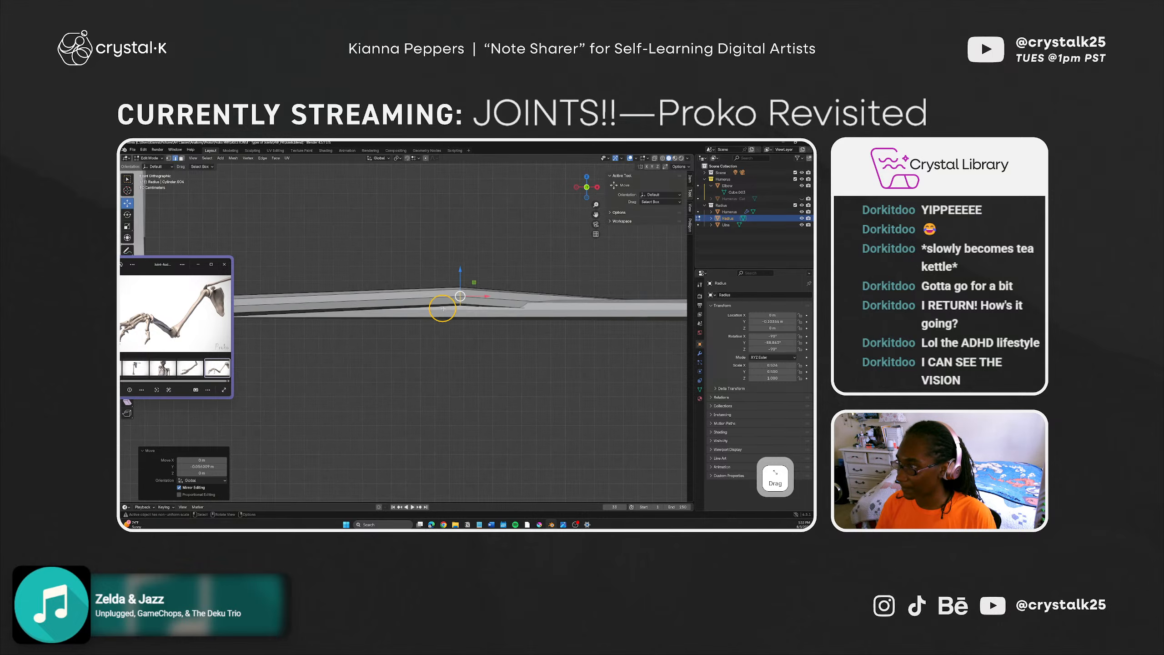
click(655, 158)
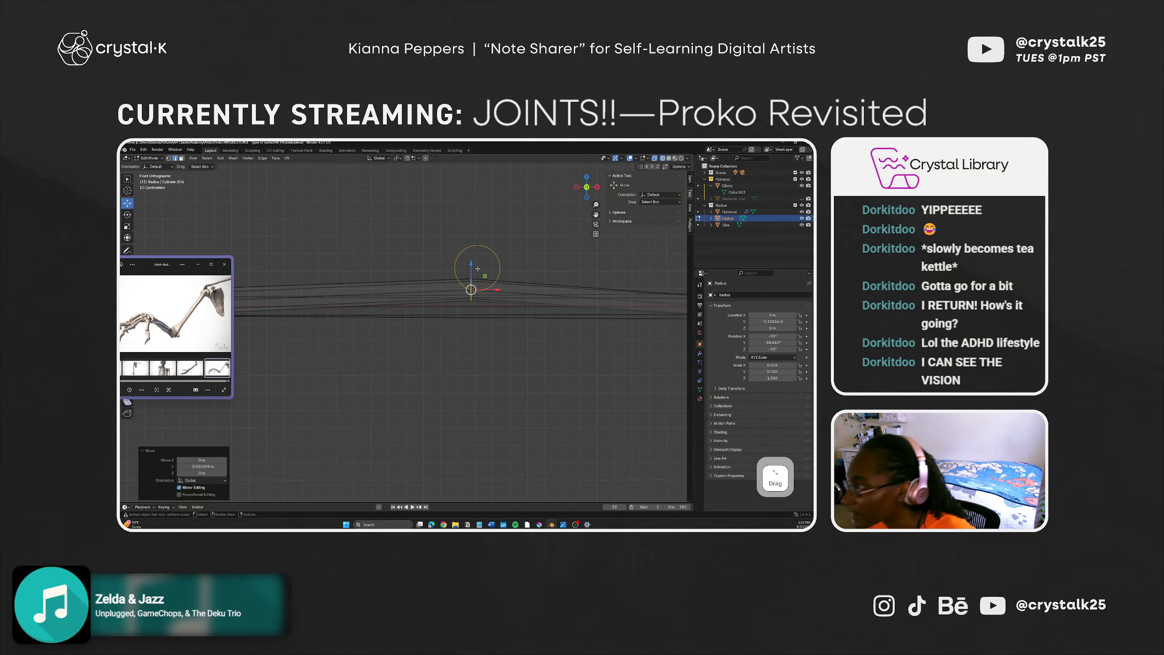
drag(470, 264, 472, 256)
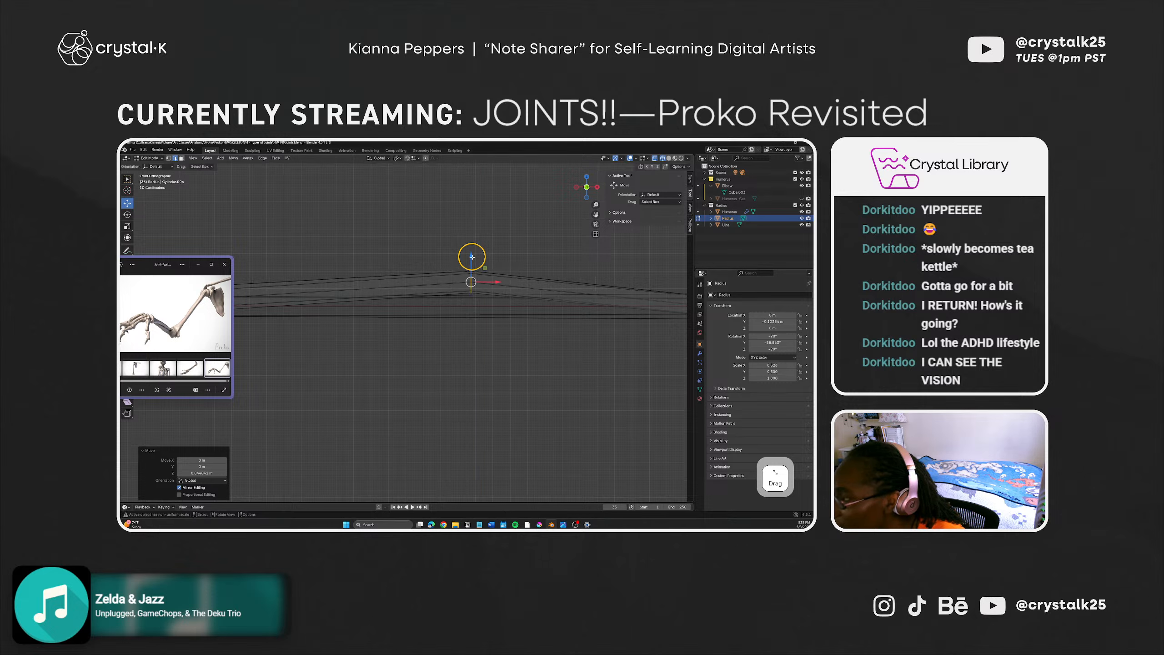
Step: Reselect the loop at the crossing, try beveling it with extra segments in solid shading, and undo the bevel
click(500, 309)
shift+middle_drag(432, 333, 421, 436)
scroll(413, 376, down, 2)
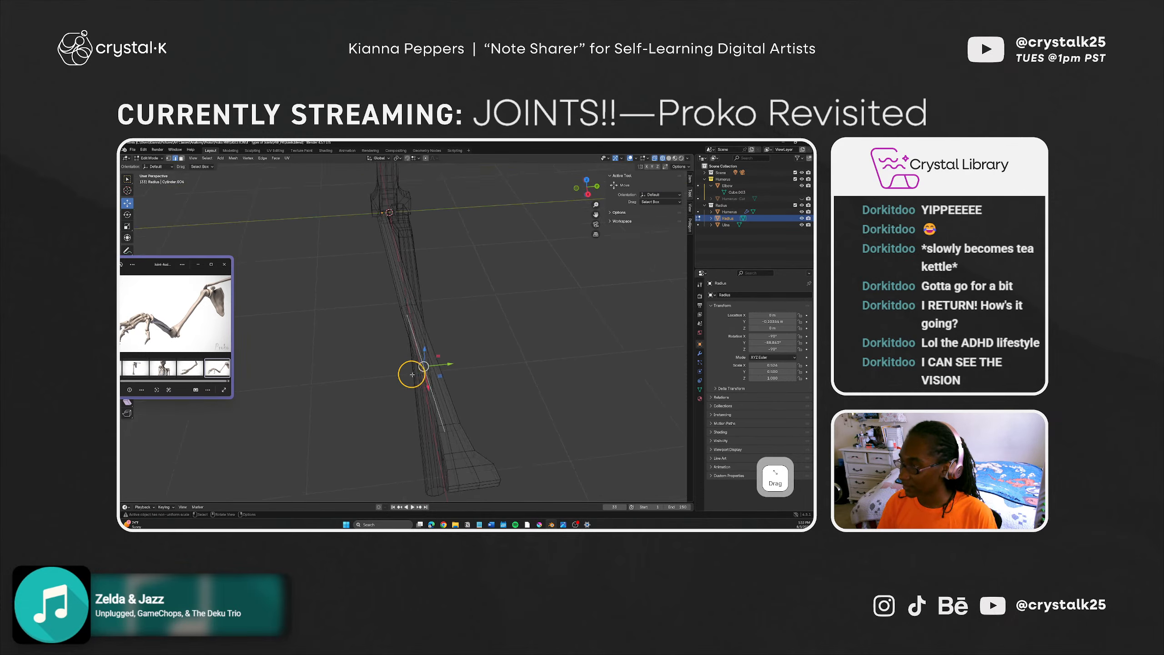
click(414, 304)
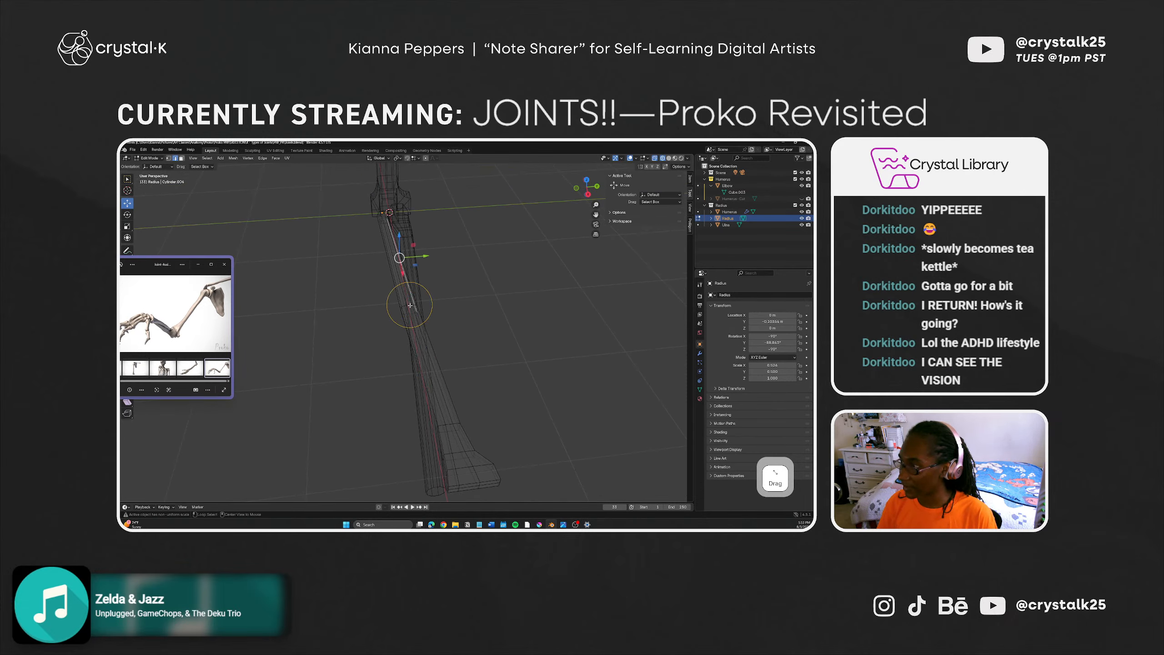
alt+click(407, 305)
middle_drag(403, 376, 444, 361)
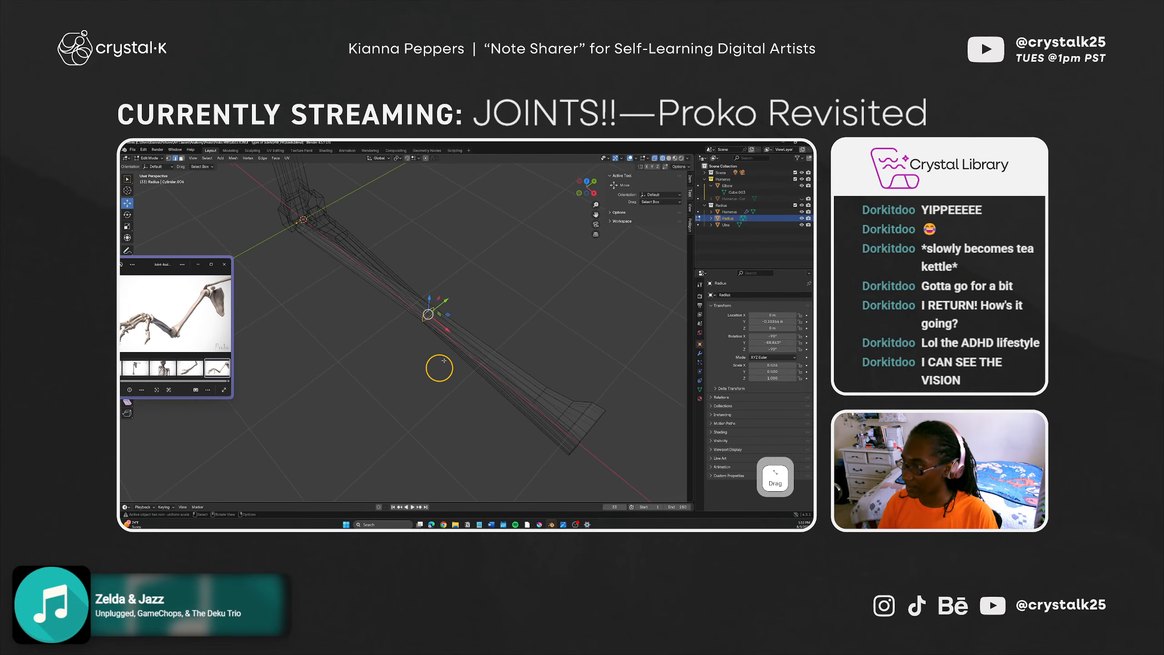
click(668, 158)
key(ctrl+b)
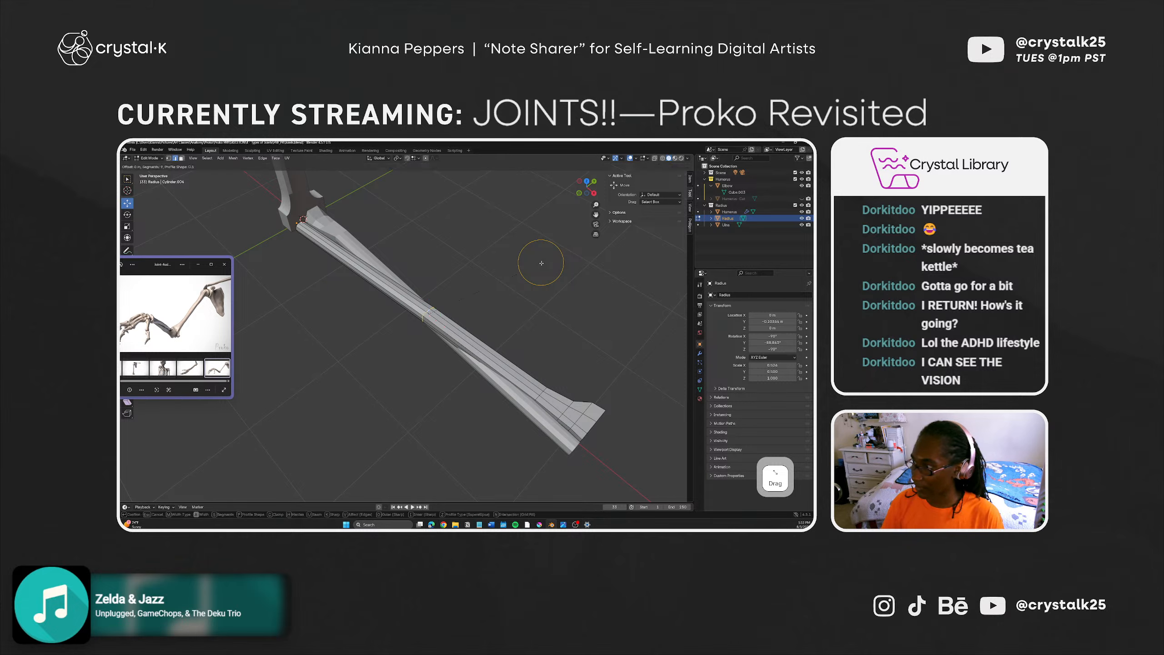
scroll(541, 263, up, 1)
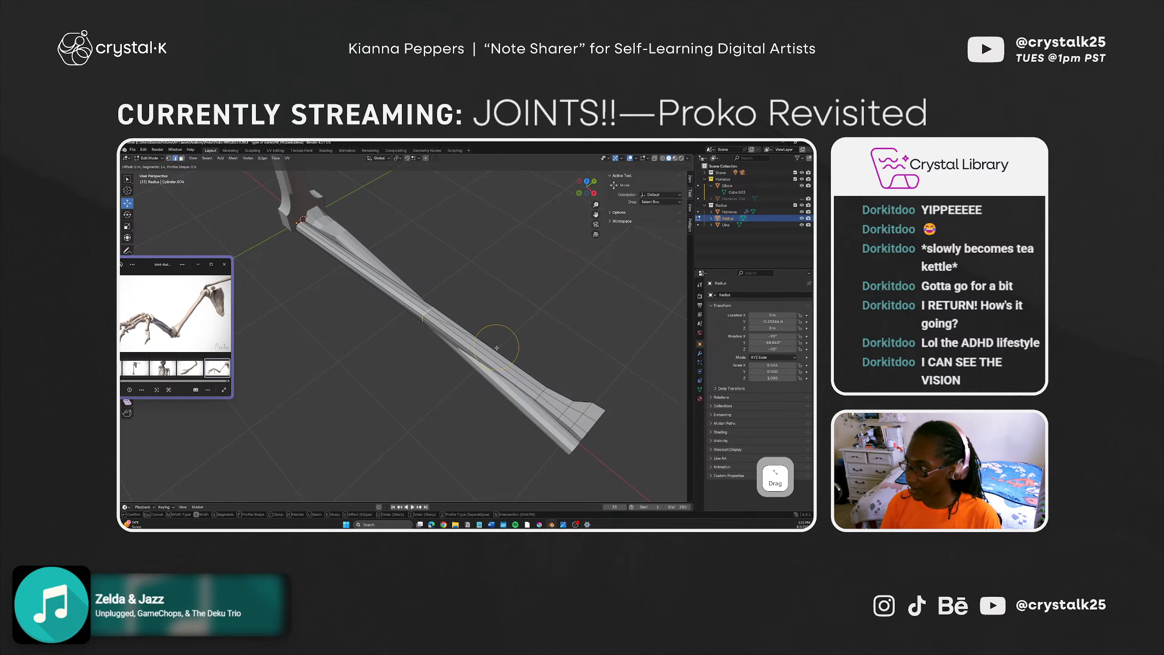
click(428, 311)
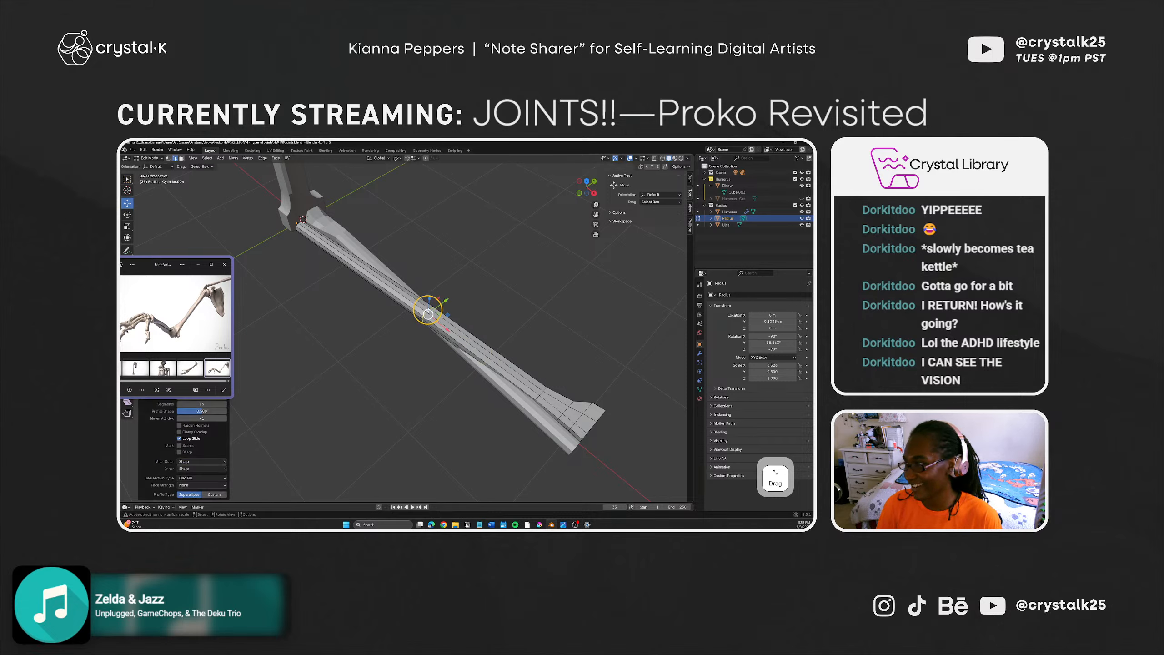
key(ctrl+z)
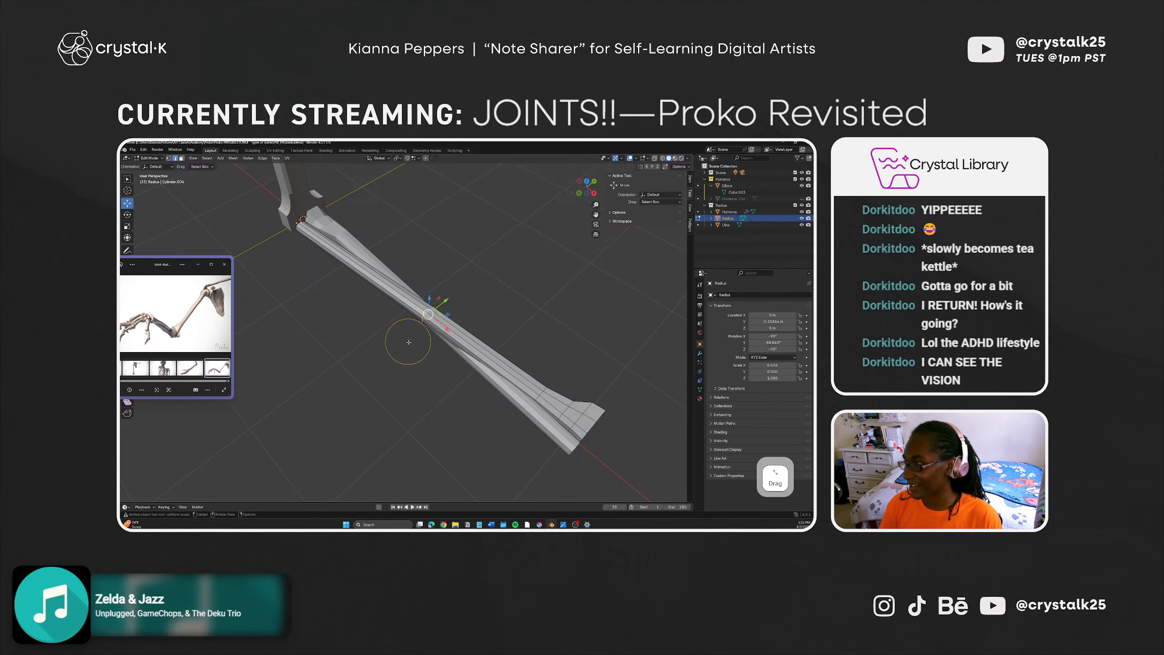
Step: Select the edge loop just above the radius's wrist flare and raise it slightly along Z
middle_drag(408, 342, 479, 385)
middle_drag(531, 353, 457, 351)
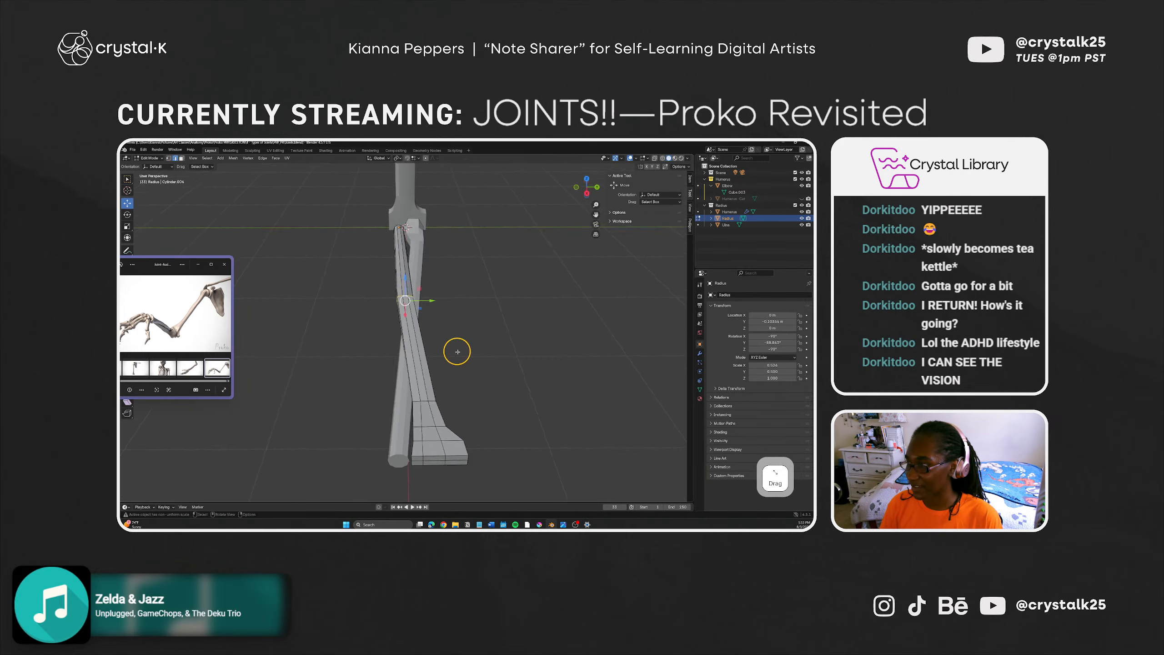
alt+click(422, 402)
middle_drag(424, 392, 500, 319)
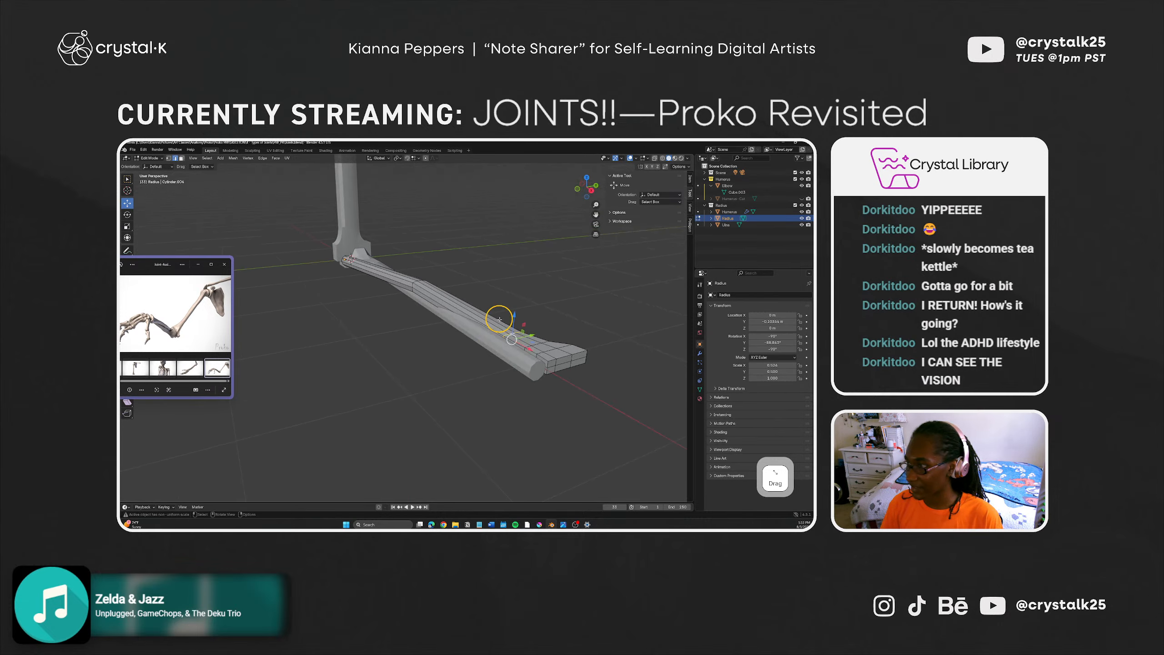
drag(513, 315, 513, 308)
Step: Add an edge loop around the radius's lower shaft between the ulna crossing and the wrist flare
middle_drag(512, 308, 381, 326)
alt+click(396, 314)
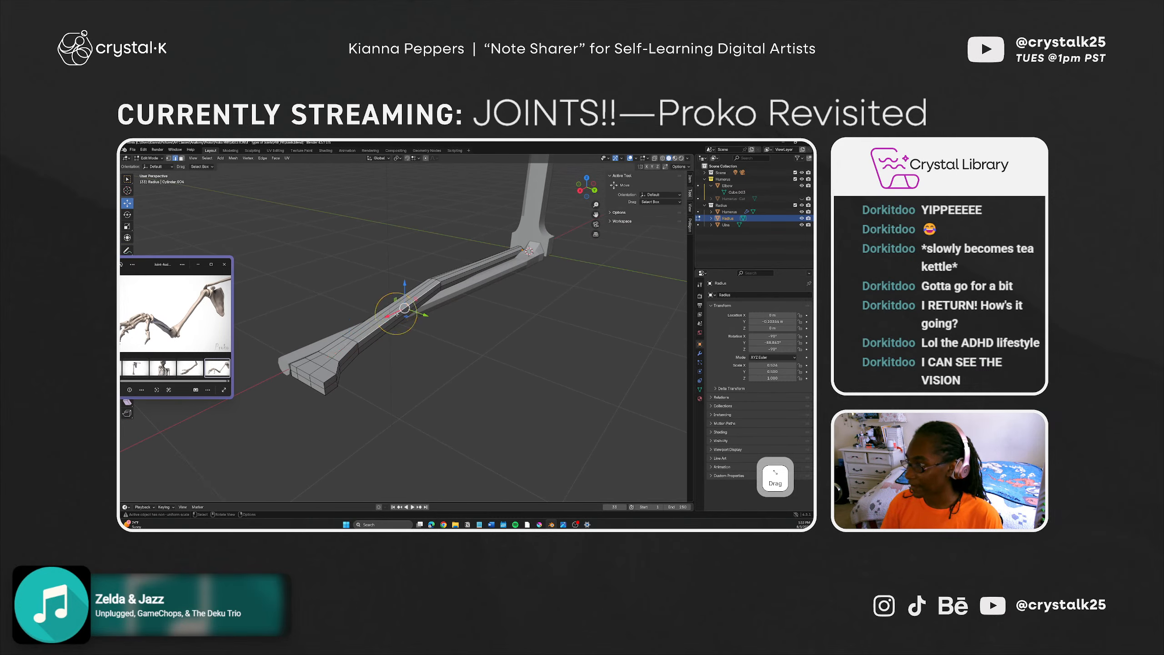
key(ctrl+r)
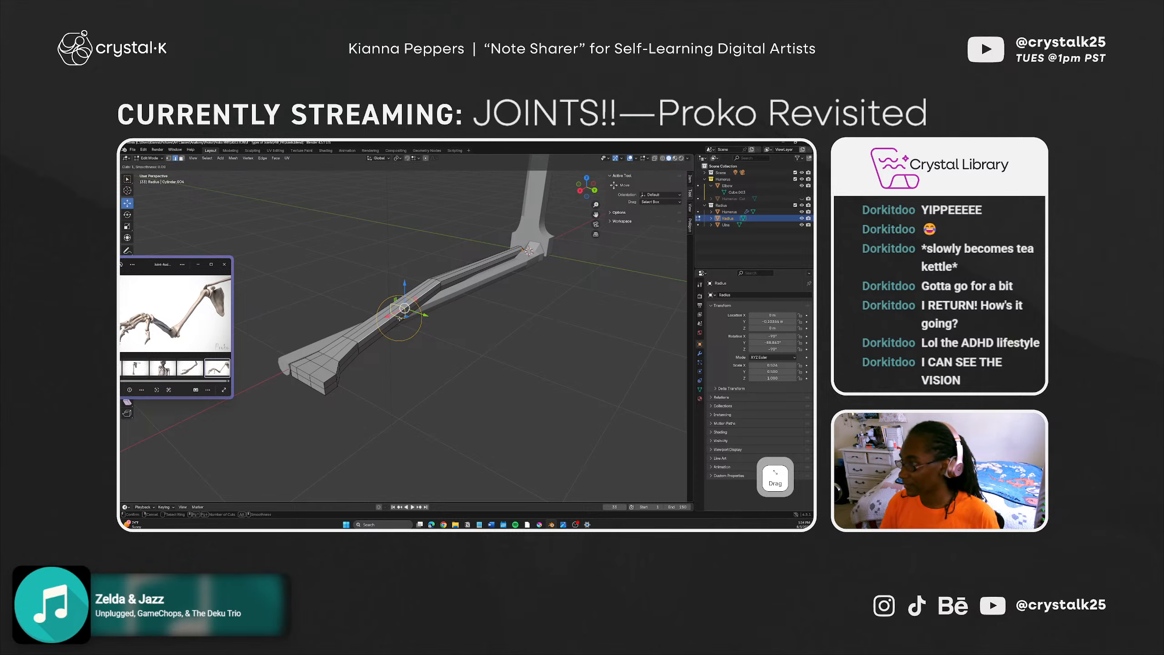
click(400, 318)
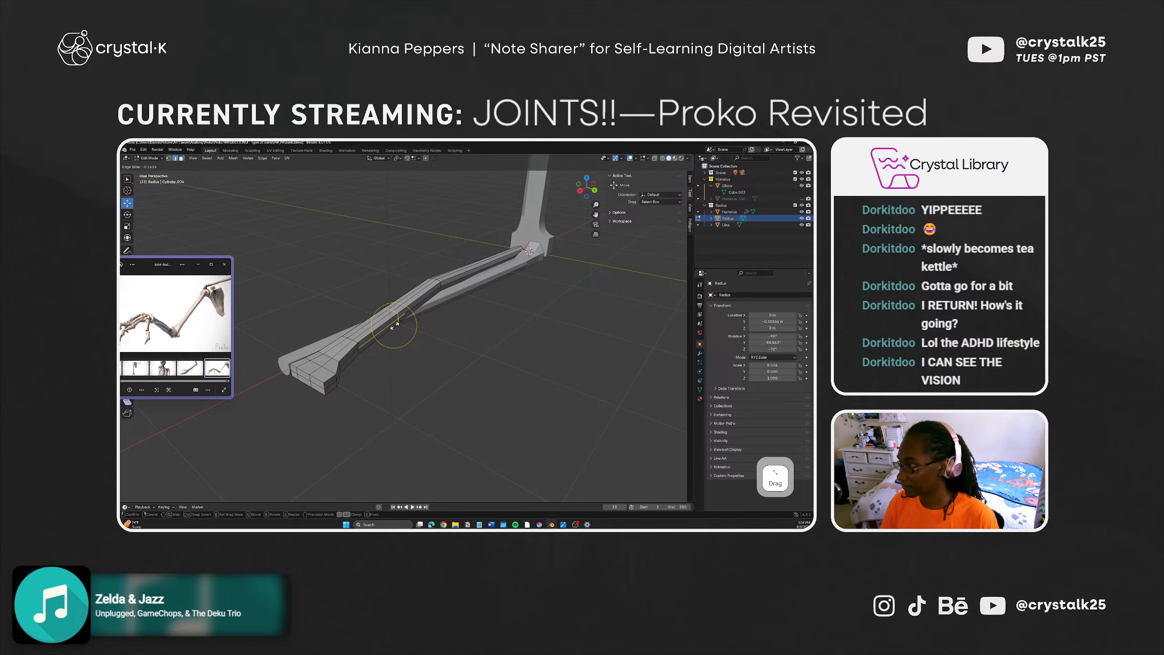
click(395, 326)
Step: Raise the new lower-shaft loop slightly along Z to round the bow above the ulna
middle_drag(390, 317, 476, 311)
drag(497, 267, 499, 267)
middle_drag(498, 267, 433, 340)
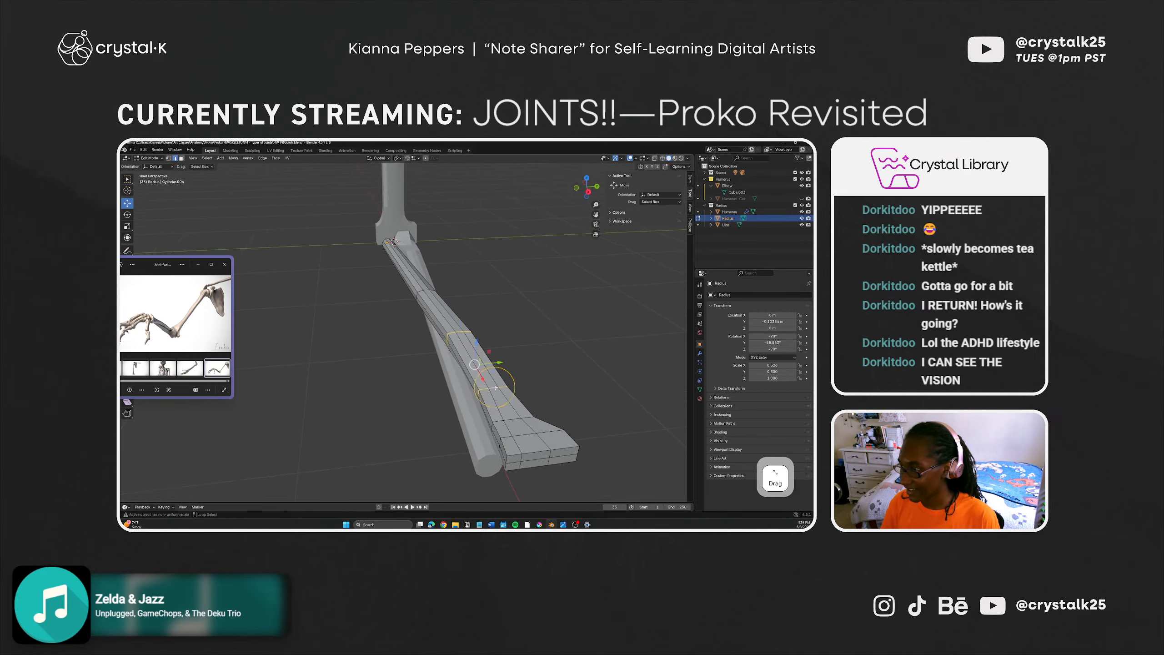
drag(499, 363, 479, 340)
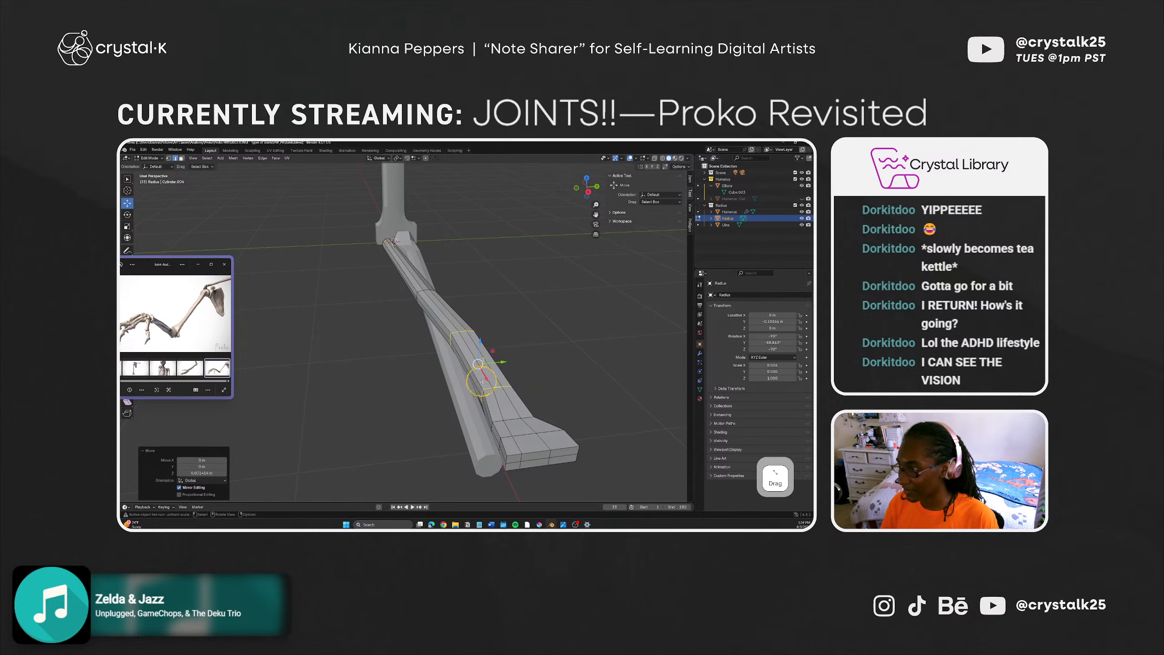
Step: Add another centred edge loop in the lower shaft segment toward the wrist and fine-tune its height along Z
key(ctrl+r)
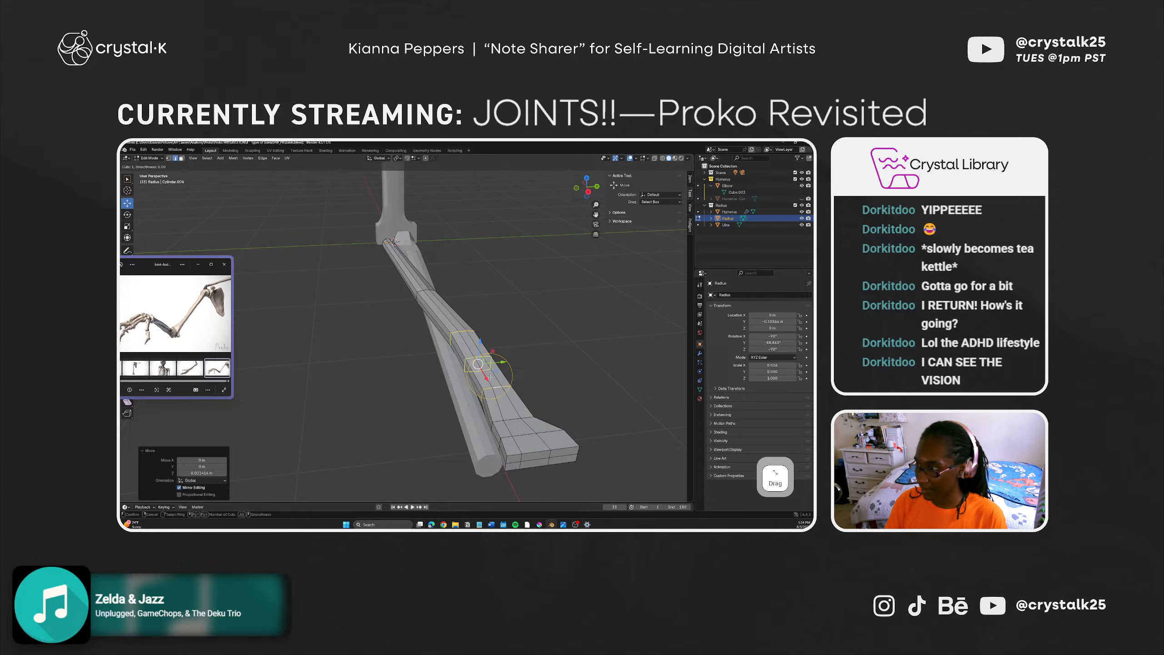
click(490, 377)
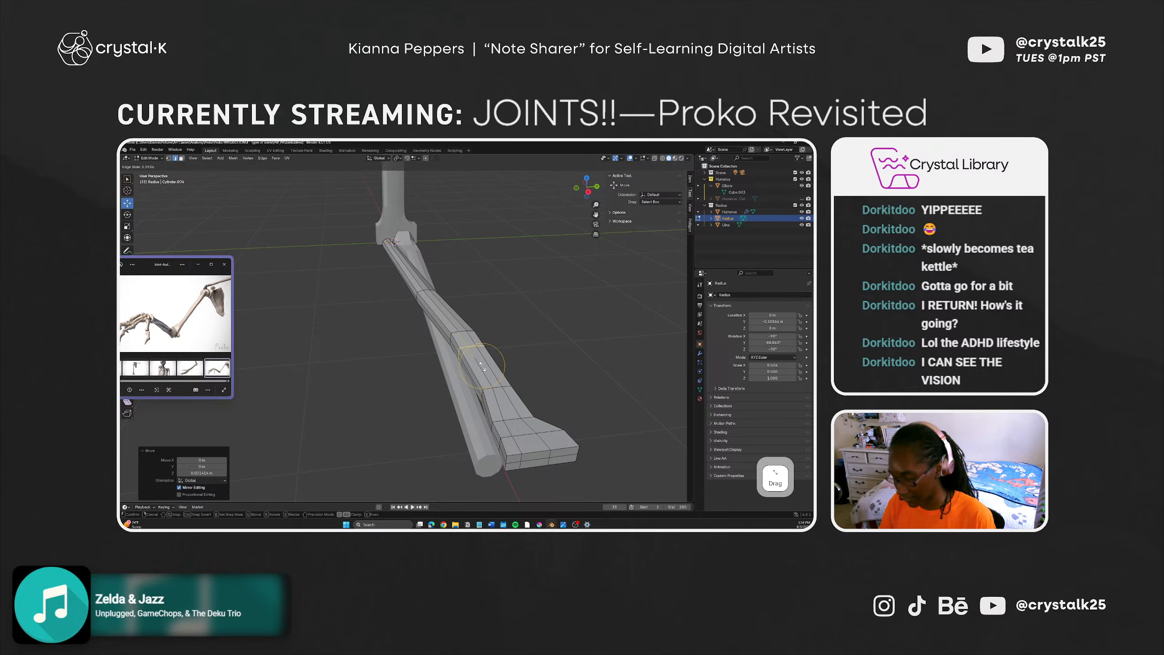
right_click(481, 368)
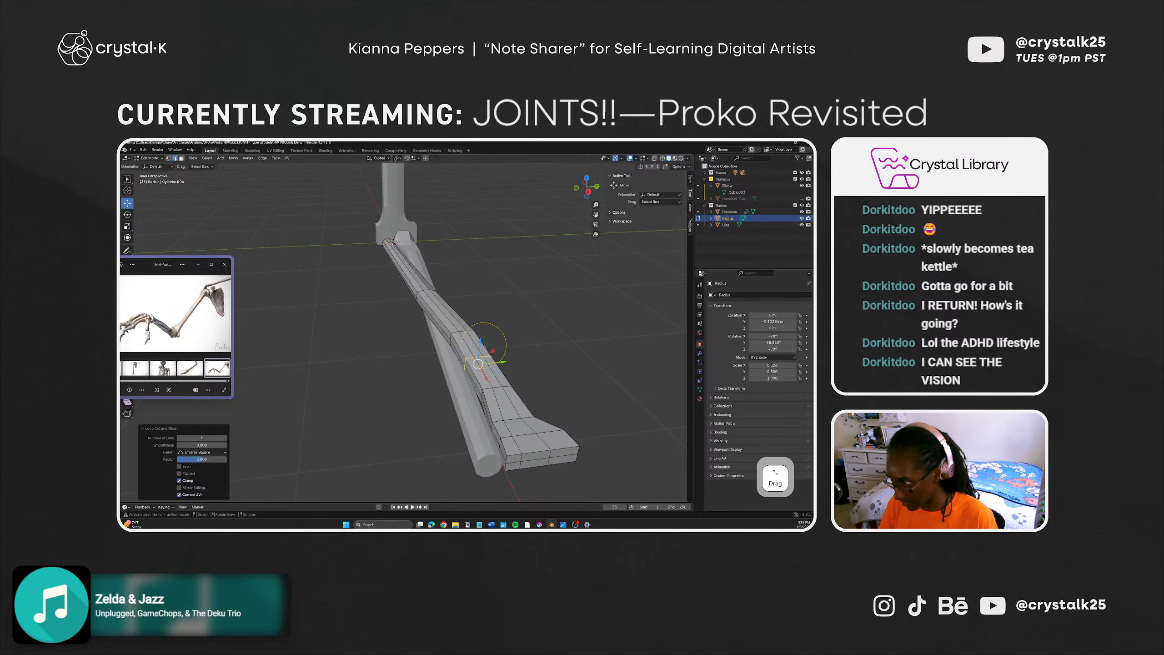
drag(479, 341, 481, 334)
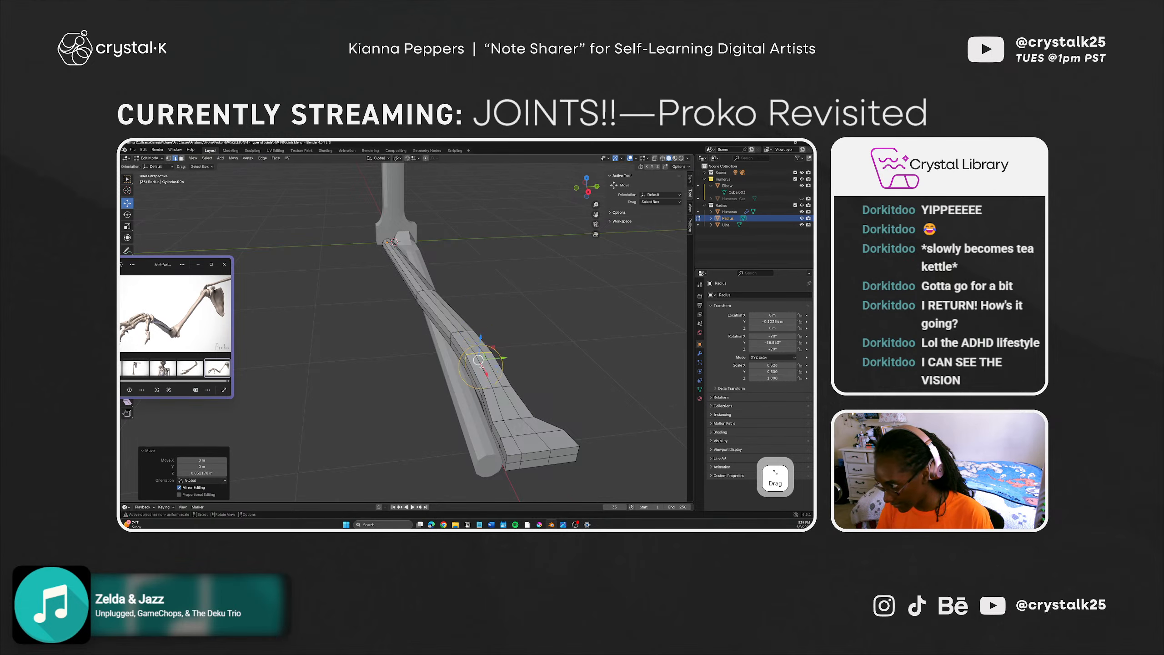
middle_drag(481, 335, 504, 359)
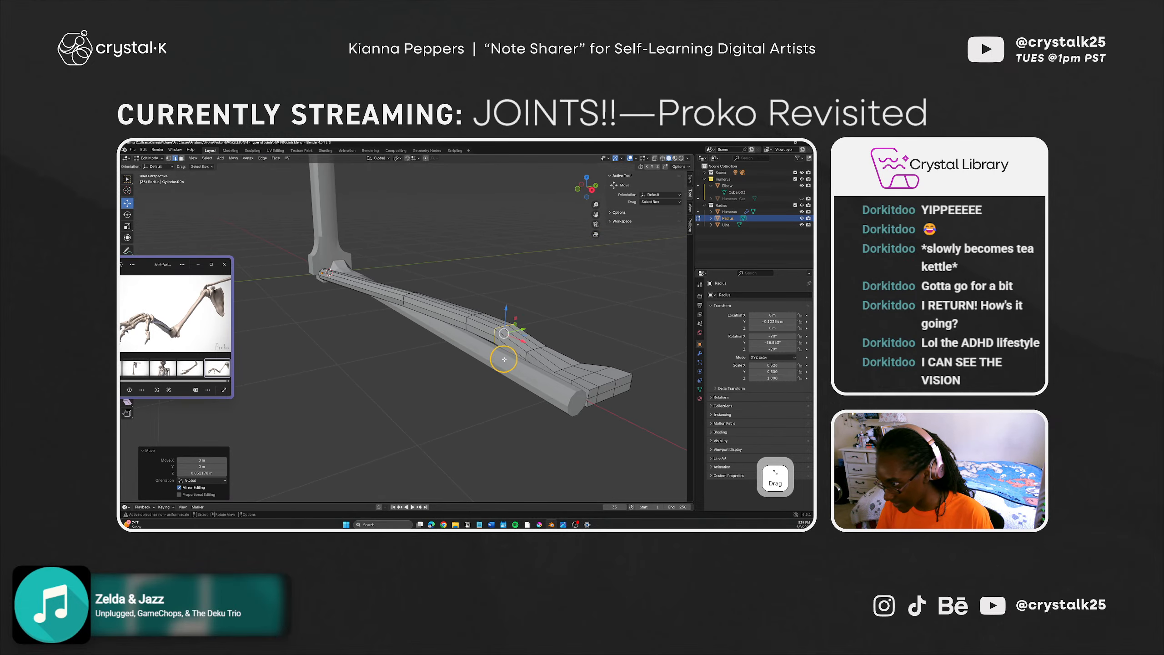
drag(515, 343, 512, 314)
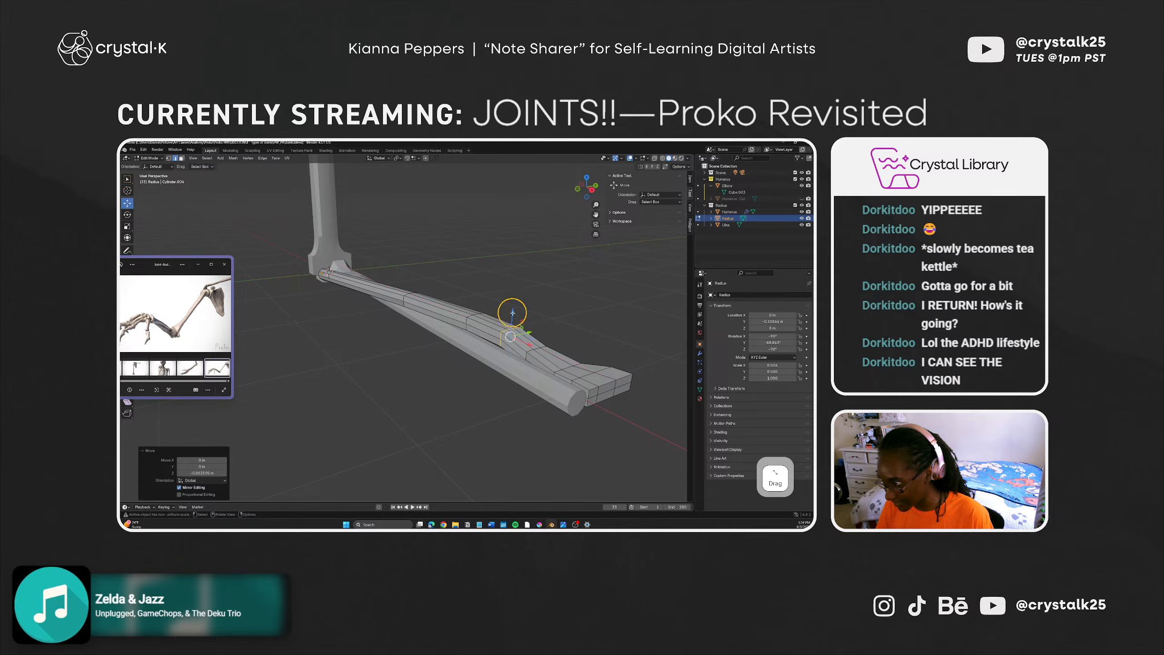
Step: Select the neighbouring edge loop nearer the wrist and nudge it up along Z to smooth the shaft's curve
middle_drag(484, 350, 458, 376)
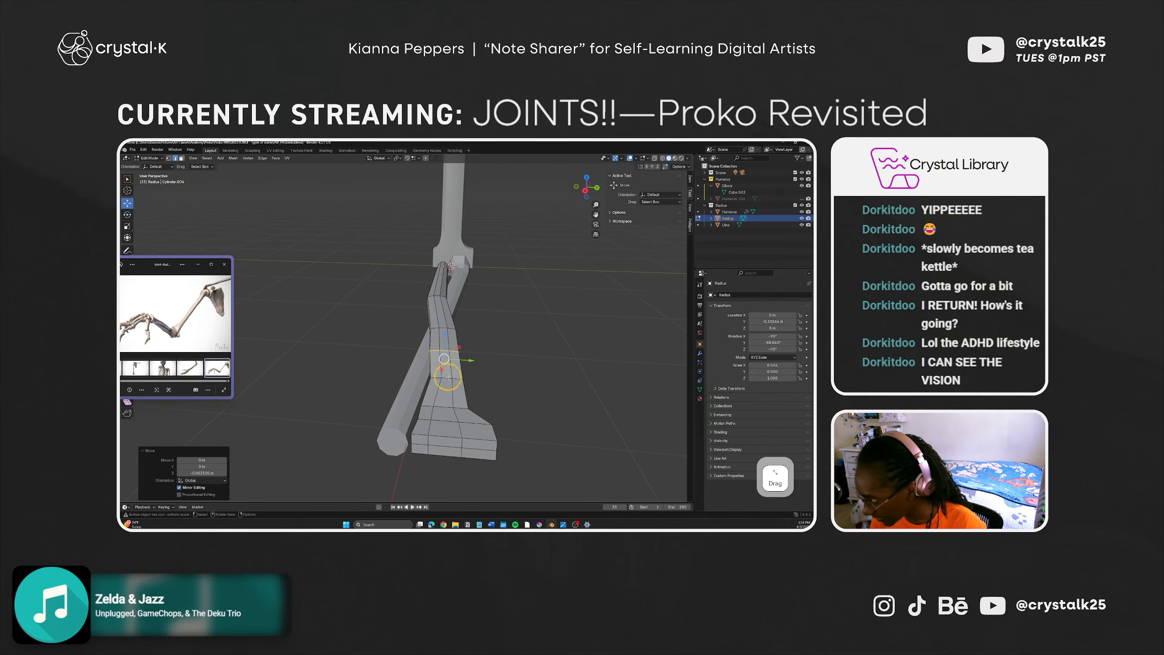
alt+shift+click(451, 380)
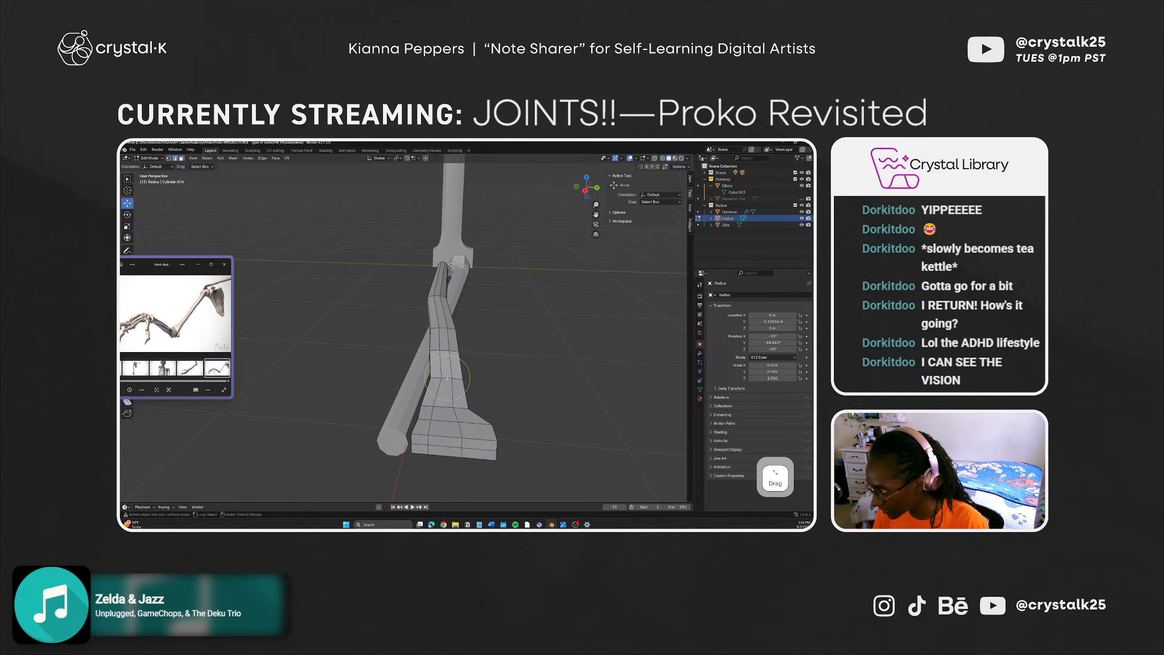
middle_drag(447, 381, 457, 401)
drag(494, 335, 494, 332)
middle_drag(479, 368, 432, 455)
Step: Select the inner edges of the radius's wrist flare in a wireframe top view and shift them slightly along Y
alt+click(432, 462)
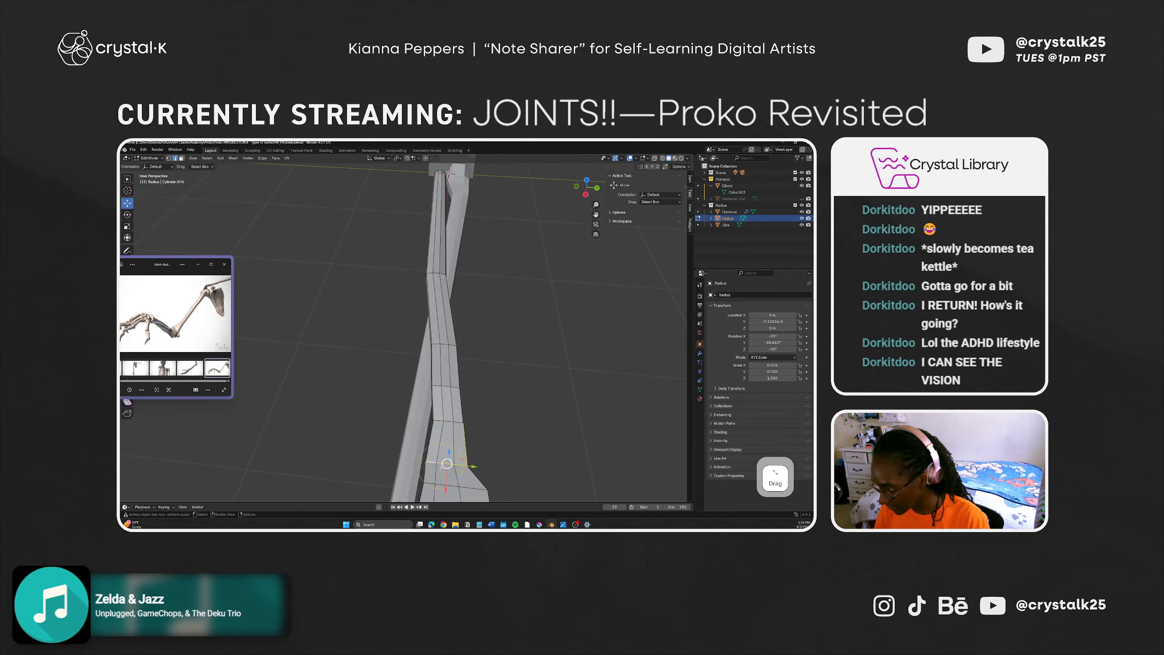
middle_drag(499, 467, 484, 436)
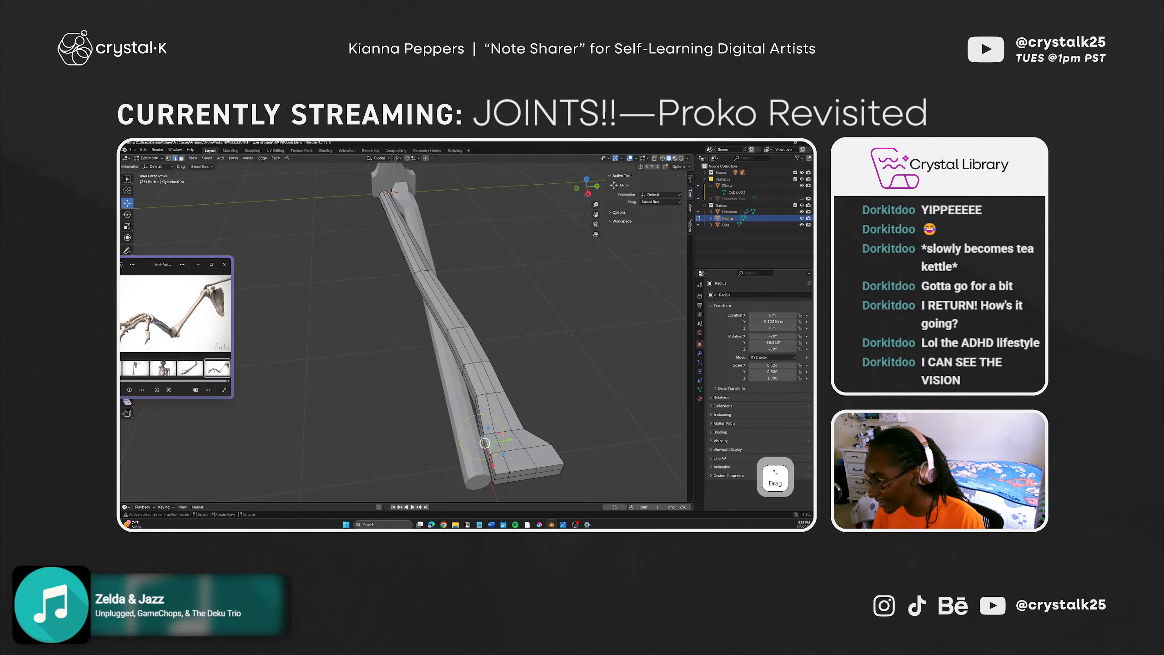
middle_drag(482, 441, 457, 443)
drag(459, 443, 463, 443)
click(444, 428)
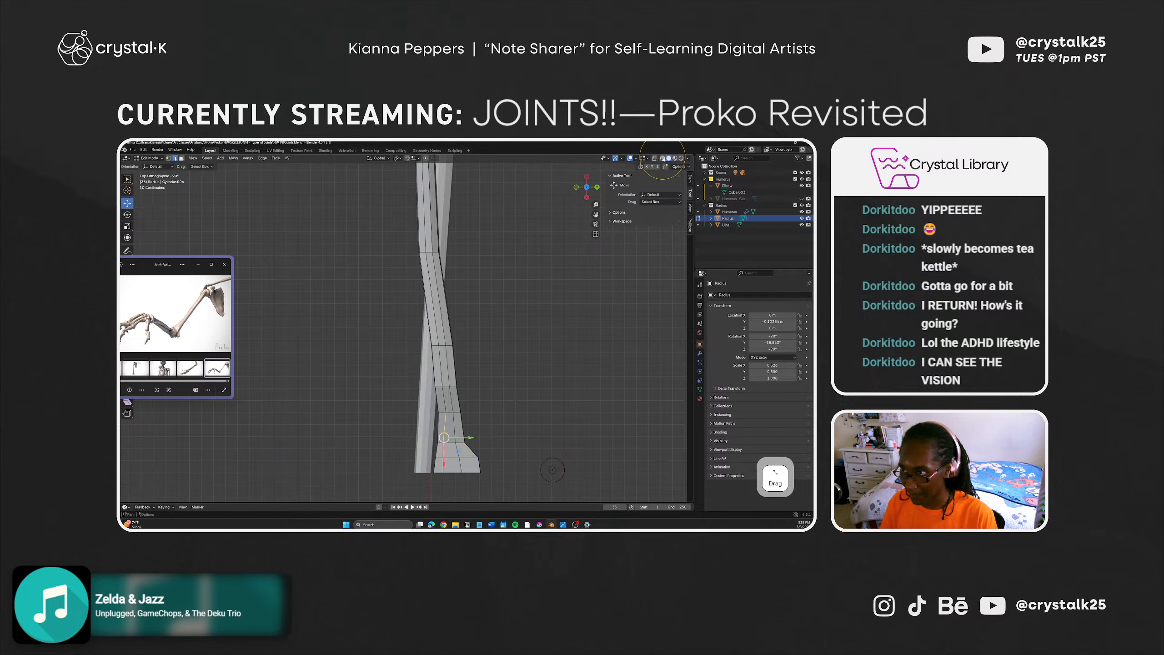
key(shift+z)
click(443, 435)
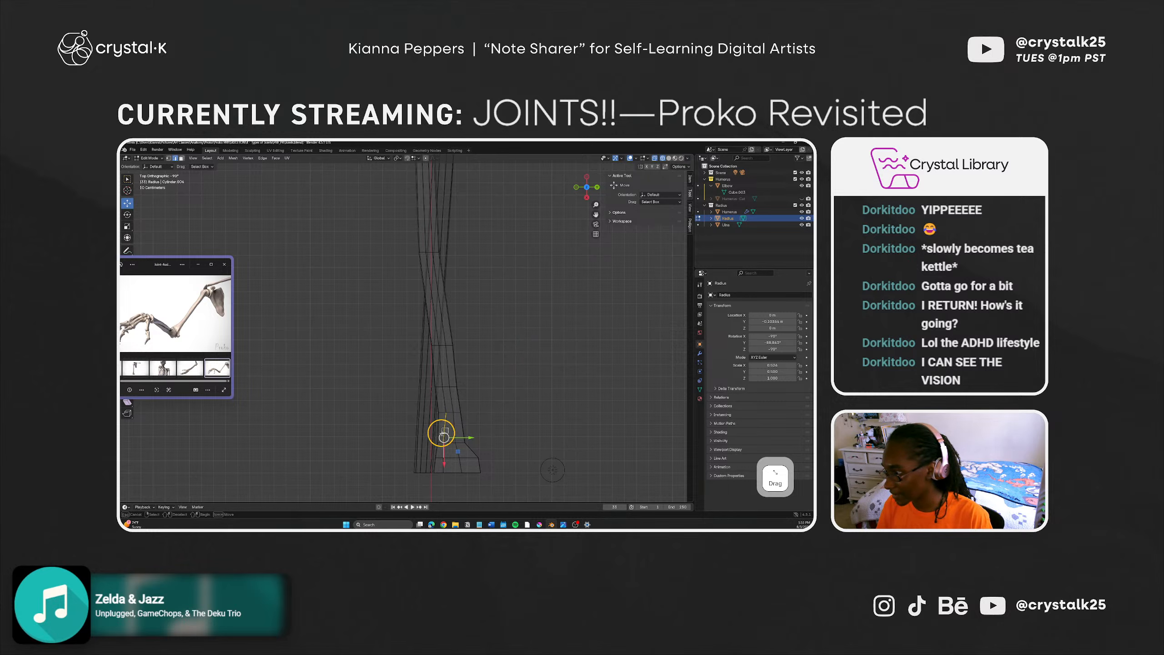
shift+click(453, 445)
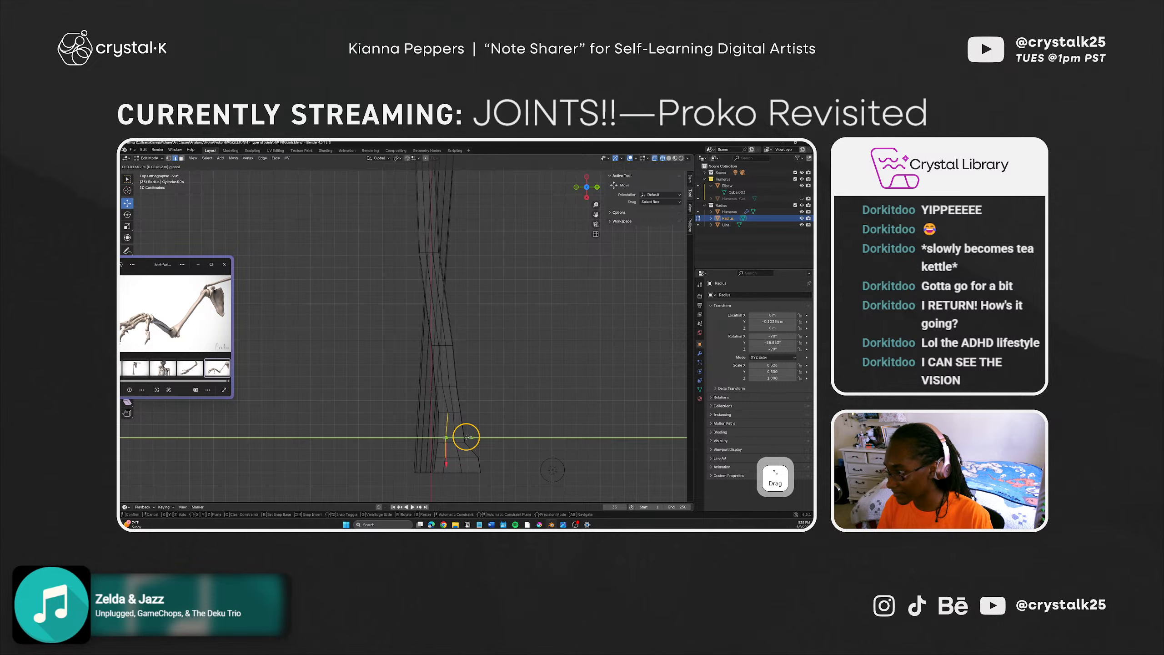
click(499, 369)
Step: Switch to vertex selection and adjust the vertices at the radius's wrist end and above the flare along Y
key(1)
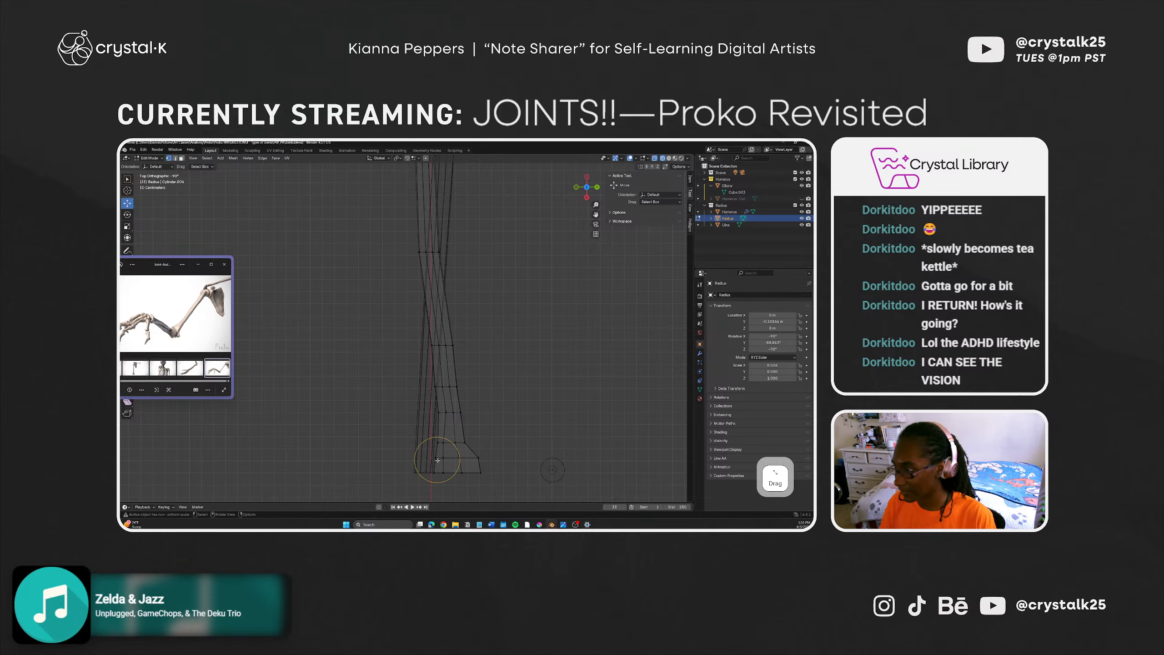
click(443, 443)
drag(468, 442, 470, 471)
key(b)
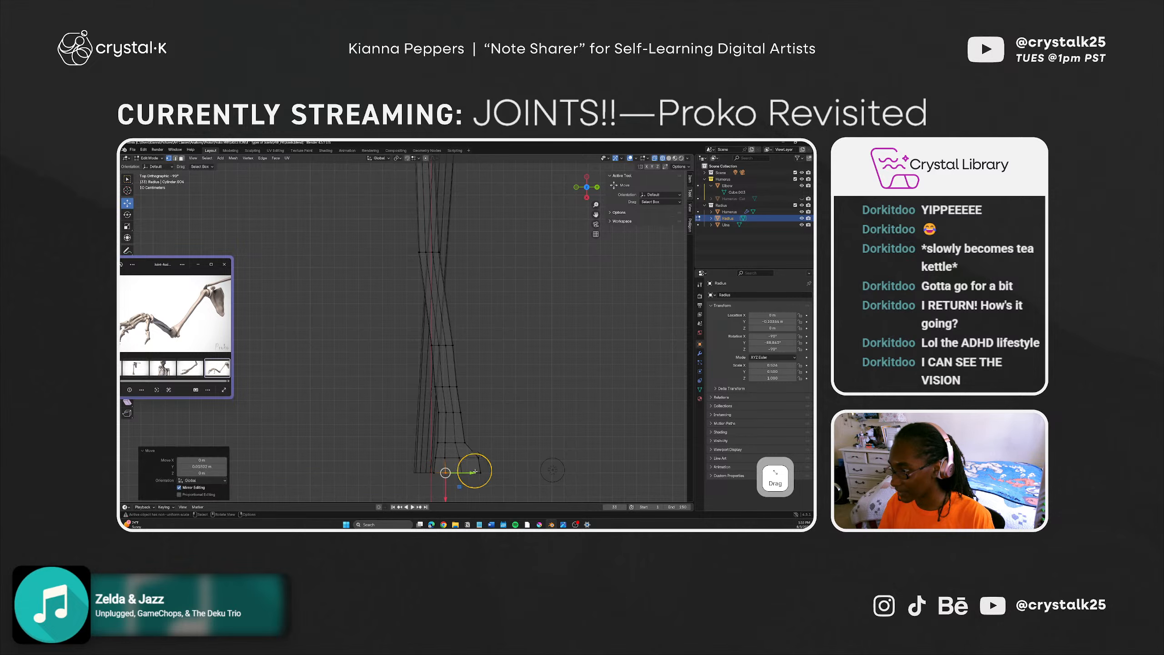
click(499, 430)
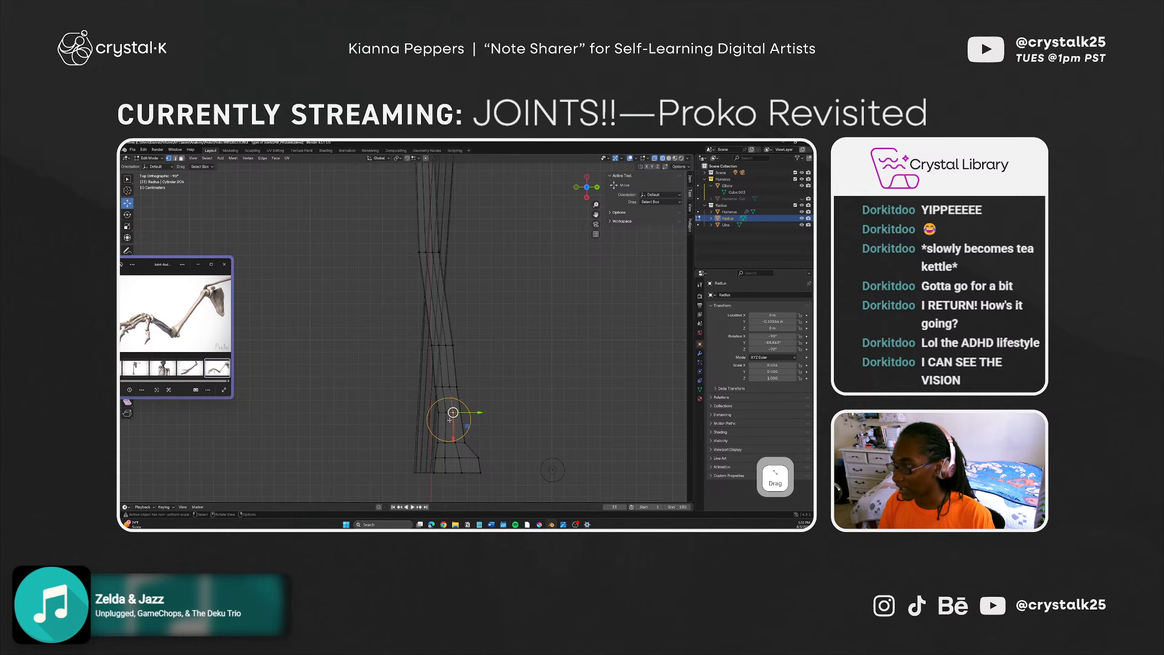
drag(442, 408, 474, 410)
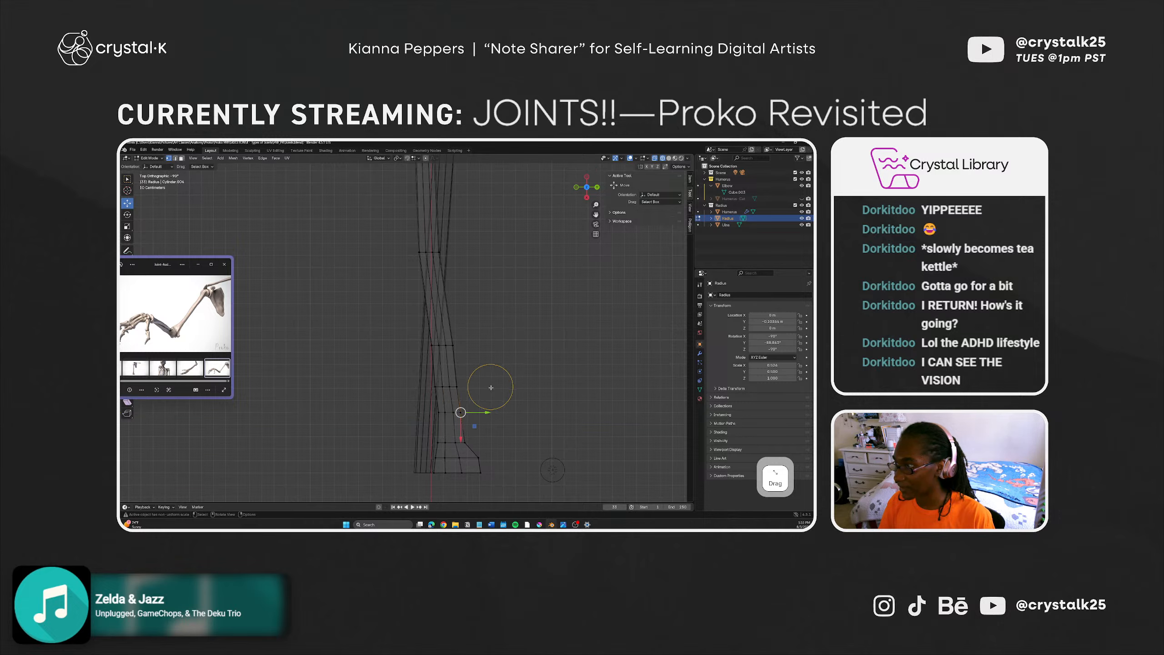
Step: Return to edge selection and add one edge loop around the radius's upper shaft between the elbow and the ulna crossing
click(431, 294)
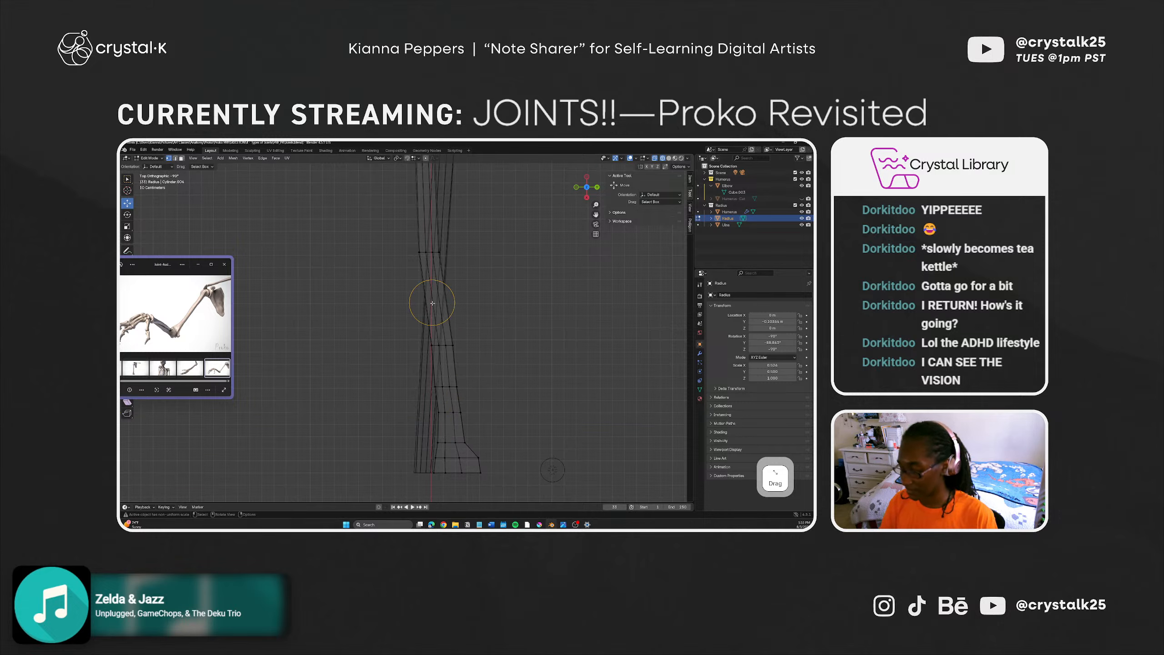
alt+click(433, 304)
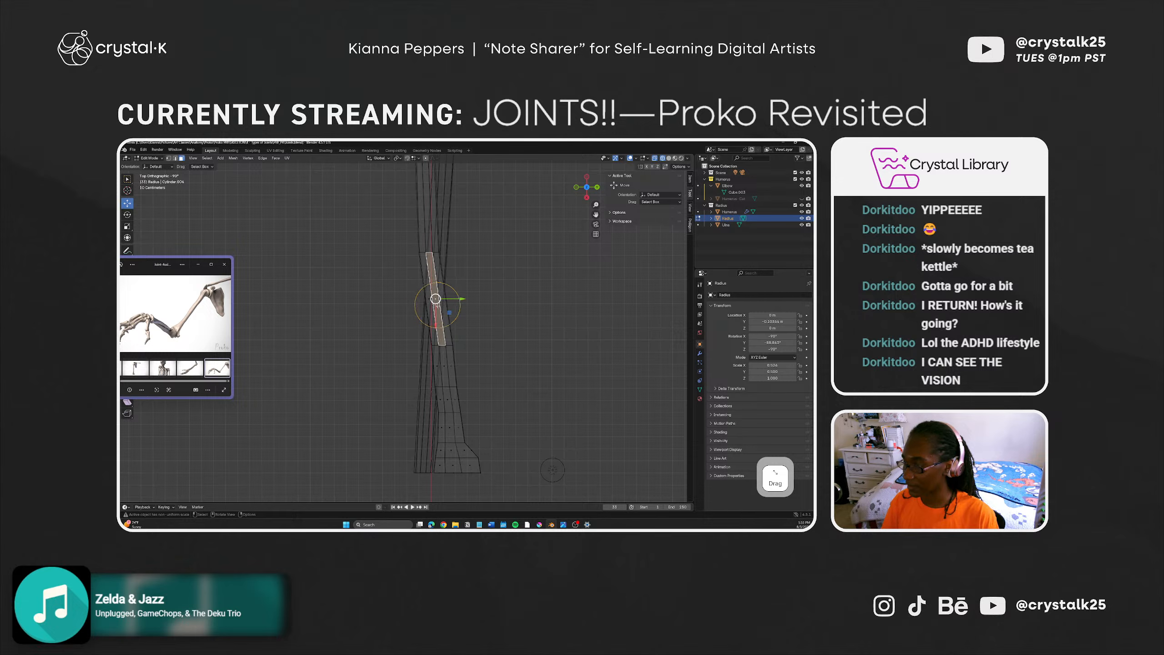
key(2)
click(445, 298)
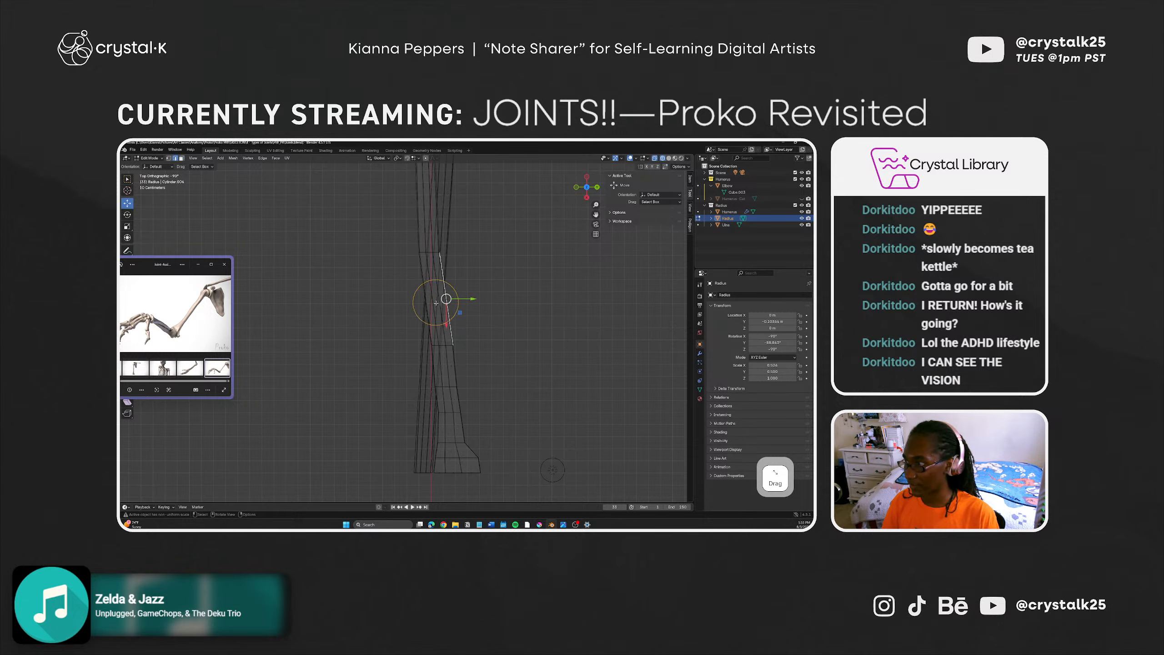
click(436, 306)
middle_drag(440, 318, 380, 303)
click(380, 302)
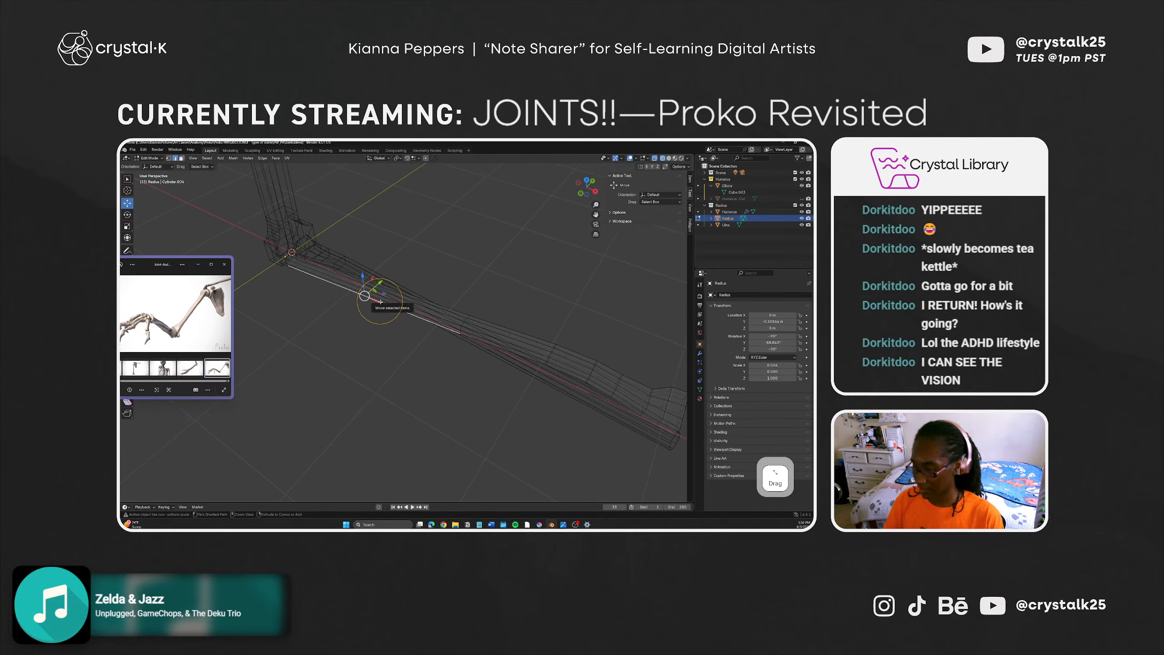
key(ctrl+r)
click(381, 302)
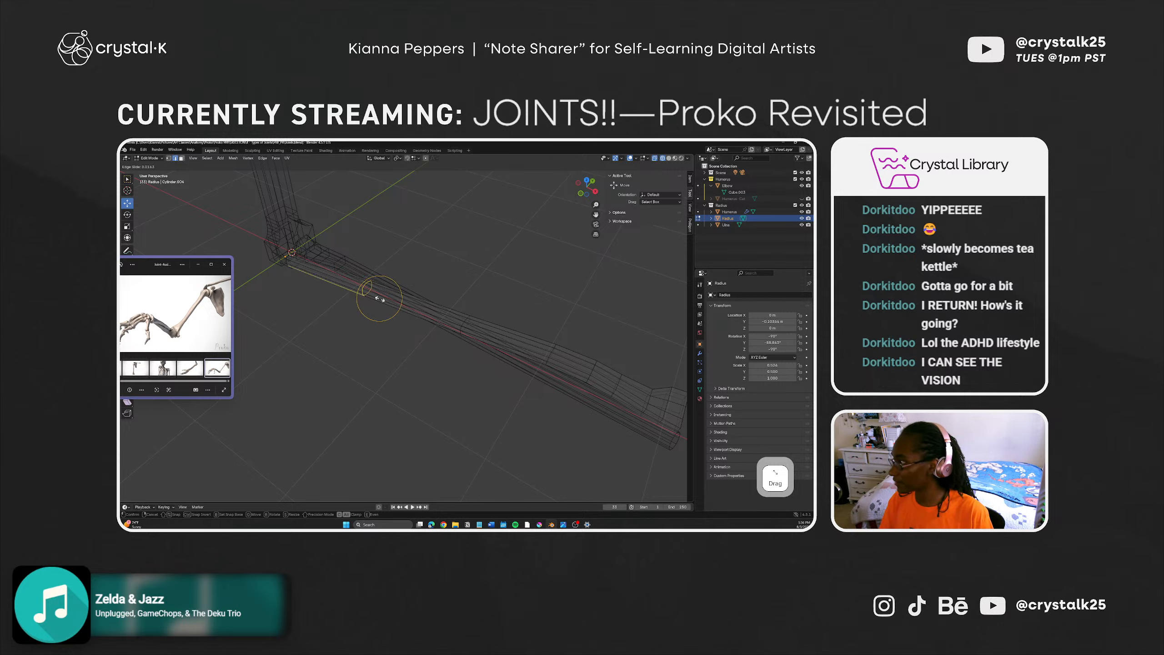
click(383, 289)
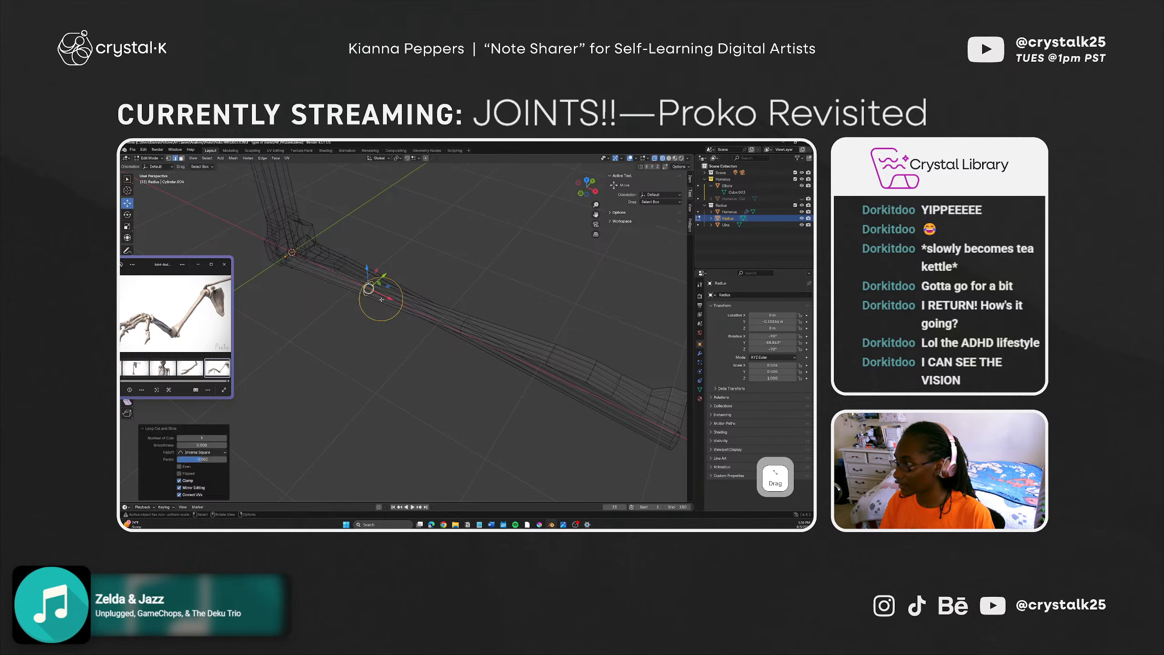
Step: Fine-tune the upper-shaft loop's height along Z from the side so the radius curves smoothly from the elbow
drag(367, 274, 369, 268)
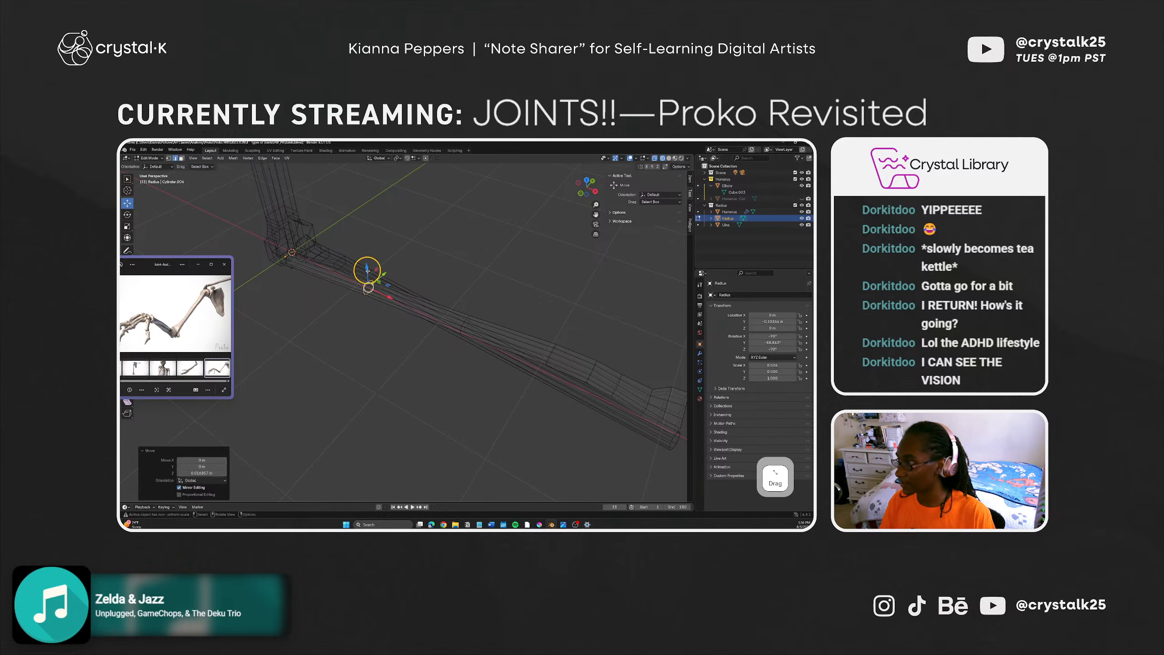
middle_drag(368, 268, 406, 365)
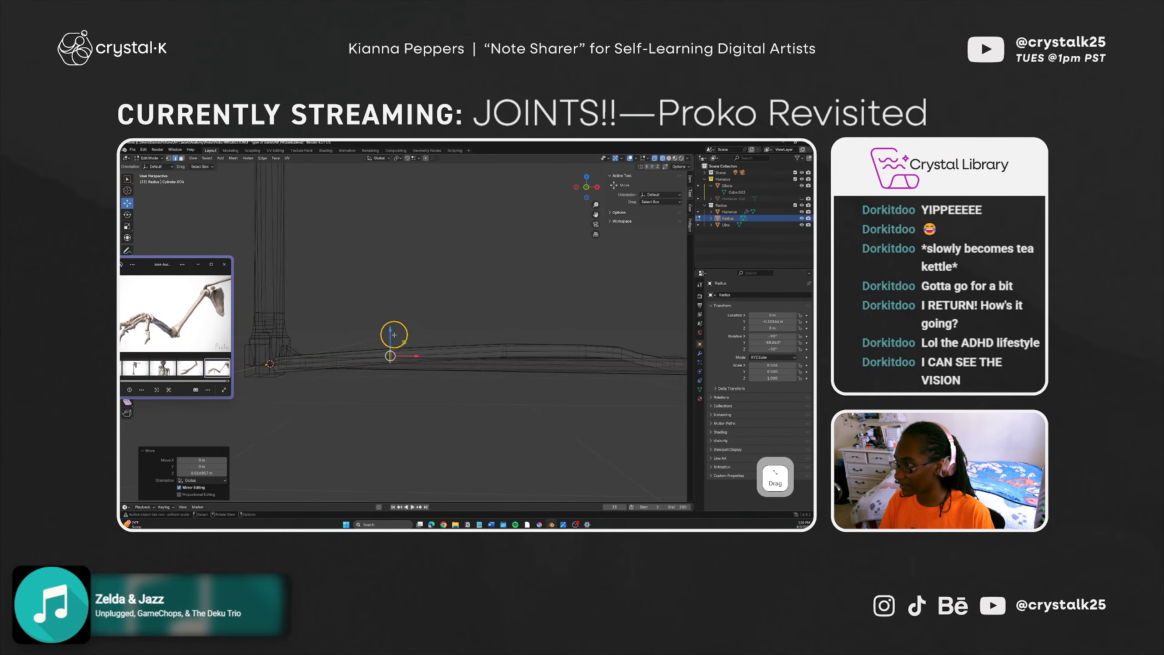
key(g)
key(z)
mouse_move(392, 329)
mouse_down()
mouse_move(406, 354)
mouse_move(388, 336)
mouse_up()
middle_drag(414, 348, 448, 348)
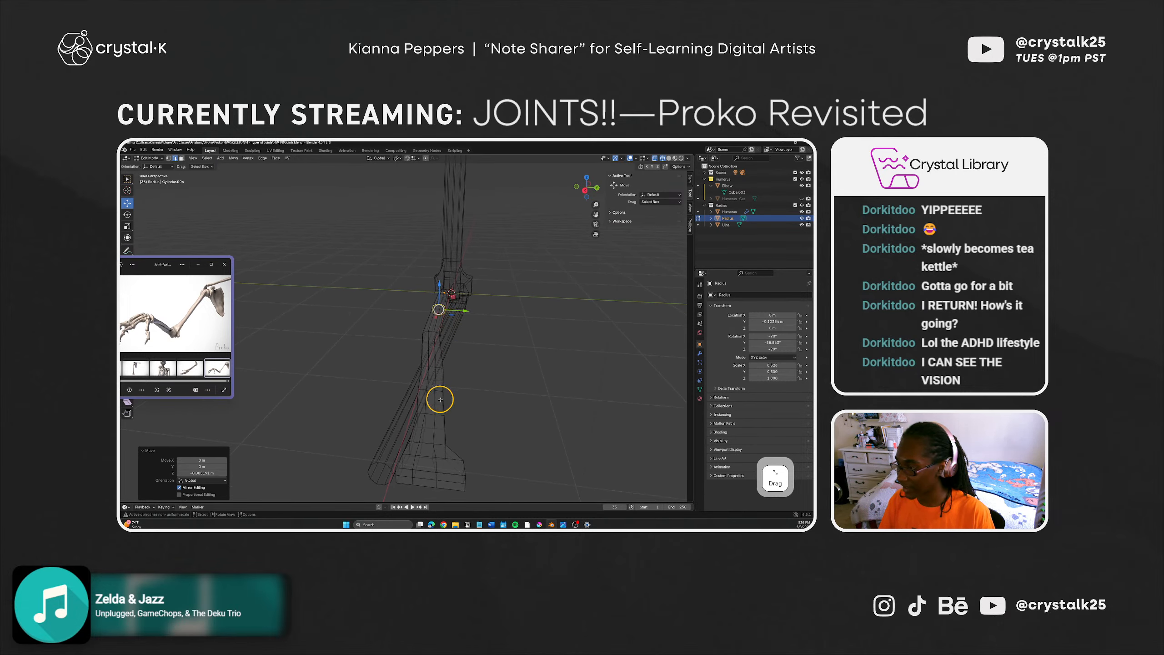
Step: Save the file and switch the viewport back to solid shading
middle_drag(444, 407, 475, 414)
key(ctrl+s)
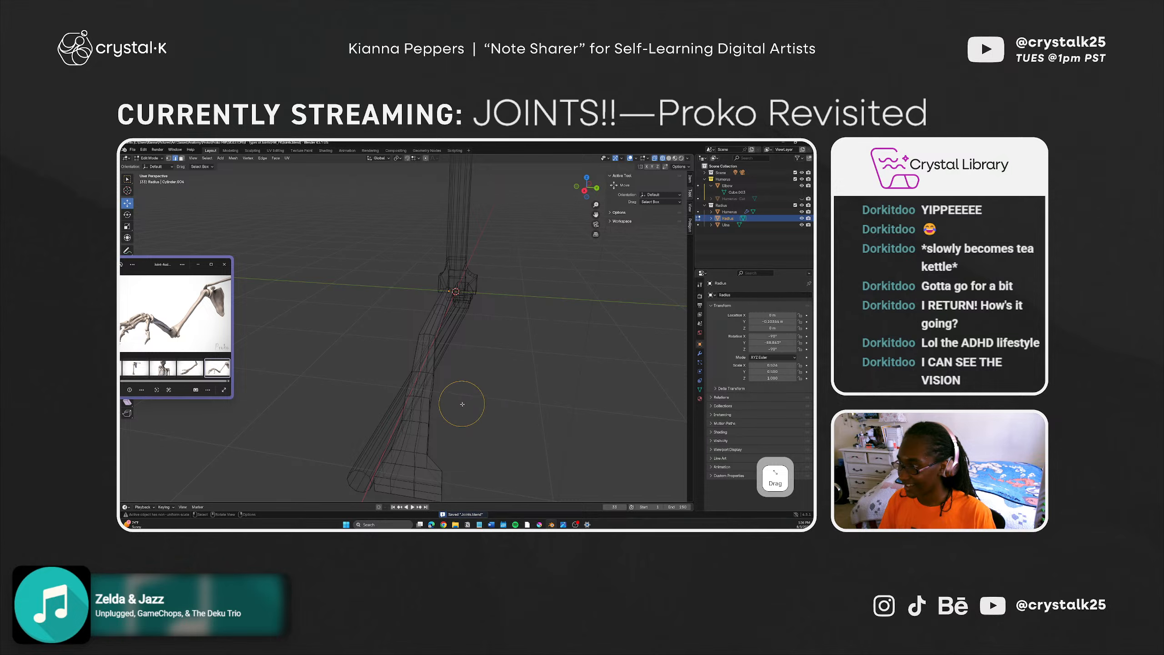
click(668, 157)
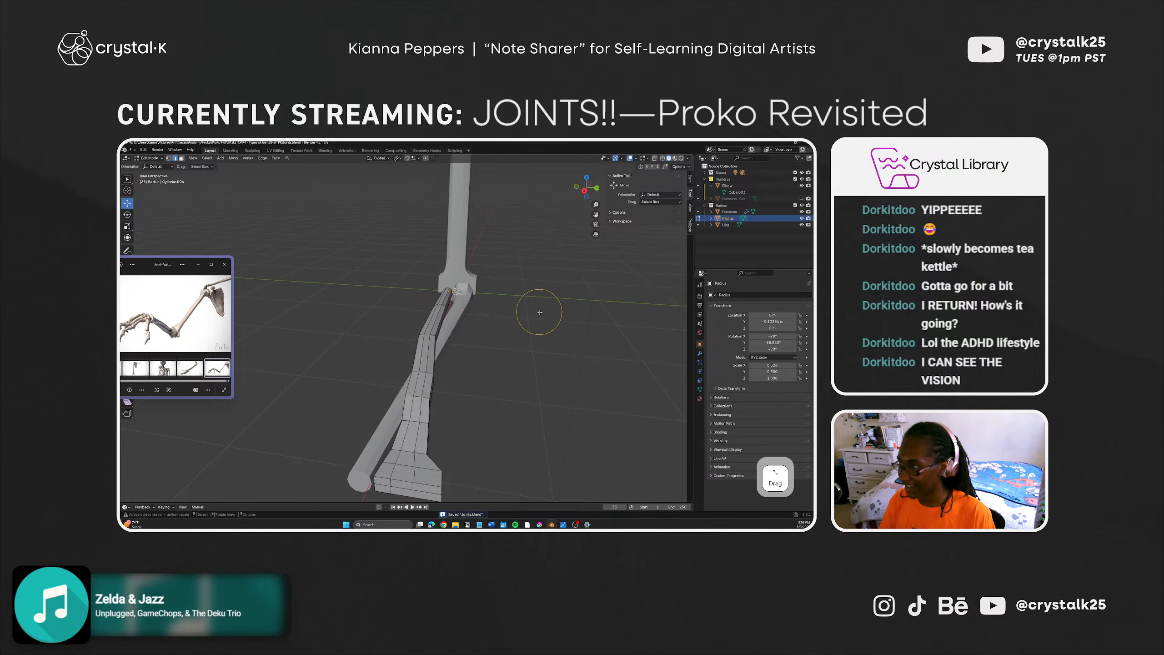
middle_drag(473, 390, 424, 340)
middle_drag(446, 421, 512, 335)
alt+click(527, 316)
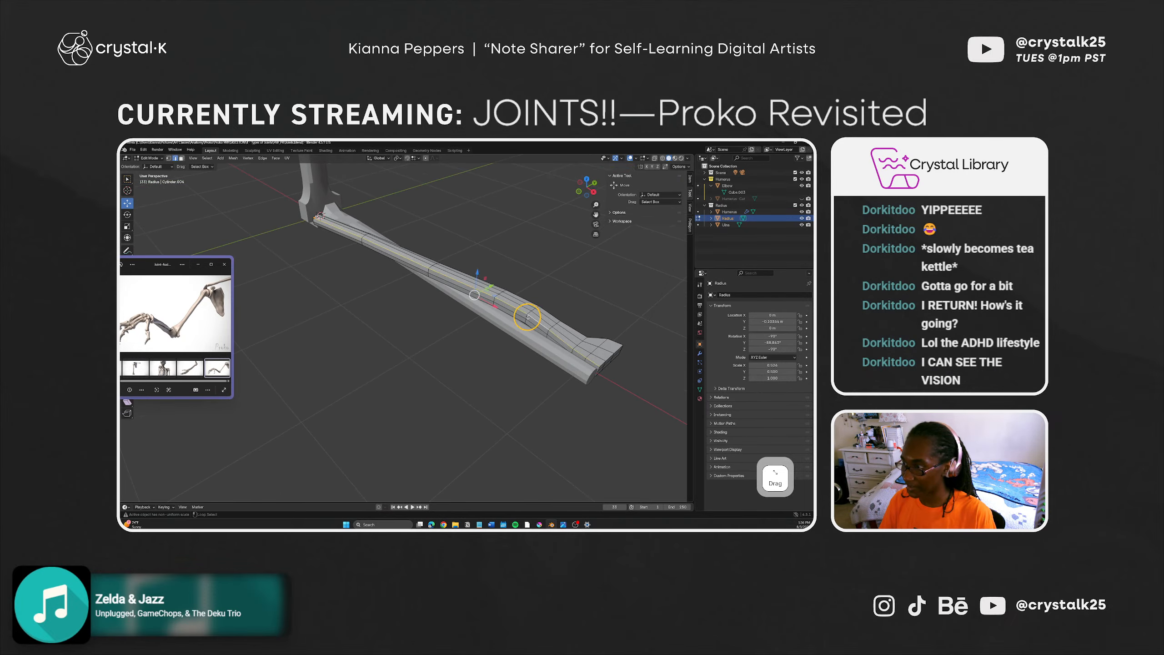
alt+click(529, 319)
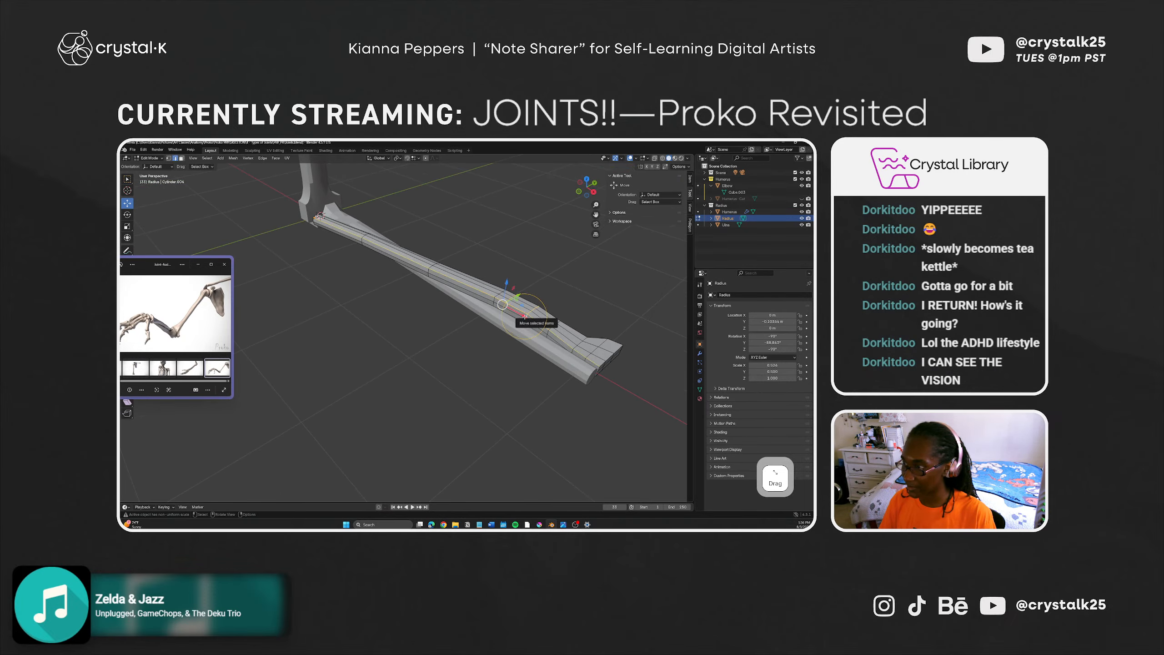
drag(523, 317, 521, 317)
key(ctrl+z)
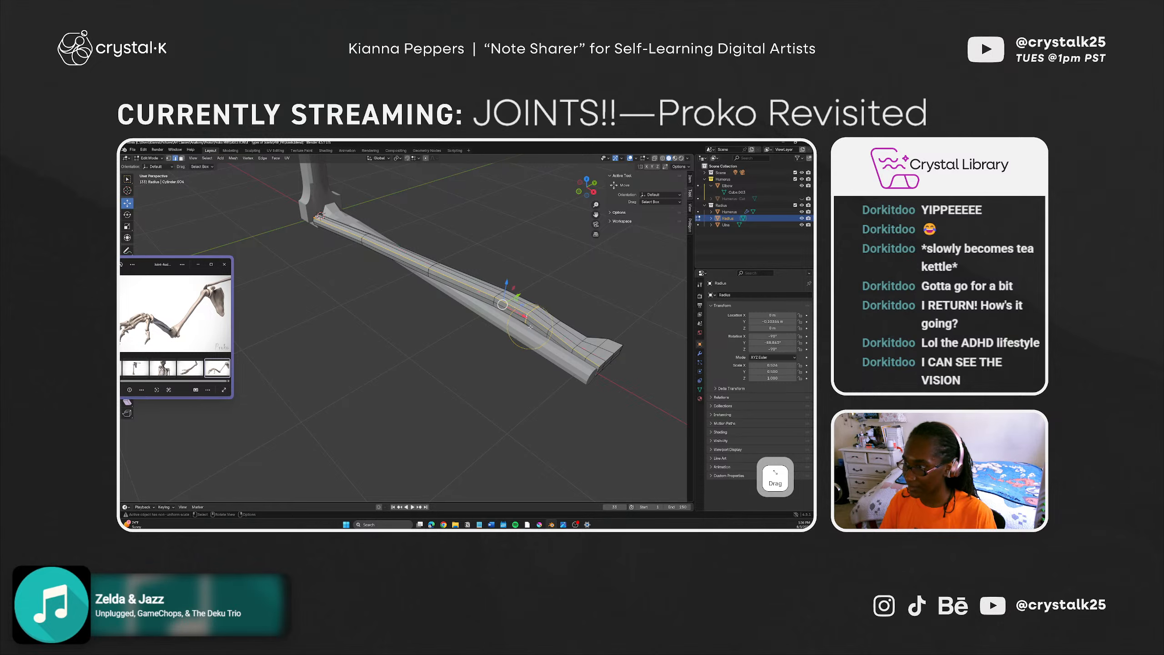
Step: Select the crosswise edge on the radius's shaft above the wrist flare and nudge it slightly along X
click(543, 303)
alt+click(533, 311)
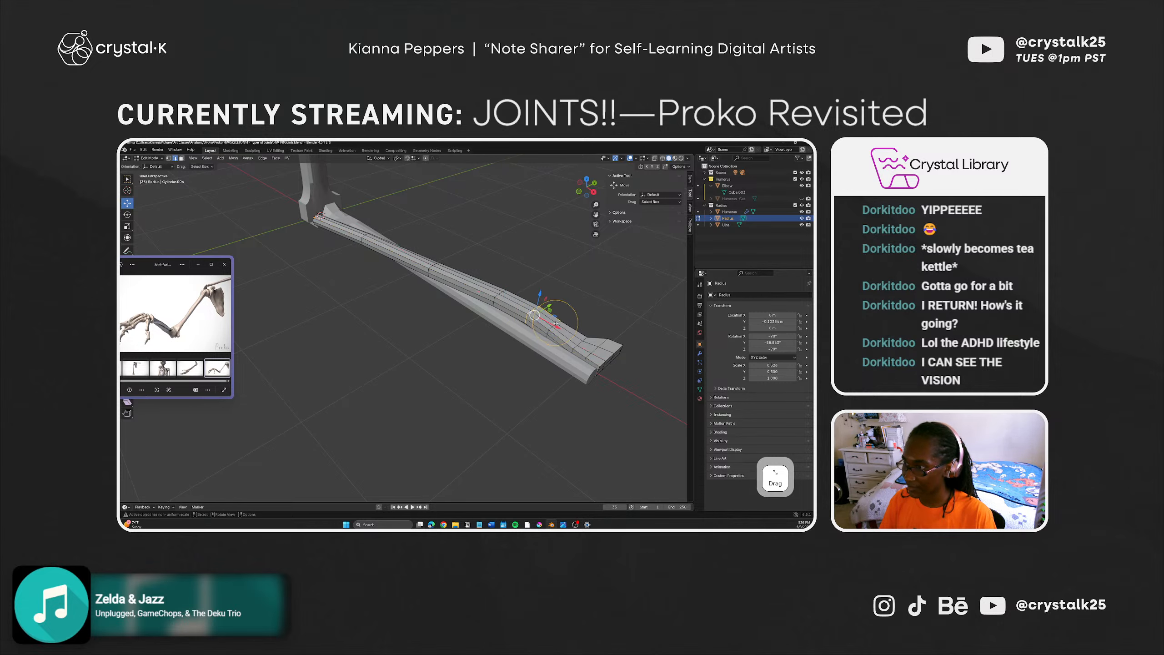
drag(556, 323, 549, 322)
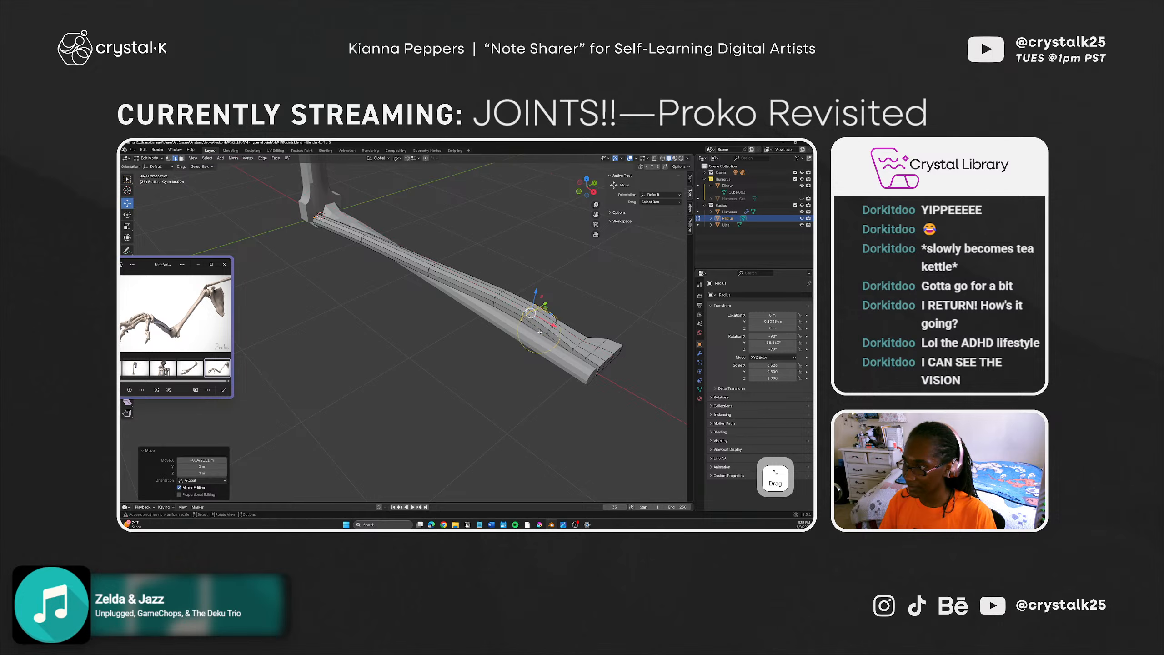
middle_drag(544, 316, 459, 345)
scroll(528, 335, up, 3)
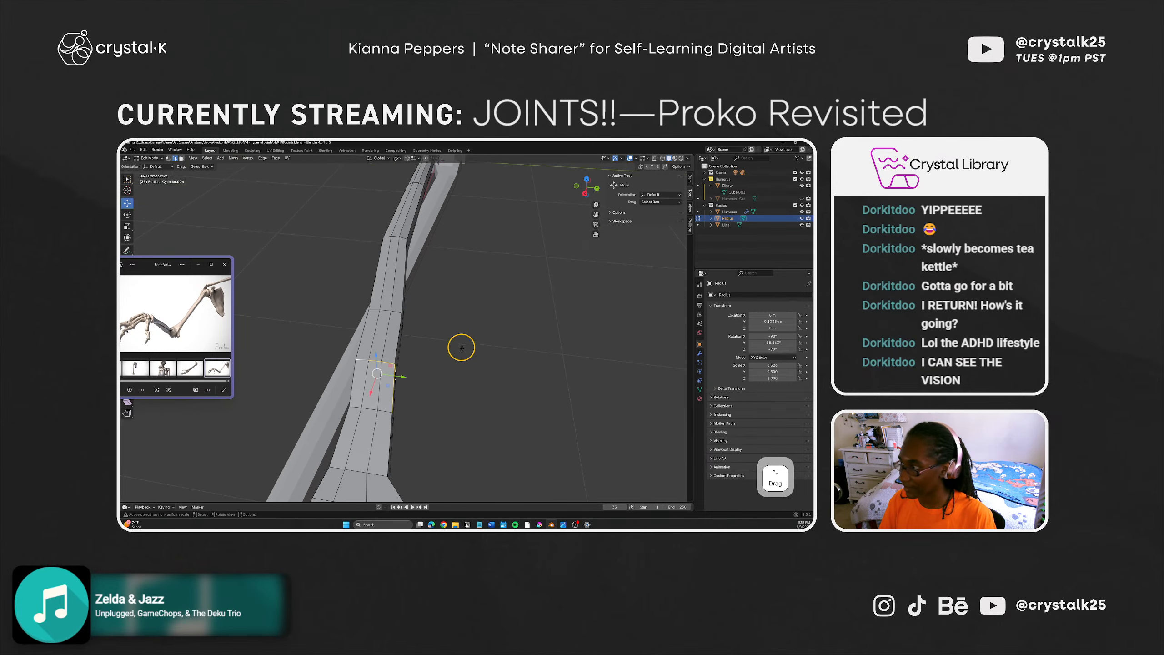
middle_drag(390, 370, 396, 264)
drag(353, 219, 351, 228)
Step: Fine-tune the edge position near the radius's wrist flare and save the file
middle_drag(347, 259, 525, 323)
drag(550, 330, 552, 331)
click(562, 343)
middle_drag(577, 326, 494, 301)
key(ctrl+s)
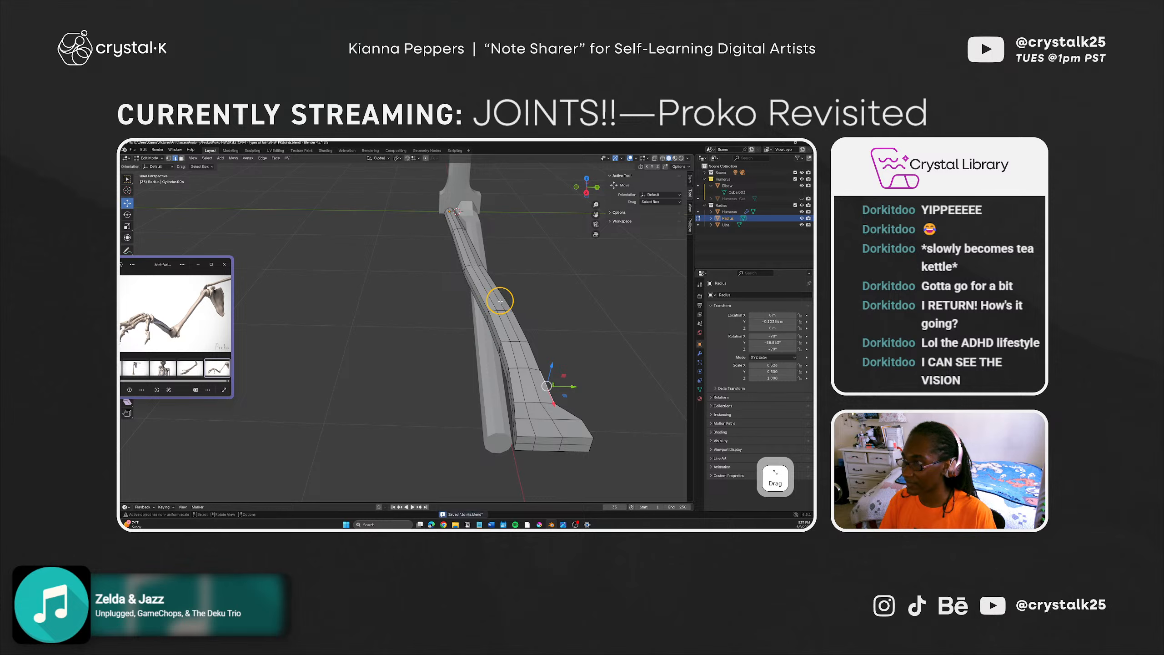
Step: Return to Object Mode and rotate the radius 180° about the X axis at the elbow
click(523, 308)
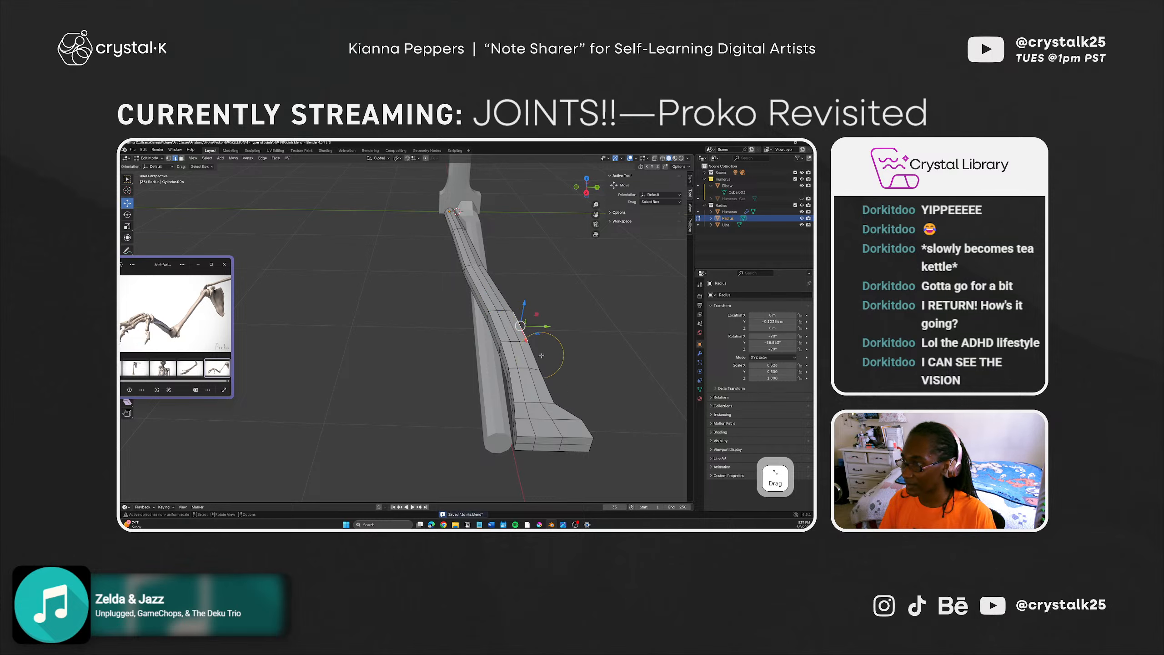
click(564, 296)
key(Tab)
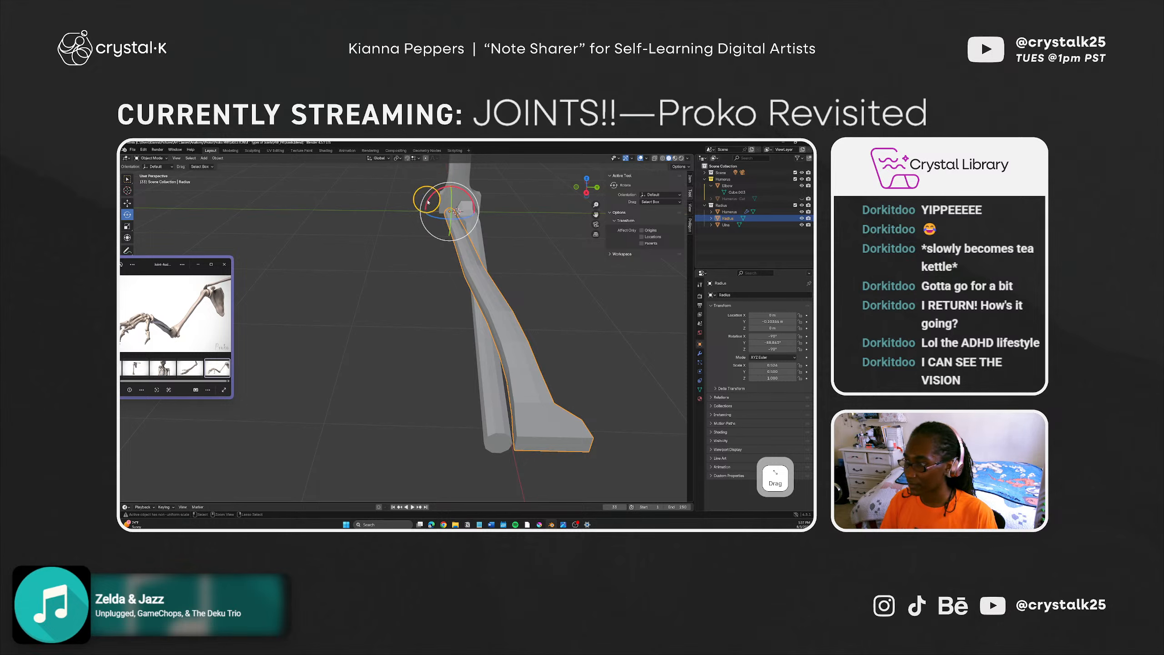
key(ctrl)
ctrl+drag(455, 212, 510, 300)
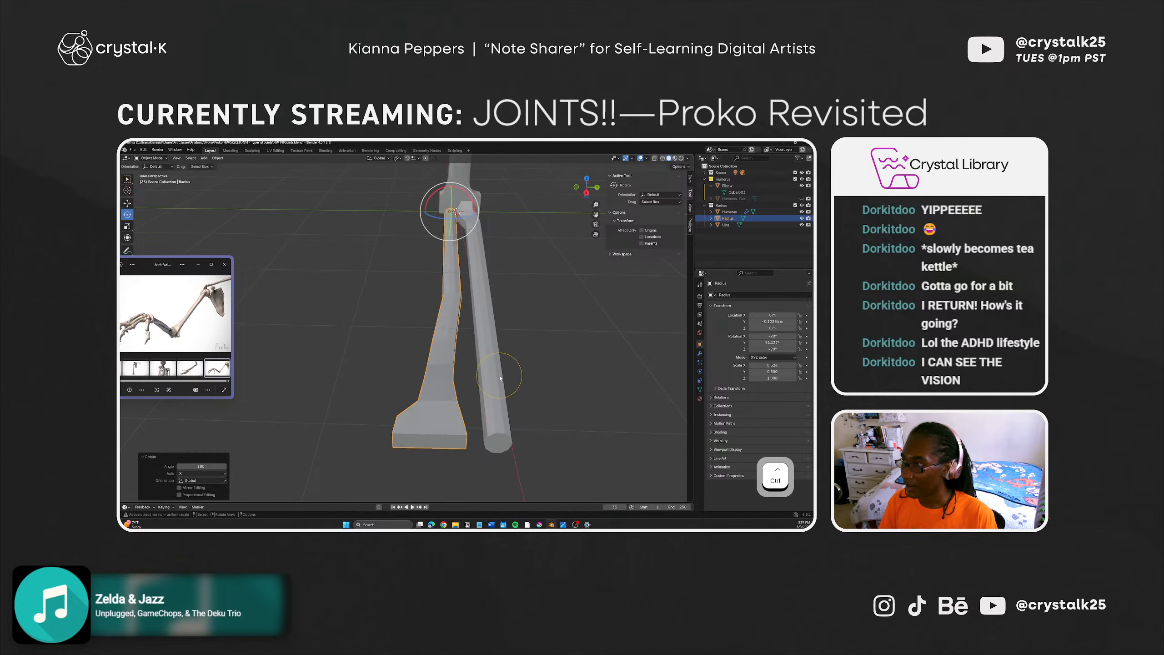
Step: Examine the rotated radius beside the ulna from several angles, checking the shaft's curve and the gap between the bones
mouse_move(500, 378)
middle_down()
mouse_move(501, 345)
mouse_move(574, 307)
mouse_move(504, 290)
mouse_move(415, 491)
mouse_move(416, 408)
mouse_move(500, 364)
mouse_move(497, 388)
middle_up()
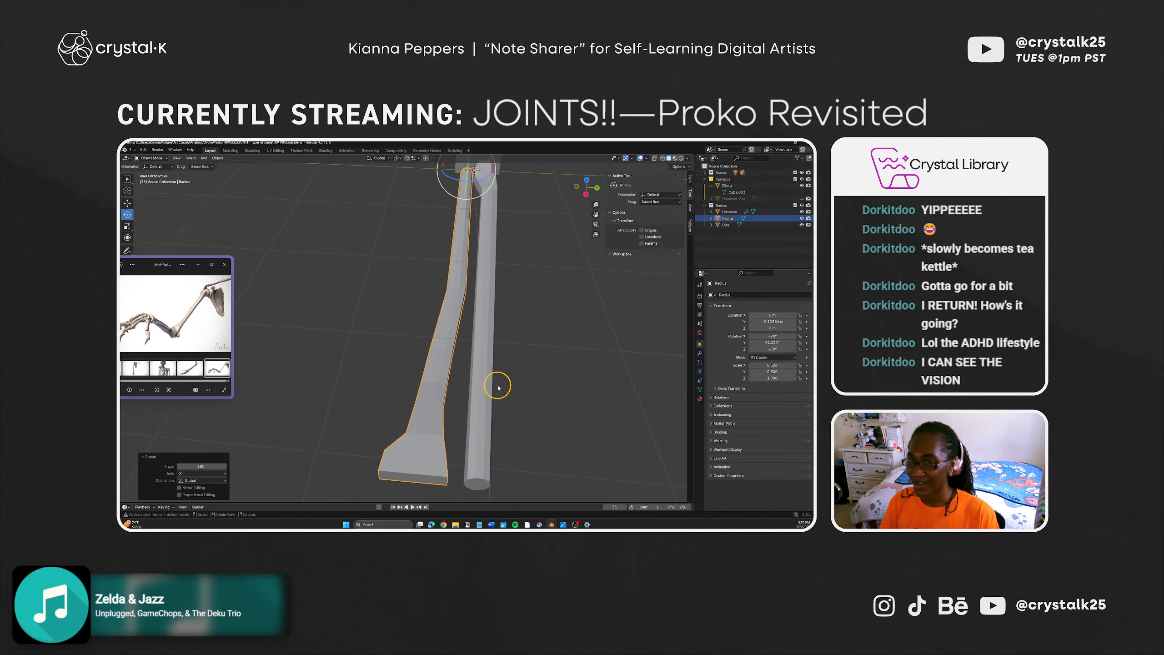
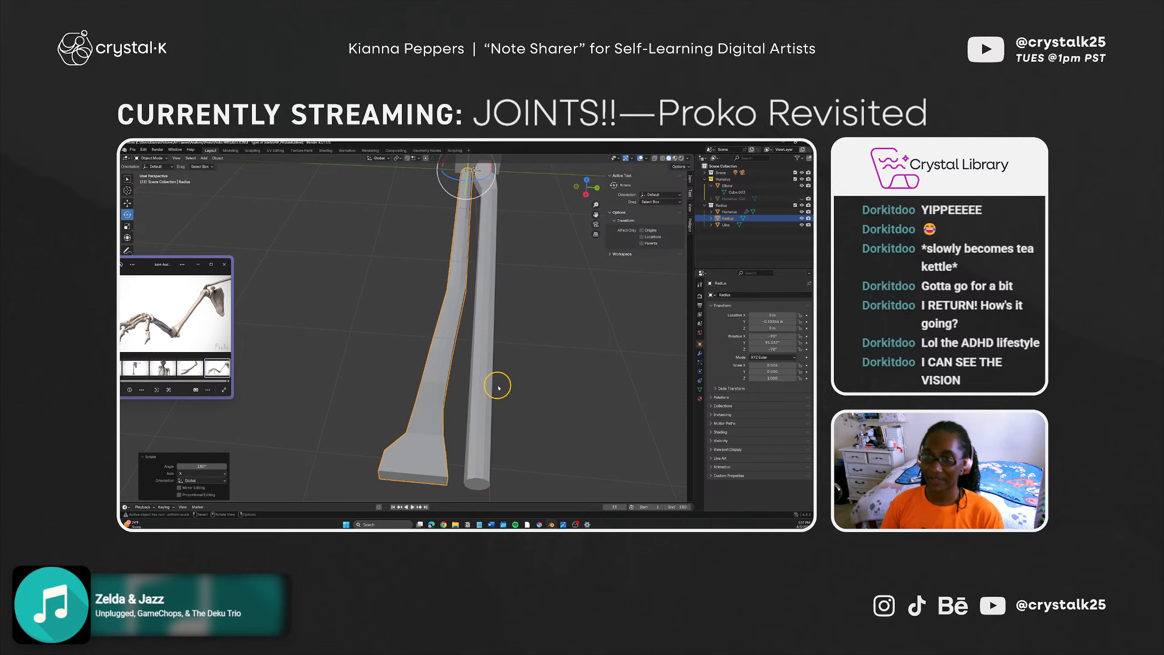
middle_drag(450, 335, 414, 404)
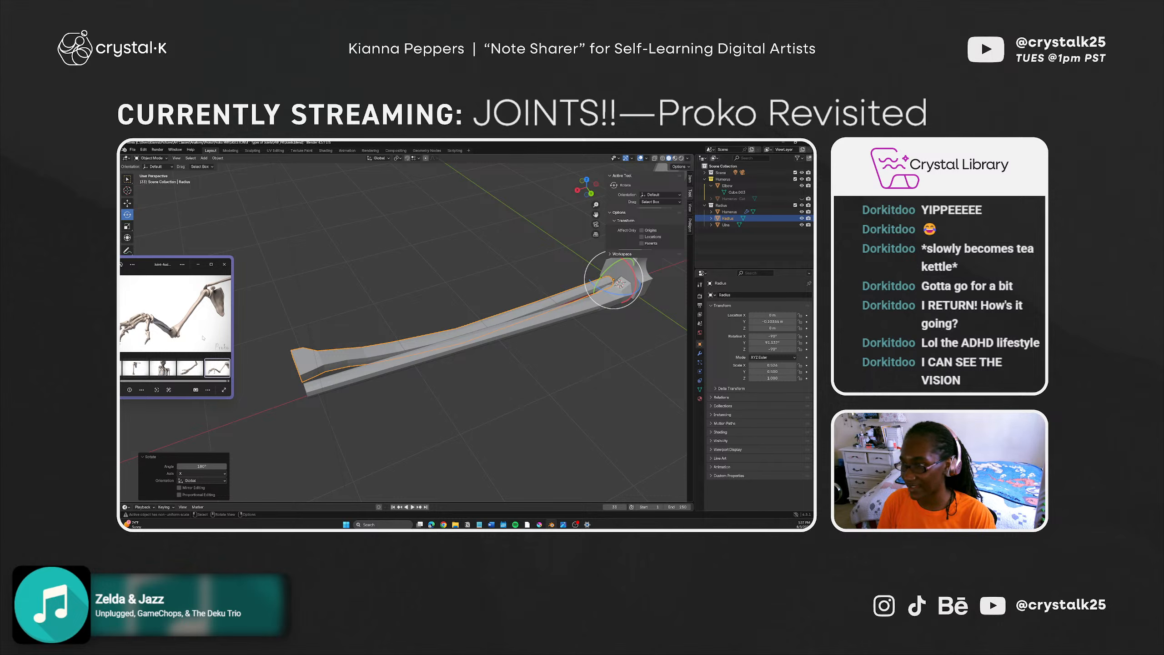
middle_drag(382, 376, 412, 383)
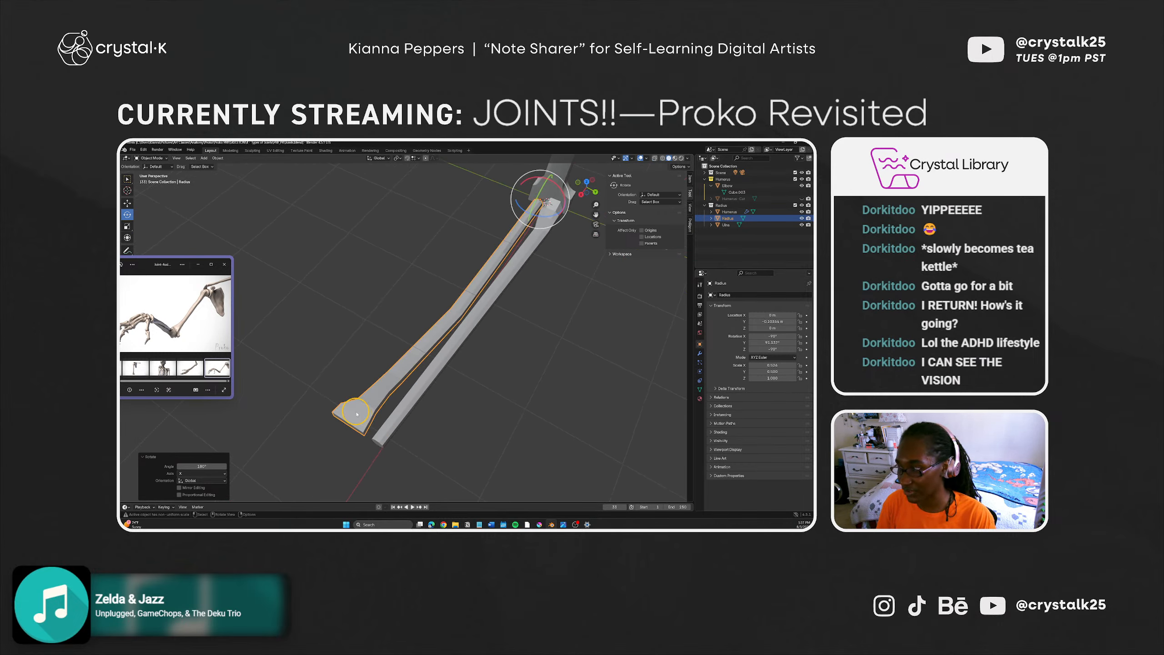
middle_drag(383, 407, 442, 389)
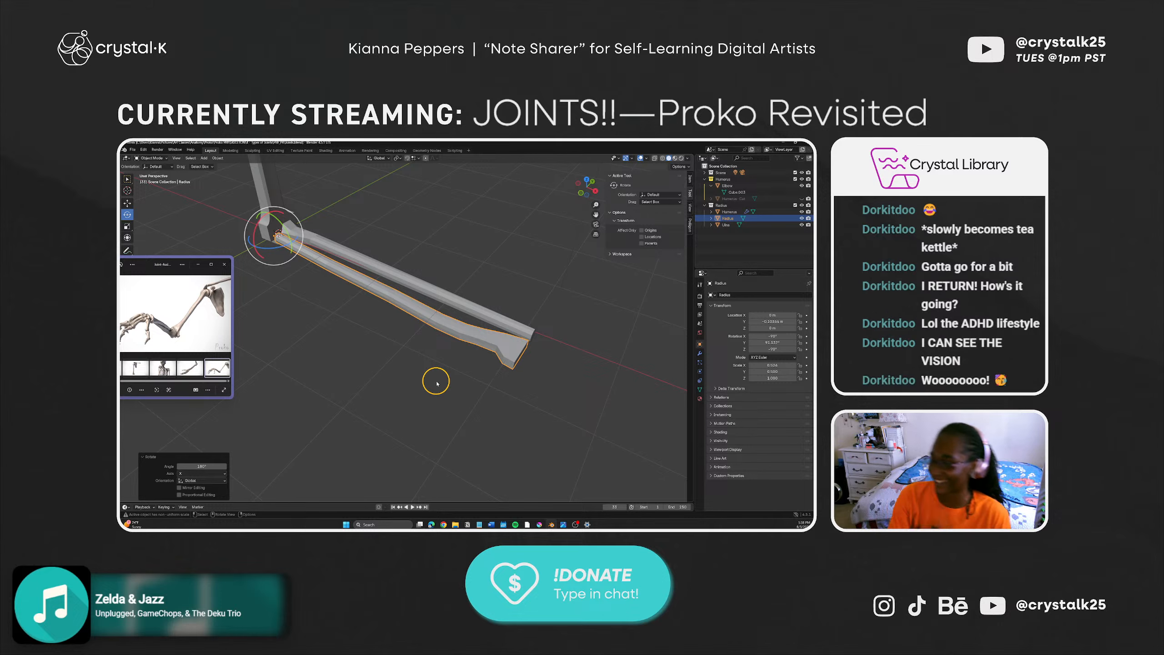
scroll(458, 341, down, 2)
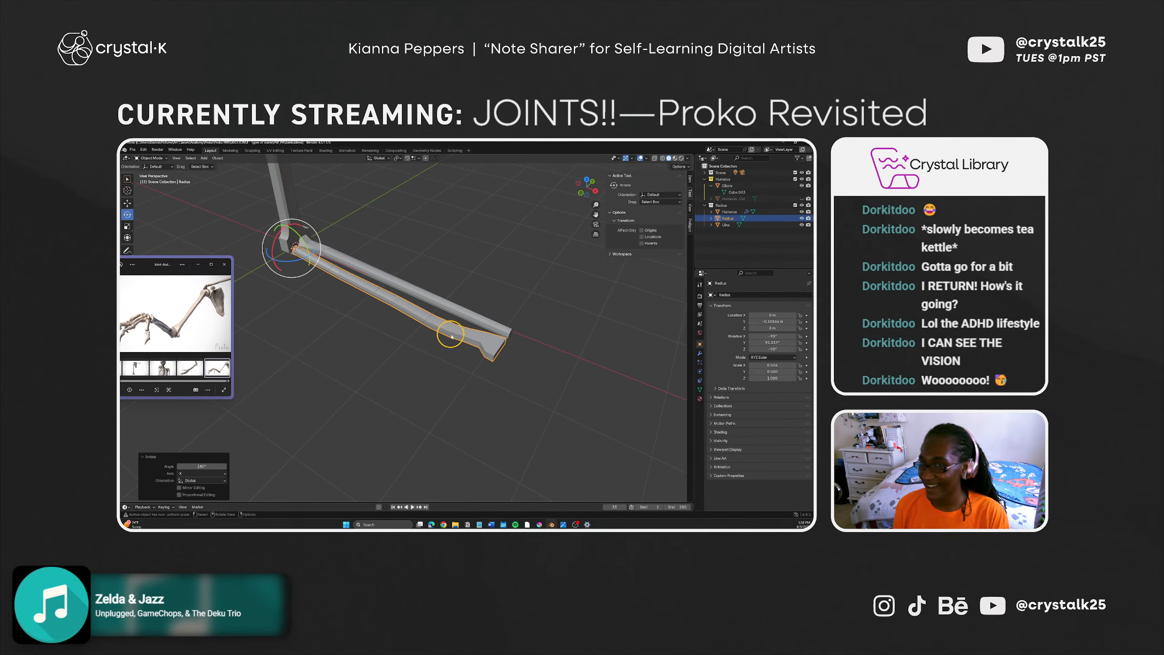
alt+middle_drag(457, 333, 407, 360)
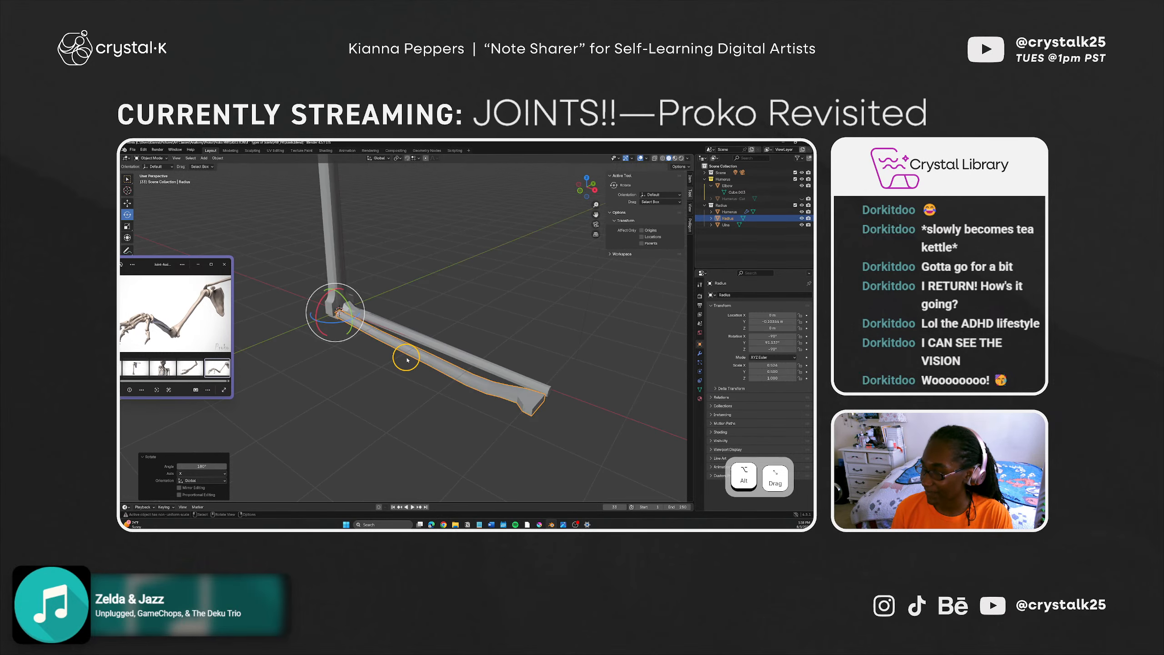
click(458, 361)
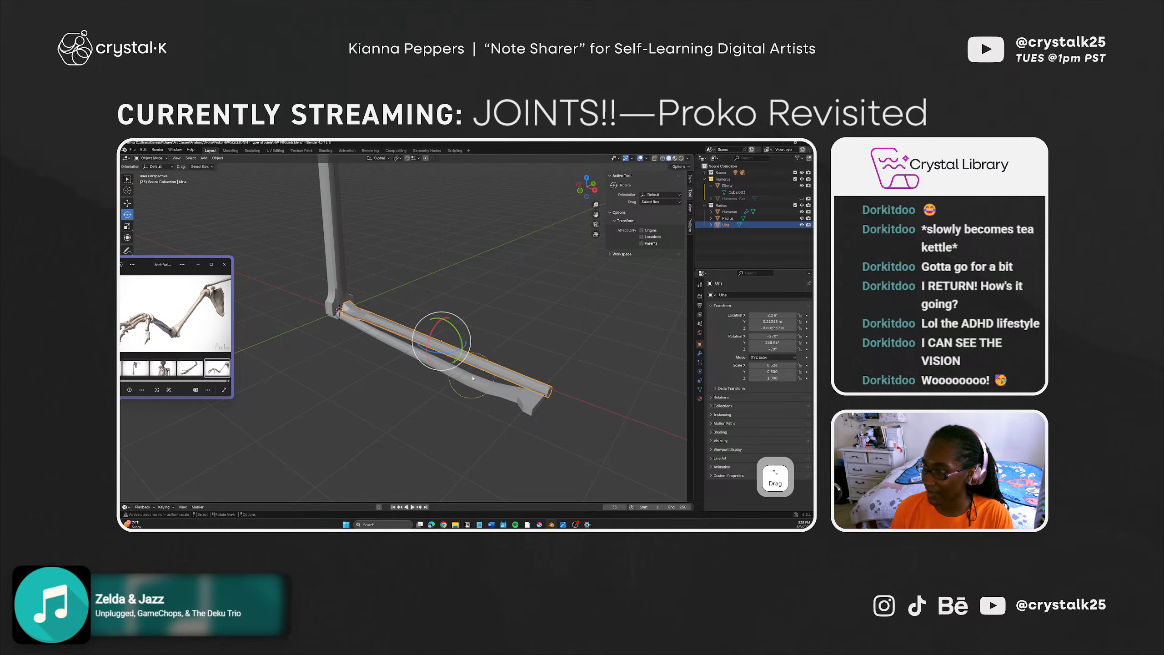
middle_drag(488, 386, 462, 394)
click(528, 344)
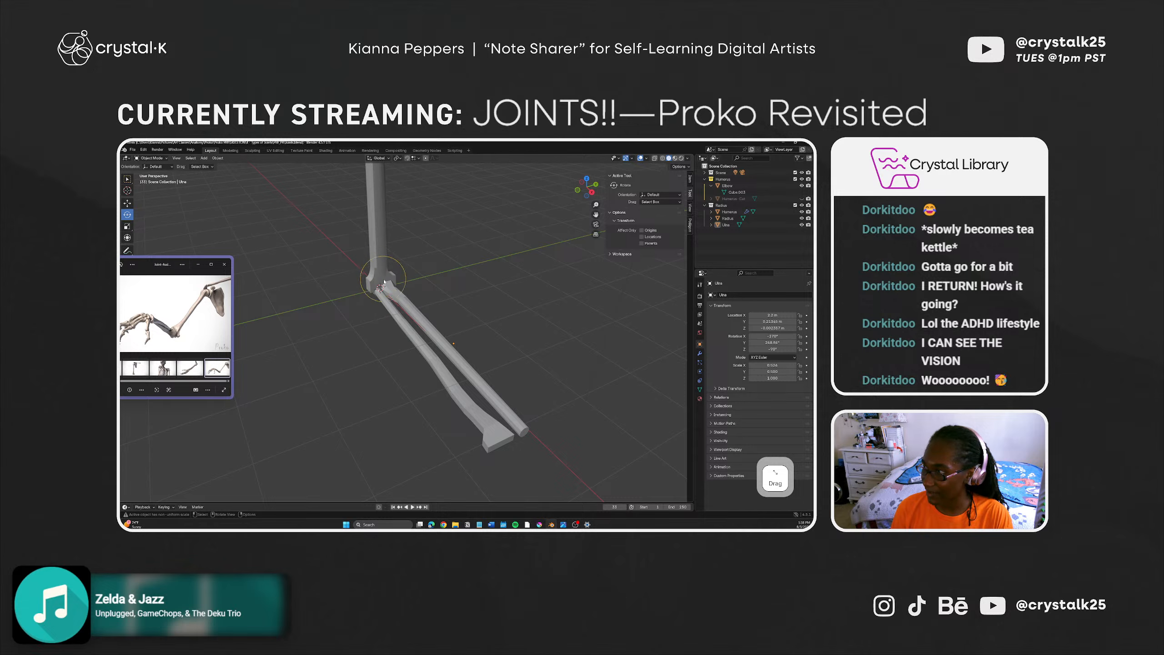
Step: Try rotating the radius about X at the elbow to test how it crosses the ulna, and undo the rotation
scroll(383, 281, up, 4)
shift+middle_drag(368, 255, 413, 368)
click(415, 354)
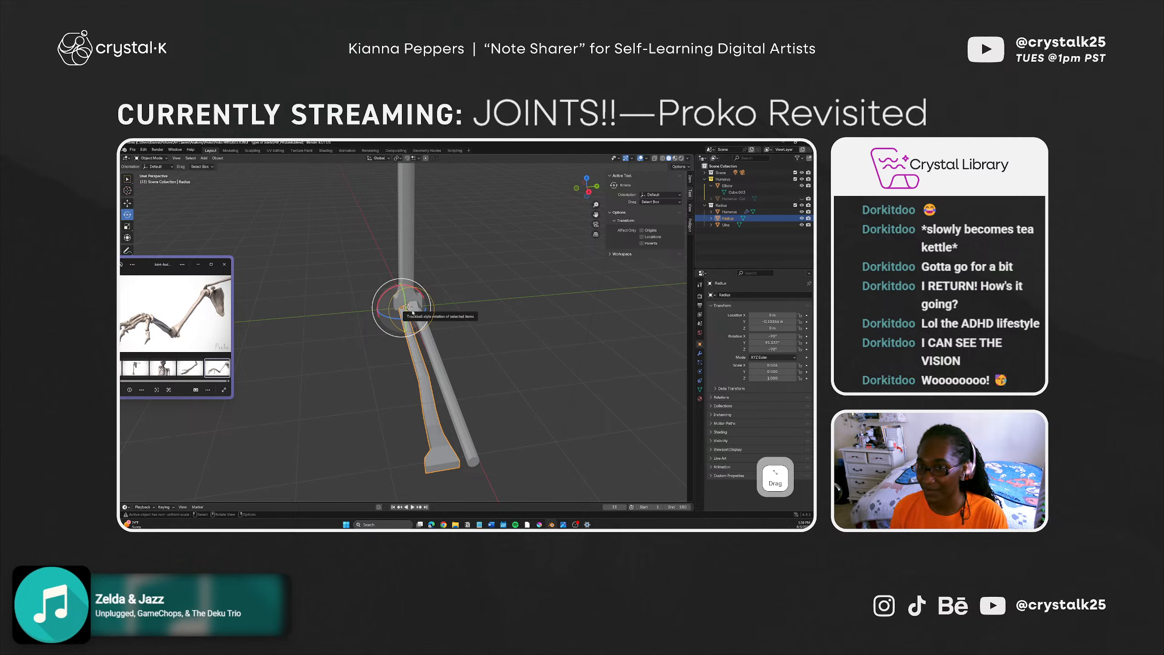
drag(381, 301, 393, 292)
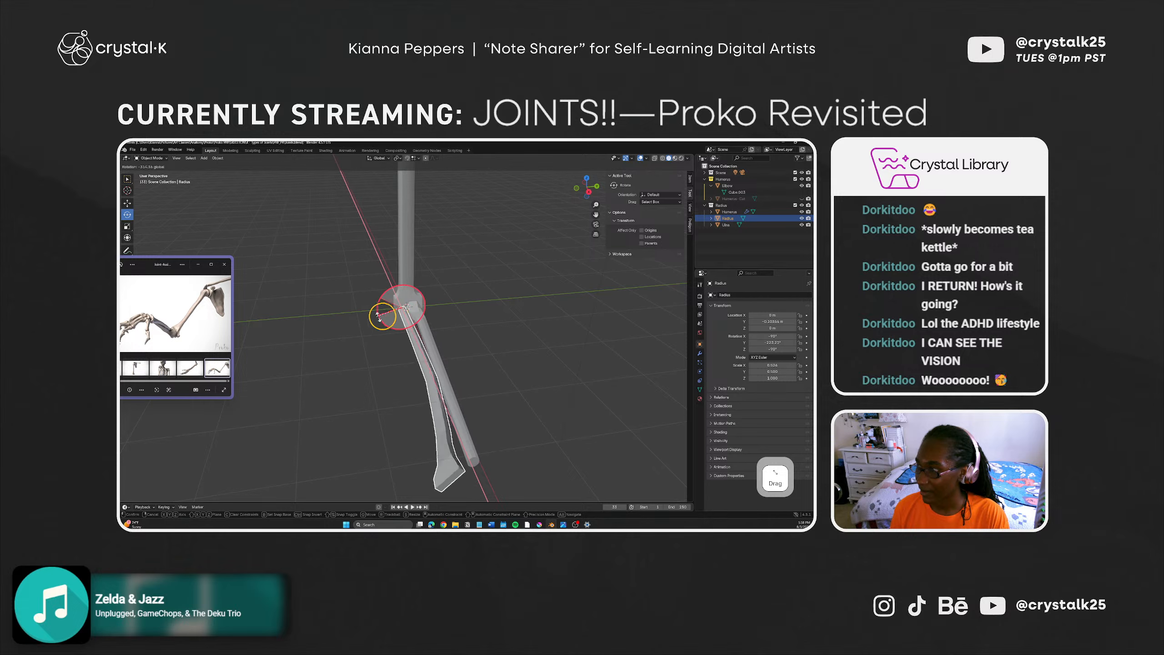
drag(399, 314, 420, 287)
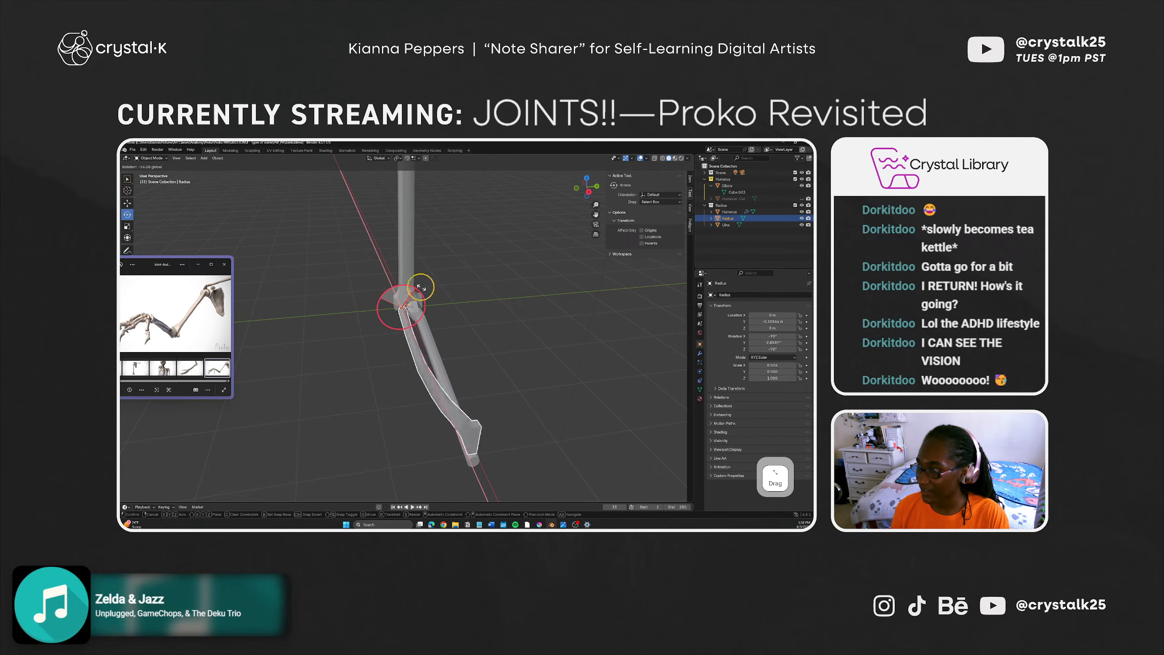
drag(464, 323, 455, 377)
key(ctrl+z)
Step: Save the file and select the ulna, radius and humerus in turn to check which object is which
key(ctrl+s)
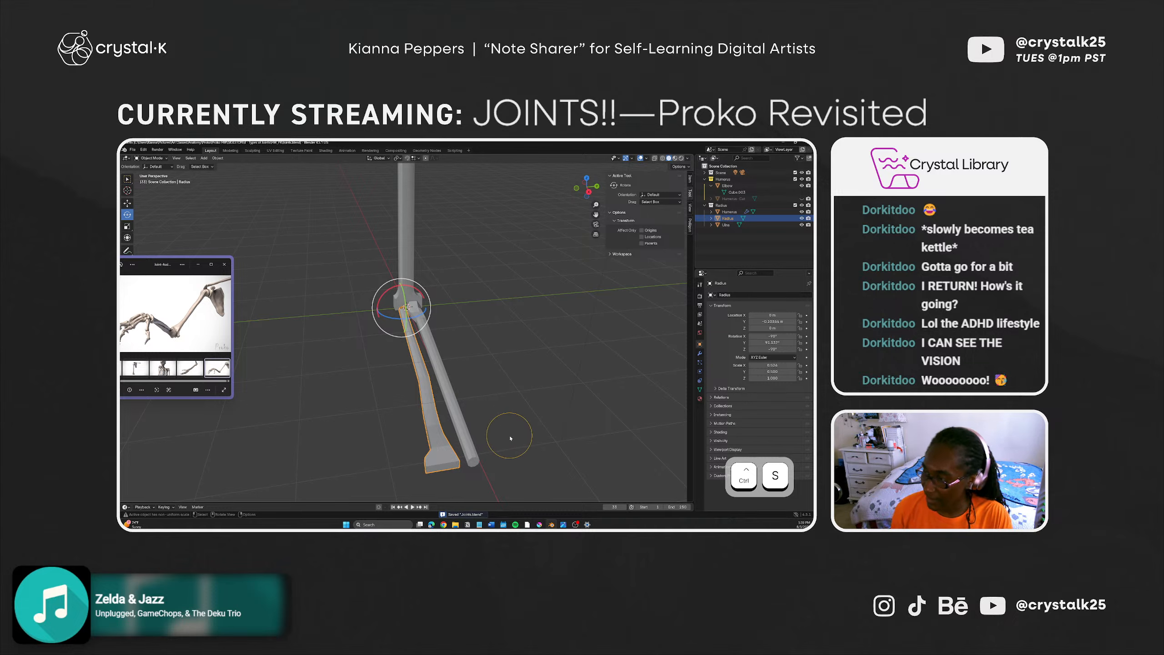
shift+middle_drag(504, 449, 489, 368)
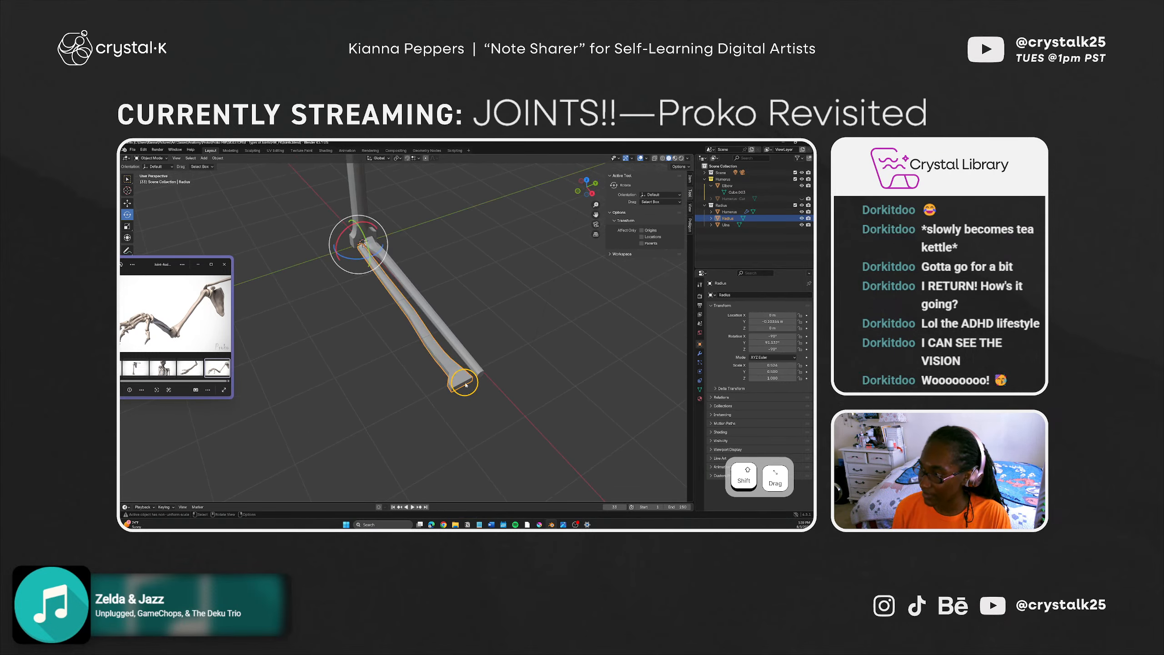
click(472, 366)
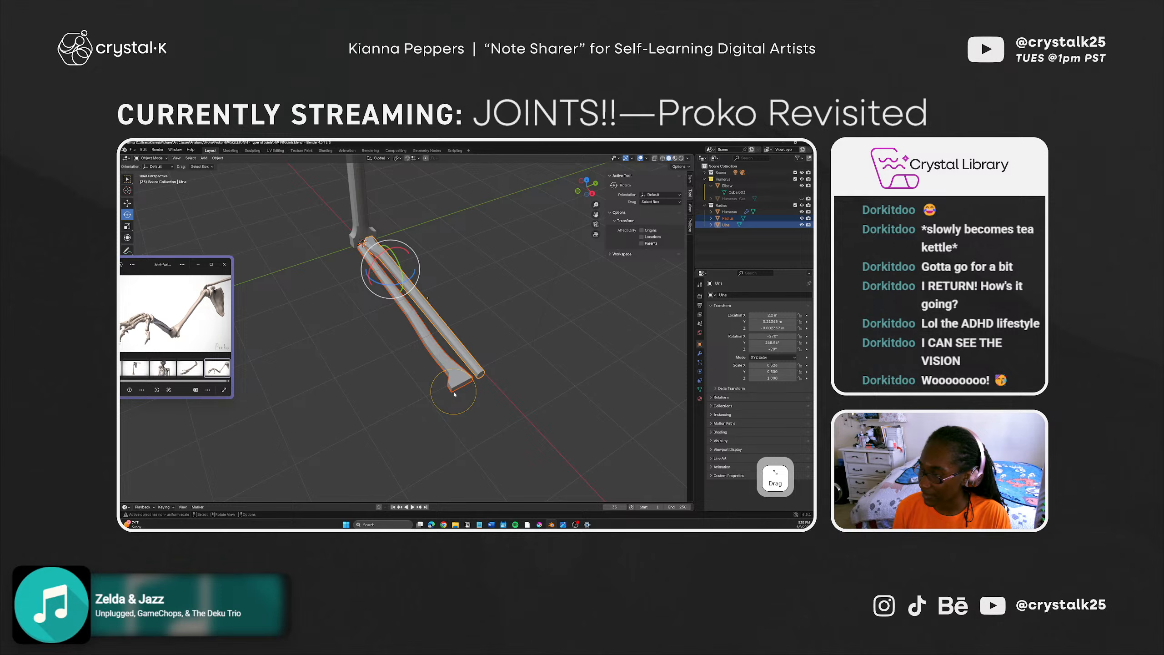
click(717, 246)
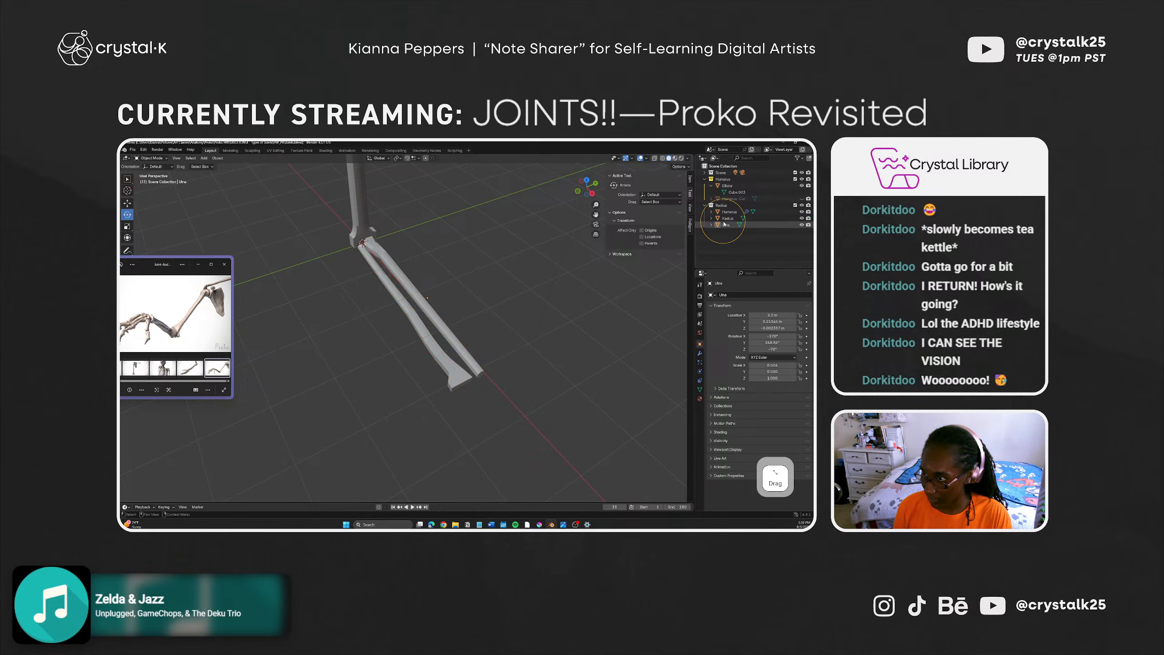
click(723, 224)
click(726, 219)
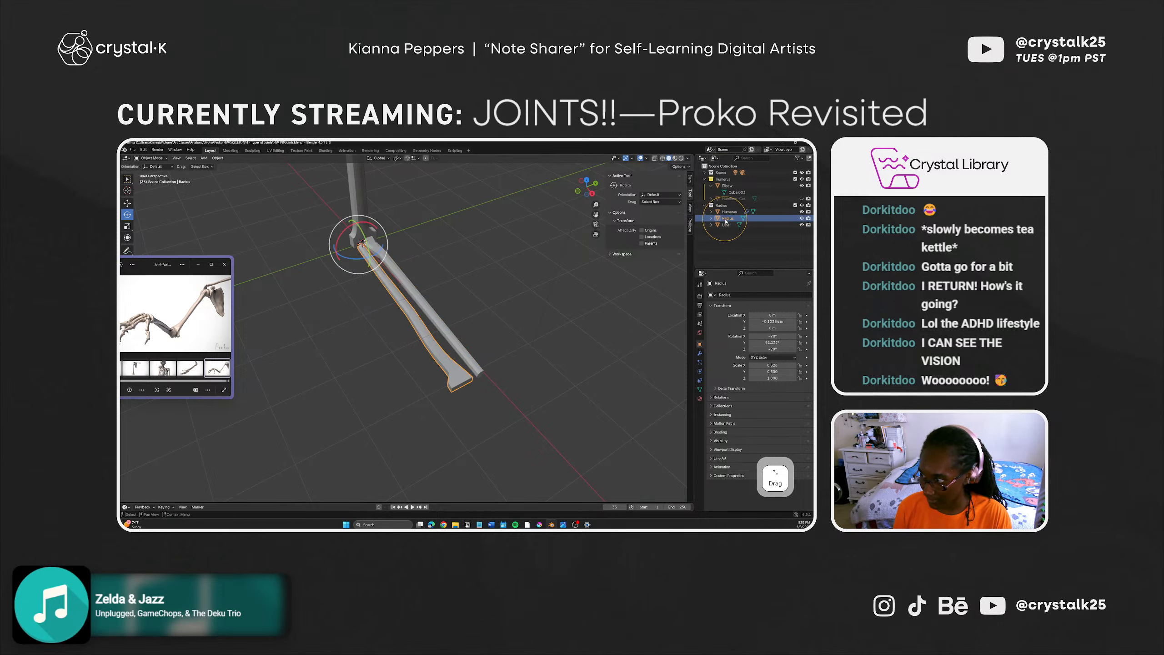
click(729, 212)
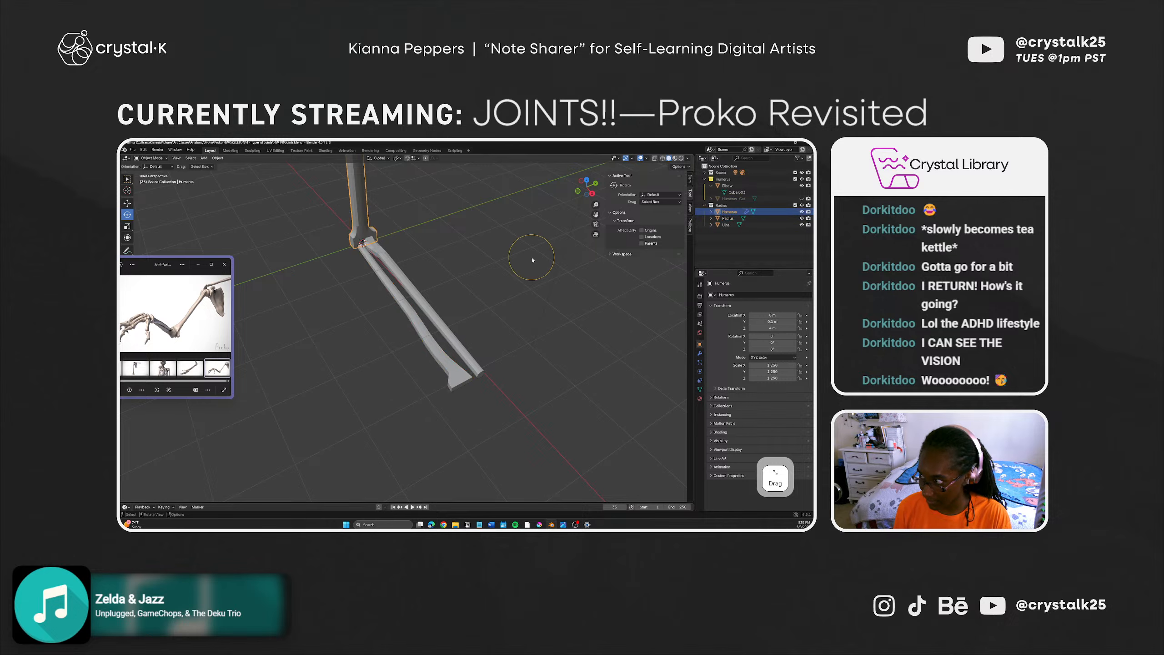
Step: Select the Elbow block at the humerus's lower end and enter Edit Mode on it
click(727, 185)
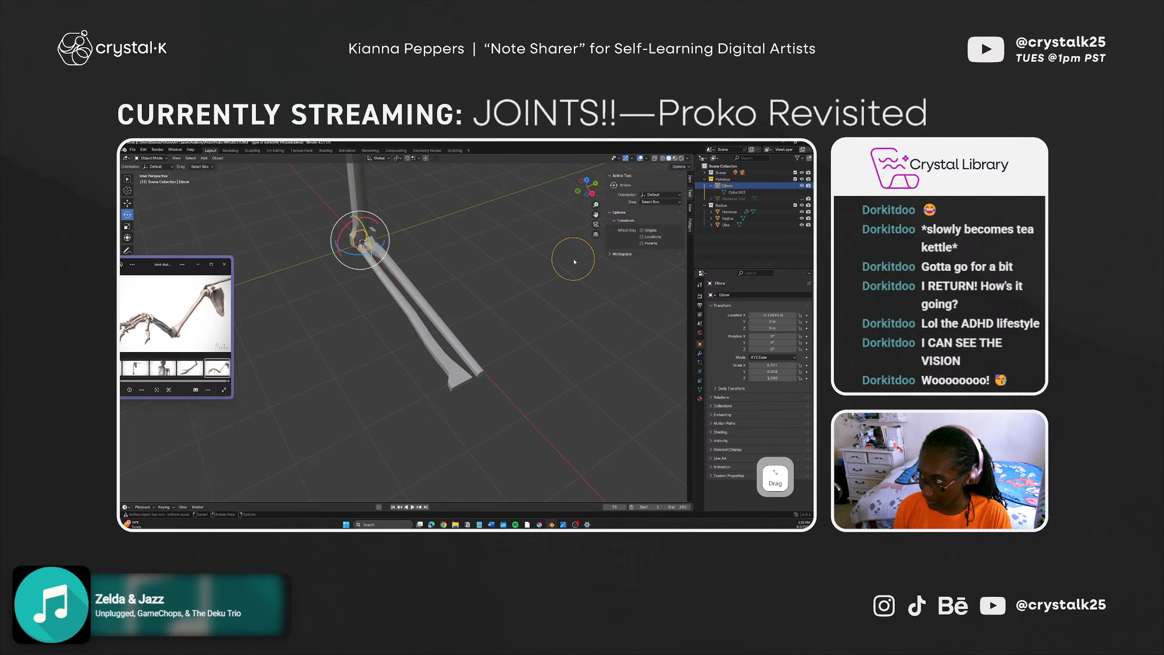
middle_drag(412, 279, 431, 338)
click(431, 338)
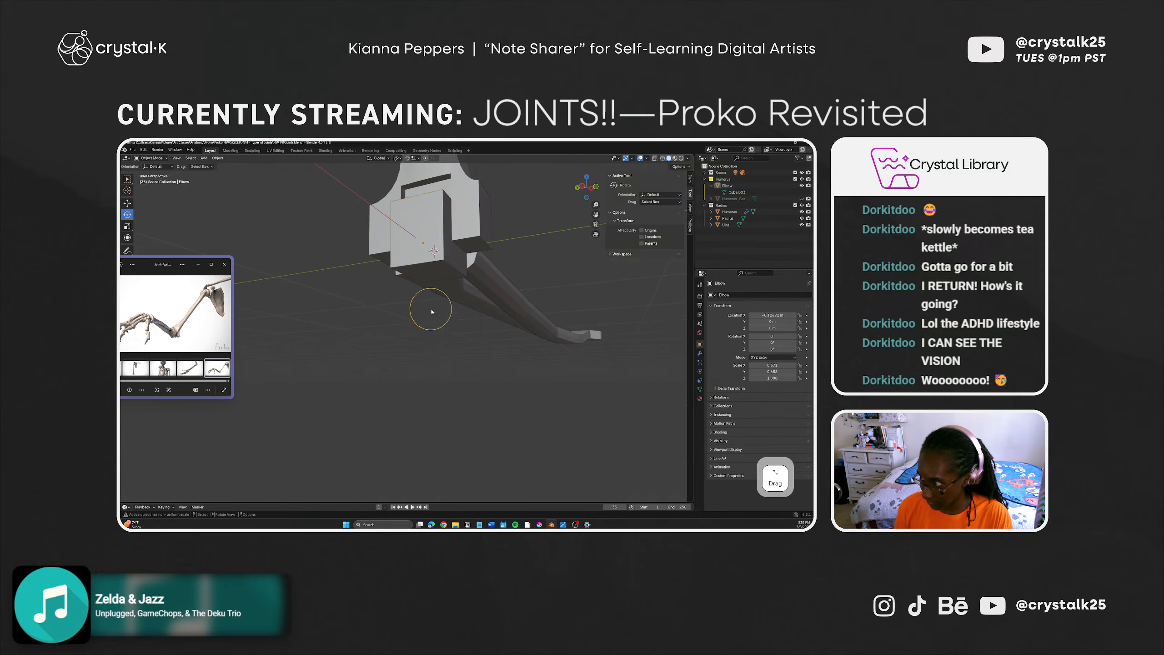
key(2)
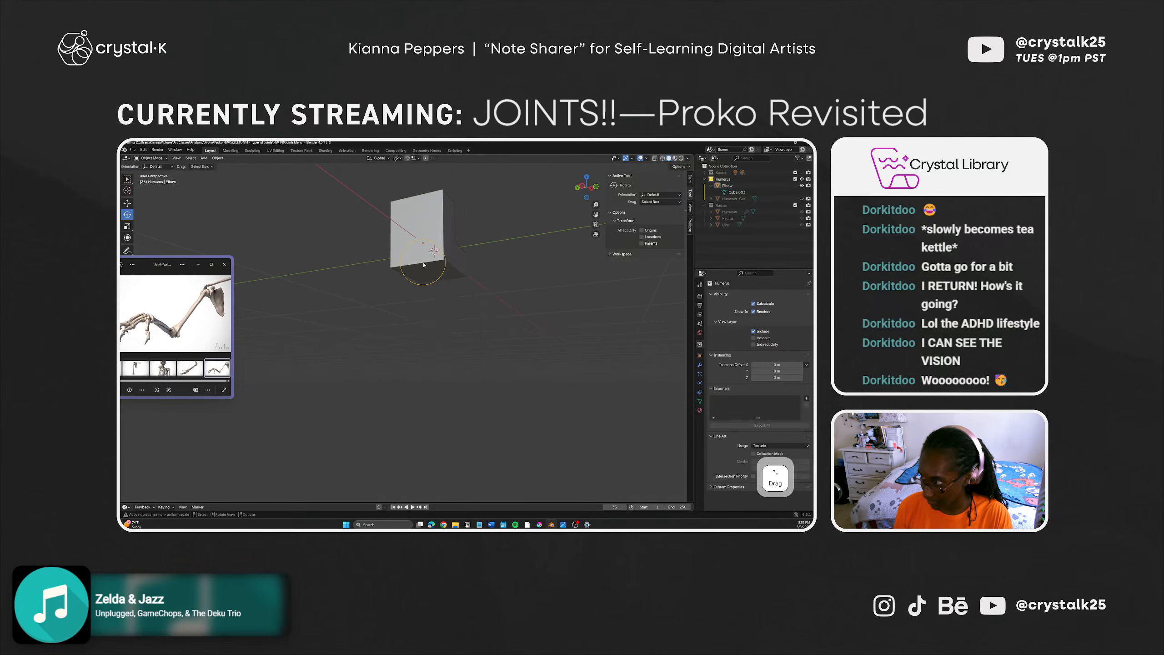
key(ctrl+z)
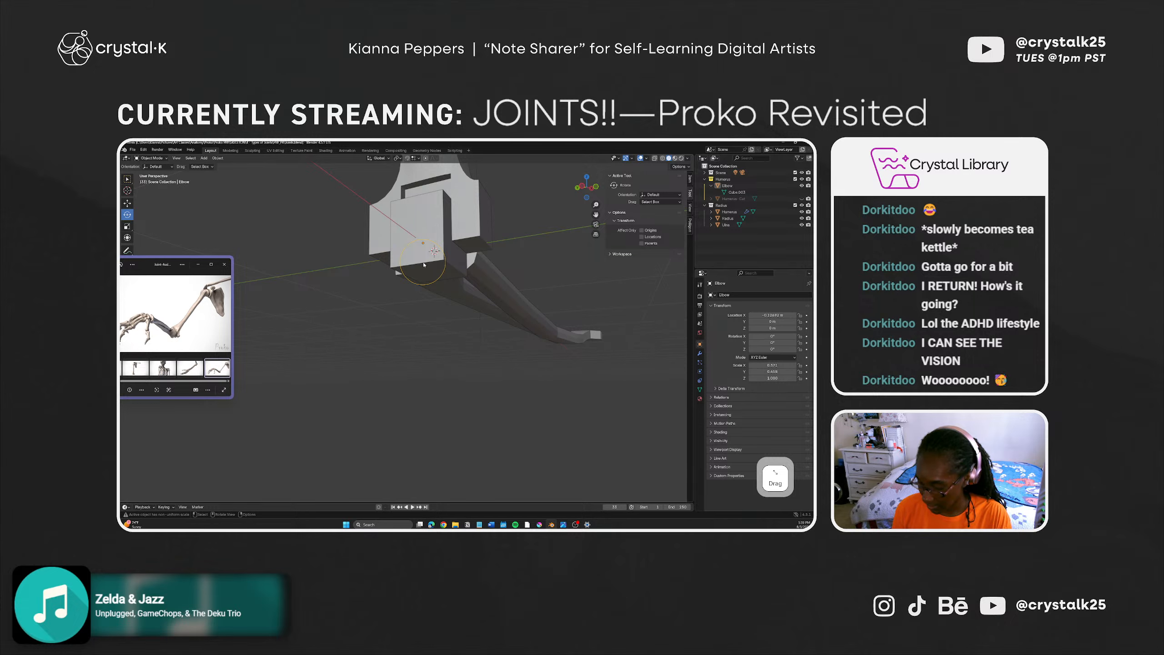
key(Tab)
Step: Try to bevel the lower edges of the Elbow block and look through the edge operations
middle_drag(415, 277, 386, 313)
key(ctrl+b)
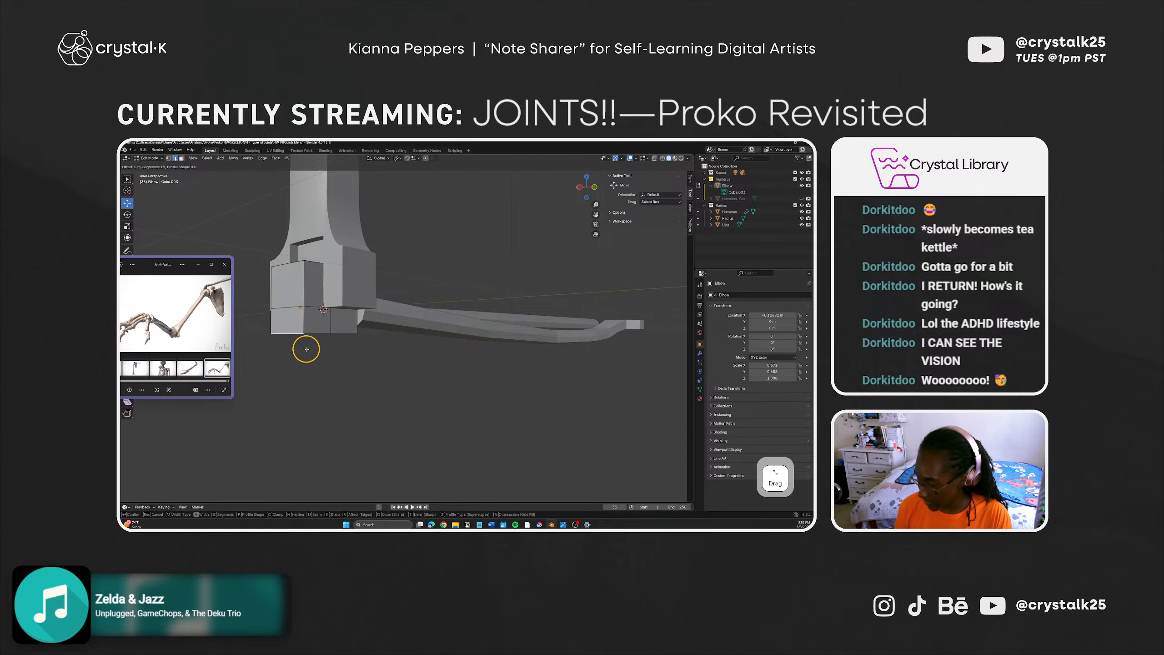
click(307, 349)
key(ctrl+e)
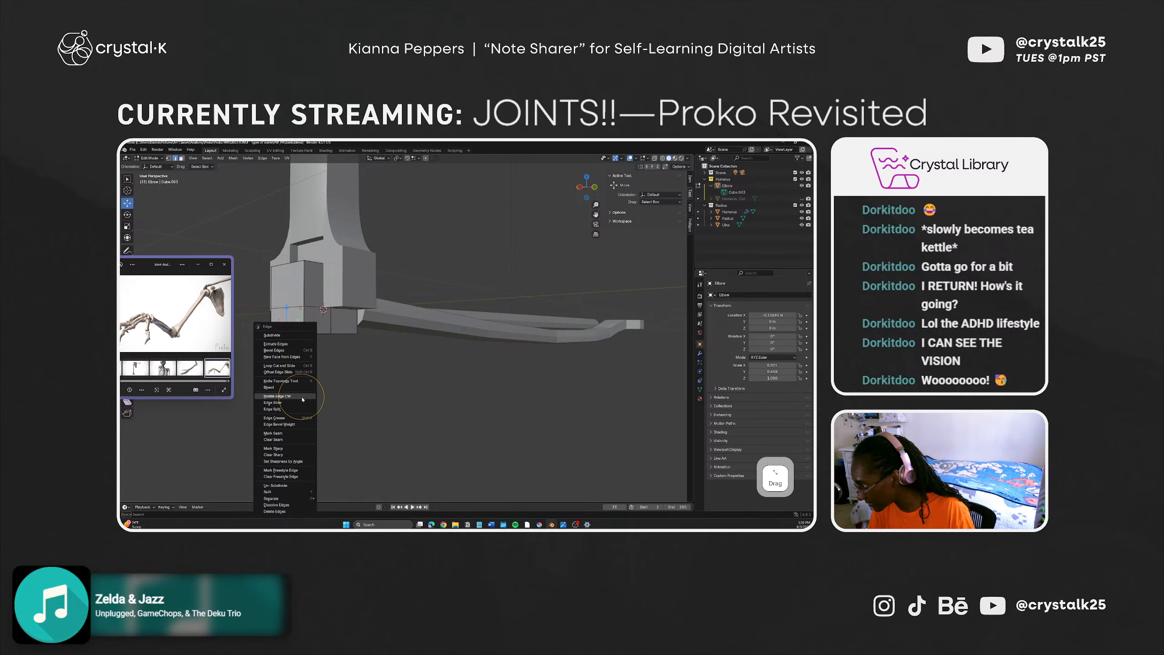
click(361, 356)
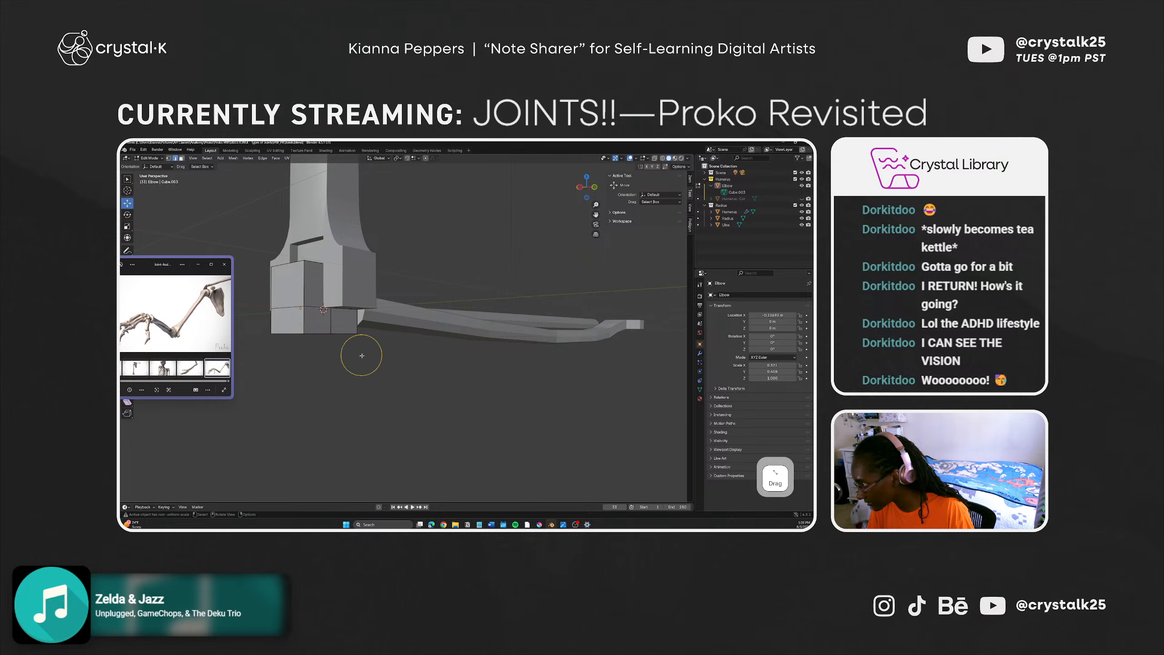
Step: Try beveling a single lower corner edge of the Elbow block with different bevel segments
shift+middle_drag(311, 347, 393, 394)
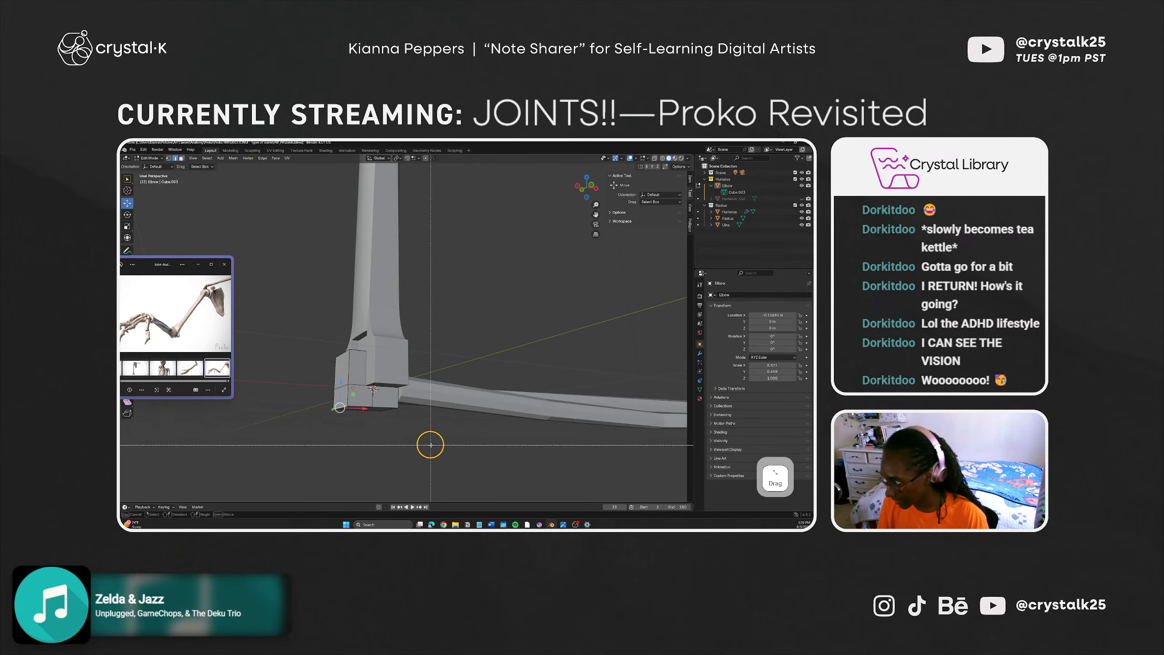
key(ctrl+b)
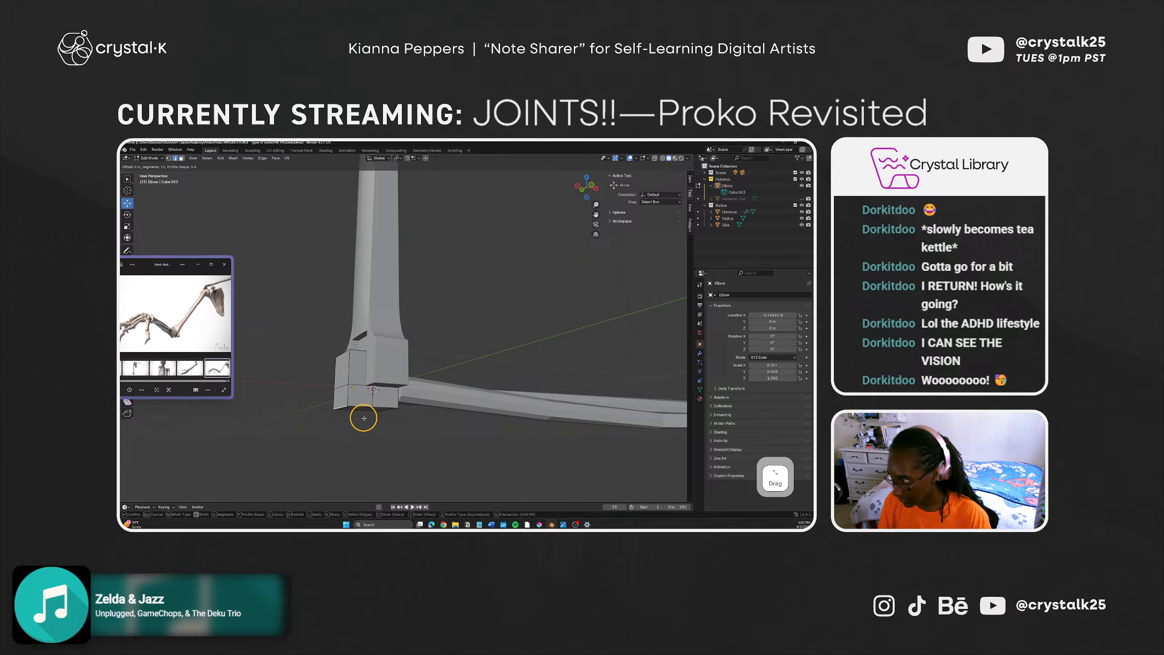
scroll(342, 404, up, 2)
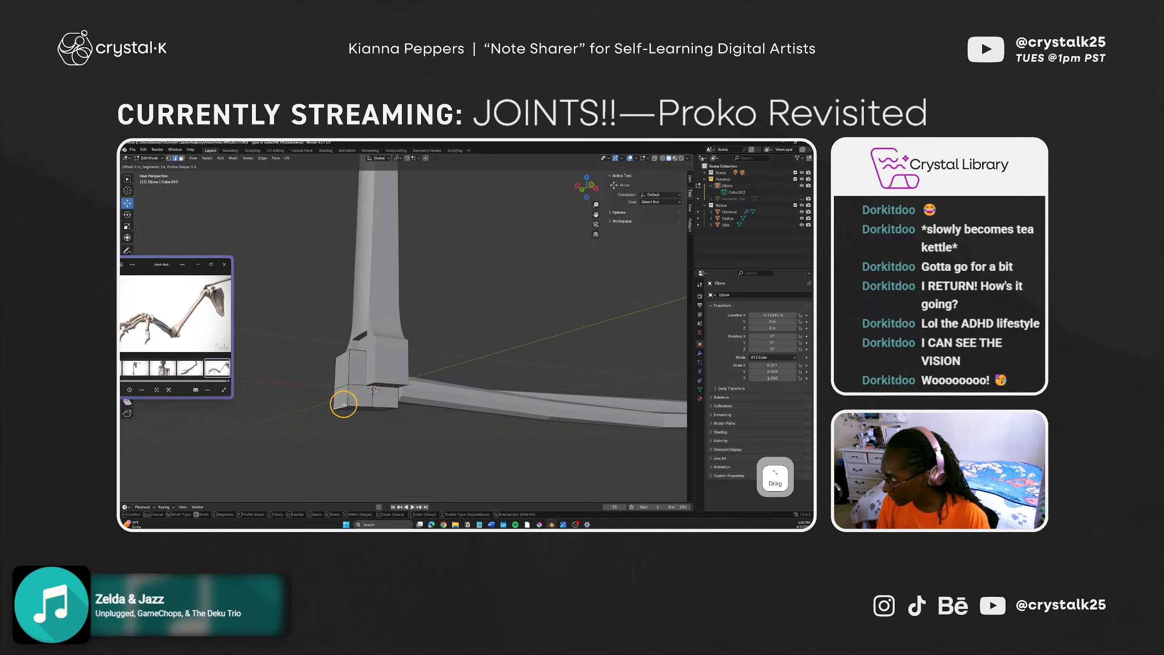
key(Escape)
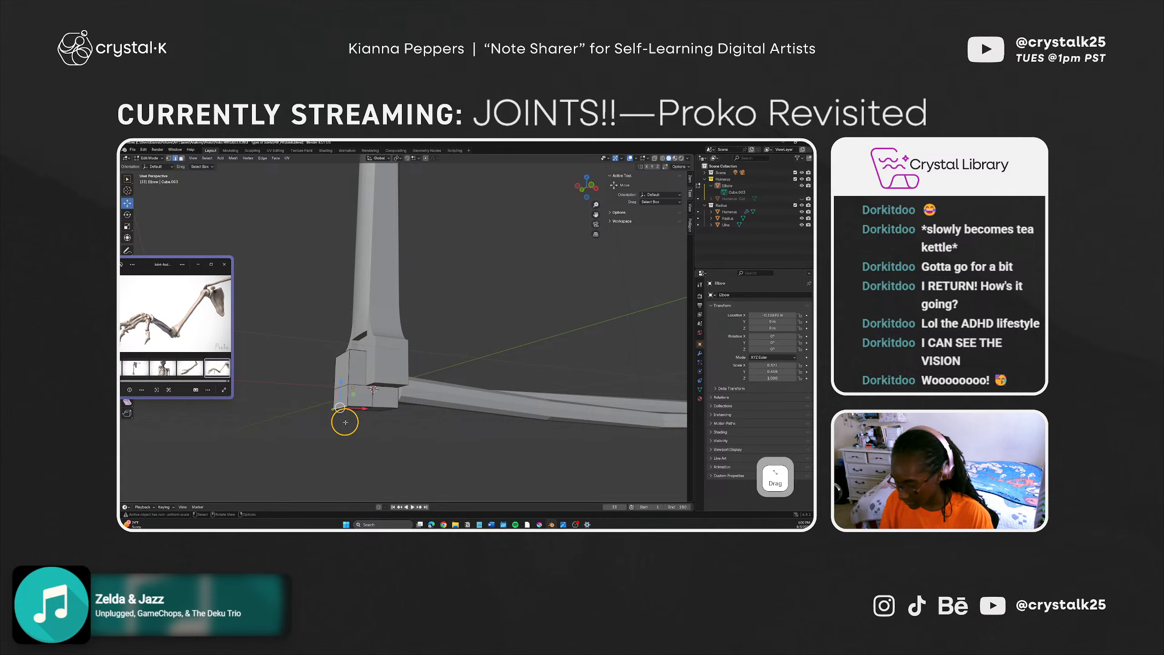
key(ctrl+e)
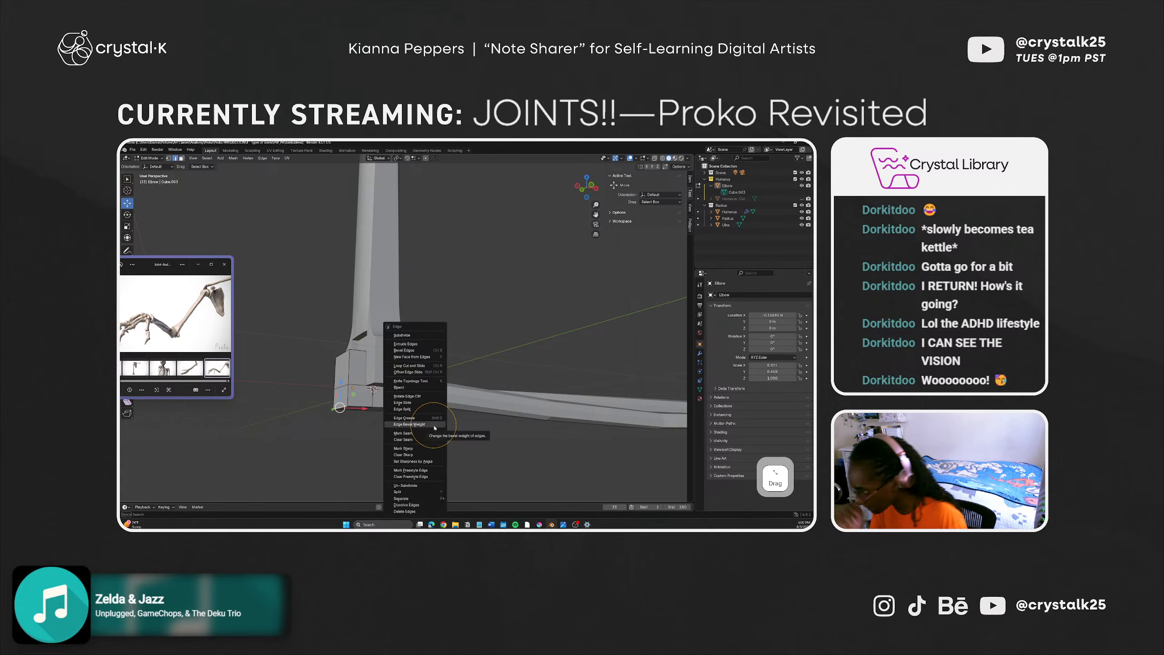
click(429, 351)
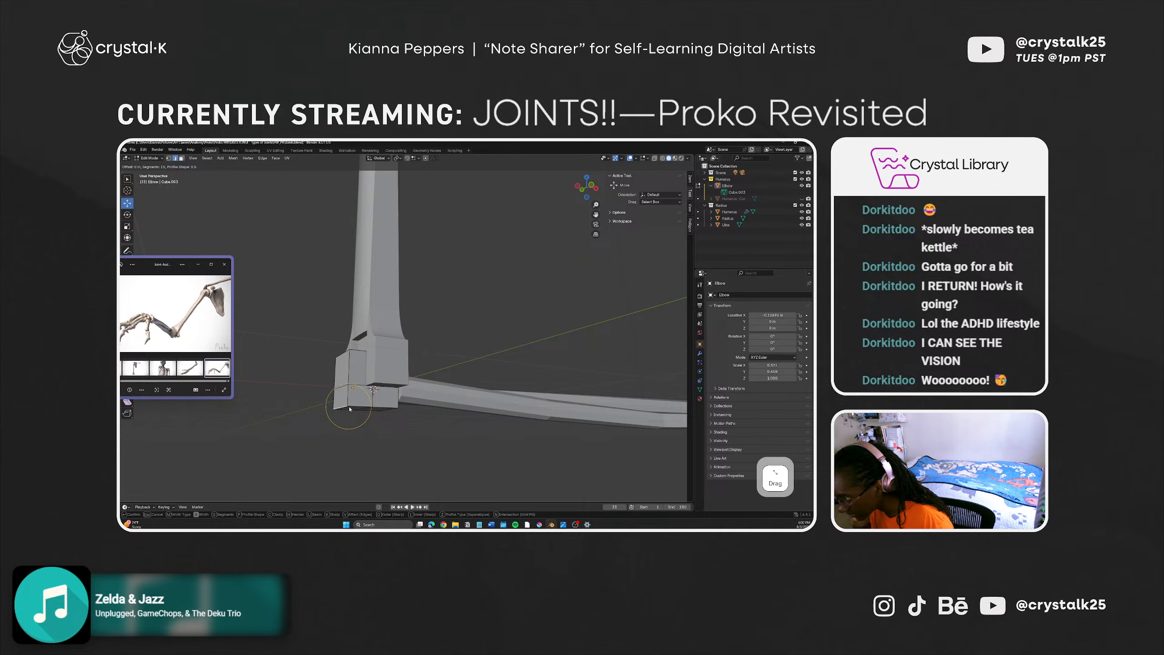
click(367, 424)
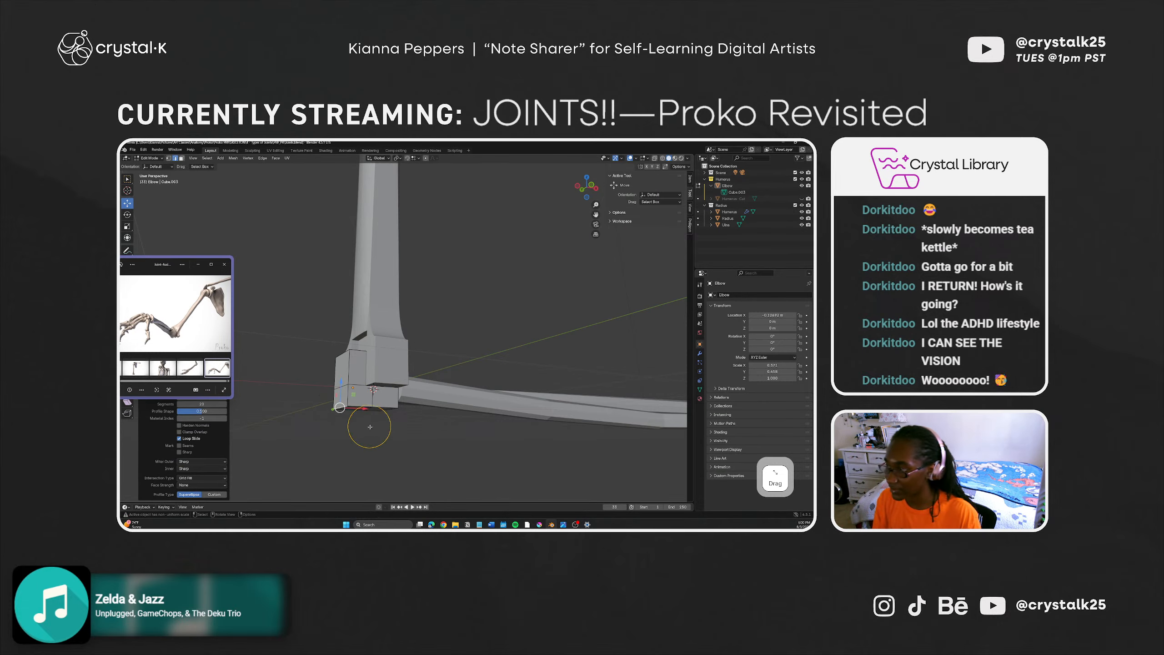
Step: Try a Bevel modifier on the Elbow object, set to affect vertices, and adjust its amount
click(733, 186)
click(735, 192)
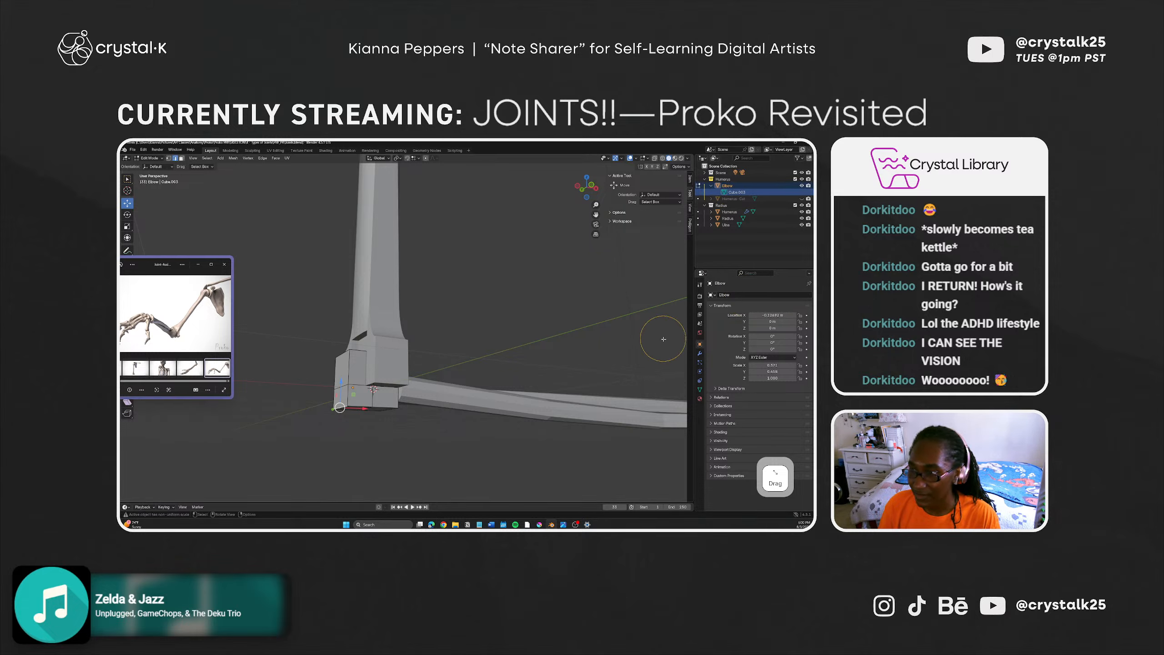
click(700, 353)
click(717, 295)
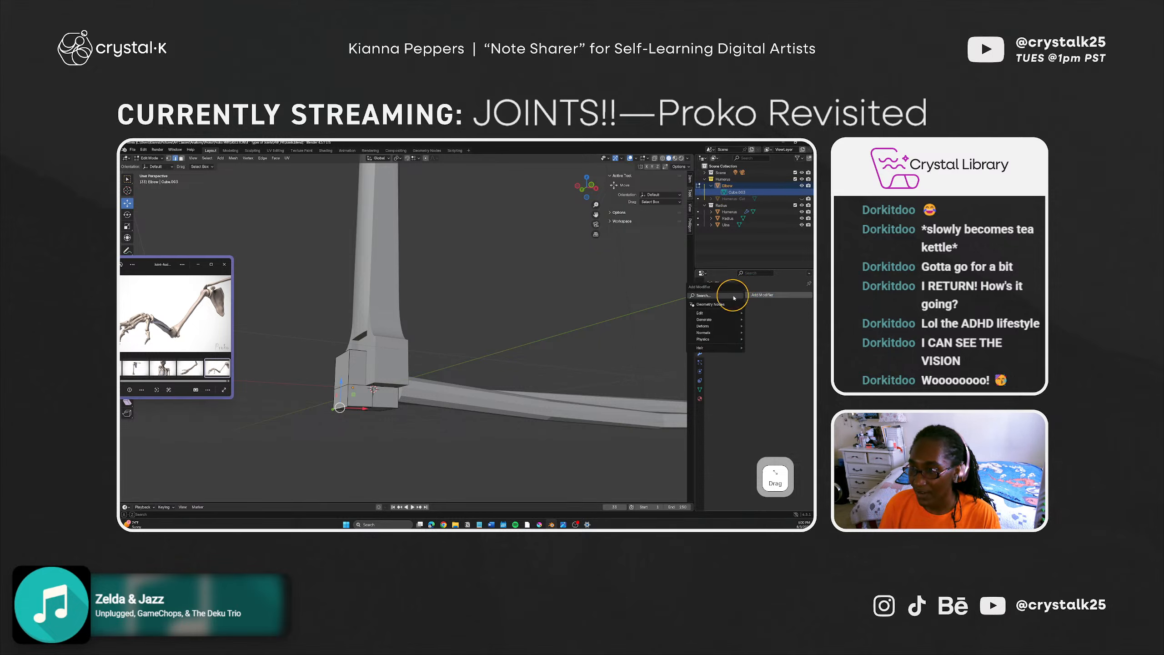
text(bevel)
key(Return)
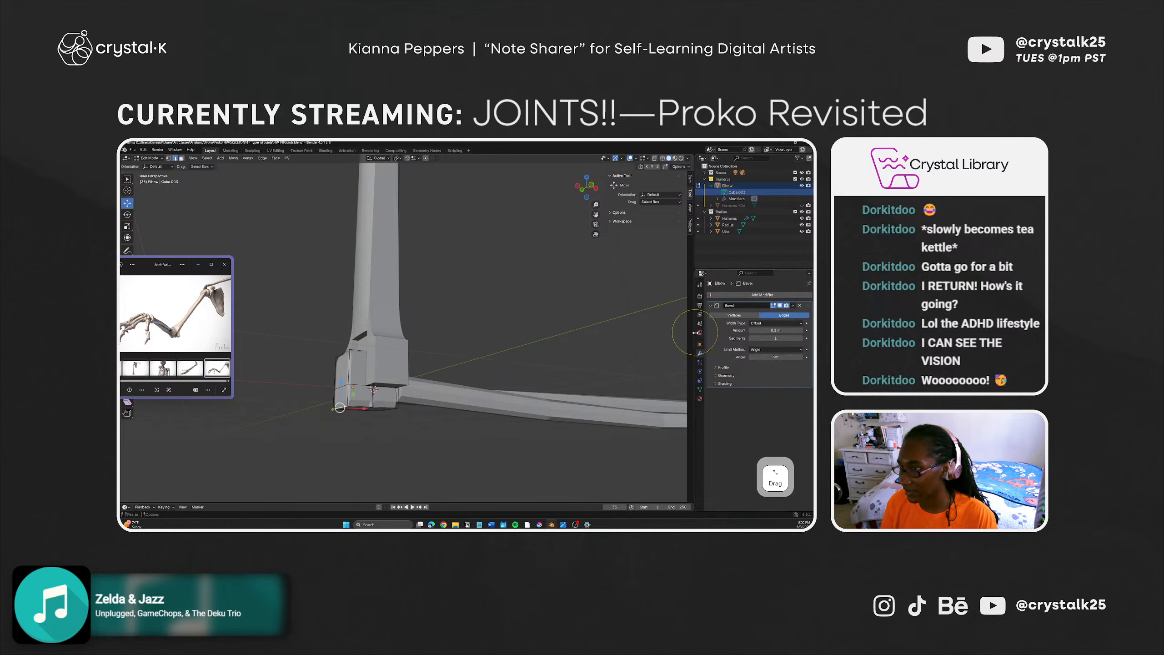
click(734, 315)
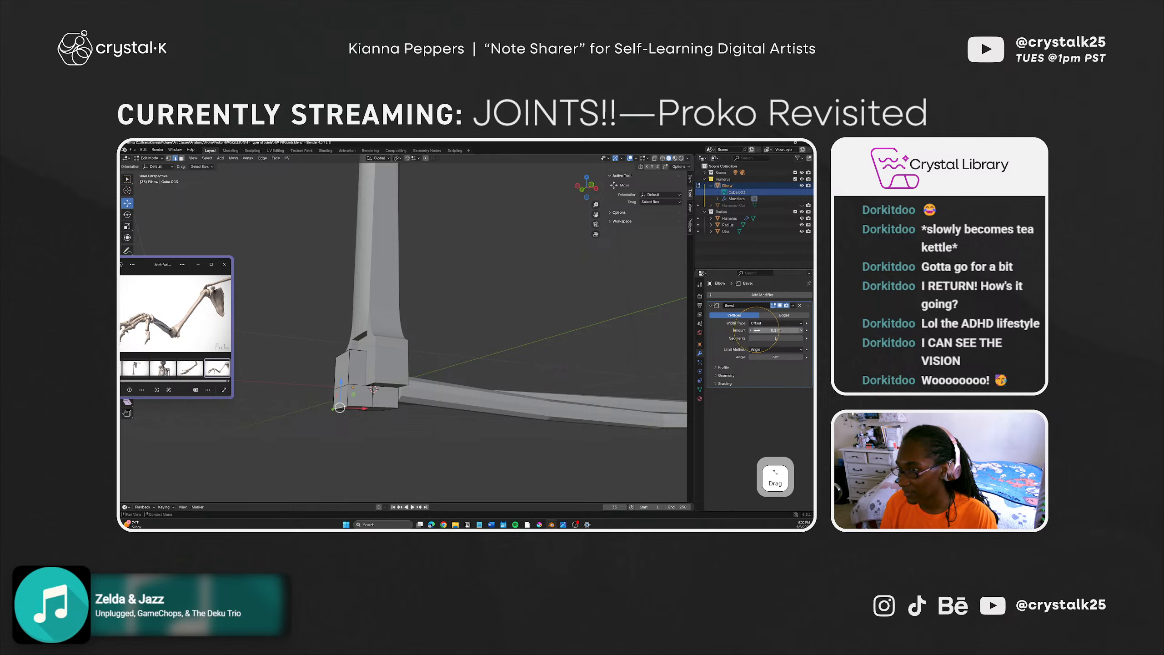
drag(759, 330, 760, 330)
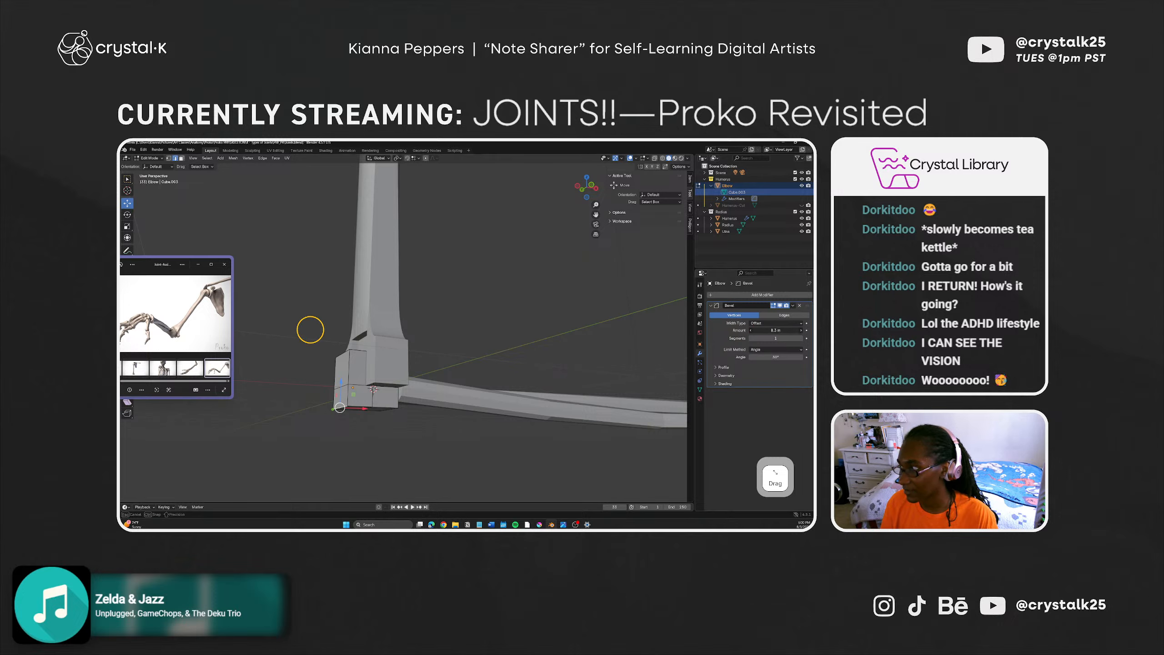
Step: Undo the Bevel modifier and the edge bevel attempts on the Elbow block, back to Object Mode
key(ctrl+z)
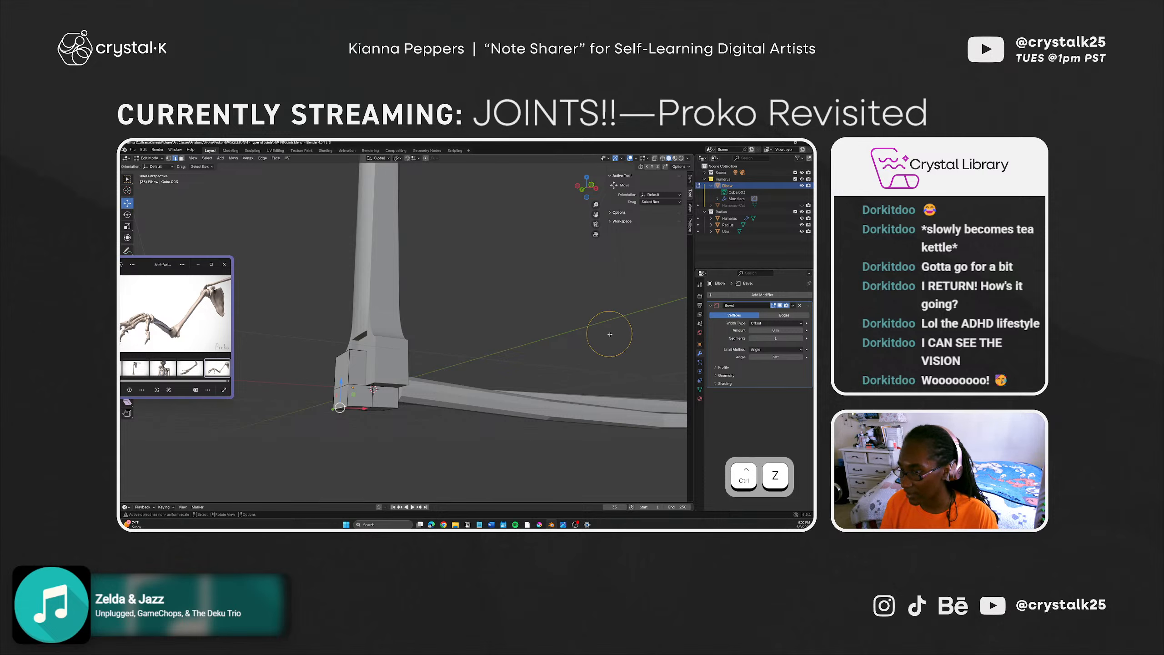
key(ctrl+z)
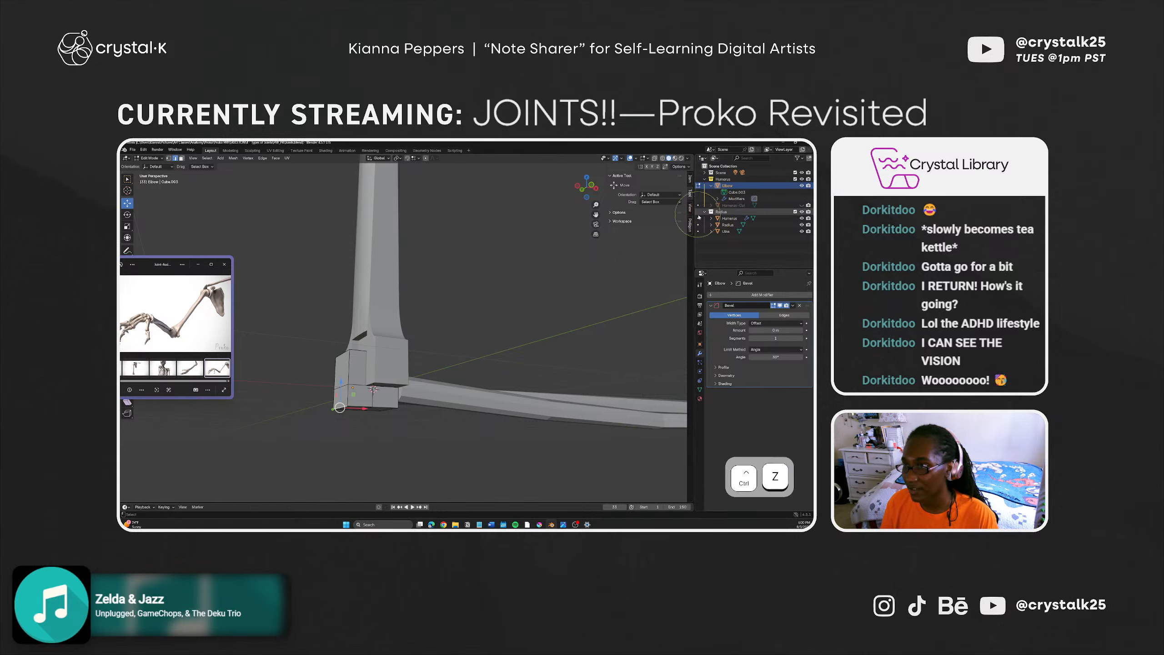
key(ctrl+z)
key(ctrl+z)
key(ctrl+shift+z)
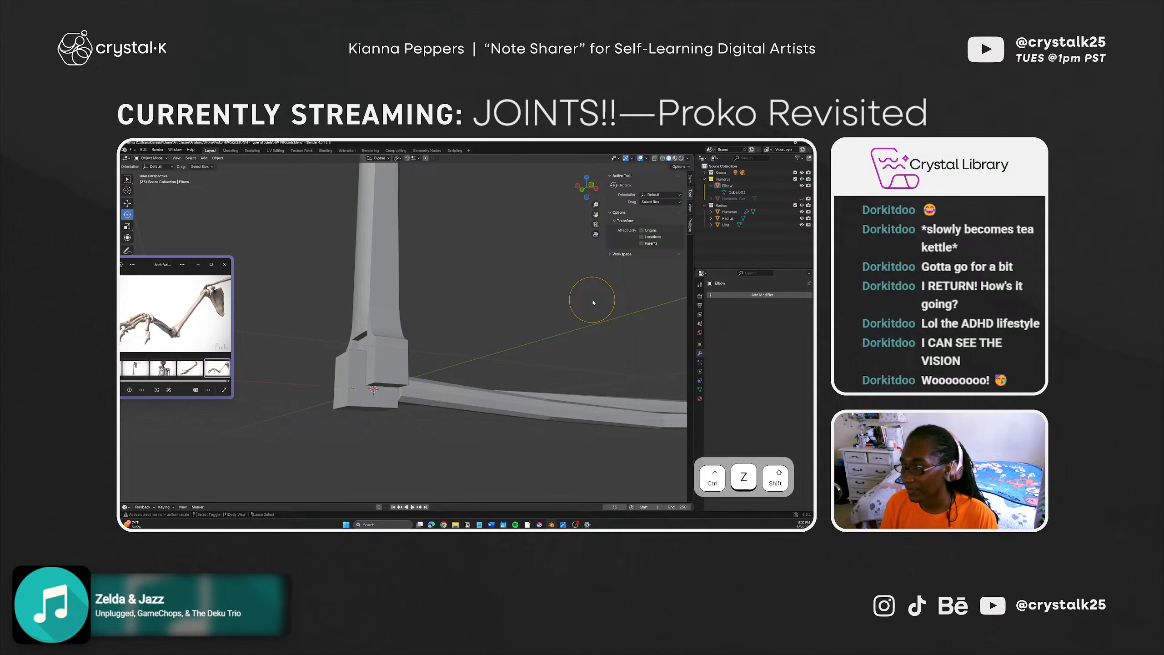
Step: Select the Elbow block and move it out of its current collection into the Radius collection
middle_drag(424, 350, 534, 366)
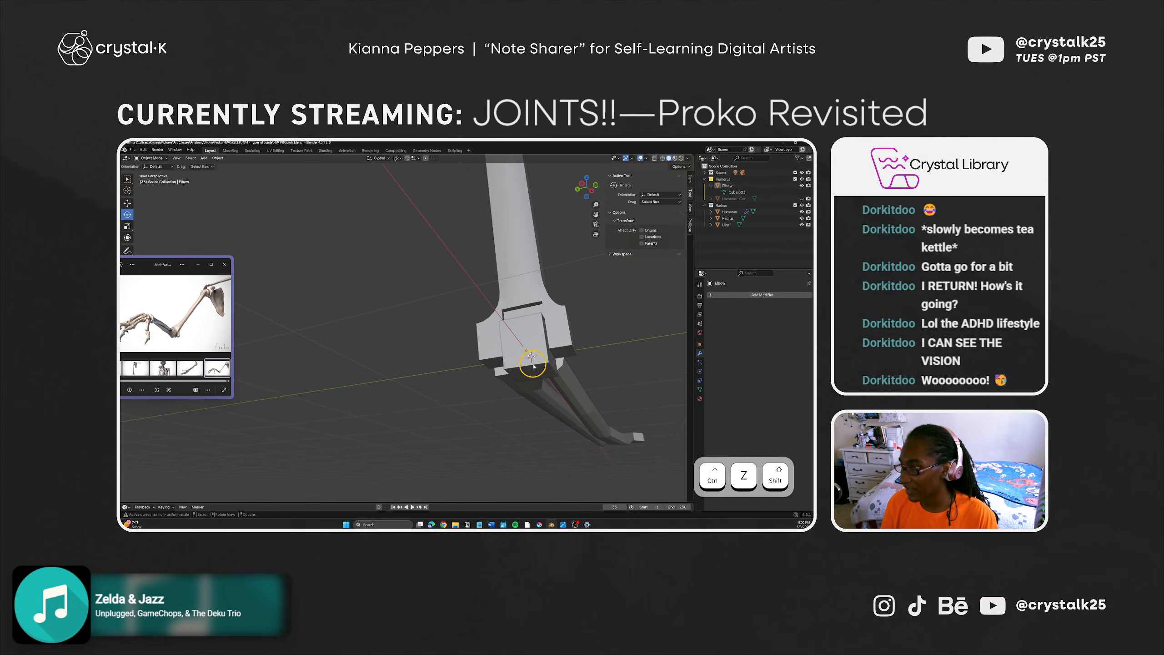
click(531, 367)
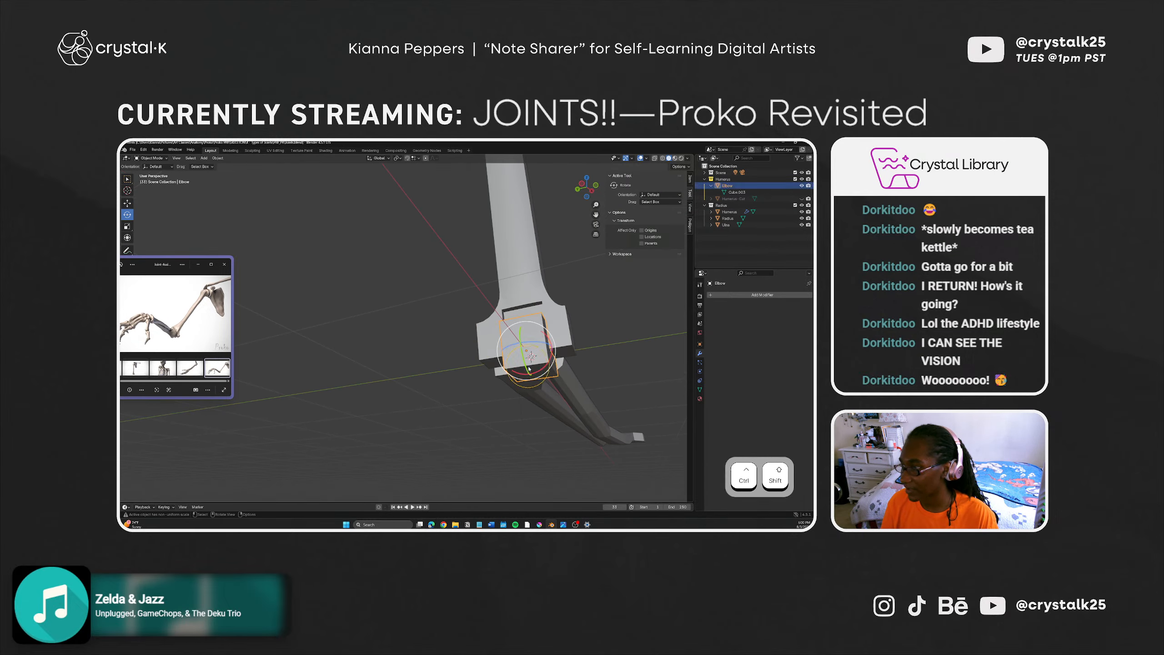
click(464, 391)
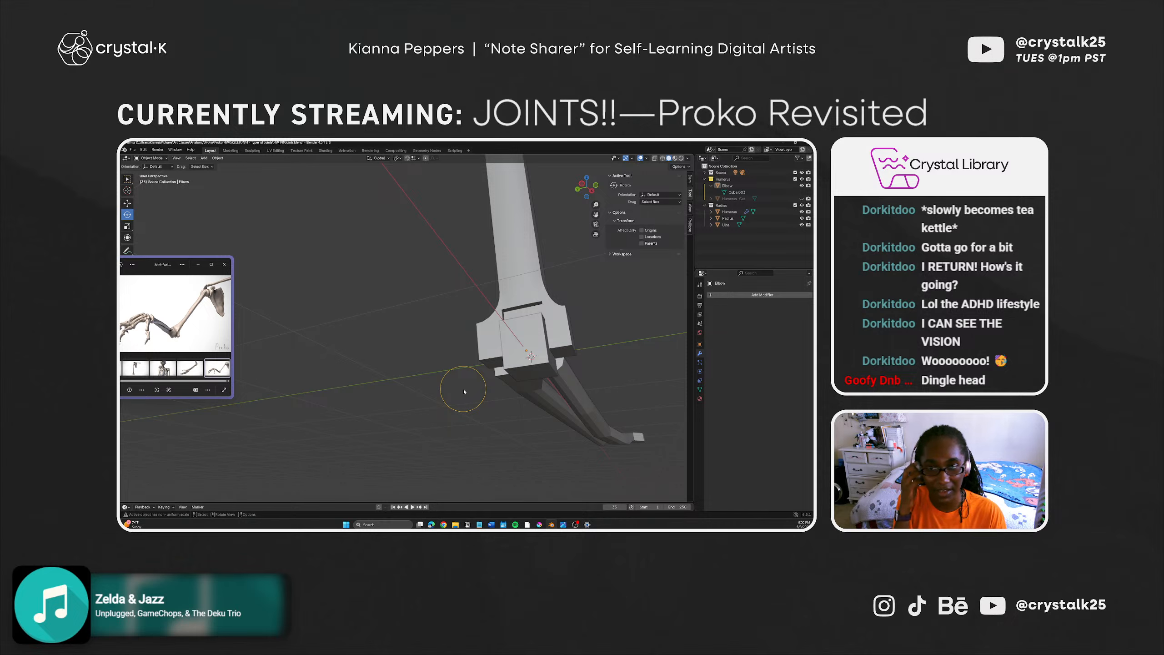
middle_drag(478, 409, 444, 436)
click(472, 414)
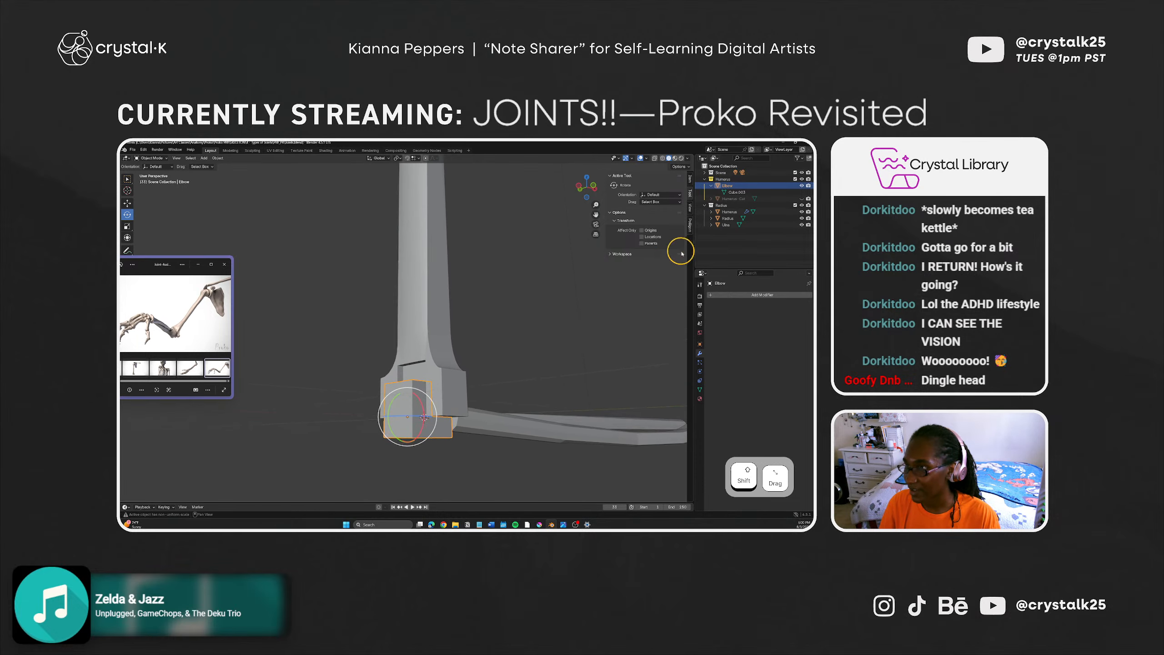
drag(727, 185, 735, 215)
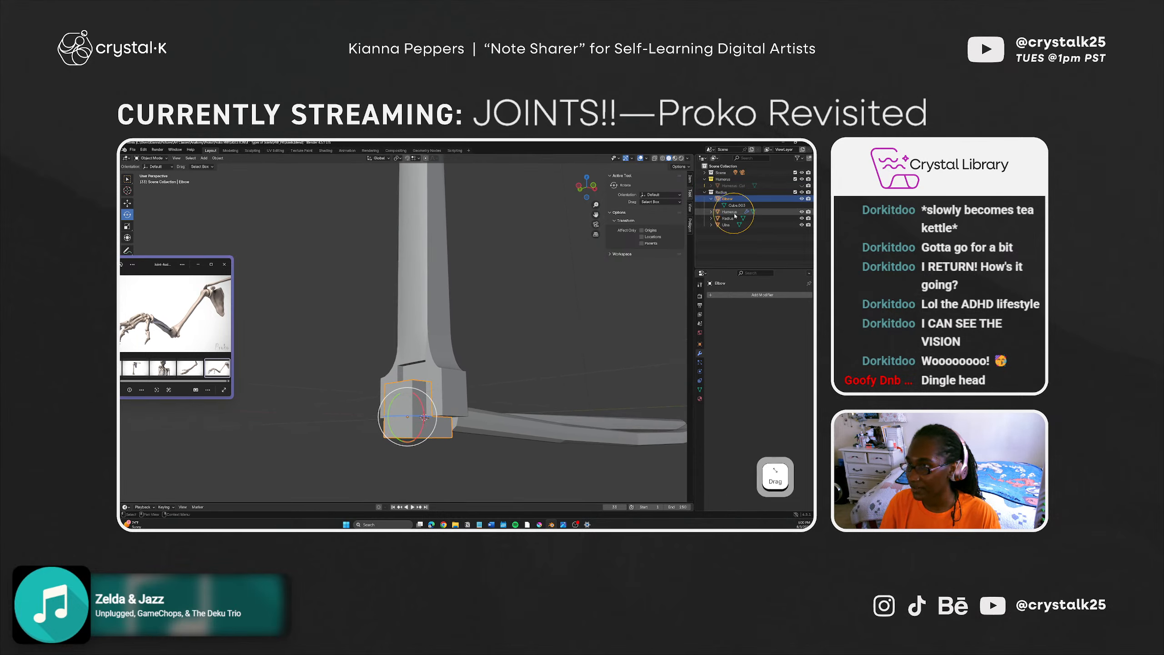
Step: Rename the Radius collection to "Arm Bones"
click(723, 193)
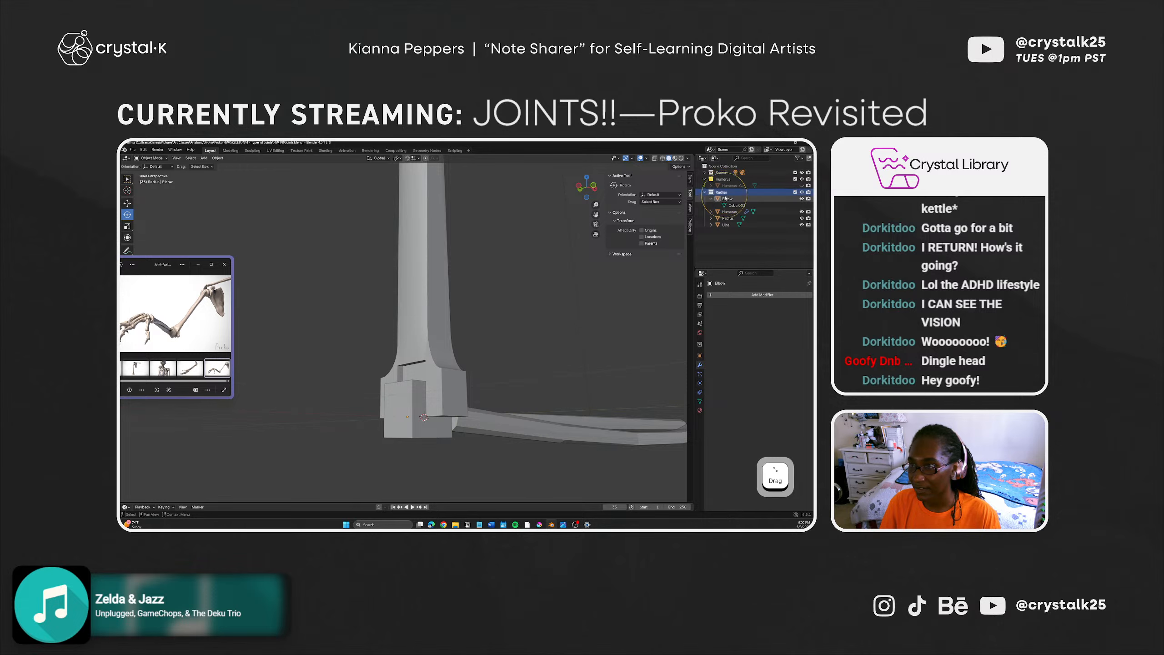
double_click(721, 192)
text(Arm Bones)
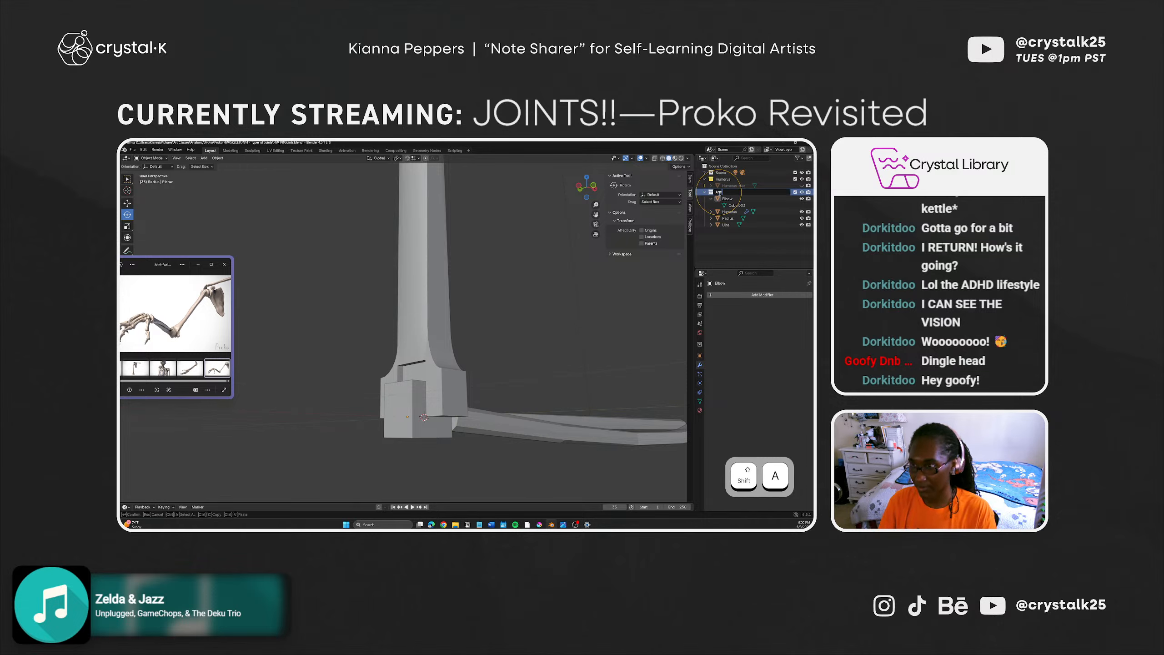
key(Return)
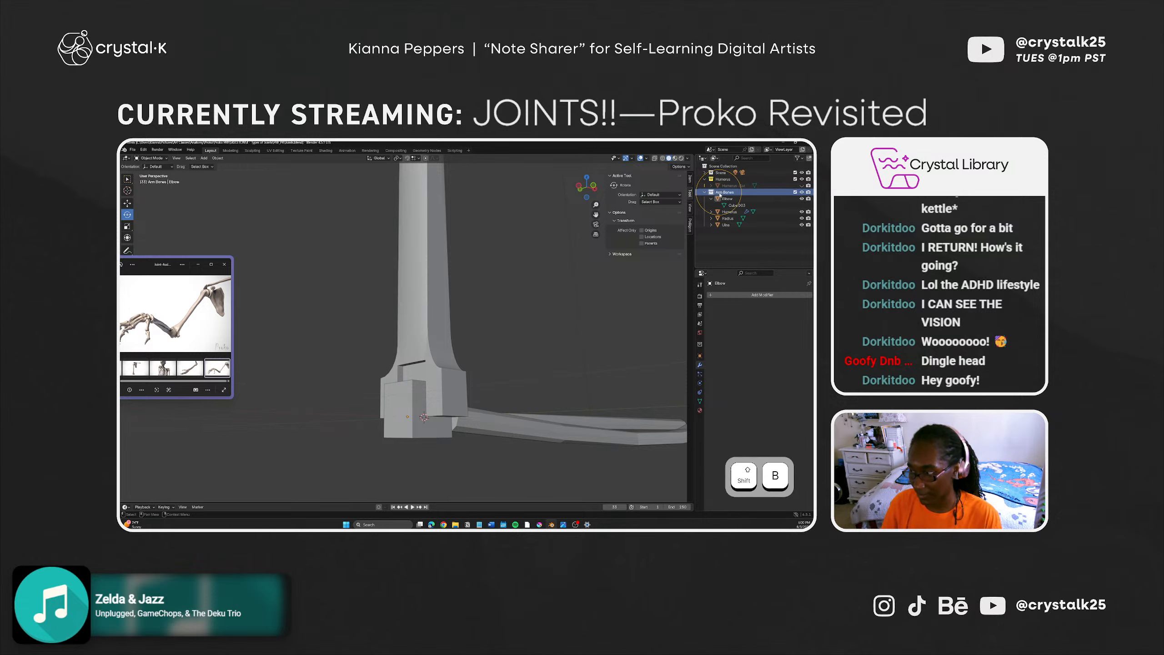
Step: Select the elbow block with both forearm bones to check the grouping, and move the Humerus object into the Humerus collection
scroll(523, 273, down, 5)
shift+middle_drag(416, 365, 354, 432)
click(340, 433)
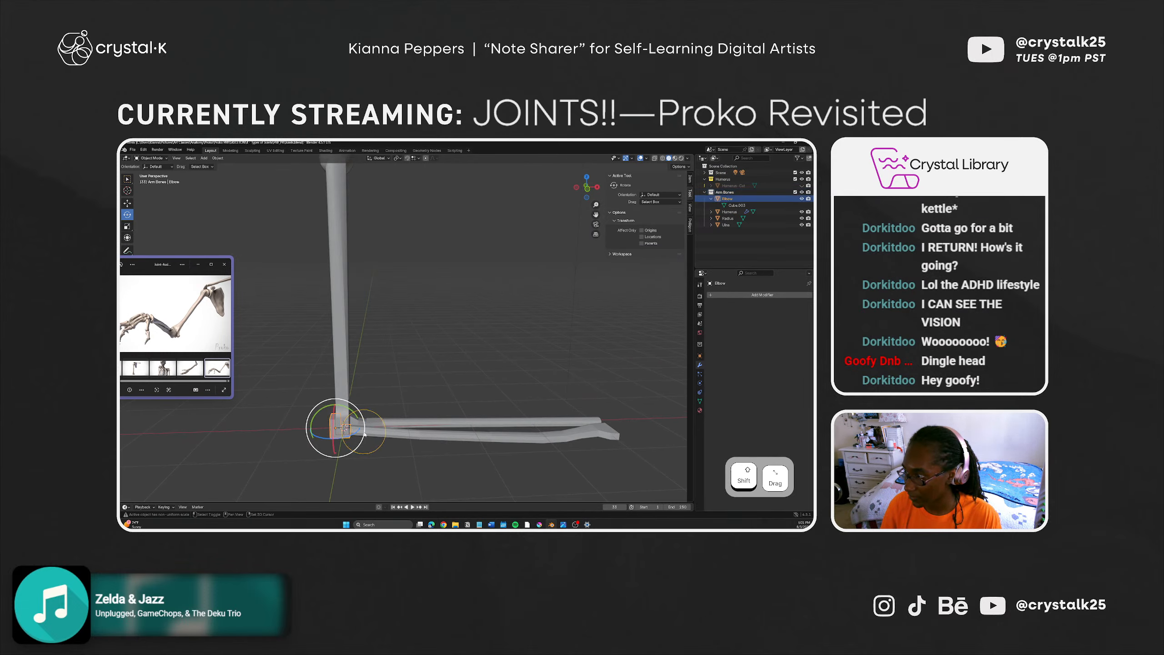
shift+click(390, 425)
shift+click(389, 425)
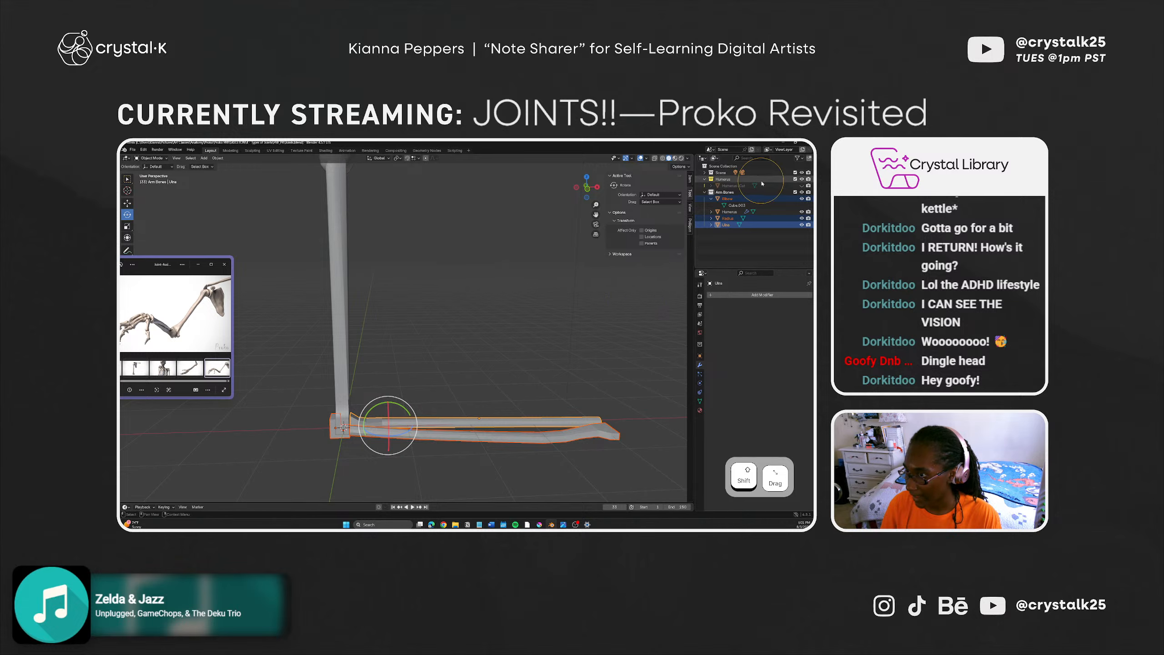
click(731, 212)
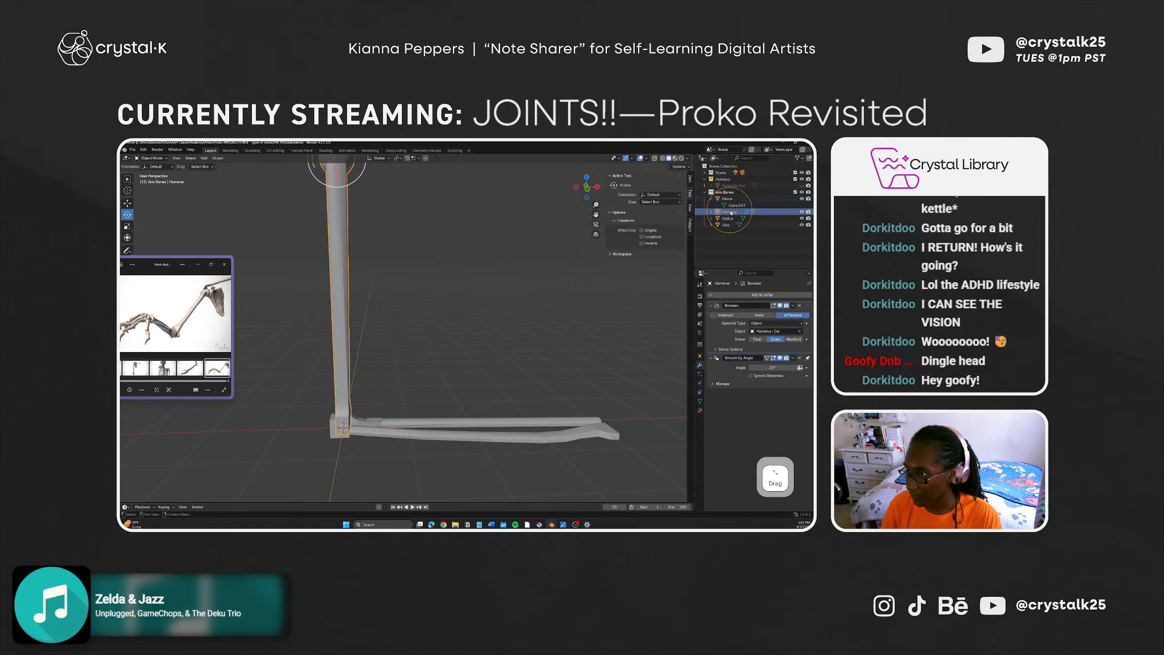
drag(731, 212, 723, 179)
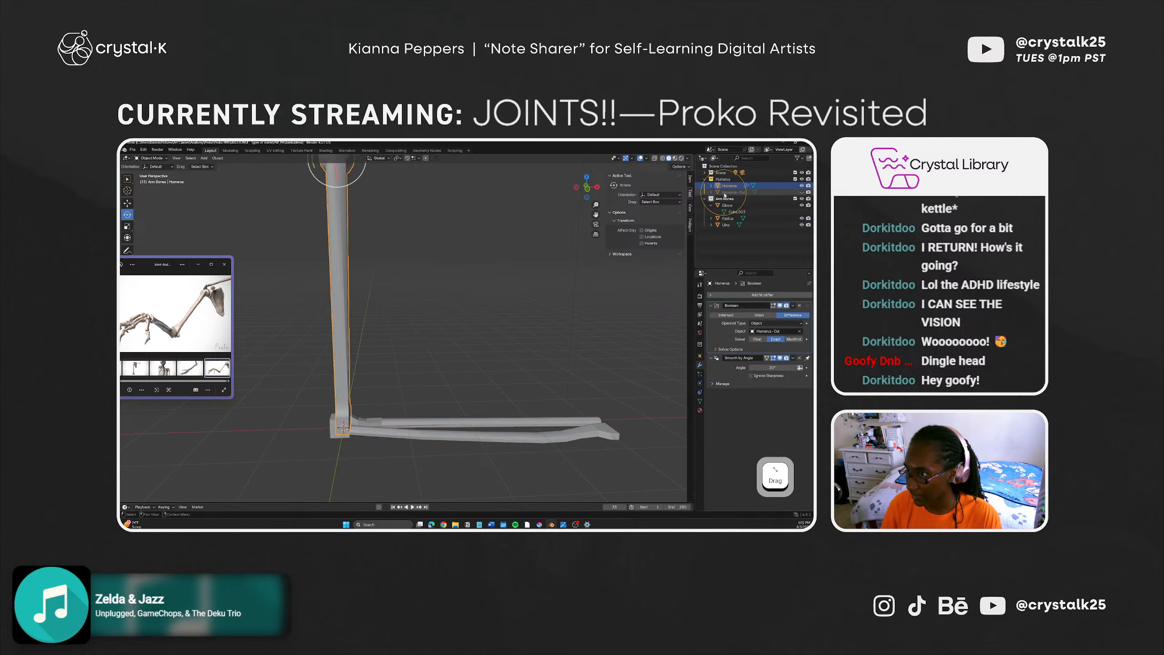
Step: Examine the available options for the grouped elbow, radius and ulna objects and for the Arm Bones collection
click(723, 200)
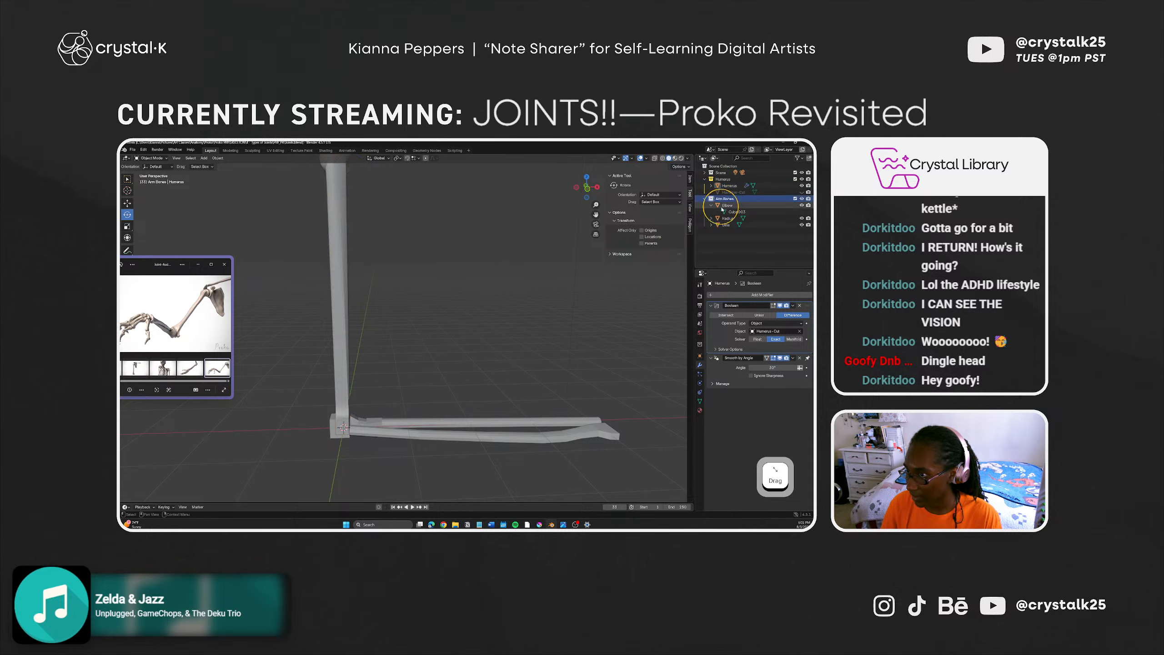
click(729, 206)
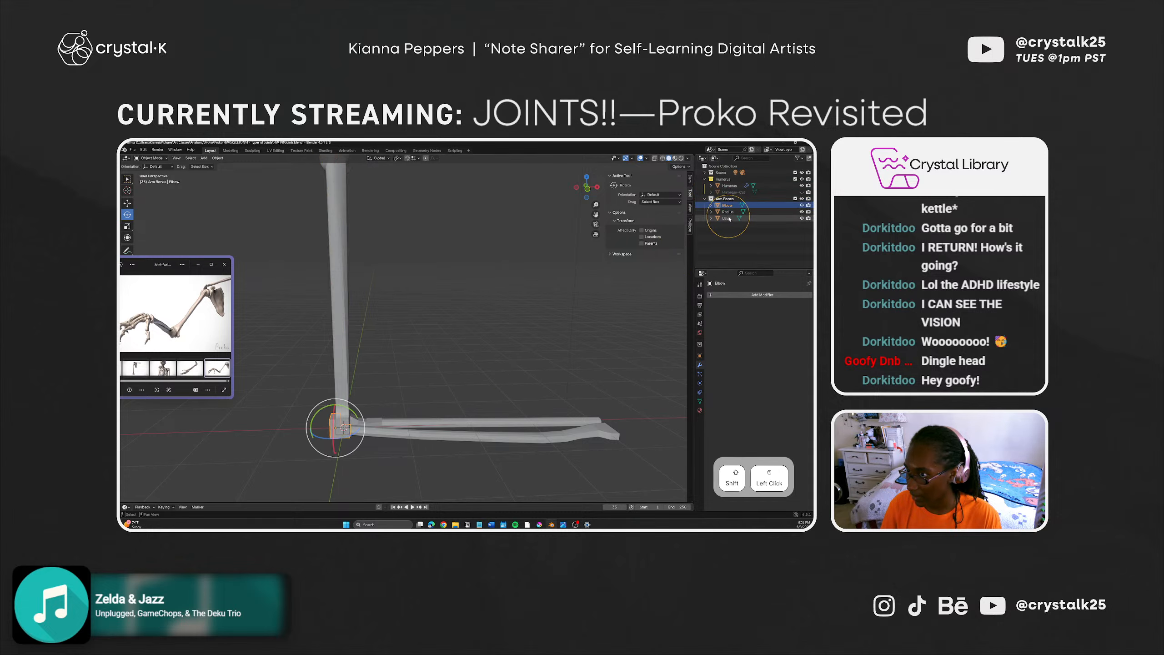
shift+click(718, 218)
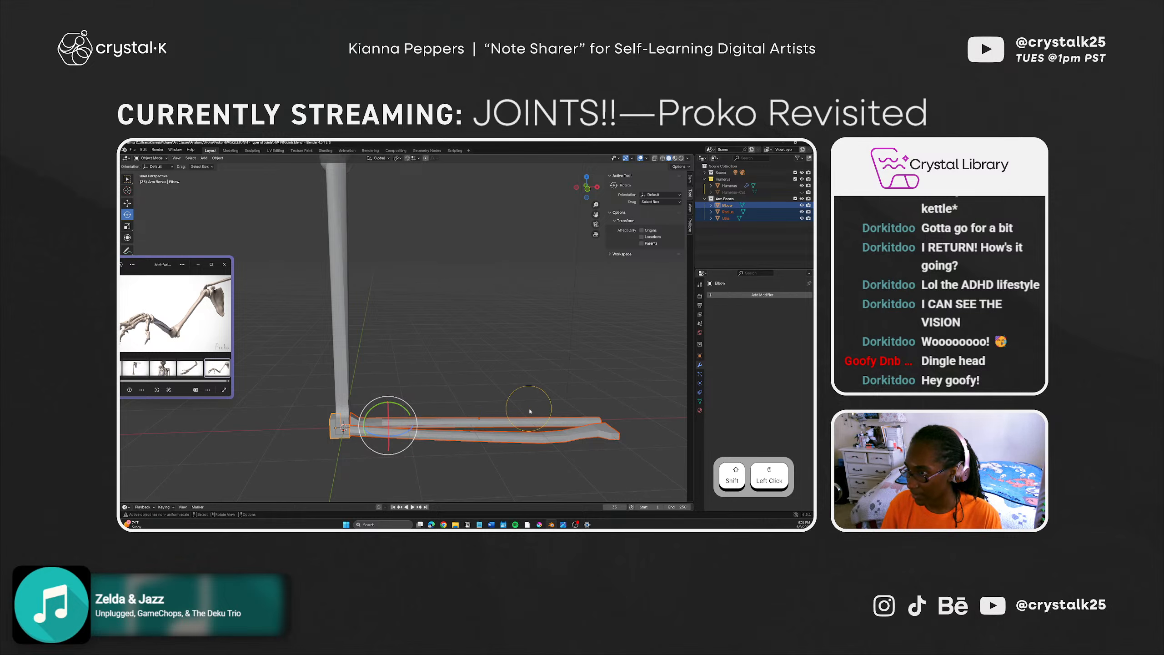
right_click(732, 214)
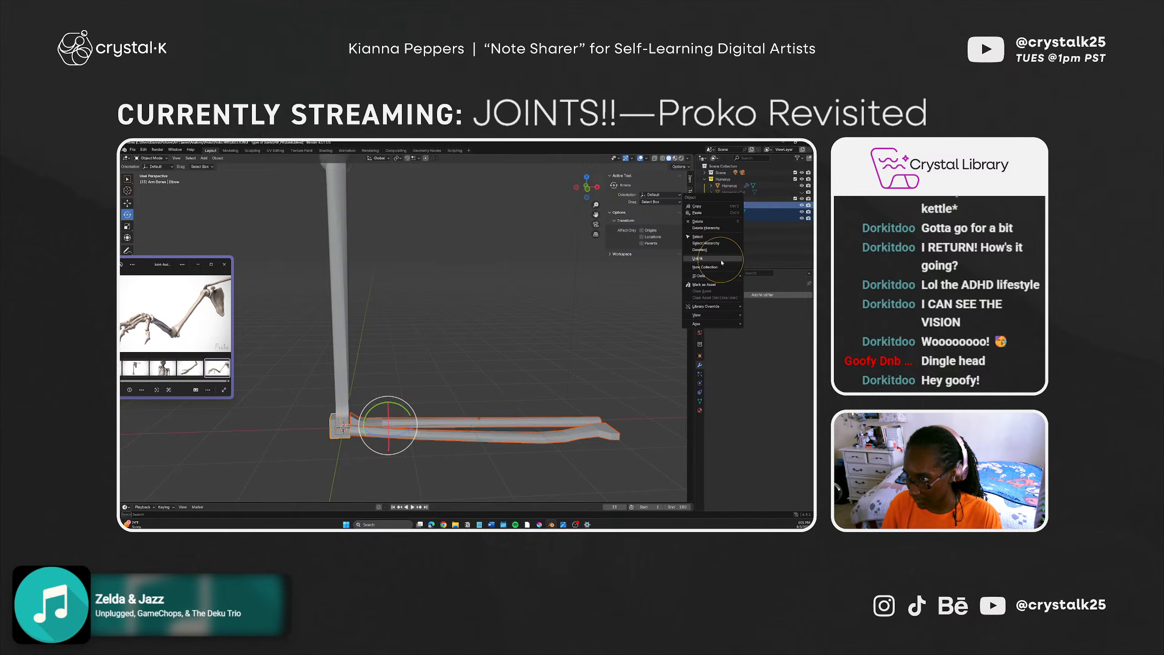
click(775, 234)
click(735, 206)
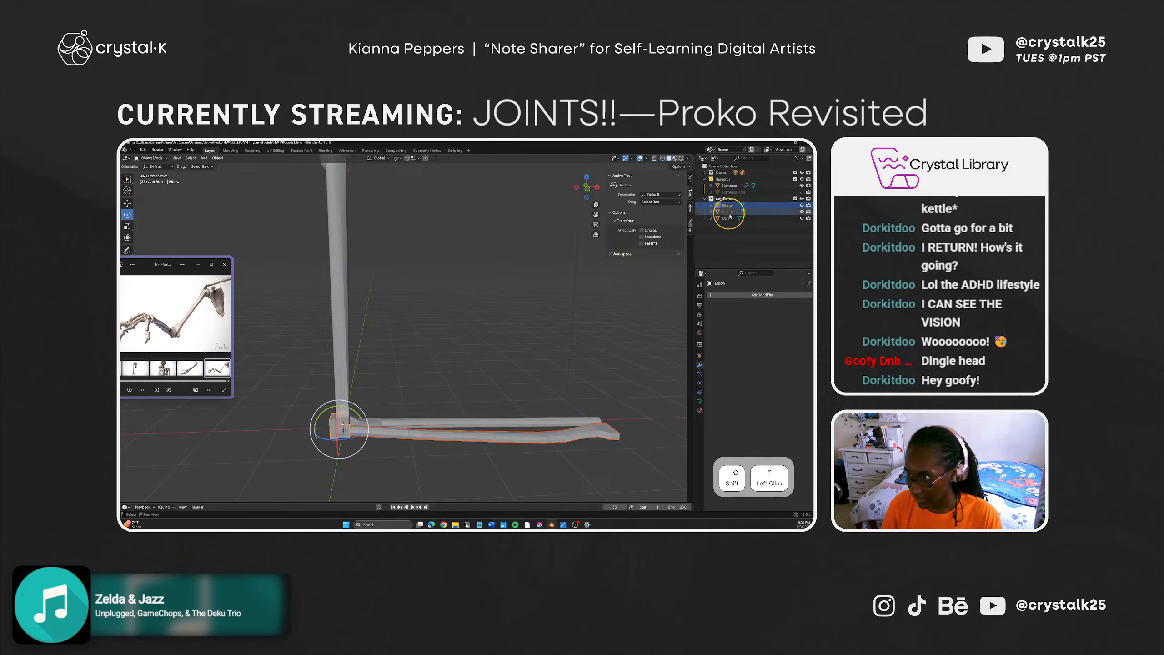
shift+click(729, 218)
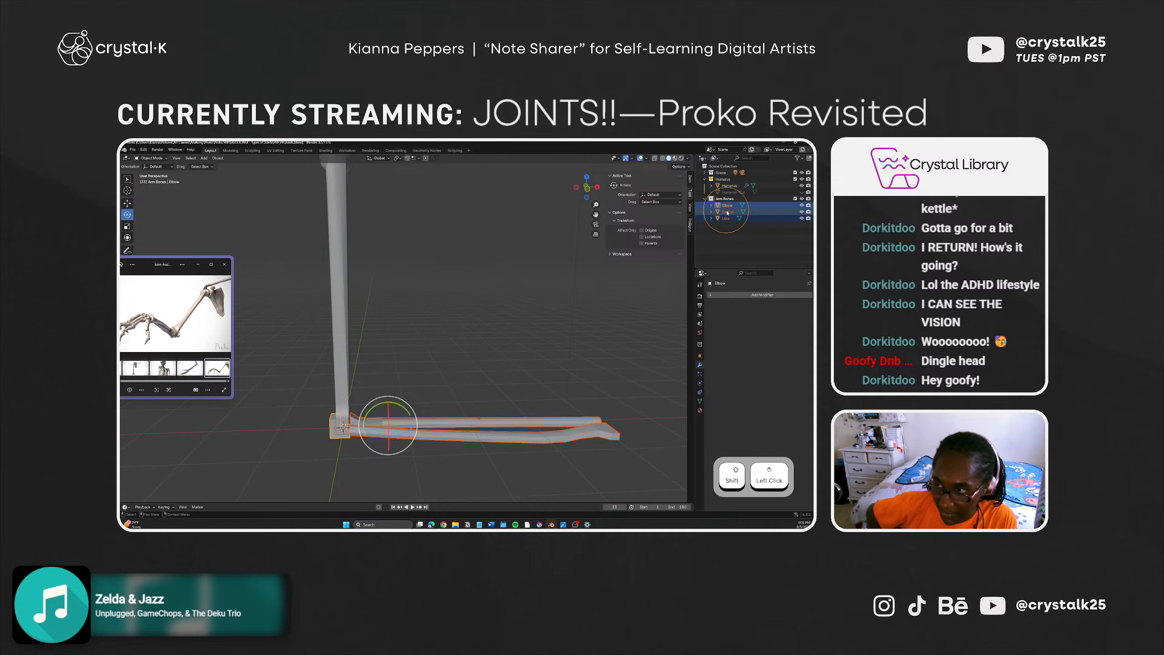
click(725, 199)
right_click(723, 200)
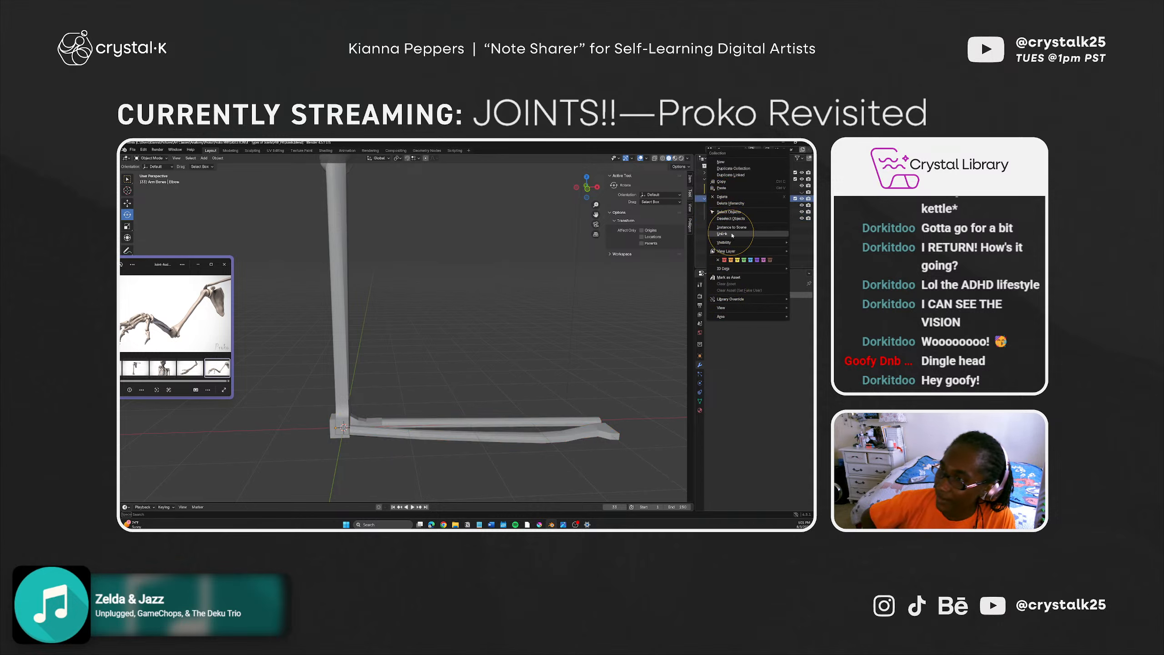
click(734, 342)
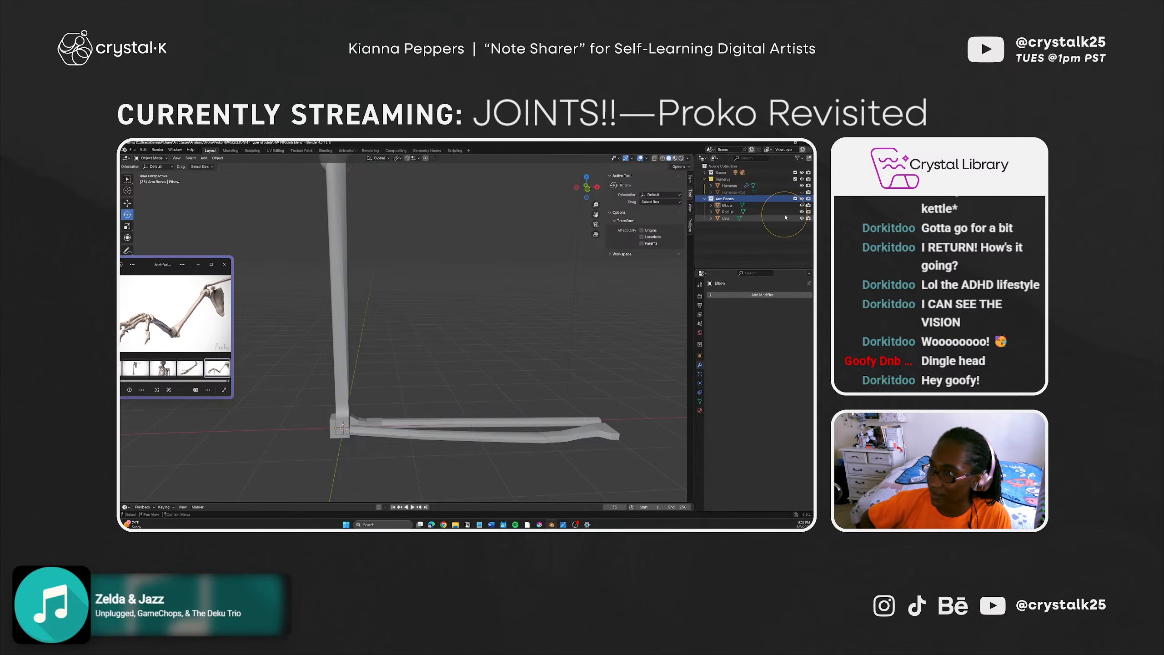
Step: Try rotating the elbow block together with both forearm bones, and undo the rotation
click(336, 435)
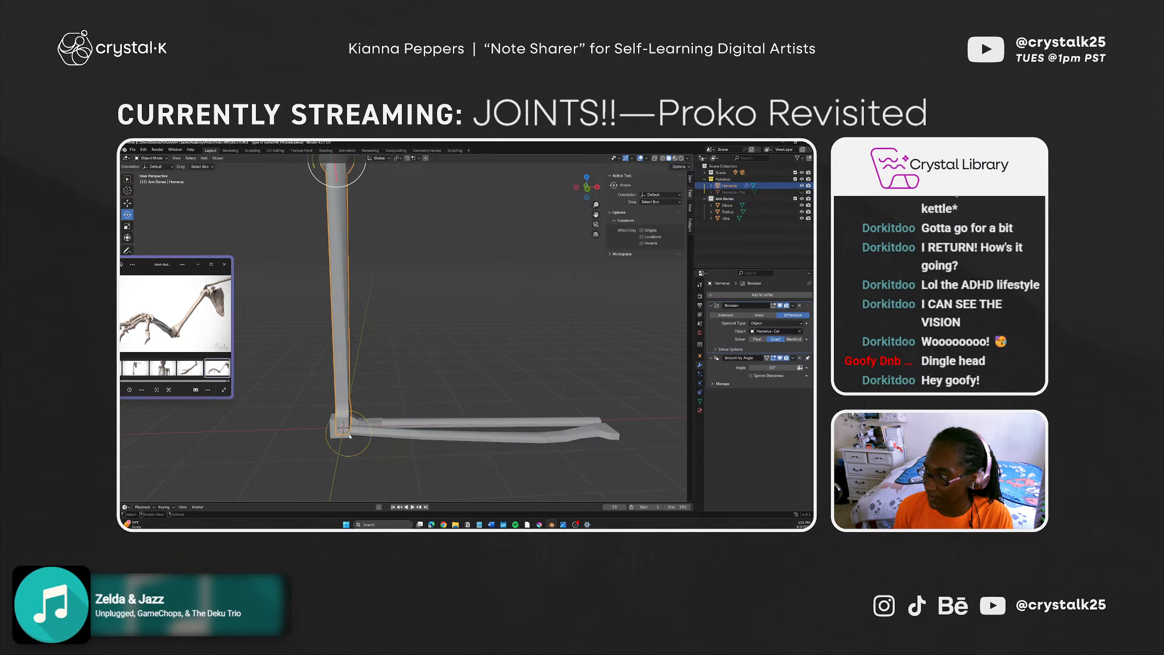
click(334, 436)
shift+click(373, 432)
shift+click(384, 423)
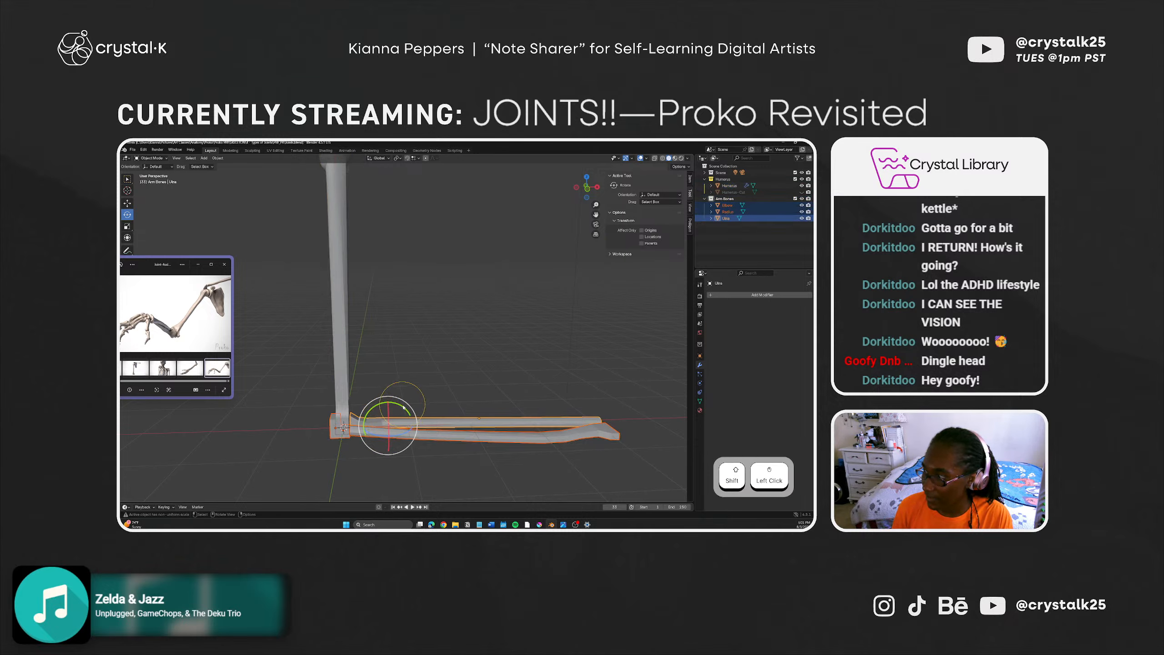
mouse_move(402, 408)
mouse_down()
mouse_move(406, 441)
mouse_move(414, 415)
mouse_move(403, 415)
mouse_up()
key(ctrl+z)
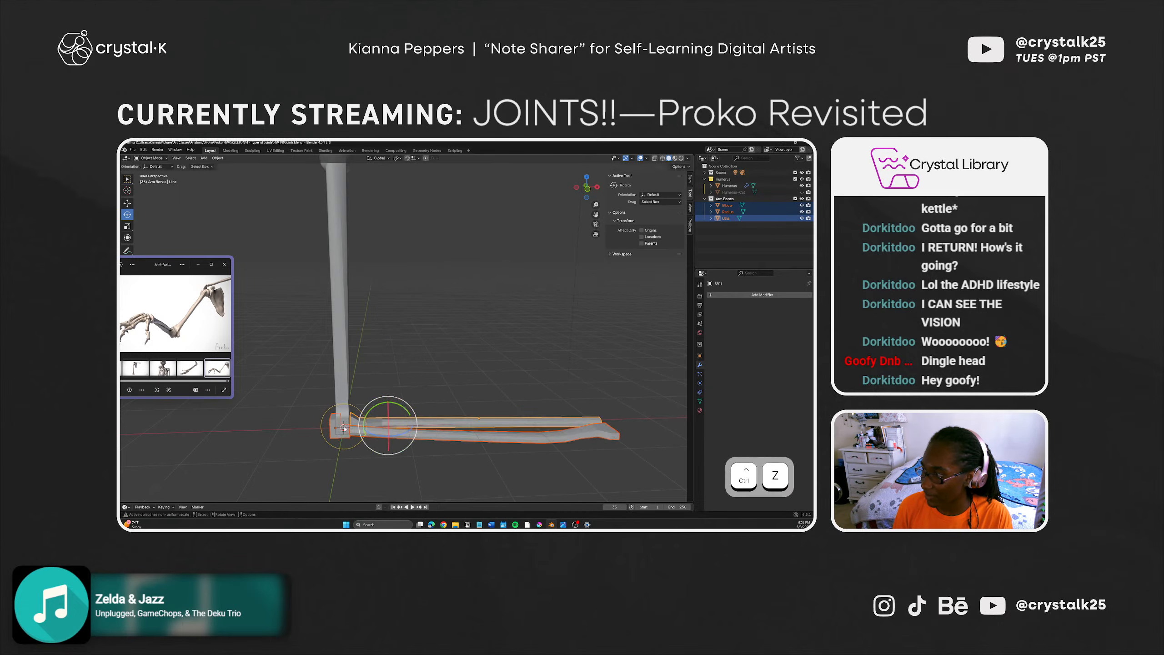
Step: Select the Radius bone and save the file
middle_drag(421, 390, 400, 423)
mouse_move(400, 423)
shift+middle_down()
mouse_move(394, 396)
mouse_move(366, 426)
mouse_move(397, 445)
mouse_move(415, 411)
shift+middle_up()
click(405, 415)
key(ctrl+s)
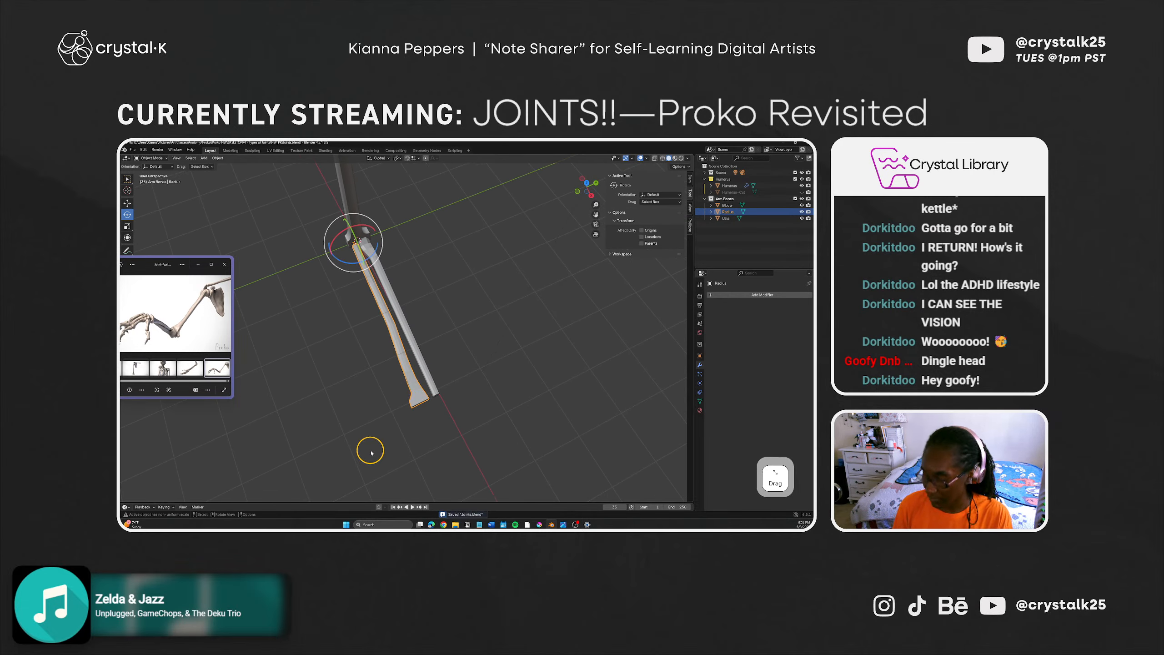
Step: Create a new collection below Arm Bones and rename it "Hand Bones"
click(722, 231)
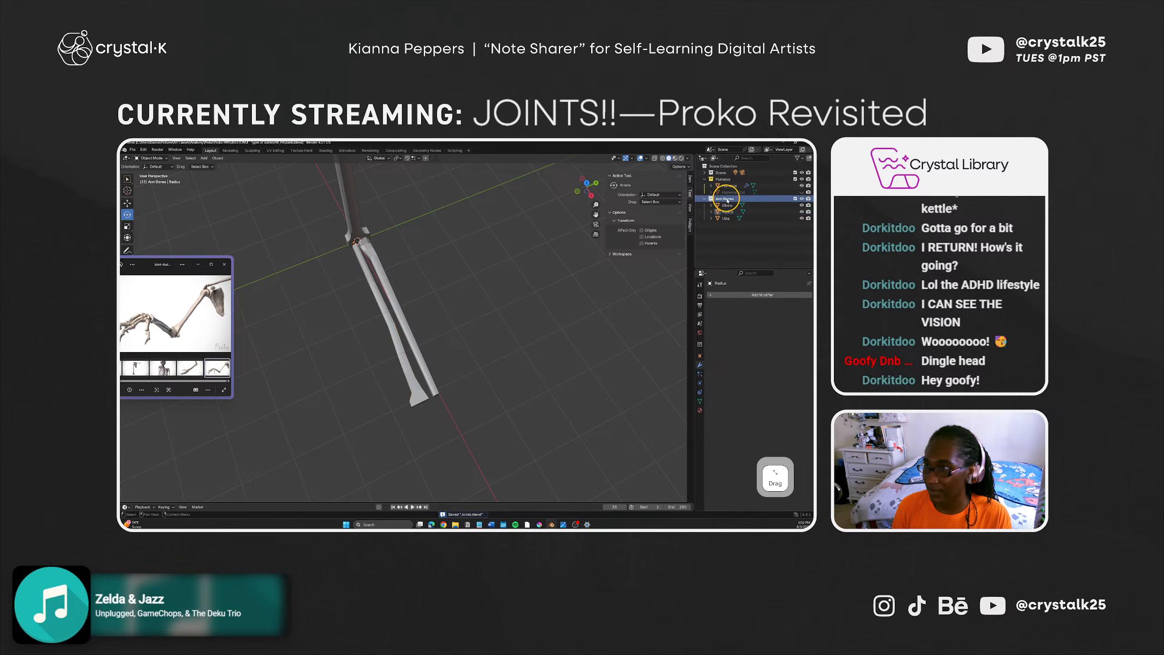
right_click(724, 239)
click(715, 237)
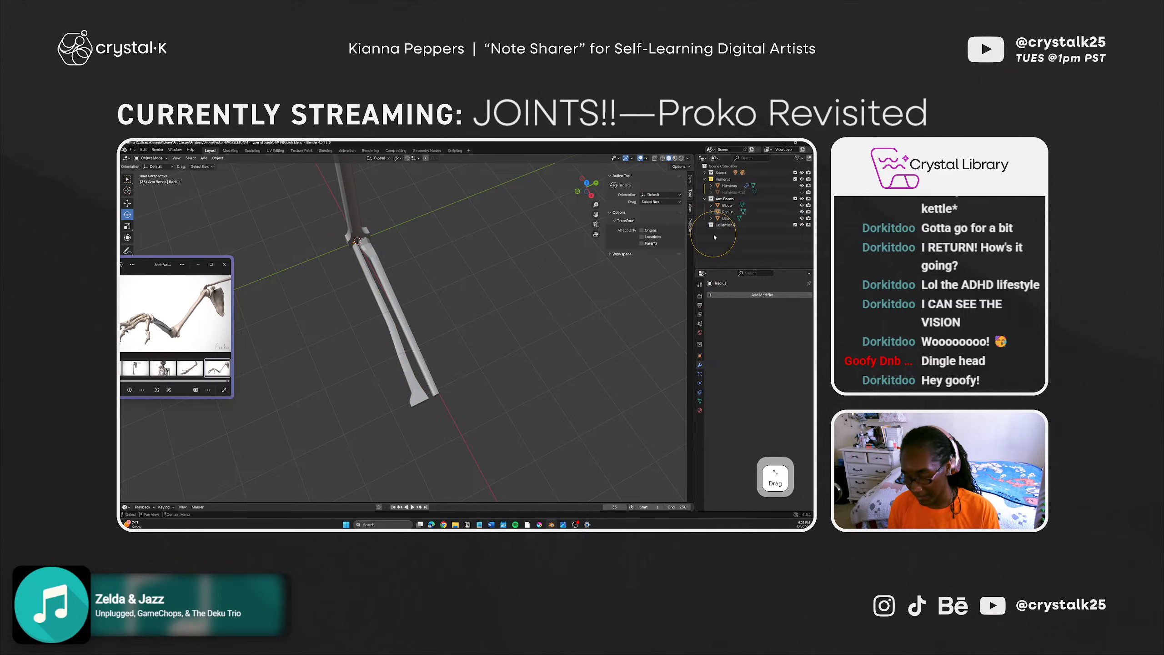
double_click(728, 225)
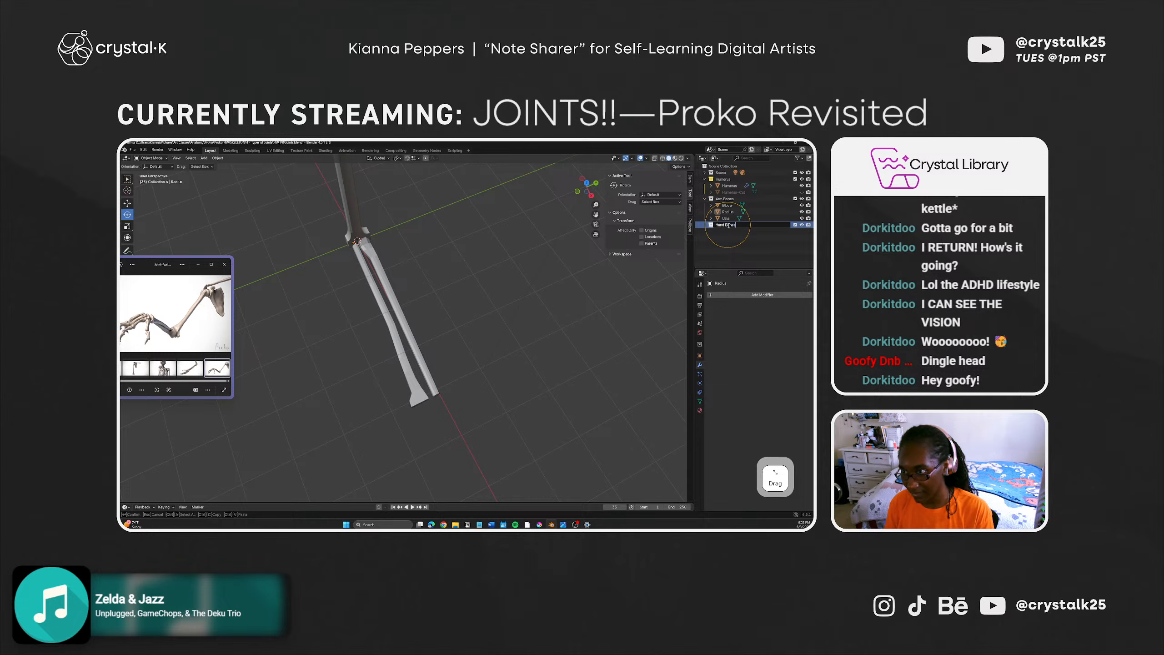
key(Return)
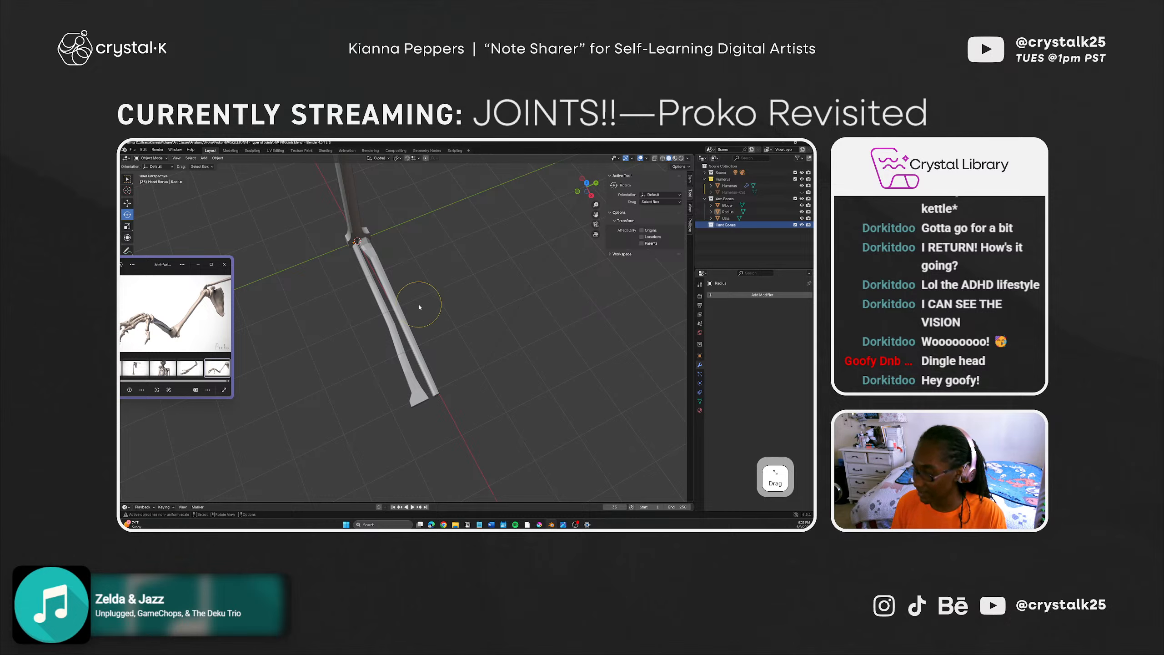
Step: Add a UV sphere mesh to the Hand Bones collection
key(shift+a)
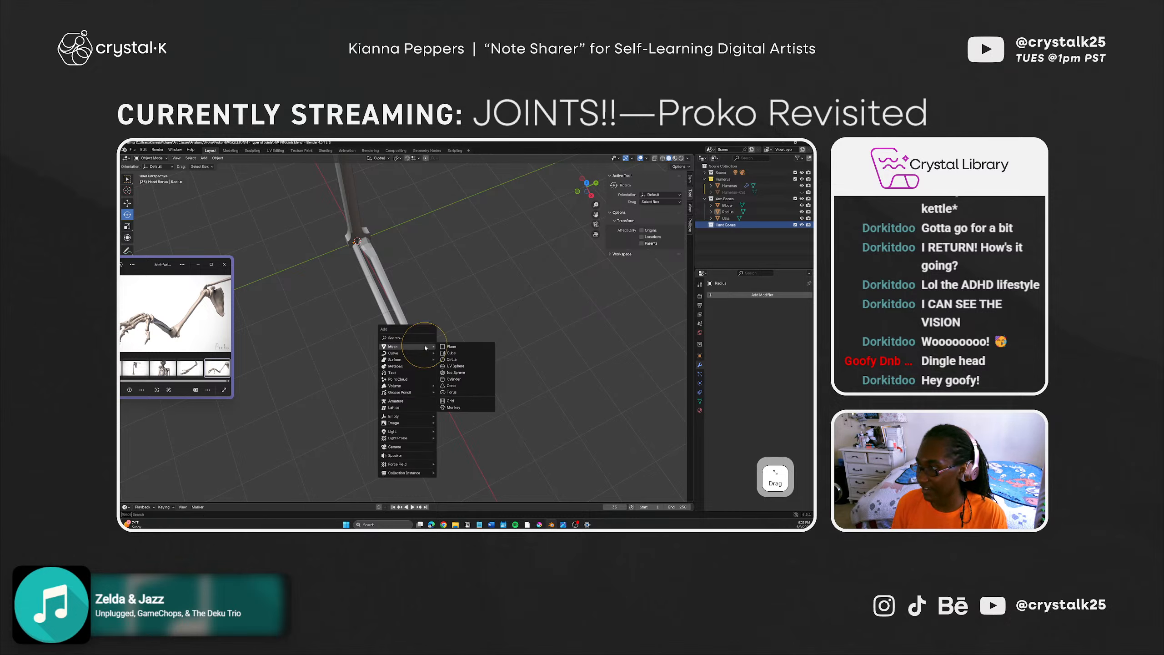
mouse_move(420, 346)
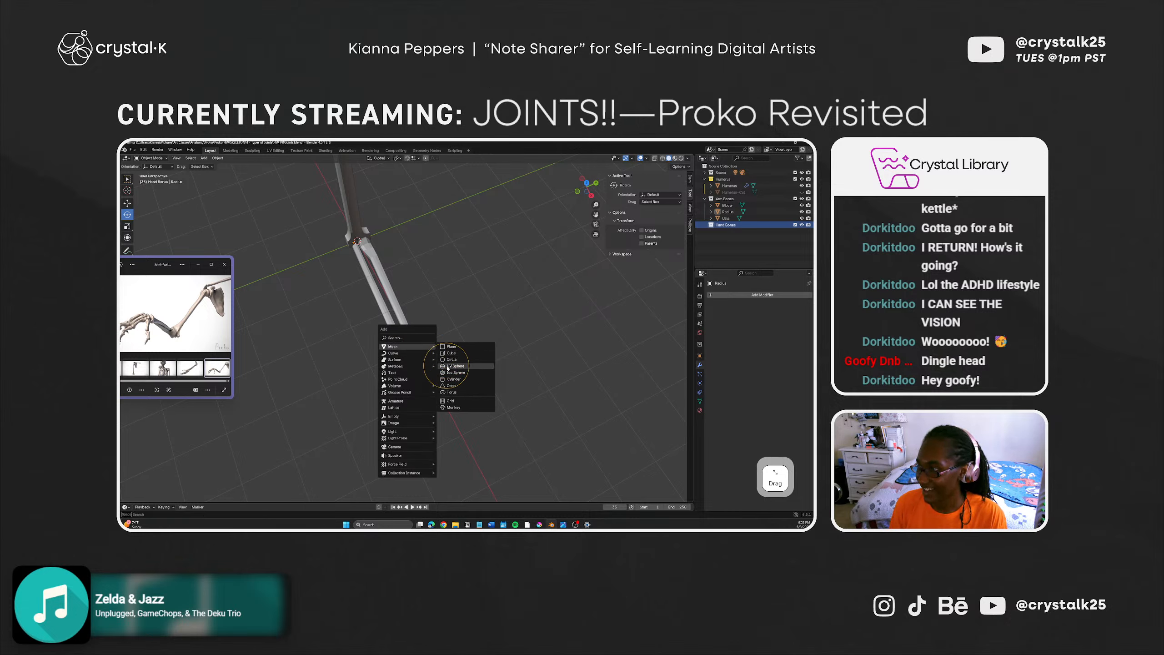
click(450, 367)
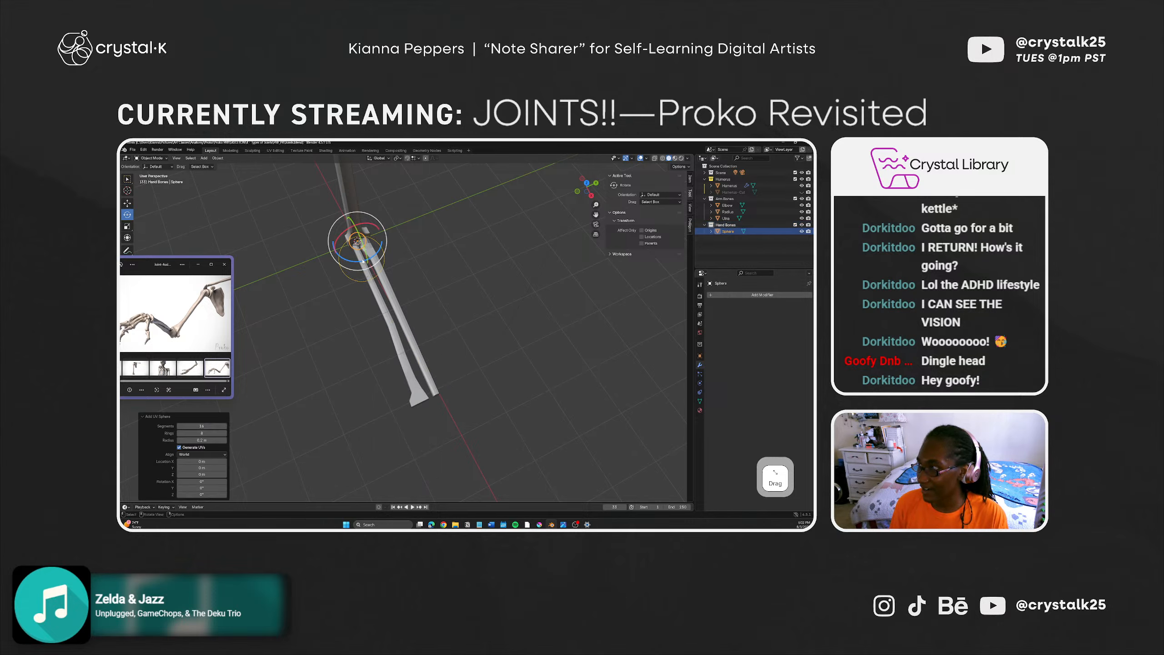
Step: Move the sphere from the elbow to just beyond the wrist end of the forearm bones
key(shift+space)
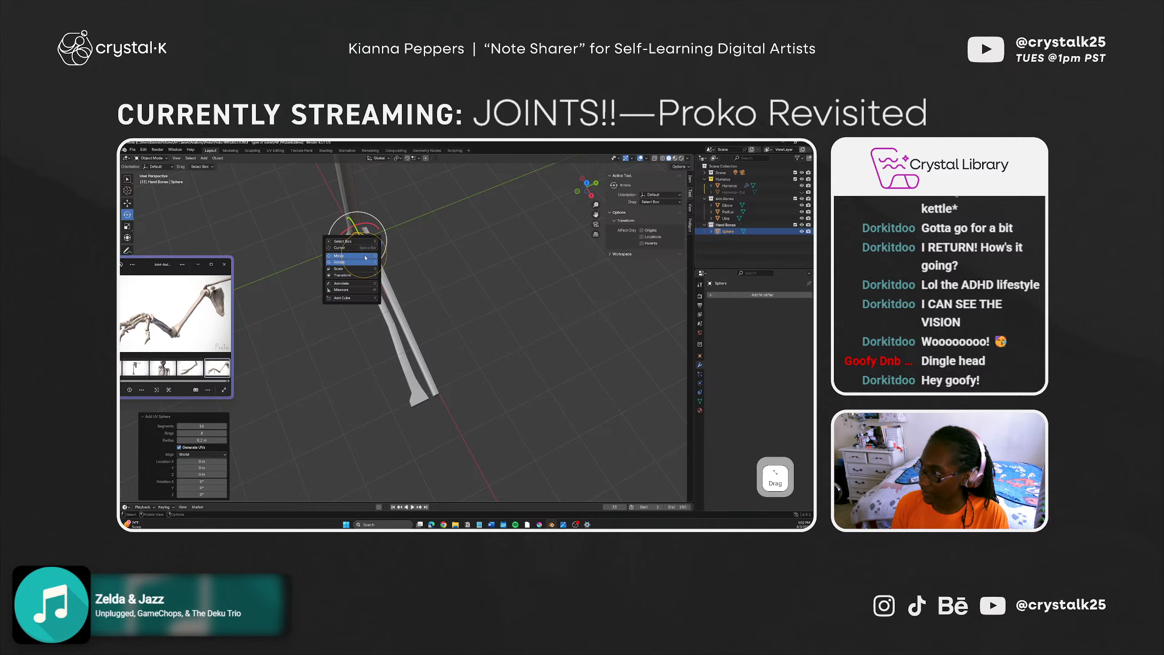
click(366, 256)
drag(366, 259, 438, 433)
drag(468, 394, 435, 420)
scroll(434, 419, up, 2)
shift+middle_drag(436, 422, 432, 394)
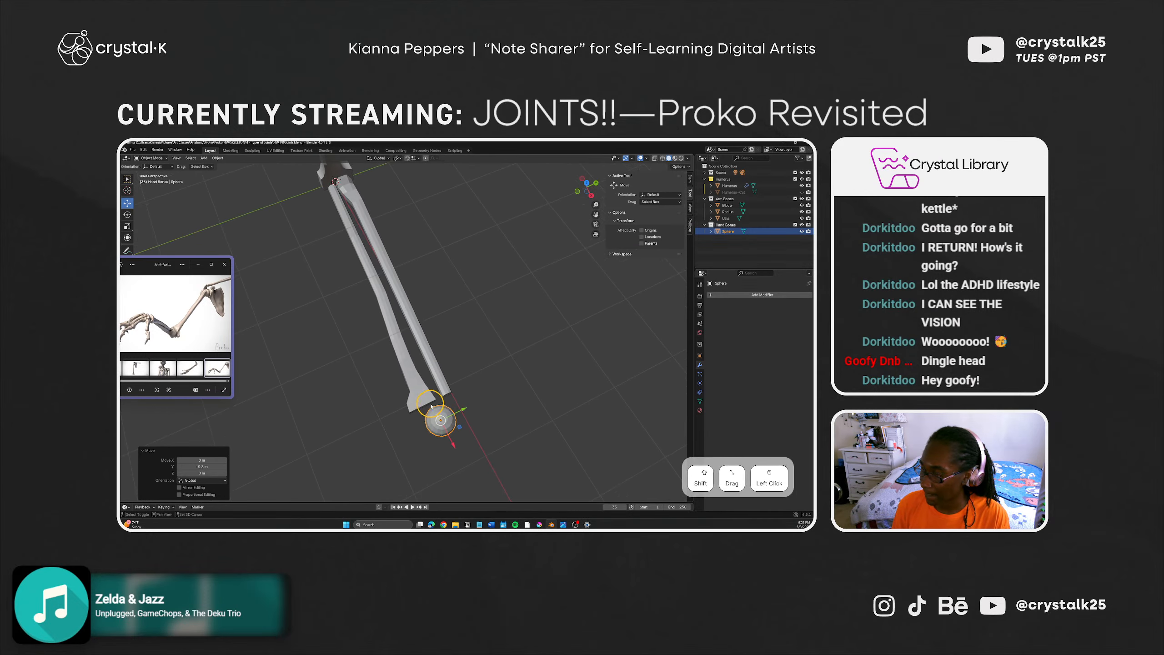
Step: Stretch the sphere along the Y axis into an oval, and shift it along X closer to the forearm bones
key(s)
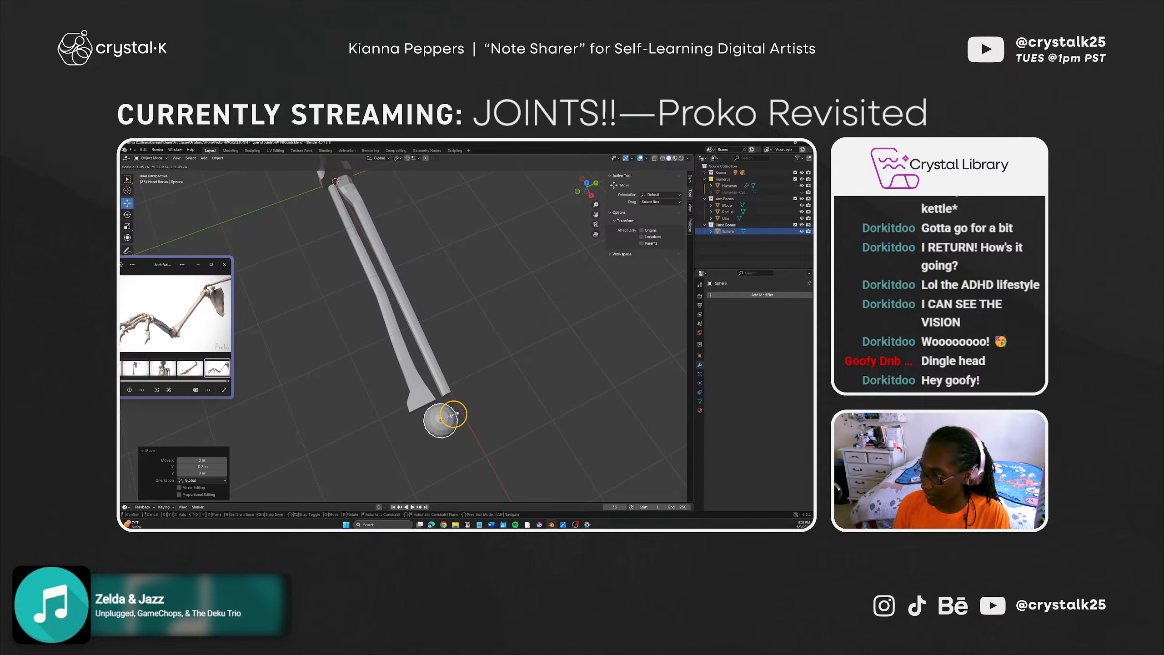
key(x)
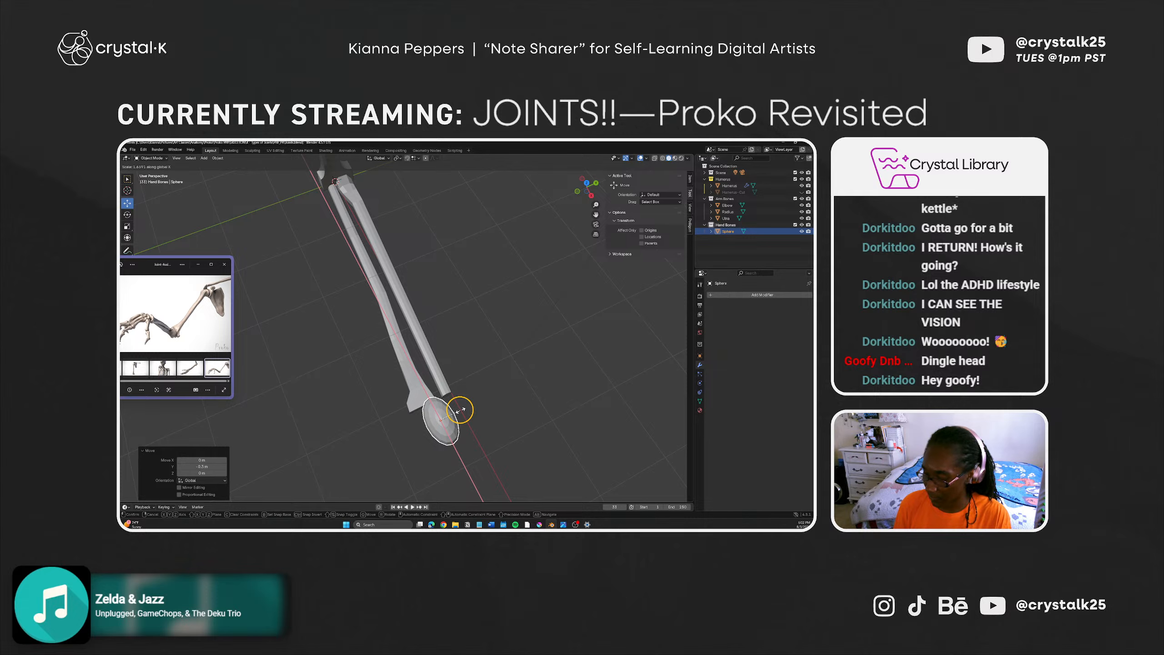
key(y)
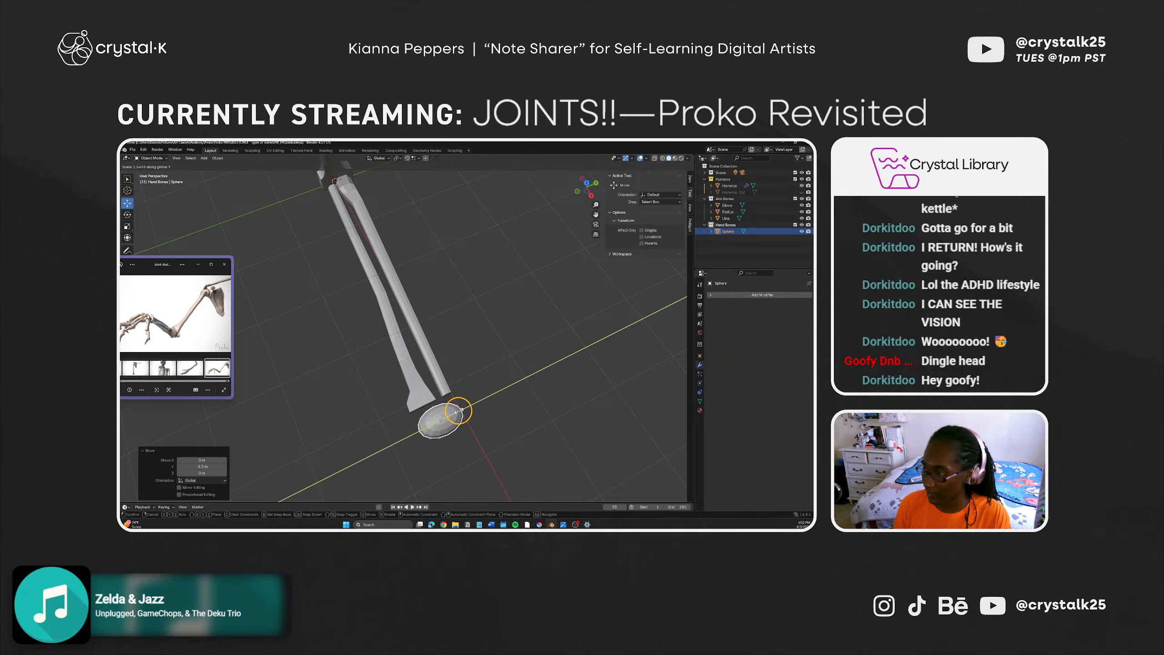
click(458, 412)
middle_drag(458, 411, 474, 368)
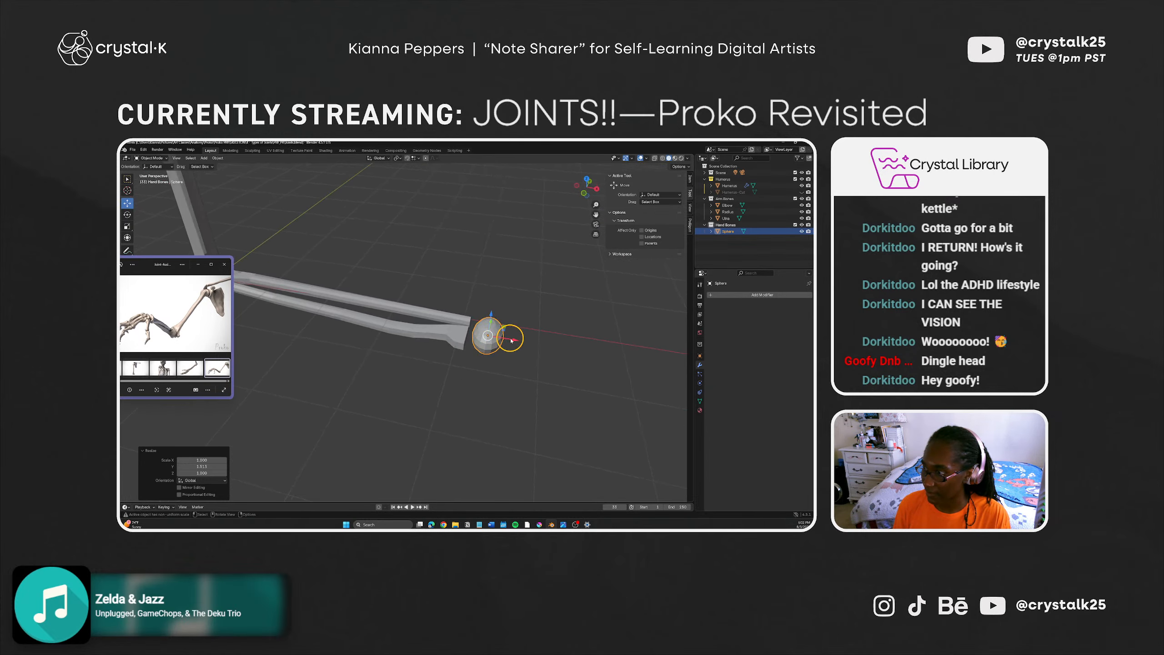
drag(512, 340, 506, 338)
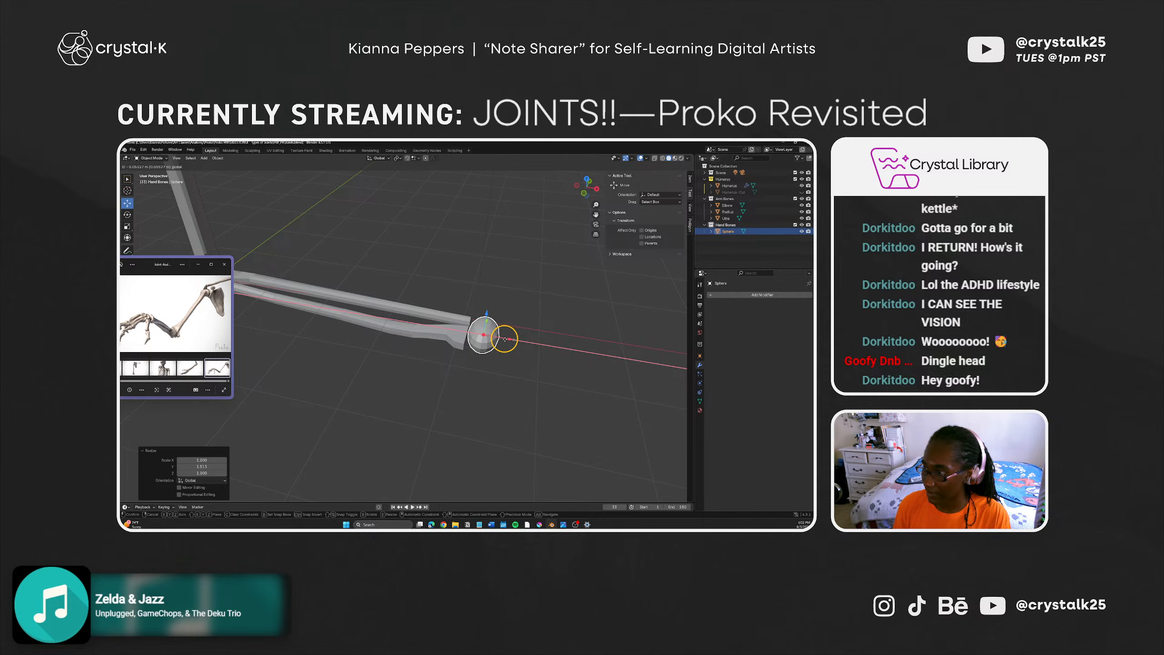
drag(505, 339, 505, 339)
Step: Scale the wrist sphere down uniformly and move it along X against the ends of the radius and ulna, leaving it deselected
mouse_move(505, 339)
middle_down()
mouse_move(497, 287)
mouse_move(486, 351)
middle_up()
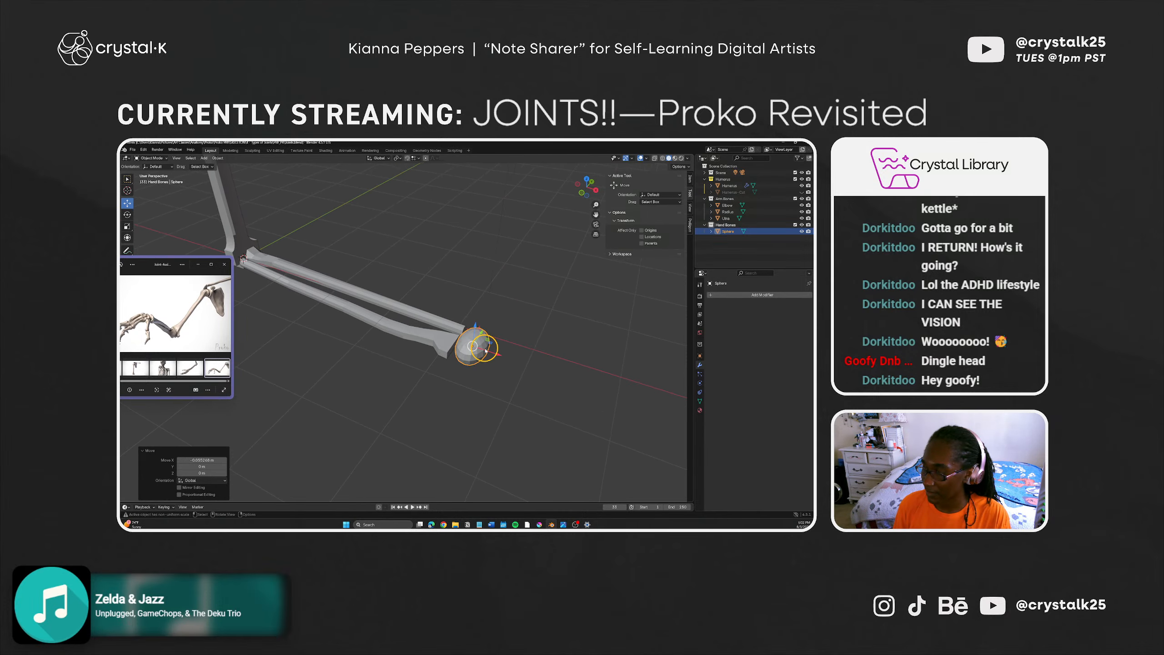
key(s)
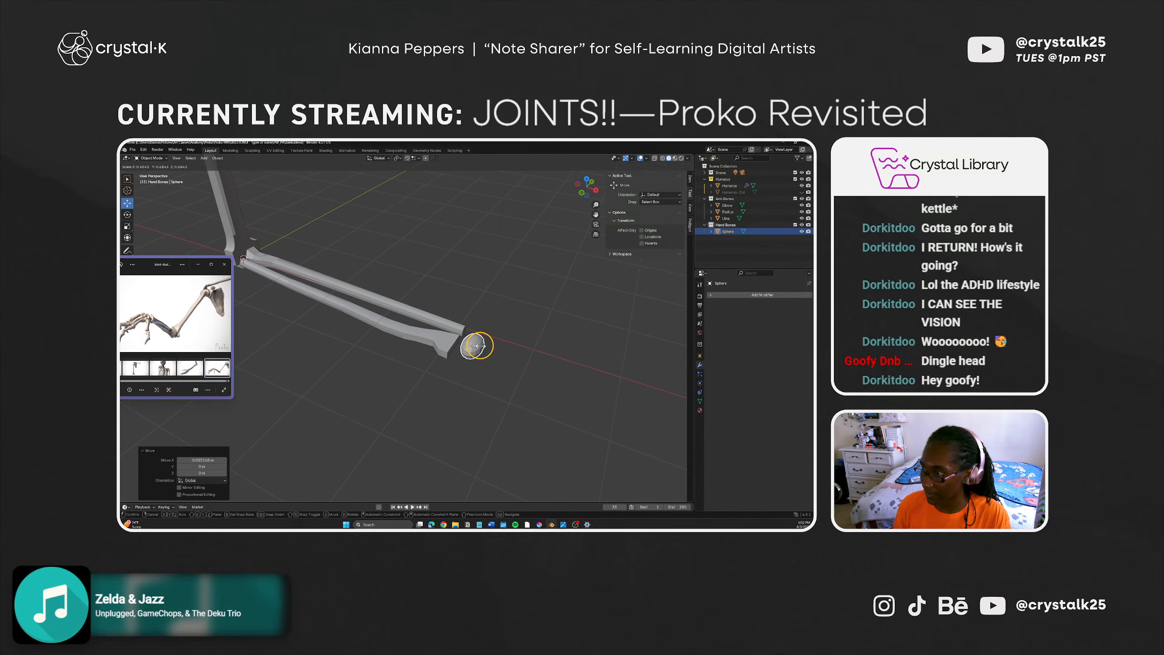
click(483, 347)
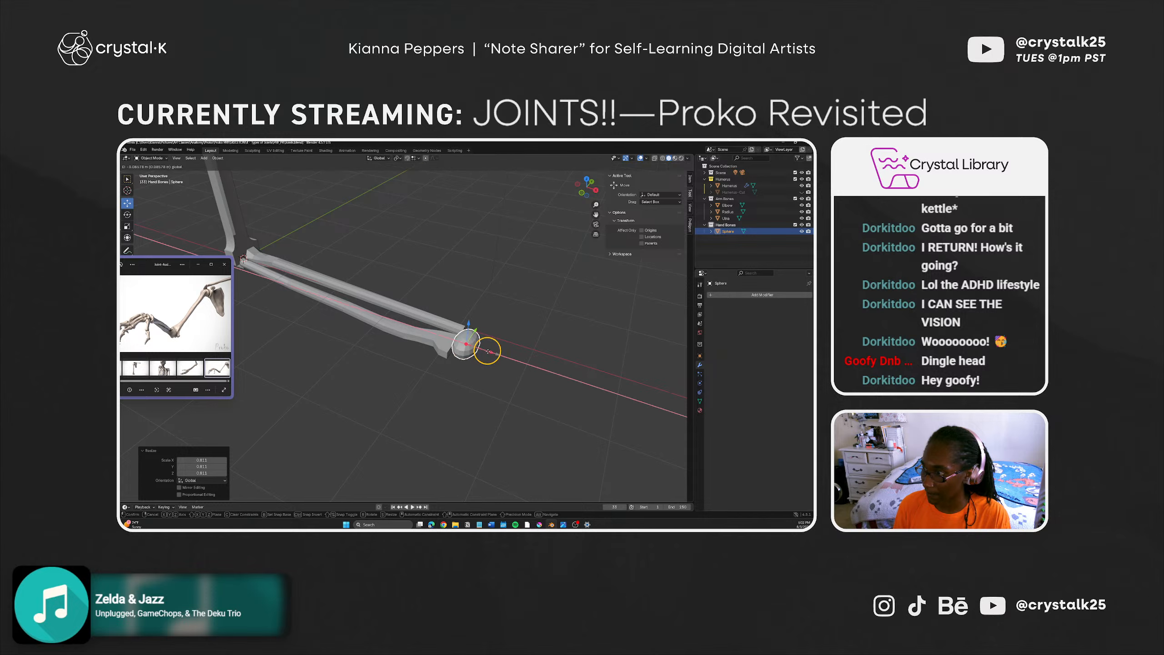
click(481, 363)
middle_drag(481, 363, 515, 392)
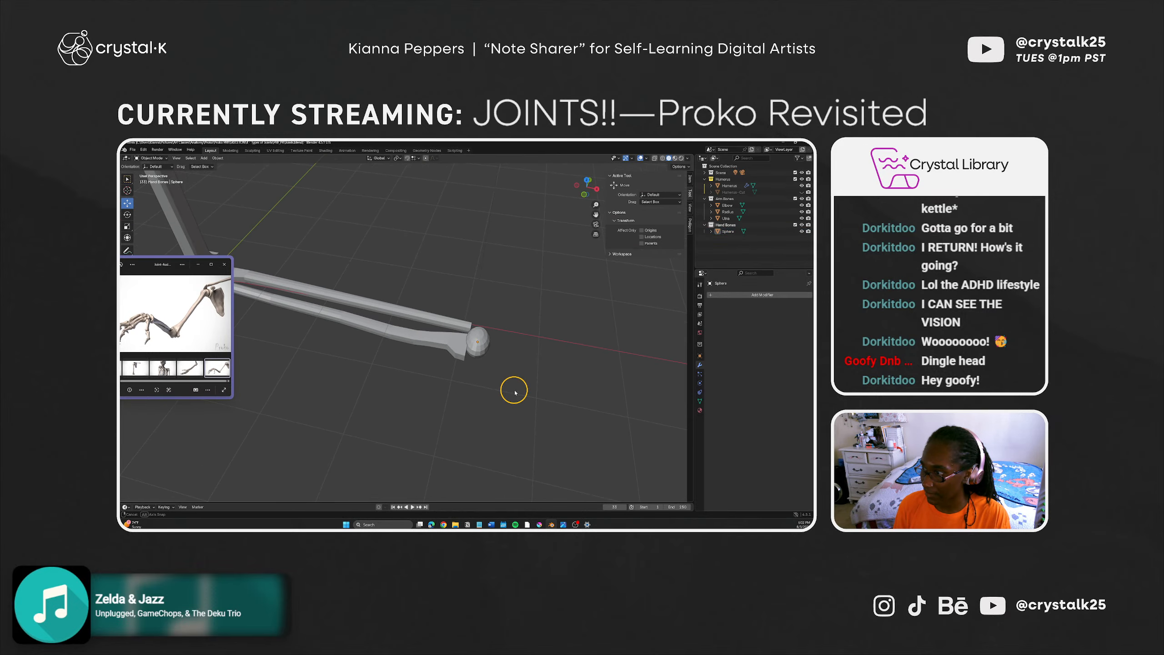
click(486, 350)
drag(502, 349, 493, 348)
middle_drag(493, 348, 462, 330)
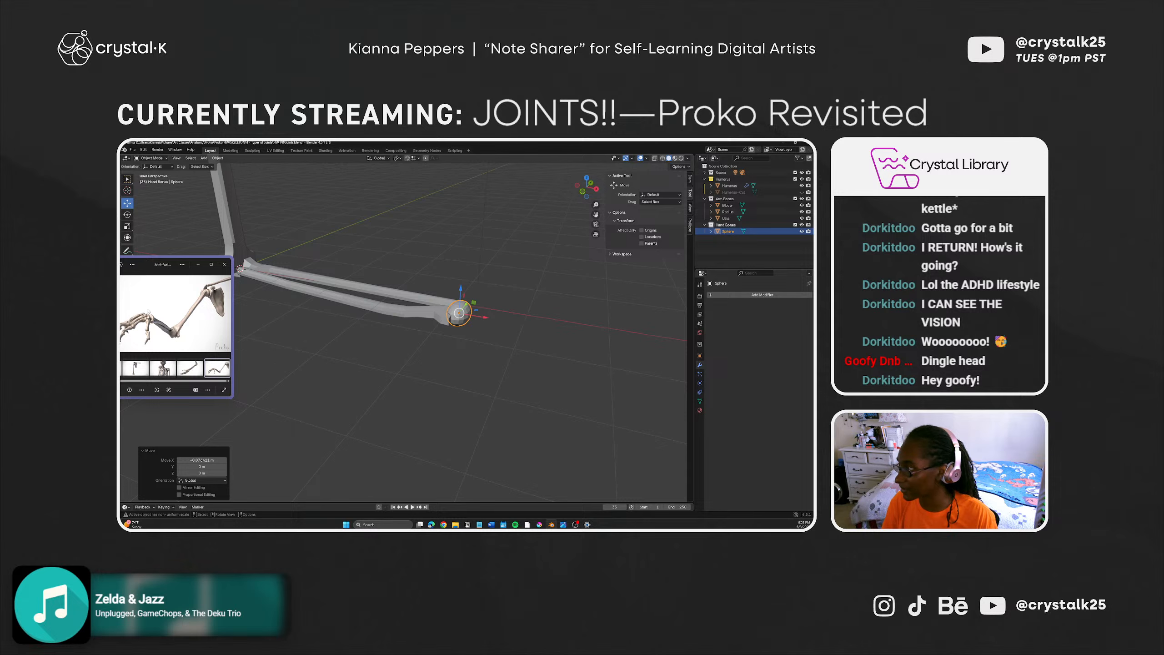
click(459, 355)
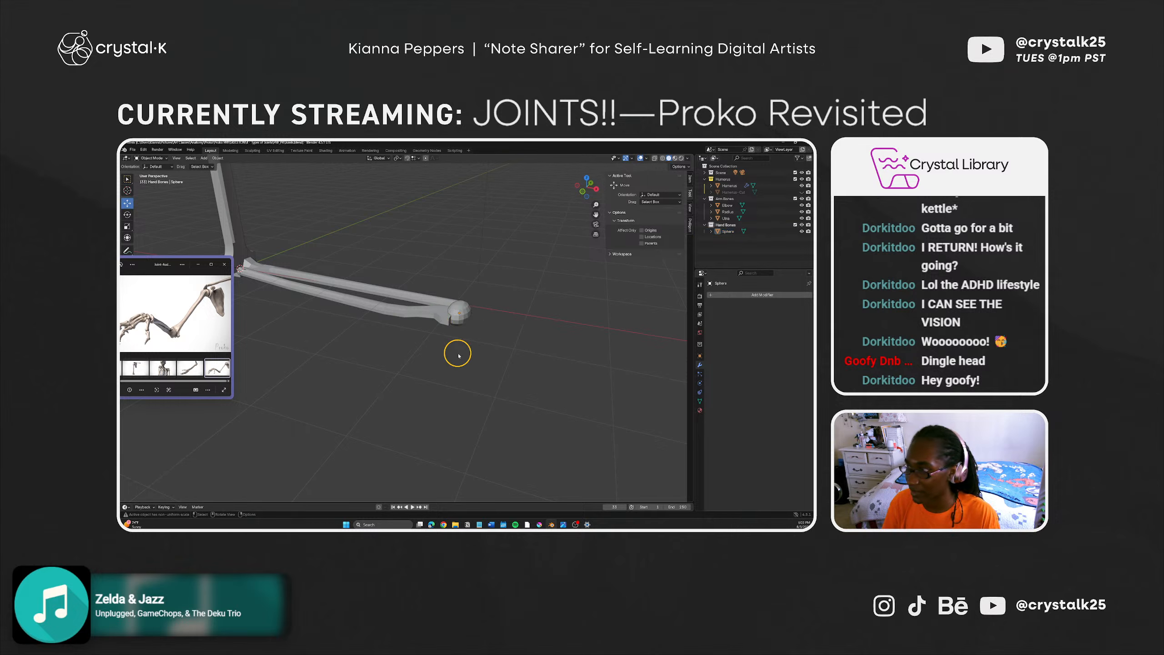
middle_drag(421, 350, 487, 354)
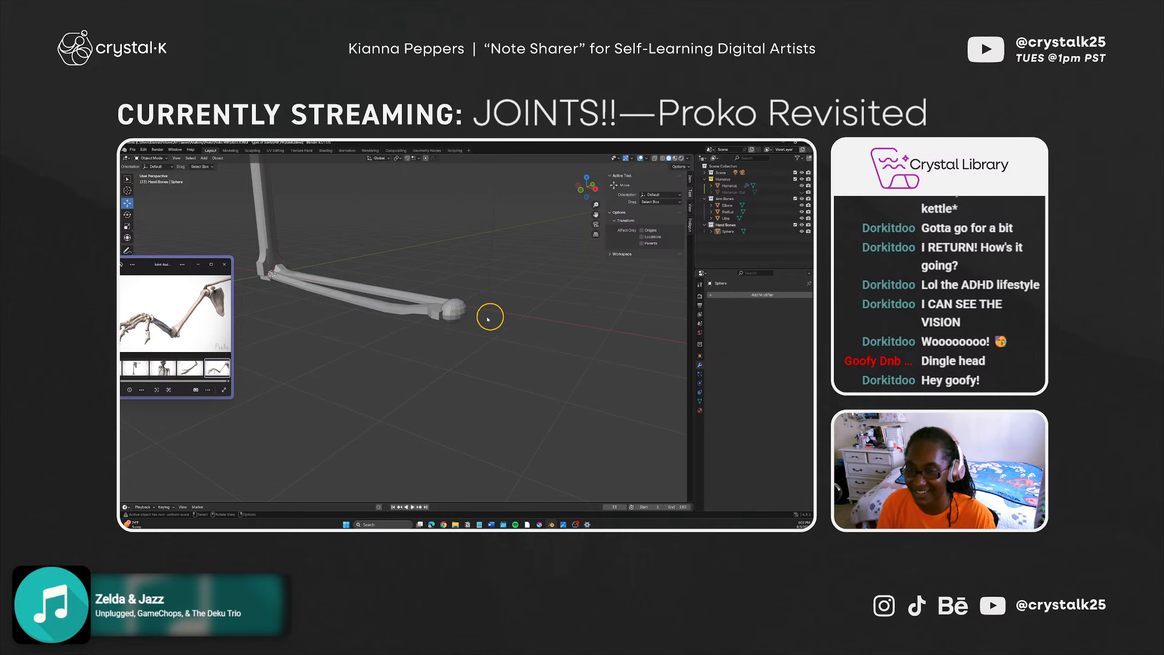
Step: Rename the sphere at the end of the forearm to "Wrist Bones" in the Hand Bones collection
click(728, 233)
double_click(729, 231)
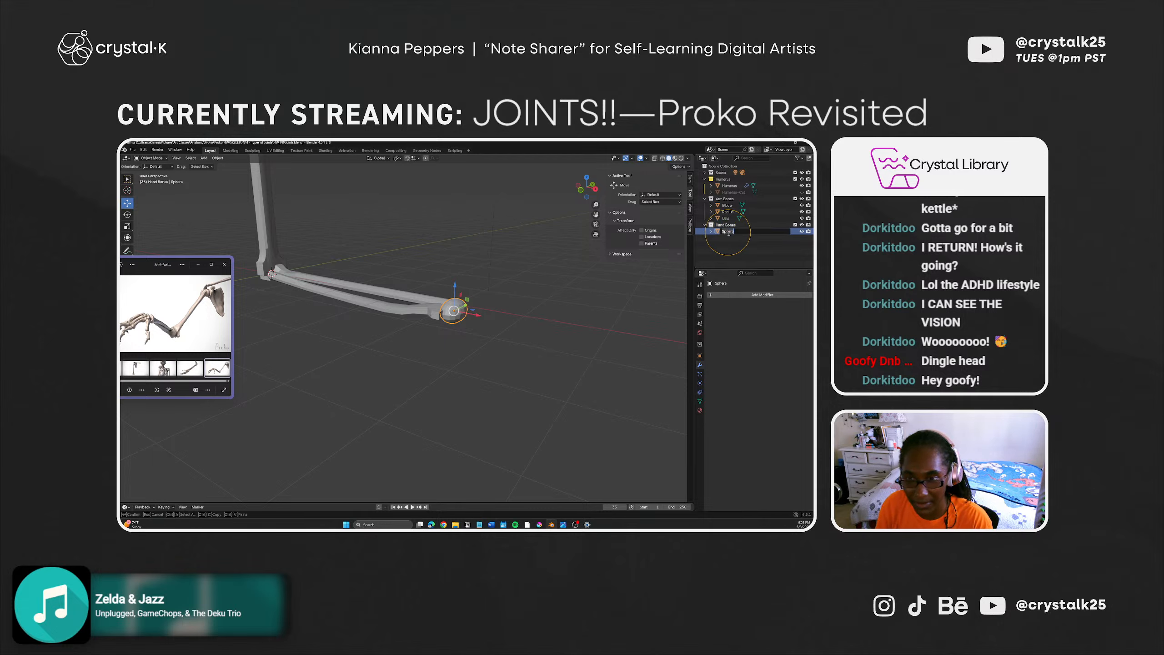
text(Wrist Bo)
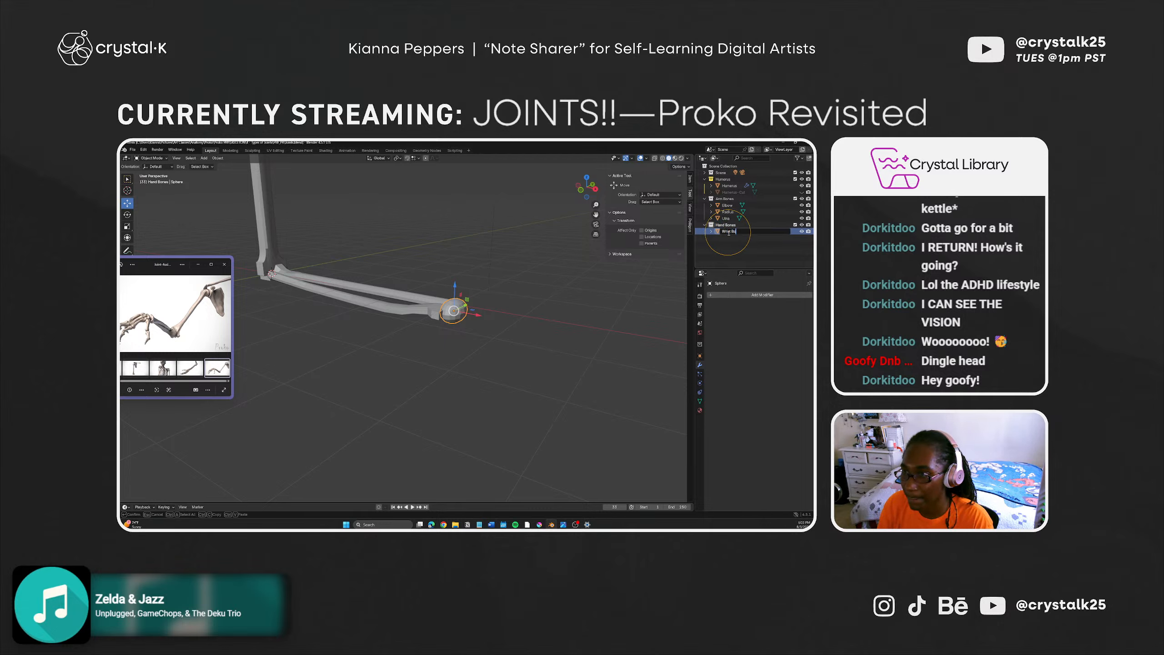
text(nes)
key(Return)
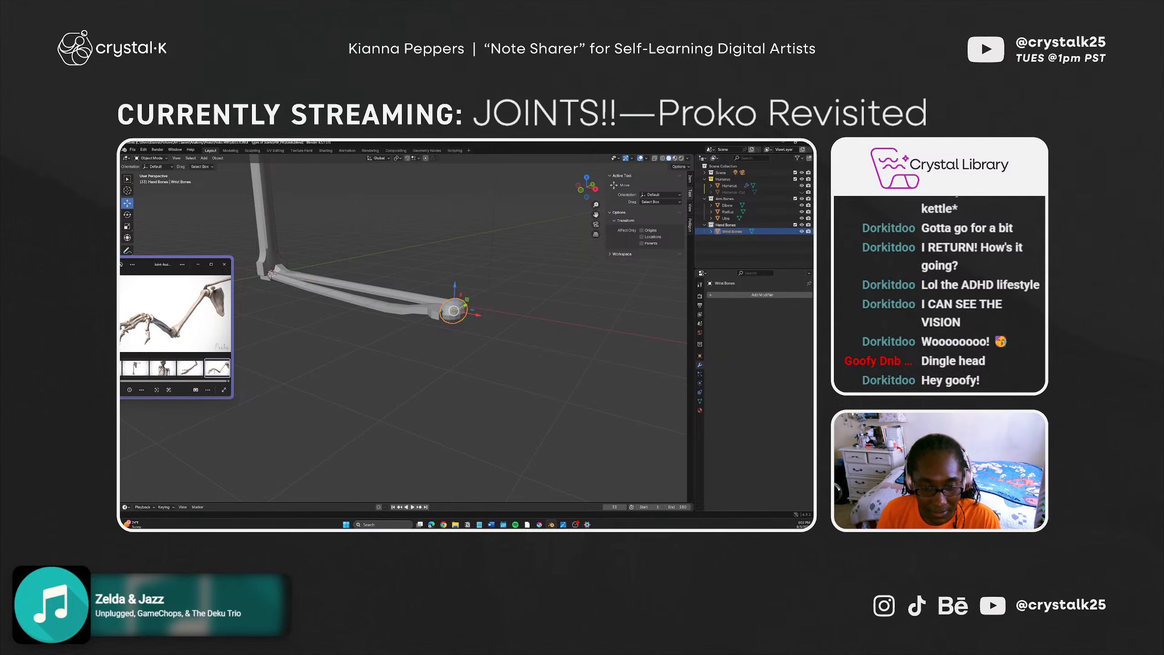
Step: Switch to the browser and review the Blender tutorial video on moving an object's origin point
key(alt+Tab)
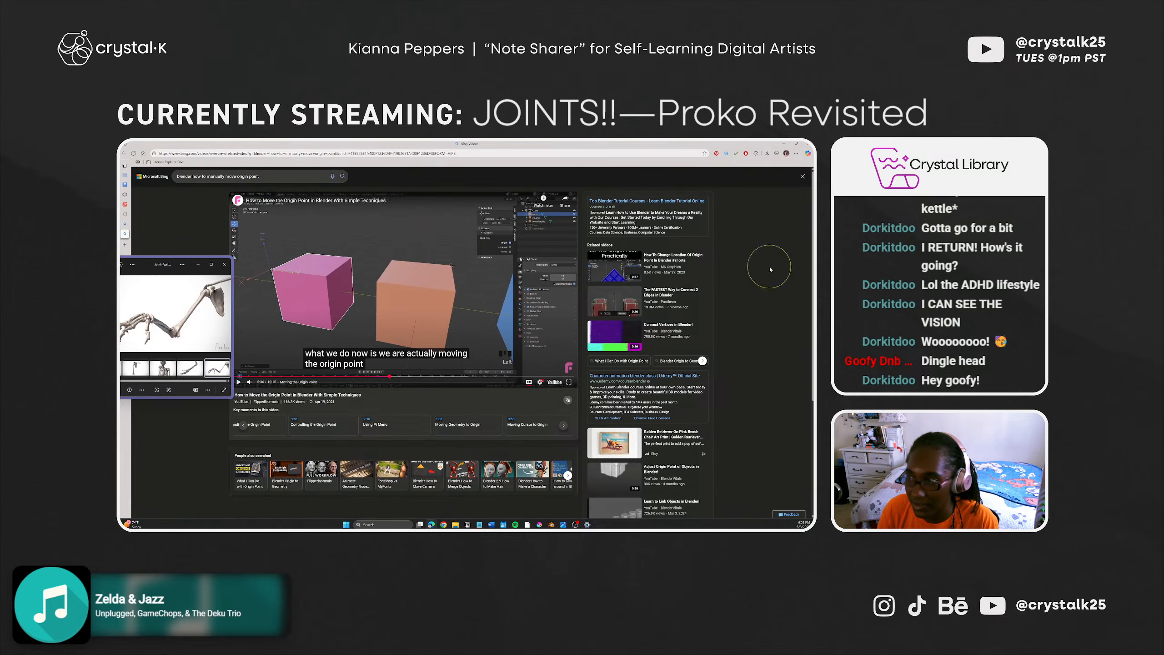
drag(369, 144, 814, 192)
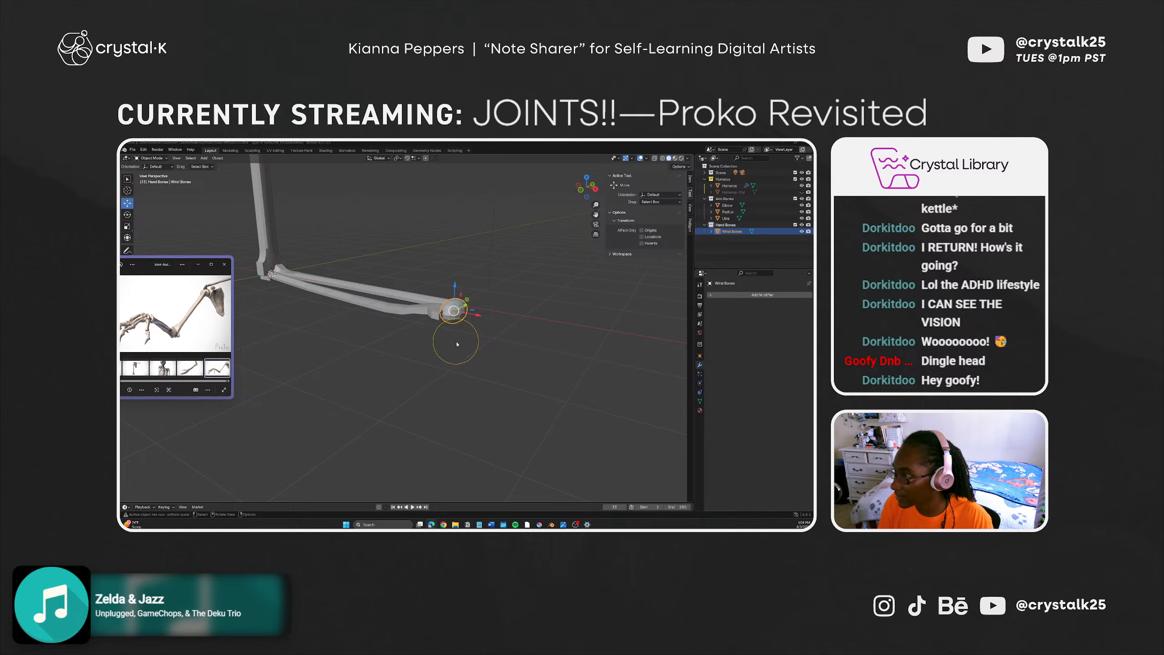
Step: Examine the elbow joint by selecting the forearm bones together, followed by the humerus alone
middle_drag(453, 340, 298, 367)
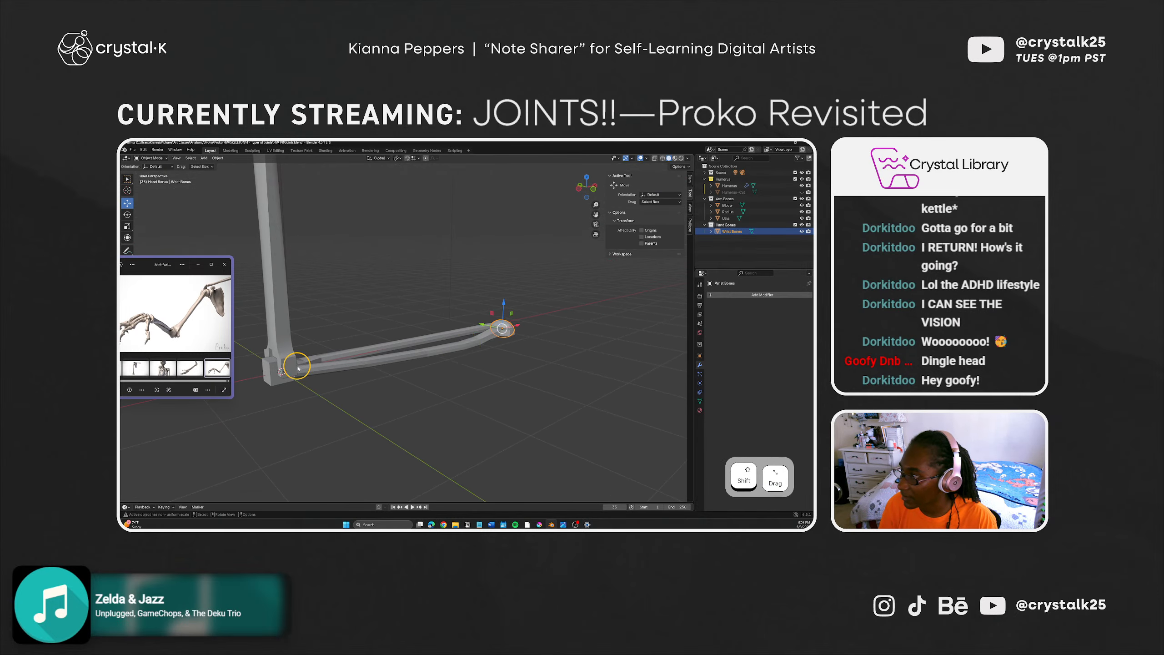
click(279, 384)
shift+click(331, 369)
shift+click(338, 360)
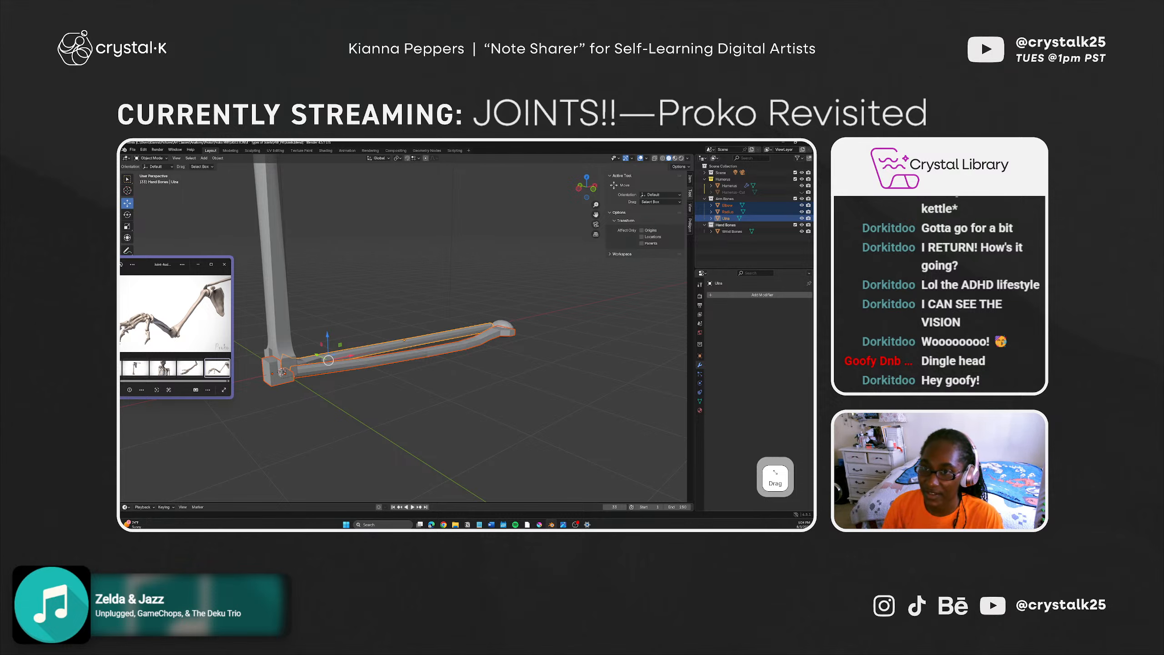
middle_drag(426, 367, 495, 372)
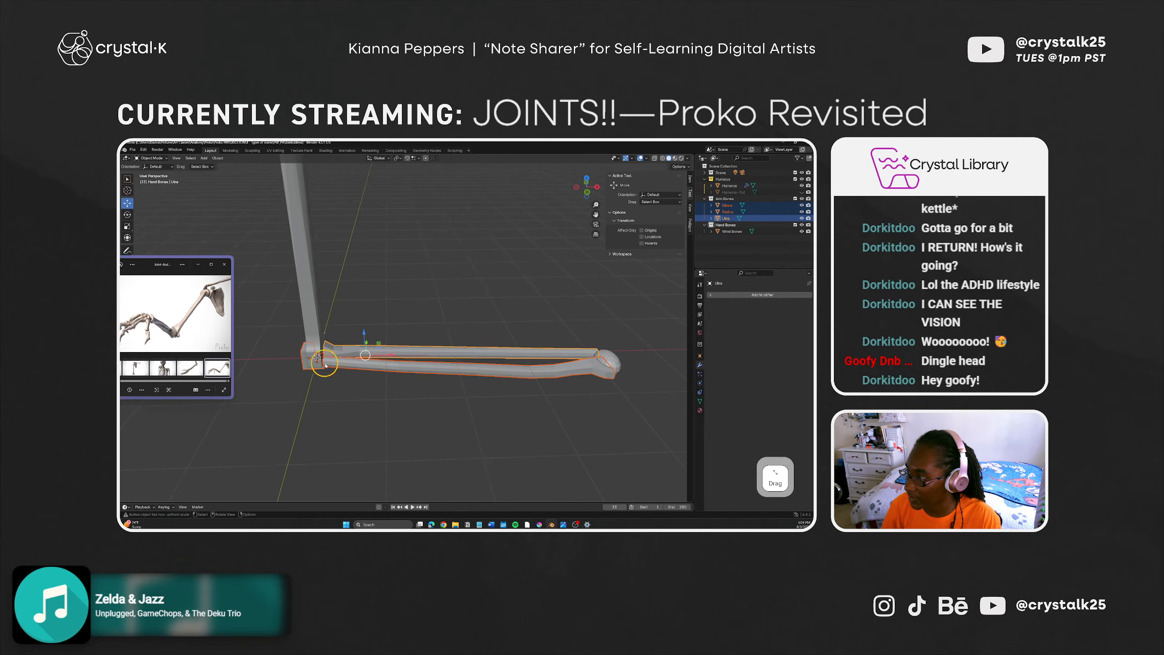
click(309, 324)
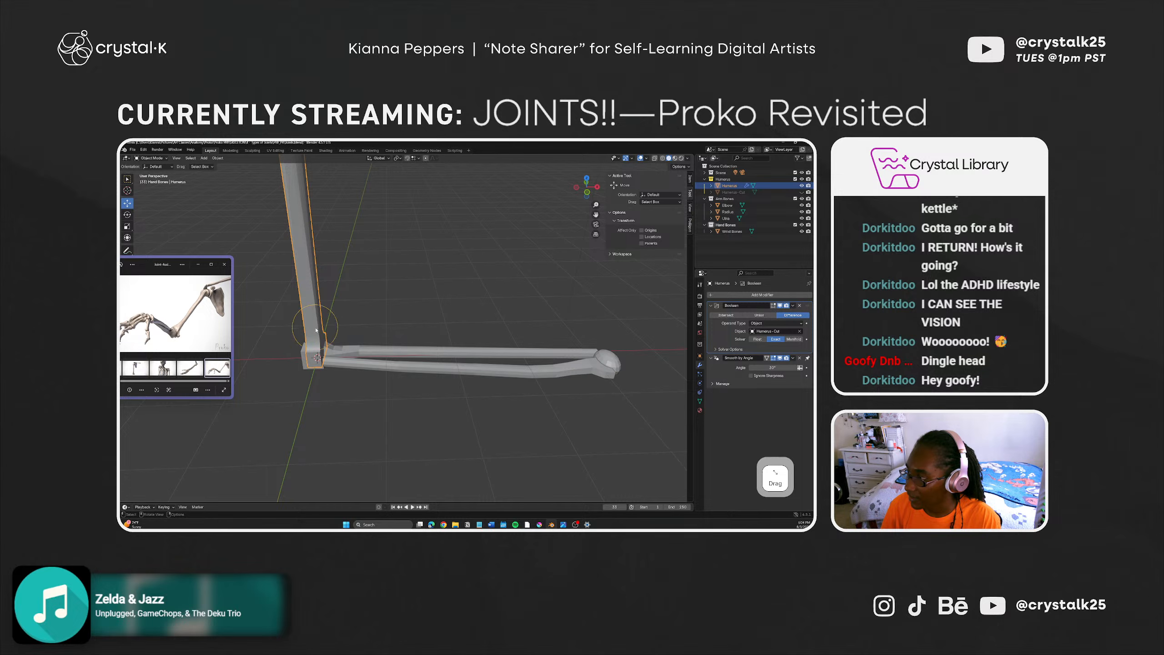
Step: Scale the Wrist Bones object down along the global Z axis to flatten it, and save the file
middle_drag(490, 328, 472, 360)
middle_drag(520, 442, 520, 387)
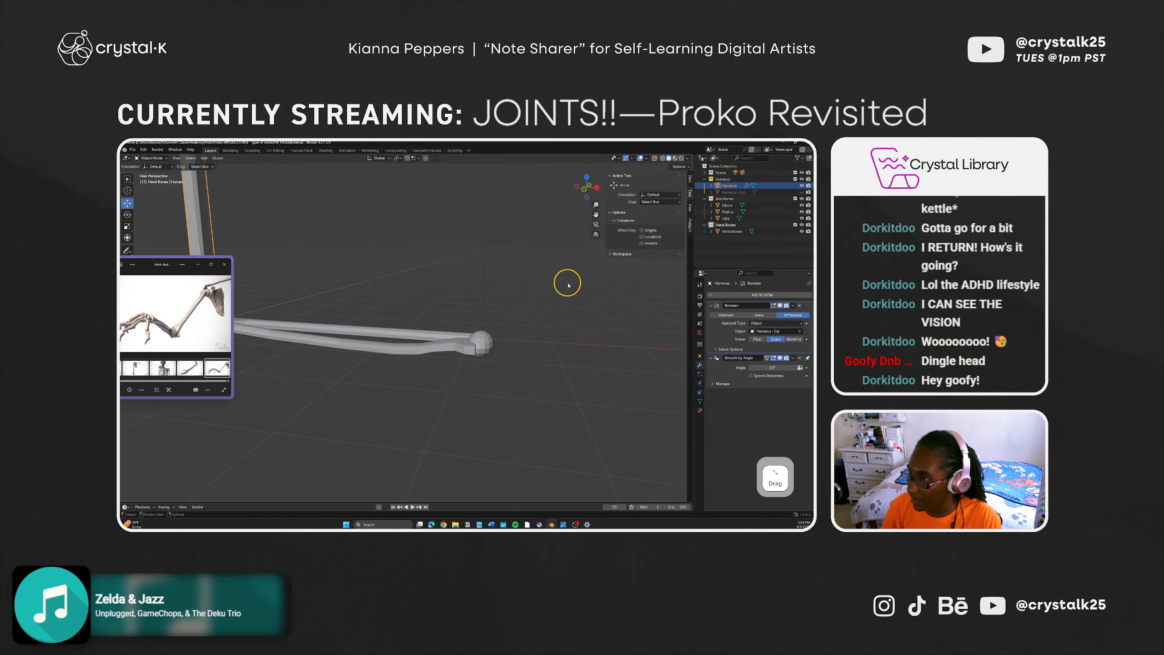
mouse_move(491, 335)
middle_down()
mouse_move(483, 346)
mouse_move(472, 332)
middle_up()
click(471, 333)
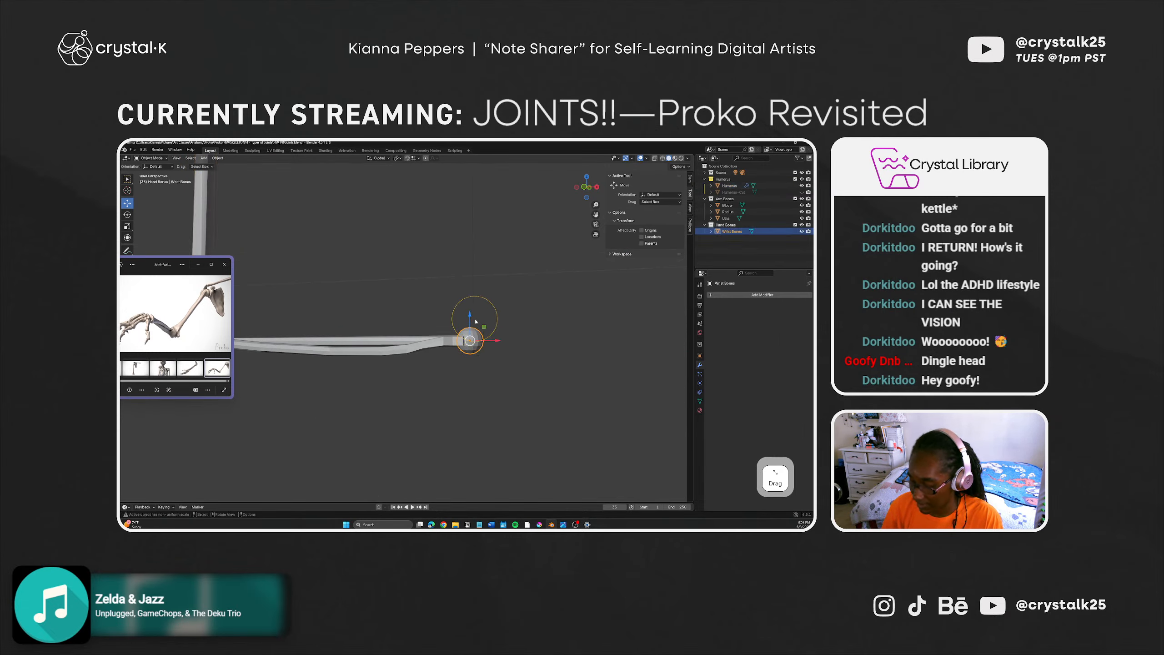
key(s)
key(z)
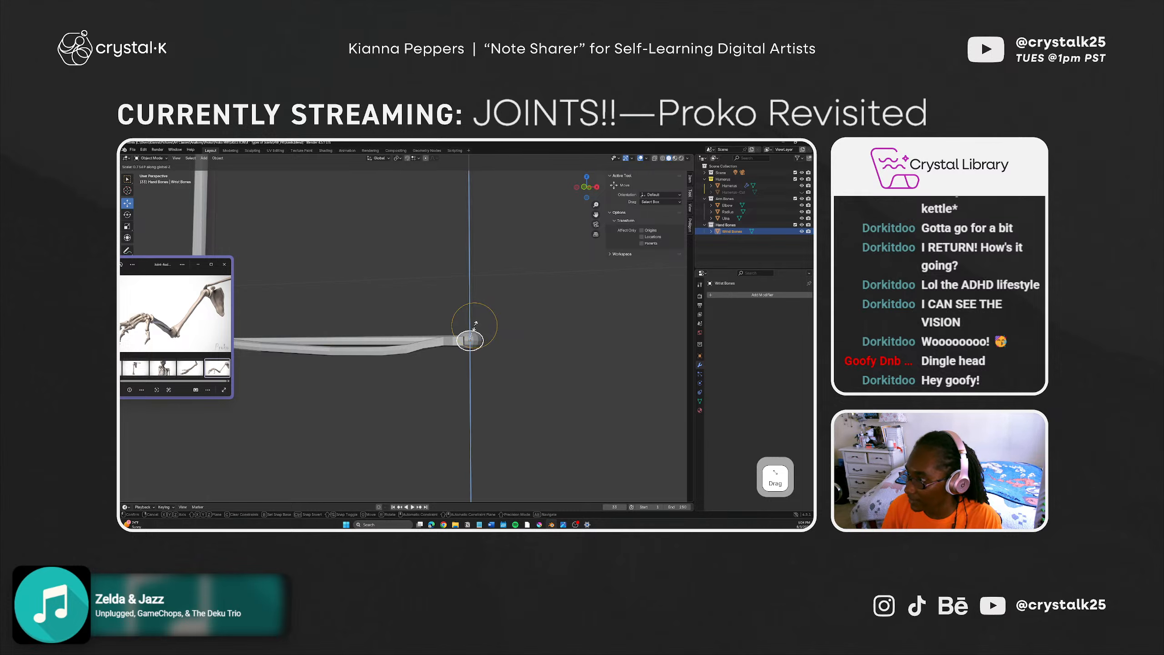
click(474, 327)
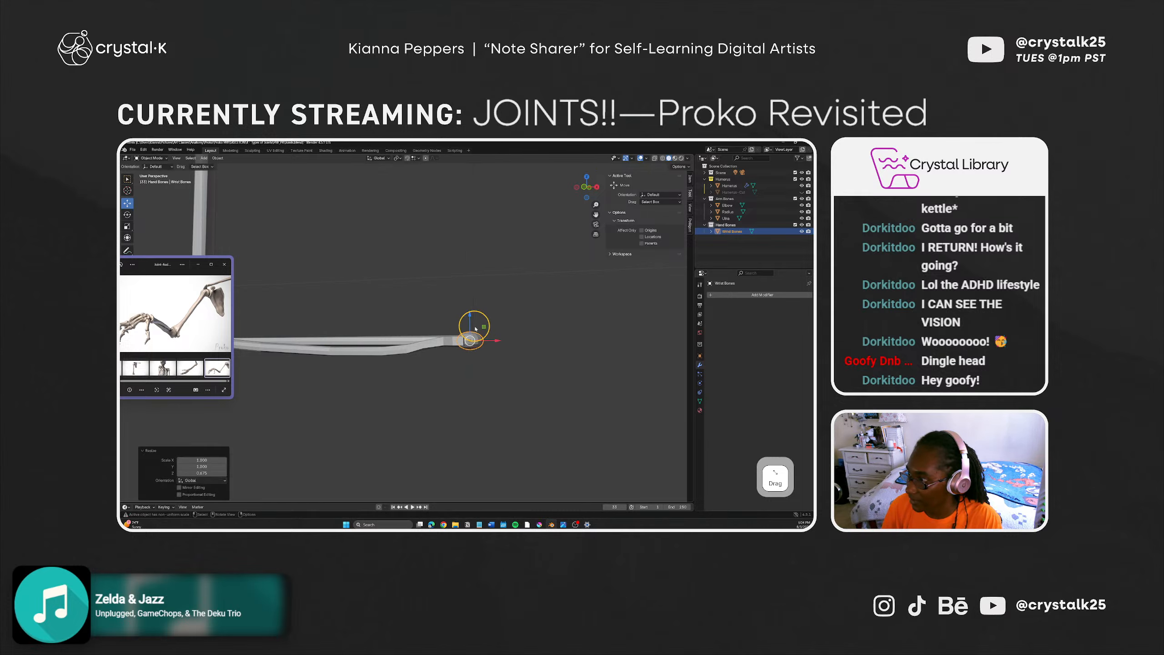
click(470, 379)
middle_drag(469, 379, 456, 424)
key(ctrl+s)
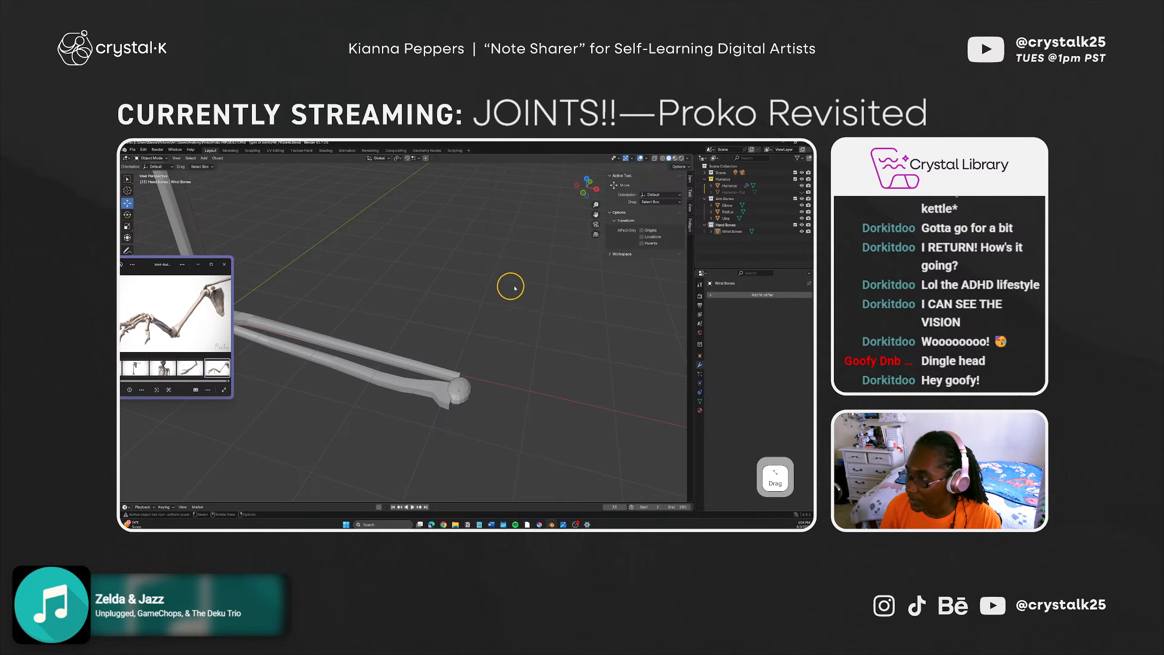
click(725, 225)
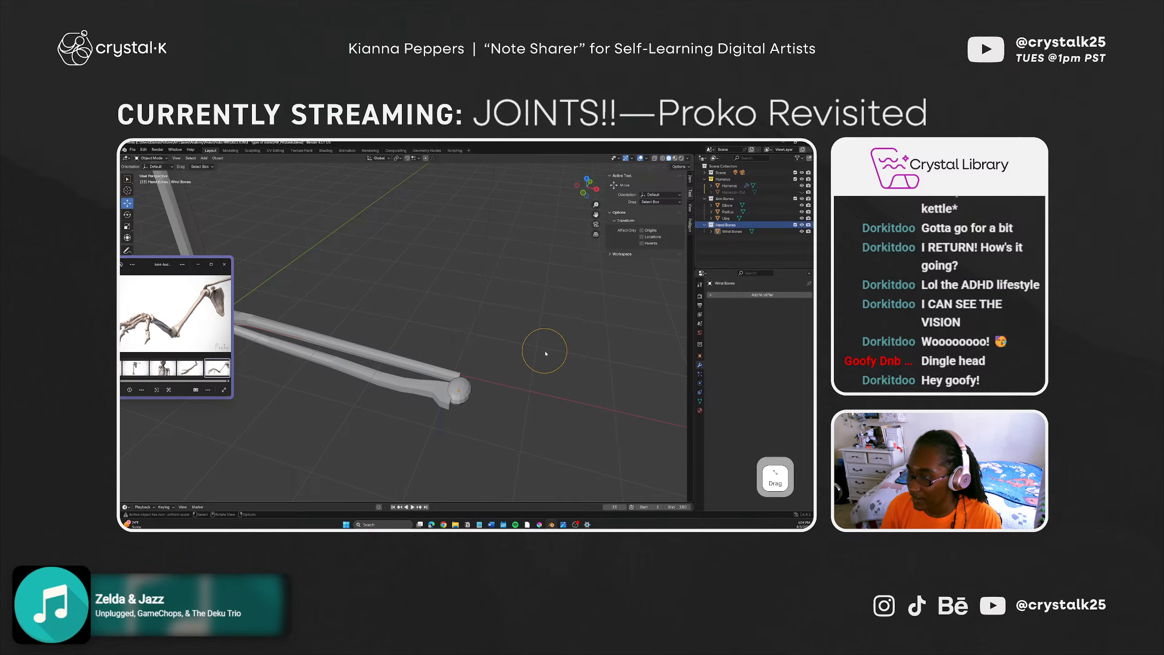
key(shift+a)
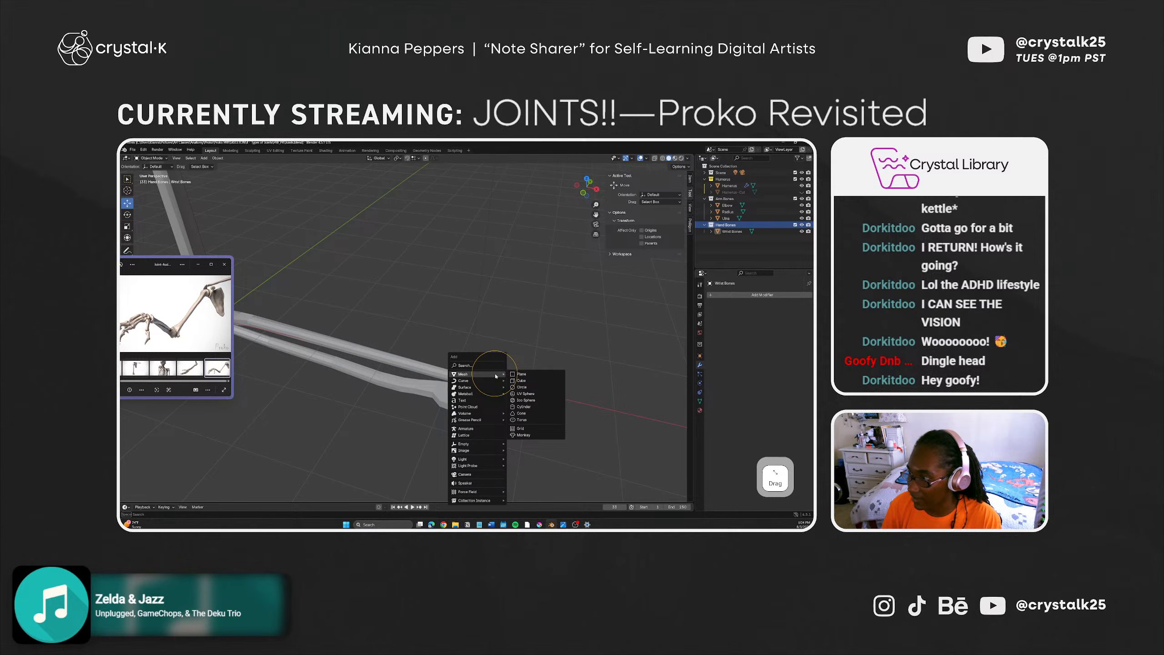
click(525, 393)
middle_drag(468, 400, 416, 372)
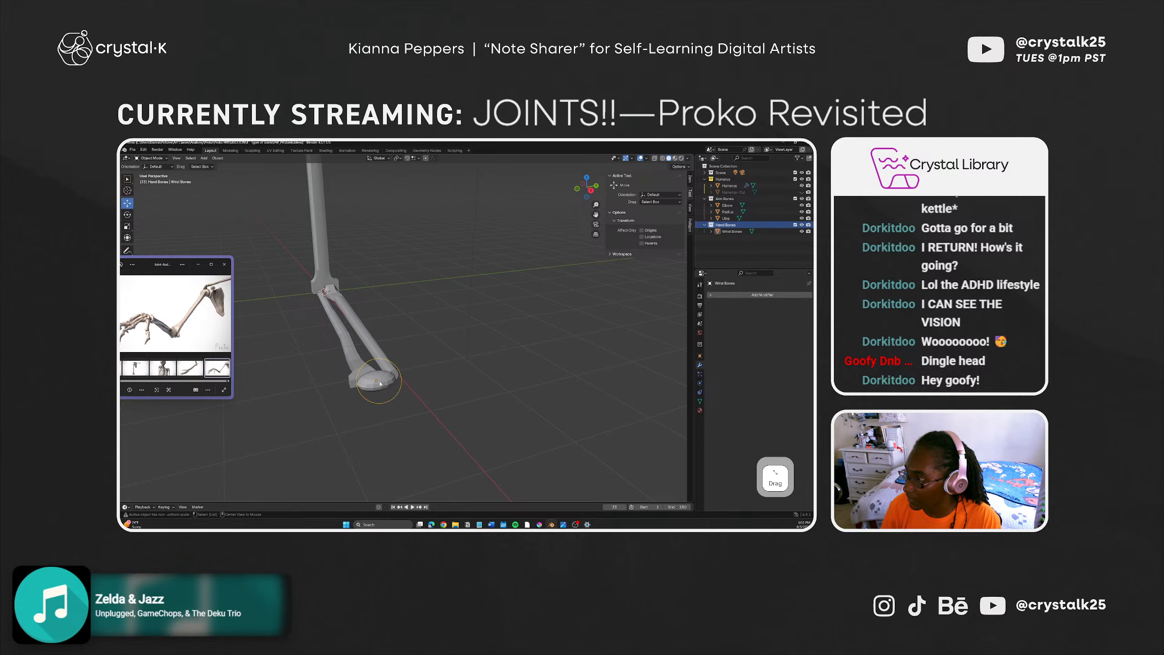
middle_drag(371, 385, 386, 405)
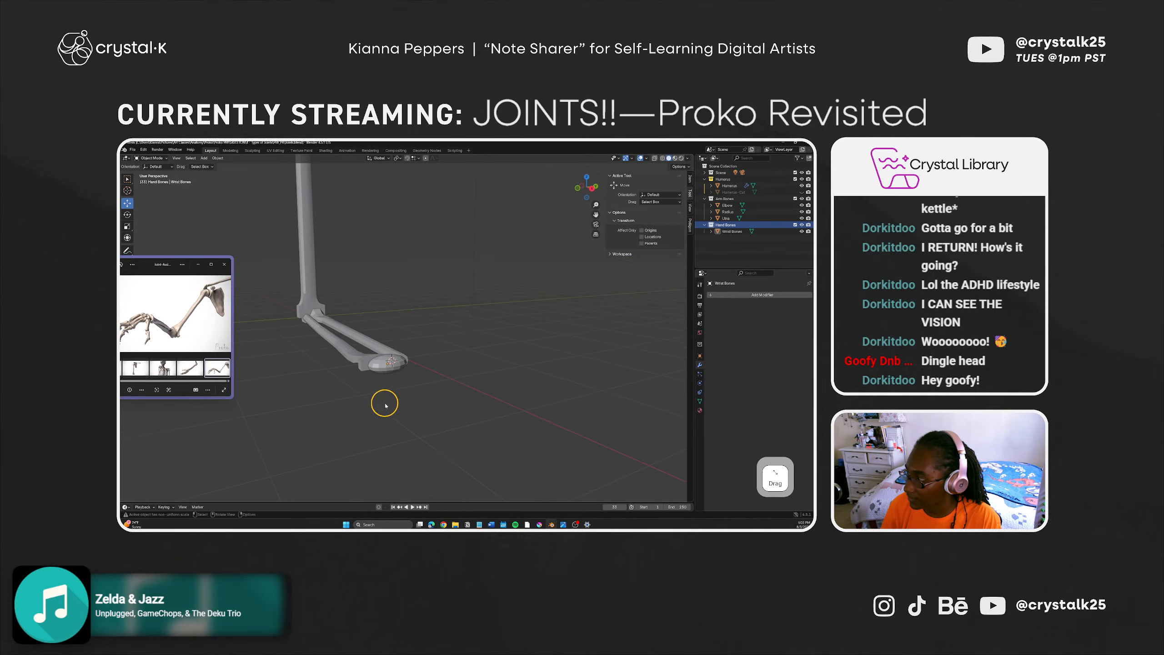
scroll(385, 371, up, 2)
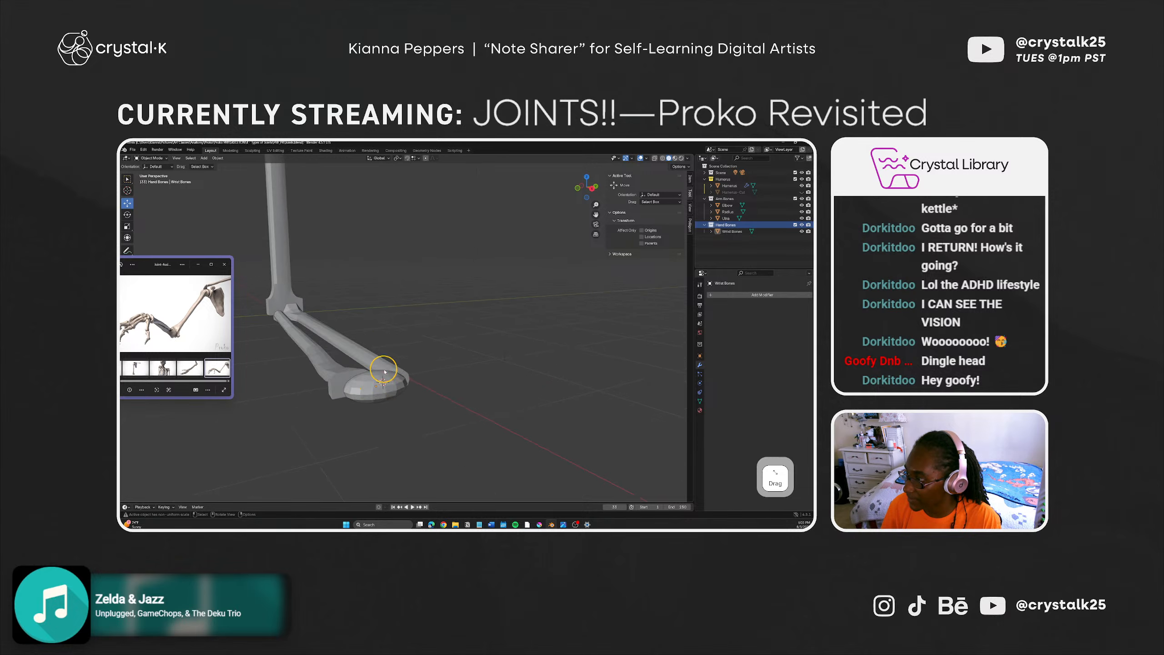
middle_drag(374, 392, 374, 385)
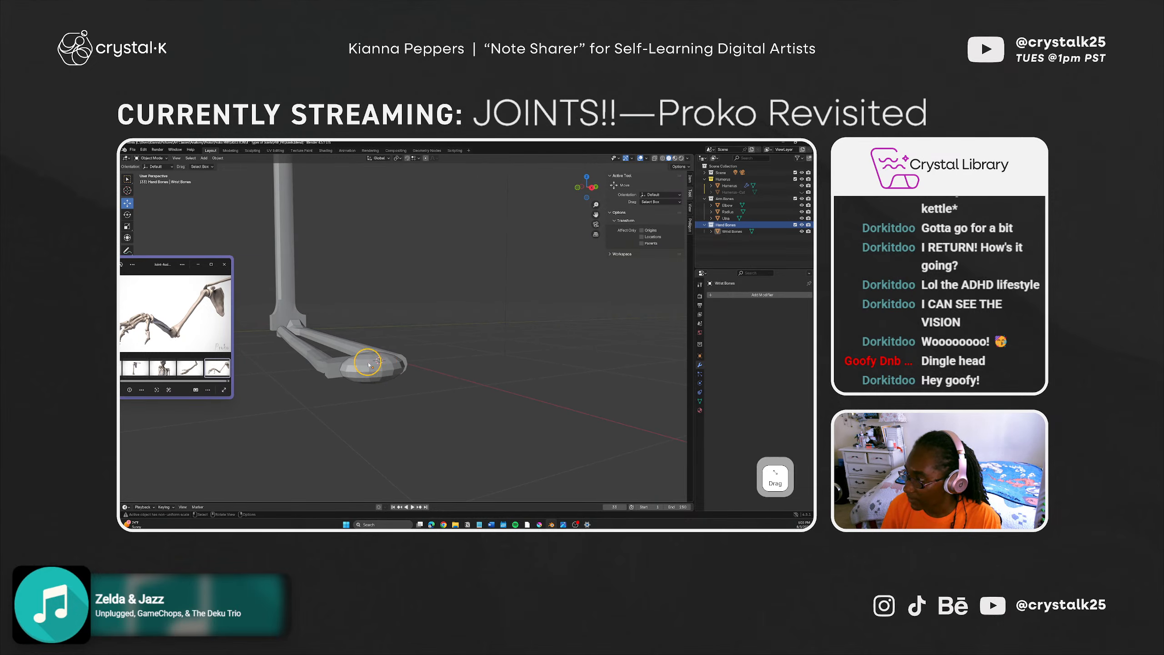
Step: Snap the 3D cursor to the selected Wrist Bones object
key(shift+s)
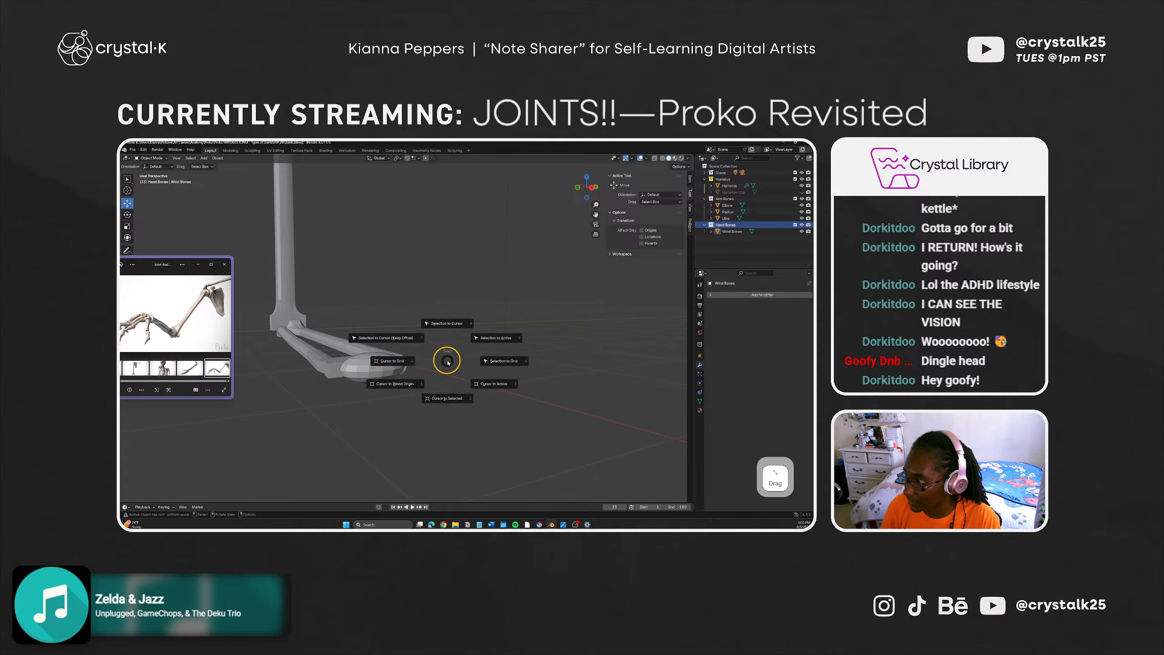
click(339, 429)
click(357, 362)
key(shift+s)
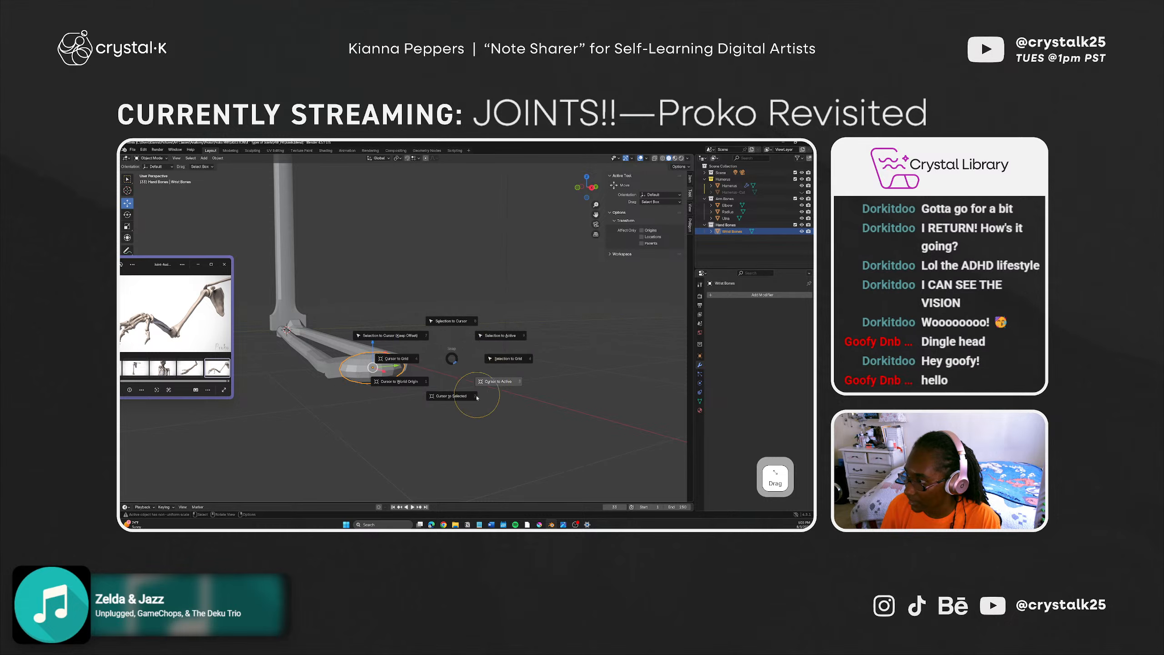
click(459, 397)
click(451, 400)
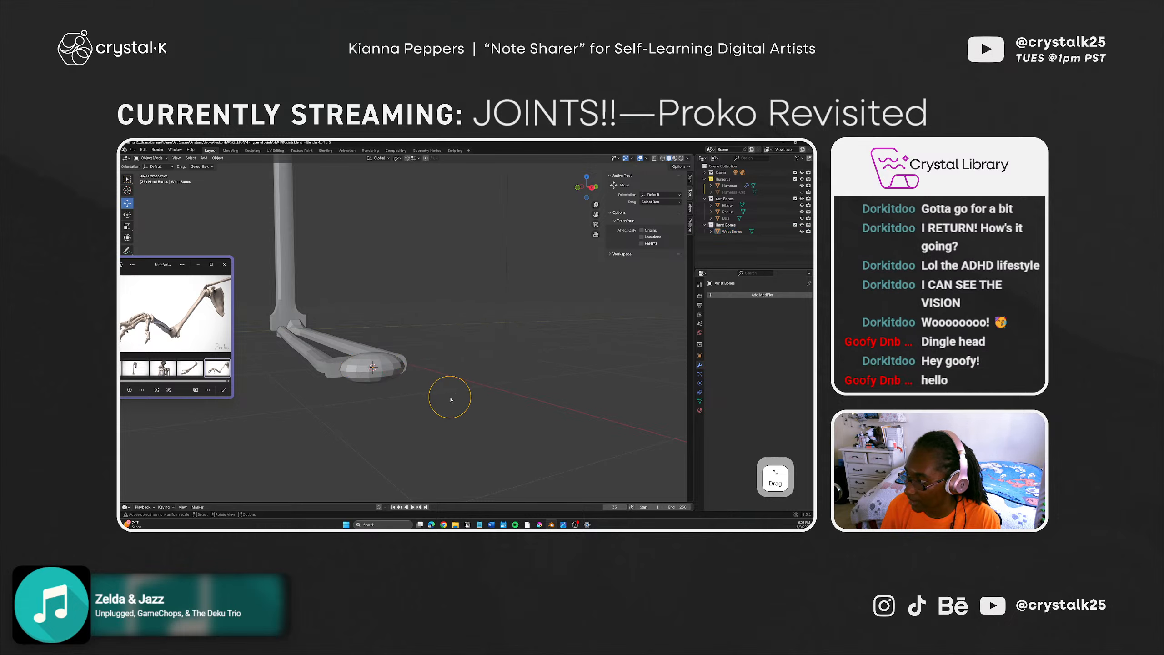
Step: Add a cube with a size of 0.24 m to the Hand Bones collection at the 3D cursor
middle_drag(451, 399, 420, 350)
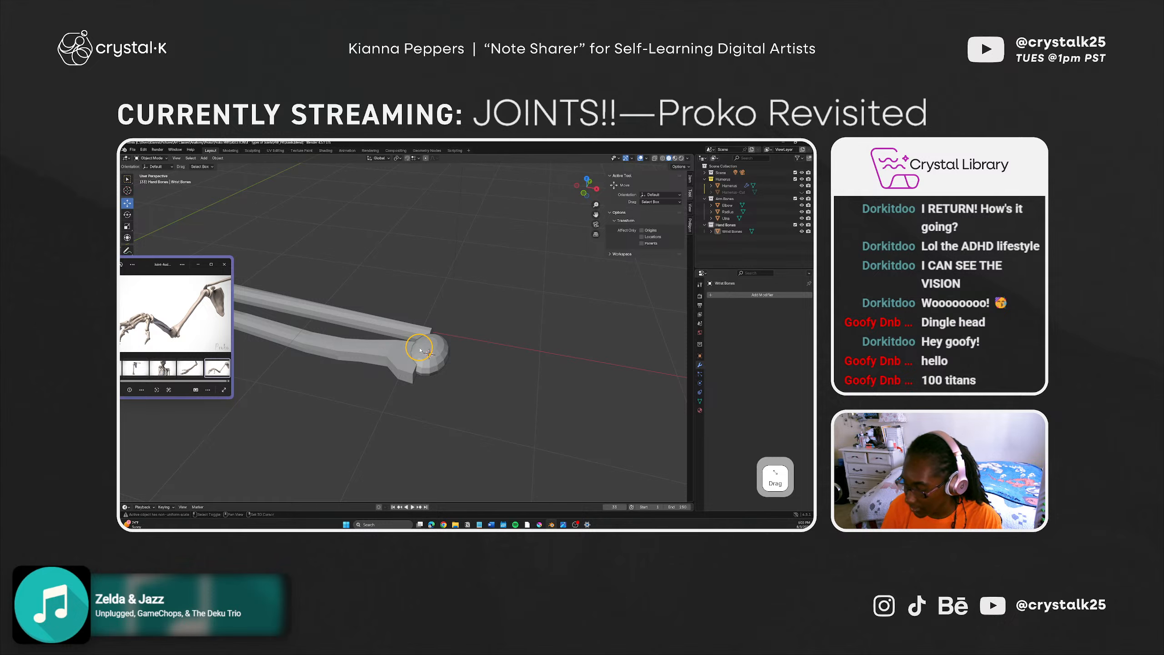
click(717, 225)
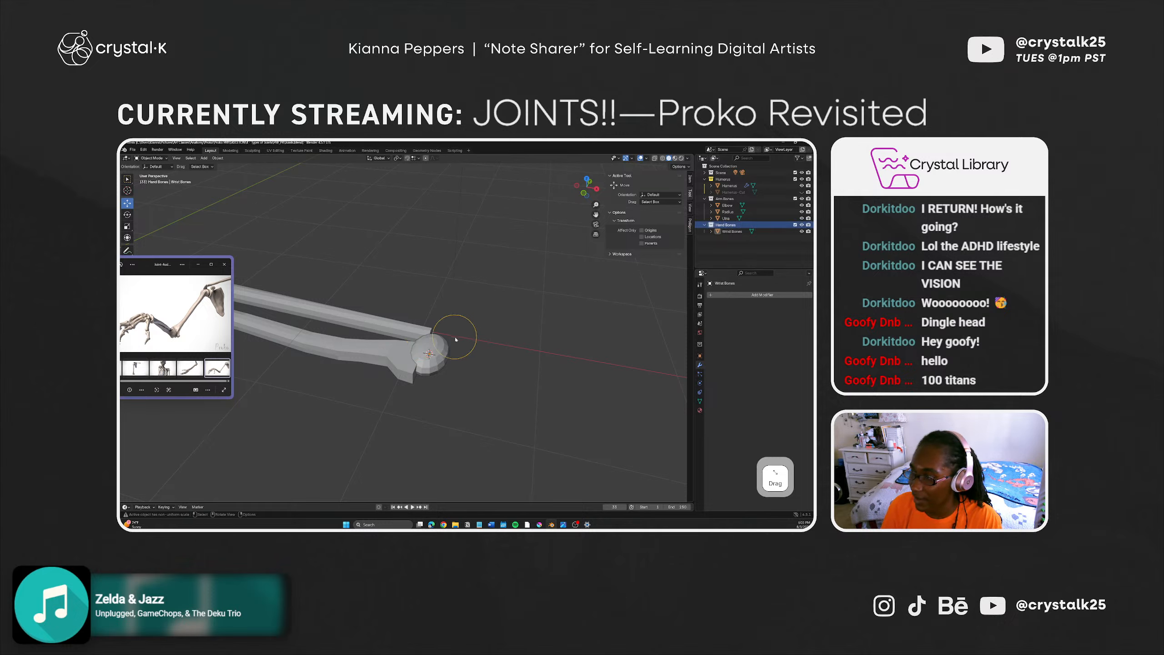
key(shift+a)
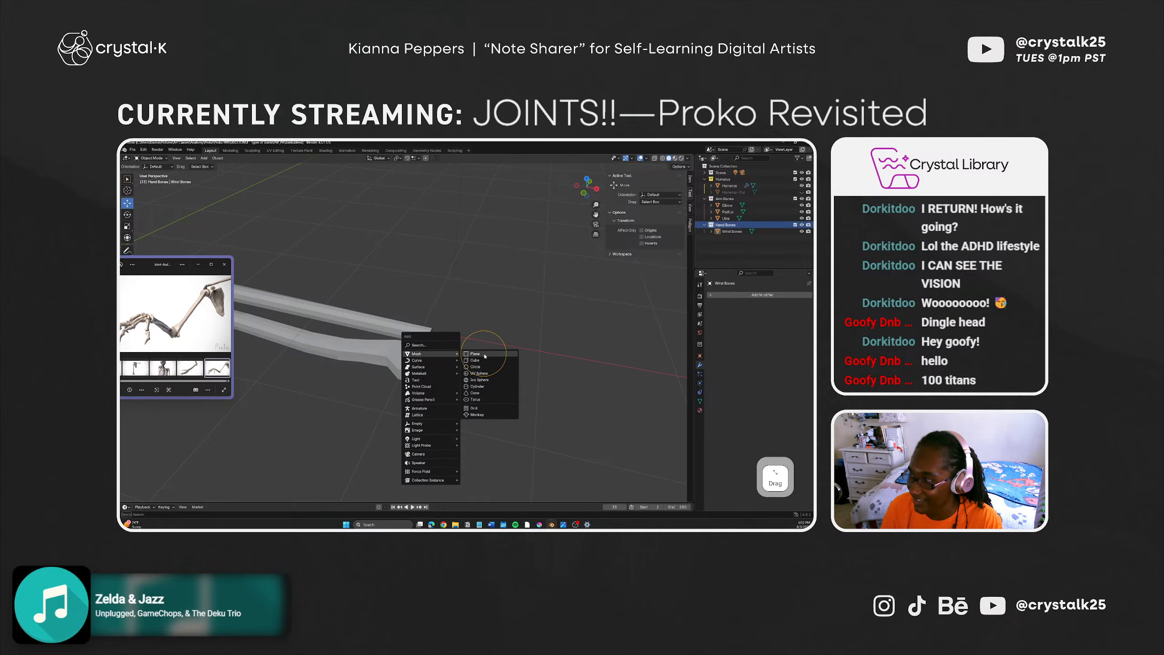
click(476, 361)
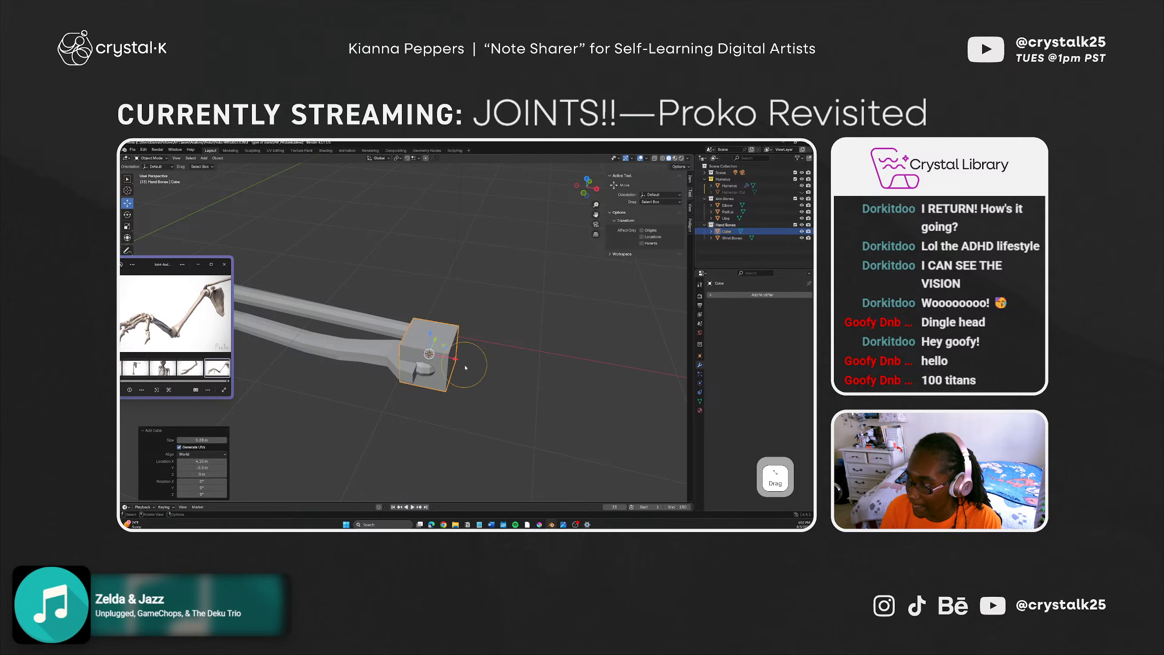
mouse_move(462, 403)
middle_down()
mouse_move(463, 350)
mouse_move(436, 390)
mouse_move(447, 399)
middle_up()
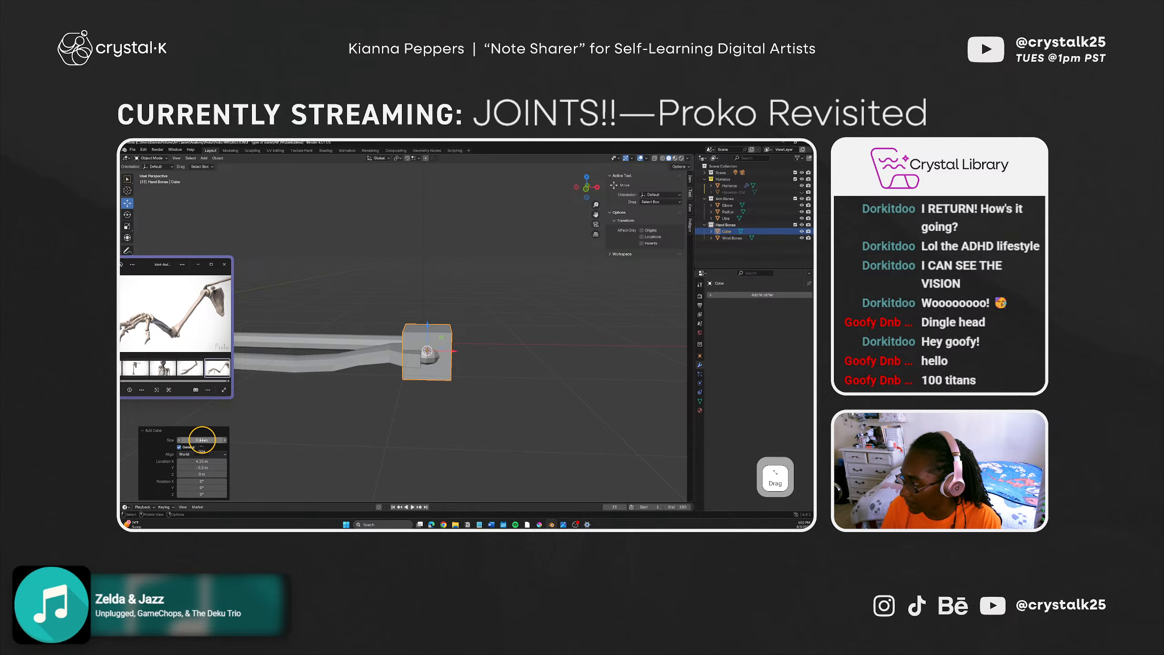
drag(202, 439, 199, 440)
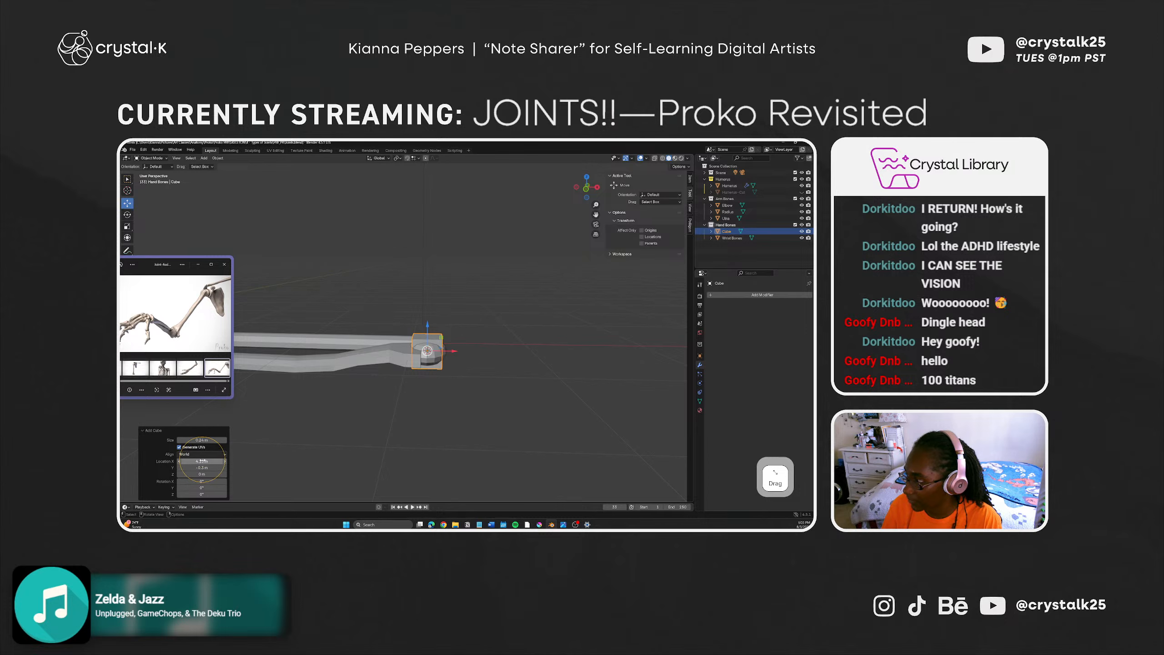
key(ctrl+z)
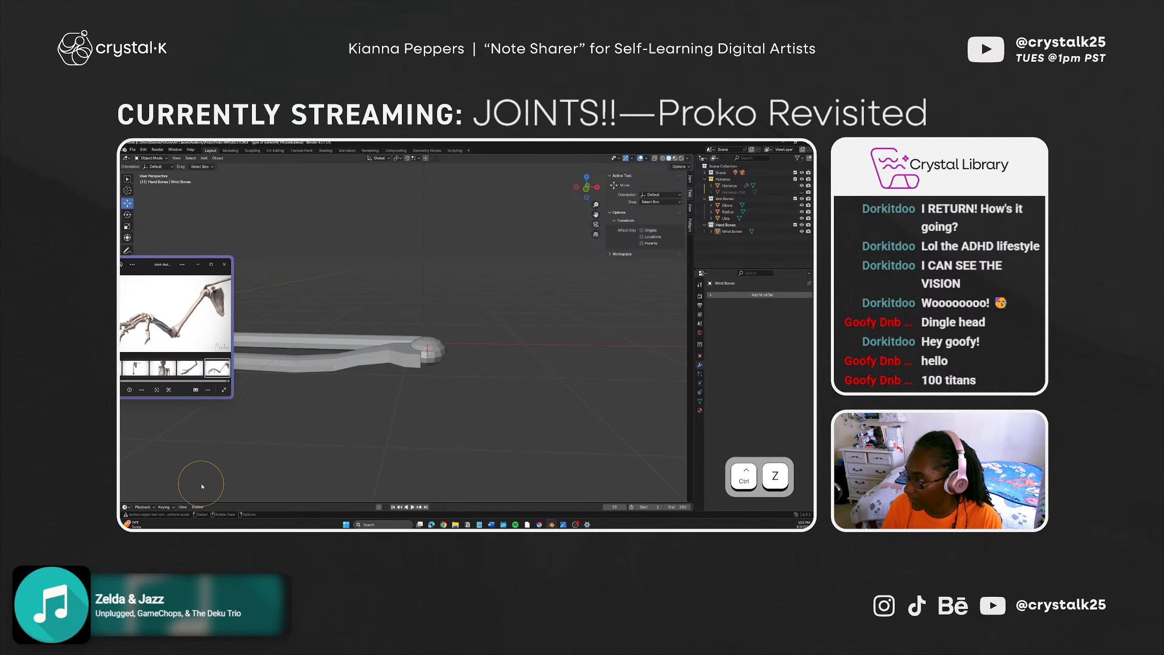
click(729, 225)
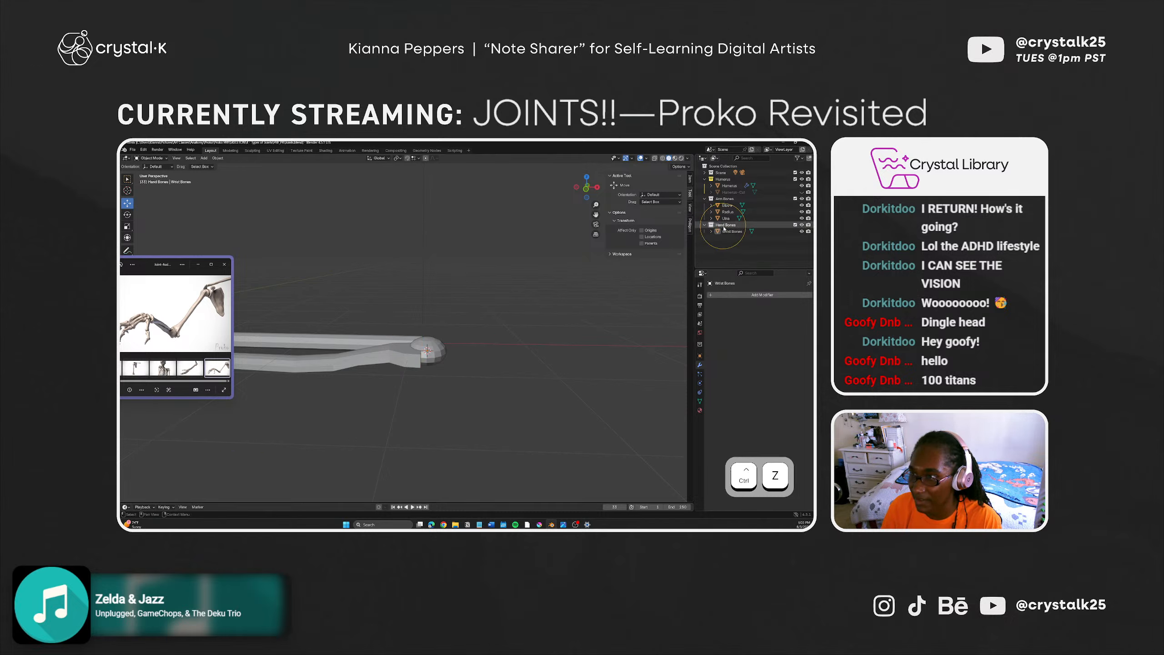
key(shift+a)
mouse_move(458, 345)
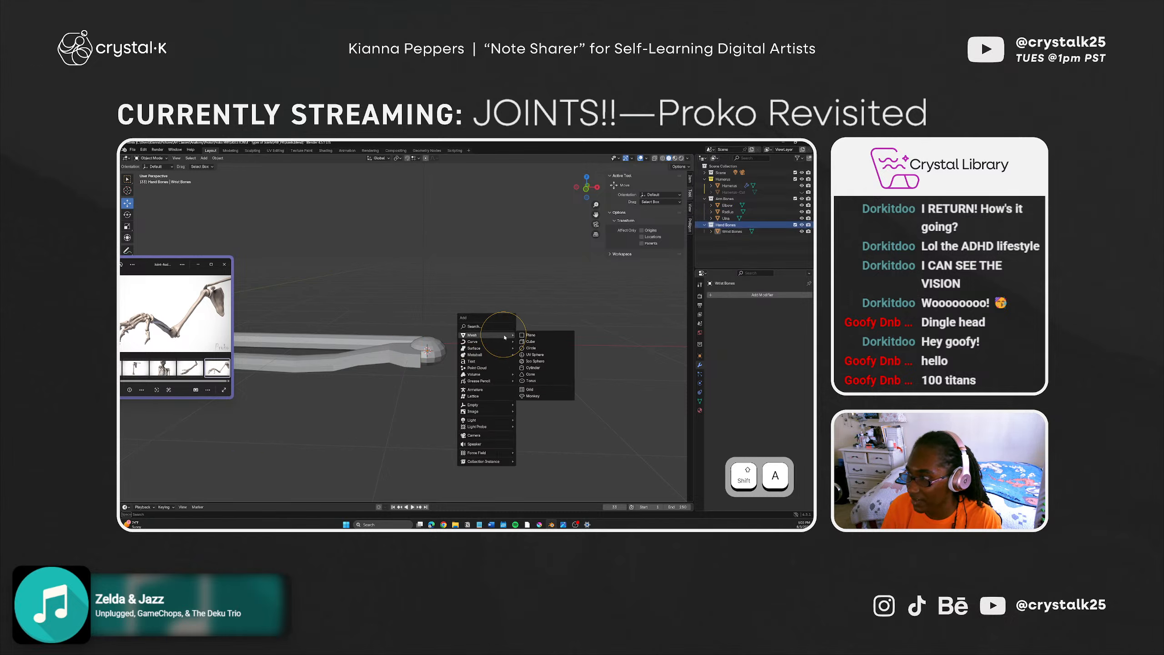
click(534, 344)
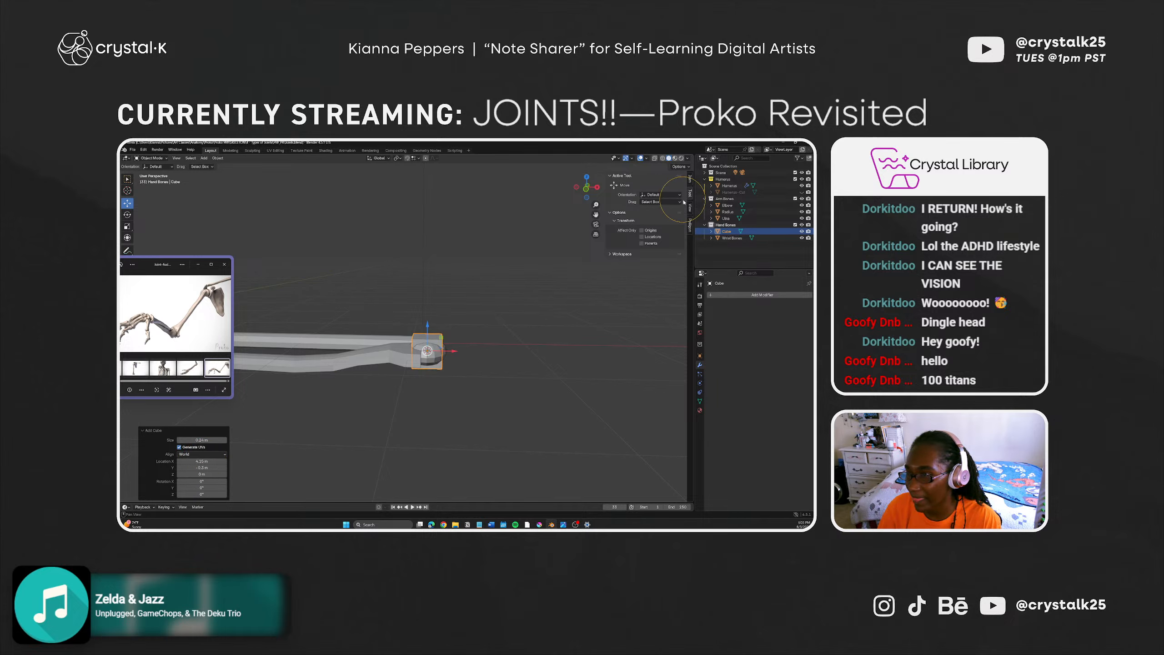
Step: Stretch the new cube along the X axis to about 1.1 m long and flatten it slightly along Z
click(691, 180)
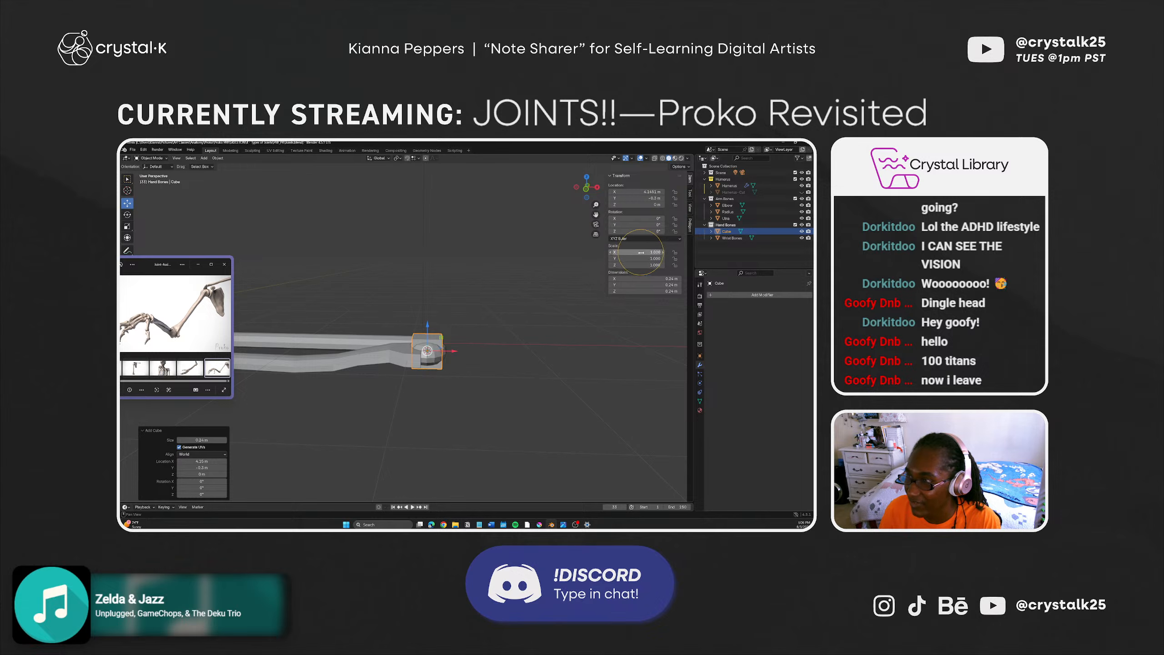
drag(644, 252, 710, 247)
key(ctrl+z)
key(ctrl+z)
key(ctrl+z)
scroll(439, 302, down, 2)
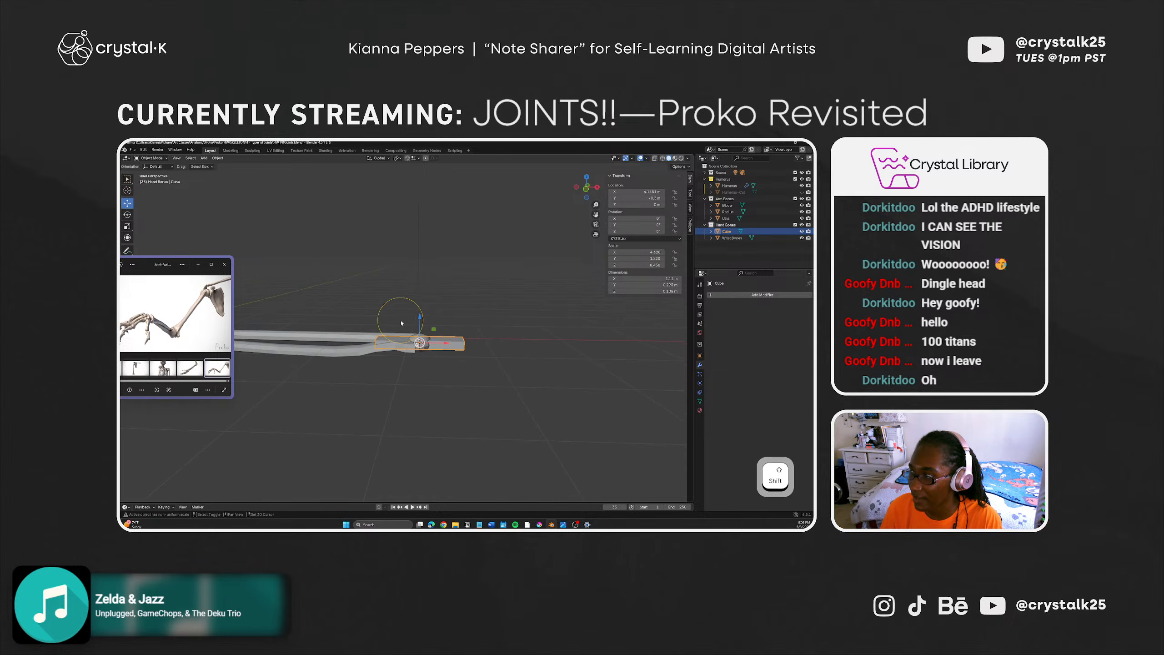
Step: Enlarge the cube uniformly to about 2 m long and slide it along X over the end of the forearm
shift+middle_drag(401, 319, 502, 327)
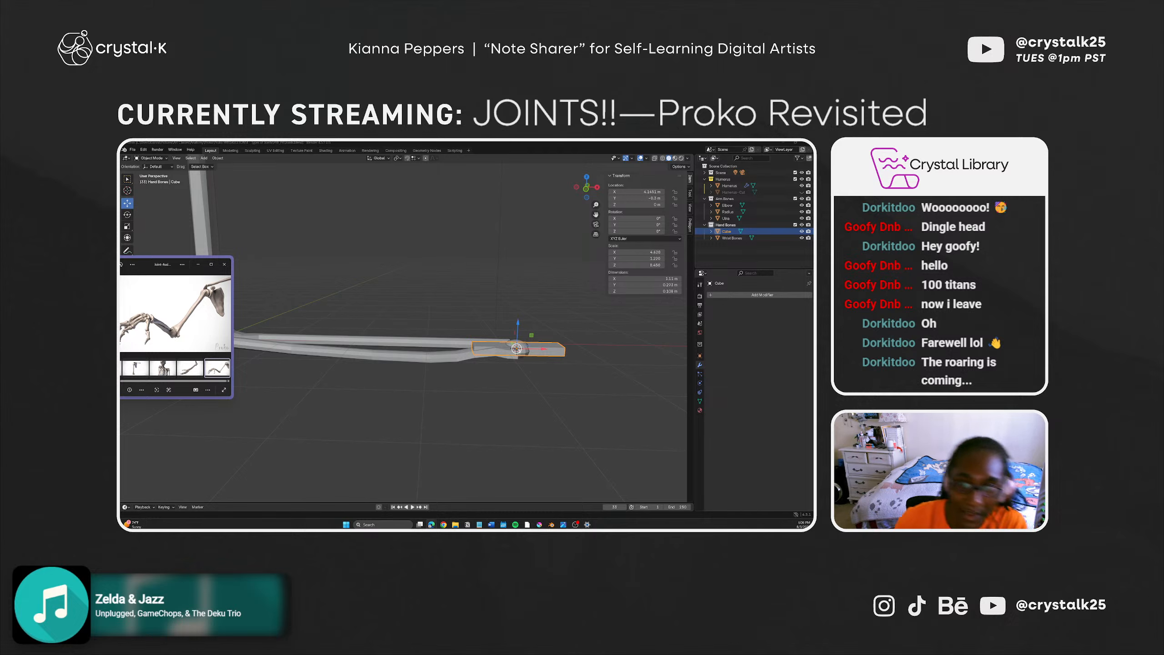
scroll(508, 347, down, 2)
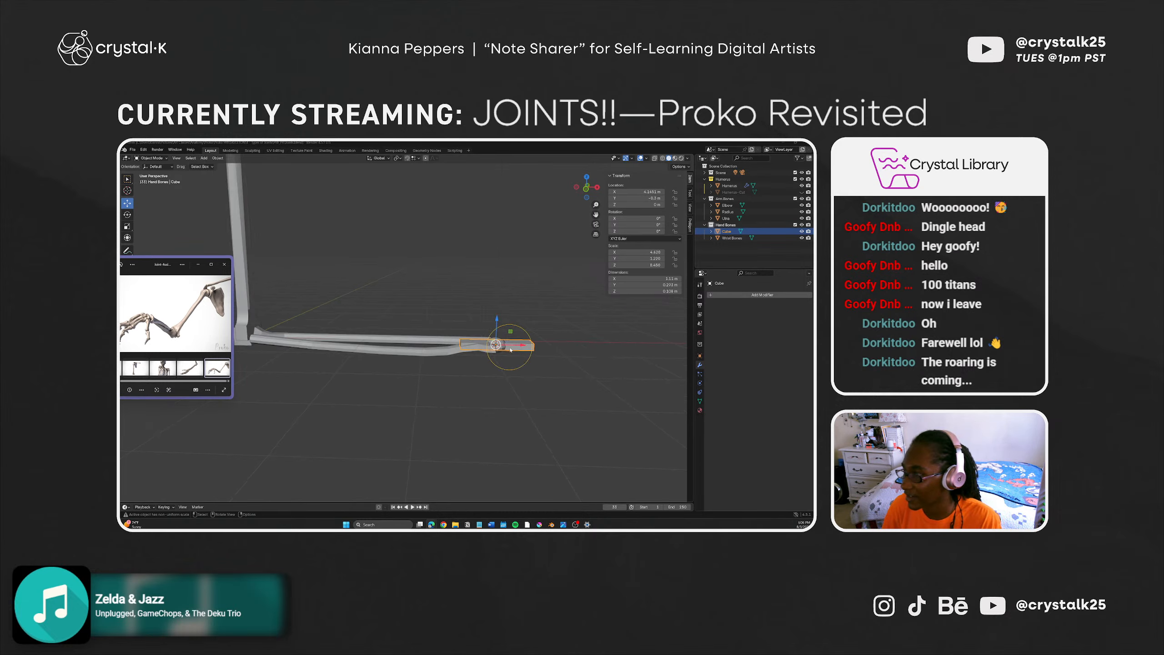
shift+middle_drag(434, 375, 507, 404)
drag(531, 351, 511, 354)
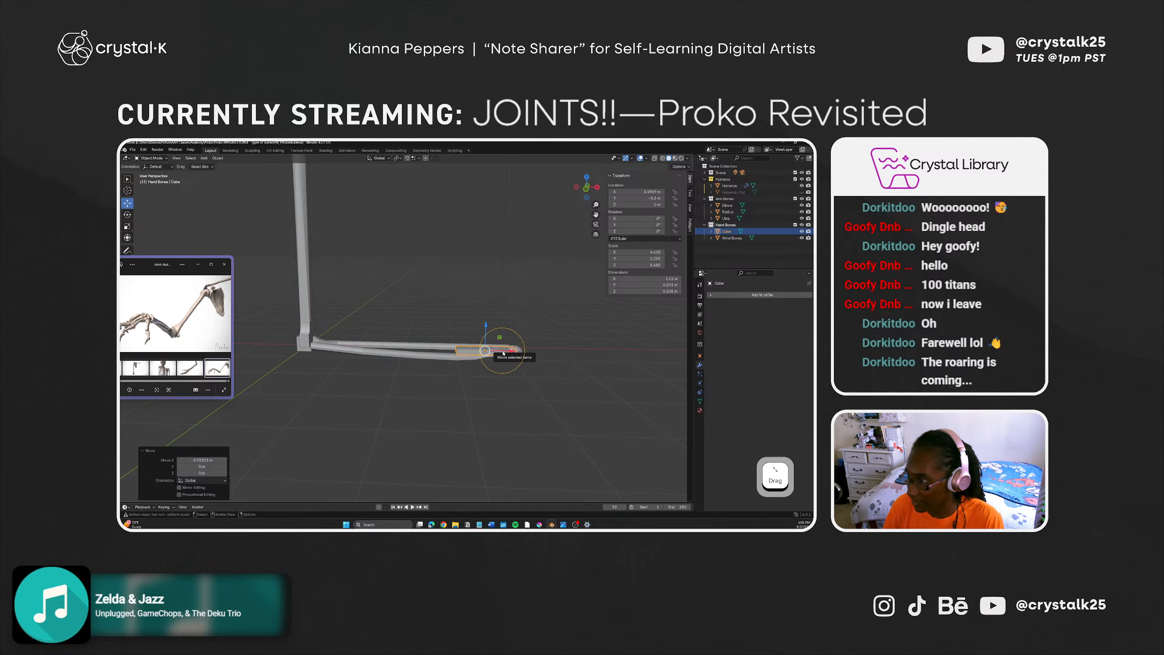
key(s)
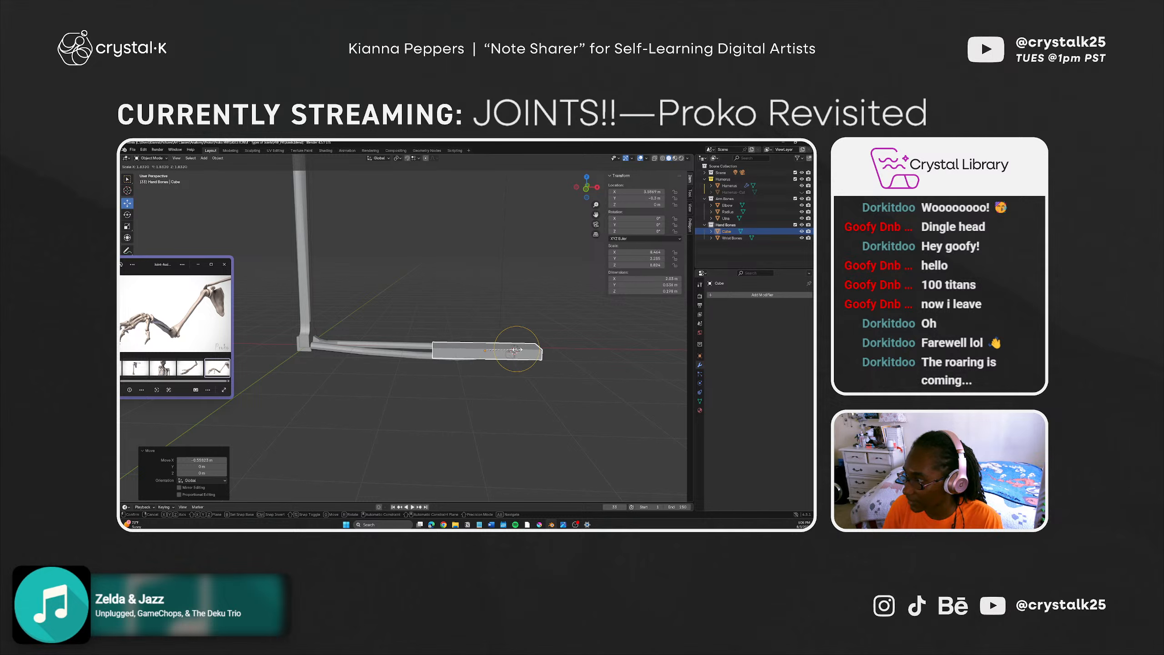
click(515, 350)
key(g)
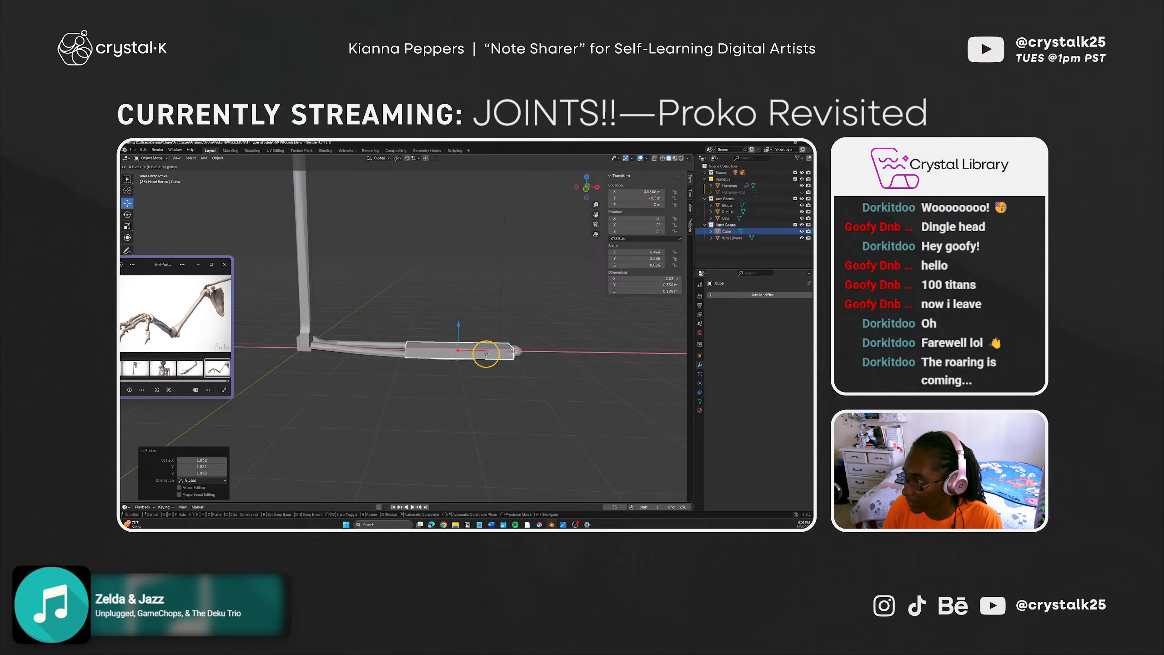
click(466, 357)
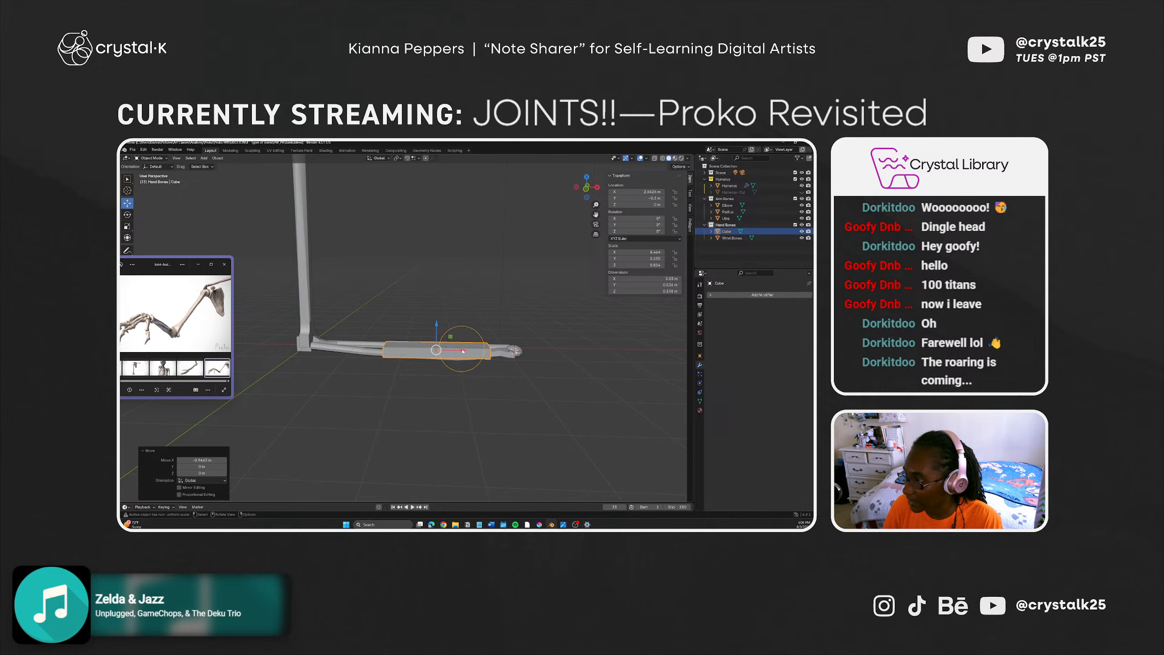
Step: Move the cube along X to line it up with the forearm's end, and extend it out past the wrist bones
middle_drag(449, 353, 429, 424)
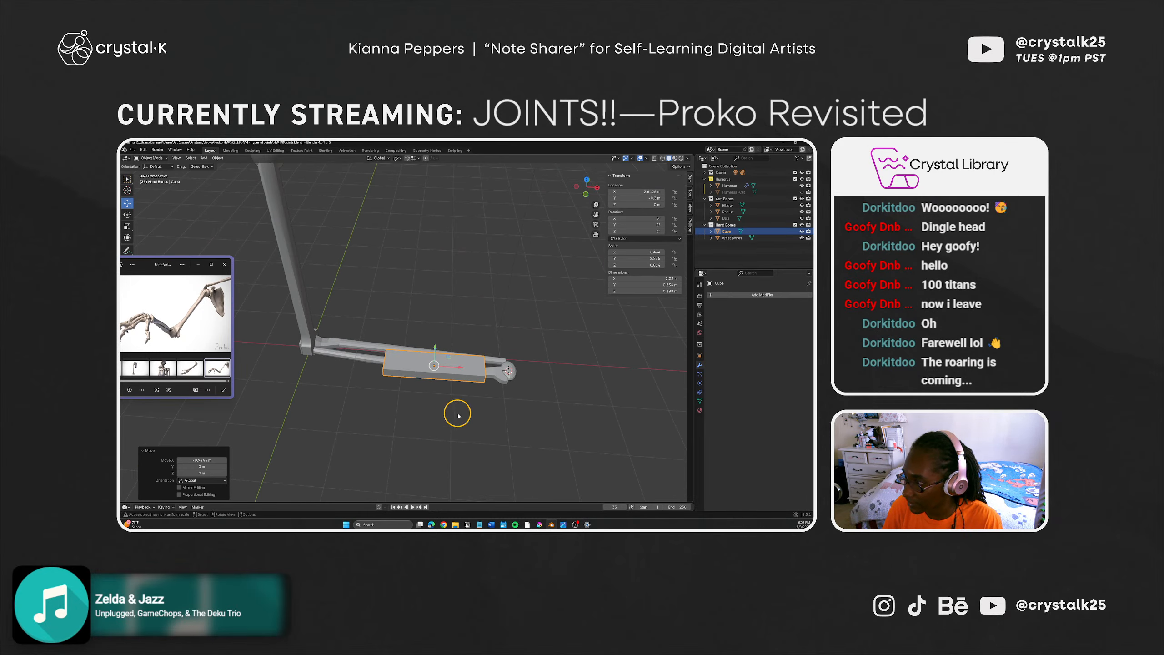
drag(462, 370, 485, 366)
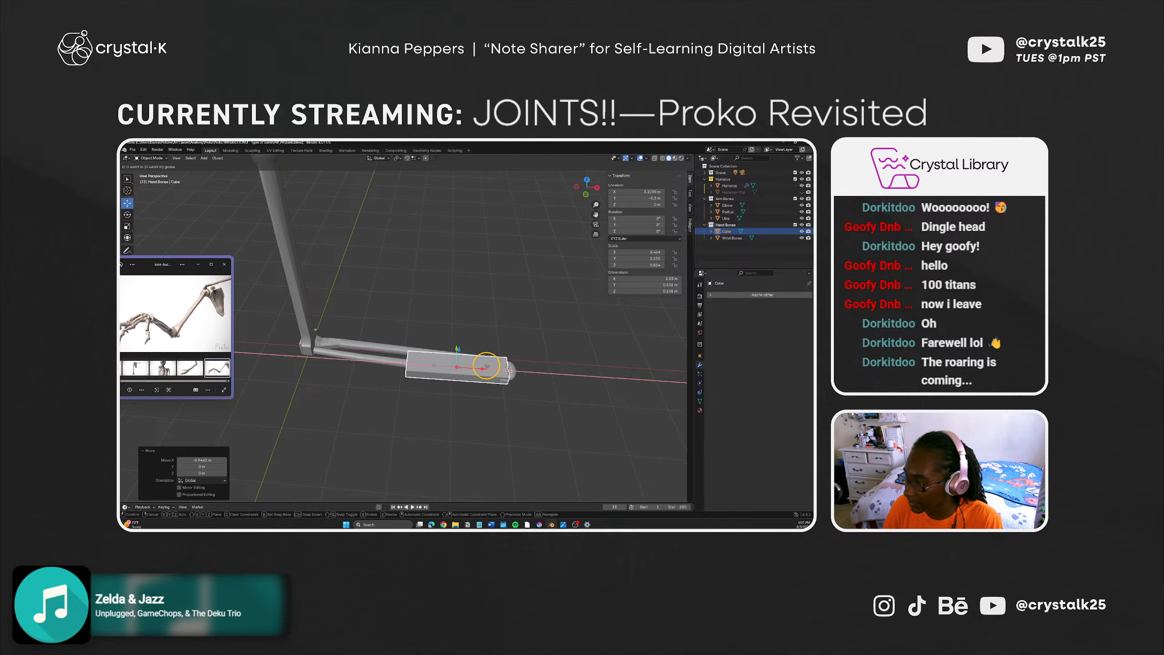
click(486, 366)
middle_drag(486, 366, 448, 381)
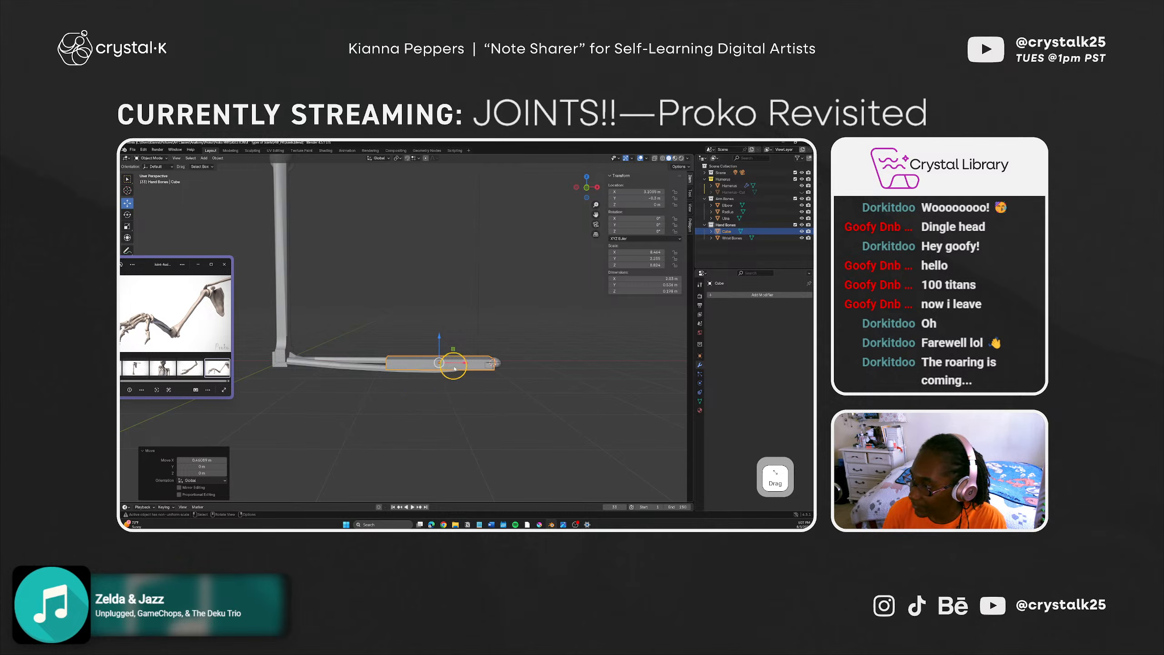
drag(457, 365, 556, 363)
middle_drag(488, 375, 426, 411)
shift+middle_drag(449, 402, 441, 383)
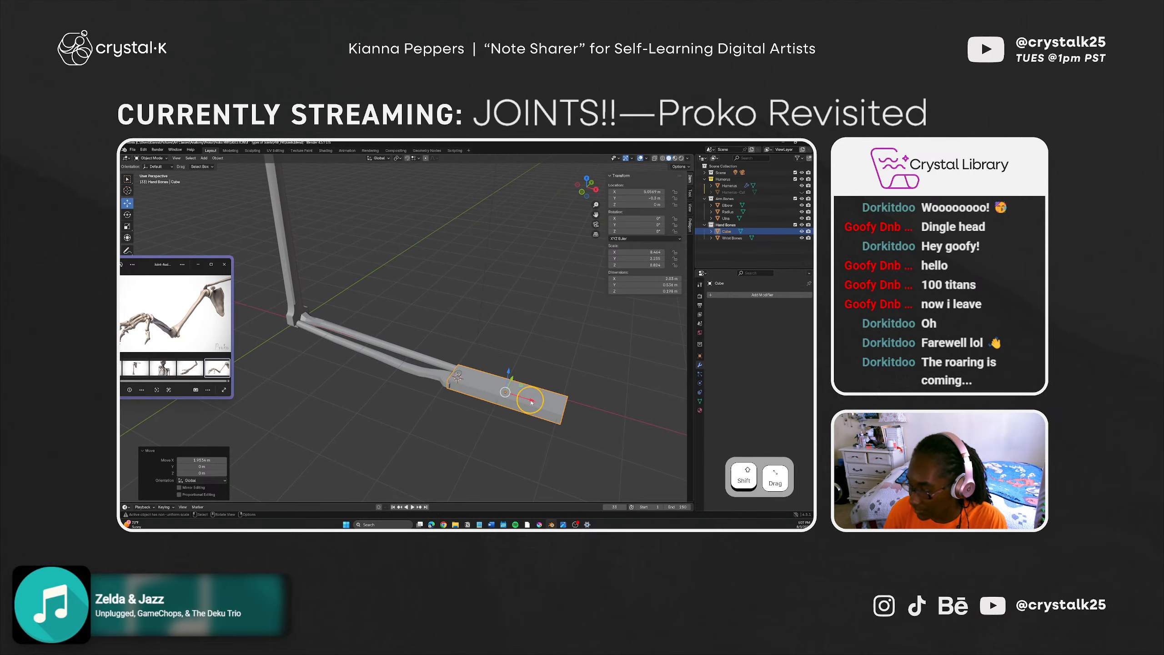
Step: Shorten the cube along X to about 1.6 m and slide it back along X over the forearm
key(s)
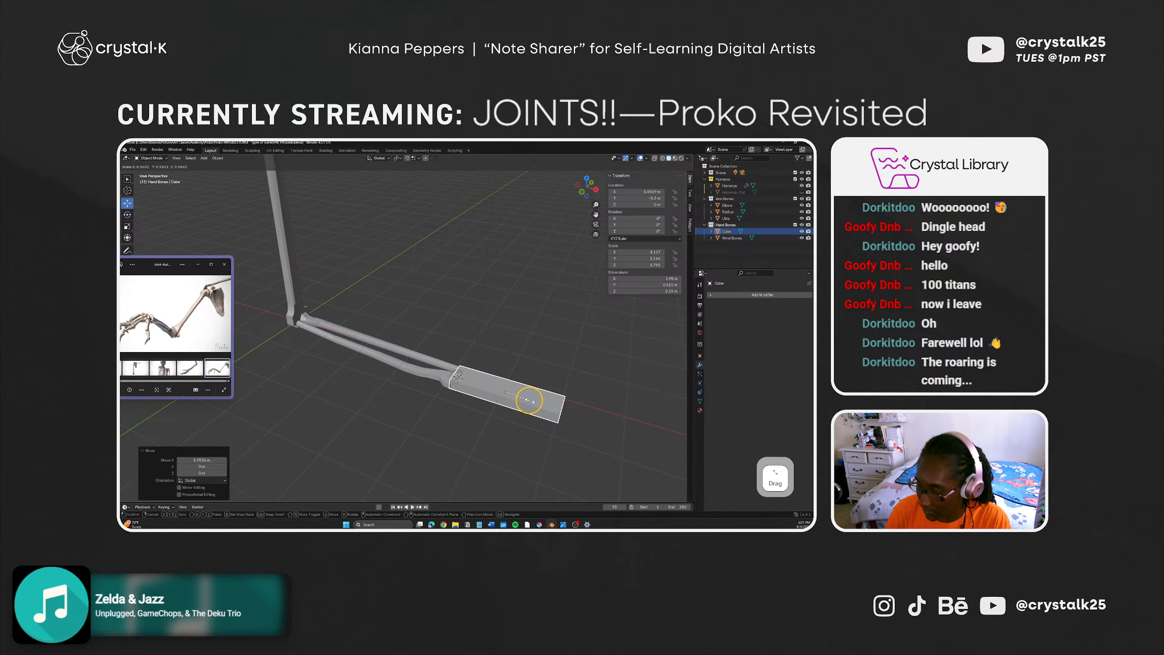
key(y)
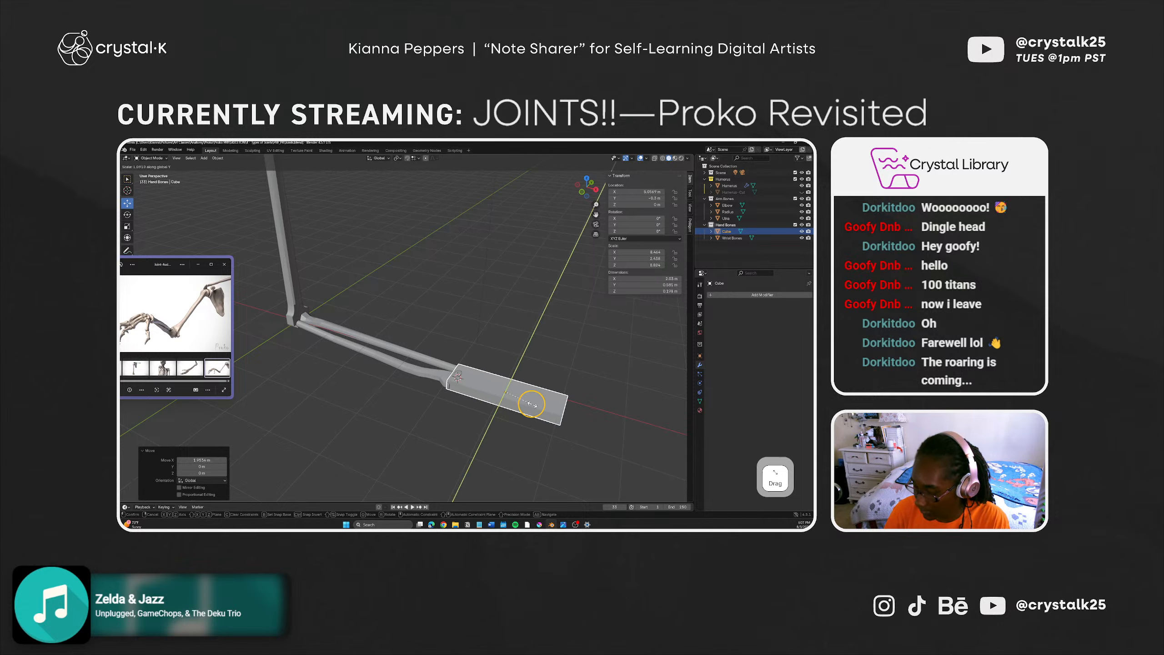
key(x)
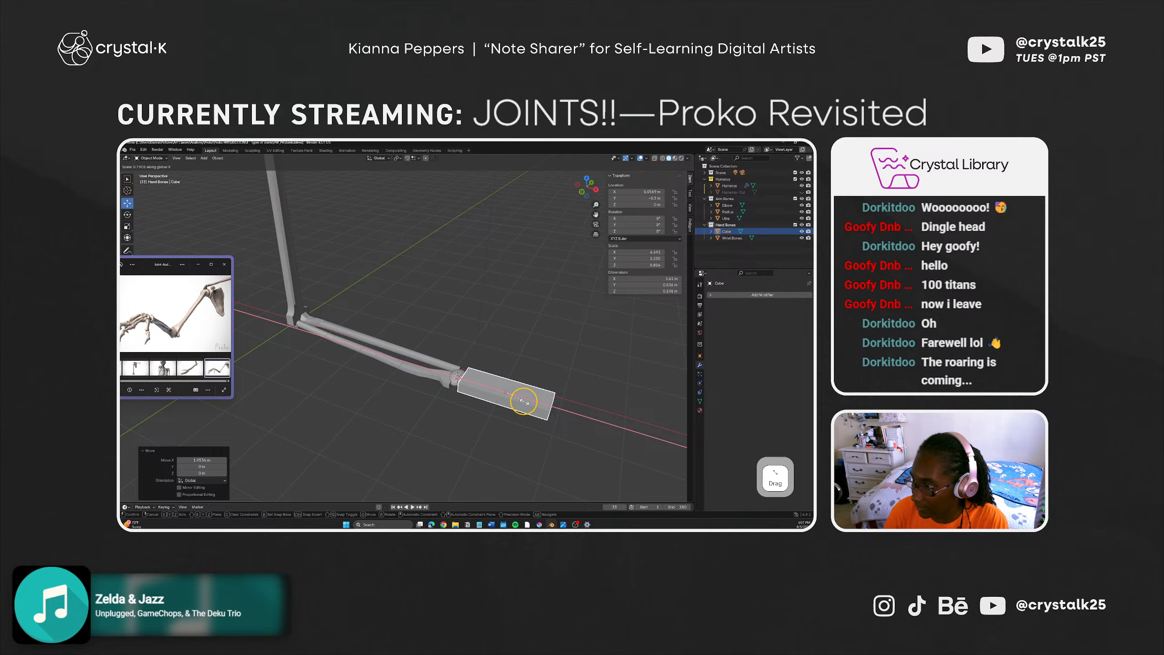
click(524, 401)
drag(532, 400, 523, 398)
middle_drag(485, 401, 495, 363)
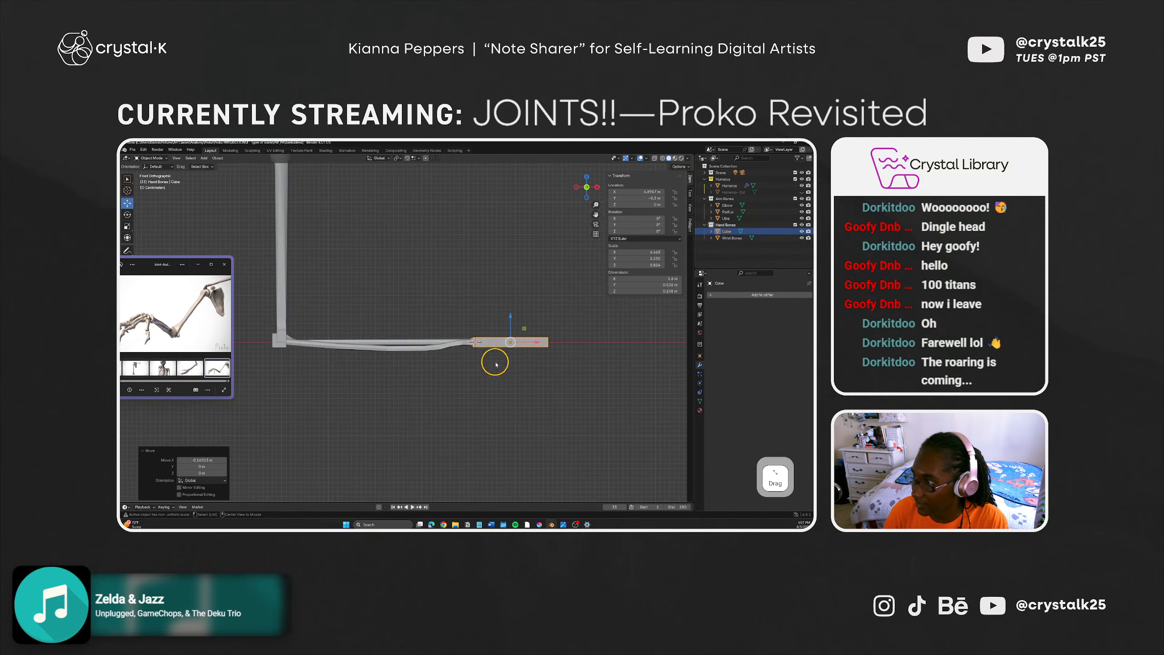
drag(537, 341, 418, 347)
Step: Try moving the cube and wrist bones together along X over the forearm, and undo both moves
shift+click(477, 342)
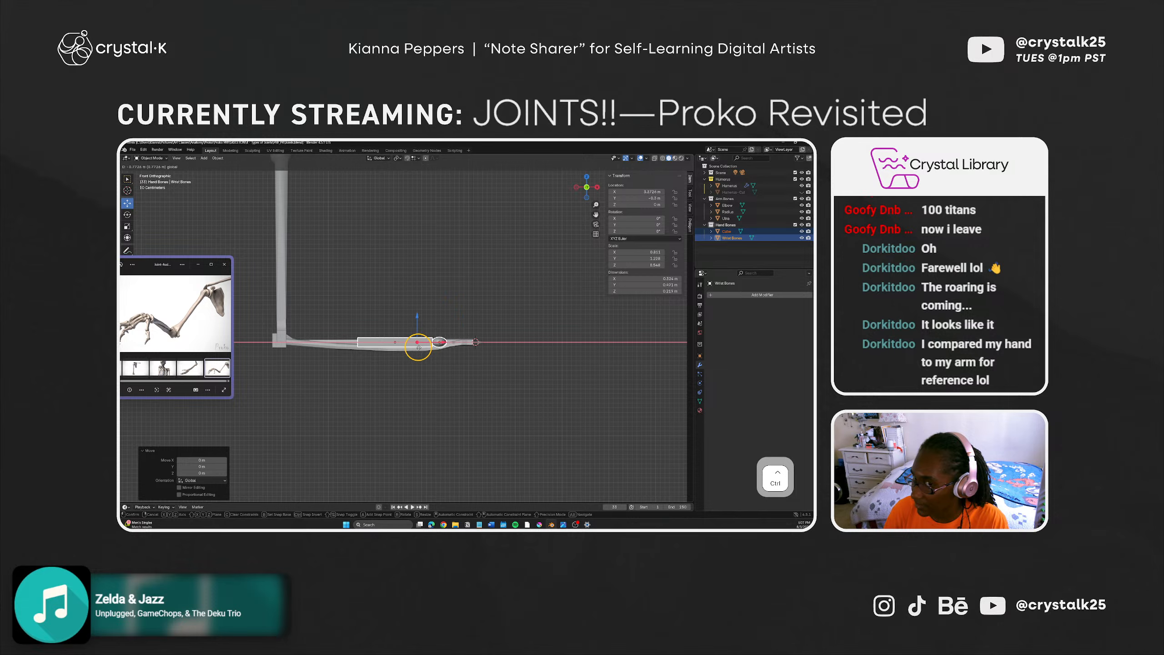
ctrl+drag(418, 347, 419, 349)
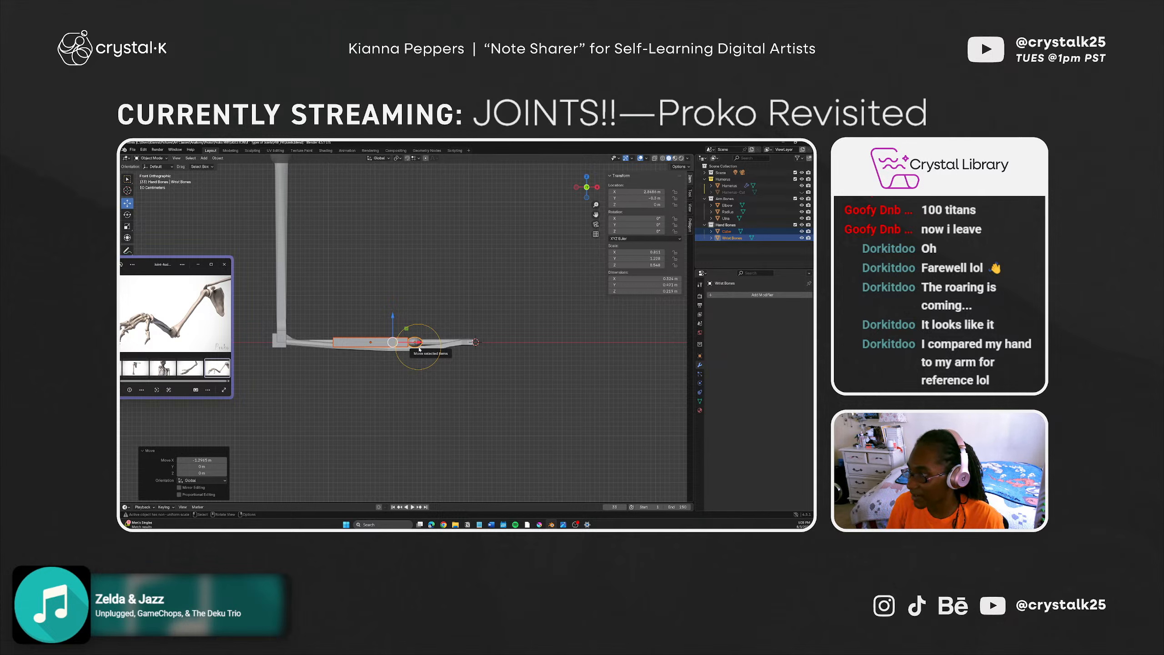
ctrl+drag(392, 342, 413, 341)
key(ctrl+z)
key(ctrl+z)
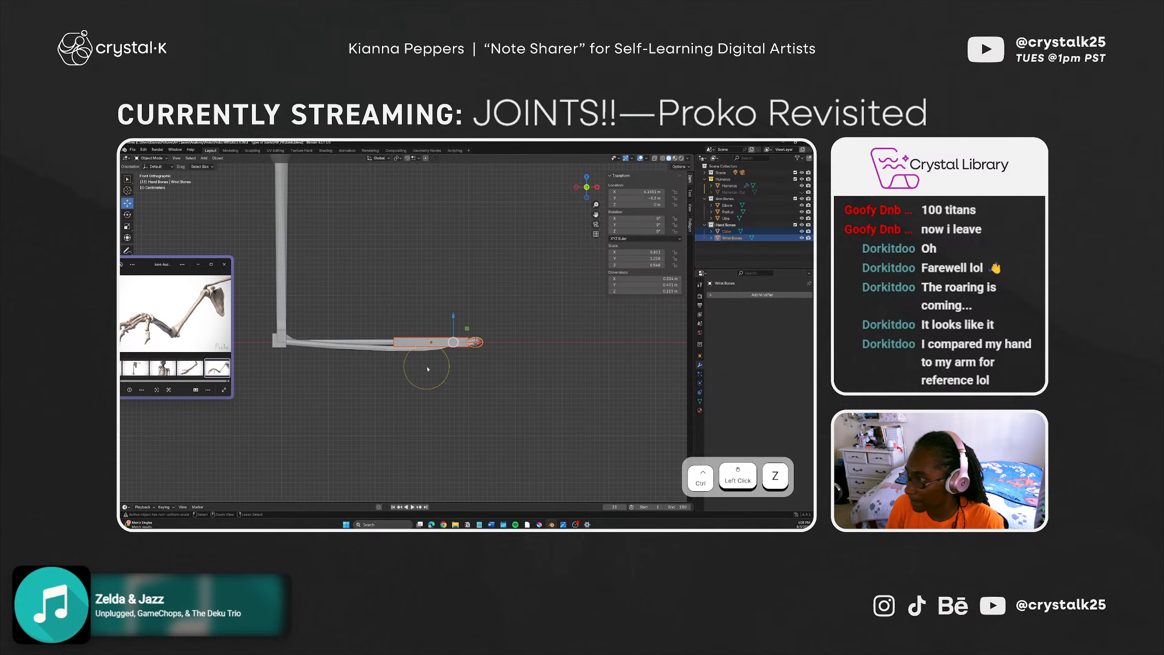
click(438, 364)
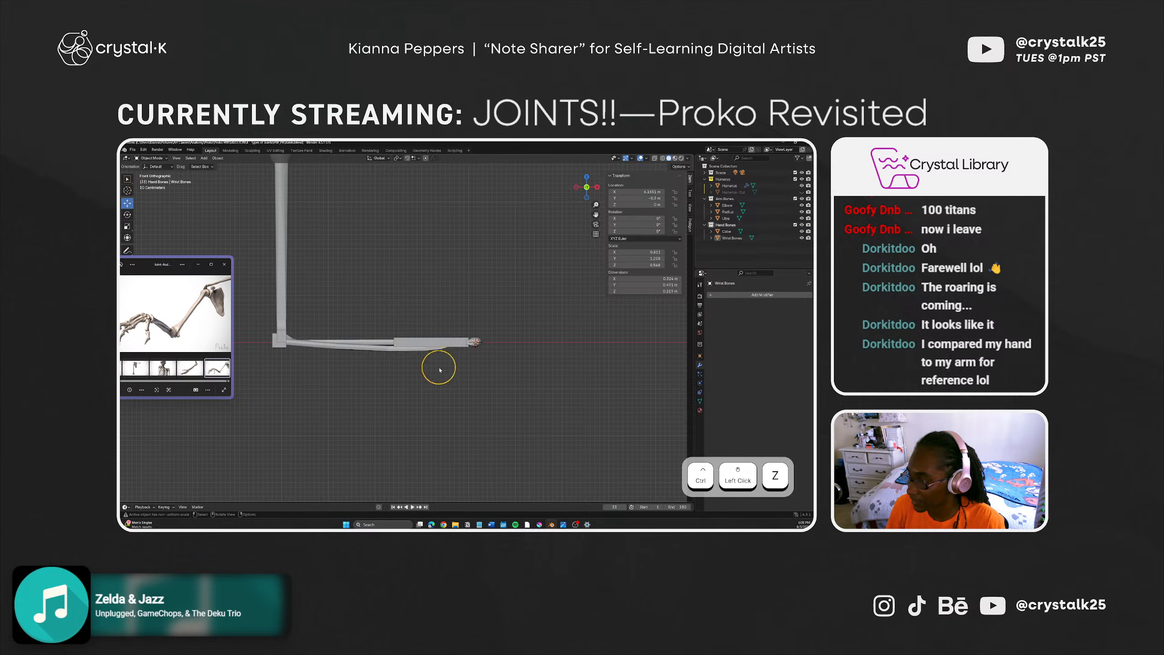
Step: Select the cube and enlarge it in X and Y with the Scale tool, to about 1.94 m long
middle_drag(438, 363, 343, 380)
click(415, 361)
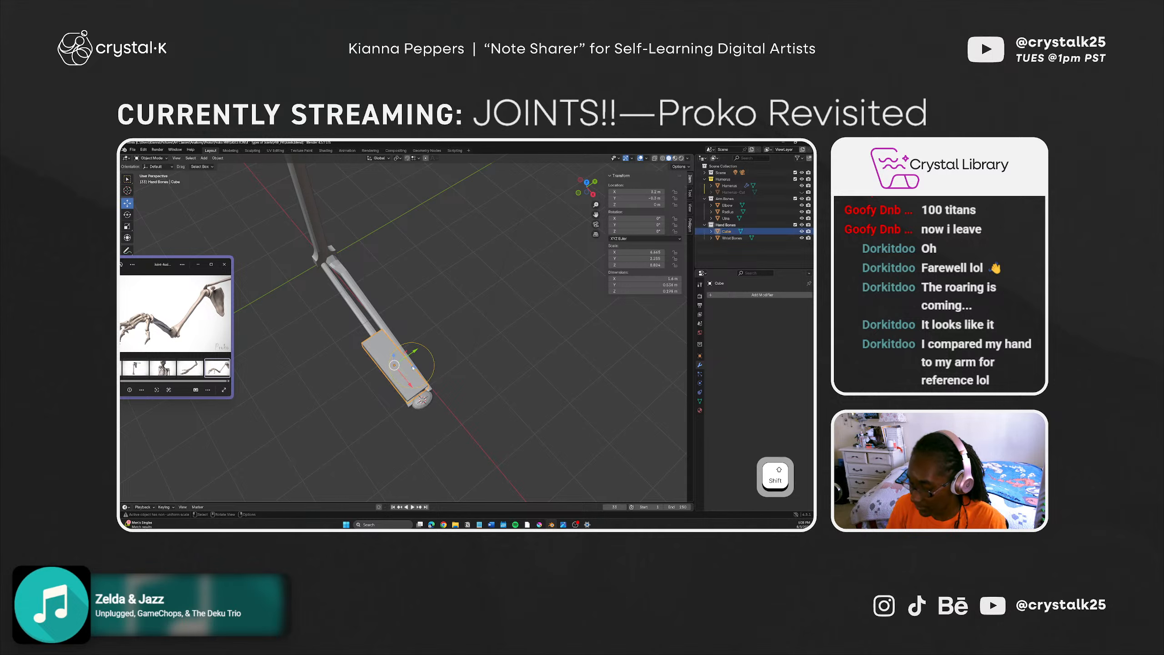
key(shift+space)
click(414, 368)
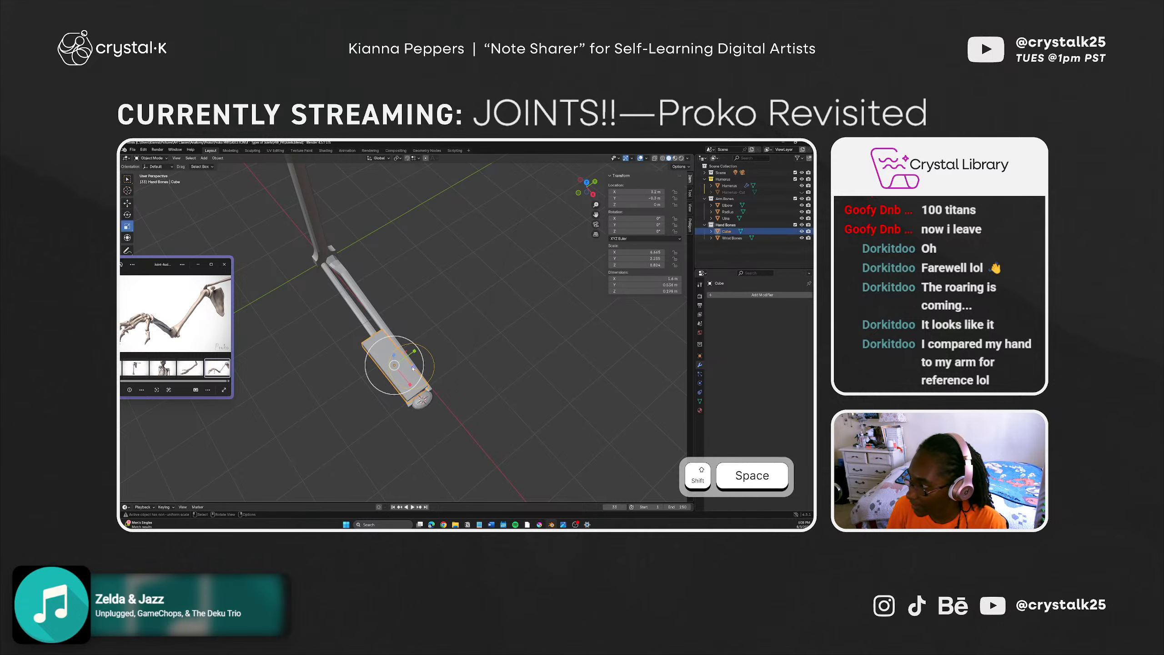
mouse_move(413, 369)
mouse_down()
mouse_move(394, 366)
mouse_move(413, 391)
mouse_up()
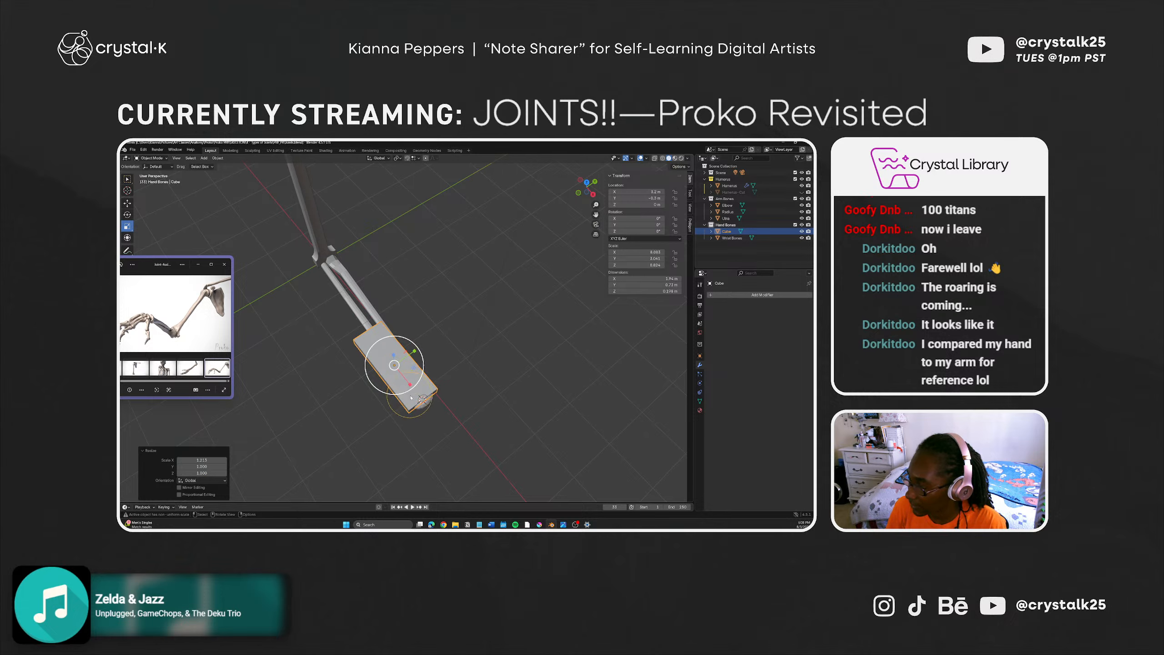
Step: Shorten the cube along the X axis, undoing the first attempt and scaling it again
middle_drag(394, 368, 445, 376)
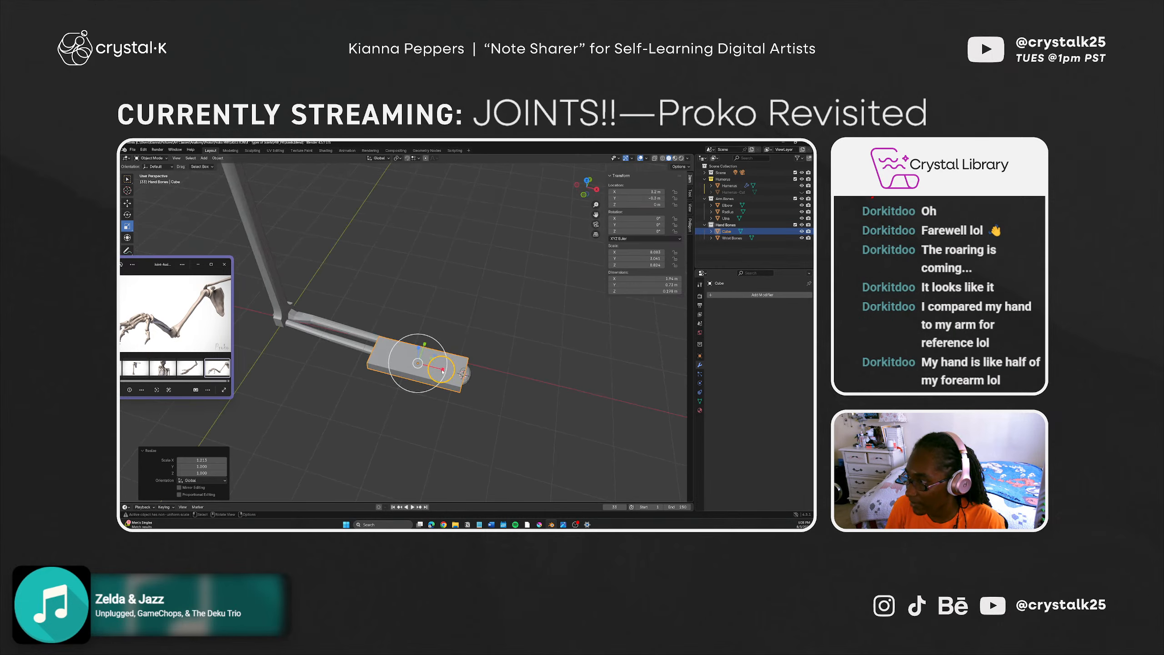
drag(446, 376, 427, 370)
key(ctrl+z)
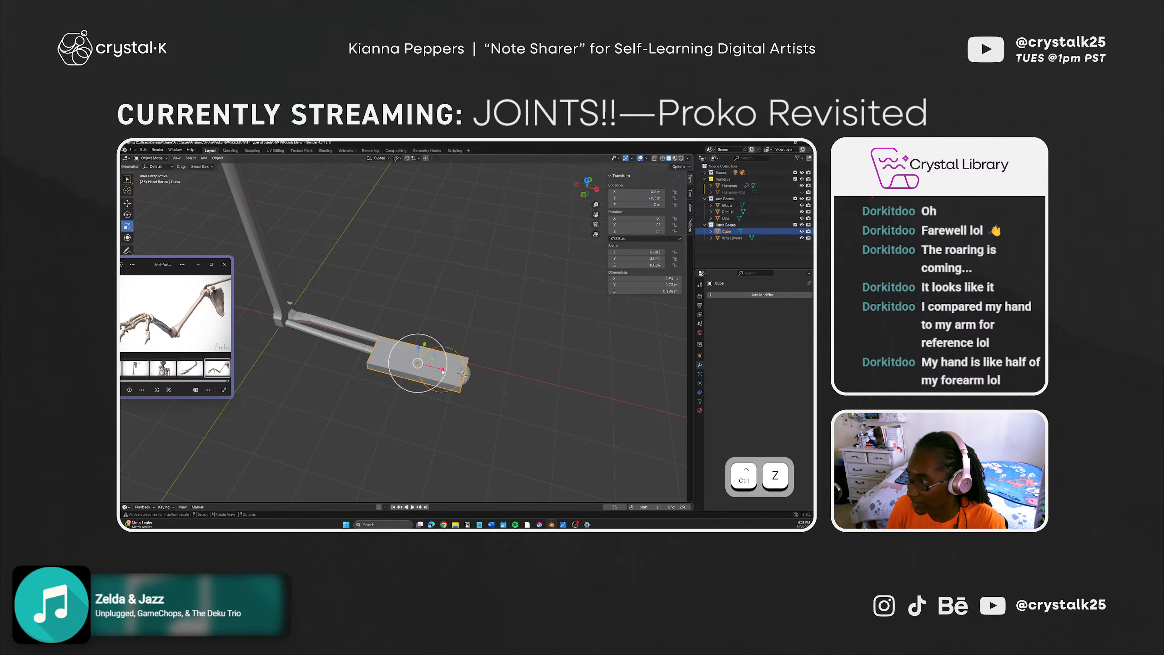
drag(443, 370, 433, 369)
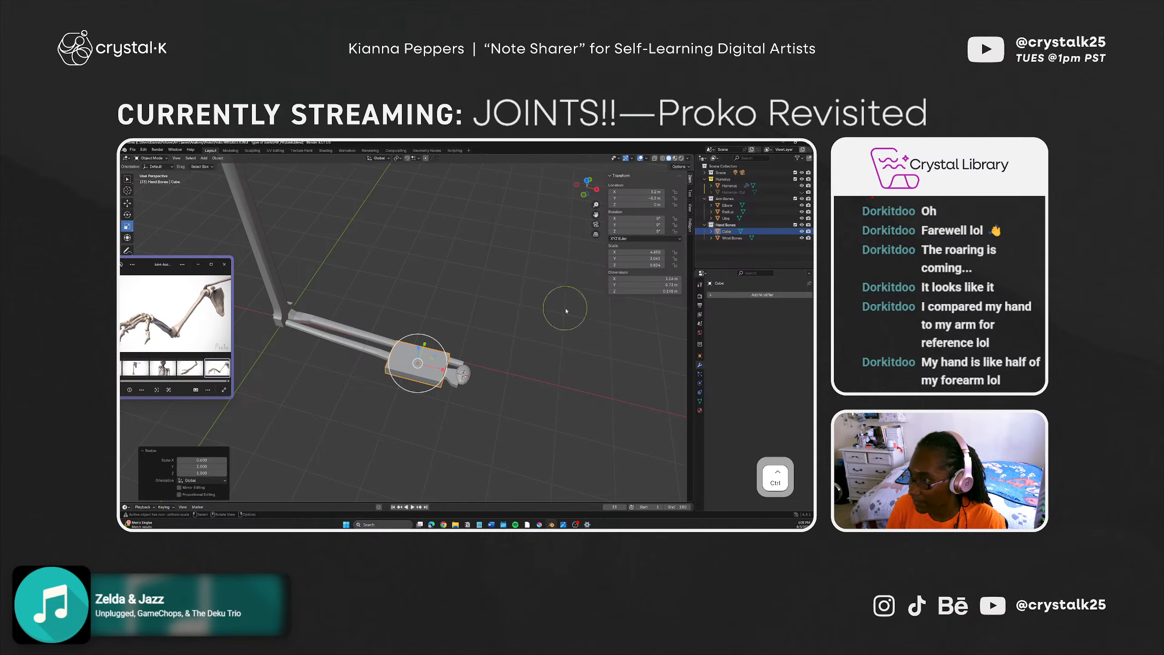
Step: Set the cube's dimensions to X 1 m, Y 0.75 m and Z 0.2 m
click(672, 279)
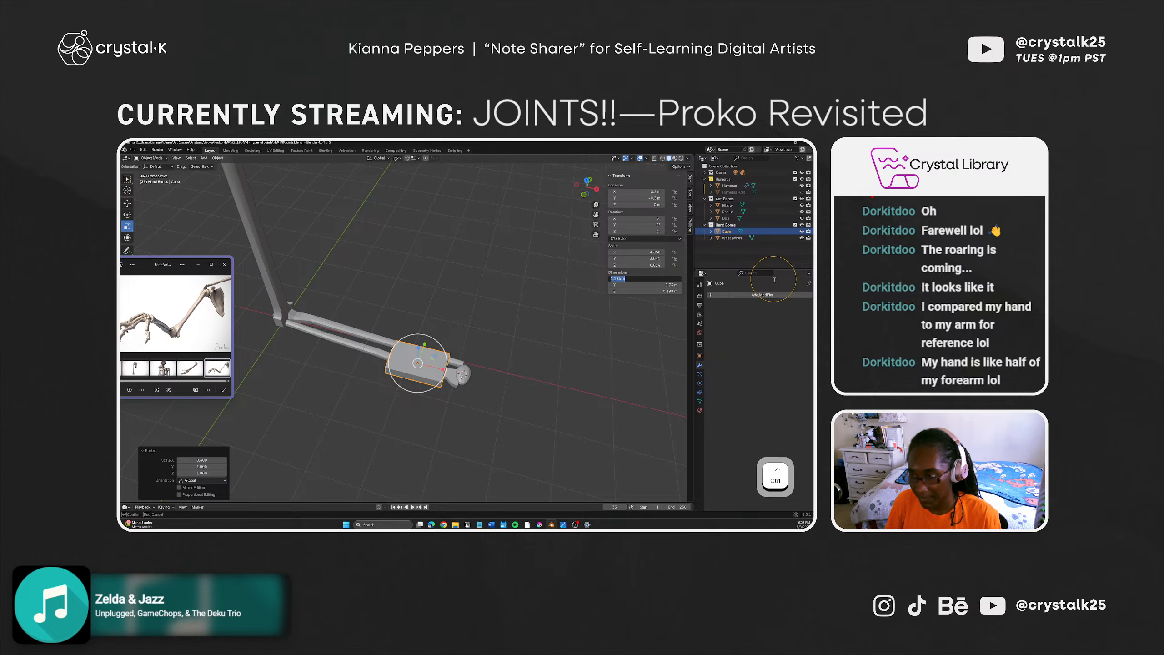
text(1)
key(Tab)
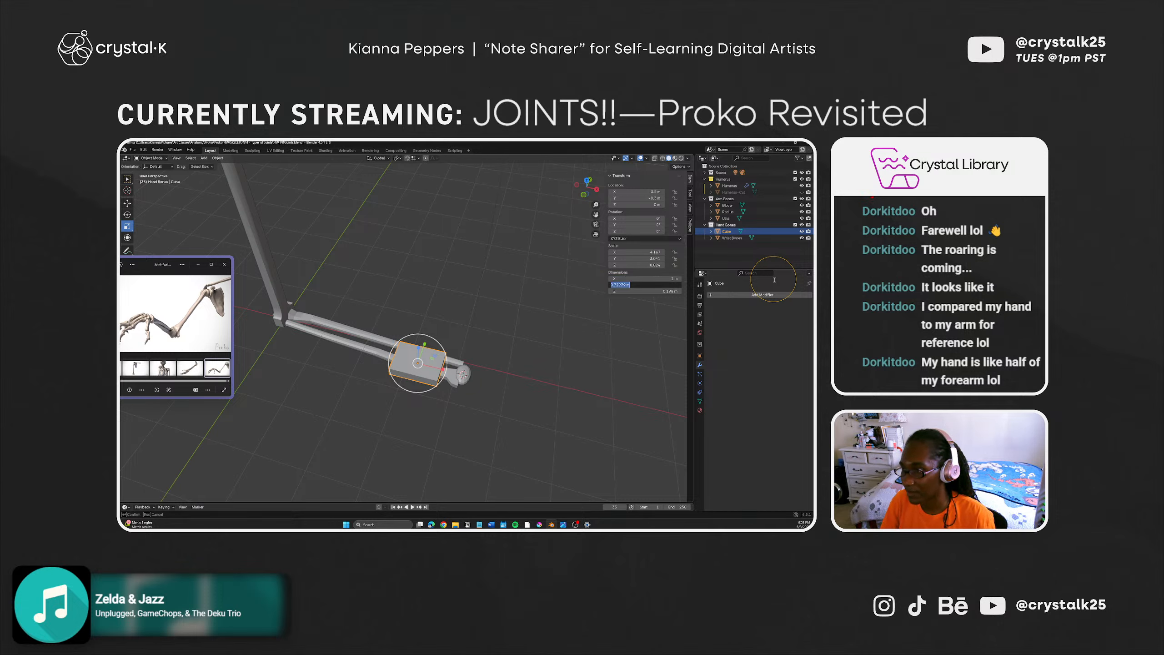
key(BackSpace)
text(.75)
key(Tab)
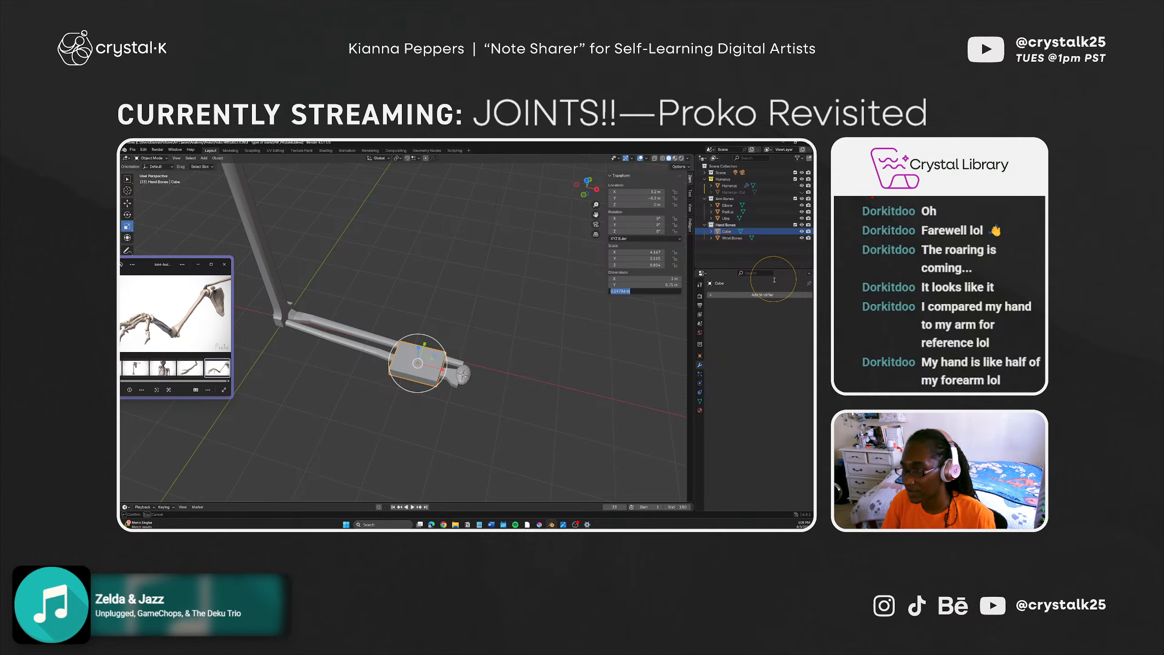
text(.2)
key(Return)
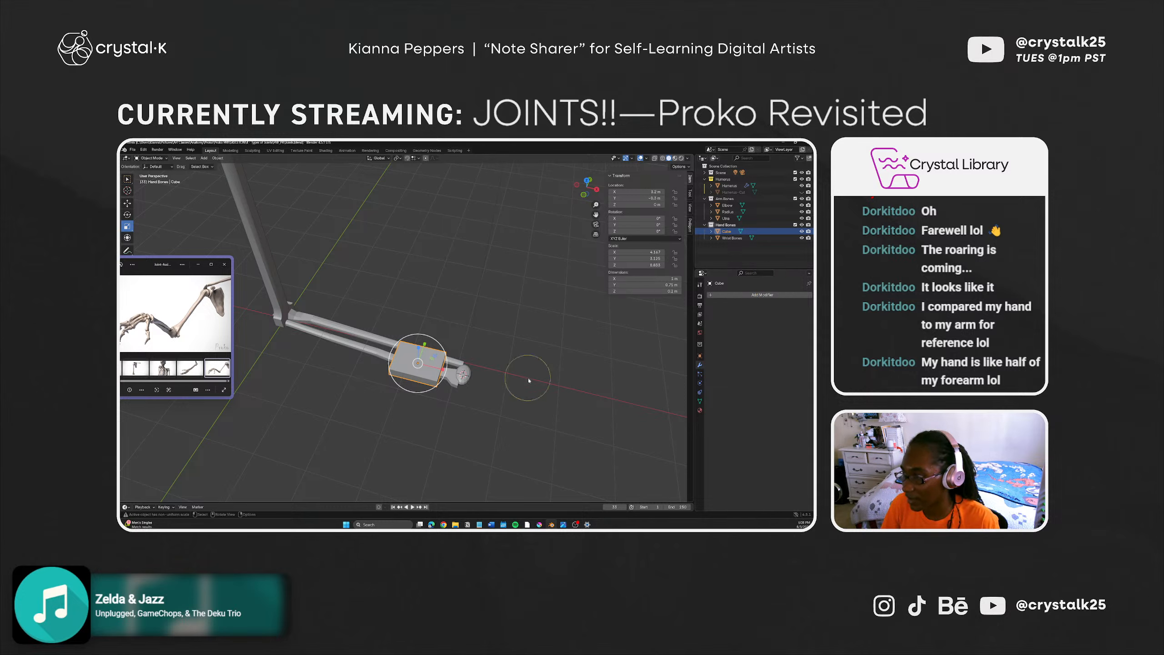
Step: Move the cube along the X axis to line up with the wrist end of the forearm
middle_drag(528, 379, 451, 349)
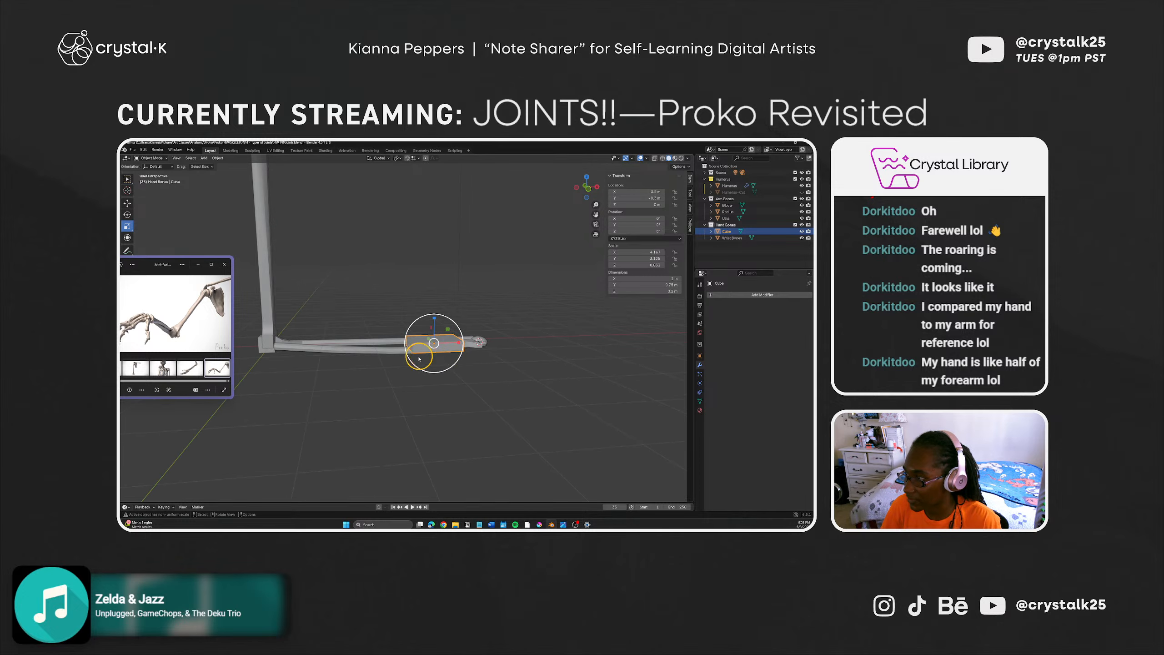
drag(413, 357, 406, 360)
key(ctrl+z)
middle_drag(404, 367, 454, 392)
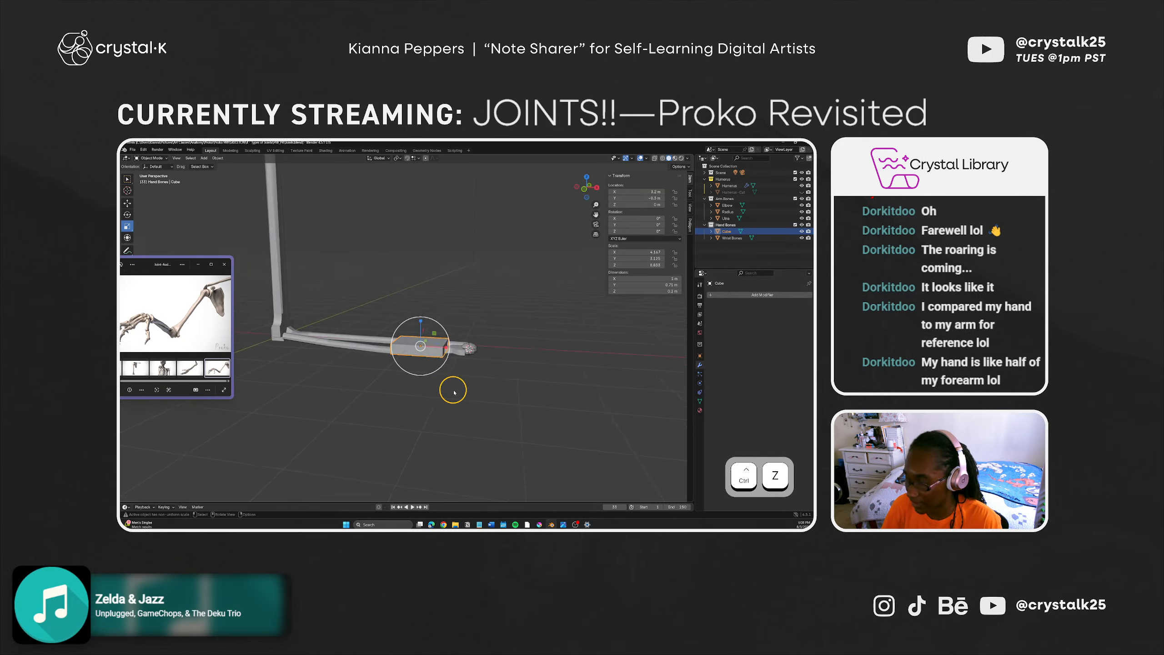
key(shift+space)
click(429, 337)
ctrl+drag(447, 347, 461, 345)
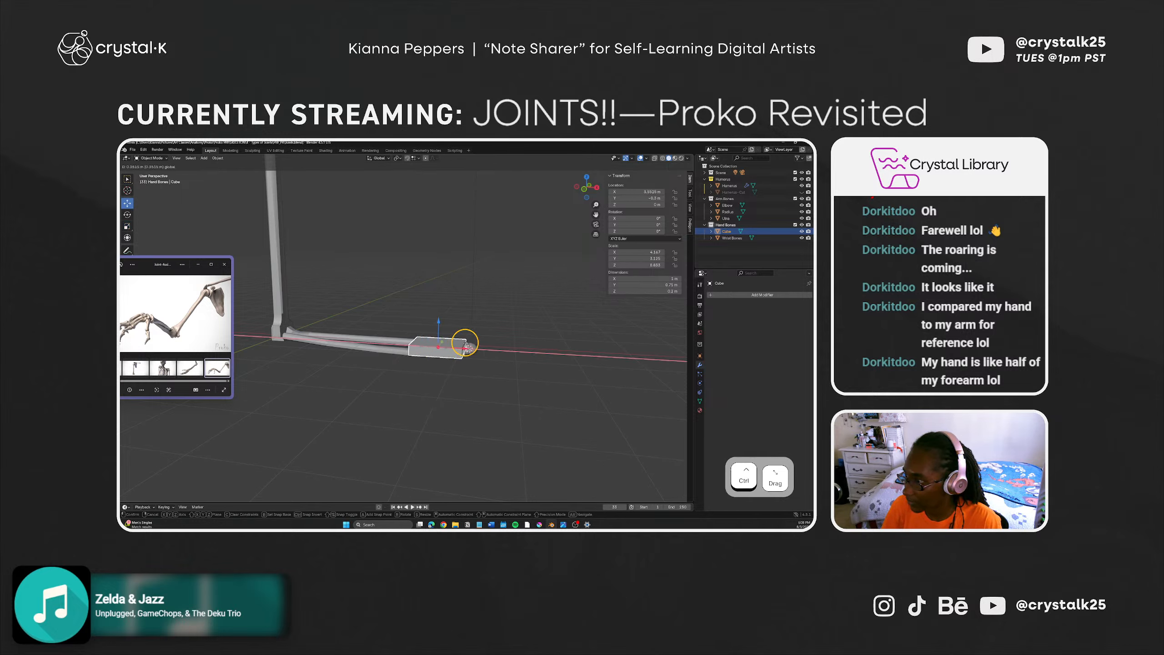
key(ctrl+d)
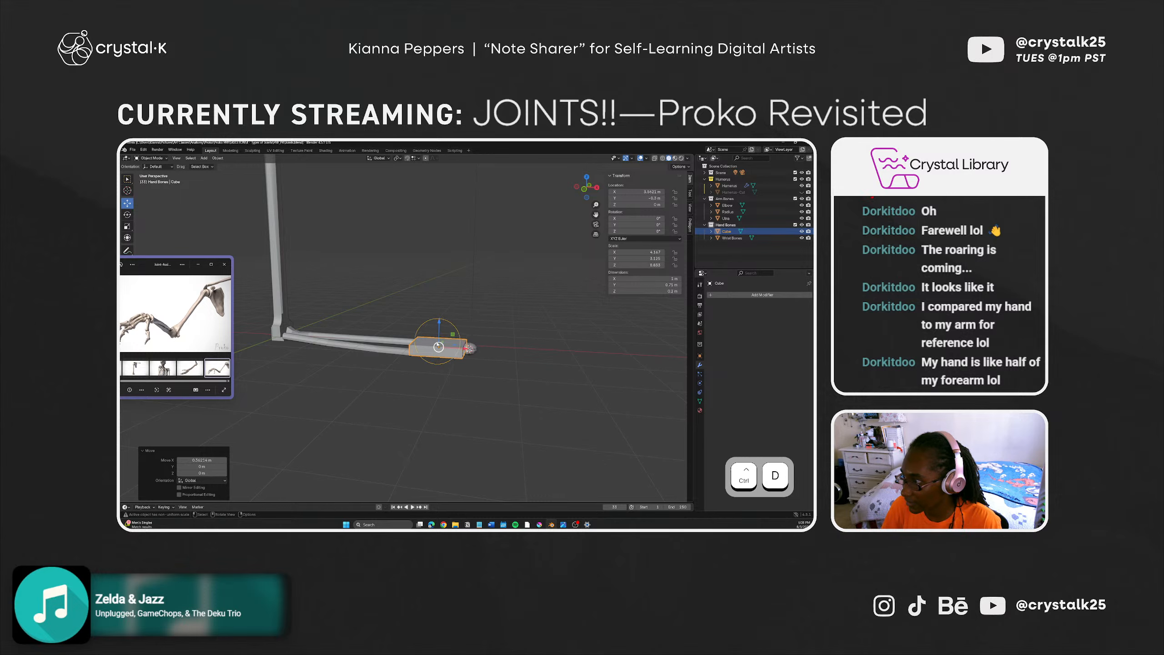
drag(463, 349, 428, 347)
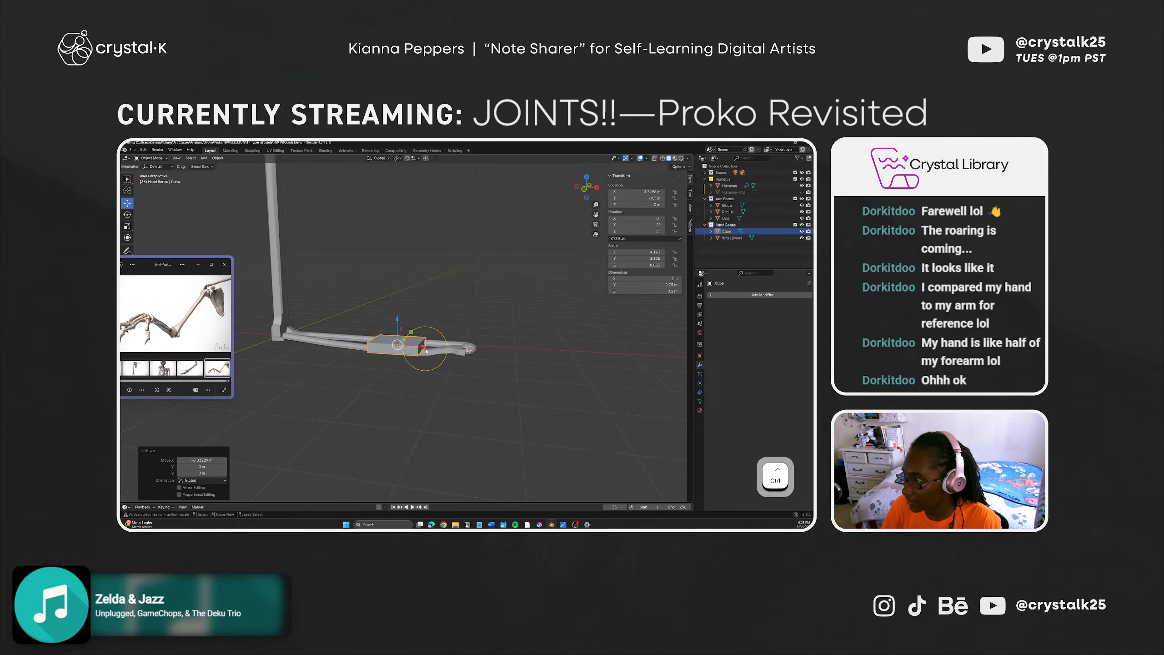
key(ctrl+z)
Step: Duplicate the hand block and place the copy along the X axis, end to end with the original over the forearm
key(shift+d)
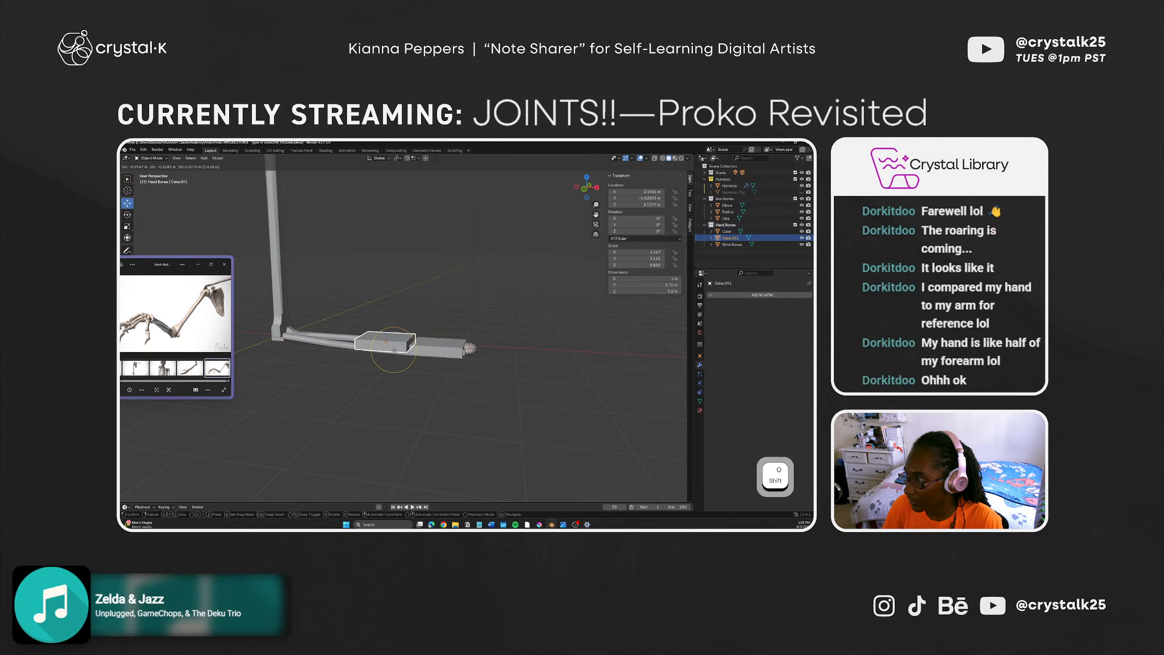
key(x)
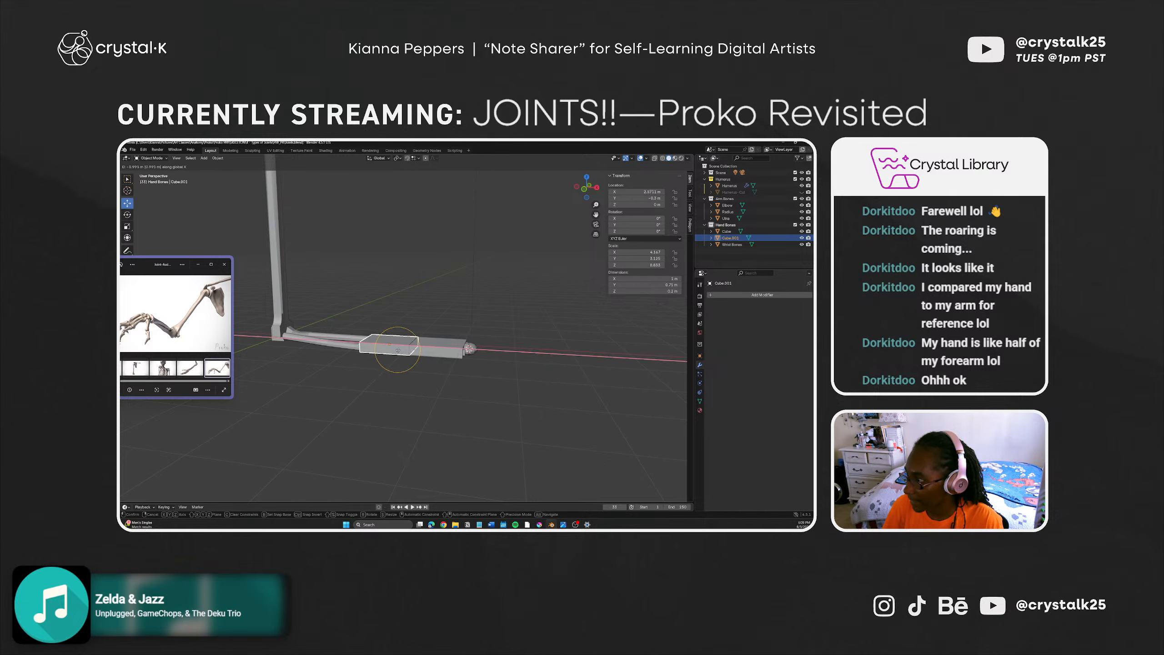
click(398, 351)
middle_drag(407, 365, 411, 405)
drag(424, 362, 422, 364)
middle_drag(418, 399, 406, 351)
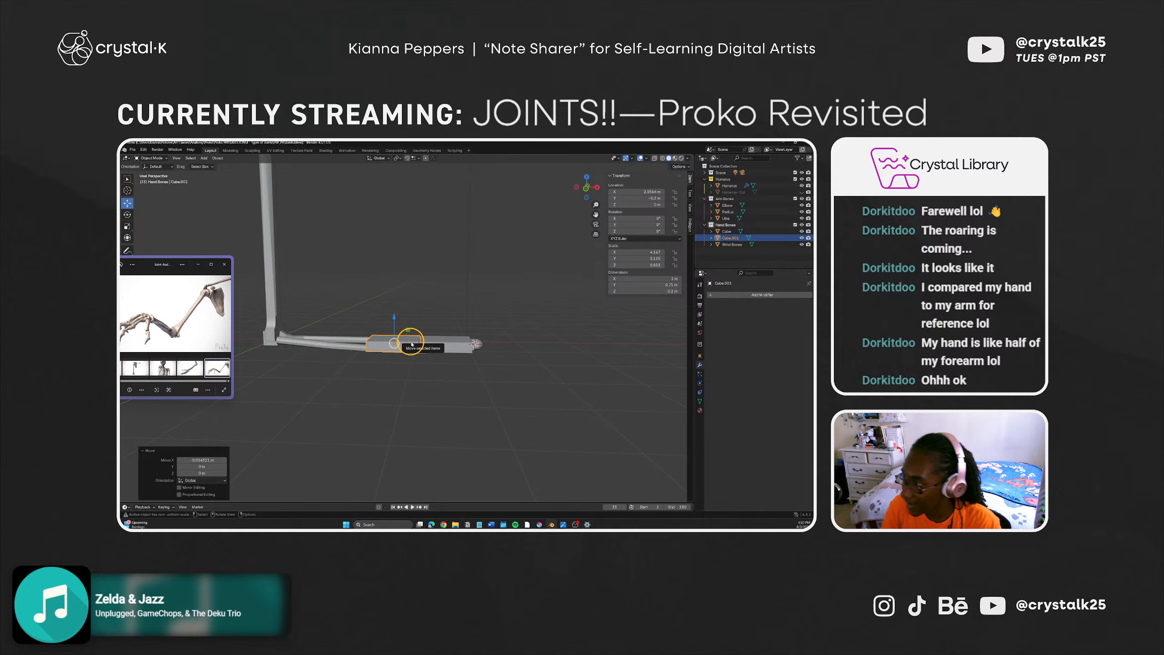
Step: Select both hand blocks and lengthen them together along the X axis with the Scale tool
click(367, 392)
middle_drag(350, 385, 384, 403)
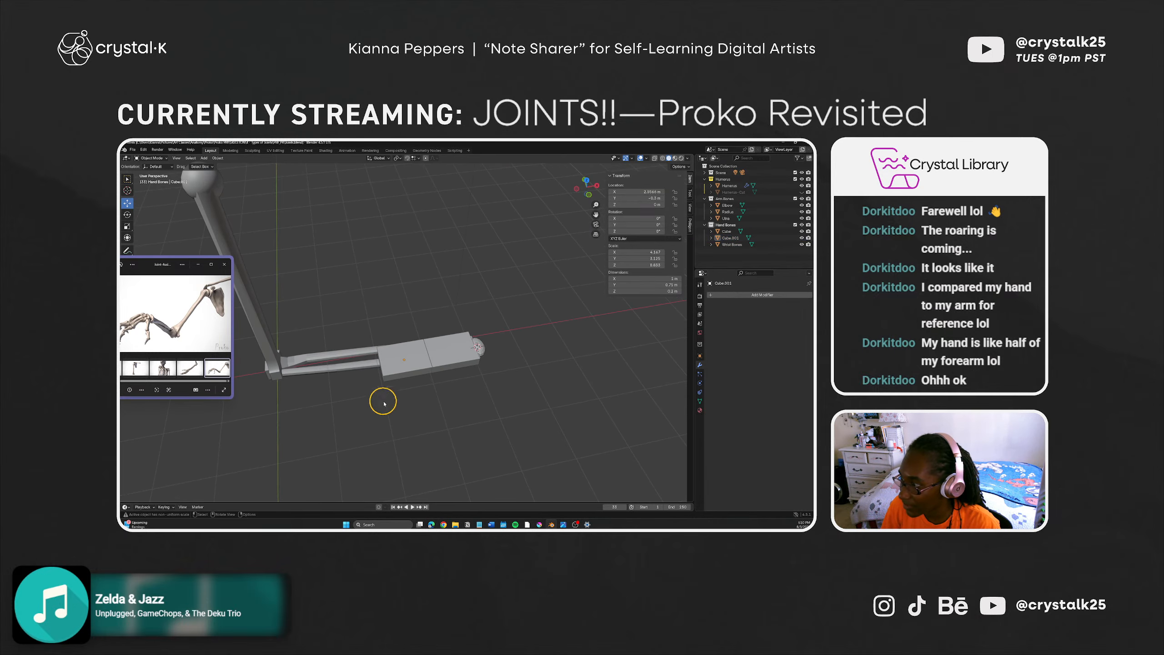
click(405, 363)
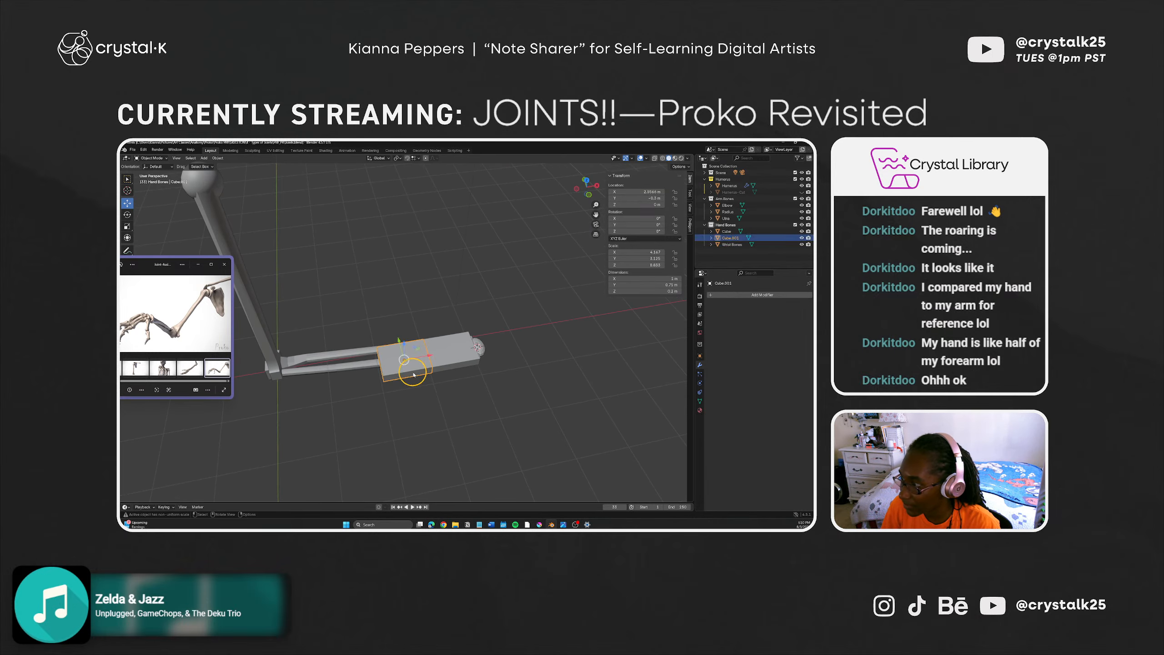
shift+click(430, 356)
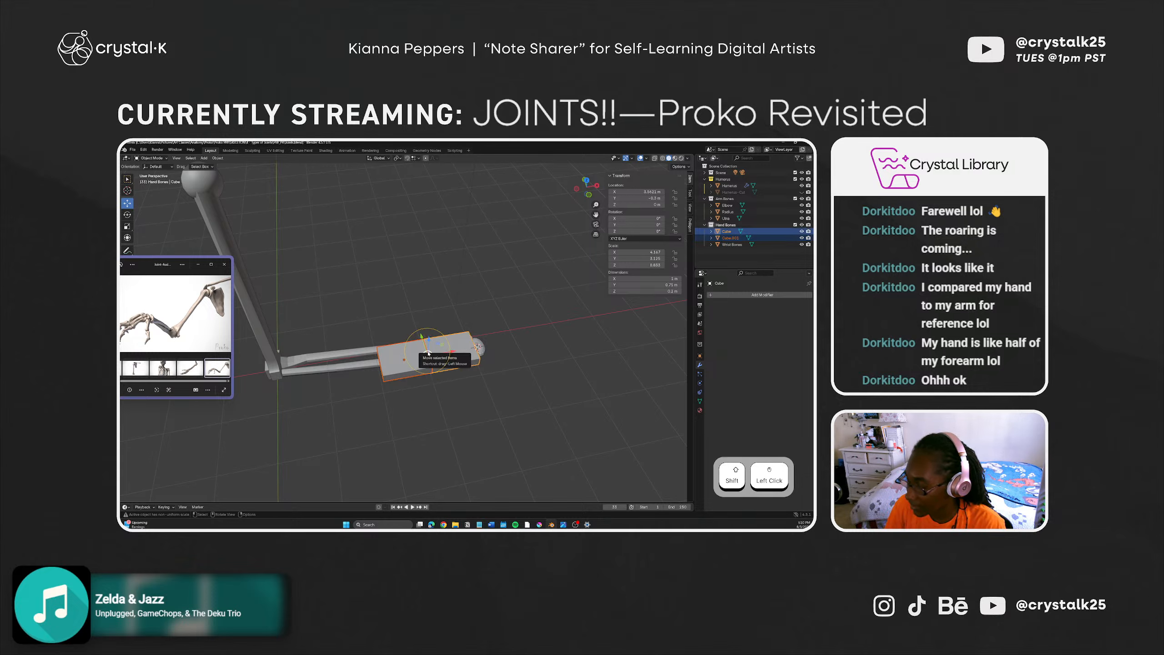
middle_drag(418, 384, 404, 386)
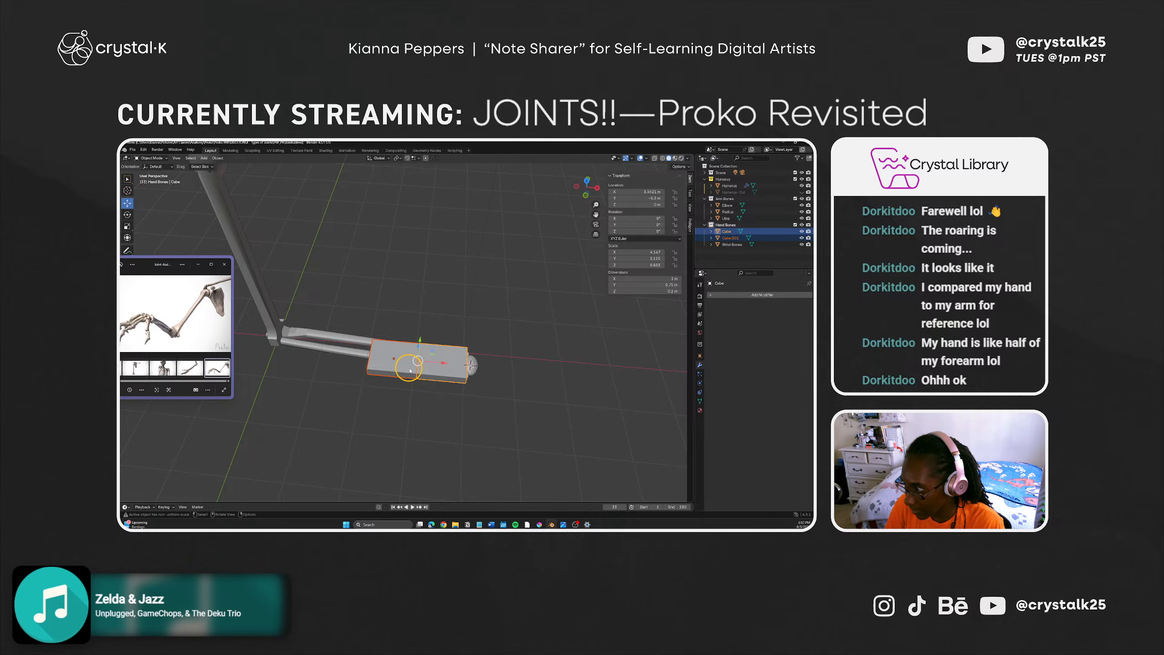
key(shift+space)
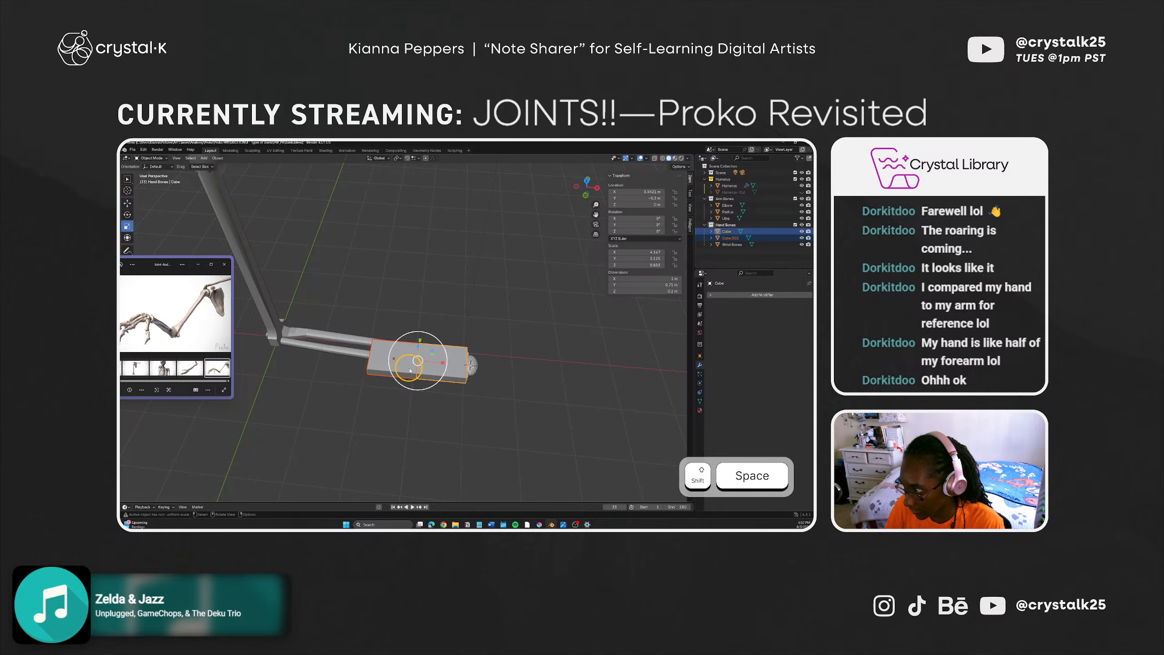
key(s)
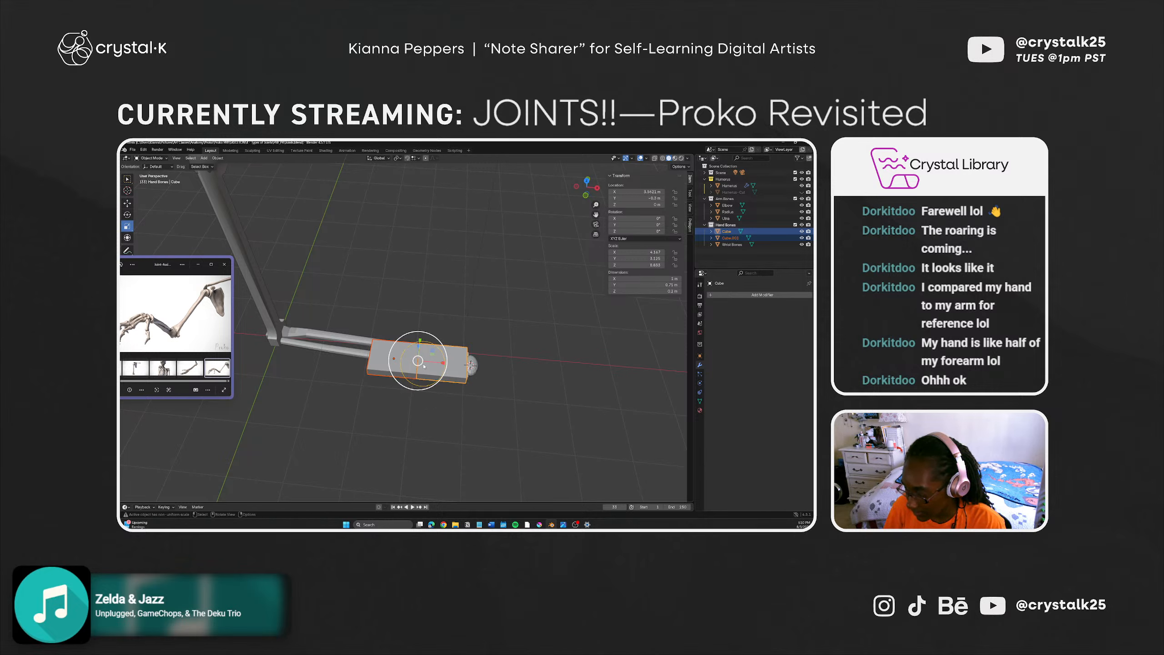
drag(444, 363, 453, 364)
middle_drag(453, 363, 431, 336)
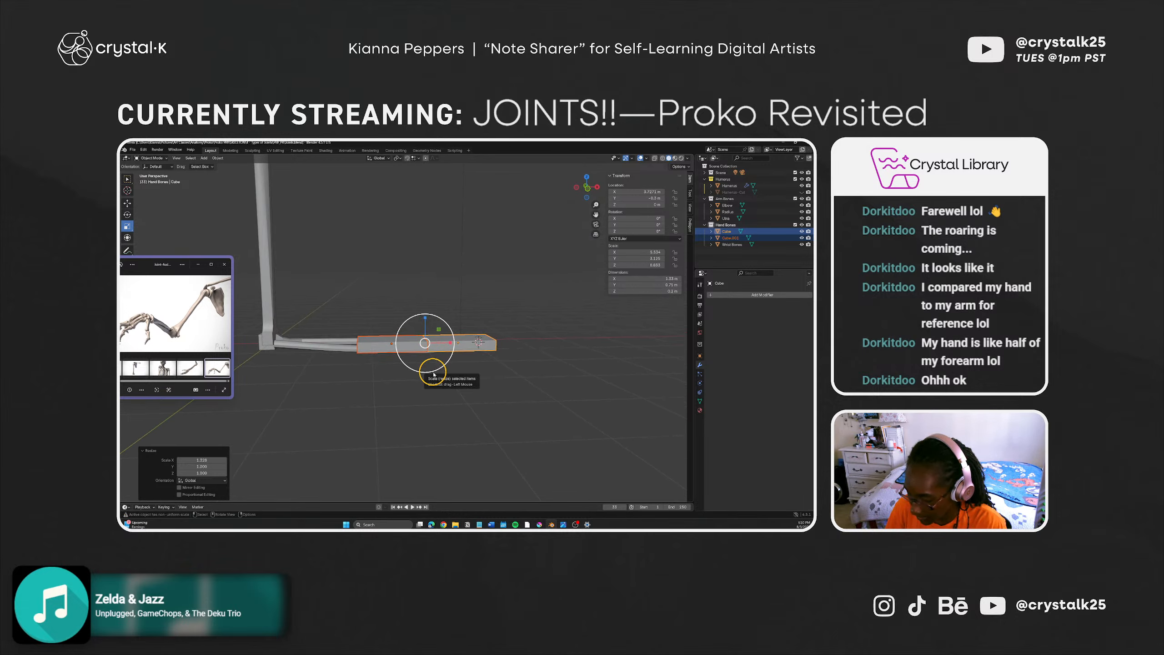
Step: Move both lengthened blocks back along the X axis so their outer end lines up with the wrist end of the forearm
key(shift+space)
key(g)
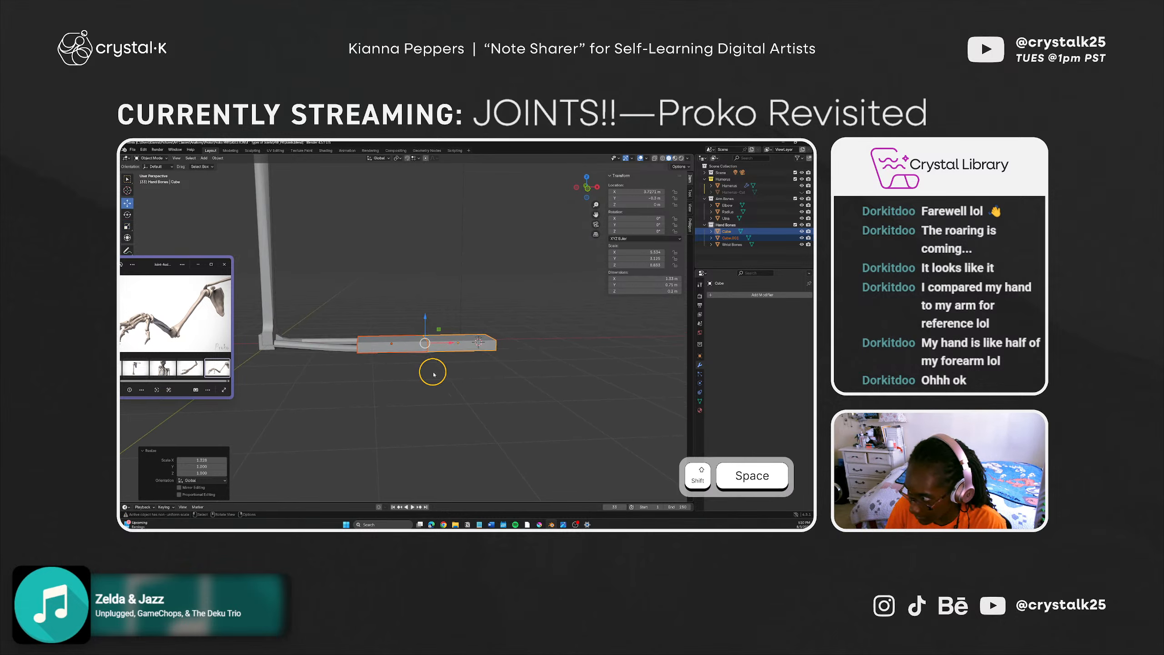
drag(449, 343, 419, 346)
middle_drag(419, 346, 402, 369)
middle_drag(405, 370, 409, 384)
Step: Move the two blocks one at a time along the X axis so they extend end to end beyond the wrist
click(443, 380)
click(430, 364)
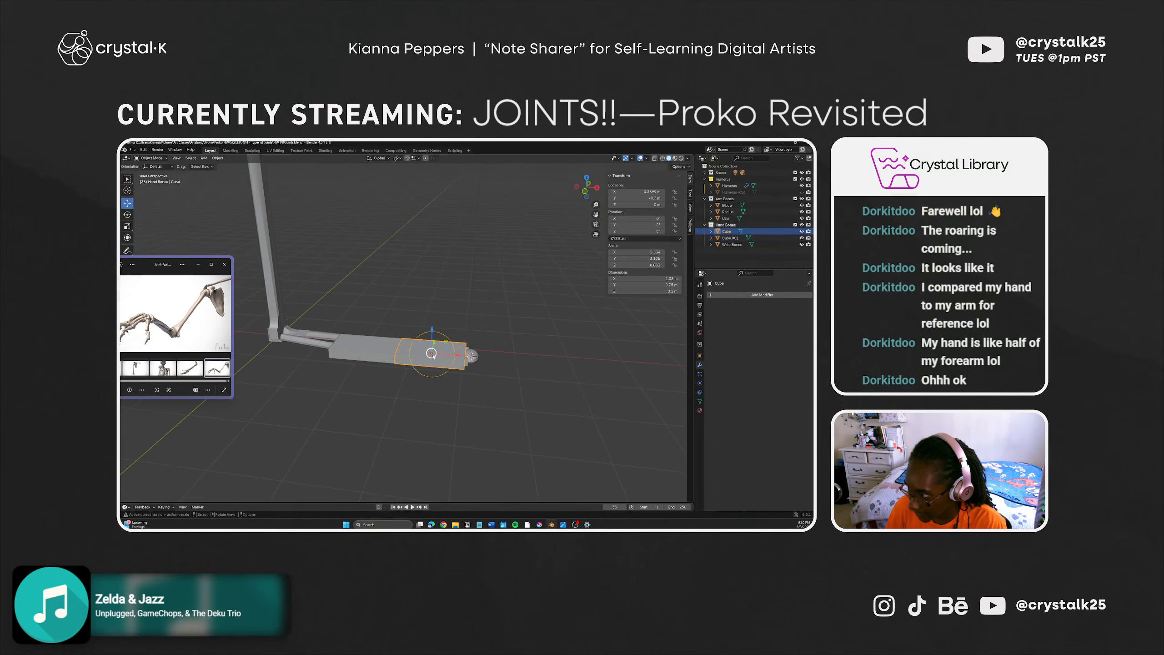
drag(432, 355, 526, 356)
middle_drag(526, 356, 436, 385)
click(433, 392)
click(396, 346)
drag(398, 346, 593, 341)
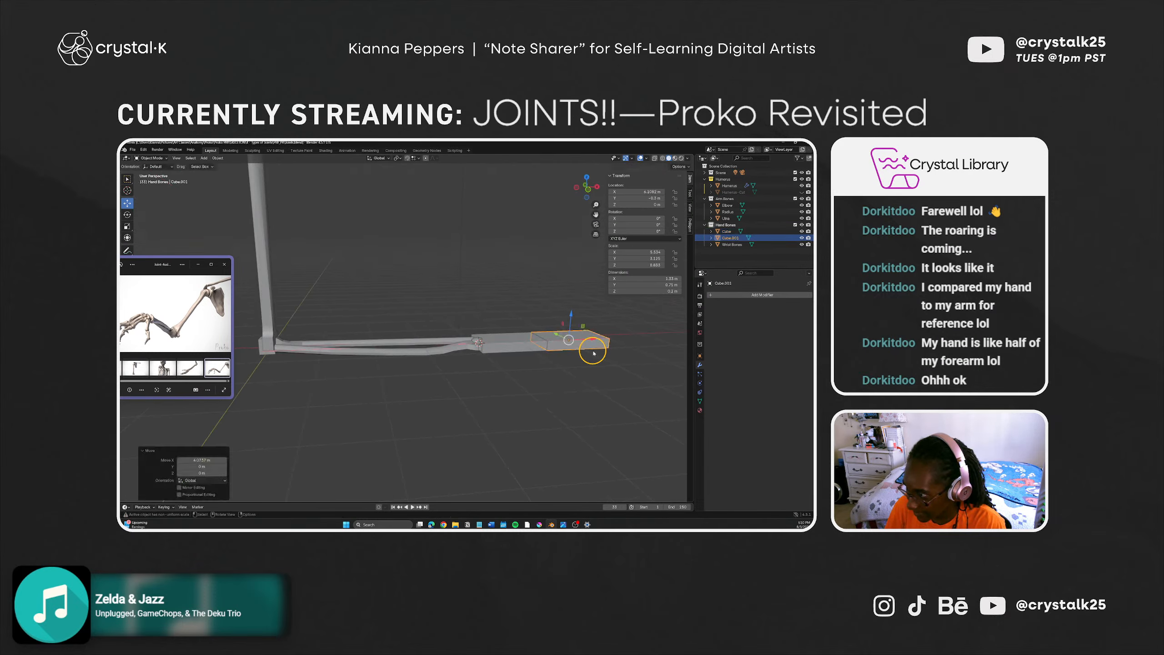
Step: Select the wrist bones object between the forearm and hand blocks and enlarge it uniformly by about 1.37
click(517, 377)
middle_drag(517, 377, 427, 376)
scroll(419, 391, up, 3)
shift+middle_drag(426, 399, 432, 365)
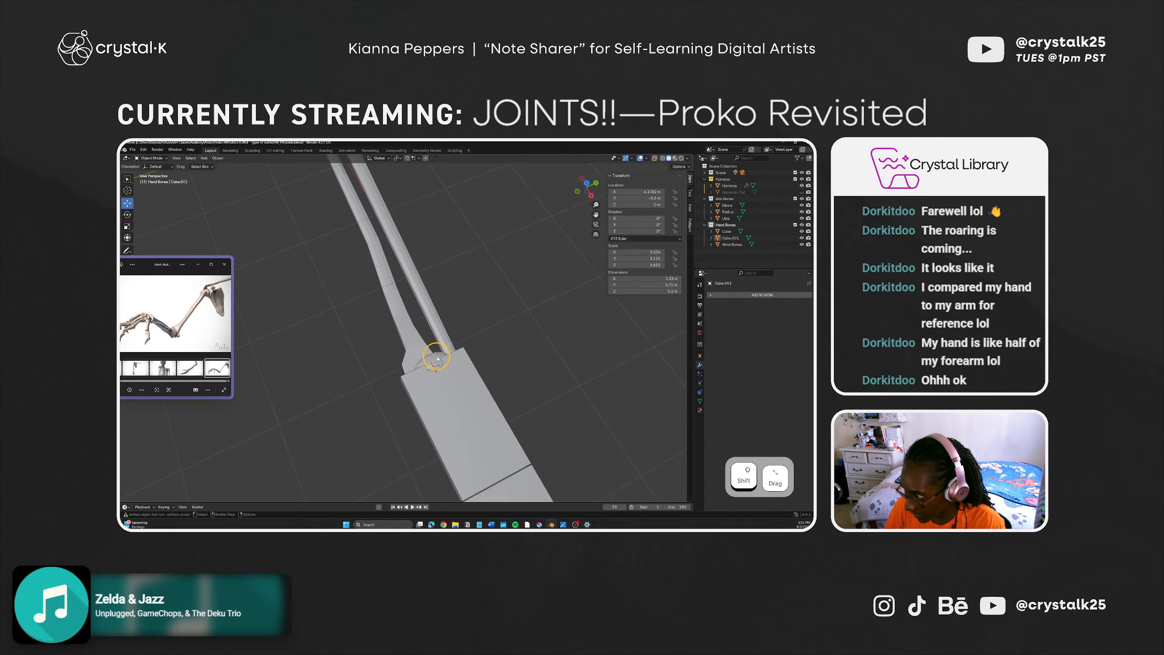
click(437, 357)
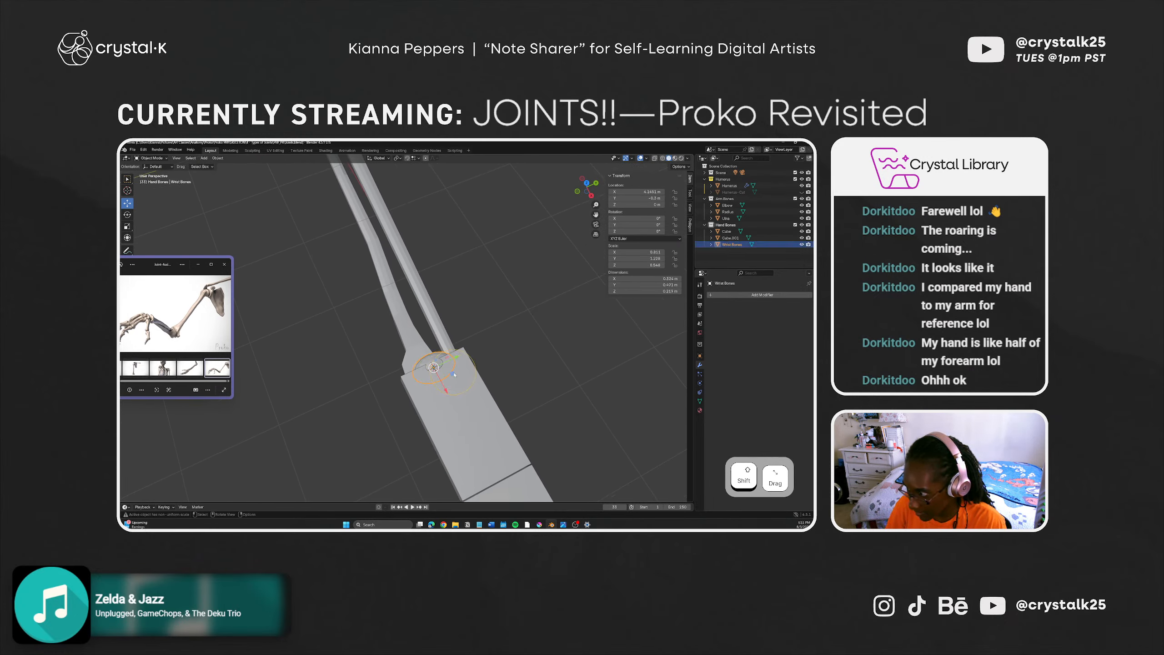
key(s)
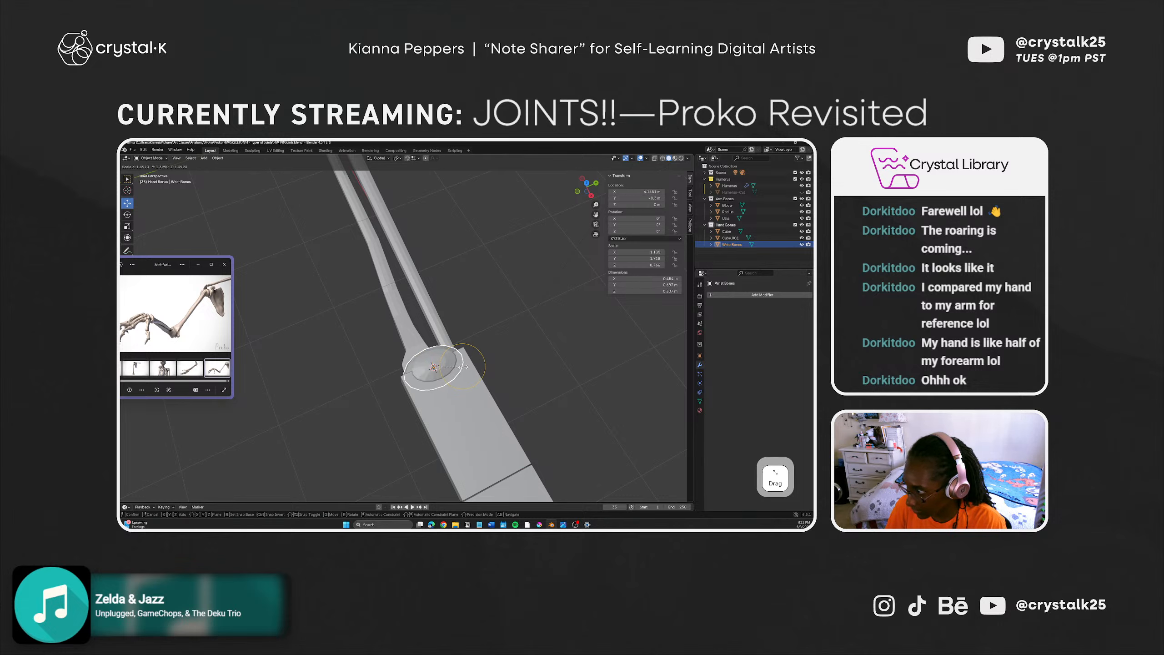
click(460, 366)
middle_drag(461, 366, 480, 365)
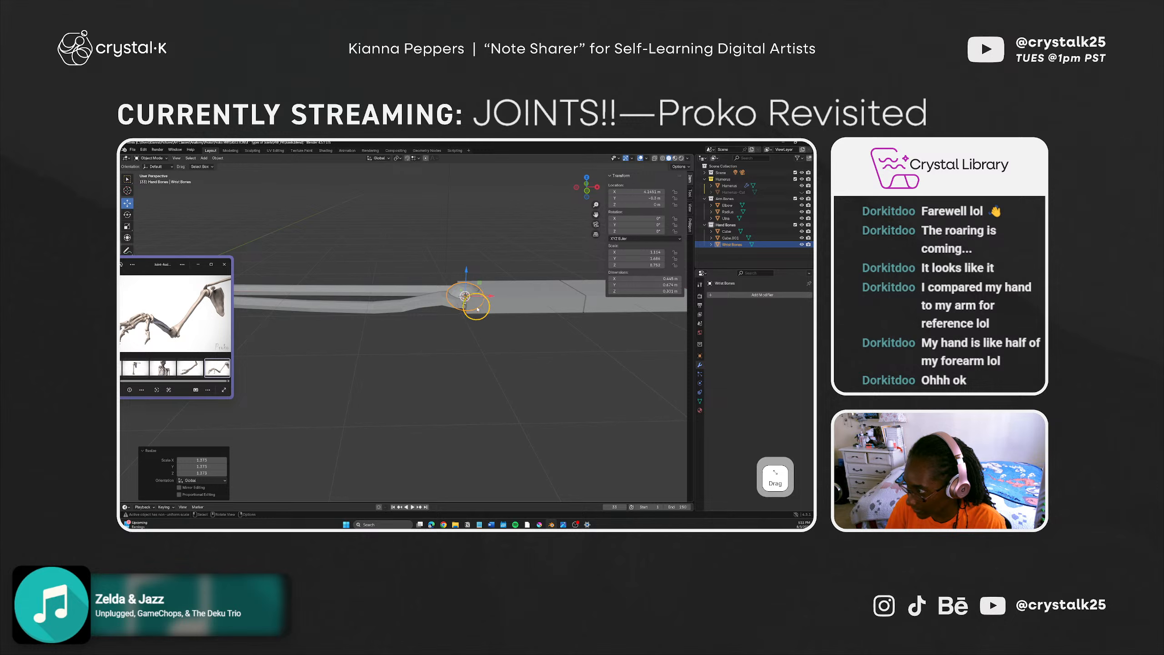
Step: Shorten the wrist bones along the X axis with the Scale tool, and undo a trial scaling along Z
key(shift+space)
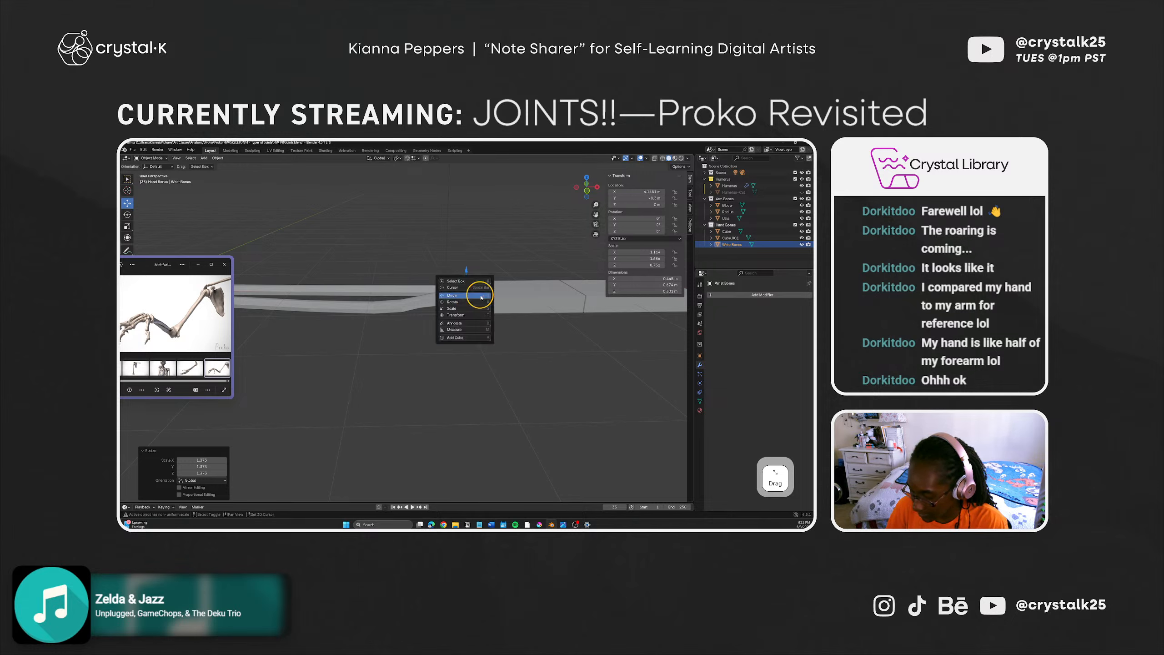
key(s)
drag(498, 300, 487, 295)
middle_drag(487, 296, 442, 348)
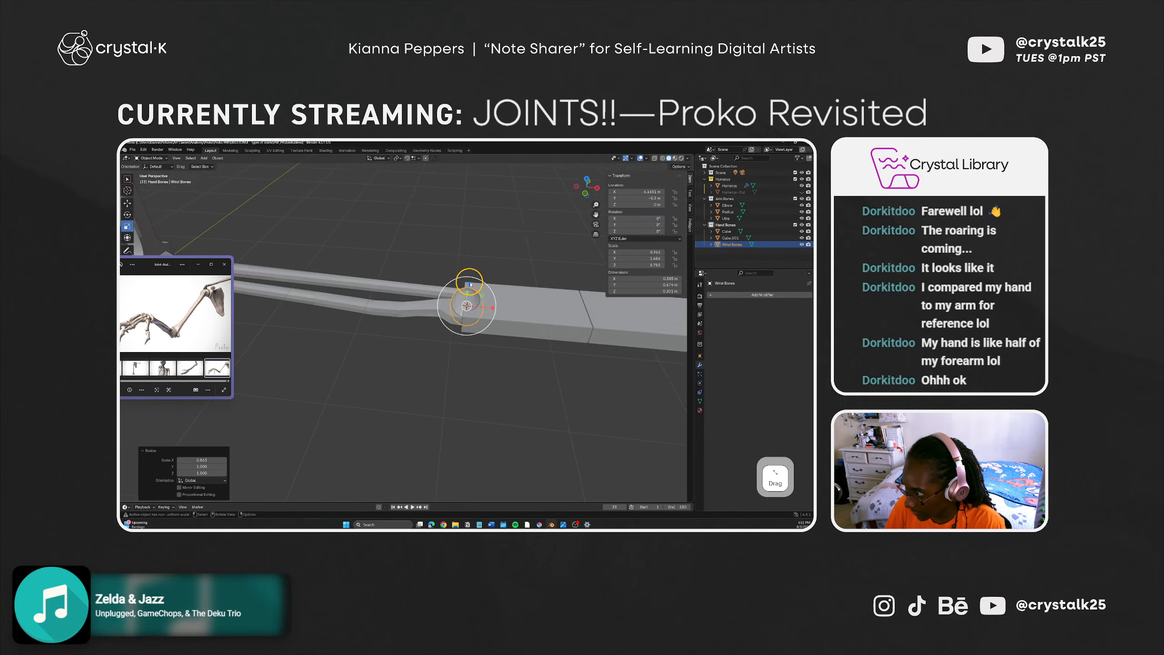
drag(469, 284, 468, 298)
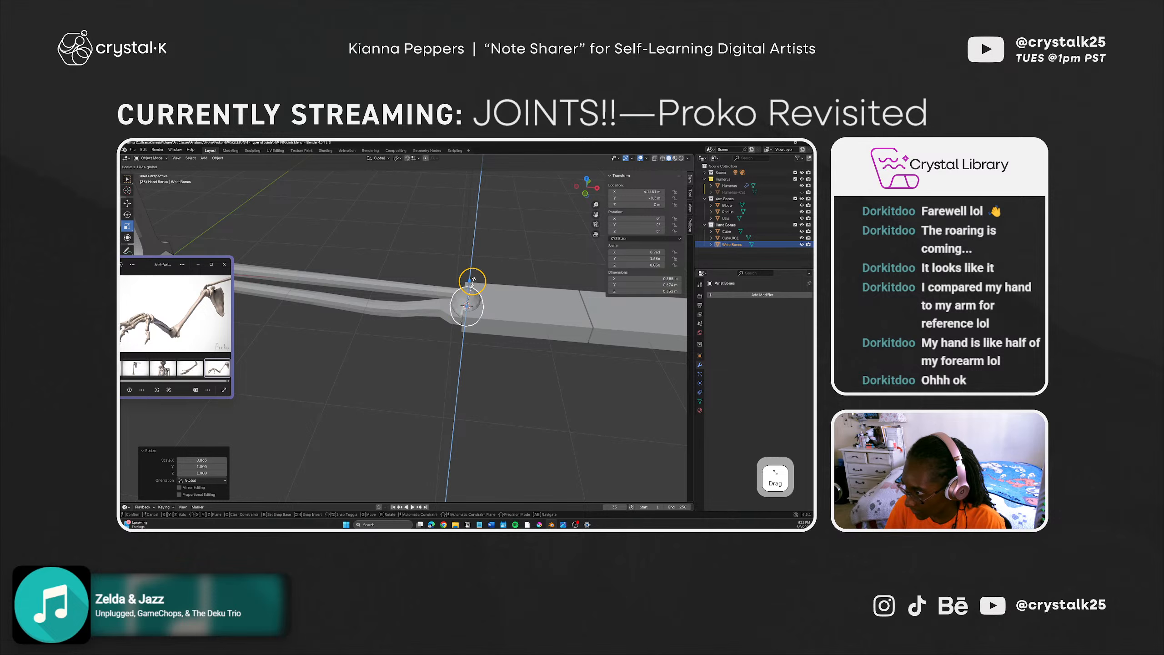
key(ctrl+z)
Step: Narrow the wrist bones slightly along the Y axis and save the file
middle_drag(469, 298, 453, 271)
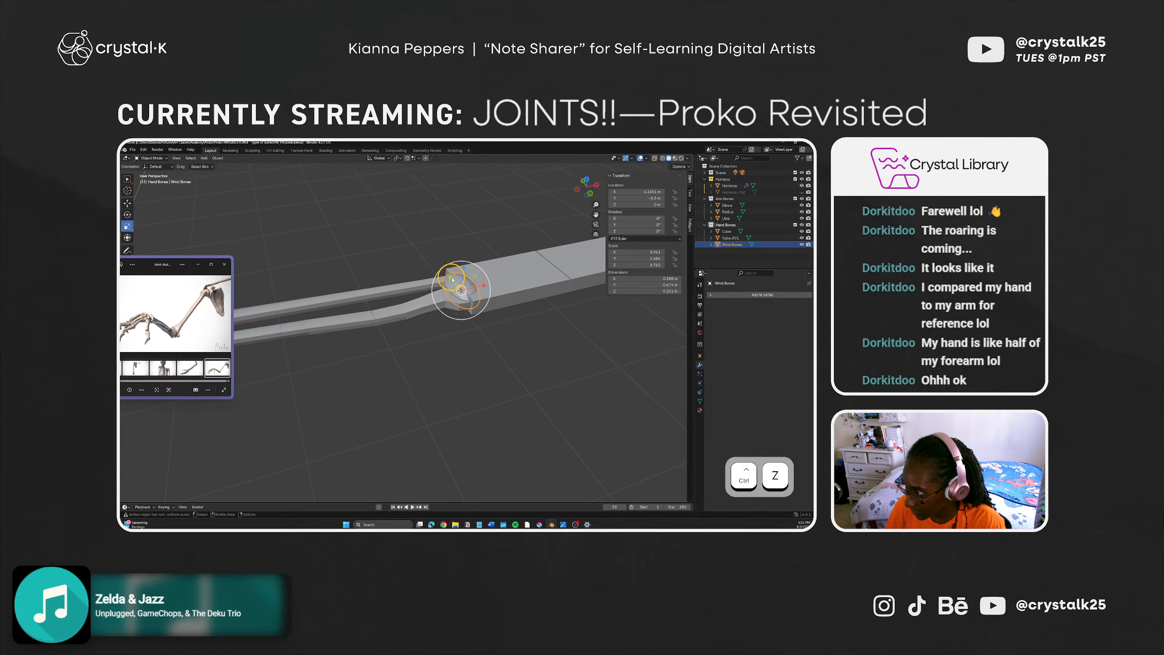
drag(452, 278, 452, 280)
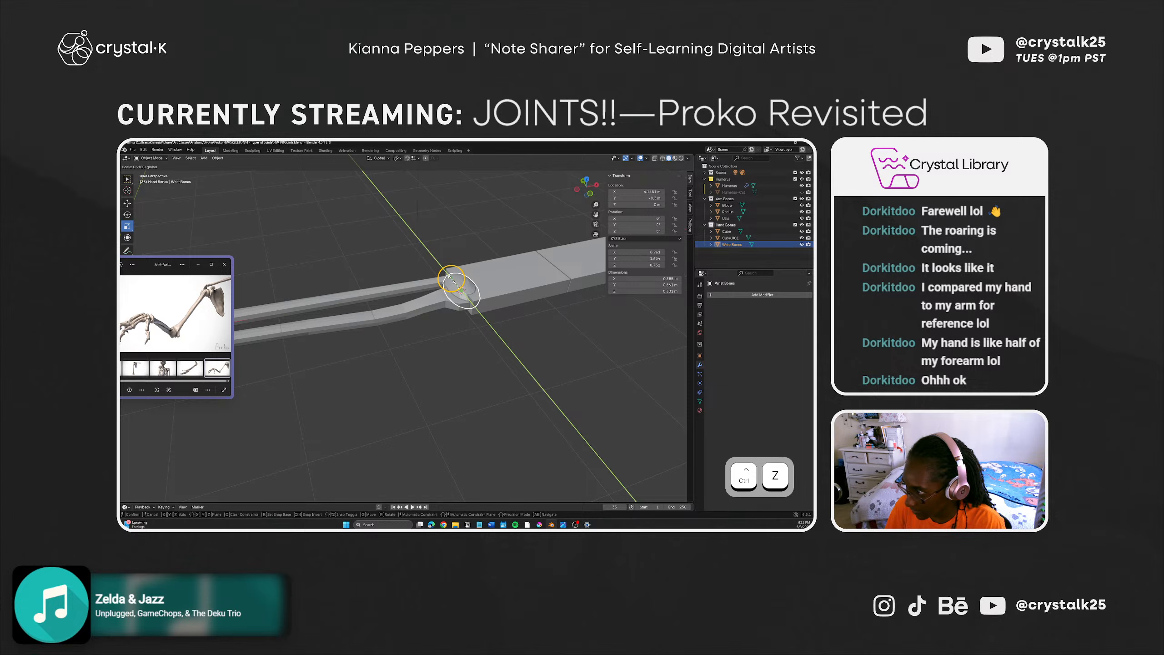
drag(453, 280, 452, 279)
middle_drag(453, 279, 428, 340)
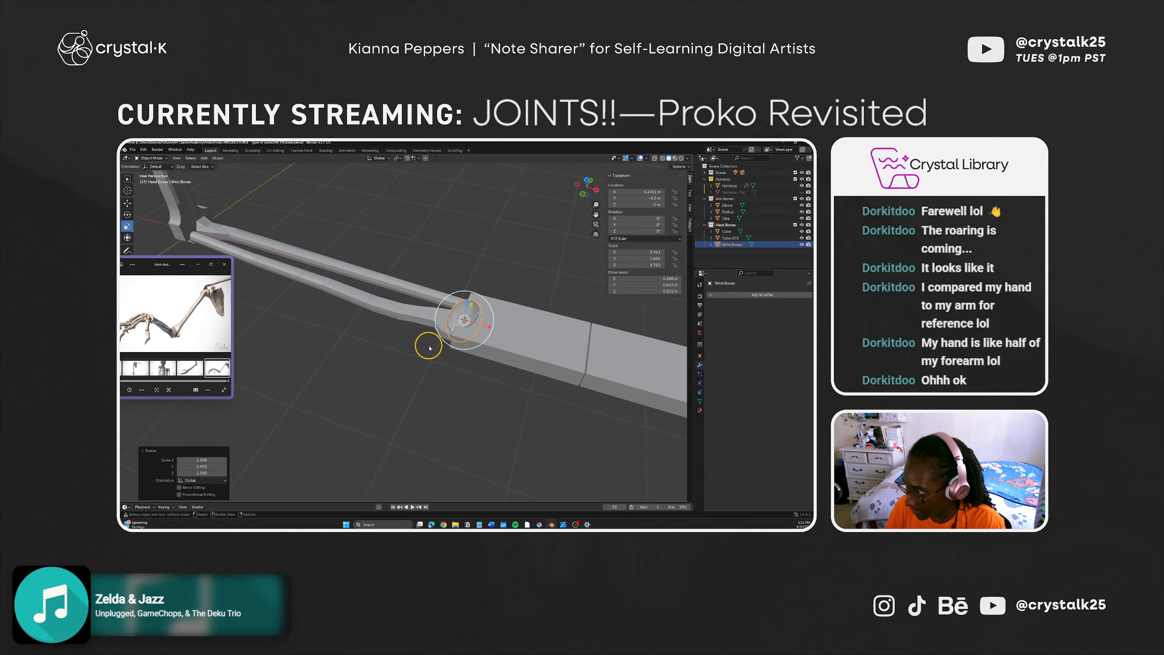
key(ctrl+s)
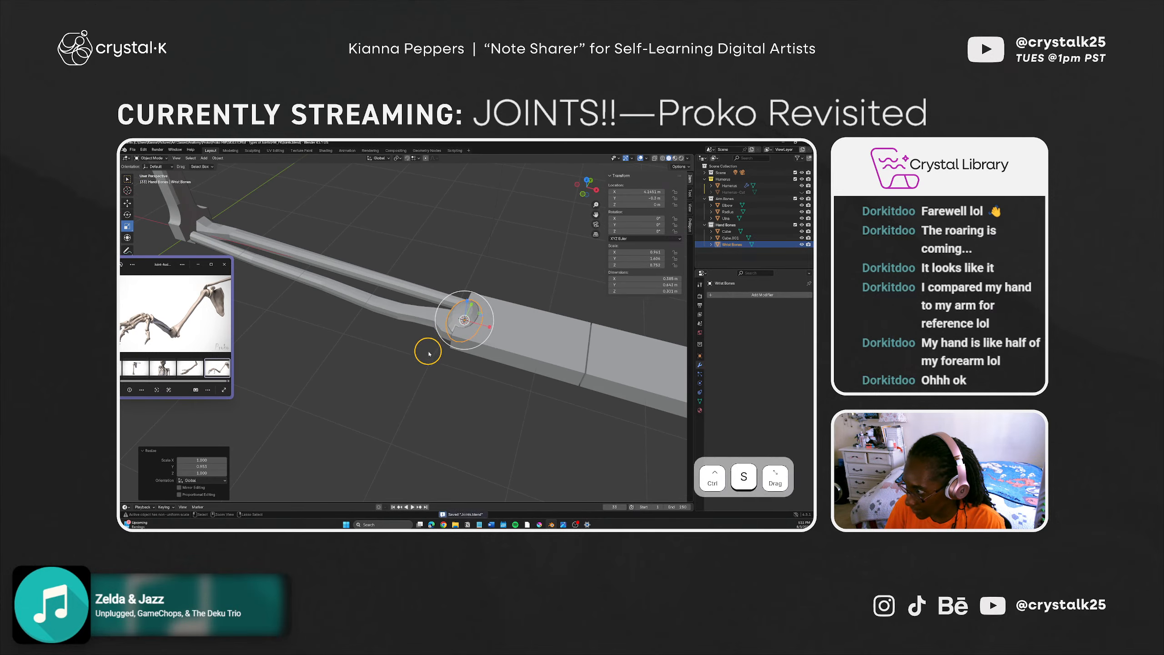
Step: Open the hand block next to the wrist in Edit Mode with face selection
click(531, 358)
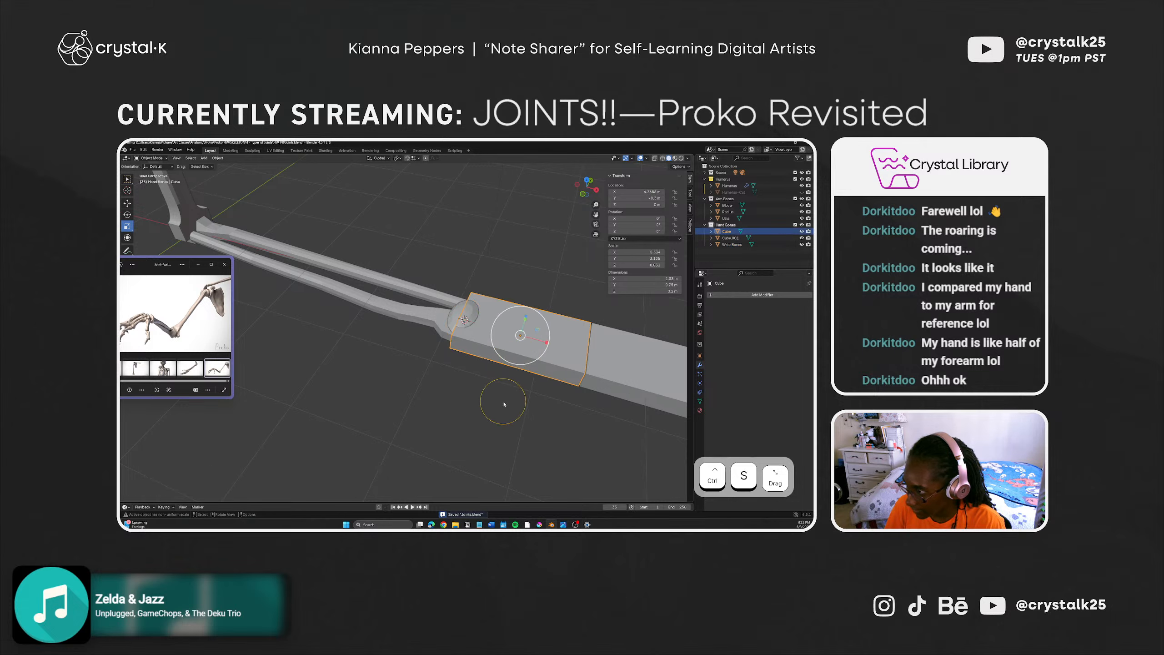
middle_drag(537, 391, 458, 388)
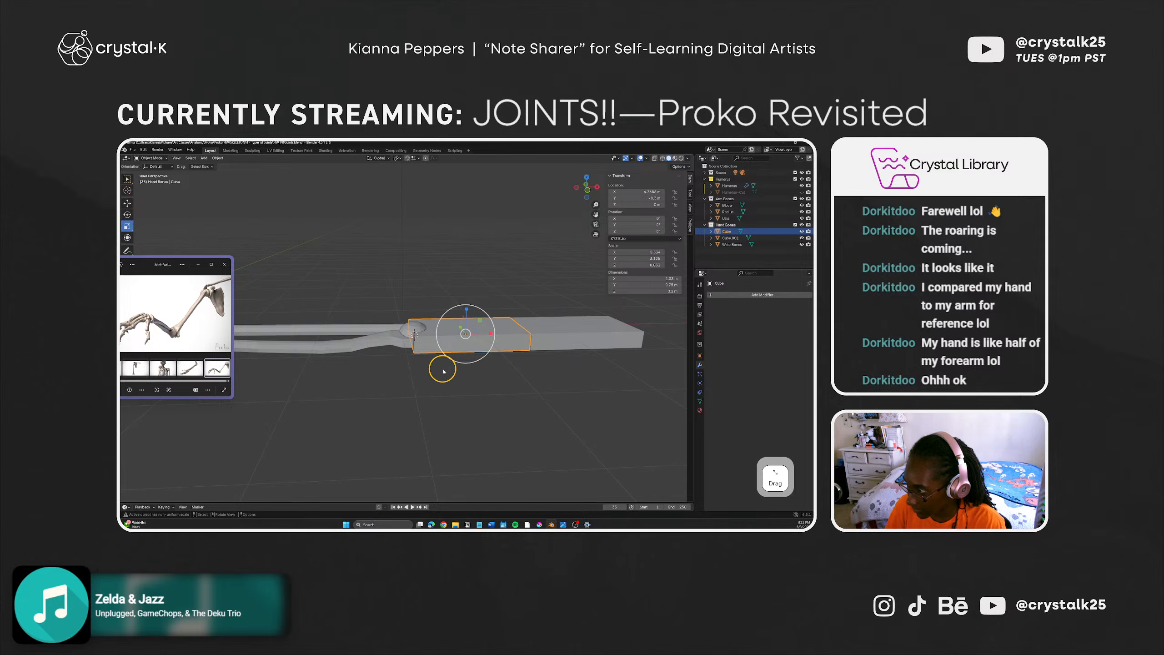
middle_drag(424, 370, 460, 392)
click(450, 341)
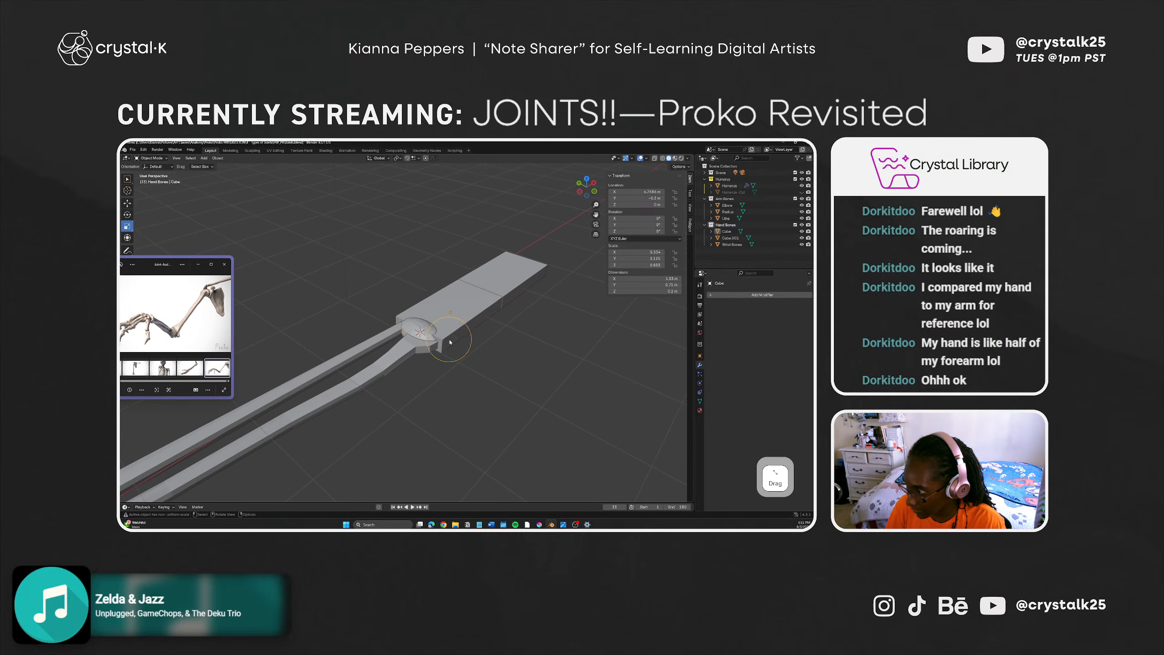
click(438, 349)
key(Tab)
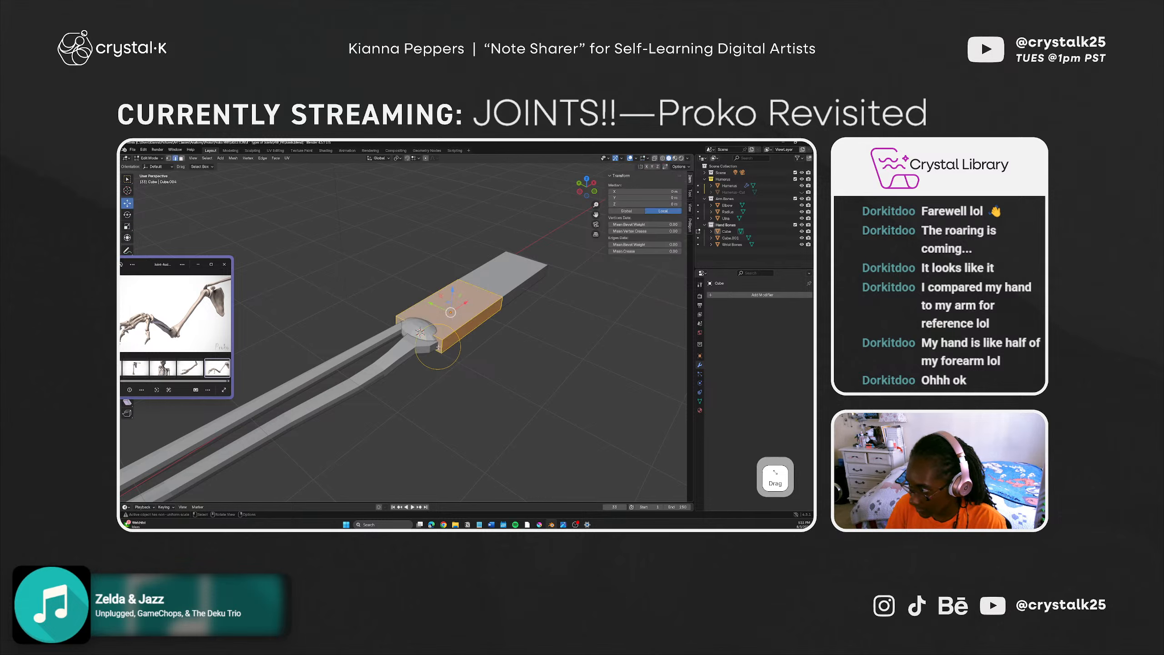
click(441, 344)
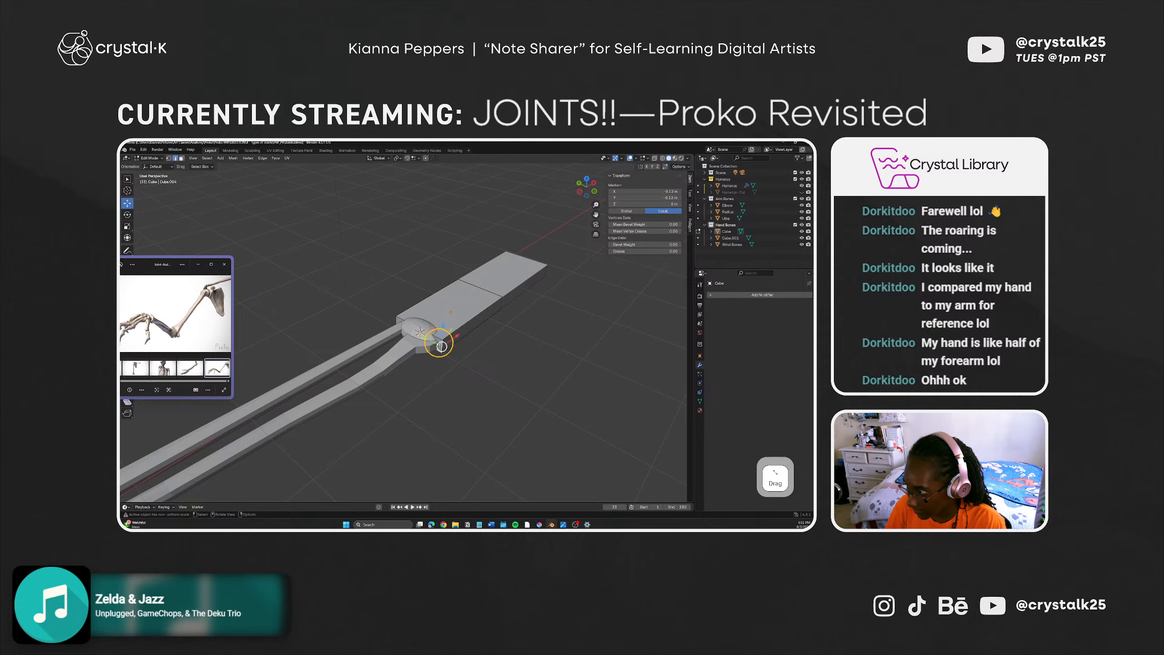
key(3)
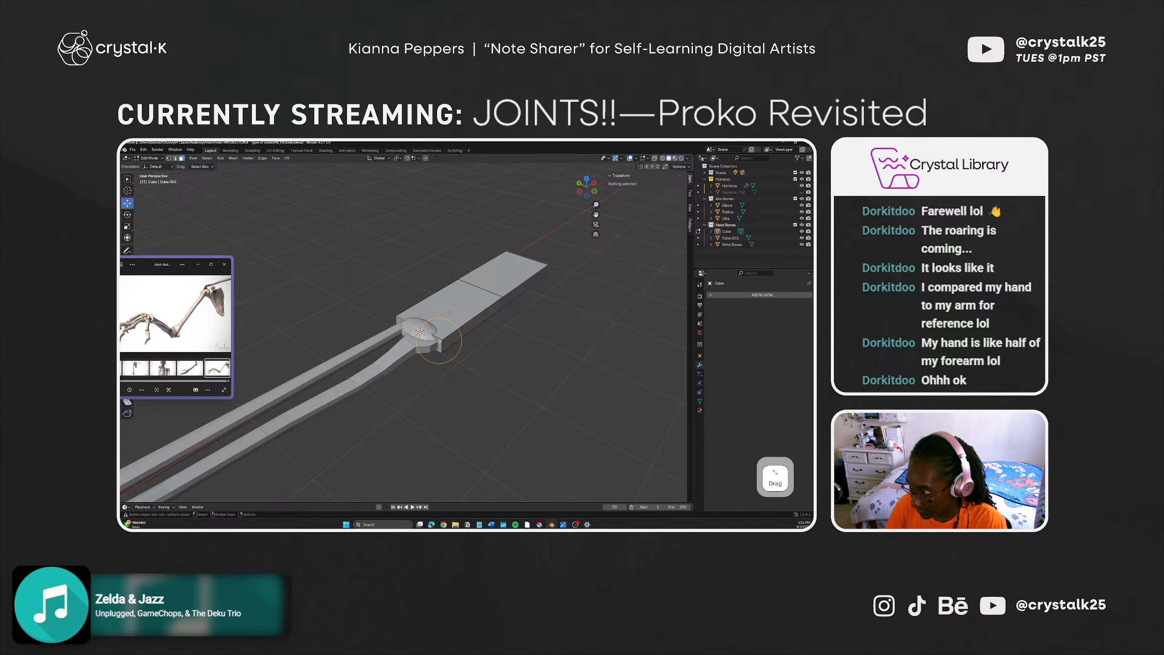
Step: Scale the block's wrist-end face down along the Y axis so the palm tapers toward the wrist
click(440, 342)
key(s)
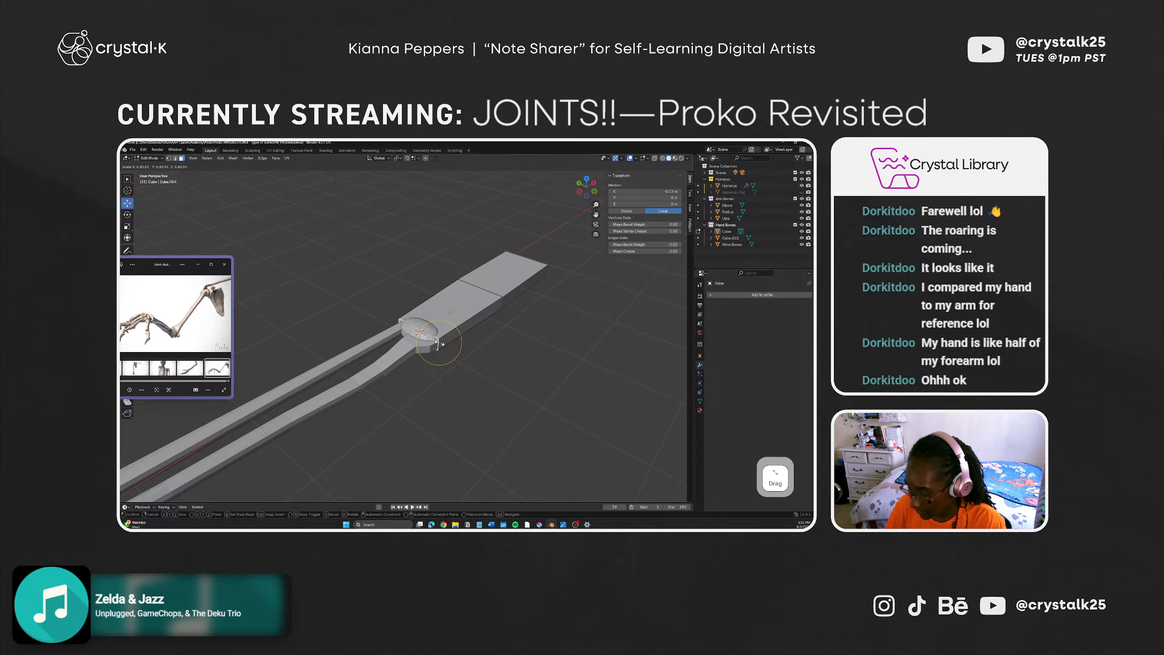
key(y)
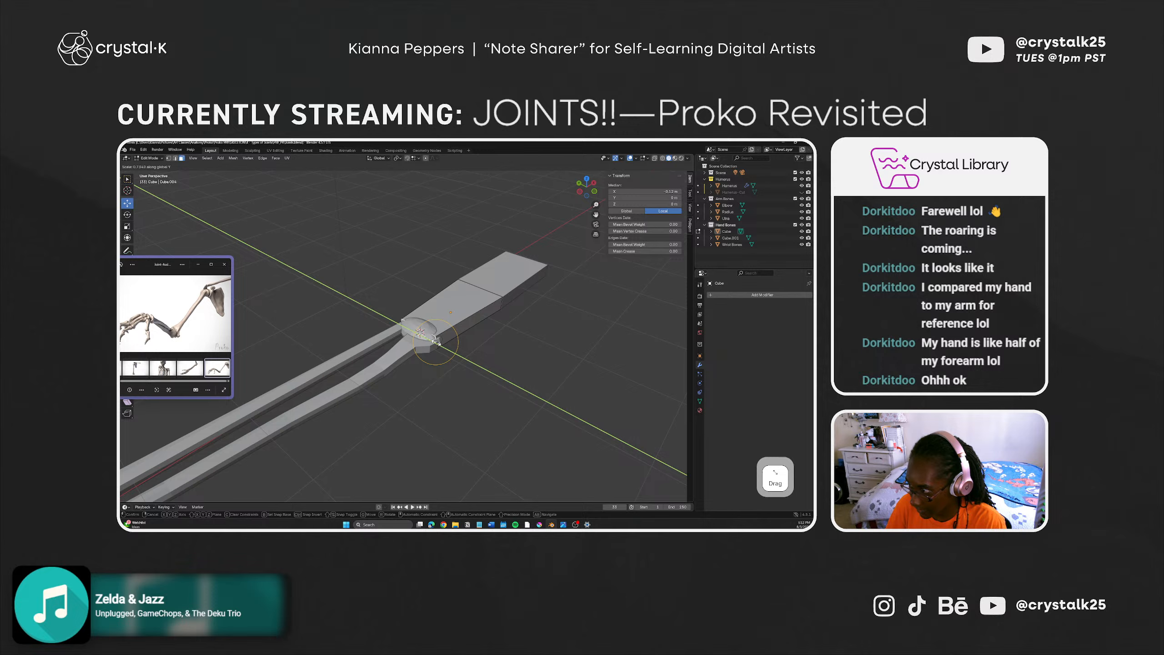
click(435, 342)
middle_drag(435, 344, 473, 377)
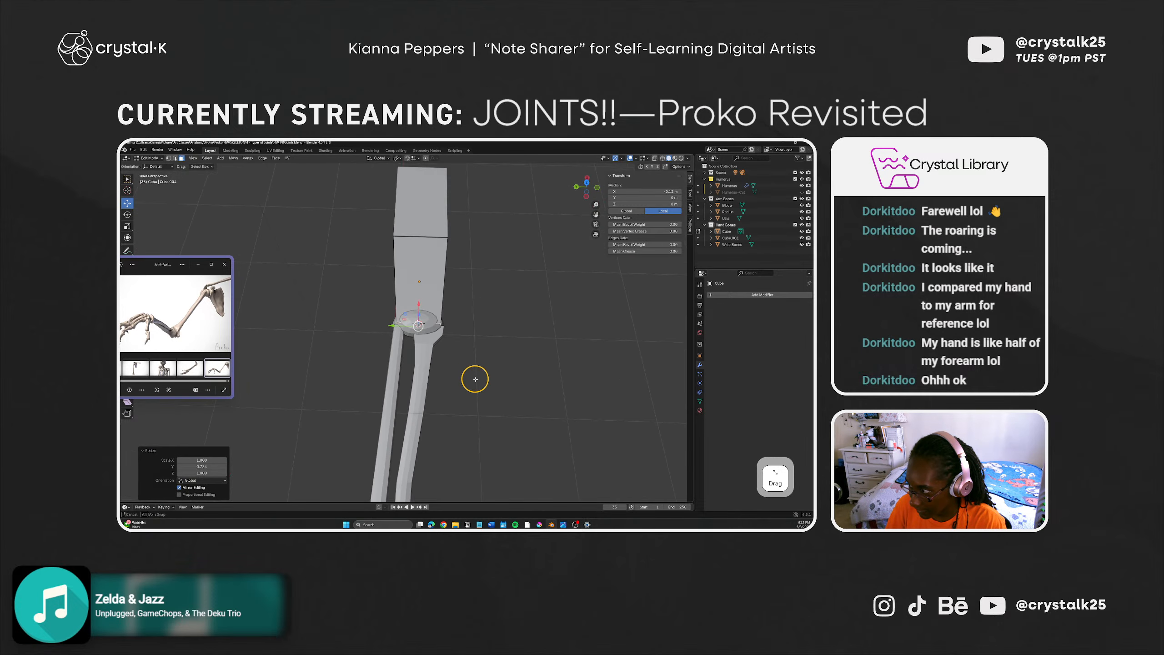
Step: Return to Object Mode, select both hand blocks together and move them slightly along the Y axis
right_click(449, 292)
shift+middle_drag(461, 301, 473, 369)
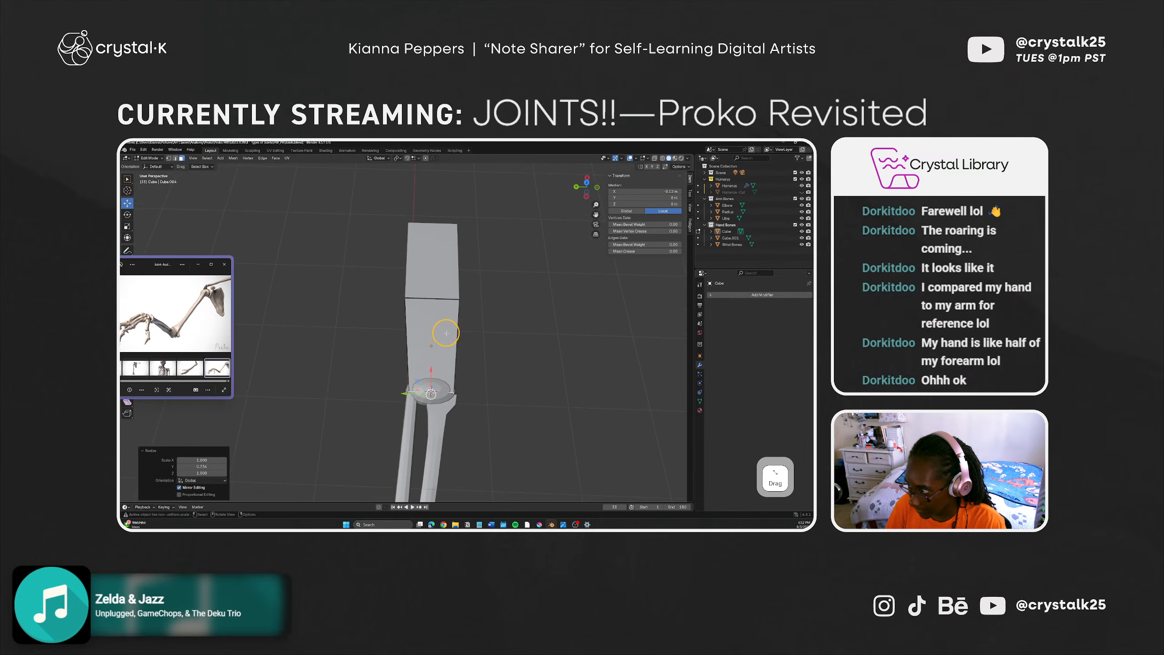
click(446, 333)
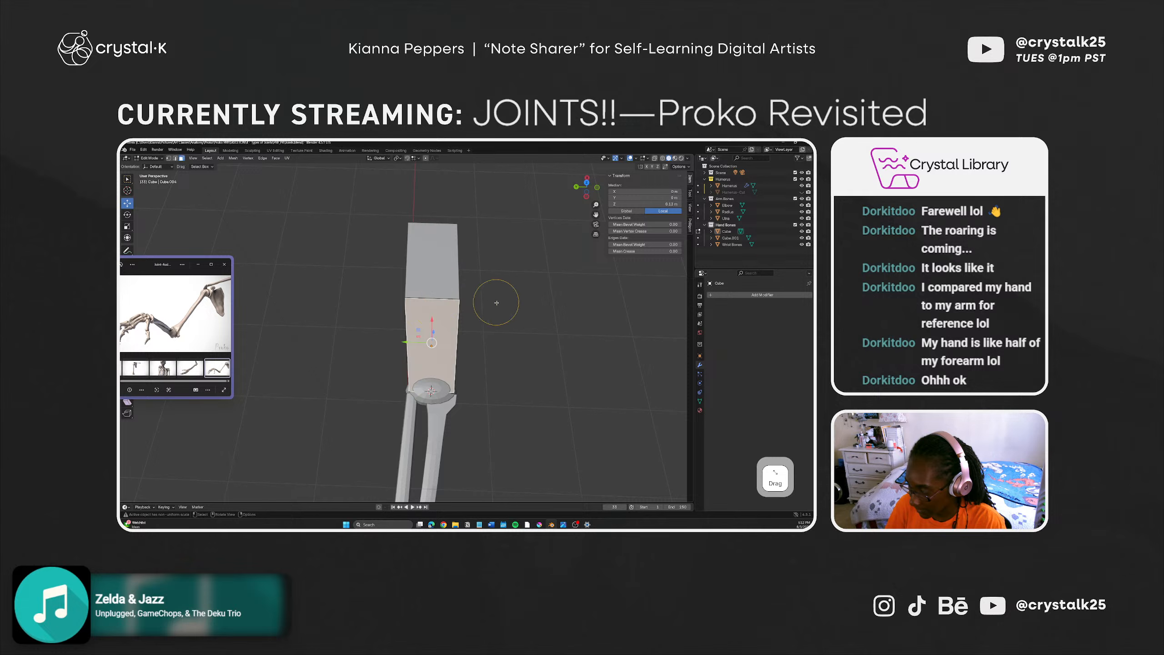
key(Tab)
shift+click(434, 277)
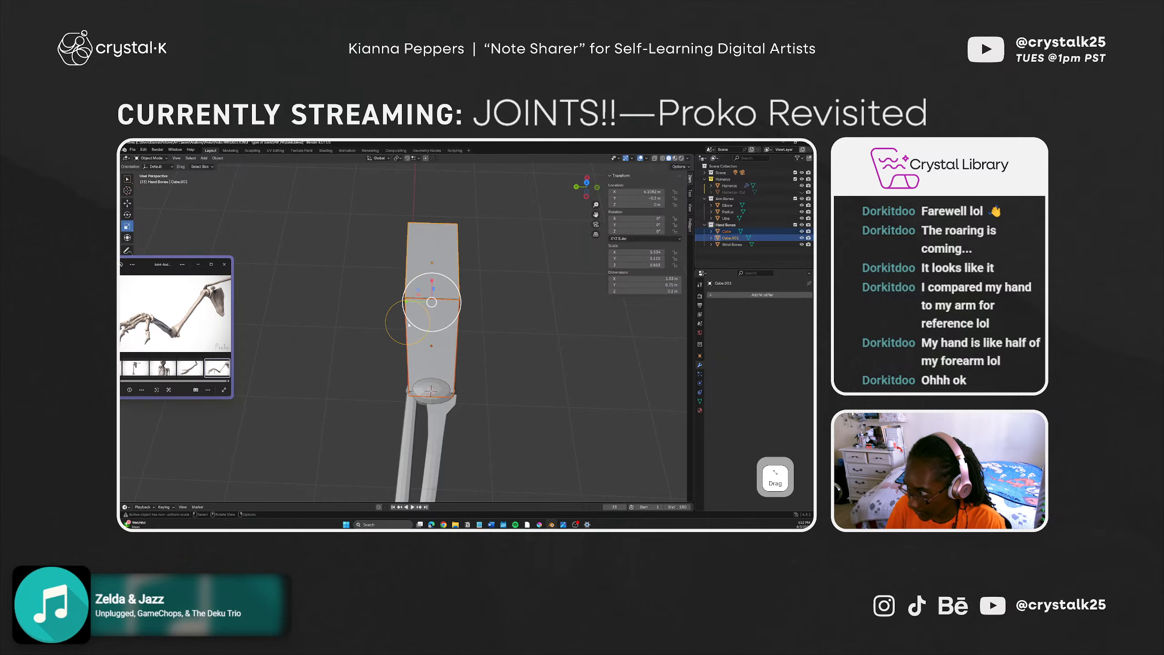
key(g)
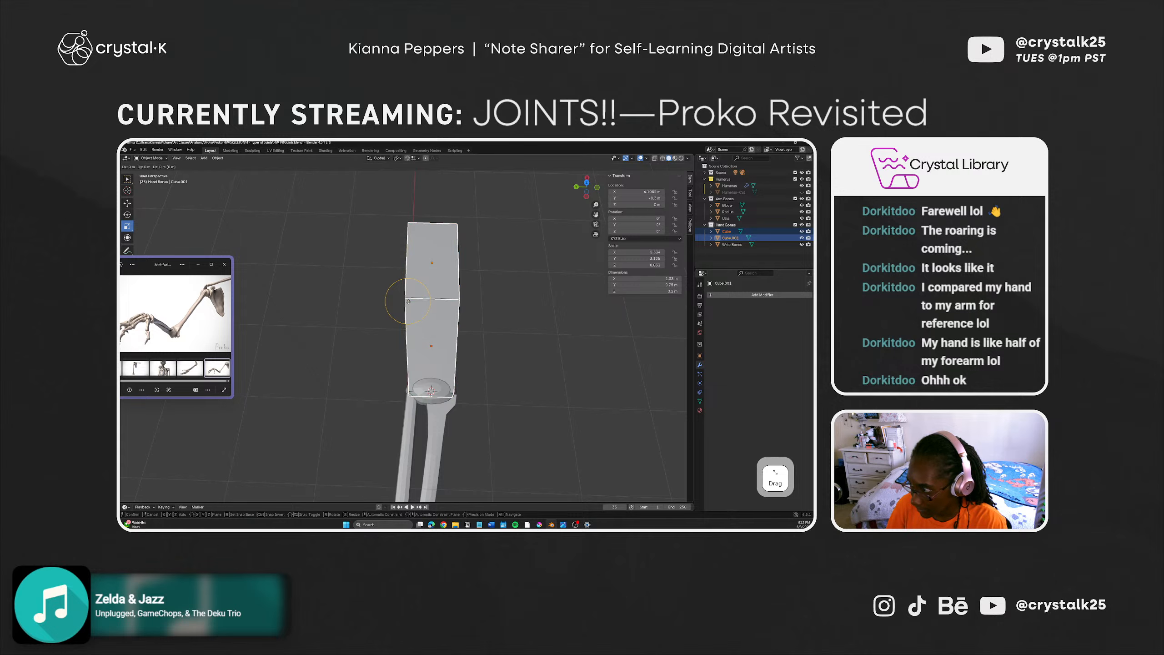
key(x)
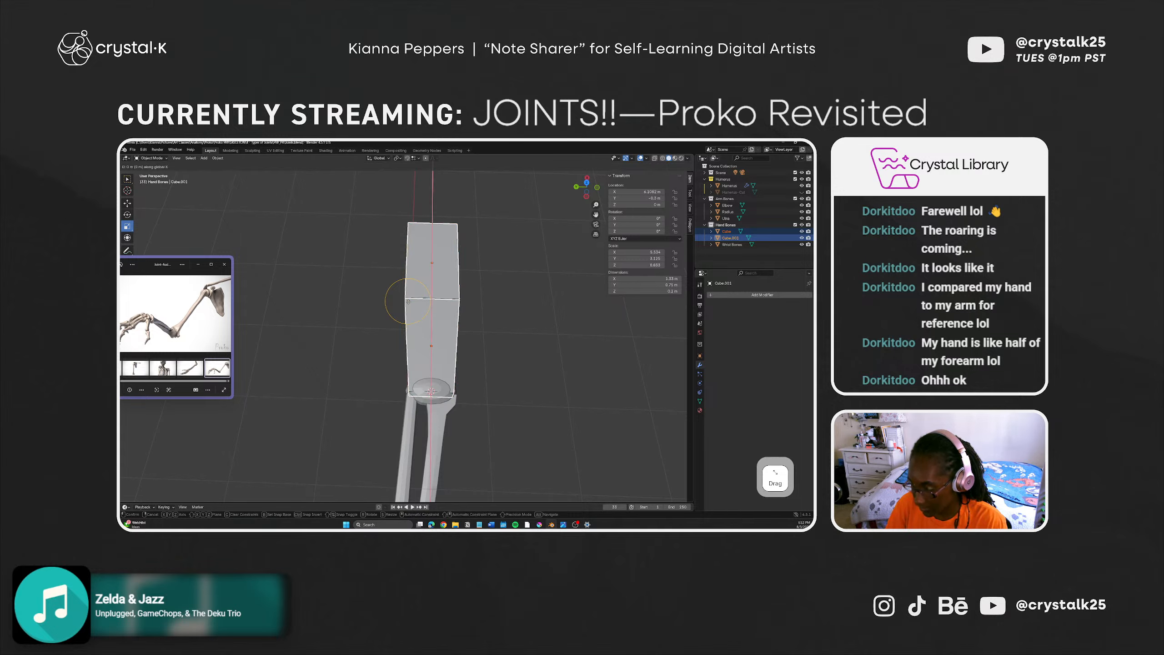
key(y)
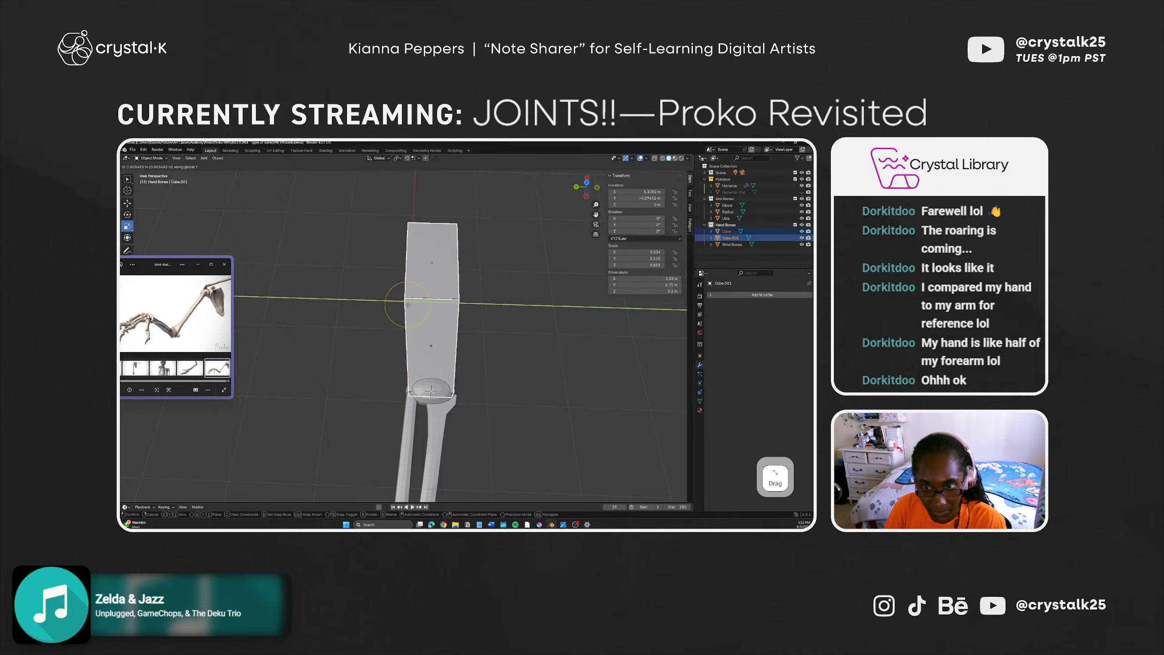
click(410, 306)
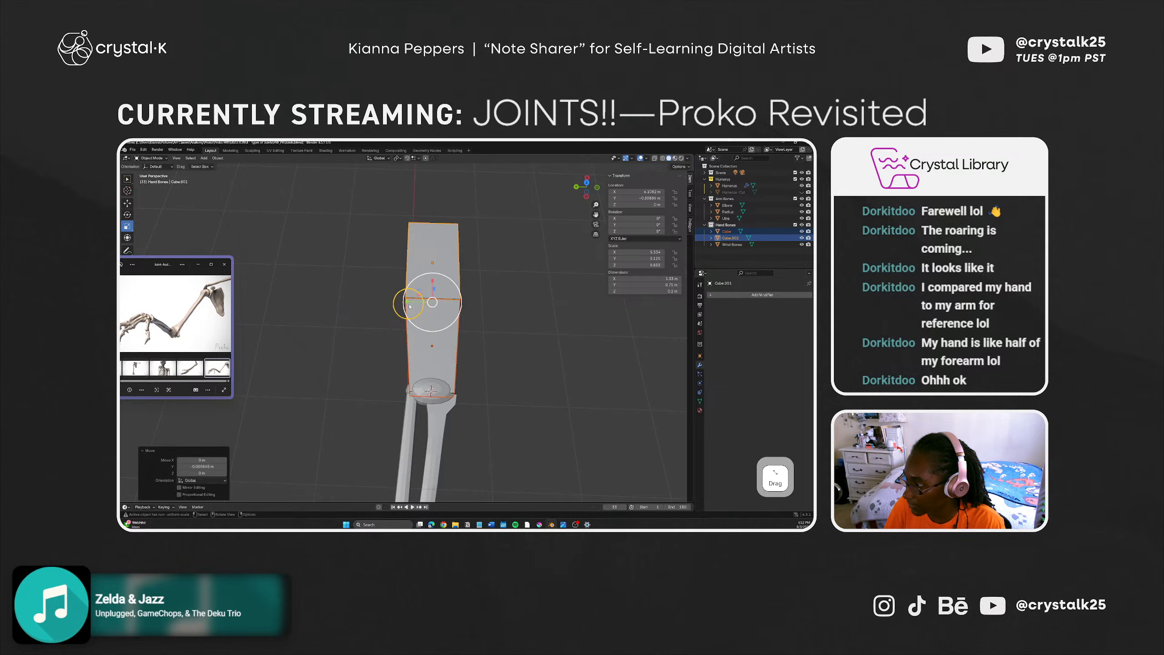
Step: Add several evenly spaced loop cuts along the length of the hand block next to the wrist in Edit Mode
middle_drag(431, 337, 433, 393)
click(407, 378)
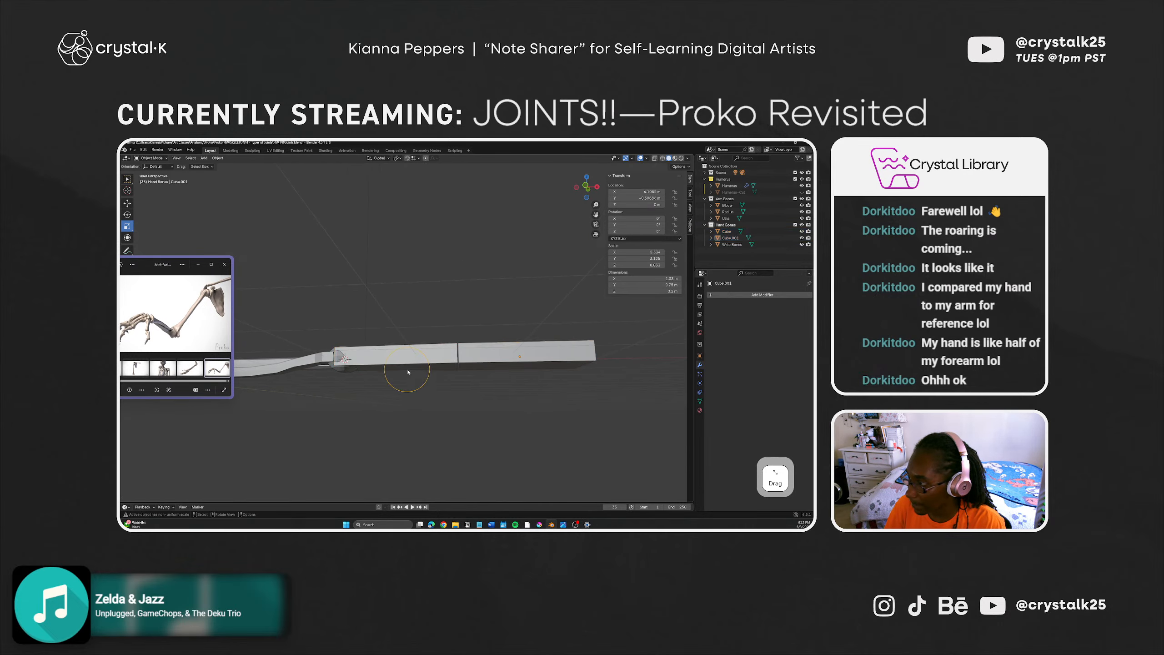
click(401, 366)
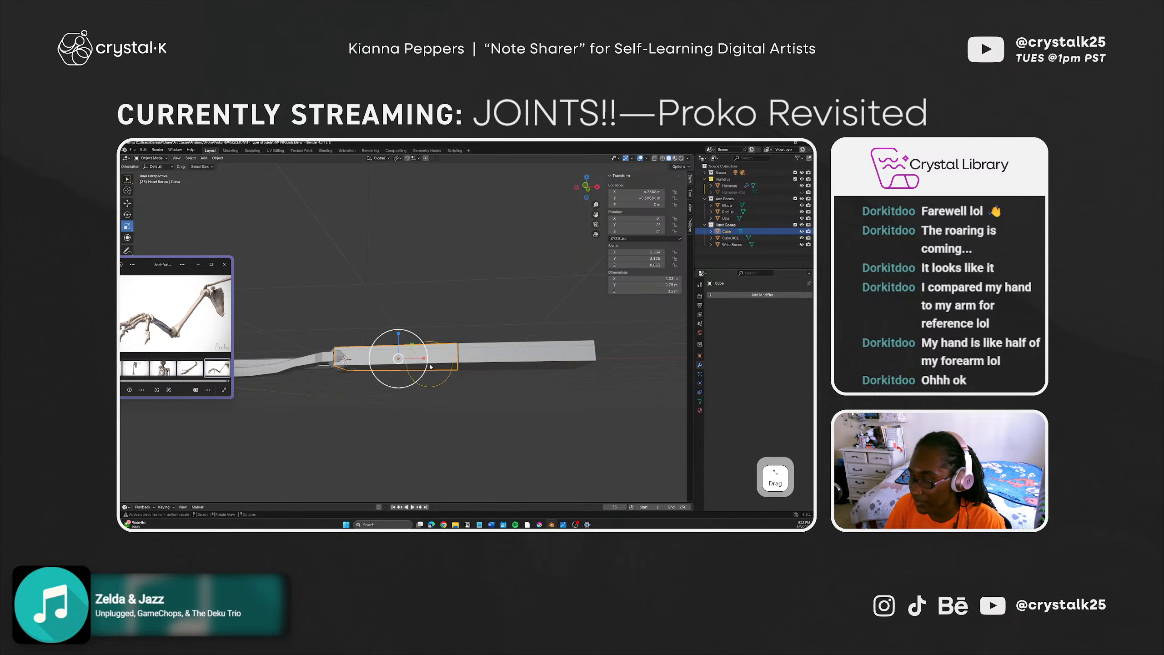
middle_drag(433, 357, 446, 393)
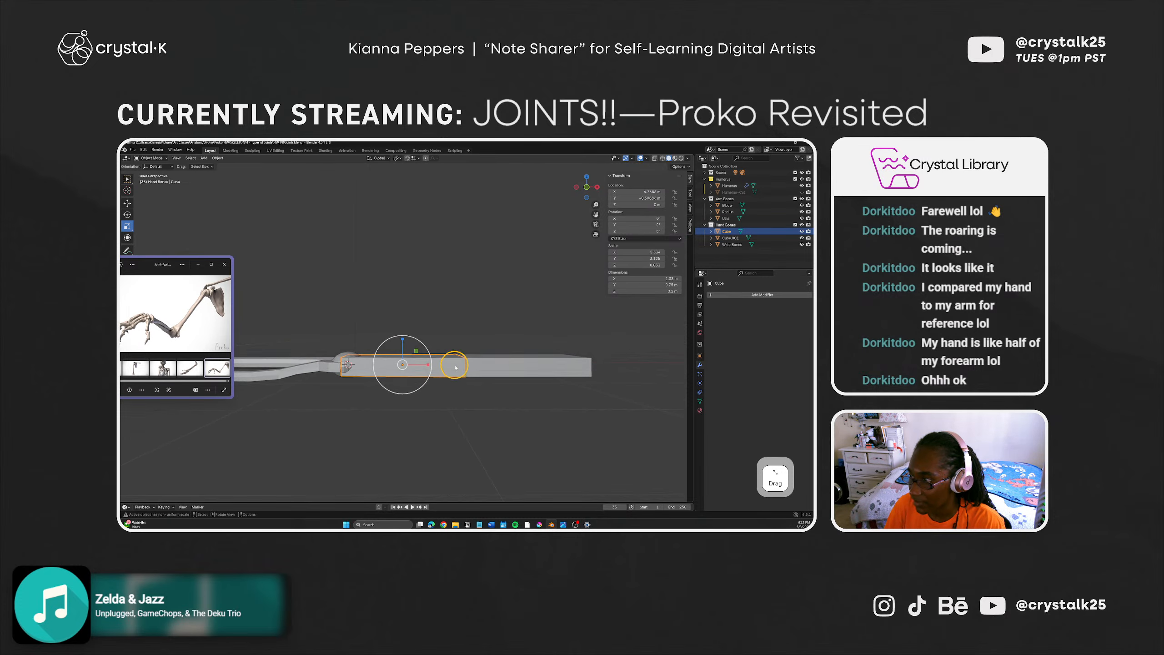
key(Tab)
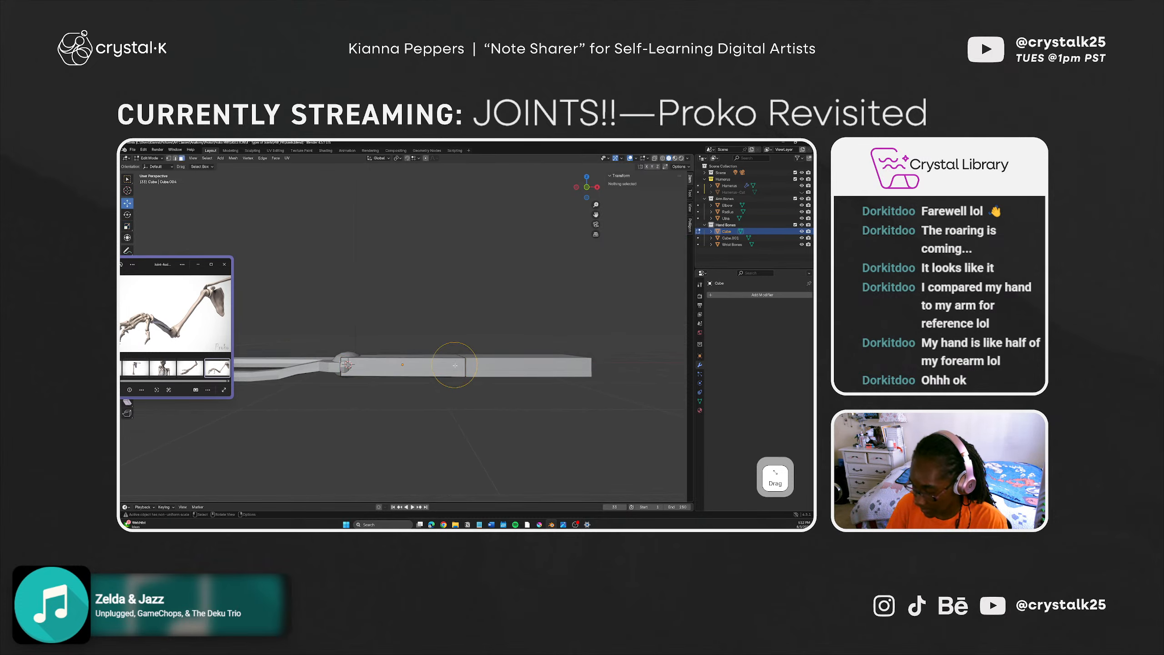
key(ctrl+r)
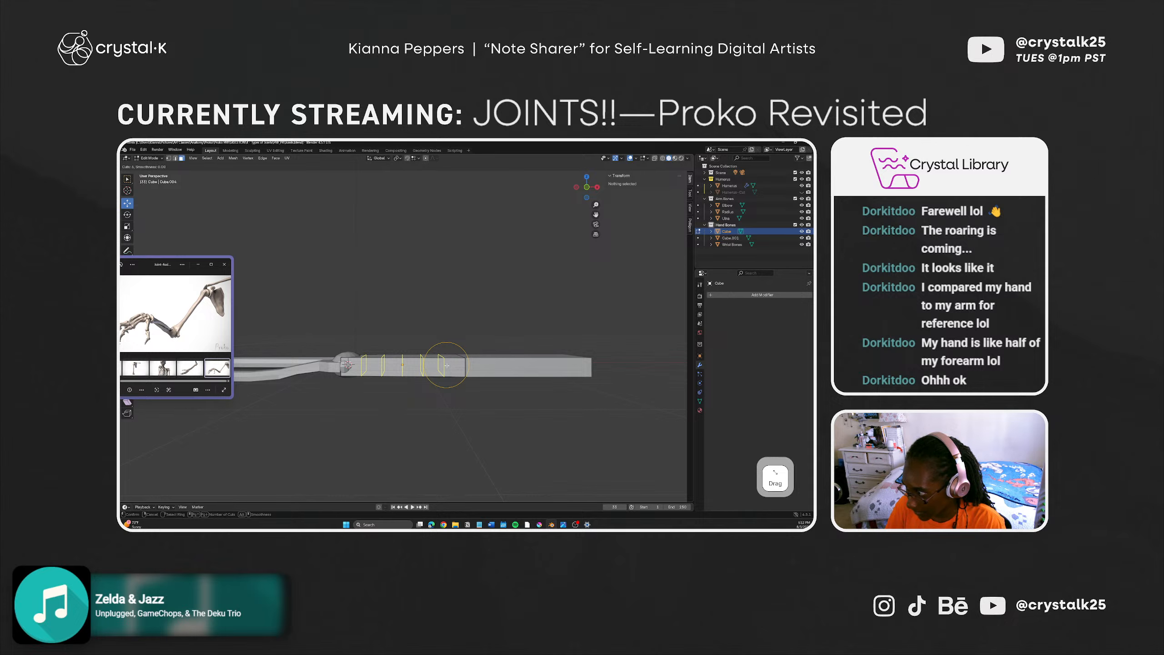
click(446, 365)
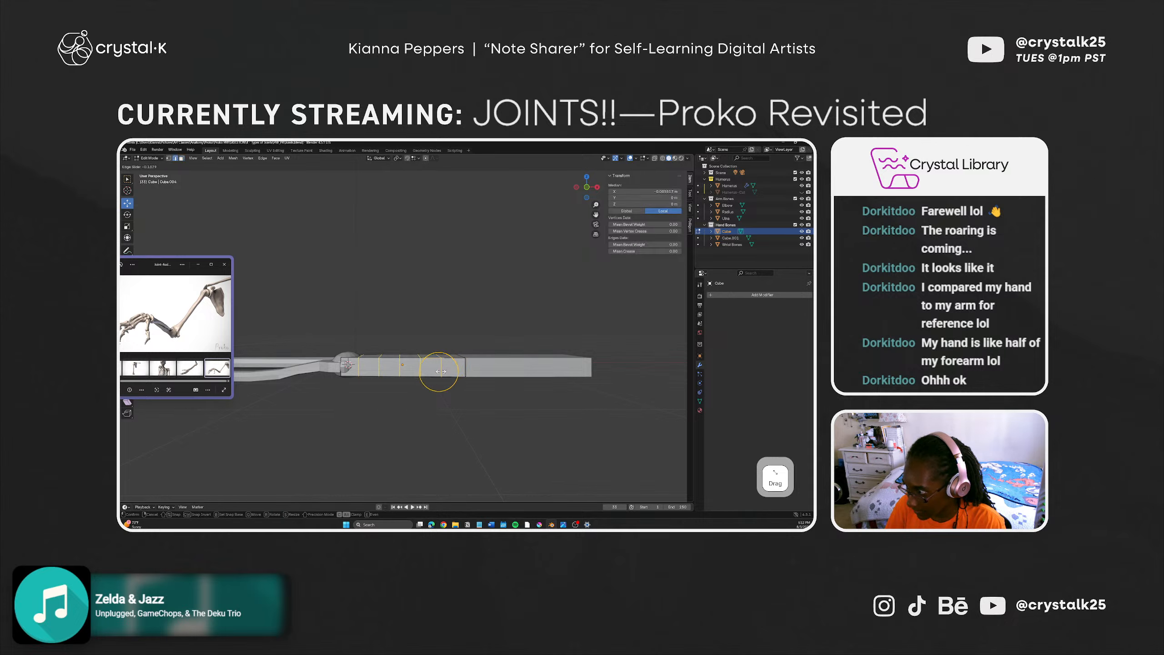
right_click(411, 394)
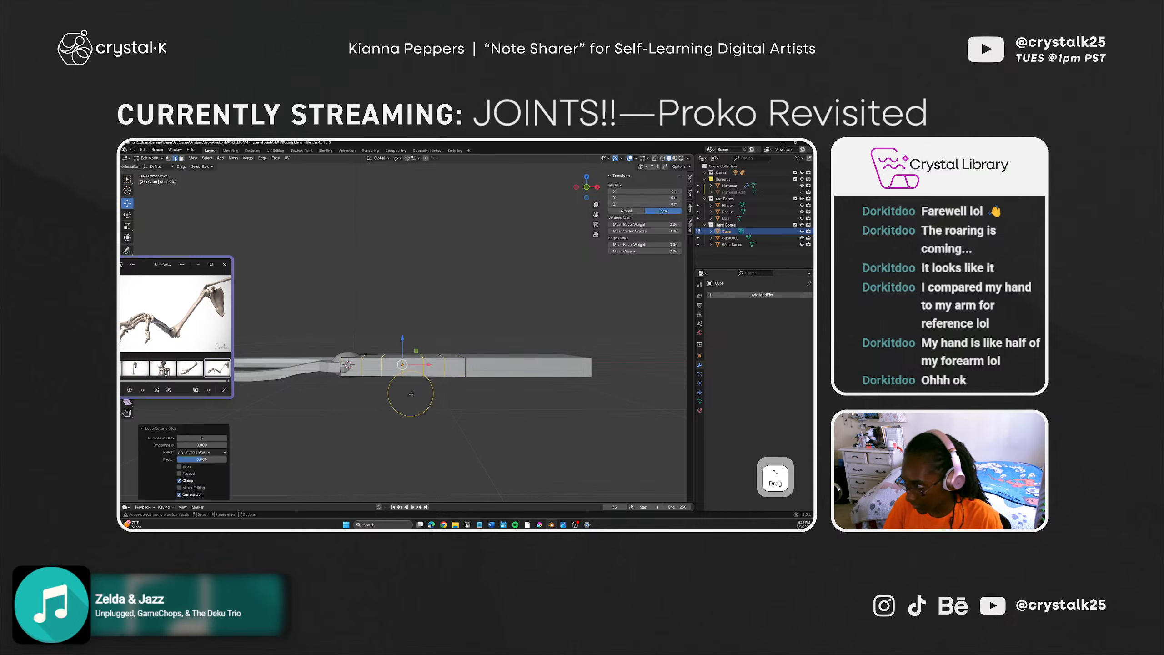
key(KP_3)
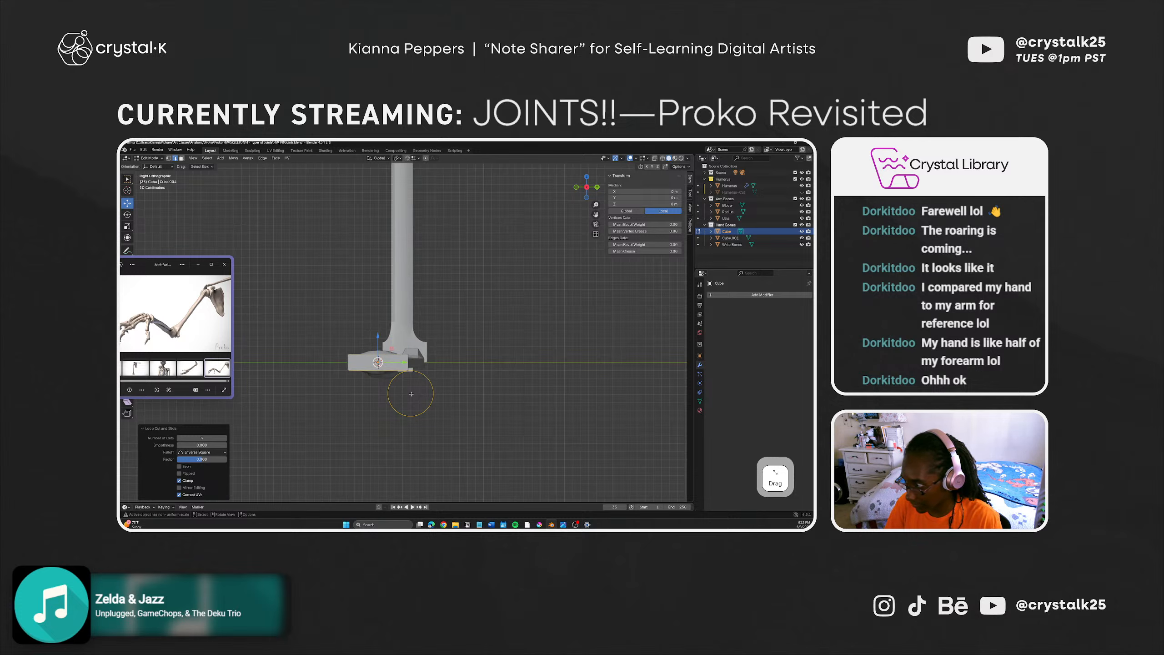
middle_drag(367, 436, 432, 449)
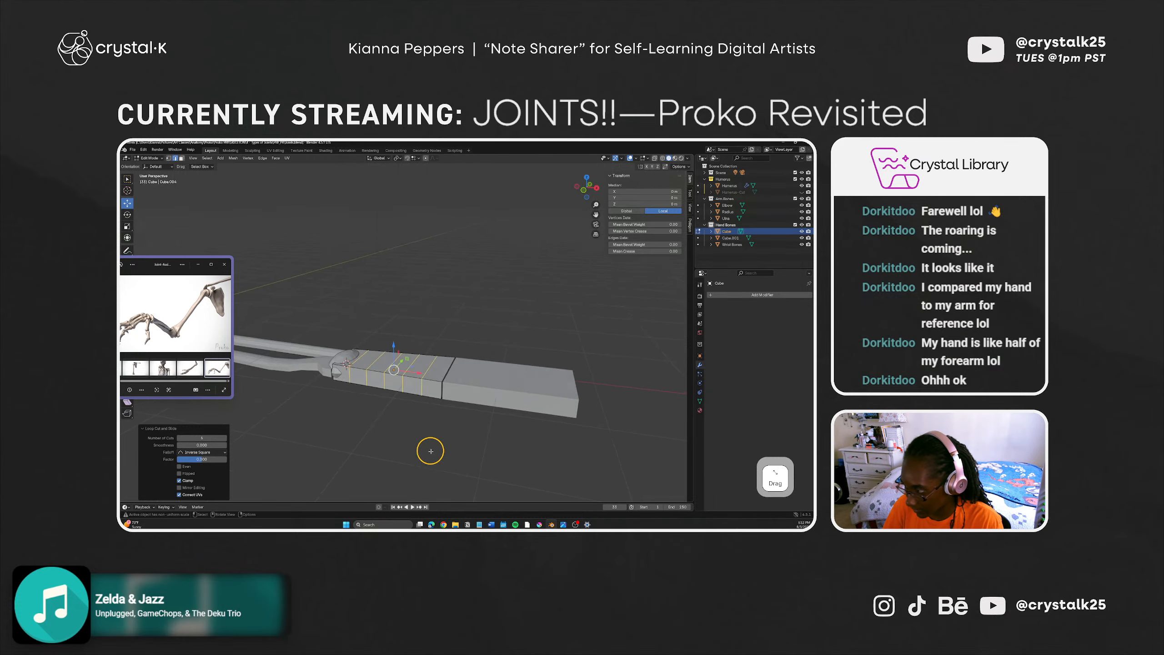
click(411, 423)
click(438, 366)
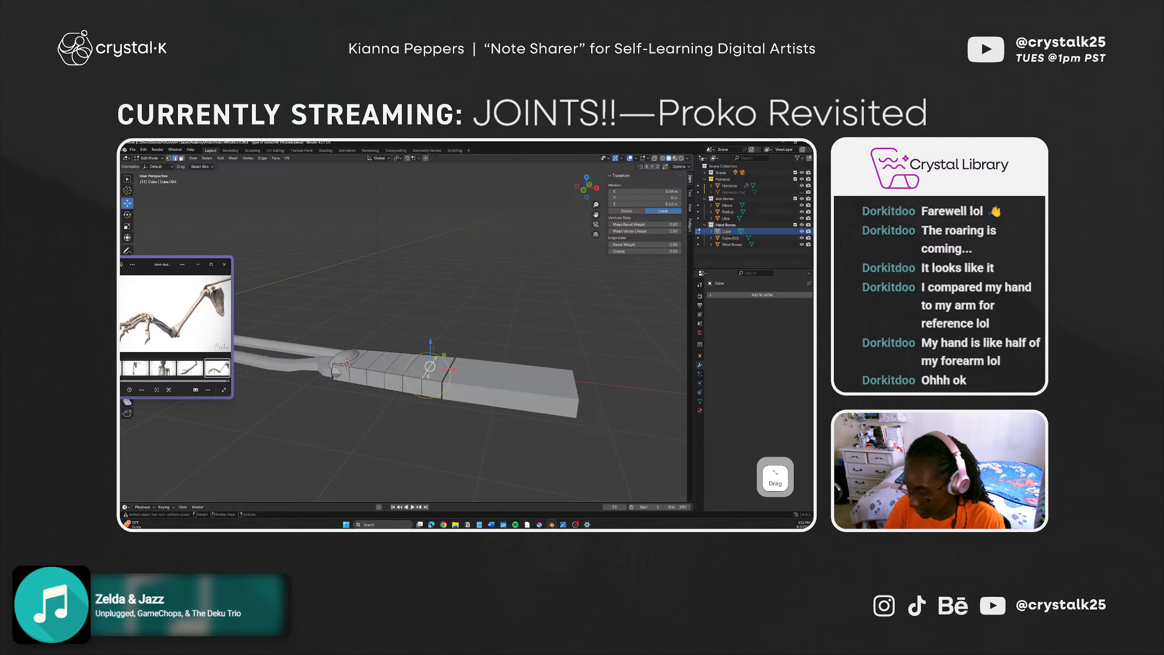
key(ctrl+r)
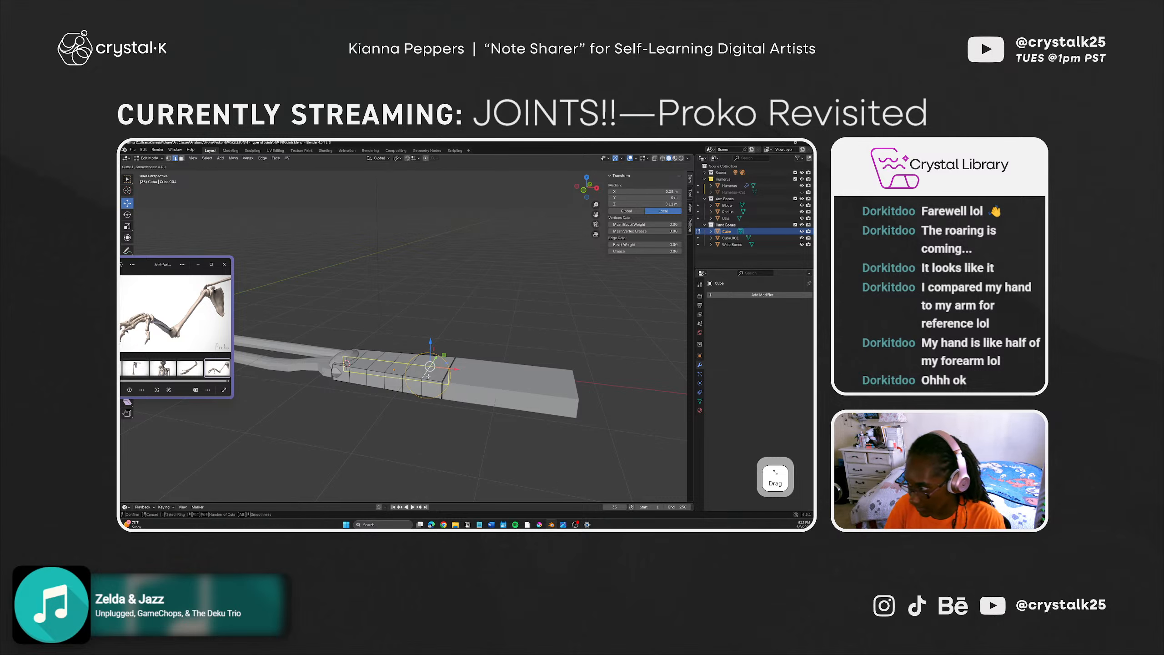
right_click(425, 376)
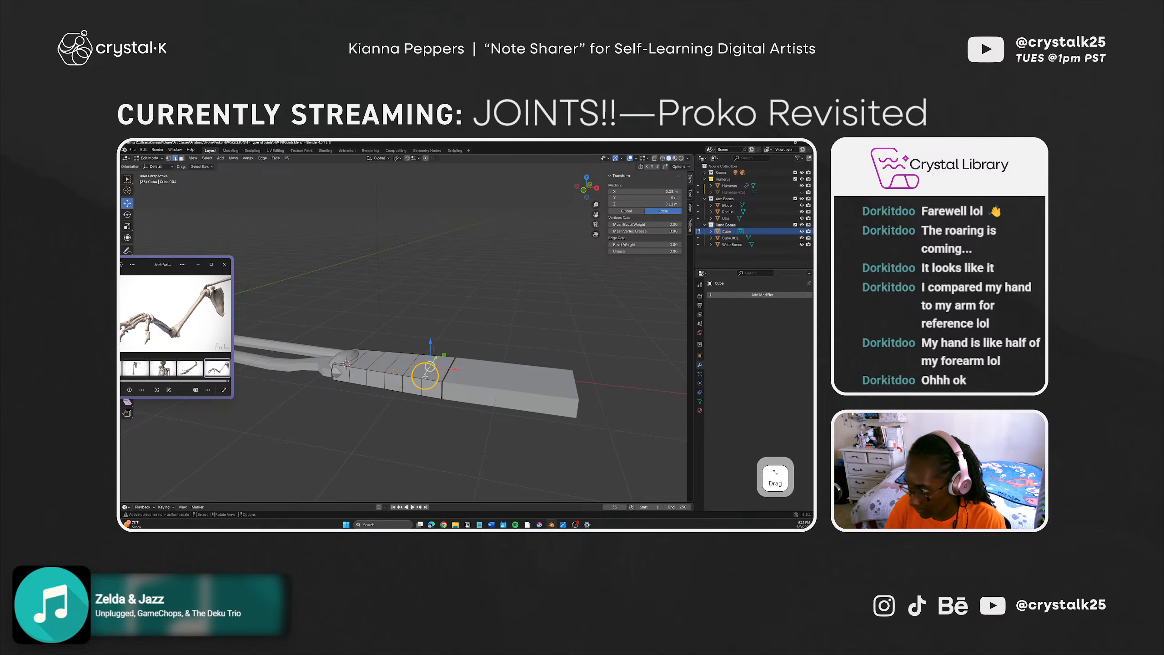
Step: Add four evenly spaced lengthwise loop cuts across the width of the palm block
middle_drag(425, 376, 385, 411)
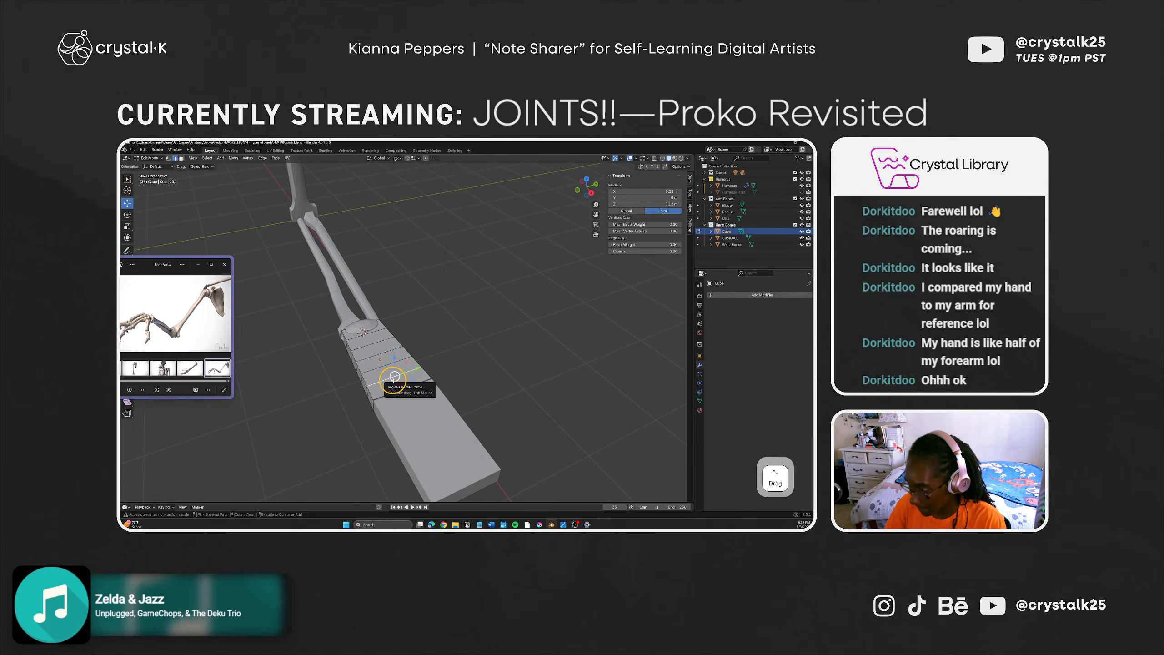
key(ctrl+r)
scroll(394, 377, up, 3)
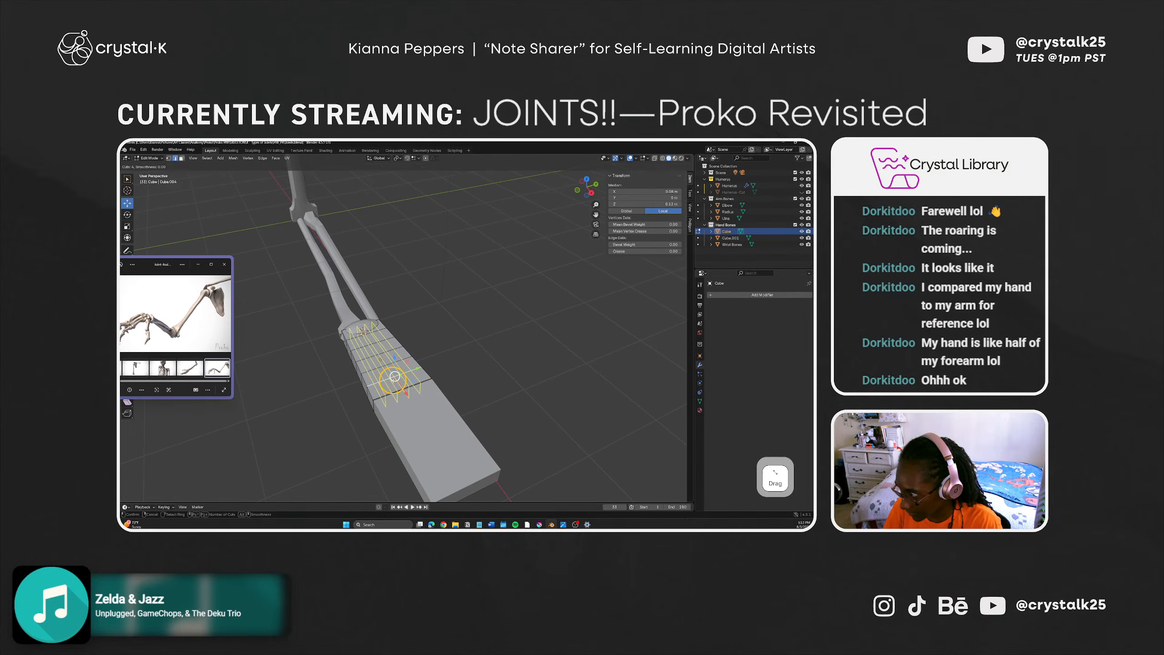
click(394, 377)
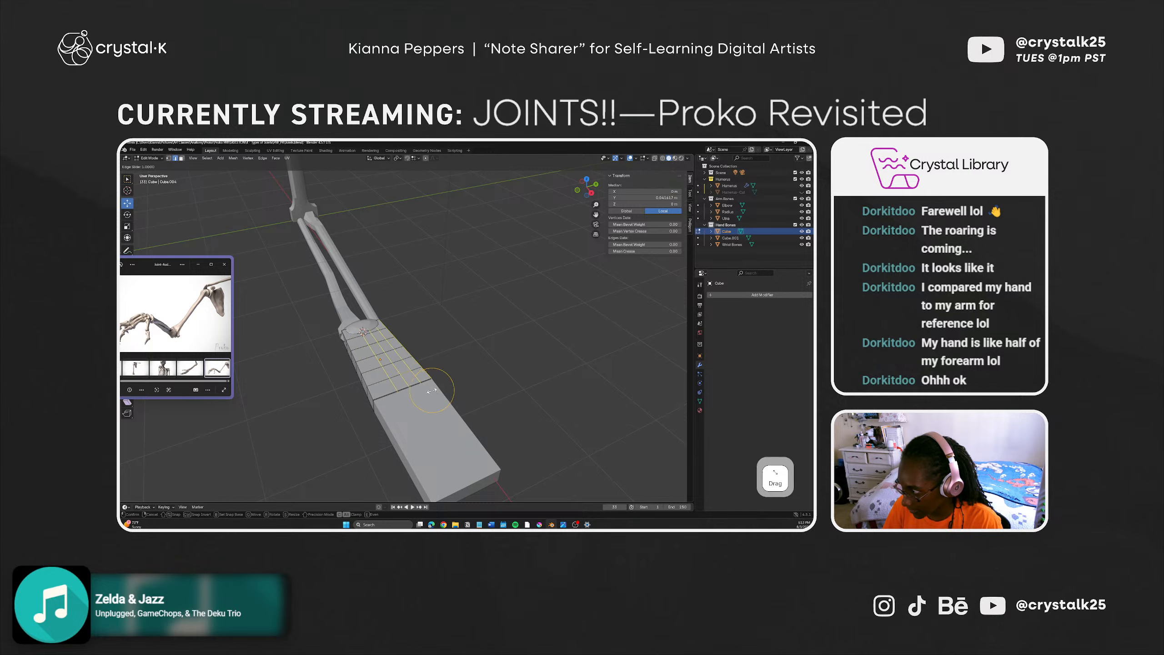
right_click(397, 390)
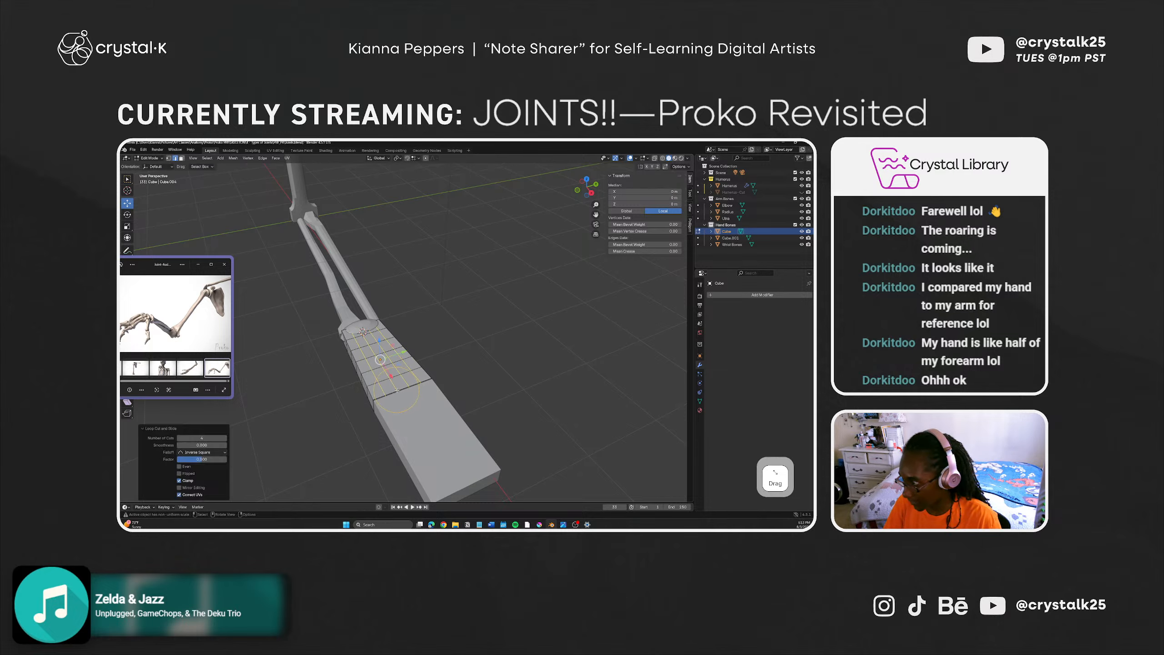
Step: Add two evenly spaced loop cuts through the palm block's thickness and return to Object Mode
click(356, 421)
middle_drag(356, 421, 418, 382)
click(416, 380)
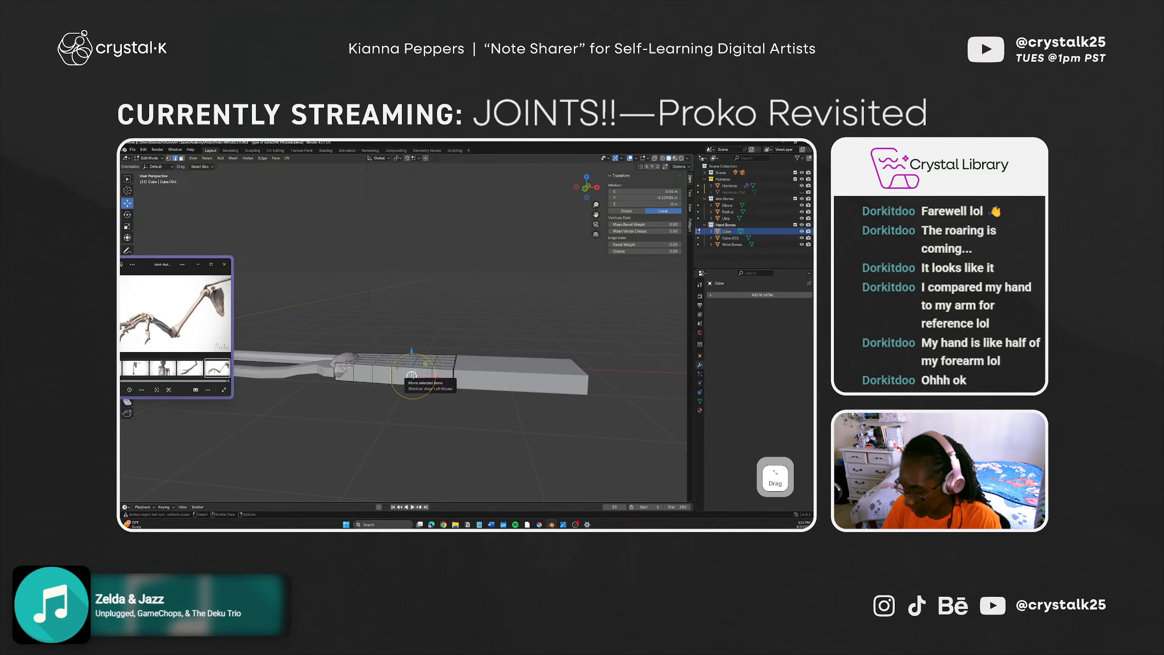
key(ctrl+r)
scroll(412, 377, up, 1)
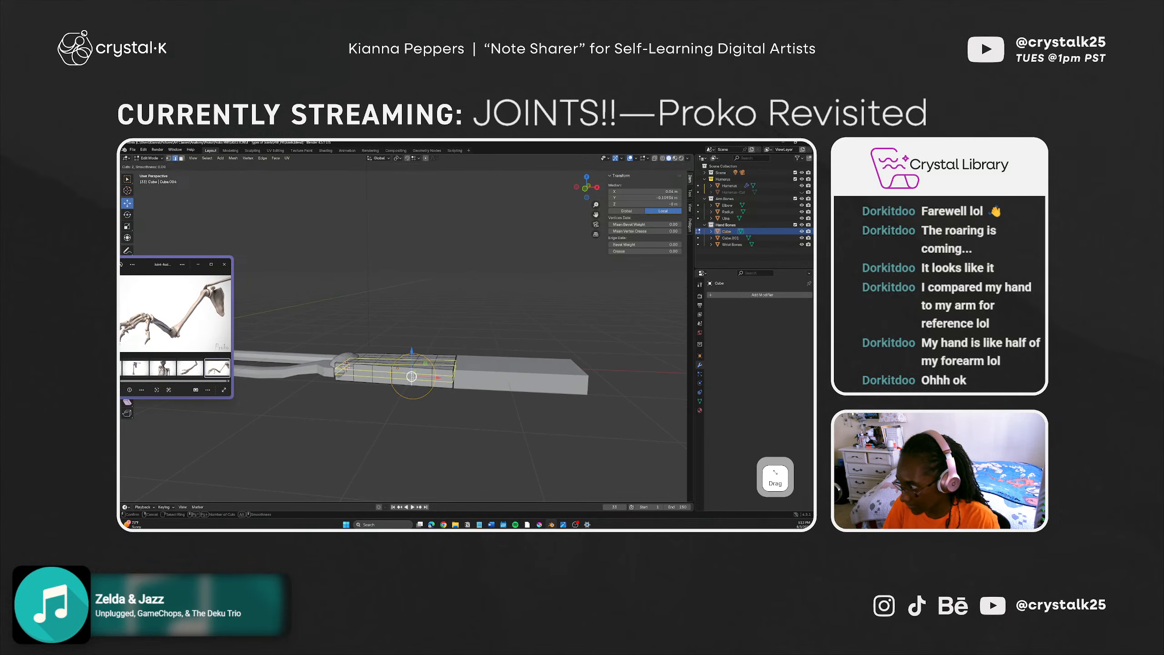
click(411, 376)
right_click(437, 391)
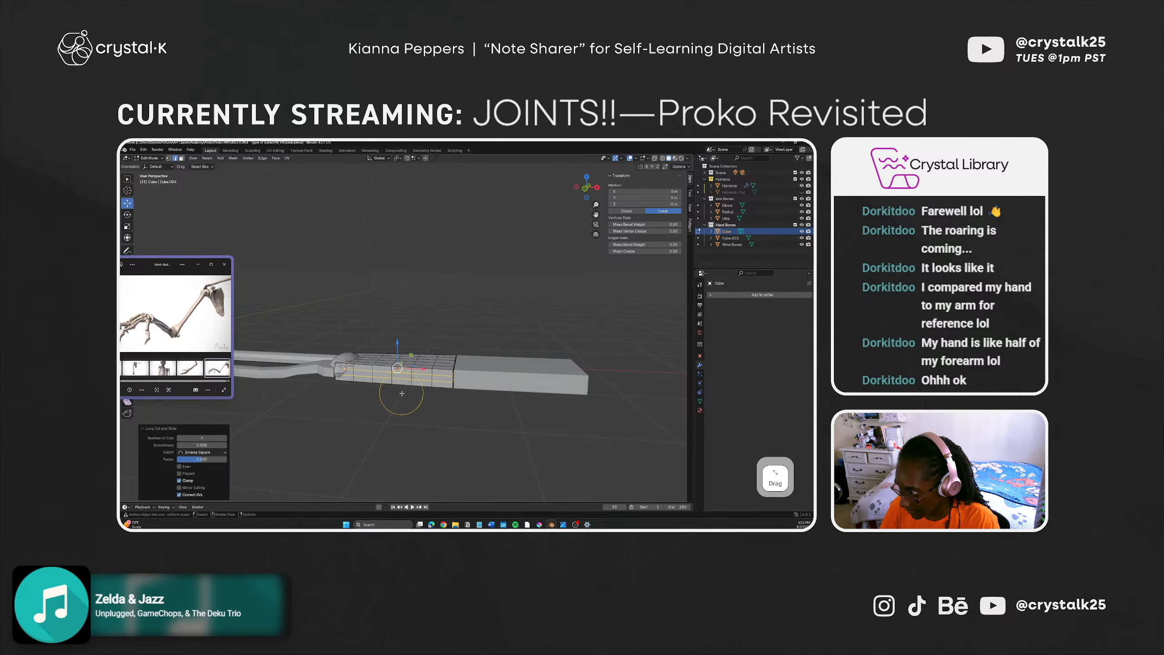
key(Tab)
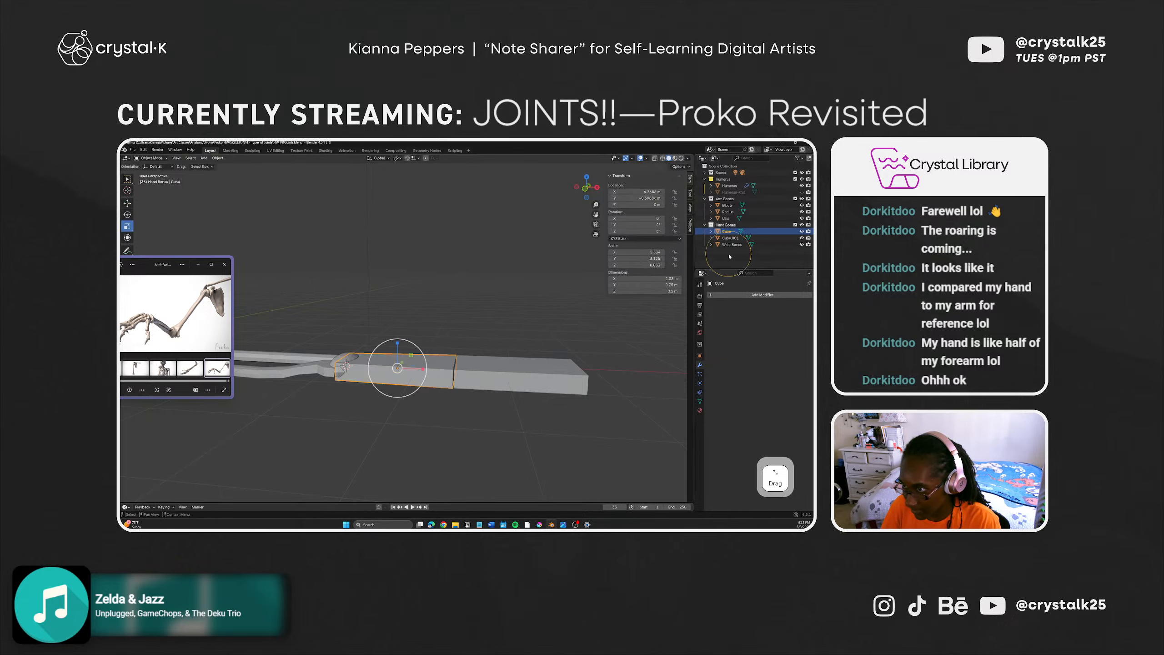
click(733, 295)
text(be)
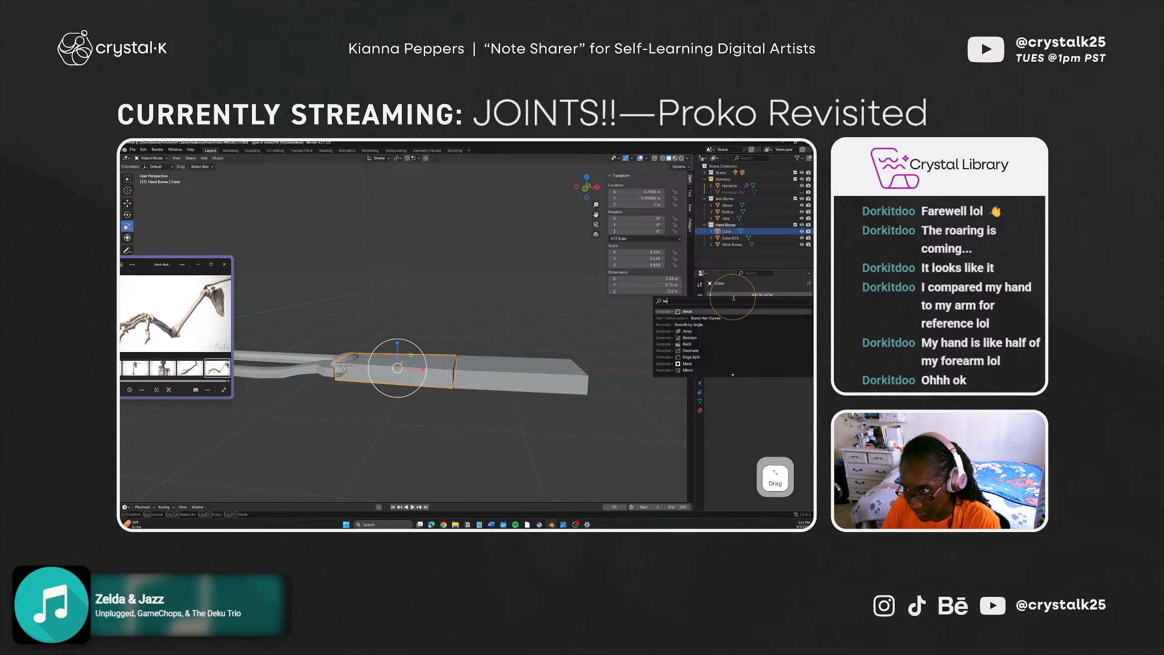
key(BackSpace)
key(BackSpace)
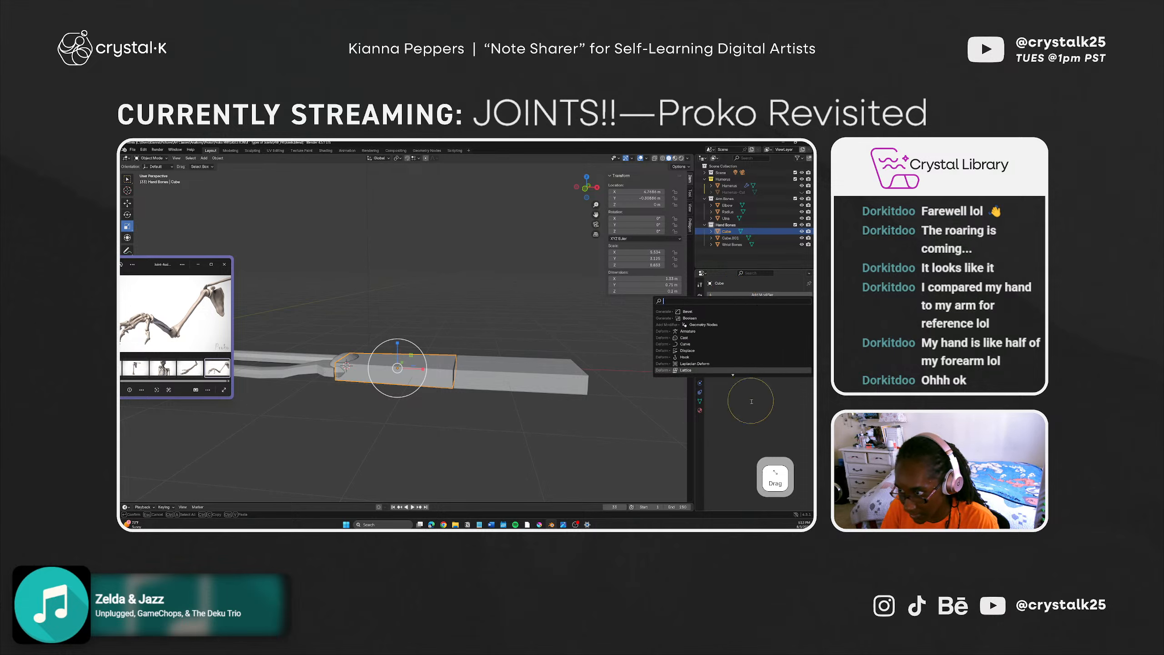
key(Escape)
Step: Try a Curve deform modifier on the palm block and undo adding it
click(716, 299)
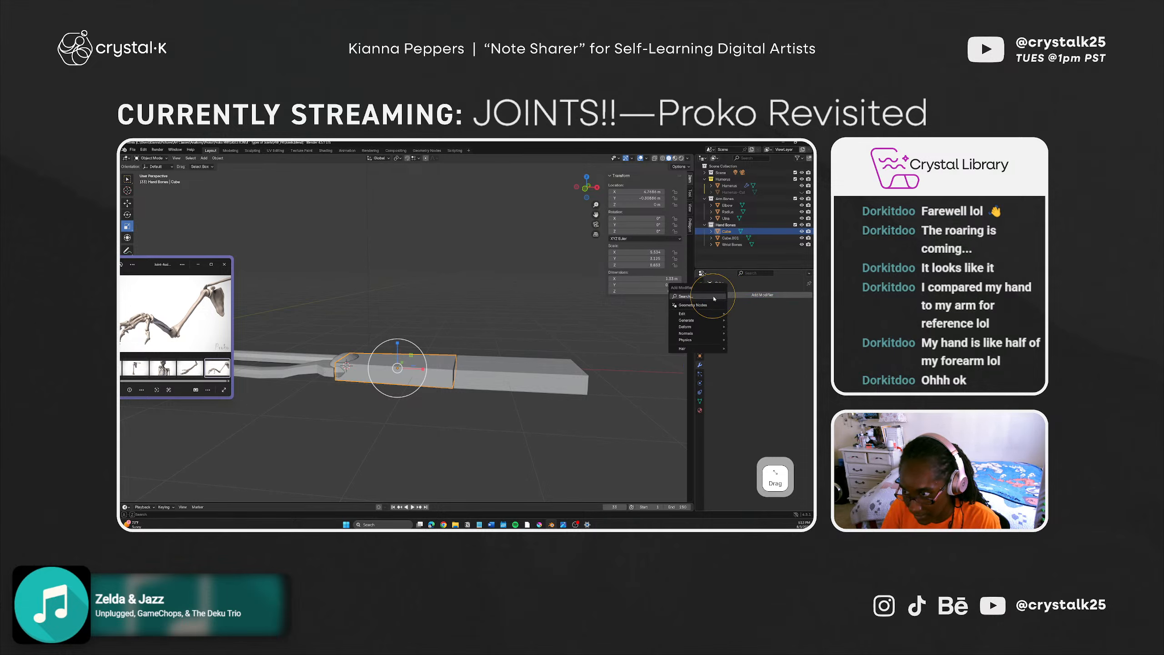
mouse_move(710, 317)
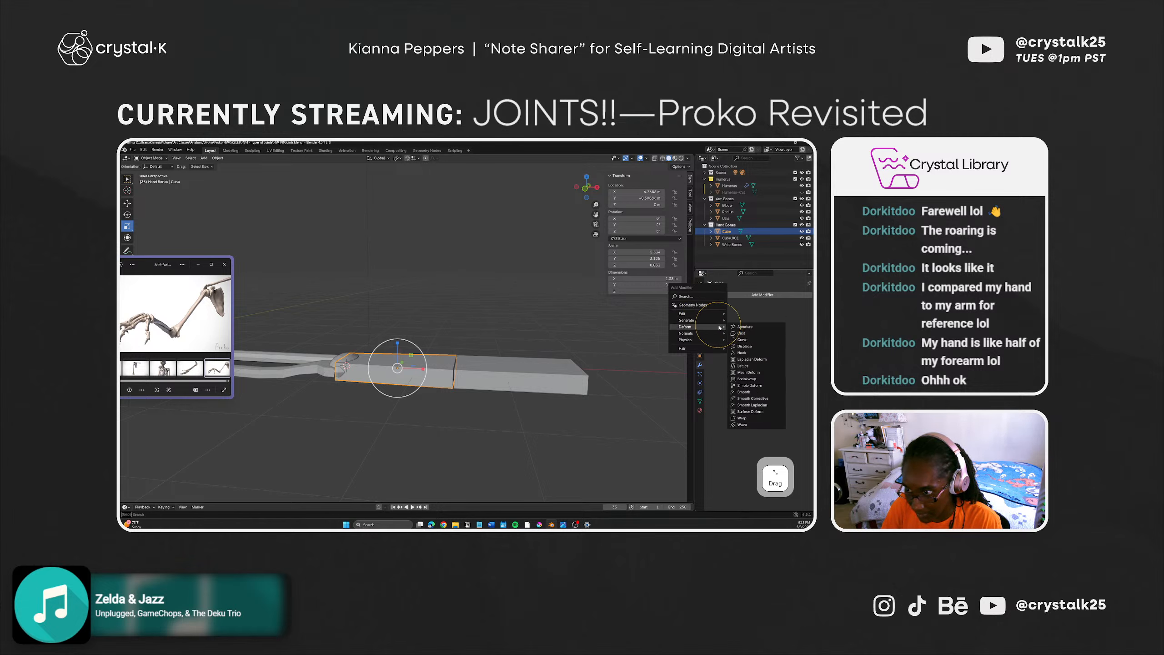
click(741, 340)
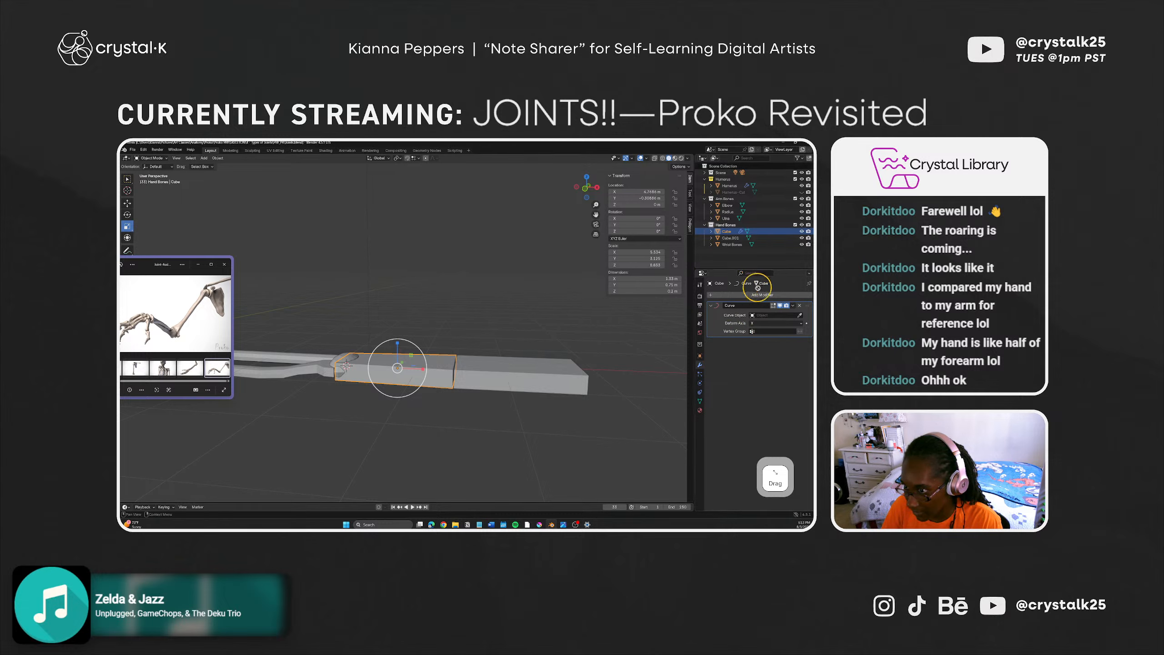
click(769, 316)
key(ctrl+z)
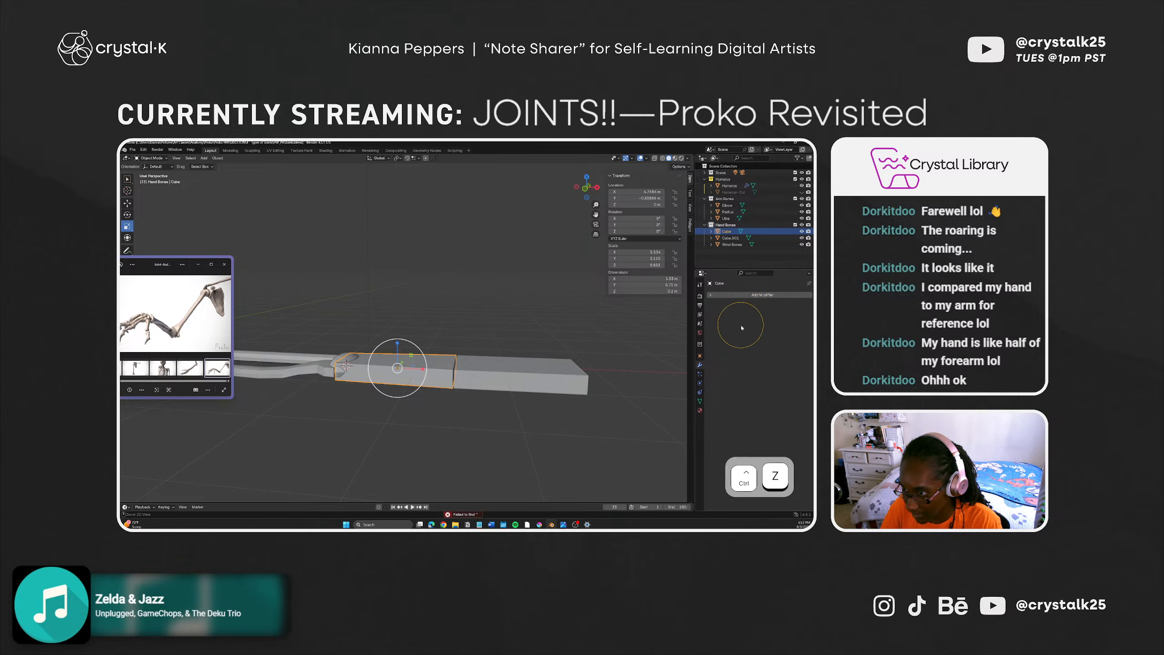
Step: Browse the modifier categories for one that can bend the palm block and inspect the block's side profile
click(746, 294)
mouse_move(724, 288)
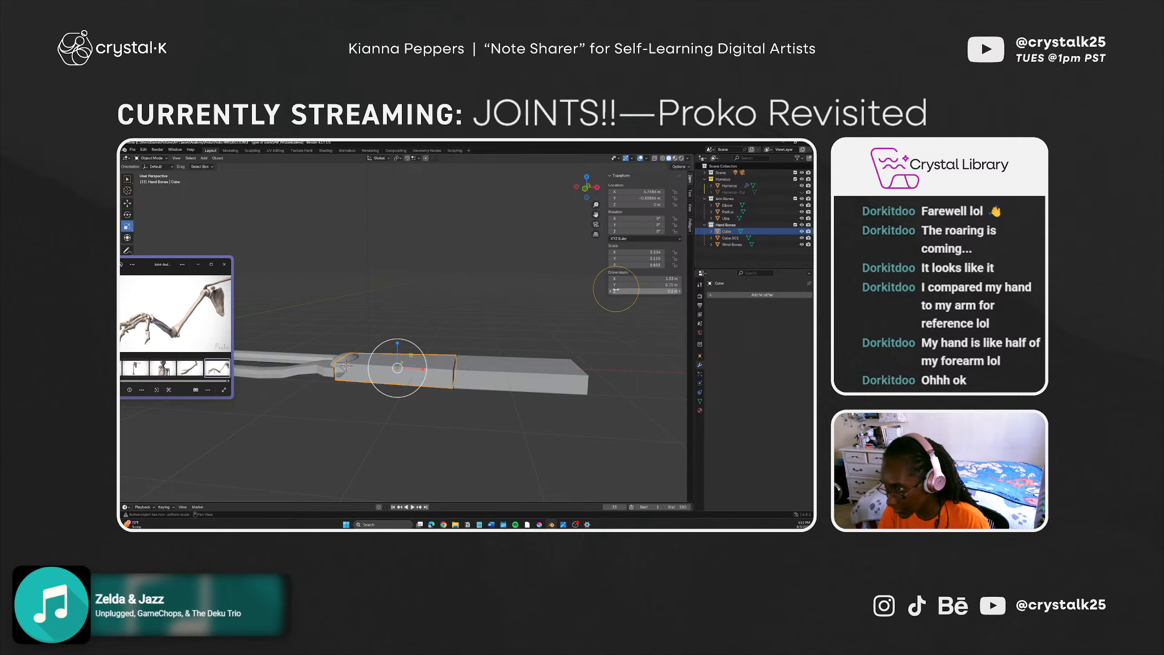
click(727, 300)
mouse_move(717, 285)
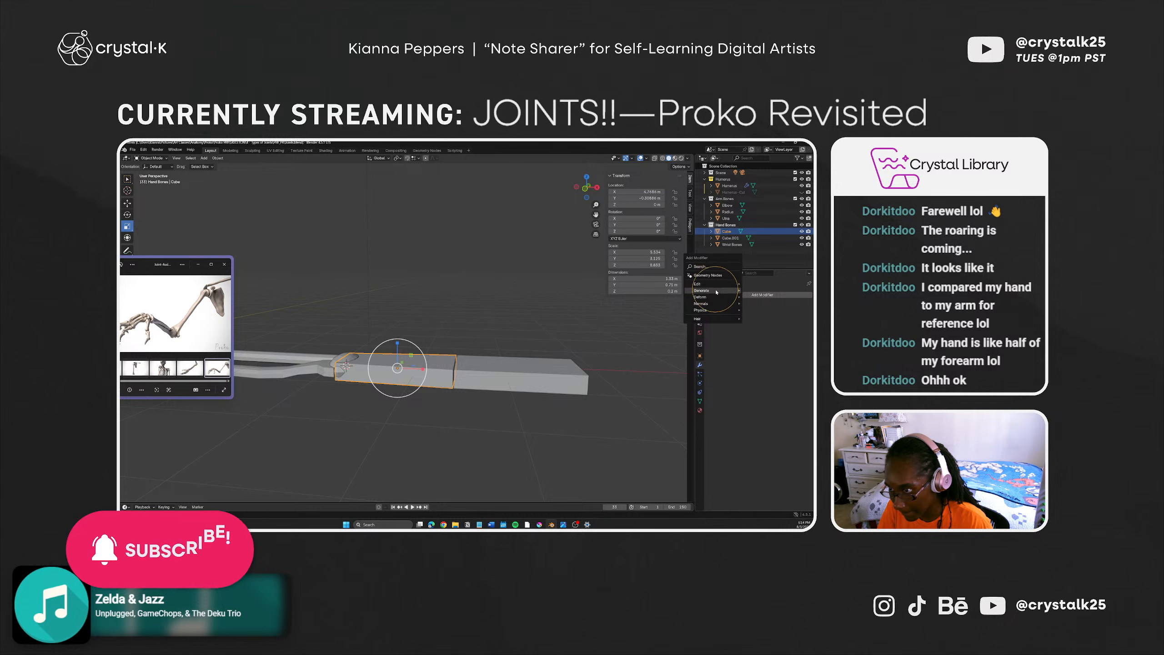
mouse_move(717, 294)
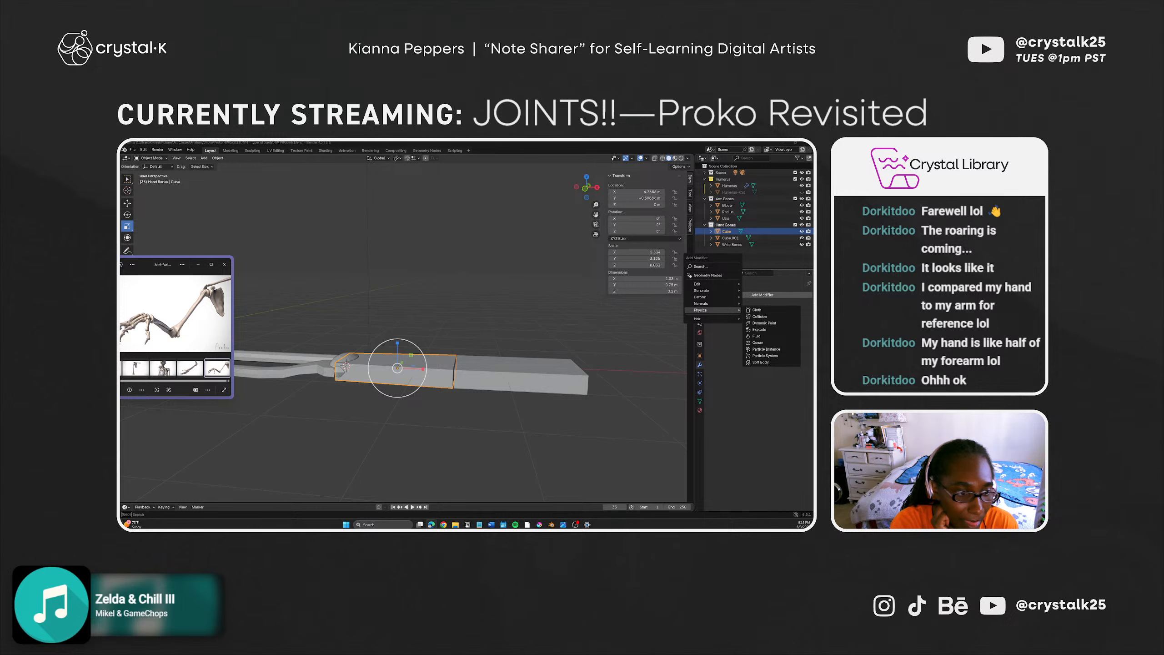
click(417, 416)
click(402, 387)
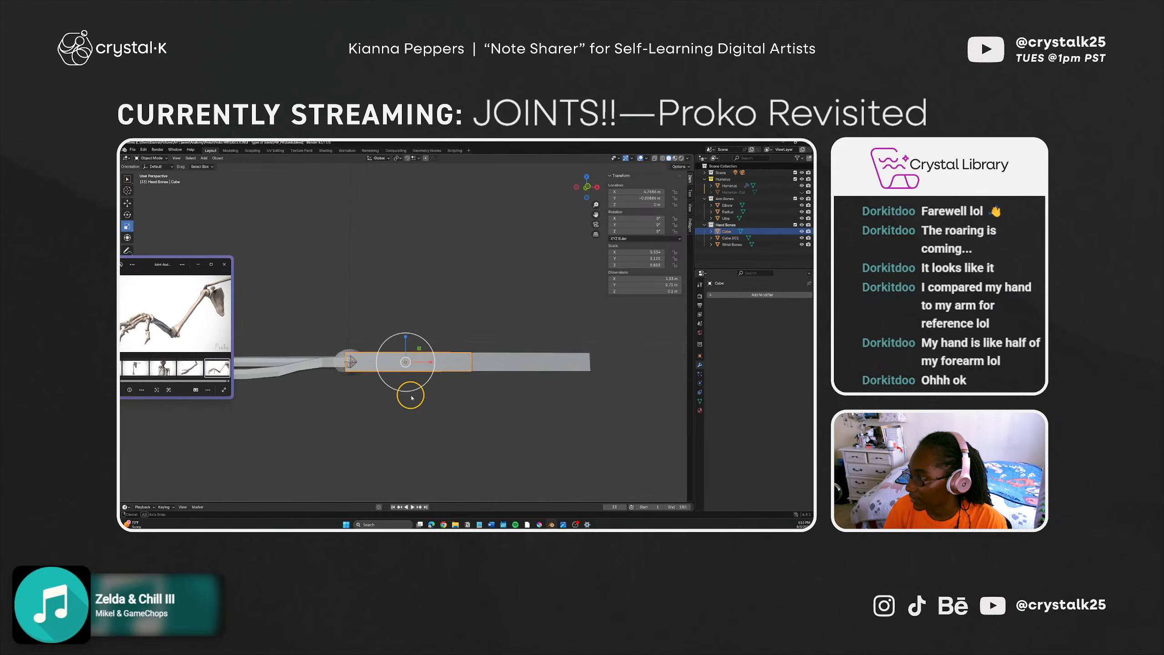
mouse_move(403, 419)
middle_down()
mouse_move(457, 436)
mouse_move(436, 406)
mouse_move(412, 397)
mouse_move(432, 414)
mouse_move(388, 411)
mouse_move(406, 406)
mouse_move(405, 370)
mouse_move(431, 387)
middle_up()
scroll(407, 405, up, 2)
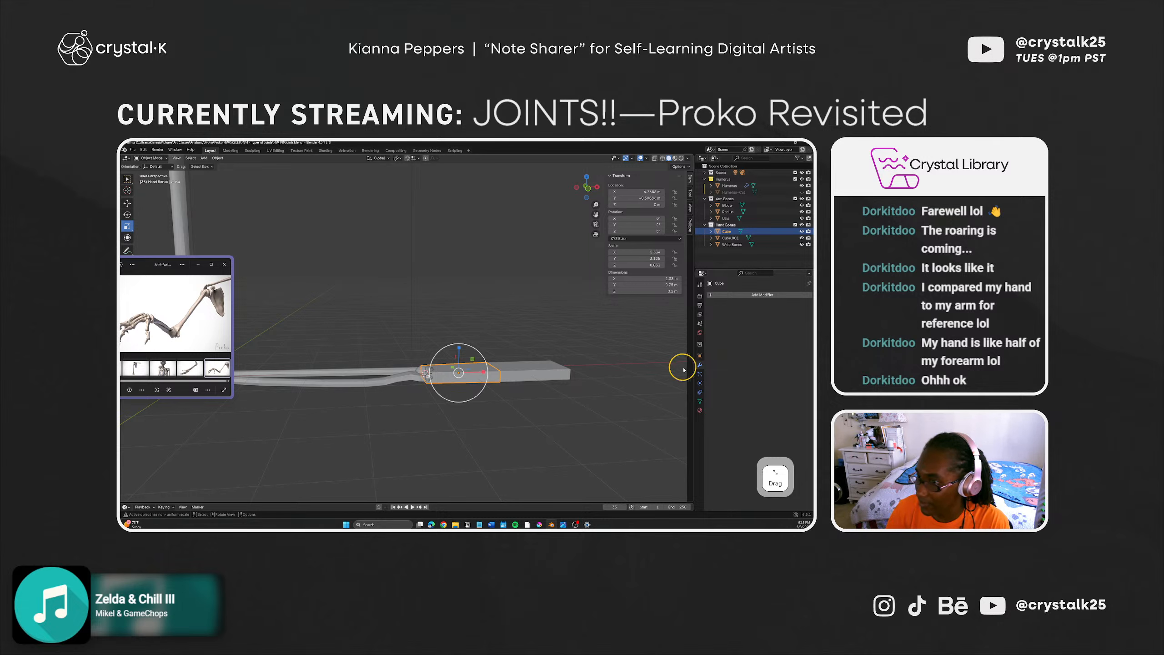
Step: Add a Simple Deform modifier to the palm block and set its deform type to Bend
click(726, 295)
mouse_move(714, 316)
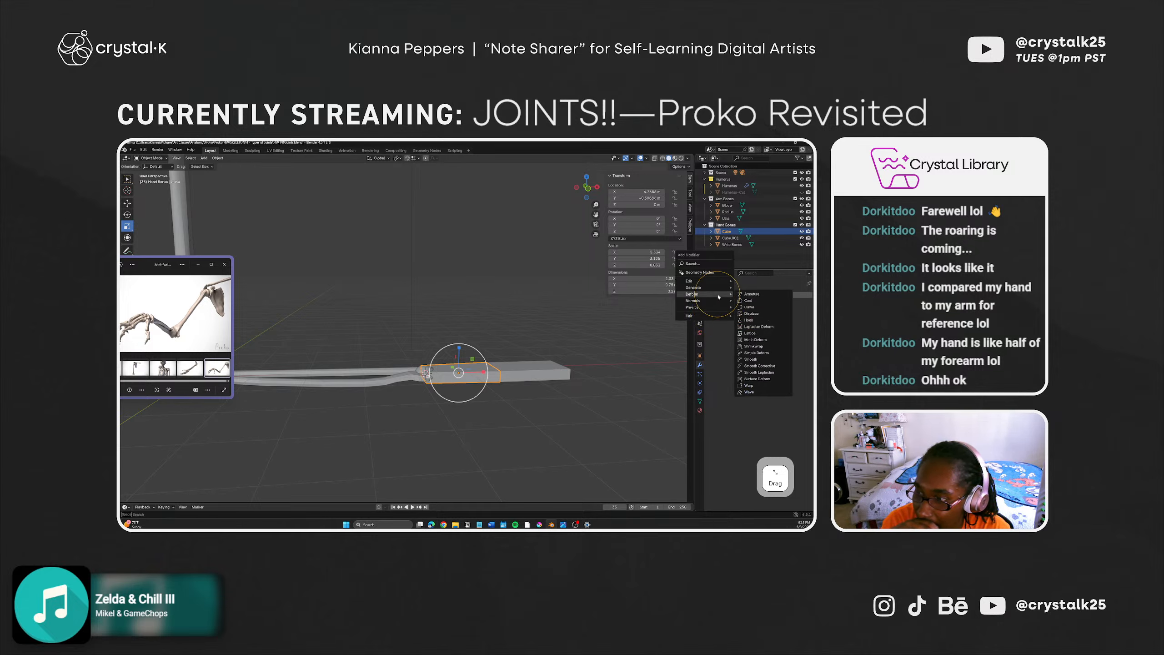
click(755, 352)
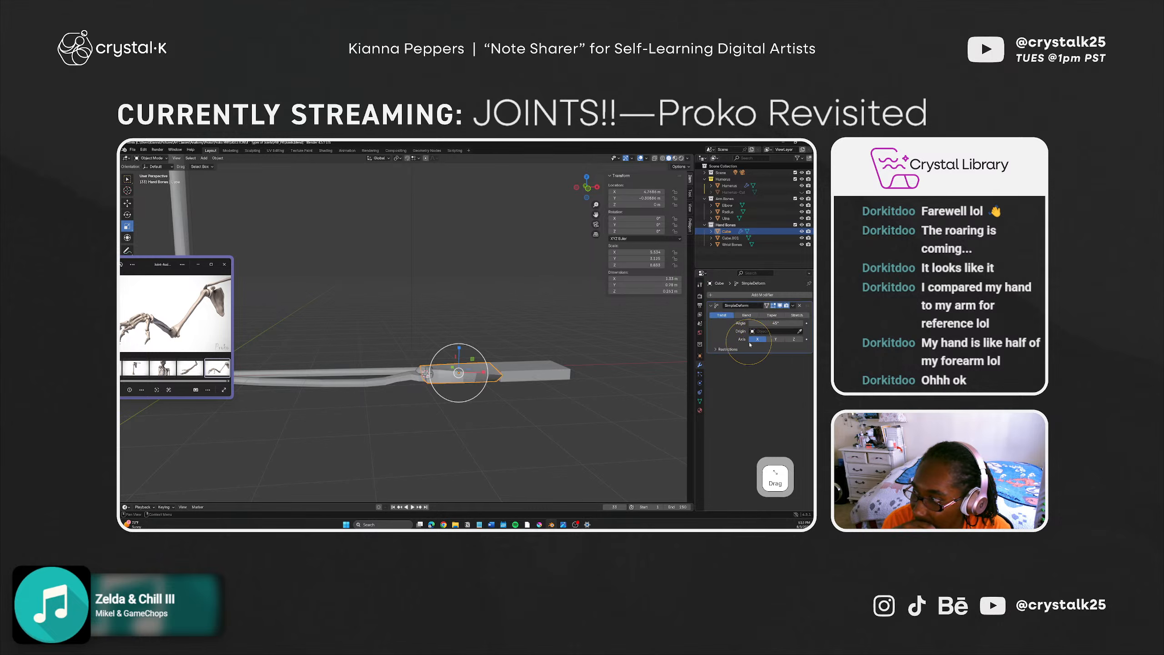
scroll(500, 390, up, 3)
middle_drag(506, 369, 662, 312)
click(746, 316)
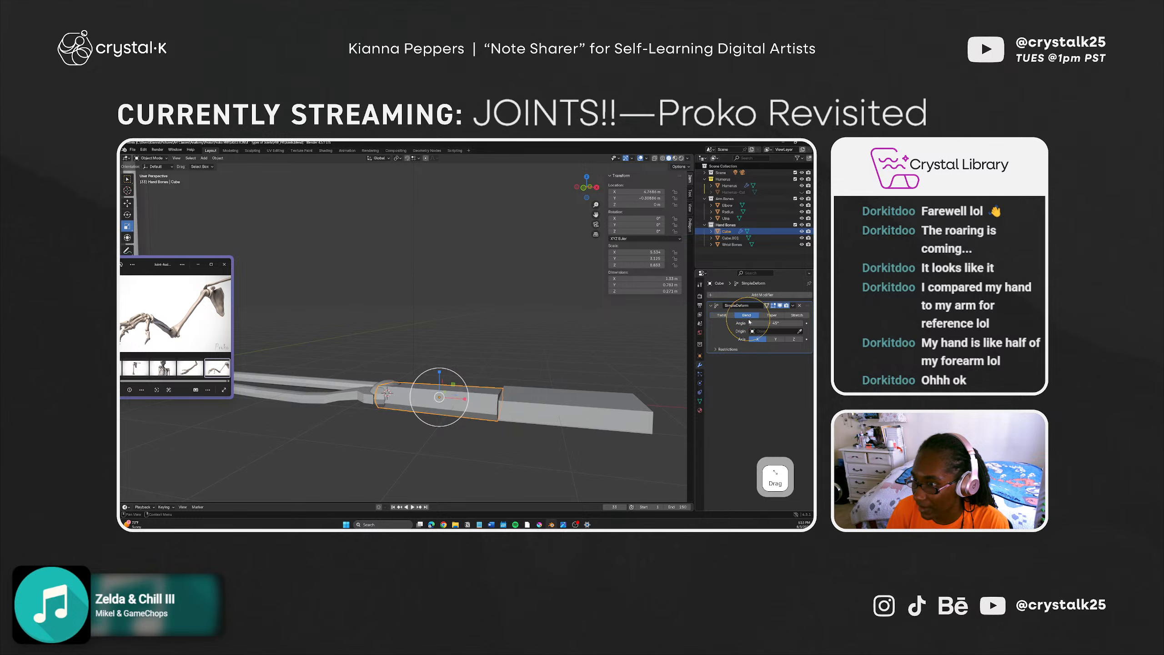
Step: Try bending the palm block about the Y, Z and X axes, varying the bend angle on X
middle_drag(541, 362, 597, 351)
click(775, 339)
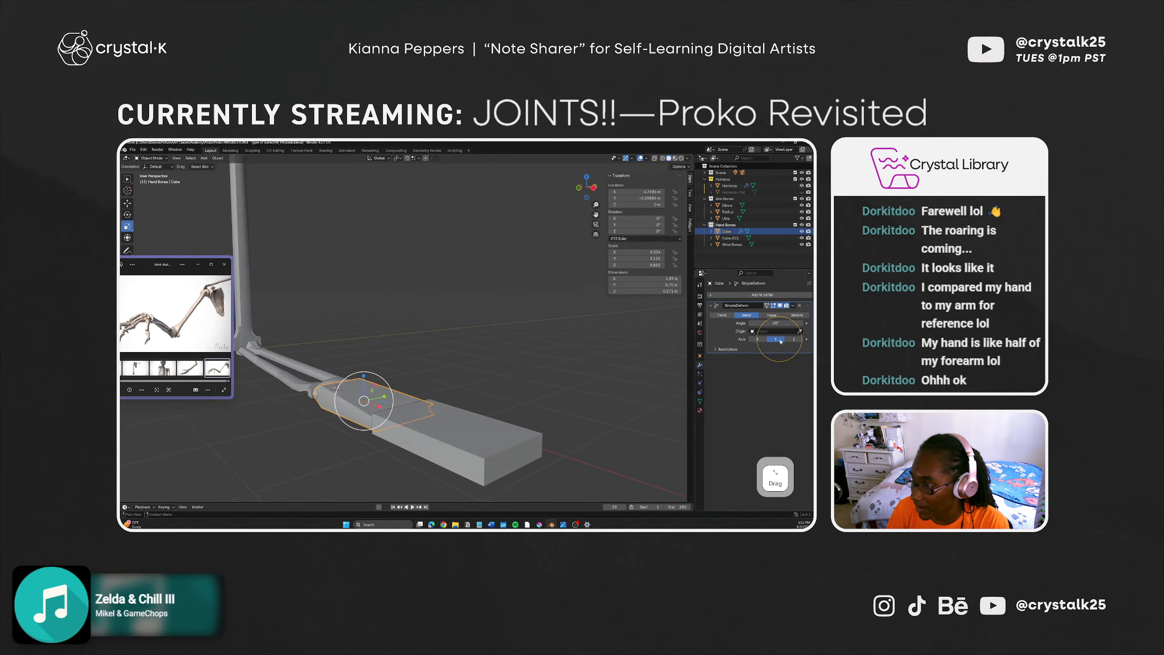
click(793, 340)
click(758, 339)
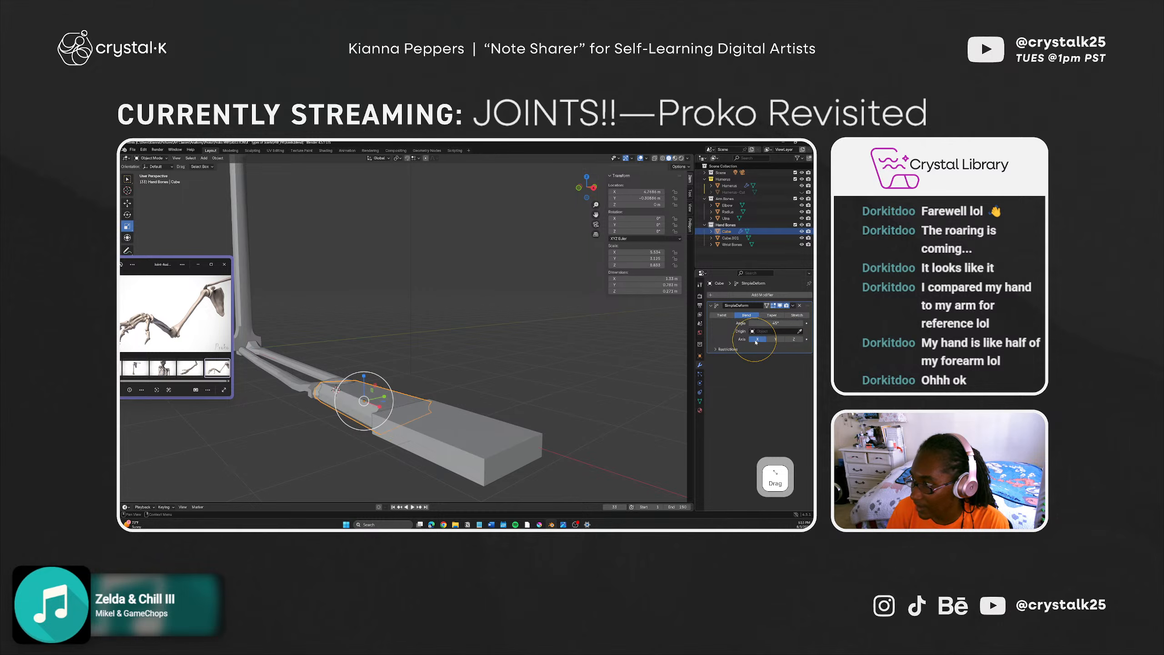
mouse_move(481, 382)
middle_down()
mouse_move(456, 391)
mouse_move(472, 388)
middle_up()
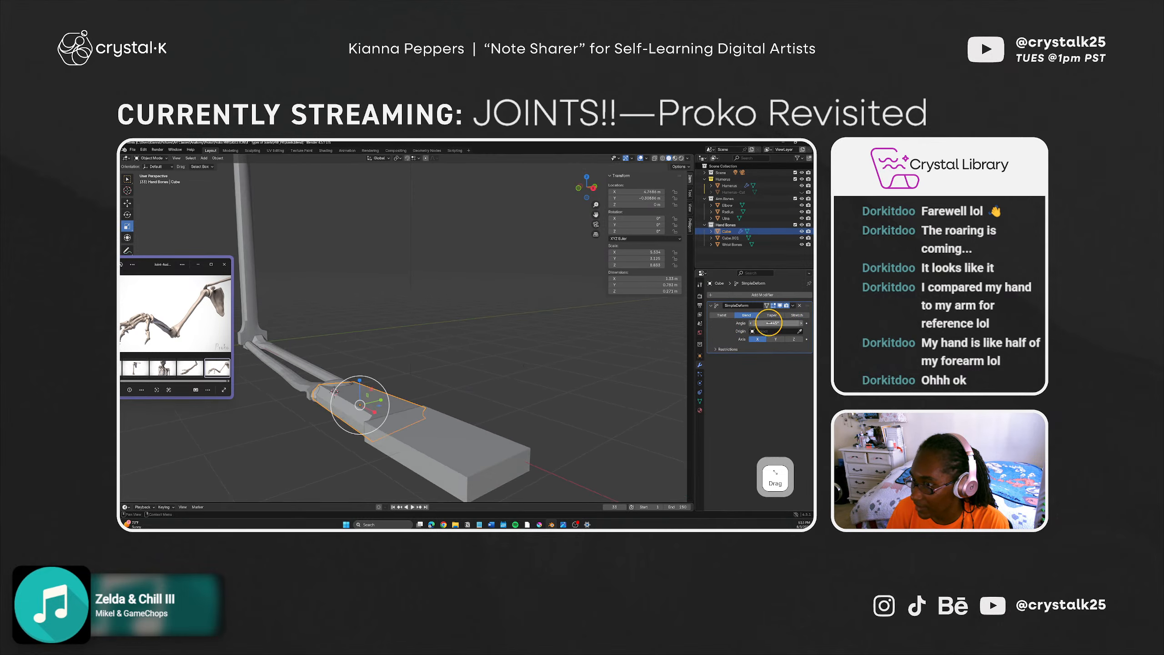
drag(768, 323, 334, 314)
Step: Try different bend angles about the Y and Z axes, and undo the last angle change on Z
click(776, 339)
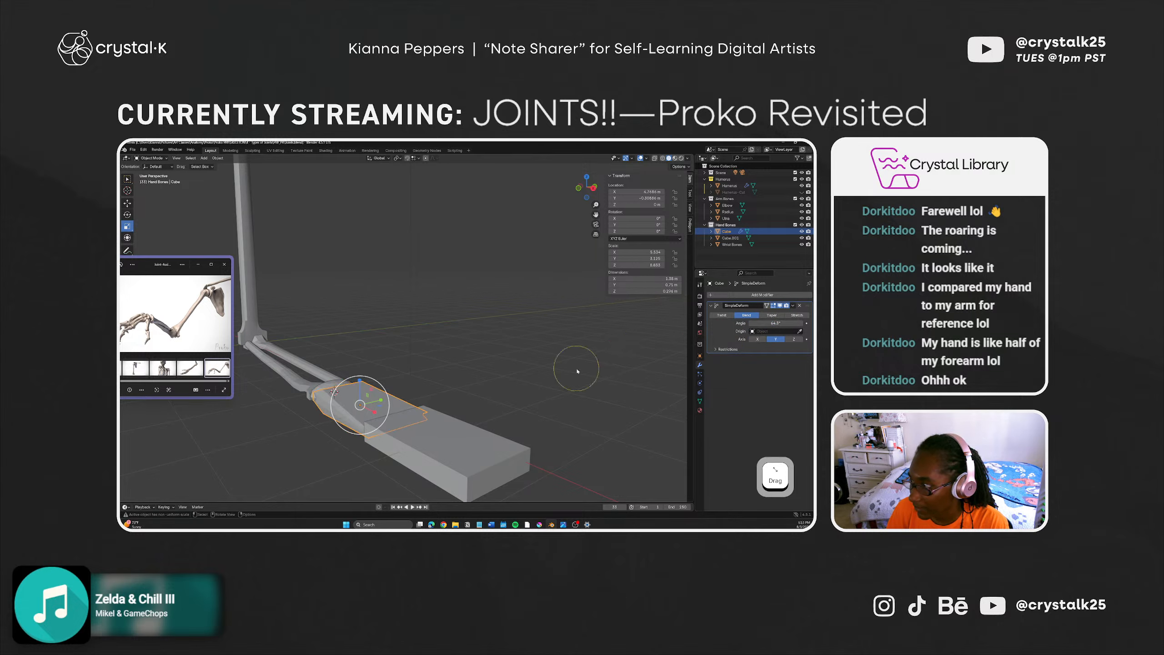
middle_drag(466, 400, 454, 401)
drag(775, 322, 709, 333)
middle_drag(535, 348, 539, 390)
click(792, 339)
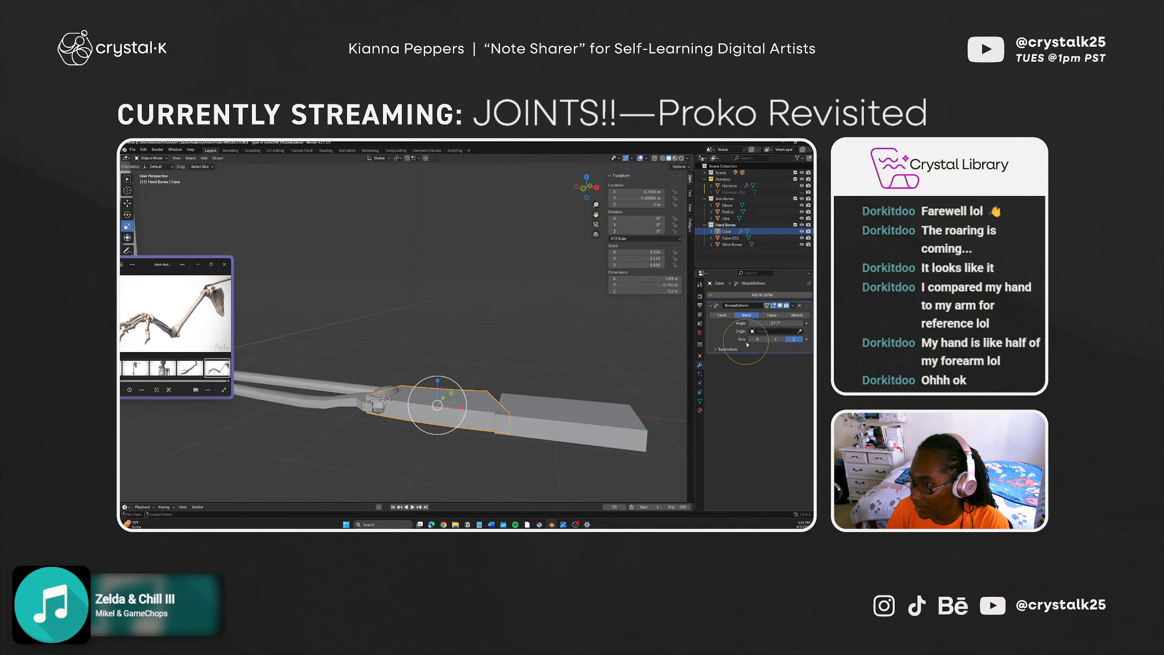
drag(779, 323, 674, 351)
key(ctrl+z)
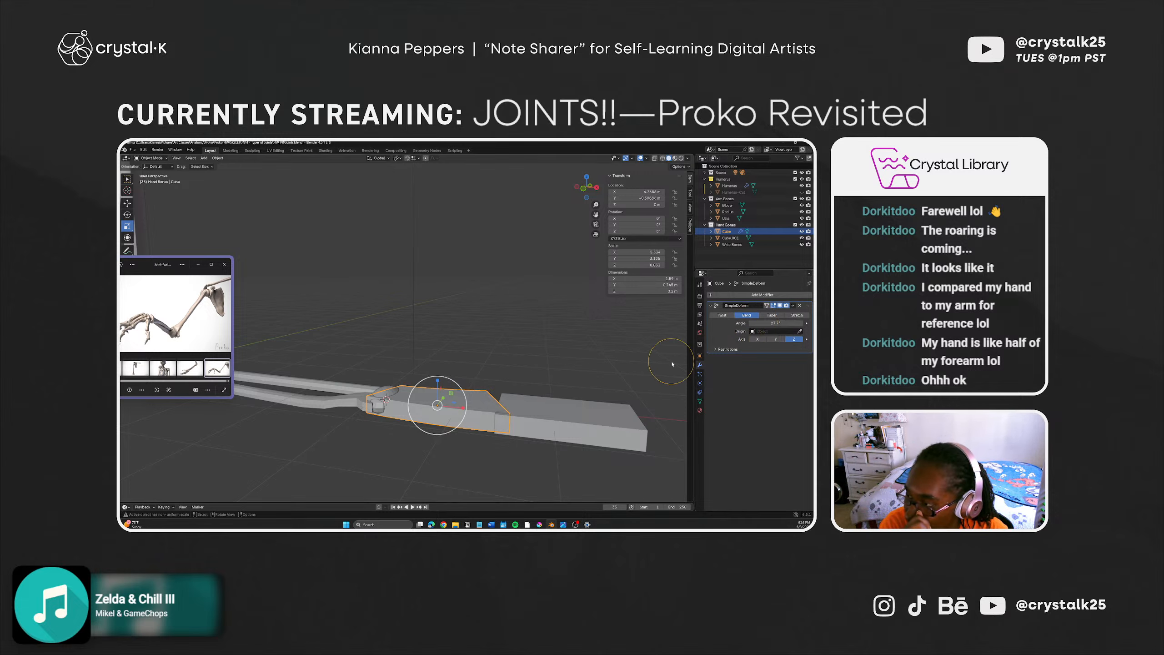
Step: Show the model in wireframe, vary the palm block's bend angle, and set the bend axis to Y
click(662, 158)
middle_drag(521, 326, 465, 362)
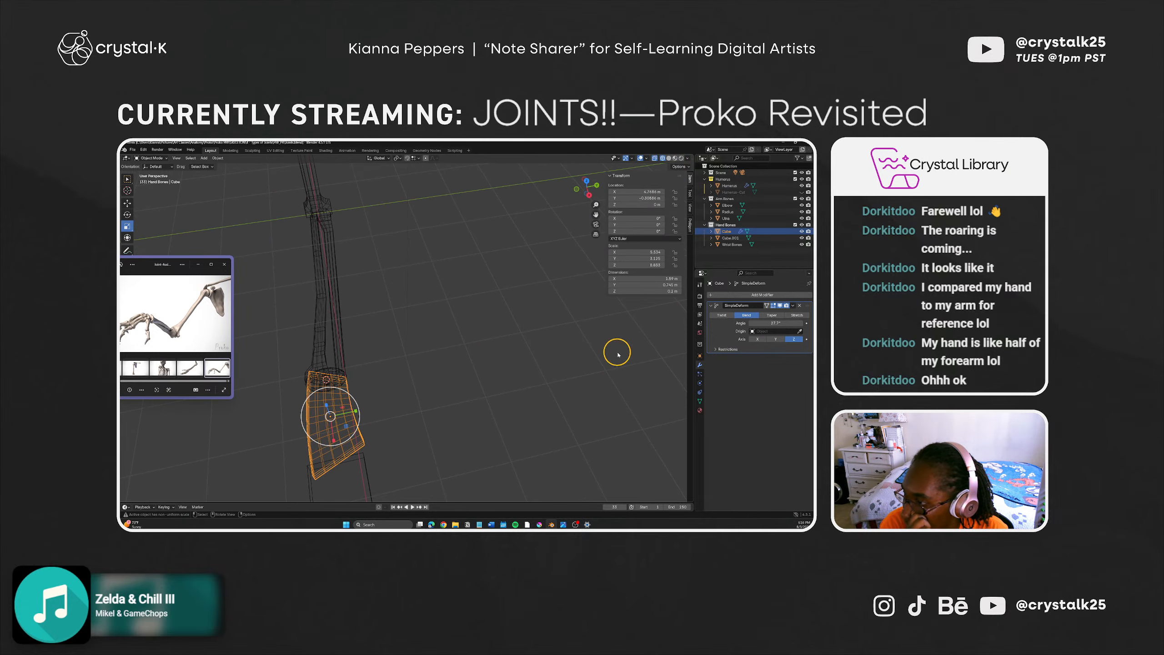
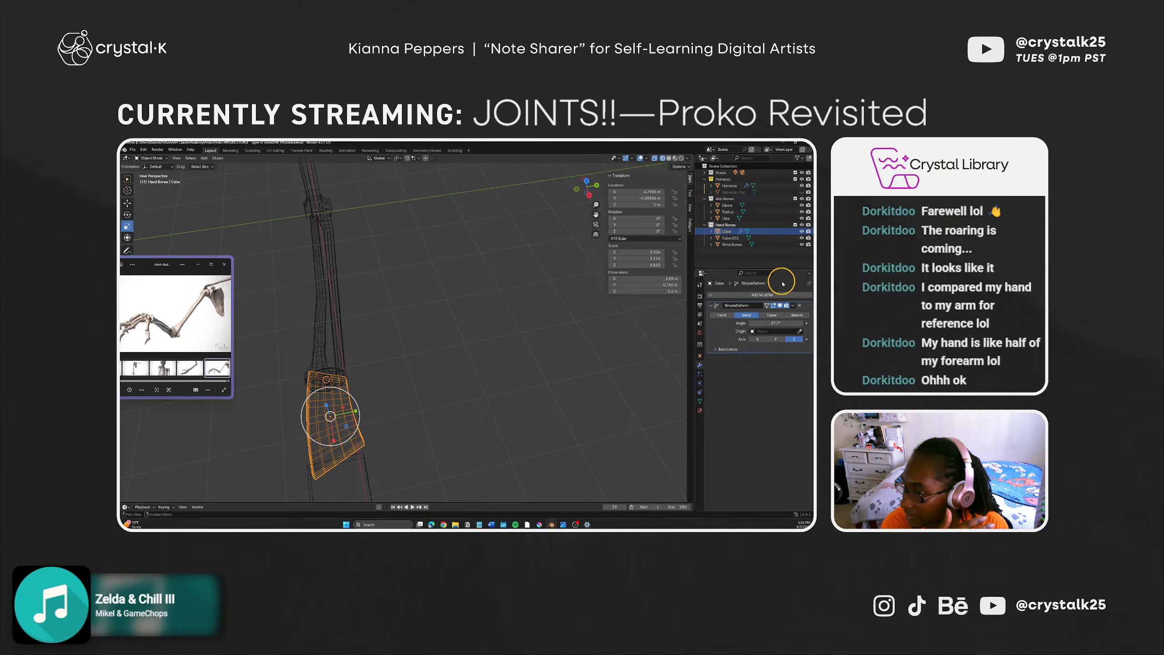
drag(775, 324, 787, 323)
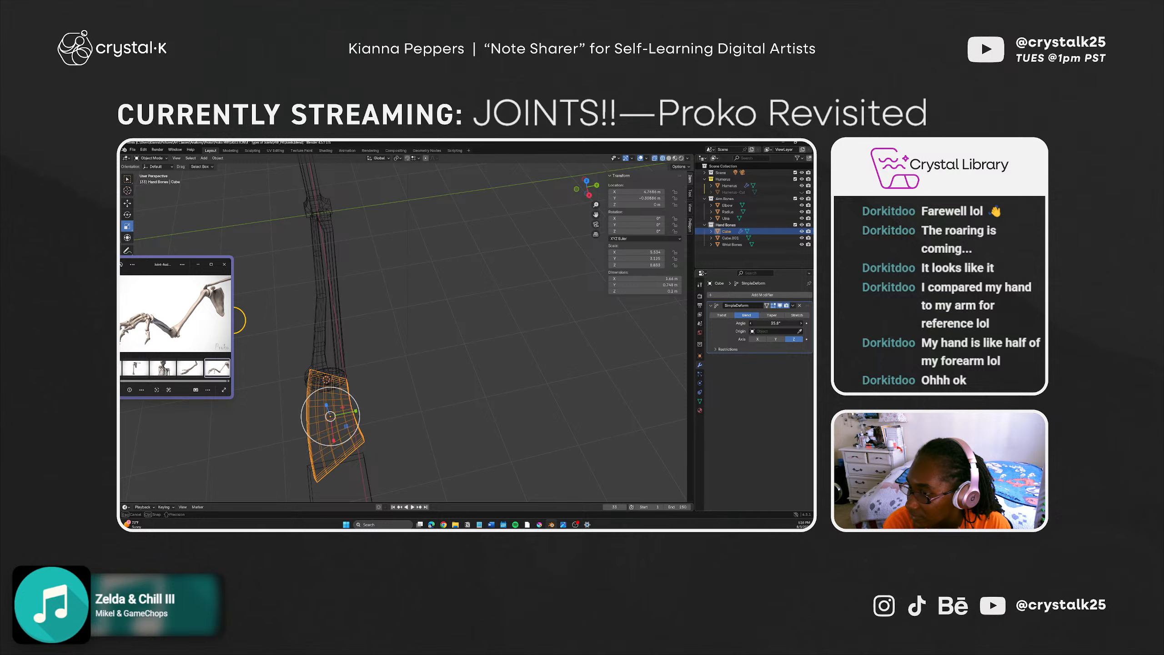
drag(777, 324, 776, 324)
click(775, 339)
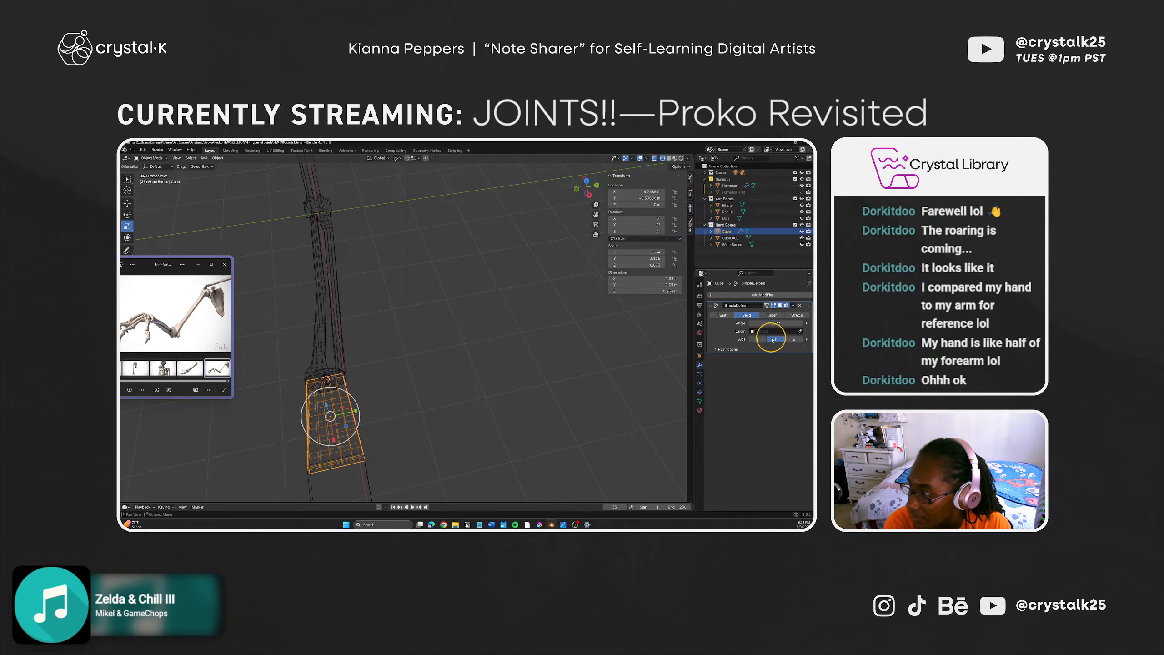
middle_drag(471, 405, 481, 369)
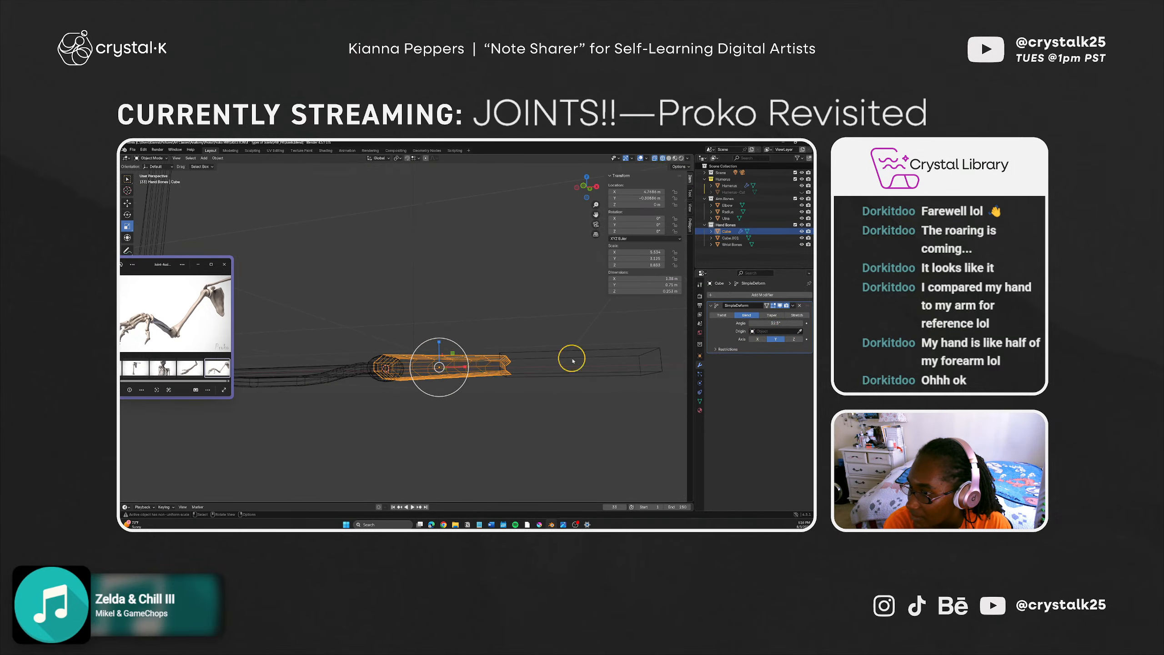
middle_drag(644, 343, 616, 369)
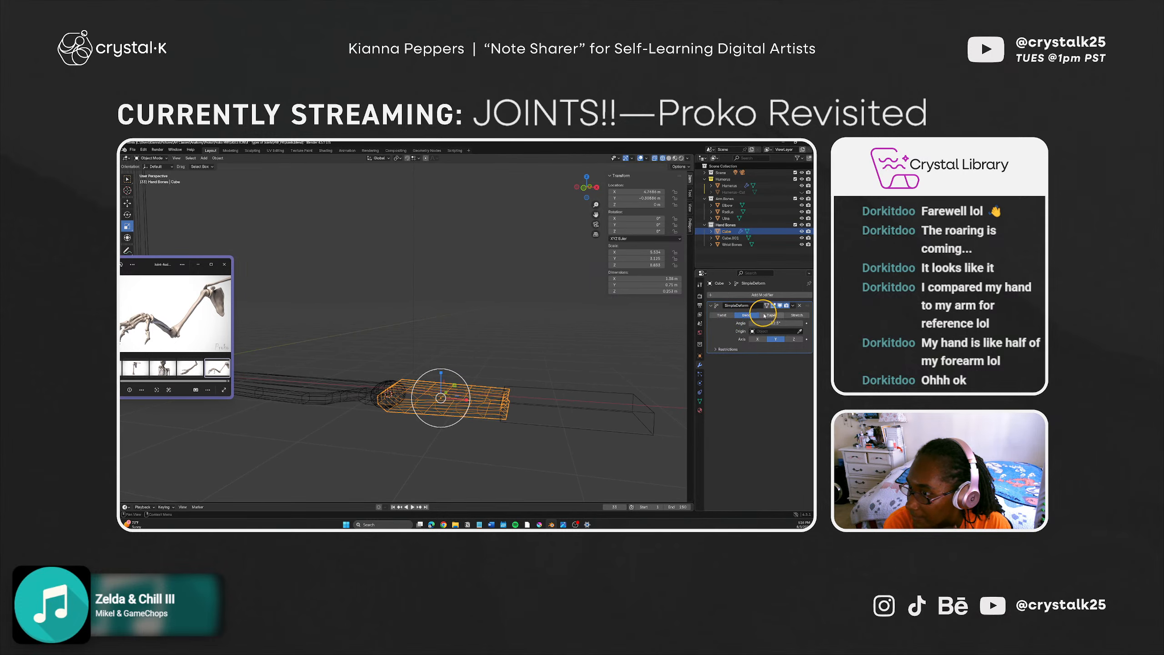
Step: Compare the Taper, Stretch and Twist deform types on the palm block and return to Bend
click(772, 315)
click(793, 315)
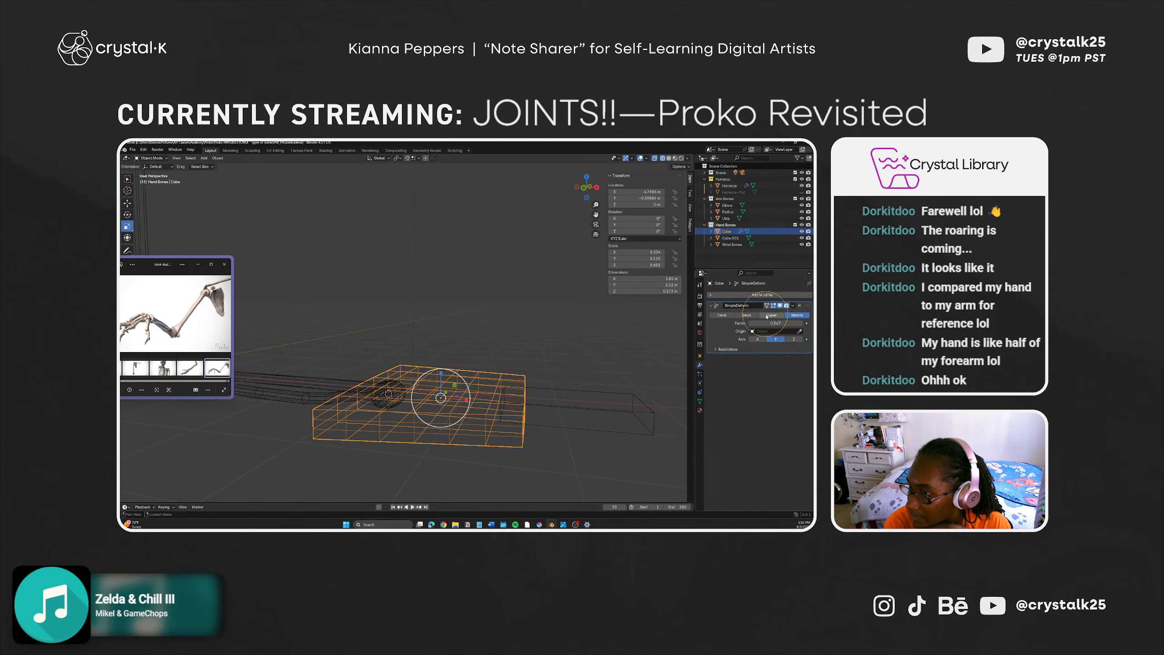
click(726, 315)
middle_drag(637, 361, 589, 367)
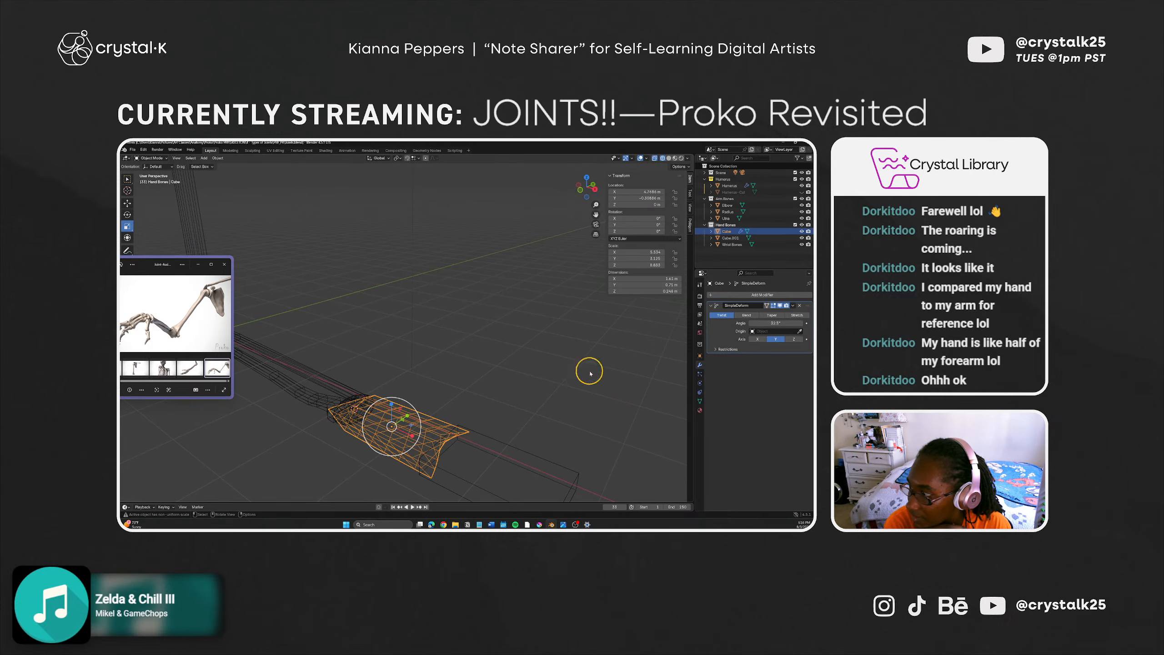
click(769, 330)
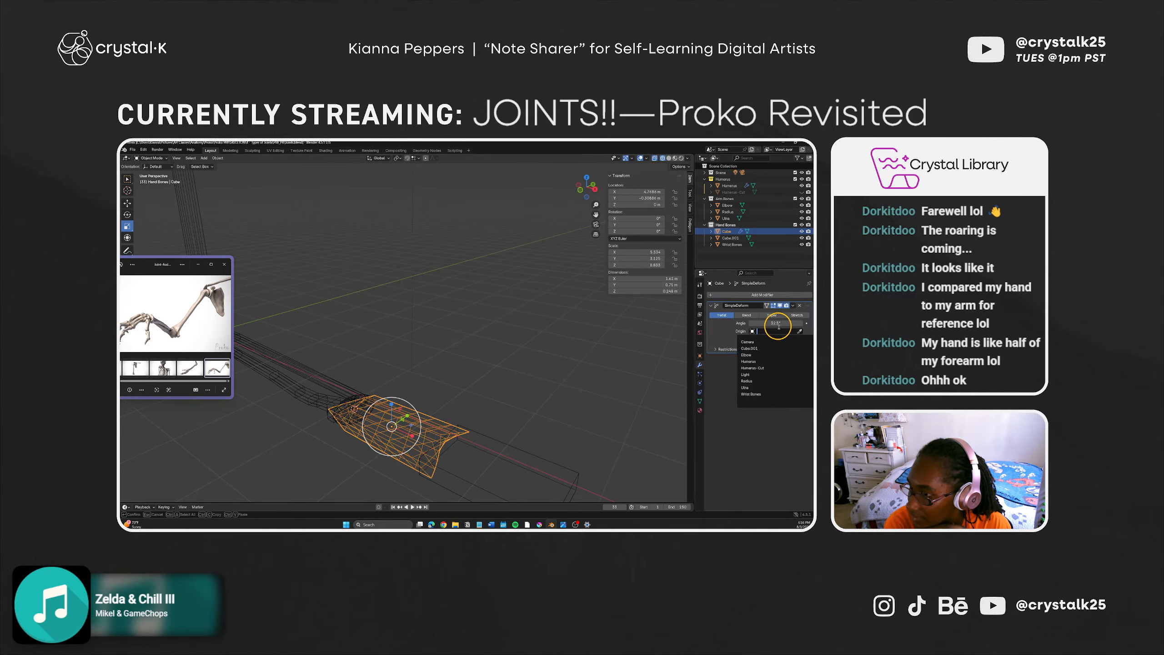
click(751, 315)
Step: Try a negative bend angle on the palm block and compare it with the Taper result before restoring Bend
drag(771, 323, 644, 330)
middle_drag(643, 331, 686, 353)
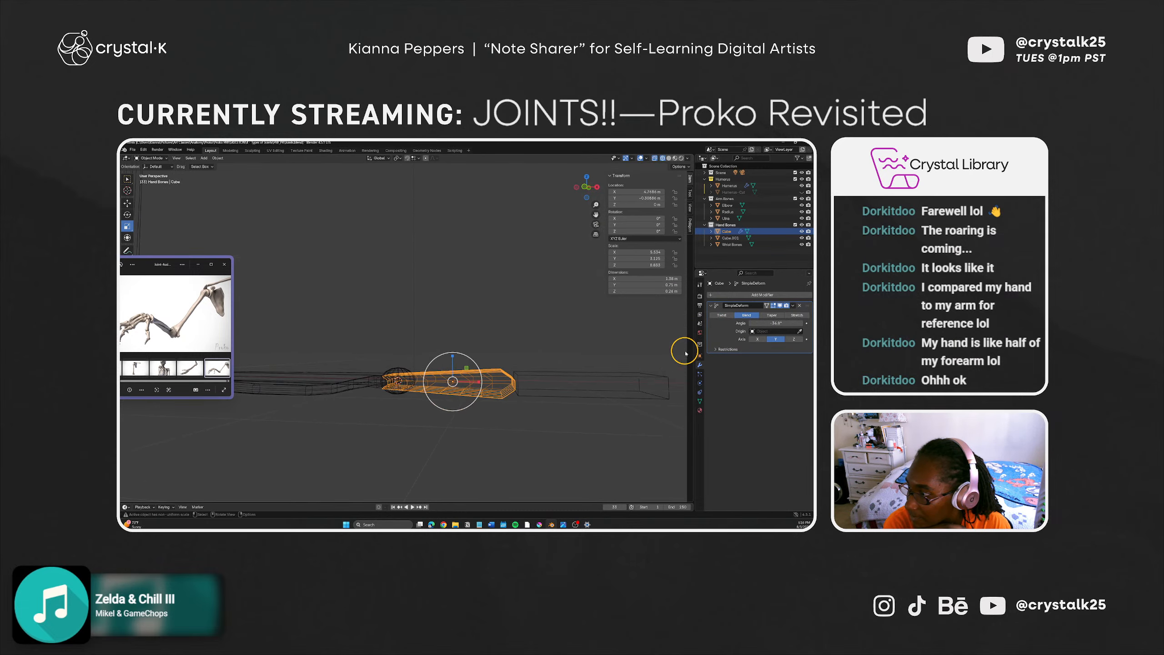
click(770, 315)
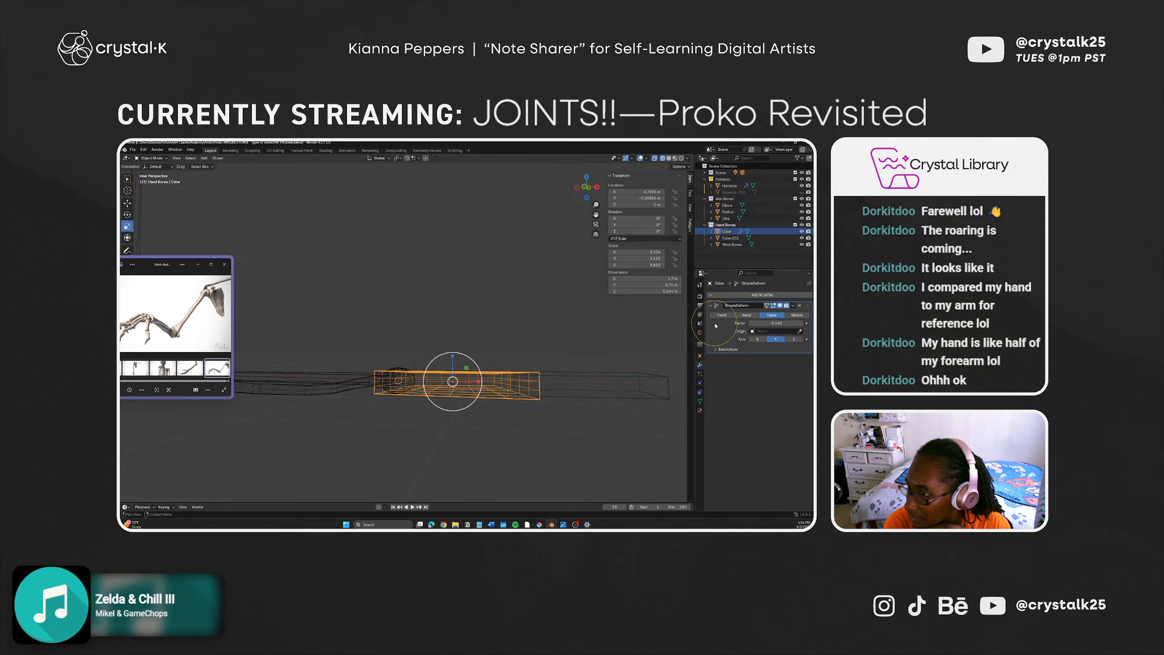
click(743, 315)
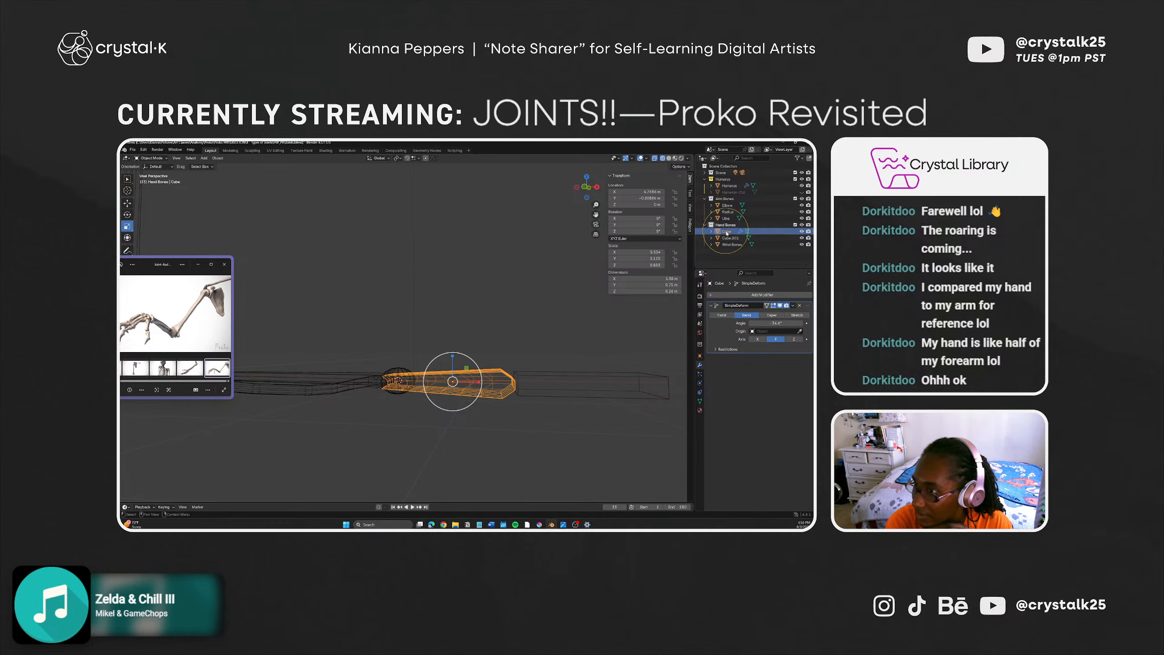
Step: Assign the block beyond the palm as the bend's origin object and try angles about the X and Z axes
drag(730, 237, 291, 328)
click(758, 339)
drag(767, 323, 271, 328)
middle_drag(688, 342, 629, 359)
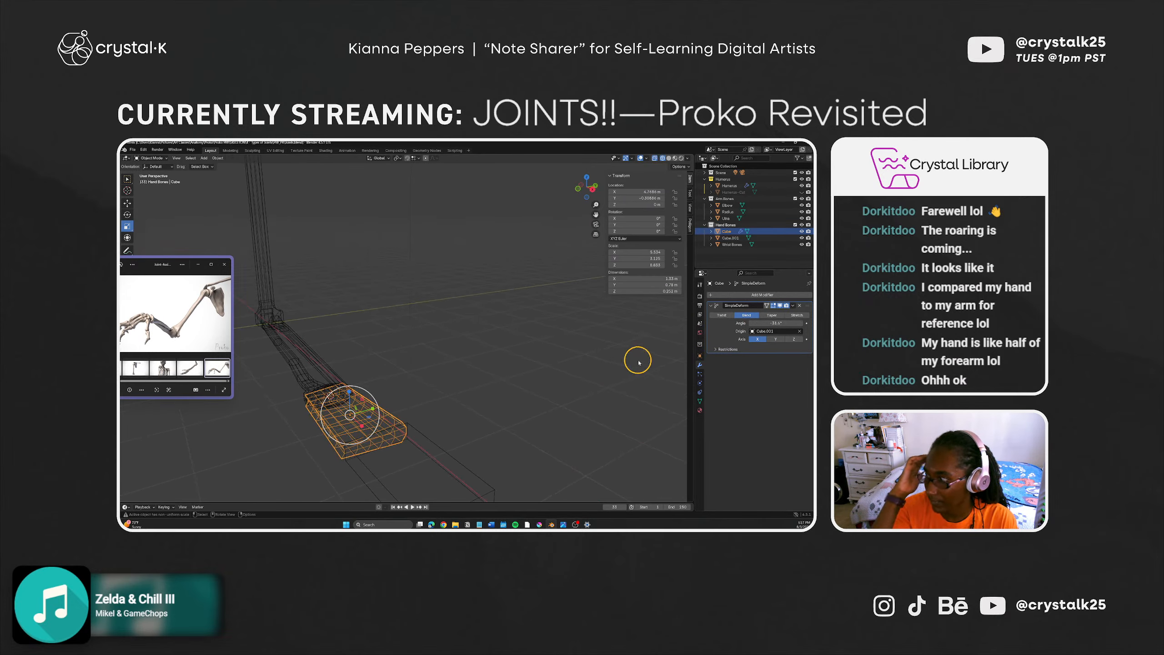
click(793, 339)
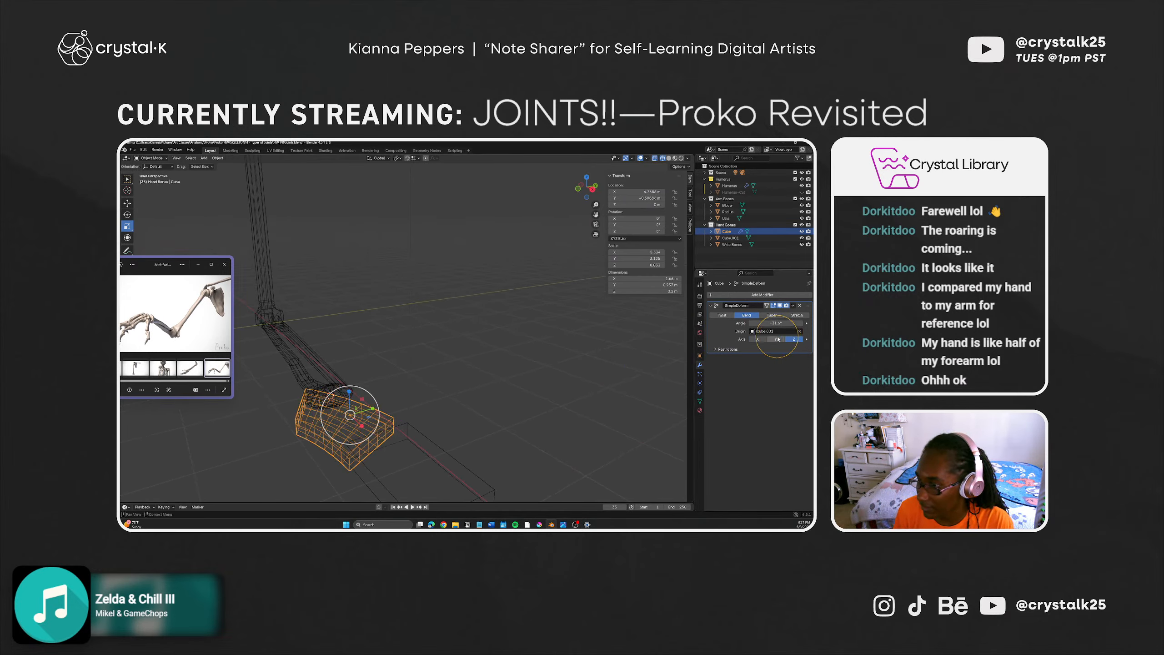
drag(776, 323, 298, 326)
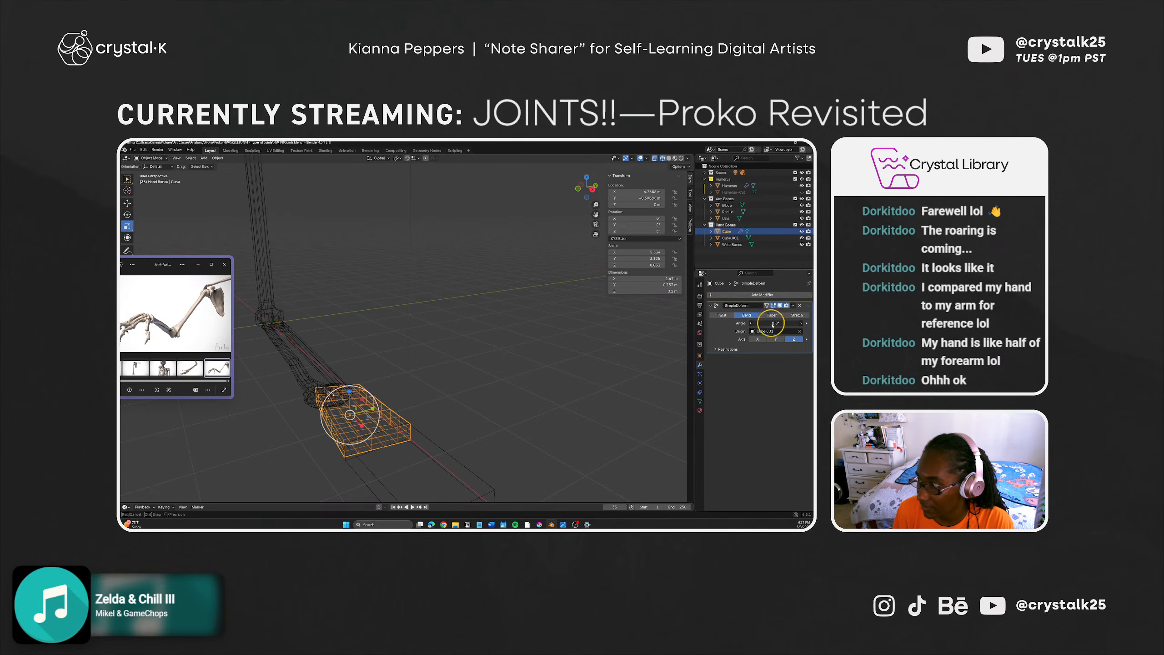
Step: Set the bend axis back to Y and adjust the angle to a small negative value for a slight palm curve
click(772, 339)
mouse_move(768, 322)
mouse_down()
mouse_move(251, 329)
mouse_move(812, 337)
mouse_move(245, 334)
mouse_move(768, 322)
mouse_up()
middle_drag(555, 388, 587, 379)
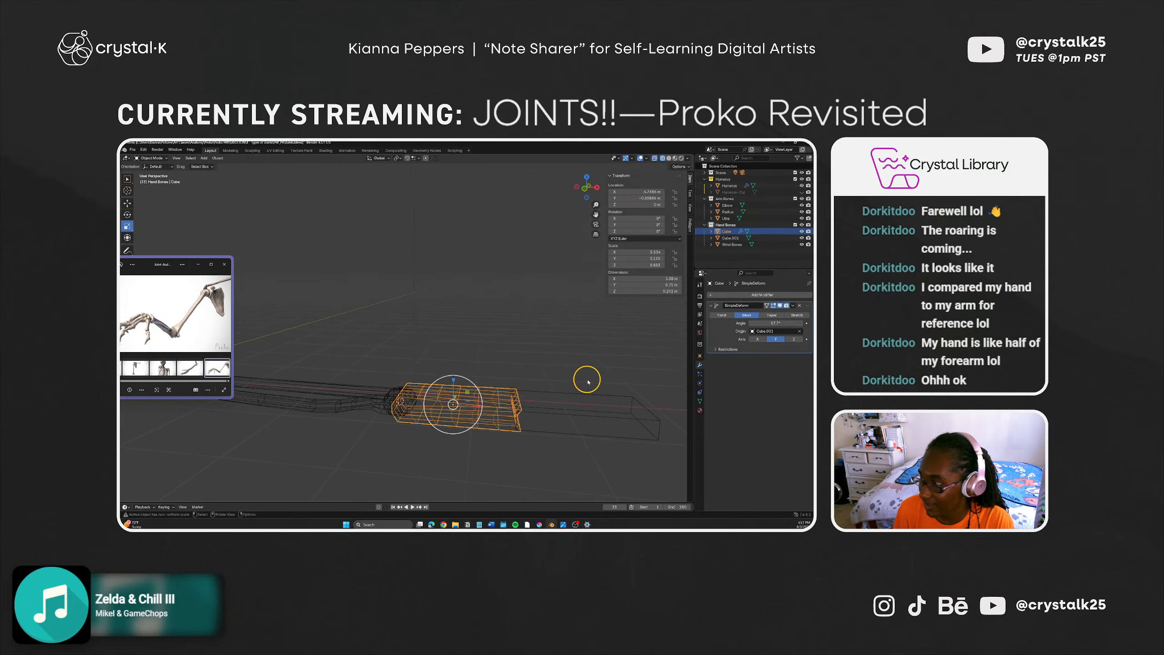
drag(774, 328, 718, 326)
drag(724, 325, 722, 325)
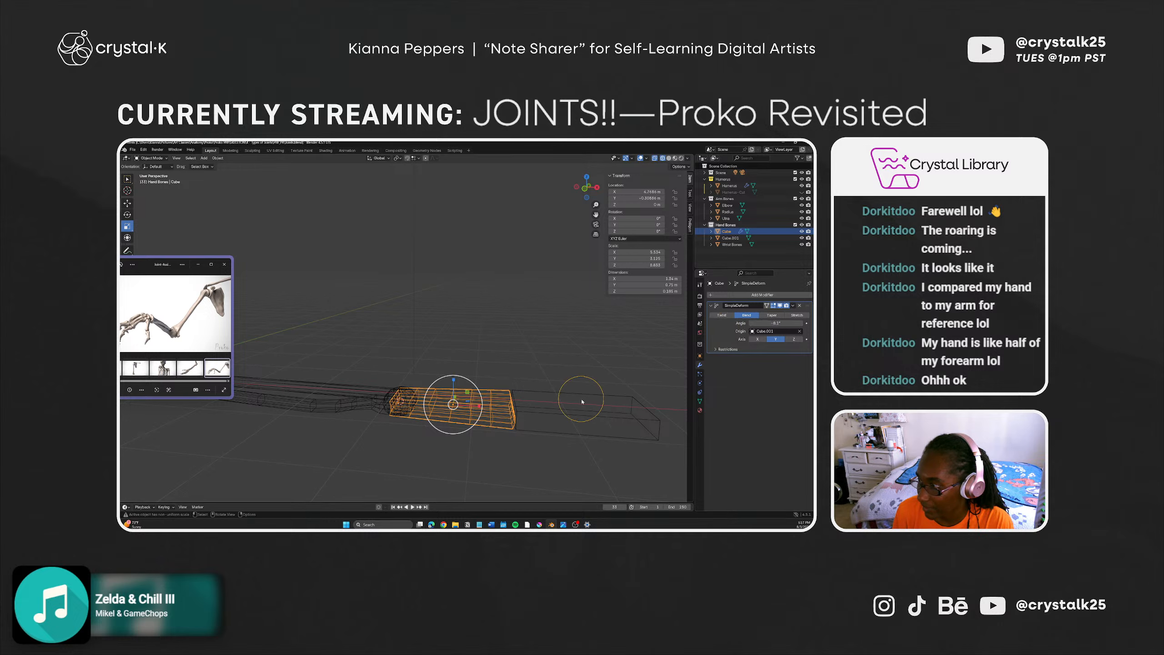
middle_drag(581, 399, 531, 420)
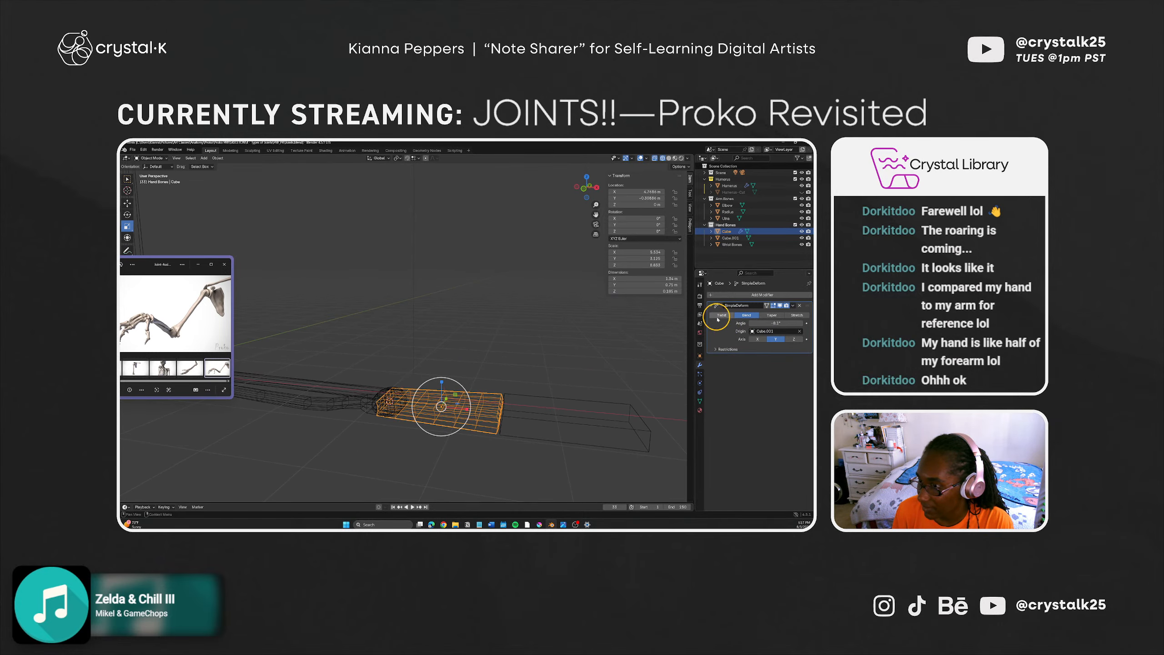
drag(775, 322, 767, 322)
click(783, 323)
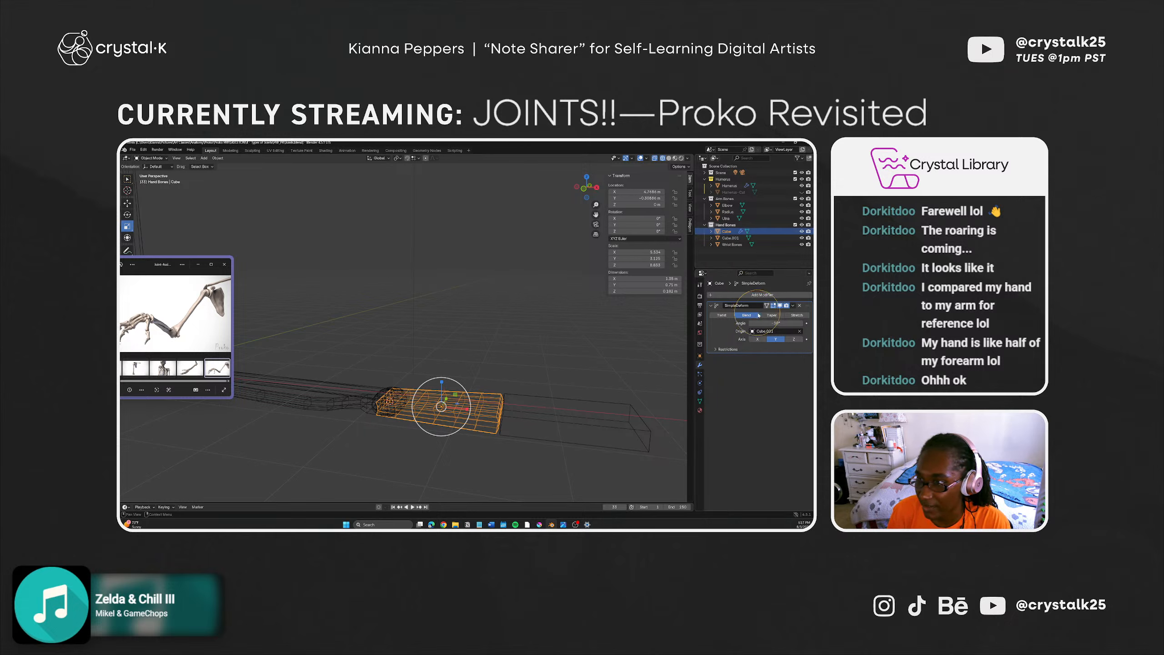
Step: Duplicate the palm block's Simple Deform modifier in the modifier stack
alt+drag(718, 305, 719, 339)
click(712, 306)
right_click(717, 310)
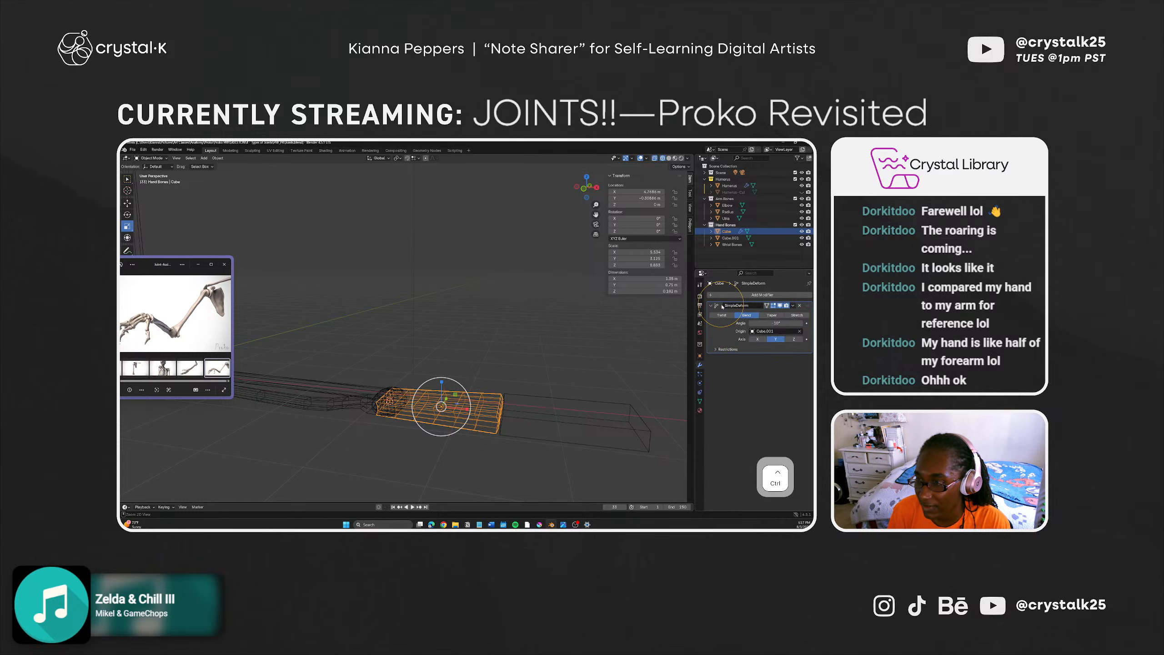
key(shift+d)
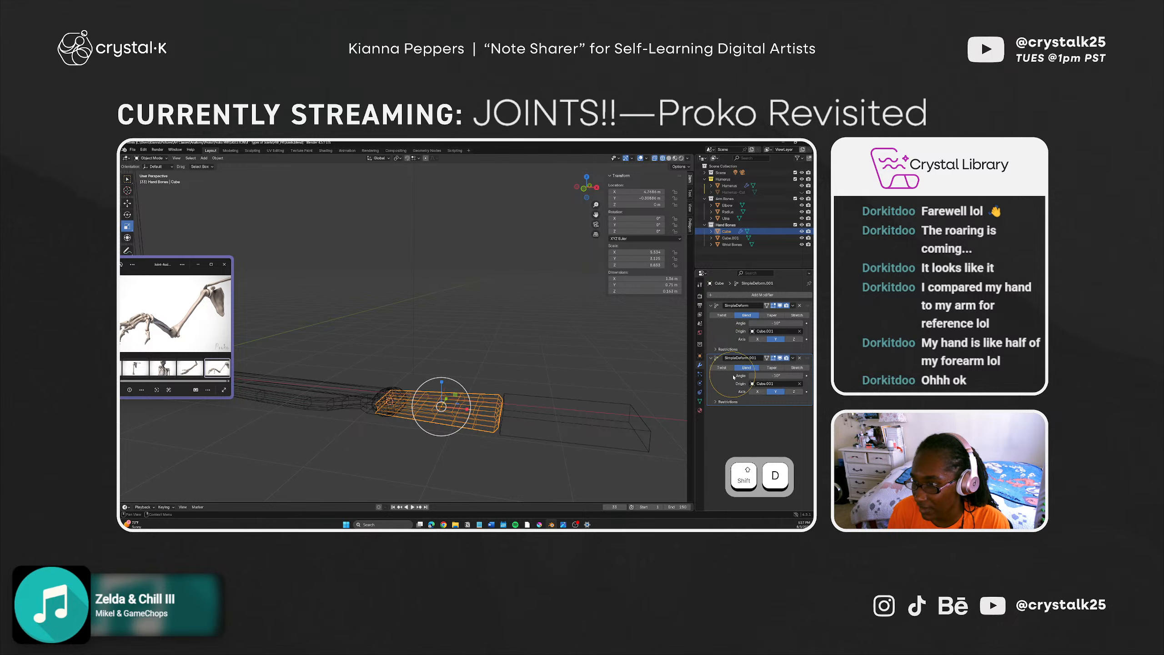
Step: Try the Z axis and a different angle on the palm block's duplicated Simple Deform modifier
click(762, 392)
click(794, 391)
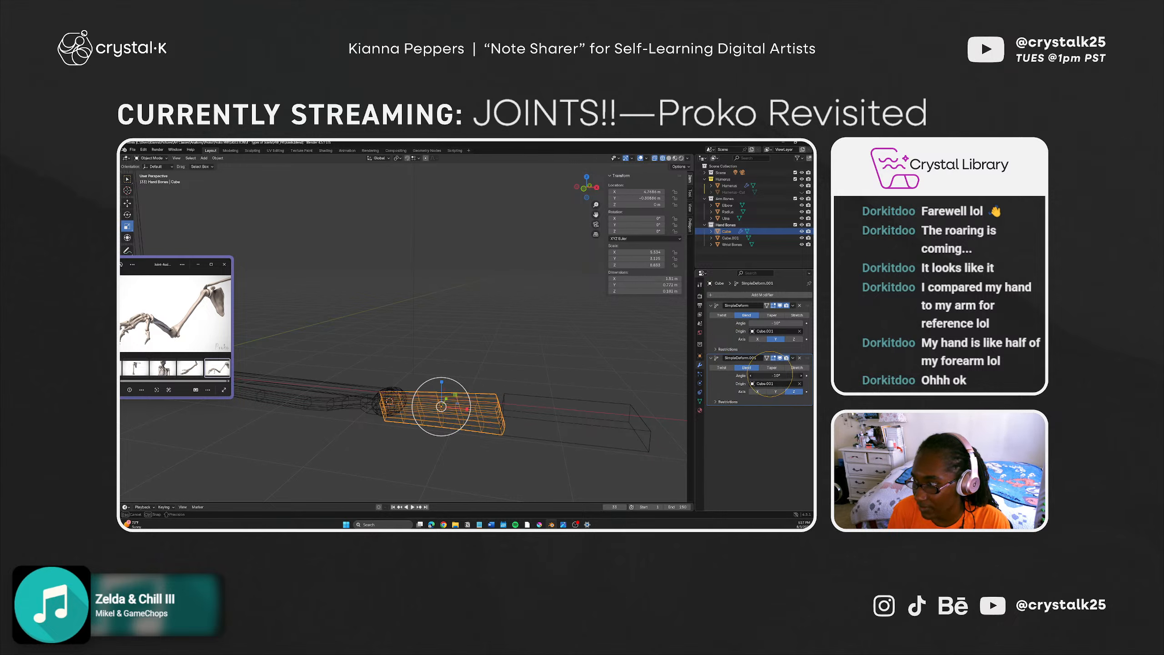
drag(774, 375, 242, 372)
key(ctrl+z)
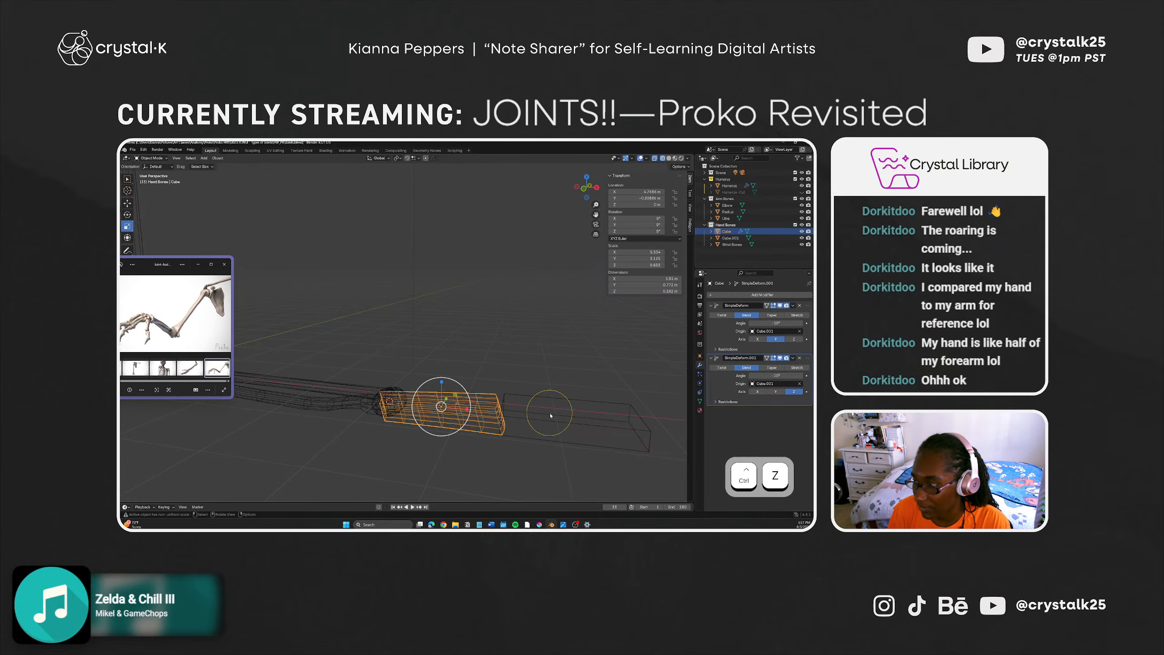
mouse_move(545, 410)
middle_down()
mouse_move(509, 424)
mouse_move(548, 403)
middle_up()
shift+middle_drag(478, 424, 521, 416)
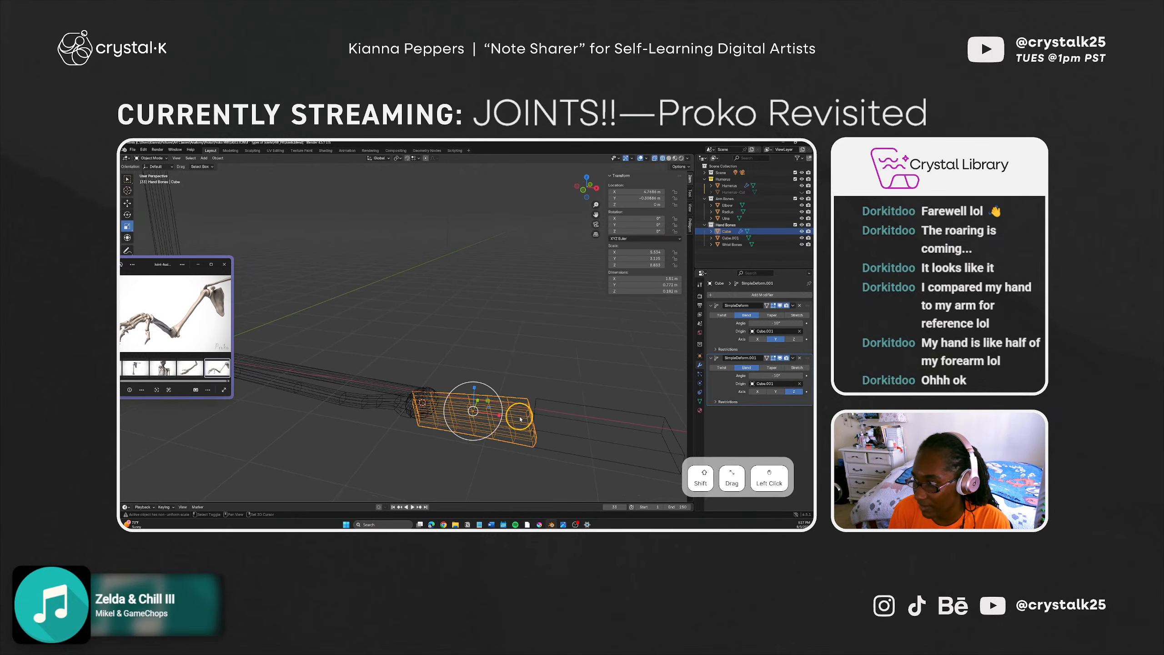
Step: Undo the duplicate modifier's axis changes and delete that duplicate from the palm block
key(ctrl+z)
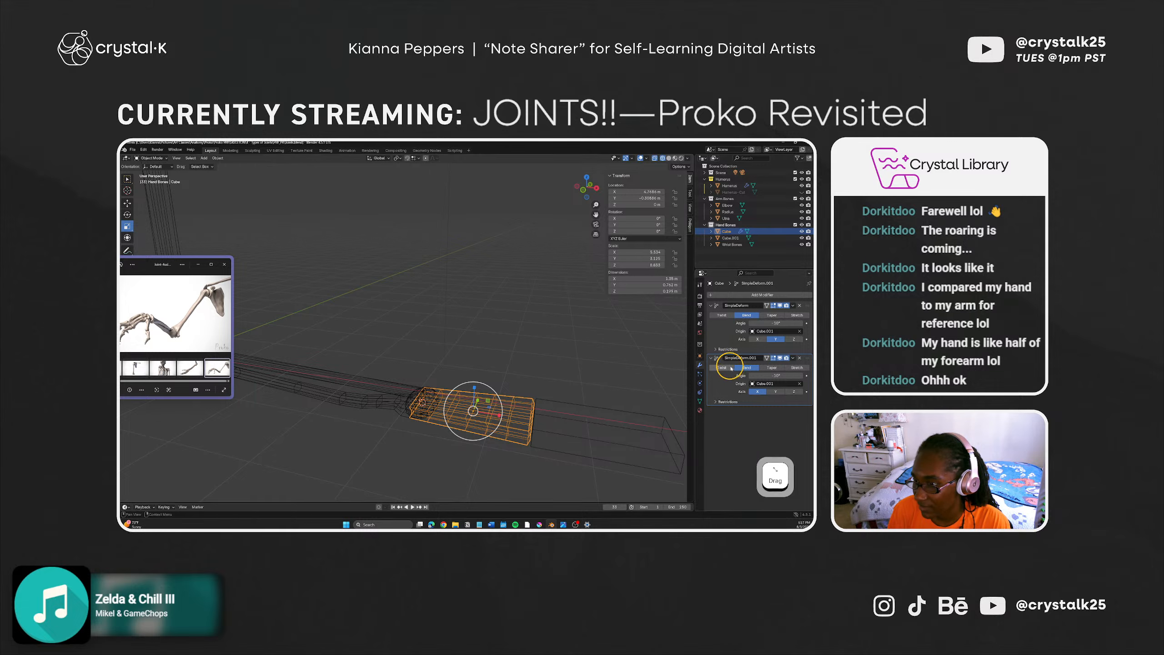
key(ctrl+z)
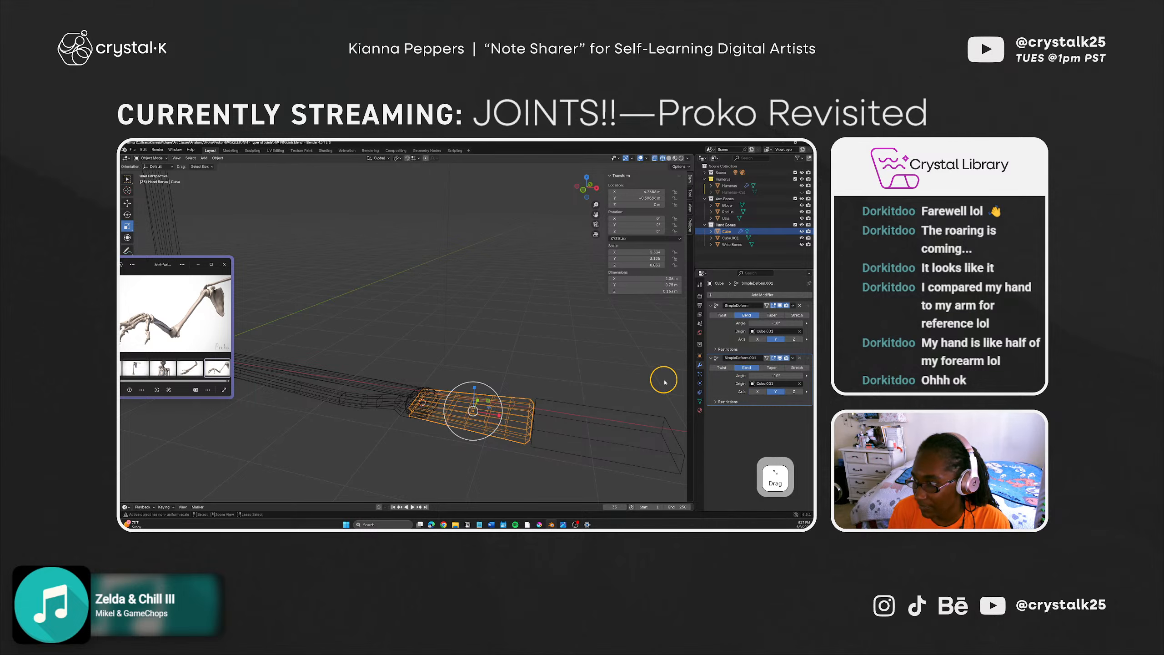
click(800, 358)
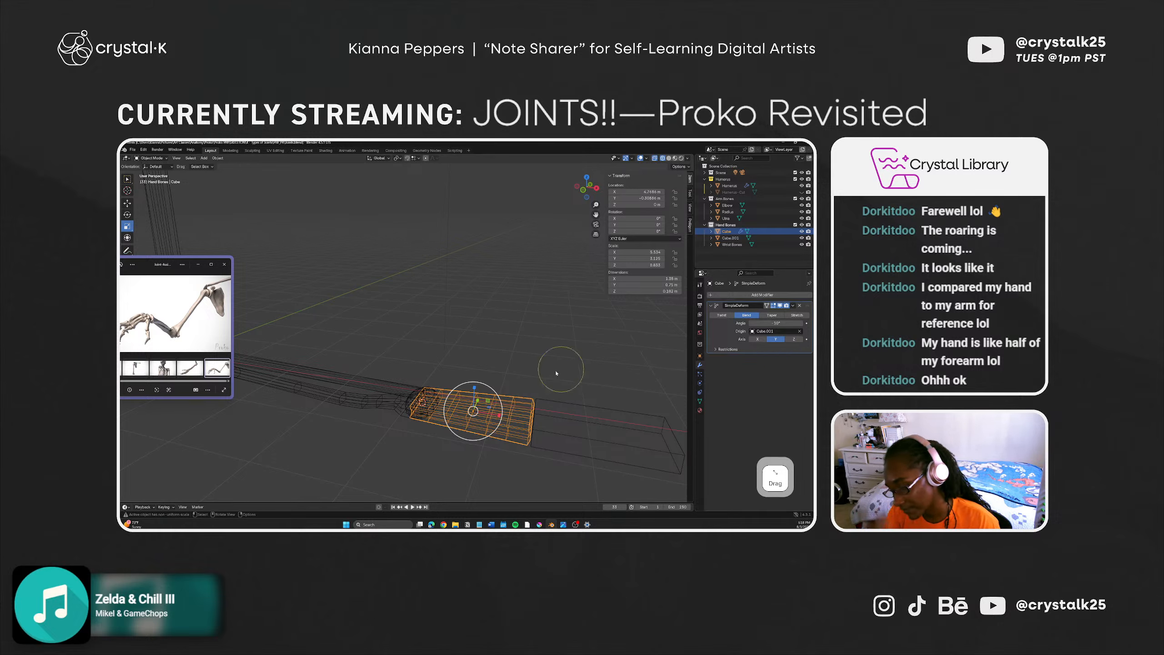
Step: Limit transforms to origins only and move the palm block's origin along X toward the wrist with the Move tool
click(690, 207)
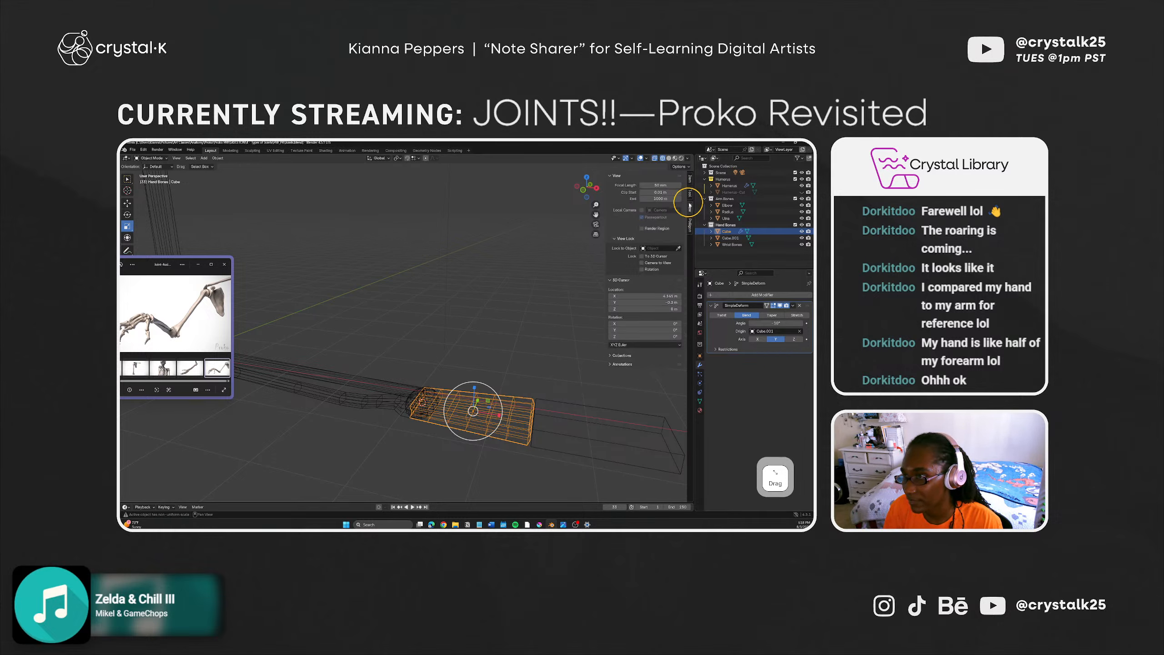
click(690, 196)
click(642, 230)
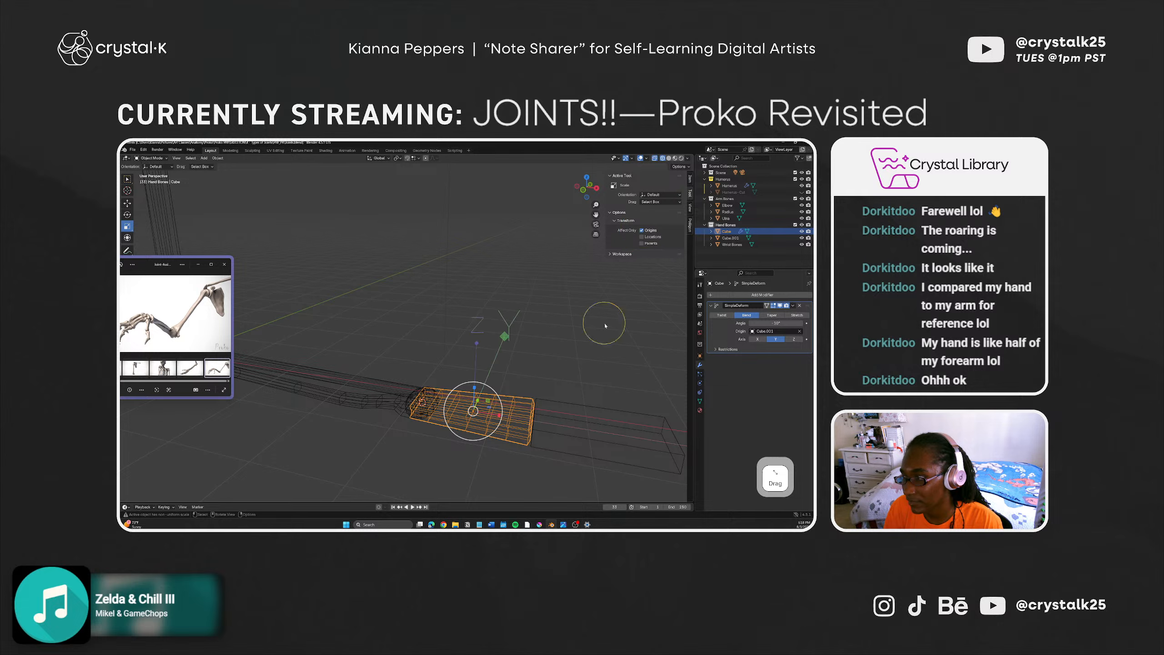
key(shift+space)
key(g)
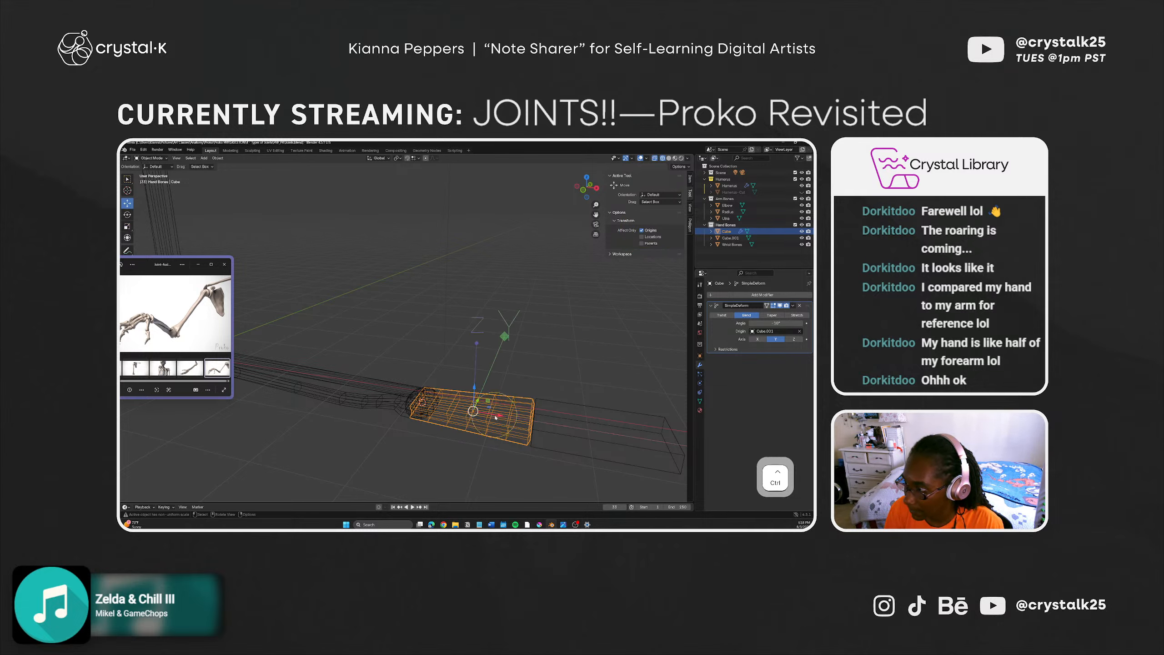
ctrl+drag(498, 416, 436, 413)
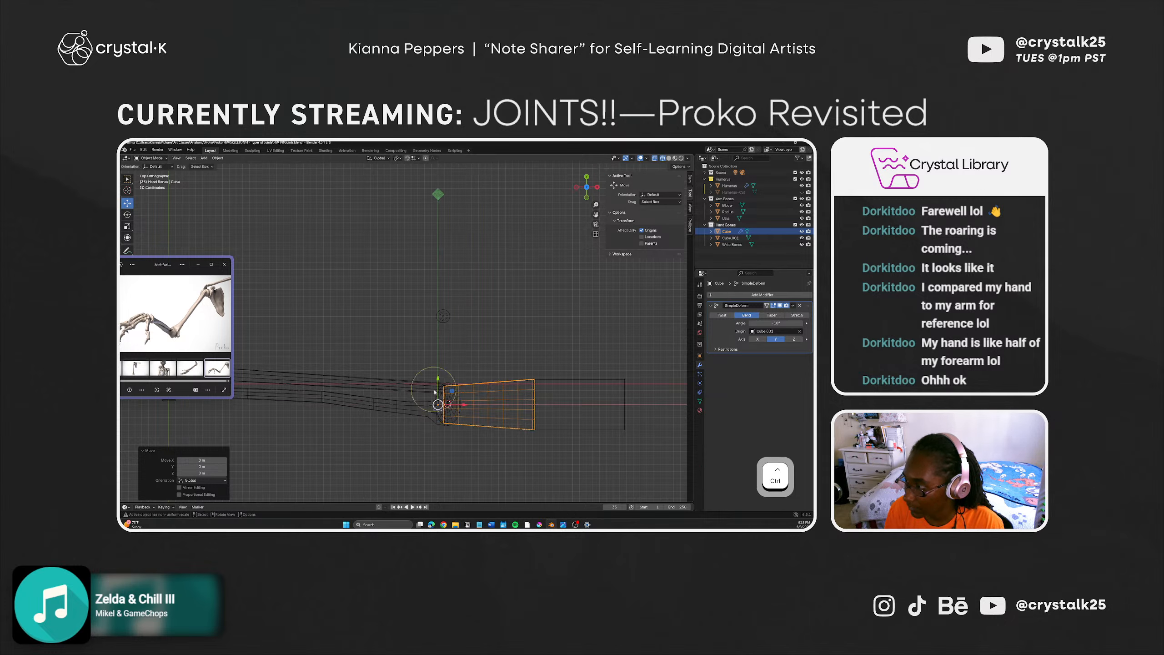
Step: Set the snap target to Vertex and place the palm block's origin at the centre of the wrist joint
click(415, 159)
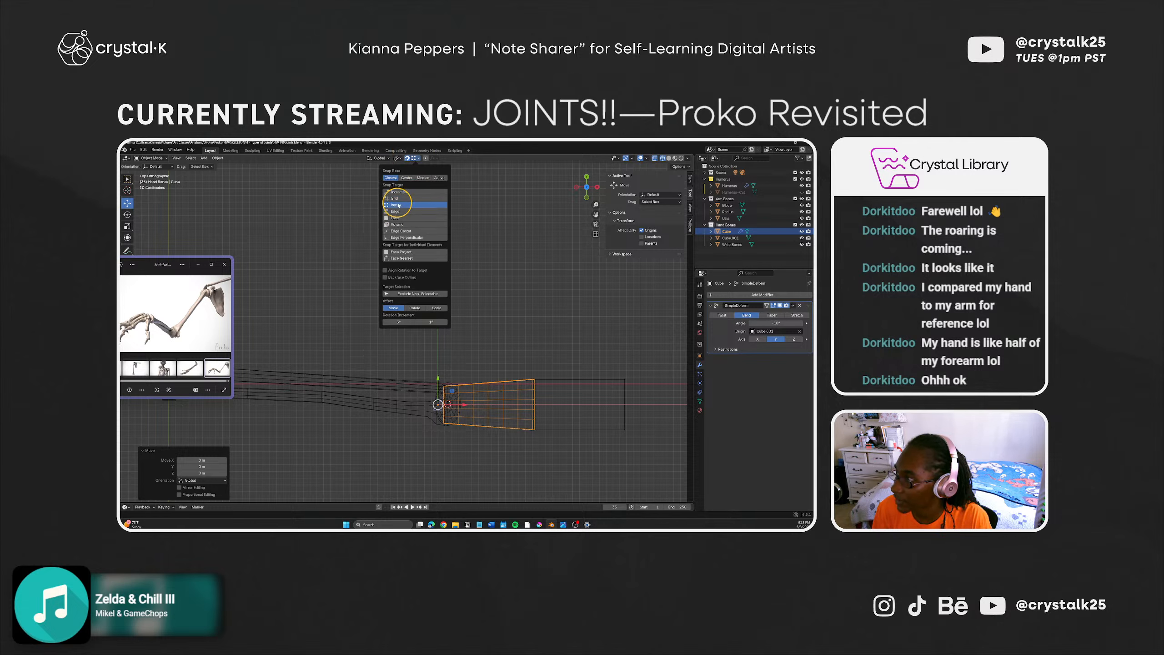
drag(465, 406, 444, 405)
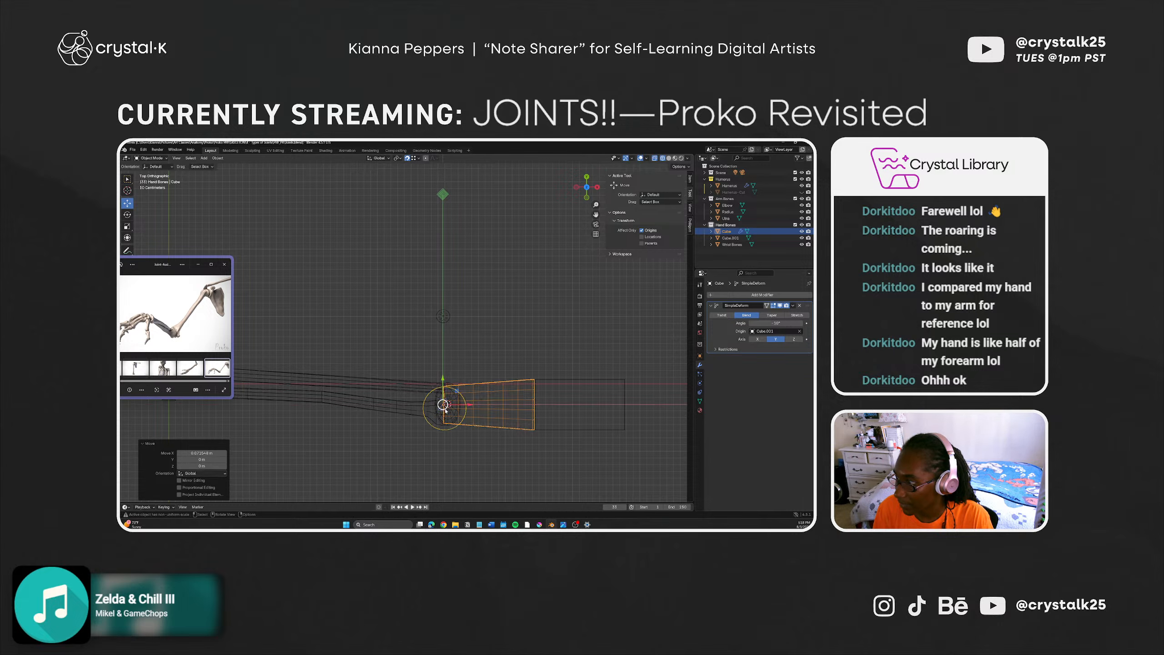
scroll(459, 413, up, 3)
mouse_move(463, 376)
shift+middle_down()
mouse_move(468, 347)
mouse_move(477, 432)
mouse_move(460, 364)
mouse_move(478, 402)
shift+middle_up()
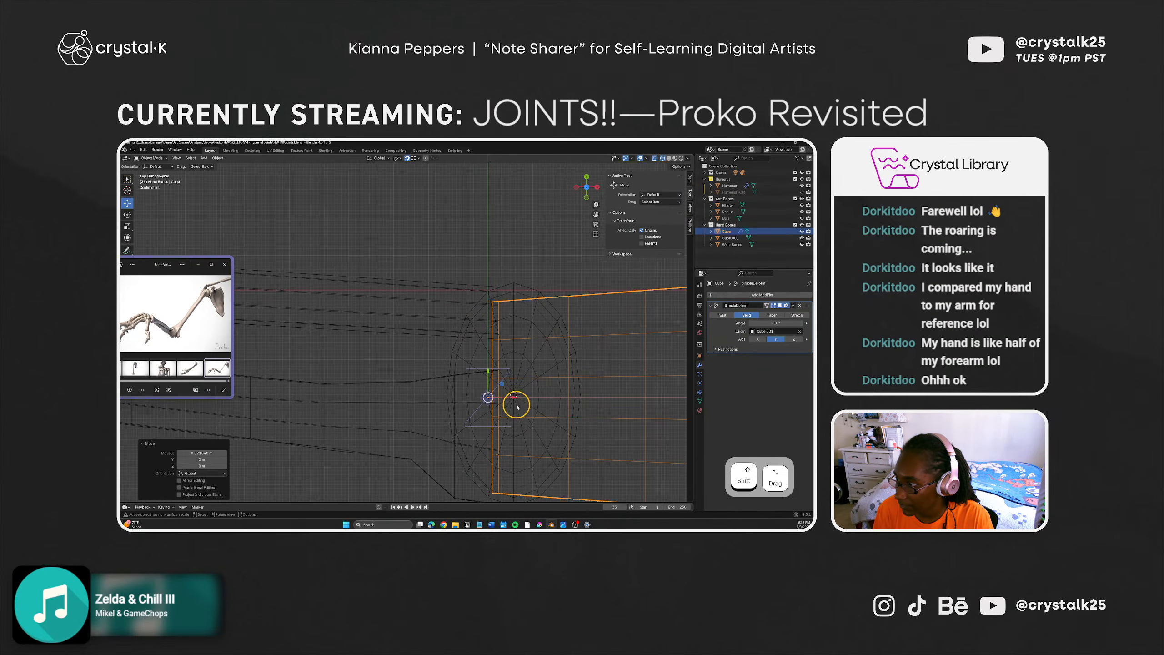
mouse_move(511, 400)
mouse_down()
mouse_move(522, 396)
mouse_move(497, 401)
mouse_move(528, 407)
mouse_move(515, 403)
mouse_up()
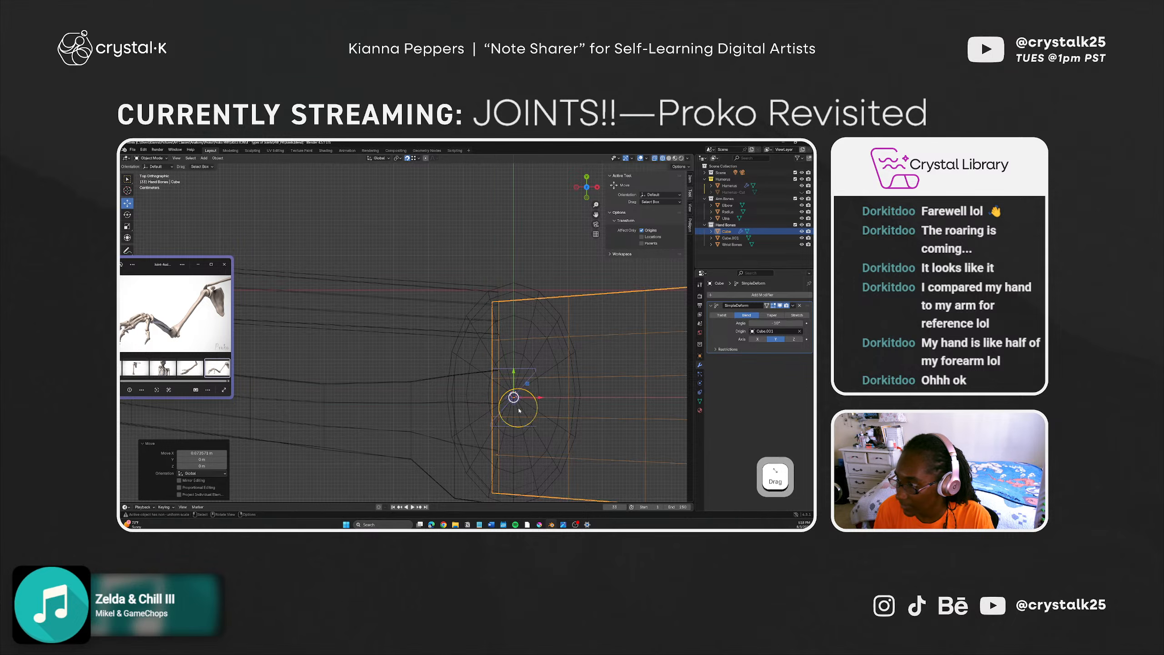
mouse_move(514, 404)
middle_down()
mouse_move(545, 382)
mouse_move(525, 406)
mouse_move(546, 307)
mouse_move(564, 403)
mouse_move(526, 403)
mouse_move(574, 388)
mouse_move(497, 382)
mouse_move(511, 400)
middle_up()
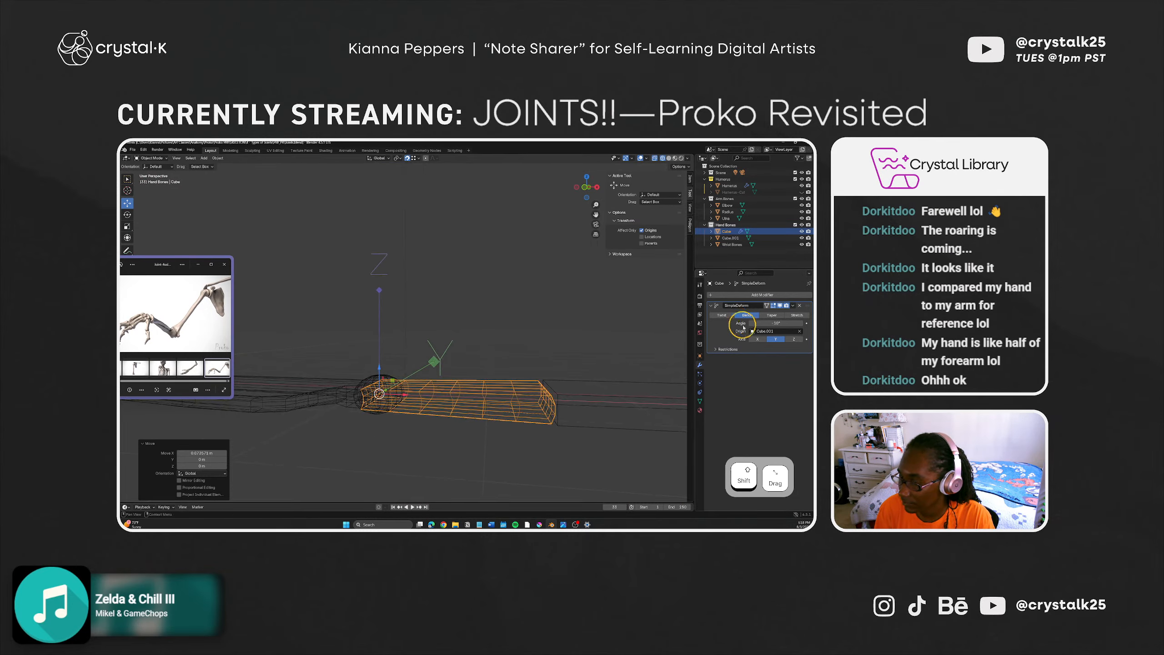
Step: Test and undo a bend angle change, and rename the palm block's Simple Deform modifier as Y Bend
drag(746, 325, 244, 319)
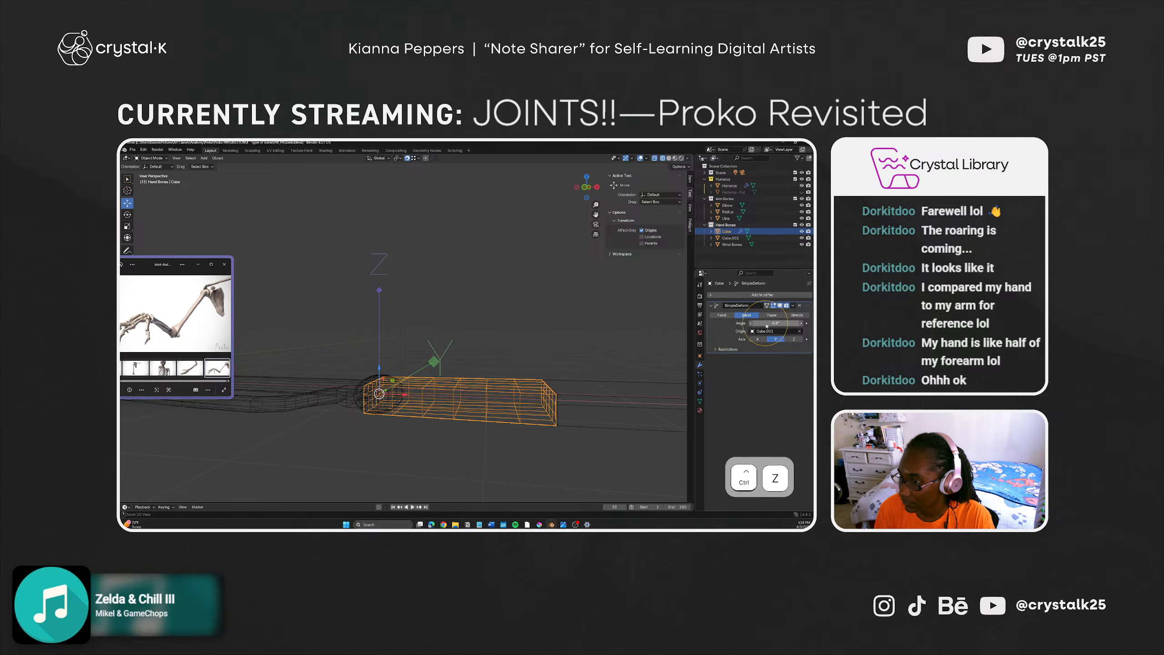
key(ctrl+z)
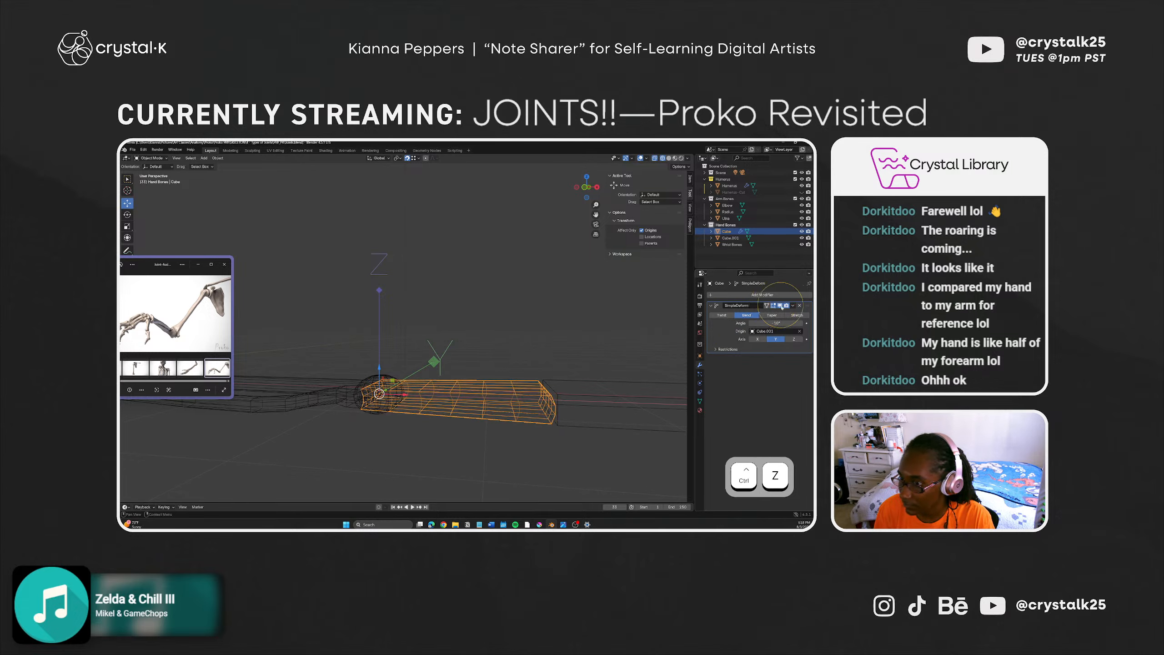
click(724, 307)
click(722, 308)
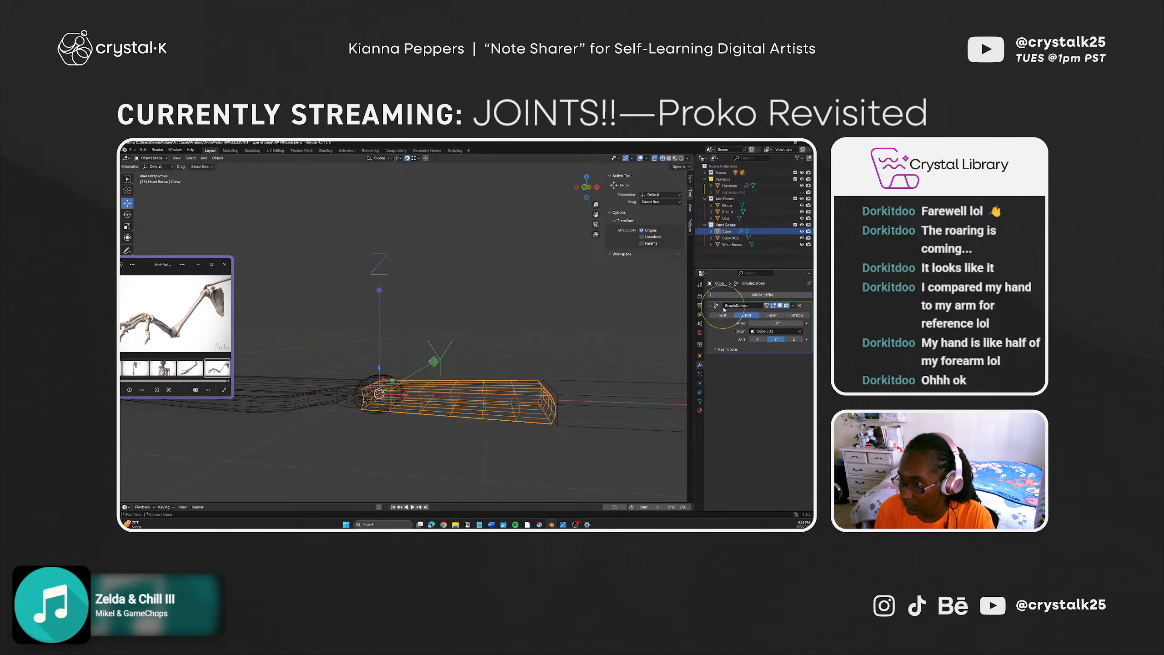
click(725, 306)
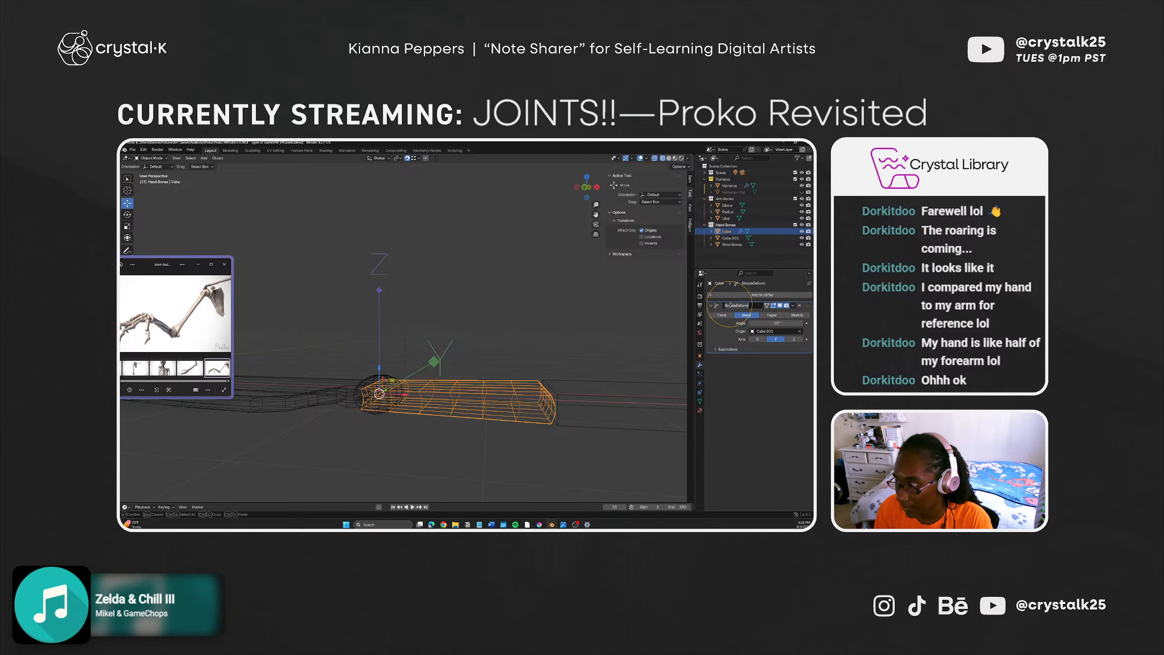
text(Y Bend)
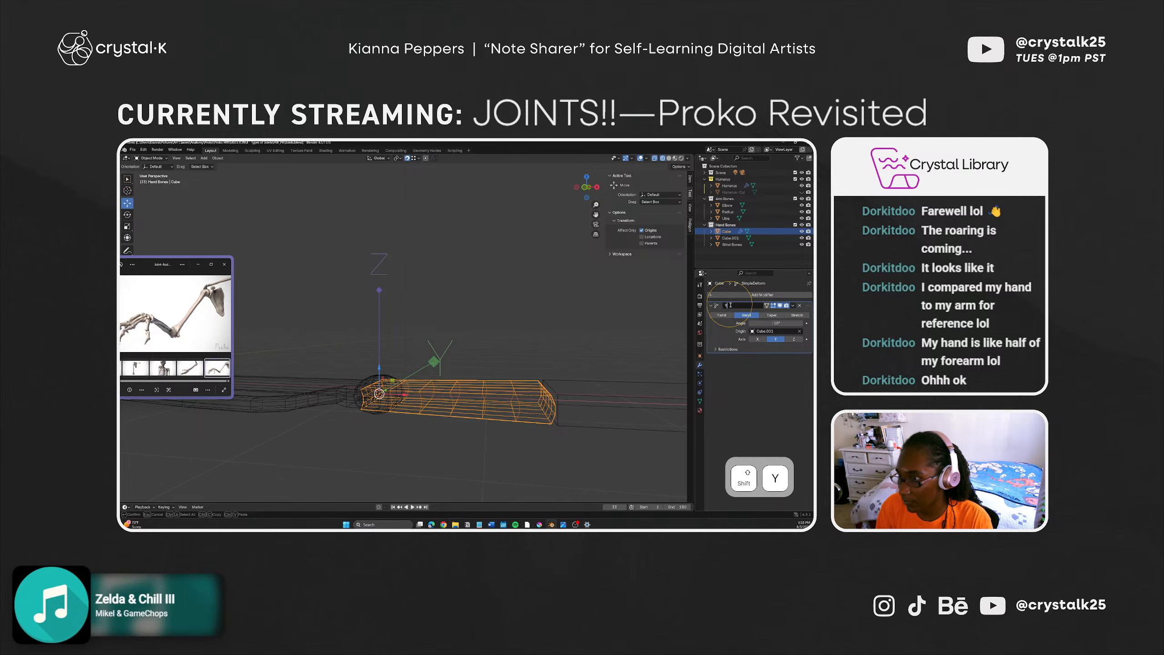
key(Return)
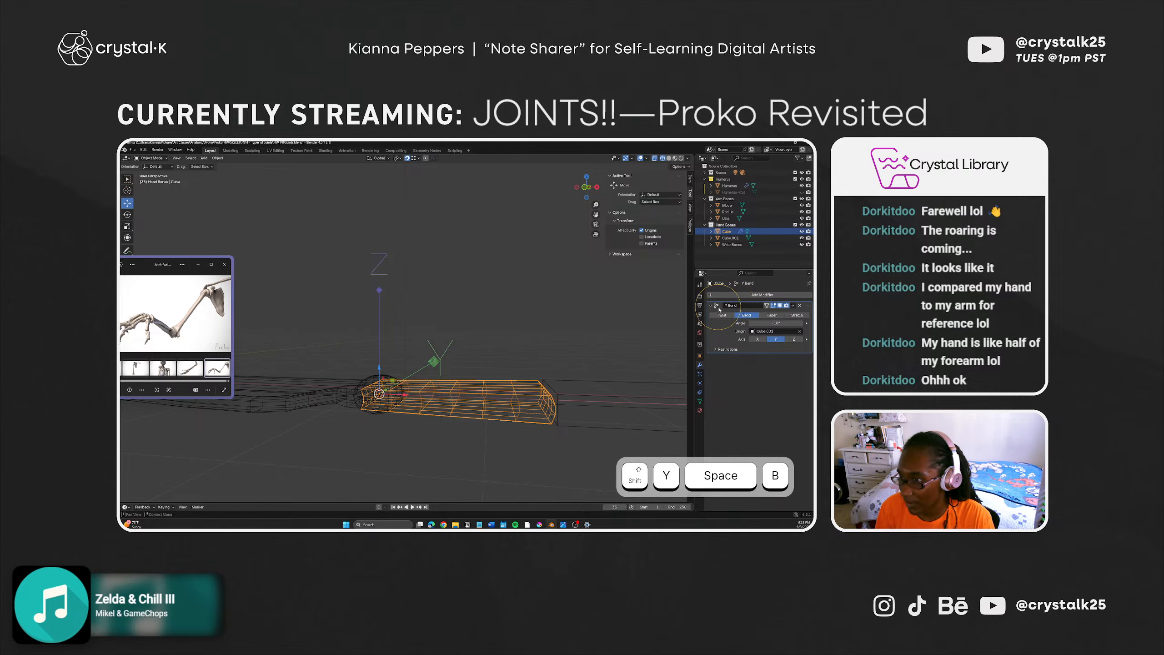
Step: Duplicate the Y Bend modifier, and try a different angle on the copy before undoing that angle change
key(shift+d)
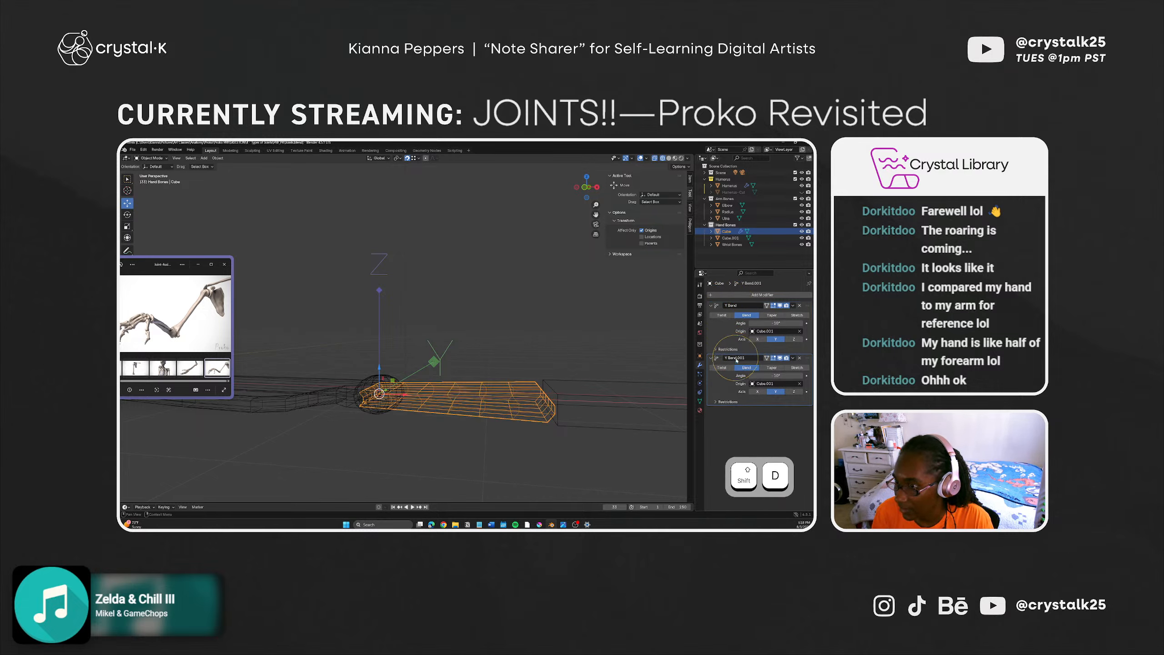
drag(776, 375, 225, 376)
key(ctrl+z)
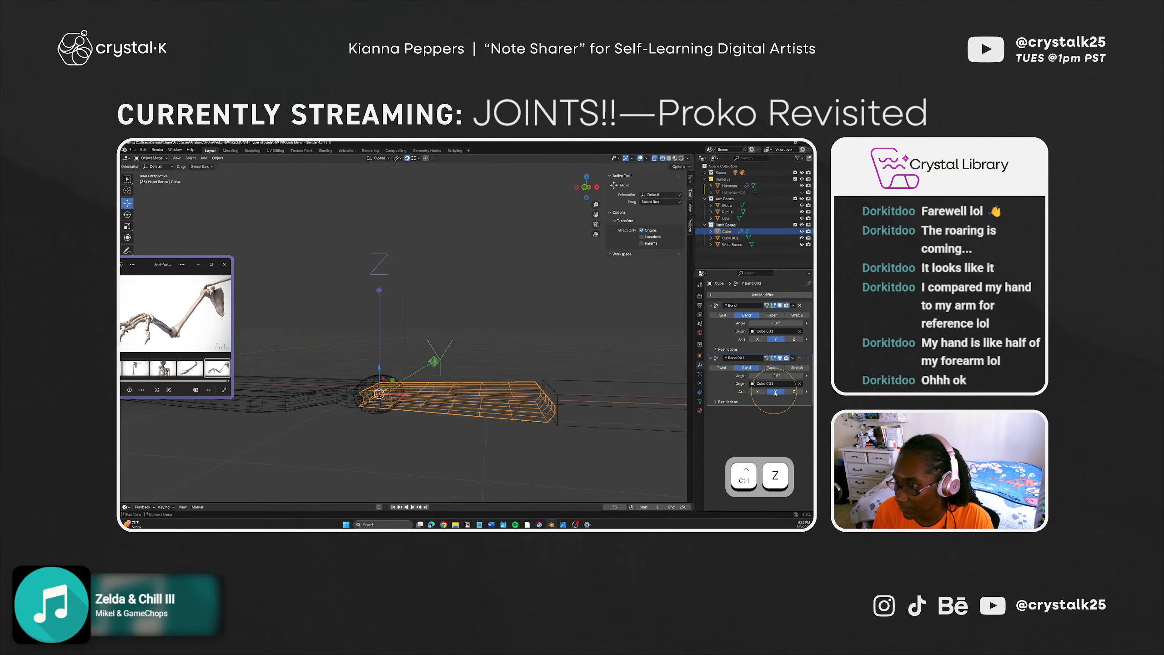
Step: Try the Z axis and another angle on the copied bend, and shift the palm block's origin away from the wrist
click(794, 391)
middle_drag(654, 382, 413, 407)
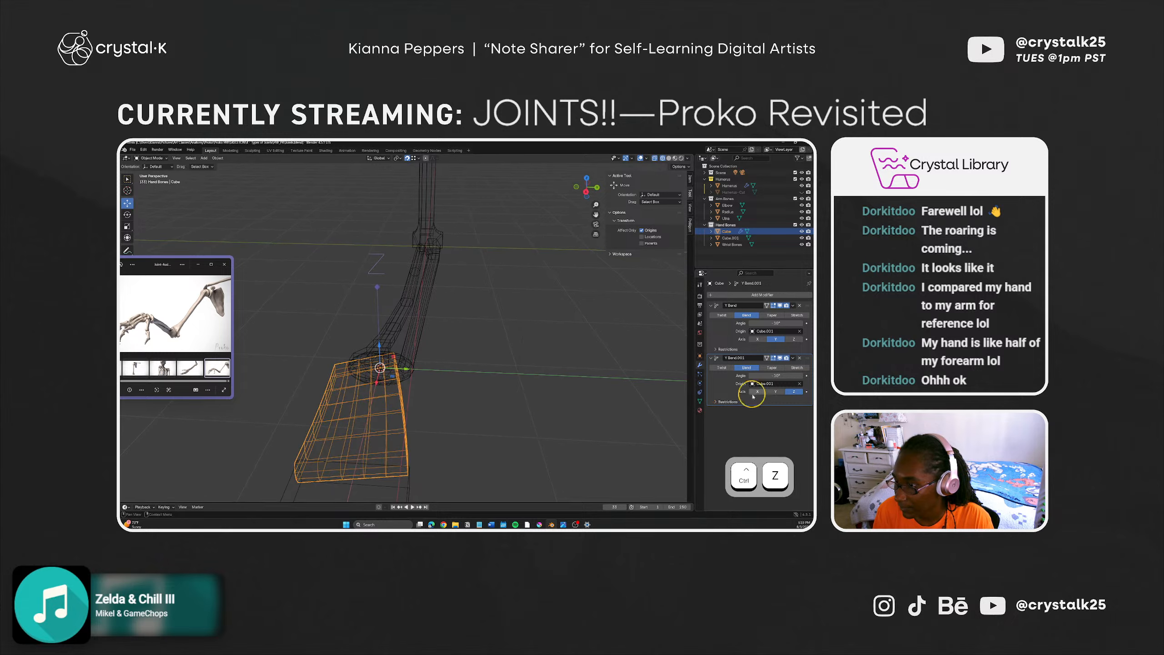
mouse_move(757, 382)
mouse_down()
mouse_move(243, 379)
mouse_move(768, 374)
mouse_up()
middle_drag(519, 416, 467, 436)
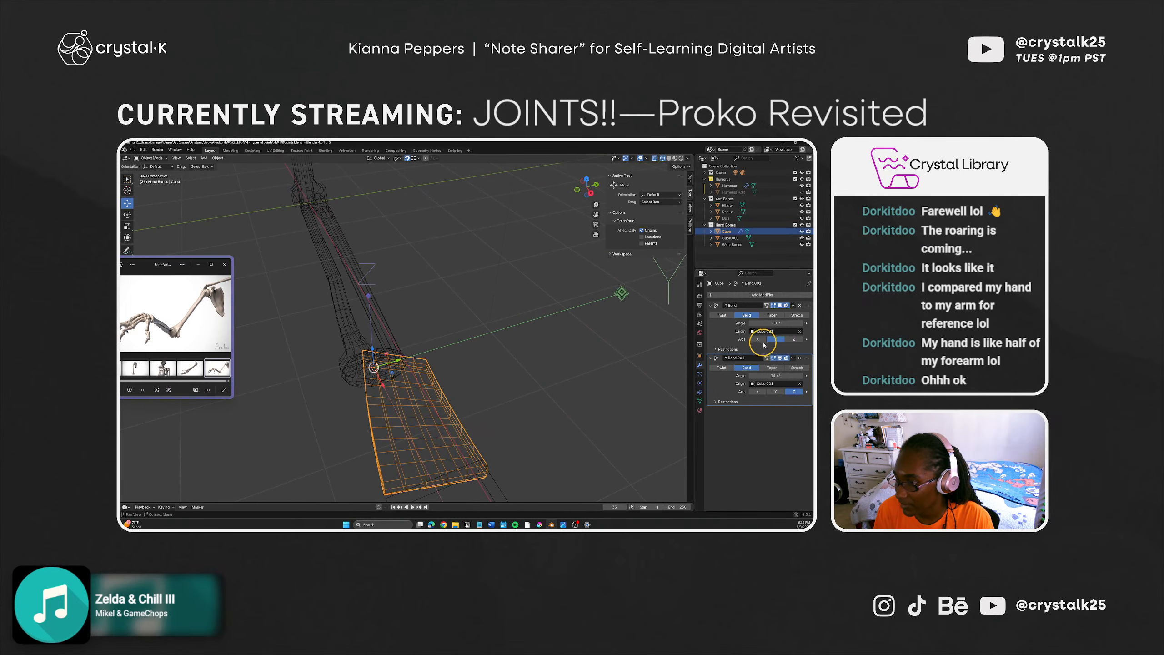
drag(384, 386, 407, 429)
Step: Undo the palm block's origin move and the copied bend's angle and Z axis changes
key(ctrl+z)
key(ctrl+z)
key(ctrl+z)
key(ctrl+z)
key(ctrl+z)
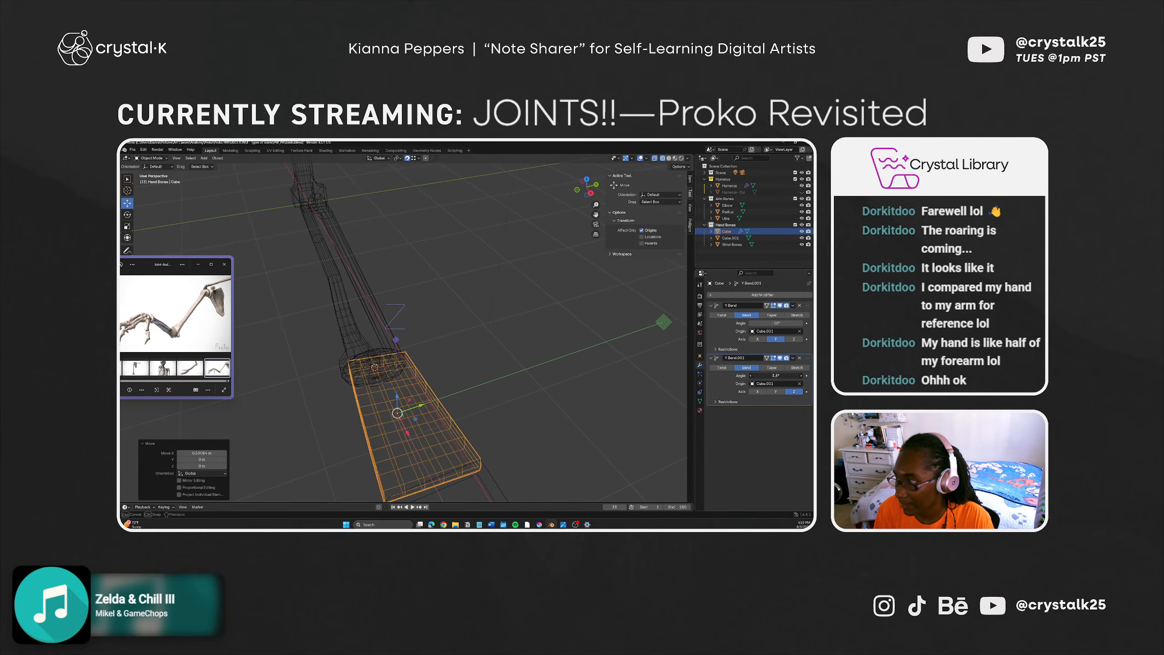
key(ctrl+z)
key(ctrl+z)
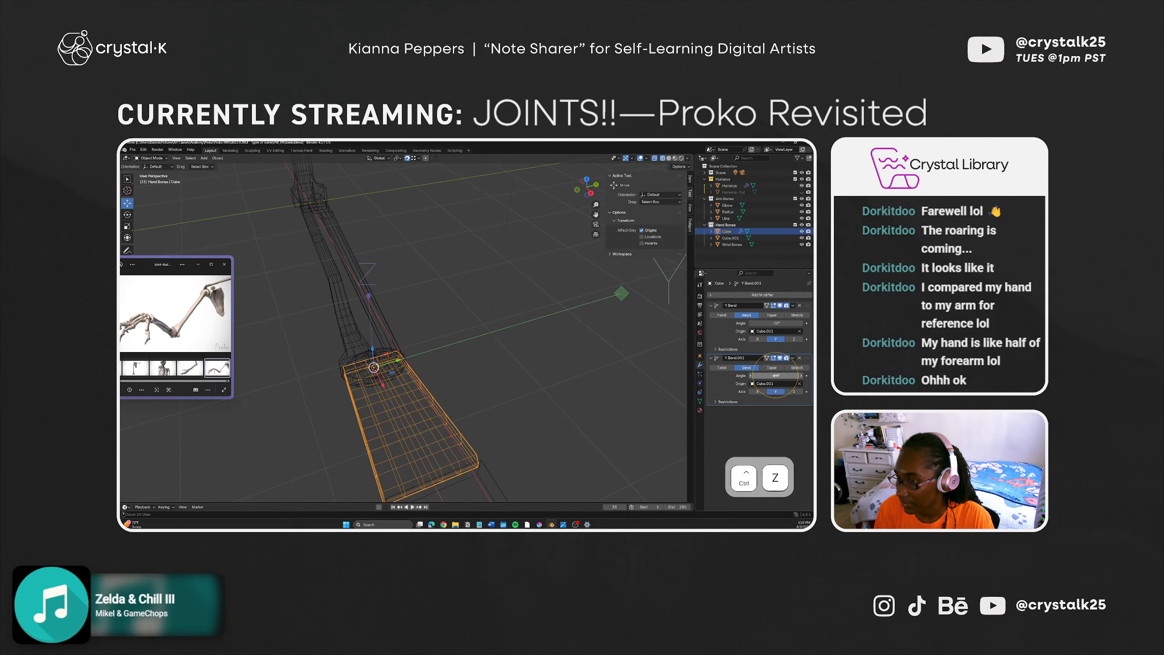
Step: Reorder the copied bend above Y Bend in the modifier stack, and test and undo an angle change on it
click(713, 359)
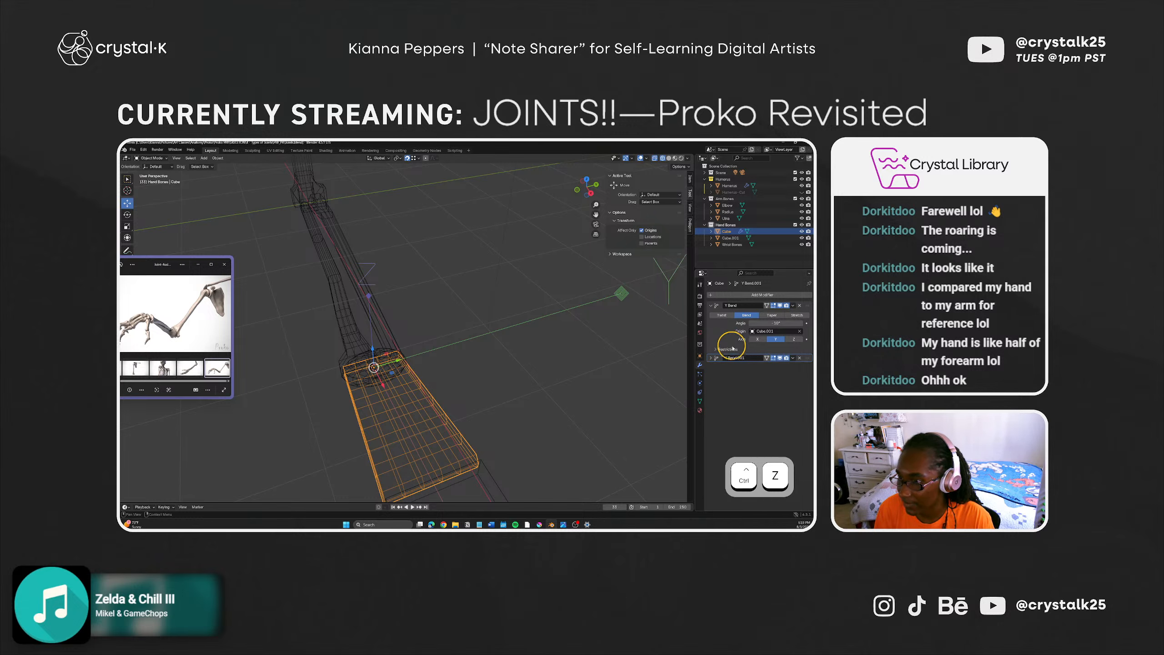
drag(733, 358, 705, 309)
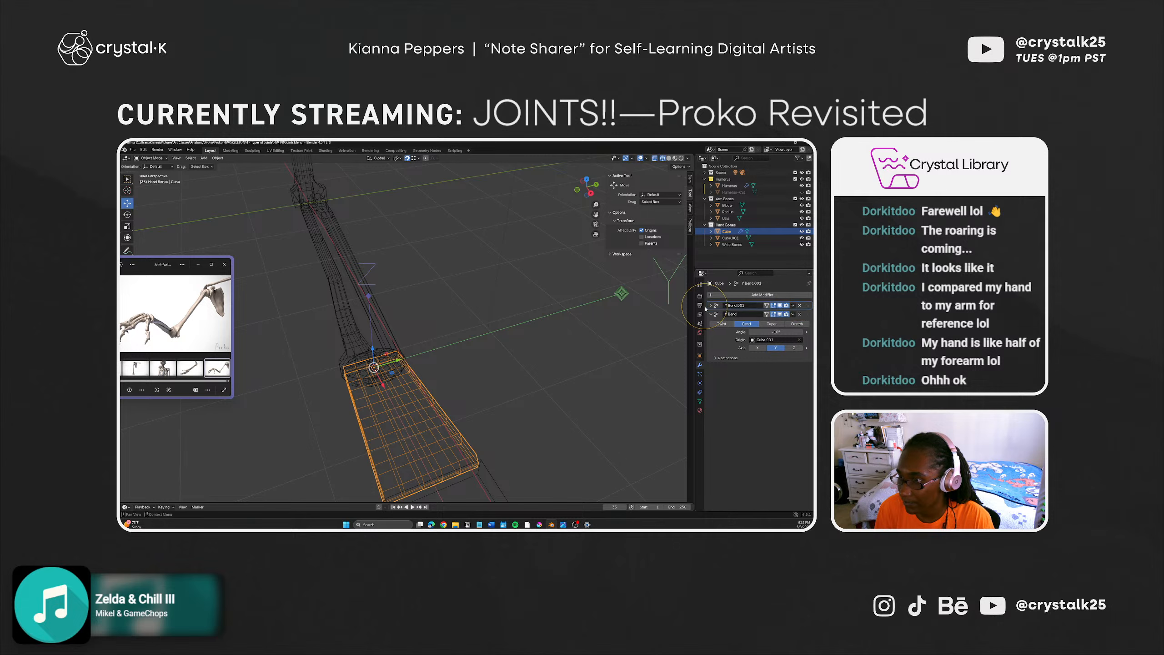
click(711, 305)
drag(776, 323, 278, 338)
key(ctrl+z)
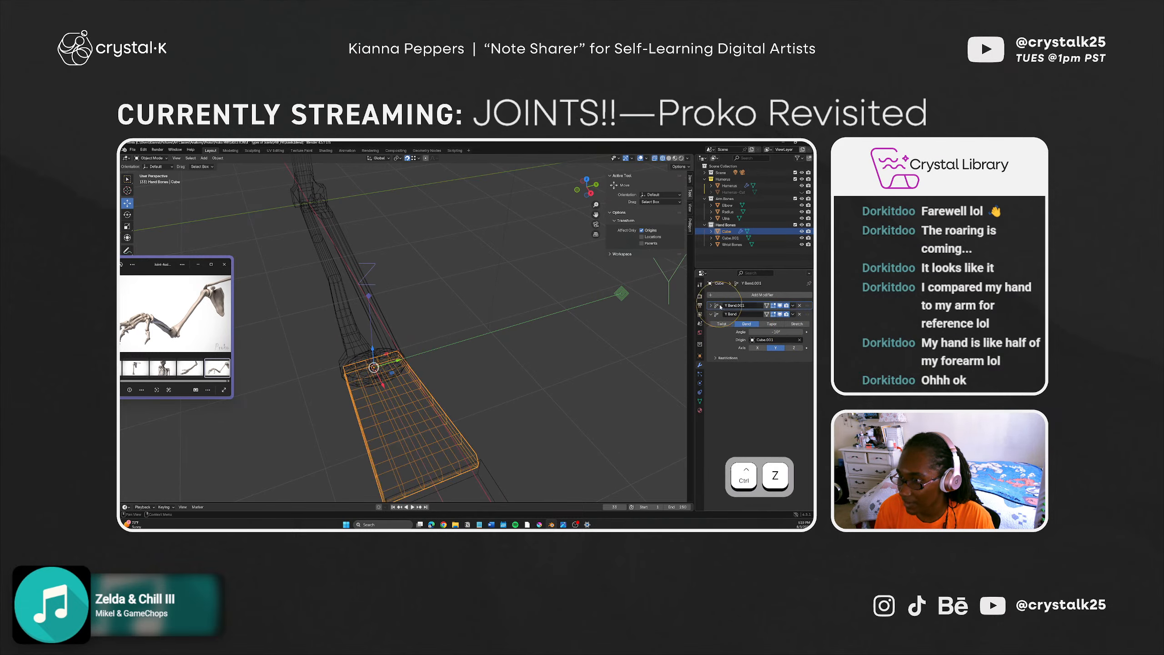
Step: Set the copied bend modifier's axis to Z and clear its origin object
click(721, 306)
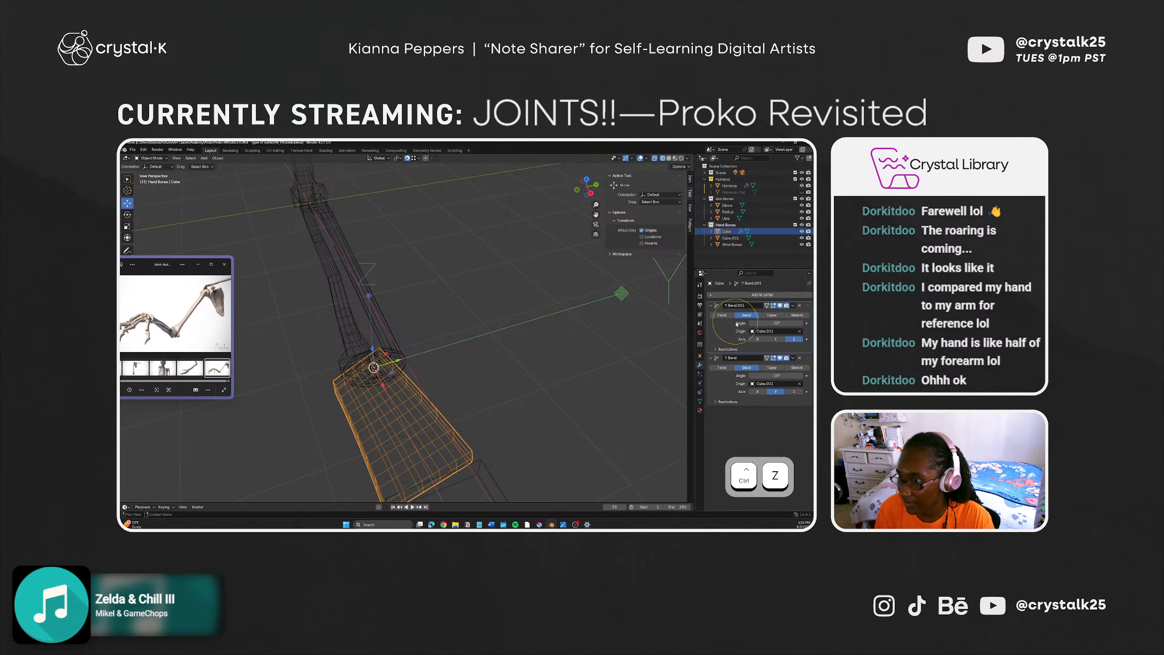
drag(736, 324, 229, 324)
click(800, 332)
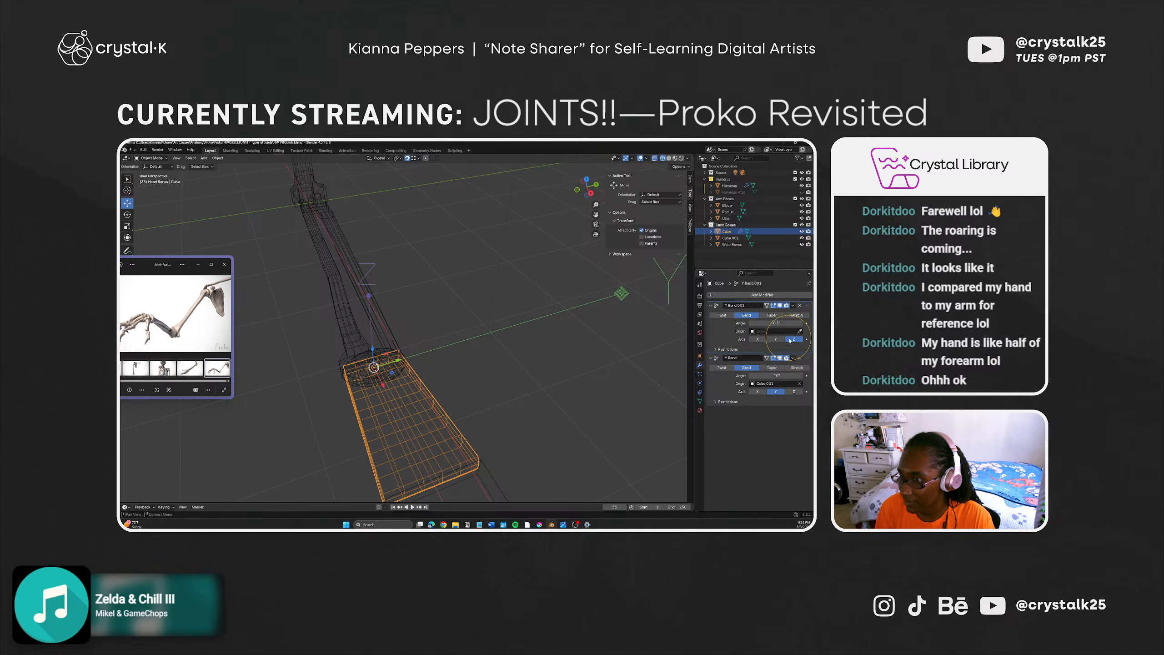
Step: Adjust the angle of the copied Z-axis bend so the palm block curves sideways from the wrist
drag(767, 323, 253, 323)
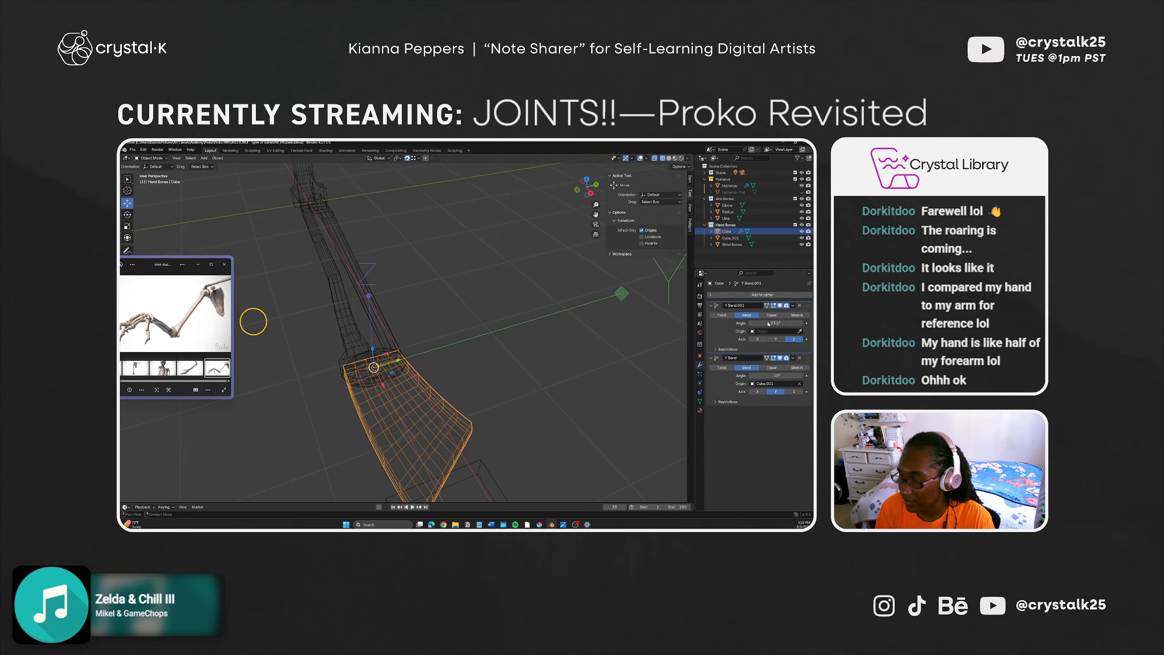
middle_drag(476, 356, 502, 389)
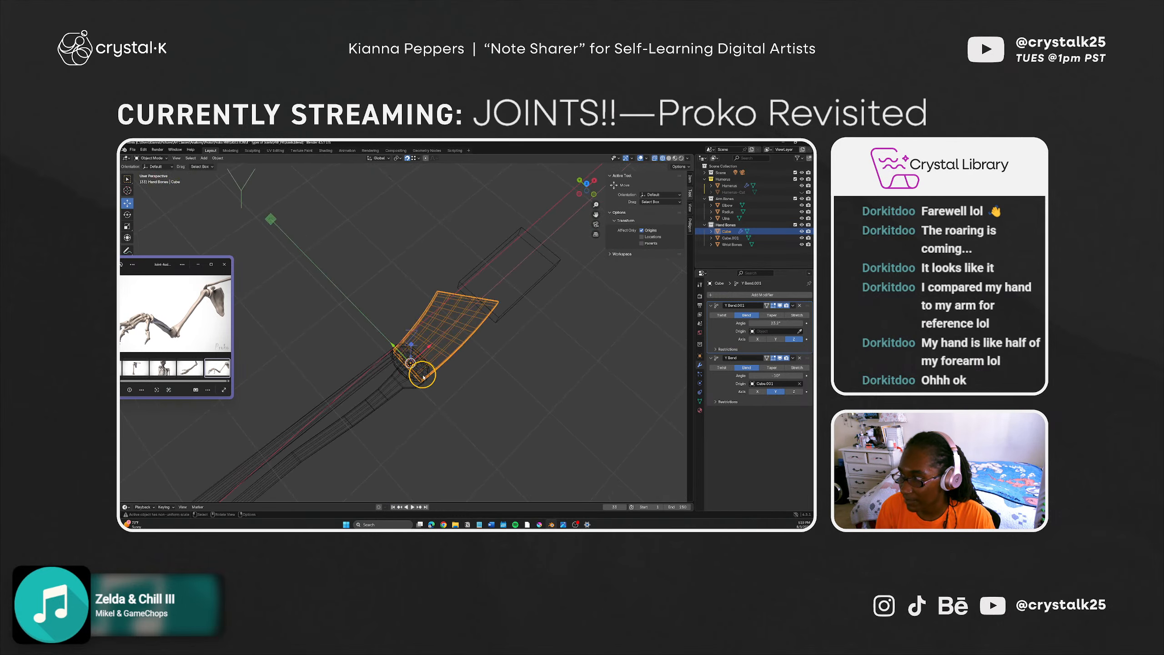
drag(776, 322, 782, 322)
click(783, 322)
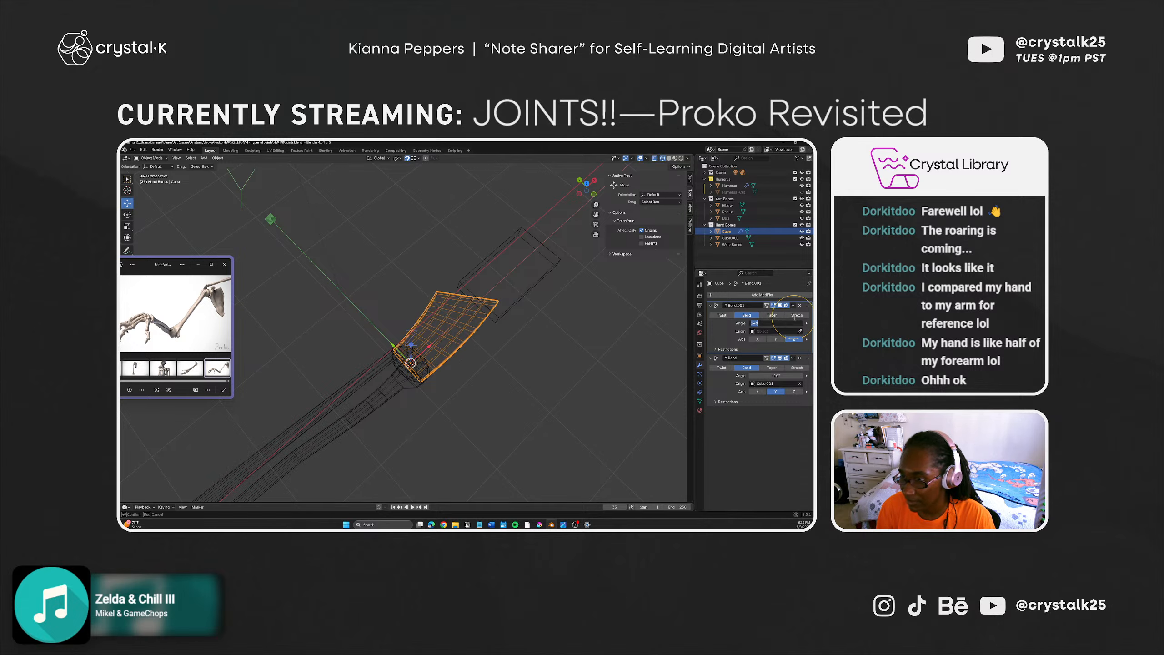
click(759, 471)
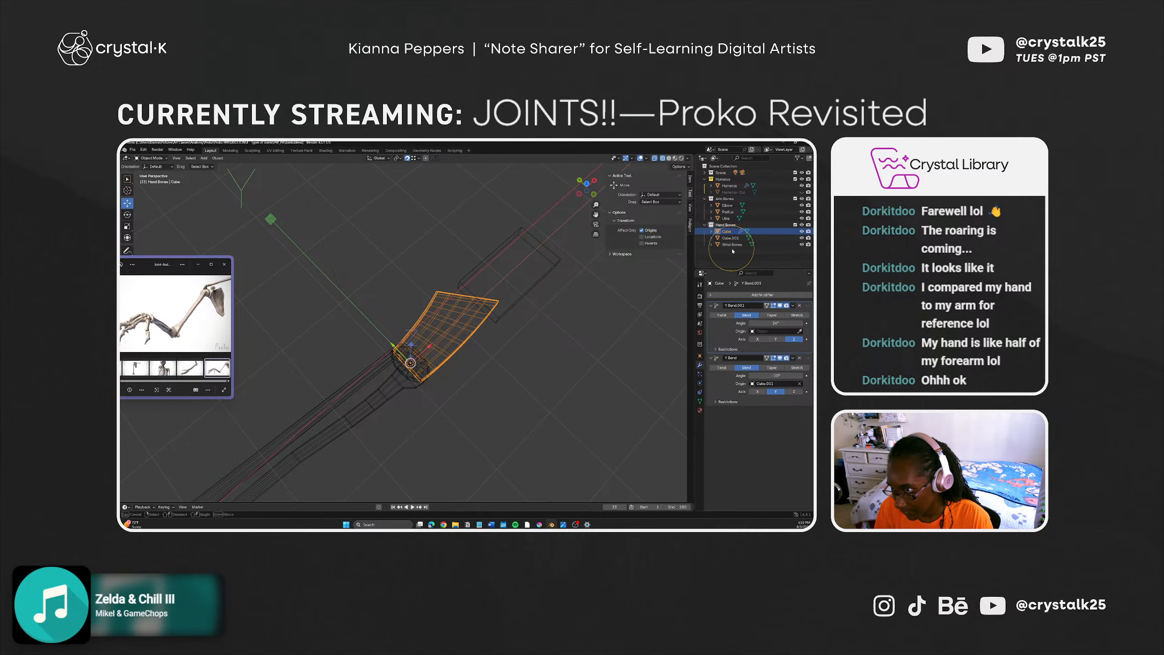
Step: Collapse both bend modifiers in the stack and turn off their viewport display
click(711, 305)
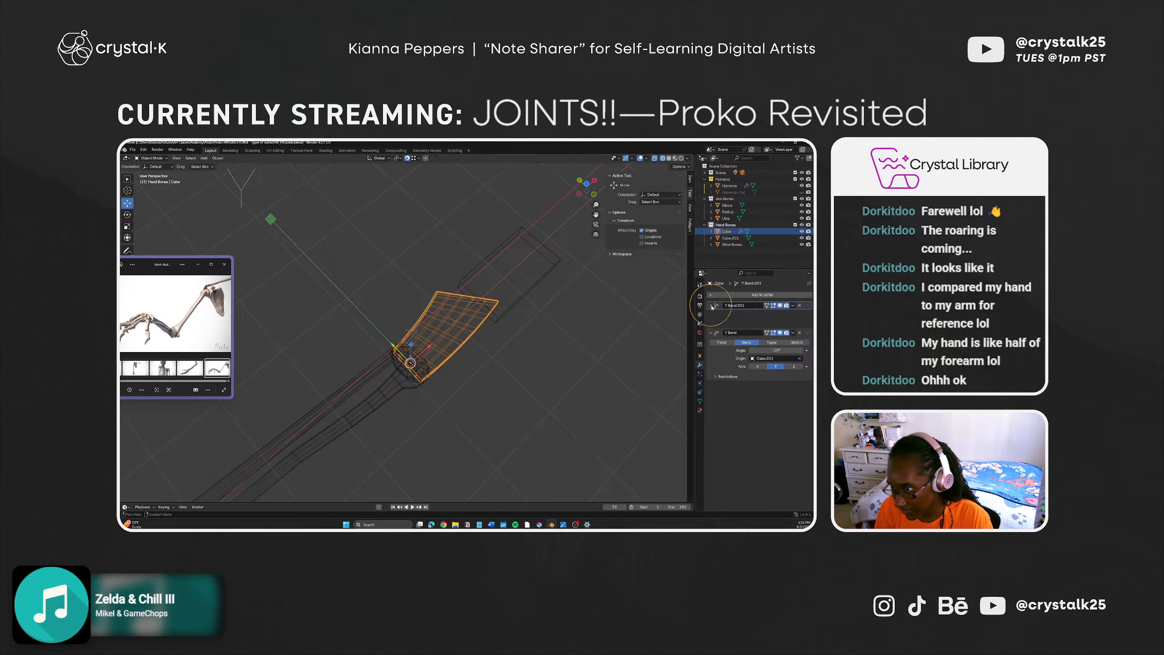
click(712, 314)
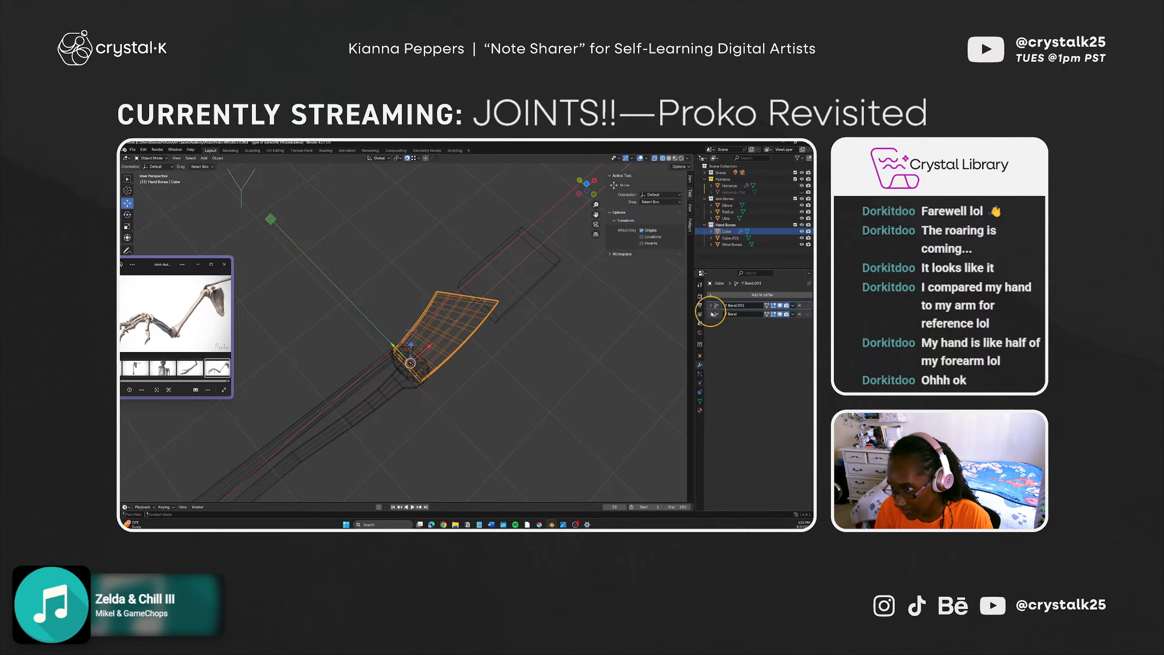
click(780, 305)
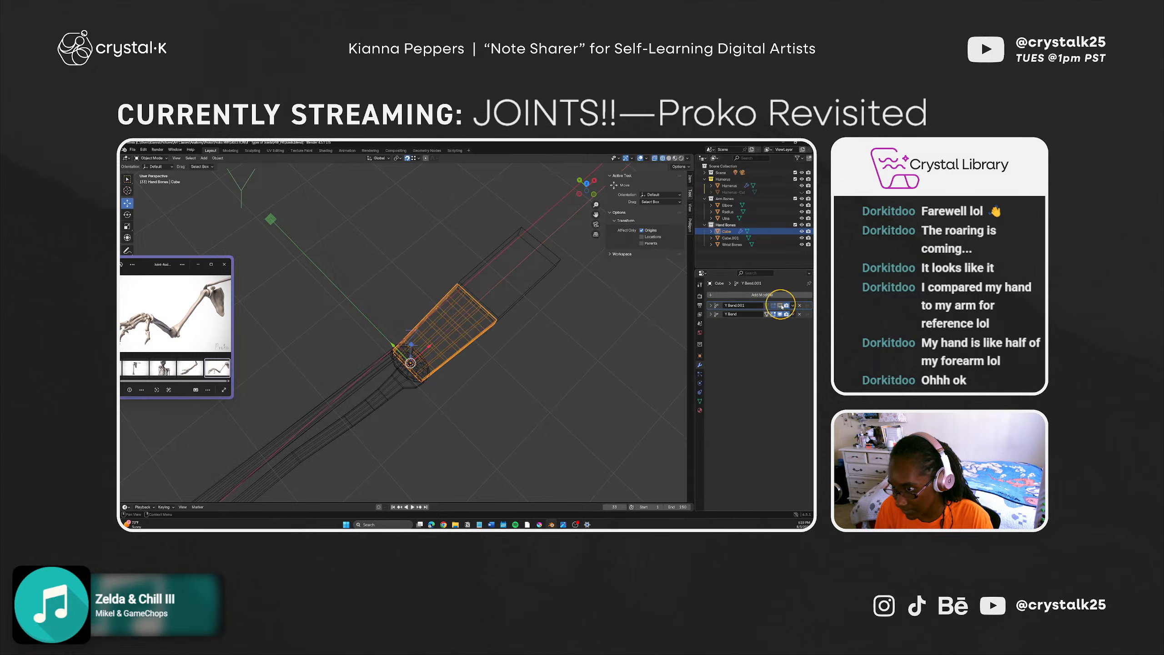
click(781, 314)
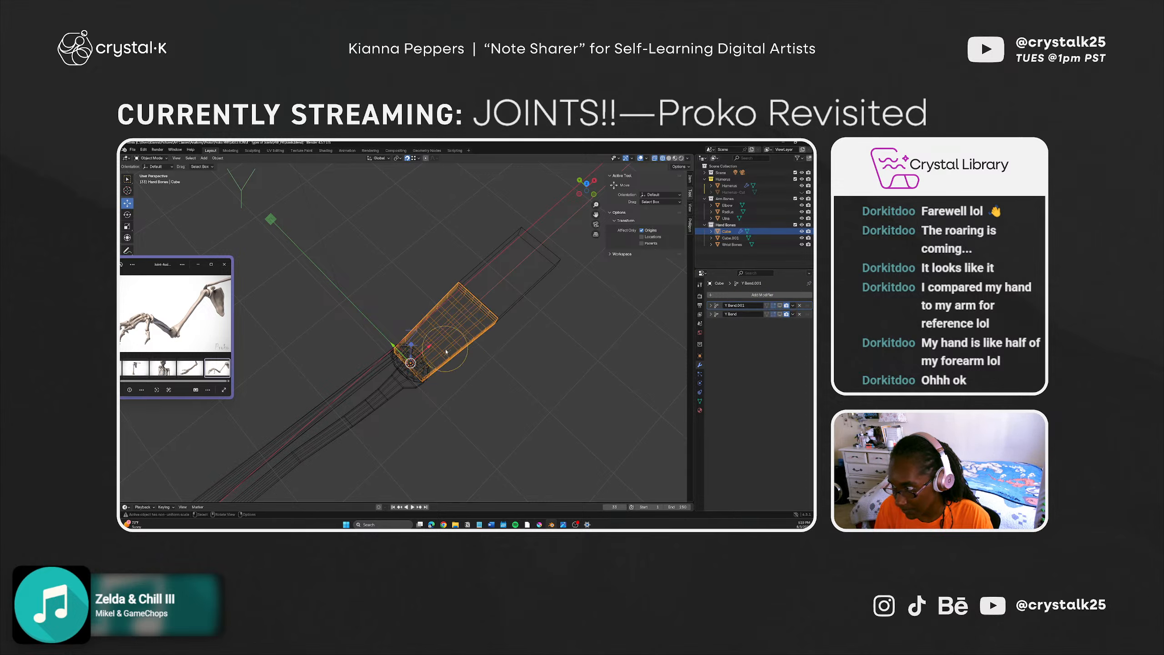
Step: Move the palm block's finger-end edge loop slightly along X toward the wrist in solid shading, and re-enable both bends' viewport display
middle_drag(446, 351, 371, 307)
click(462, 415)
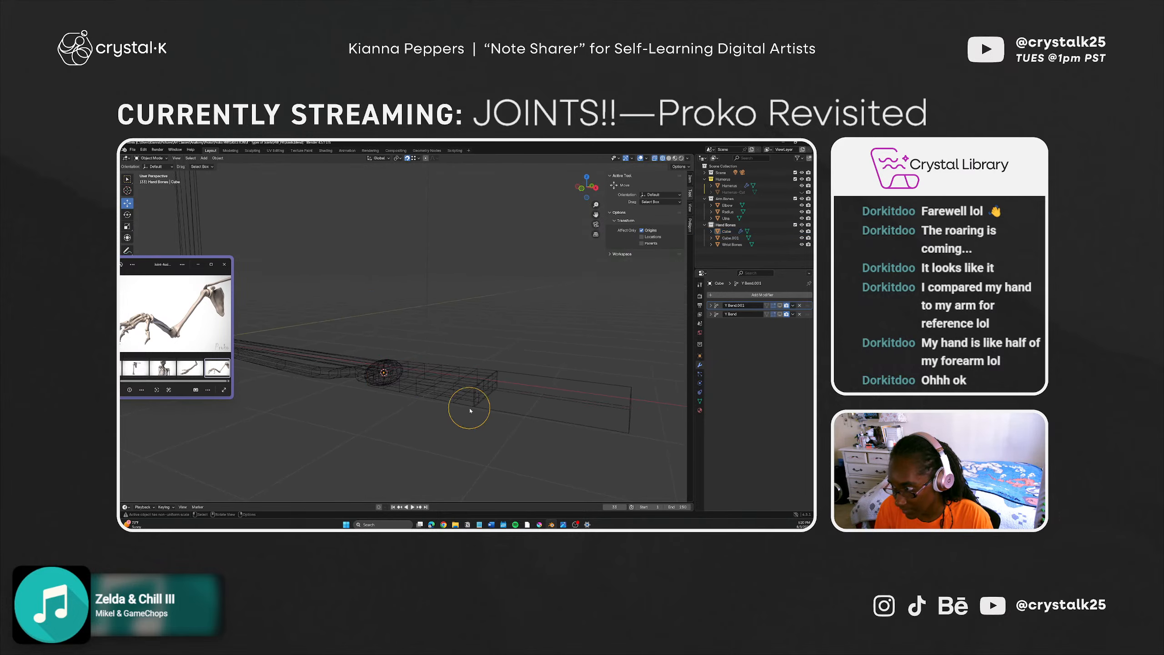
click(668, 158)
key(Tab)
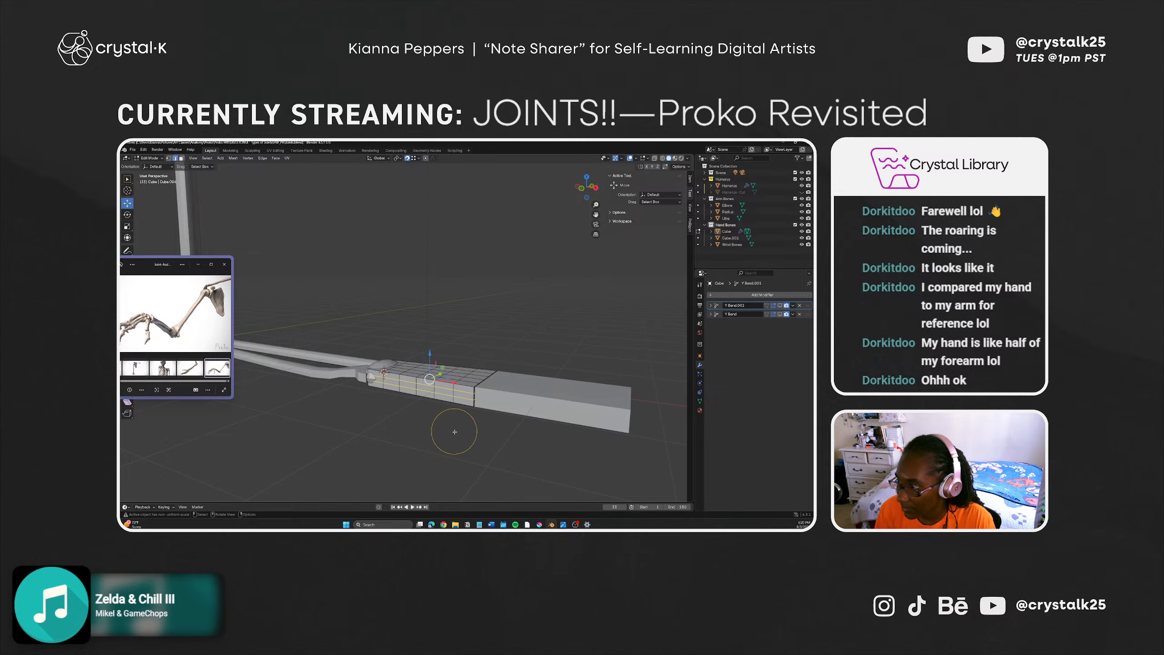
middle_drag(458, 428, 478, 421)
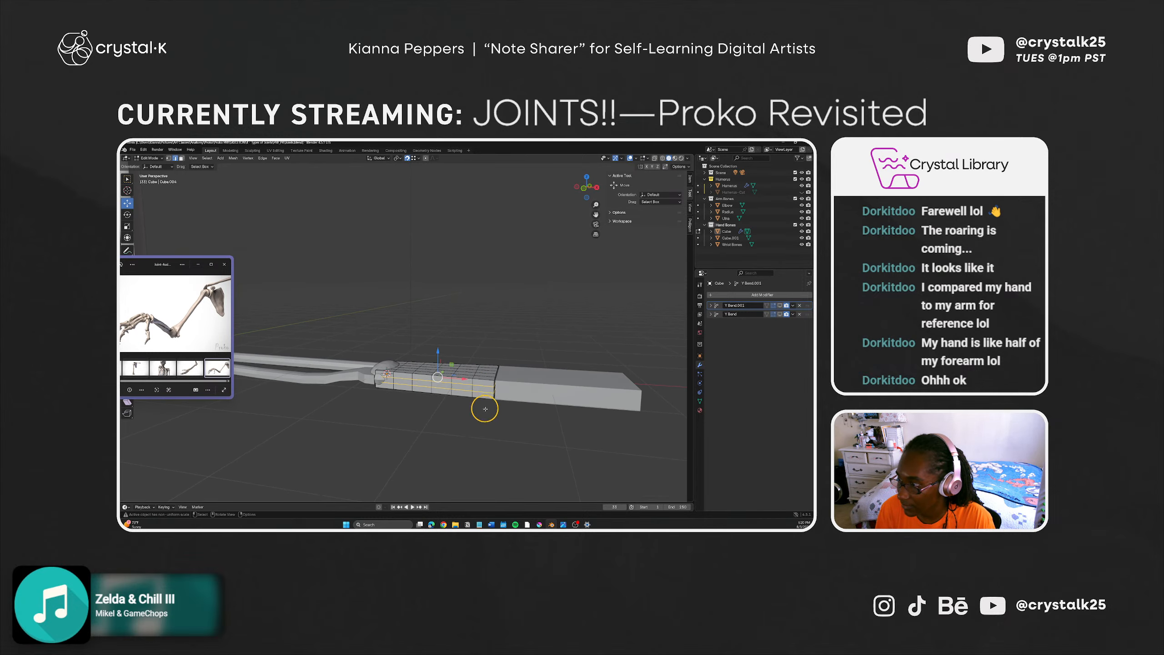
alt+click(502, 358)
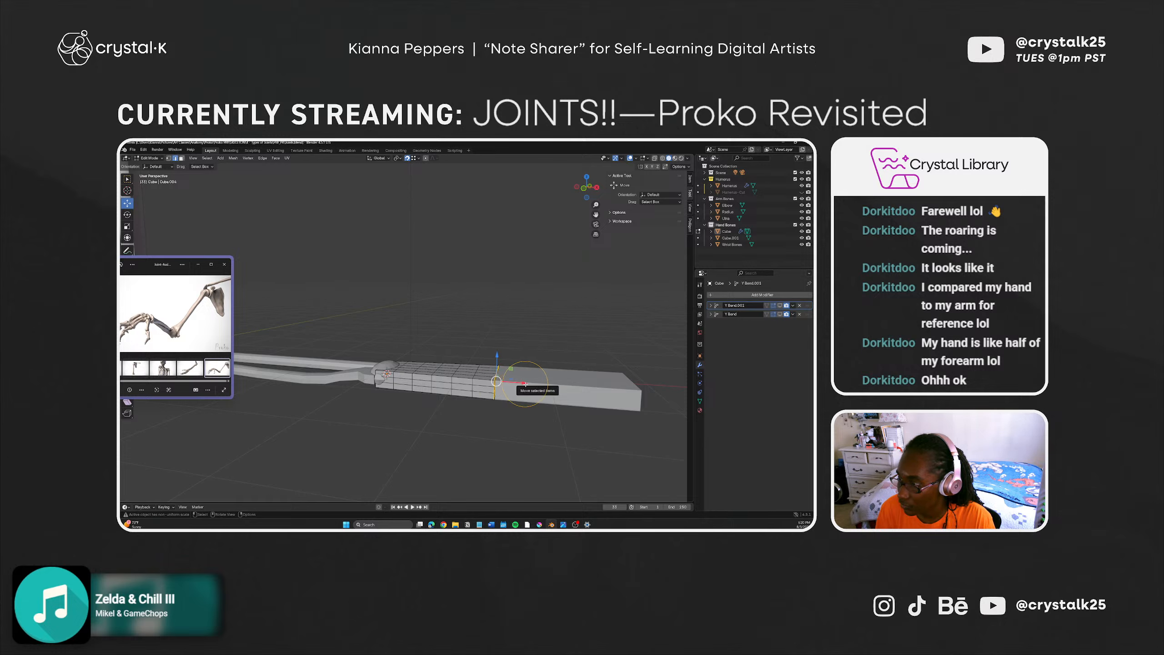
drag(525, 384, 518, 384)
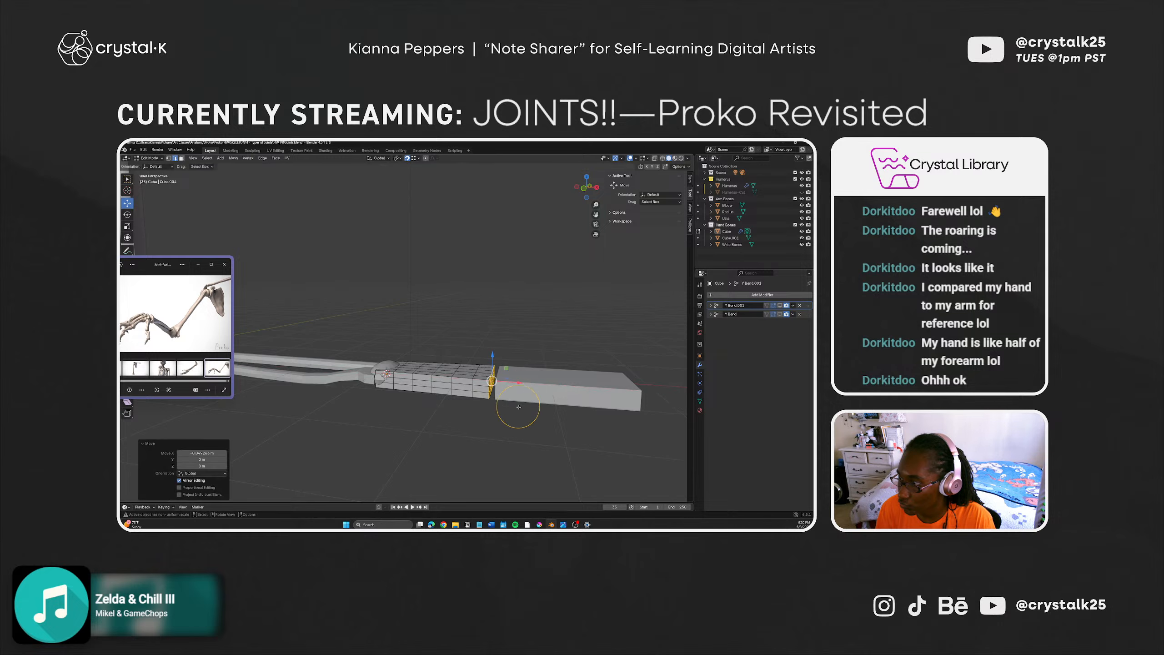
click(519, 412)
click(780, 305)
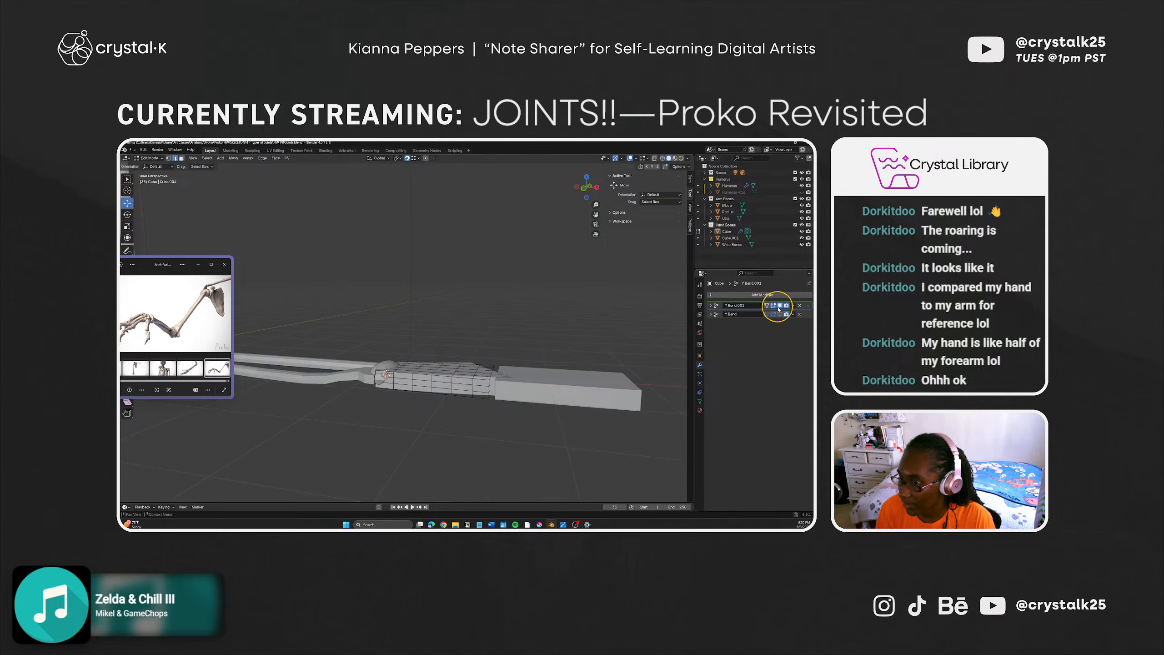
middle_drag(515, 412, 551, 444)
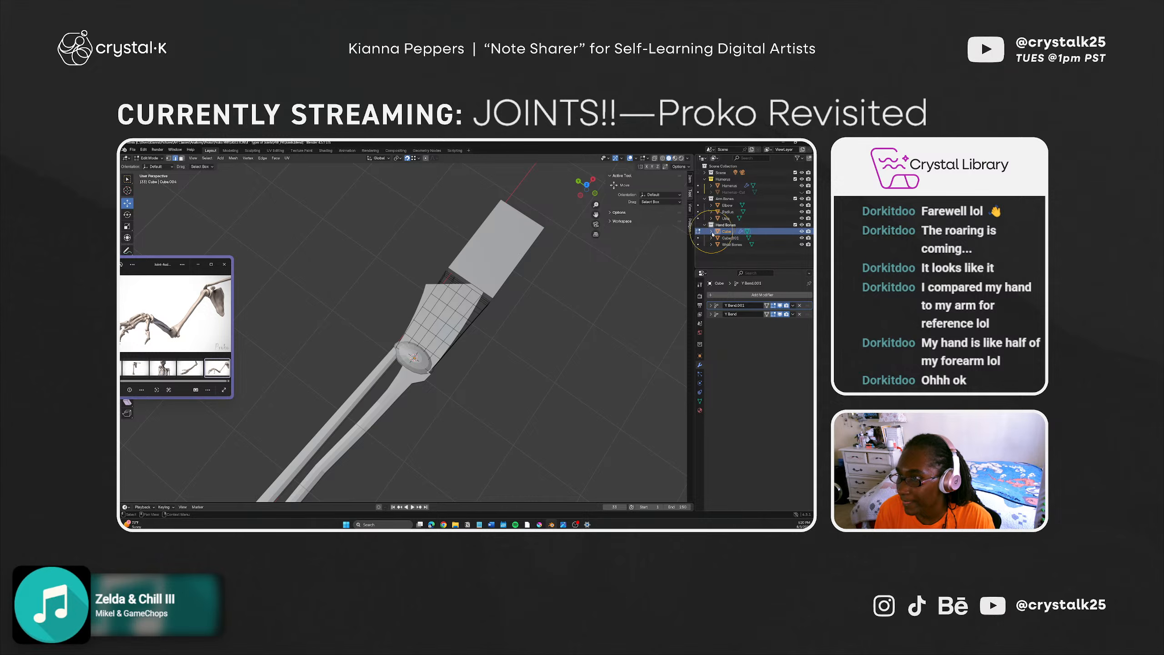
Step: Rename the palm block object as Metacarpals
click(802, 232)
click(801, 231)
double_click(725, 232)
text(H)
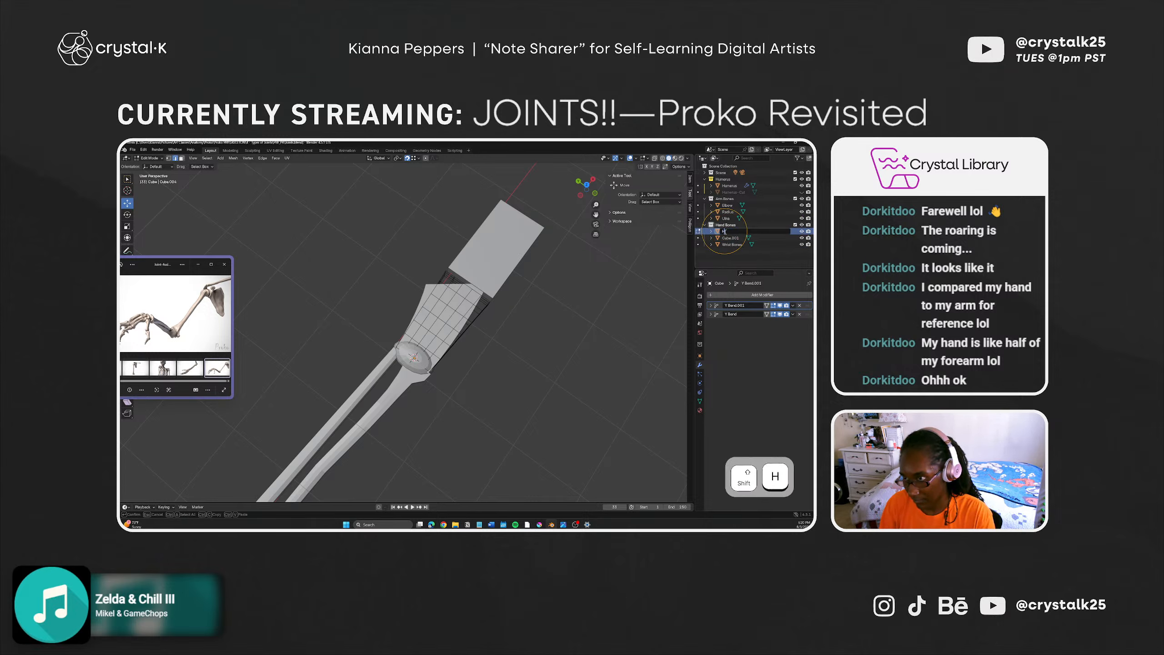
key(BackSpace)
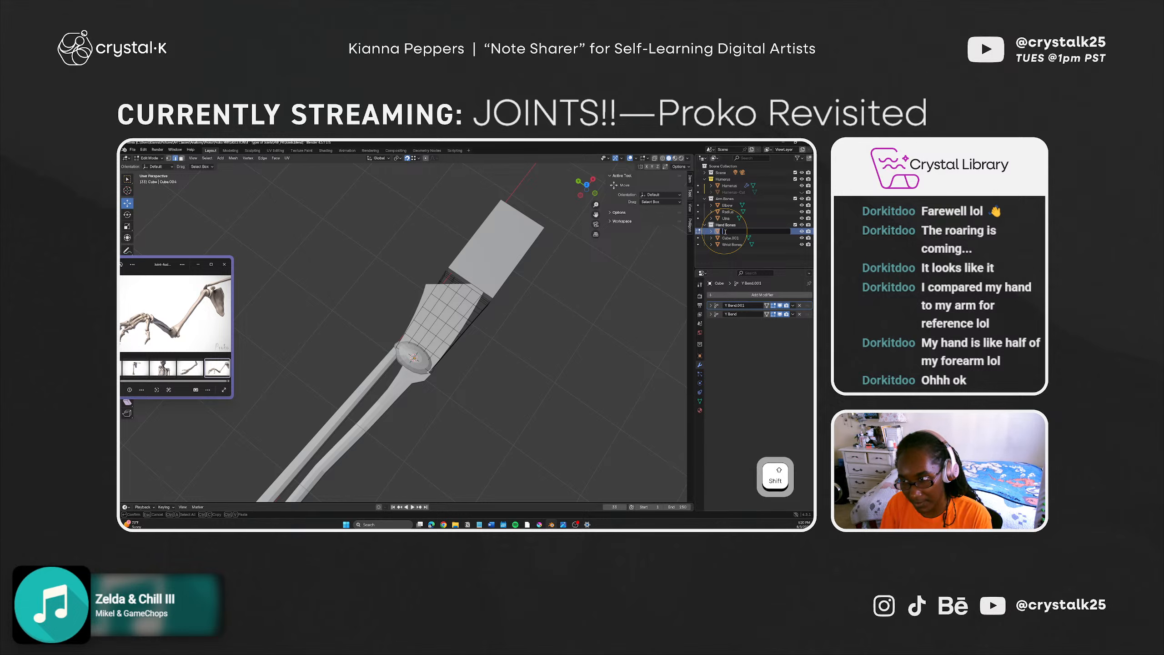
text(Metacarpa)
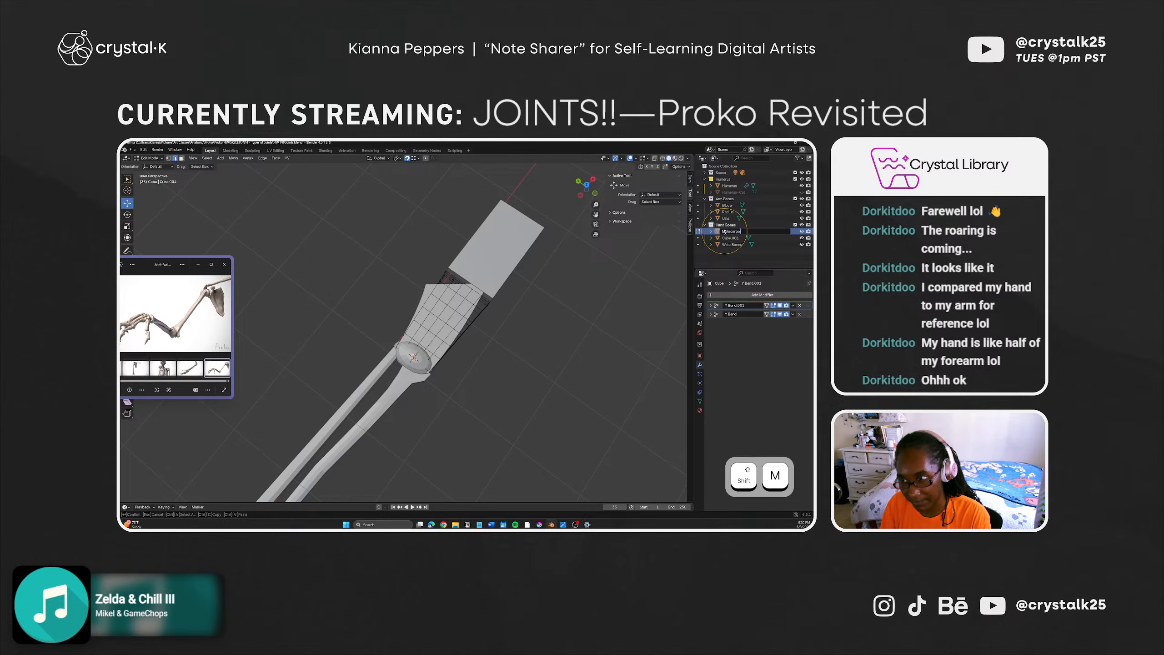
text(ls)
key(Return)
Step: Rename the finger block object as Phalanges and toggle its visibility to identify it
double_click(728, 232)
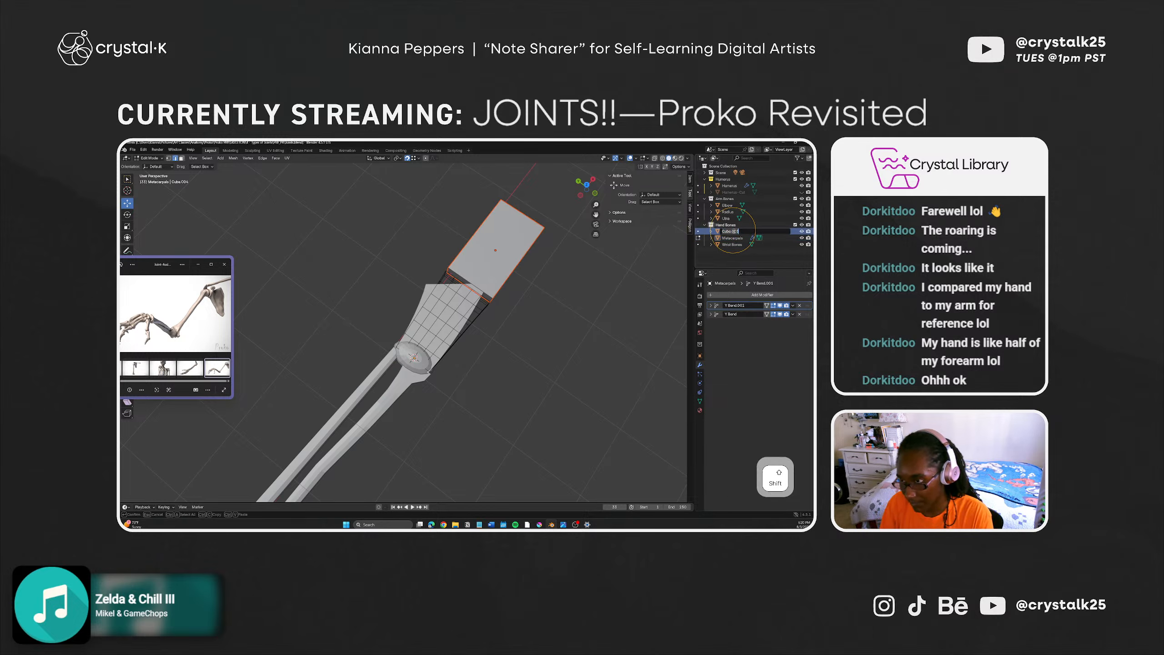
text(Phala)
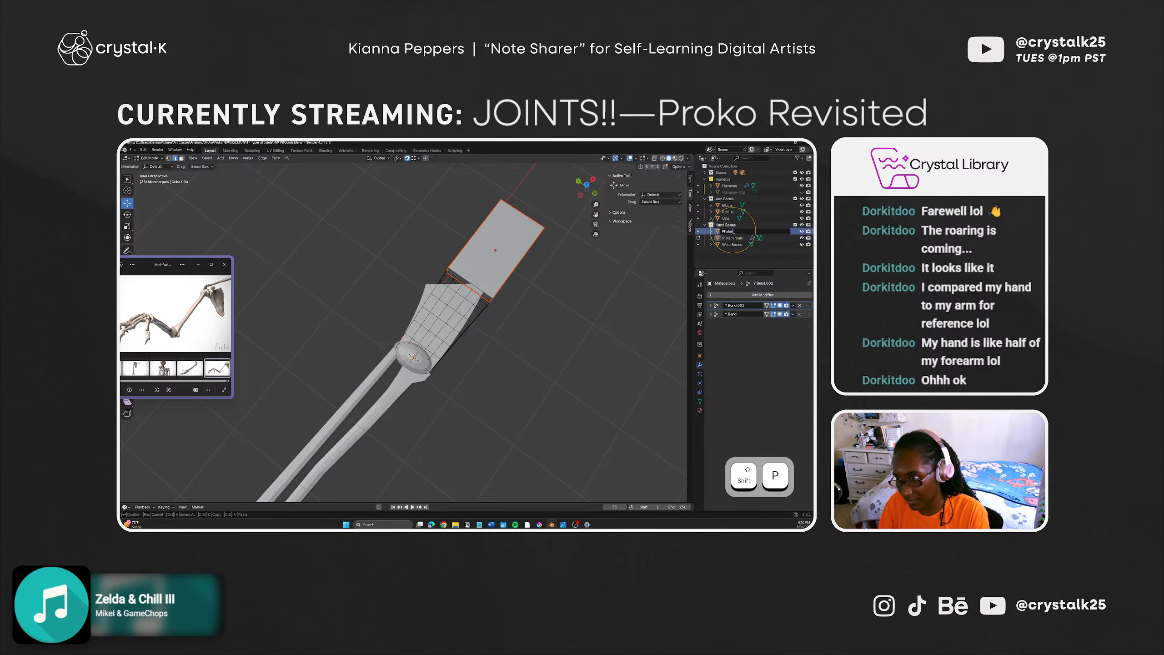
text(nges)
key(Return)
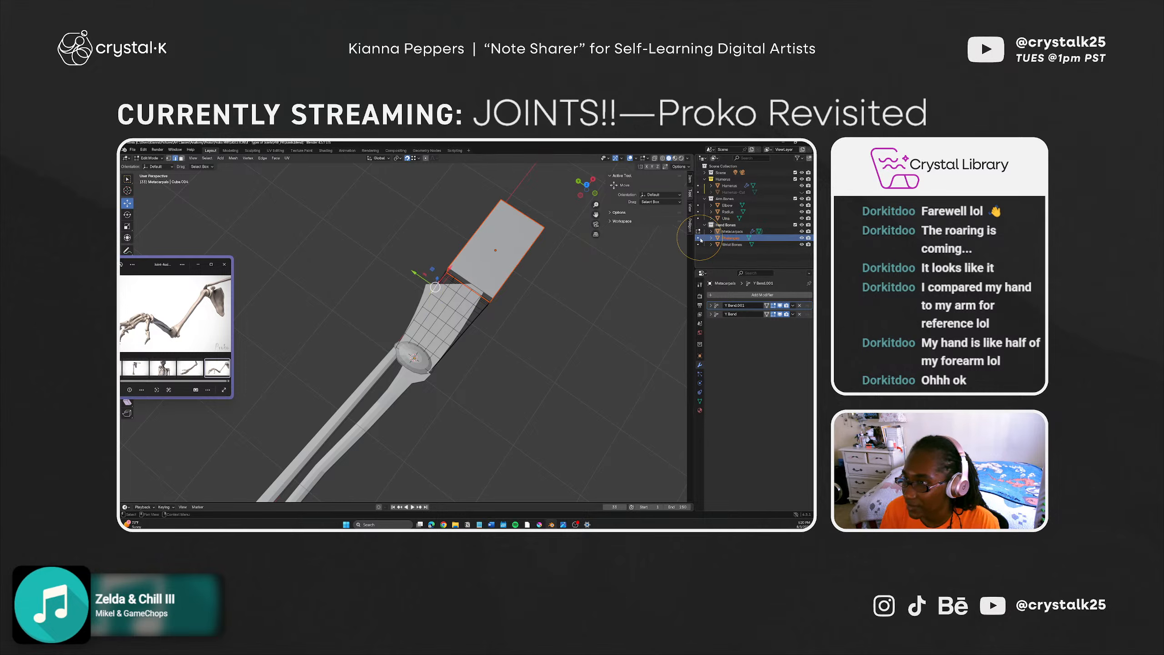
click(801, 238)
click(802, 238)
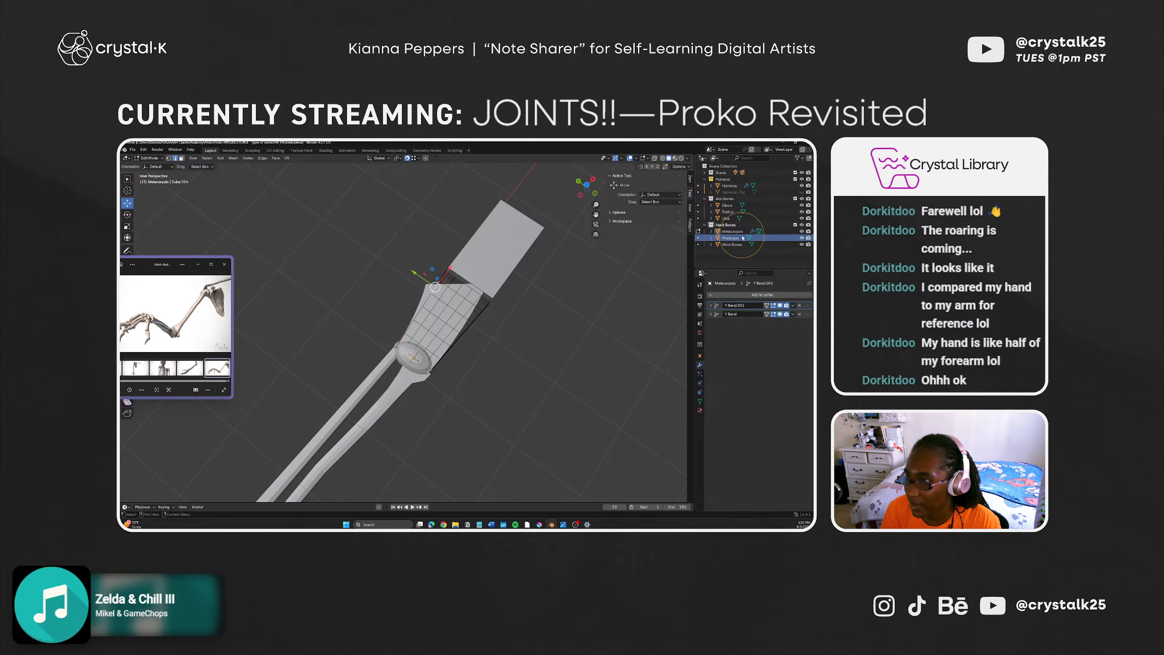
Step: Return to Object Mode and make the Metacarpals block the selected object
click(731, 238)
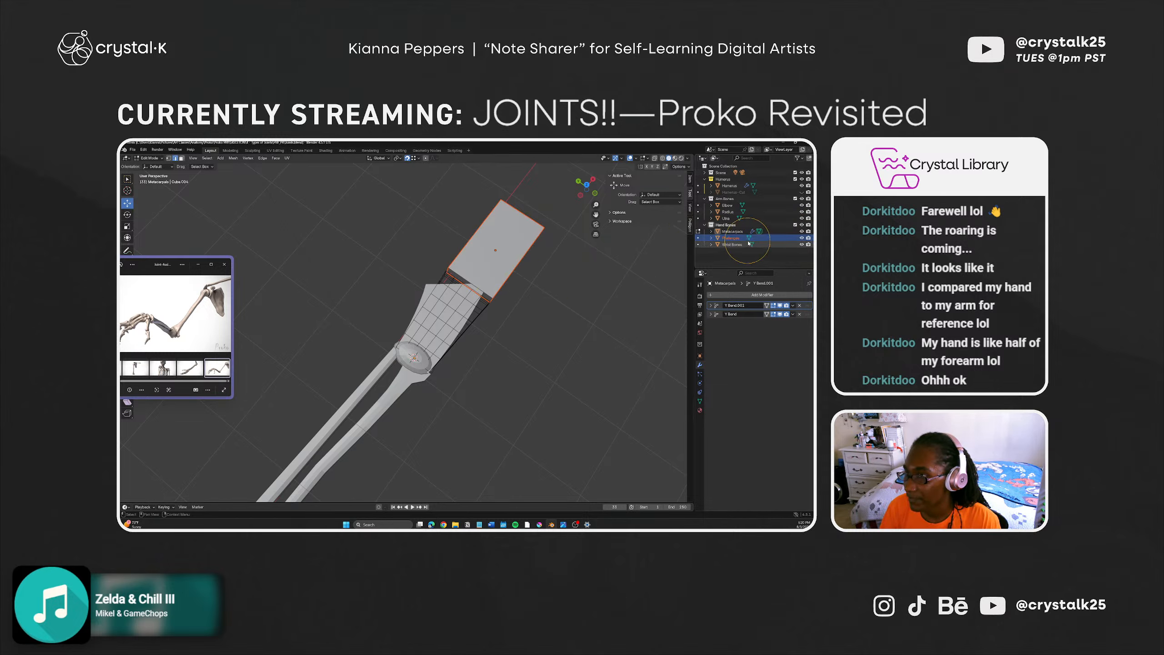
click(773, 243)
click(774, 238)
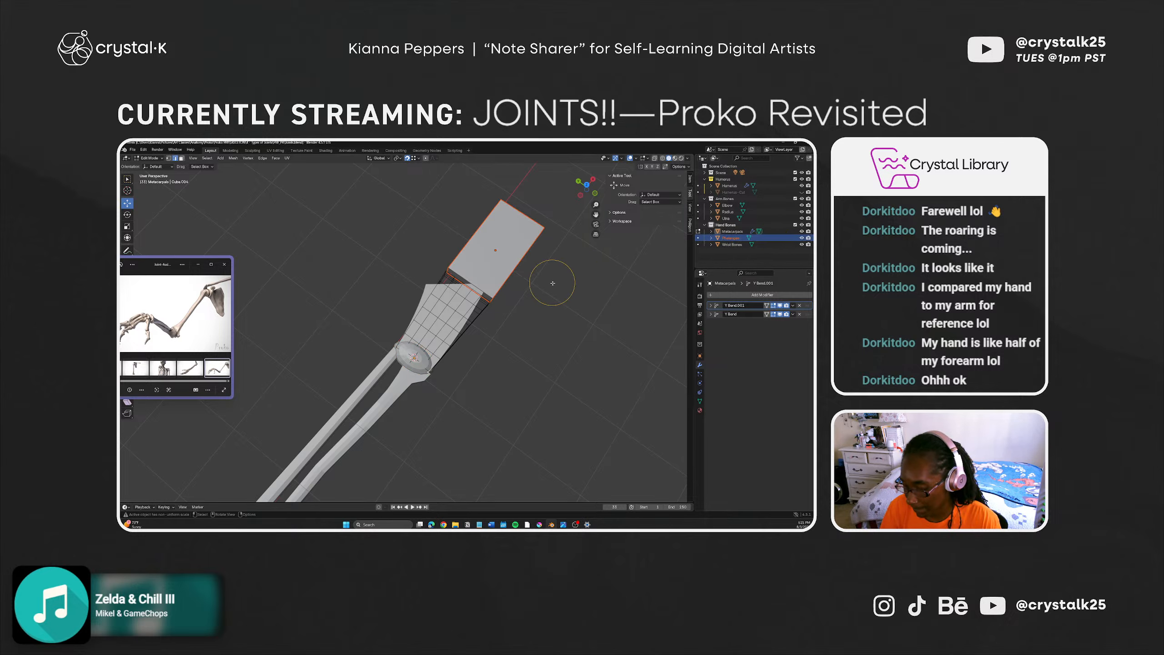
key(shift)
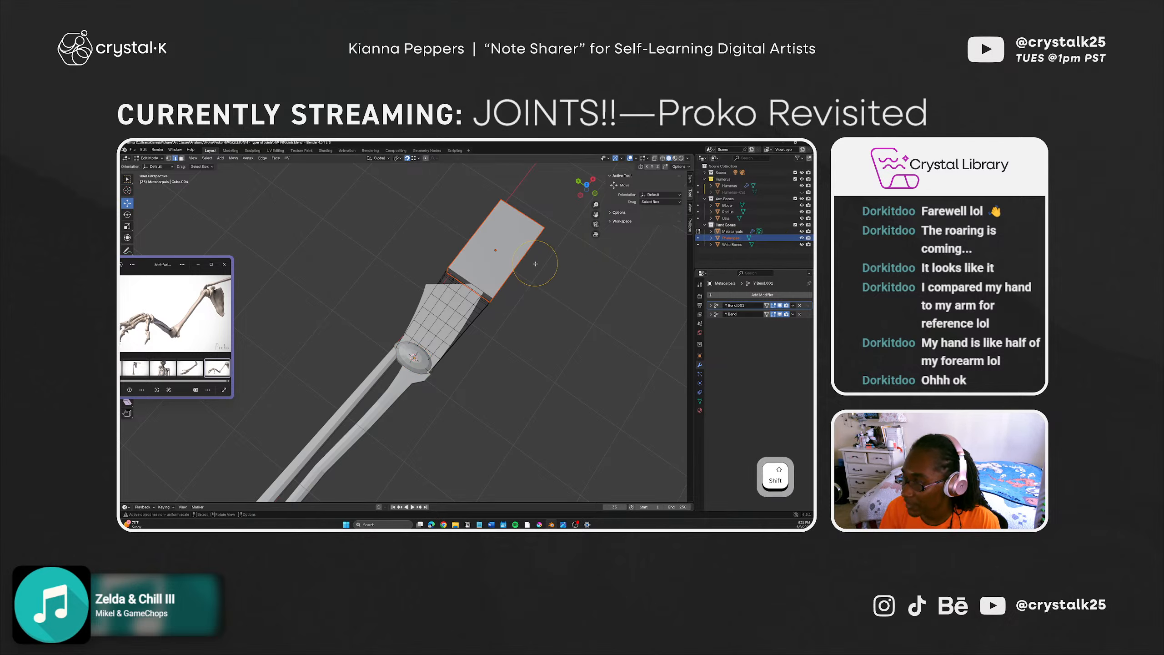
key(shift+space)
click(527, 274)
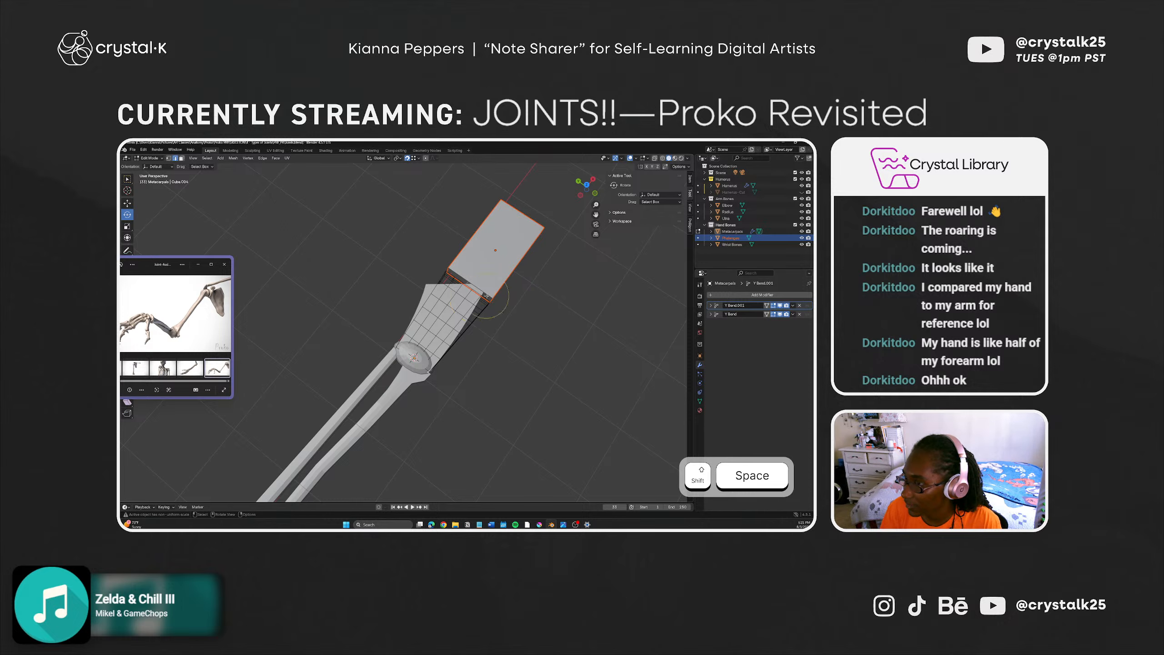
key(Tab)
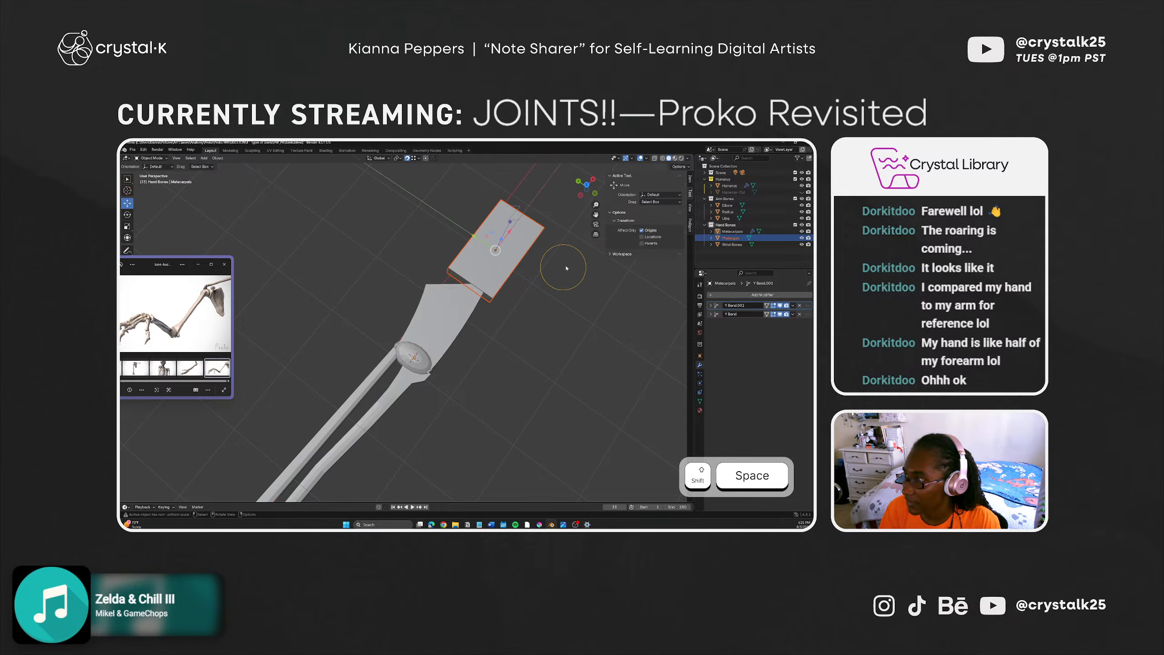
click(732, 231)
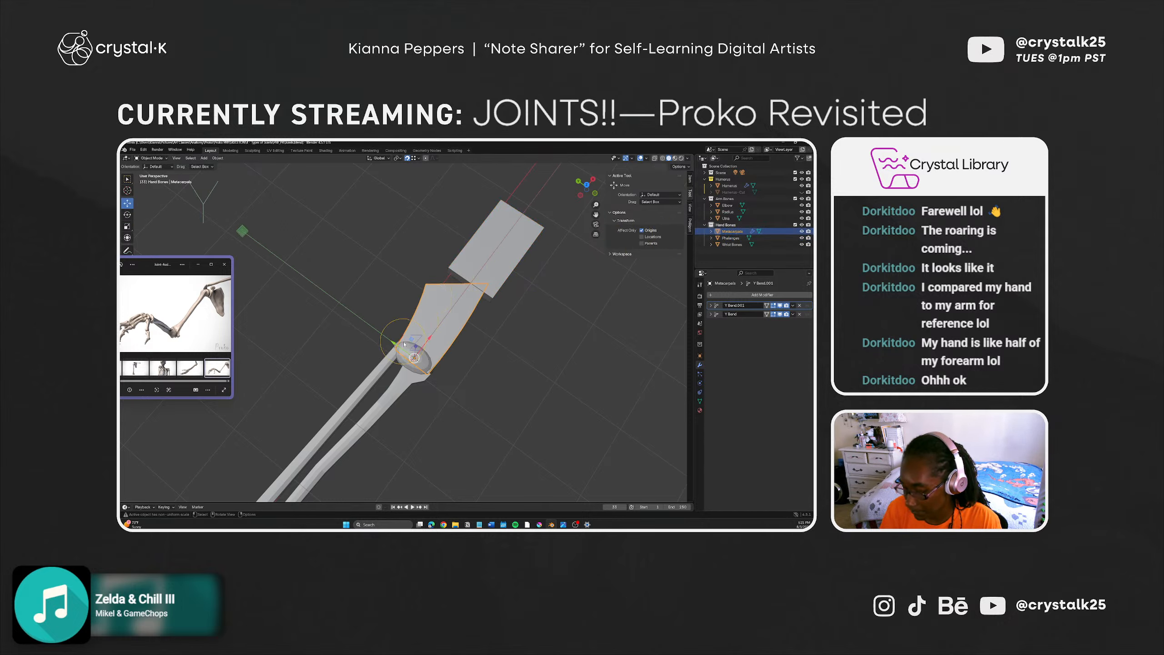
Step: Try freely rotating the Metacarpals block's origin from two different view angles
key(r)
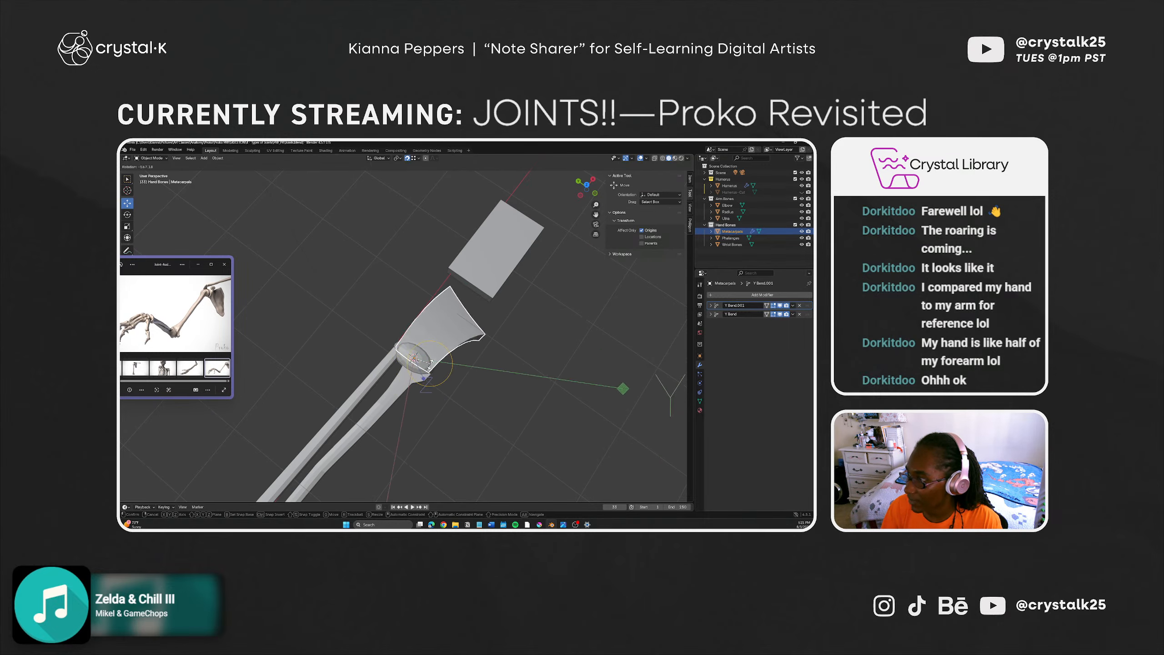
right_click(430, 363)
alt+drag(311, 333, 402, 368)
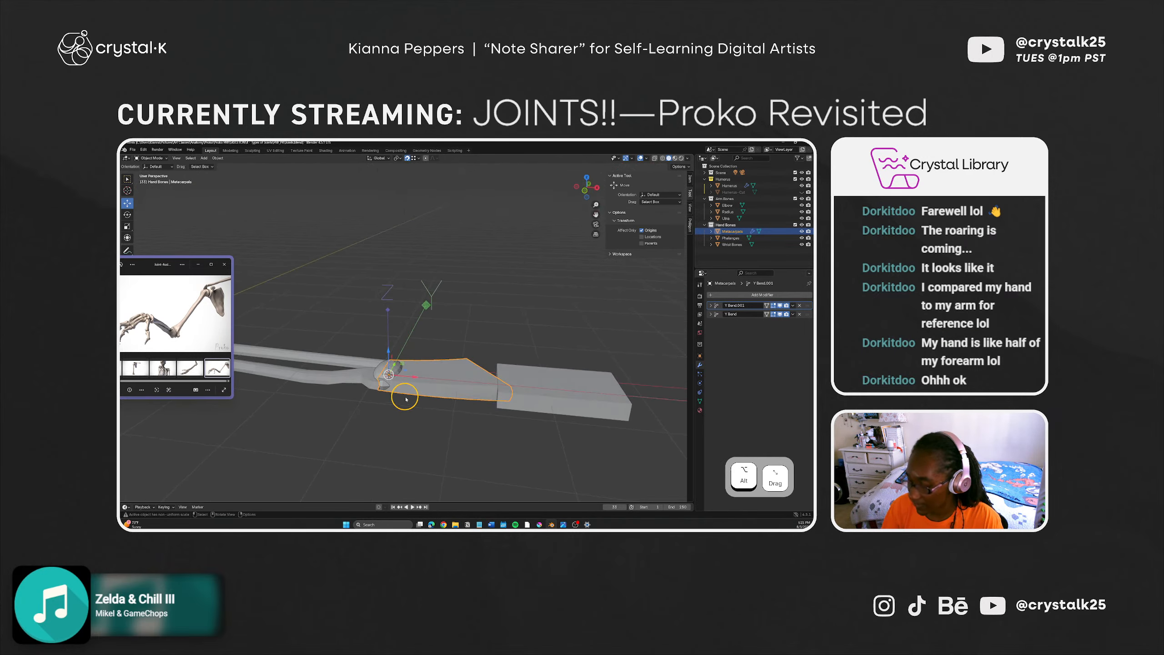
key(r)
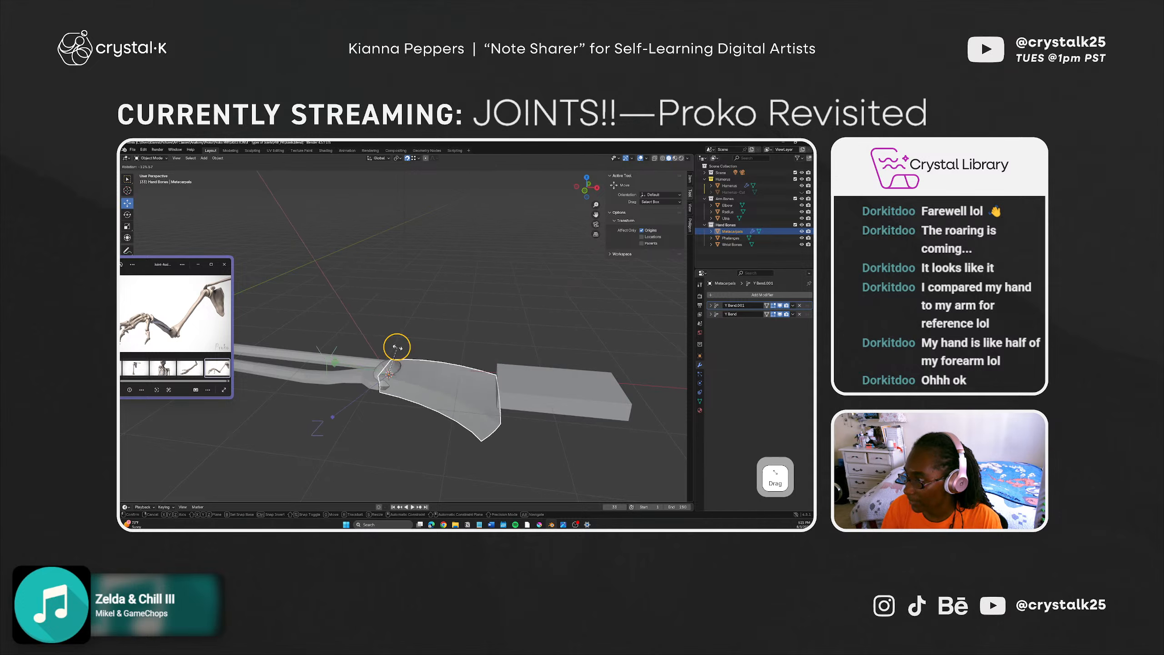
click(374, 361)
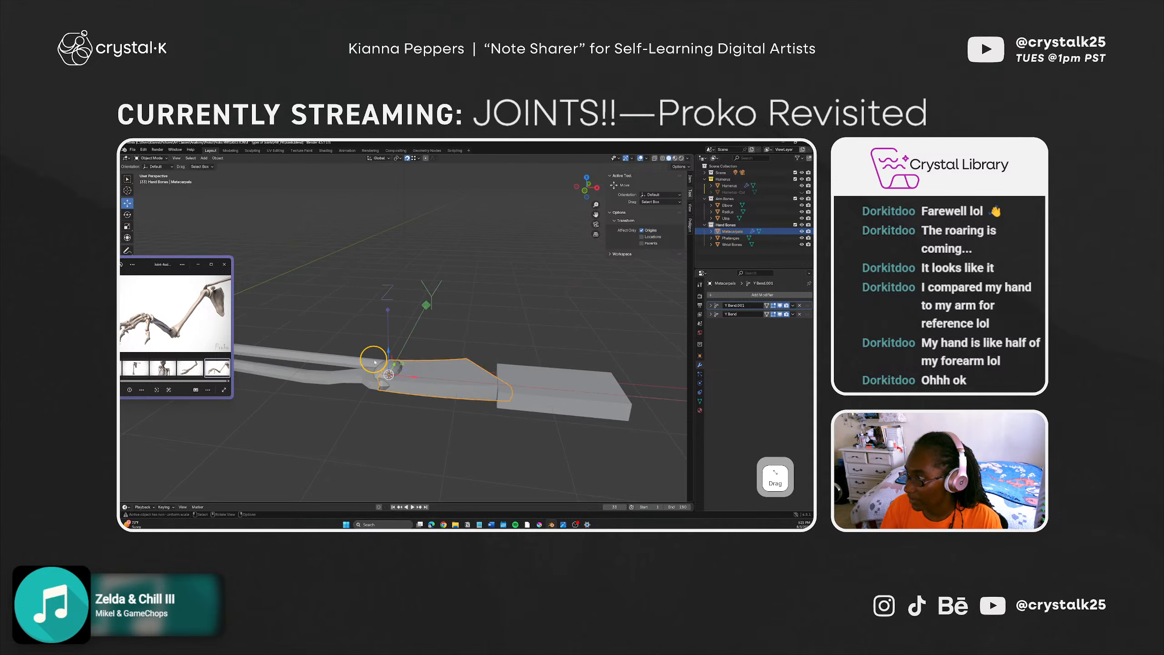
Step: Try rotating the Metacarpals origin freely and about the X axis with the Rotate tool, undoing each attempt
key(shift+space)
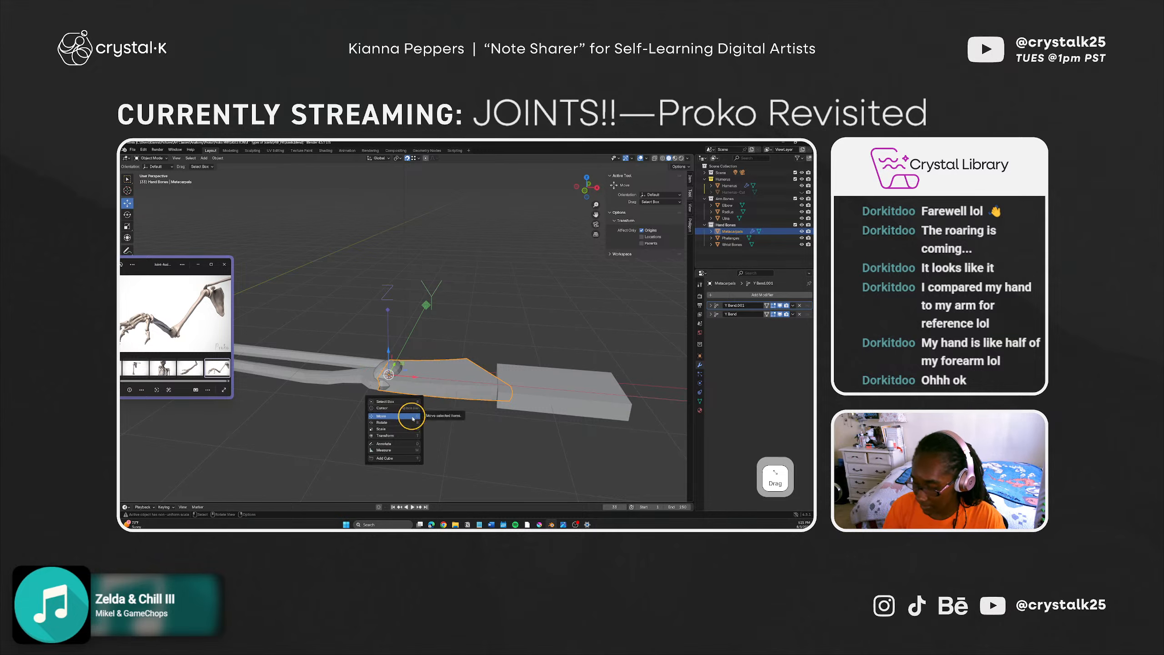
click(413, 422)
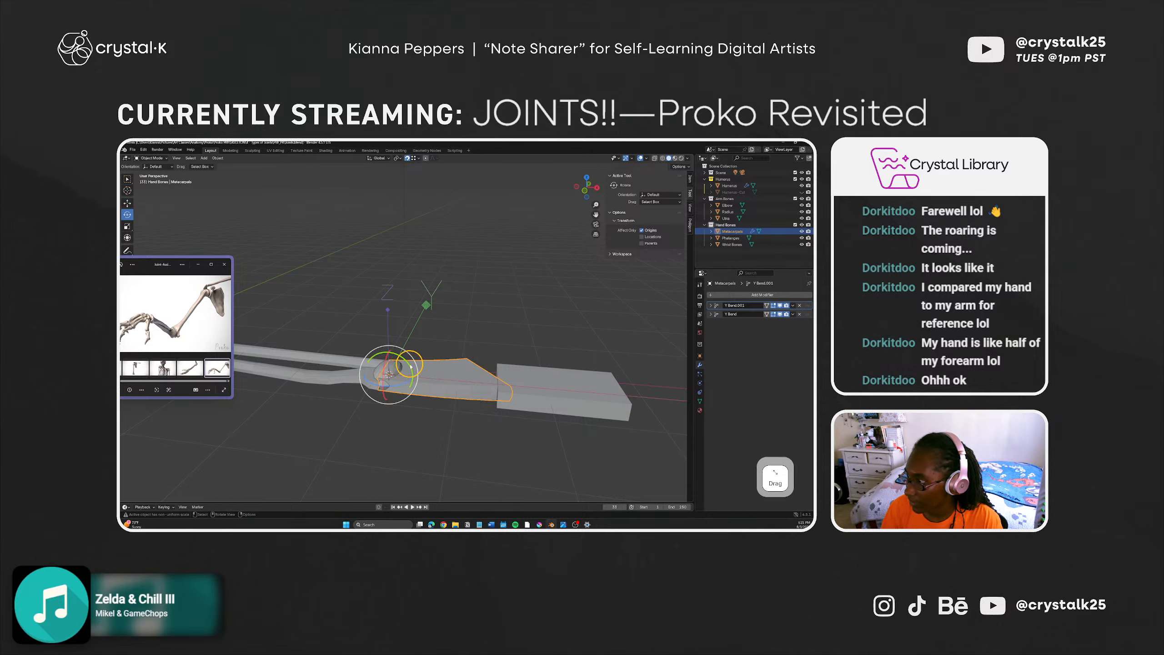
drag(410, 366, 400, 337)
key(ctrl+z)
key(ctrl+z)
middle_drag(399, 337, 398, 386)
key(ctrl+z)
drag(393, 373, 394, 347)
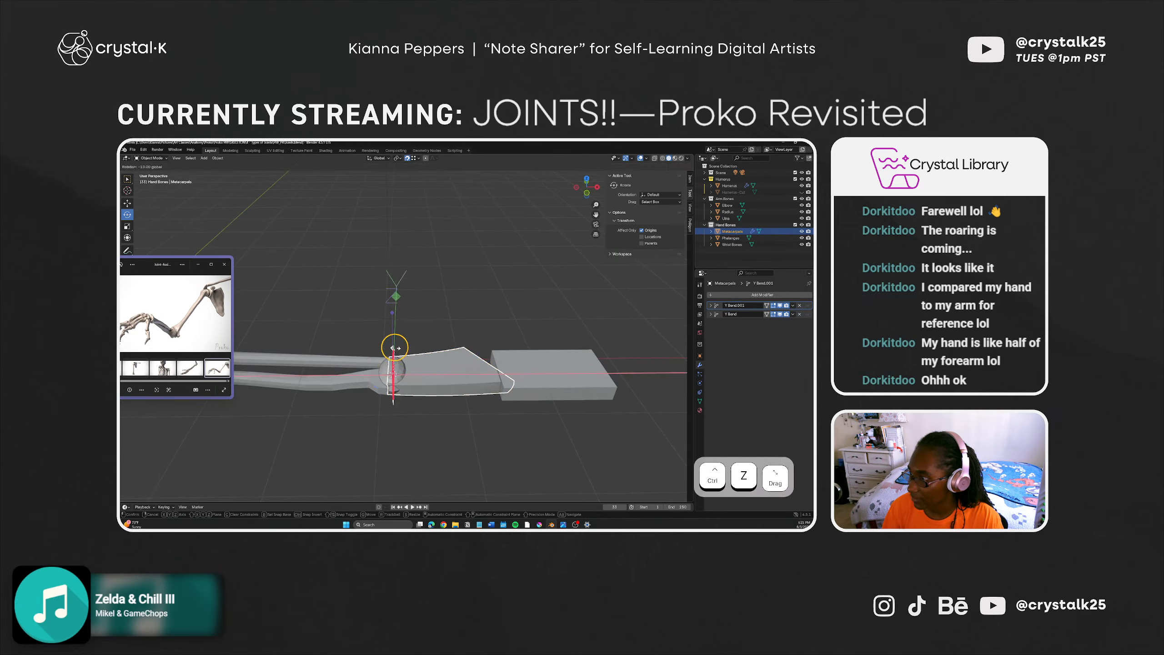
drag(416, 295, 417, 297)
key(ctrl+z)
Step: Rotate the Metacarpals origin about the X axis in snapped increments and check its orientation against the arm
middle_drag(424, 373, 373, 351)
ctrl+drag(370, 351, 393, 340)
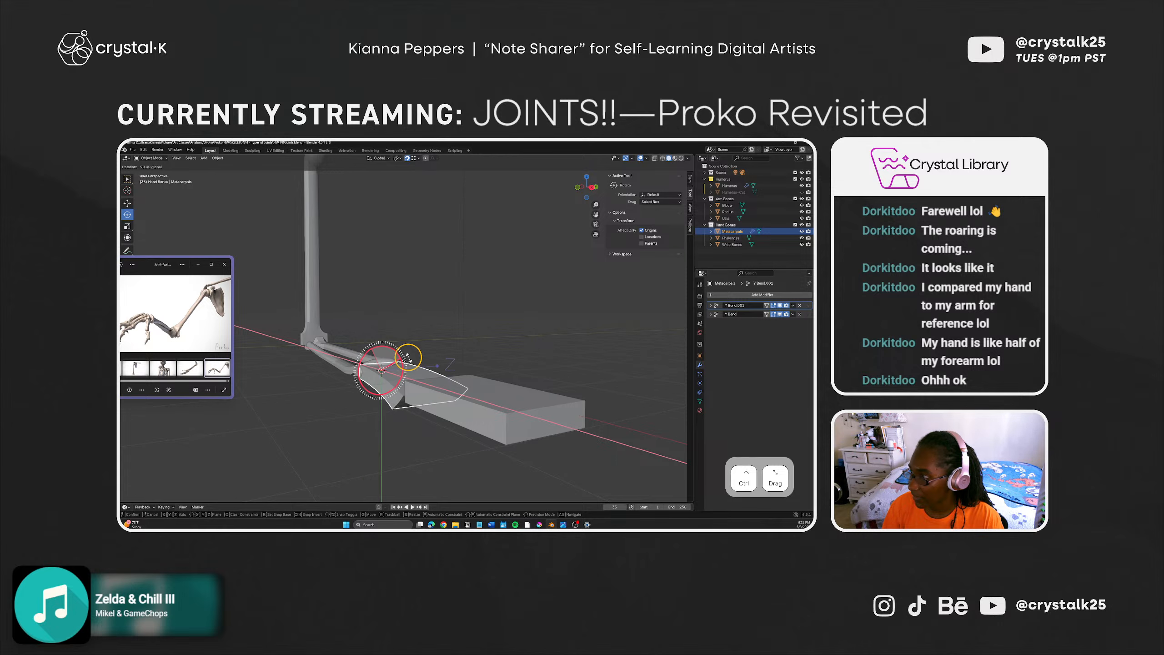
ctrl+drag(408, 359, 407, 359)
middle_drag(407, 358, 449, 429)
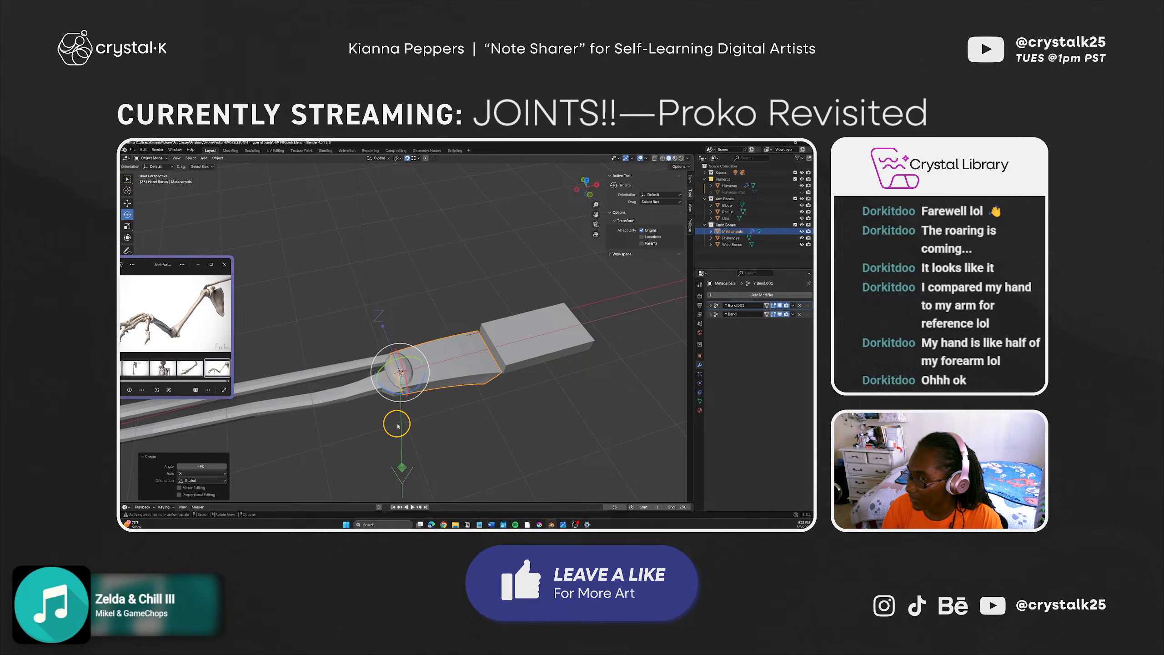
Step: Turn off transforming only origins and rotate the reselected Metacarpals block slightly about the Y axis
click(471, 421)
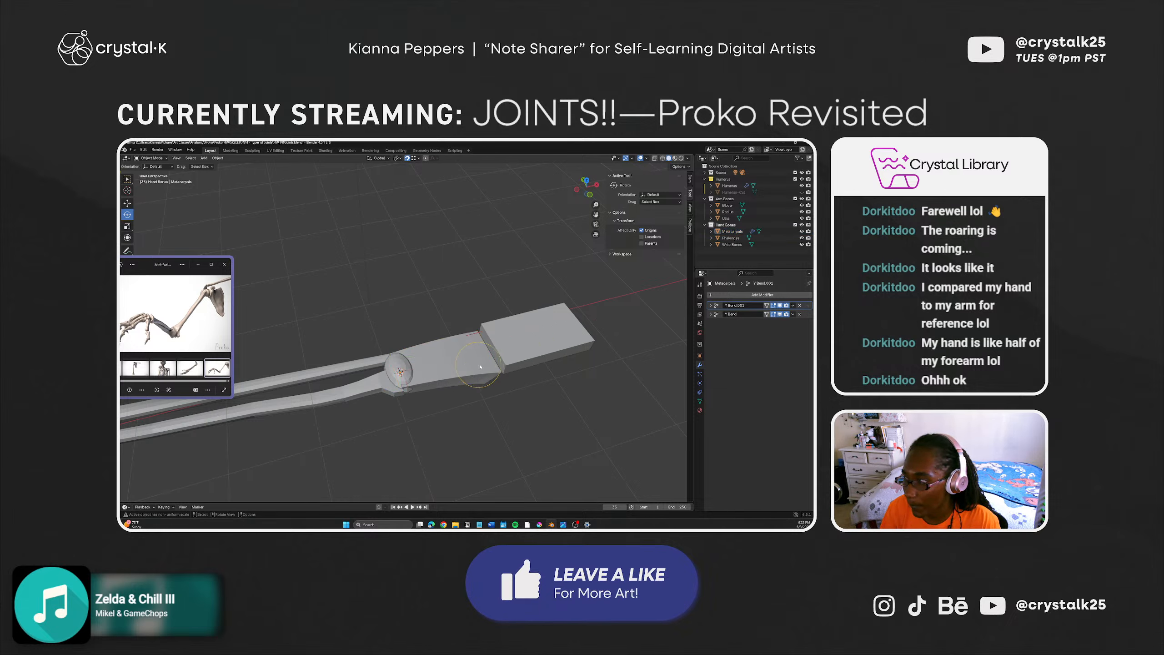
middle_drag(455, 381, 408, 381)
click(420, 385)
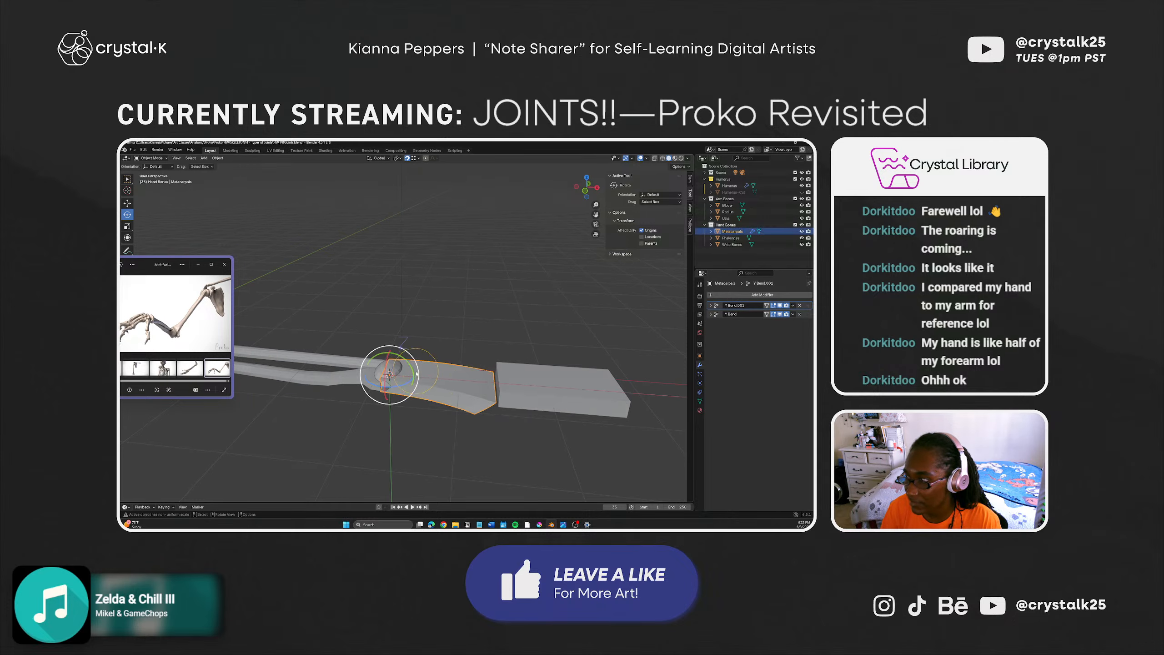
click(641, 230)
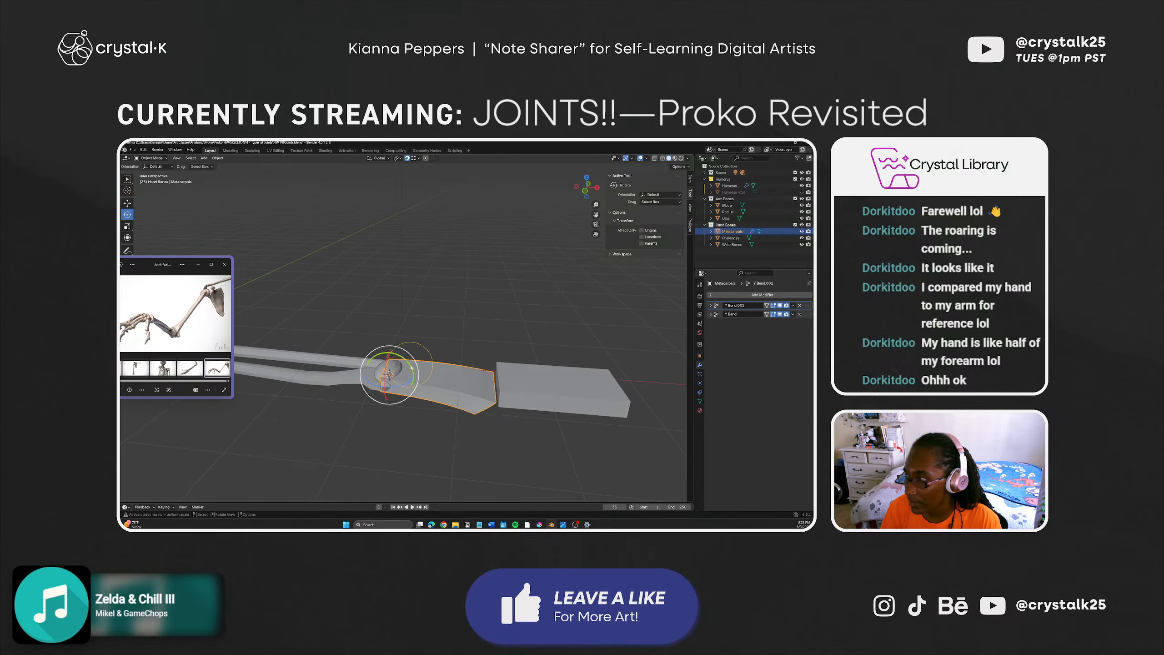
drag(410, 368, 408, 364)
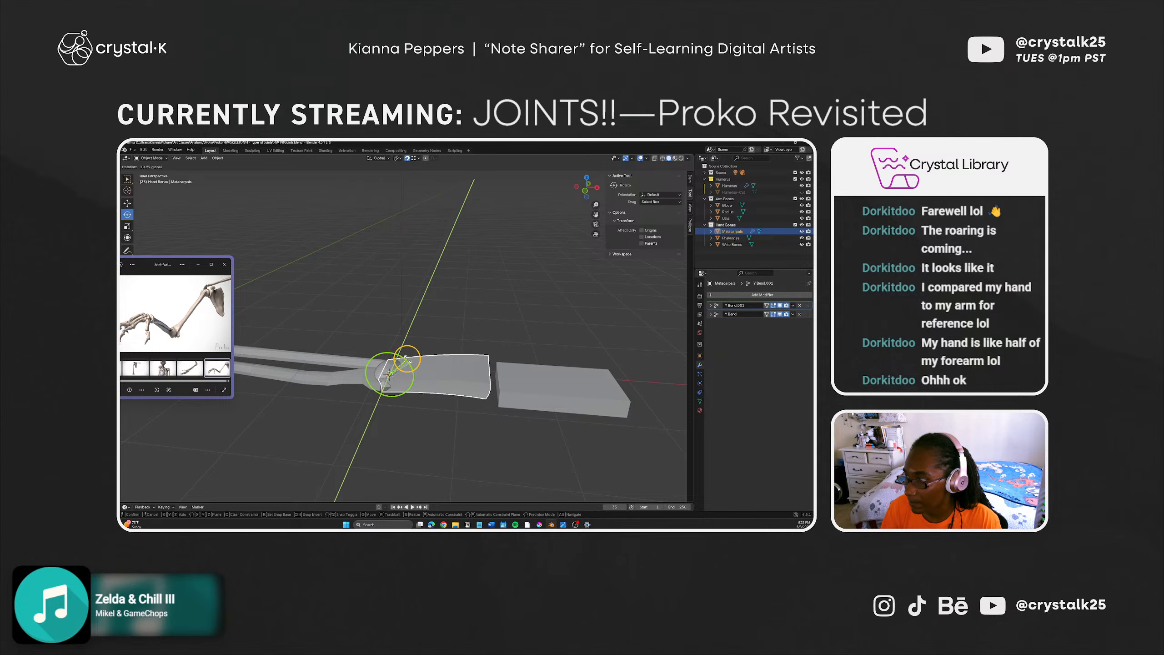
drag(400, 349, 389, 271)
drag(428, 329, 457, 323)
middle_drag(448, 426, 446, 399)
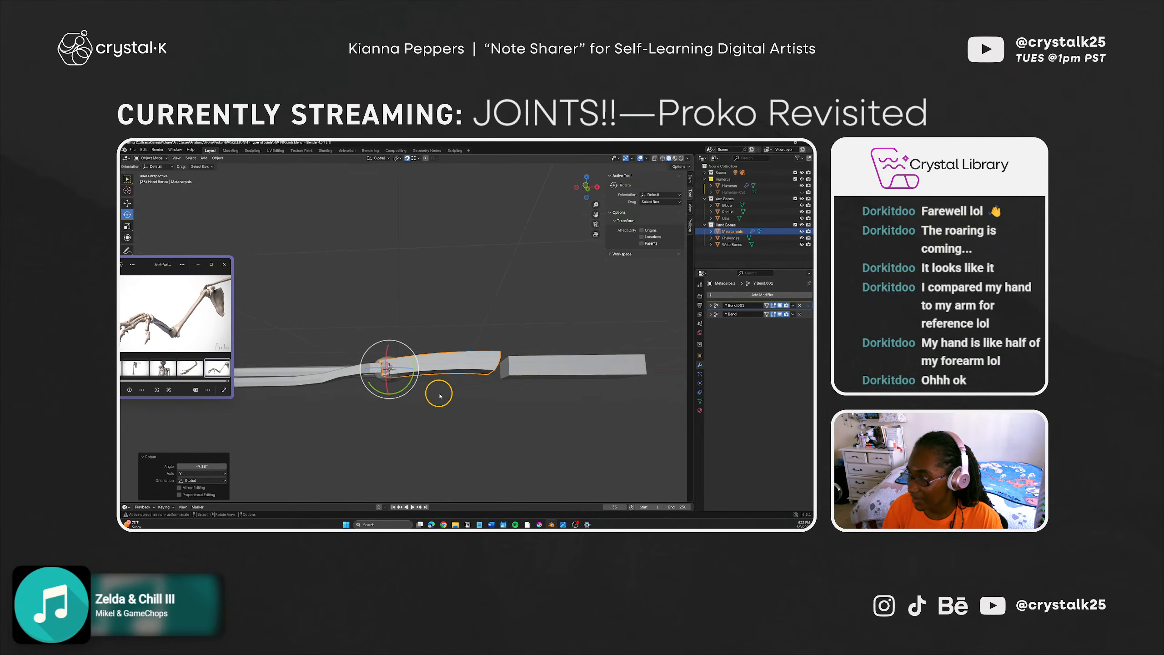
Step: Rename the Metacarpals' first bend modifier as Z Curve
click(710, 305)
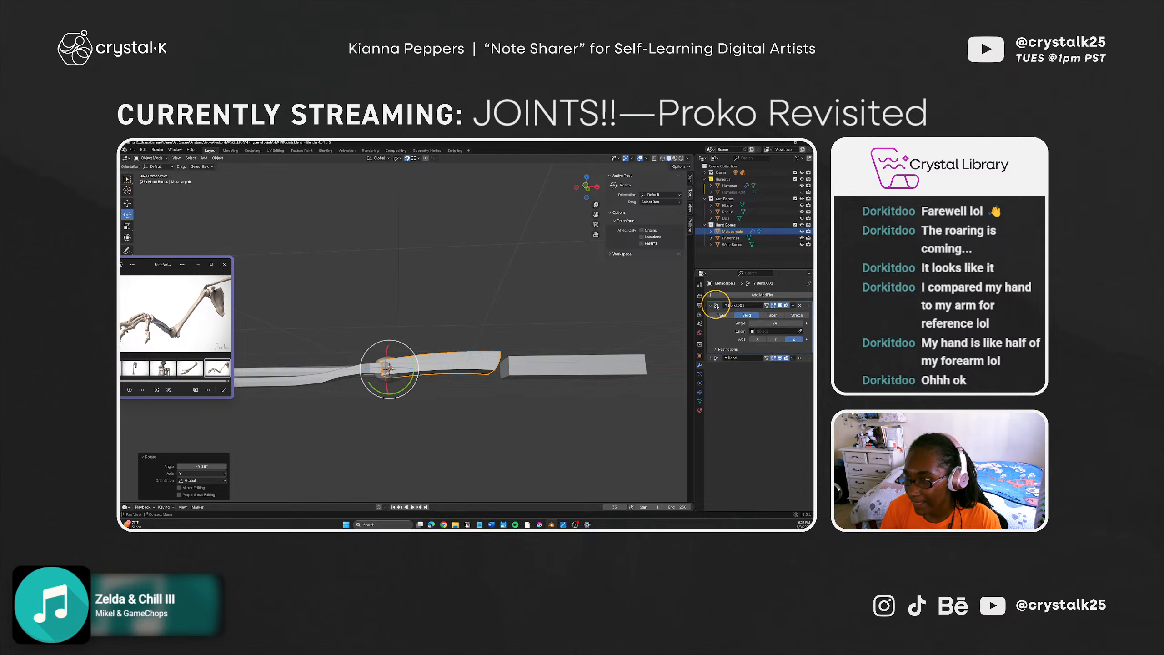
double_click(734, 305)
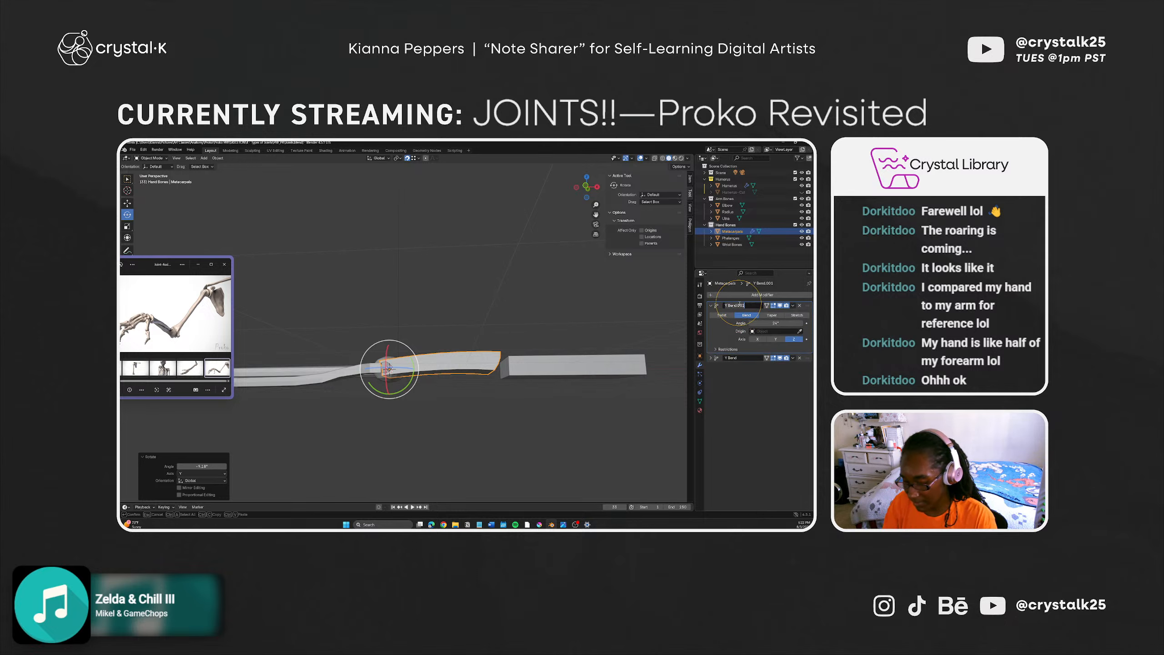
key(shift)
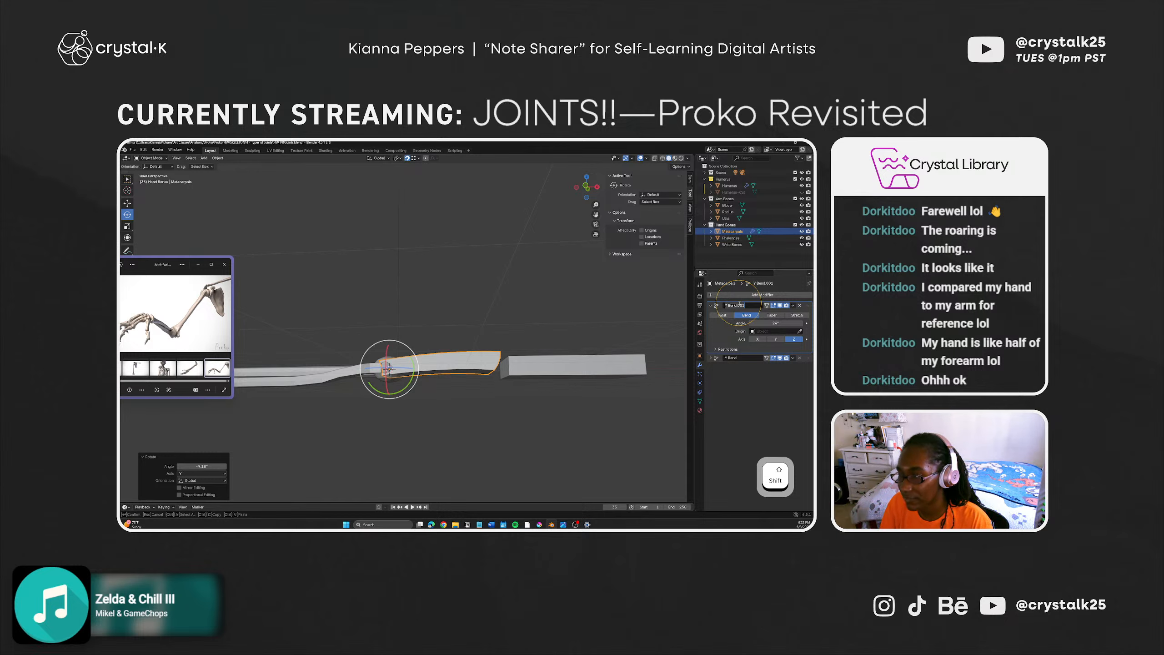
text(Z c)
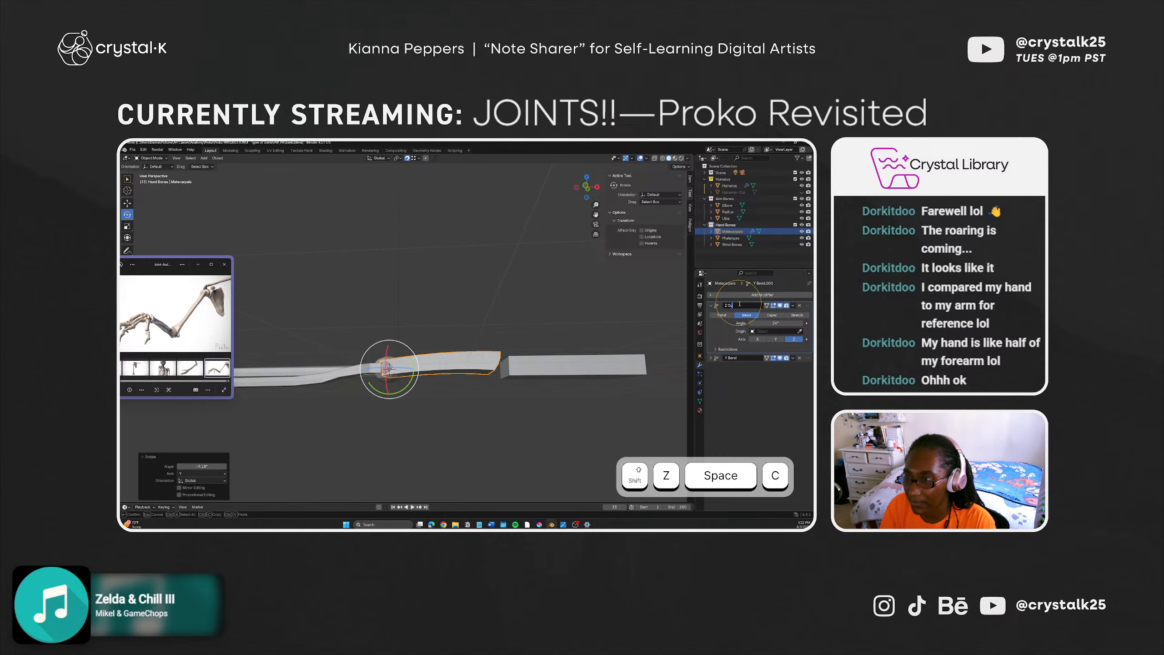
text(urve)
key(Return)
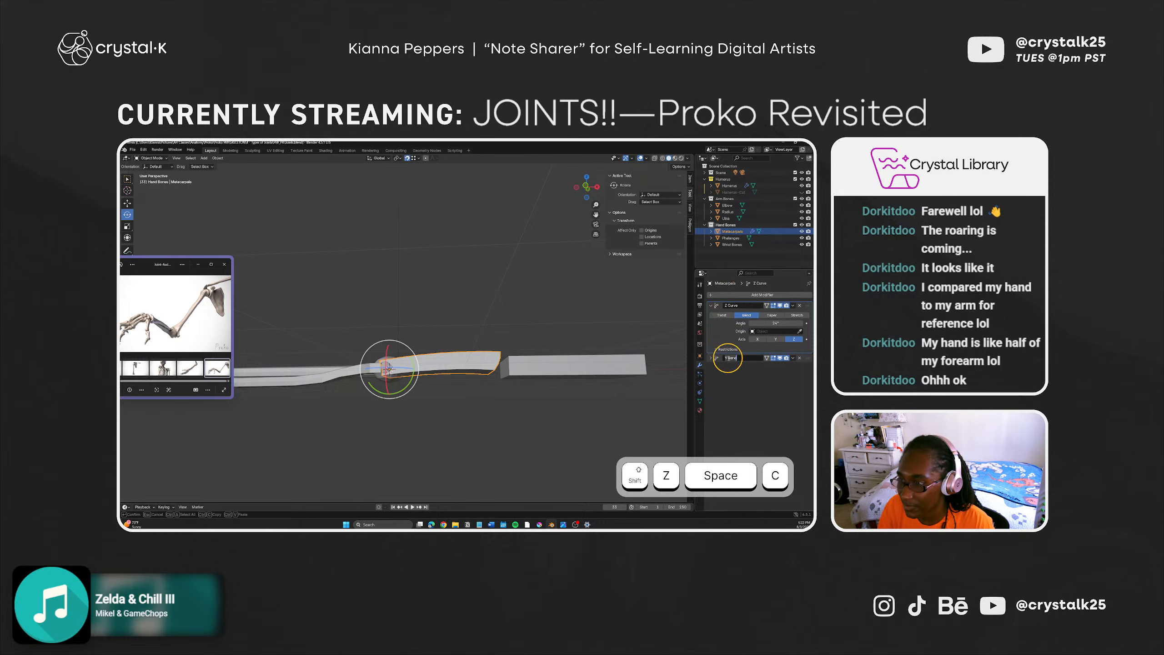
Step: Try different angles on the Y Bend modifier and undo the last change
click(711, 358)
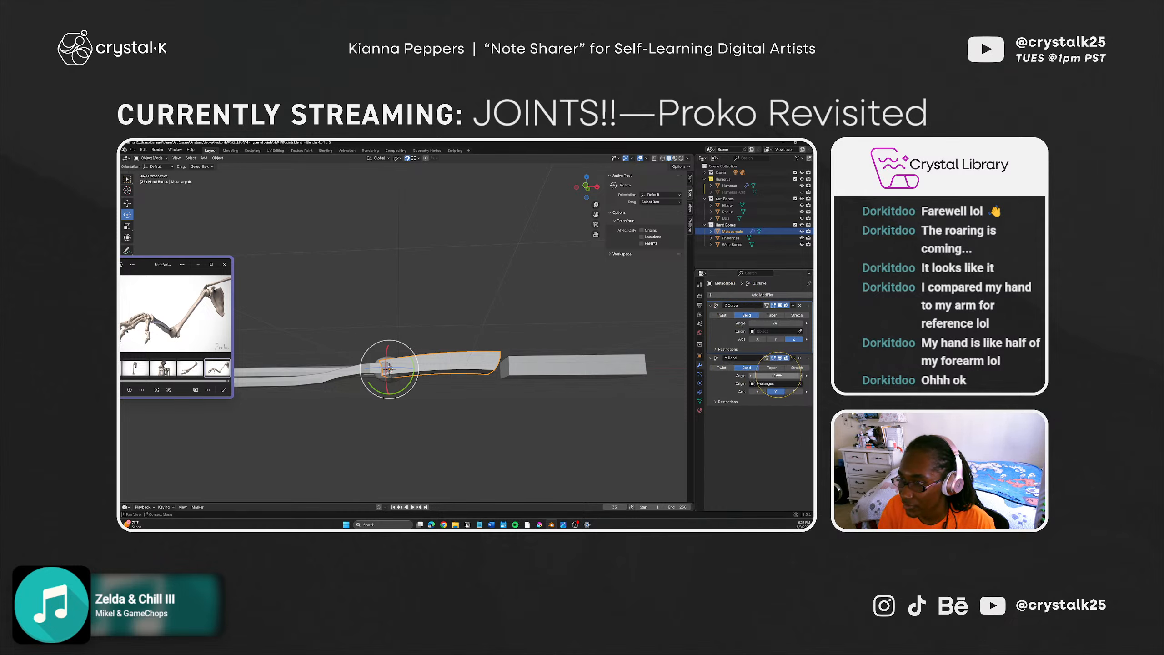
drag(779, 376, 789, 376)
middle_drag(553, 372, 626, 402)
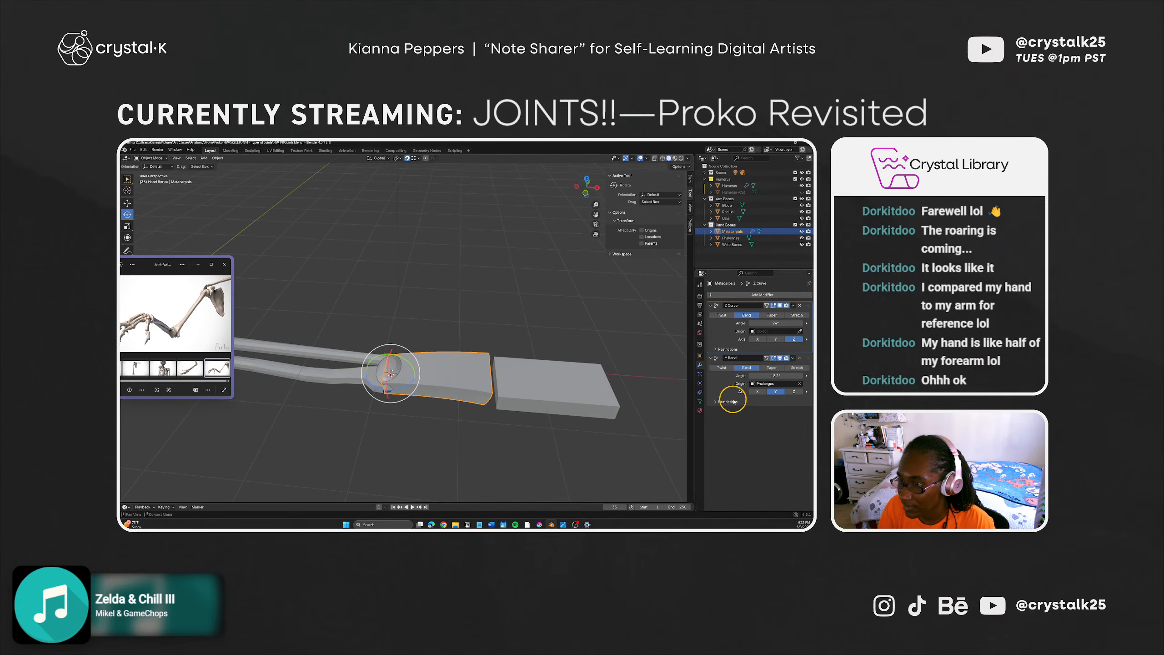
drag(775, 376, 742, 377)
key(ctrl+z)
Step: Try Taper in place of Bend on the Y Bend modifier with an adjusted factor, and restore Bend mode
click(771, 368)
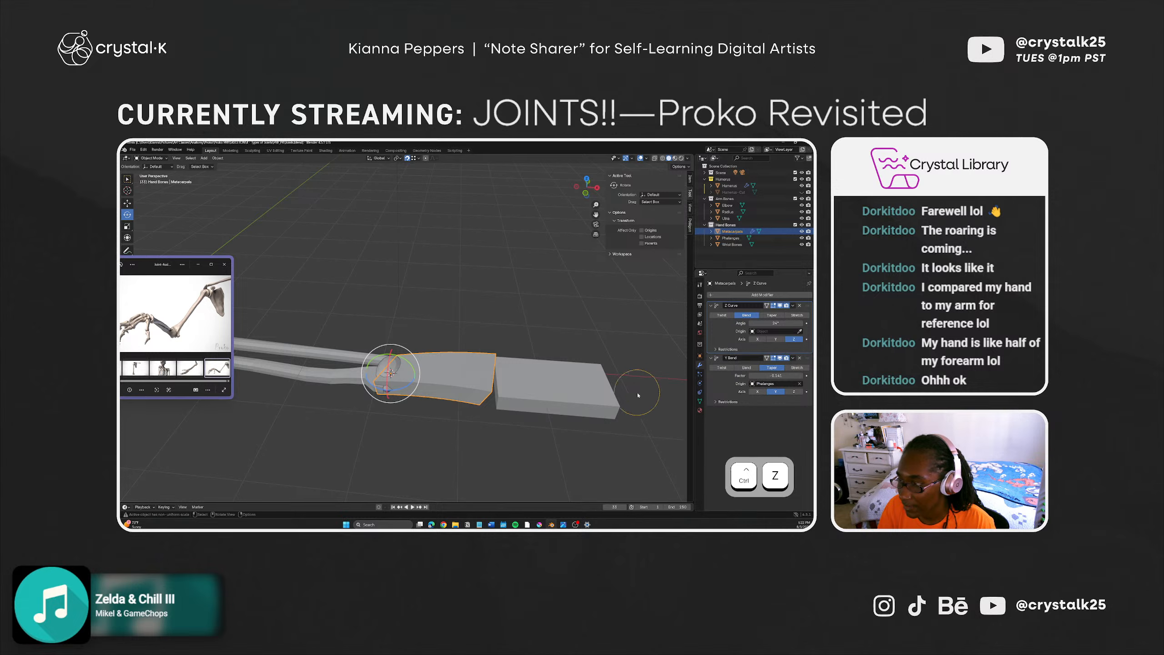
middle_drag(574, 439, 593, 461)
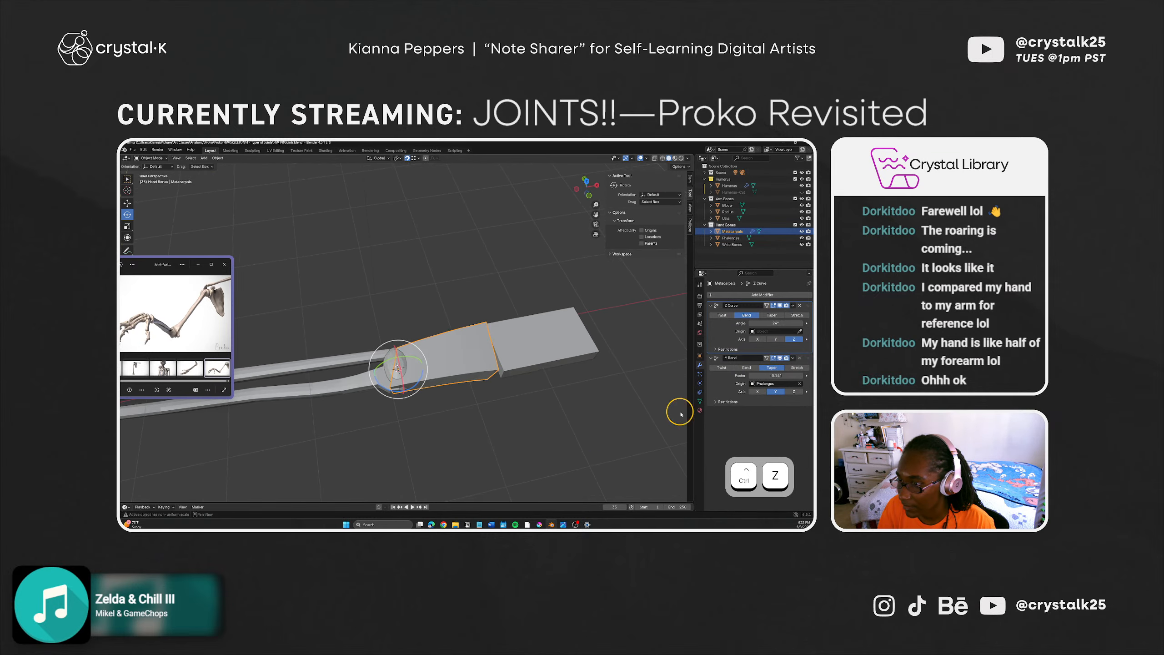
mouse_move(761, 376)
mouse_down()
mouse_move(701, 381)
mouse_move(767, 379)
mouse_up()
middle_drag(512, 340, 497, 369)
key(ctrl+z)
key(ctrl+z)
click(746, 368)
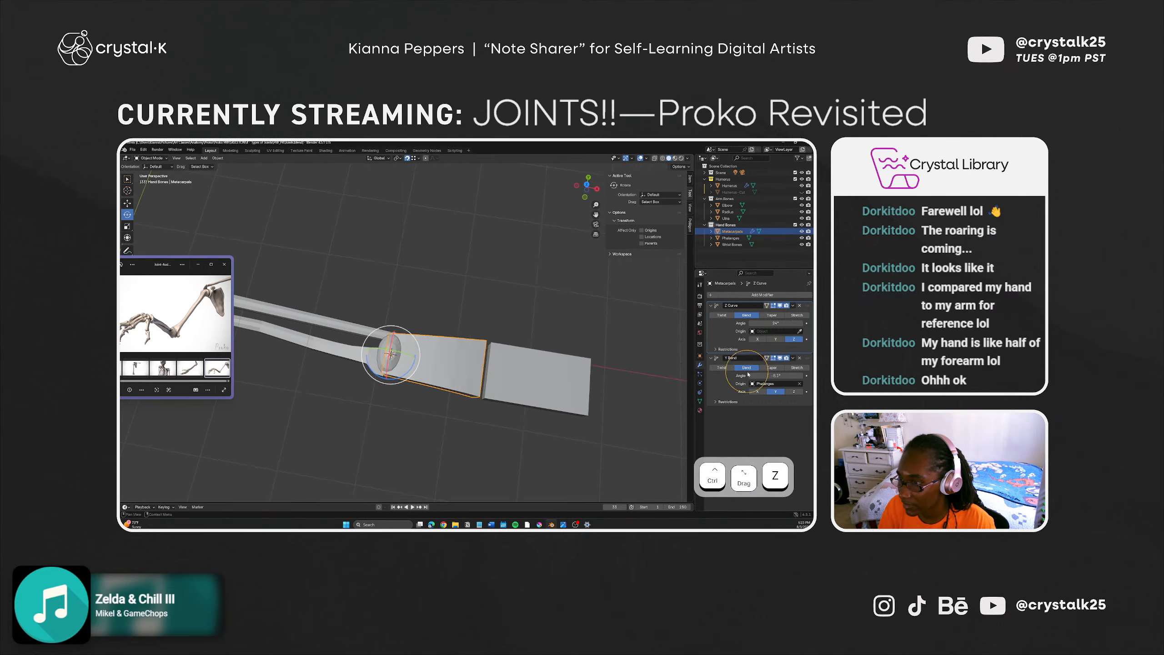
Step: Try stronger Y Bend angles on the Metacarpals block and undo the last angle change
drag(775, 375, 717, 374)
middle_drag(628, 380, 634, 322)
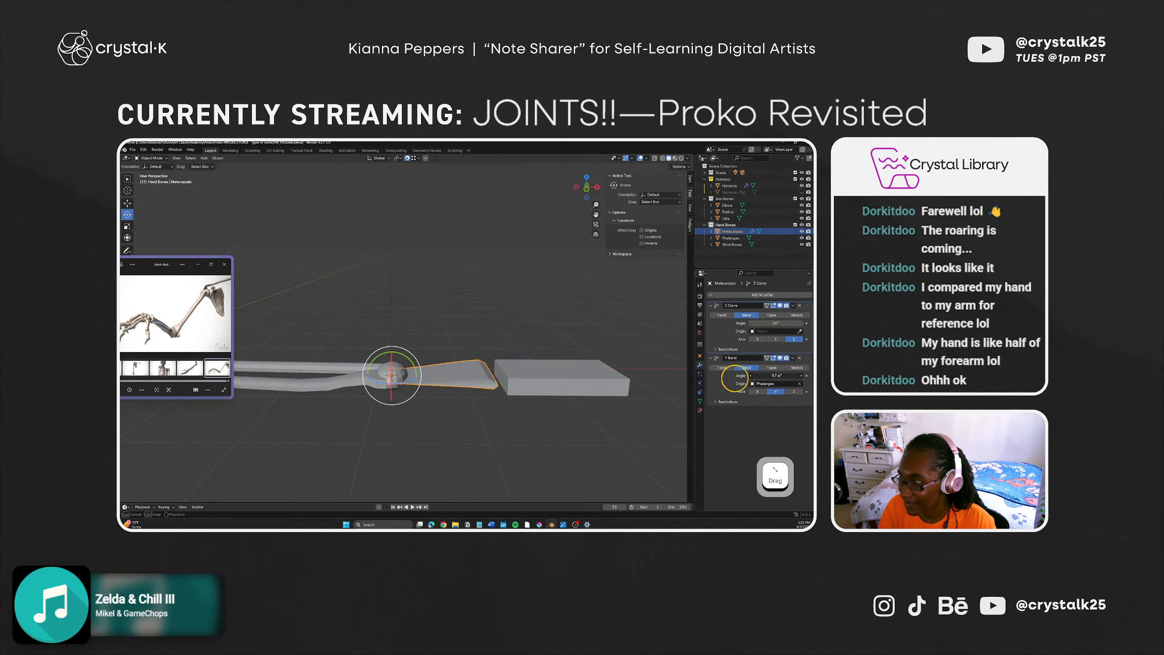
drag(735, 379, 238, 373)
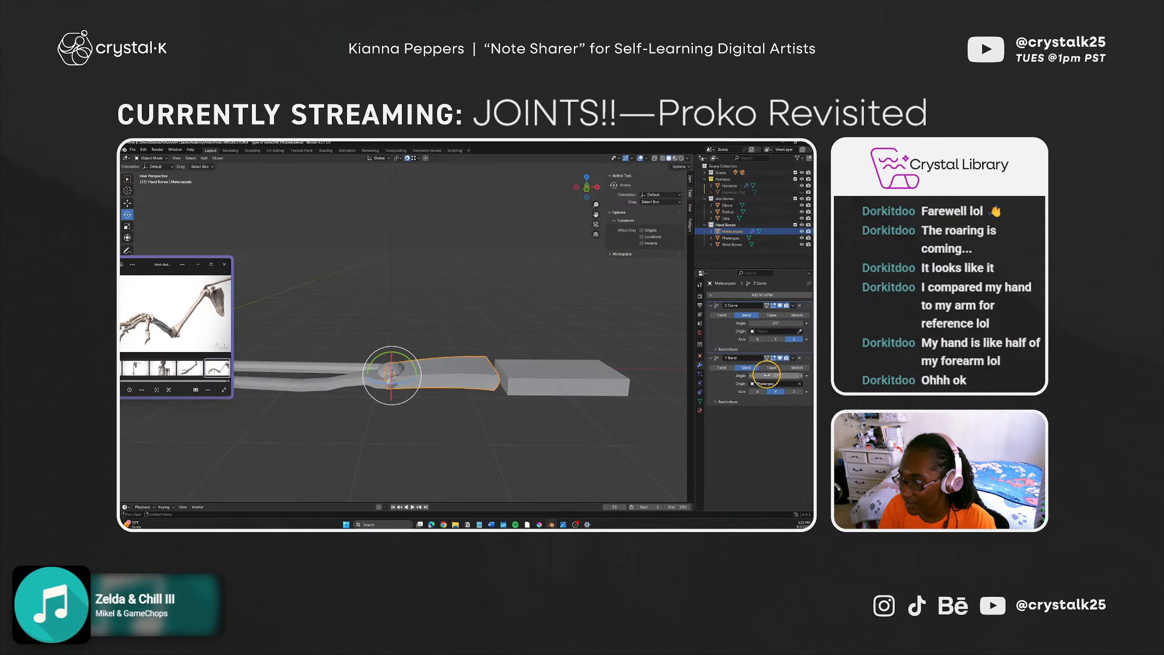
key(ctrl+z)
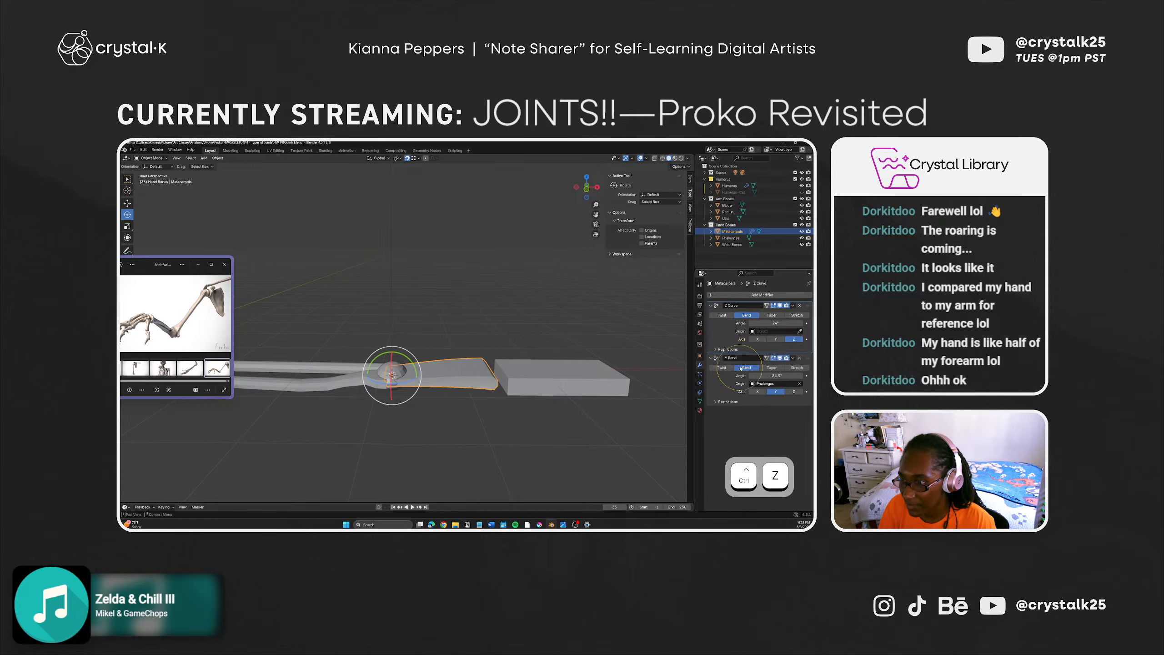
Step: Try the X and Z axes for the Y Bend modifier, undoing both
click(758, 392)
ctrl+drag(761, 375, 300, 384)
key(ctrl+z)
click(795, 393)
key(ctrl+z)
Step: Keep the Y Bend modifier on the Y axis and reduce its angle to a slight bend
click(775, 391)
drag(775, 375, 256, 371)
middle_drag(504, 372, 481, 413)
Step: Reselect the Metacarpals block, enter Edit Mode and select the edges at its finger-end corner
click(568, 395)
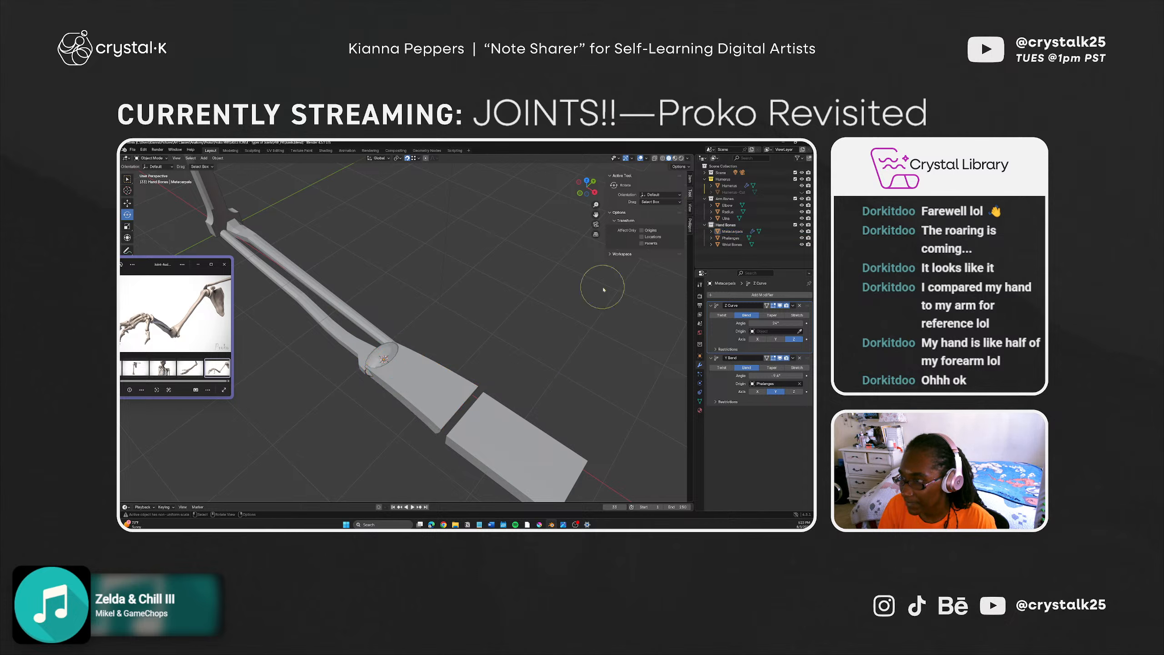
click(728, 234)
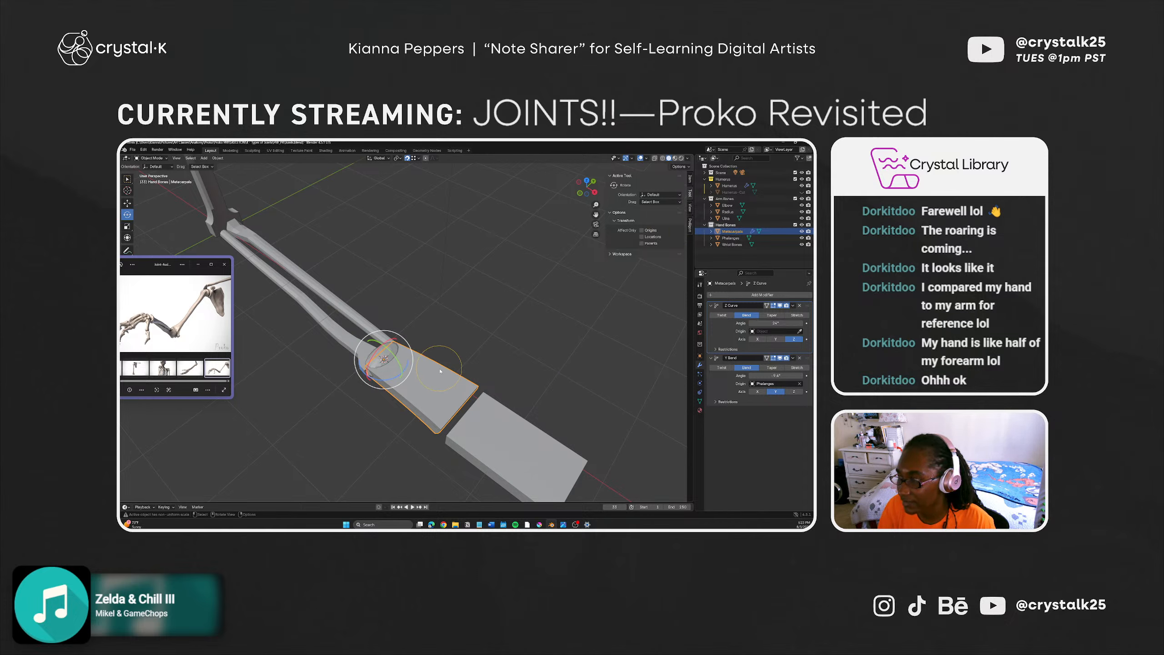
middle_drag(532, 370, 396, 395)
key(Tab)
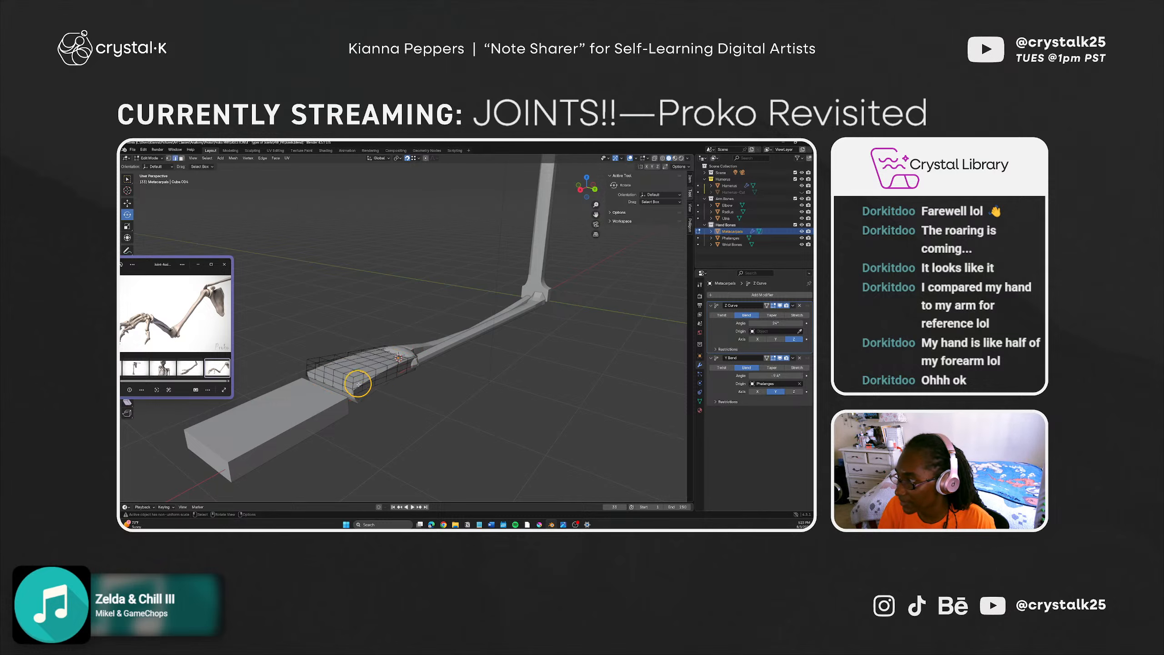
alt+click(355, 401)
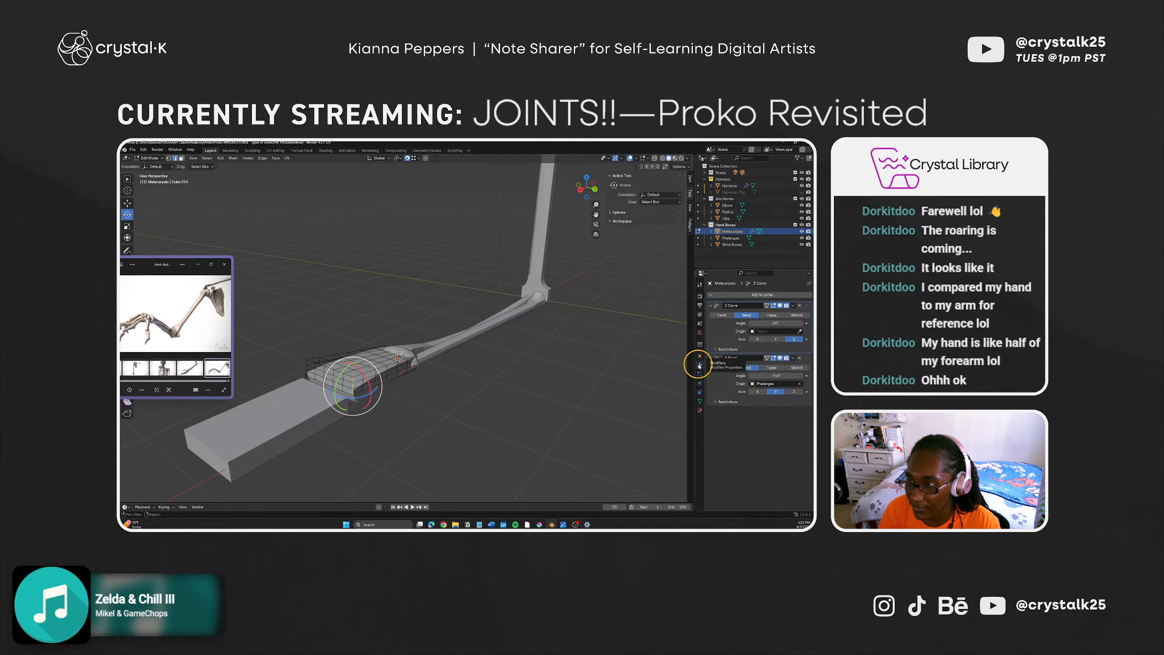
Step: Add a Lattice modifier to the Metacarpals and move it above Z Curve in the modifier stack
click(739, 294)
mouse_move(739, 296)
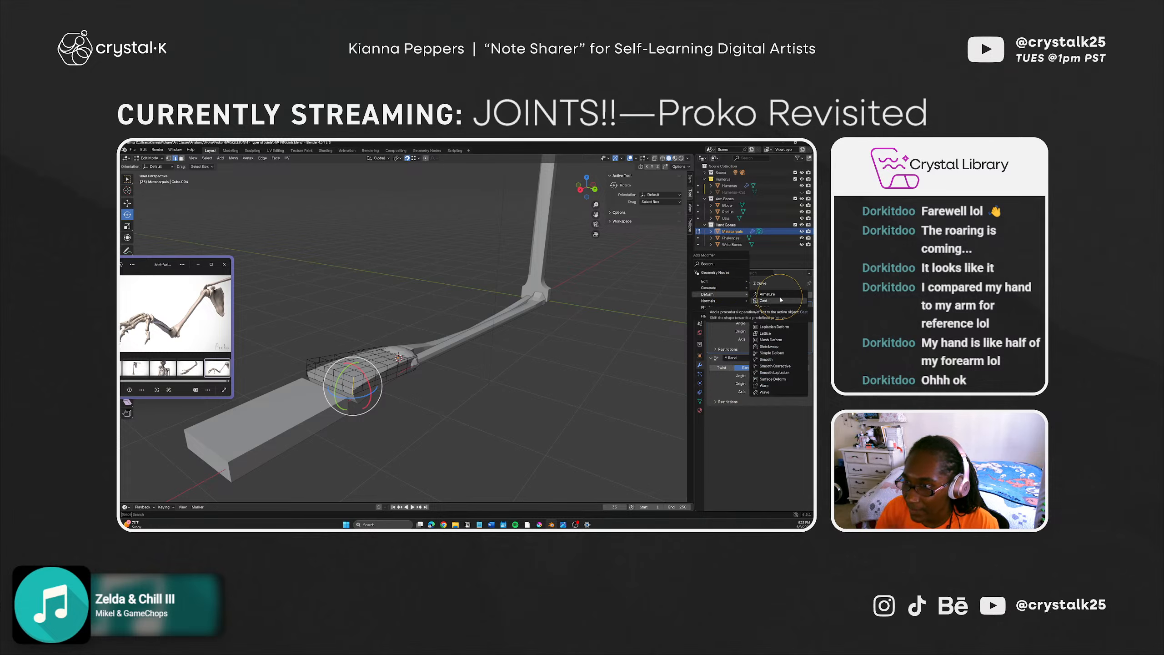
click(768, 332)
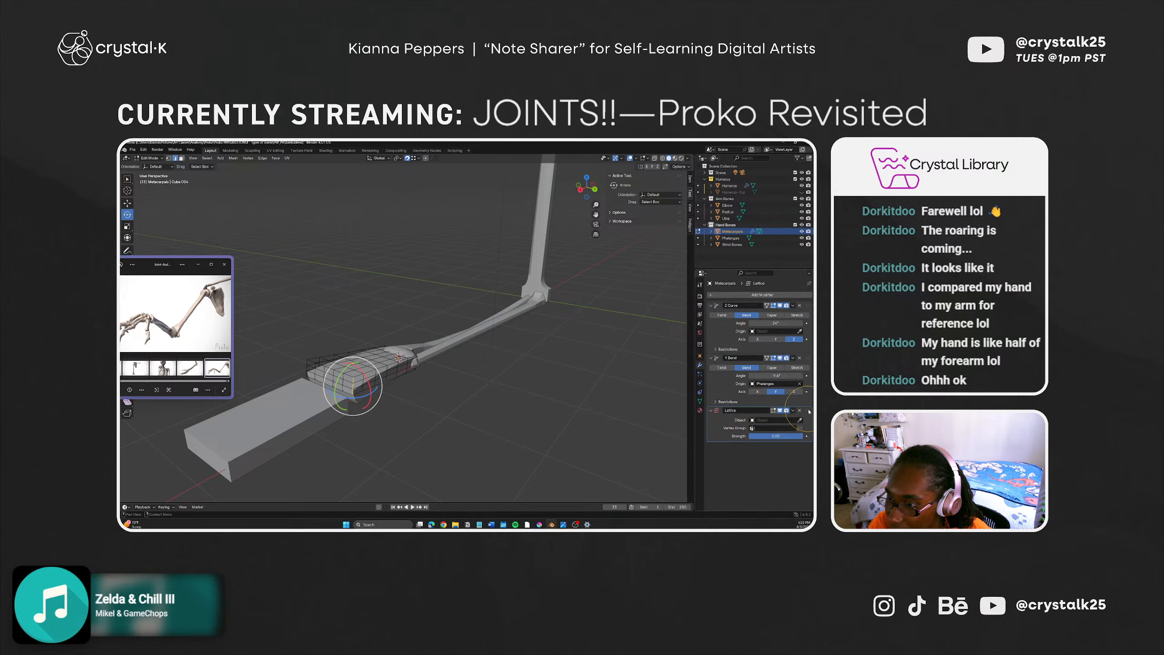
drag(807, 410, 786, 303)
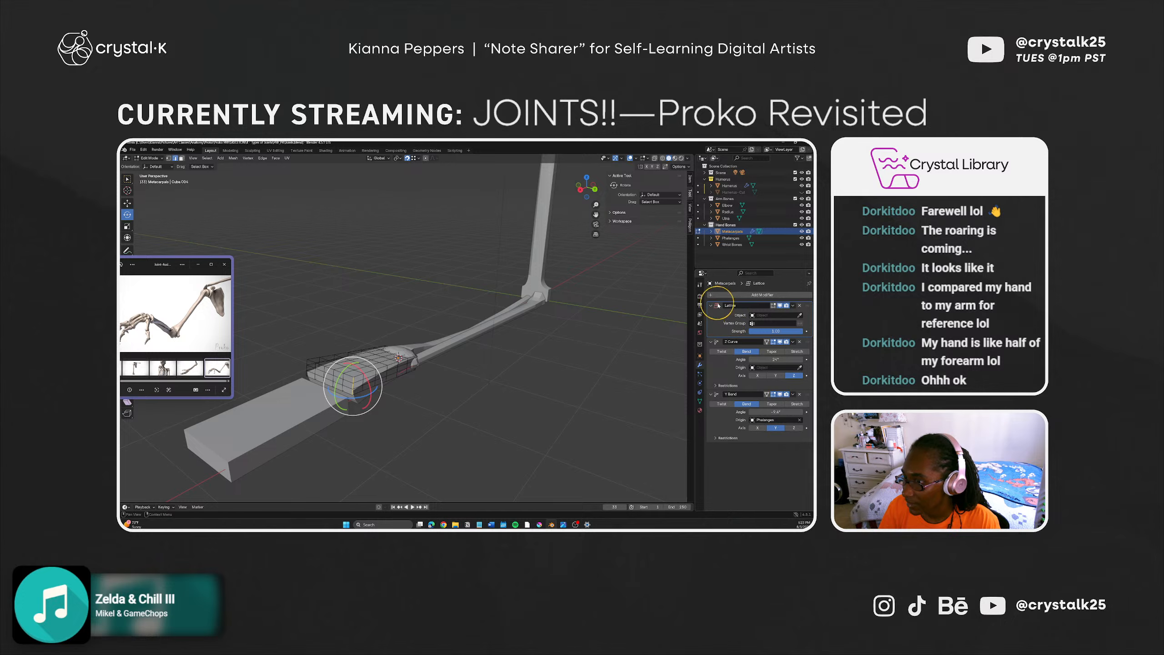
Step: Collapse the Z Curve and Y Bend modifier settings and undo the last mesh selection change
middle_drag(367, 386, 408, 411)
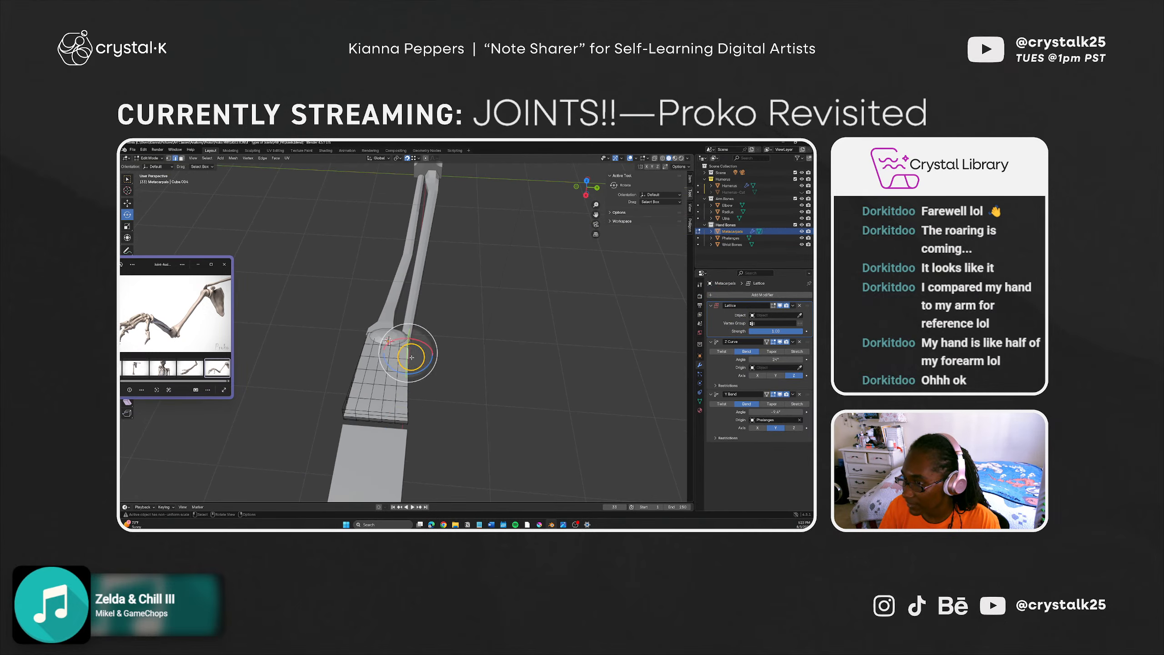
click(710, 342)
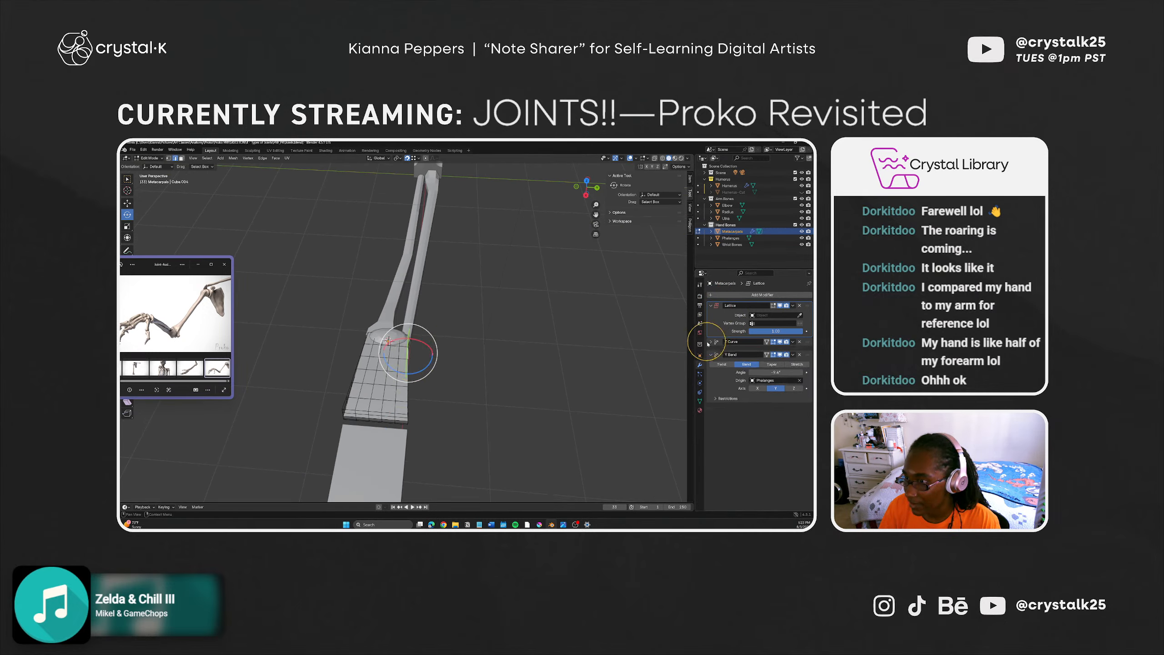
click(711, 350)
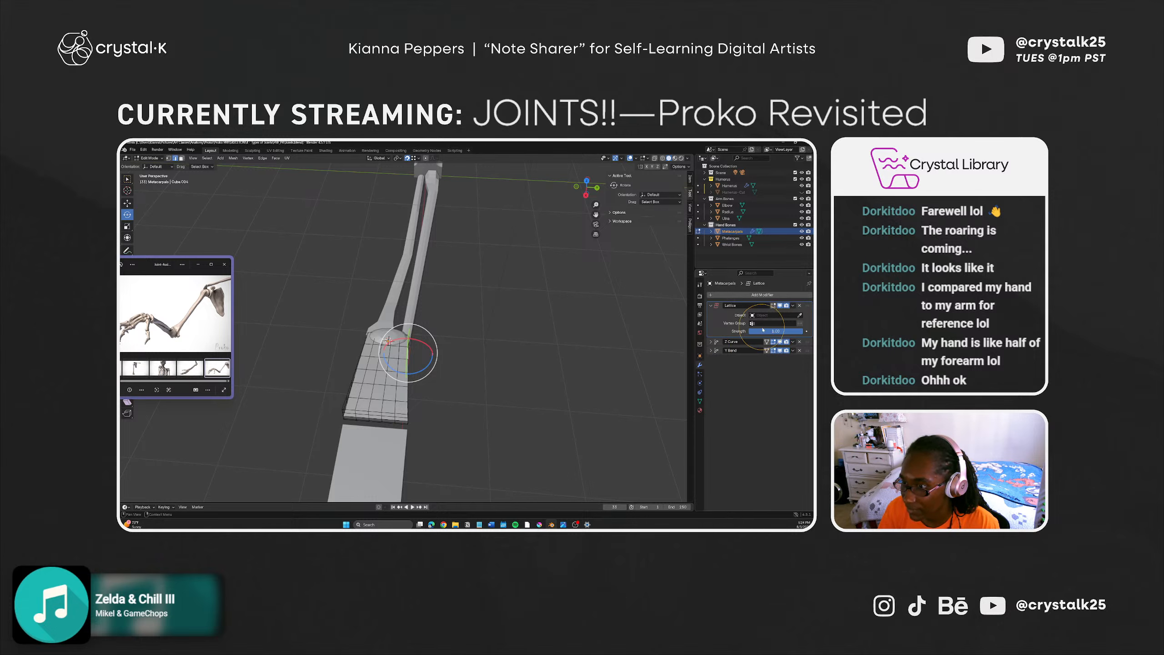
key(ctrl+z)
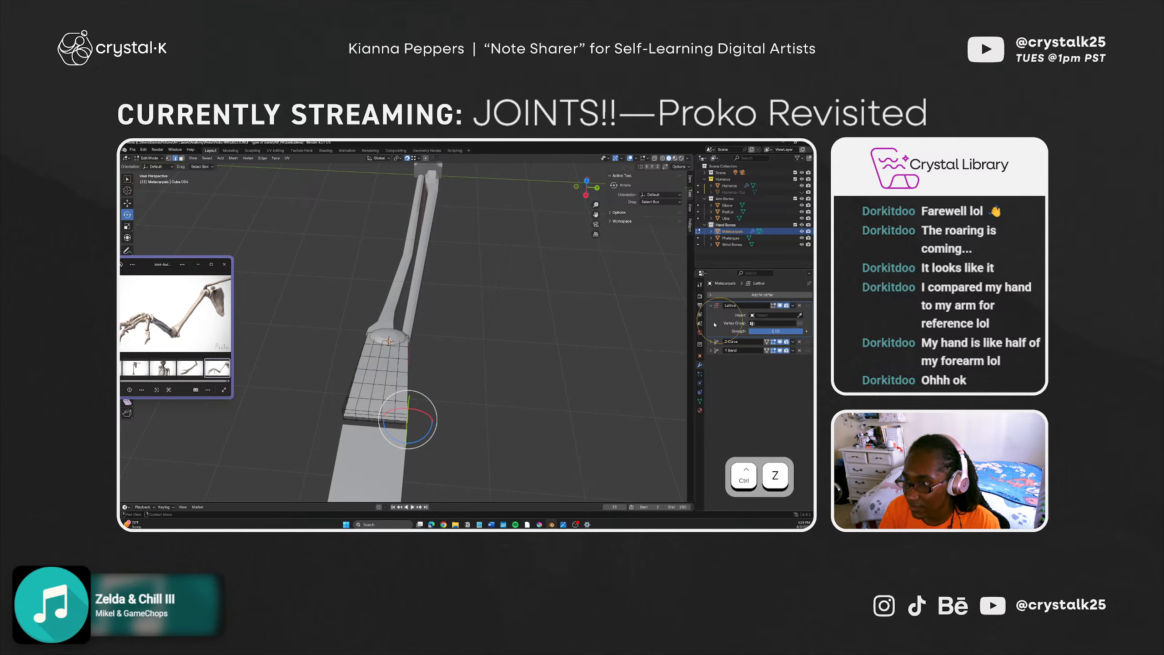
middle_drag(459, 360, 433, 356)
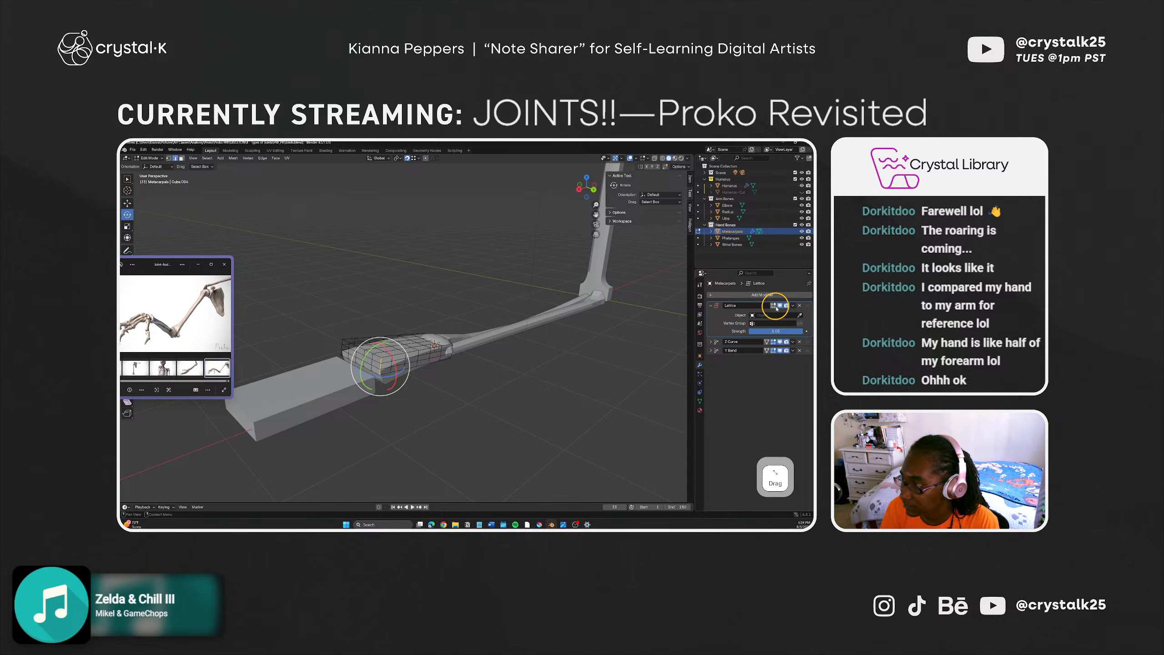
Step: Remove the Lattice modifier from the Metacarpals and check the bent block from the side and below
click(801, 306)
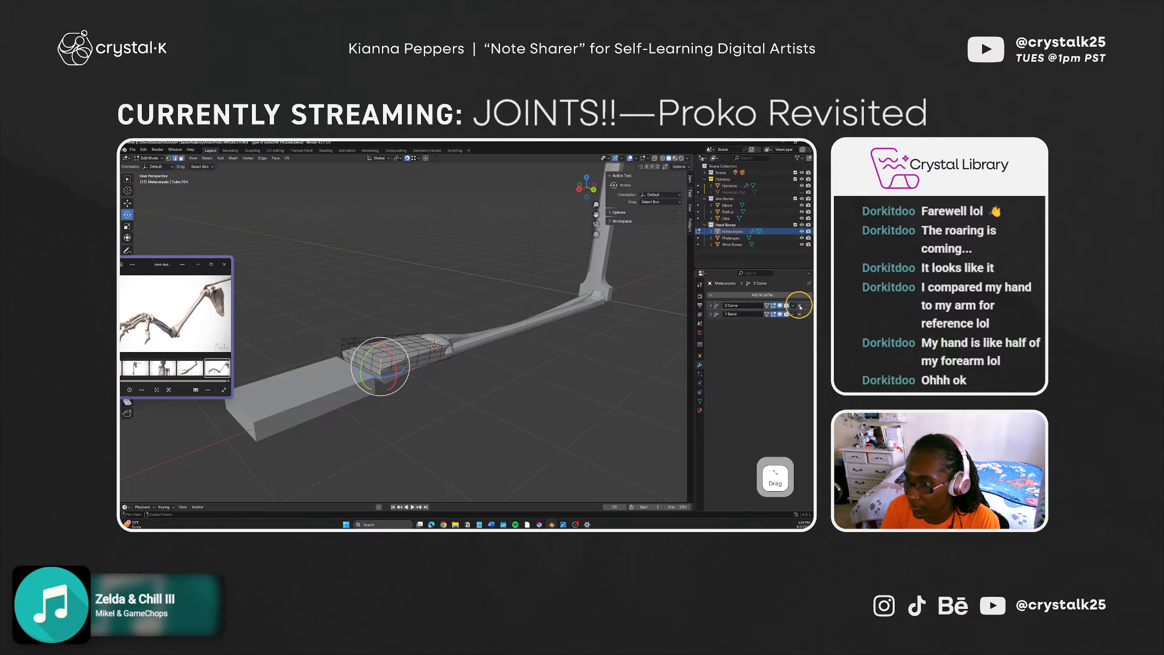
middle_drag(482, 364, 574, 388)
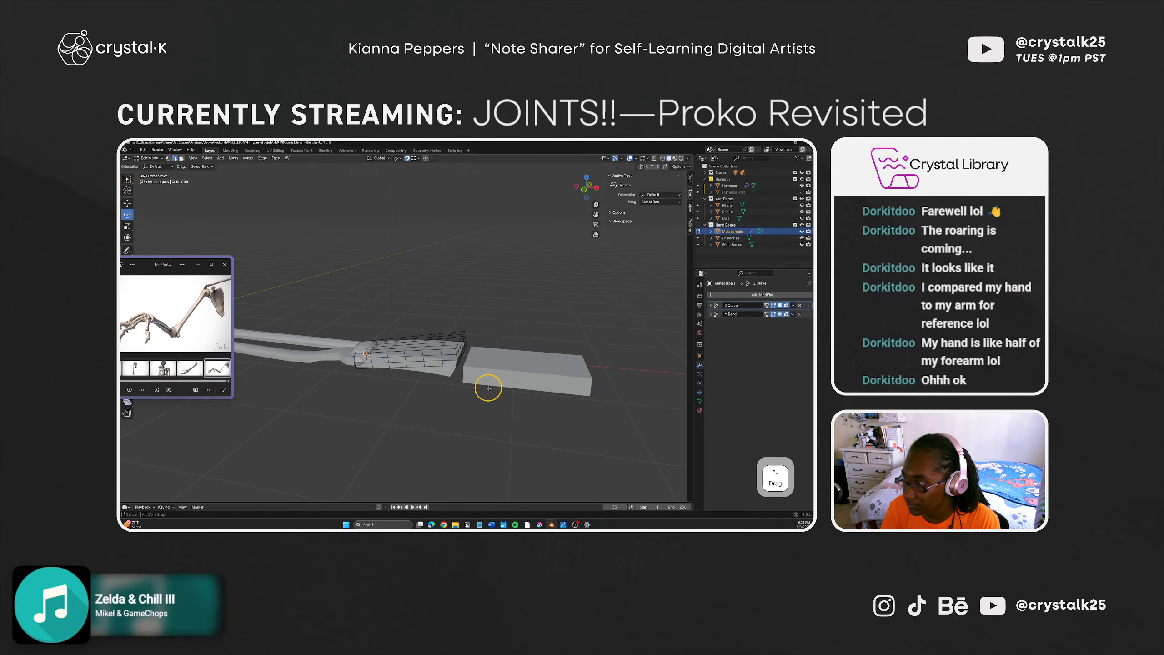
middle_drag(488, 390, 496, 366)
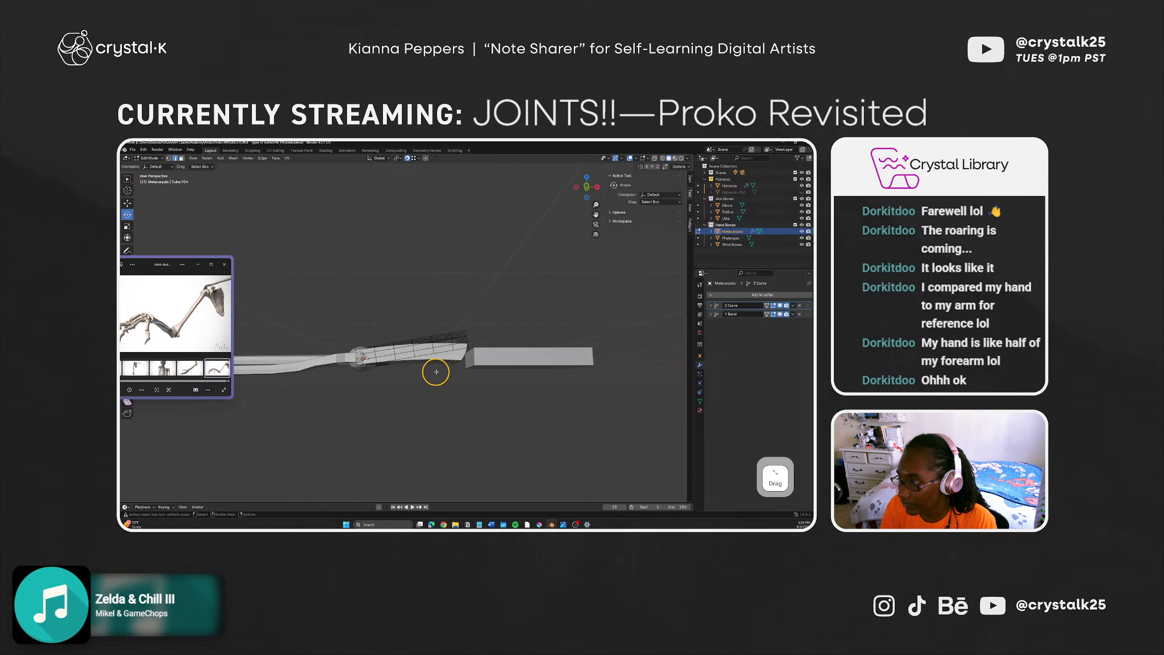
middle_drag(435, 372, 404, 351)
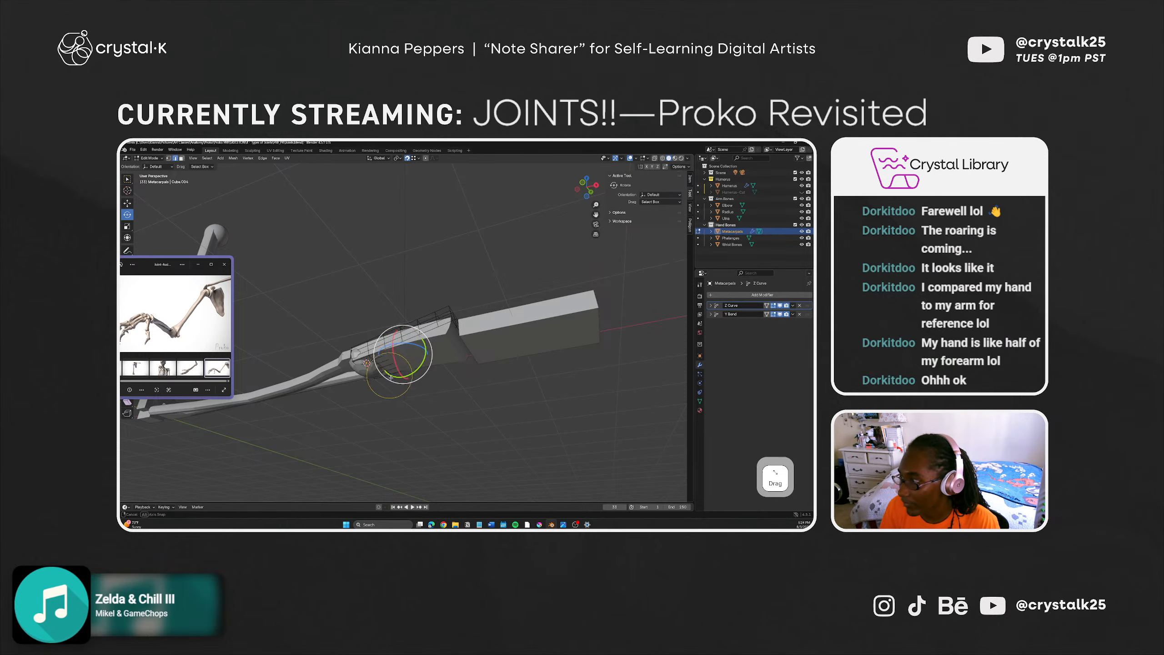
mouse_move(411, 367)
middle_down()
mouse_move(437, 408)
mouse_move(415, 394)
mouse_move(409, 347)
middle_up()
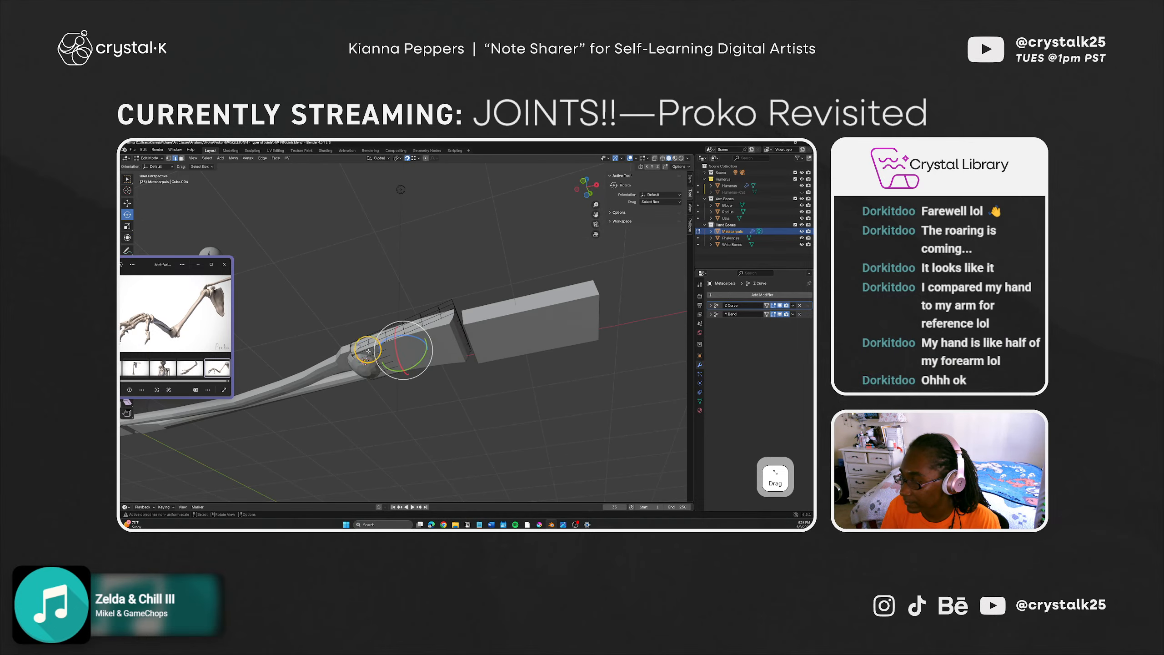
Step: Clear the mesh selection on the Metacarpals and save the file
click(470, 347)
click(502, 341)
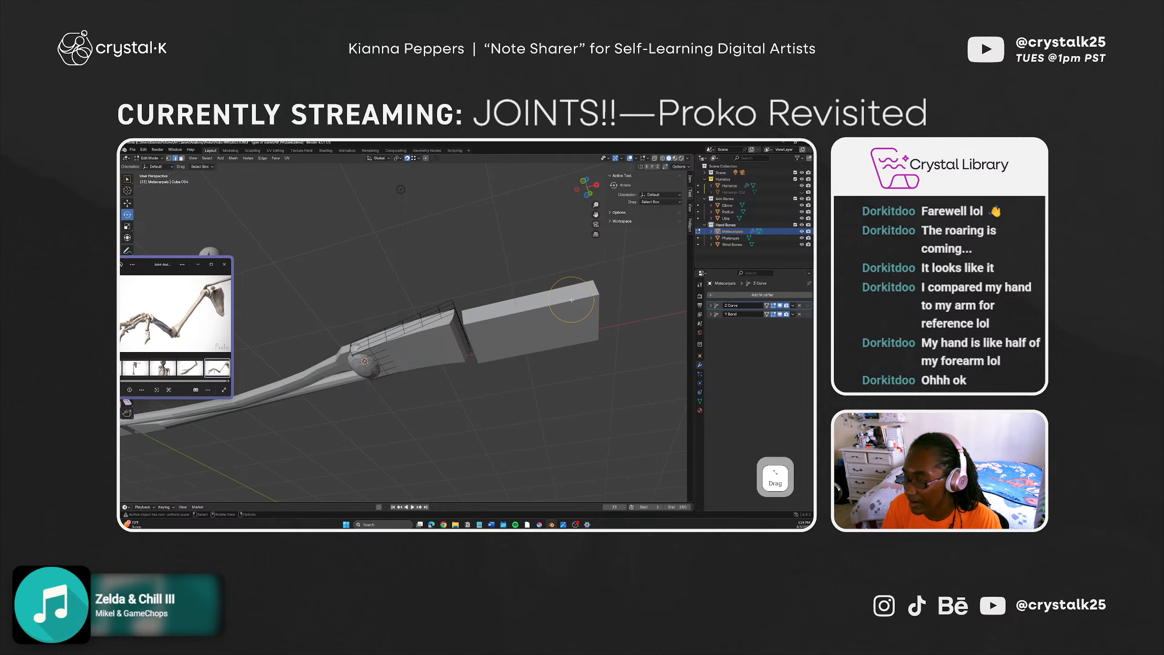
middle_drag(572, 301, 477, 398)
key(ctrl+s)
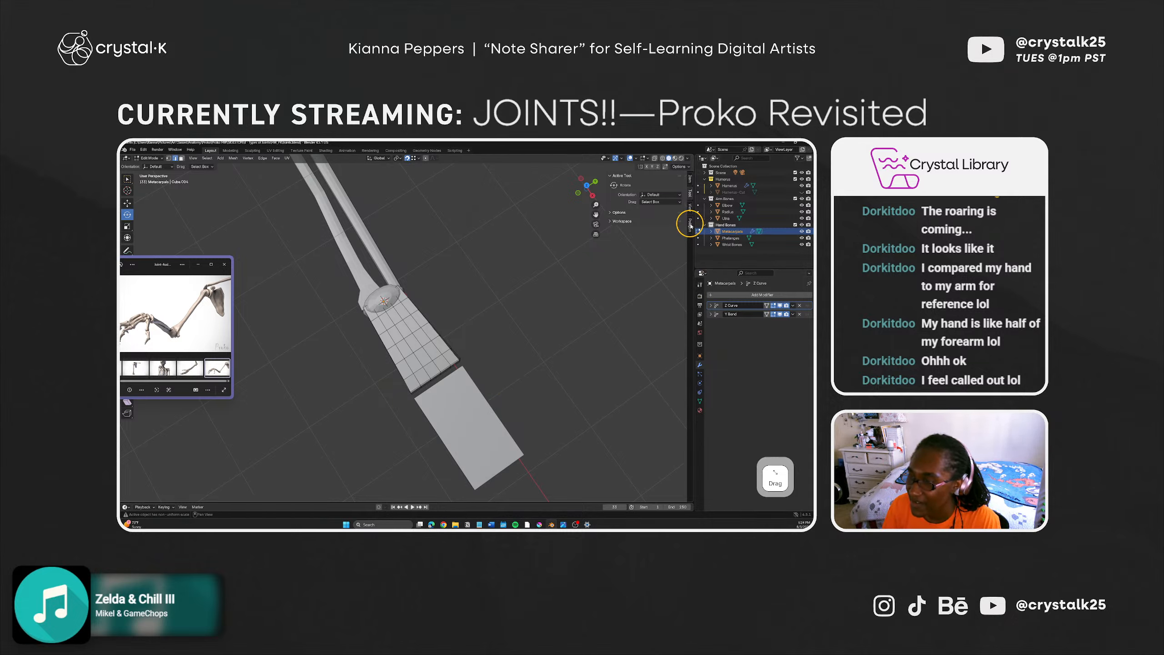
Step: Return the Metacarpals from Edit Mode to Object Mode and leave all objects deselected
mouse_move(447, 328)
middle_down()
mouse_move(468, 305)
mouse_move(455, 337)
middle_up()
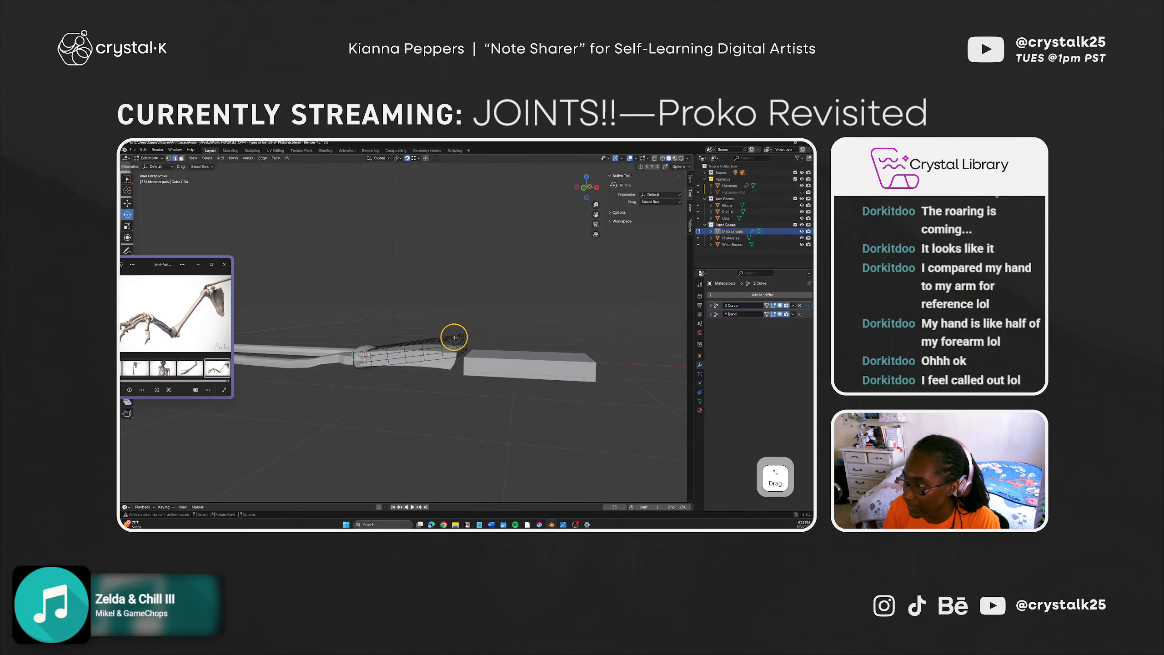
click(452, 365)
key(Tab)
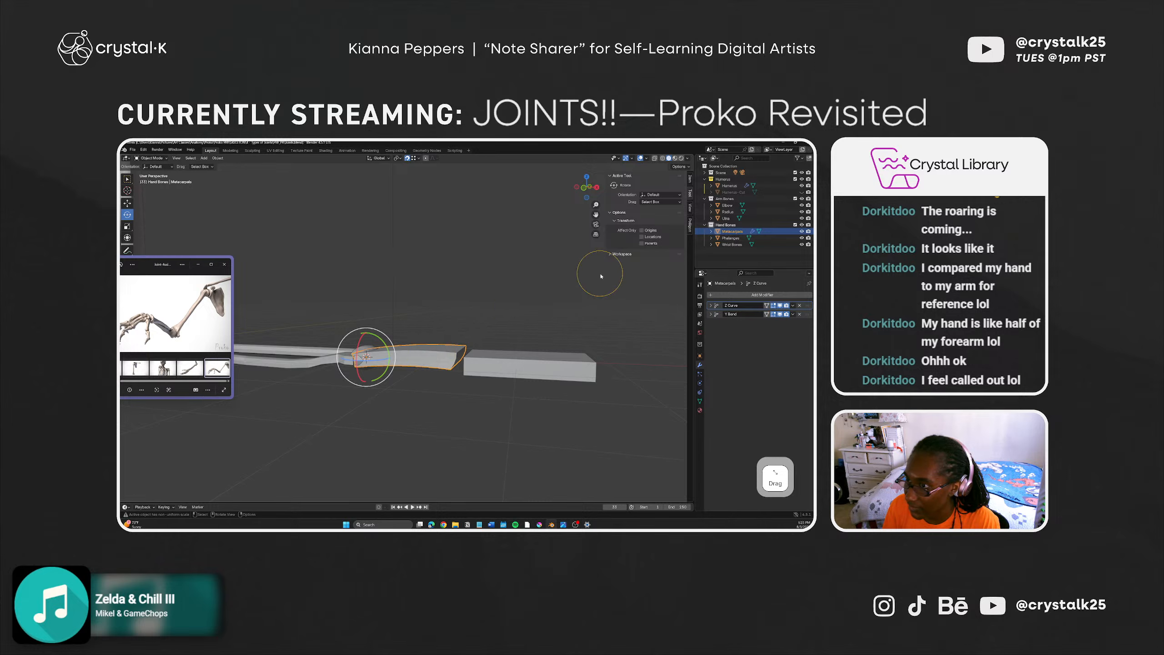
key(Tab)
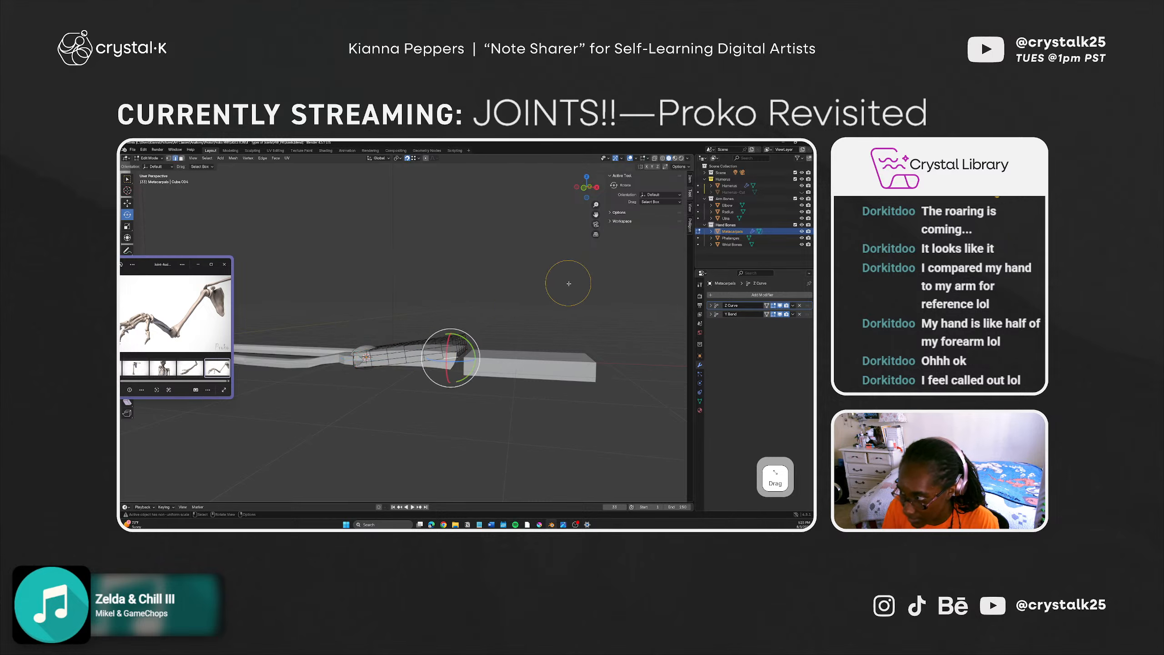
click(511, 303)
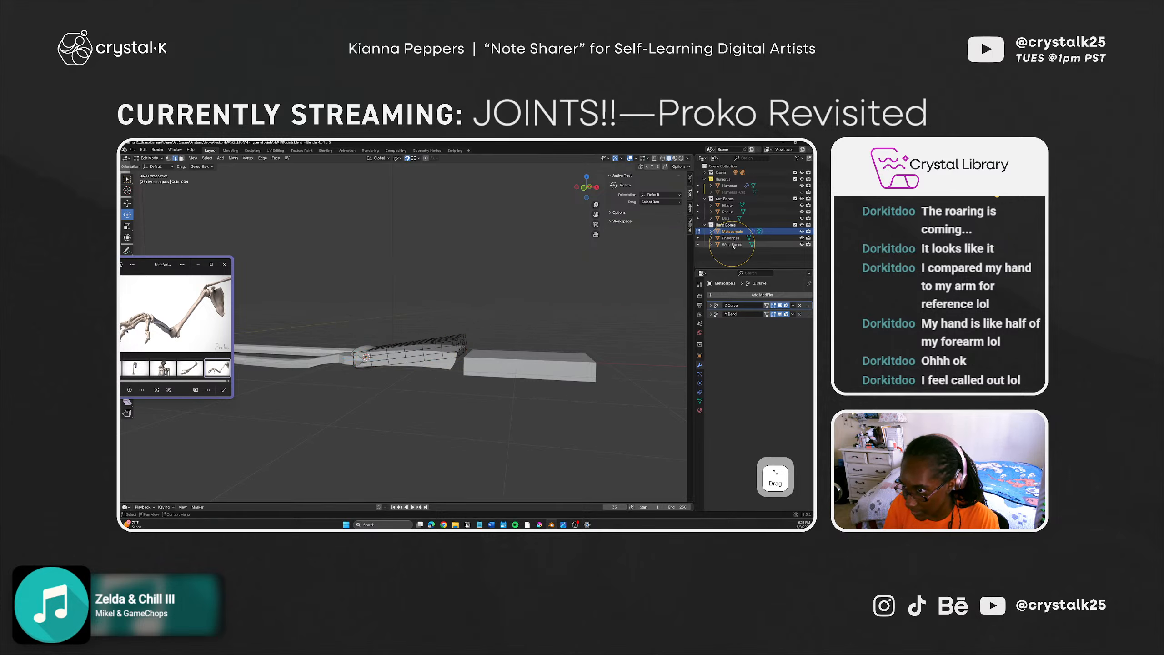
click(712, 259)
key(Tab)
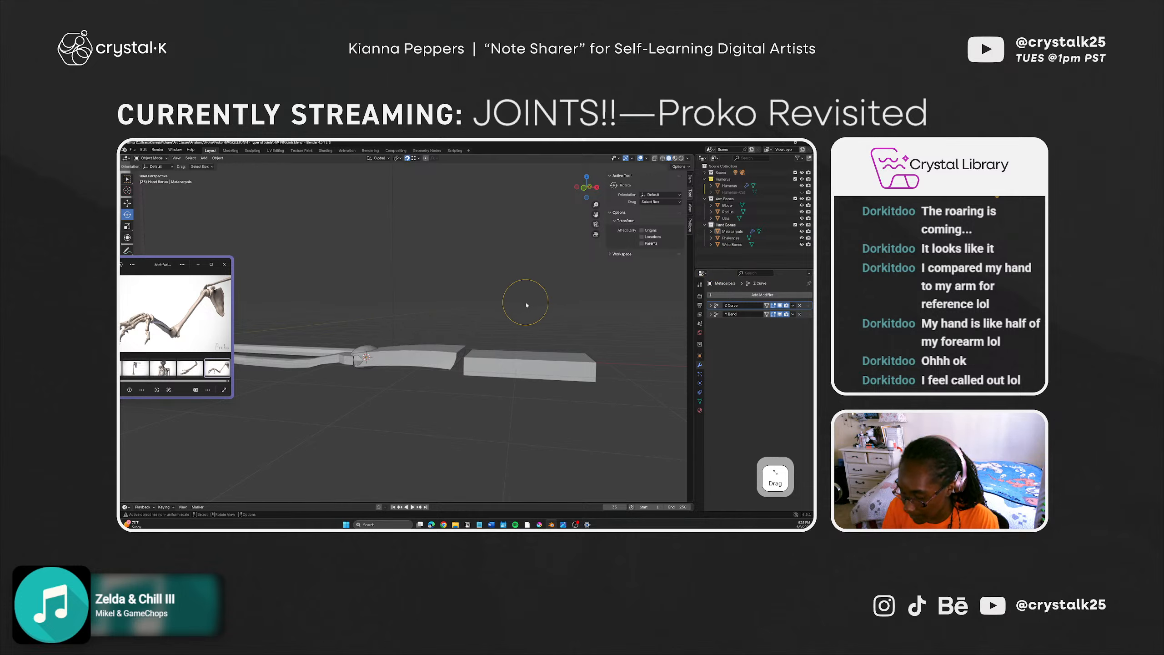
Step: Add a mesh cylinder at the wrist
key(shift+a)
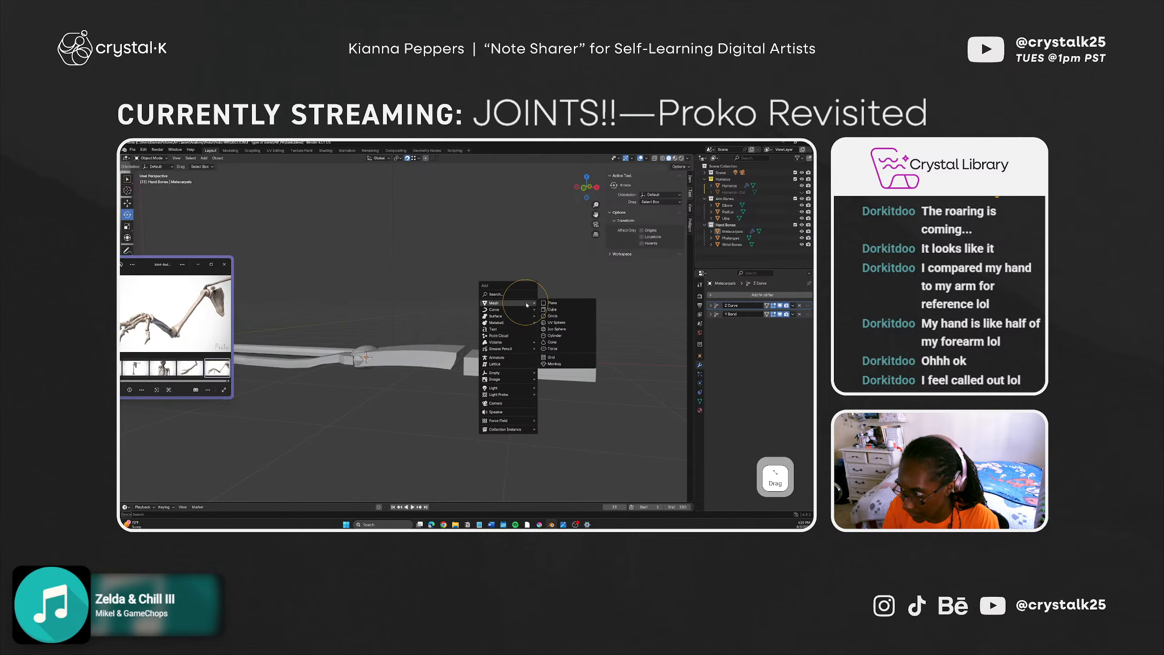
click(555, 336)
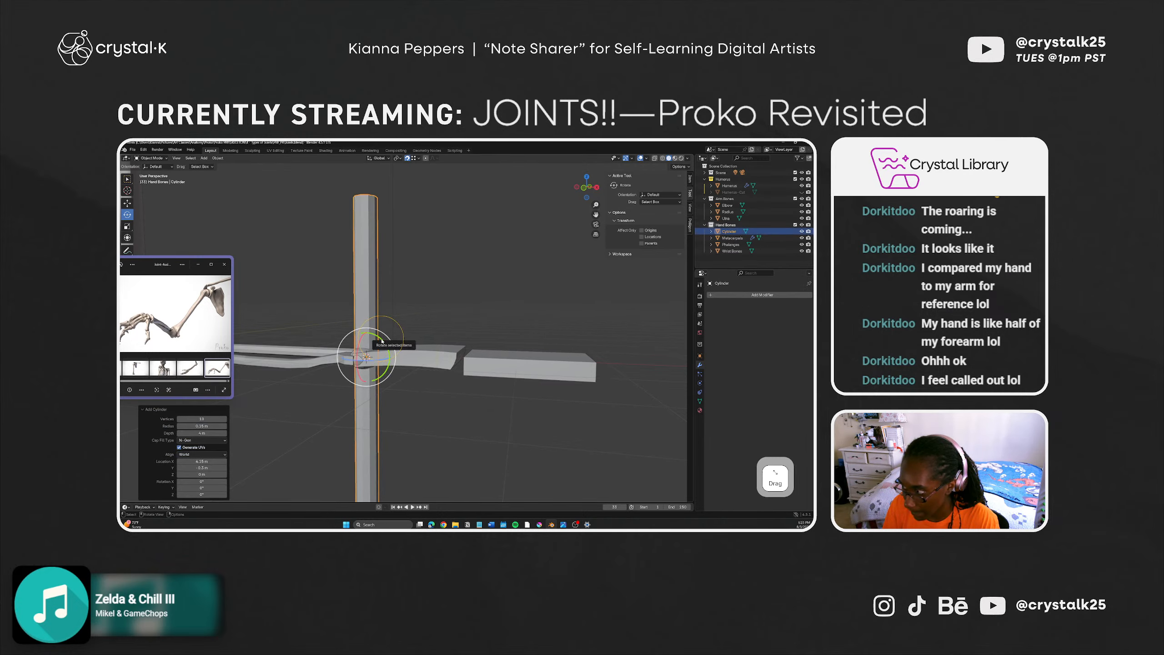
ctrl+drag(382, 340, 406, 375)
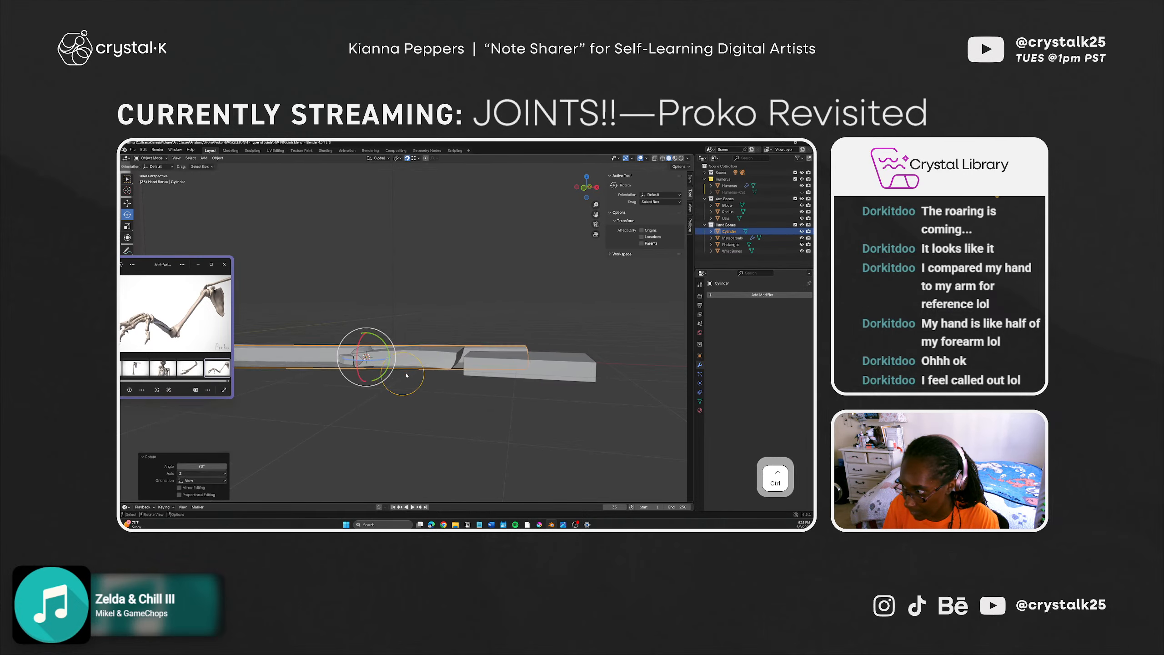
mouse_move(407, 375)
middle_down()
mouse_move(356, 385)
mouse_move(405, 370)
middle_up()
key(ctrl+z)
shift+drag(406, 327, 408, 158)
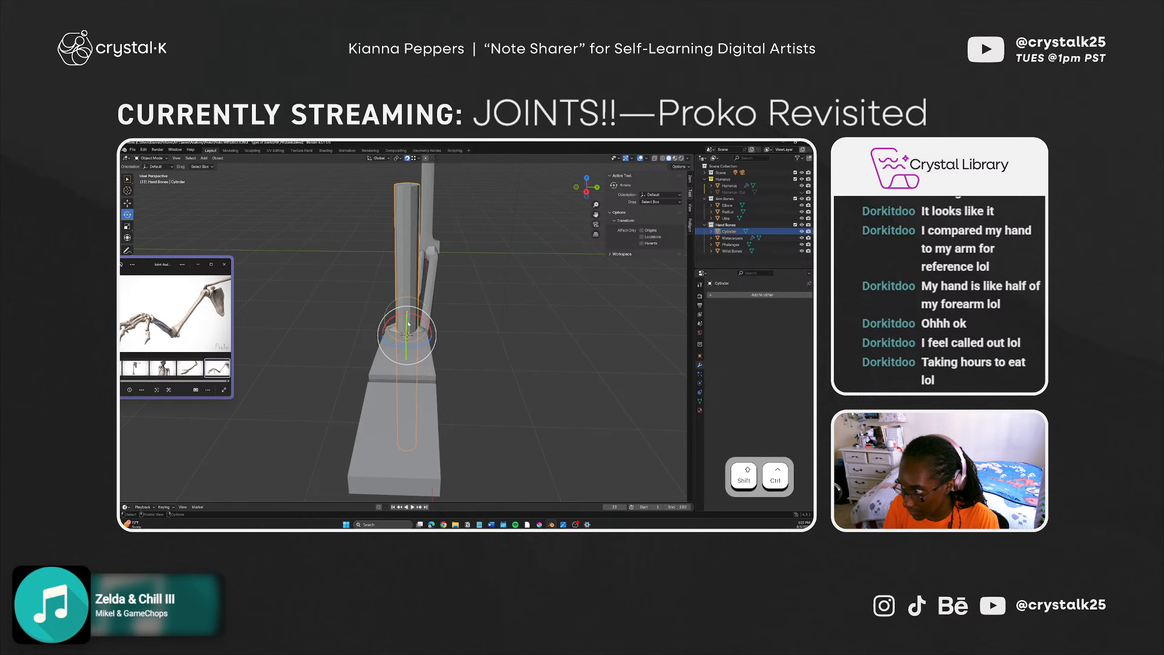
ctrl+drag(407, 321, 449, 229)
key(ctrl+z)
Step: Rotate the cylinder about the global Y axis with snapping so it lies flat along the hand and forearm
middle_drag(397, 379, 344, 387)
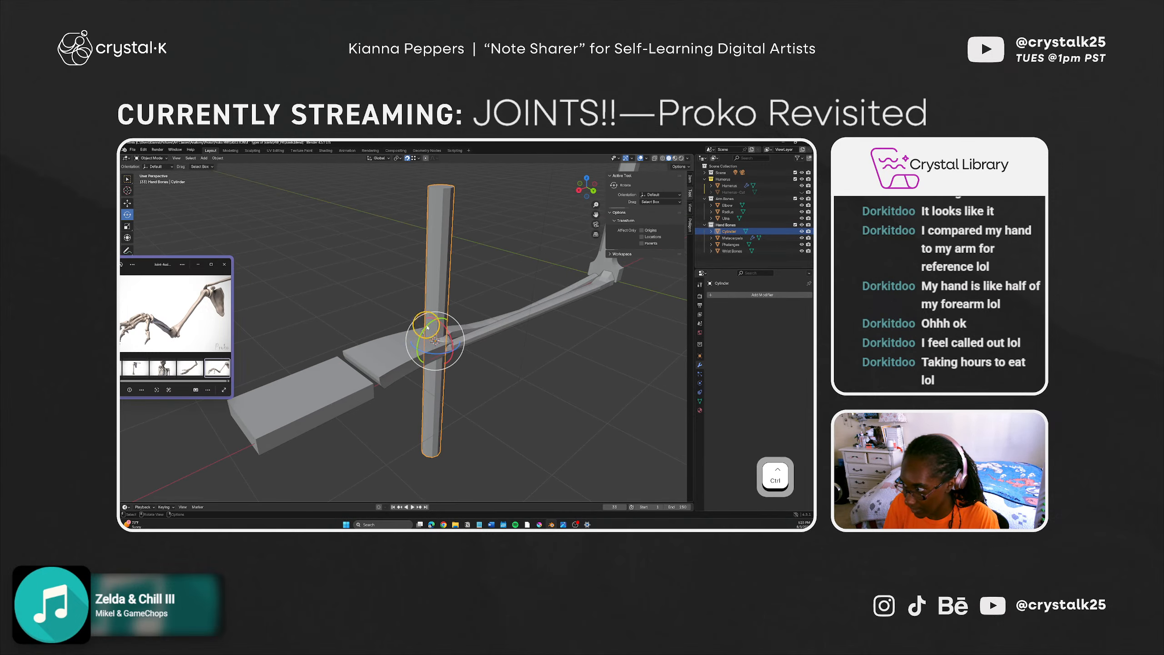
ctrl+drag(427, 317, 402, 358)
middle_drag(403, 358, 427, 343)
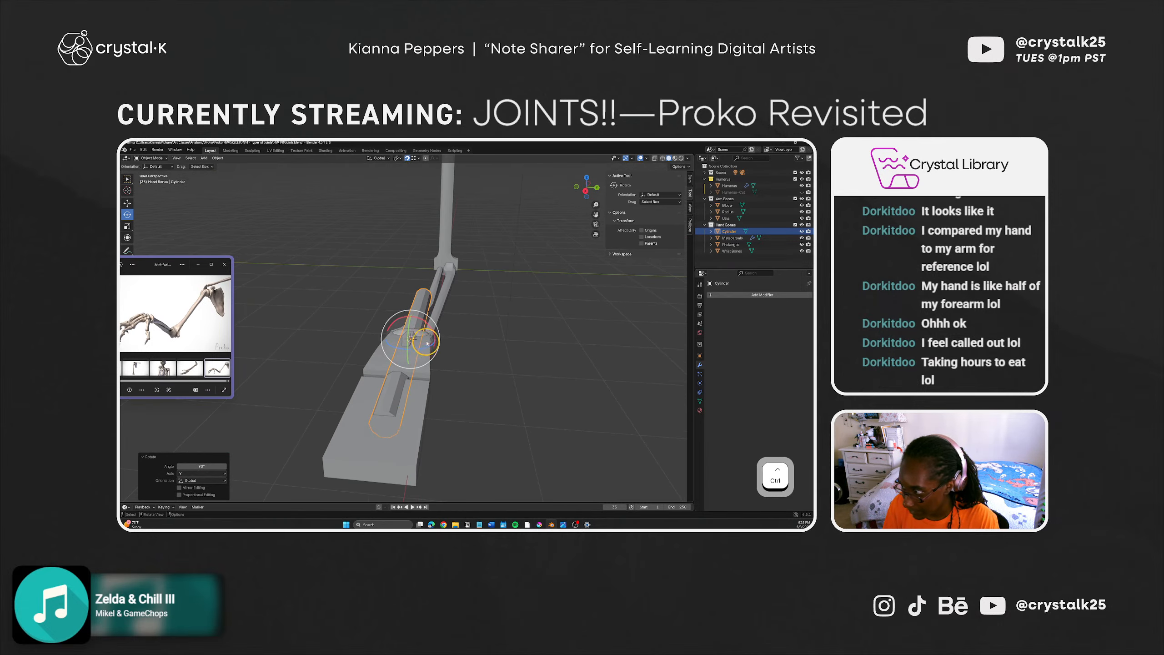
Step: Switch the active tool to Scale for the cylinder
key(shift+space)
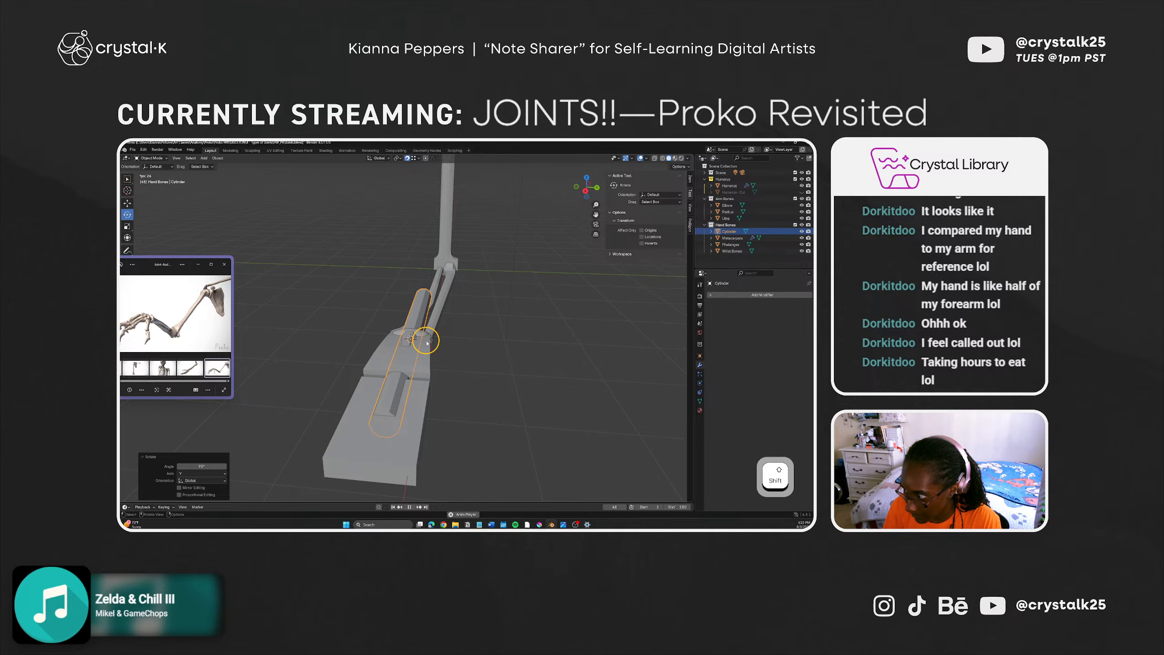
key(shift+space)
click(427, 353)
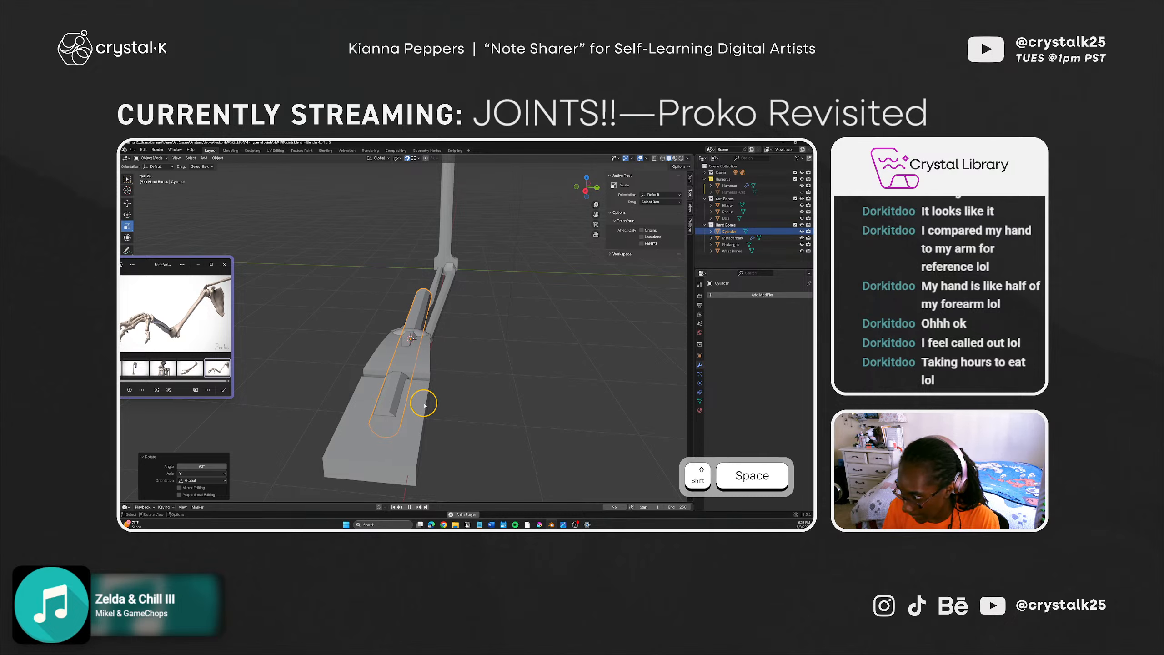
drag(424, 405, 418, 406)
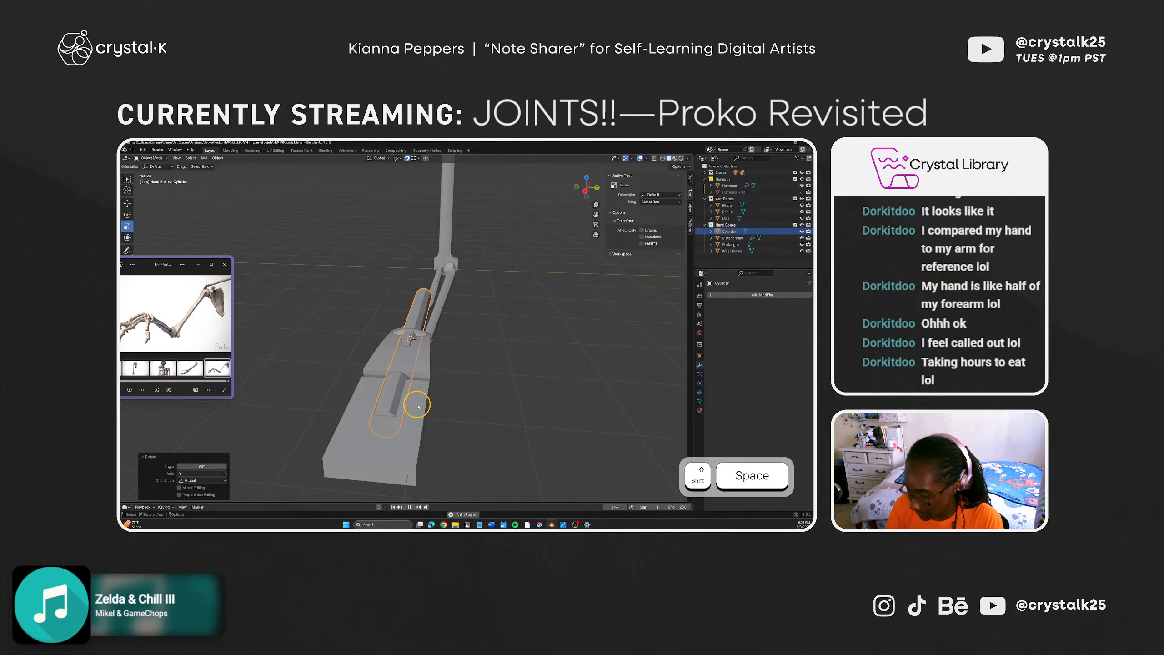
key(shift+space)
click(417, 406)
Step: Try to scale the selected cylinder and expand its object entry to show its mesh data
middle_drag(407, 370, 447, 395)
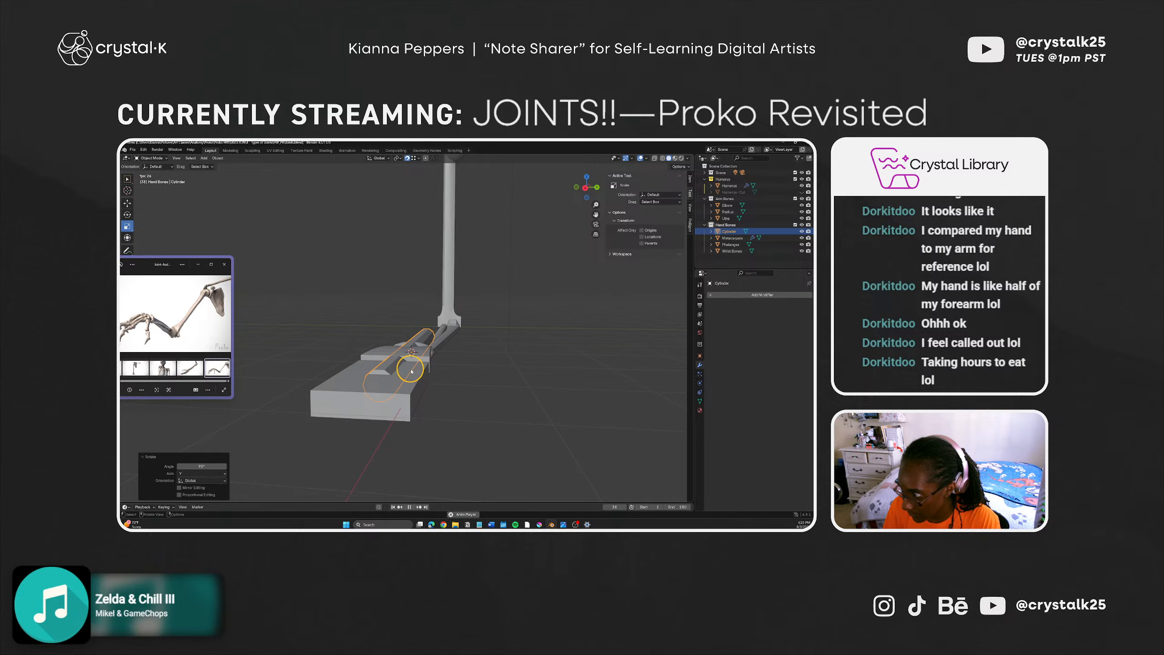
drag(414, 350, 431, 356)
click(726, 232)
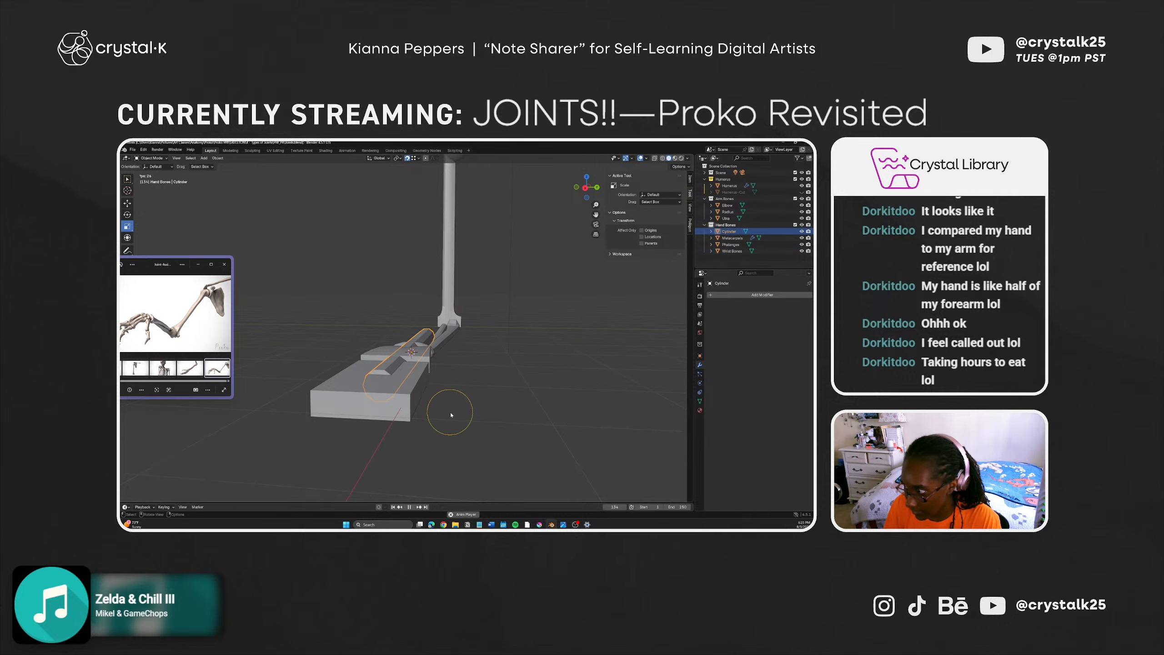
middle_drag(404, 393, 411, 427)
key(shift+space)
click(411, 426)
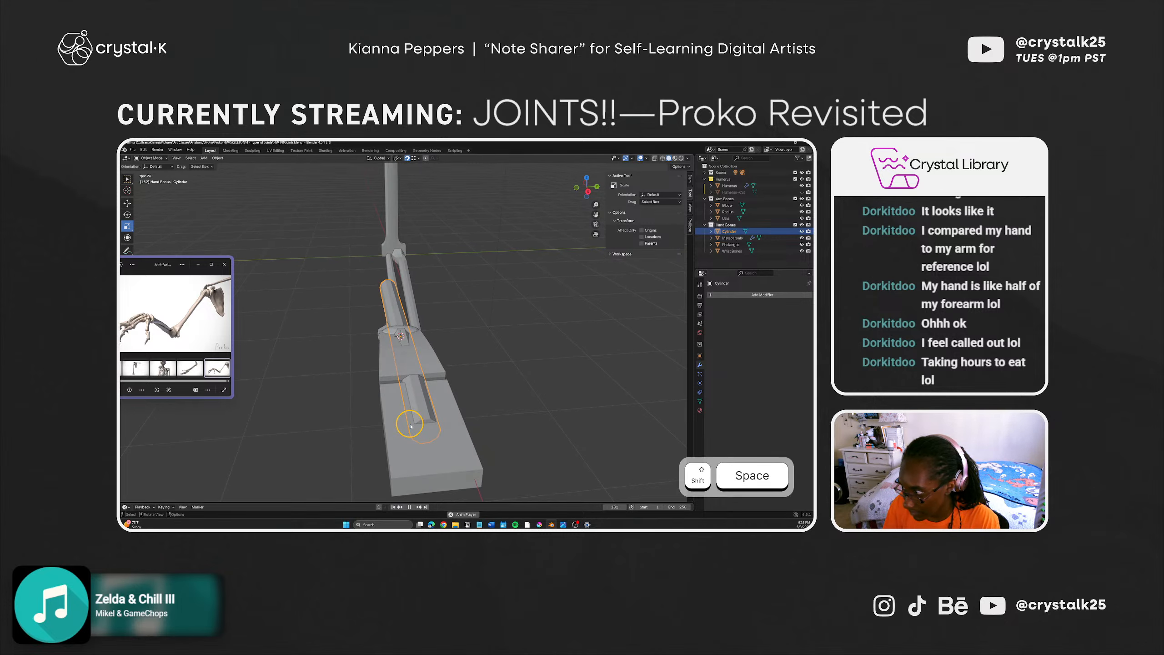
click(711, 231)
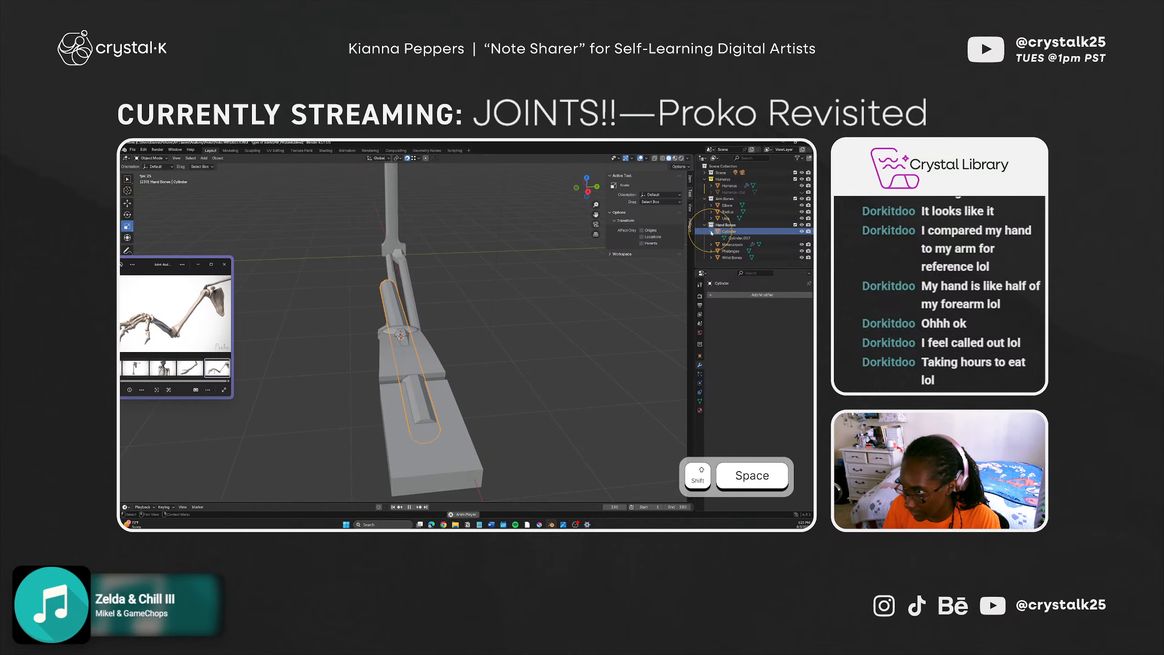
click(734, 238)
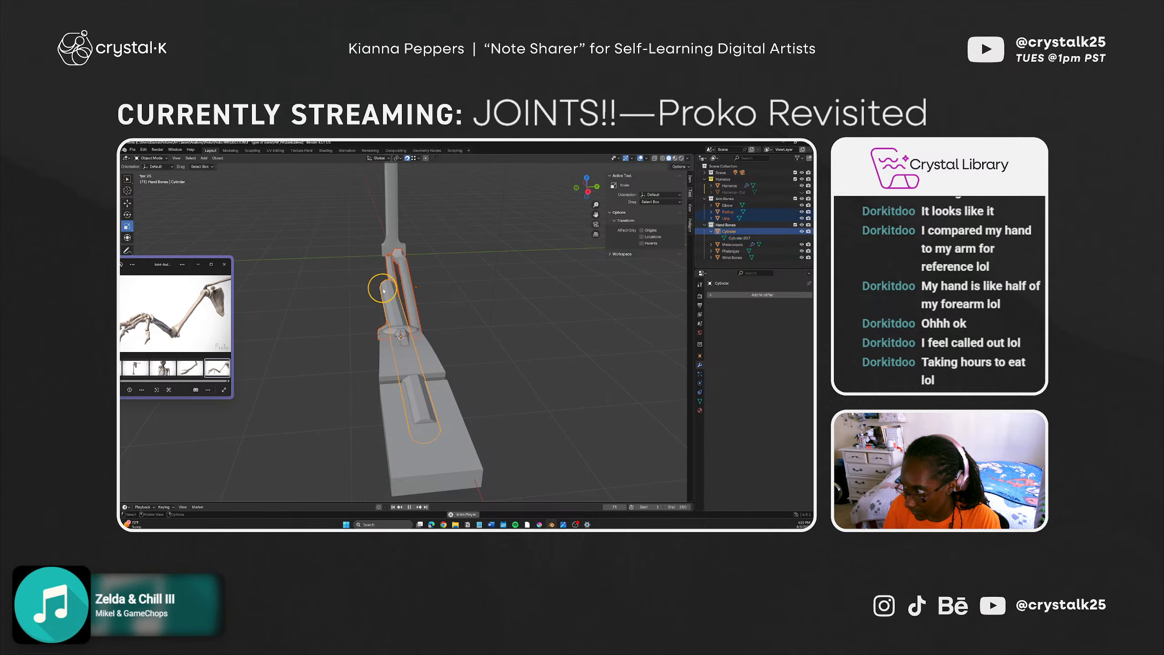
Step: Deselect the cylinder and the forearm bones and save the file
click(462, 312)
click(426, 359)
key(ctrl+s)
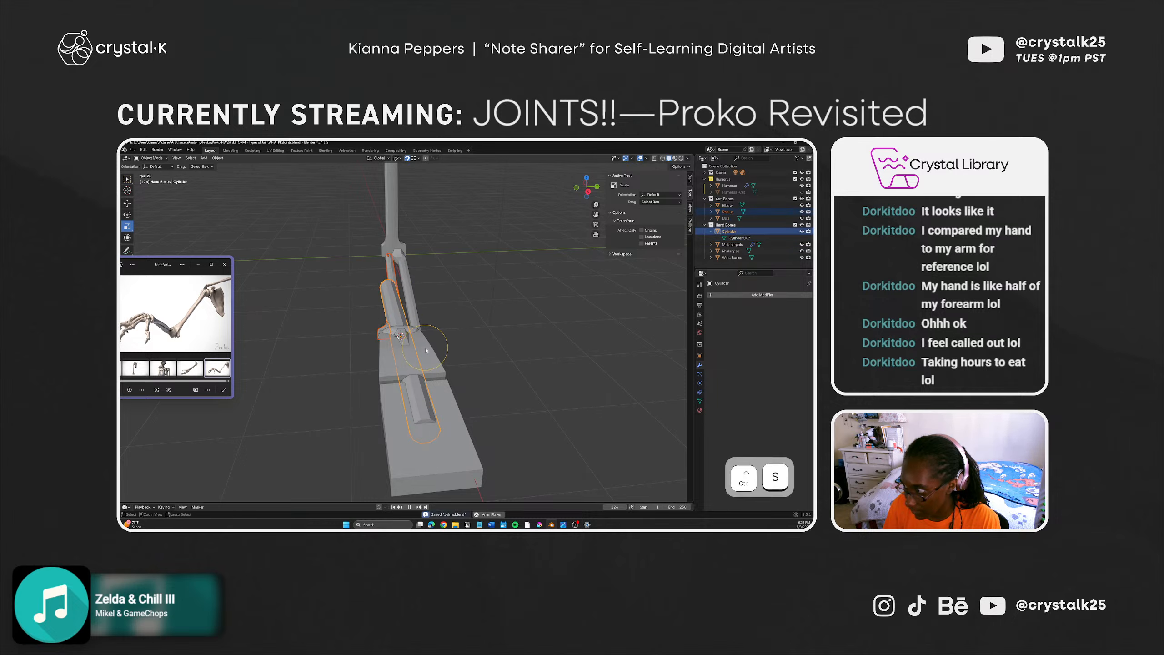
click(439, 345)
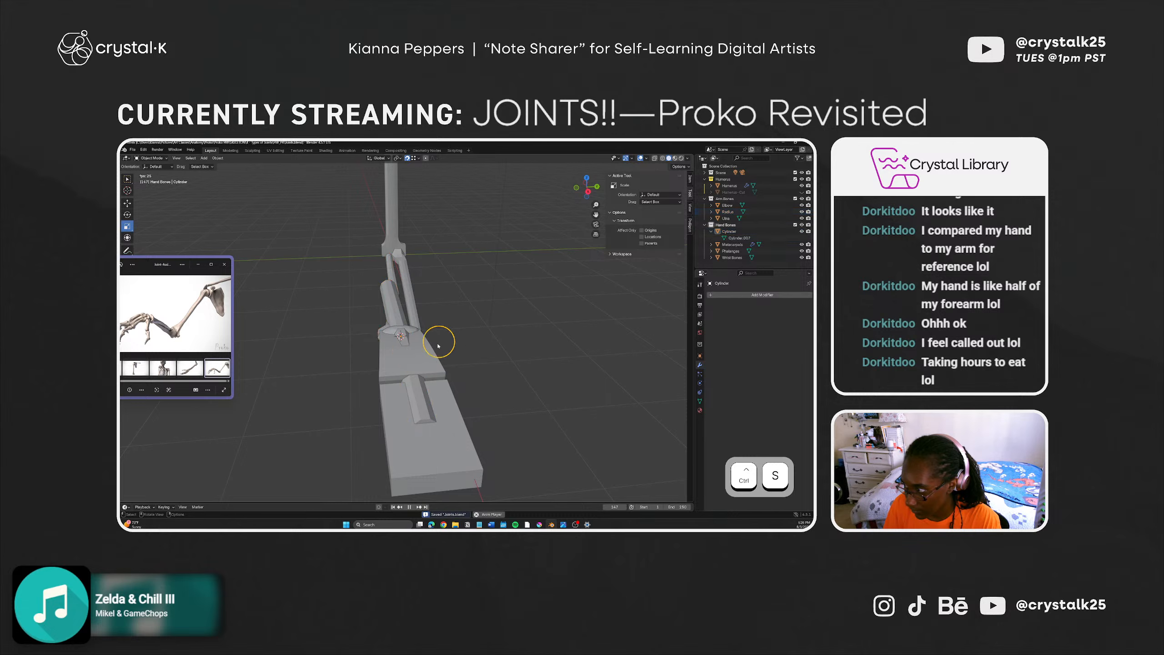
Step: Select the cylinder and try moving it off to the side of the hand bones
click(422, 407)
key(g)
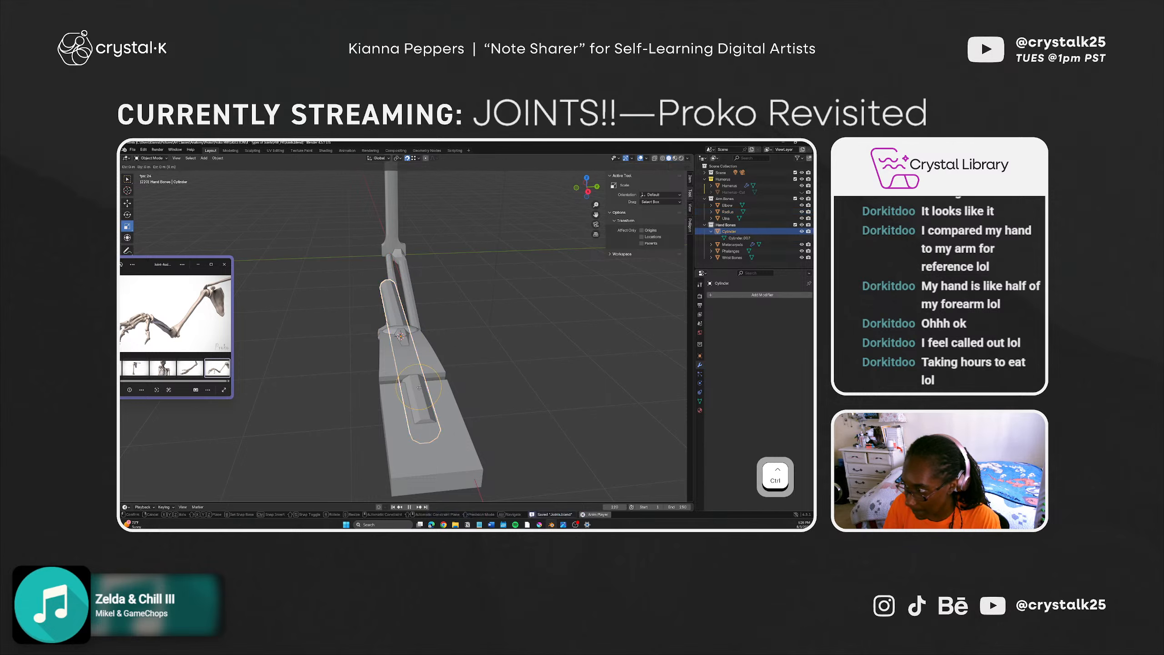
key(ctrl+z)
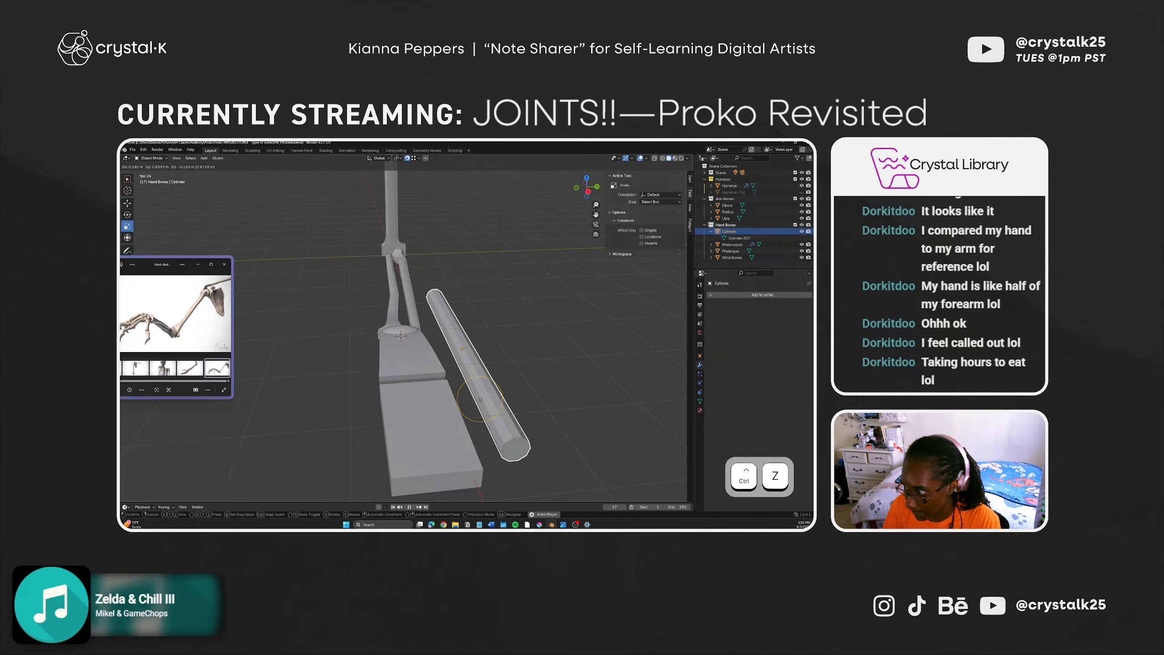
key(shift+space)
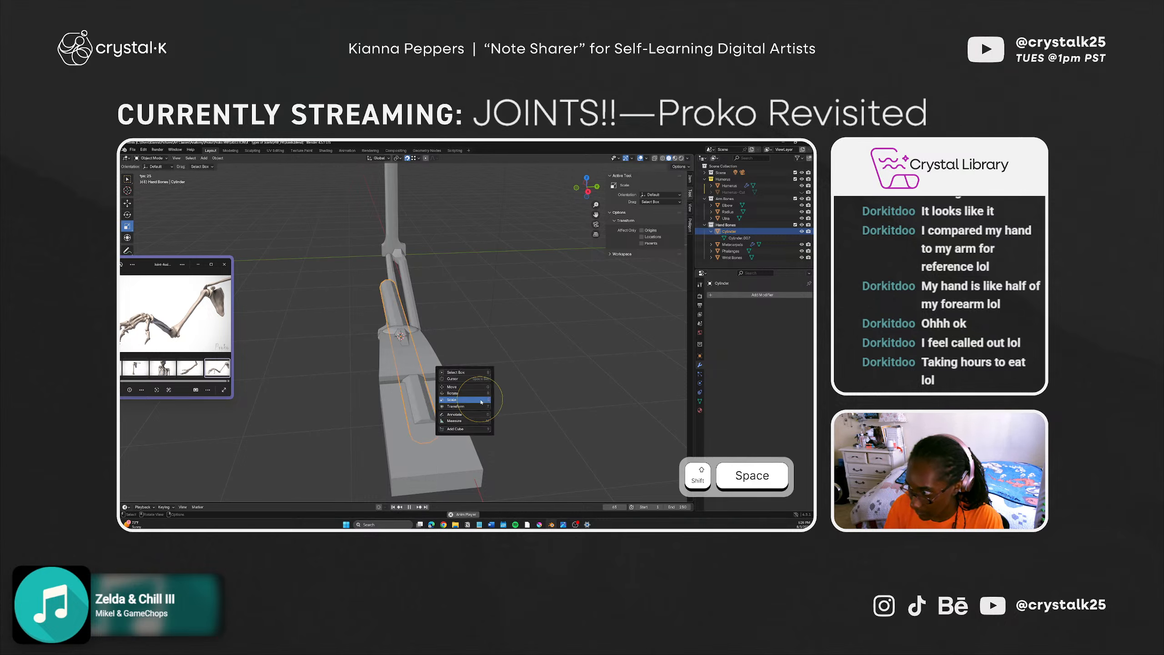
key(g)
Step: Check the cylinder's alignment with the hand and forearm bones from above and below
middle_drag(358, 350, 397, 321)
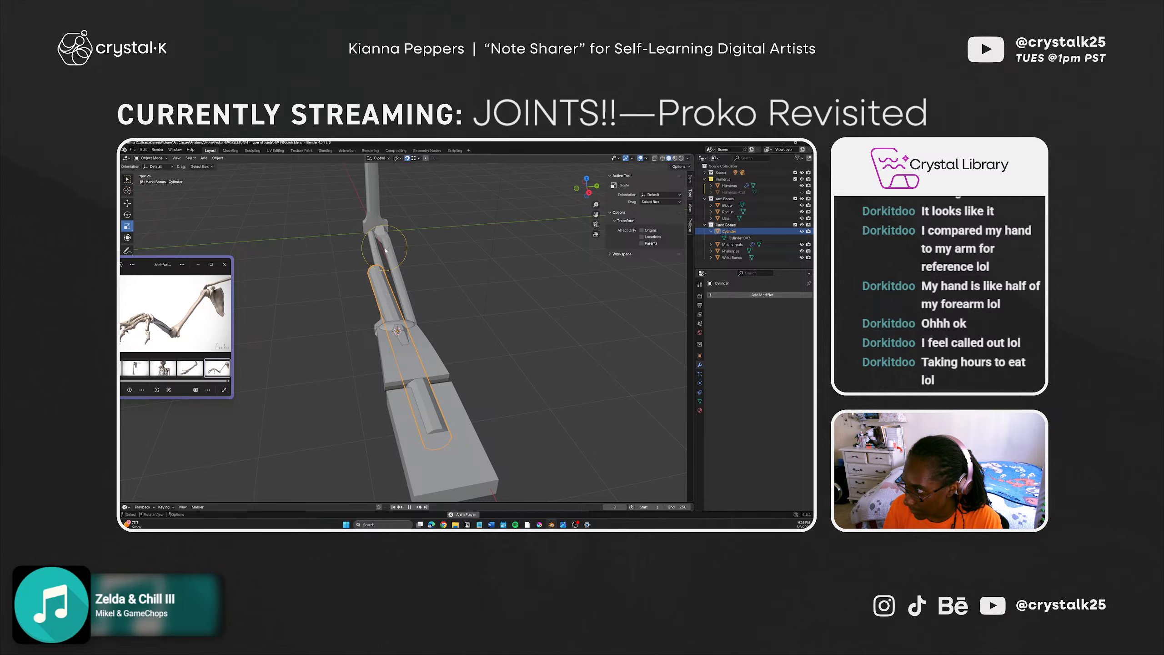
mouse_move(381, 292)
middle_down()
mouse_move(367, 284)
mouse_move(388, 313)
middle_up()
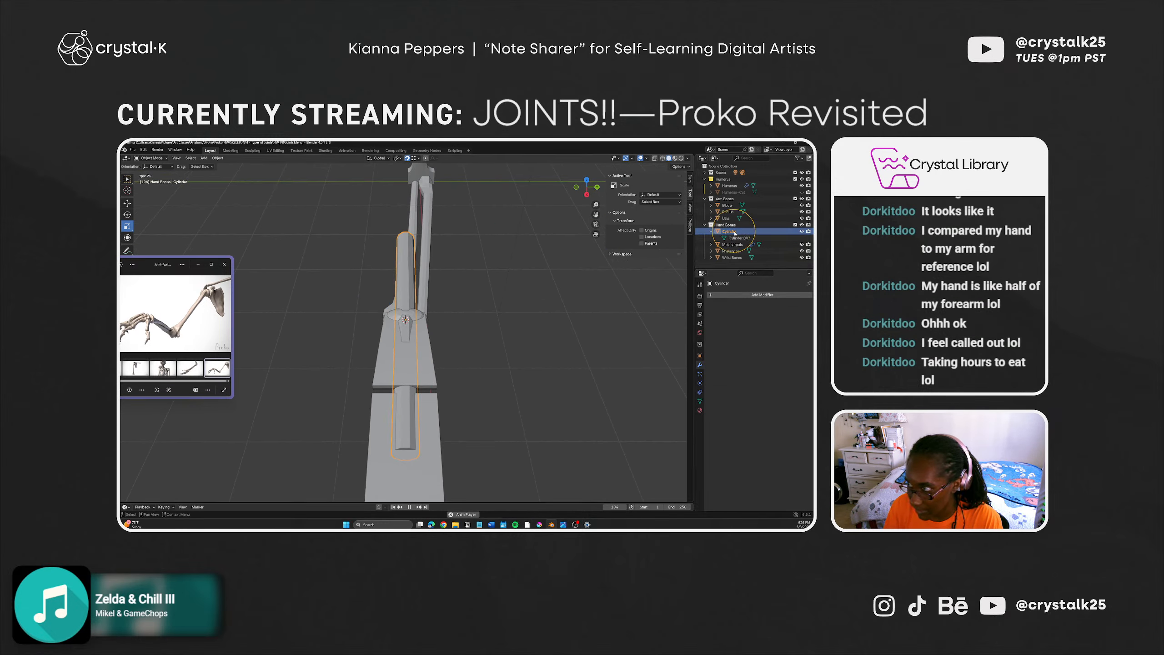
key(ctrl)
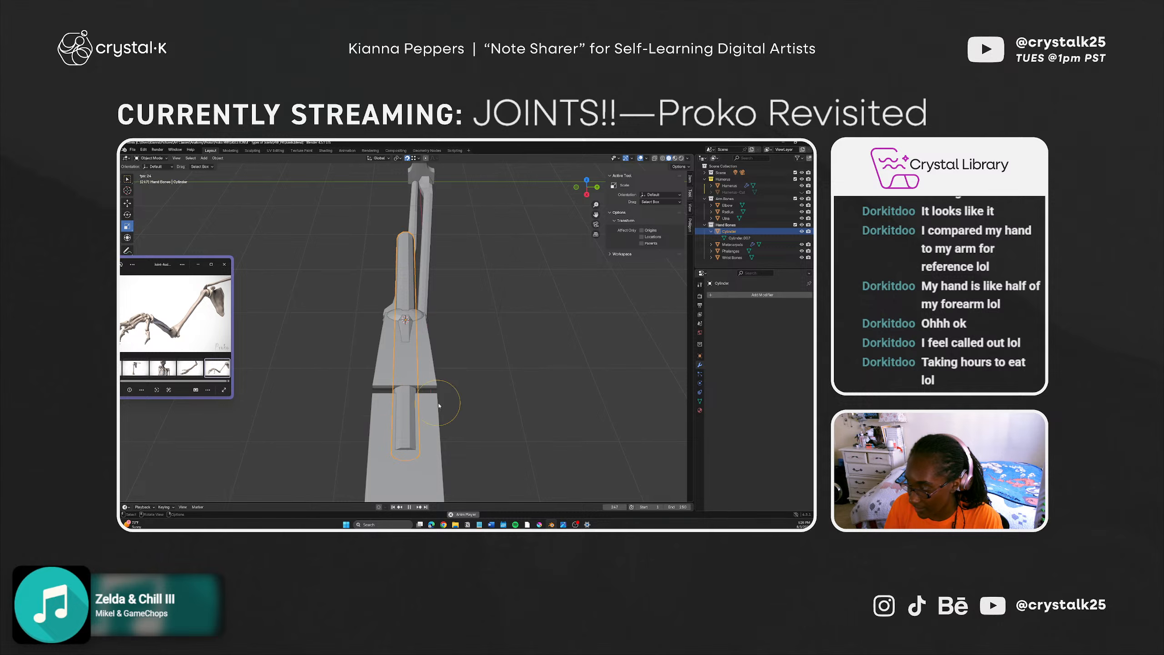
middle_drag(439, 405, 414, 319)
scroll(498, 396, down, 4)
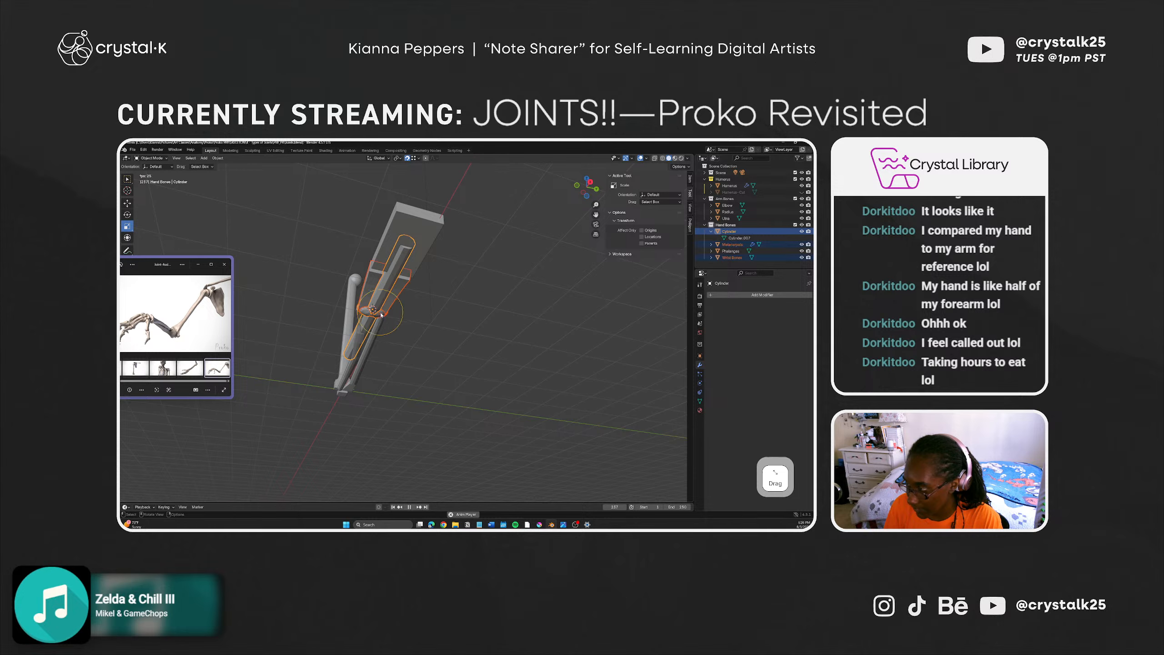
Step: Select only the cylinder running along the forearm and hand bones and delete it
drag(381, 324, 387, 328)
click(381, 296)
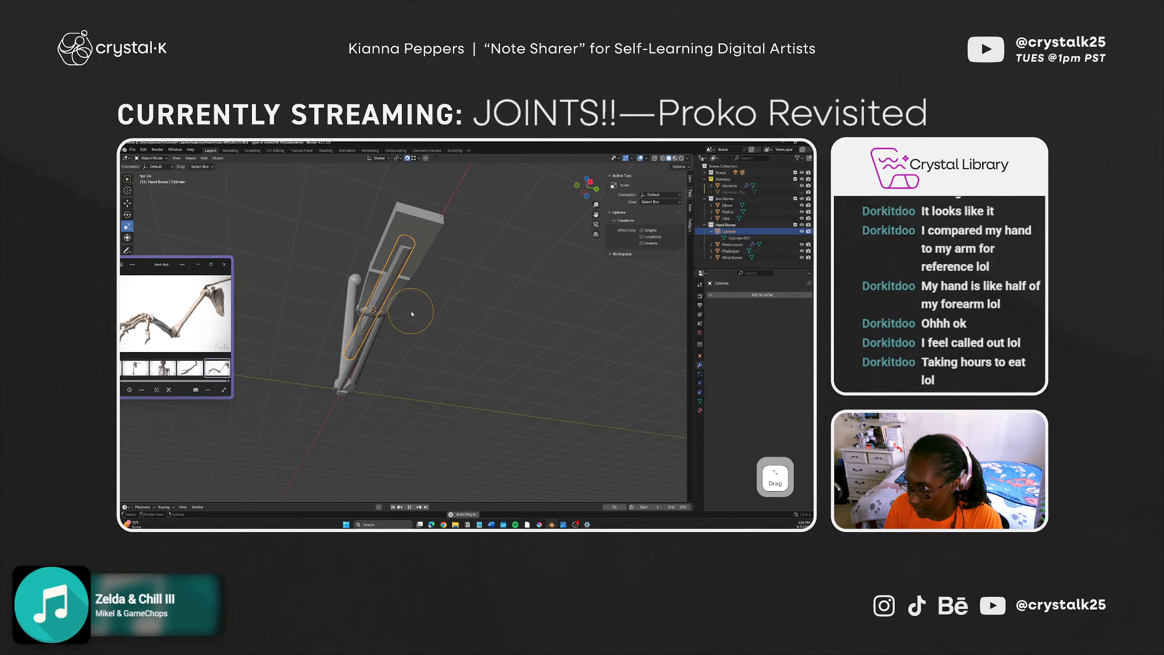
middle_drag(430, 377, 442, 398)
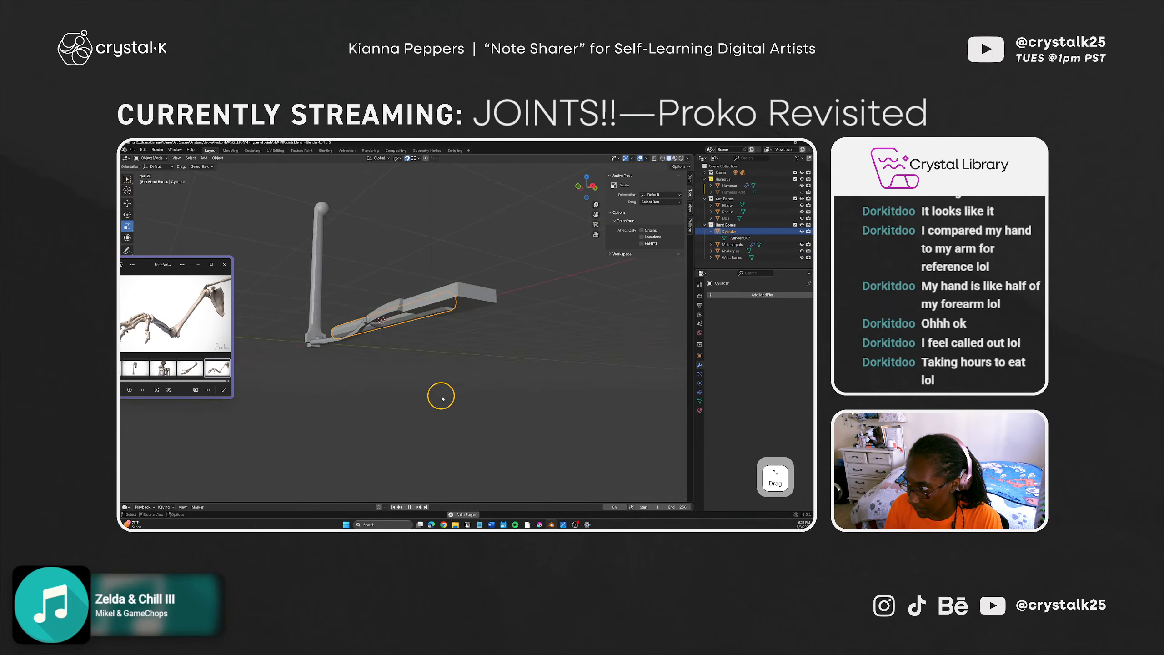
key(x)
click(442, 397)
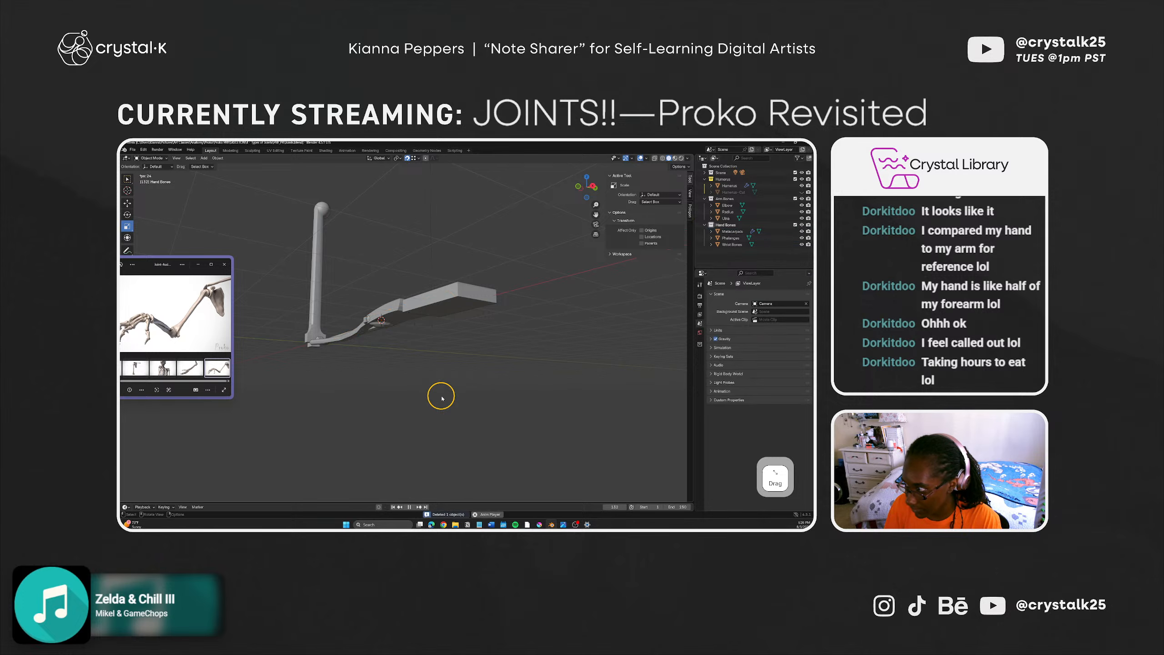
middle_drag(423, 396, 408, 422)
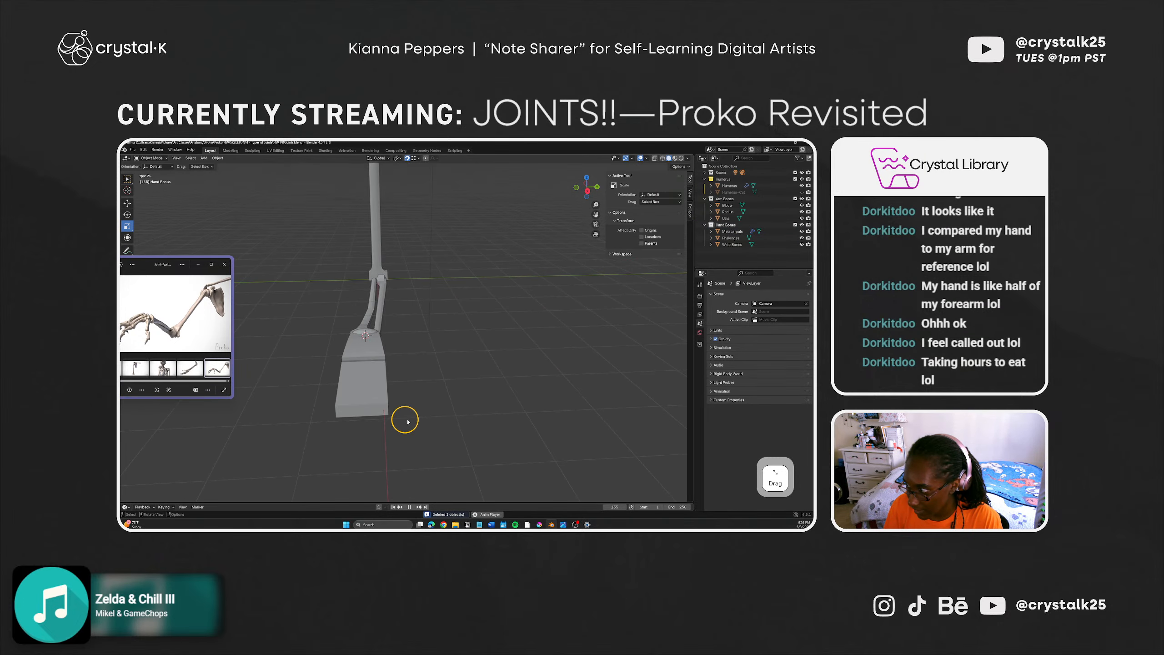
Step: Try adding a mesh circle at the wrist
key(shift+space)
click(430, 338)
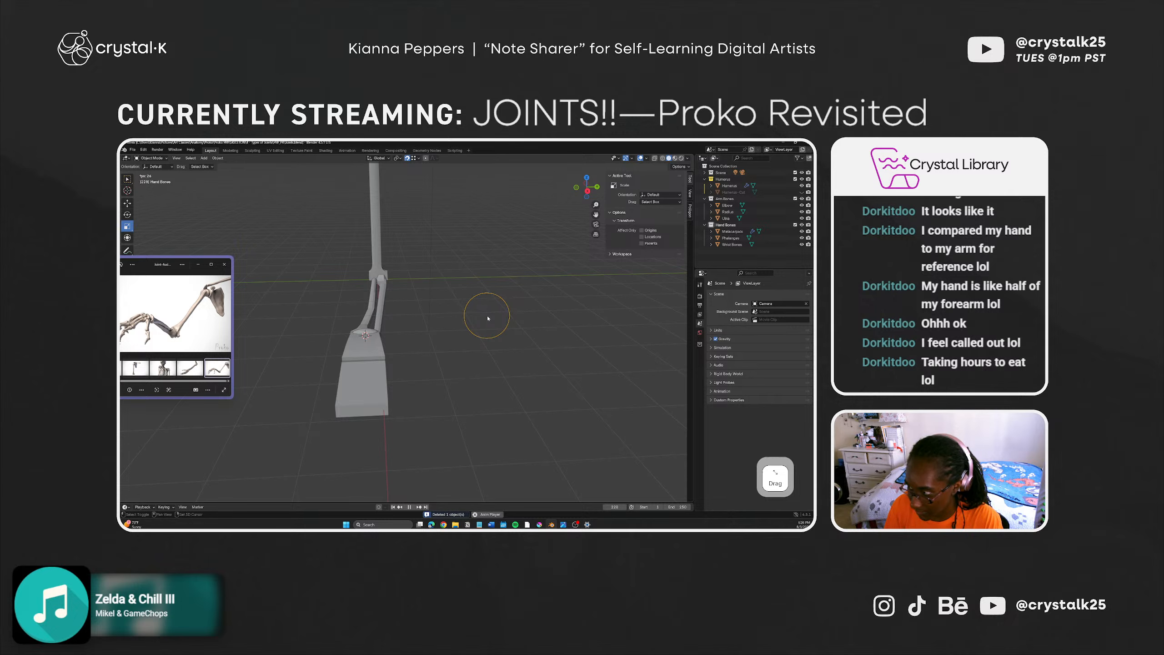
key(shift+a)
mouse_move(488, 318)
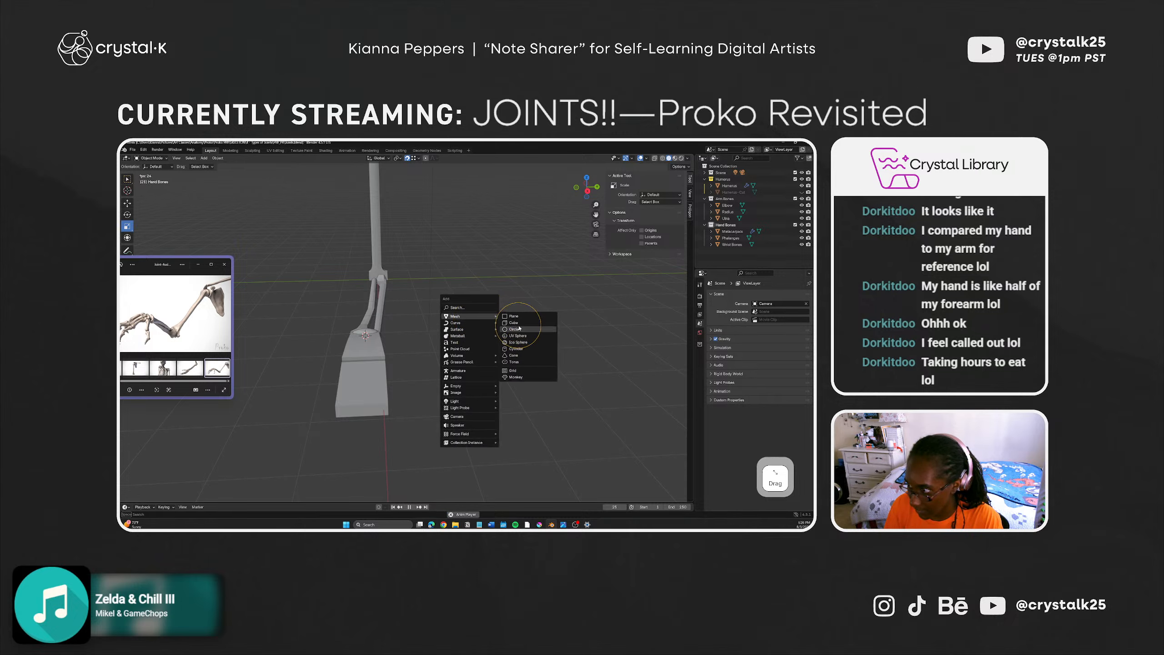
click(514, 329)
key(ctrl+z)
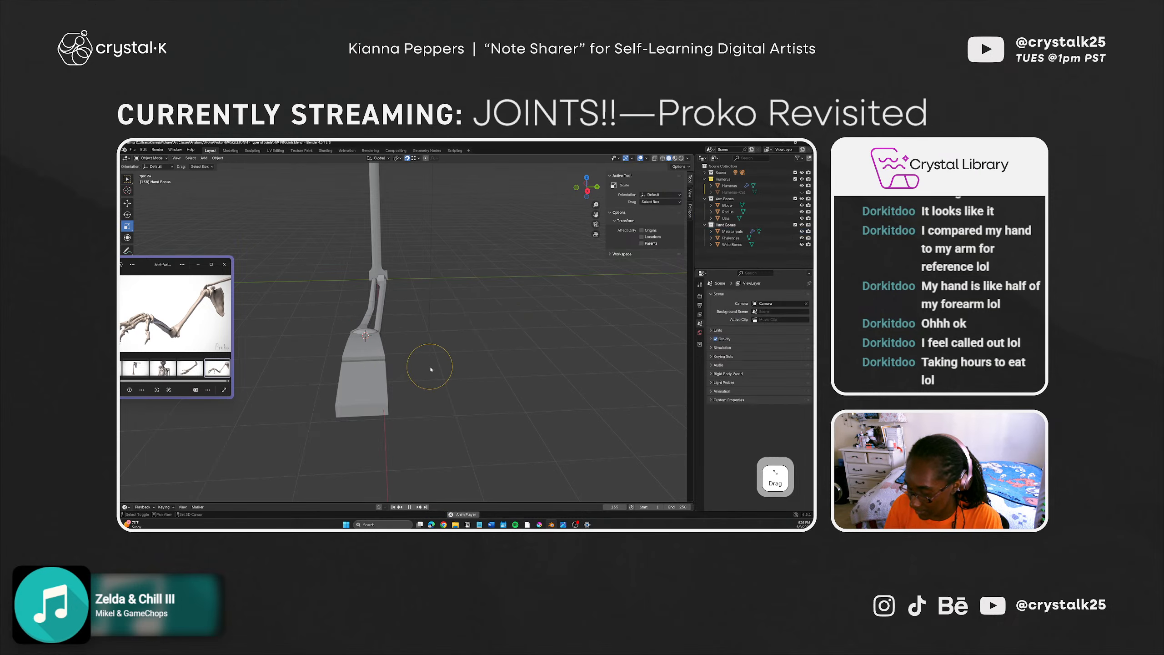
Step: Add a UV sphere at the wrist, try moving it, and delete it
key(shift+a)
mouse_move(413, 368)
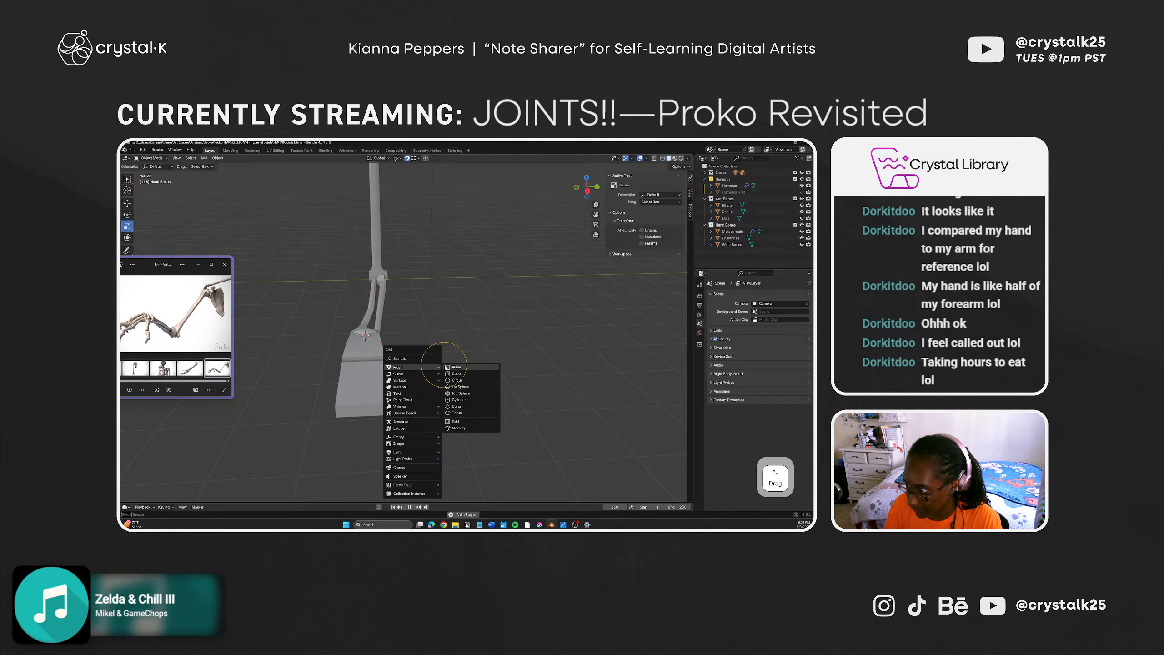
click(463, 387)
middle_drag(347, 349, 404, 375)
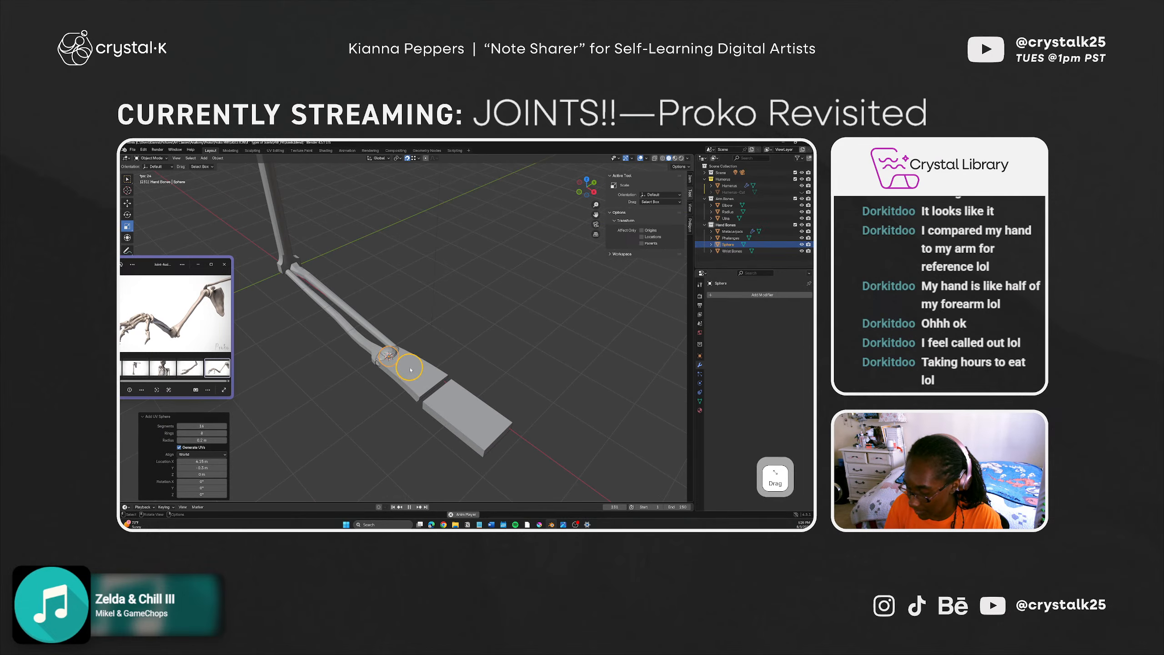
key(g)
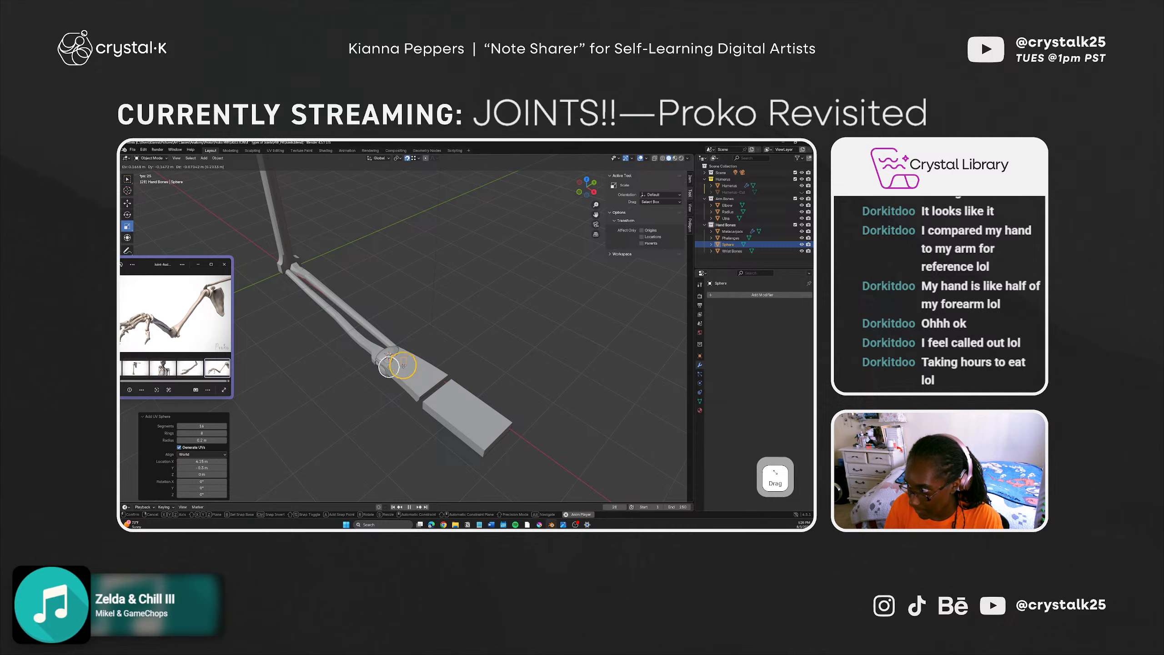
right_click(434, 315)
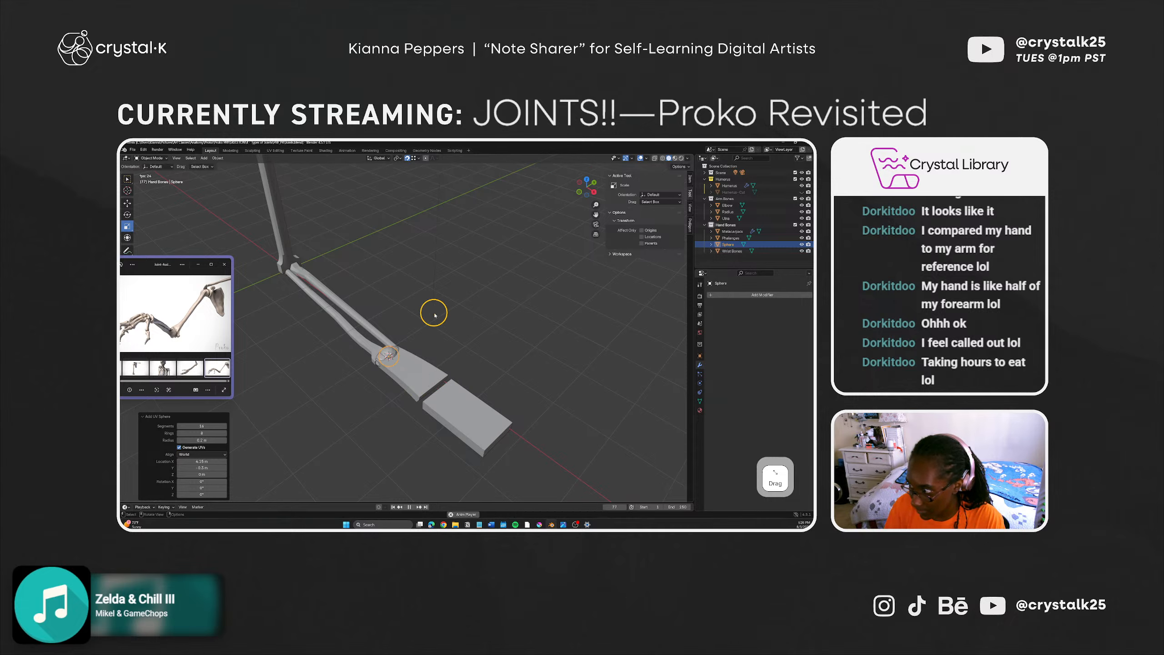
key(Delete)
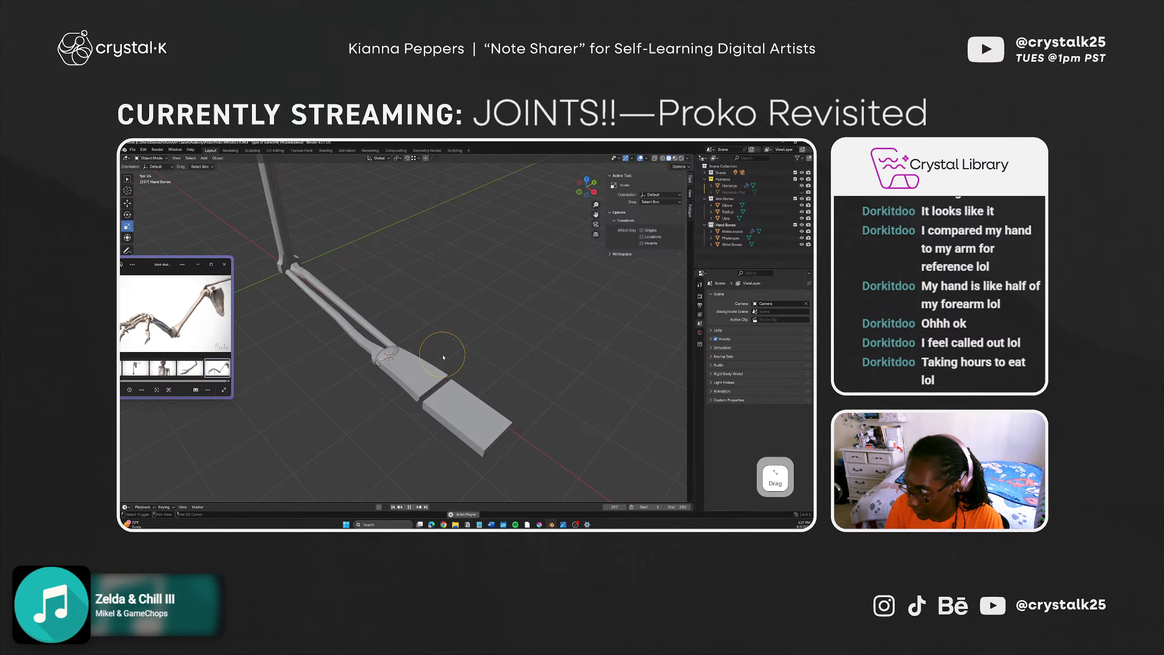
Step: Add a mesh cylinder at the wrist and try rotating it into line with the forearm
key(shift+a)
mouse_move(443, 357)
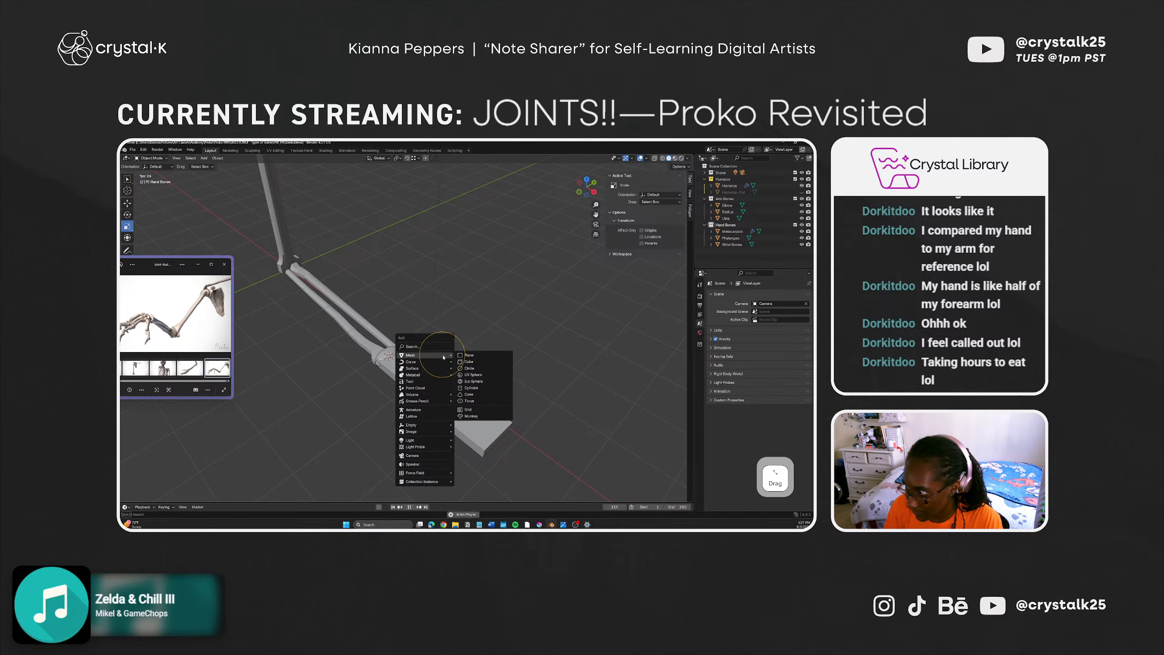
click(475, 389)
middle_drag(474, 389, 450, 356)
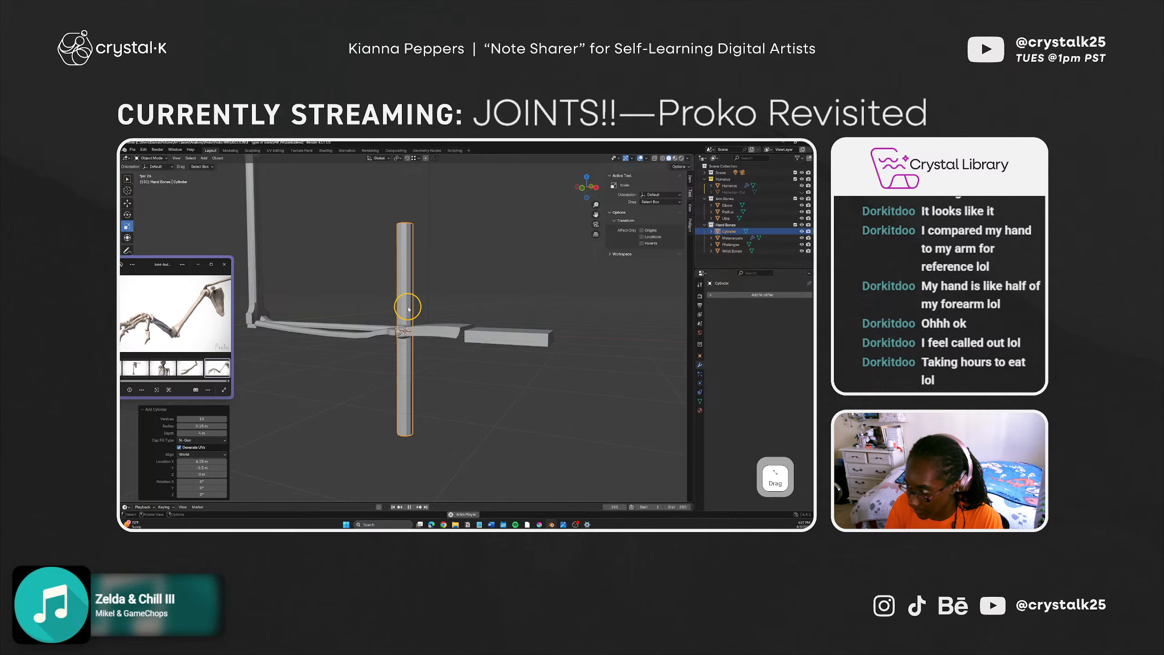
key(r)
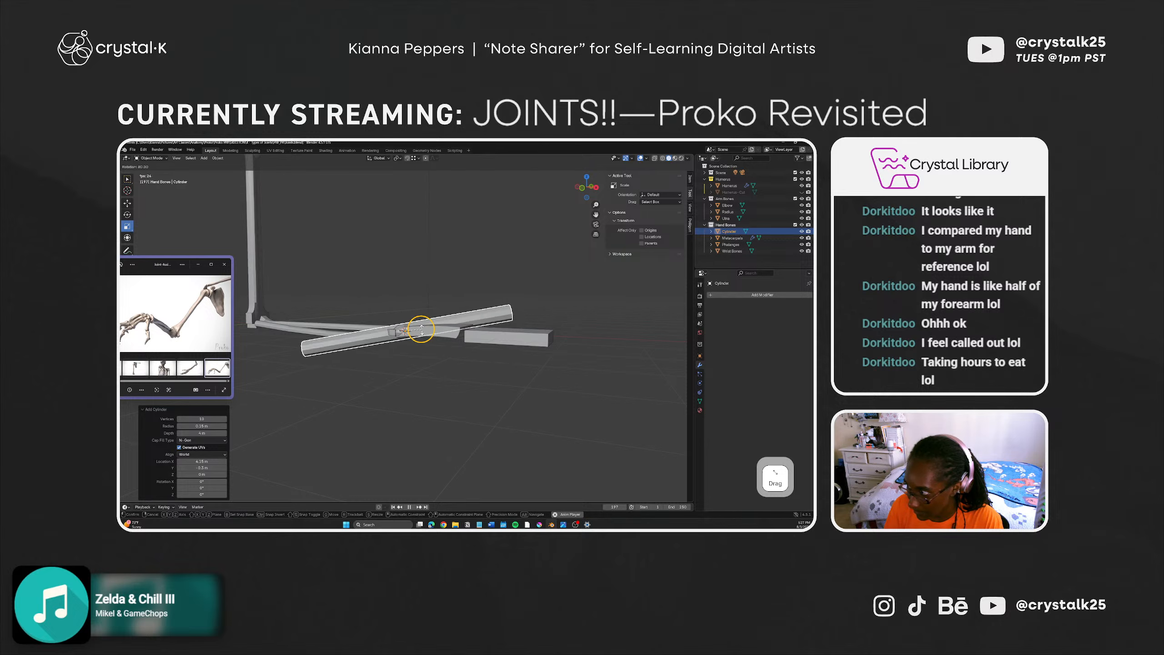
click(423, 331)
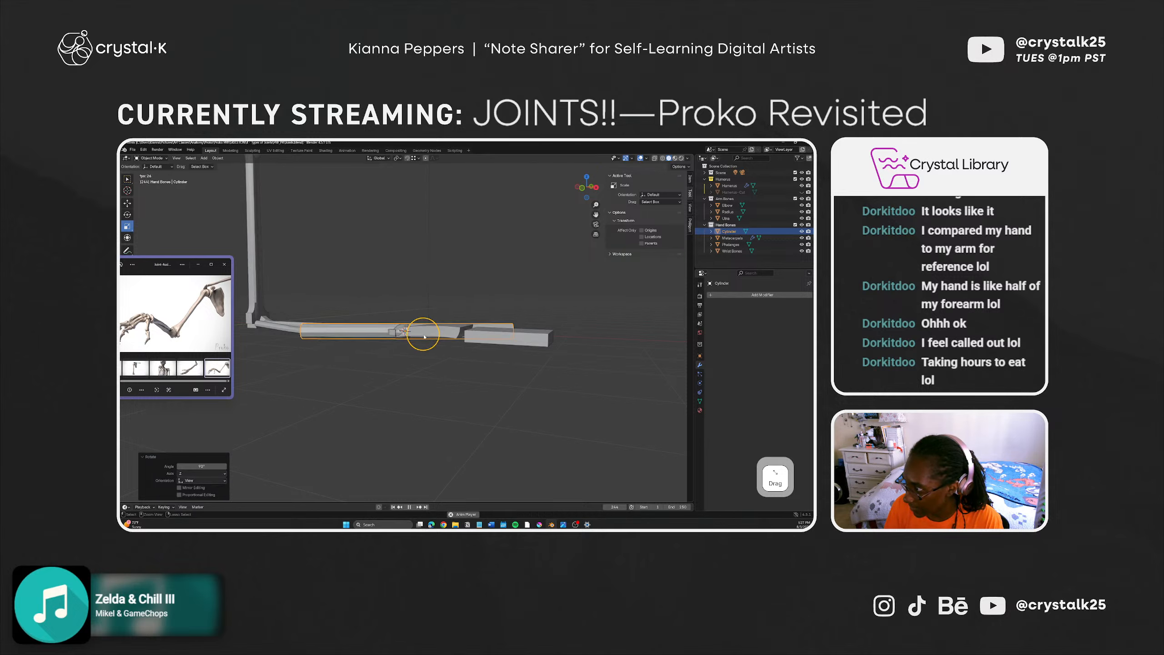
key(ctrl+z)
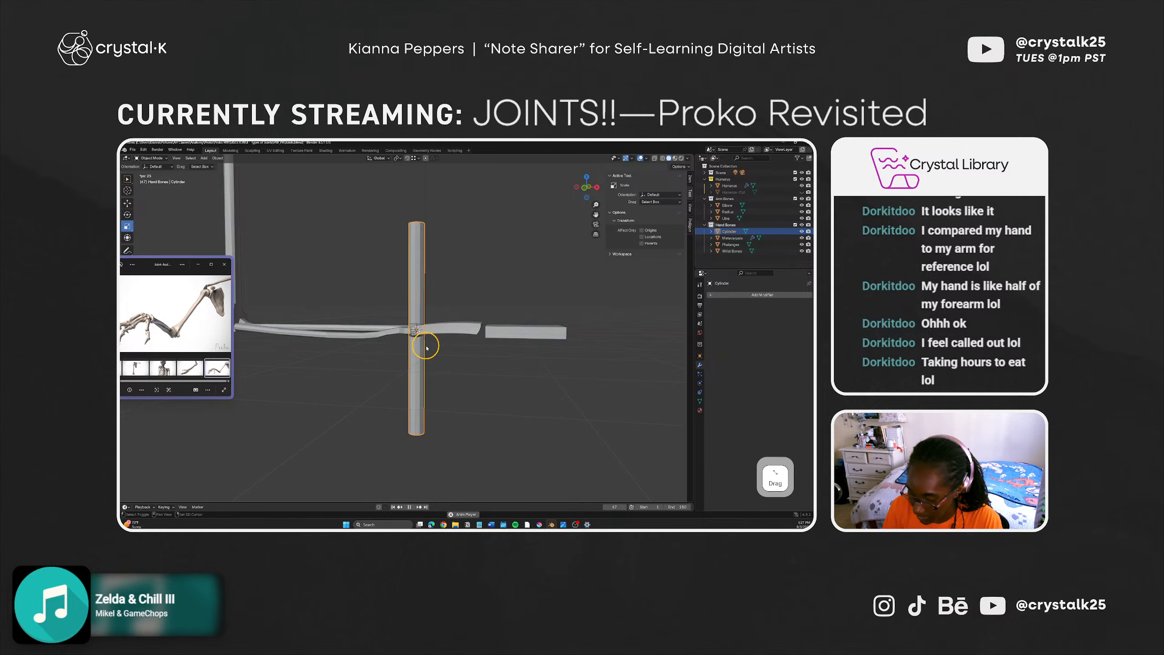
Step: Activate the Rotate tool and delete the upright cylinder at the wrist
key(shift+space)
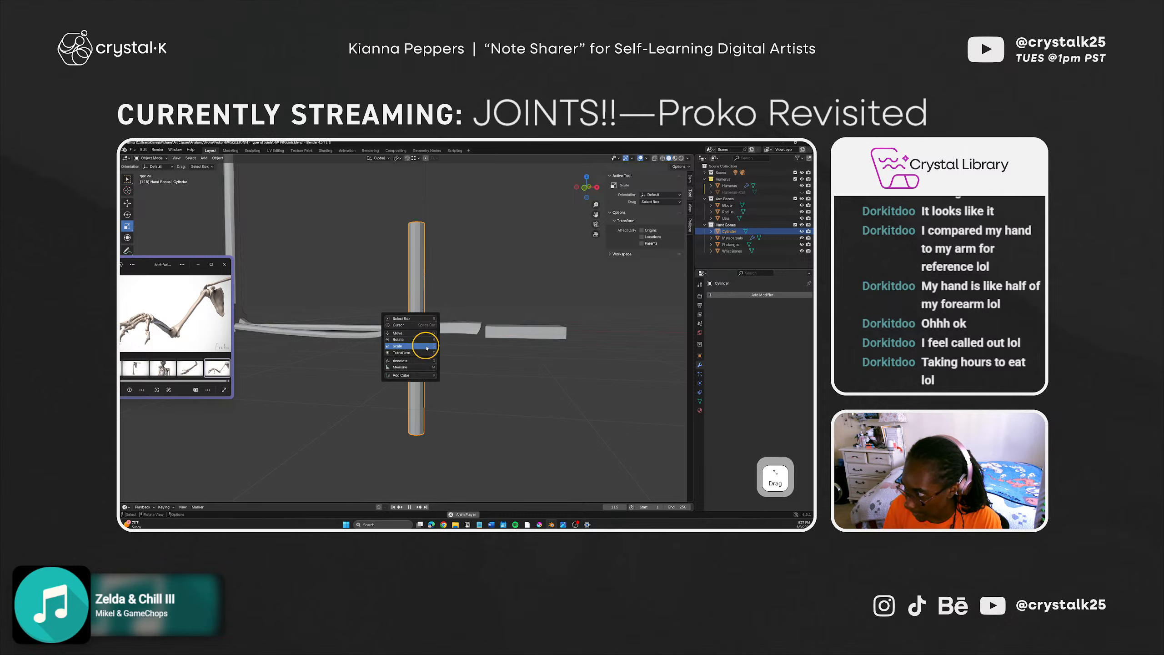
click(424, 339)
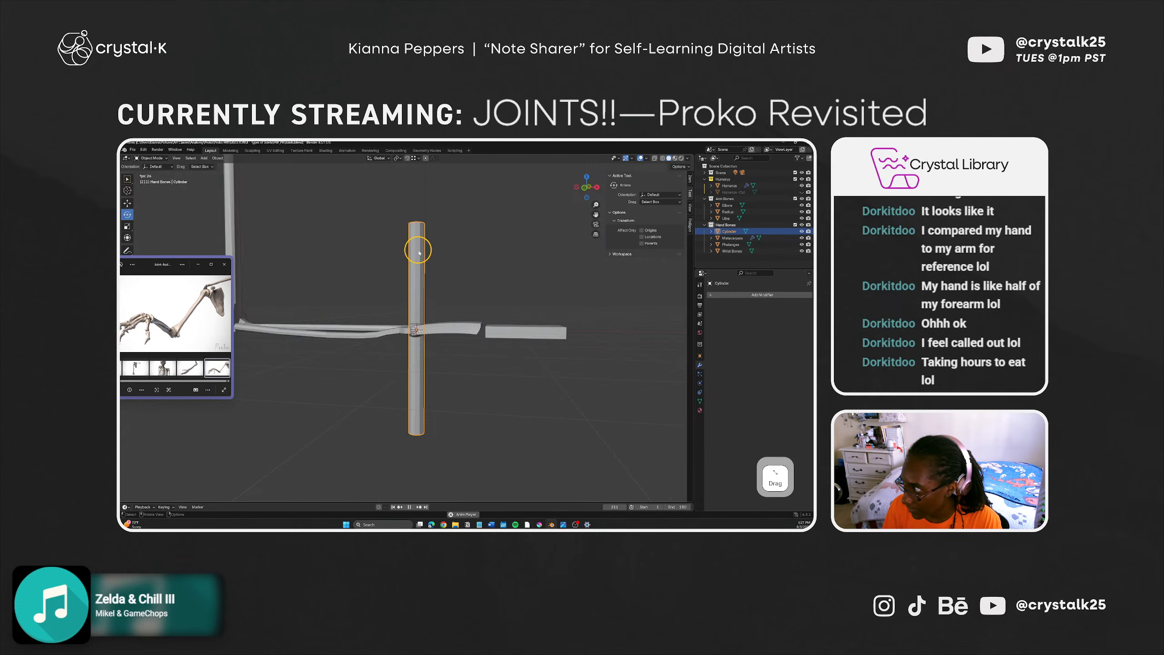
middle_drag(419, 253, 411, 270)
key(Delete)
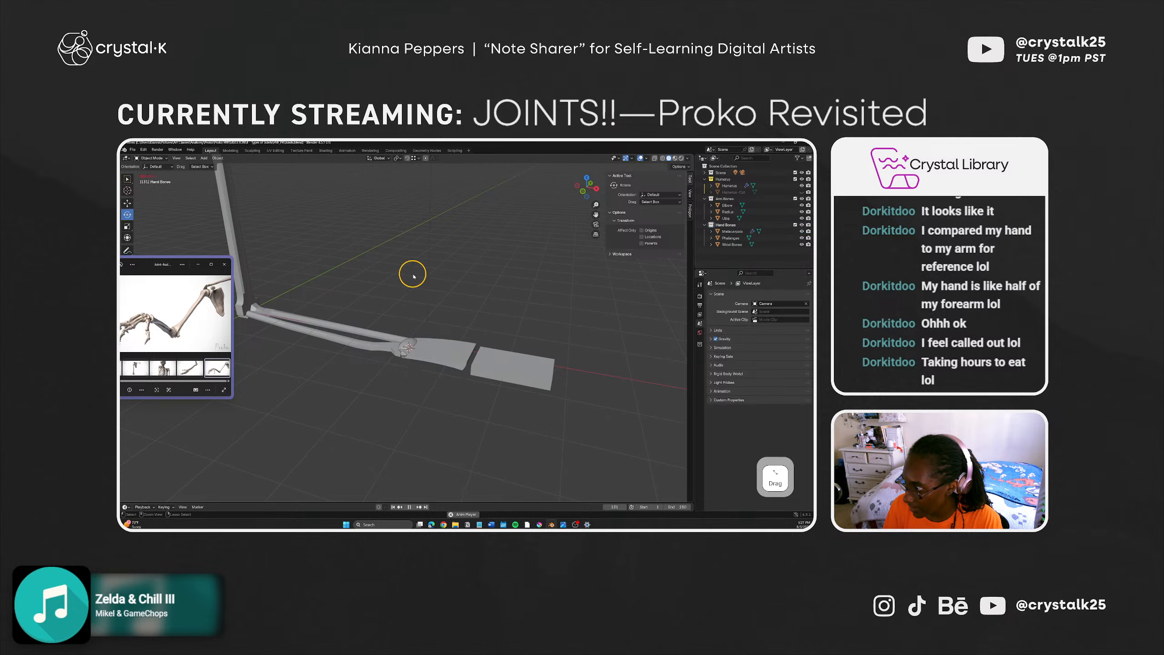
Step: Select the Metacarpals and try rotating them upward from the wrist
middle_drag(497, 304, 434, 336)
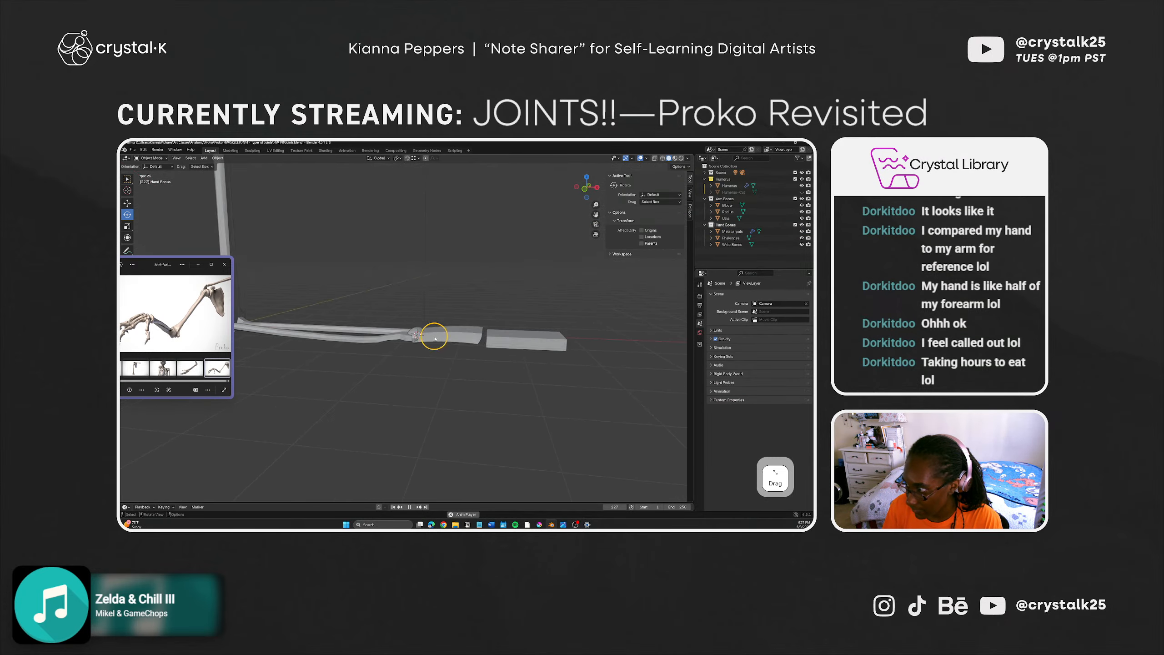
click(435, 336)
key(r)
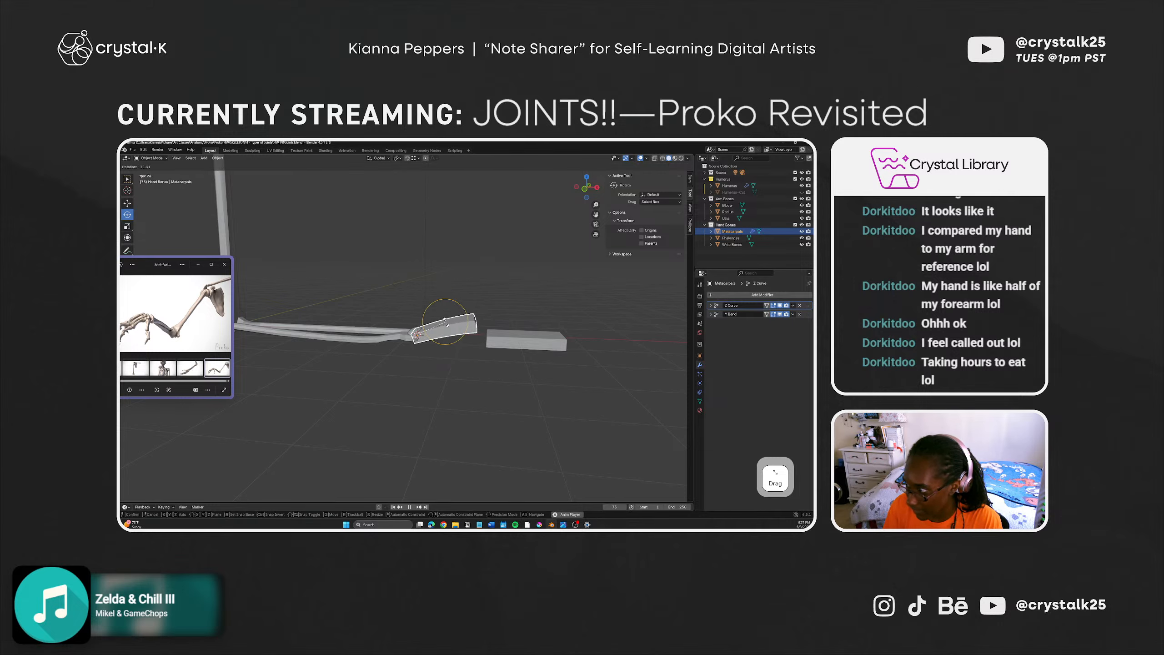
right_click(446, 322)
middle_drag(416, 363, 452, 345)
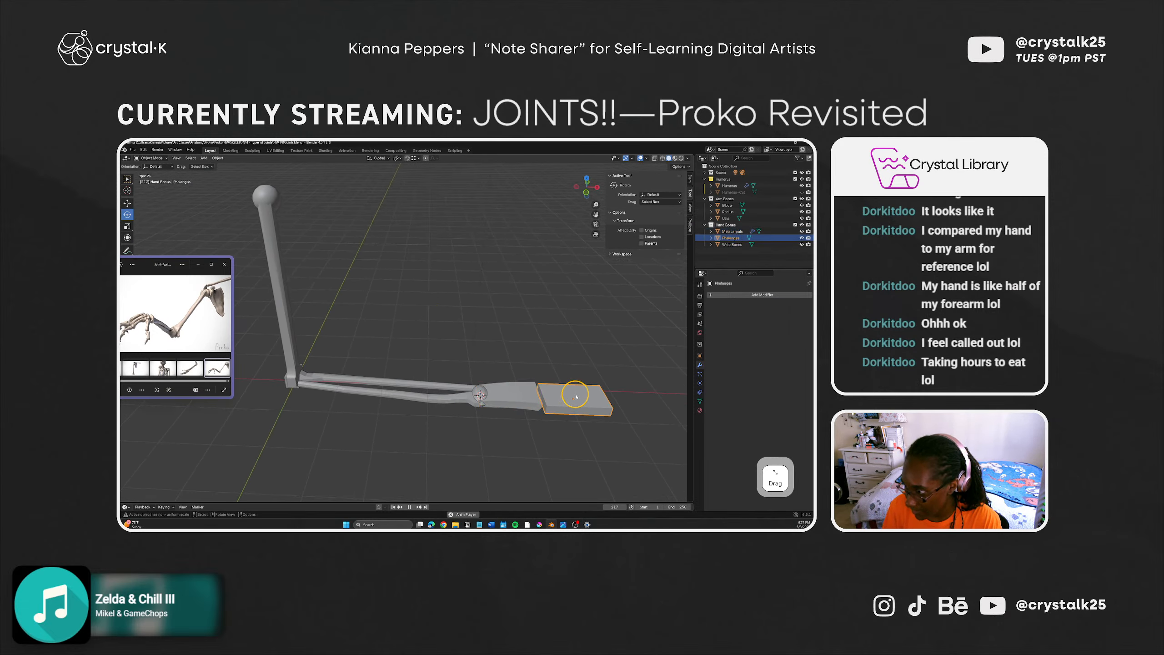
Step: Select the Phalanges block at the end of the hand and delete it
click(571, 400)
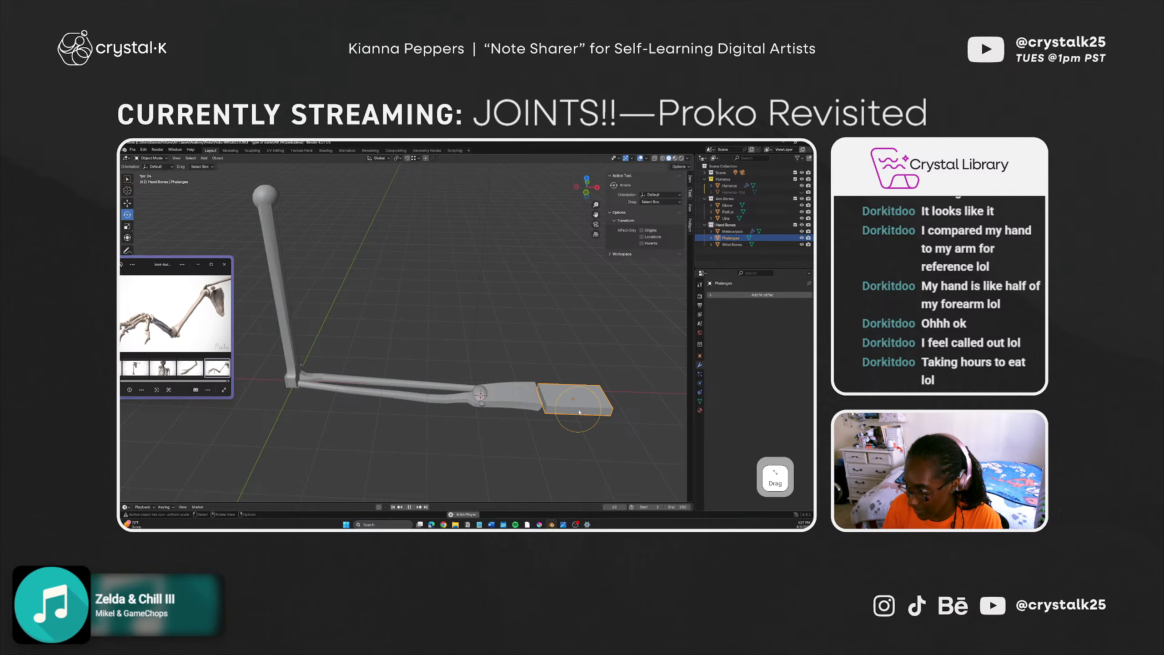
mouse_move(580, 411)
middle_down()
mouse_move(559, 408)
mouse_move(568, 397)
middle_up()
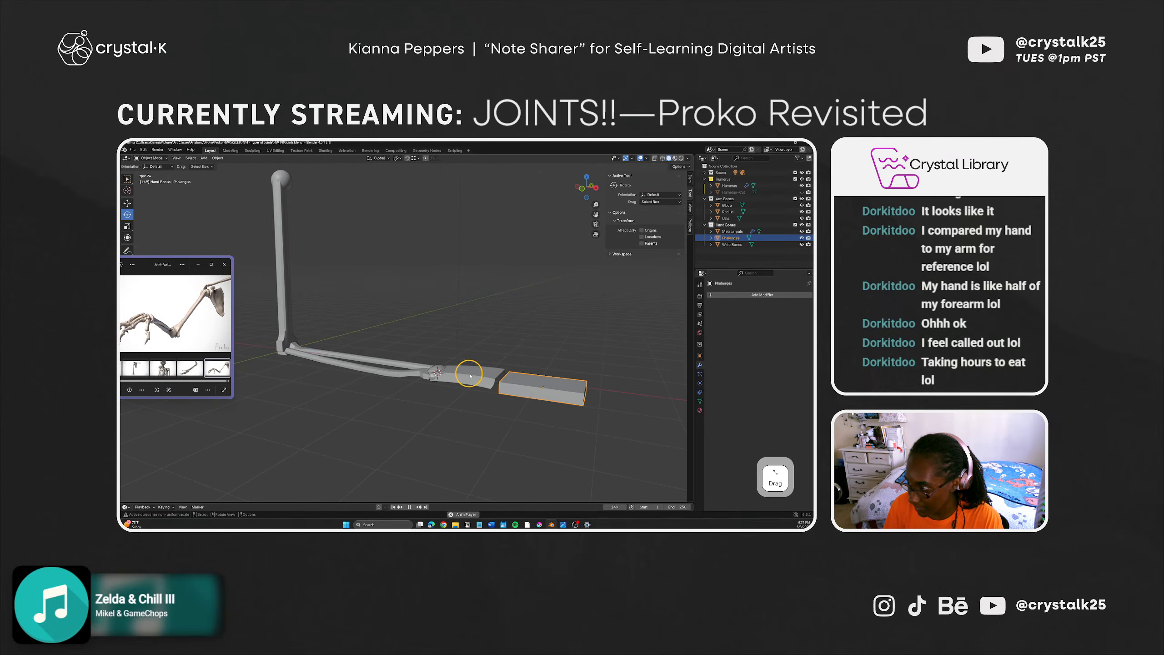
middle_drag(478, 381, 524, 390)
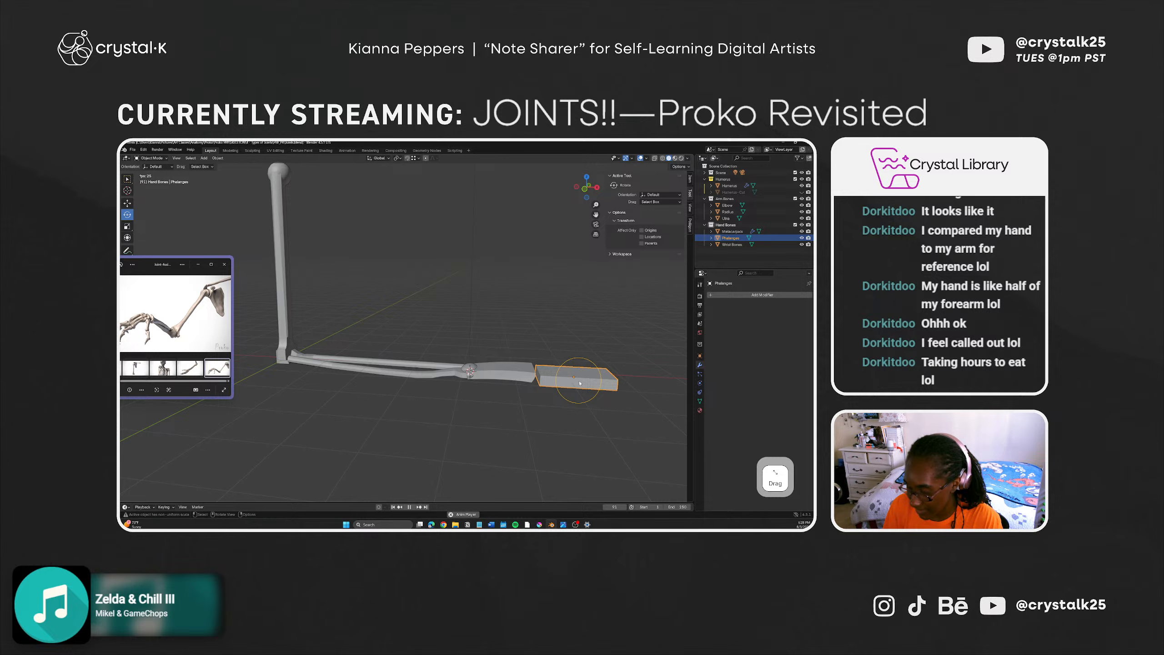
key(x)
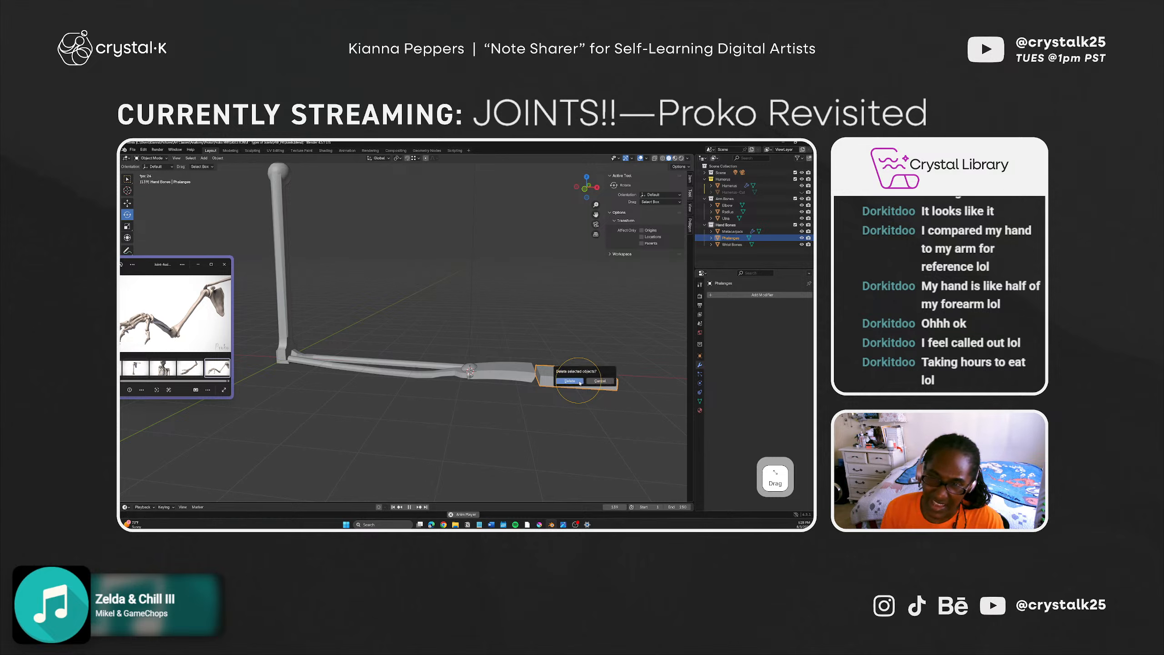
click(580, 383)
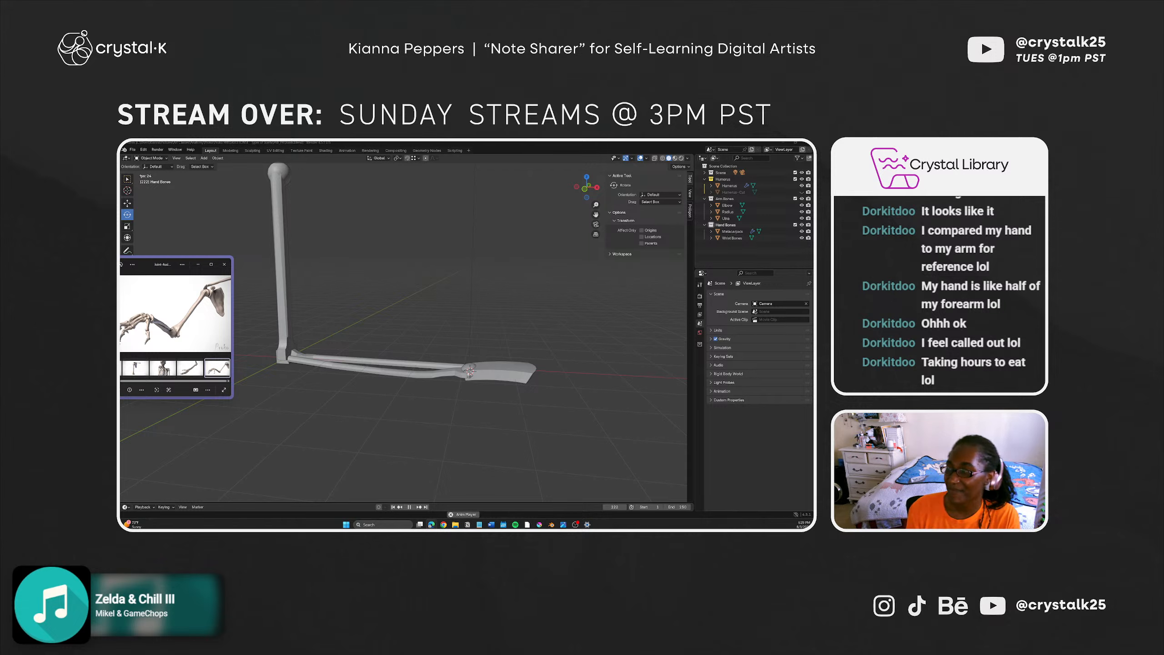
Step: Move the reference image window down clear of the viewport tools and browse its pictures back to the foot skeleton
drag(154, 265, 185, 364)
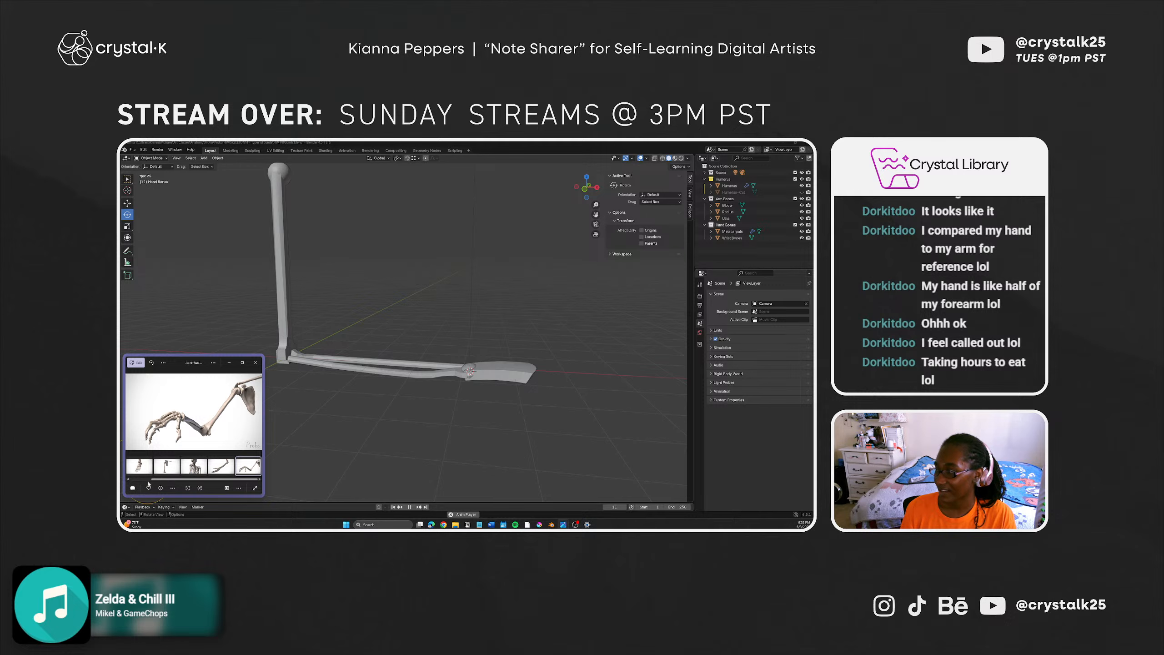
click(220, 466)
click(193, 466)
click(160, 468)
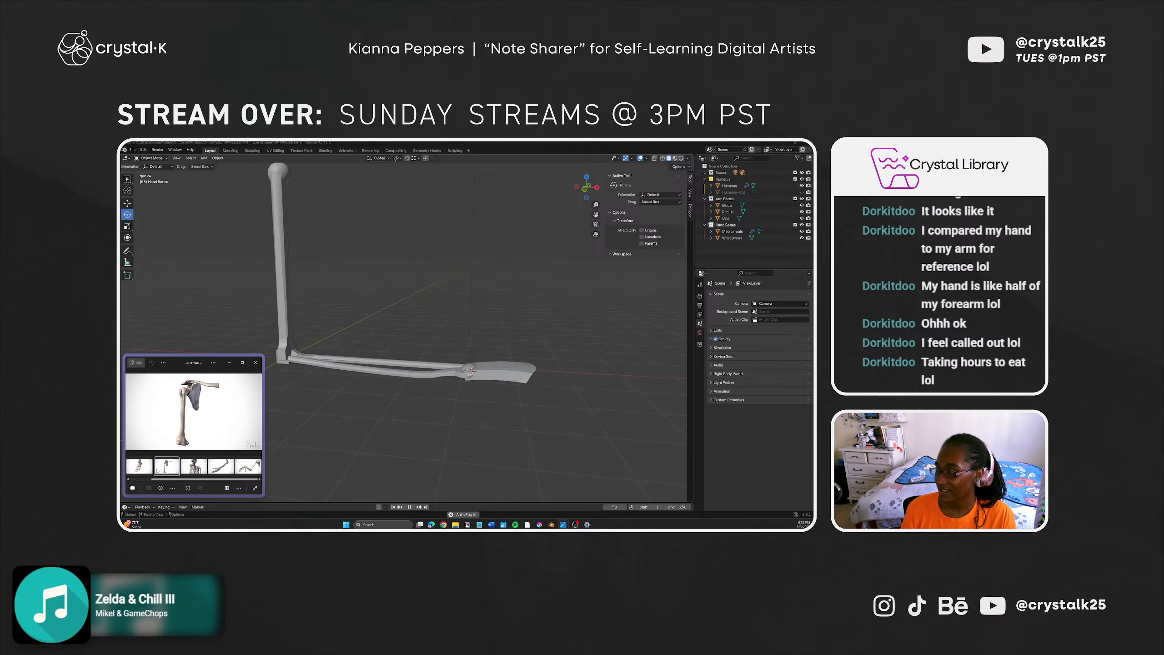
click(143, 468)
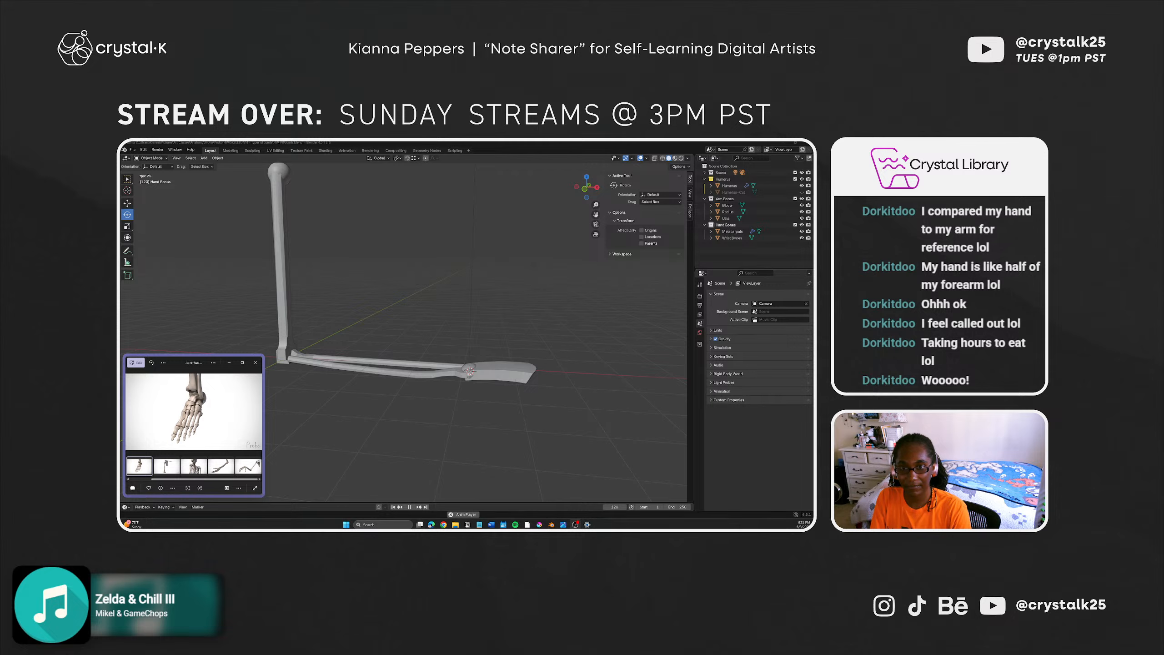
key(shift+1)
key(space)
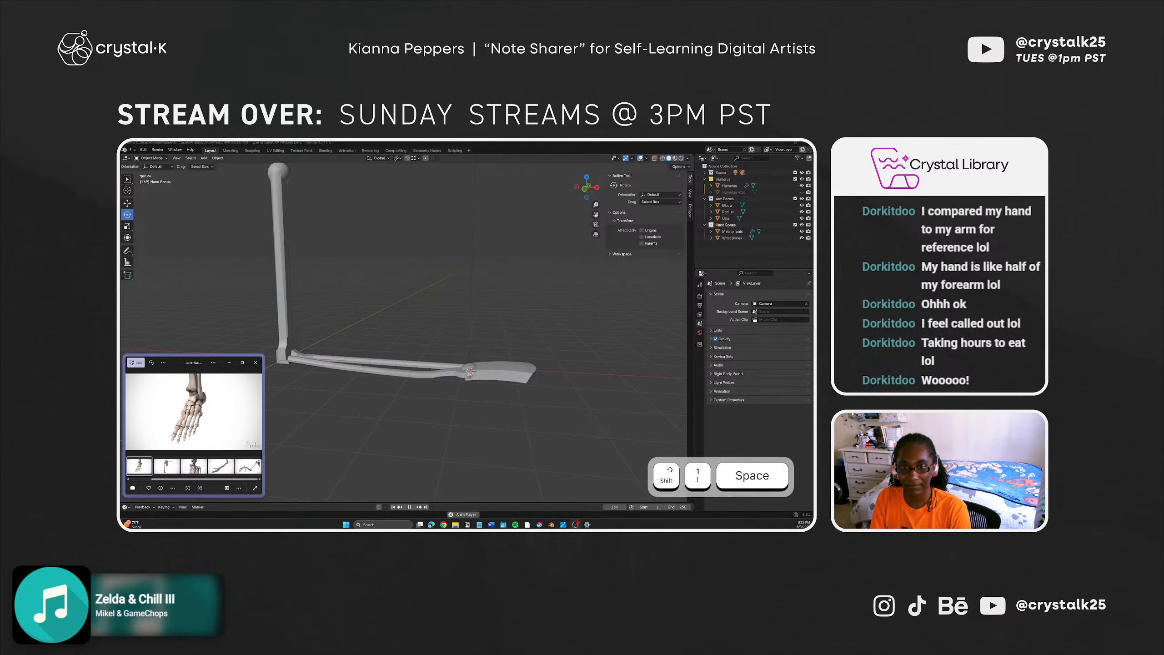